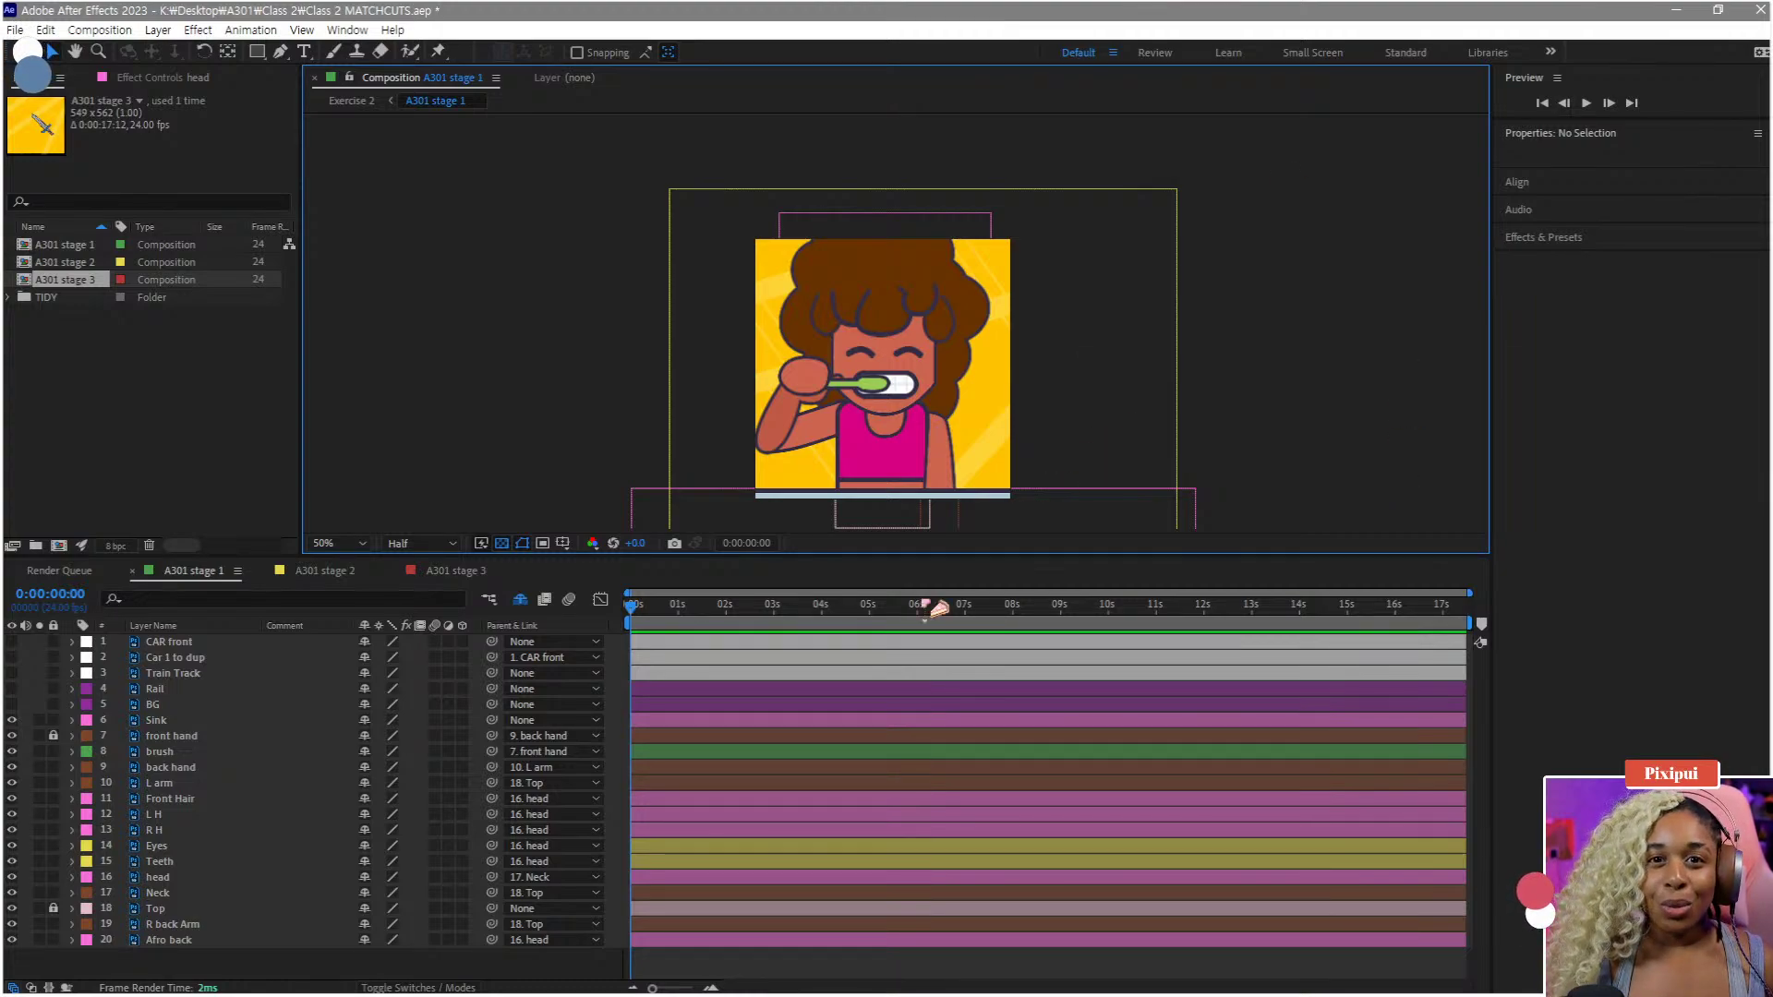
- Preview the A301 stage 1 composition, scrub through its timeline, return to the first frame and deselect all layers
{"action": "left_click", "coordinate": [822, 628]}
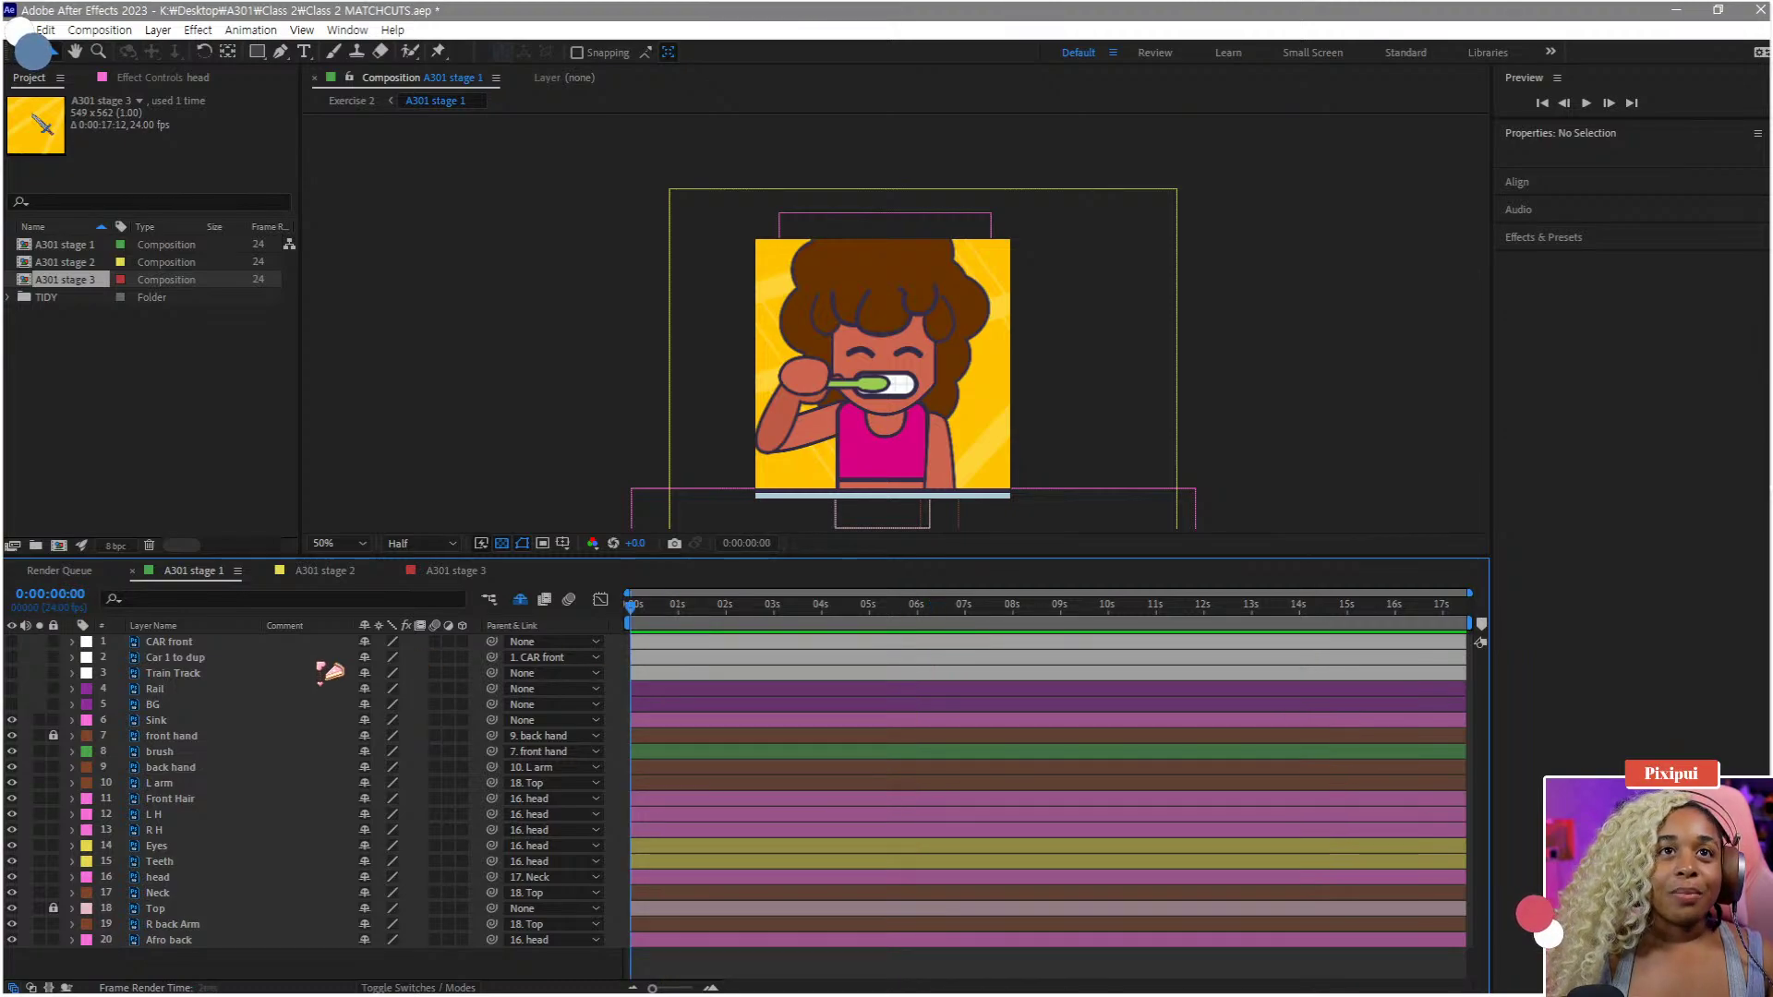
{"action": "key", "text": "space"}
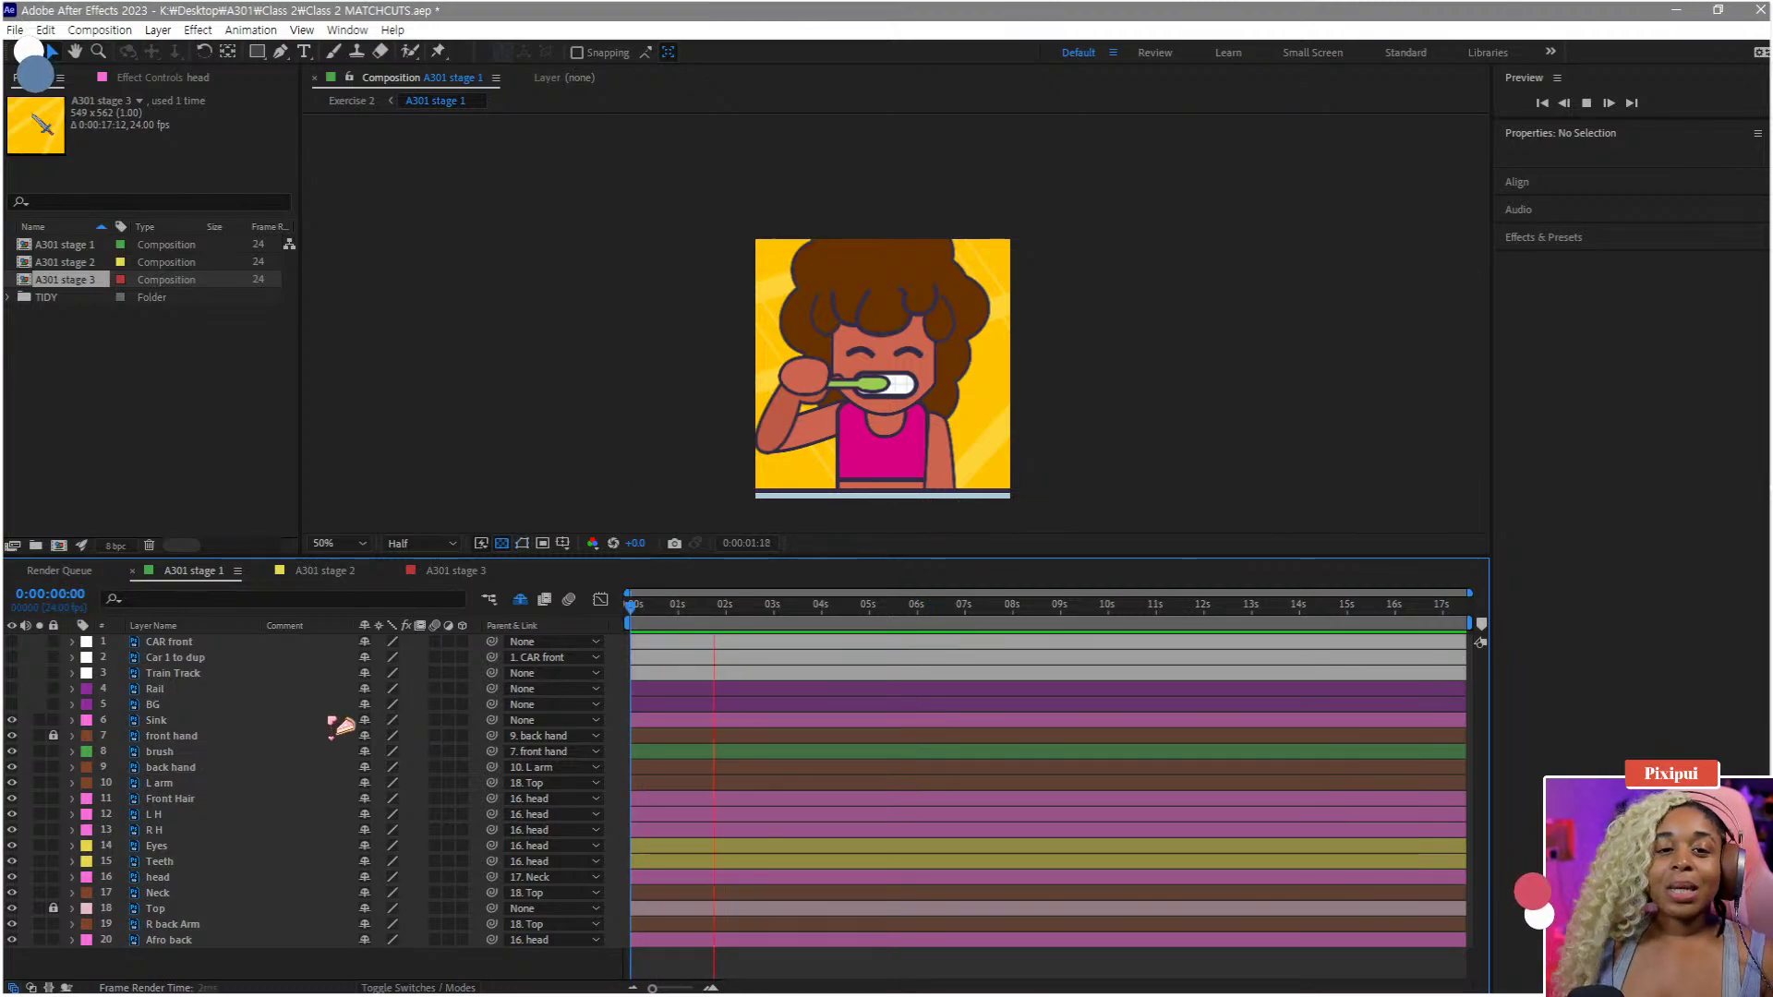
{"action": "key", "text": "space"}
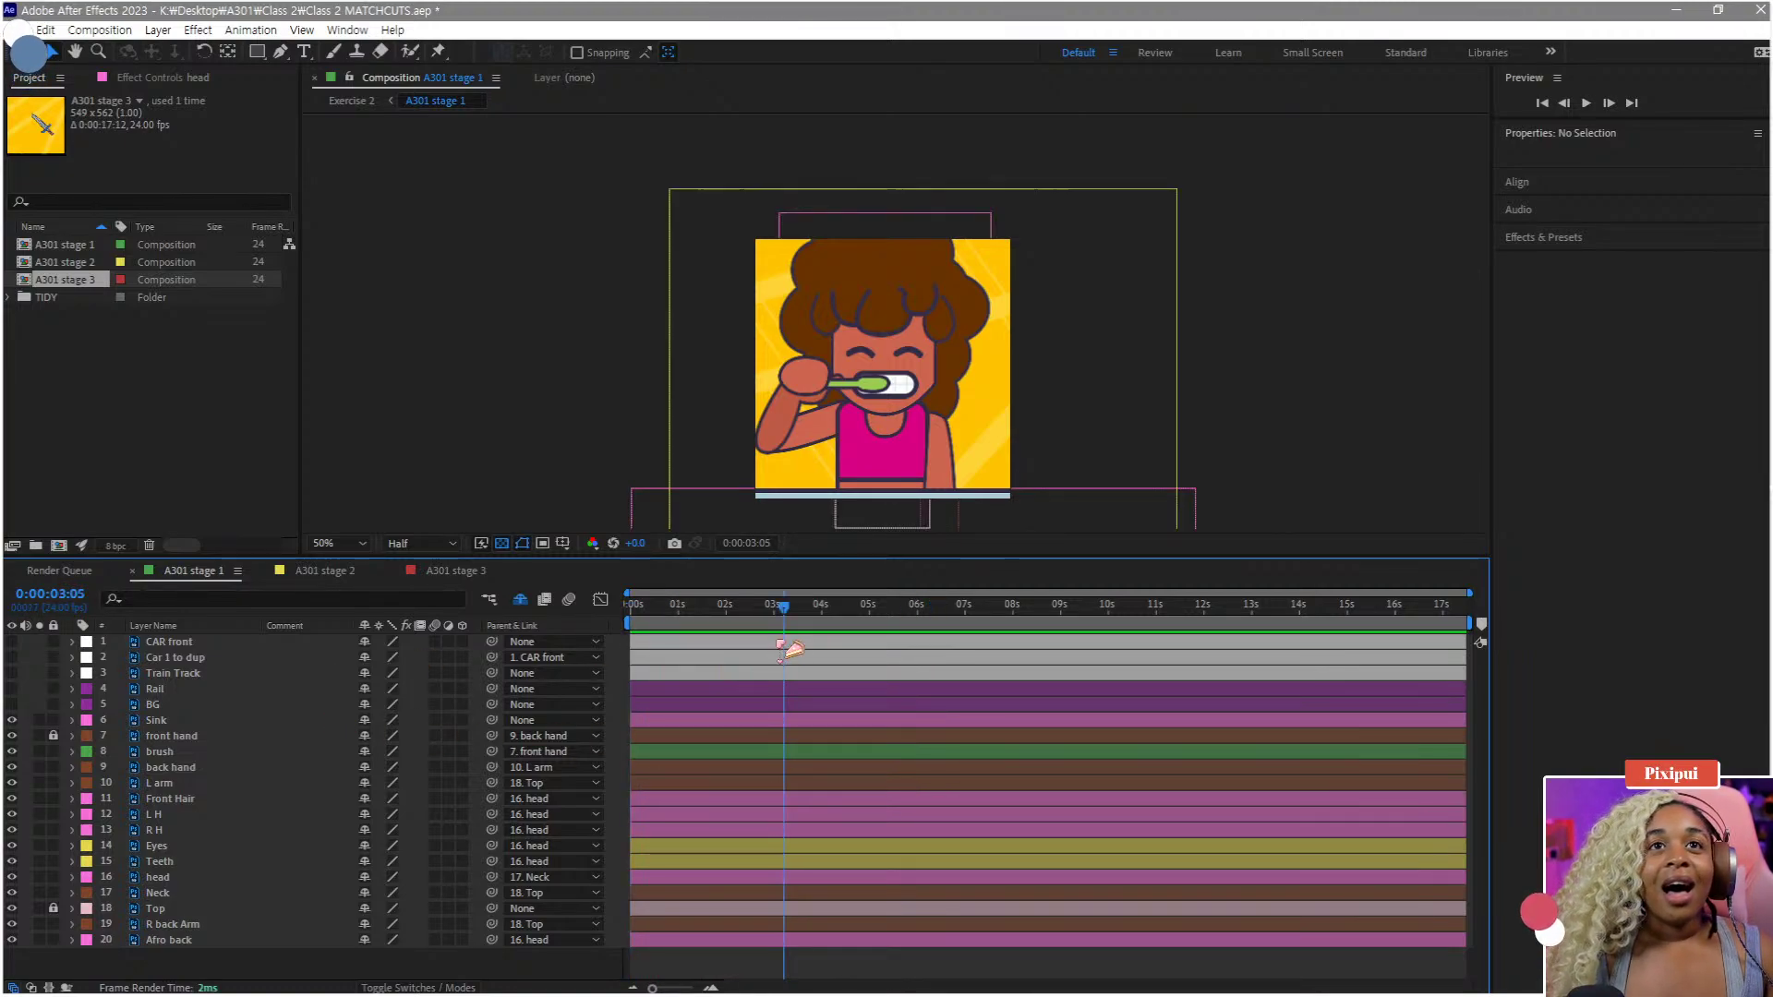
{"action": "left_click_drag", "start_coordinate": [785, 607], "coordinate": [632, 607]}
{"action": "left_click", "coordinate": [667, 649]}
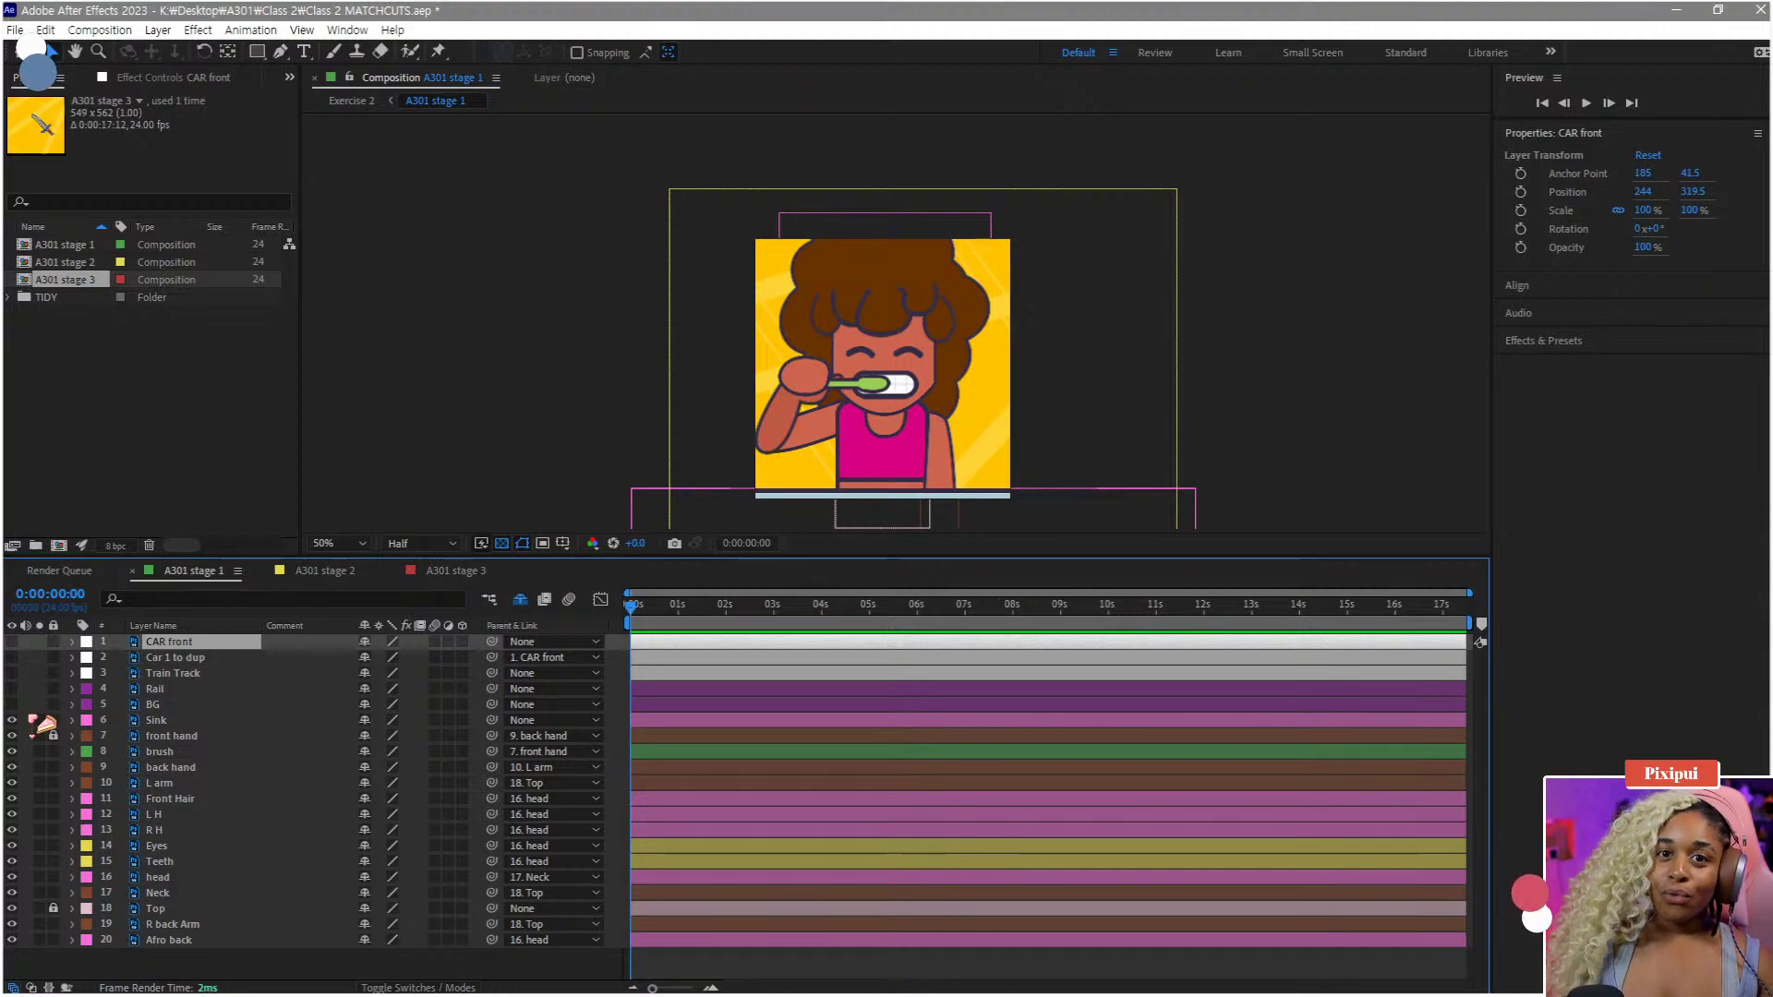
{"action": "left_click_drag", "start_coordinate": [633, 605], "coordinate": [1413, 602]}
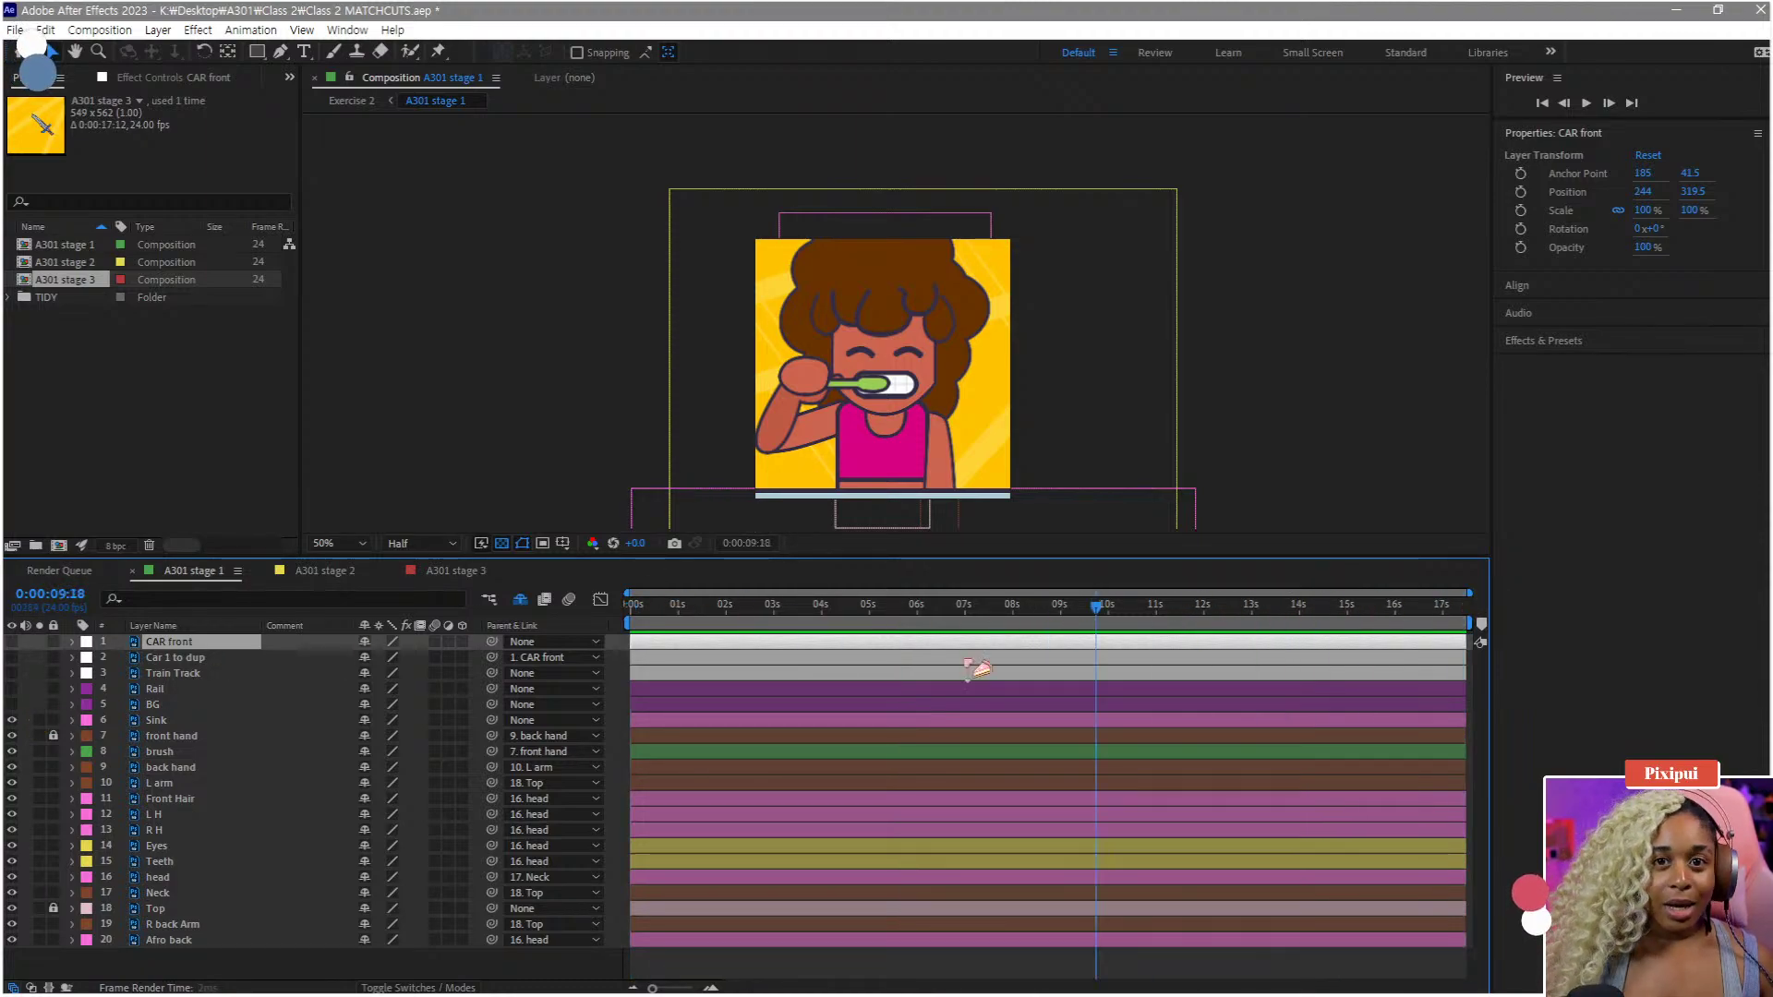
{"action": "key", "text": "Home"}
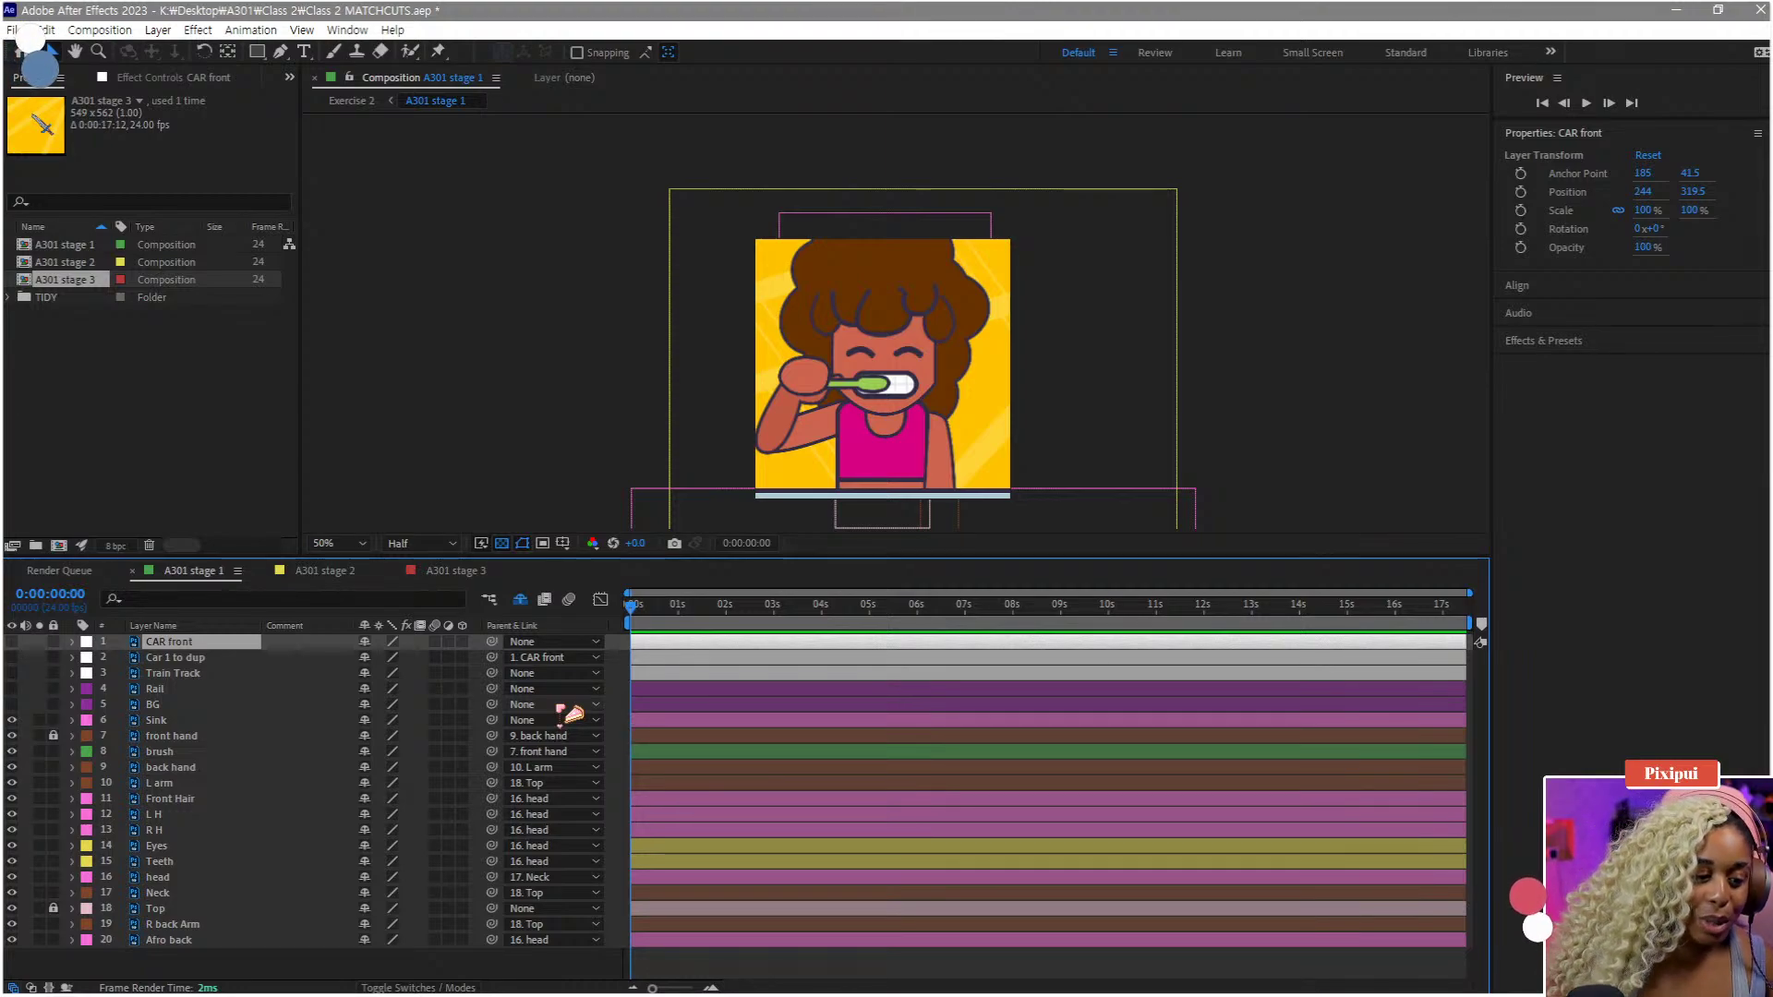
{"action": "left_click", "coordinate": [536, 960]}
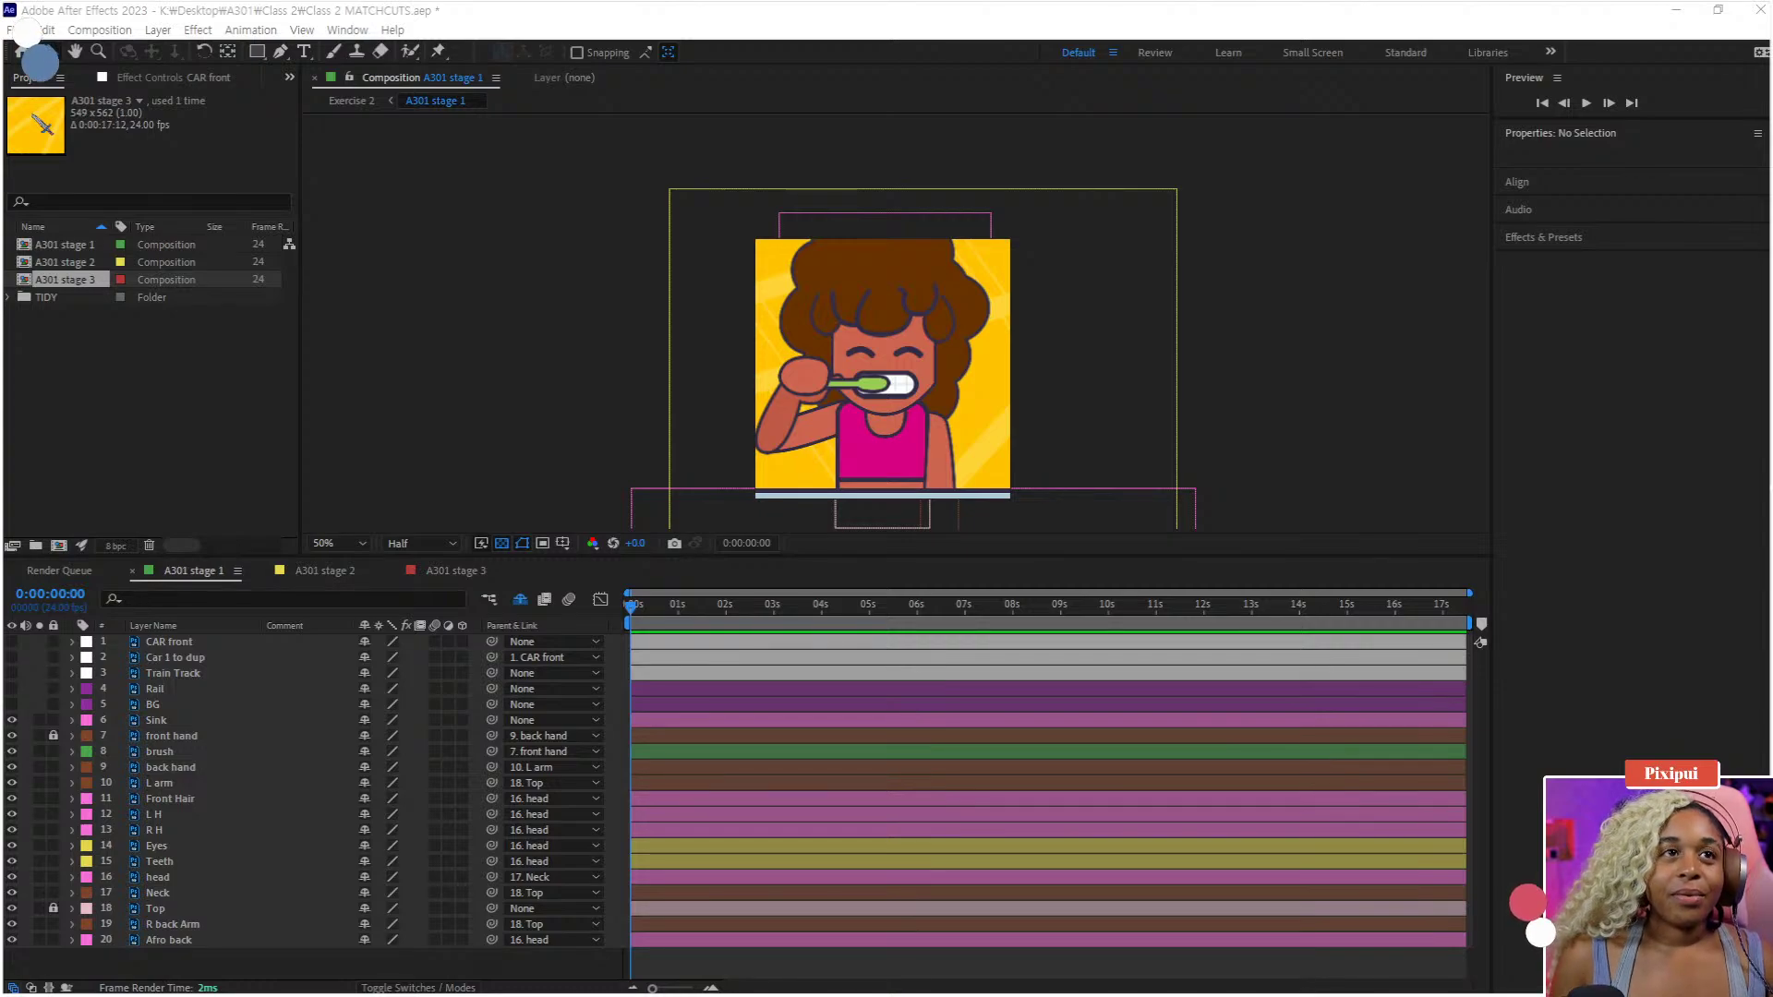
{"action": "left_click", "coordinate": [282, 977]}
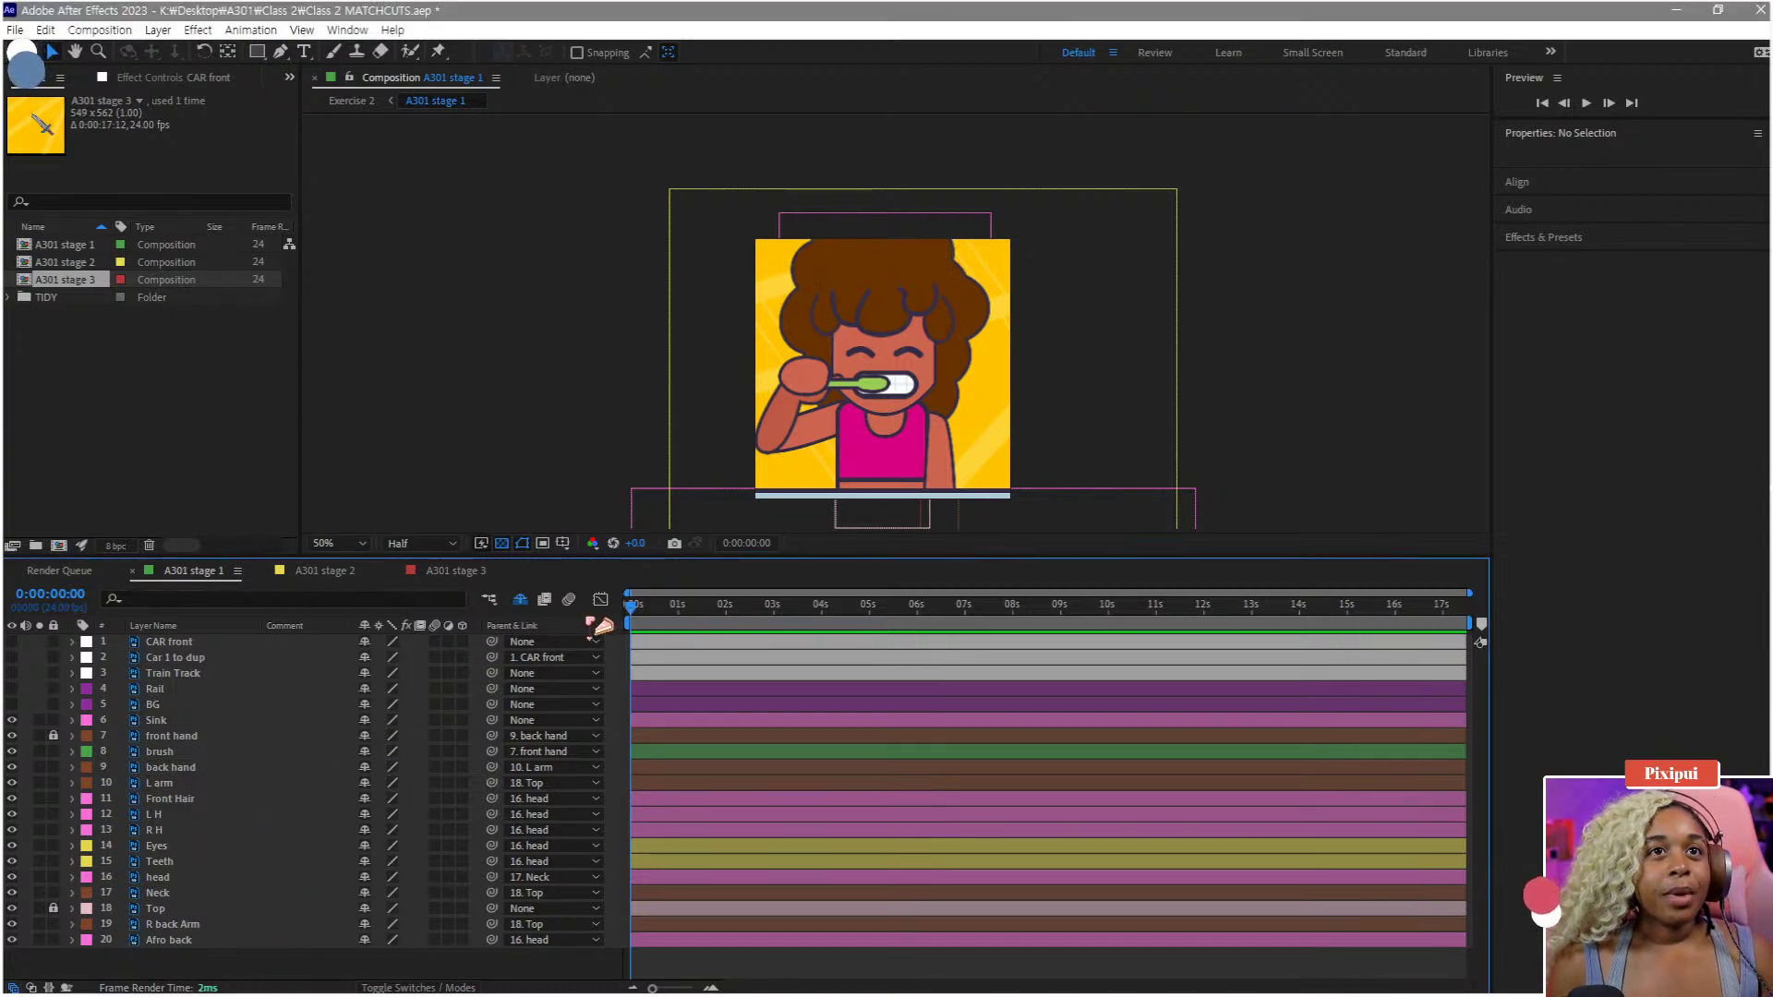
- Remove the head layer's parent by setting it to None, and parent it to the Neck layer again
{"action": "left_click_drag", "start_coordinate": [916, 345], "coordinate": [917, 288]}
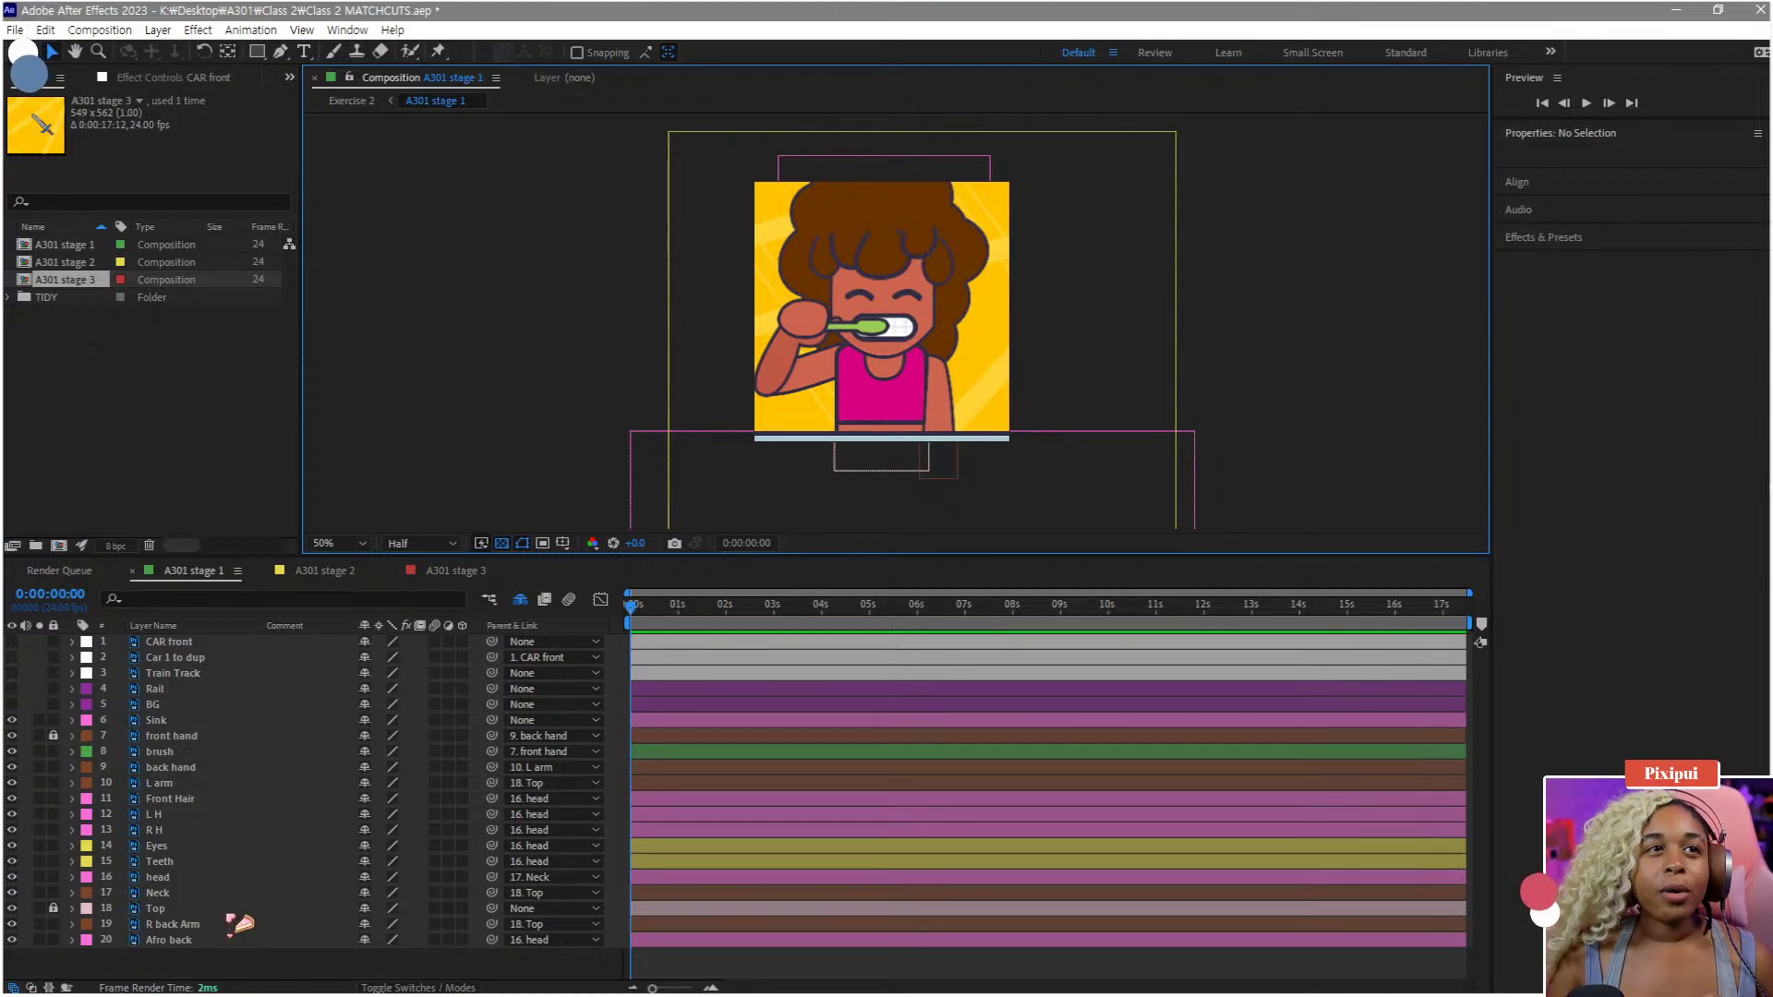
{"action": "left_click", "coordinate": [189, 879]}
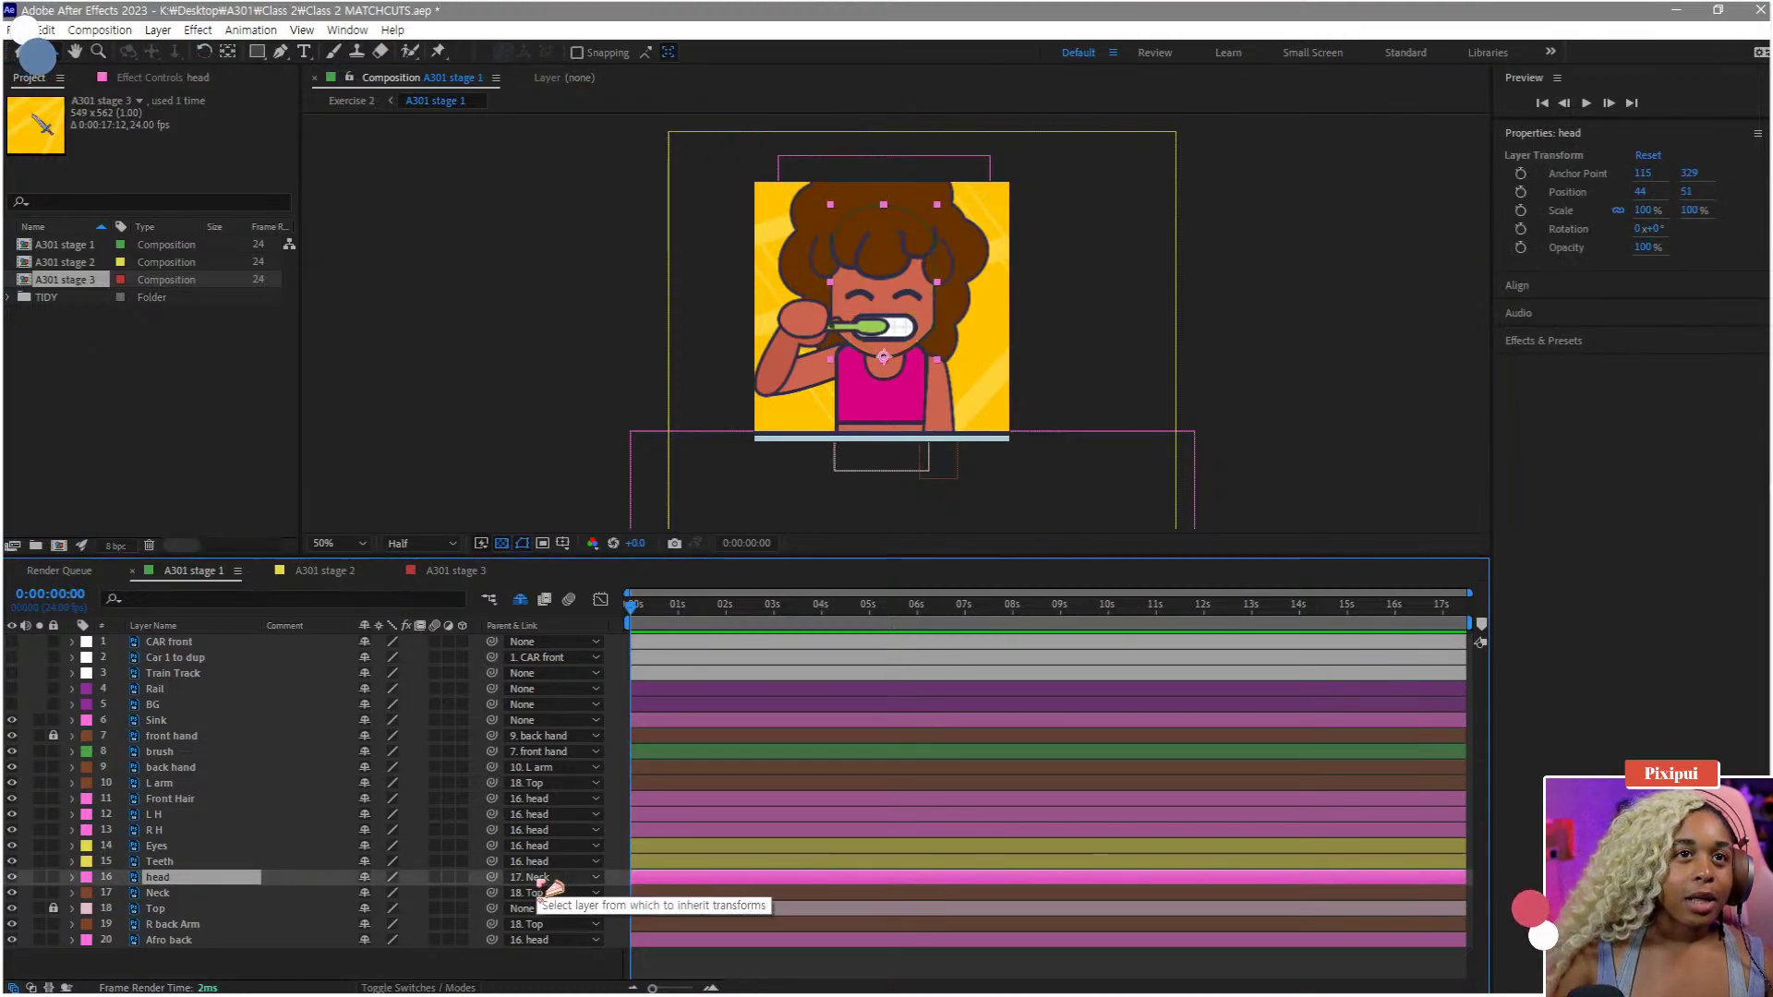
{"action": "left_click", "coordinate": [581, 879]}
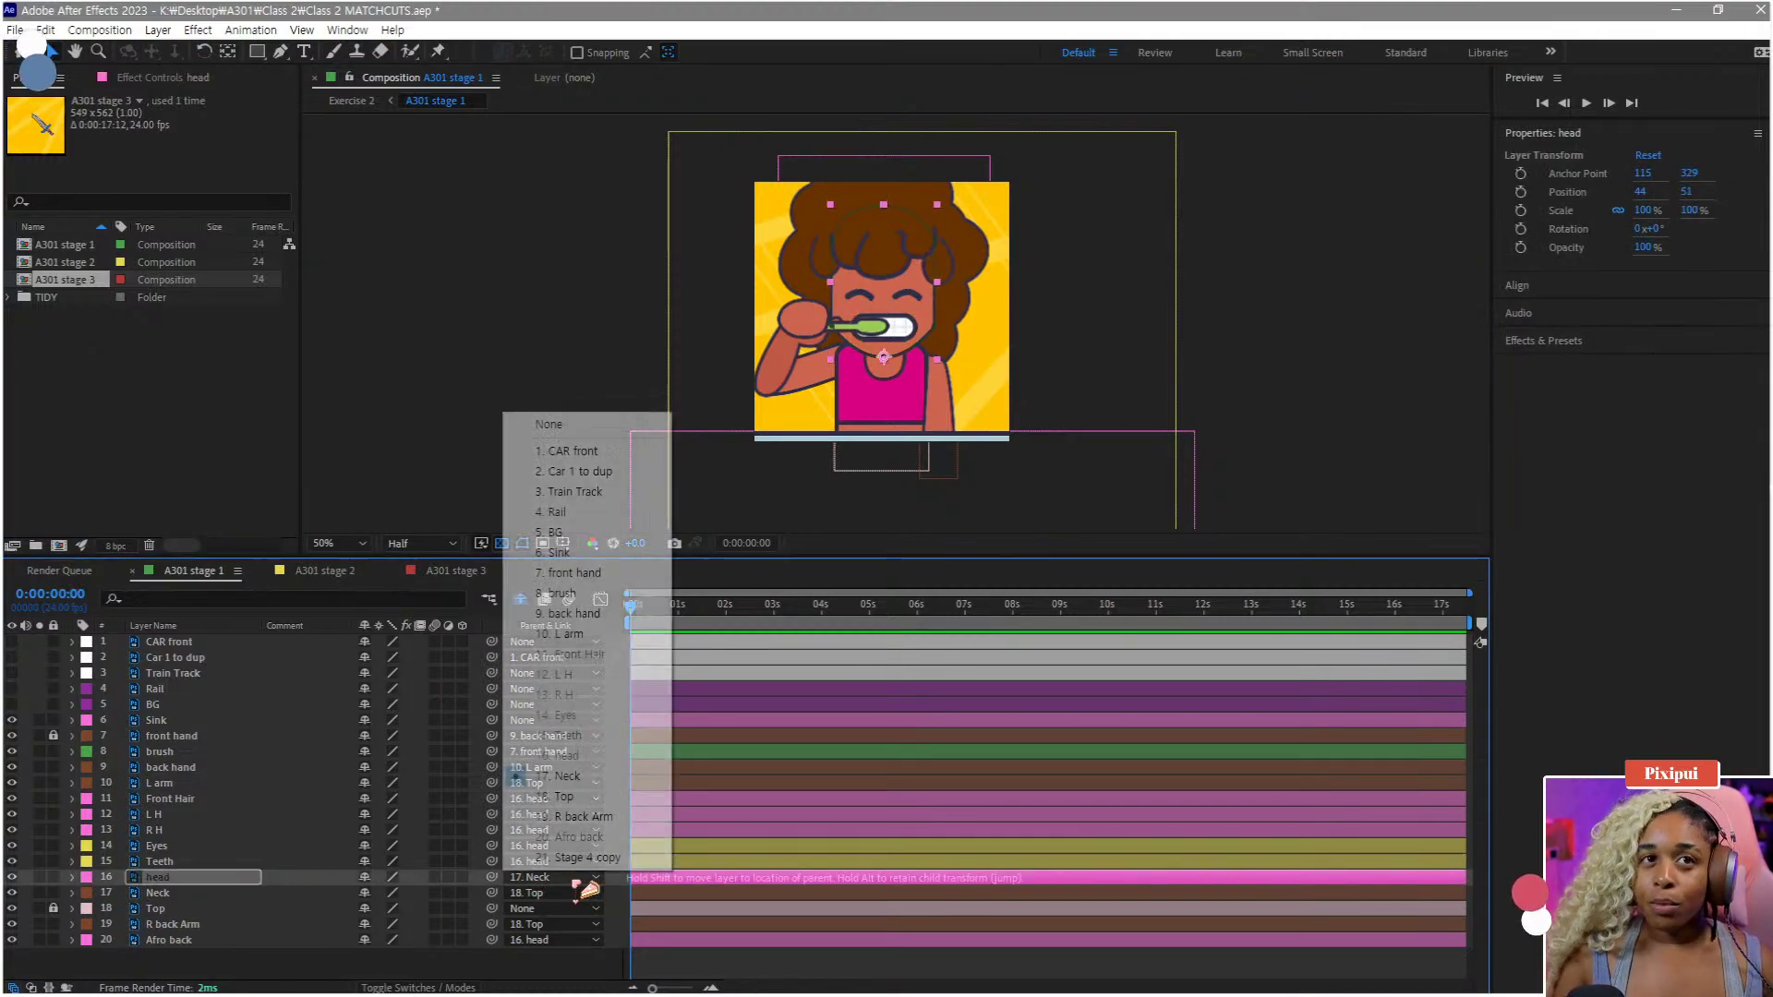
{"action": "left_click", "coordinate": [551, 424]}
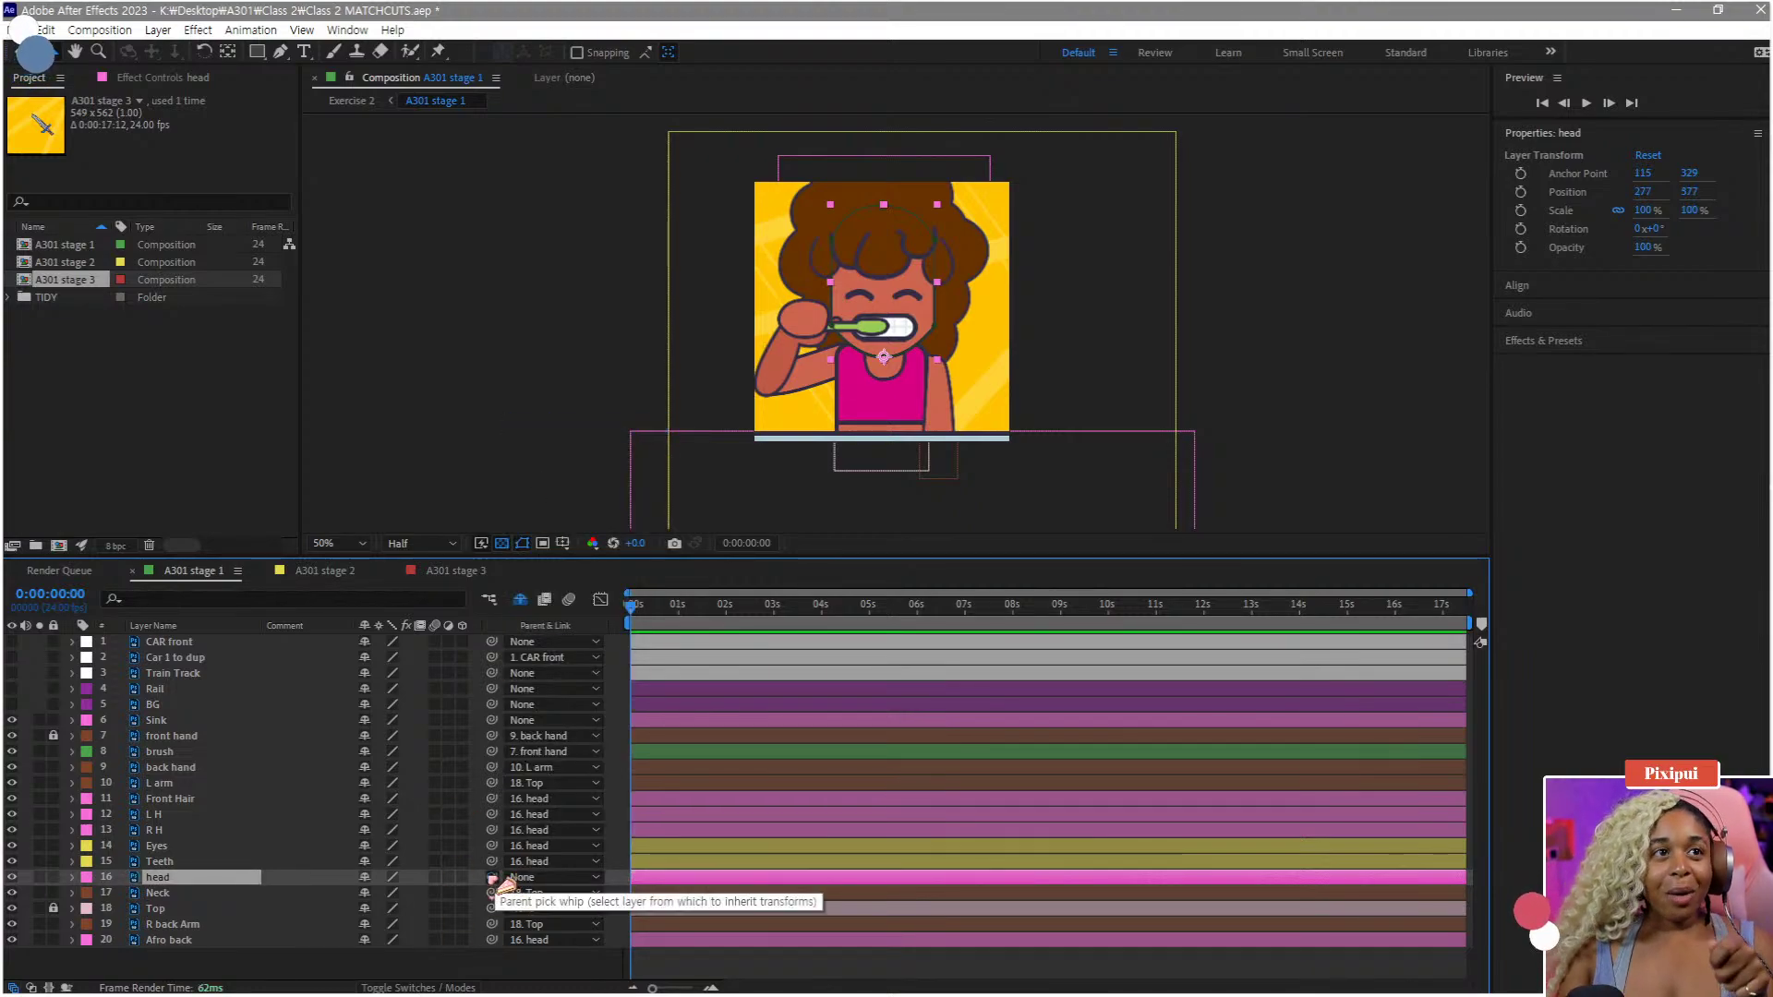
{"action": "left_click_drag", "start_coordinate": [492, 878], "coordinate": [213, 907]}
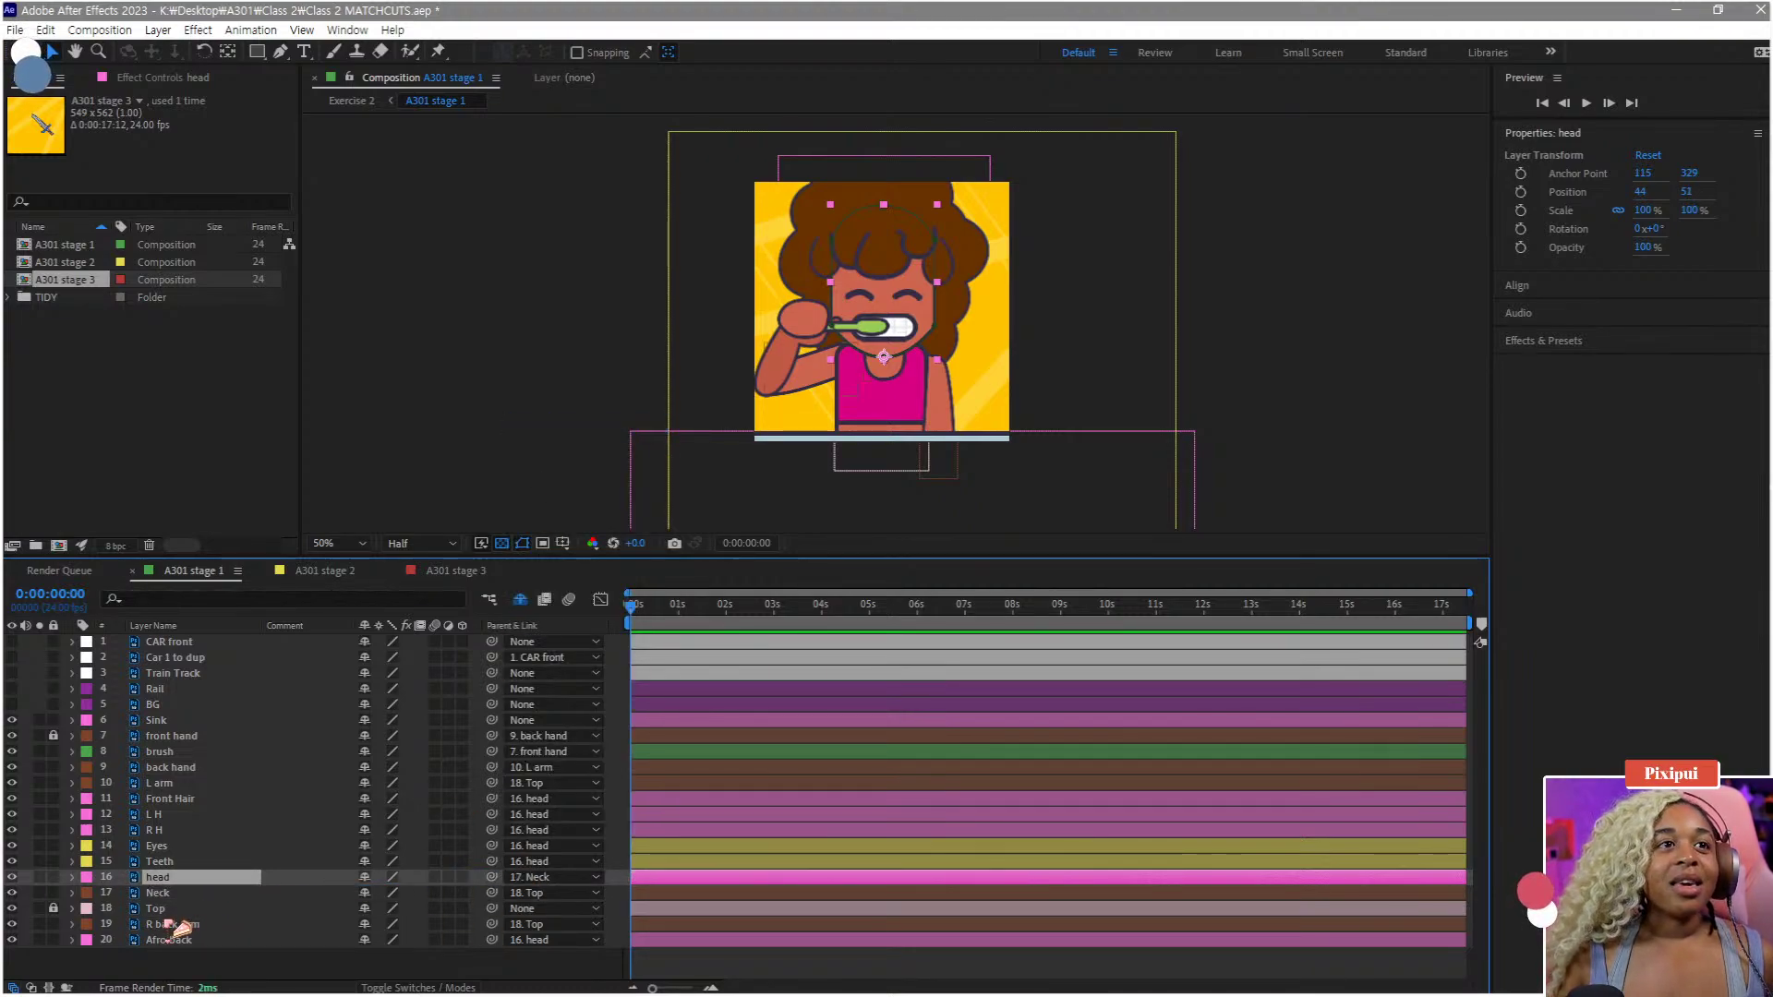
{"action": "left_click", "coordinate": [191, 912]}
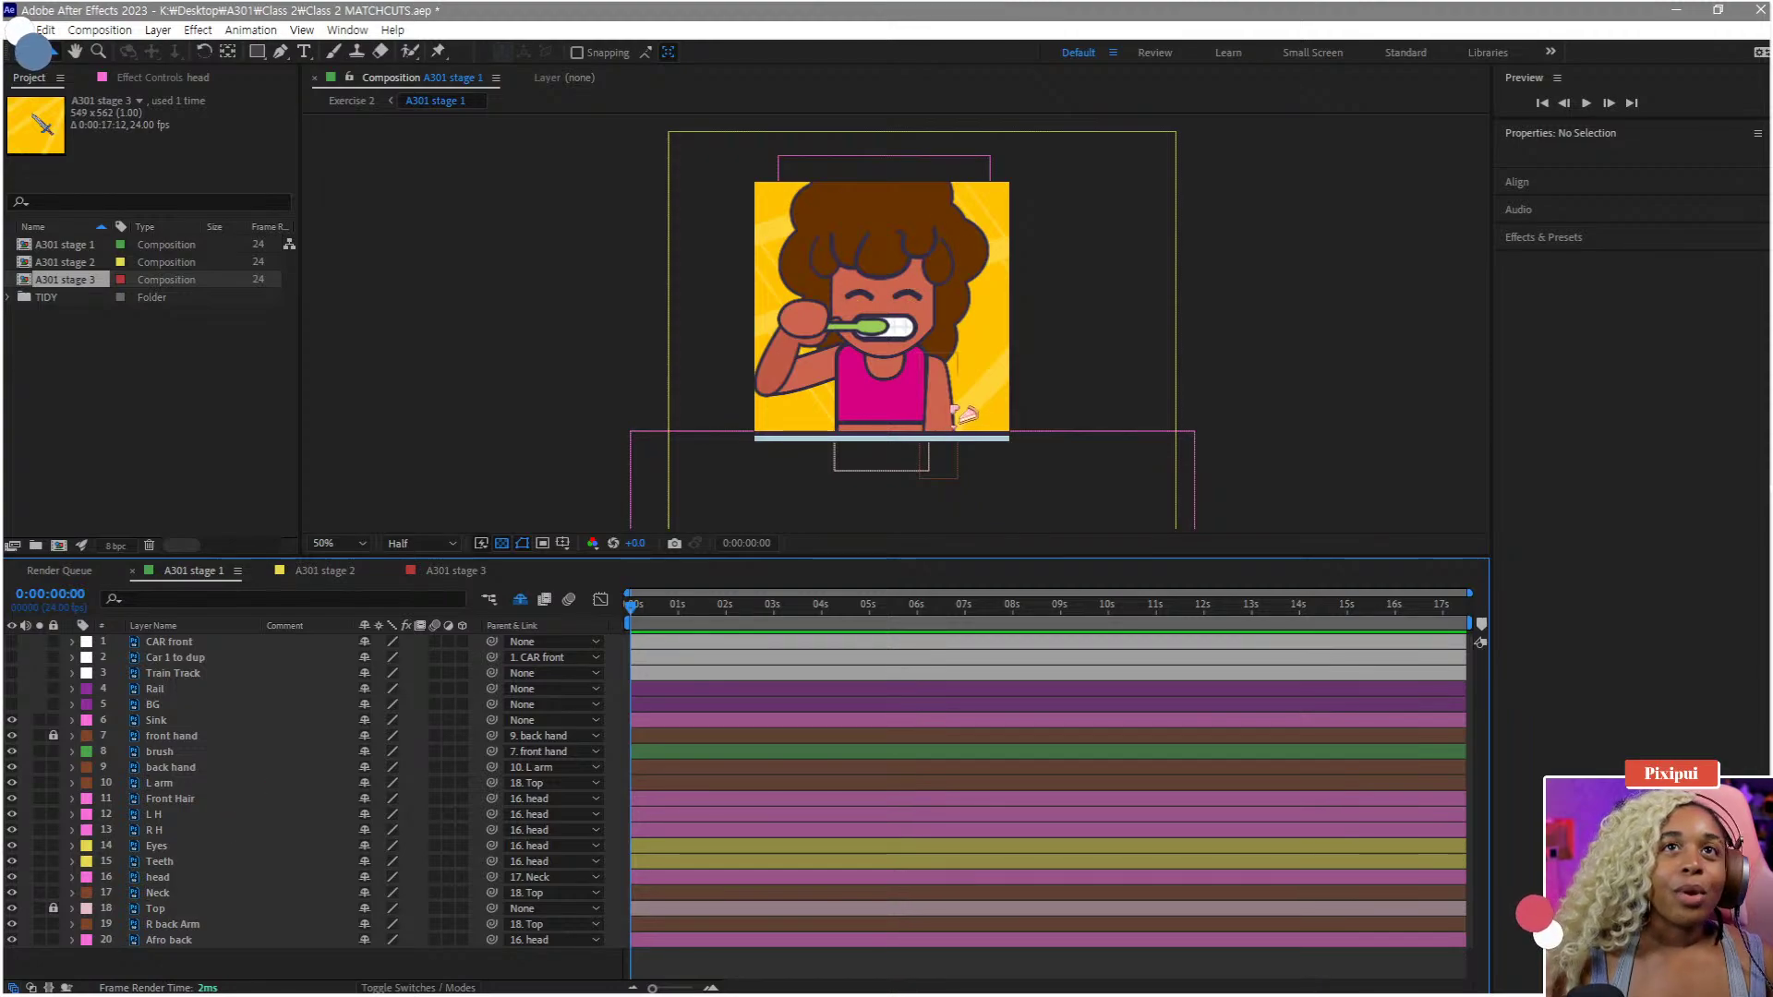
- Try moving the back hand layer away from the body to test the arm's parenting, and undo the moves
{"action": "left_click", "coordinate": [787, 372]}
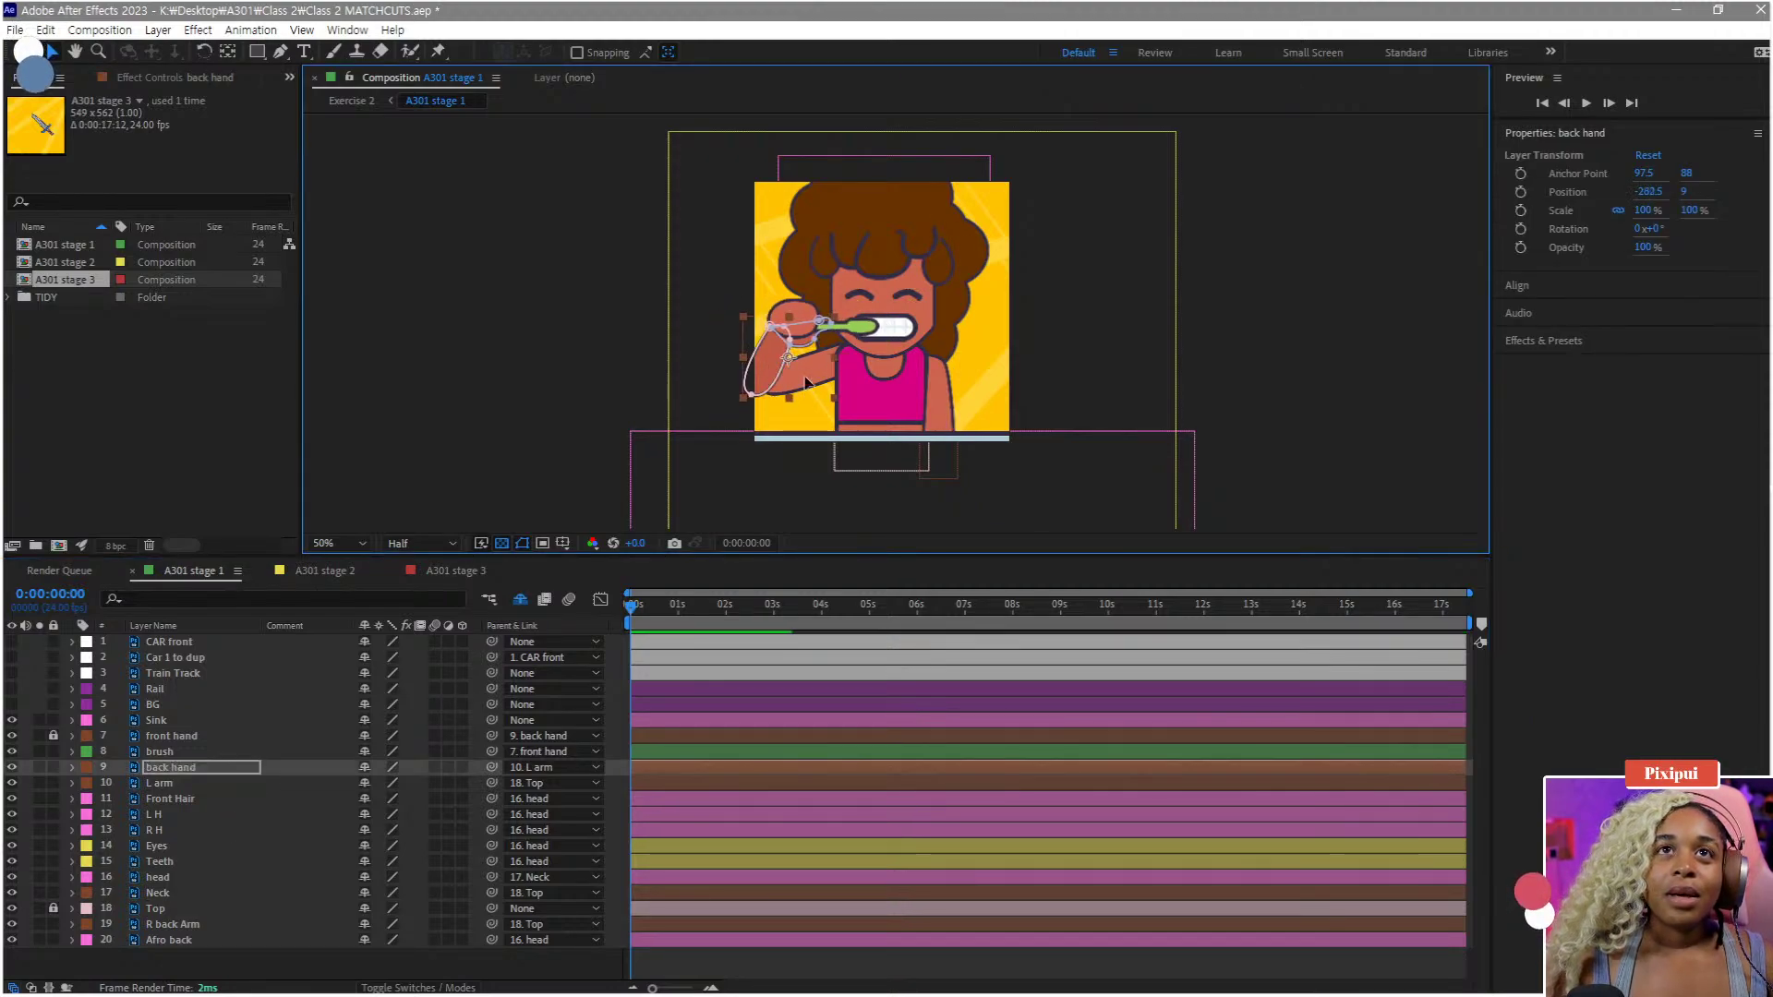
{"action": "left_click", "coordinate": [601, 407]}
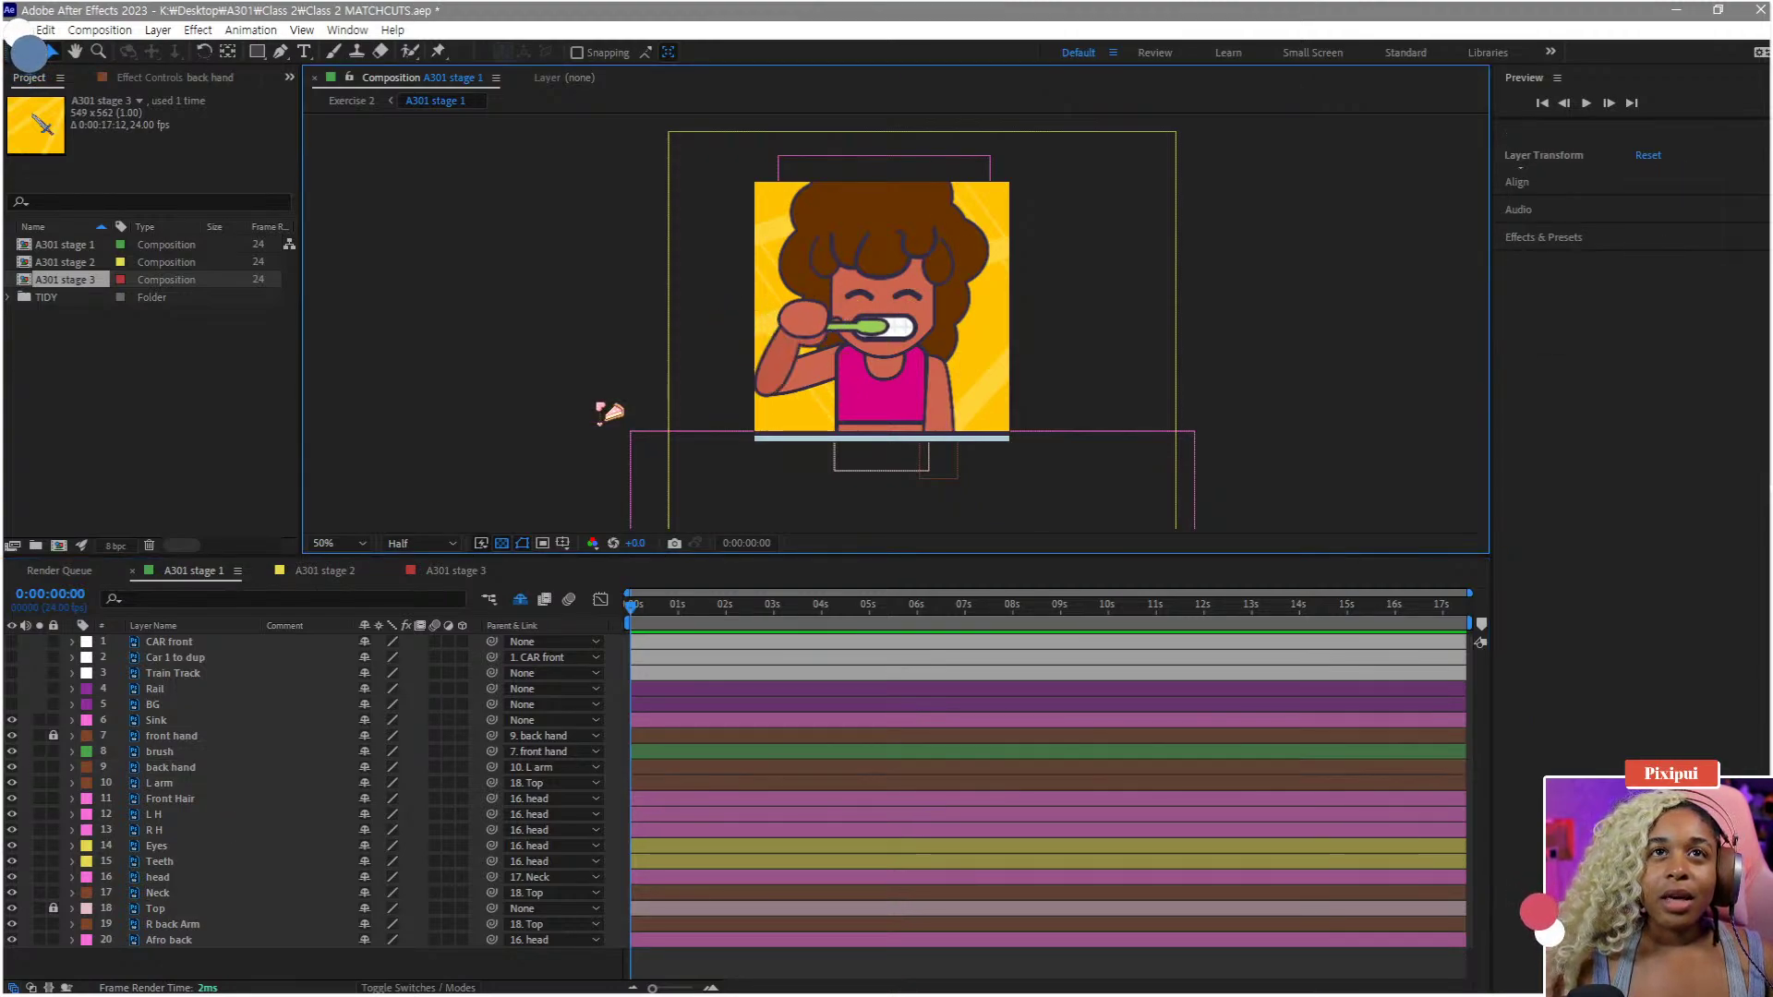
{"action": "left_click_drag", "start_coordinate": [825, 390], "coordinate": [654, 377]}
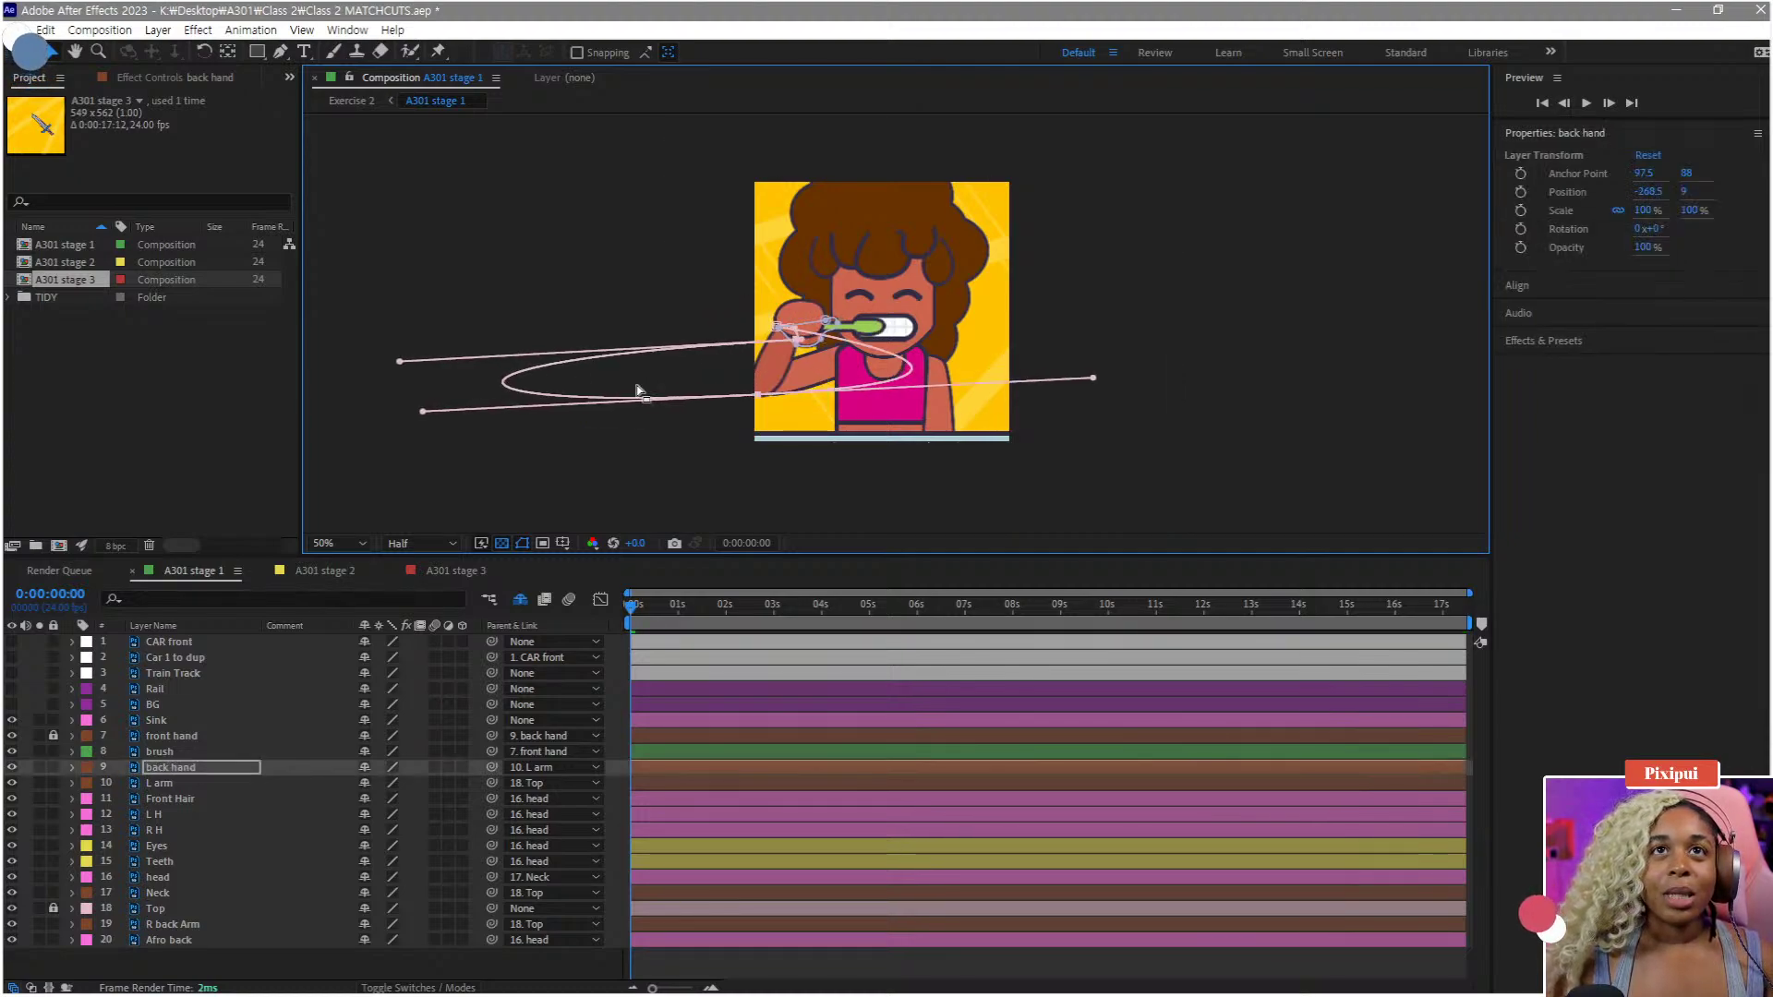
{"action": "left_click_drag", "start_coordinate": [540, 362], "coordinate": [518, 365]}
{"action": "key", "text": "ctrl+z"}
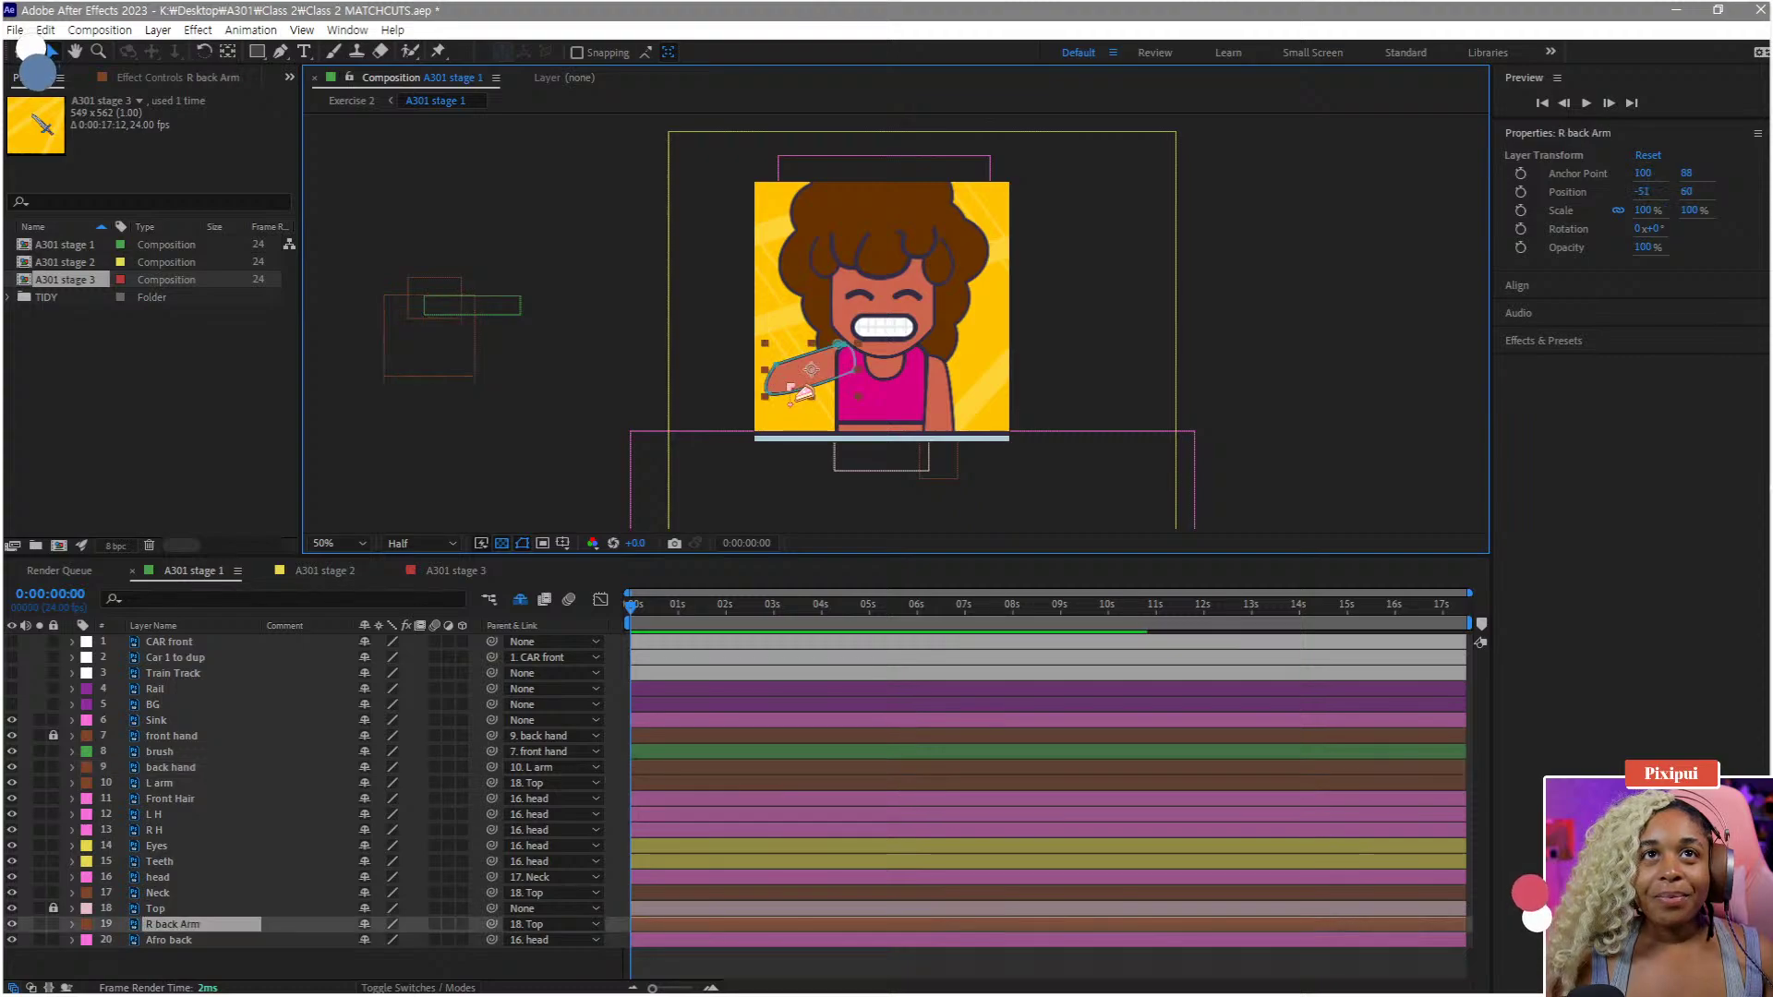
{"action": "key", "text": "ctrl+z"}
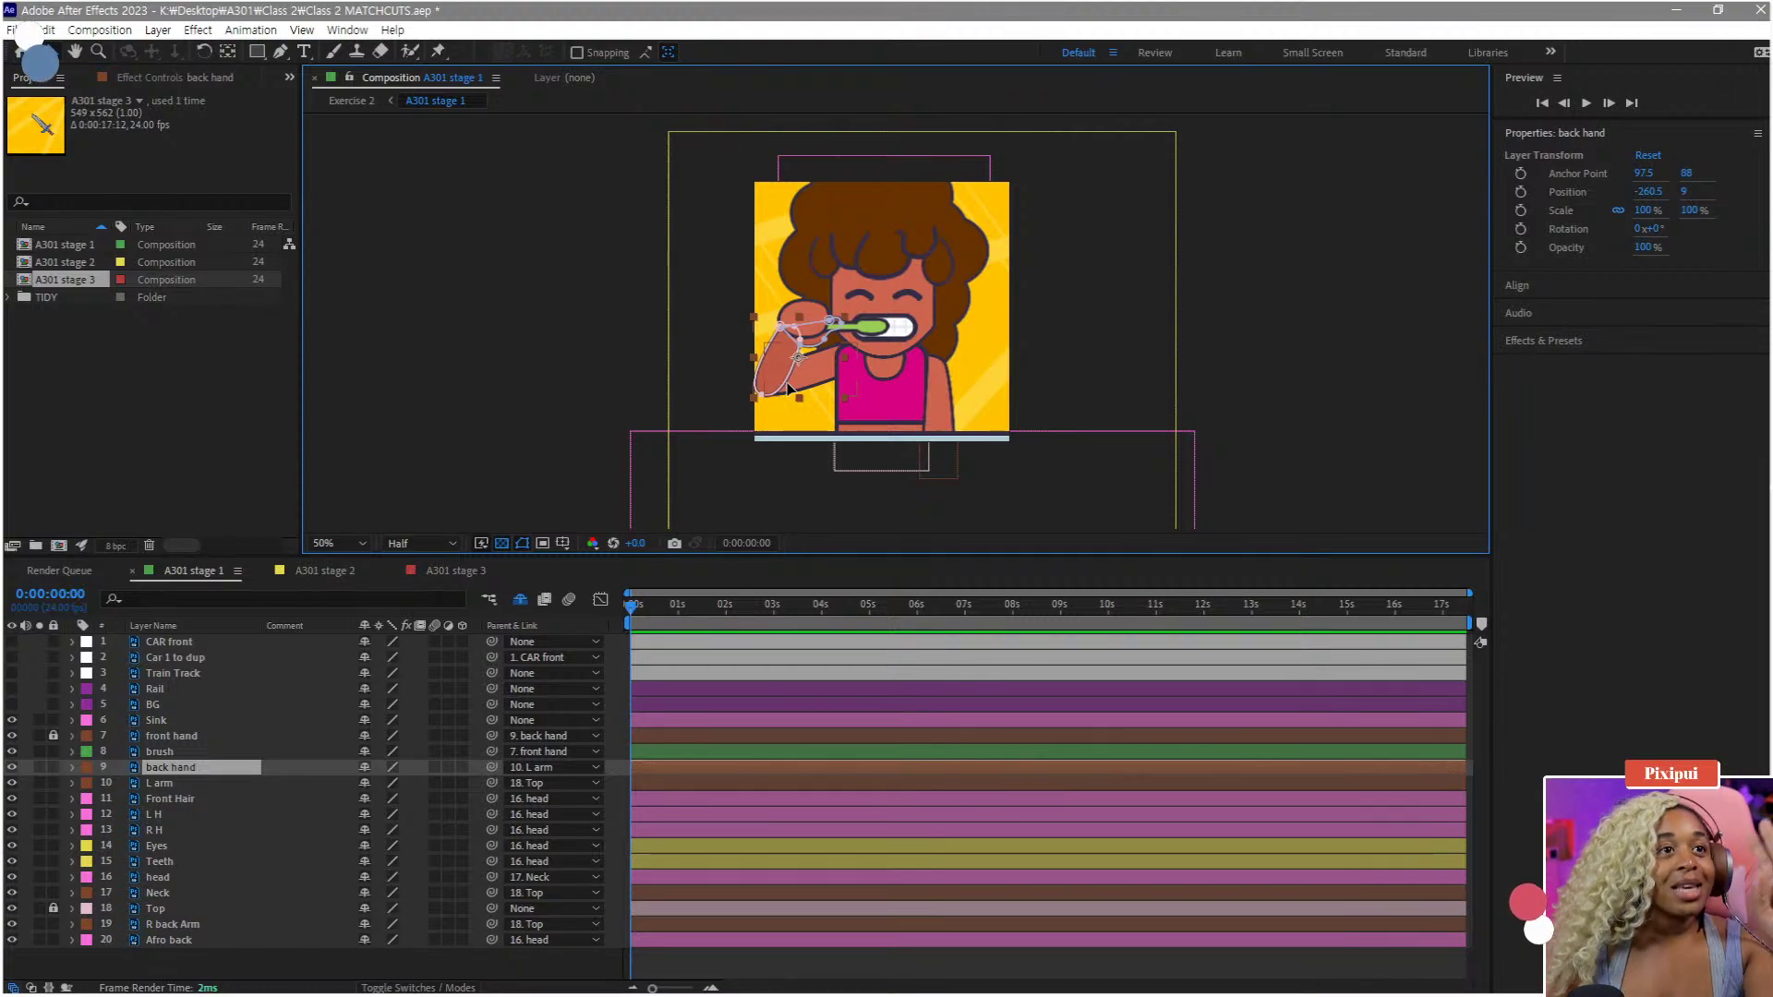
- Add a Position keyframe to the R back Arm layer at 0:00:00:00 and duplicate it at 0:00:01:04
{"action": "left_click", "coordinate": [176, 926]}
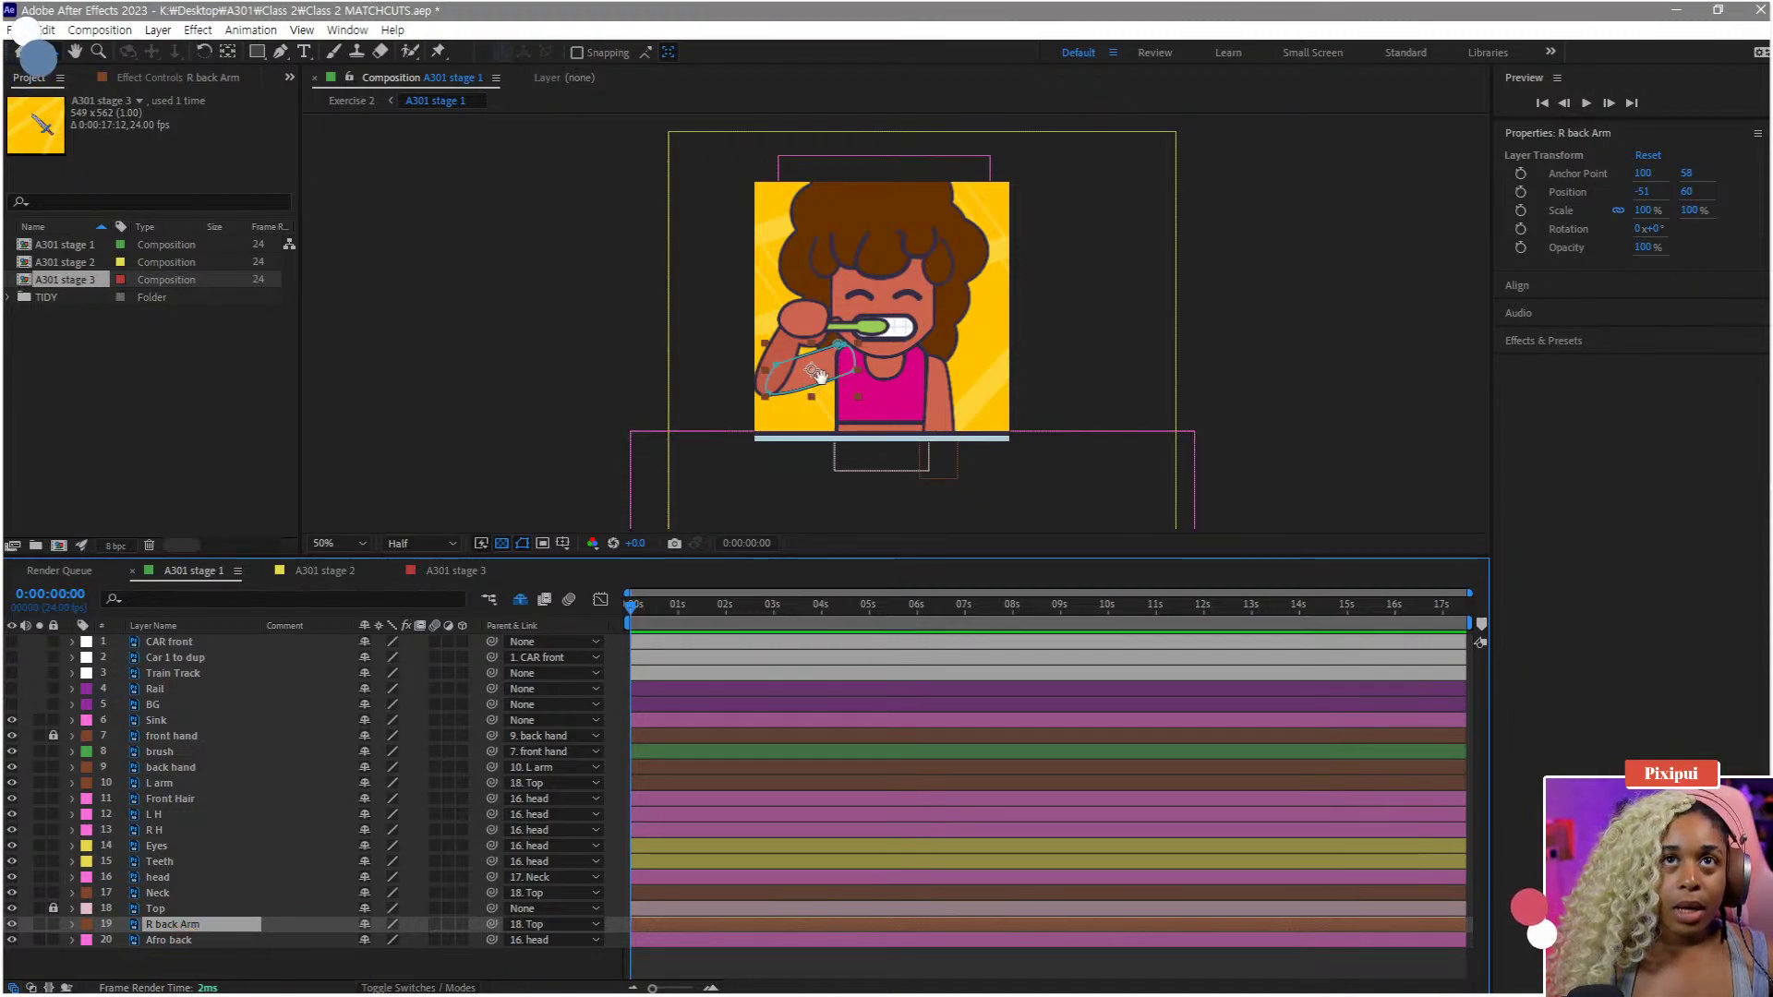
{"action": "left_click_drag", "start_coordinate": [811, 375], "coordinate": [815, 356]}
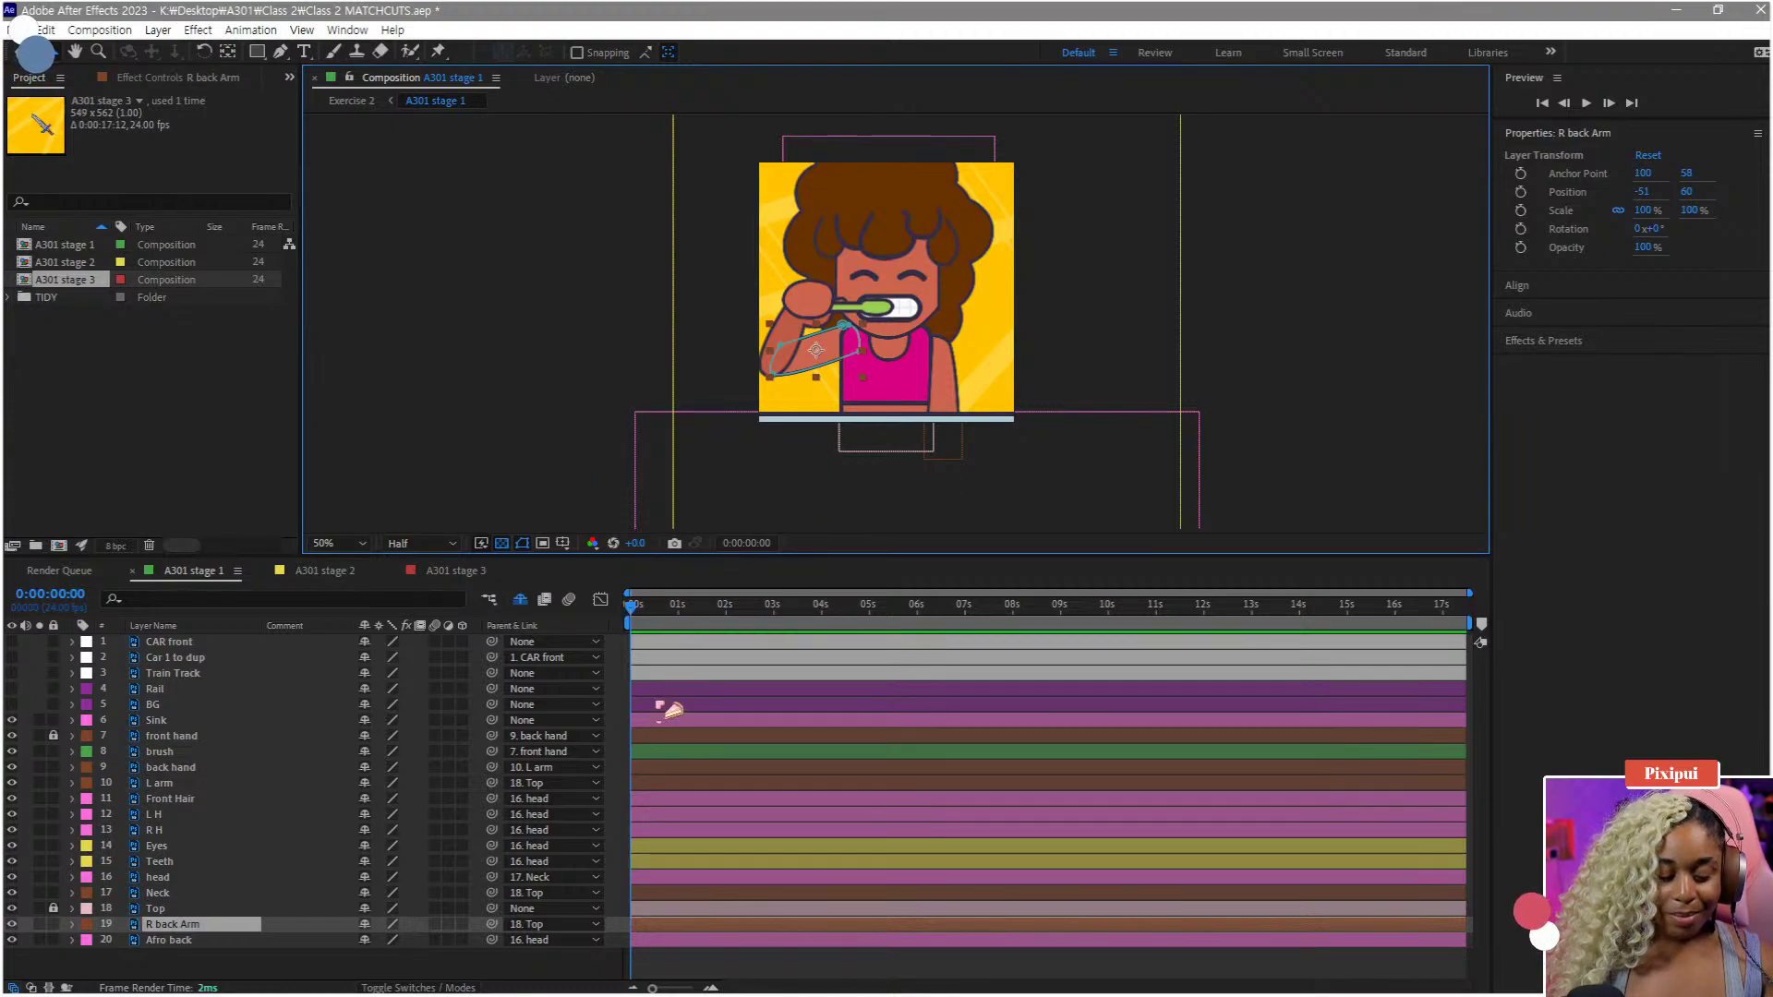
{"action": "key", "text": "alt+shift+p"}
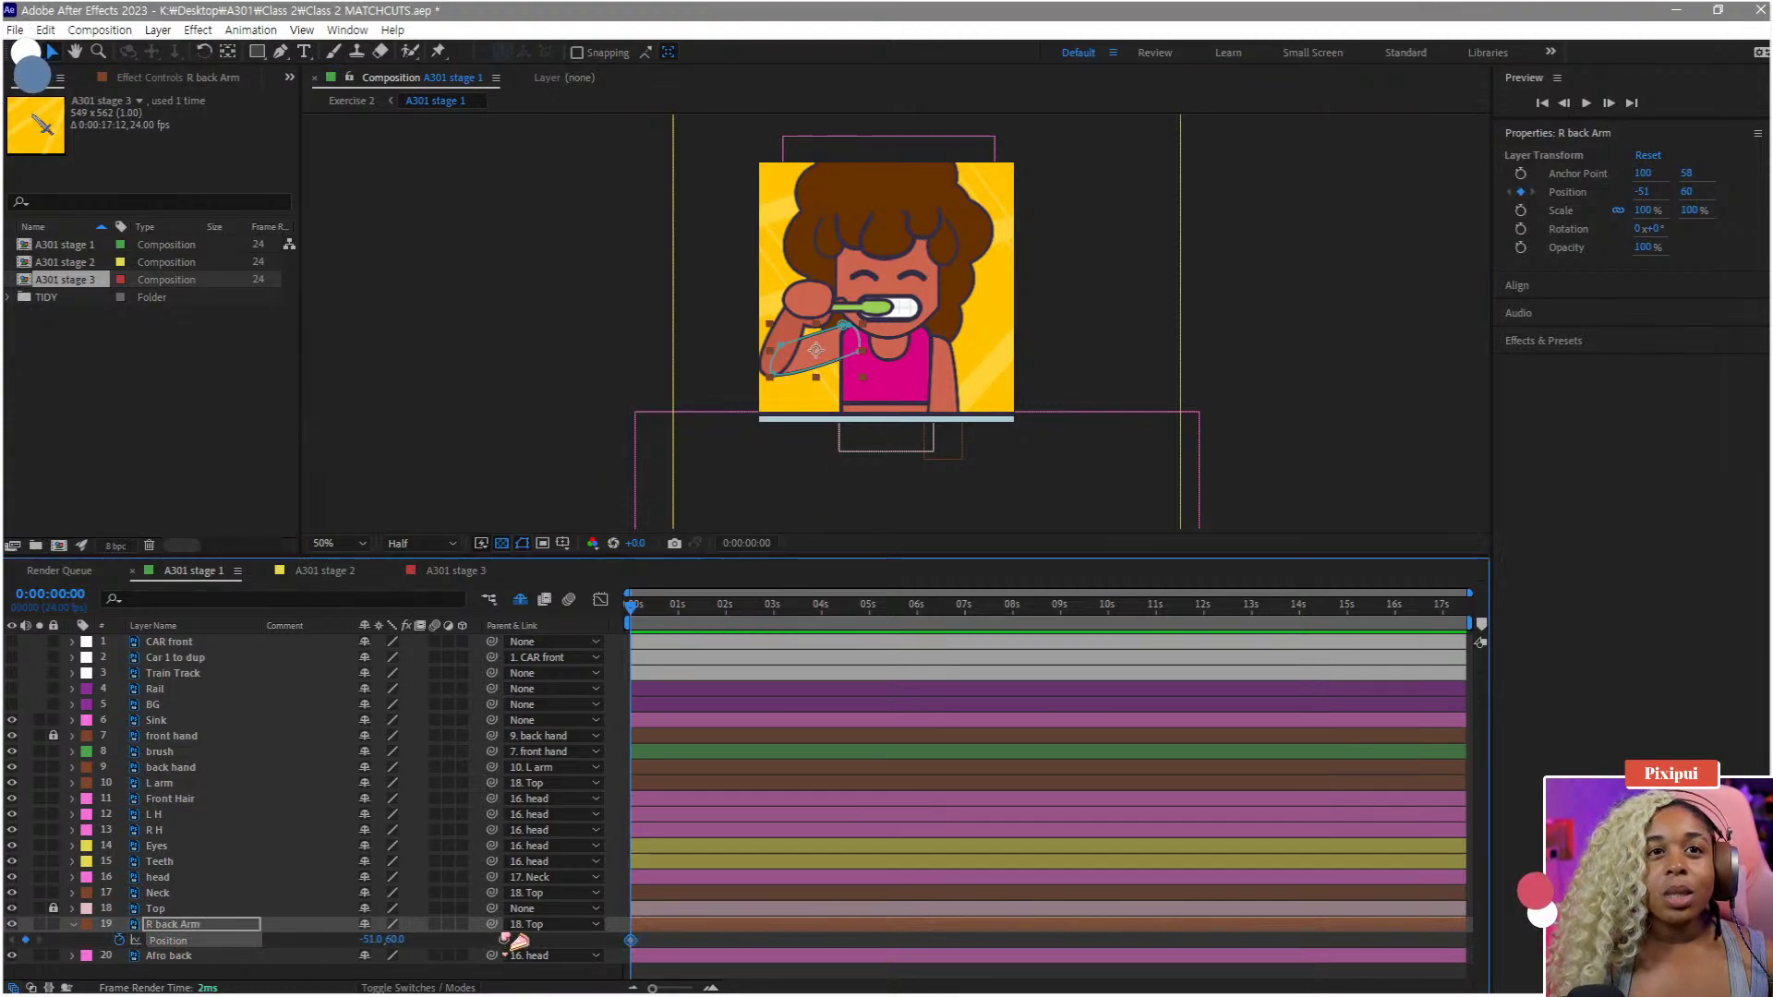
{"action": "left_click_drag", "start_coordinate": [630, 940], "coordinate": [688, 944]}
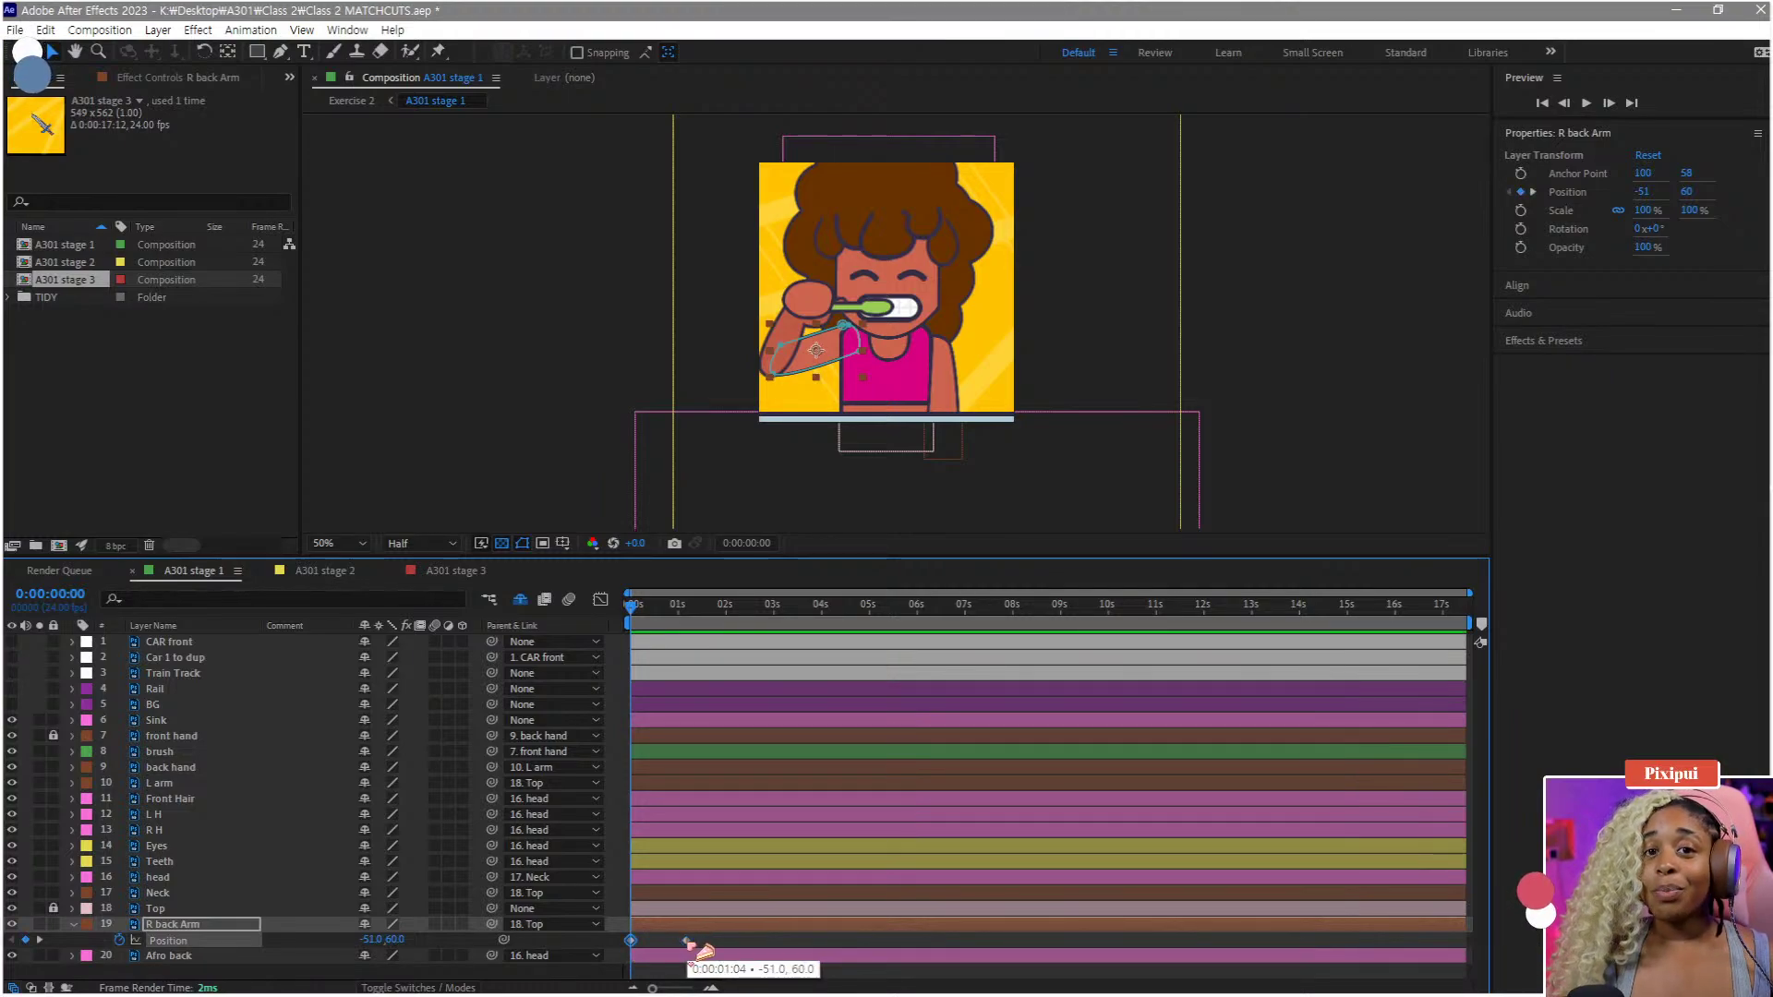
{"action": "left_click_drag", "start_coordinate": [688, 944], "coordinate": [688, 944]}
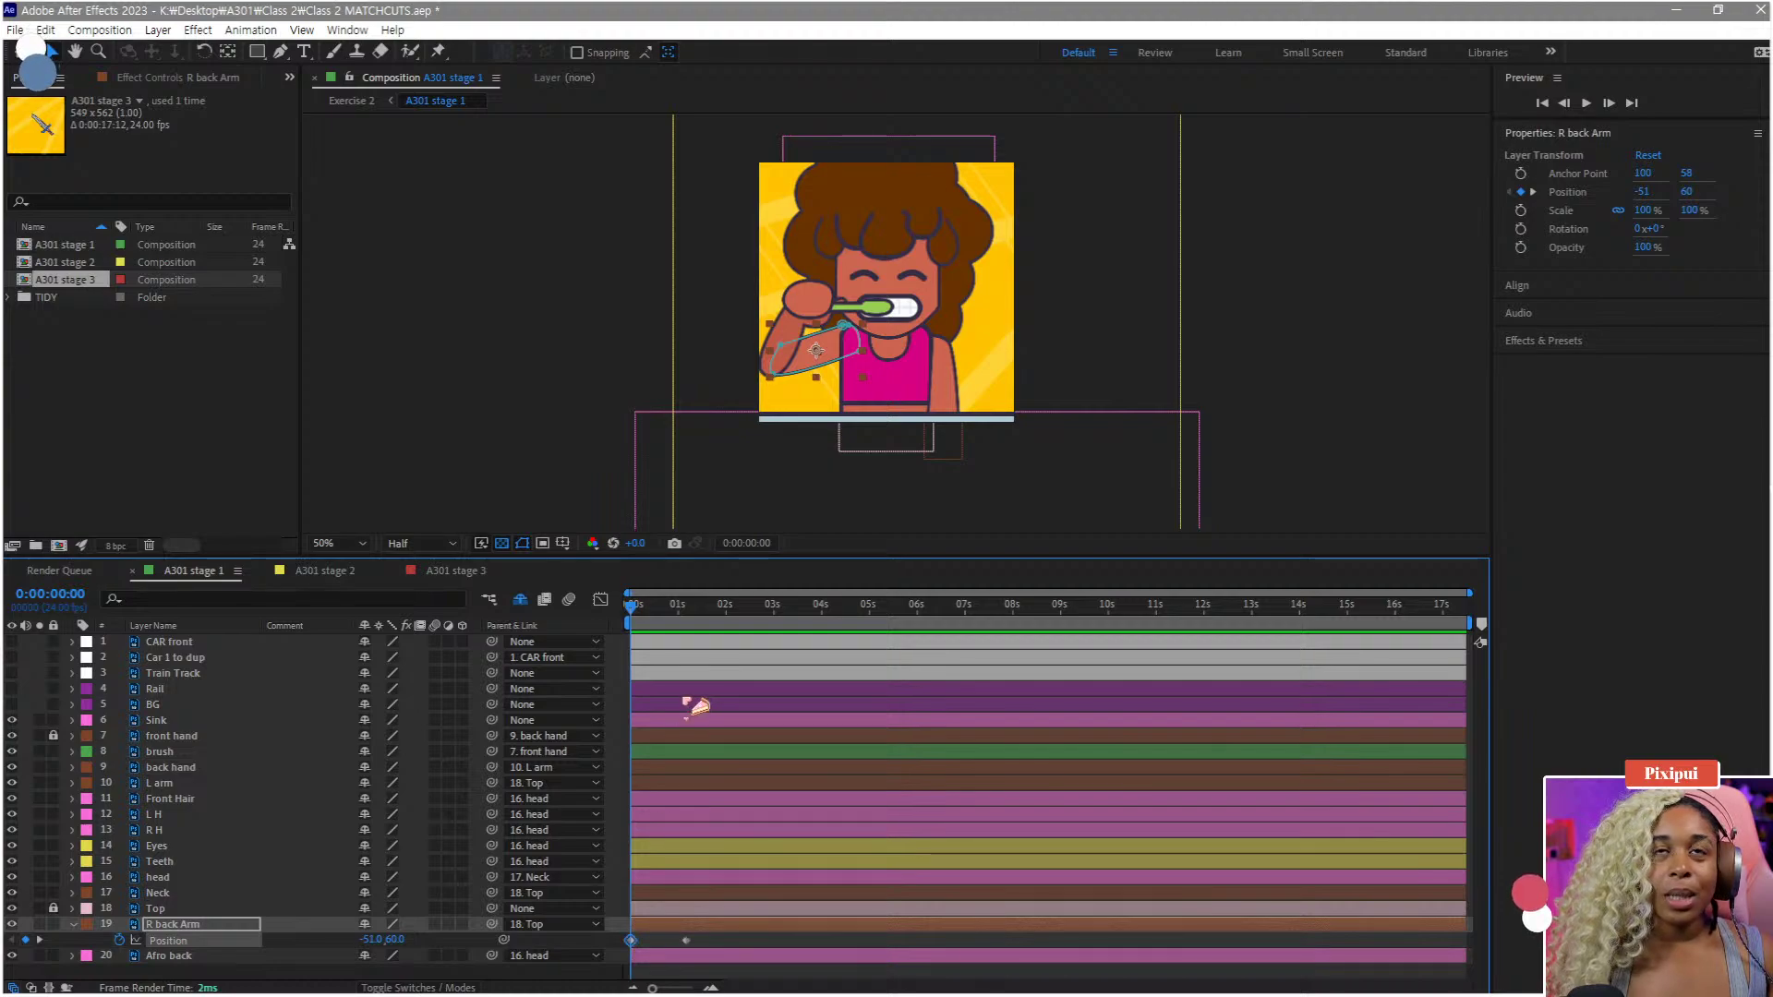
- Set the current time to 0:00:01:04 and reveal the R back Arm layer's Position property
{"action": "left_click", "coordinate": [688, 613]}
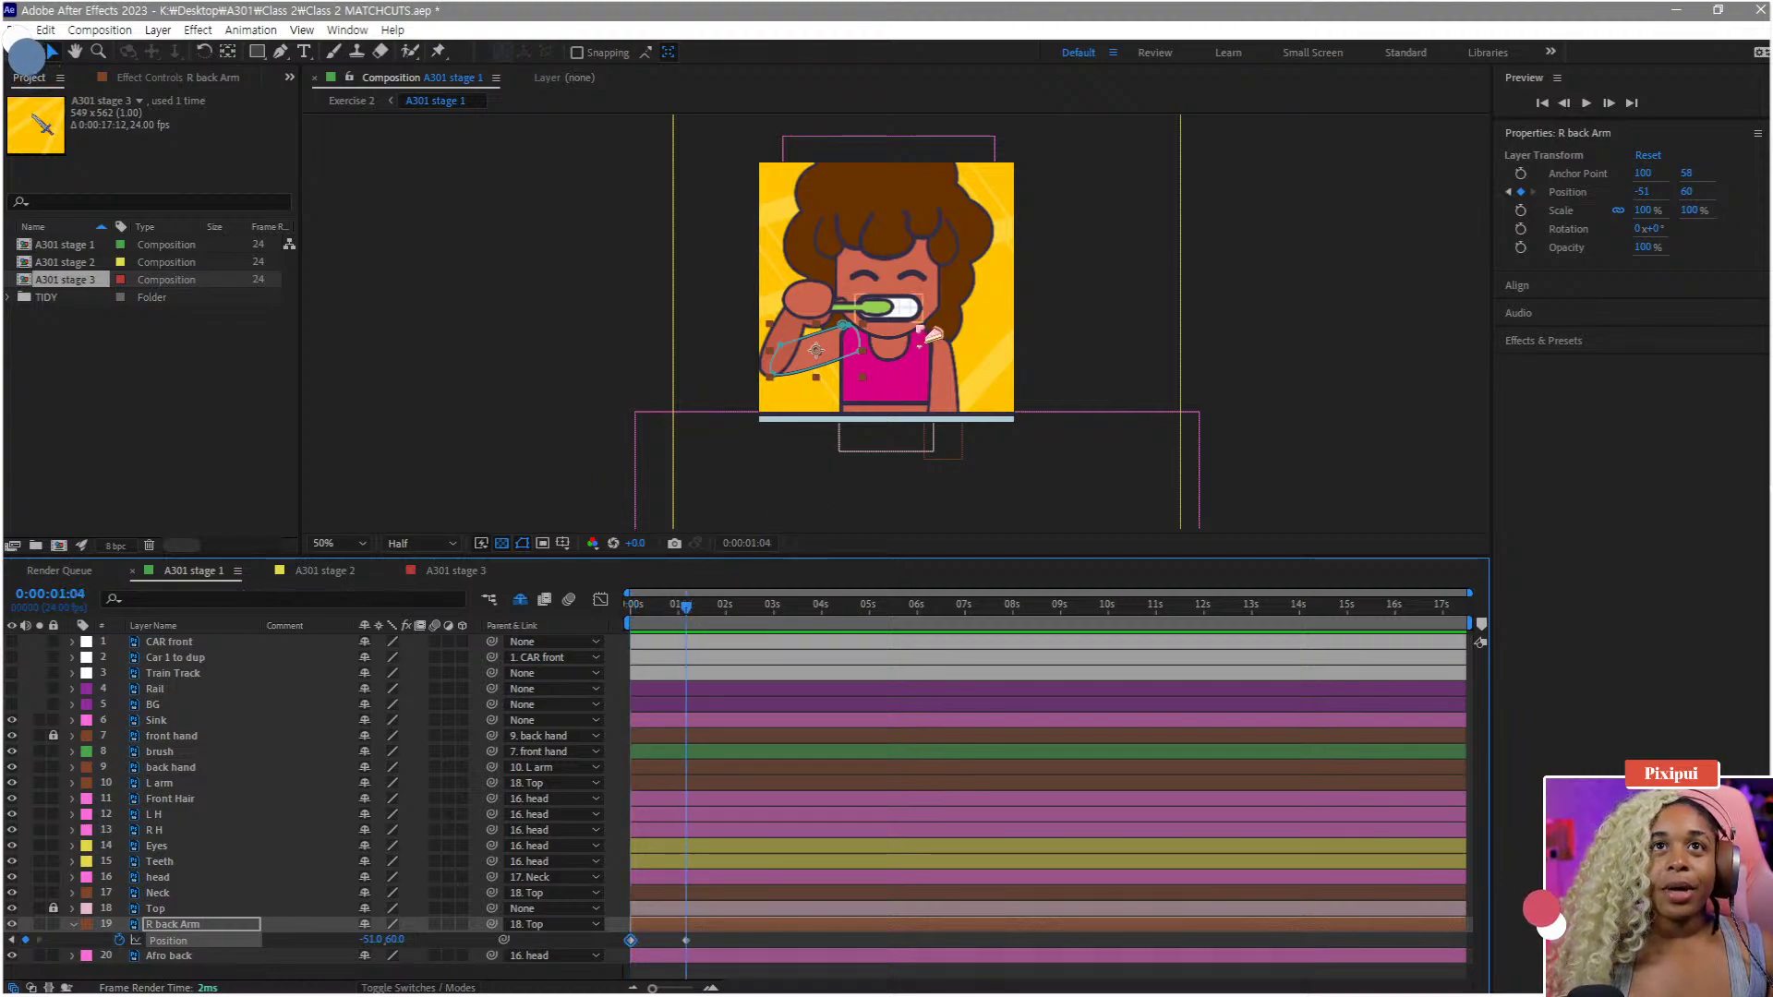
{"action": "scroll", "coordinate": [924, 327], "scroll_direction": "up", "scroll_amount": 1}
{"action": "left_click_drag", "start_coordinate": [842, 418], "coordinate": [845, 461]}
{"action": "key", "text": "v"}
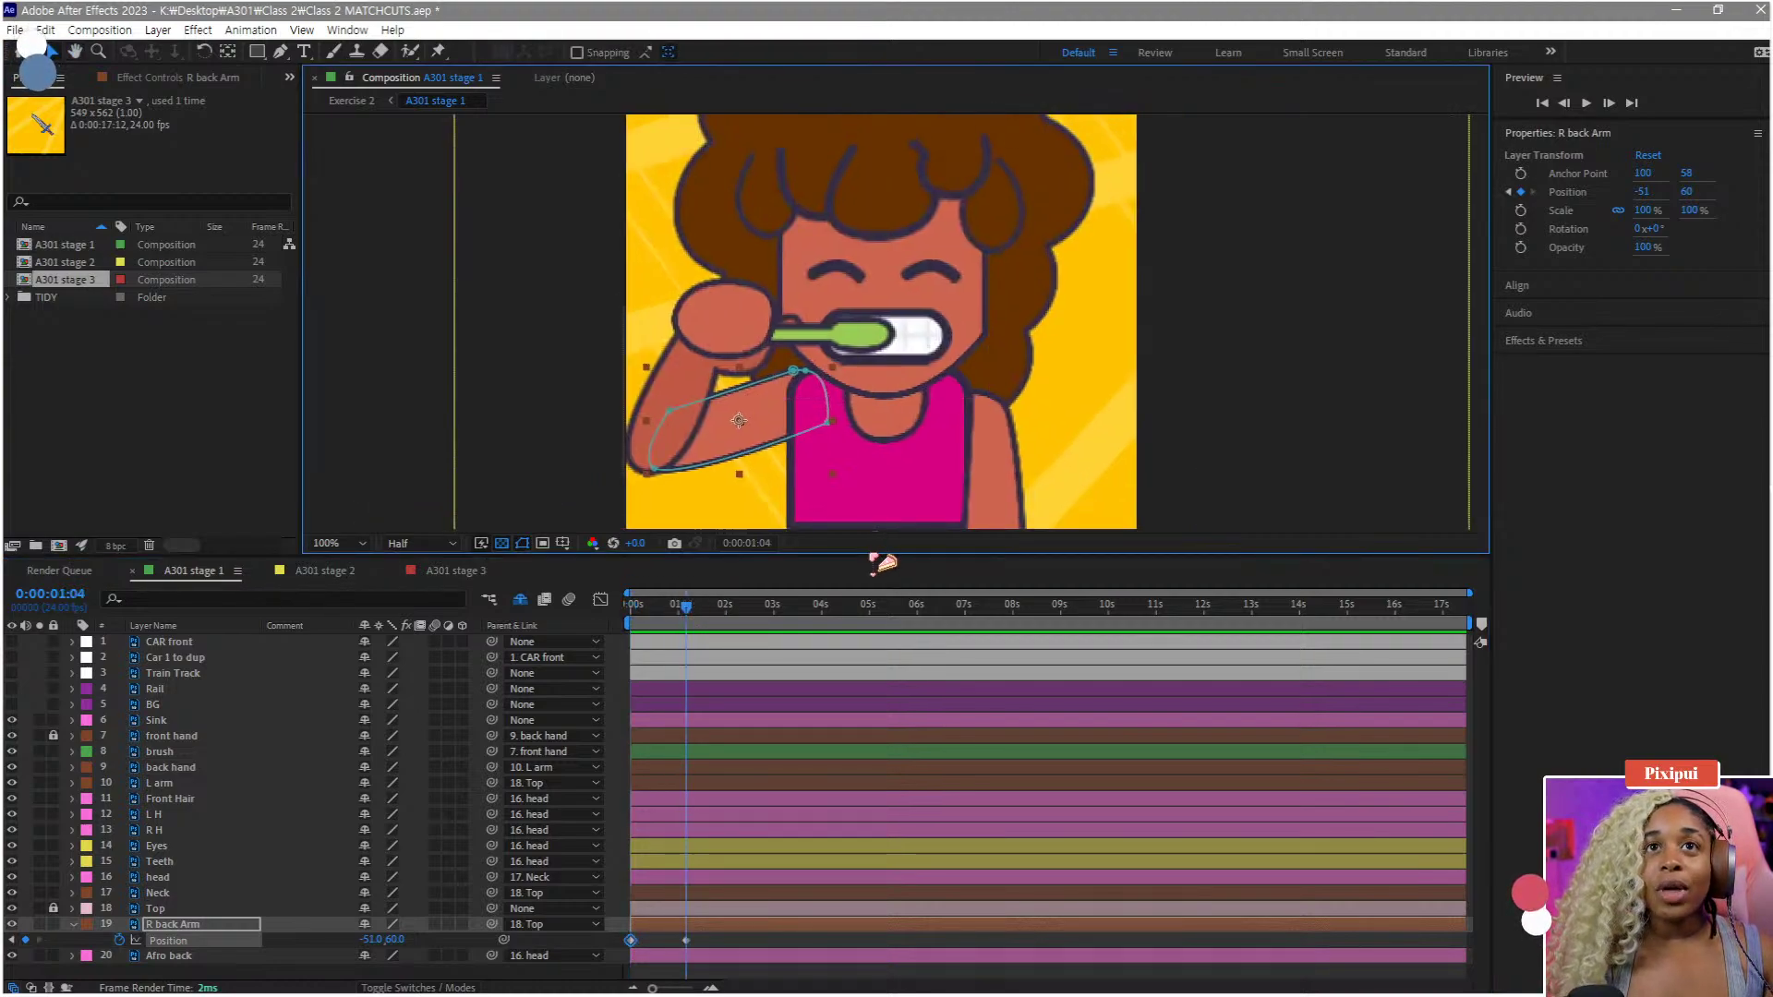
{"action": "left_click_drag", "start_coordinate": [864, 554], "coordinate": [864, 625]}
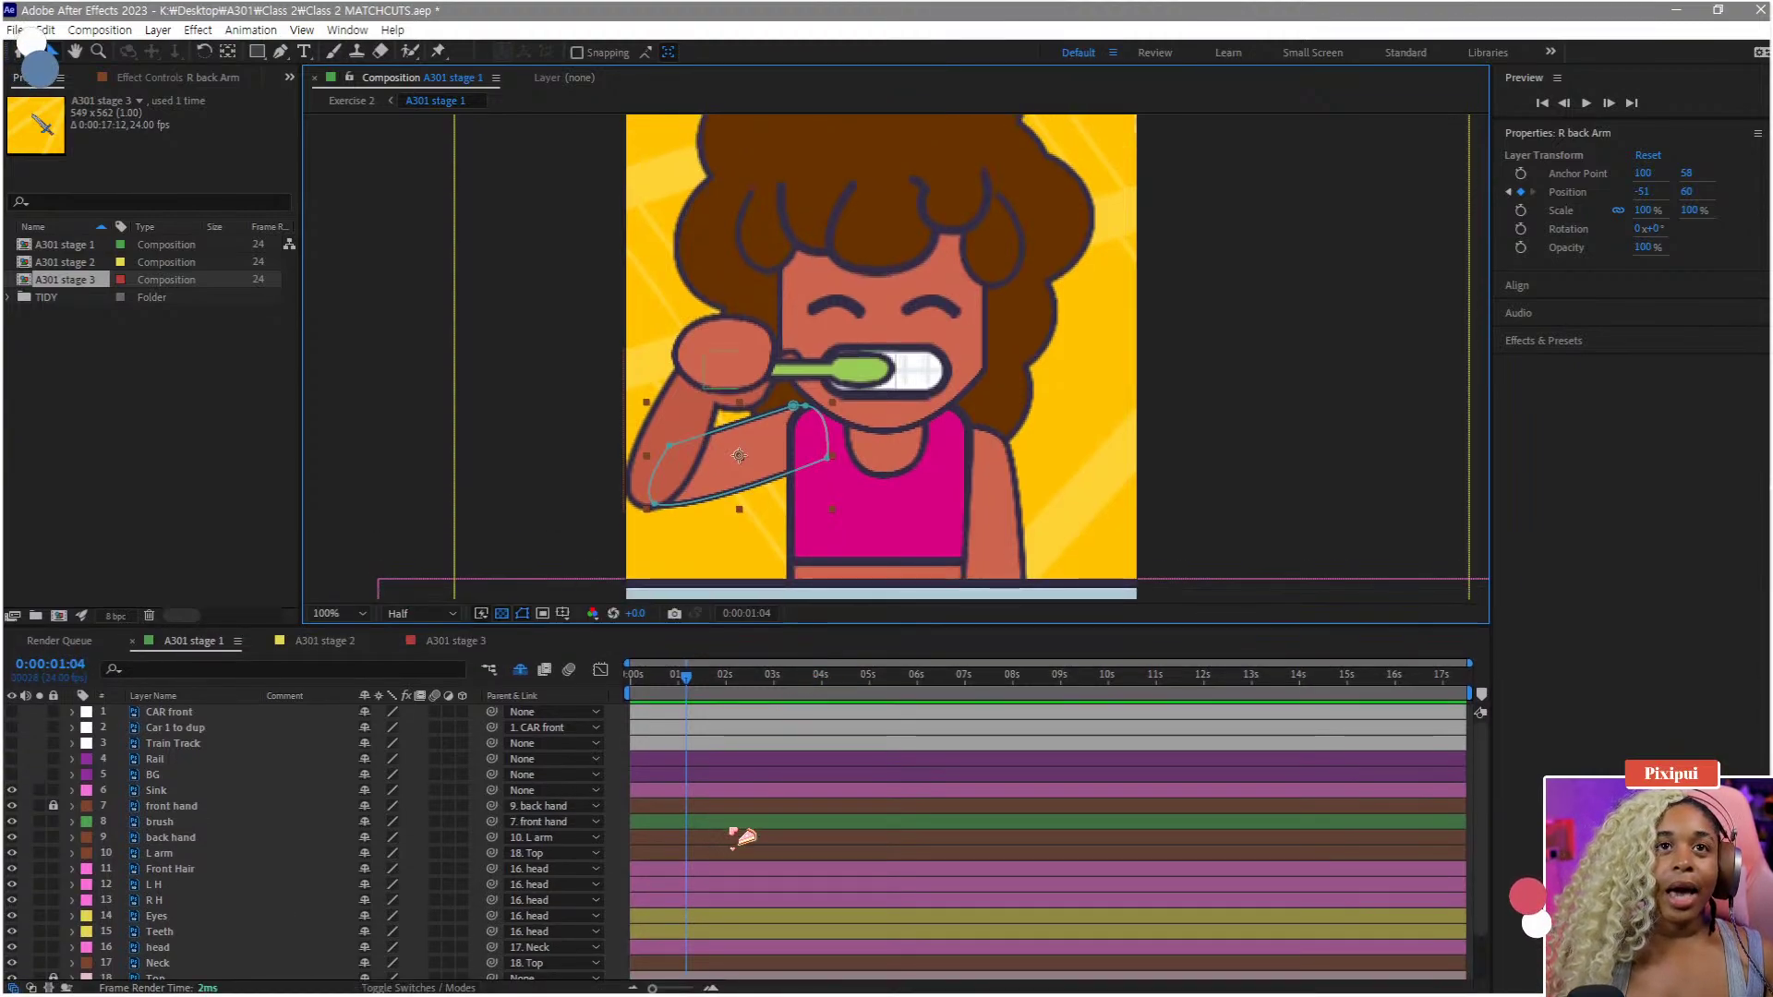
{"action": "key", "text": "p"}
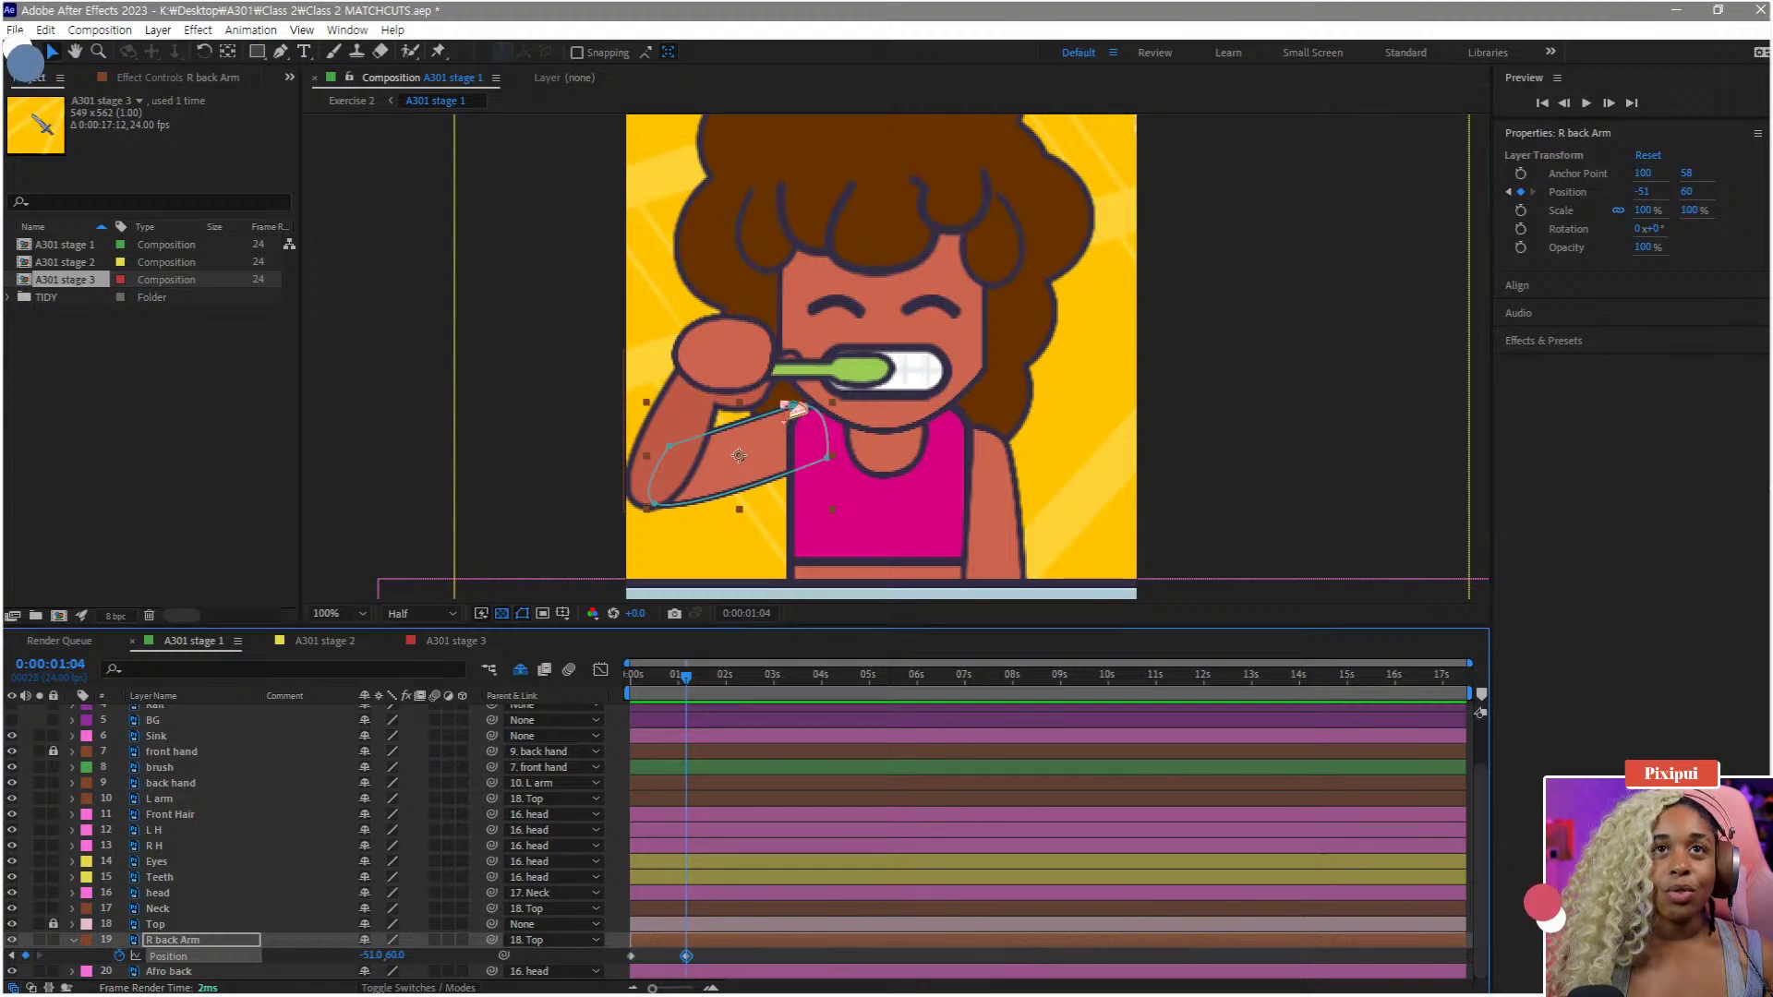
- Try moving the R back Arm layer horizontally toward the torso to about x -17, and undo the move
{"action": "left_click_drag", "start_coordinate": [769, 461], "coordinate": [801, 461]}
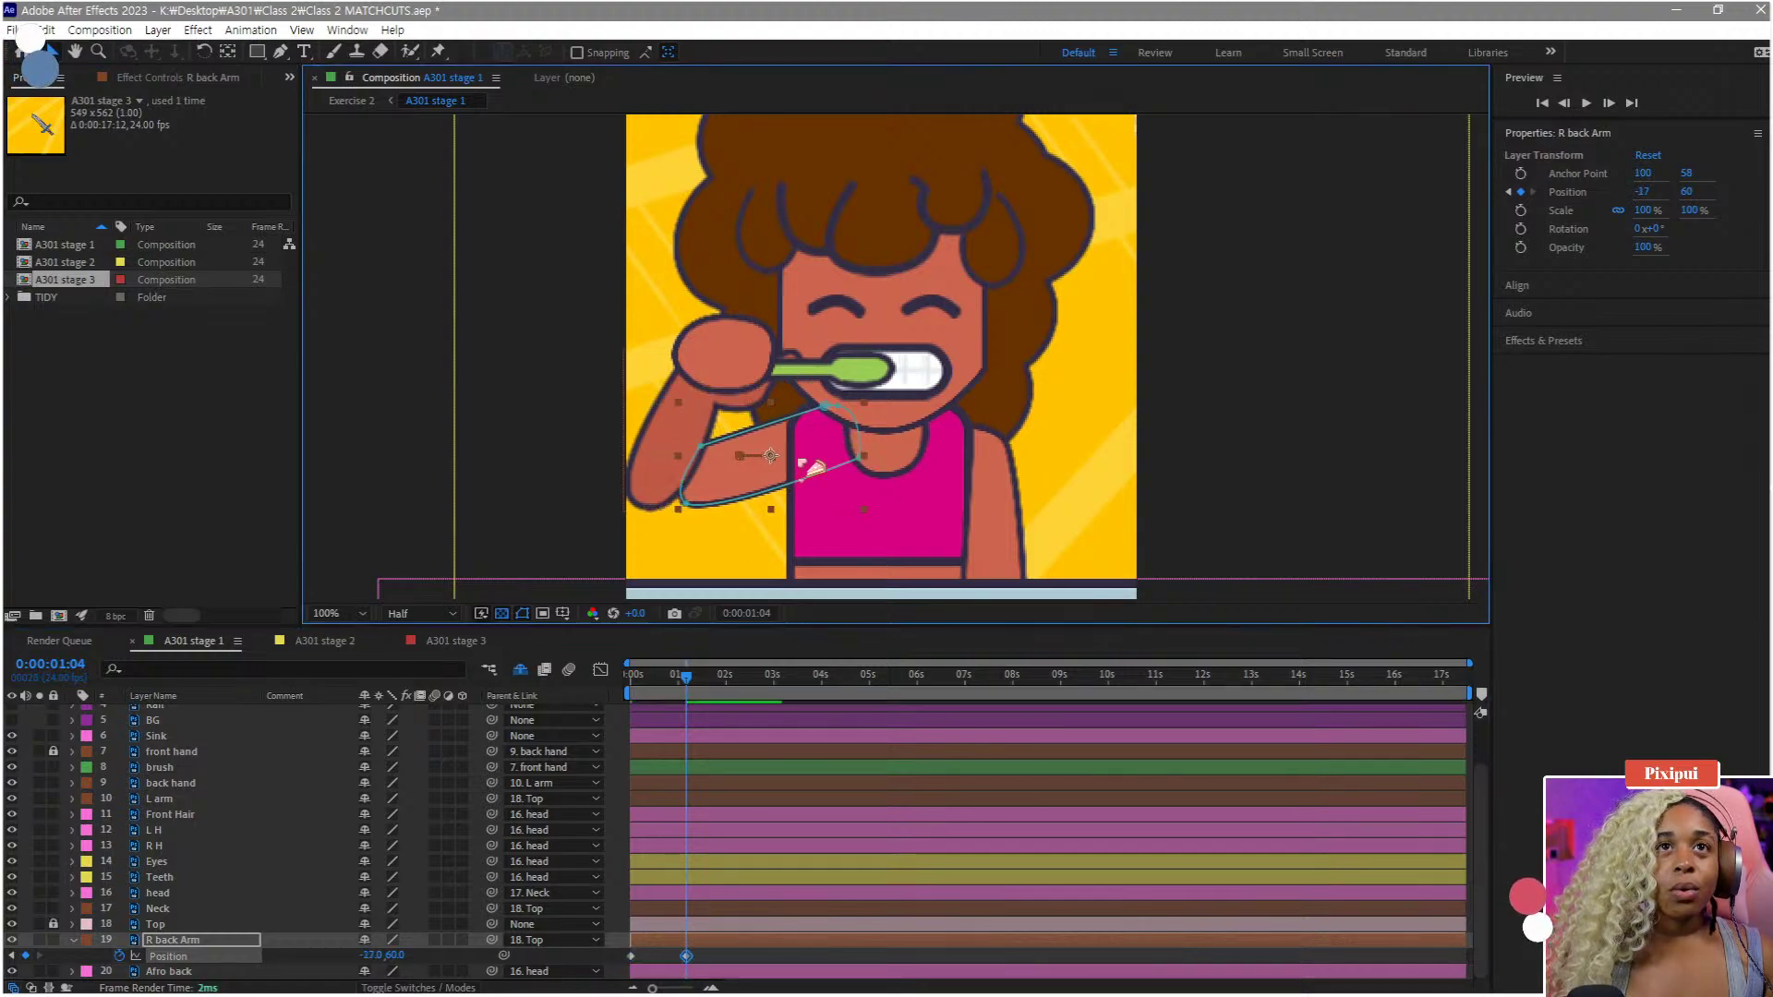
{"action": "key", "text": "ctrl+z"}
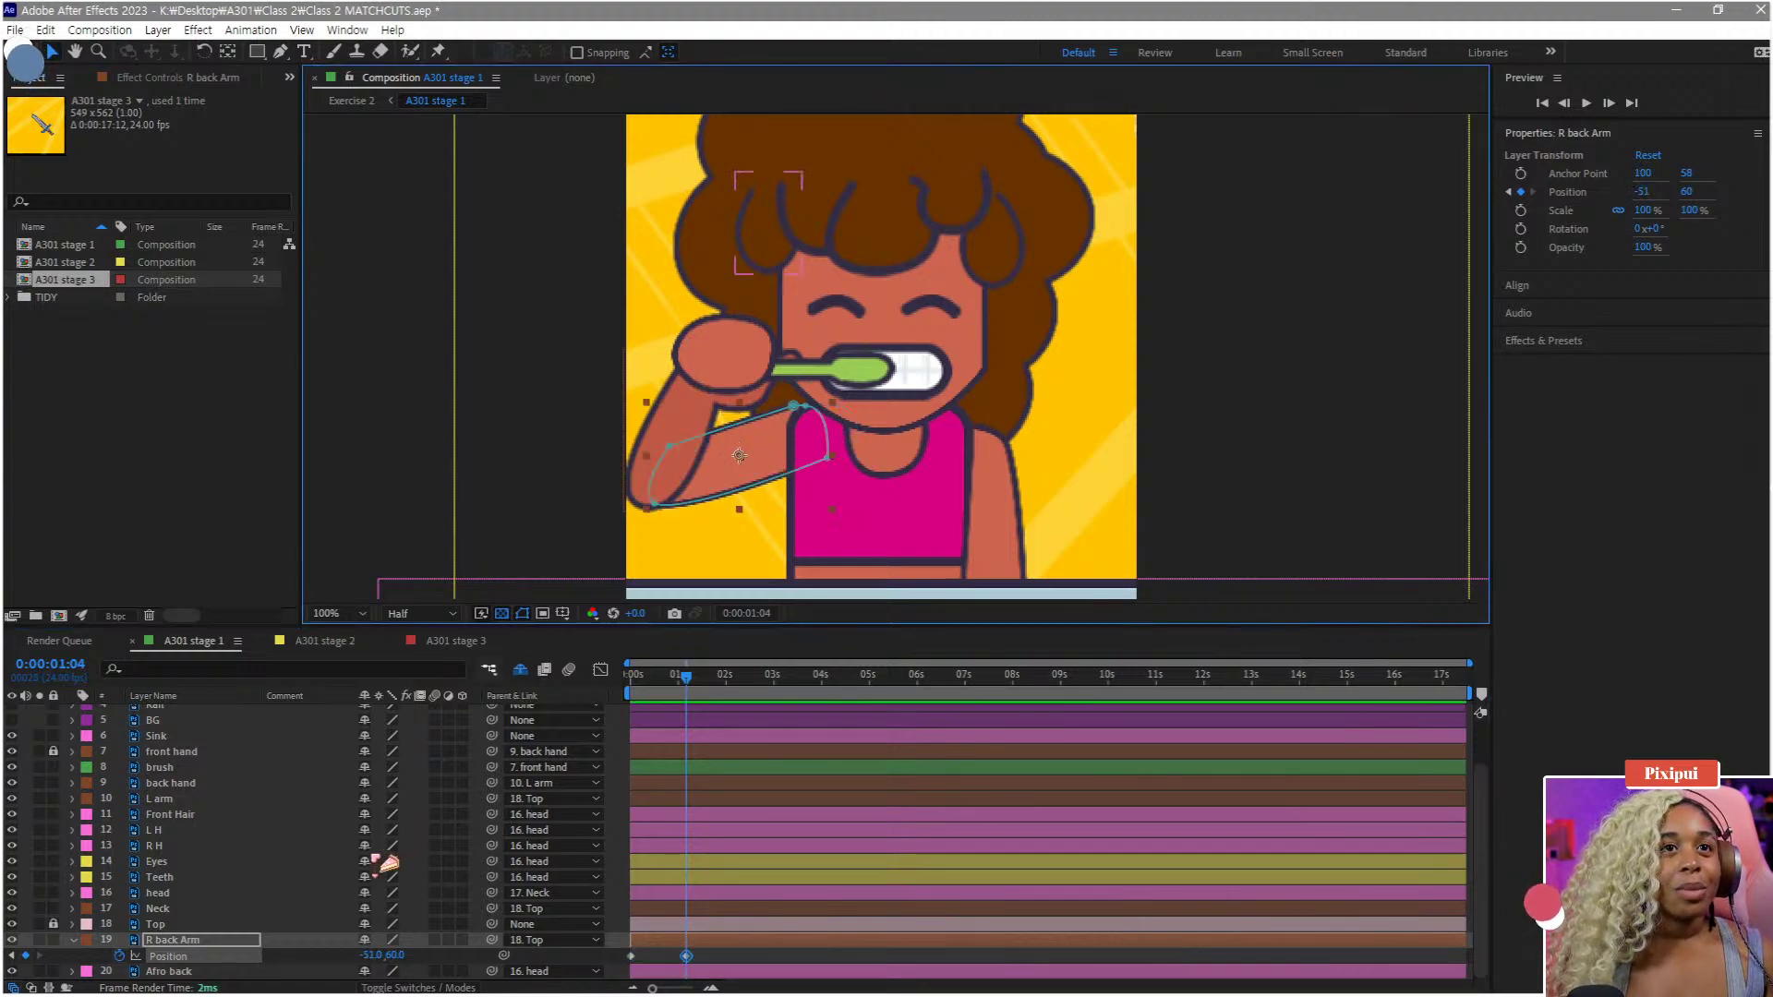
- Change the back hand layer's parent to the R back Arm layer
{"action": "left_click", "coordinate": [198, 800]}
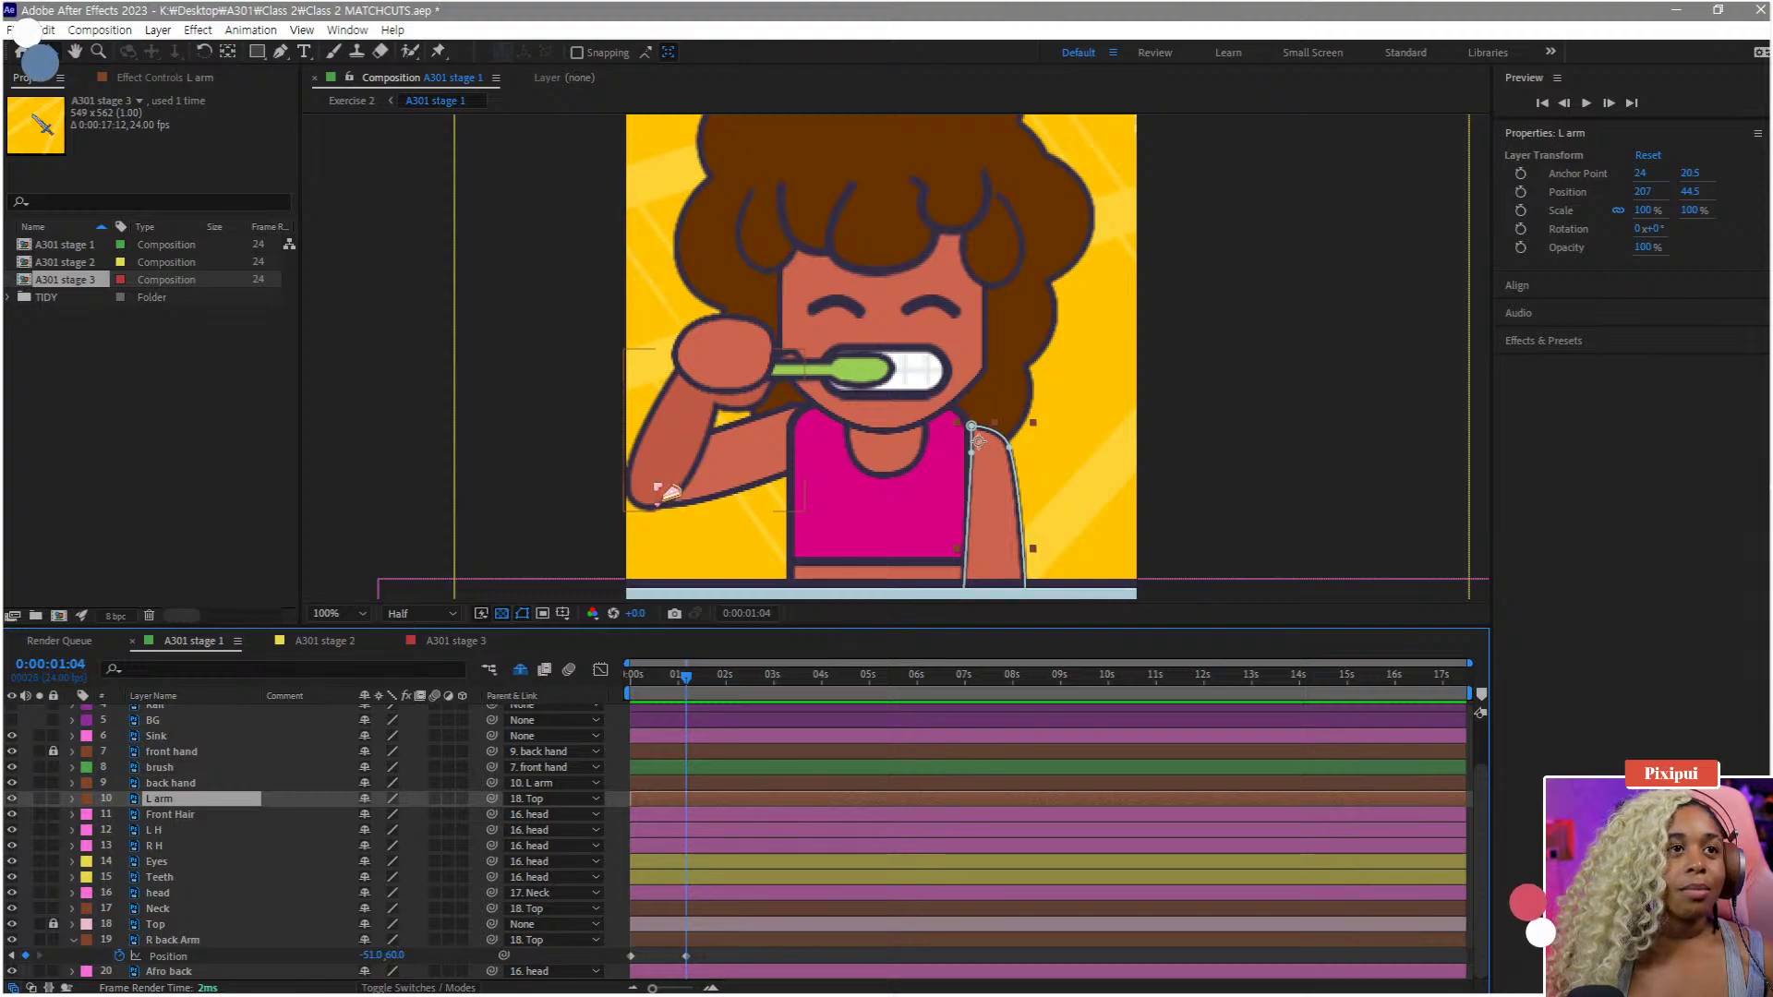
{"action": "left_click", "coordinate": [672, 493]}
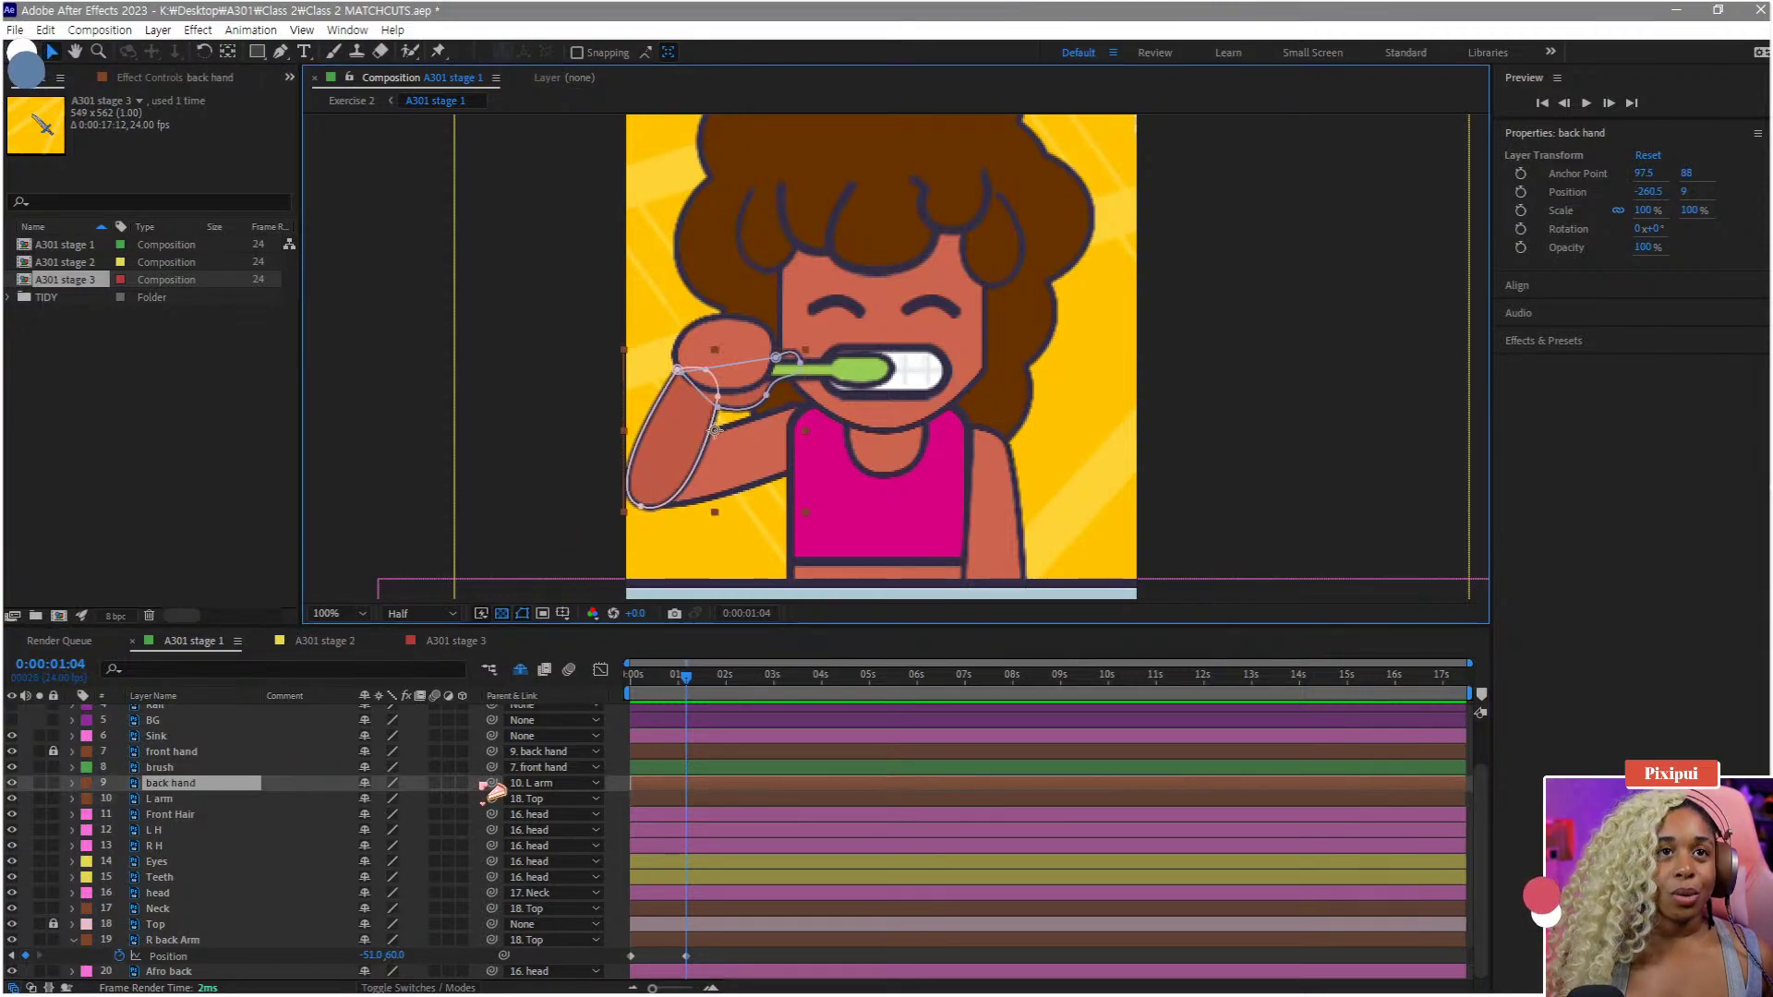
{"action": "left_click_drag", "start_coordinate": [493, 786], "coordinate": [233, 941]}
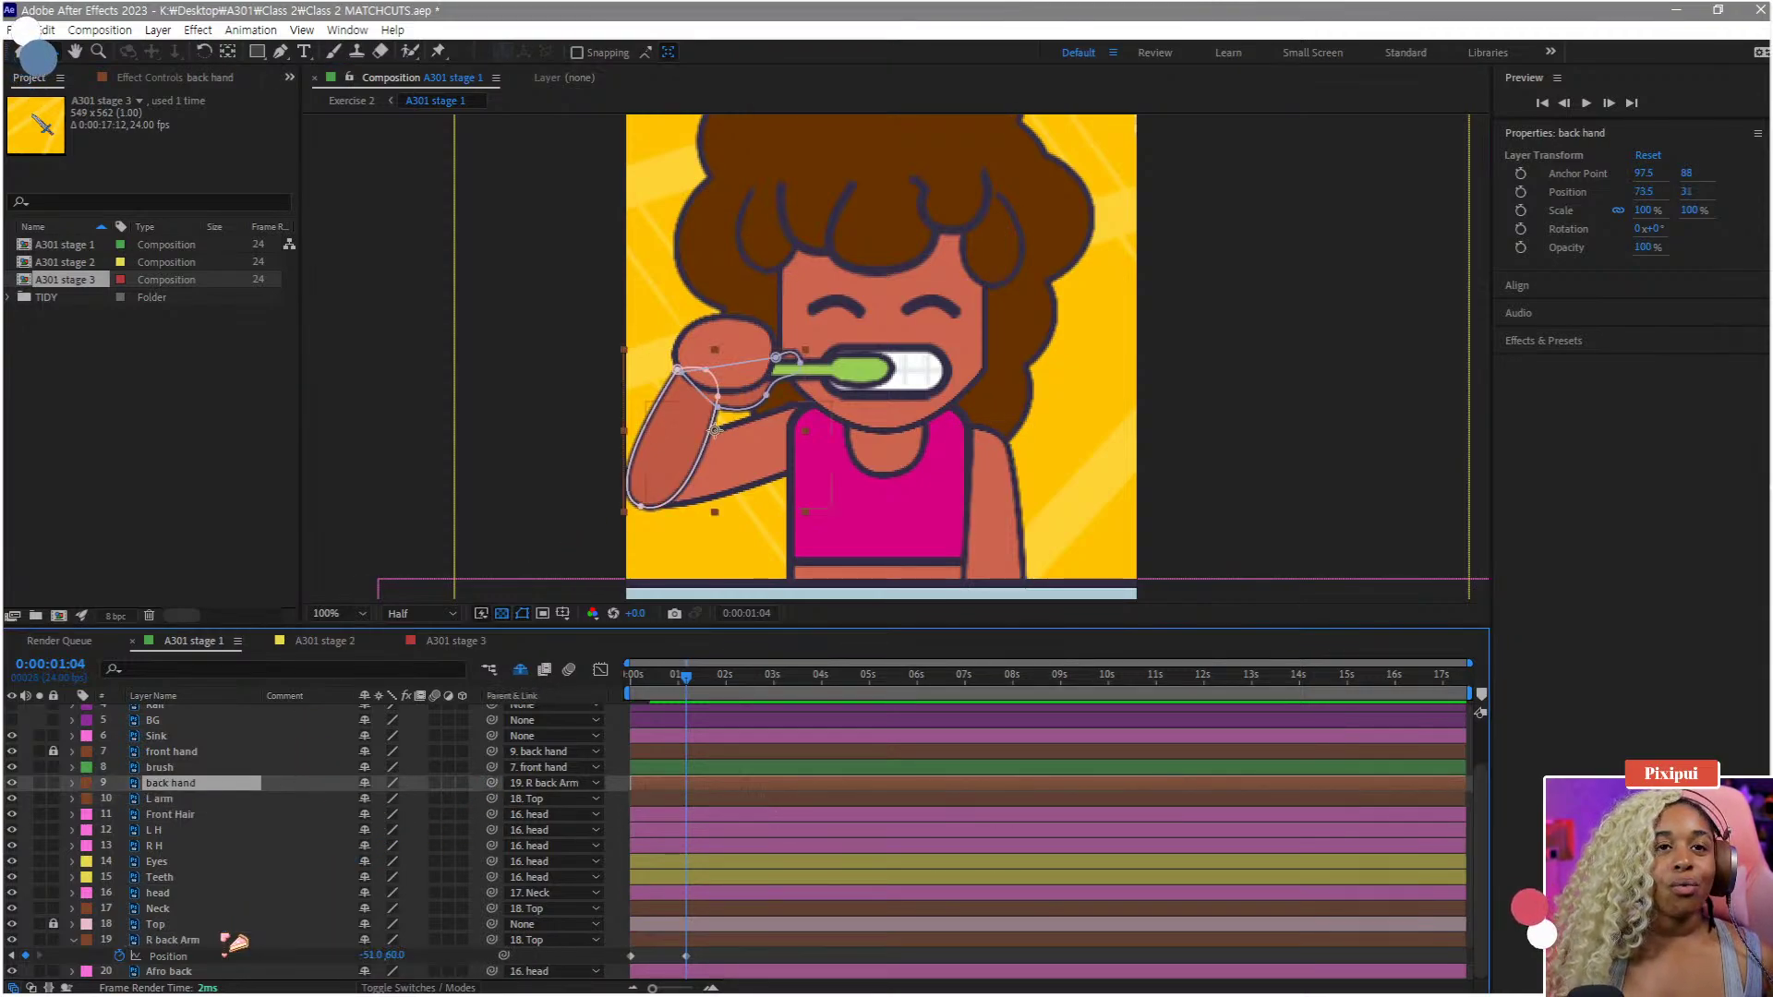
- Set the R back Arm layer's Position keyframe at 0:00:01:04 to 14, 60
{"action": "left_click", "coordinate": [689, 957]}
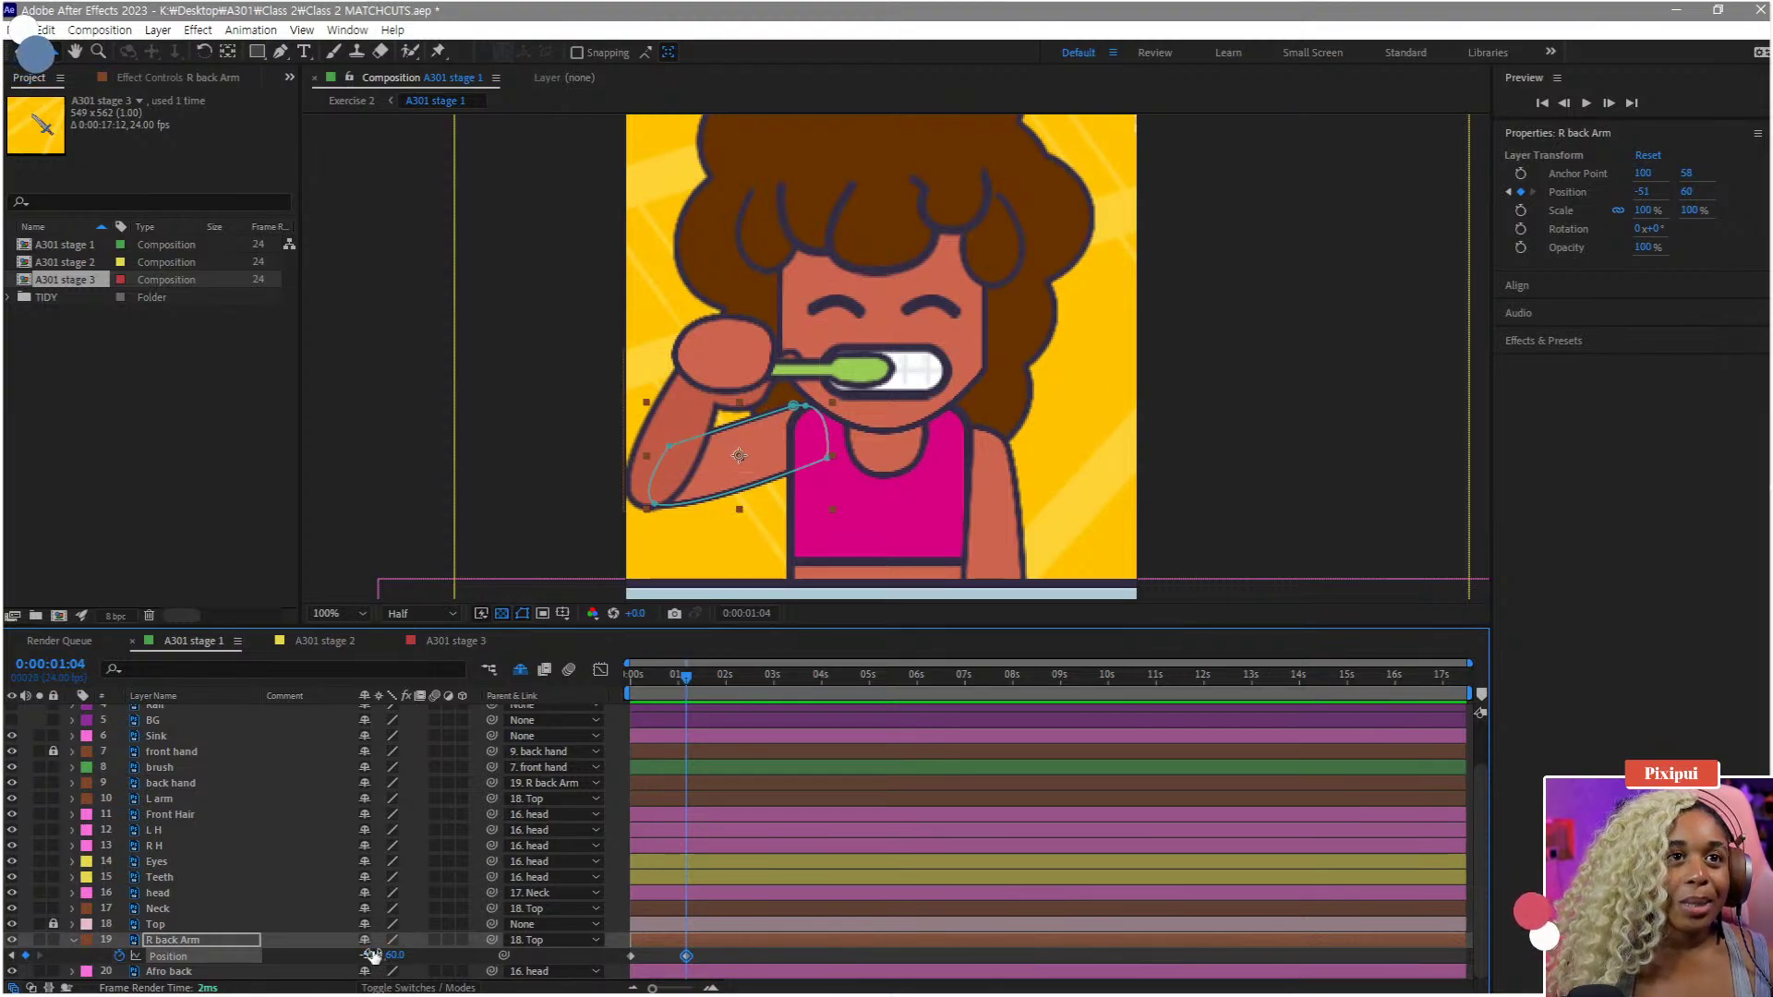
{"action": "left_click_drag", "start_coordinate": [370, 955], "coordinate": [426, 943]}
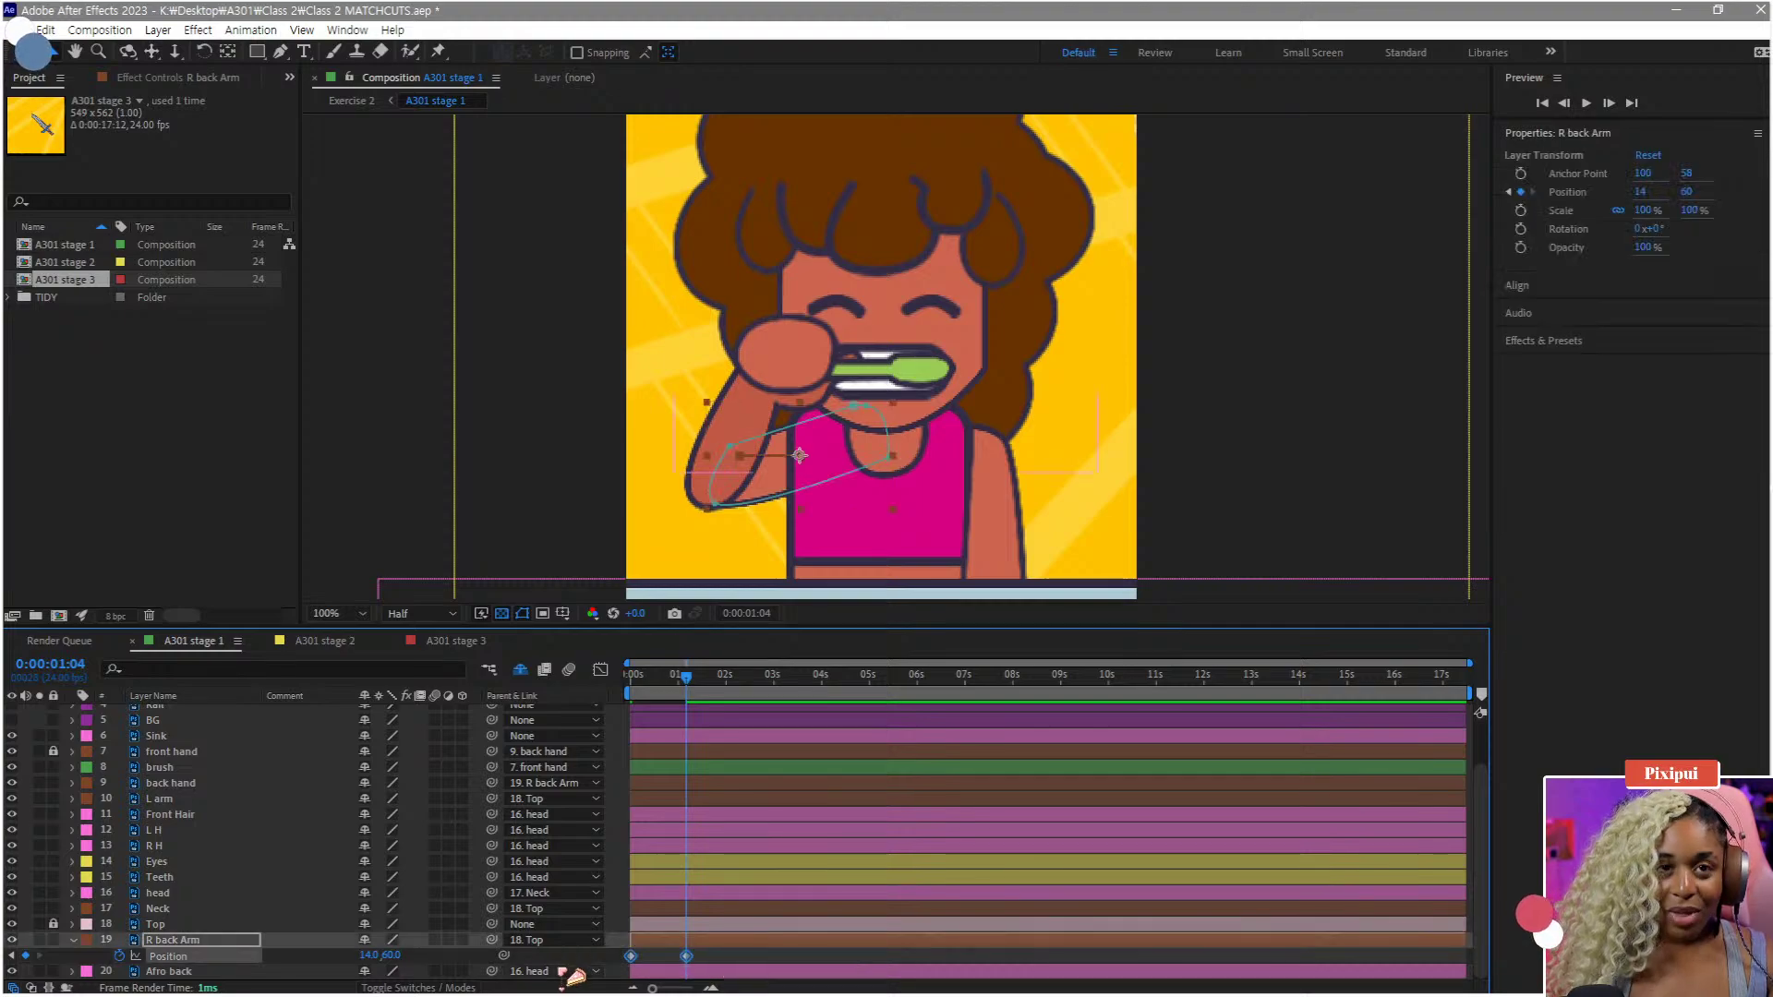
- Apply Easy Ease to both R back Arm Position keyframes and preview the motion from the start
{"action": "key", "text": "F9"}
{"action": "left_click", "coordinate": [732, 956]}
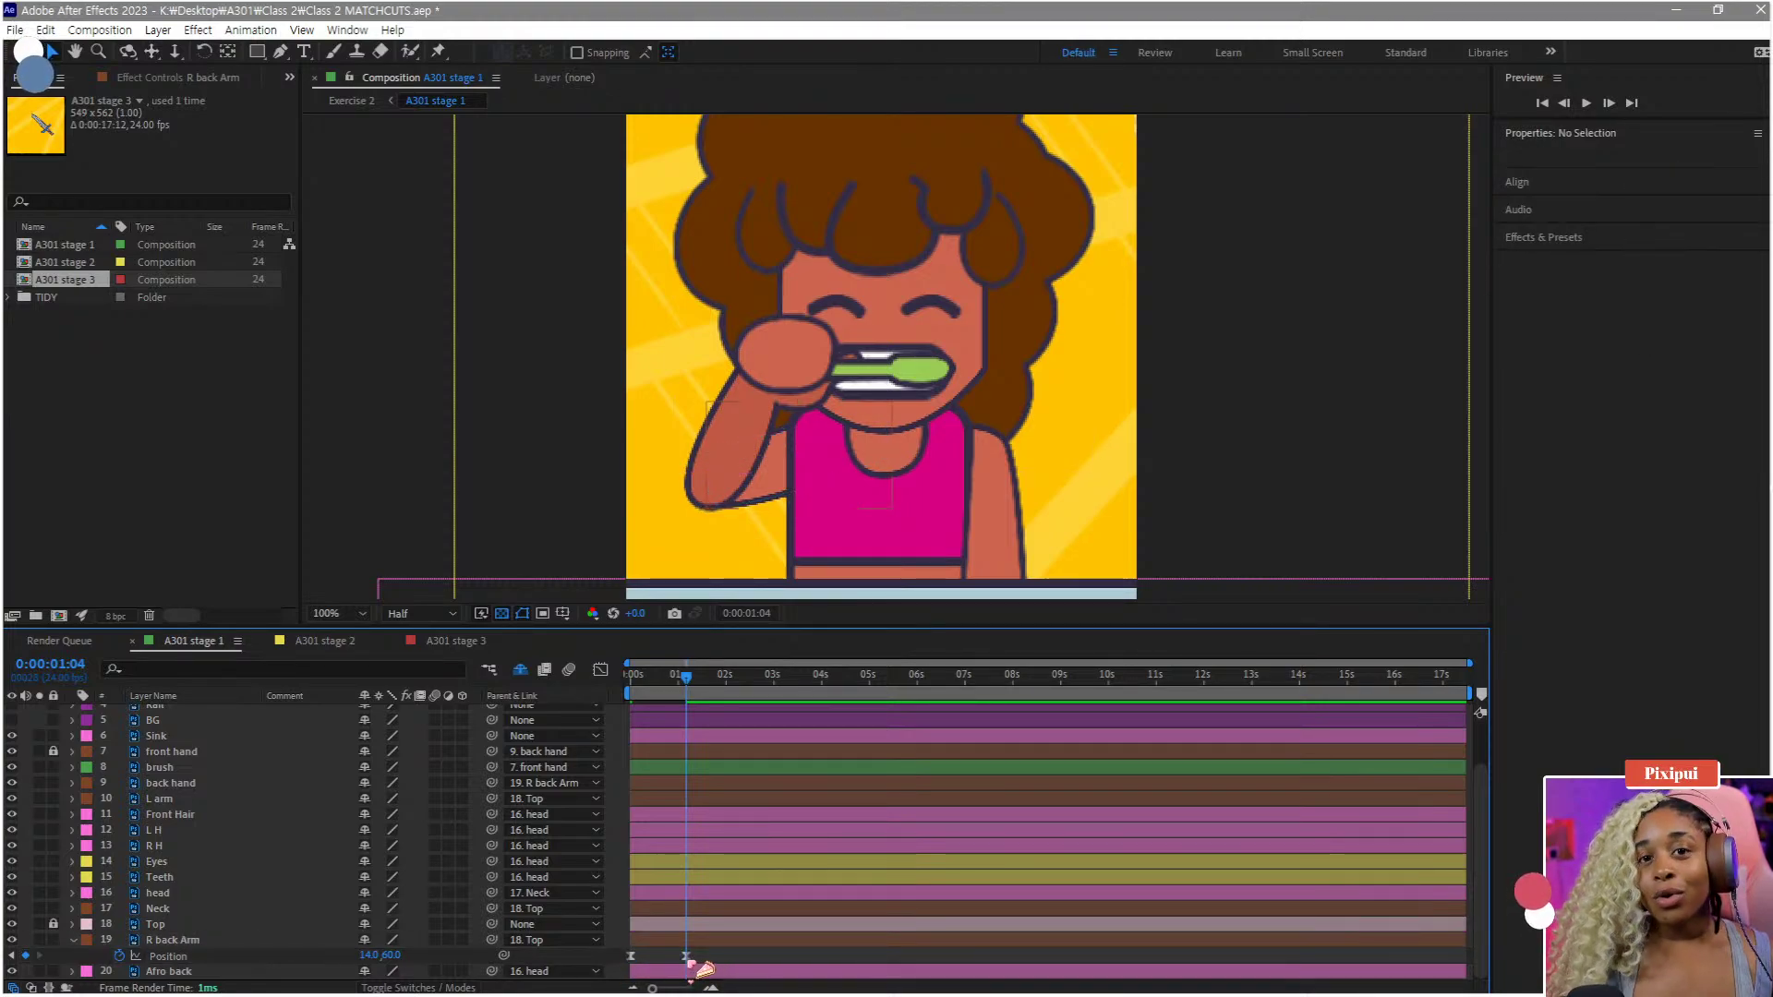
{"action": "right_click", "coordinate": [687, 956]}
{"action": "mouse_move", "coordinate": [767, 946]}
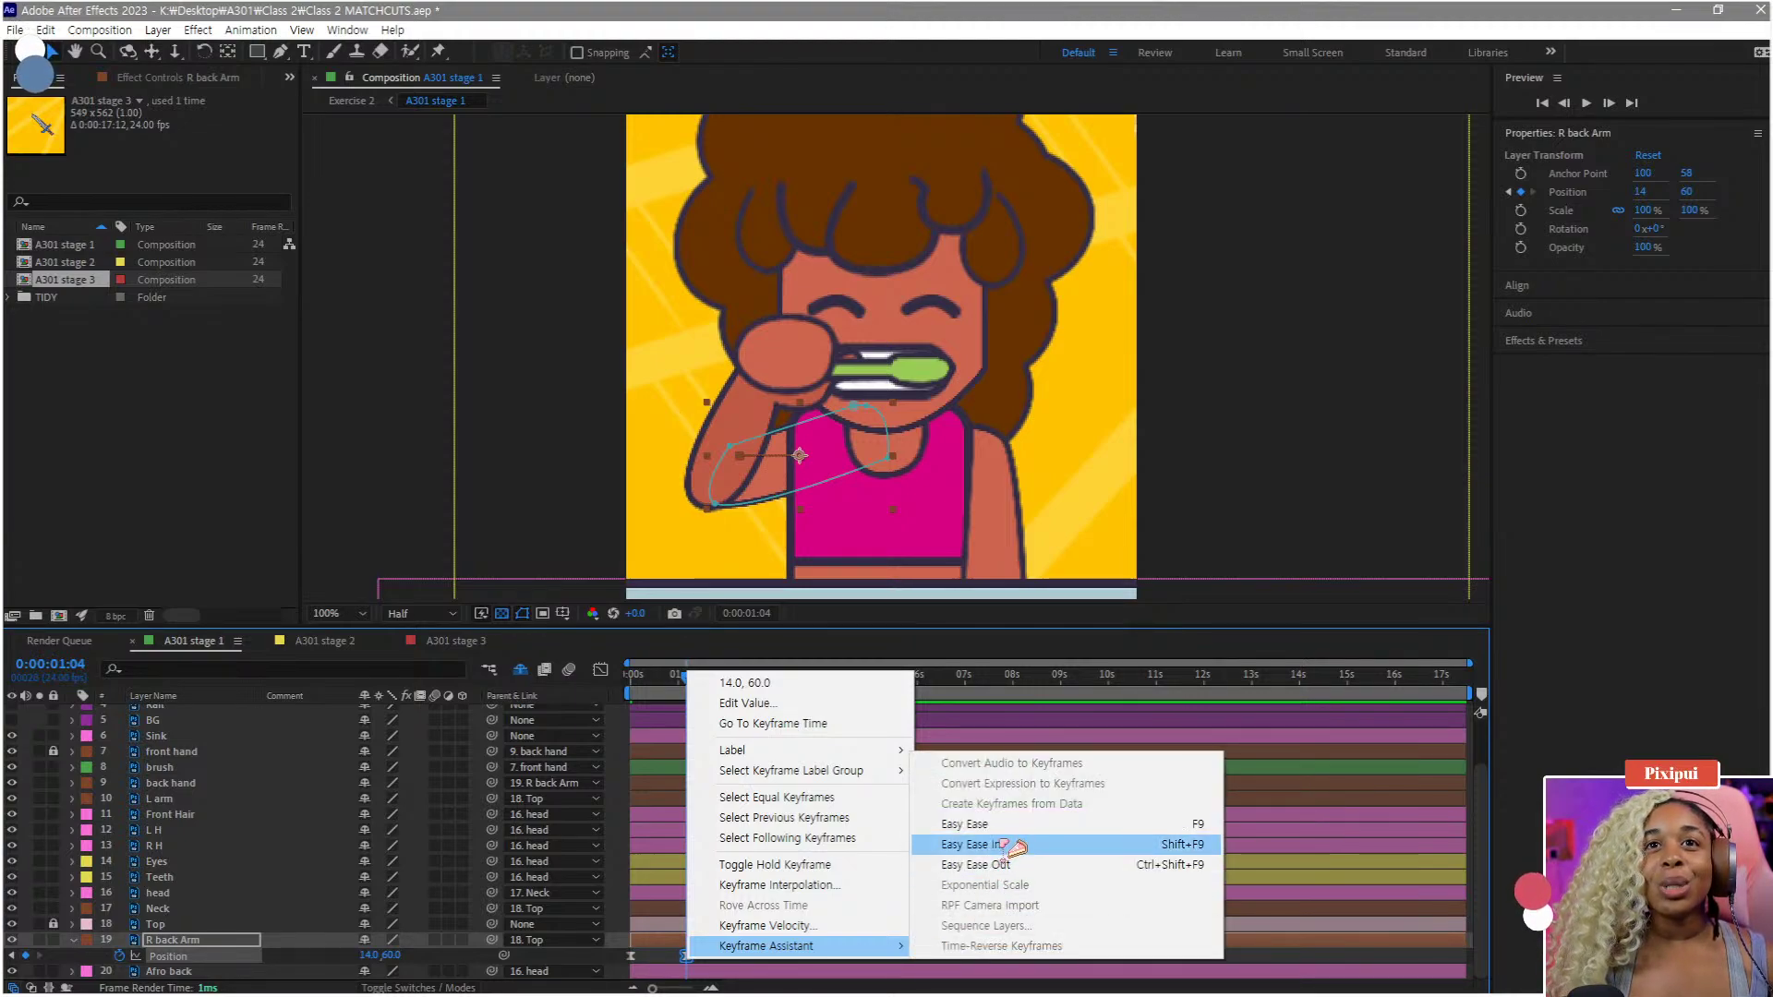
{"action": "left_click", "coordinate": [1270, 955]}
{"action": "left_click_drag", "start_coordinate": [665, 679], "coordinate": [465, 709]}
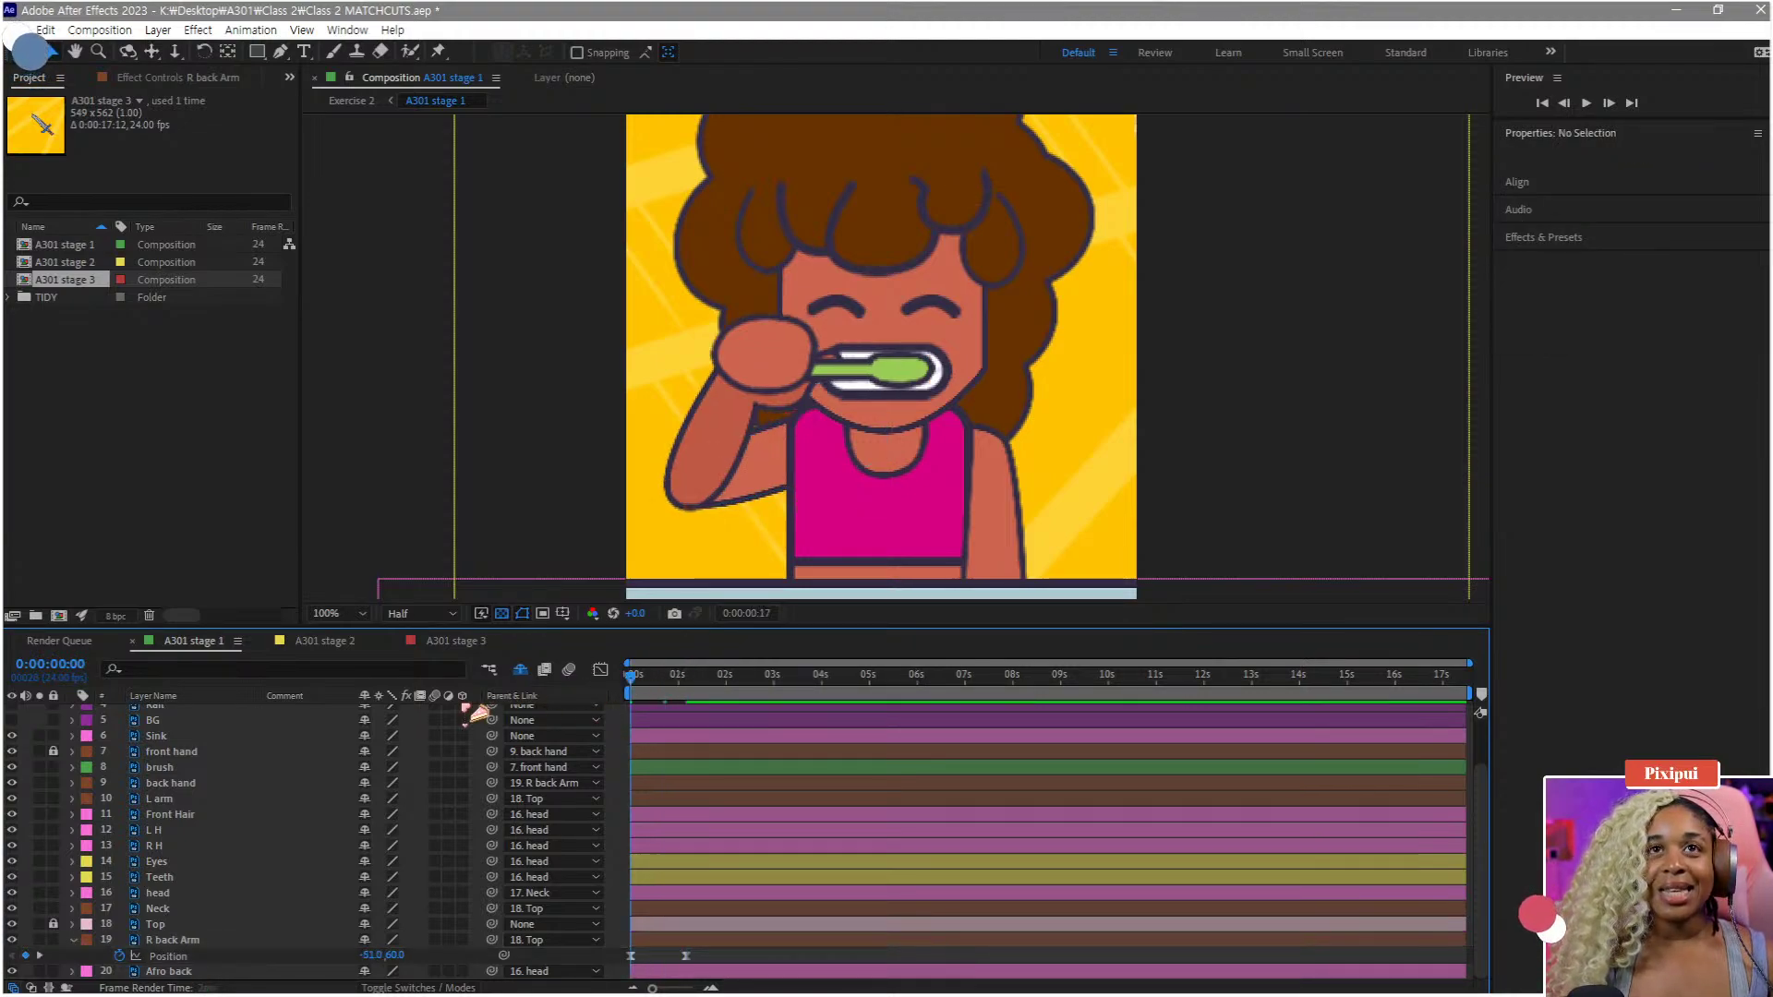
{"action": "key", "text": "space"}
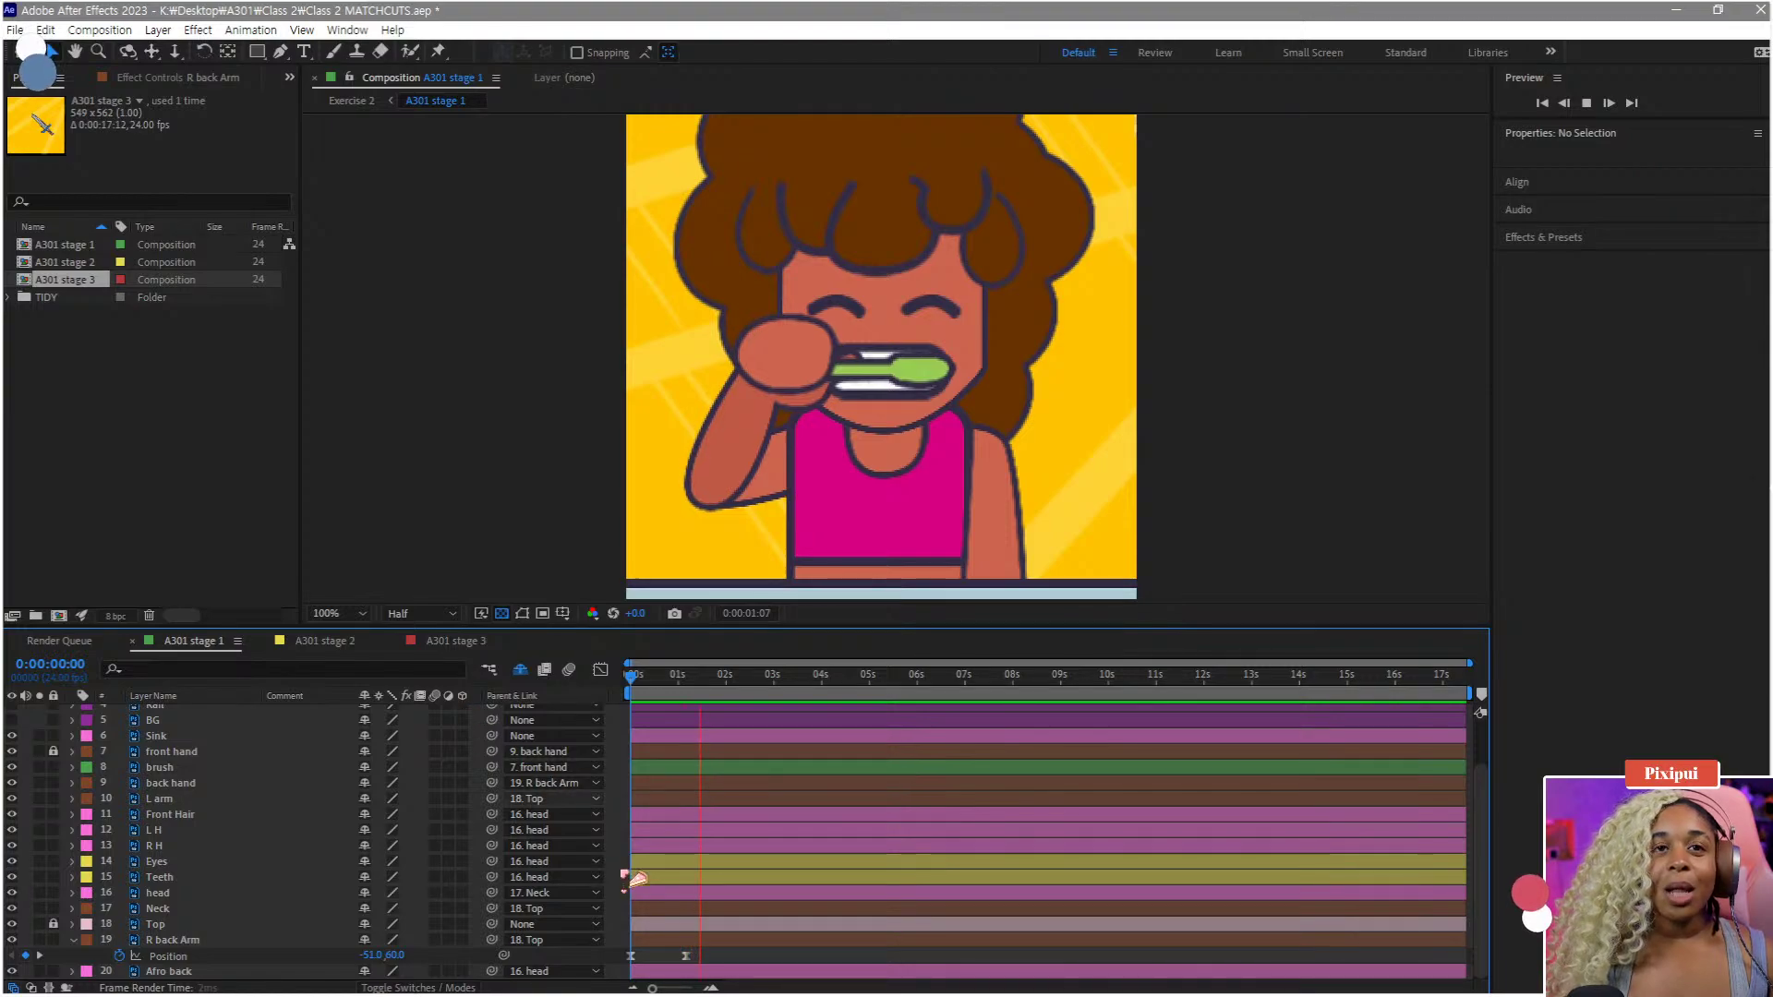
- Move the R back Arm layer's second Position keyframe to 0:00:00:10 and preview the motion from the start
{"action": "left_click", "coordinate": [686, 957]}
{"action": "mouse_move", "coordinate": [704, 967]}
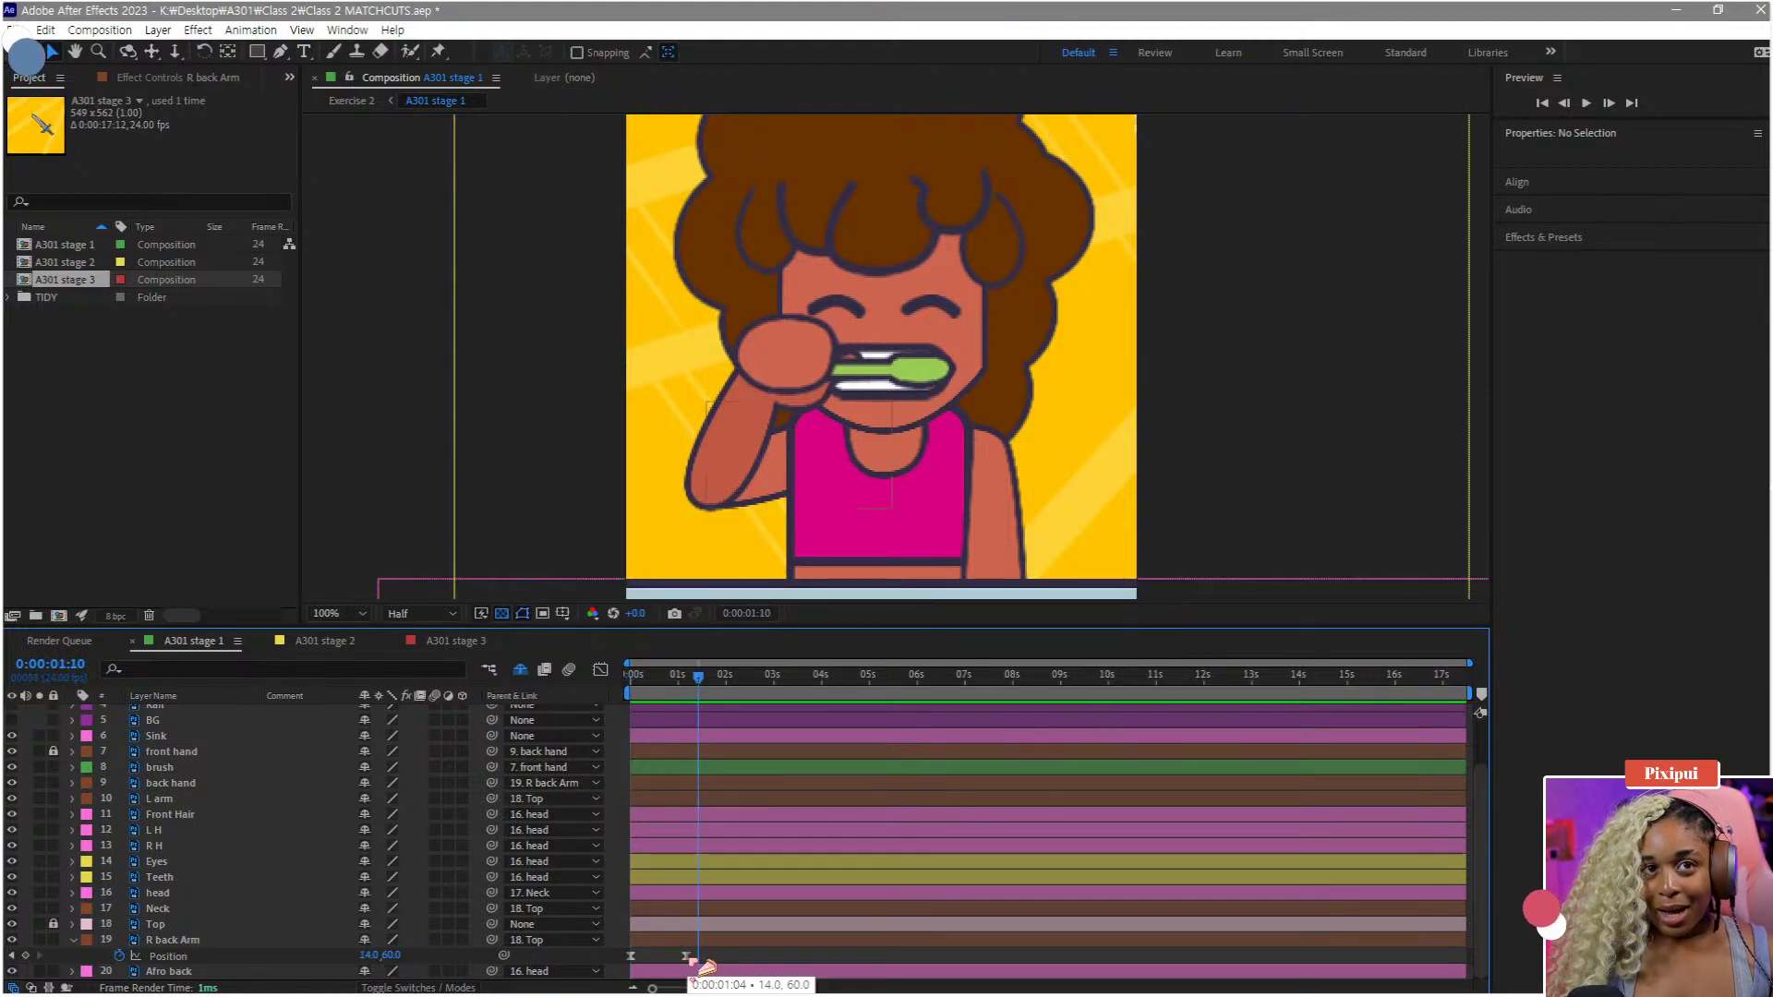
{"action": "left_click_drag", "start_coordinate": [688, 959], "coordinate": [650, 956]}
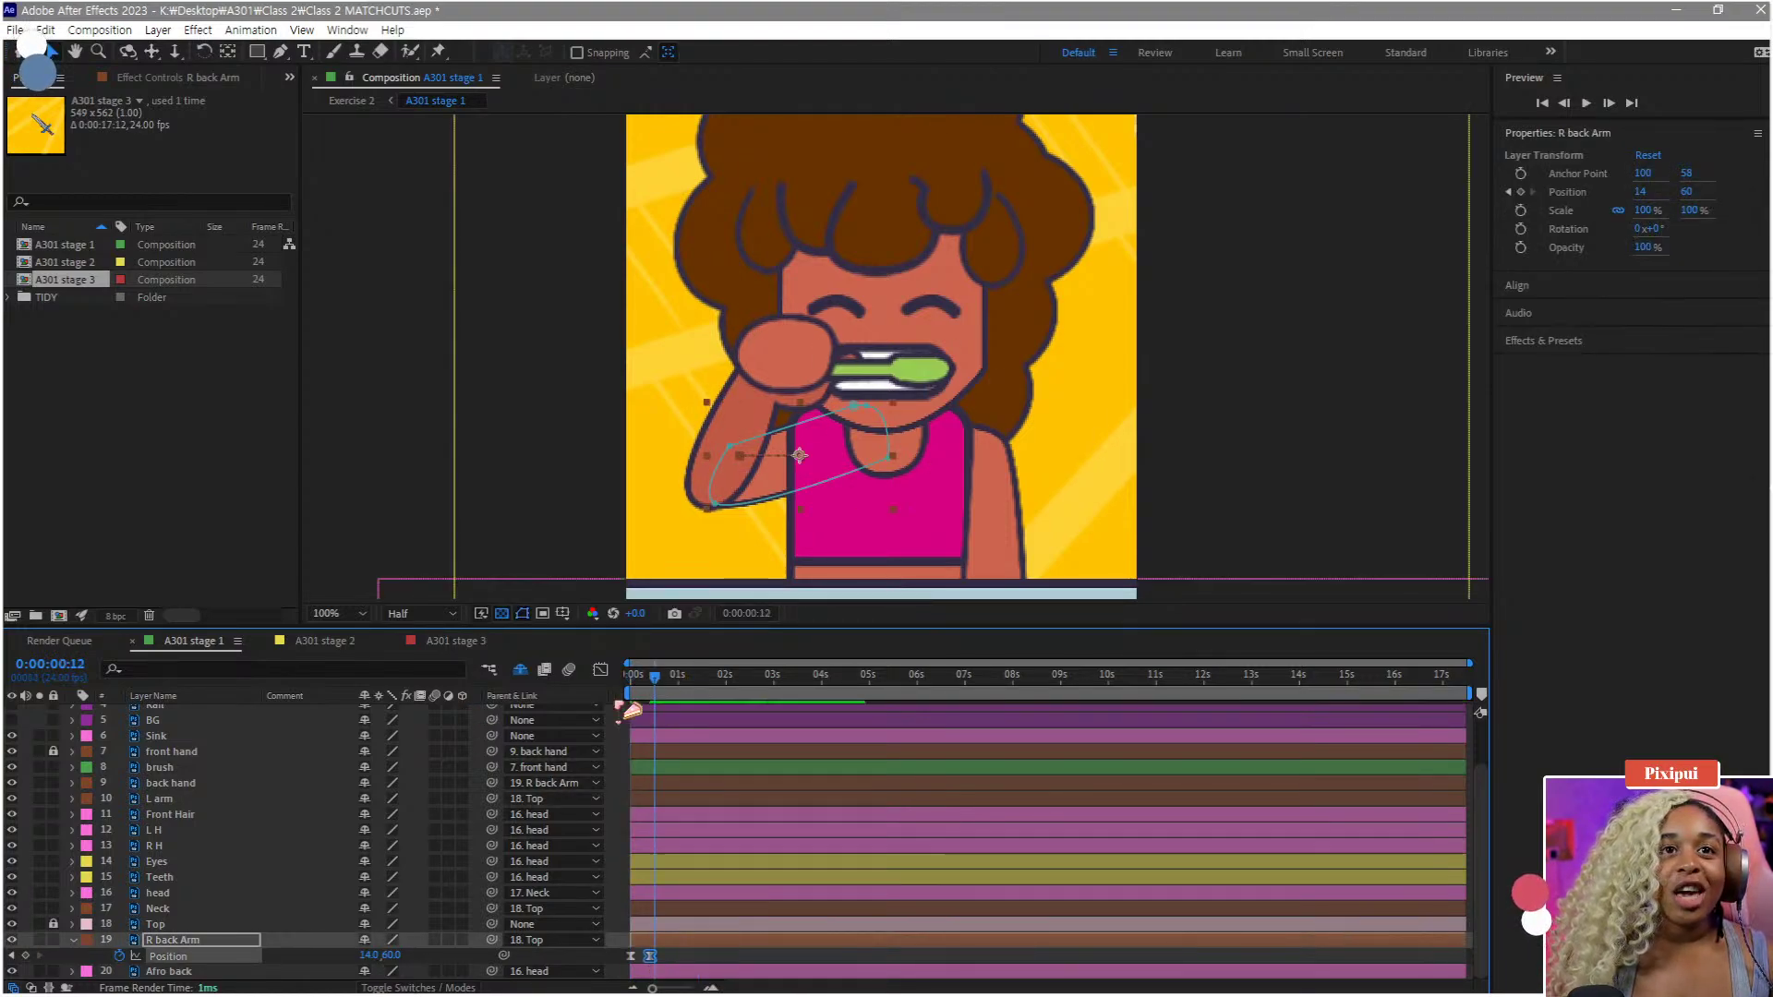
{"action": "key", "text": "space"}
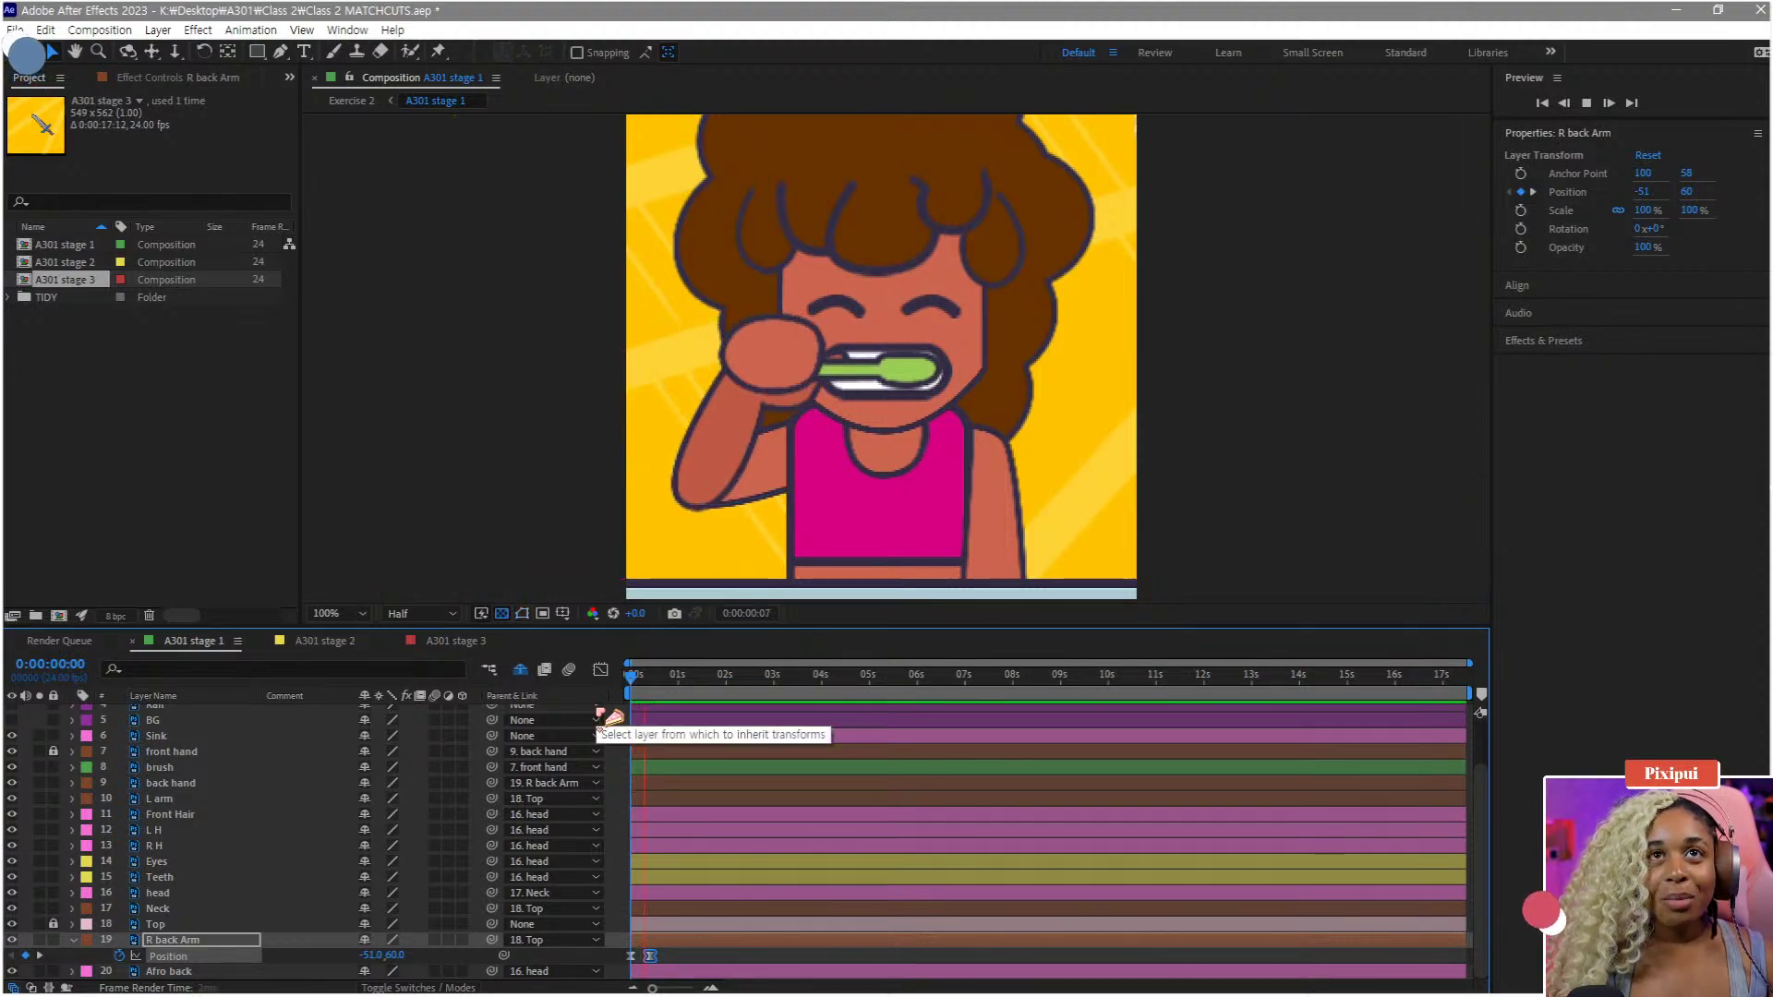
{"action": "key", "text": "space"}
- Move the R back Arm layer's second Position keyframe to frame 6 and preview the faster brushing motion
{"action": "key", "text": "equal"}
{"action": "key", "text": "equal"}
{"action": "key", "text": "k"}
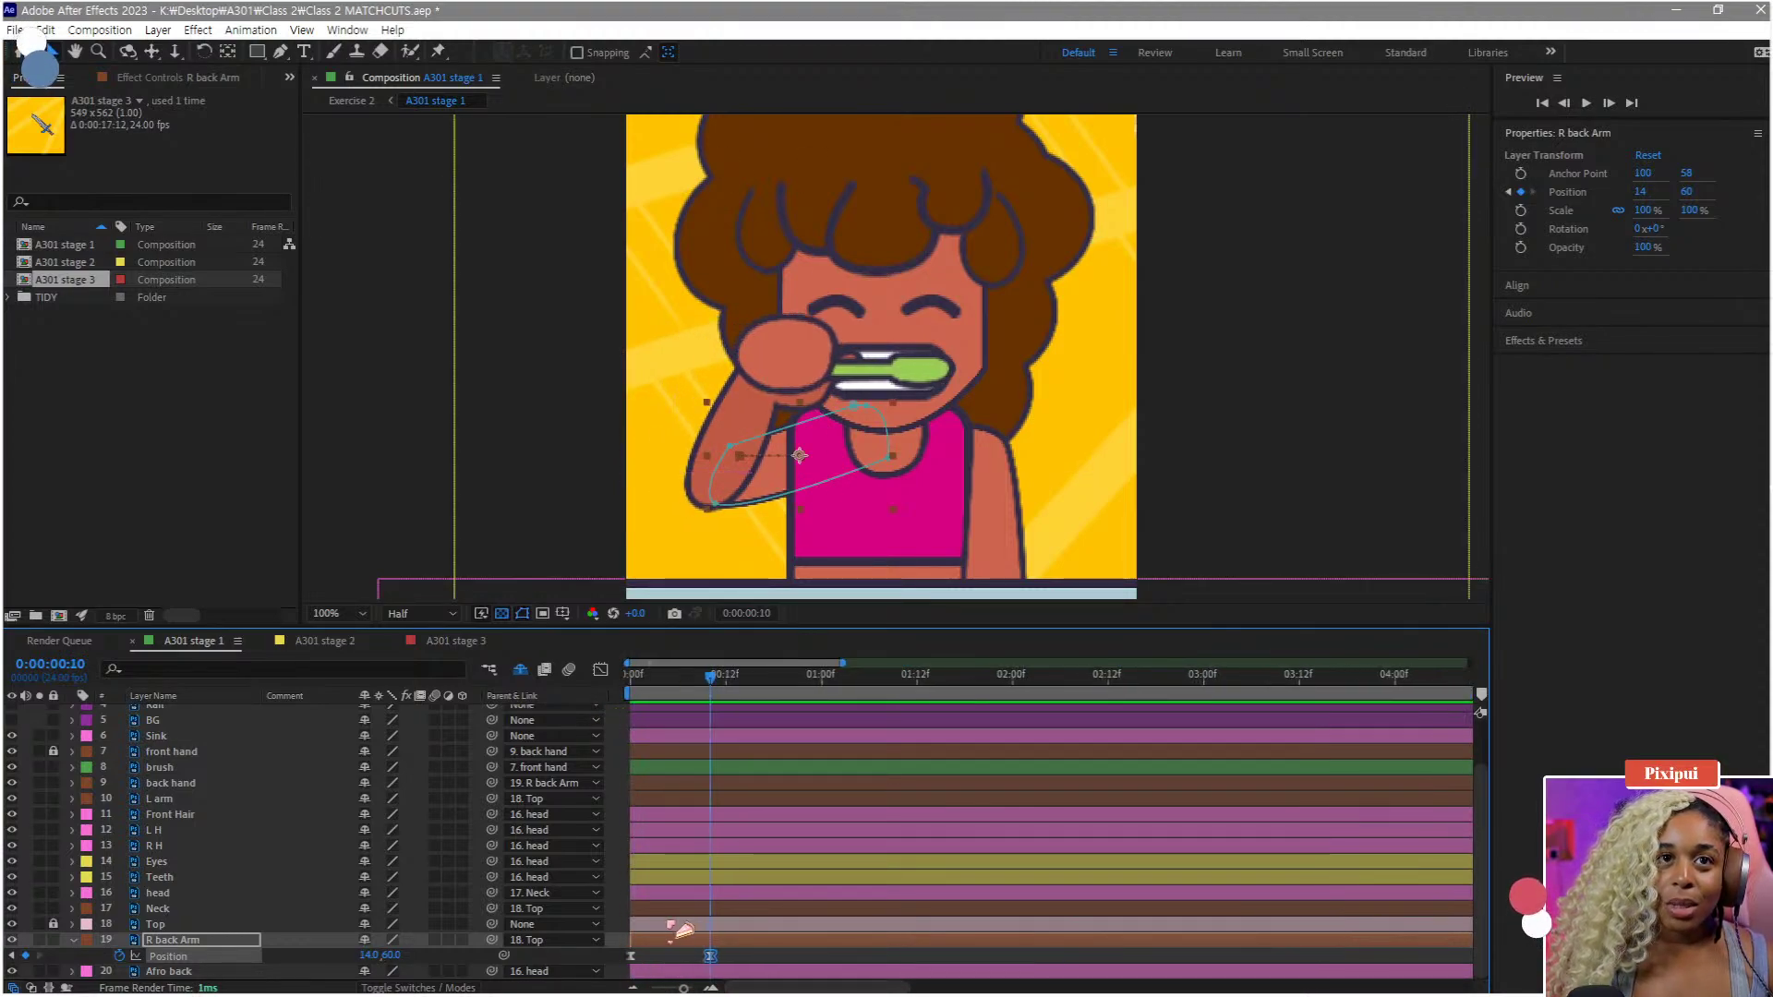
{"action": "key", "text": "equal"}
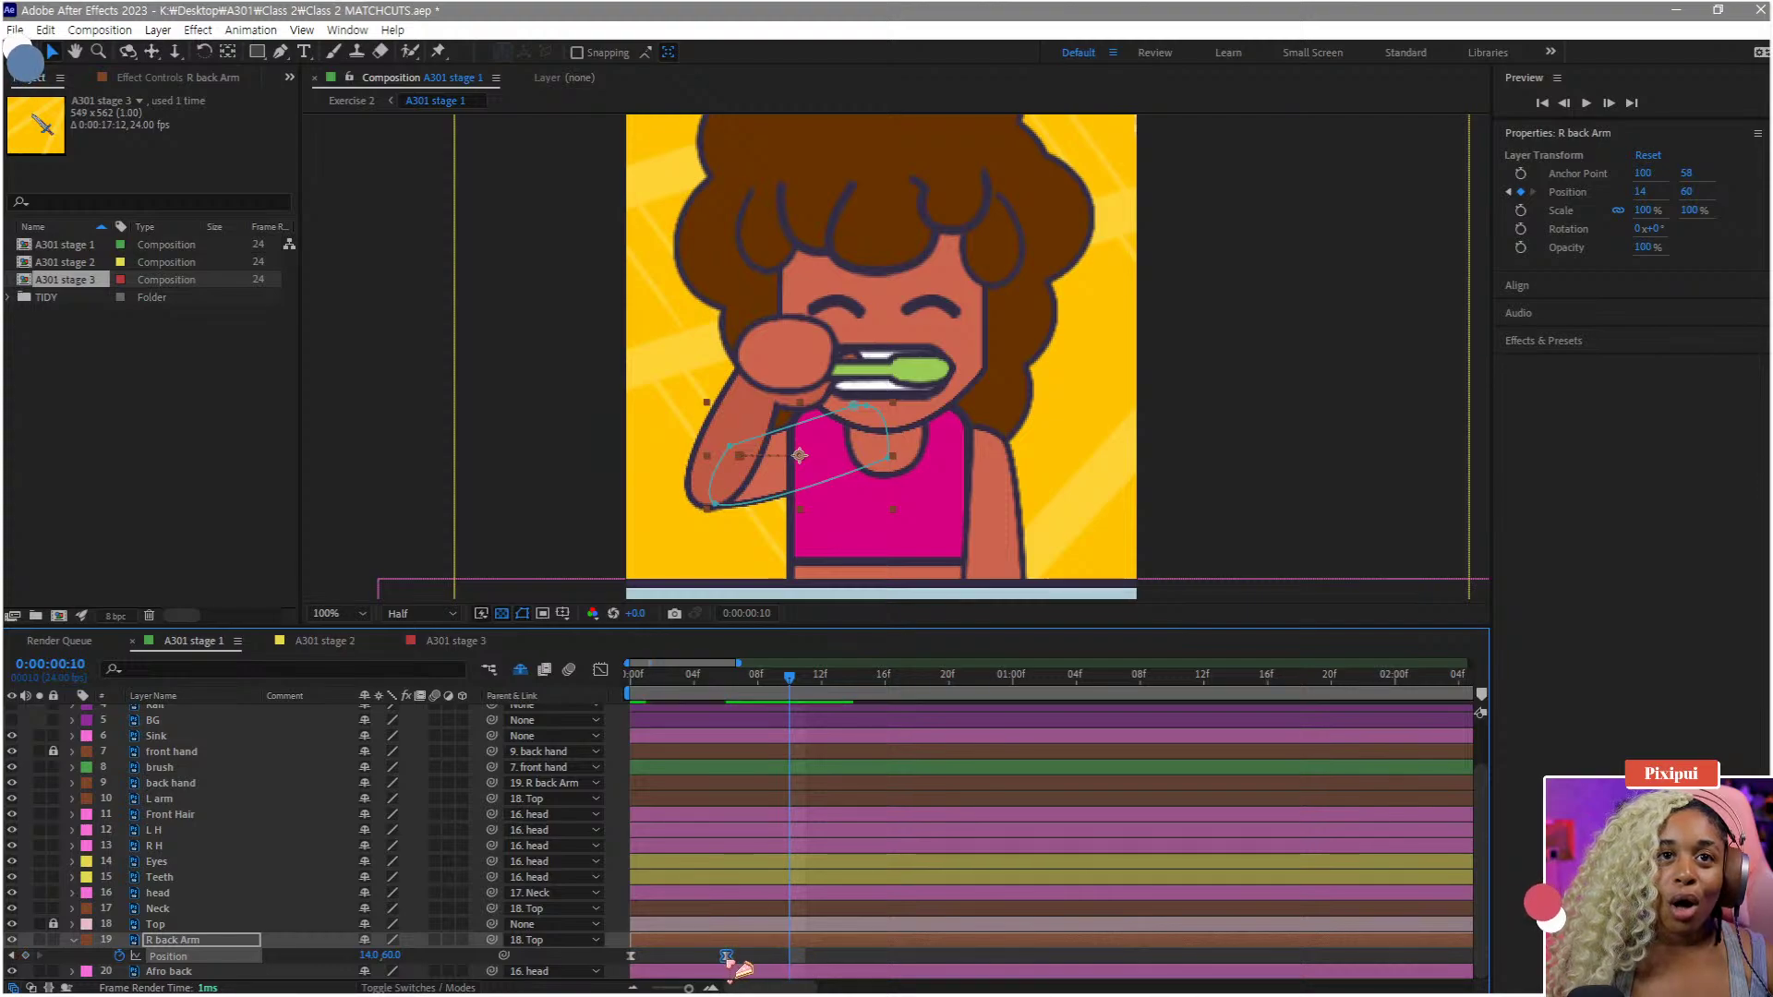
{"action": "key", "text": "space"}
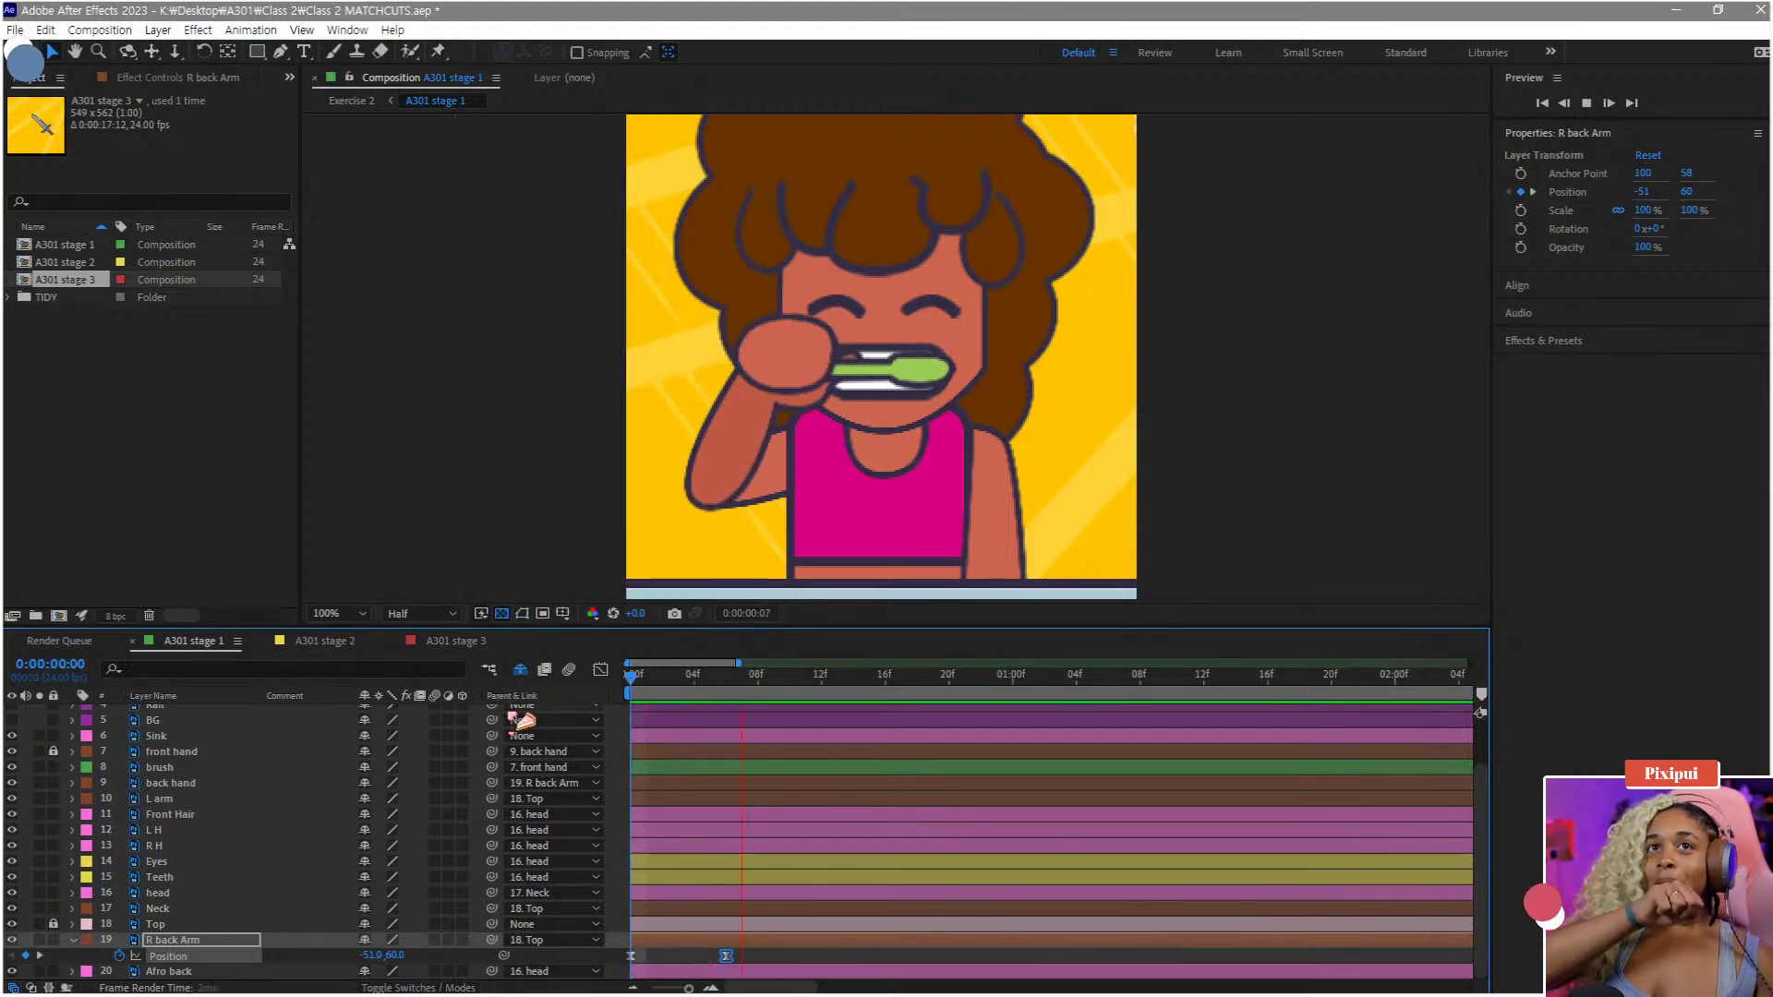
{"action": "key", "text": "space"}
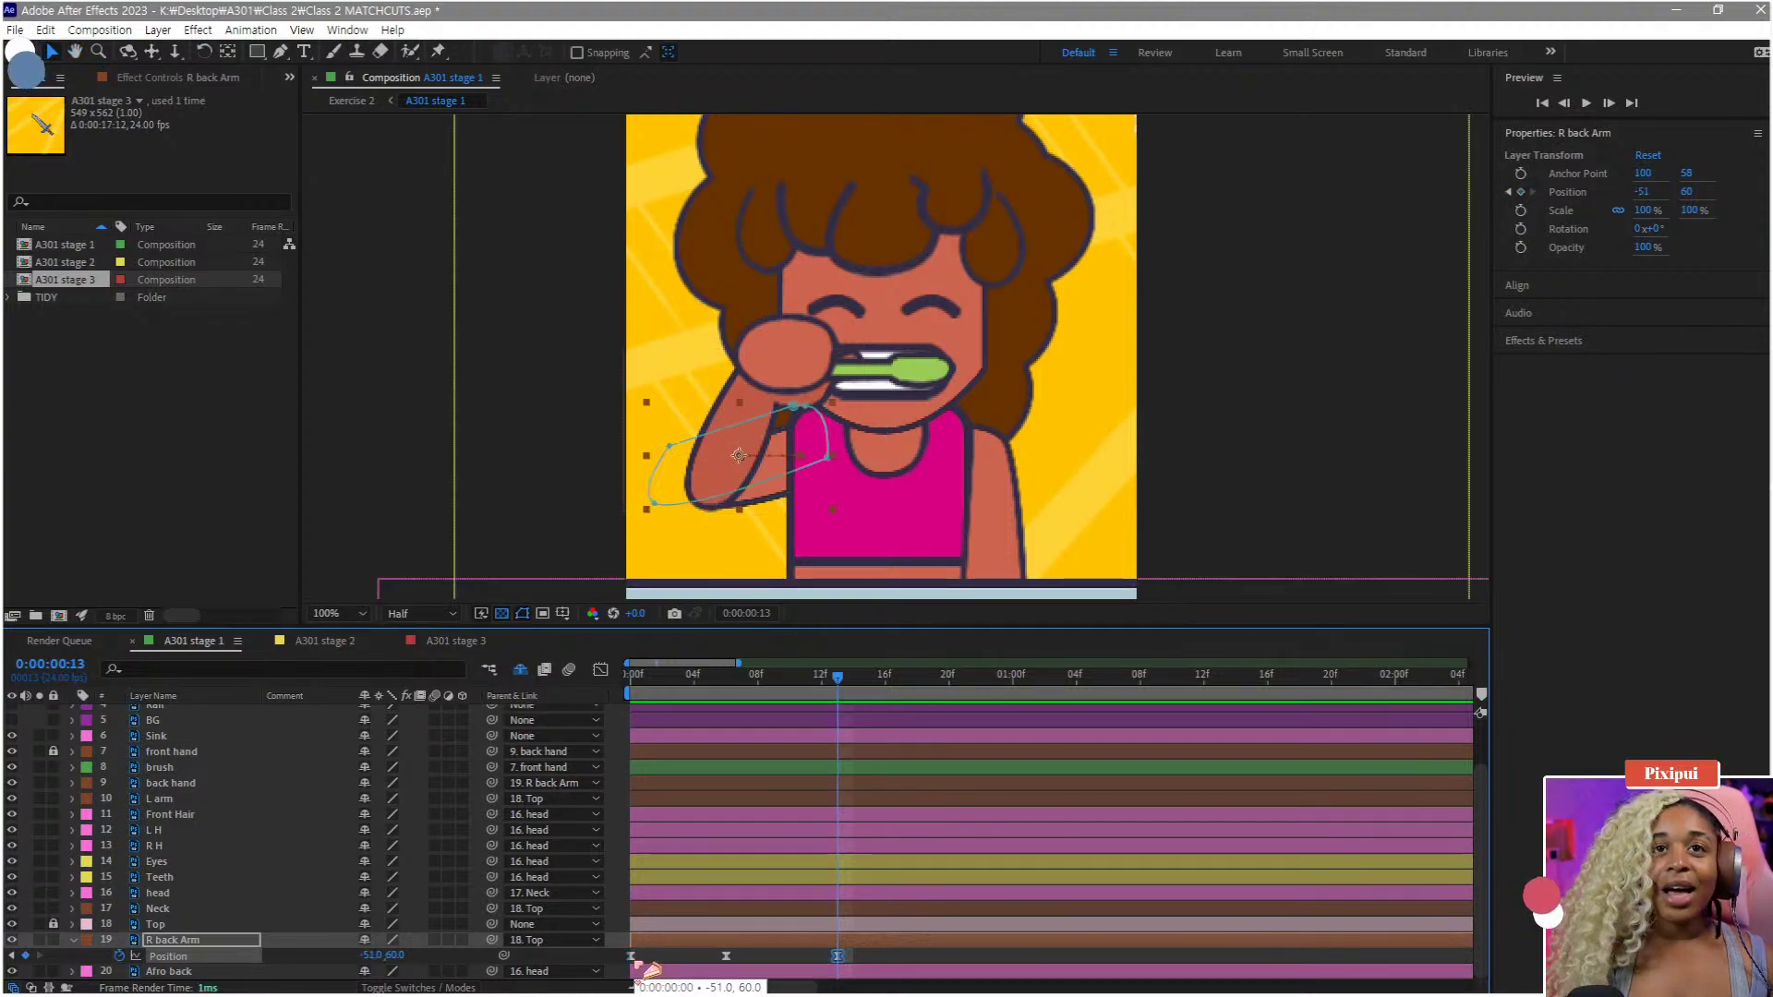
- Copy the R back Arm layer's first Position keyframe, paste it at 0:00:00:13, and preview the back-and-forth motion
{"action": "key", "text": "ctrl+c"}
{"action": "key", "text": "ctrl+v"}
{"action": "key", "text": "space"}
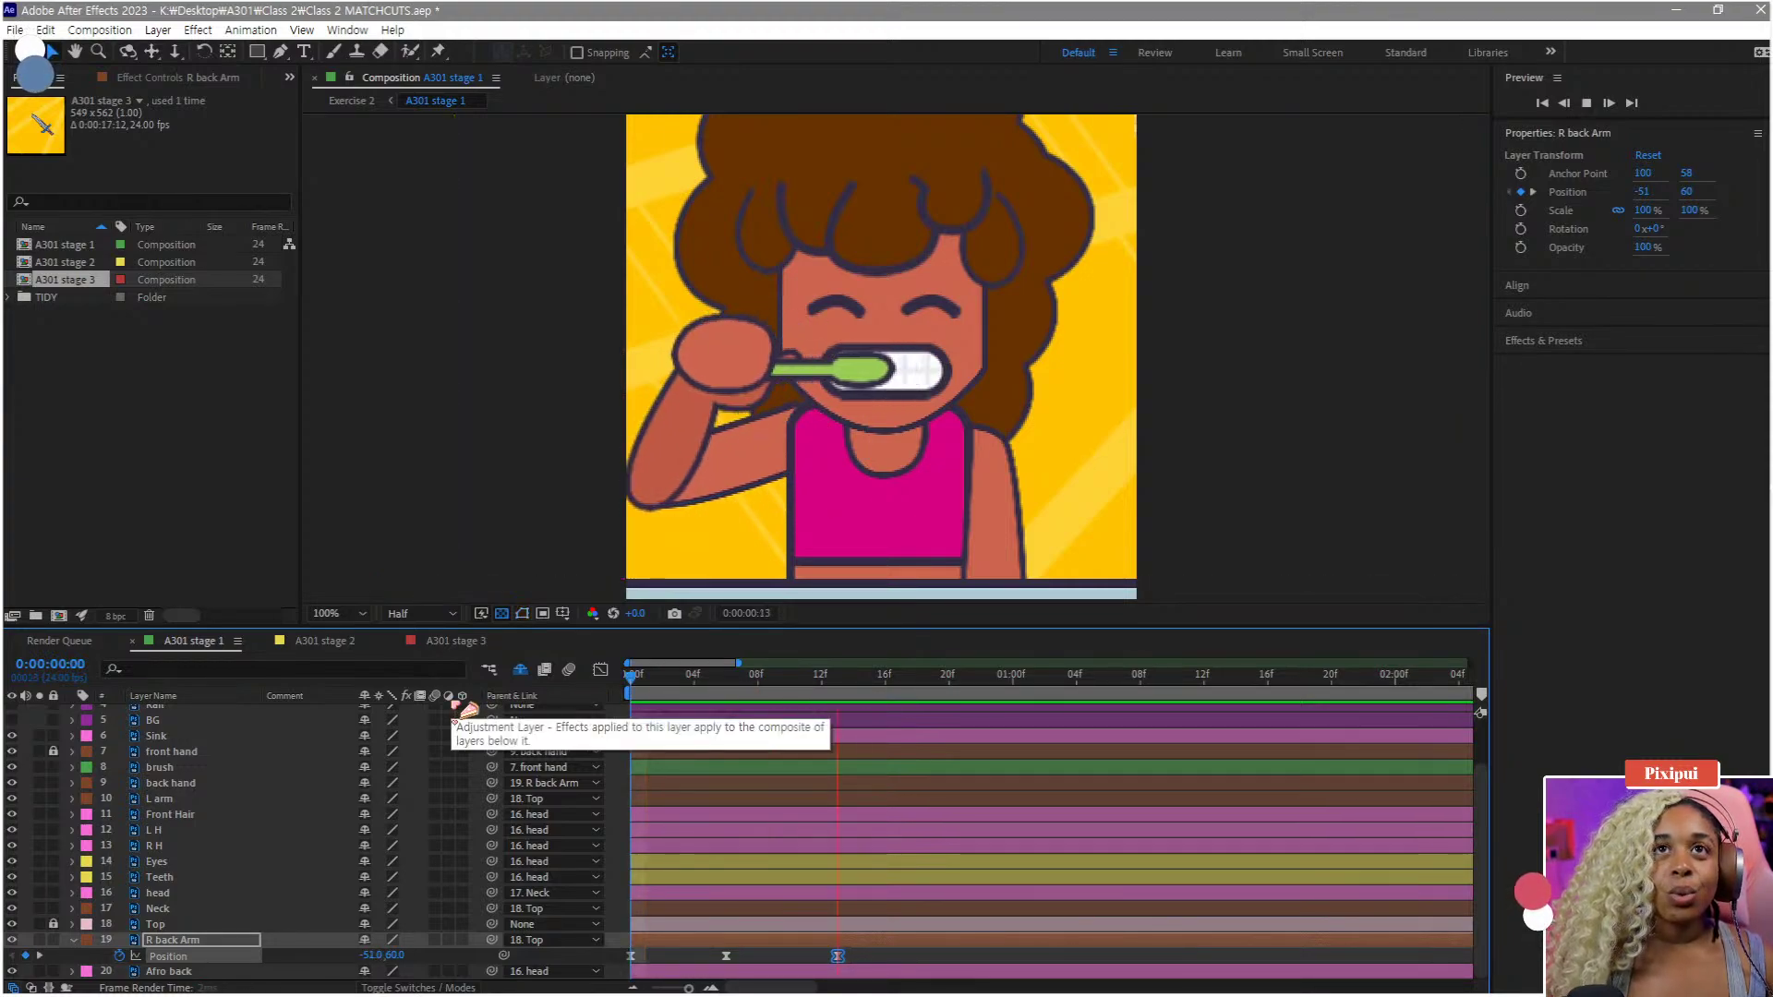
{"action": "key", "text": "space"}
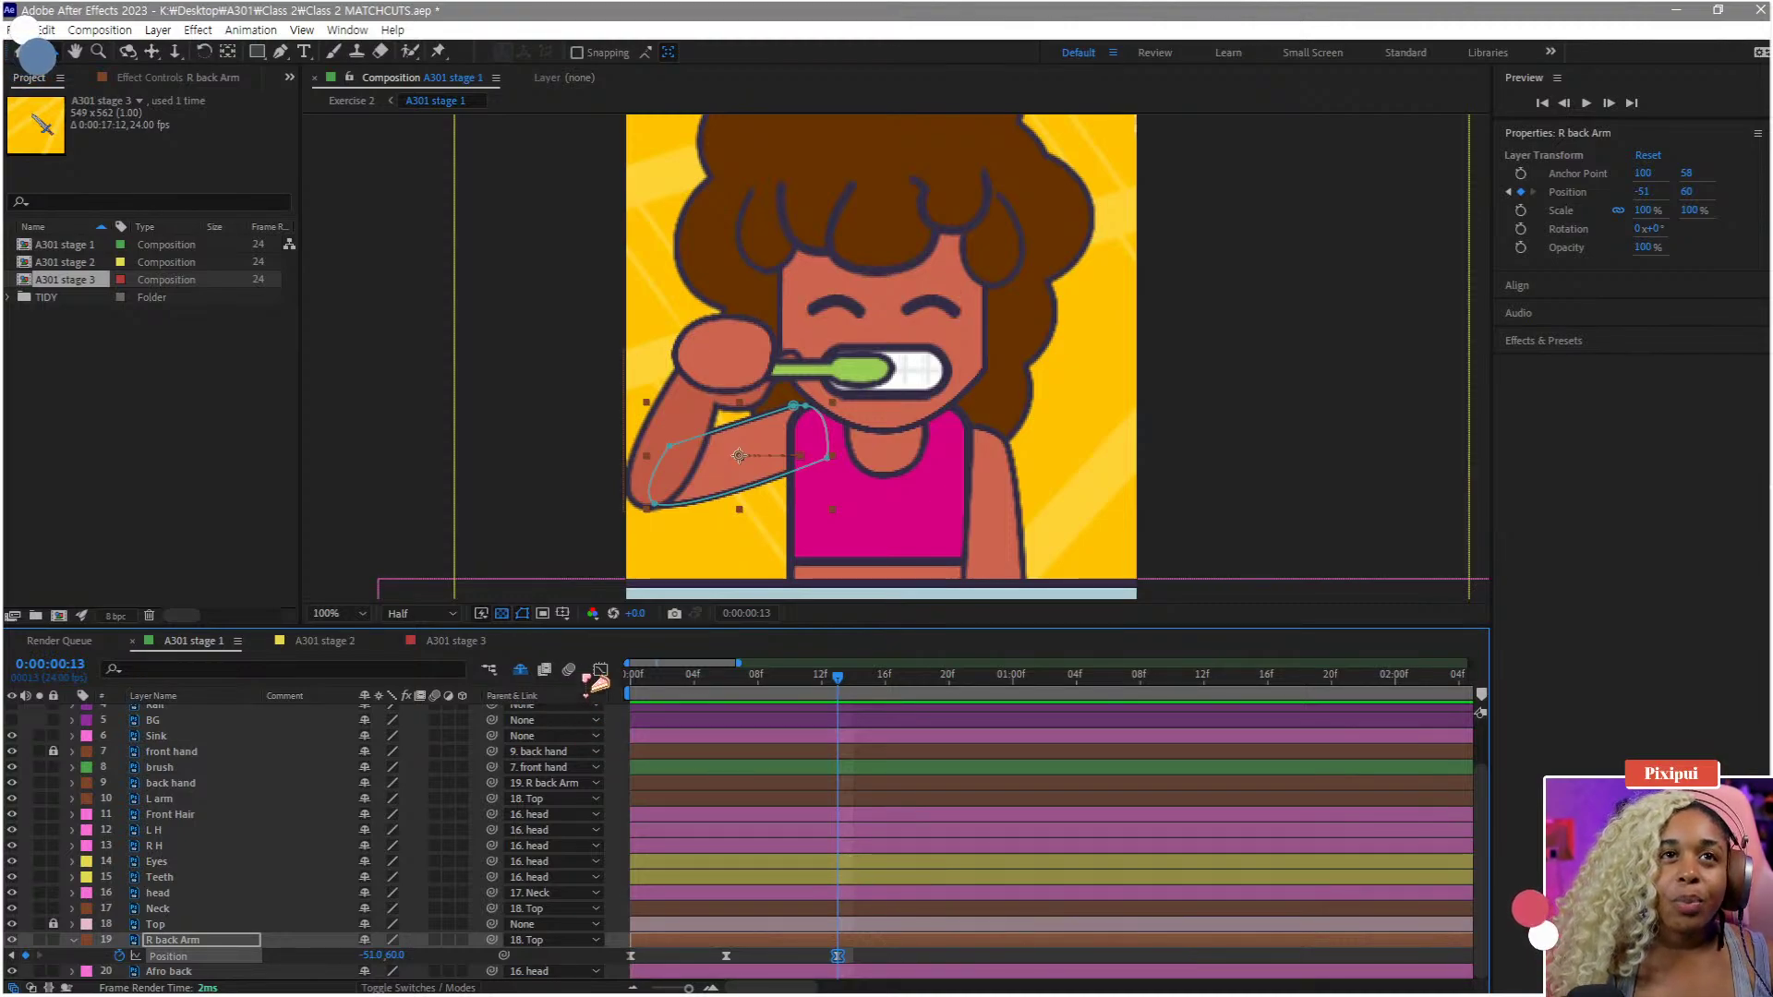
- Show the R back Arm layer's Position curve in the Graph Editor
{"action": "left_click", "coordinate": [605, 674]}
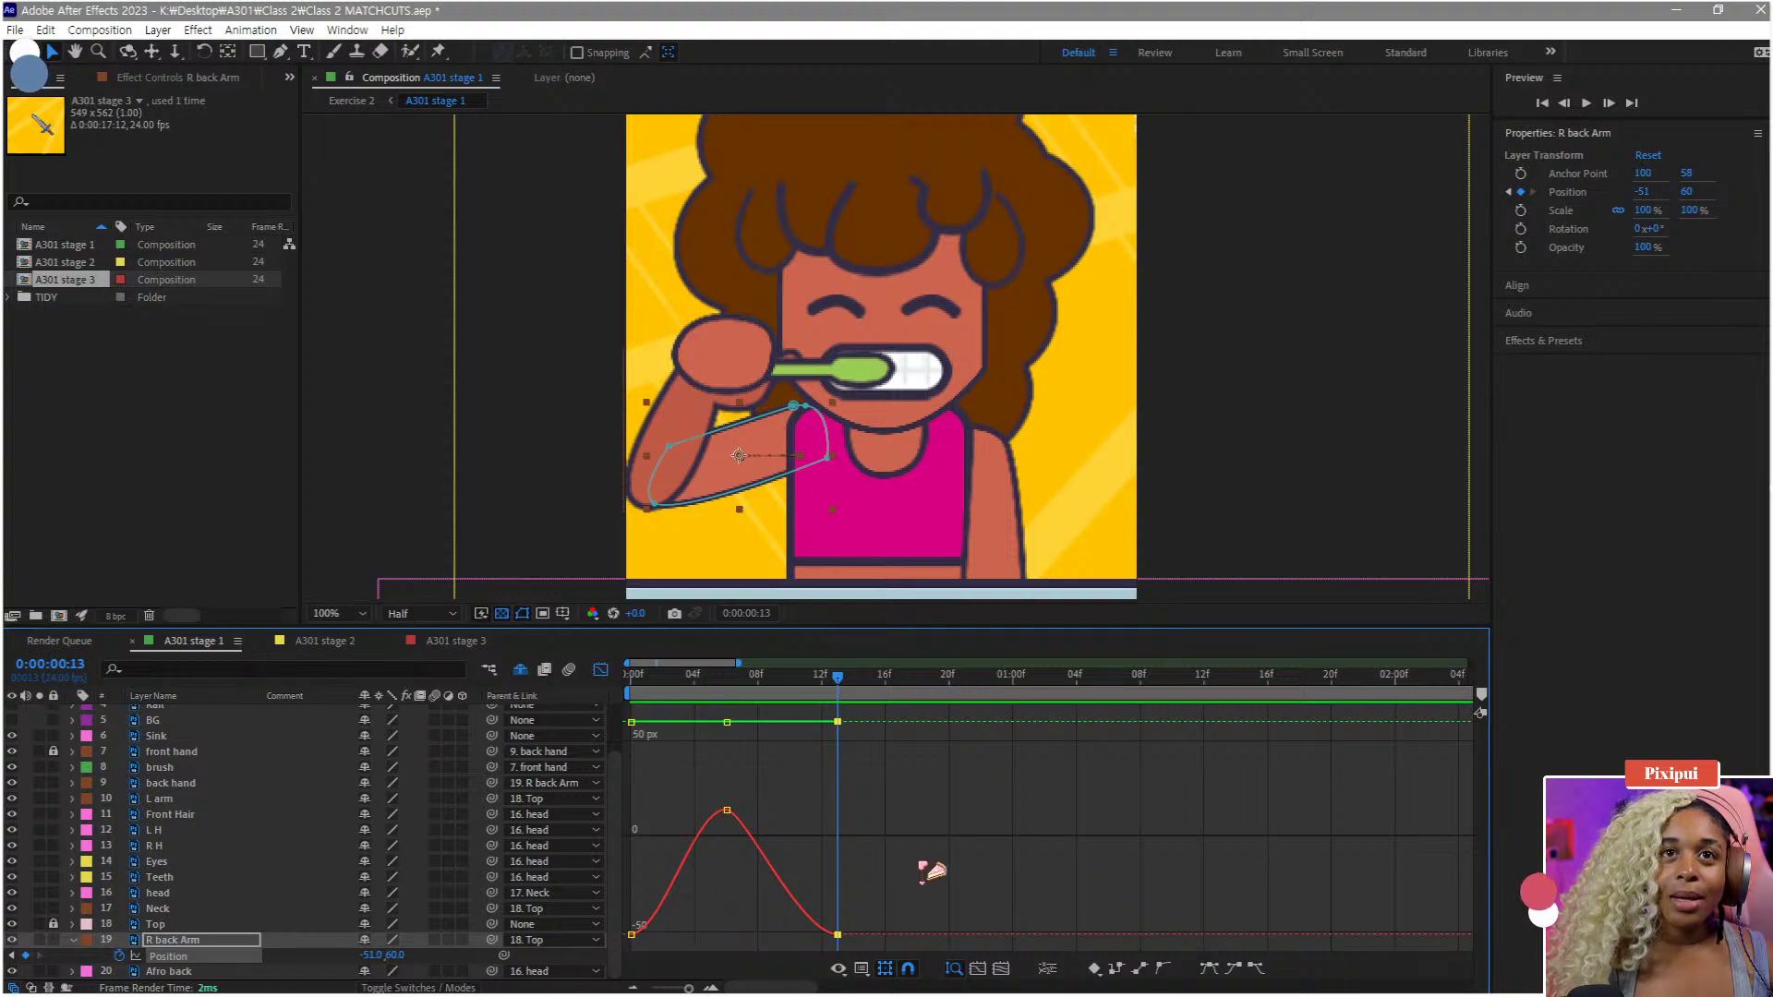
{"action": "double_click", "coordinate": [733, 828]}
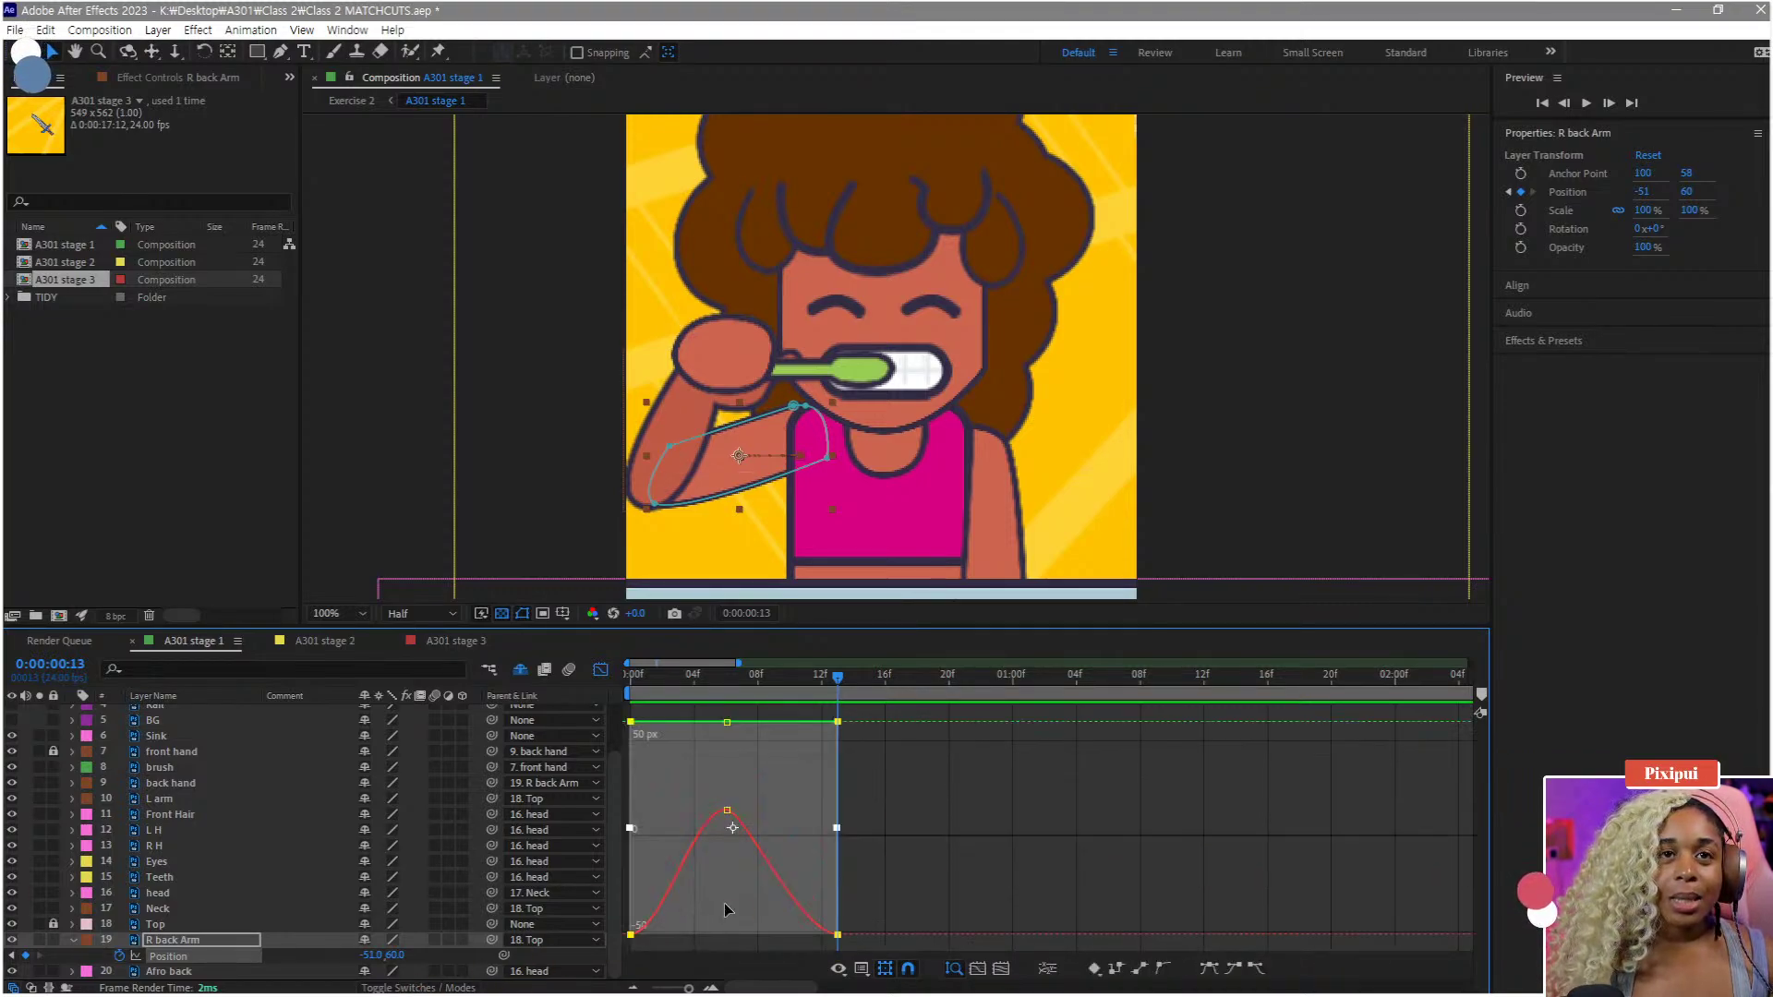
{"action": "left_click", "coordinate": [867, 936]}
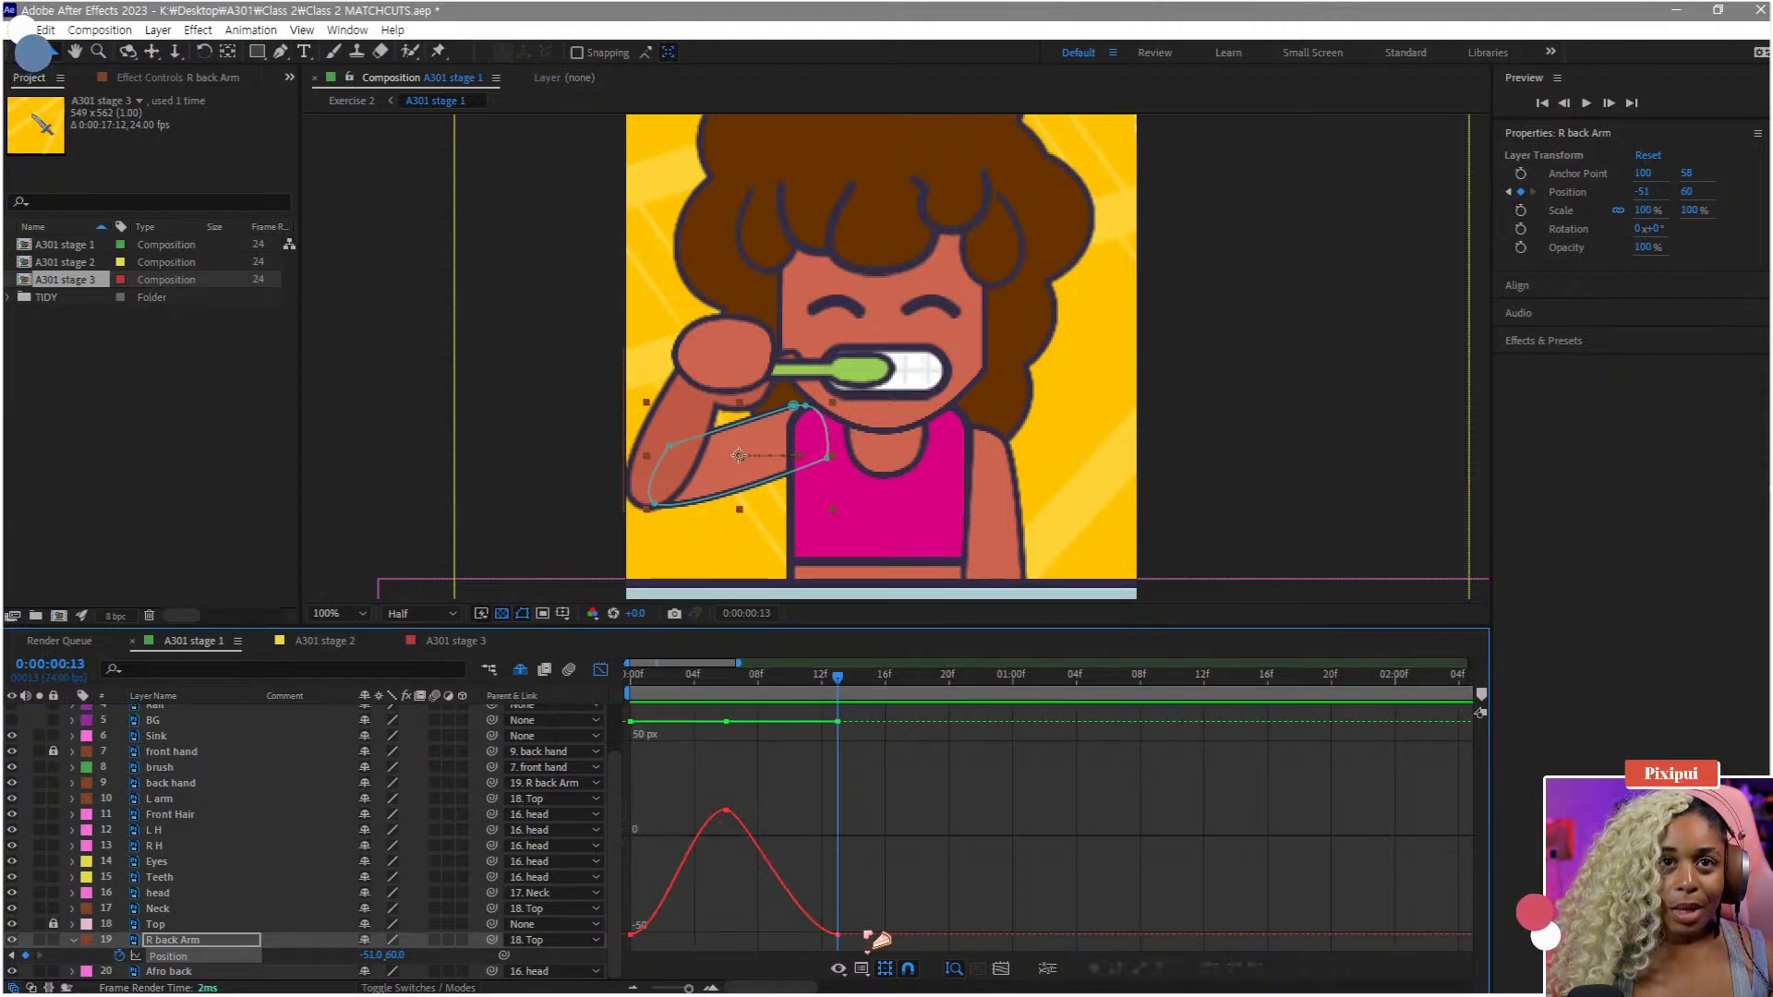
- Try shifting the R back Arm Position keyframes in time in the graph, undoing each shift
{"action": "key", "text": "ctrl+a"}
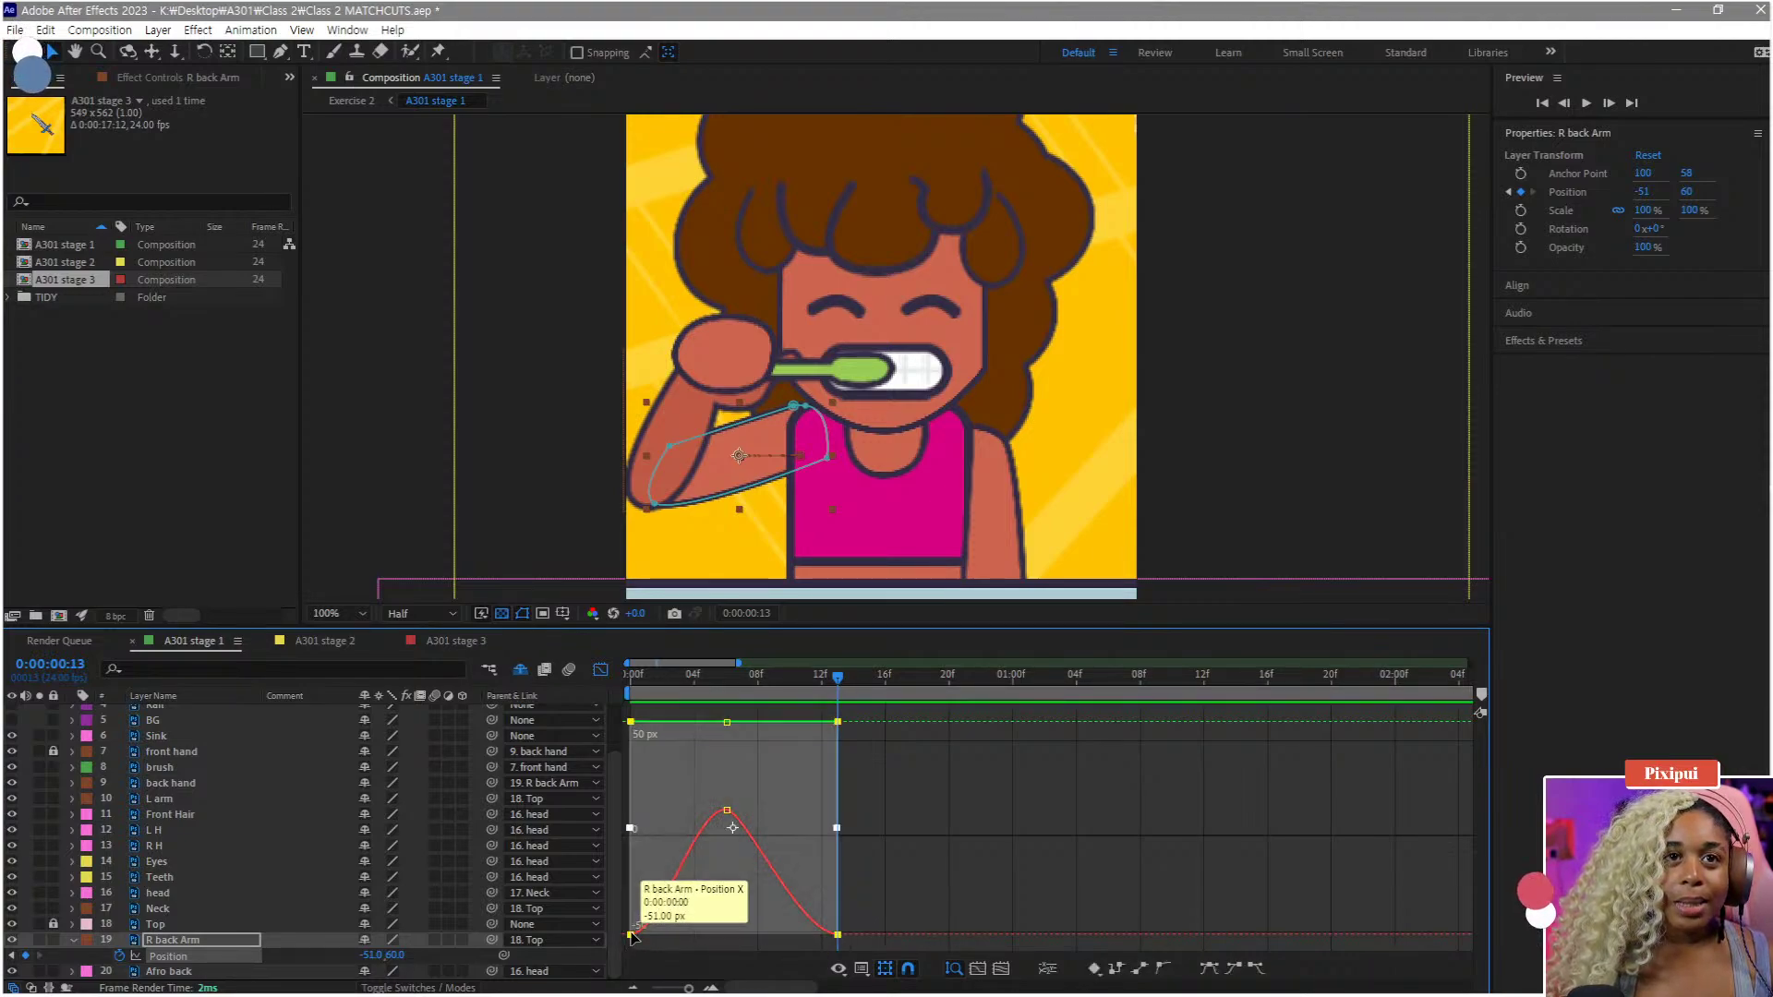
{"action": "left_click_drag", "start_coordinate": [794, 847], "coordinate": [791, 847]}
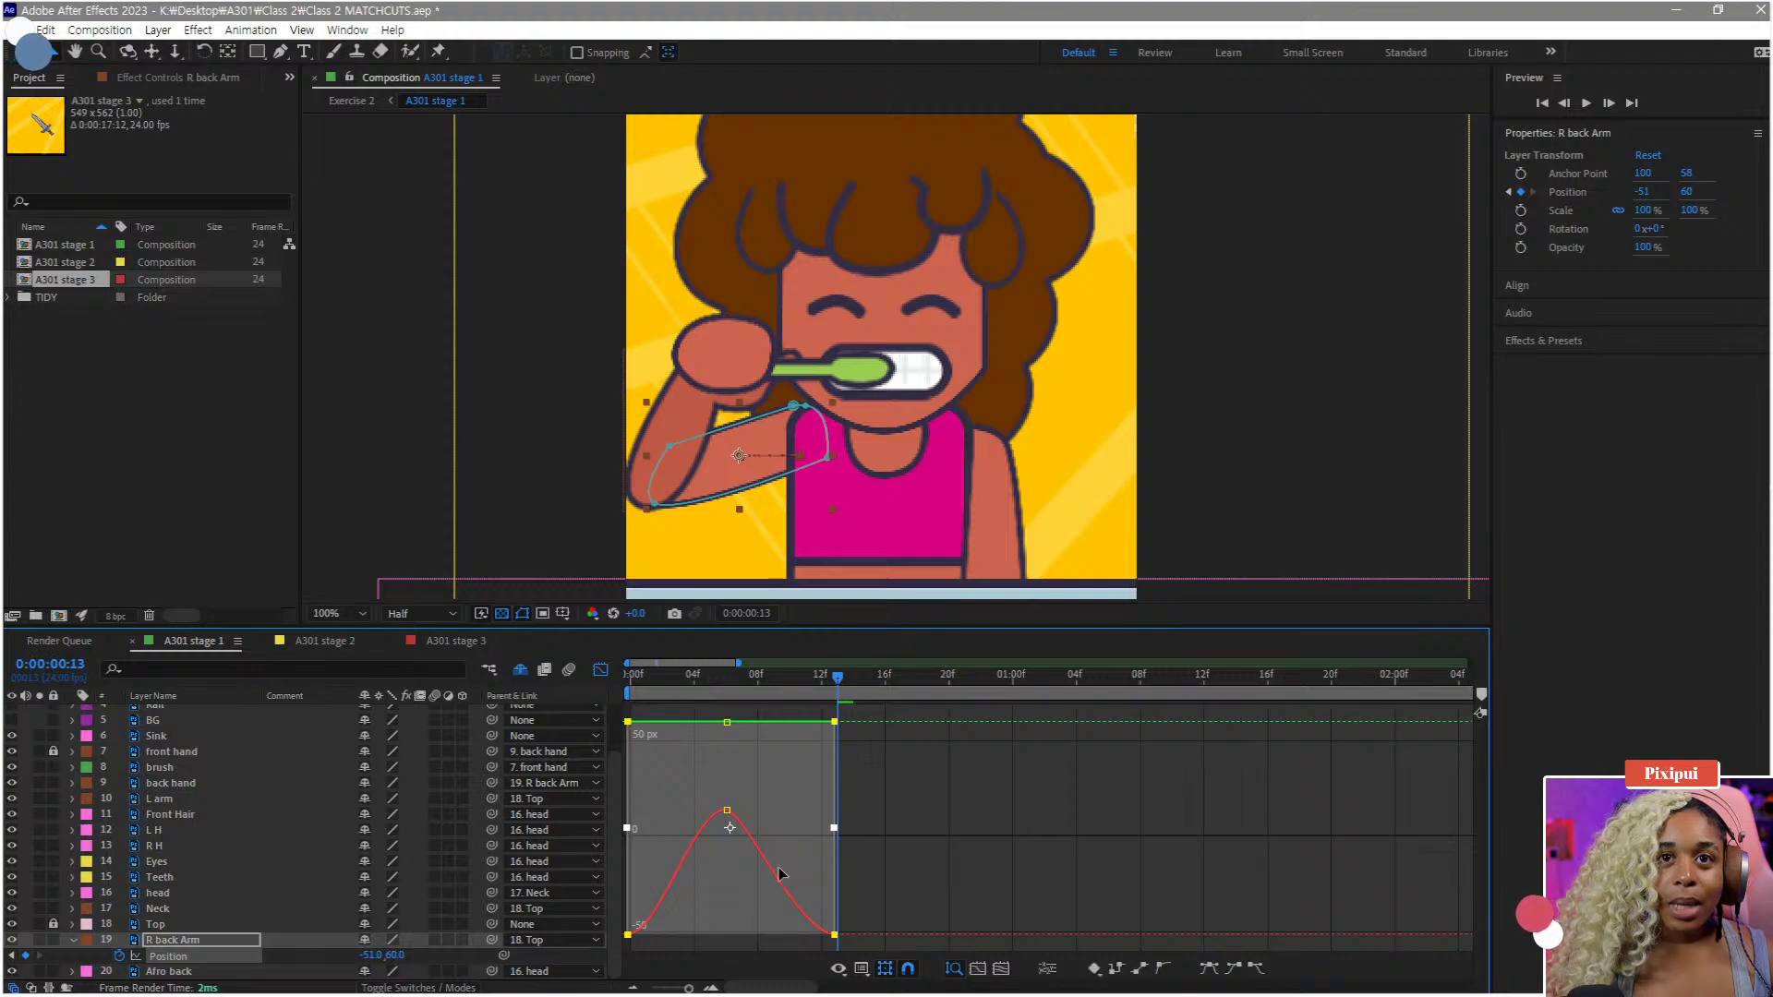
{"action": "key", "text": "ctrl+z"}
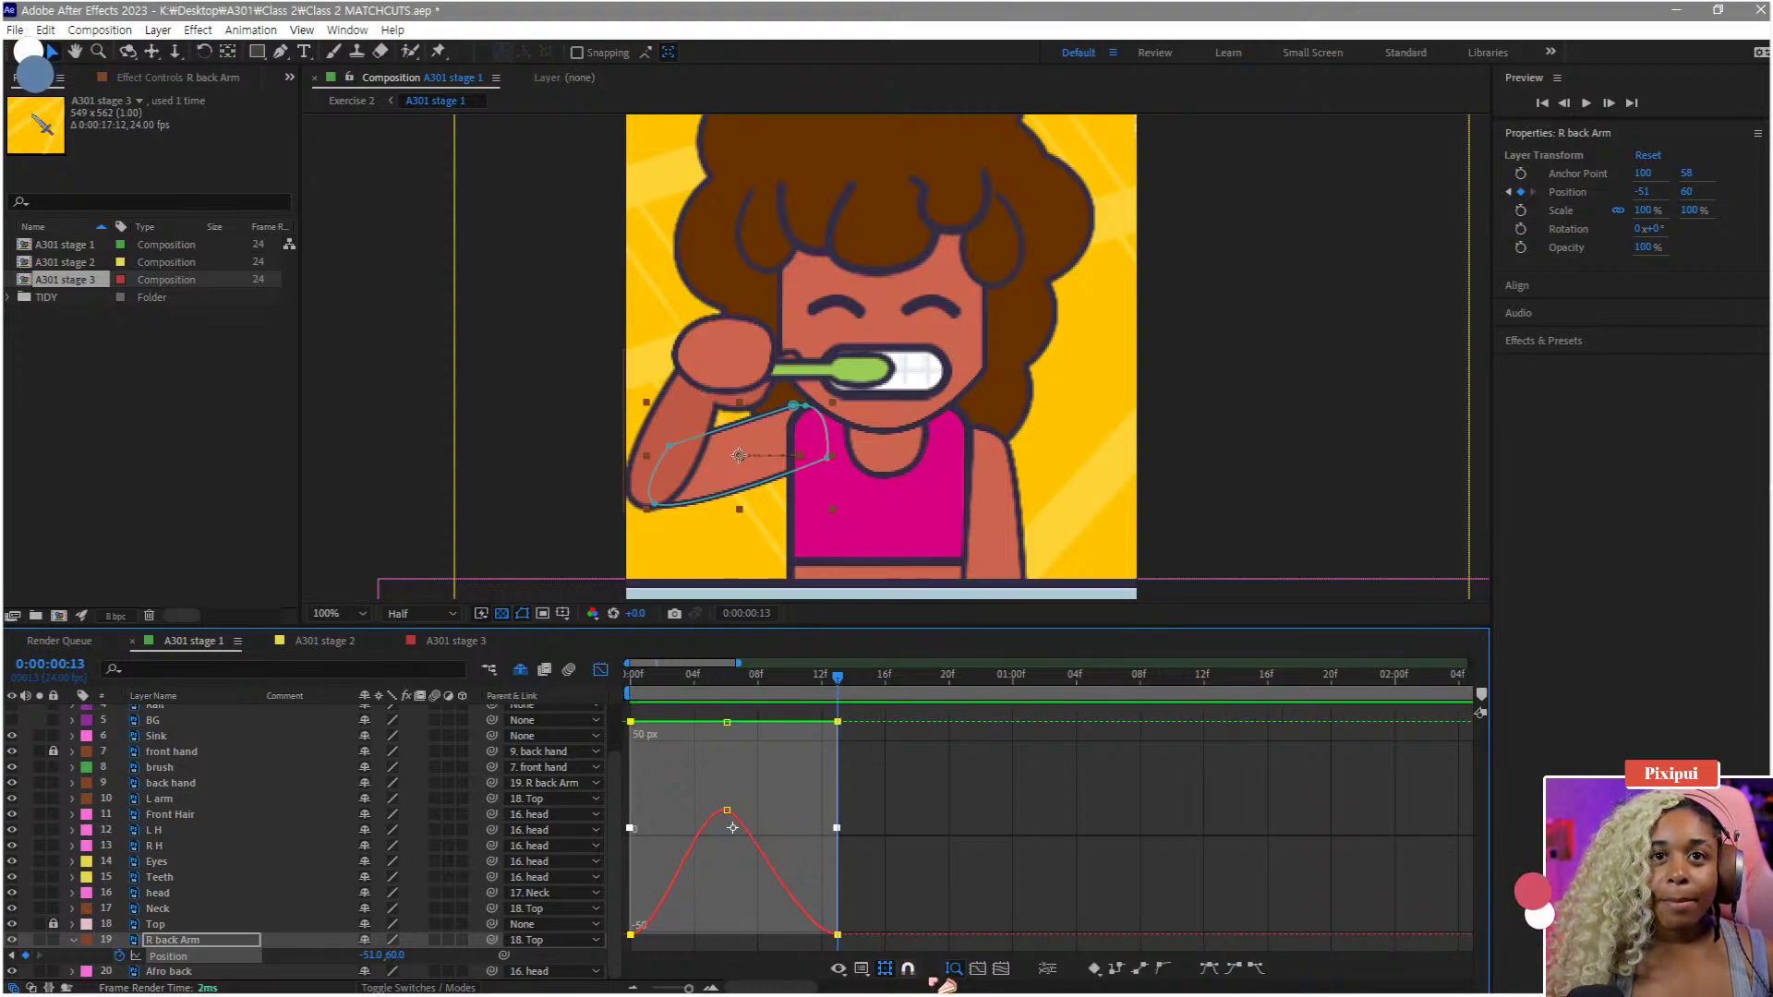
{"action": "left_click_drag", "start_coordinate": [760, 820], "coordinate": [780, 859]}
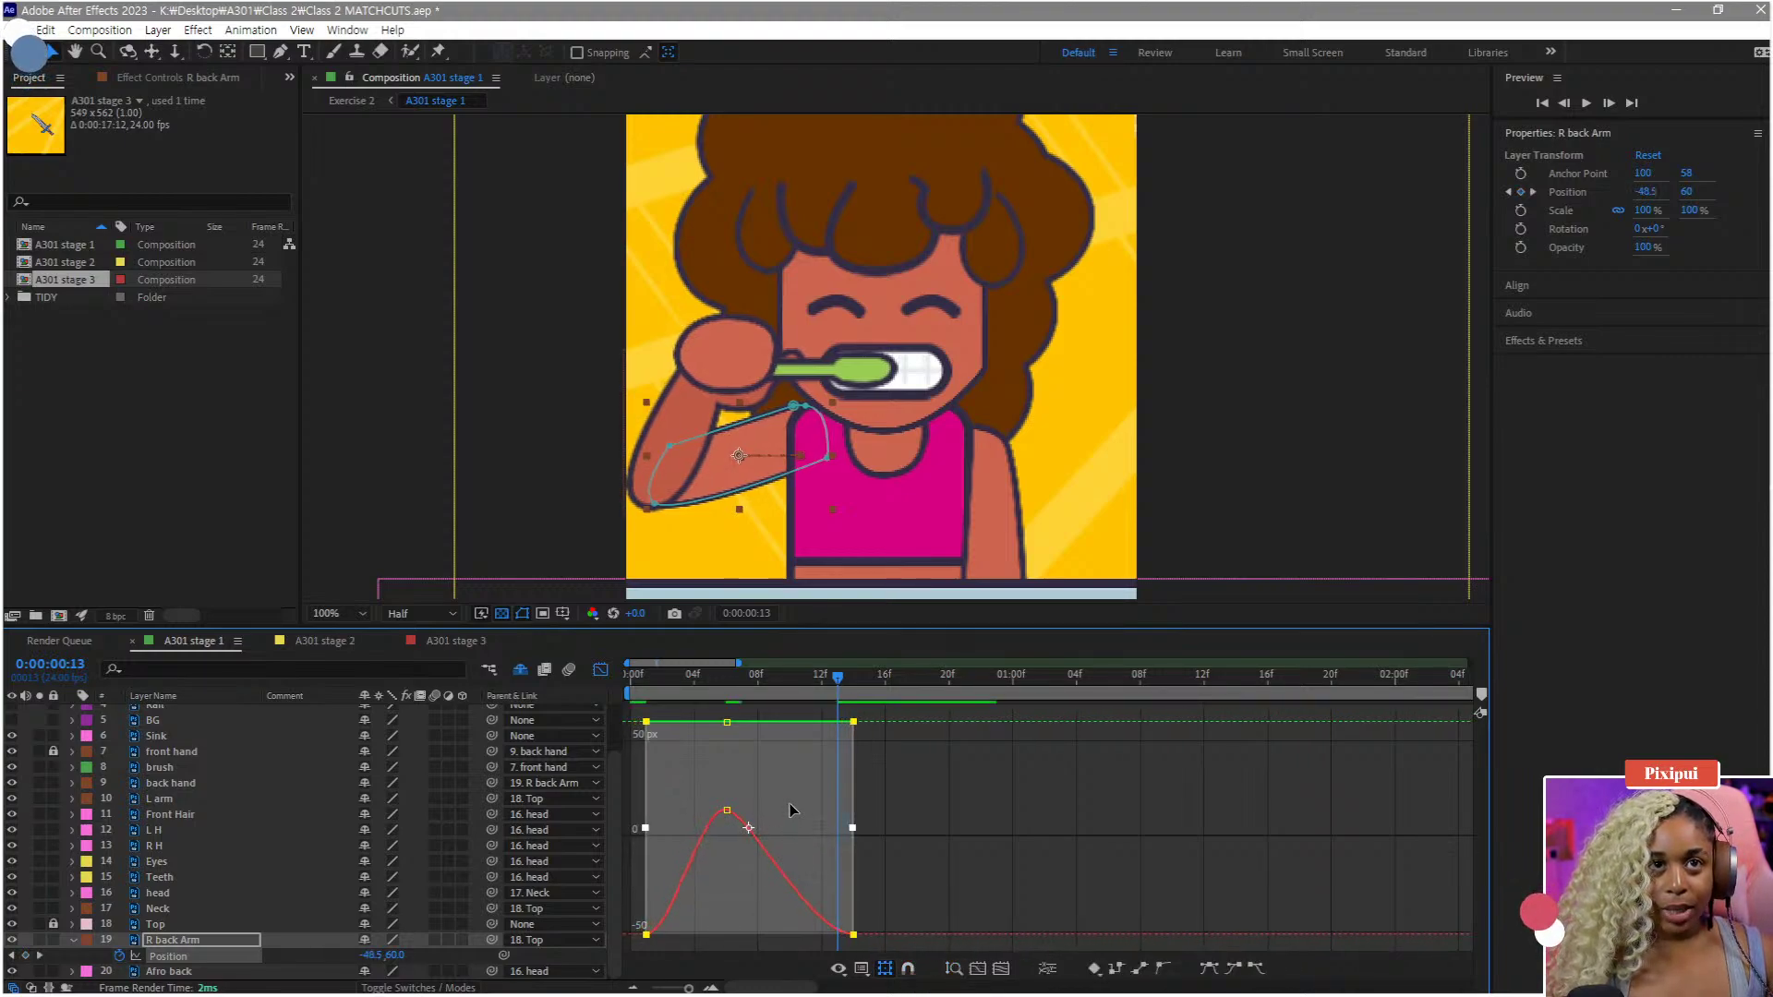
{"action": "key", "text": "ctrl+z"}
- Turn off the graph's transform box for multiple selected keys, keep snapping on, and undo a trial keyframe move
{"action": "left_click", "coordinate": [888, 969]}
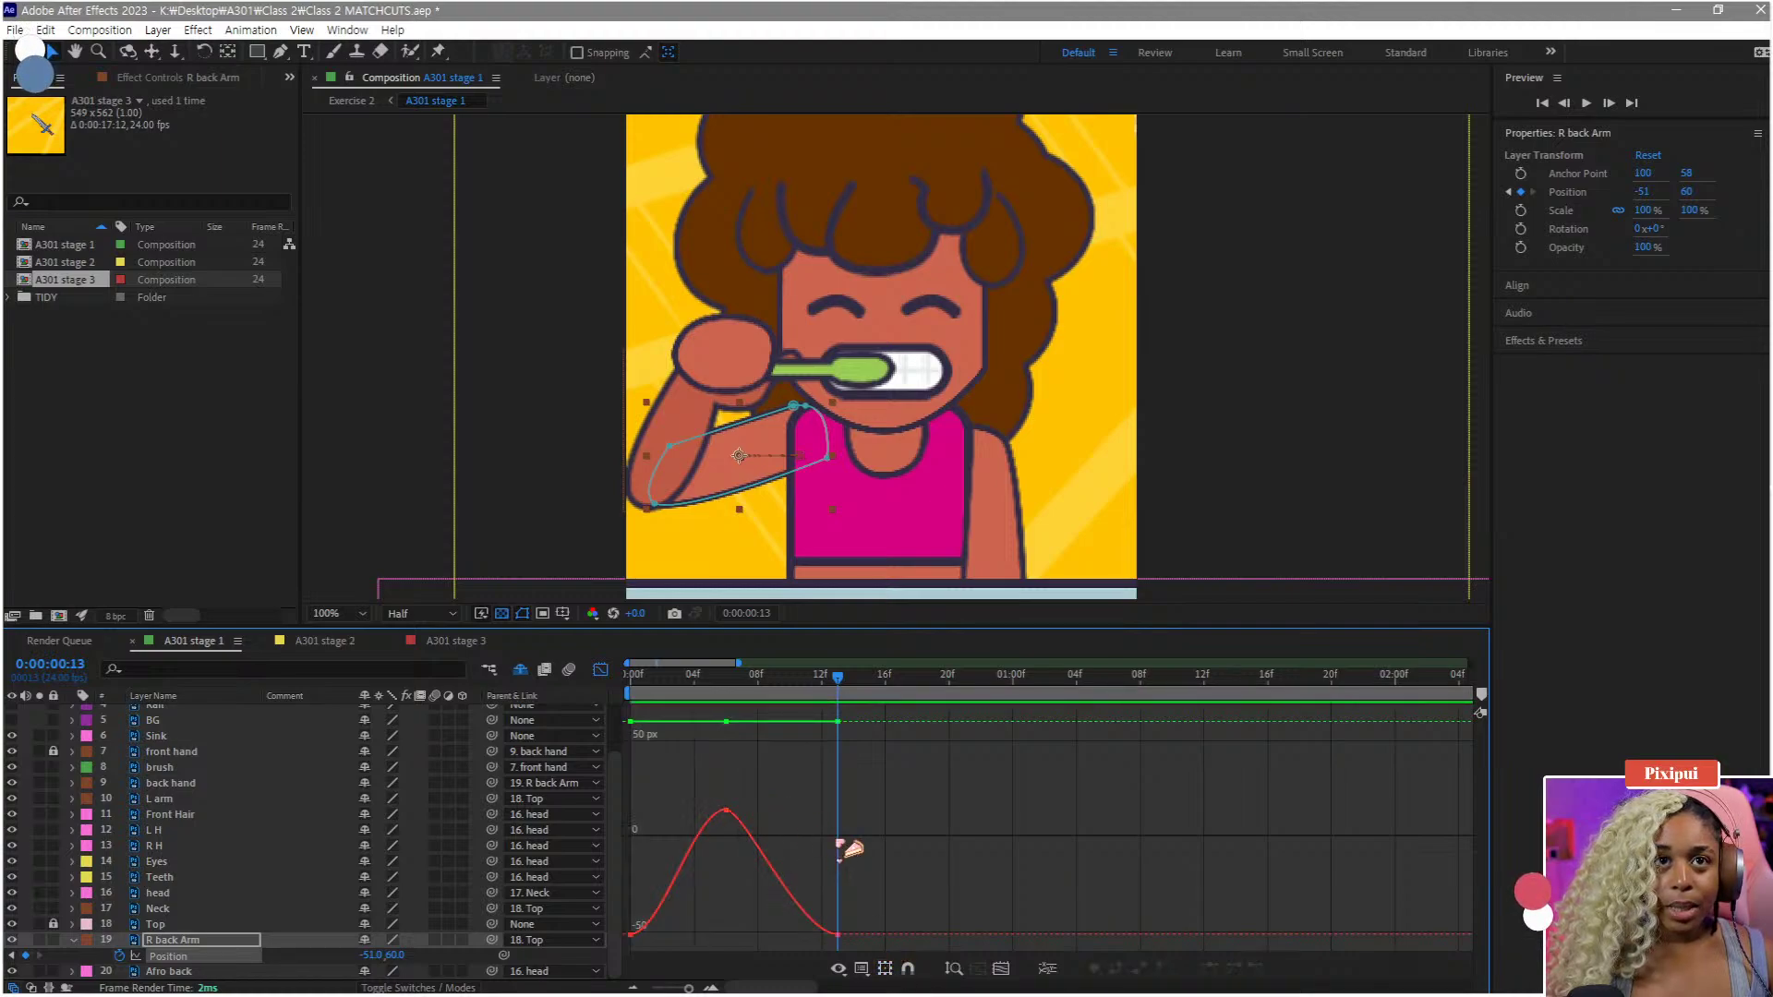
{"action": "left_click_drag", "start_coordinate": [630, 845], "coordinate": [632, 917]}
{"action": "key", "text": "ctrl+z"}
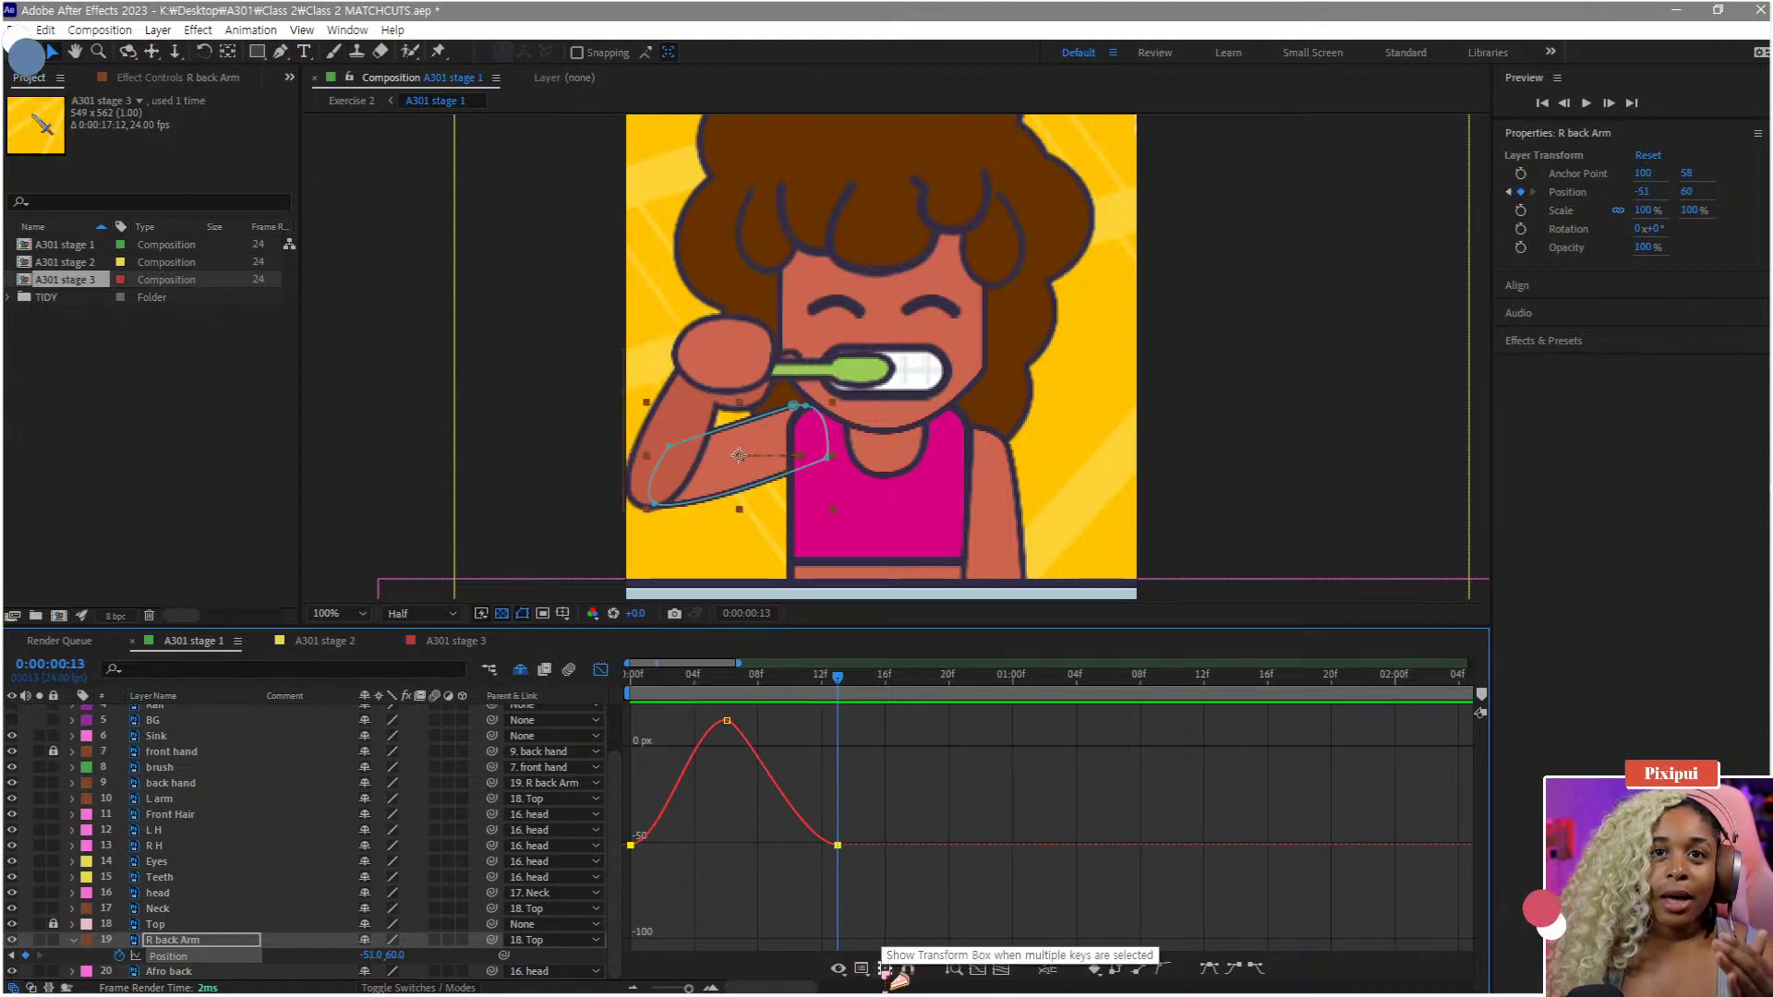
{"action": "left_click", "coordinate": [909, 970]}
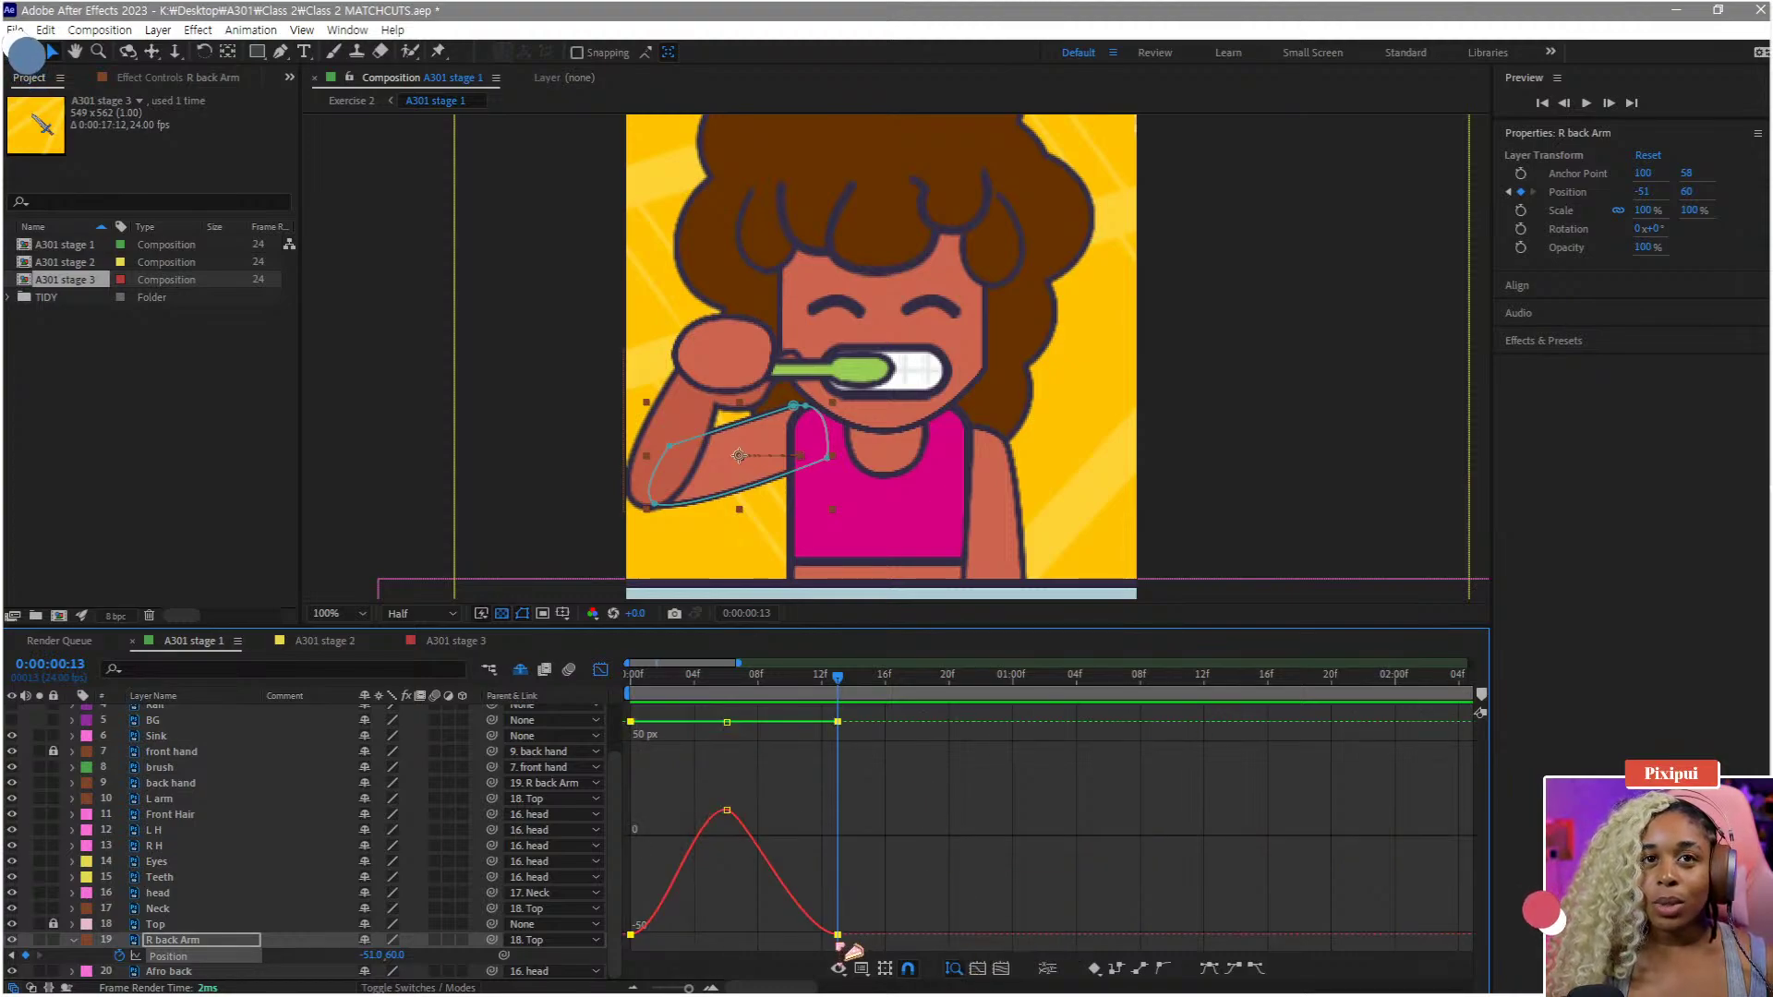
- Raise the first and last R back Arm Position X keyframes together to about -39.6 and preview the motion
{"action": "left_click_drag", "start_coordinate": [837, 845], "coordinate": [836, 885]}
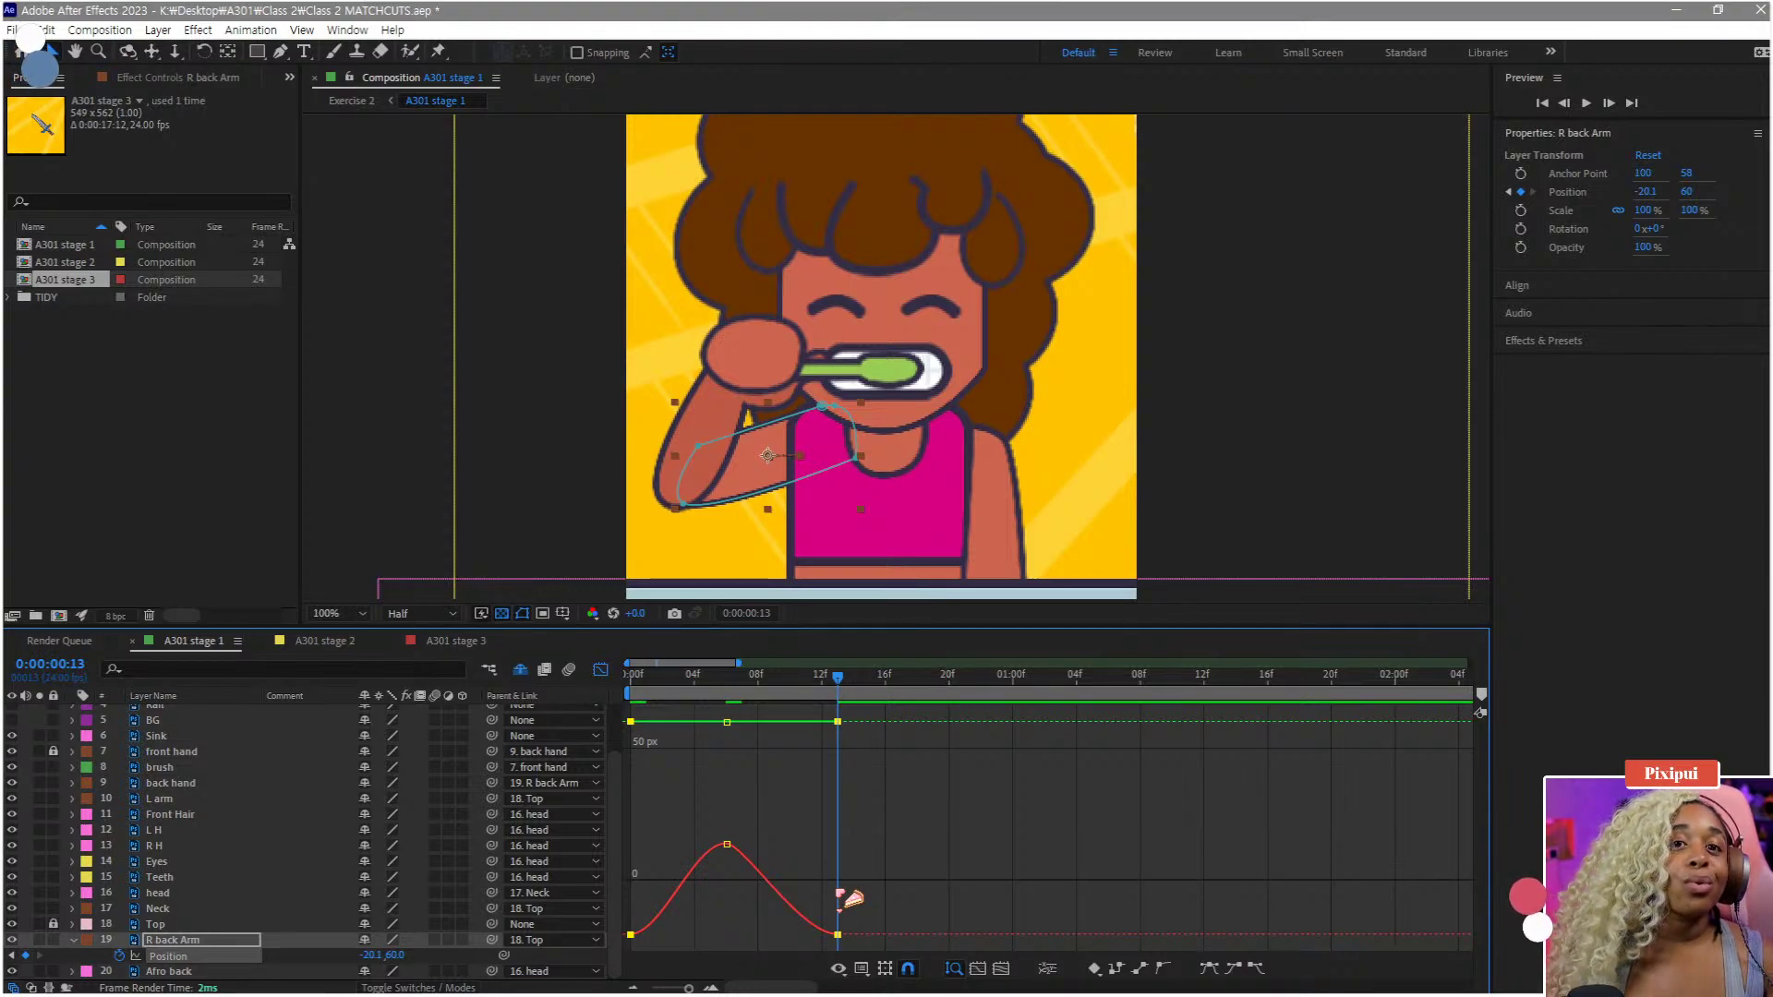
{"action": "left_click_drag", "start_coordinate": [838, 935], "coordinate": [848, 971]}
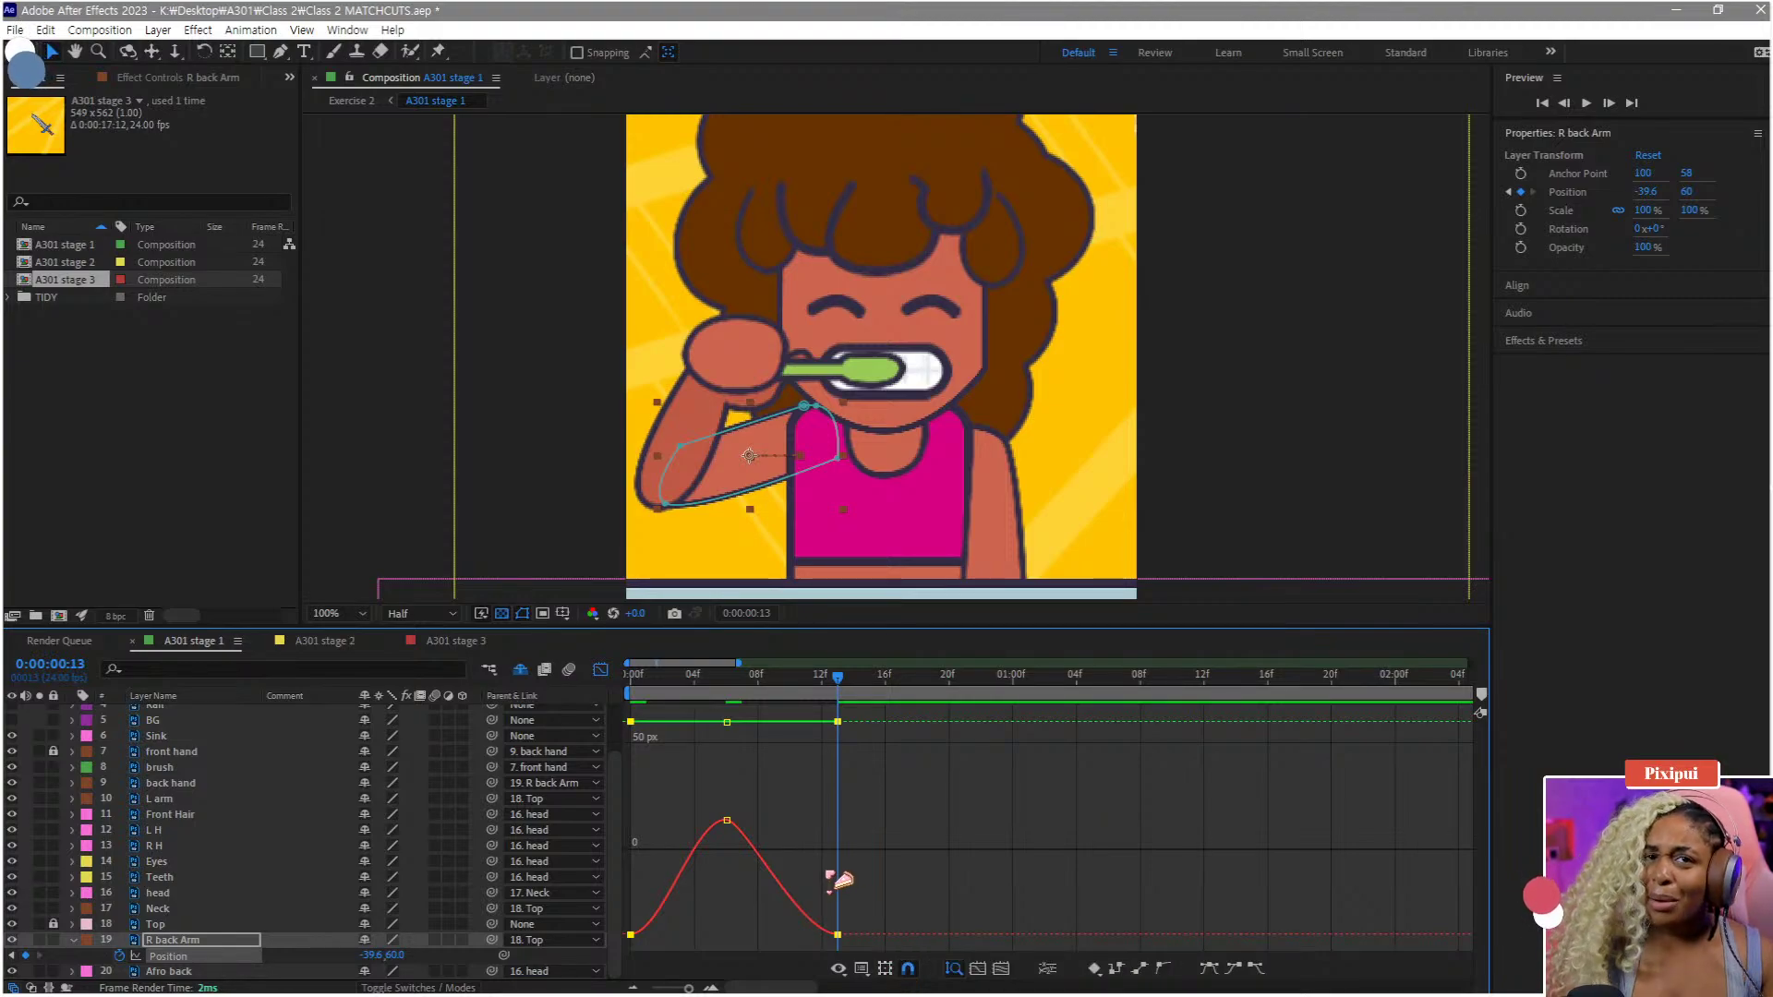
{"action": "left_click_drag", "start_coordinate": [740, 680], "coordinate": [611, 720]}
{"action": "key", "text": "space"}
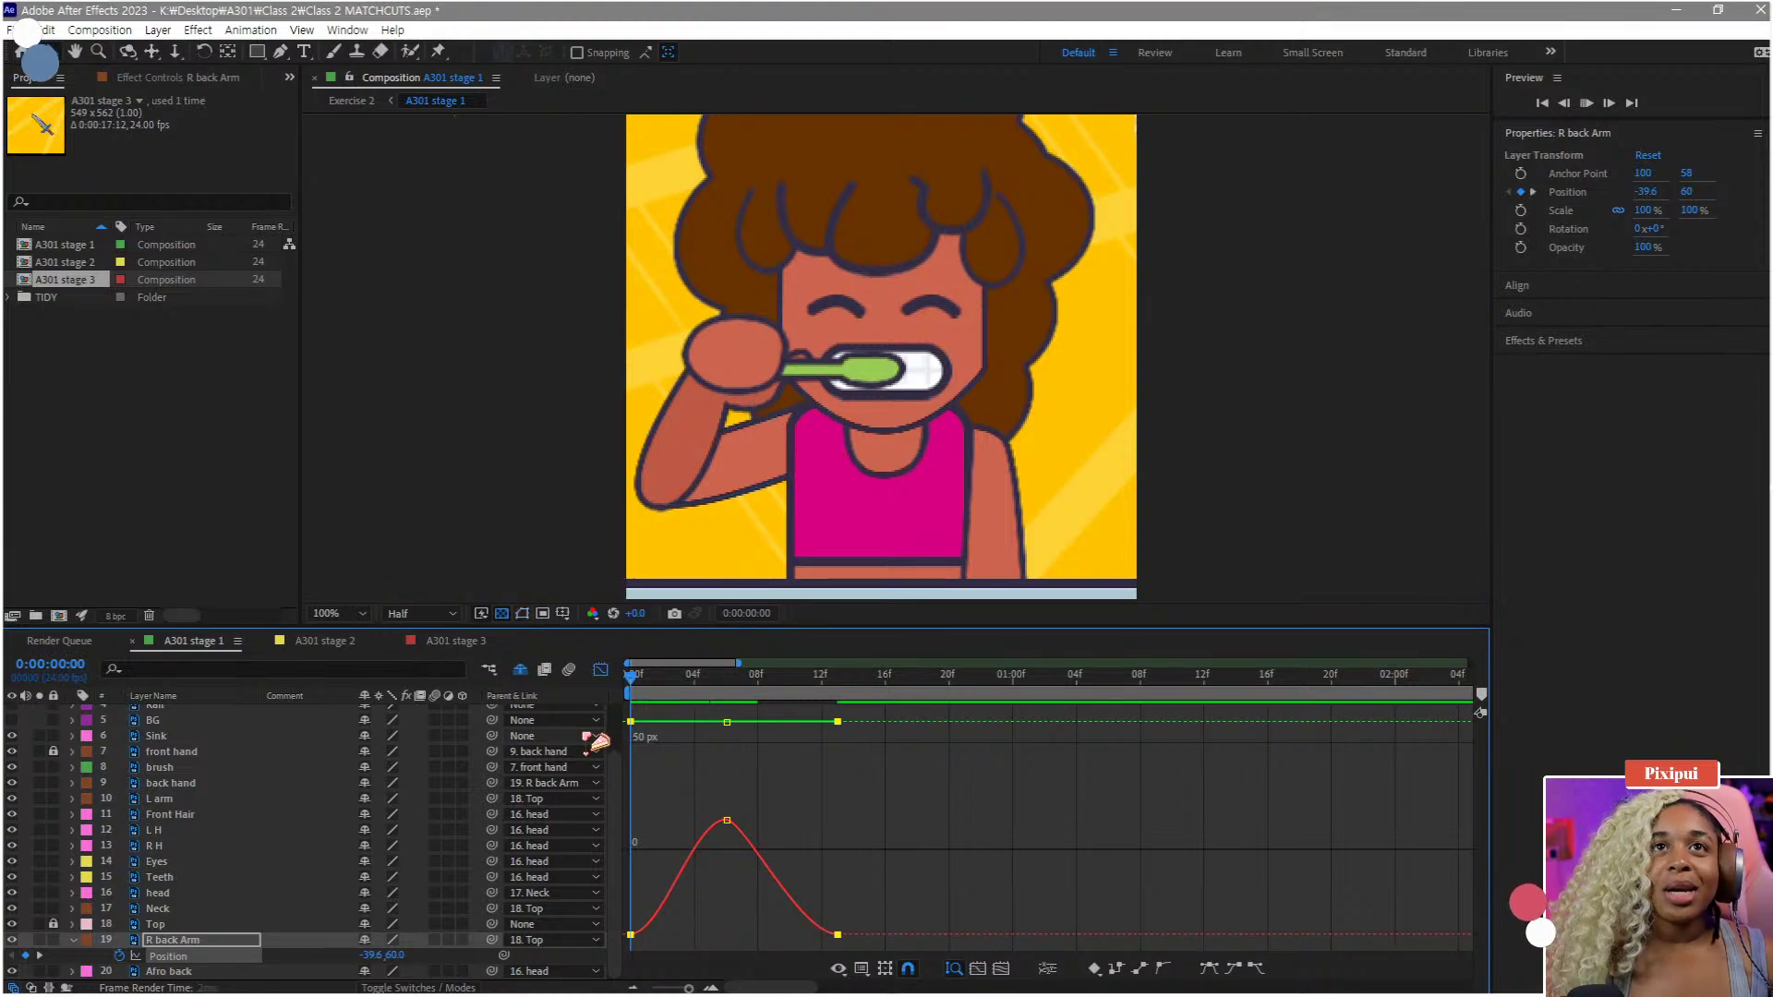
{"action": "key", "text": "space"}
{"action": "key", "text": "space"}
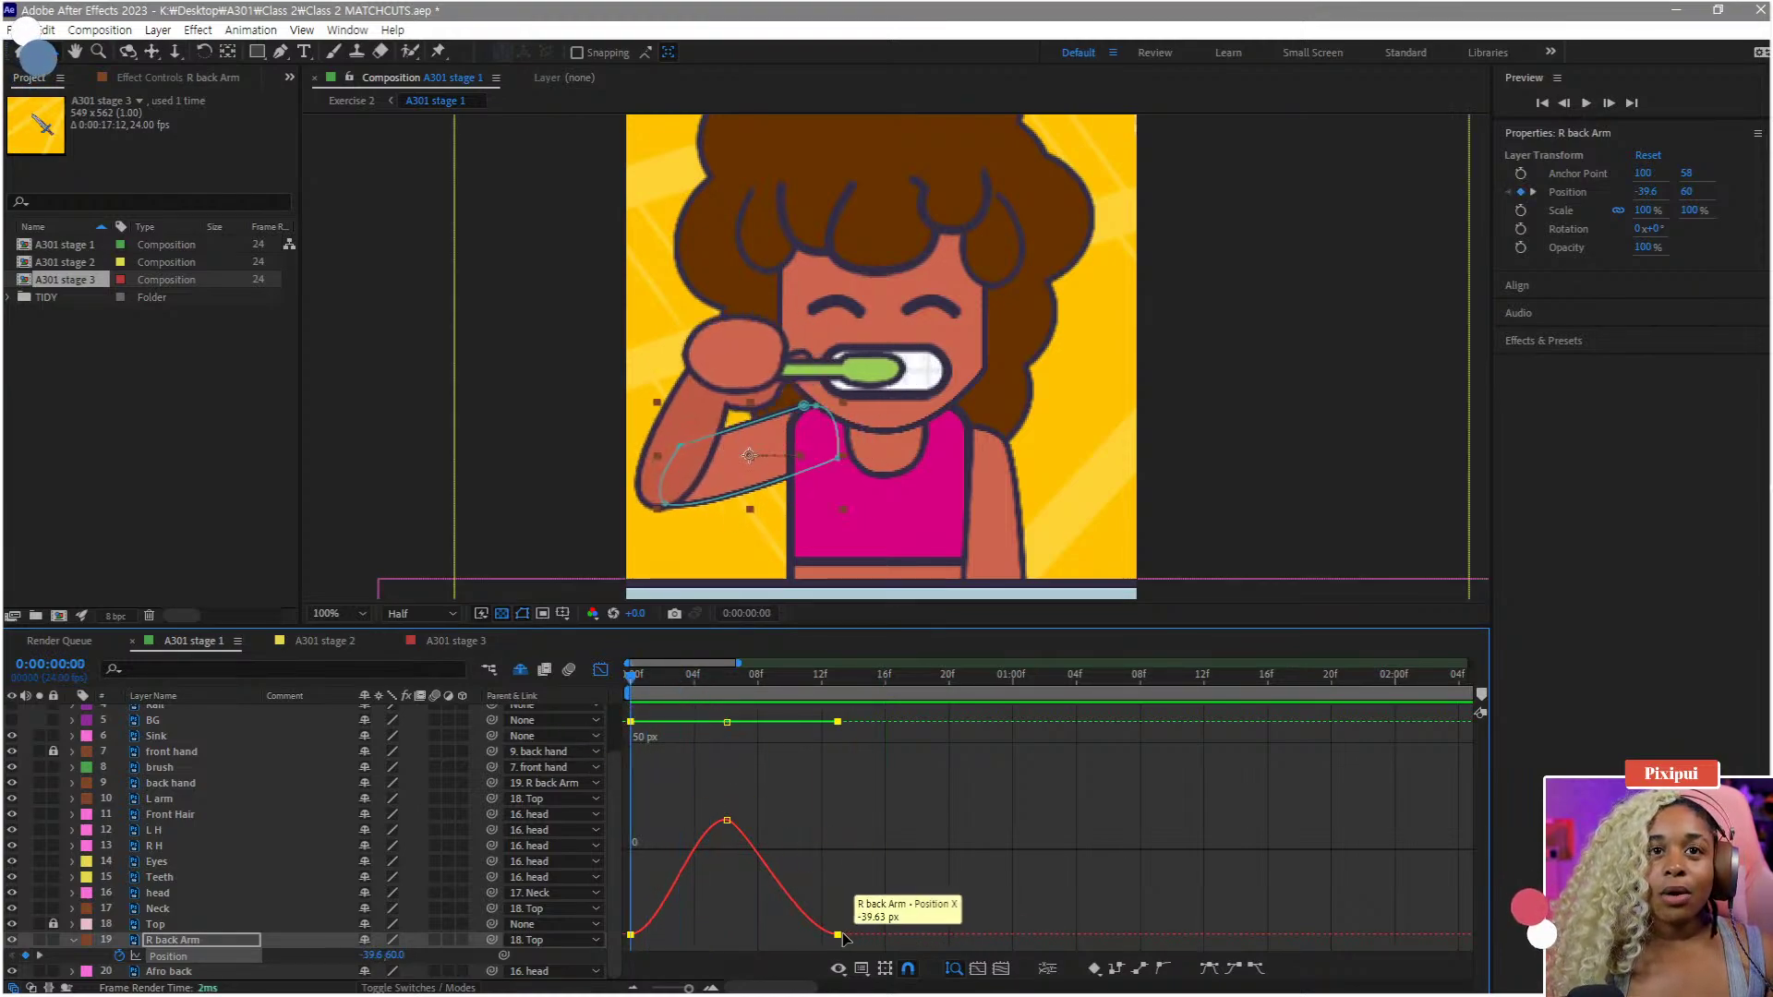
- Lower the first and last R back Arm Position X keyframes together to about -68.5 and preview the motion
{"action": "left_click_drag", "start_coordinate": [837, 935], "coordinate": [861, 972]}
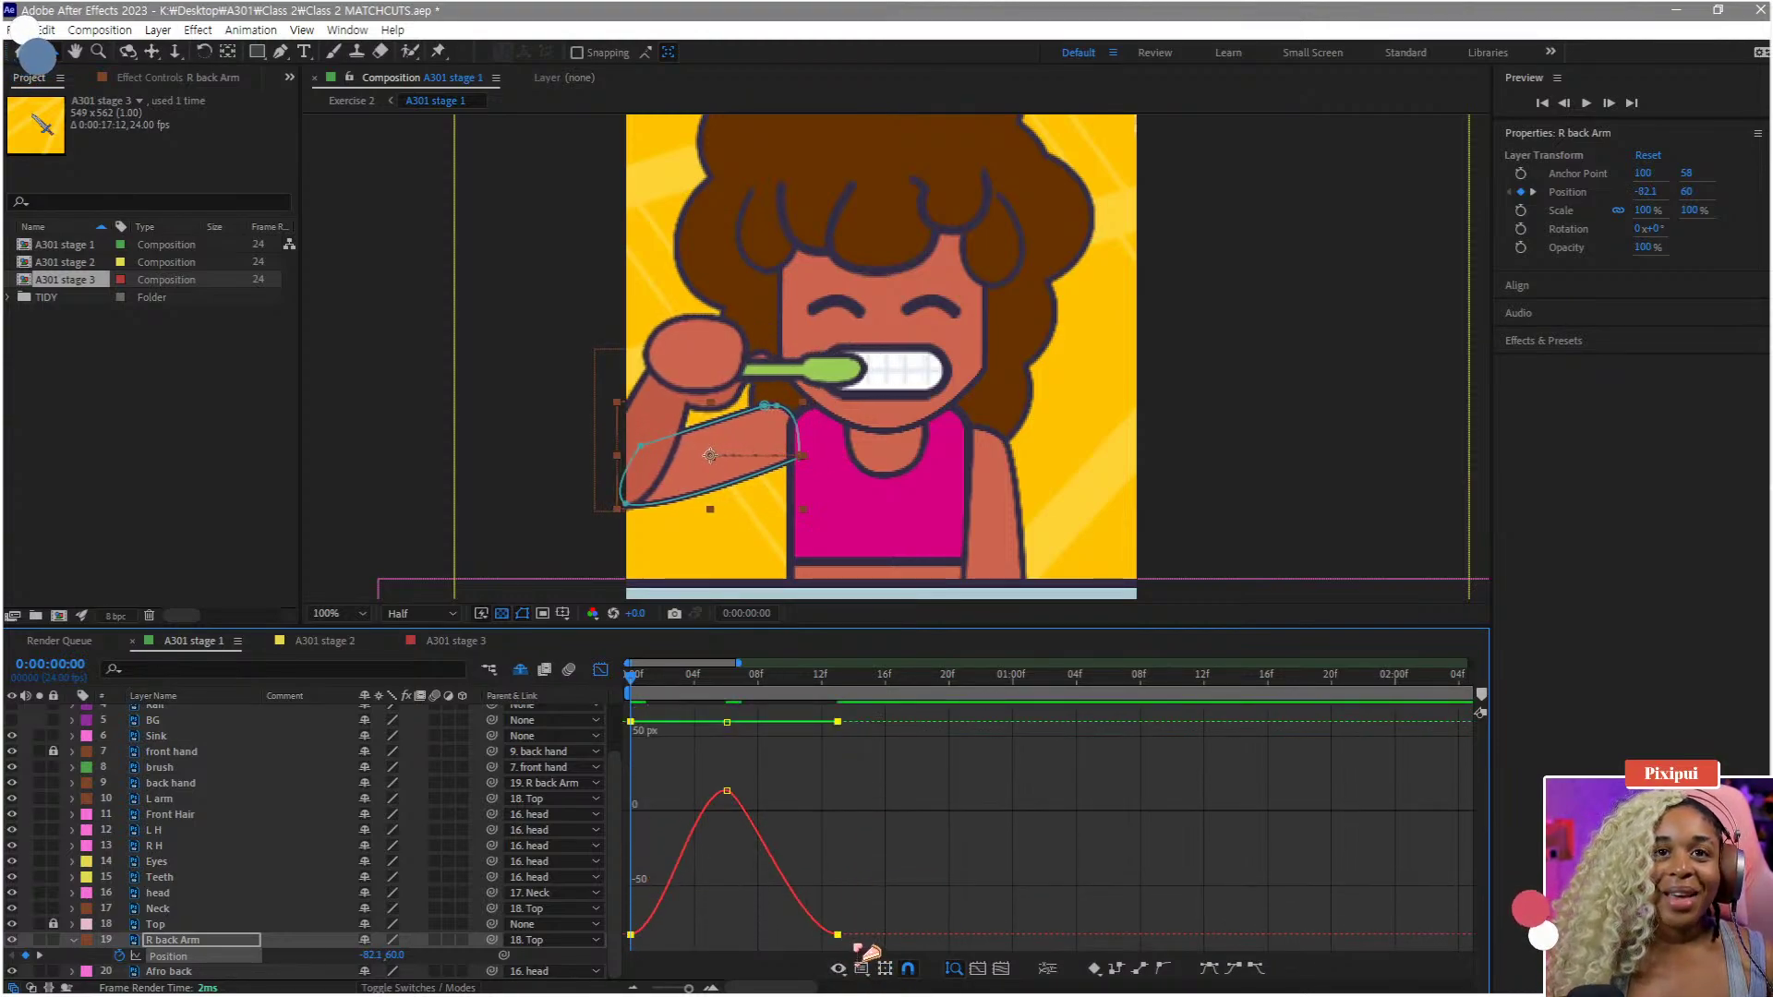
{"action": "left_click_drag", "start_coordinate": [838, 935], "coordinate": [839, 923]}
{"action": "key", "text": "space"}
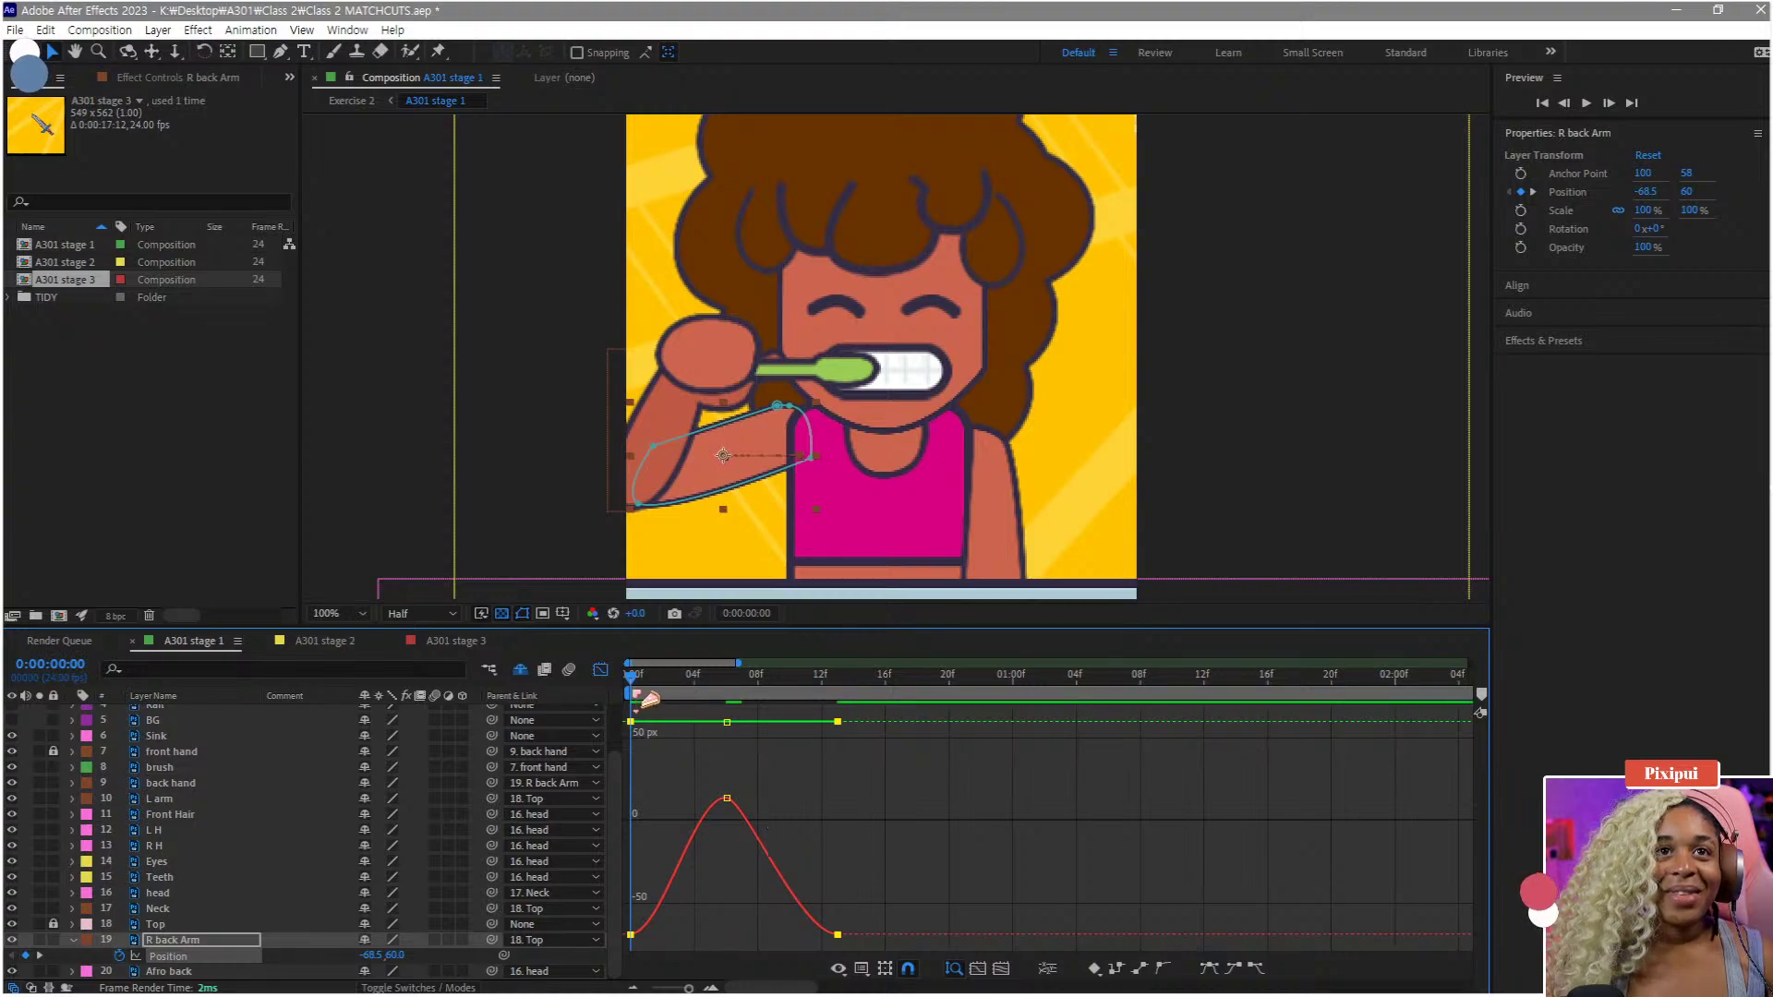
{"action": "key", "text": "space"}
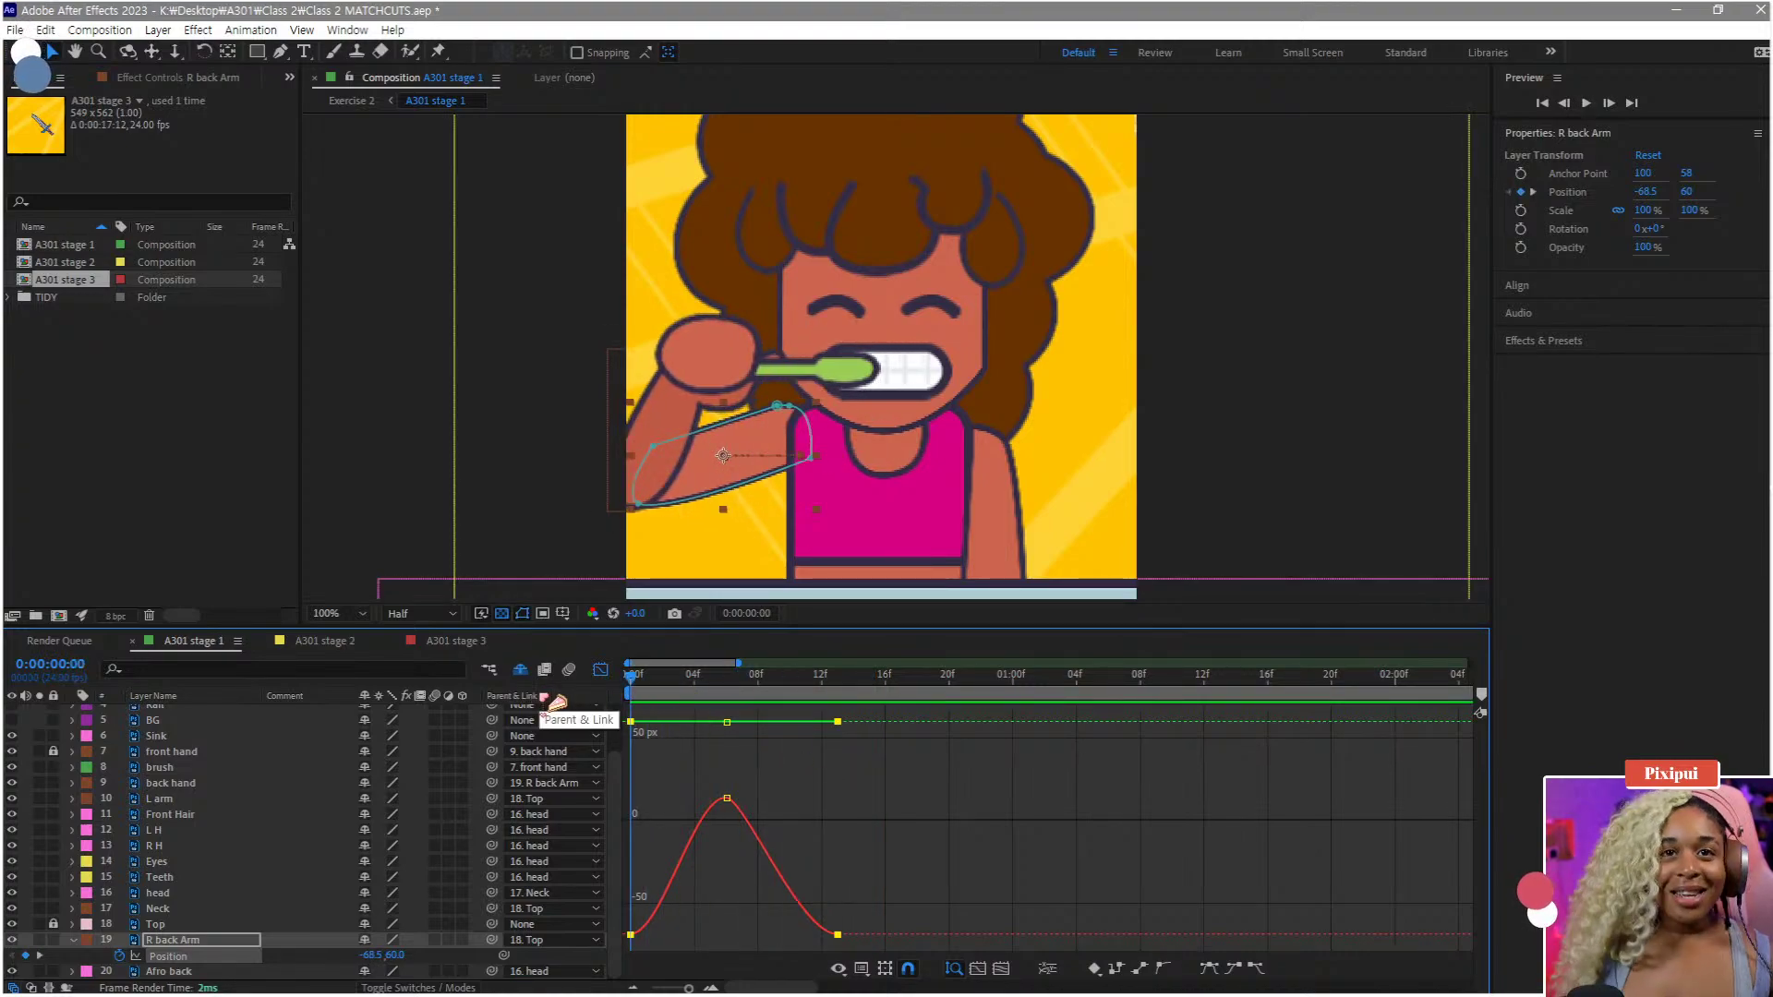
- Replay the brushing cycle from the start to check the arm's motion
{"action": "key", "text": "minus"}
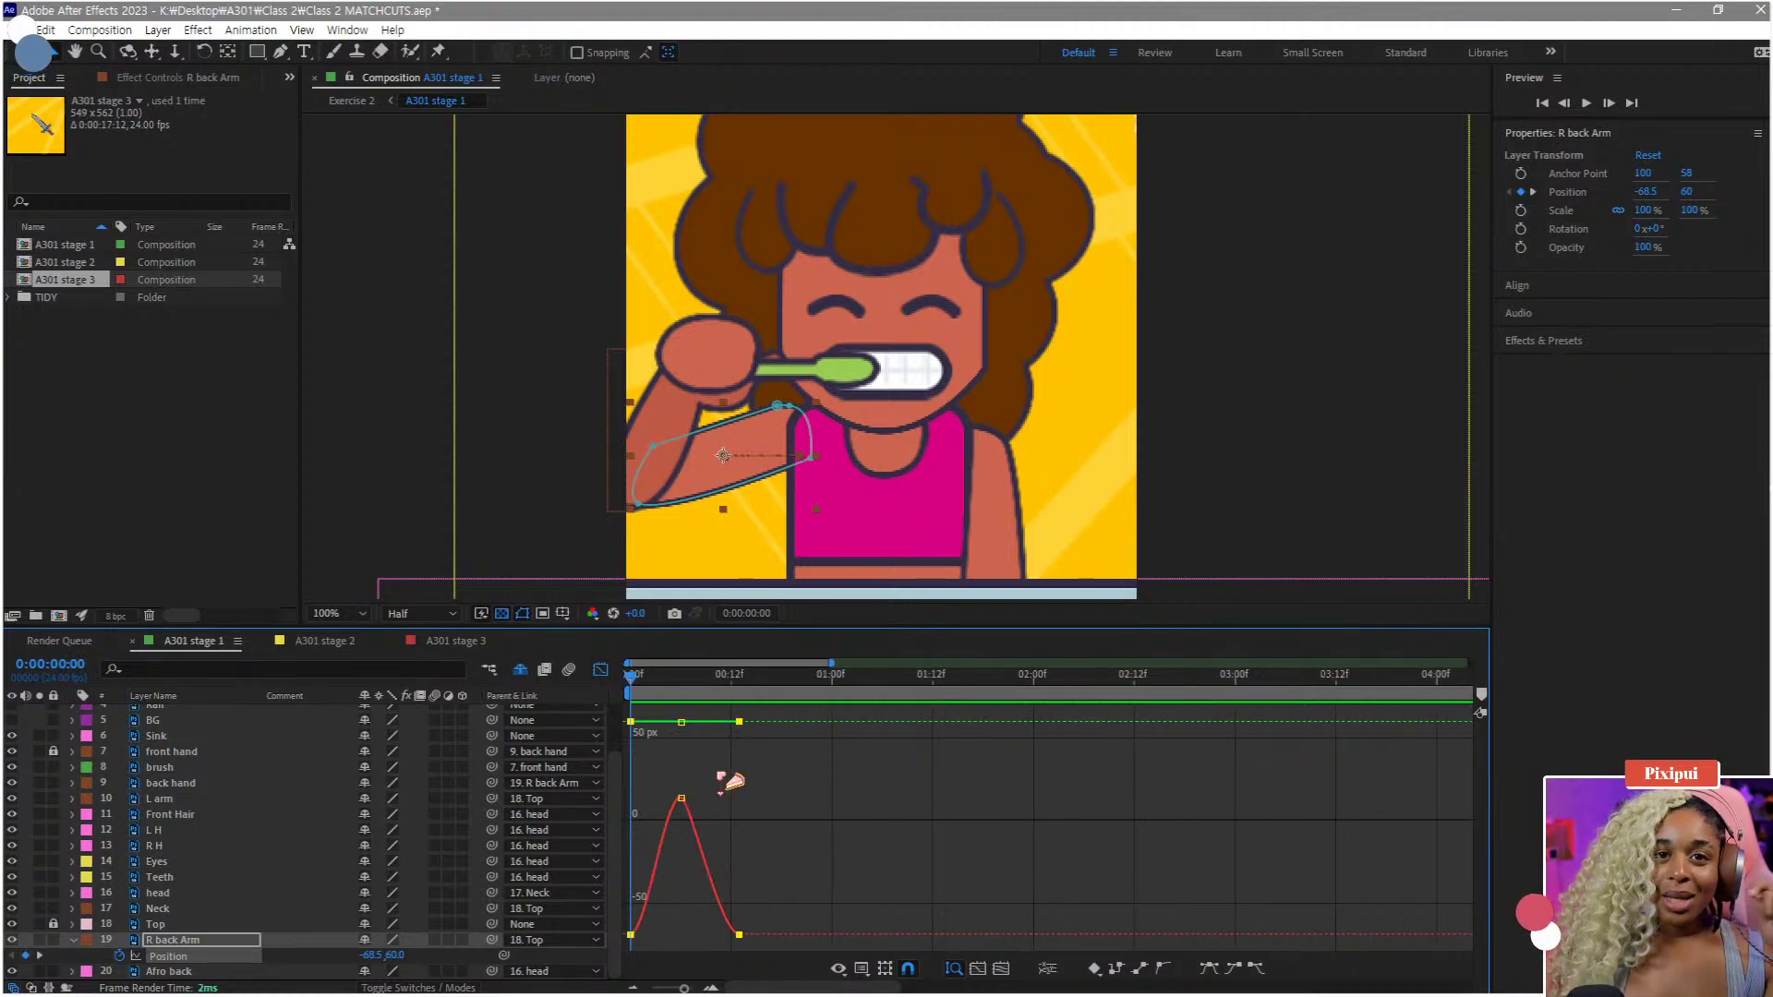
{"action": "left_click", "coordinate": [730, 675]}
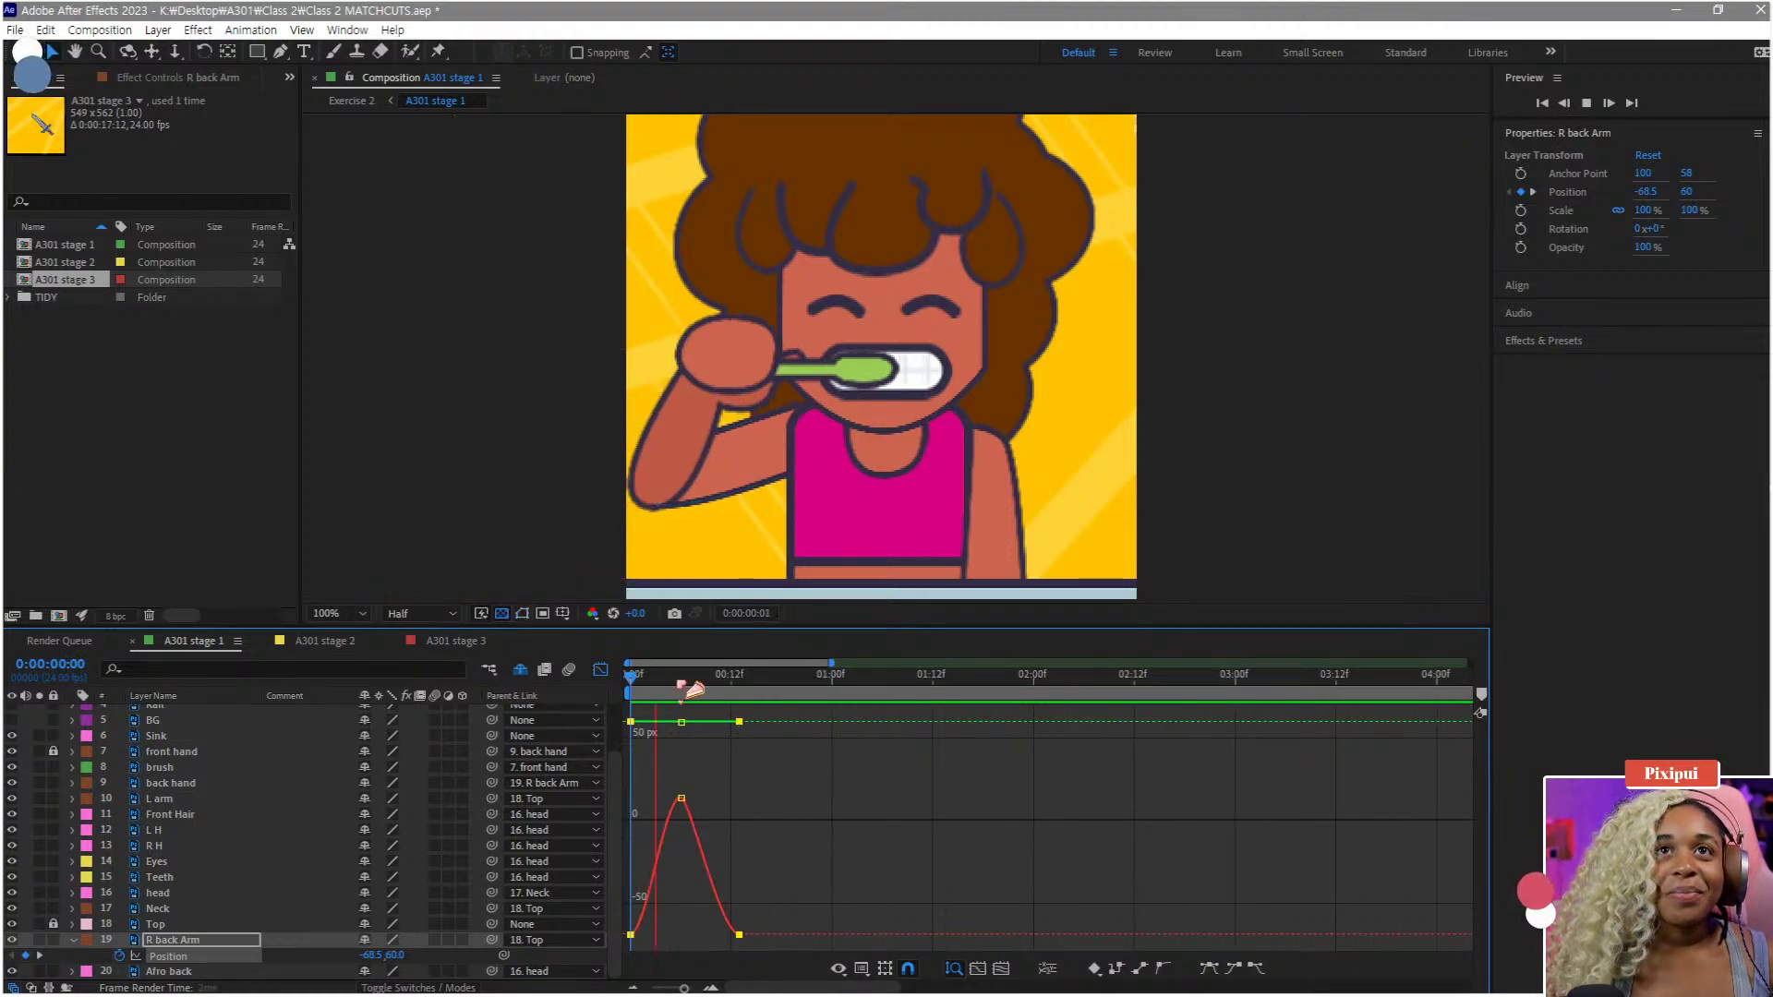
{"action": "left_click_drag", "start_coordinate": [699, 677], "coordinate": [483, 713]}
{"action": "key", "text": "space"}
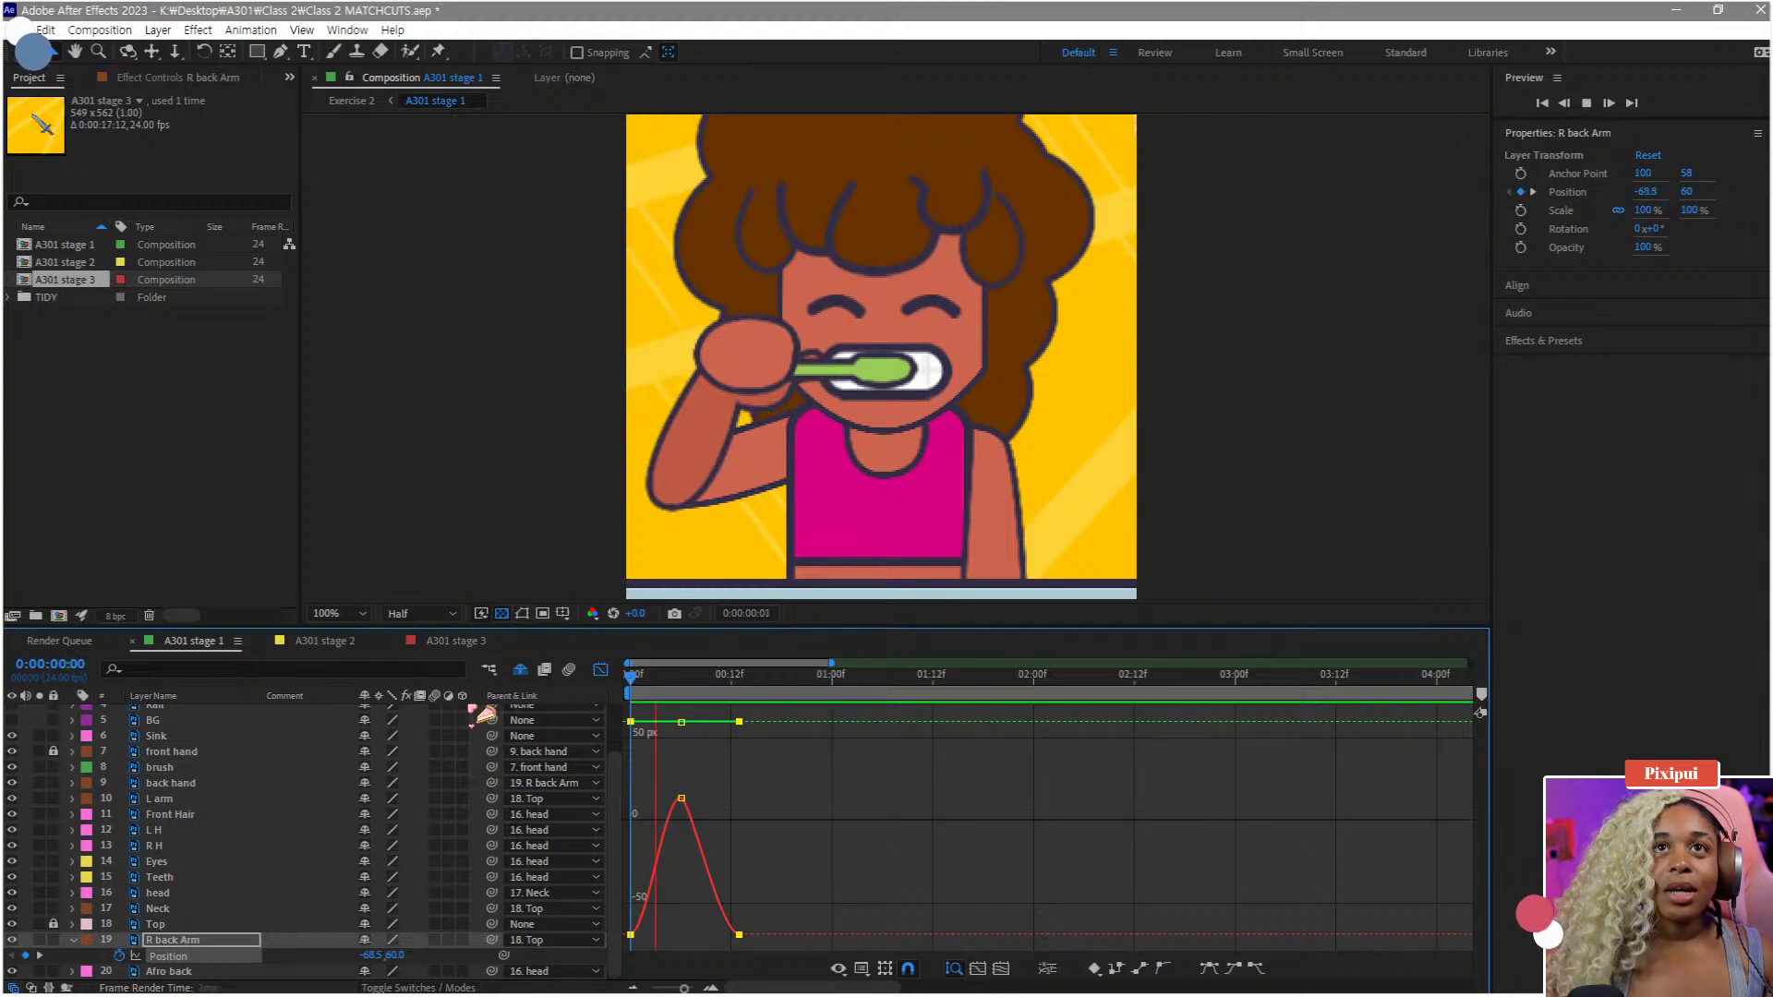
{"action": "key", "text": "space"}
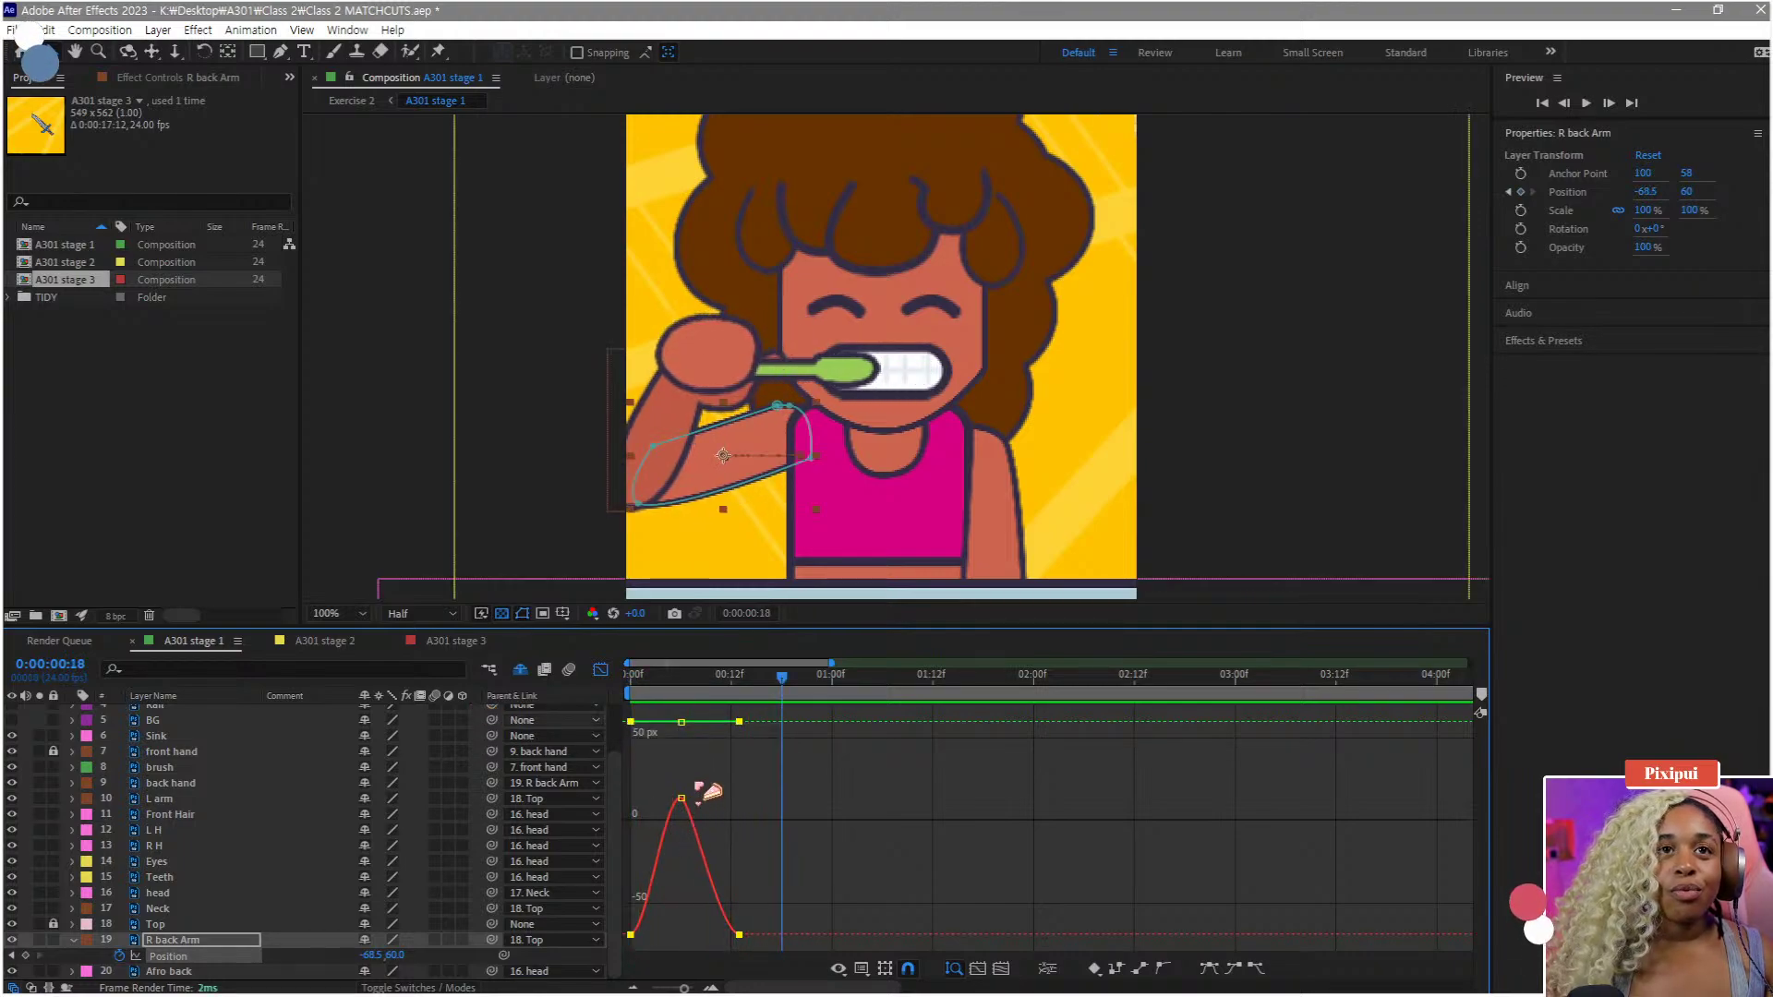
- Separate the R back Arm layer's Position into X and Y dimensions and display the X Position graph
{"action": "right_click", "coordinate": [180, 956]}
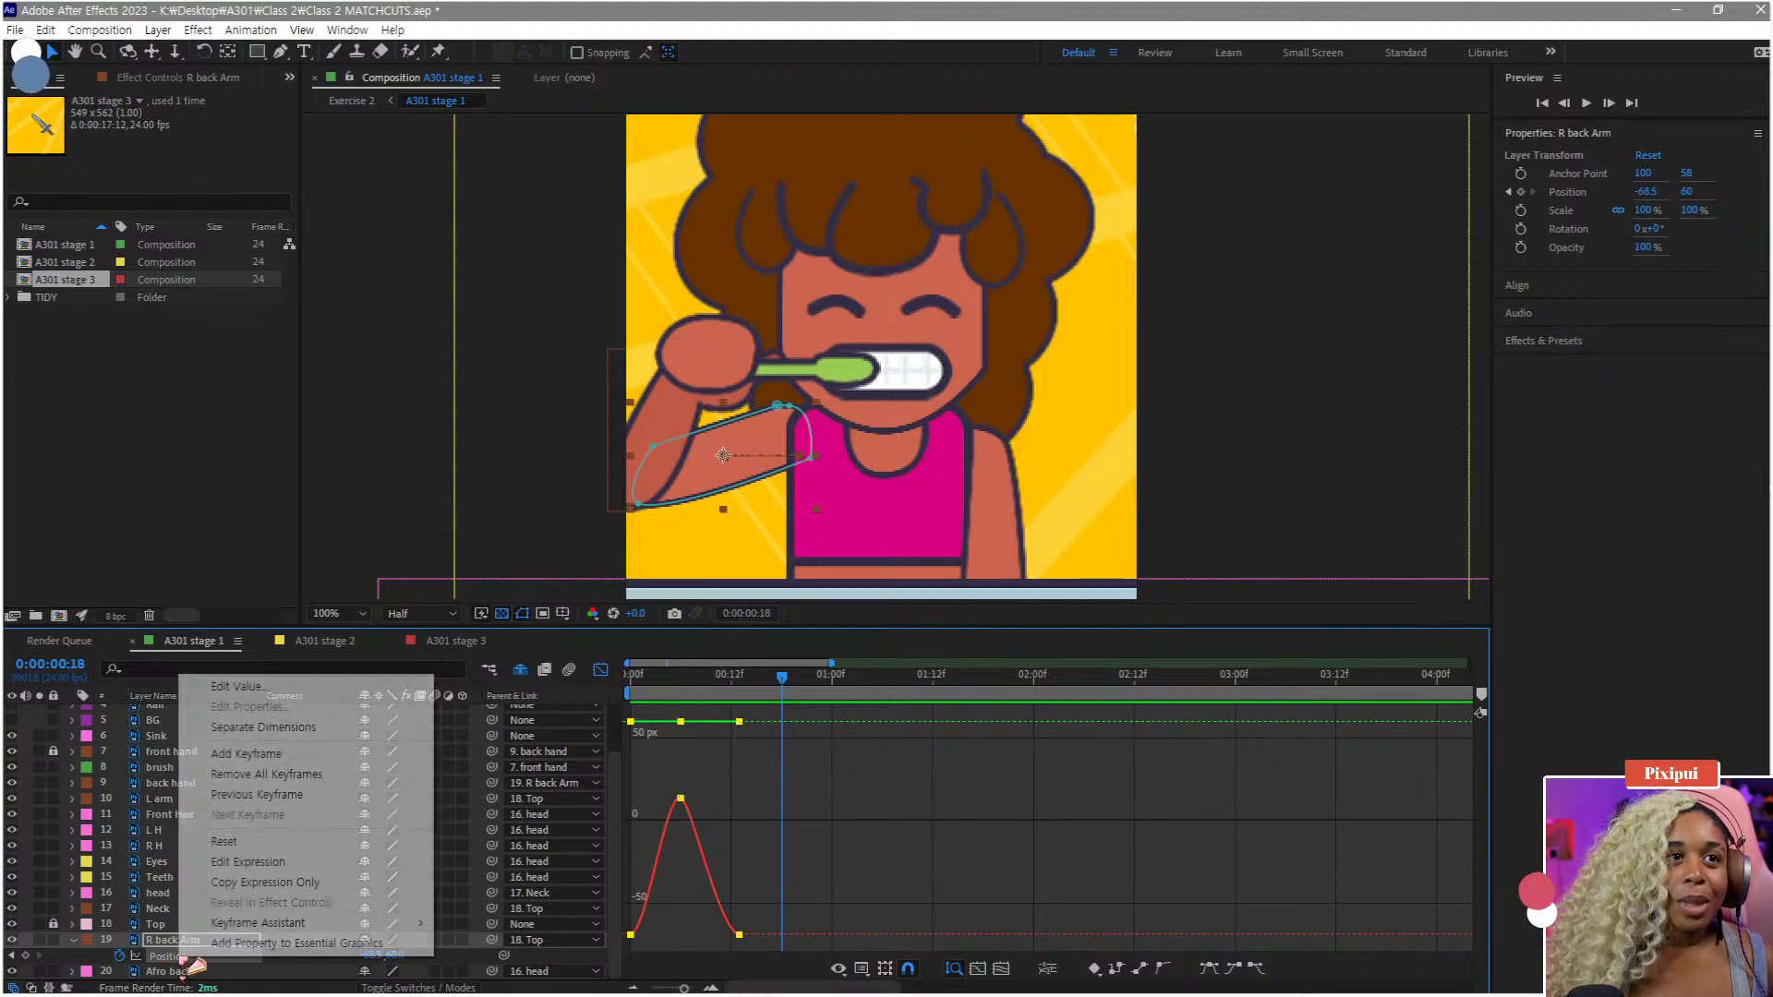
{"action": "left_click", "coordinate": [304, 734]}
{"action": "left_click", "coordinate": [197, 972]}
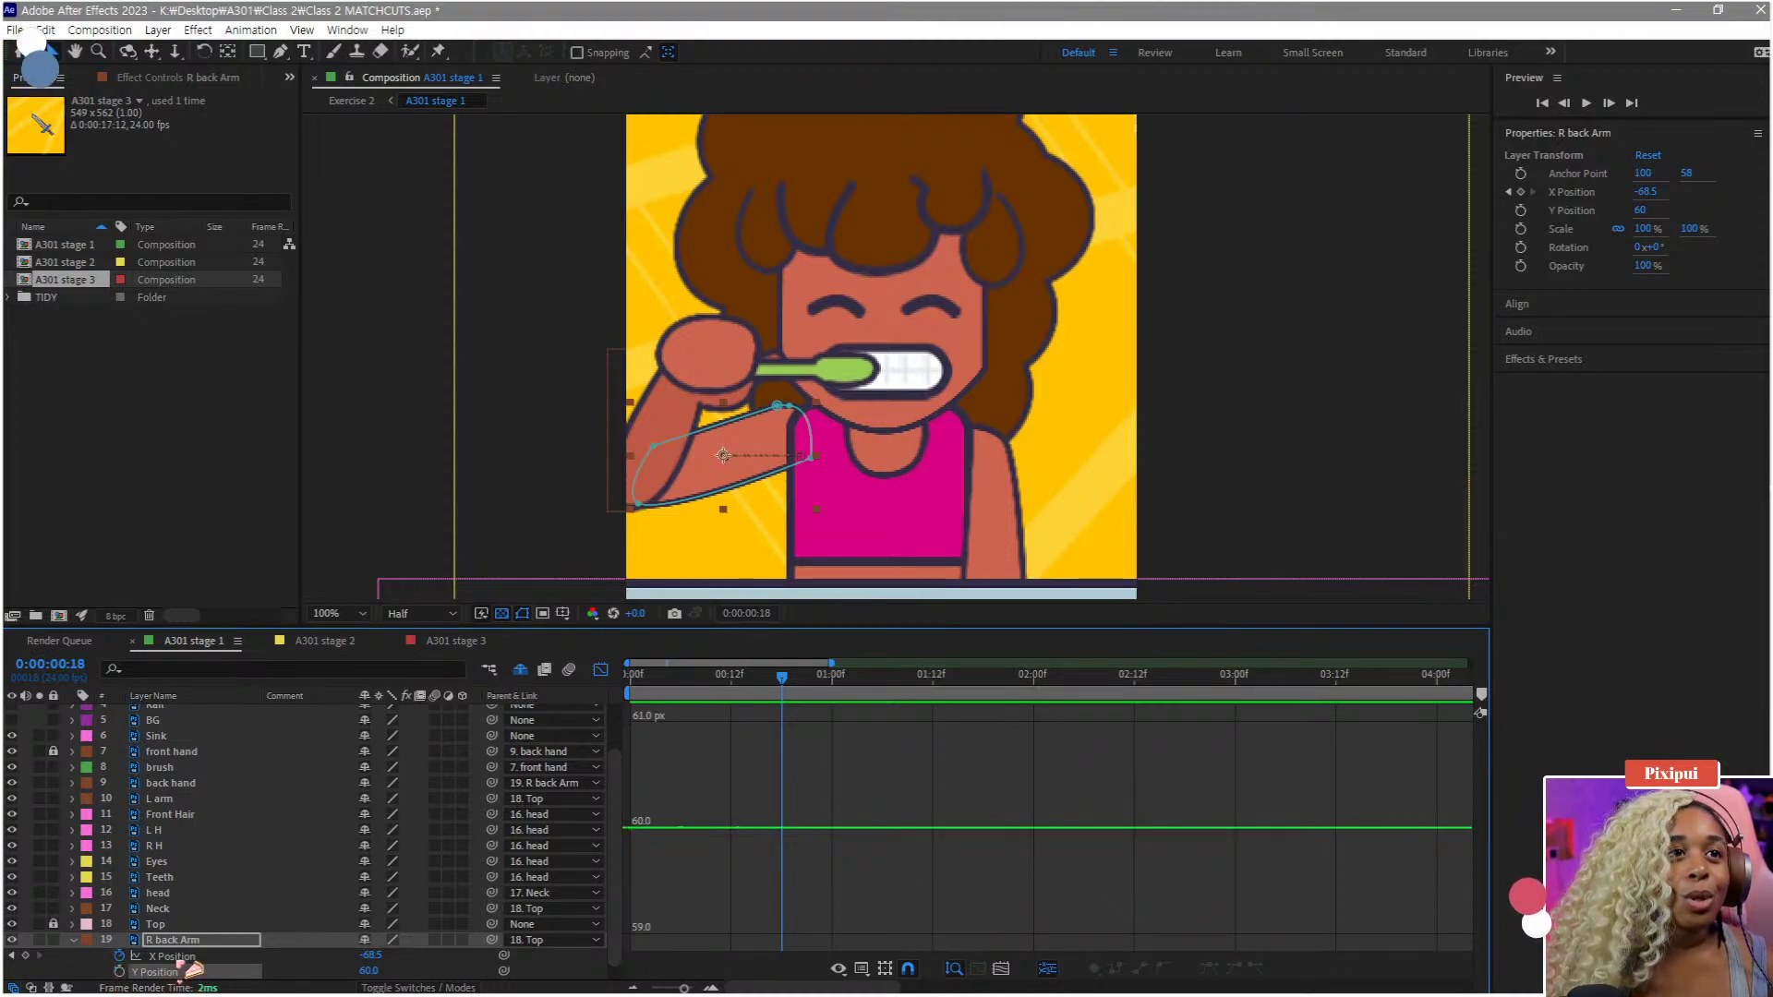
{"action": "left_click", "coordinate": [176, 956]}
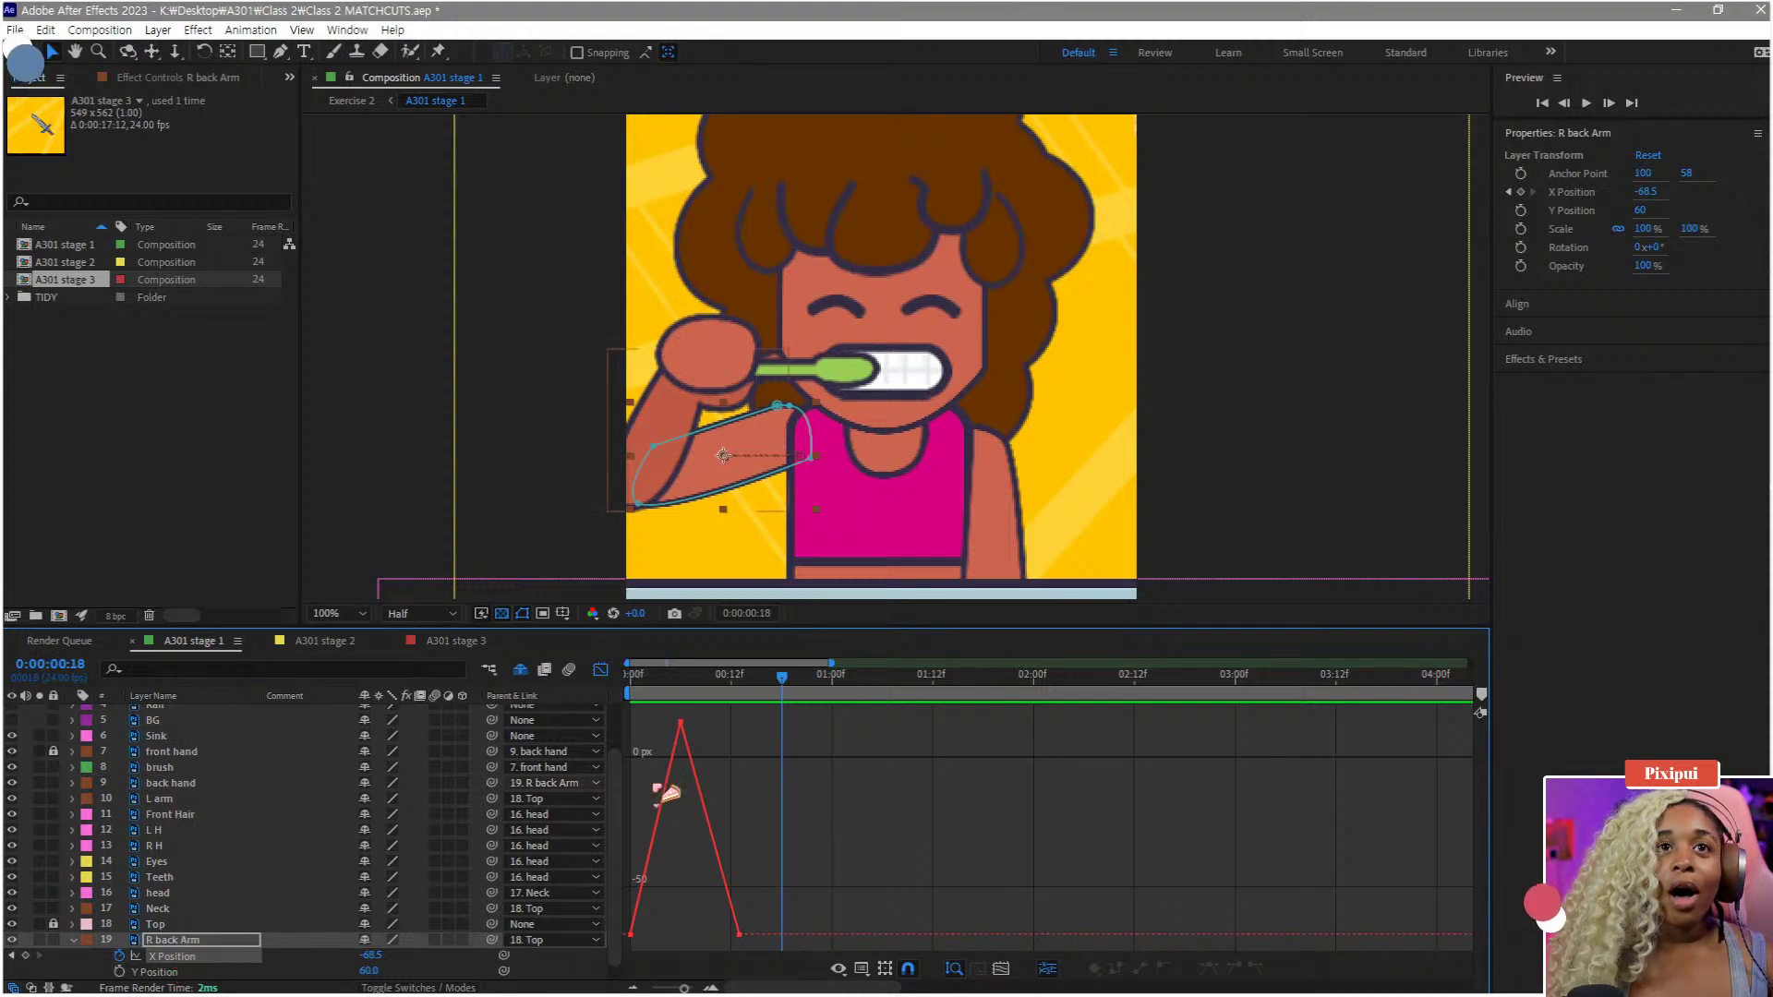
- Apply Easy Ease to all three R back Arm X Position keyframes and scrub through the cycle
{"action": "left_click_drag", "start_coordinate": [783, 953], "coordinate": [487, 647]}
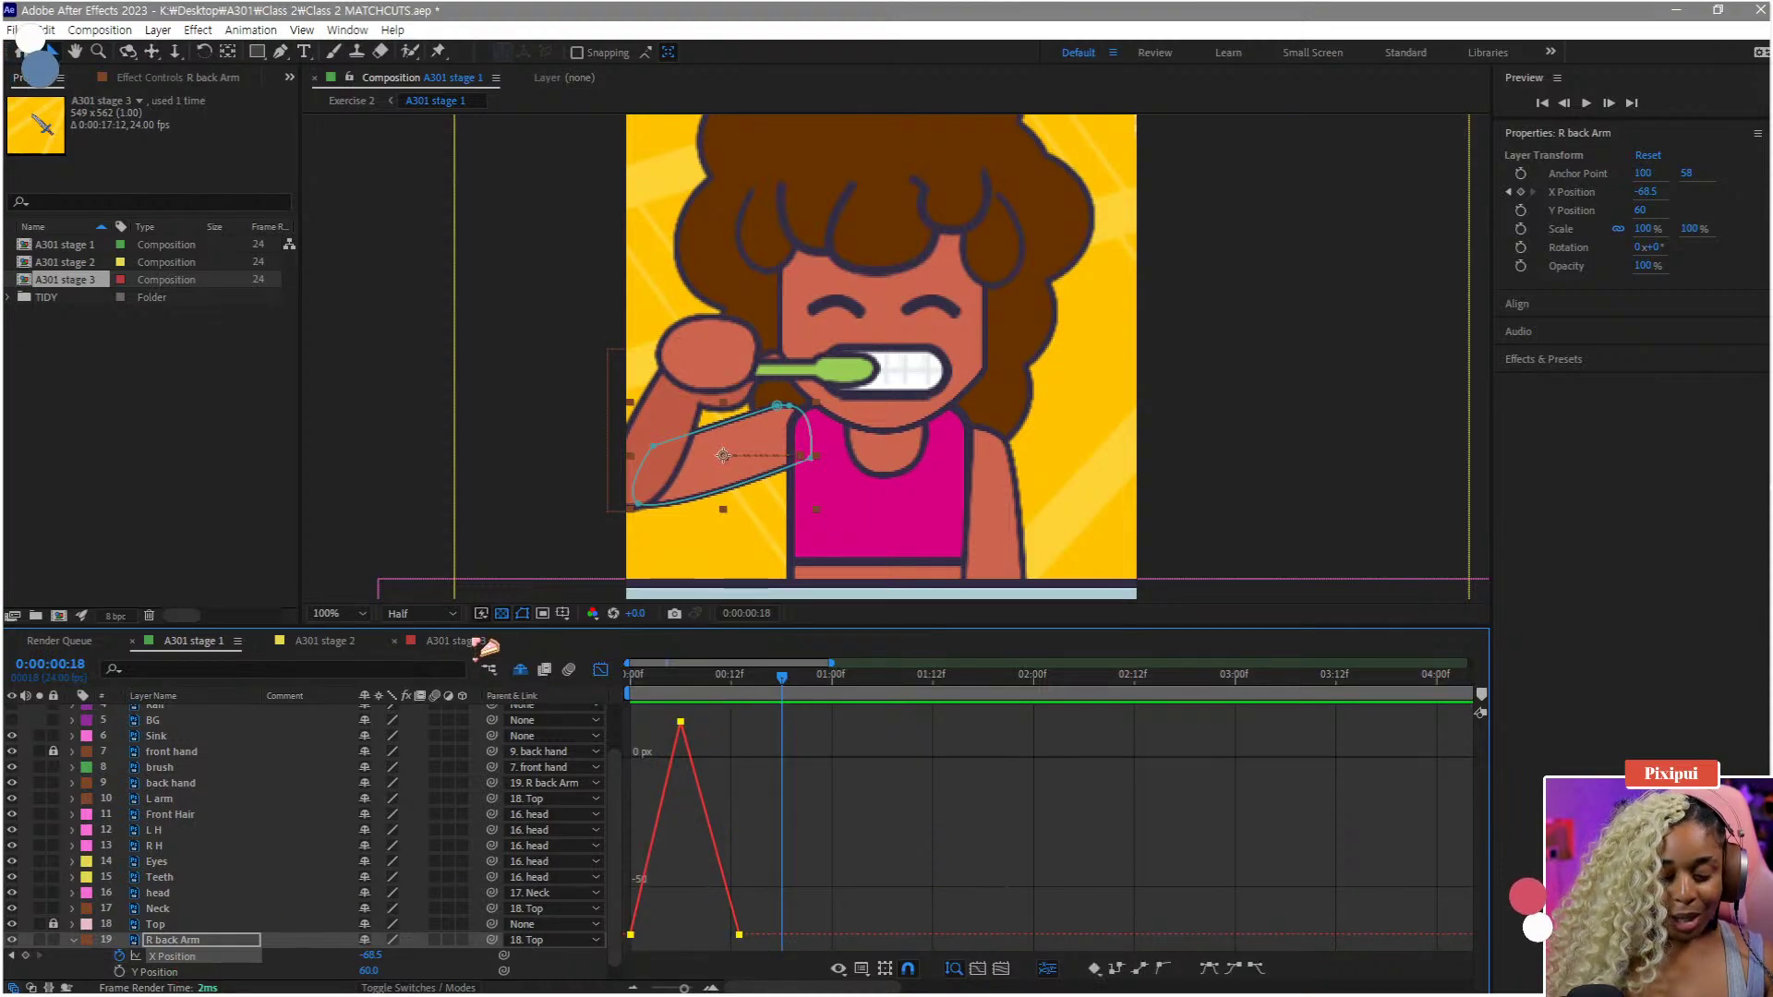
{"action": "key", "text": "F9"}
{"action": "left_click_drag", "start_coordinate": [702, 685], "coordinate": [757, 695]}
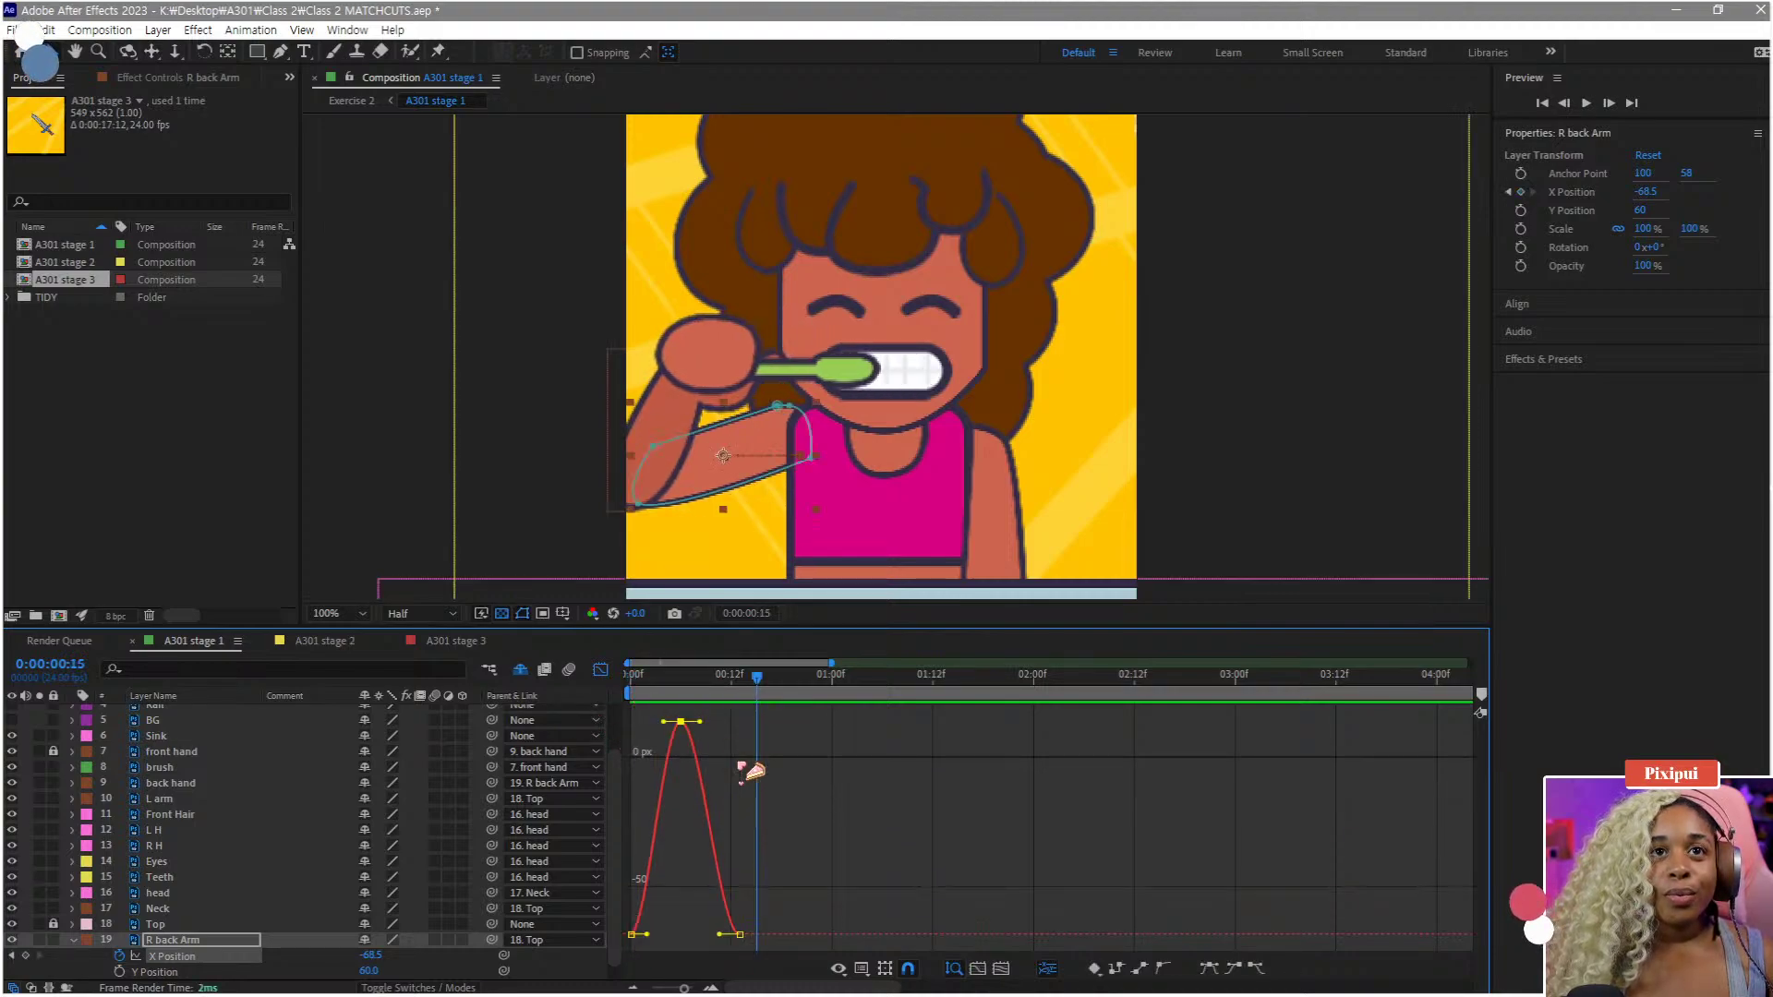
- Tilt the outgoing handle of the middle X Position keyframe upward so the curve overshoots the keyframe, and preview the arm's motion
{"action": "scroll", "coordinate": [752, 787], "scroll_direction": "up", "scroll_amount": 1}
{"action": "left_click_drag", "start_coordinate": [808, 815], "coordinate": [926, 813]}
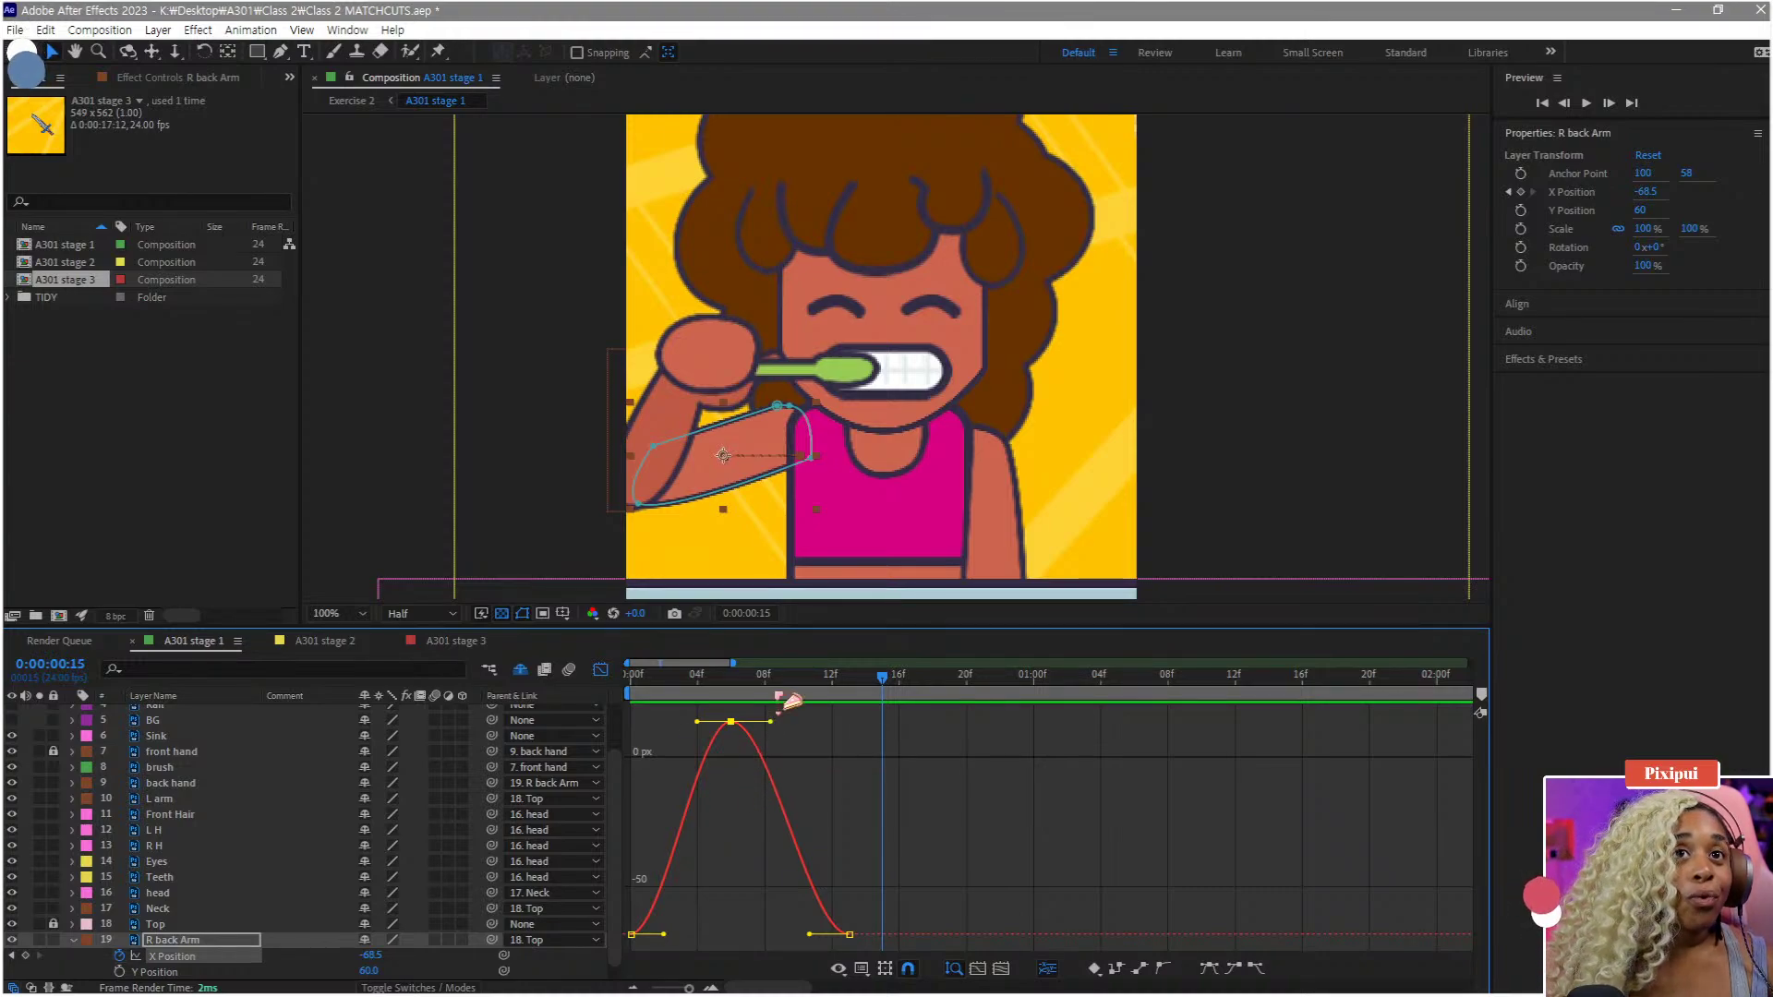
{"action": "left_click_drag", "start_coordinate": [791, 702], "coordinate": [796, 716]}
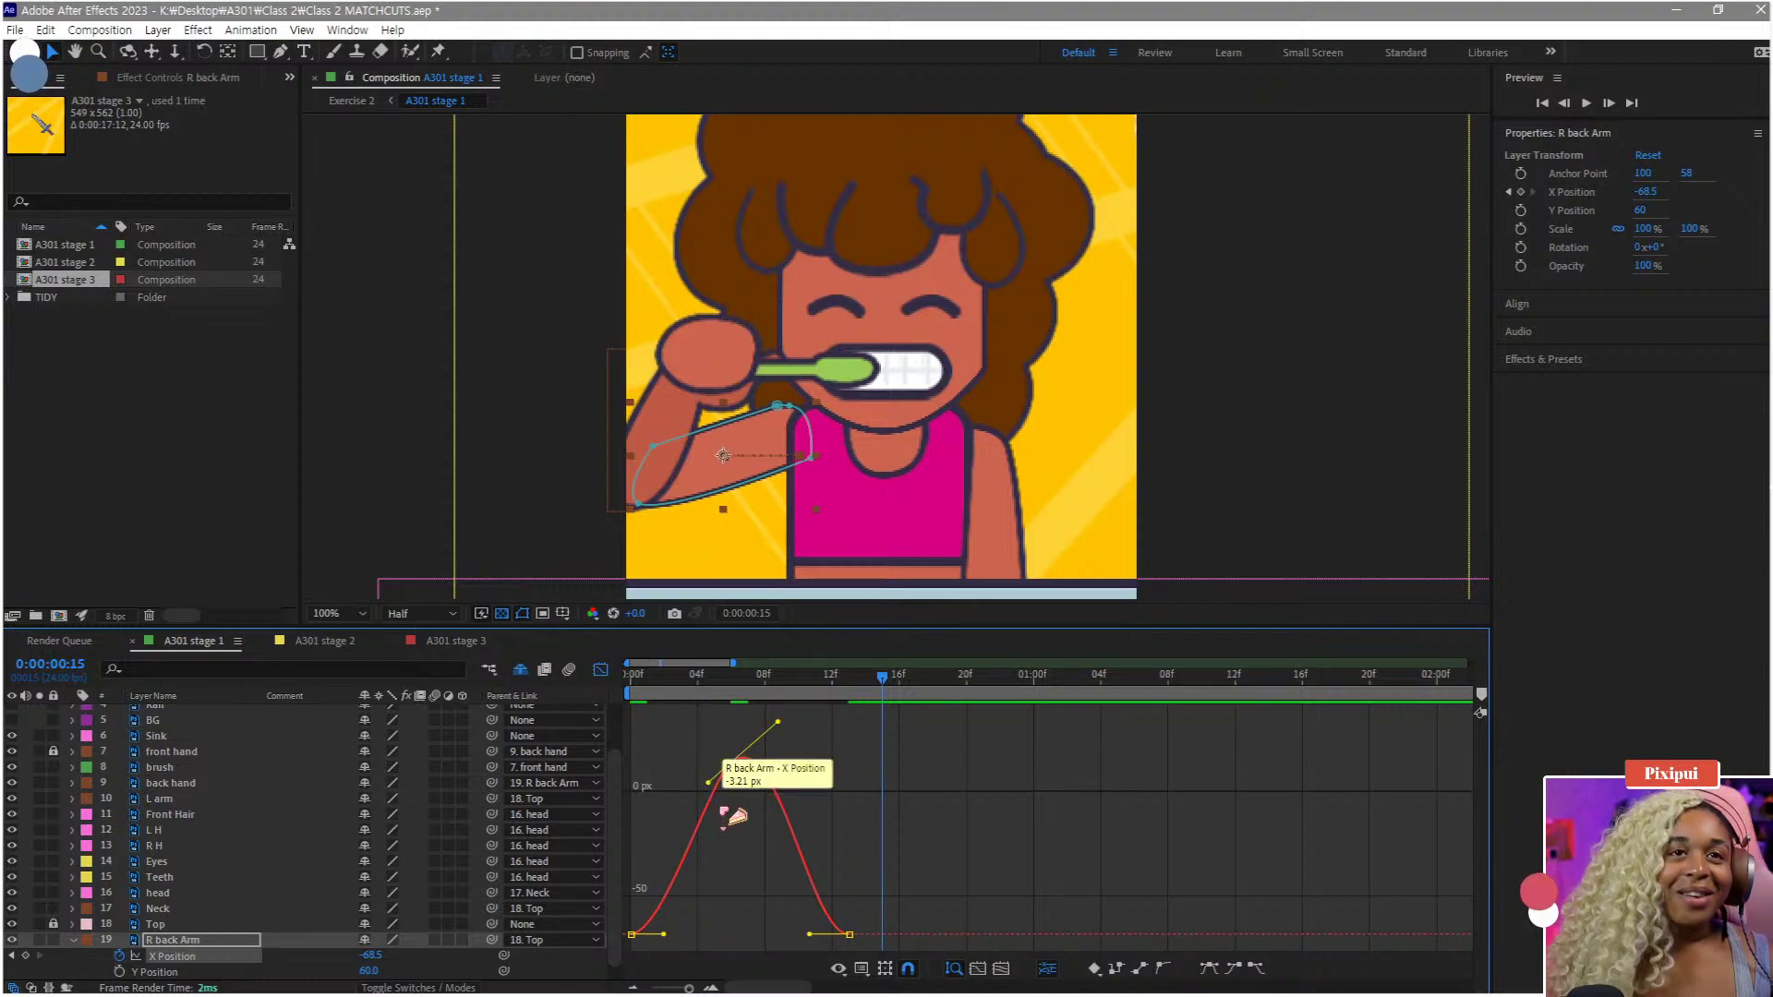
{"action": "key", "text": "space"}
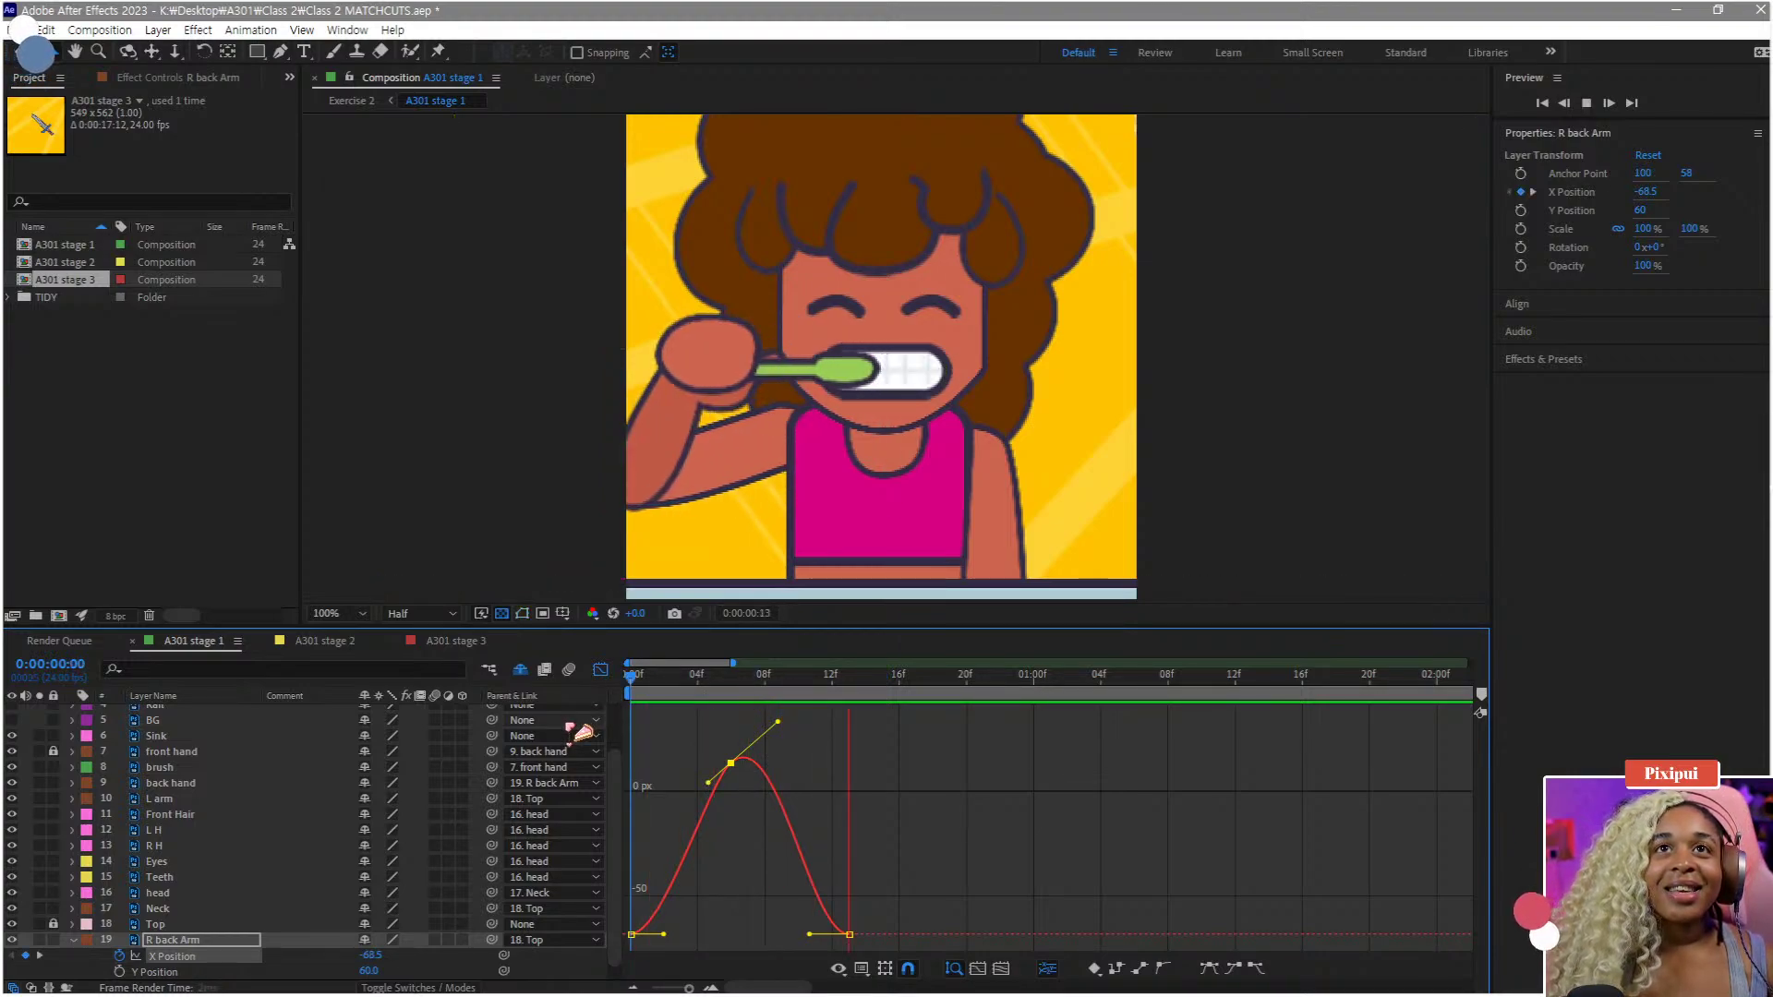
{"action": "key", "text": "space"}
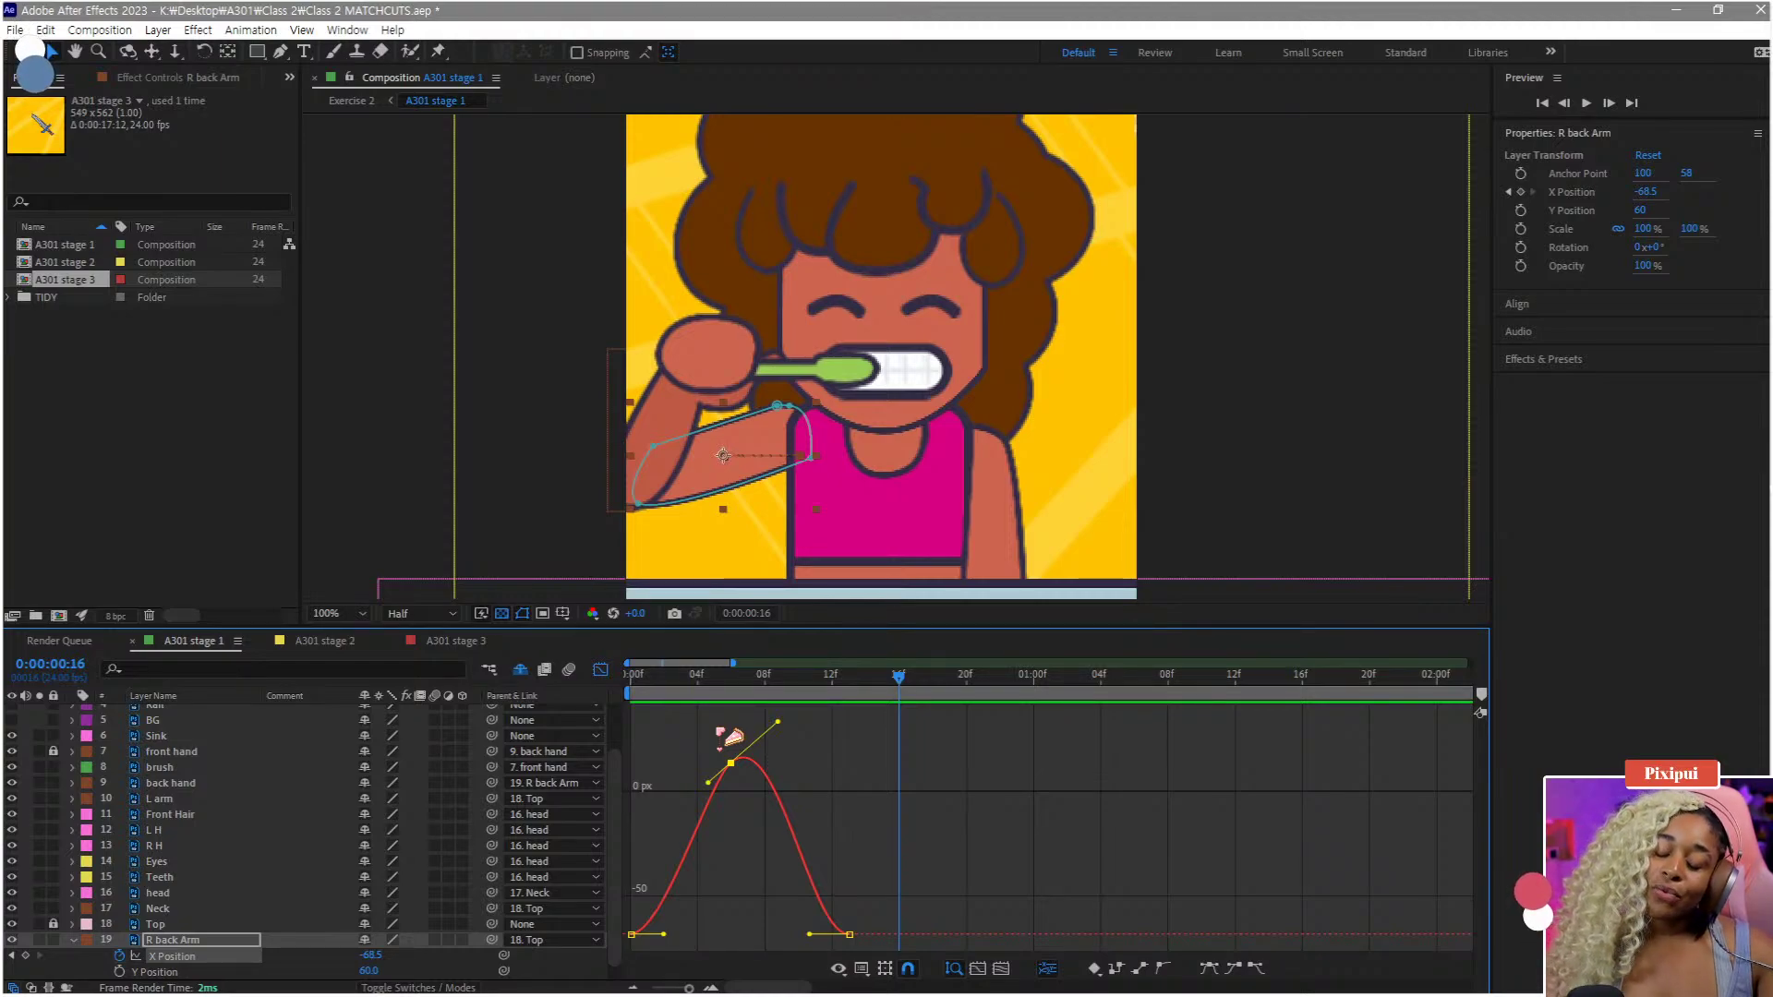
{"action": "key", "text": "Home"}
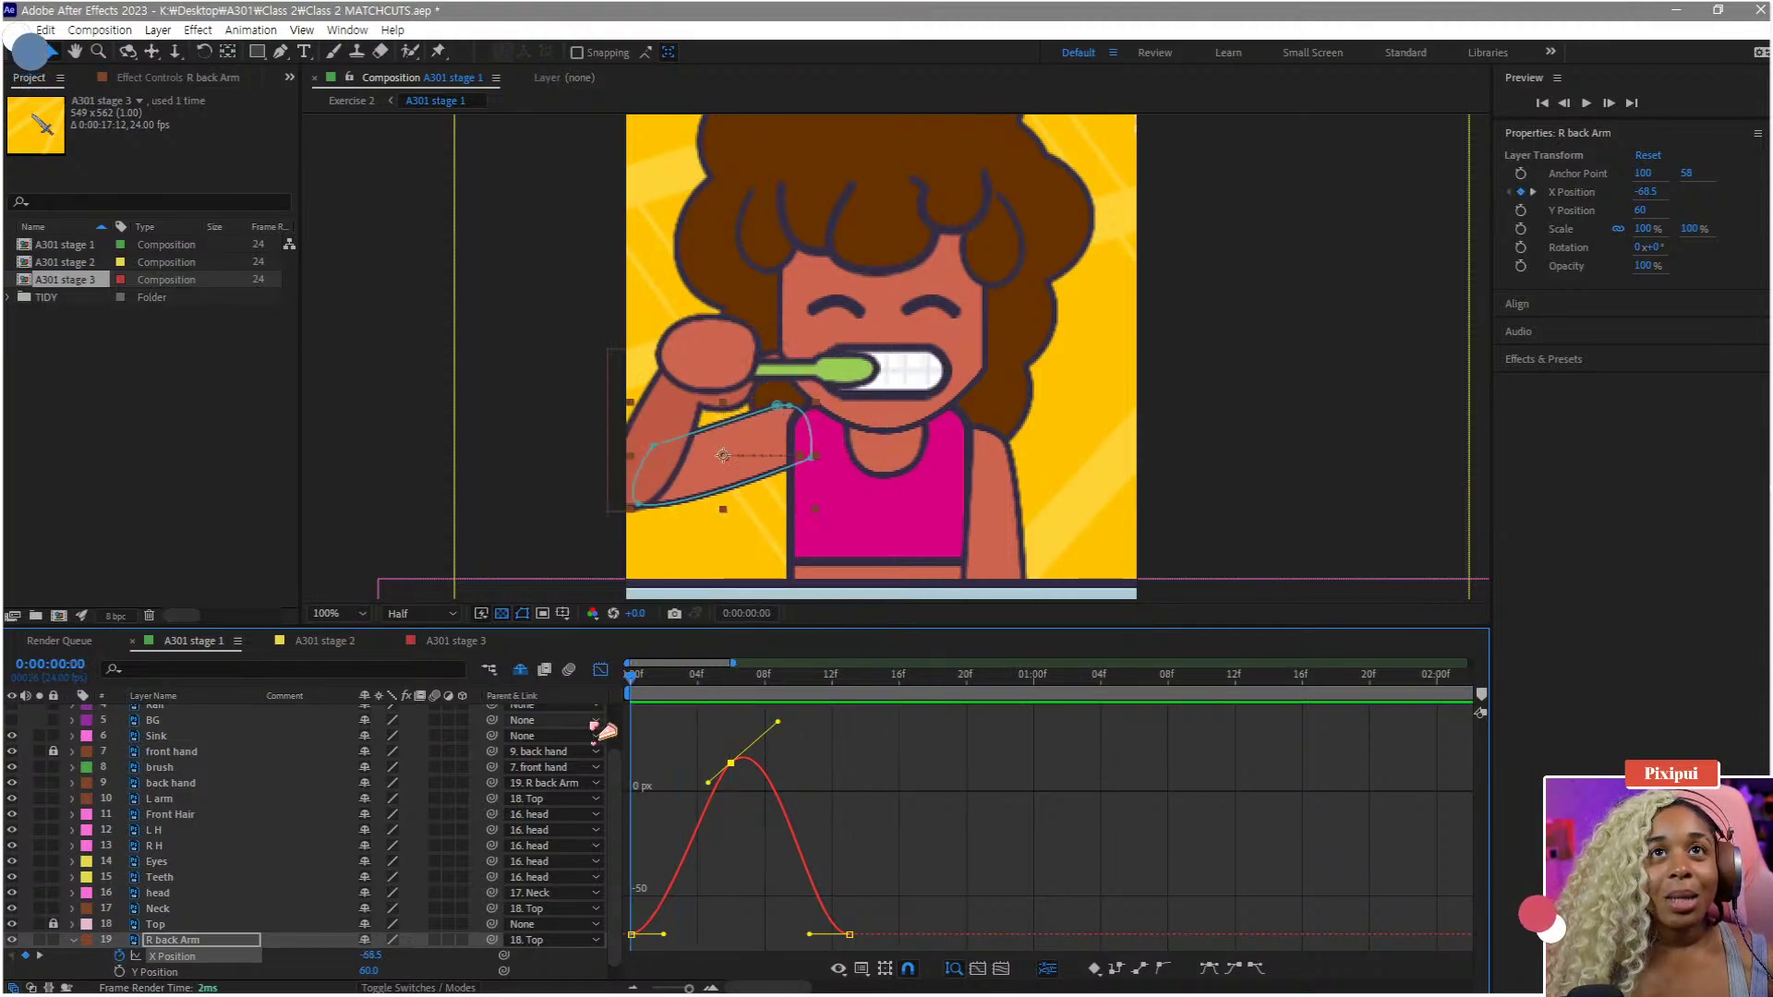
{"action": "key", "text": "space"}
{"action": "key", "text": "space"}
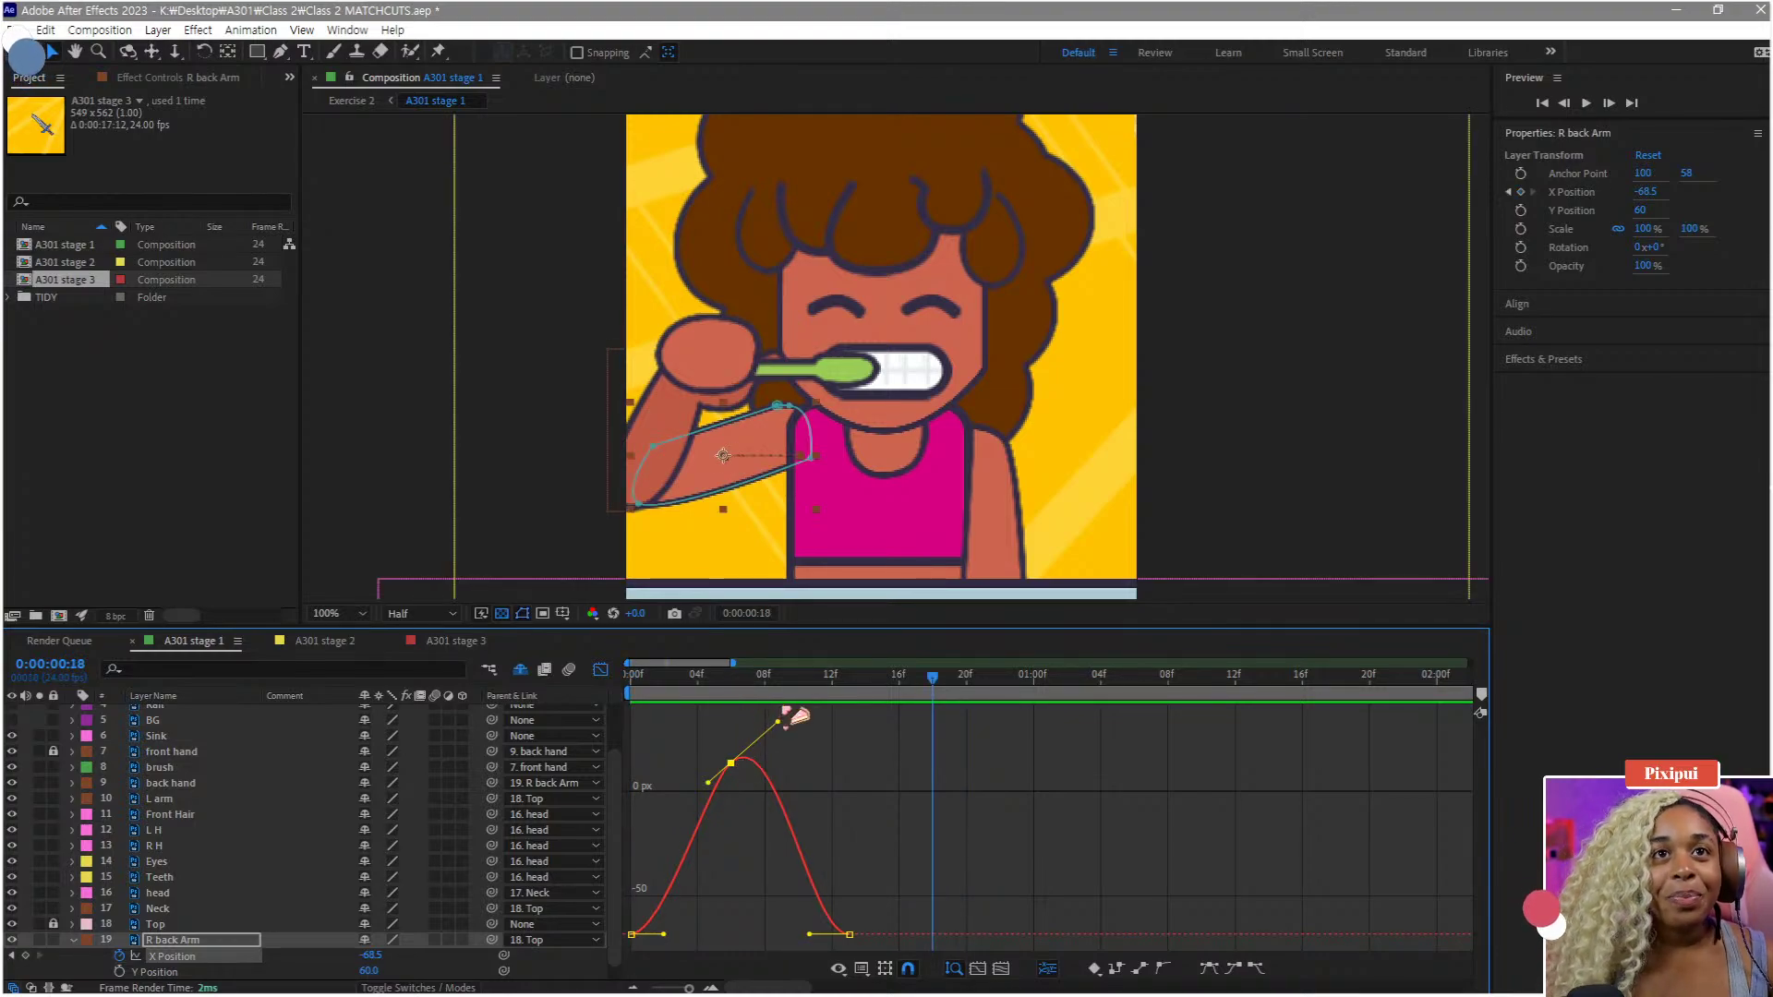
- Extend the middle X Position keyframe's outgoing handle further up for a stronger overshoot and replay the motion
{"action": "left_click_drag", "start_coordinate": [796, 715], "coordinate": [513, 737]}
{"action": "left_click", "coordinate": [714, 682]}
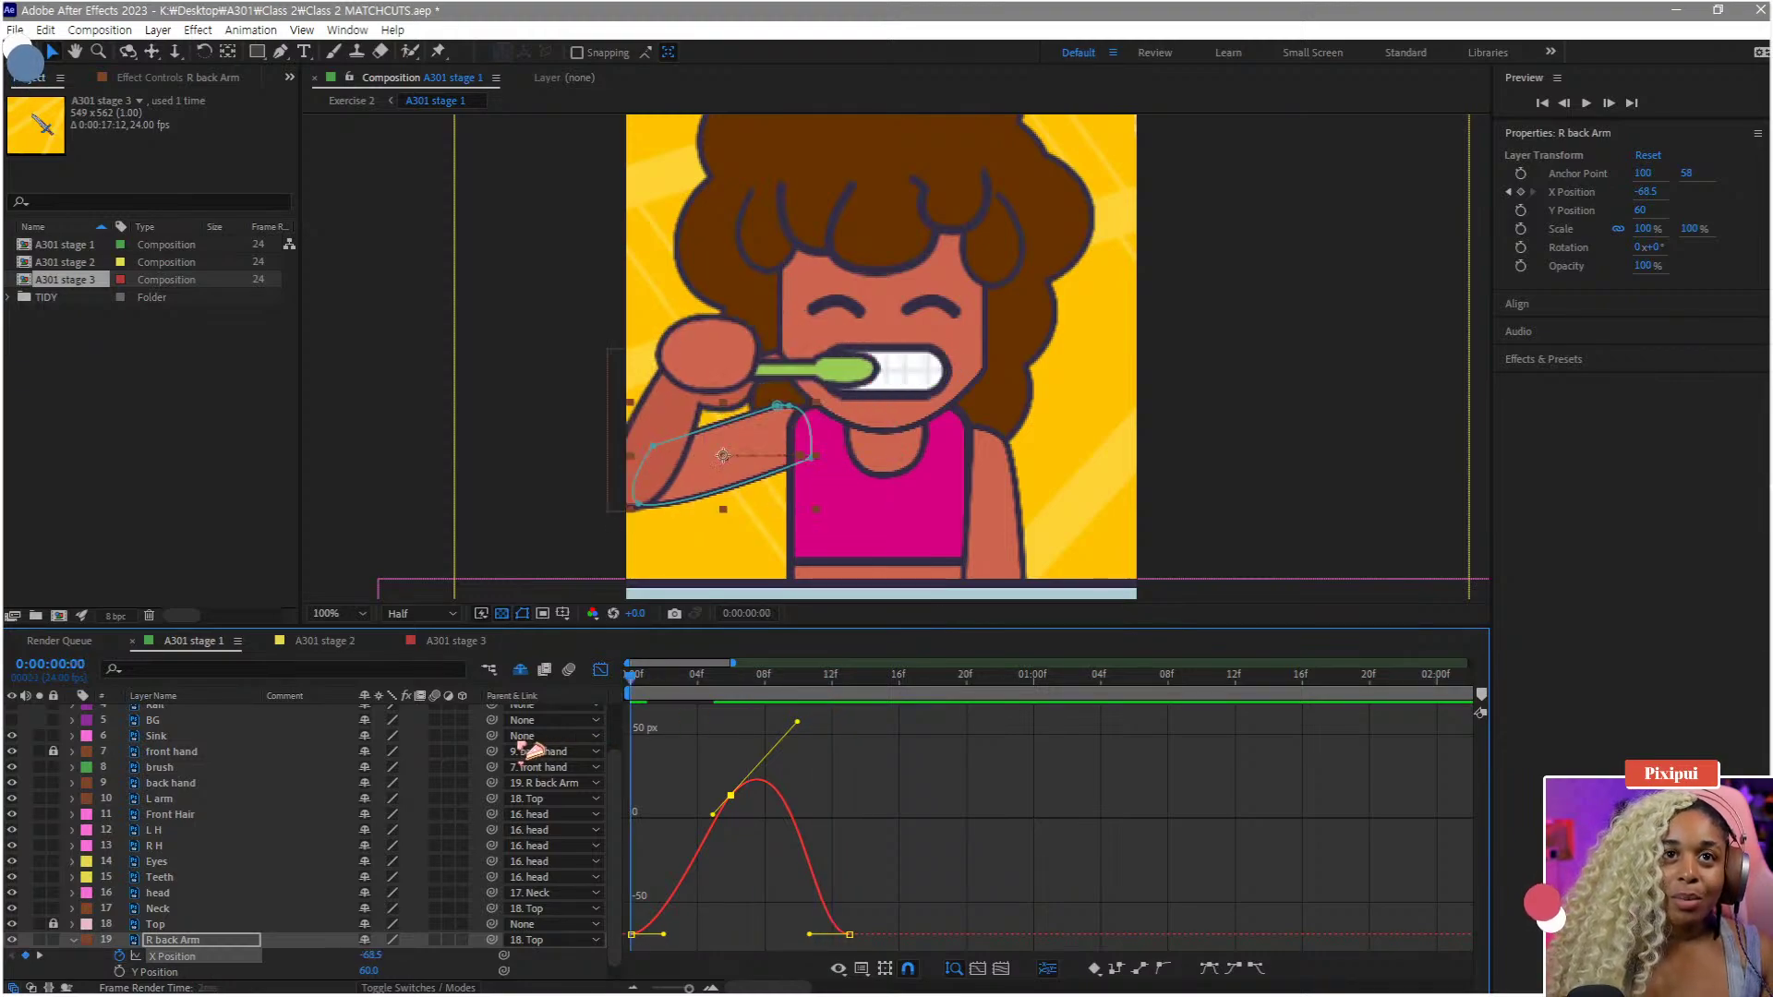
{"action": "key", "text": "space"}
{"action": "key", "text": "space"}
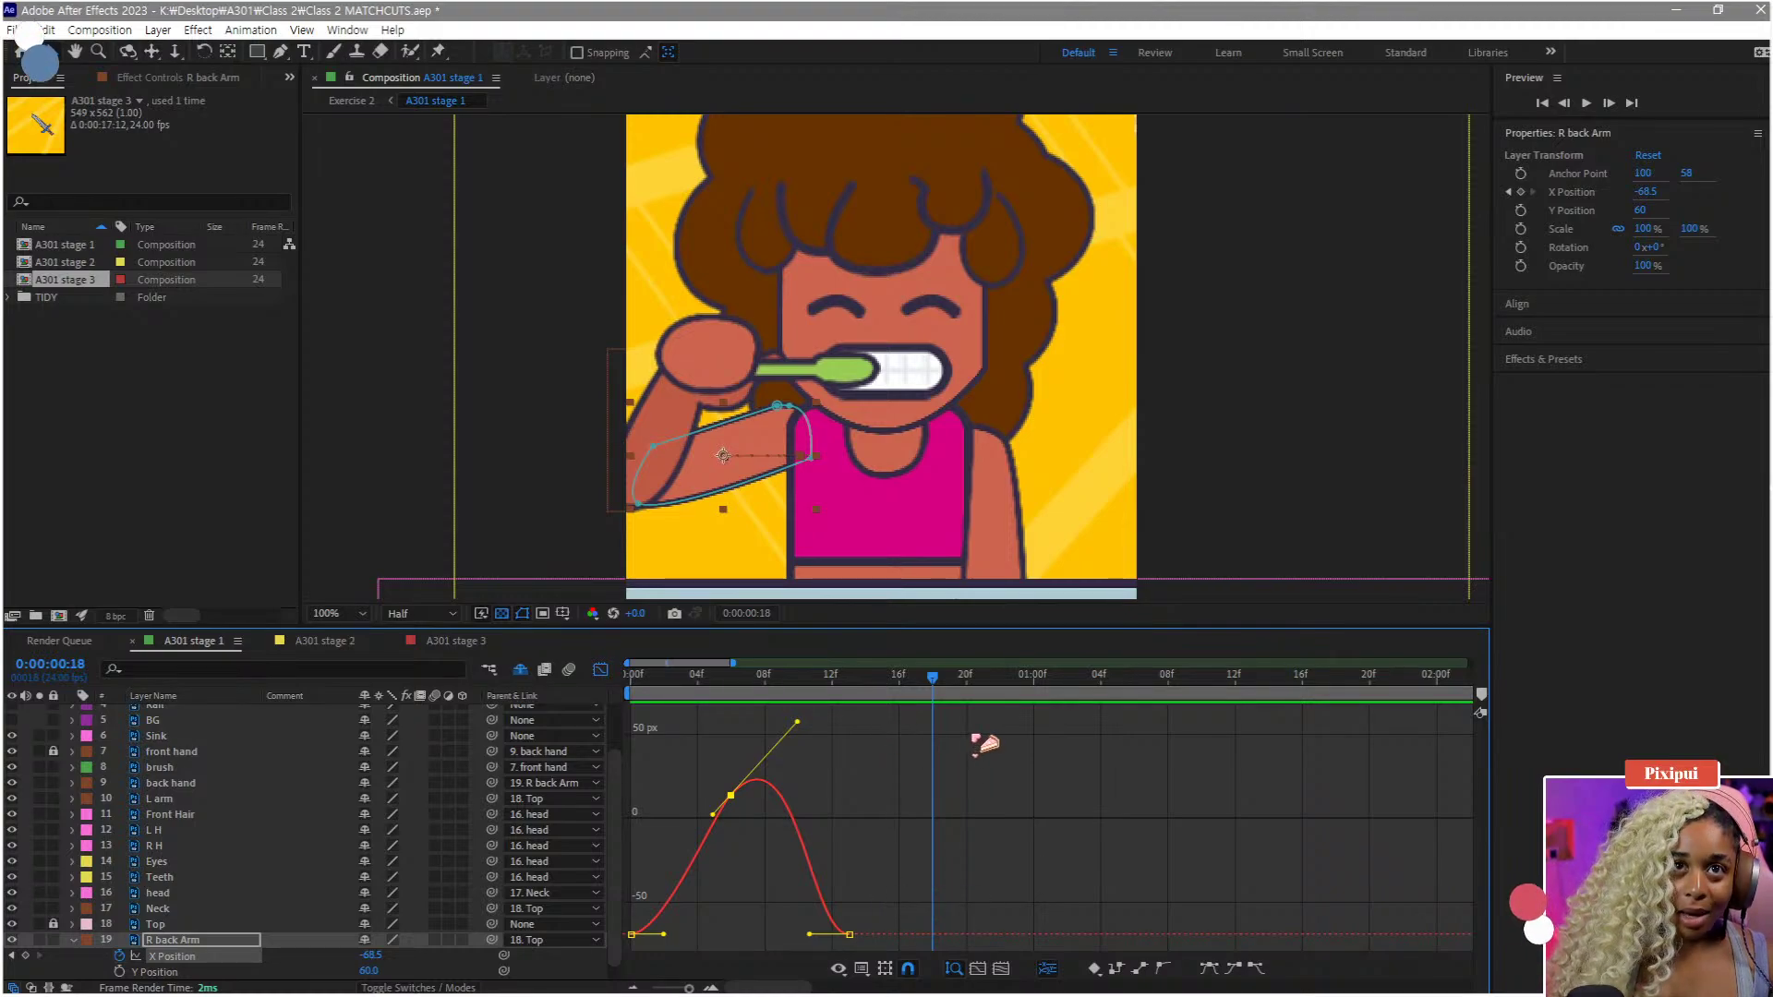
- Repeat the X Position cycle by pasting copies of its keyframes at 0:00:00:13, 0:00:01:02 and 0:00:01:15, and preview the brushing
{"action": "key", "text": "j"}
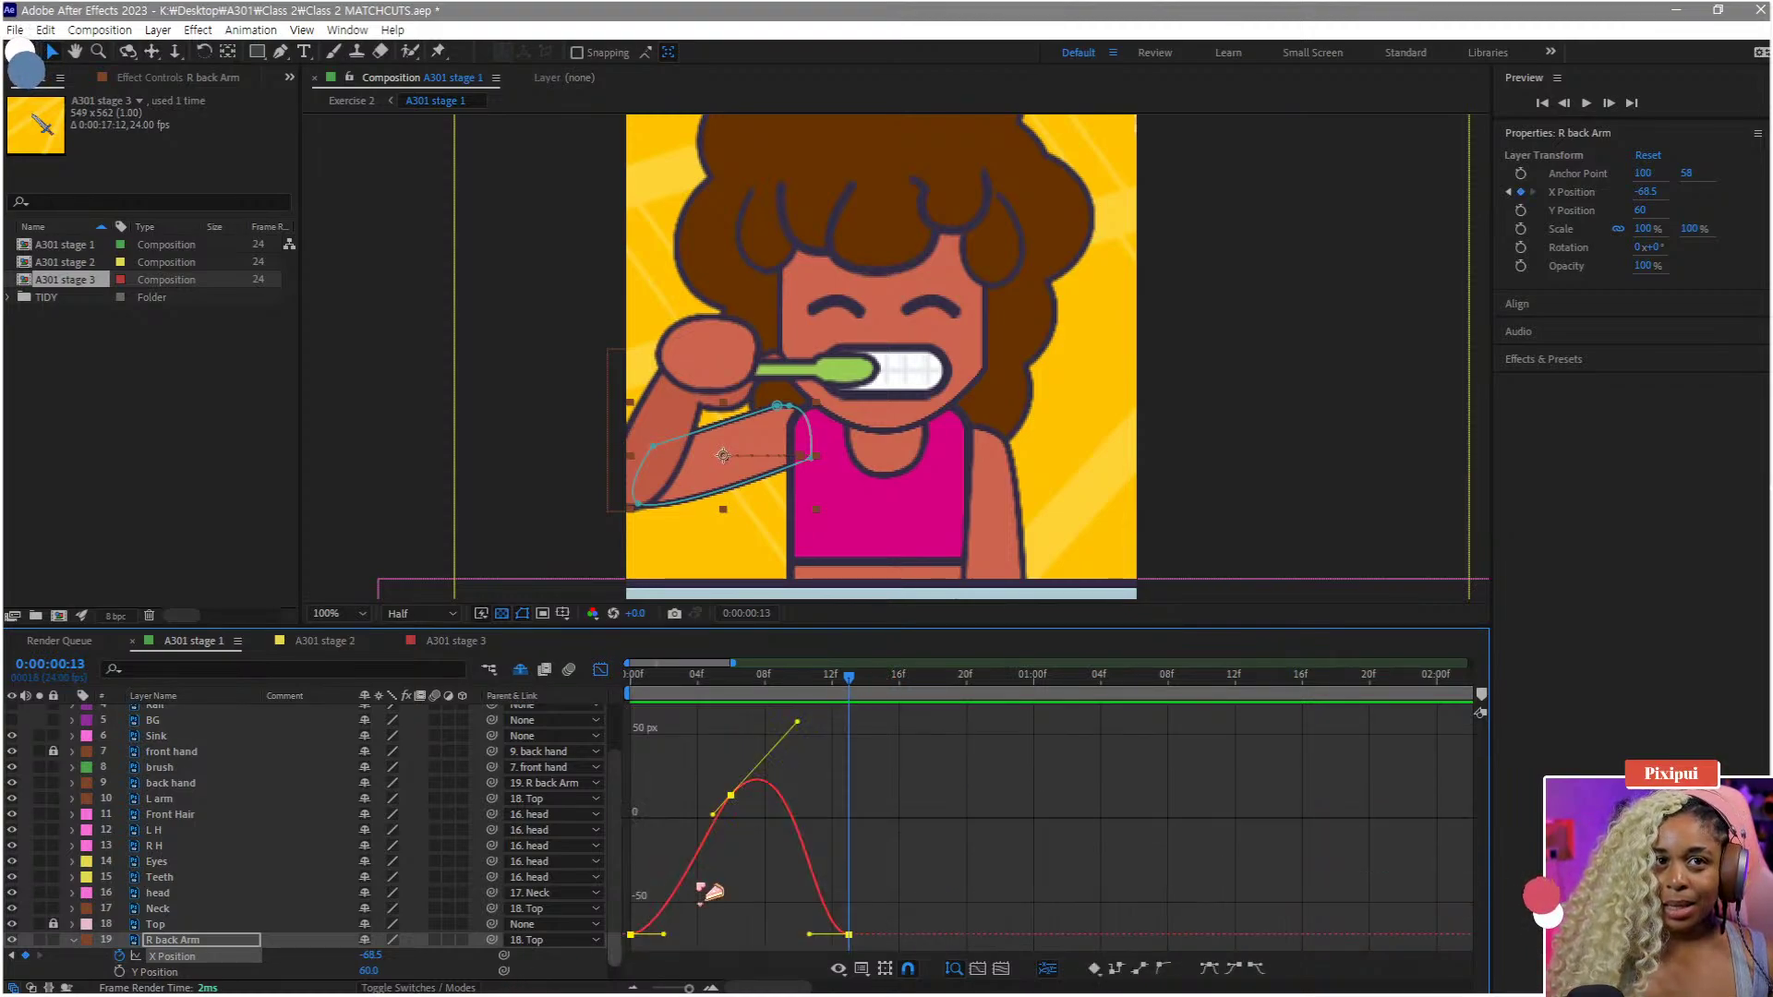
{"action": "key", "text": "ctrl+v"}
{"action": "key", "text": "space"}
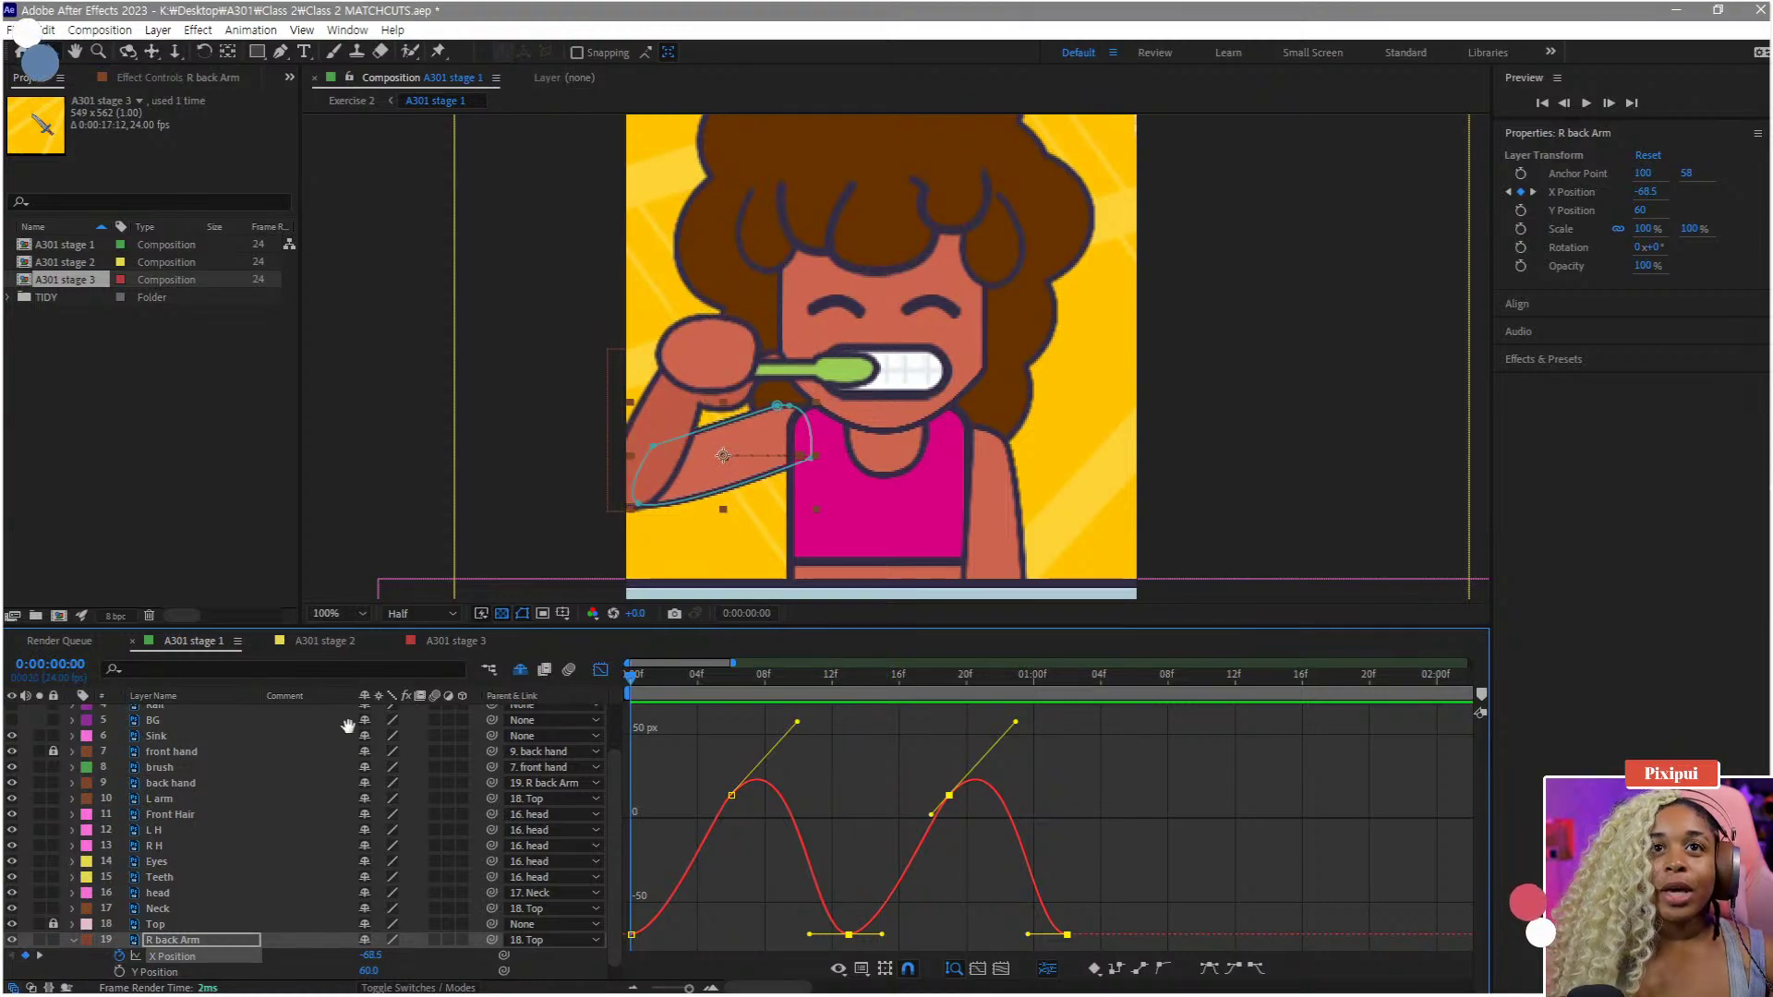
{"action": "left_click", "coordinate": [1068, 679]}
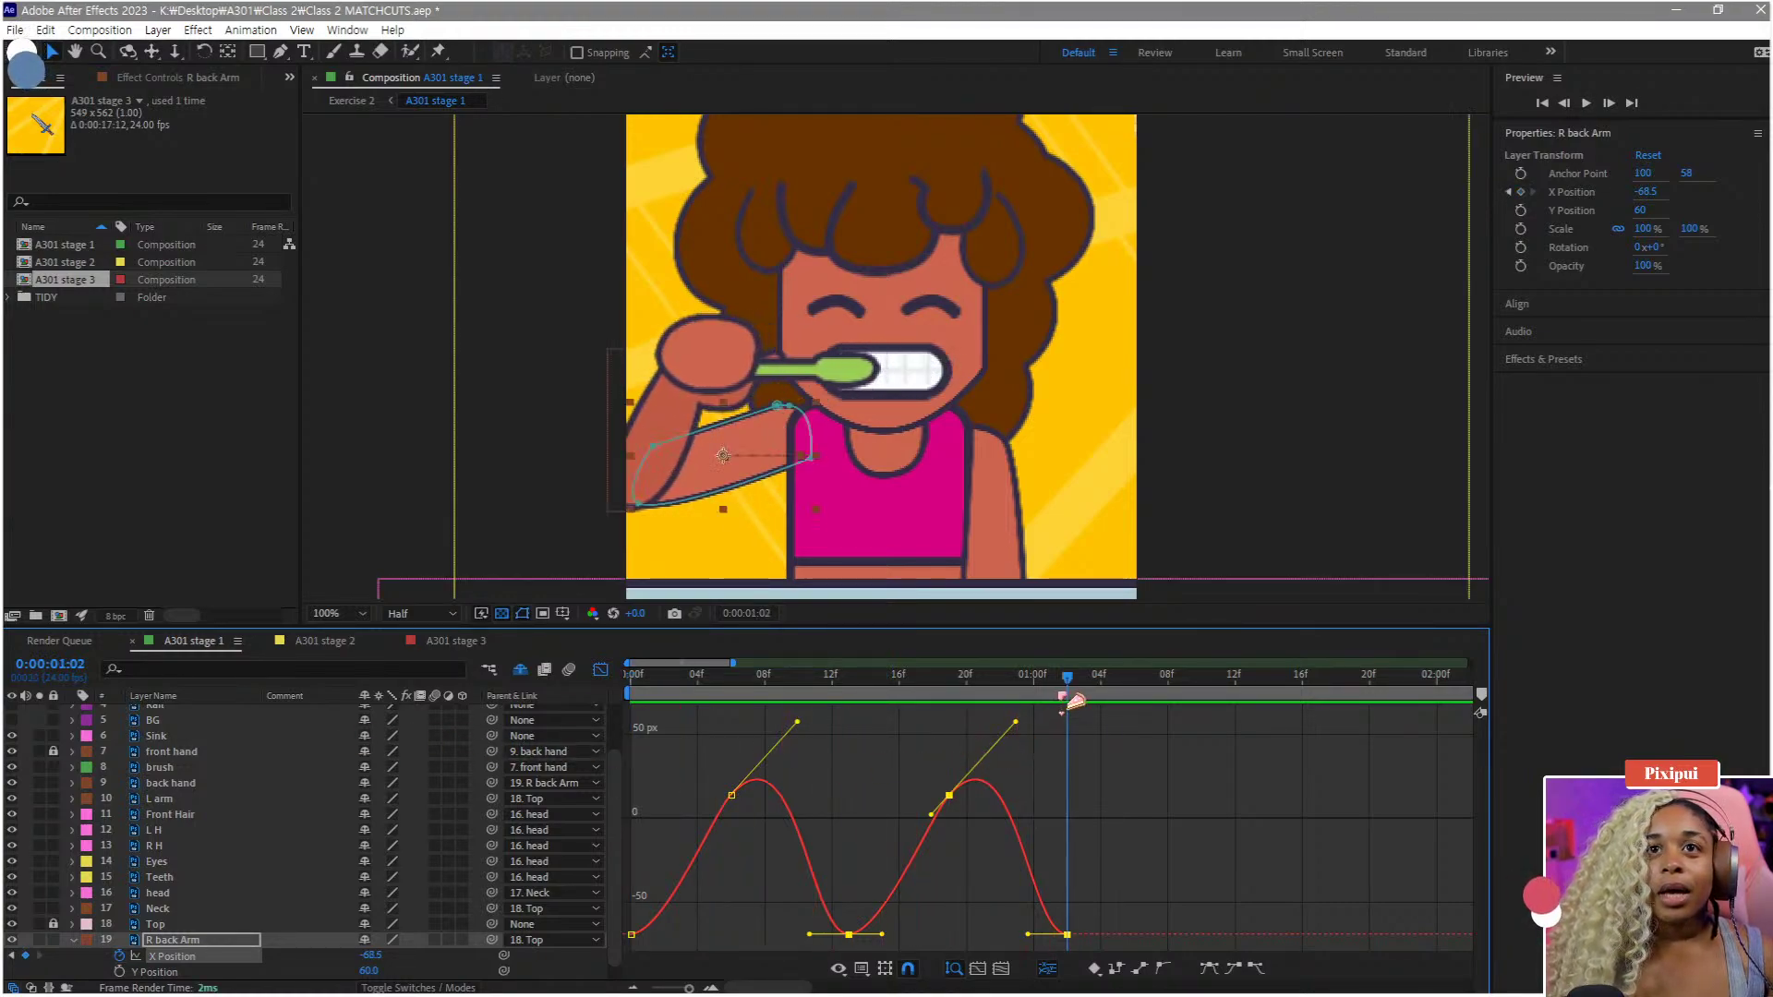
{"action": "key", "text": "ctrl+v"}
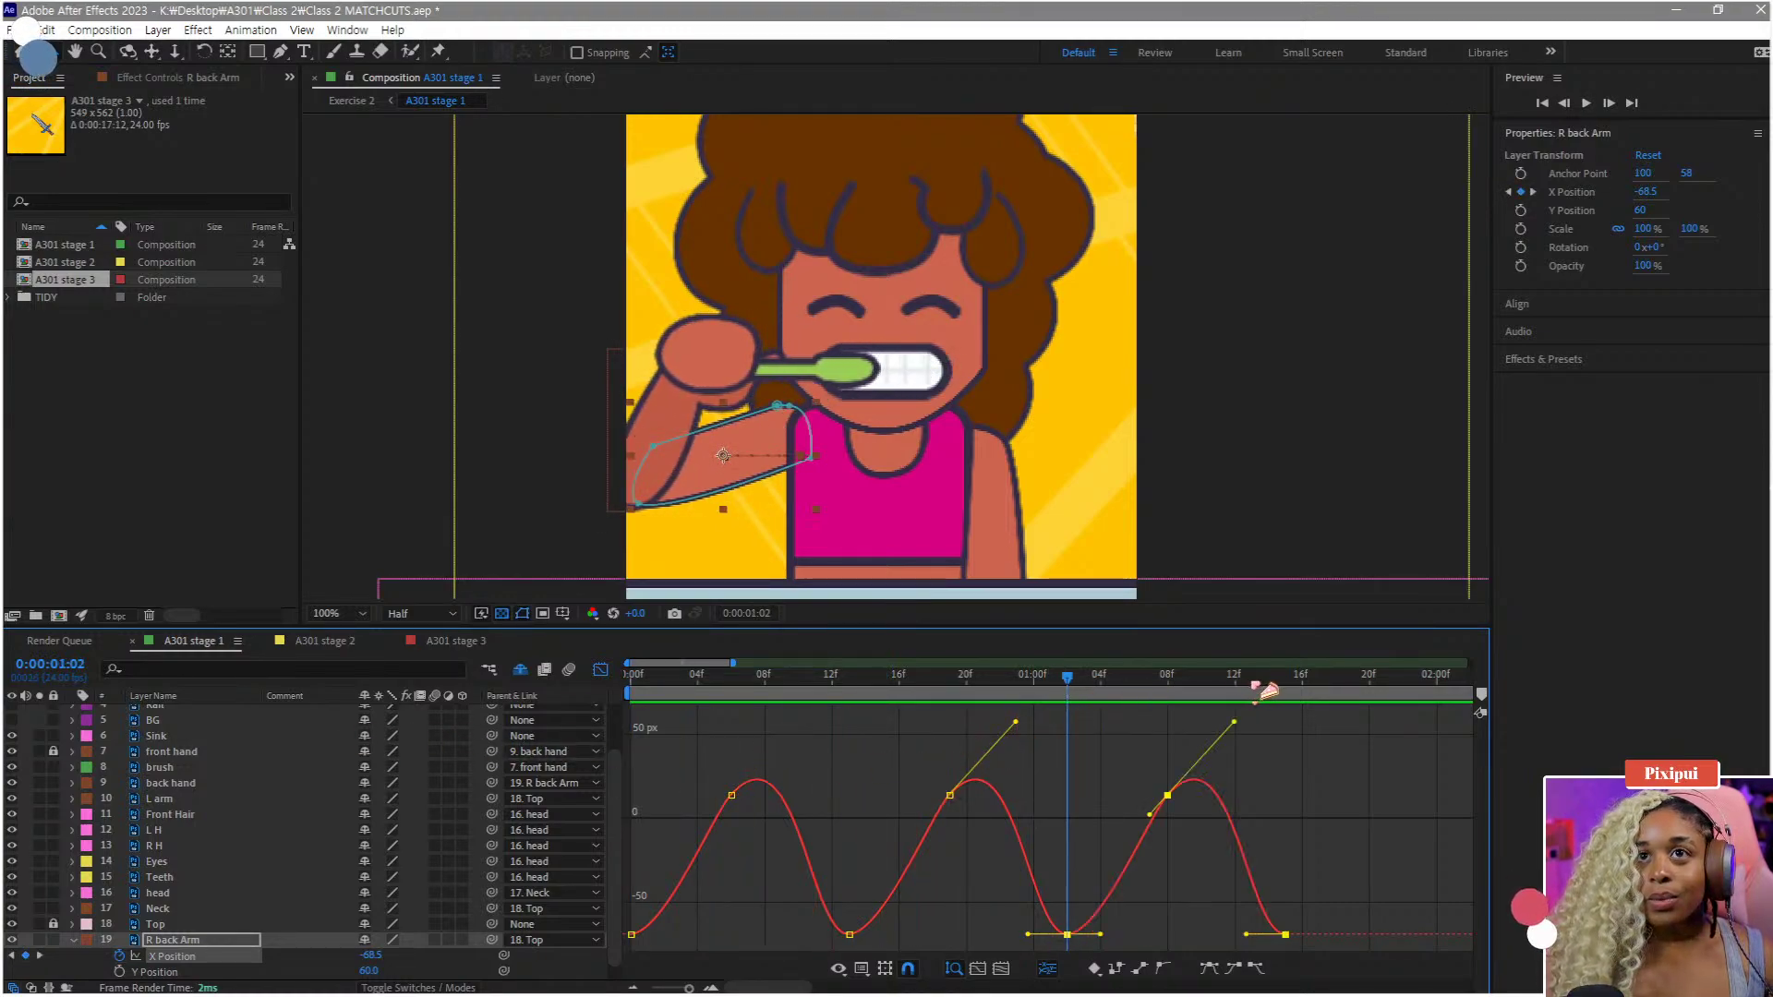
{"action": "left_click", "coordinate": [1286, 688]}
{"action": "key", "text": "ctrl+v"}
{"action": "key", "text": "minus"}
{"action": "key", "text": "minus"}
{"action": "key", "text": "minus"}
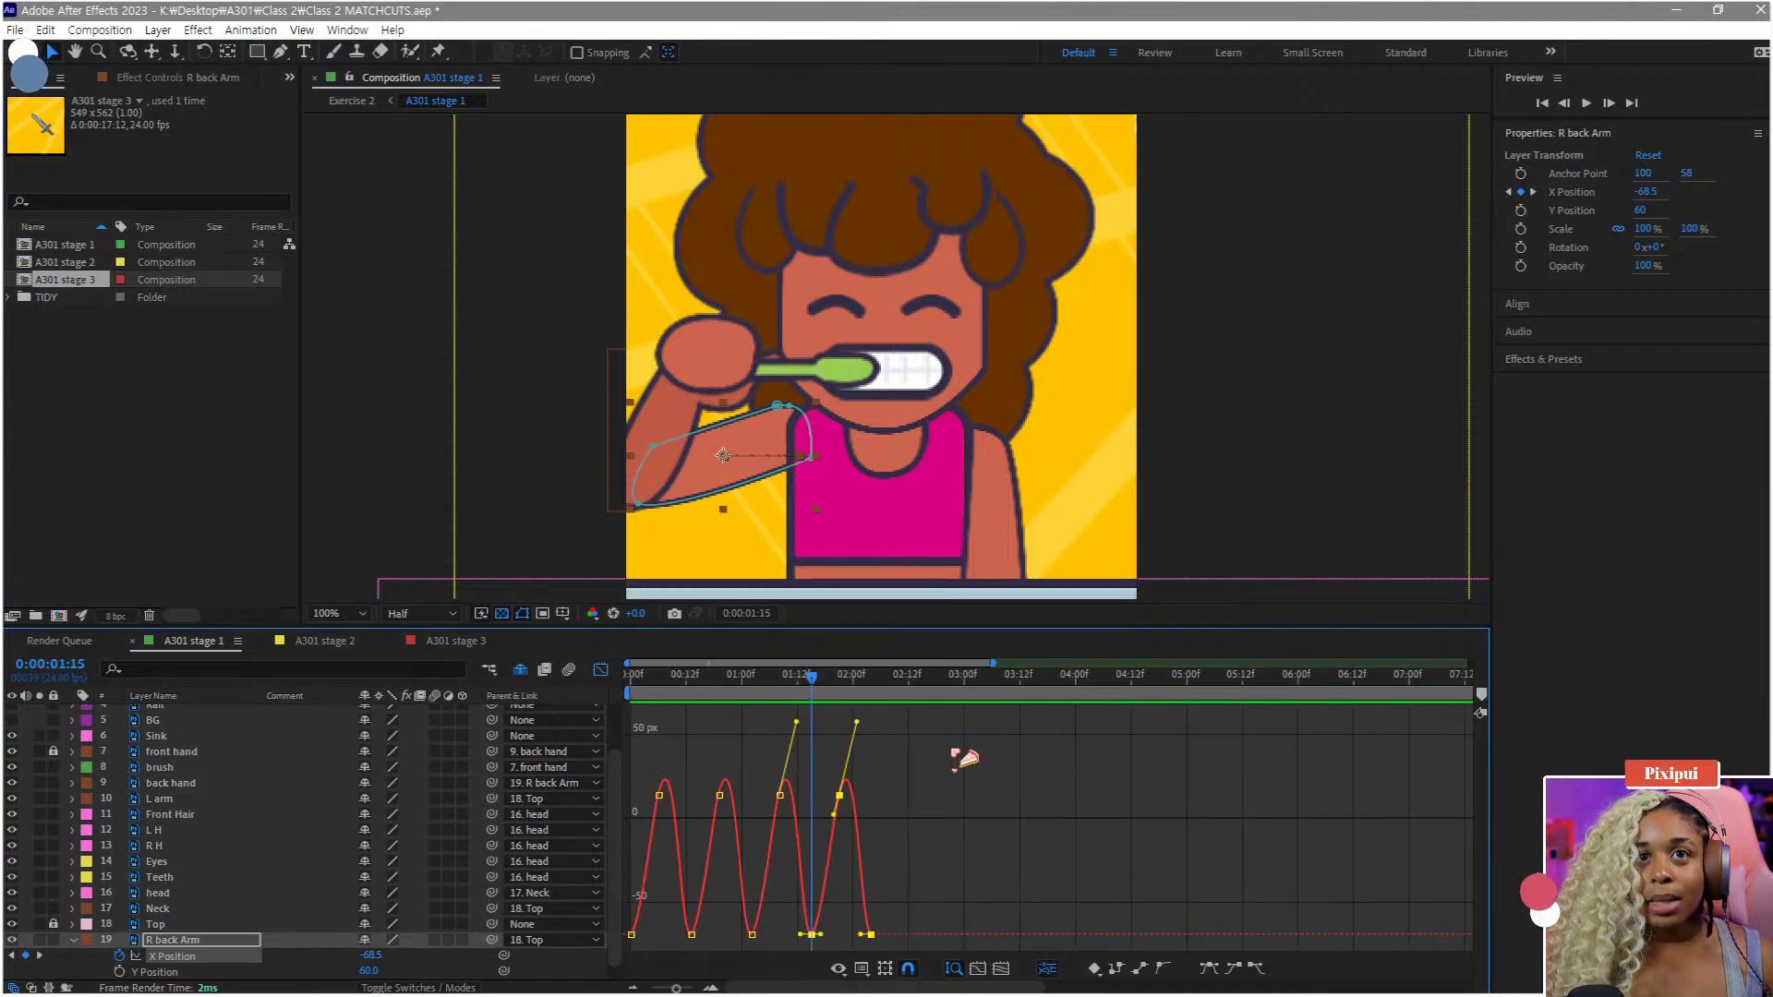
{"action": "key", "text": "Home"}
{"action": "key", "text": "space"}
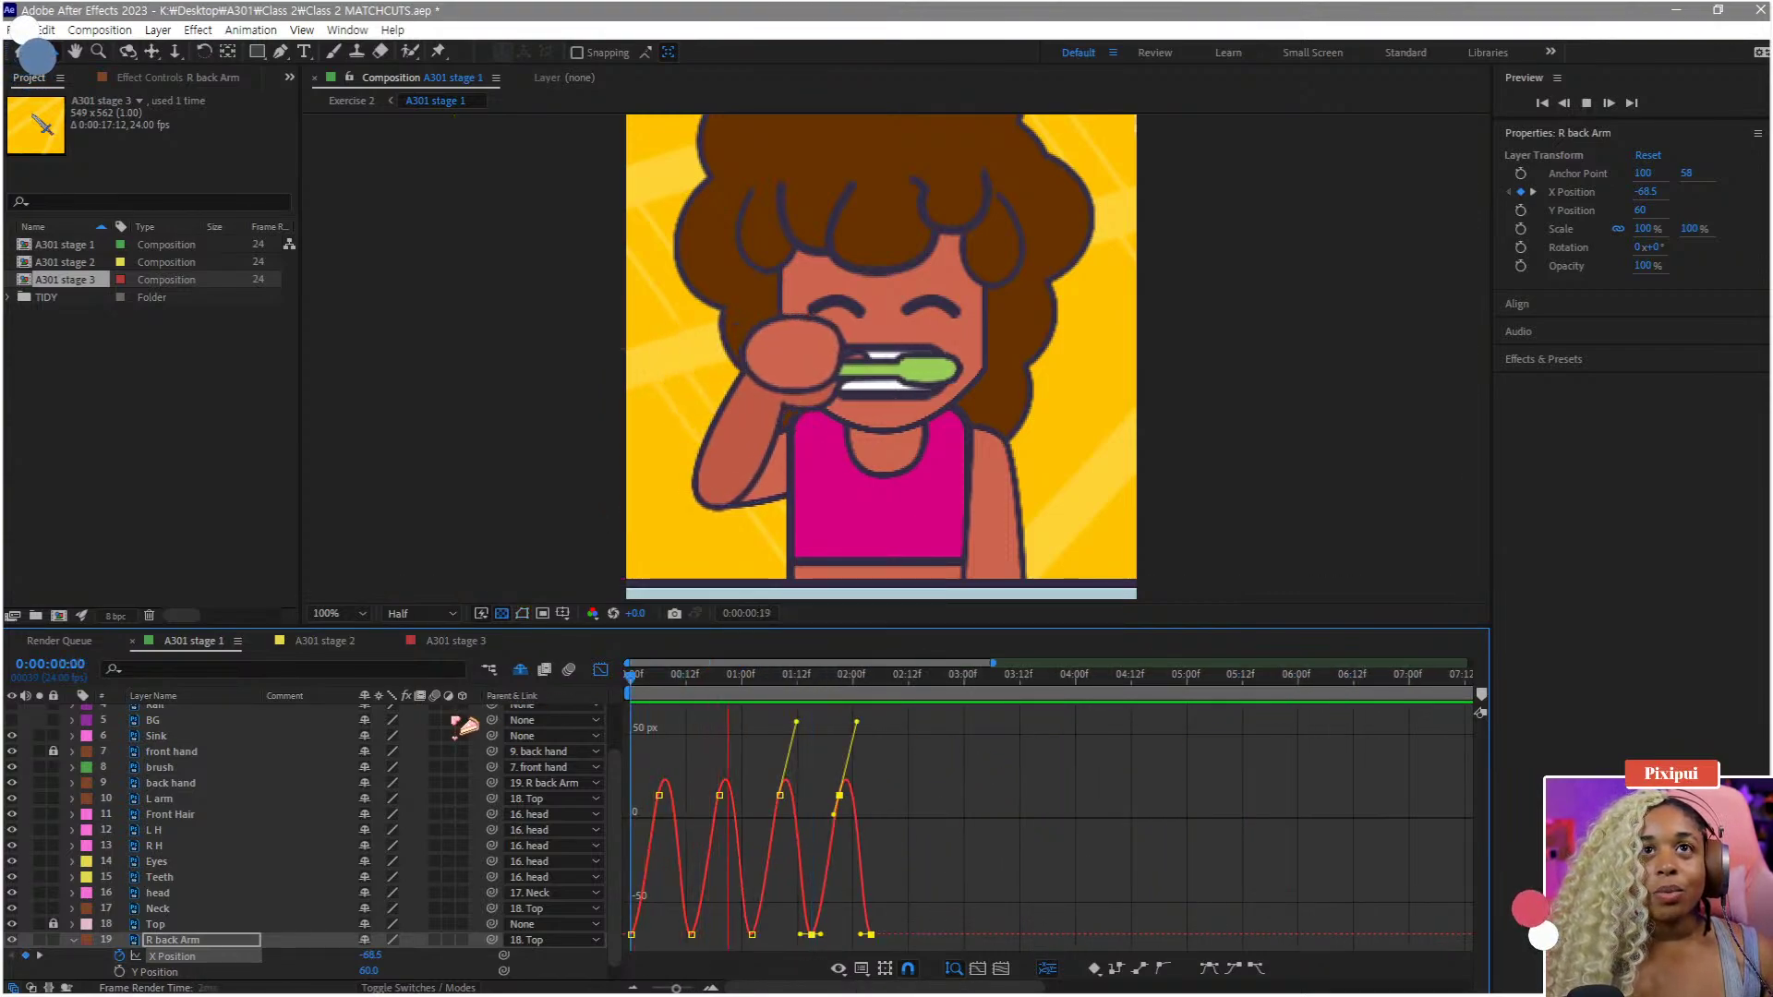
- Select the low X Position keyframes between the cycles and angle their outgoing handles downward so the curve overshoots below them
{"action": "left_click_drag", "start_coordinate": [724, 699], "coordinate": [709, 734]}
{"action": "scroll", "coordinate": [849, 857], "scroll_direction": "up", "scroll_amount": 3}
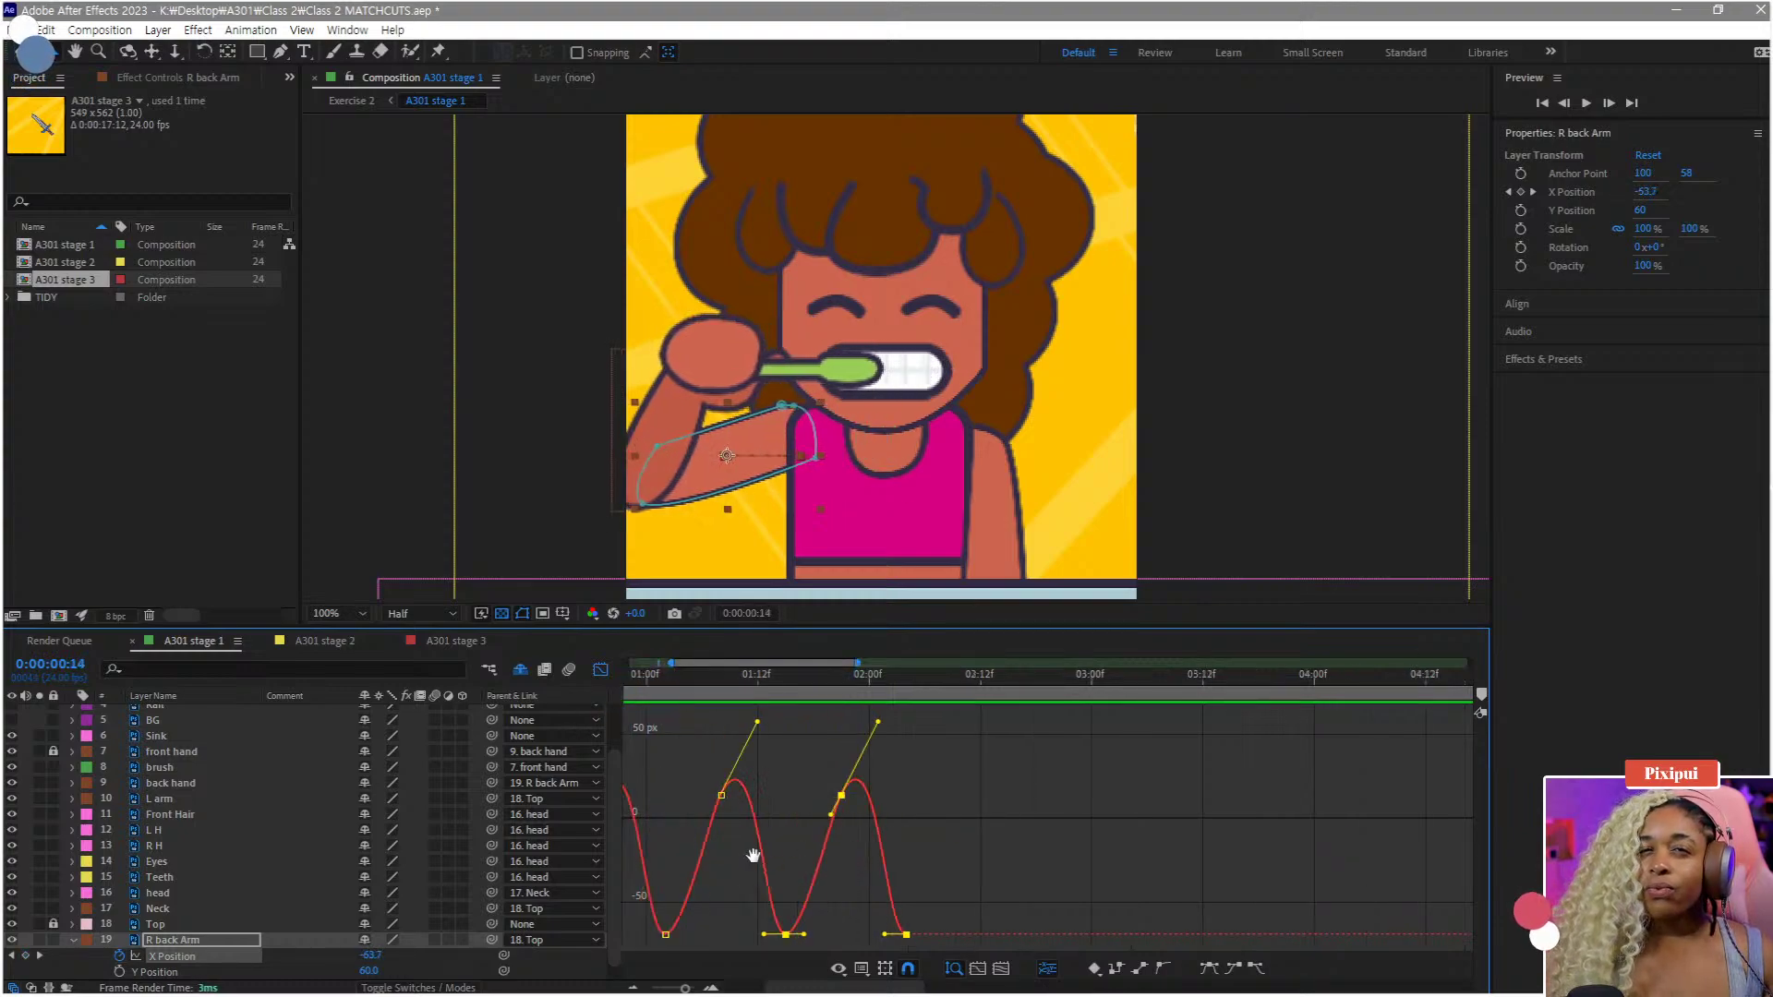
{"action": "left_click_drag", "start_coordinate": [754, 856], "coordinate": [948, 846]}
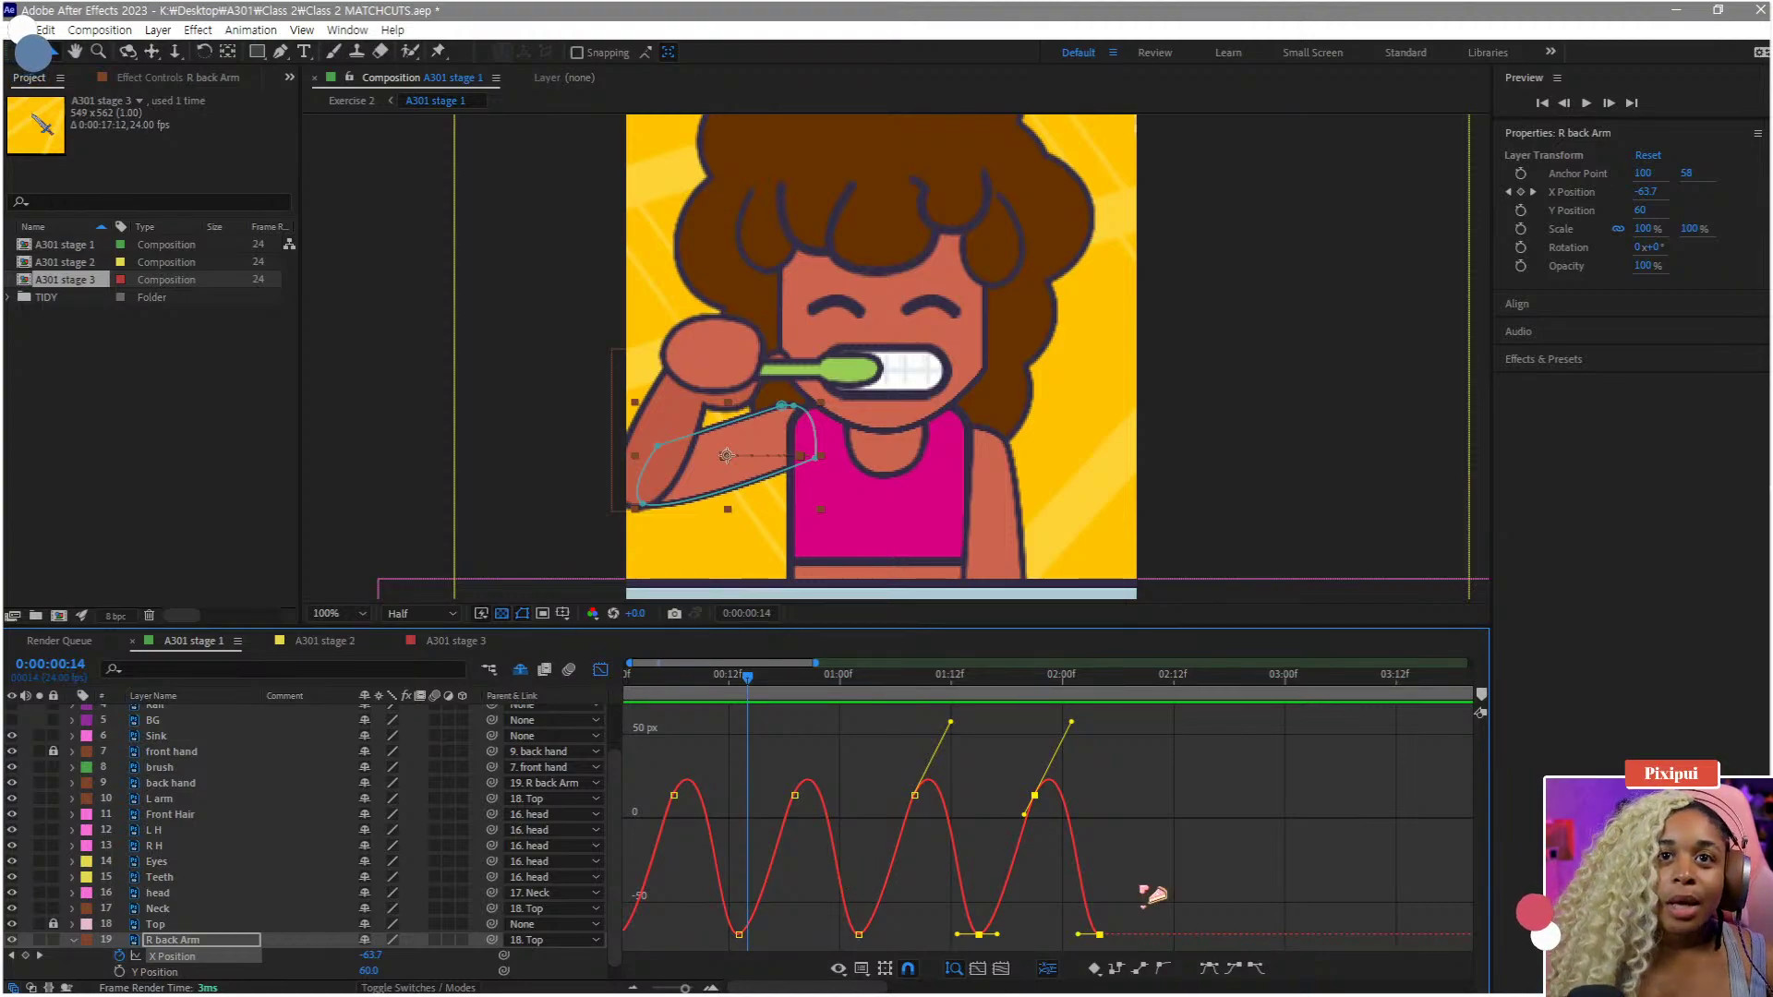
{"action": "left_click_drag", "start_coordinate": [1165, 901], "coordinate": [702, 859]}
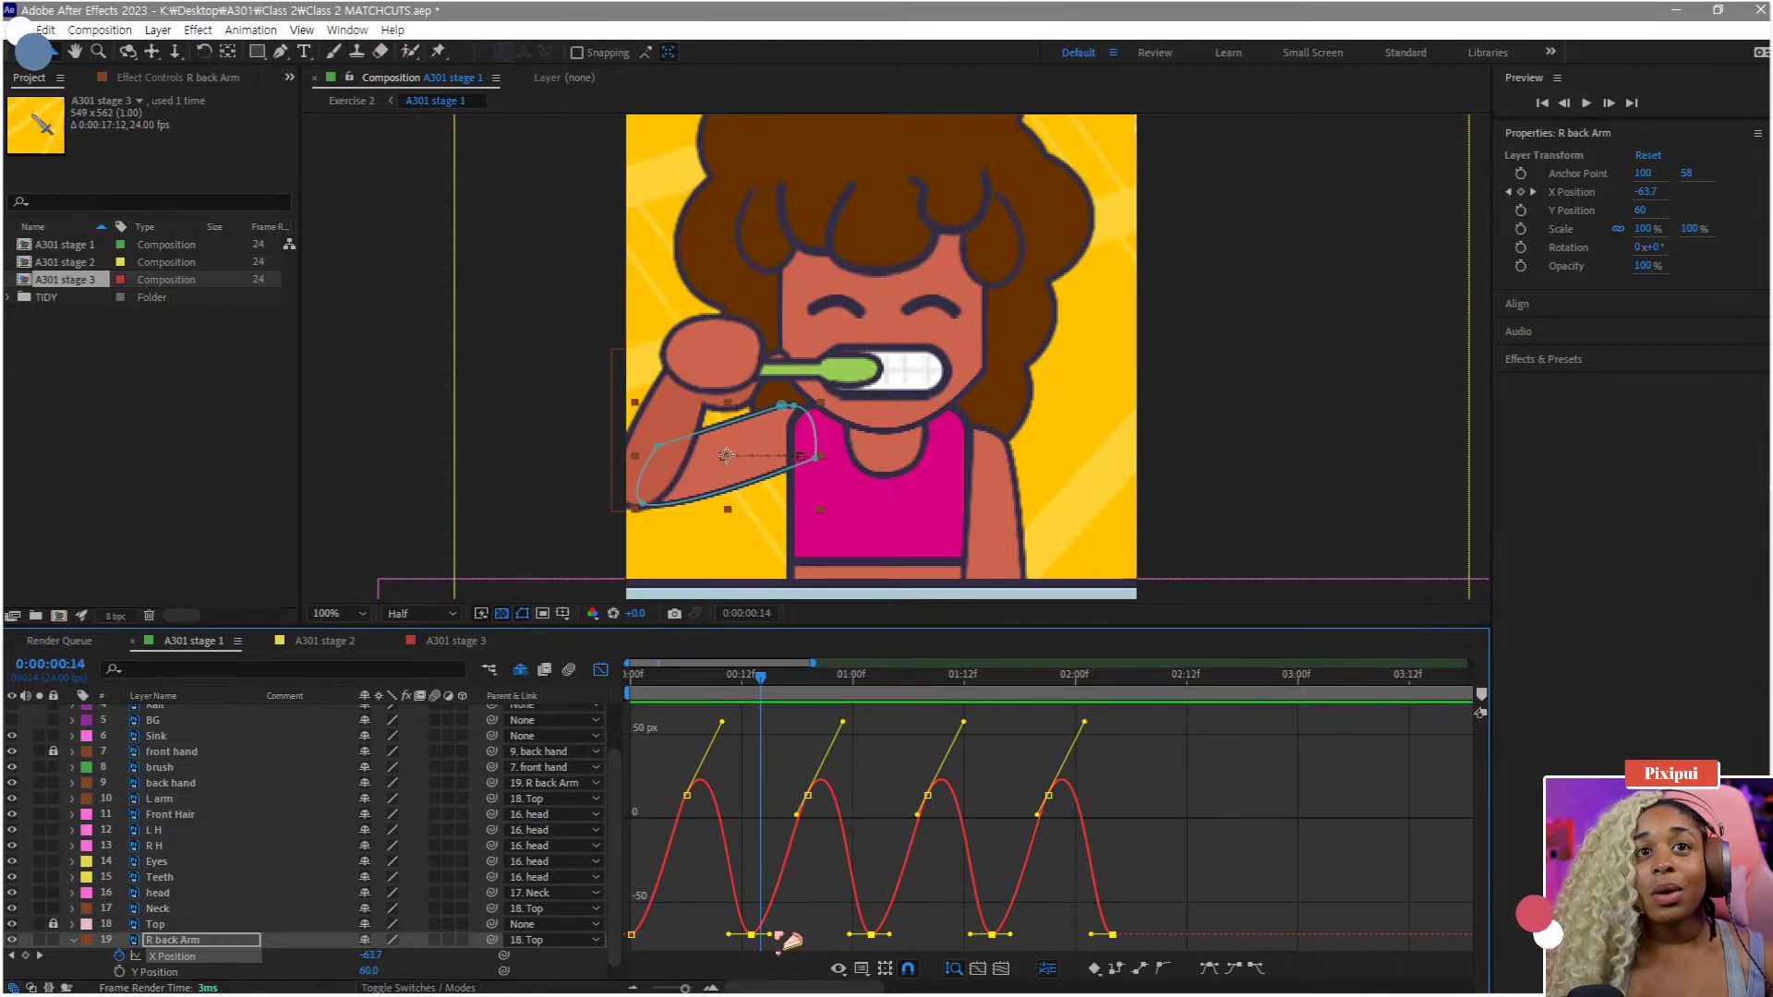
{"action": "mouse_move", "coordinate": [772, 936]}
{"action": "left_mouse_down"}
{"action": "mouse_move", "coordinate": [782, 953]}
{"action": "mouse_move", "coordinate": [797, 920]}
{"action": "left_mouse_up"}
{"action": "scroll", "coordinate": [780, 840], "scroll_direction": "up", "scroll_amount": 6}
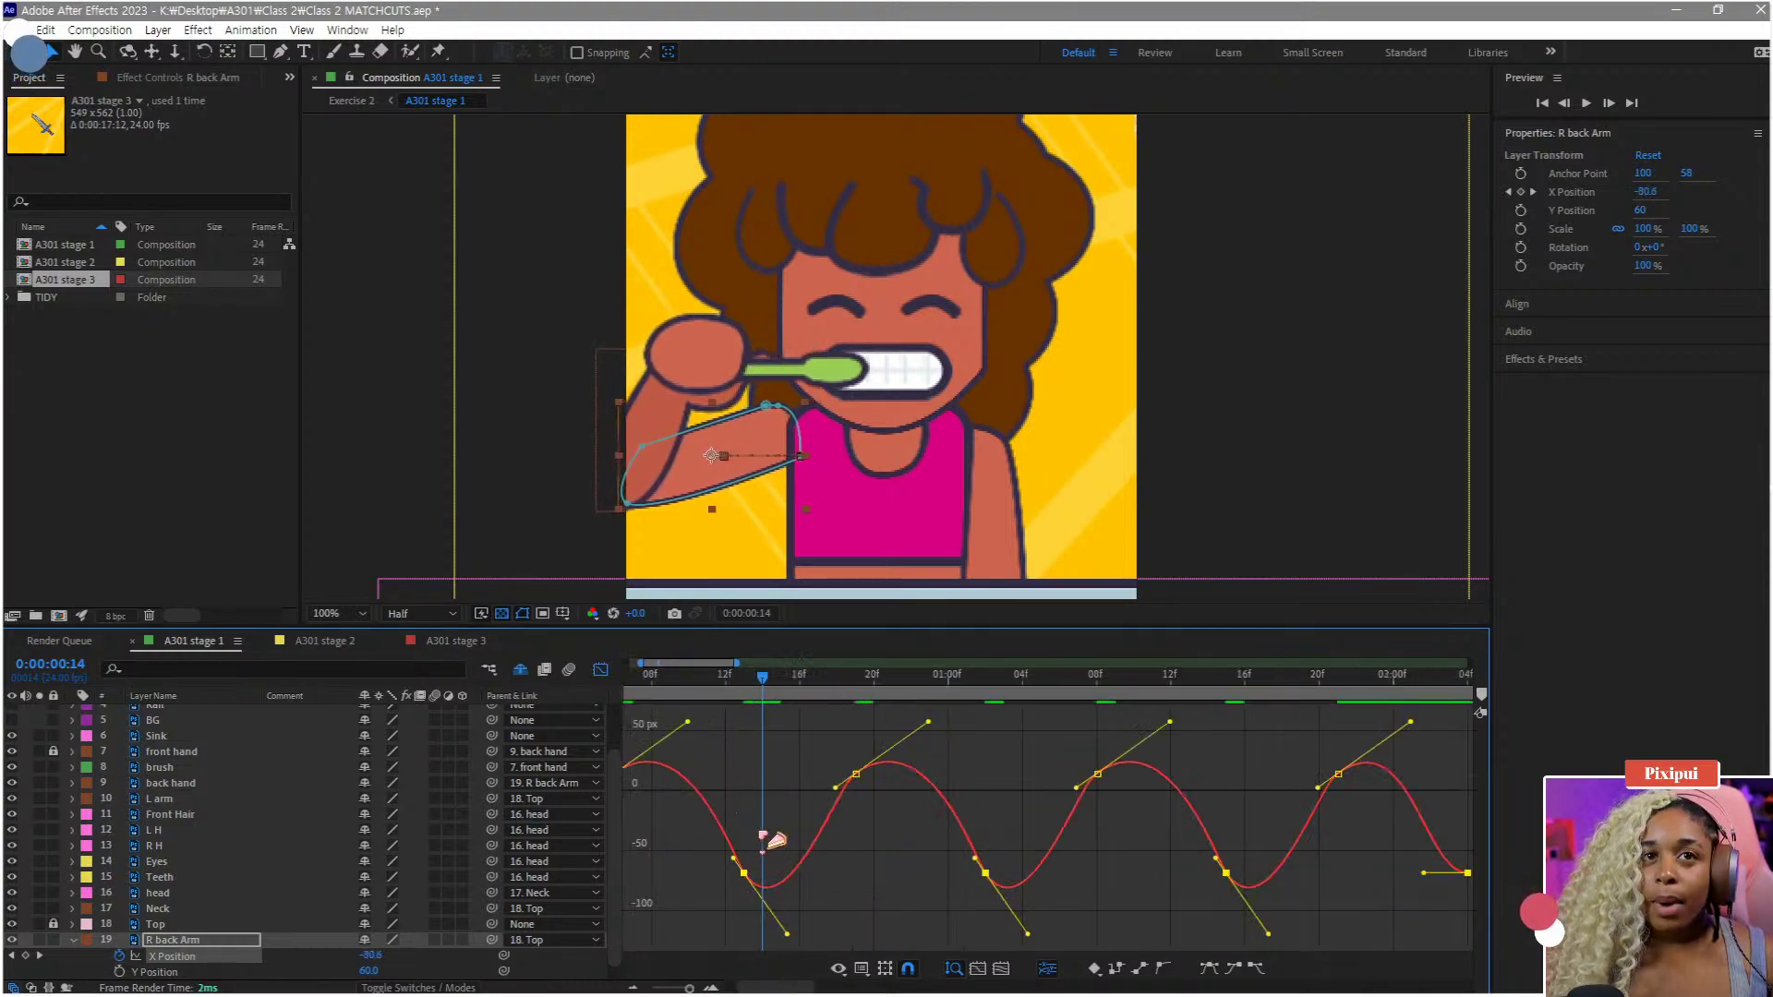
{"action": "left_click_drag", "start_coordinate": [862, 869], "coordinate": [931, 869]}
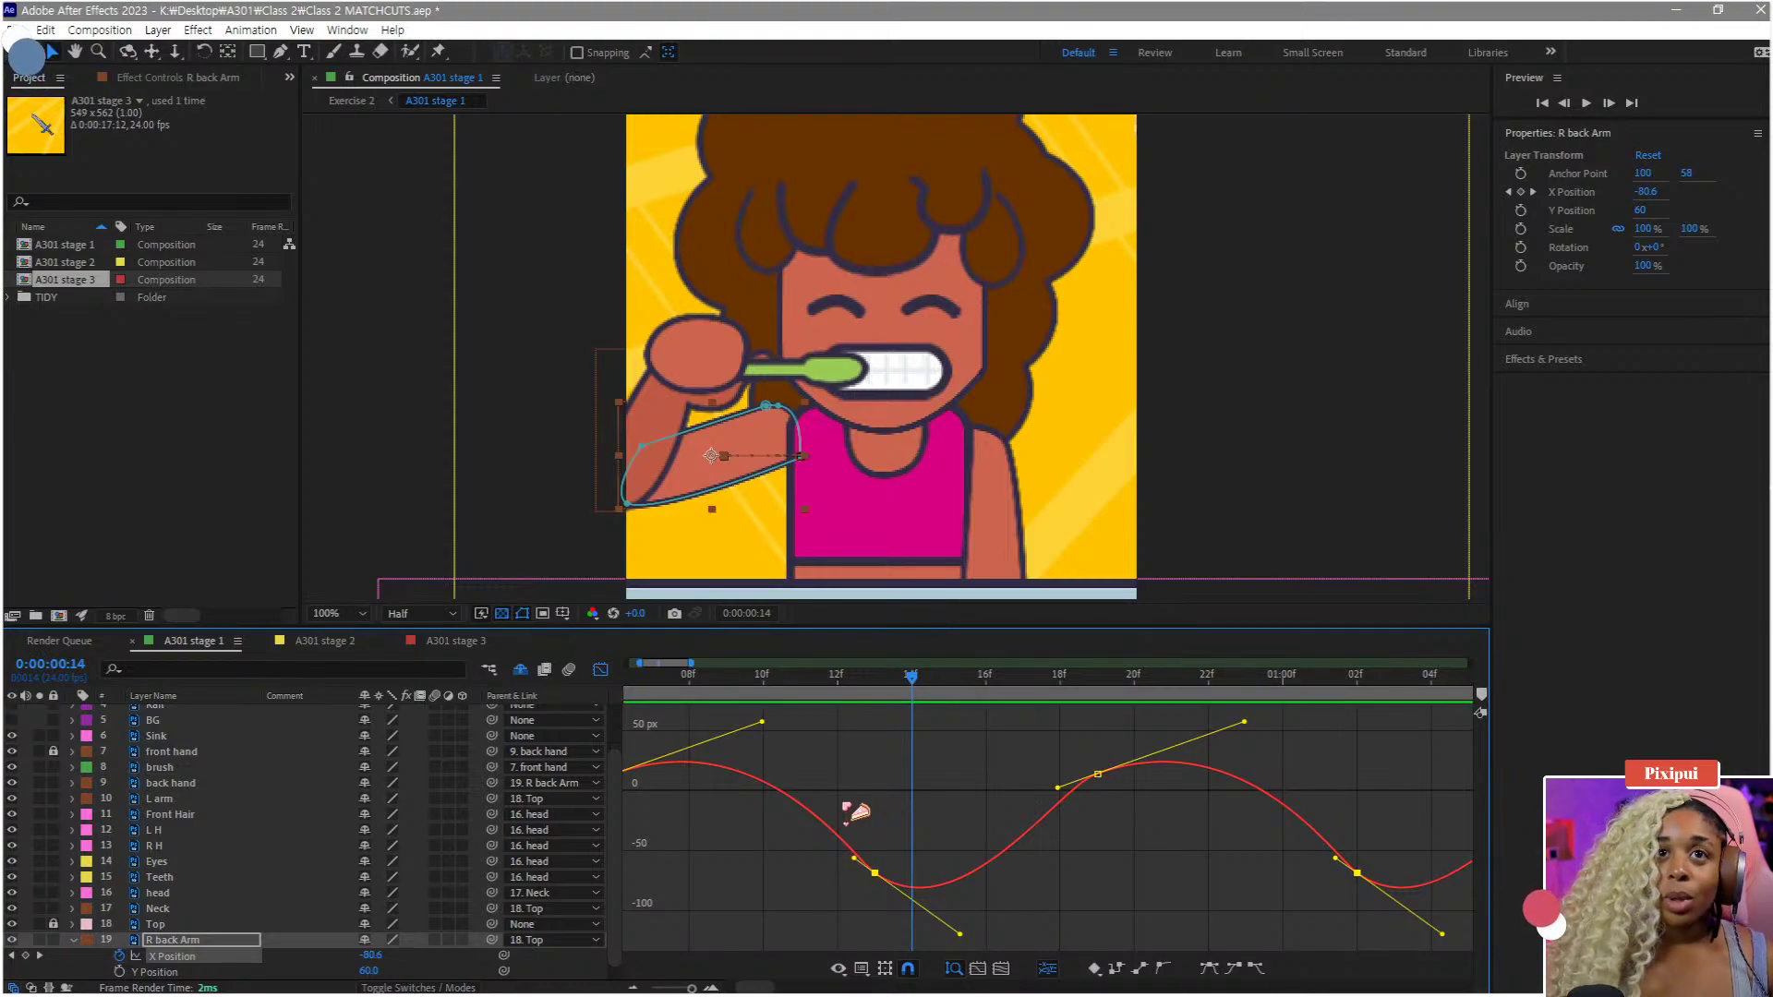
{"action": "scroll", "coordinate": [835, 815], "scroll_direction": "down", "scroll_amount": 10}
{"action": "scroll", "coordinate": [661, 730], "scroll_direction": "up", "scroll_amount": 5}
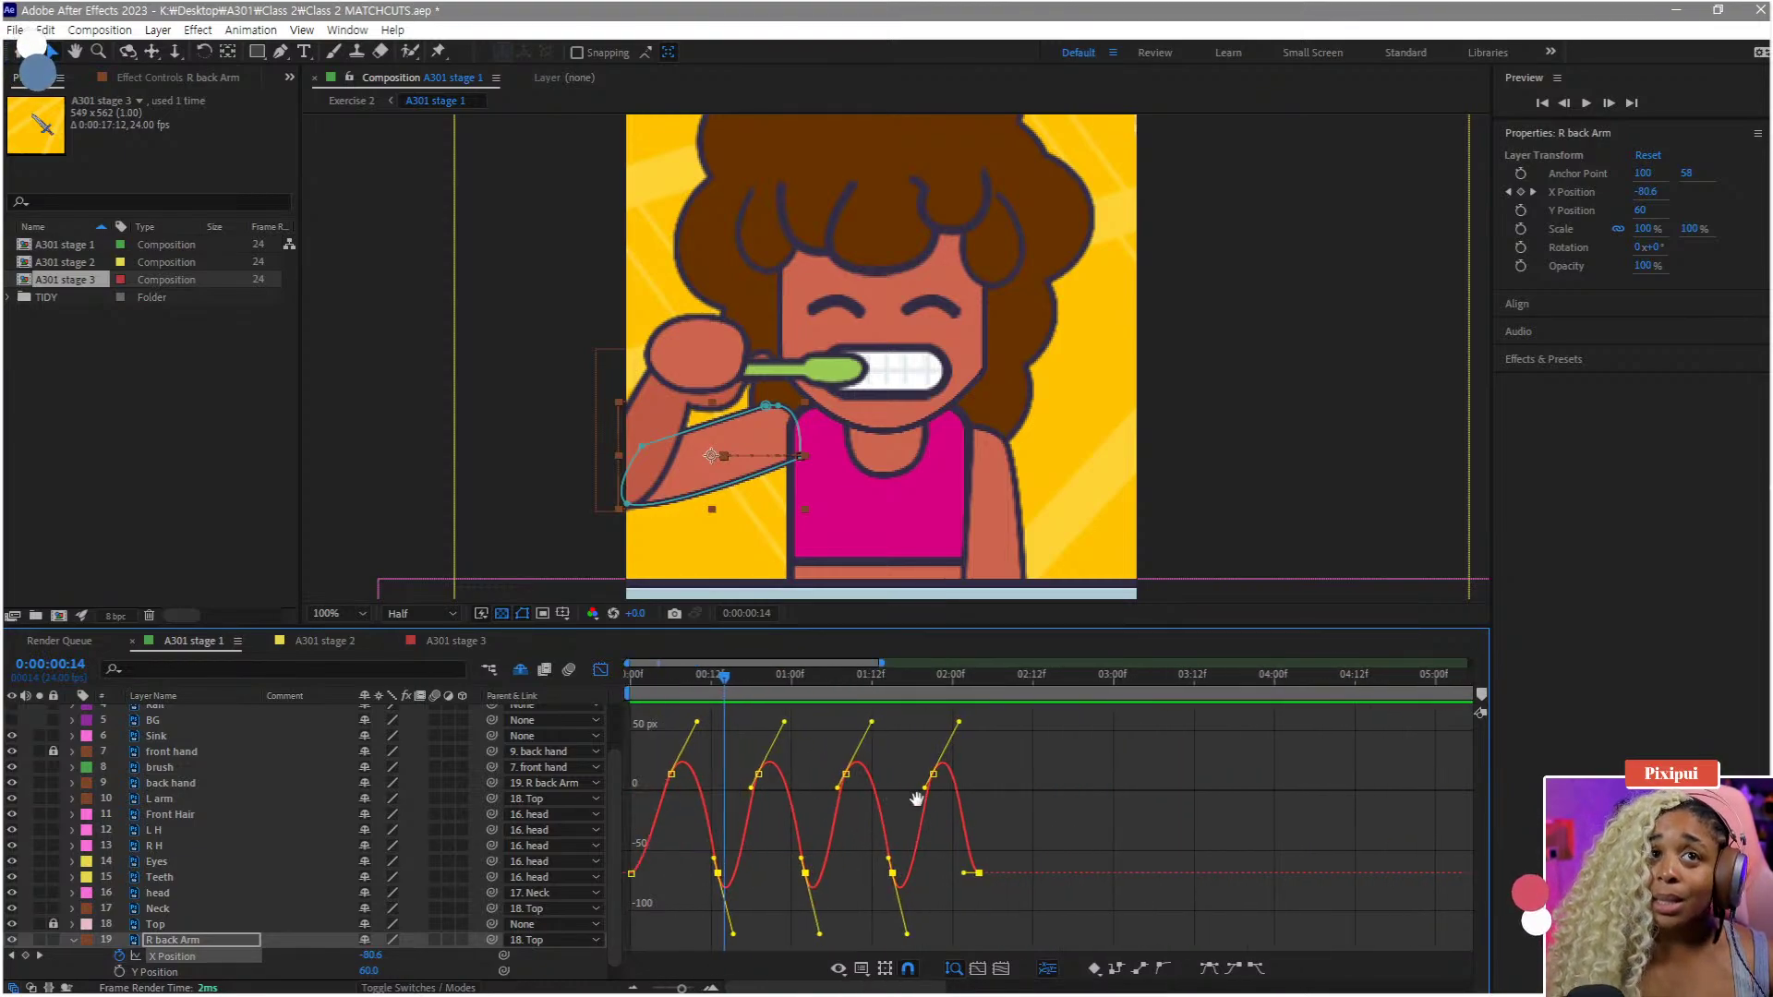
- Play back the repeated brushing cycles several times to check the arm's overshoot at both ends
{"action": "left_click_drag", "start_coordinate": [711, 688], "coordinate": [653, 689]}
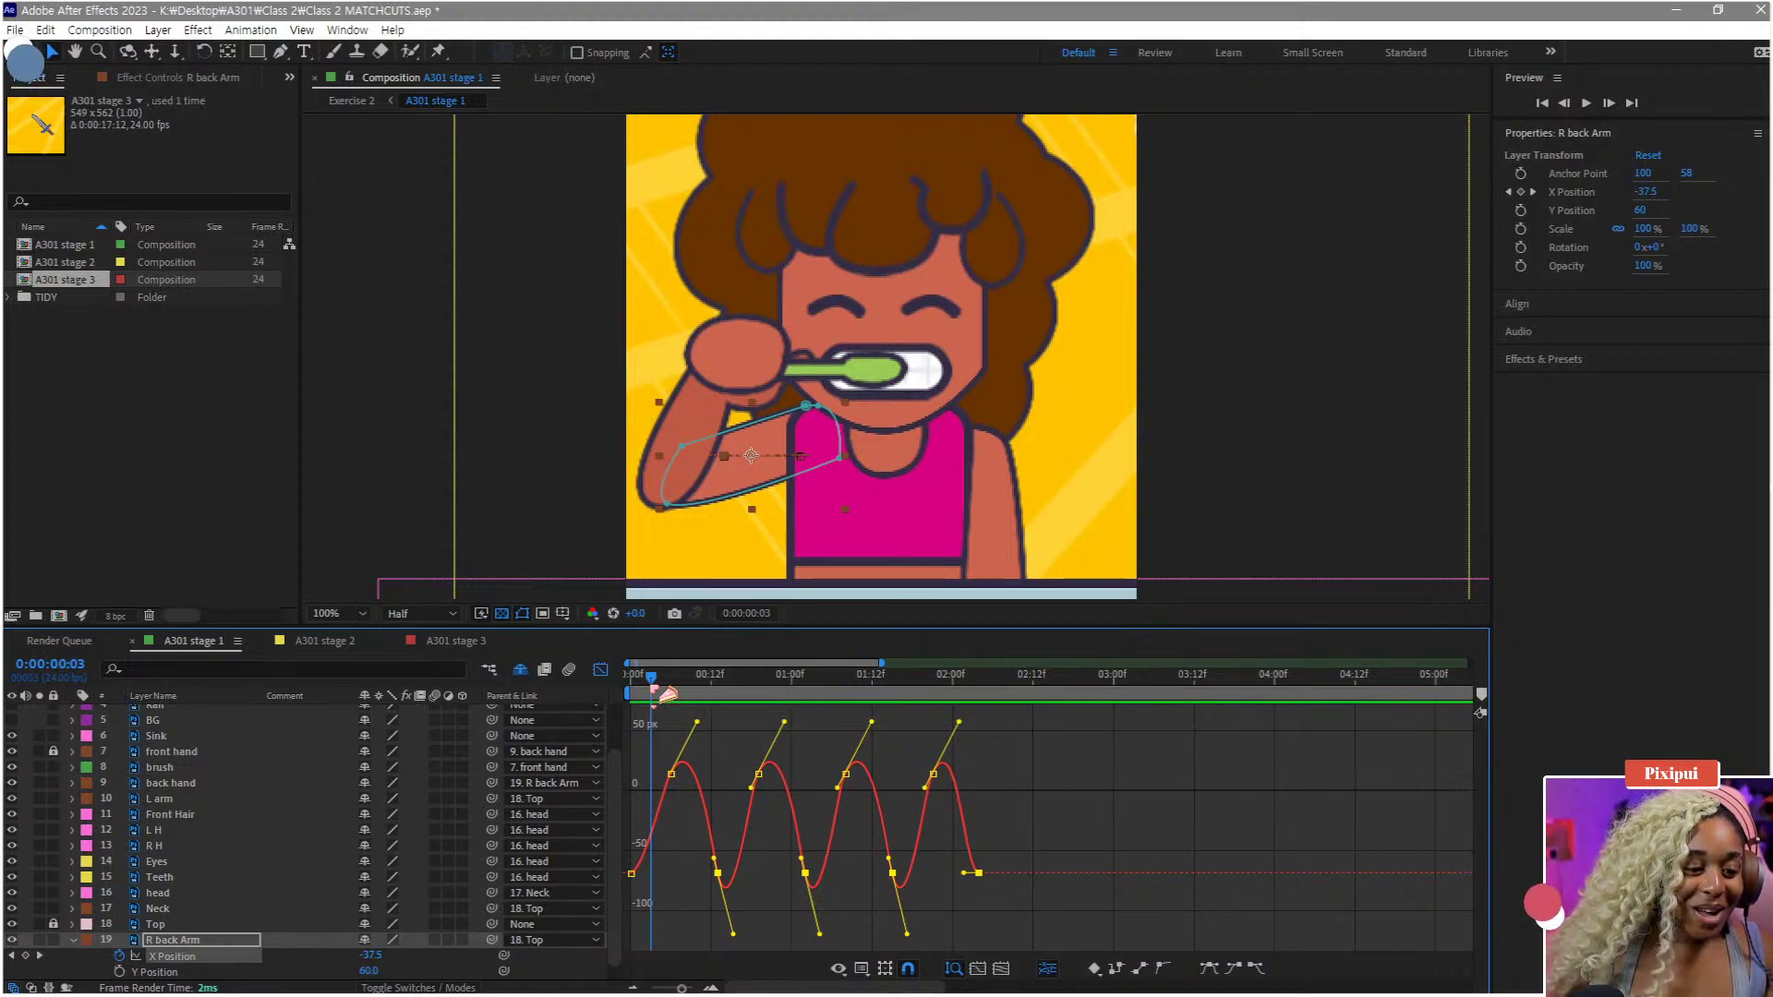
{"action": "key", "text": "space"}
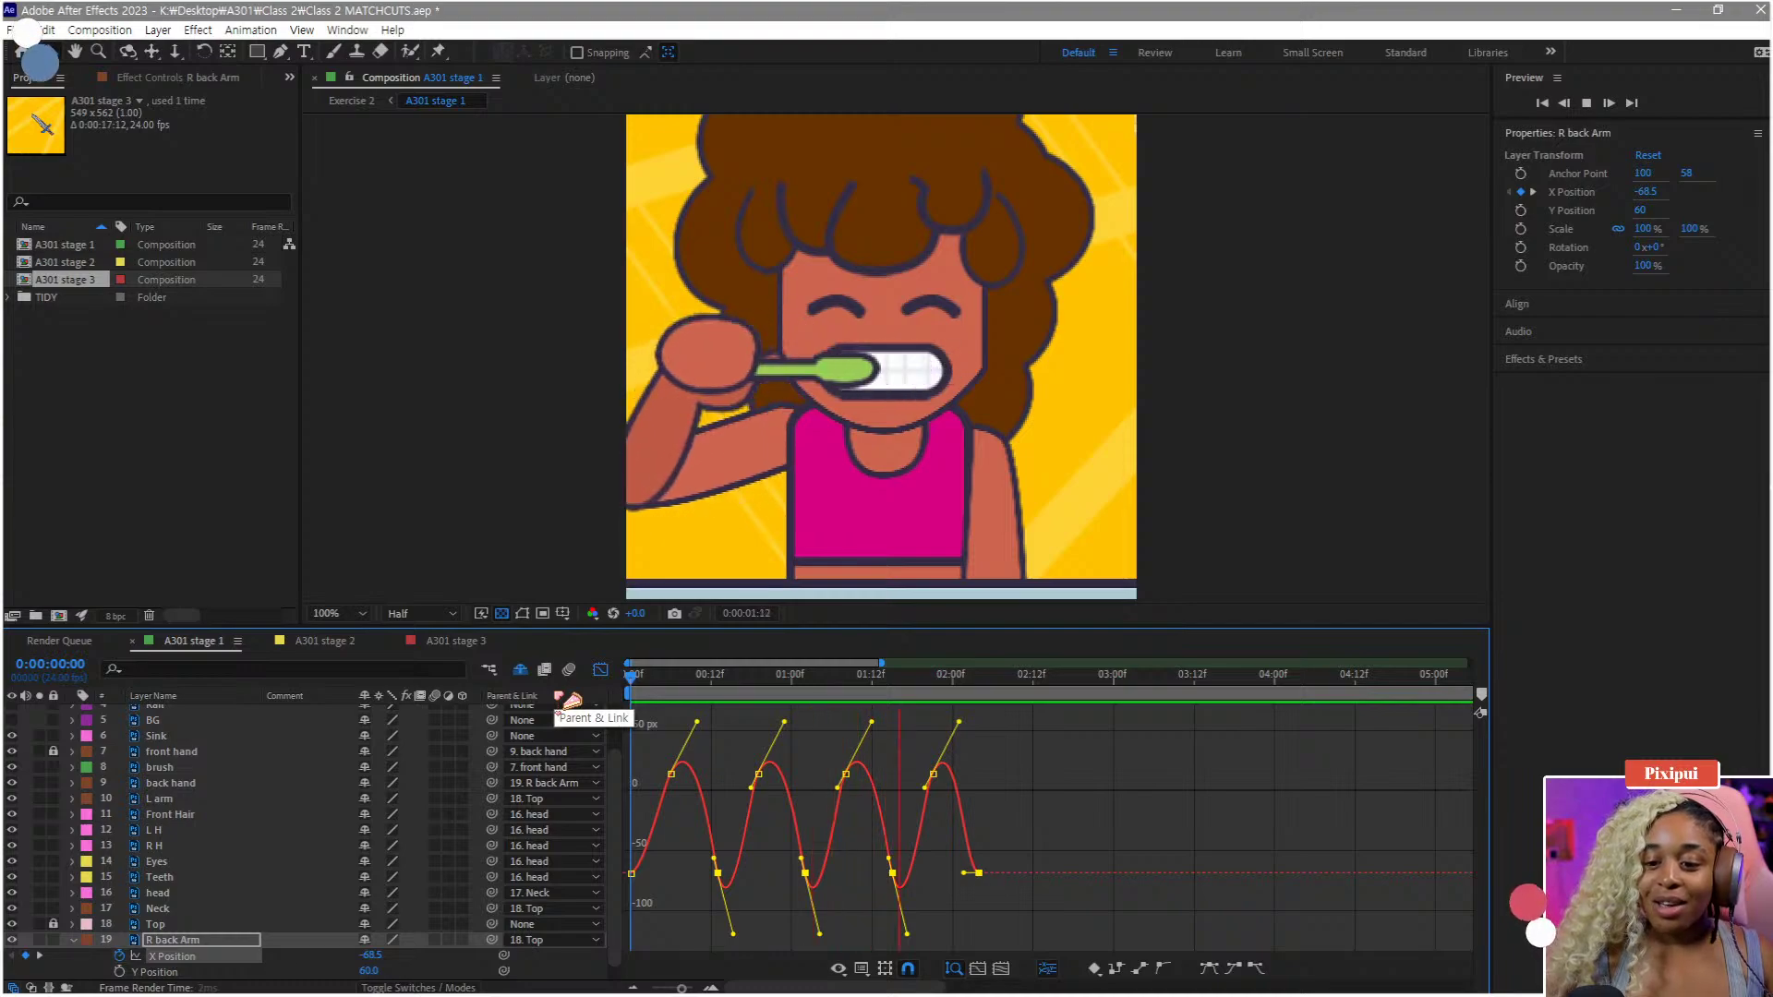
{"action": "key", "text": "space"}
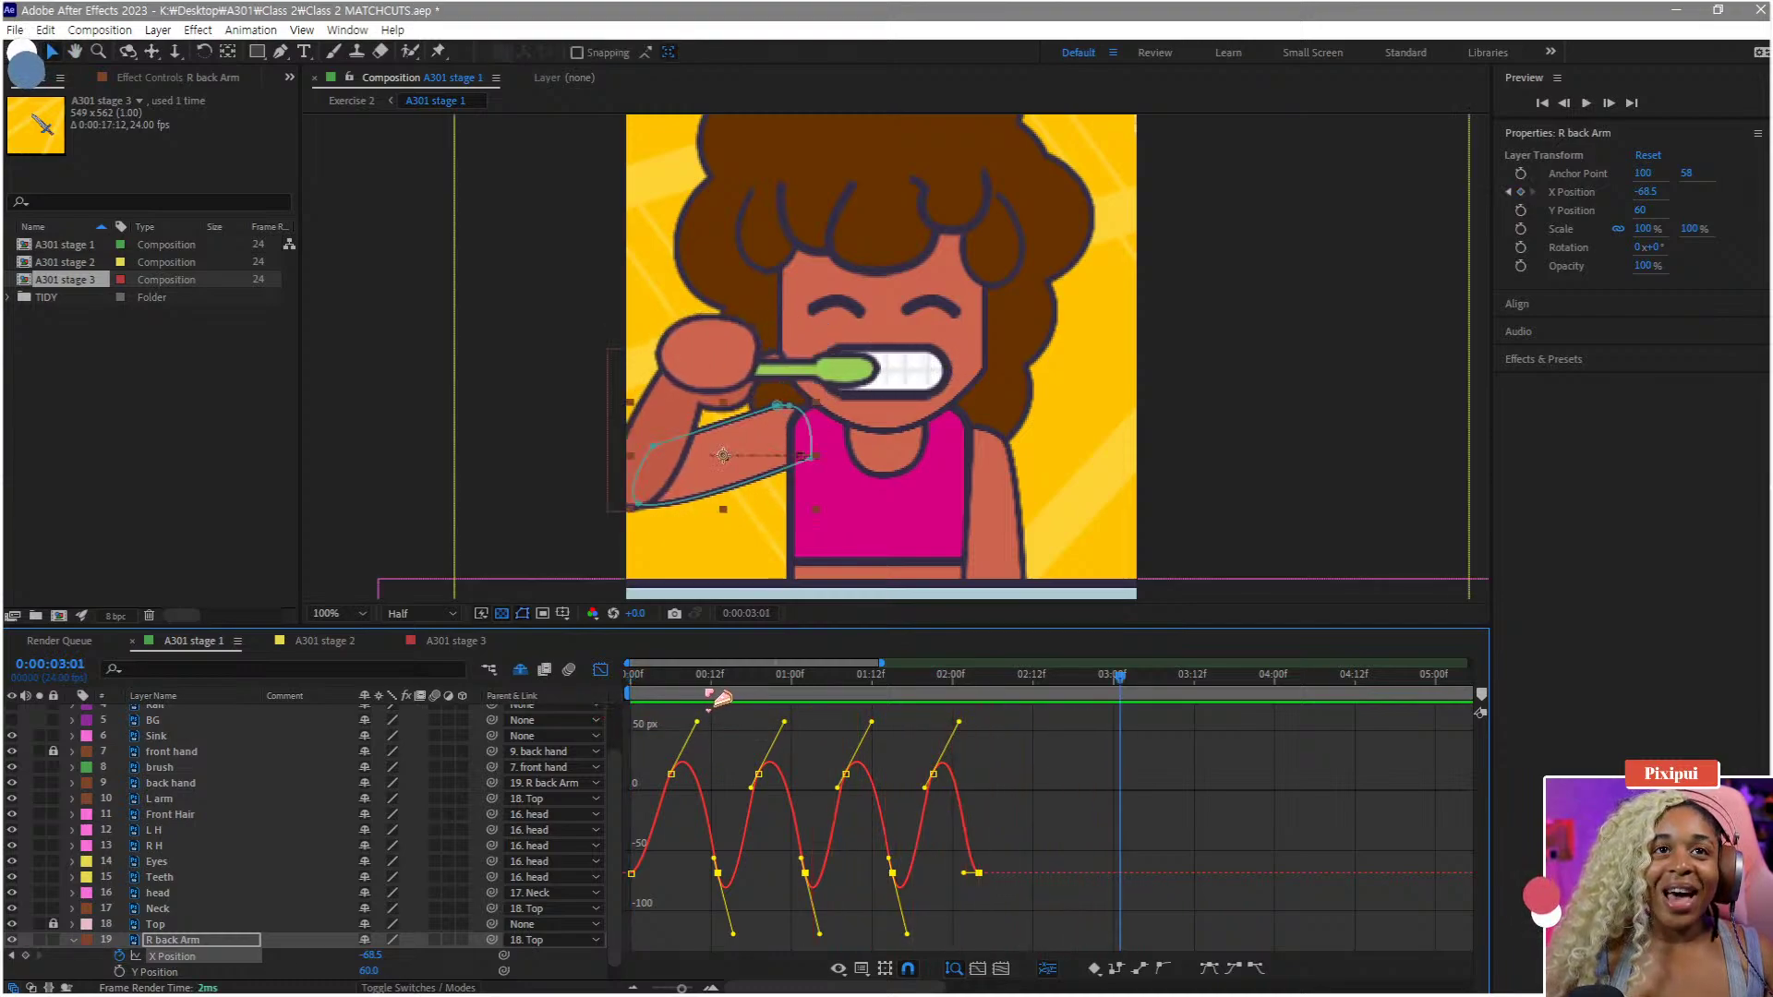
{"action": "key", "text": "space"}
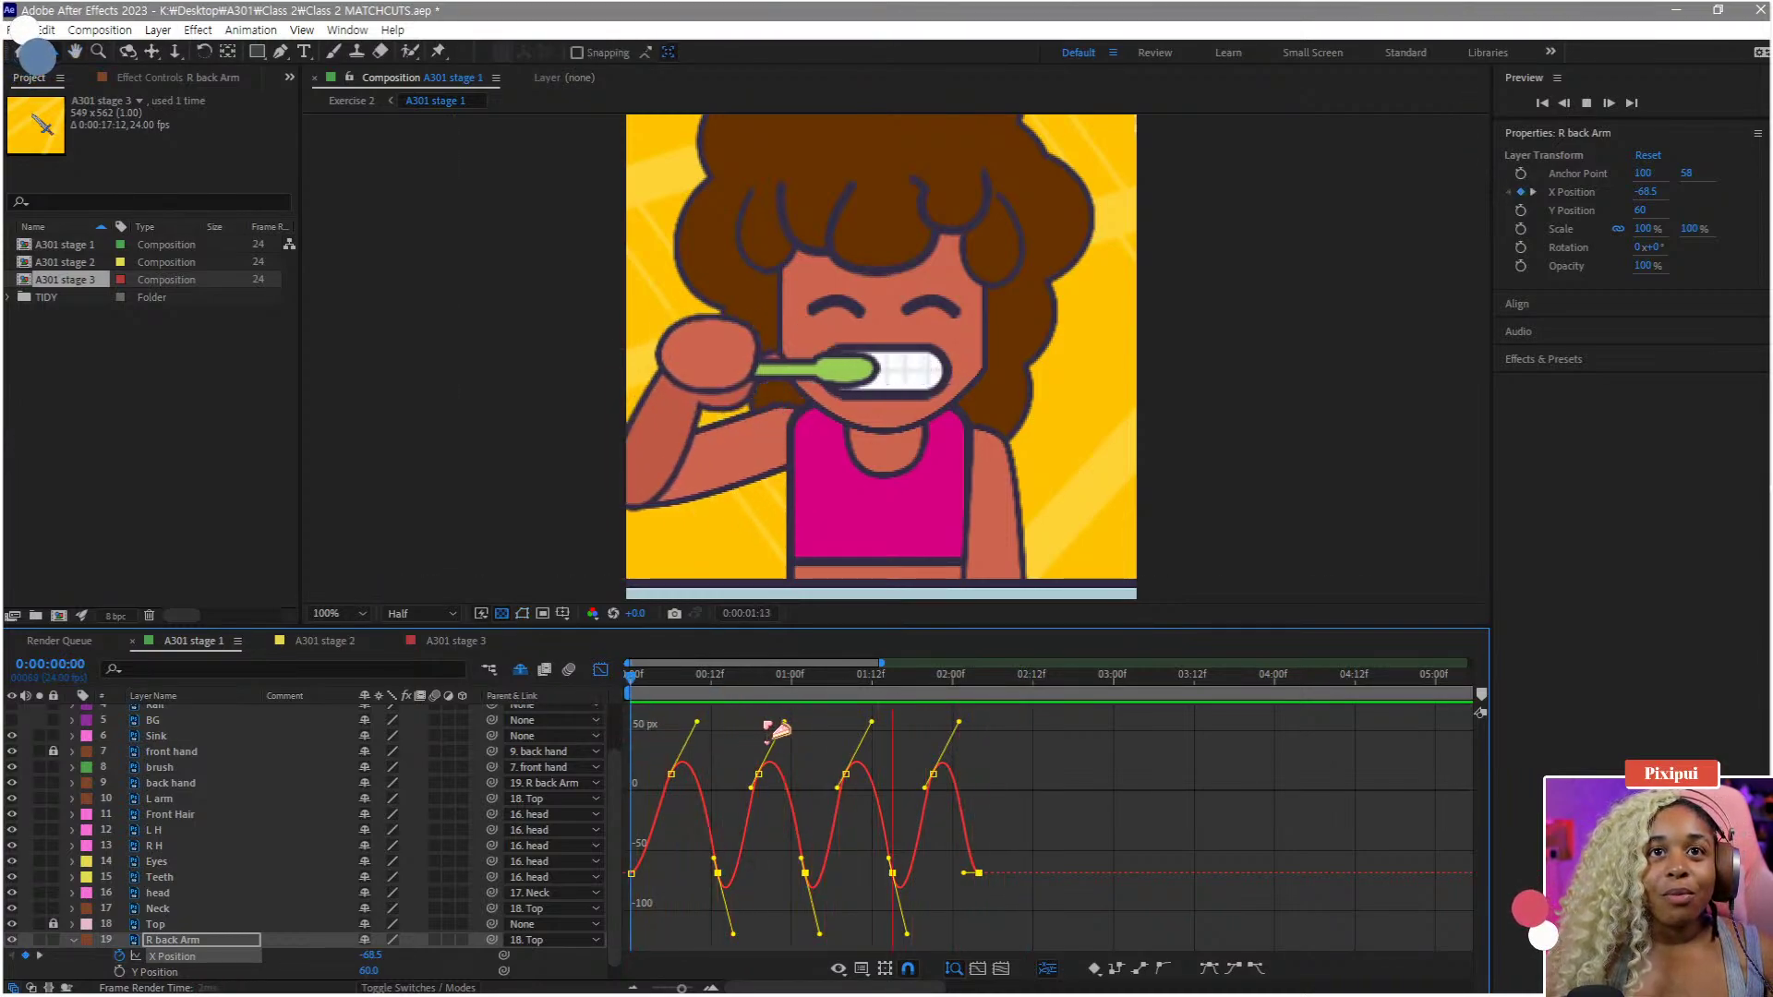
{"action": "key", "text": "space"}
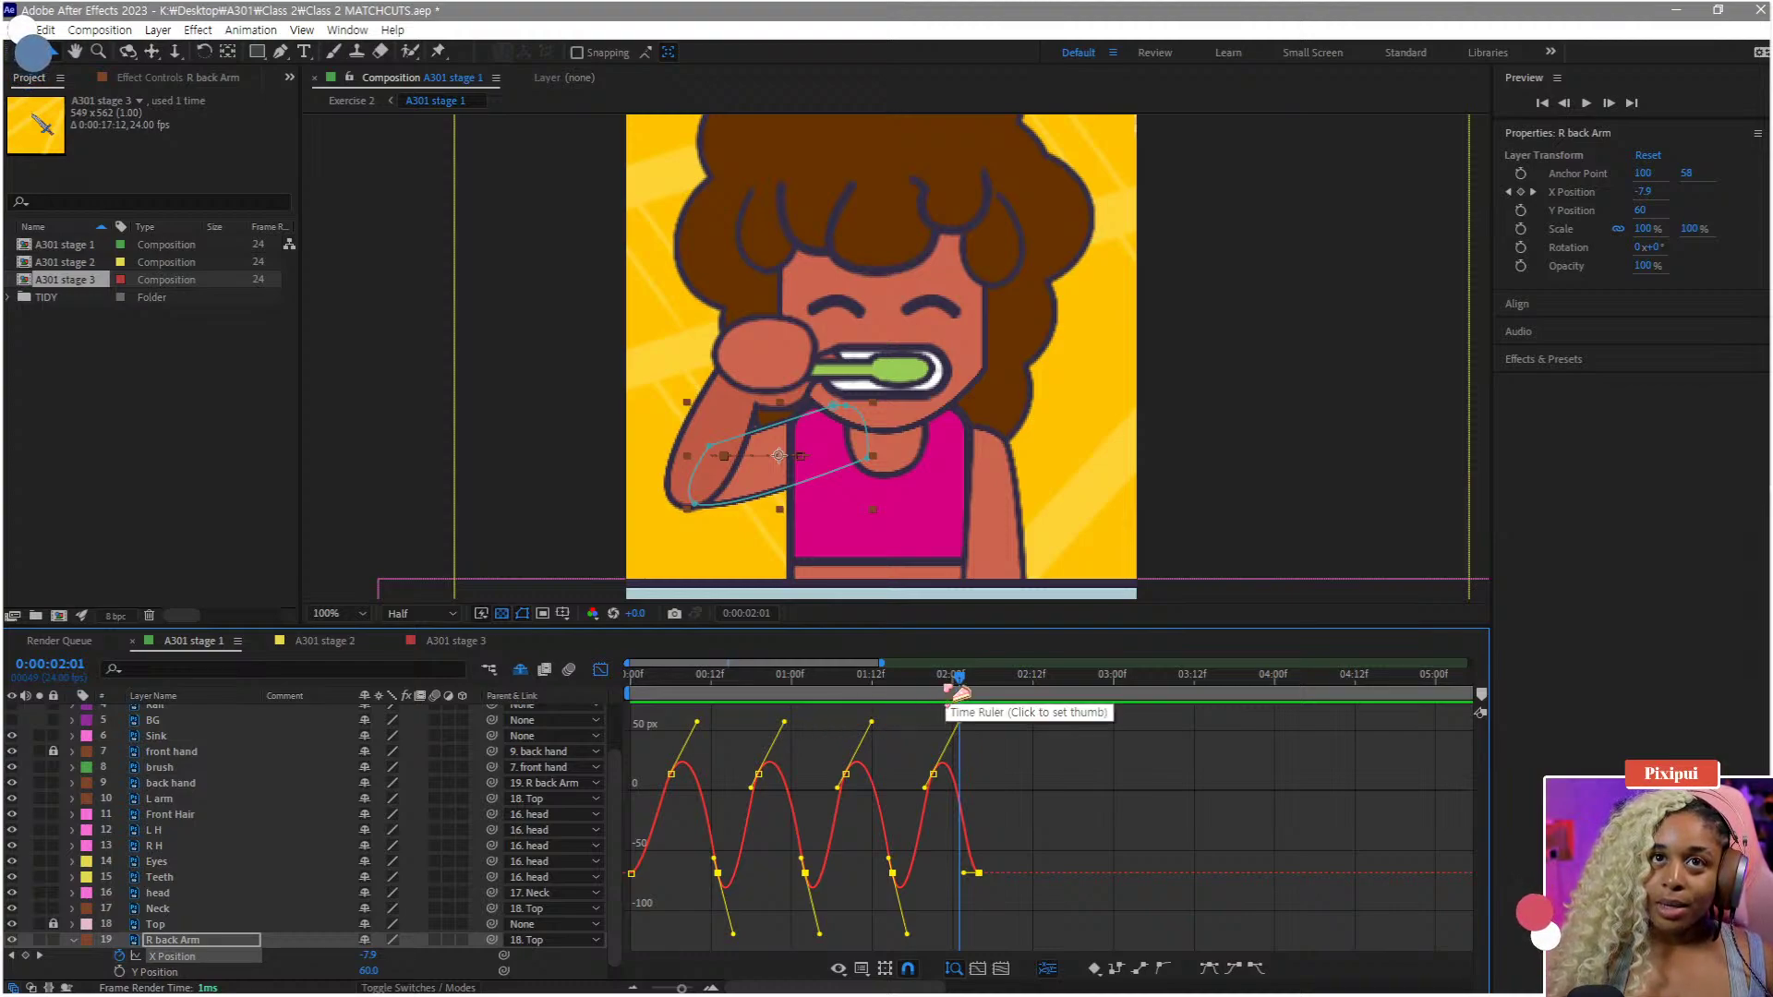
{"action": "left_click_drag", "start_coordinate": [952, 681], "coordinate": [638, 700]}
{"action": "key", "text": "space"}
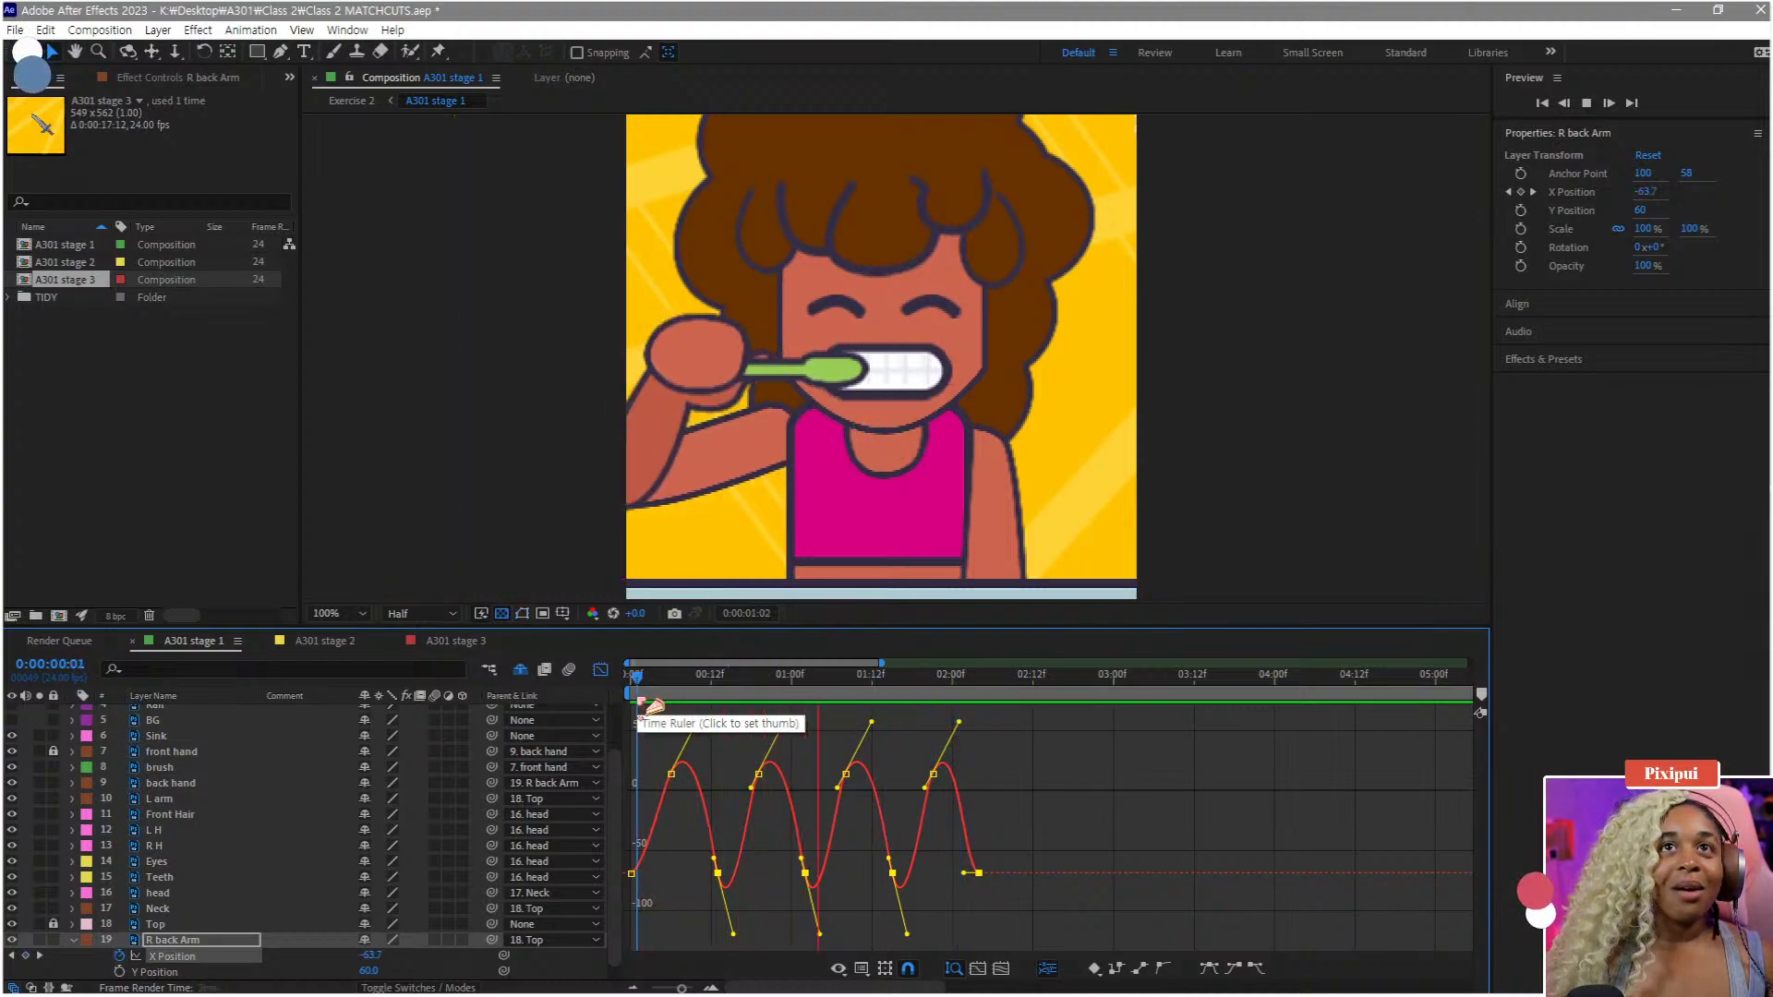
{"action": "key", "text": "space"}
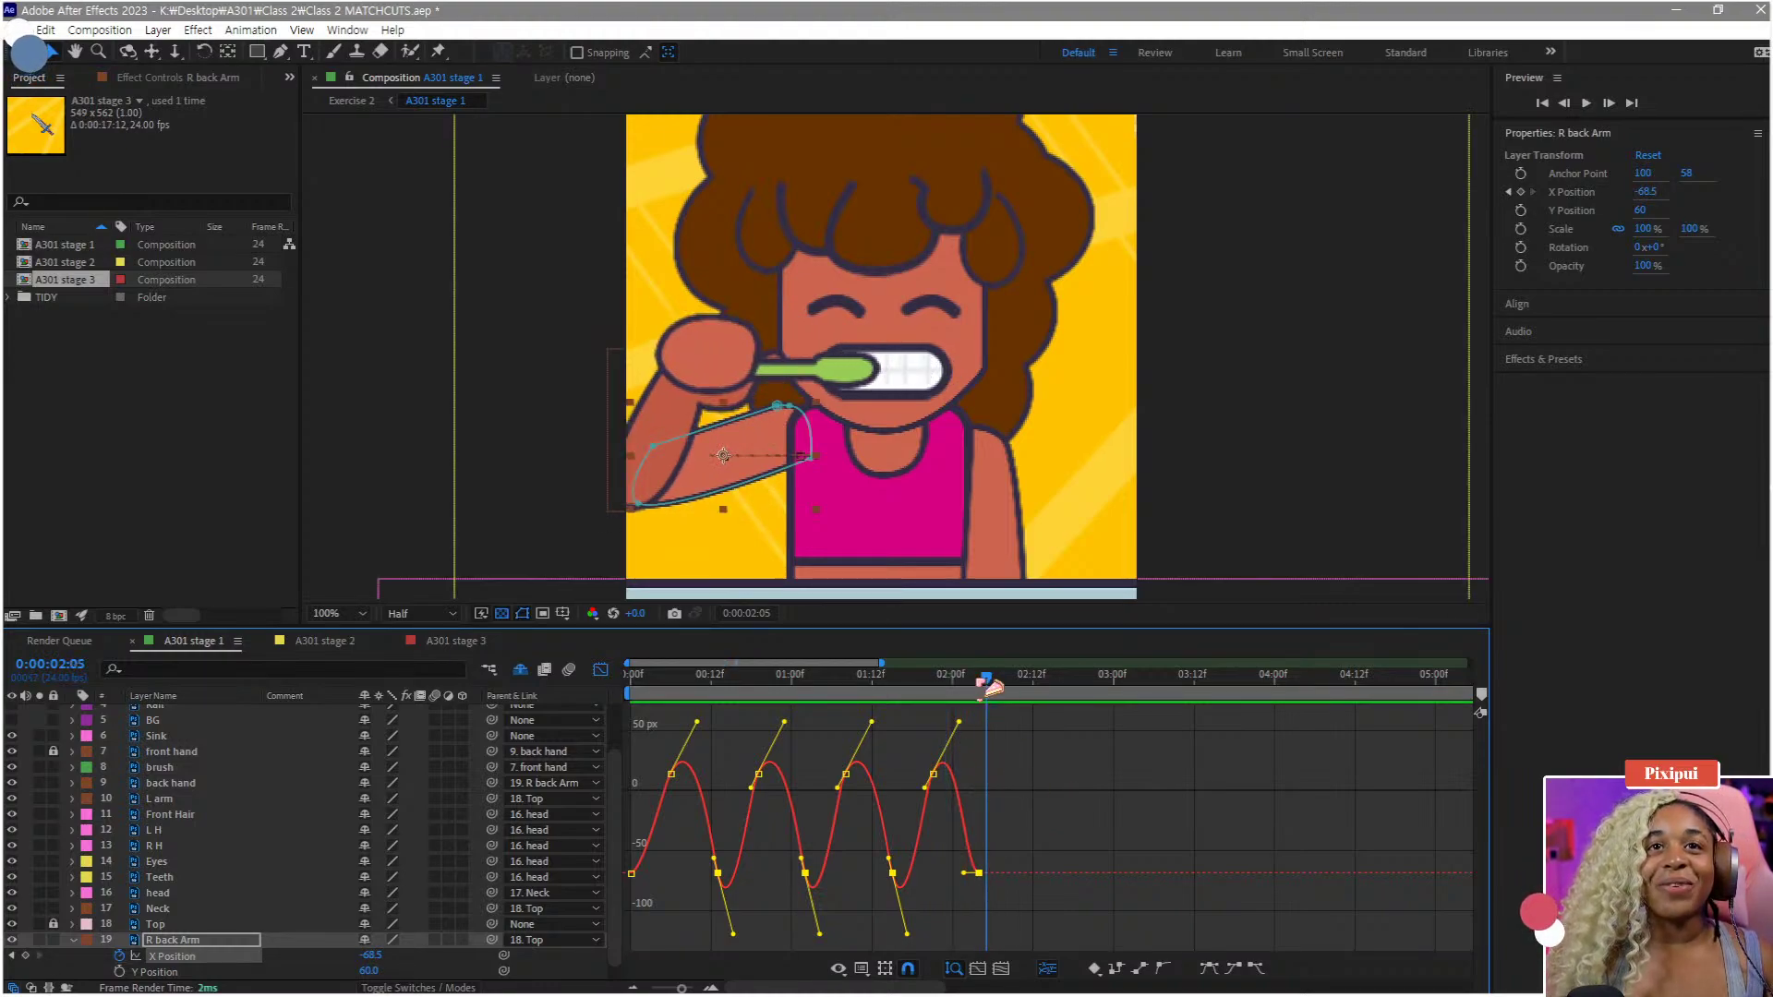
{"action": "left_click_drag", "start_coordinate": [972, 684], "coordinate": [656, 744]}
{"action": "key", "text": "space"}
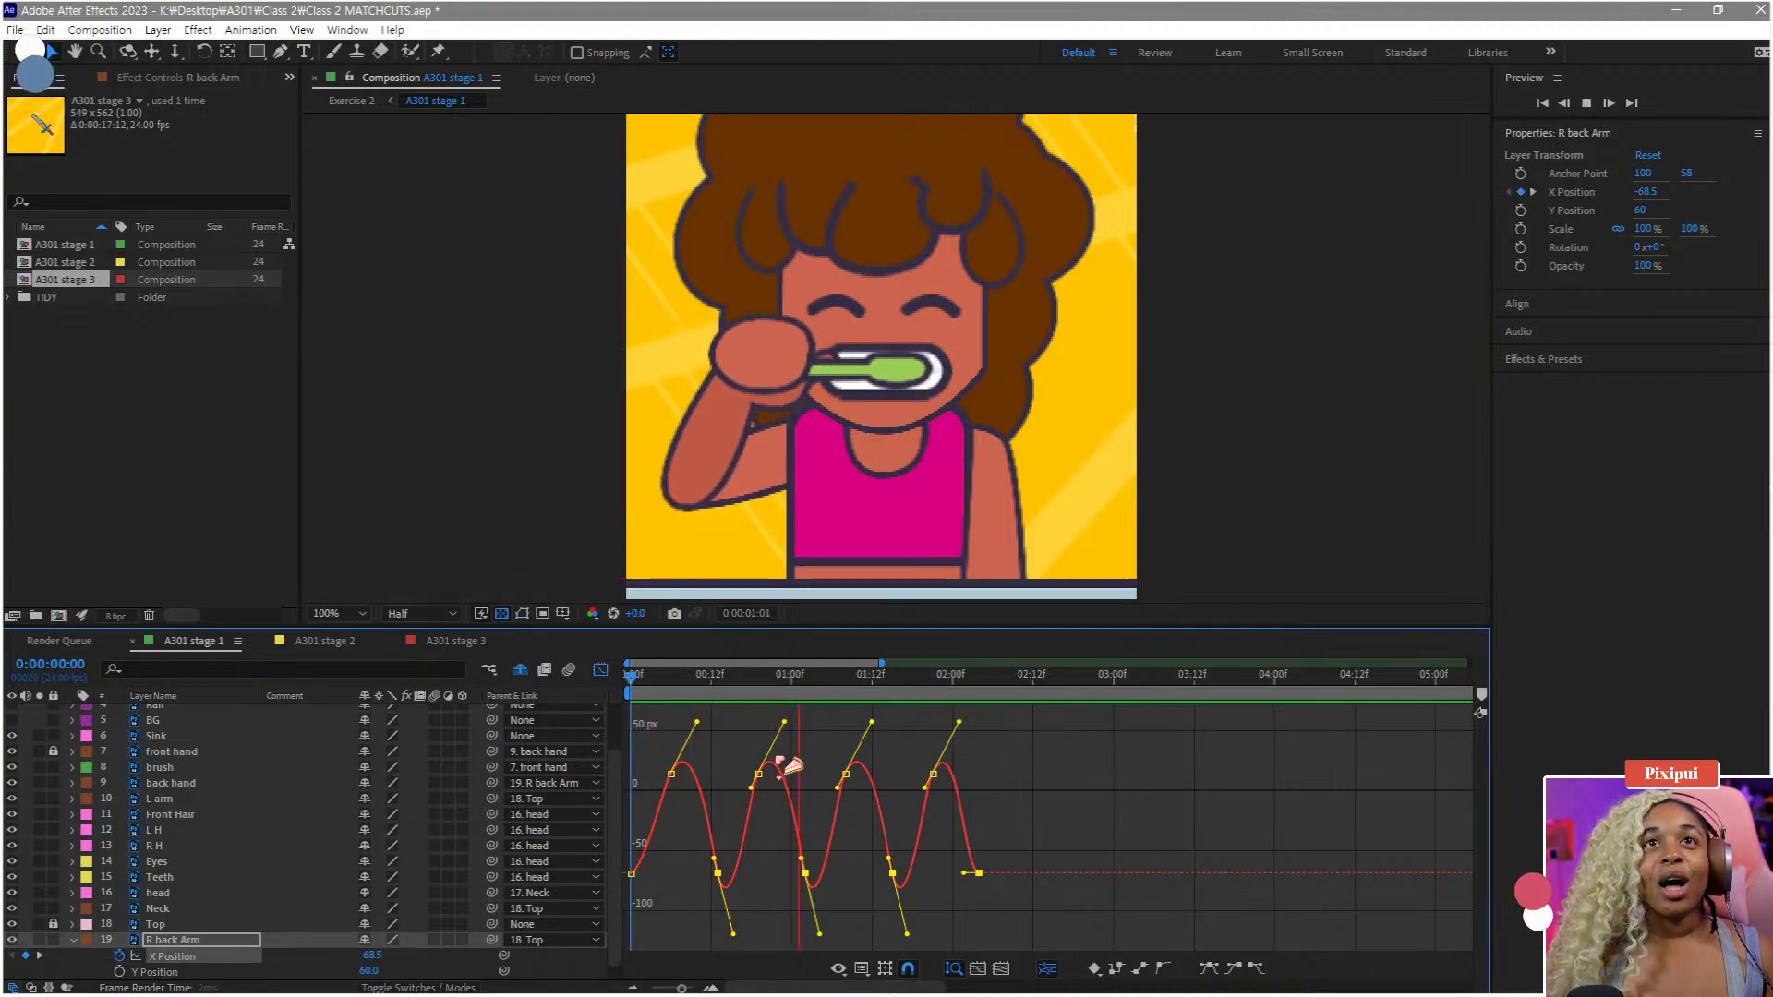
{"action": "key", "text": "space"}
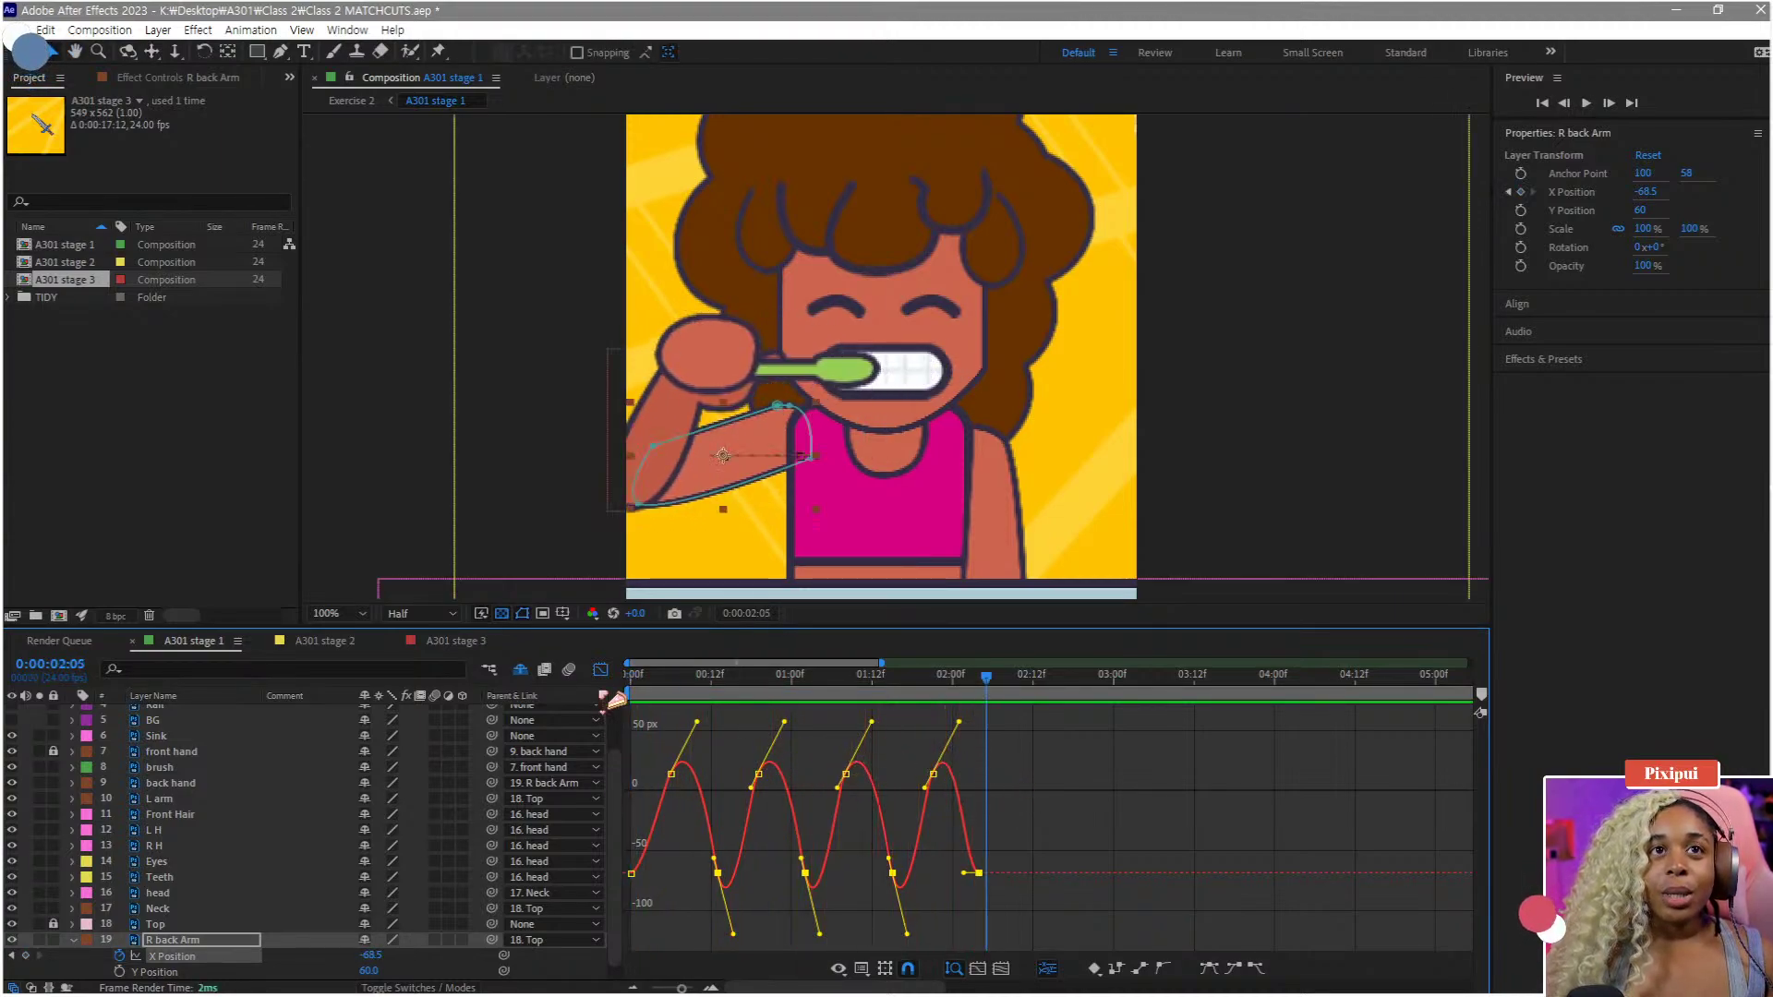
- Copy the existing X Position keyframes of R back Arm and paste them at 0:00:02:04 to extend the brushing cycle
{"action": "left_click_drag", "start_coordinate": [1006, 719], "coordinate": [445, 950]}
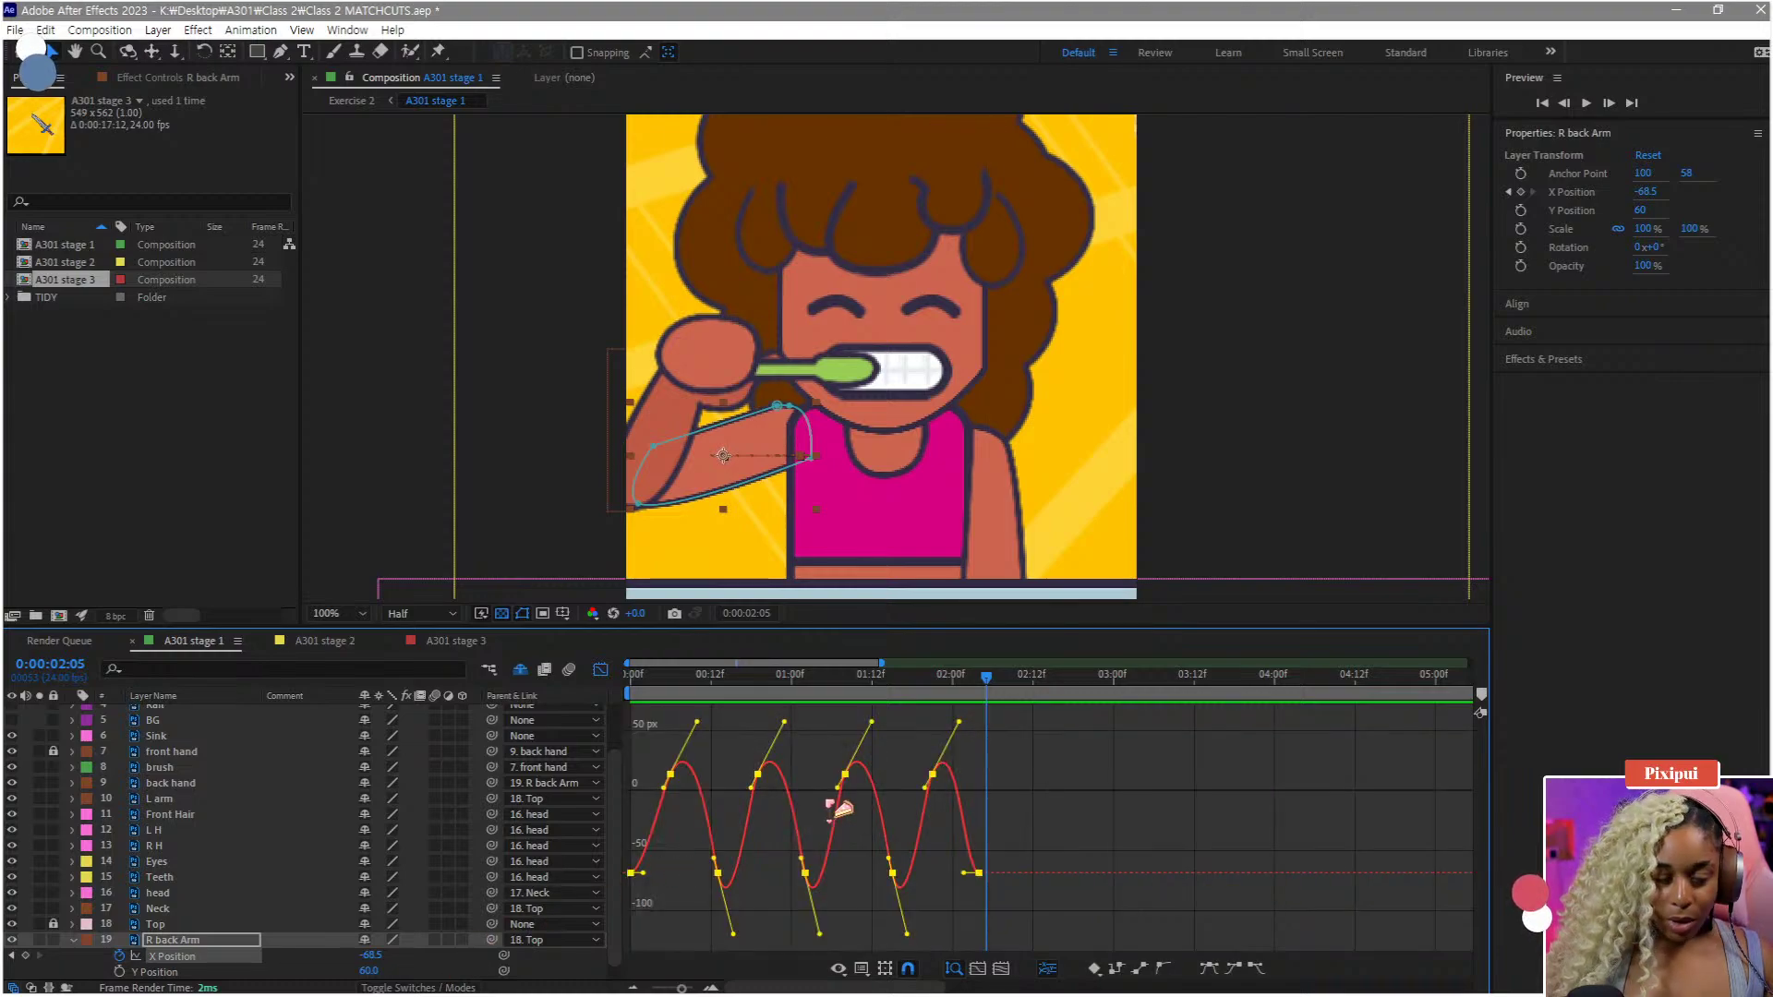
{"action": "left_click", "coordinate": [979, 693]}
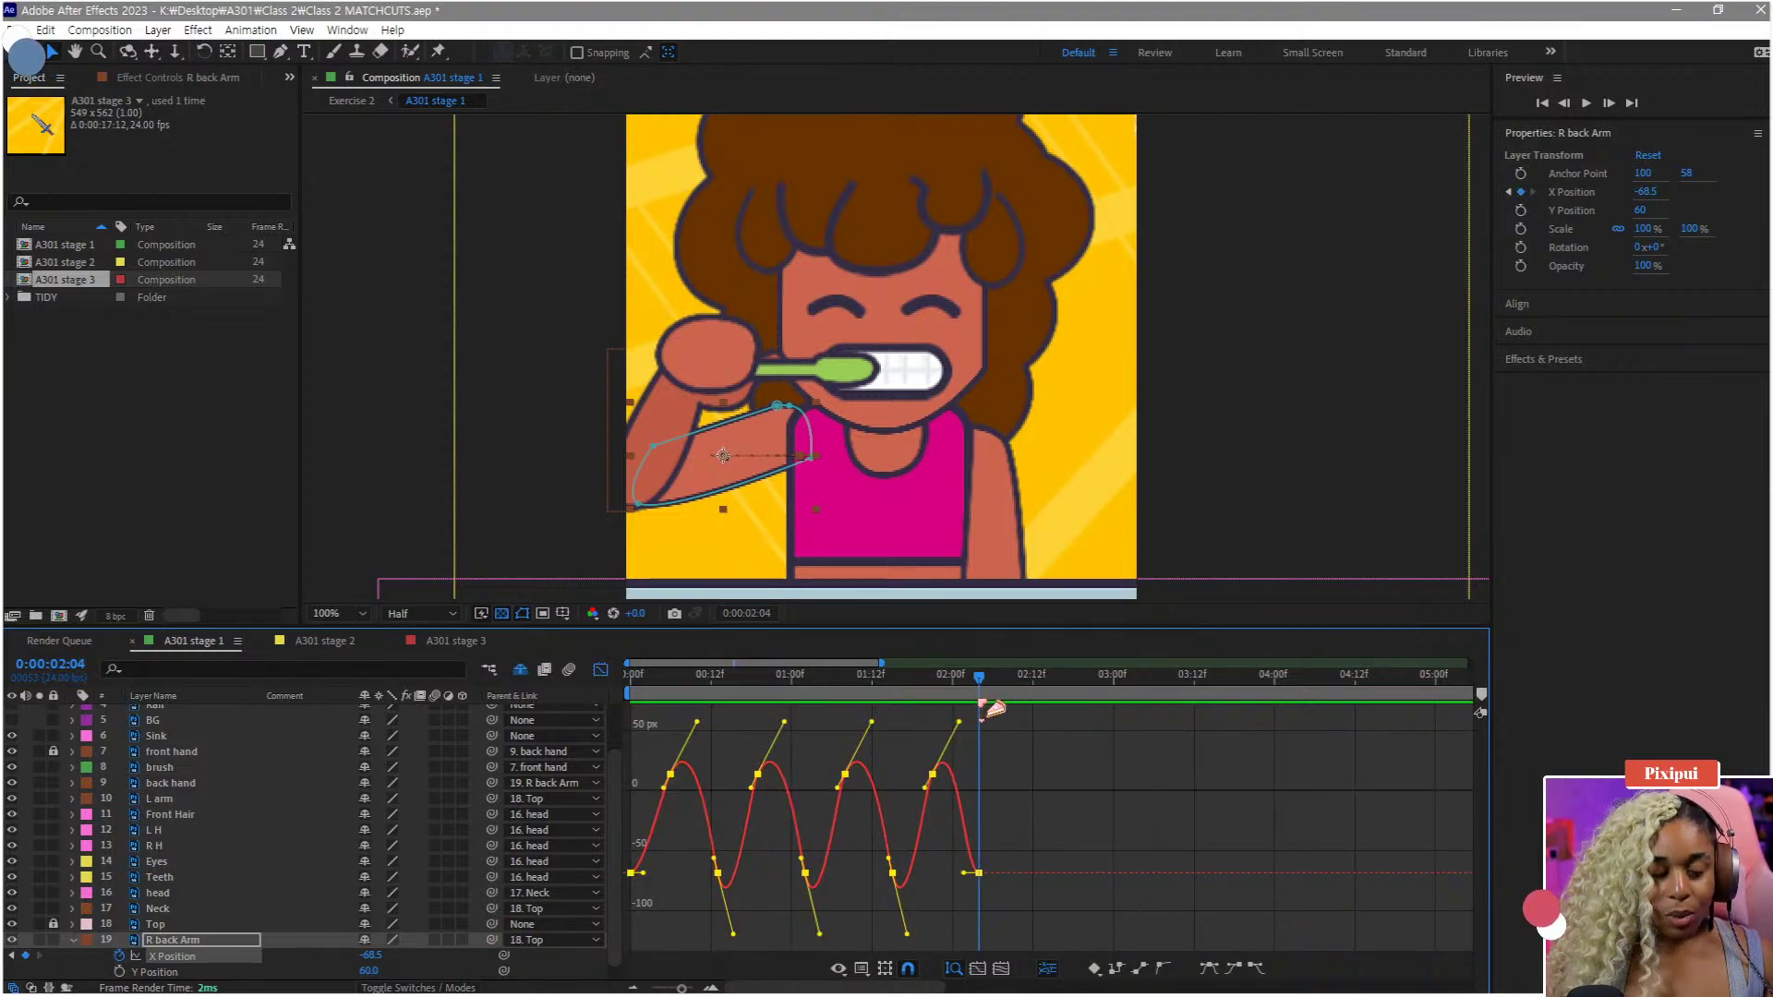
{"action": "key", "text": "ctrl+v"}
{"action": "key", "text": "ctrl+z"}
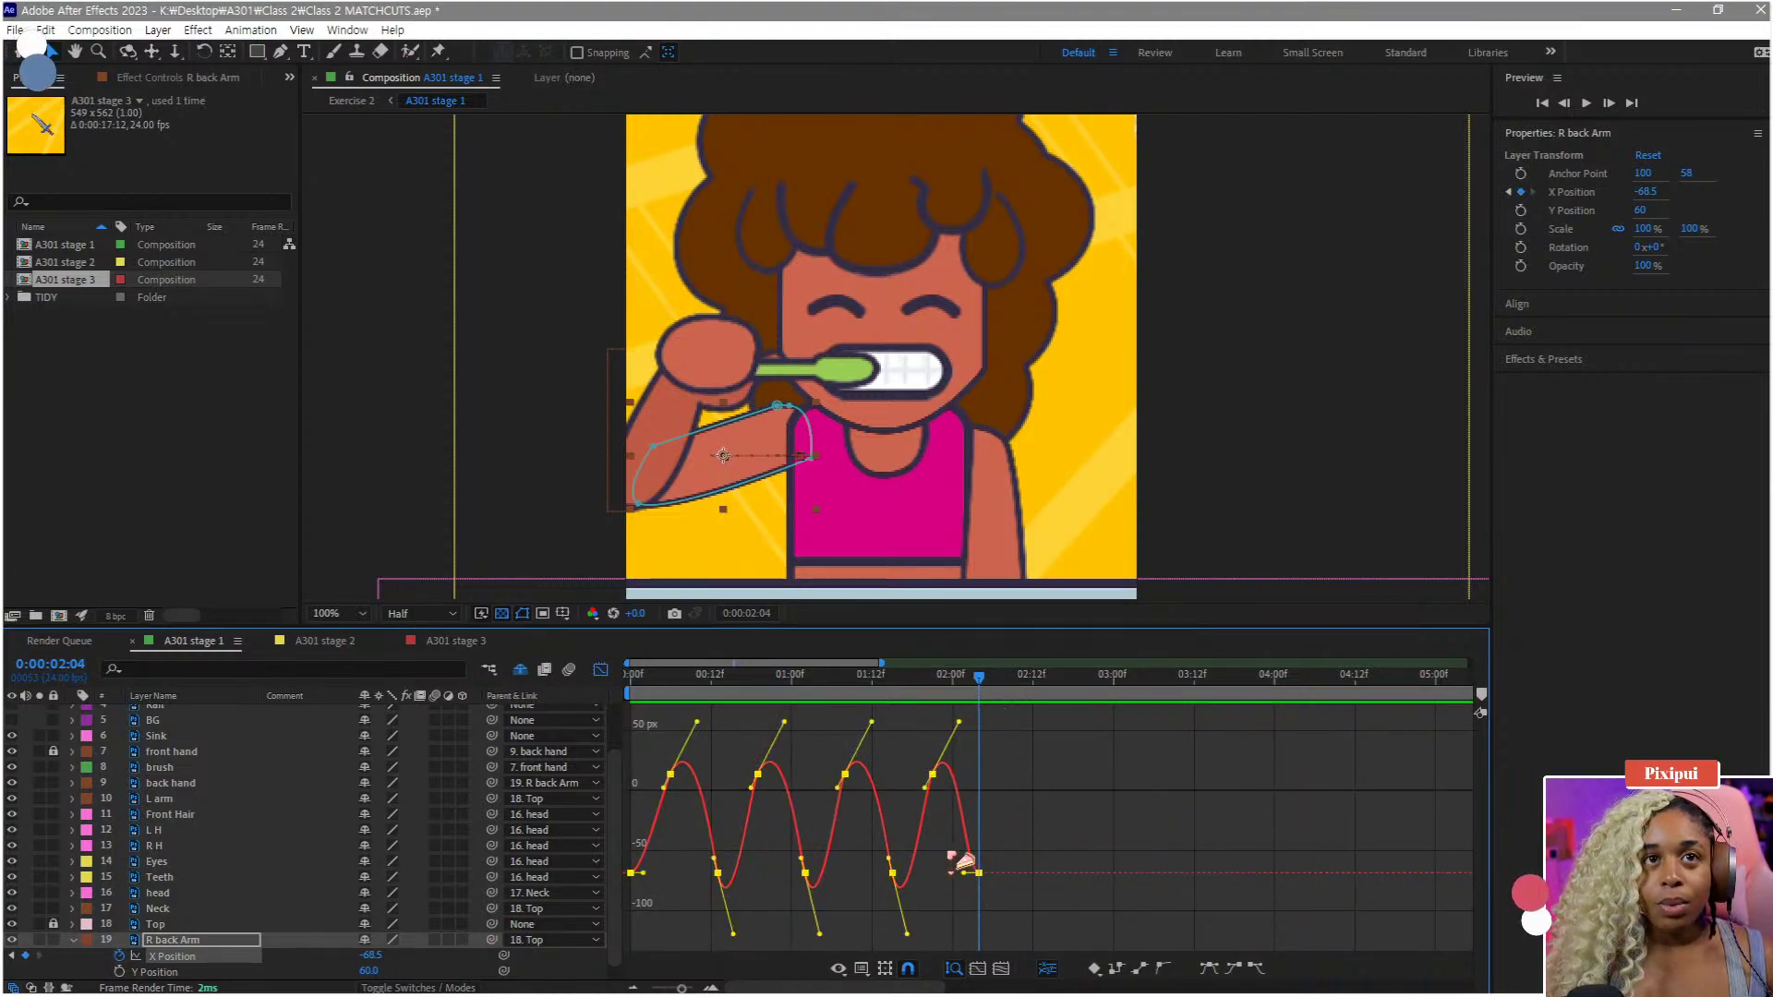
{"action": "left_click_drag", "start_coordinate": [1120, 937], "coordinate": [716, 719]}
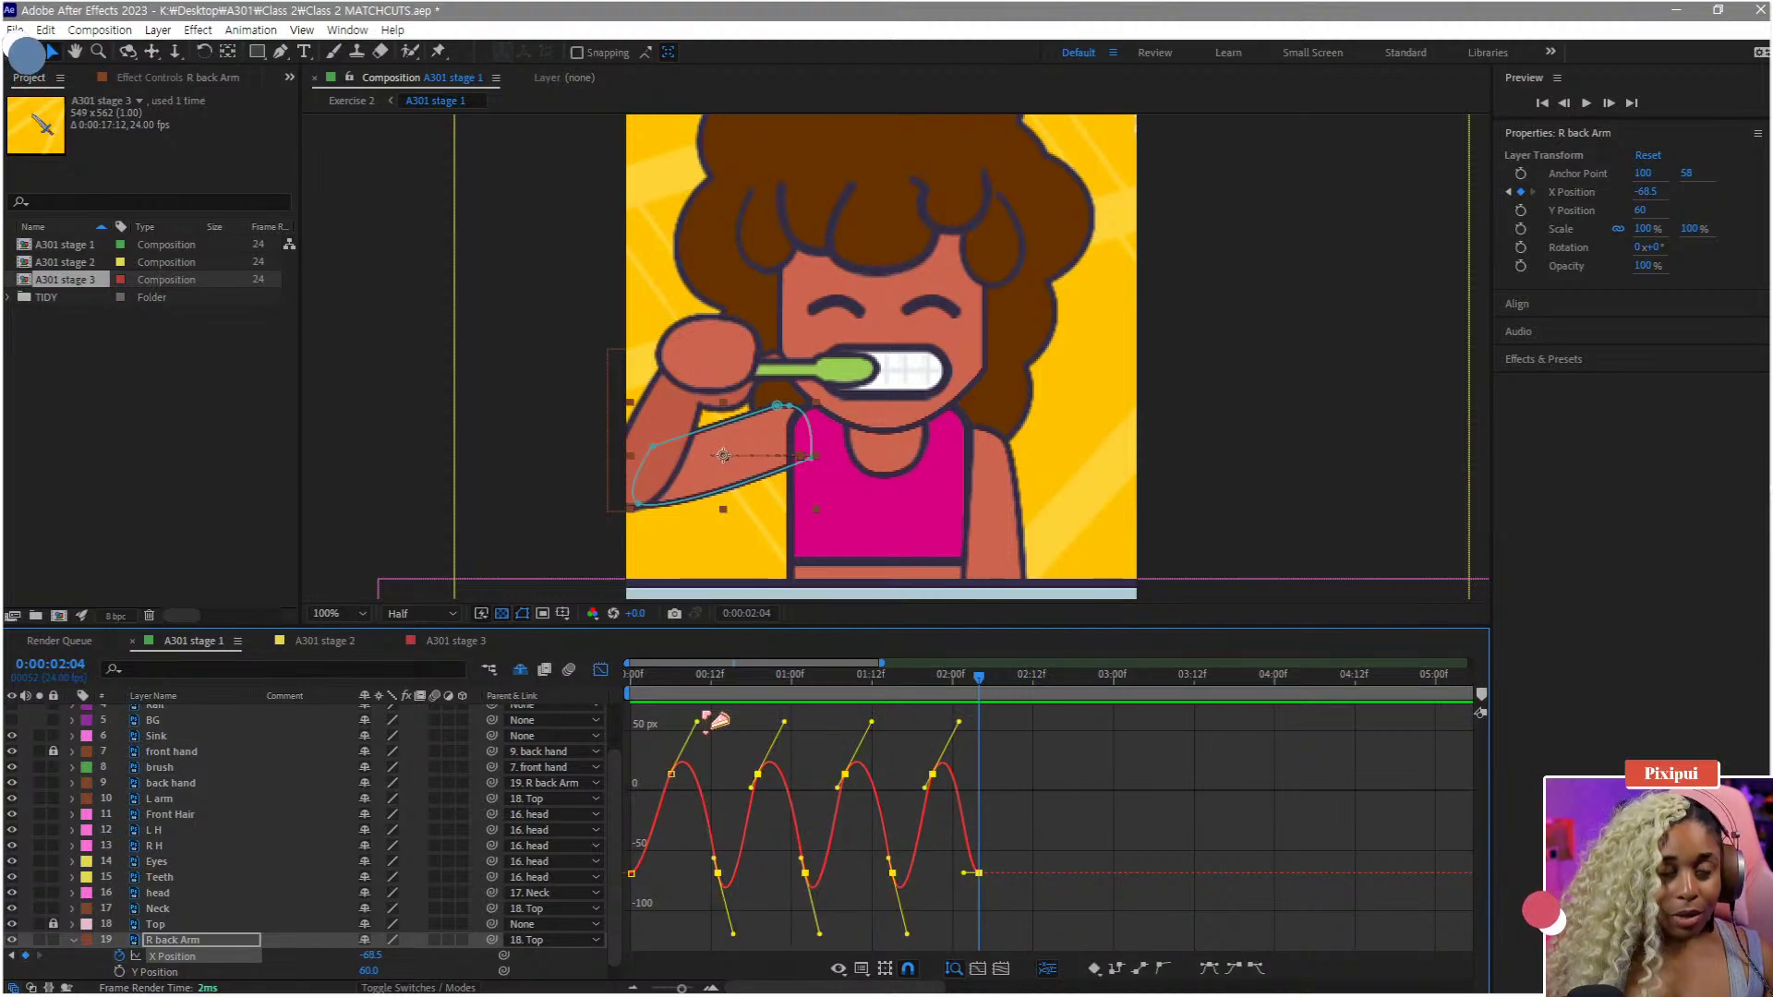
{"action": "key", "text": "ctrl+v"}
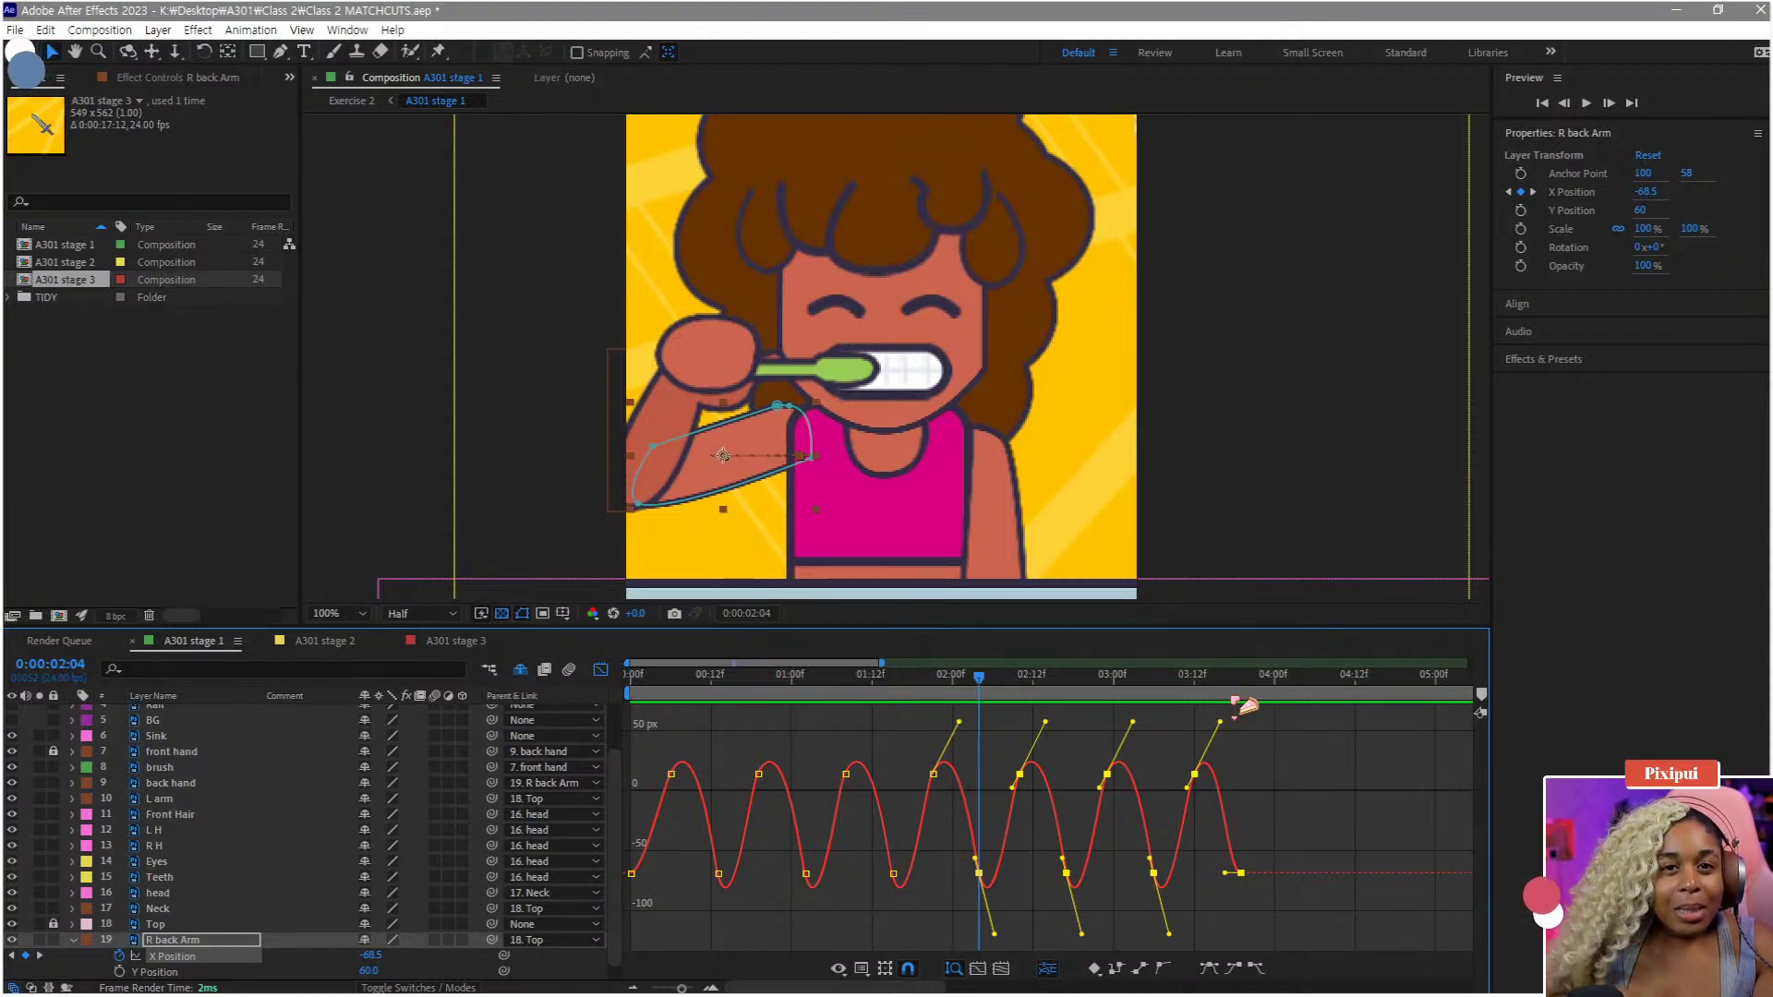
{"action": "left_click", "coordinate": [119, 972], "text": "alt"}
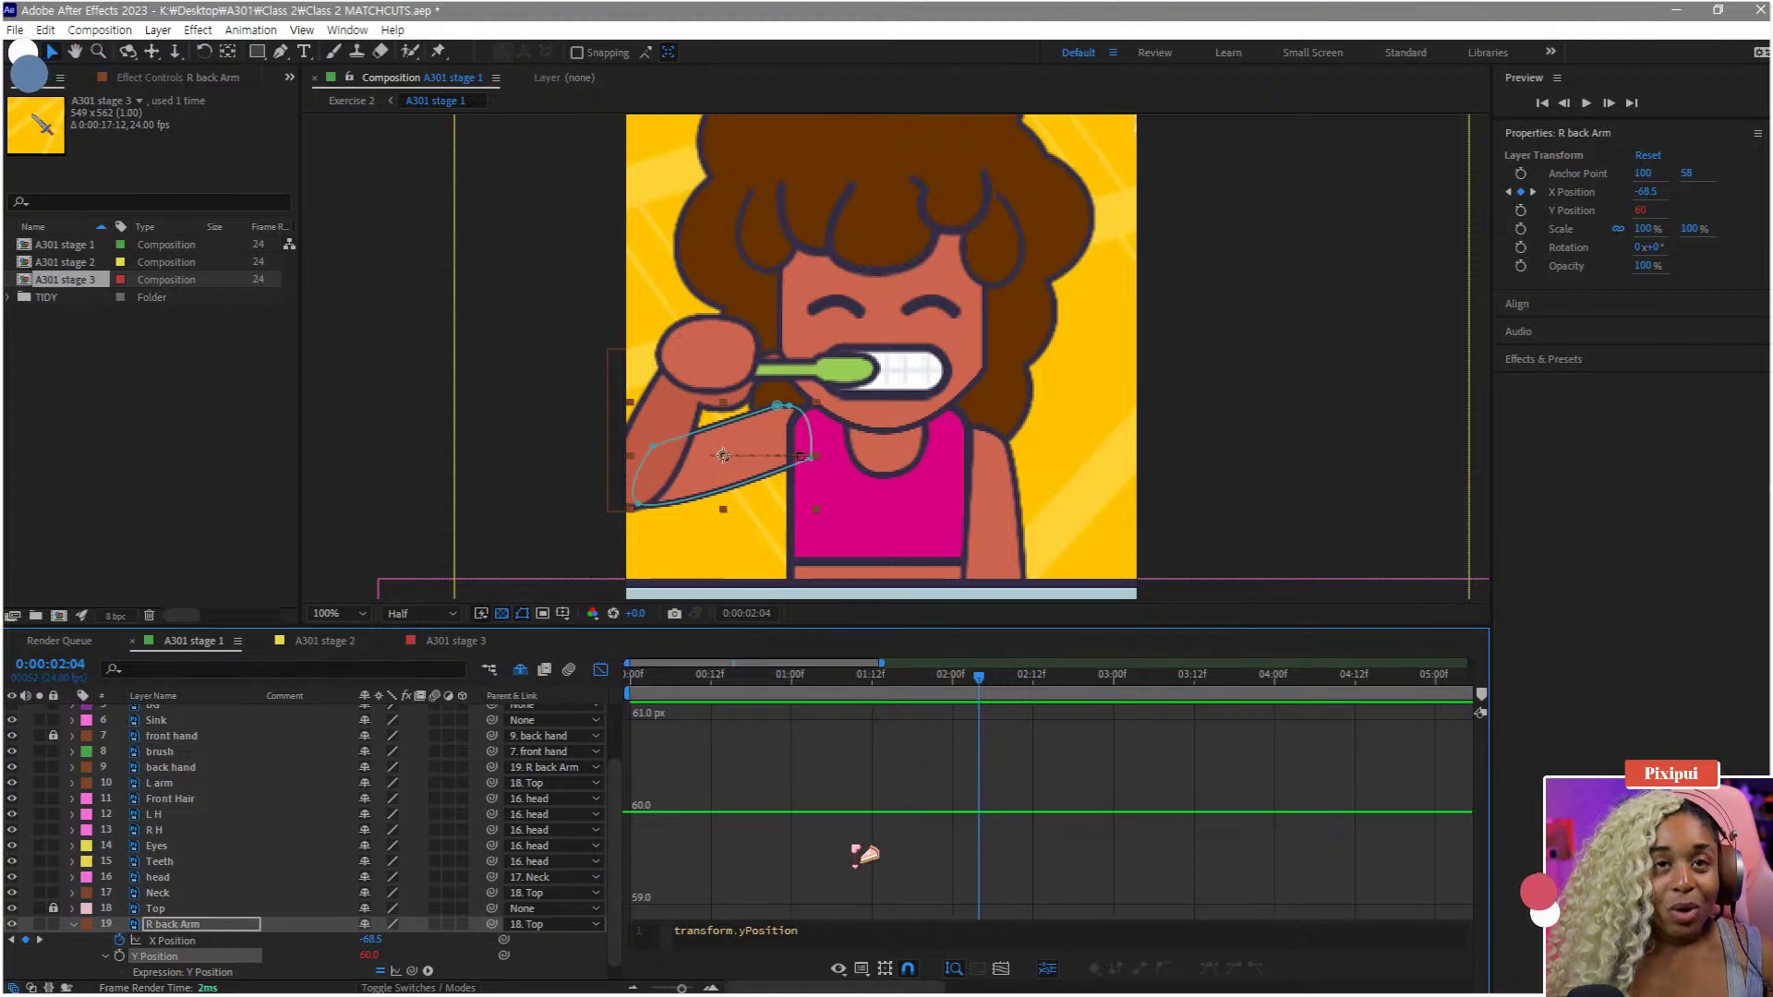
{"action": "left_click", "coordinate": [175, 940]}
{"action": "key", "text": "ctrl+z"}
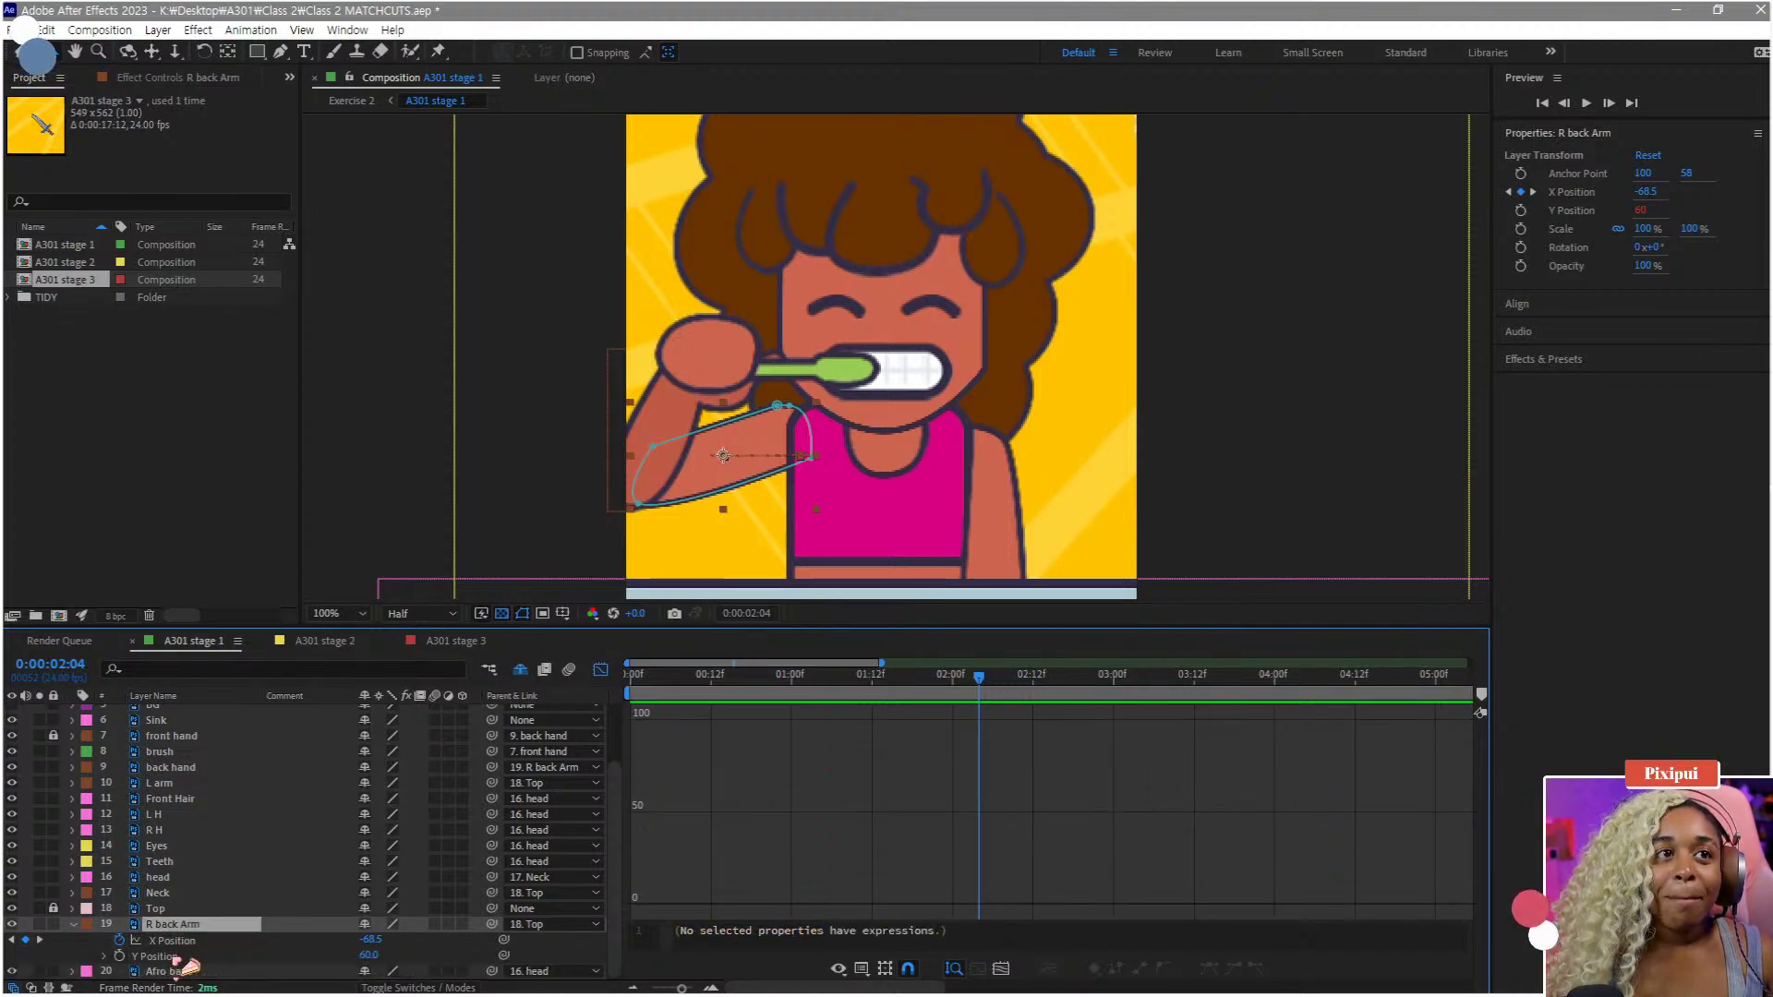
- Paste another set of the X Position keyframes at 0:00:03:19, close the Graph Editor and preview the longer brushing motion
{"action": "left_click", "coordinate": [221, 941]}
{"action": "left_click", "coordinate": [1241, 694]}
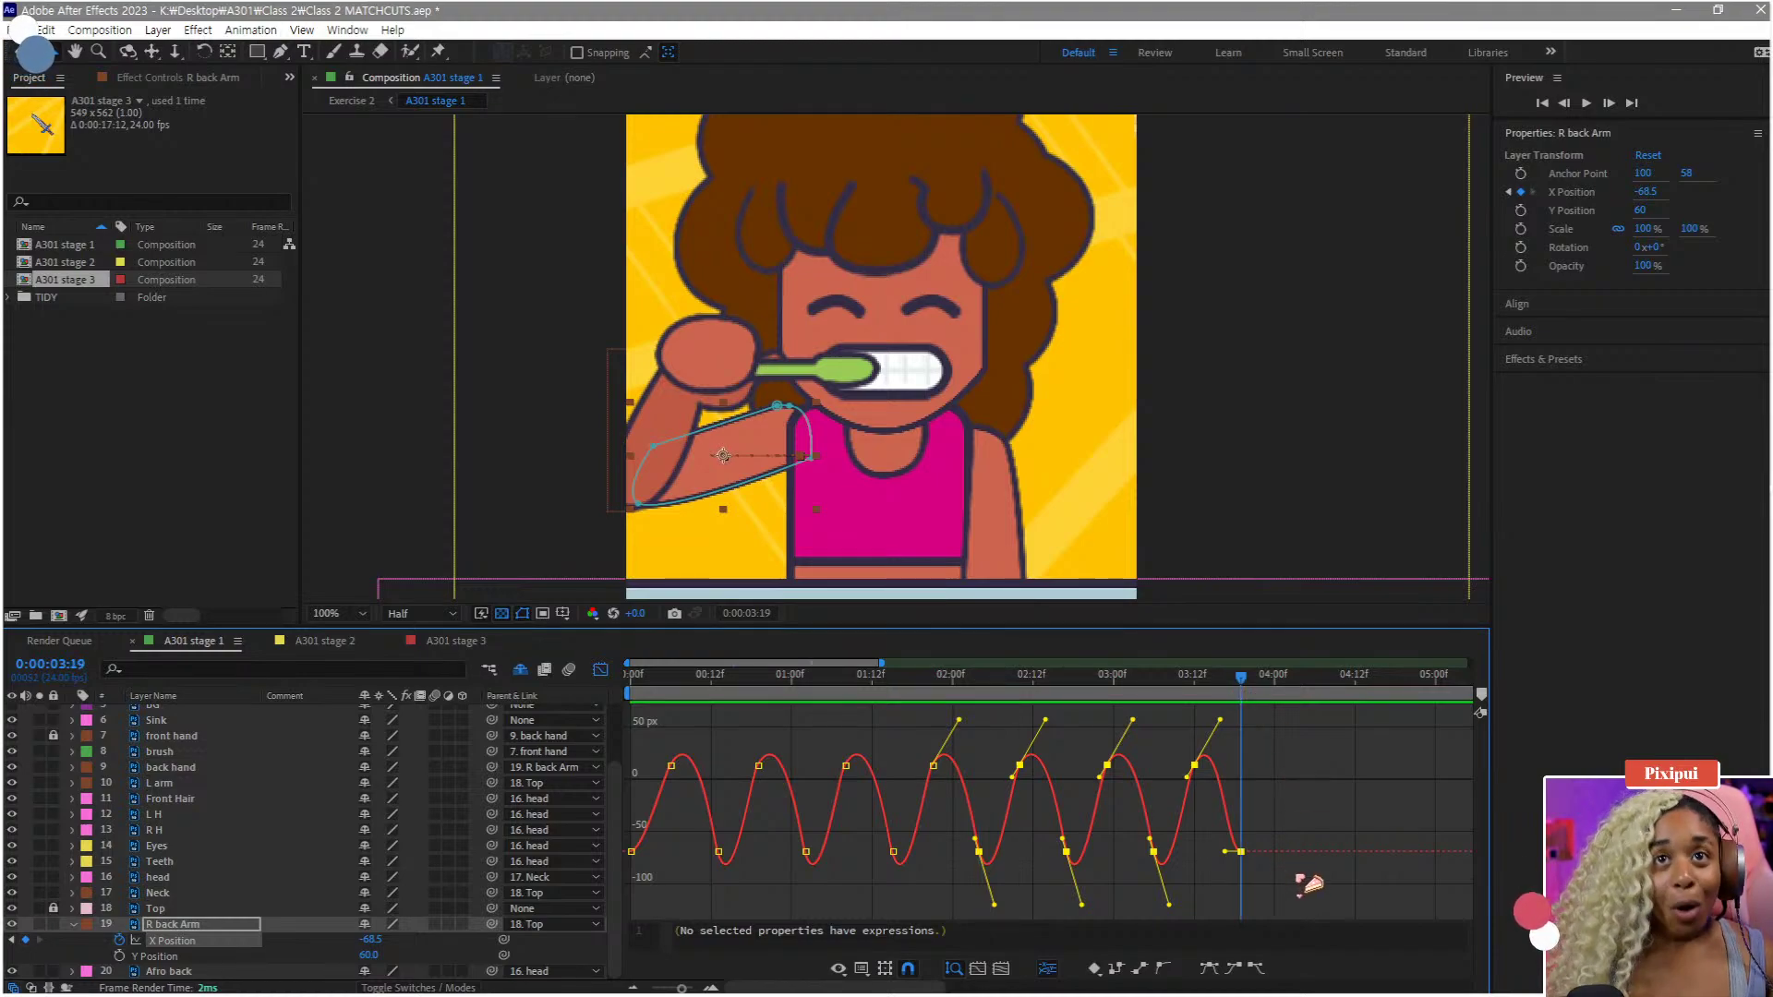
{"action": "key", "text": "ctrl+v"}
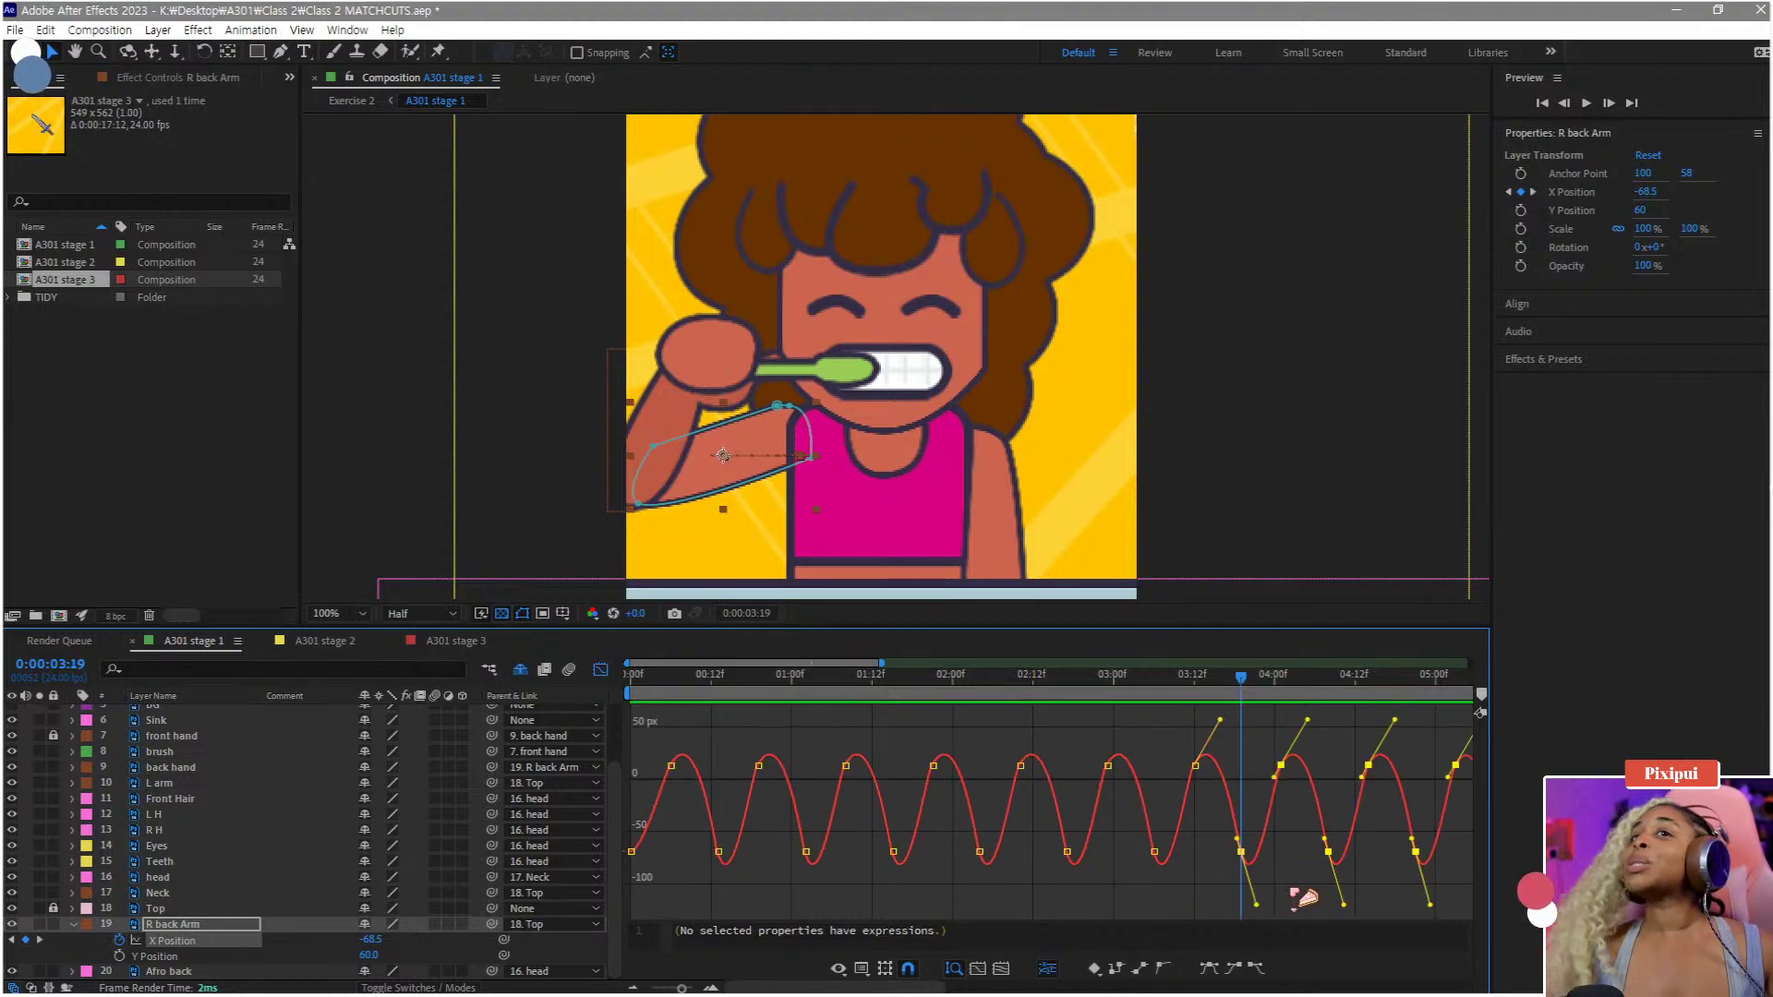
{"action": "left_click", "coordinate": [602, 672]}
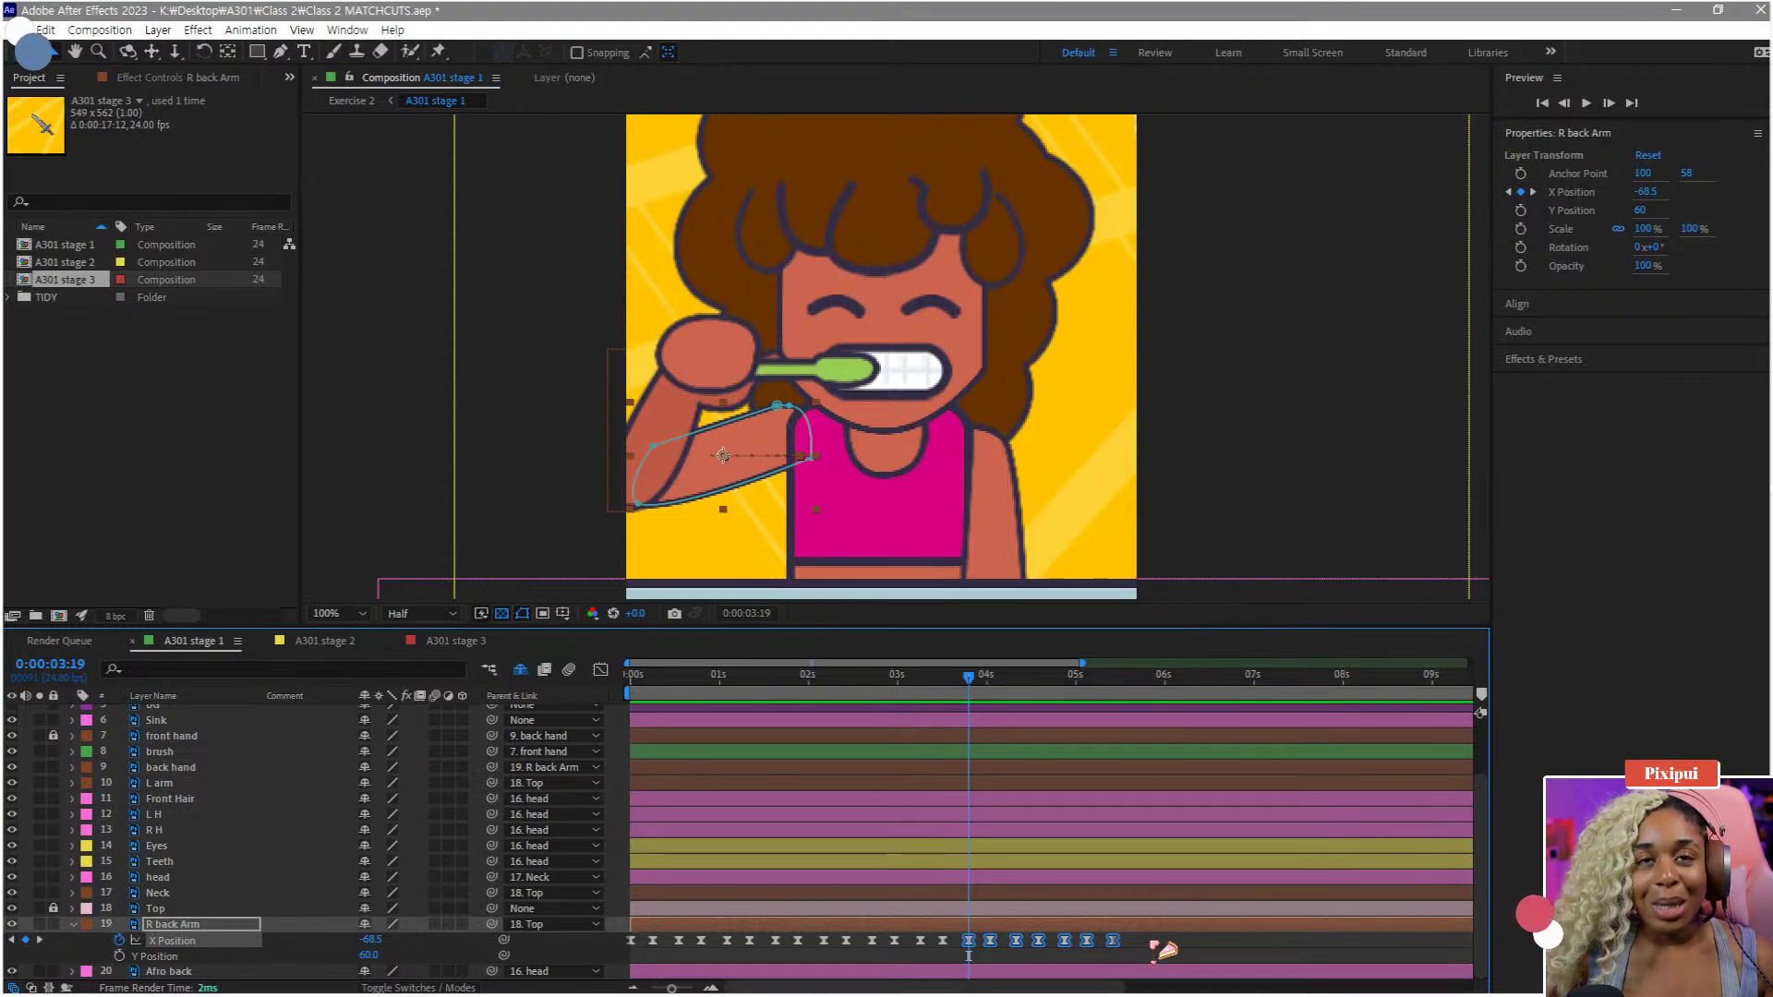
{"action": "key", "text": "space"}
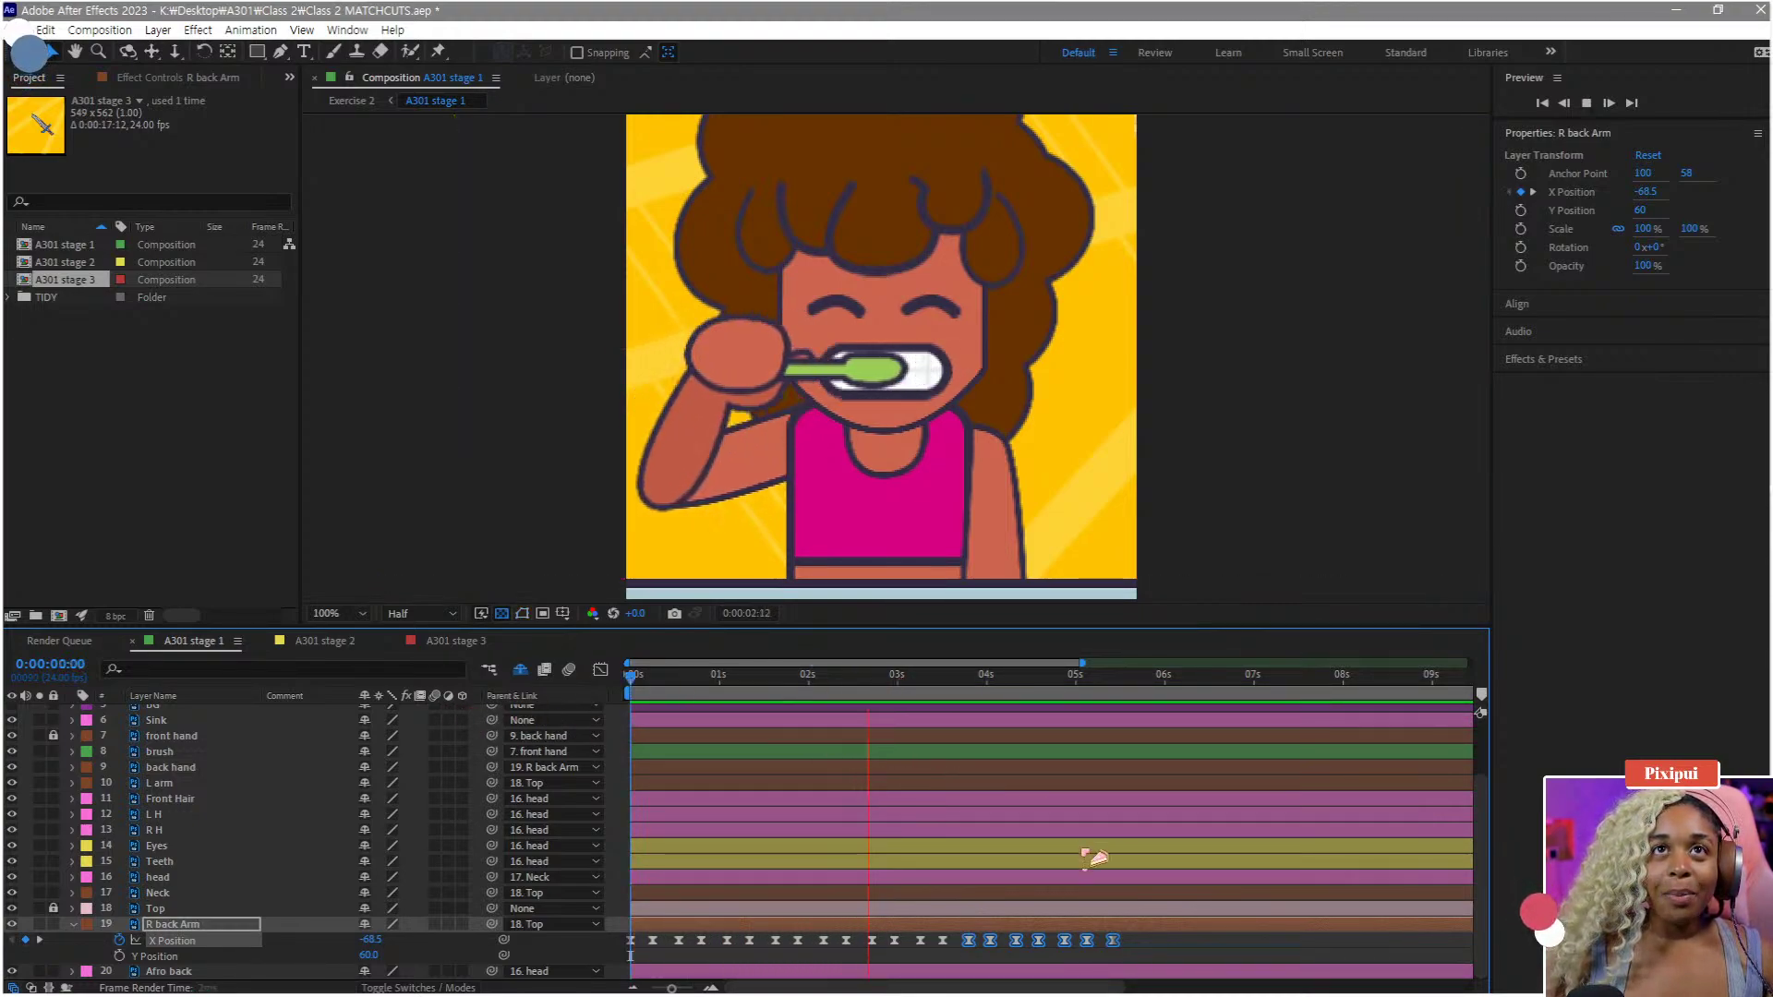
{"action": "key", "text": "space"}
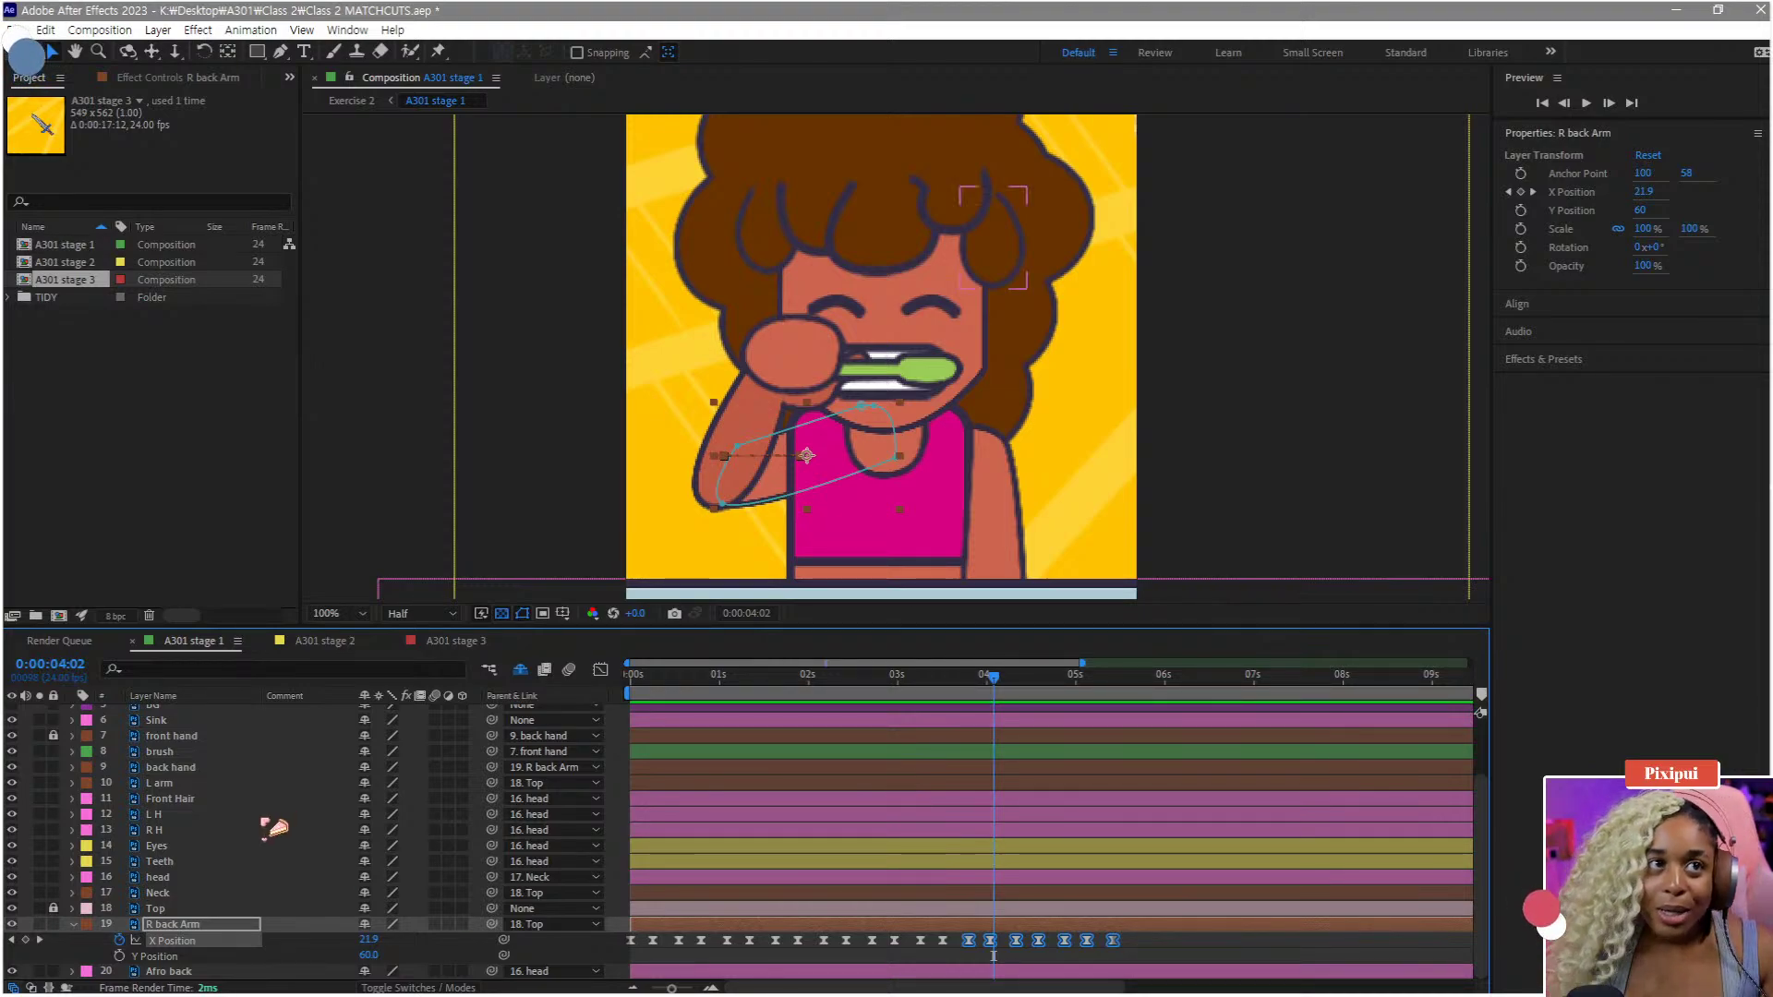
- Select the head layer and return the playhead to 0:00:00:00
{"action": "left_click", "coordinate": [180, 878]}
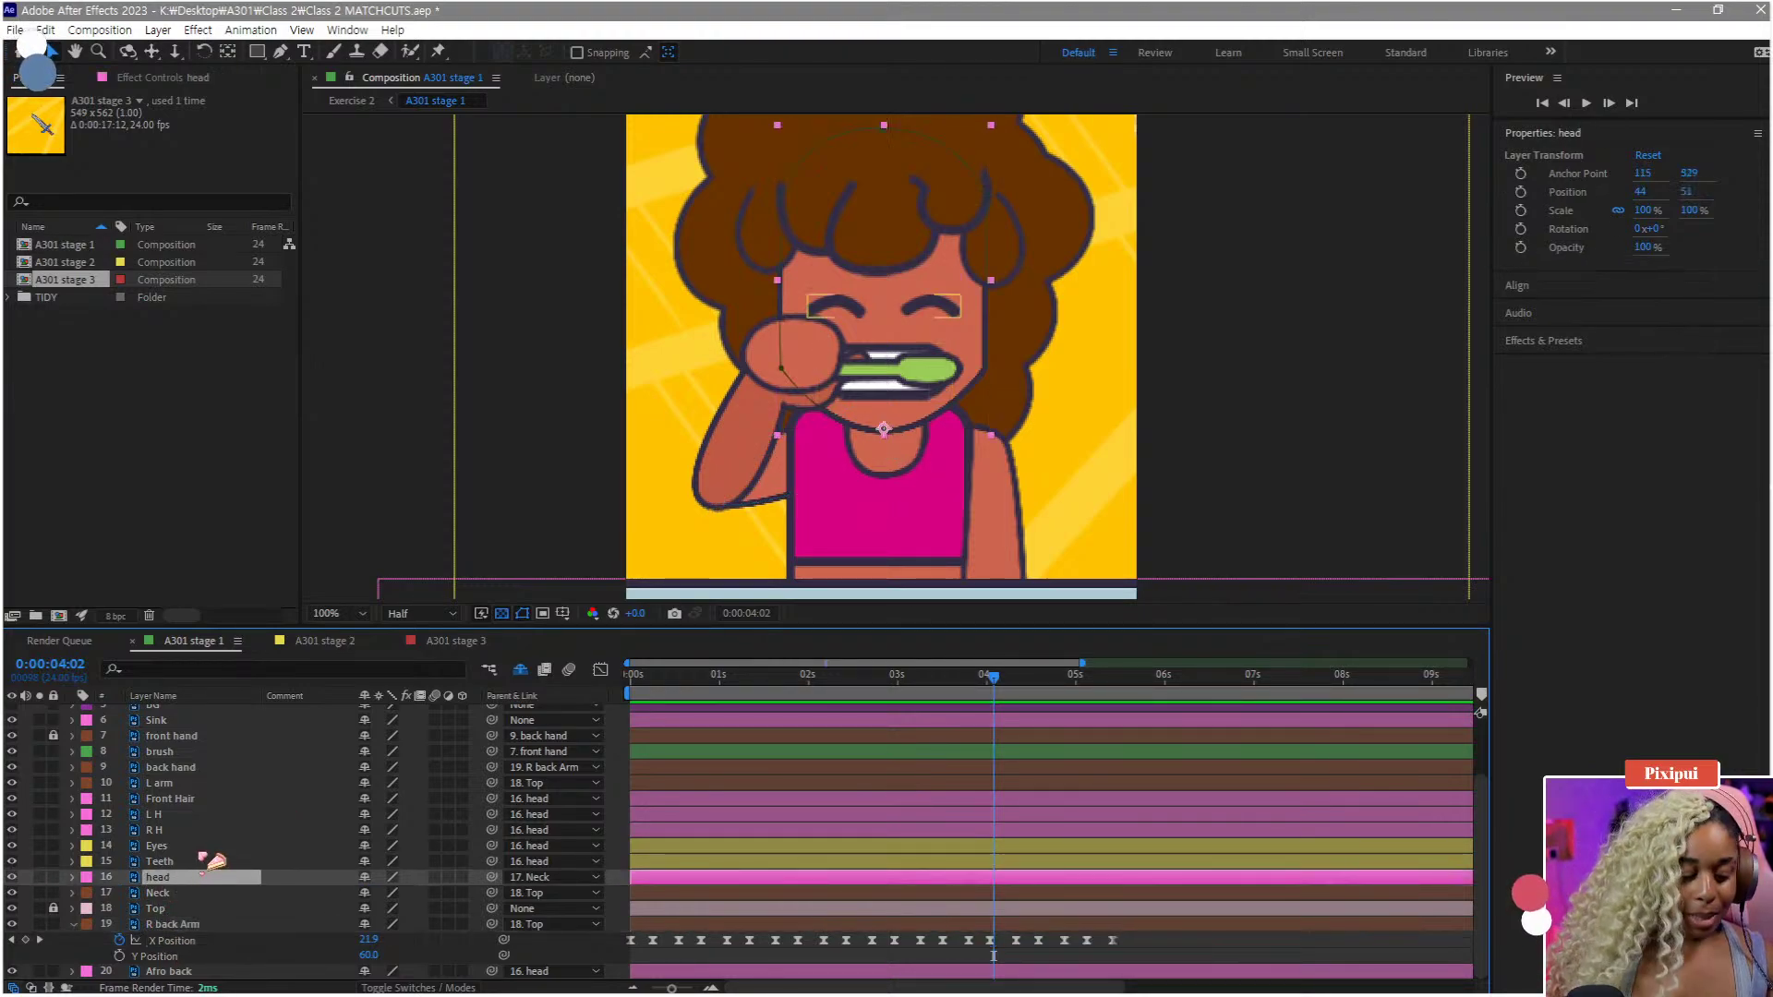
{"action": "left_click_drag", "start_coordinate": [642, 681], "coordinate": [547, 773]}
{"action": "scroll", "coordinate": [658, 888], "scroll_direction": "up", "scroll_amount": 1}
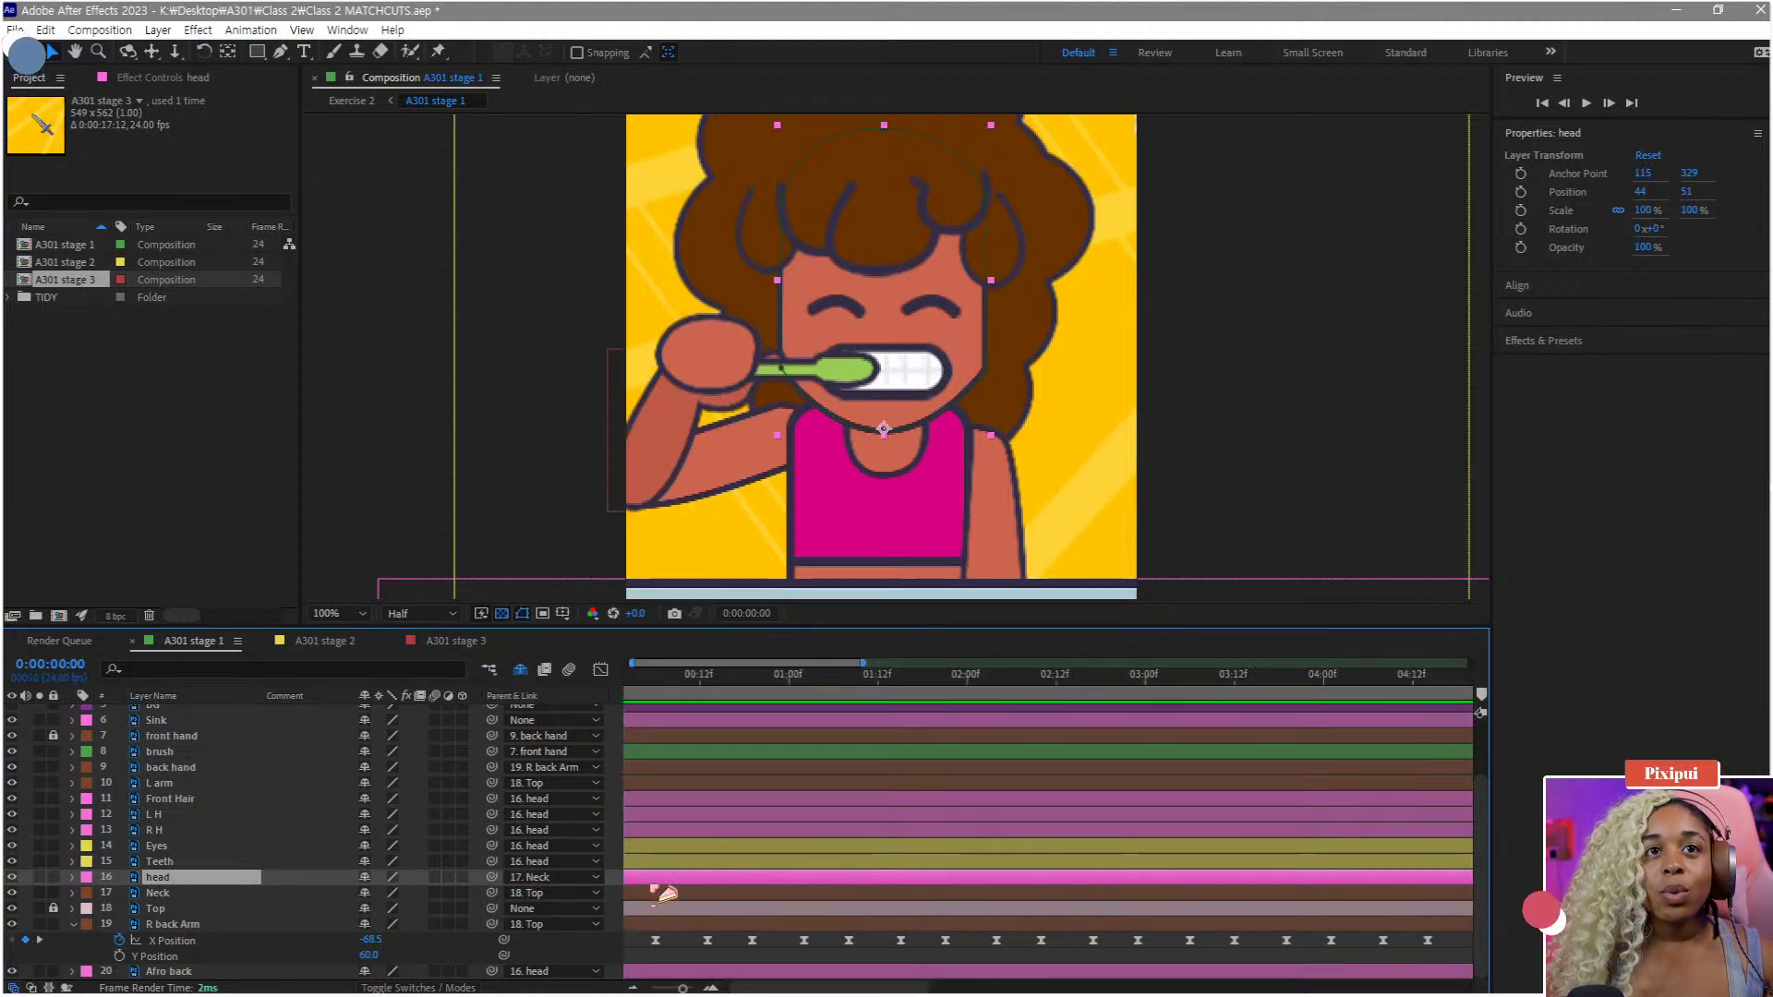
{"action": "left_click_drag", "start_coordinate": [854, 944], "coordinate": [788, 916]}
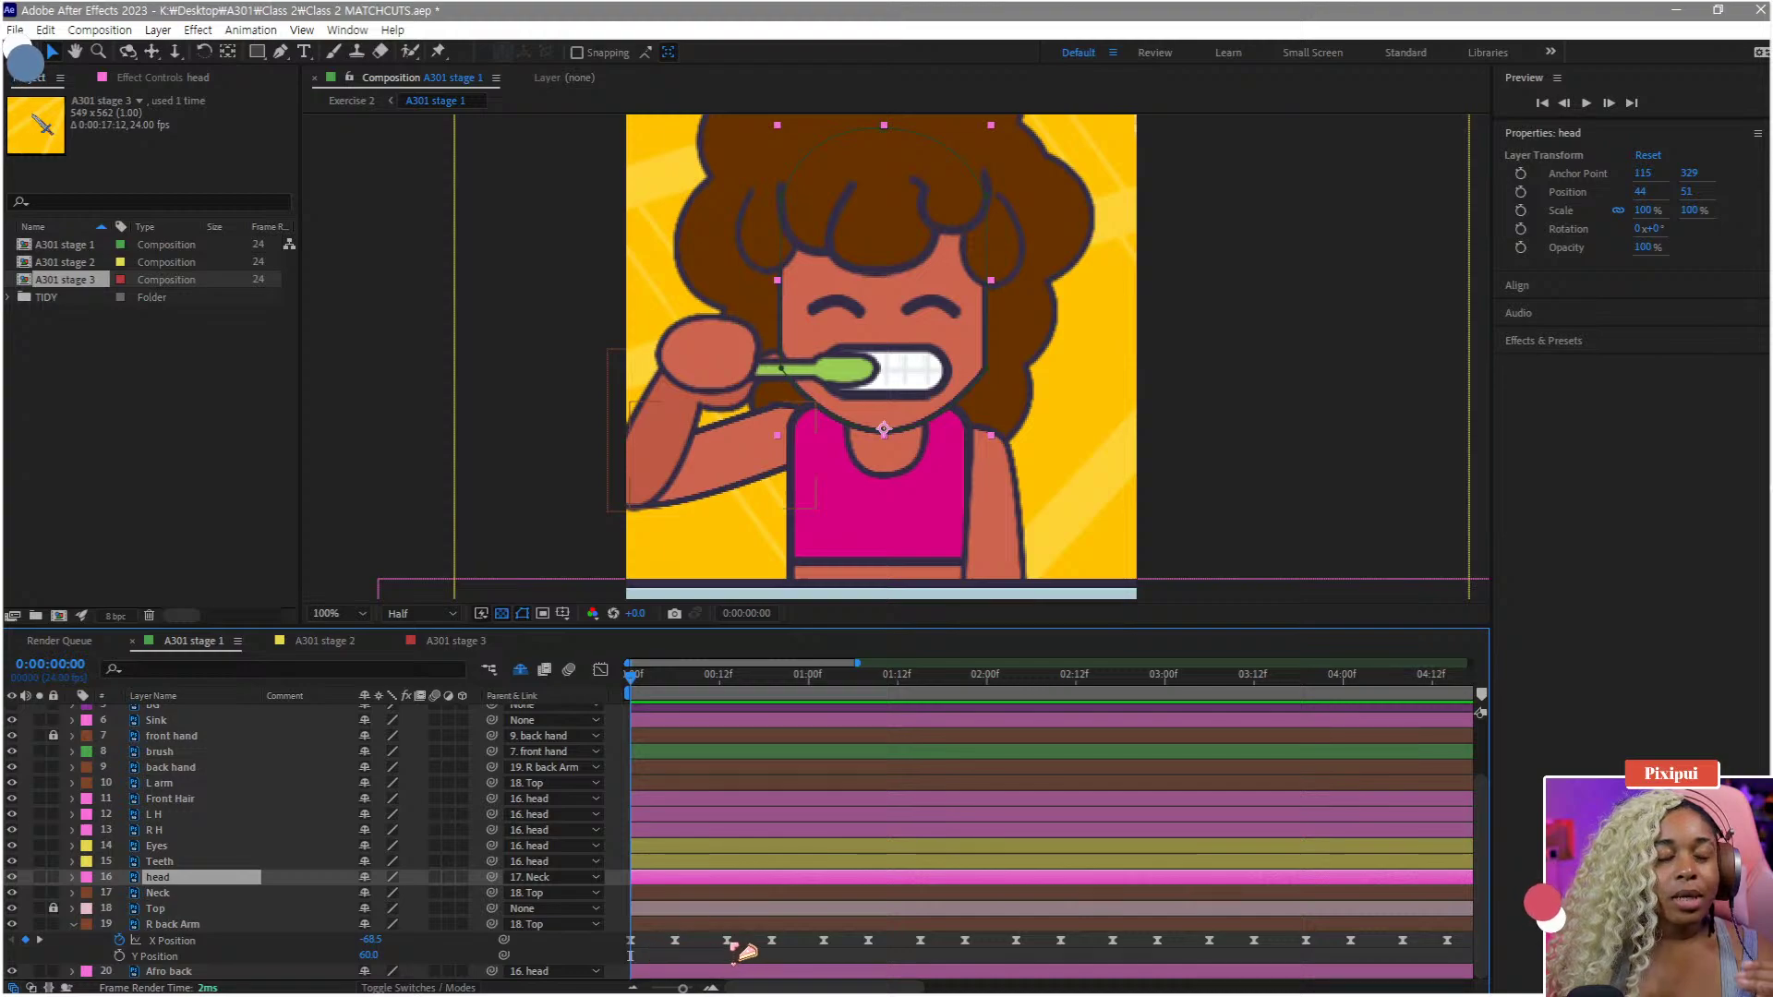
- Try to speed up the brushing by compressing all of R back Arm's X Position keyframes in time, and undo the scaling
{"action": "left_click_drag", "start_coordinate": [739, 950], "coordinate": [618, 951]}
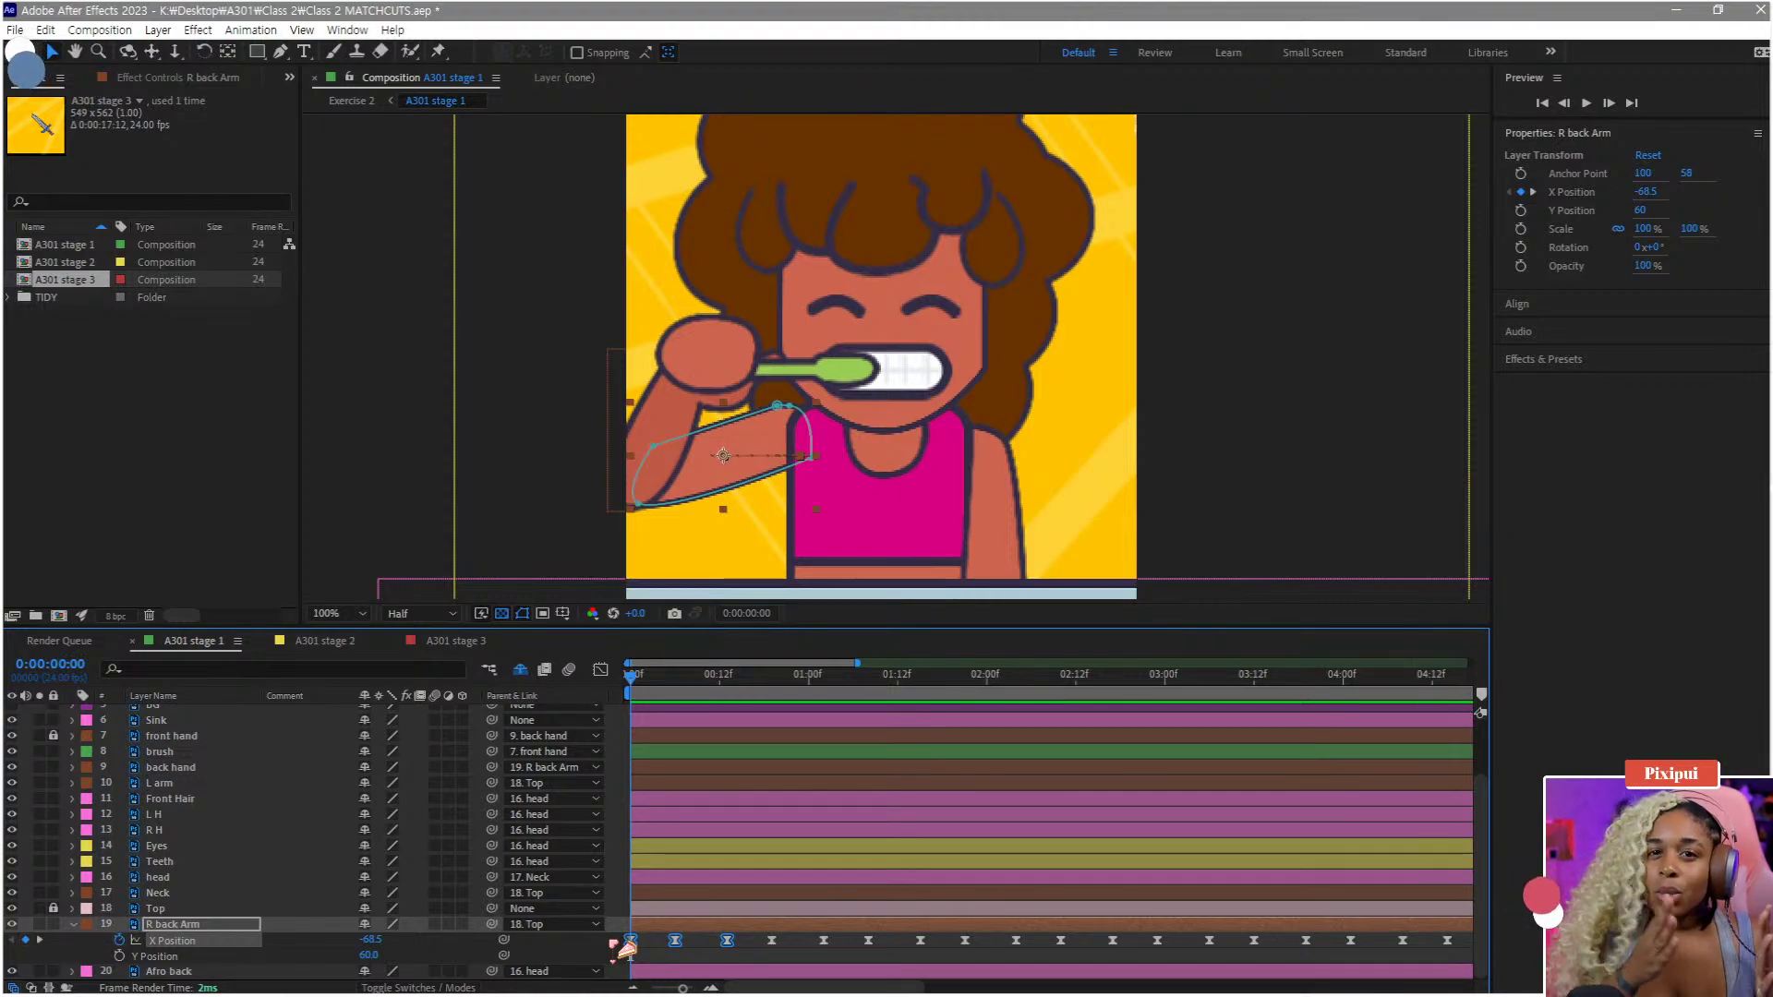
{"action": "scroll", "coordinate": [820, 924], "scroll_direction": "down", "scroll_amount": 5}
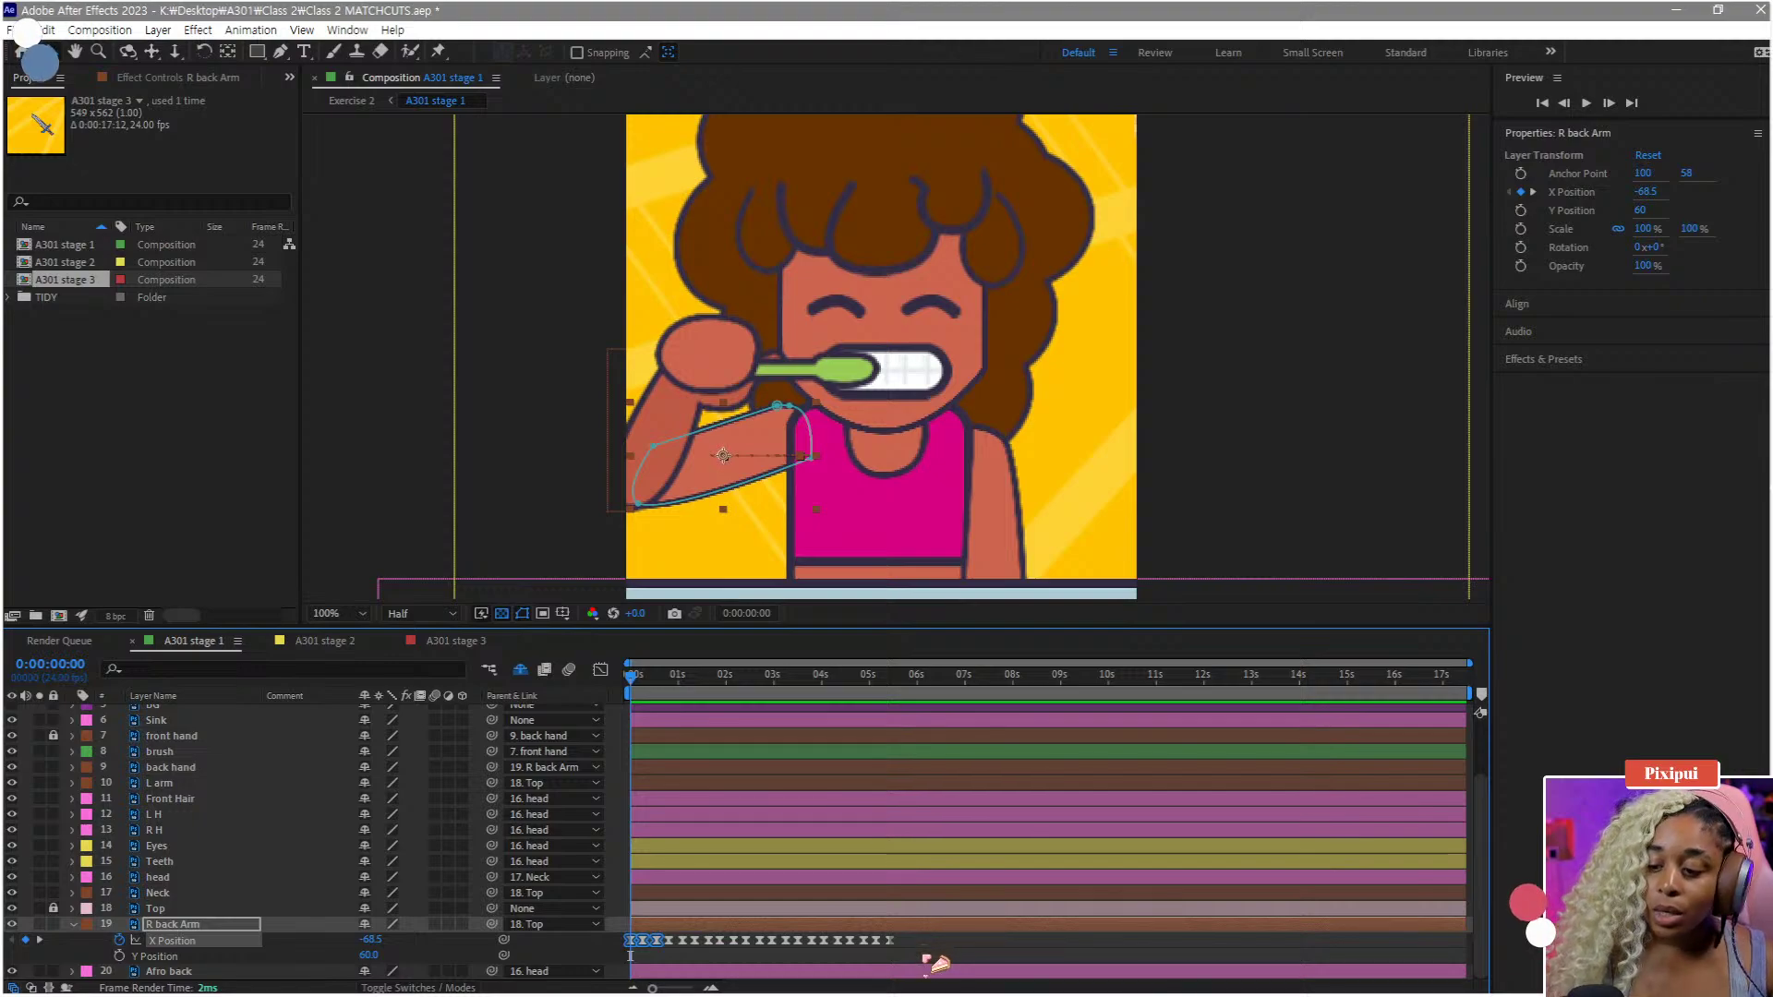
{"action": "left_click_drag", "start_coordinate": [922, 935], "coordinate": [591, 959]}
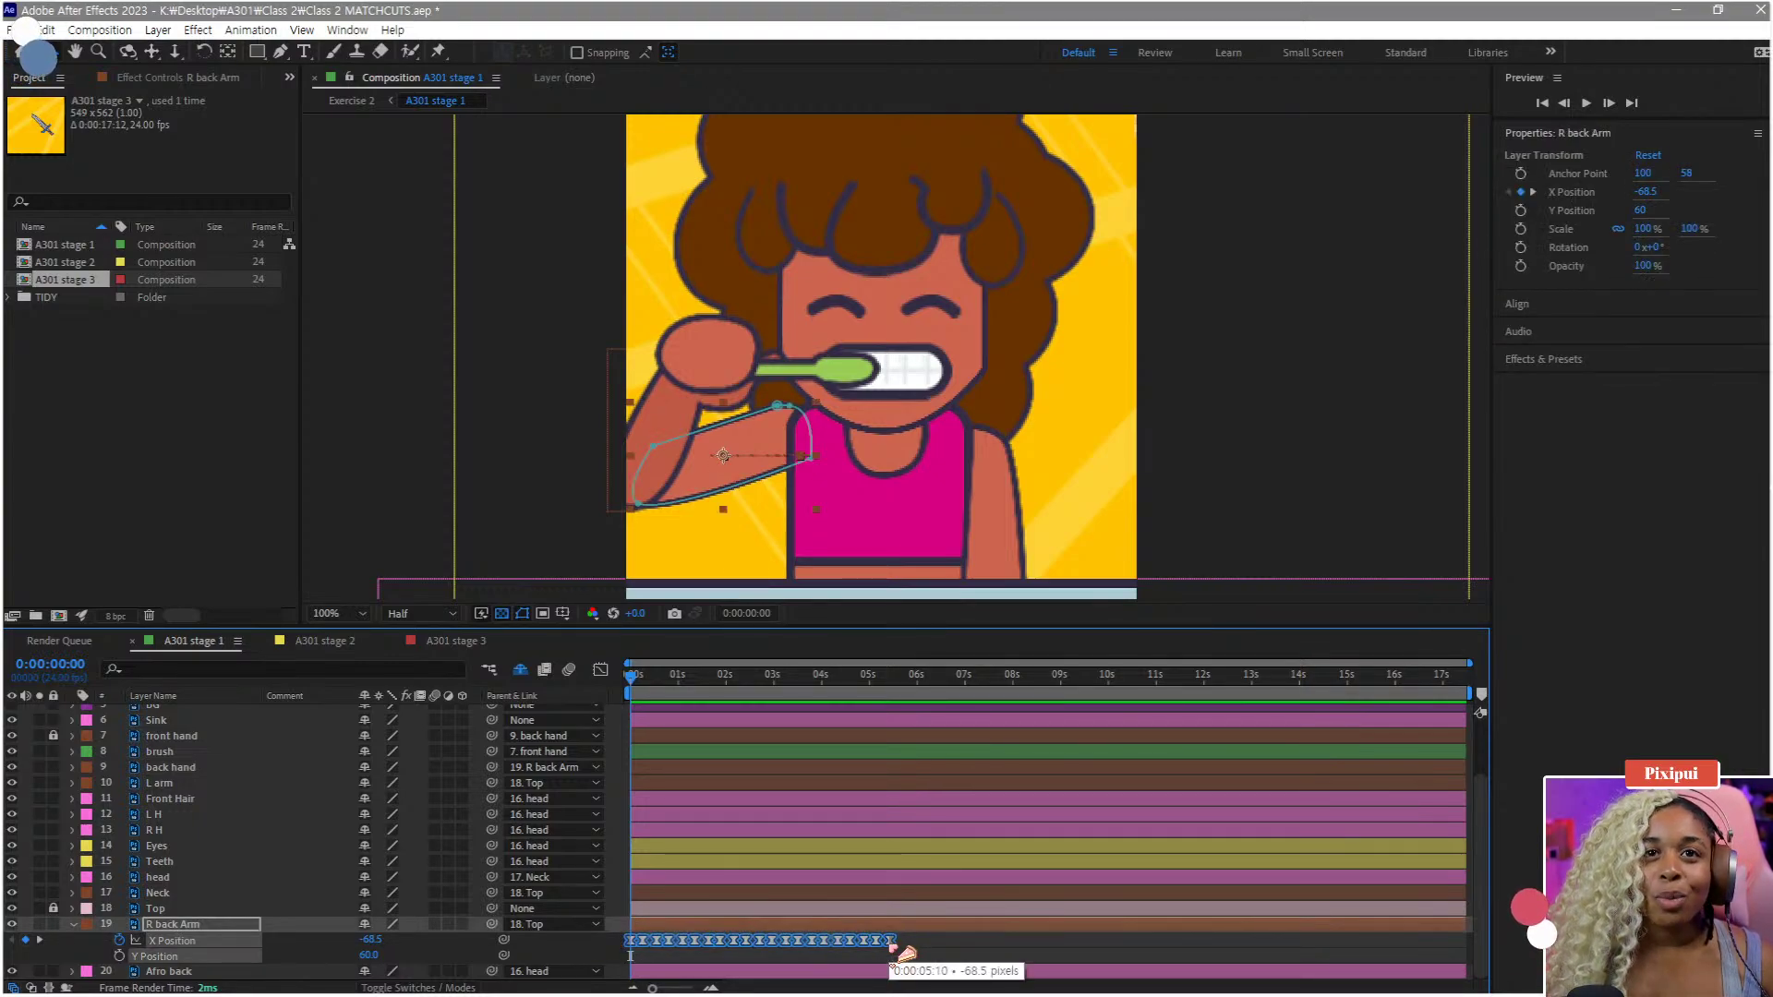
{"action": "left_click_drag", "start_coordinate": [894, 947], "coordinate": [800, 948]}
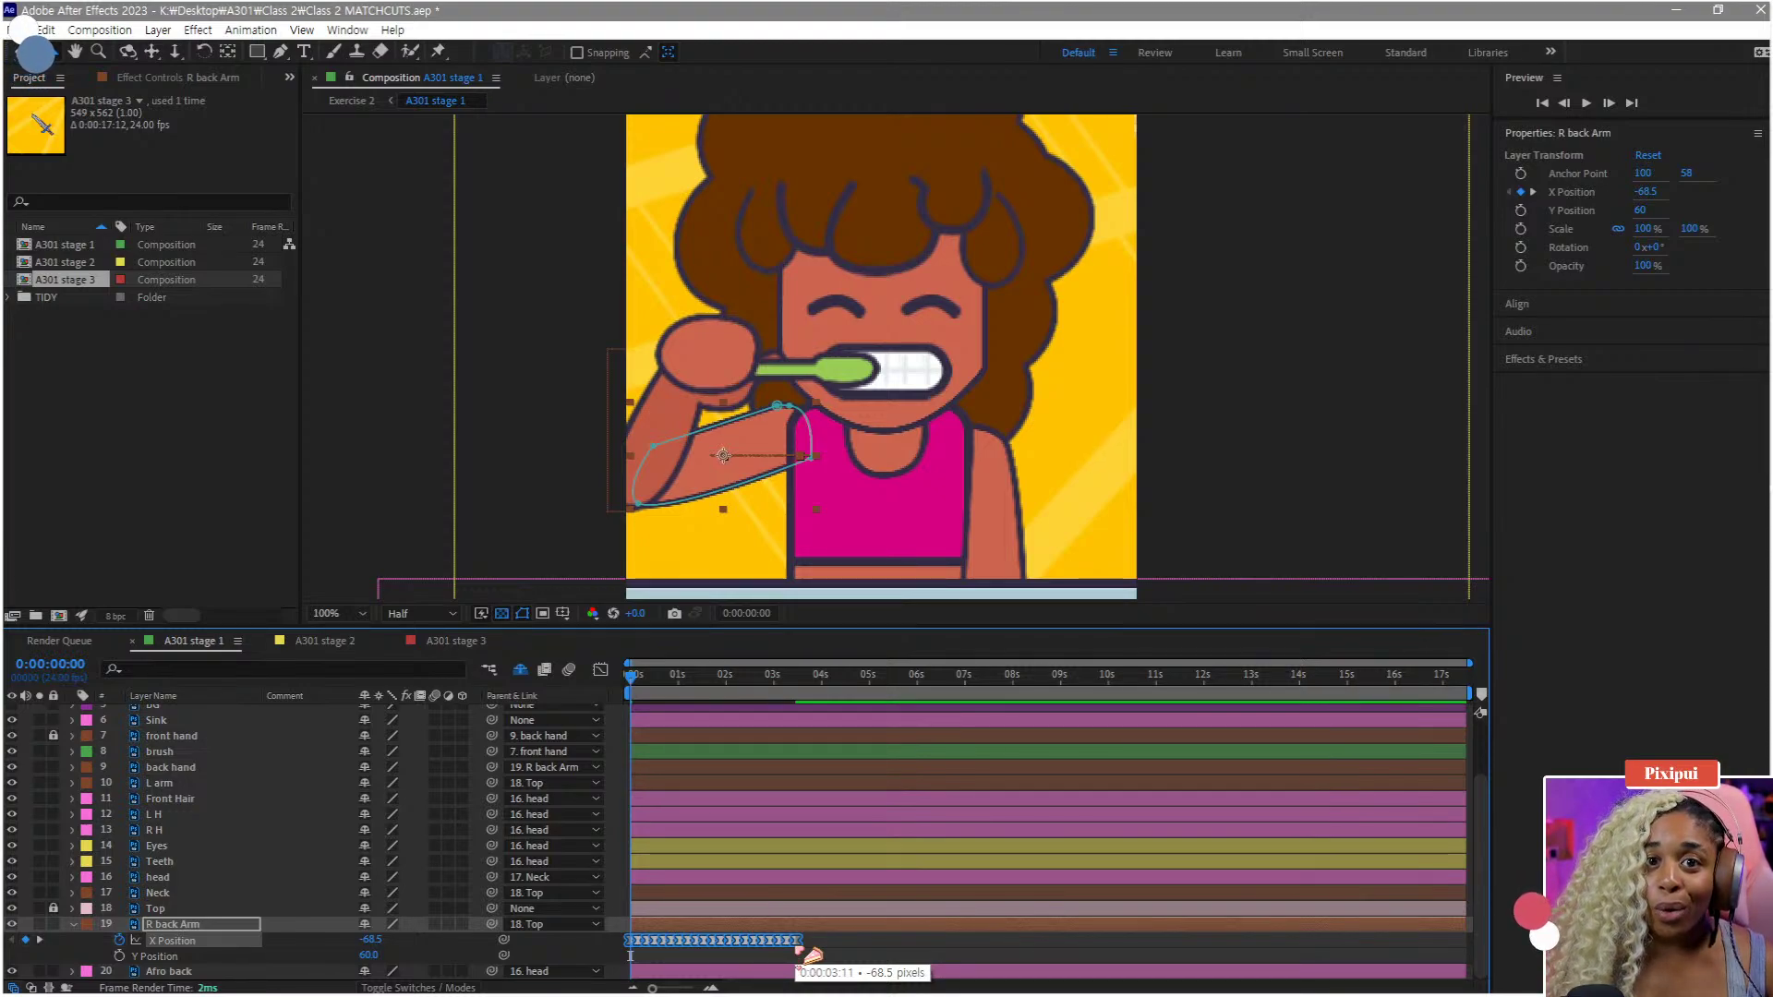
{"action": "left_click_drag", "start_coordinate": [799, 948], "coordinate": [750, 948]}
{"action": "scroll", "coordinate": [750, 951], "scroll_direction": "up", "scroll_amount": 5}
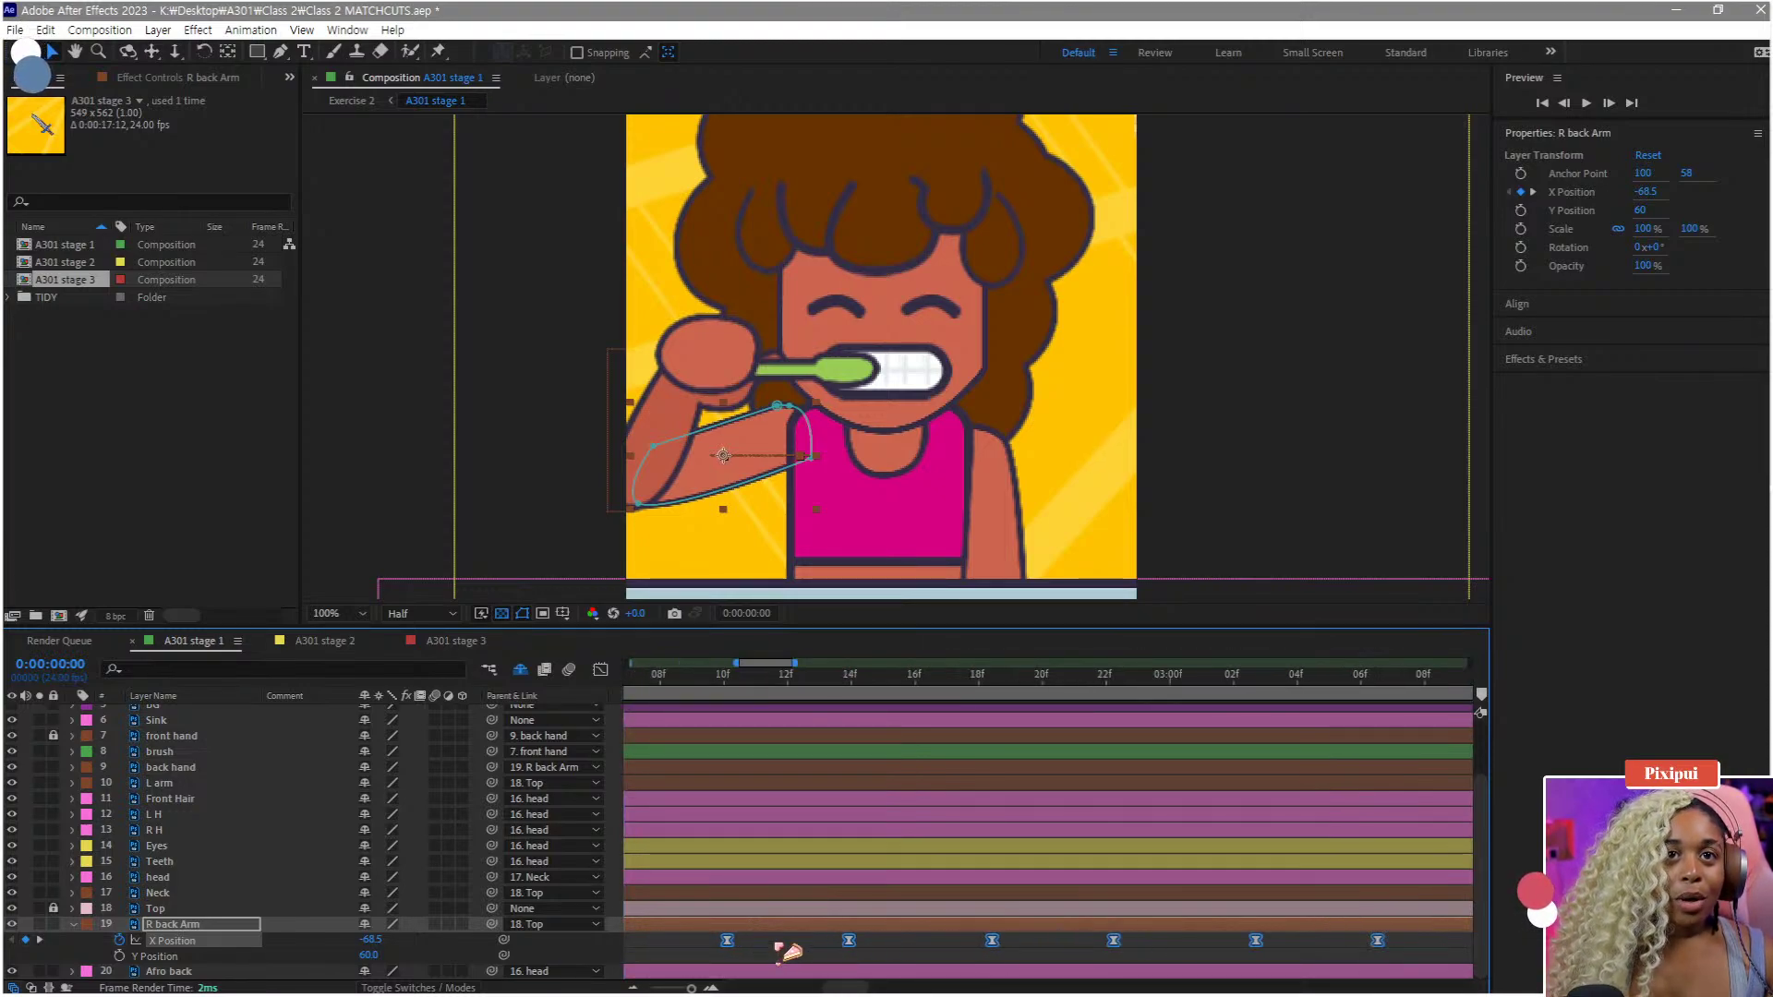
{"action": "left_click_drag", "start_coordinate": [760, 702], "coordinate": [839, 703]}
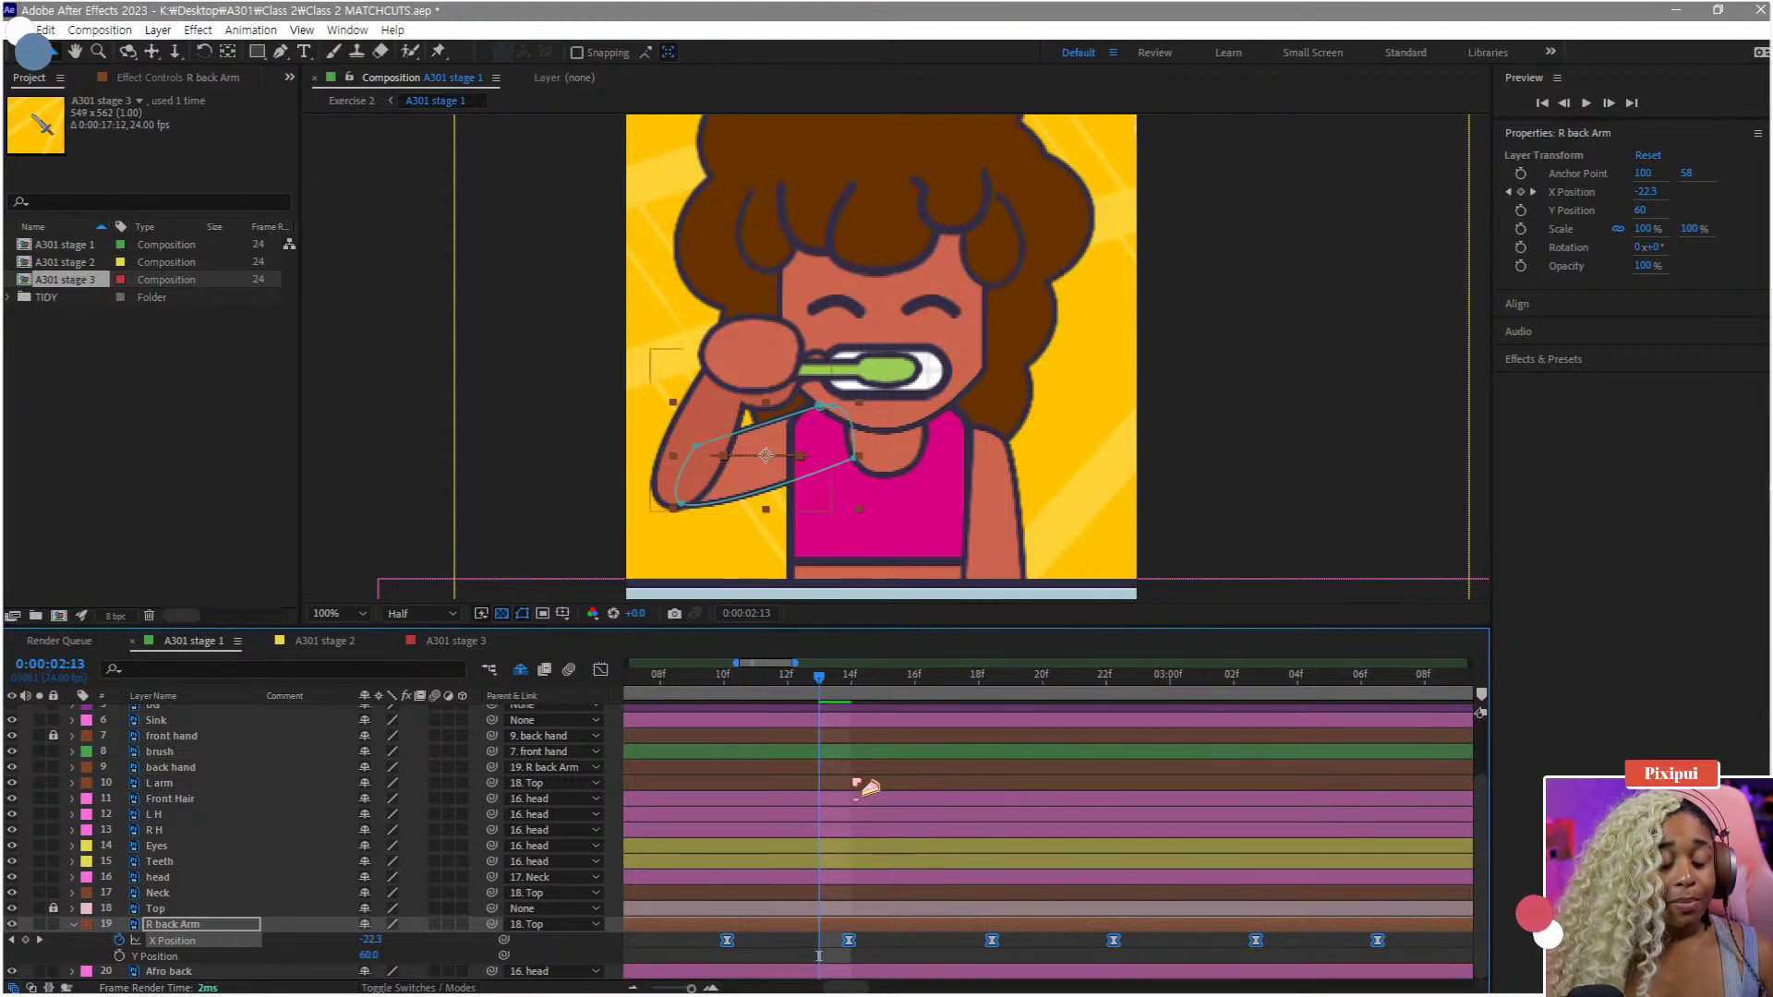
{"action": "key", "text": "ctrl+z"}
{"action": "scroll", "coordinate": [793, 805], "scroll_direction": "down", "scroll_amount": 4}
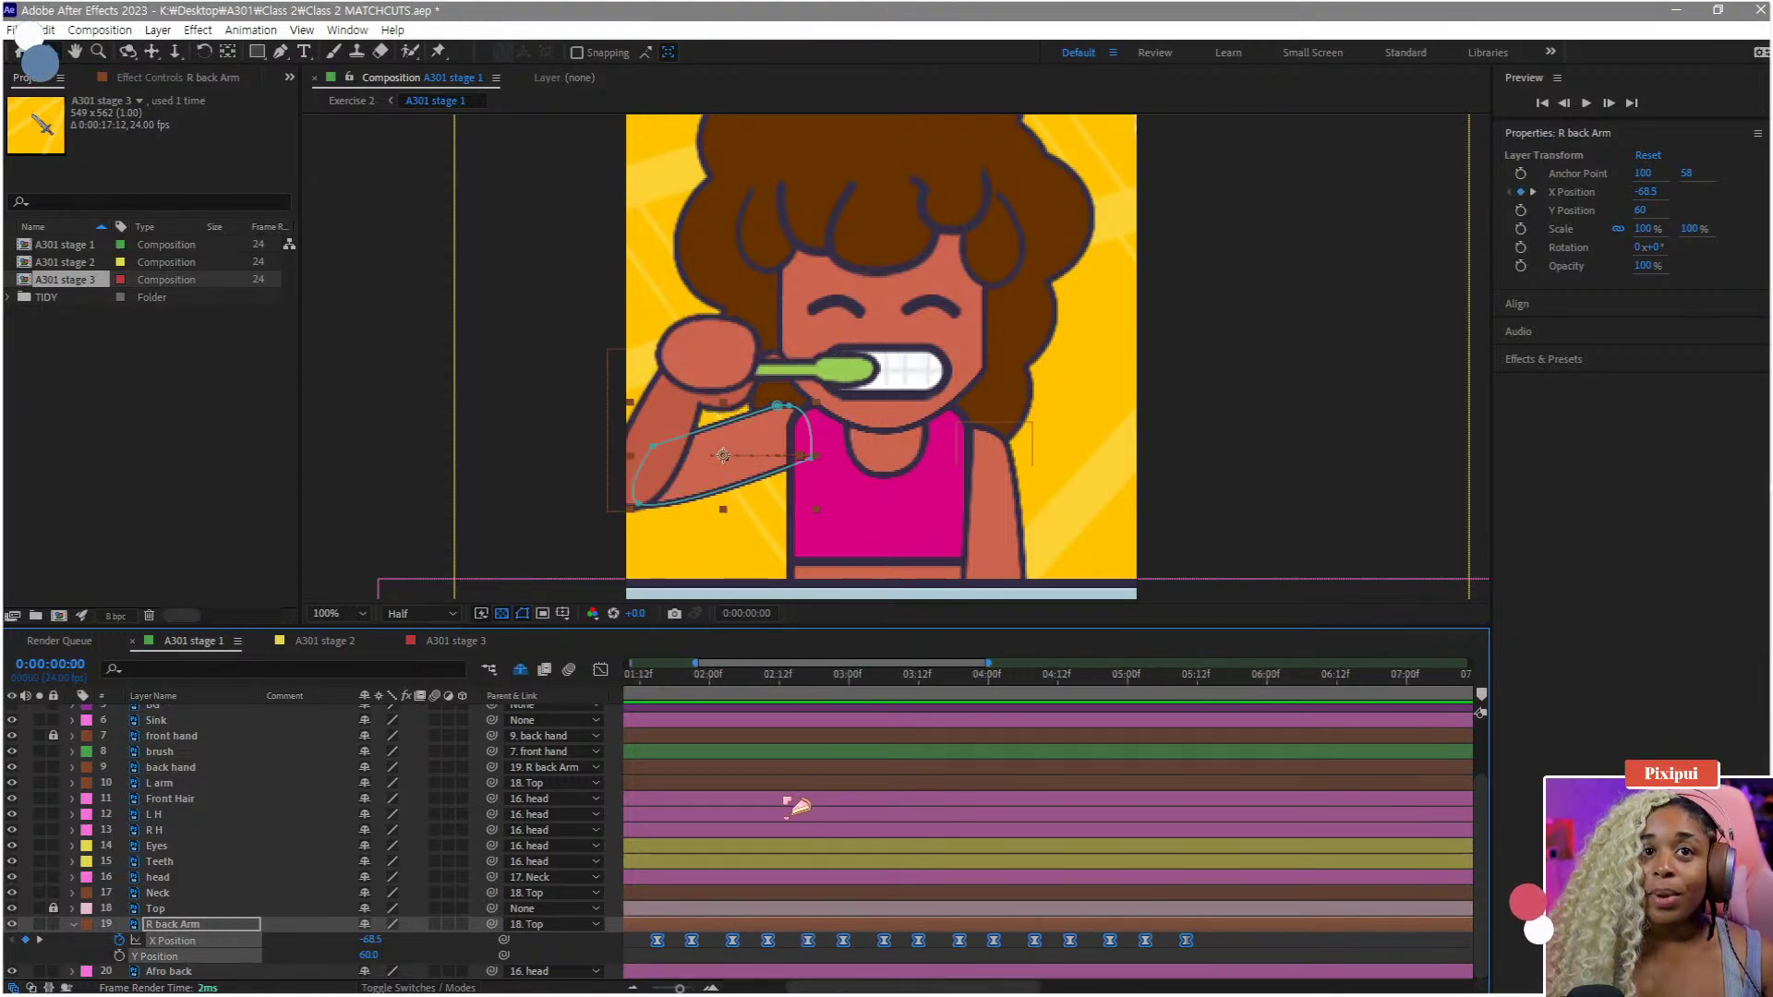
{"action": "scroll", "coordinate": [772, 817], "scroll_direction": "up", "scroll_amount": 1}
{"action": "scroll", "coordinate": [714, 831], "scroll_direction": "down", "scroll_amount": 4}
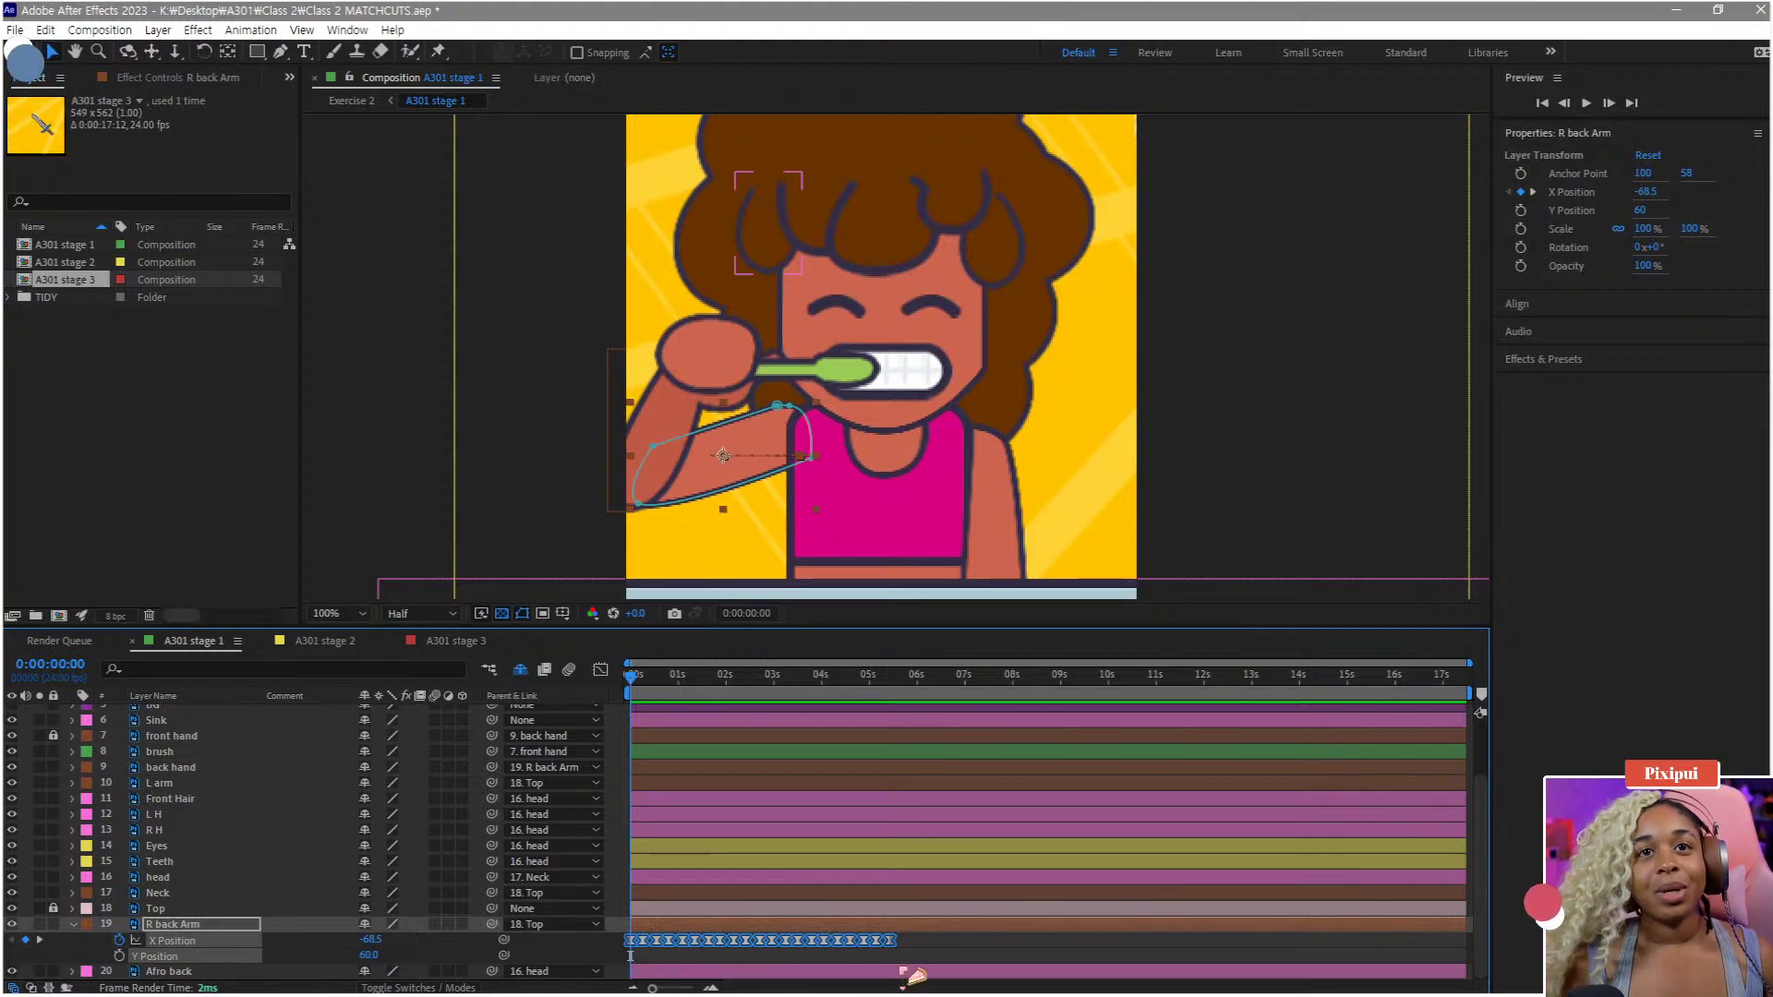
{"action": "left_click", "coordinate": [942, 956]}
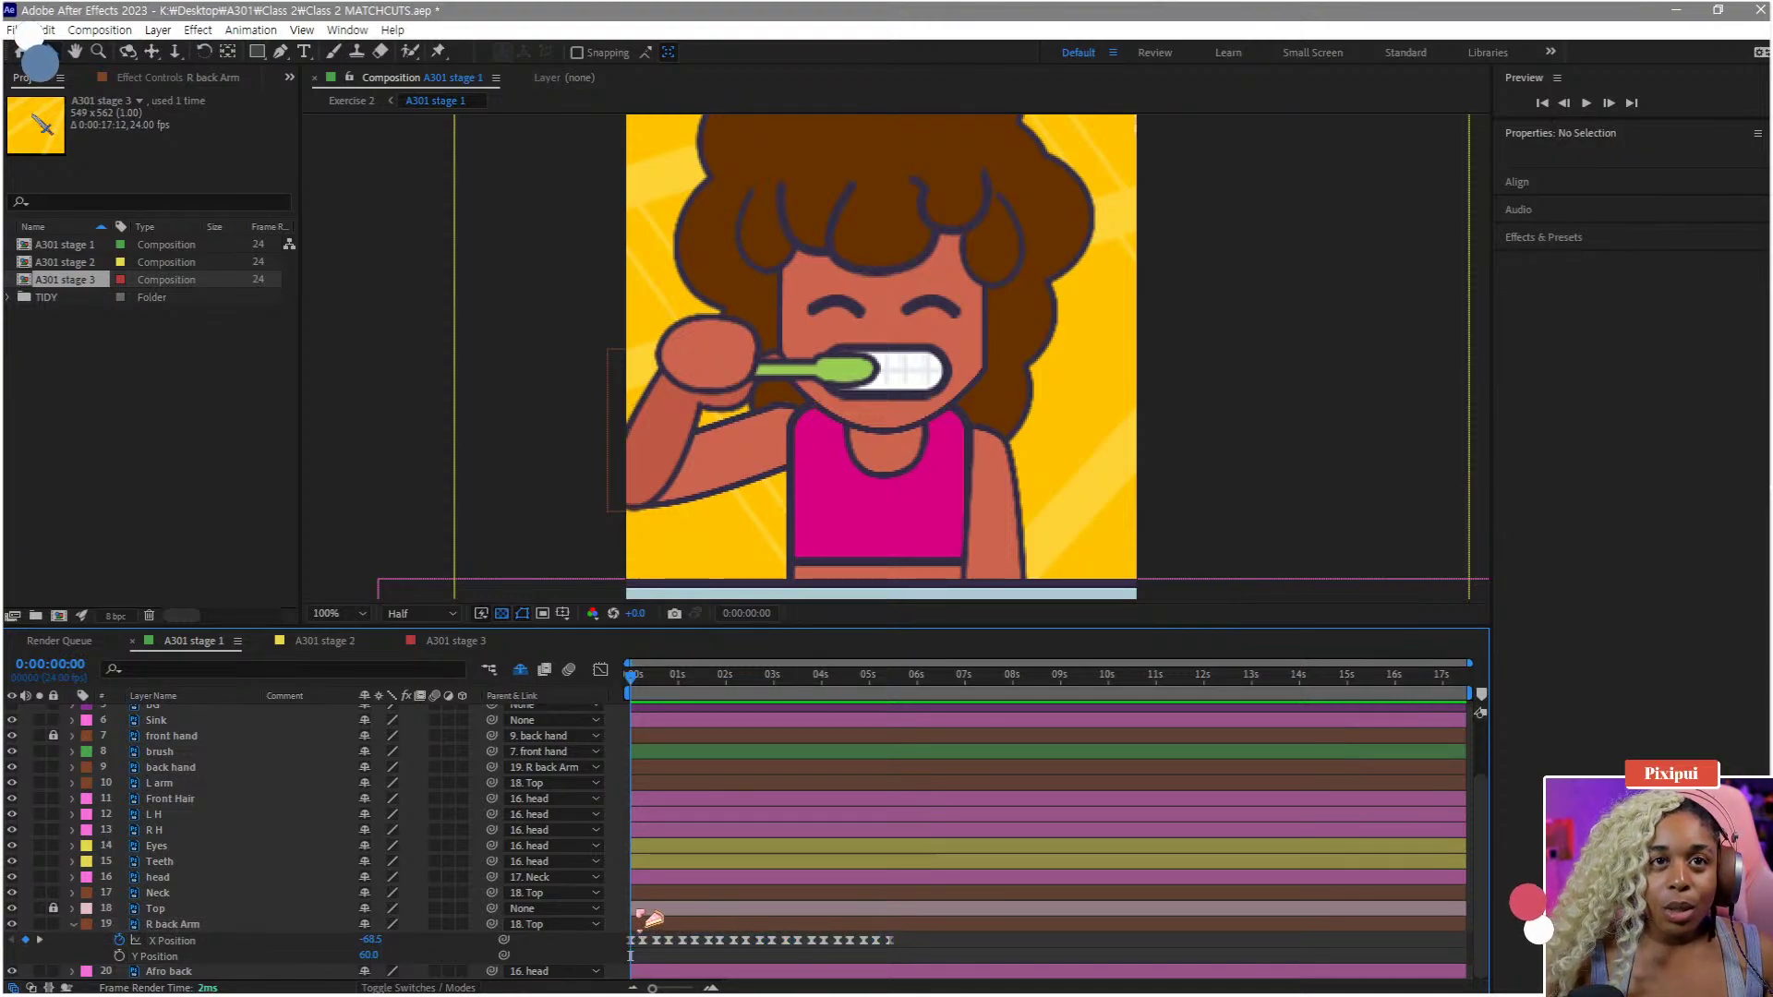
- Keyframe the head layer's Rotation at 0° at the start and 5° at 0:00:00:06
{"action": "left_click", "coordinate": [189, 878]}
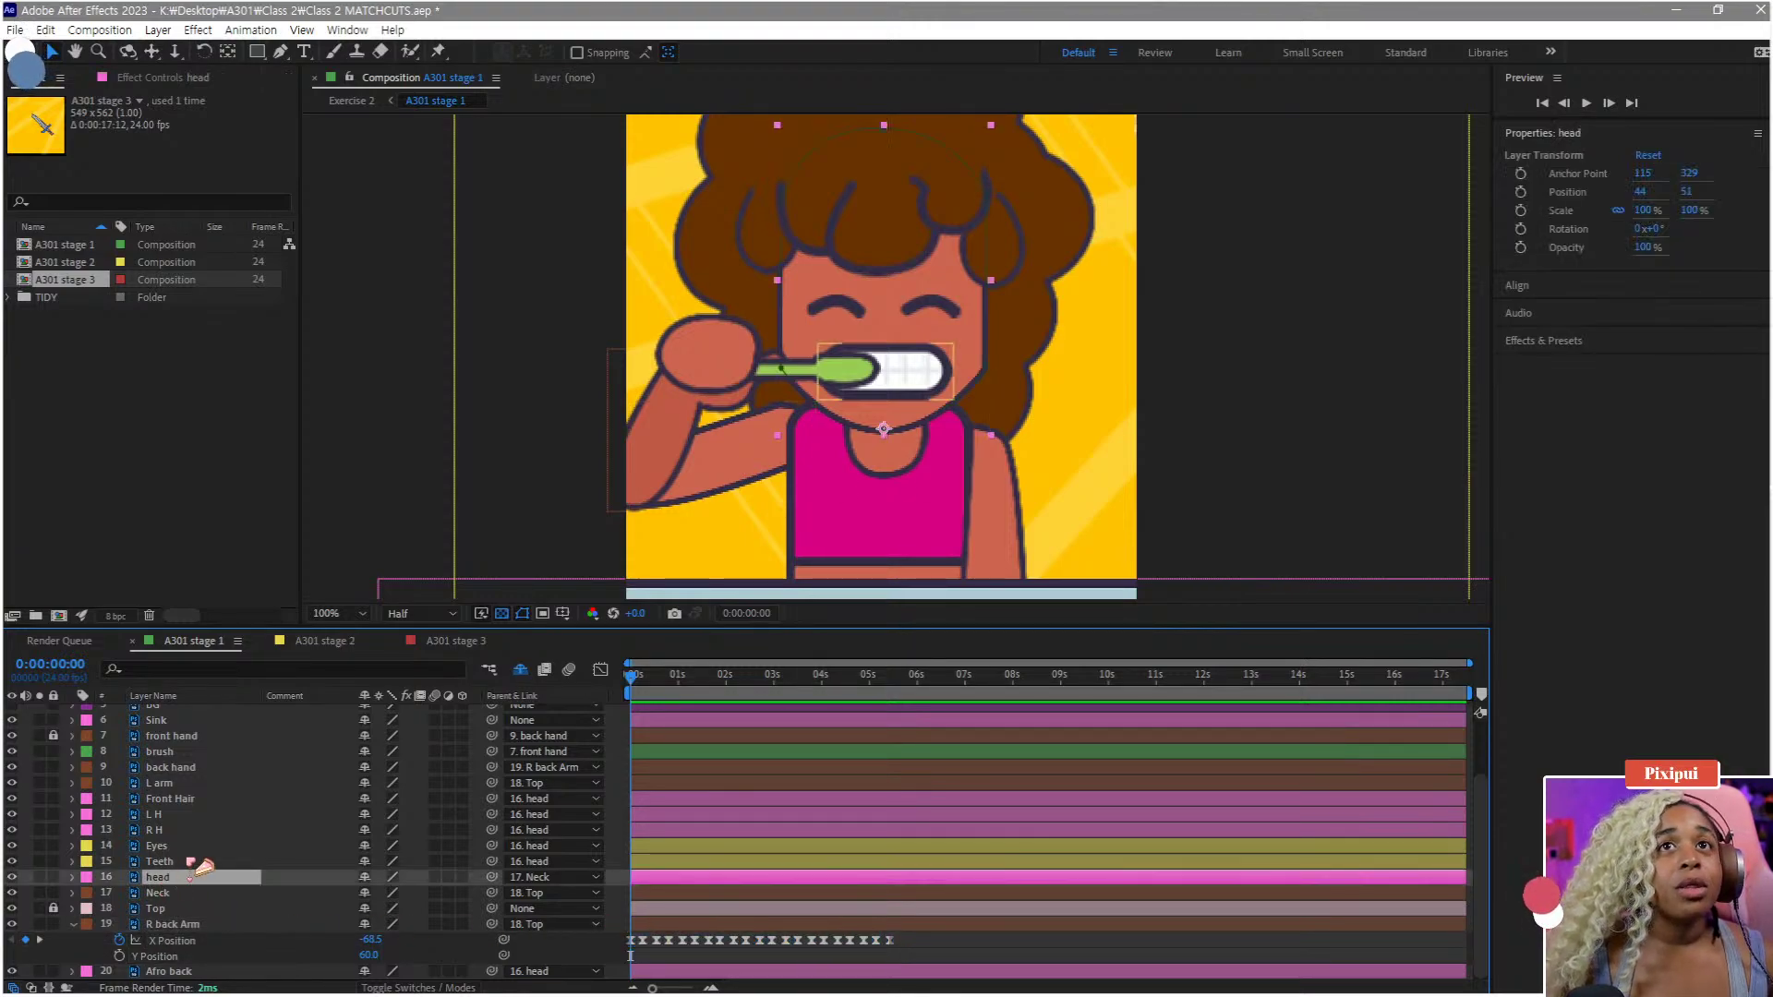
{"action": "key", "text": "r"}
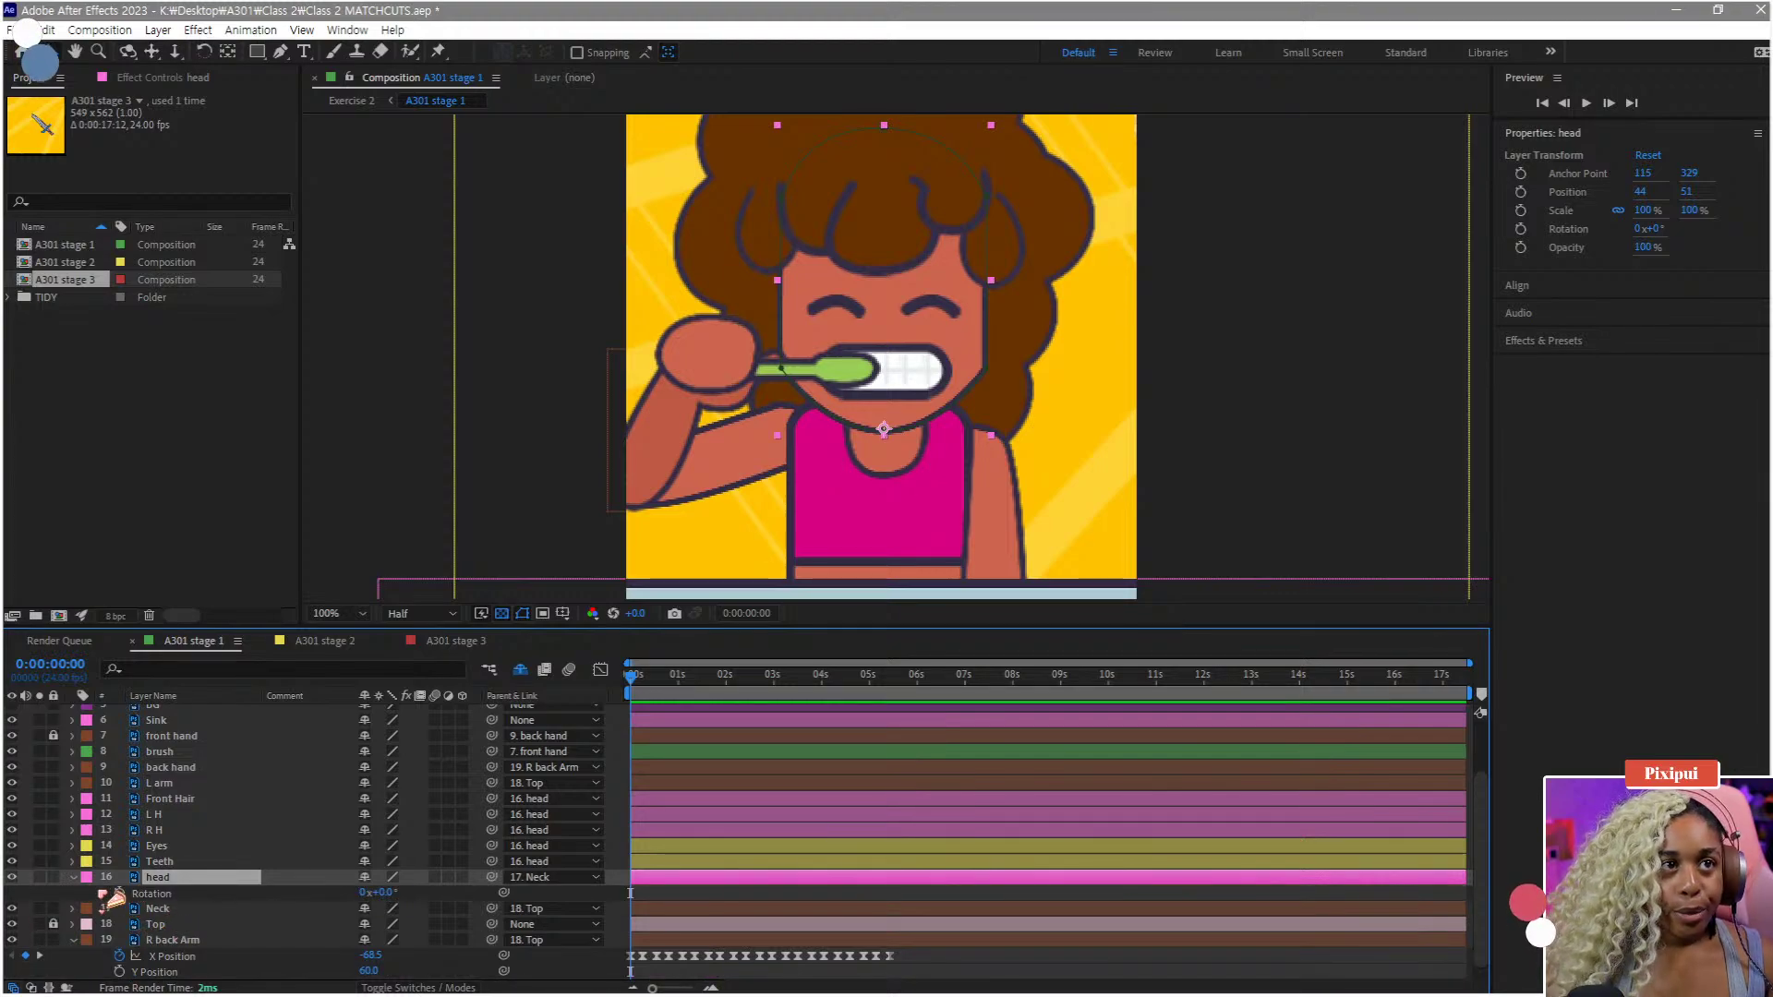
{"action": "scroll", "coordinate": [799, 900], "scroll_direction": "up", "scroll_amount": 3}
{"action": "mouse_move", "coordinate": [790, 896]}
{"action": "left_mouse_down"}
{"action": "mouse_move", "coordinate": [1247, 890]}
{"action": "mouse_move", "coordinate": [836, 910]}
{"action": "left_mouse_up"}
{"action": "scroll", "coordinate": [781, 839], "scroll_direction": "down", "scroll_amount": 2}
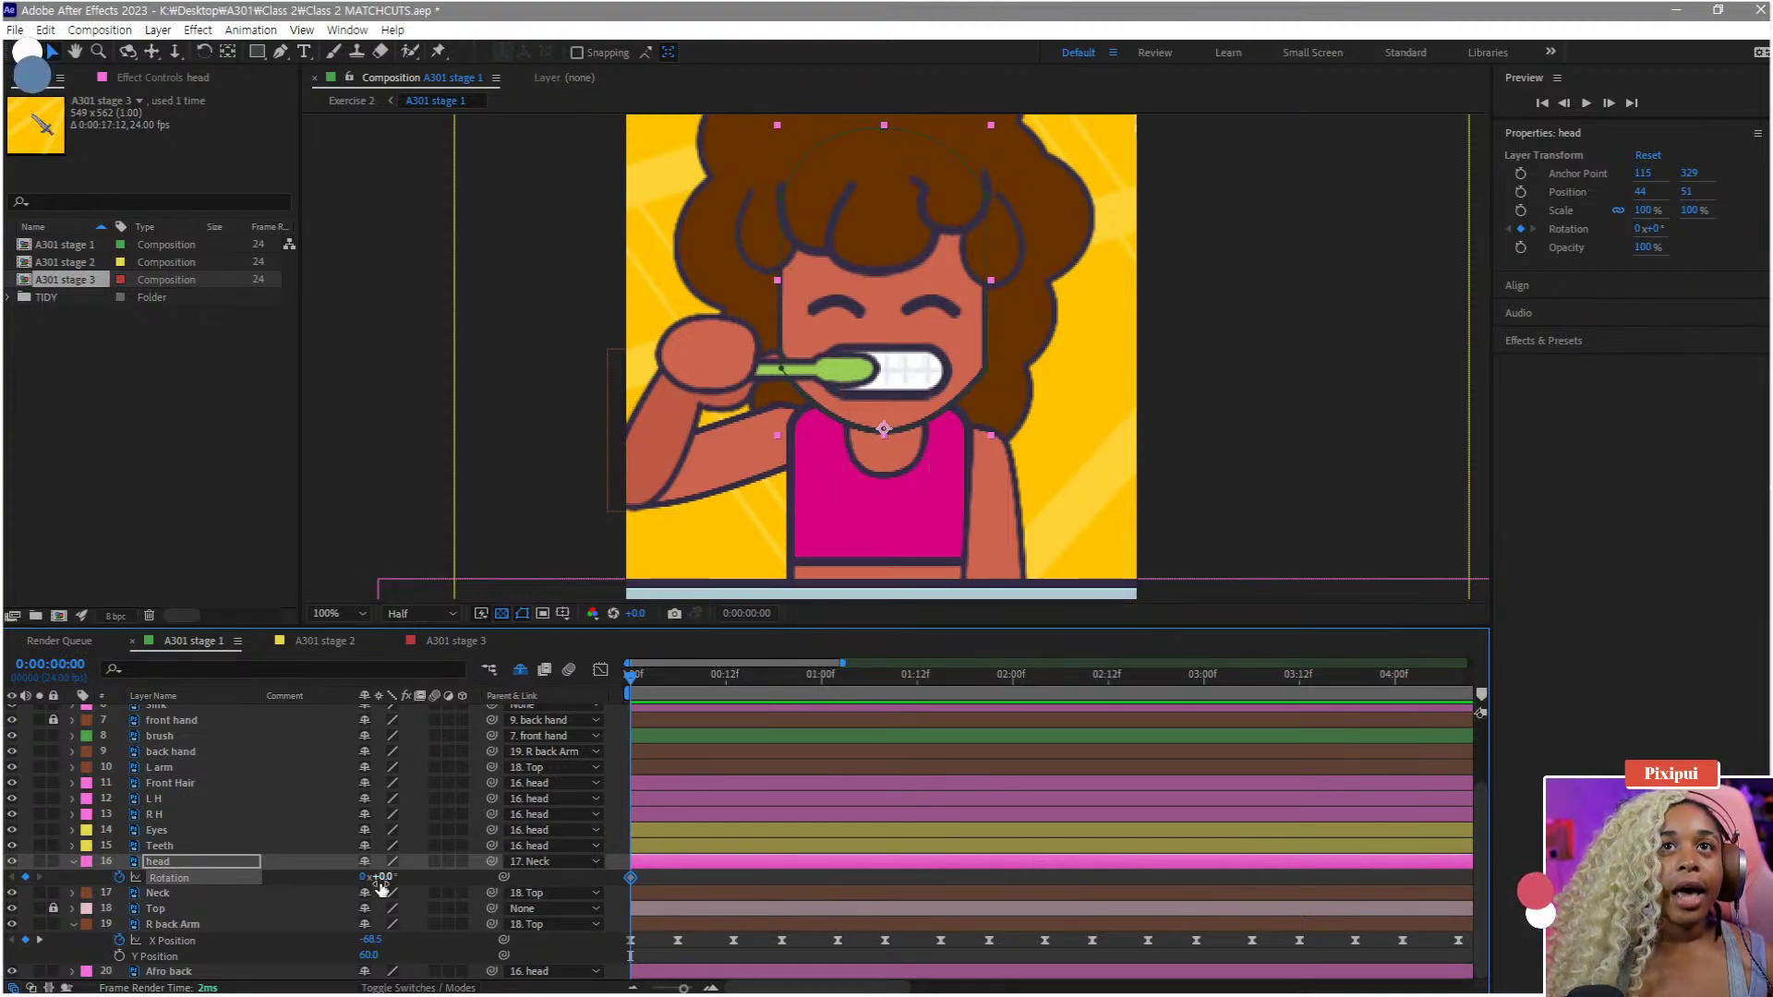
{"action": "left_click_drag", "start_coordinate": [644, 679], "coordinate": [697, 692]}
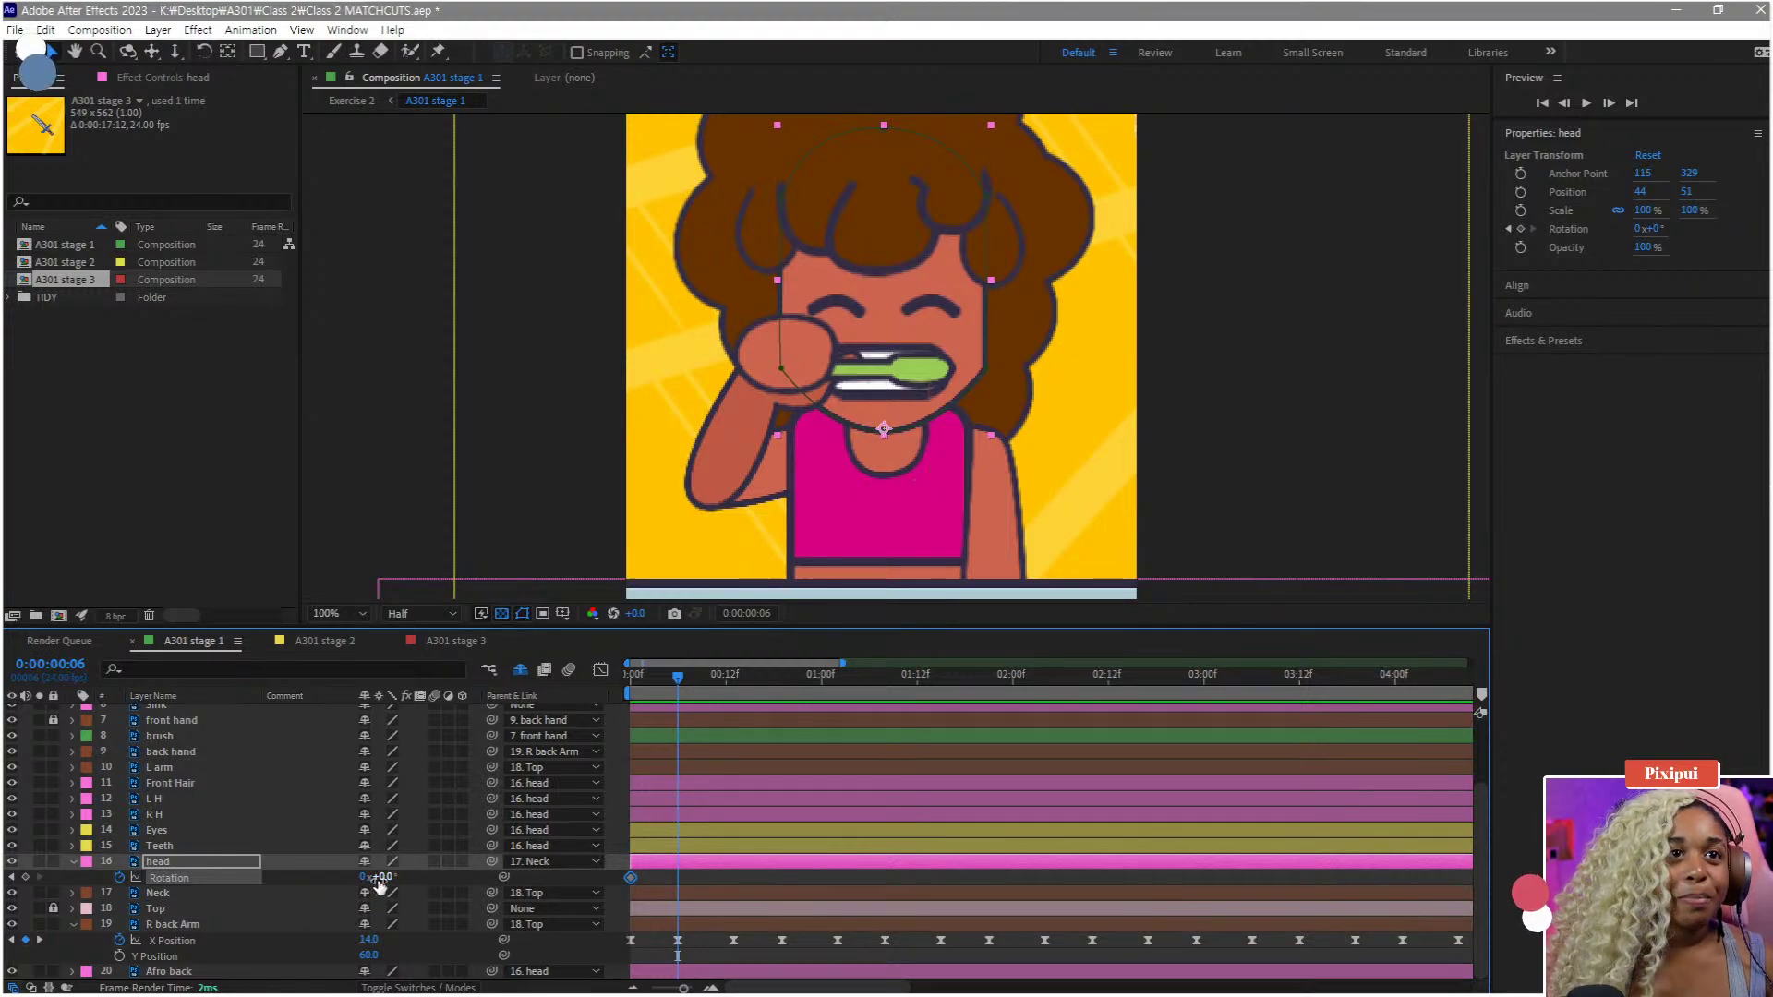
{"action": "left_click_drag", "start_coordinate": [379, 878], "coordinate": [390, 884]}
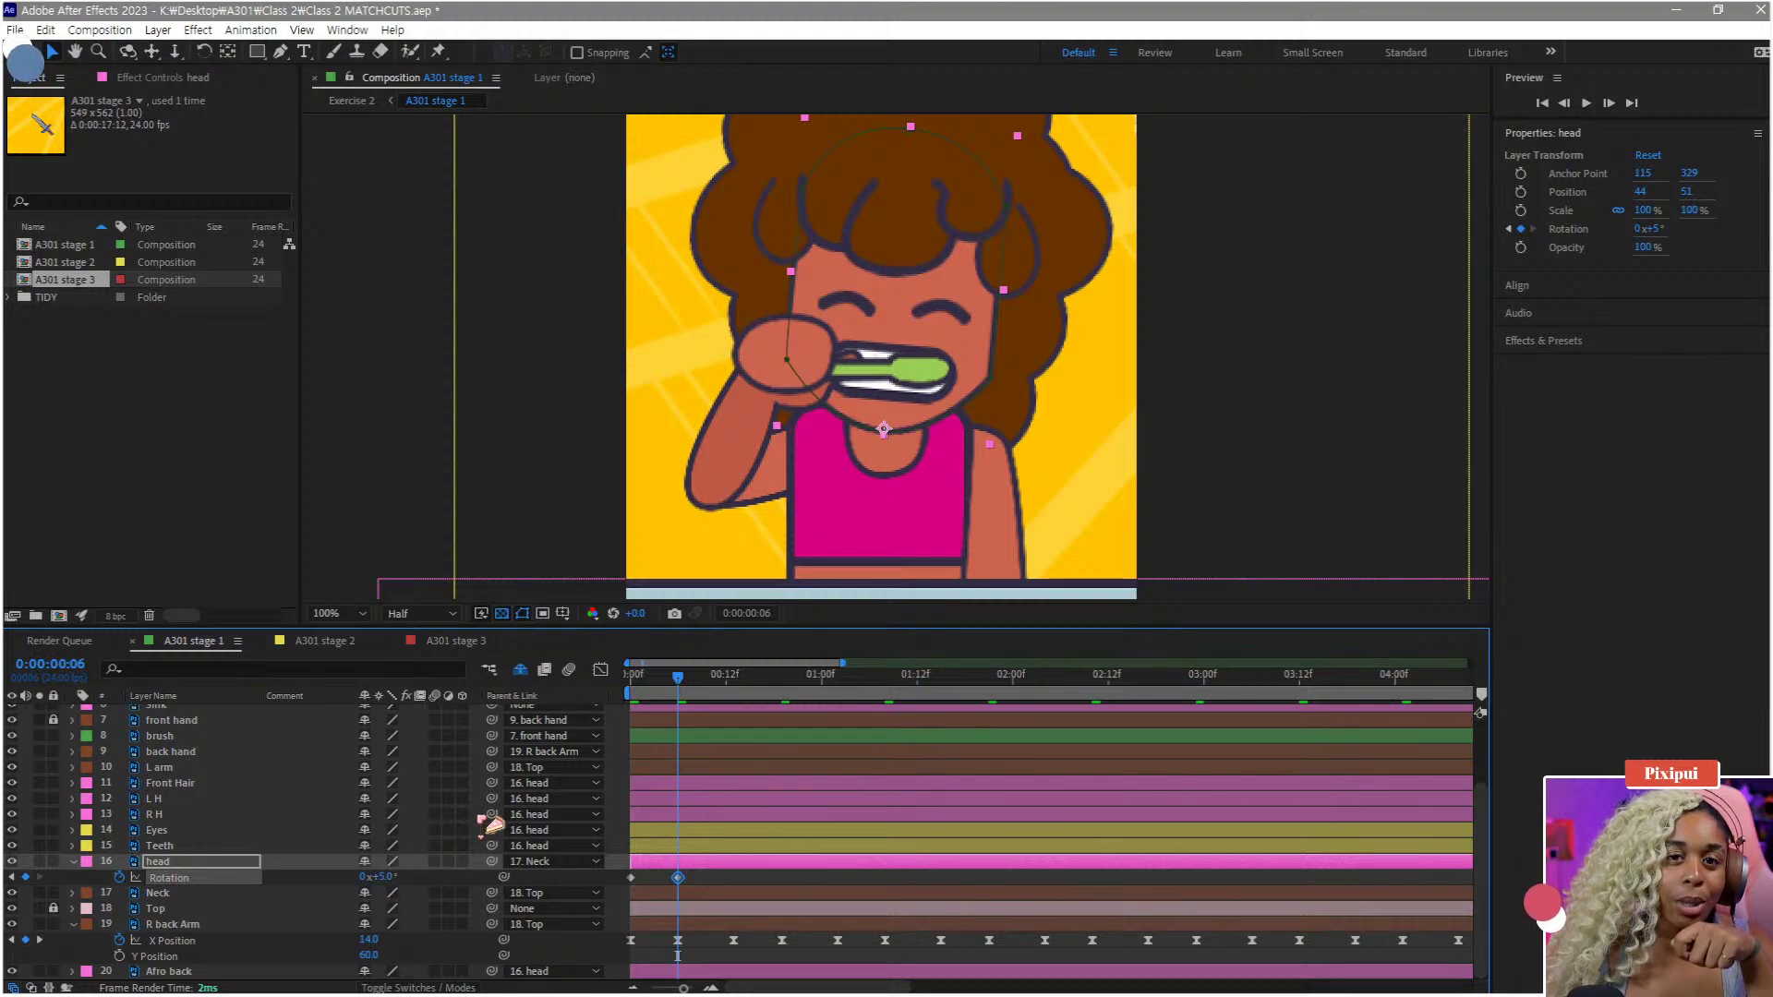
- Show the CAR front, Car 1 to dup, Train Track and Rail layers briefly over the character, and hide them again
{"action": "scroll", "coordinate": [72, 763], "scroll_direction": "up", "scroll_amount": 3}
{"action": "left_click_drag", "start_coordinate": [72, 763], "coordinate": [13, 759]}
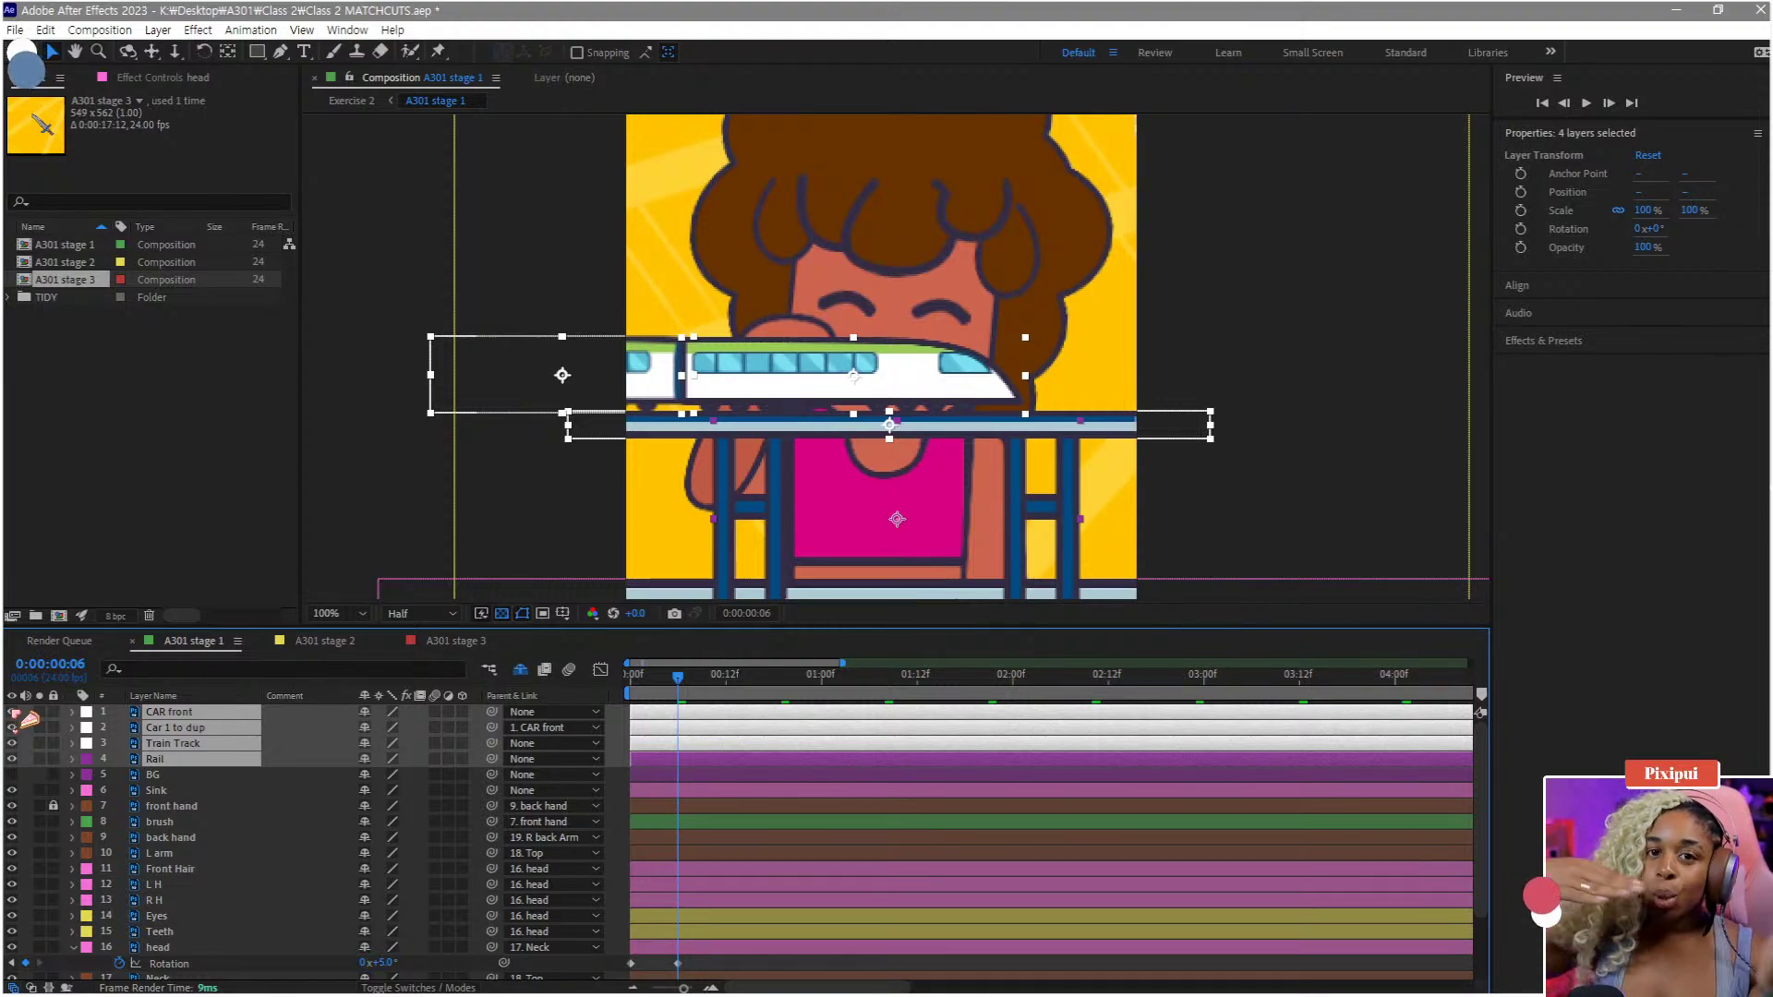
{"action": "left_click", "coordinate": [13, 713]}
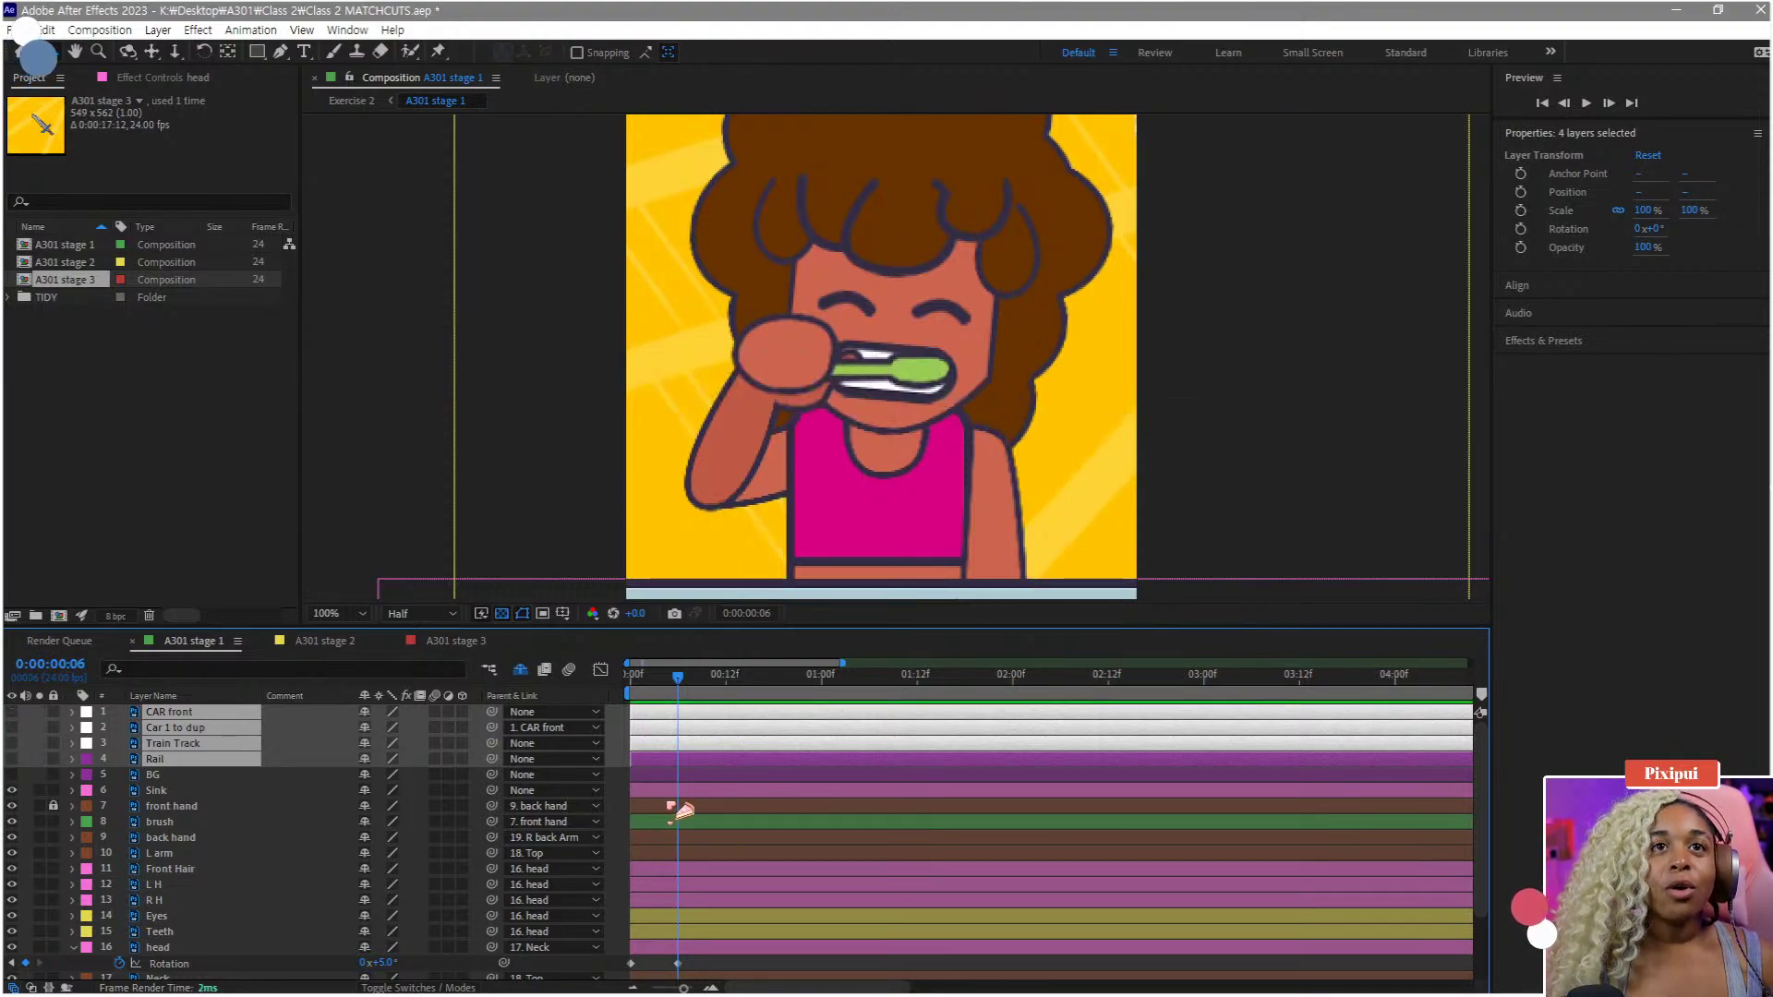
- Apply Easy Ease to both head Rotation keyframes and scrub through the head tilt
{"action": "scroll", "coordinate": [677, 805], "scroll_direction": "down", "scroll_amount": 3}
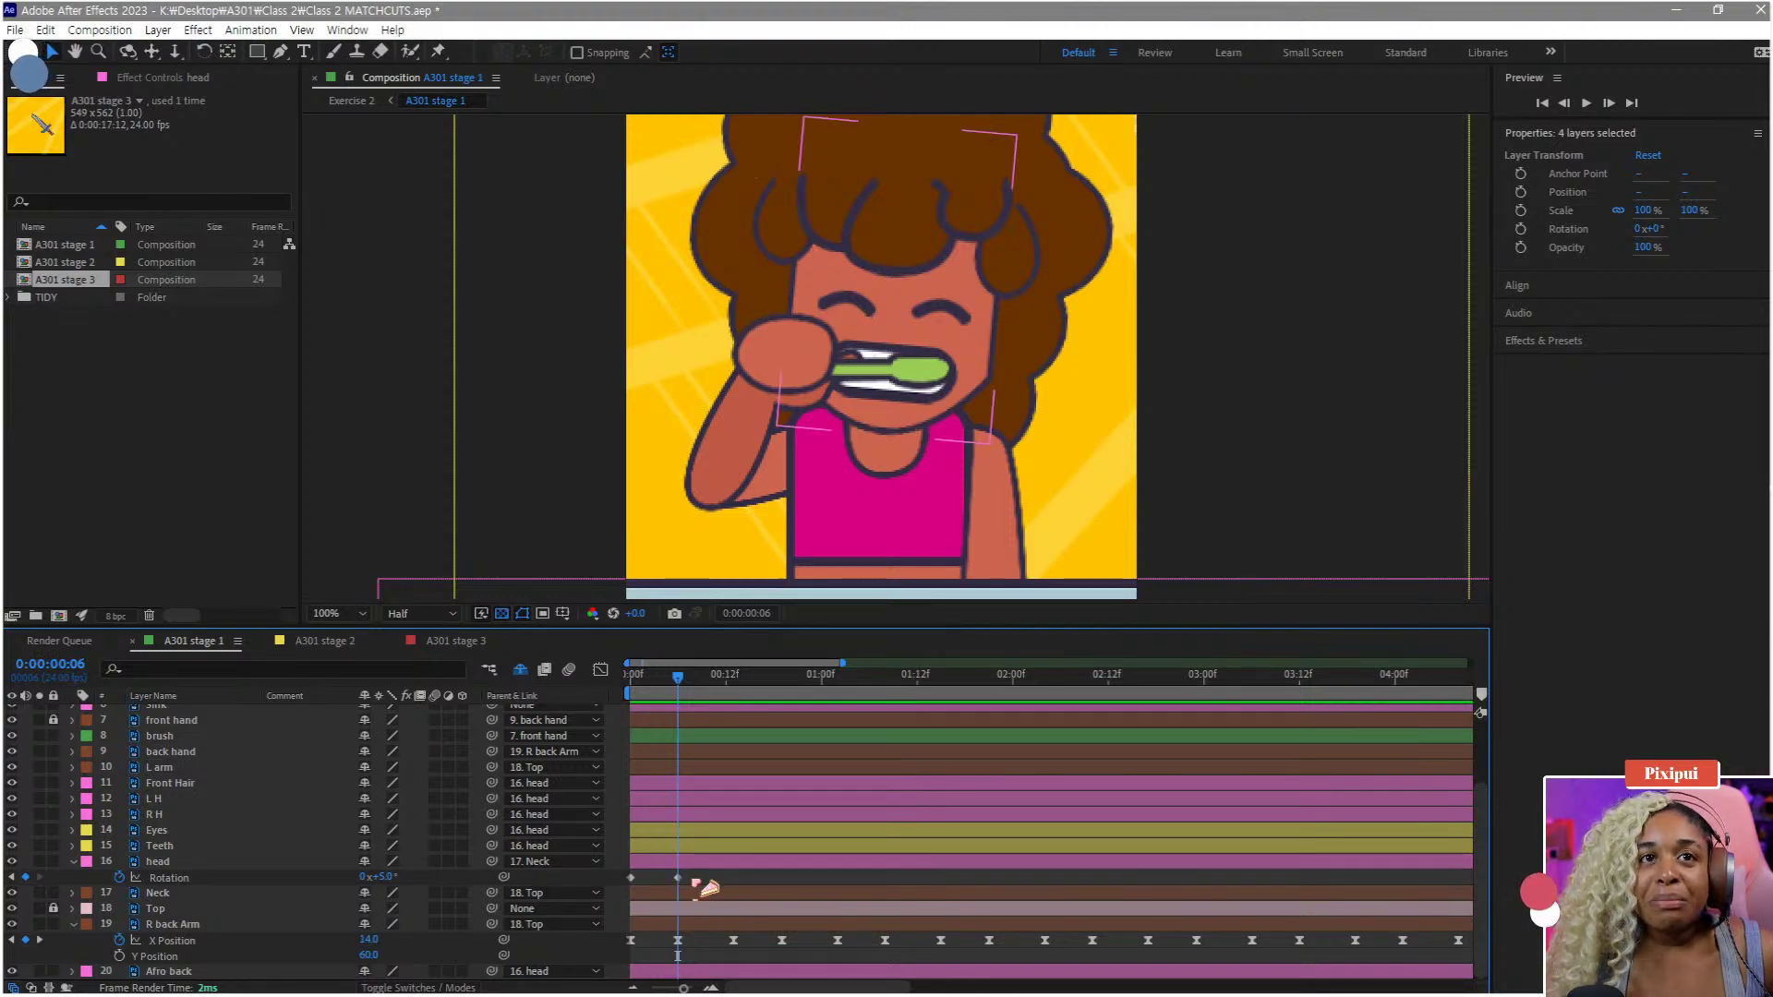
{"action": "left_click_drag", "start_coordinate": [691, 868], "coordinate": [559, 888]}
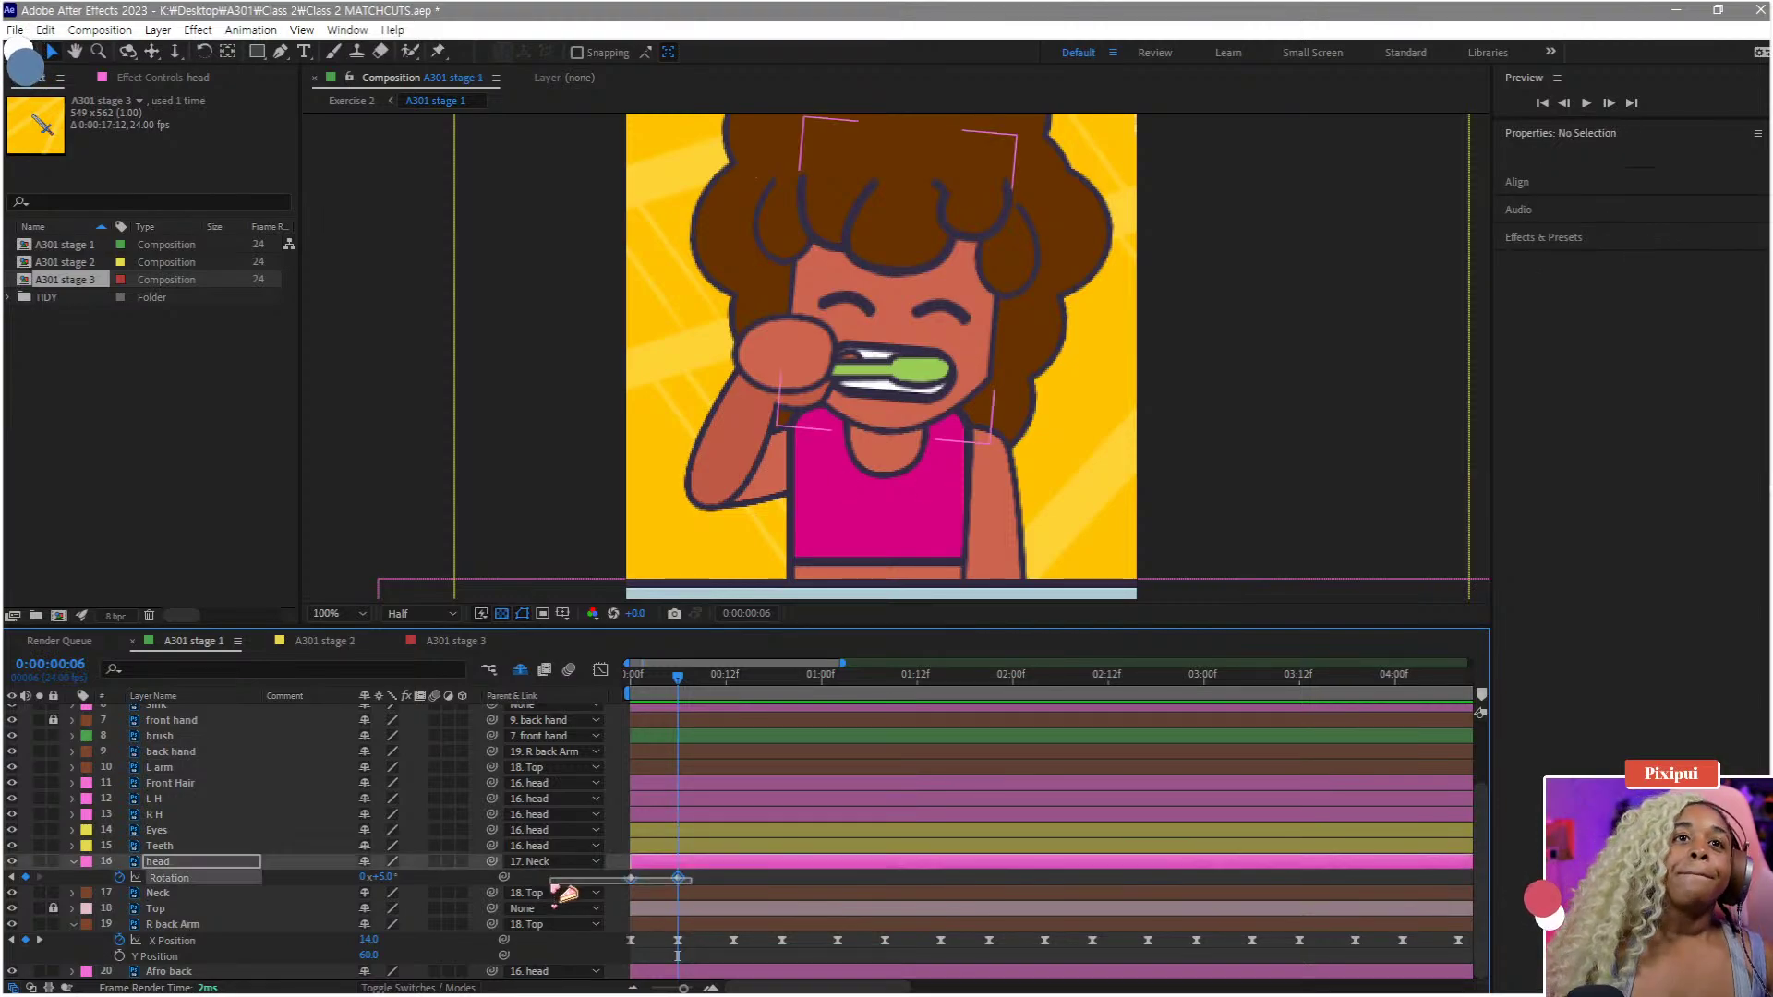
{"action": "left_click", "coordinate": [716, 887]}
{"action": "left_click_drag", "start_coordinate": [688, 679], "coordinate": [569, 695]}
{"action": "key", "text": "space"}
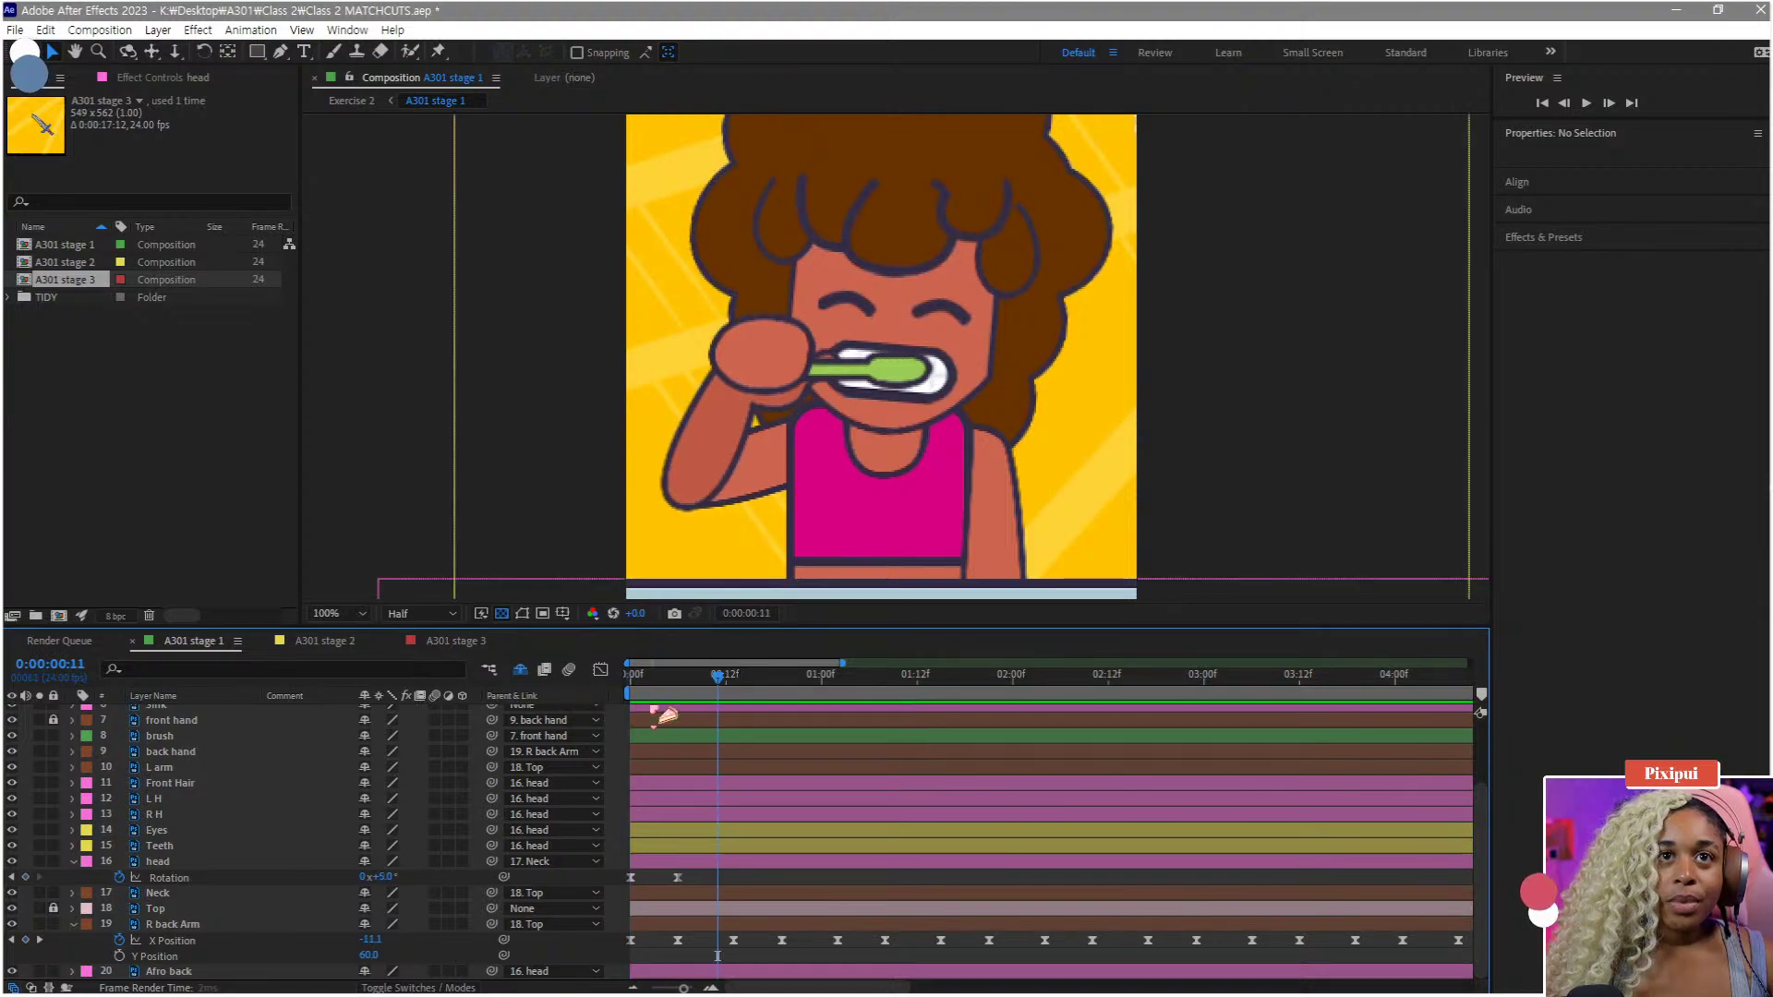
- Set the head layer's Rotation keyframe at 0:00:00:06 to 3° and preview the gentler tilt
{"action": "left_click", "coordinate": [679, 685]}
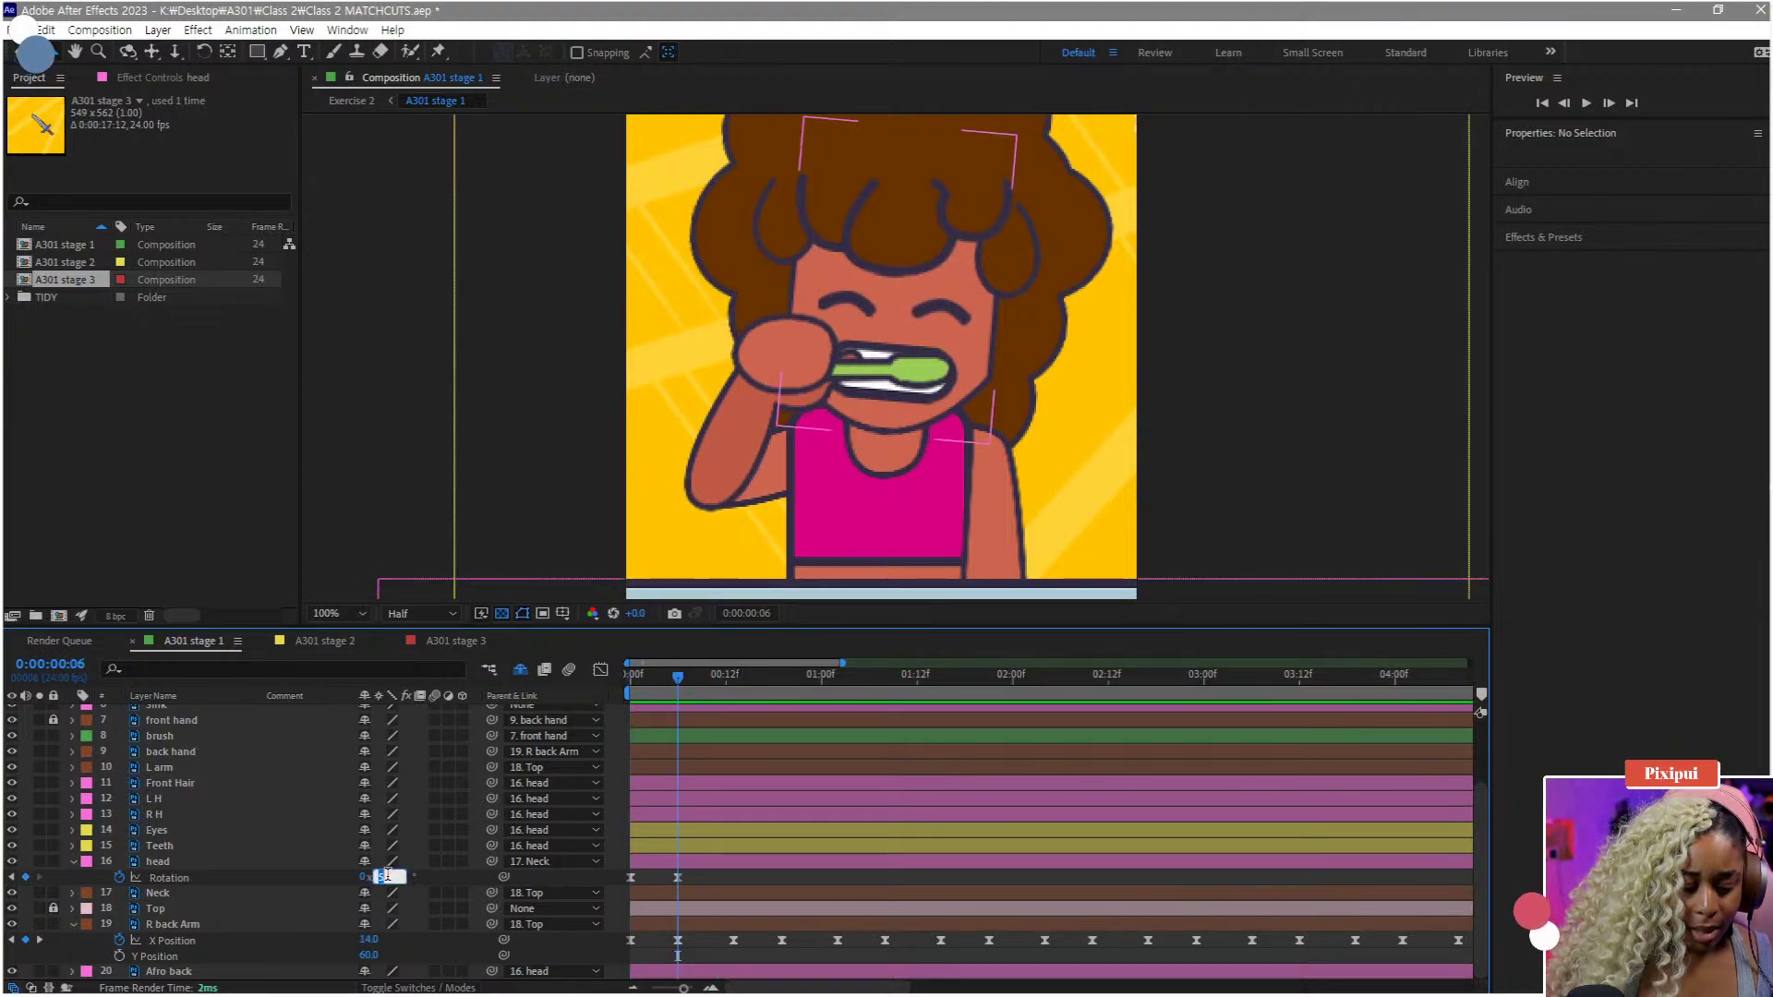
{"action": "key", "text": "Return"}
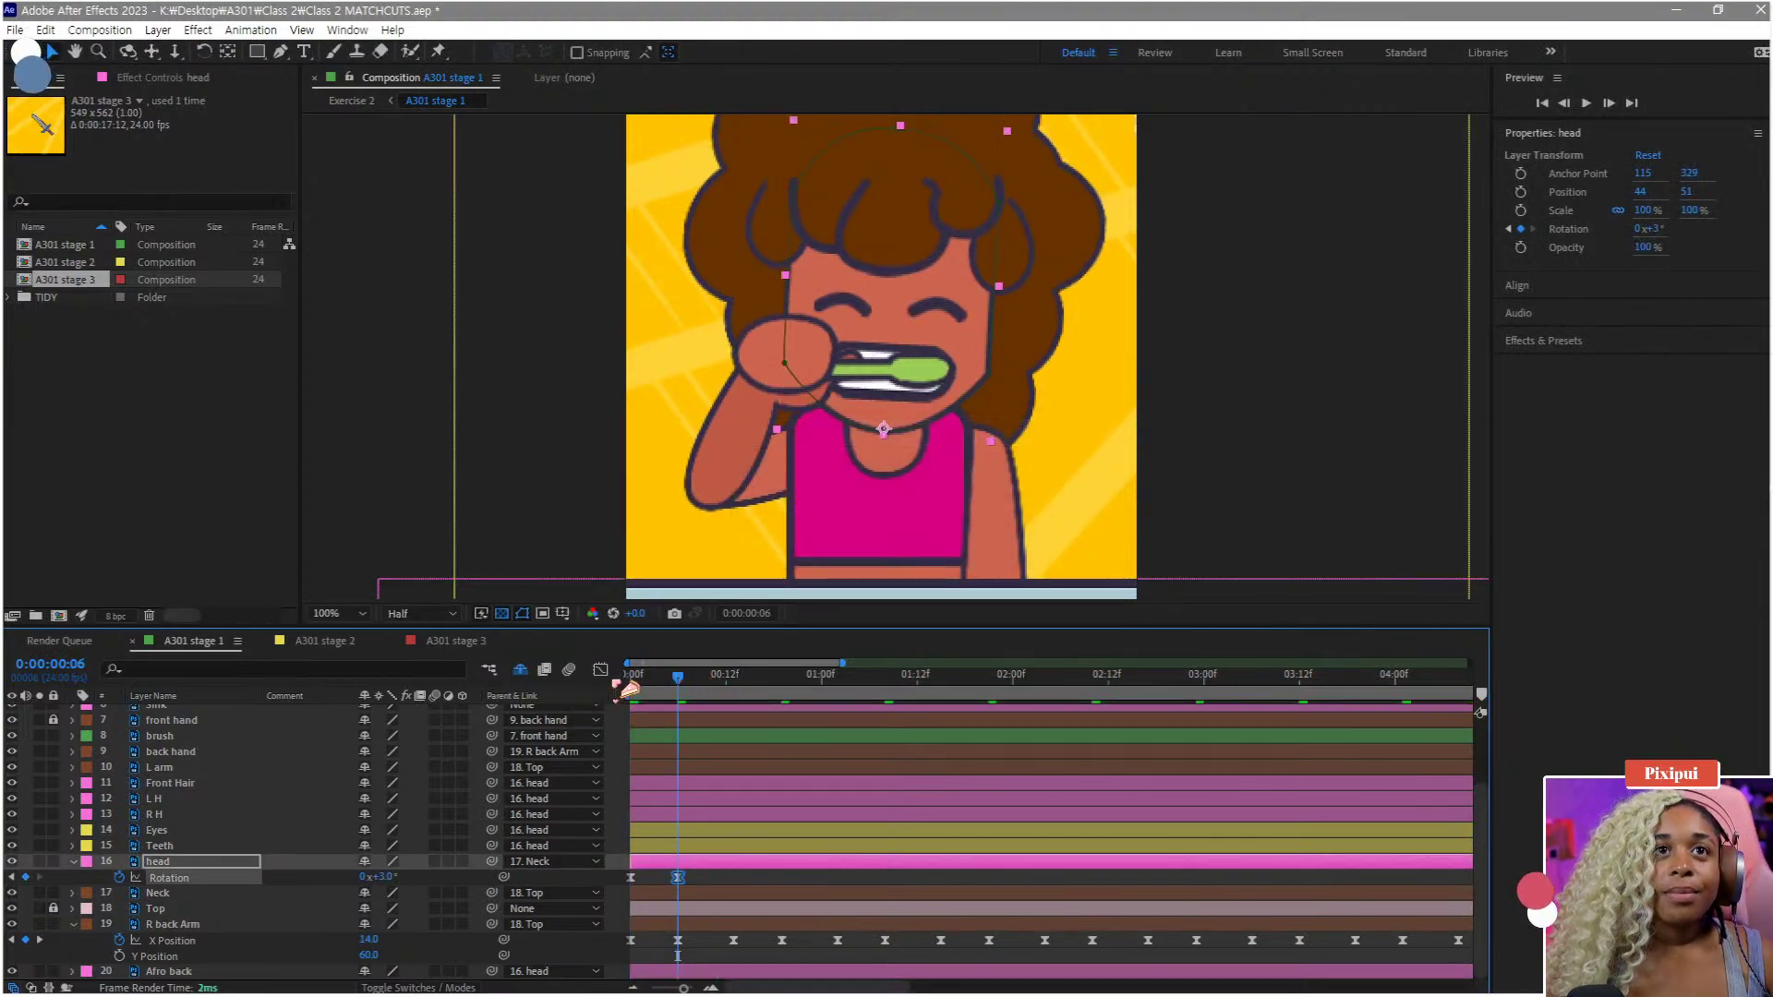
{"action": "key", "text": "space"}
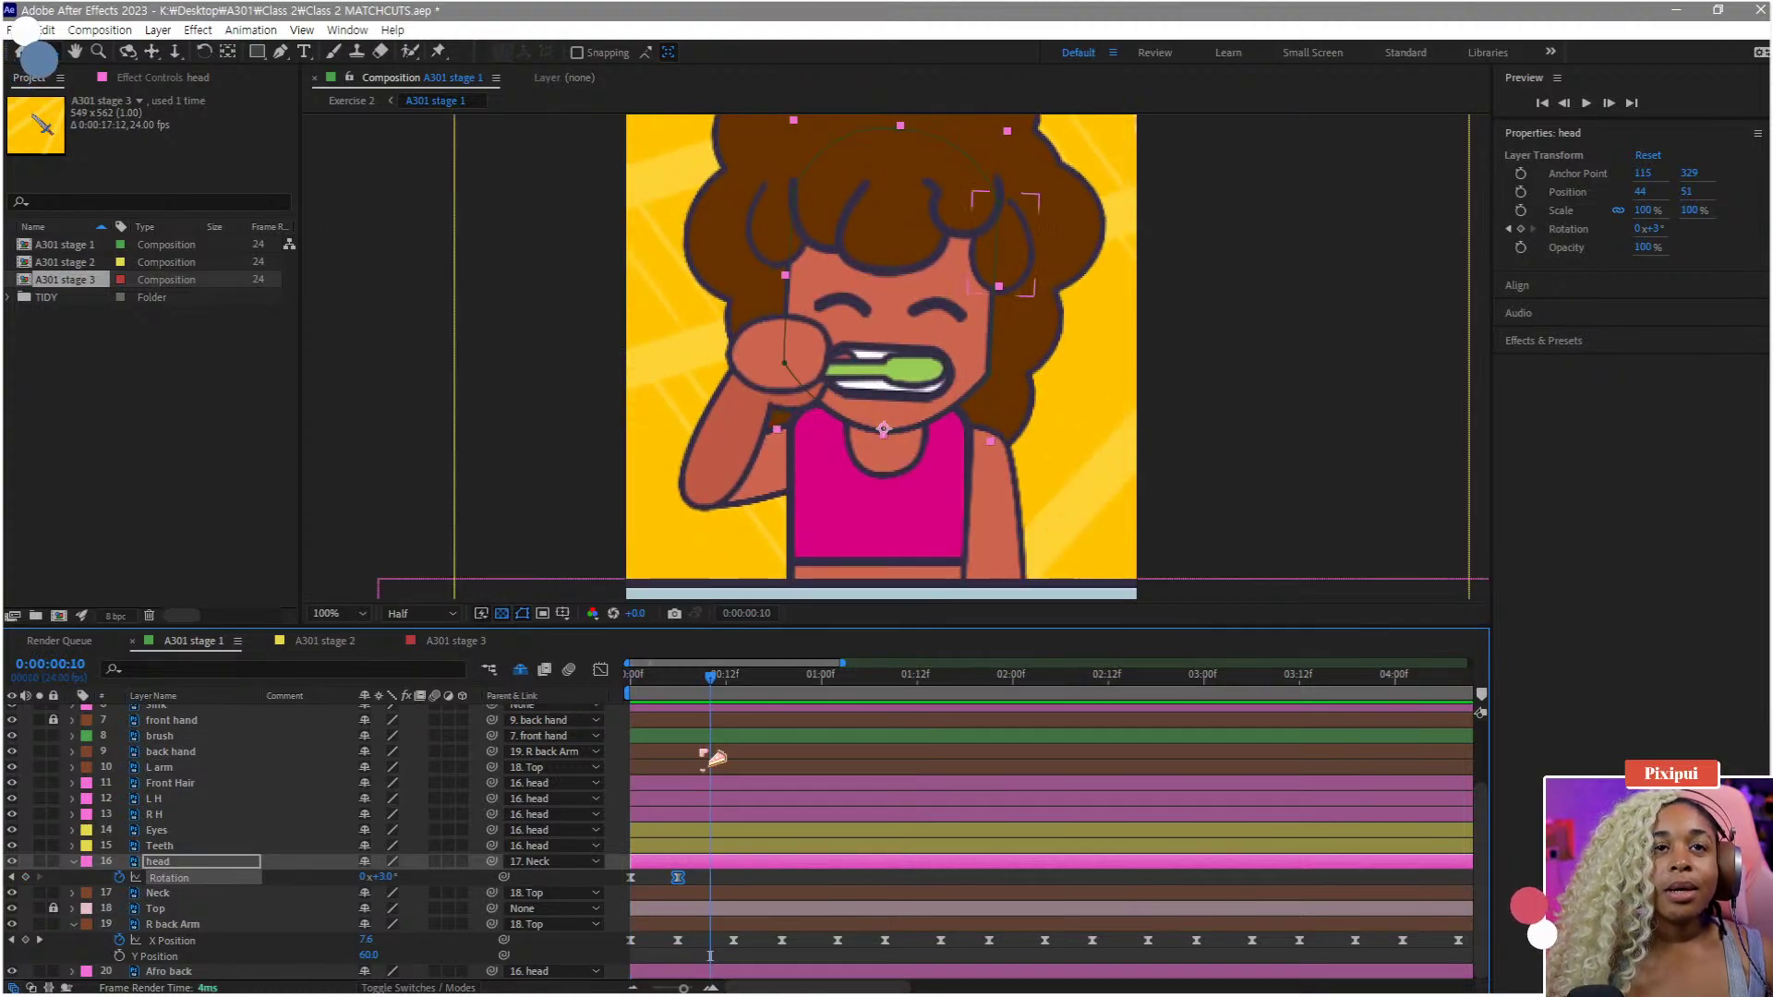
{"action": "left_click", "coordinate": [674, 685]}
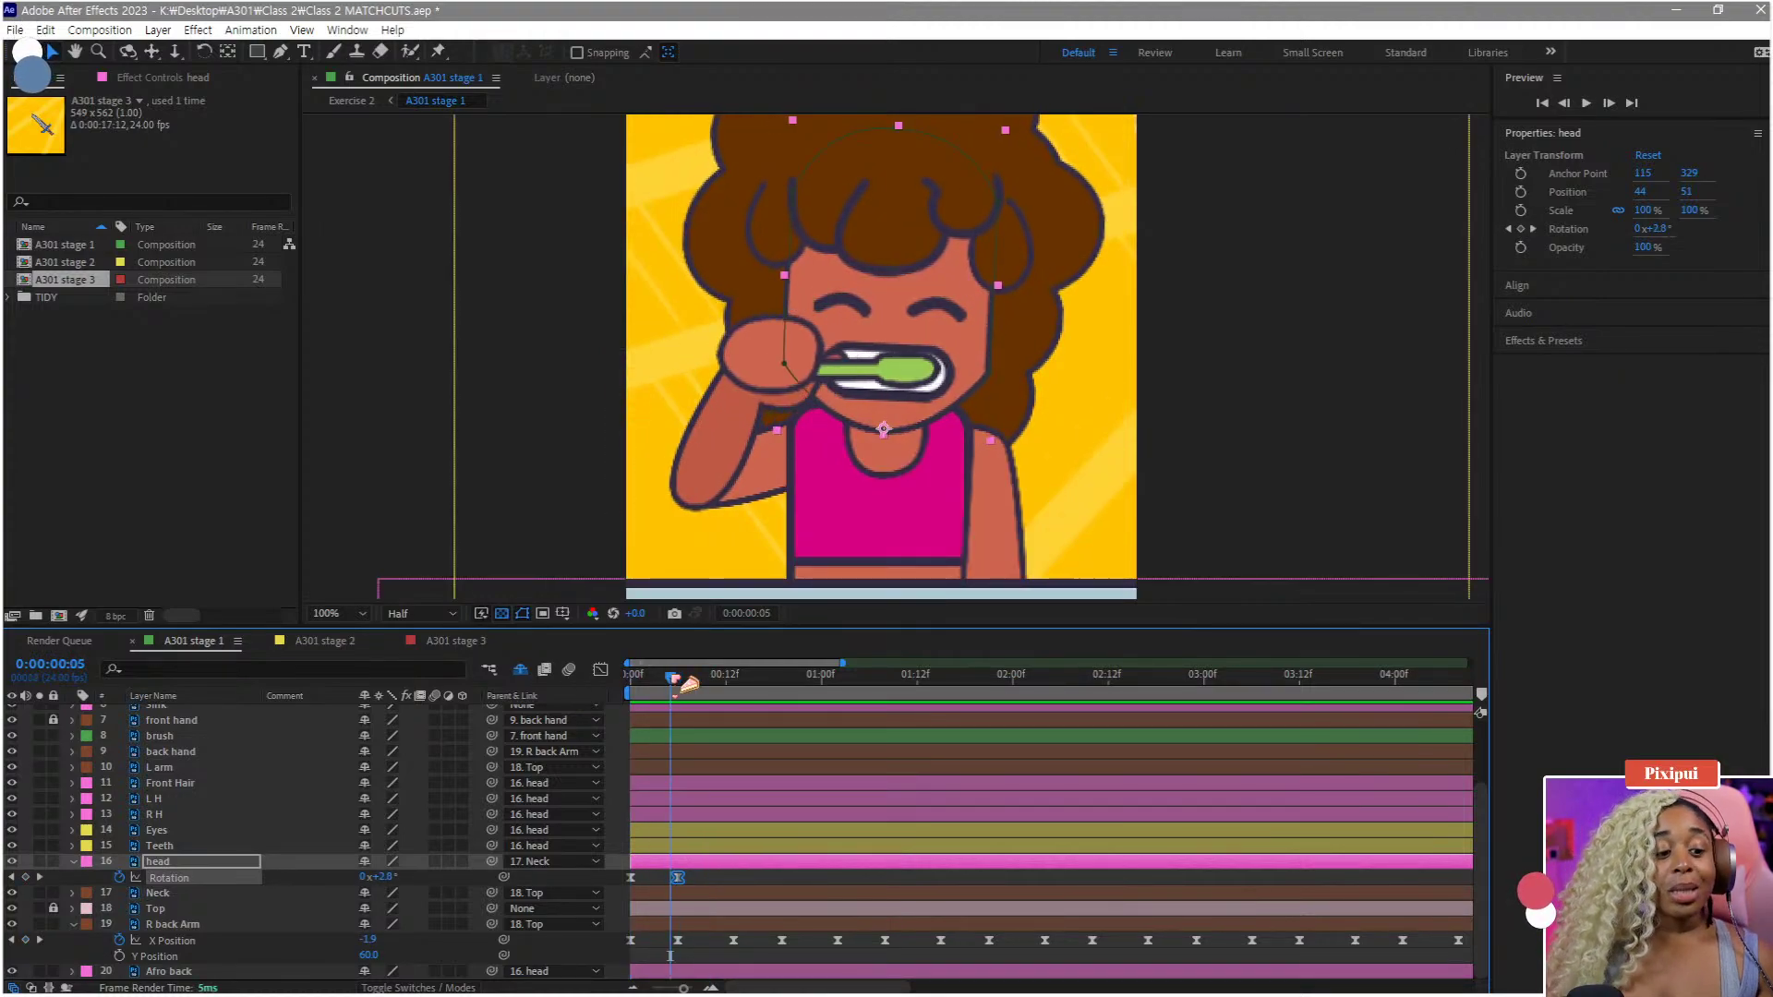
{"action": "left_click", "coordinate": [680, 684]}
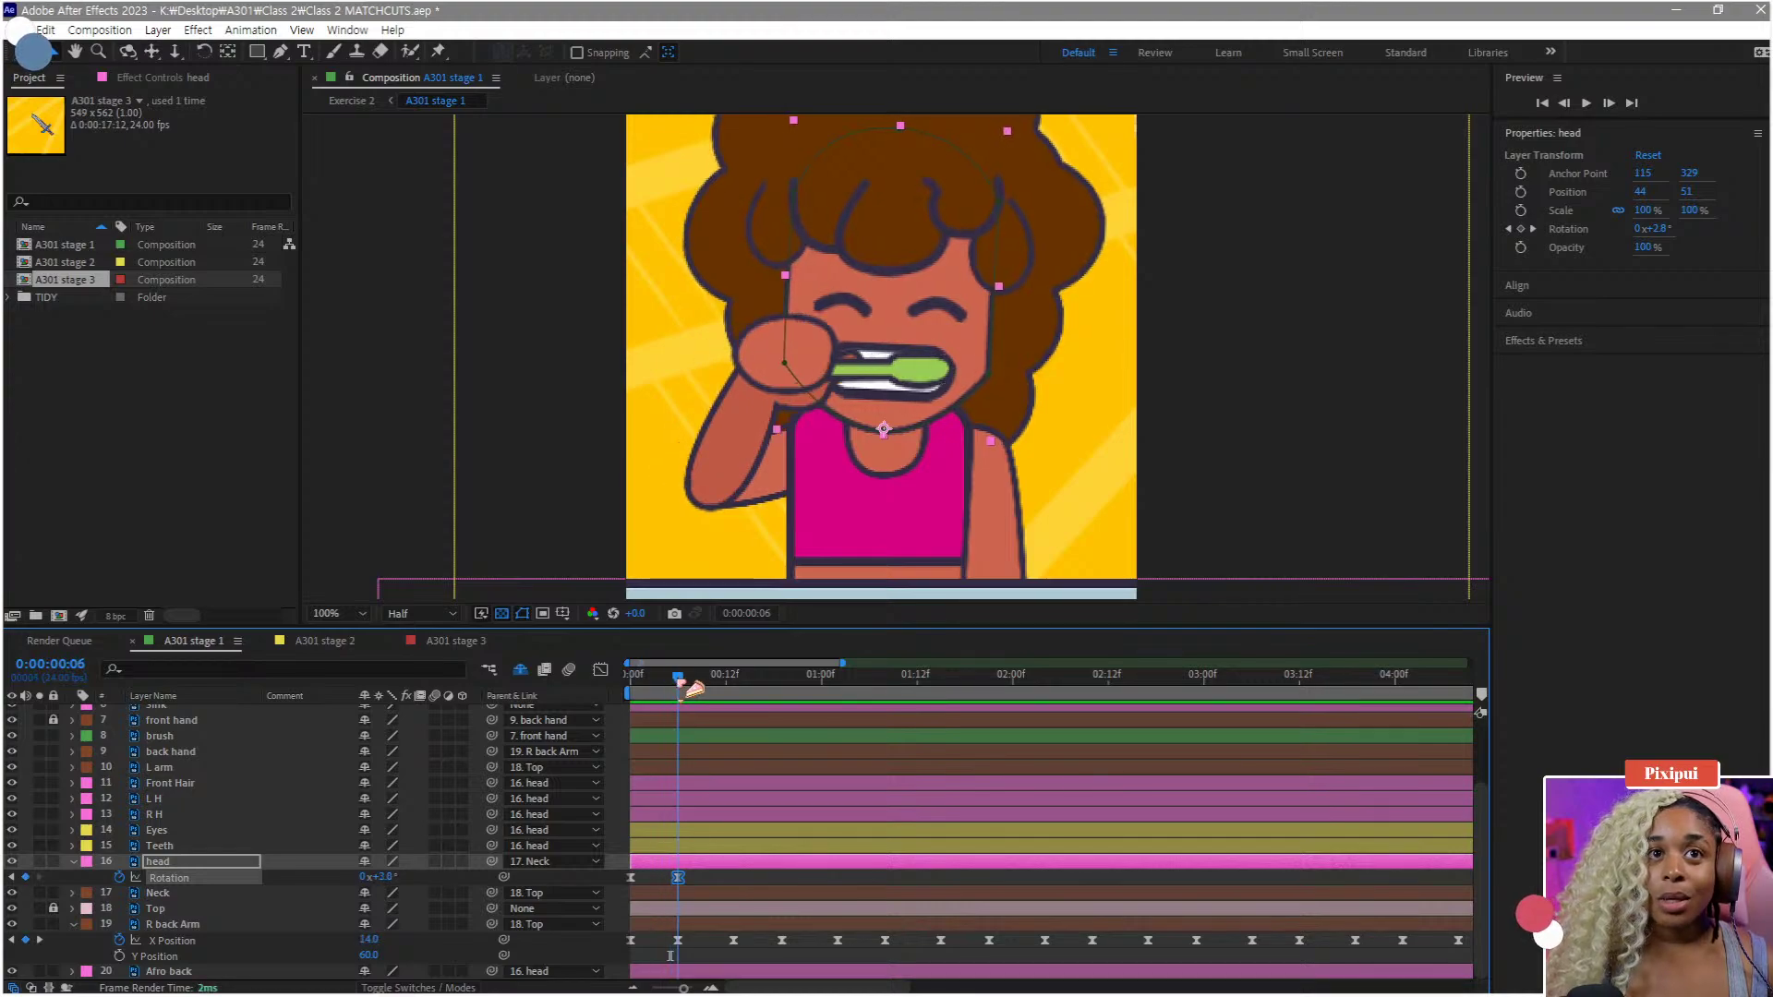
- Try delaying both head Rotation keyframes by two frames, preview the offset, and shift them back to 0:00:00:00 and 0:00:00:06
{"action": "scroll", "coordinate": [683, 893], "scroll_direction": "up", "scroll_amount": 4}
{"action": "left_click_drag", "start_coordinate": [695, 877], "coordinate": [929, 900]}
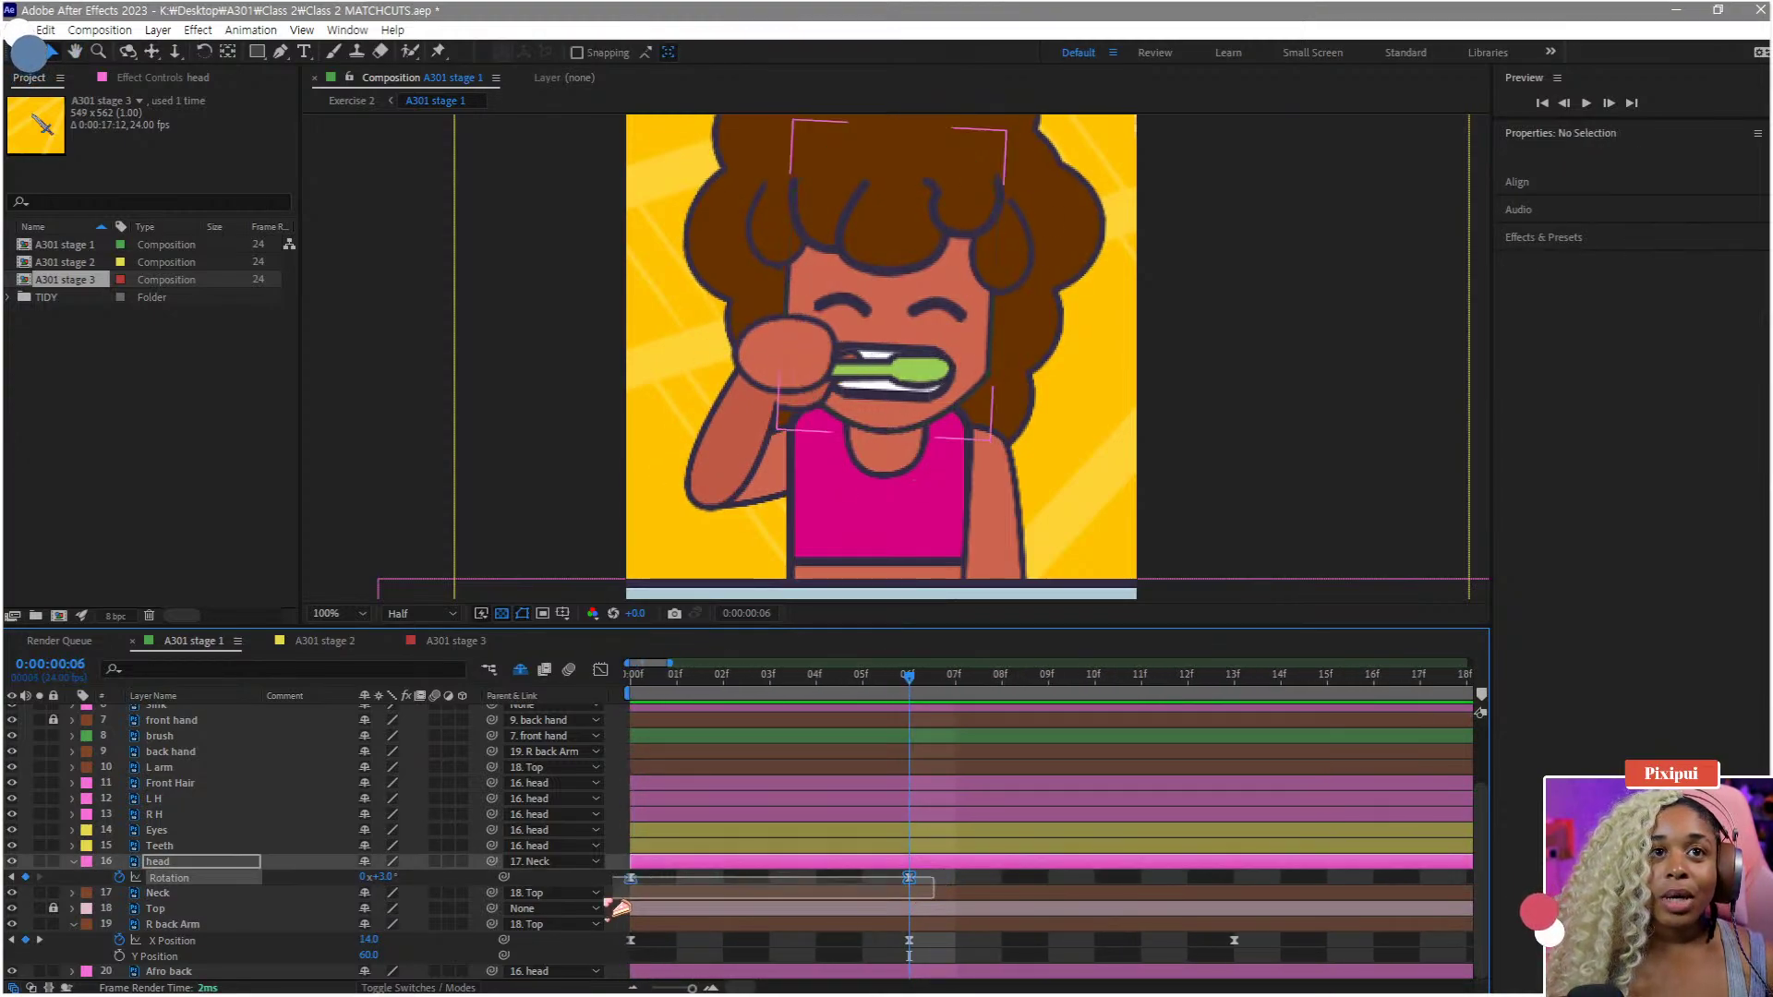
{"action": "left_click", "coordinate": [631, 877], "text": "shift"}
{"action": "left_click_drag", "start_coordinate": [654, 887], "coordinate": [737, 891]}
{"action": "key", "text": "space"}
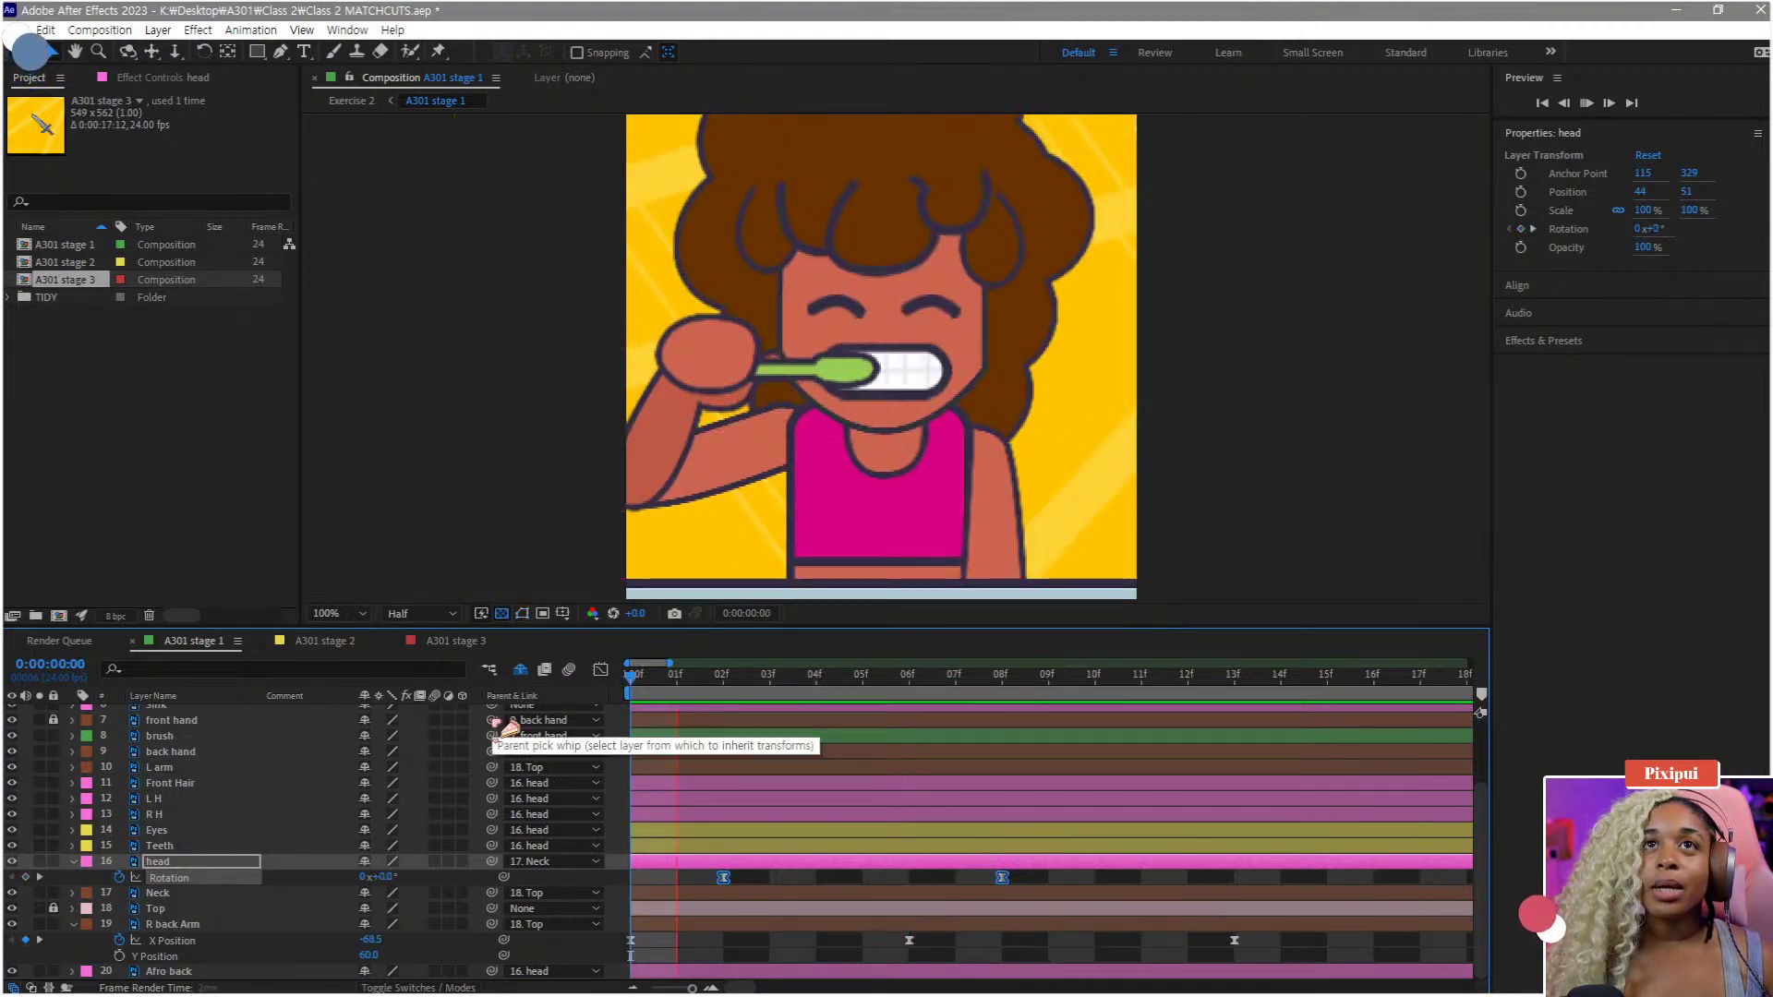
{"action": "key", "text": "space"}
{"action": "key", "text": "minus"}
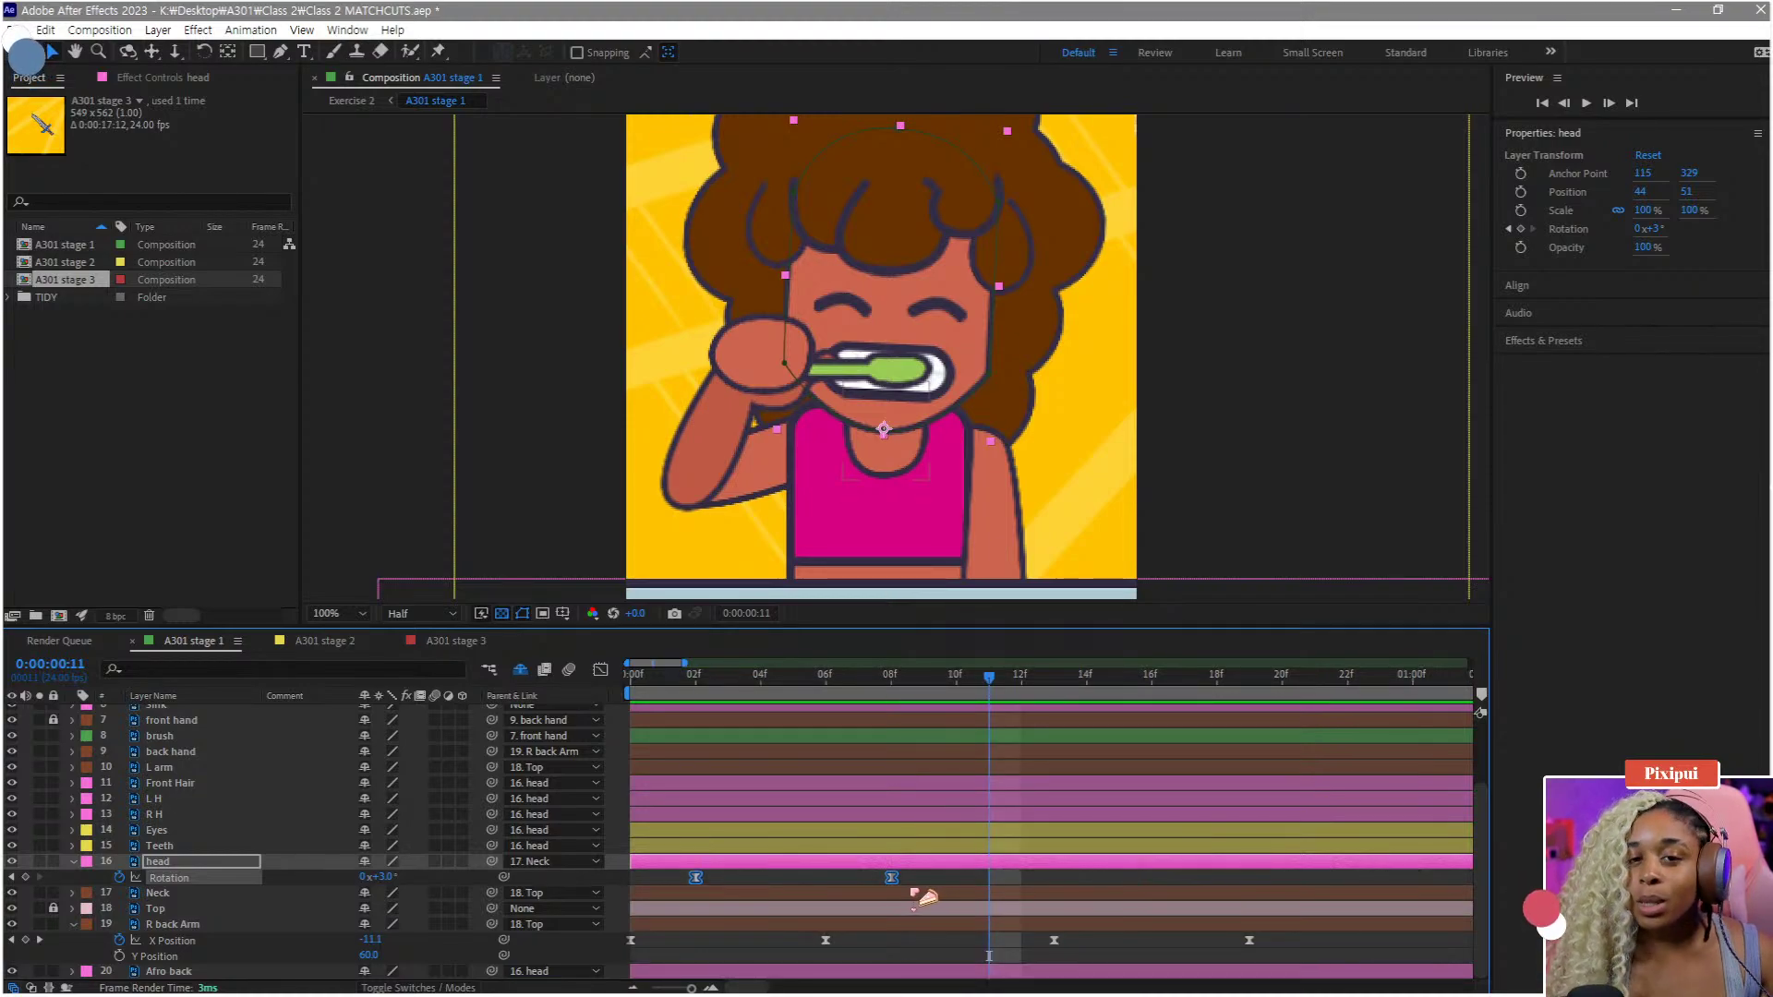
{"action": "key", "text": "alt+Left"}
{"action": "key", "text": "space"}
{"action": "key", "text": "alt+Left"}
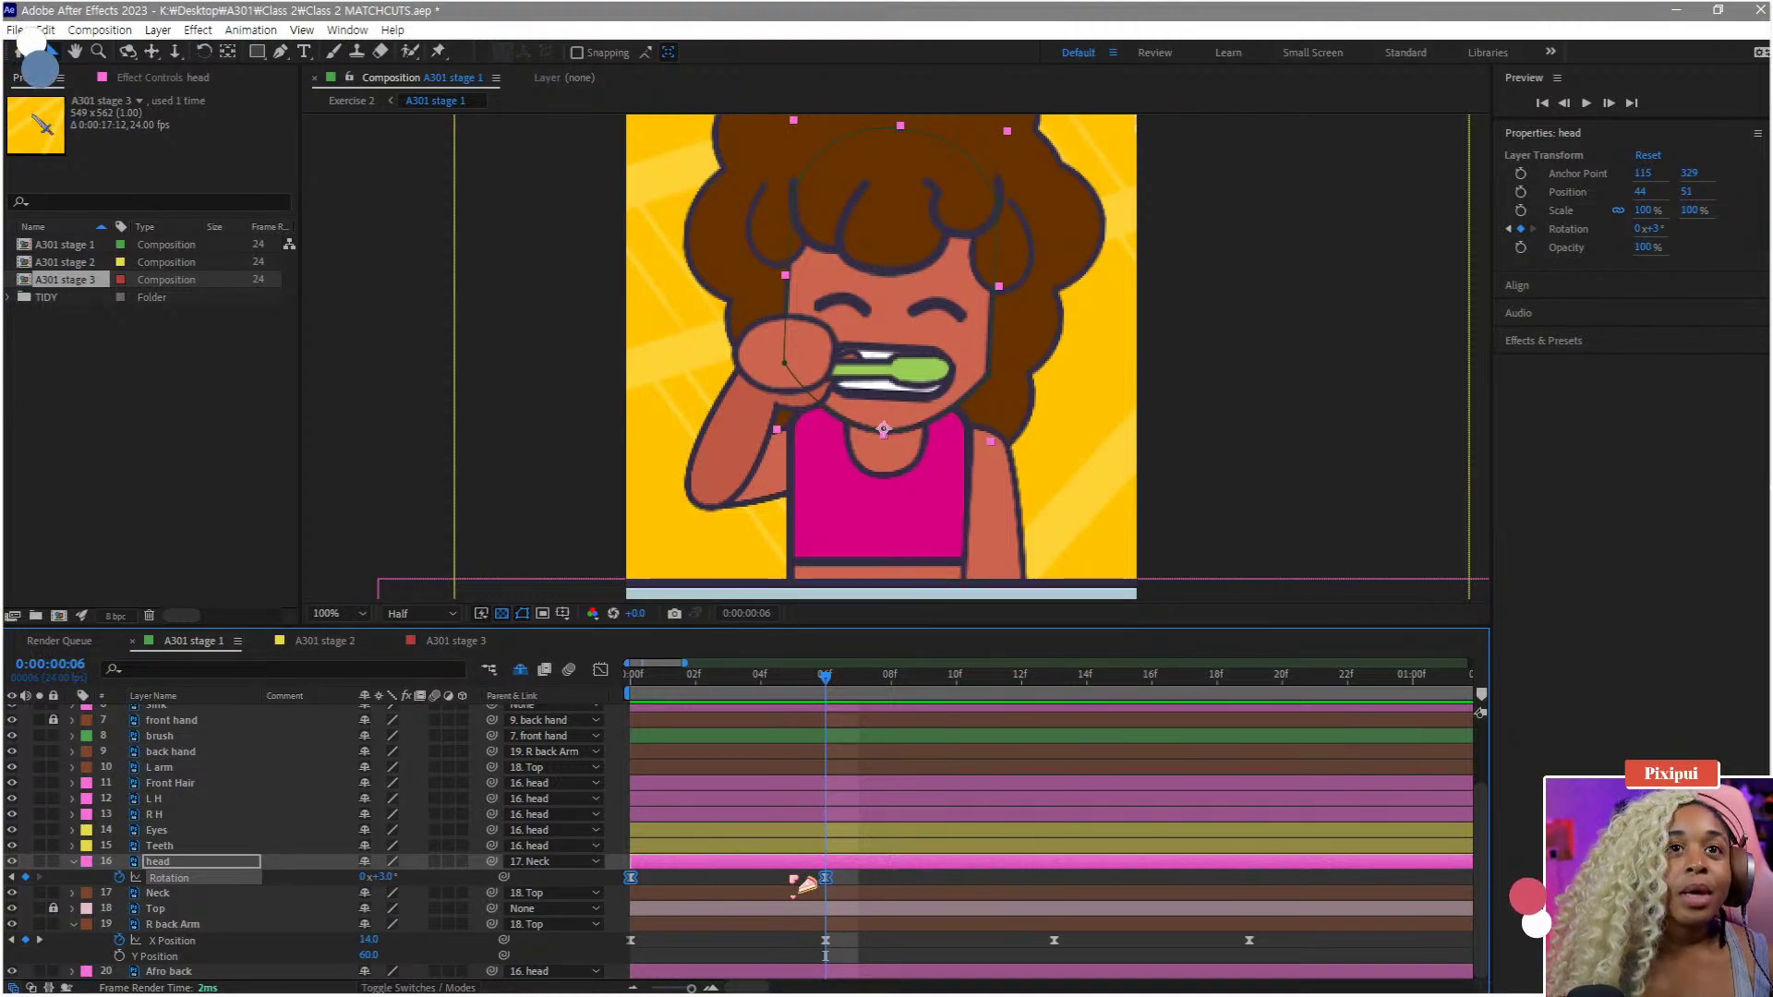
- Copy the head's first Rotation keyframe to 0:00:00:13 and set the copy to -3°
{"action": "left_click", "coordinate": [631, 877]}
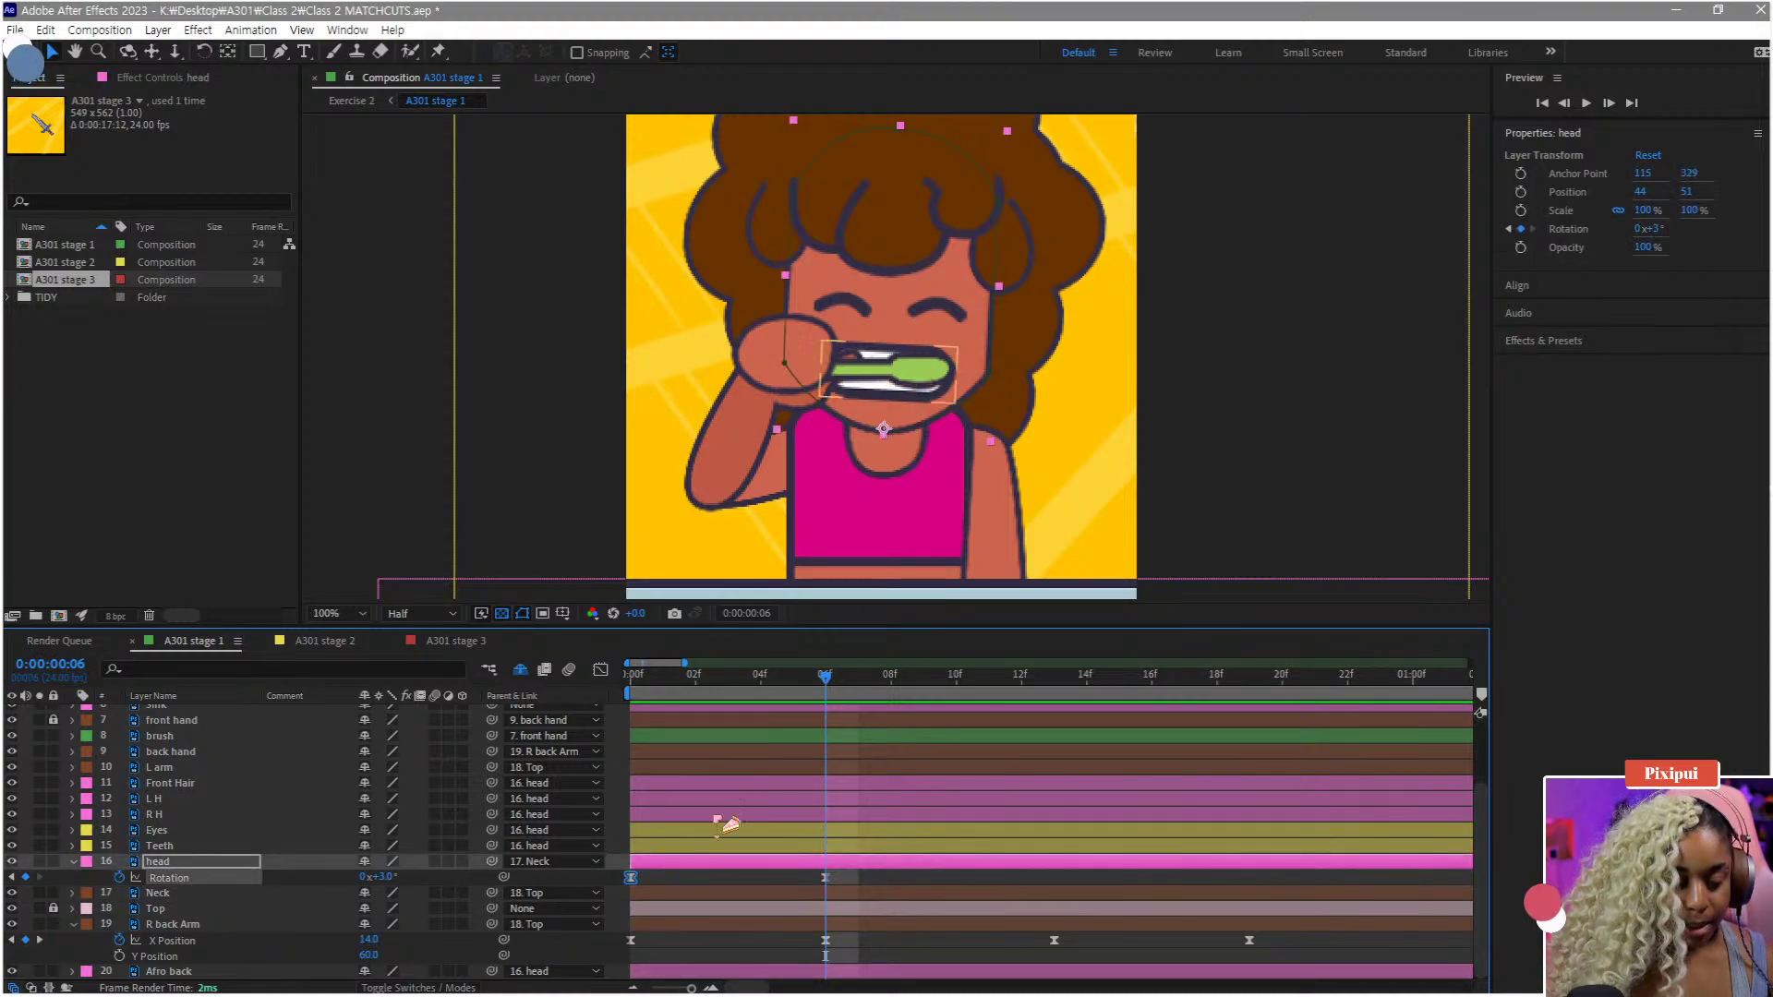
{"action": "key", "text": "k"}
{"action": "key", "text": "ctrl+v"}
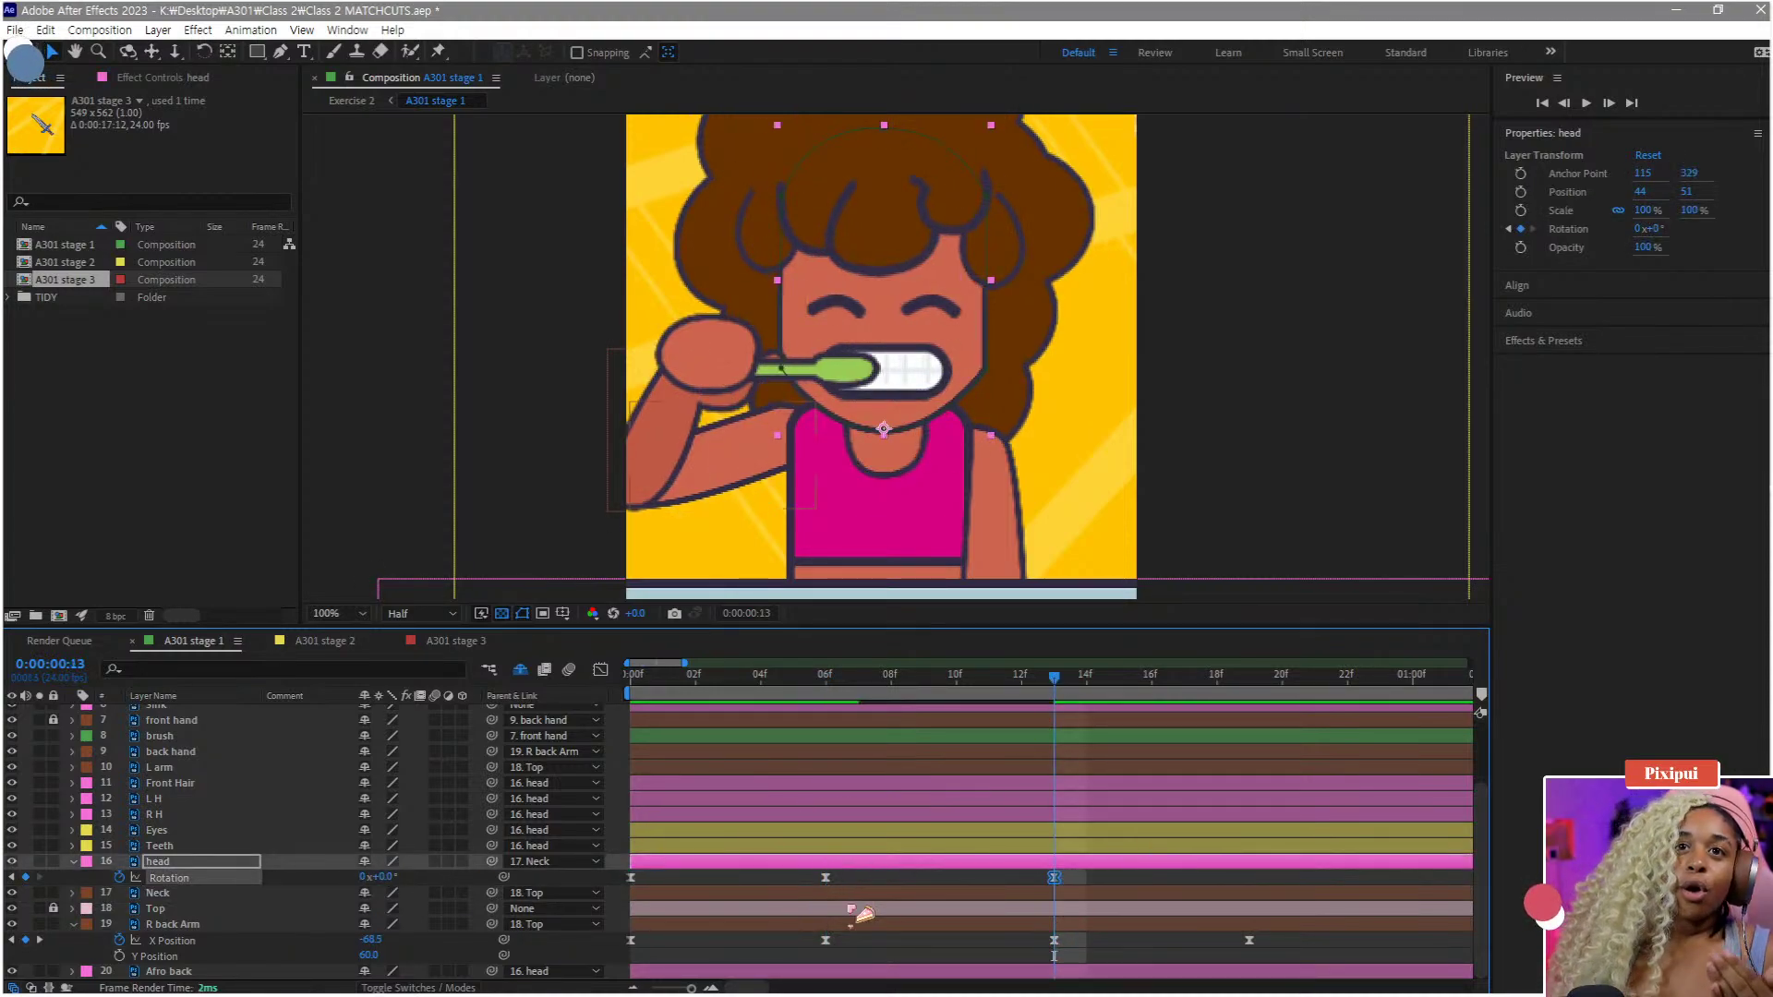
{"action": "left_click", "coordinate": [826, 680]}
{"action": "left_click", "coordinate": [1067, 684]}
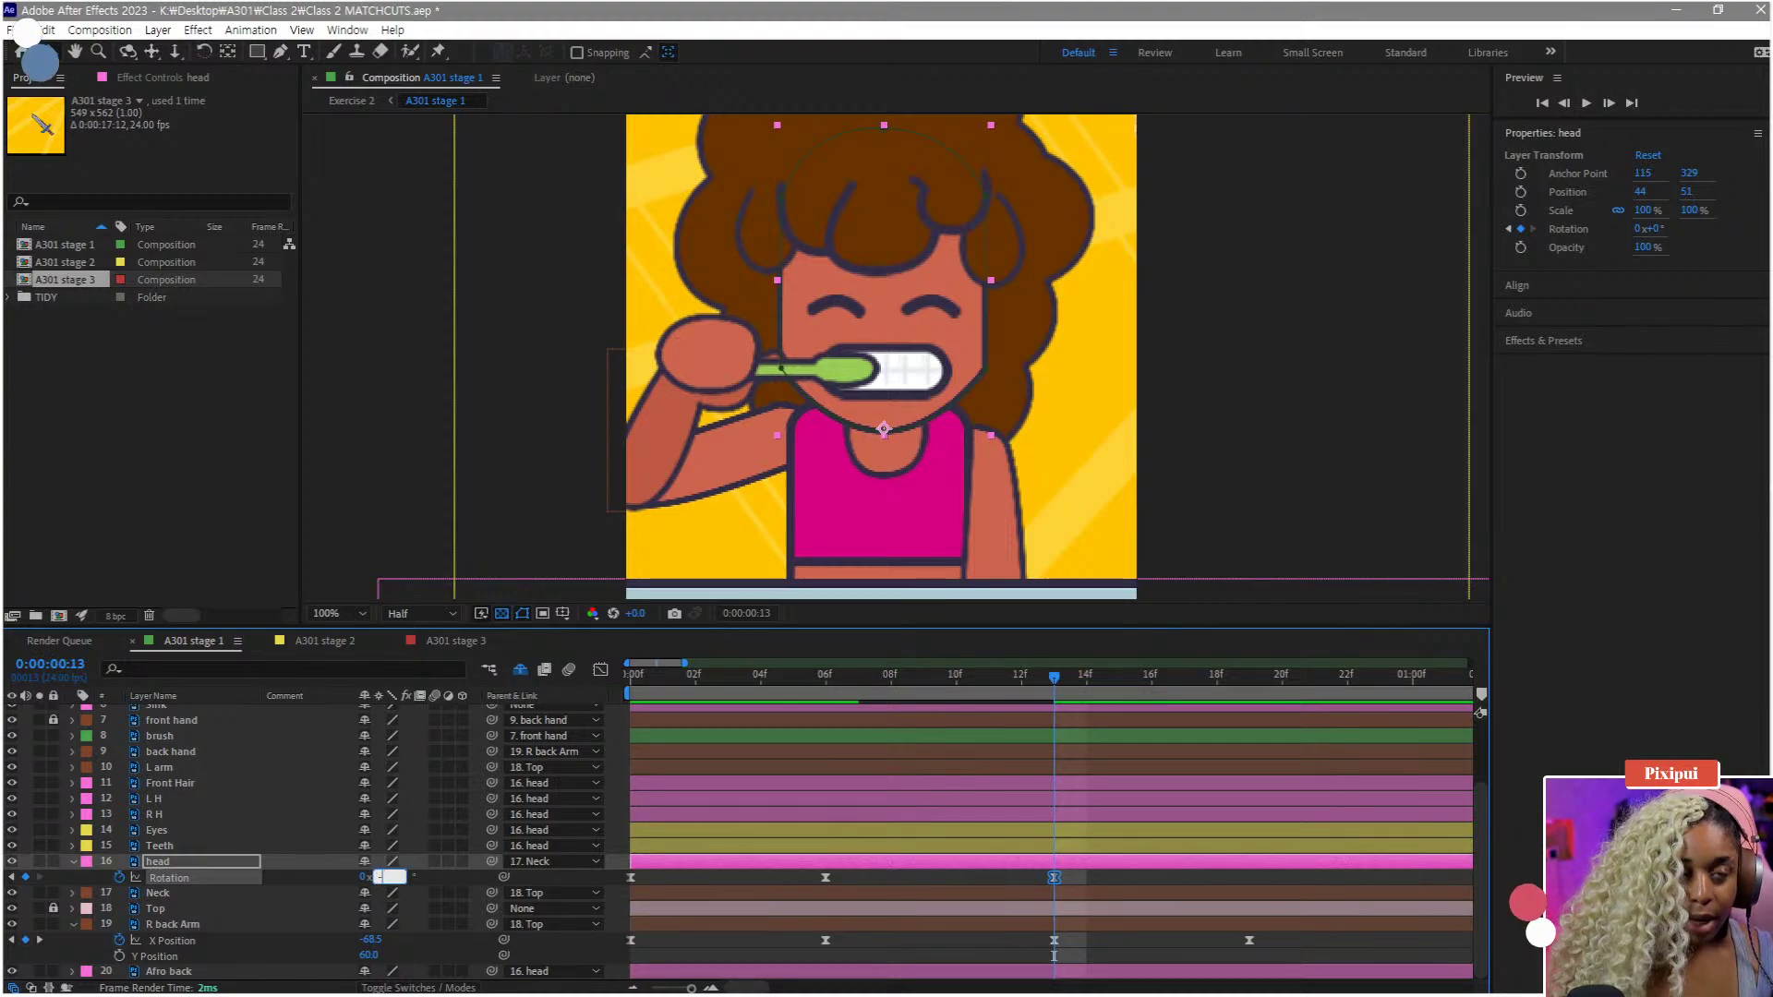
{"action": "key", "text": "Return"}
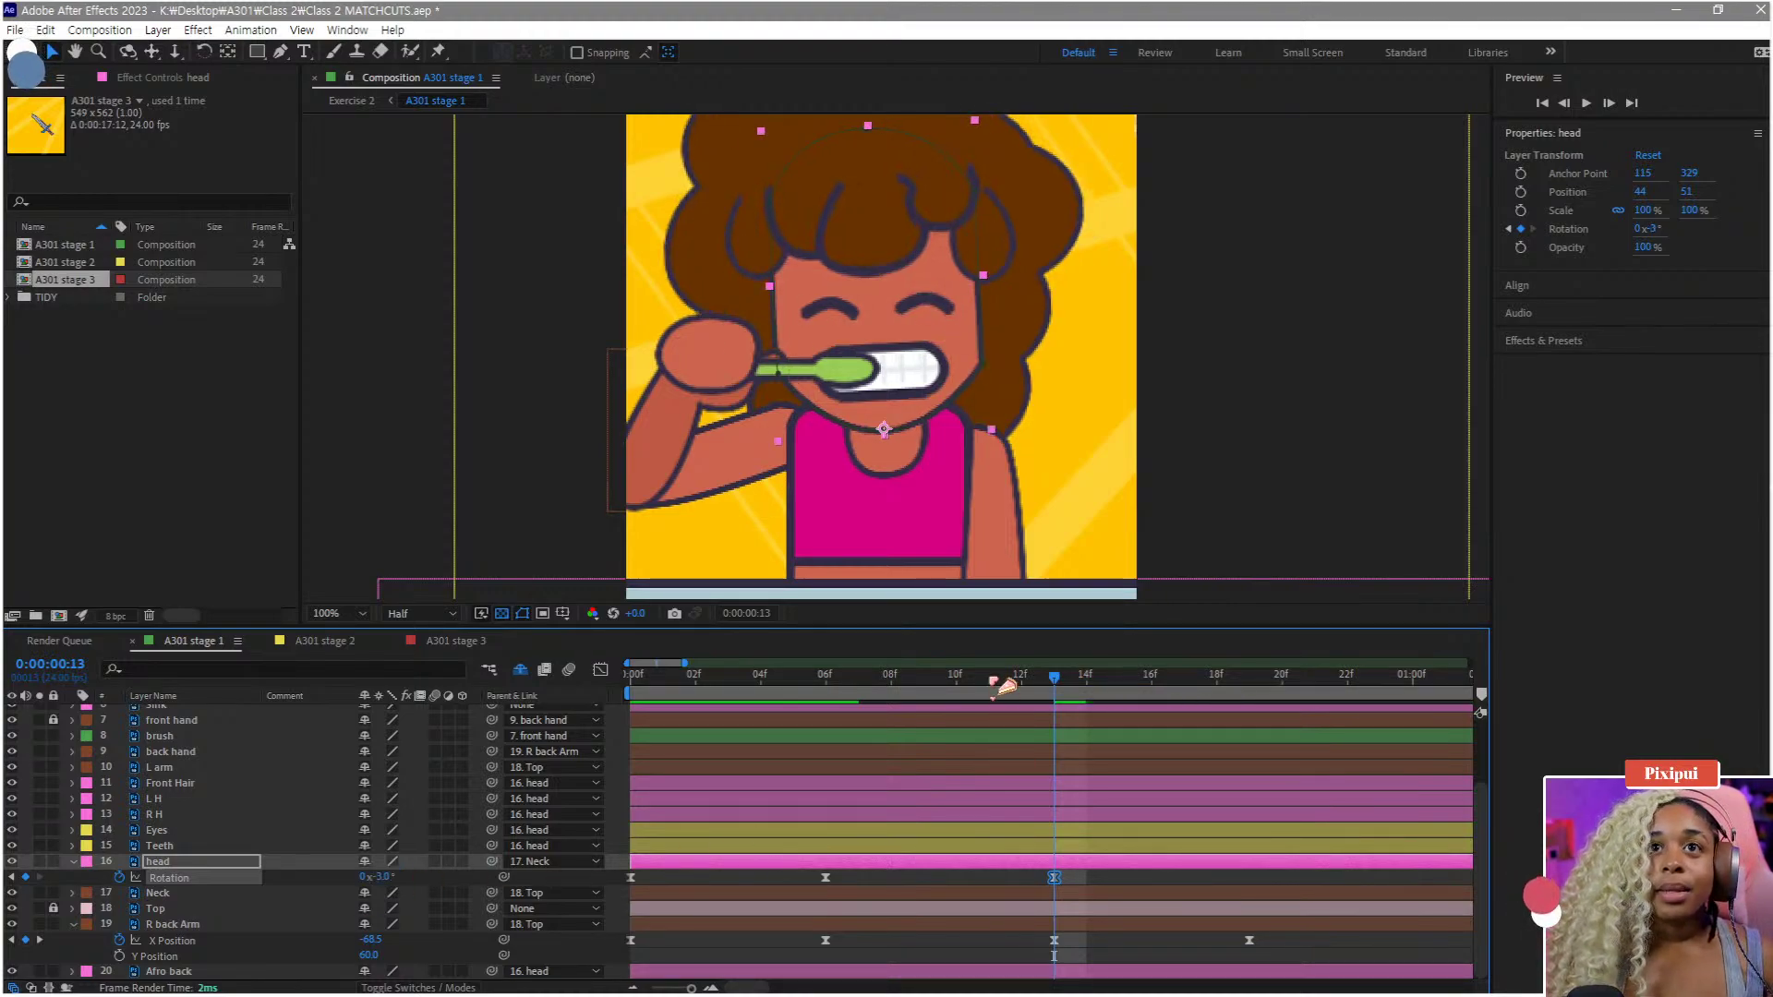
- Shift all three head Rotation keyframes two frames later and preview the tilt trailing behind the arm motion
{"action": "left_click_drag", "start_coordinate": [1093, 881], "coordinate": [626, 873]}
{"action": "left_click_drag", "start_coordinate": [825, 878], "coordinate": [892, 884]}
{"action": "key", "text": "Home"}
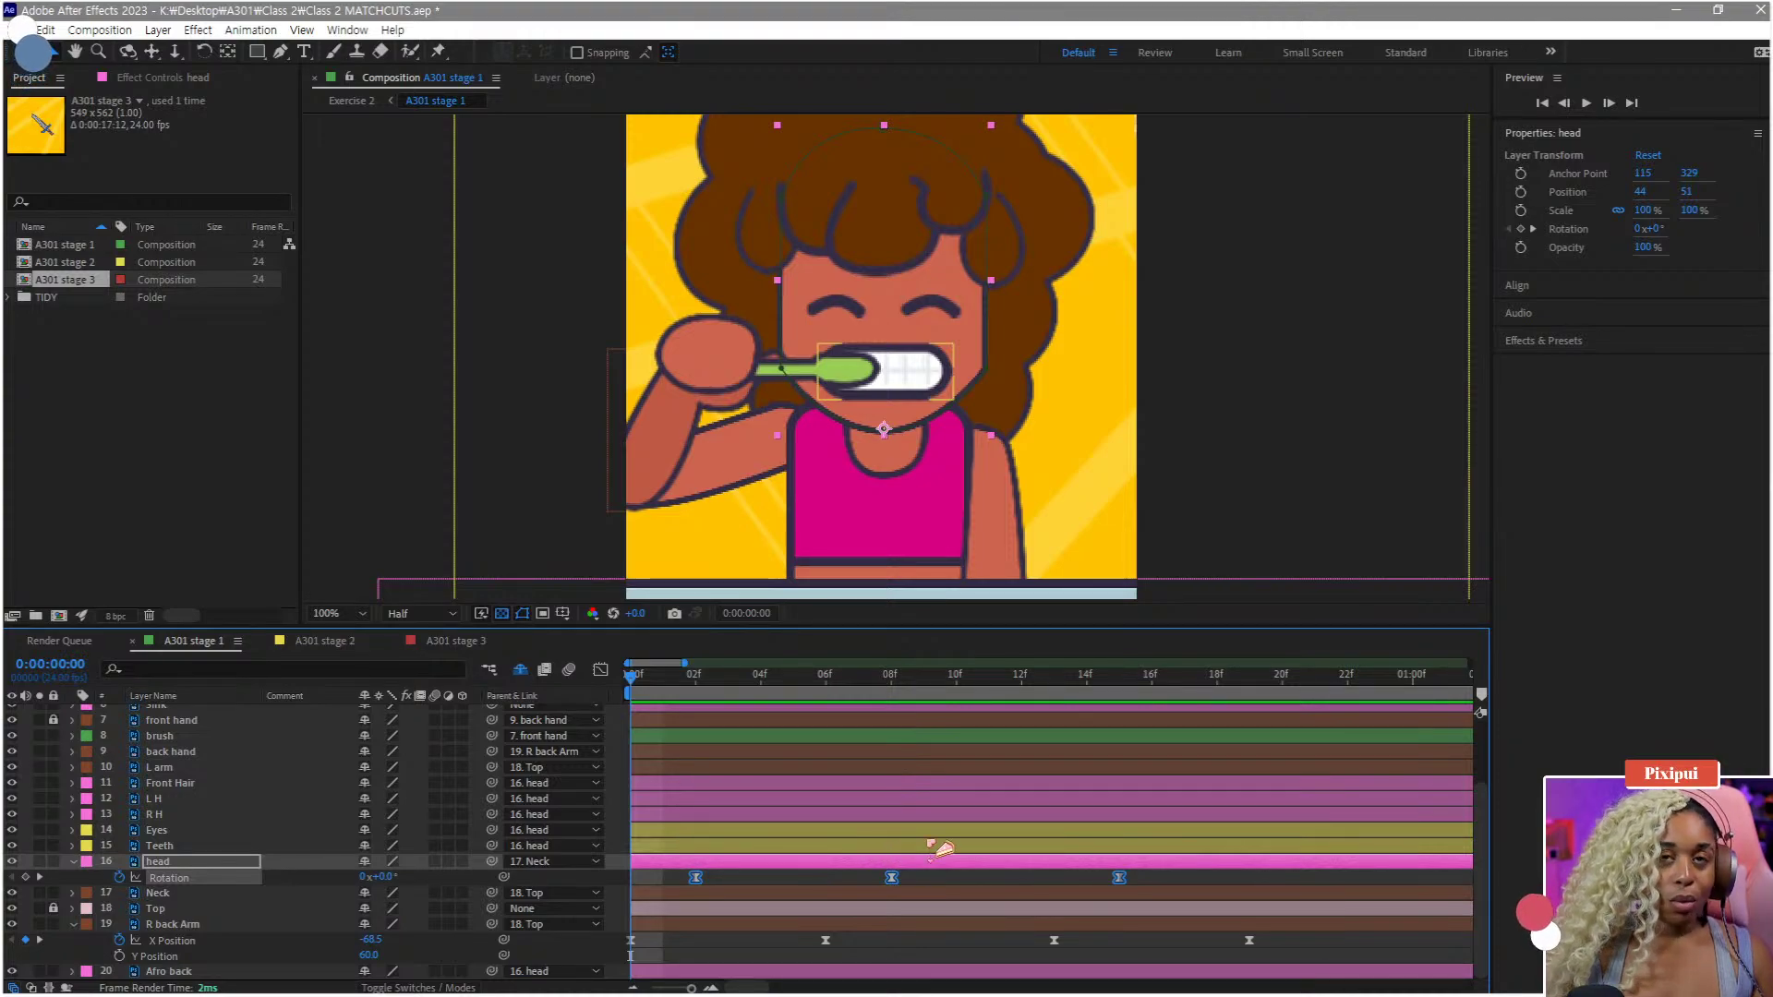
{"action": "key", "text": "minus"}
{"action": "key", "text": "minus"}
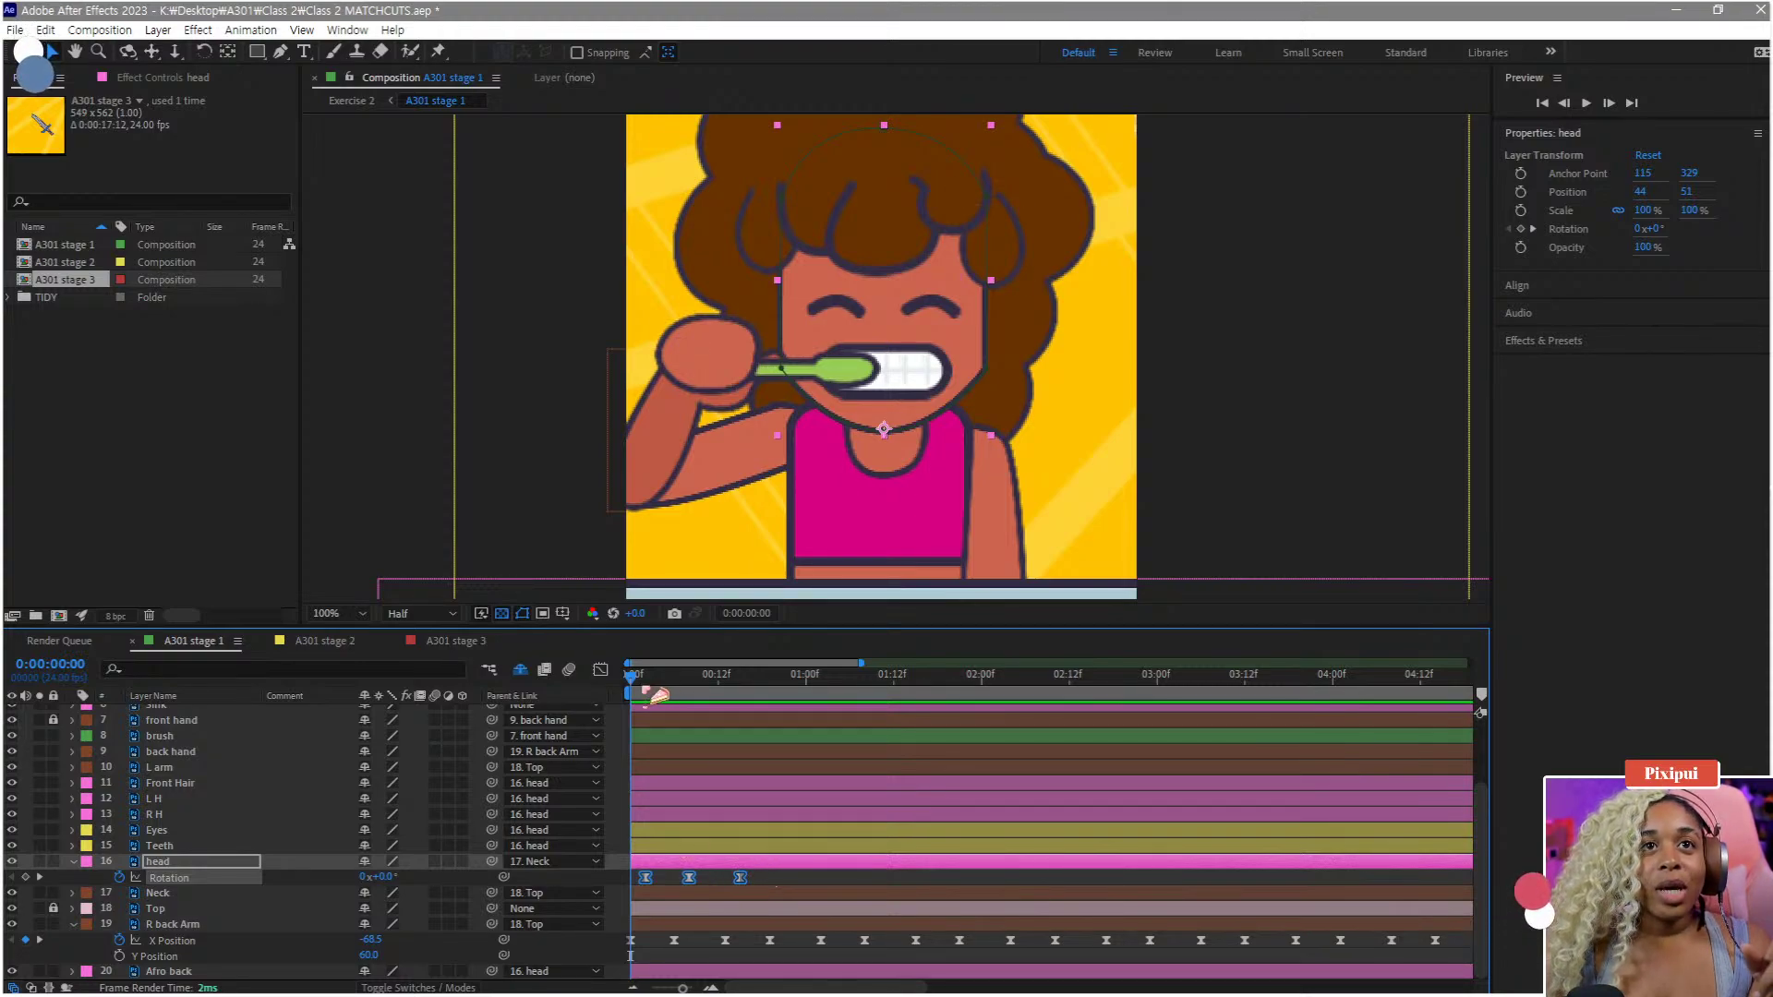
{"action": "left_click", "coordinate": [645, 689]}
{"action": "left_click_drag", "start_coordinate": [659, 693], "coordinate": [686, 698]}
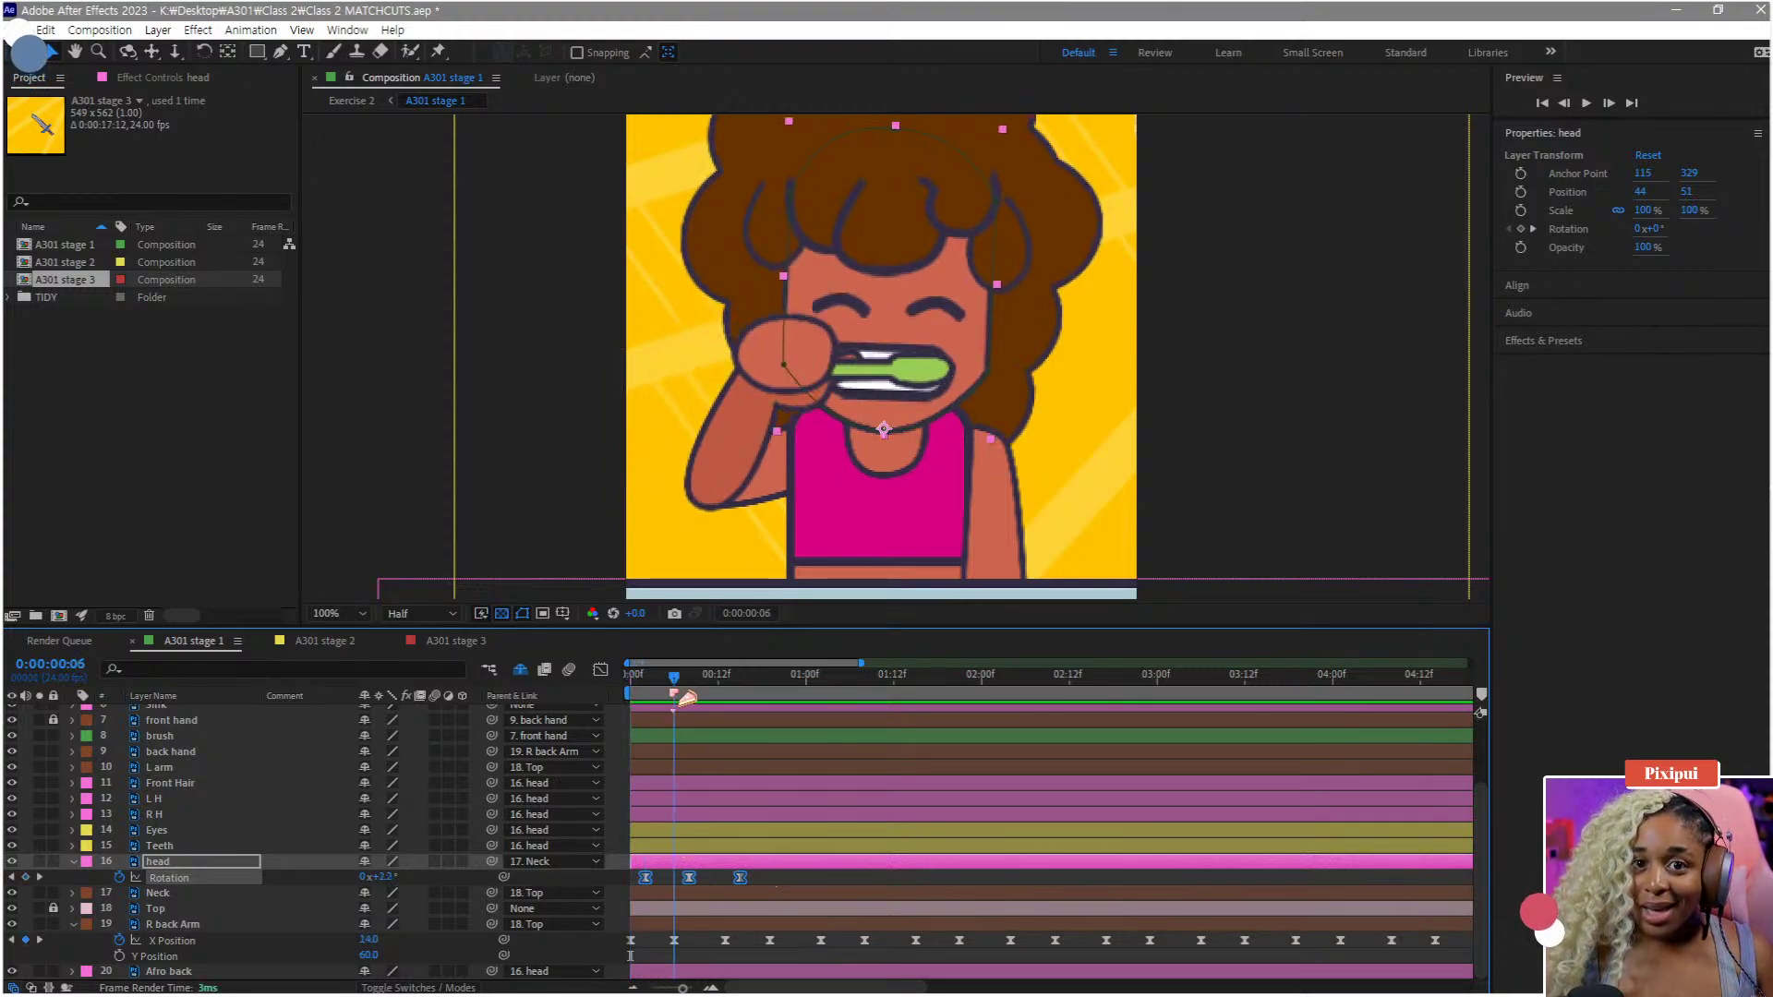
{"action": "key", "text": "space"}
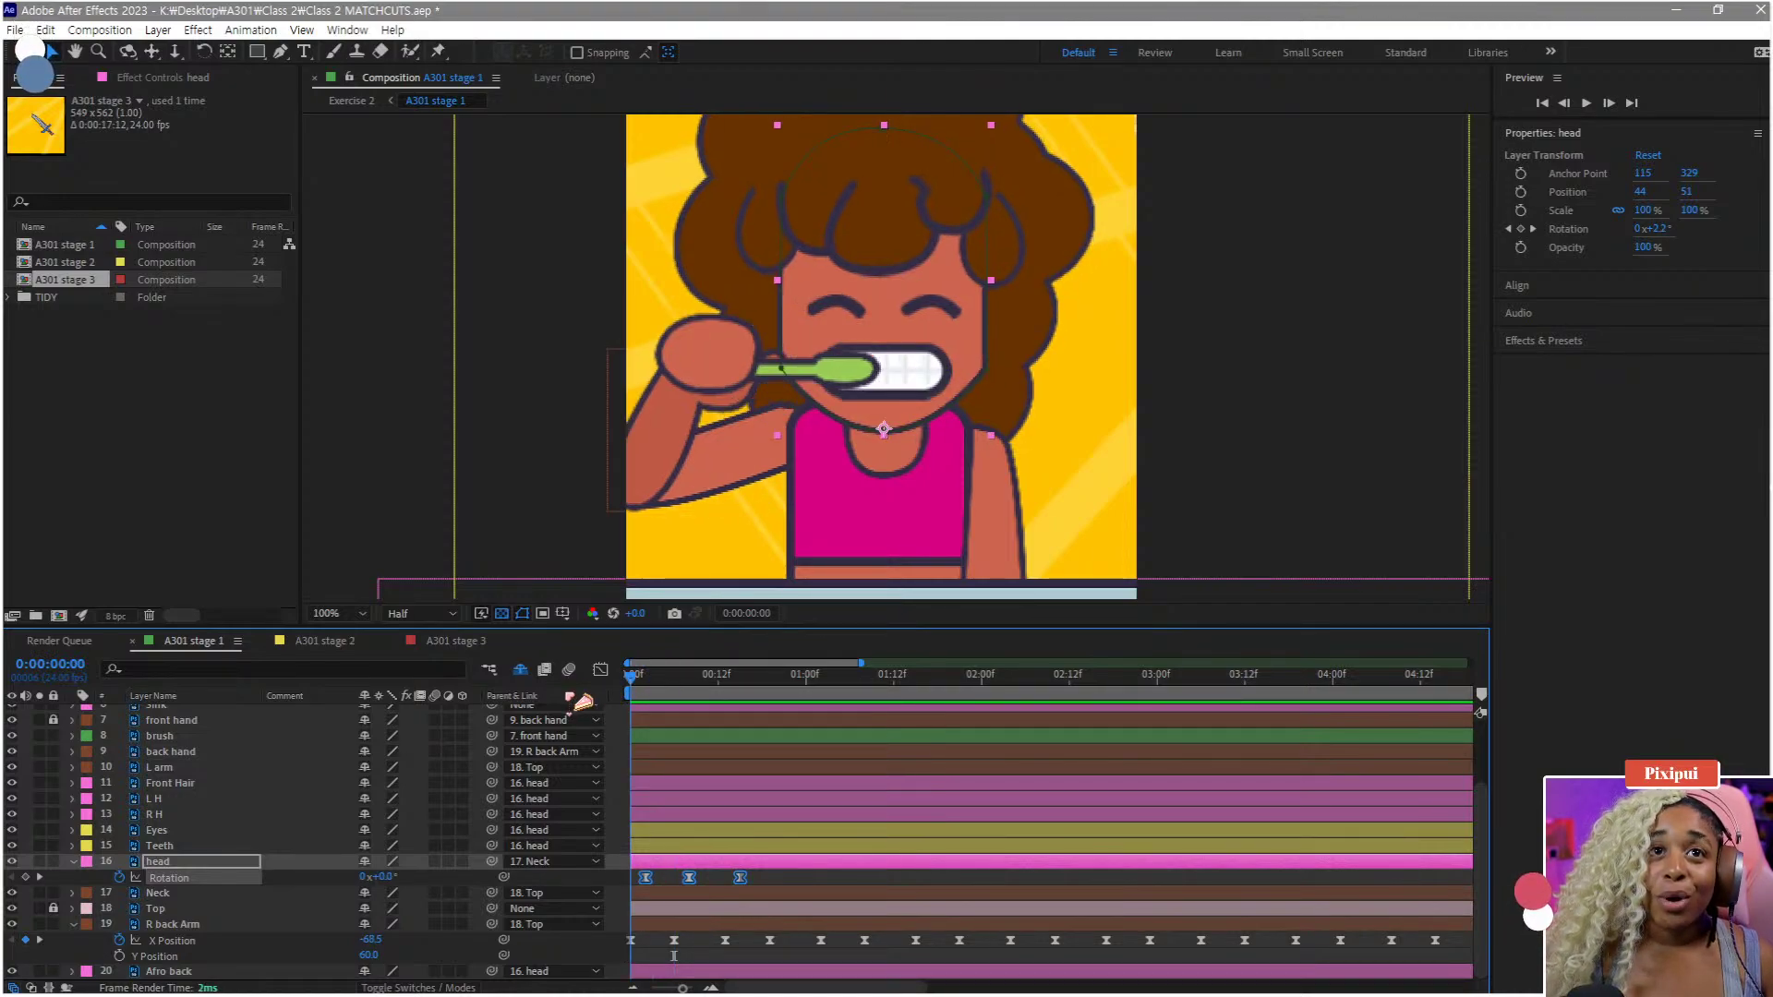
{"action": "left_click", "coordinate": [712, 688]}
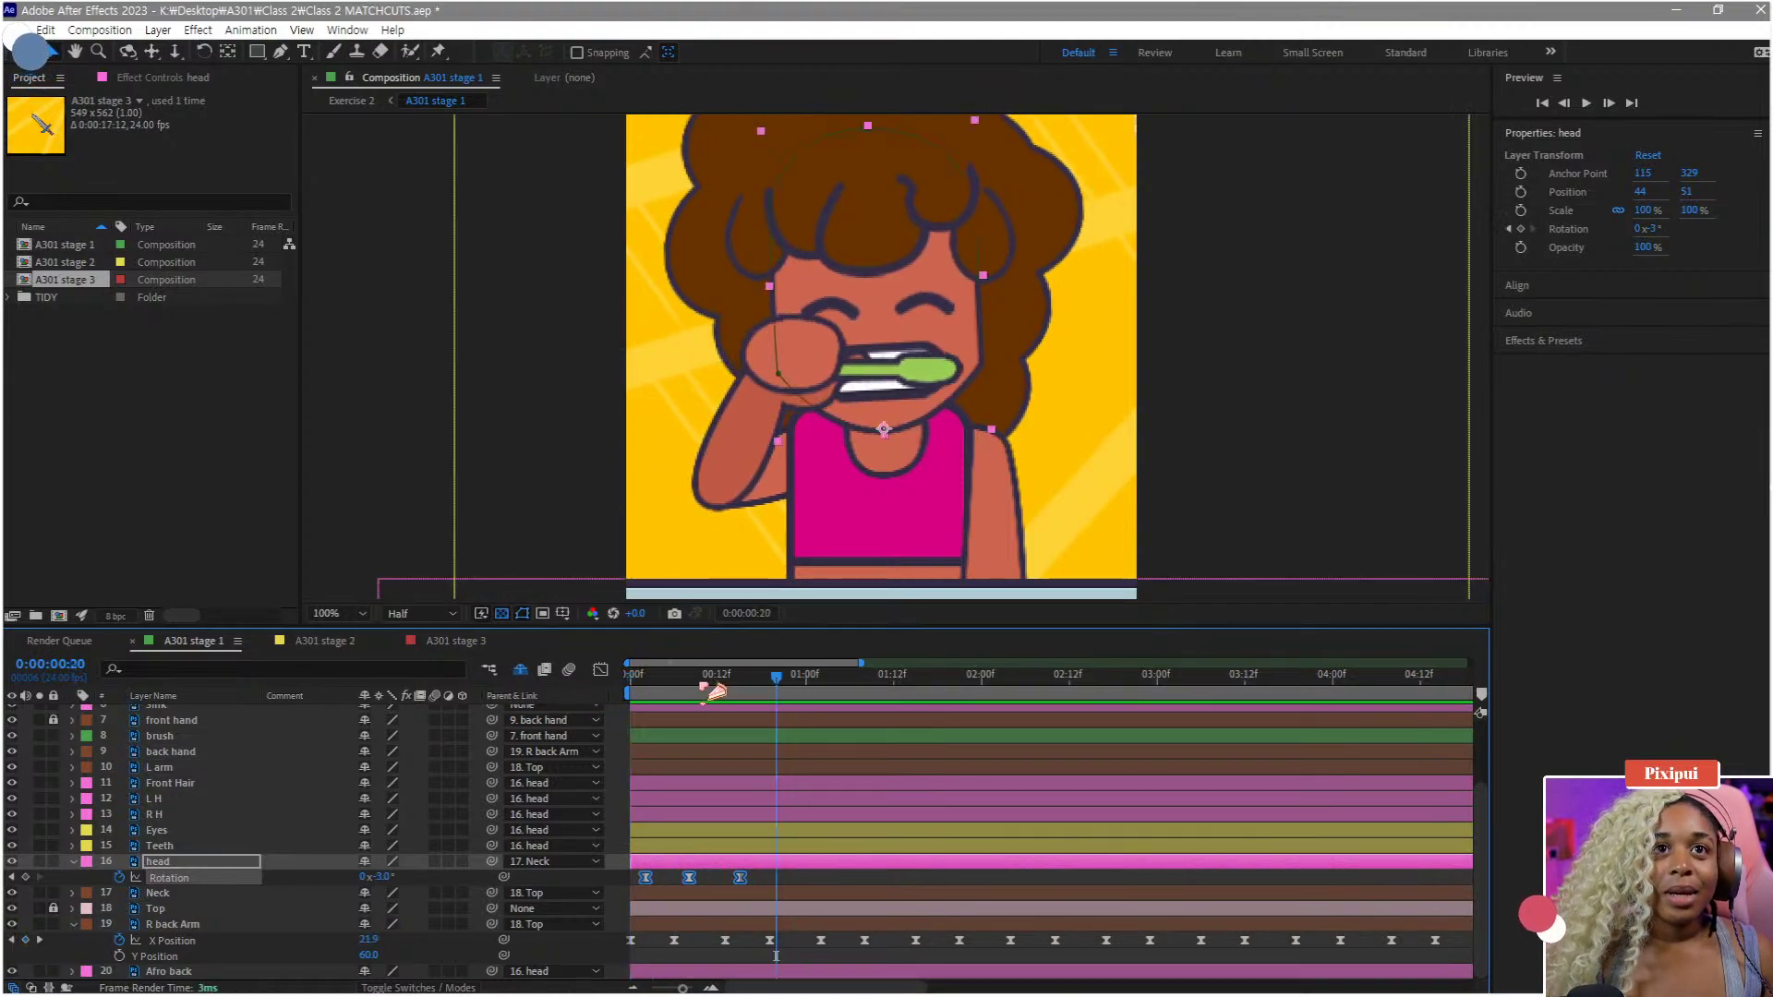
{"action": "left_click_drag", "start_coordinate": [716, 691], "coordinate": [689, 701]}
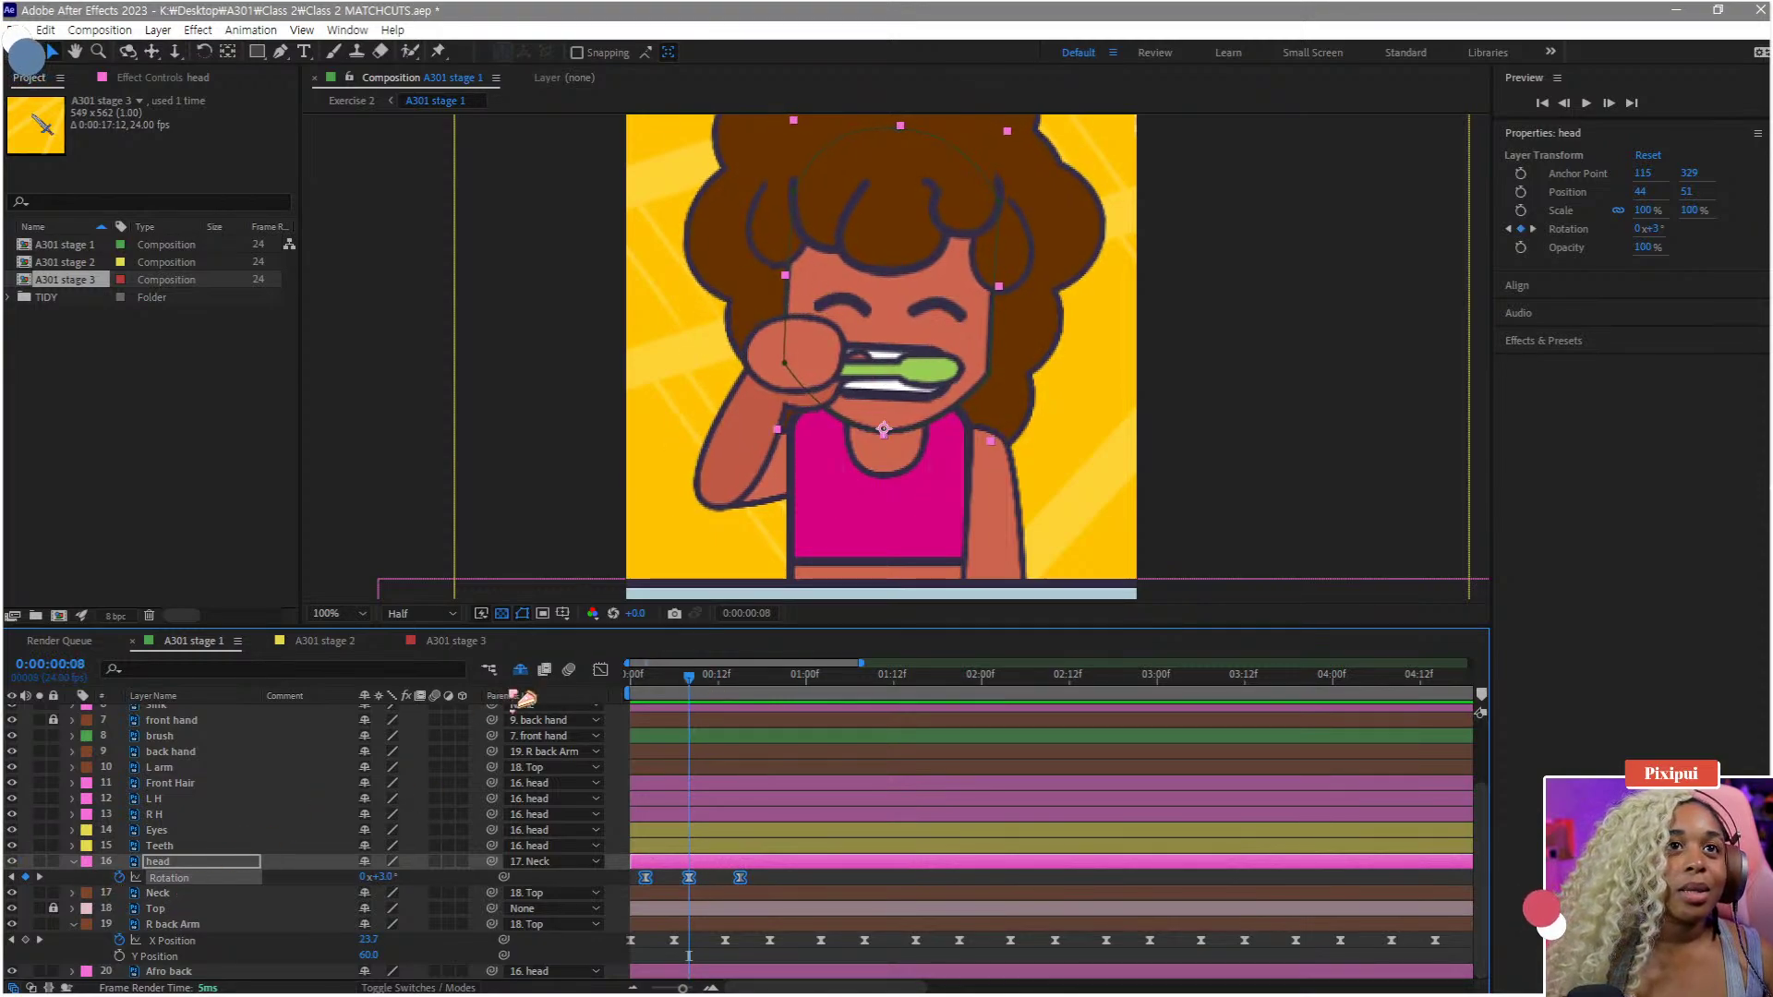
- In the graph editor, pull the outgoing handle of the head Rotation keyframe at 0:00:00:08 long and upward, and scrub through the curve
{"action": "left_click", "coordinate": [600, 671]}
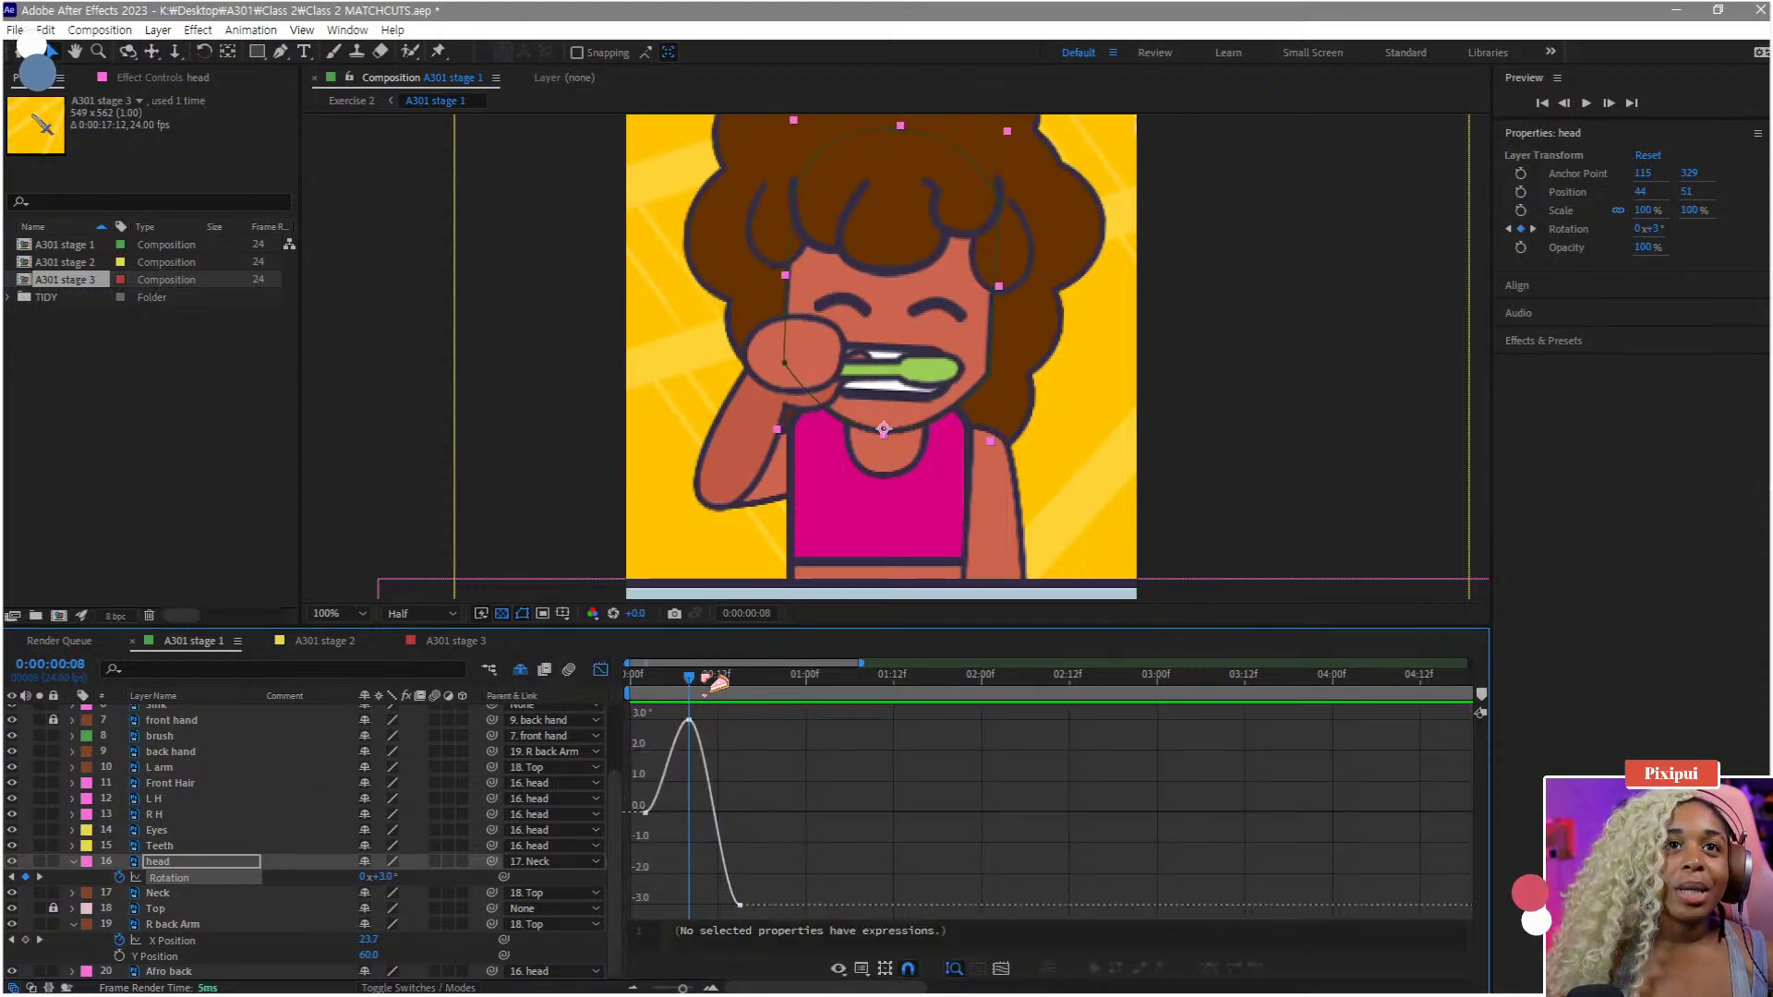
{"action": "scroll", "coordinate": [706, 739], "scroll_direction": "up", "scroll_amount": 2}
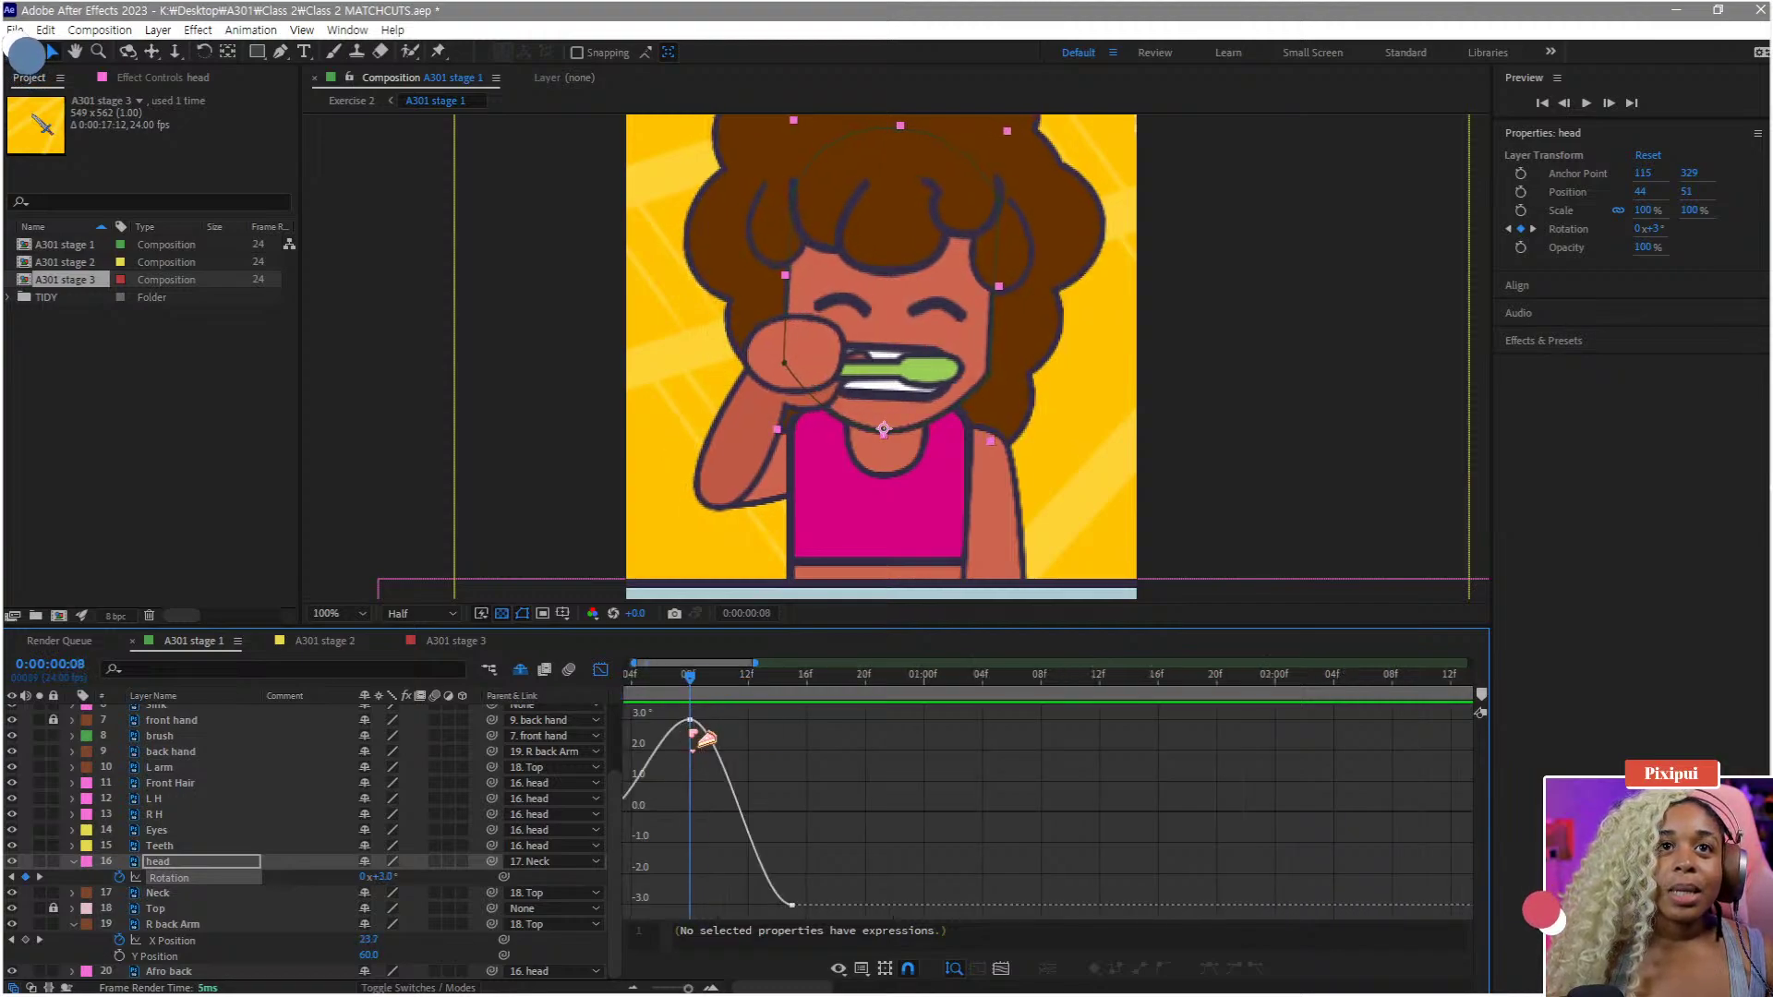
{"action": "left_click_drag", "start_coordinate": [721, 741], "coordinate": [780, 741]}
{"action": "left_click_drag", "start_coordinate": [879, 764], "coordinate": [828, 739]}
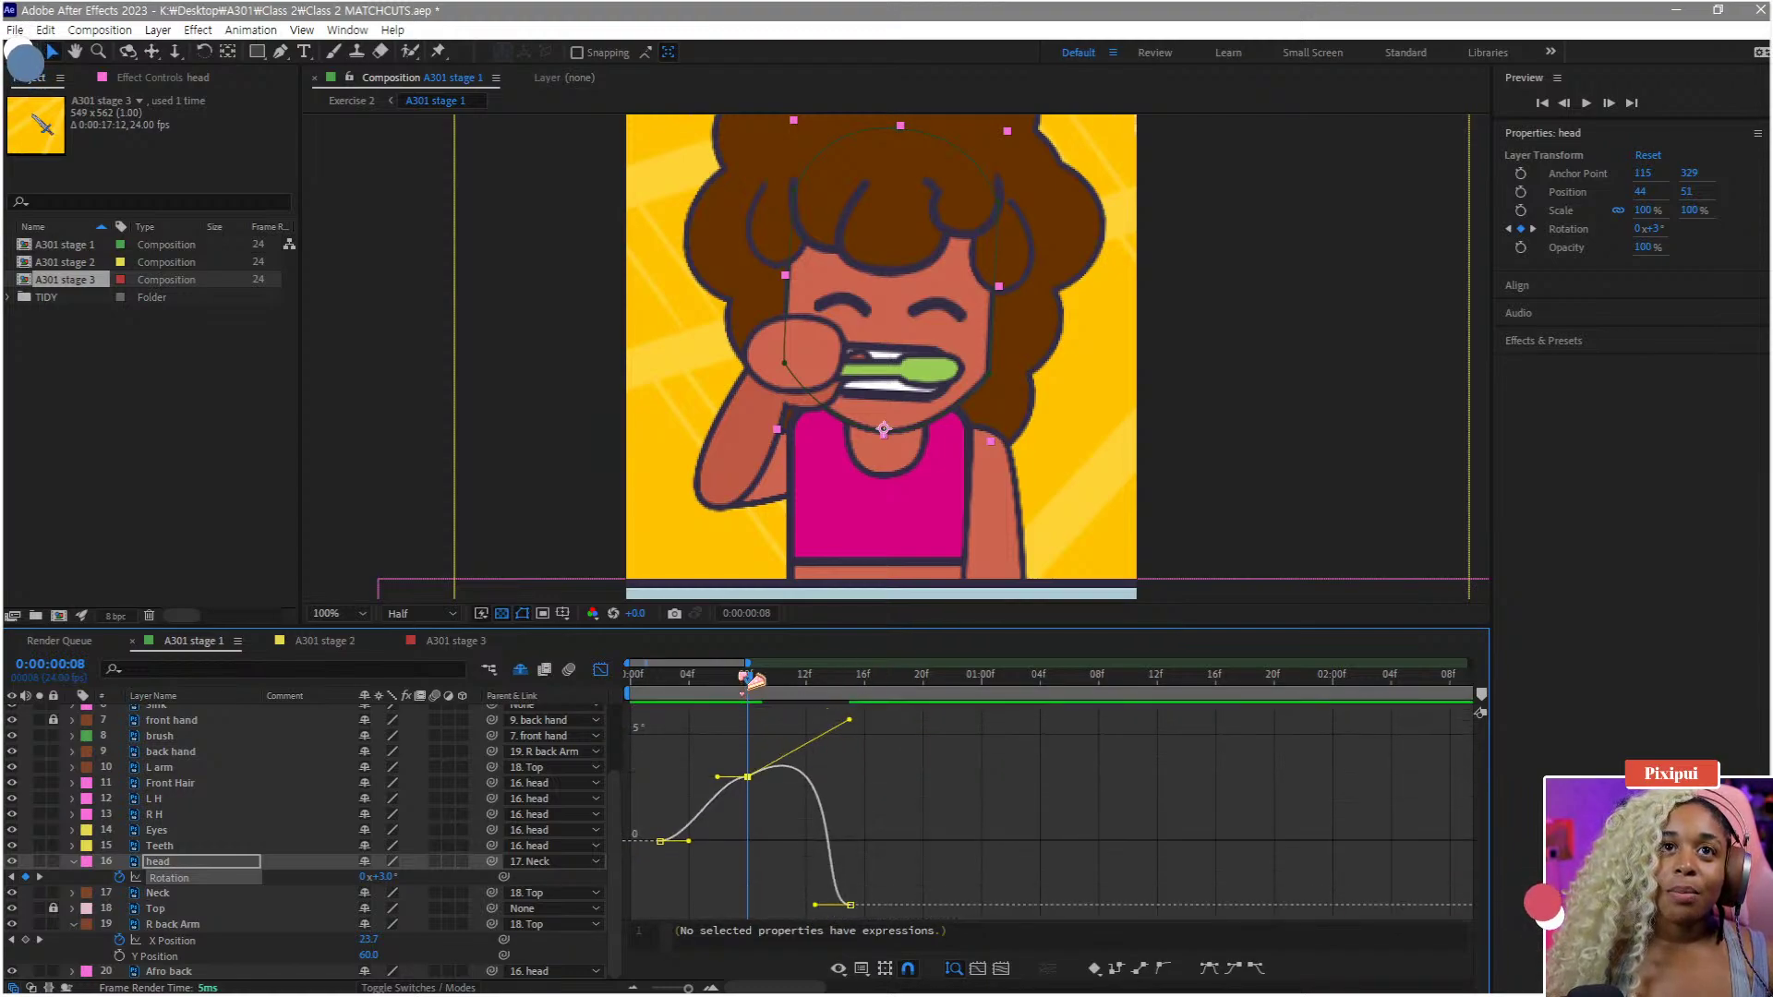
{"action": "left_click_drag", "start_coordinate": [752, 681], "coordinate": [790, 694]}
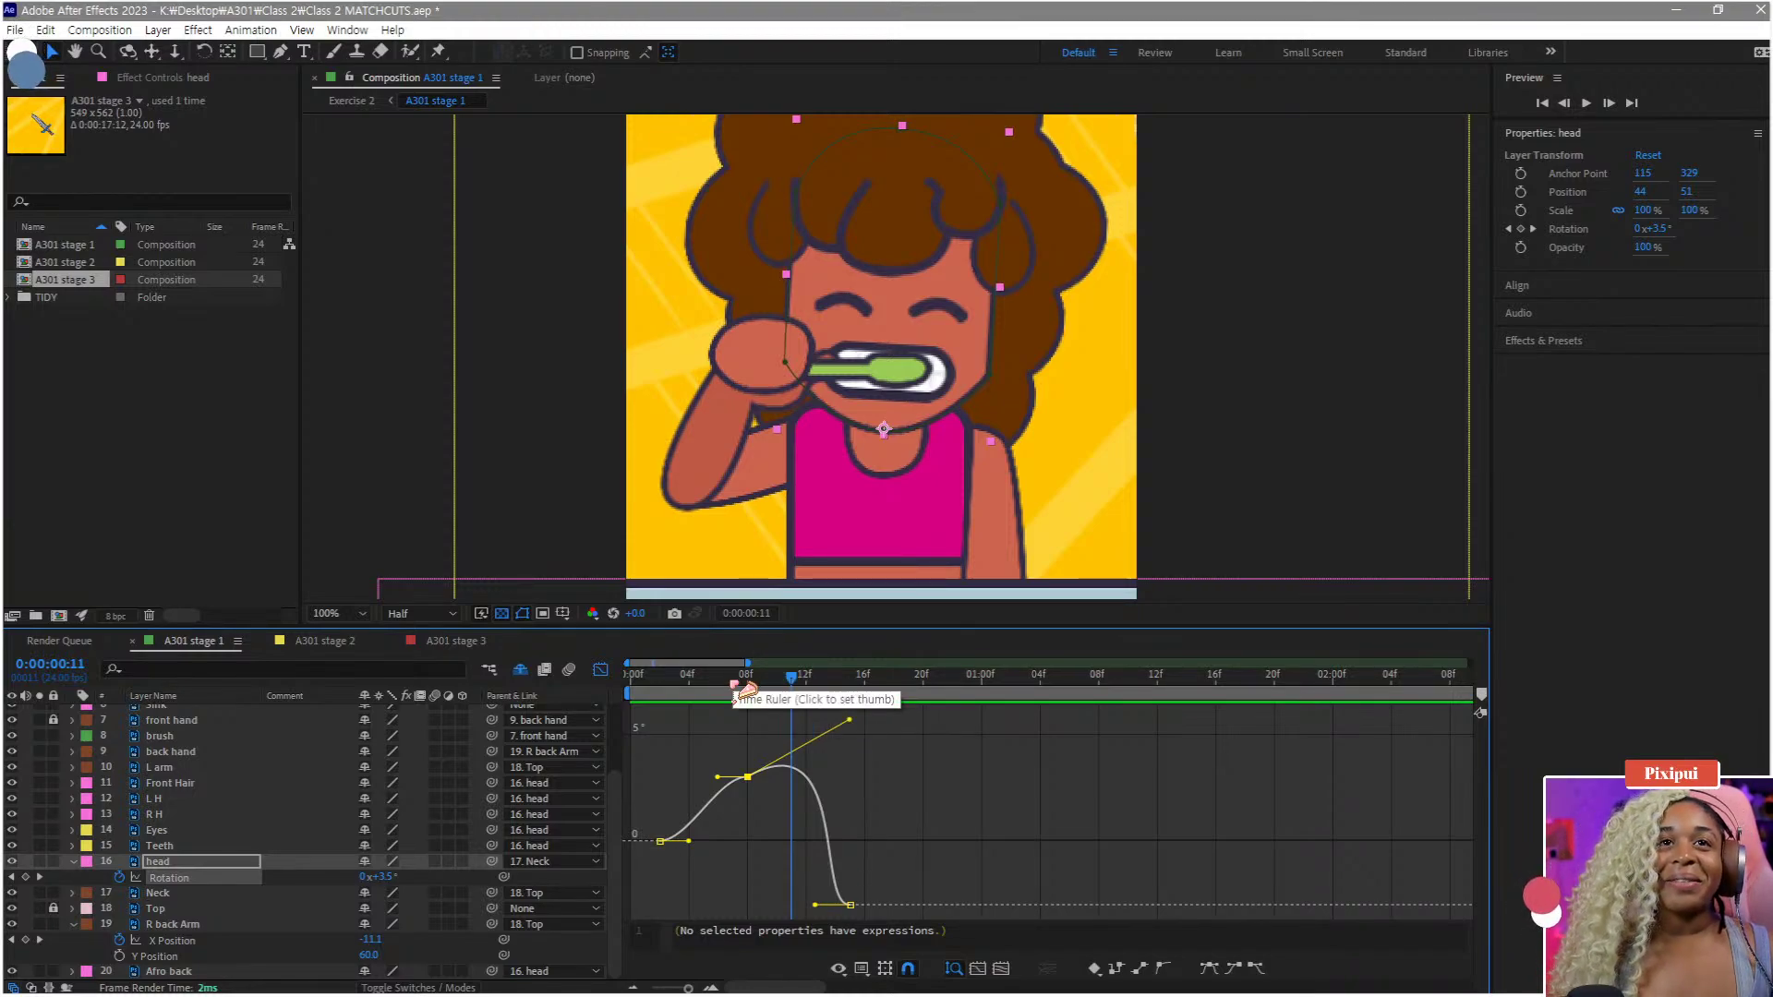
{"action": "left_click", "coordinate": [677, 706]}
{"action": "left_click_drag", "start_coordinate": [691, 710], "coordinate": [841, 725]}
{"action": "scroll", "coordinate": [826, 805], "scroll_direction": "up", "scroll_amount": 4}
{"action": "scroll", "coordinate": [823, 778], "scroll_direction": "down", "scroll_amount": 2}
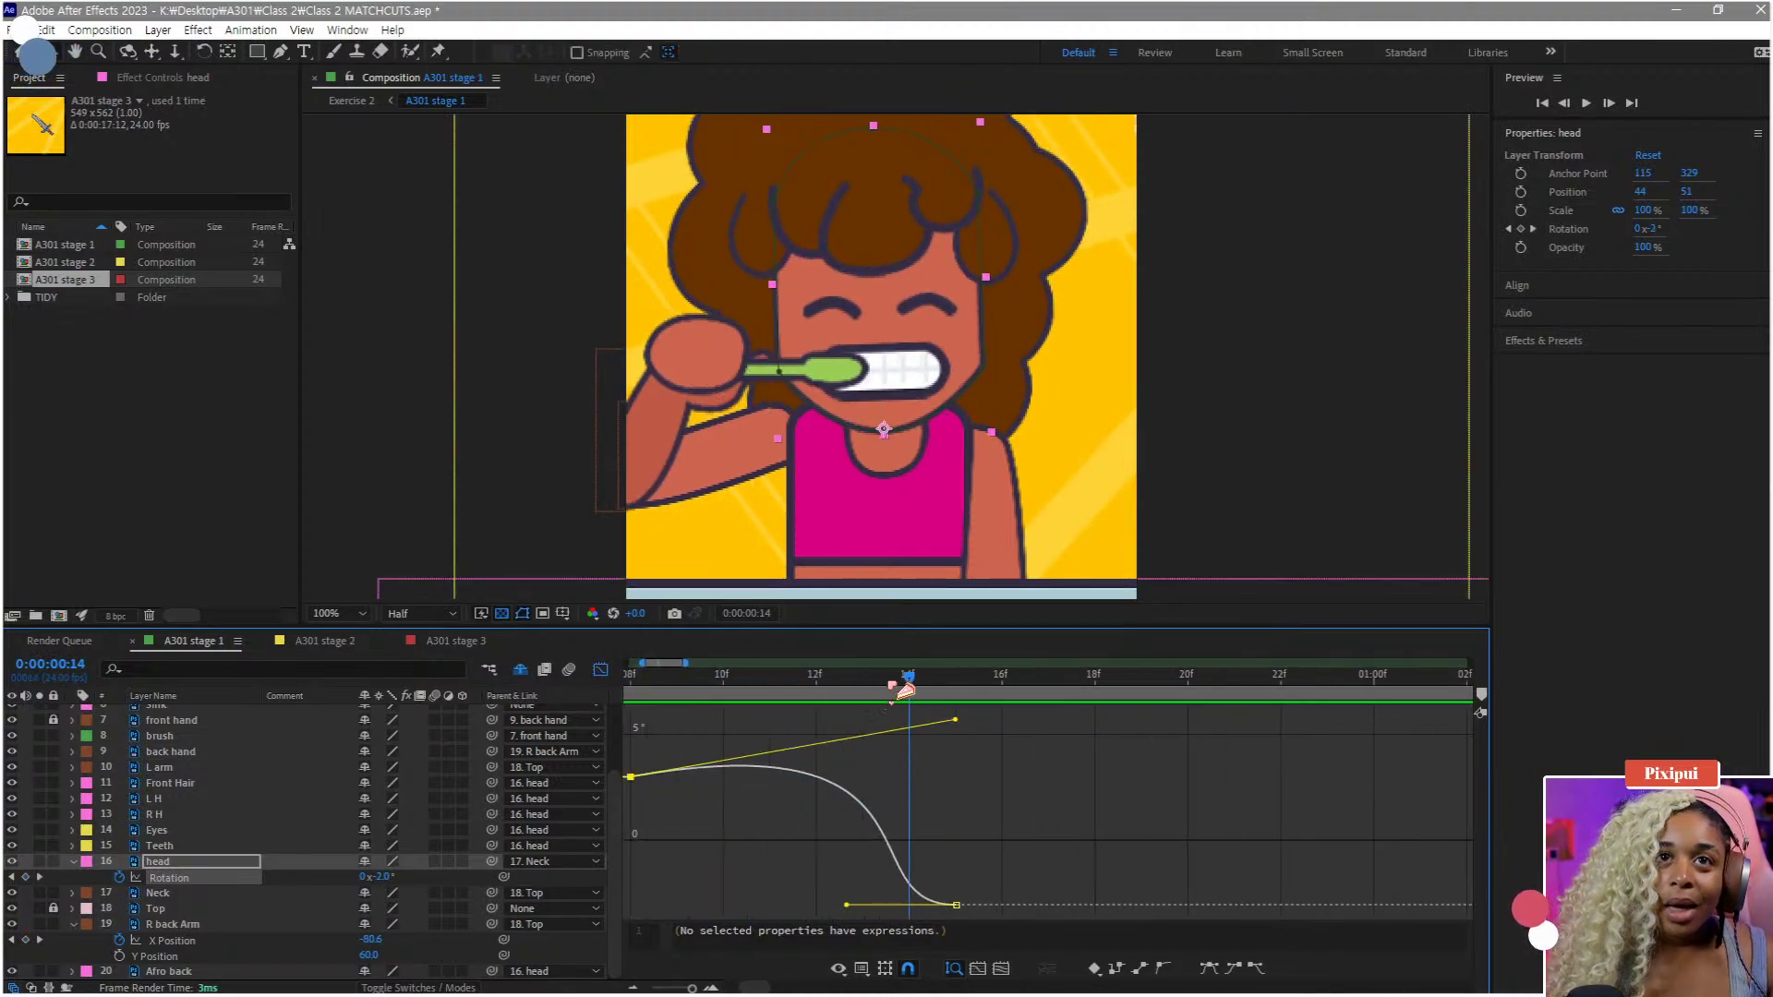
{"action": "left_click", "coordinate": [872, 691]}
{"action": "left_click_drag", "start_coordinate": [875, 704], "coordinate": [913, 705]}
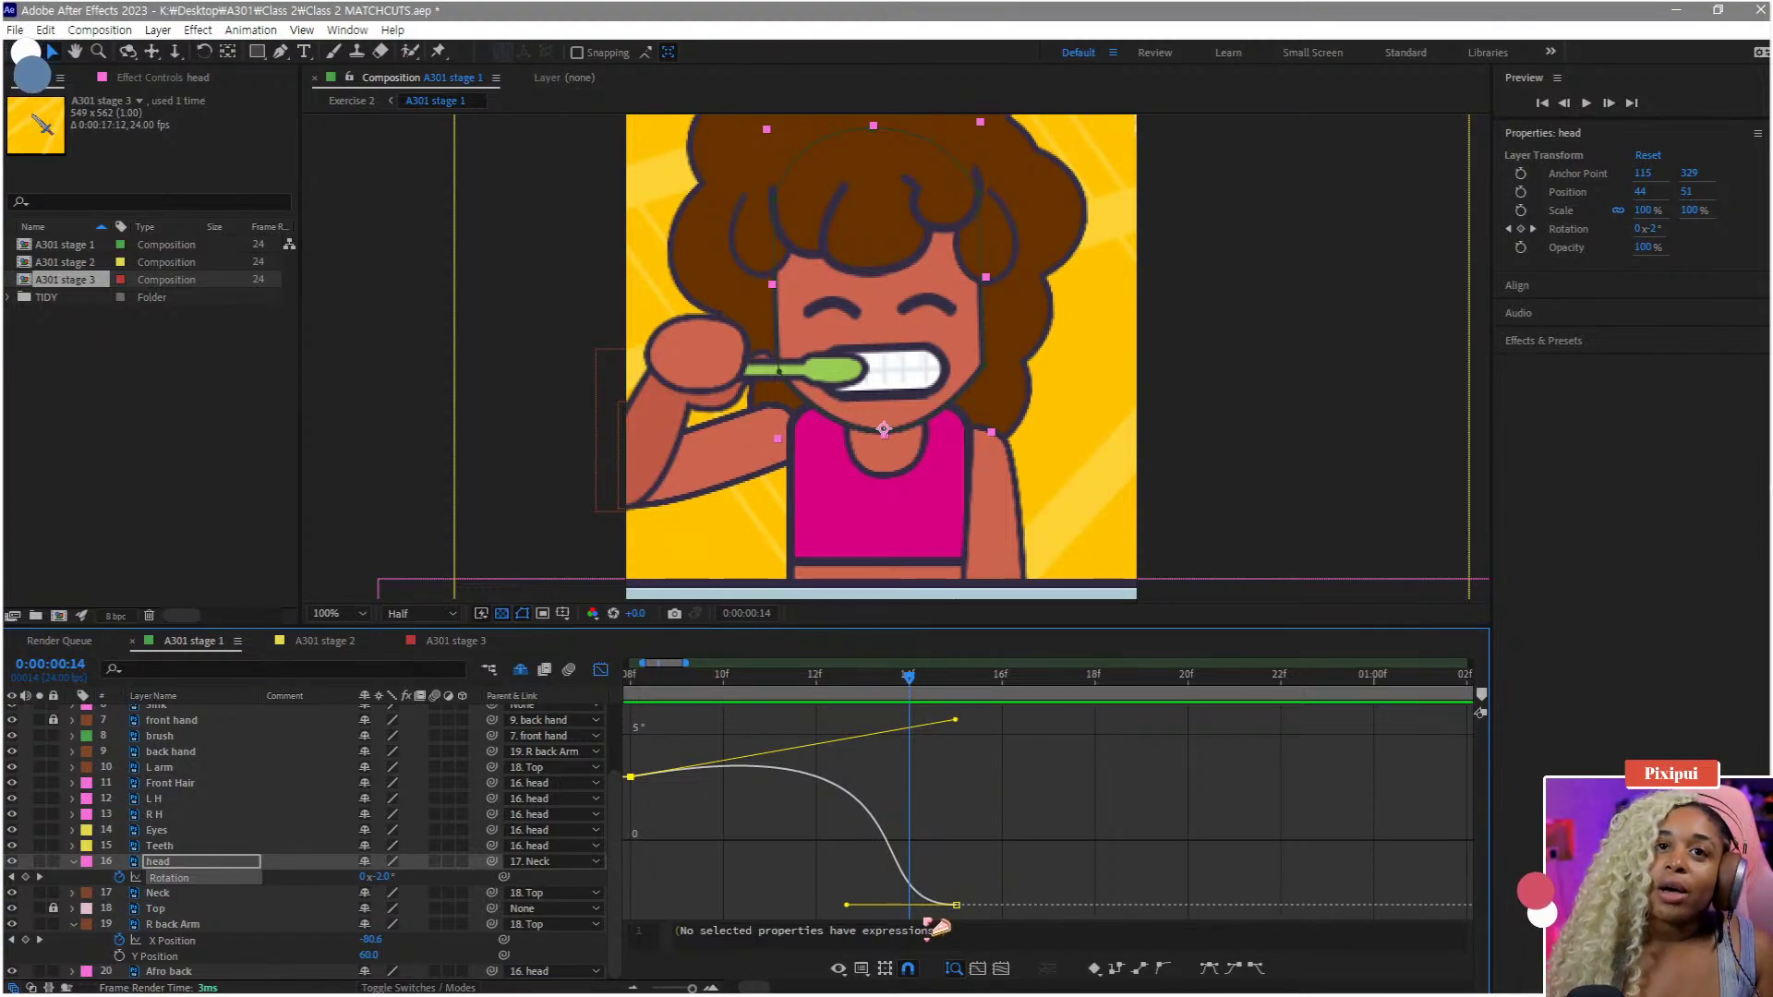
- Move the last head Rotation keyframe to 0:00:00:17, lengthen its incoming handle, flatten the outgoing handle at 0:00:00:08, and preview the motion
{"action": "mouse_move", "coordinate": [956, 909]}
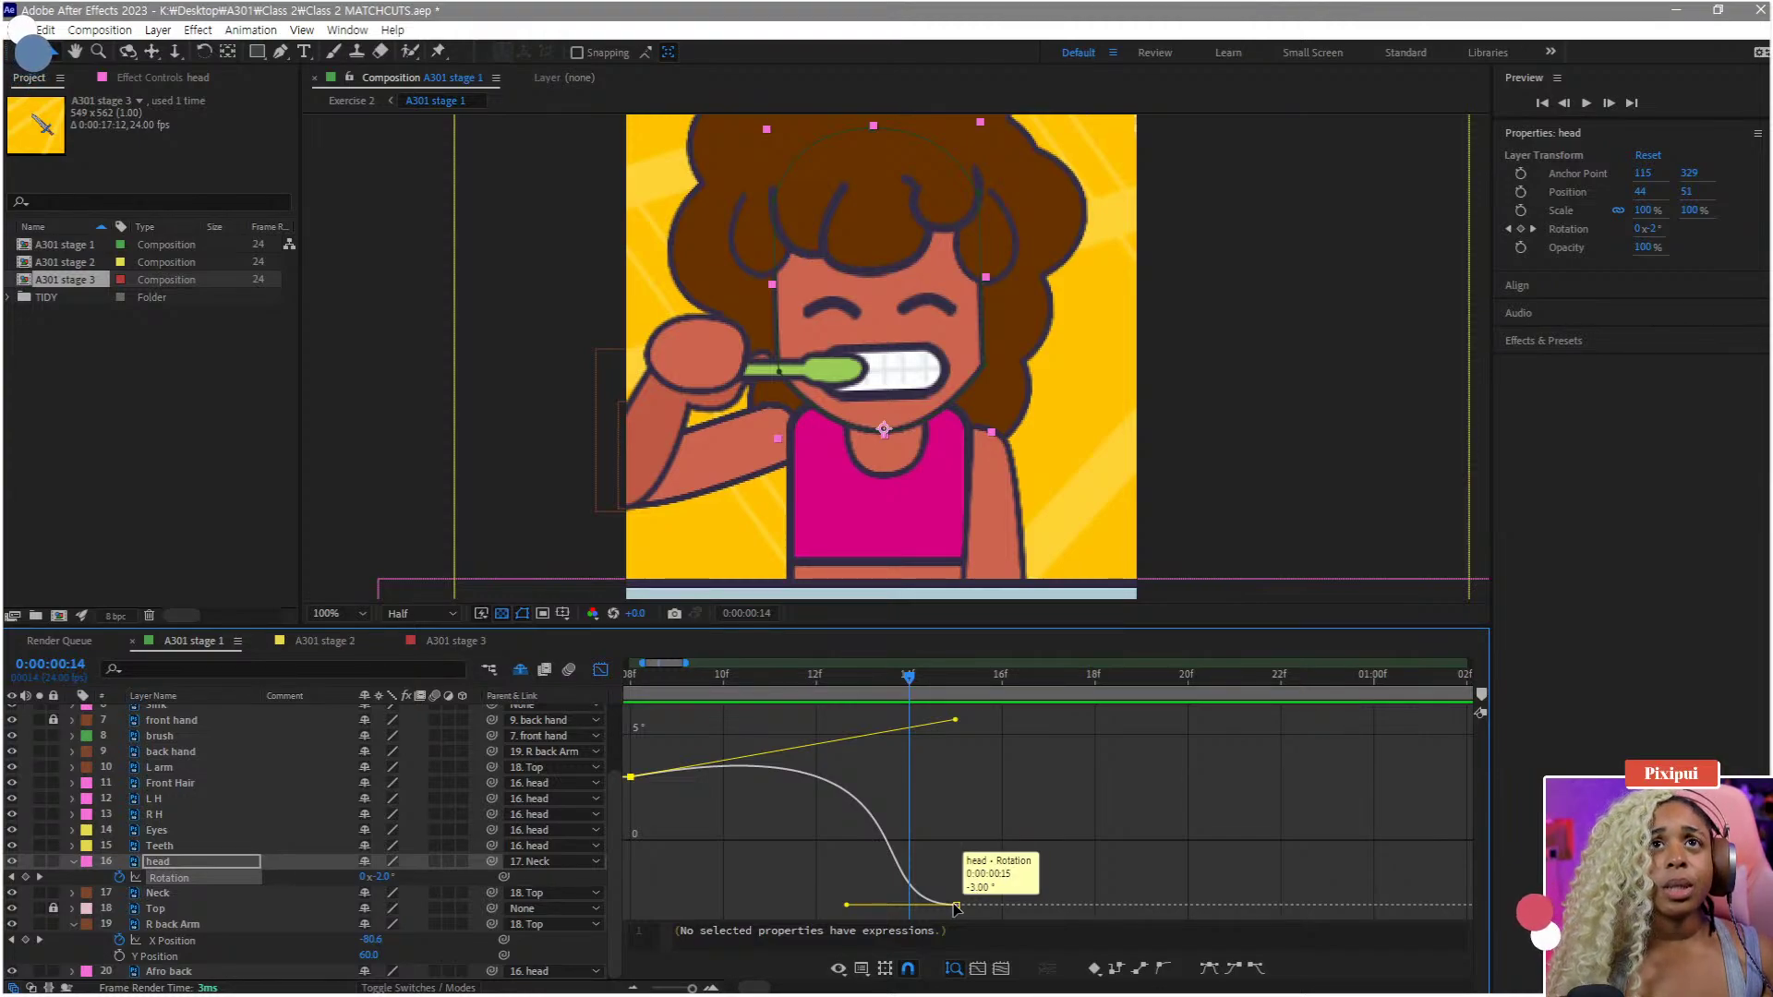
{"action": "left_click_drag", "start_coordinate": [956, 907], "coordinate": [1048, 907]}
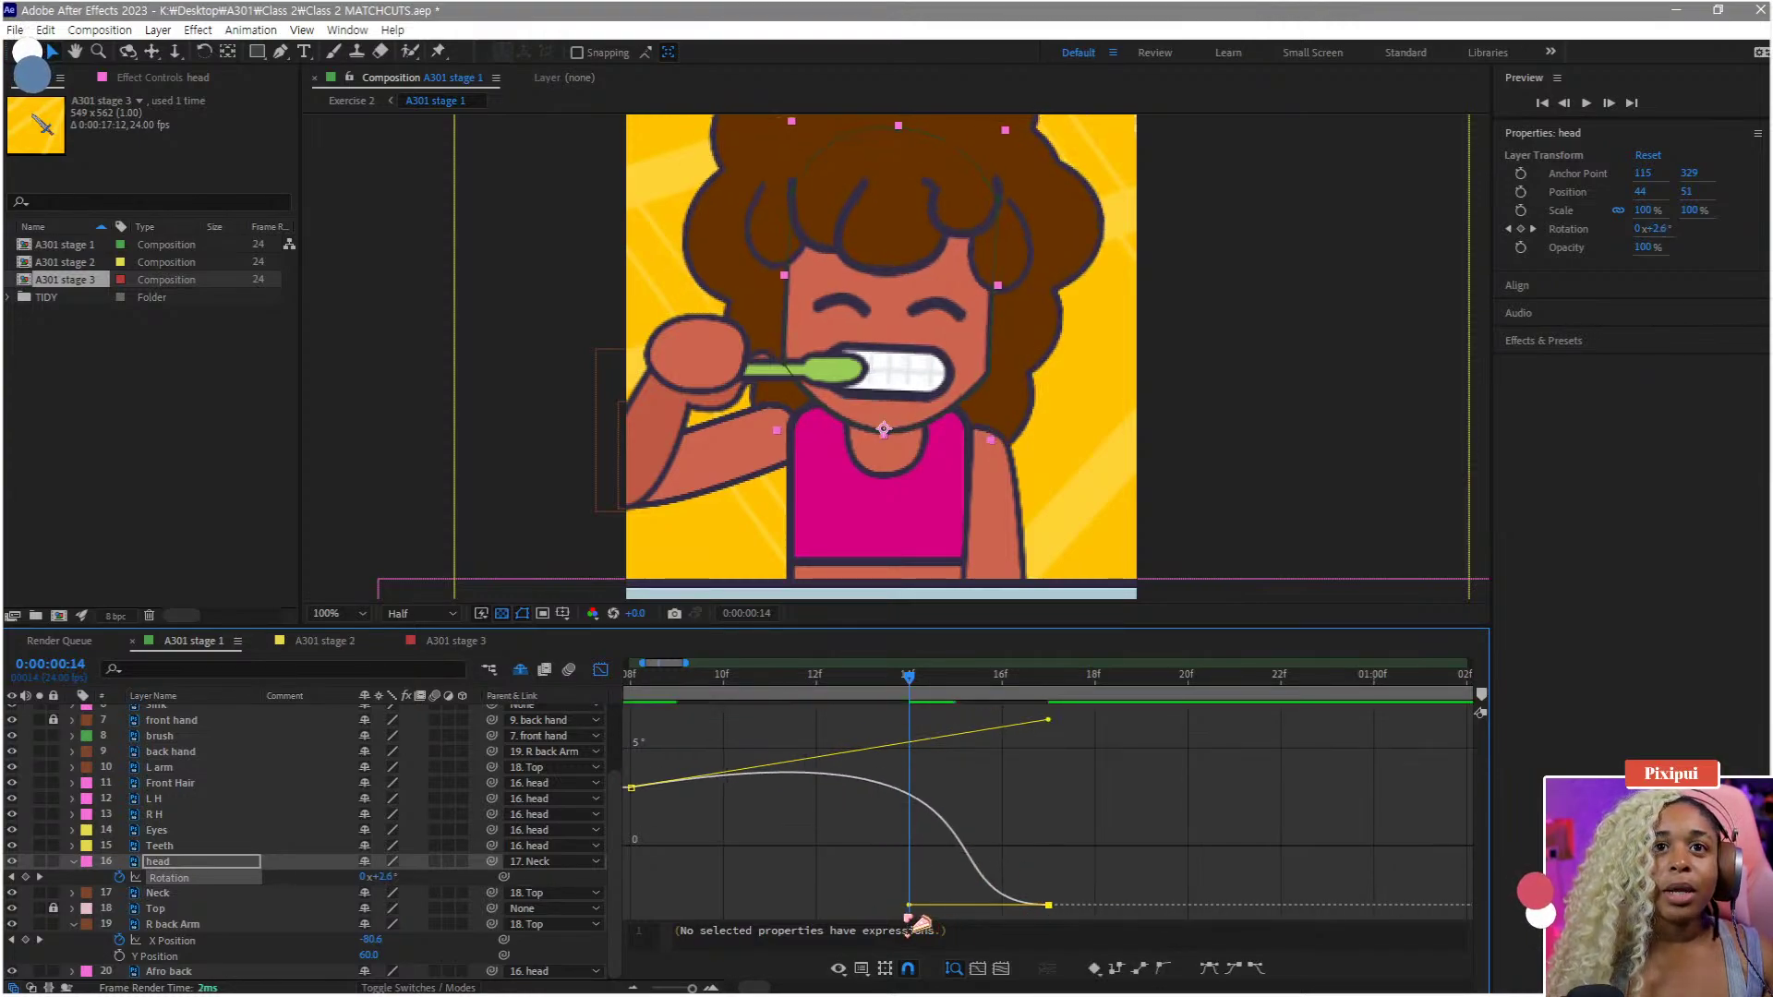
{"action": "left_click_drag", "start_coordinate": [910, 907], "coordinate": [762, 908]}
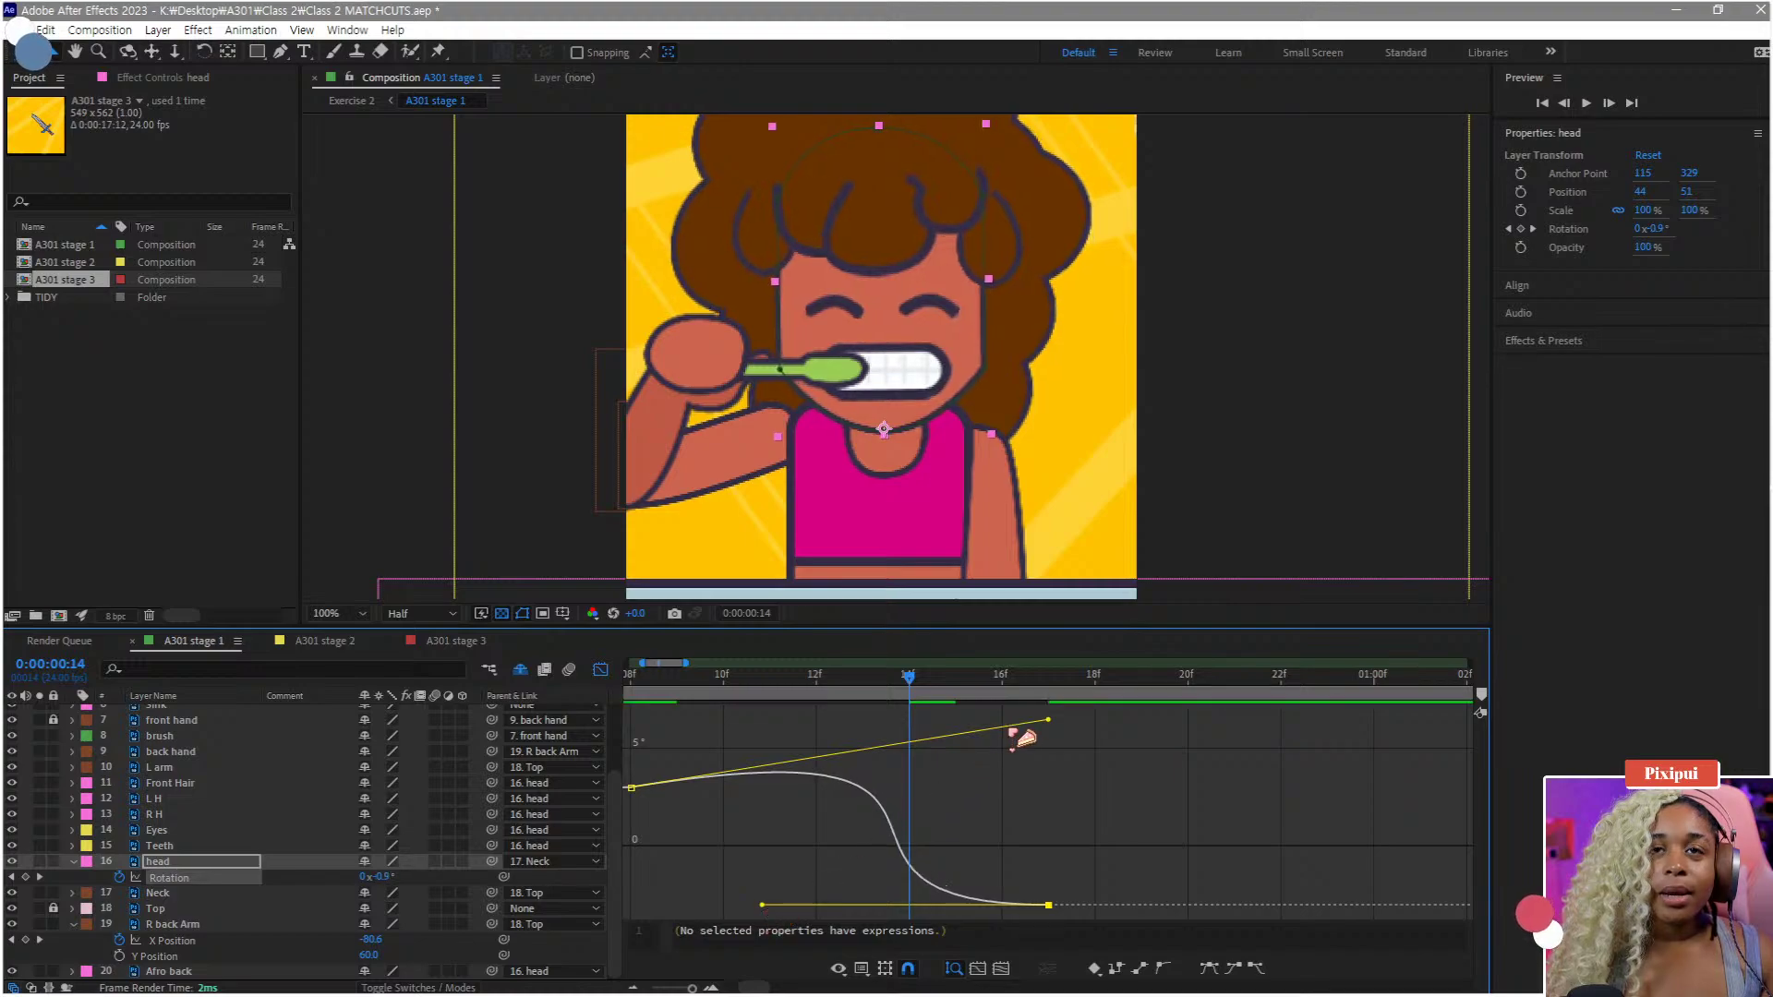
{"action": "mouse_move", "coordinate": [1050, 723]}
{"action": "left_mouse_down"}
{"action": "mouse_move", "coordinate": [1021, 749]}
{"action": "mouse_move", "coordinate": [1037, 752]}
{"action": "left_mouse_up"}
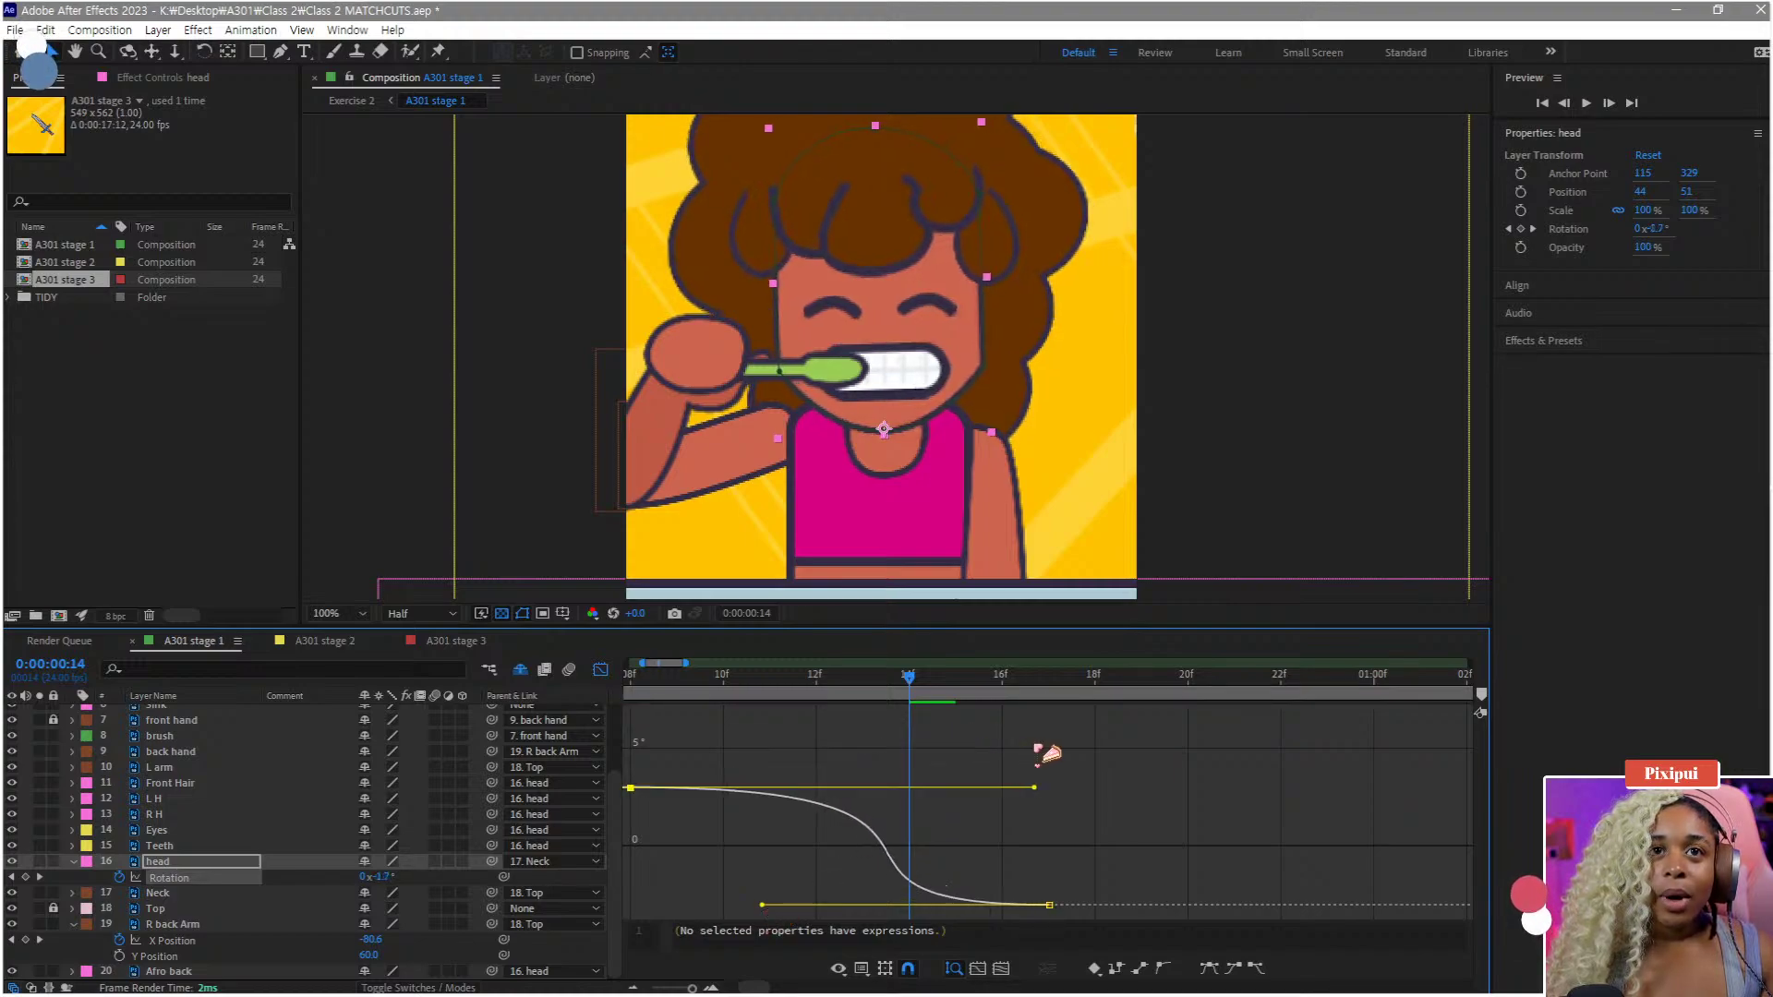
{"action": "left_click", "coordinate": [727, 681]}
{"action": "left_click_drag", "start_coordinate": [762, 681], "coordinate": [561, 761]}
{"action": "scroll", "coordinate": [699, 722], "scroll_direction": "down", "scroll_amount": 5}
{"action": "left_click_drag", "start_coordinate": [671, 685], "coordinate": [577, 694]}
{"action": "key", "text": "space"}
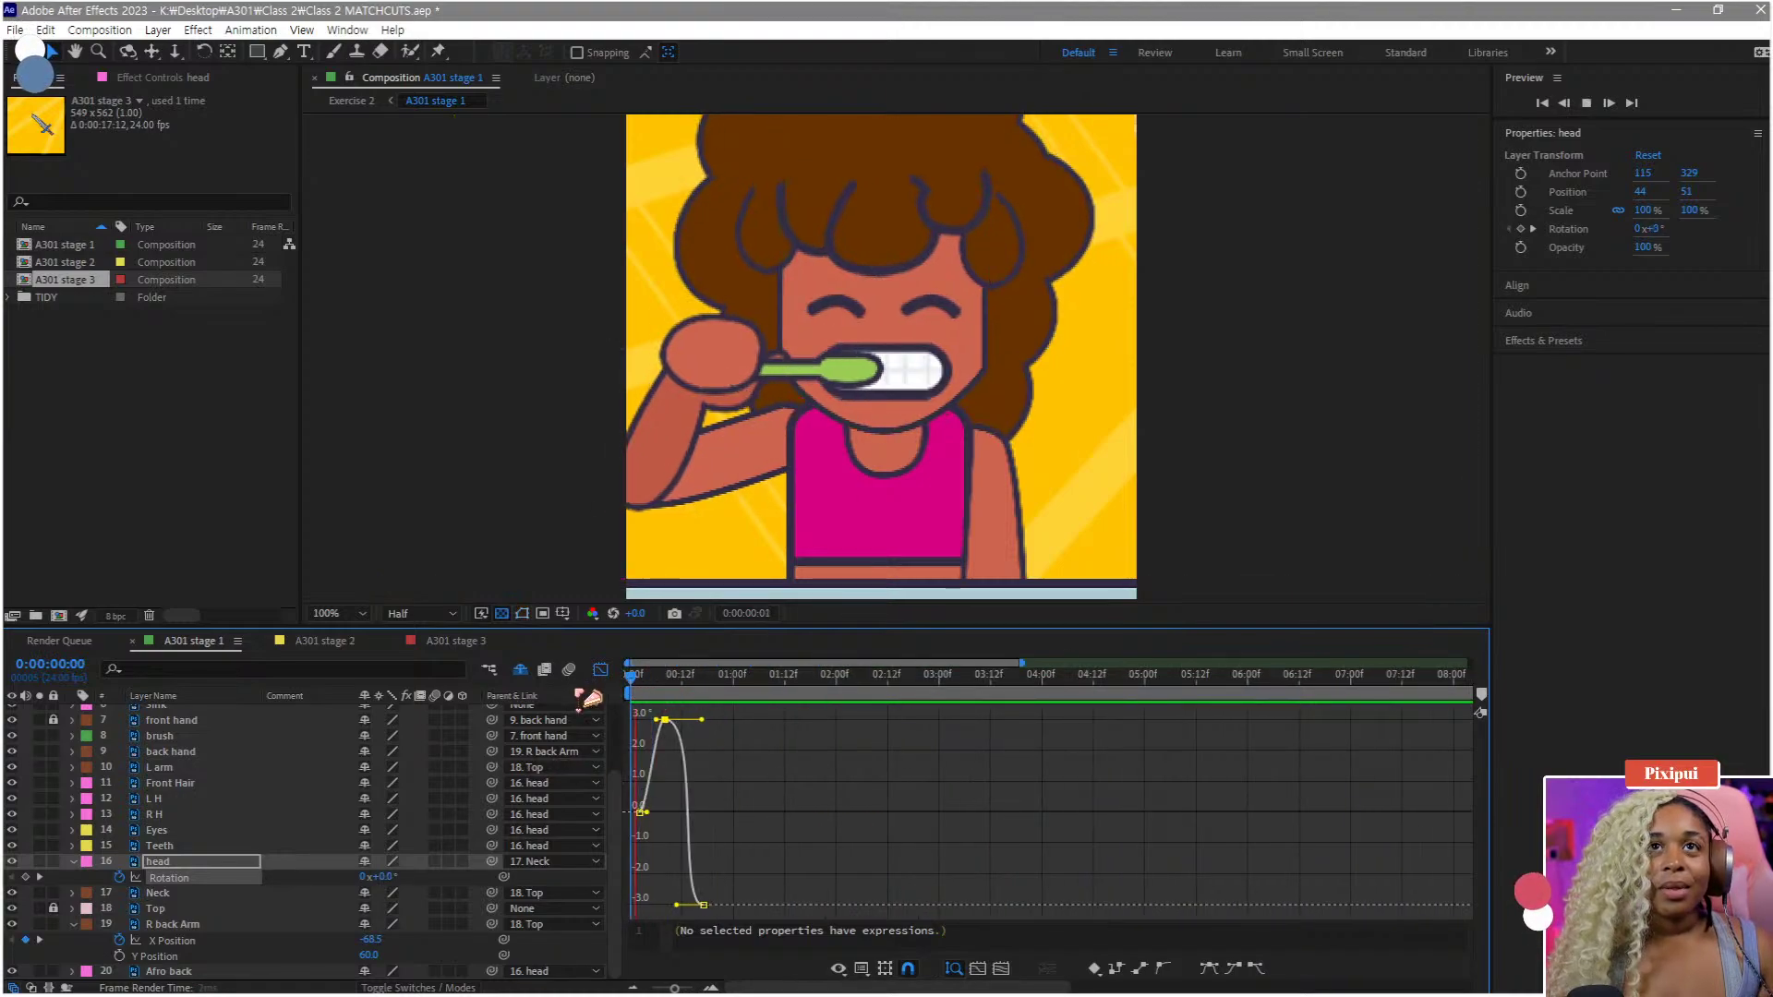
{"action": "key", "text": "space"}
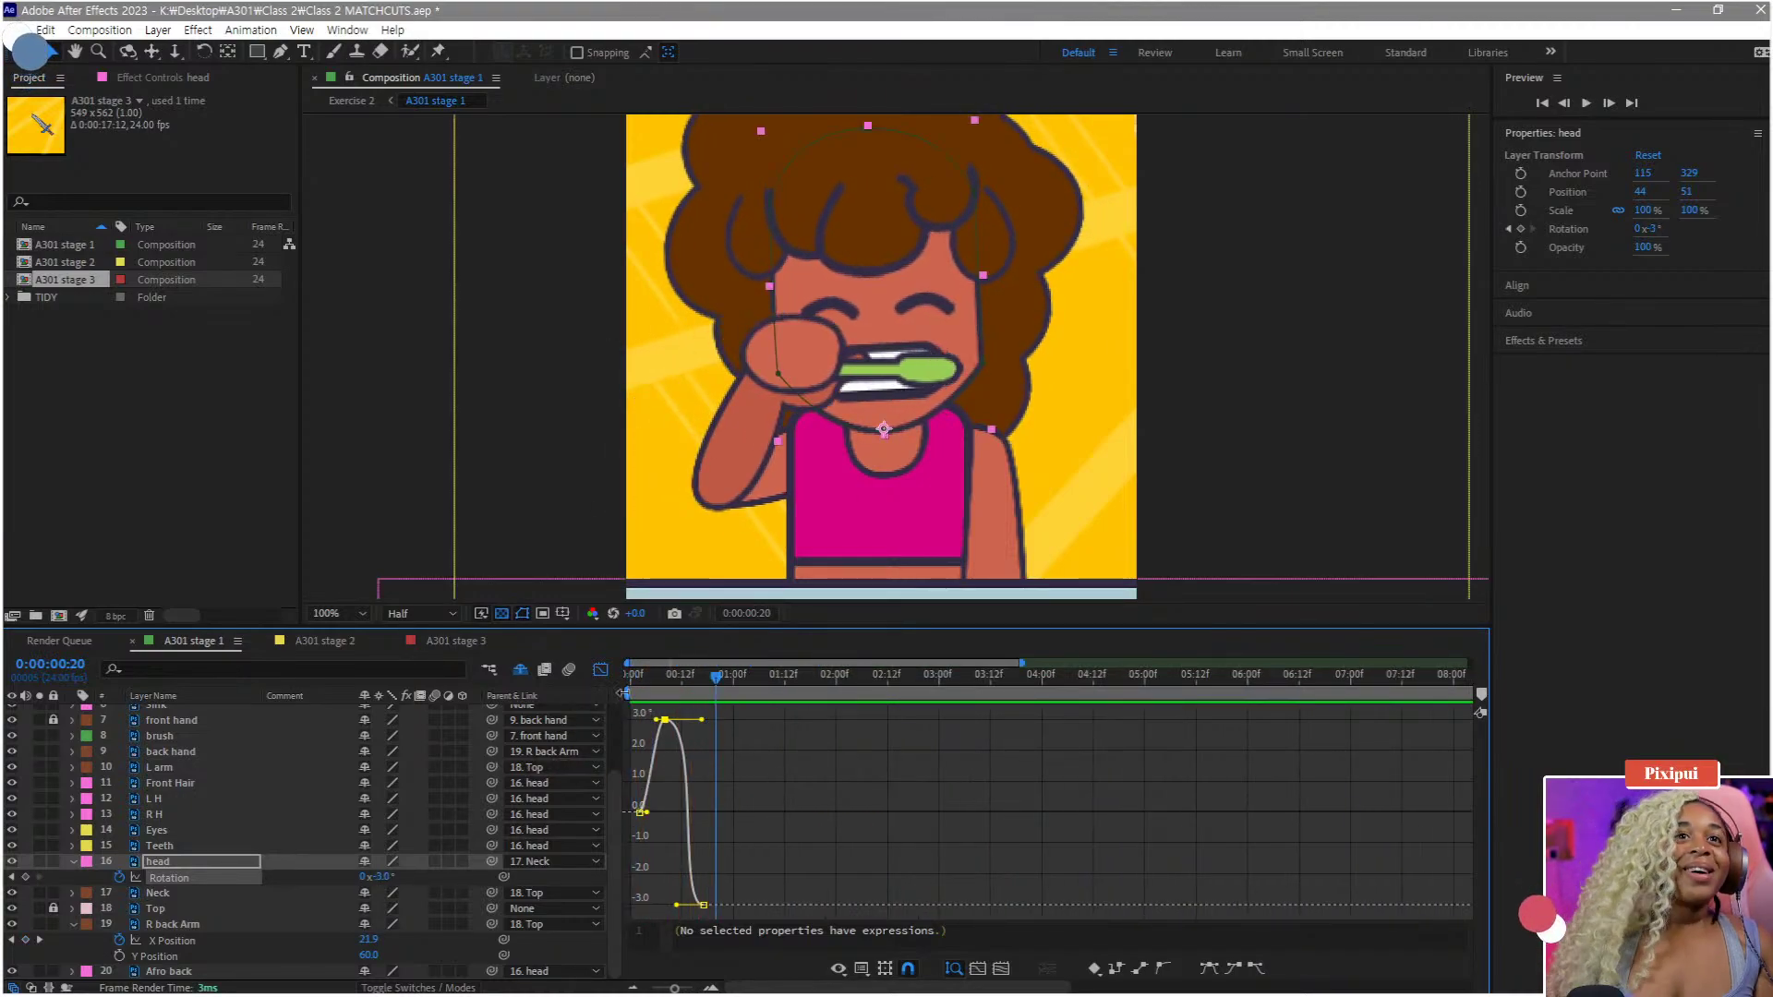
- Leave the graph view and move the last head Rotation keyframe to 0:00:00:15
{"action": "left_click", "coordinate": [600, 669]}
{"action": "left_click_drag", "start_coordinate": [731, 894], "coordinate": [617, 873]}
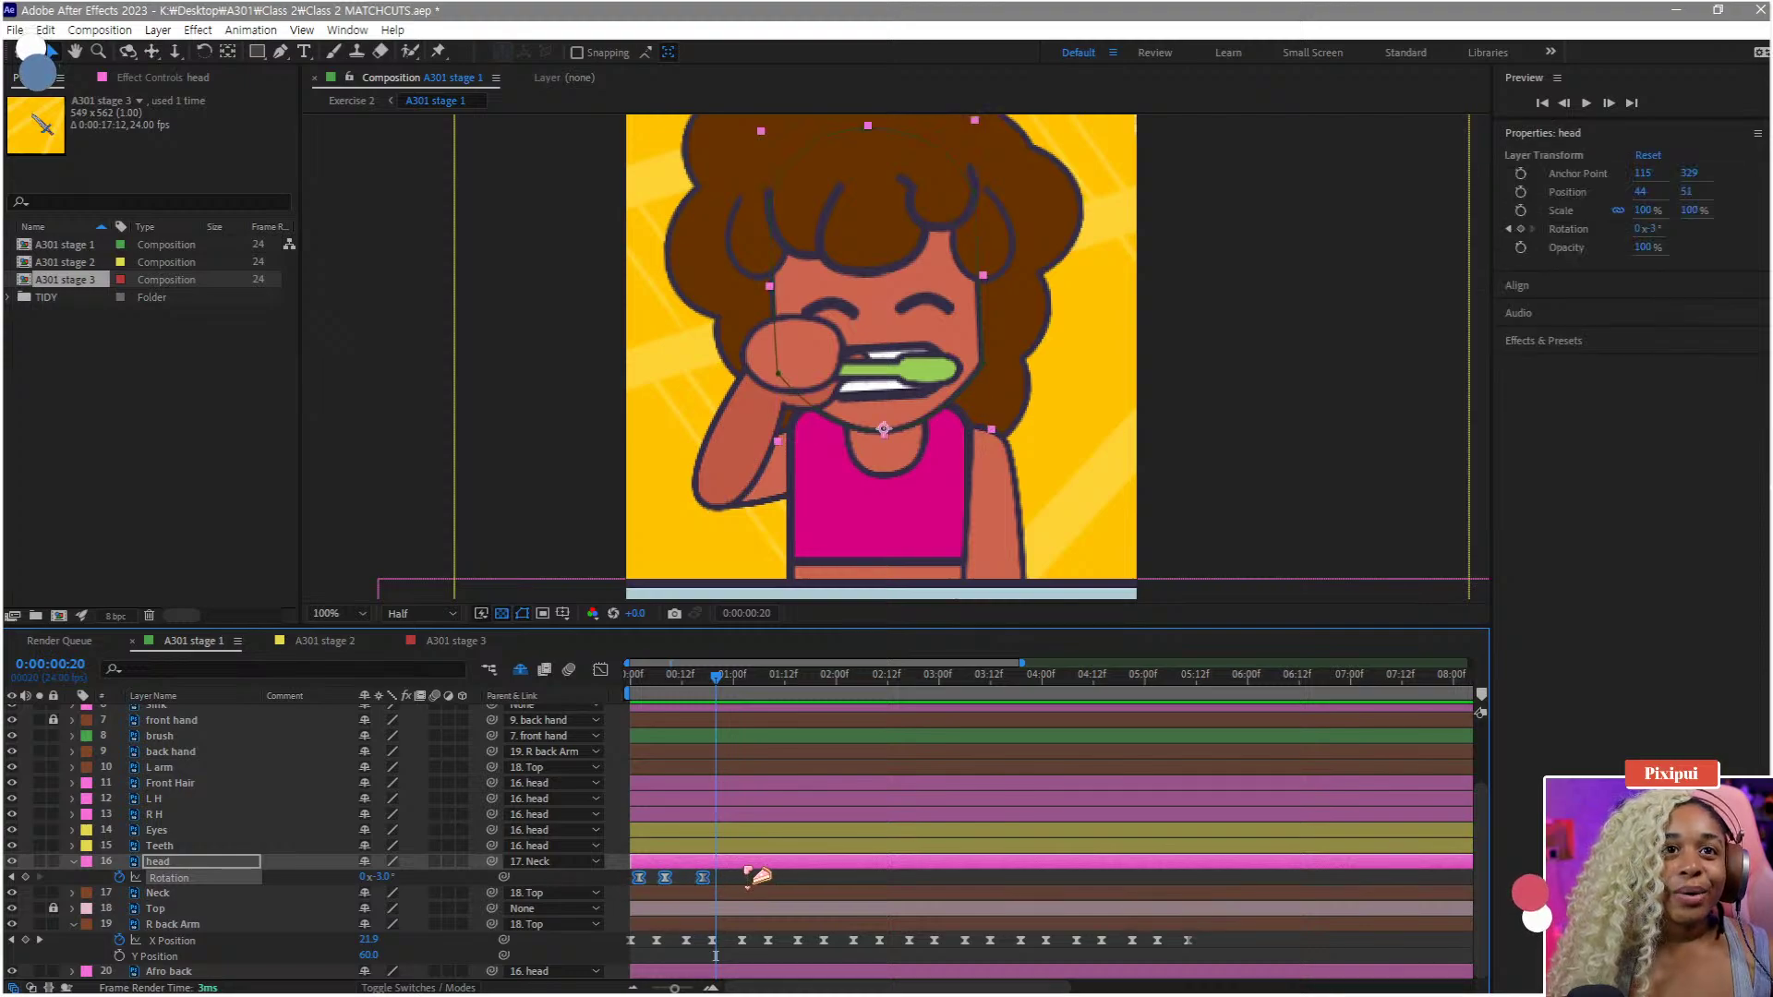
{"action": "scroll", "coordinate": [746, 872], "scroll_direction": "up", "scroll_amount": 2}
{"action": "left_click_drag", "start_coordinate": [759, 842], "coordinate": [1095, 823]}
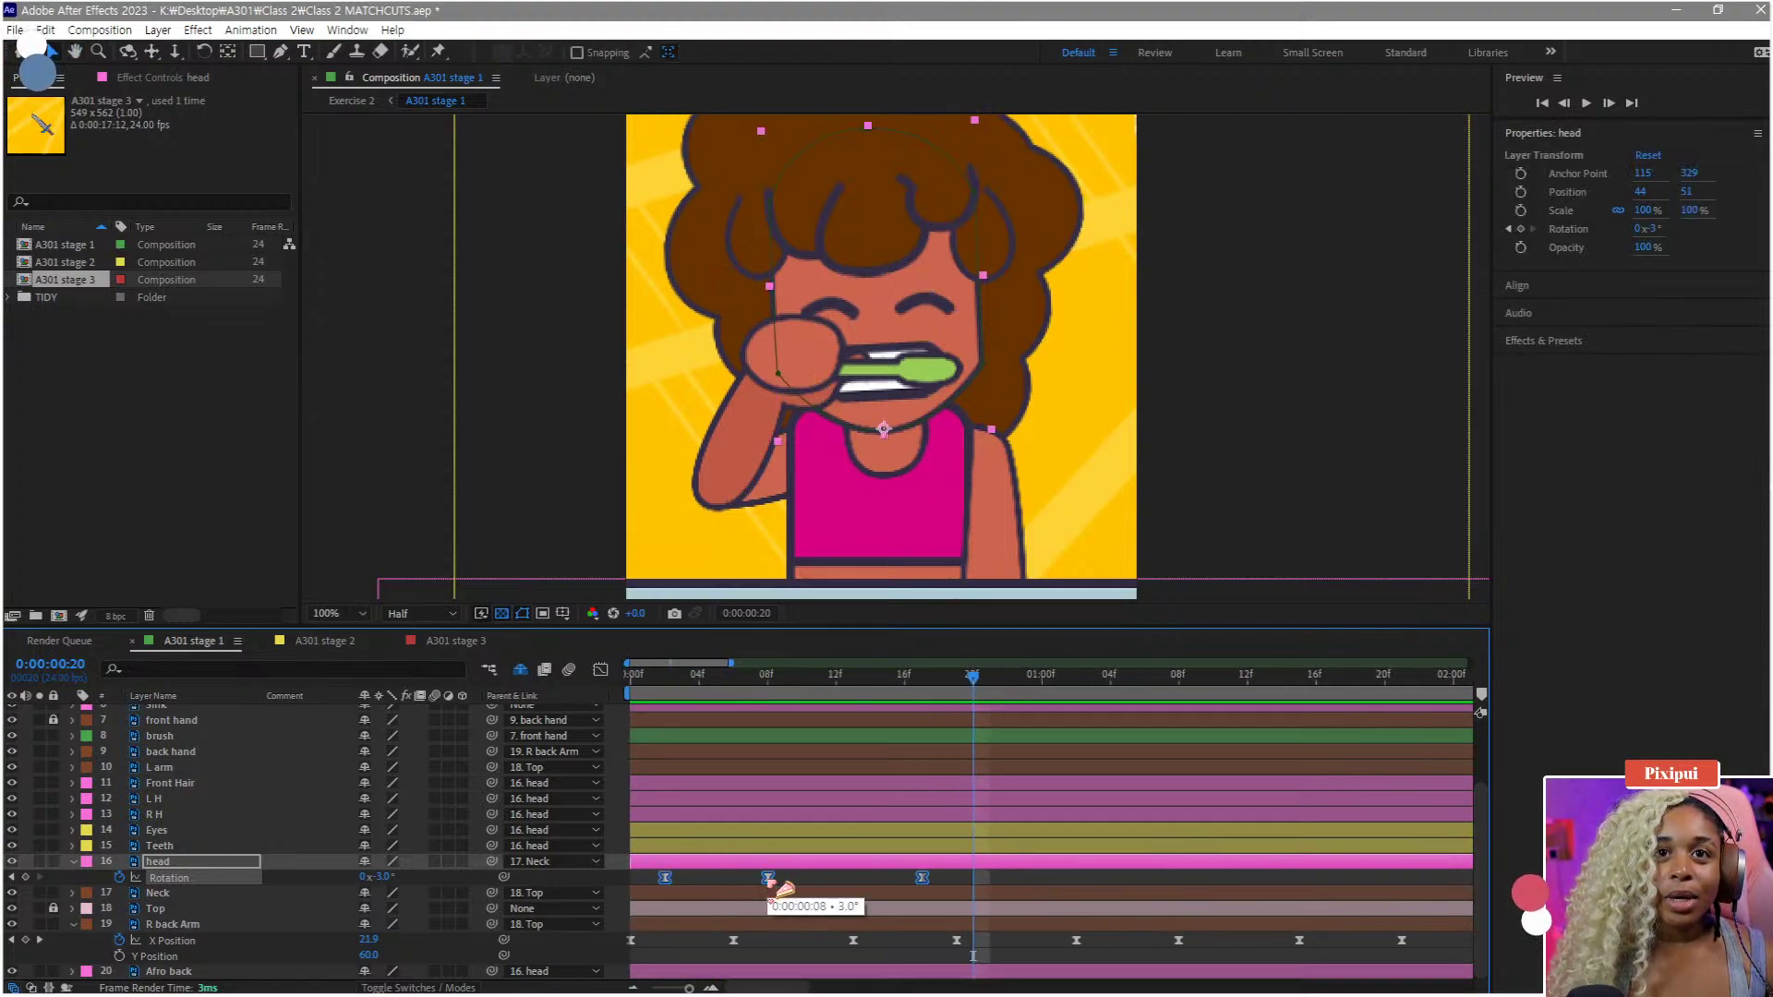
{"action": "left_click", "coordinate": [872, 881]}
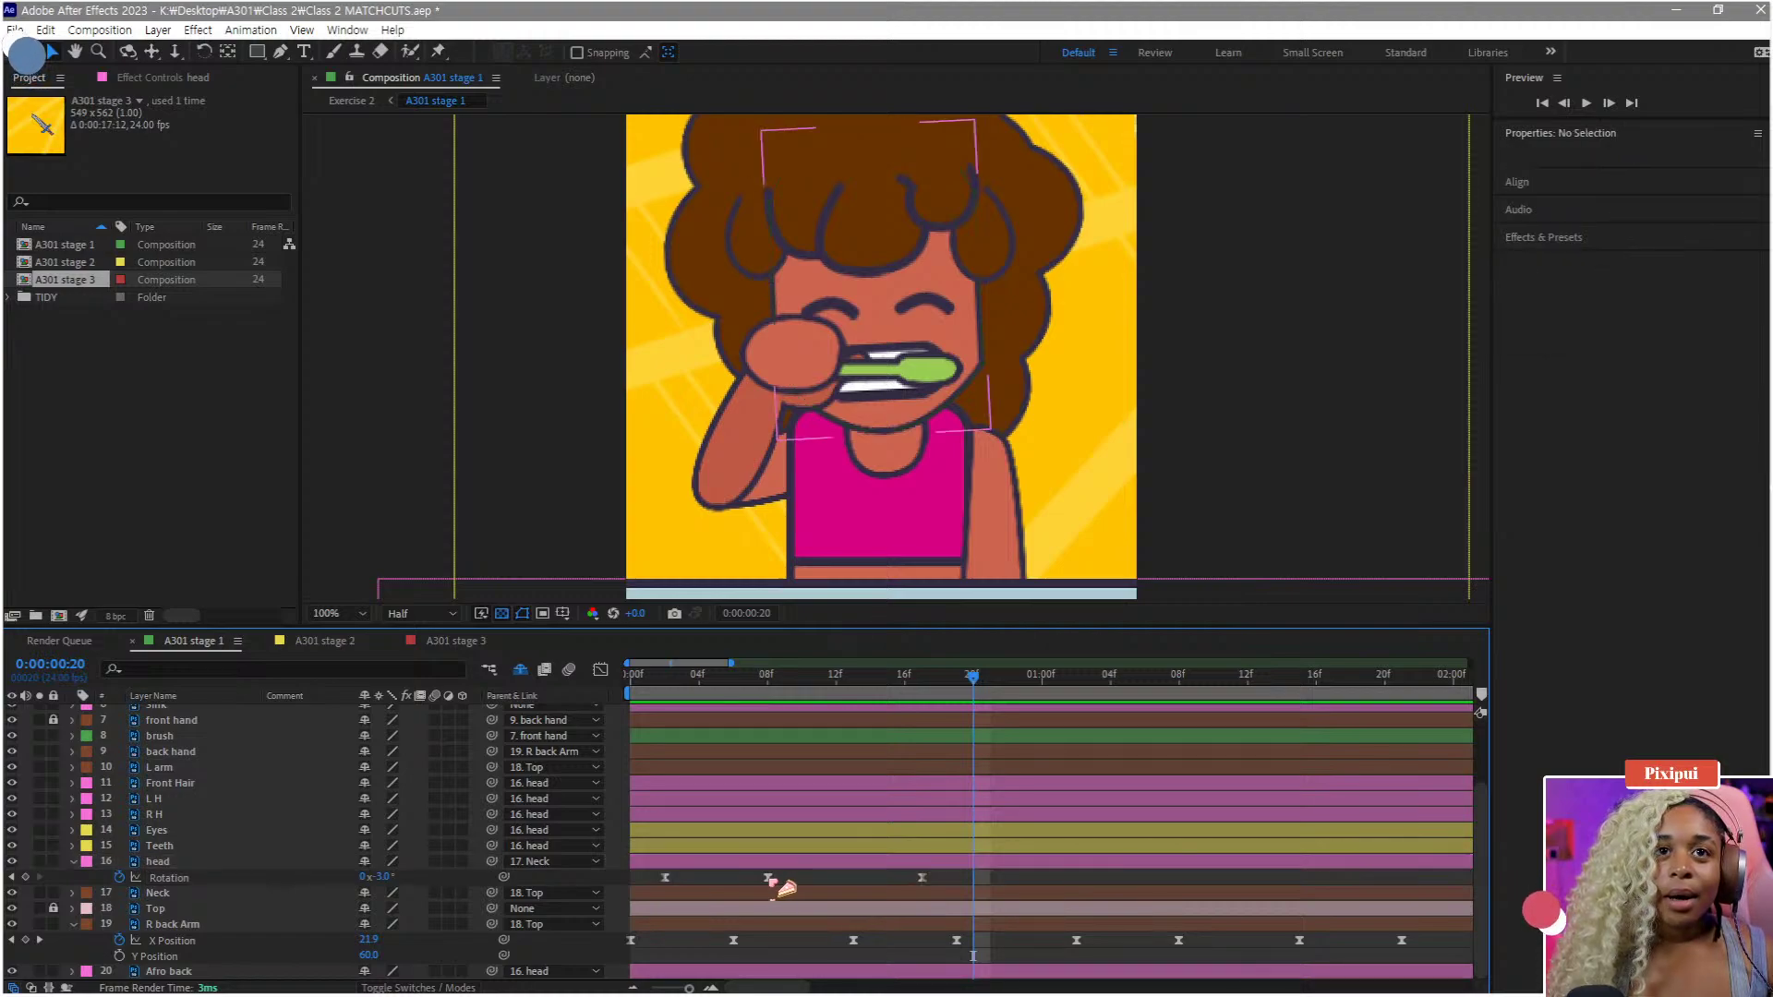
{"action": "left_click_drag", "start_coordinate": [921, 879], "coordinate": [889, 880]}
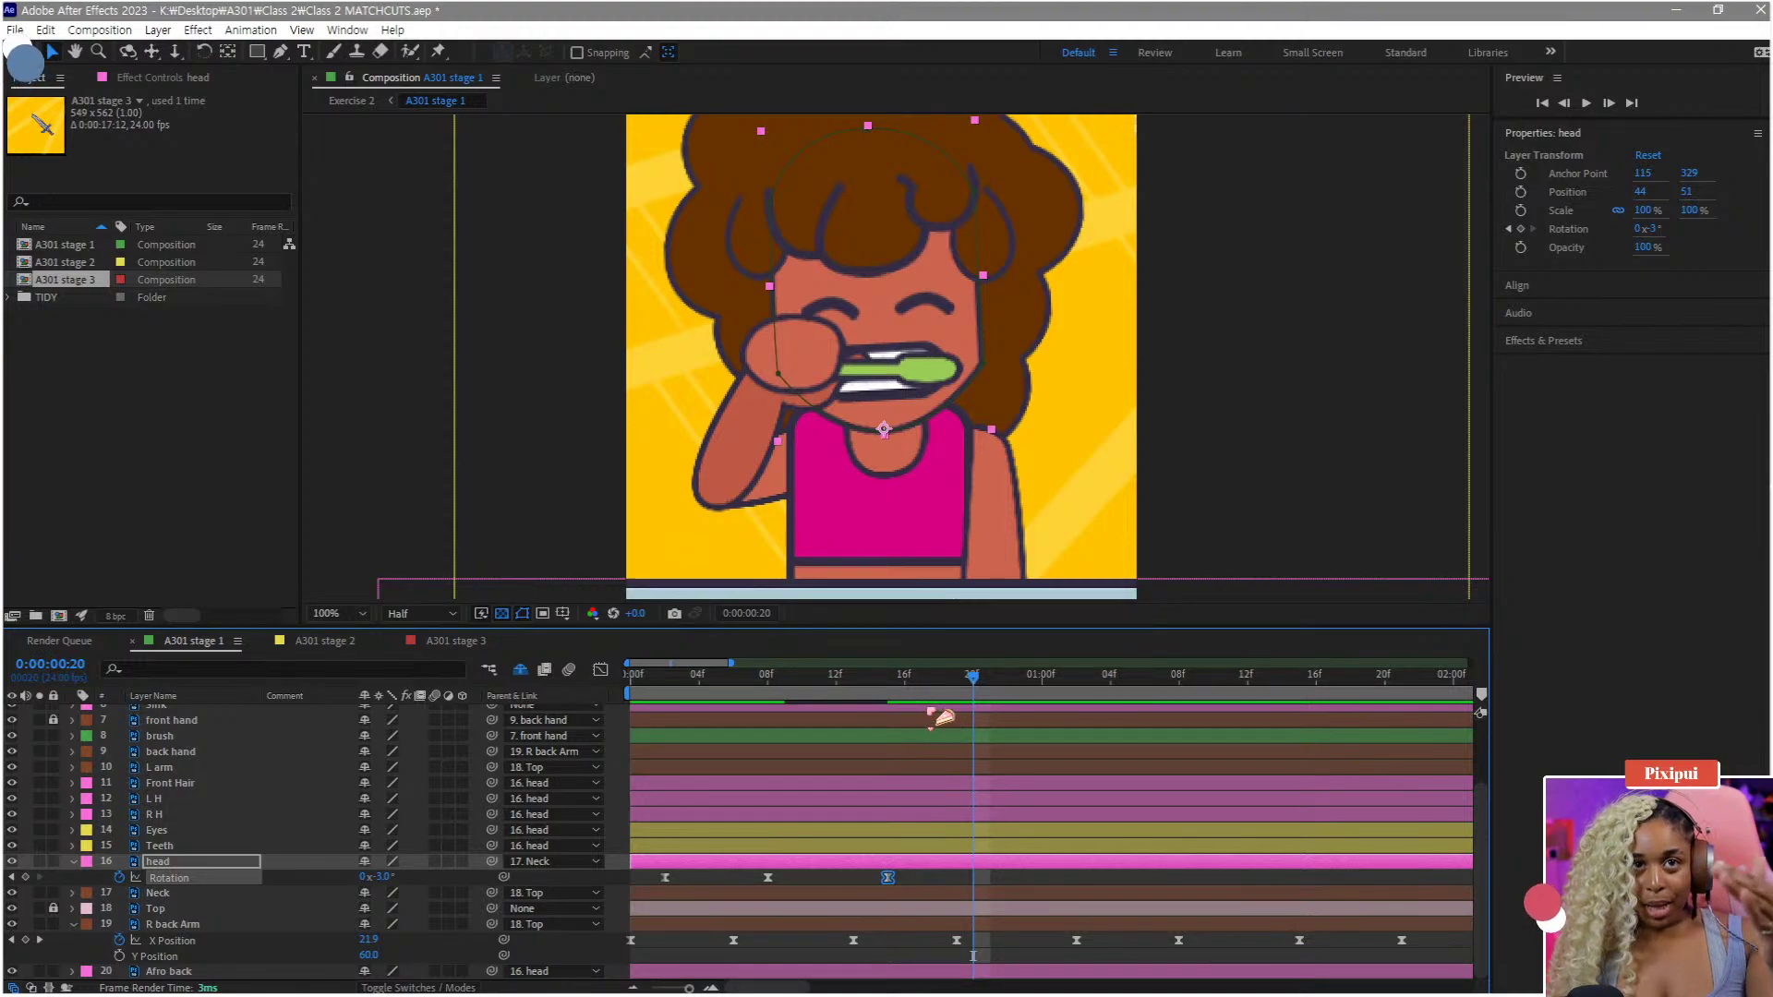
- Preview the brushing motion, move the last head Rotation keyframe to 0:00:00:17, and preview the slower return tilt
{"action": "left_click_drag", "start_coordinate": [744, 702], "coordinate": [906, 700]}
{"action": "key", "text": "space"}
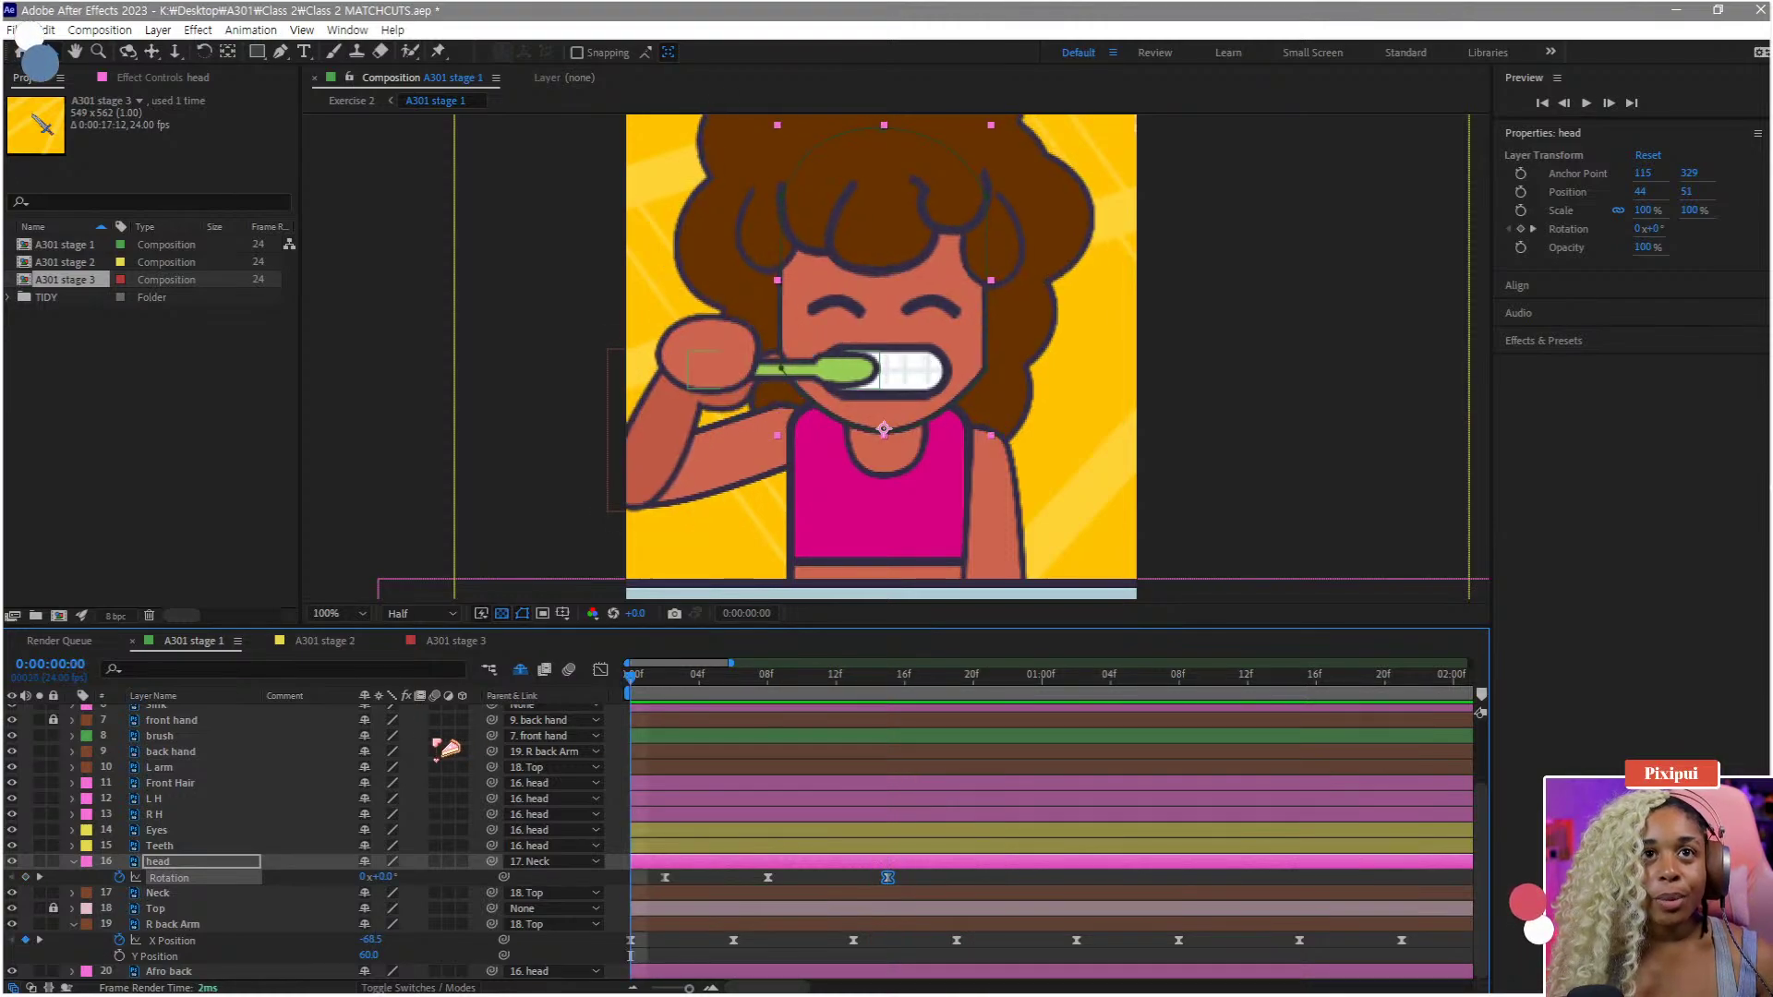
{"action": "key", "text": "space"}
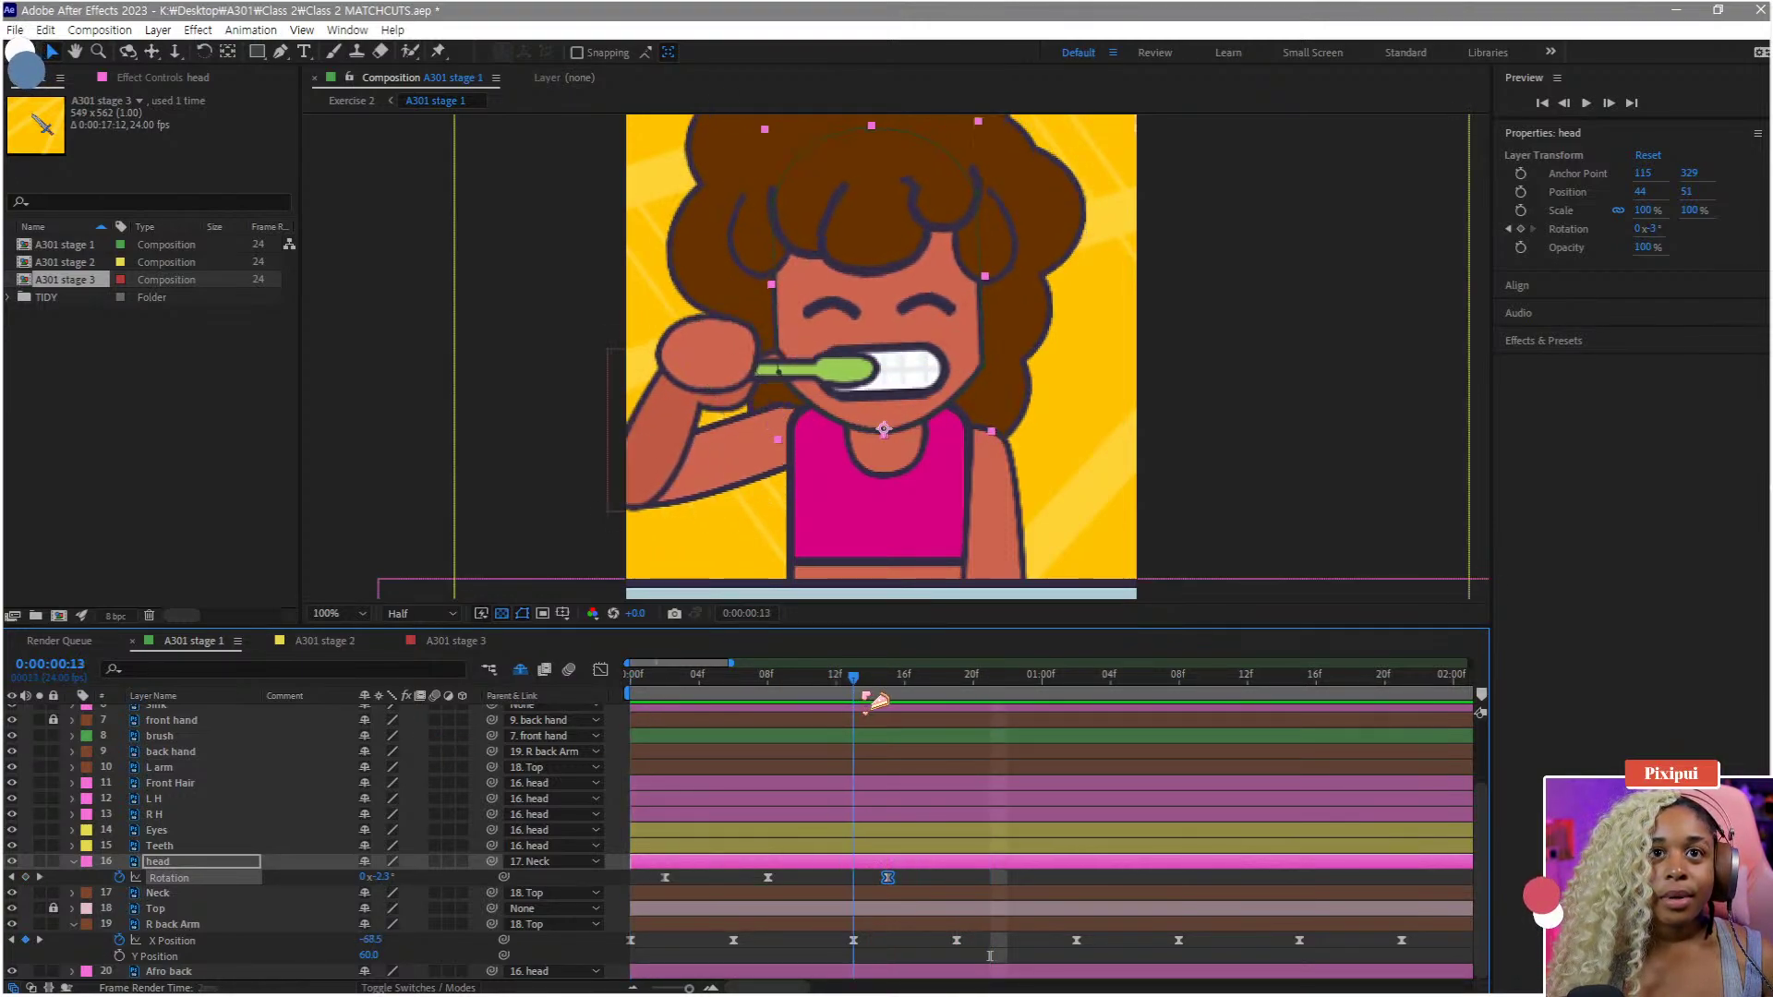
{"action": "left_click_drag", "start_coordinate": [889, 879], "coordinate": [922, 877]}
{"action": "key", "text": "space"}
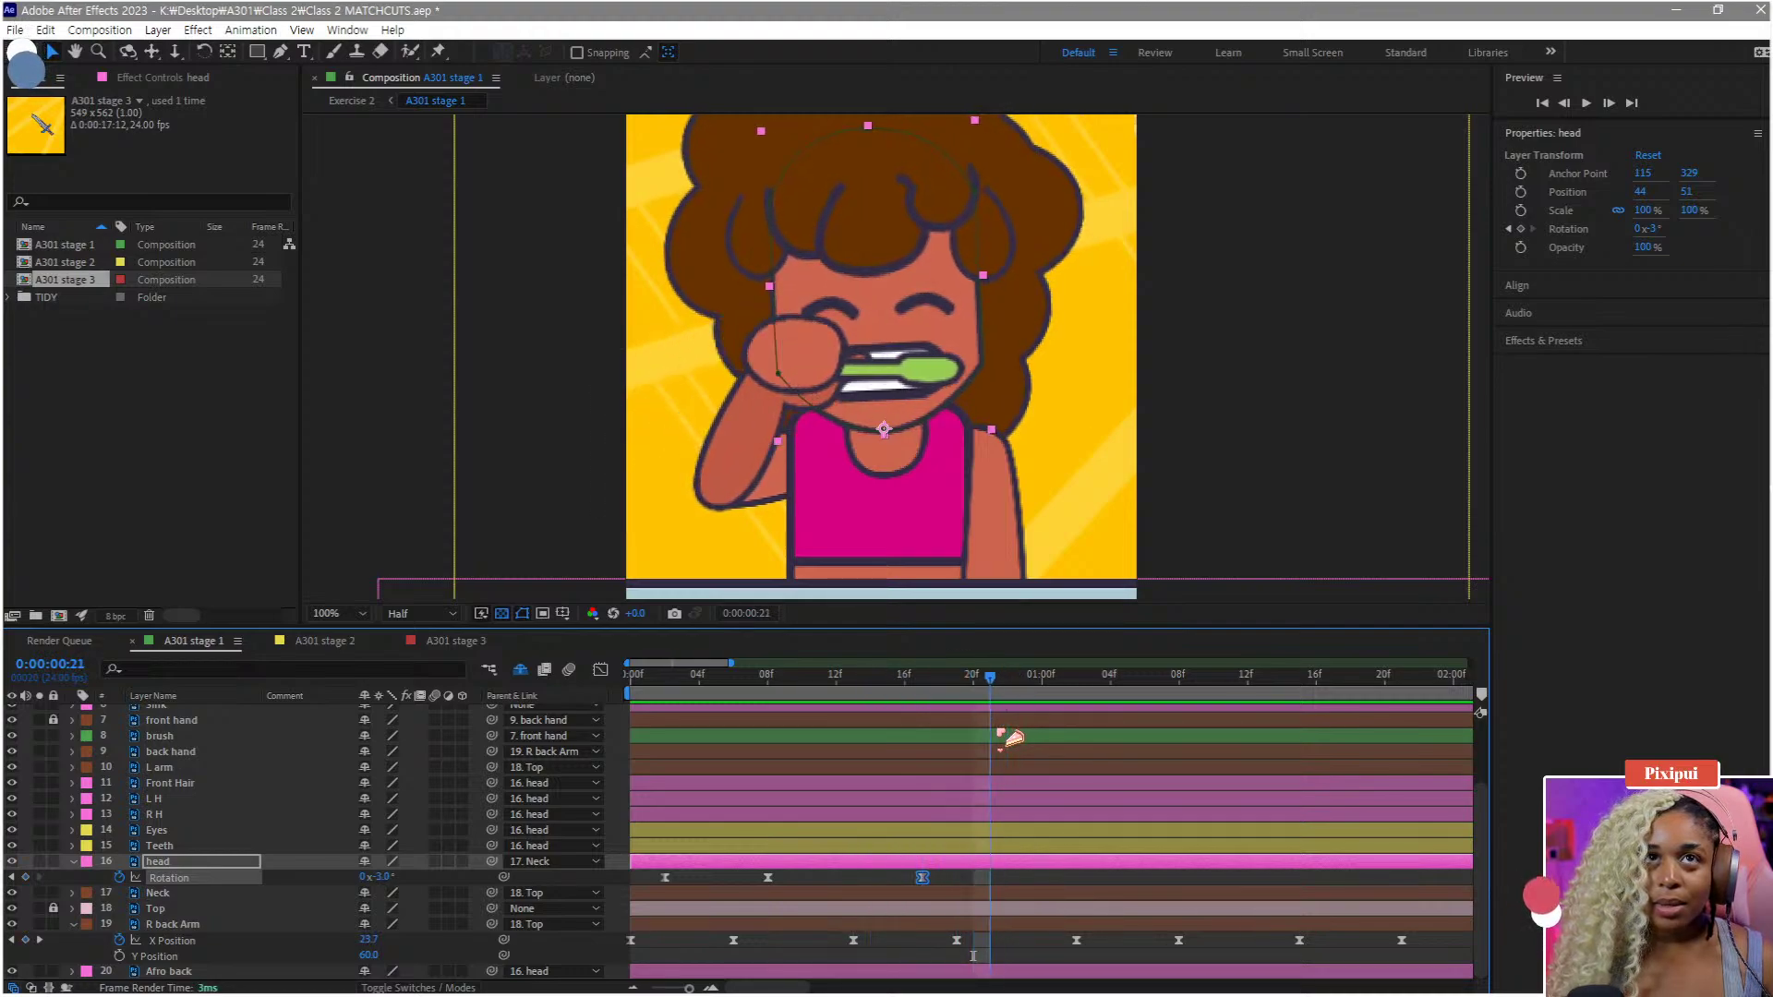
- Copy the head Rotation keyframes at 0:00:00:08 and 0:00:00:17 and paste them at 0:00:00:21, 0:00:01:10 and 0:00:01:23
{"action": "left_click_drag", "start_coordinate": [989, 871], "coordinate": [707, 887]}
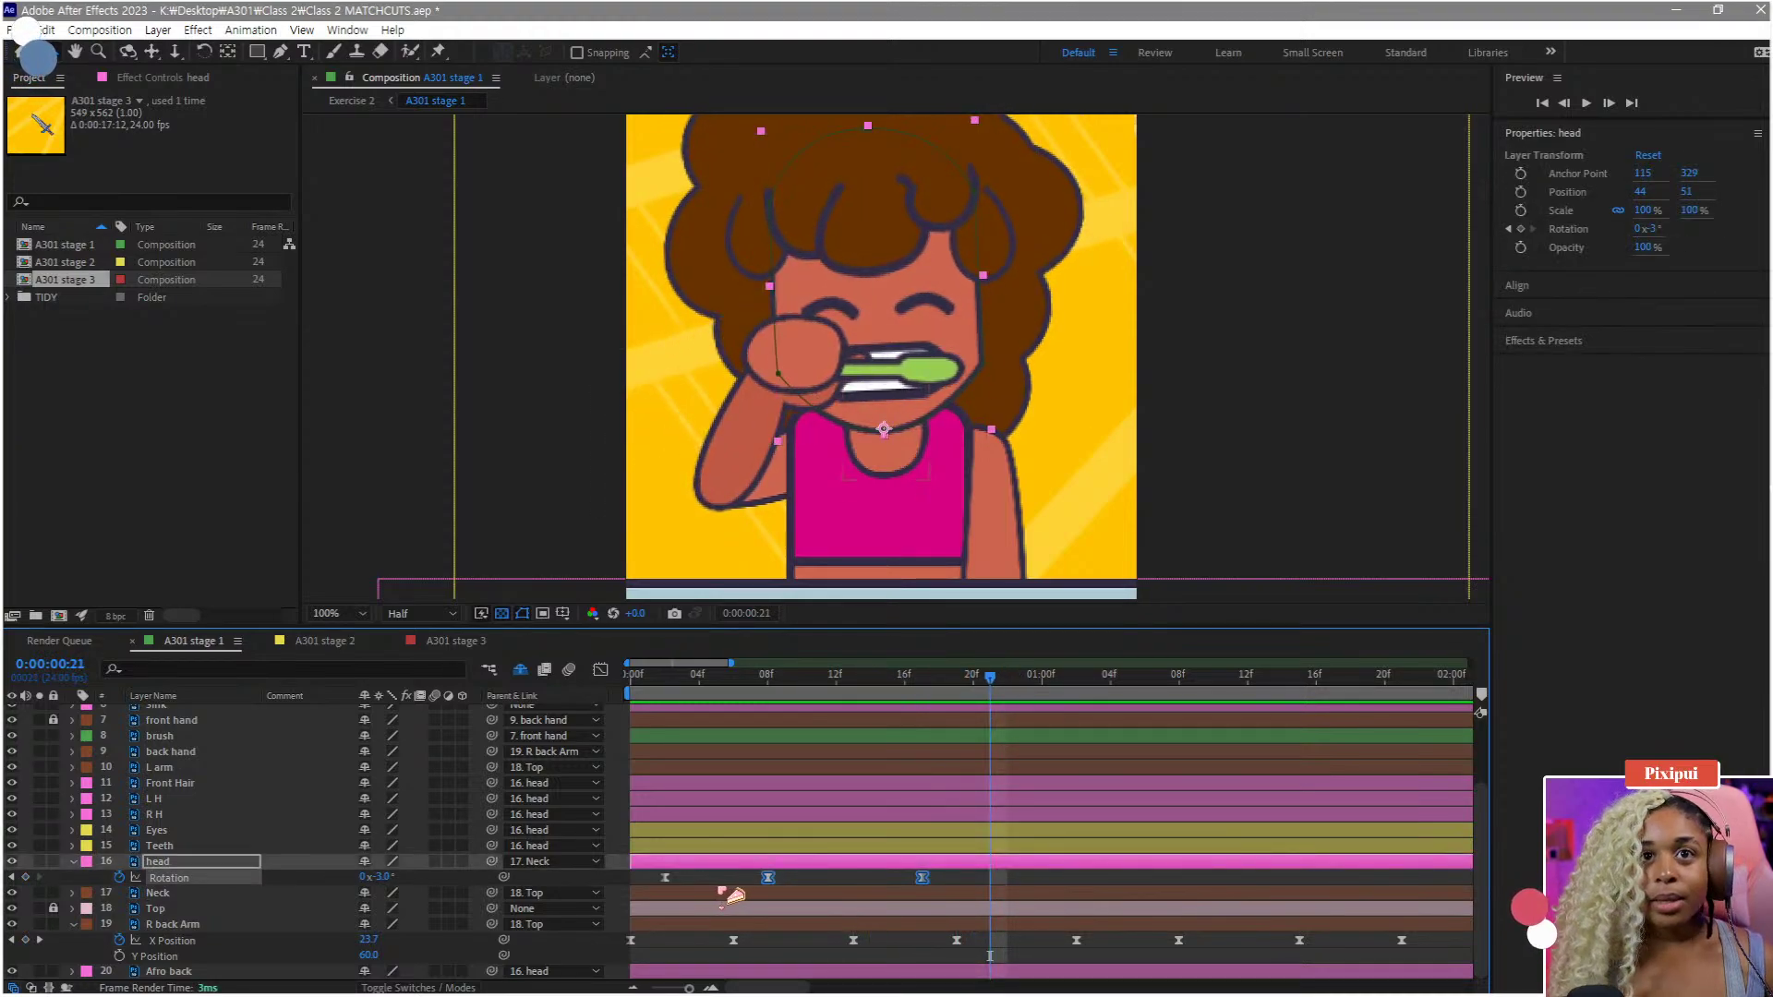
{"action": "key", "text": "ctrl+c"}
{"action": "key", "text": "ctrl+v"}
{"action": "left_click", "coordinate": [1216, 699]}
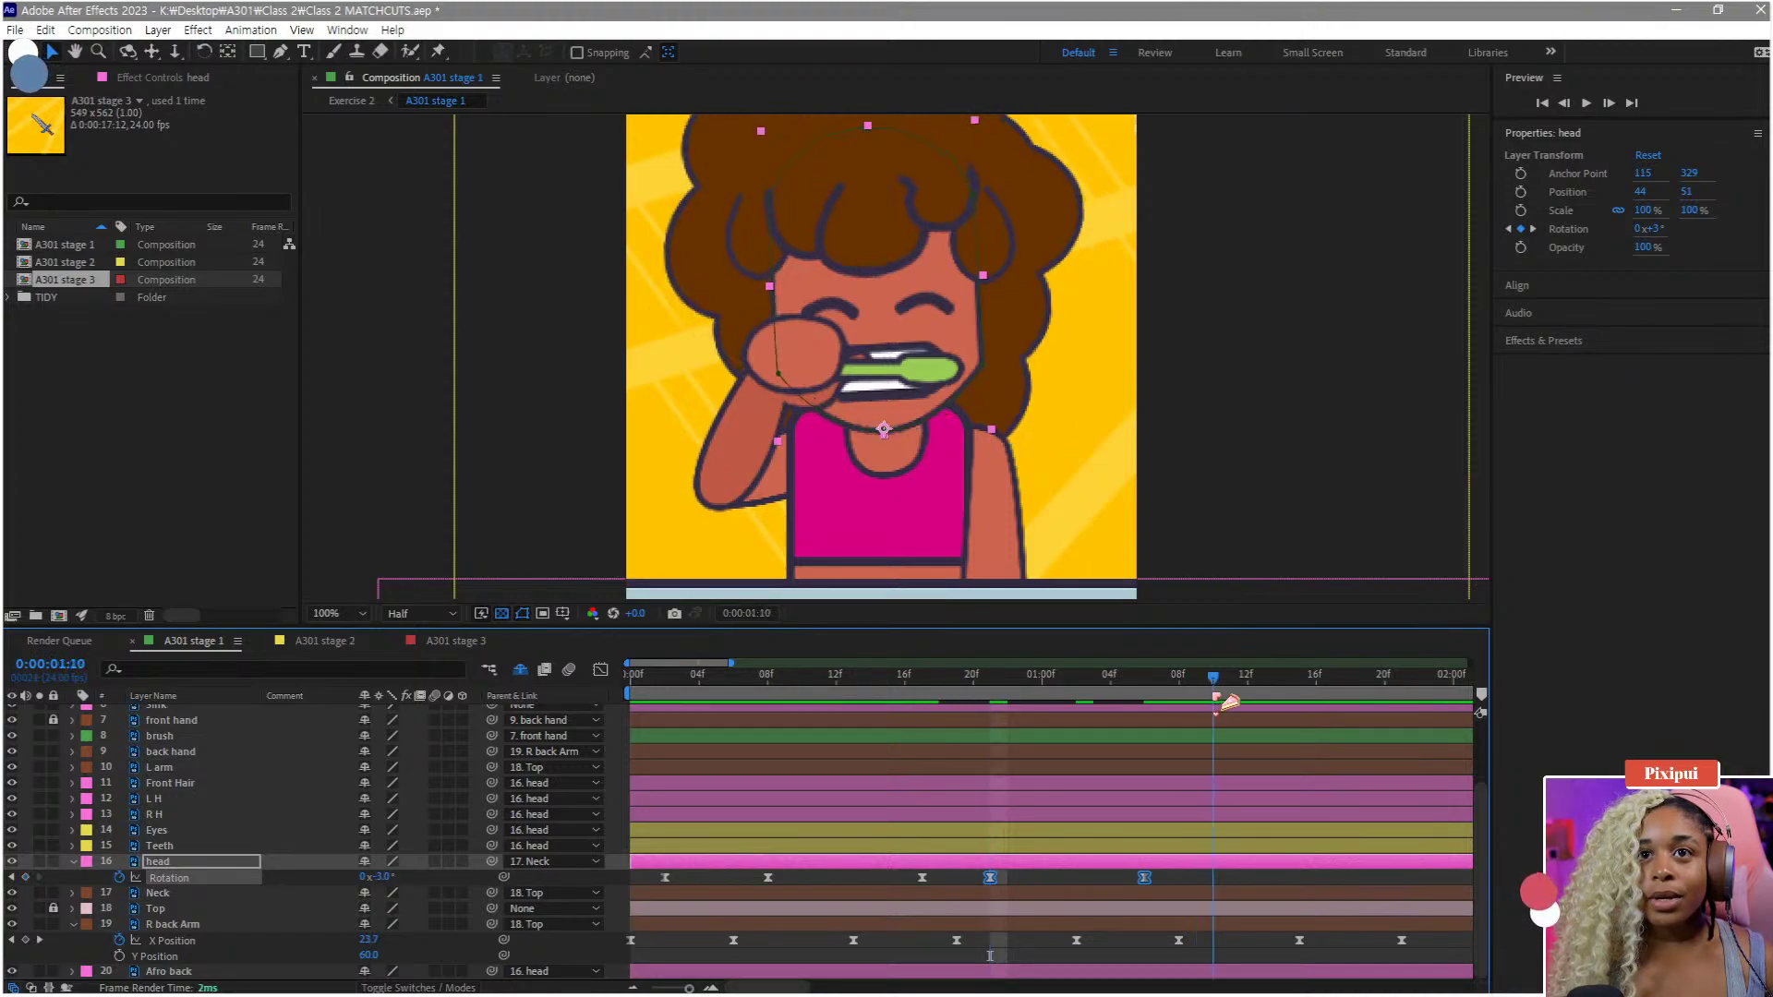
{"action": "key", "text": "ctrl+v"}
{"action": "key", "text": "space"}
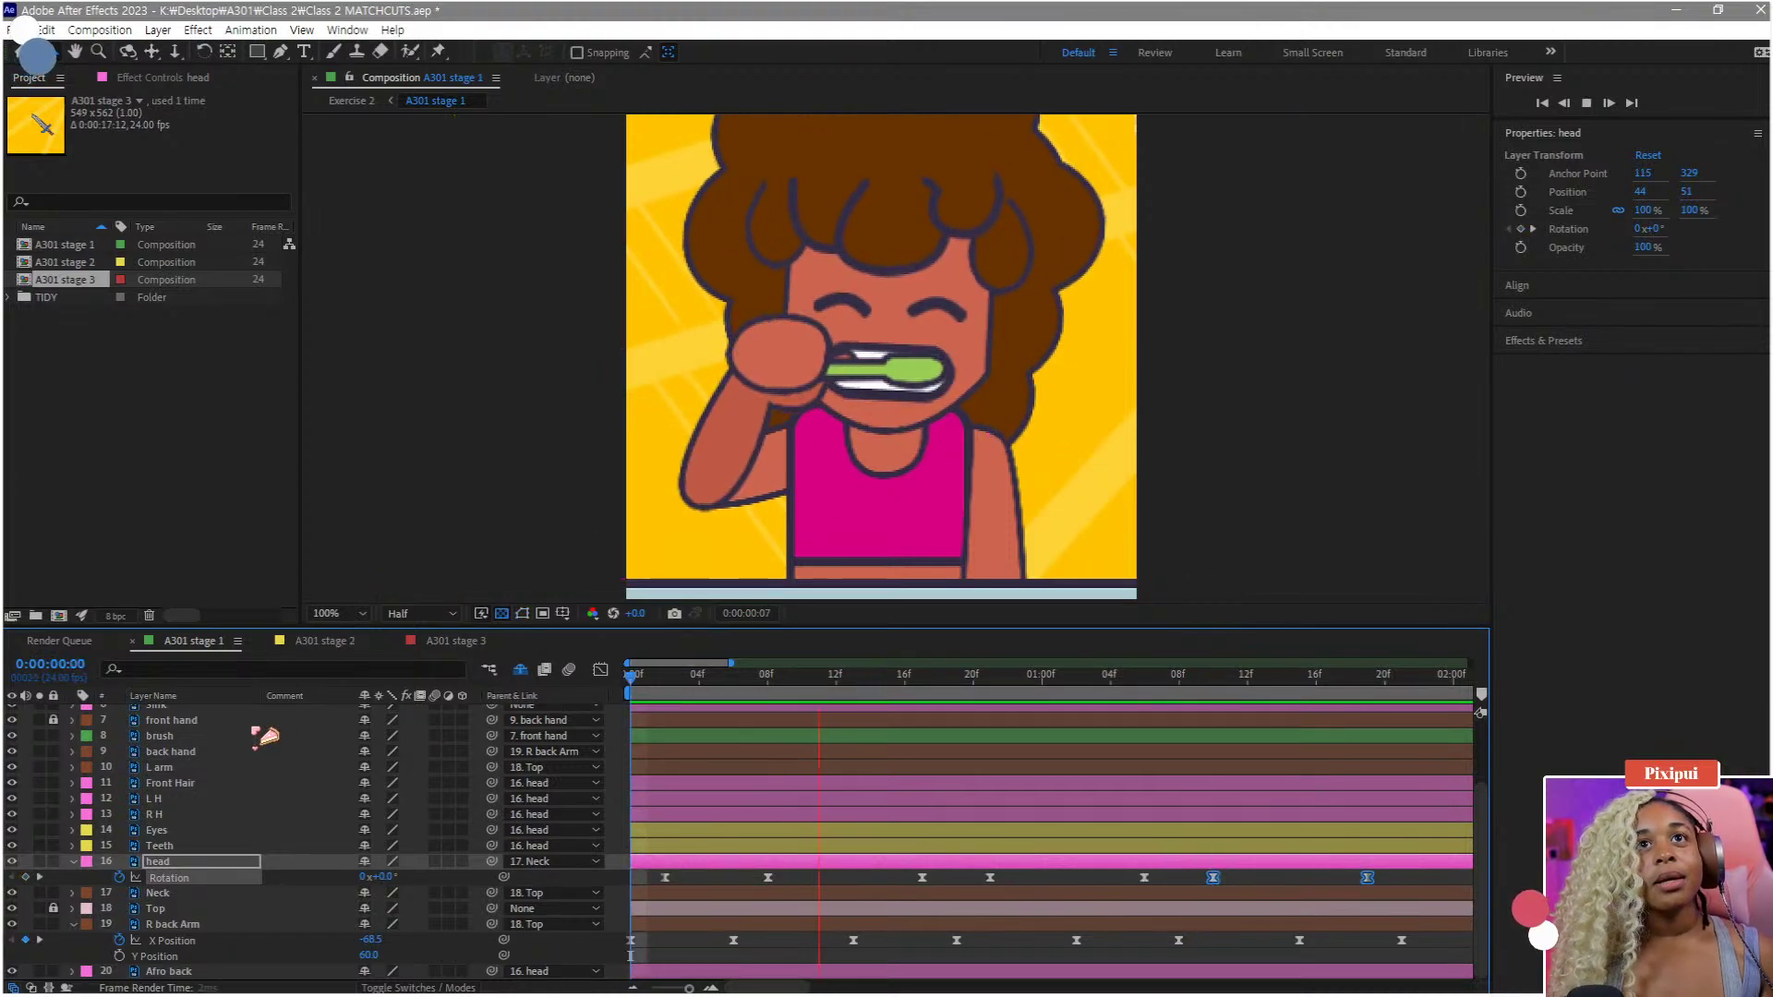
{"action": "key", "text": "space"}
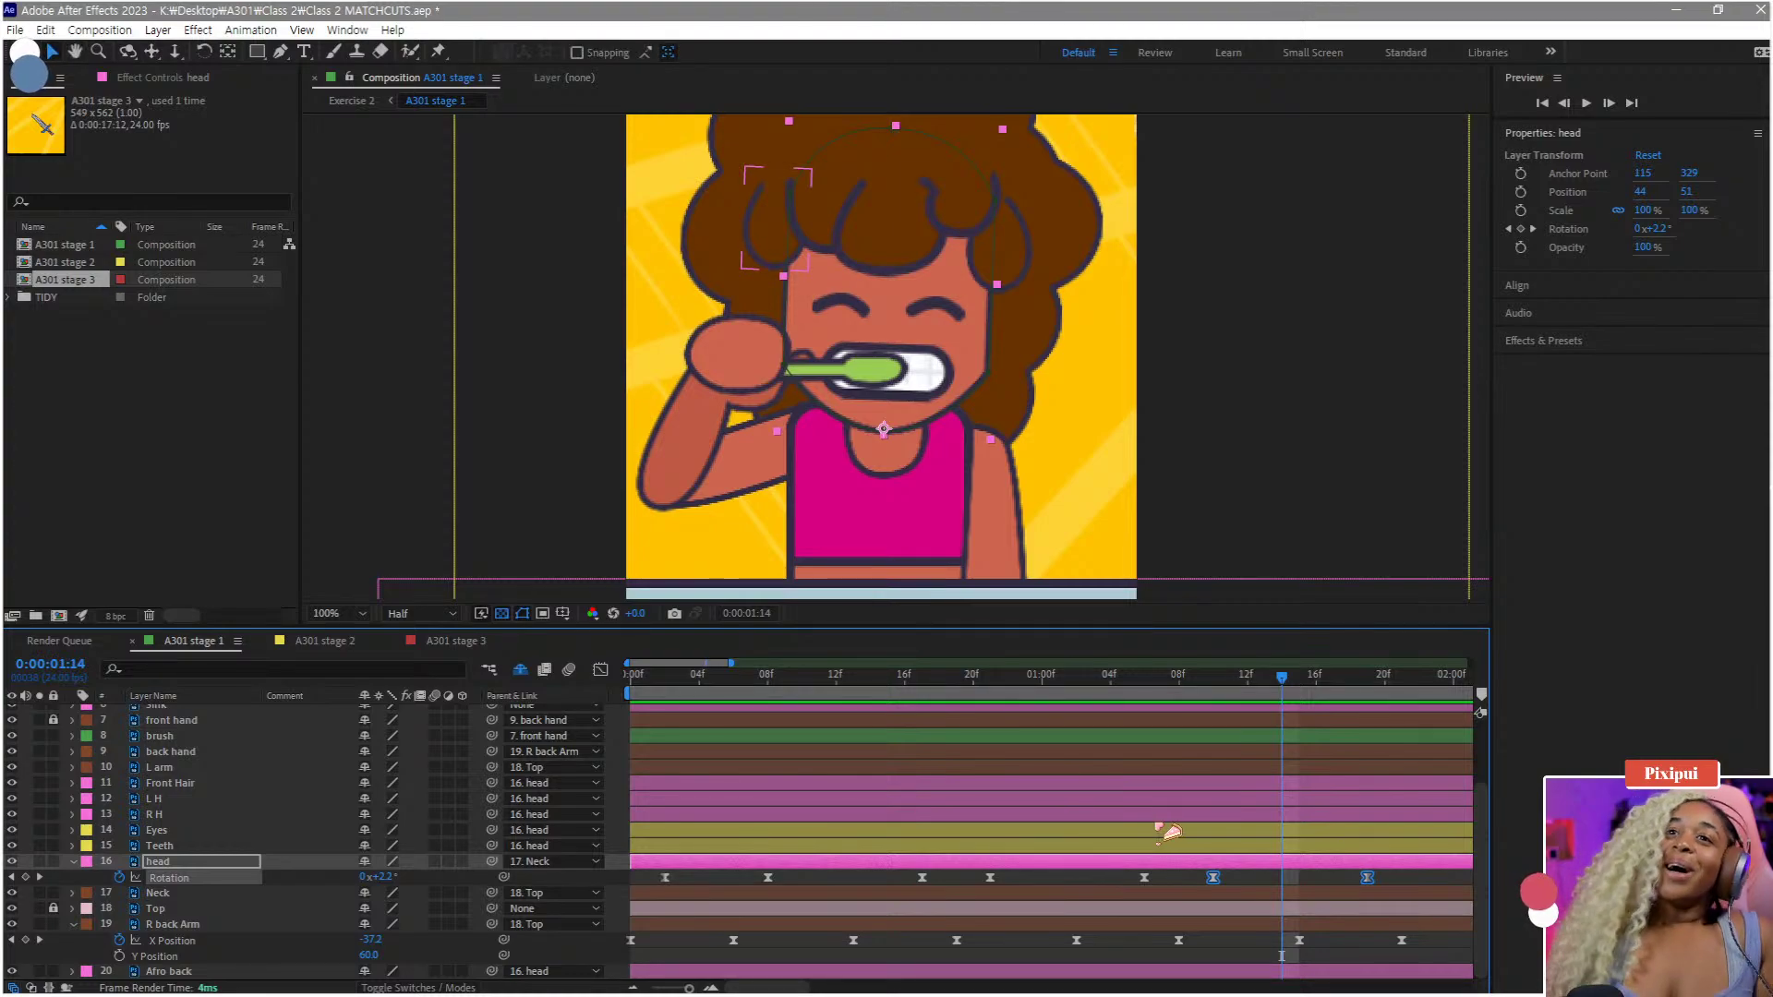
{"action": "scroll", "coordinate": [1324, 854], "scroll_direction": "right", "scroll_amount": 3}
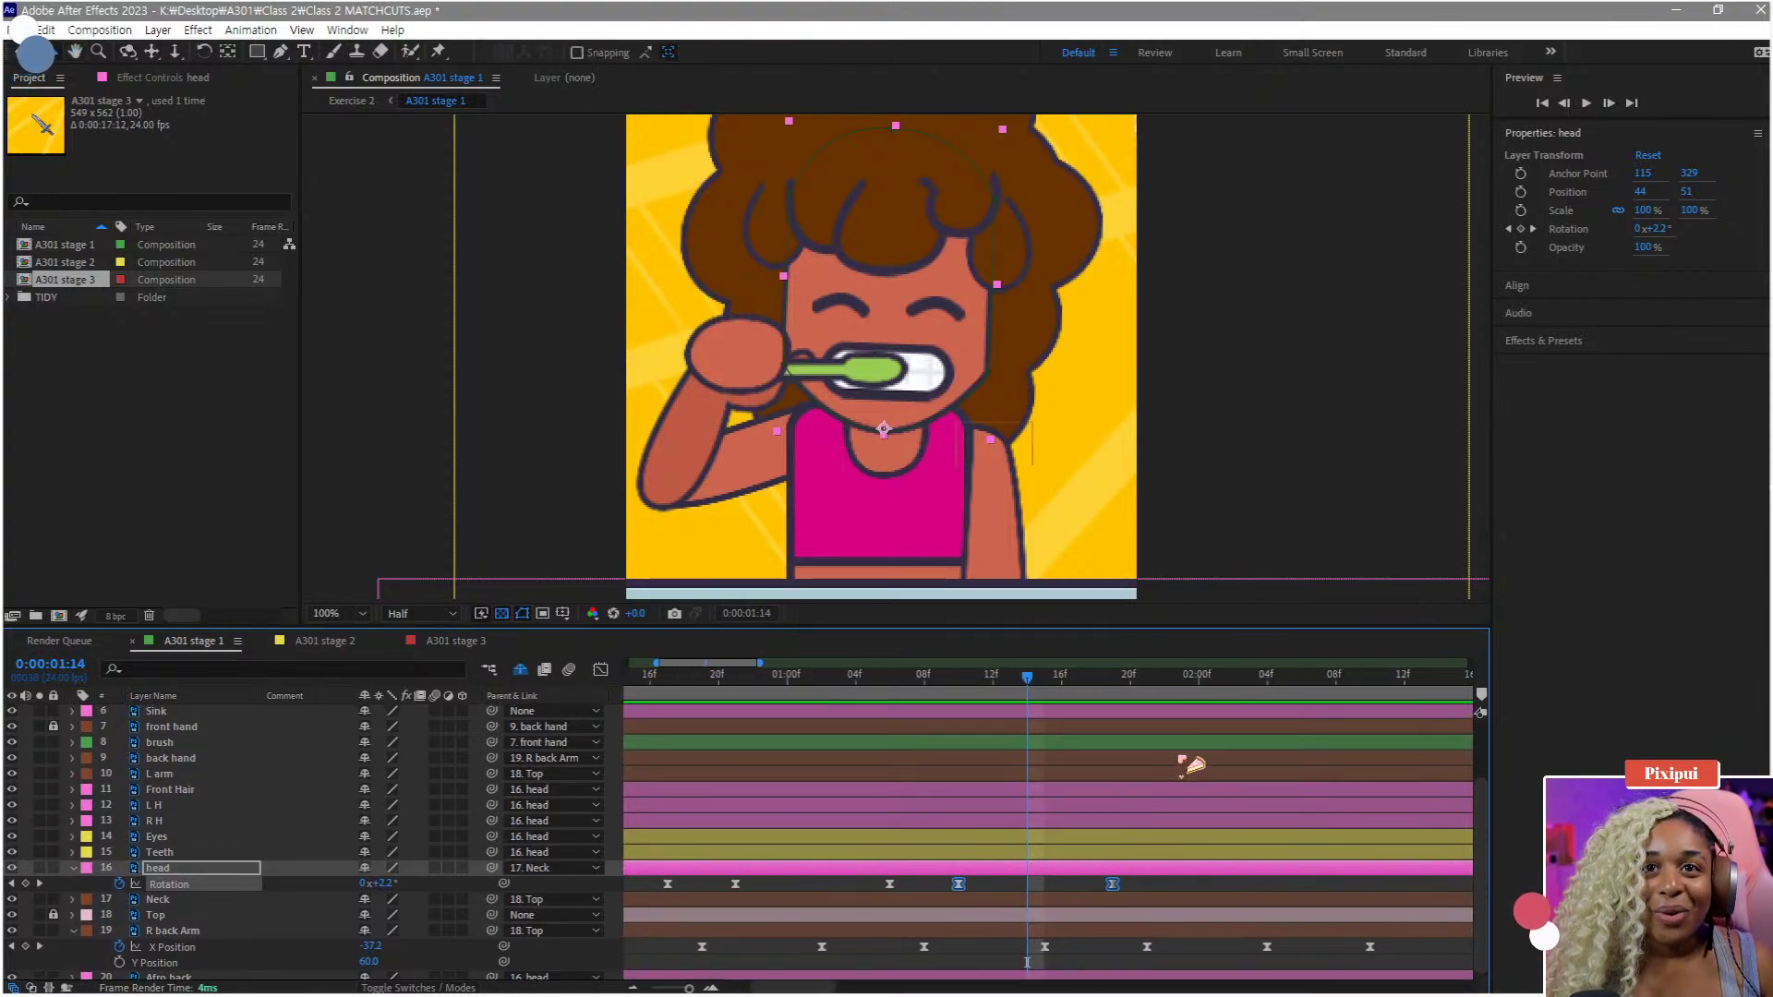
{"action": "left_click", "coordinate": [1187, 702]}
{"action": "key", "text": "ctrl+v"}
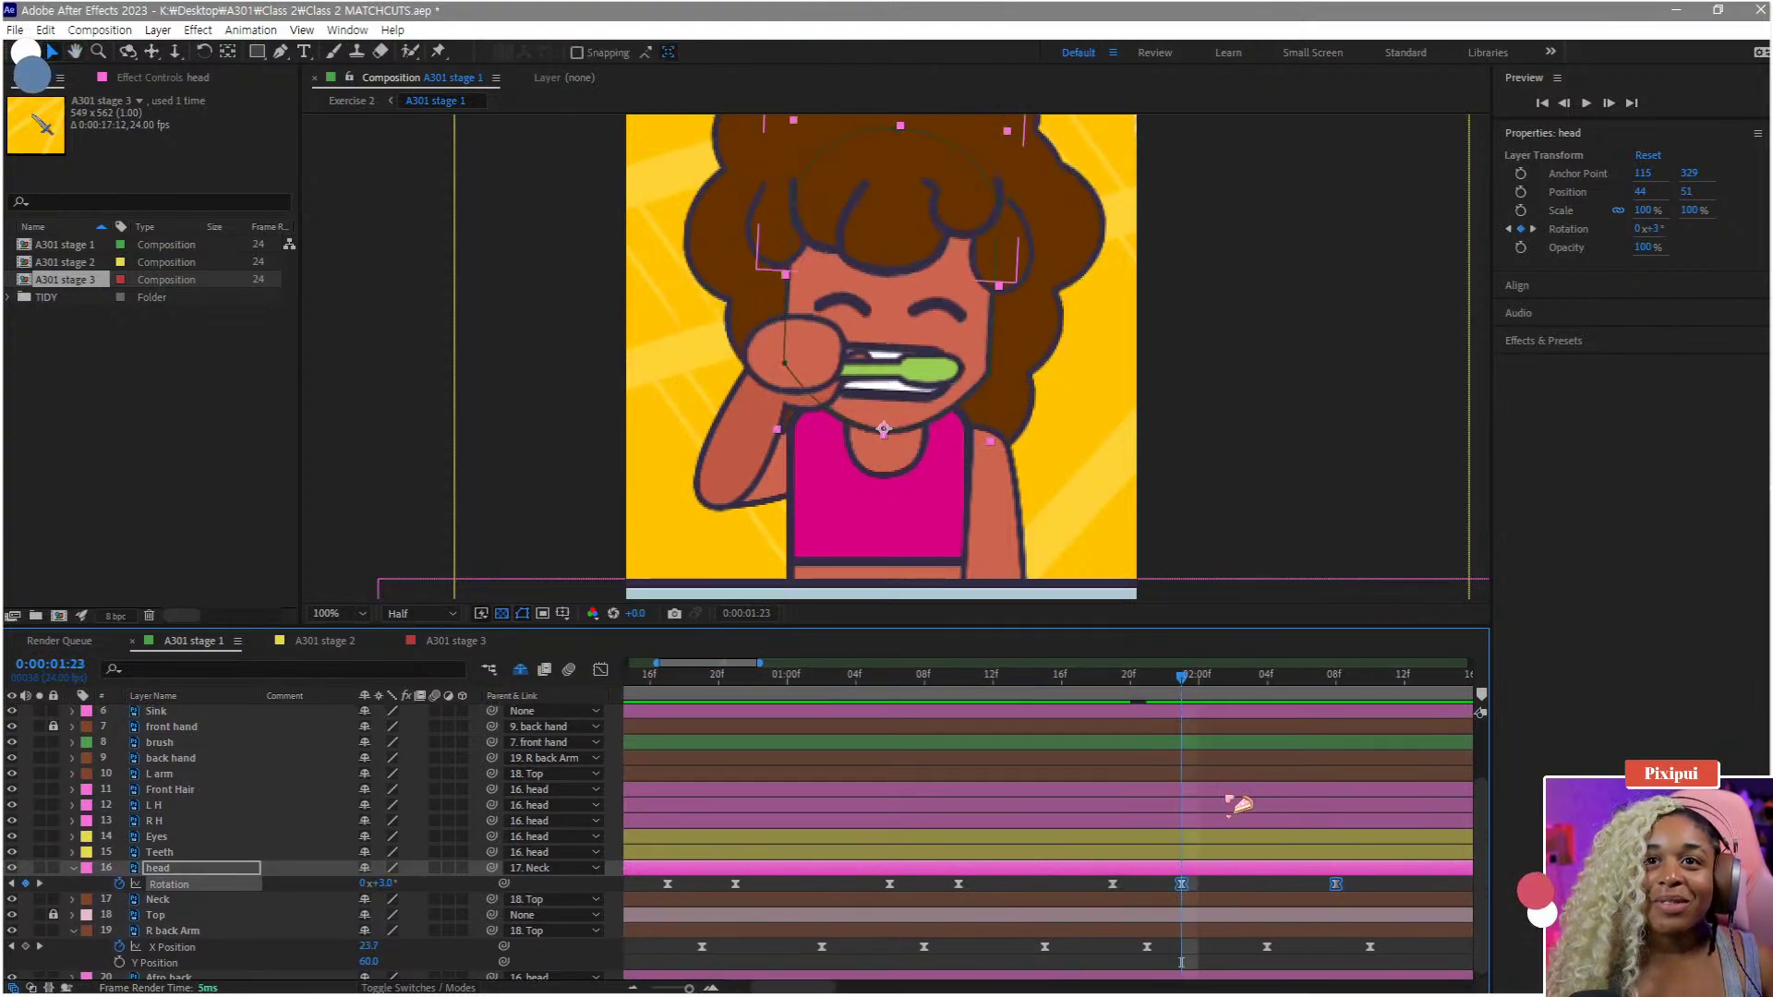
- Duplicate all head Rotation keyframes except the first by copying them and pasting the set at 0:00:02:12
{"action": "key", "text": "minus"}
{"action": "key", "text": "minus"}
{"action": "left_click_drag", "start_coordinate": [1039, 927], "coordinate": [668, 877]}
{"action": "left_click", "coordinate": [1007, 684]}
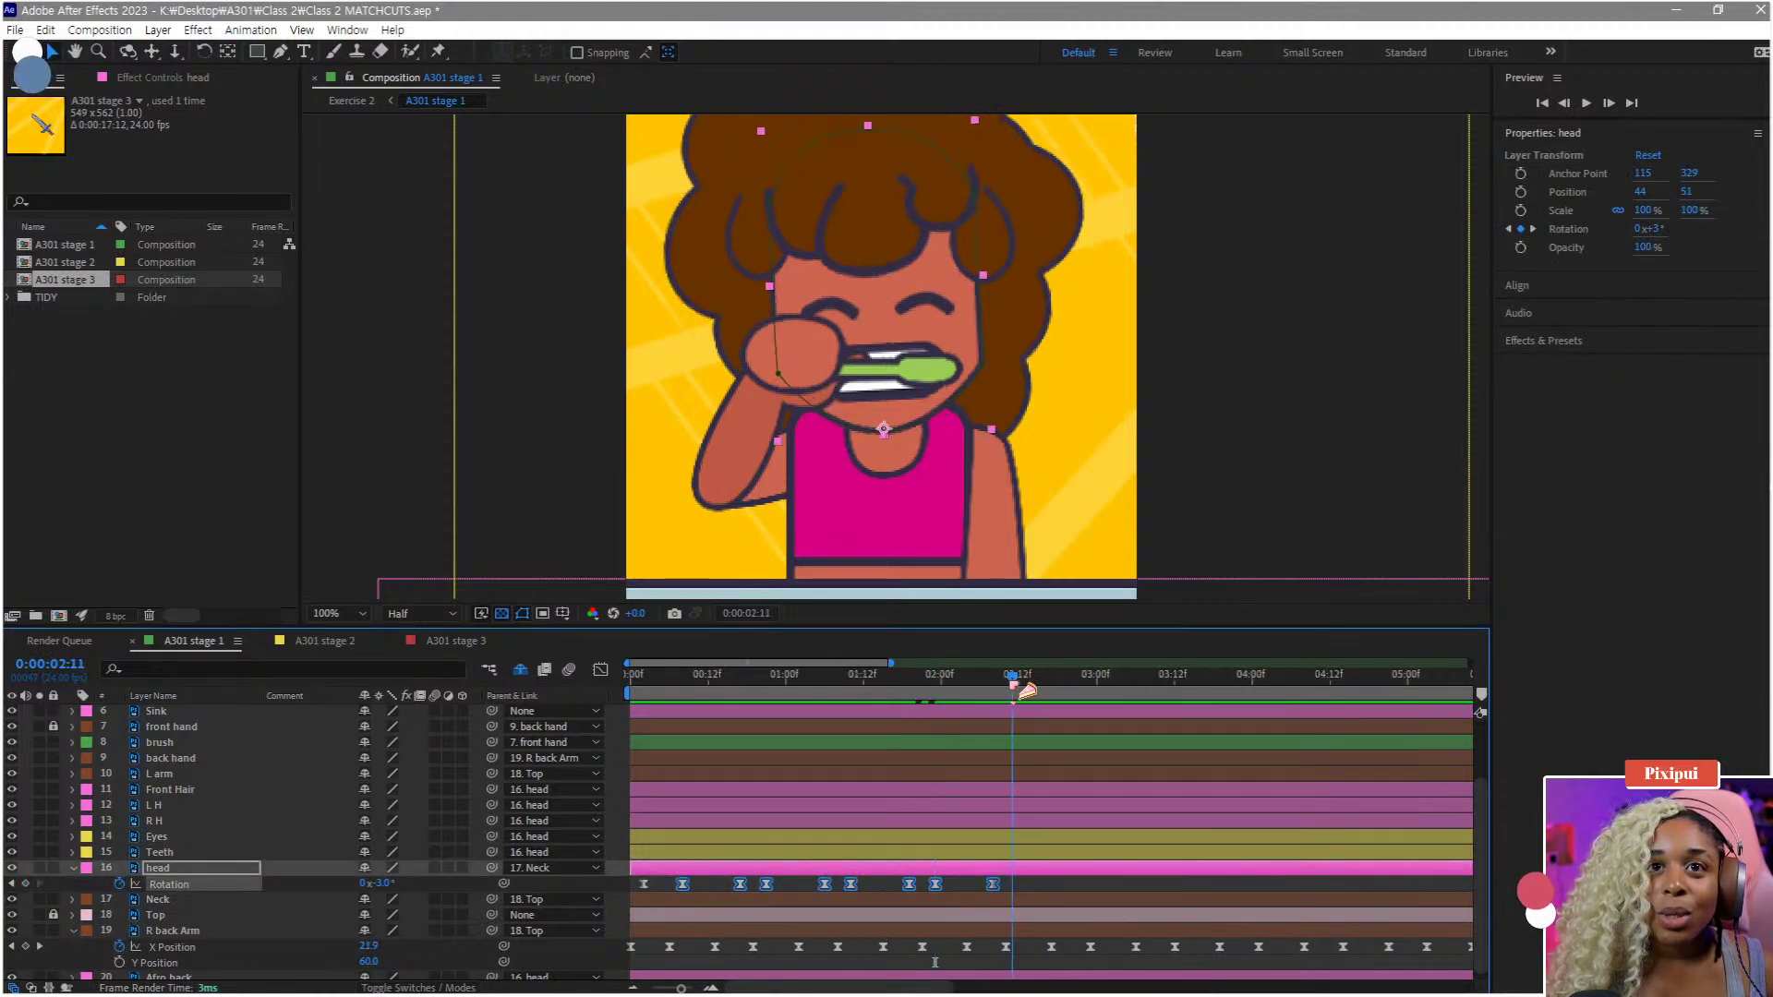
{"action": "key", "text": "equal"}
{"action": "key", "text": "equal"}
{"action": "key", "text": "equal"}
{"action": "left_click_drag", "start_coordinate": [1063, 683], "coordinate": [1125, 707]}
{"action": "key", "text": "ctrl+v"}
{"action": "key", "text": "minus"}
{"action": "key", "text": "minus"}
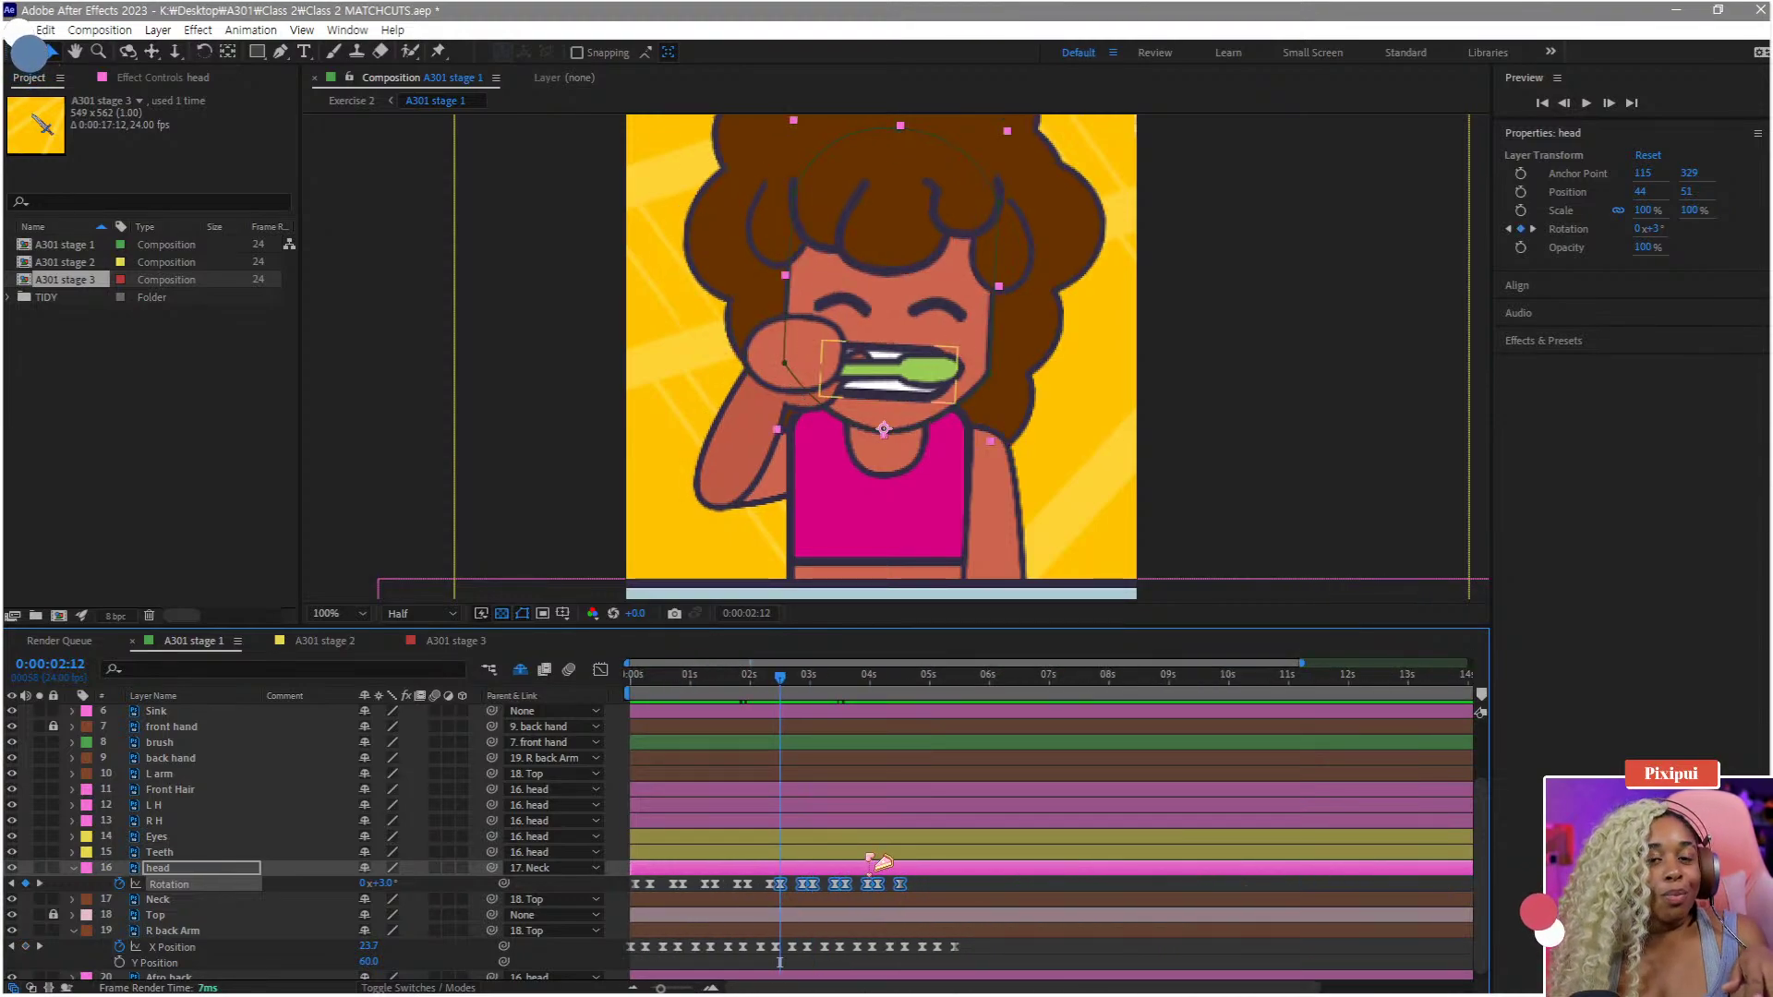
- Play the composition from the beginning to review the repeated head tilt together with the arm motion
{"action": "left_click", "coordinate": [766, 692]}
{"action": "key", "text": "Home"}
{"action": "key", "text": "space"}
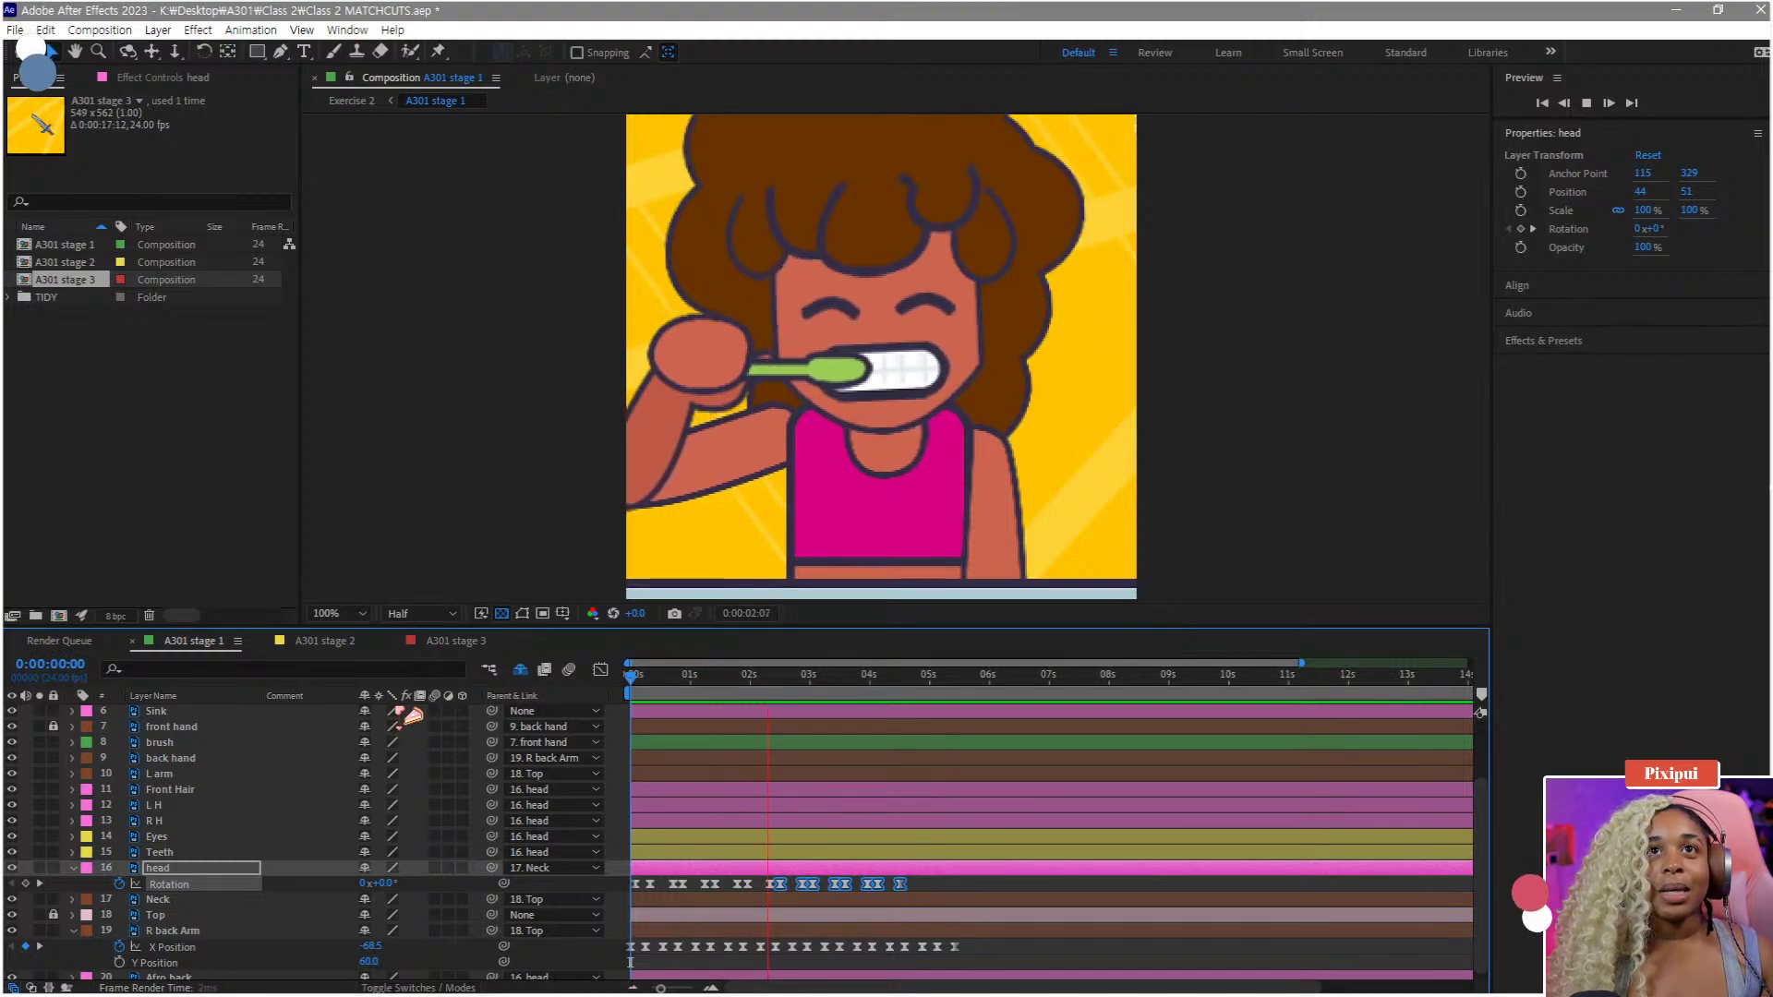
{"action": "key", "text": "space"}
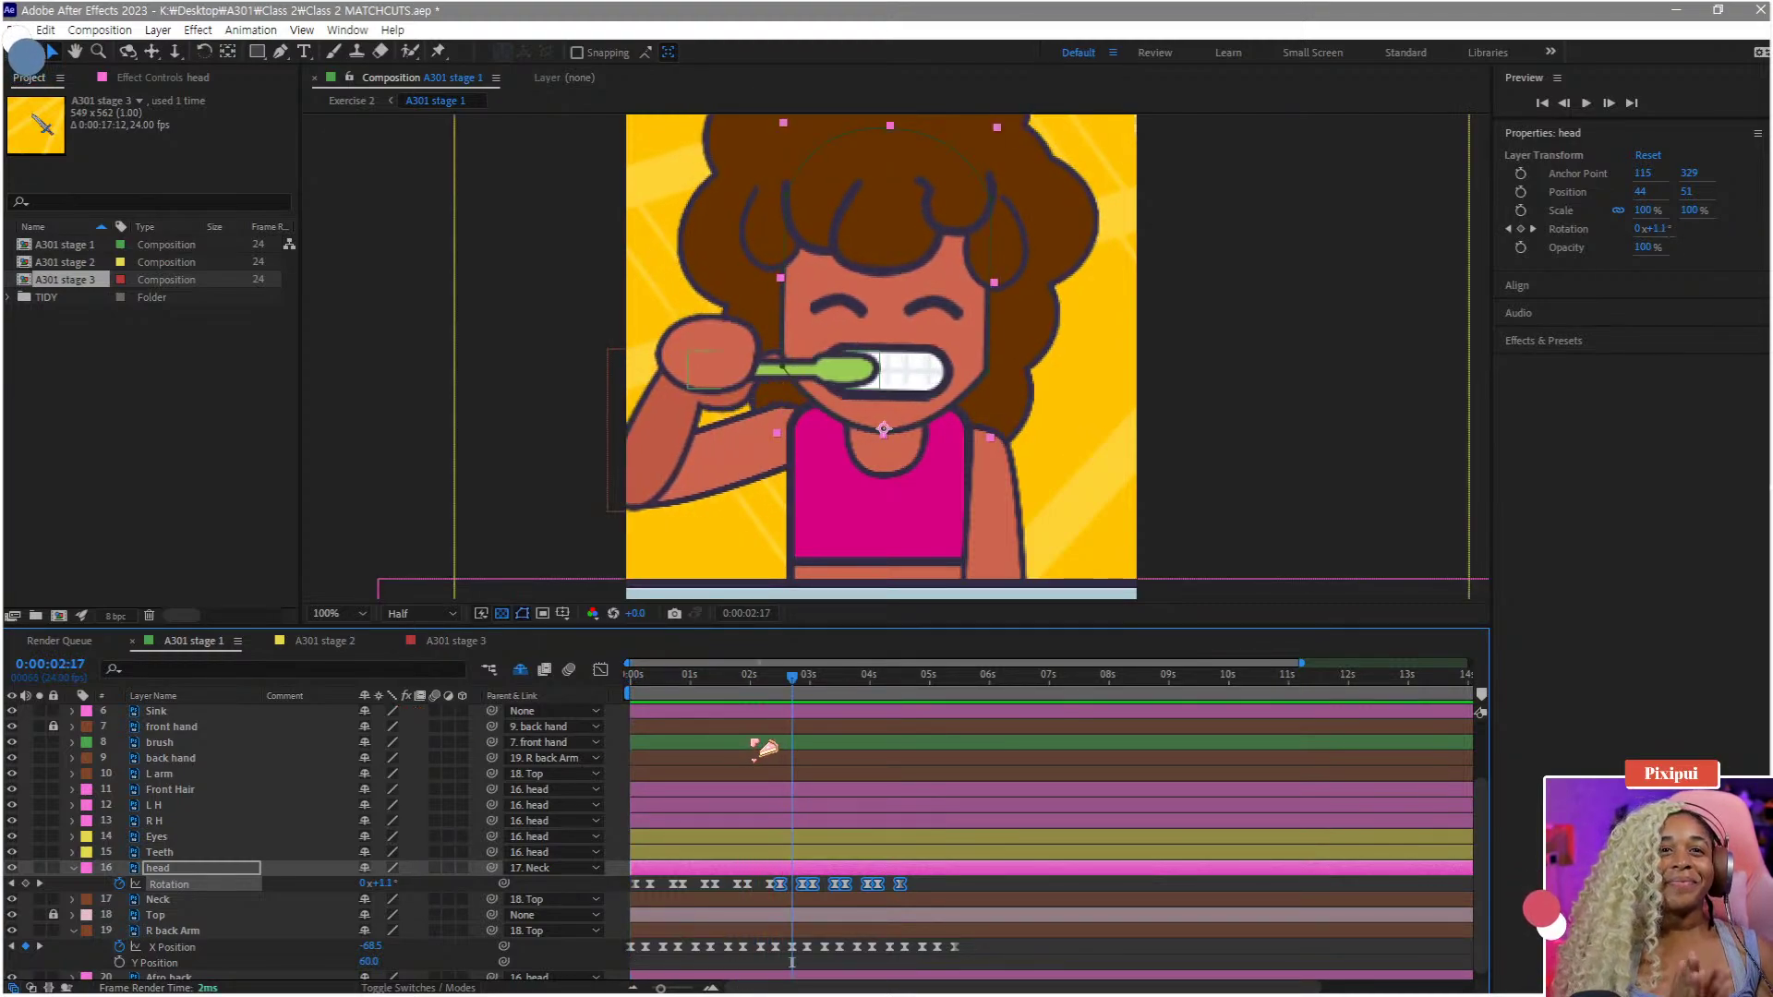
{"action": "left_click_drag", "start_coordinate": [884, 470], "coordinate": [920, 462]}
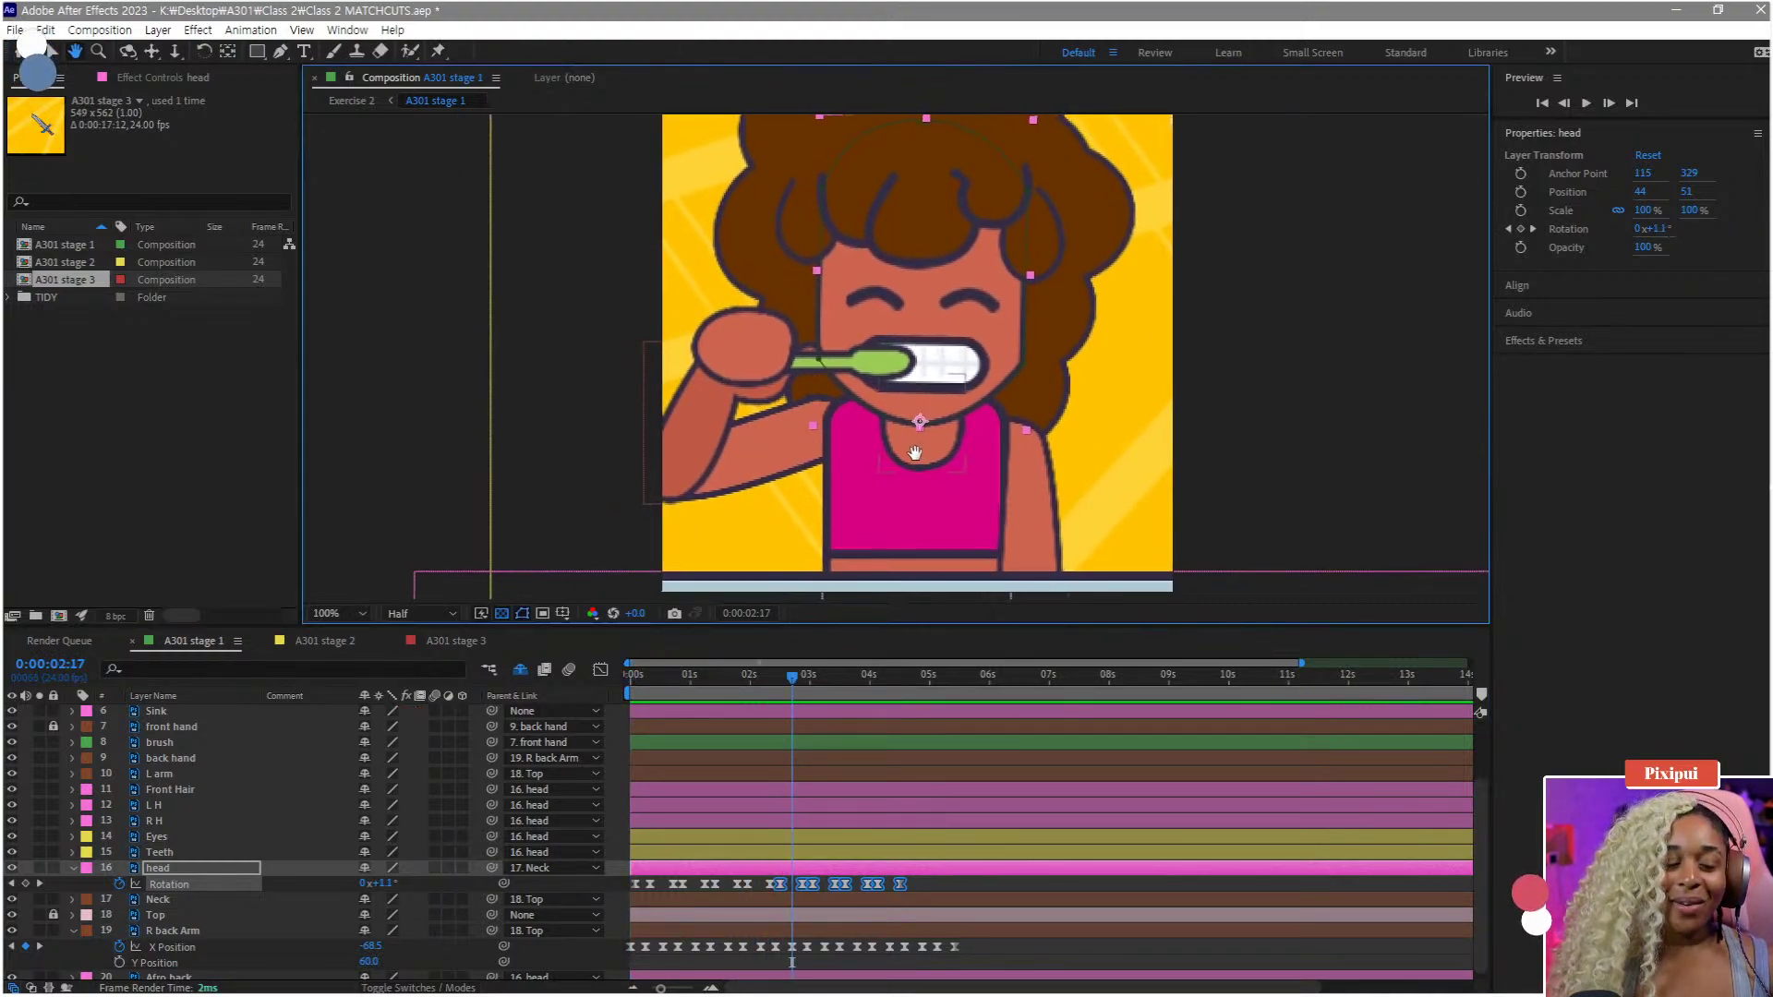
- Delete the last three X Position keyframes of the R back Arm layer so the arm cycle ends near the head cycle
{"action": "left_click", "coordinate": [985, 888]}
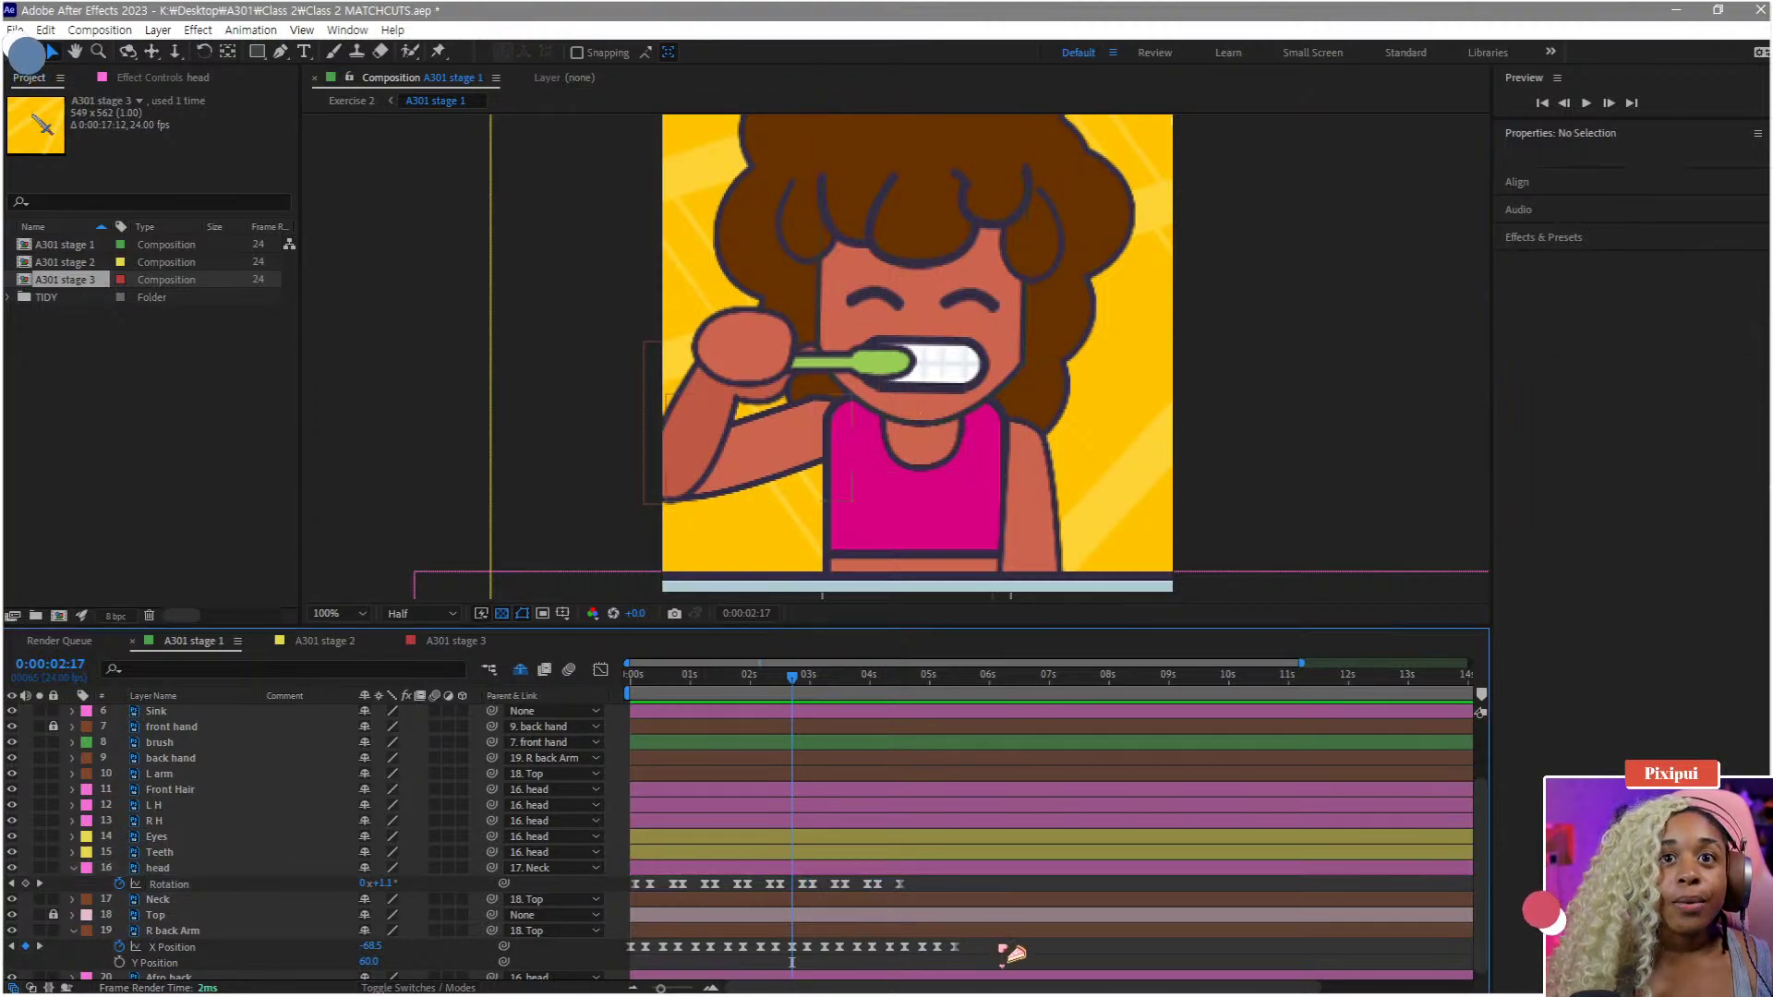
{"action": "left_click_drag", "start_coordinate": [999, 945], "coordinate": [921, 949]}
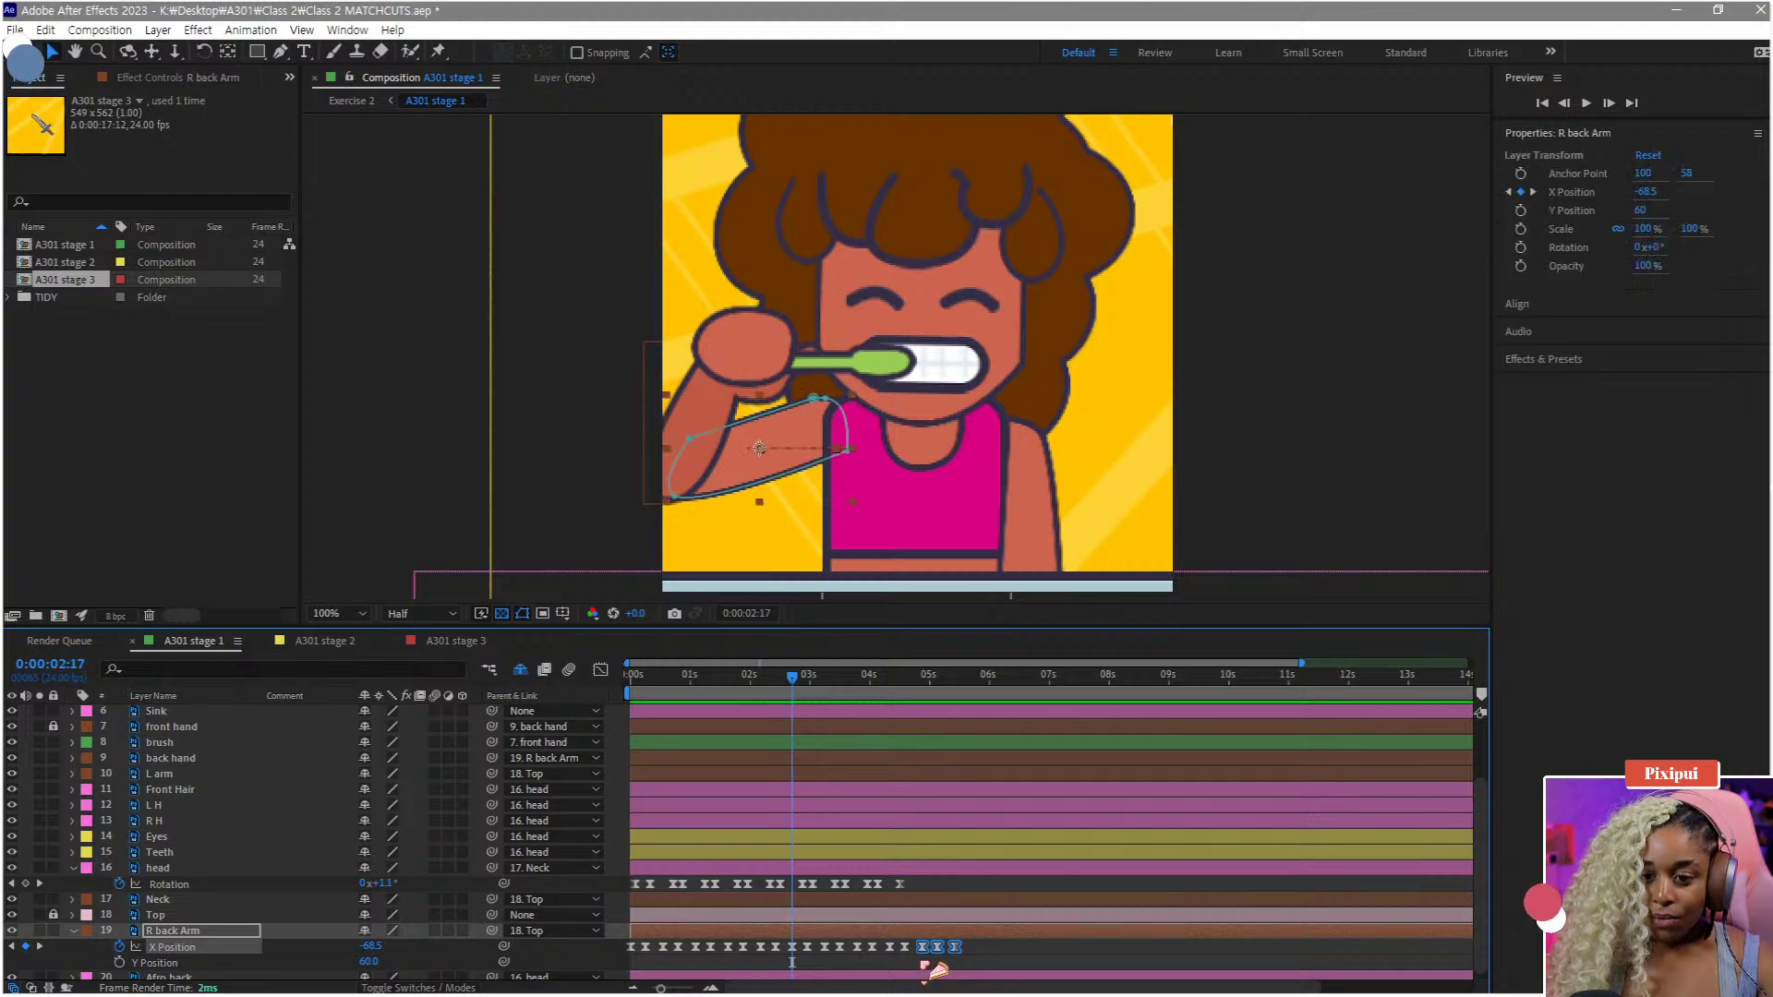
{"action": "key", "text": "Delete"}
{"action": "left_click", "coordinate": [970, 951]}
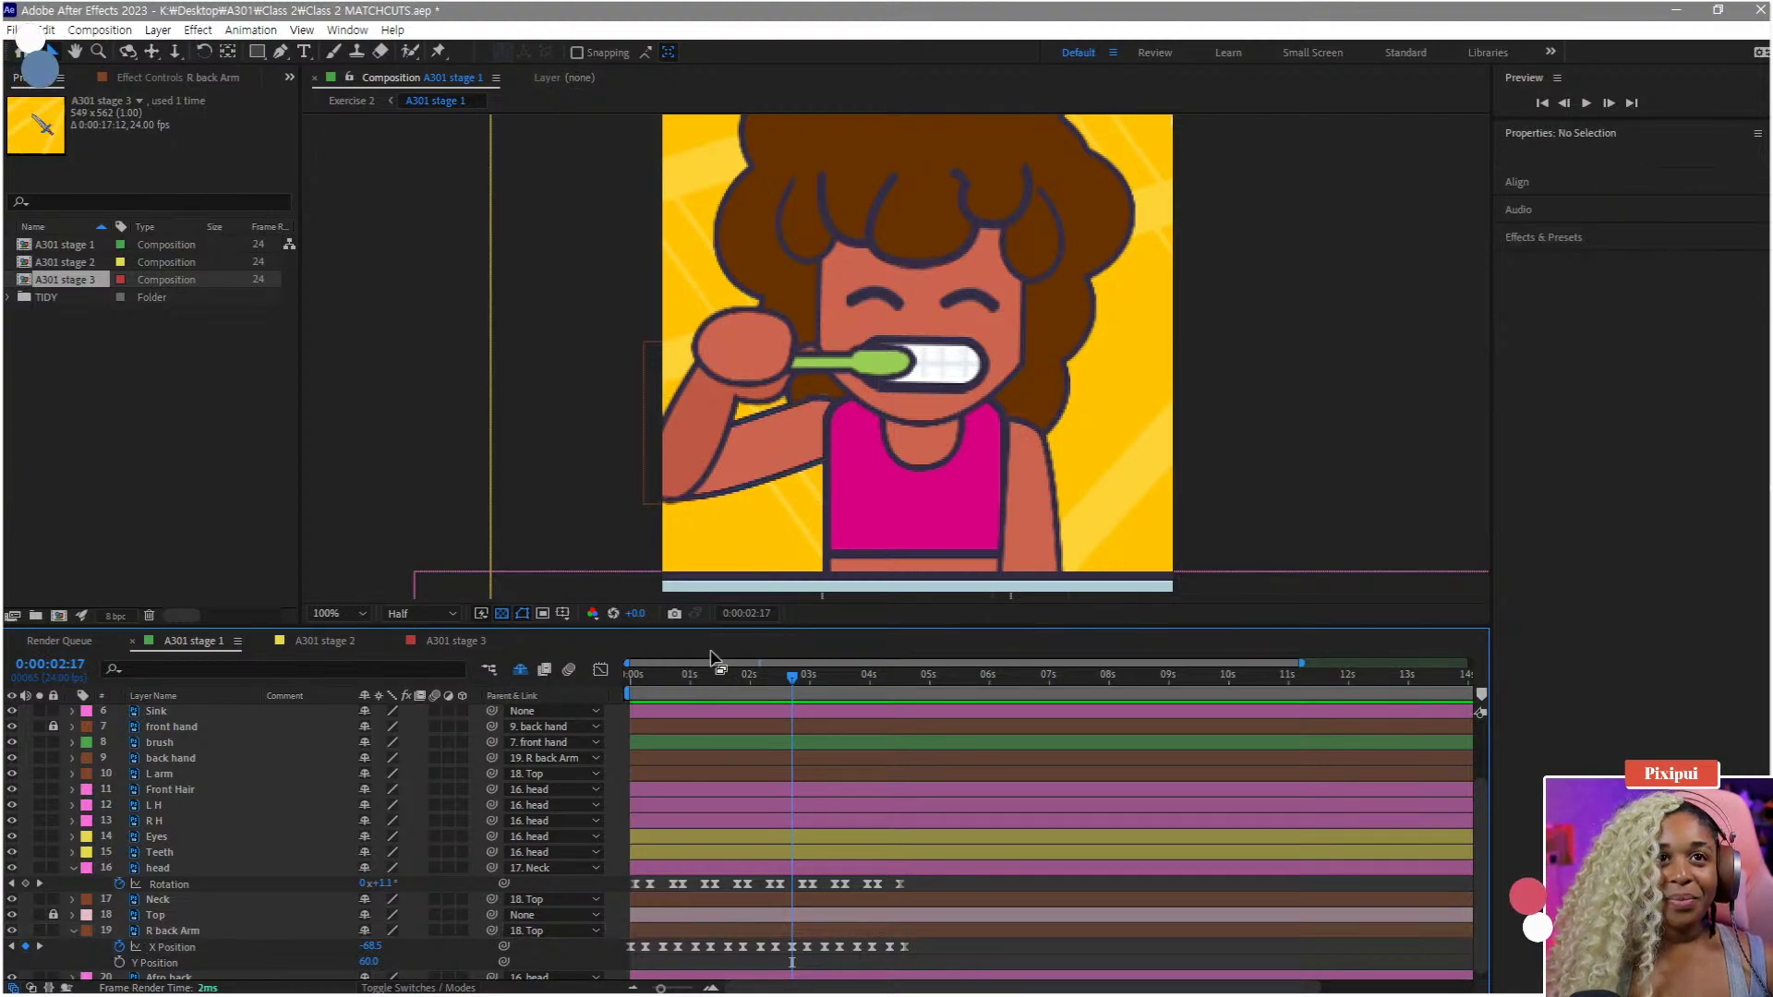
- Preview from the start and select all head Rotation and R back Arm X Position keyframes after 0:00:01:16
{"action": "left_click_drag", "start_coordinate": [718, 675], "coordinate": [542, 681]}
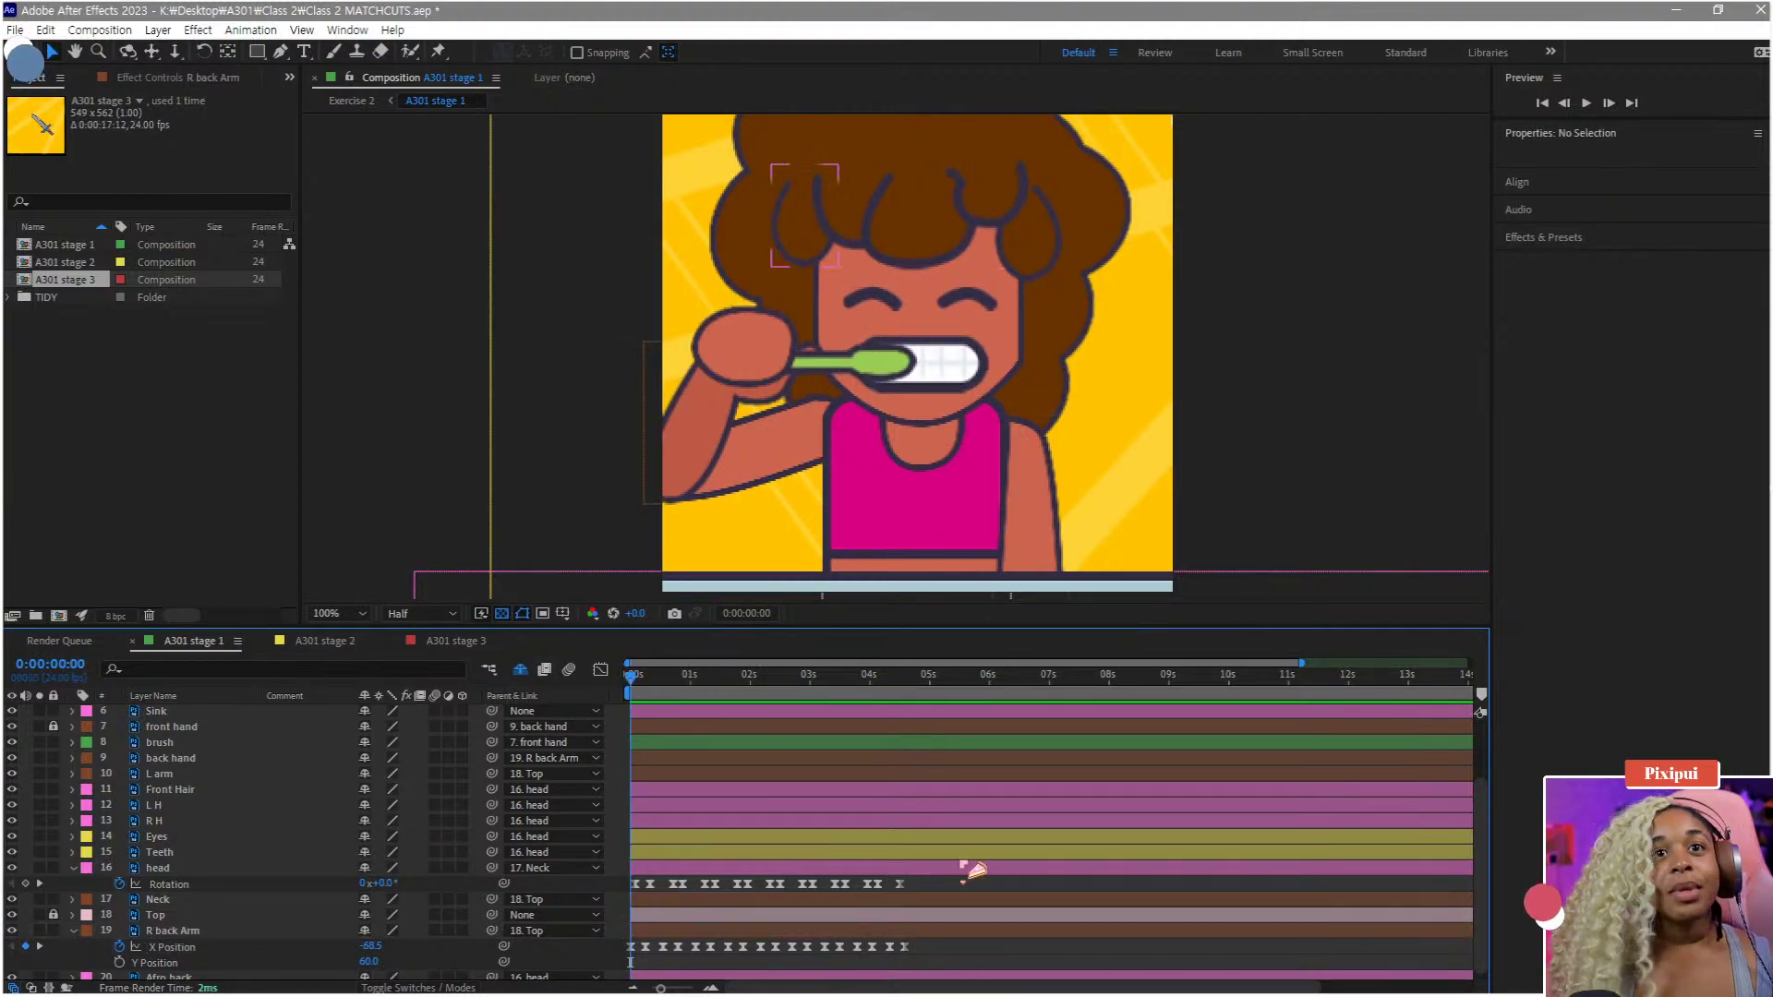
{"action": "left_click_drag", "start_coordinate": [938, 953], "coordinate": [684, 882]}
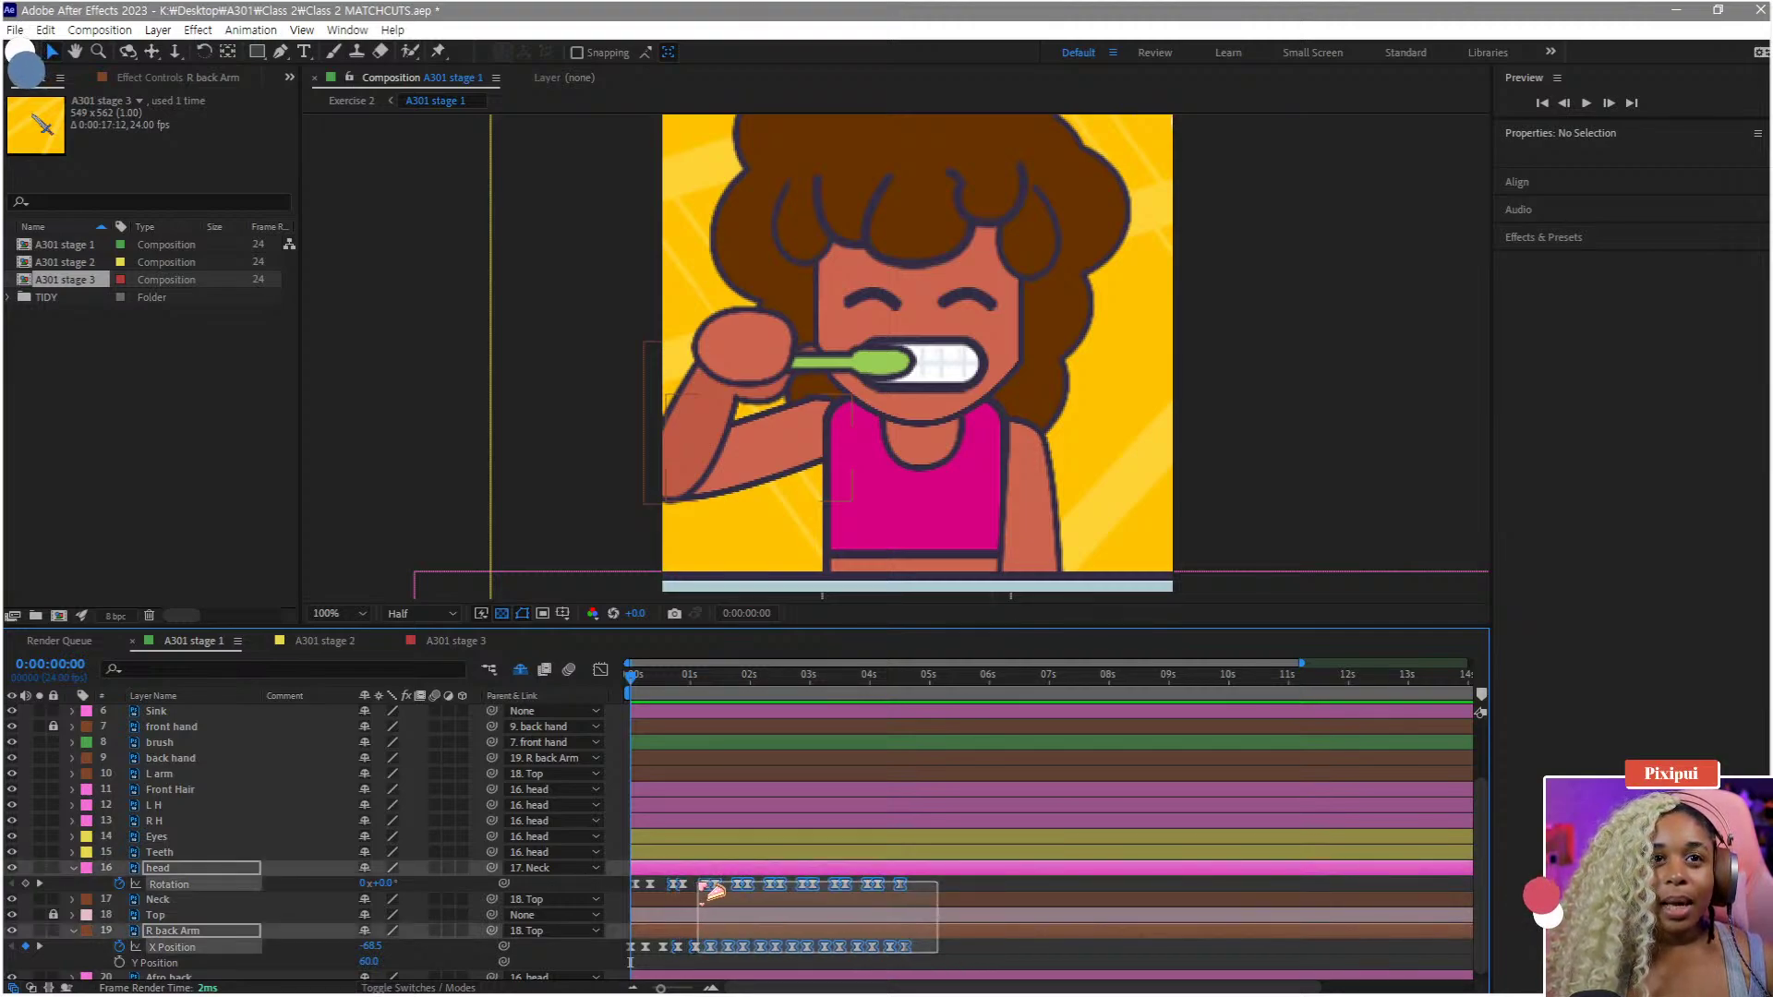
{"action": "key", "text": "space"}
{"action": "key", "text": "space"}
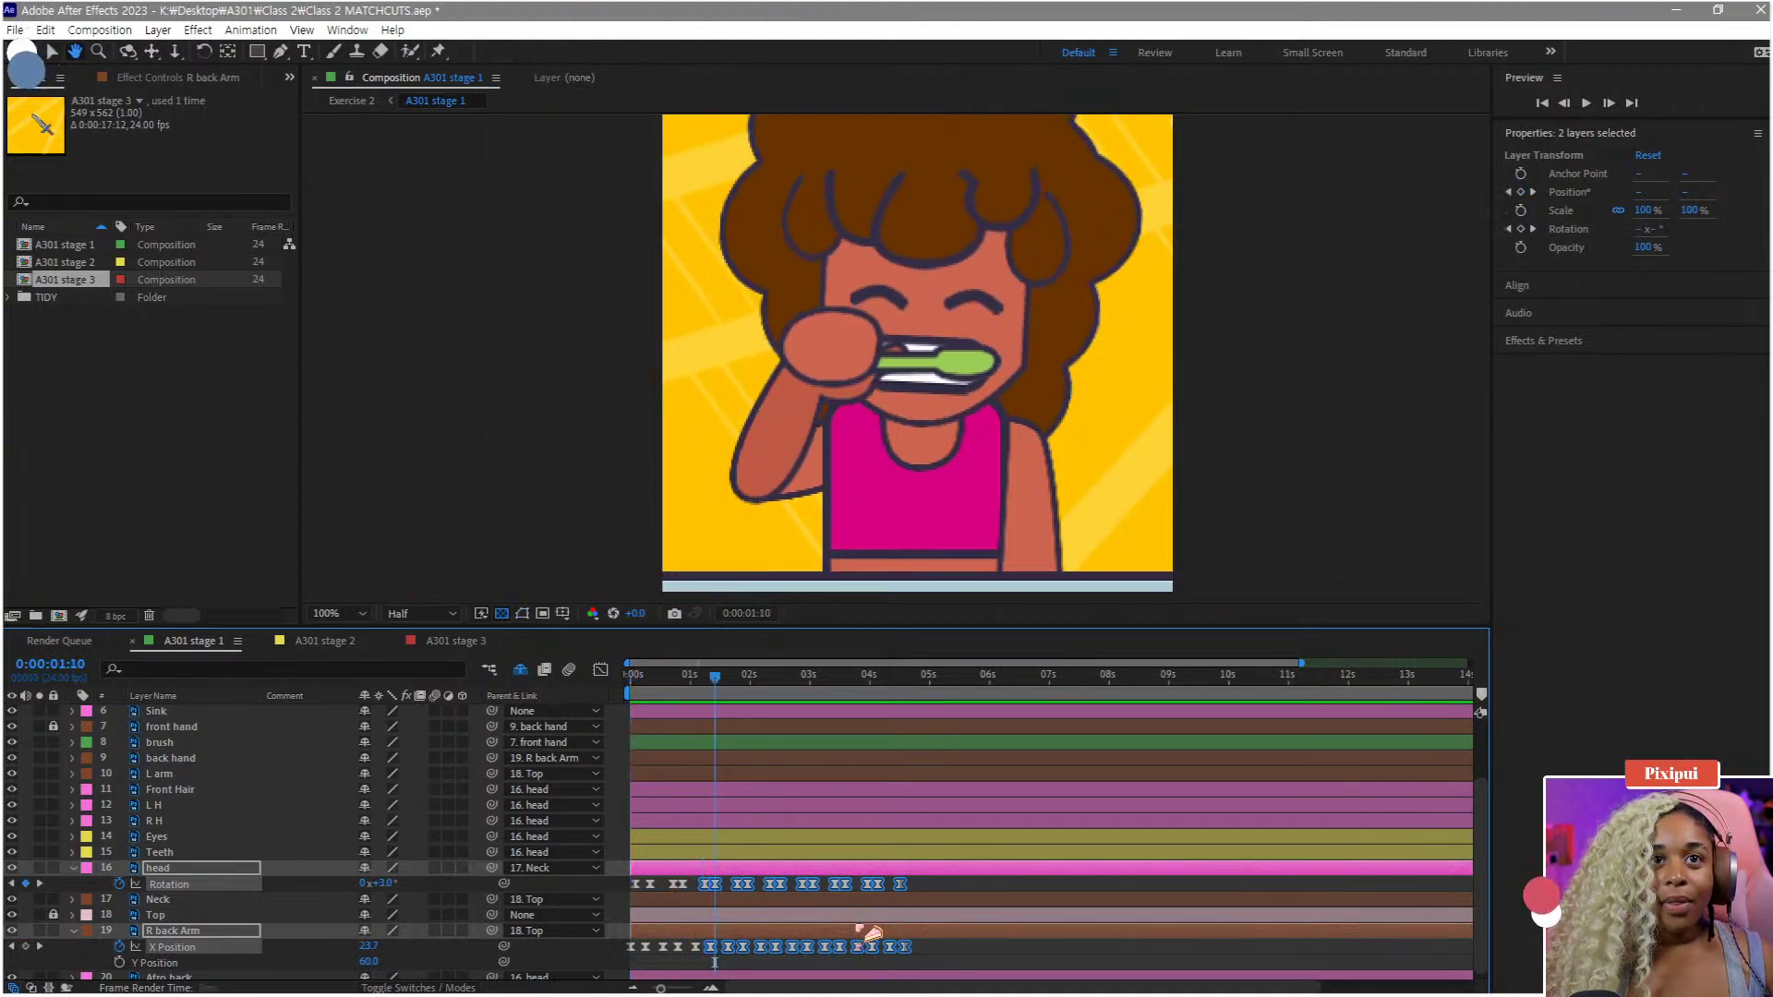
{"action": "left_click_drag", "start_coordinate": [944, 952], "coordinate": [723, 879]}
{"action": "left_click", "coordinate": [729, 683]}
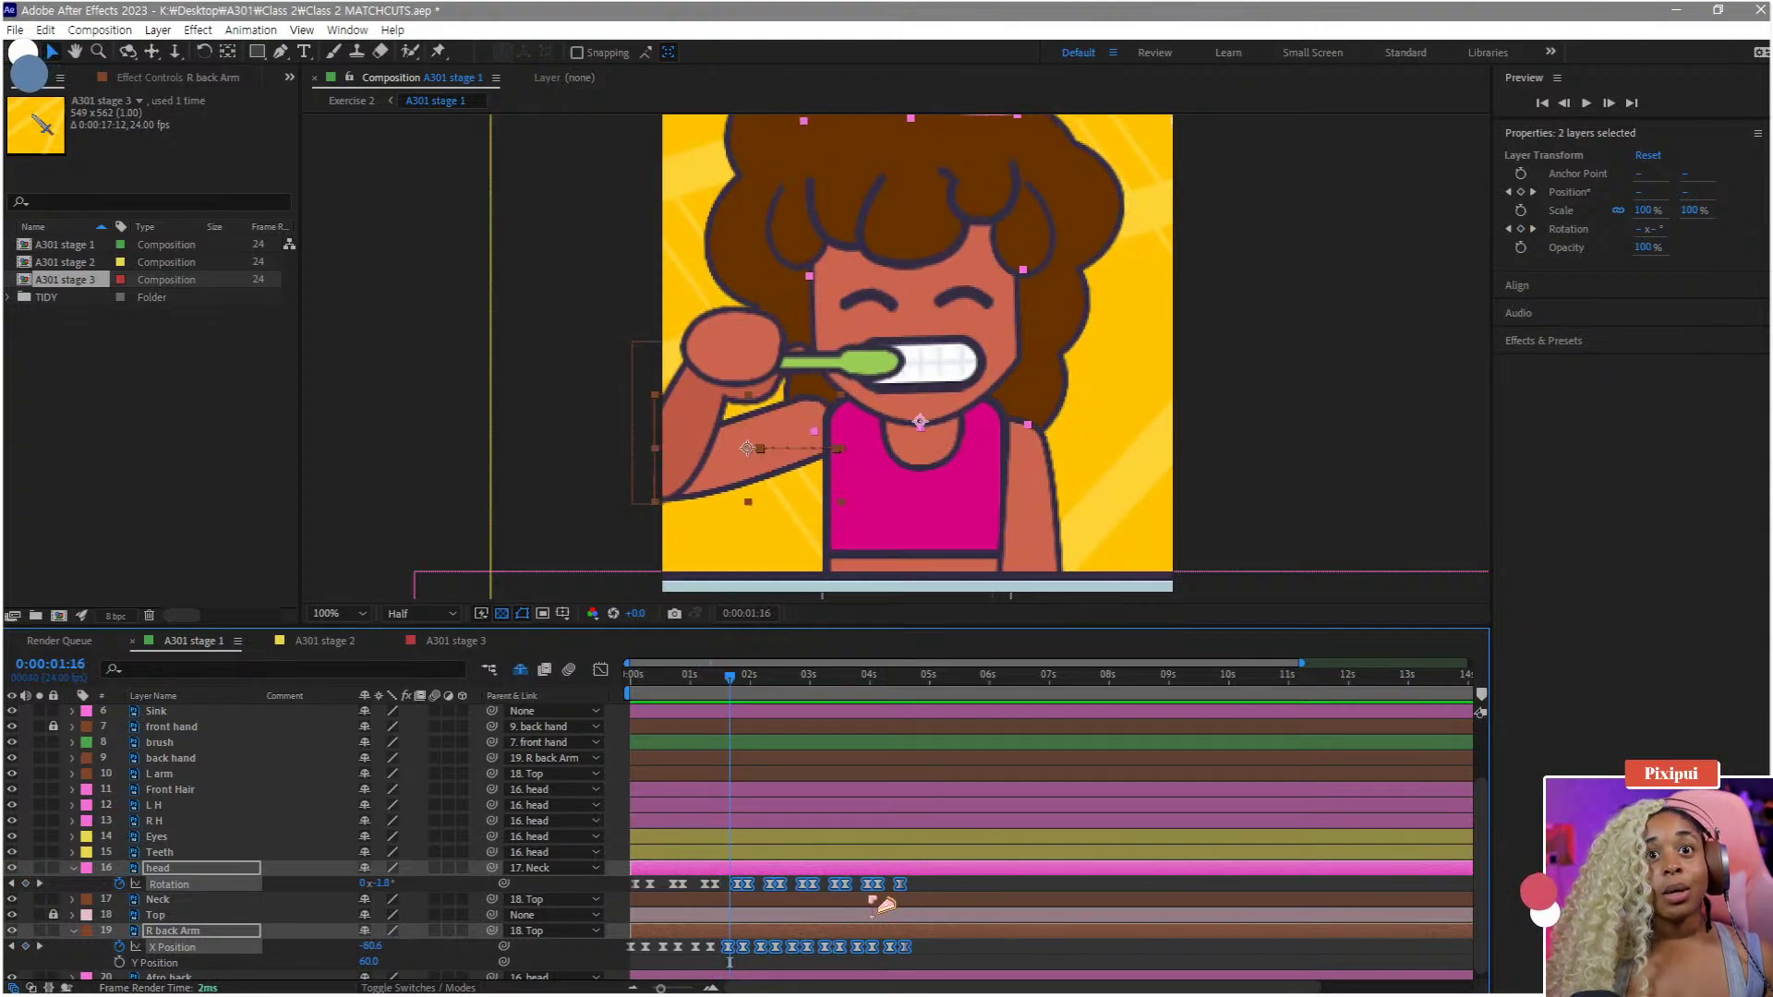
{"action": "left_click", "coordinate": [931, 951]}
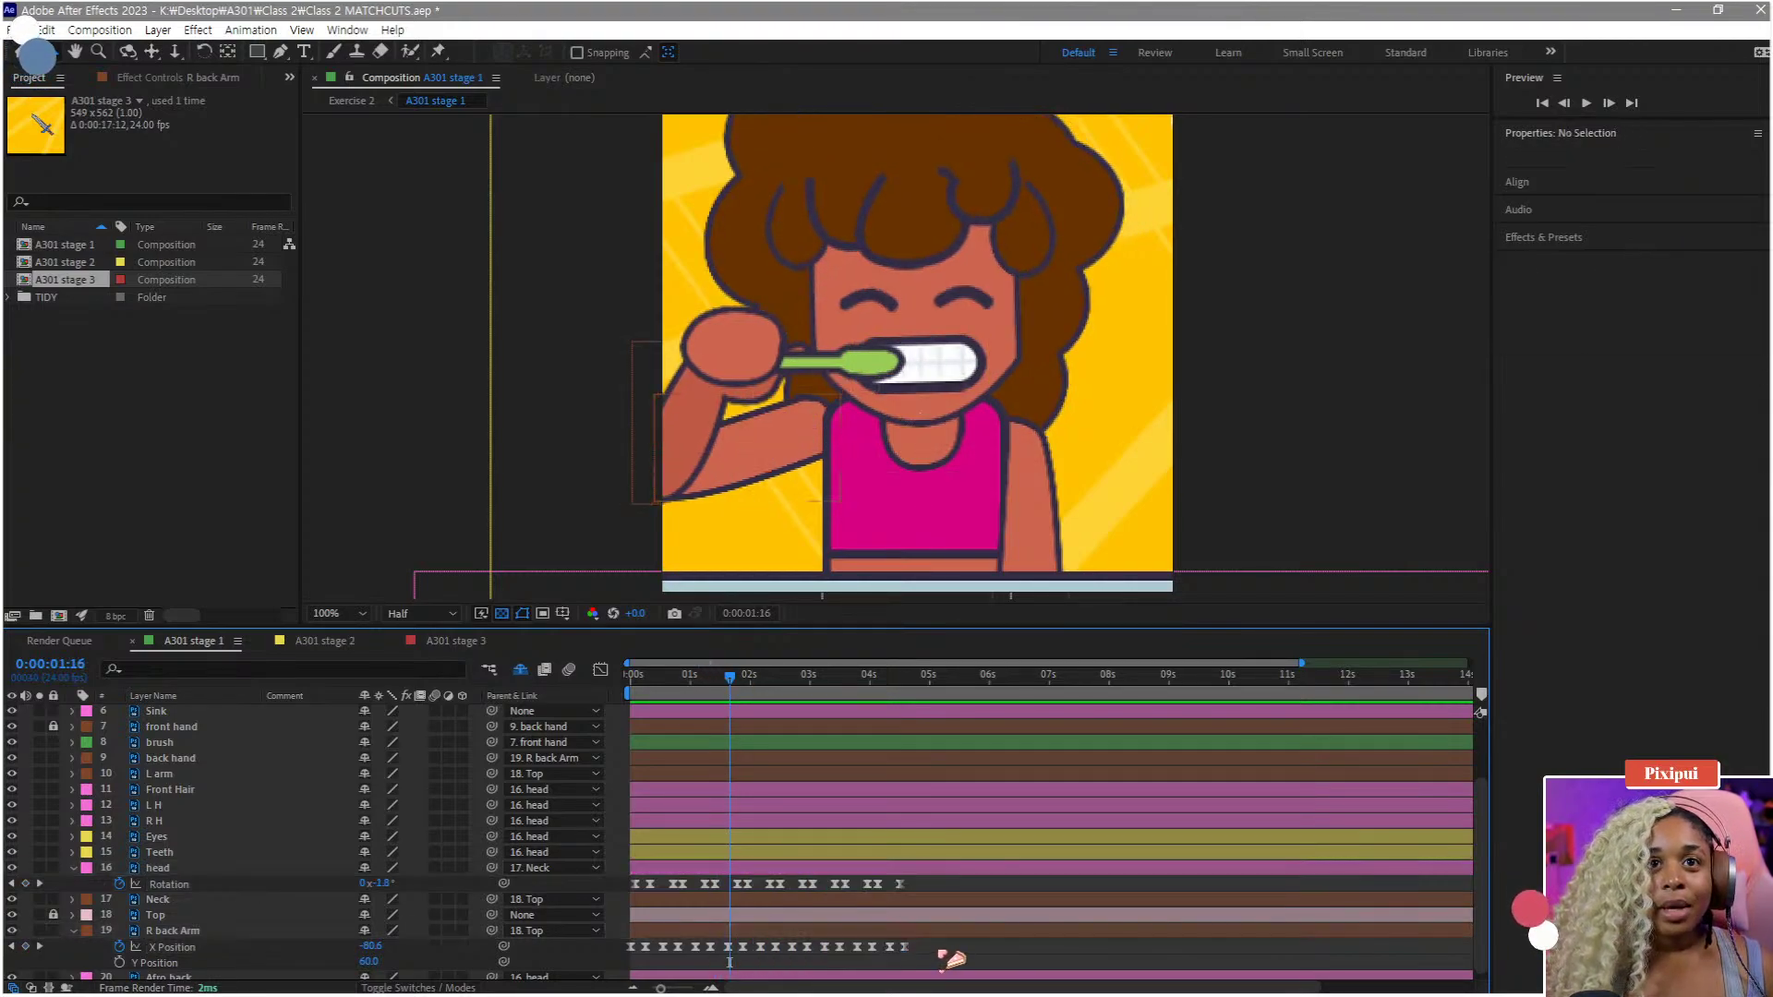
{"action": "left_click_drag", "start_coordinate": [937, 949], "coordinate": [734, 885]}
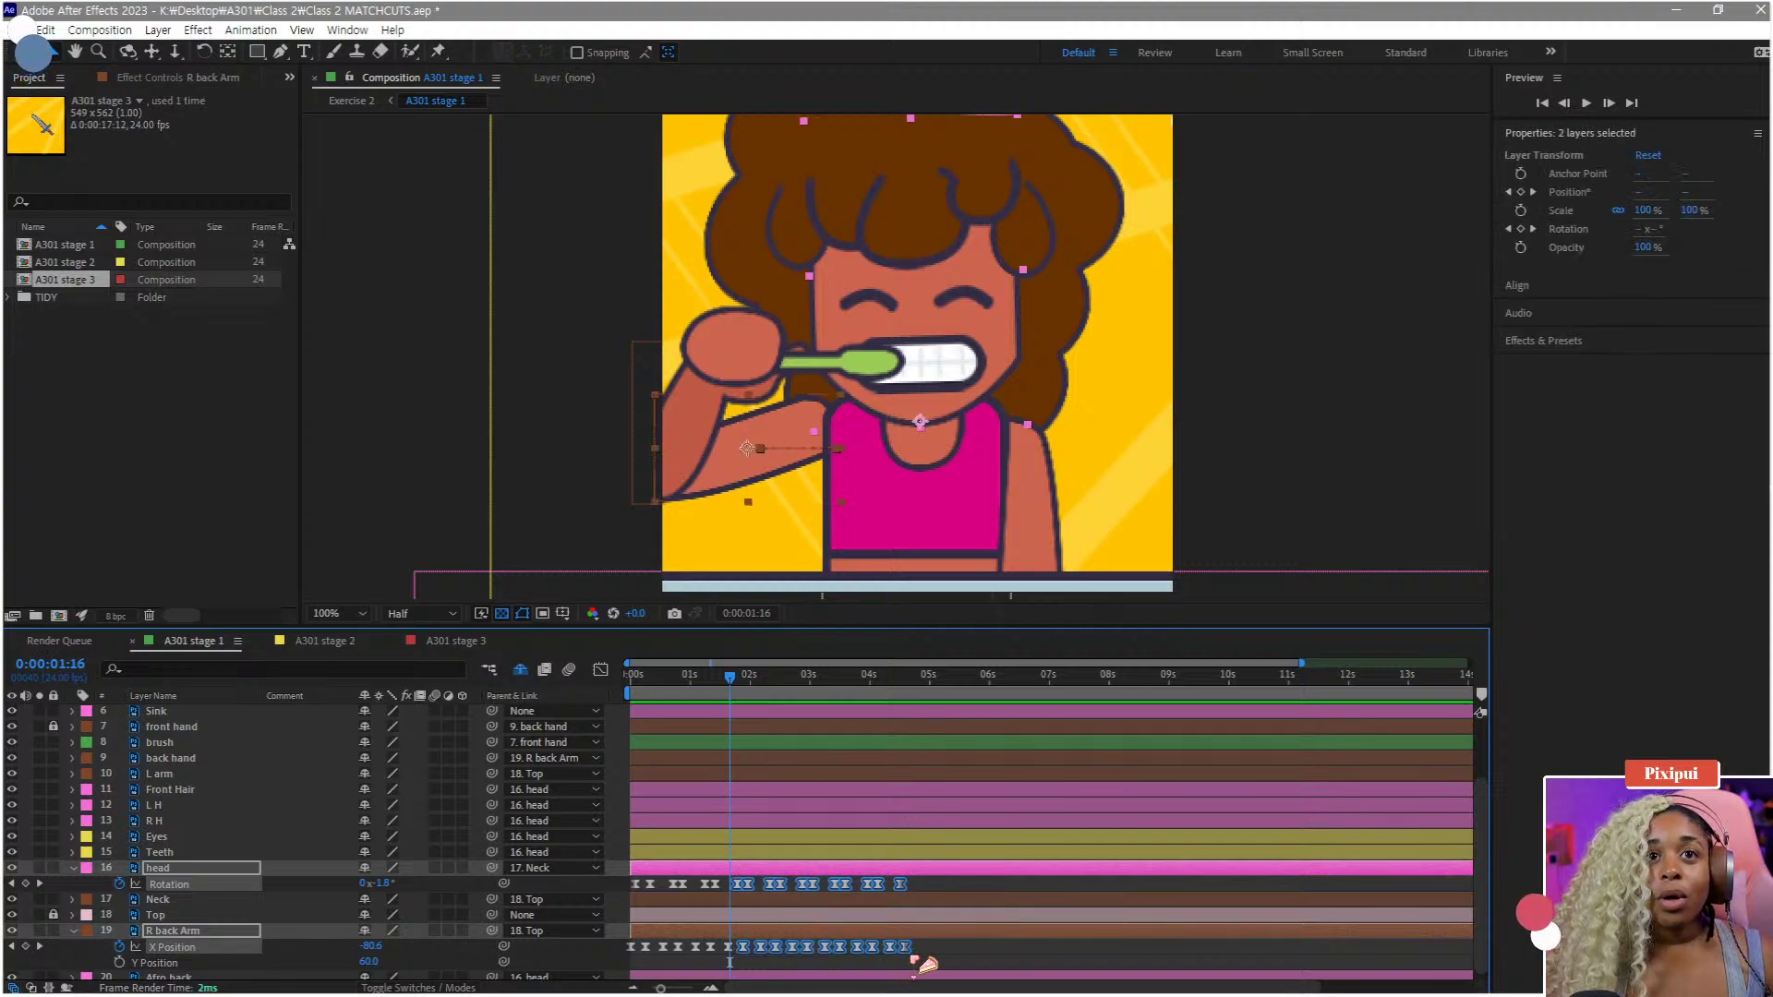
- Try stretching the selected keyframes proportionally, compress them to end at about 0:00:03:08, and preview the faster brushing
{"action": "scroll", "coordinate": [860, 948], "scroll_direction": "up", "scroll_amount": 2}
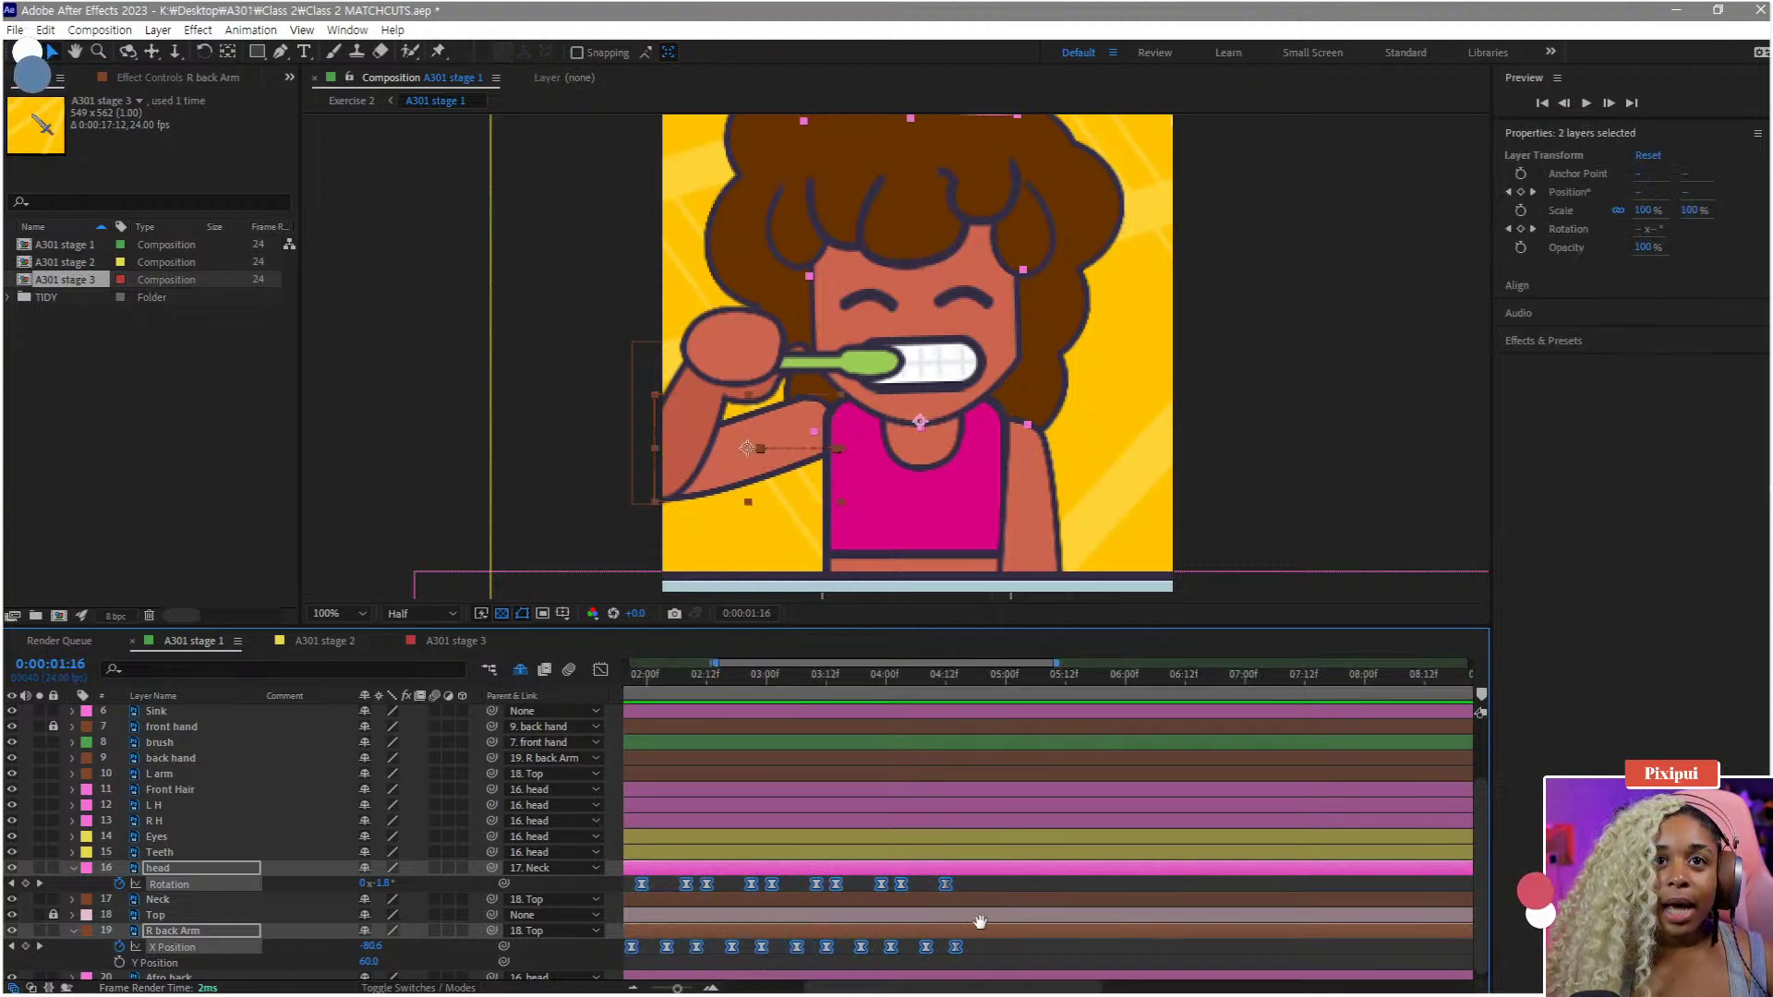
{"action": "left_click_drag", "start_coordinate": [940, 899], "coordinate": [1428, 944]}
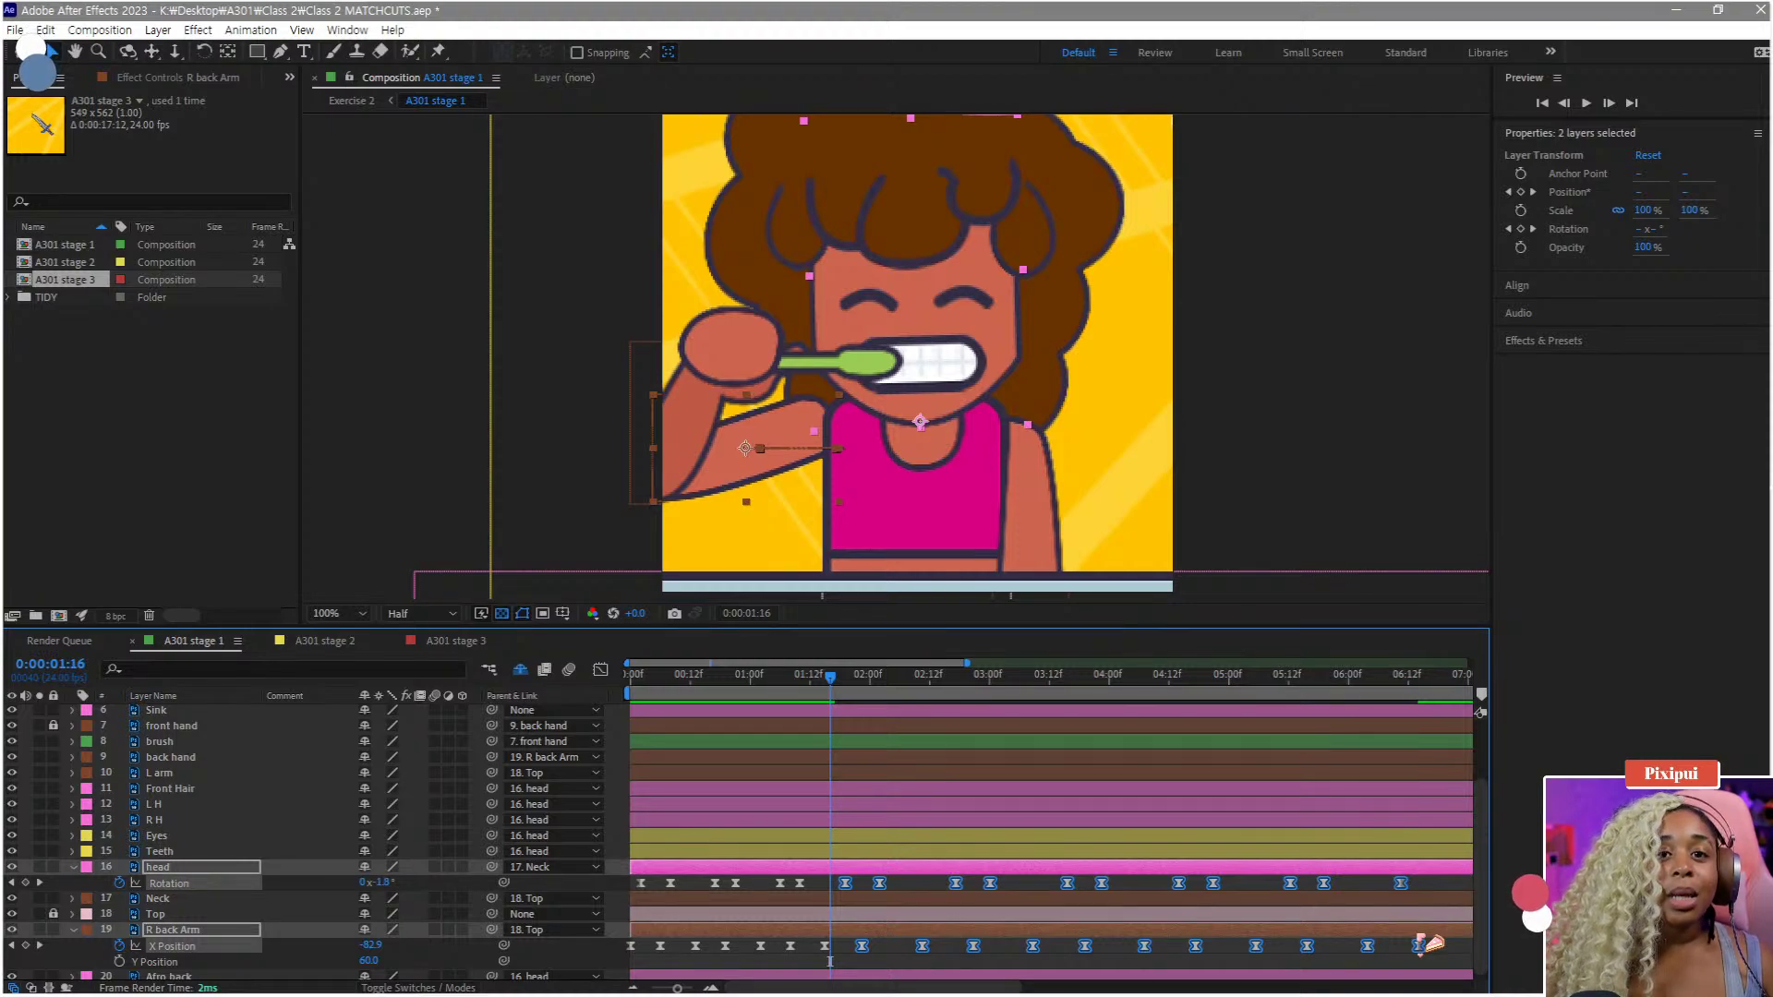
{"action": "left_click_drag", "start_coordinate": [1434, 944], "coordinate": [1035, 953]}
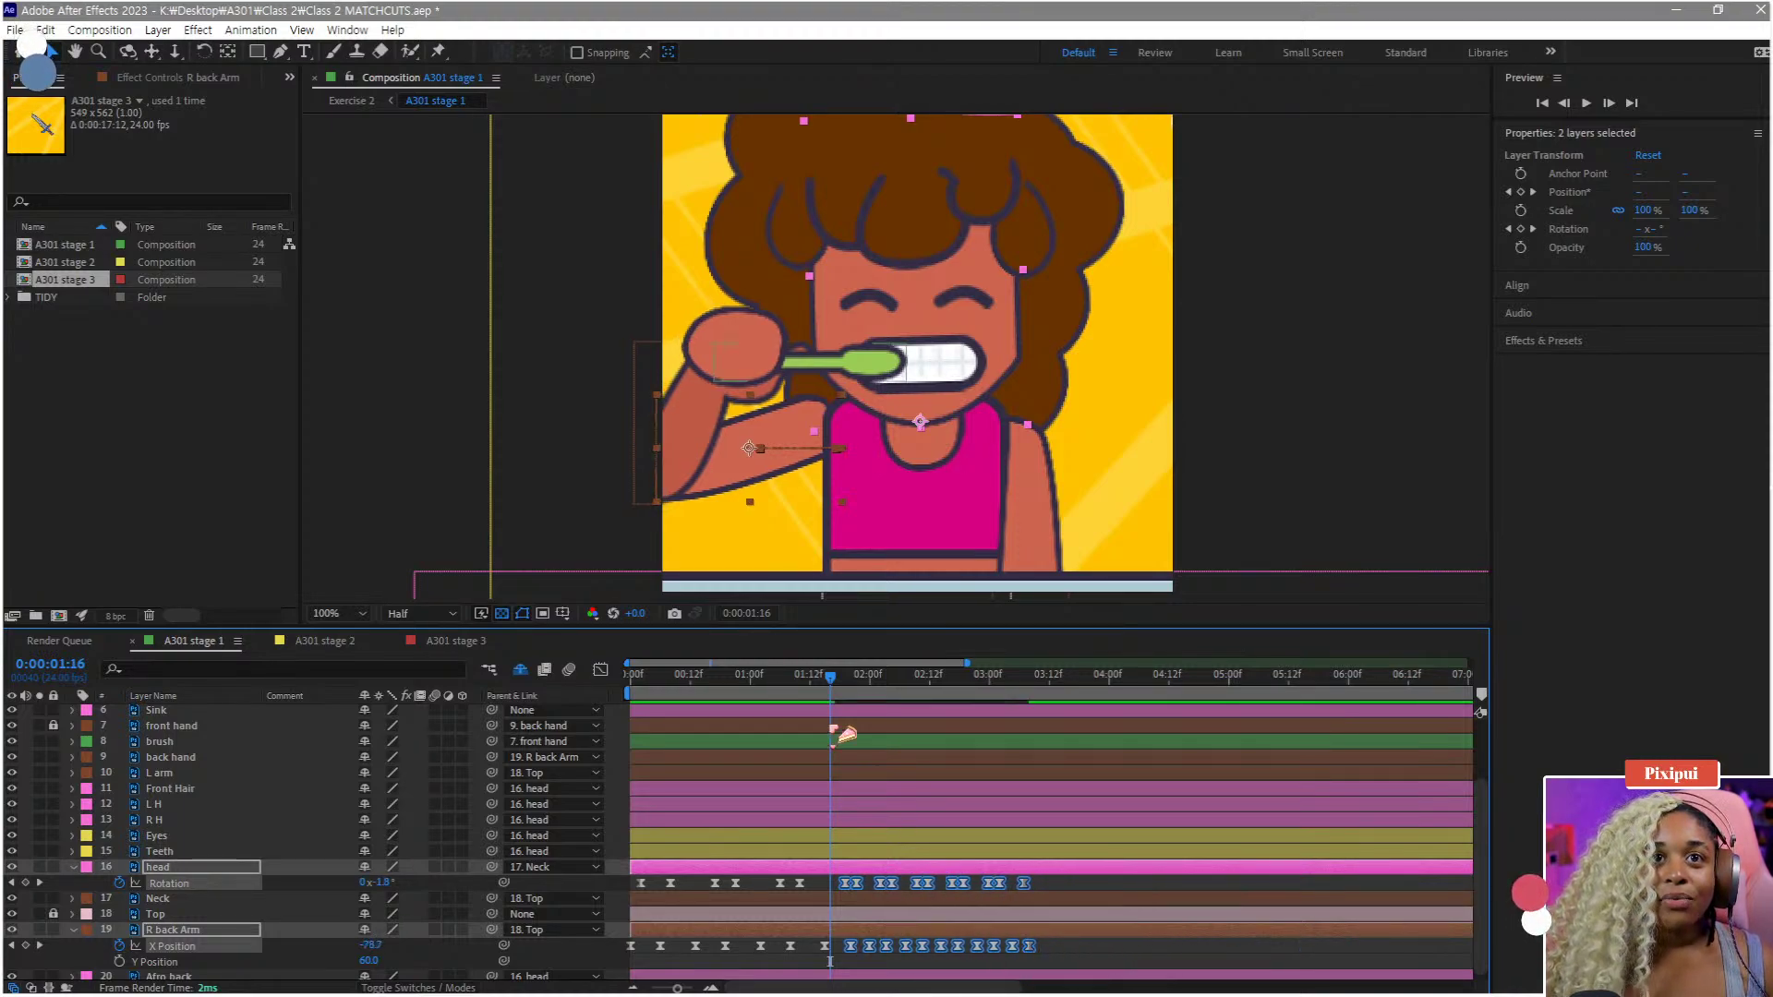
{"action": "key", "text": "minus"}
{"action": "key", "text": "minus"}
{"action": "key", "text": "space"}
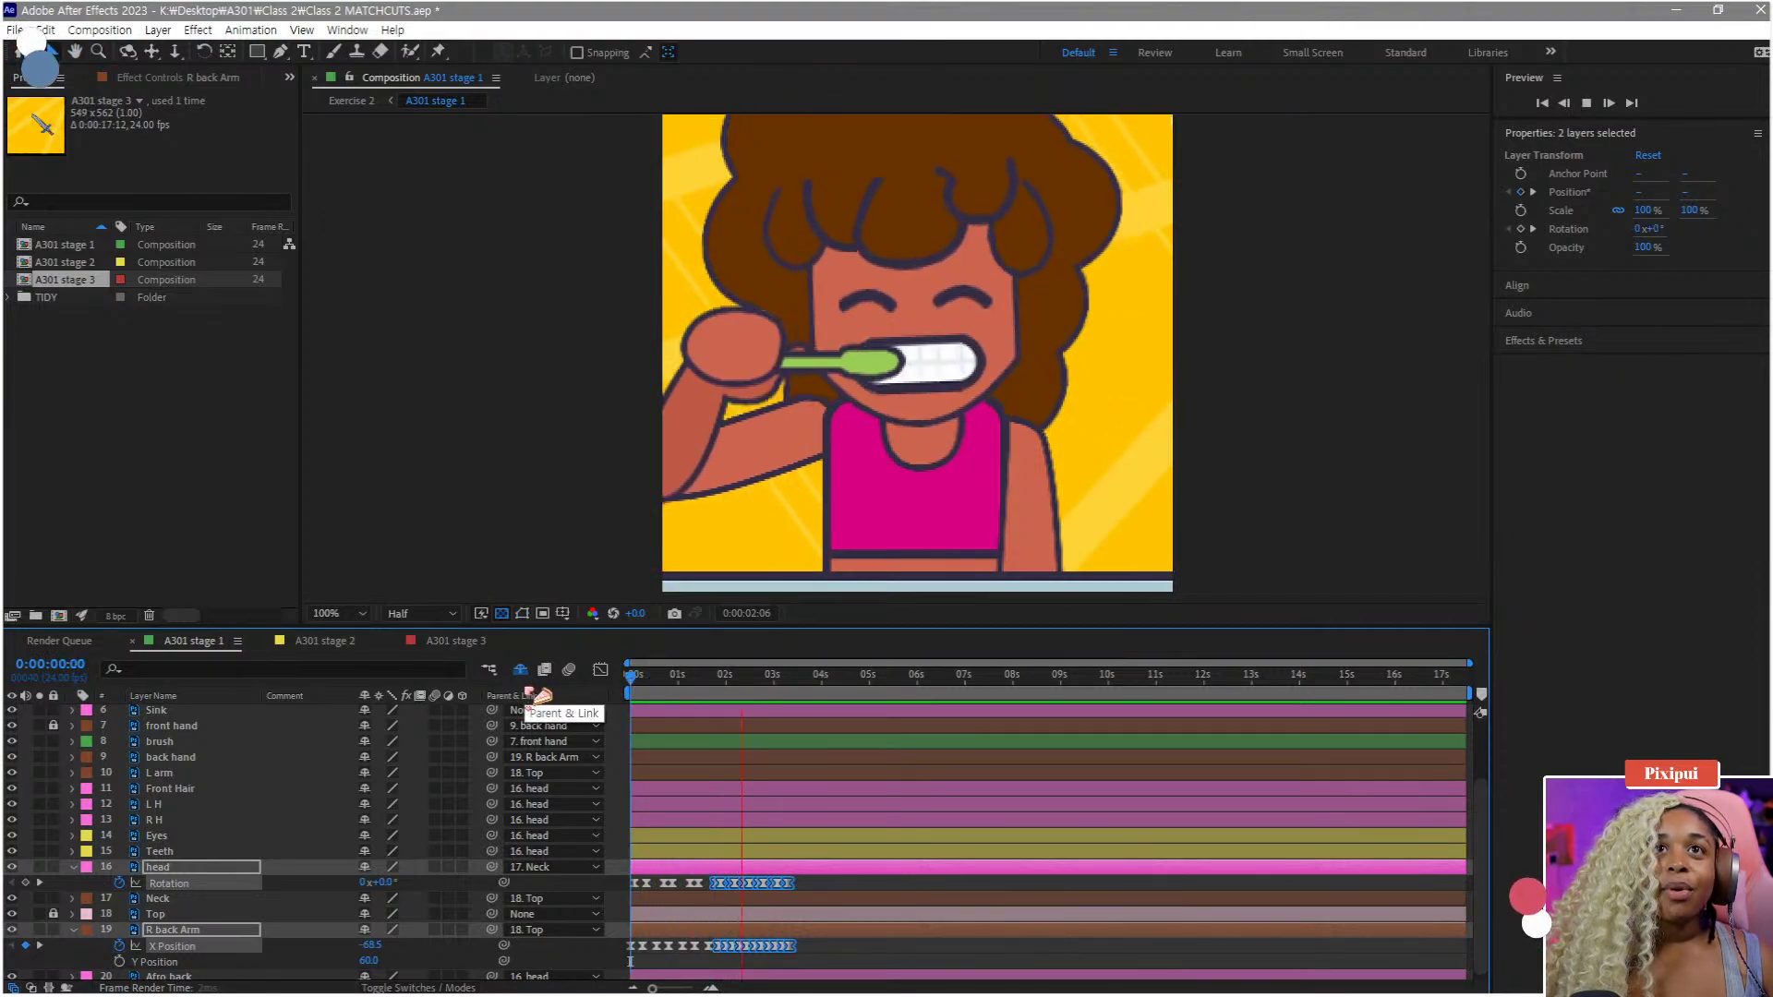
{"action": "key", "text": "space"}
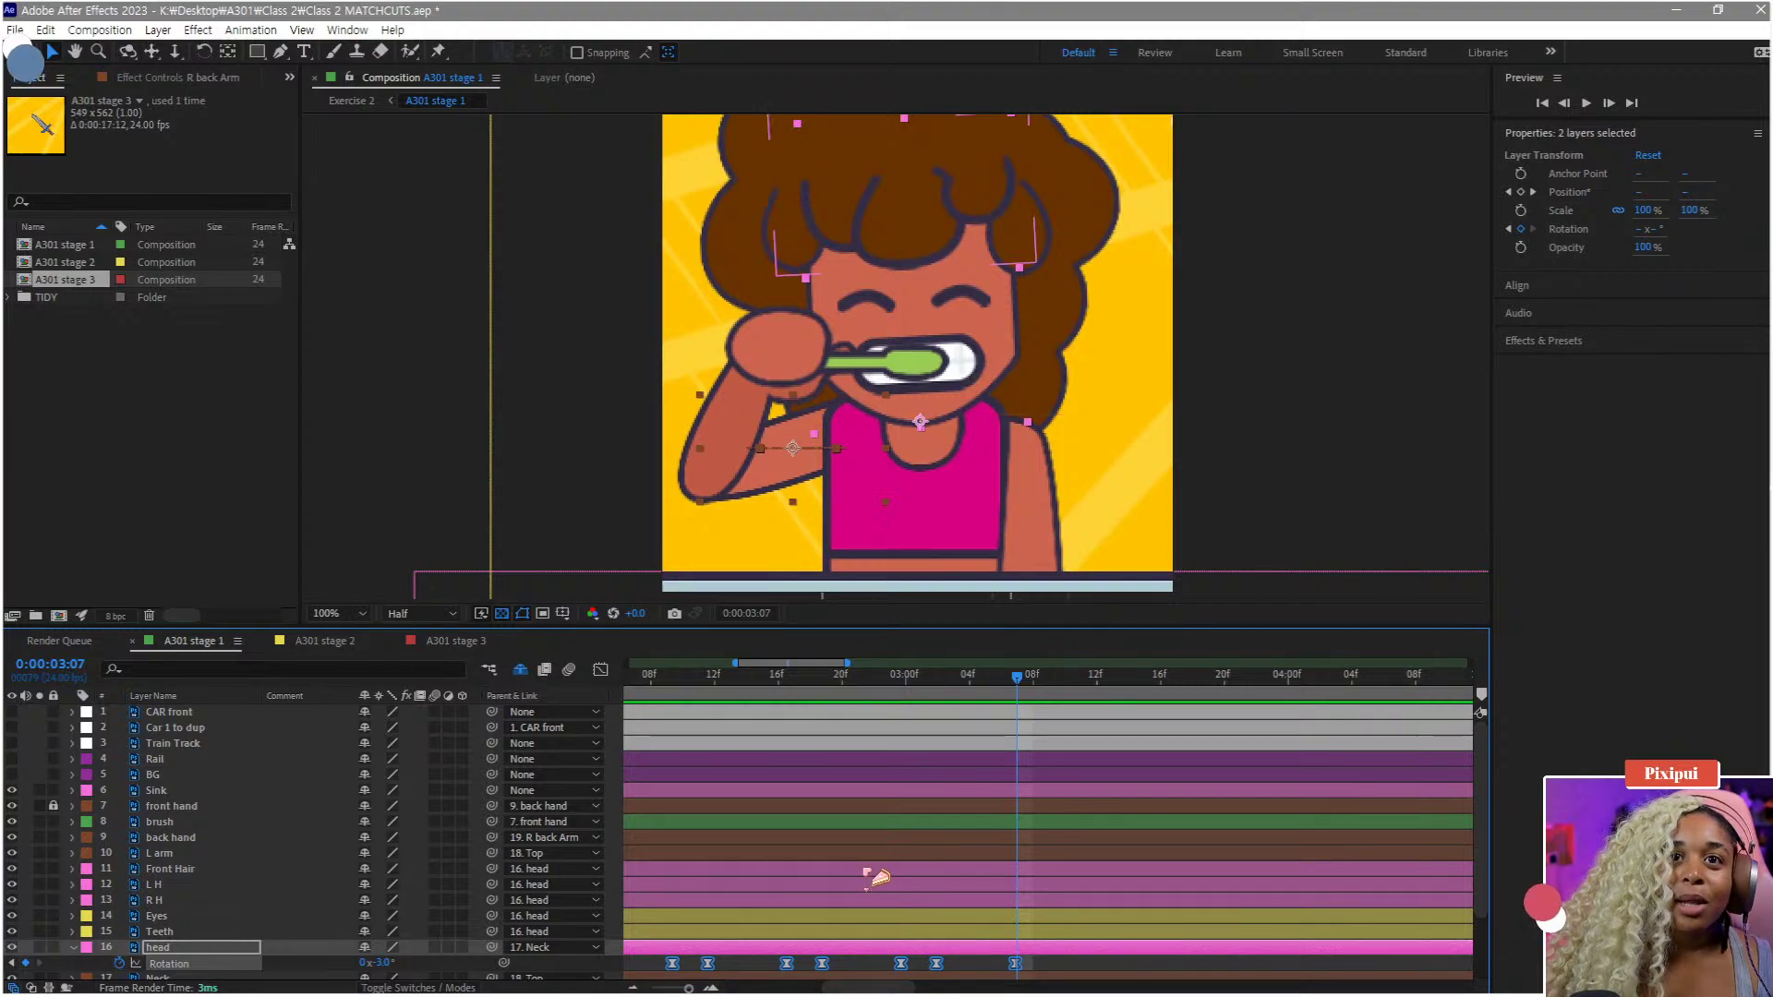
- Compress the selected head and arm keyframes further so they end at about 0:00:02:15, and preview from the start
{"action": "key", "text": "equal"}
{"action": "key", "text": "equal"}
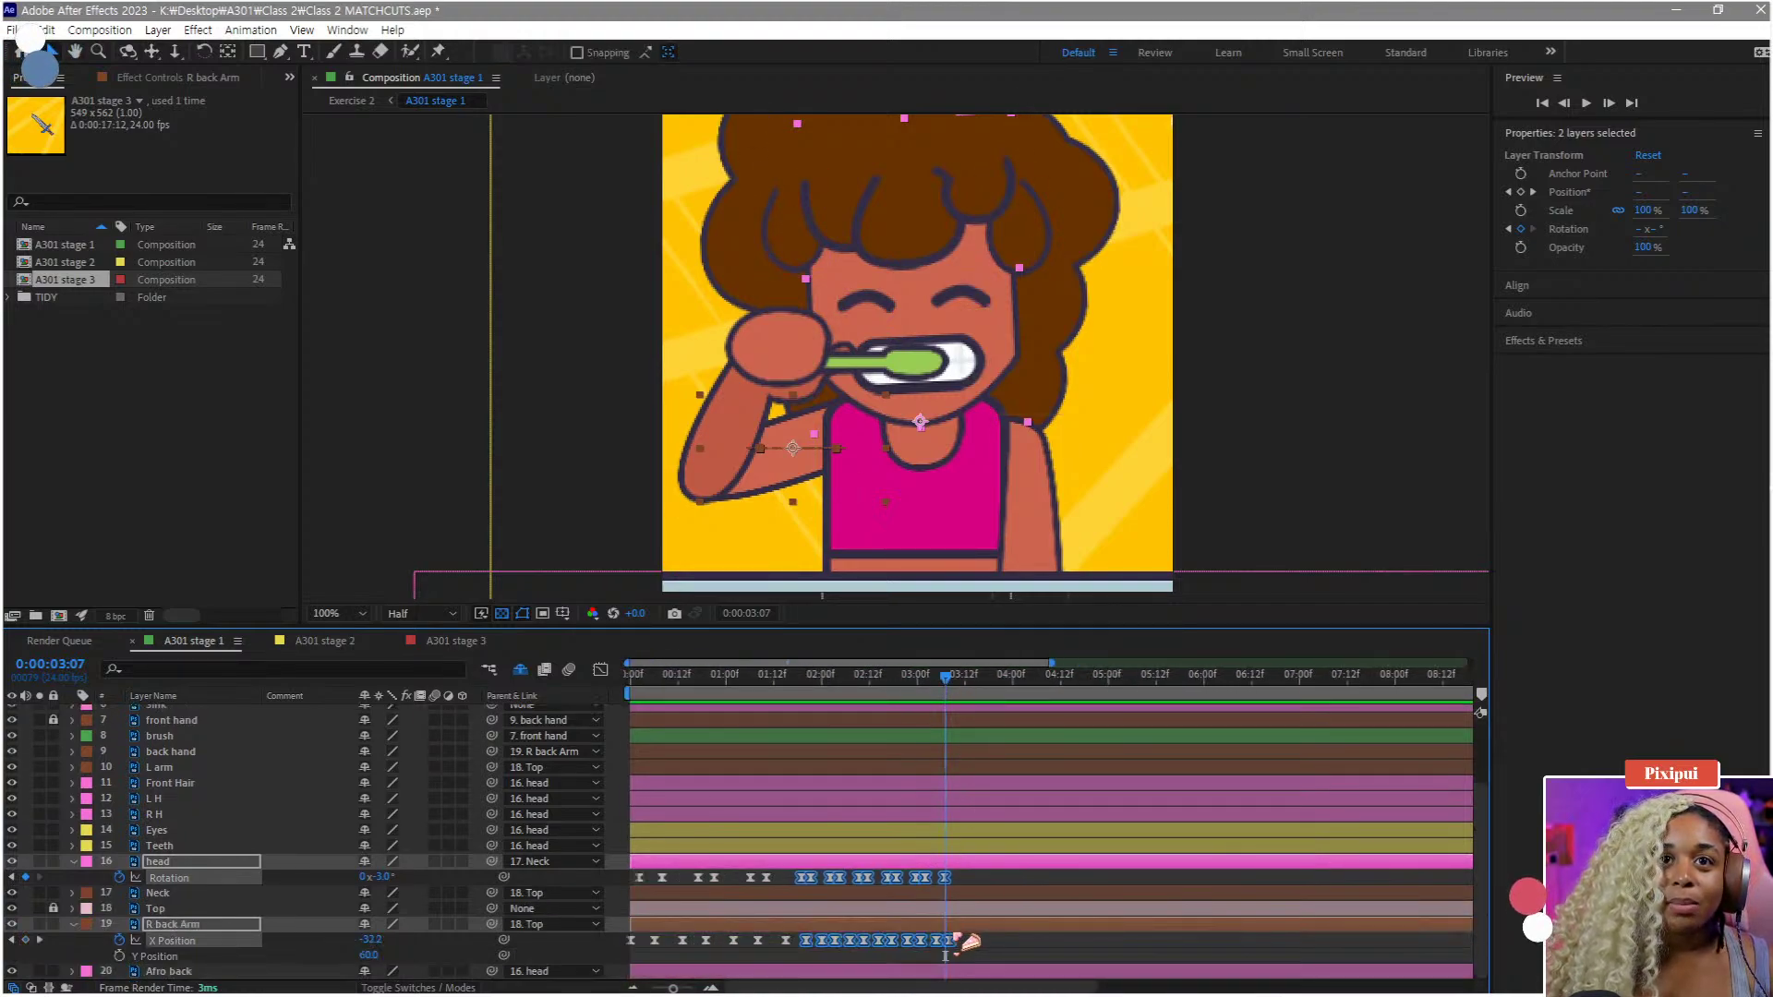
{"action": "left_click_drag", "start_coordinate": [953, 943], "coordinate": [887, 943]}
{"action": "key", "text": "Home"}
{"action": "key", "text": "space"}
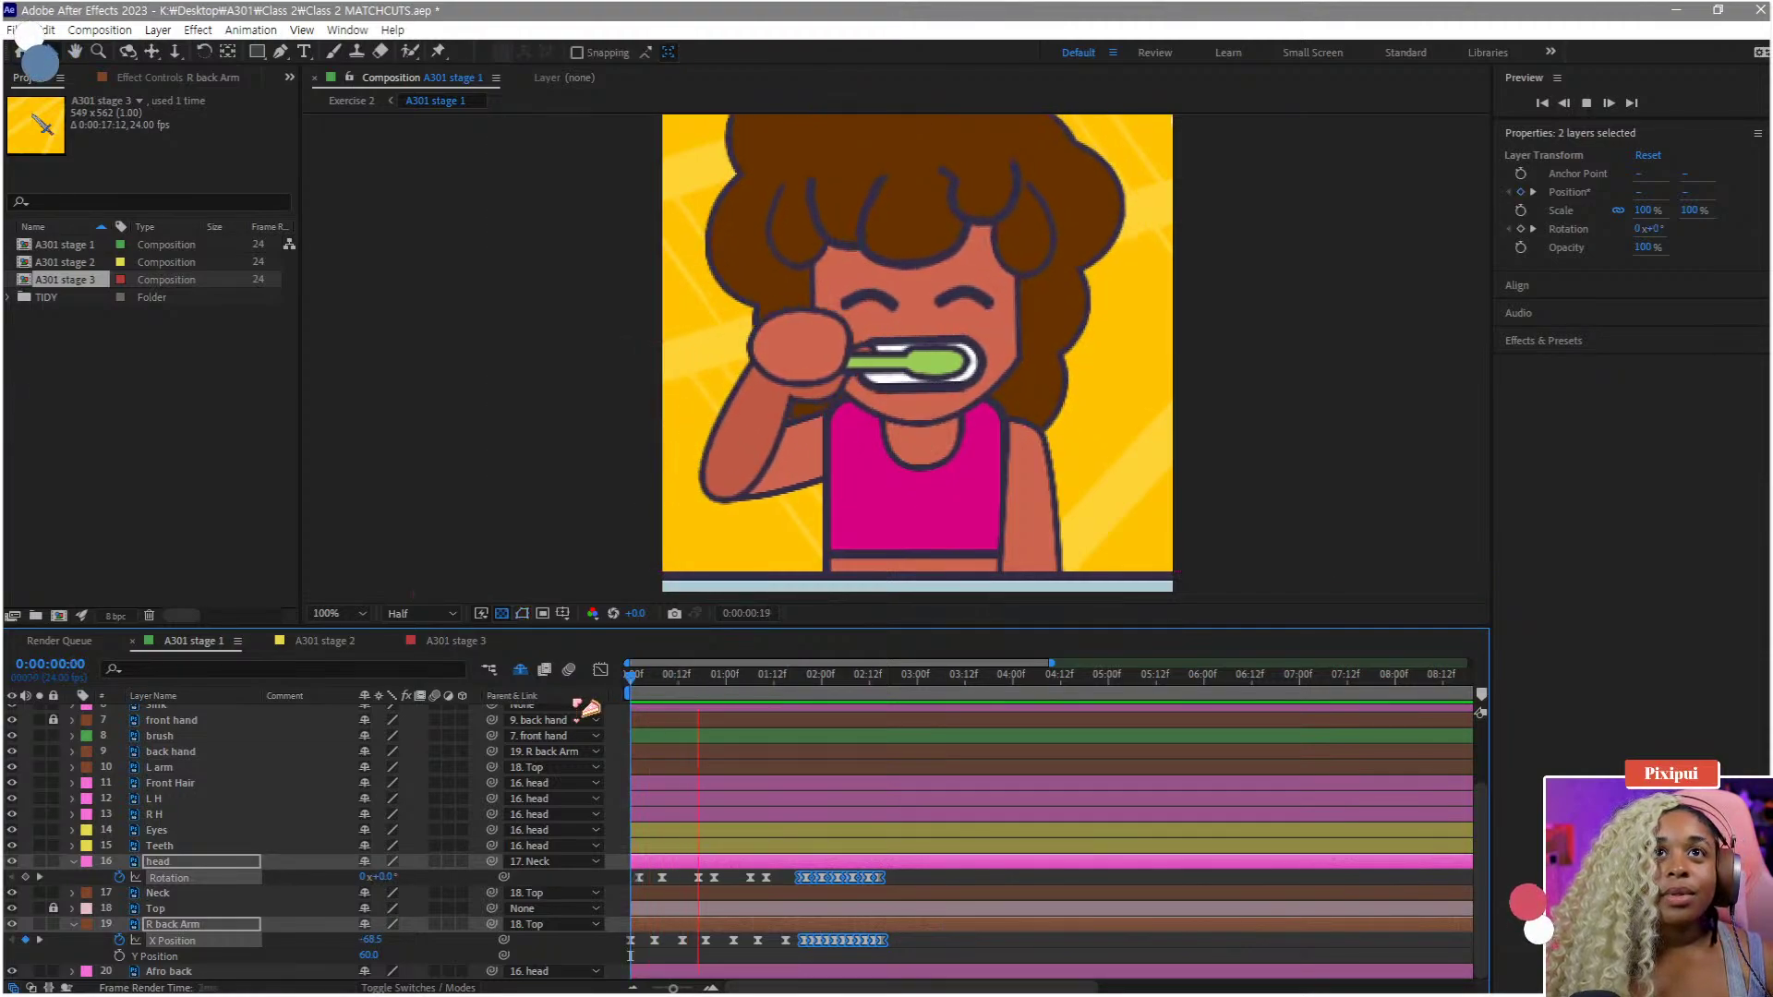
{"action": "key", "text": "space"}
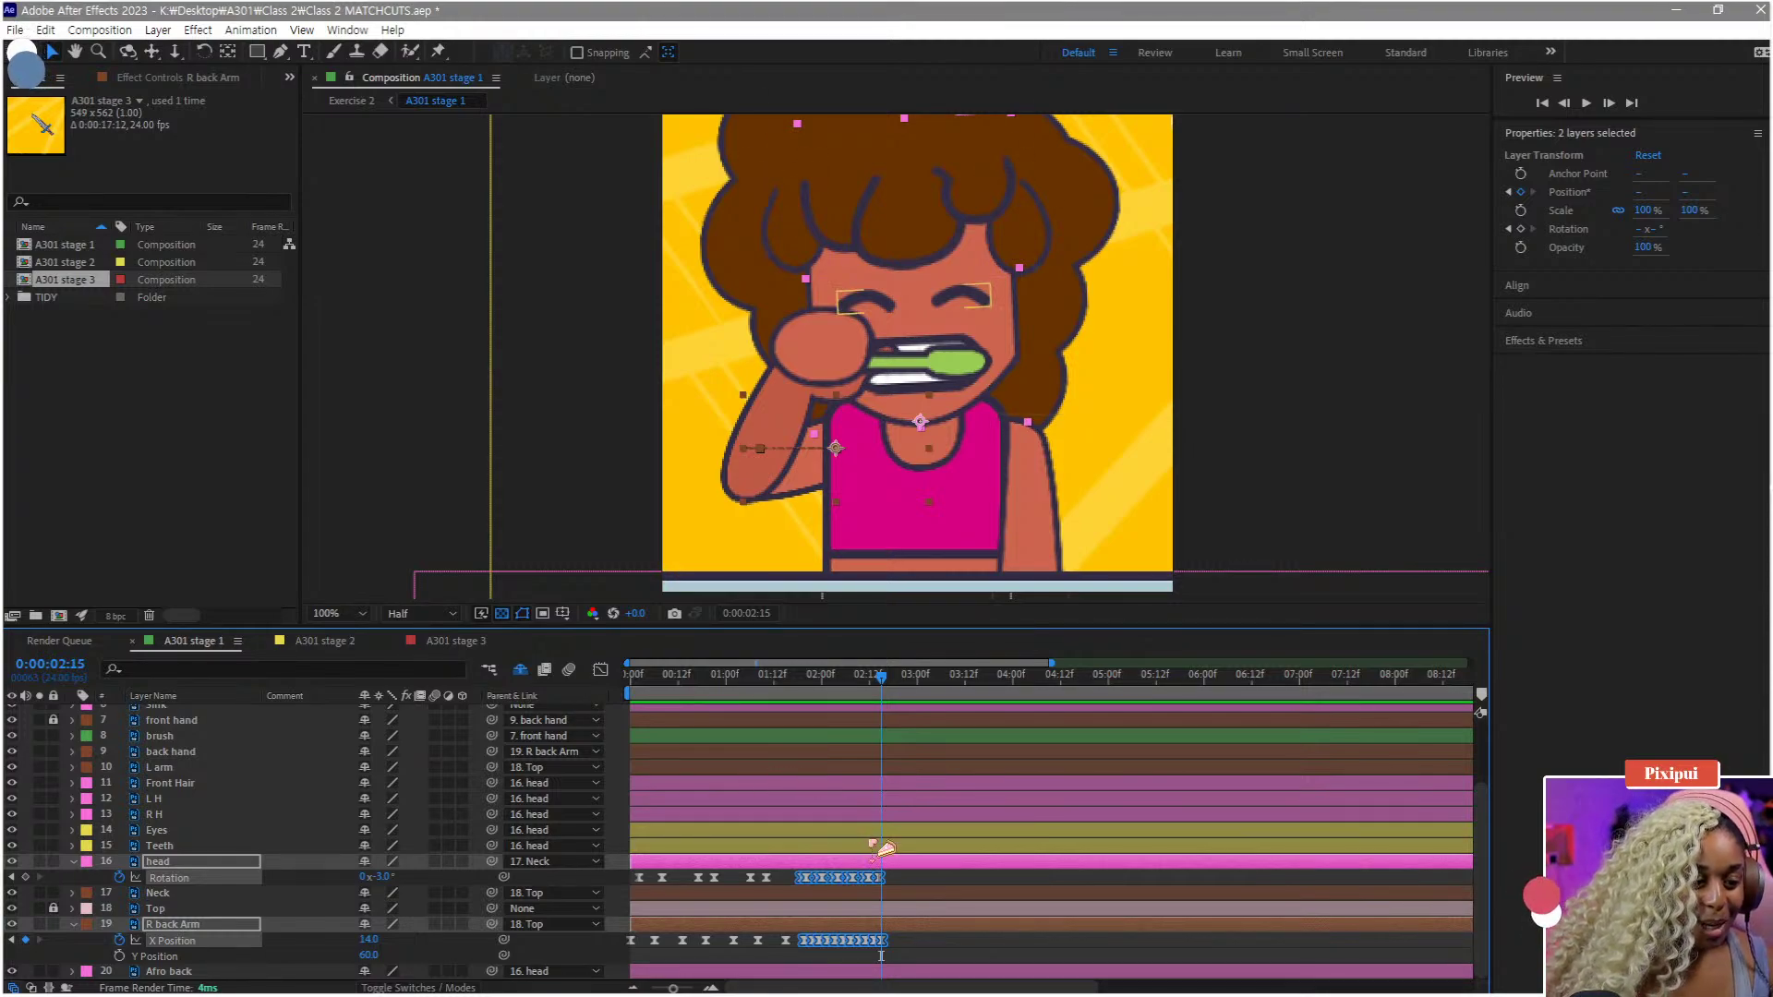
- Stretch the selected head and arm keyframes proportionally to end at about 0:00:02:23, and return to the start of the timeline
{"action": "scroll", "coordinate": [879, 852], "scroll_direction": "up", "scroll_amount": 4}
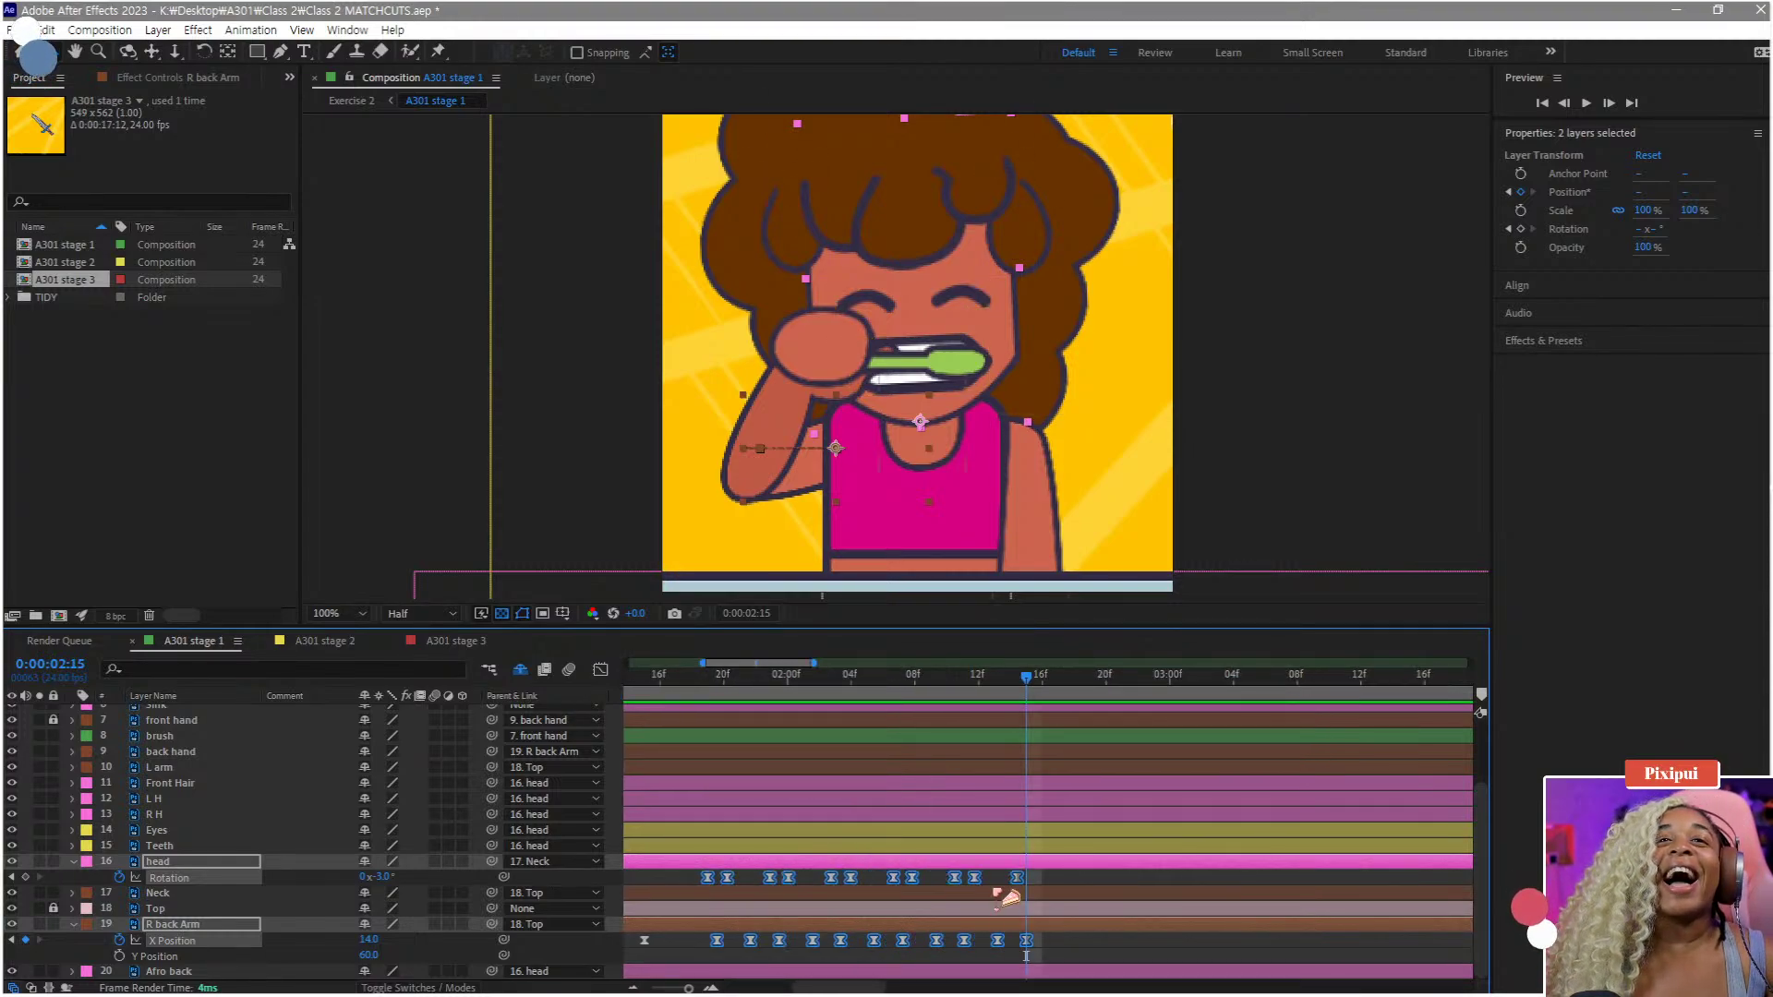
{"action": "left_click_drag", "start_coordinate": [1032, 954], "coordinate": [1105, 942]}
{"action": "scroll", "coordinate": [1041, 929], "scroll_direction": "down", "scroll_amount": 4}
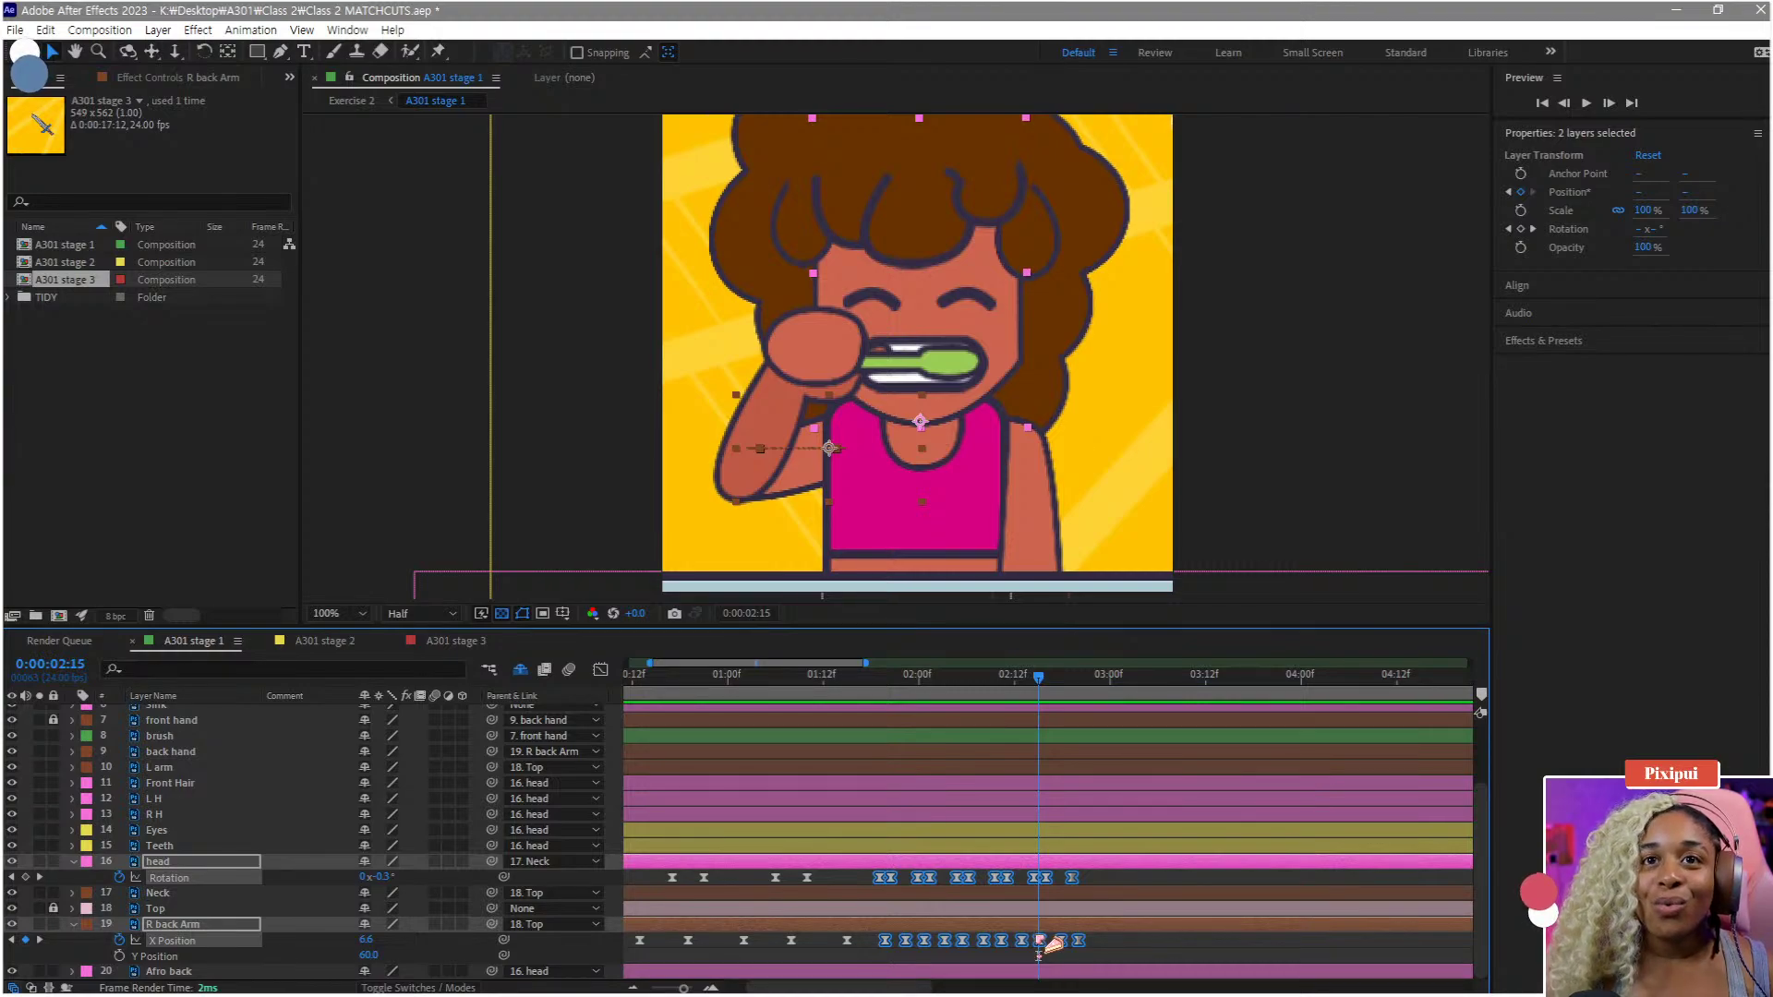
{"action": "left_click_drag", "start_coordinate": [1053, 944], "coordinate": [1104, 944]}
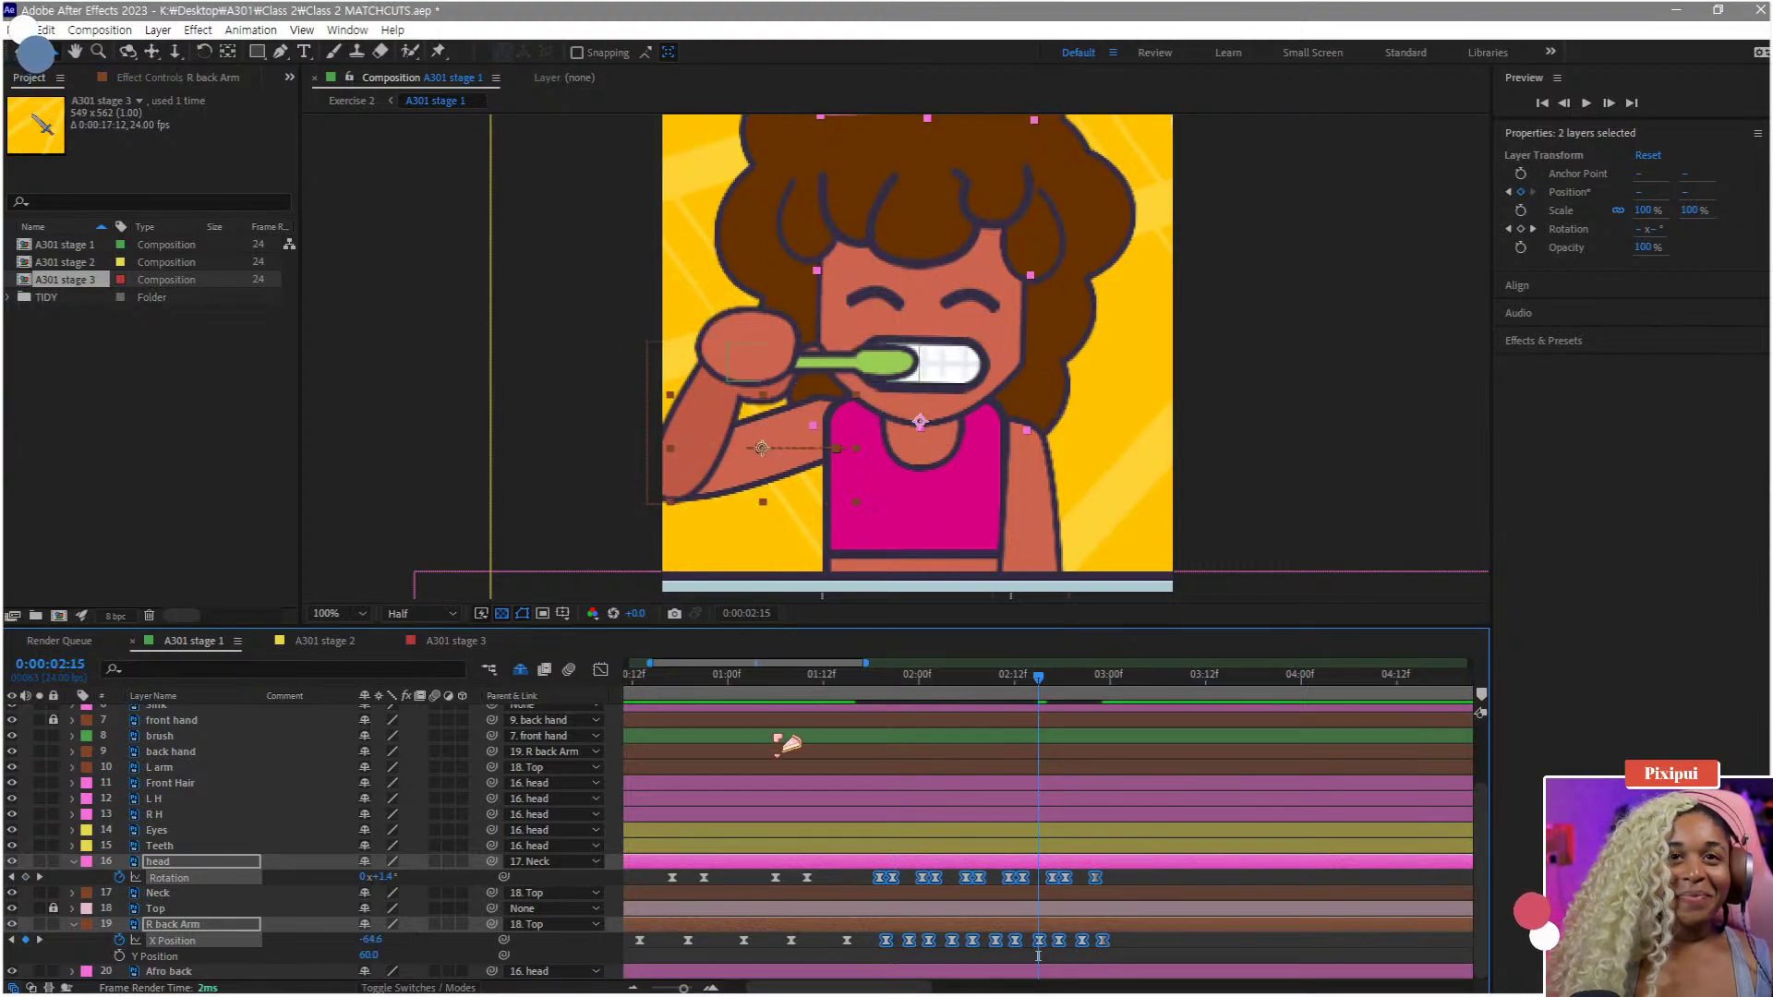
{"action": "key", "text": "Home"}
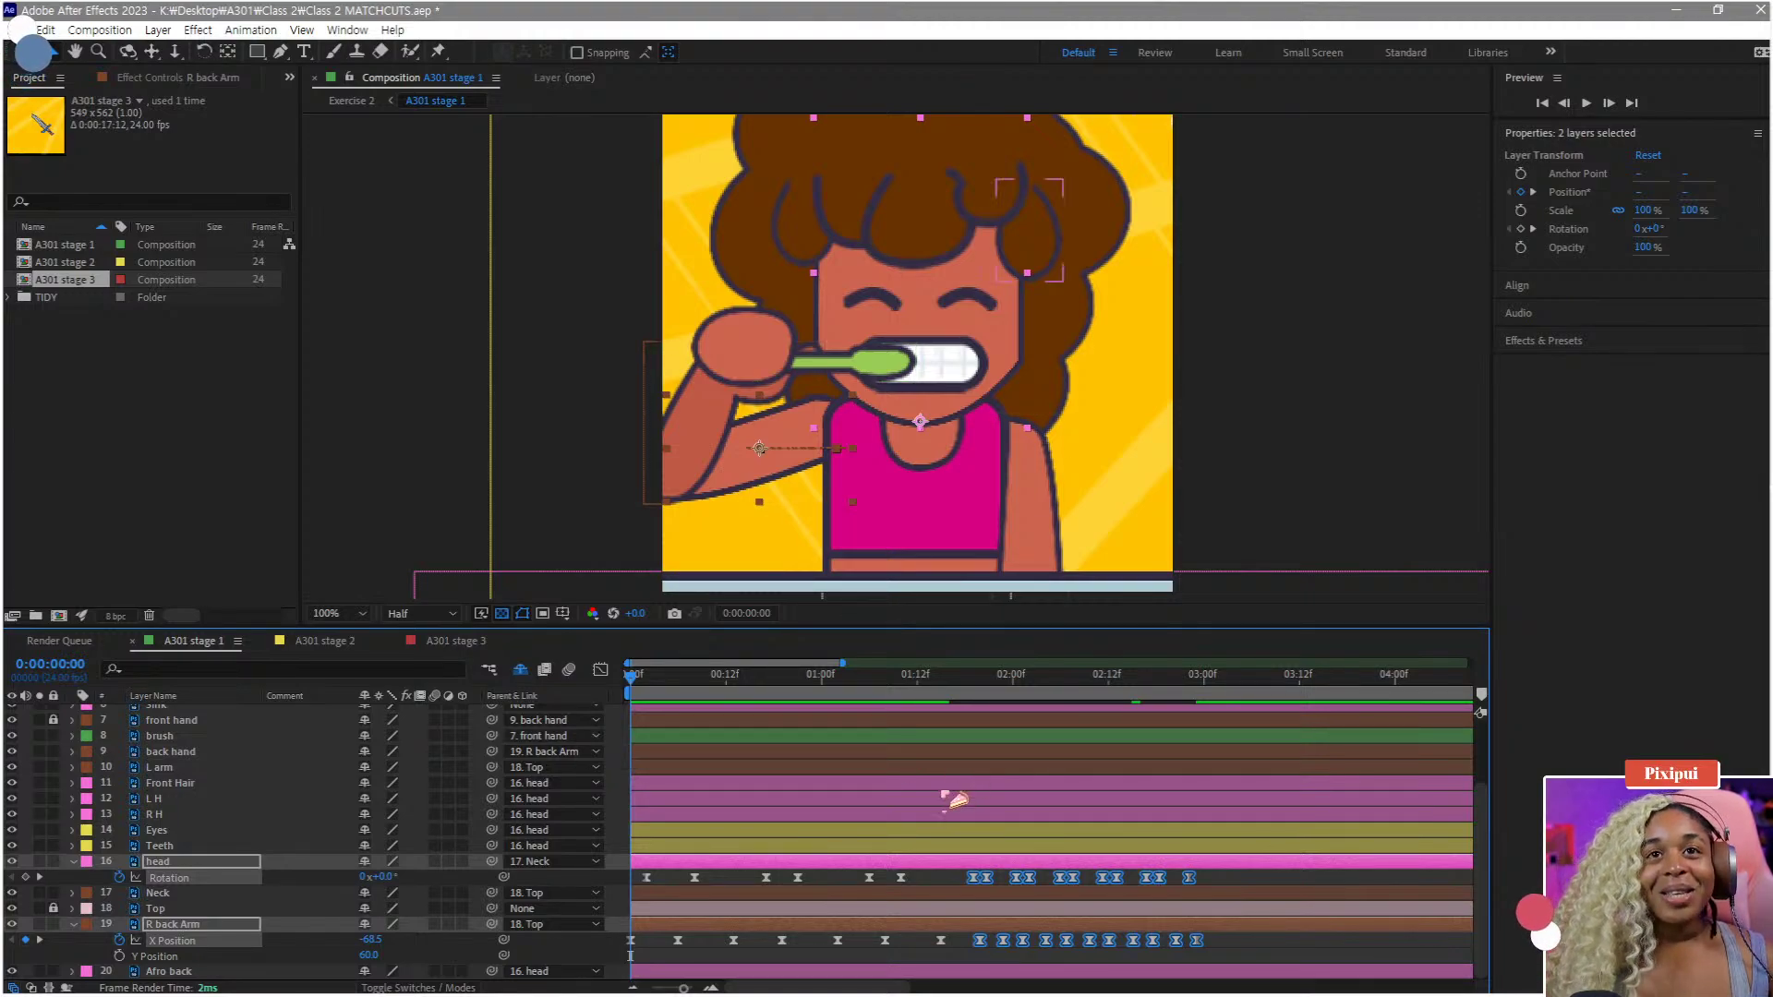
- Preview the brushing from the start and open the R back Arm X Position curve in the Graph Editor
{"action": "key", "text": "space"}
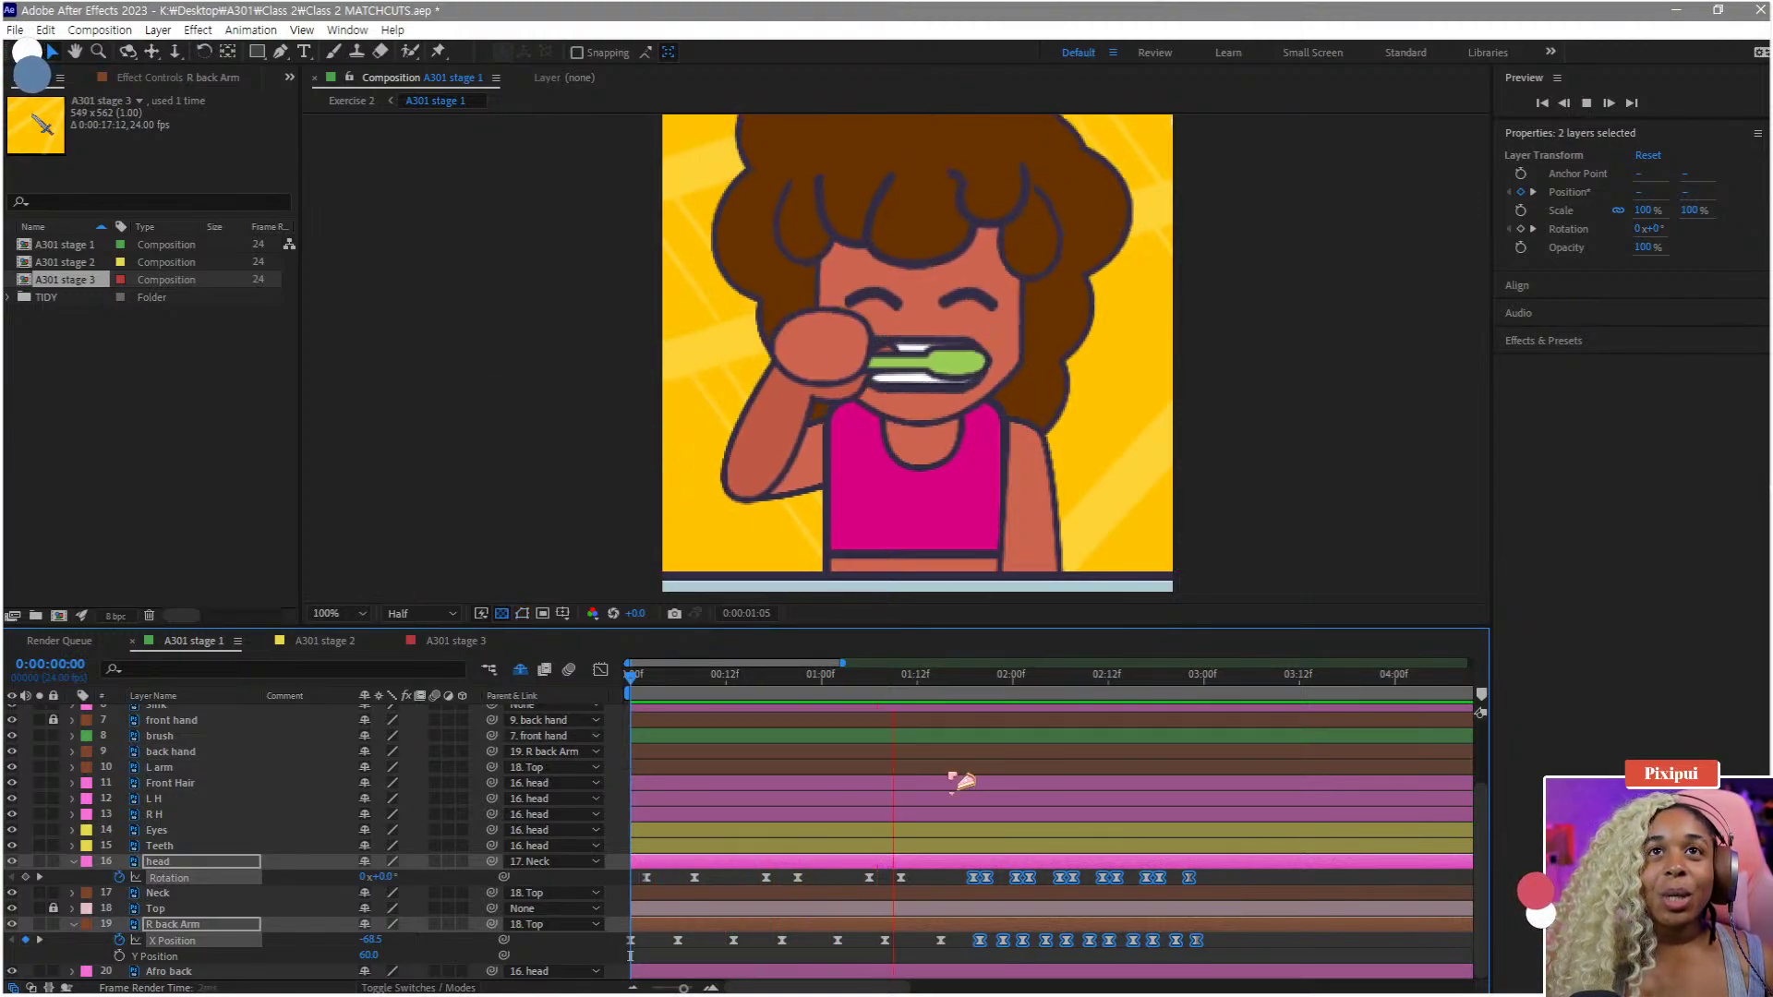
{"action": "left_click", "coordinate": [1205, 695]}
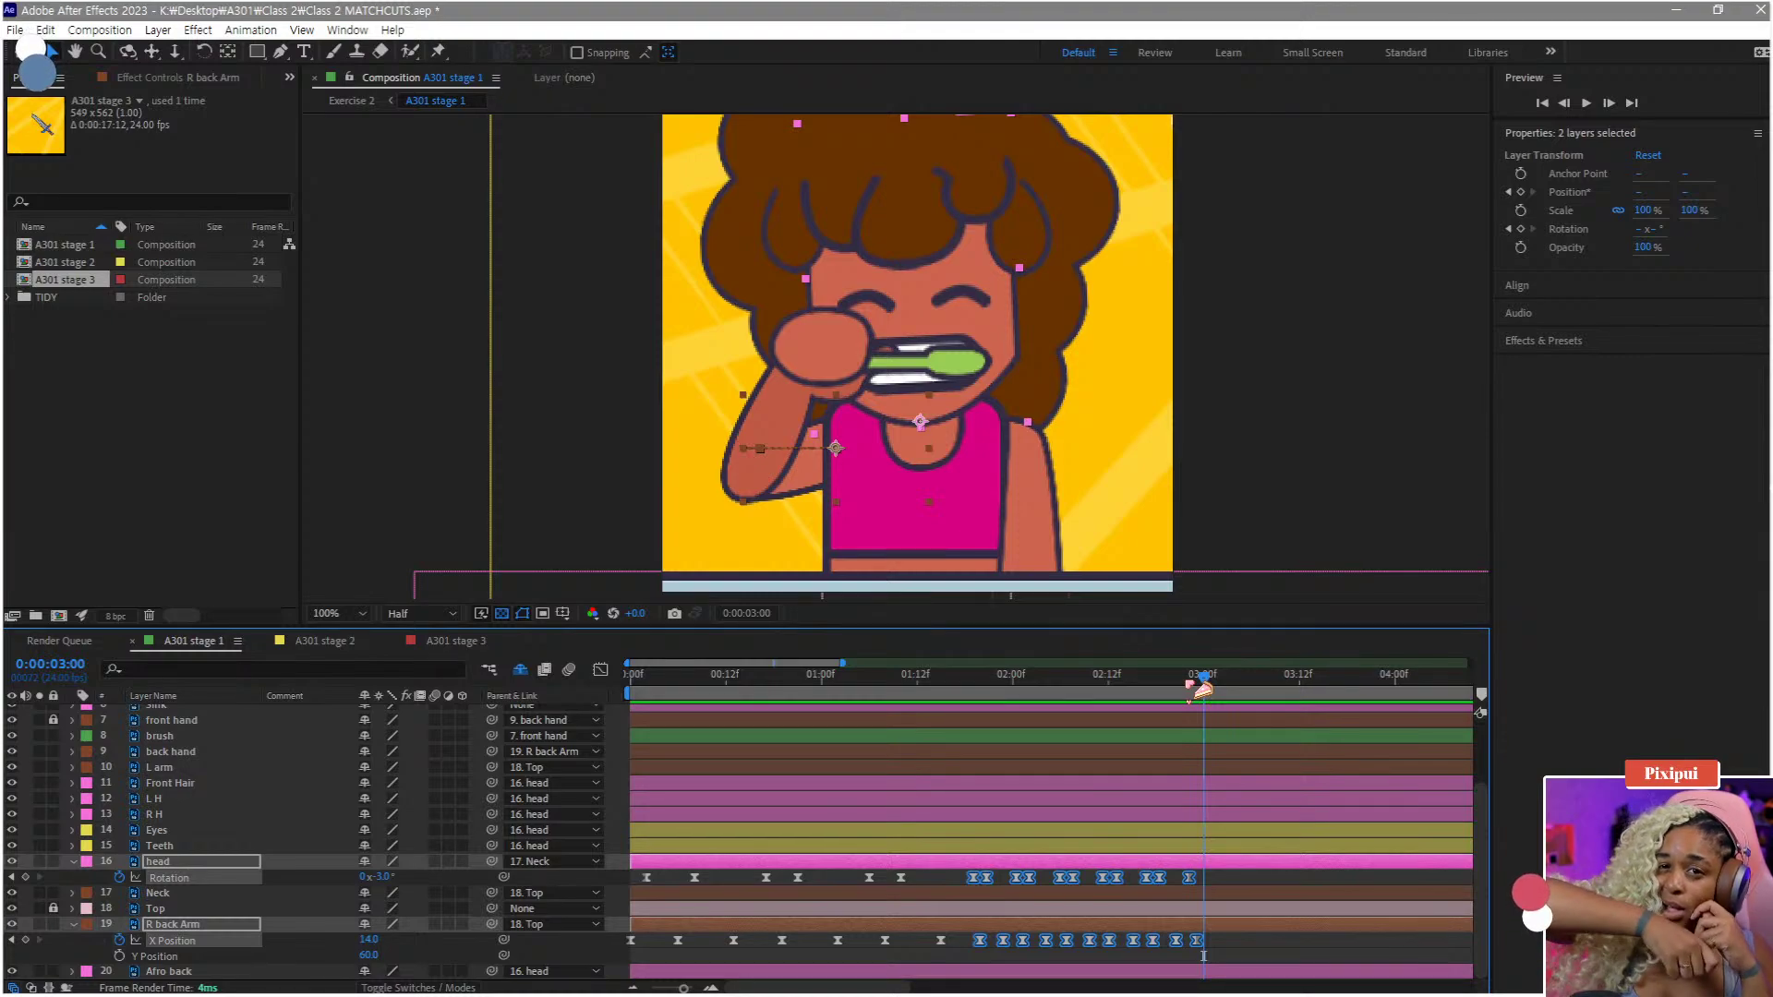
{"action": "left_click", "coordinate": [1245, 959]}
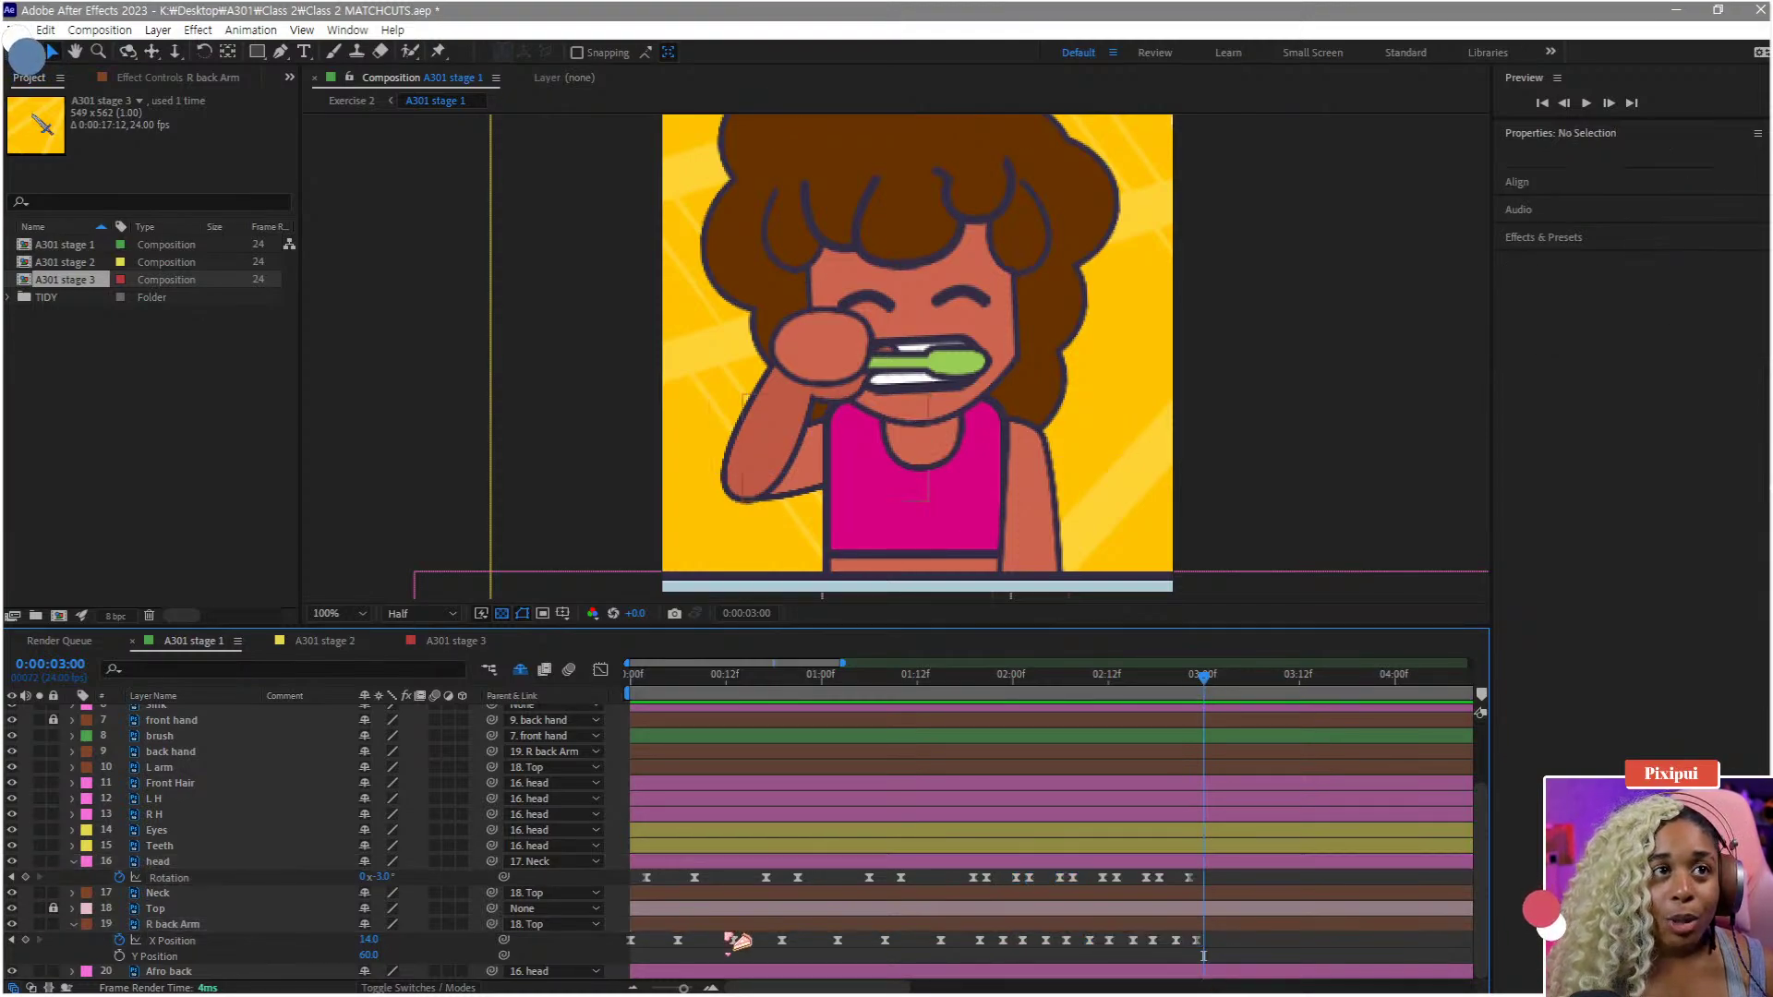
{"action": "left_click", "coordinate": [181, 942]}
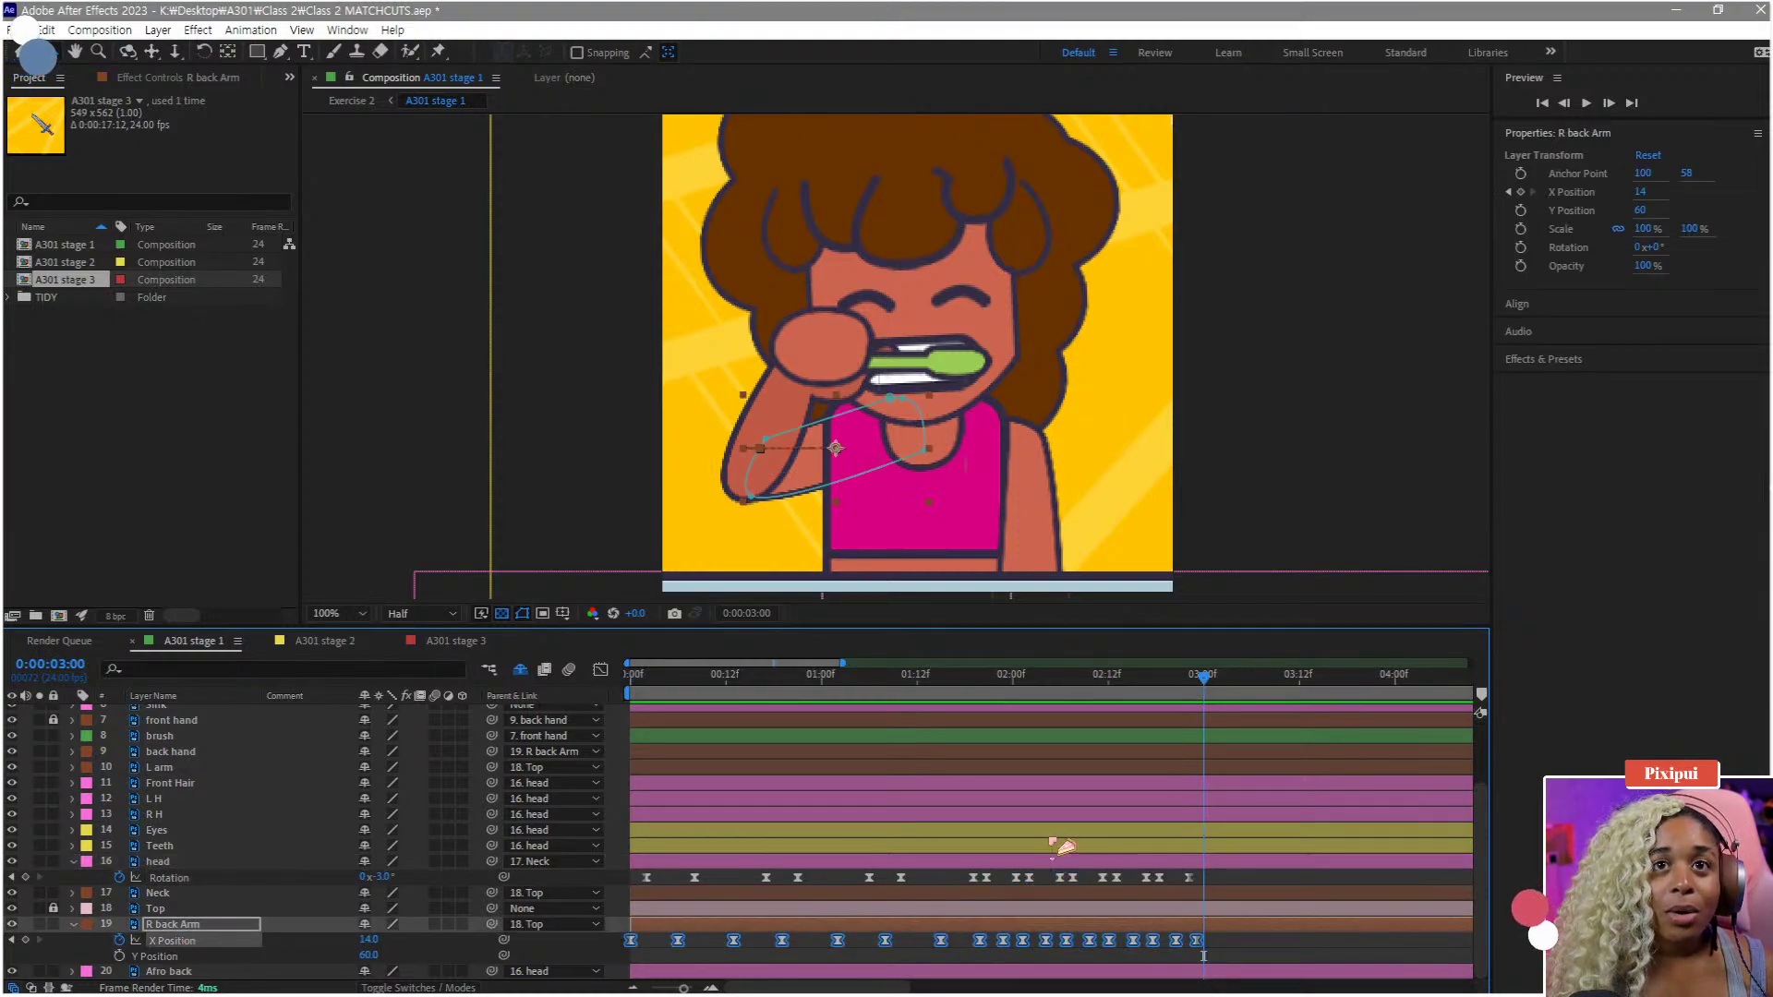
{"action": "left_click", "coordinate": [601, 671]}
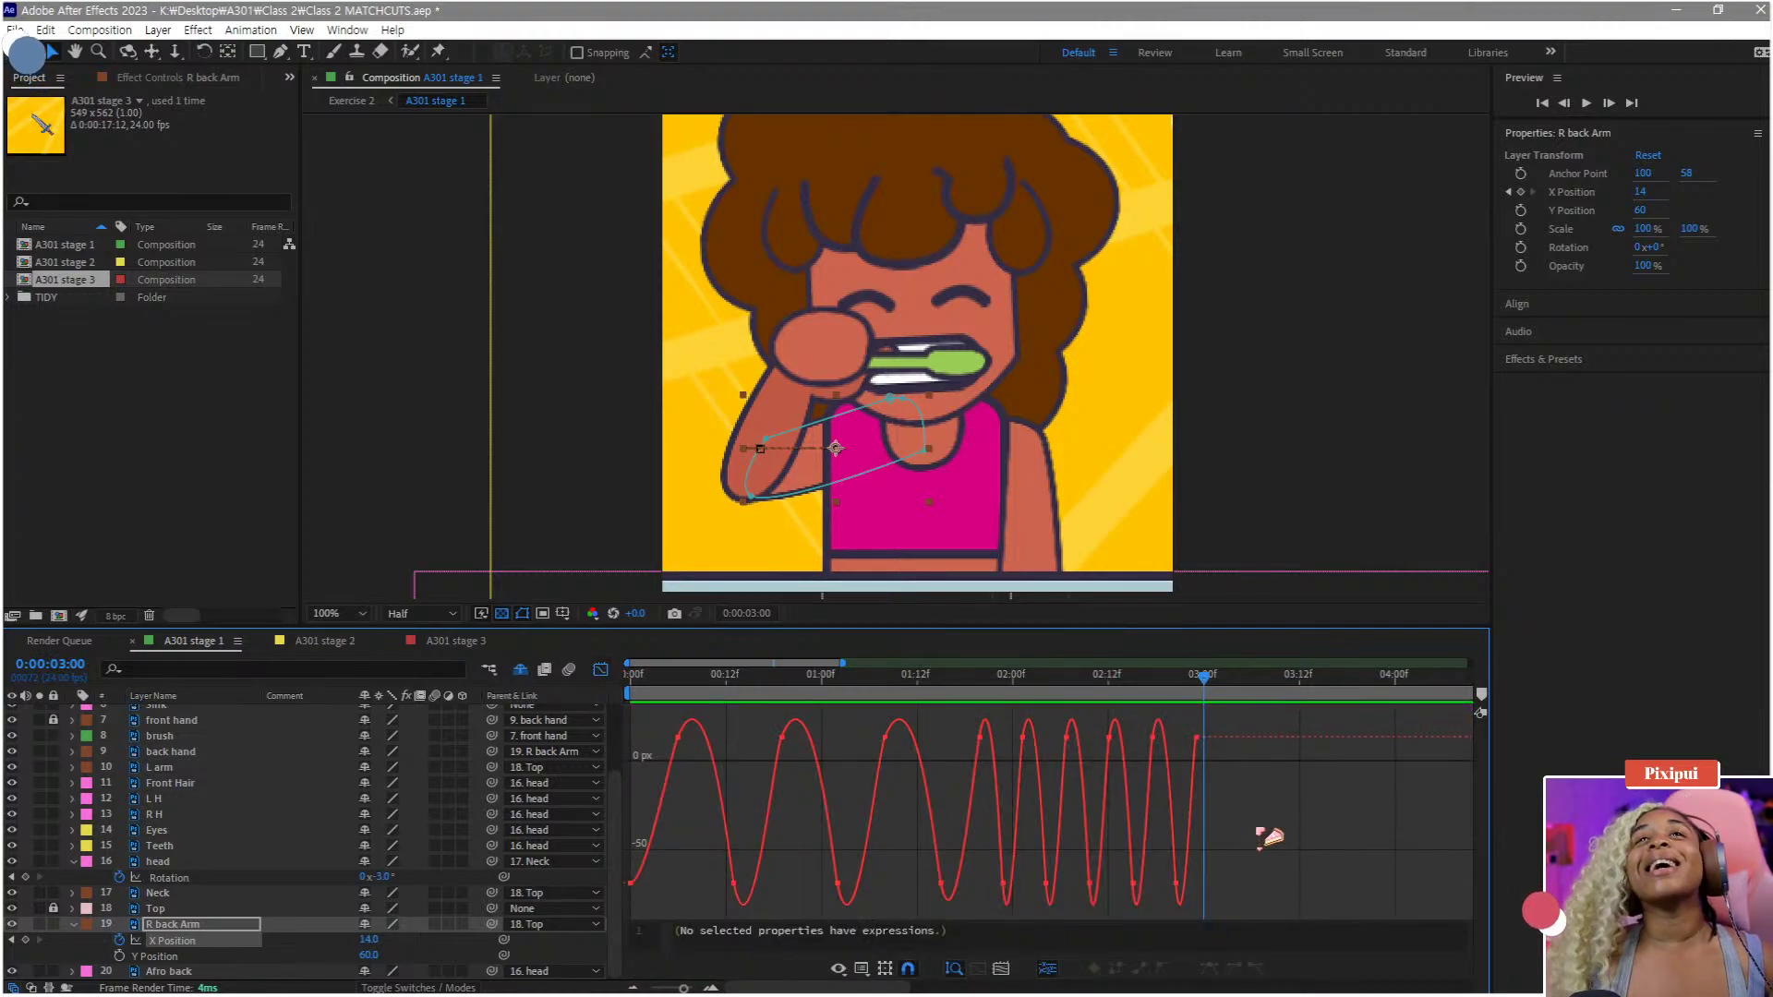
- Lower the fast section's bottom X Position keyframes to about -108.3, raise its top keyframes to about 45 px, and preview
{"action": "left_click", "coordinate": [1186, 702]}
{"action": "left_click_drag", "start_coordinate": [1327, 841], "coordinate": [909, 923]}
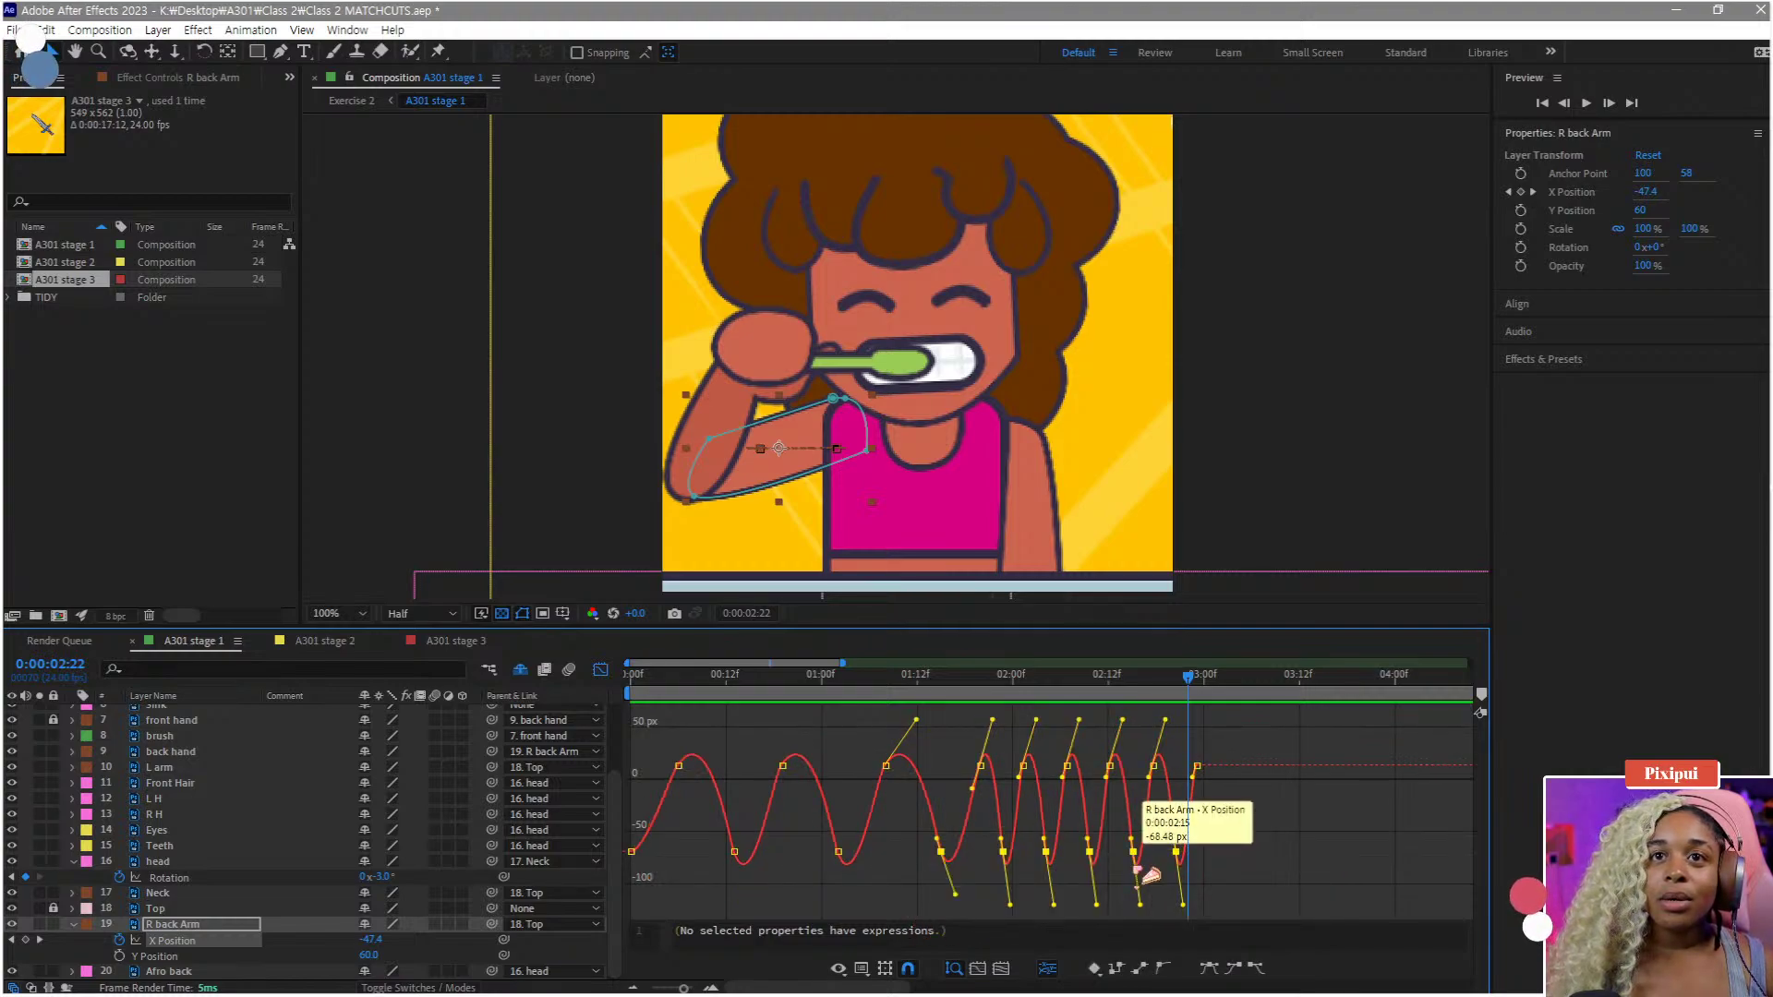
{"action": "left_click_drag", "start_coordinate": [1136, 859], "coordinate": [1138, 888]}
{"action": "left_click_drag", "start_coordinate": [1239, 816], "coordinate": [955, 730]}
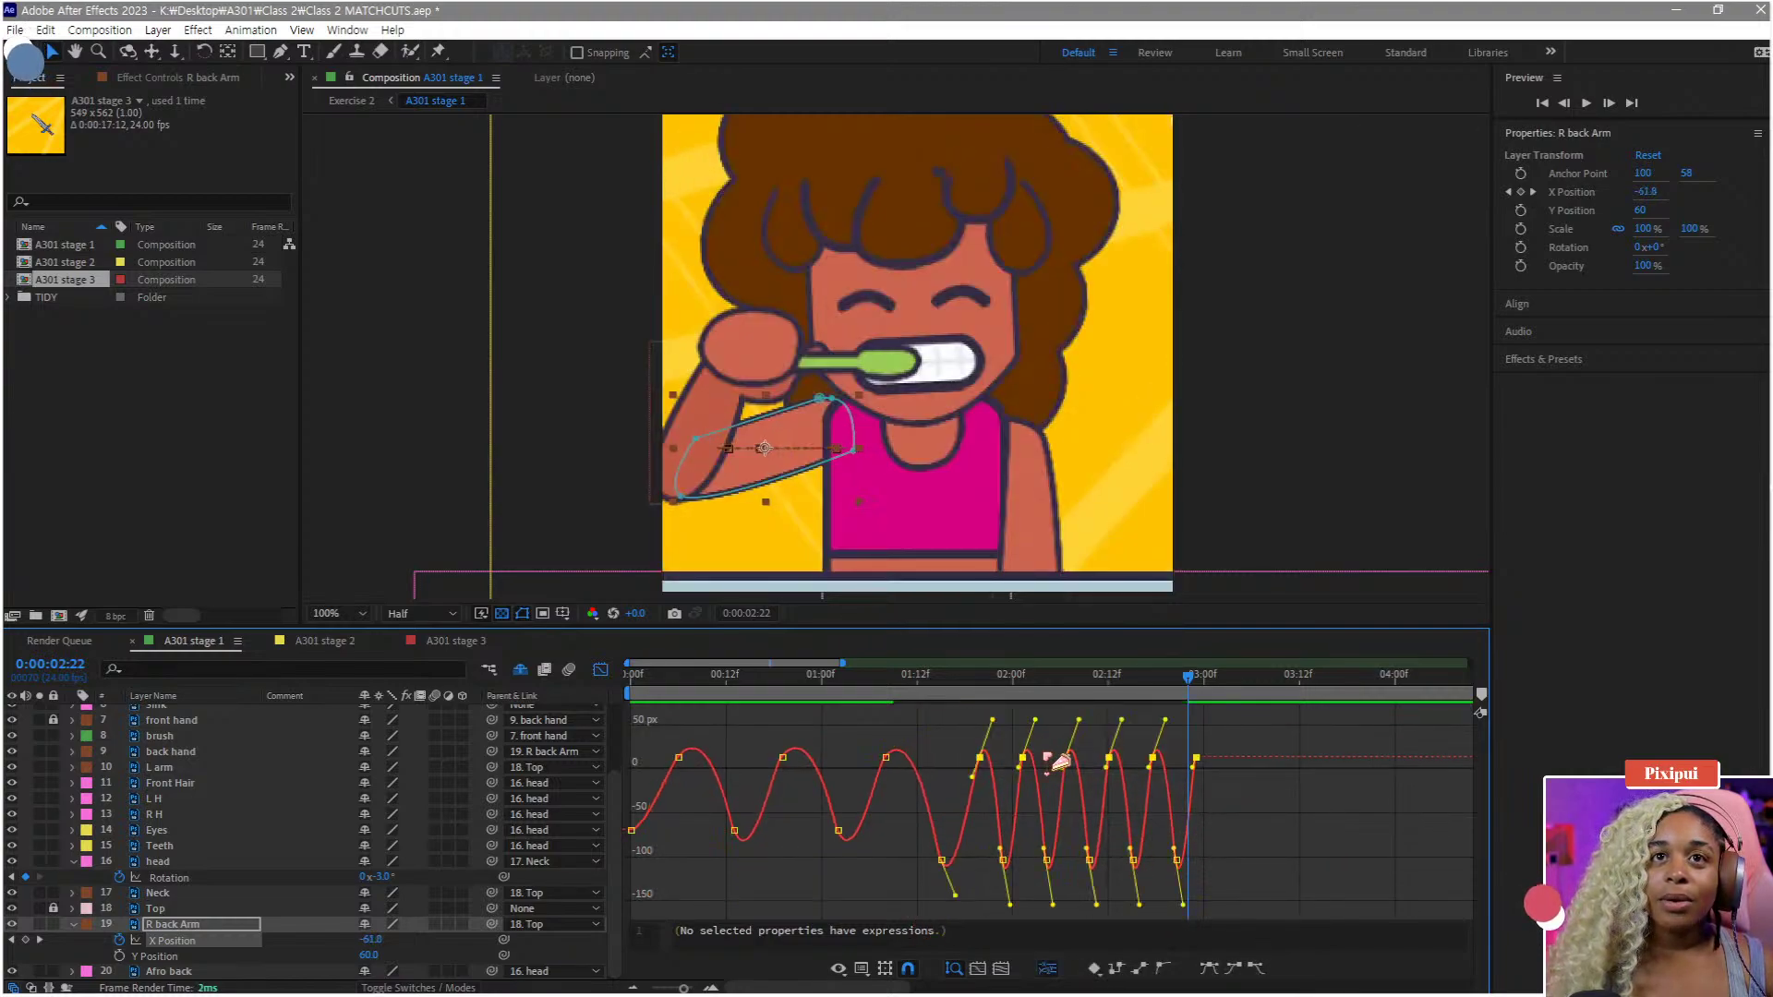
{"action": "left_click_drag", "start_coordinate": [1060, 761], "coordinate": [1060, 728]}
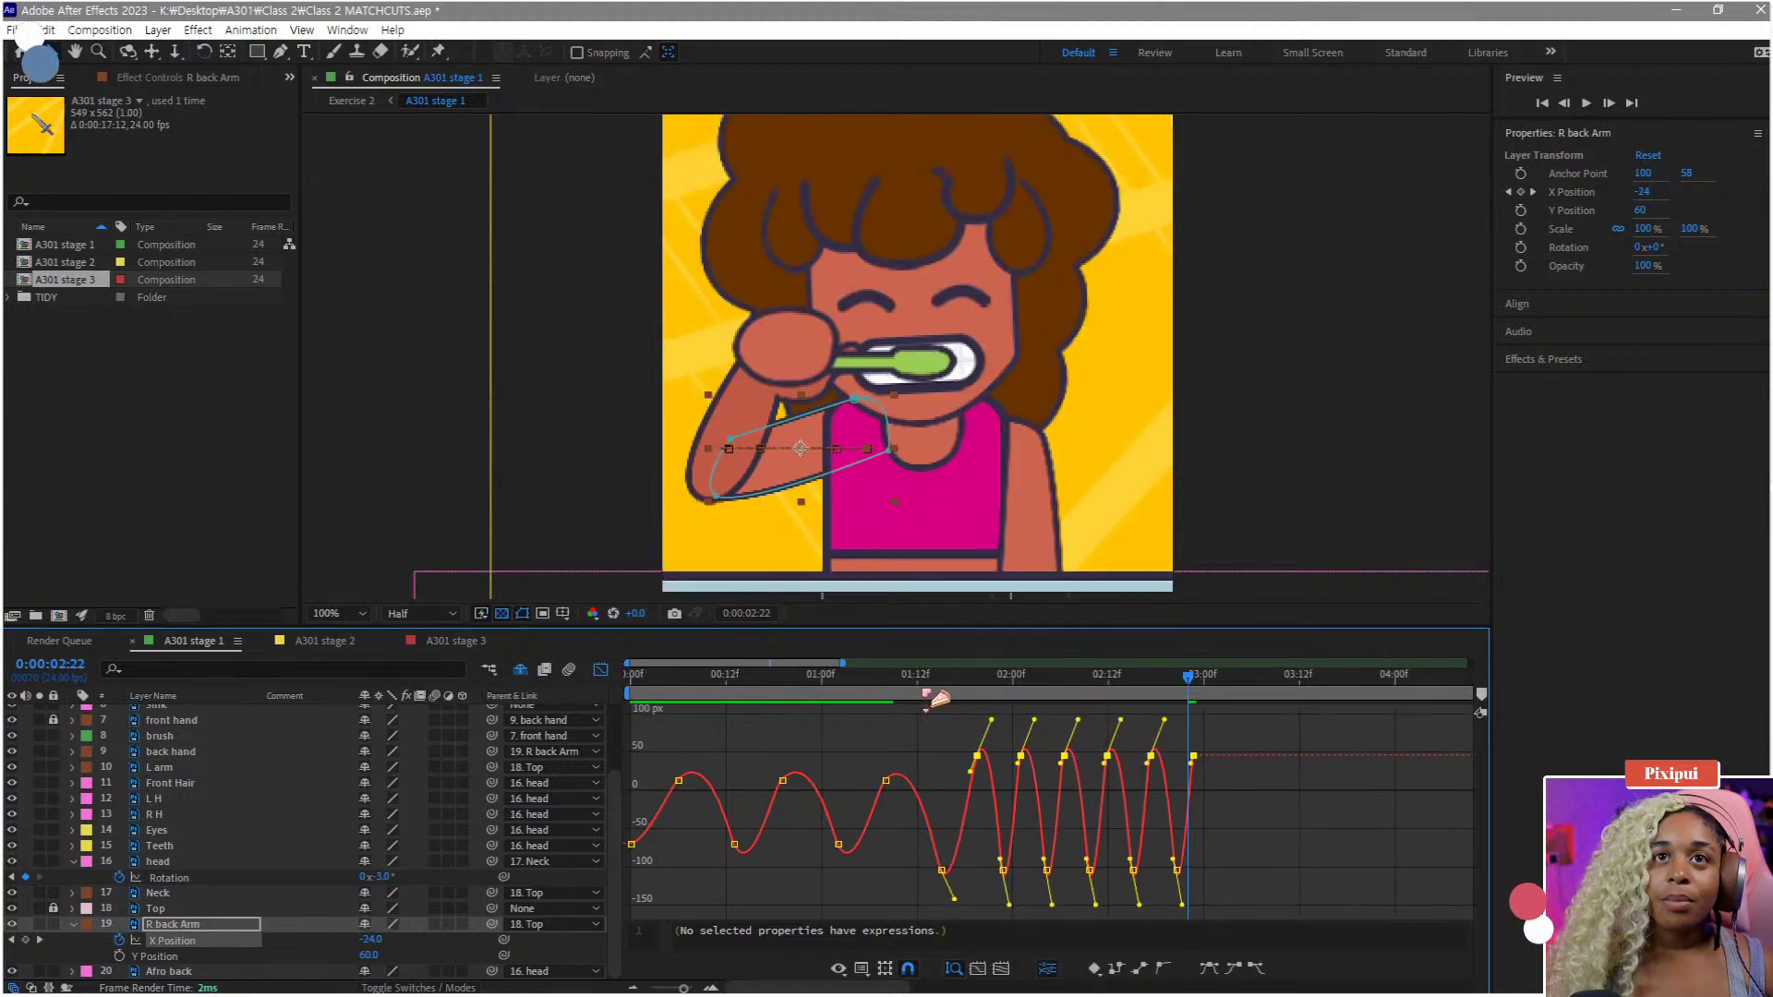
{"action": "key", "text": "space"}
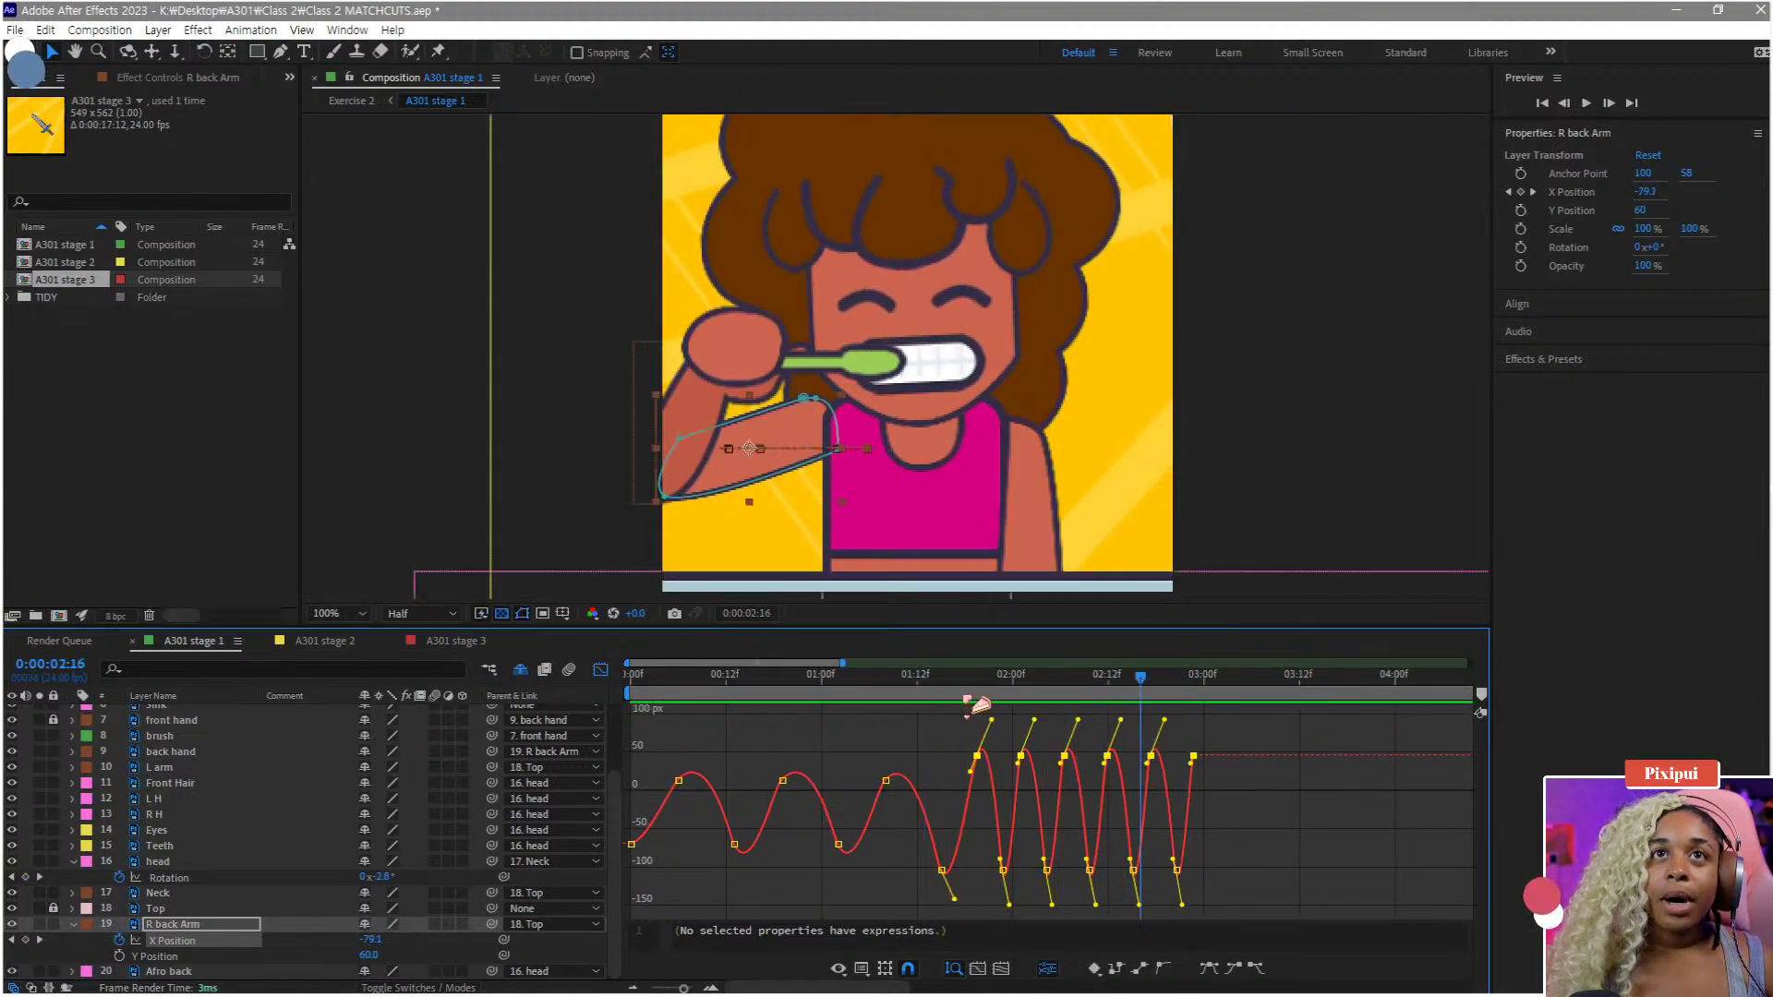
- Raise the fast section's bottom X Position keyframes, except the first, to about -76.7 and preview the brushing from the start
{"action": "left_click", "coordinate": [1062, 692]}
{"action": "left_click_drag", "start_coordinate": [1072, 692], "coordinate": [1099, 694]}
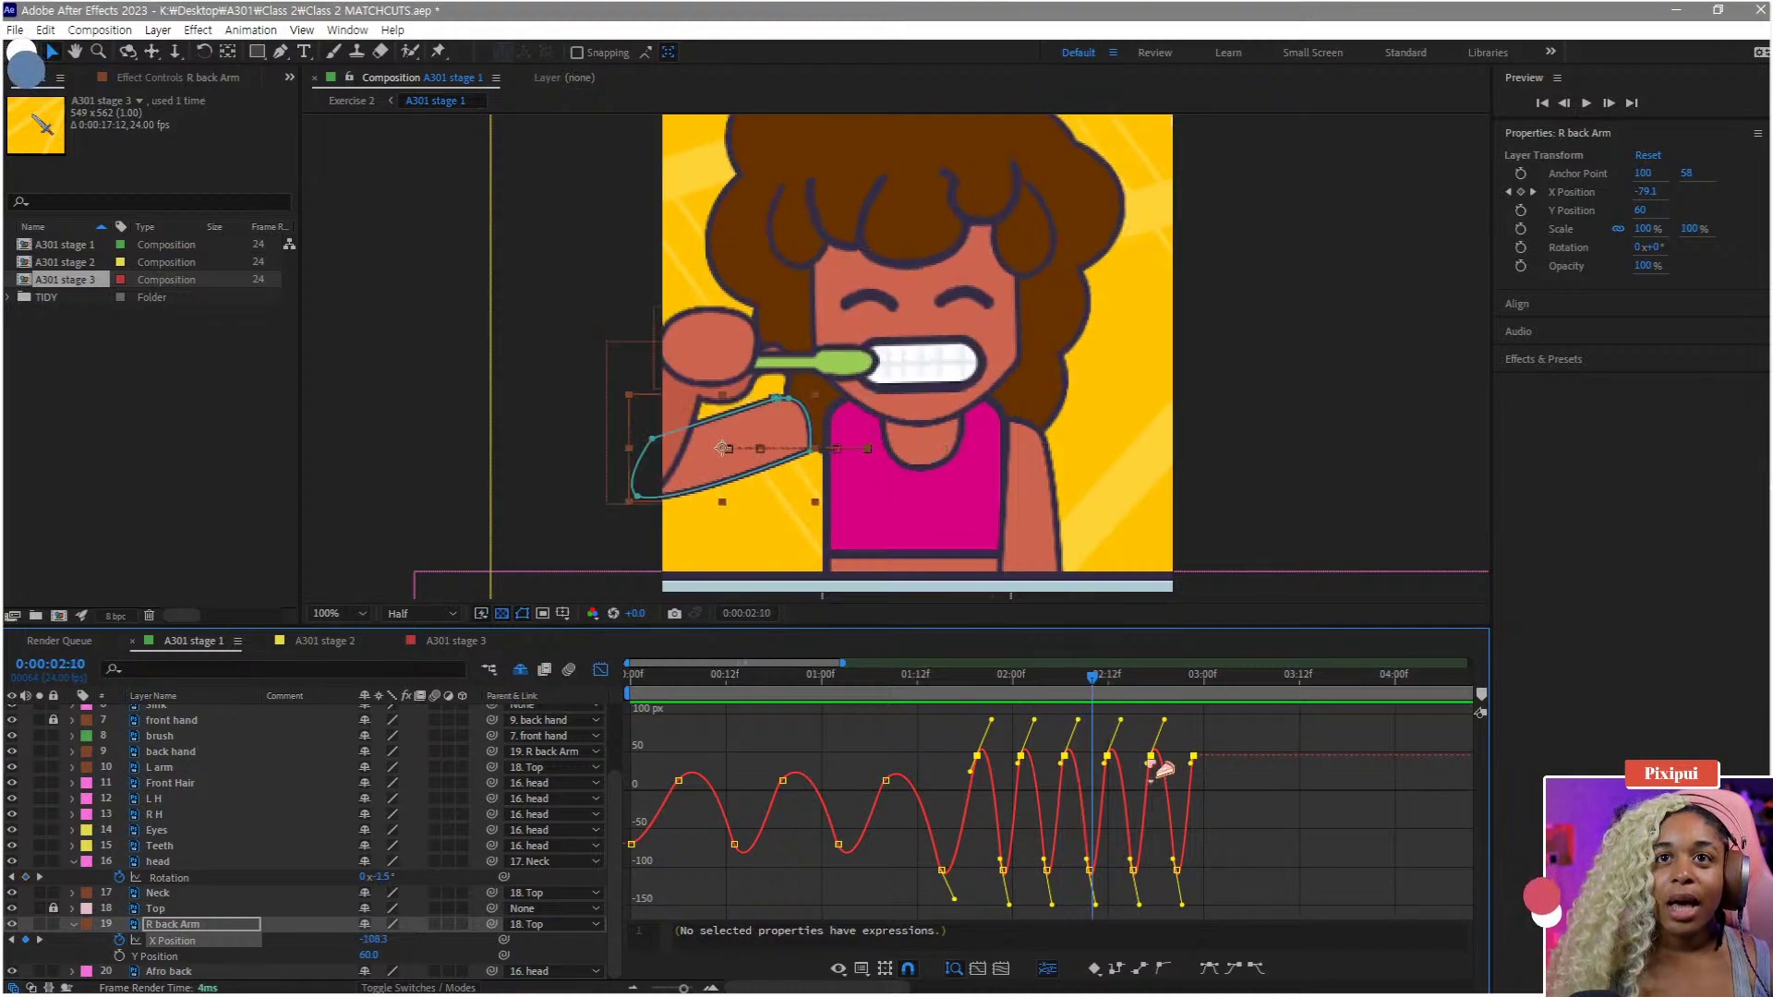
{"action": "left_click_drag", "start_coordinate": [1309, 861], "coordinate": [954, 913]}
{"action": "left_click_drag", "start_coordinate": [1047, 869], "coordinate": [1039, 808]}
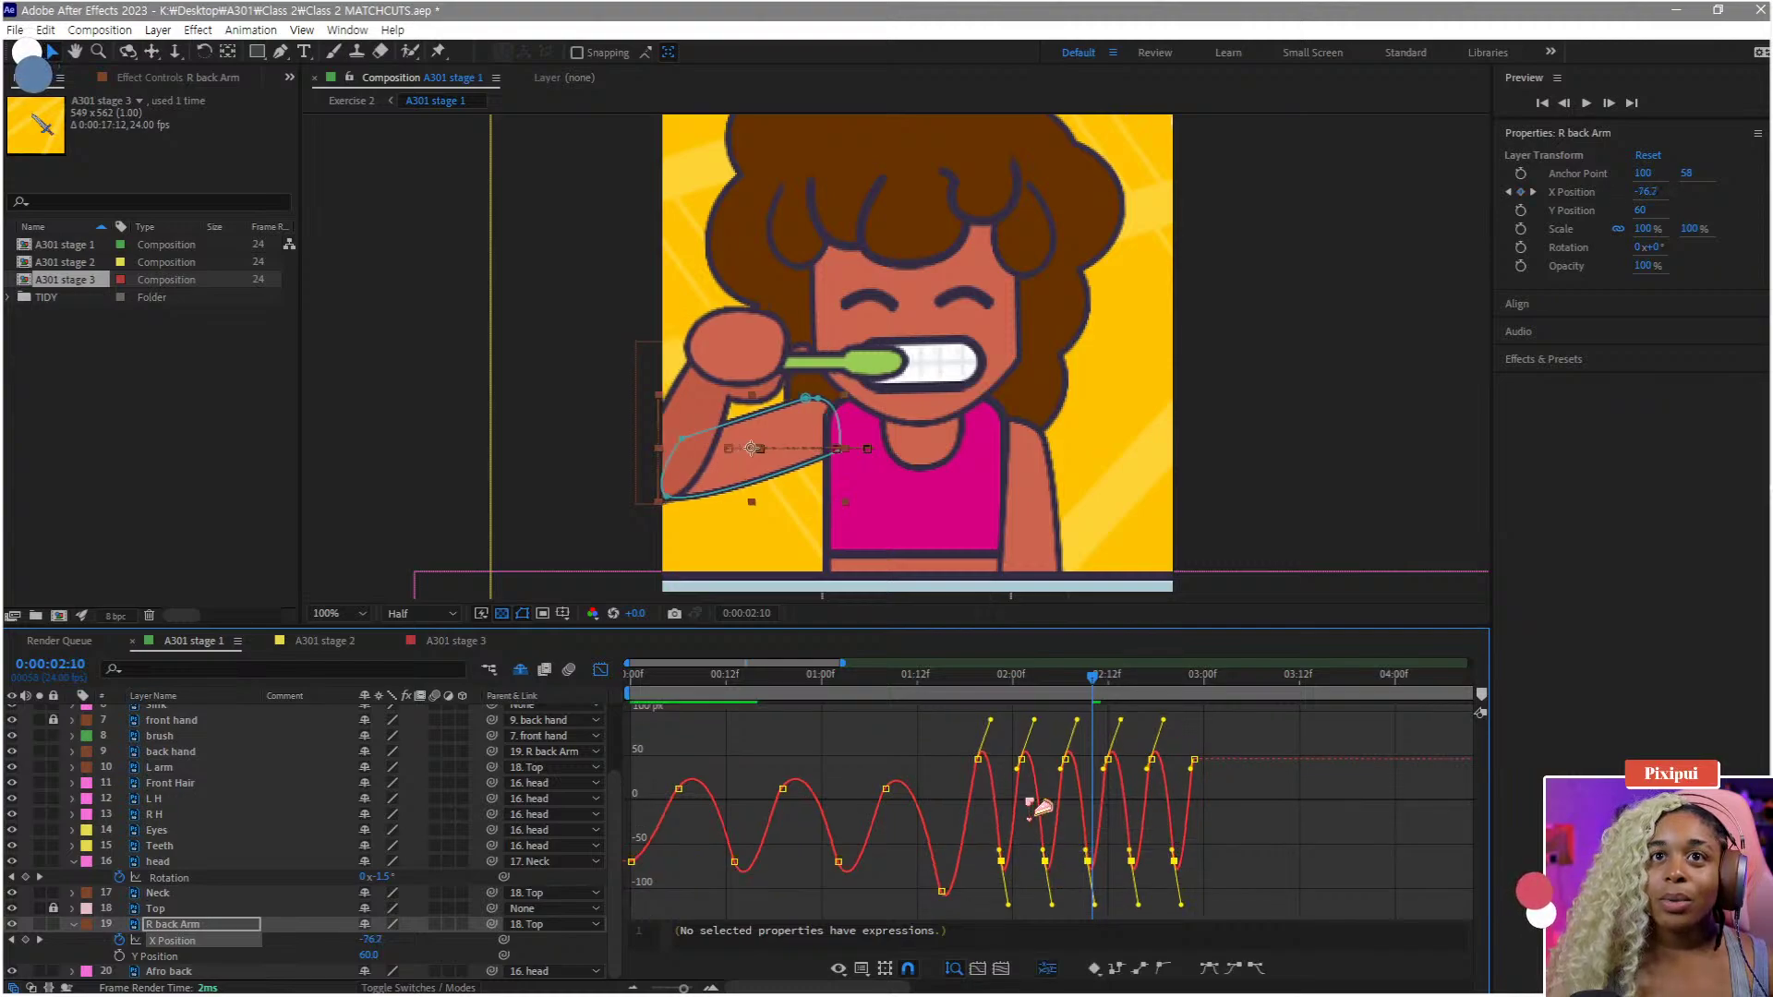
{"action": "left_click", "coordinate": [959, 691]}
{"action": "key", "text": "space"}
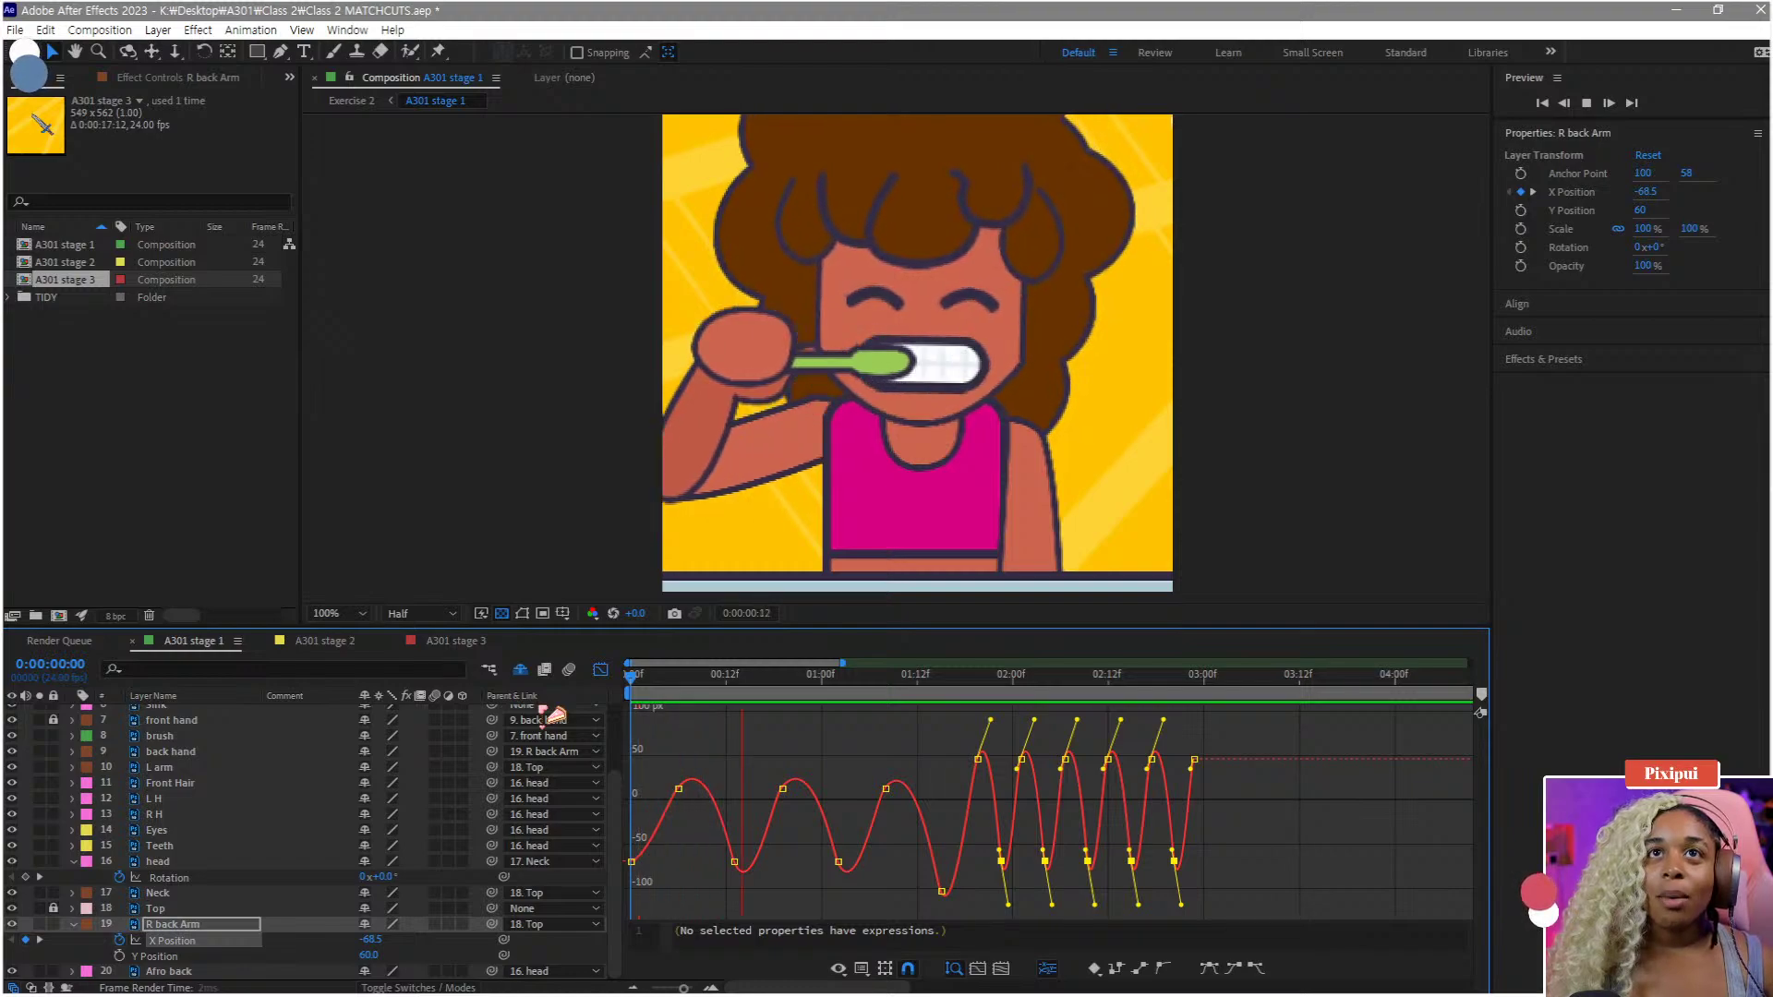
{"action": "key", "text": "space"}
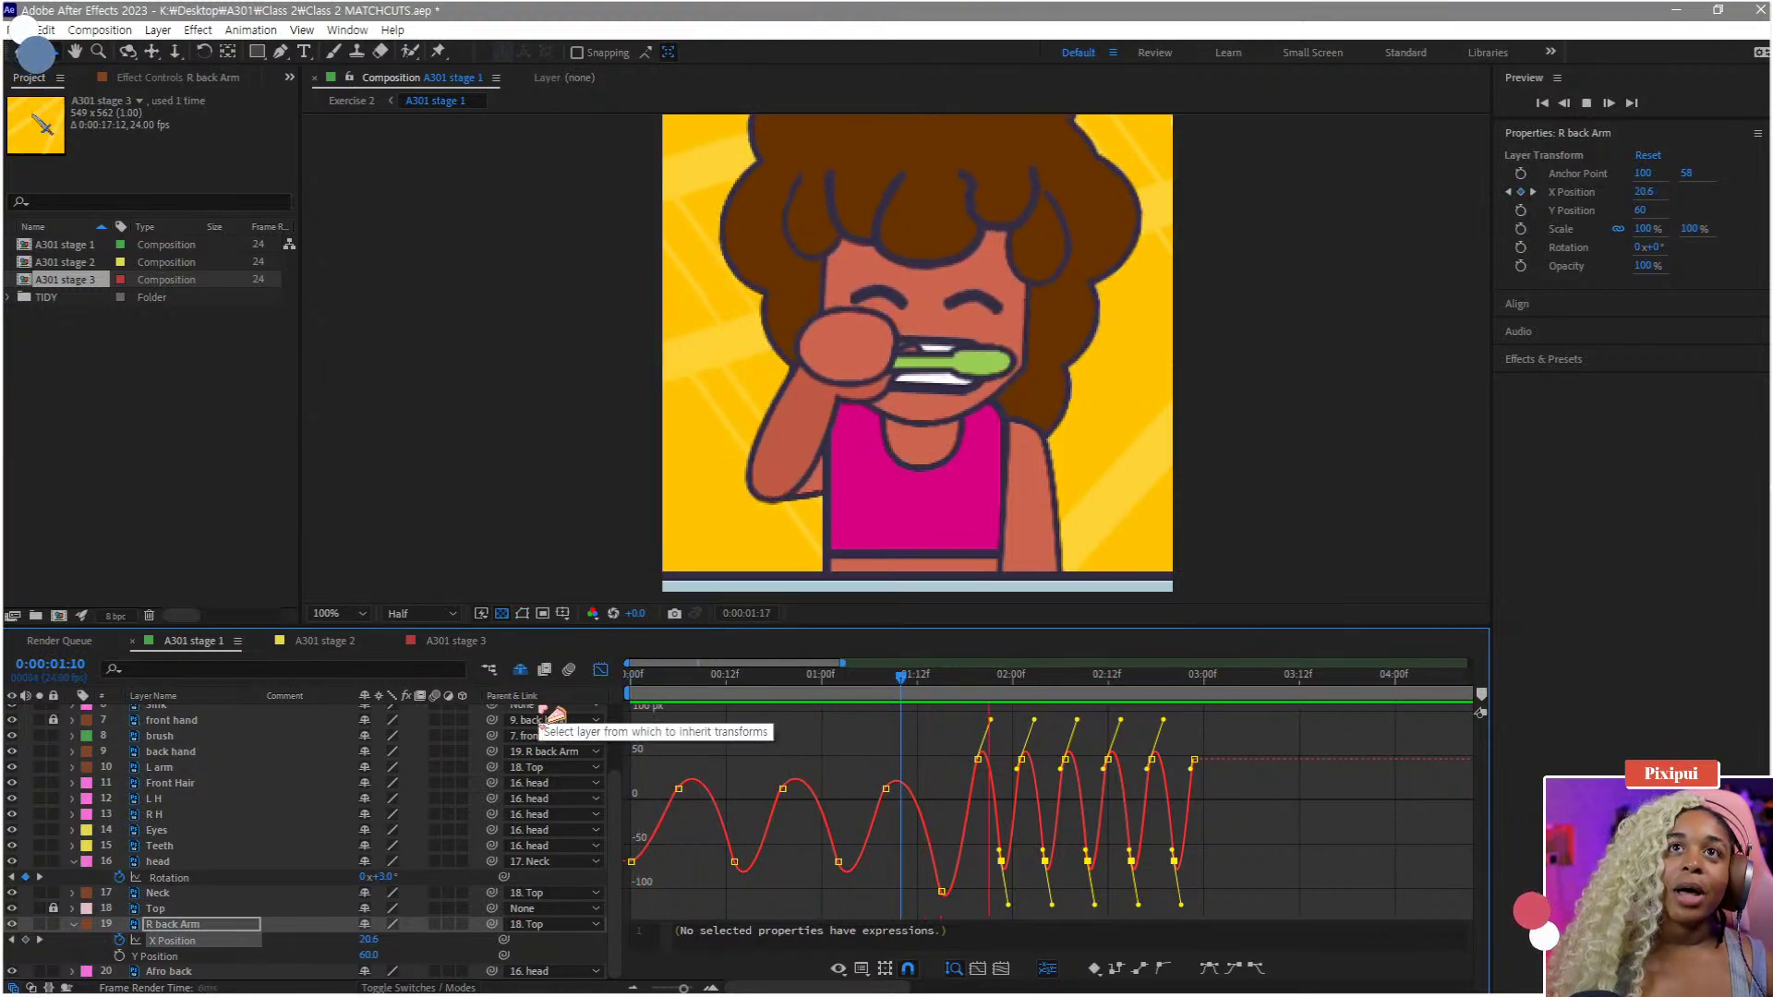
{"action": "key", "text": "space"}
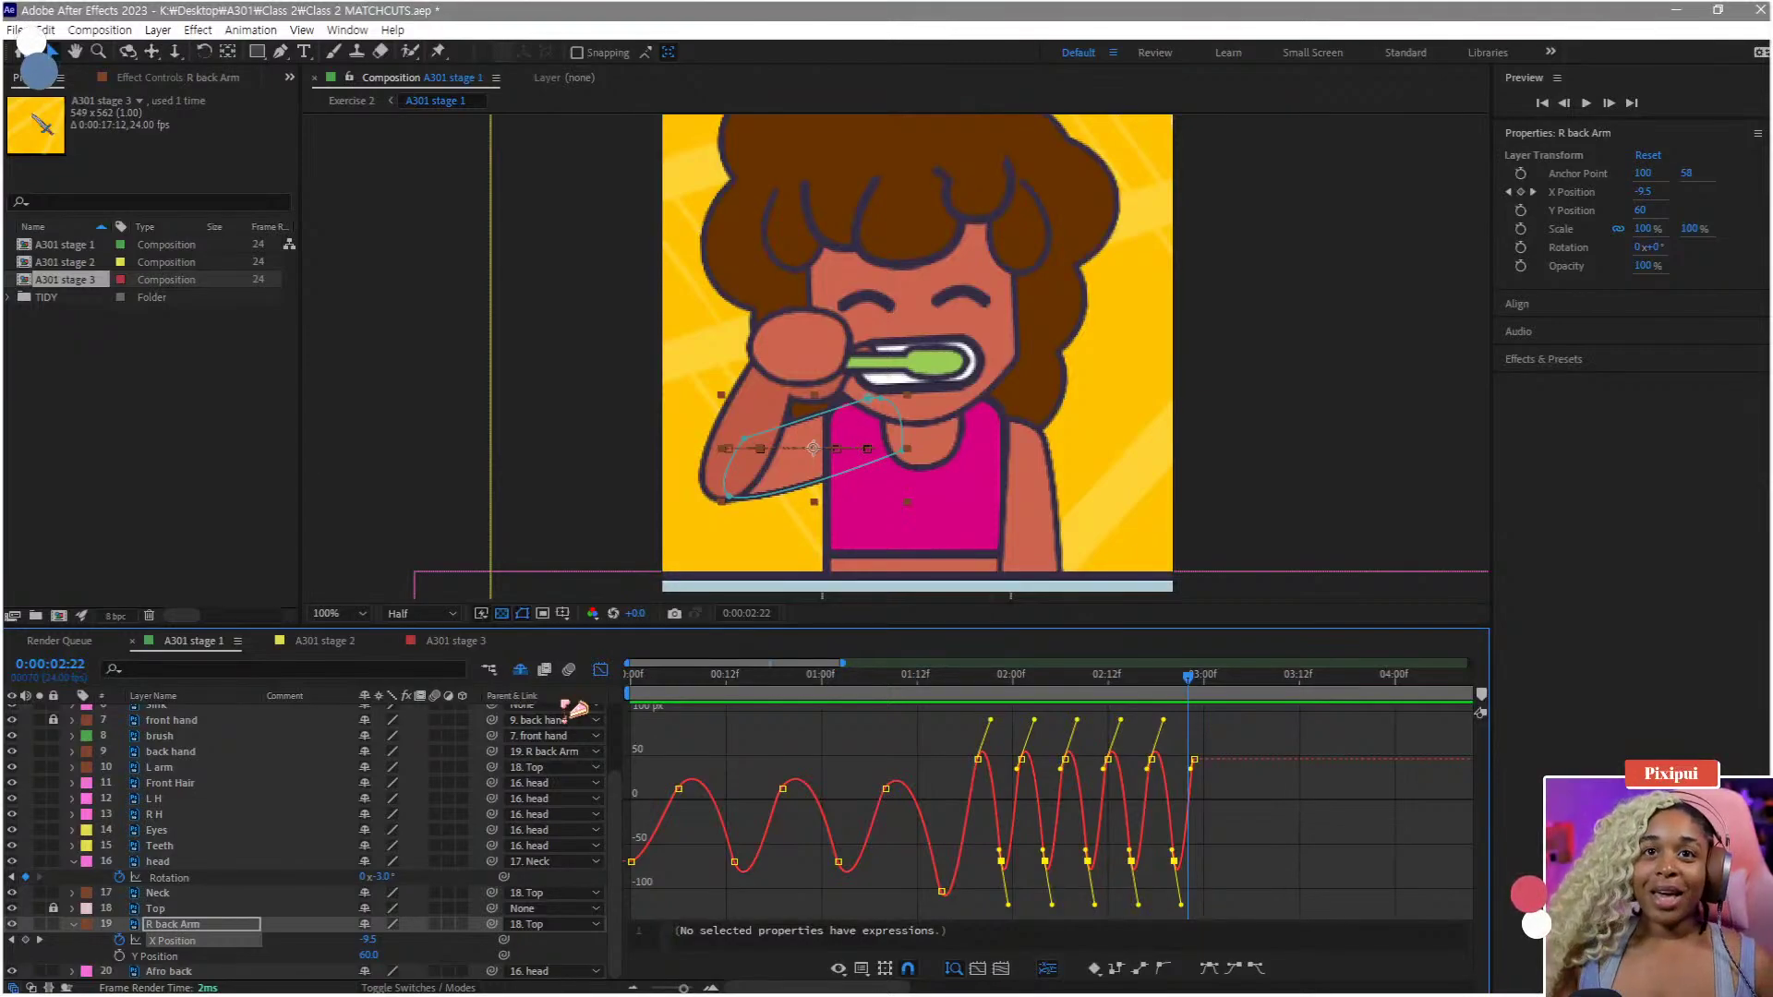
- Deselect the keyframes, return to the timeline's start, and switch from the Graph Editor back to the layer bars
{"action": "left_click", "coordinate": [1191, 763]}
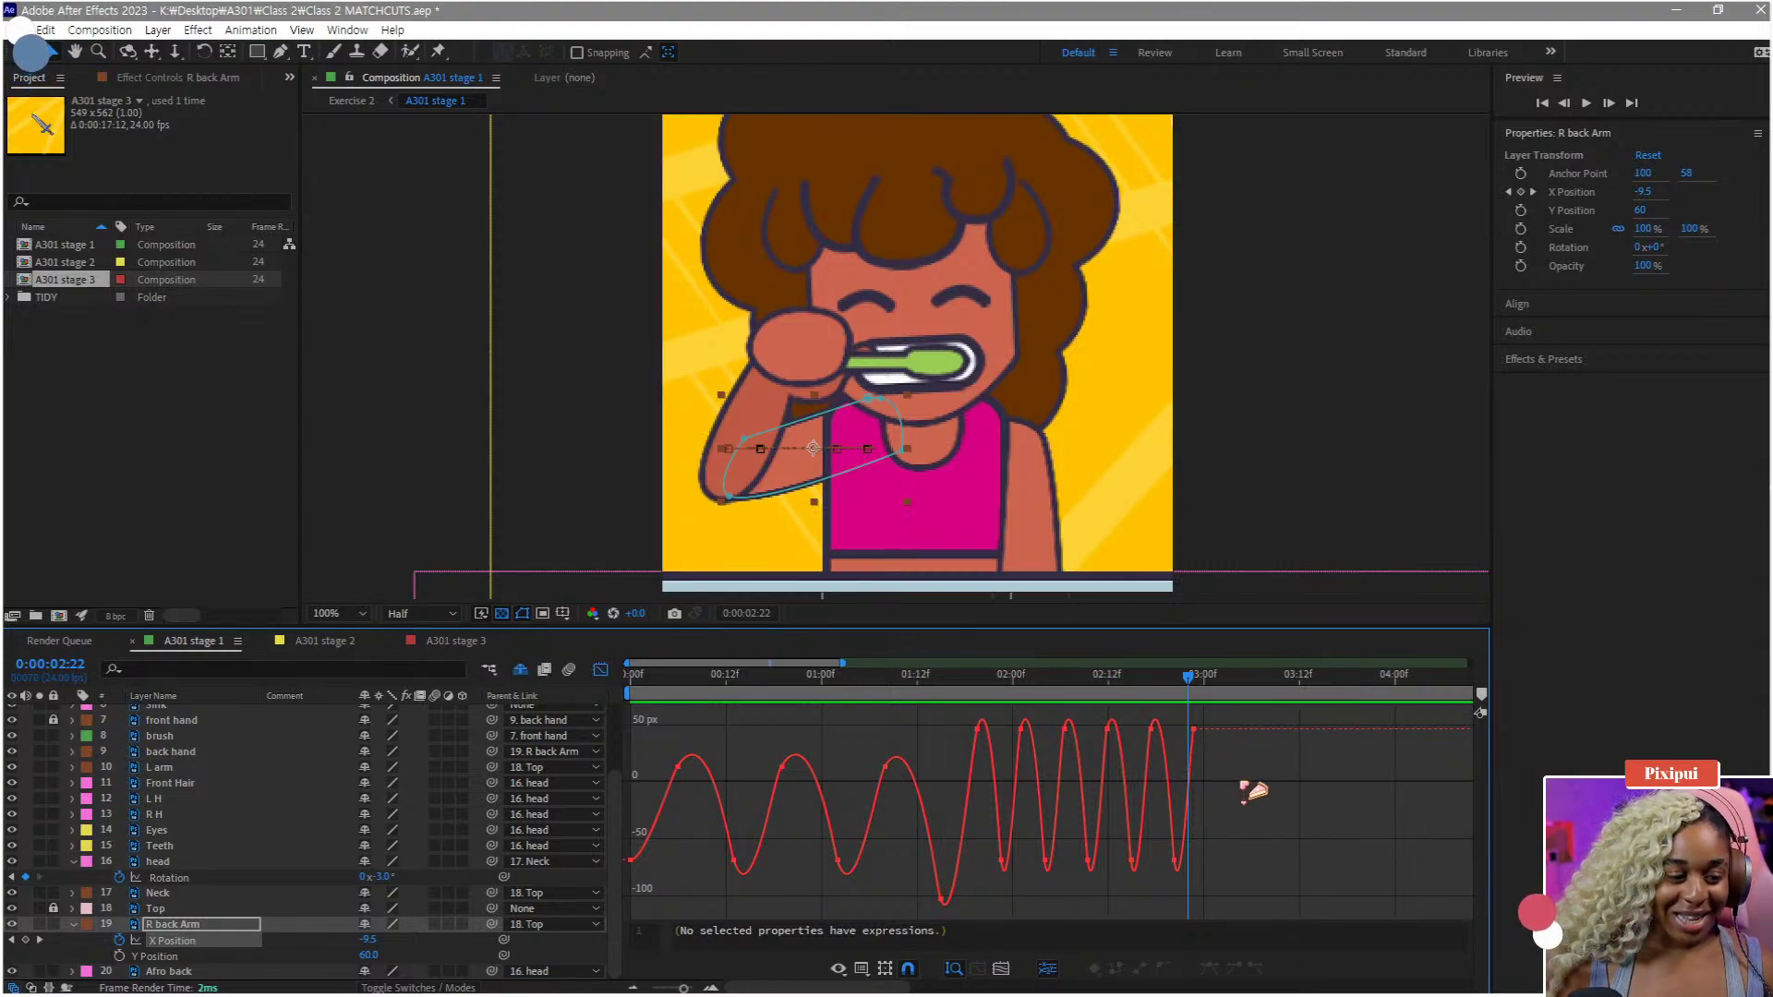
{"action": "key", "text": "minus"}
{"action": "key", "text": "minus"}
{"action": "key", "text": "Home"}
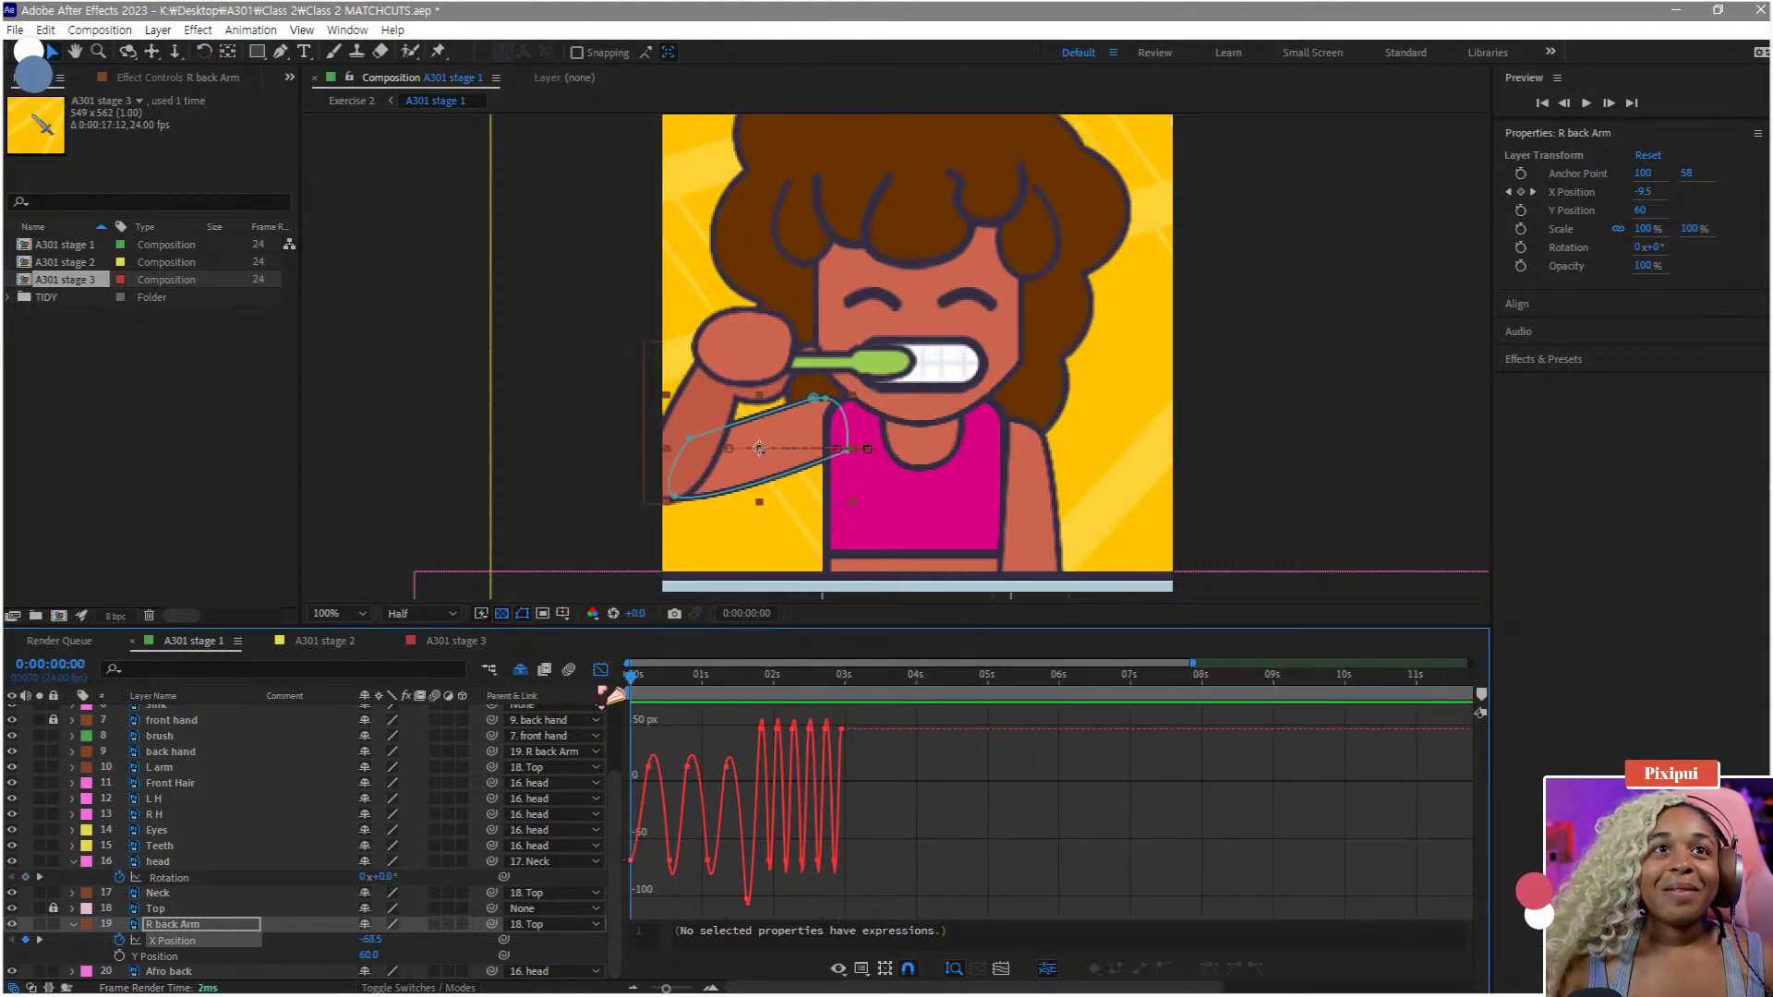
{"action": "left_click", "coordinate": [600, 669]}
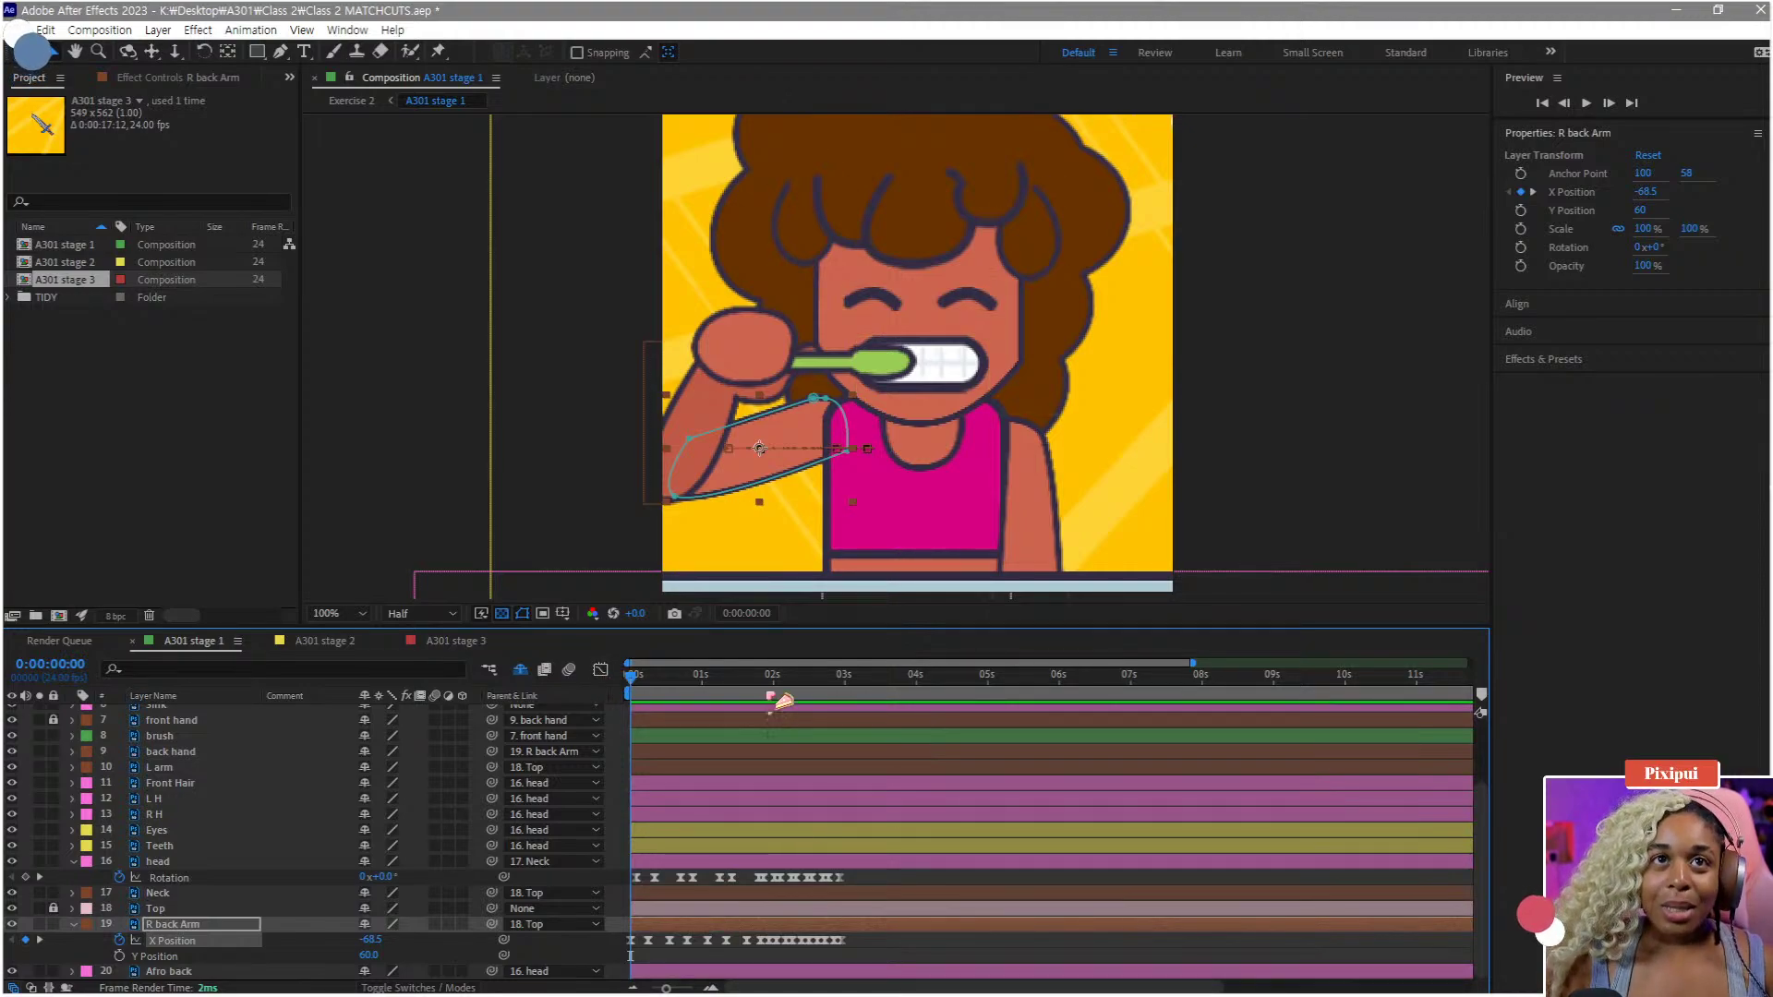
- Split the five layers from CAR front to BG at 0:00:02:17
{"action": "left_click_drag", "start_coordinate": [776, 701], "coordinate": [824, 702]}
{"action": "scroll", "coordinate": [338, 836], "scroll_direction": "up", "scroll_amount": 3}
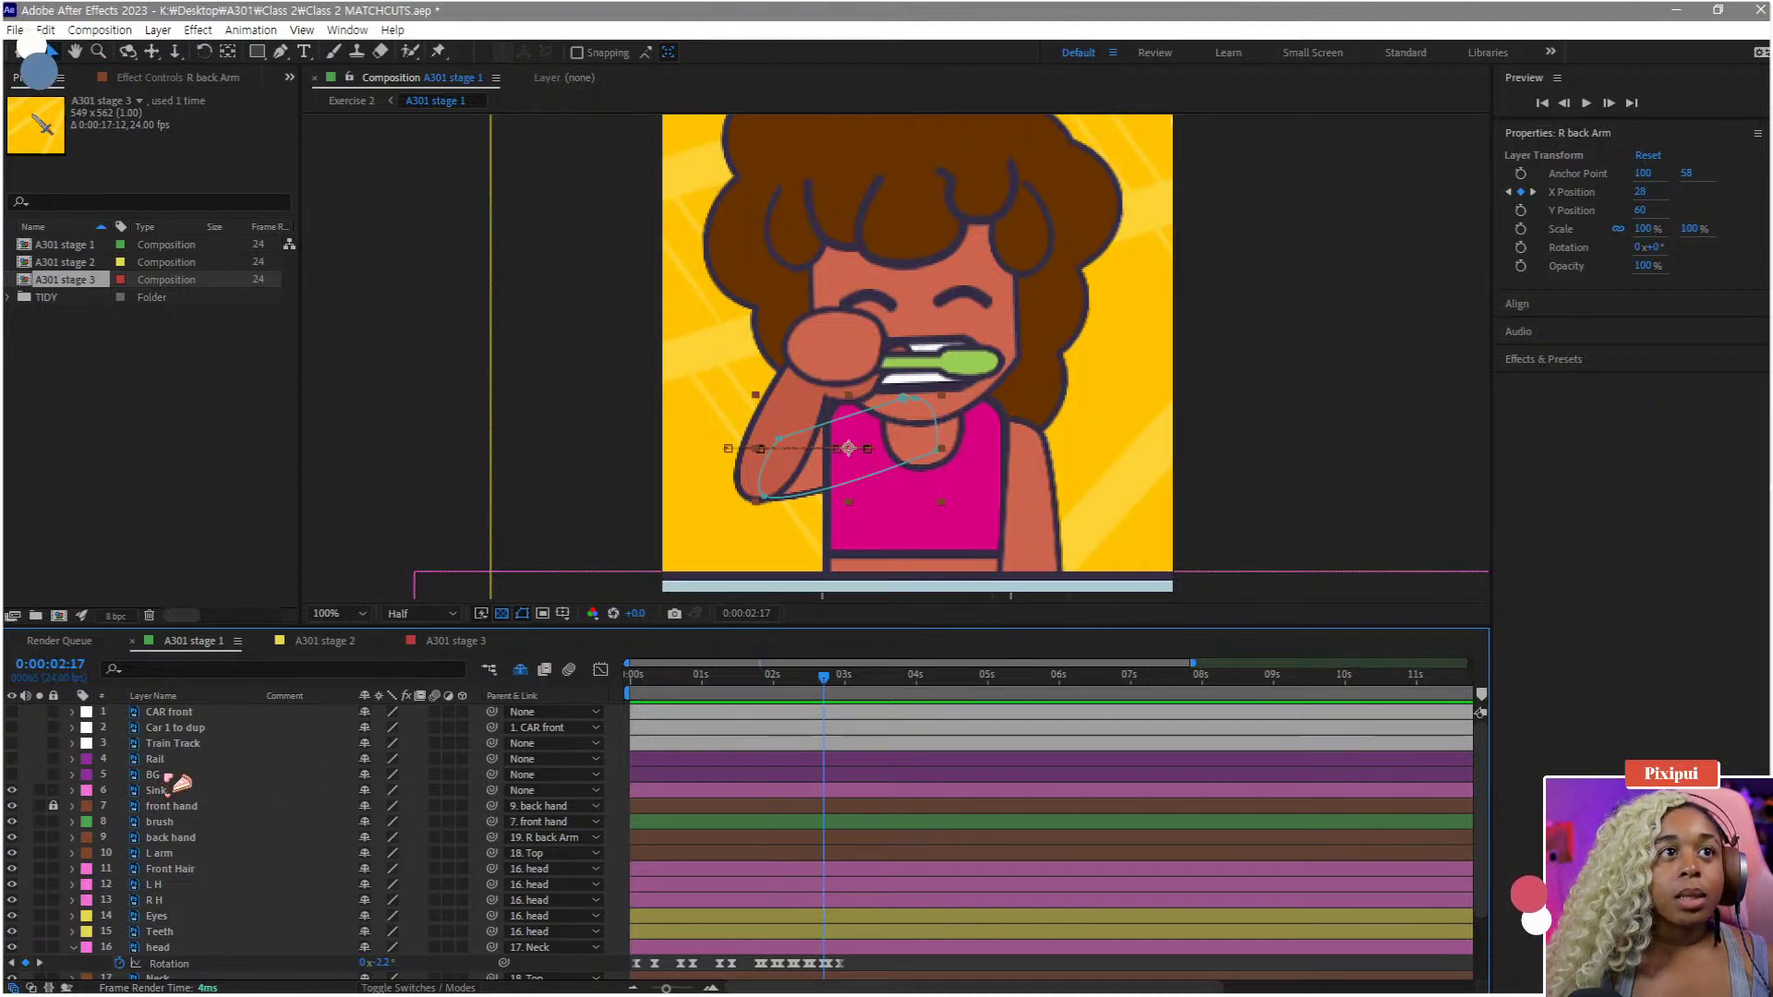
{"action": "left_click", "coordinate": [175, 776]}
{"action": "left_click", "coordinate": [181, 719], "text": "shift"}
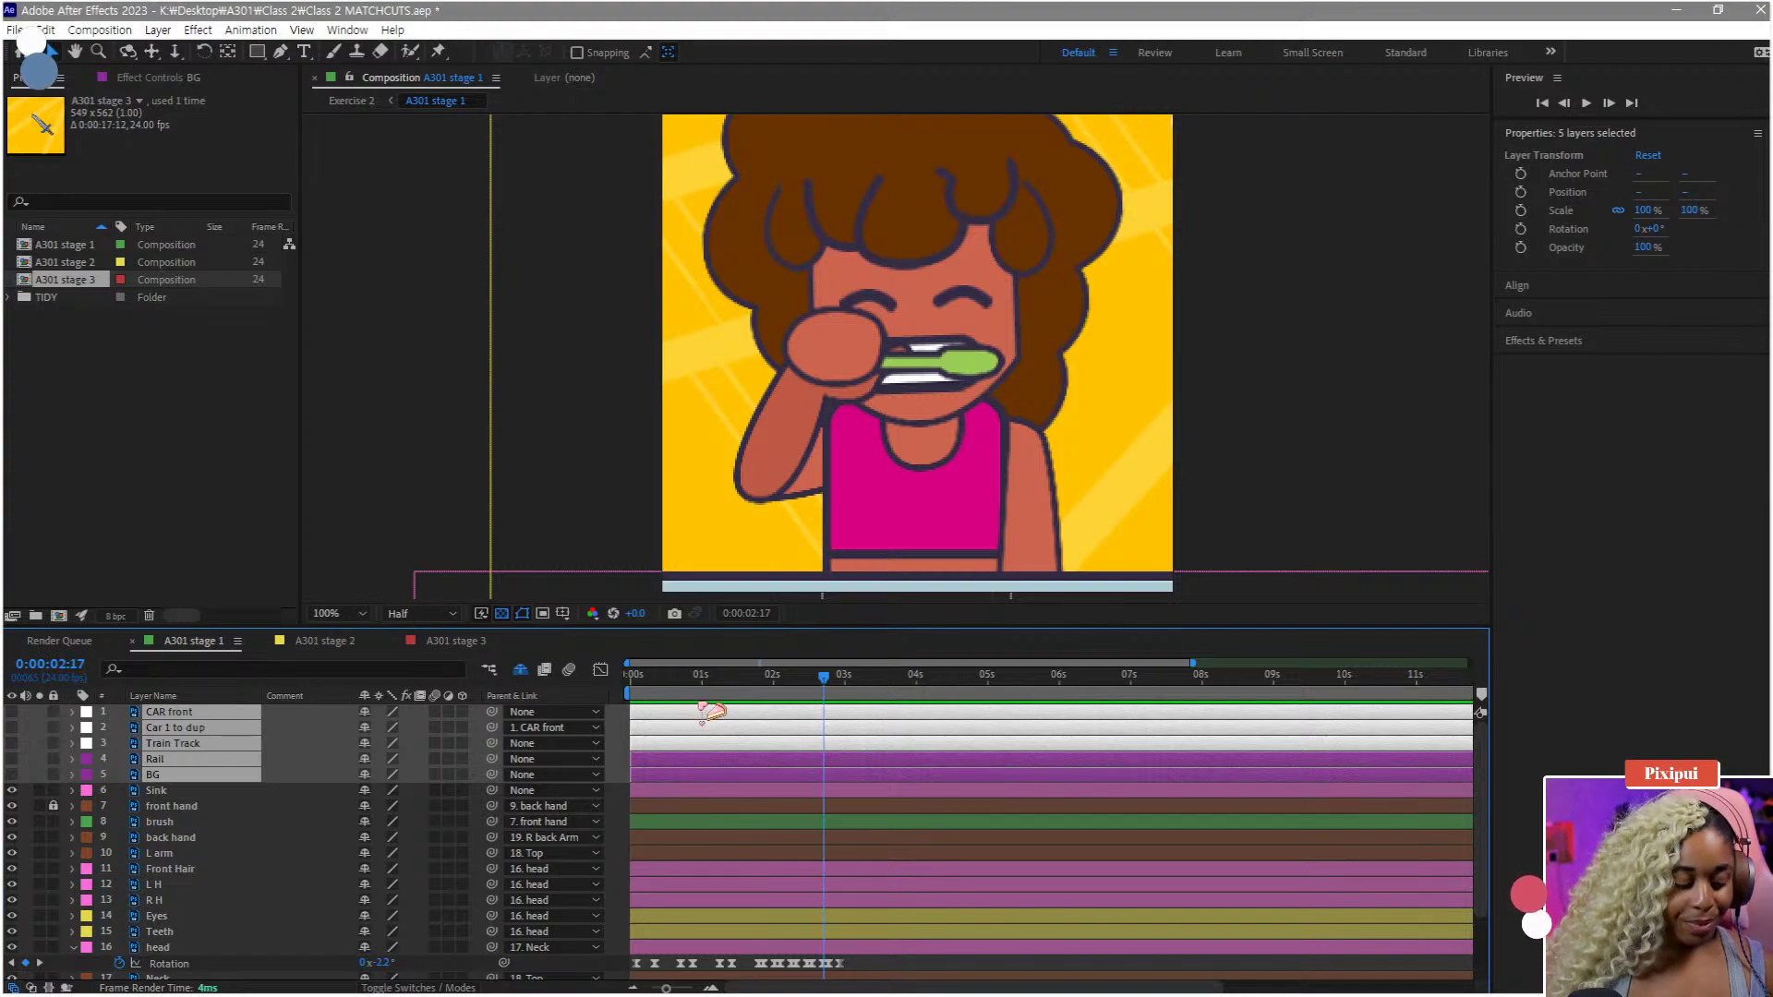
{"action": "key", "text": "ctrl+shift+d"}
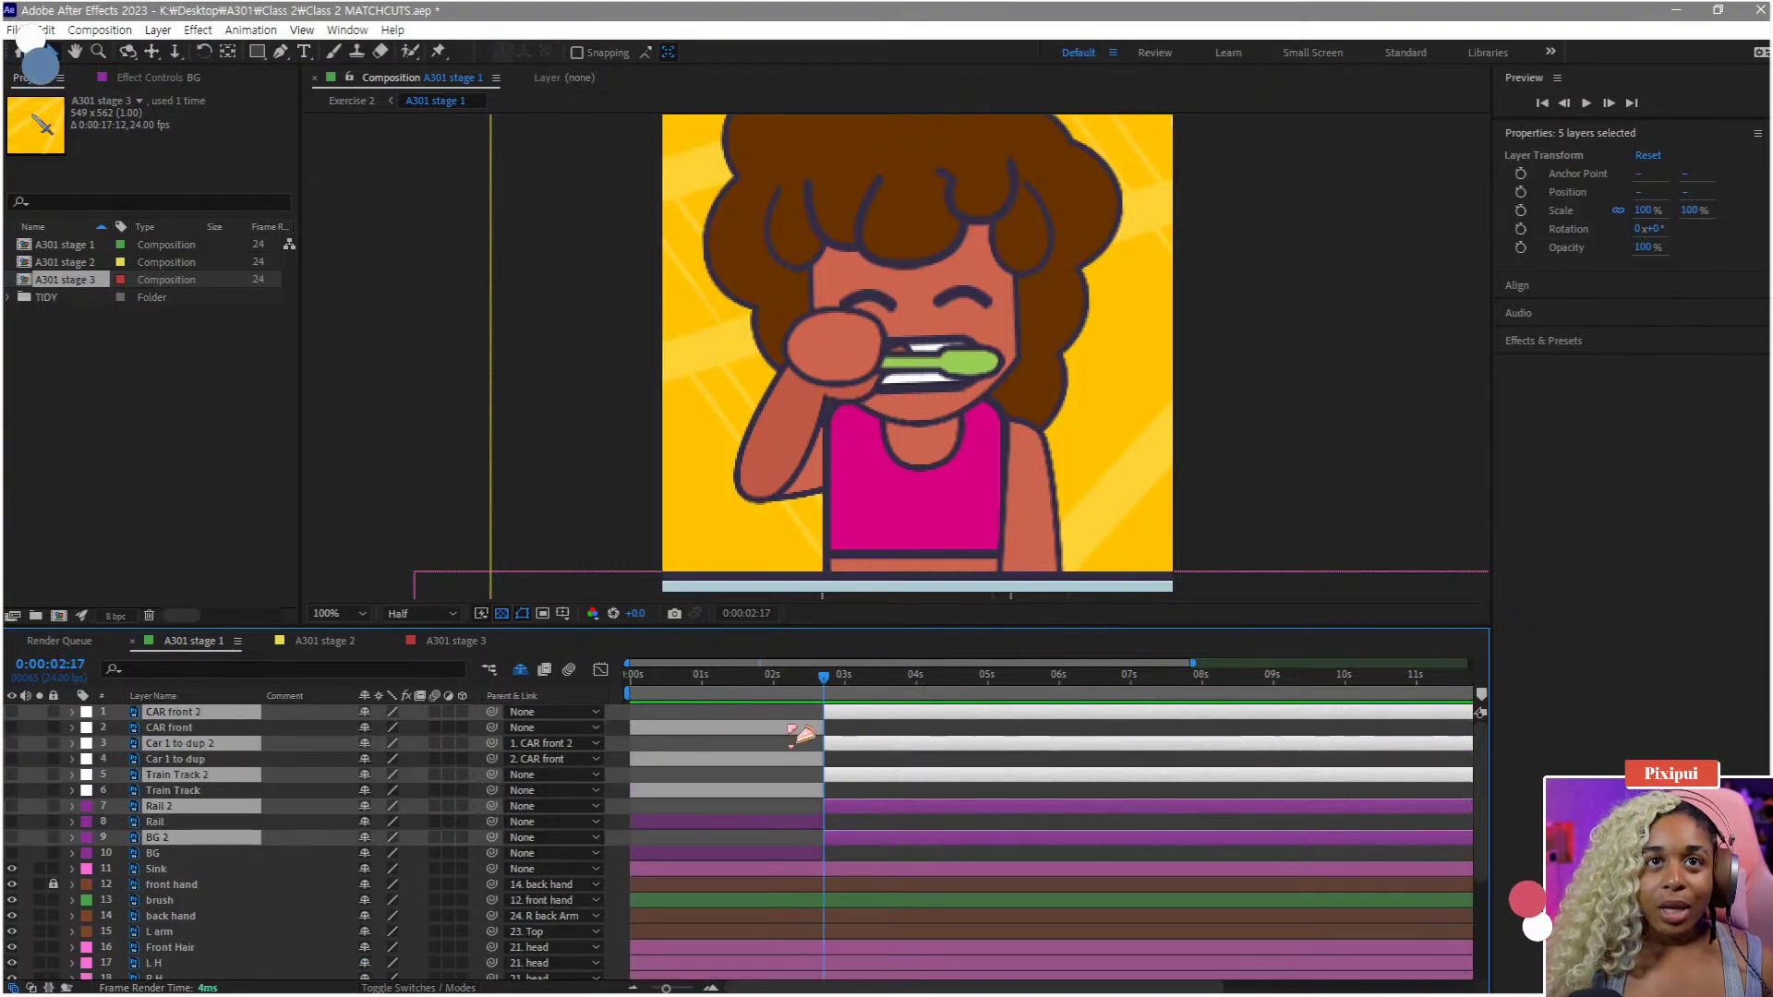
- Delete the earlier halves of the split CAR front, Car 1 to dup, Train Track, Rail and BG layers
{"action": "left_click", "coordinate": [795, 728]}
{"action": "left_click", "coordinate": [797, 759], "text": "ctrl"}
{"action": "left_click", "coordinate": [796, 791], "text": "ctrl"}
{"action": "left_click", "coordinate": [797, 822], "text": "ctrl"}
{"action": "left_click", "coordinate": [798, 854], "text": "ctrl"}
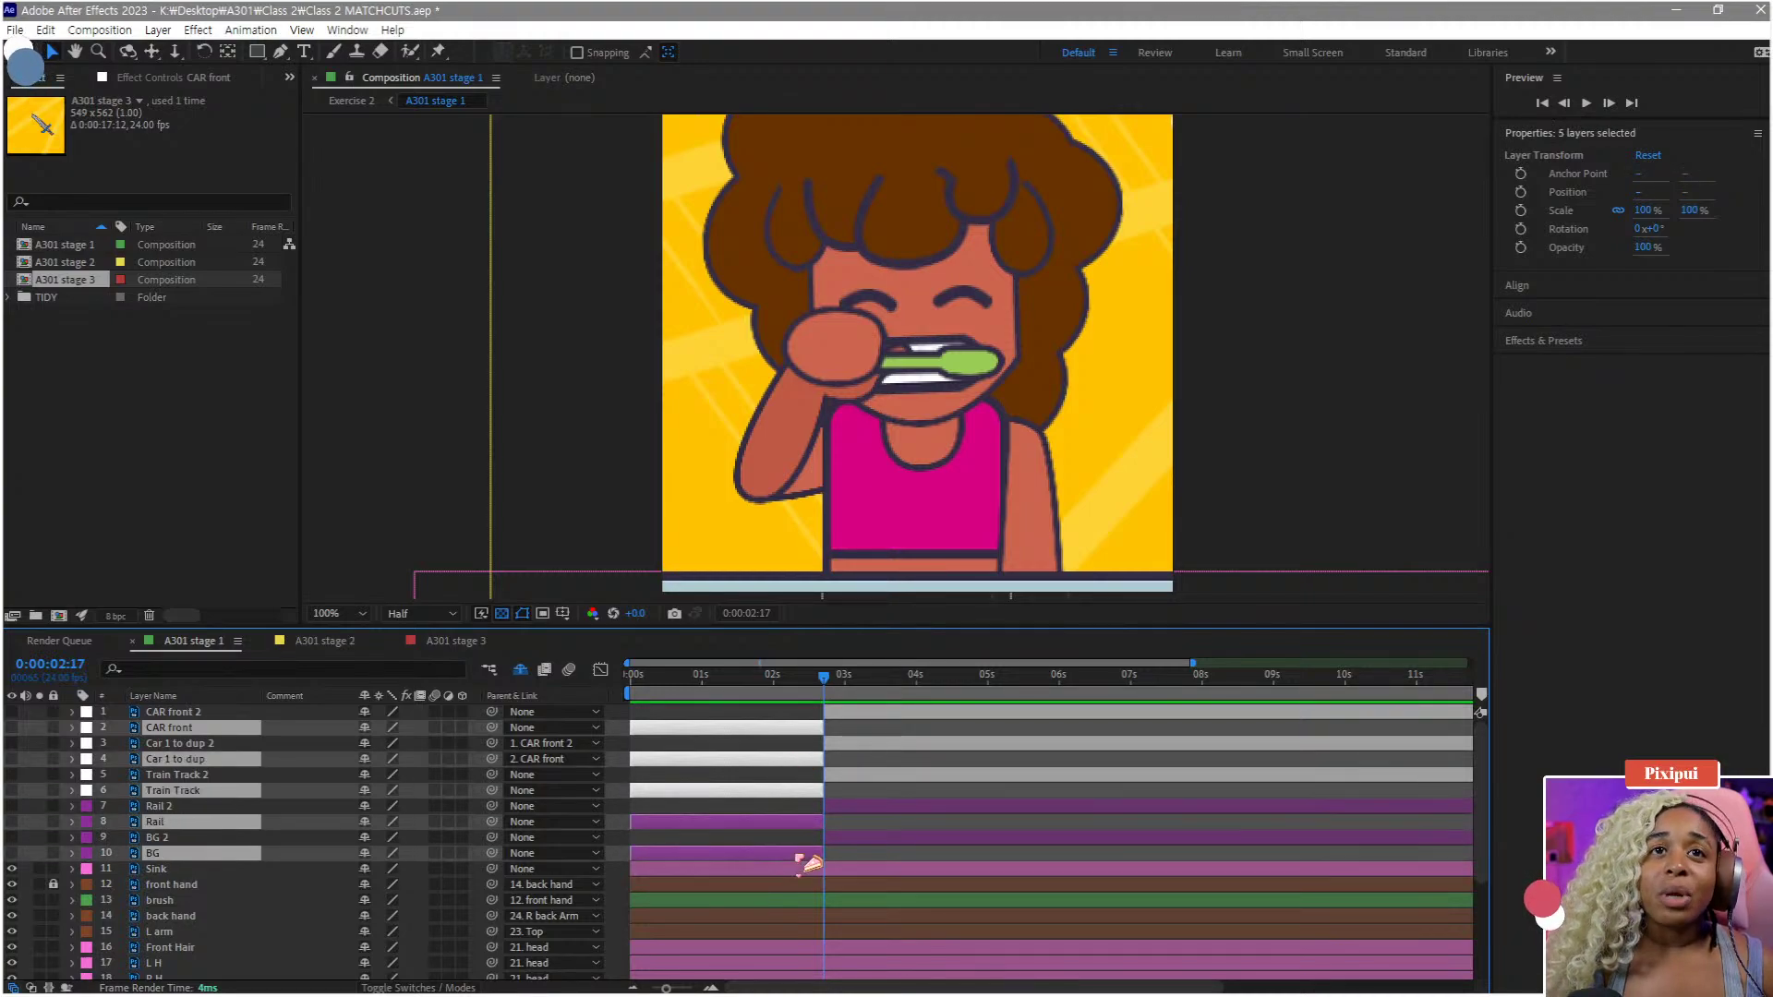
{"action": "key", "text": "Delete"}
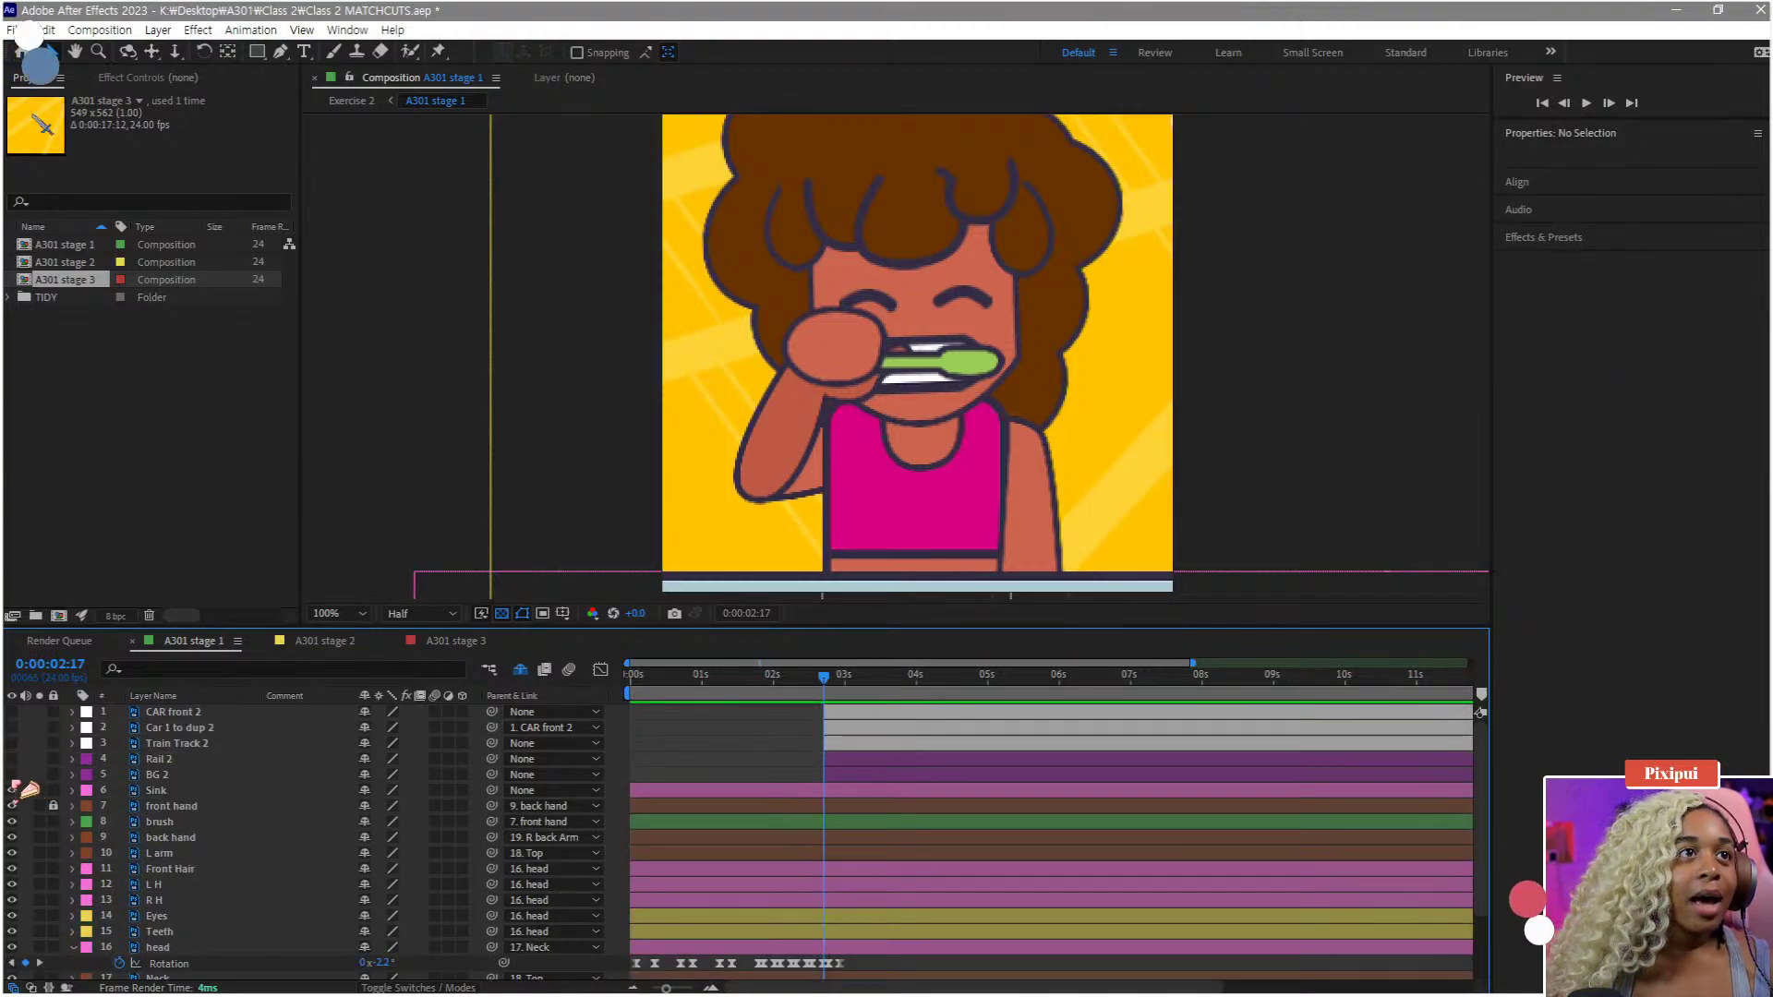
- Make the five layers from CAR front 2 to BG 2 visible and deselect them
{"action": "mouse_move", "coordinate": [5, 779]}
{"action": "left_mouse_down"}
{"action": "mouse_move", "coordinate": [16, 703]}
{"action": "mouse_move", "coordinate": [13, 775]}
{"action": "left_mouse_up"}
{"action": "left_click", "coordinate": [13, 713]}
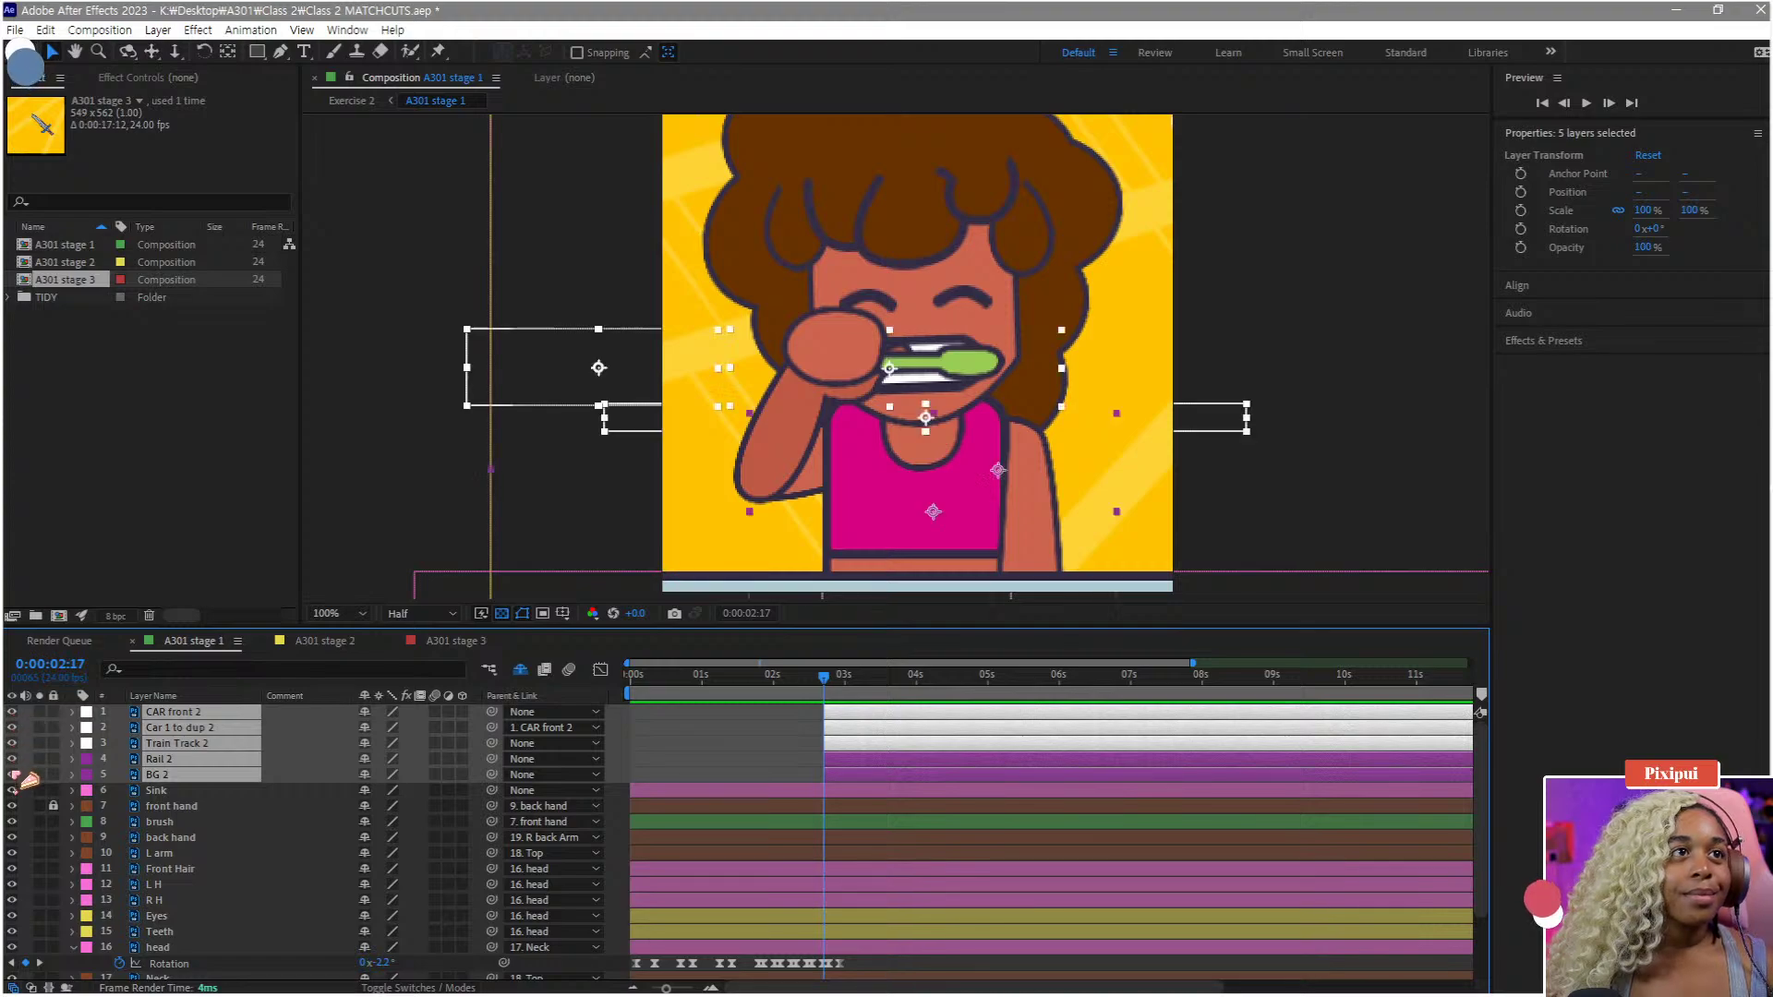
{"action": "left_click", "coordinate": [267, 775]}
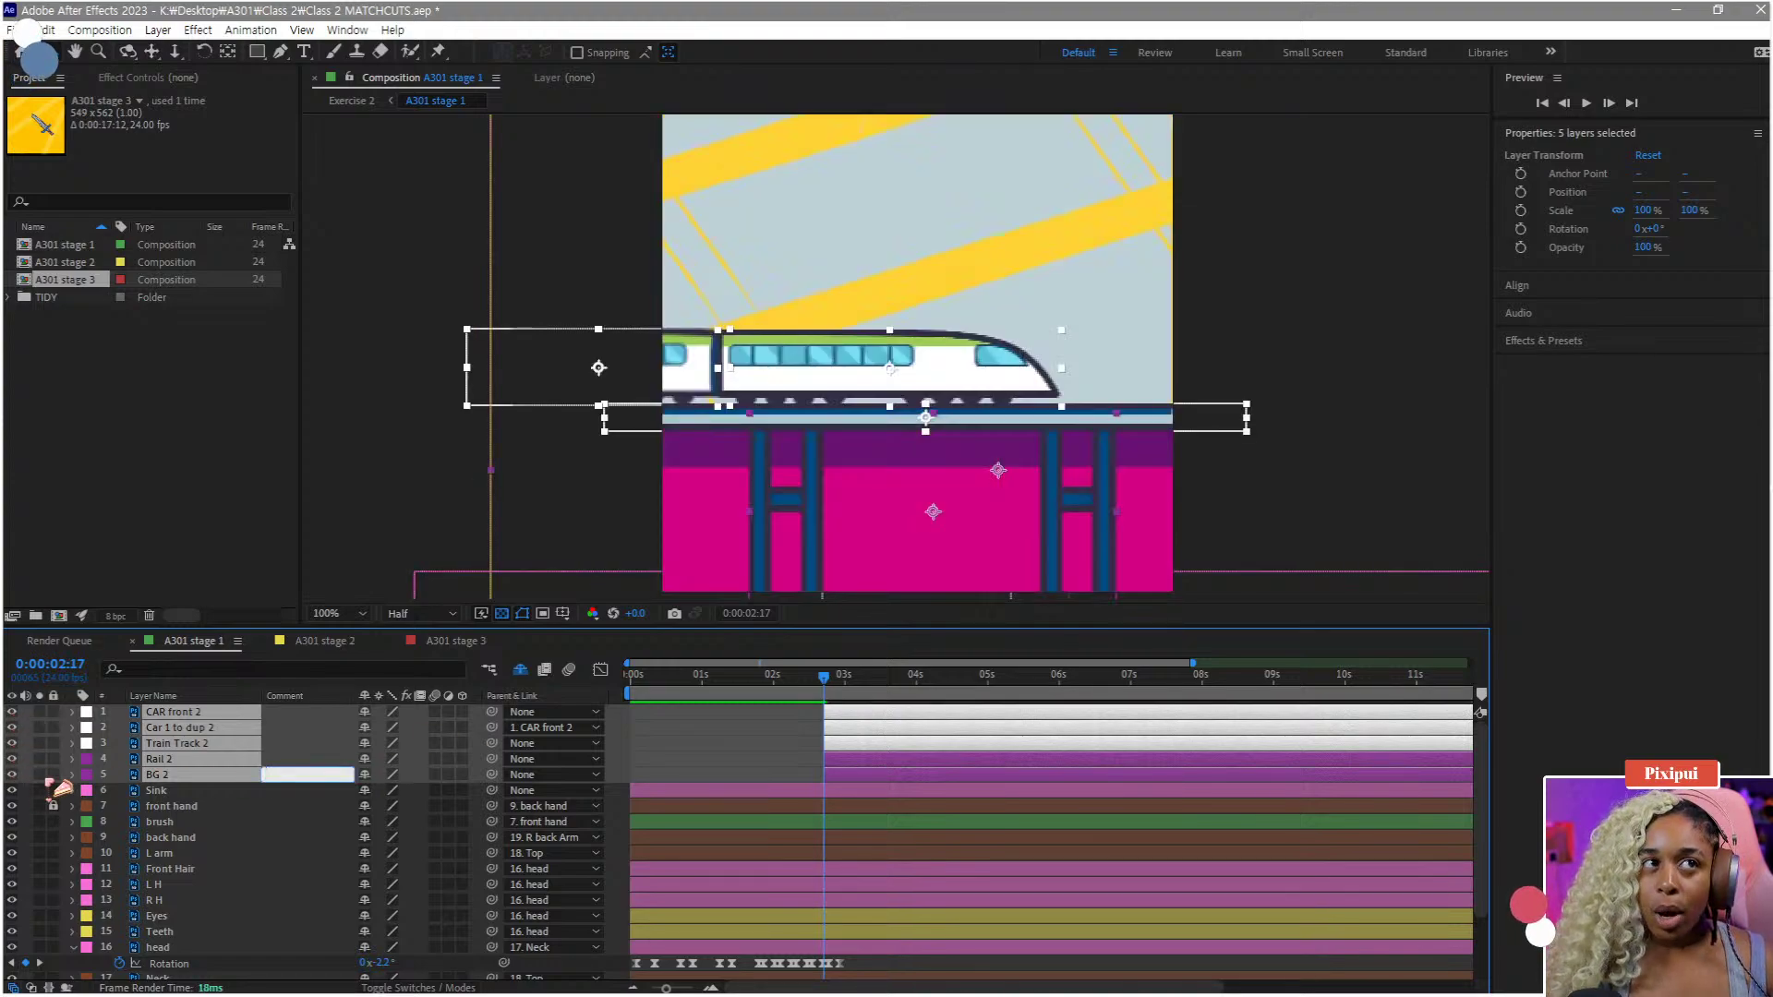
{"action": "key", "text": "ctrl+shift+a"}
- Hide BG 2, Rail 2, Train Track 2 and Car 1 to dup 2, keeping only CAR front 2 of the train layers visible
{"action": "left_click", "coordinate": [12, 775]}
{"action": "left_click", "coordinate": [12, 759]}
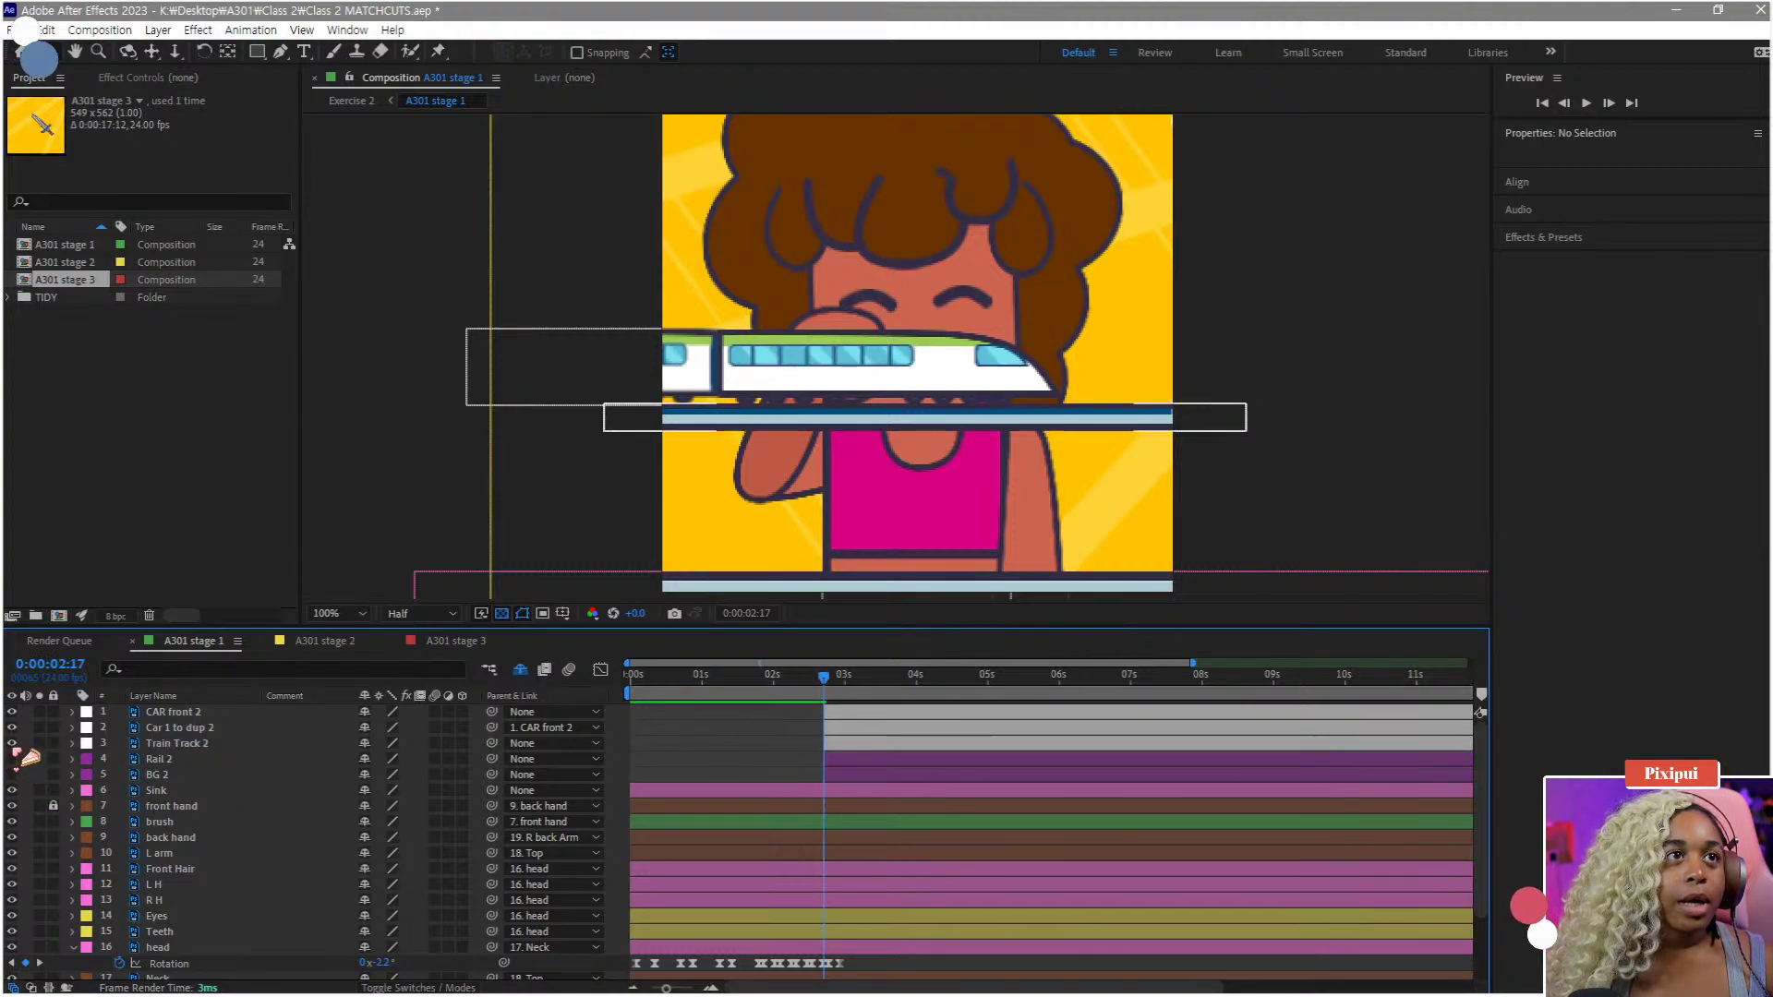
{"action": "left_click", "coordinate": [12, 743]}
{"action": "left_click", "coordinate": [12, 728]}
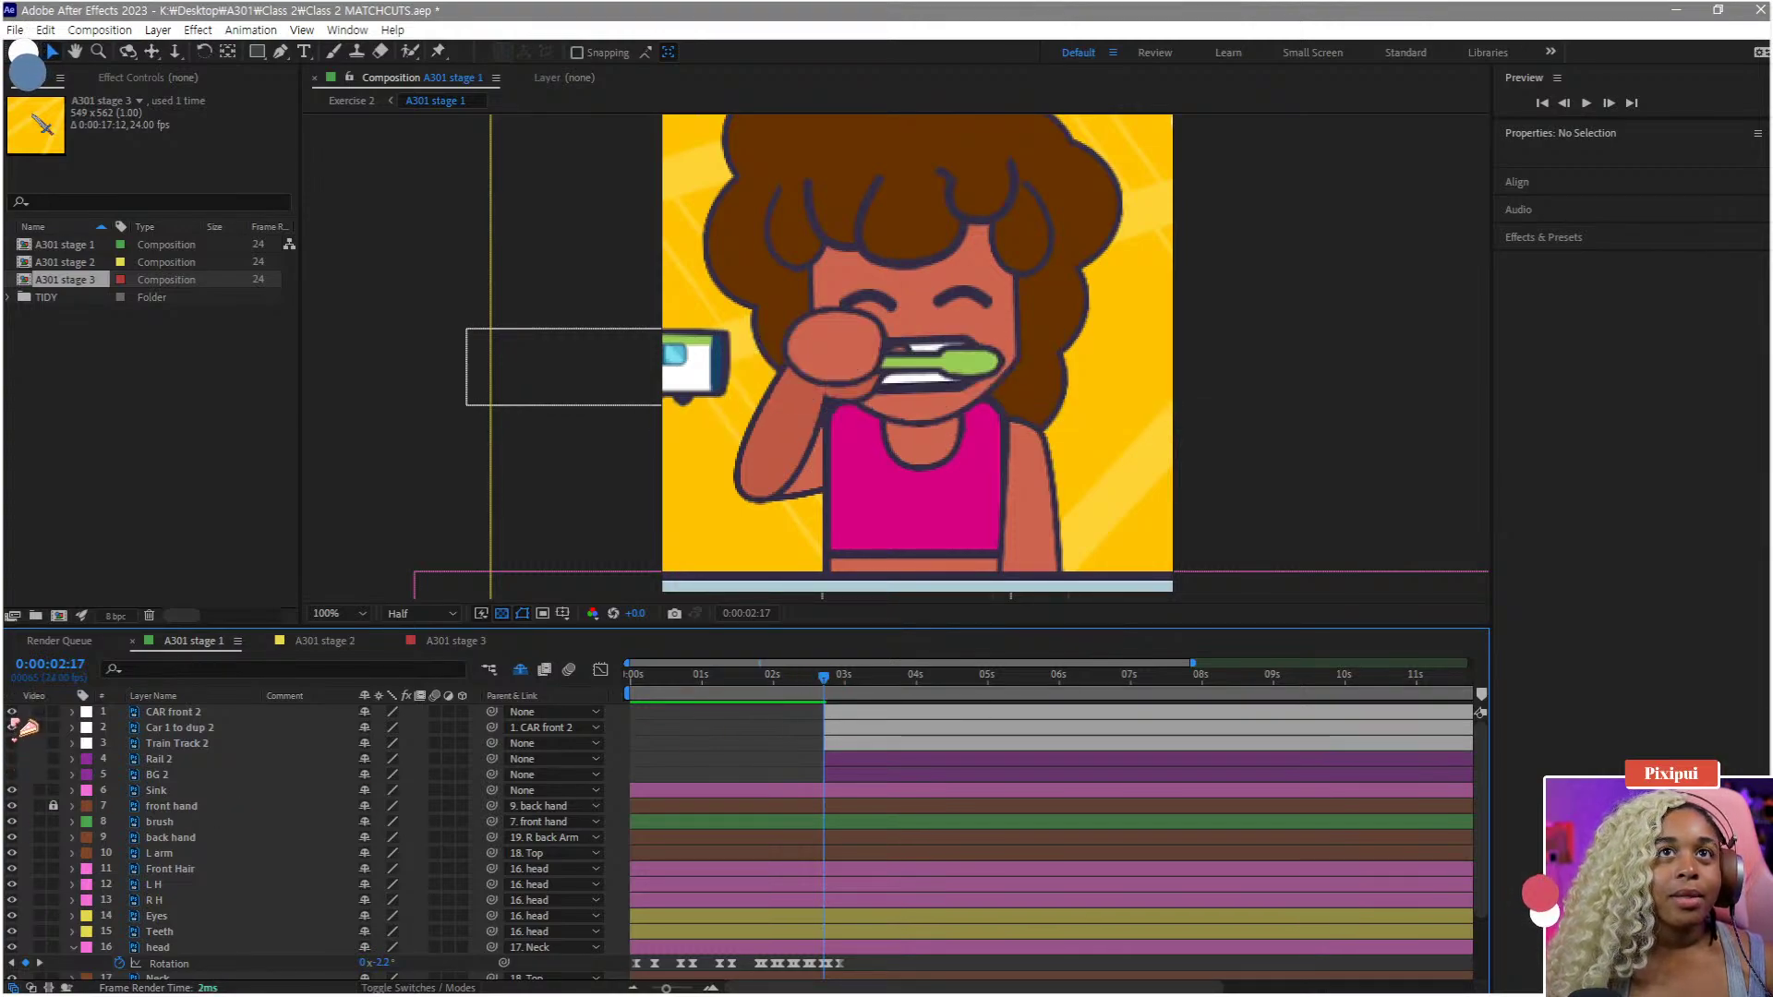
{"action": "left_click", "coordinate": [12, 728]}
{"action": "left_click", "coordinate": [12, 744]}
{"action": "left_click", "coordinate": [12, 744]}
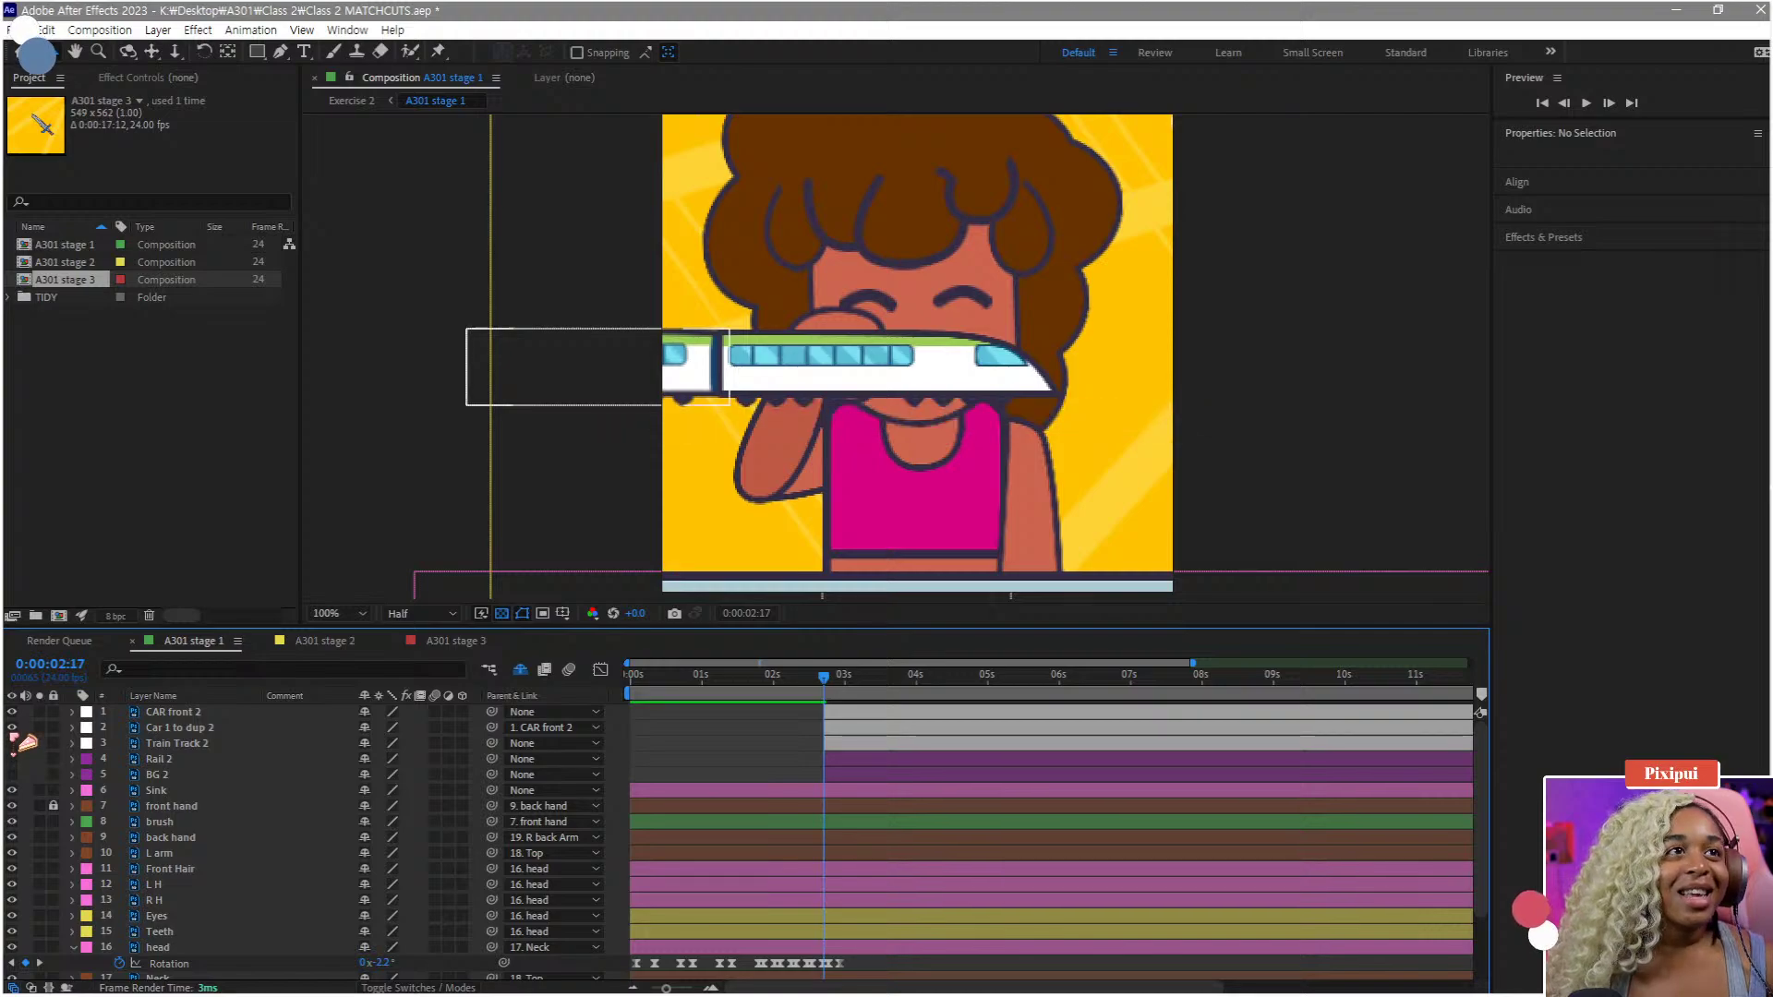
{"action": "left_click", "coordinate": [12, 728]}
- Set the opacity of CAR front 2 to 41% to see the toothbrush through the train
{"action": "left_click", "coordinate": [185, 711]}
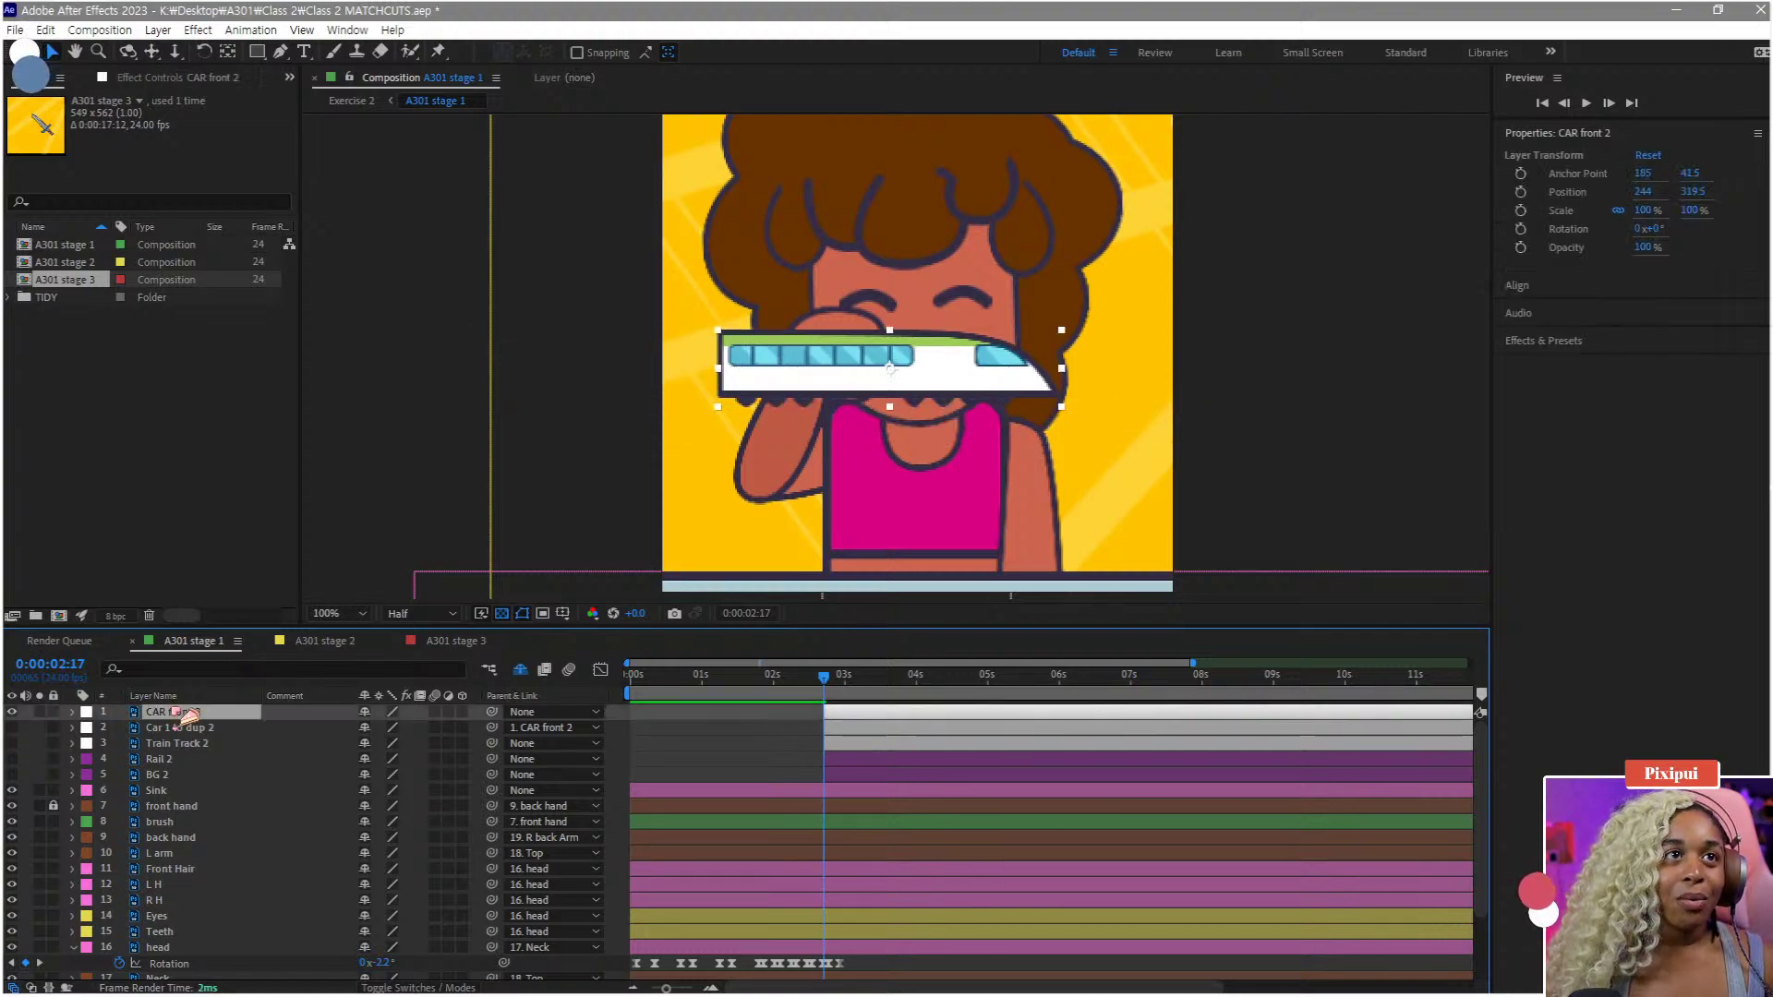
{"action": "key", "text": "t"}
{"action": "left_click_drag", "start_coordinate": [373, 729], "coordinate": [321, 732]}
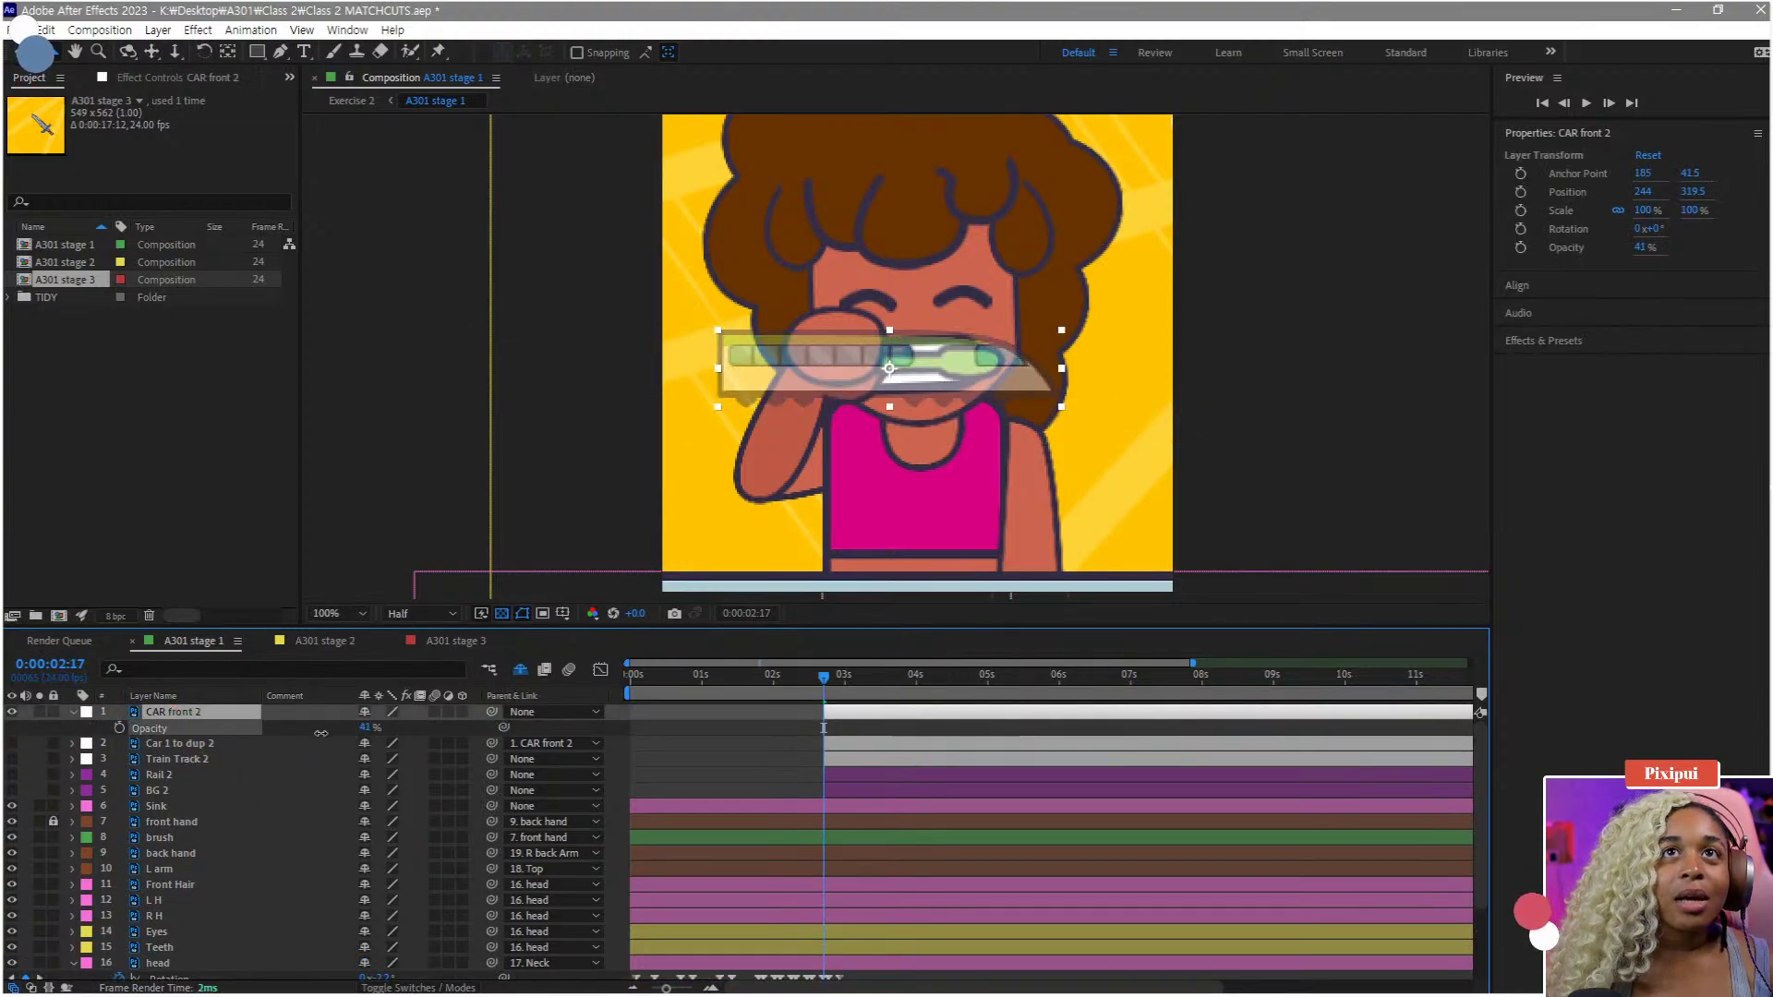
{"action": "key", "text": "Return"}
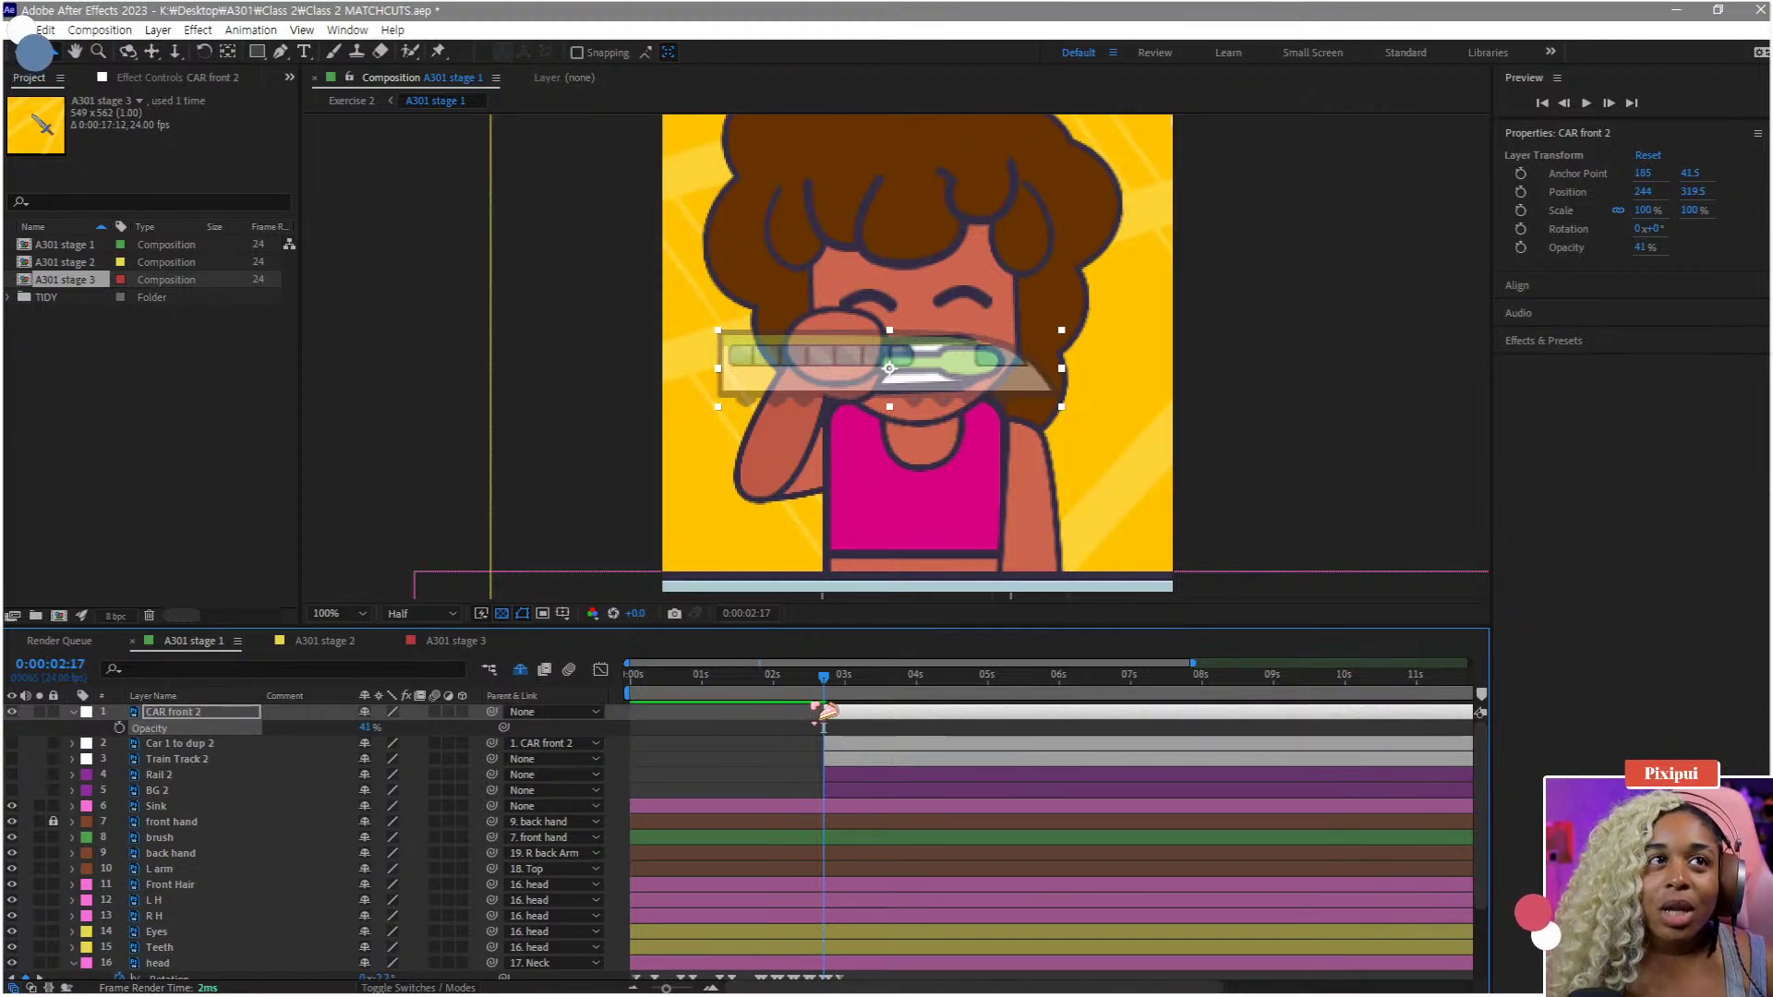
- Make the five layers from CAR front 2 to BG 2 start at 0:00:02:11, and select CAR front 2
{"action": "left_click_drag", "start_coordinate": [829, 686], "coordinate": [803, 806]}
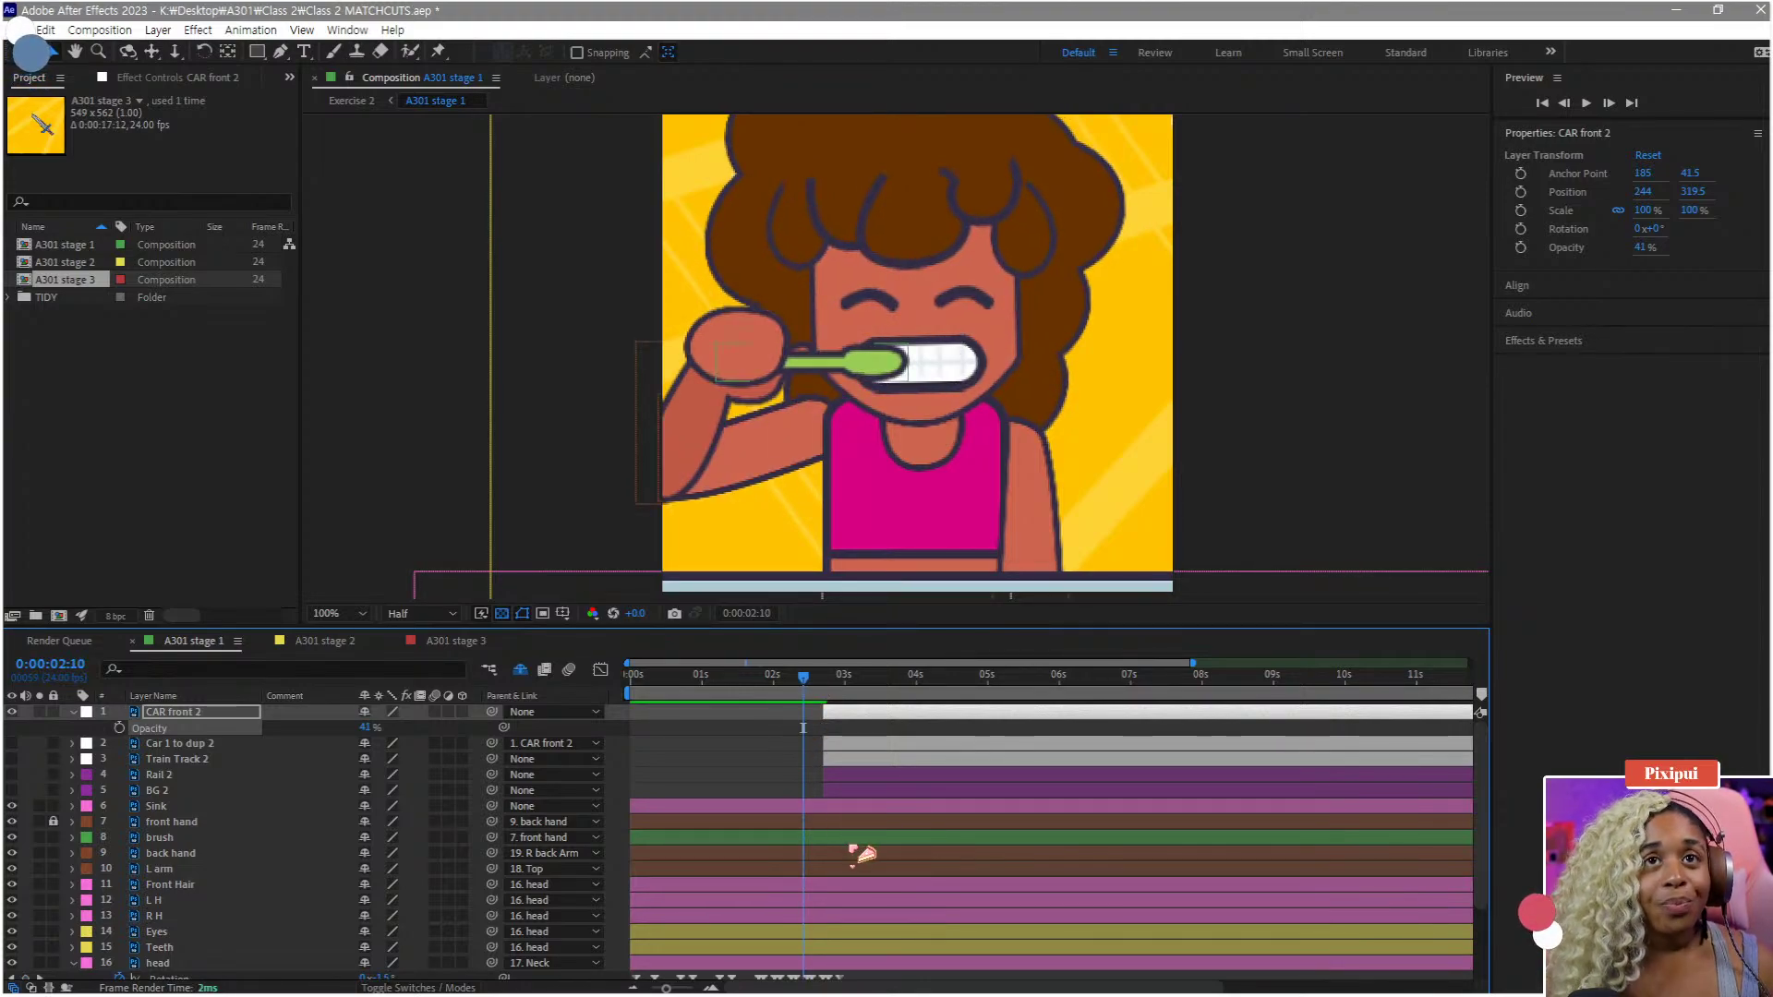
{"action": "scroll", "coordinate": [816, 835], "scroll_direction": "up", "scroll_amount": 3, "text": "alt"}
{"action": "scroll", "coordinate": [795, 827], "scroll_direction": "down", "scroll_amount": 3}
{"action": "scroll", "coordinate": [801, 756], "scroll_direction": "up", "scroll_amount": 1}
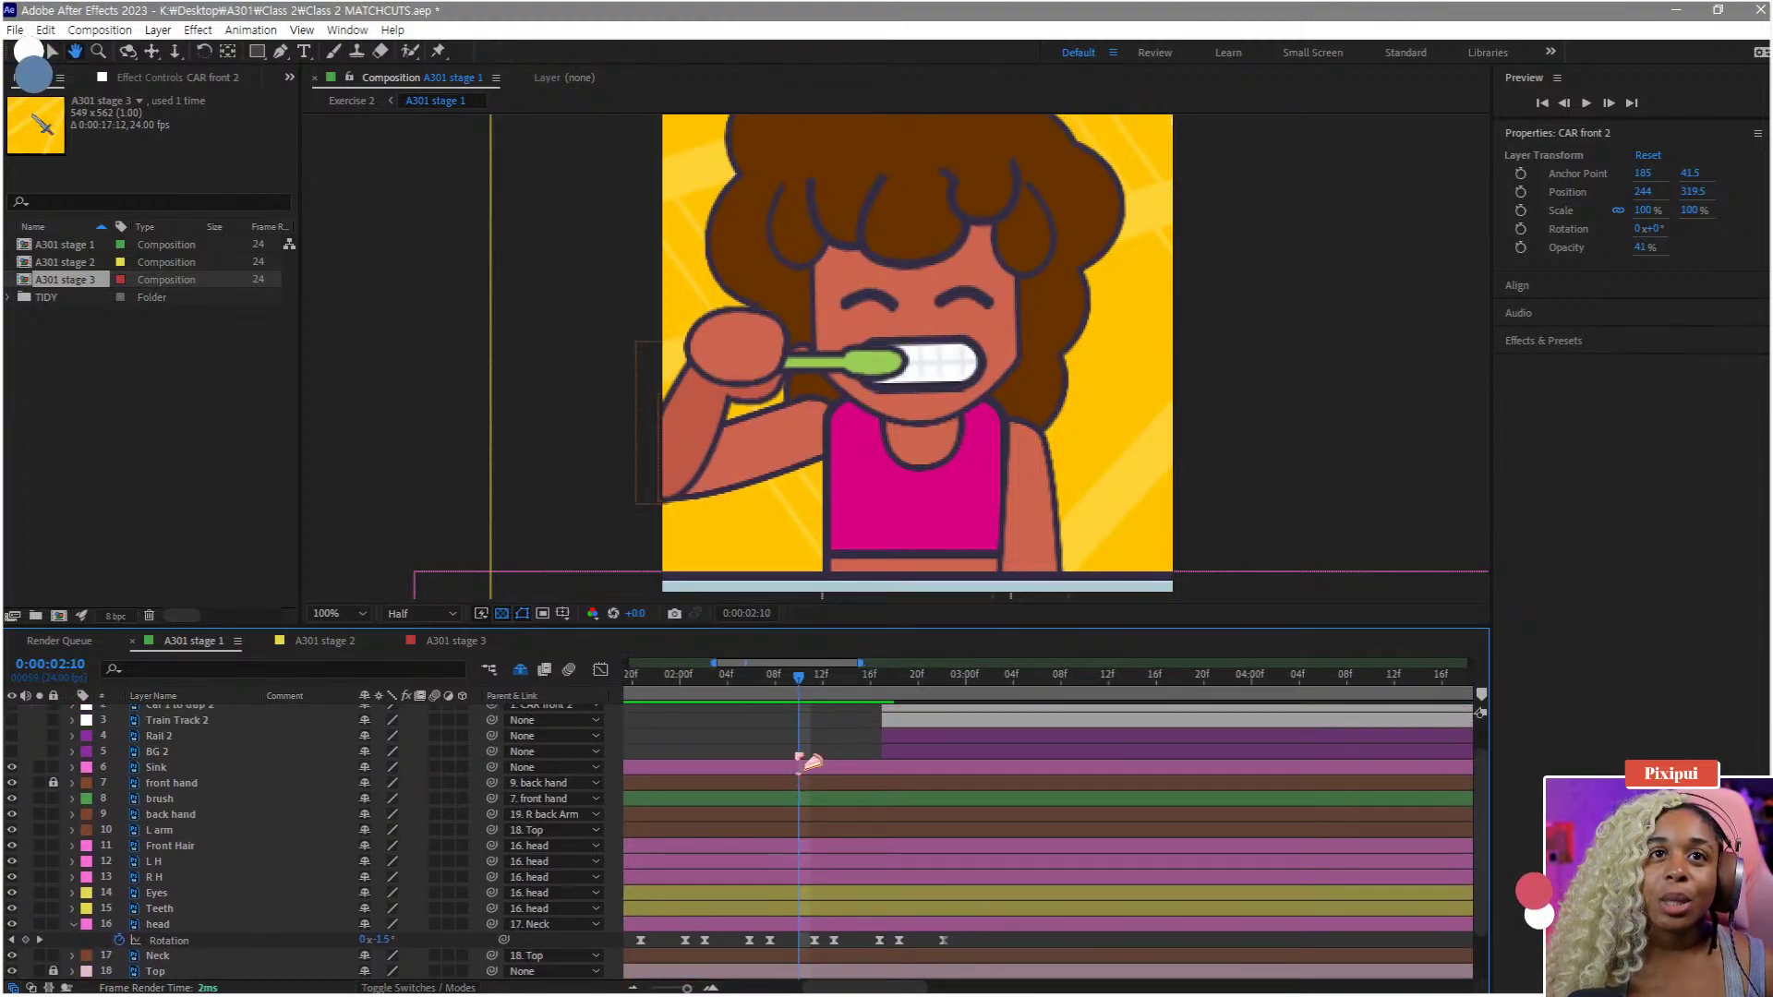
{"action": "mouse_move", "coordinate": [781, 685]}
{"action": "left_mouse_down"}
{"action": "mouse_move", "coordinate": [764, 688]}
{"action": "mouse_move", "coordinate": [813, 687]}
{"action": "left_mouse_up"}
{"action": "mouse_move", "coordinate": [827, 688]}
{"action": "left_mouse_down"}
{"action": "mouse_move", "coordinate": [811, 695]}
{"action": "mouse_move", "coordinate": [827, 694]}
{"action": "left_mouse_up"}
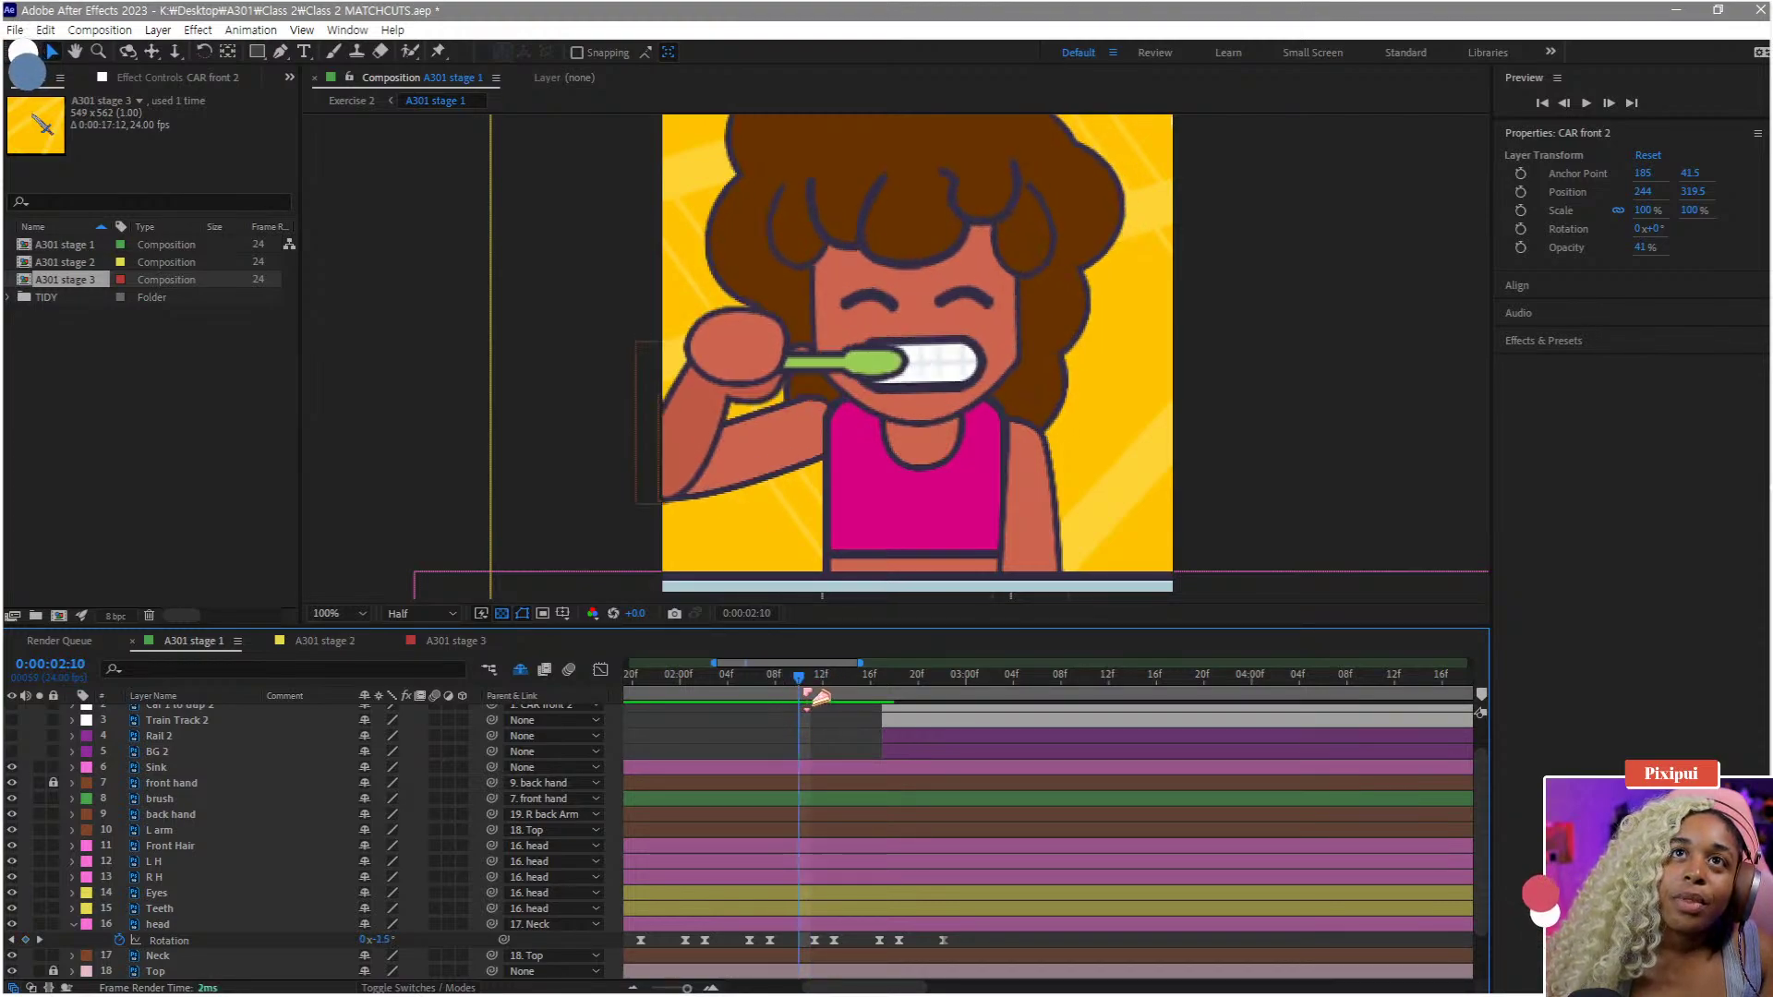
{"action": "left_click", "coordinate": [900, 755]}
{"action": "scroll", "coordinate": [899, 755], "scroll_direction": "up", "scroll_amount": 2}
{"action": "left_click", "coordinate": [912, 716], "text": "shift"}
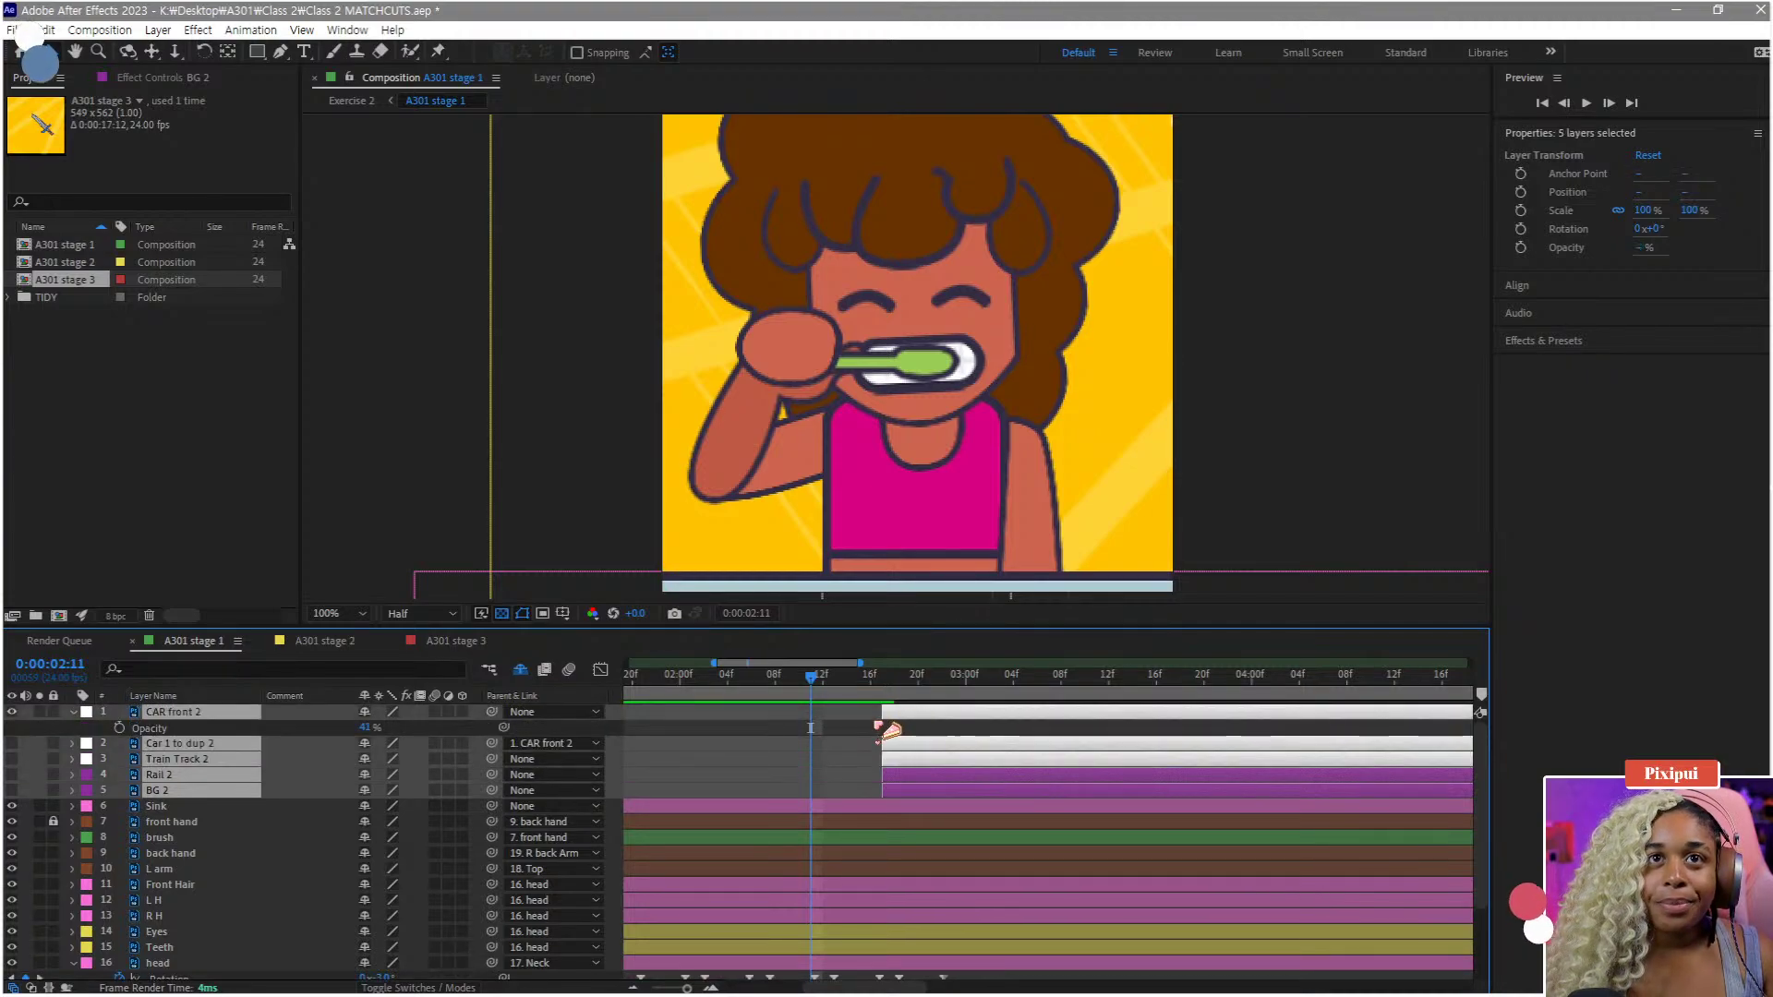
{"action": "left_click_drag", "start_coordinate": [885, 730], "coordinate": [816, 729]}
{"action": "left_click", "coordinate": [827, 728]}
{"action": "left_click", "coordinate": [829, 714]}
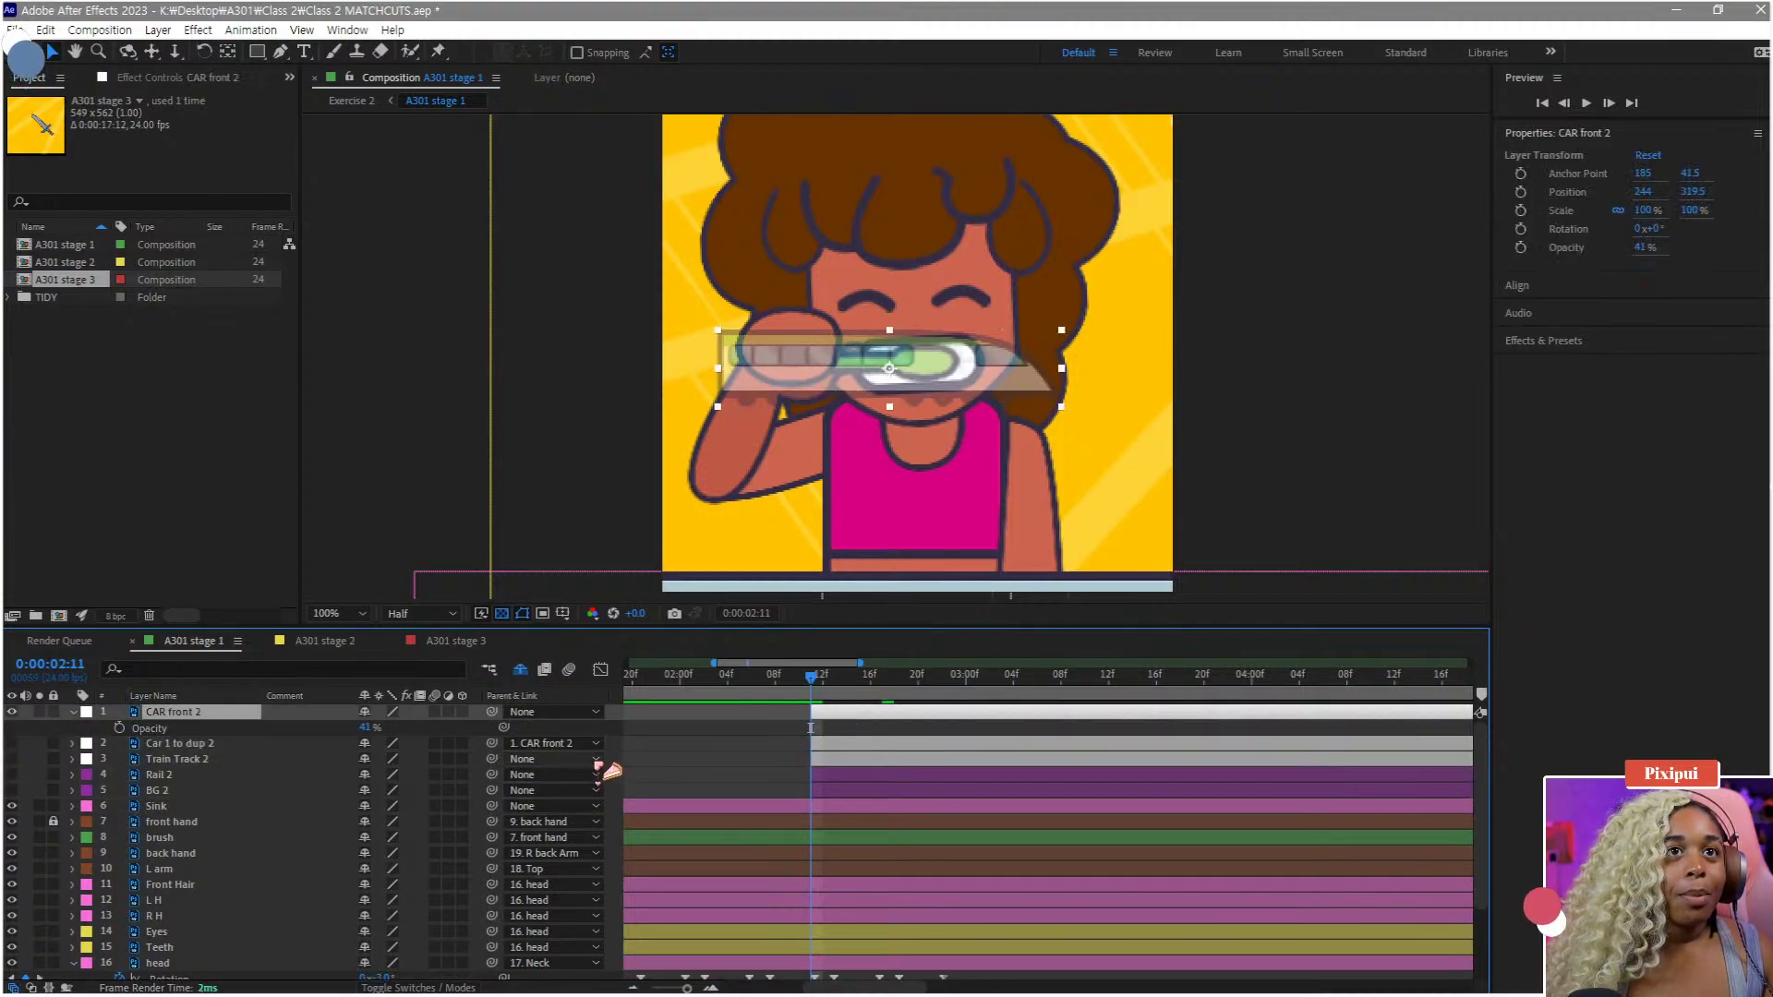
- Show Car 1 to dup 2 and add a position keyframe to CAR front 2 at 0:00:02:11
{"action": "left_click", "coordinate": [11, 743]}
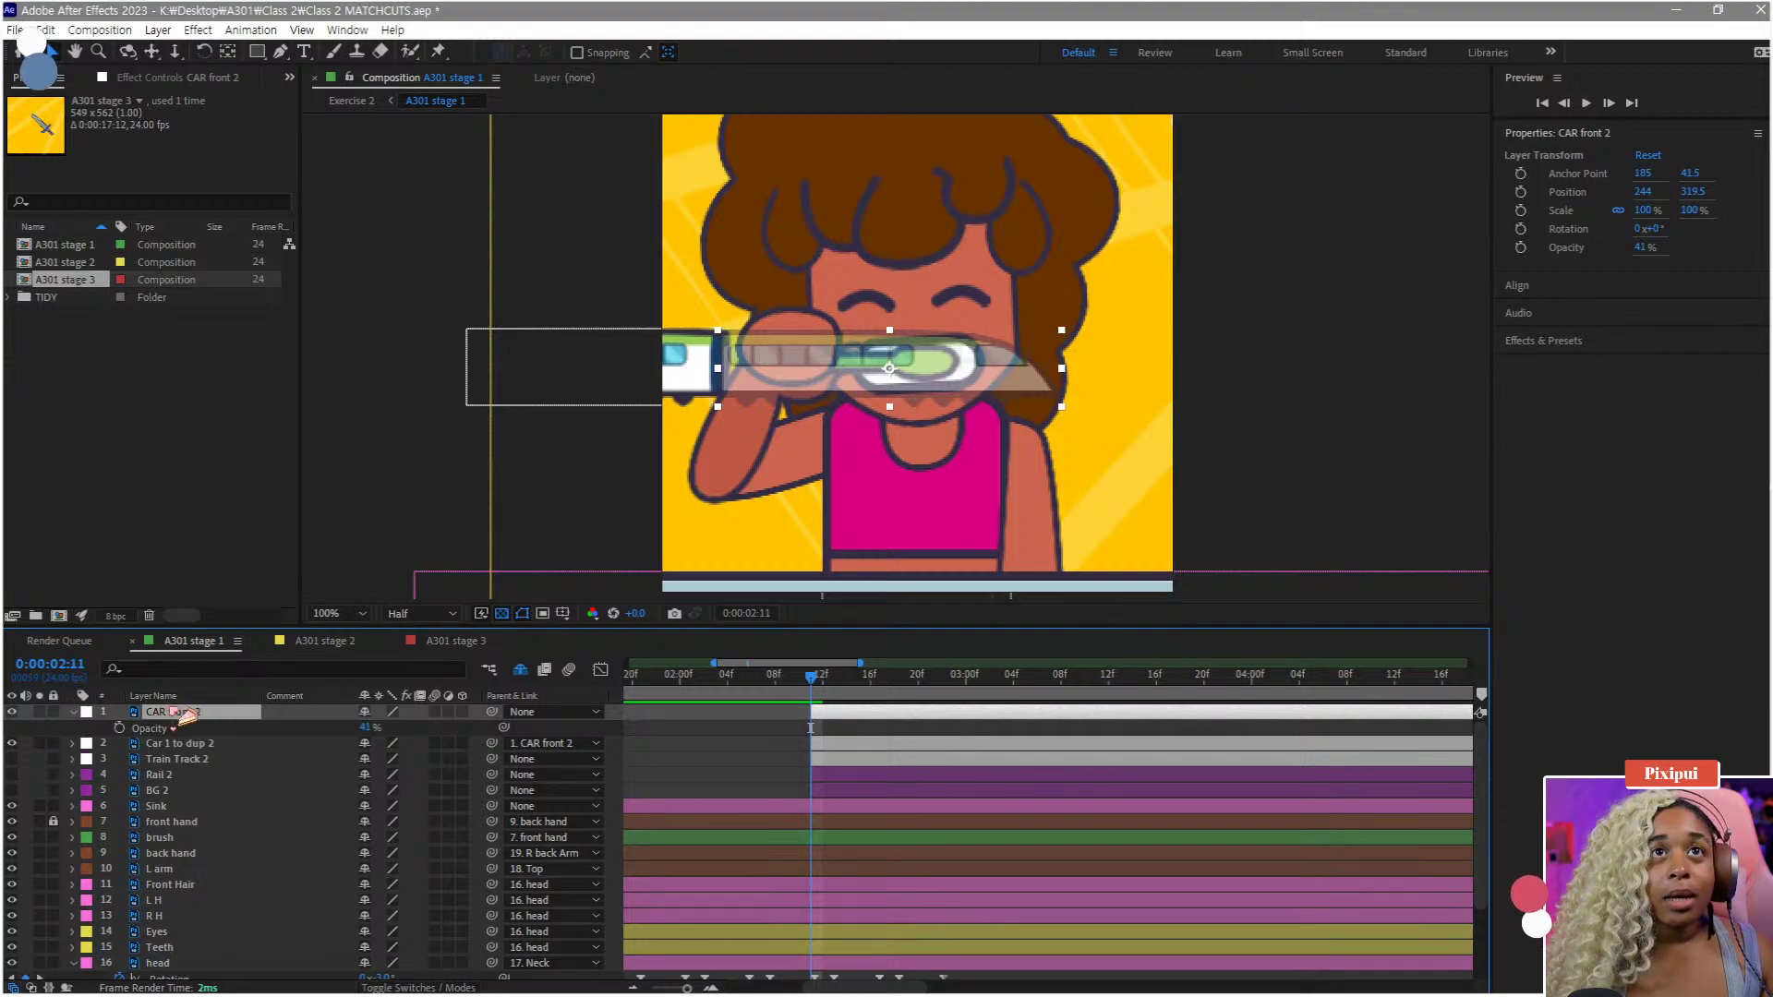
{"action": "left_click_drag", "start_coordinate": [804, 396], "coordinate": [1183, 401]}
{"action": "key", "text": "ctrl+z"}
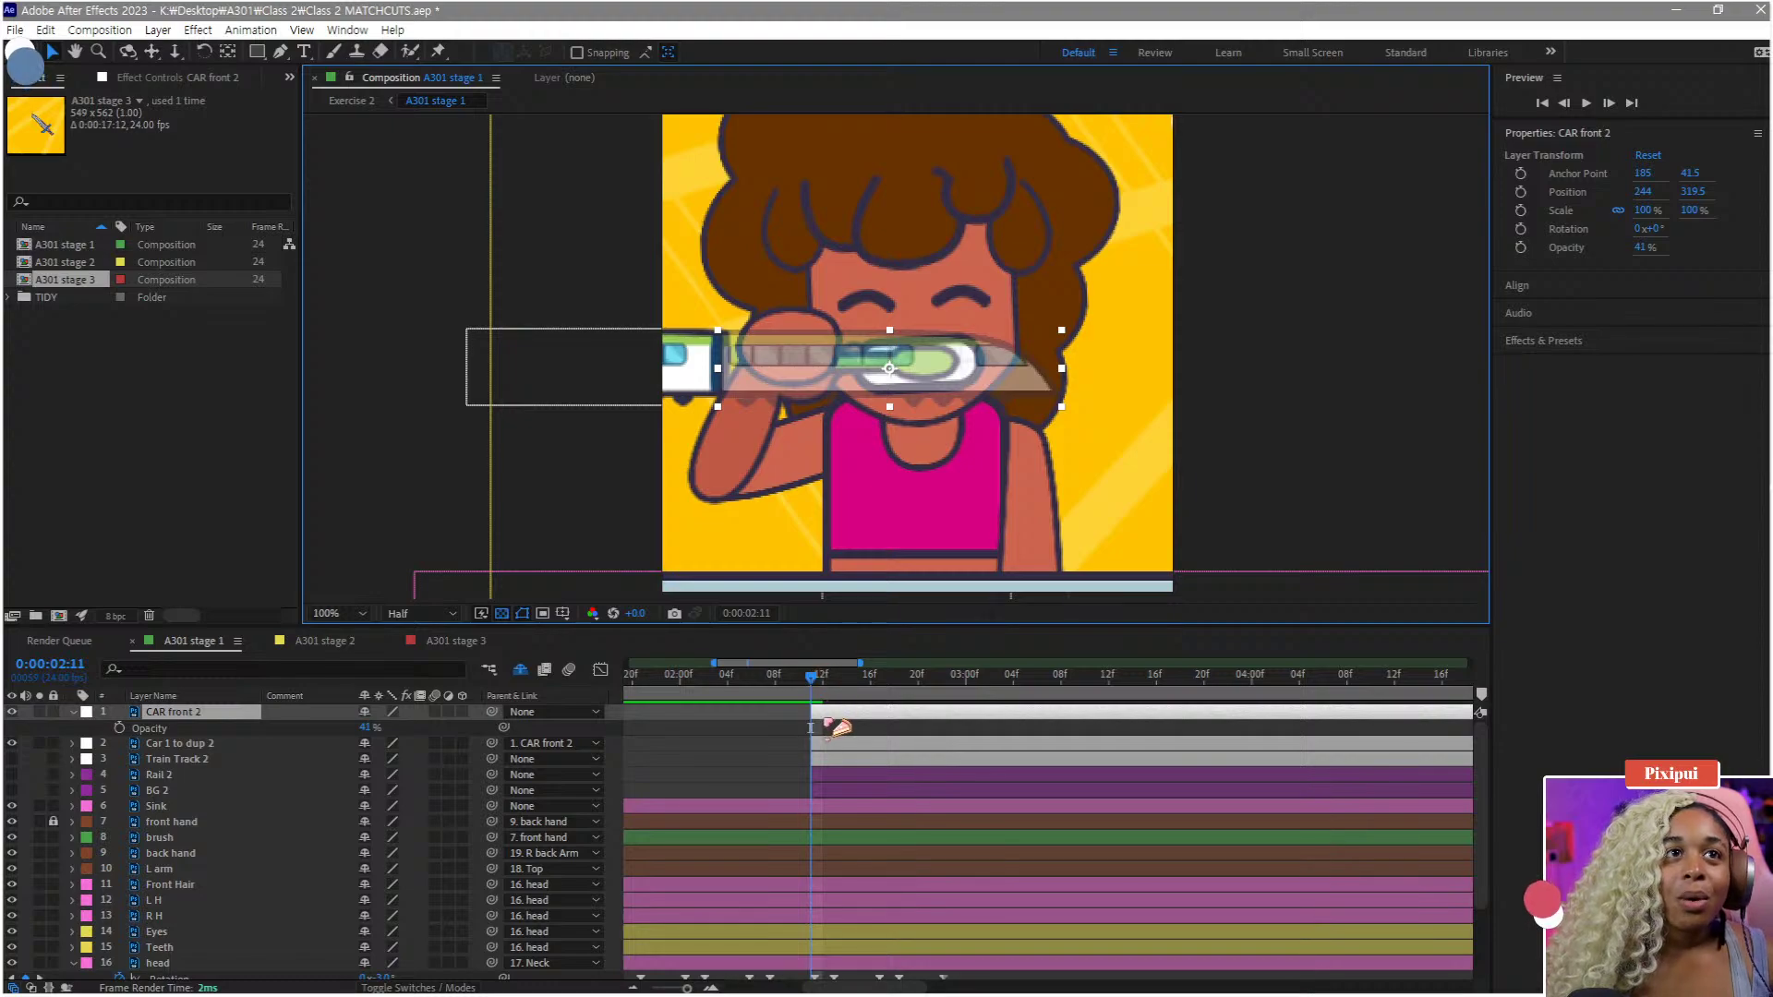
{"action": "key", "text": "alt+shift+p"}
{"action": "left_click", "coordinate": [250, 729]}
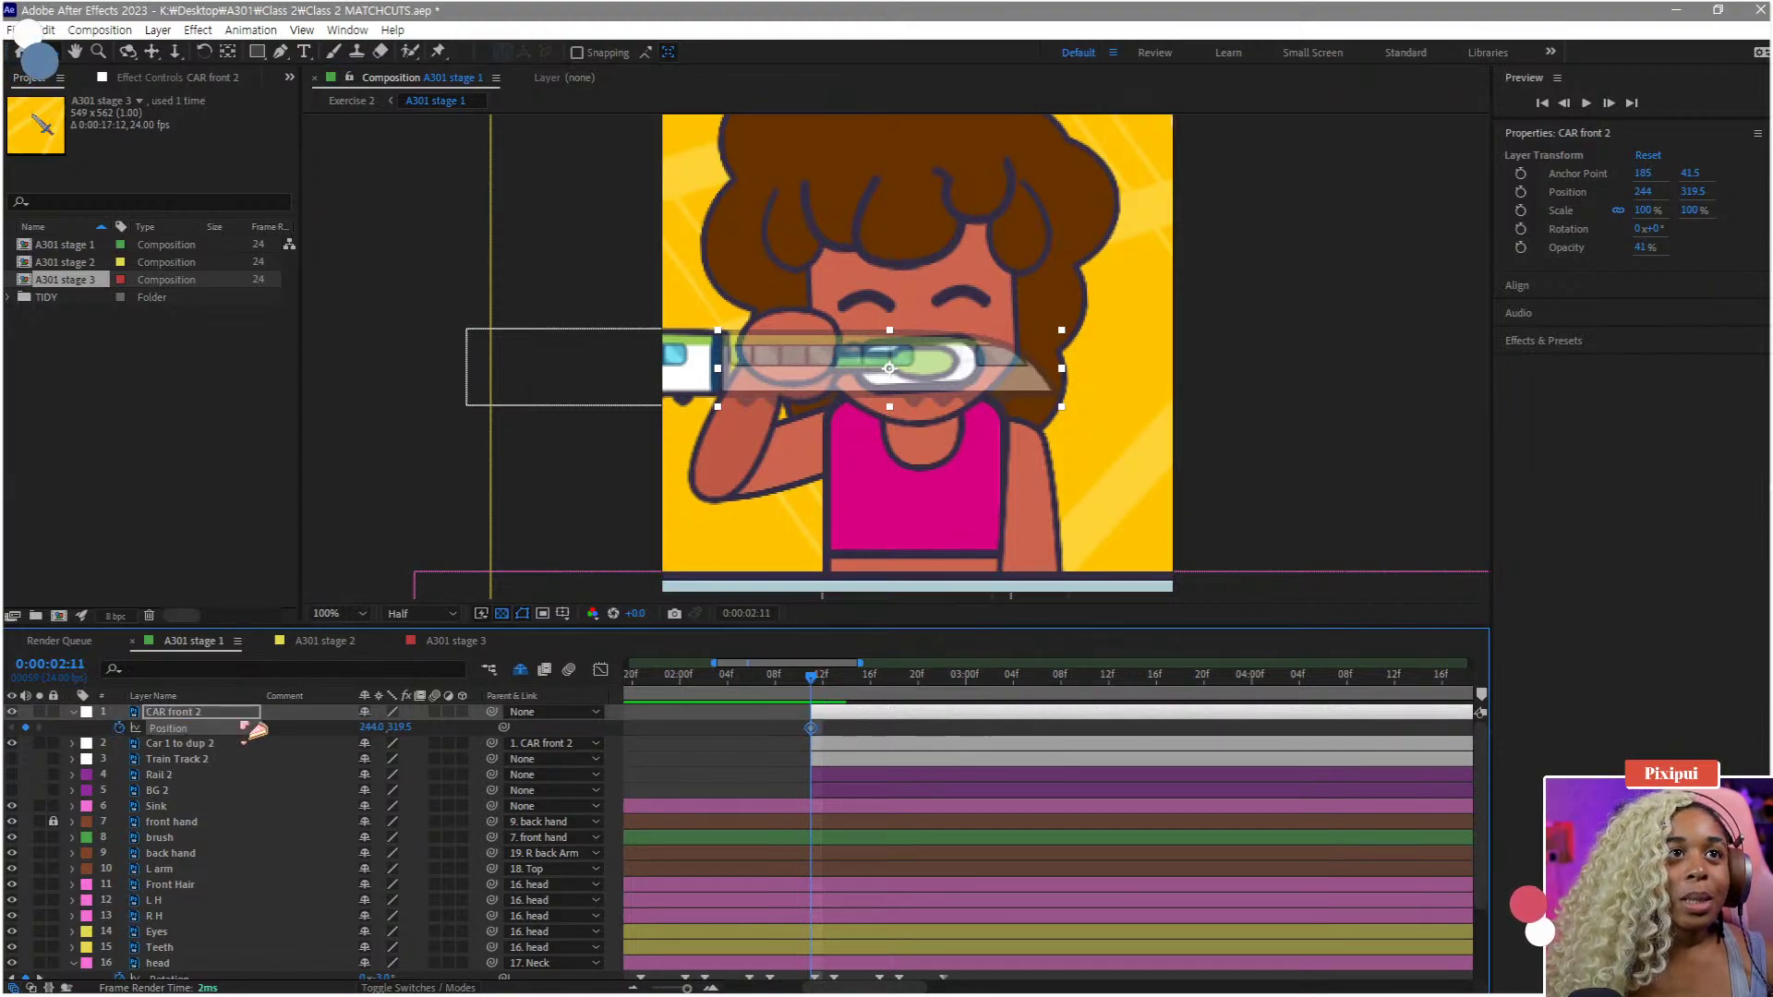
- Keyframe the position of CAR front 2 at 0:00:02:14 with an X value of 1856, sending it out of frame
{"action": "left_click_drag", "start_coordinate": [813, 729], "coordinate": [894, 728]}
{"action": "left_click_drag", "start_coordinate": [365, 729], "coordinate": [277, 729]}
{"action": "mouse_move", "coordinate": [841, 674]}
{"action": "left_mouse_down"}
{"action": "mouse_move", "coordinate": [878, 681]}
{"action": "mouse_move", "coordinate": [851, 689]}
{"action": "left_mouse_up"}
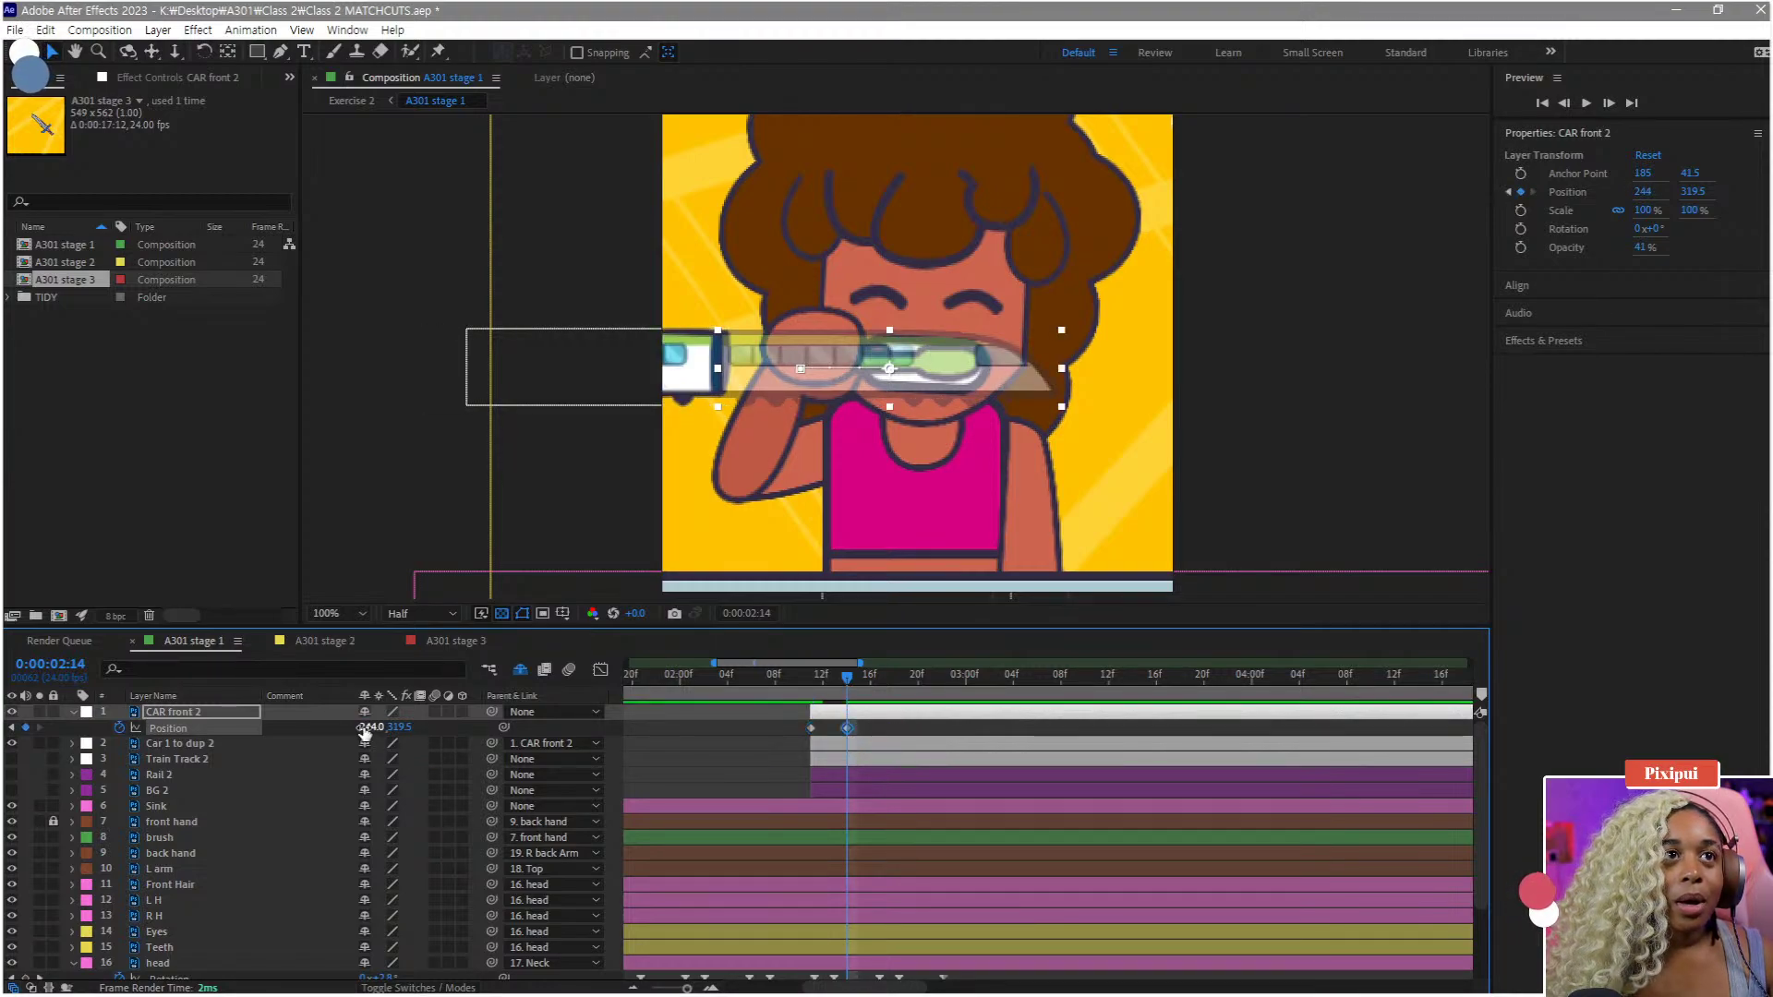
{"action": "left_click_drag", "start_coordinate": [372, 728], "coordinate": [1554, 664]}
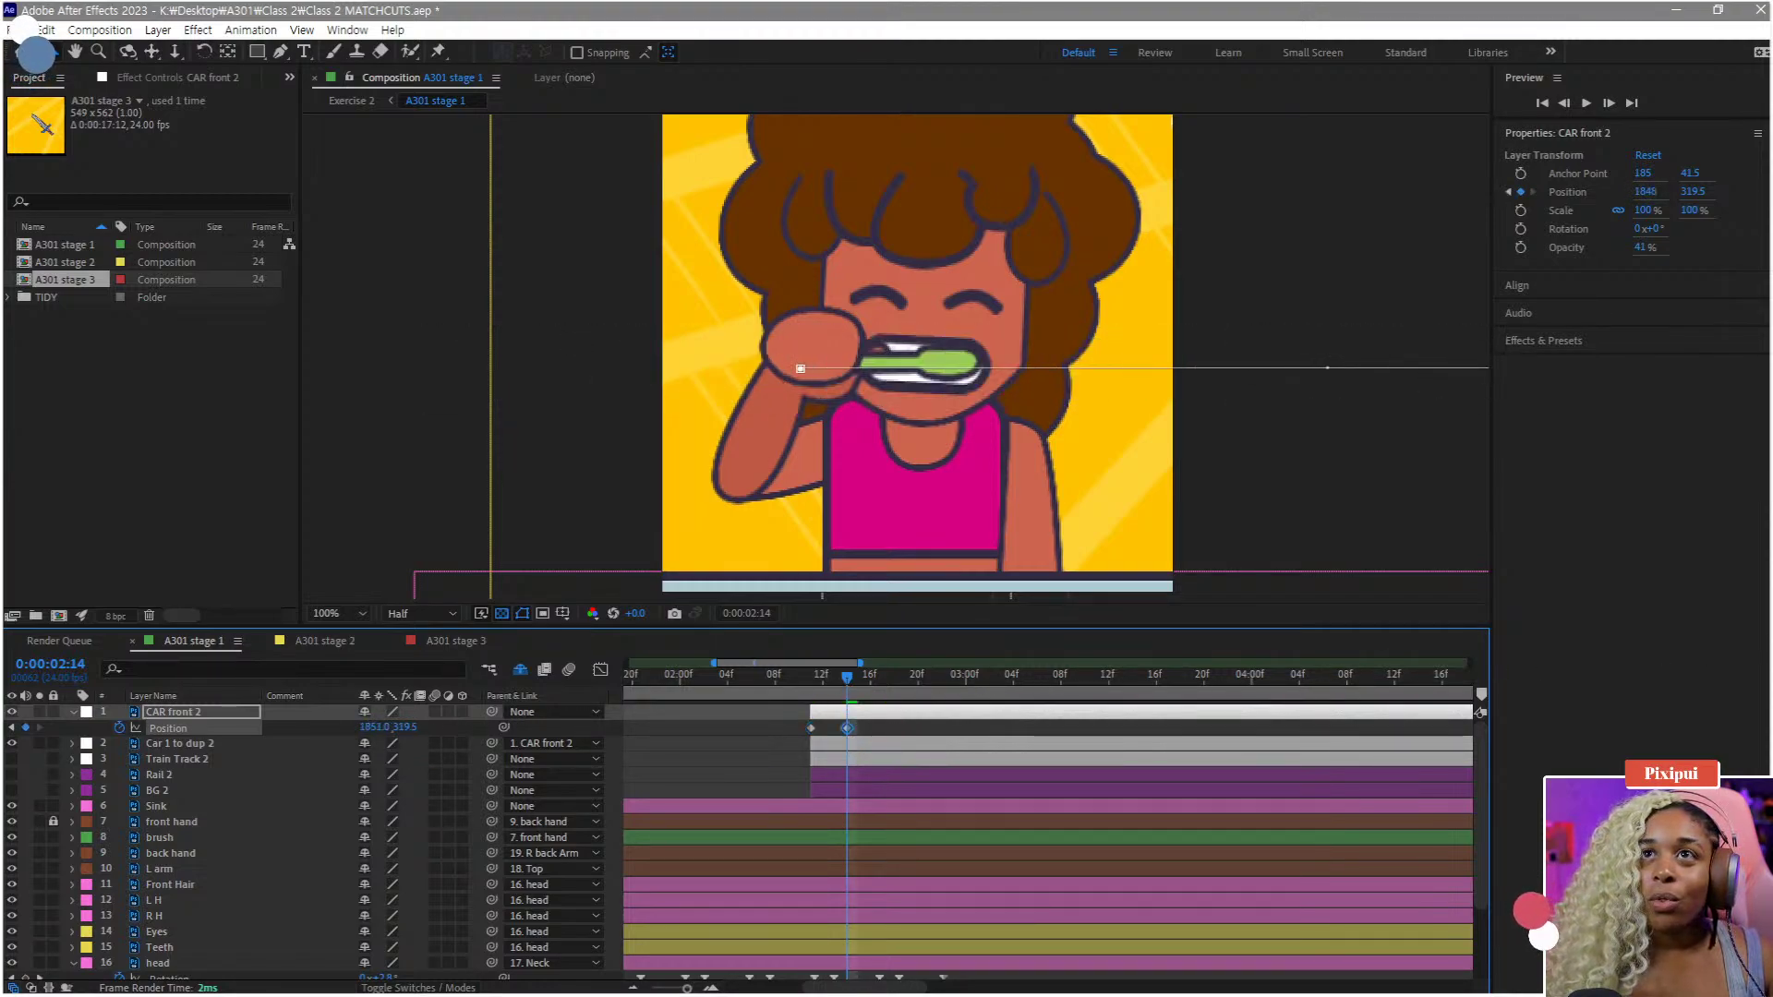
- Add a position keyframe to CAR front 2 at 0:00:02:19 with an X value of 2214
{"action": "key", "text": "minus"}
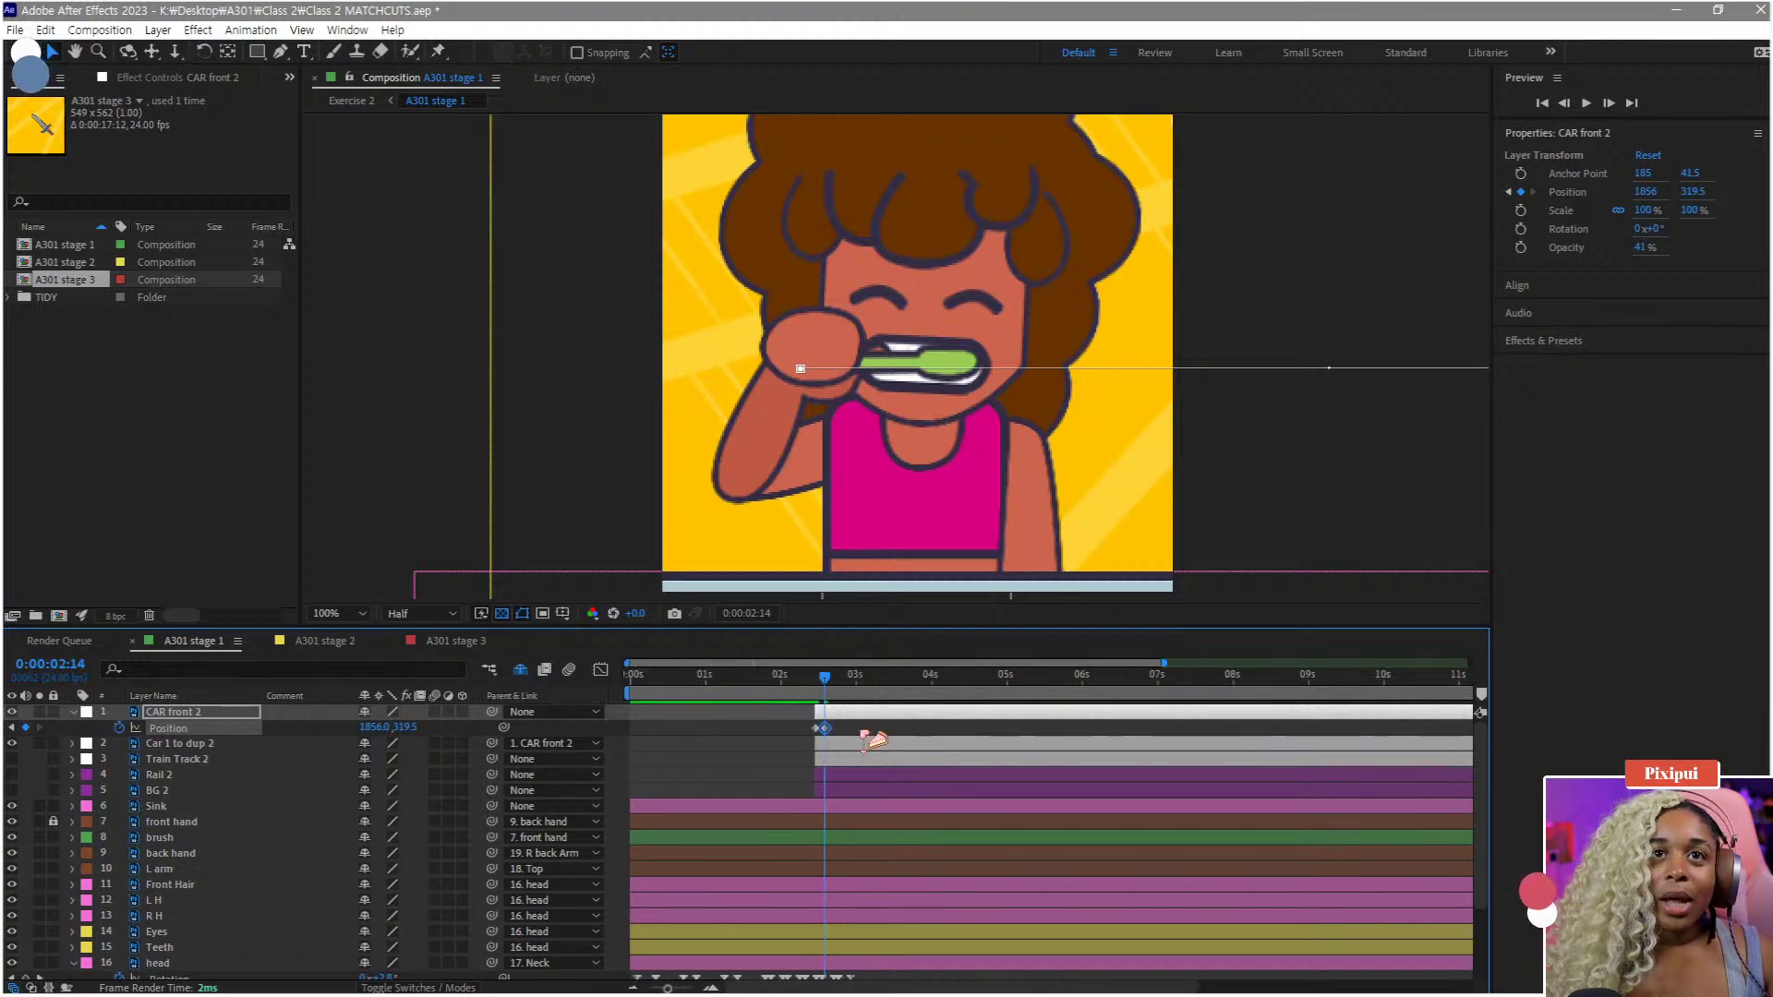
{"action": "left_click", "coordinate": [841, 692]}
{"action": "left_click_drag", "start_coordinate": [852, 695], "coordinate": [857, 695]}
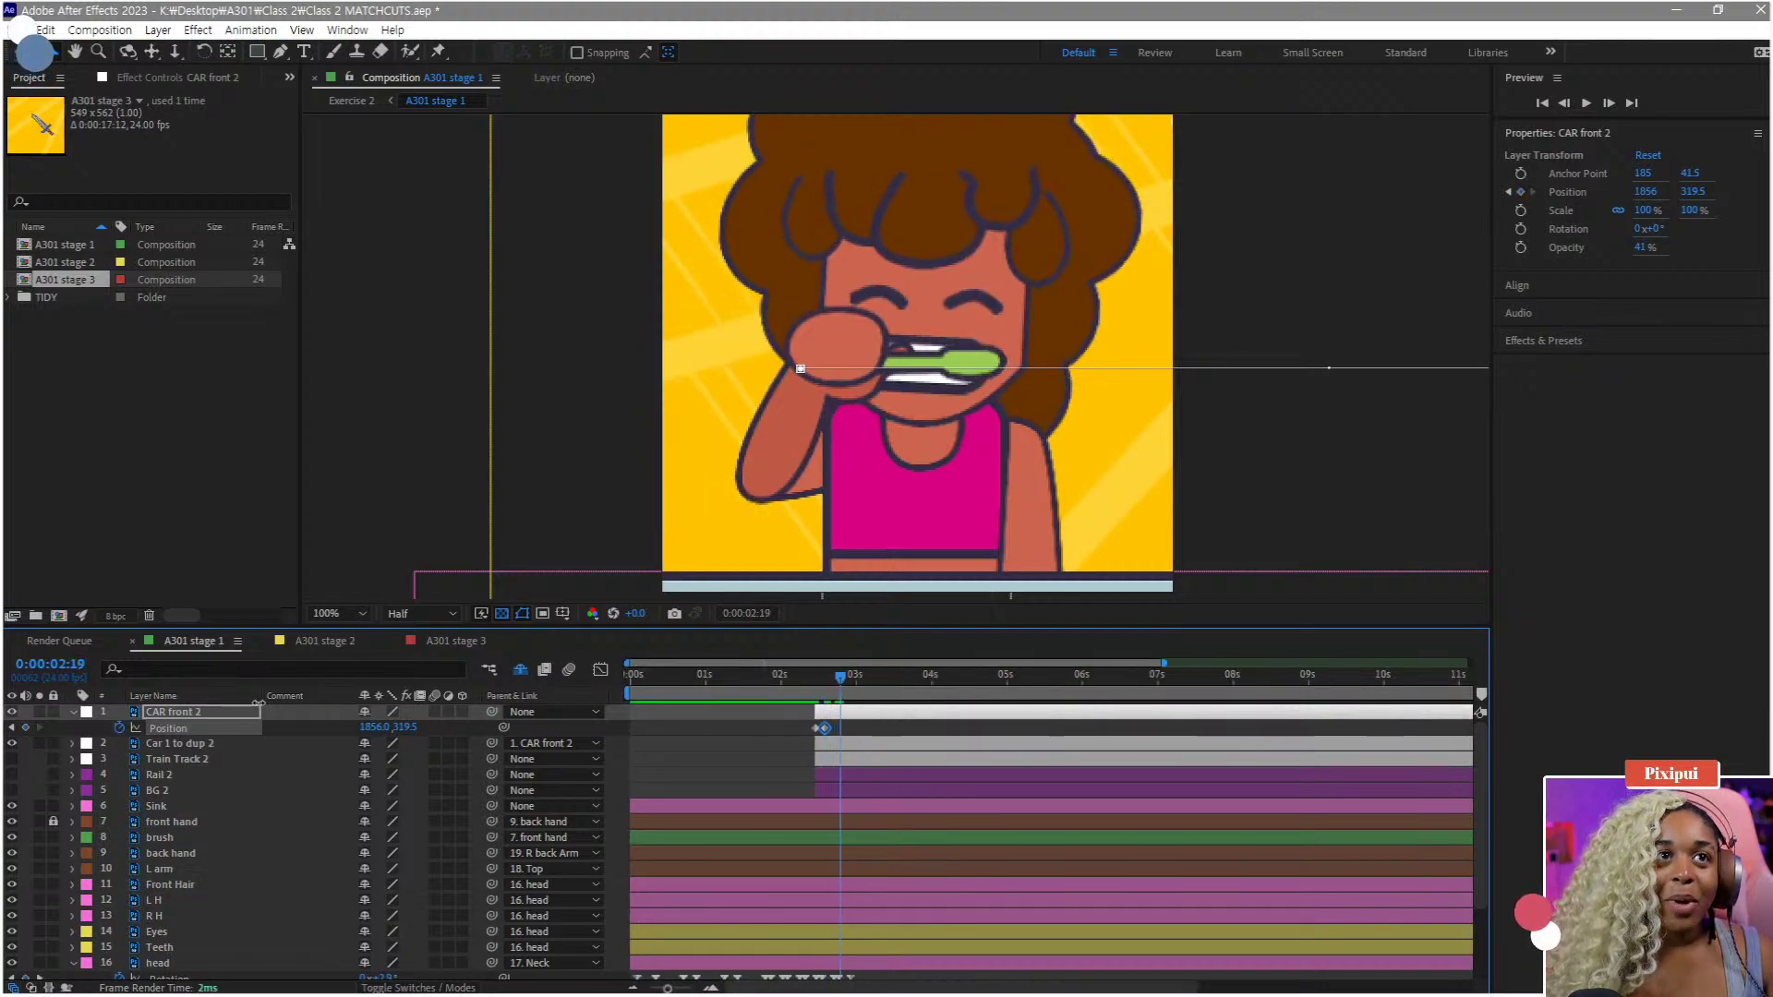
{"action": "left_click_drag", "start_coordinate": [361, 727], "coordinate": [405, 718]}
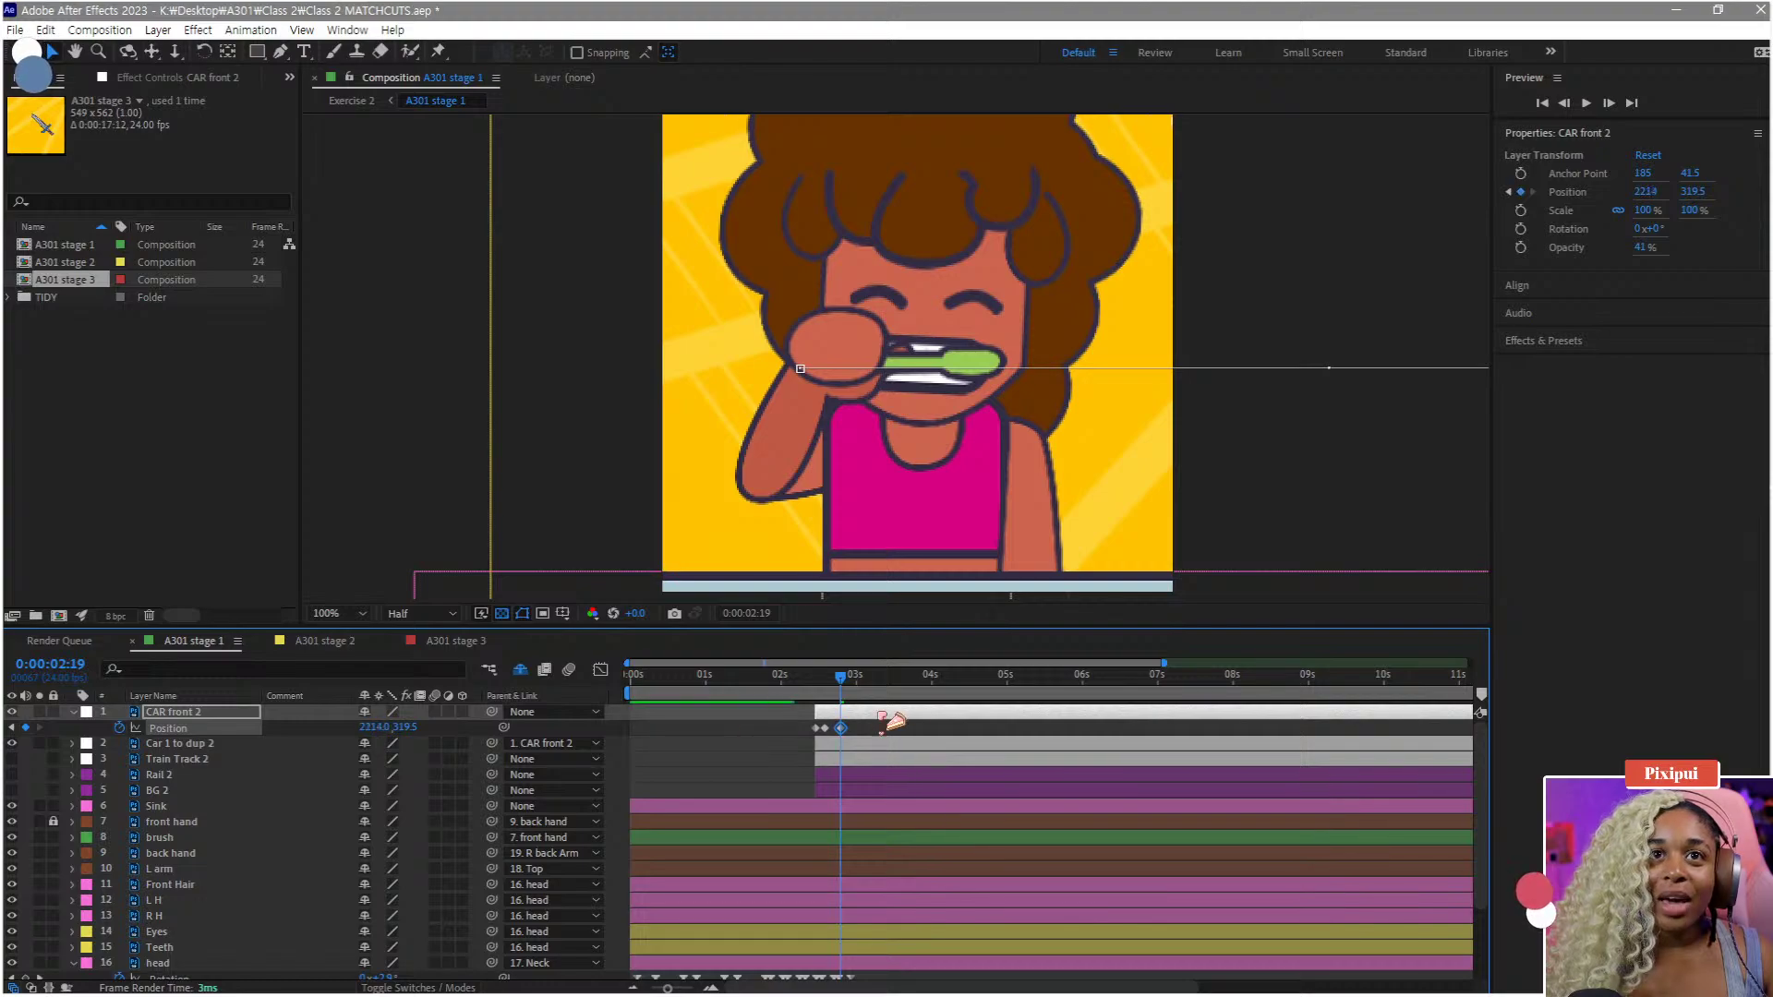
- Apply Easy Ease to all three position keyframes of CAR front 2
{"action": "key", "text": "equal"}
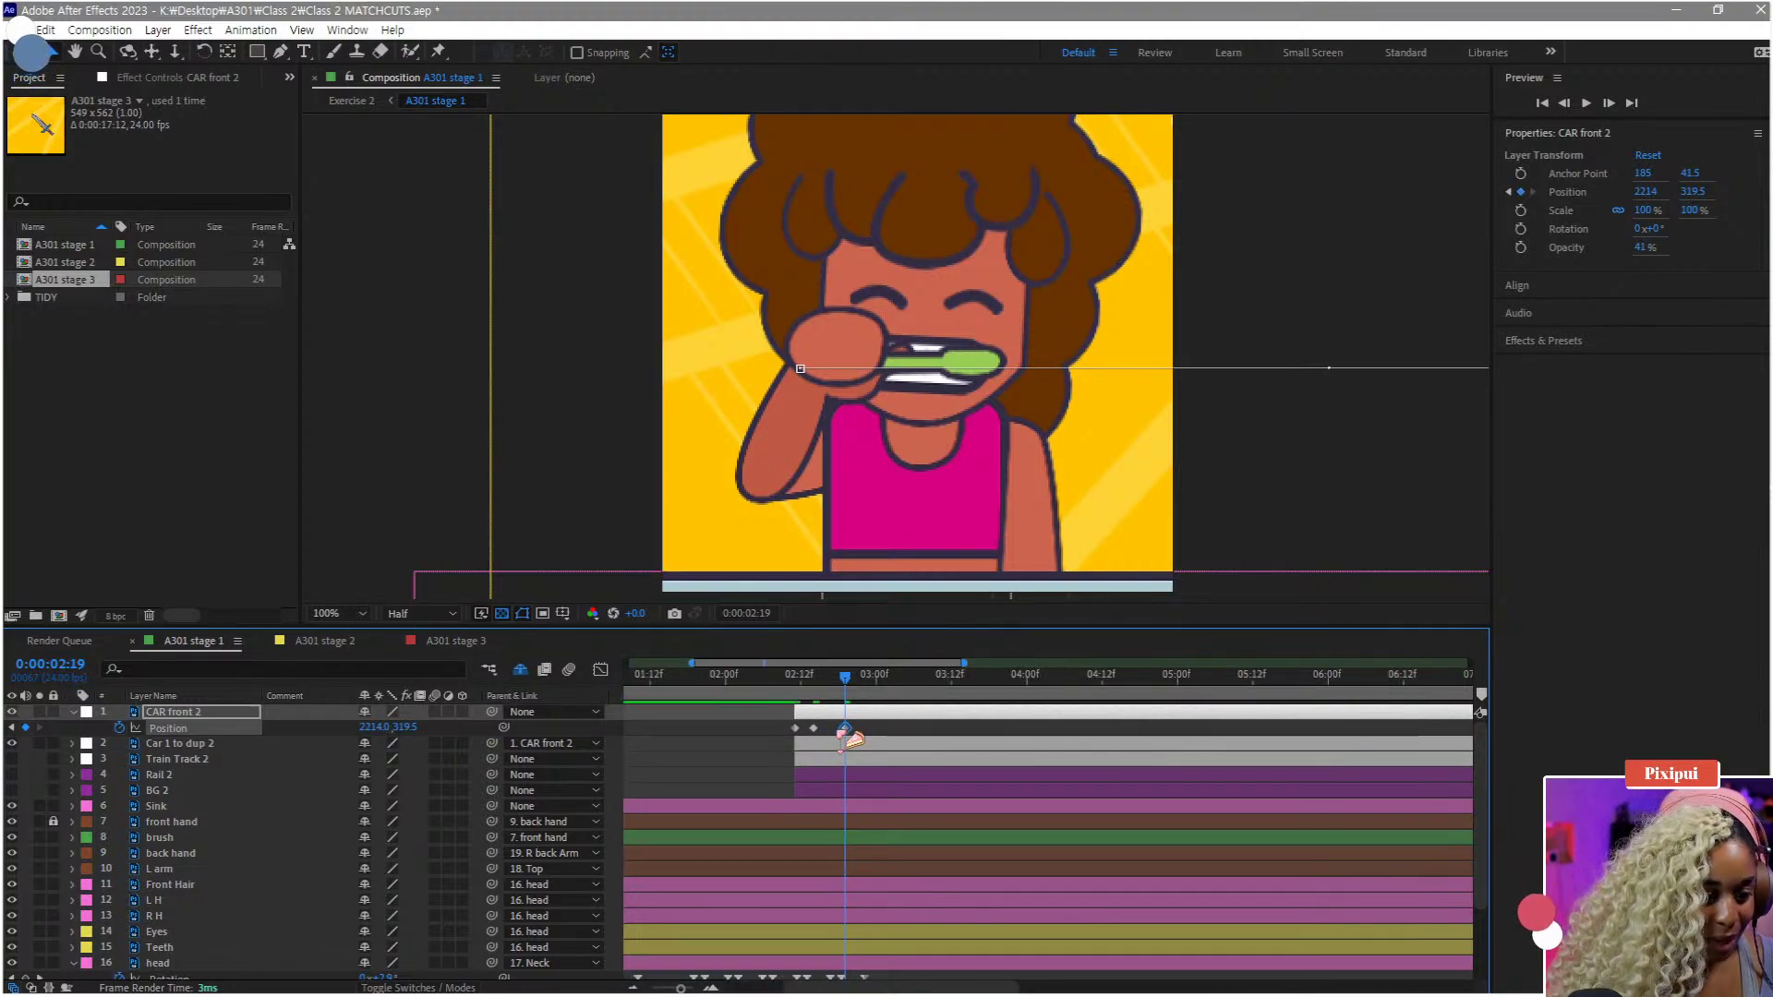
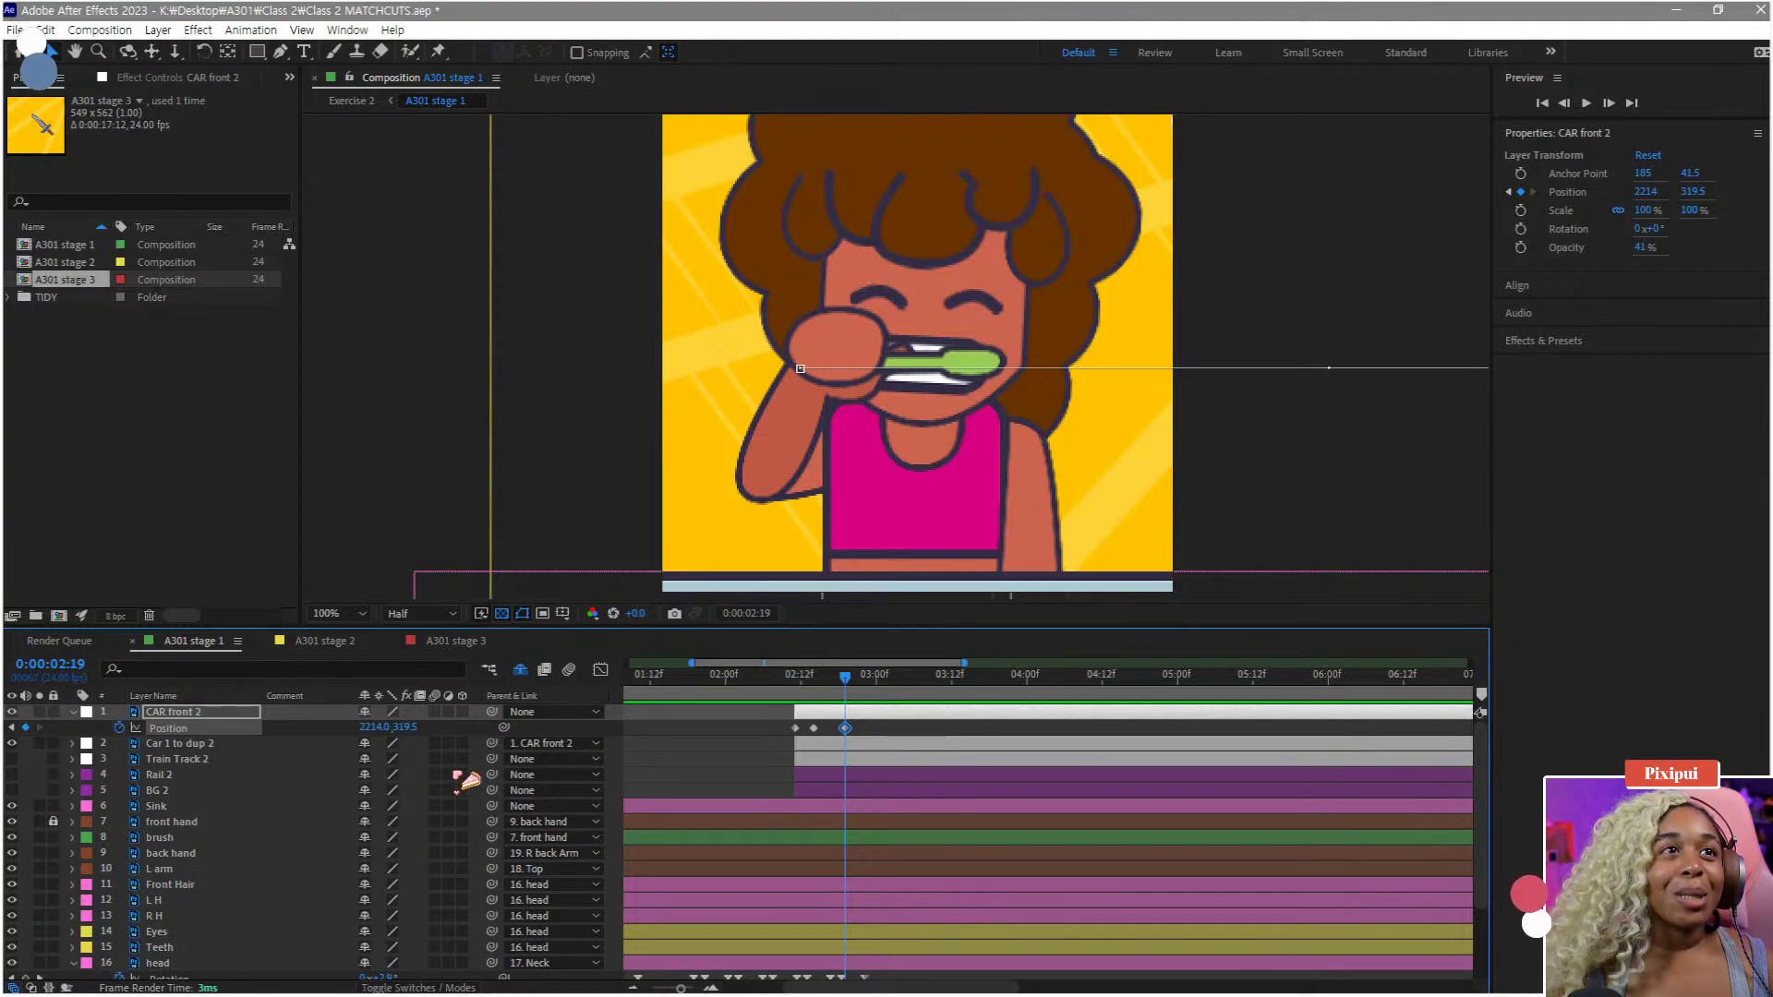
{"action": "left_click", "coordinate": [721, 735]}
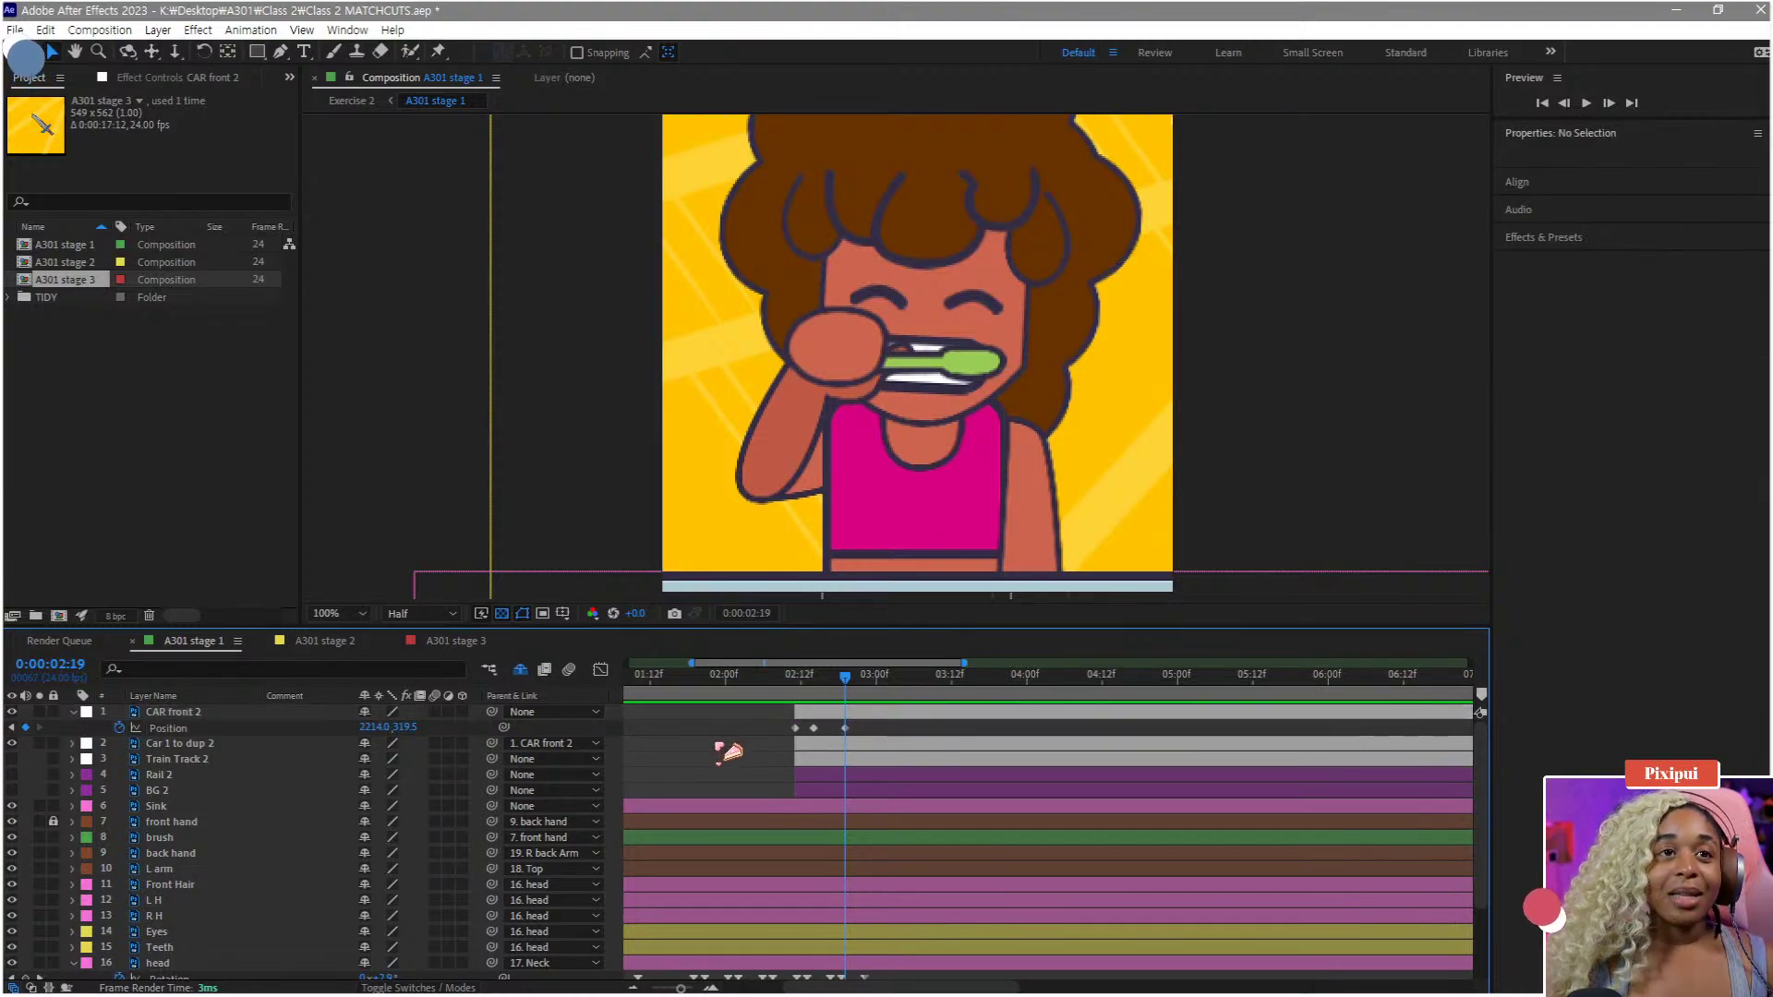
{"action": "scroll", "coordinate": [862, 750], "scroll_direction": "up", "scroll_amount": 2}
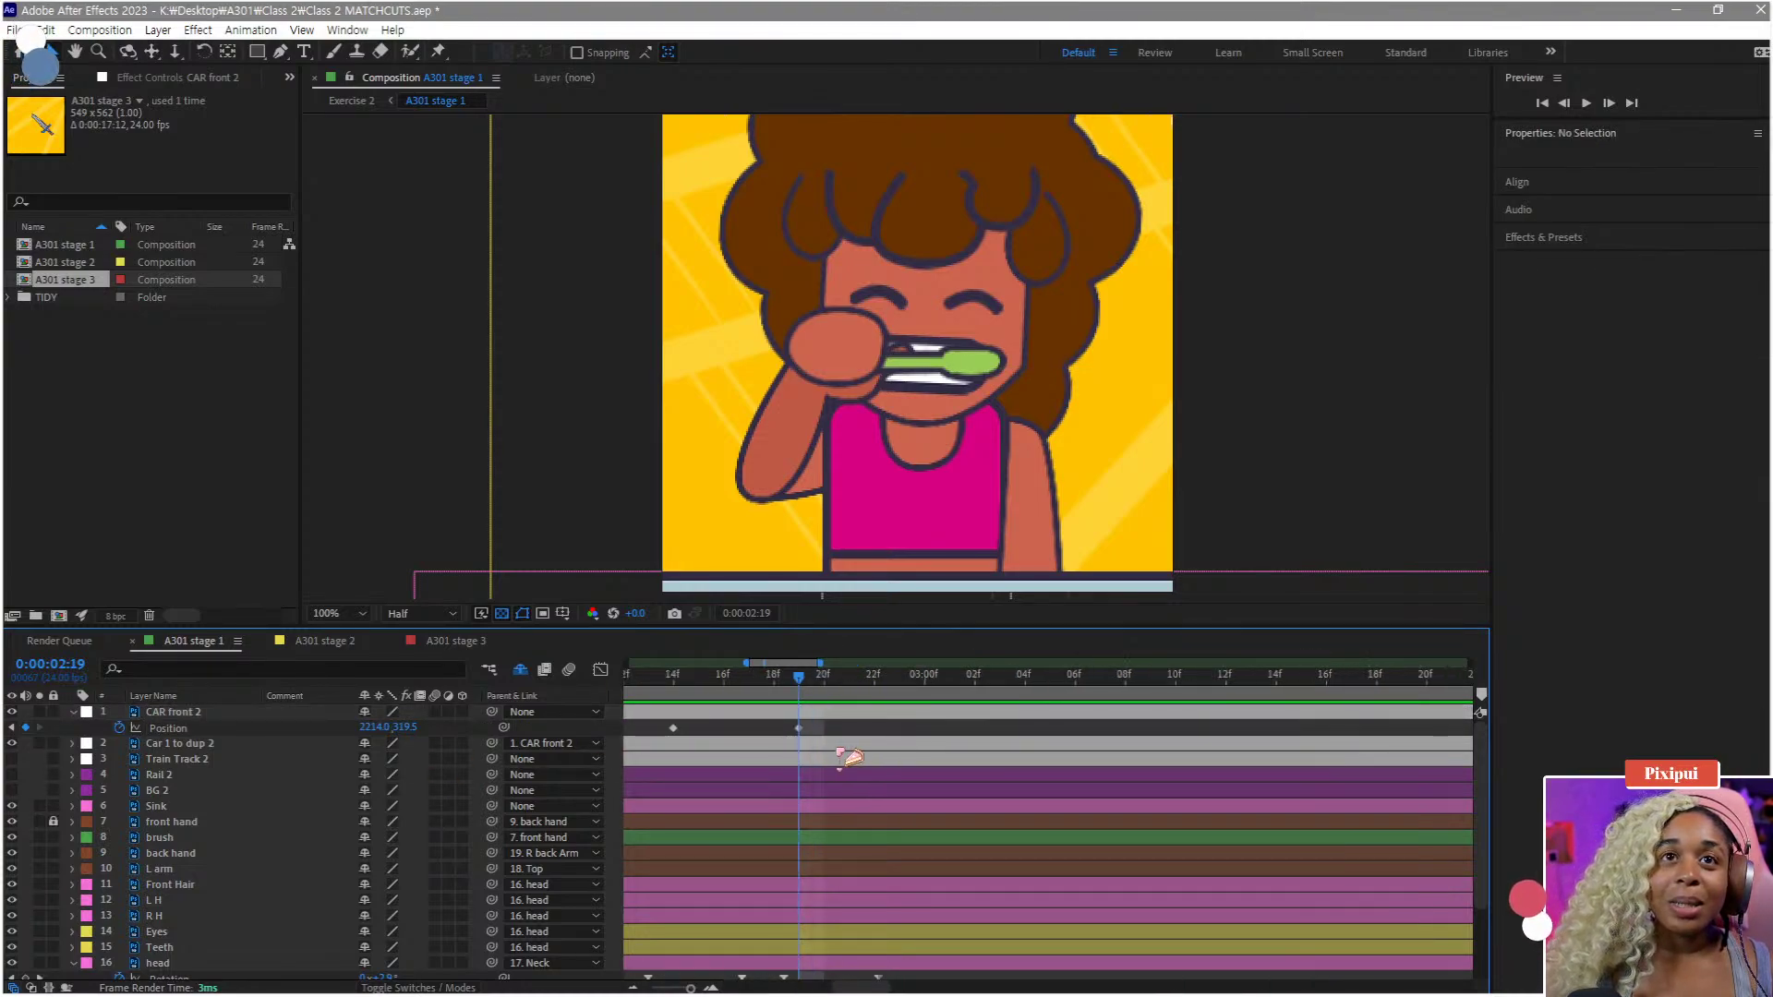
{"action": "scroll", "coordinate": [826, 749], "scroll_direction": "down", "scroll_amount": 1}
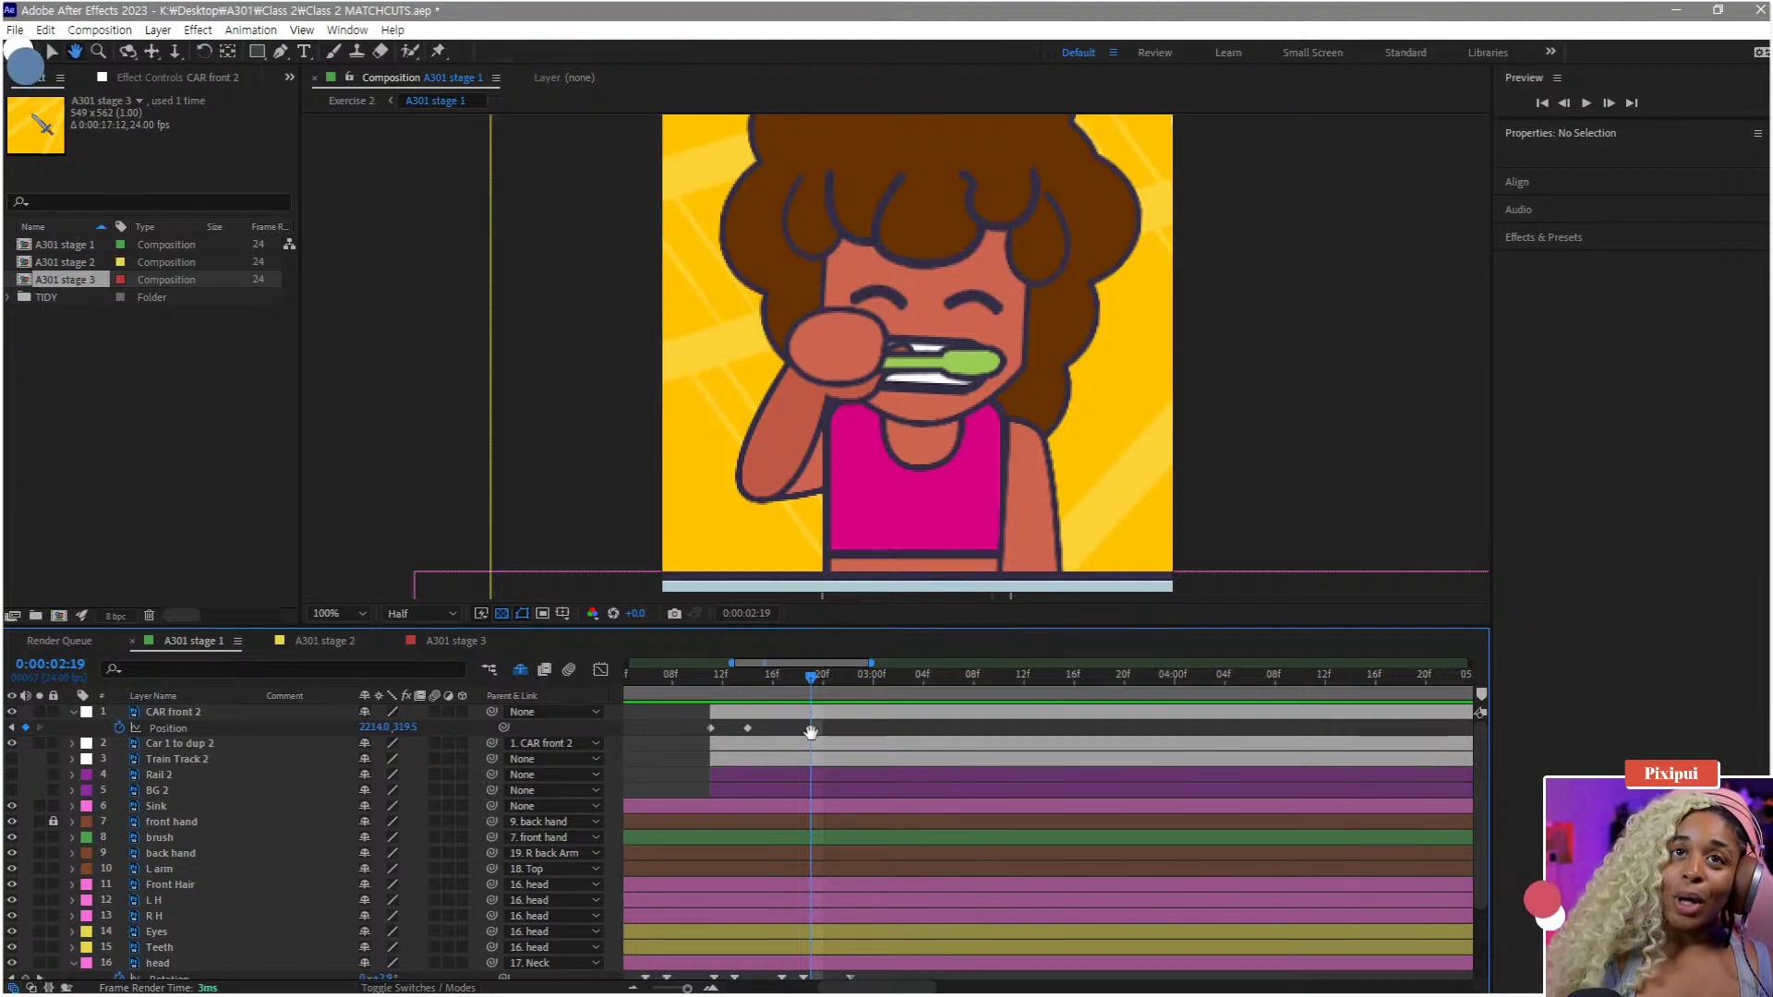
{"action": "mouse_move", "coordinate": [837, 755]}
{"action": "left_mouse_down"}
{"action": "mouse_move", "coordinate": [956, 743]}
{"action": "mouse_move", "coordinate": [995, 718]}
{"action": "mouse_move", "coordinate": [997, 733]}
{"action": "mouse_move", "coordinate": [861, 734]}
{"action": "left_mouse_up"}
{"action": "key", "text": "v"}
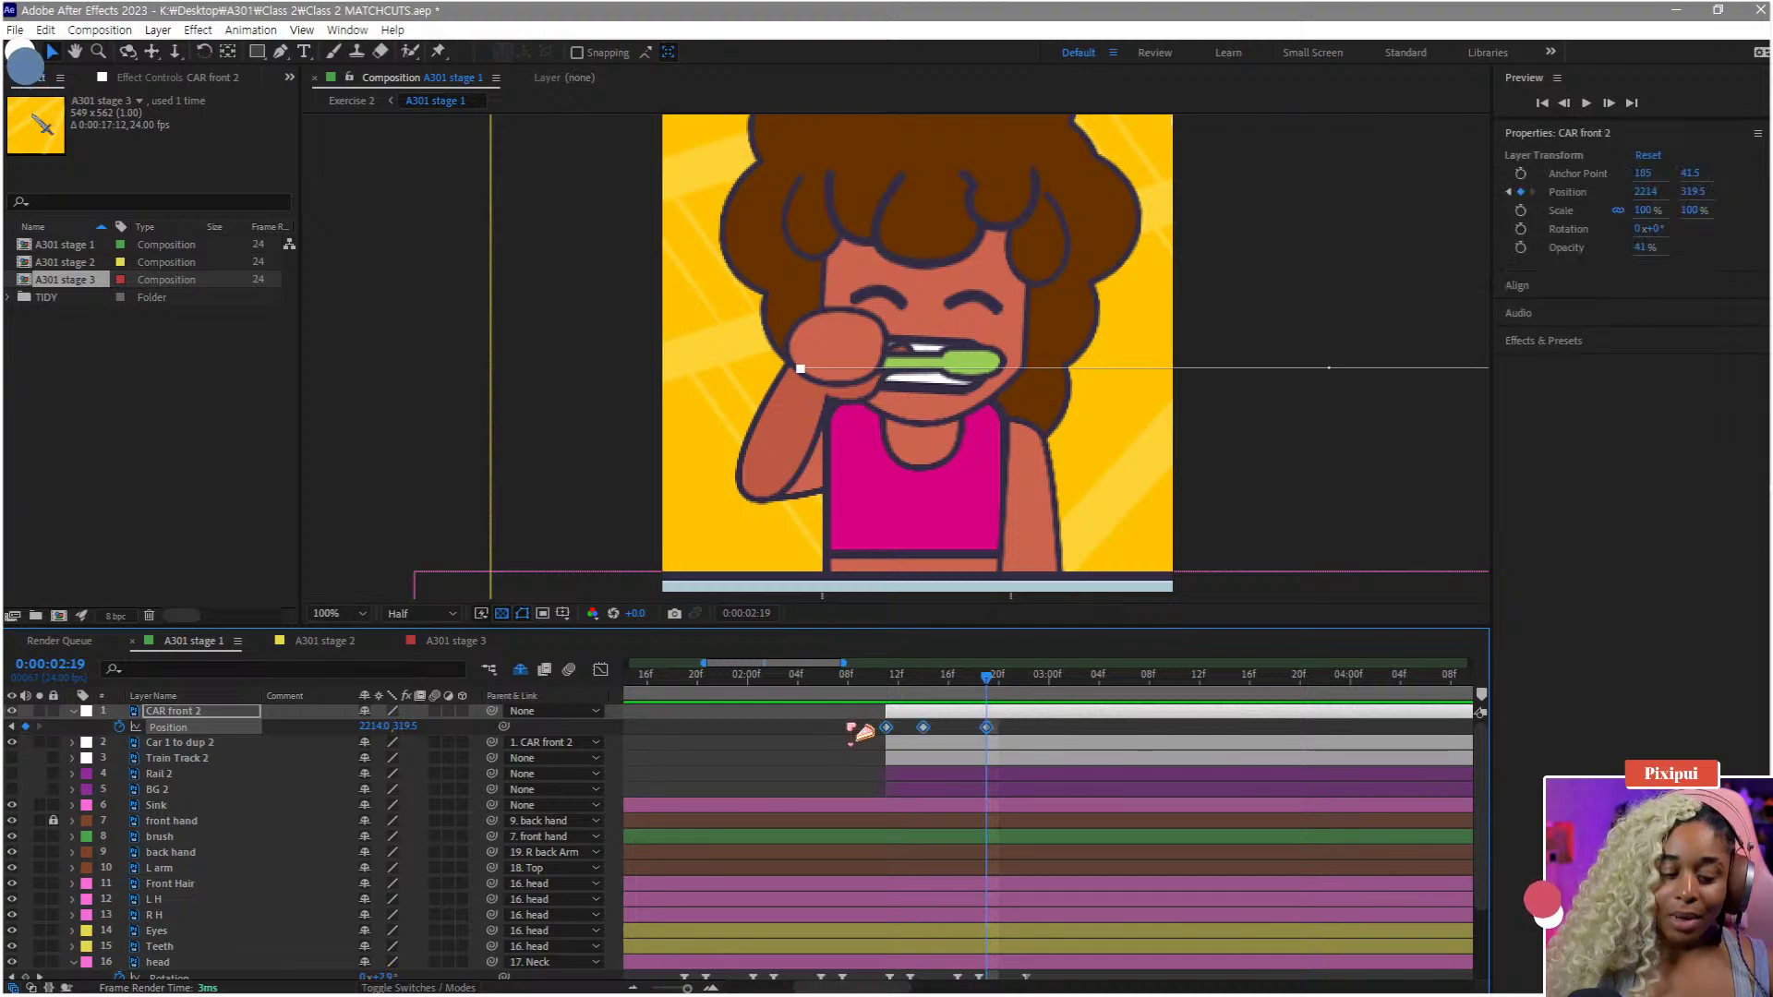
{"action": "key", "text": "F9"}
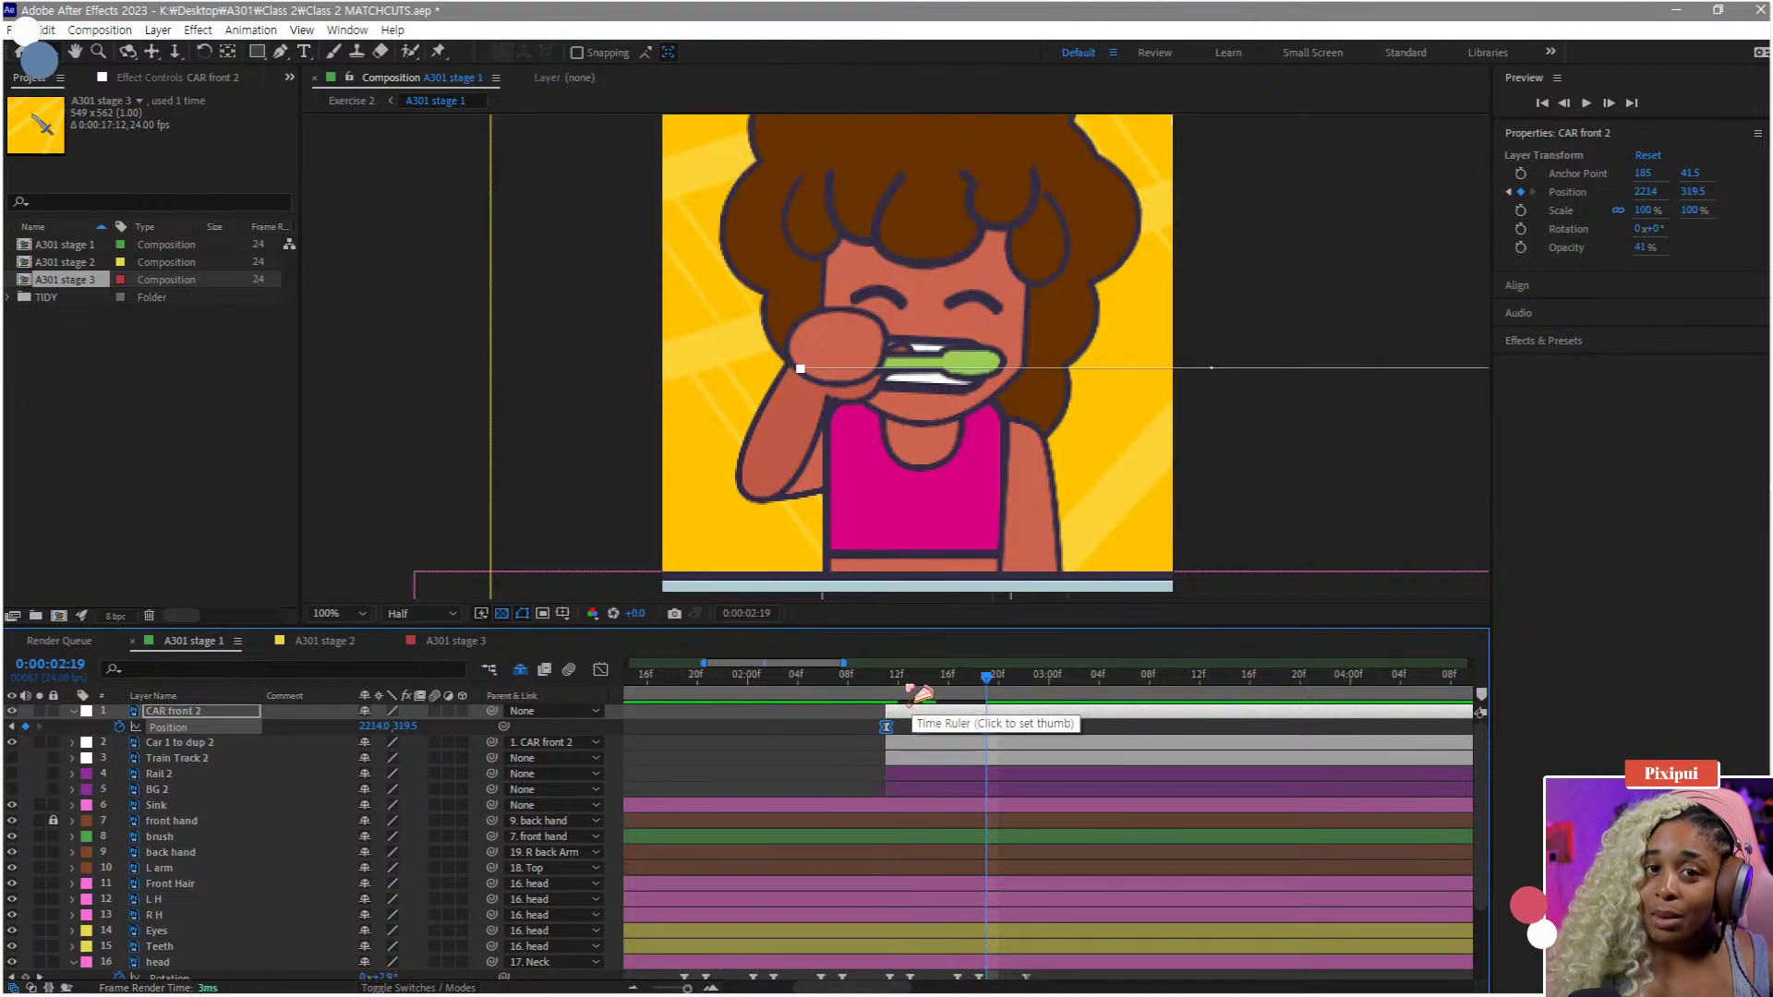
- At 0:00:02:12, duplicate Car 1 to dup 2, place the copy below it in the layer order, and line it up behind at X -391.5
{"action": "left_click", "coordinate": [910, 692]}
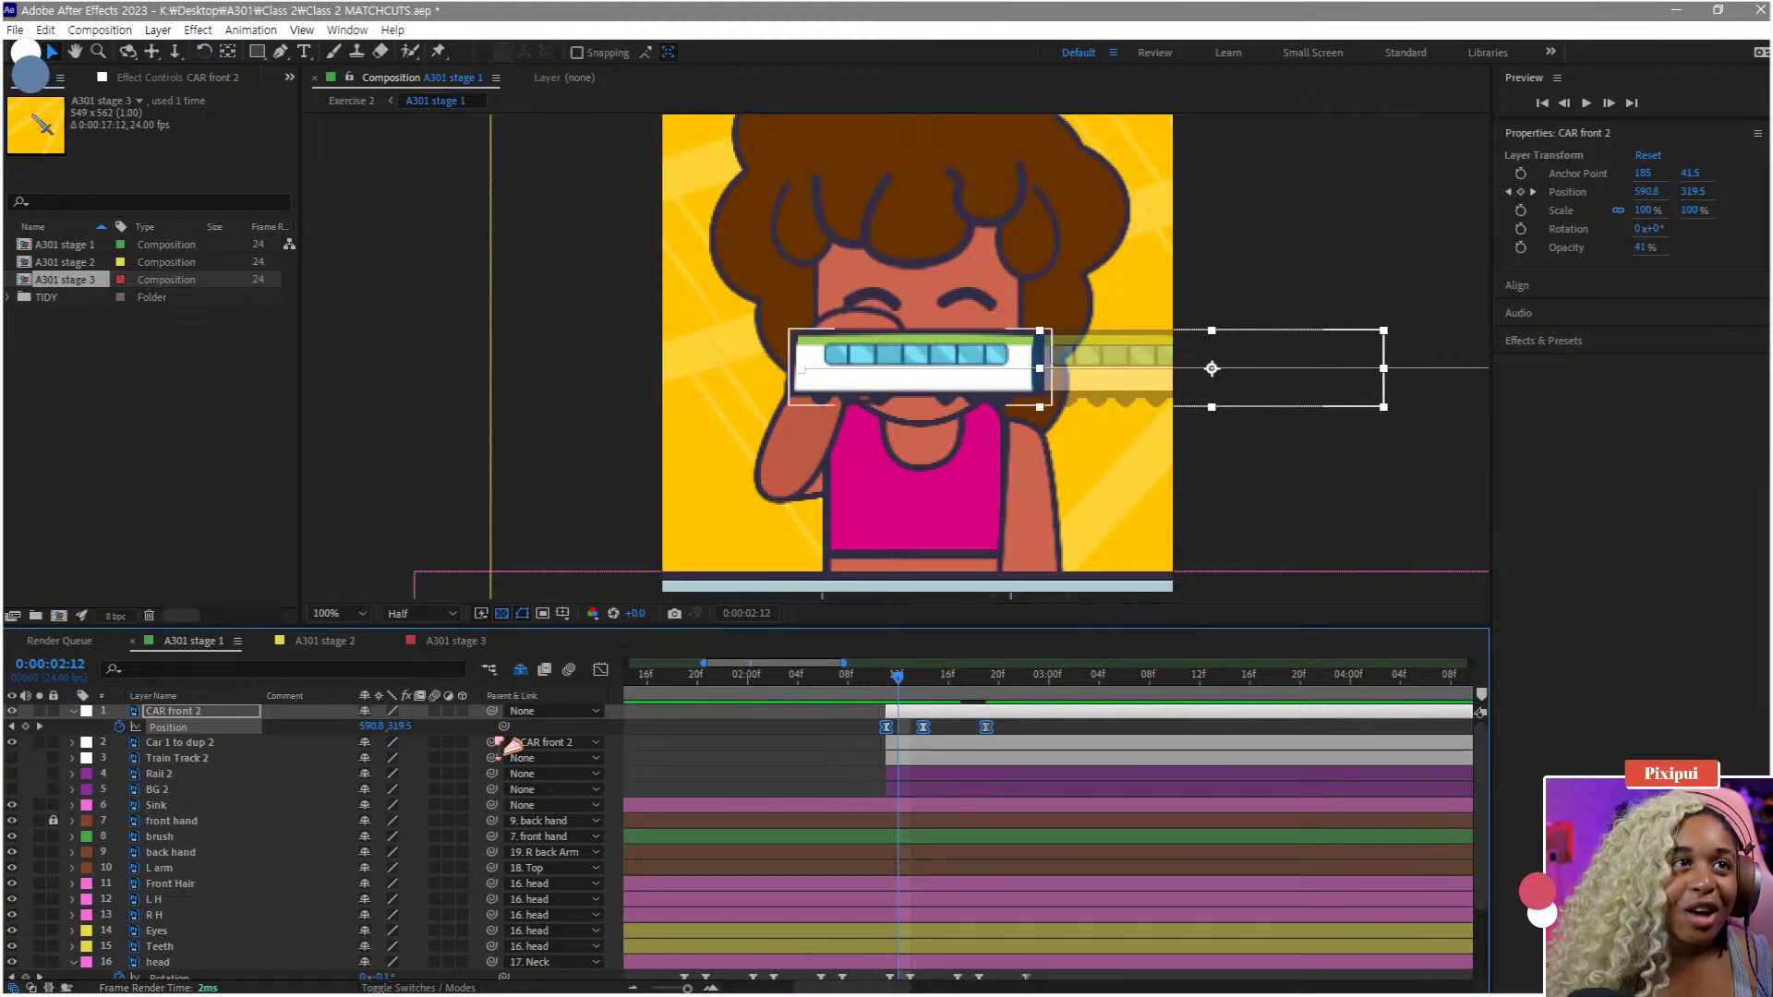
{"action": "left_click_drag", "start_coordinate": [492, 742], "coordinate": [499, 712]}
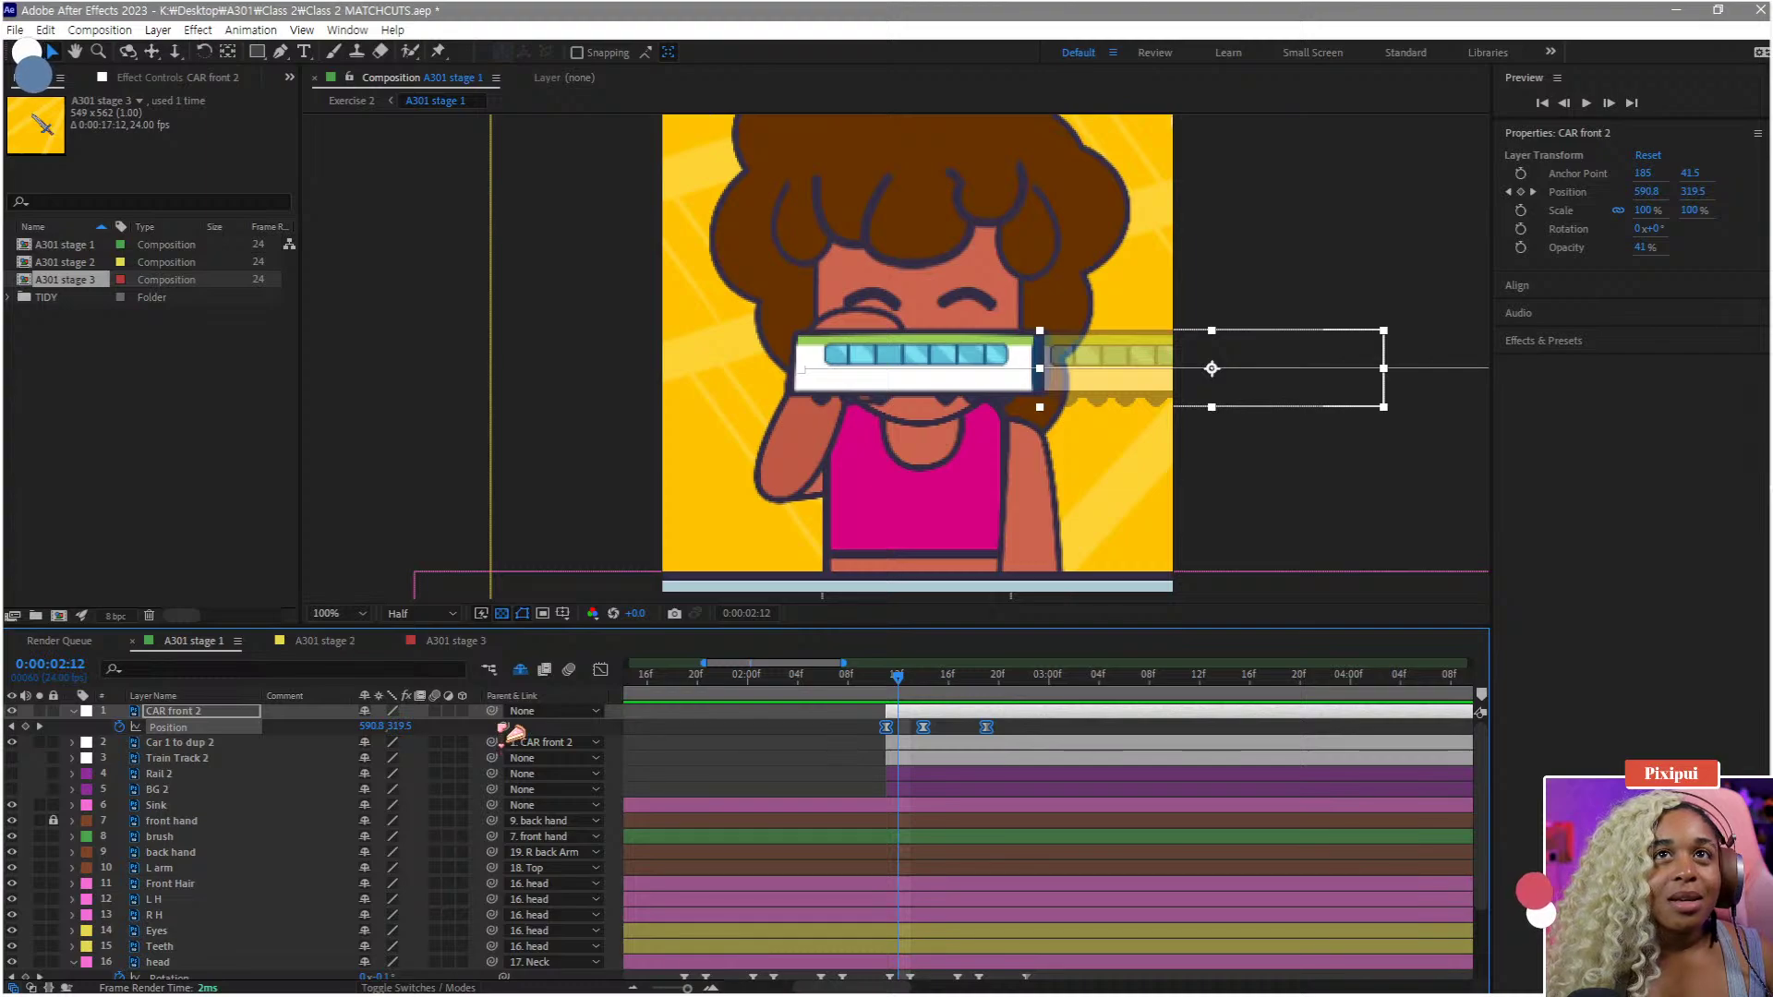
{"action": "left_click", "coordinate": [194, 747]}
{"action": "key", "text": "ctrl+d"}
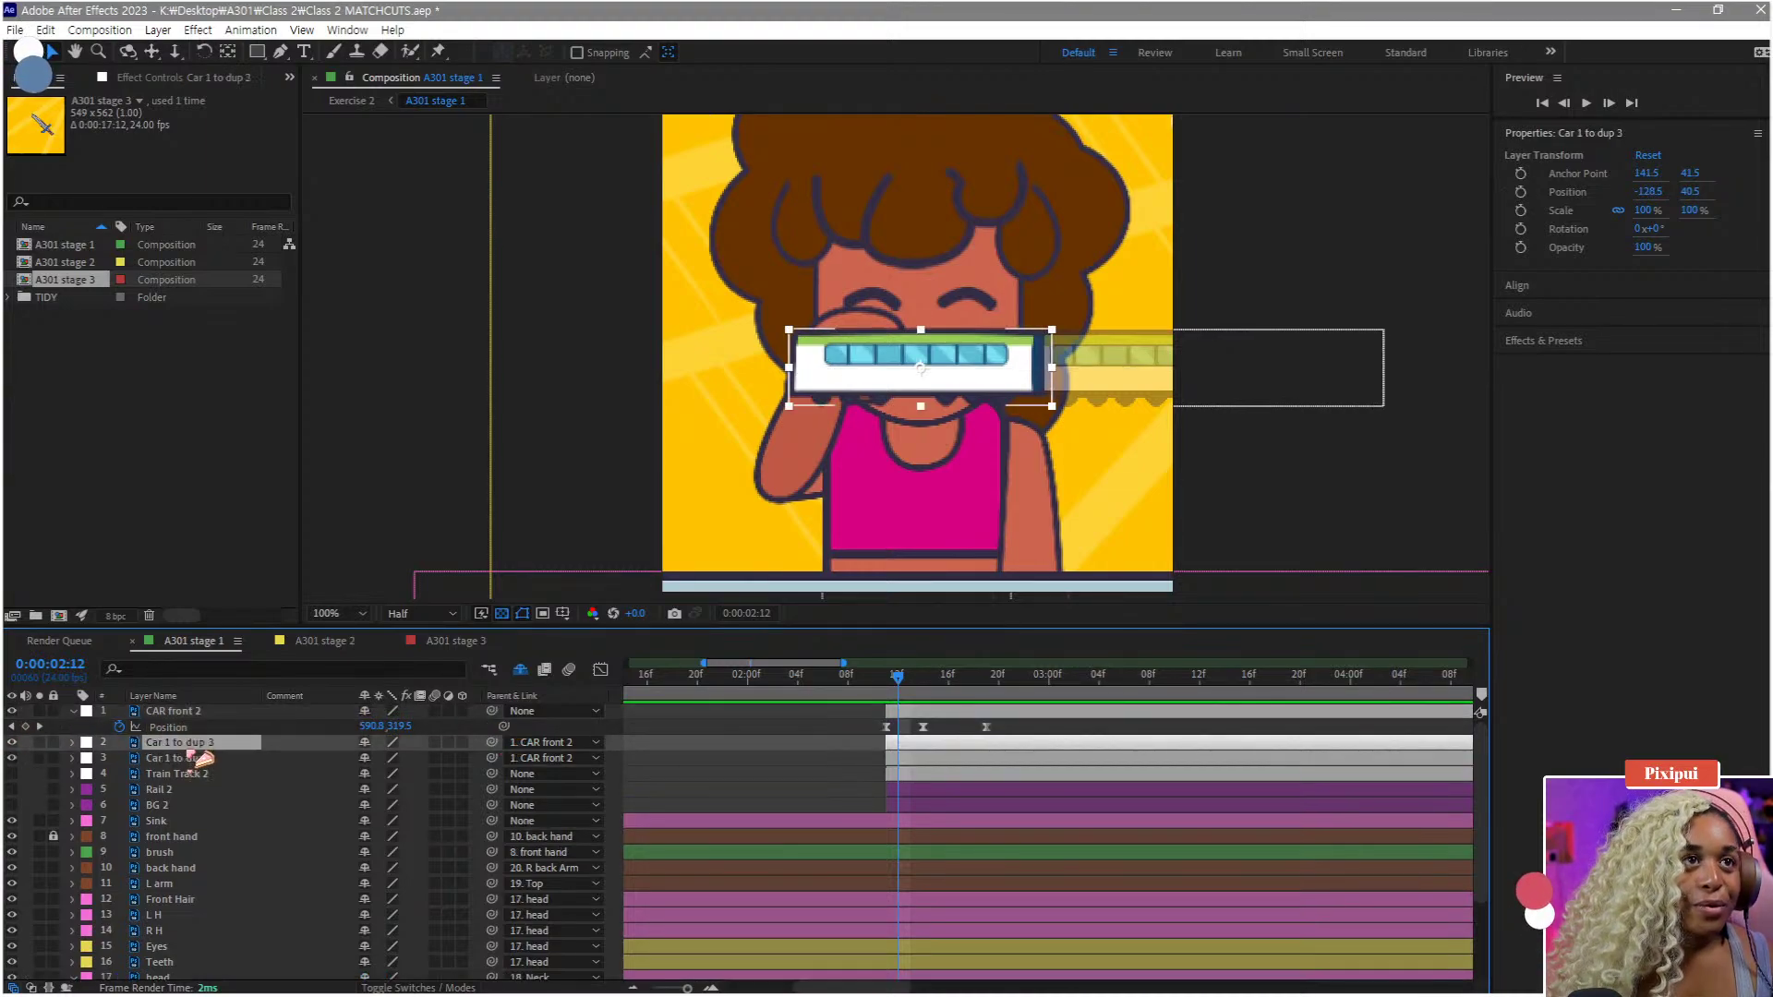
{"action": "left_click_drag", "start_coordinate": [205, 758], "coordinate": [194, 768]}
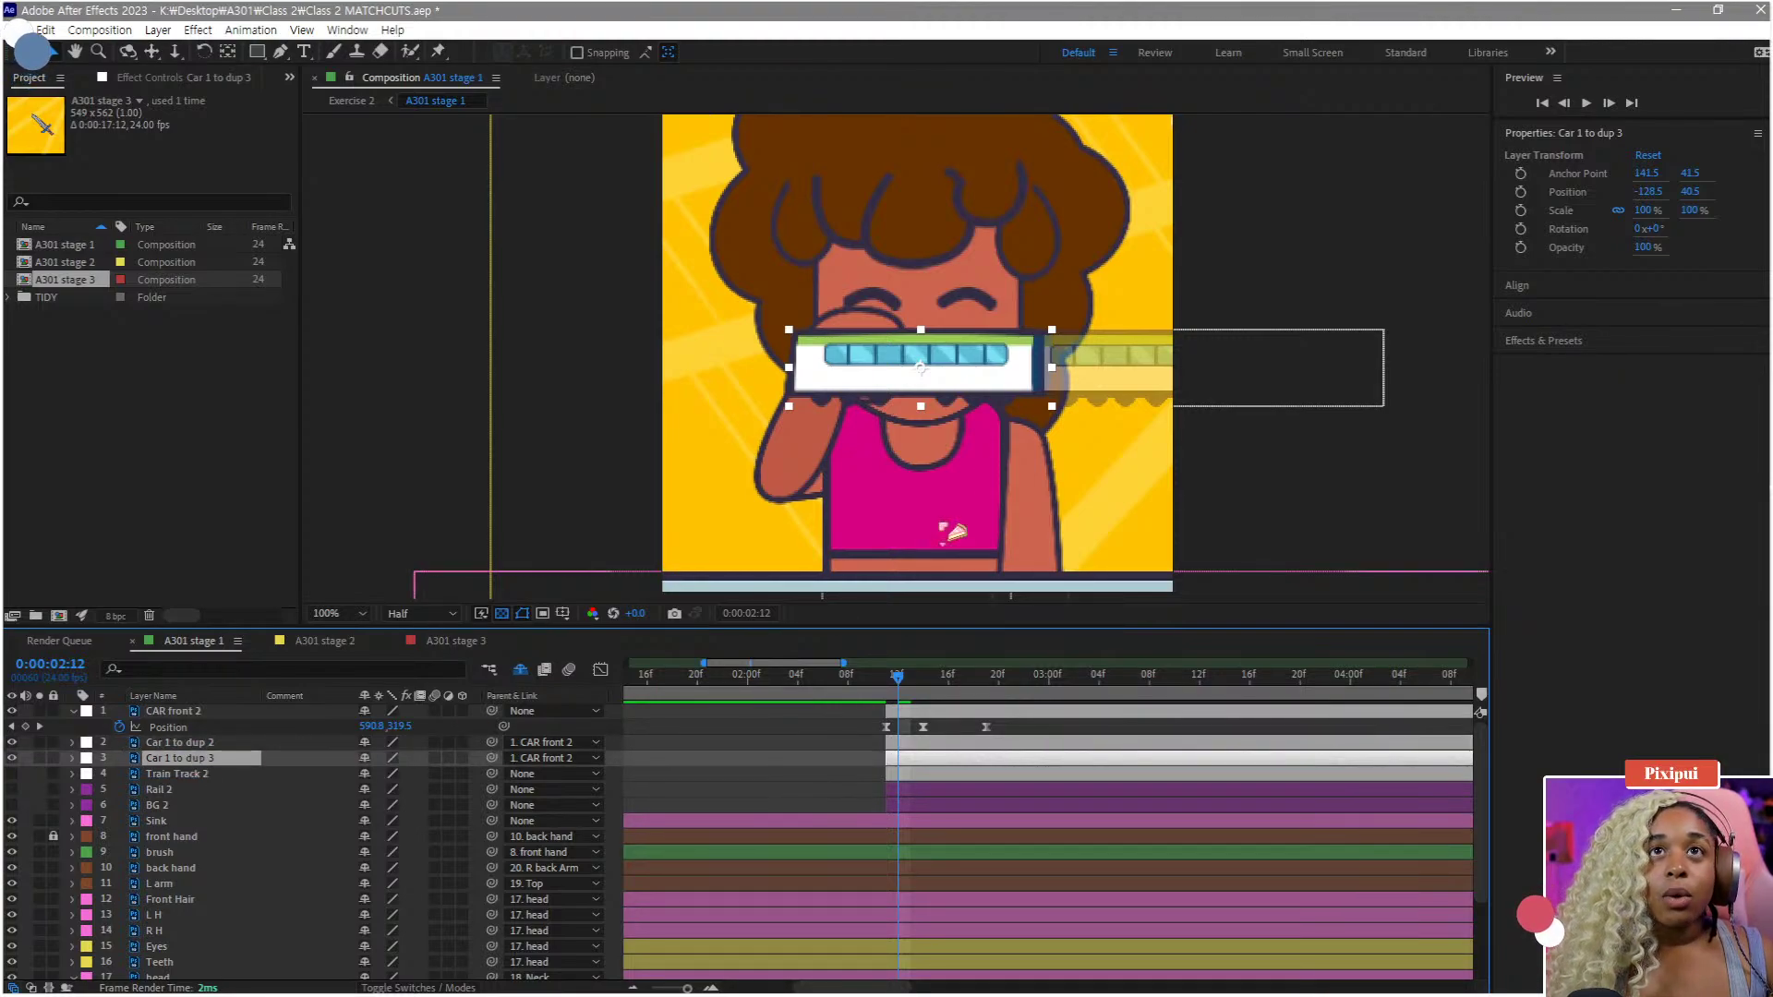
{"action": "left_click_drag", "start_coordinate": [981, 372], "coordinate": [736, 372]}
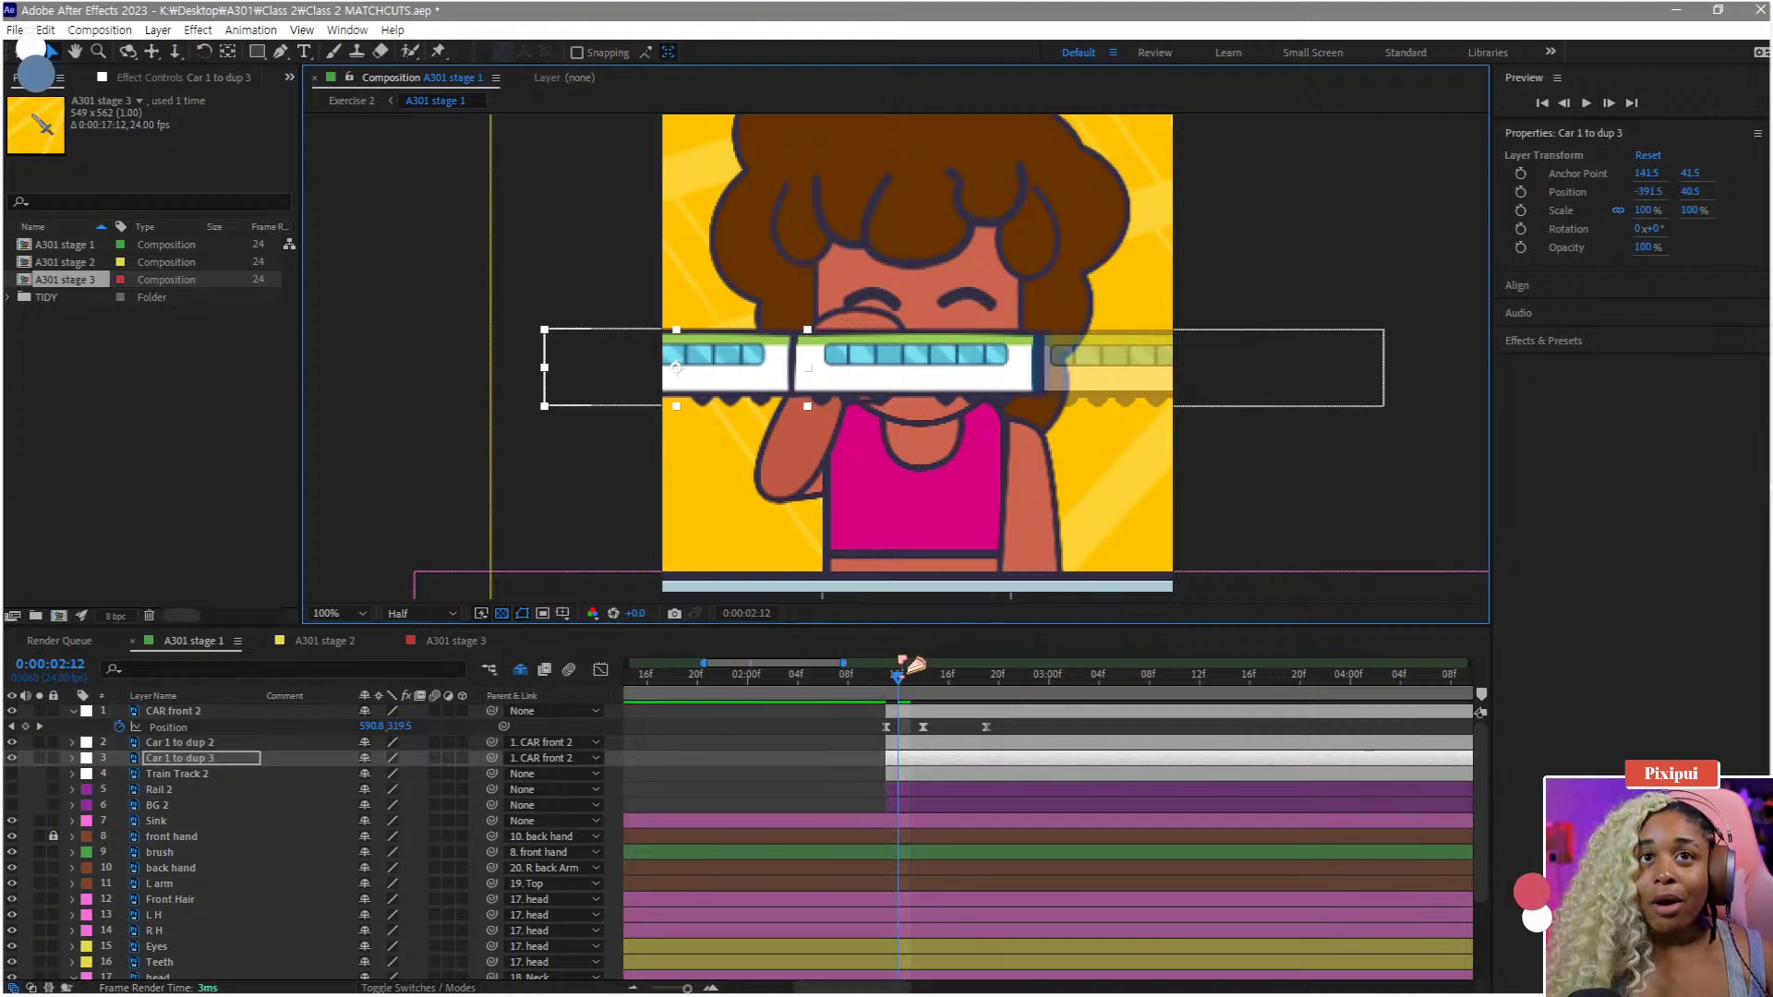
- Duplicate the rear train car five more times, lining each copy up behind the last until the rearmost sits at X -1765.5
{"action": "left_click", "coordinate": [911, 684]}
{"action": "key", "text": "Page_Up"}
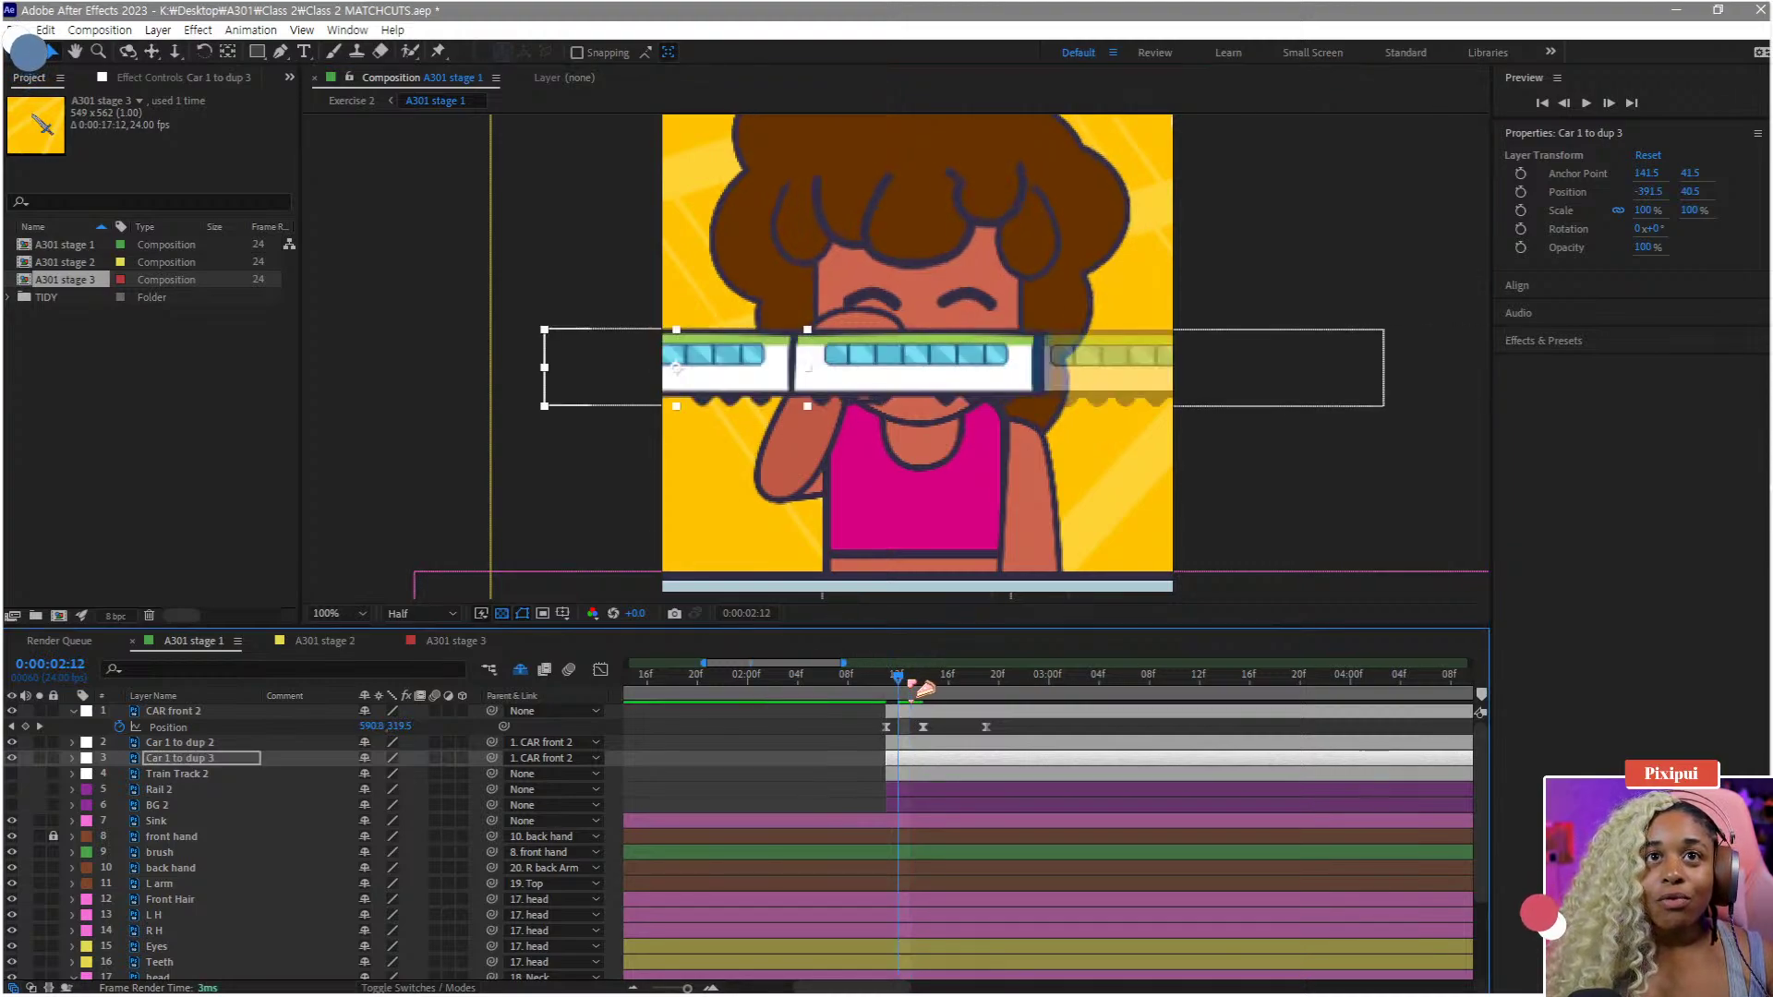
{"action": "key", "text": "ctrl+d"}
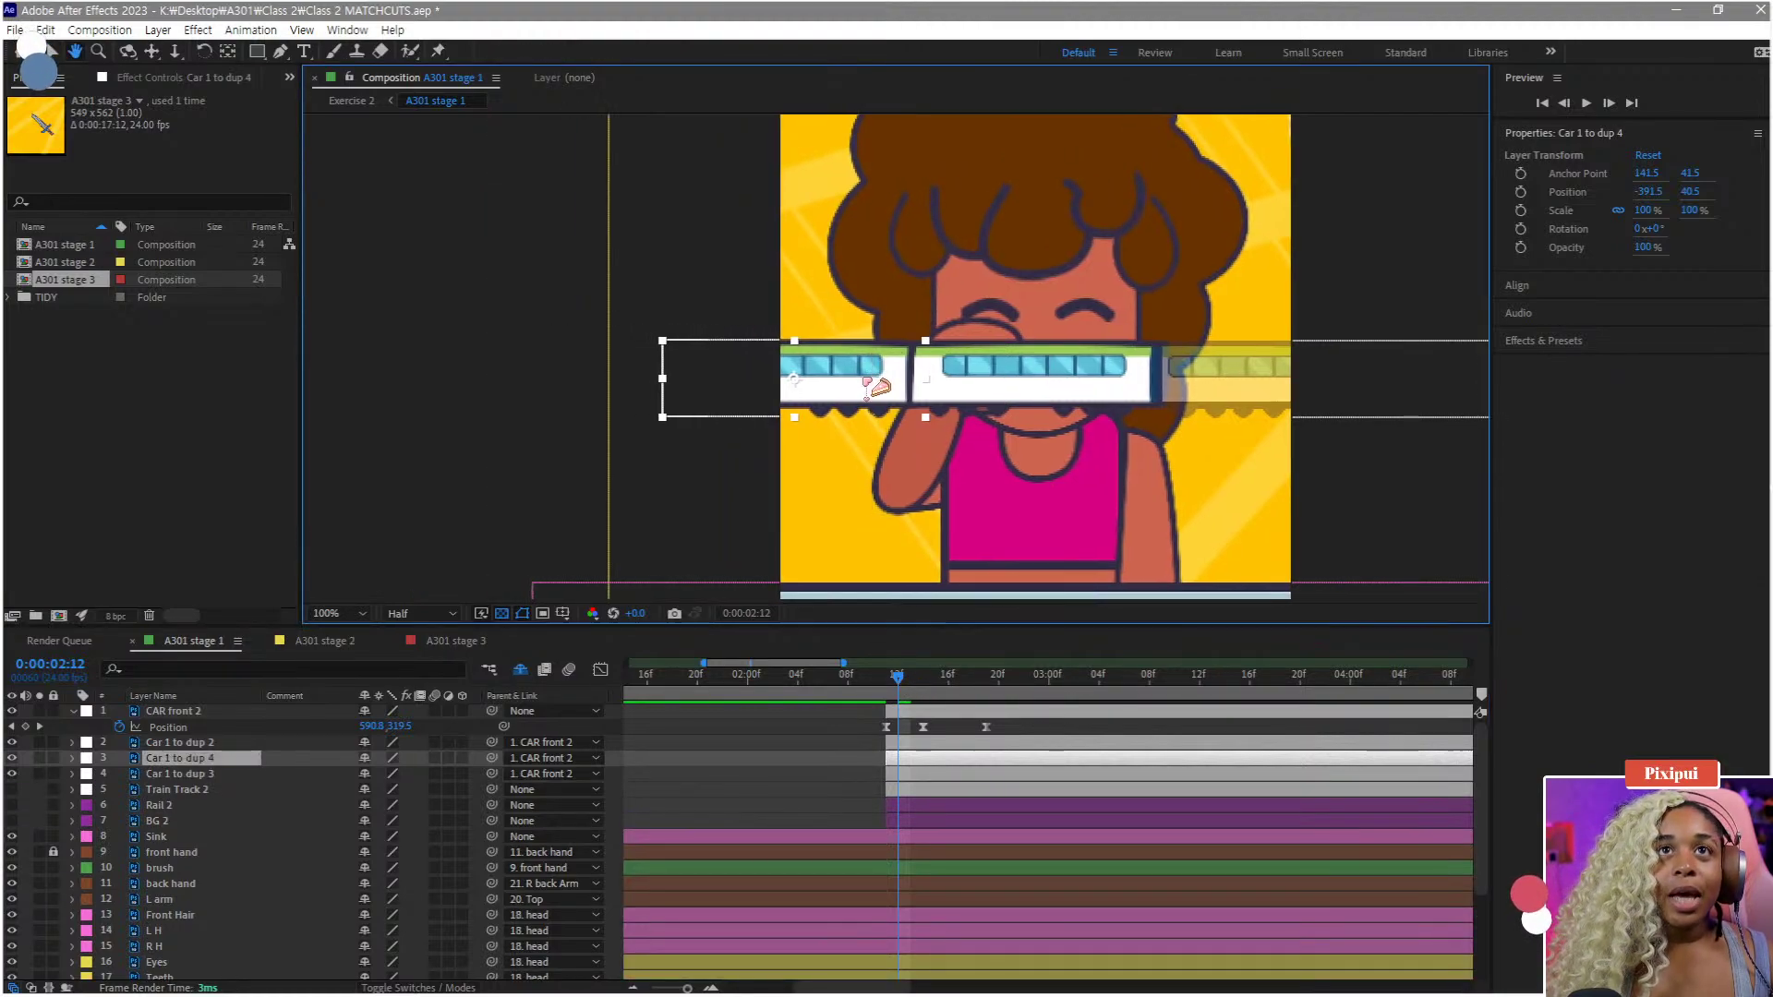
{"action": "left_click_drag", "start_coordinate": [859, 394], "coordinate": [397, 440]}
{"action": "key", "text": "ctrl+d"}
{"action": "key", "text": "ctrl+d"}
{"action": "key", "text": "ctrl+d"}
{"action": "key", "text": "ctrl+d"}
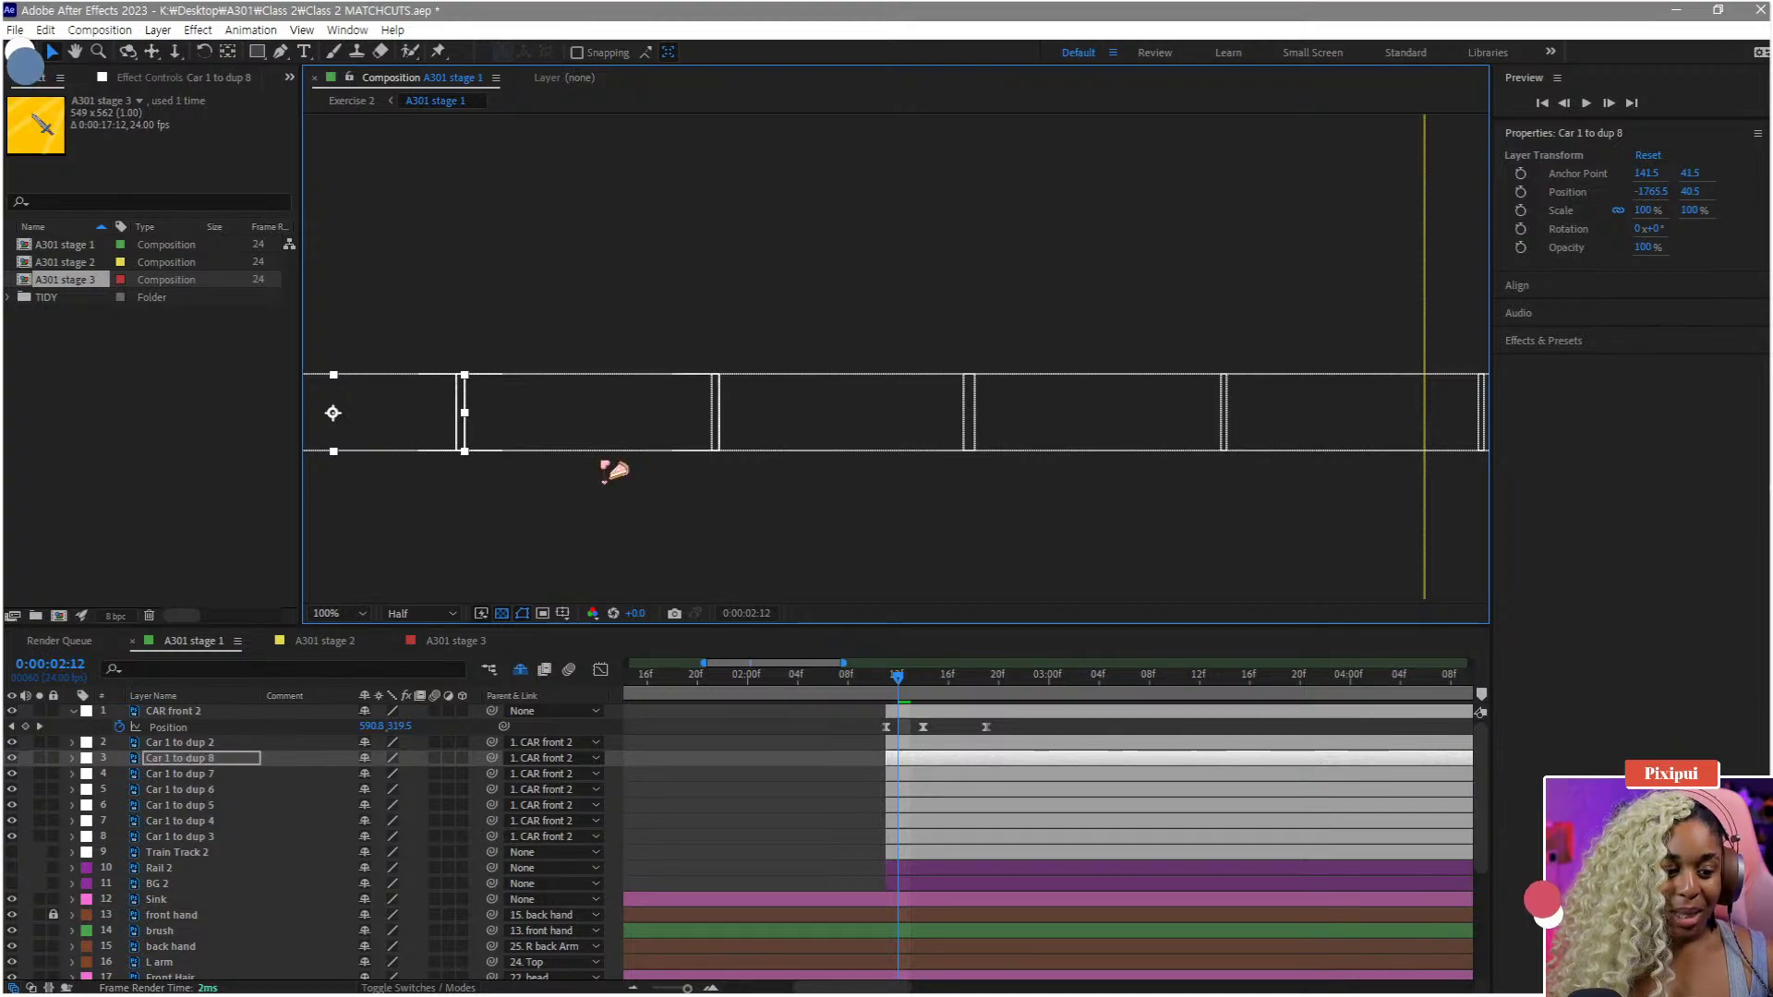
- Make the Train Track 2, Rail 2 and BG 2 layers visible behind the extended train
{"action": "key", "text": "space"}
{"action": "left_click_drag", "start_coordinate": [892, 469], "coordinate": [695, 456]}
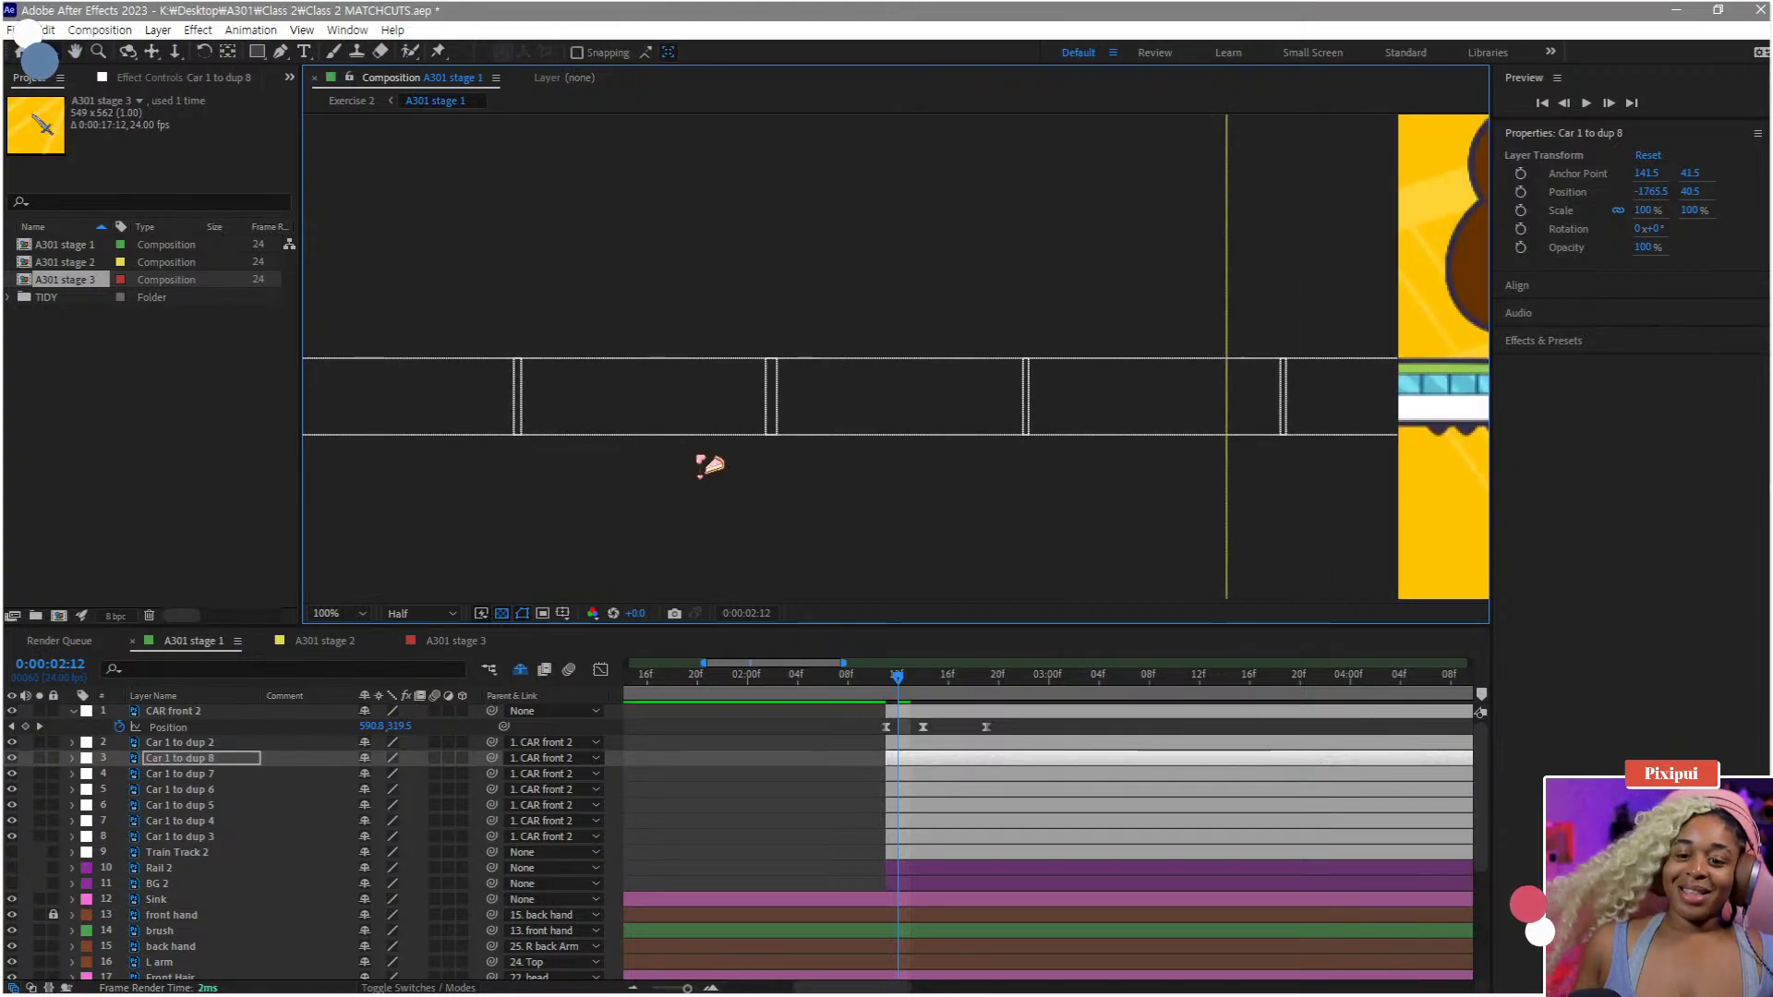
{"action": "key", "text": "space"}
{"action": "left_click_drag", "start_coordinate": [938, 384], "coordinate": [373, 404]}
{"action": "left_click_drag", "start_coordinate": [918, 419], "coordinate": [770, 408]}
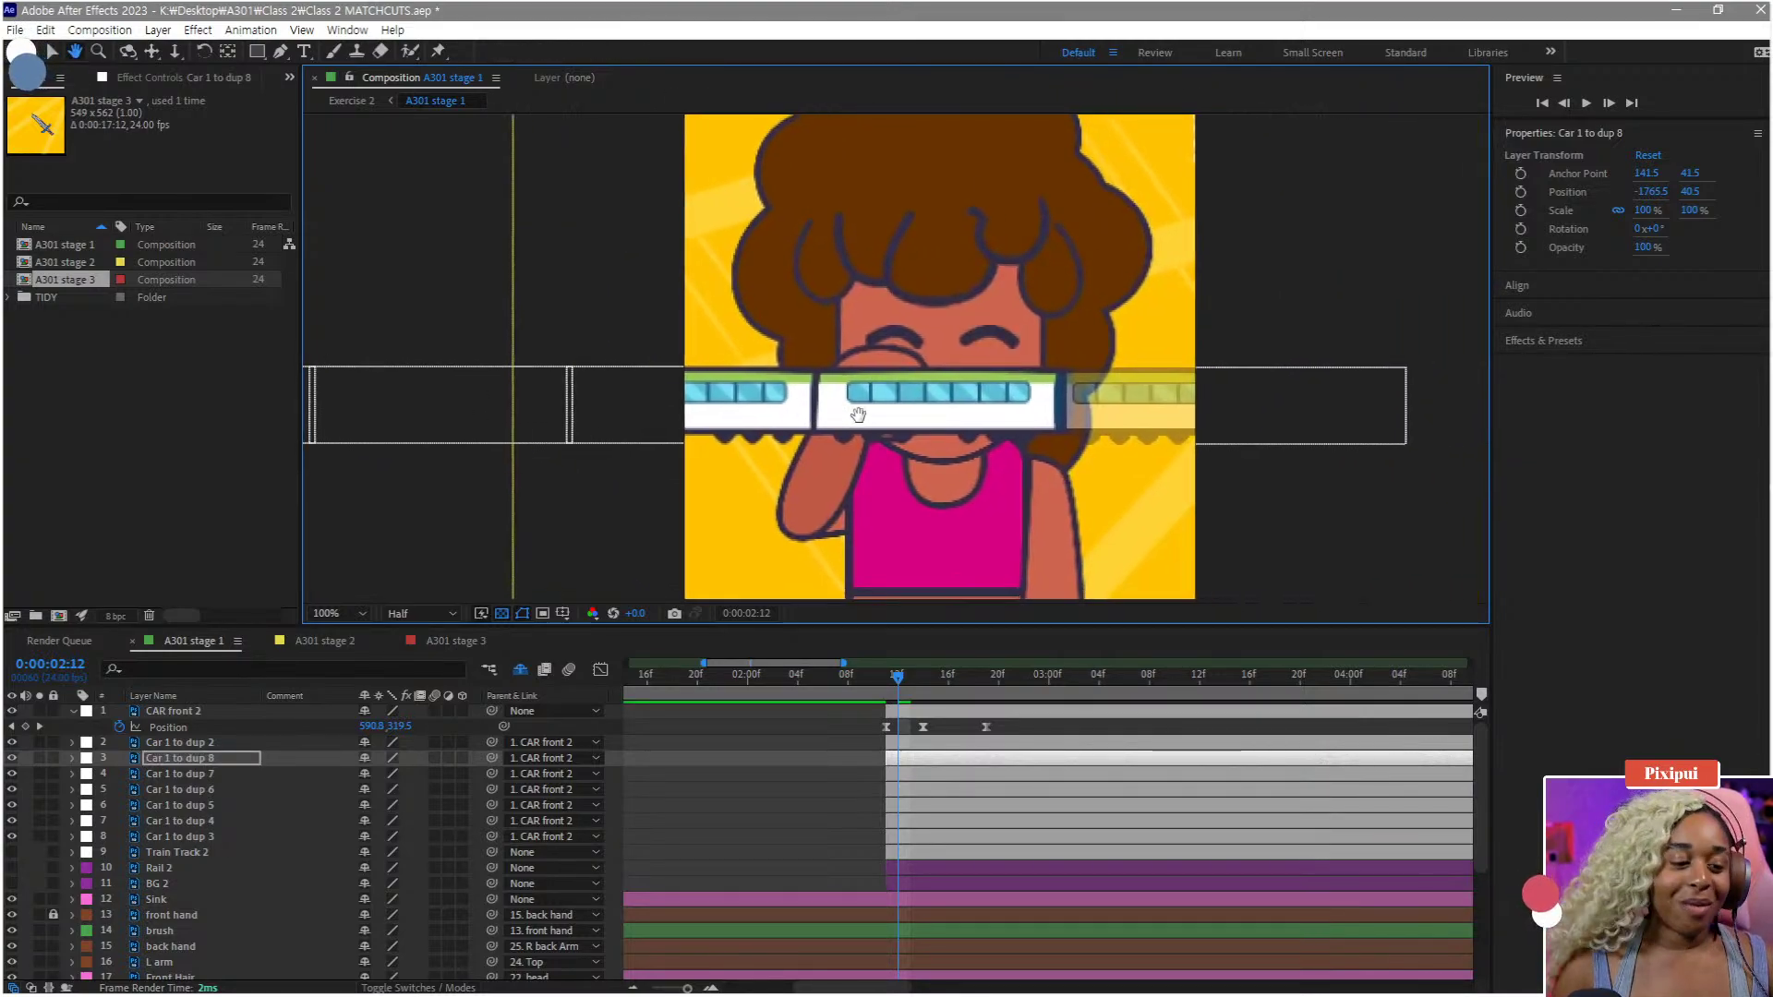
{"action": "key", "text": "space"}
{"action": "left_click_drag", "start_coordinate": [928, 434], "coordinate": [840, 431]}
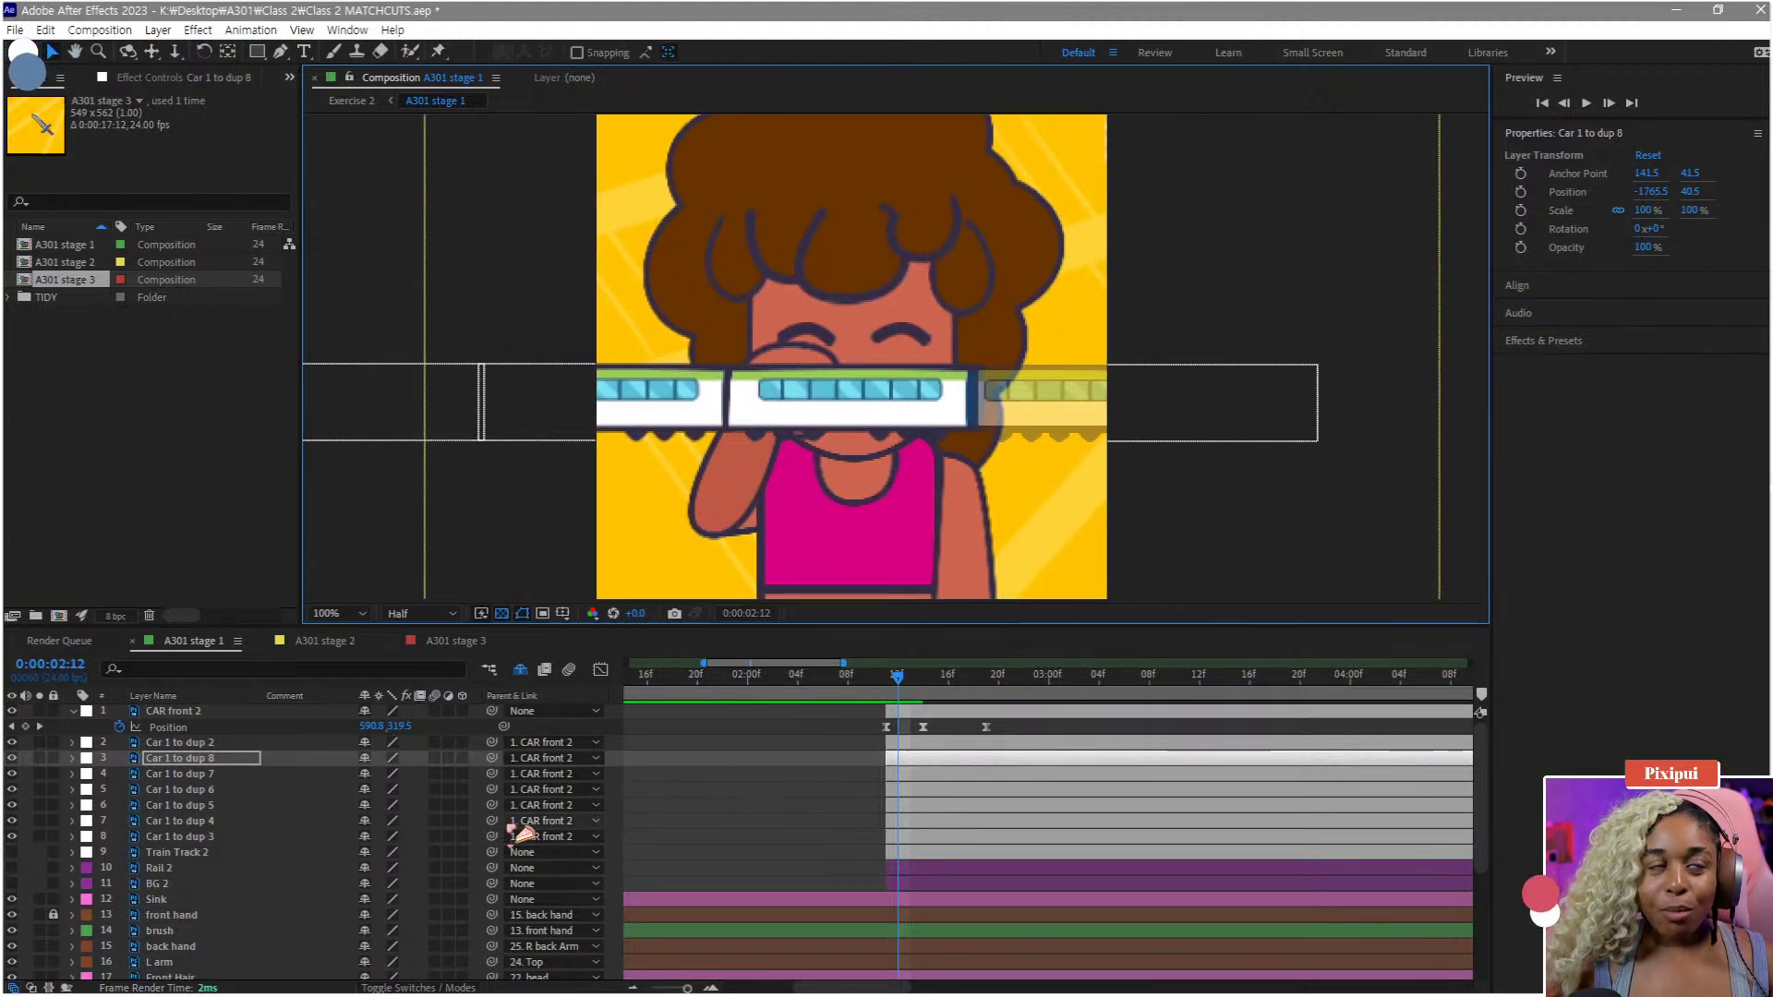
{"action": "left_click_drag", "start_coordinate": [13, 883], "coordinate": [13, 852]}
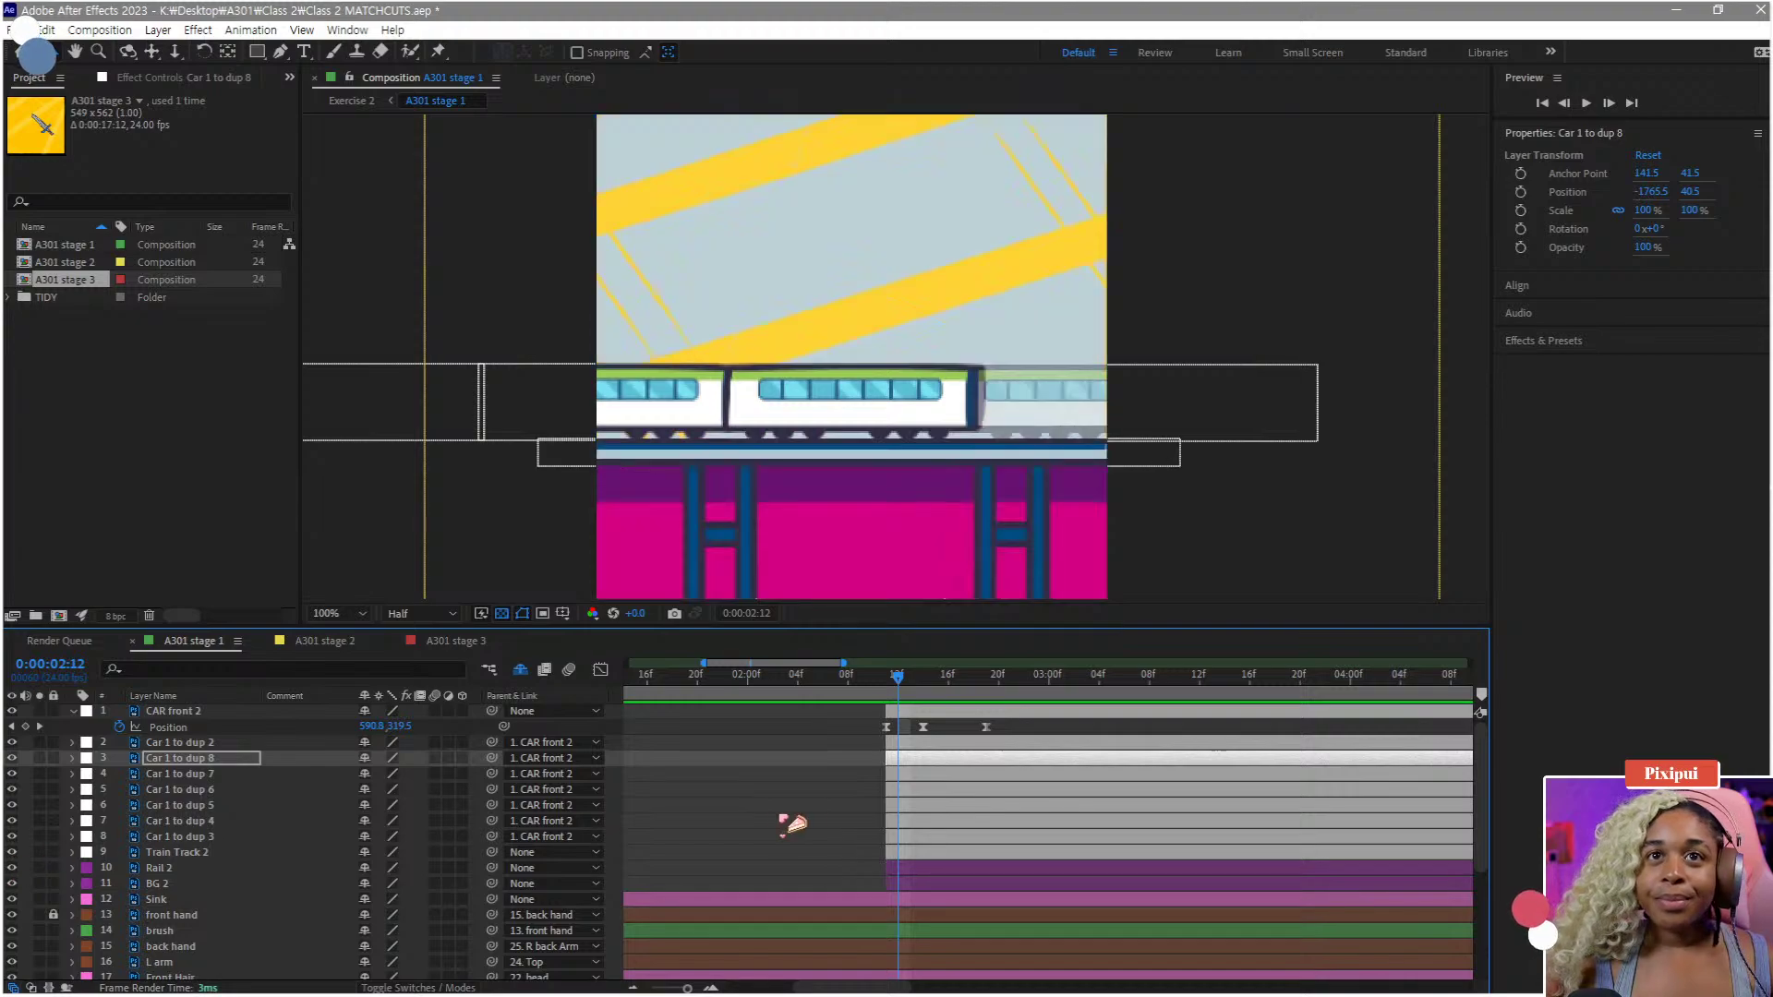
- Restore the opacity of CAR front 2 to 100%
{"action": "scroll", "coordinate": [827, 760], "scroll_direction": "down", "scroll_amount": 5}
{"action": "left_click_drag", "start_coordinate": [816, 495], "coordinate": [1100, 467]}
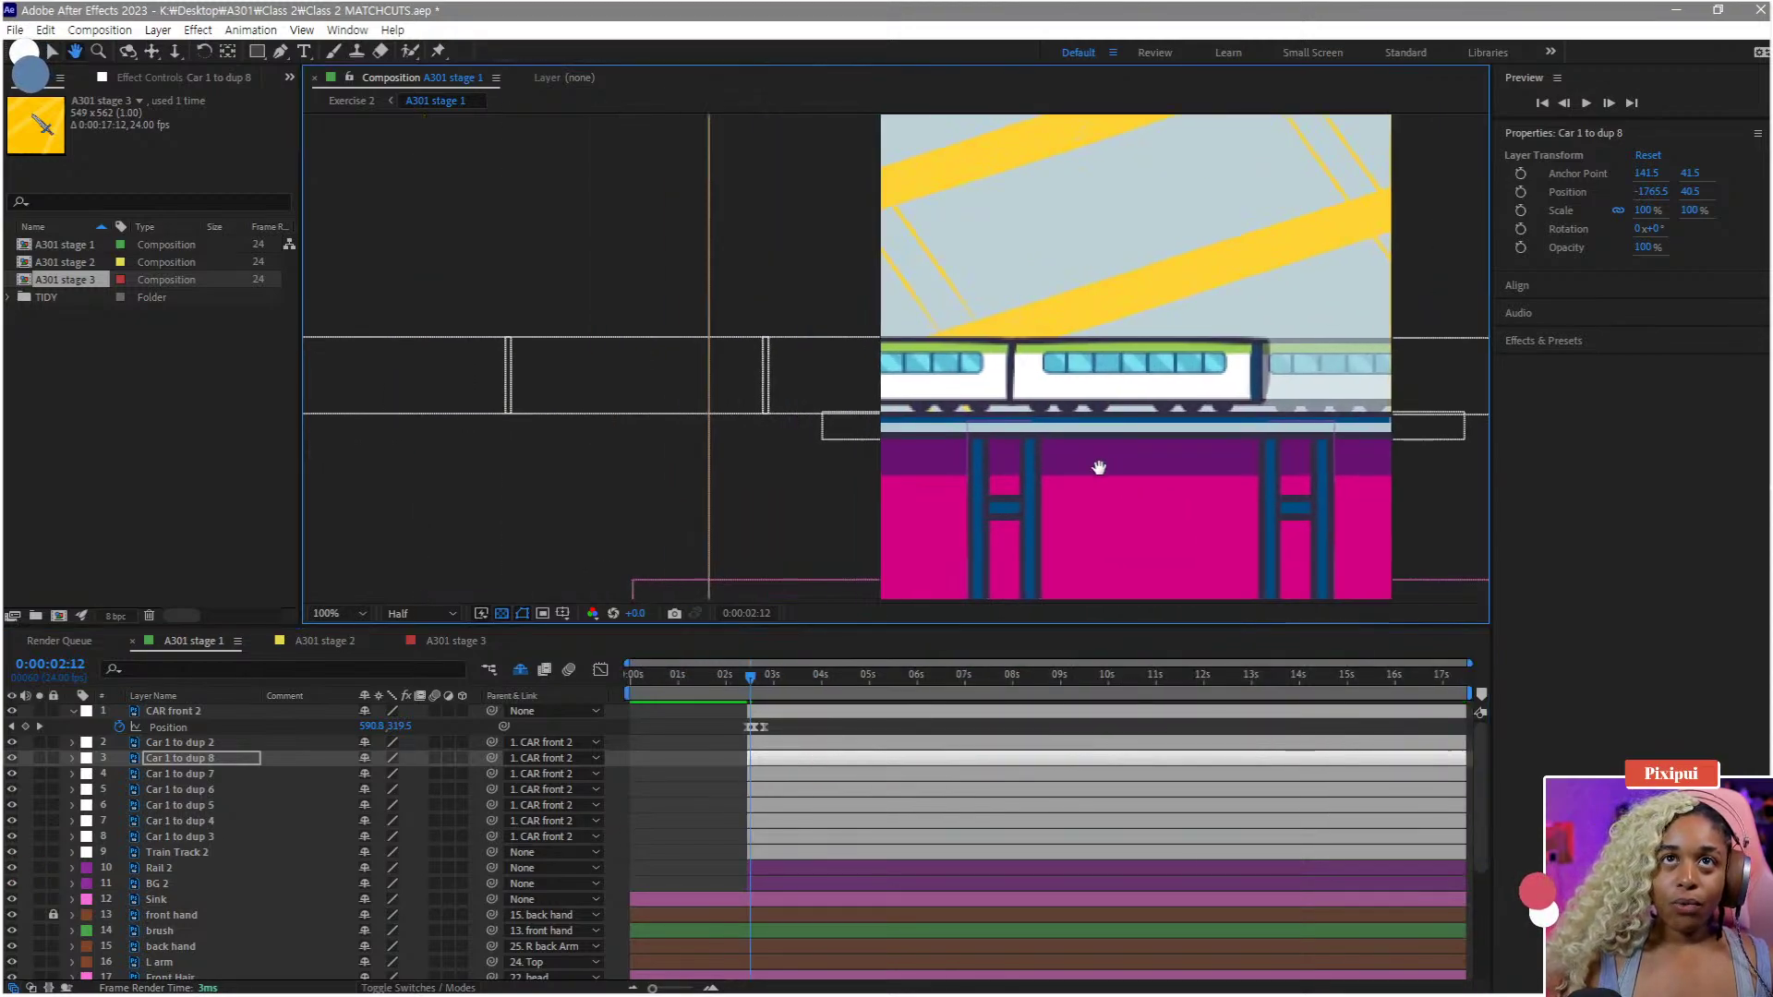
{"action": "scroll", "coordinate": [1056, 470], "scroll_direction": "down", "scroll_amount": 2}
{"action": "left_click_drag", "start_coordinate": [952, 473], "coordinate": [885, 525]}
{"action": "scroll", "coordinate": [896, 533], "scroll_direction": "up", "scroll_amount": 2}
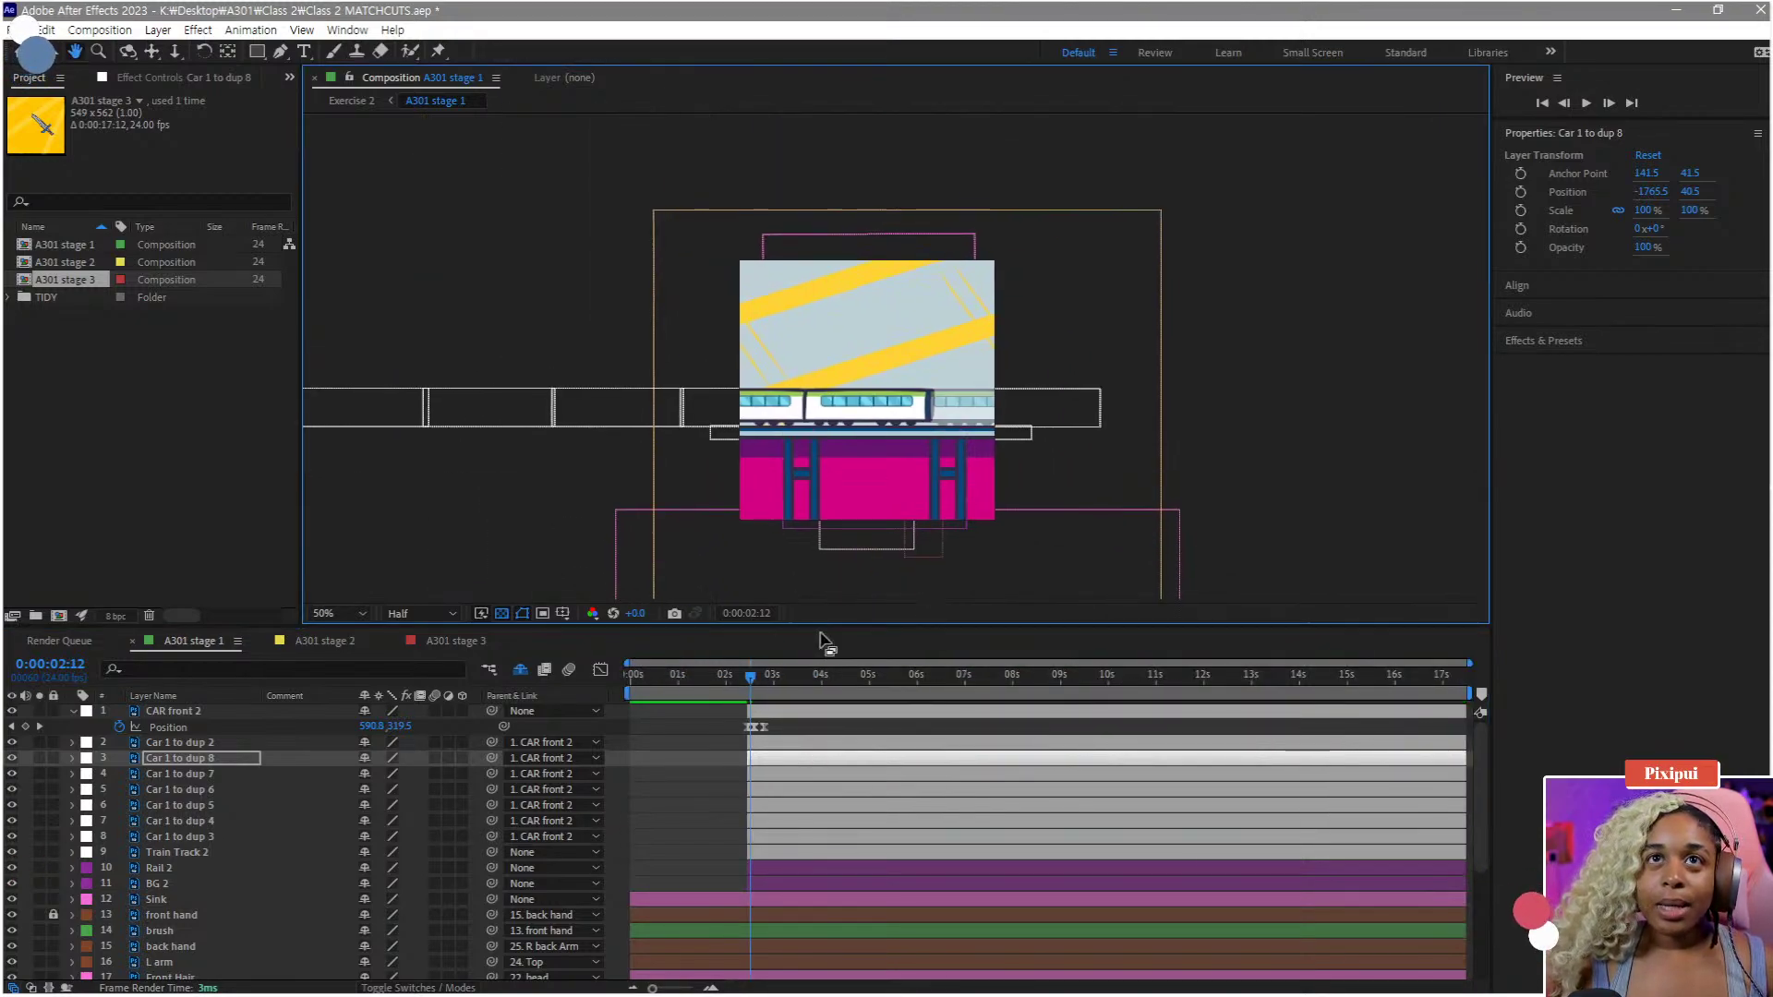
{"action": "left_click", "coordinate": [166, 713]}
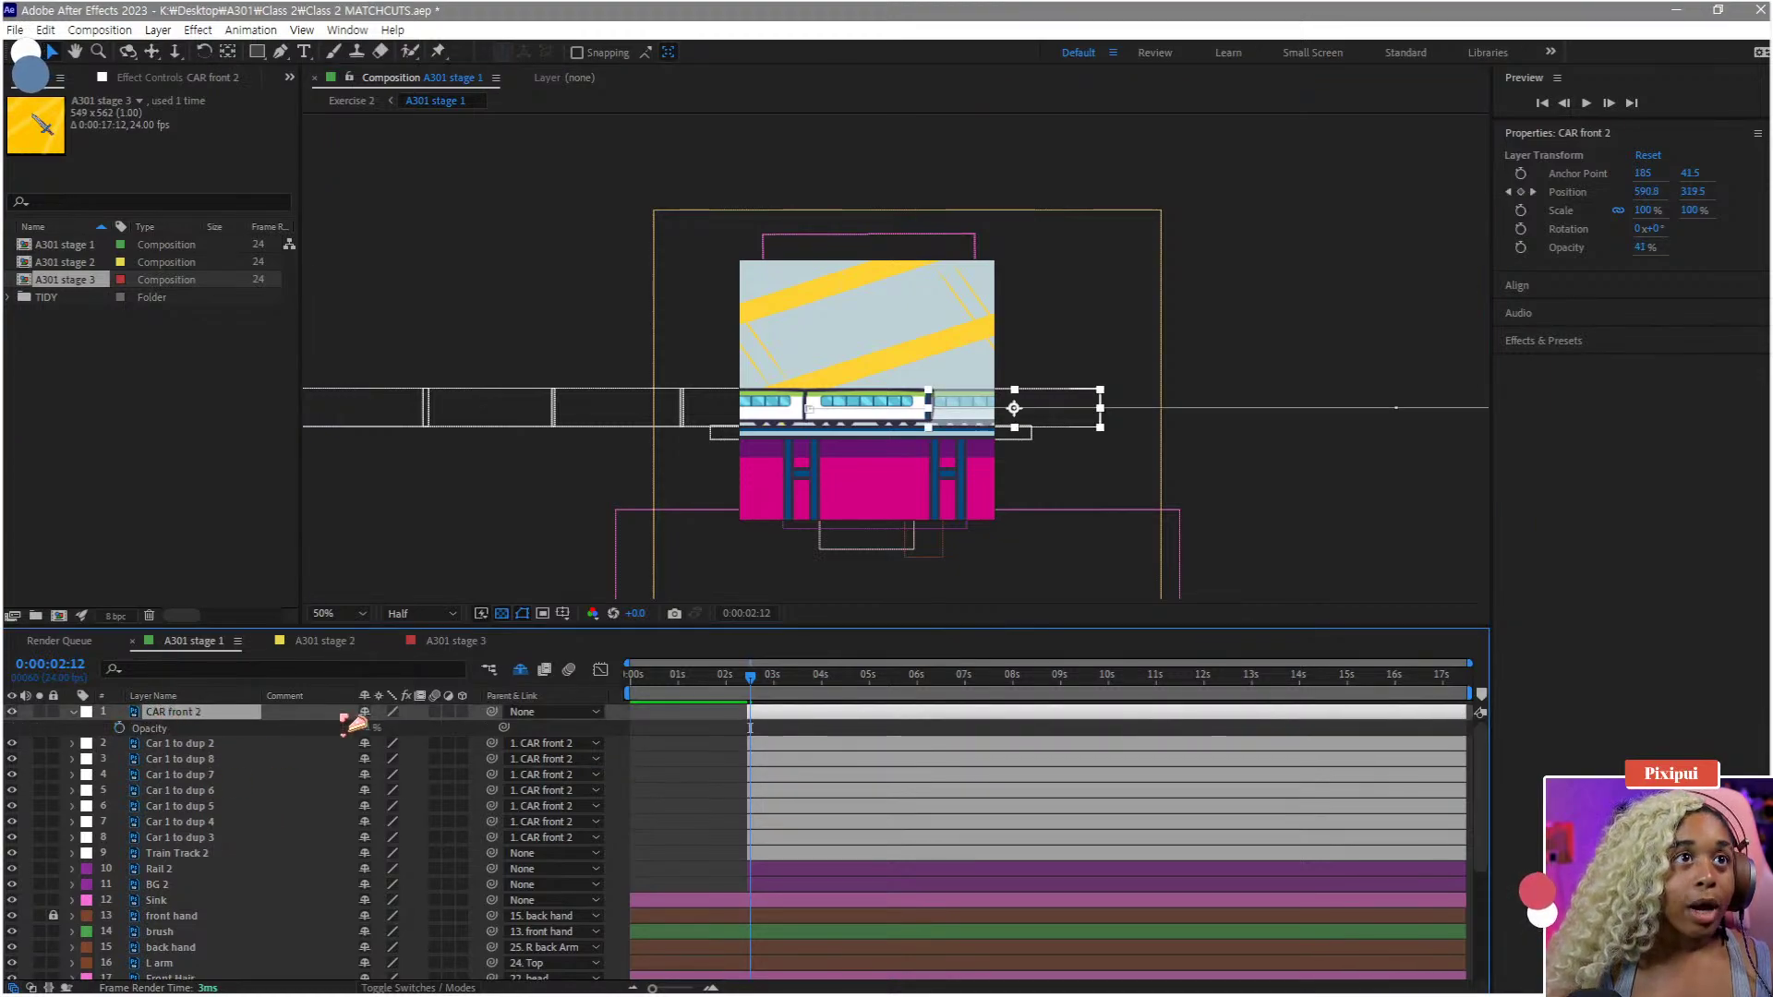
{"action": "key", "text": "t"}
- Preview the toothbrush-to-train match cut from 0:00:00:00 to just past 0:00:03:00
{"action": "left_click_drag", "start_coordinate": [781, 684], "coordinate": [568, 707]}
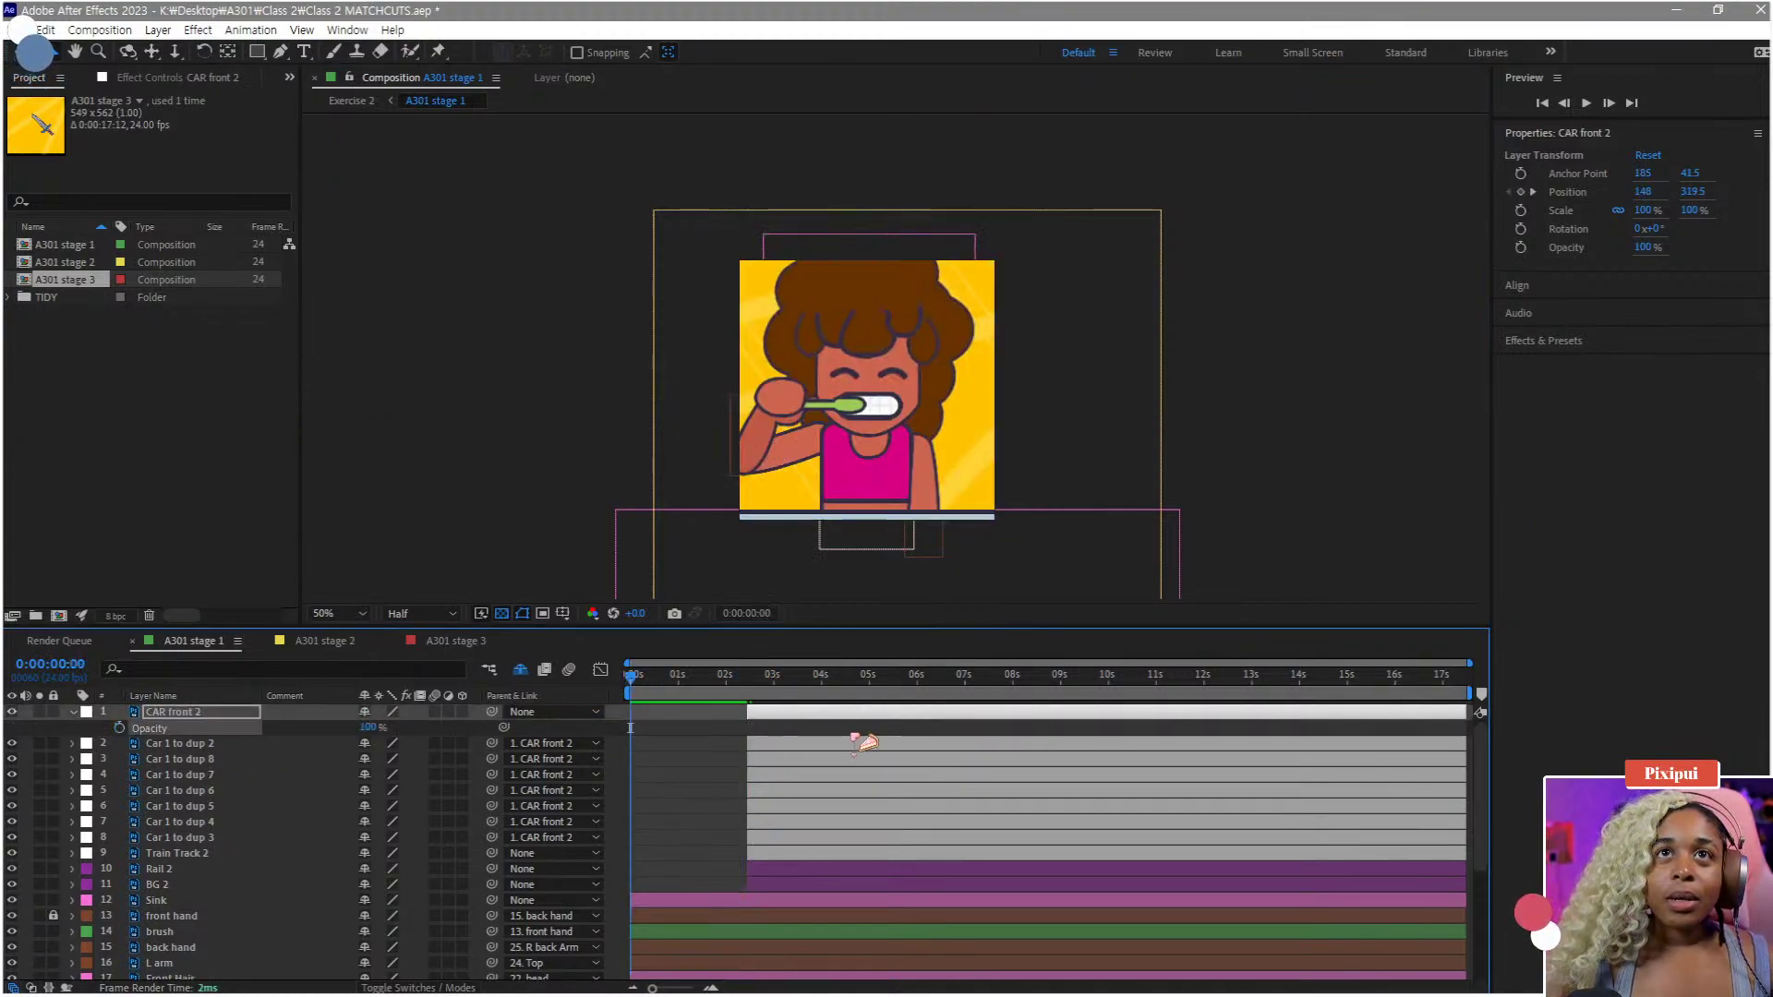
{"action": "key", "text": "space"}
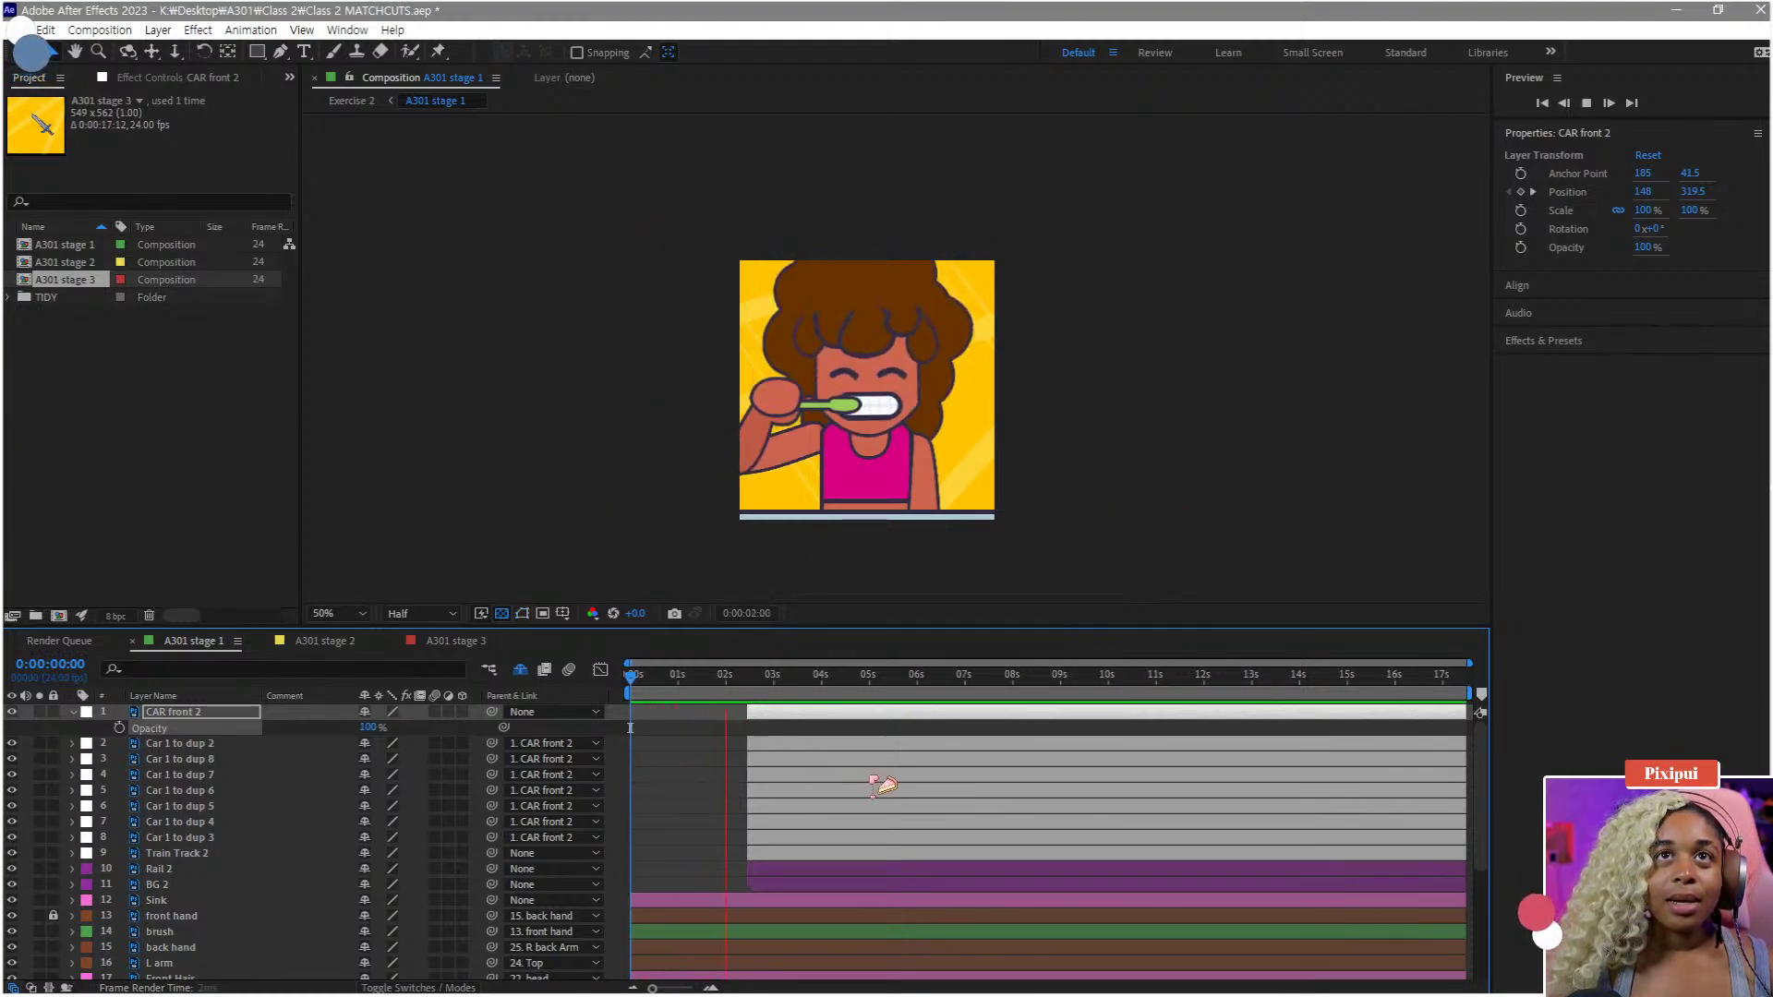
{"action": "key", "text": "space"}
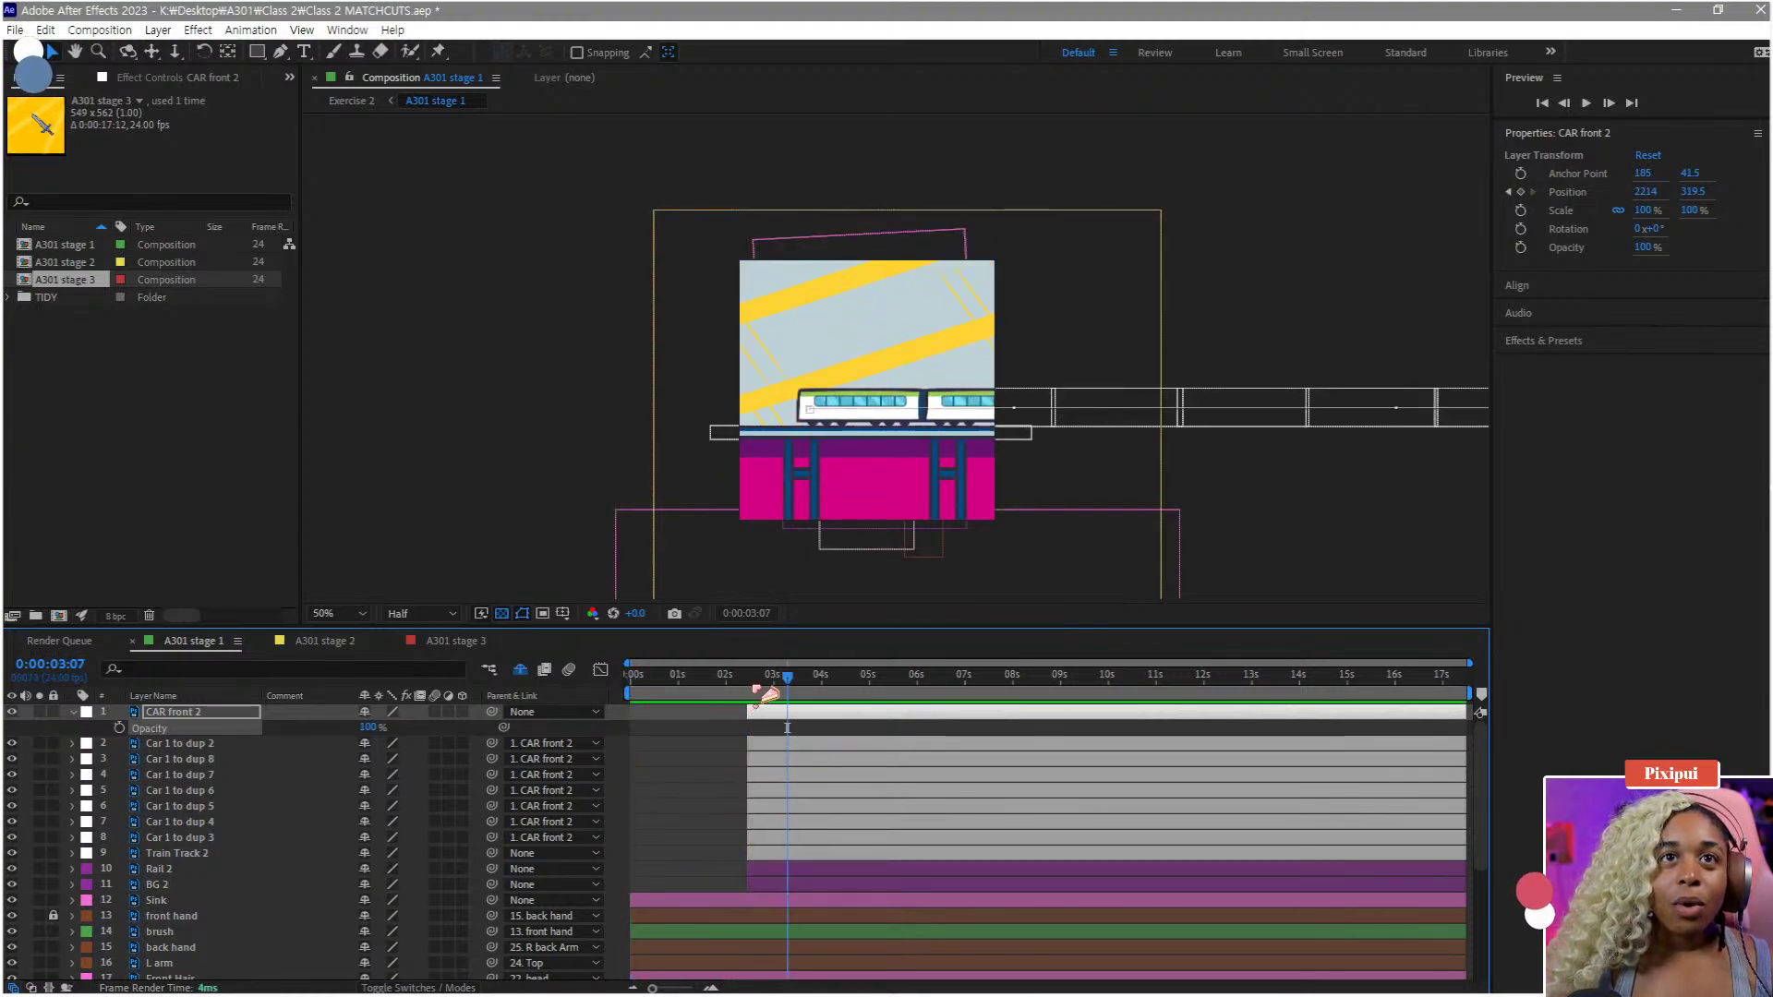
- Reveal the Position keyframes of CAR front 2 and bring the playhead to 0:00:02:18
{"action": "mouse_move", "coordinate": [755, 687]}
{"action": "left_mouse_down"}
{"action": "mouse_move", "coordinate": [773, 678]}
{"action": "mouse_move", "coordinate": [767, 710]}
{"action": "left_mouse_up"}
{"action": "left_click", "coordinate": [773, 717]}
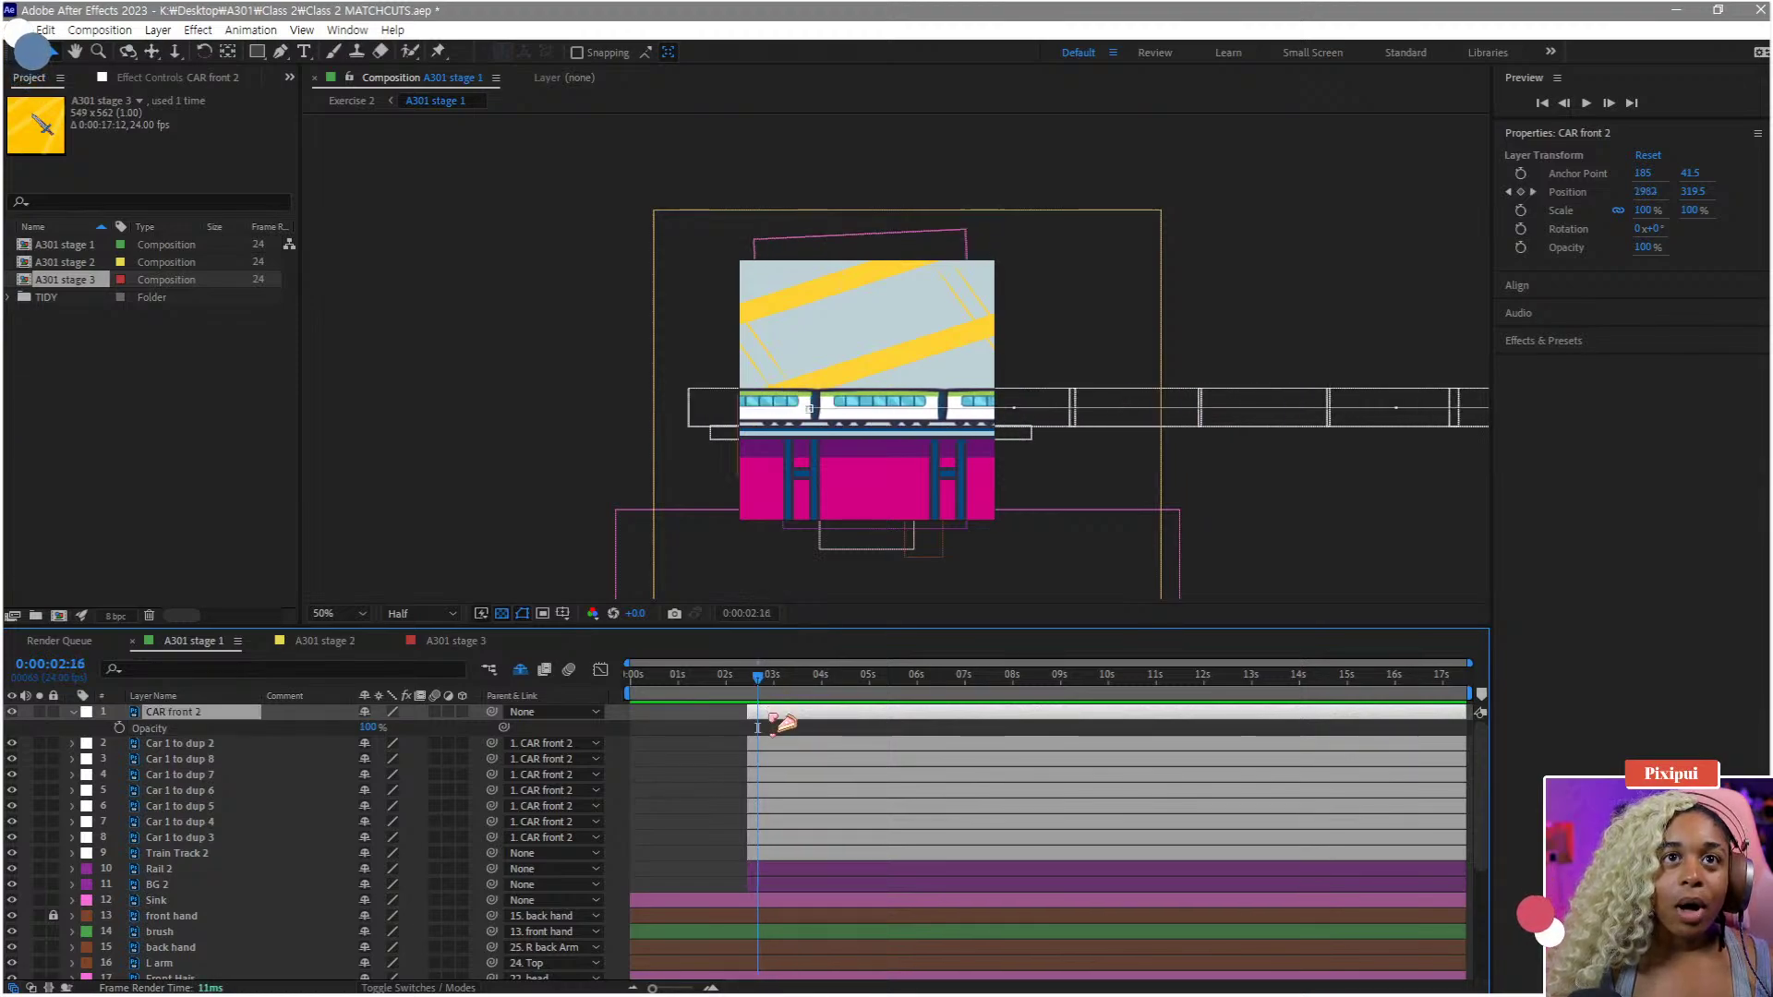
{"action": "key", "text": "p"}
{"action": "left_click", "coordinate": [783, 730]}
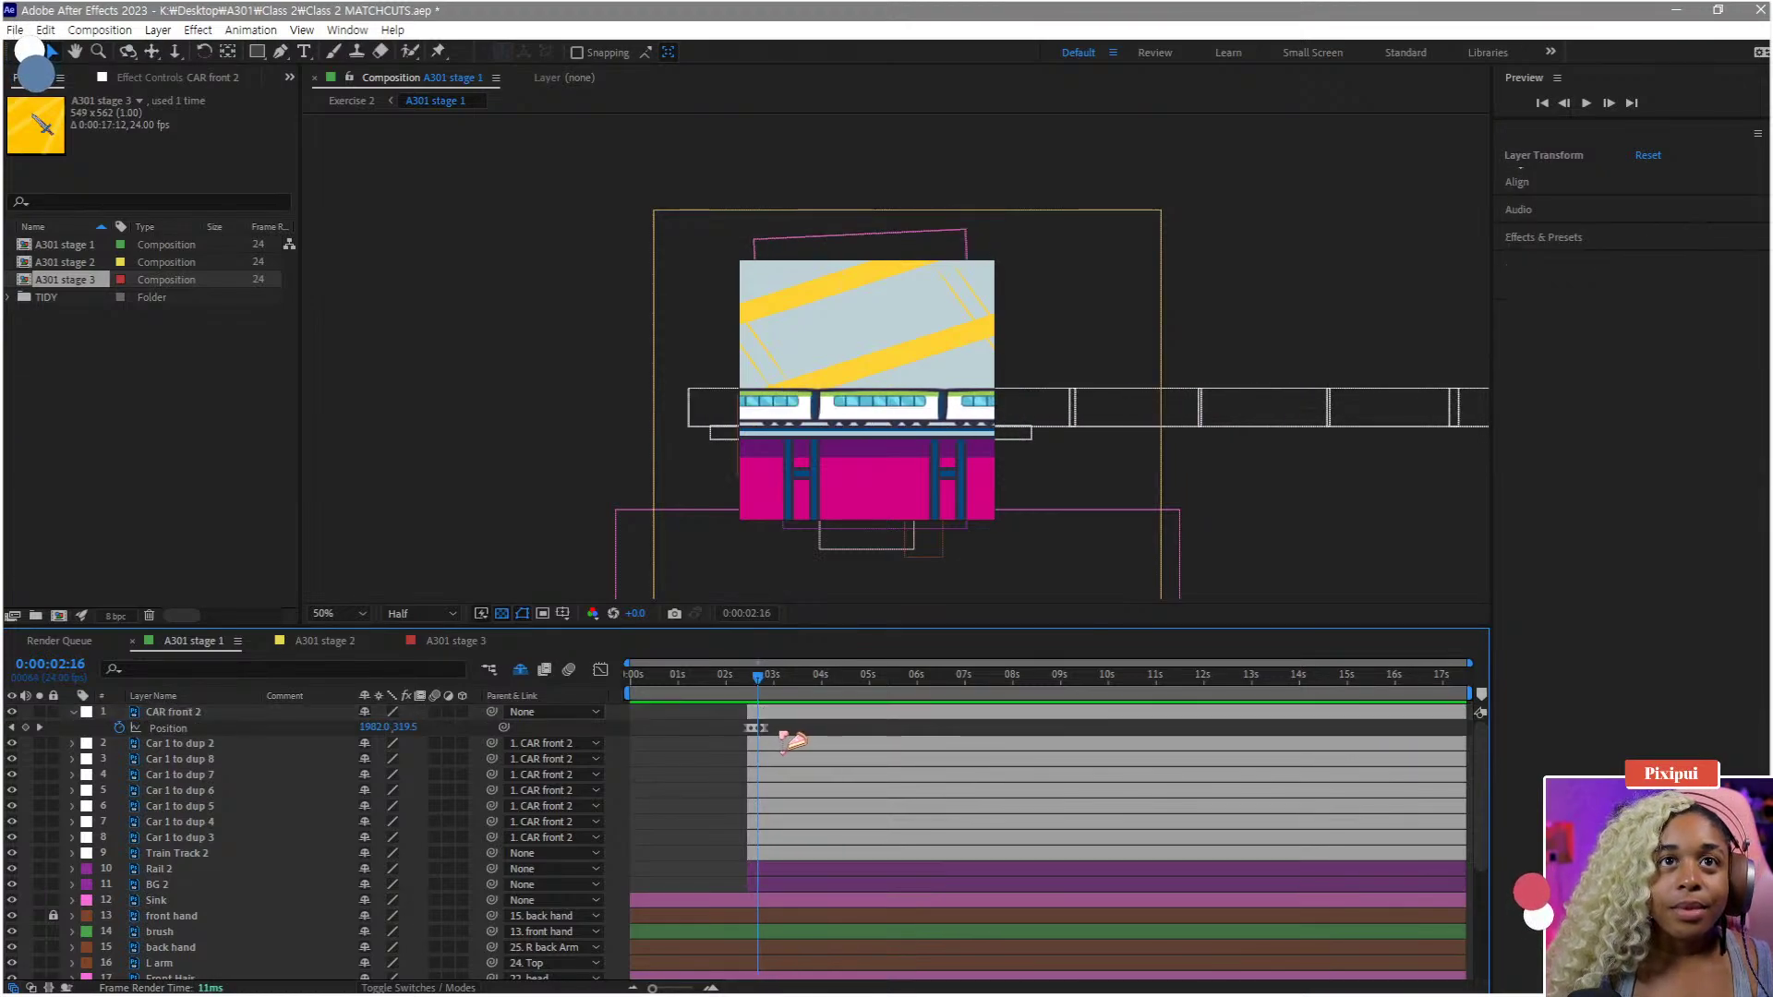
{"action": "key", "text": "="}
{"action": "key", "text": "Page_Down"}
{"action": "key", "text": "Page_Down"}
{"action": "key", "text": "Page_Down"}
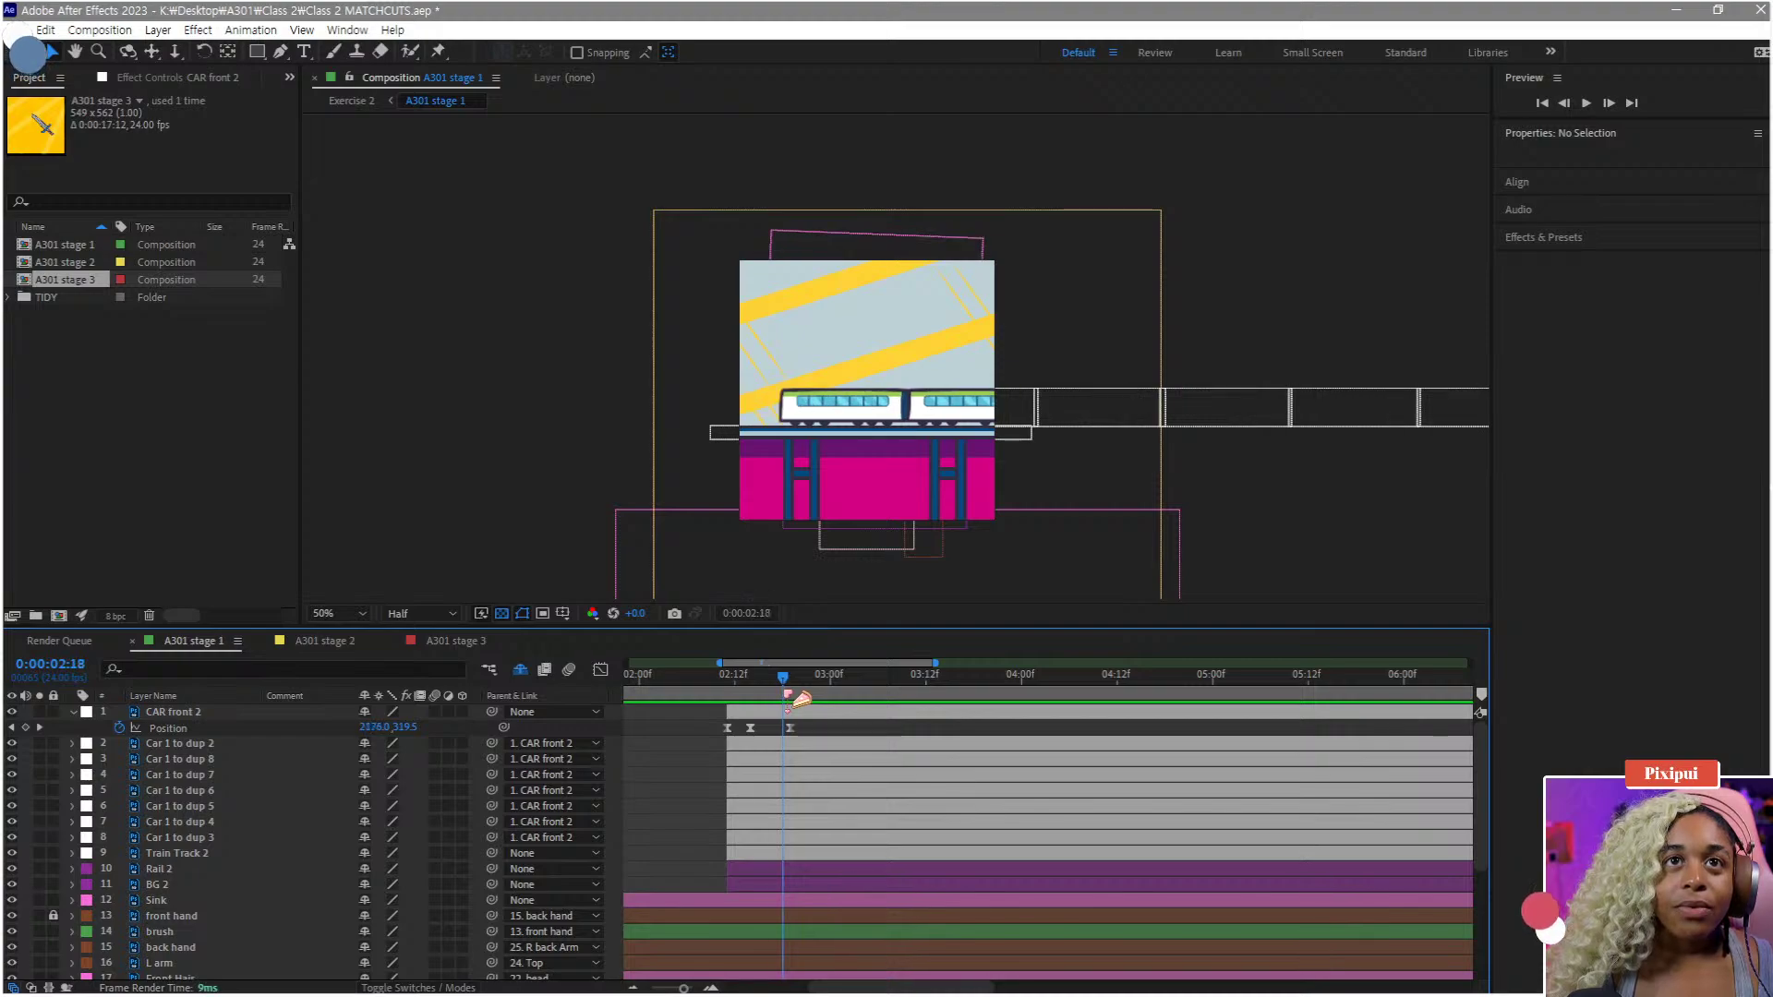
- Try delaying the last Position keyframe of CAR front 2 to just past 0:00:03:12, preview it, and undo the move
{"action": "left_click_drag", "start_coordinate": [793, 730], "coordinate": [958, 729]}
{"action": "left_click", "coordinate": [704, 691]}
{"action": "key", "text": "space"}
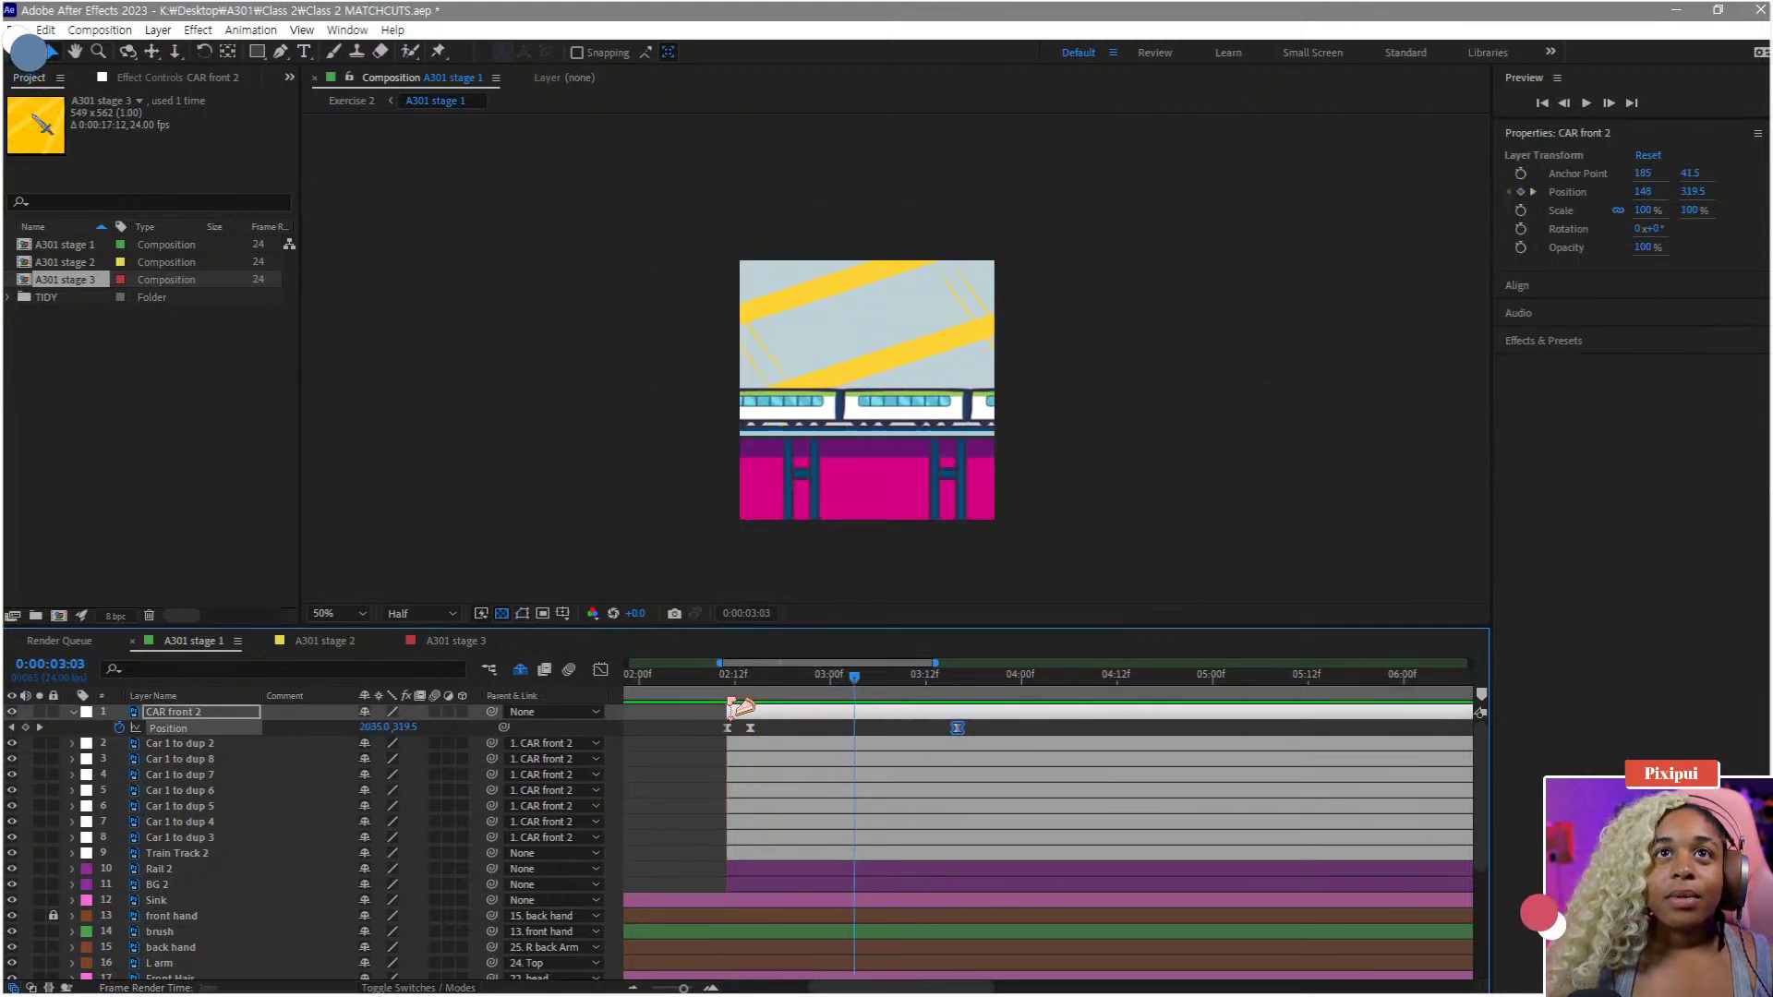
{"action": "key", "text": "space"}
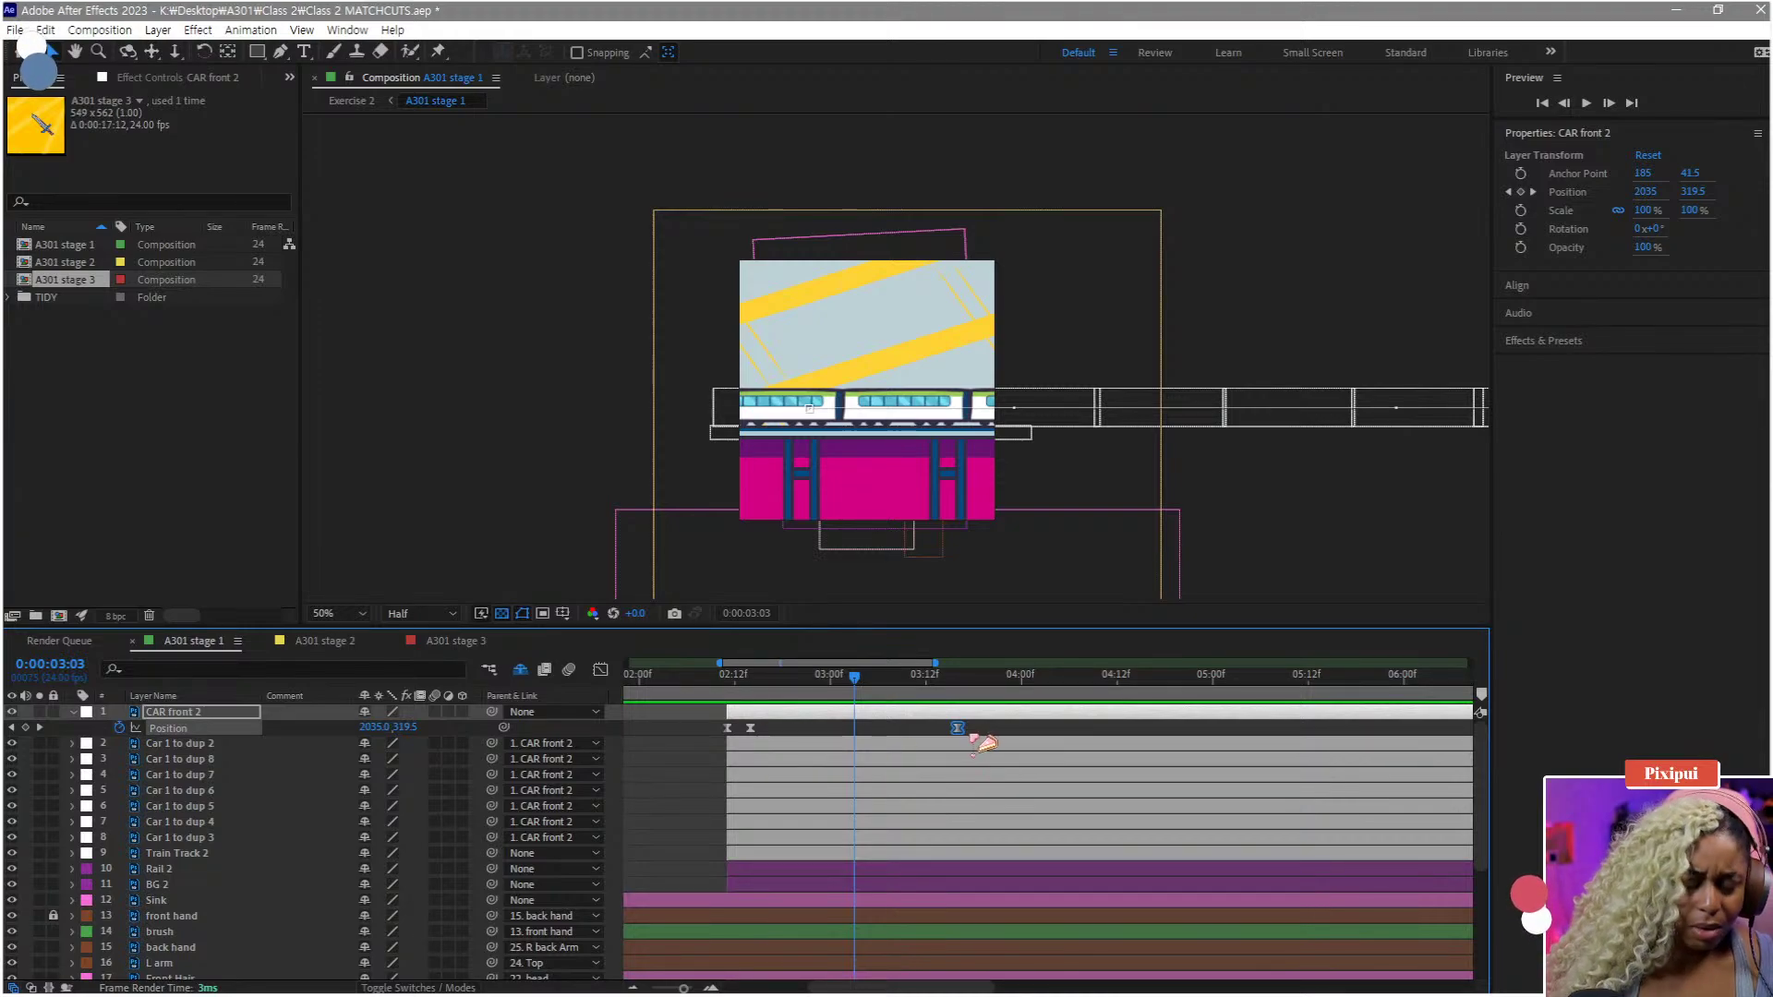
{"action": "key", "text": "ctrl+z"}
- Add a Position keyframe to CAR front 2 at 0:00:03:06 with X set to 3774, carrying the train out of frame
{"action": "key", "text": "j"}
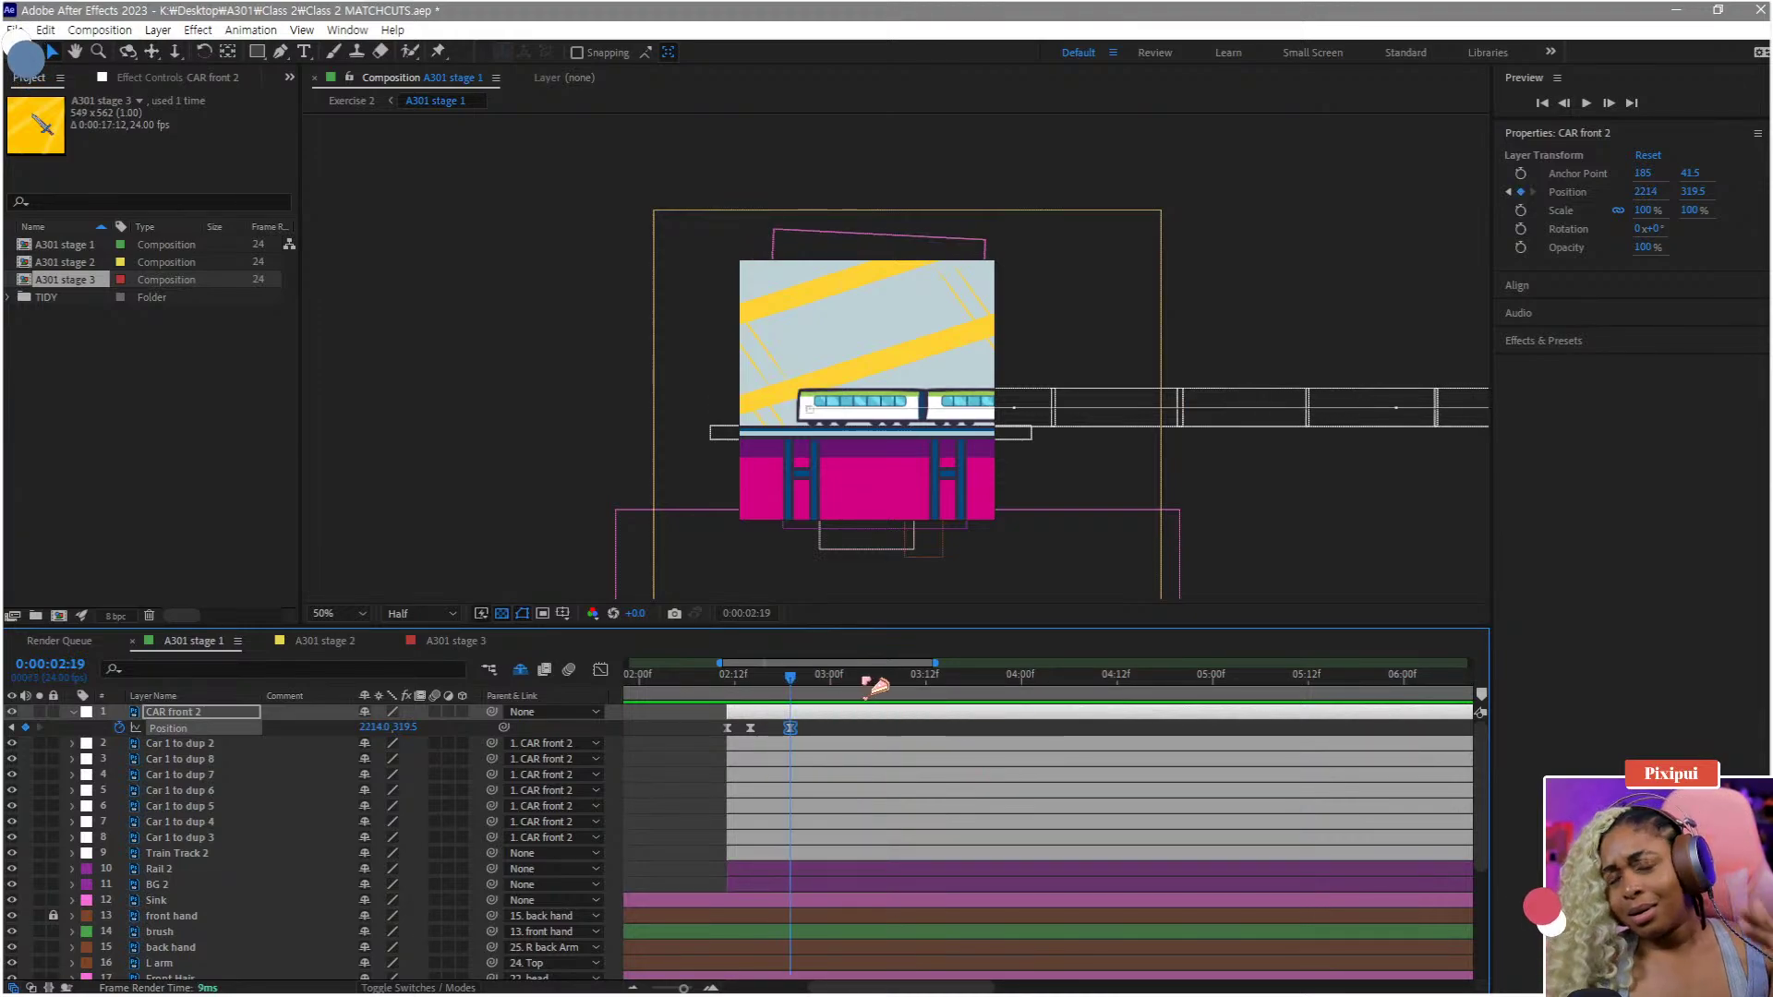
{"action": "left_click", "coordinate": [877, 686]}
{"action": "left_click_drag", "start_coordinate": [367, 728], "coordinate": [554, 725]}
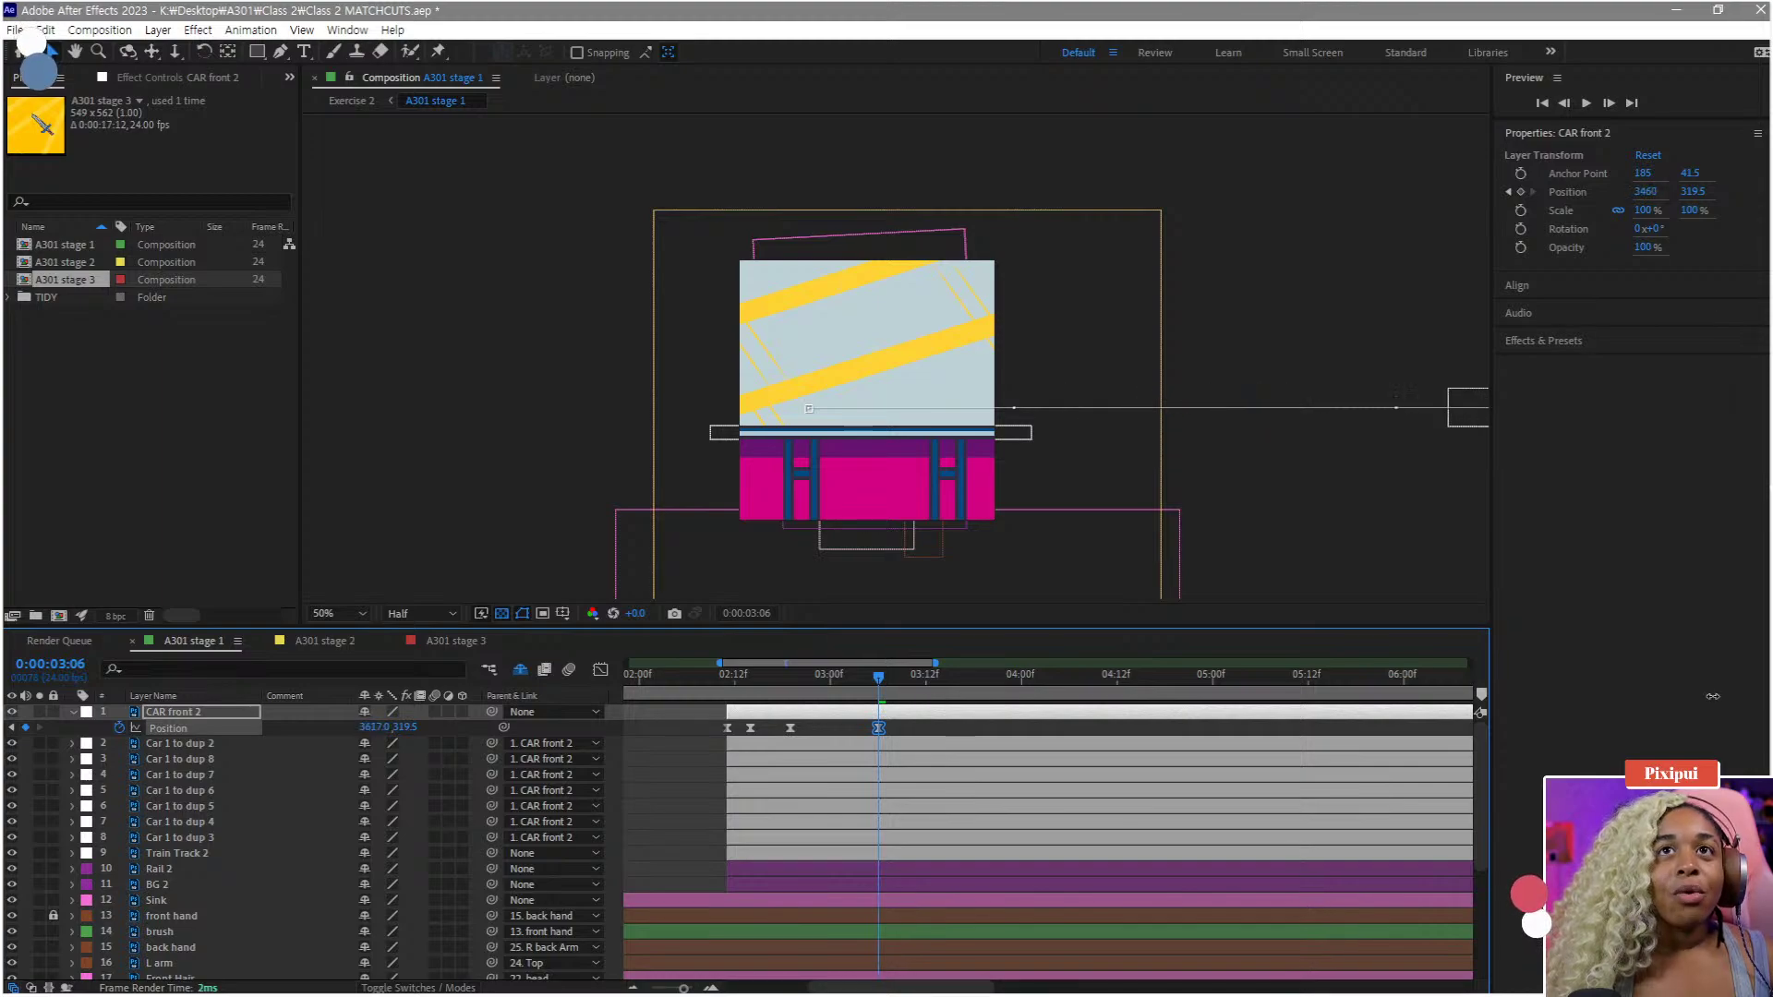
- Try deleting the two middle Position keyframes of CAR front 2 in the Graph Editor and preview the smoother motion
{"action": "left_click", "coordinate": [600, 671]}
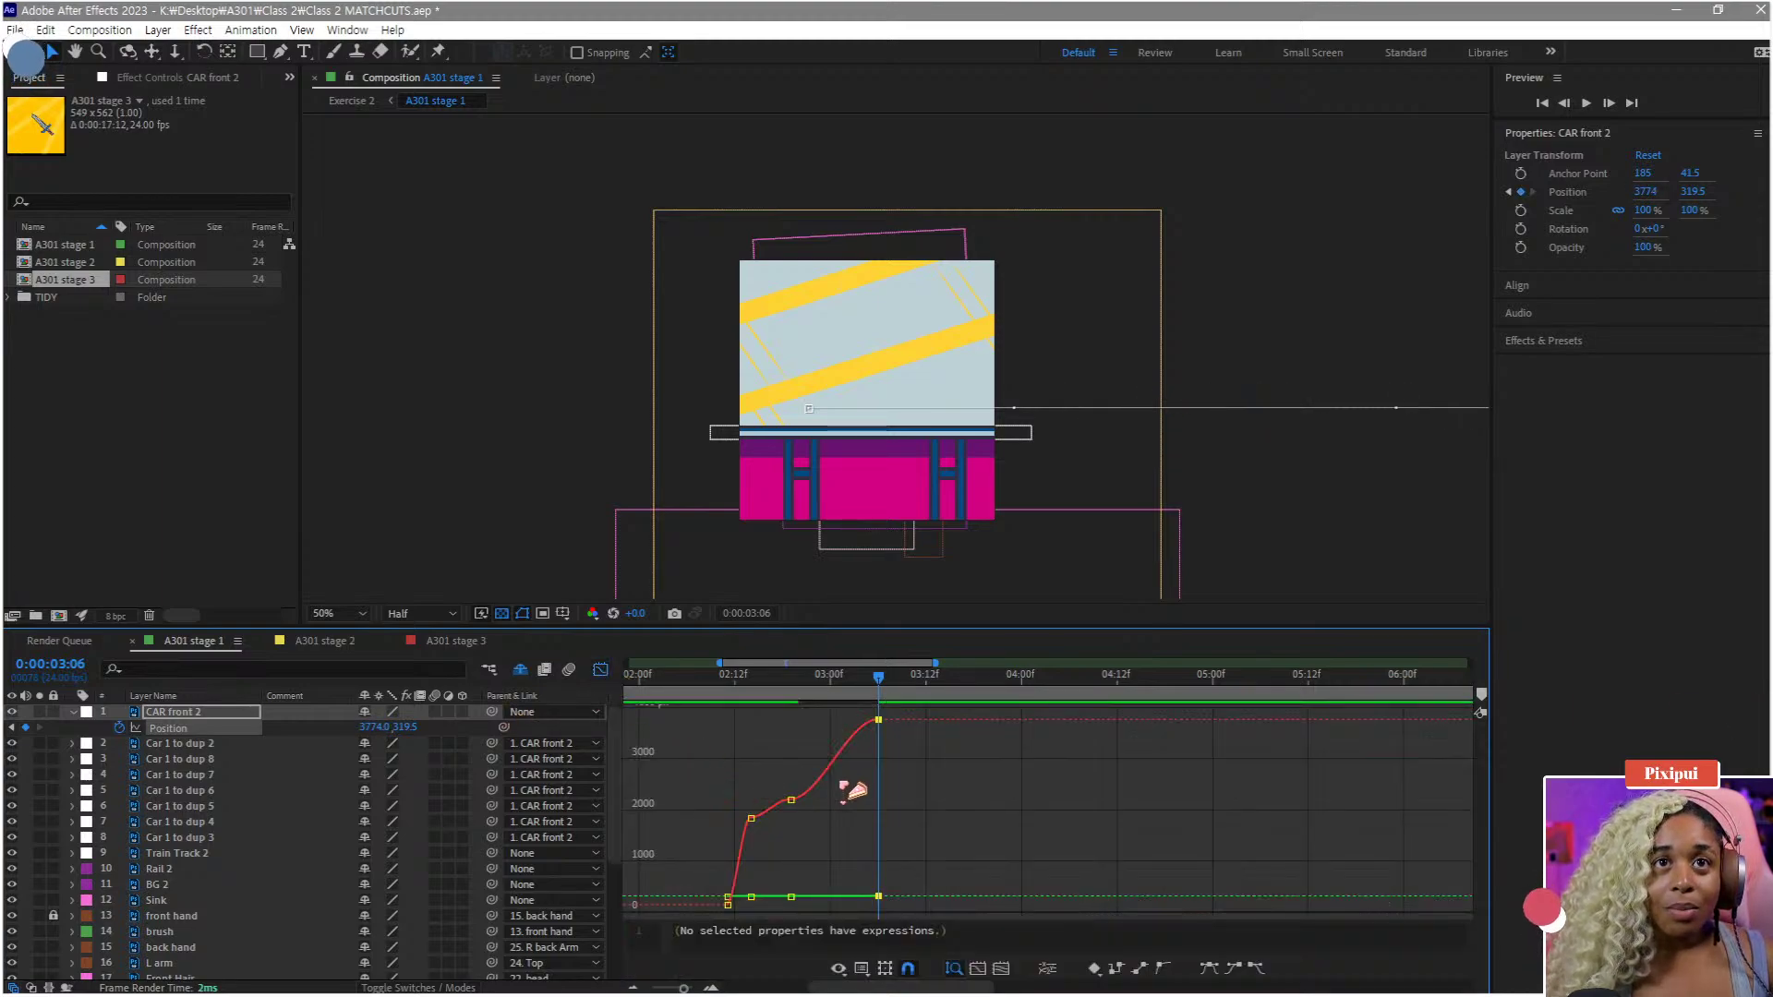
{"action": "left_click_drag", "start_coordinate": [815, 743], "coordinate": [750, 848]}
{"action": "key", "text": "Delete"}
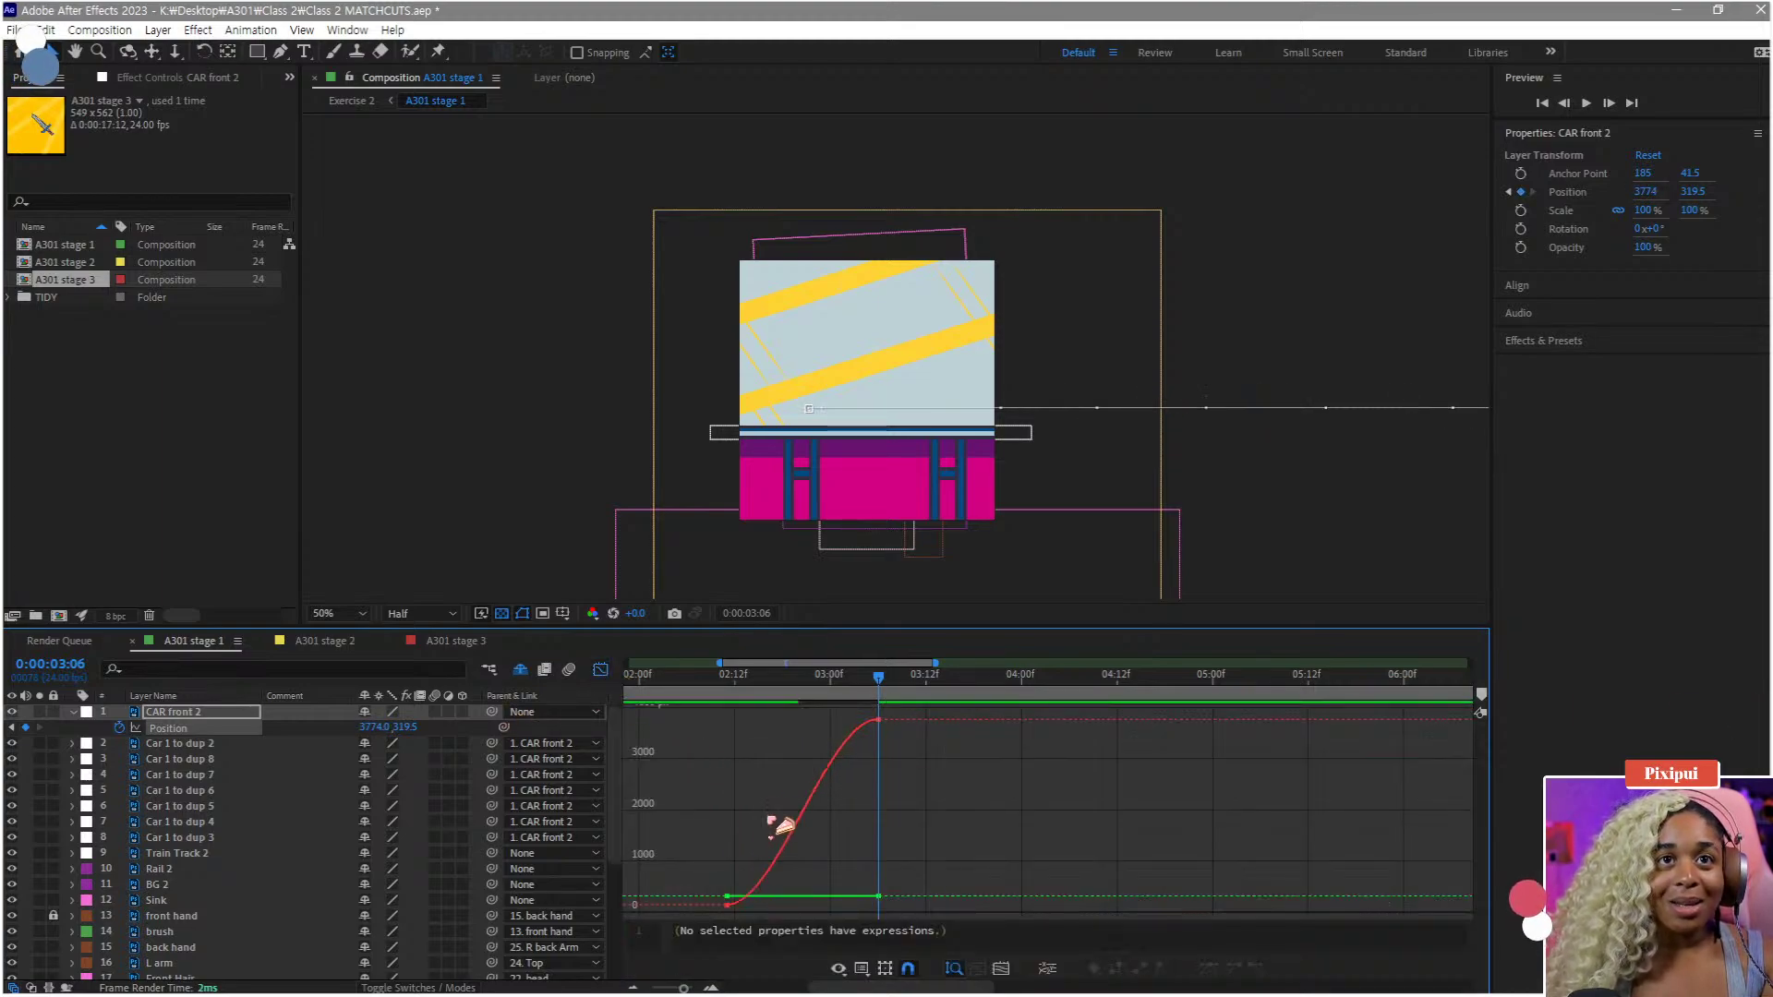
{"action": "left_click_drag", "start_coordinate": [813, 689], "coordinate": [703, 688]}
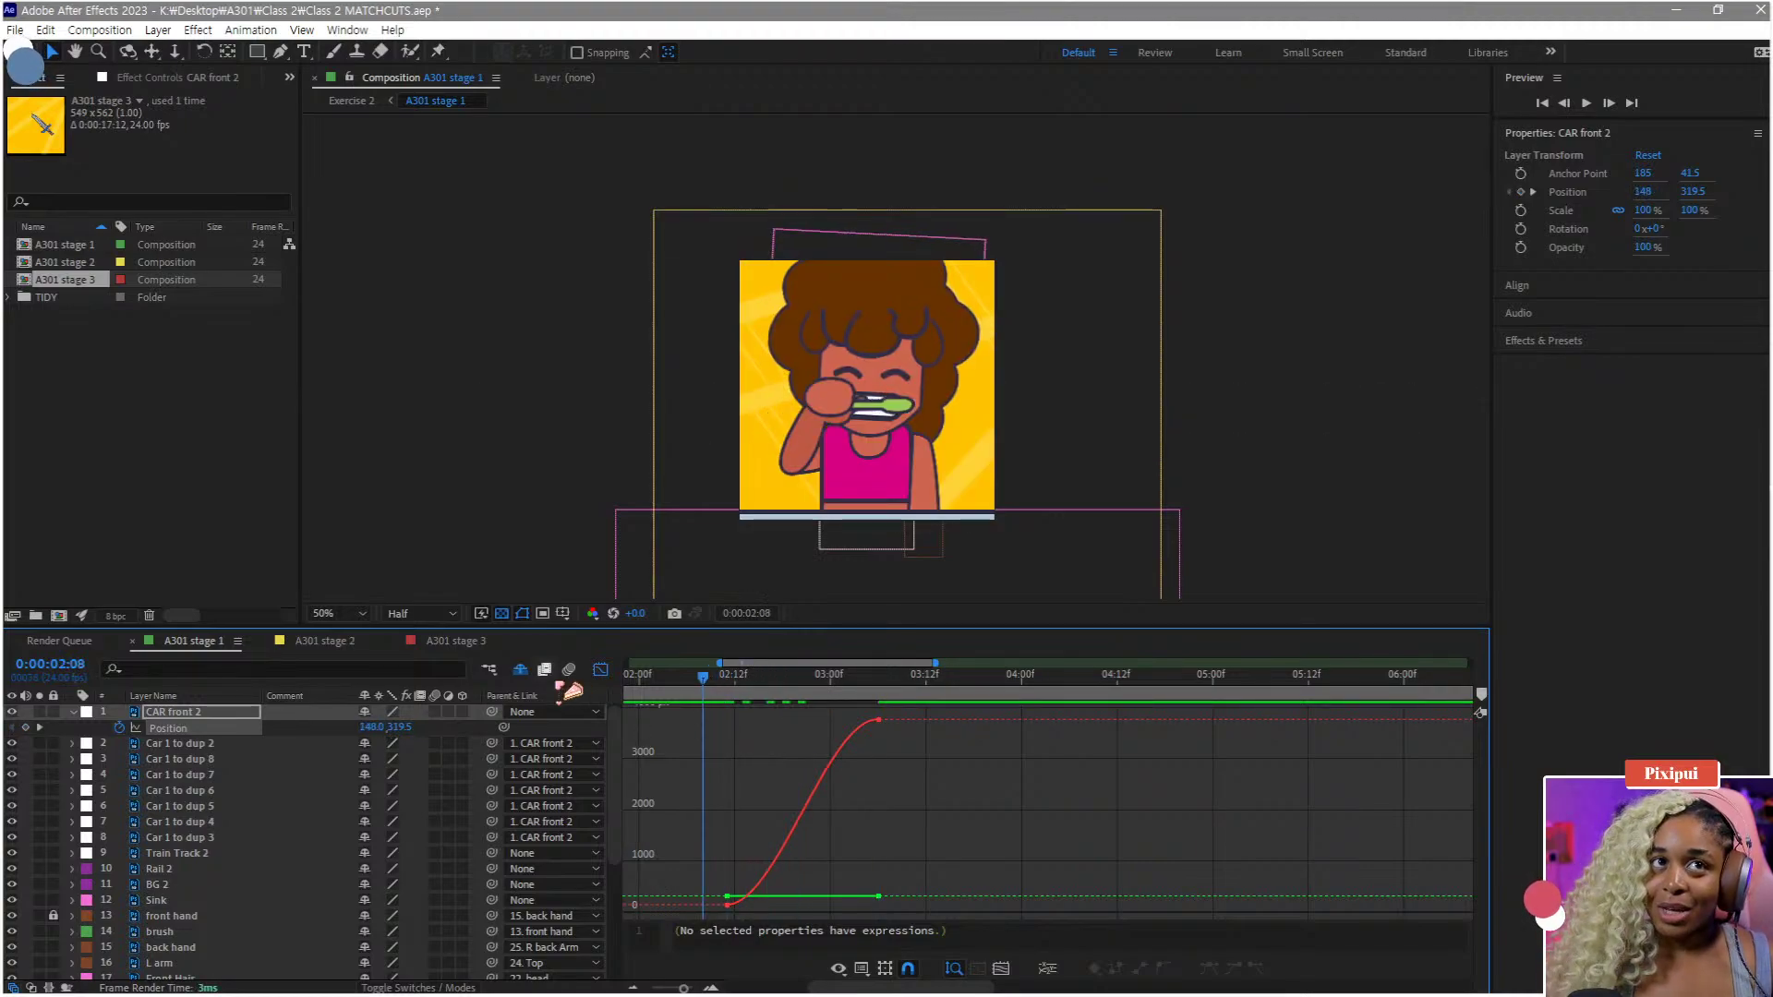
{"action": "left_click", "coordinate": [600, 670]}
{"action": "left_click", "coordinate": [736, 693]}
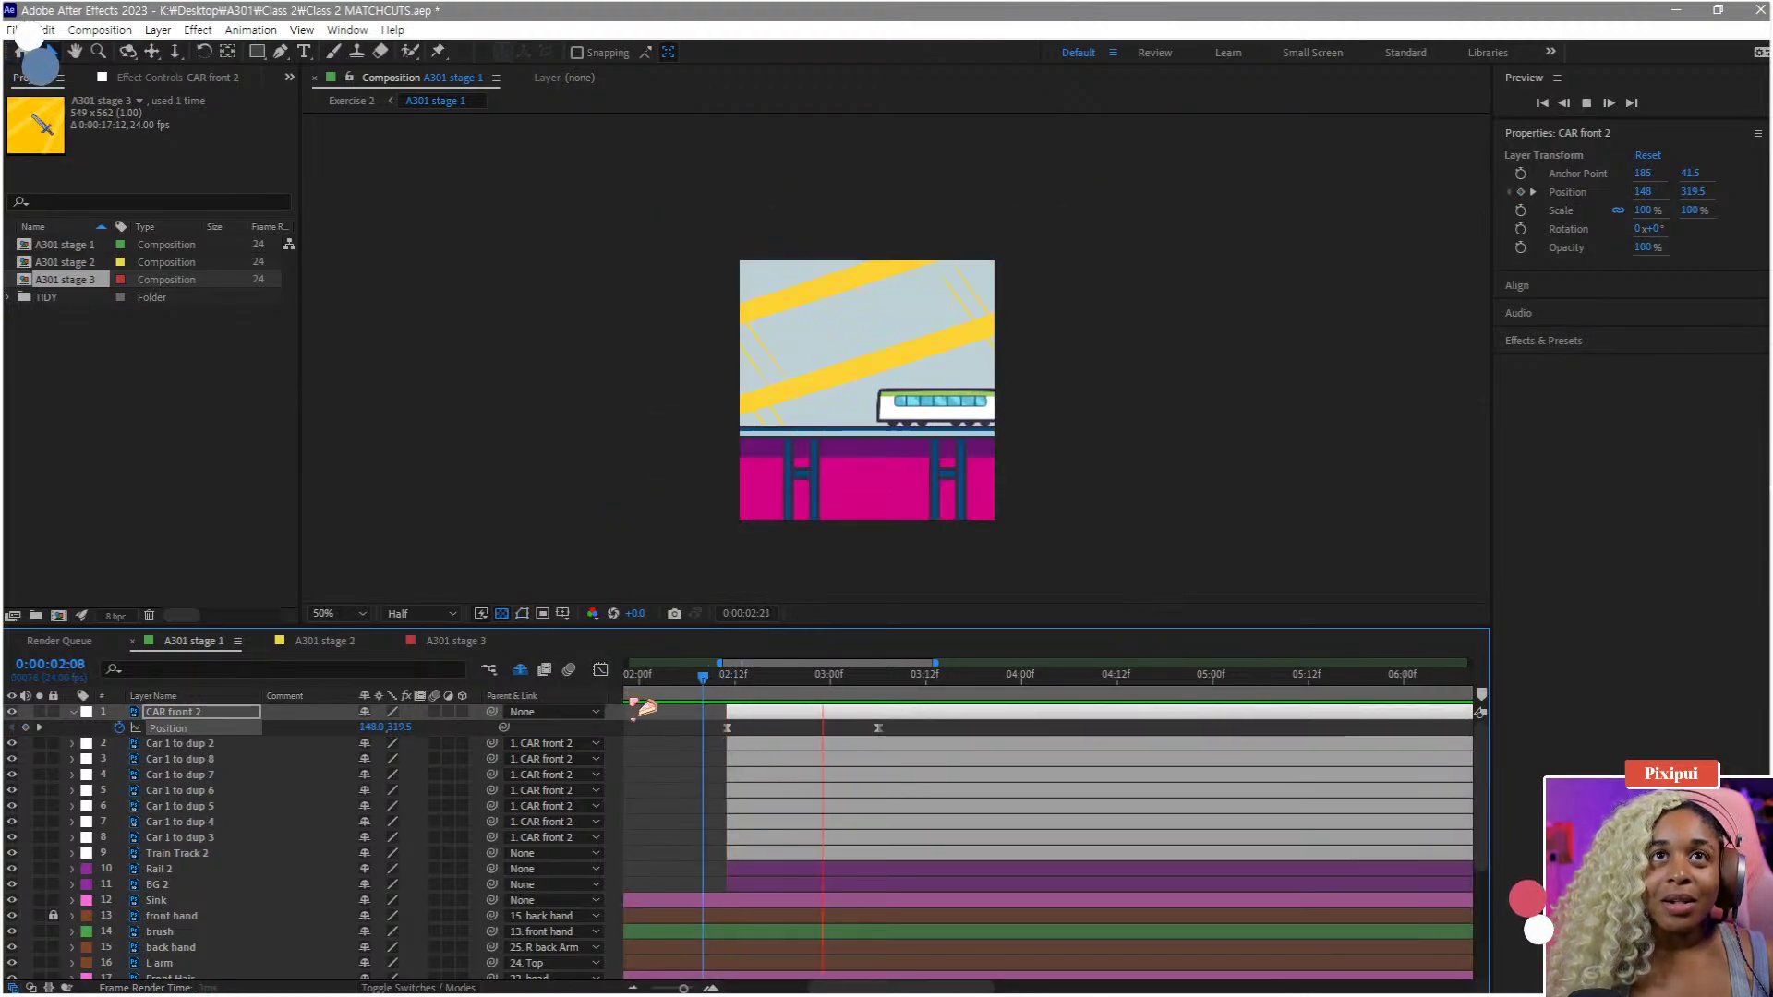
- Try trimming the nine train and track layers to start at 0:00:02:12, and undo back to before the middle keyframes were deleted
{"action": "left_click_drag", "start_coordinate": [739, 699], "coordinate": [723, 703]}
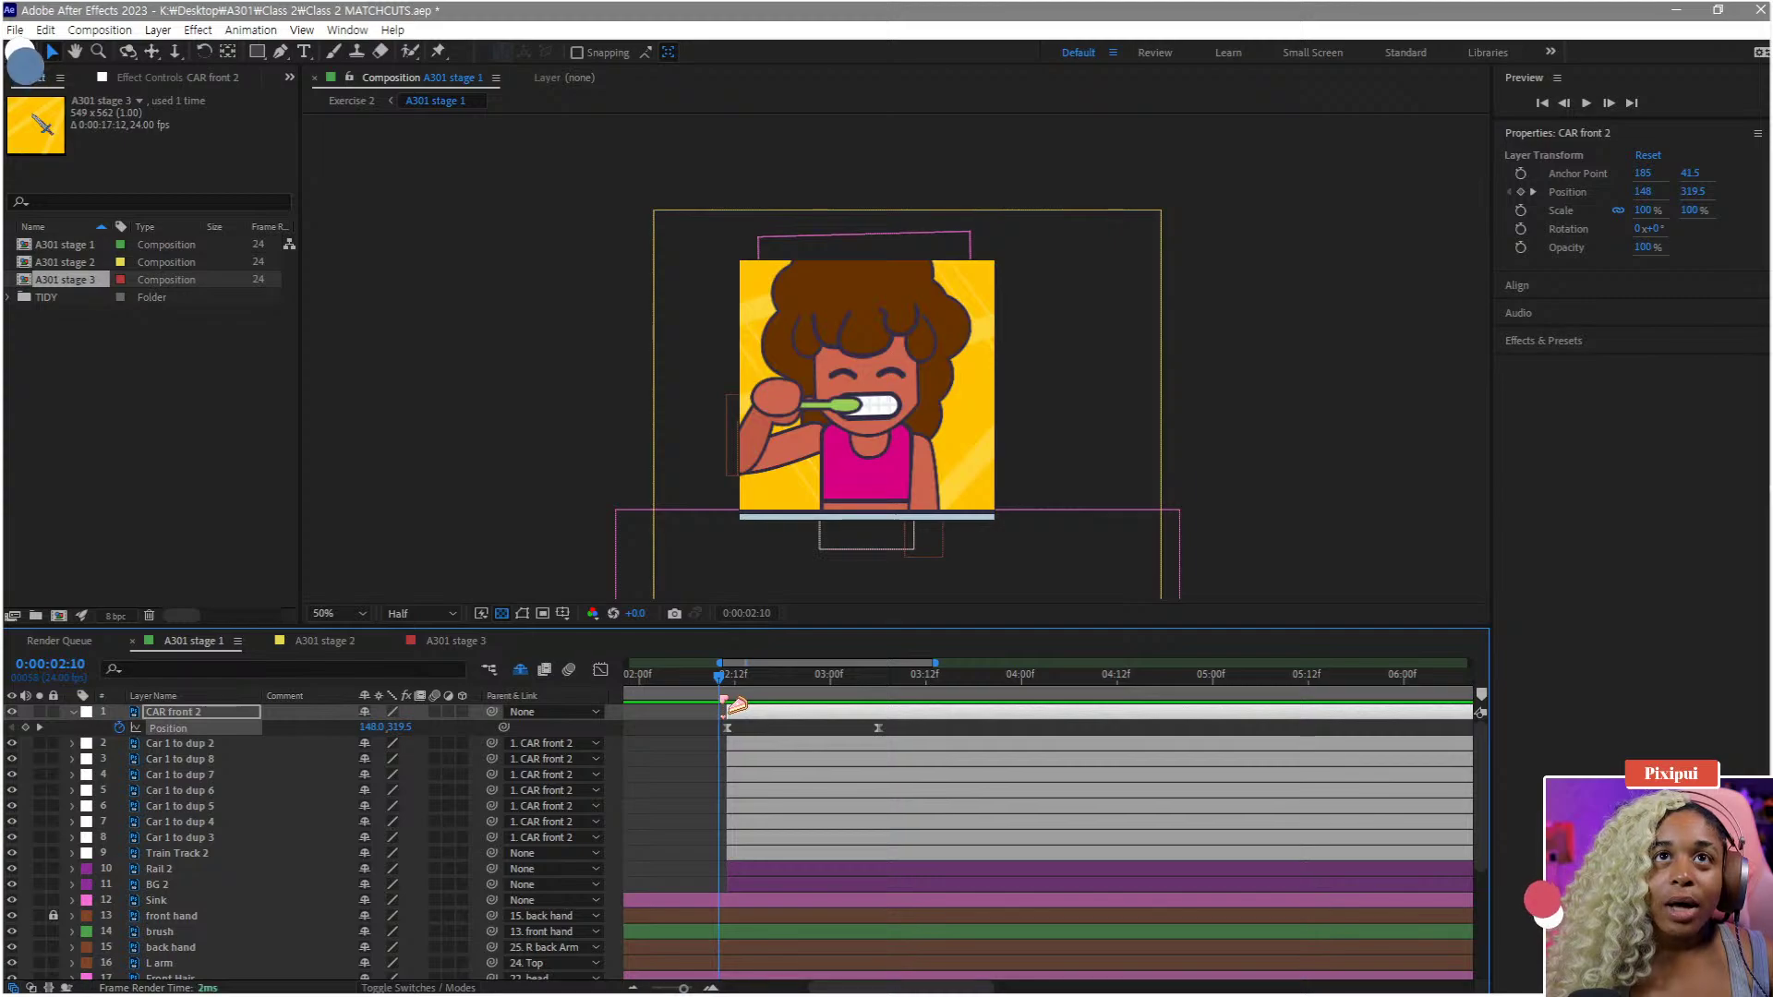
{"action": "key", "text": "Page_Down"}
{"action": "left_click", "coordinate": [735, 688]}
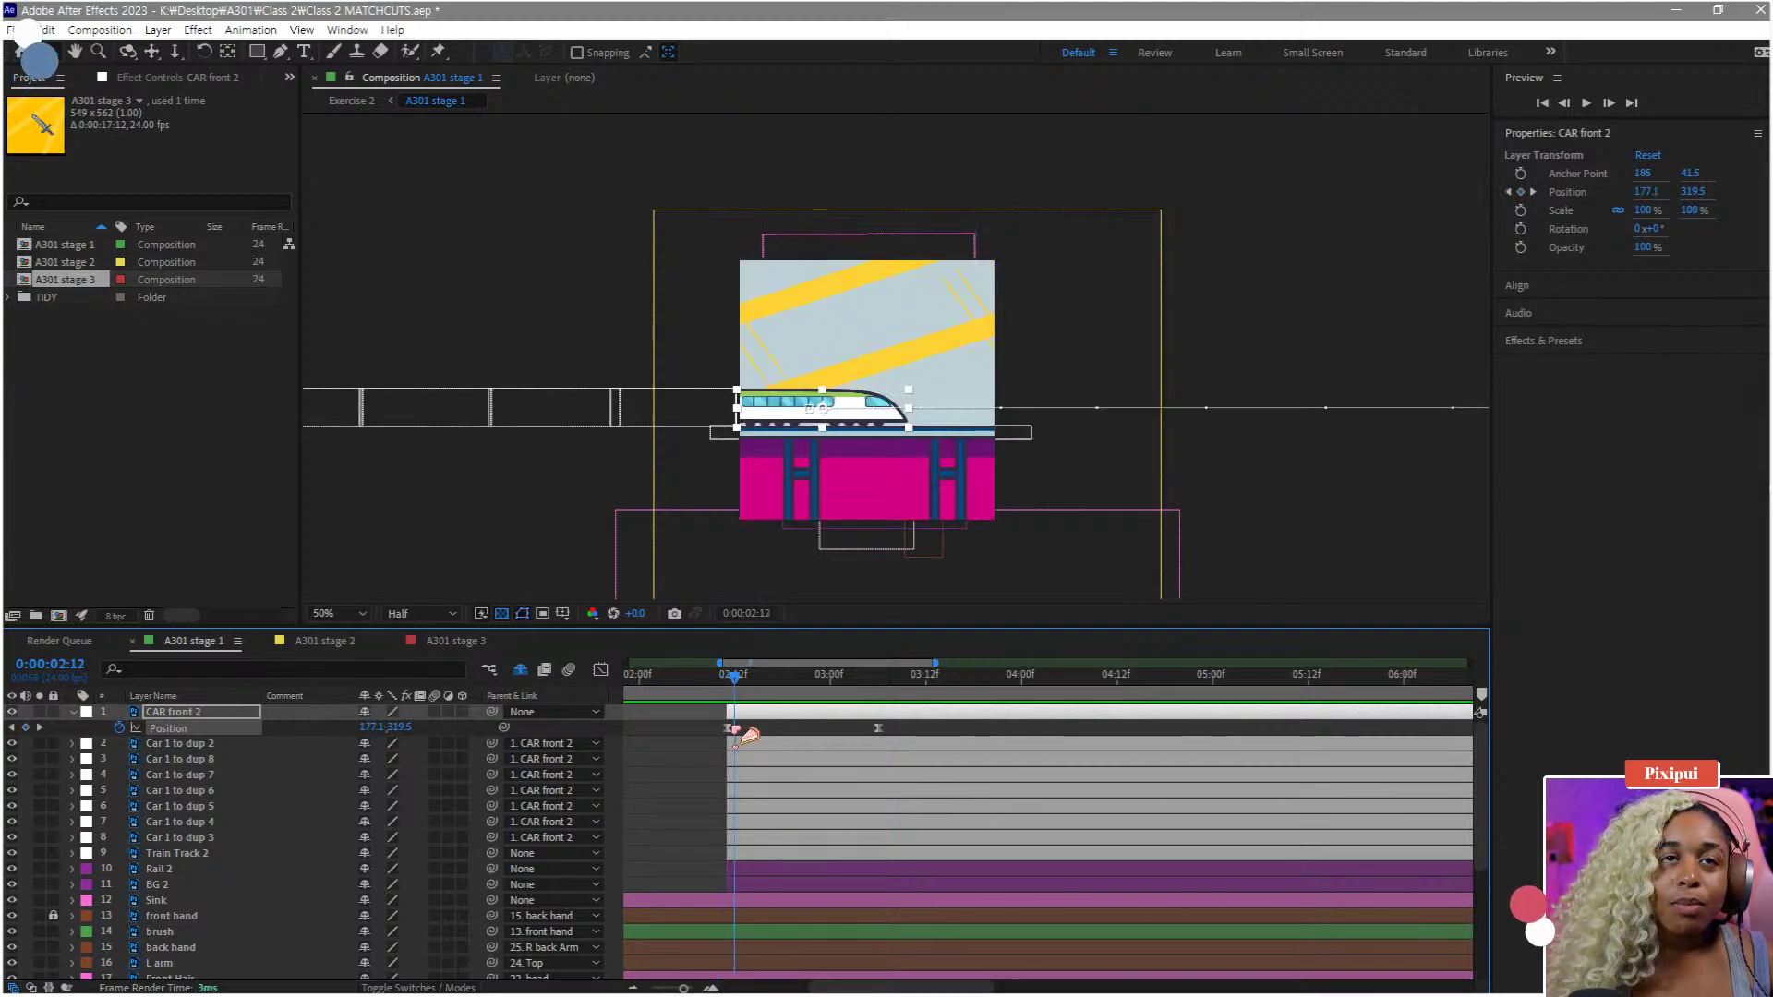
{"action": "left_click", "coordinate": [743, 852], "text": "shift"}
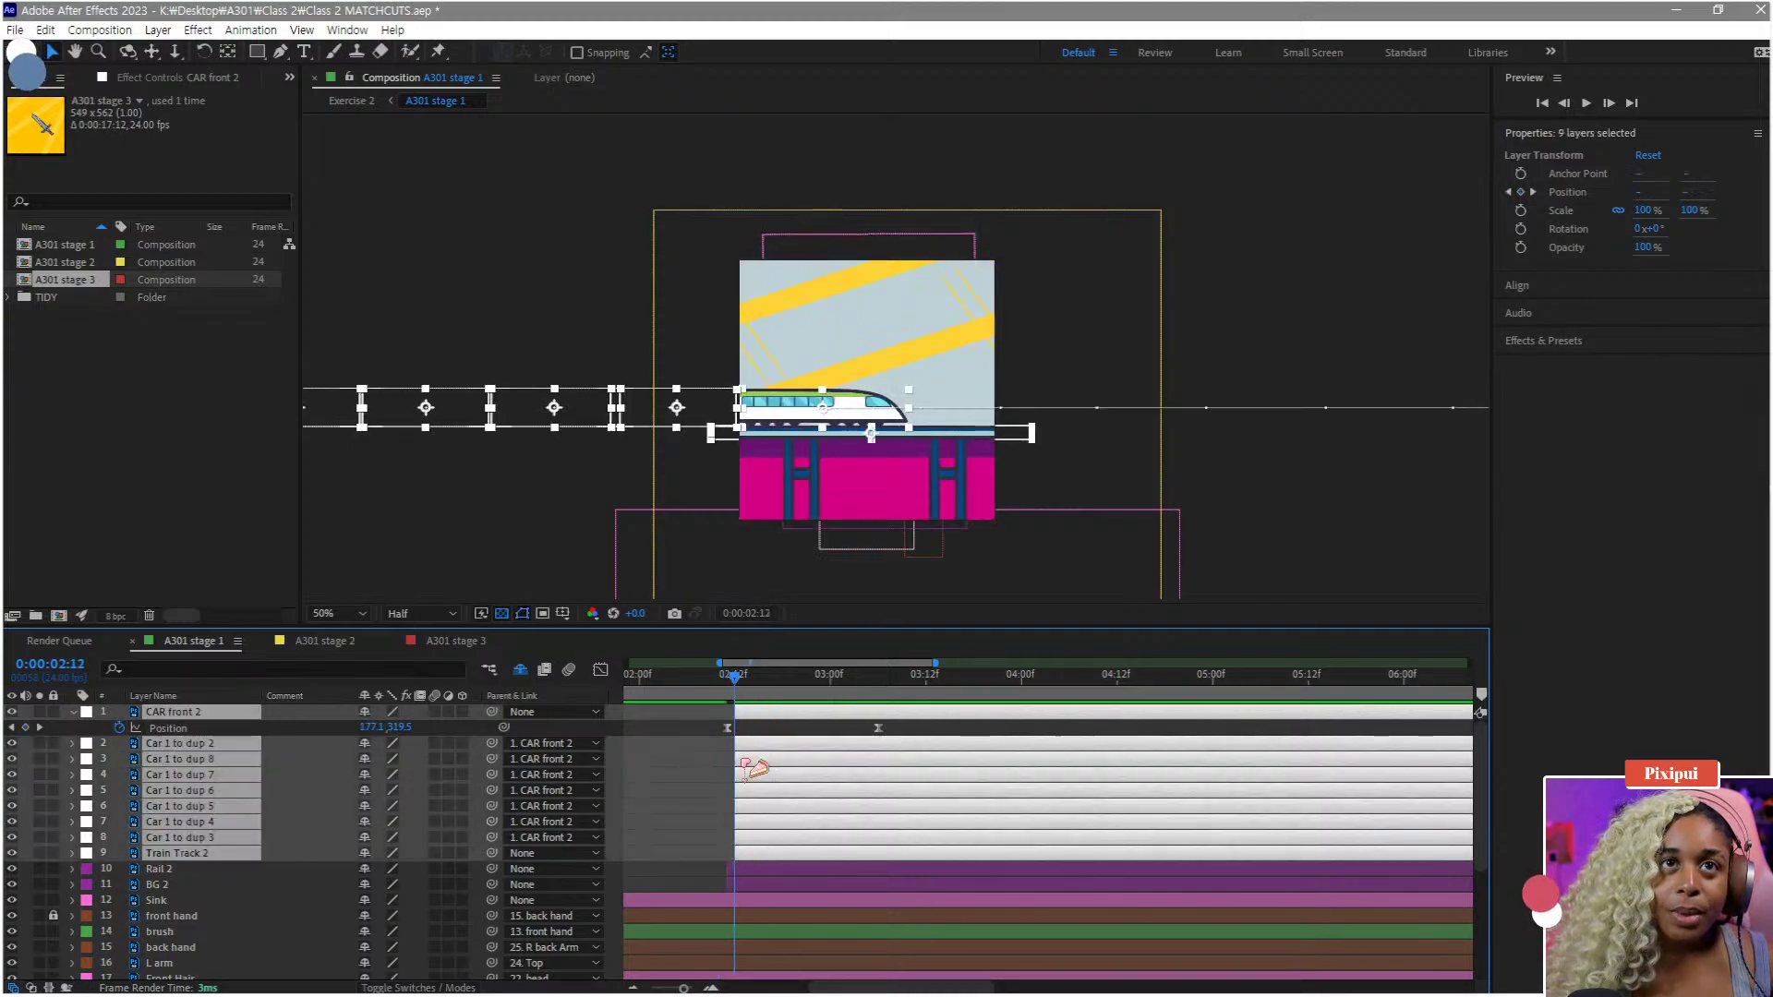
{"action": "left_click", "coordinate": [721, 677]}
{"action": "left_click_drag", "start_coordinate": [734, 680], "coordinate": [750, 679]}
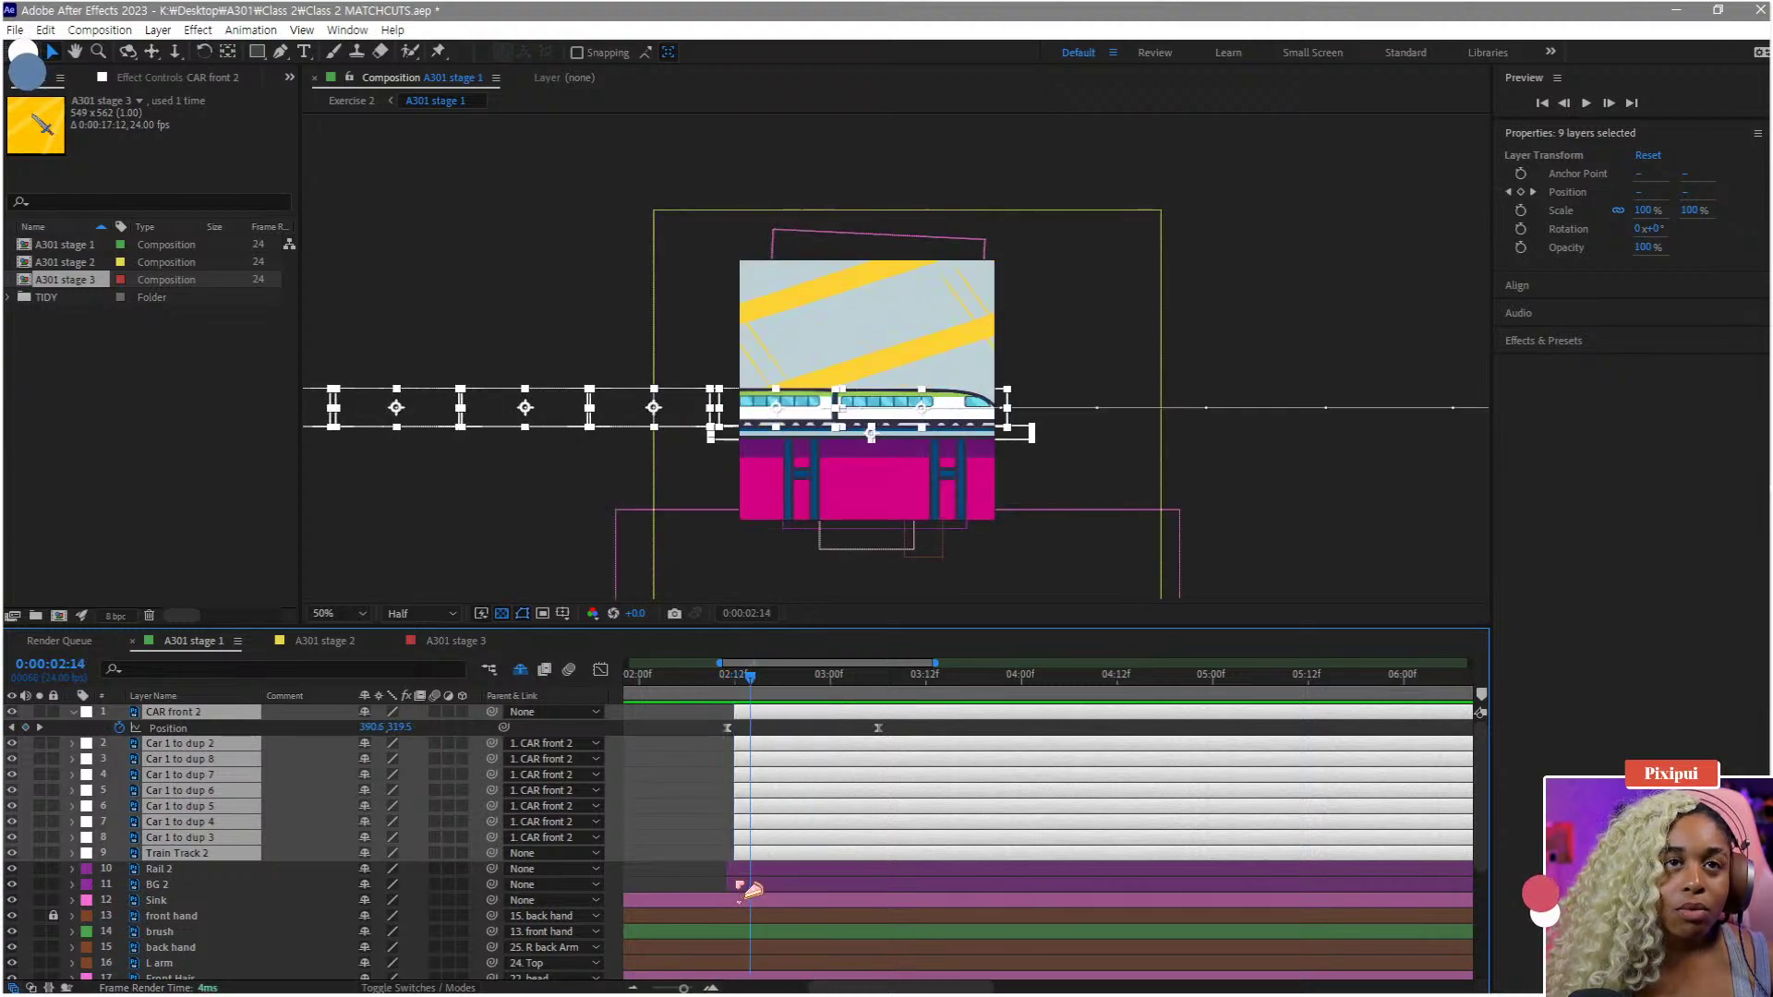
{"action": "key", "text": "Page_Up"}
{"action": "key", "text": "Page_Up"}
{"action": "key", "text": "ctrl+shift+a"}
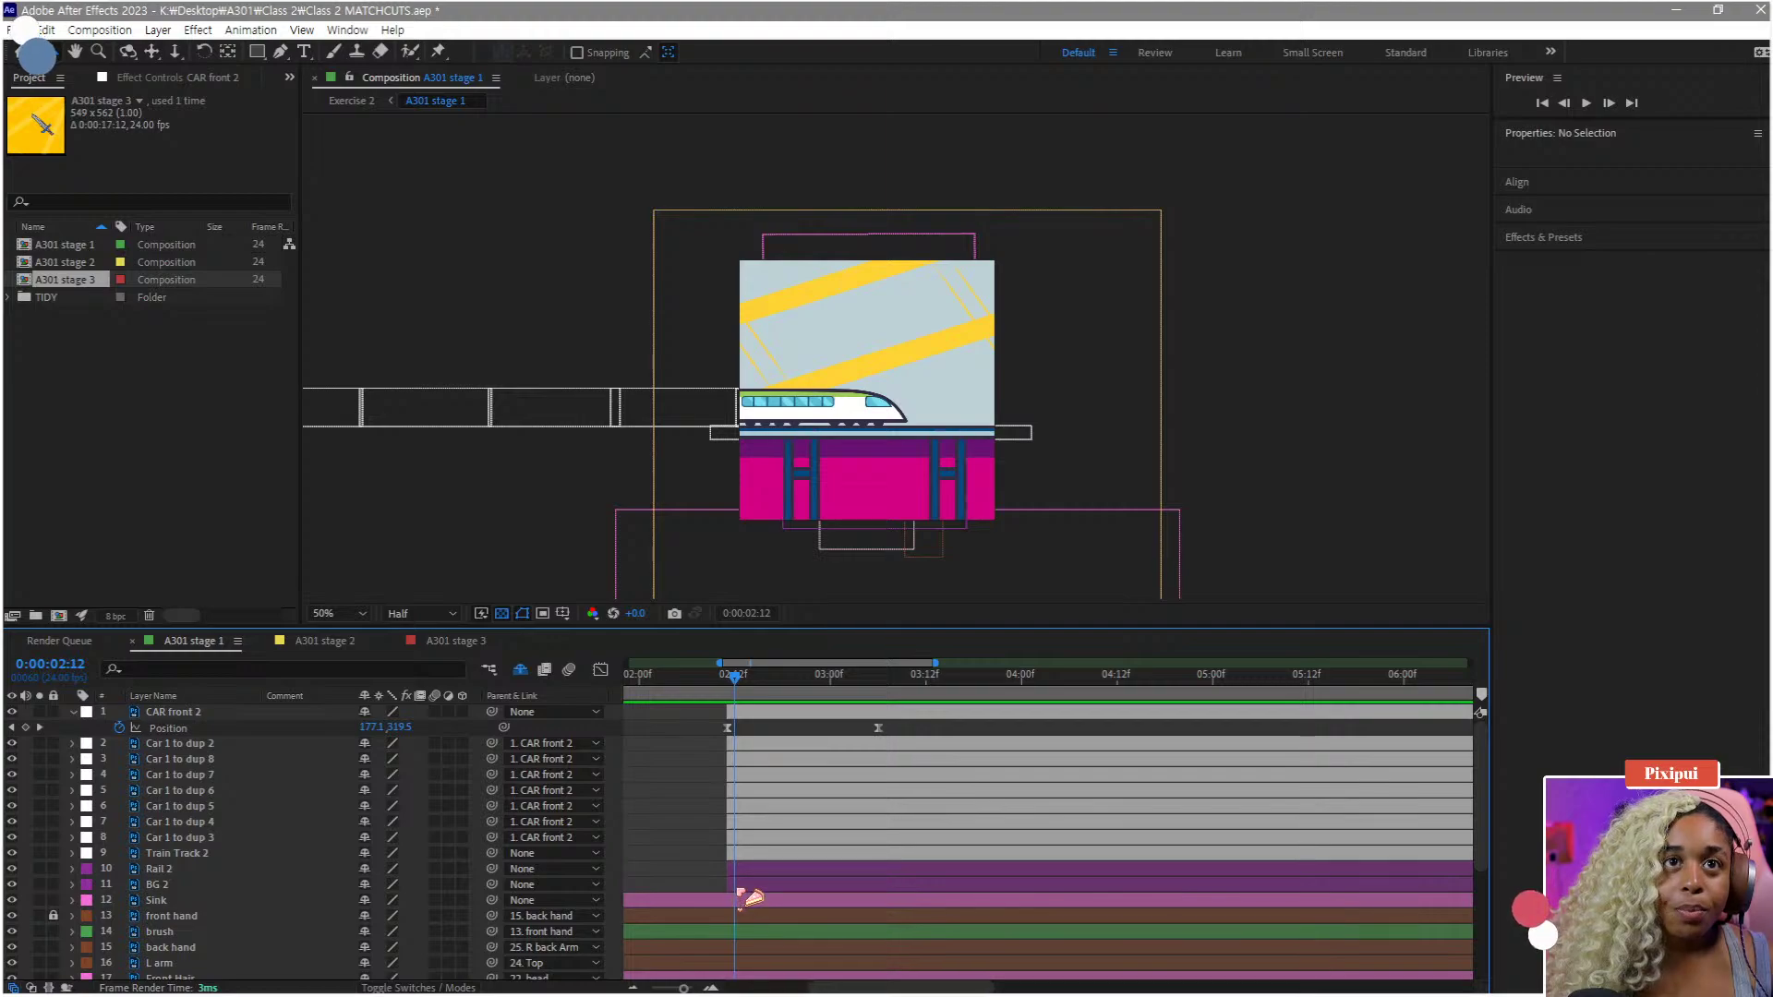
{"action": "key", "text": "ctrl+z"}
- Trim all train, track, rail and BG 2 layers to start at 0:00:02:13 and shift CAR front 2's Position keyframes to begin there
{"action": "left_click", "coordinate": [745, 887]}
{"action": "left_click", "coordinate": [746, 714], "text": "shift"}
{"action": "left_click_drag", "start_coordinate": [729, 715], "coordinate": [743, 721]}
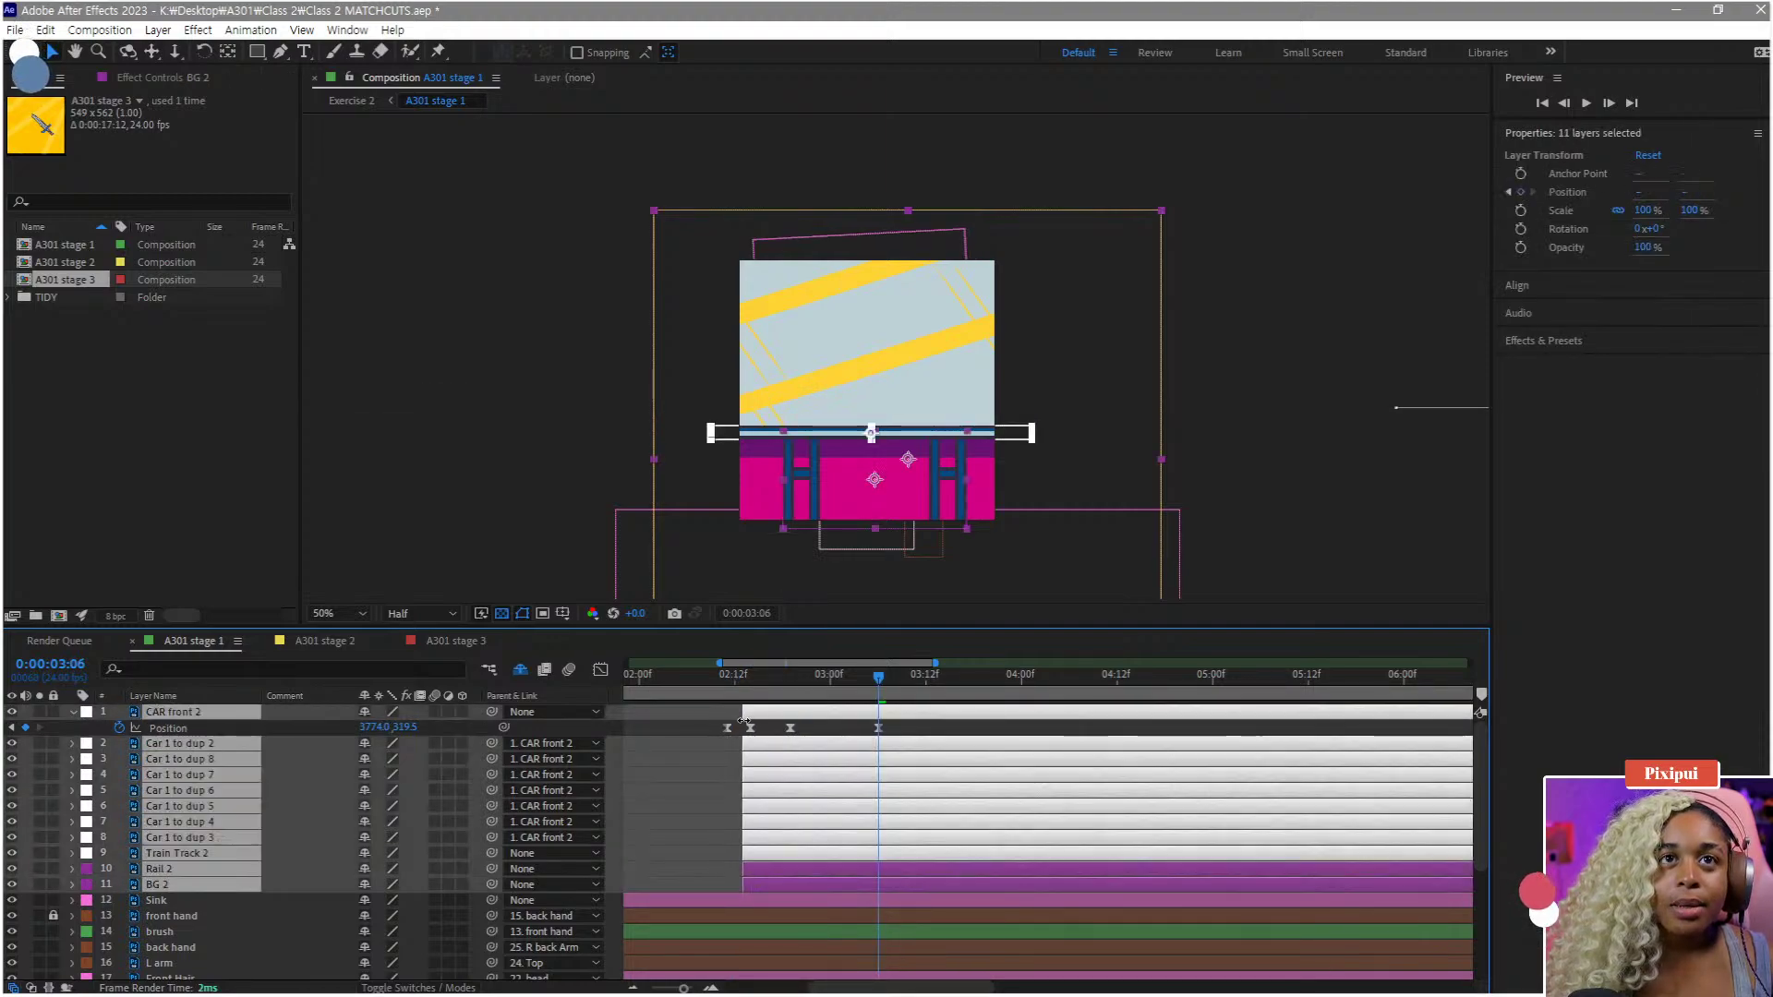
{"action": "key", "text": "space"}
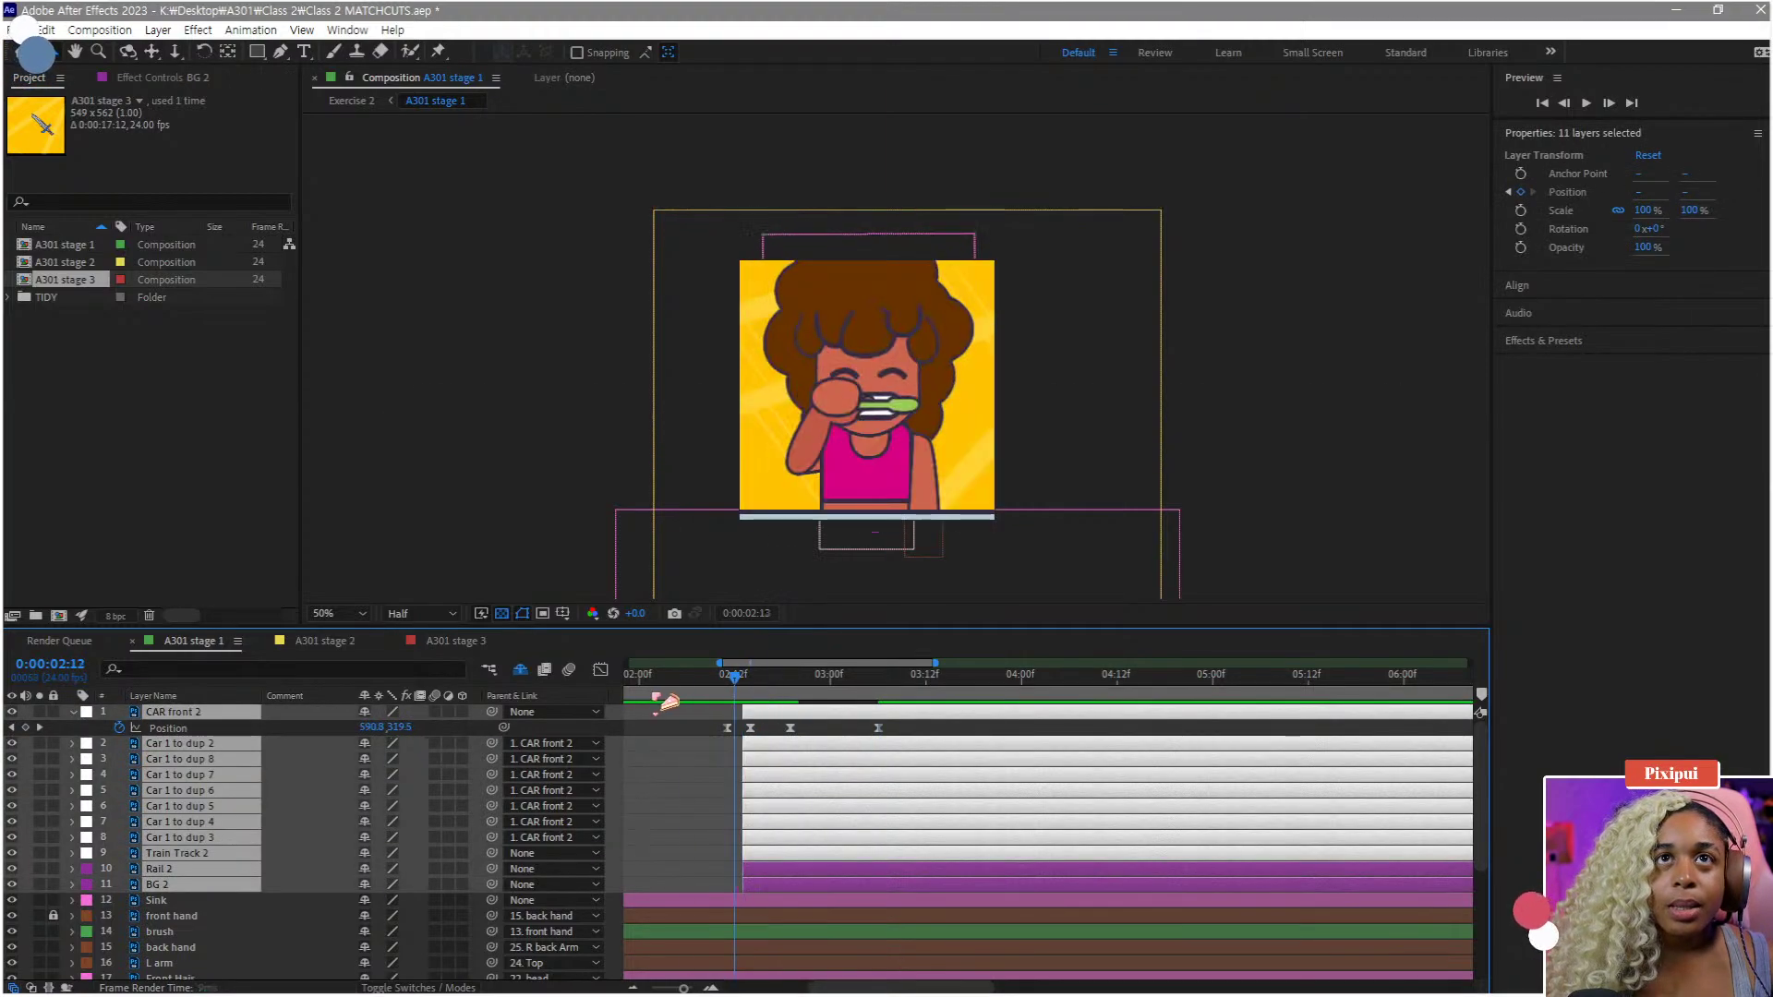
{"action": "left_click_drag", "start_coordinate": [682, 732], "coordinate": [894, 729]}
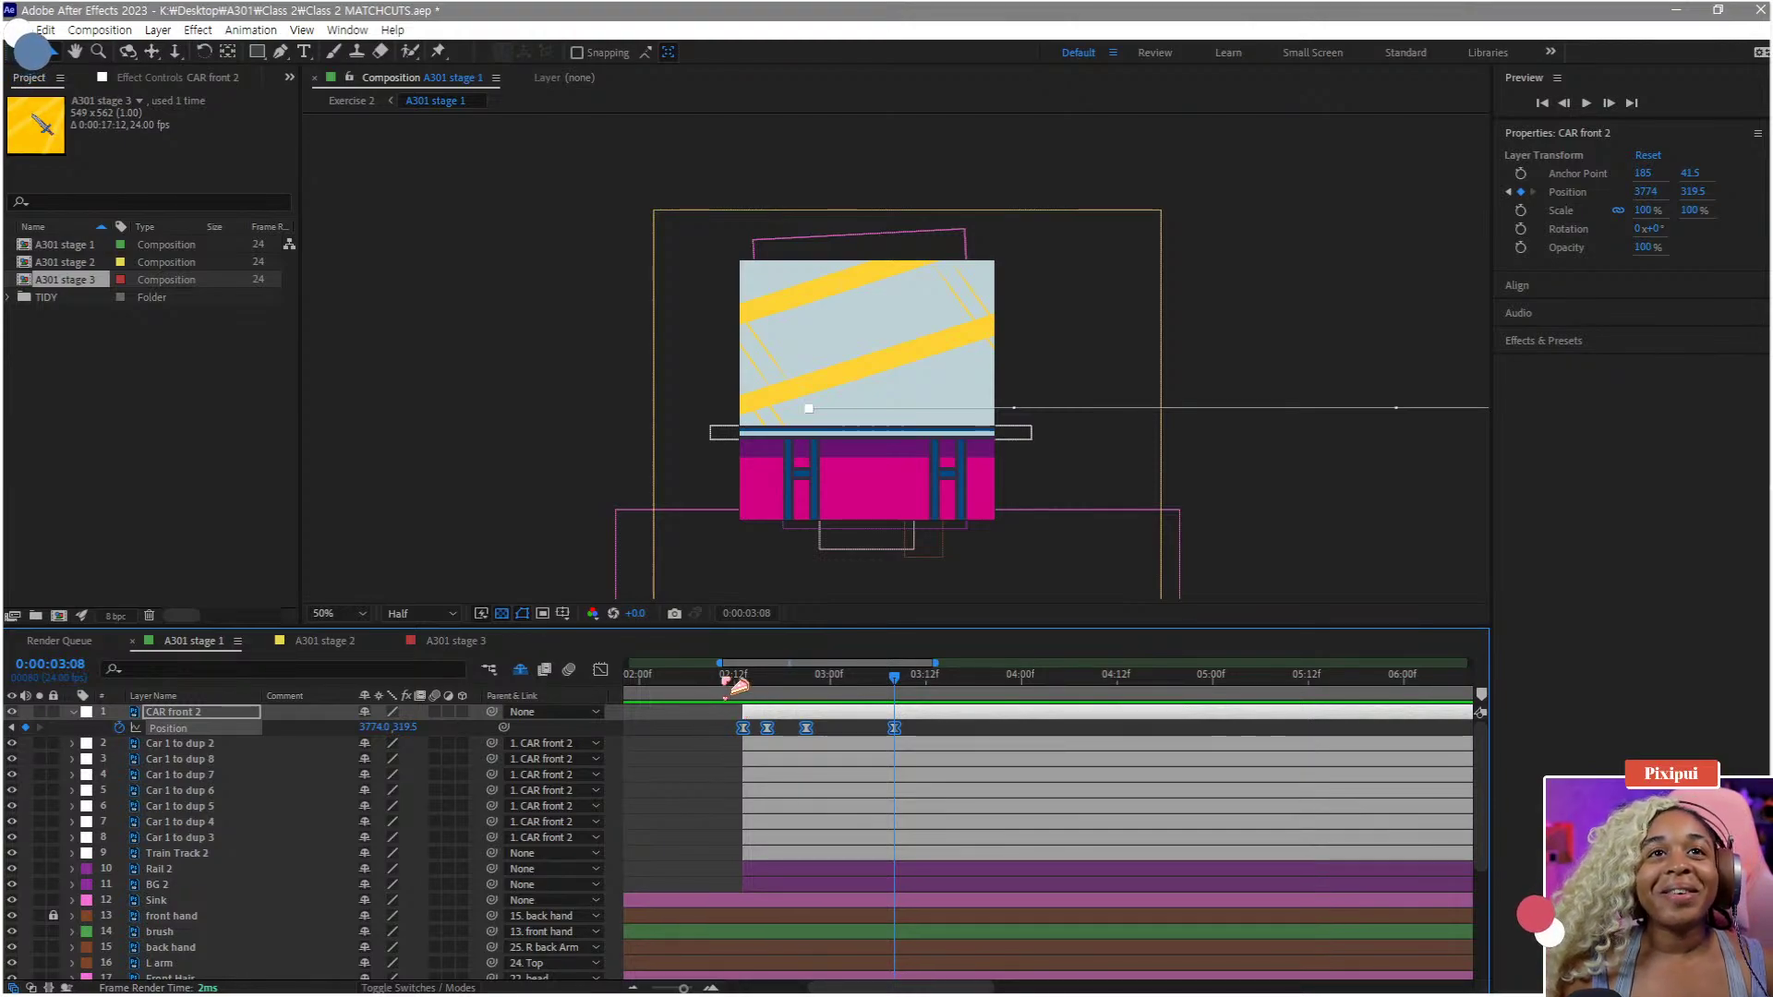
- Move CAR front 2's last three Position keyframes one frame later, putting the second at 0:00:02:17 and the third at 0:00:02:22
{"action": "left_click_drag", "start_coordinate": [725, 680], "coordinate": [751, 690]}
{"action": "key", "text": "equal"}
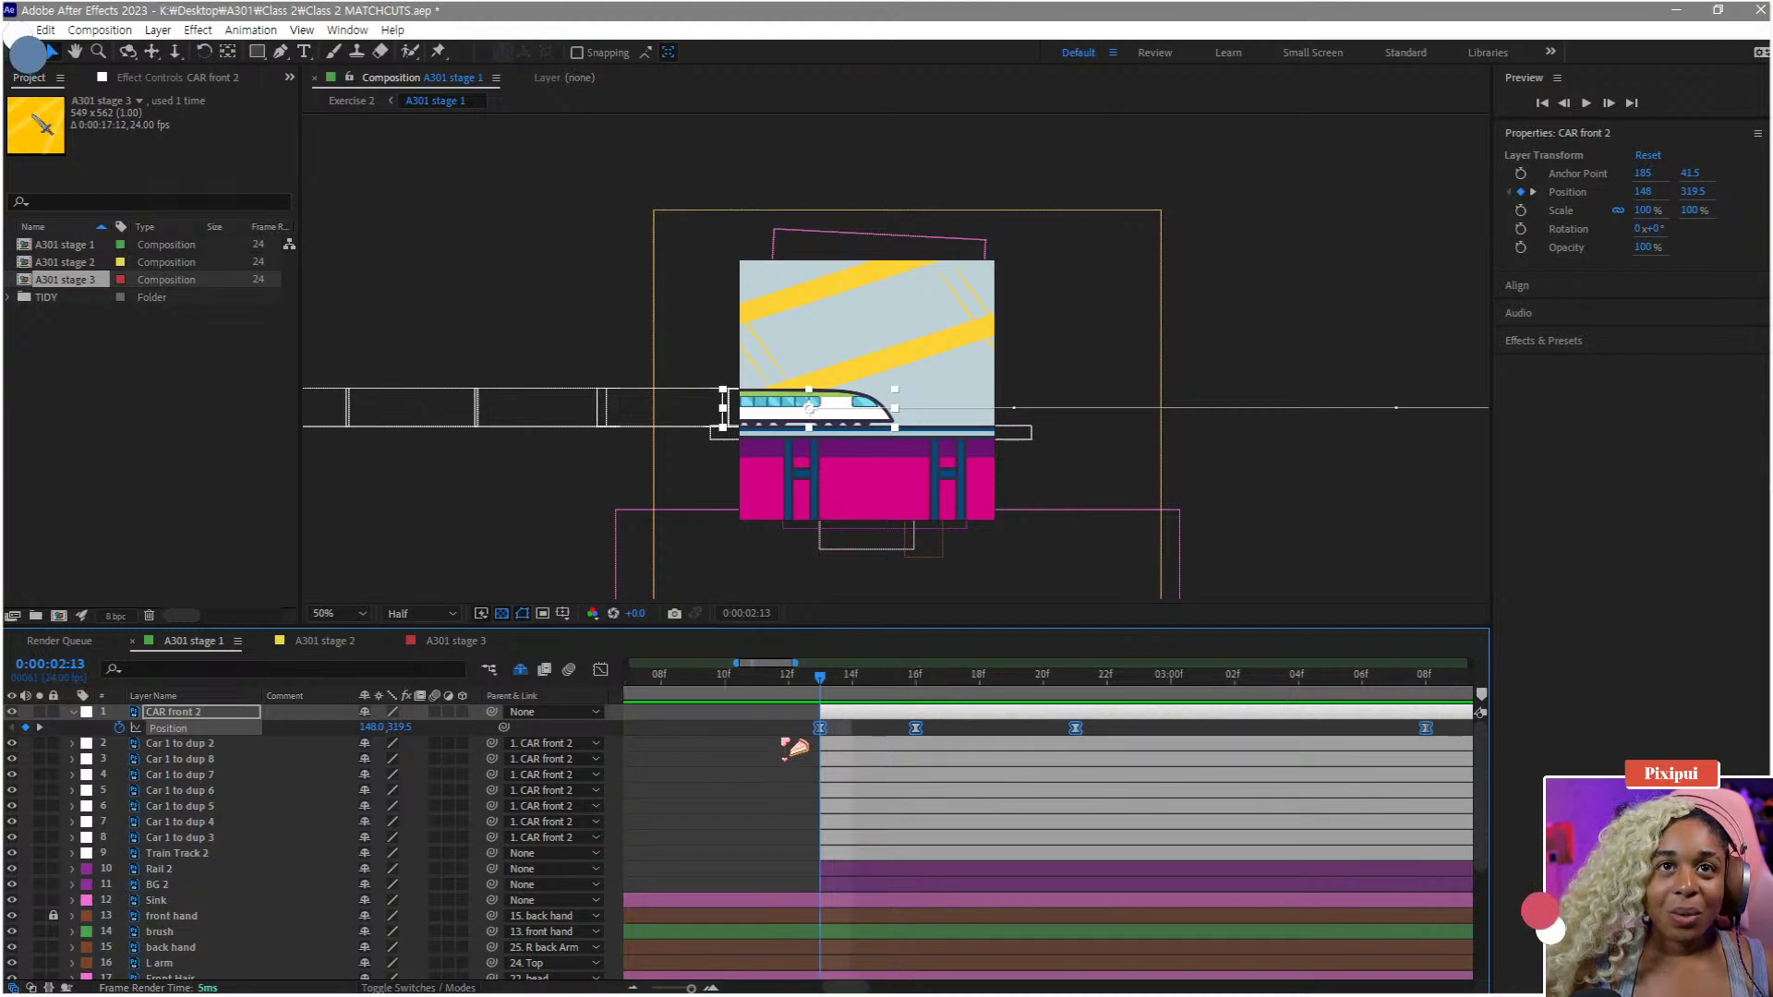
{"action": "left_click", "coordinate": [914, 726]}
{"action": "left_click_drag", "start_coordinate": [907, 735], "coordinate": [1257, 781]}
{"action": "key", "text": "minus"}
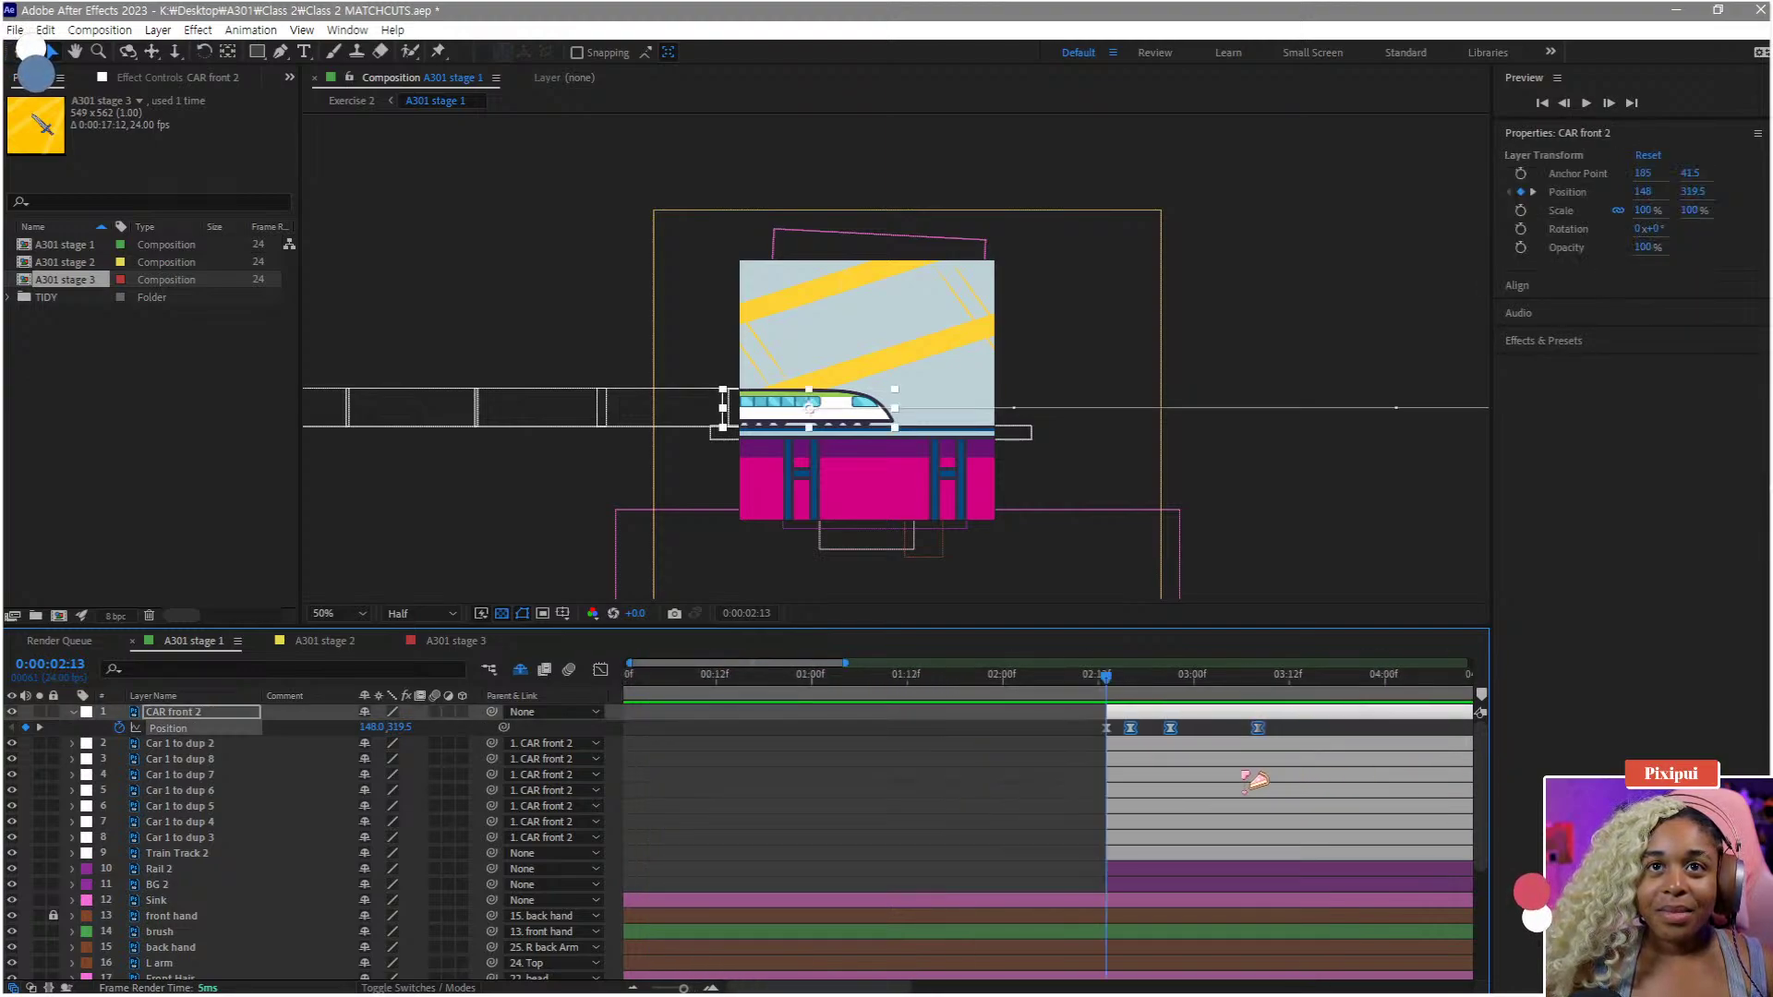
{"action": "key", "text": "equal"}
{"action": "left_click_drag", "start_coordinate": [1107, 733], "coordinate": [1138, 732]}
{"action": "left_click", "coordinate": [926, 742]}
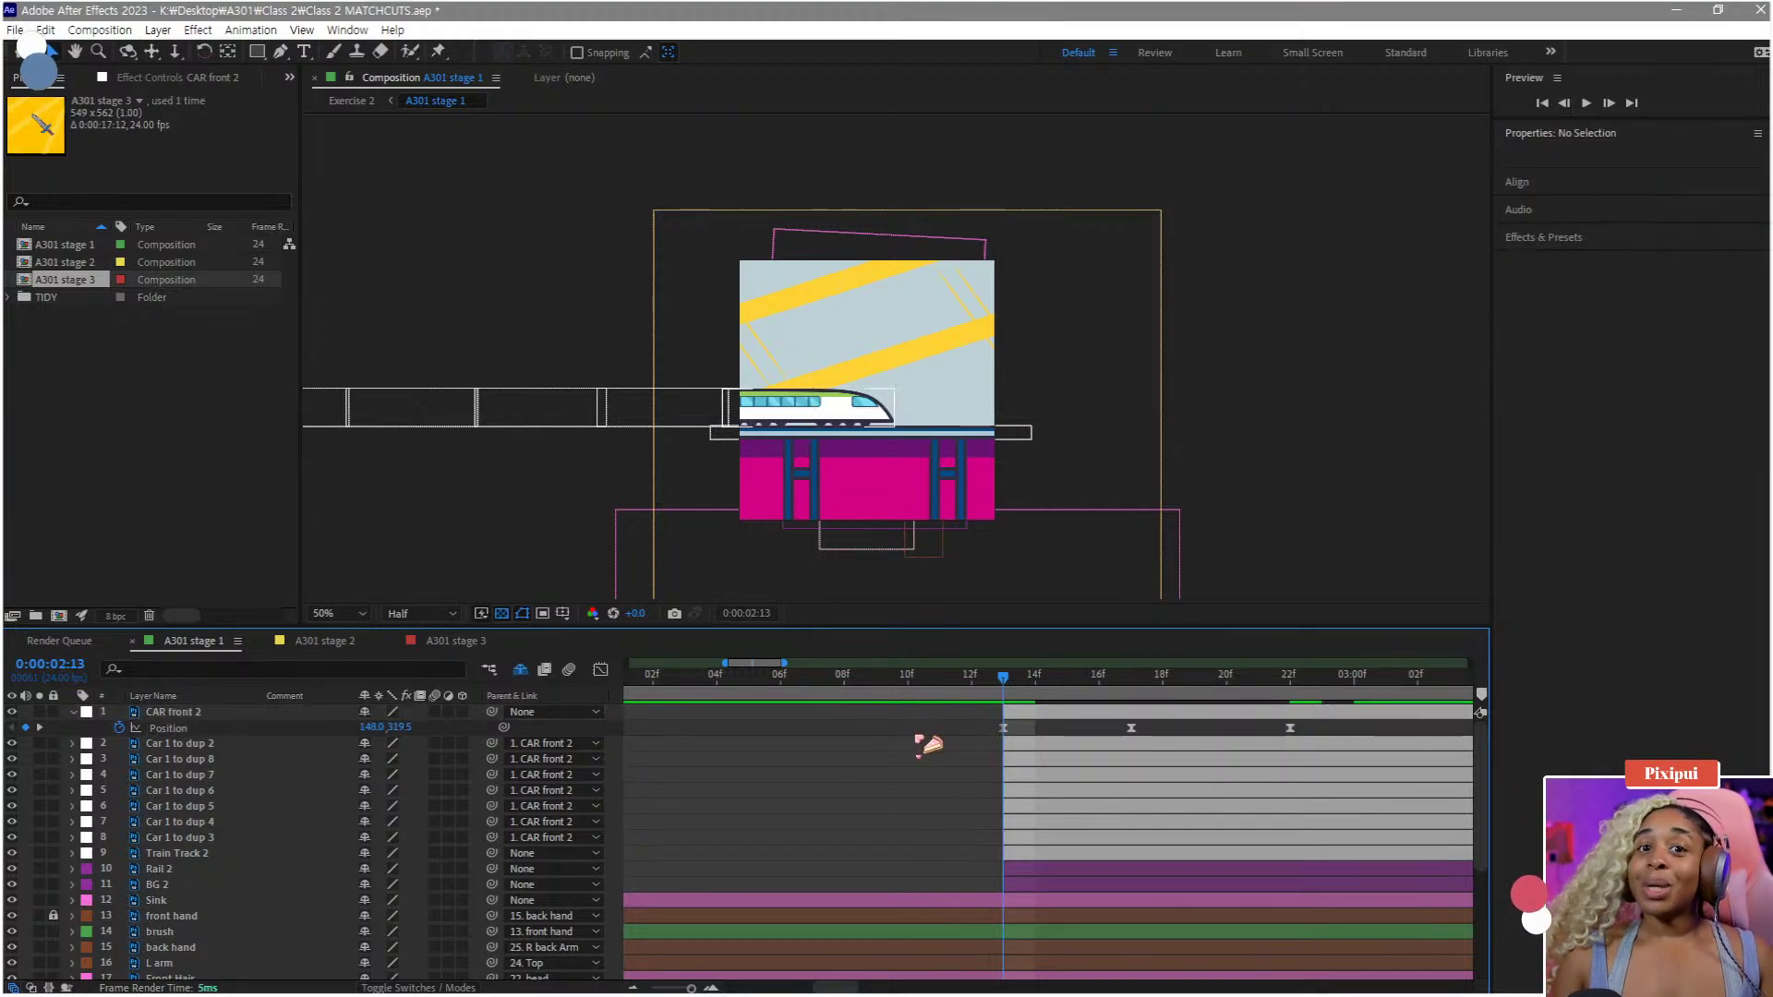
- Preview the retimed train pass from the match cut at 0:00:02:13 to about 0:00:03:06
{"action": "scroll", "coordinate": [887, 744], "scroll_direction": "down", "scroll_amount": 4}
{"action": "scroll", "coordinate": [707, 741], "scroll_direction": "up", "scroll_amount": 3}
{"action": "scroll", "coordinate": [927, 750], "scroll_direction": "down", "scroll_amount": 1}
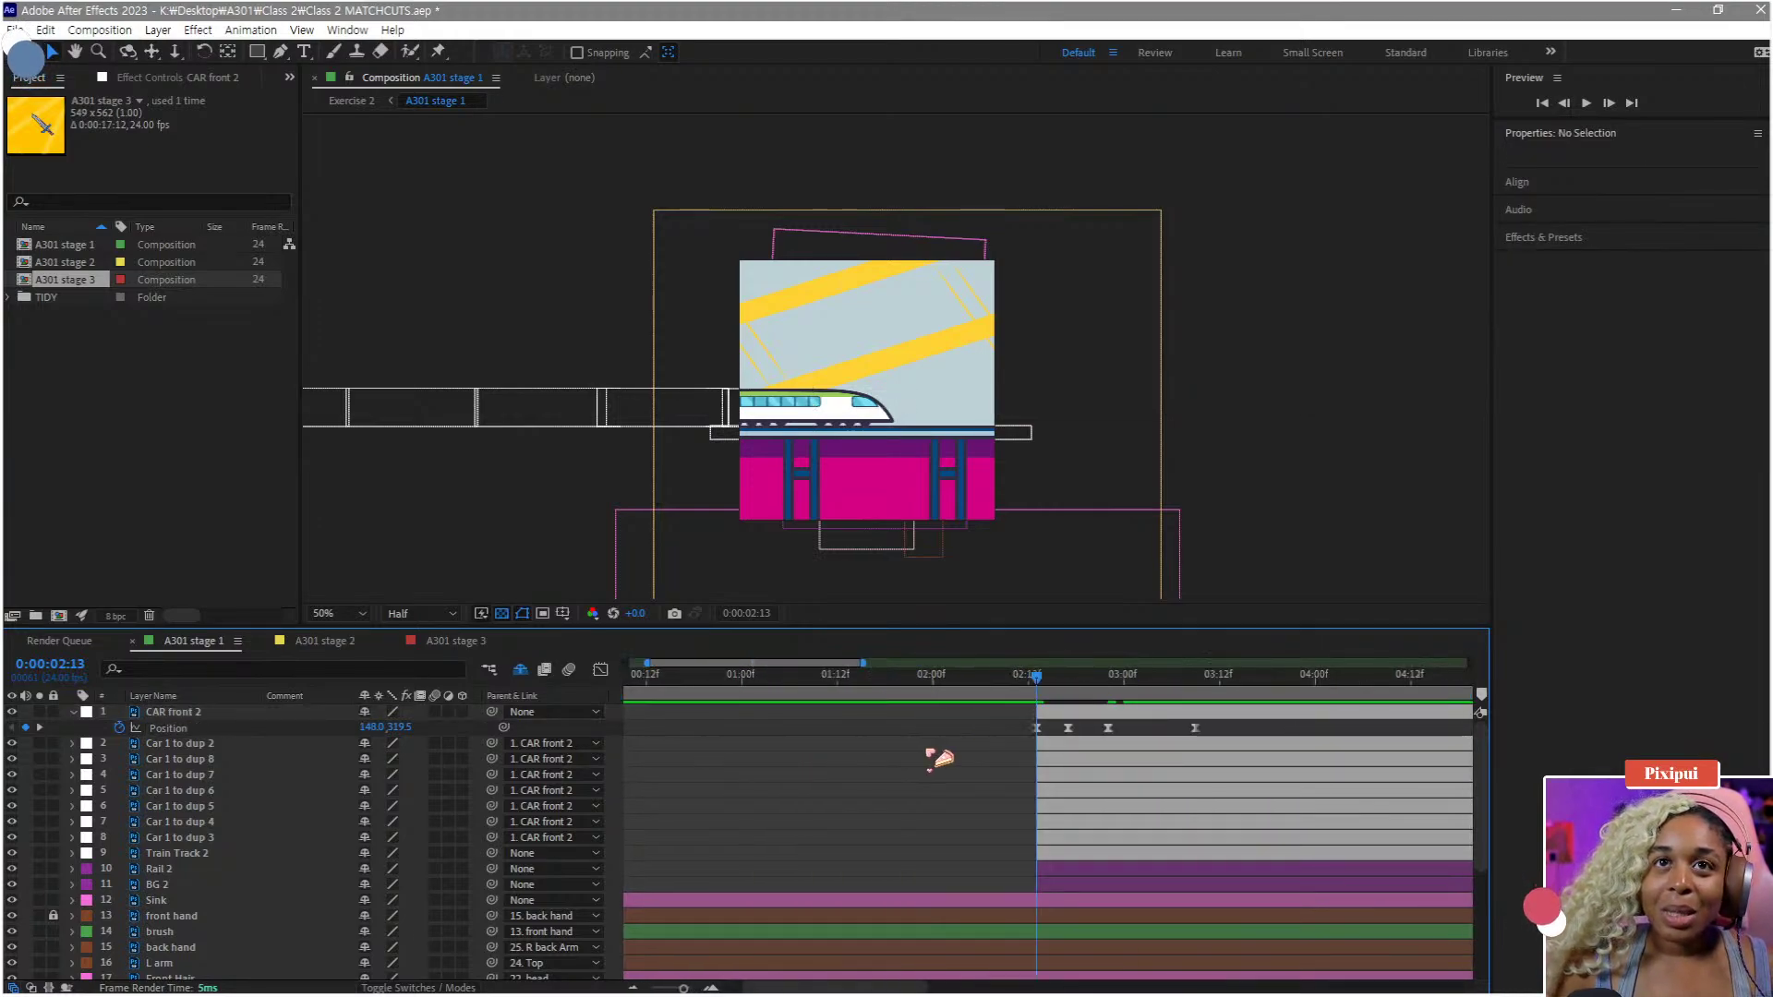
{"action": "scroll", "coordinate": [1016, 706], "scroll_direction": "down", "scroll_amount": 3}
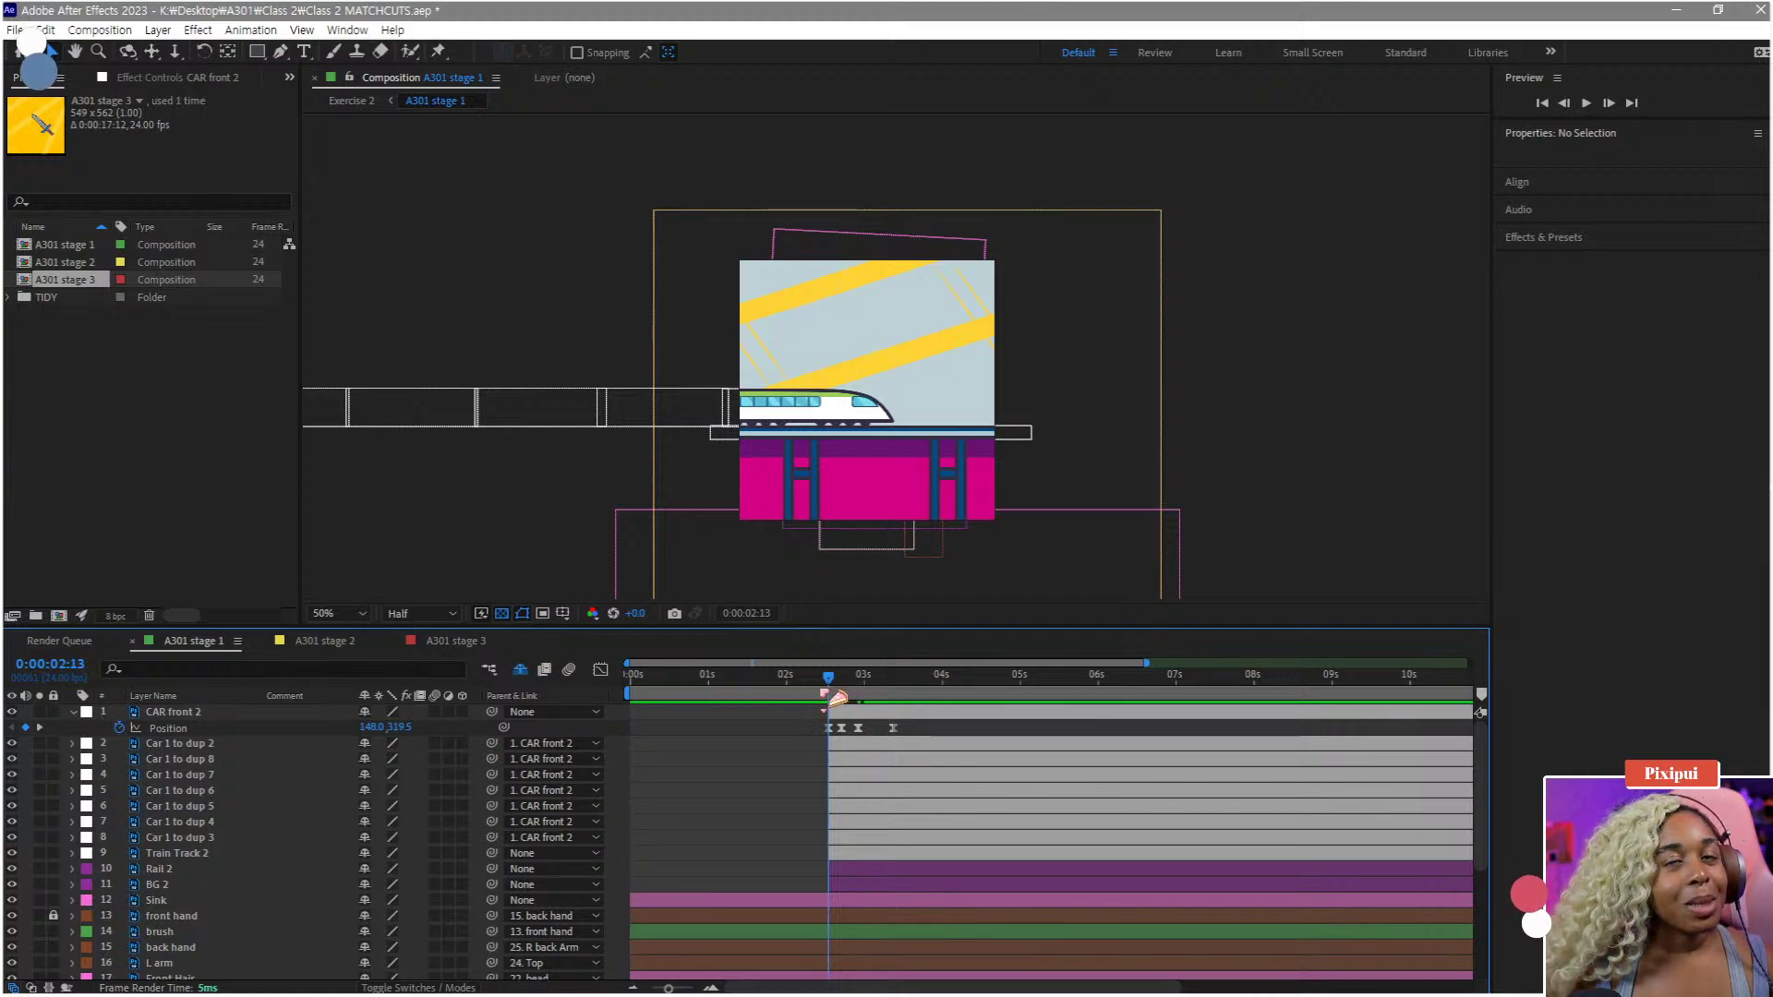
{"action": "key", "text": "space"}
{"action": "key", "text": "space"}
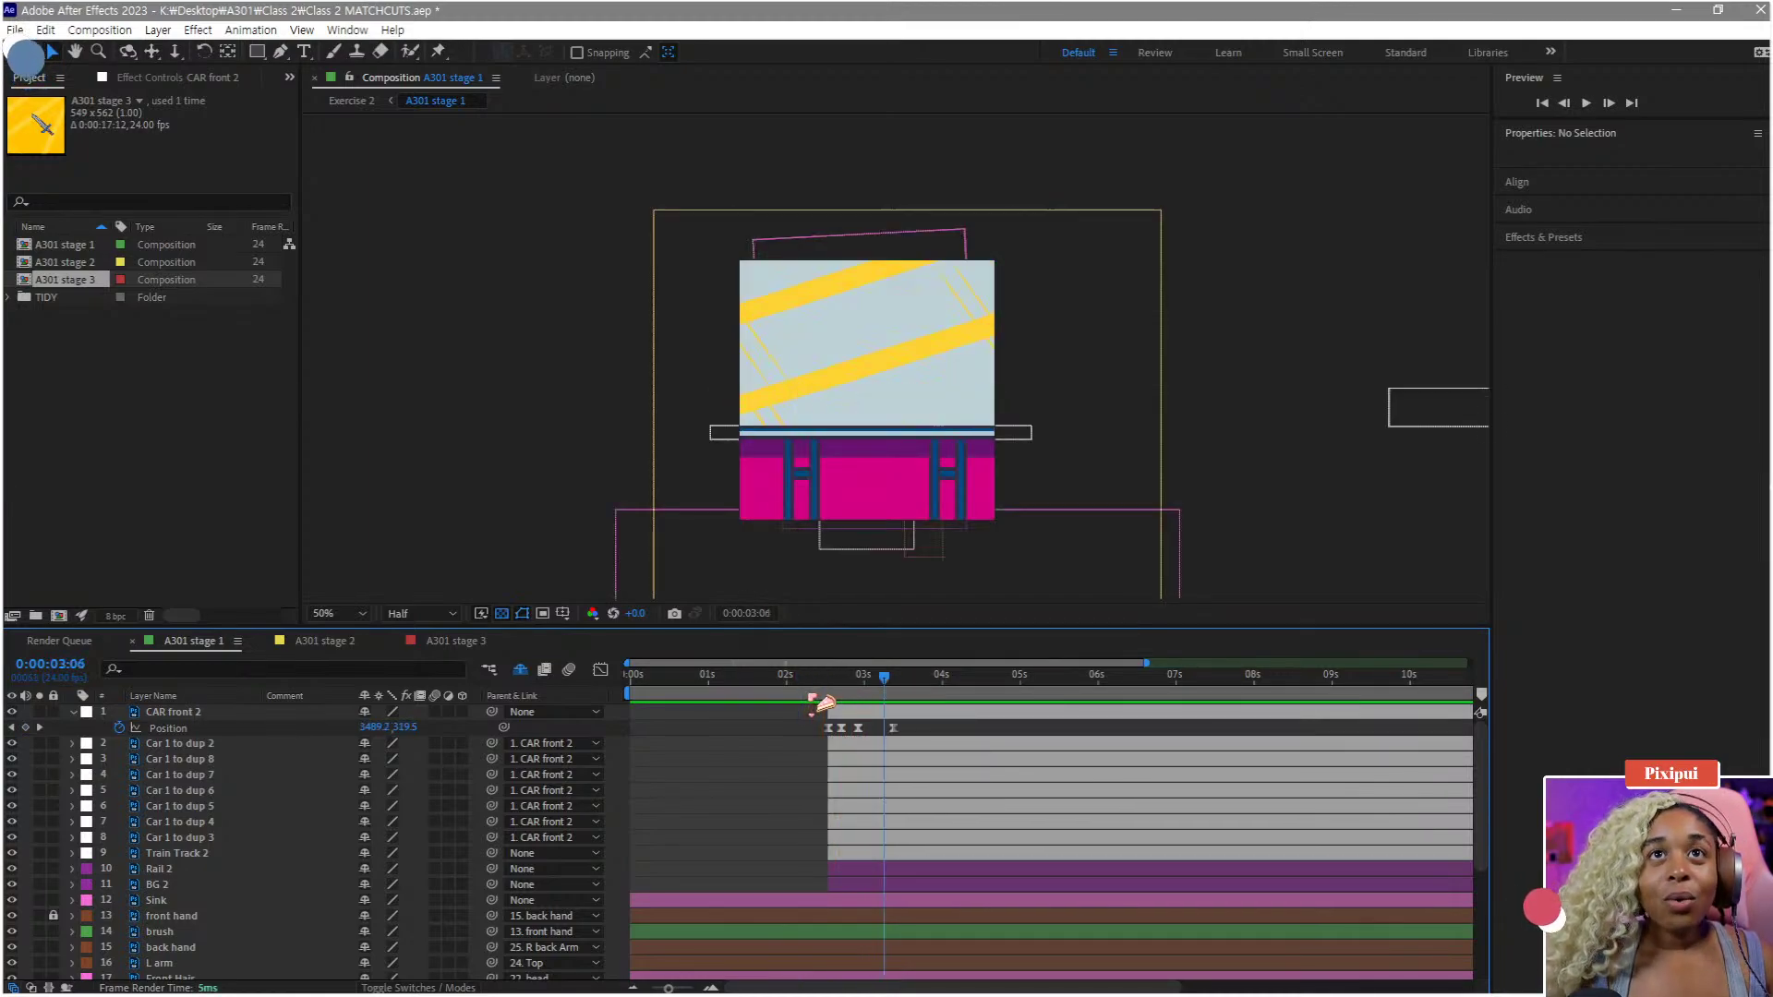
- Duplicate the rearmost car at 0:00:02:23, place the copy behind it at X -2039.5, and reorder it just above Train Track 2
{"action": "left_click_drag", "start_coordinate": [830, 704], "coordinate": [861, 725]}
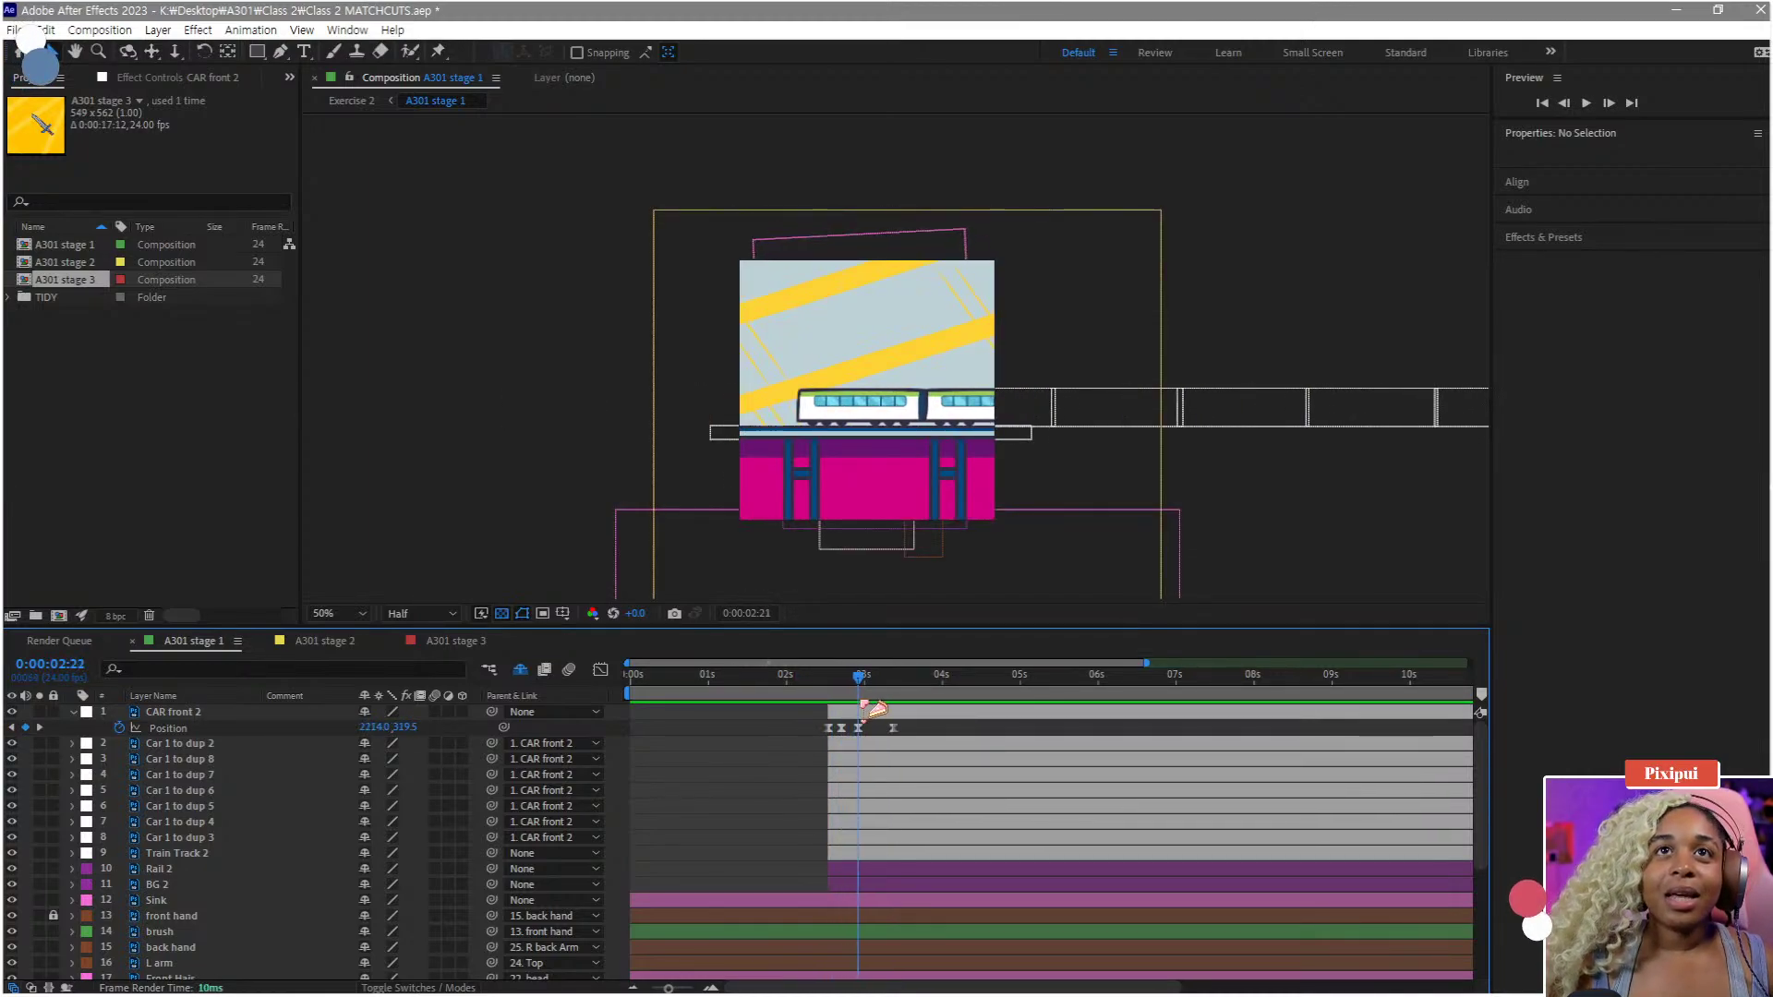
{"action": "left_click", "coordinate": [879, 748]}
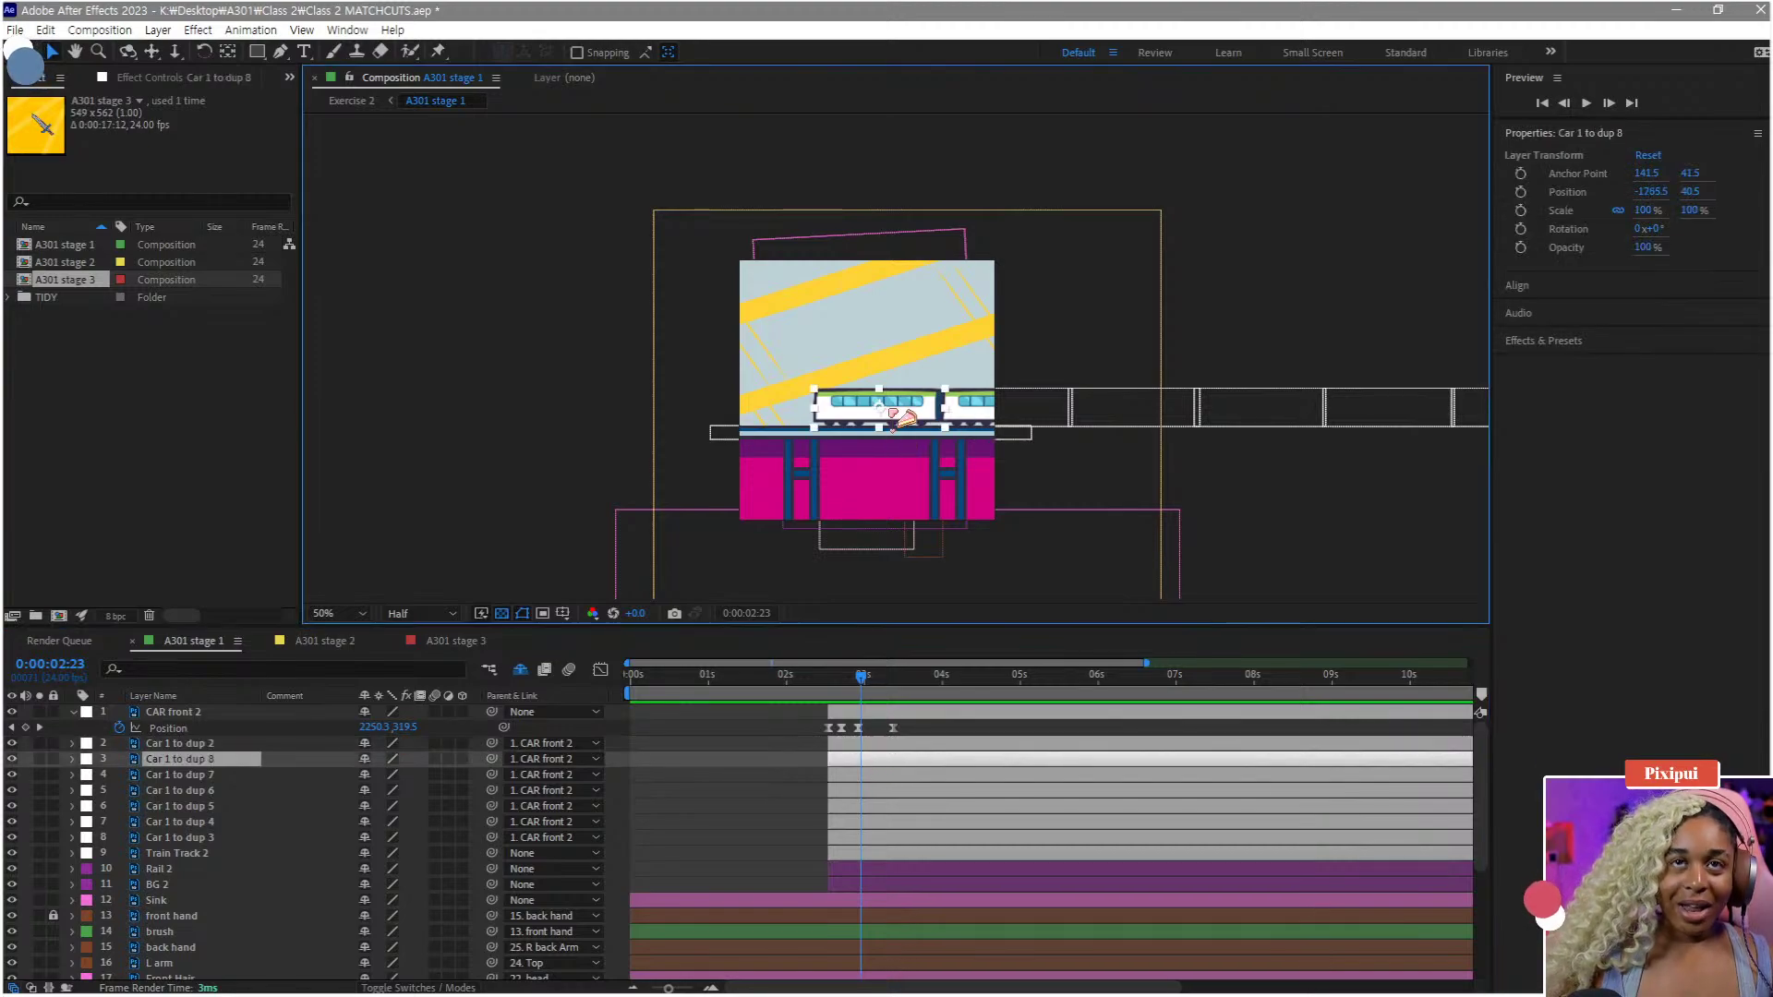
{"action": "left_click", "coordinate": [850, 414]}
{"action": "key", "text": "ctrl+d"}
{"action": "left_click_drag", "start_coordinate": [850, 414], "coordinate": [740, 414]}
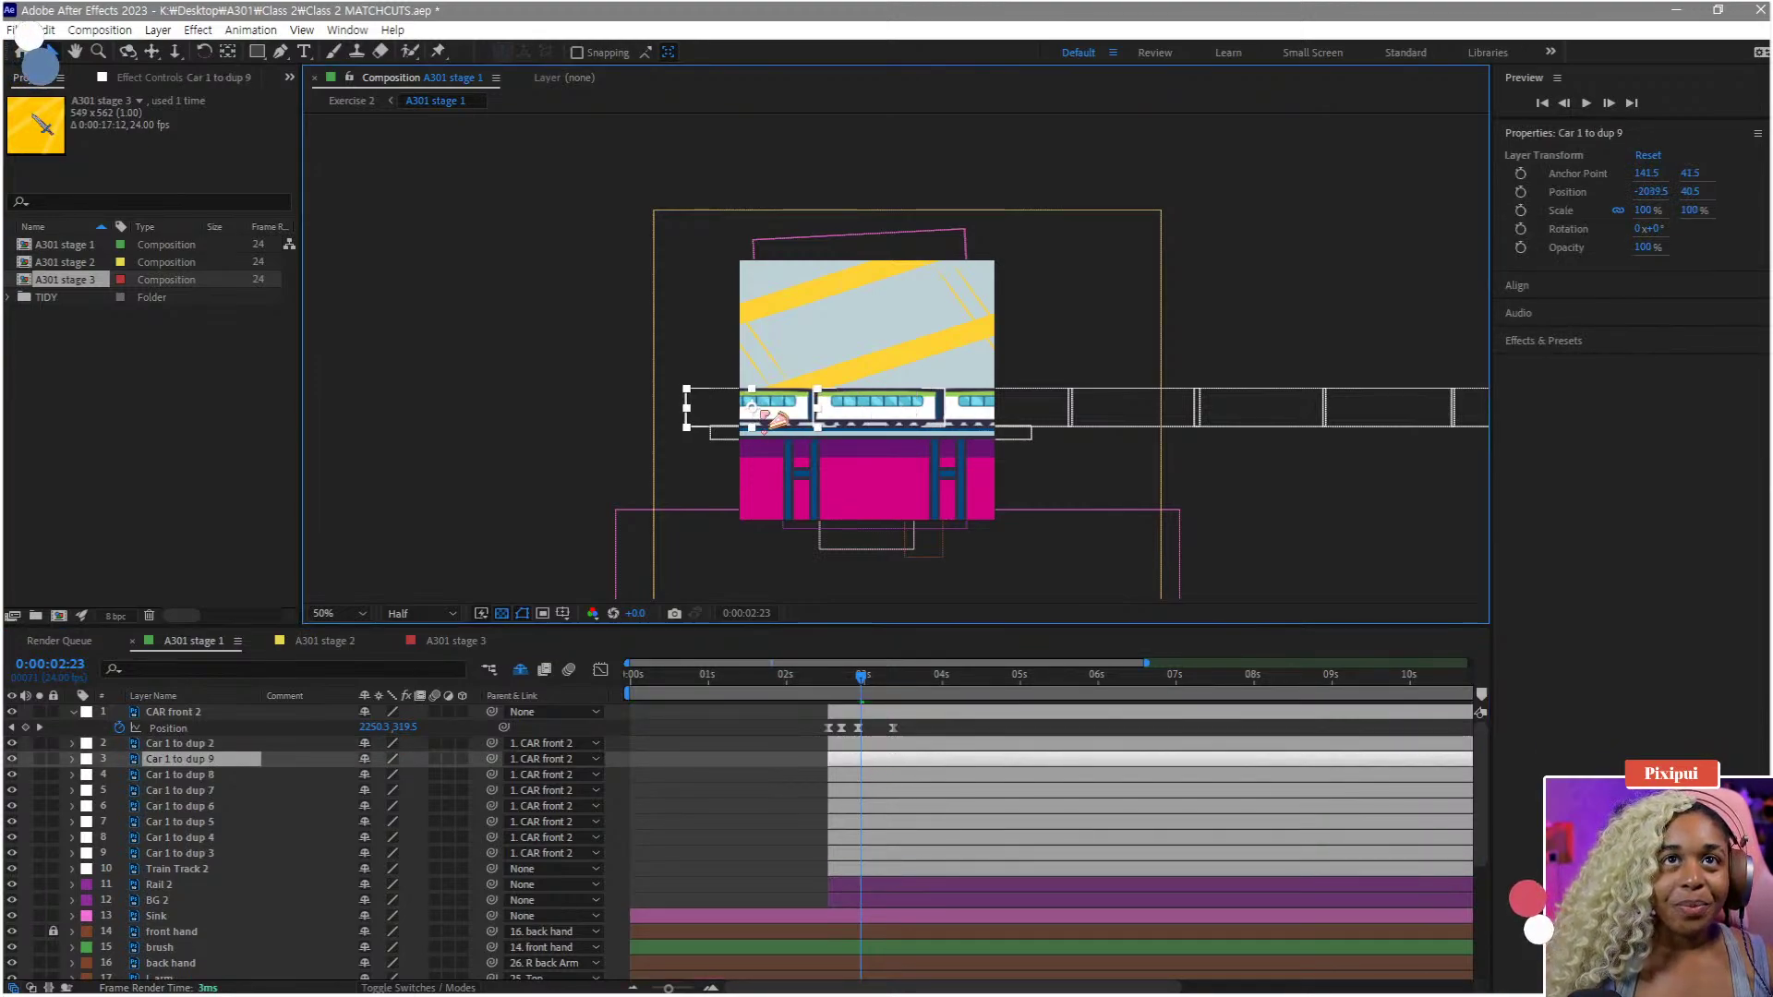
{"action": "left_click_drag", "start_coordinate": [199, 760], "coordinate": [178, 855]}
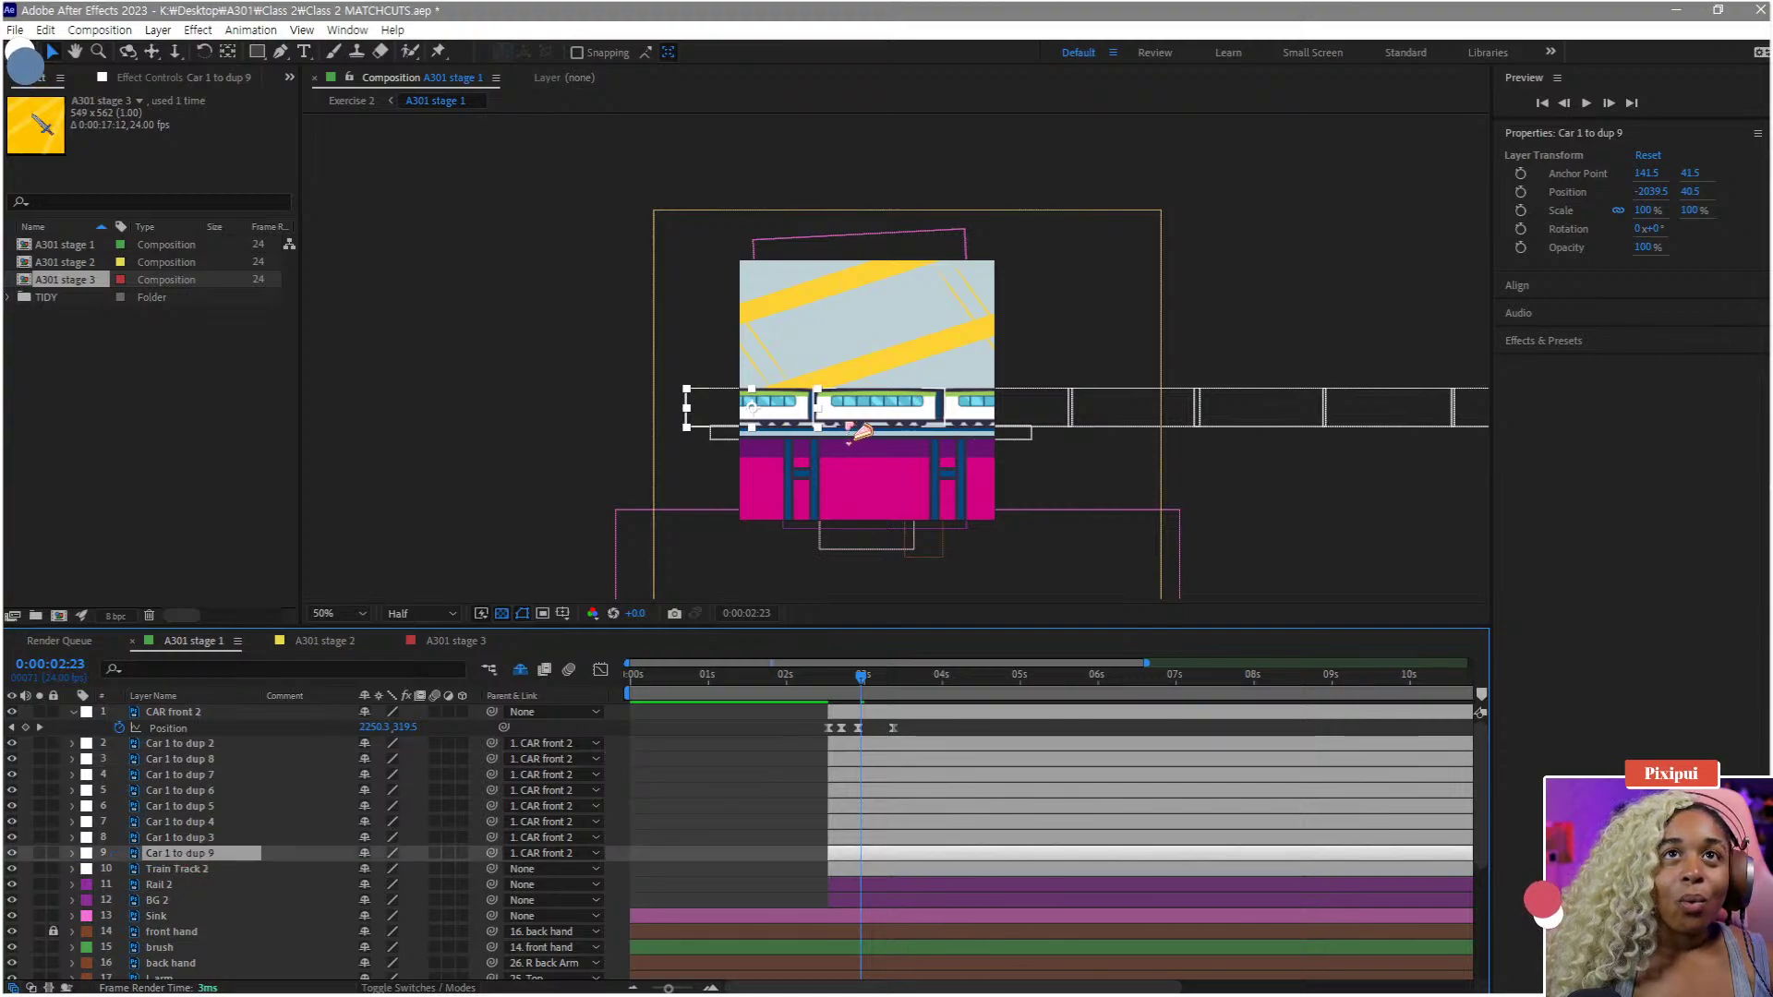
- Duplicate the rear train car four more times, lining each copy up behind the last until the rearmost sits at X -3133.5
{"action": "scroll", "coordinate": [776, 407], "scroll_direction": "up", "scroll_amount": 2}
{"action": "left_click_drag", "start_coordinate": [792, 425], "coordinate": [476, 444]}
{"action": "key", "text": "ctrl+d"}
{"action": "key", "text": "ctrl+d"}
{"action": "key", "text": "ctrl+d"}
{"action": "key", "text": "space"}
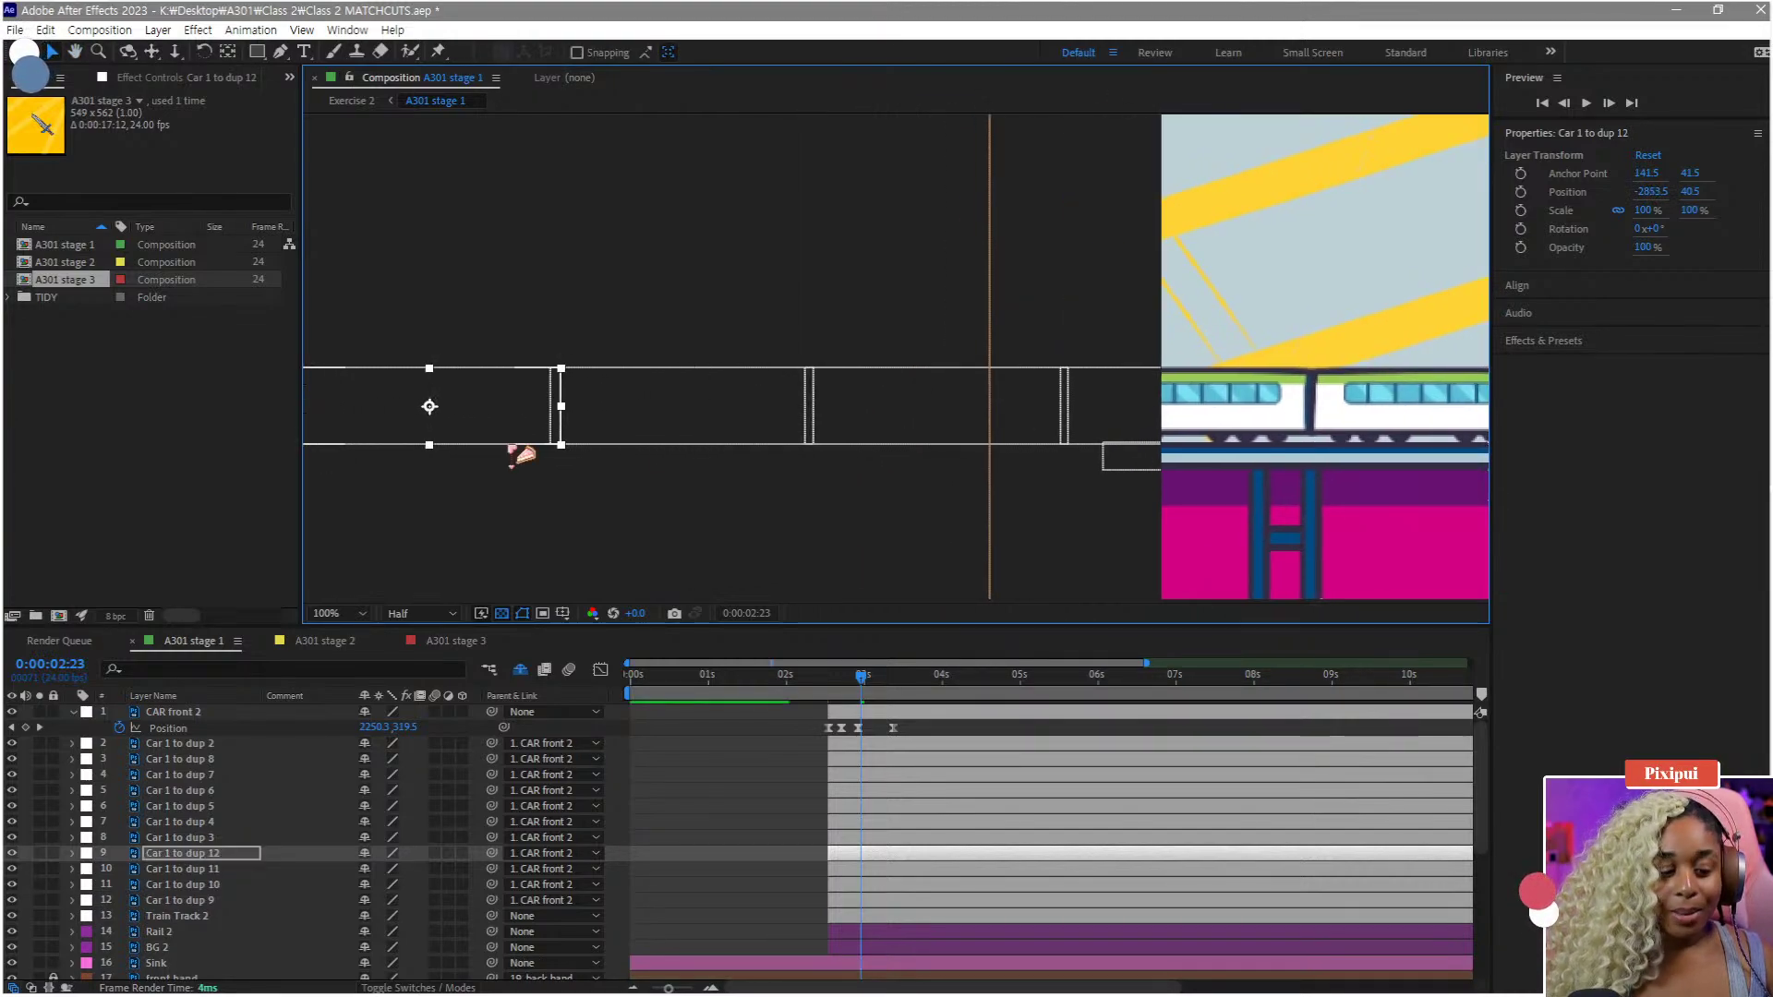
{"action": "left_click_drag", "start_coordinate": [594, 444], "coordinate": [821, 450]}
{"action": "key", "text": "ctrl+d"}
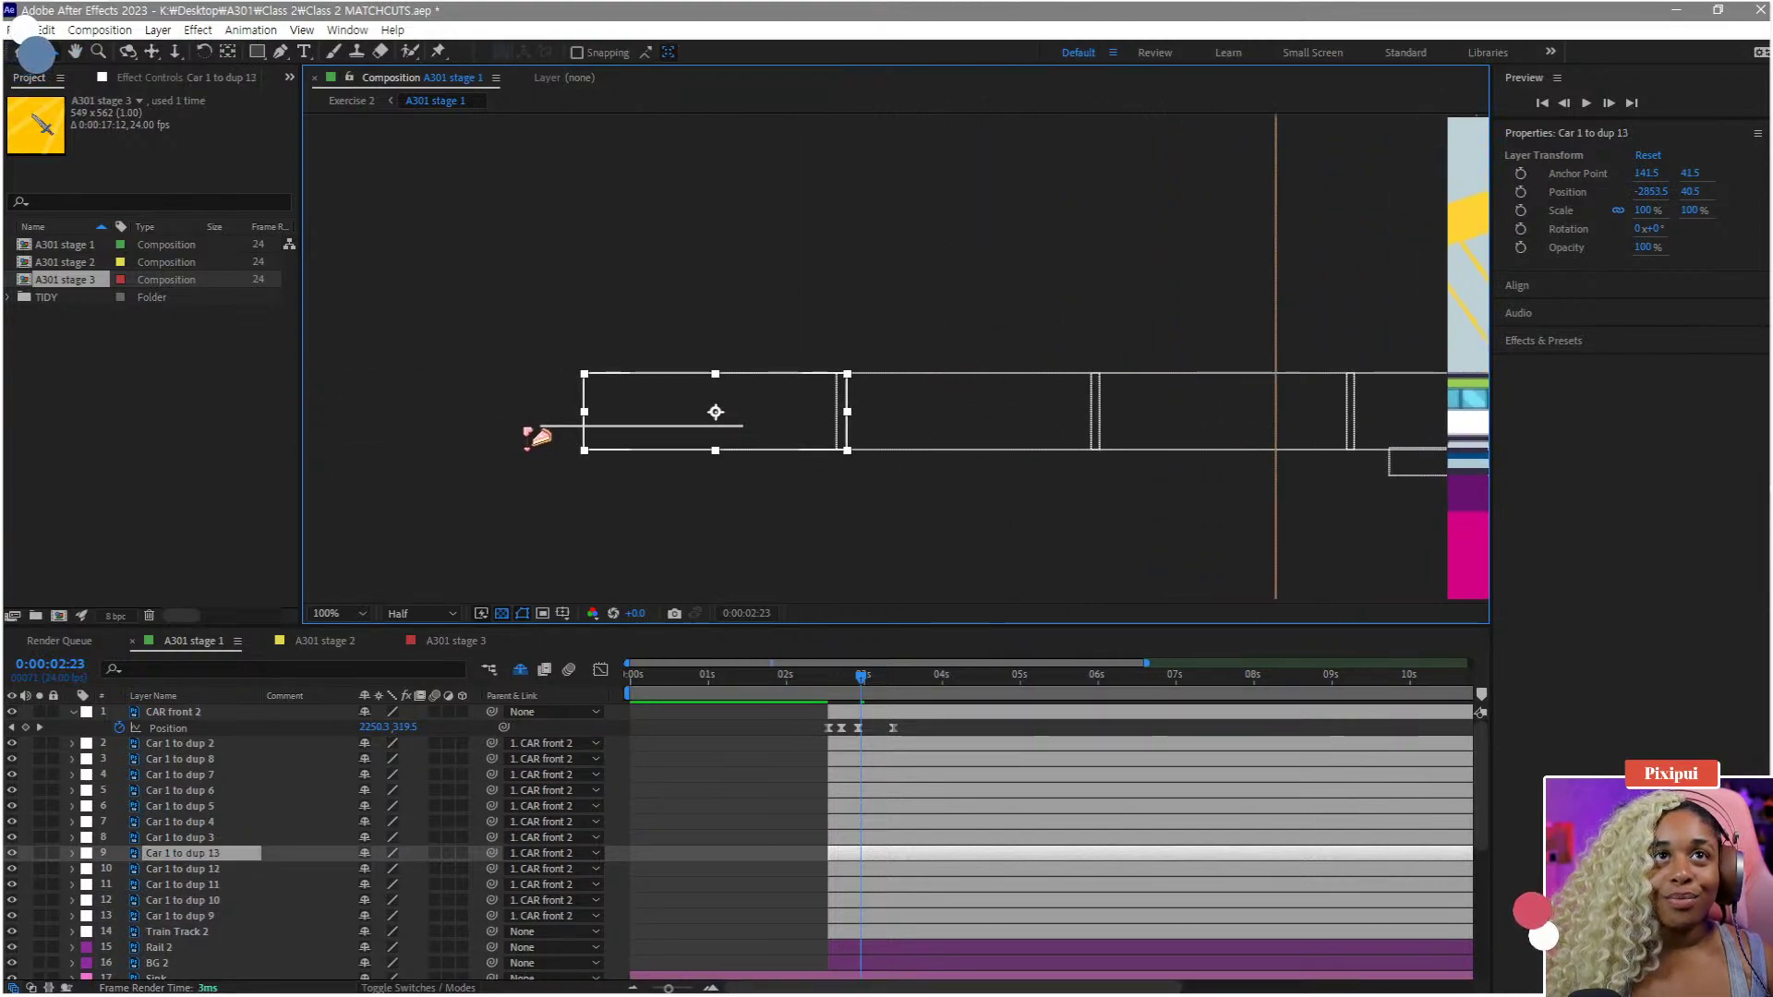
{"action": "left_click_drag", "start_coordinate": [630, 433], "coordinate": [367, 434]}
{"action": "key", "text": "comma"}
{"action": "key", "text": "space"}
{"action": "left_click_drag", "start_coordinate": [843, 471], "coordinate": [602, 468]}
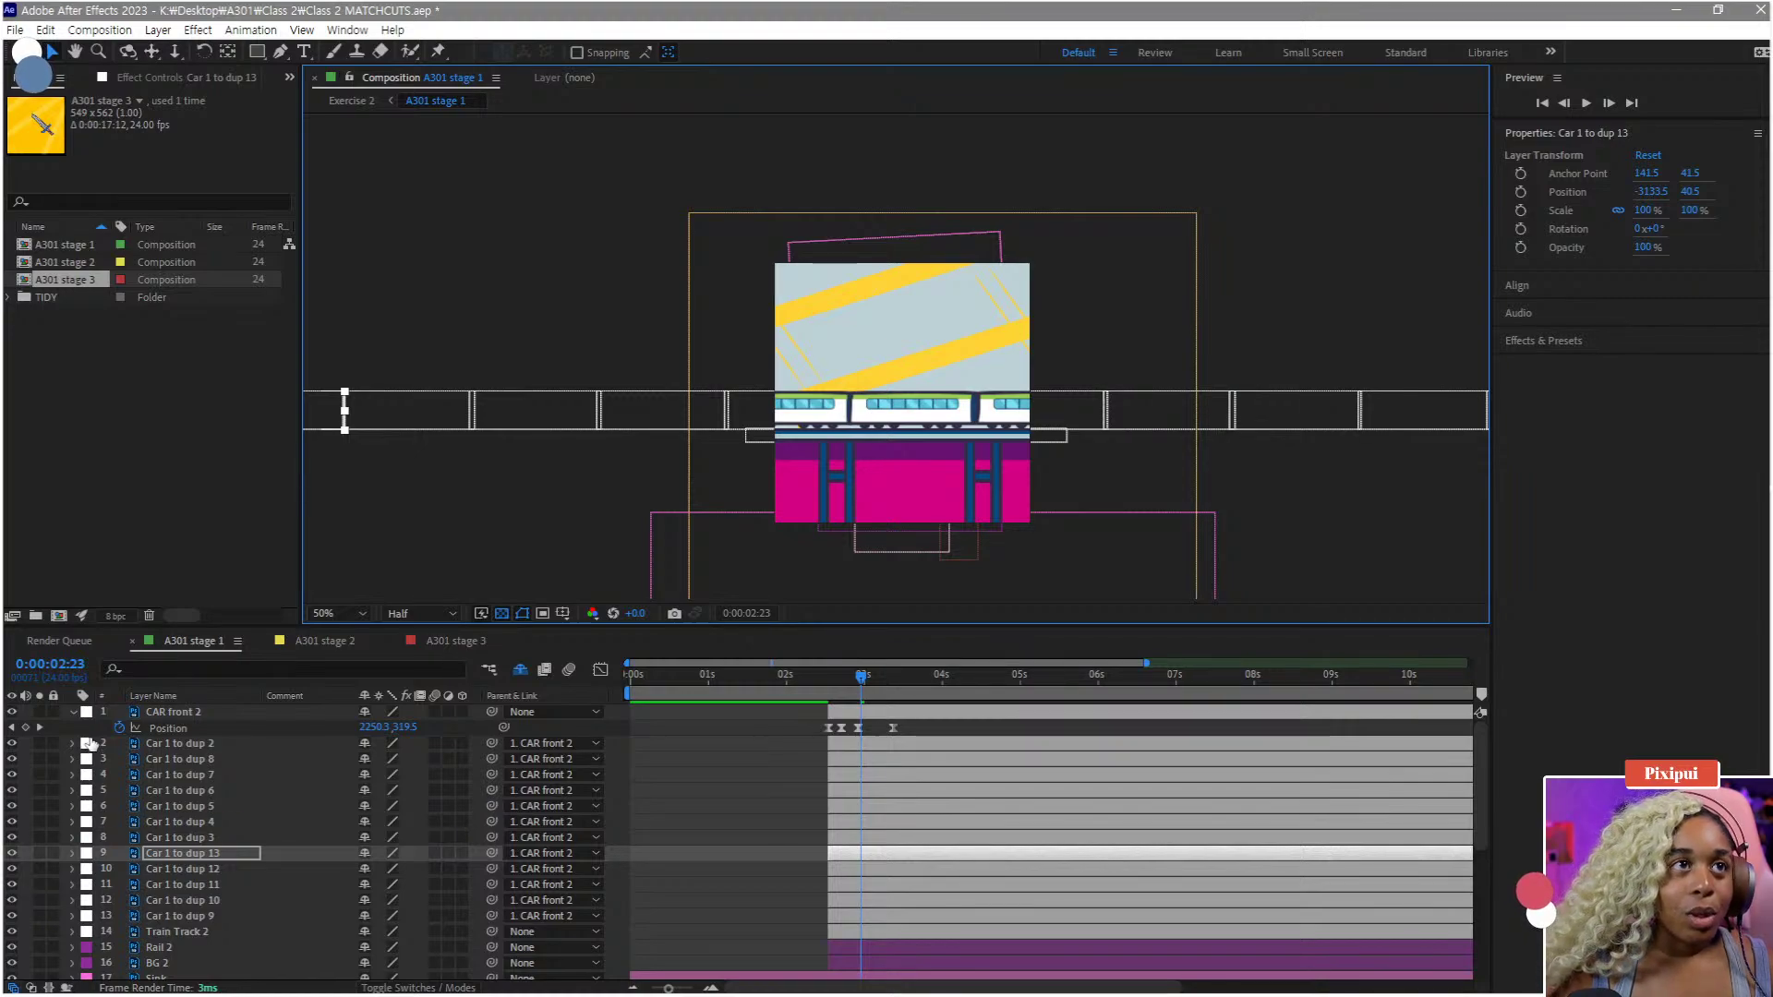
- Collapse CAR front 2's properties, deselect all layers, and return the playhead to 0:00:00:00
{"action": "left_click", "coordinate": [73, 712]}
{"action": "left_click", "coordinate": [721, 778]}
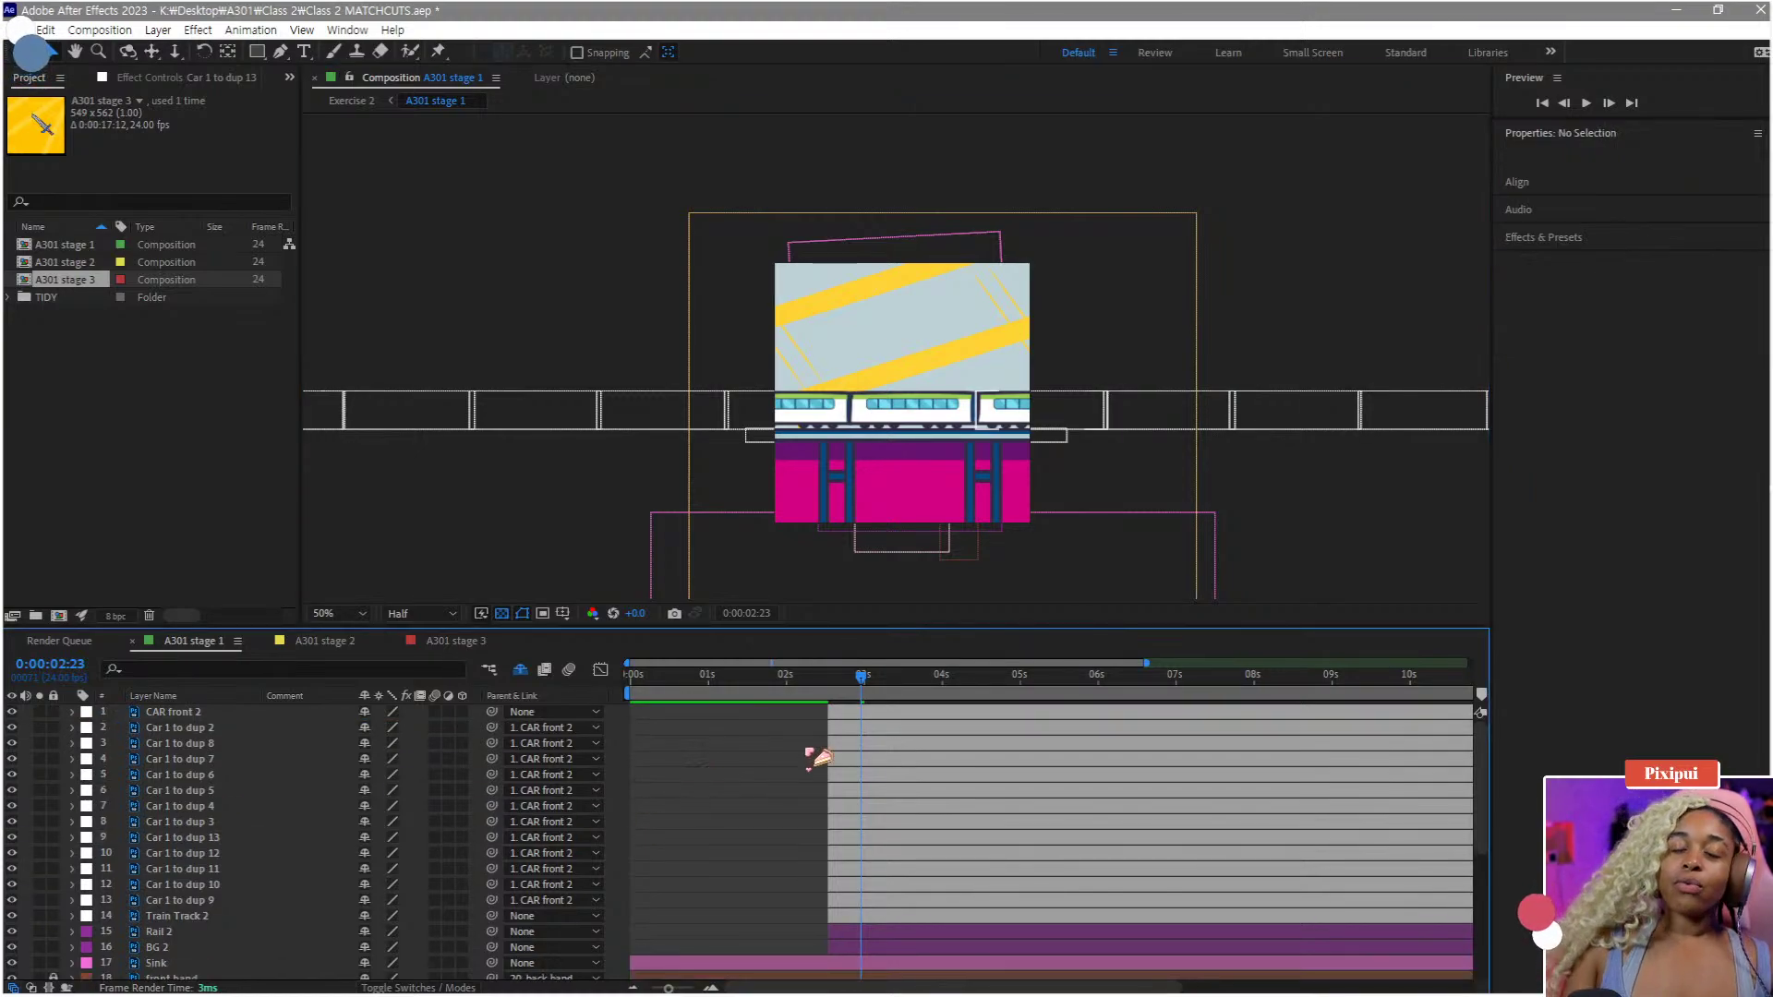
{"action": "left_click_drag", "start_coordinate": [851, 683], "coordinate": [453, 698]}
{"action": "scroll", "coordinate": [994, 443], "scroll_direction": "down", "scroll_amount": 2}
{"action": "scroll", "coordinate": [996, 447], "scroll_direction": "up", "scroll_amount": 2}
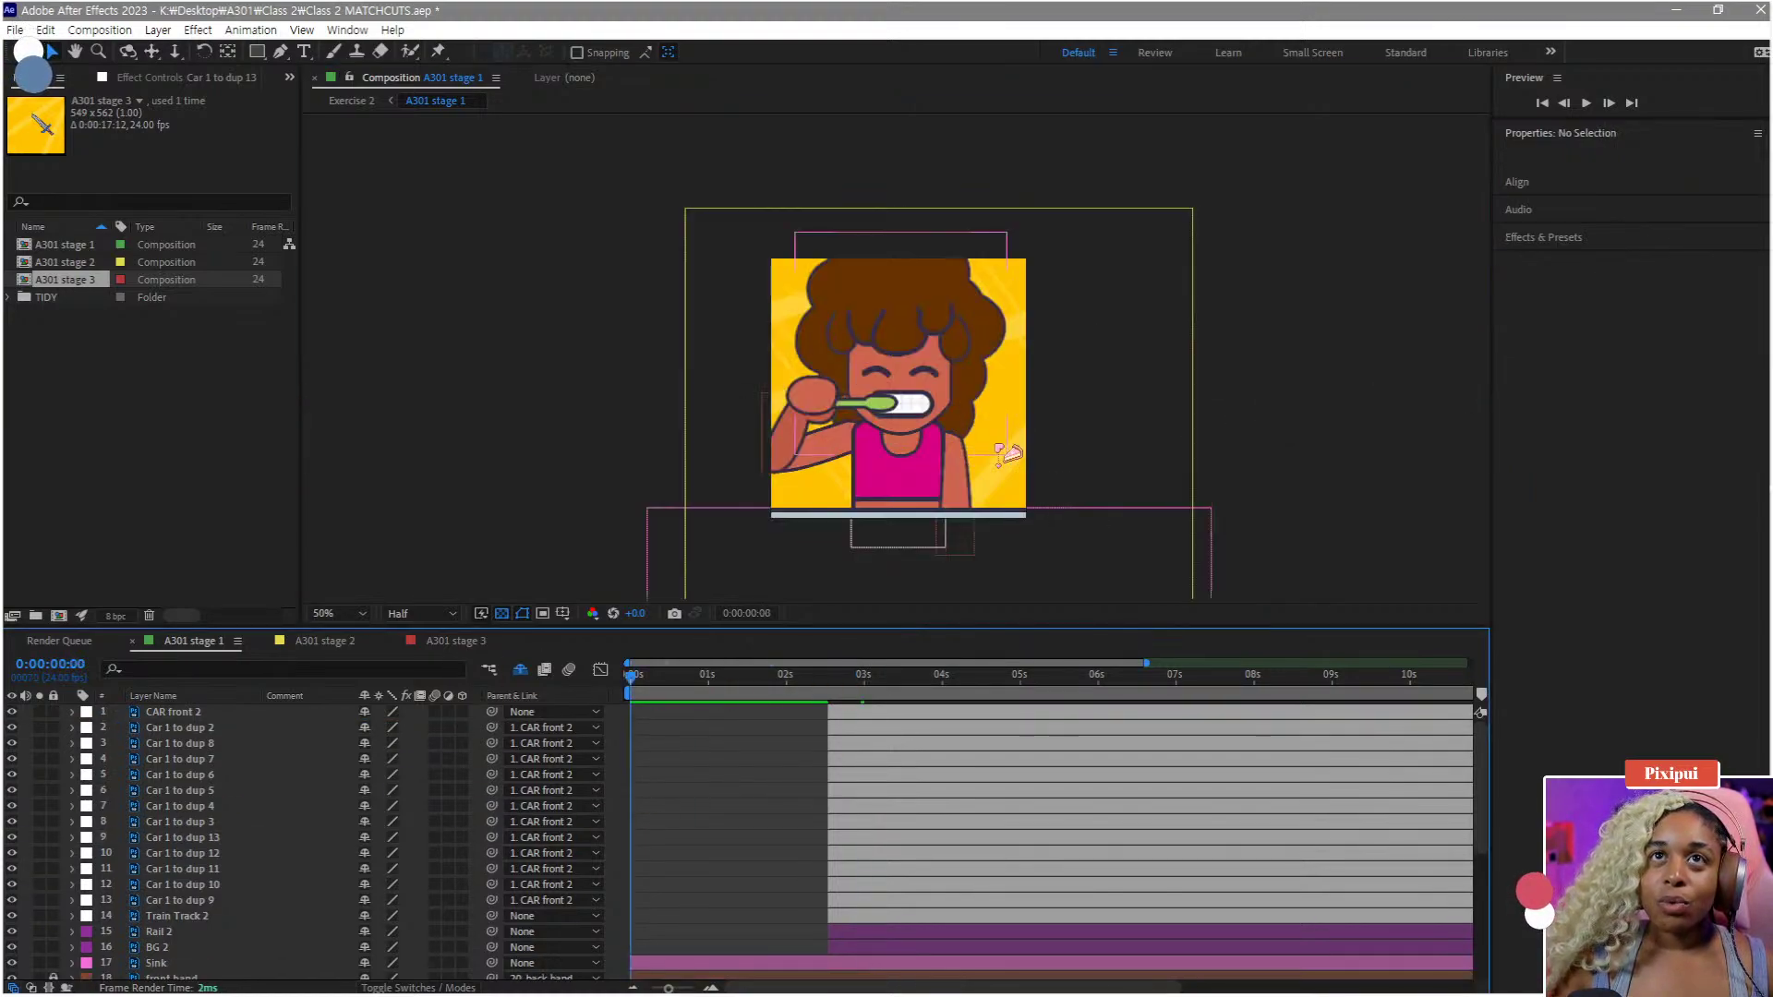
{"action": "scroll", "coordinate": [1030, 449], "scroll_direction": "down", "scroll_amount": 1}
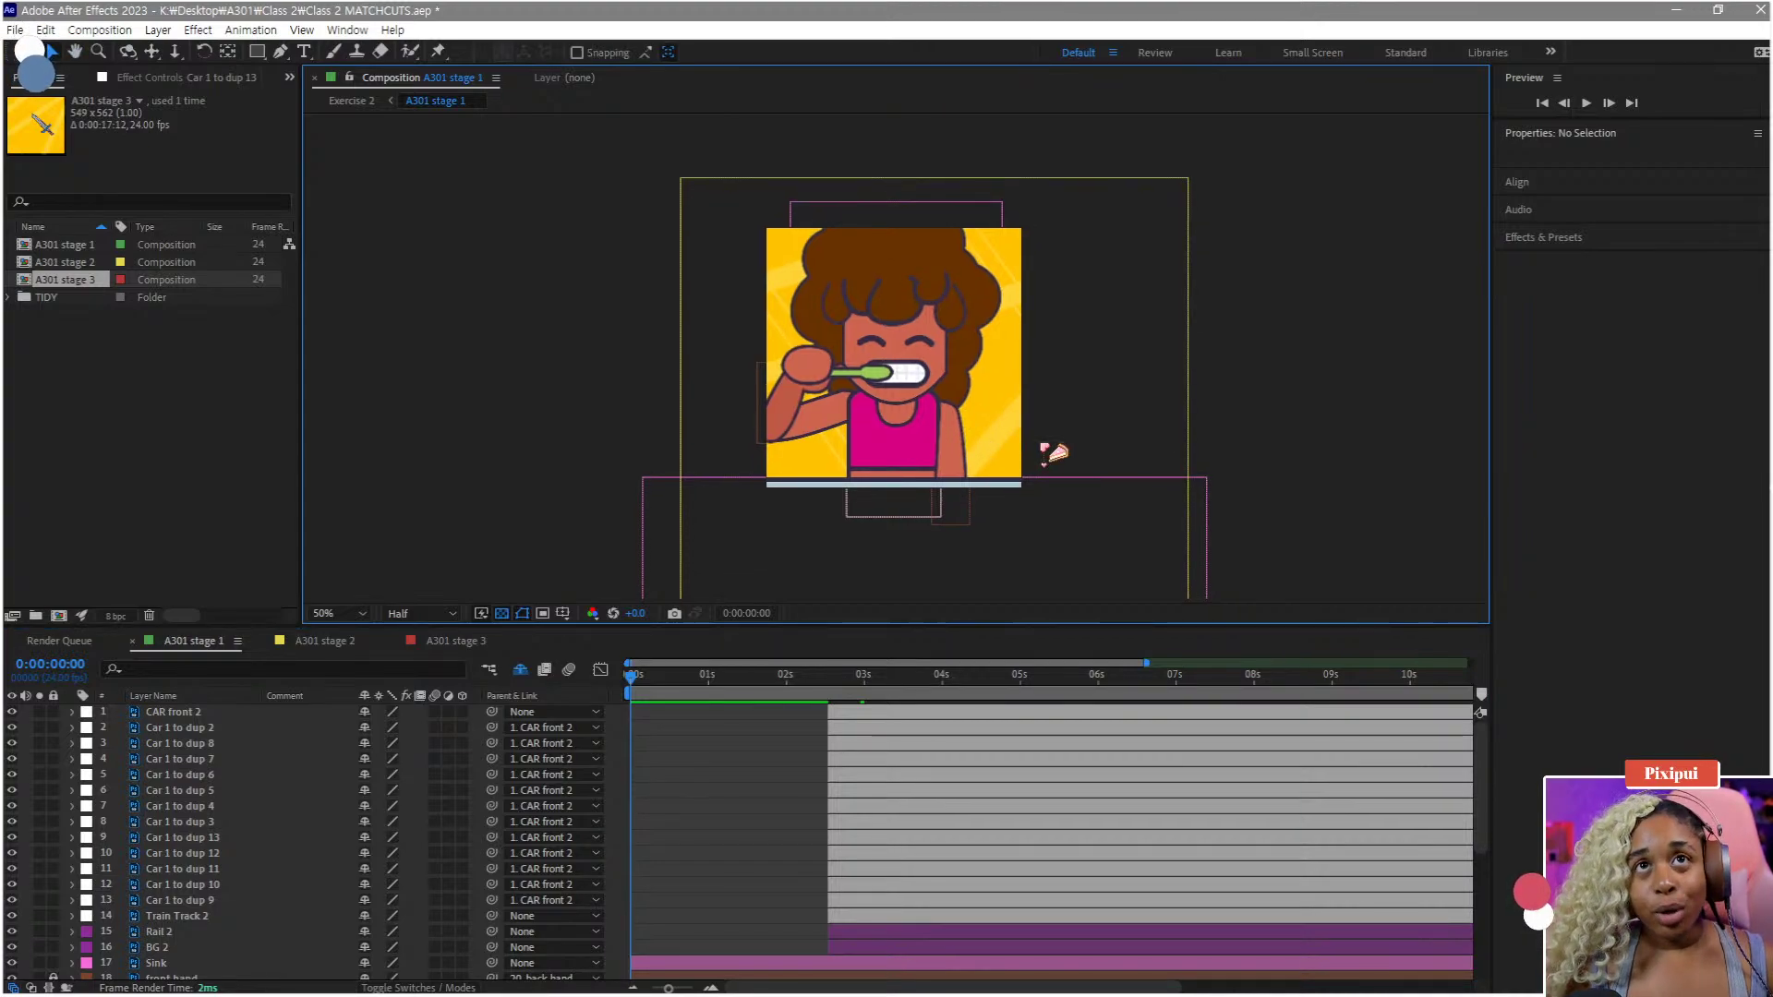
- Play the brushing-to-train match cut from 0:00:00:00 to about 0:00:04:03
{"action": "key", "text": "space"}
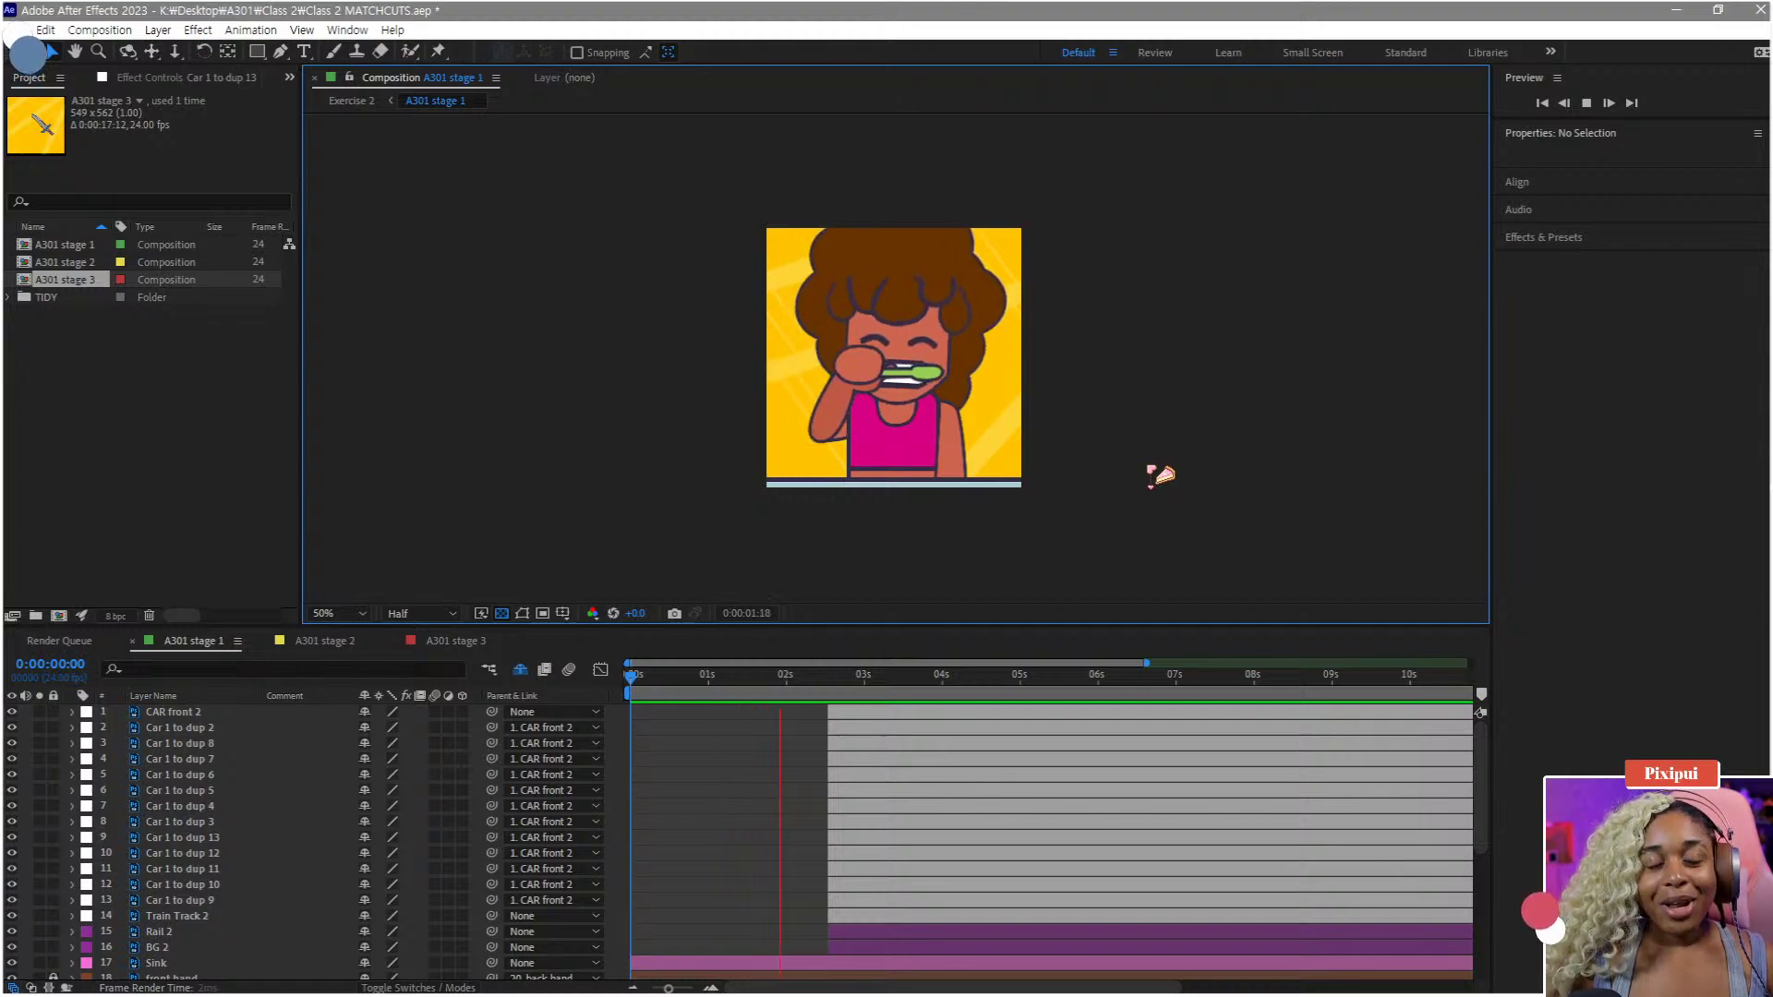
{"action": "key", "text": "space"}
{"action": "key", "text": "space"}
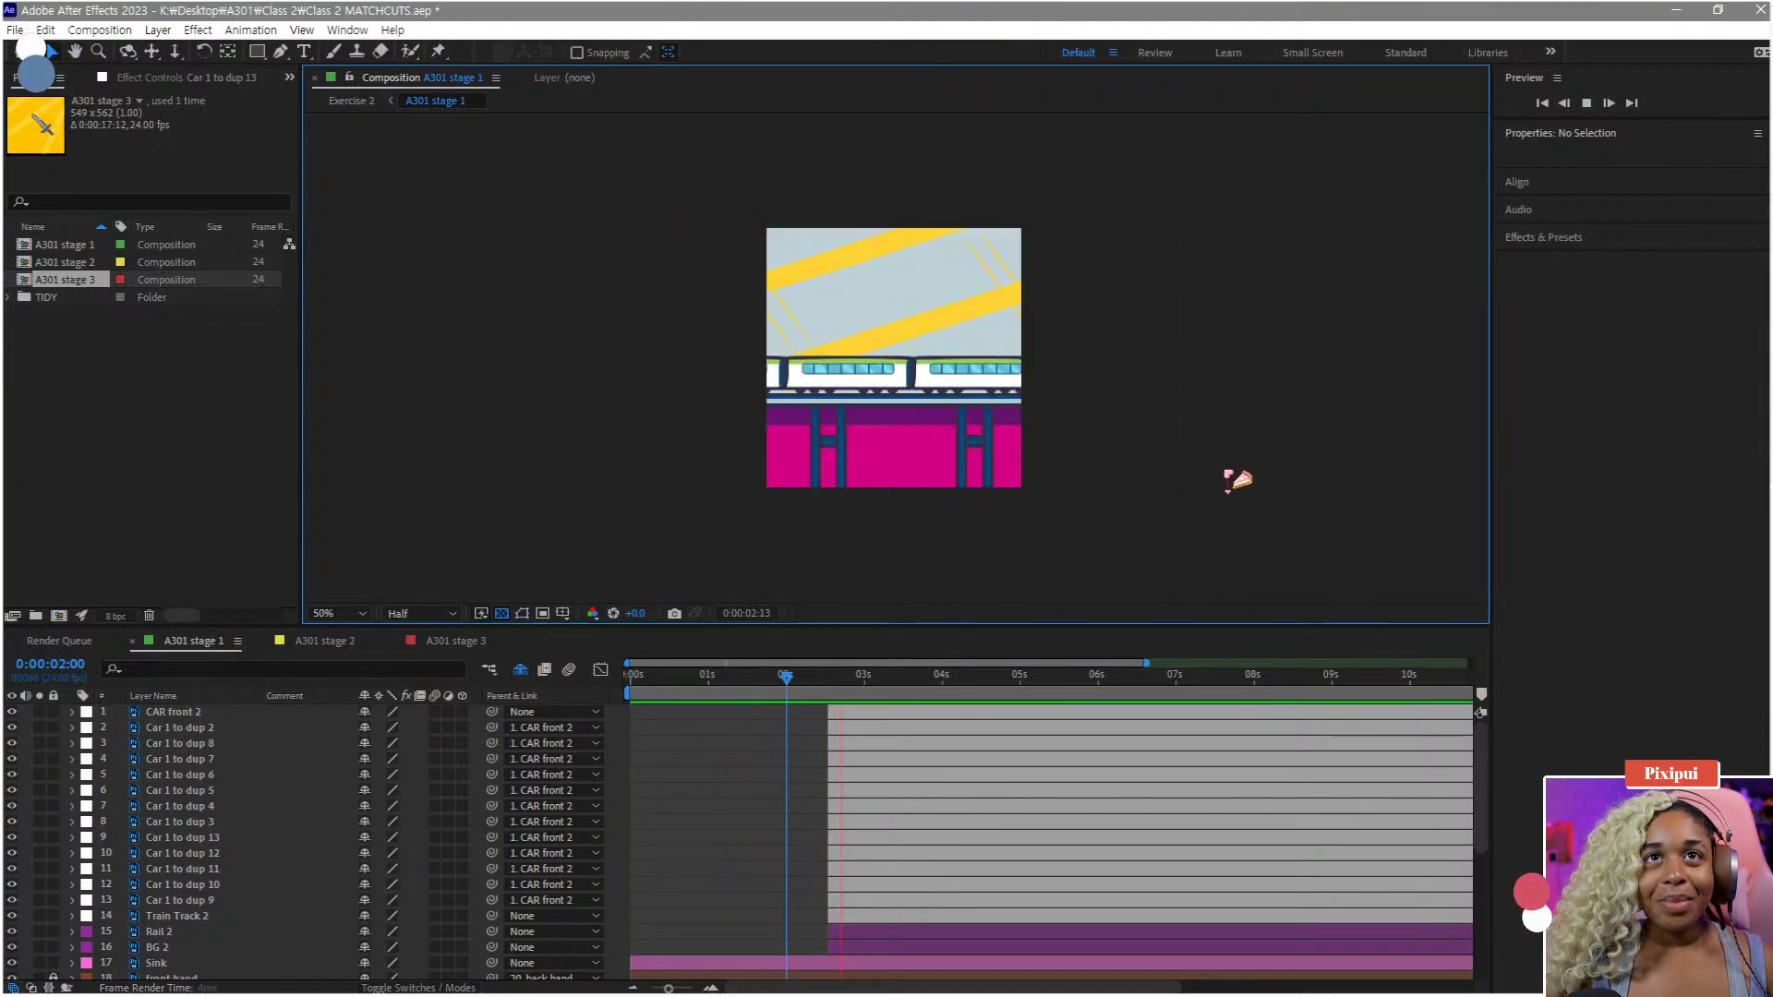
{"action": "key", "text": "space"}
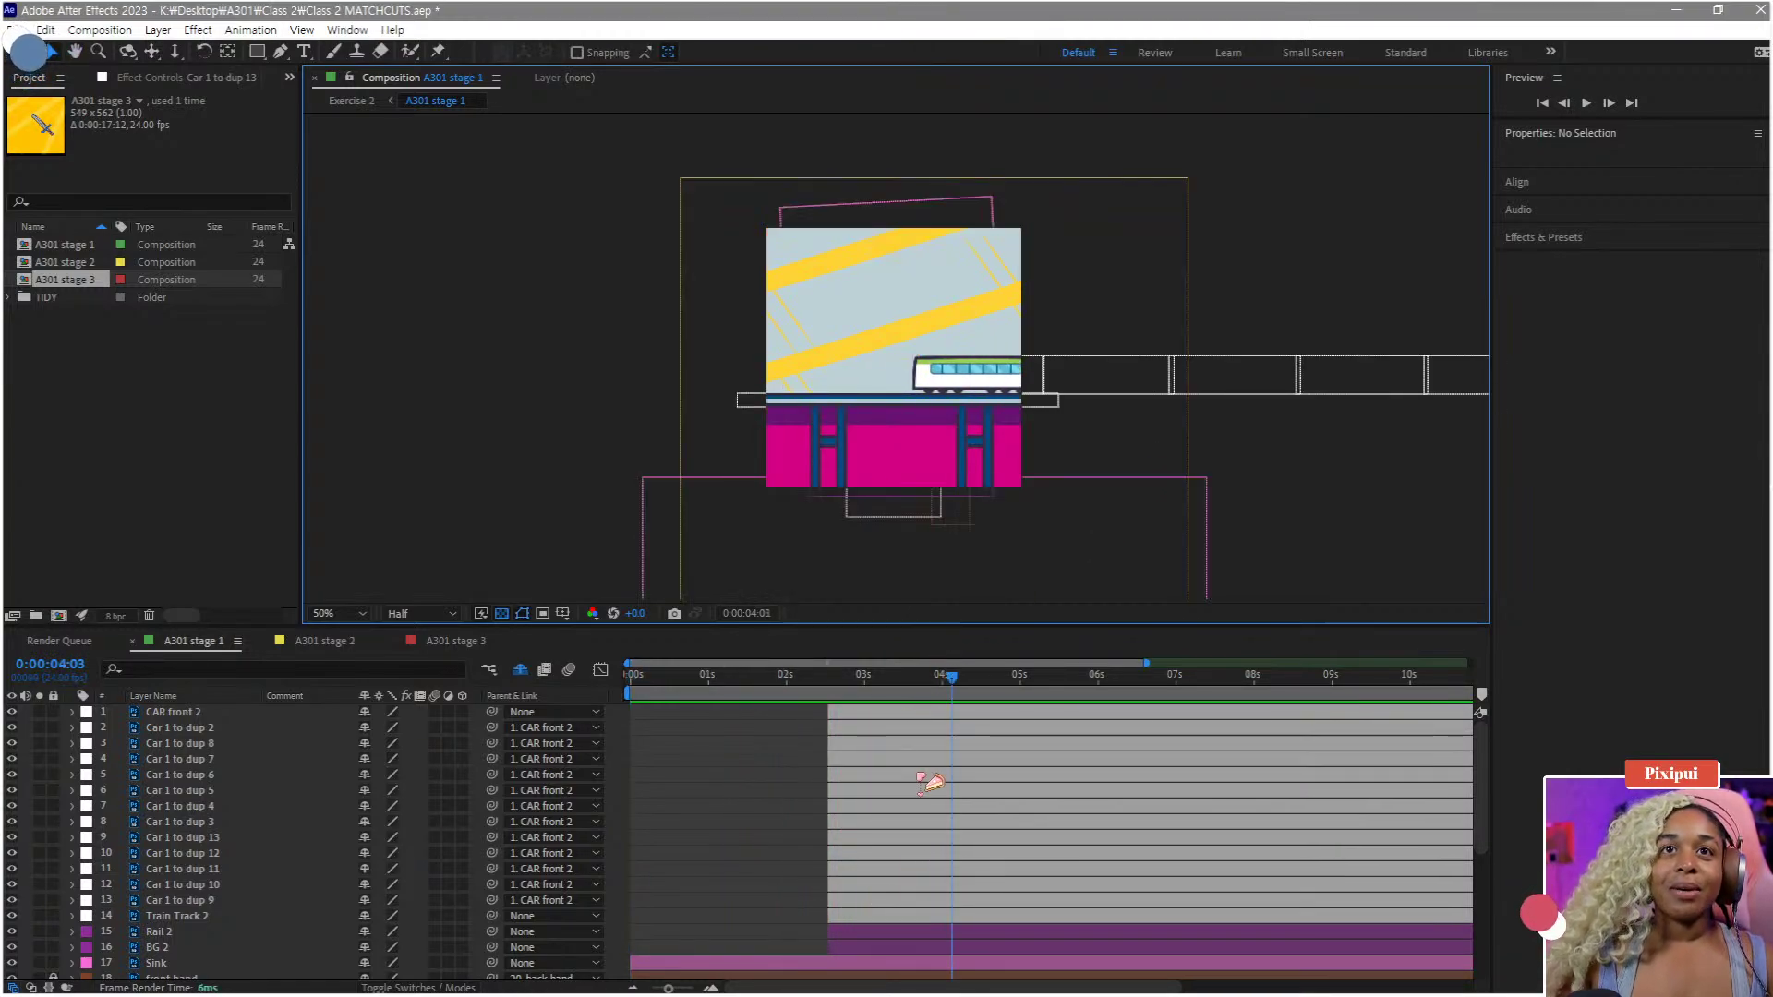
- Delete the intermediate Position keyframes of CAR front 2 in the Graph Editor, keeping only the first and last
{"action": "left_click_drag", "start_coordinate": [923, 693], "coordinate": [852, 728]}
{"action": "left_click", "coordinate": [189, 712]}
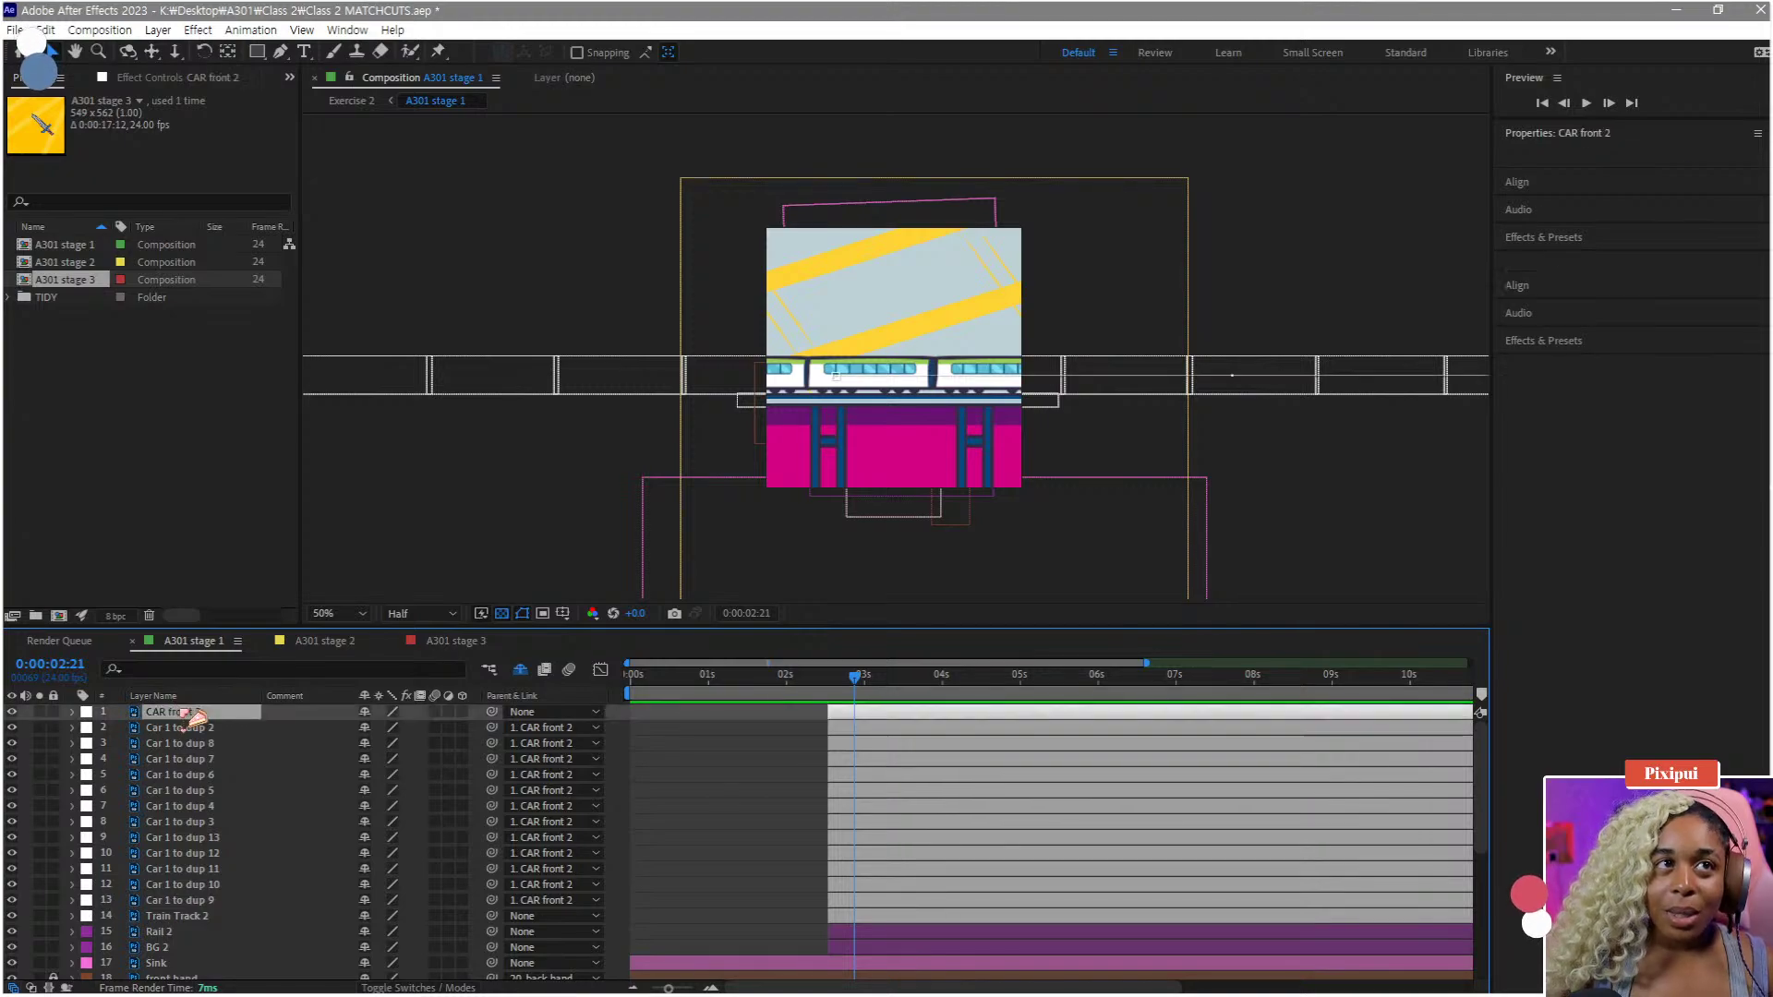
{"action": "left_click", "coordinate": [602, 671]}
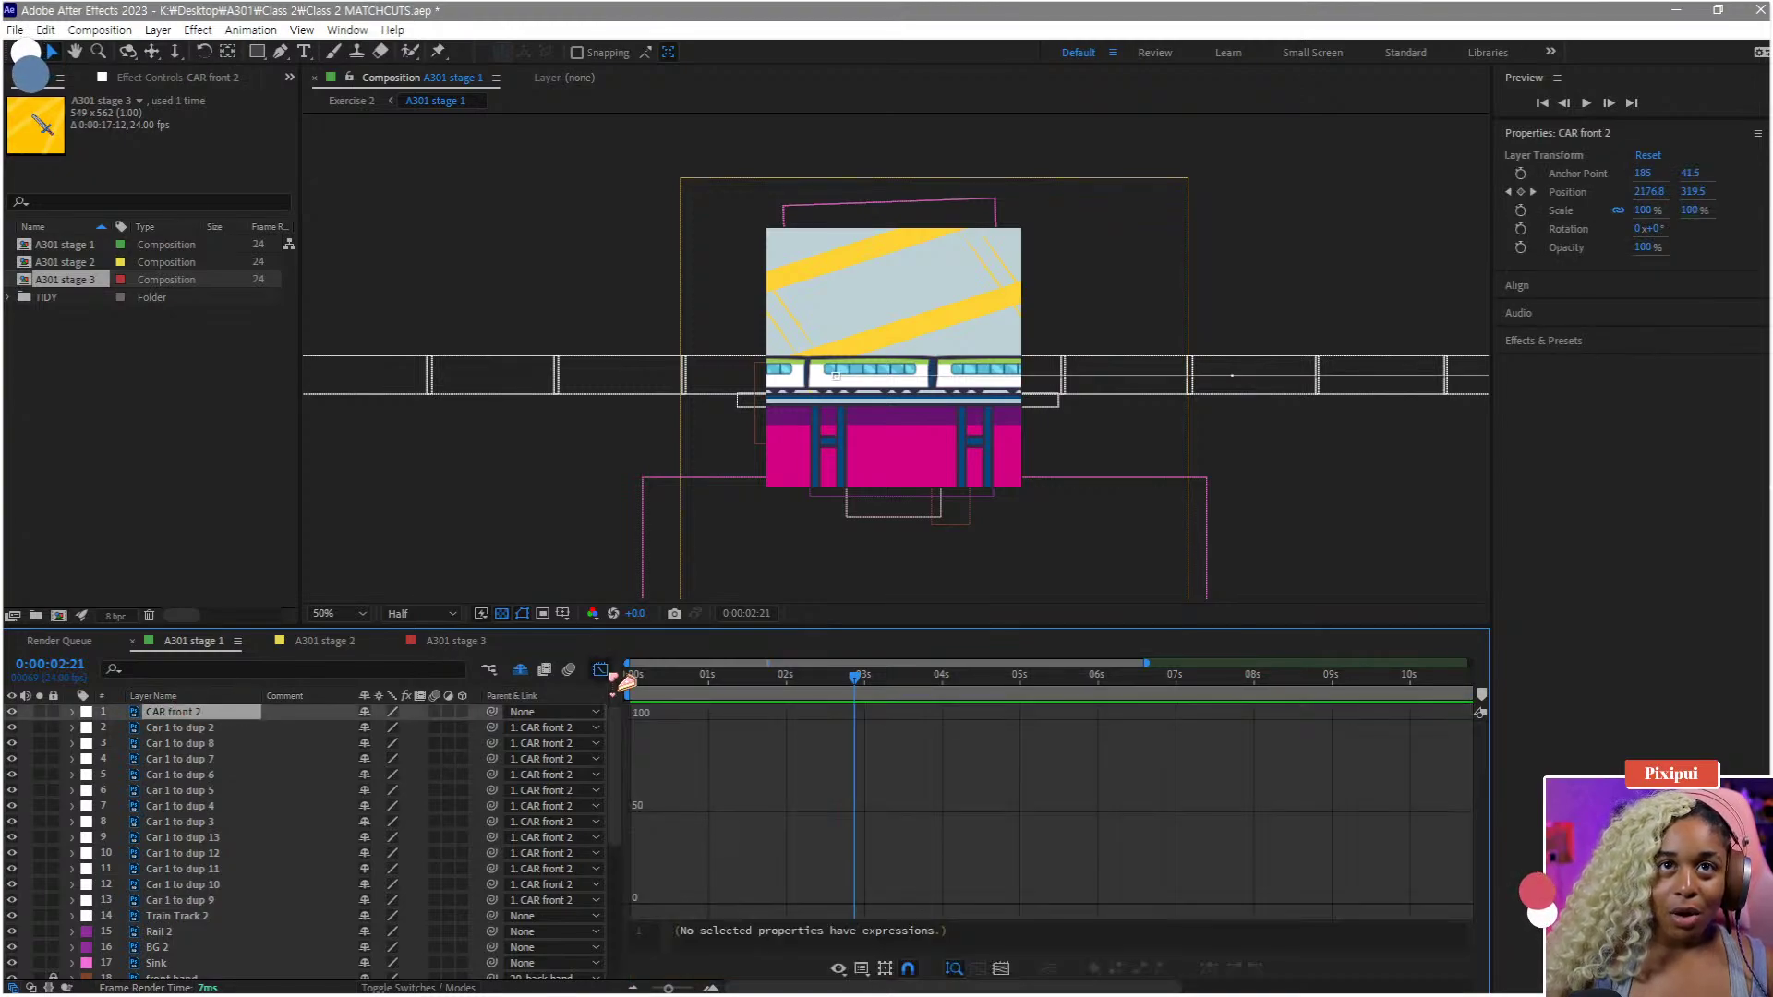
{"action": "key", "text": "p"}
{"action": "left_click", "coordinate": [175, 728]}
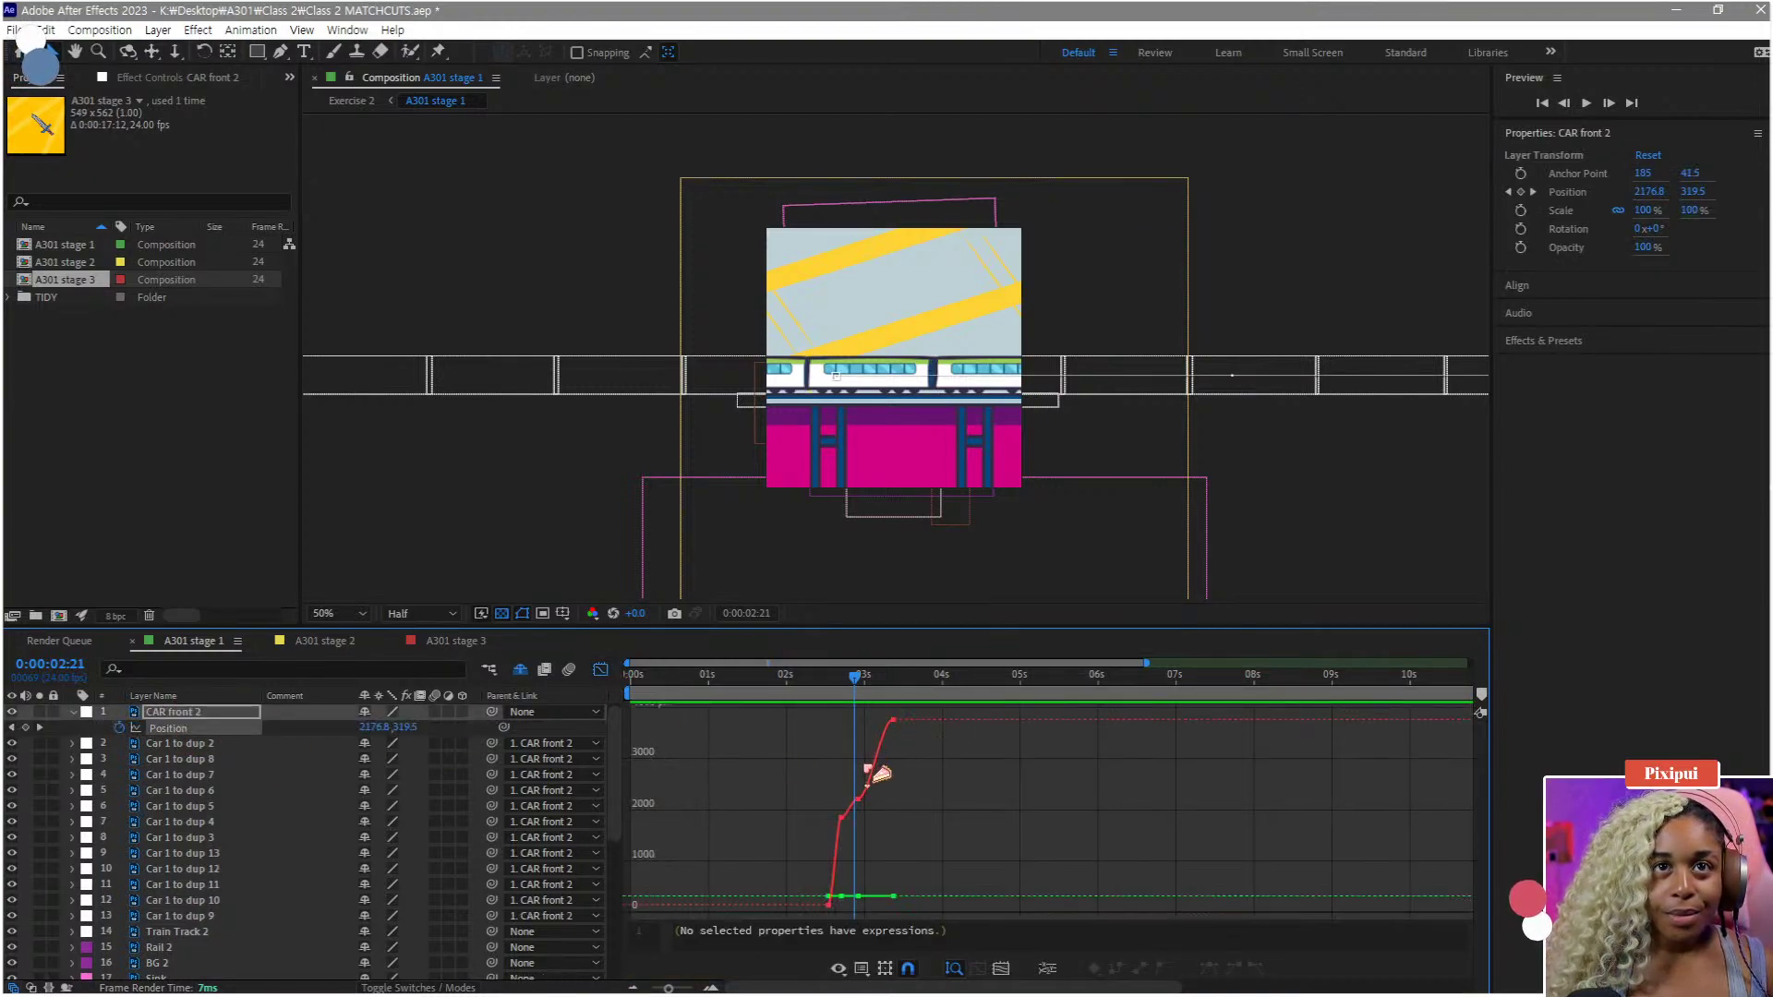
{"action": "left_click_drag", "start_coordinate": [877, 765], "coordinate": [809, 859]}
{"action": "key", "text": "Delete"}
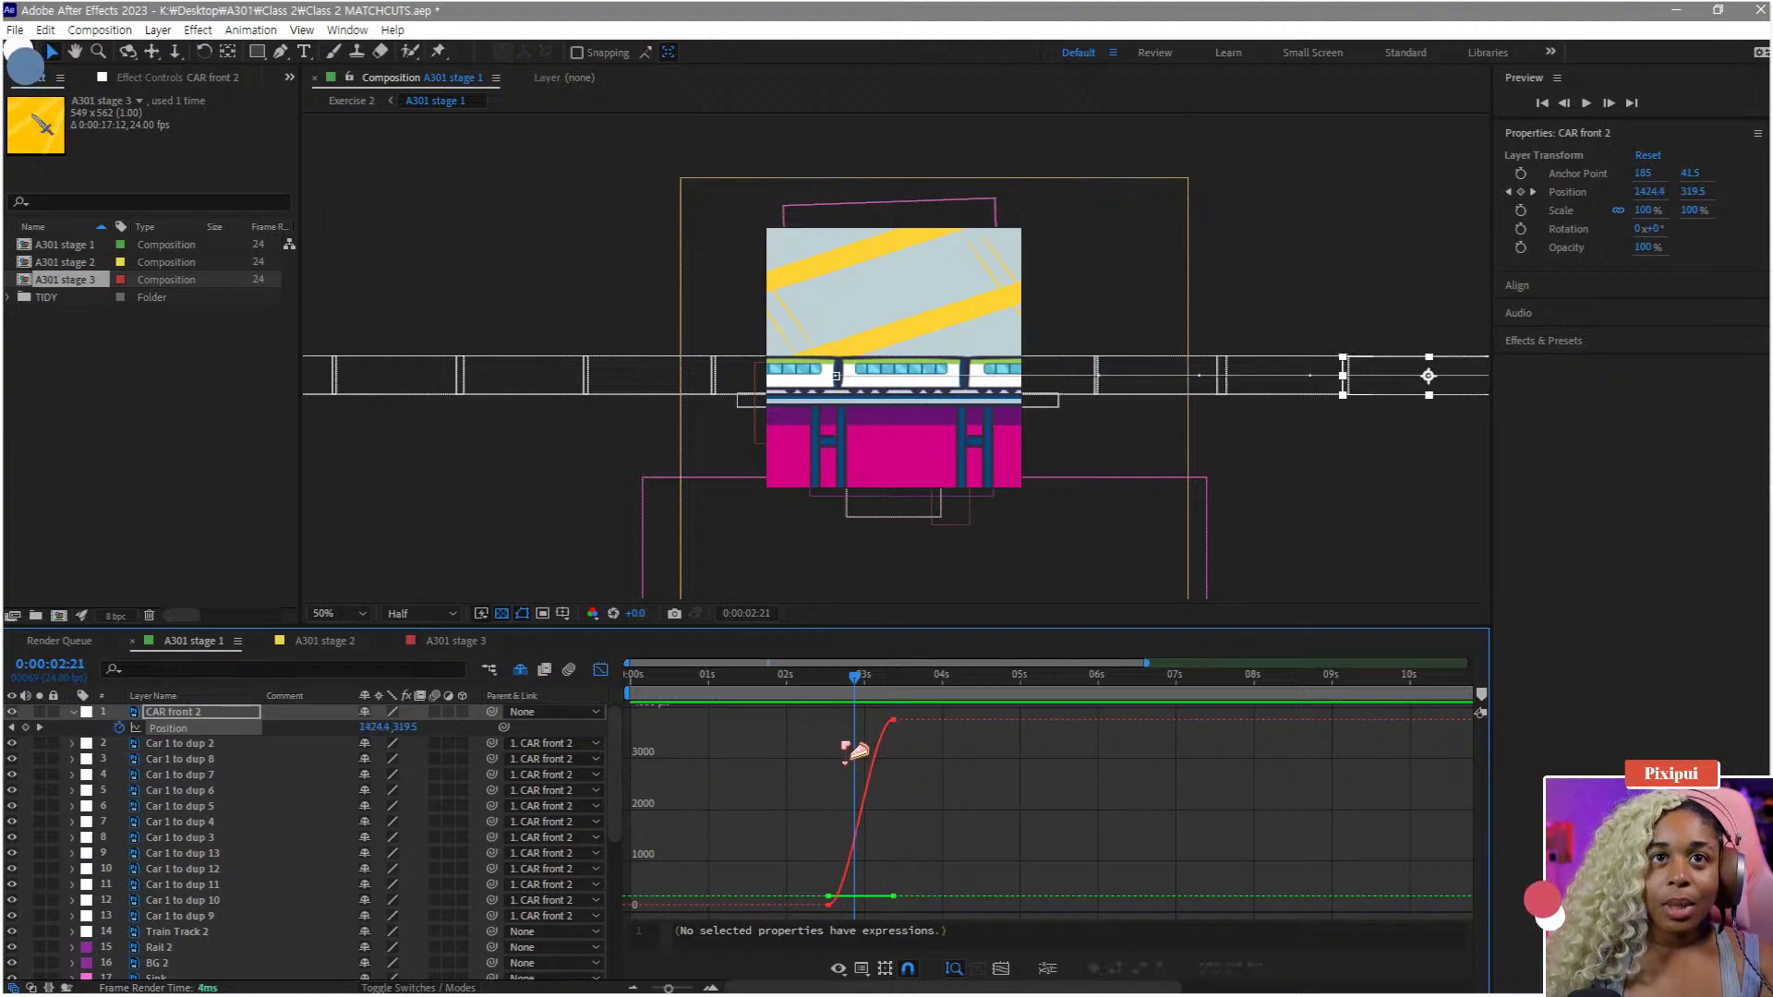
- Preview the train pass from 0:00:02:08 to 0:00:03:09 and close the Graph Editor
{"action": "left_click", "coordinate": [813, 679]}
{"action": "key", "text": "space"}
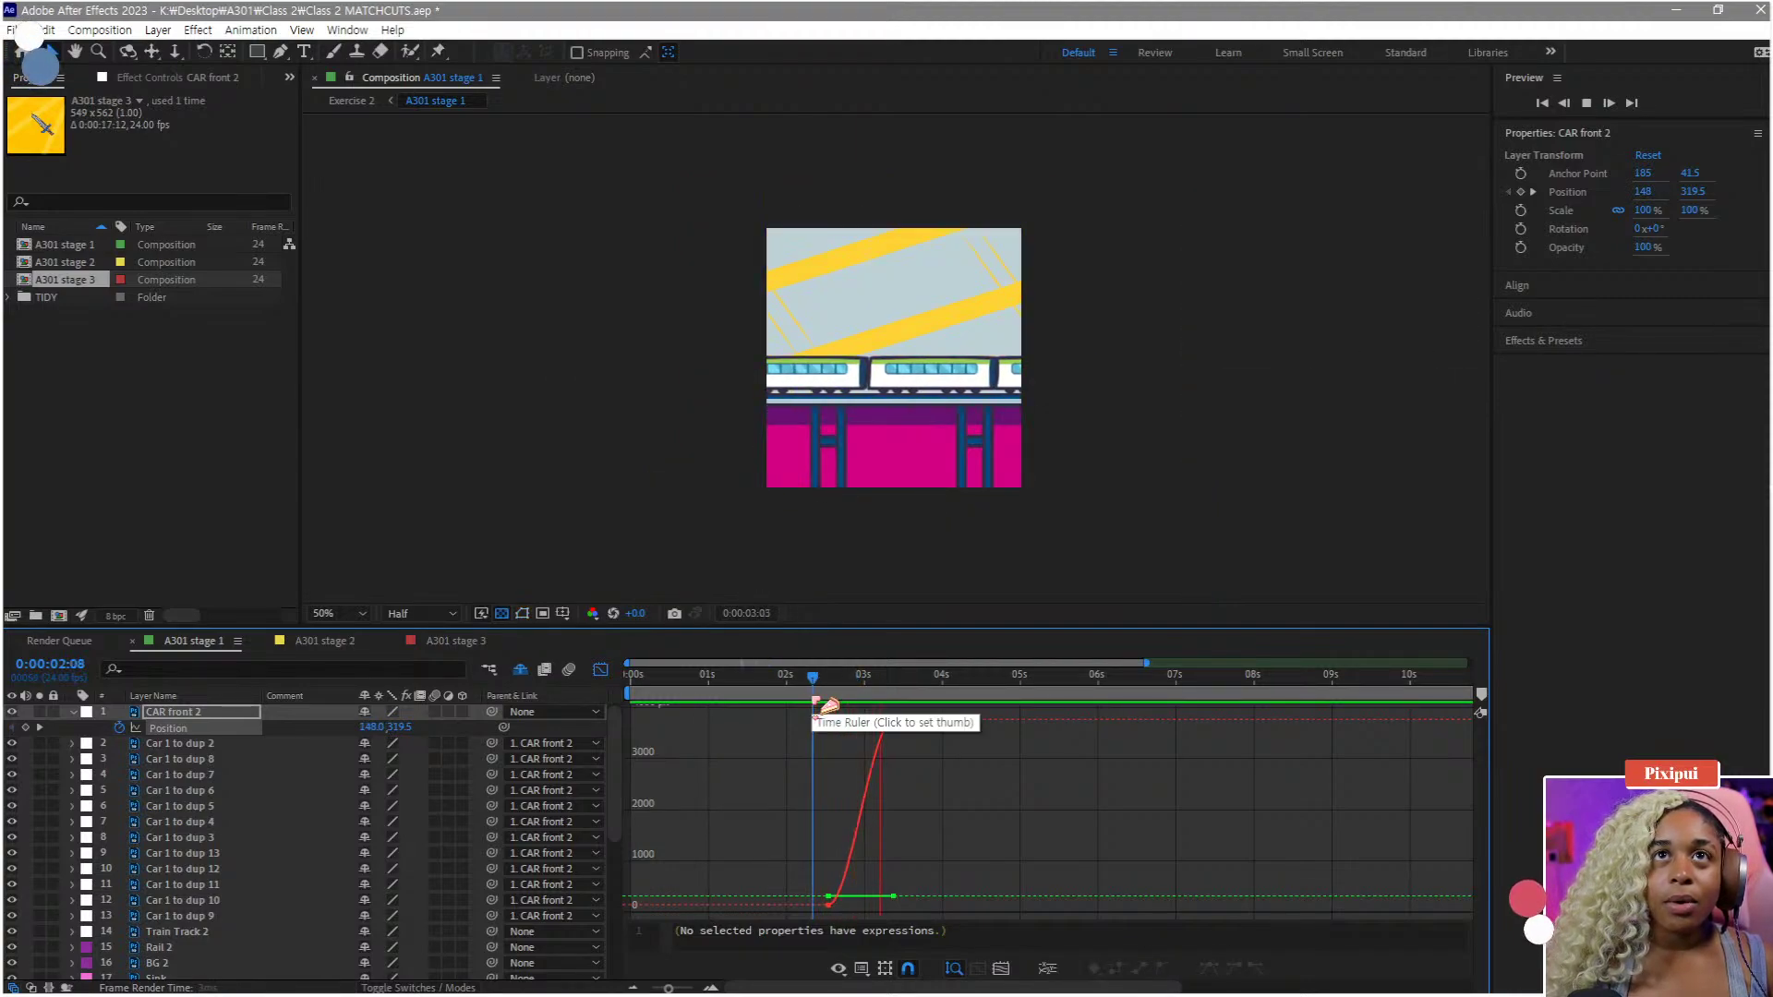
{"action": "left_click", "coordinate": [895, 700]}
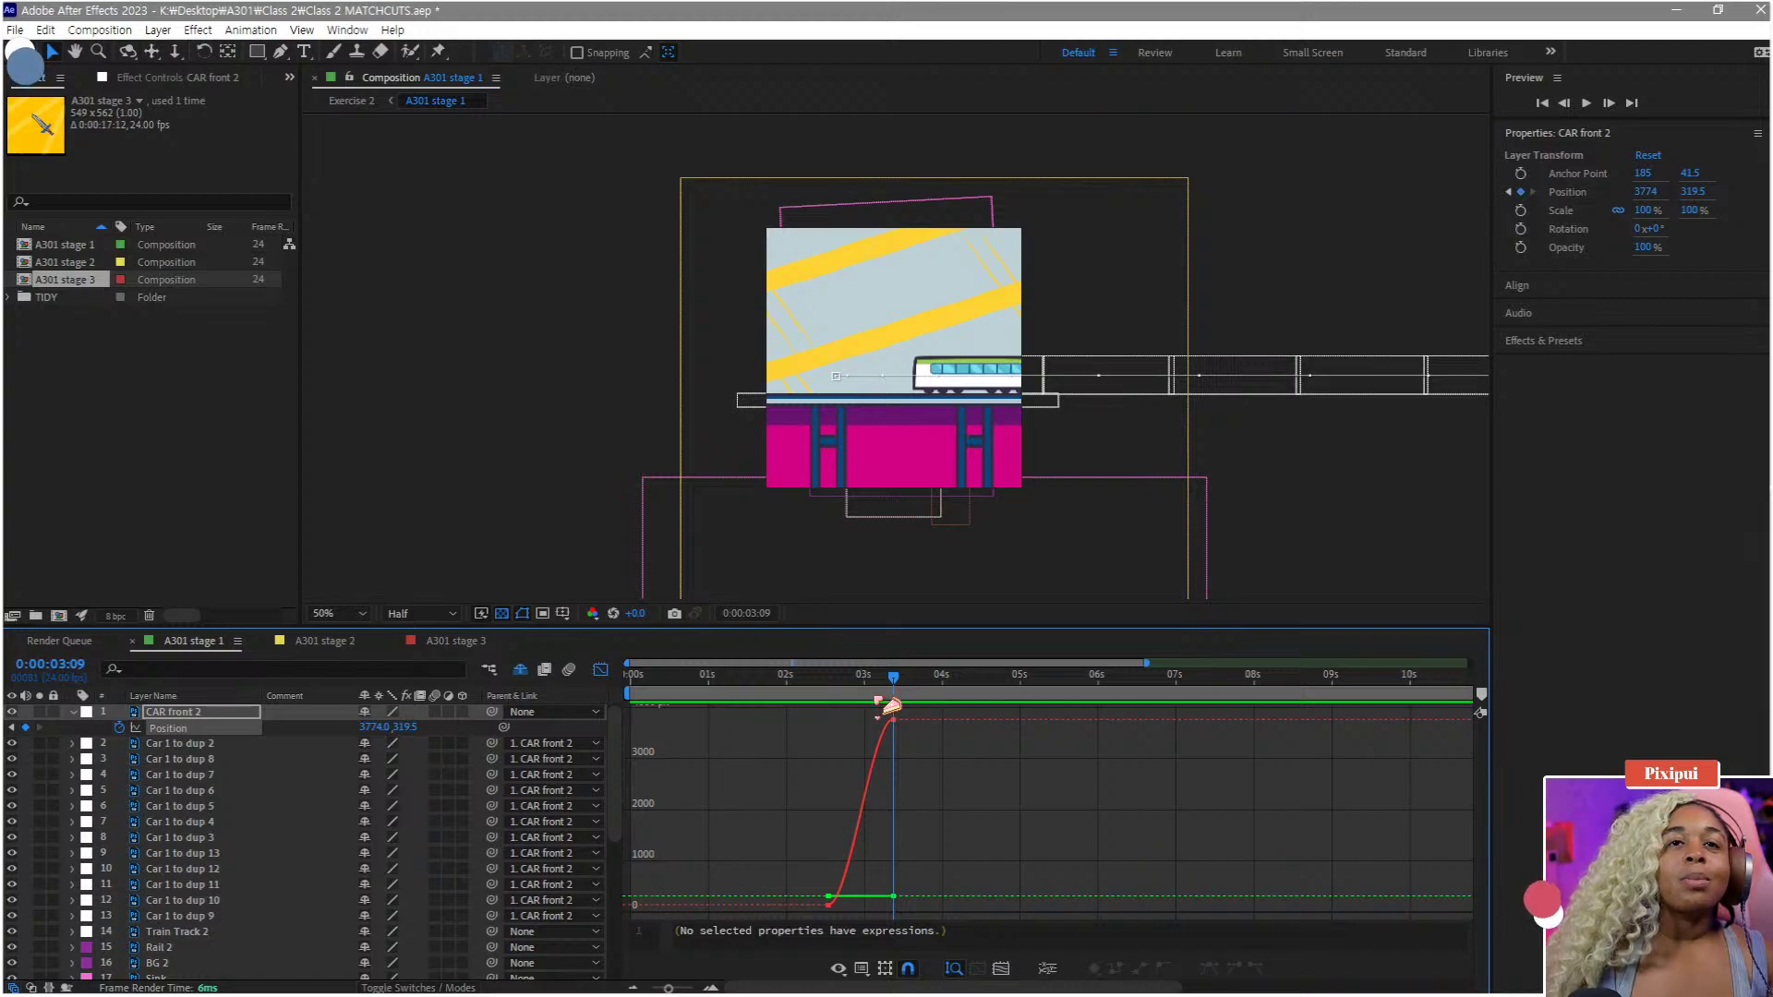
{"action": "left_click", "coordinate": [600, 670]}
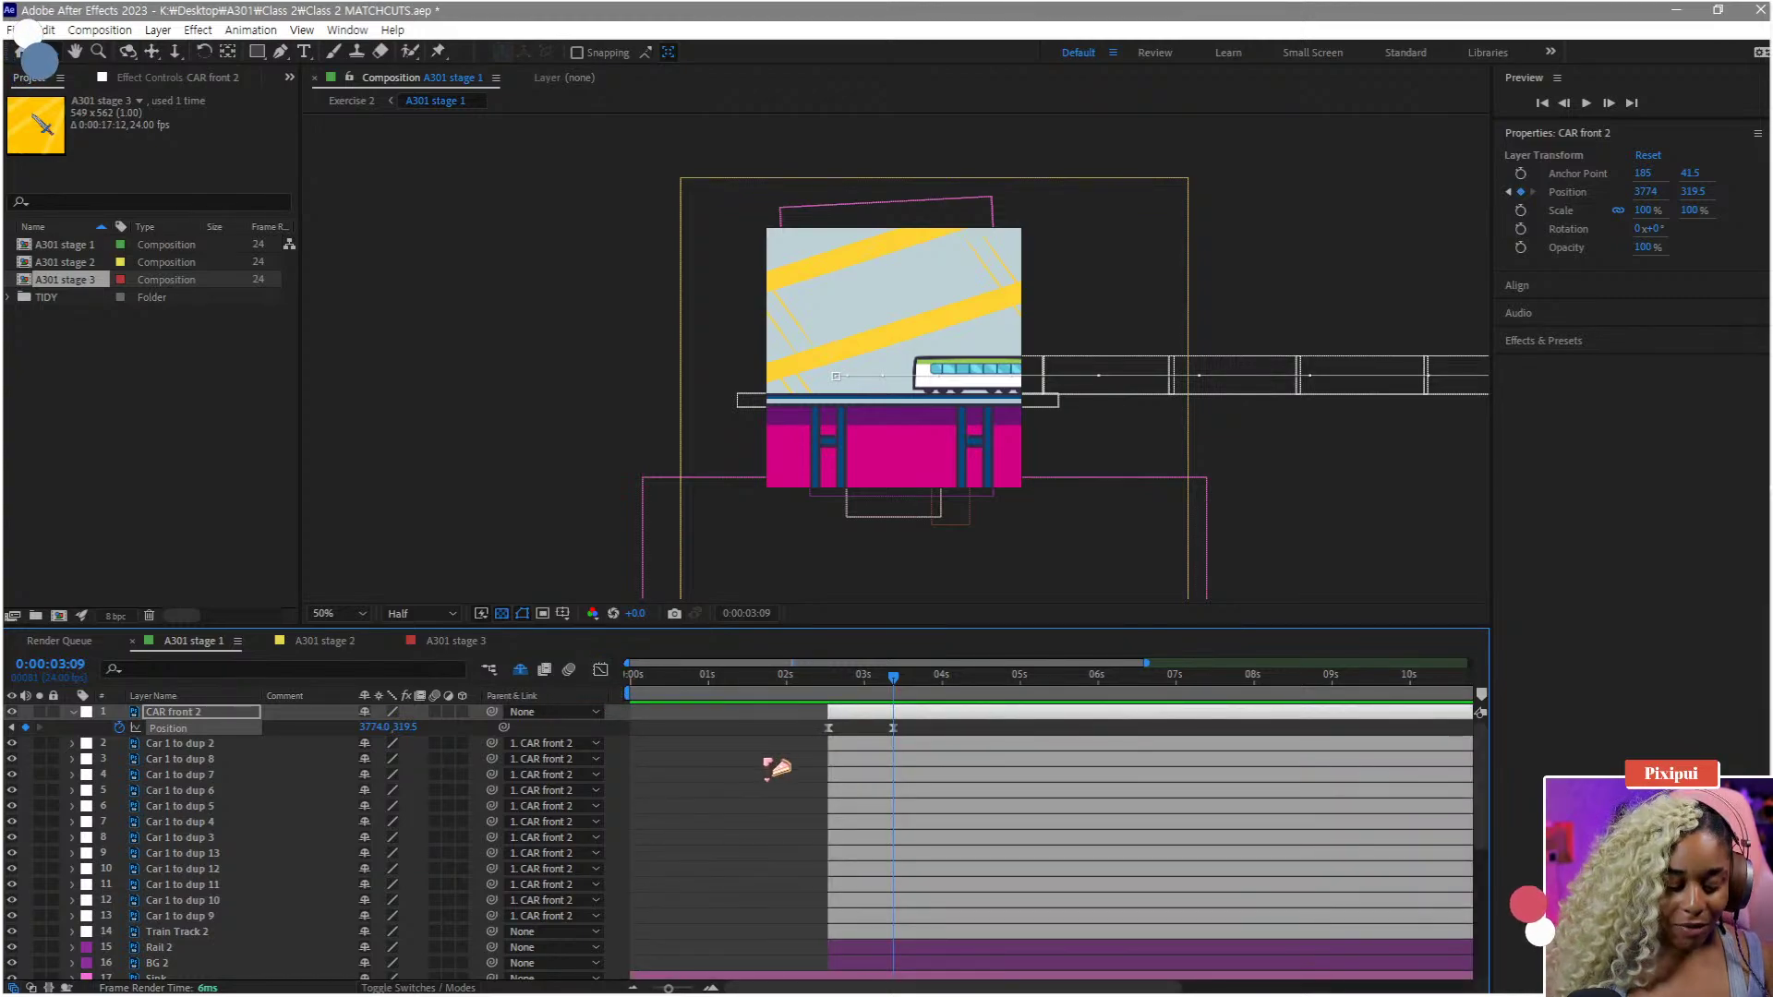
- End the A301 stage 1 work area at 0:00:03:09 and play the animation from the start
{"action": "key", "text": "n"}
{"action": "left_click", "coordinate": [744, 711]}
{"action": "left_click_drag", "start_coordinate": [749, 680], "coordinate": [310, 710]}
{"action": "key", "text": "space"}
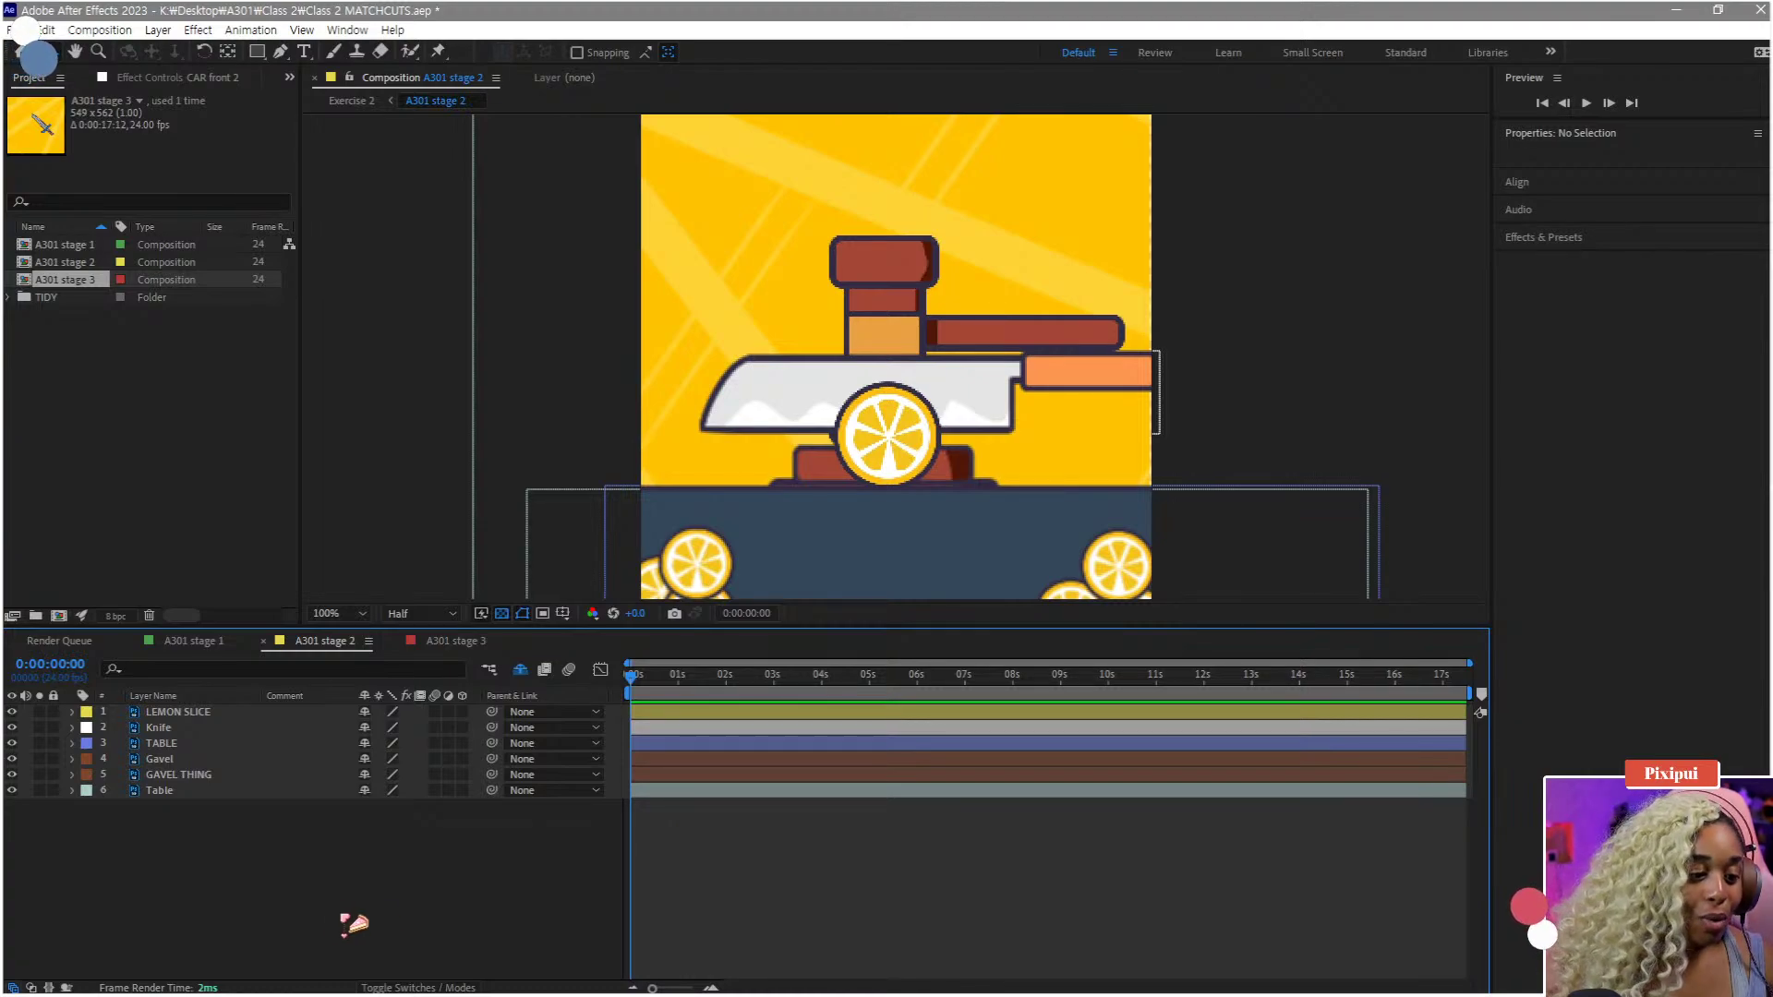
- In A301 stage 2, trim the start of the LEMON SLICE, Knife and TABLE layers to about 0:00:02:09
{"action": "left_click", "coordinate": [694, 714]}
{"action": "left_click", "coordinate": [697, 744], "text": "shift"}
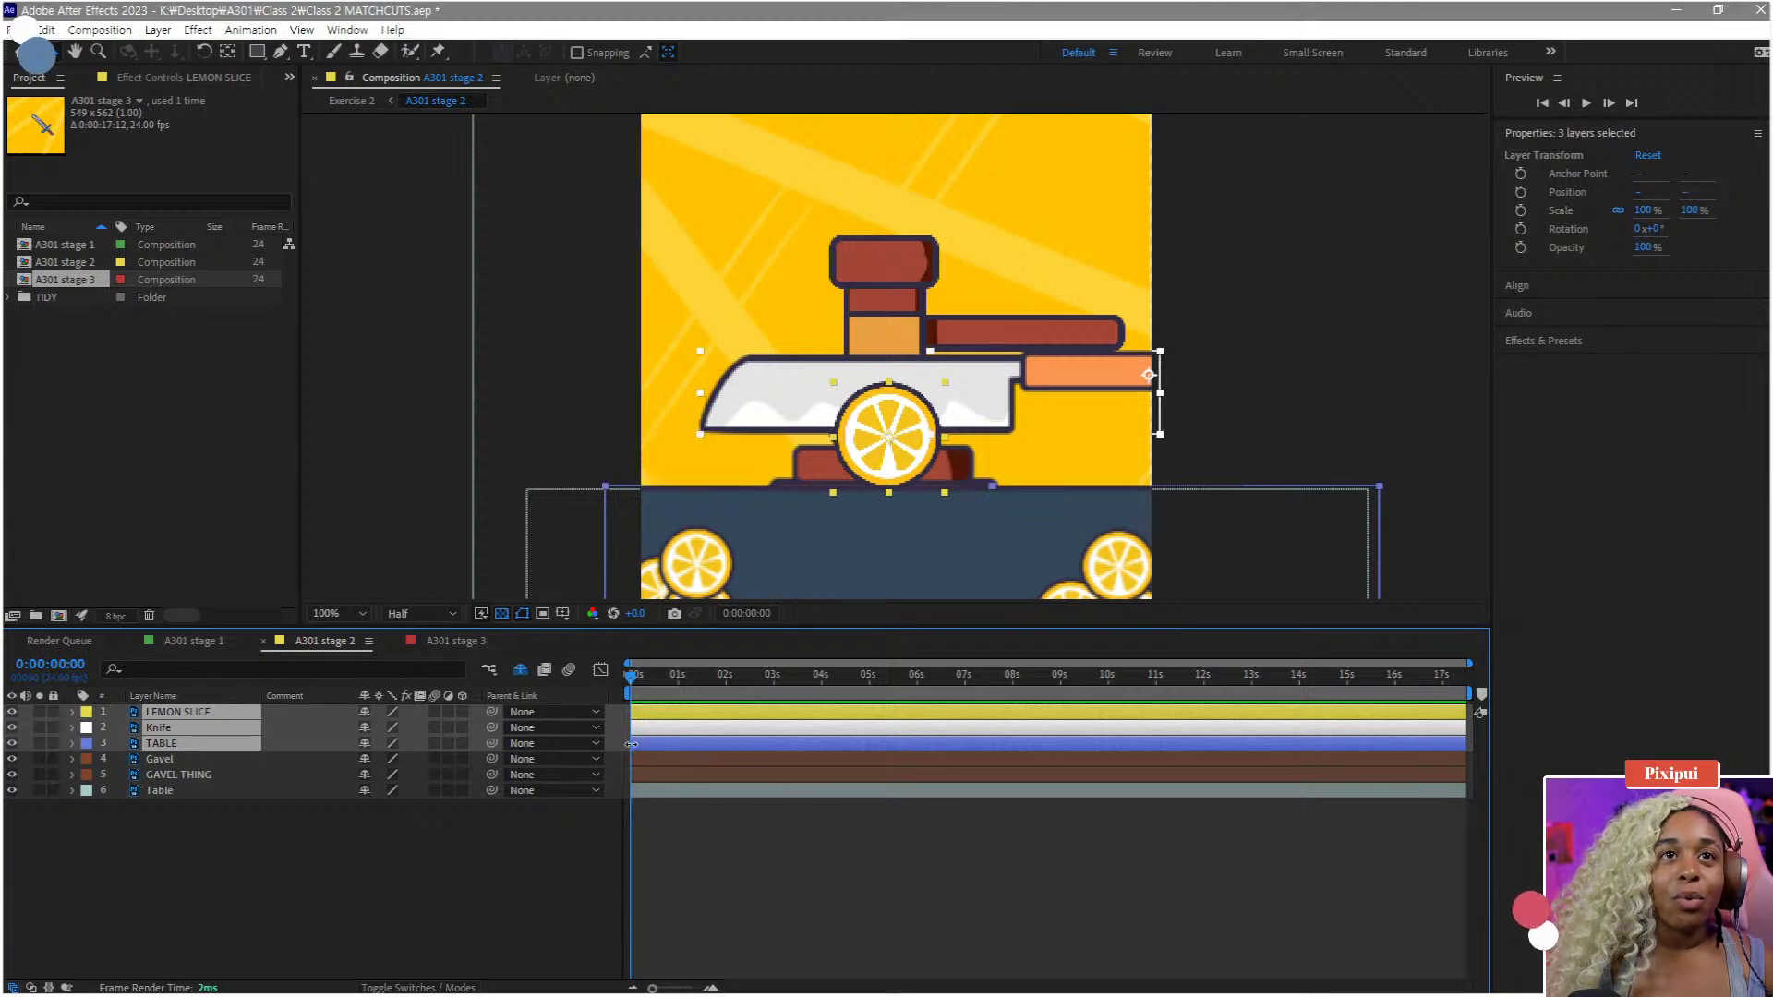
{"action": "left_click_drag", "start_coordinate": [637, 747], "coordinate": [930, 785]}
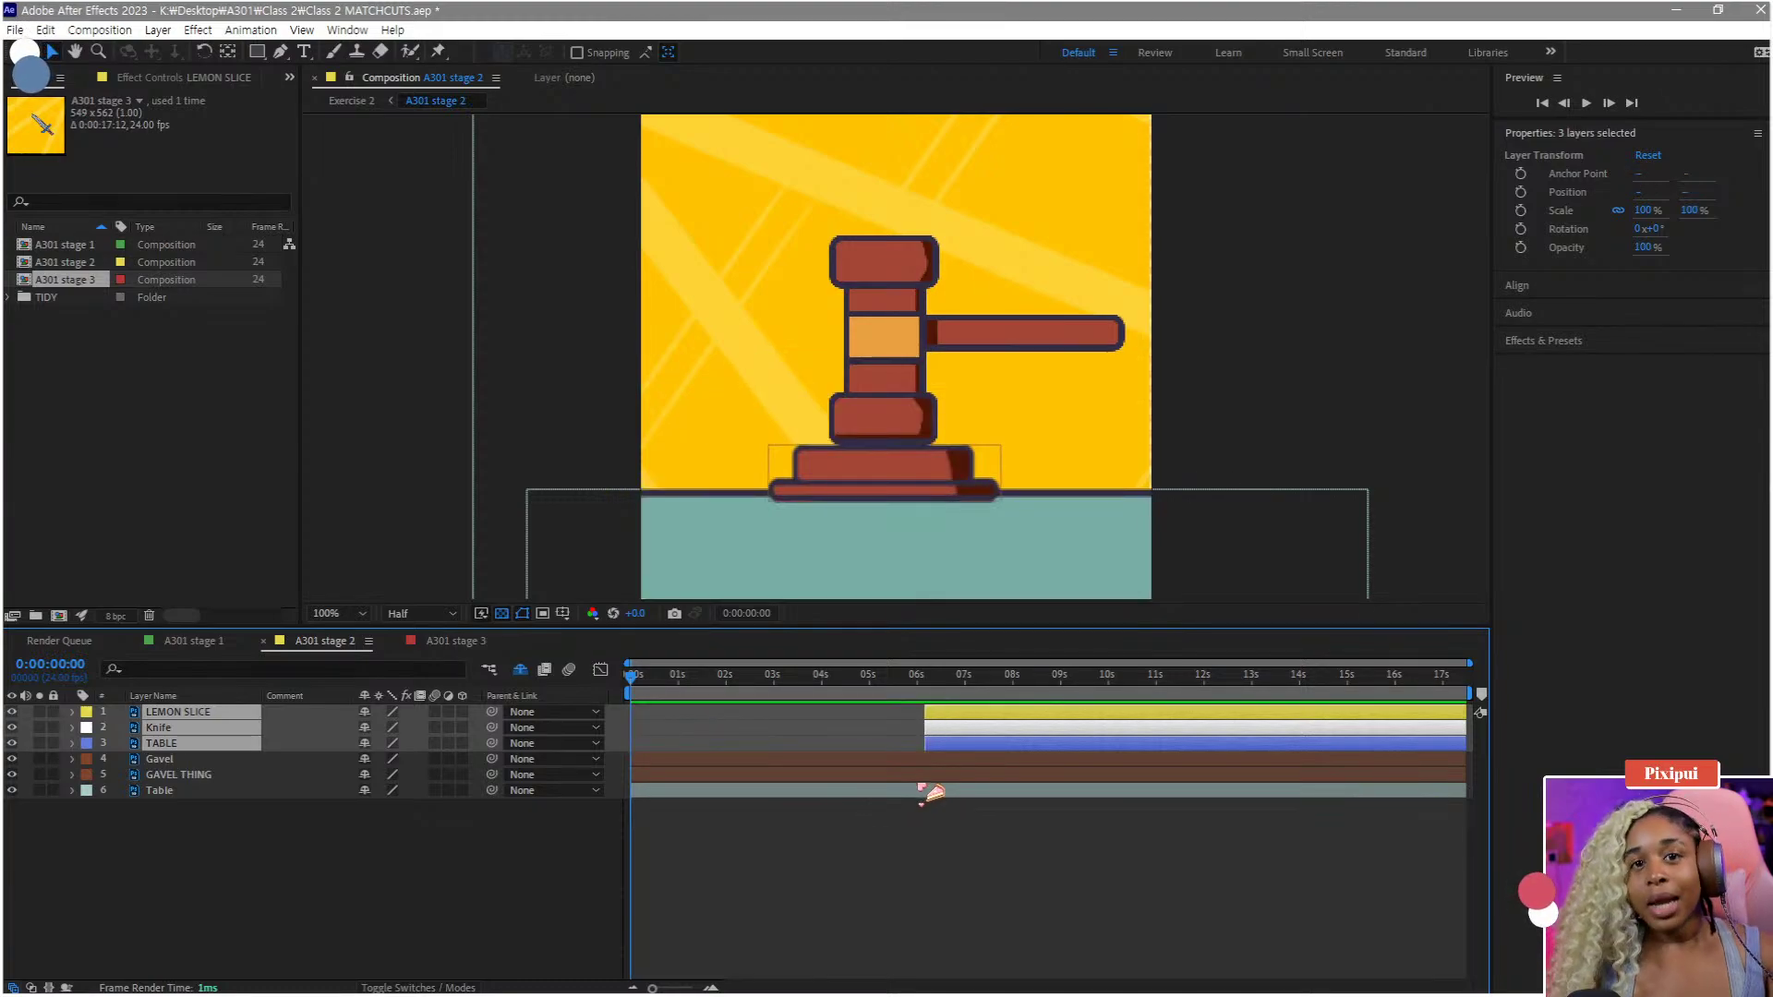
{"action": "key", "text": "space"}
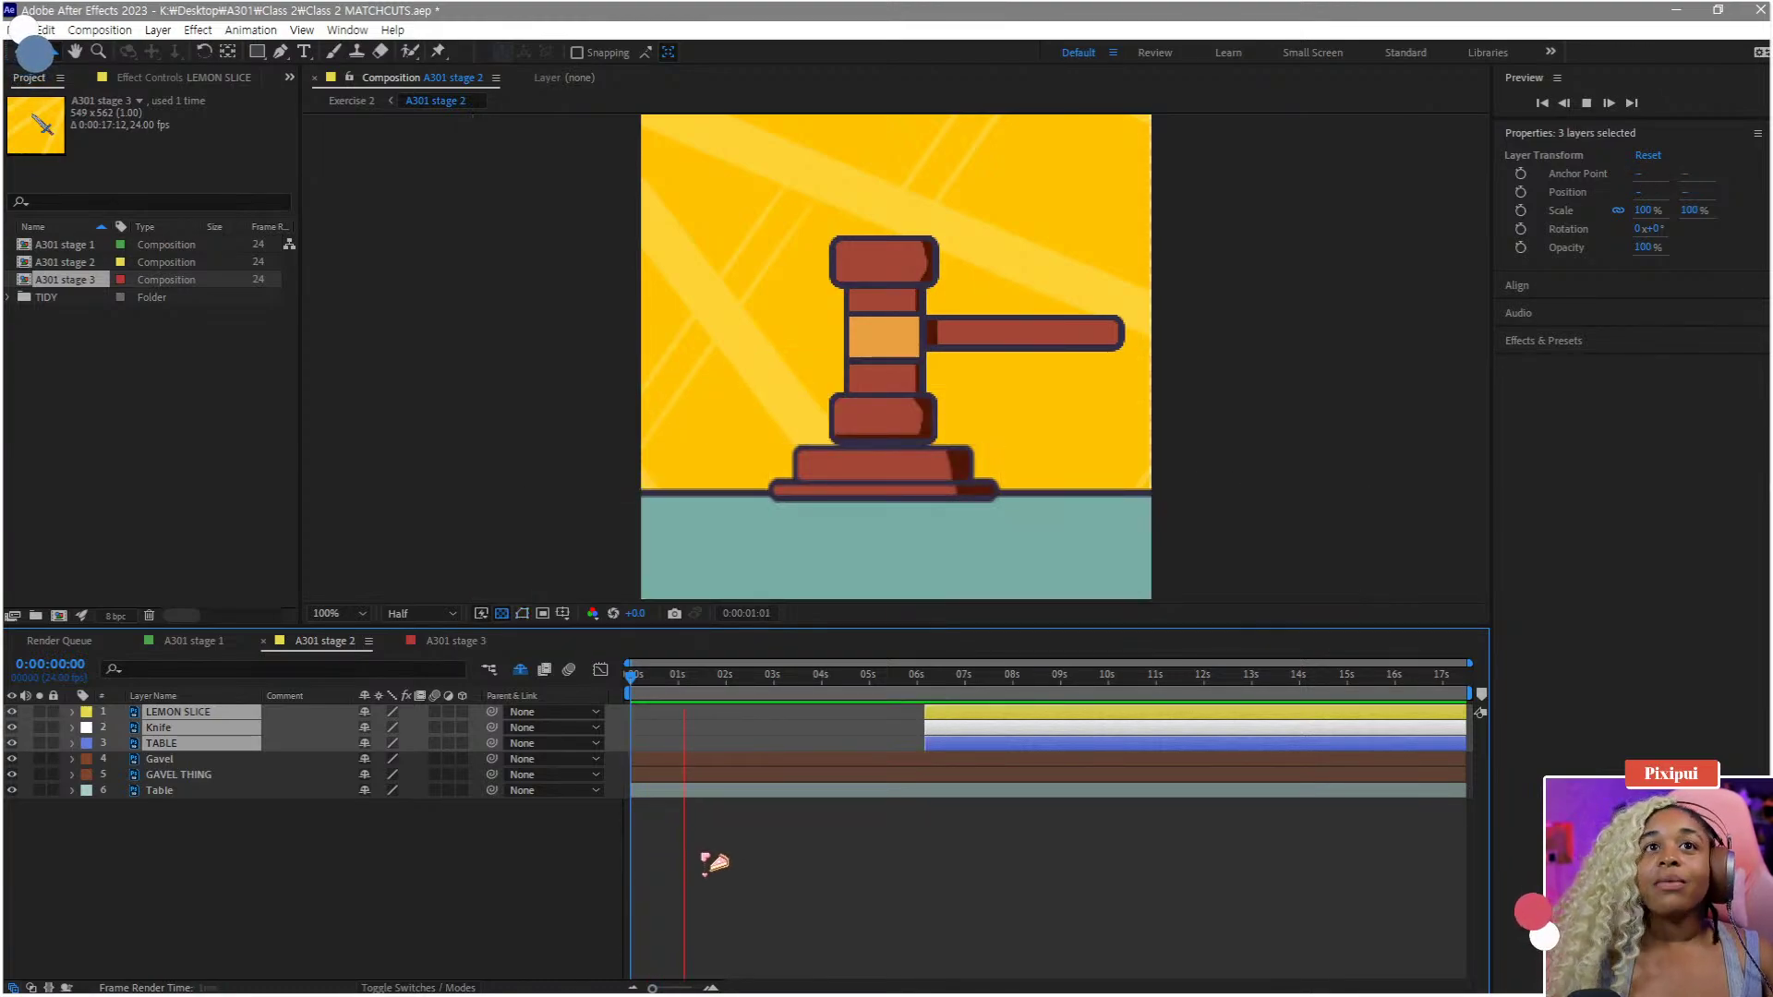
{"action": "key", "text": "space"}
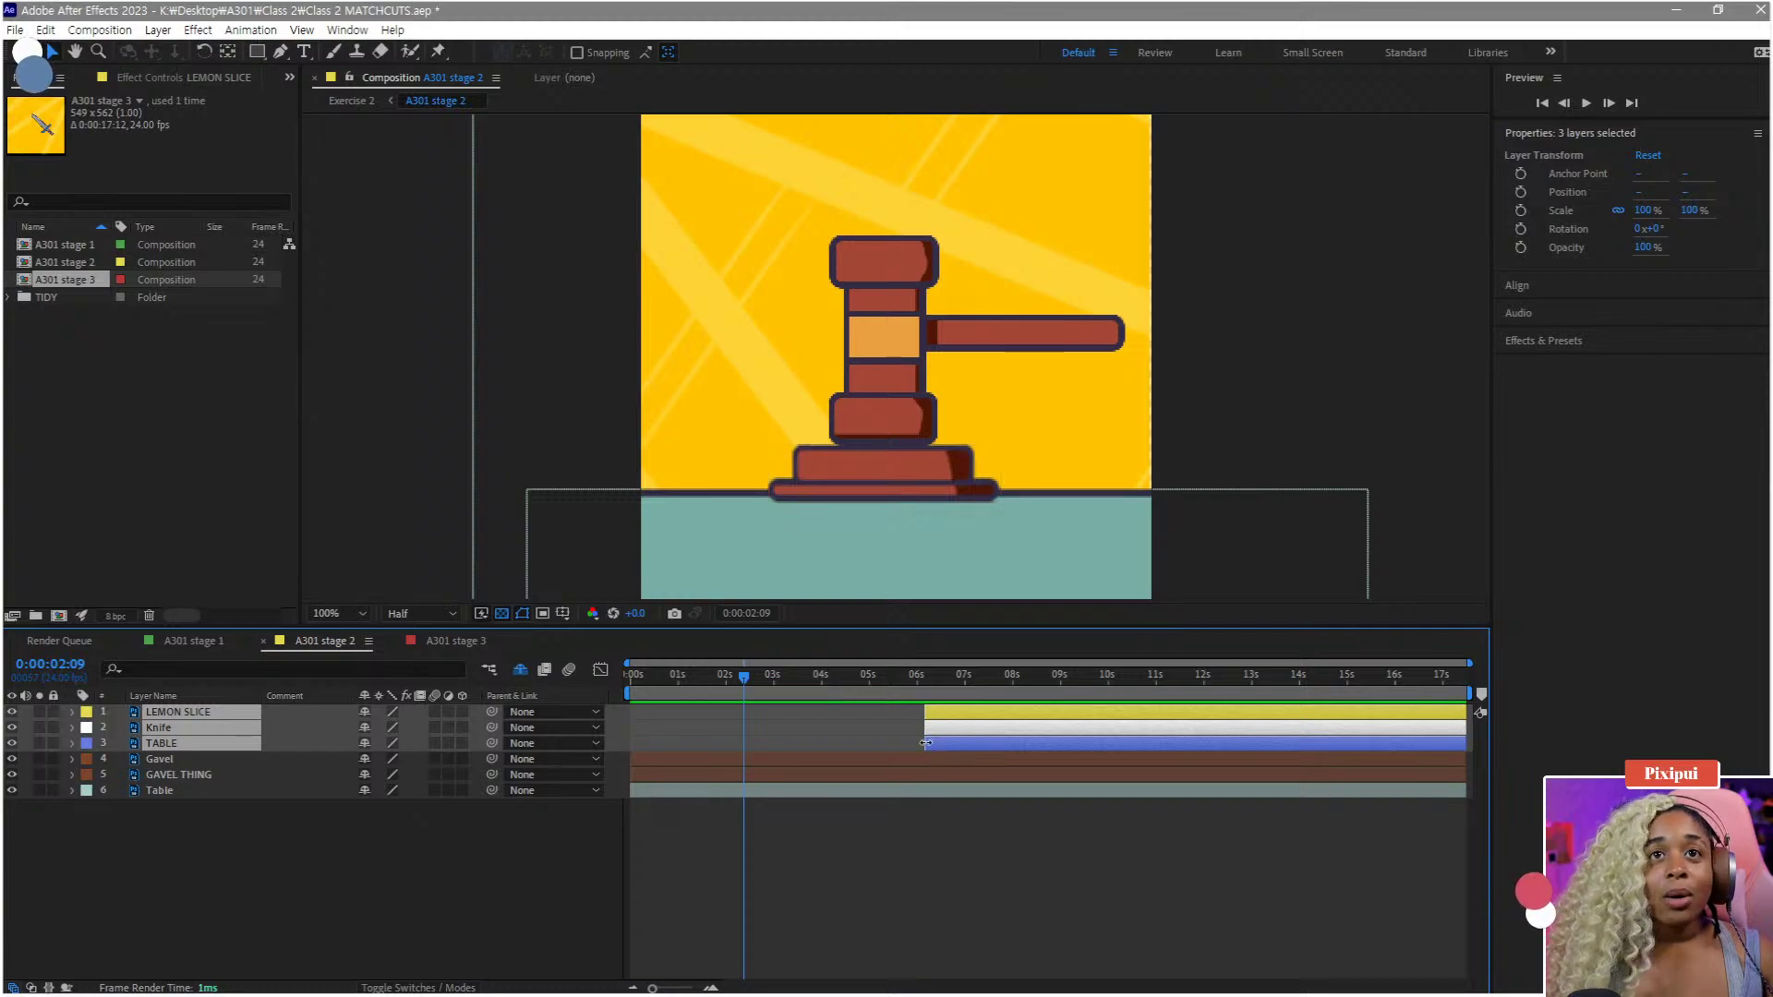
{"action": "left_click_drag", "start_coordinate": [923, 743], "coordinate": [738, 753]}
- Keyframe the Gavel's resting Position at 0:00:00:21 and raise it to Y 202 at 0:00:00:00
{"action": "left_click", "coordinate": [681, 676]}
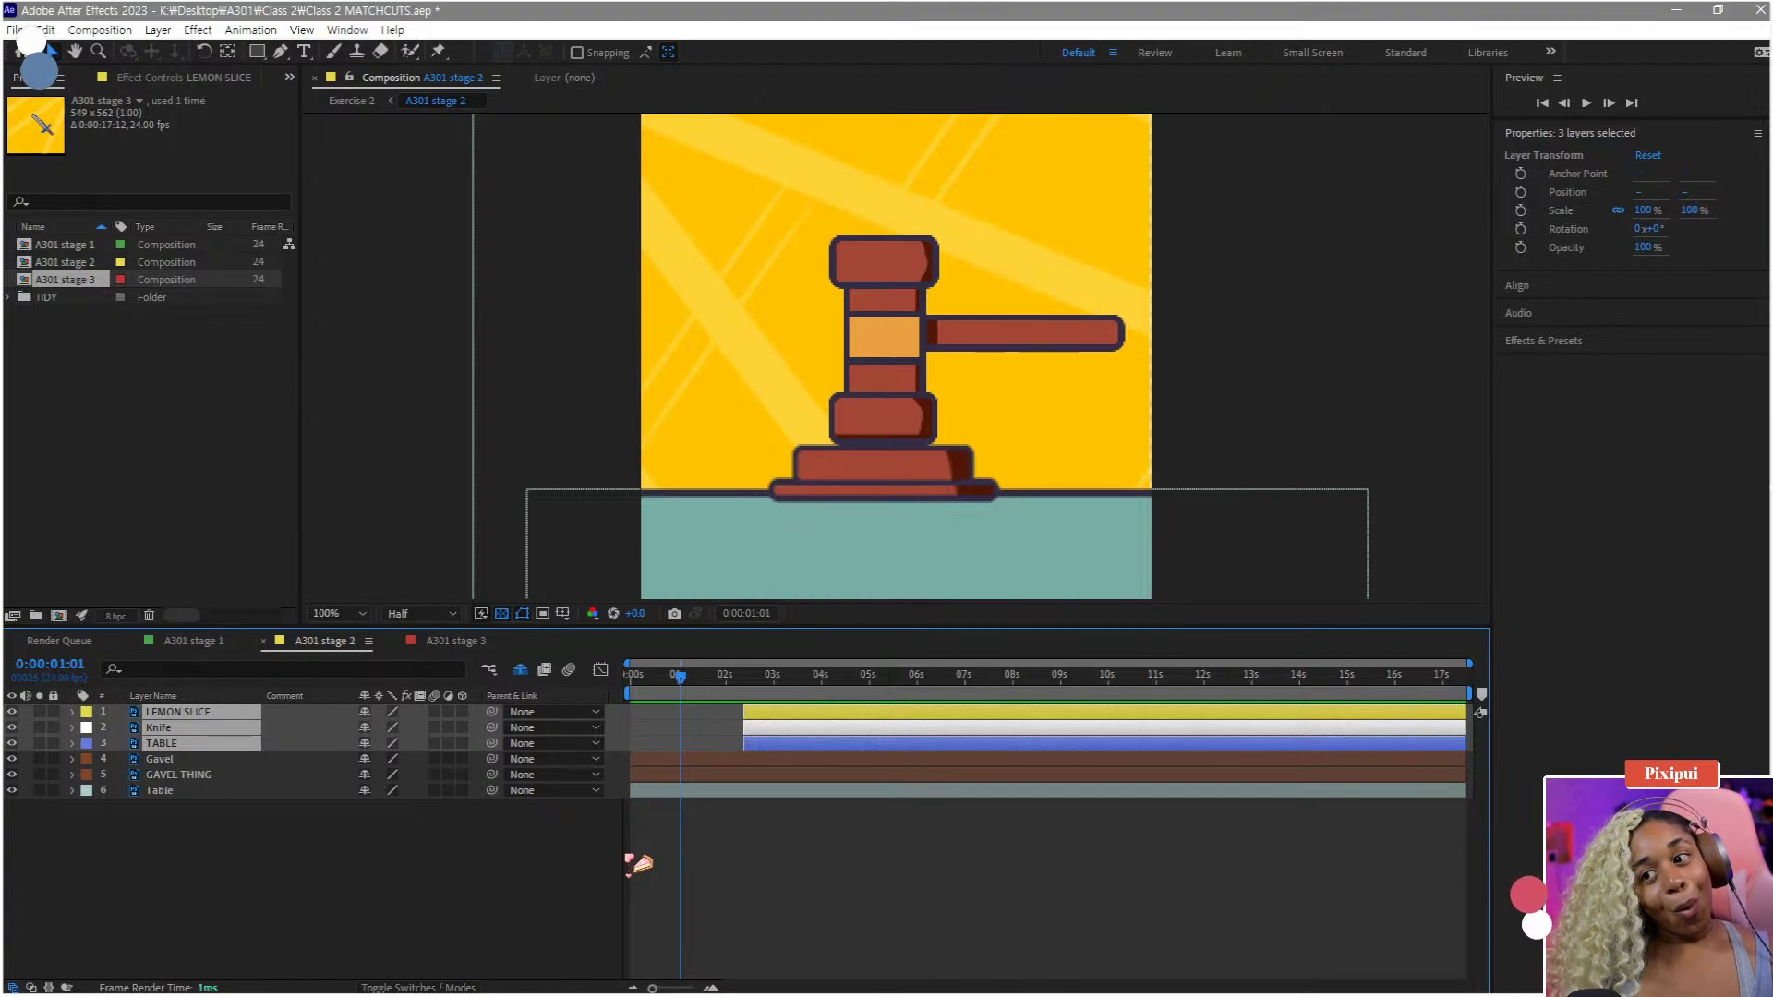
{"action": "left_click", "coordinate": [532, 873]}
{"action": "left_click", "coordinate": [175, 761]}
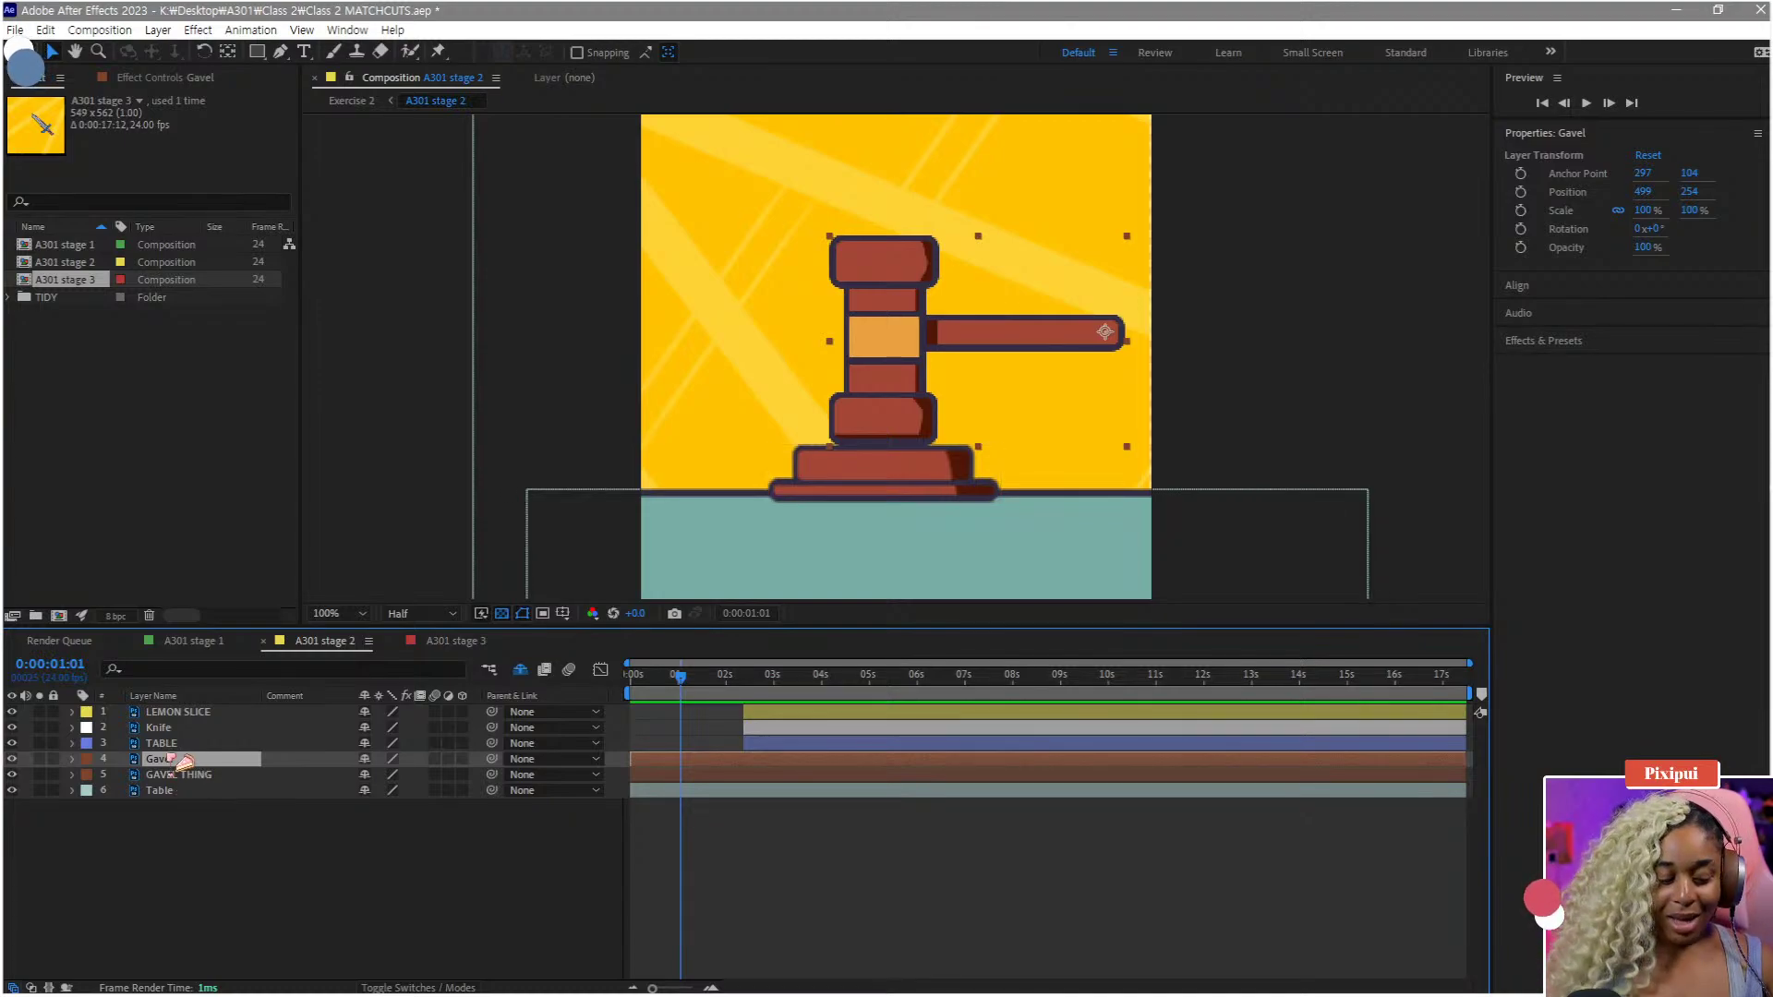
{"action": "key", "text": "p"}
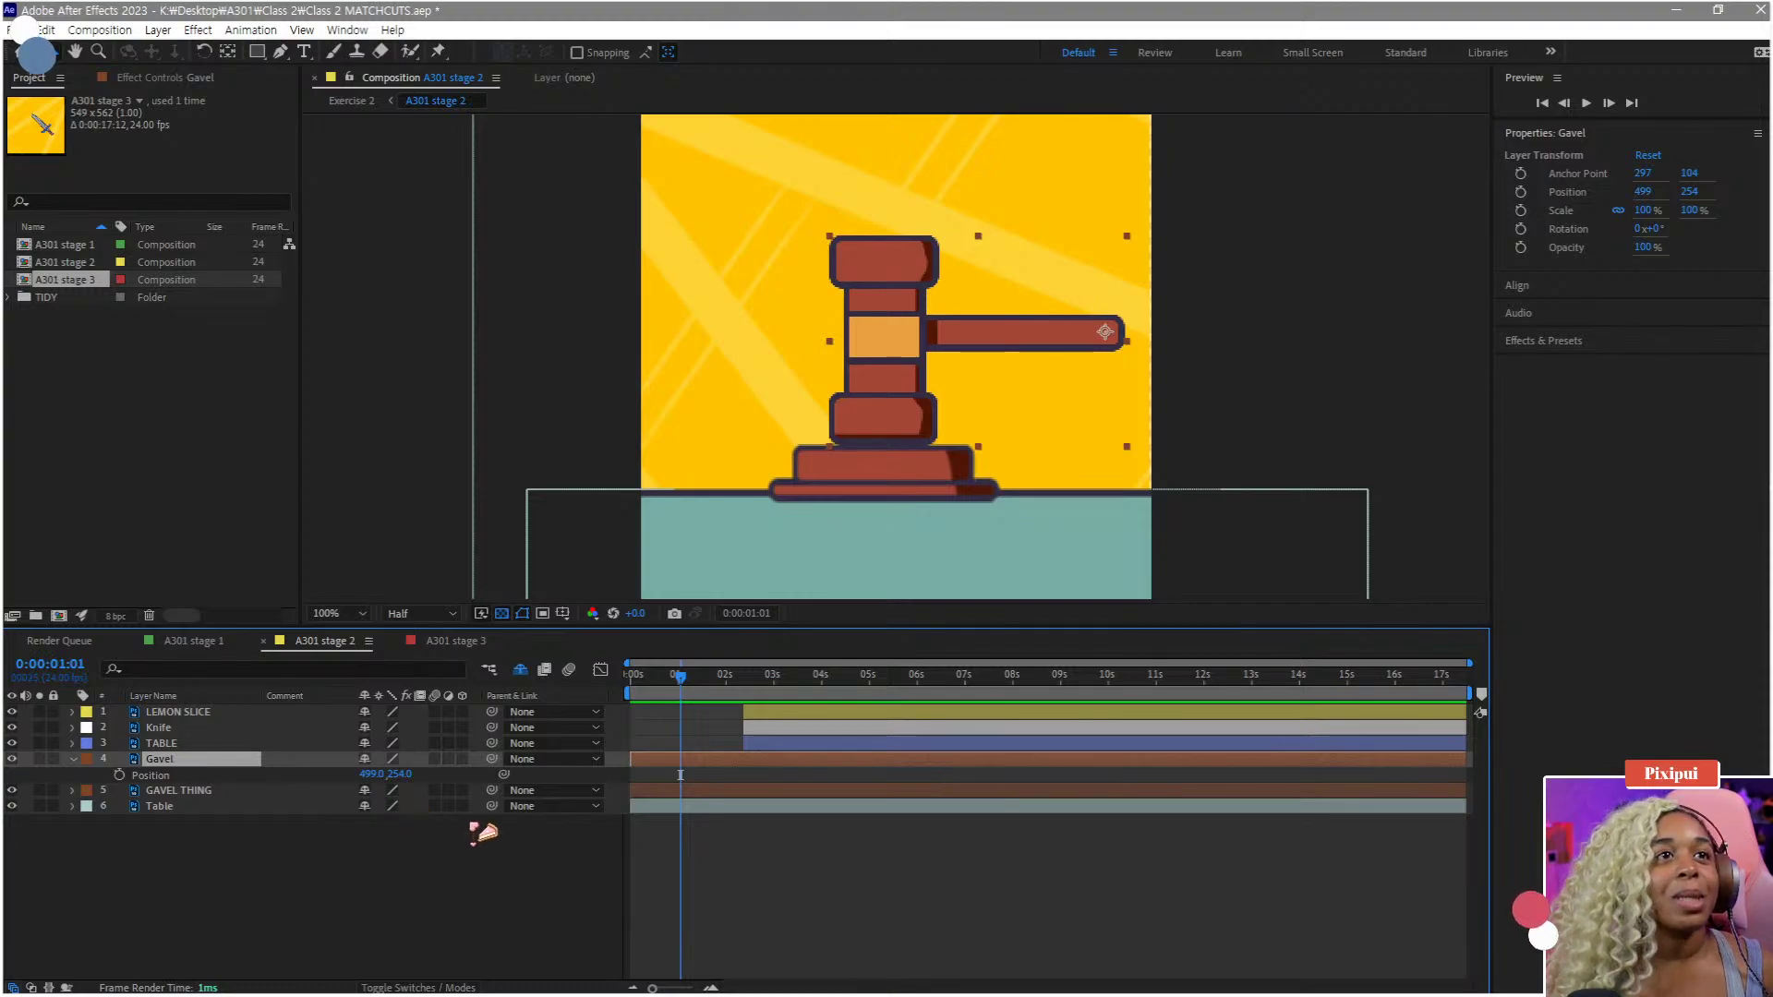
{"action": "key", "text": "Home"}
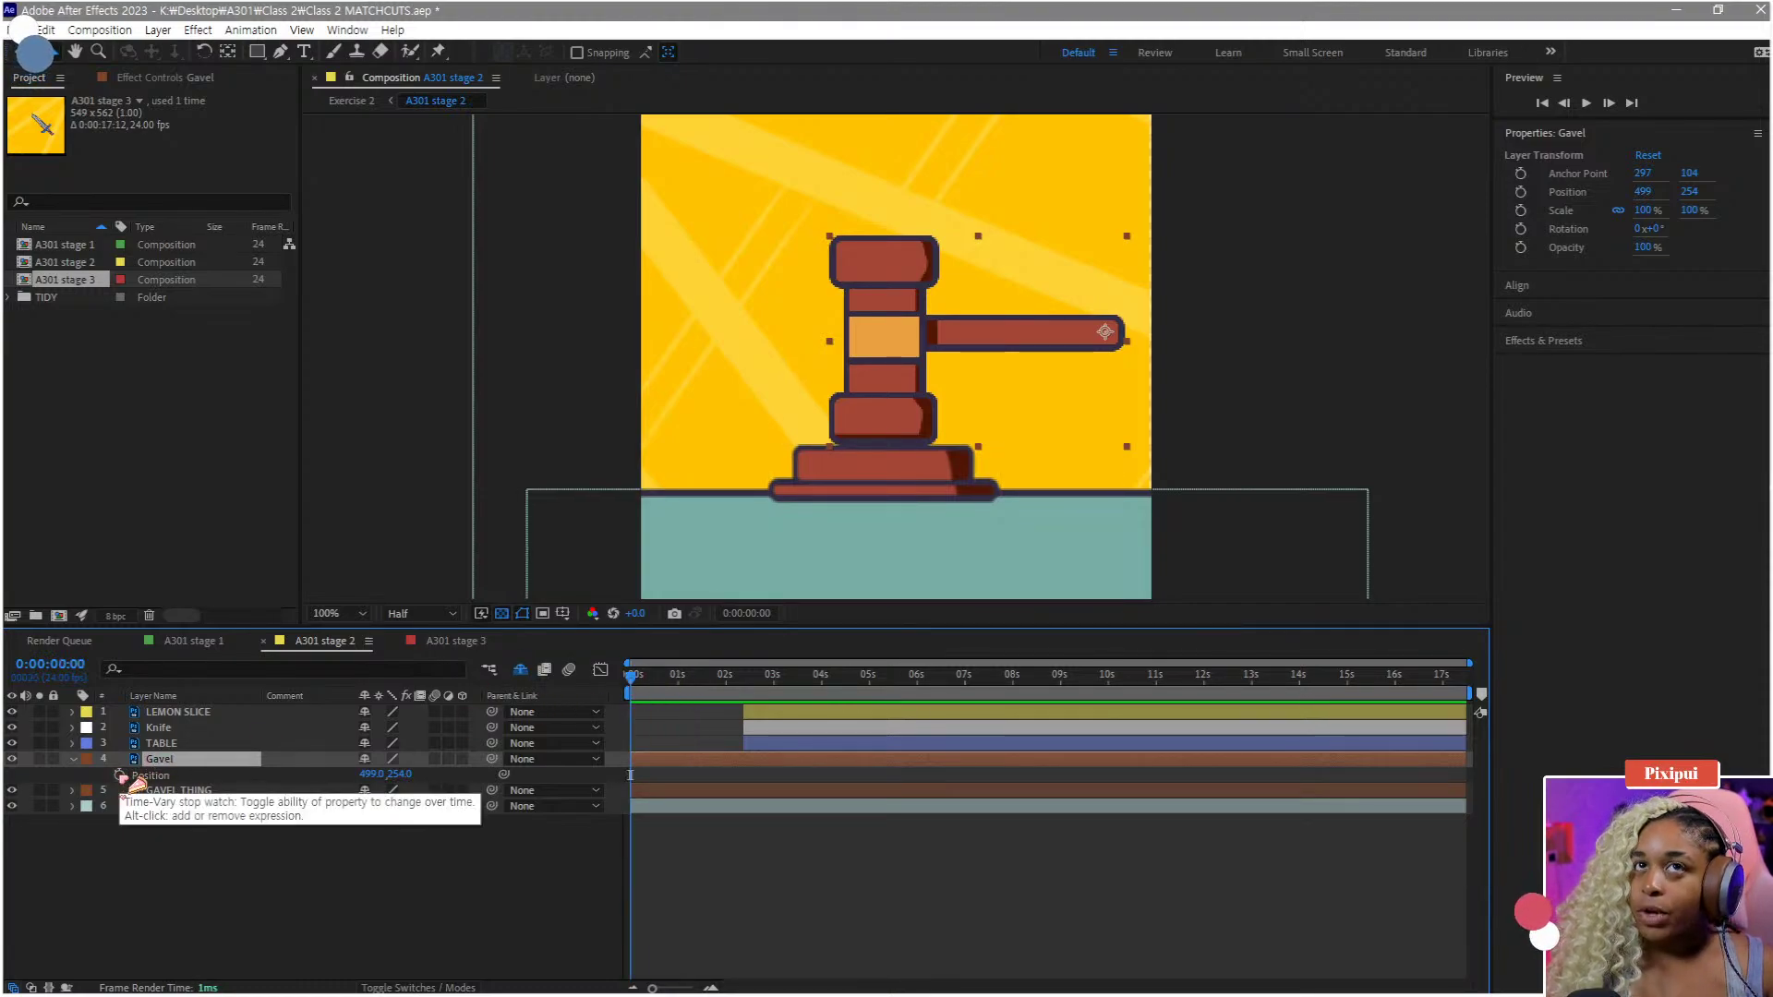
{"action": "left_click", "coordinate": [120, 775]}
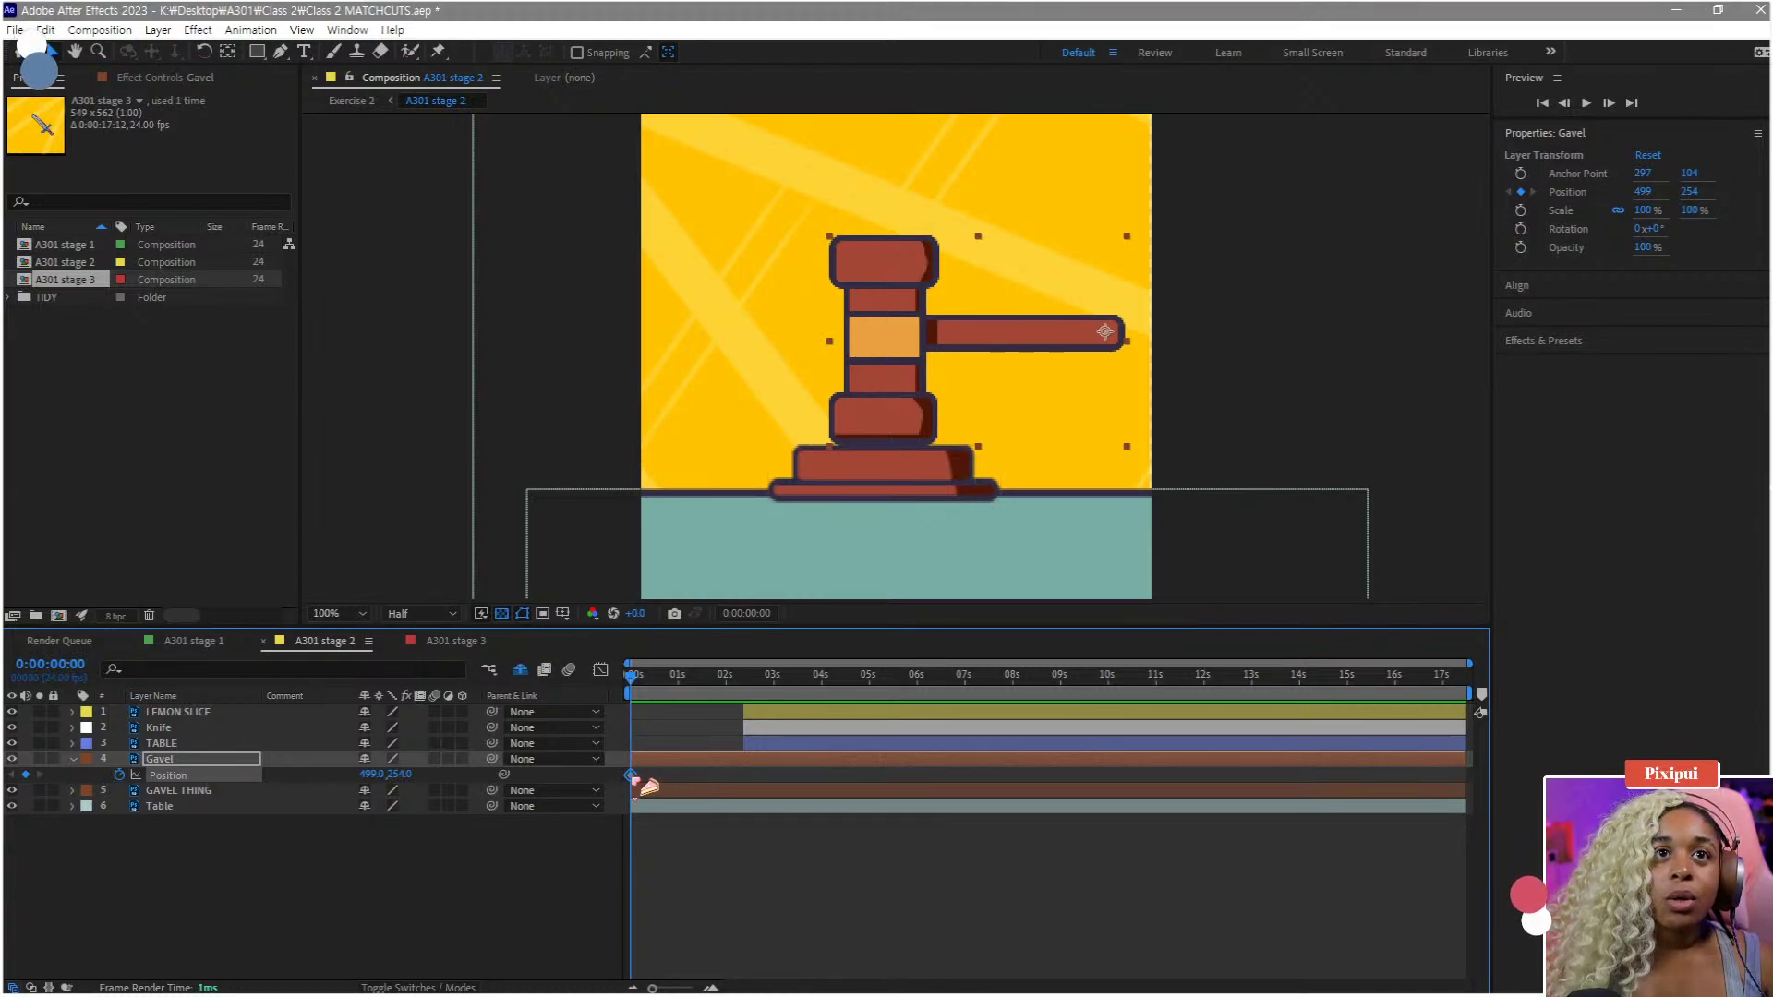
{"action": "left_click_drag", "start_coordinate": [647, 787], "coordinate": [684, 786]}
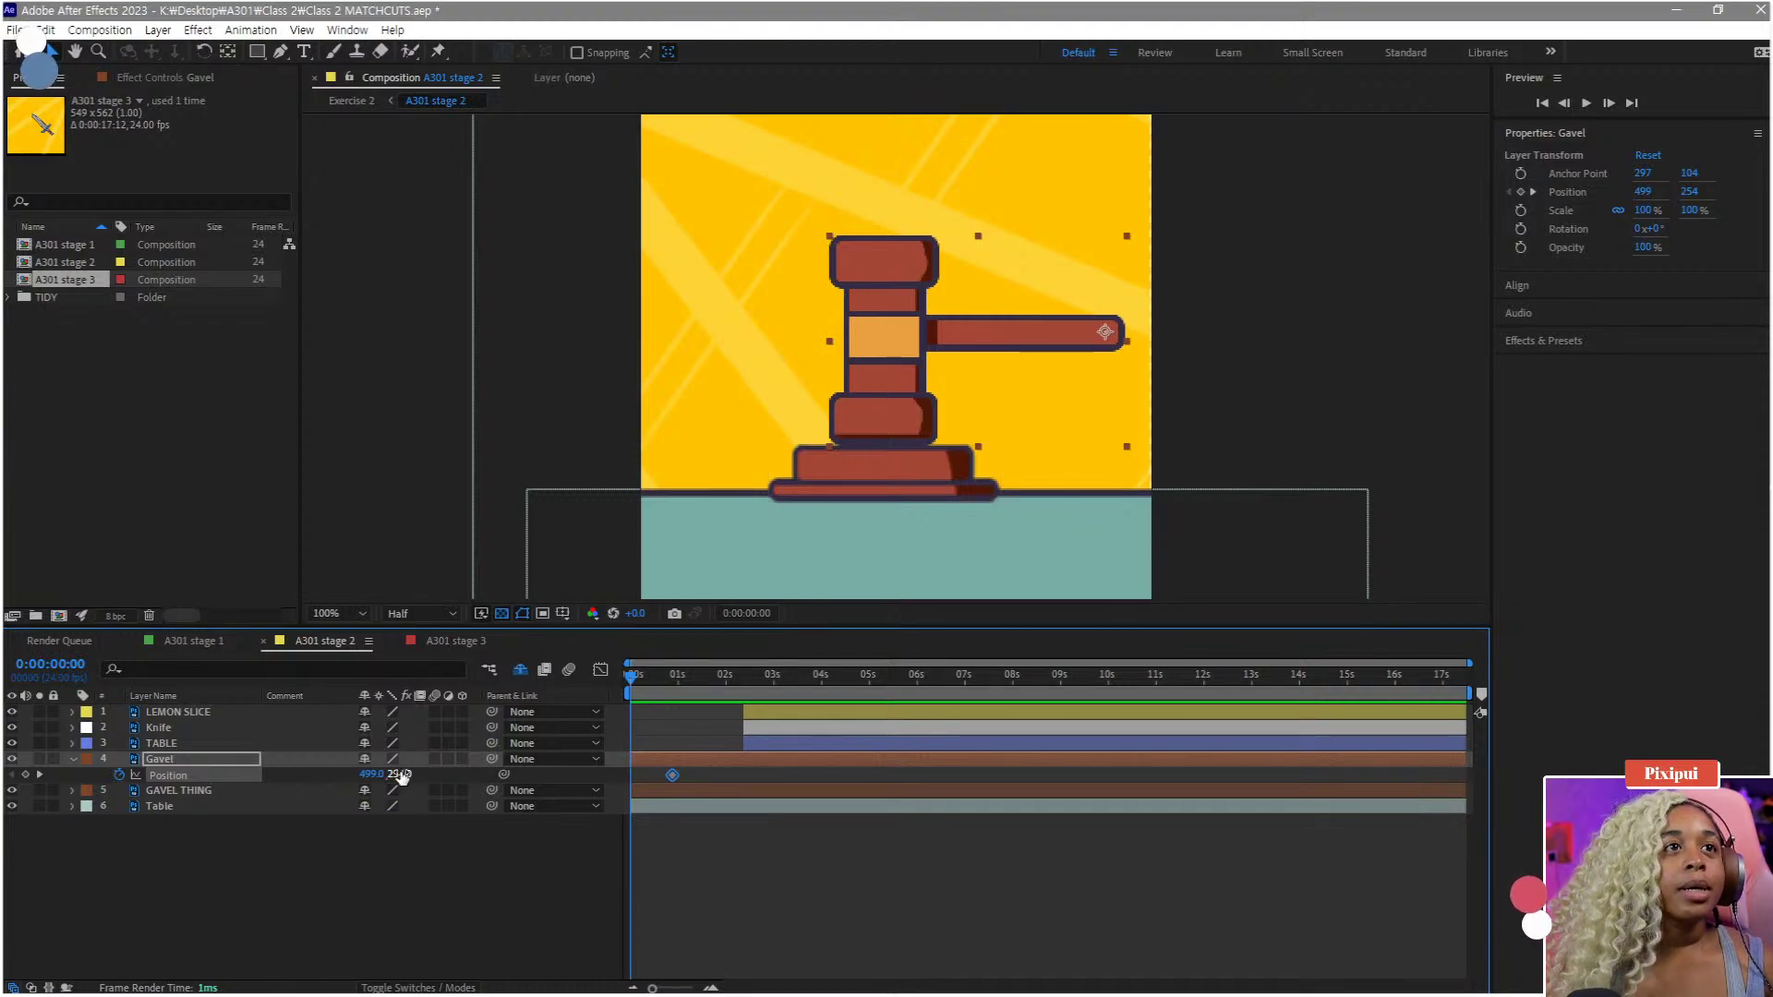
{"action": "mouse_move", "coordinate": [398, 774]}
{"action": "left_mouse_down"}
{"action": "mouse_move", "coordinate": [351, 774]}
{"action": "mouse_move", "coordinate": [395, 756]}
{"action": "left_mouse_up"}
- Add Gavel Rotation keyframes of 0° at 0:00:00:00 and 0:00:00:21
{"action": "key", "text": "r"}
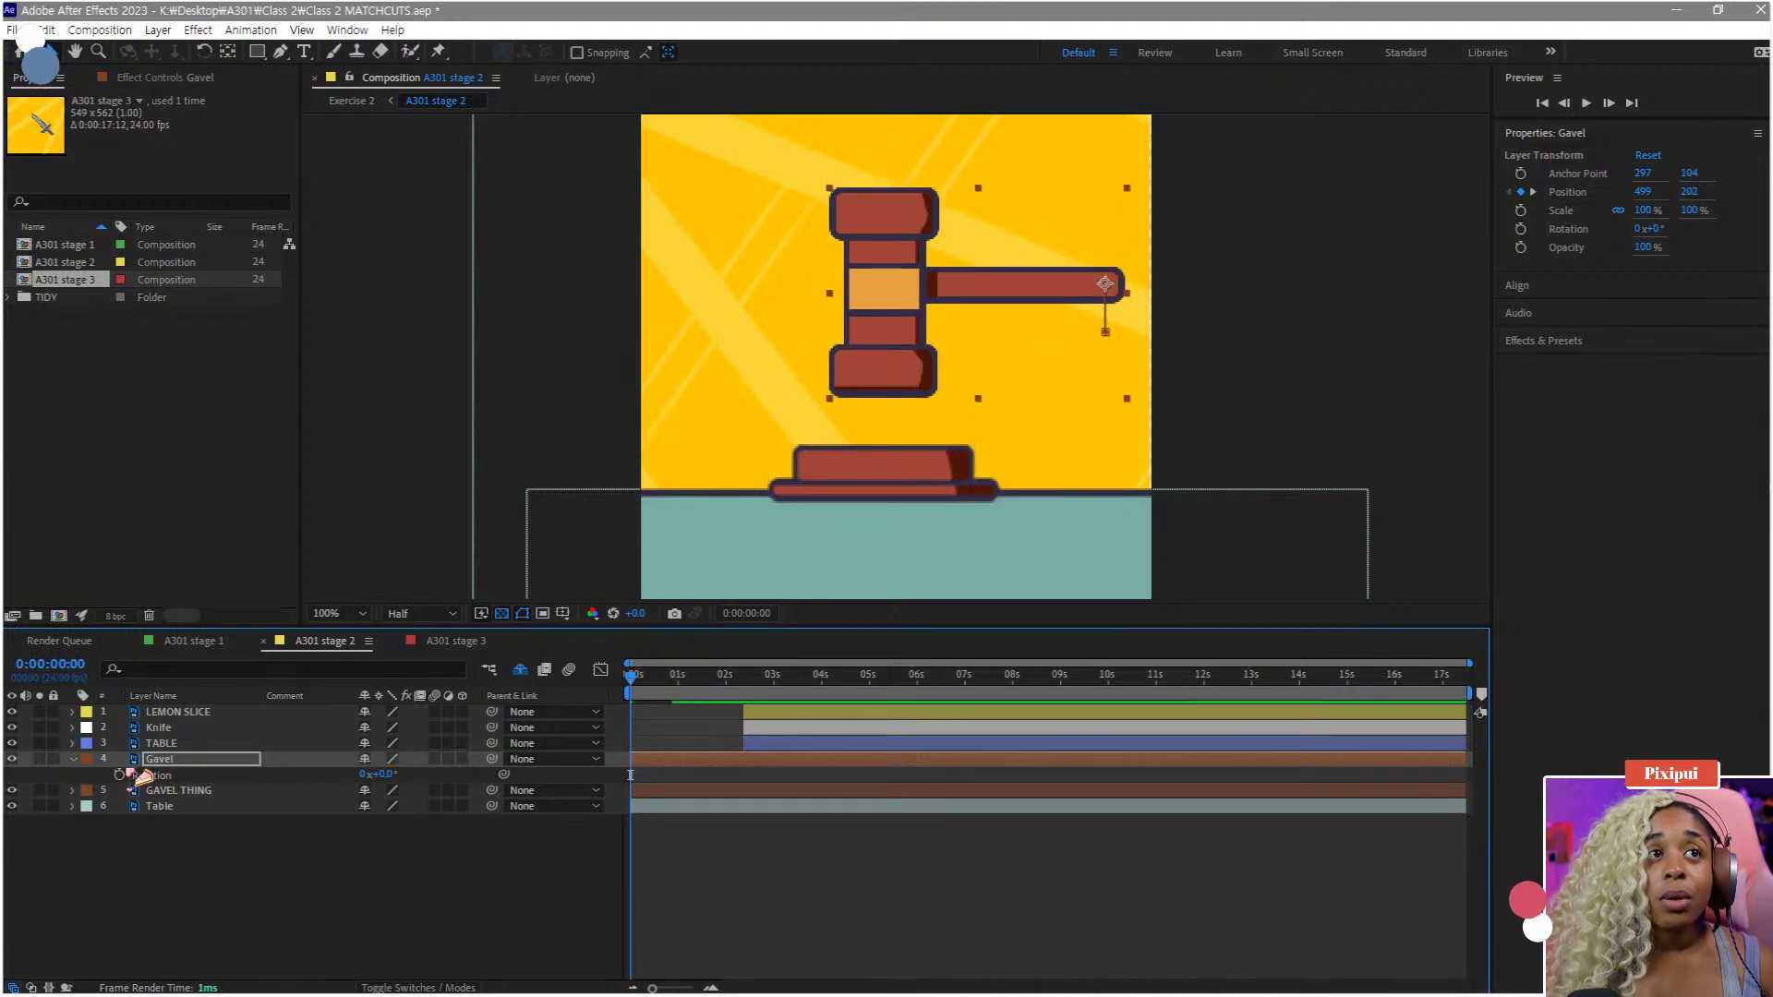
{"action": "left_click", "coordinate": [123, 776]}
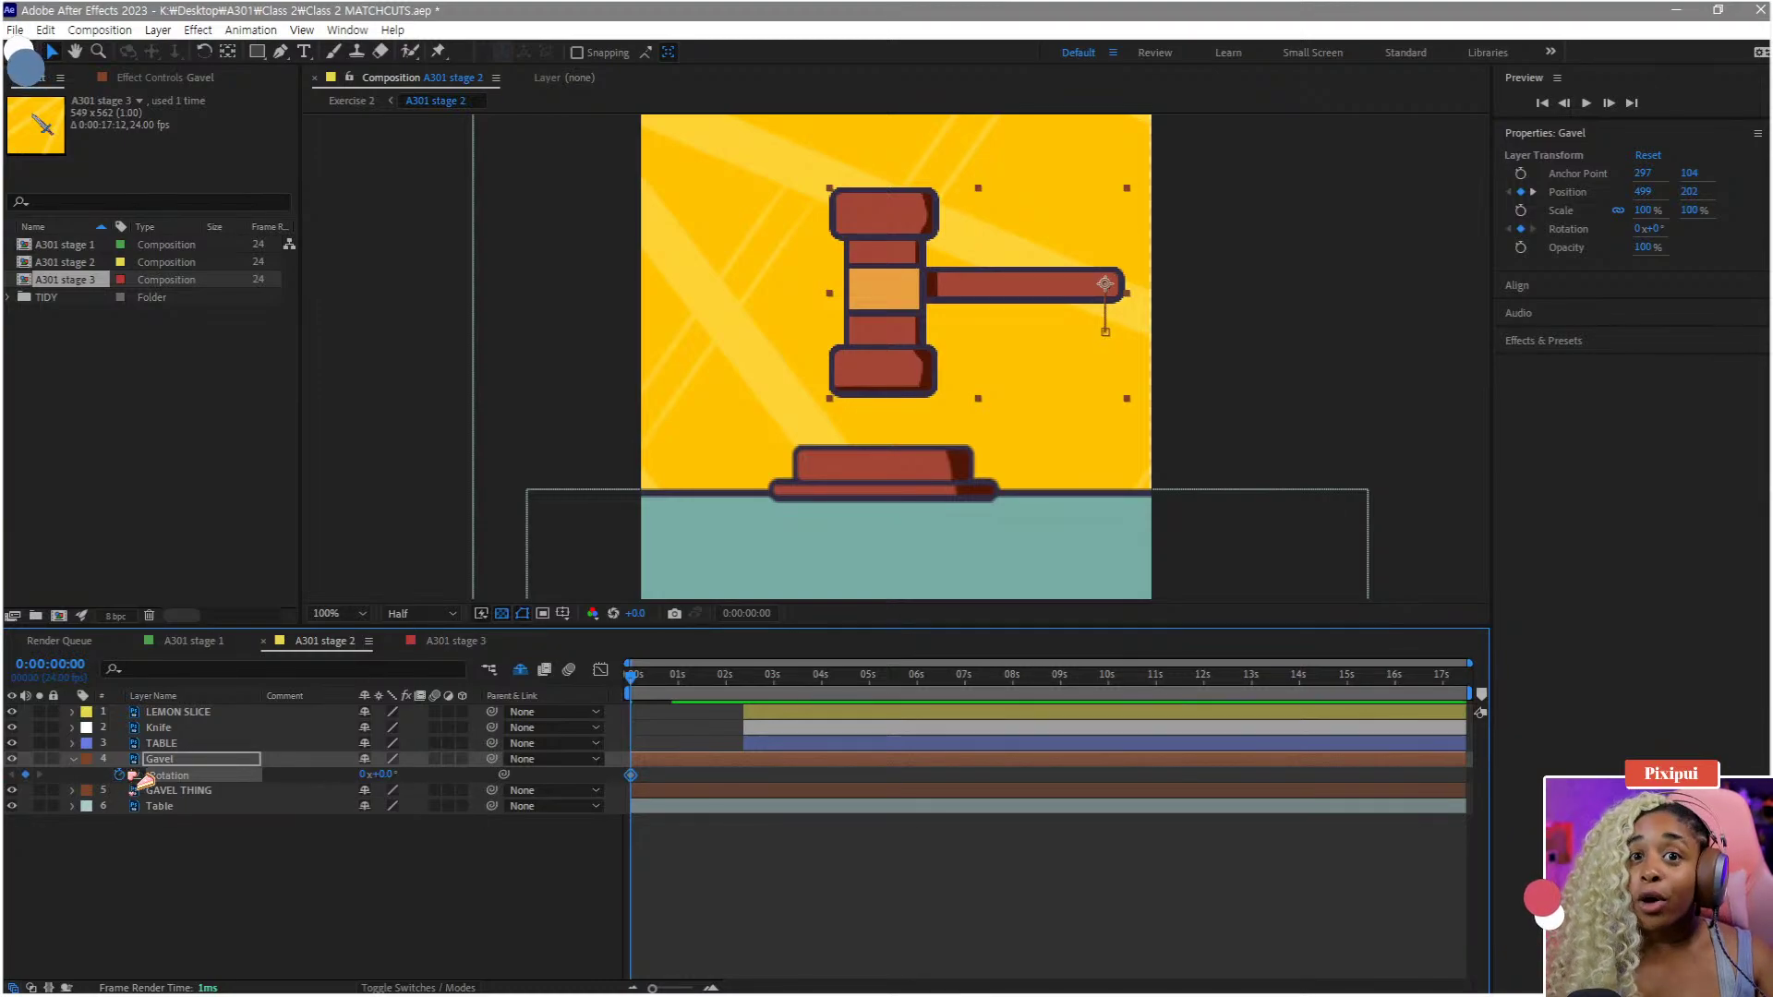
{"action": "key", "text": "shift+p"}
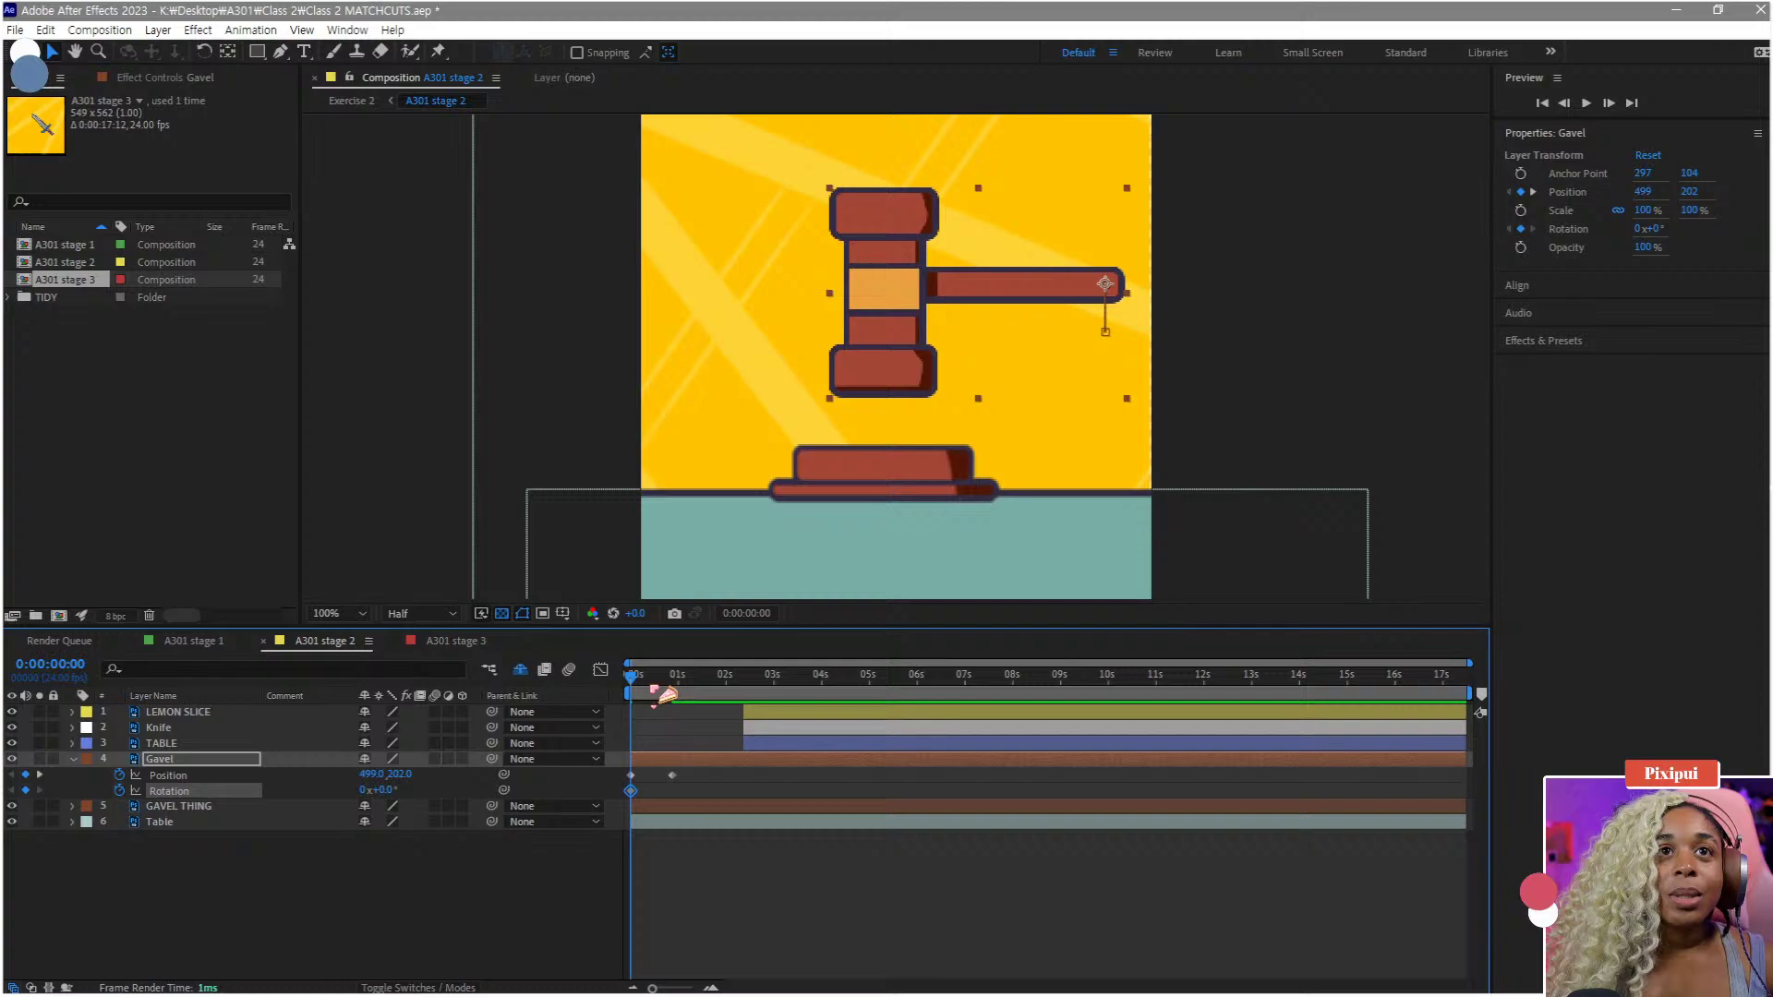
{"action": "left_click", "coordinate": [672, 689]}
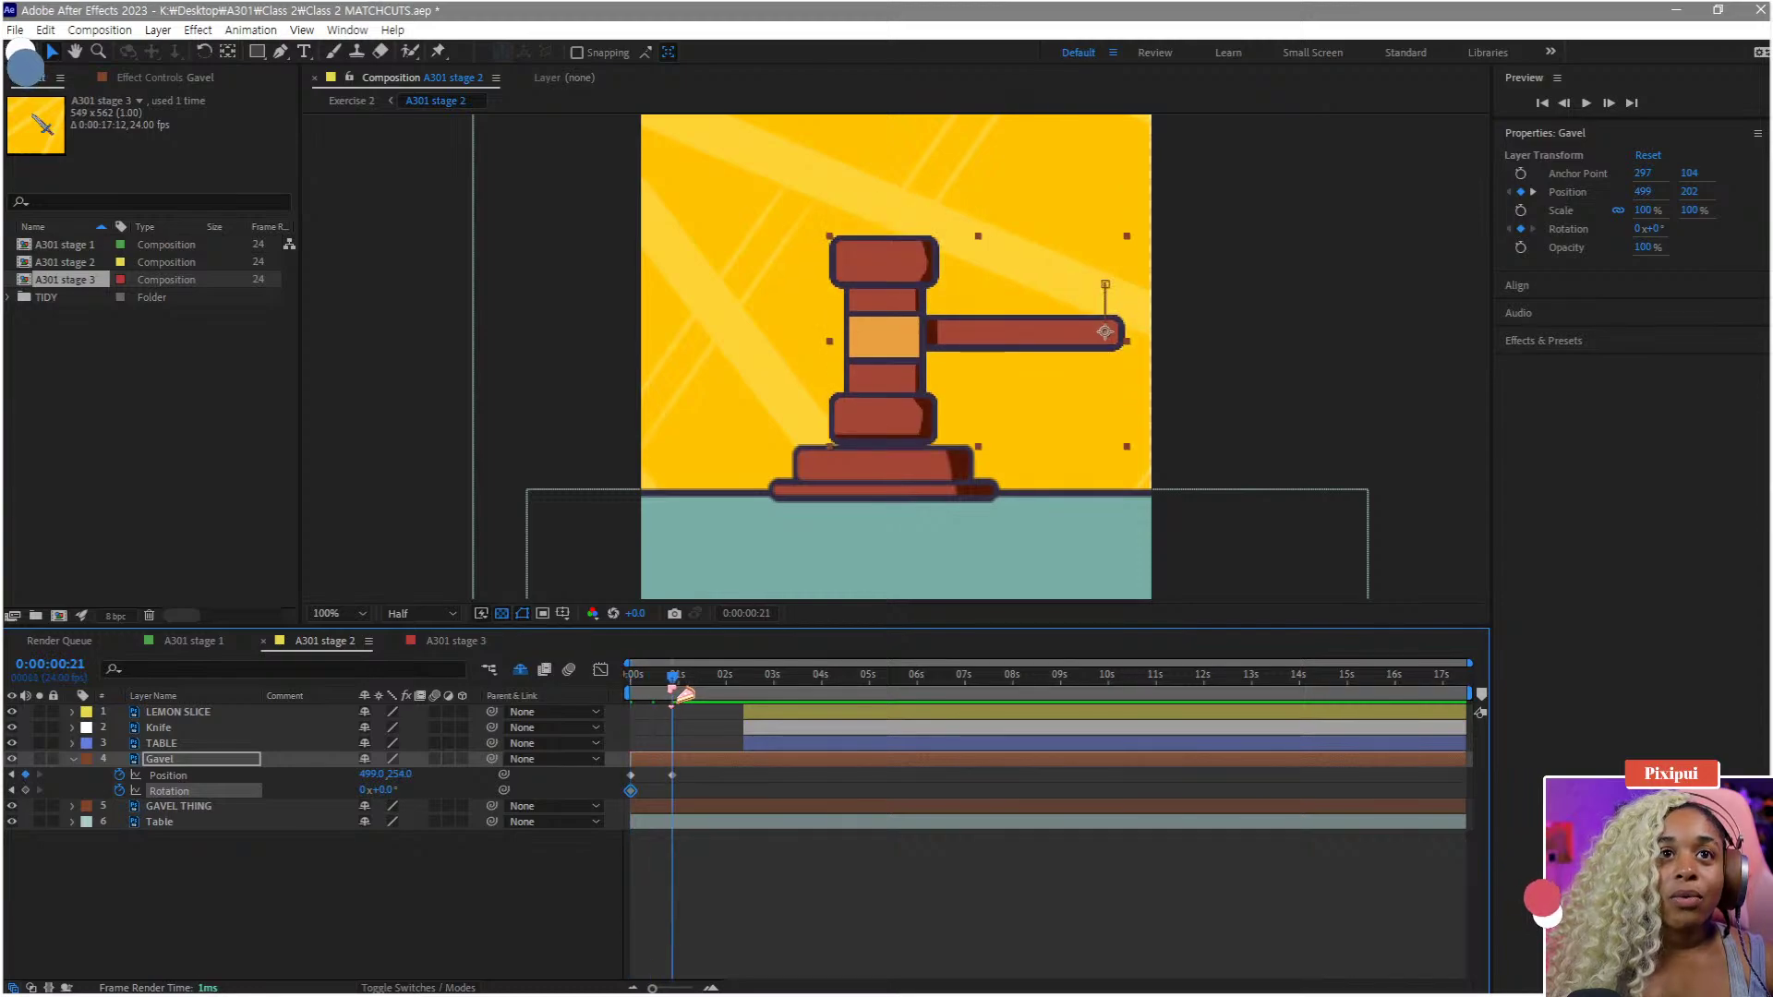
{"action": "key", "text": "ctrl+v"}
{"action": "left_click_drag", "start_coordinate": [672, 687], "coordinate": [609, 695]}
{"action": "left_click", "coordinate": [318, 861]}
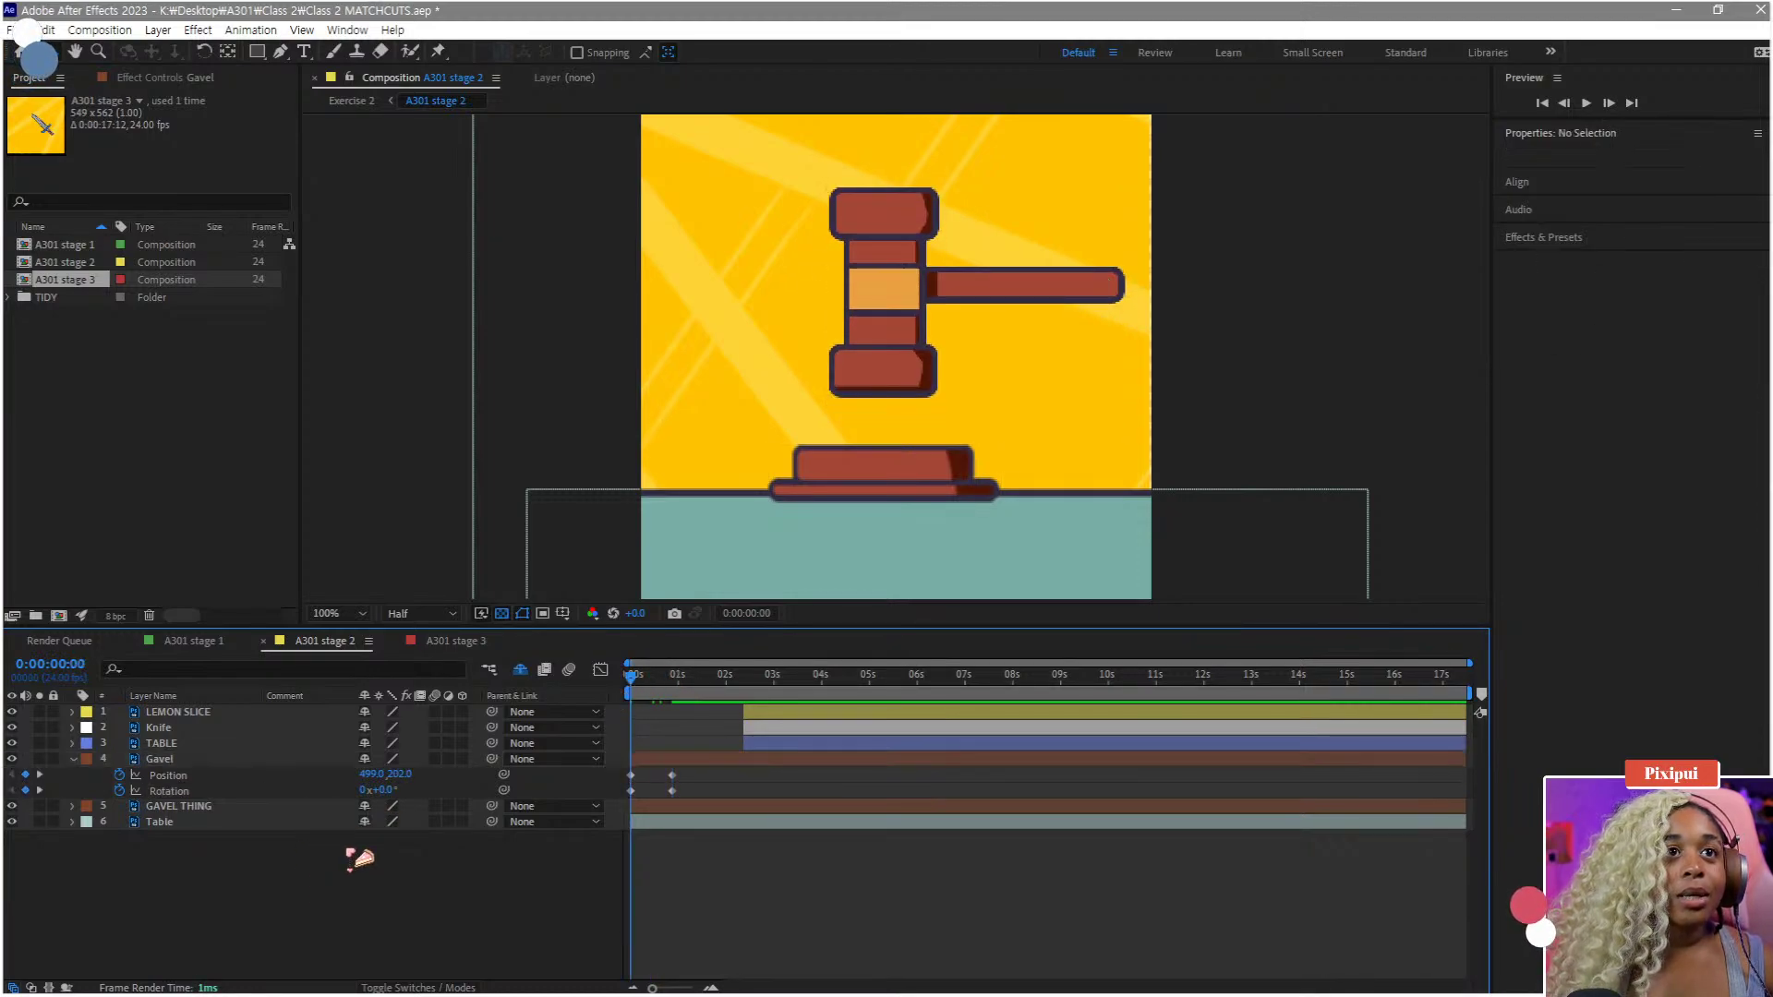
- At 0:00:00:00, set the Gavel's Rotation to 47° and Position Y to 304, and preview the swing
{"action": "left_click_drag", "start_coordinate": [383, 796], "coordinate": [466, 806]}
{"action": "left_click", "coordinate": [631, 775]}
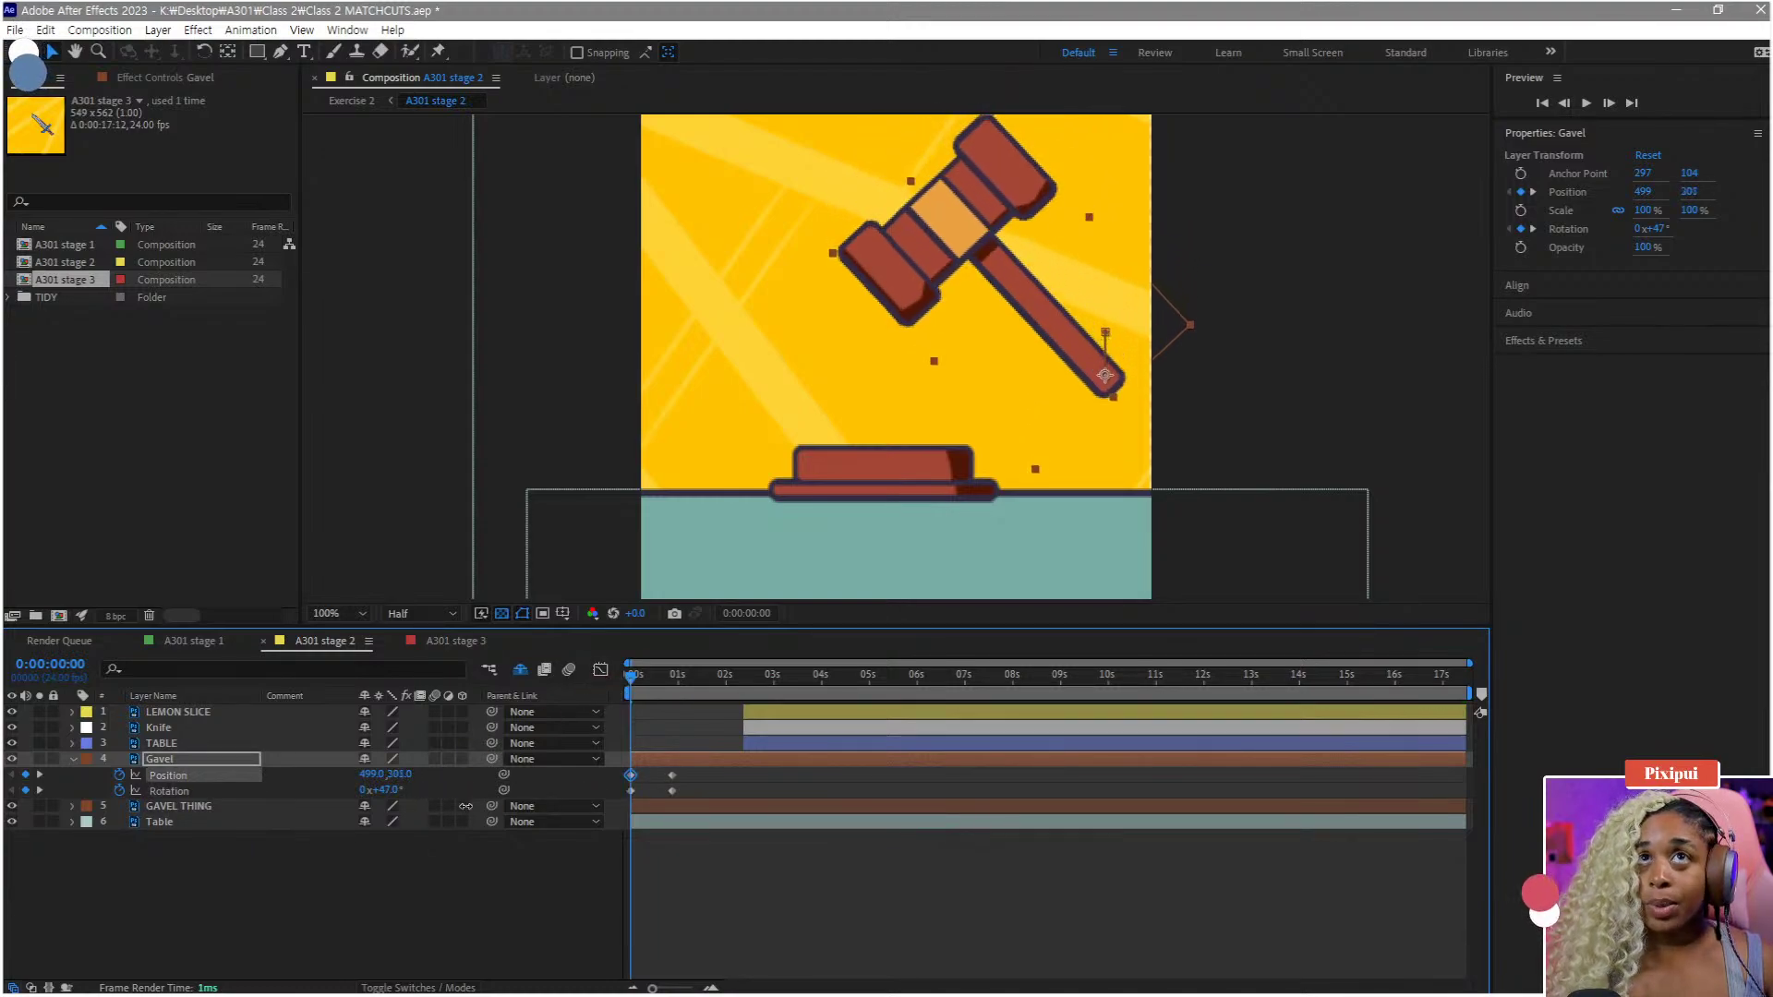
{"action": "left_click_drag", "start_coordinate": [653, 693], "coordinate": [632, 722]}
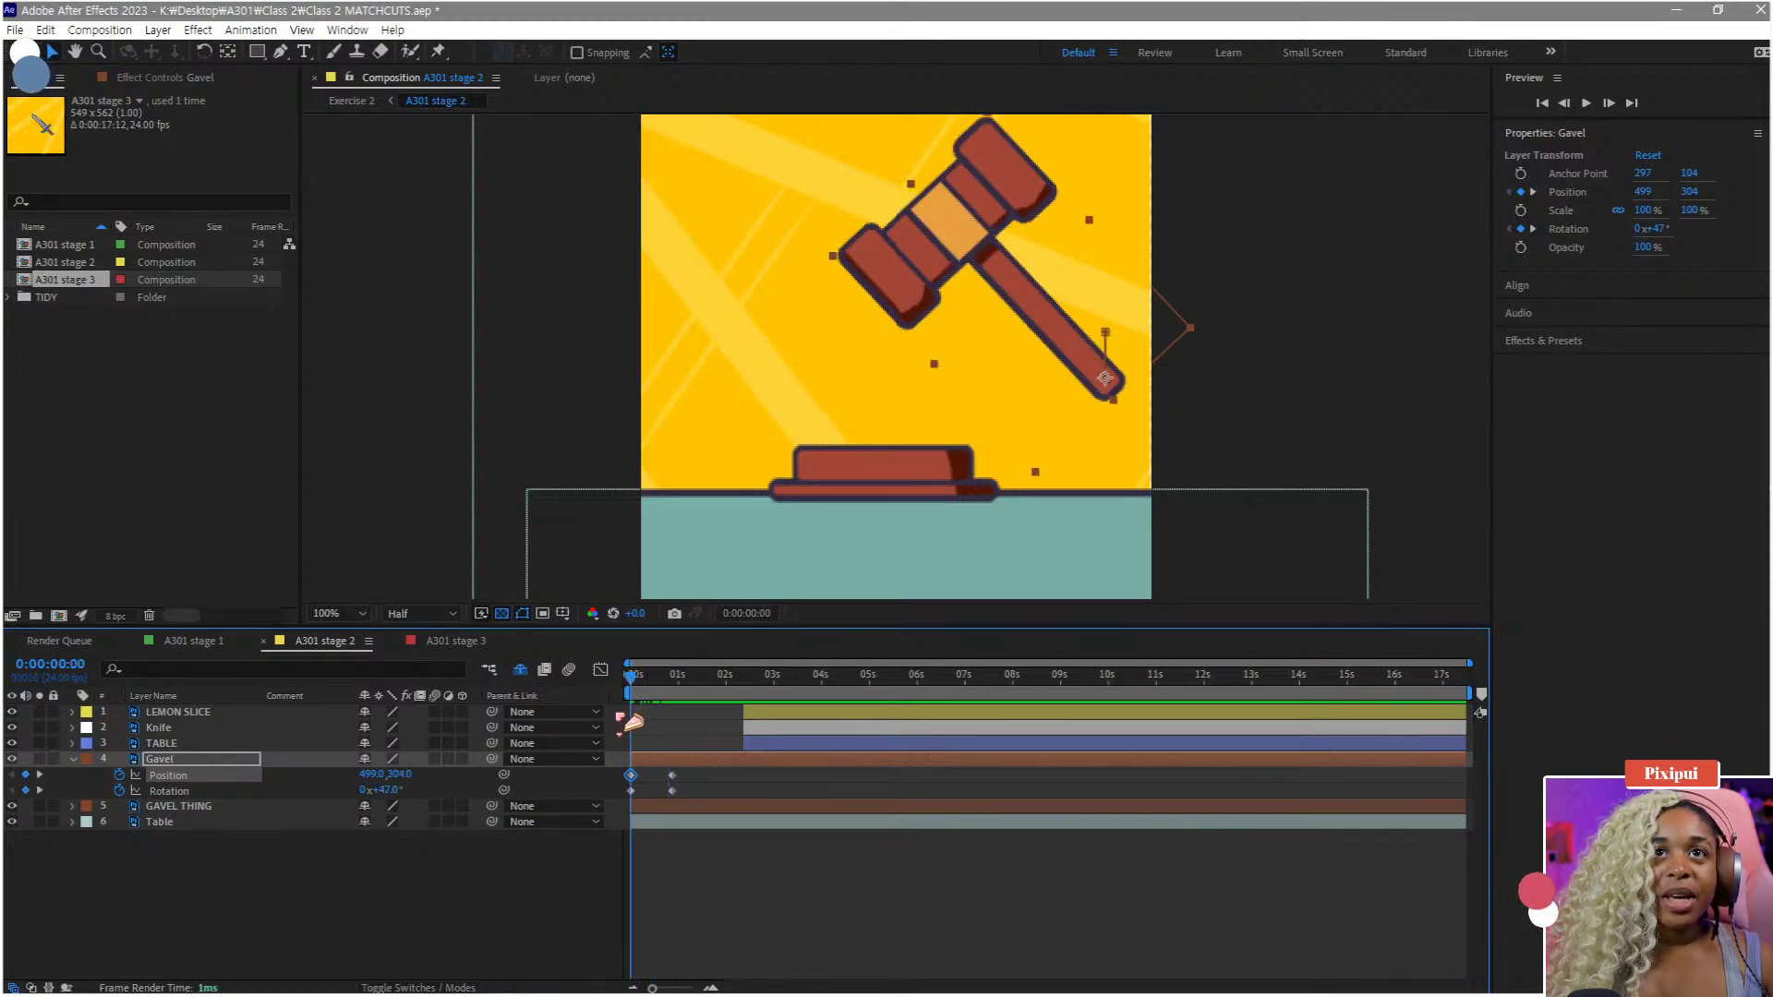
{"action": "key", "text": "space"}
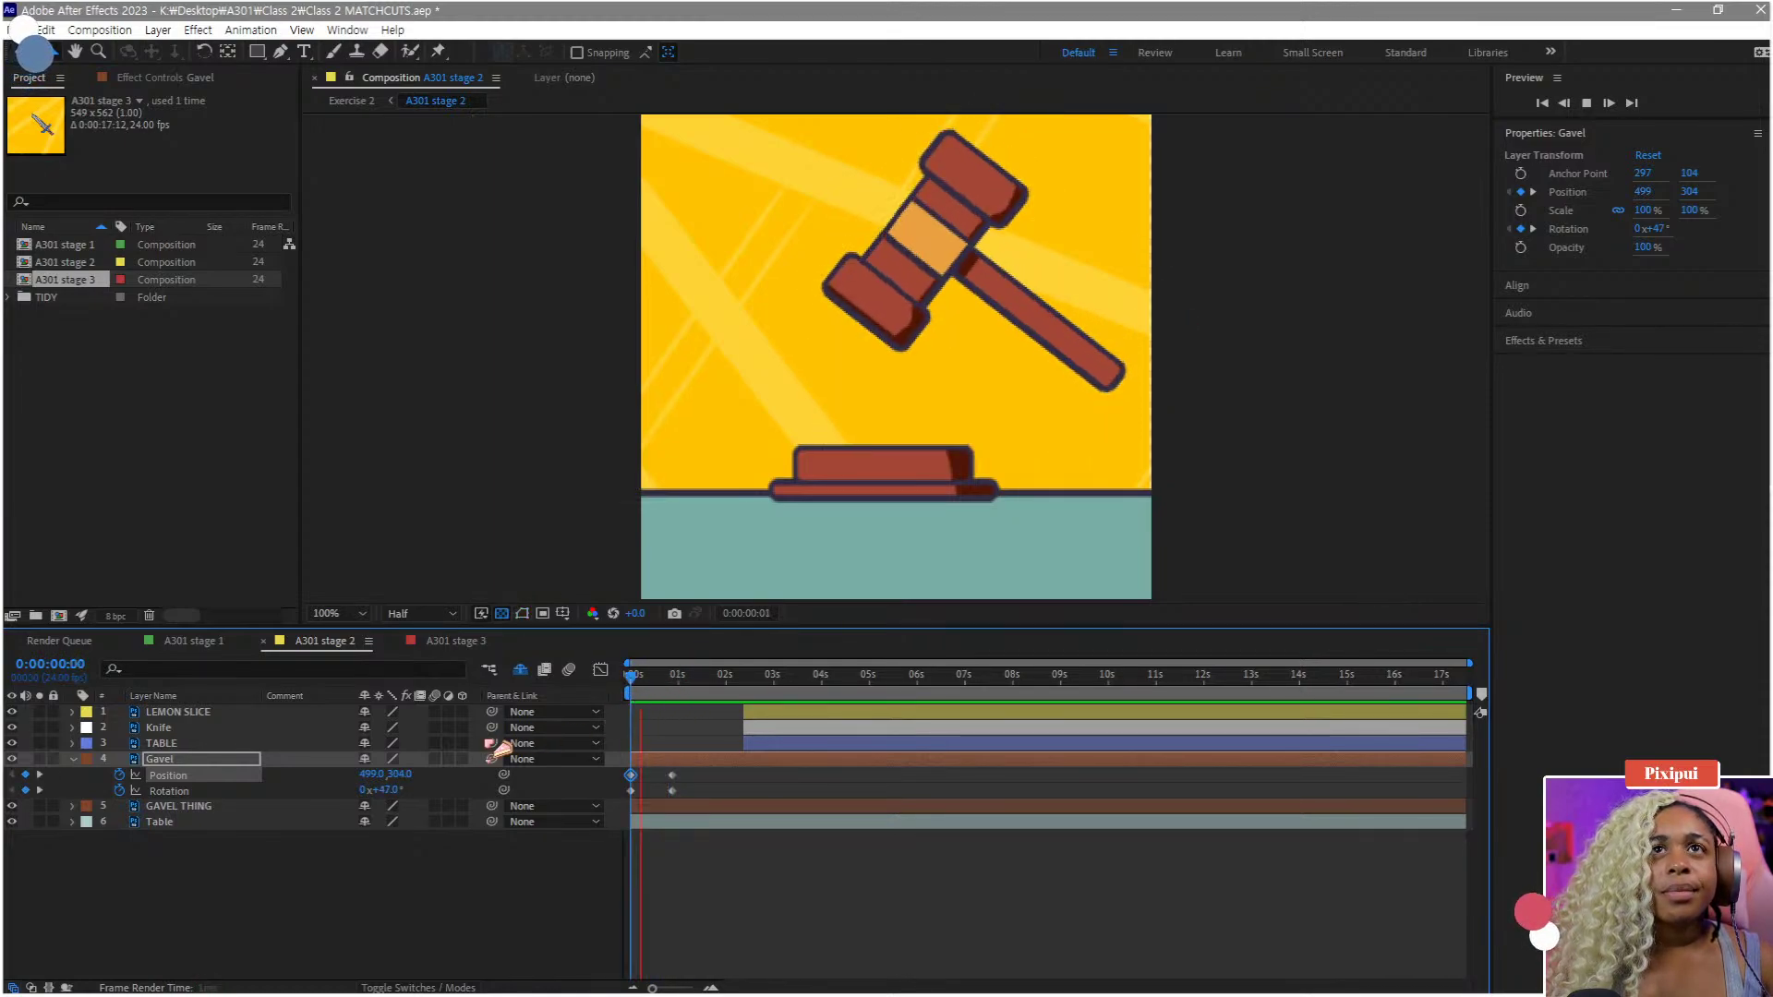
{"action": "key", "text": "space"}
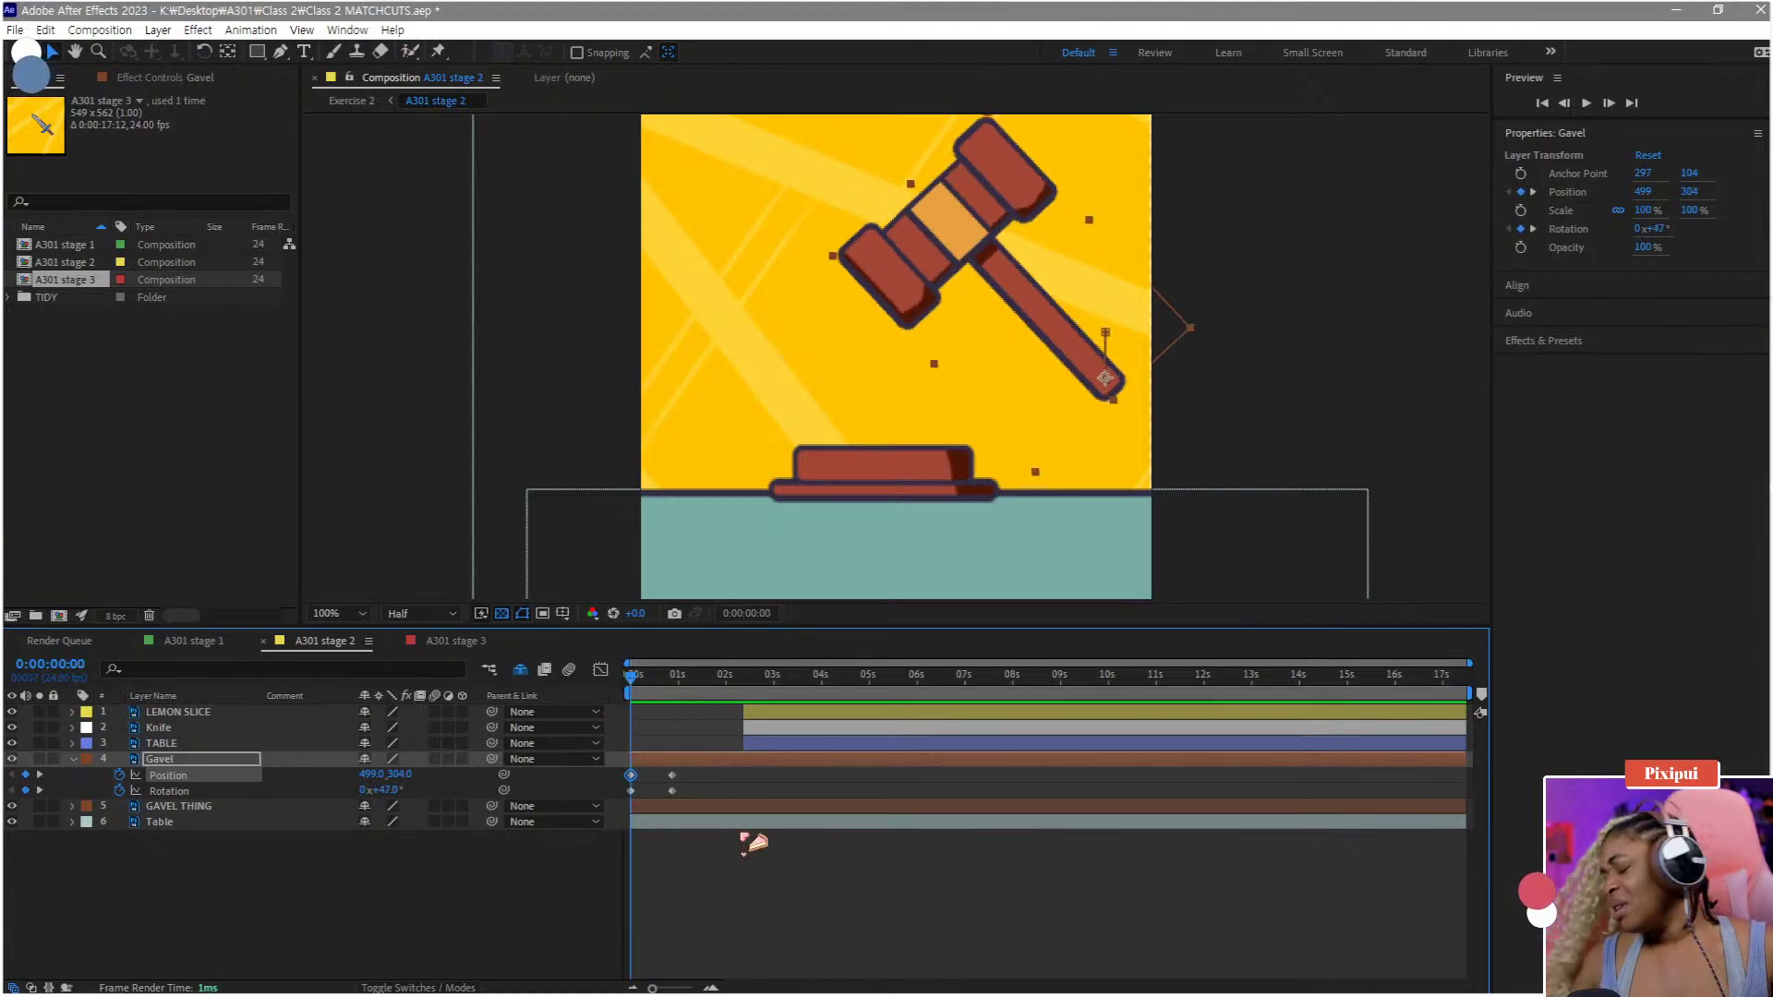
- Apply Easy Ease to all of the Gavel's Position and Rotation keyframes and preview the eased swing
{"action": "left_click_drag", "start_coordinate": [700, 770], "coordinate": [589, 793]}
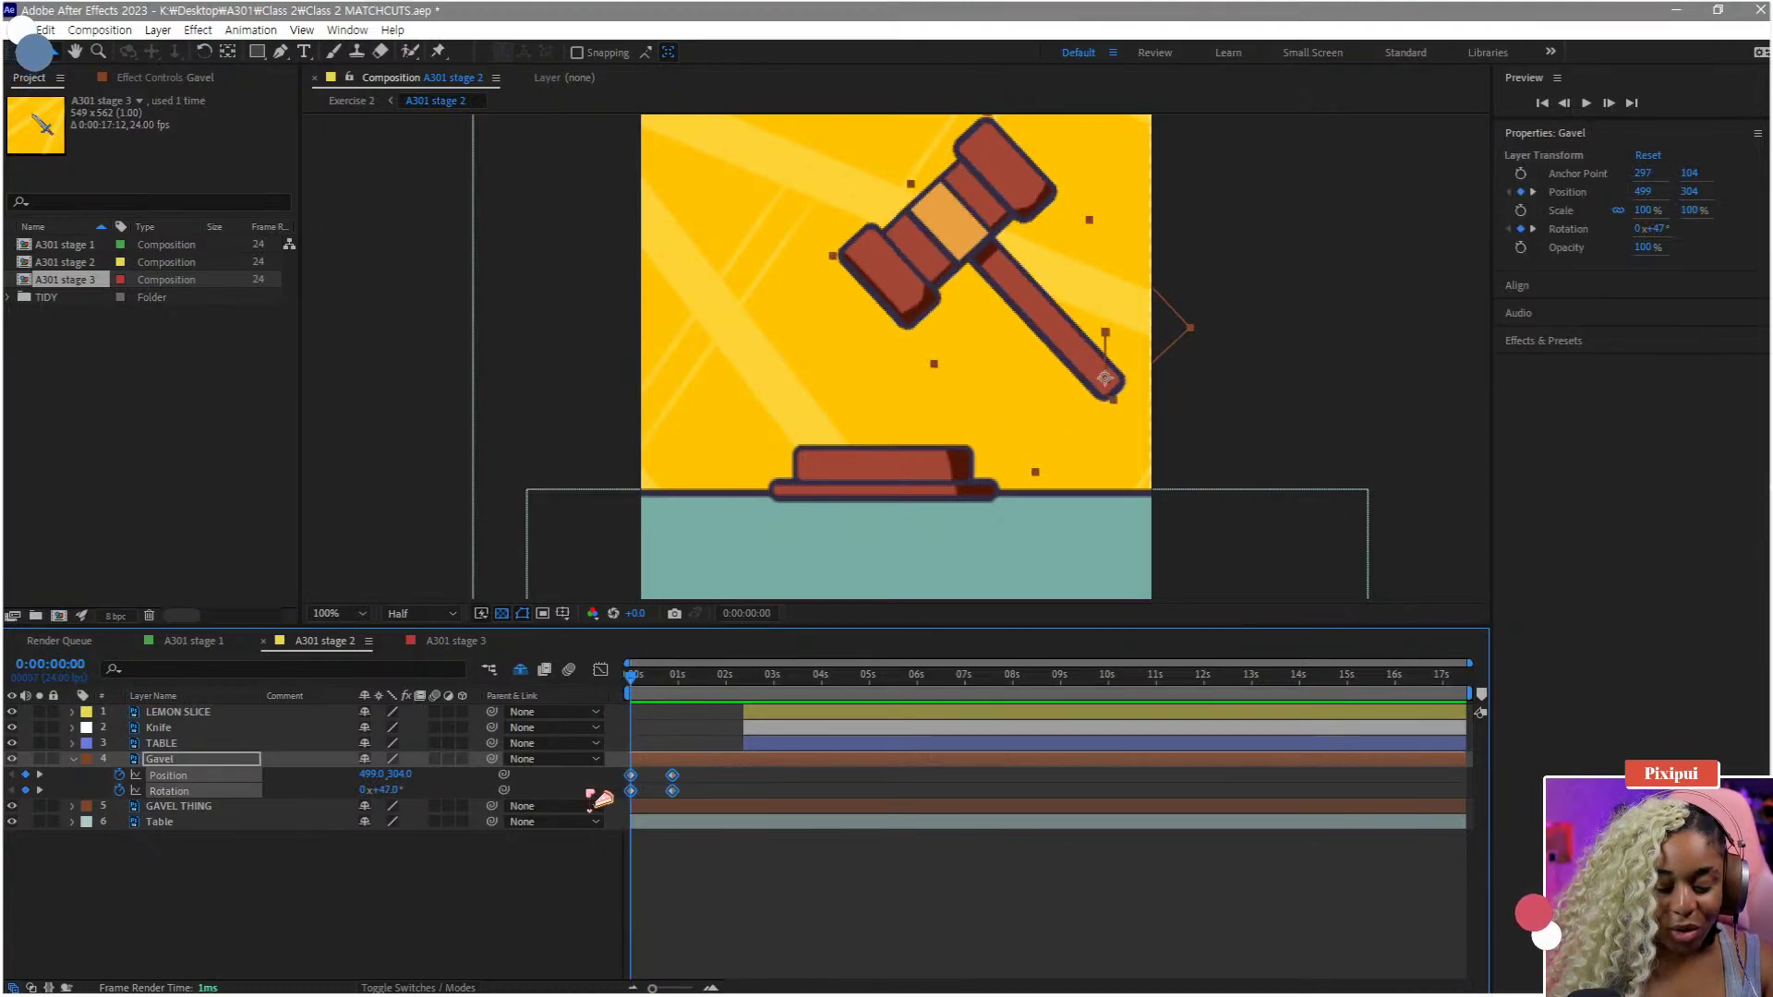
{"action": "left_click", "coordinate": [718, 802]}
{"action": "scroll", "coordinate": [688, 778], "scroll_direction": "up", "scroll_amount": 5}
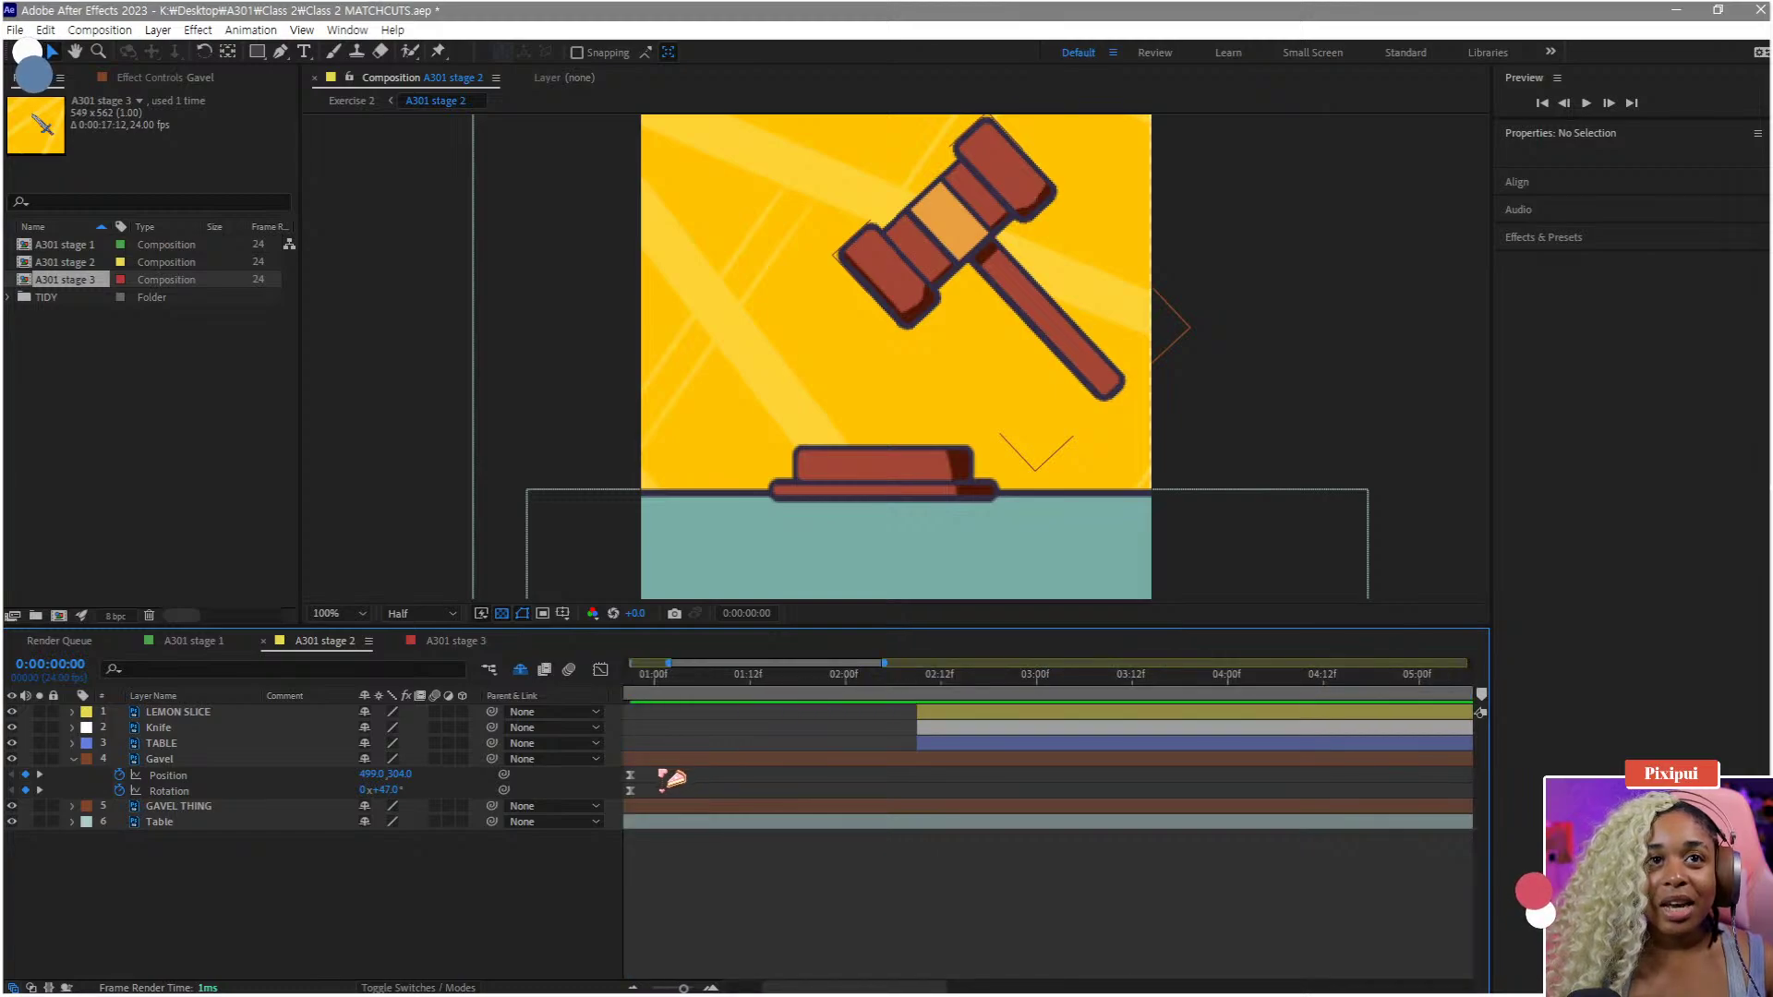
{"action": "scroll", "coordinate": [672, 779], "scroll_direction": "left", "scroll_amount": 3}
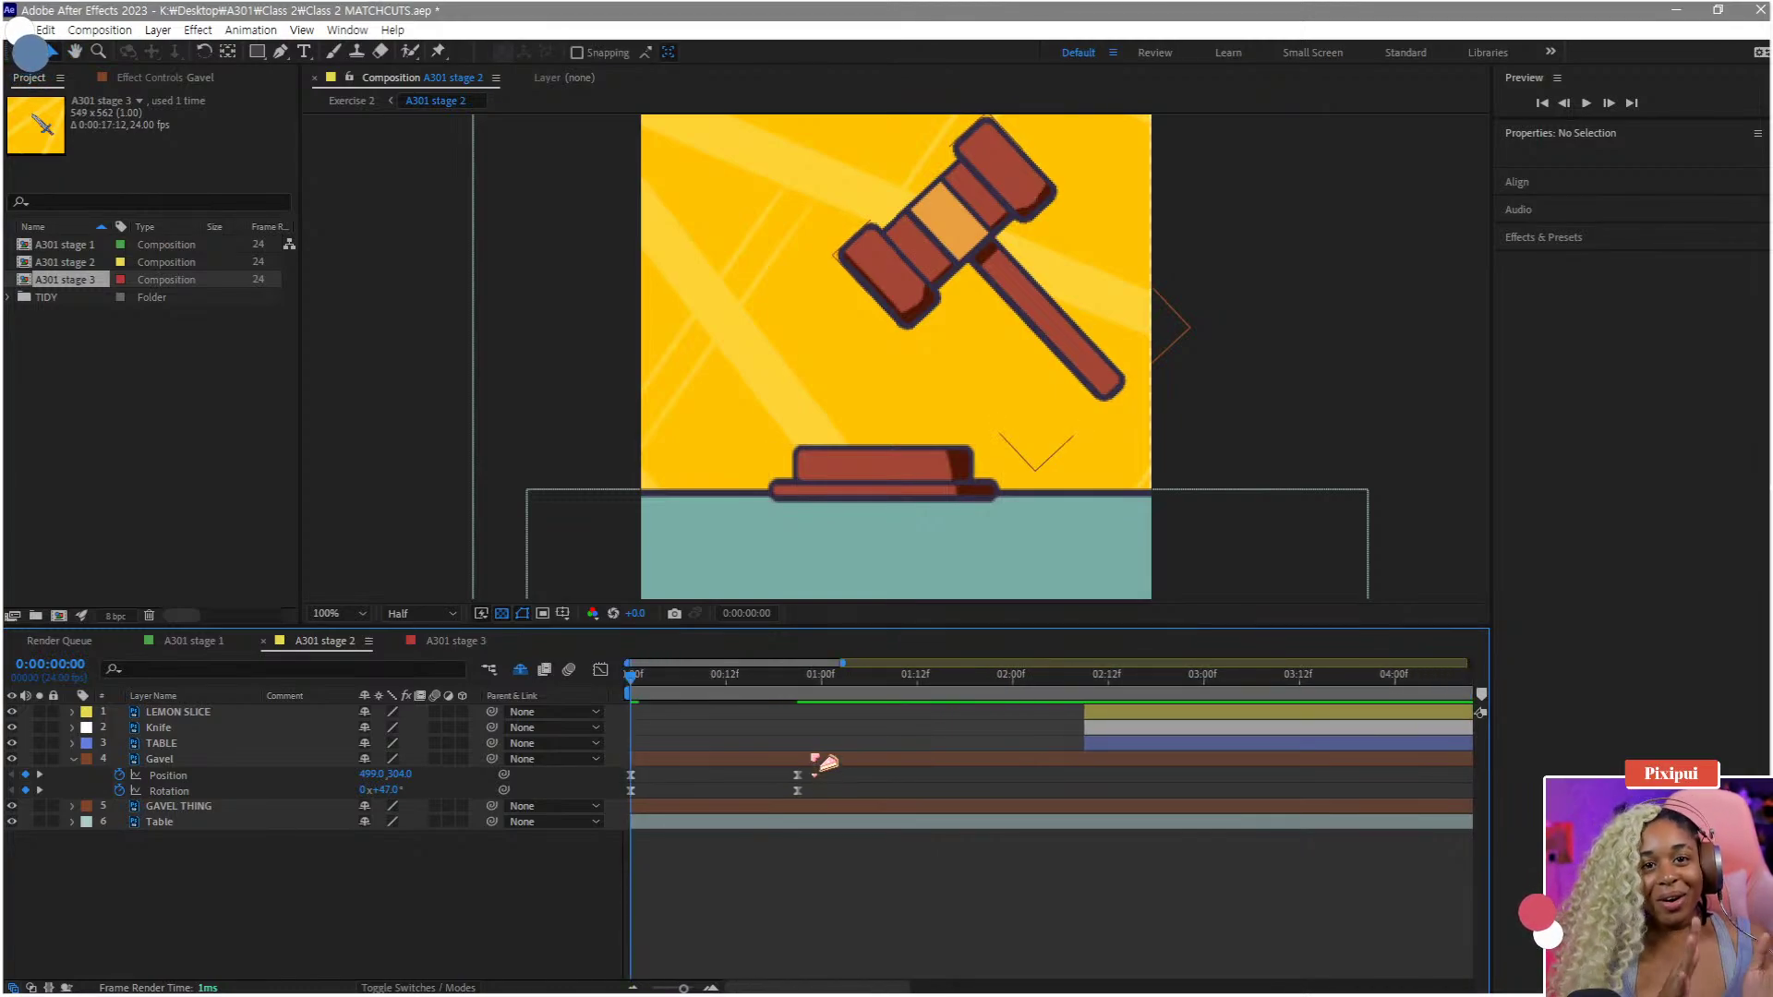
{"action": "key", "text": "space"}
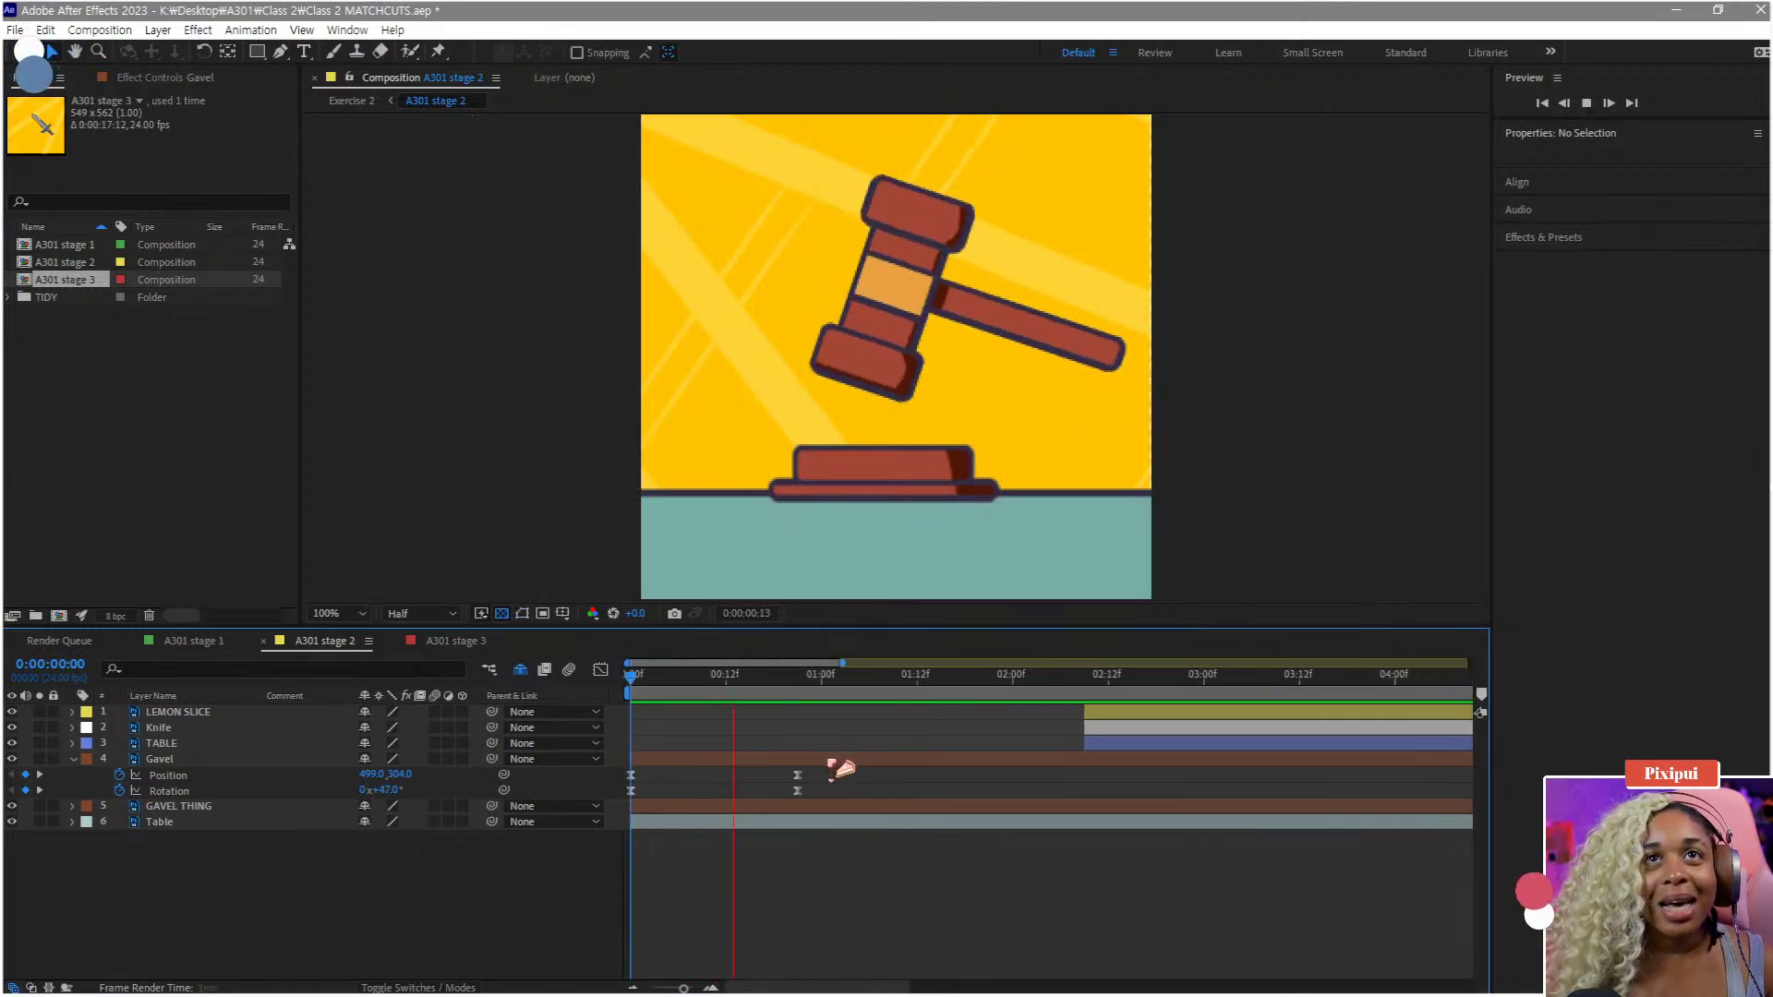
{"action": "key", "text": "space"}
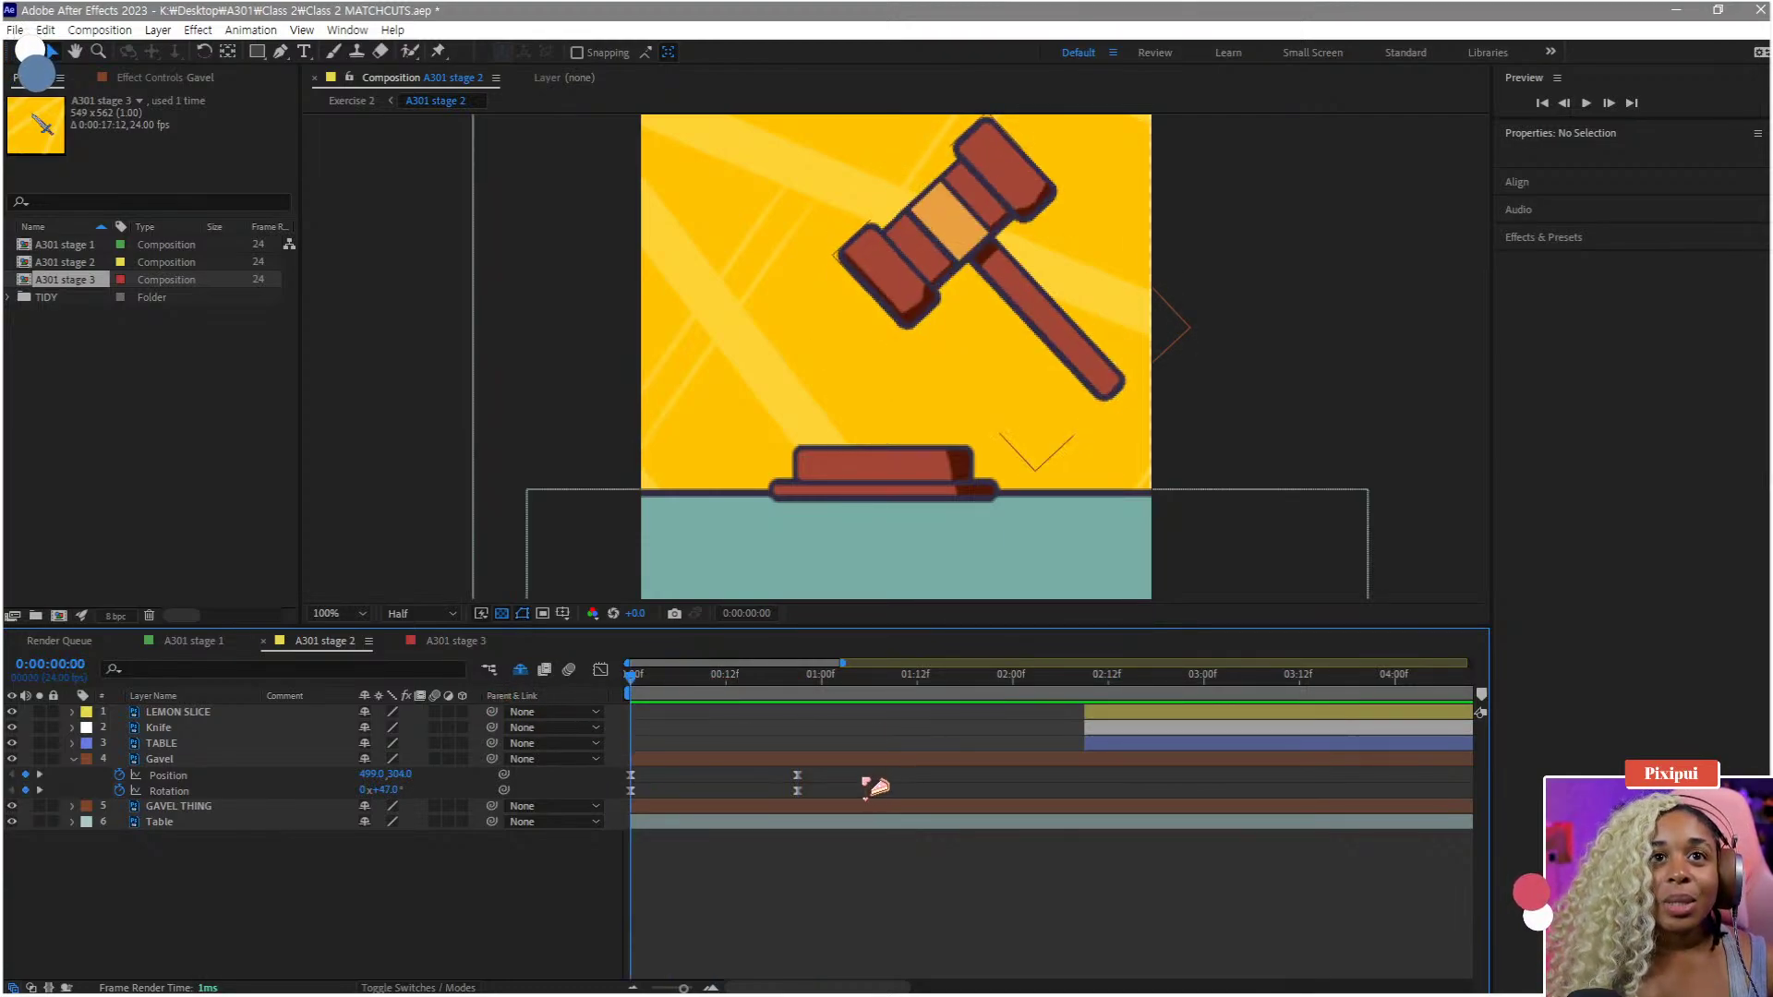
- Move the Gavel's end keyframes to about 0:00:00:08, preview the faster strike, and place the playhead at 0:00:00:12
{"action": "left_click_drag", "start_coordinate": [875, 786], "coordinate": [712, 802]}
{"action": "key", "text": "space"}
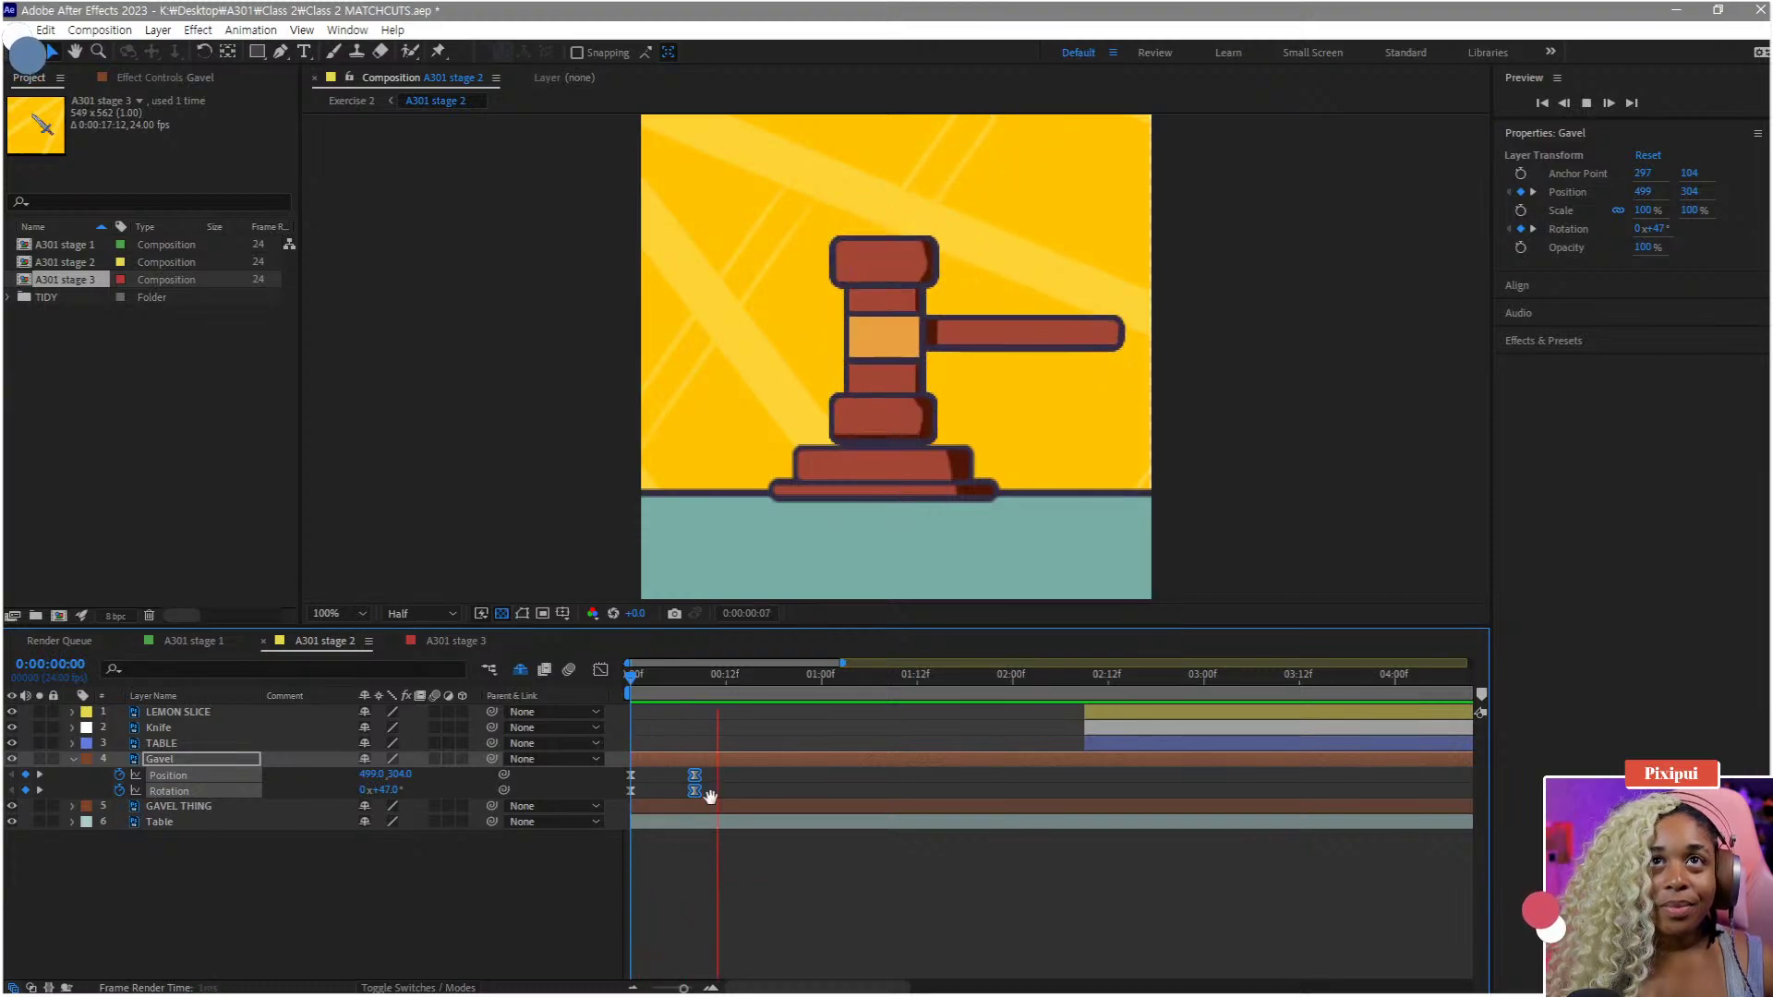
{"action": "key", "text": "space"}
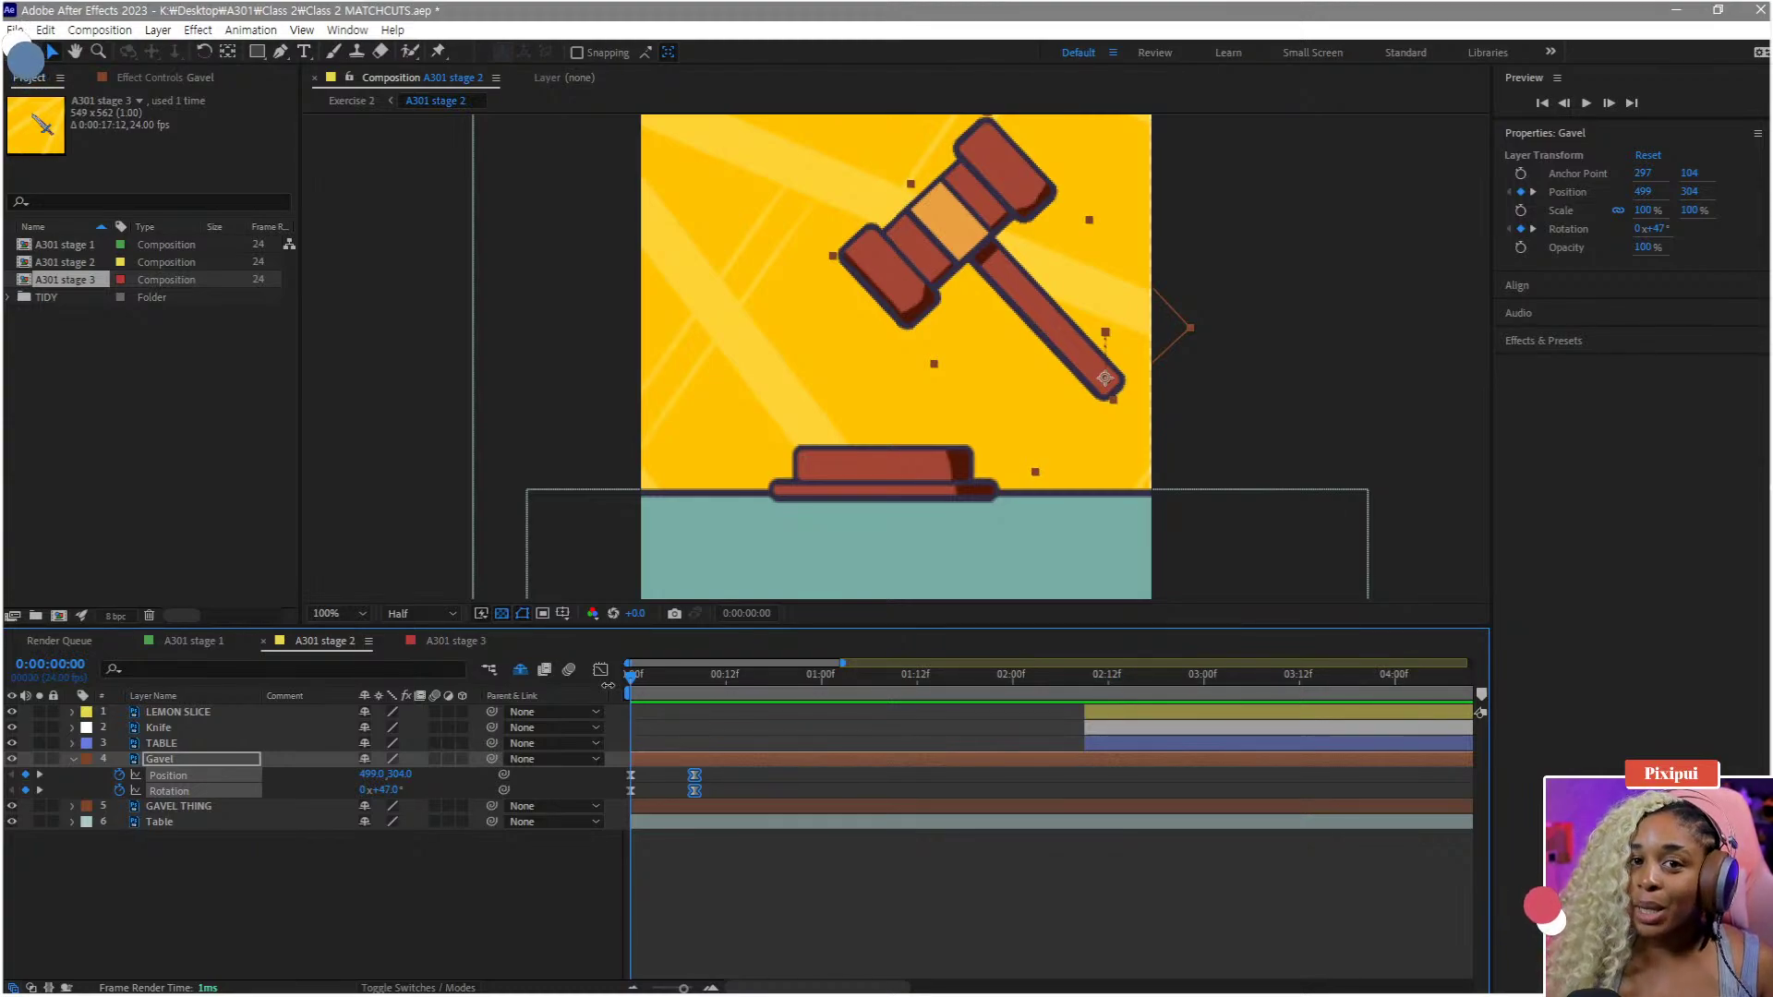
{"action": "left_click_drag", "start_coordinate": [627, 695], "coordinate": [726, 679]}
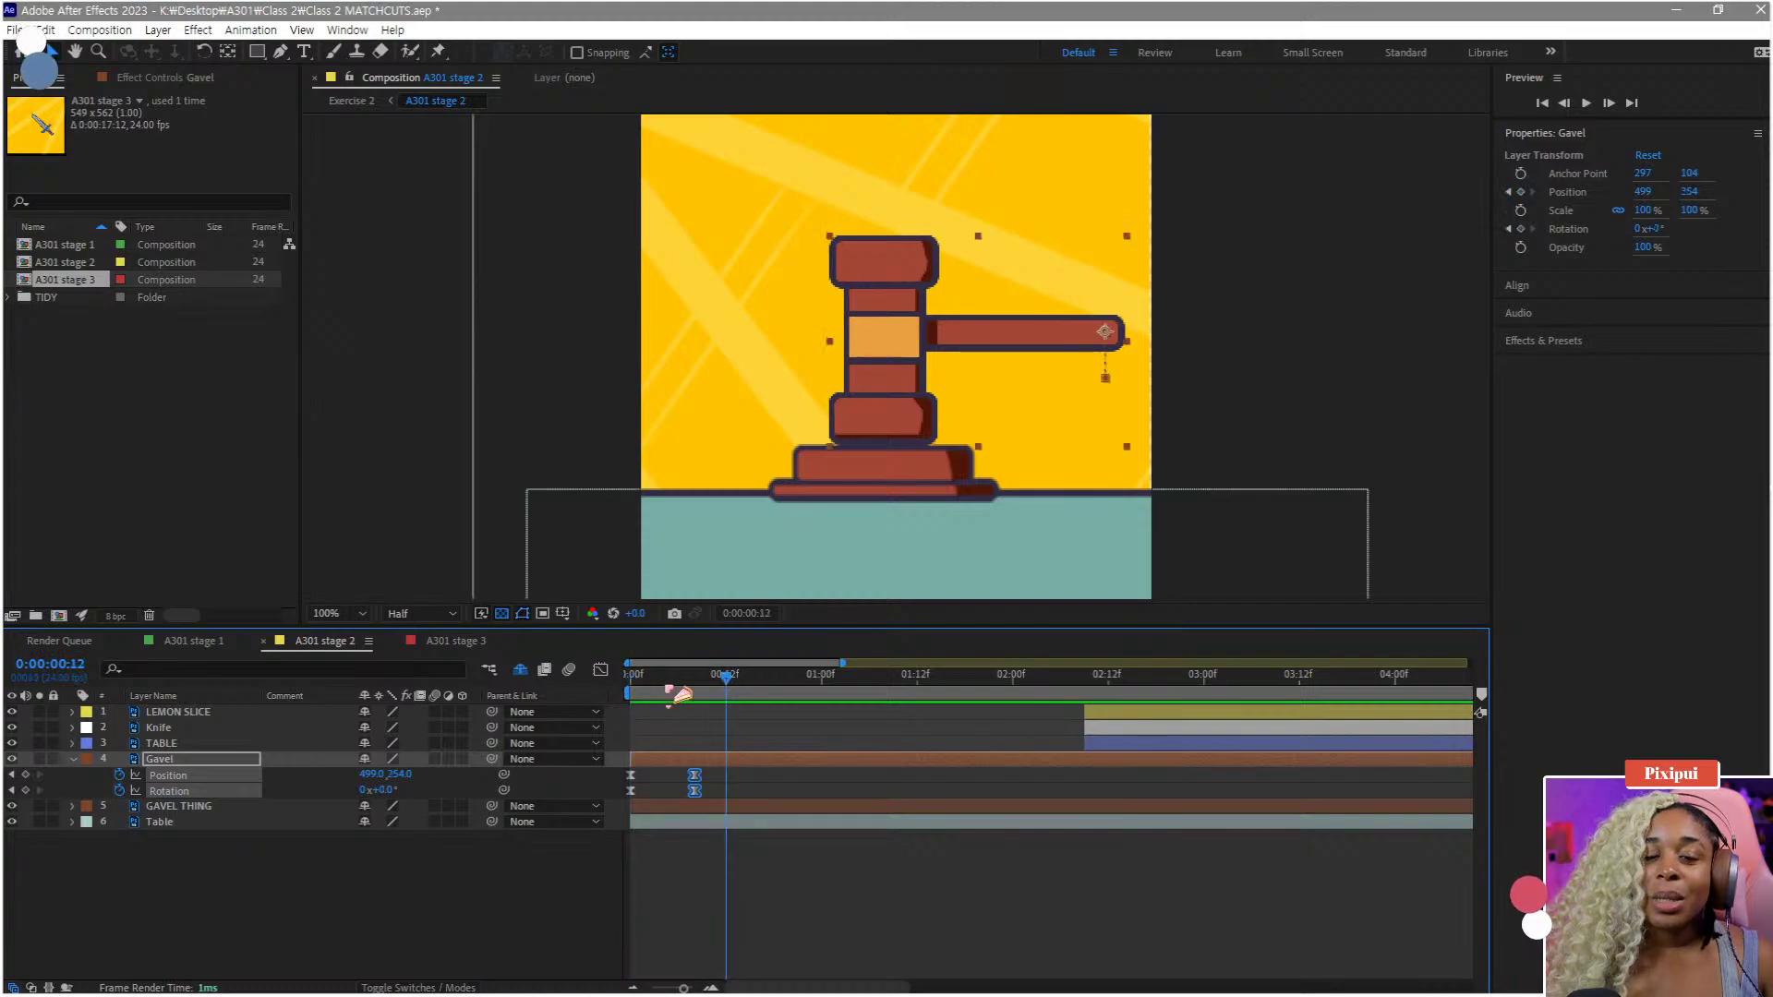
- Duplicate the Gavel's starting Position and Rotation keyframes at frame 4
{"action": "left_click", "coordinate": [662, 677]}
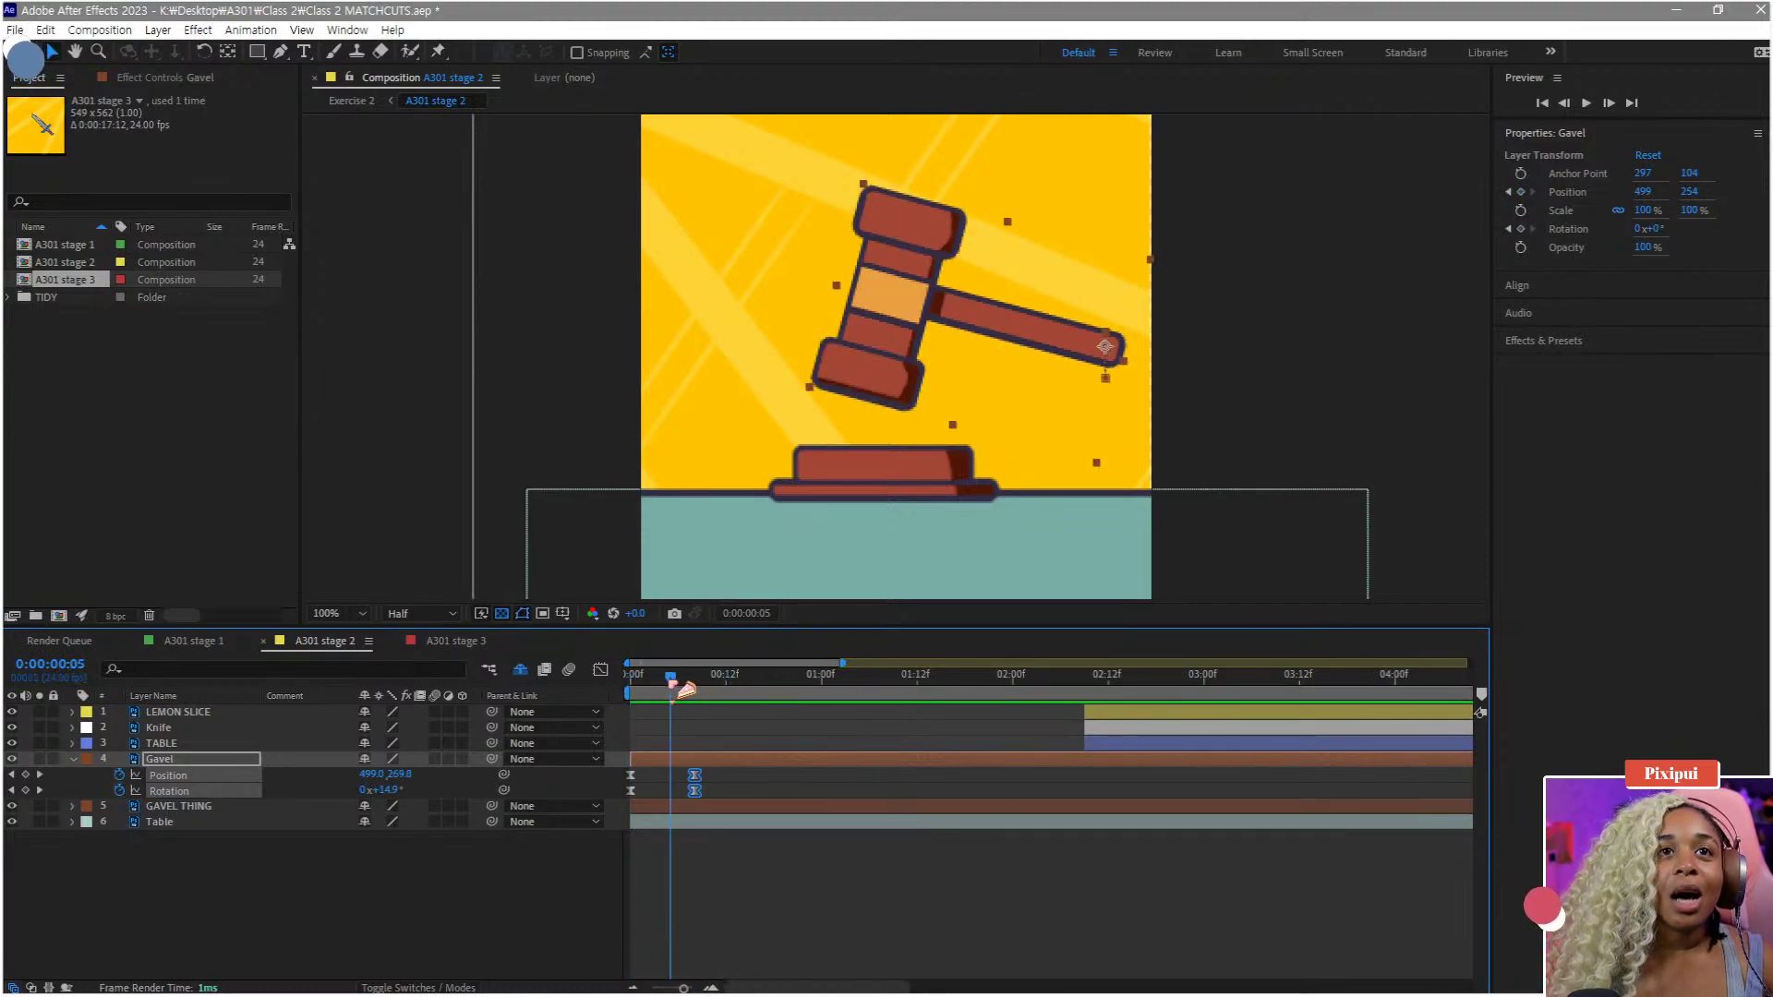
{"action": "mouse_move", "coordinate": [651, 769]}
{"action": "left_mouse_down"}
{"action": "mouse_move", "coordinate": [631, 798]}
{"action": "mouse_move", "coordinate": [662, 800]}
{"action": "left_mouse_up"}
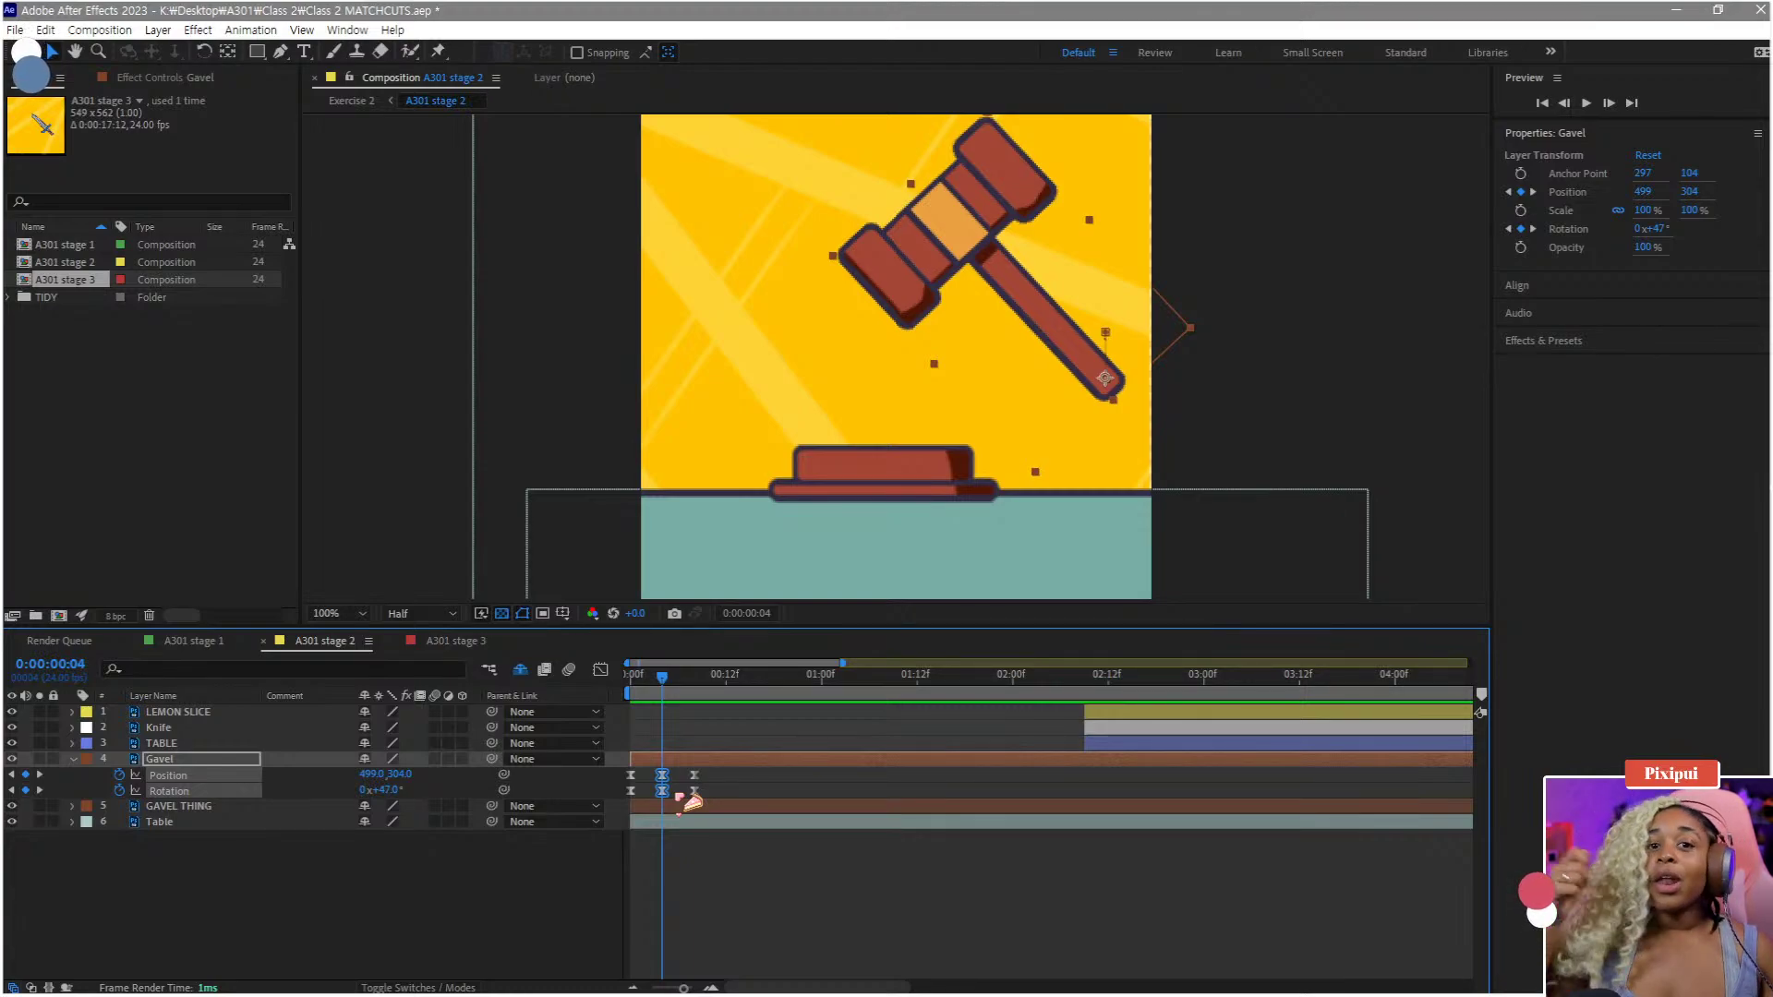
{"action": "left_click", "coordinate": [675, 797]}
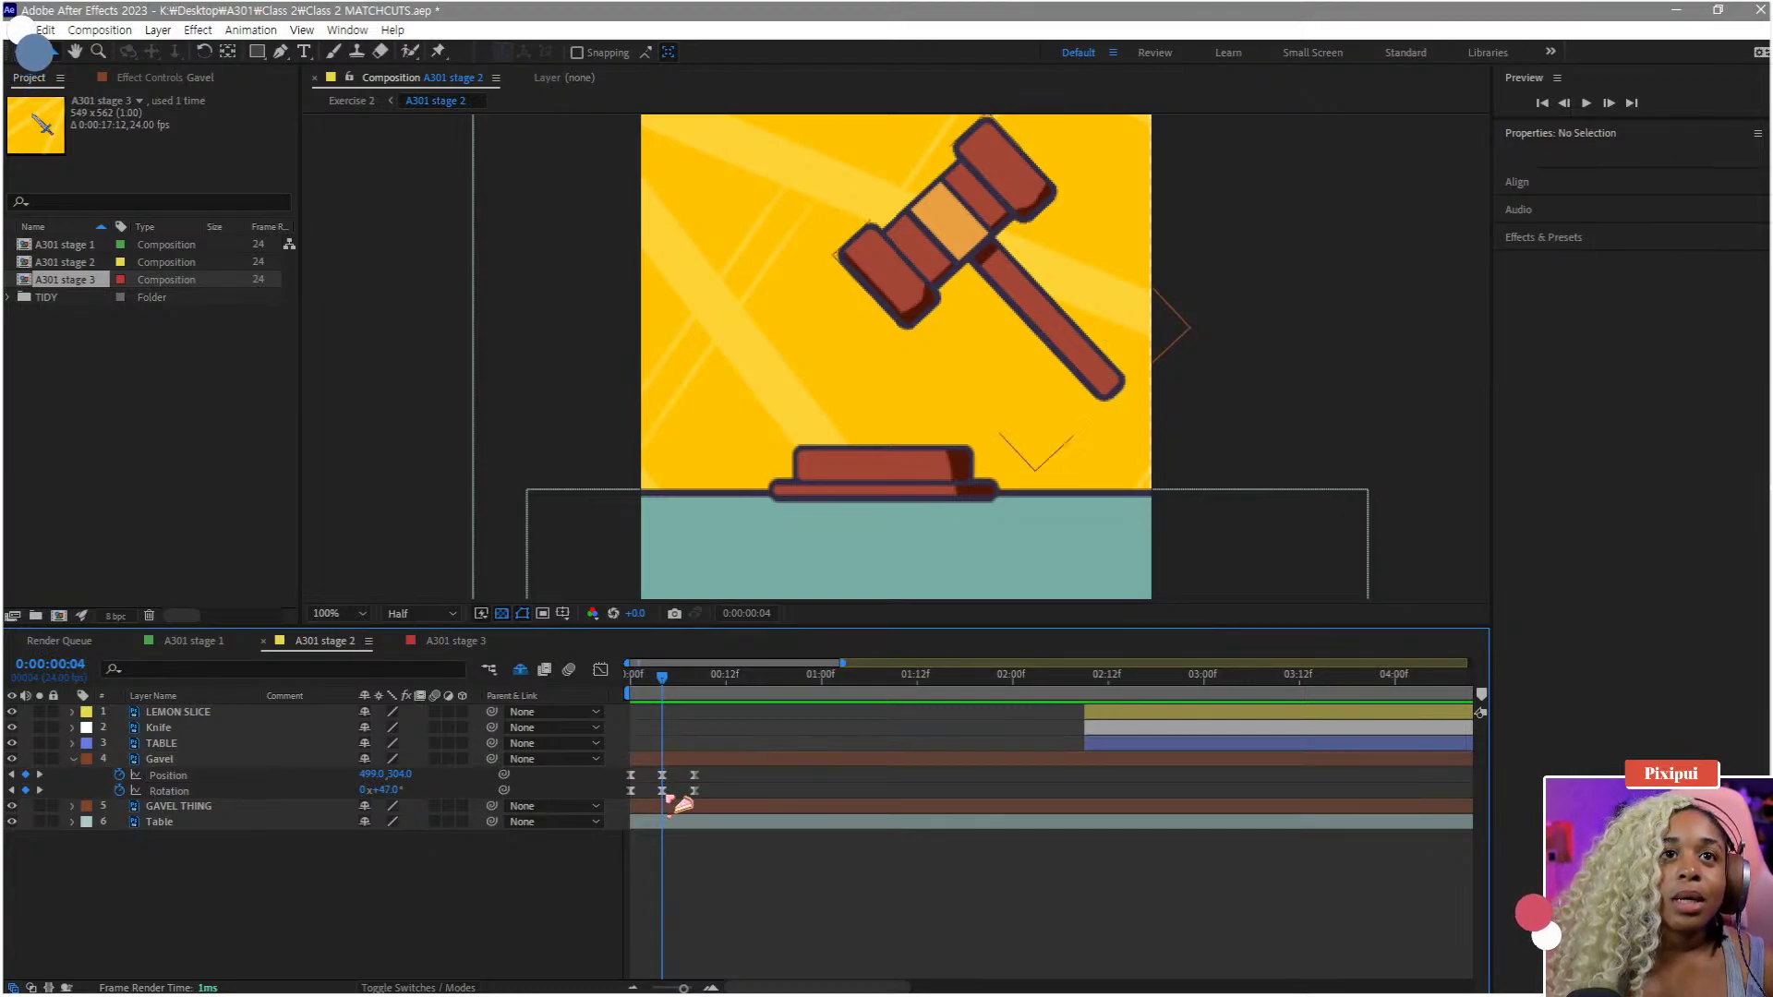
- Set the Gavel's frame 4 keyframes to 65° rotation and a Y position of 280, and preview the swing
{"action": "left_click", "coordinate": [662, 791]}
{"action": "mouse_move", "coordinate": [386, 792]}
{"action": "left_mouse_down"}
{"action": "mouse_move", "coordinate": [423, 794]}
{"action": "mouse_move", "coordinate": [387, 775]}
{"action": "left_mouse_up"}
{"action": "mouse_move", "coordinate": [662, 678]}
{"action": "left_mouse_down"}
{"action": "mouse_move", "coordinate": [589, 693]}
{"action": "mouse_move", "coordinate": [673, 691]}
{"action": "left_mouse_up"}
{"action": "key", "text": "space"}
{"action": "key", "text": "space"}
- Move the Gavel's final Position and Rotation keyframes to frame 13 and its middle Rotation keyframe to frame 8
{"action": "left_click_drag", "start_coordinate": [712, 752], "coordinate": [736, 791]}
{"action": "mouse_move", "coordinate": [681, 709]}
{"action": "left_mouse_down"}
{"action": "mouse_move", "coordinate": [633, 705]}
{"action": "mouse_move", "coordinate": [680, 706]}
{"action": "left_mouse_up"}
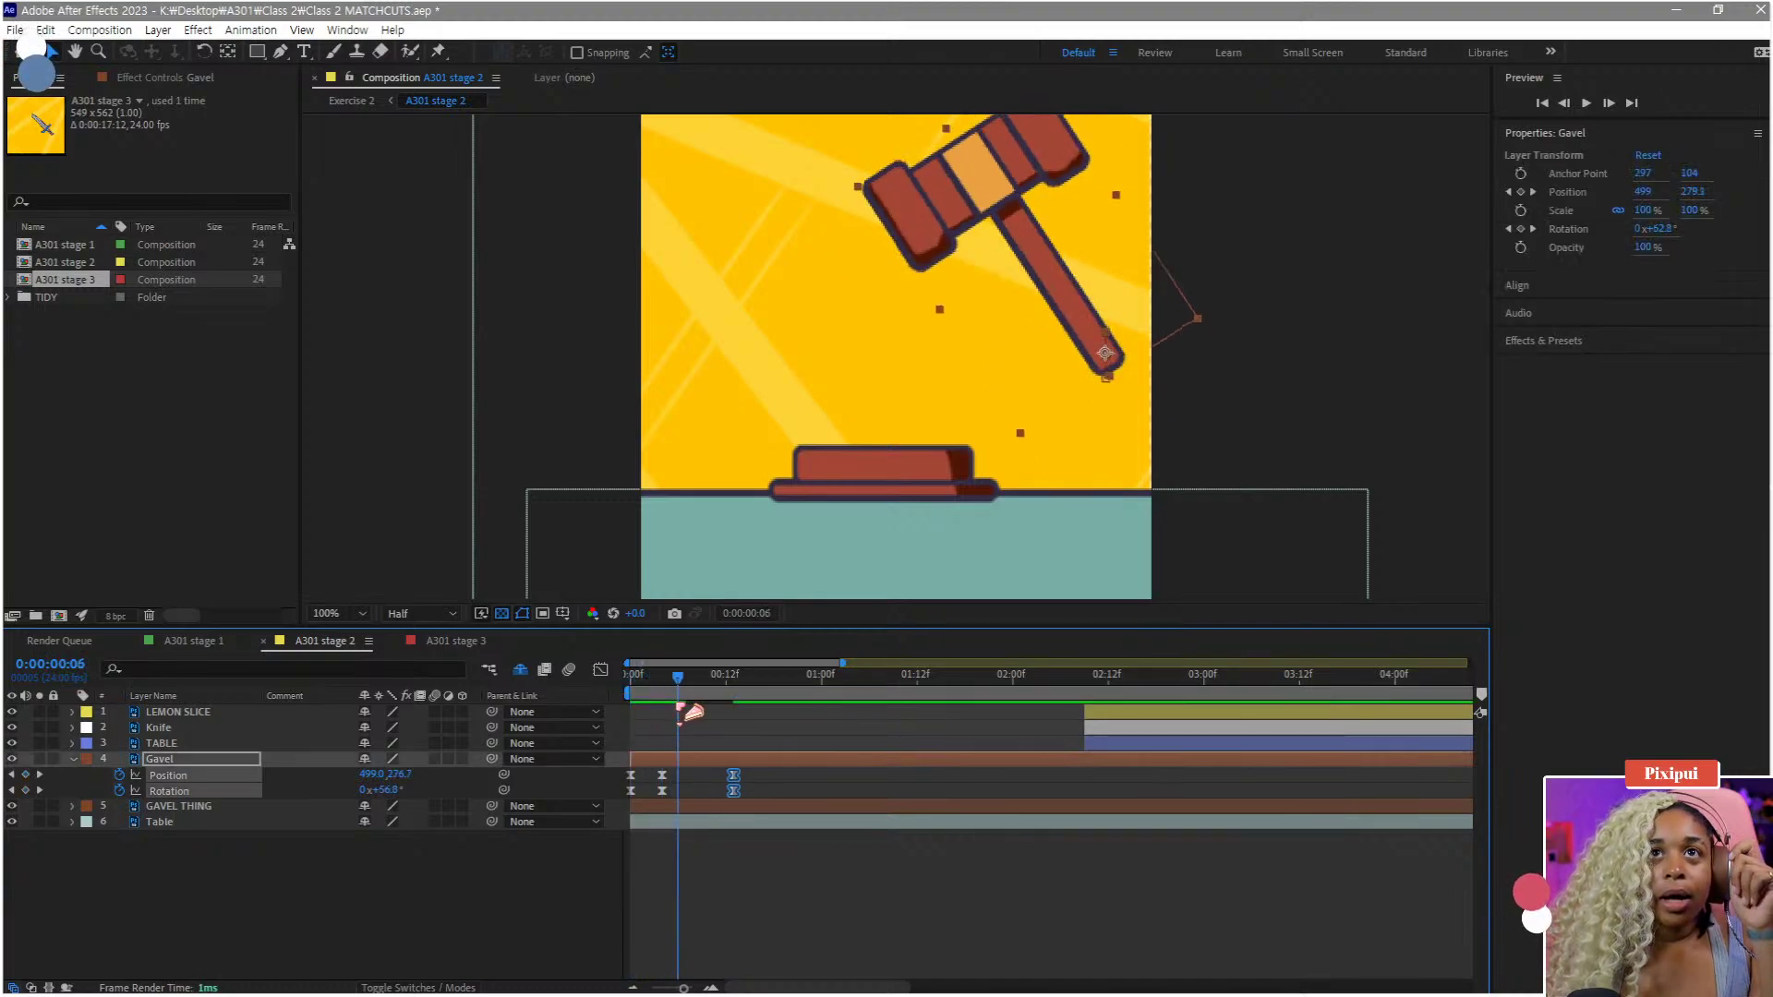
{"action": "left_click", "coordinate": [663, 791]}
{"action": "left_click_drag", "start_coordinate": [663, 792], "coordinate": [694, 793]}
{"action": "left_click", "coordinate": [630, 684]}
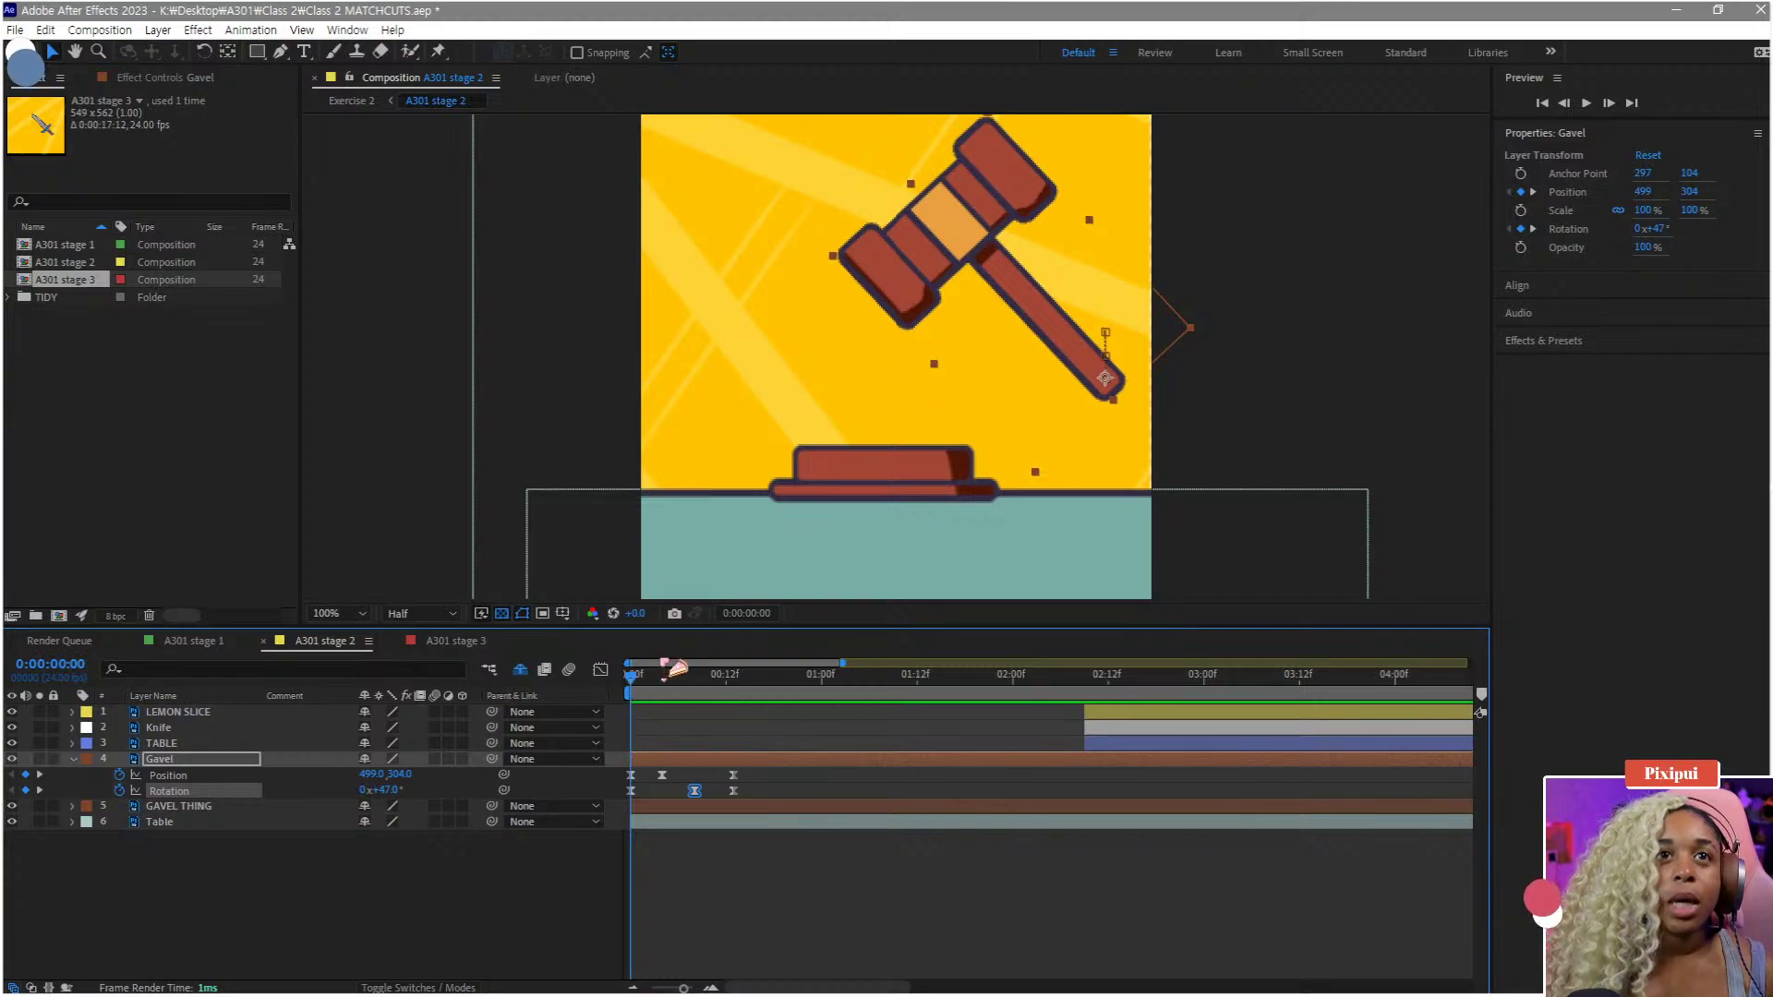
{"action": "mouse_move", "coordinate": [648, 689]}
{"action": "left_mouse_down"}
{"action": "mouse_move", "coordinate": [737, 688]}
{"action": "mouse_move", "coordinate": [638, 708]}
{"action": "mouse_move", "coordinate": [666, 693]}
{"action": "left_mouse_up"}
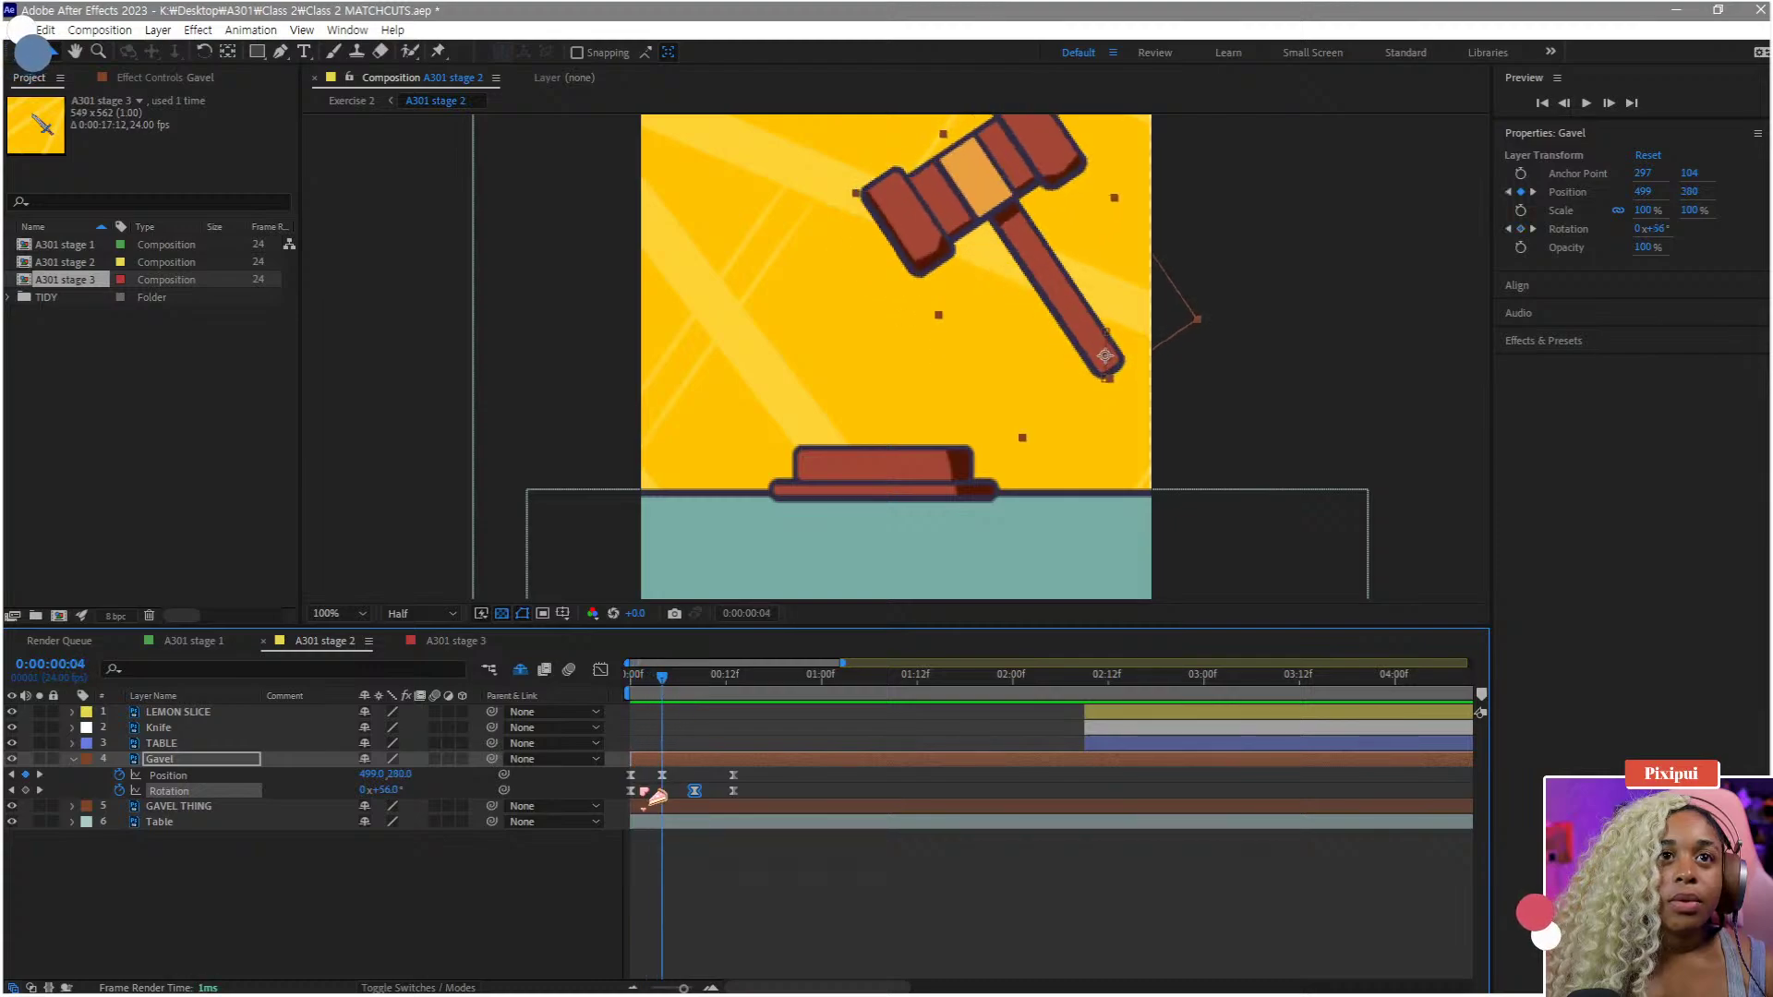
- In the Graph Editor, lengthen the outgoing ease handle of the Gavel's first Rotation keyframe and preview the motion
{"action": "left_click", "coordinate": [600, 671]}
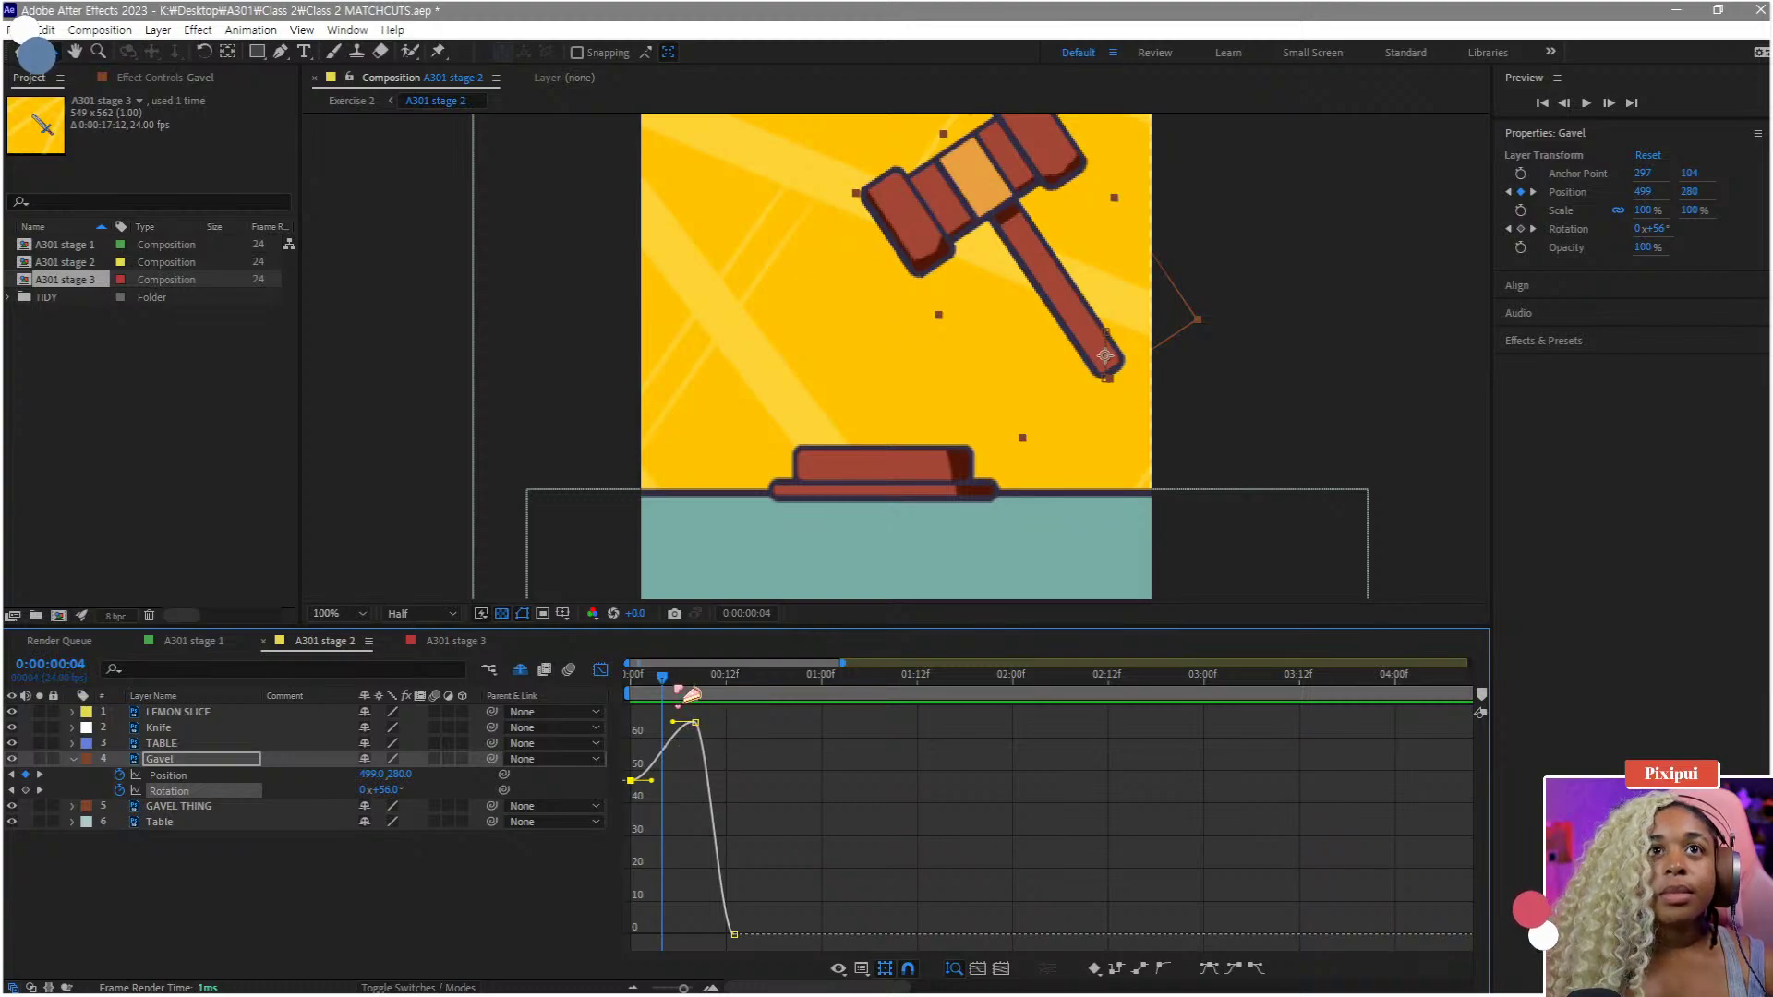
{"action": "left_click_drag", "start_coordinate": [663, 685], "coordinate": [649, 705]}
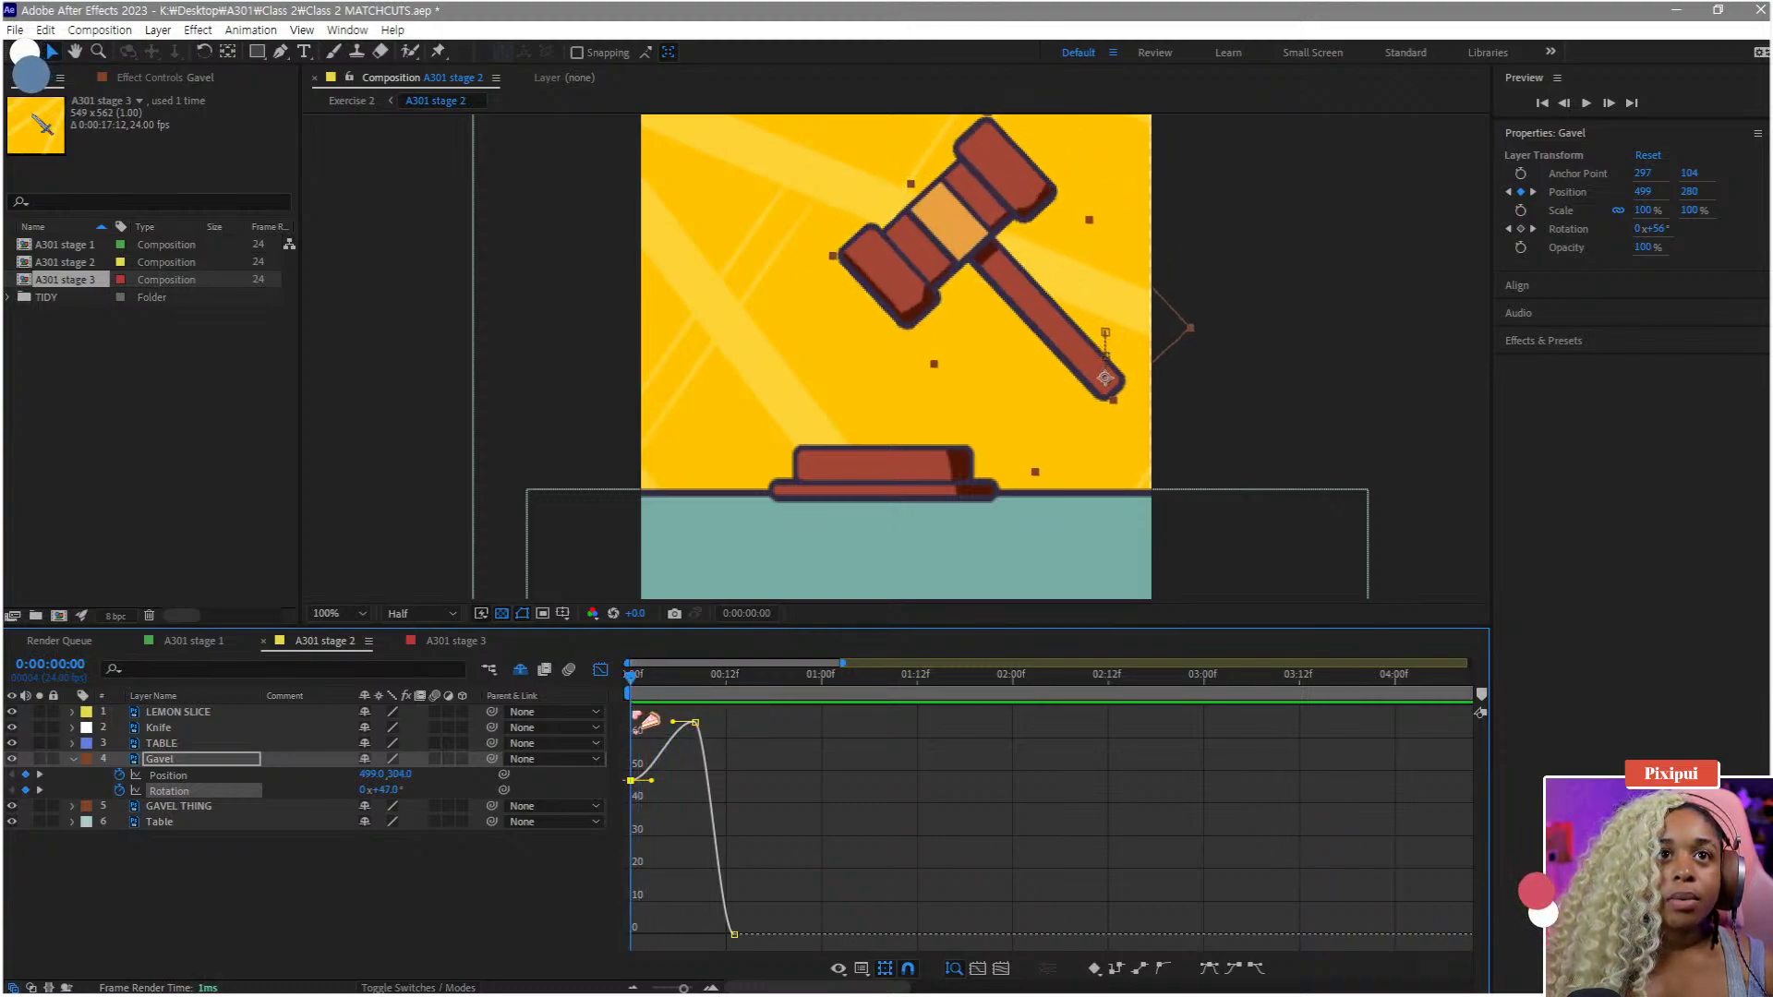
{"action": "left_click_drag", "start_coordinate": [651, 782], "coordinate": [678, 780]}
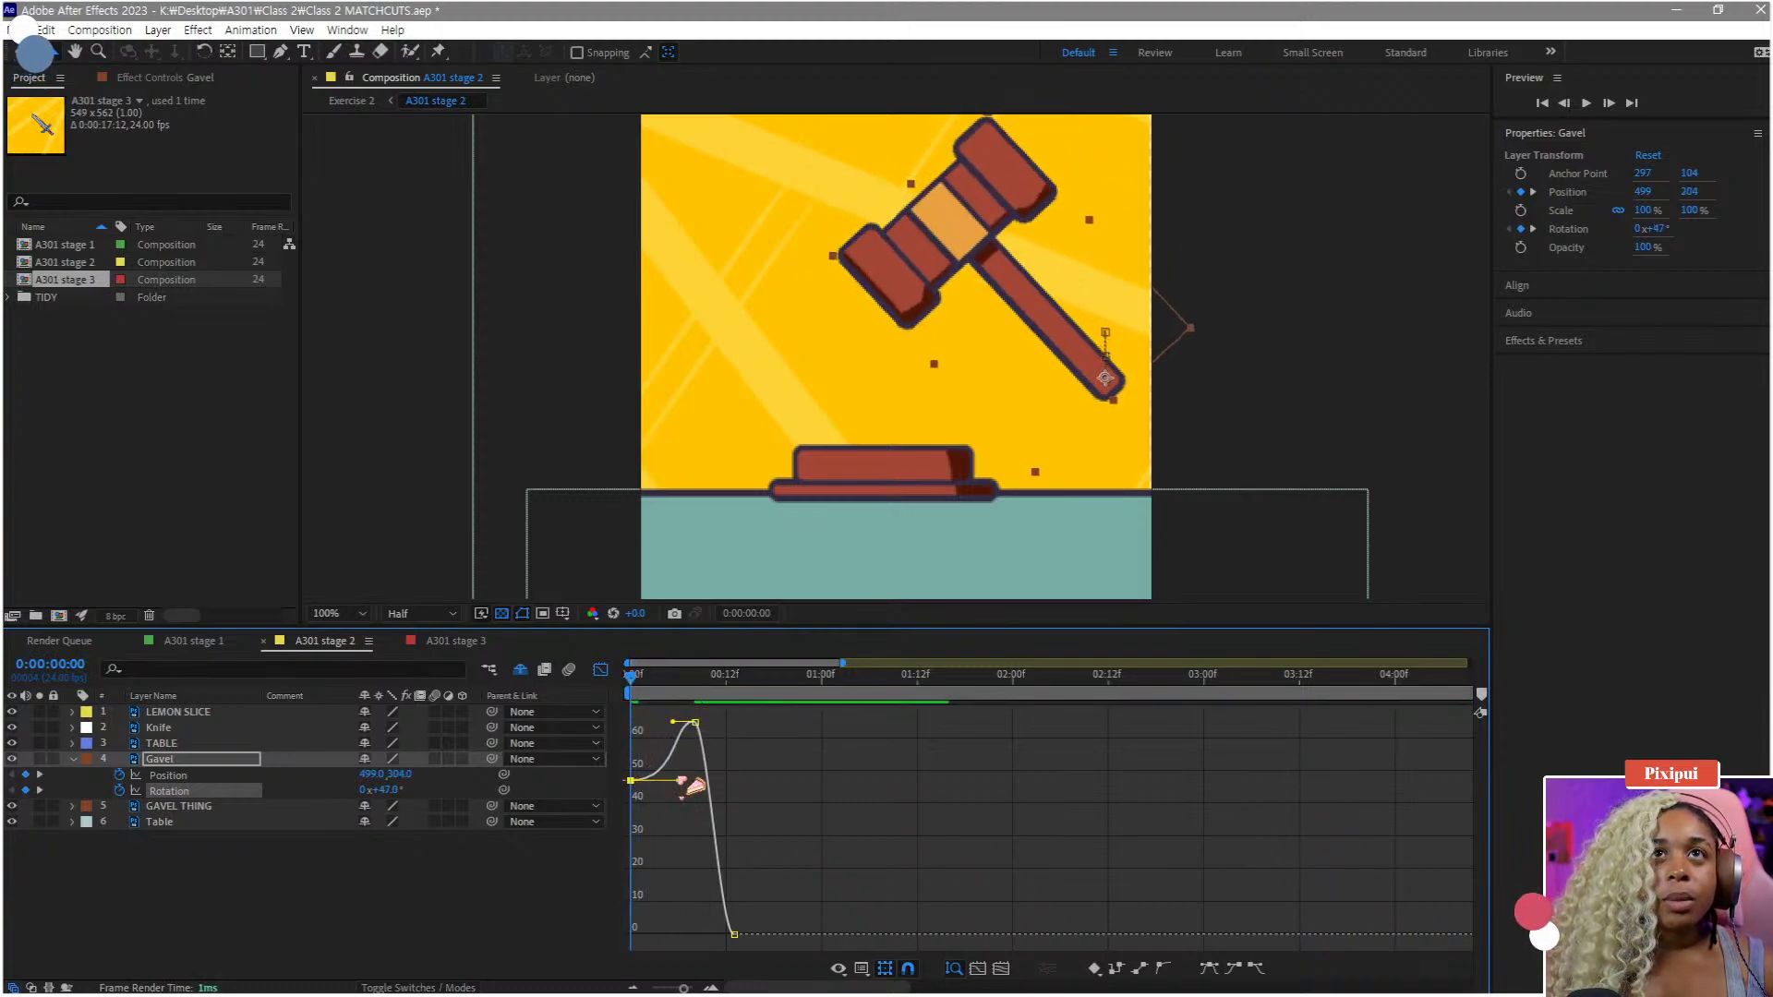
{"action": "key", "text": "space"}
{"action": "key", "text": "space"}
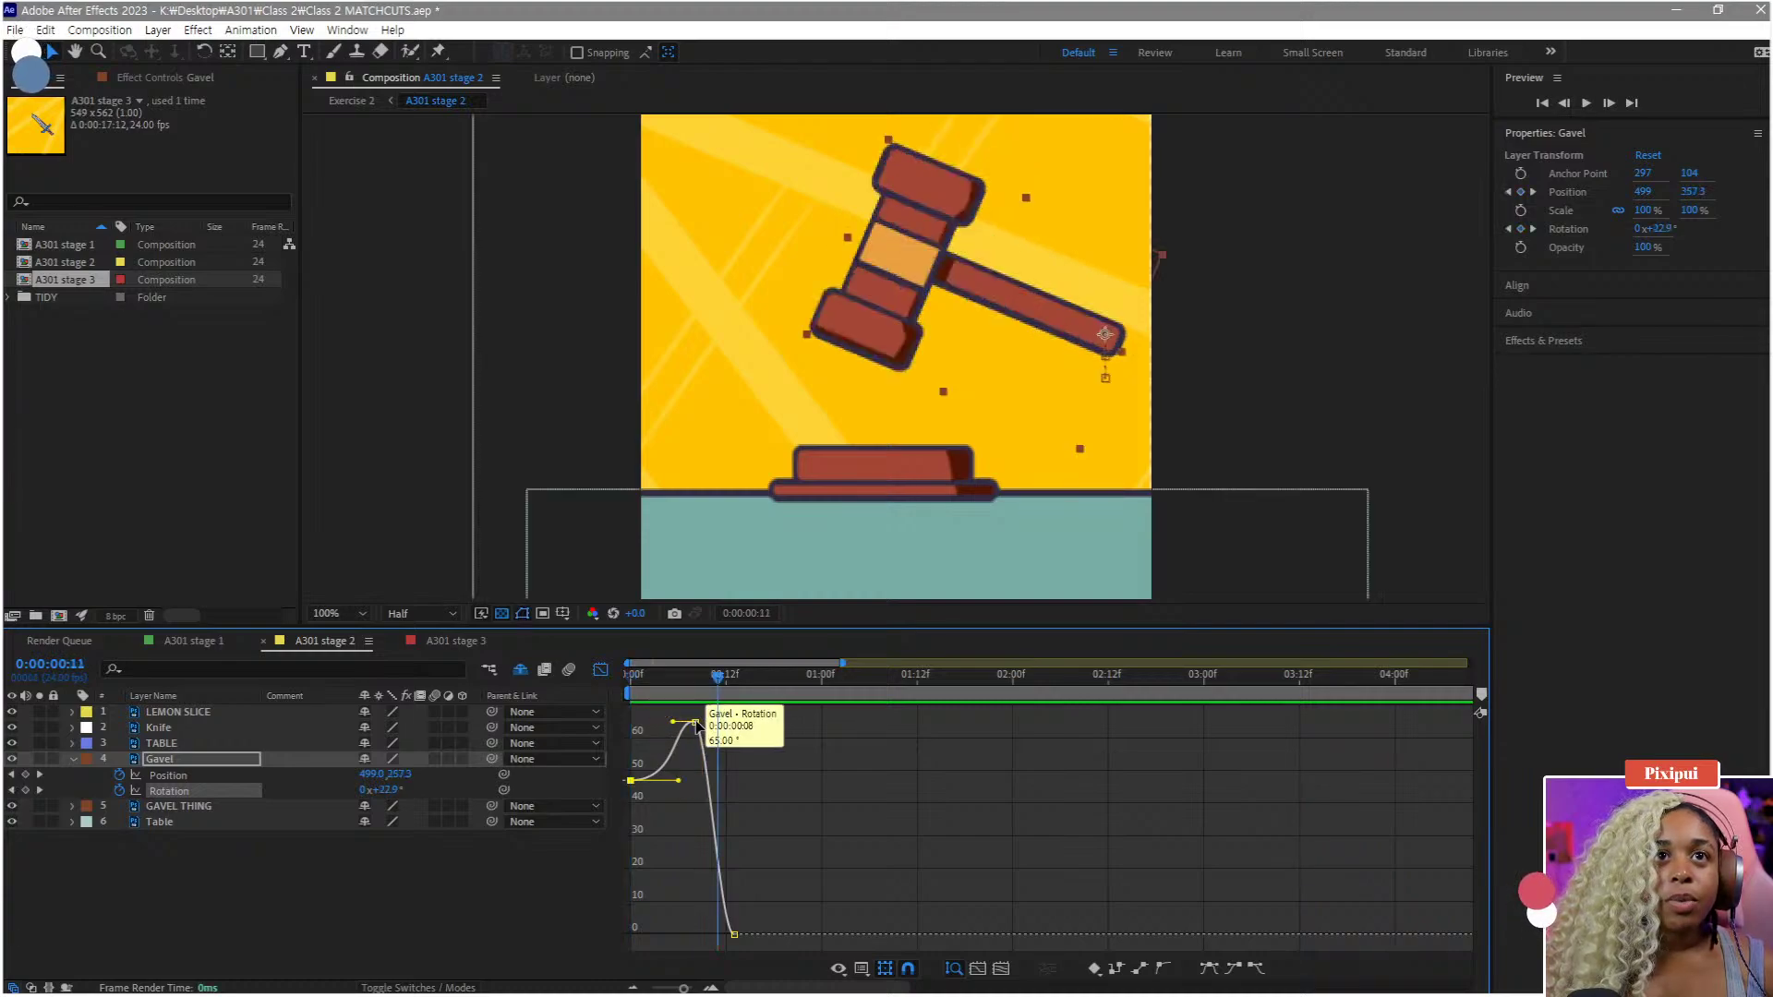
{"action": "left_click_drag", "start_coordinate": [691, 681], "coordinate": [695, 685]}
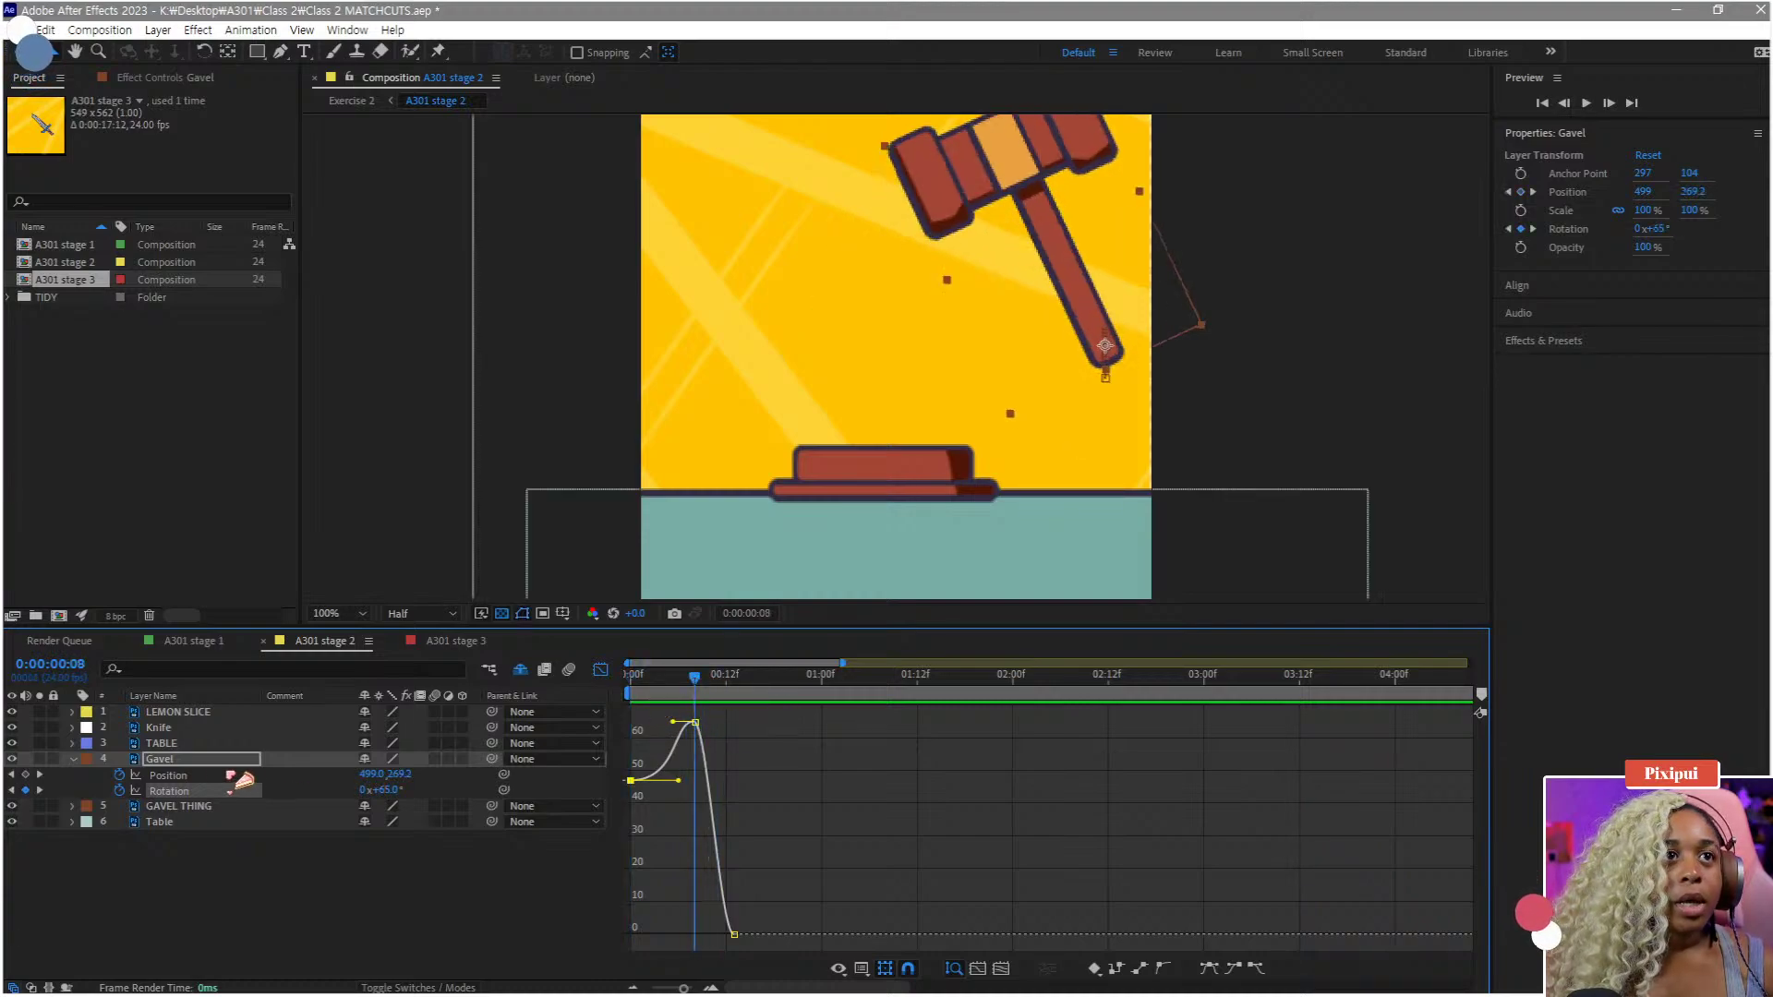
- Separate the Gavel's Position property into X and Y dimensions
{"action": "left_click", "coordinate": [238, 776]}
{"action": "right_click", "coordinate": [175, 782]}
{"action": "left_click", "coordinate": [264, 542]}
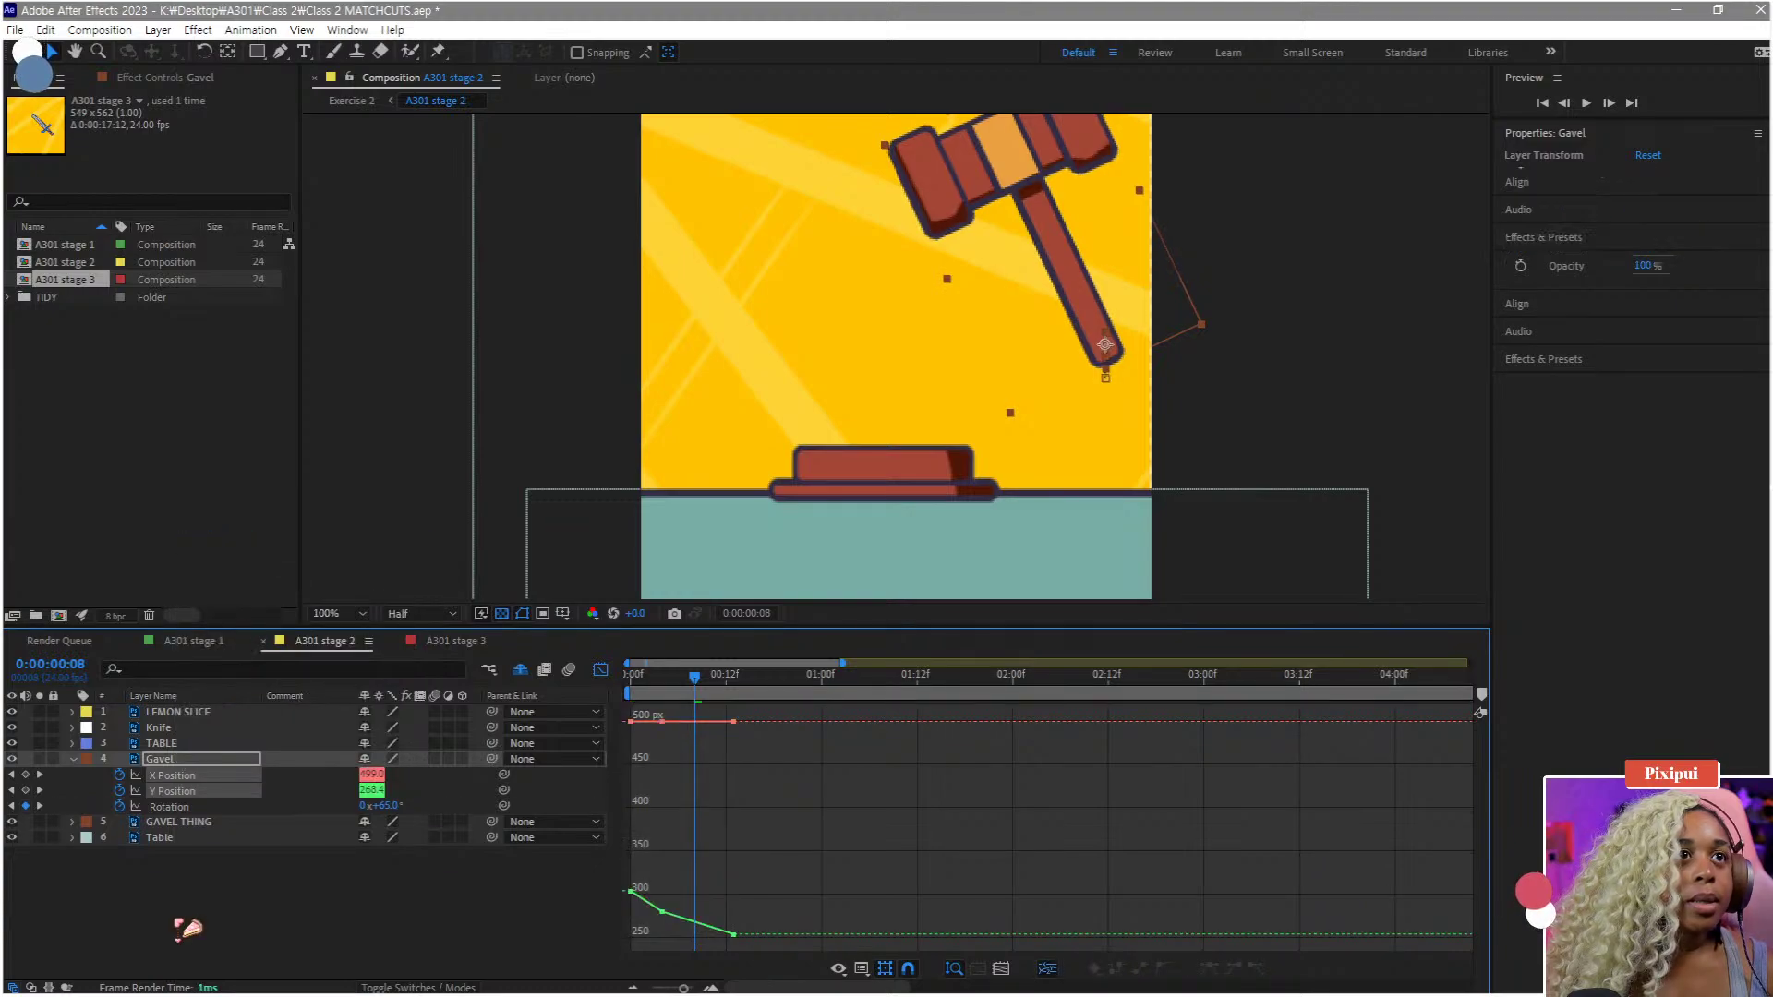
- Apply Easy Ease to all of the Gavel's Y Position keyframes and check its X Position curve
{"action": "left_click", "coordinate": [178, 792]}
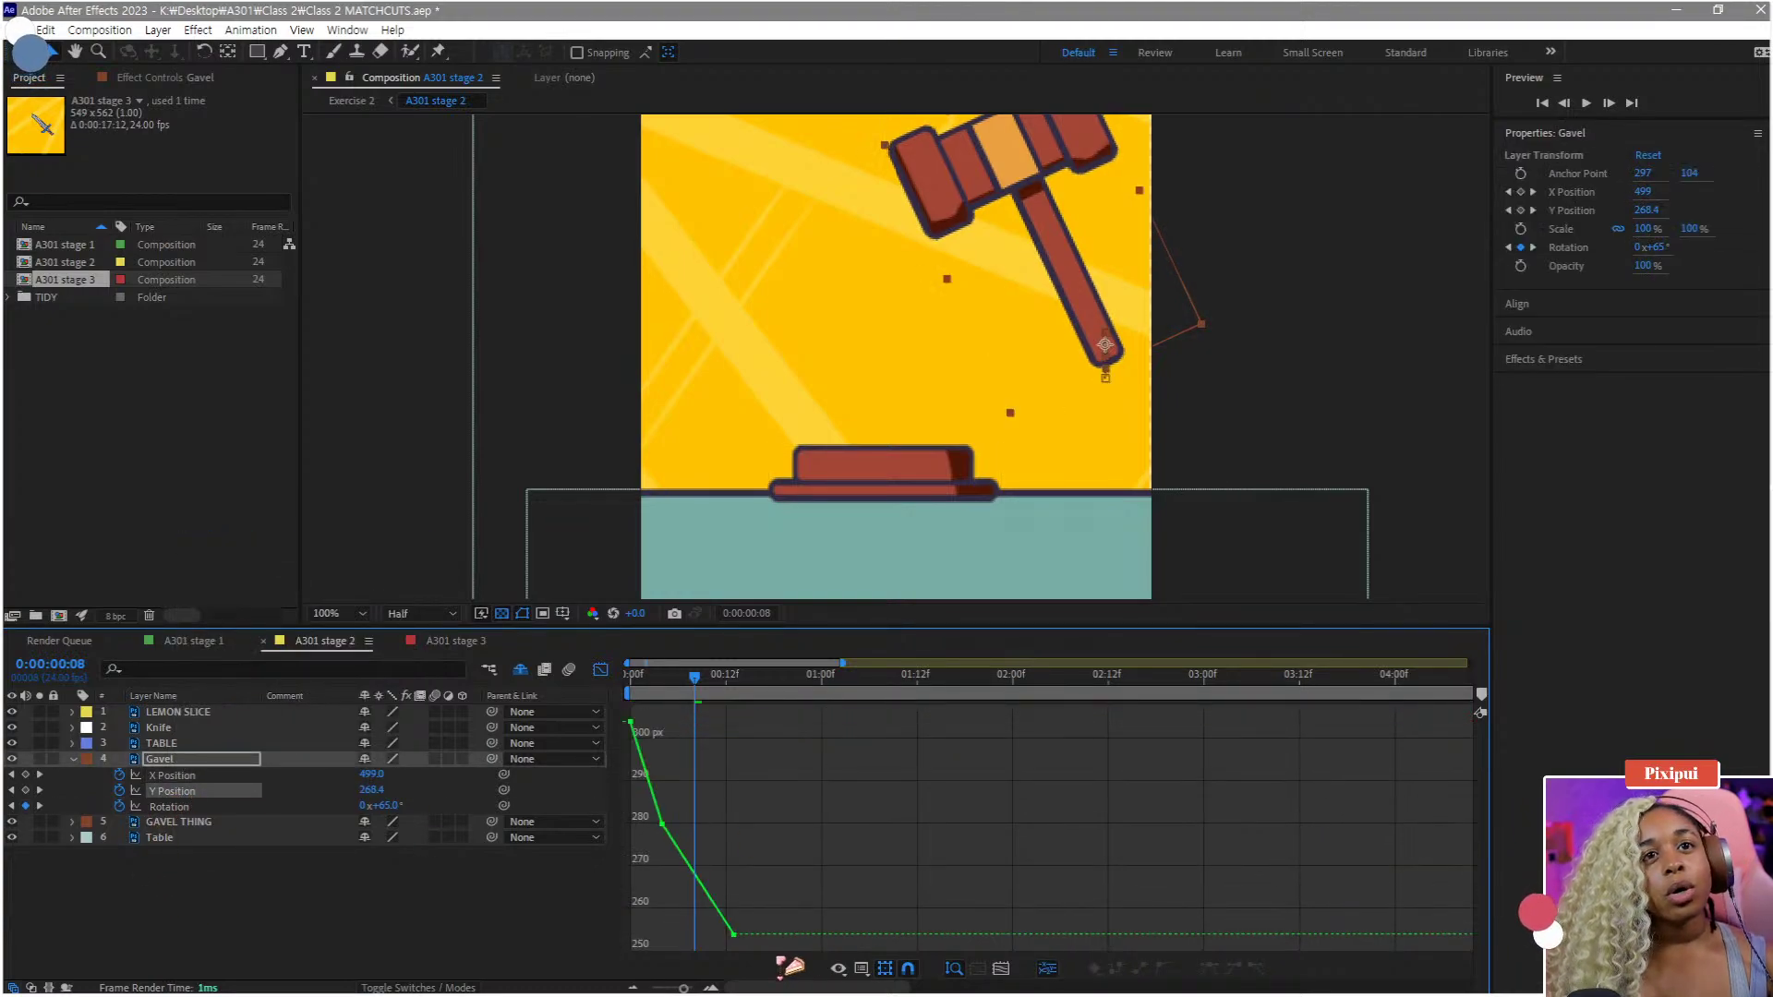
{"action": "key", "text": "ctrl+a"}
{"action": "key", "text": "F9"}
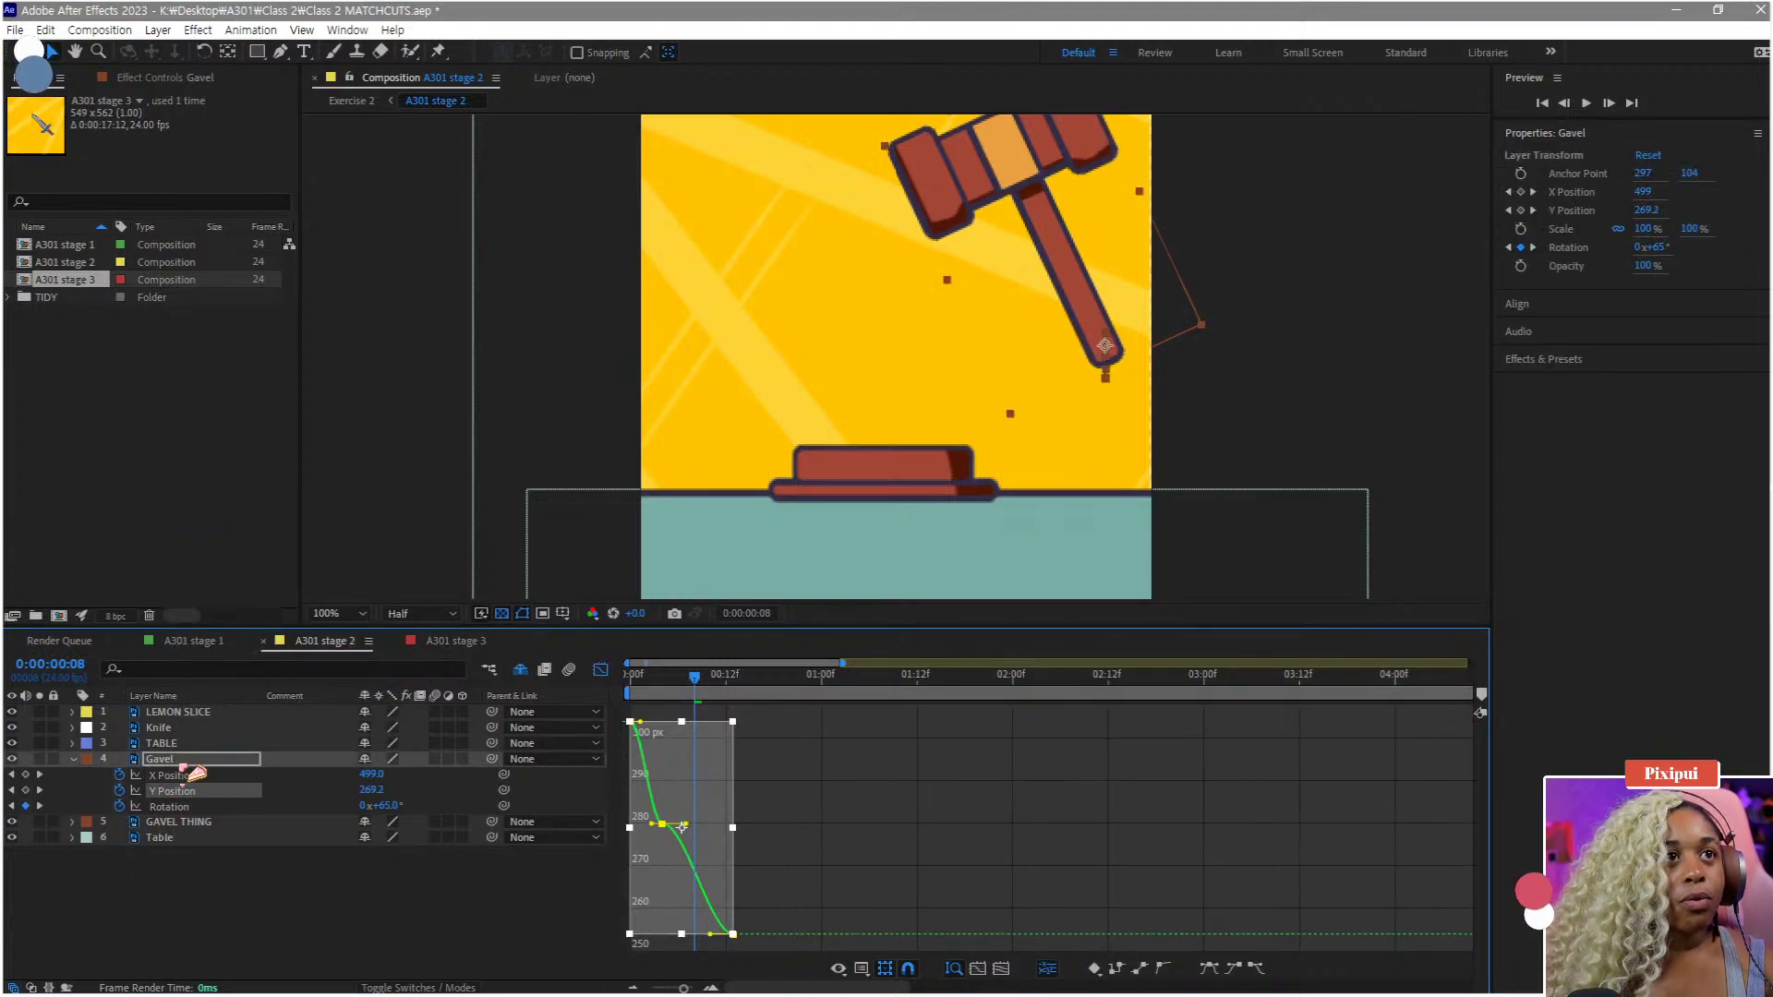
{"action": "left_click", "coordinate": [185, 776]}
{"action": "key", "text": "ctrl+a"}
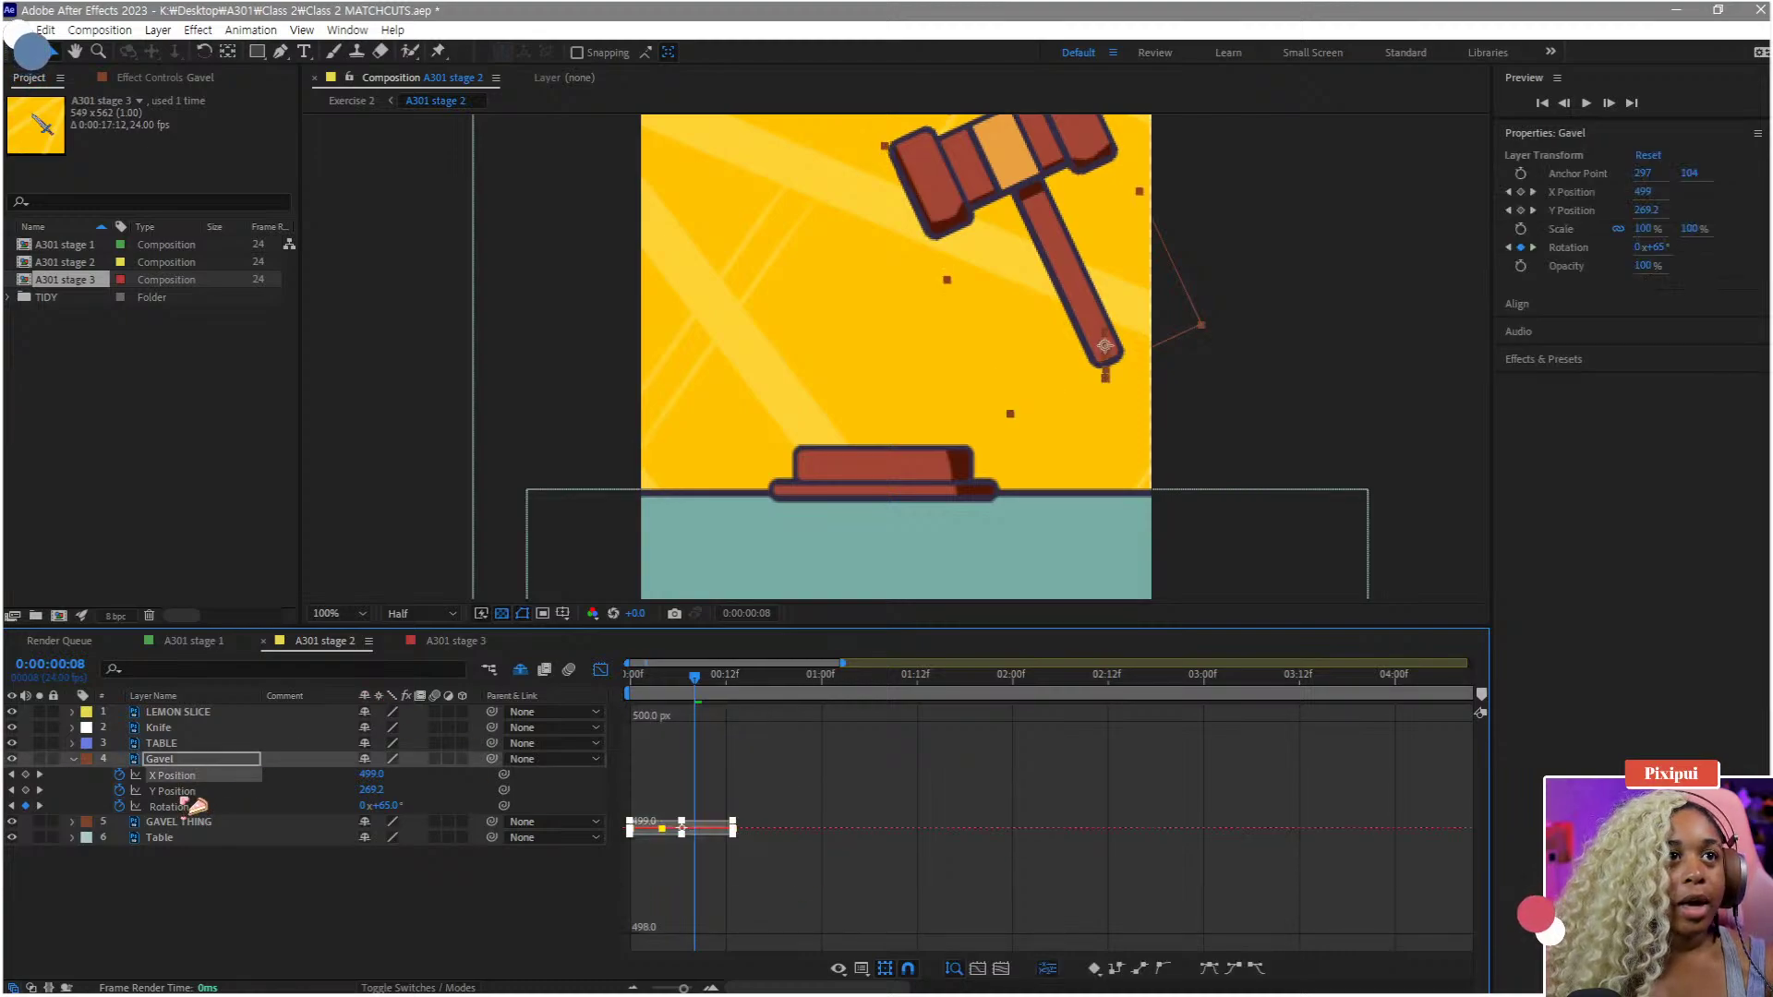
{"action": "left_click", "coordinate": [175, 791]}
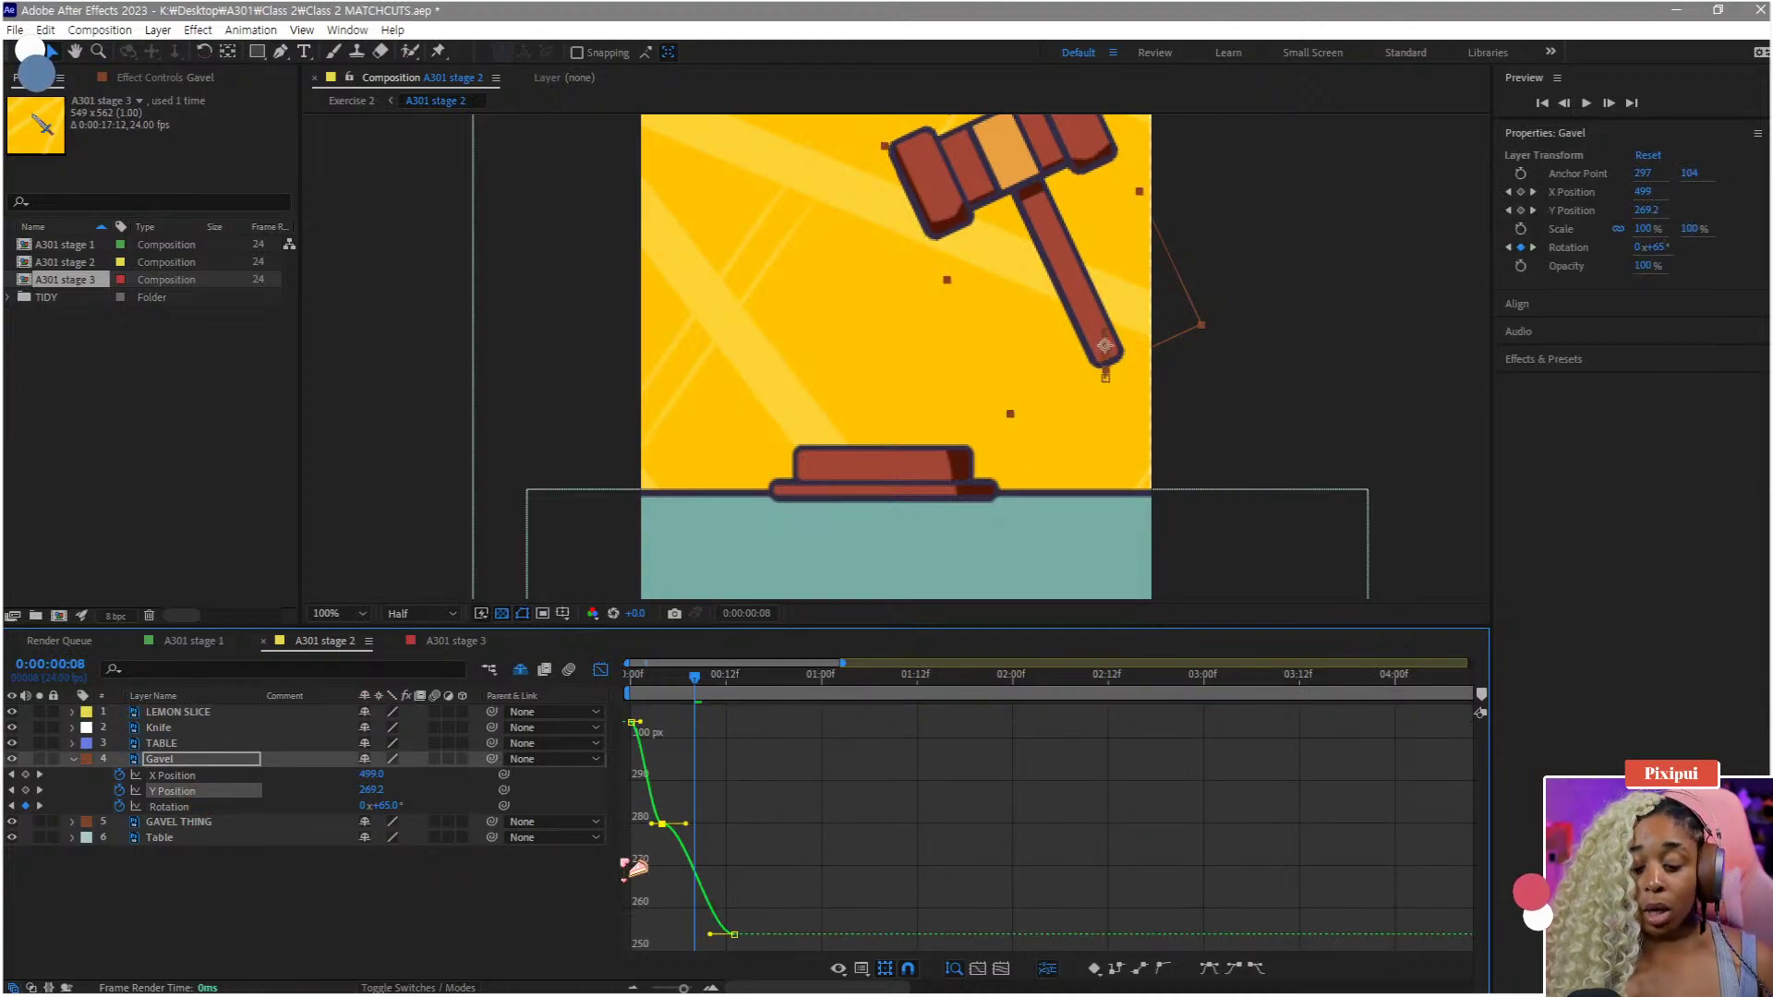
- Lengthen the outgoing ease handle of the Gavel's frame 4 Y Position keyframe and preview the animation
{"action": "left_click_drag", "start_coordinate": [695, 703], "coordinate": [663, 713]}
{"action": "scroll", "coordinate": [688, 802], "scroll_direction": "up", "scroll_amount": 2}
{"action": "left_click_drag", "start_coordinate": [709, 813], "coordinate": [880, 805]}
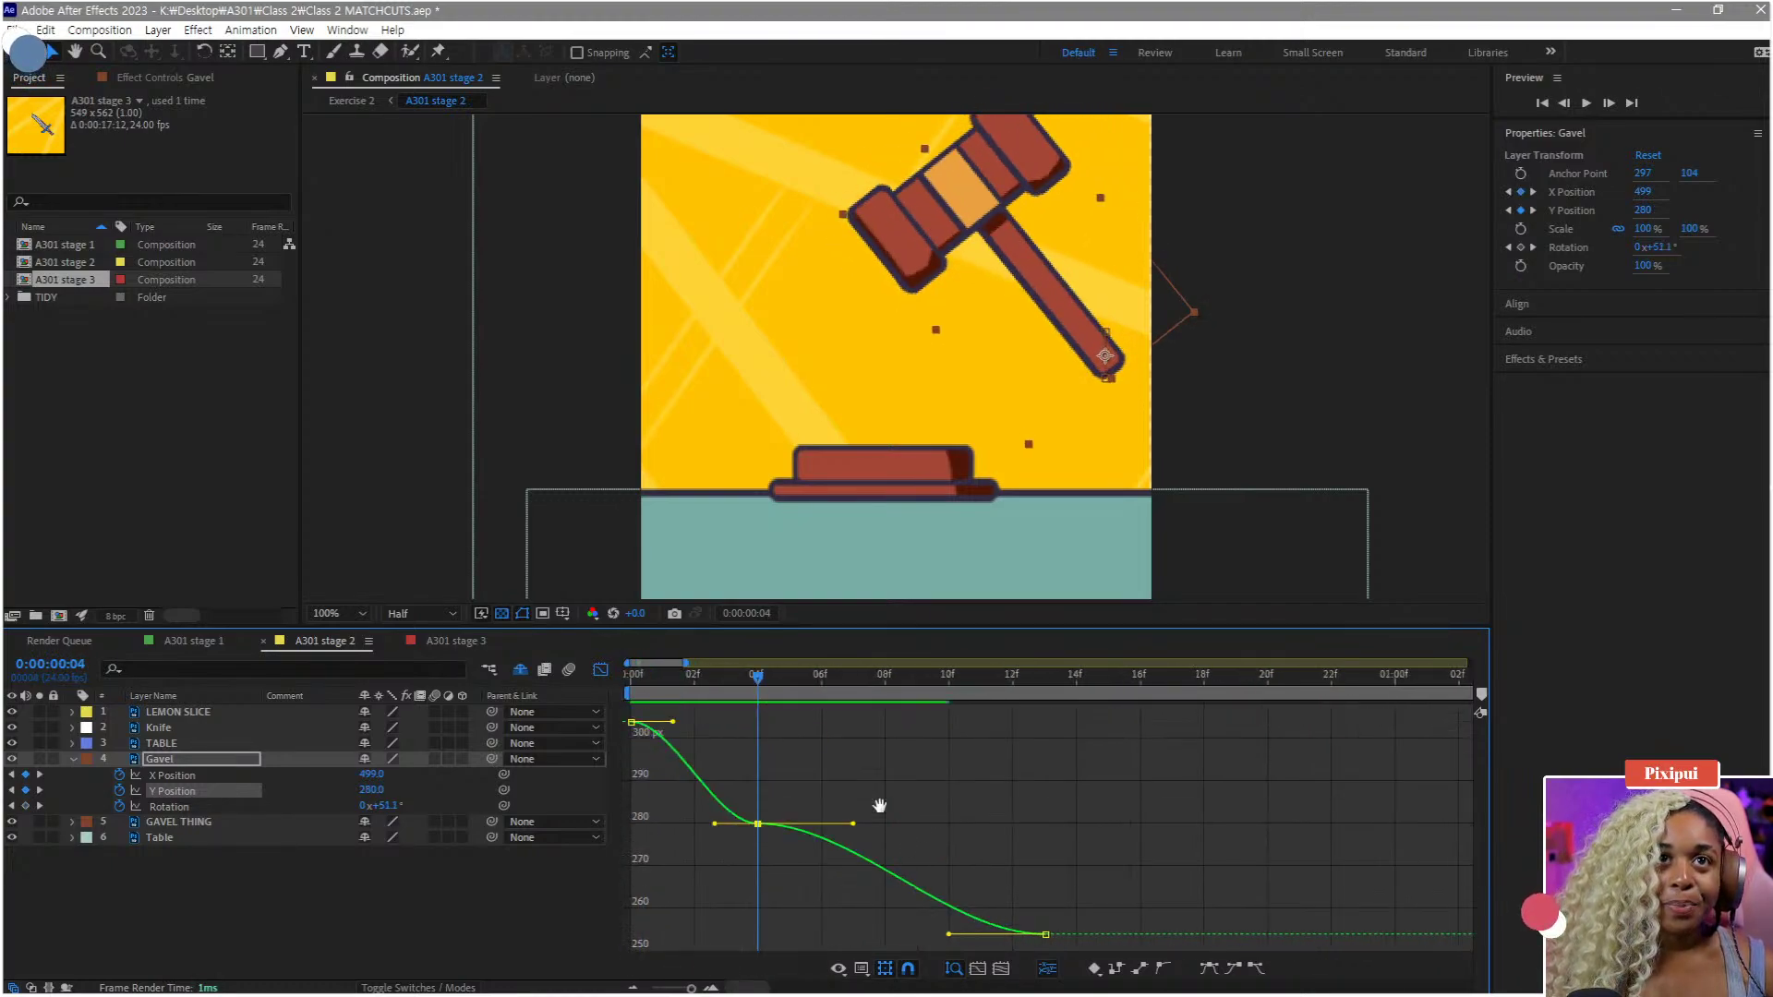
{"action": "mouse_move", "coordinate": [781, 683]}
{"action": "left_mouse_down"}
{"action": "mouse_move", "coordinate": [825, 683]}
{"action": "mouse_move", "coordinate": [759, 700]}
{"action": "left_mouse_up"}
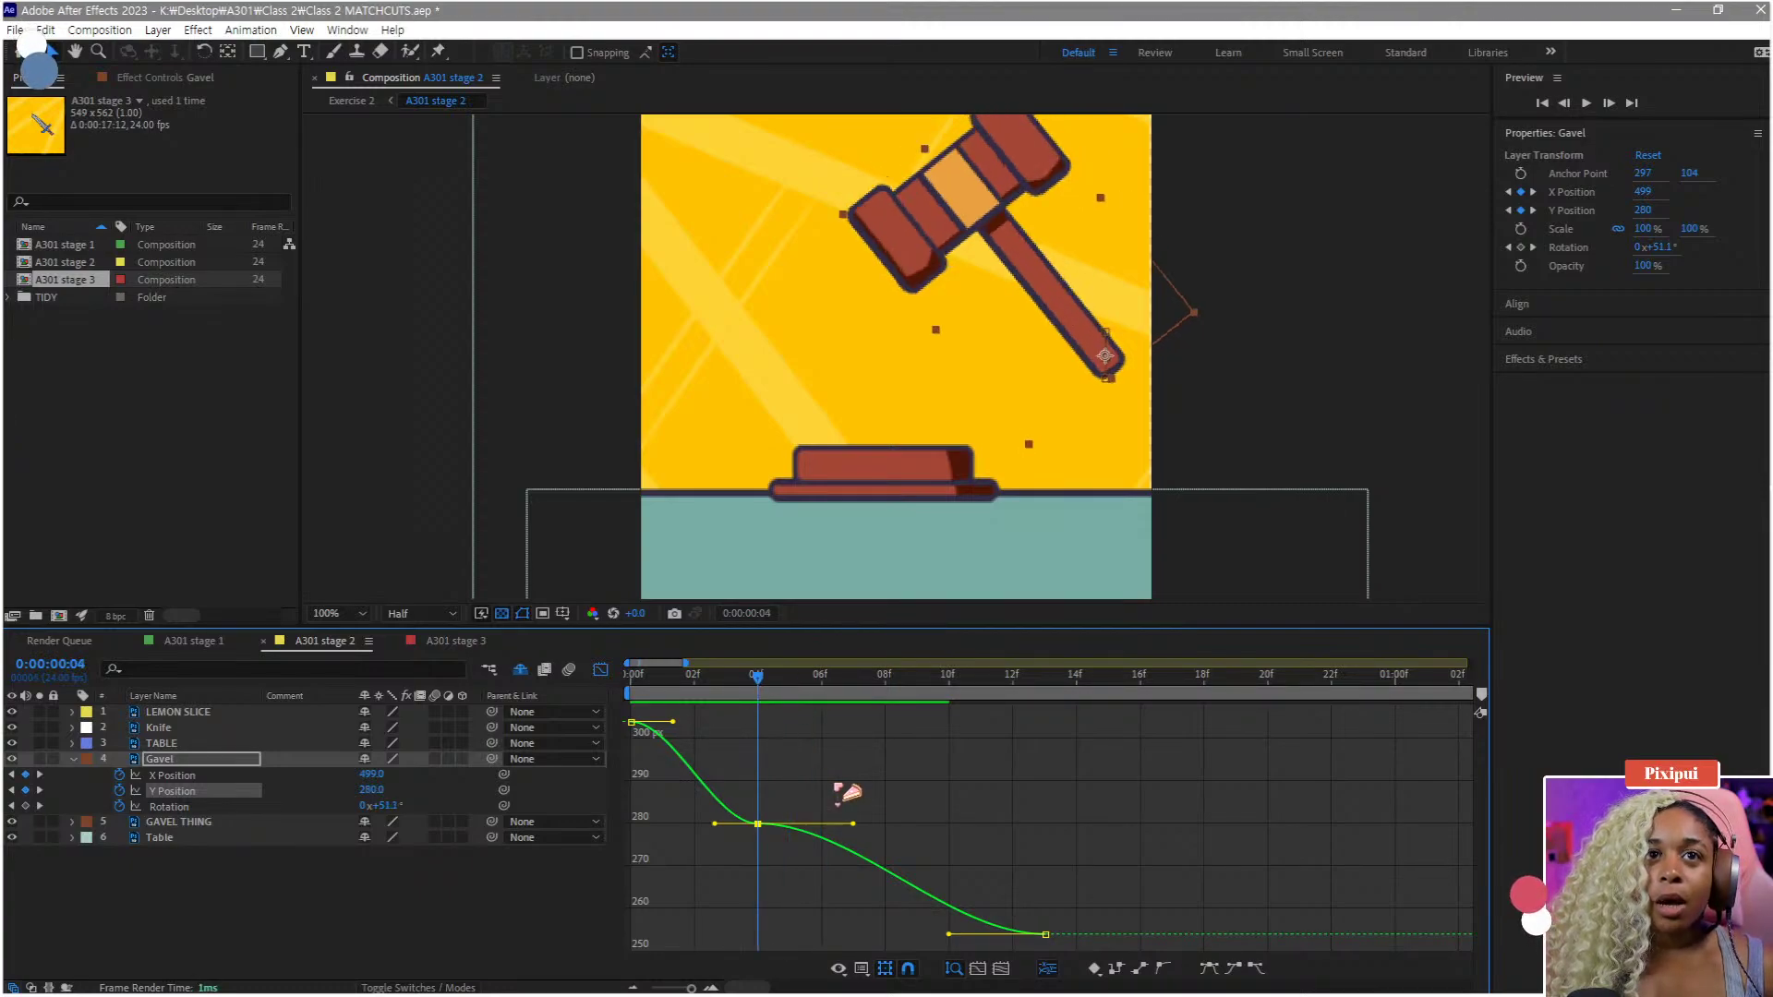
{"action": "left_click_drag", "start_coordinate": [852, 822], "coordinate": [997, 823]}
{"action": "key", "text": "Page_Down"}
{"action": "mouse_move", "coordinate": [822, 702]}
{"action": "left_mouse_down"}
{"action": "mouse_move", "coordinate": [918, 705]}
{"action": "mouse_move", "coordinate": [821, 702]}
{"action": "left_mouse_up"}
{"action": "key", "text": "space"}
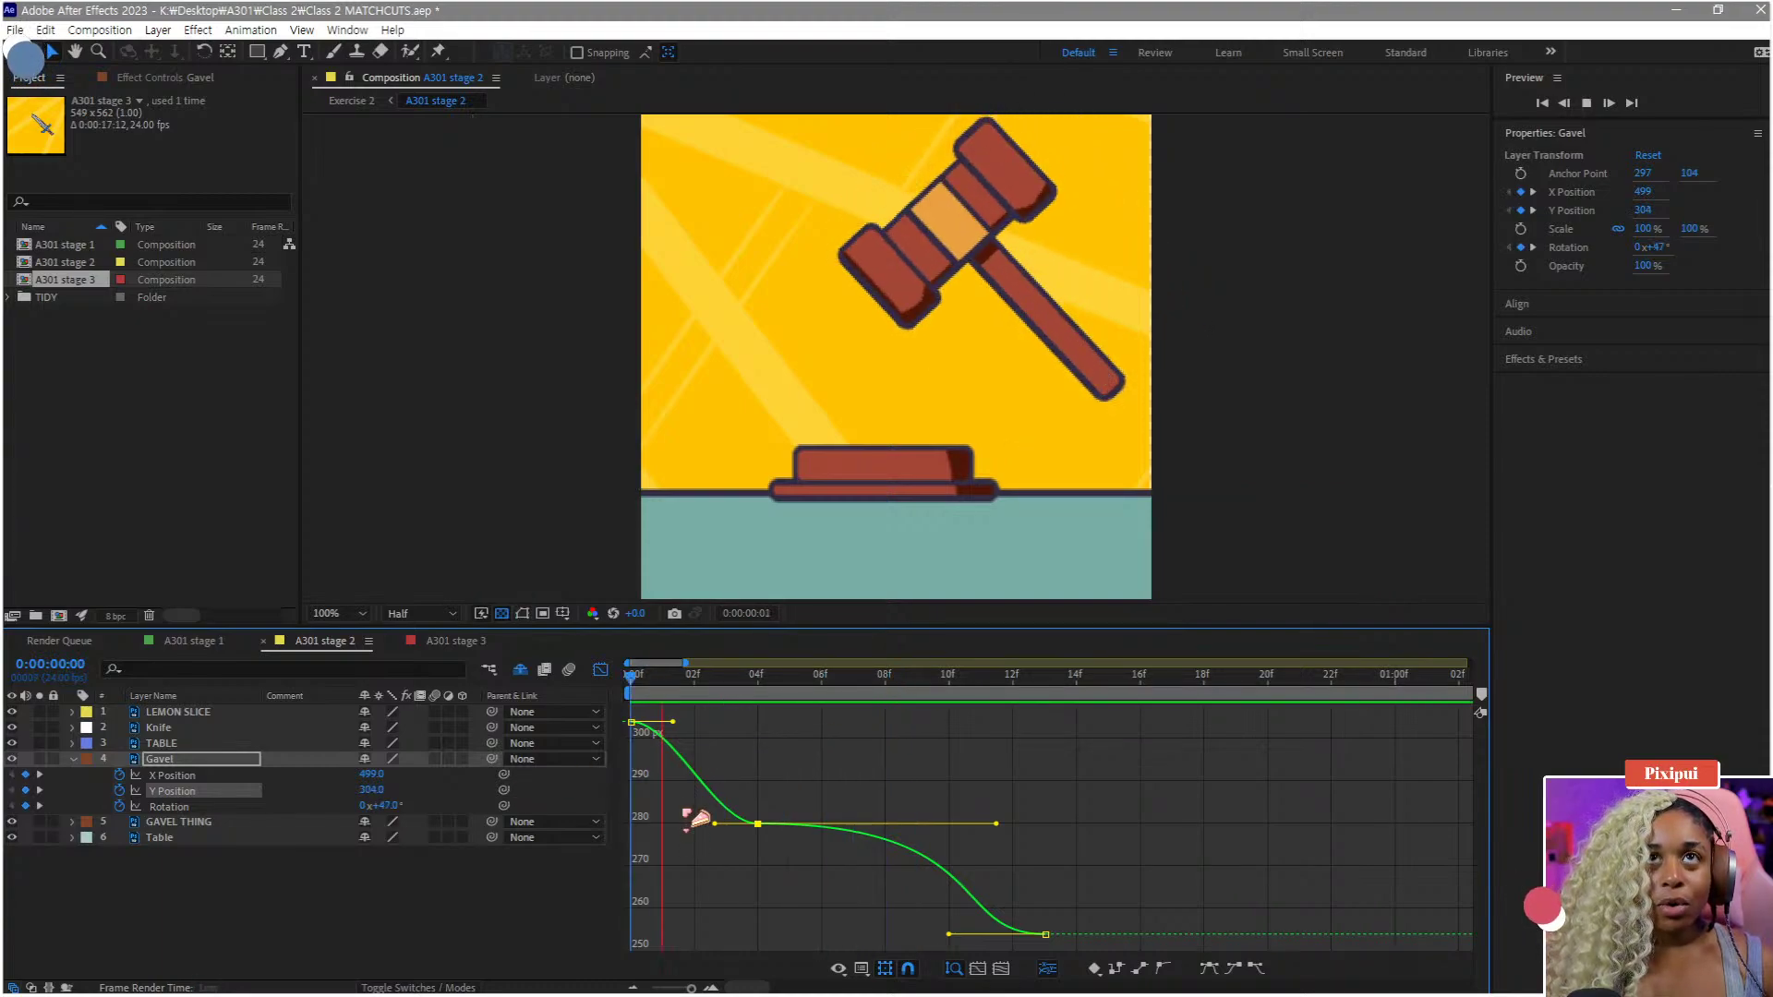
{"action": "left_click_drag", "start_coordinate": [651, 688], "coordinate": [774, 718]}
{"action": "key", "text": "space"}
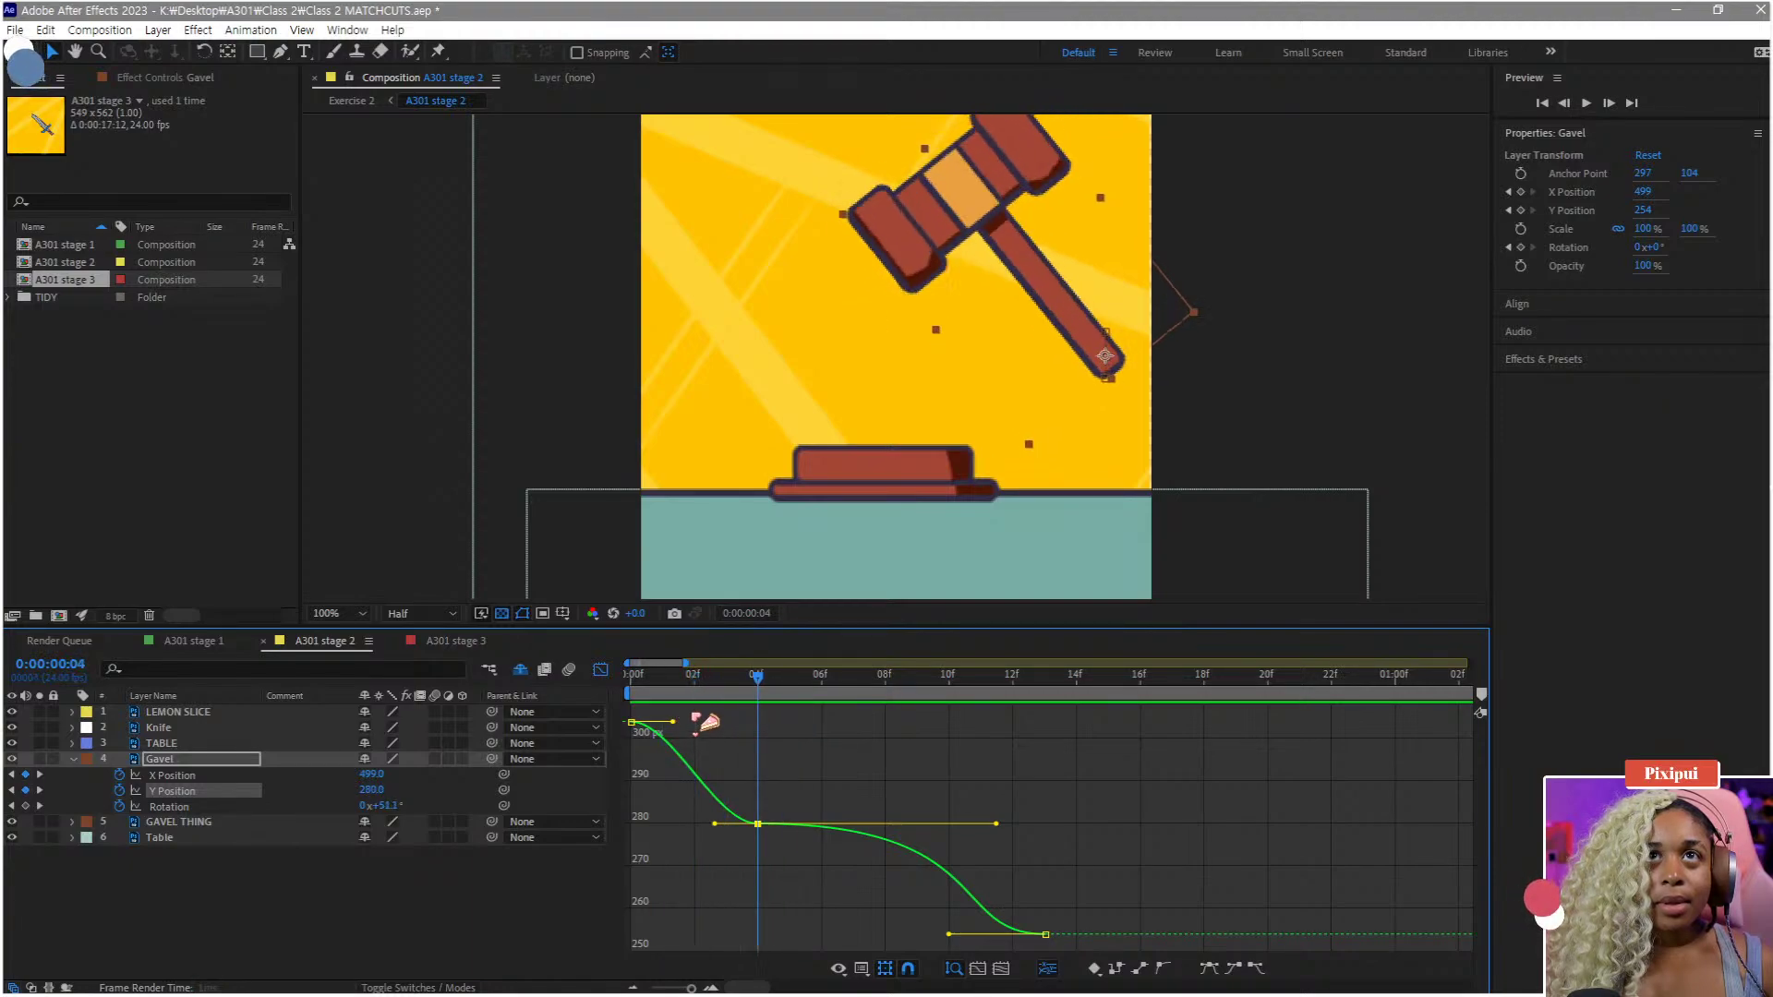
- Shift all the Gavel's Y Position keyframes together so the curve runs from about 321 px to 271 px, and preview
{"action": "scroll", "coordinate": [783, 828], "scroll_direction": "down", "scroll_amount": 5}
{"action": "left_click_drag", "start_coordinate": [813, 947], "coordinate": [647, 730]}
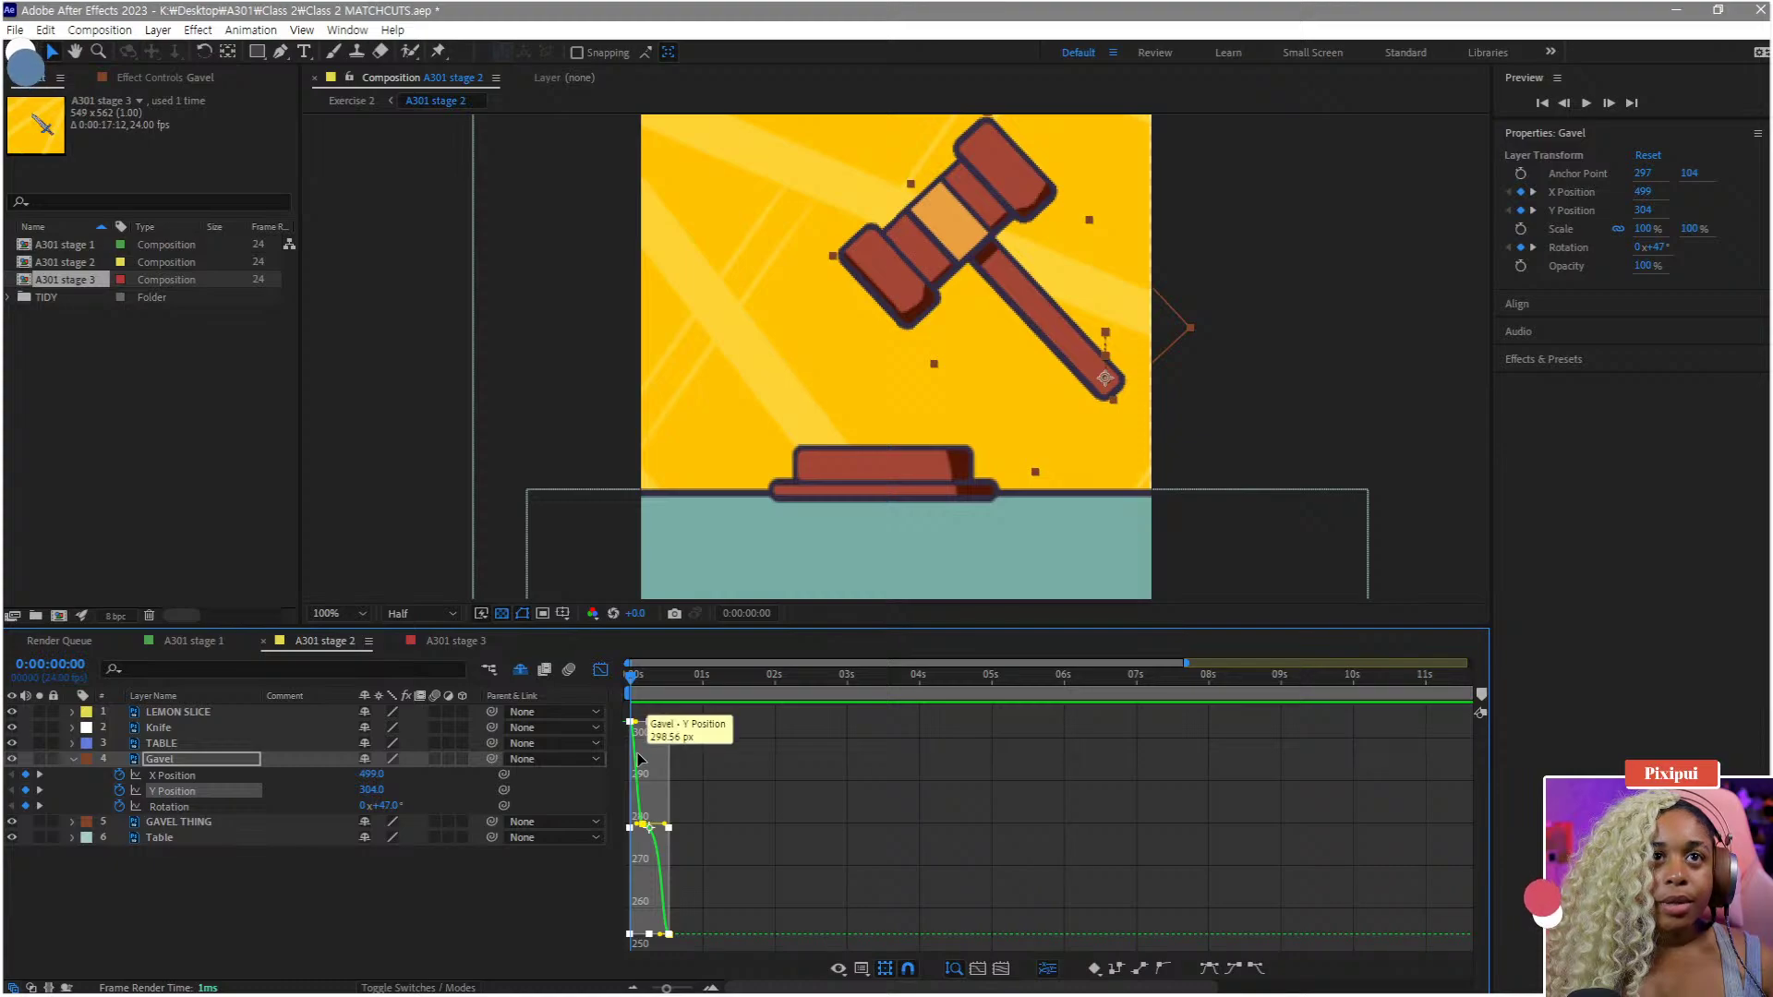
{"action": "left_click", "coordinate": [636, 752]}
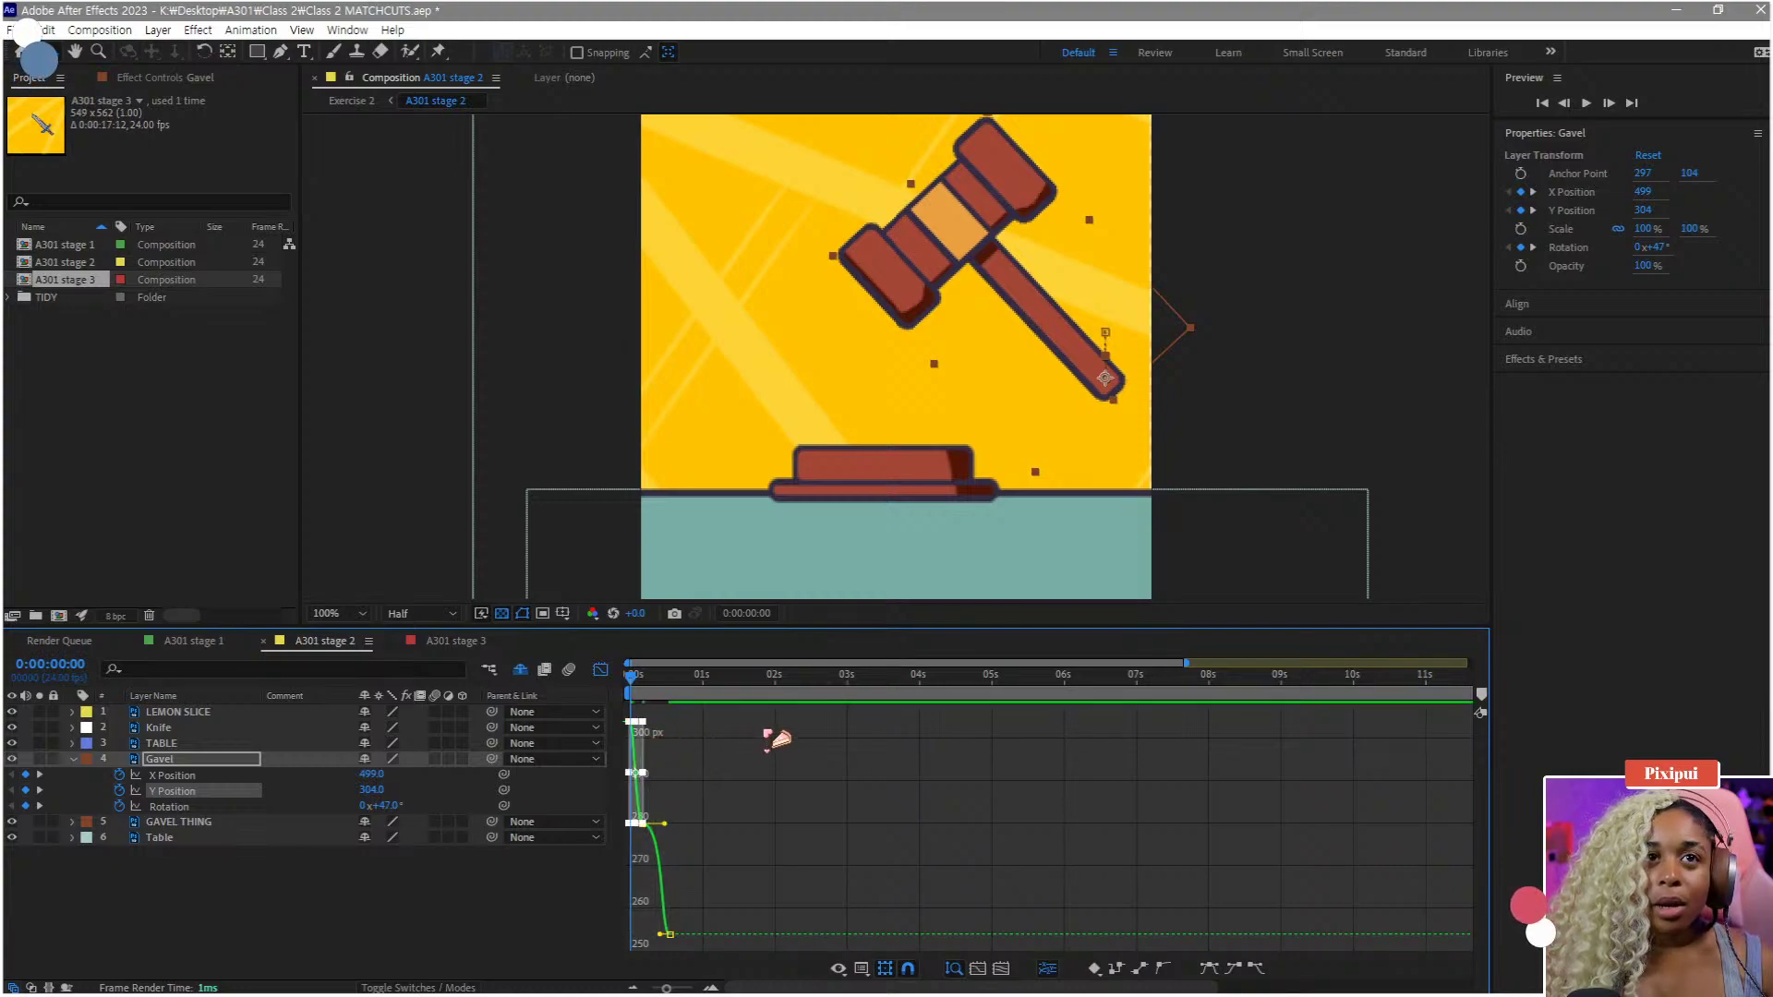
{"action": "mouse_move", "coordinate": [707, 952]}
{"action": "left_mouse_down"}
{"action": "mouse_move", "coordinate": [634, 823]}
{"action": "mouse_move", "coordinate": [614, 718]}
{"action": "left_mouse_up"}
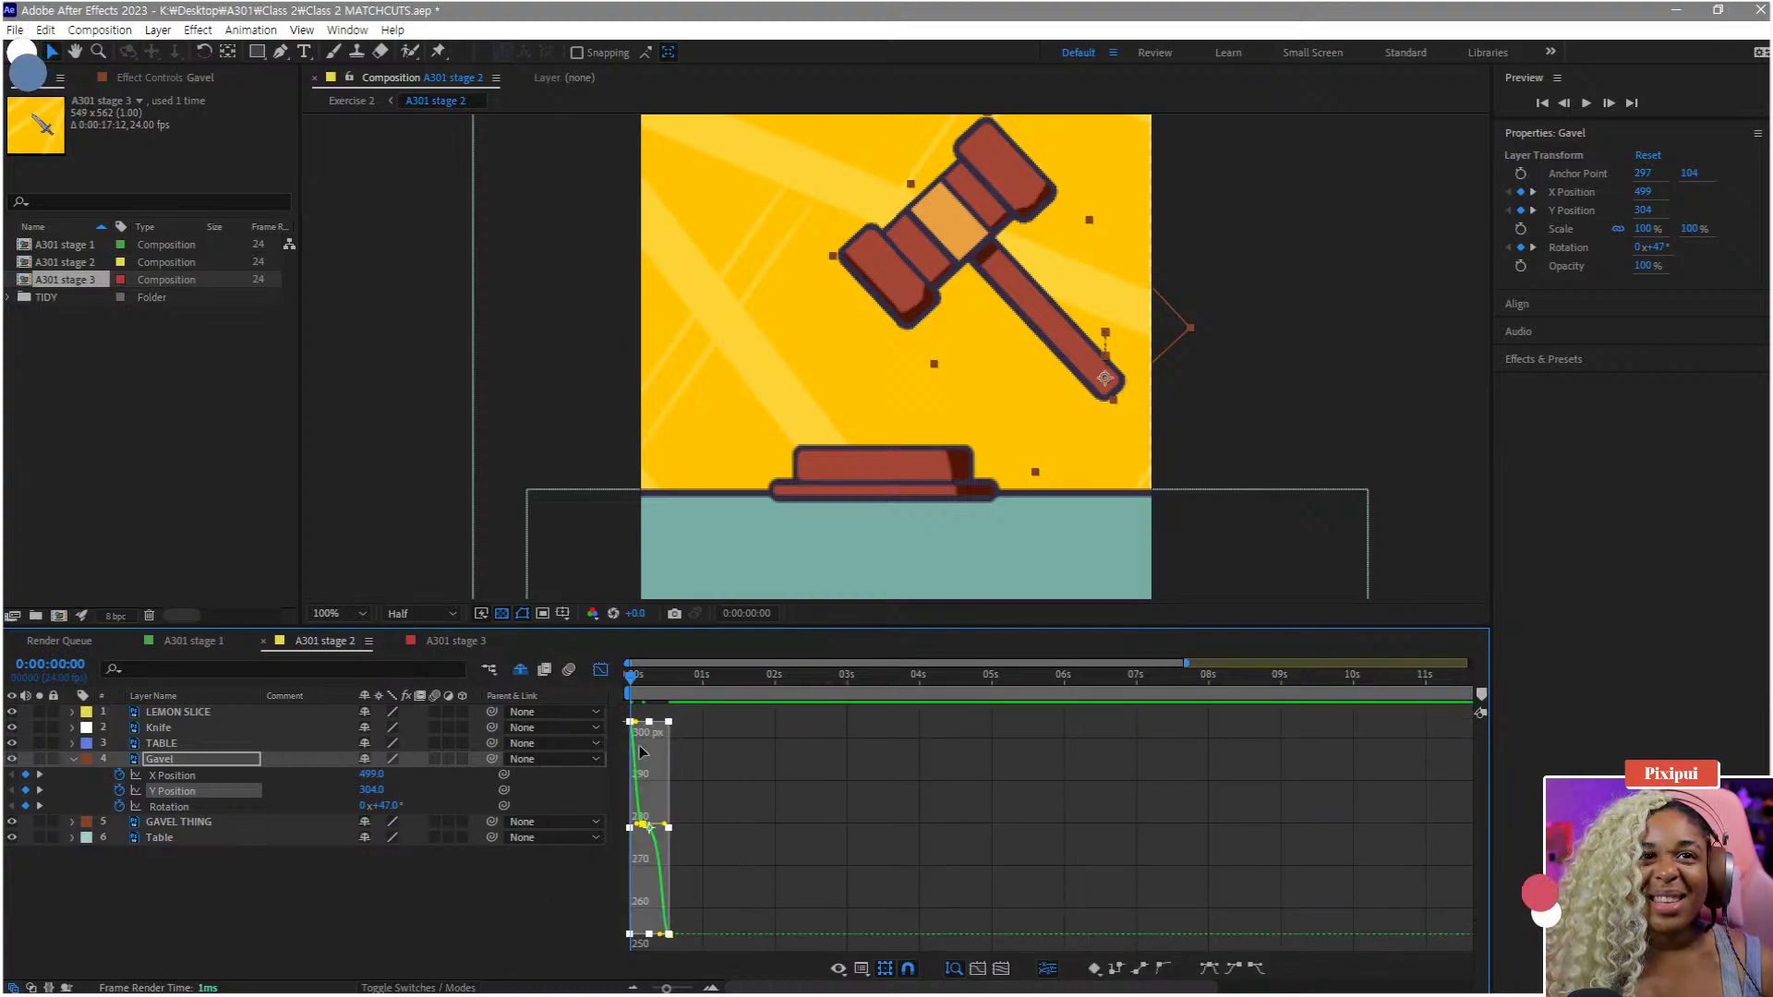
{"action": "left_click_drag", "start_coordinate": [643, 834], "coordinate": [636, 744]}
{"action": "key", "text": "space"}
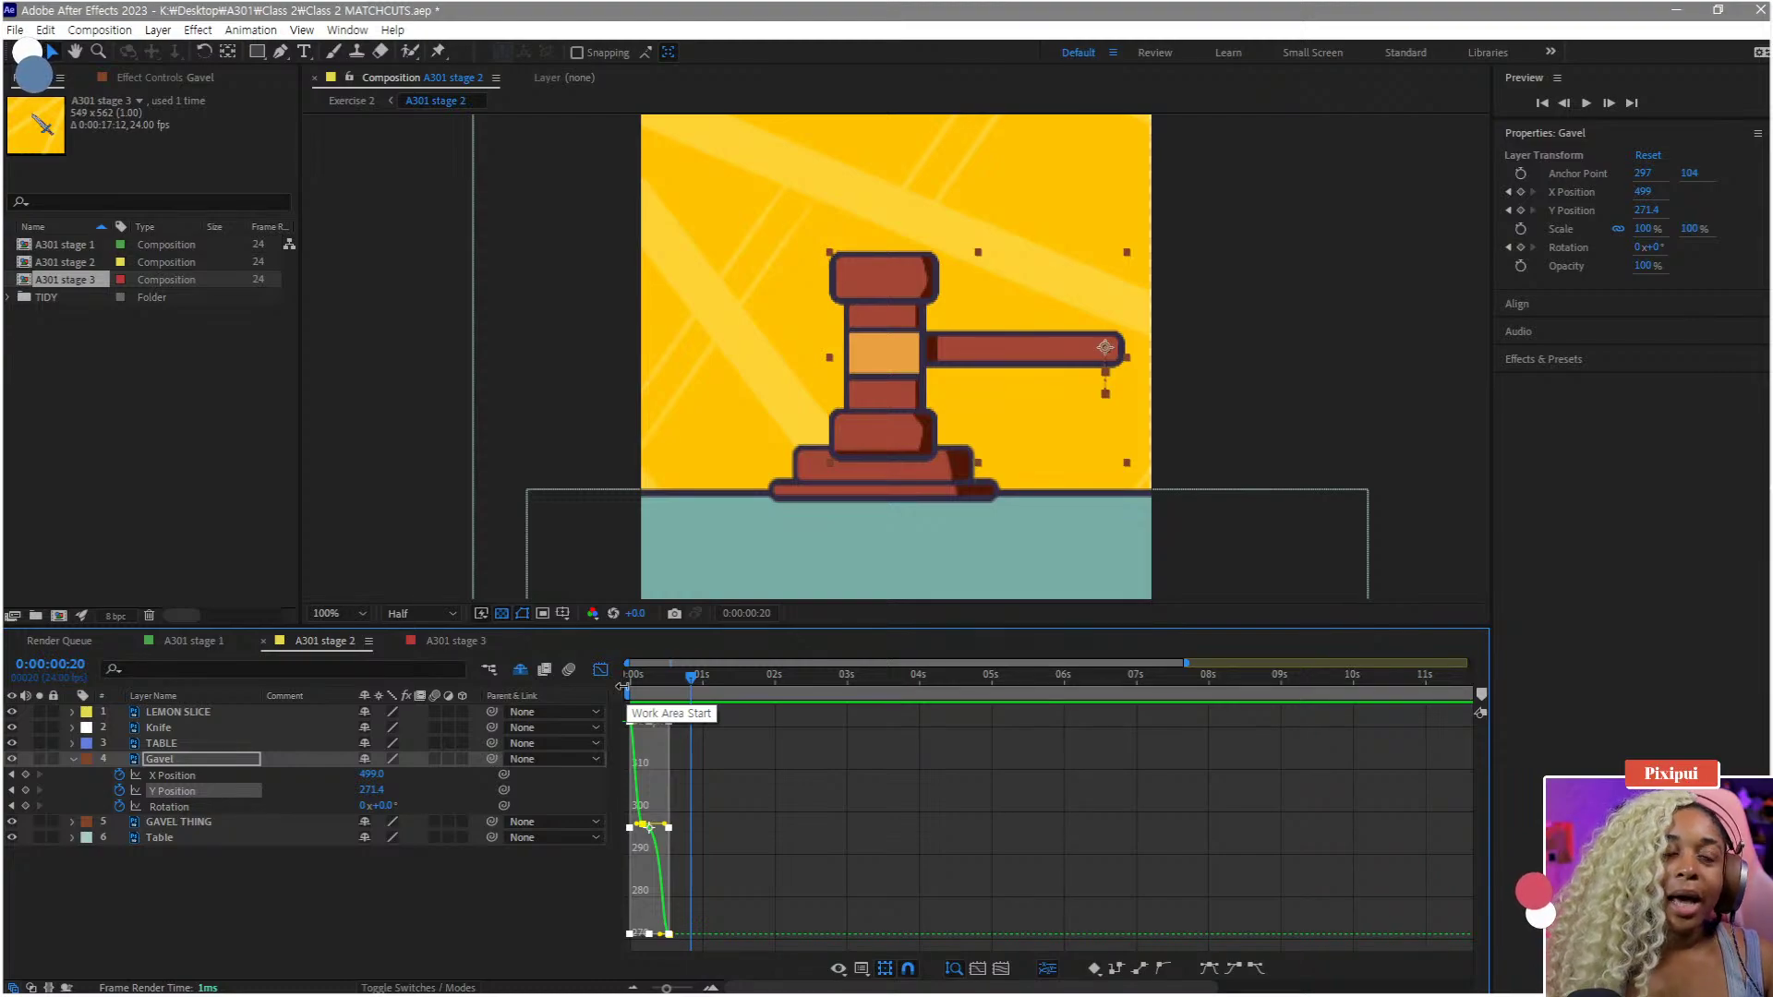
{"action": "left_click", "coordinate": [739, 853]}
{"action": "left_click_drag", "start_coordinate": [649, 677], "coordinate": [630, 684]}
- Lengthen the incoming ease handle of the Gavel's frame 8 Rotation keyframe and preview the swing
{"action": "left_click", "coordinate": [171, 807]}
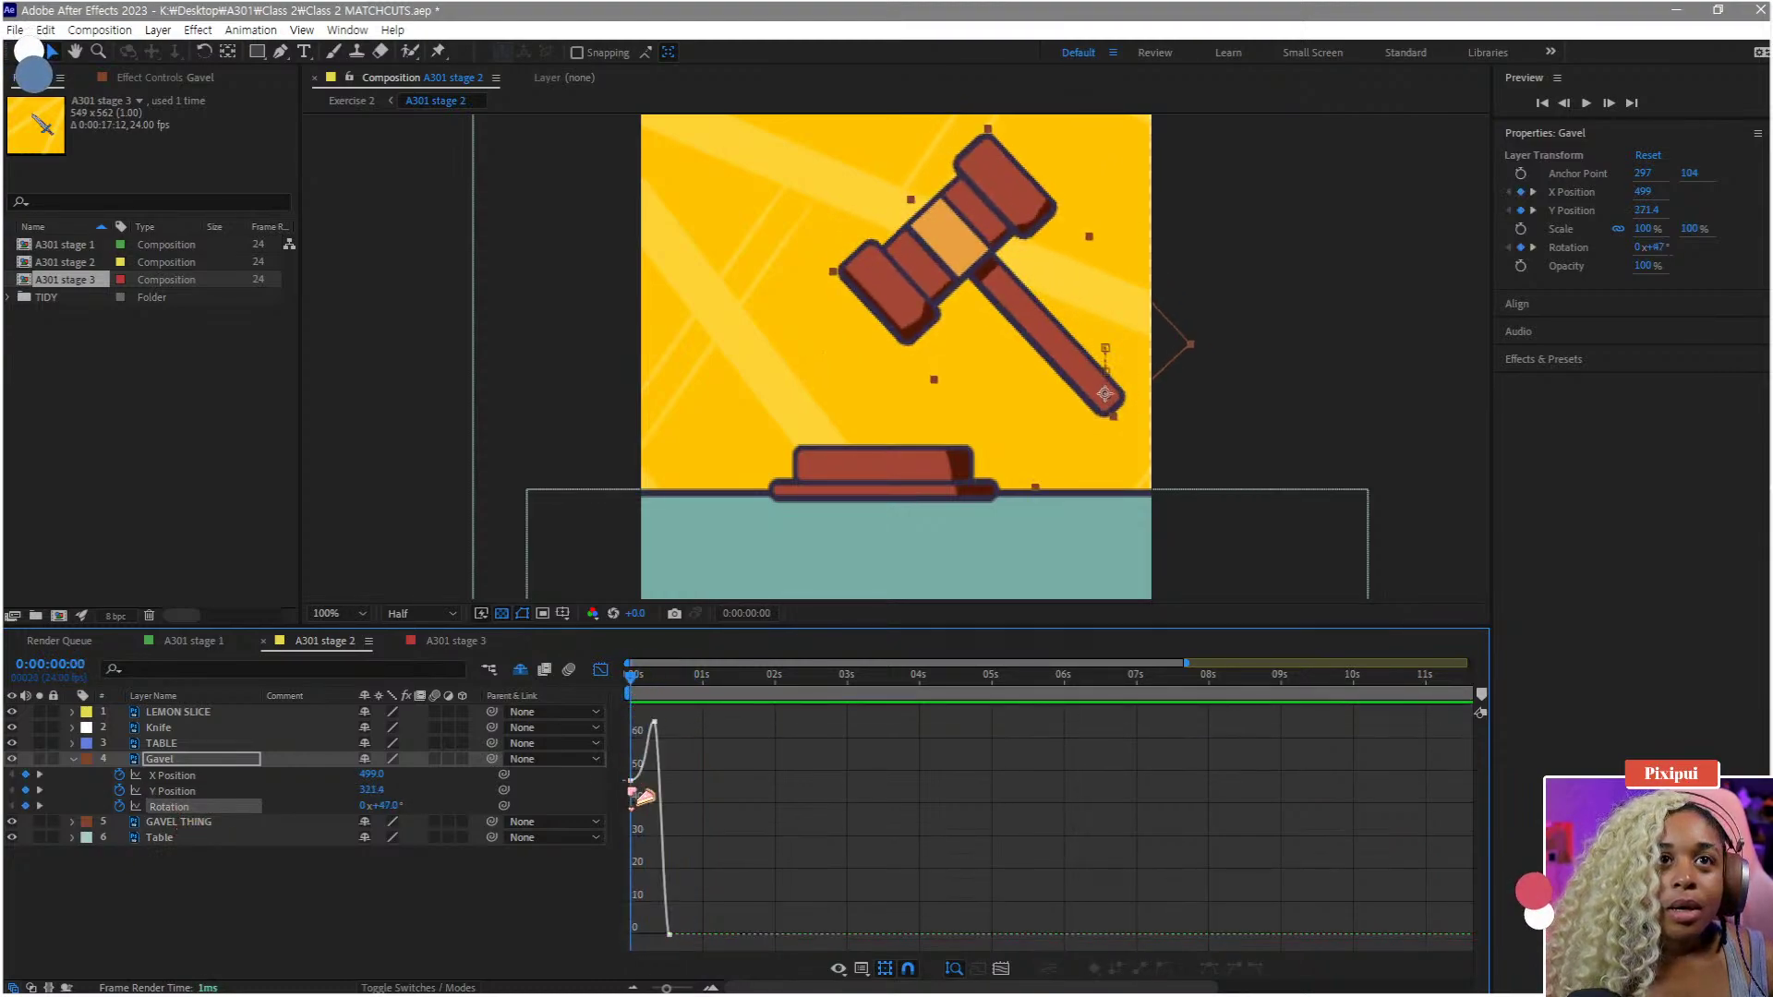
{"action": "scroll", "coordinate": [686, 802], "scroll_direction": "up", "scroll_amount": 3}
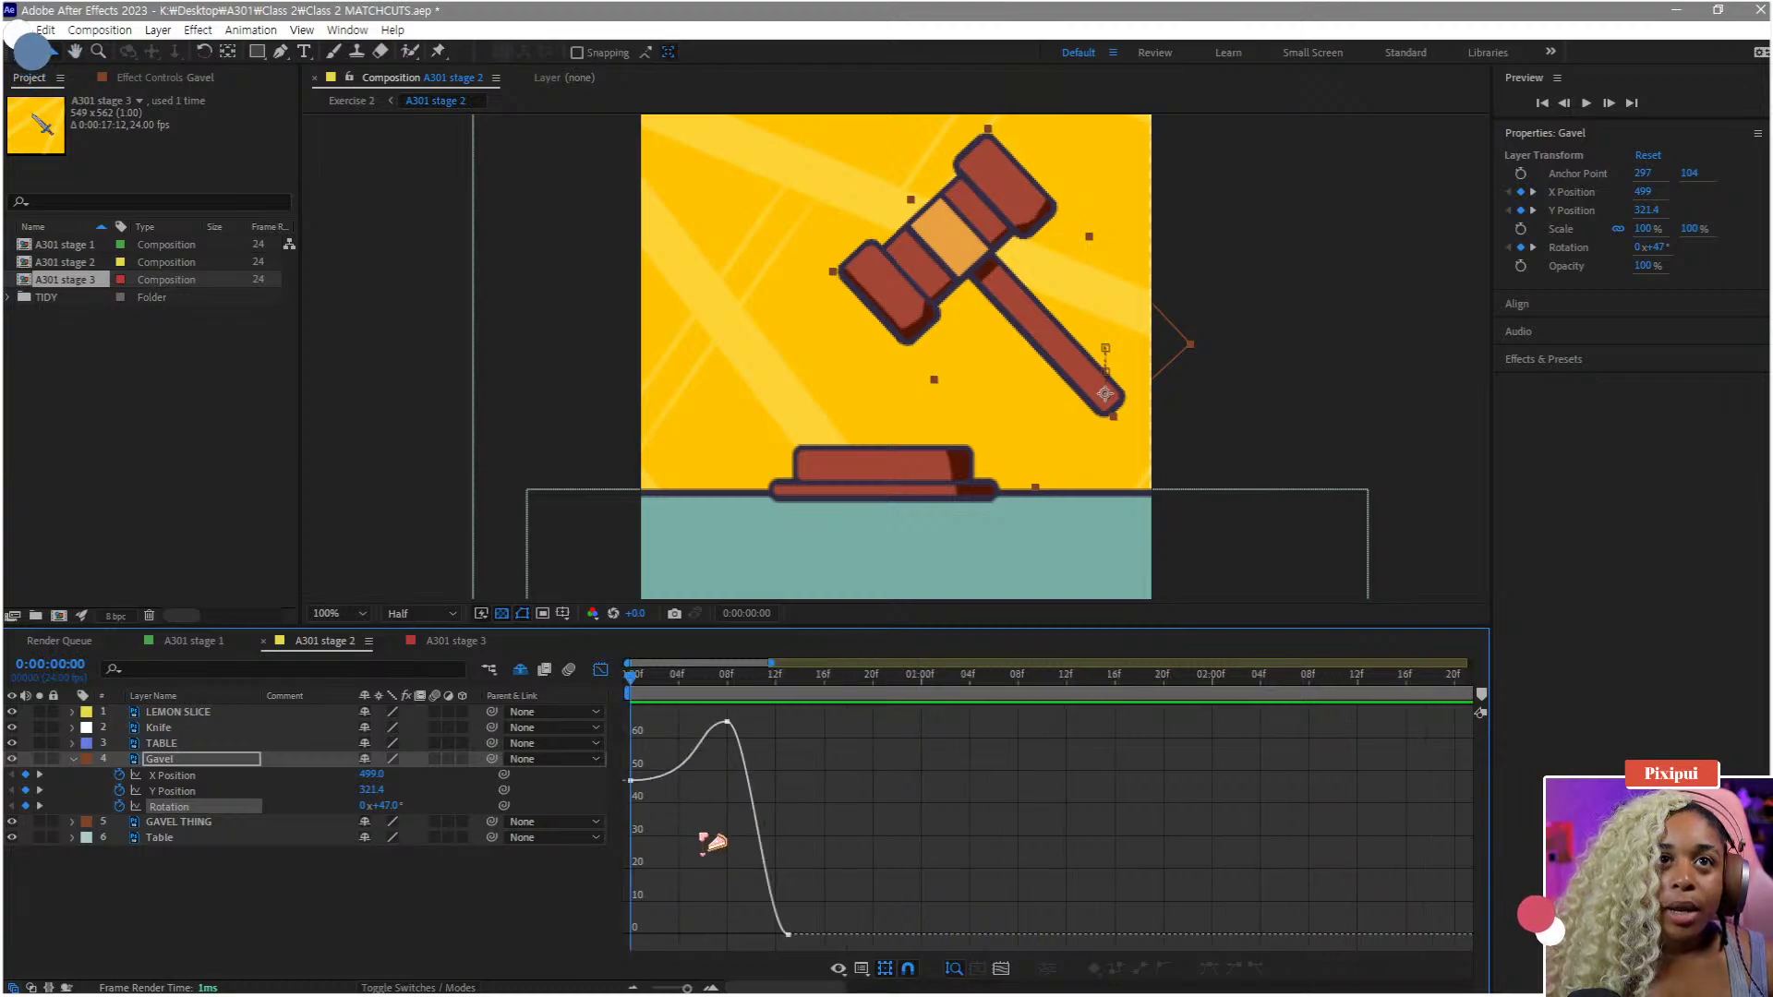
{"action": "double_click", "coordinate": [737, 750]}
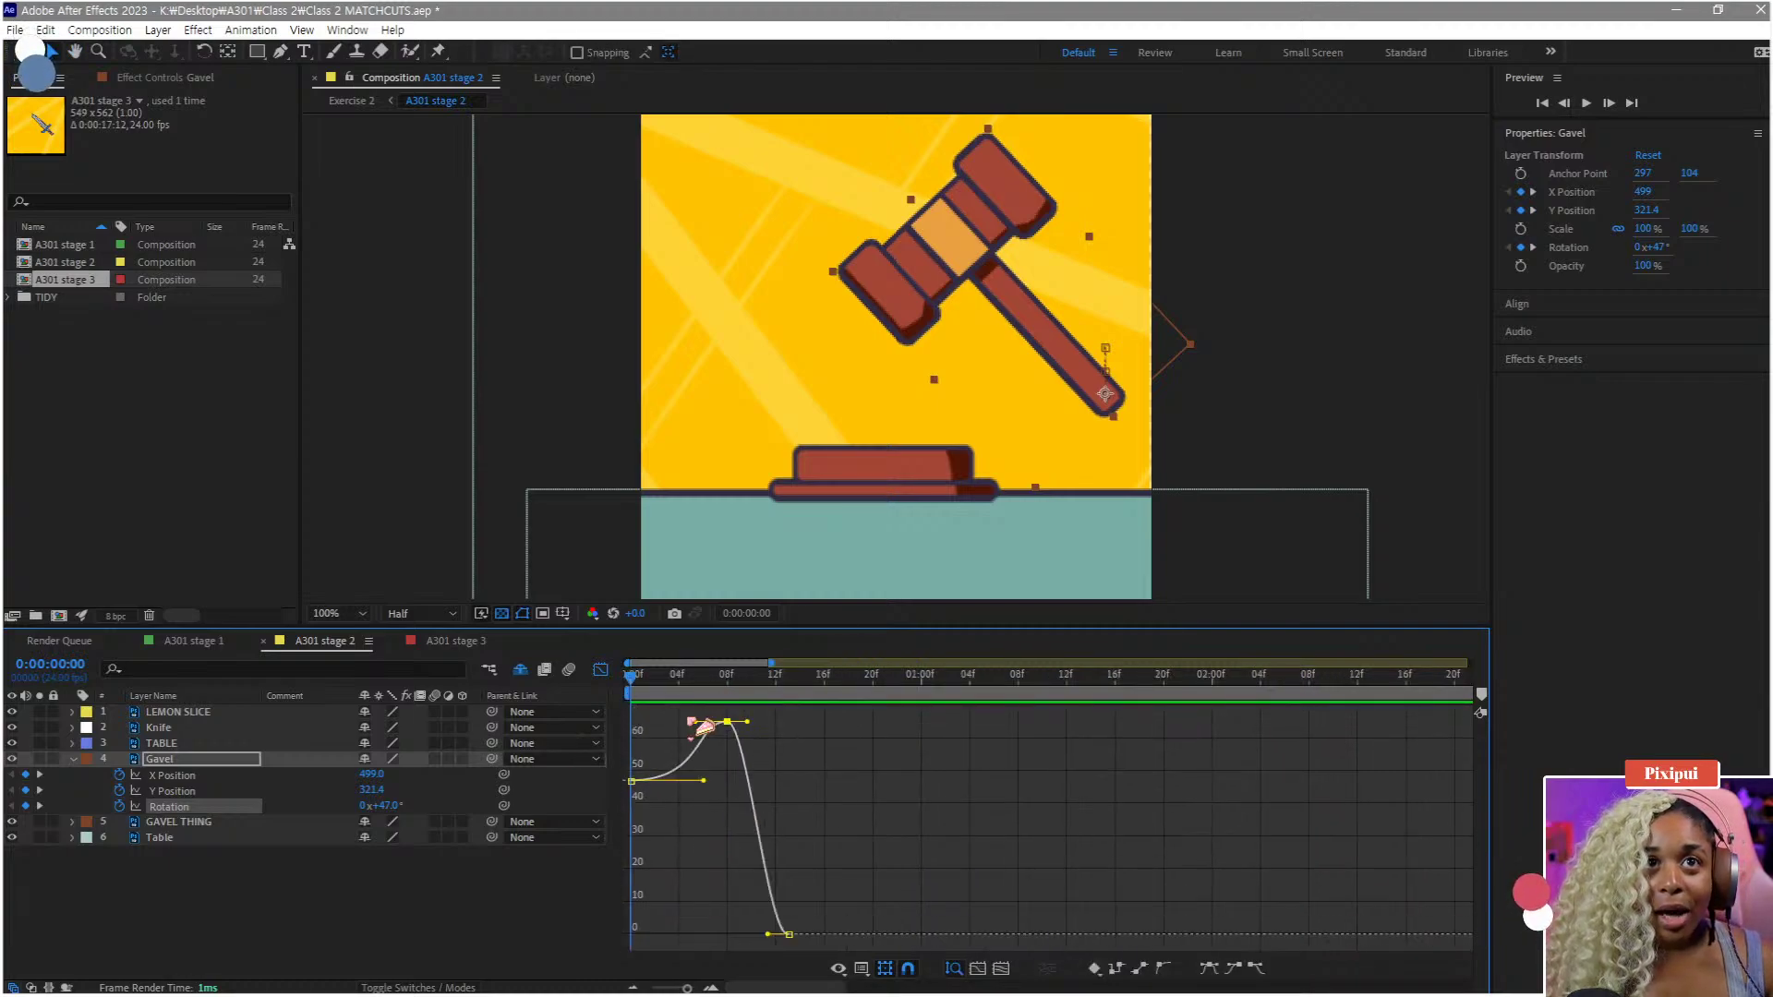
{"action": "mouse_move", "coordinate": [634, 688]}
{"action": "left_mouse_down"}
{"action": "mouse_move", "coordinate": [704, 695]}
{"action": "mouse_move", "coordinate": [626, 709]}
{"action": "left_mouse_up"}
{"action": "key", "text": "space"}
{"action": "key", "text": "space"}
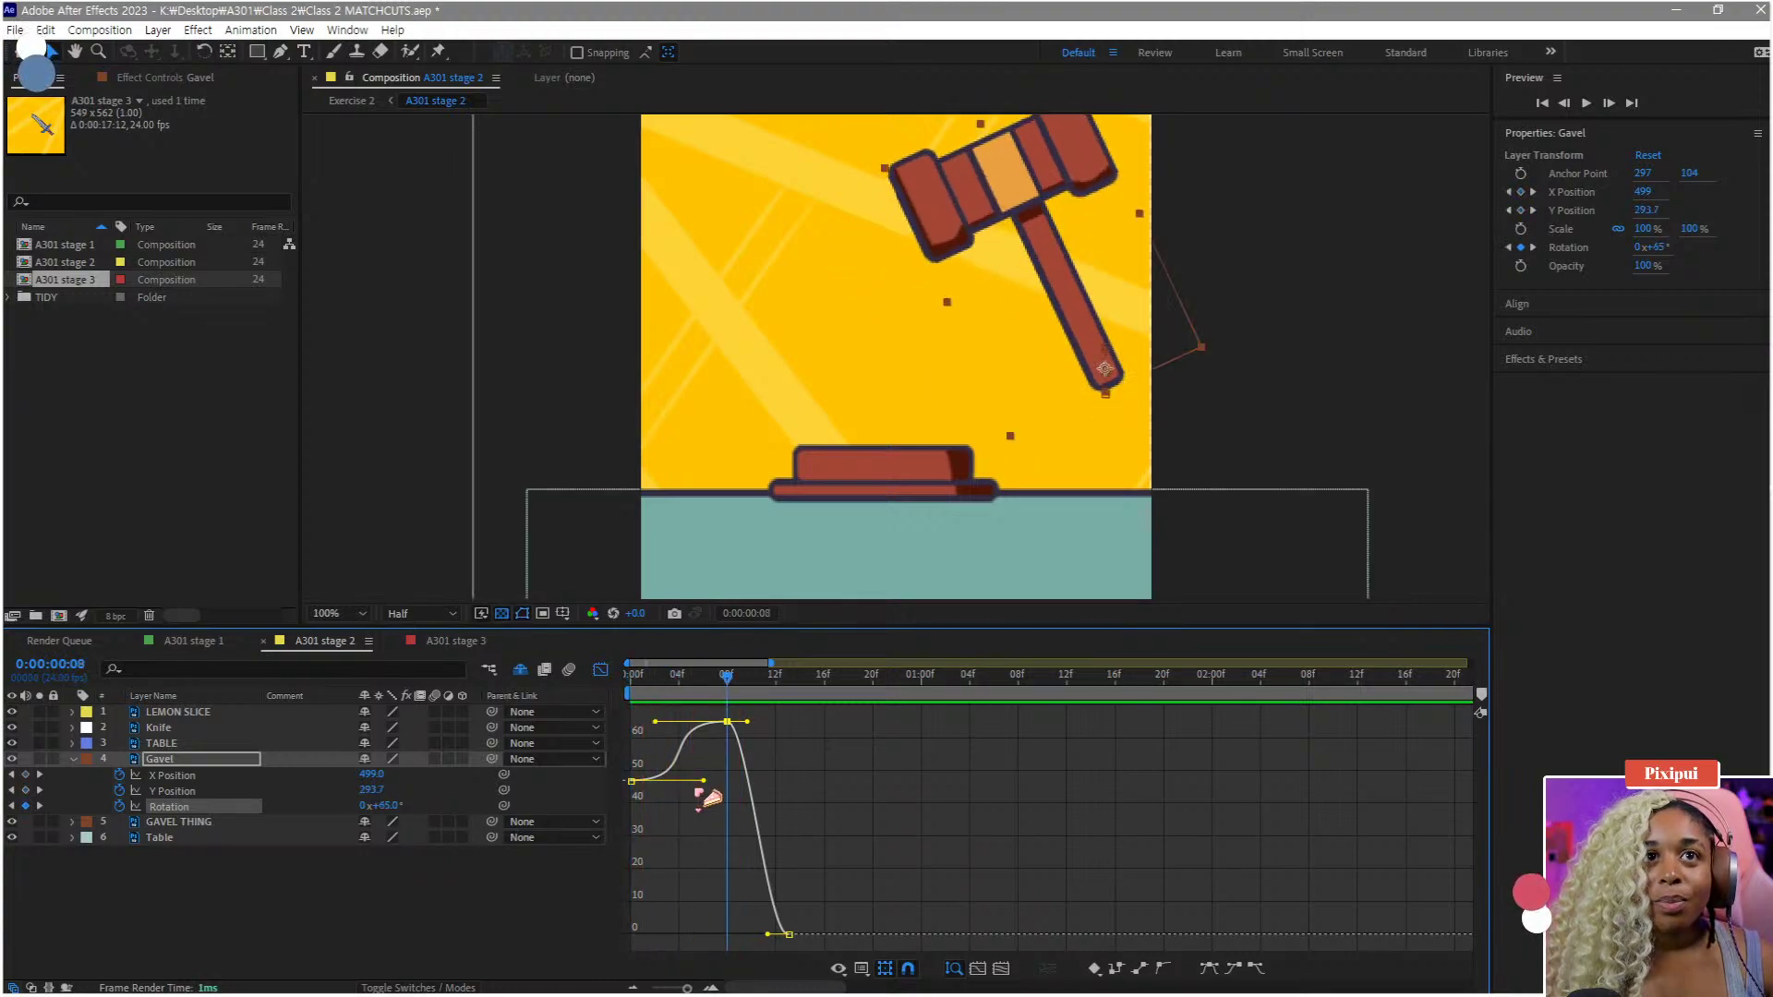
- Shorten the outgoing ease handle of the Gavel's first Rotation keyframe and play back the result
{"action": "left_click_drag", "start_coordinate": [705, 783], "coordinate": [661, 780]}
{"action": "left_click", "coordinate": [634, 689]}
{"action": "key", "text": "space"}
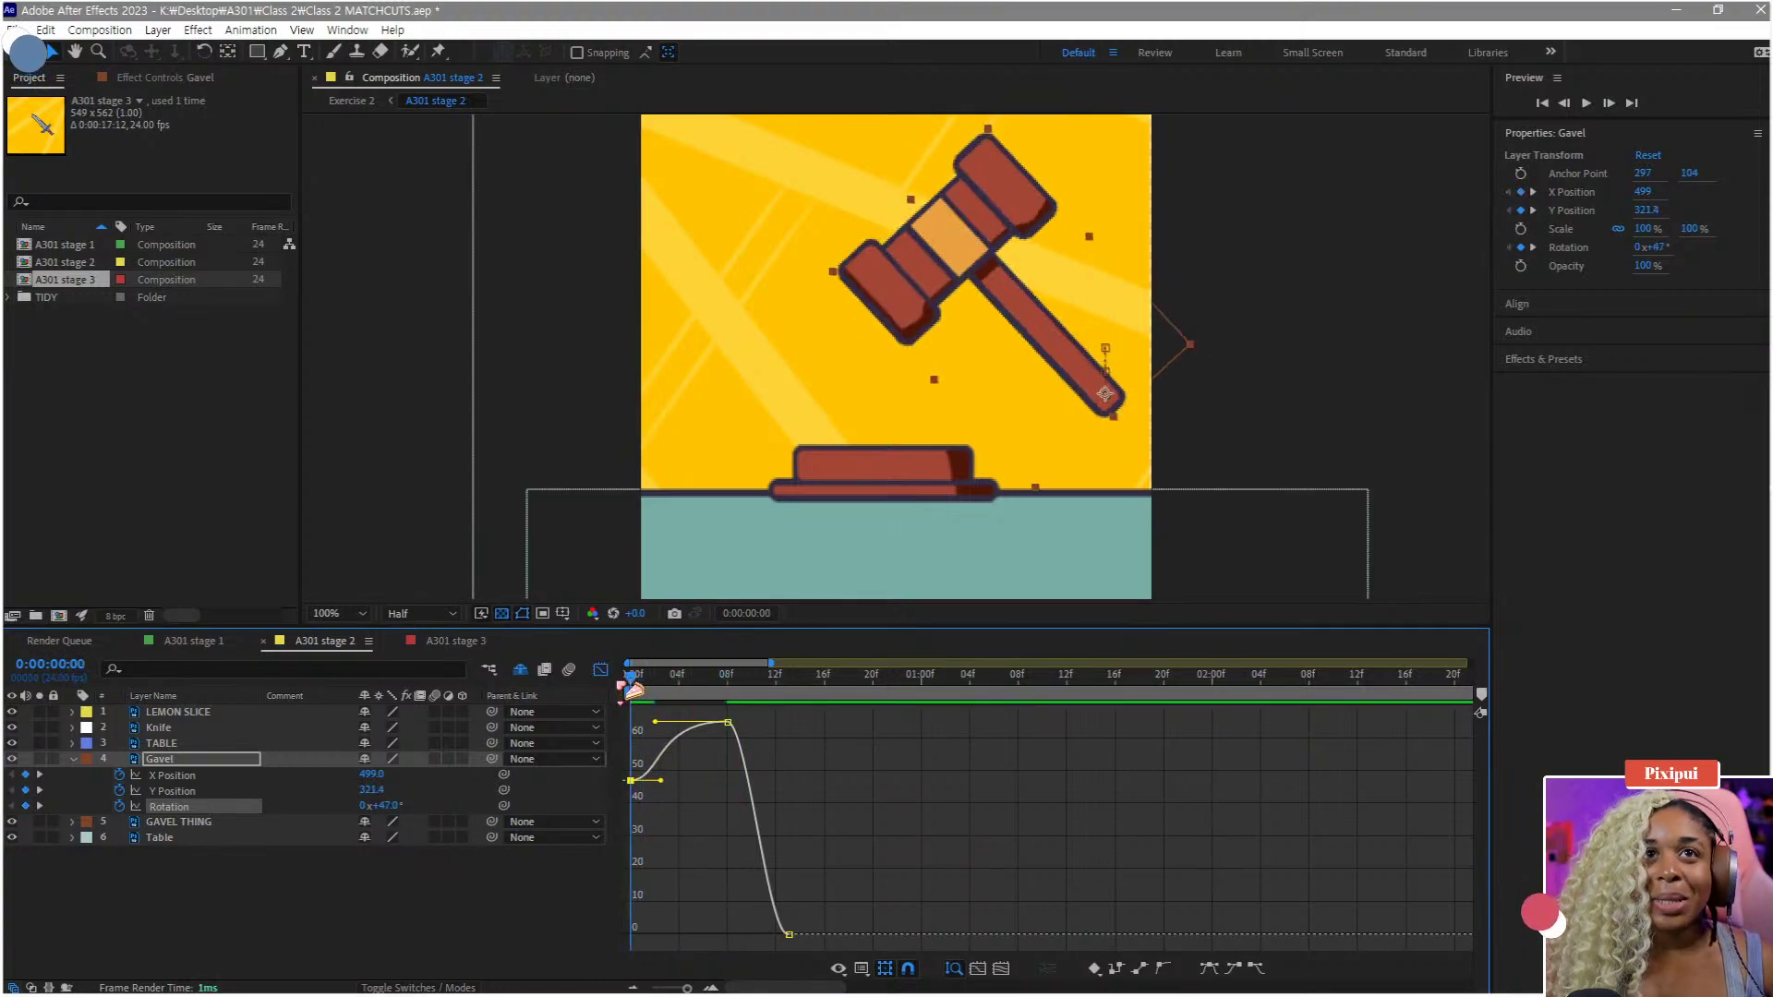
{"action": "key", "text": "space"}
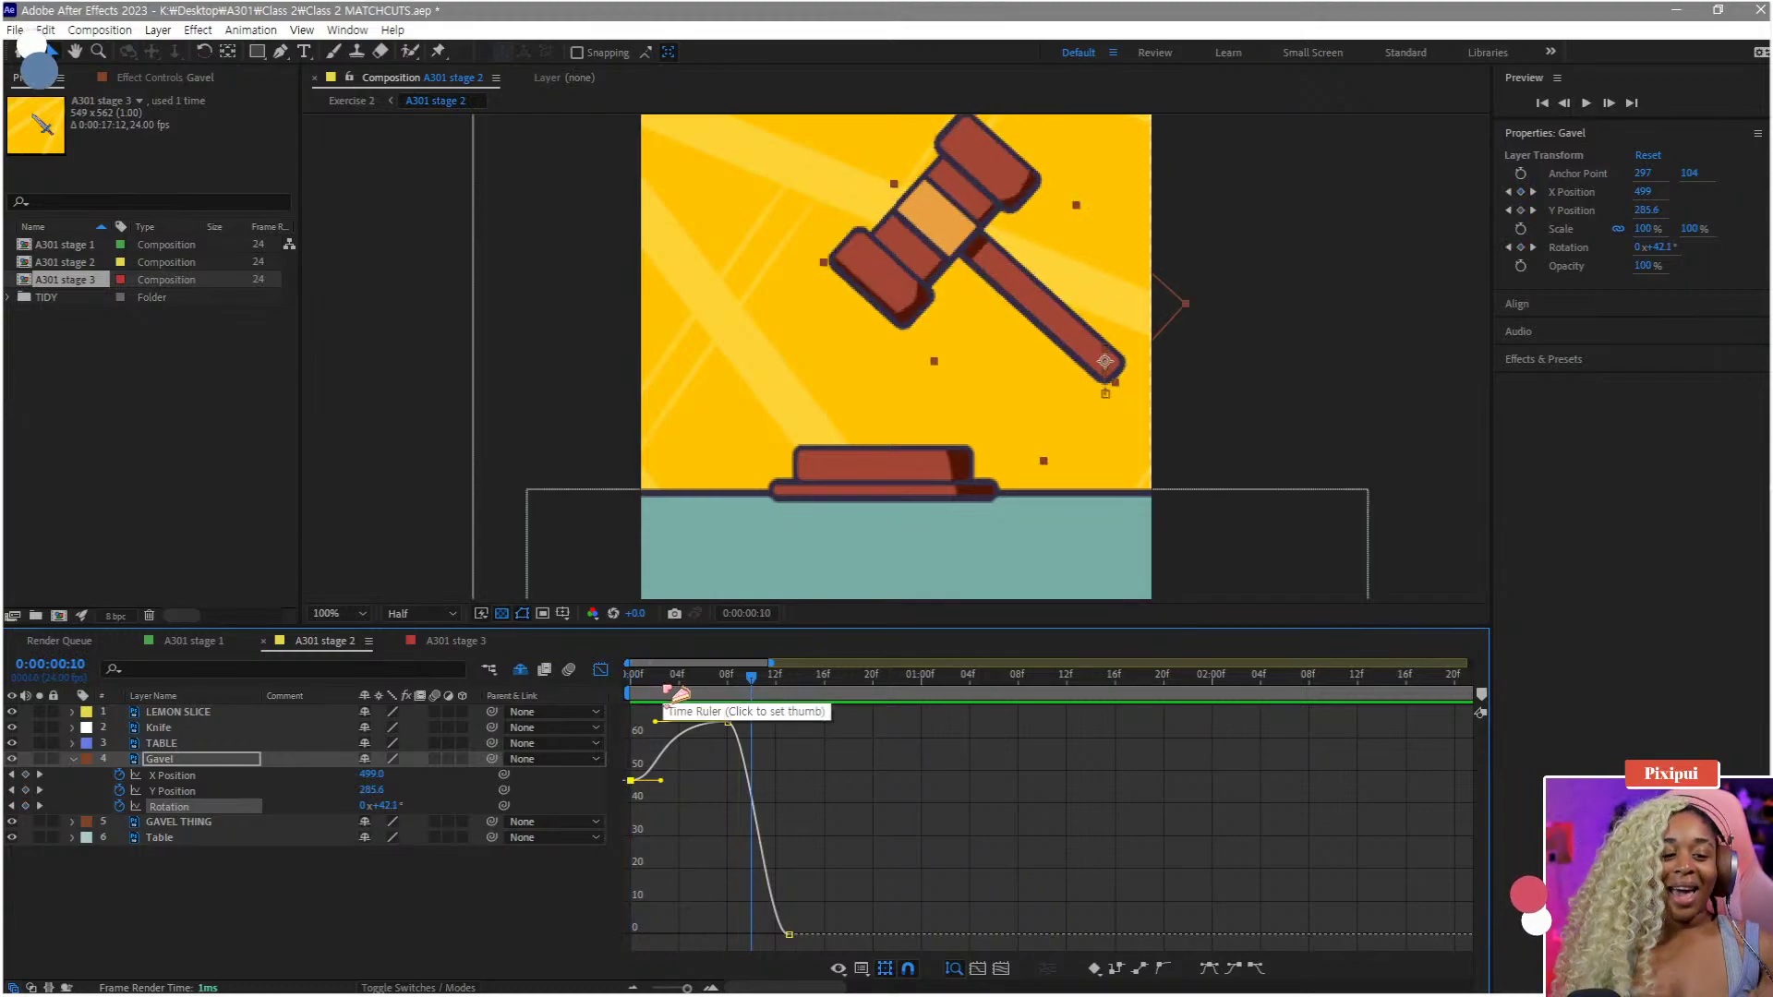
{"action": "left_click_drag", "start_coordinate": [718, 695], "coordinate": [743, 699]}
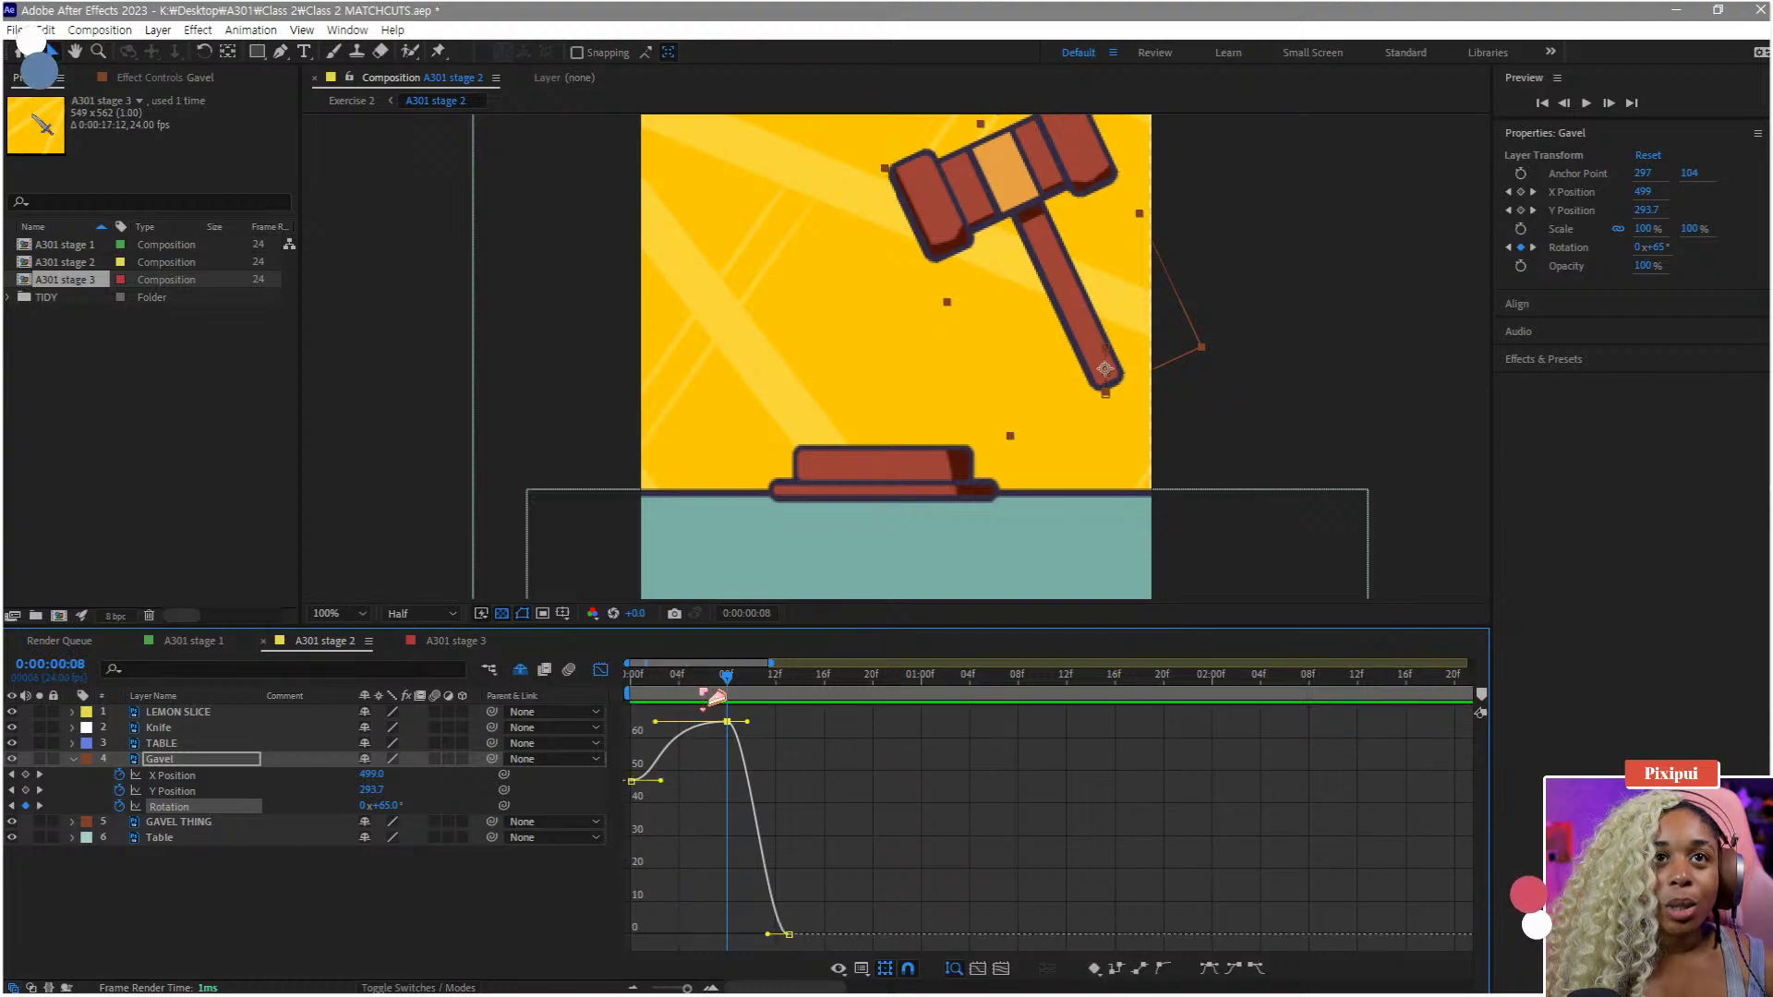
- Angle the frame 8 Rotation keyframe's outgoing handle upward and its incoming handle downward so the Gavel's rotation overshoots, and check the motion
{"action": "left_click_drag", "start_coordinate": [747, 721], "coordinate": [784, 718]}
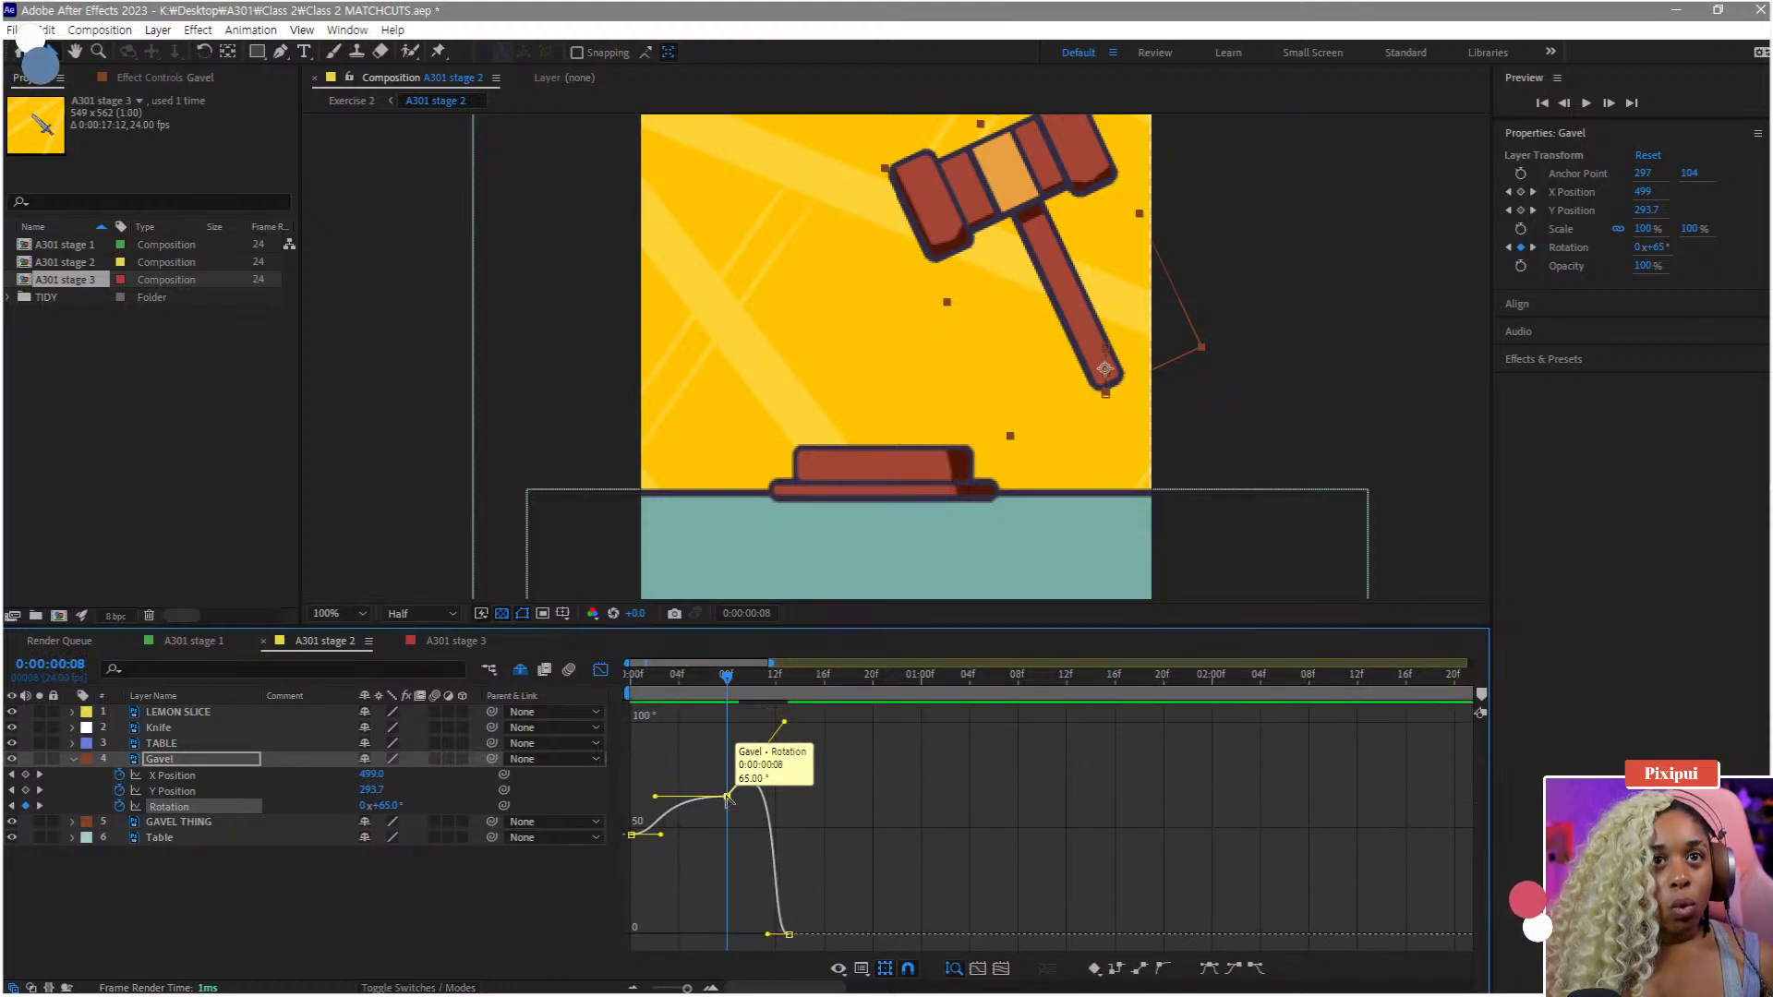
{"action": "scroll", "coordinate": [733, 822], "scroll_direction": "up", "scroll_amount": 5}
{"action": "scroll", "coordinate": [803, 814], "scroll_direction": "down", "scroll_amount": 3}
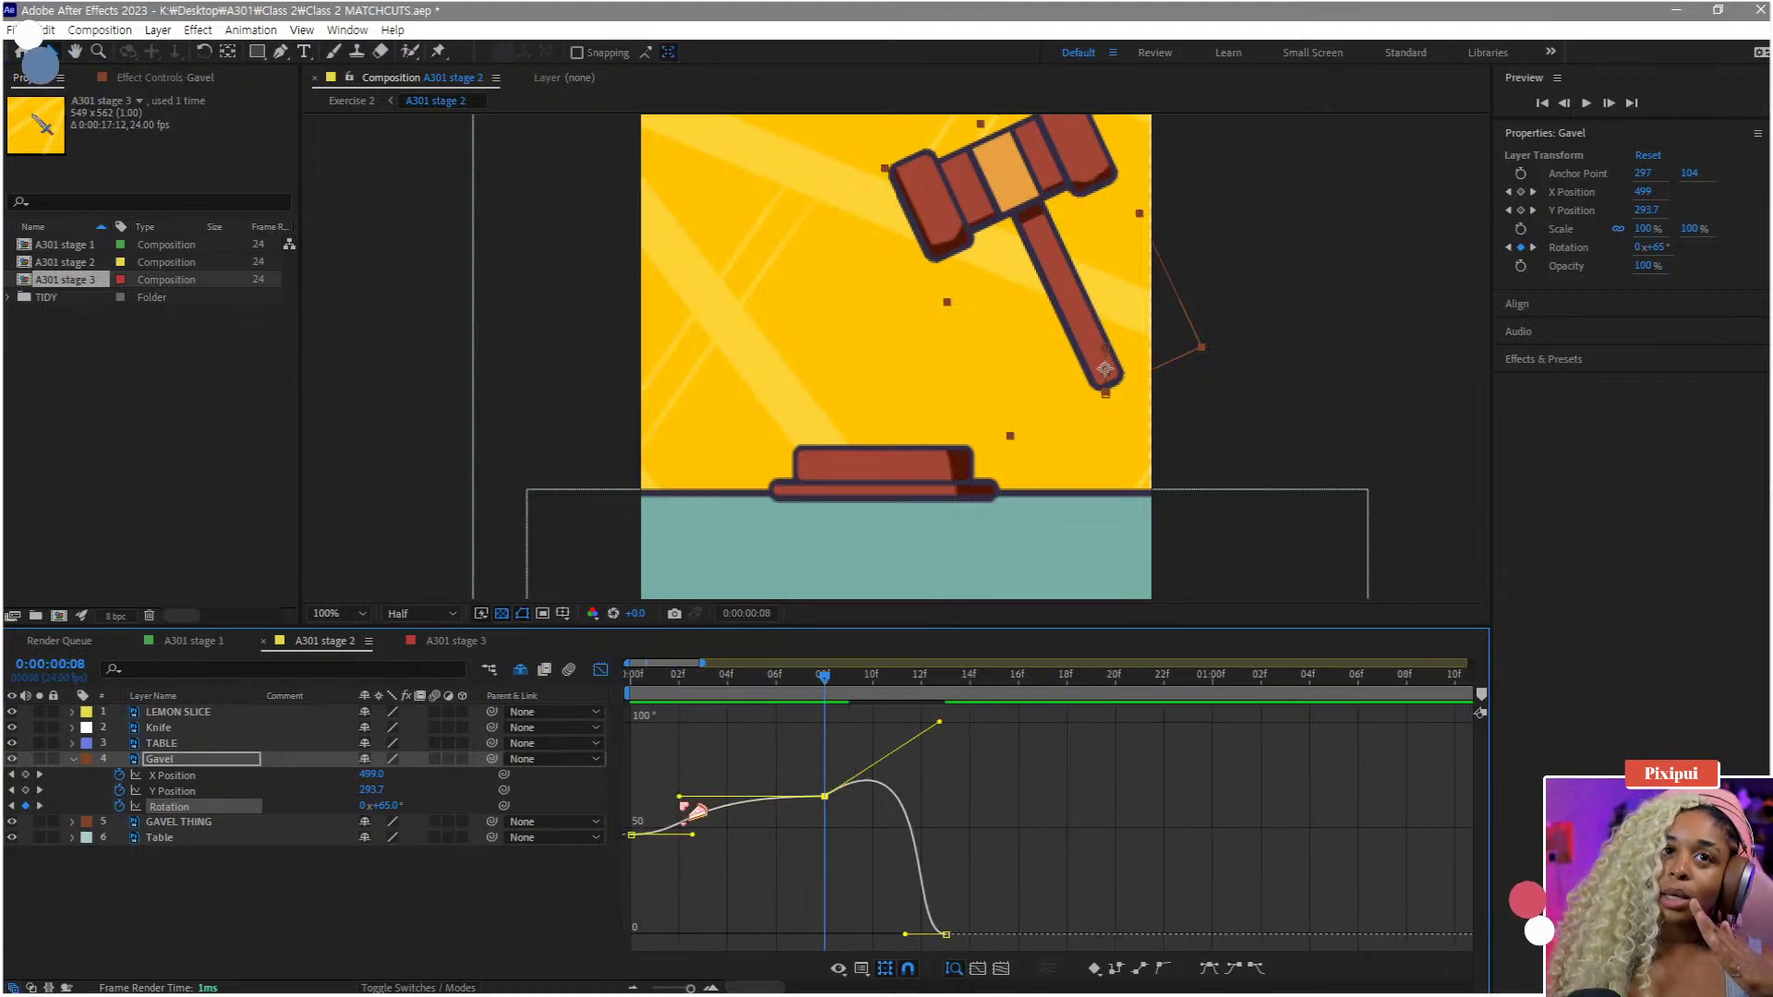
{"action": "left_click_drag", "start_coordinate": [694, 806], "coordinate": [730, 831]}
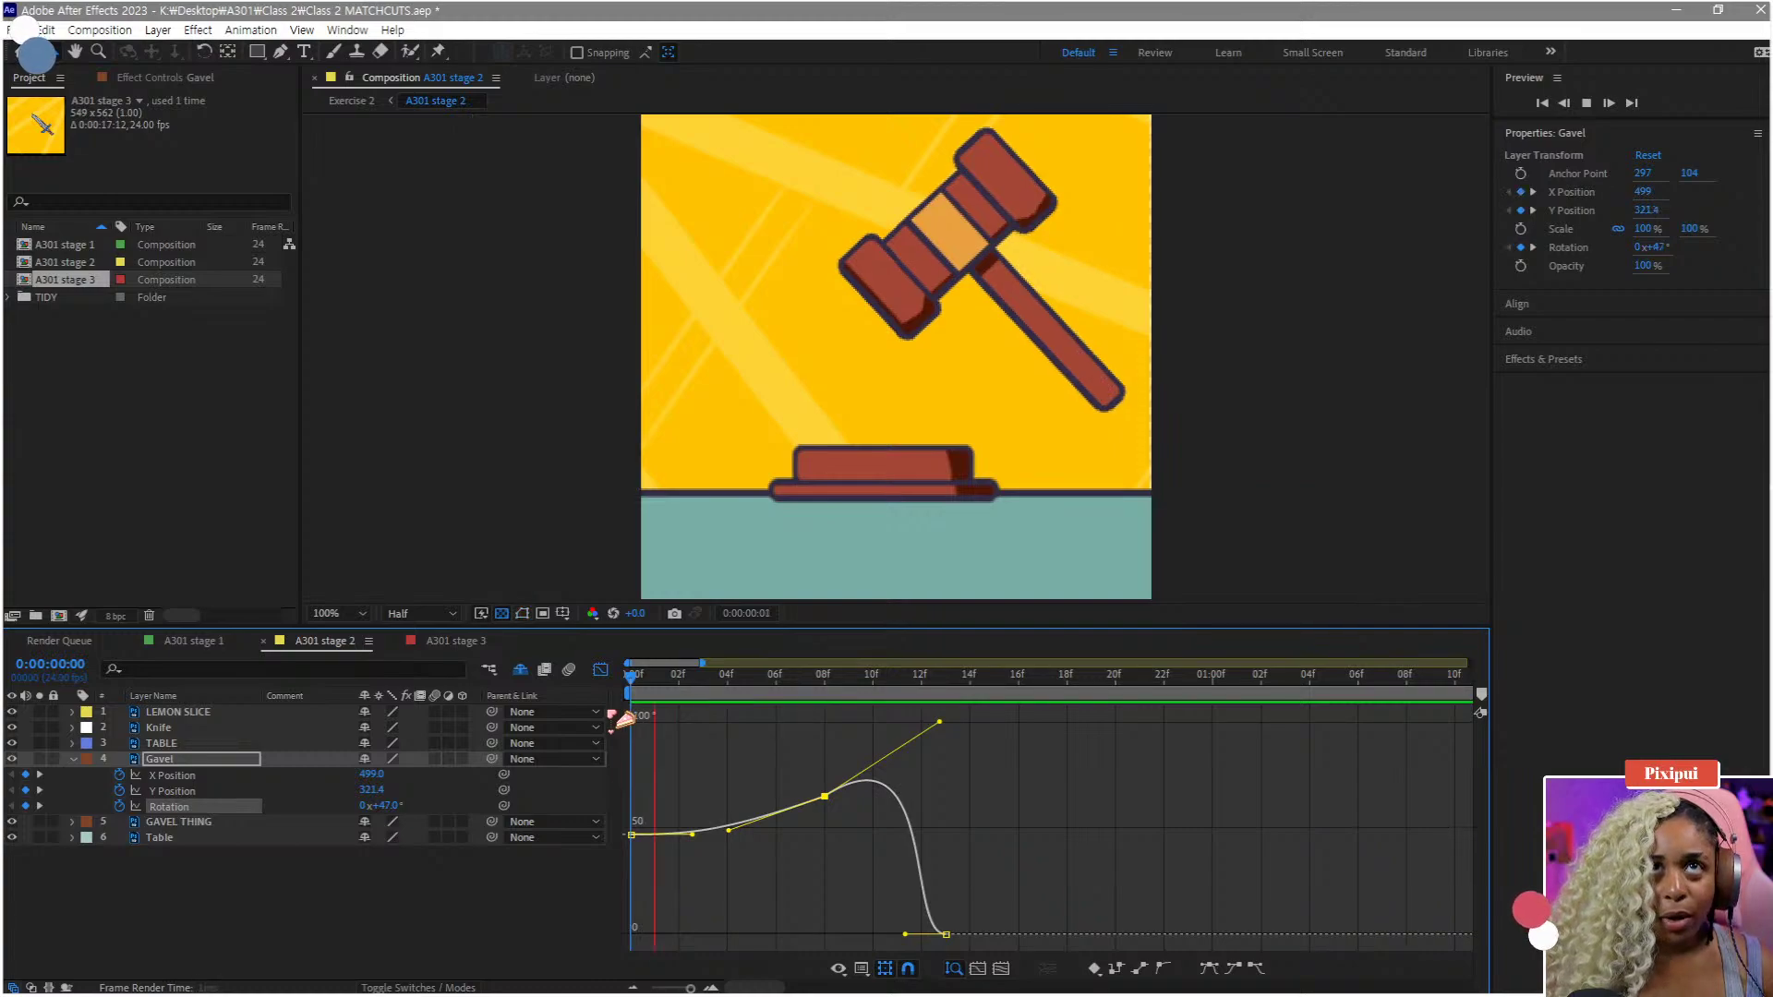
{"action": "left_click_drag", "start_coordinate": [688, 682], "coordinate": [977, 705]}
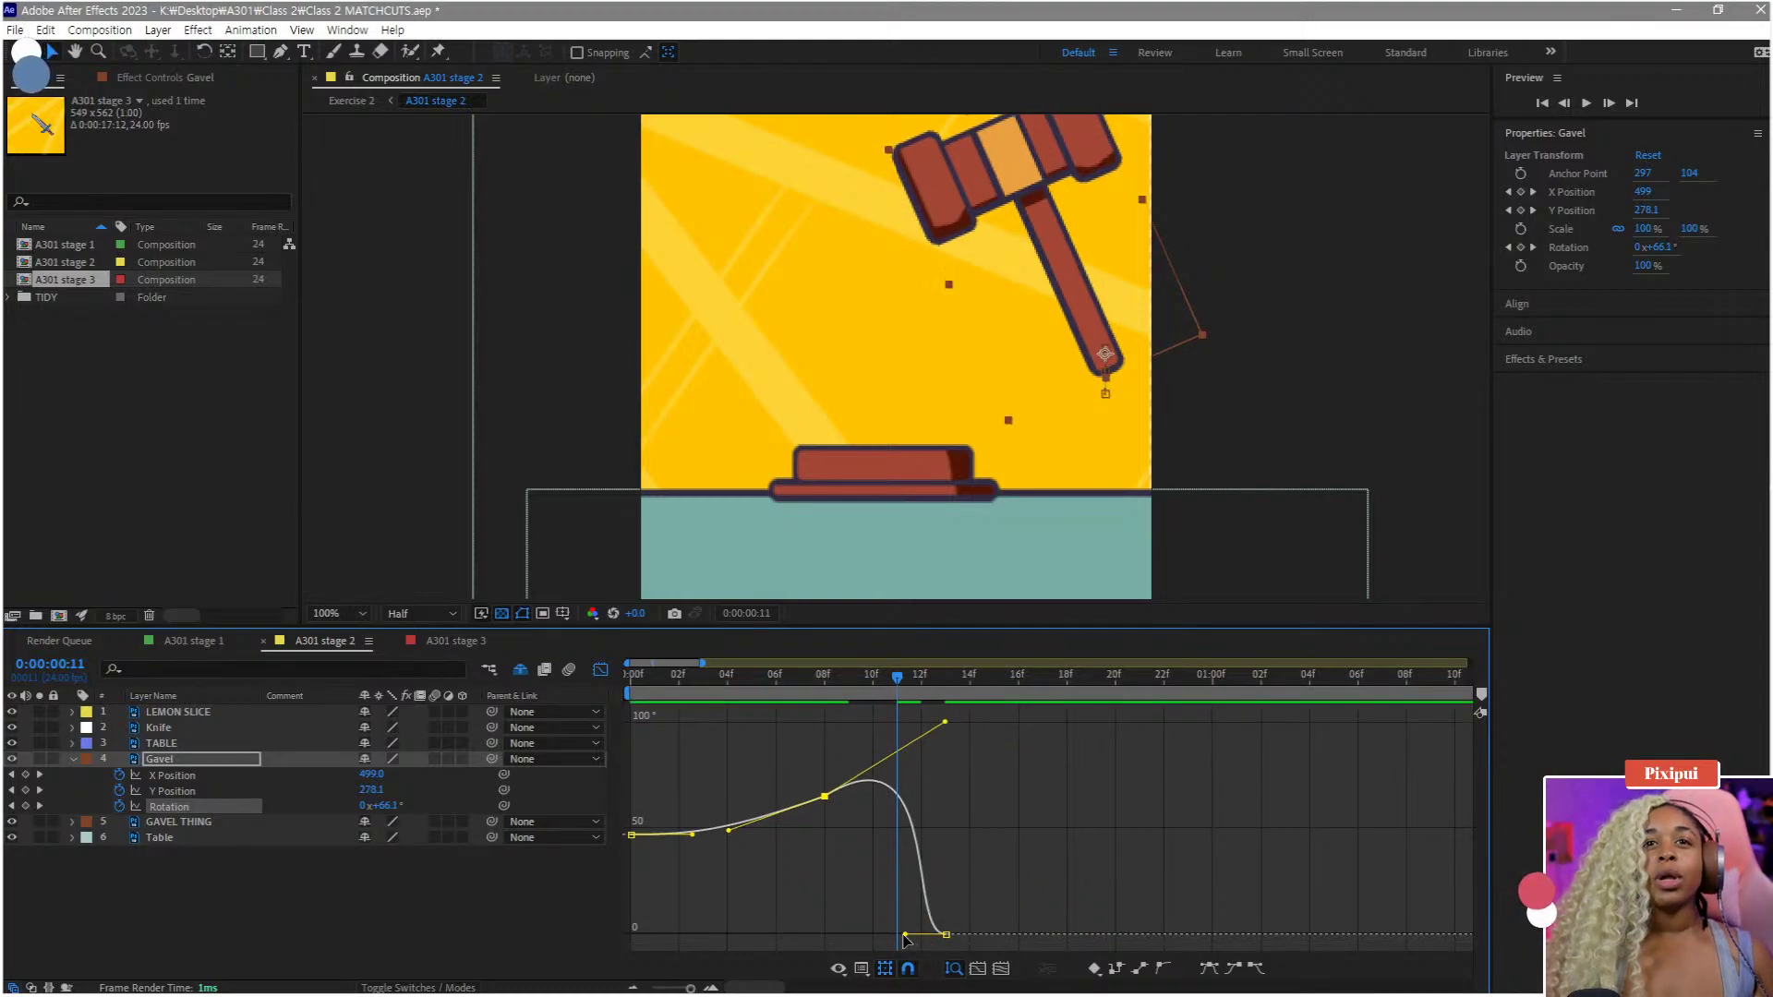
- Shorten the incoming ease handle of the Gavel's final Rotation keyframe and scrub through the swing
{"action": "left_click_drag", "start_coordinate": [905, 935], "coordinate": [925, 935]}
{"action": "left_click", "coordinate": [850, 695]}
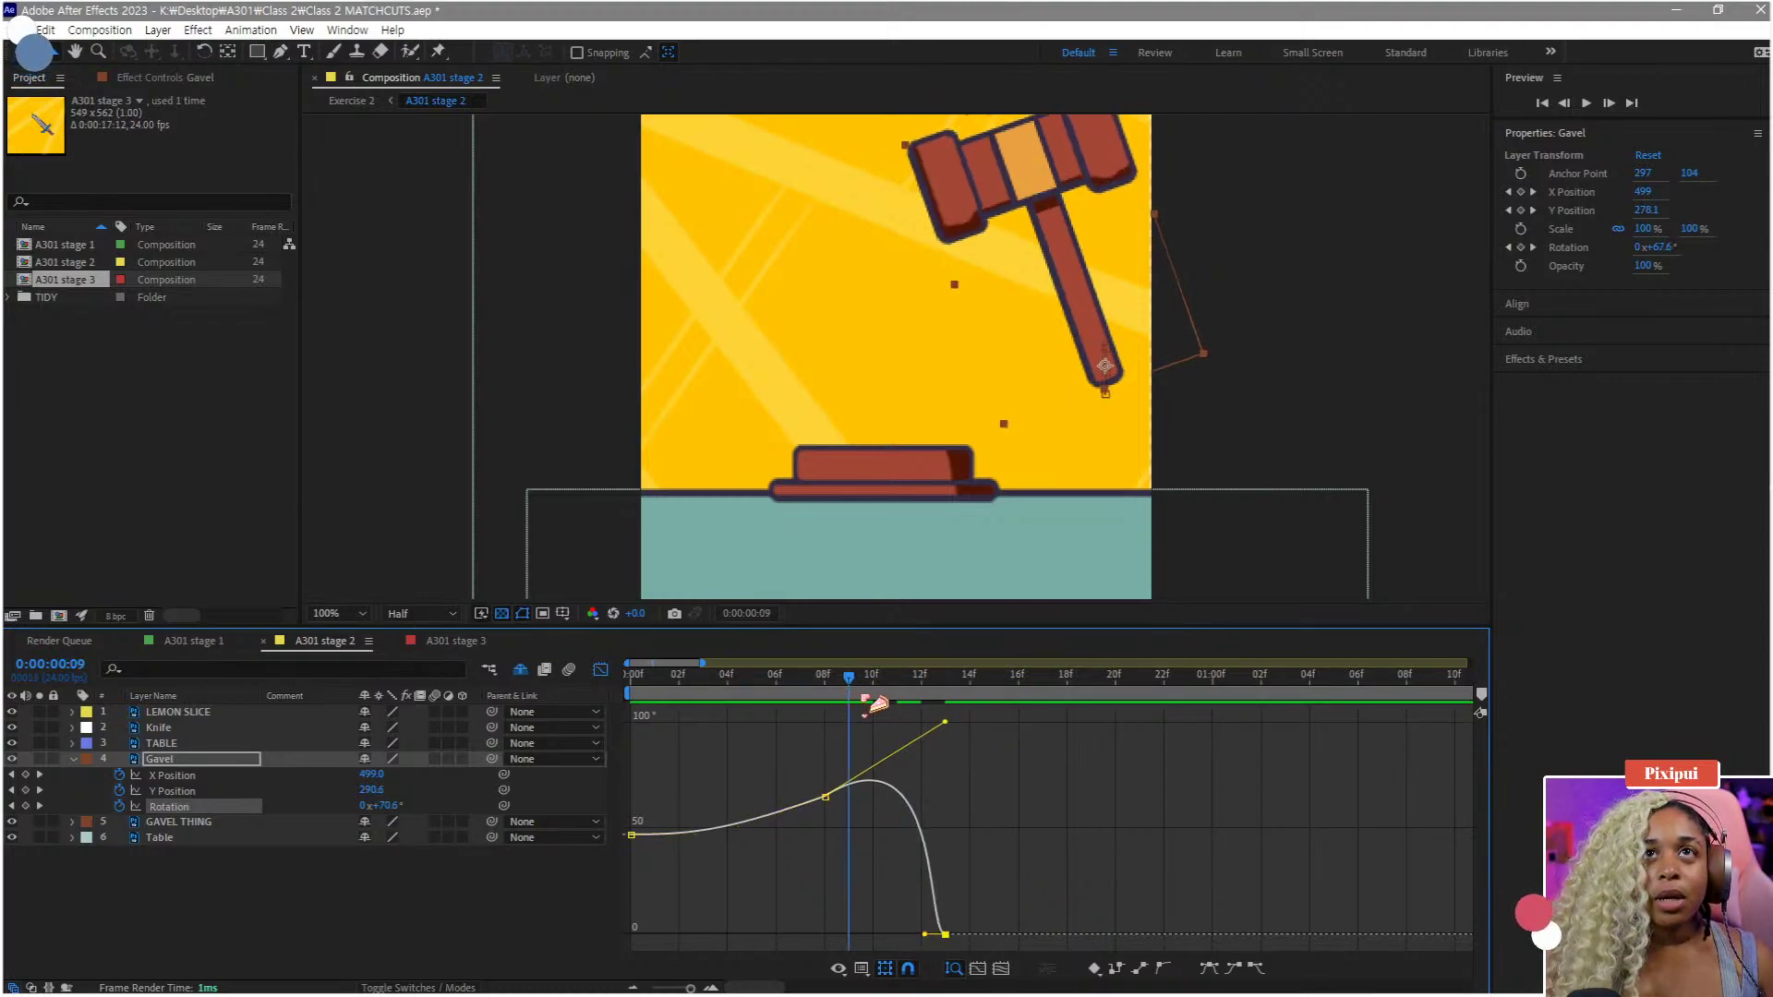
{"action": "left_click_drag", "start_coordinate": [873, 703], "coordinate": [919, 730]}
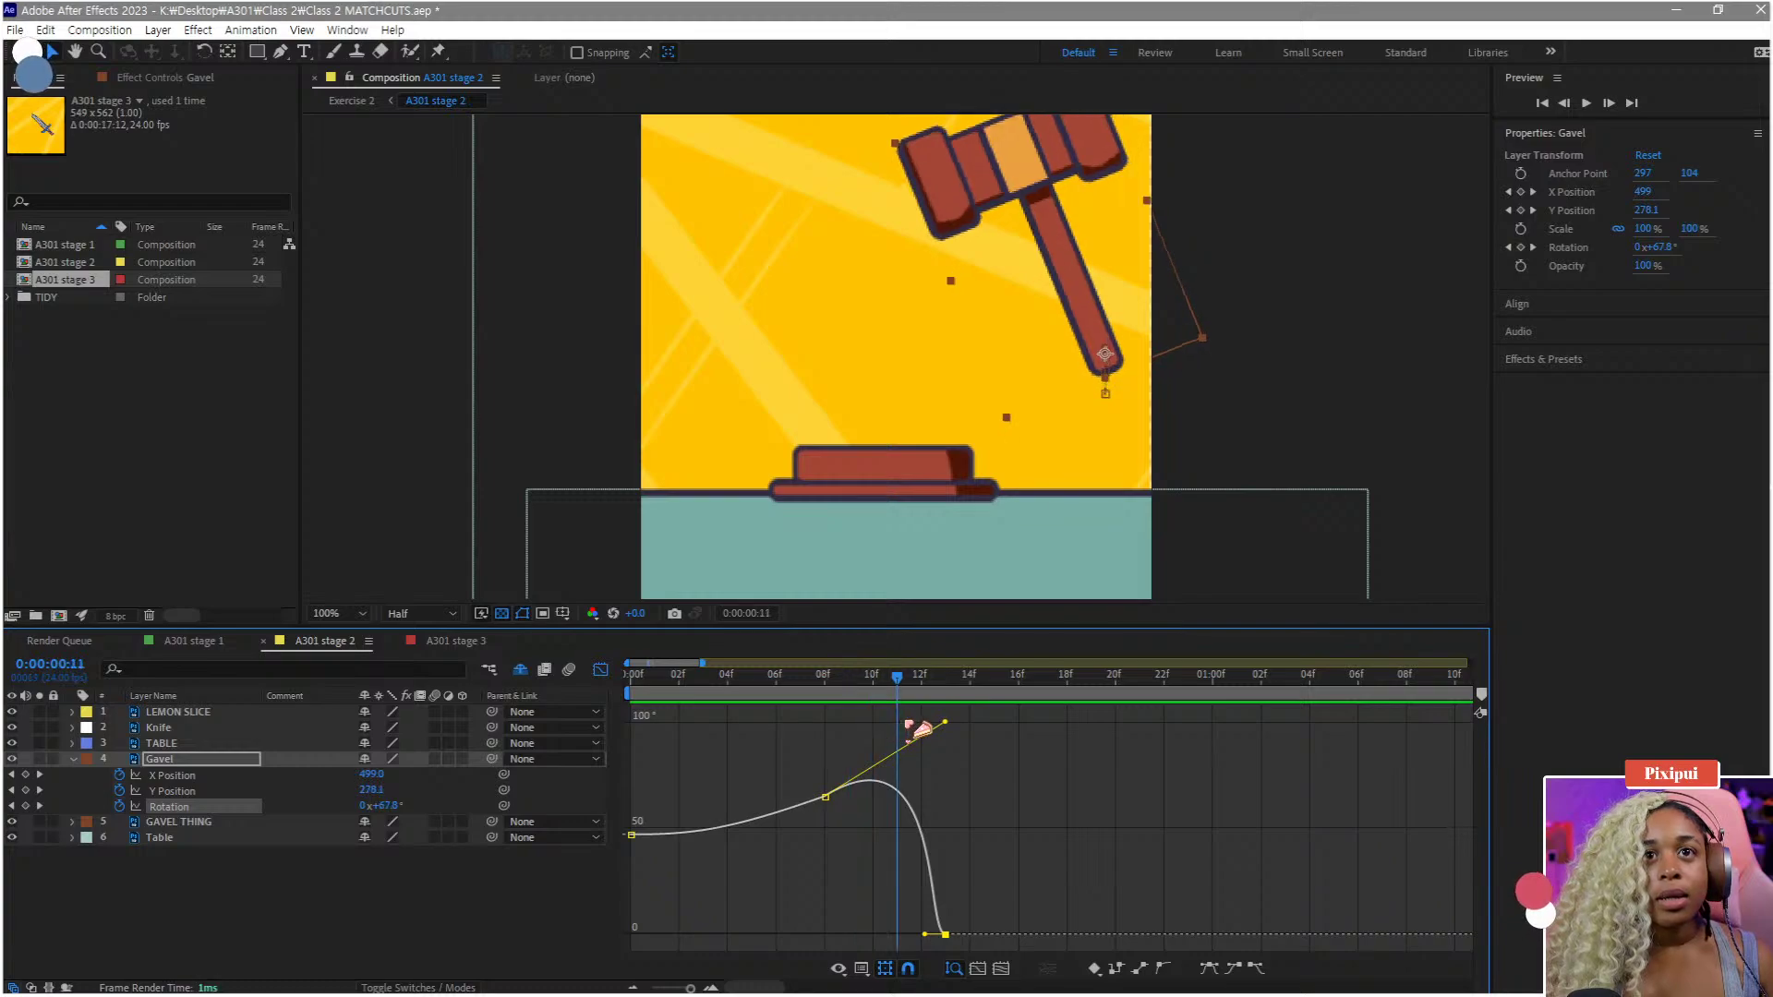
{"action": "left_click", "coordinate": [825, 797]}
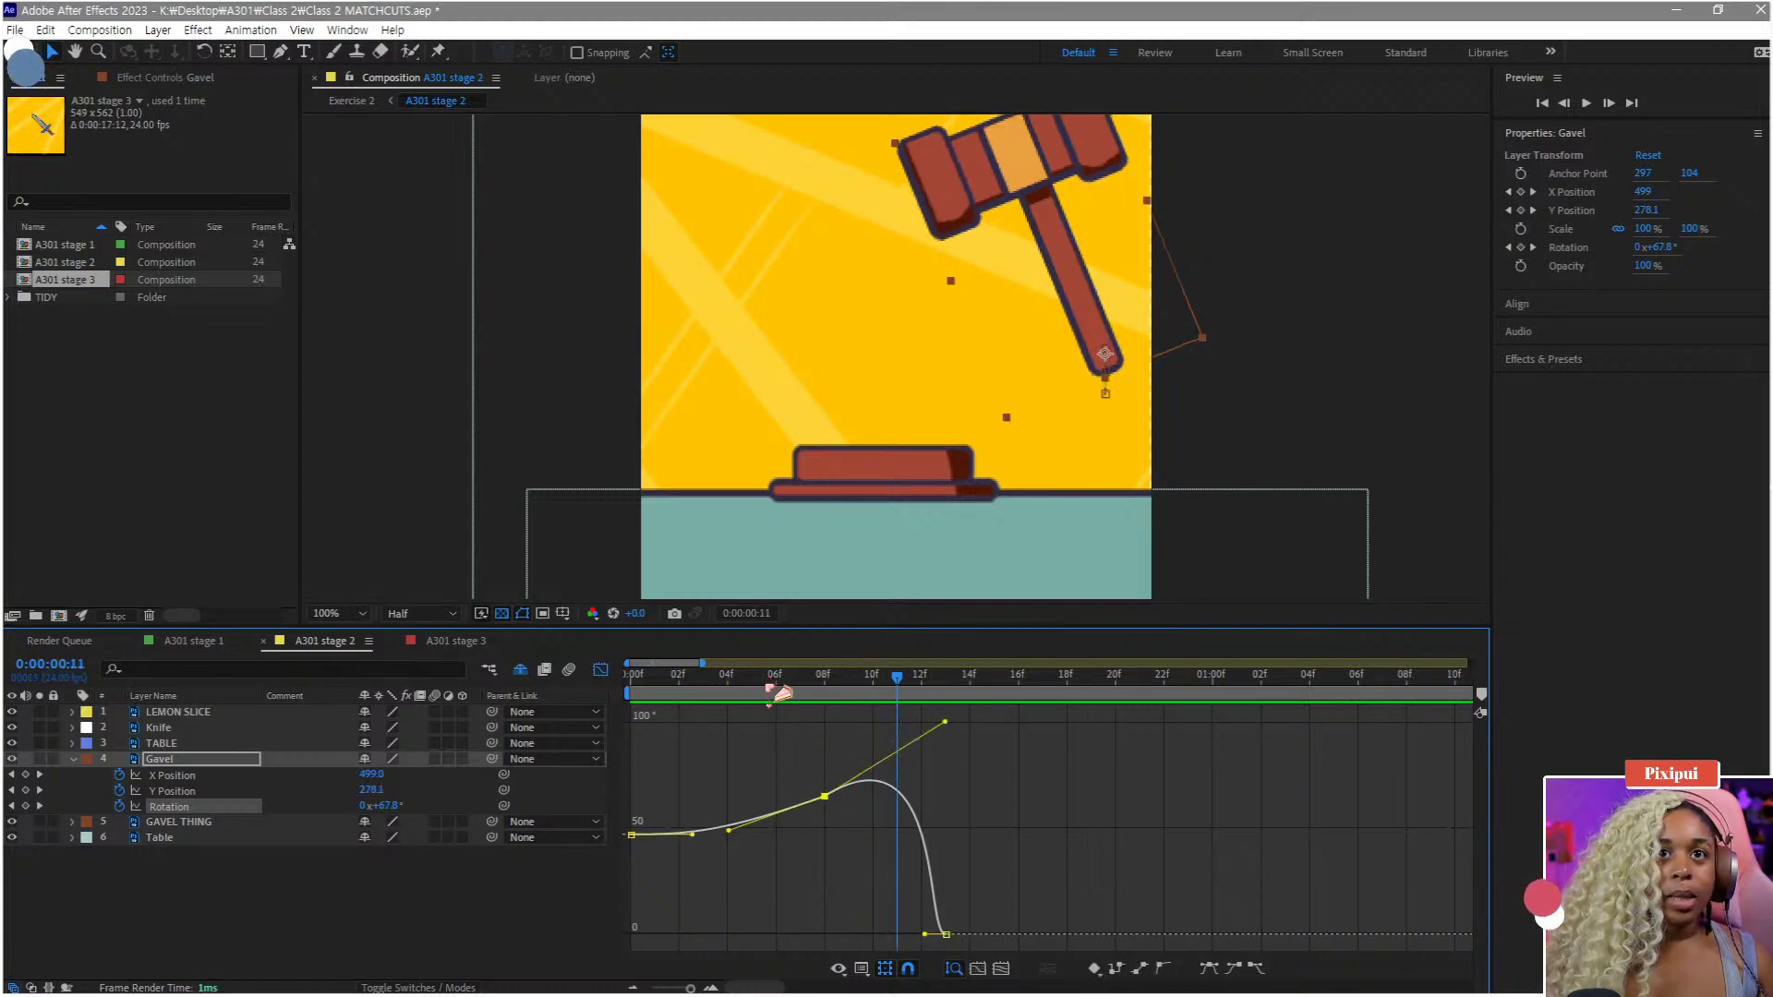
{"action": "left_click", "coordinate": [386, 895]}
{"action": "left_click", "coordinate": [171, 806]}
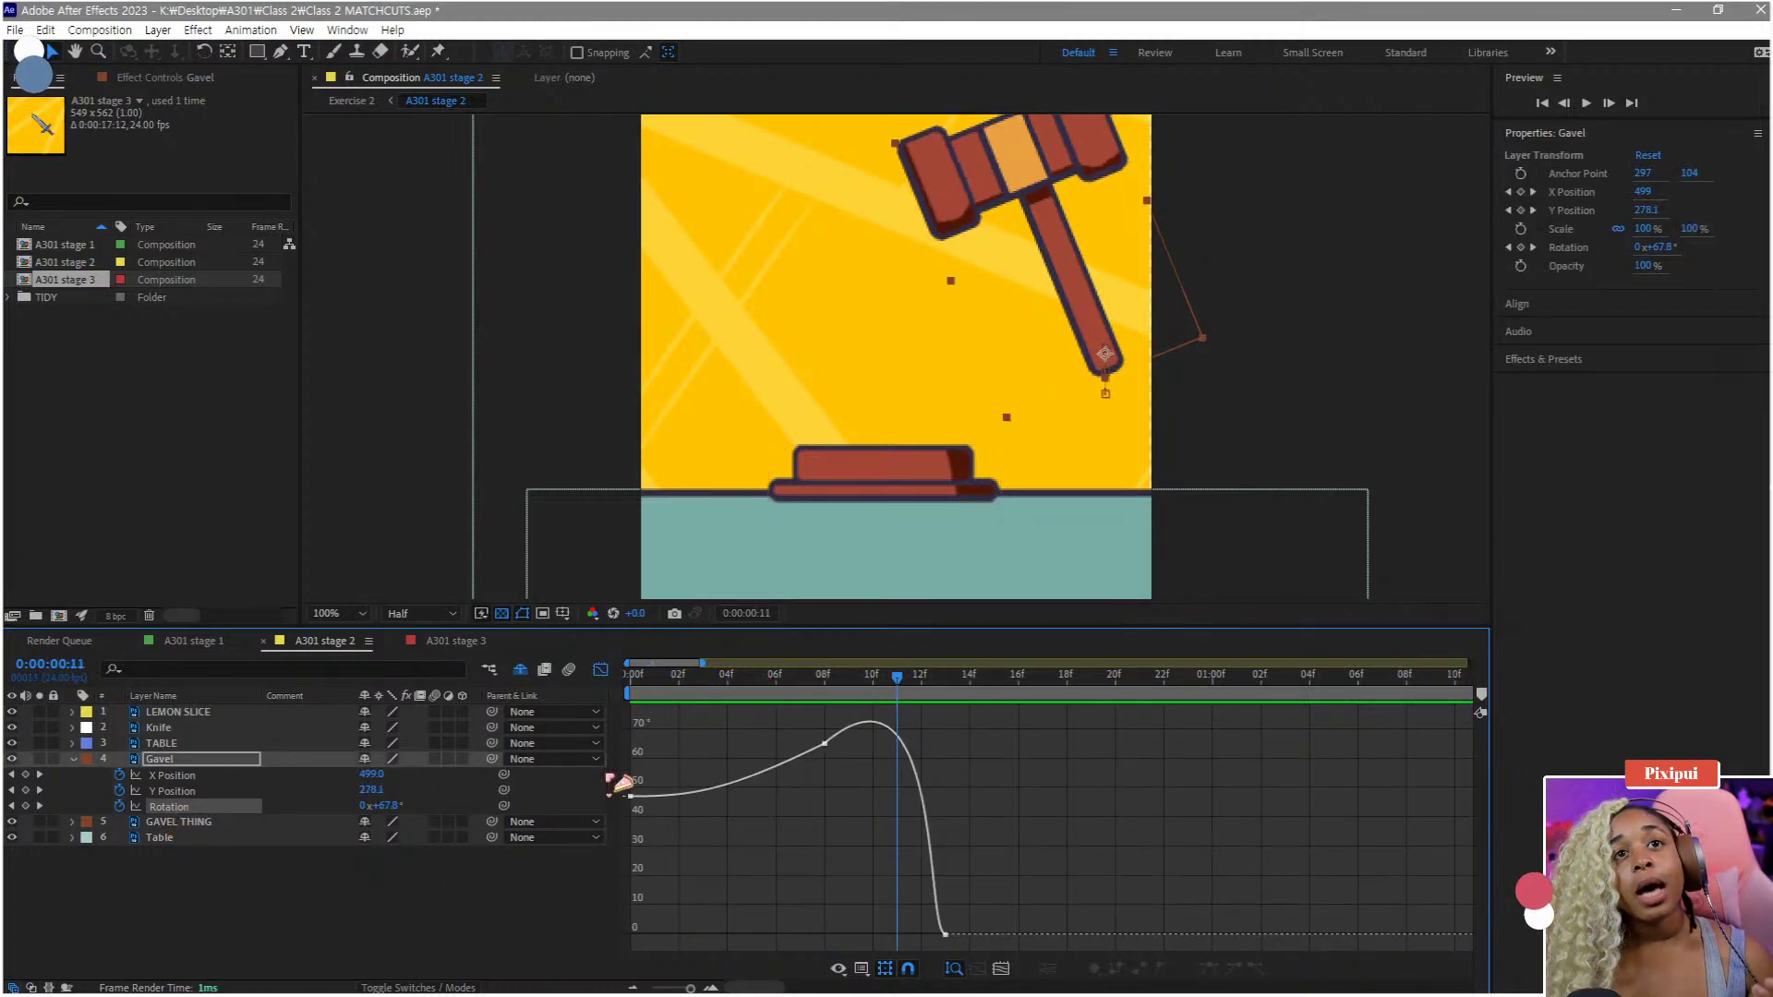
- Add a Gavel Rotation keyframe at frame 11 and shift it together with the final Rotation keyframe one frame later
{"action": "left_click", "coordinate": [26, 806]}
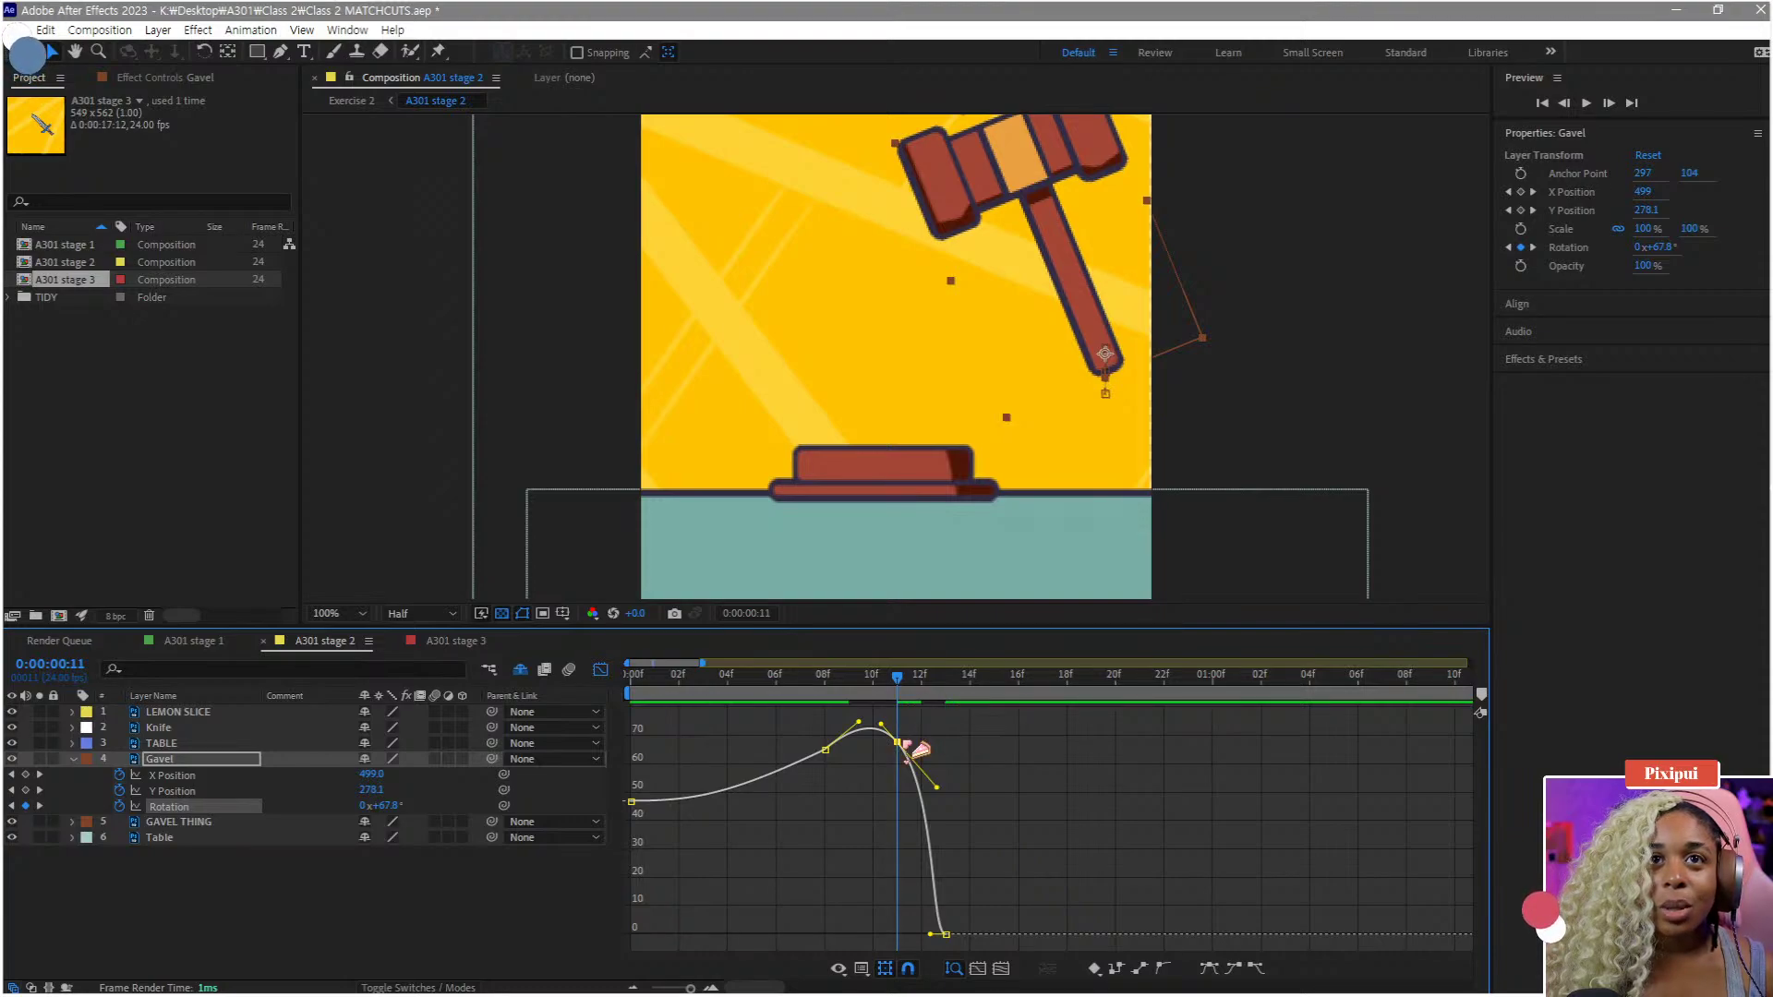
{"action": "left_click_drag", "start_coordinate": [999, 728], "coordinate": [805, 971]}
{"action": "left_click_drag", "start_coordinate": [999, 948], "coordinate": [974, 840]}
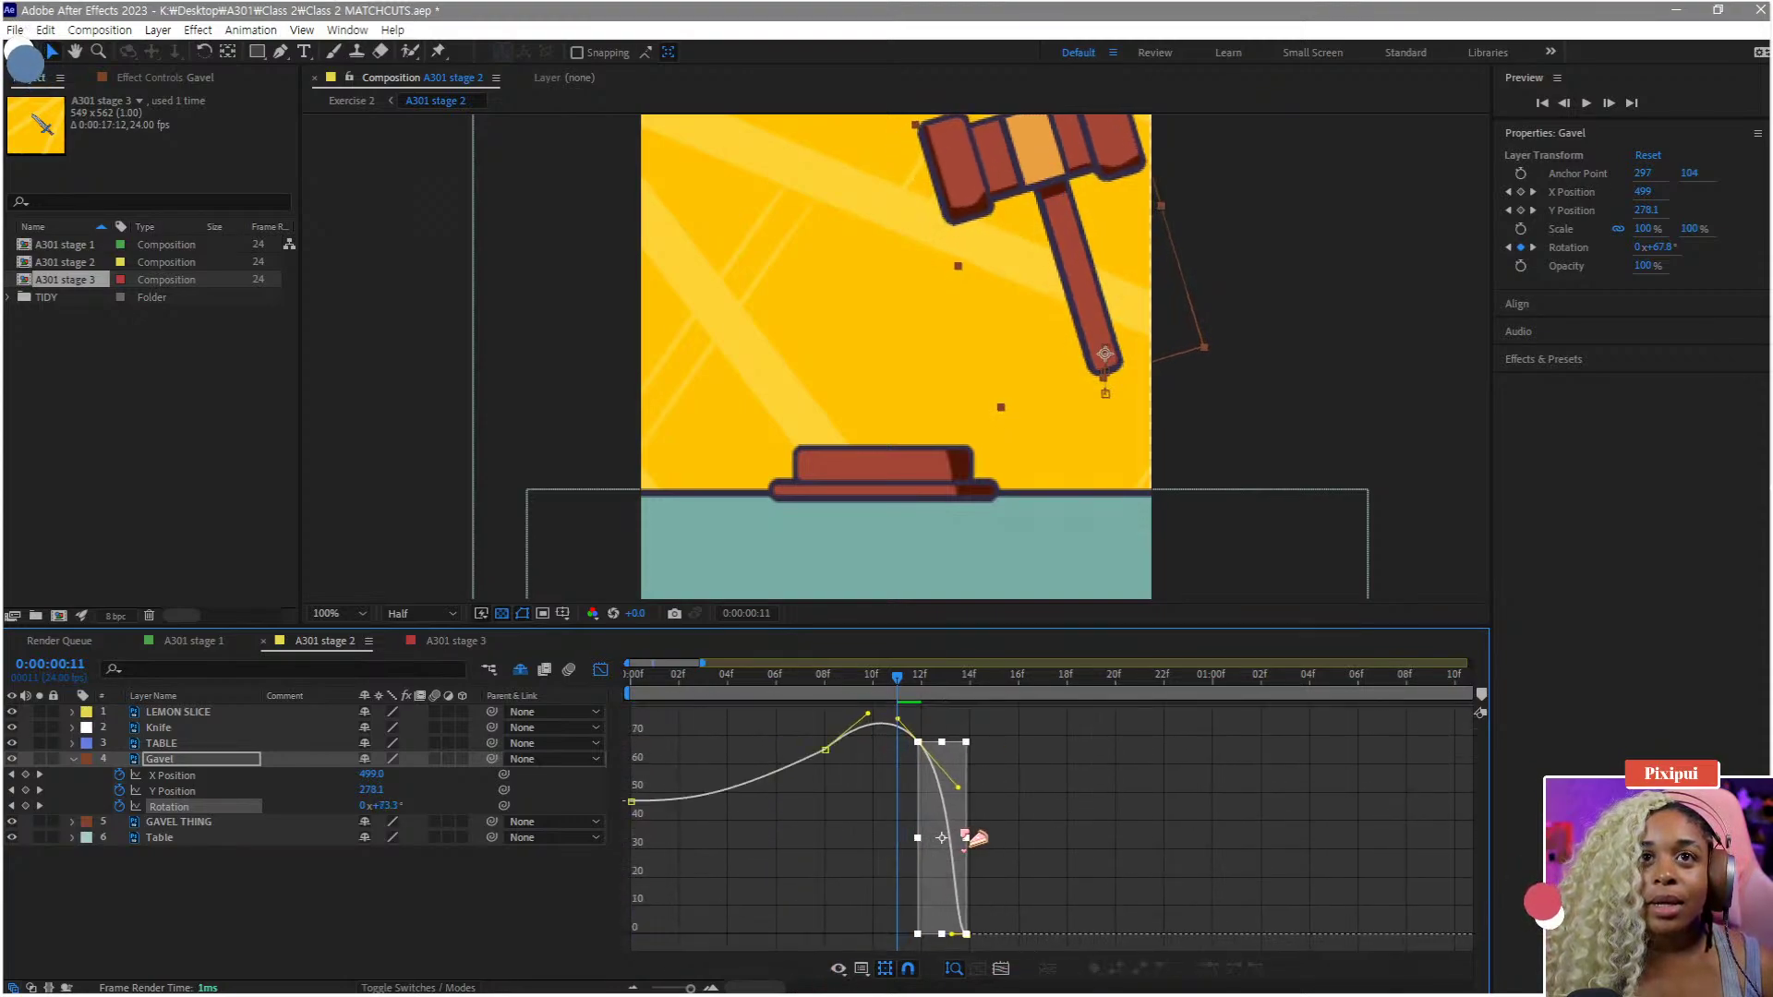
- Preview the swing and raise the Gavel's frame 12 Rotation keyframe to about 87.5°
{"action": "left_click", "coordinate": [825, 692]}
{"action": "key", "text": "space"}
{"action": "left_click_drag", "start_coordinate": [834, 694], "coordinate": [938, 713]}
{"action": "left_click", "coordinate": [923, 697]}
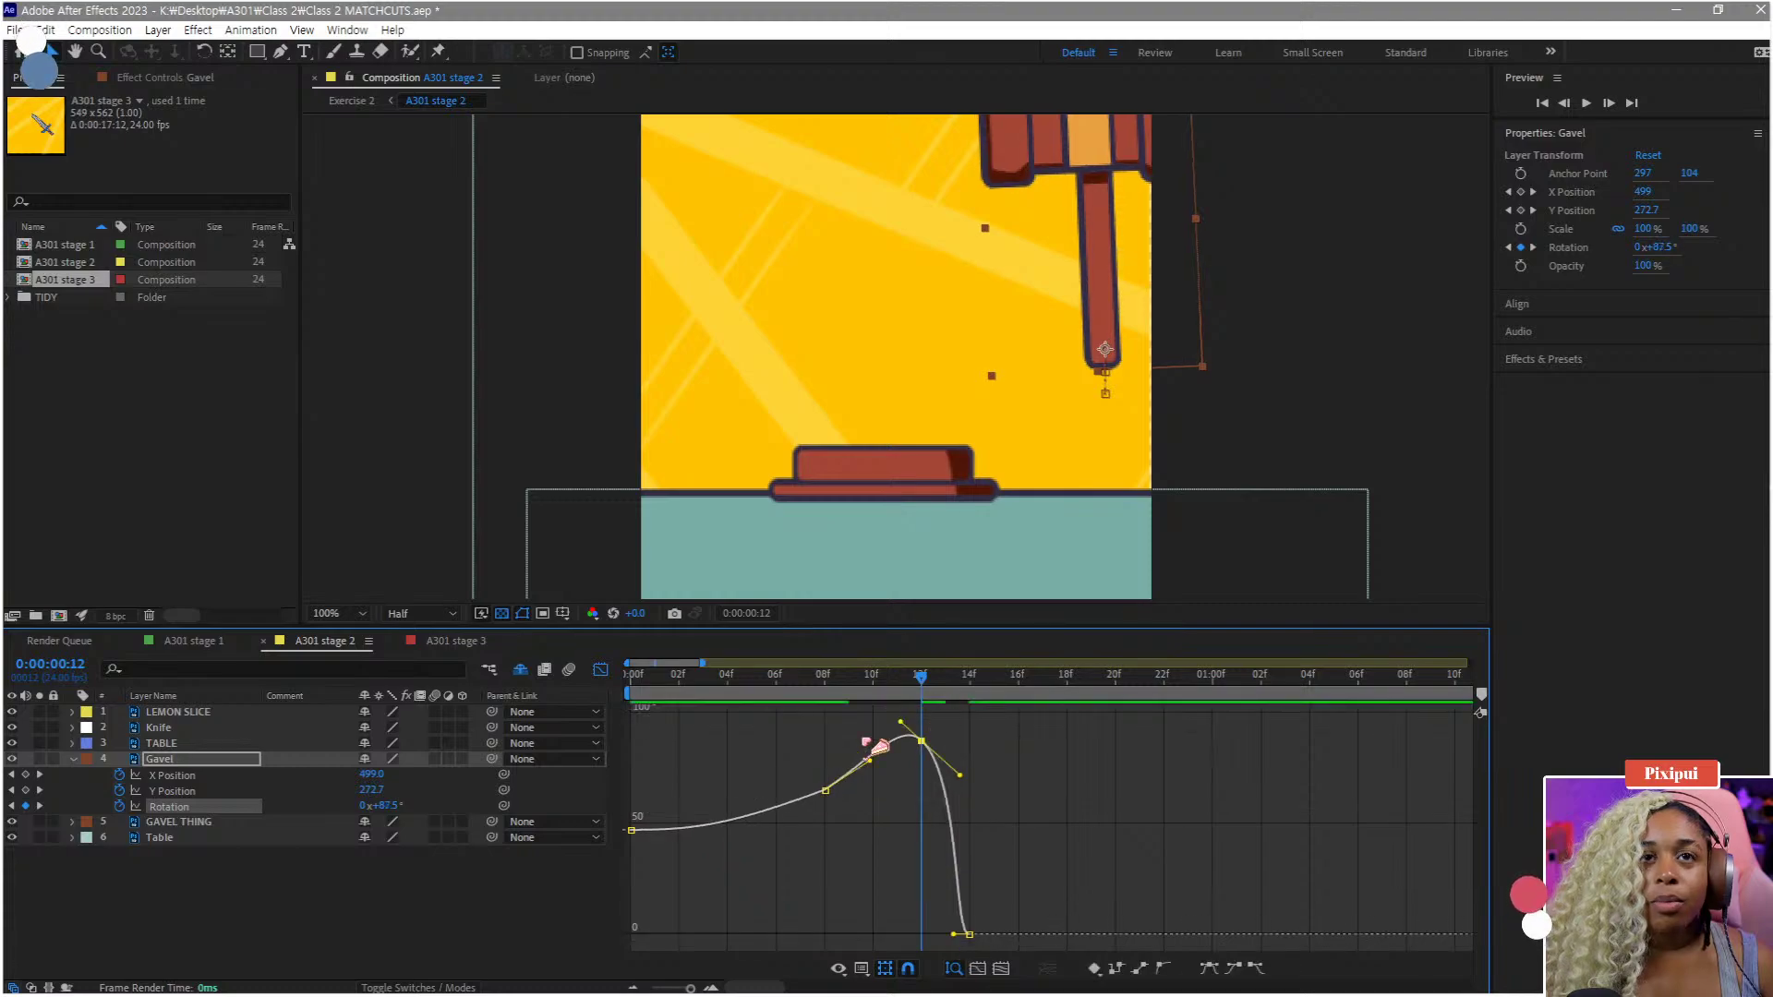
- Try to raise the Gavel's frame 4 Y Position keyframe and change the Y Position value at frame 12
{"action": "left_click", "coordinate": [171, 792]}
{"action": "scroll", "coordinate": [883, 820], "scroll_direction": "down", "scroll_amount": 5}
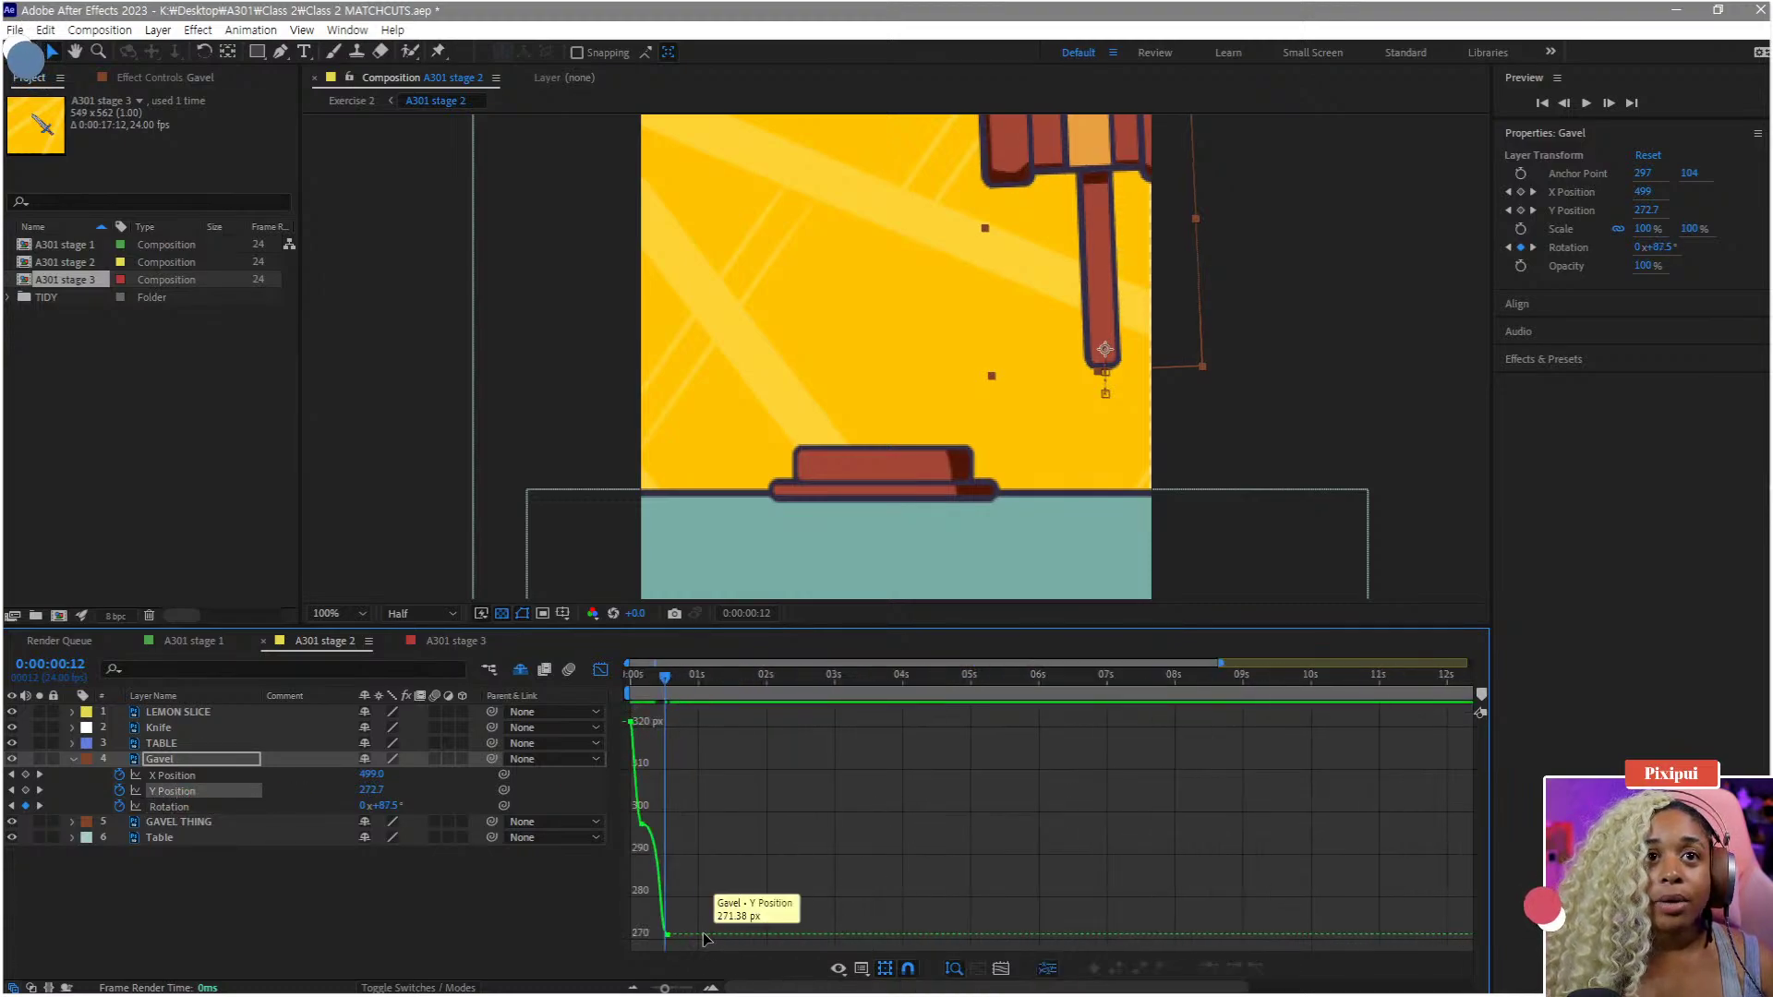
{"action": "left_click", "coordinate": [642, 825]}
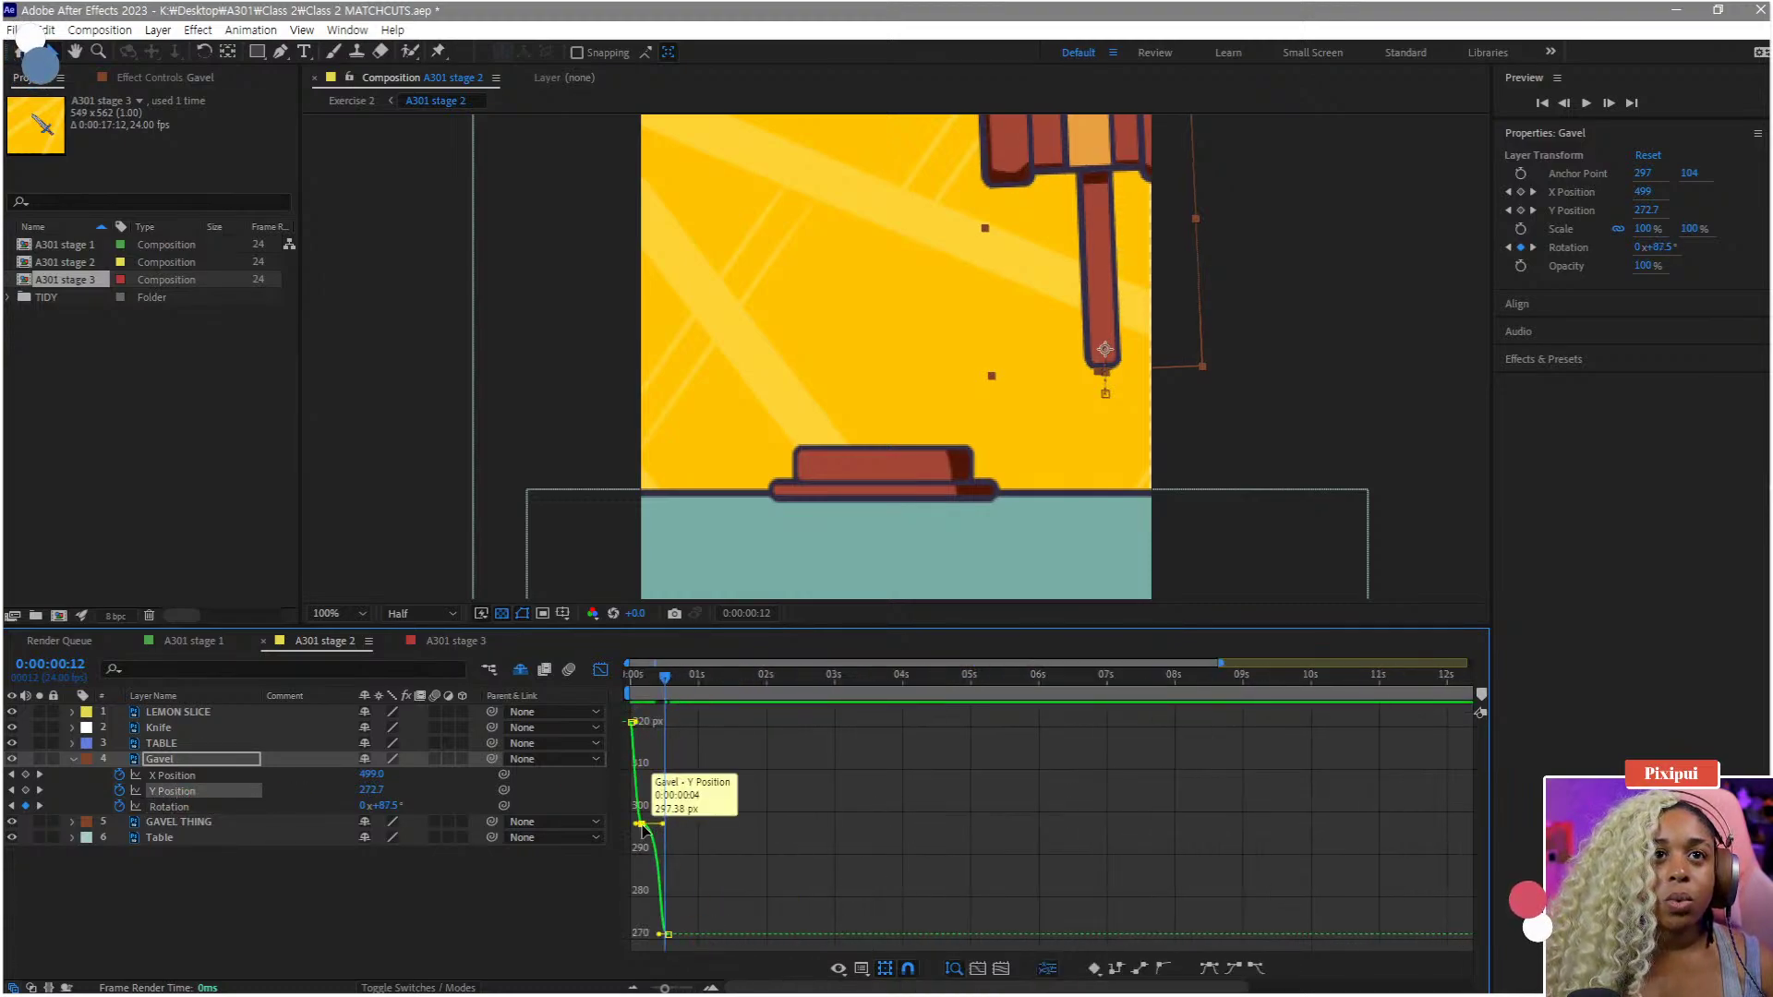
{"action": "left_click_drag", "start_coordinate": [643, 828], "coordinate": [646, 740]}
{"action": "key", "text": "ctrl+z"}
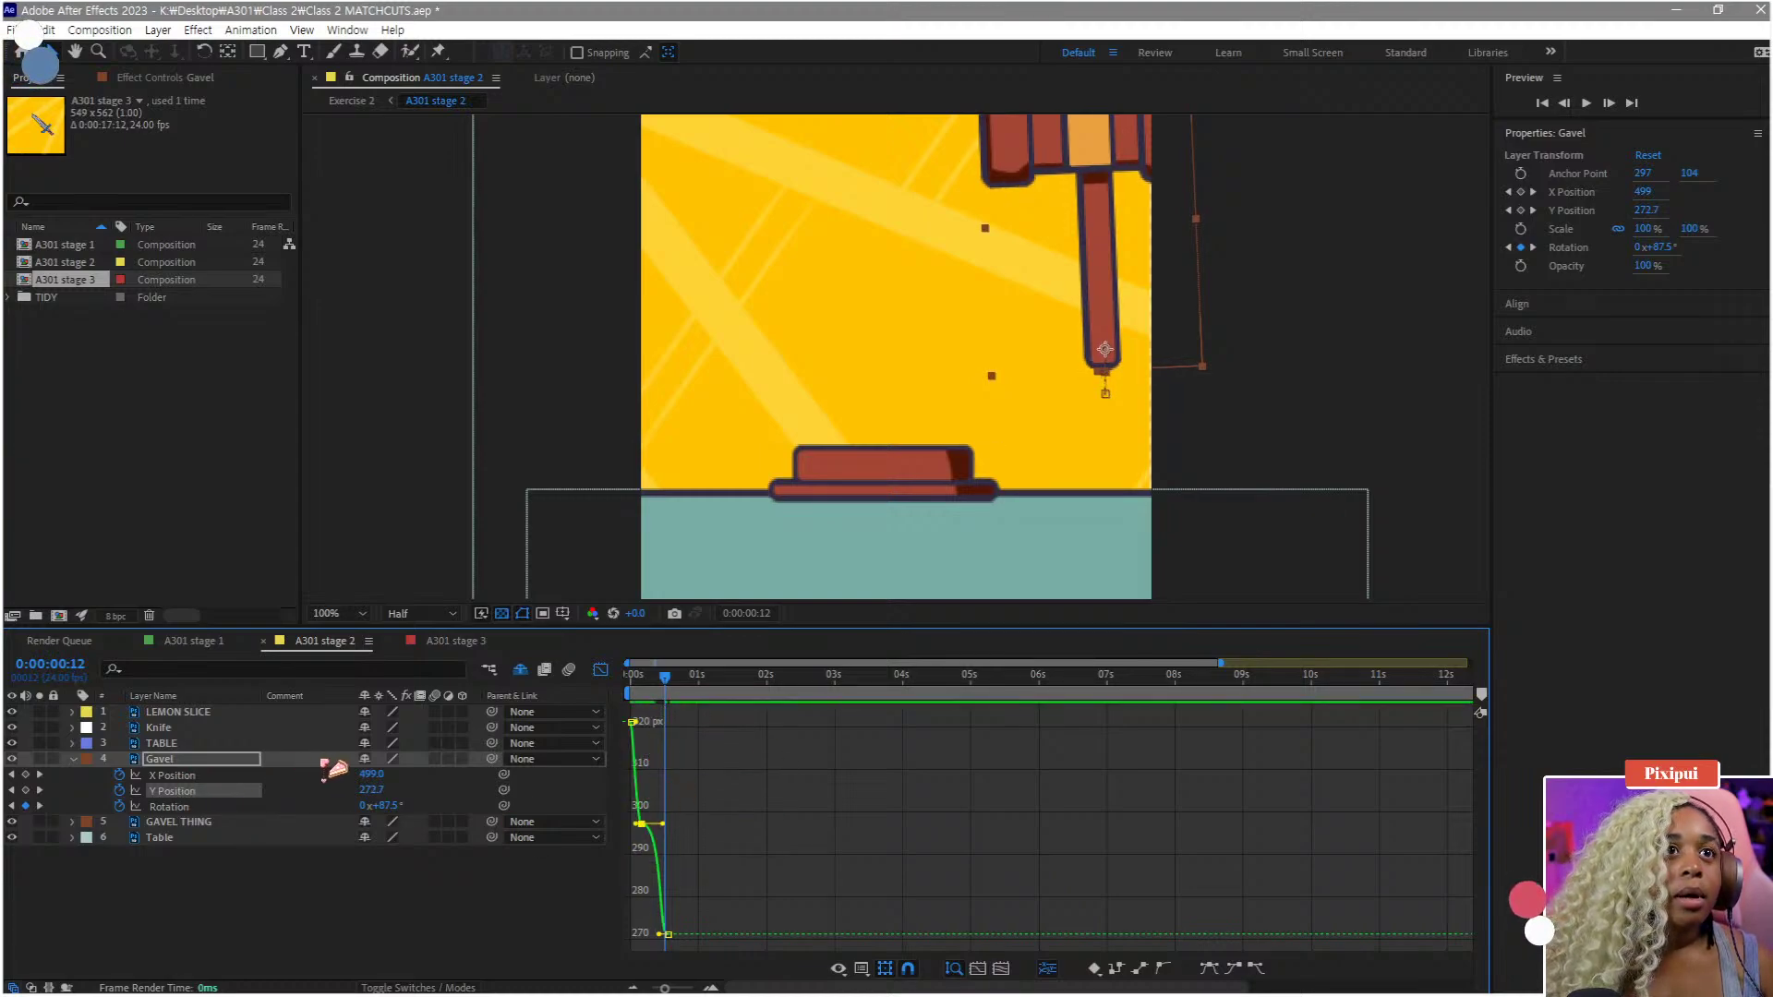
{"action": "left_click_drag", "start_coordinate": [371, 791], "coordinate": [469, 779]}
{"action": "key", "text": "ctrl+z"}
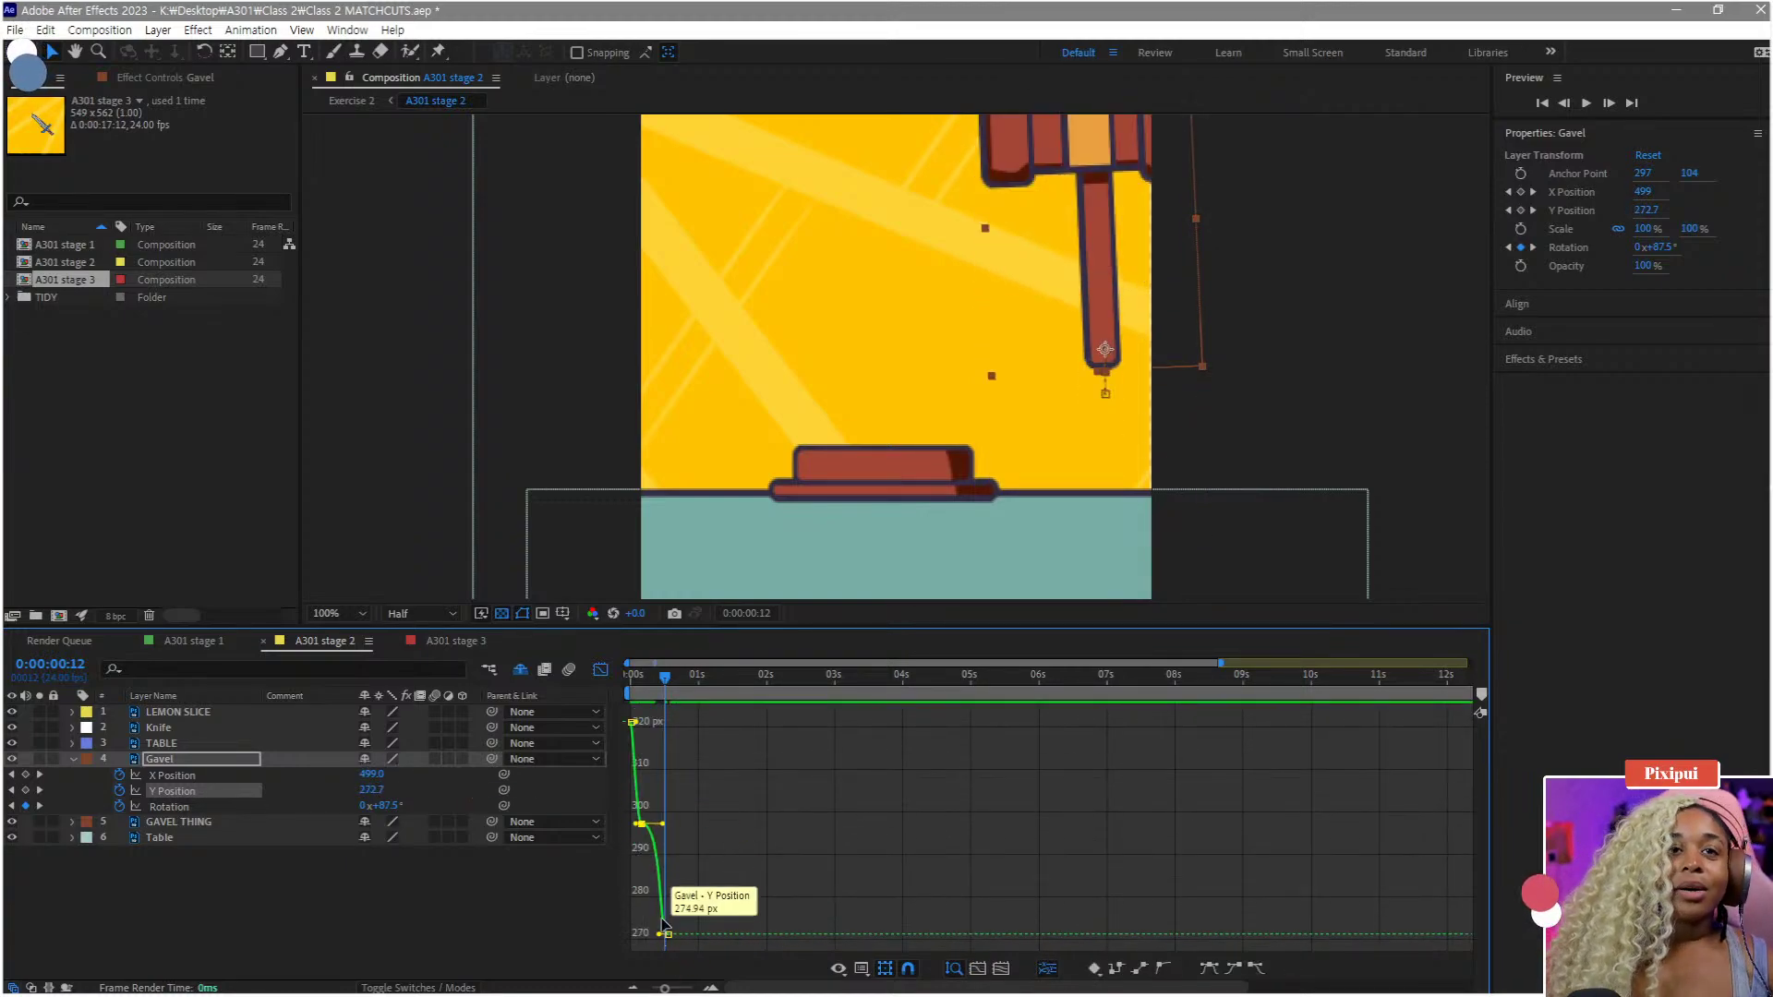
- Raise the Gavel's first two Y Position keyframes together so the curve starts at about 391 px, and preview the strike
{"action": "left_click_drag", "start_coordinate": [697, 868], "coordinate": [626, 715]}
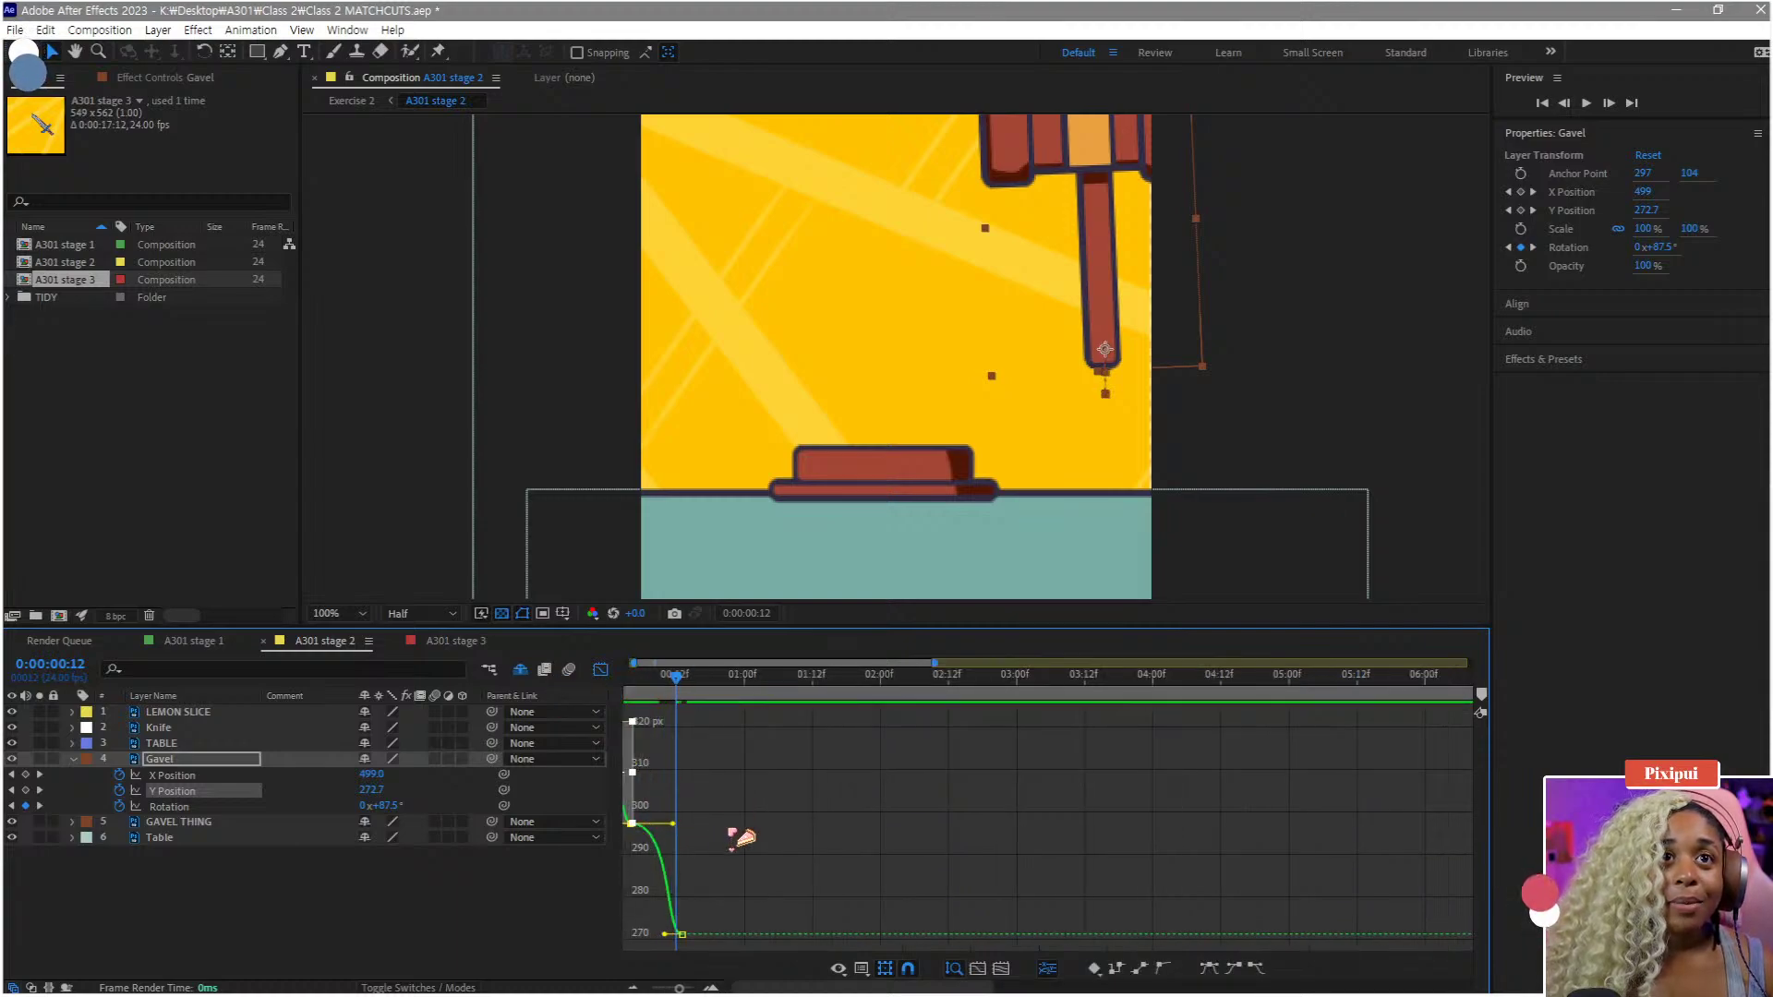
{"action": "scroll", "coordinate": [739, 838], "scroll_direction": "up", "scroll_amount": 2, "text": "alt"}
{"action": "key", "text": "v"}
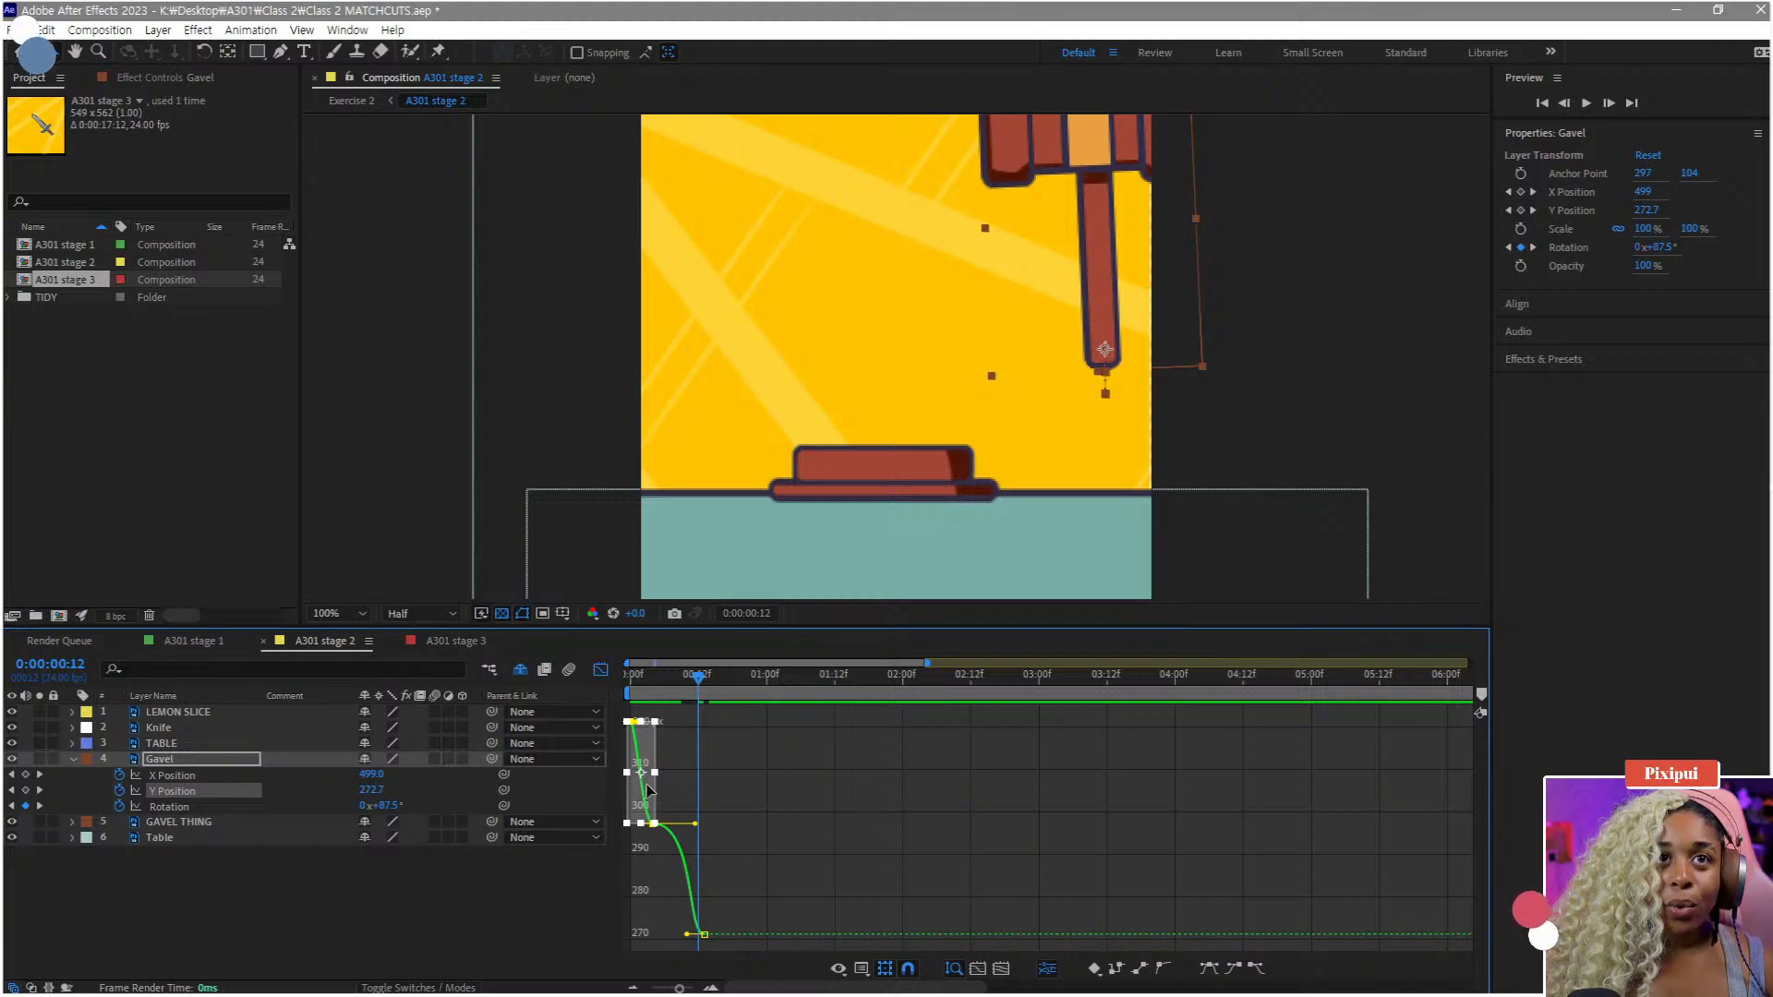
{"action": "left_click_drag", "start_coordinate": [651, 761], "coordinate": [641, 714]}
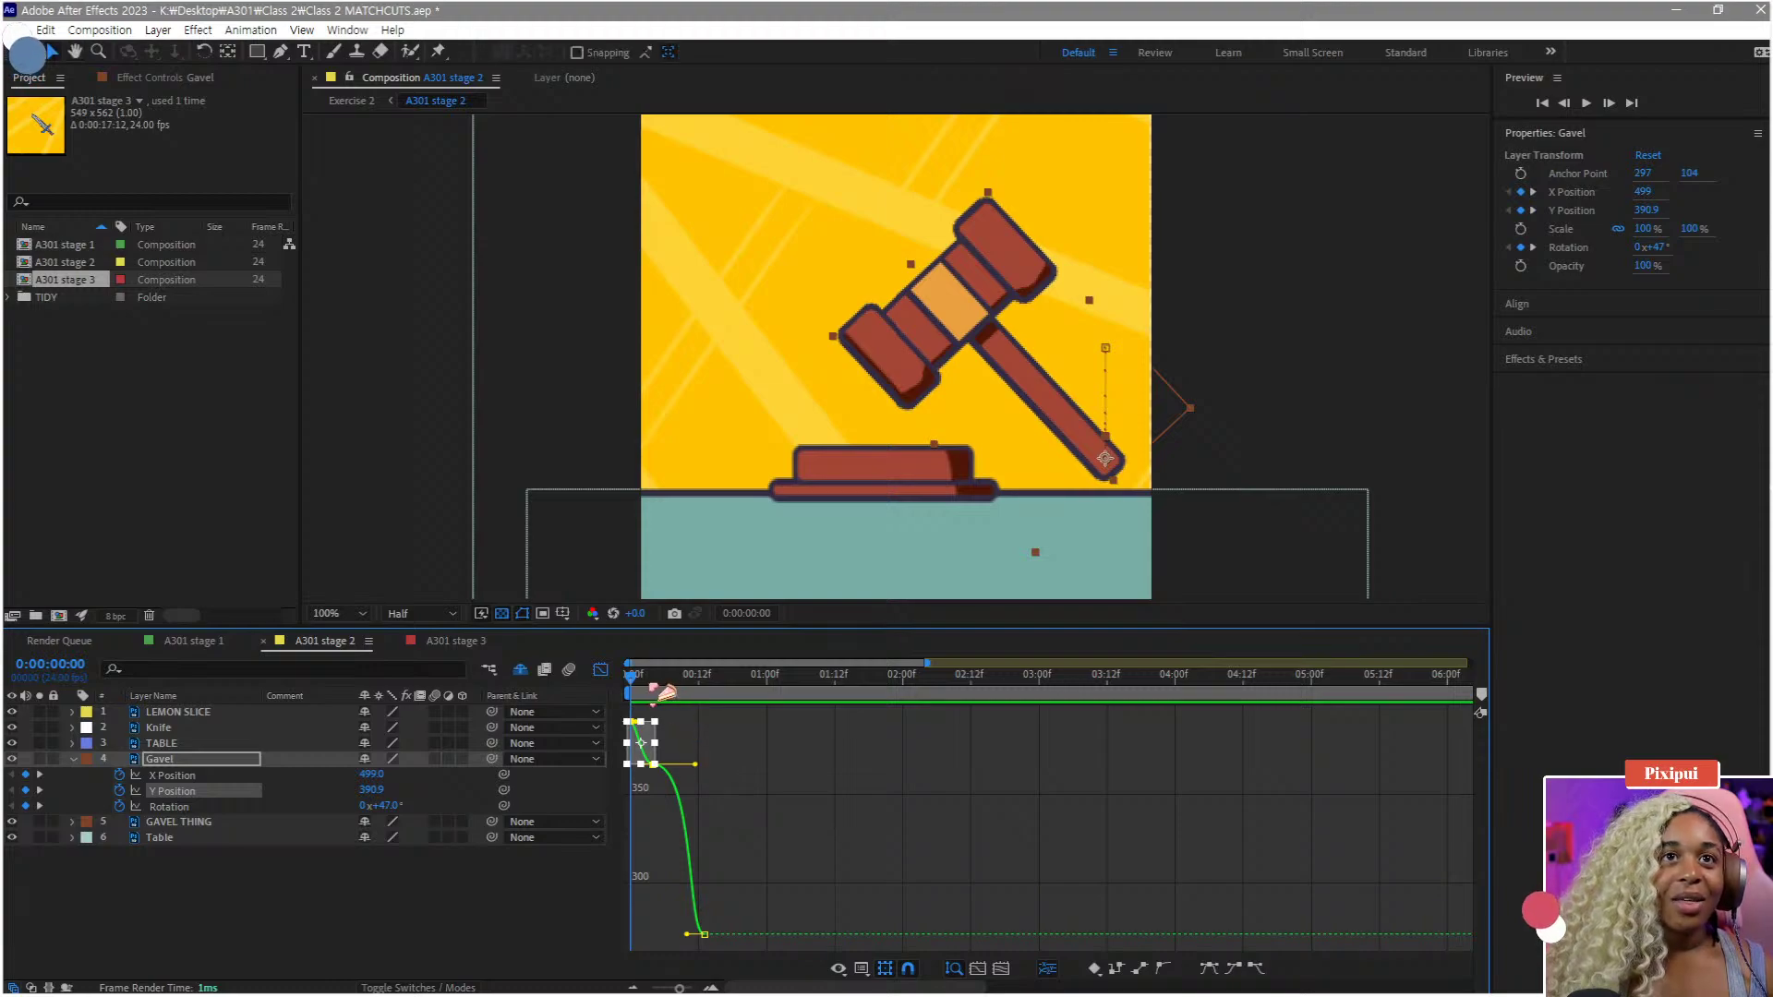
{"action": "mouse_move", "coordinate": [637, 685]}
{"action": "left_mouse_down"}
{"action": "mouse_move", "coordinate": [724, 694]}
{"action": "mouse_move", "coordinate": [642, 709]}
{"action": "left_mouse_up"}
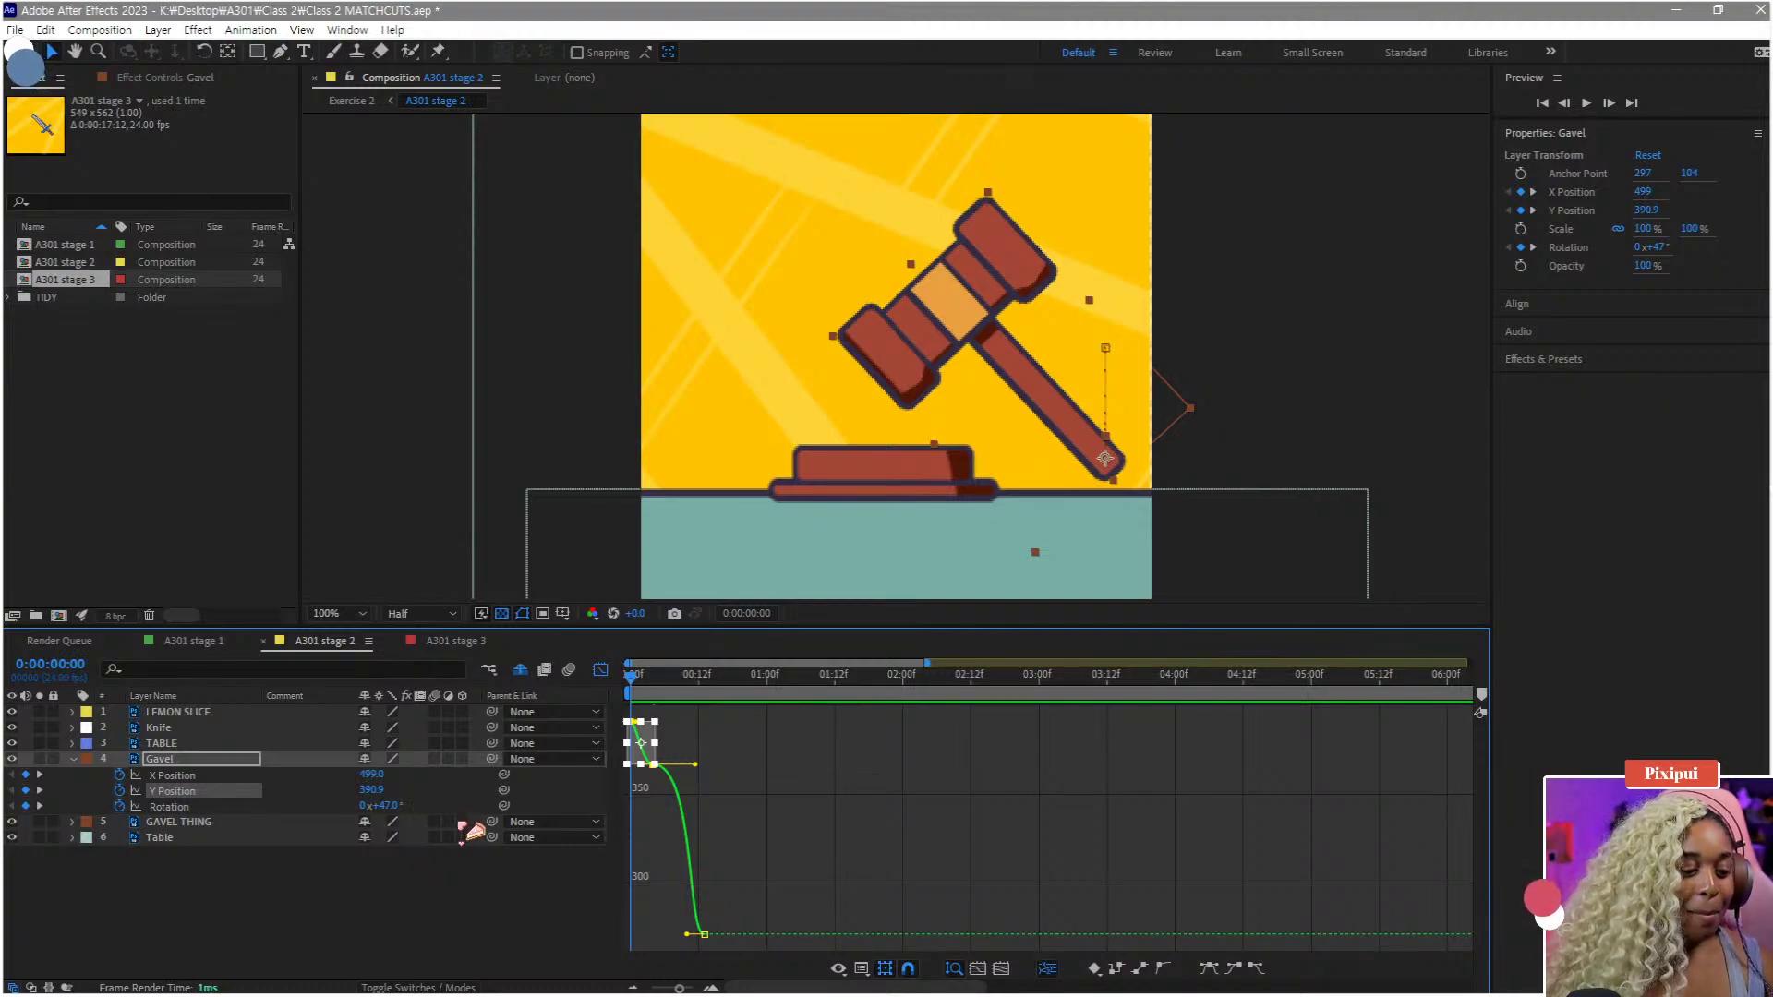
{"action": "key", "text": "space"}
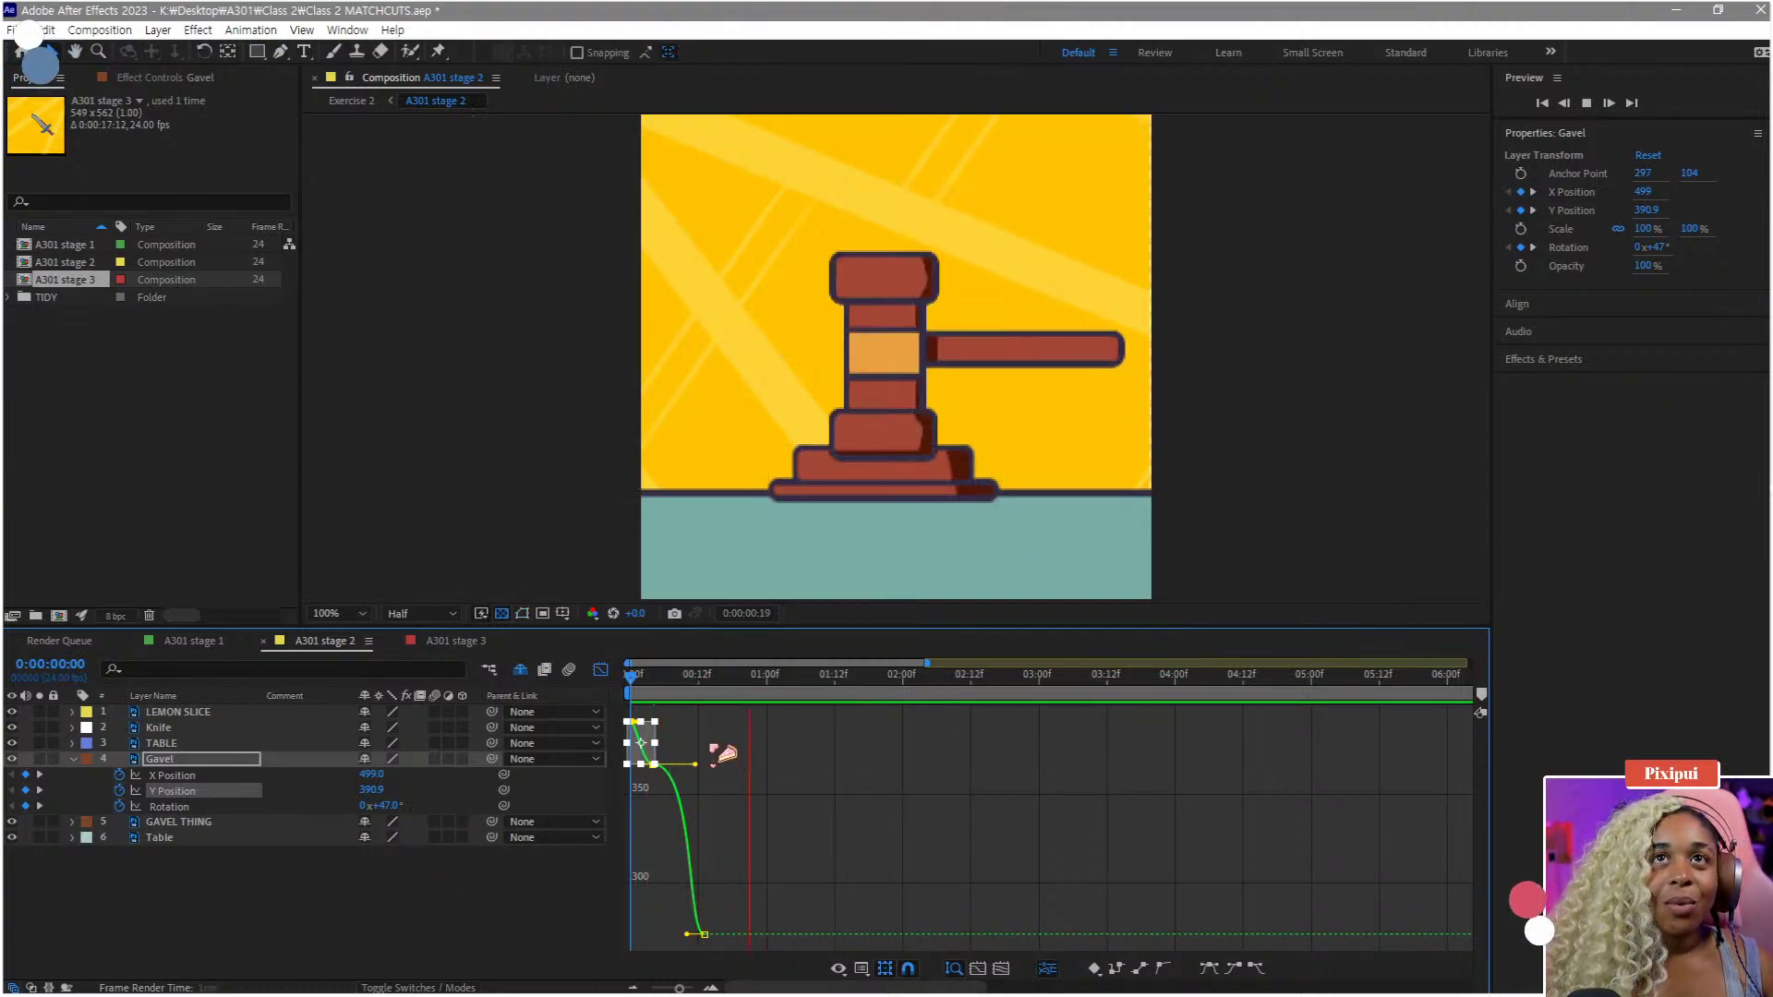
{"action": "key", "text": "space"}
- Move the Gavel's last Y Position keyframe out to about 0:00:01:01 and preview the slower motion
{"action": "left_click_drag", "start_coordinate": [635, 688], "coordinate": [693, 694]}
{"action": "mouse_move", "coordinate": [706, 939]}
{"action": "left_click_drag", "start_coordinate": [706, 940], "coordinate": [773, 936]}
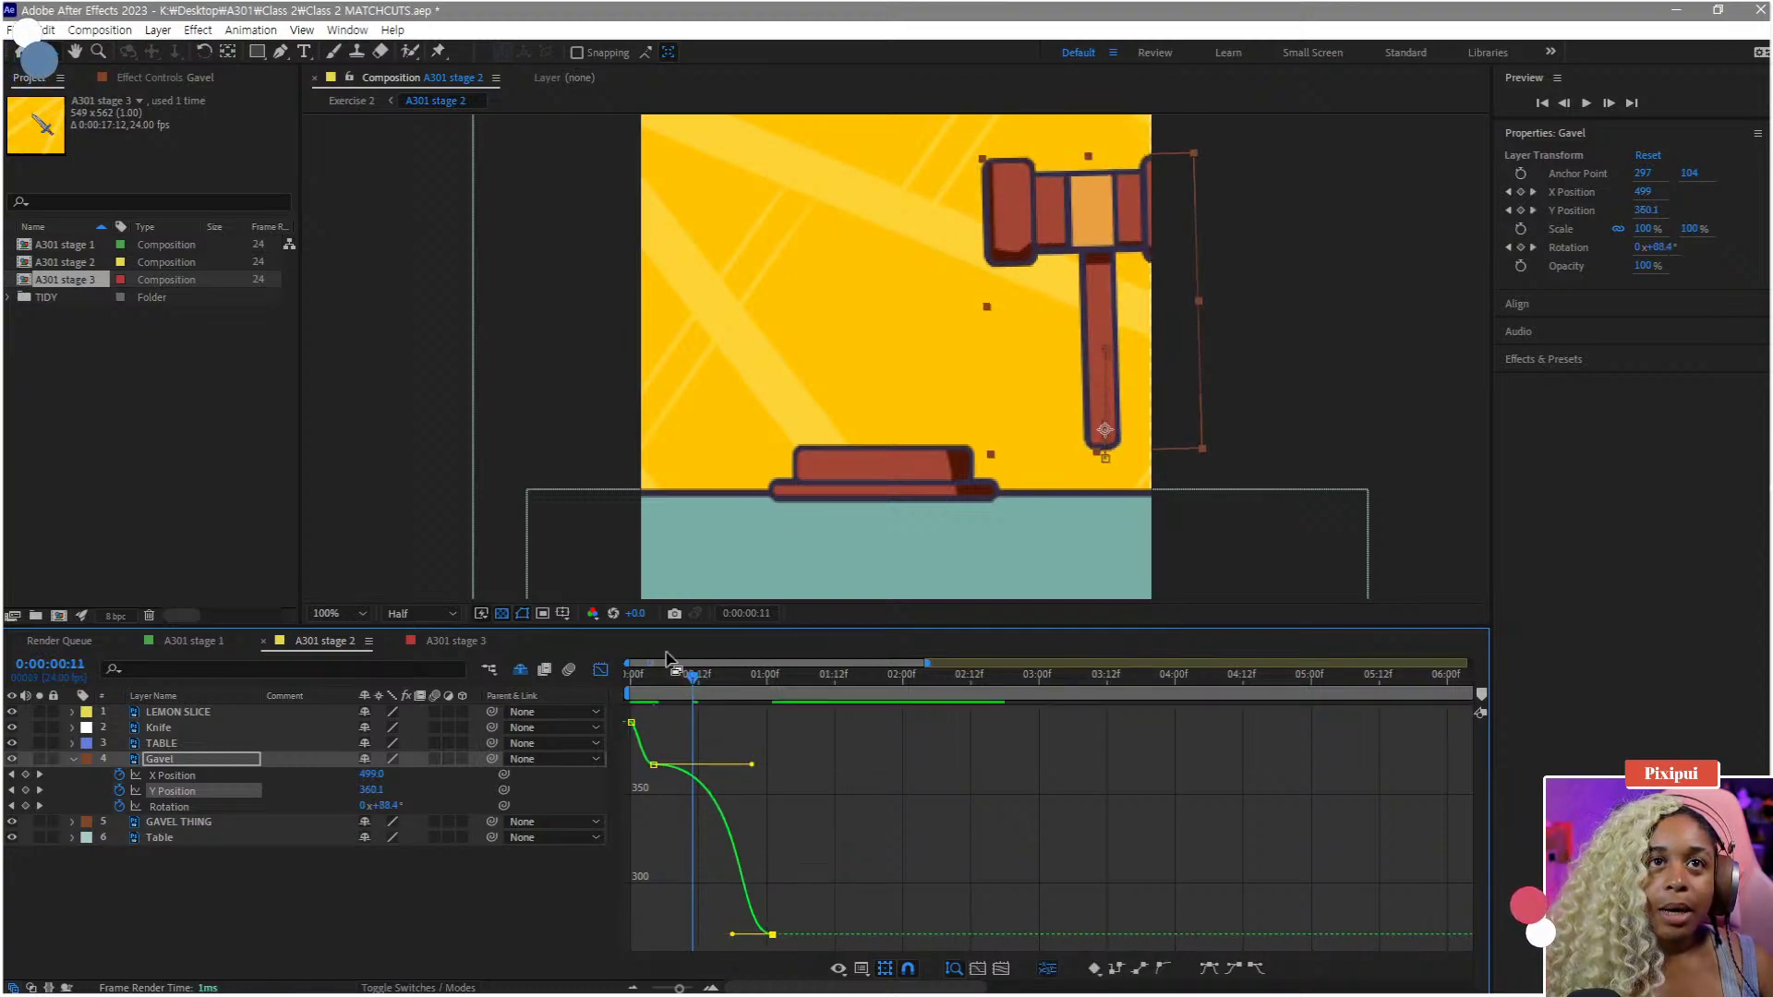
{"action": "key", "text": "space"}
{"action": "key", "text": "space"}
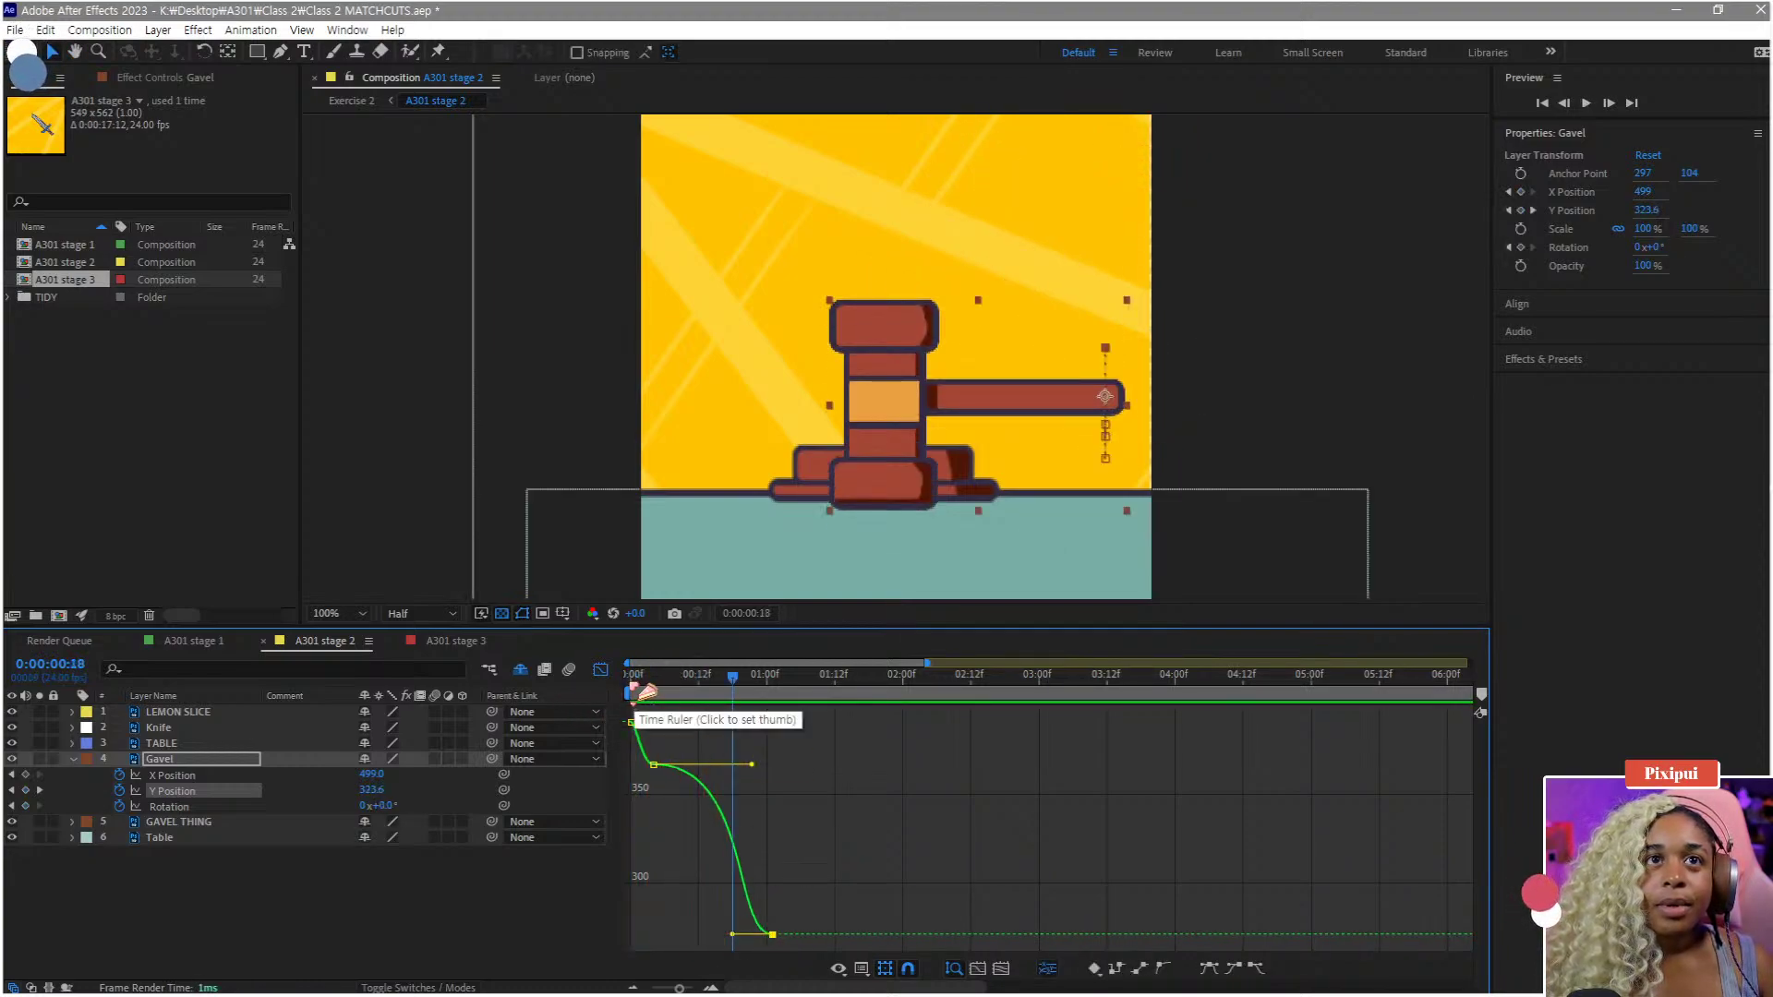
- Show the Rotation curve alongside Y Position and move the last Rotation keyframe to about 0:00:01:01
{"action": "left_click_drag", "start_coordinate": [634, 687], "coordinate": [709, 699]}
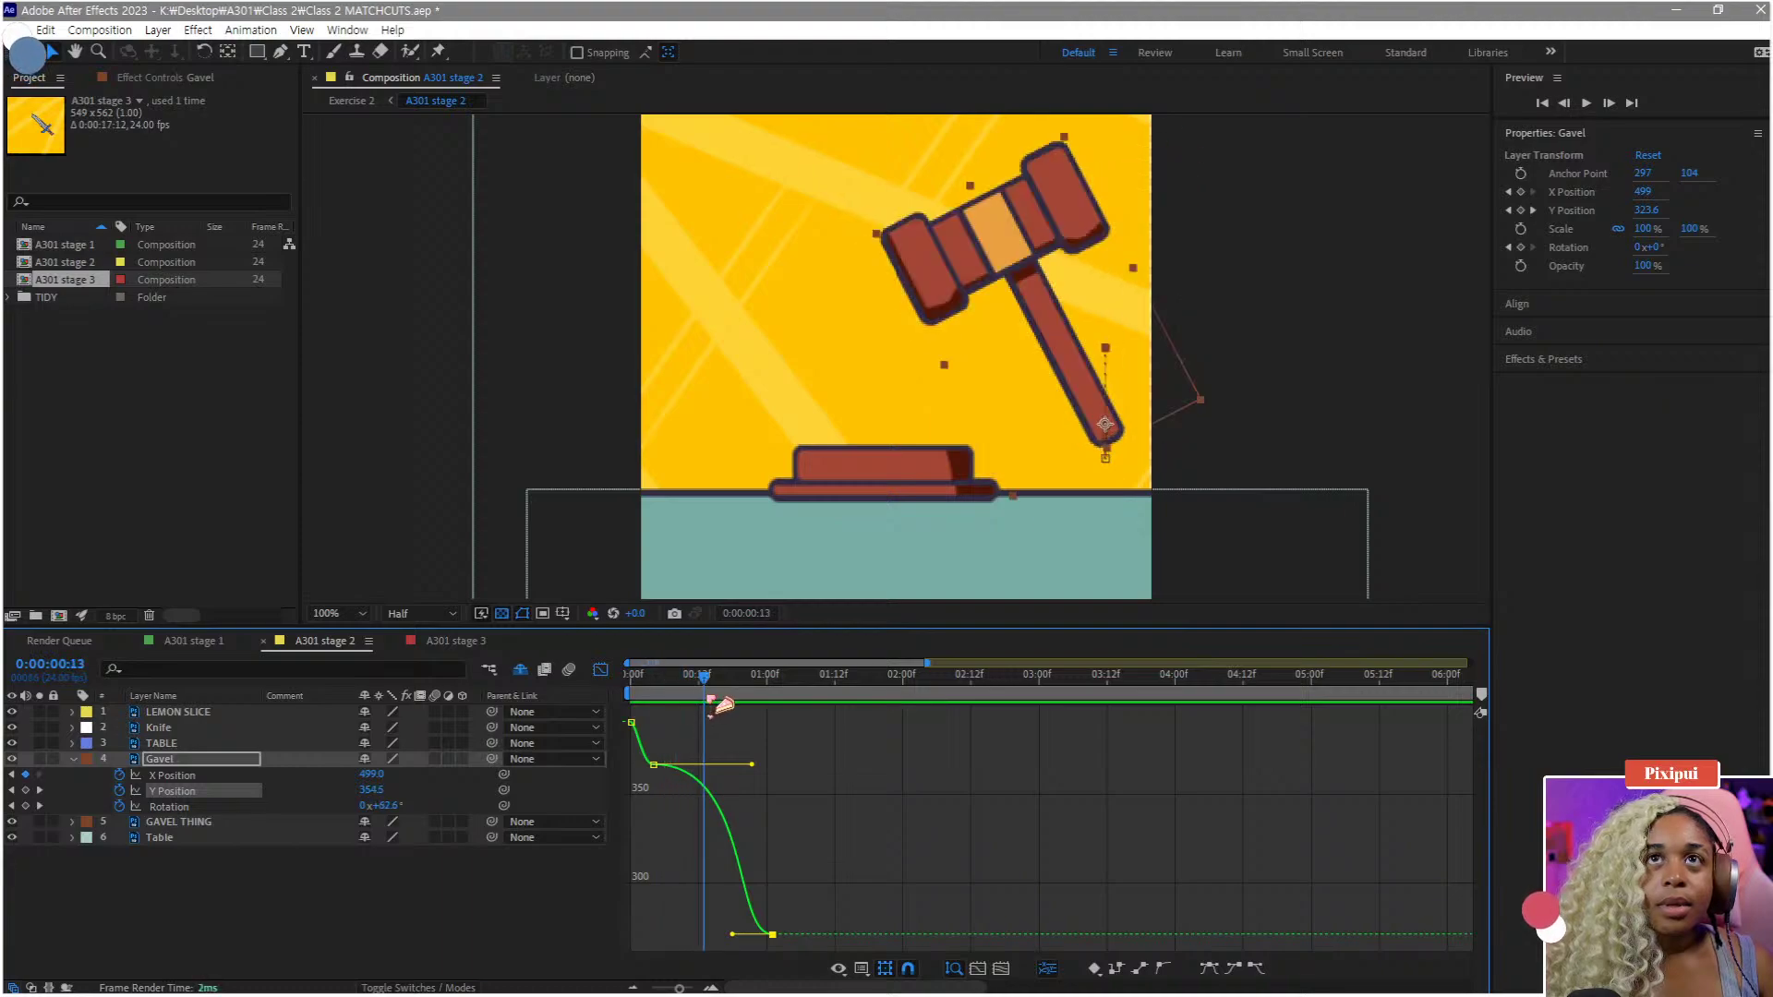
{"action": "left_click", "coordinate": [186, 809], "text": "shift"}
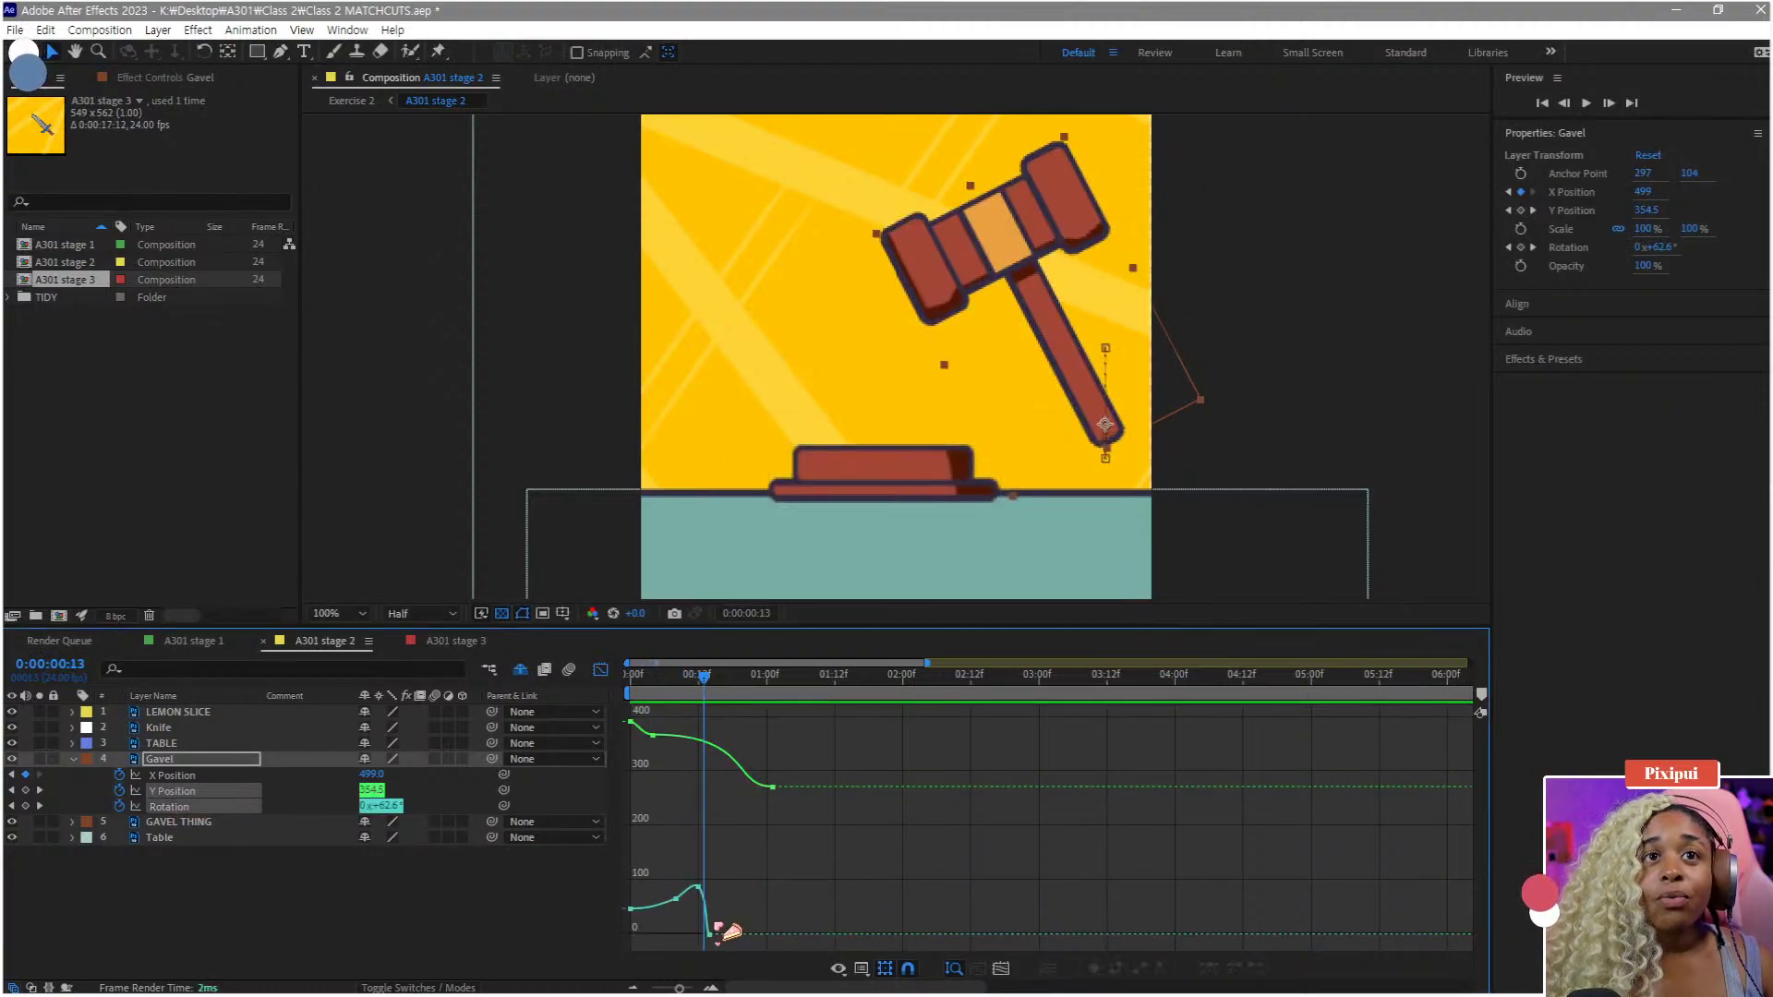
{"action": "left_click_drag", "start_coordinate": [710, 935], "coordinate": [773, 936]}
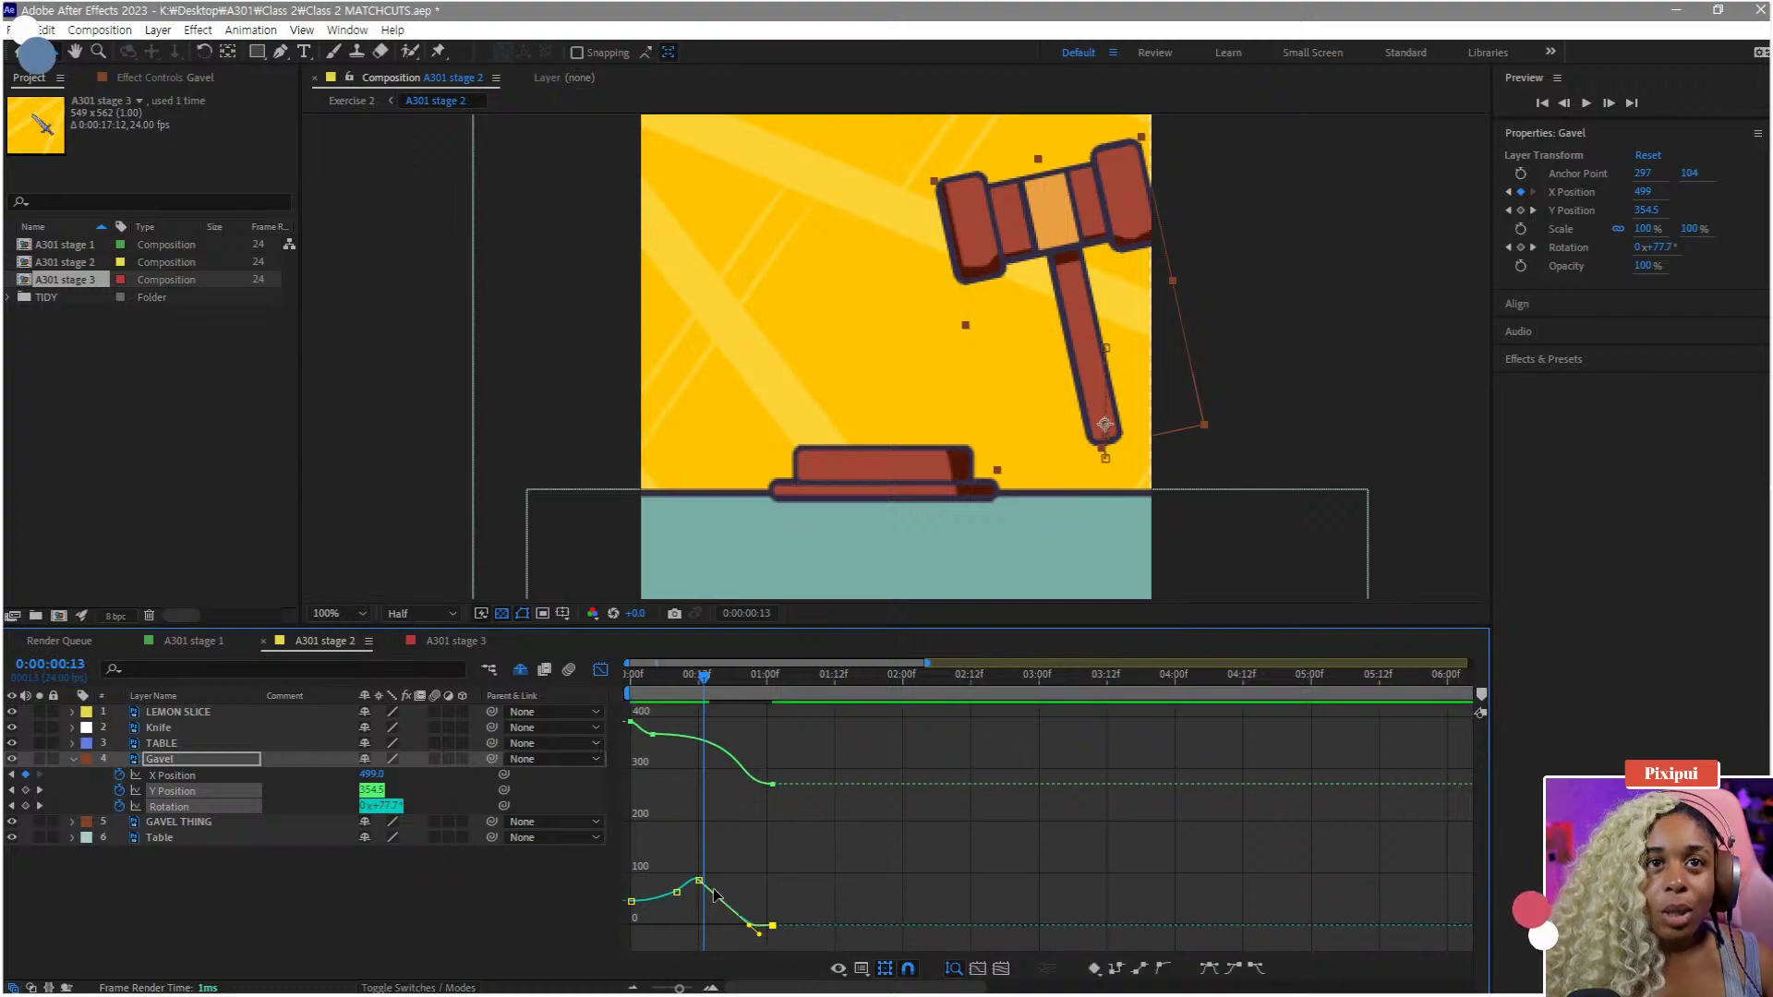
- Apply Easy Ease Out to the Gavel's frame 12 Rotation keyframe
{"action": "left_click", "coordinate": [699, 881]}
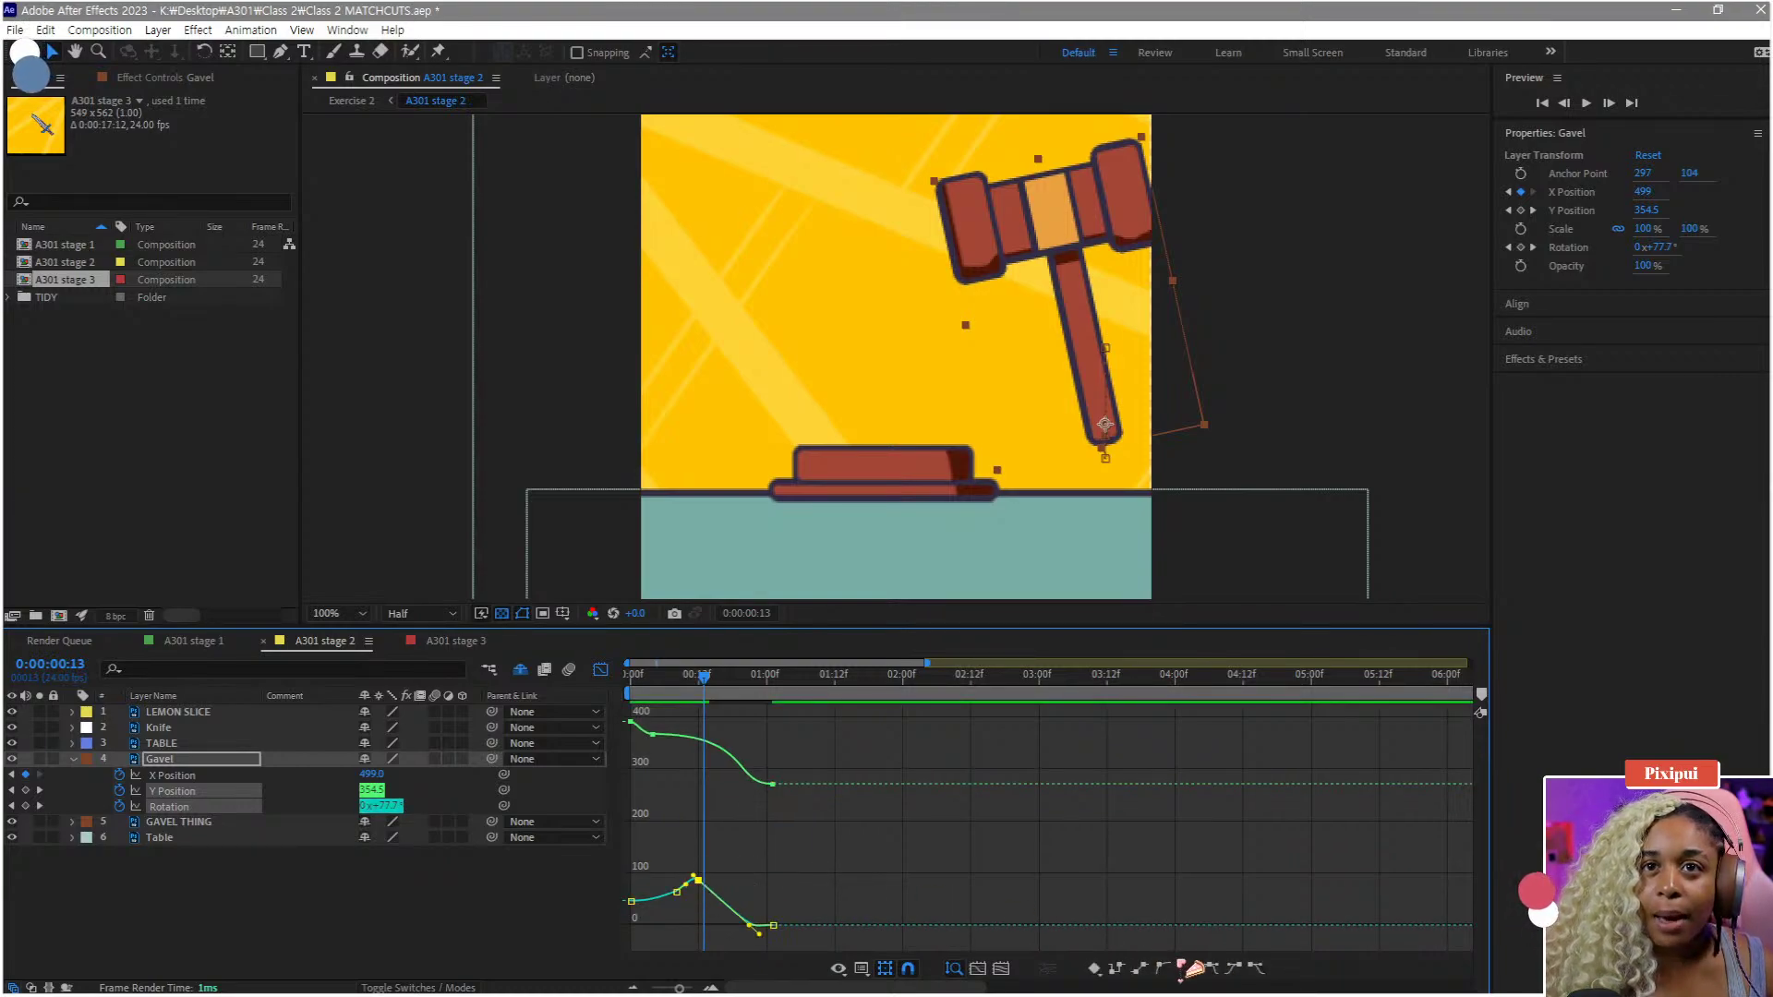
{"action": "left_click", "coordinate": [1256, 968]}
{"action": "key", "text": "equal"}
{"action": "key", "text": "equal"}
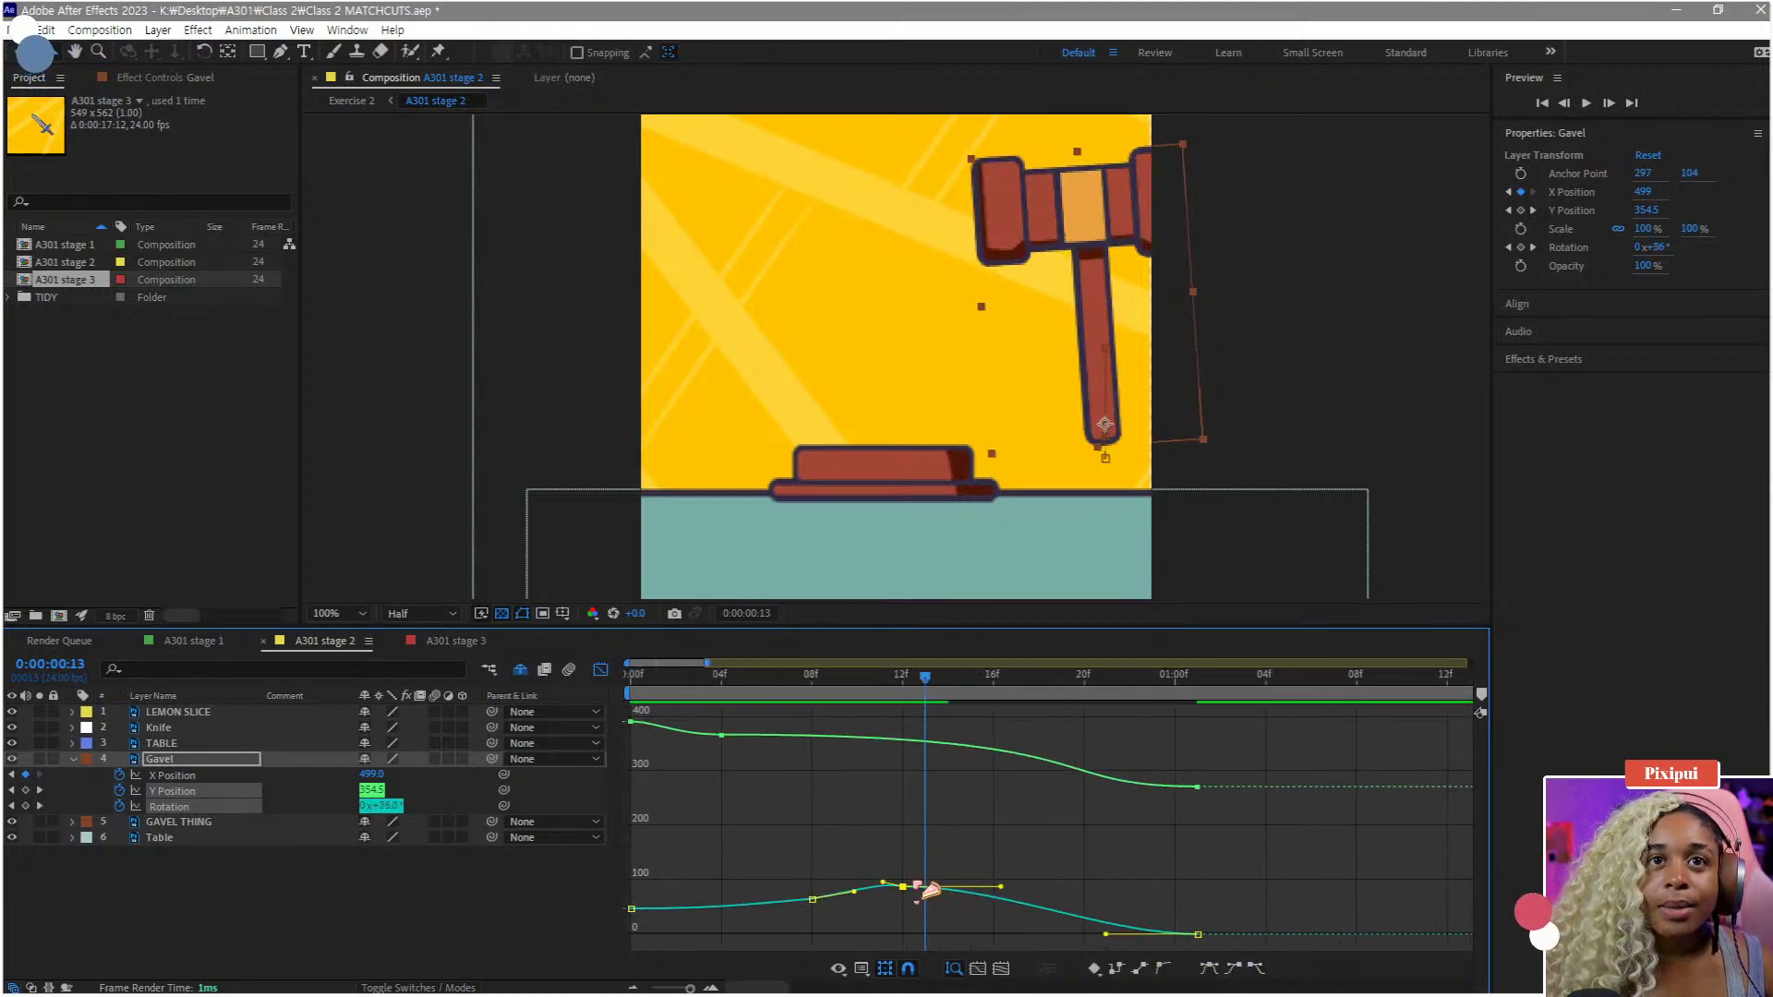
- Move the Gavel's frame 12 Rotation keyframe to frame 13 at about 154° and preview the wind-up
{"action": "mouse_move", "coordinate": [918, 886]}
{"action": "left_mouse_down"}
{"action": "mouse_move", "coordinate": [904, 857]}
{"action": "mouse_move", "coordinate": [928, 856]}
{"action": "left_mouse_up"}
{"action": "key", "text": "space"}
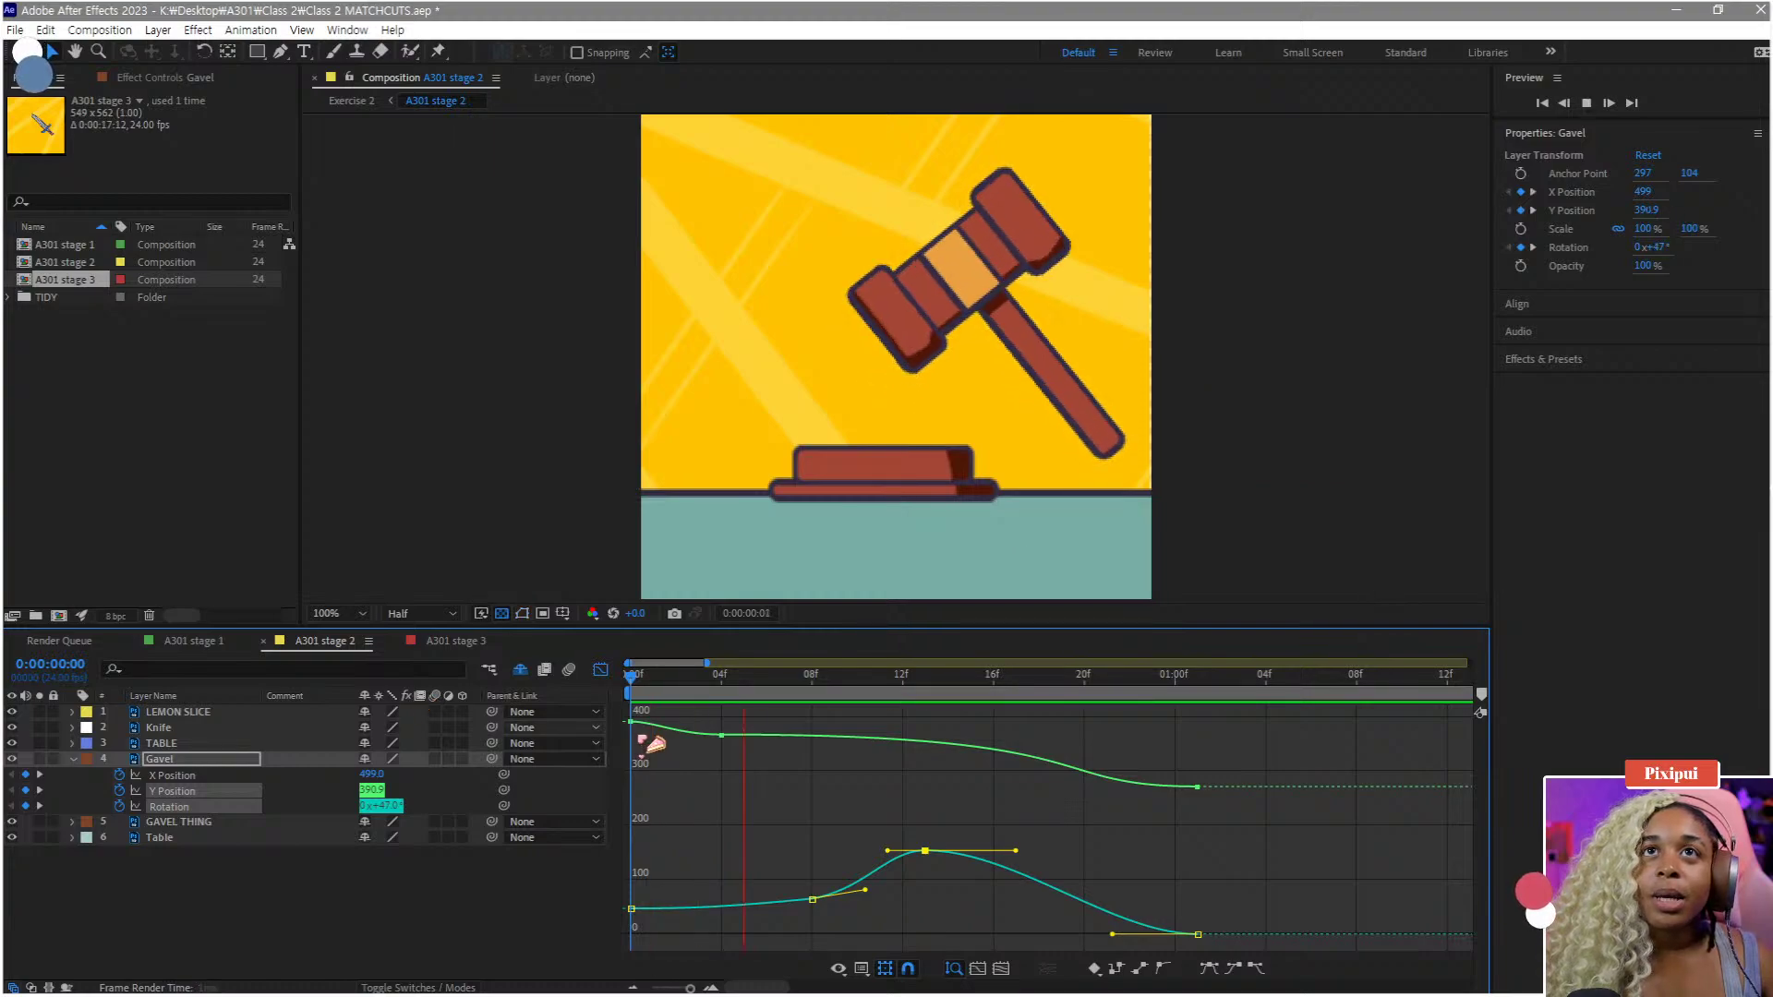
{"action": "key", "text": "space"}
{"action": "left_click", "coordinate": [927, 684]}
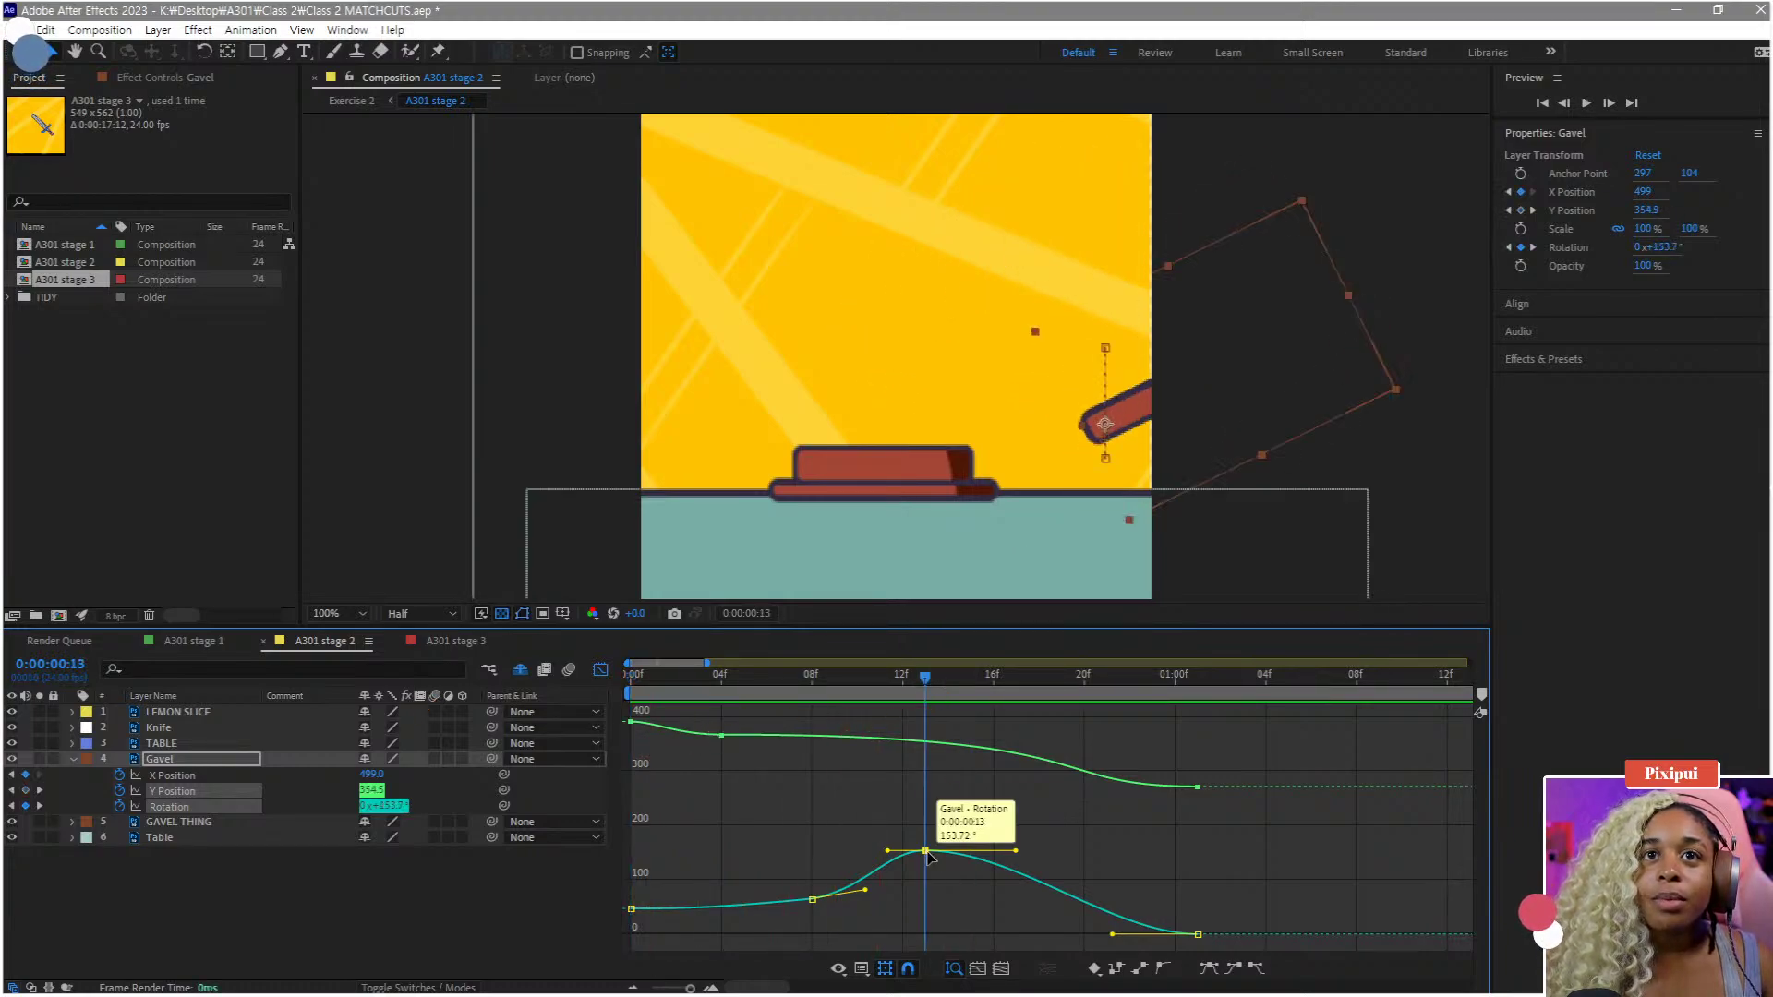
- Lower the Gavel's frame 13 Rotation keyframe to about 82° and isolate the Rotation curve in the graph
{"action": "left_click_drag", "start_coordinate": [924, 851], "coordinate": [935, 890]}
{"action": "key", "text": "equal"}
{"action": "mouse_move", "coordinate": [822, 889]}
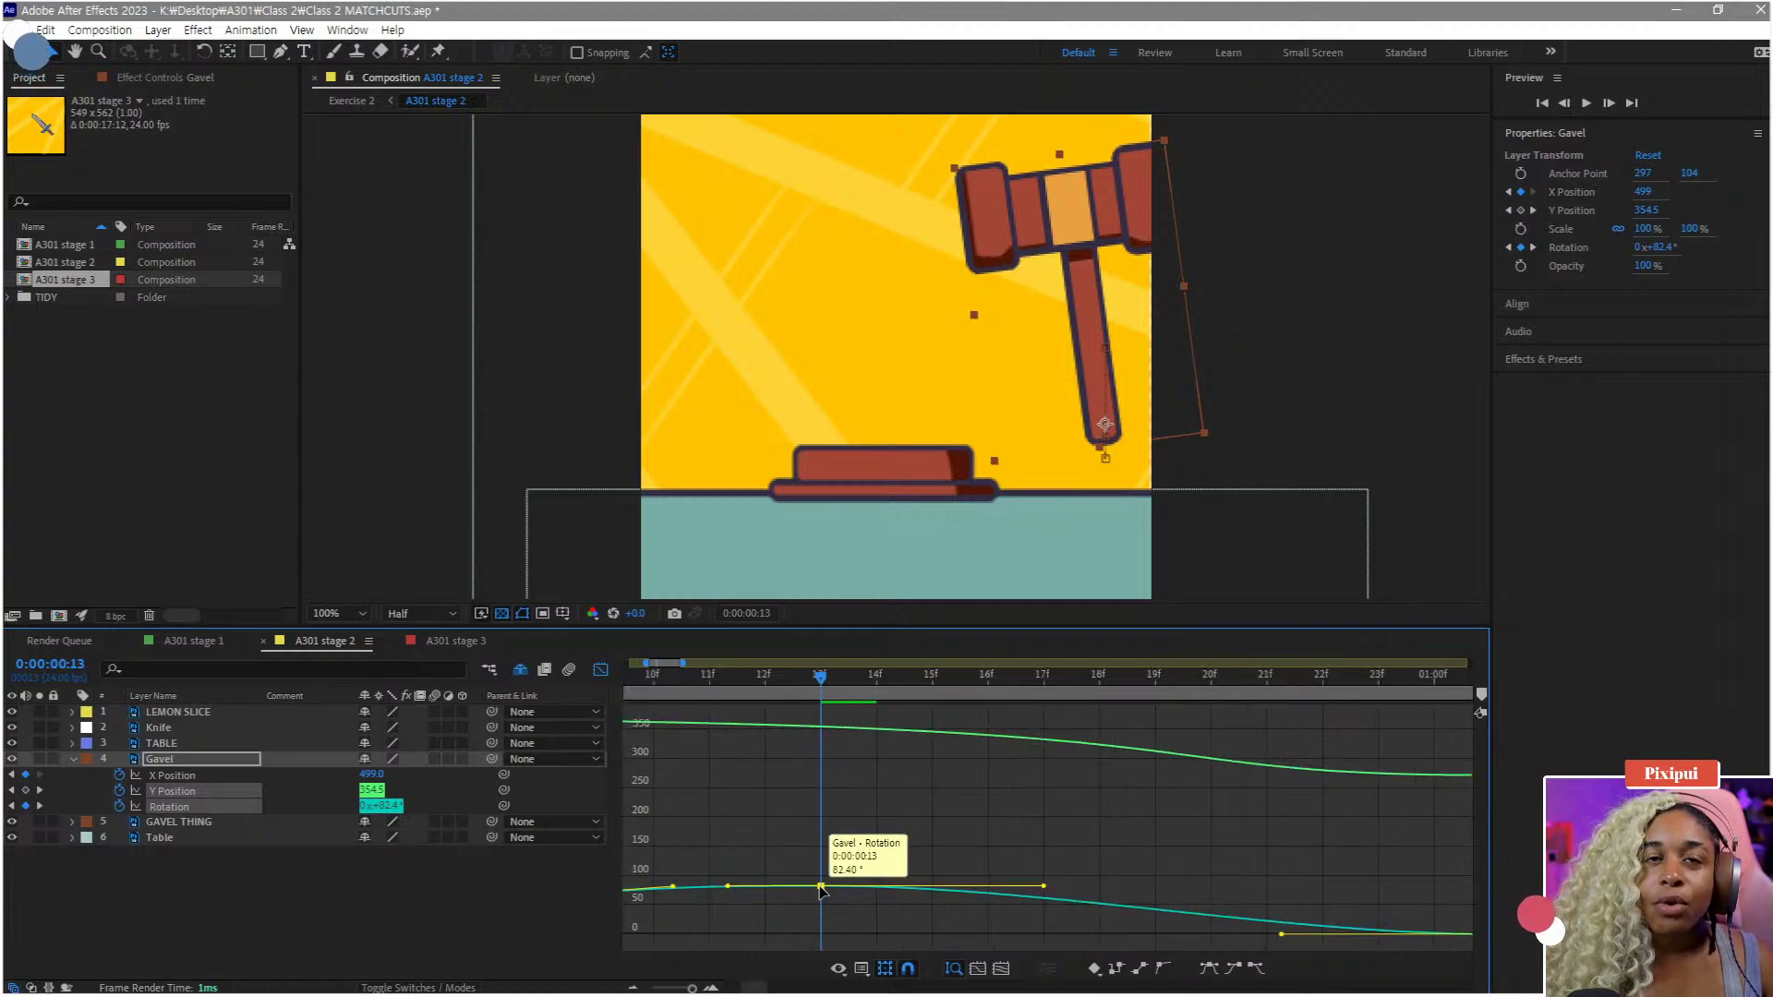
{"action": "left_click", "coordinate": [280, 946]}
{"action": "left_click", "coordinate": [184, 808]}
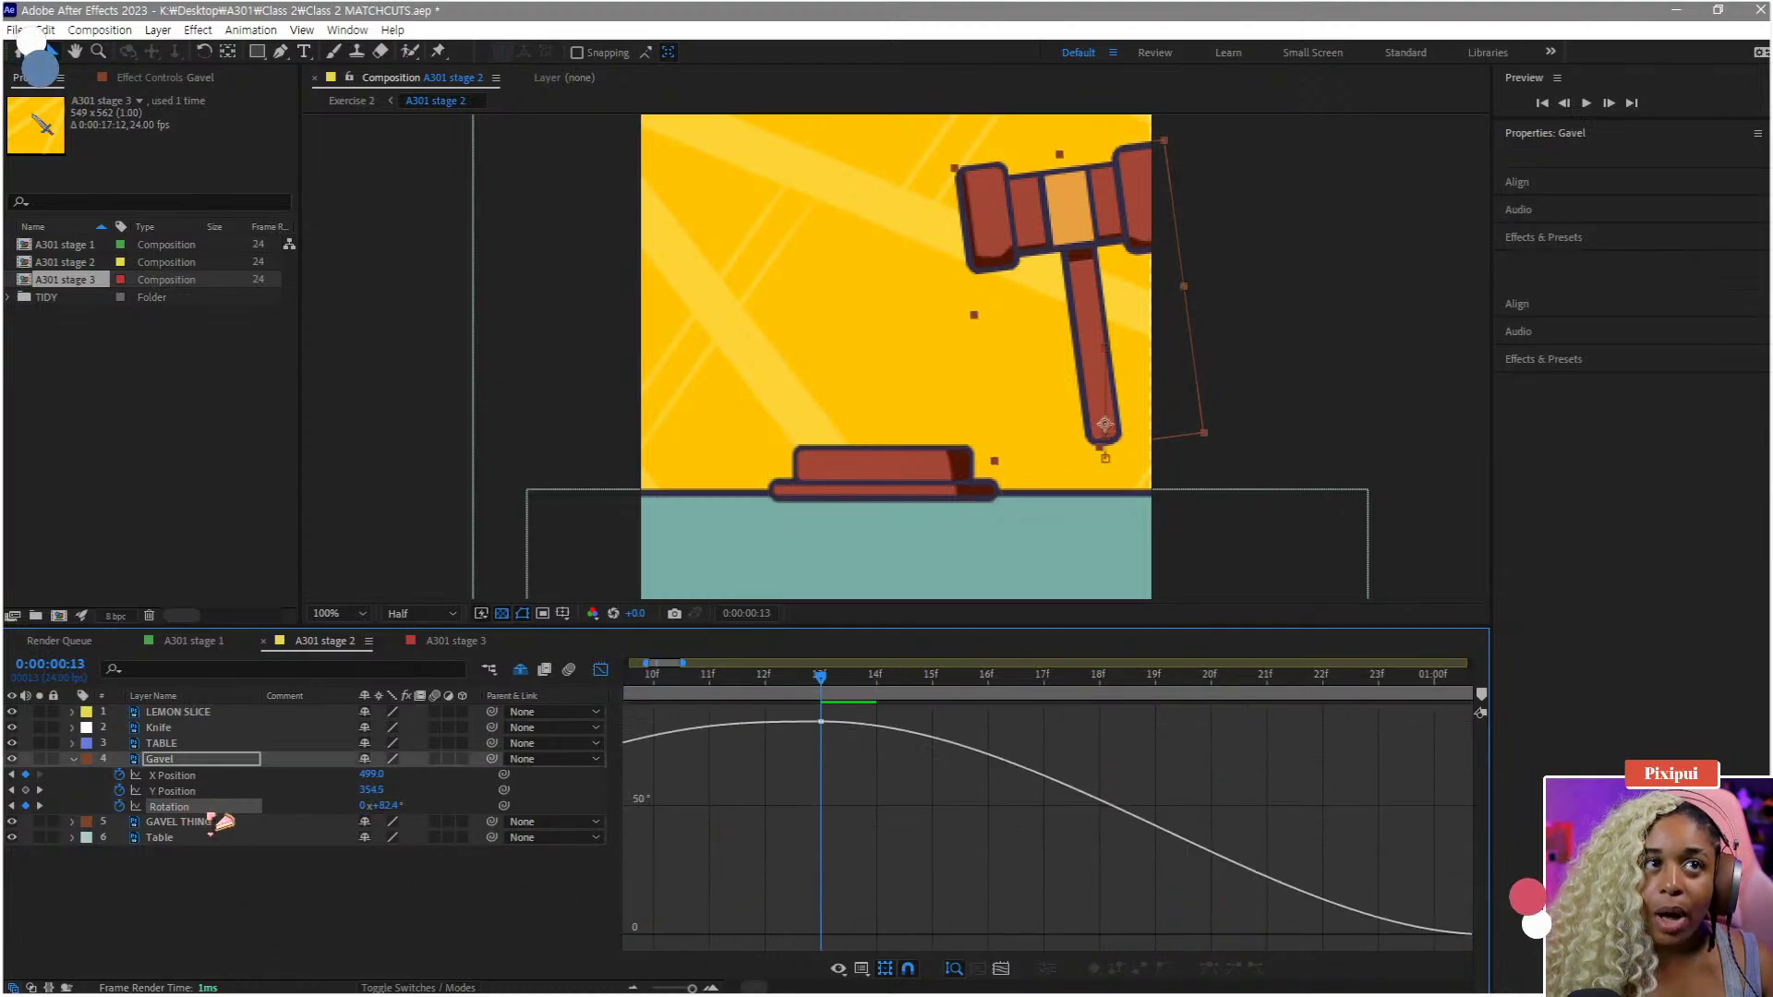
{"action": "left_click", "coordinate": [822, 722]}
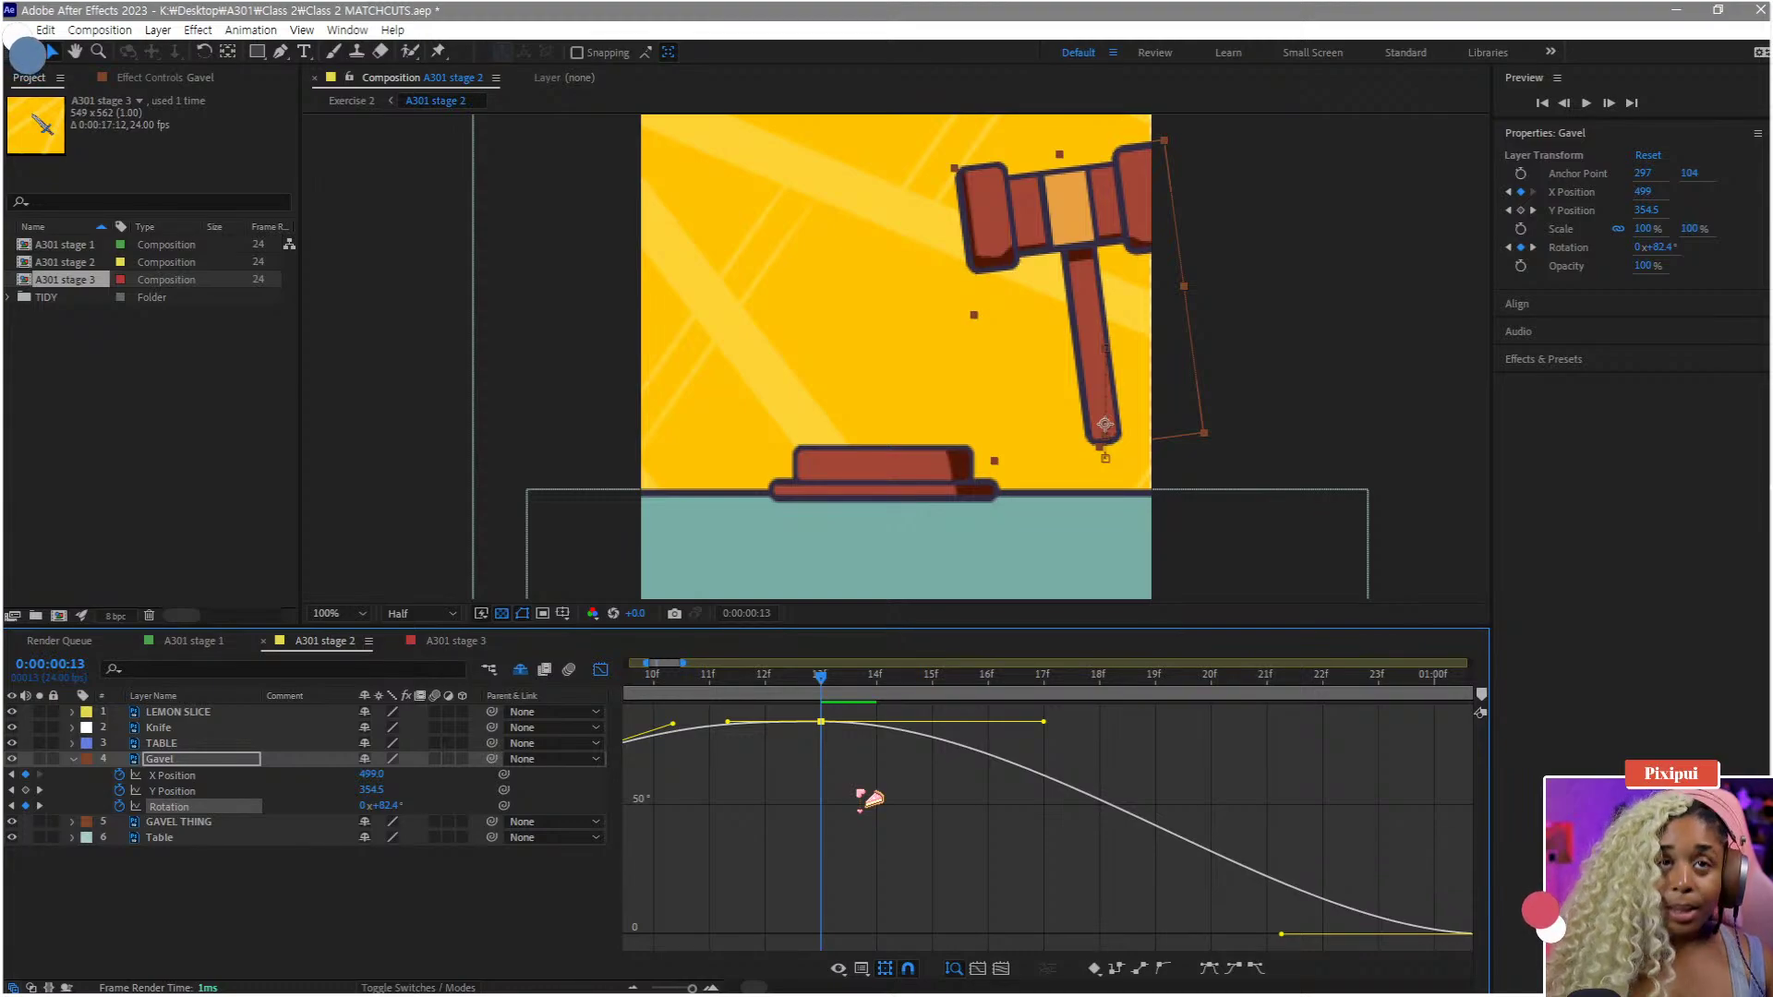
- Try a Gavel Y Position of 356.5 px at frame 13
{"action": "key", "text": "Down"}
{"action": "key", "text": "Down"}
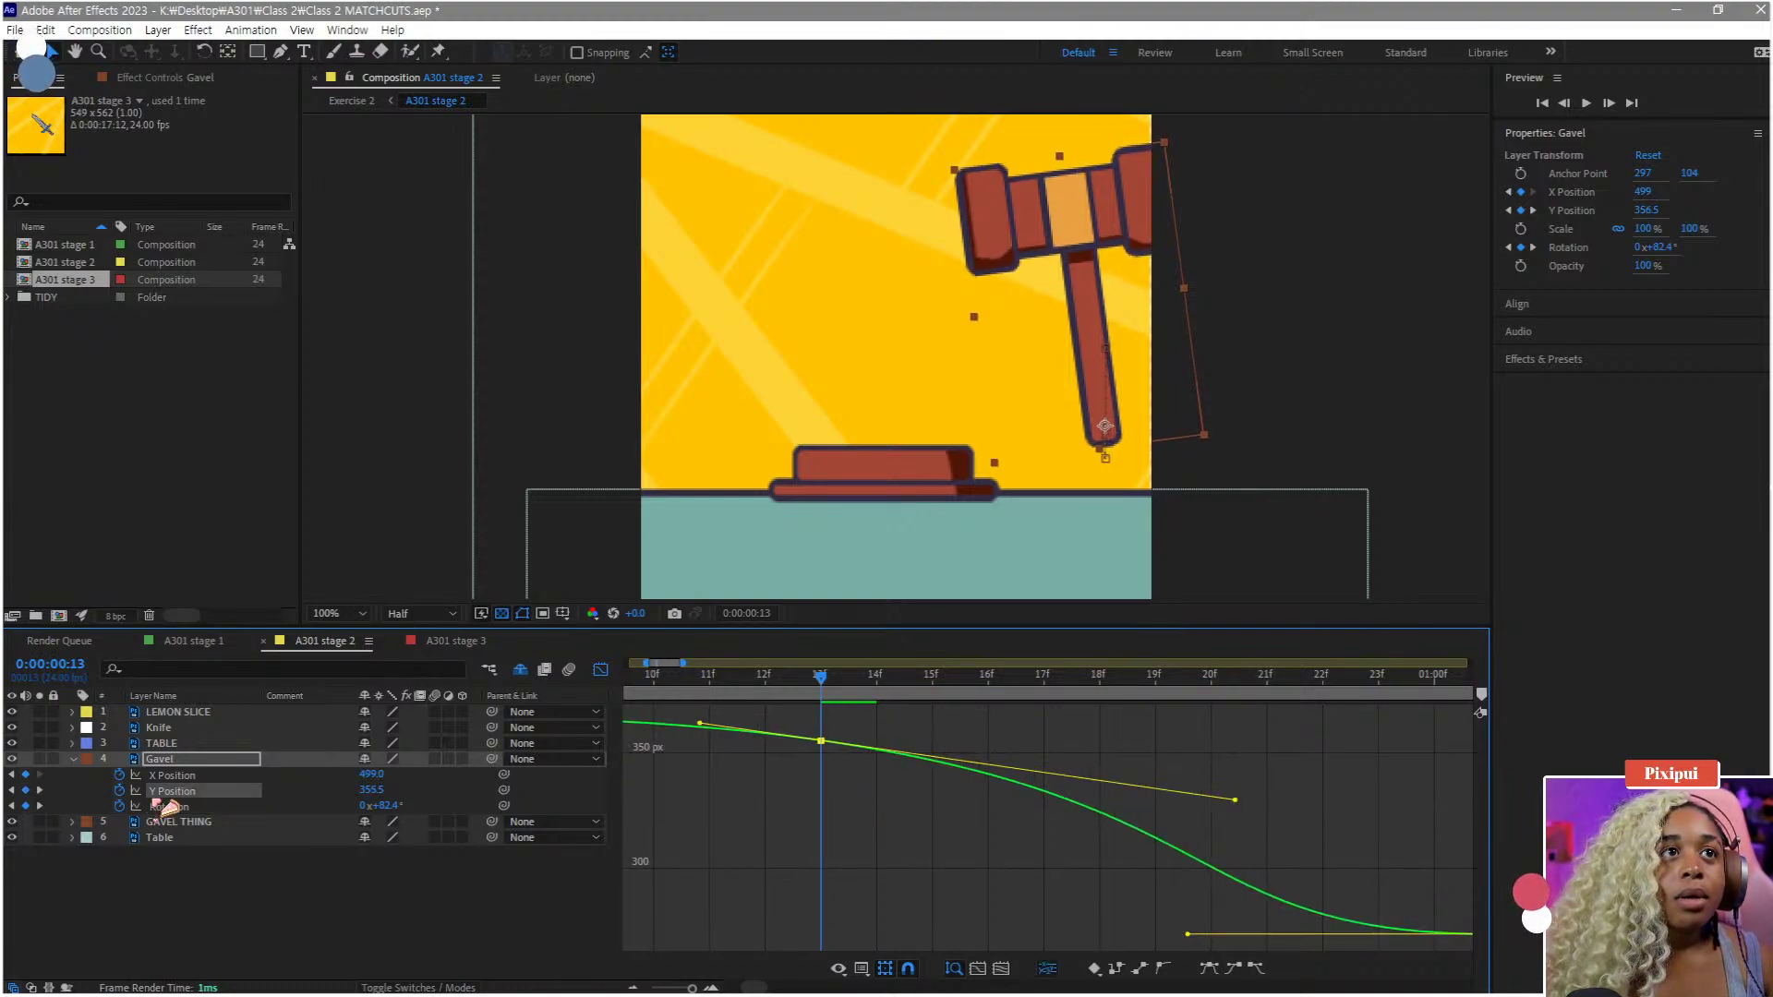
{"action": "key", "text": "Up"}
{"action": "left_click", "coordinate": [169, 807]}
{"action": "key", "text": "Up"}
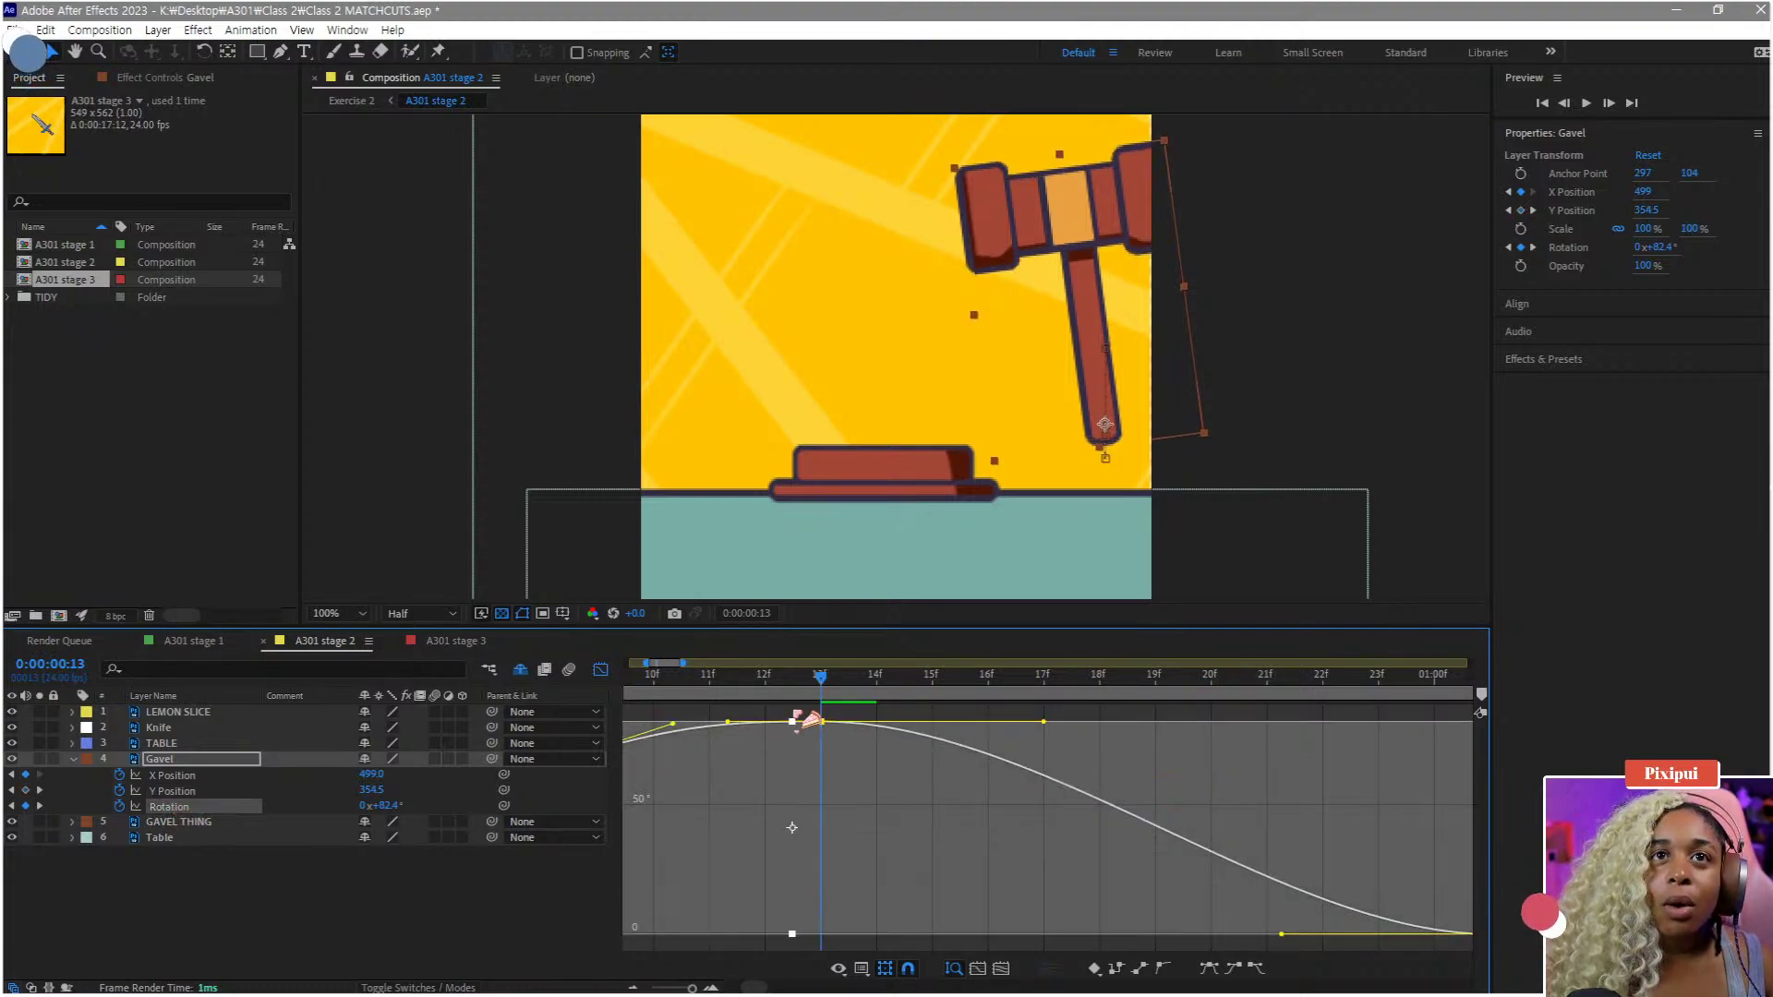
- Lower the Gavel's frame 13 Rotation keyframe to about 74° and preview the motion
{"action": "left_click", "coordinate": [792, 828]}
{"action": "left_click_drag", "start_coordinate": [820, 725], "coordinate": [822, 743]}
{"action": "key", "text": "space"}
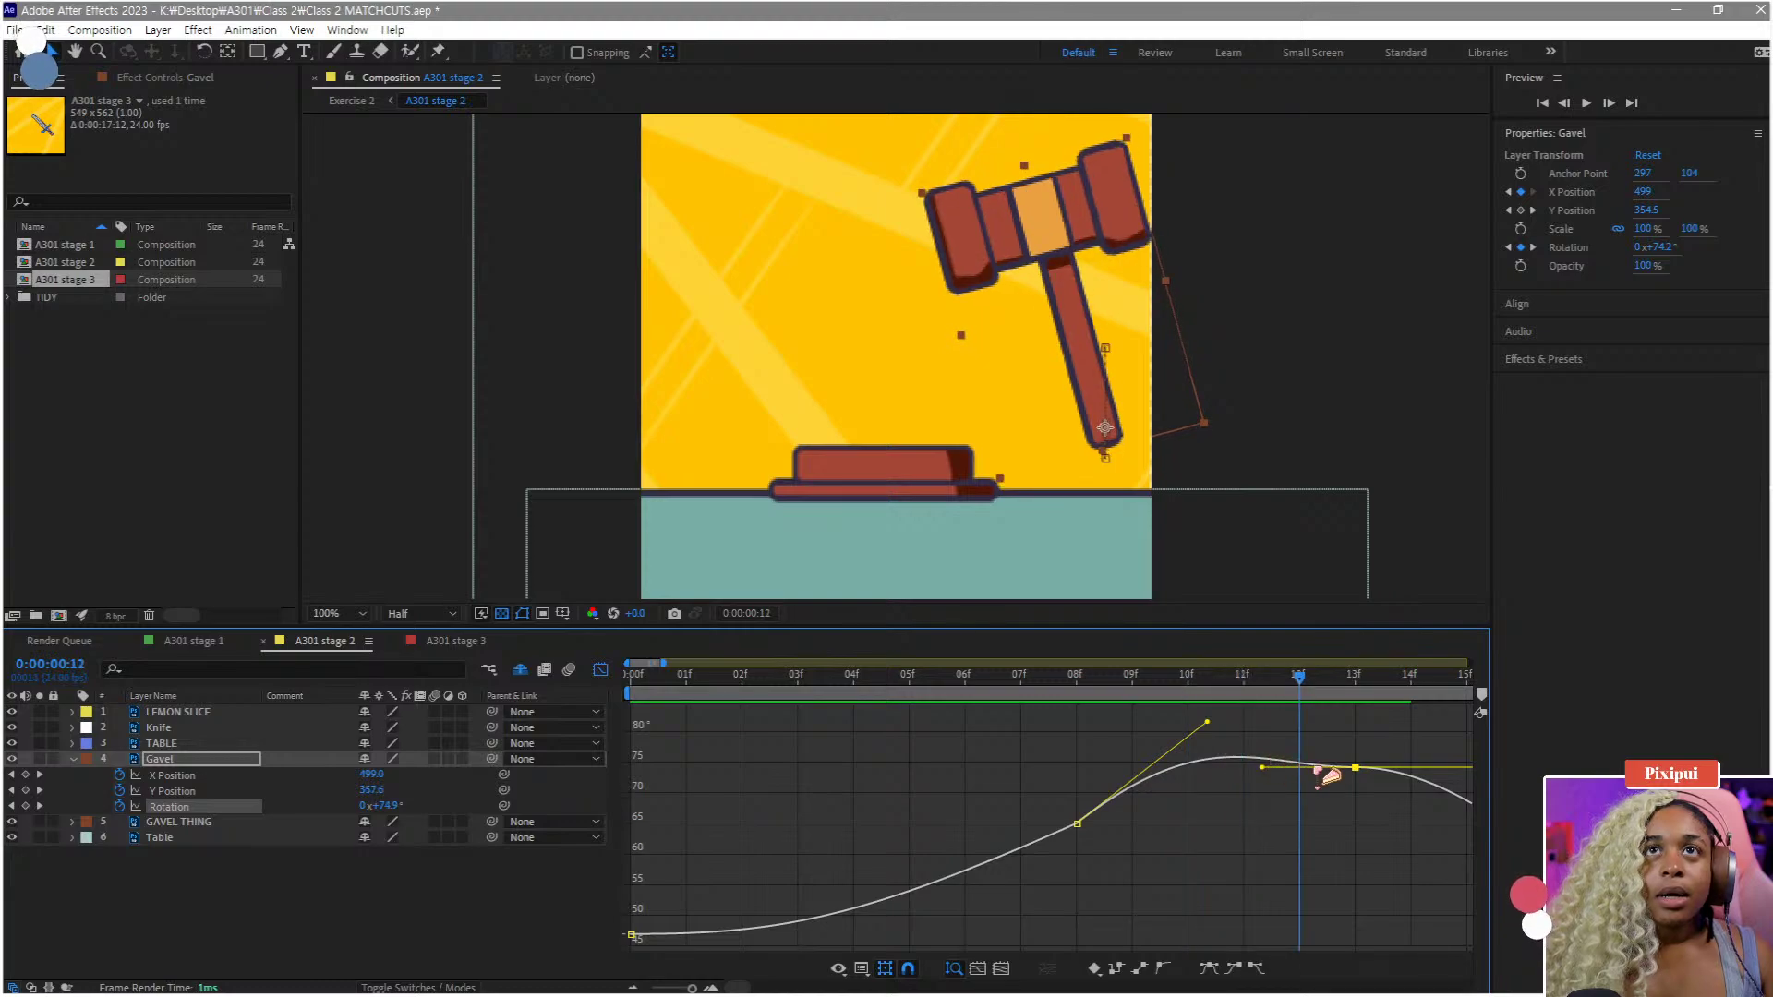
- Lower the outgoing handle of the Gavel's frame 8 Rotation keyframe so the curve rises smoothly into frame 13
{"action": "key", "text": "Page_Up"}
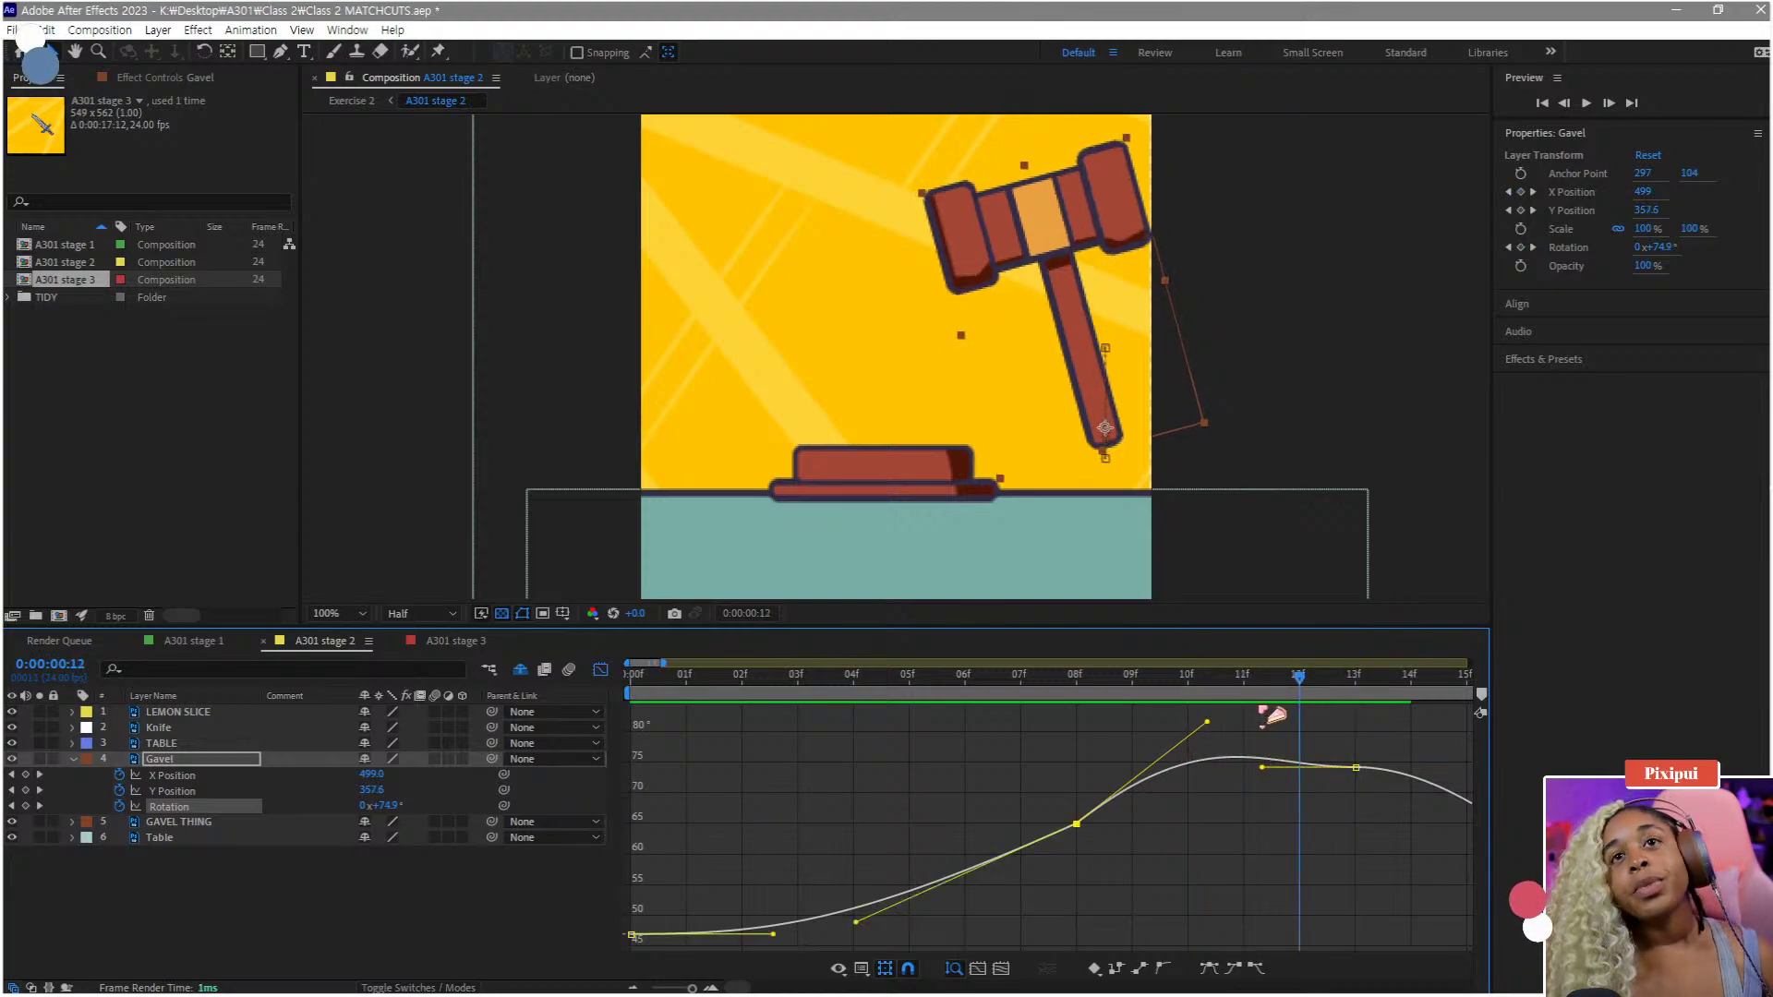
{"action": "mouse_move", "coordinate": [1208, 727]}
{"action": "left_mouse_down"}
{"action": "mouse_move", "coordinate": [1190, 744]}
{"action": "mouse_move", "coordinate": [1242, 699]}
{"action": "mouse_move", "coordinate": [1219, 733]}
{"action": "left_mouse_up"}
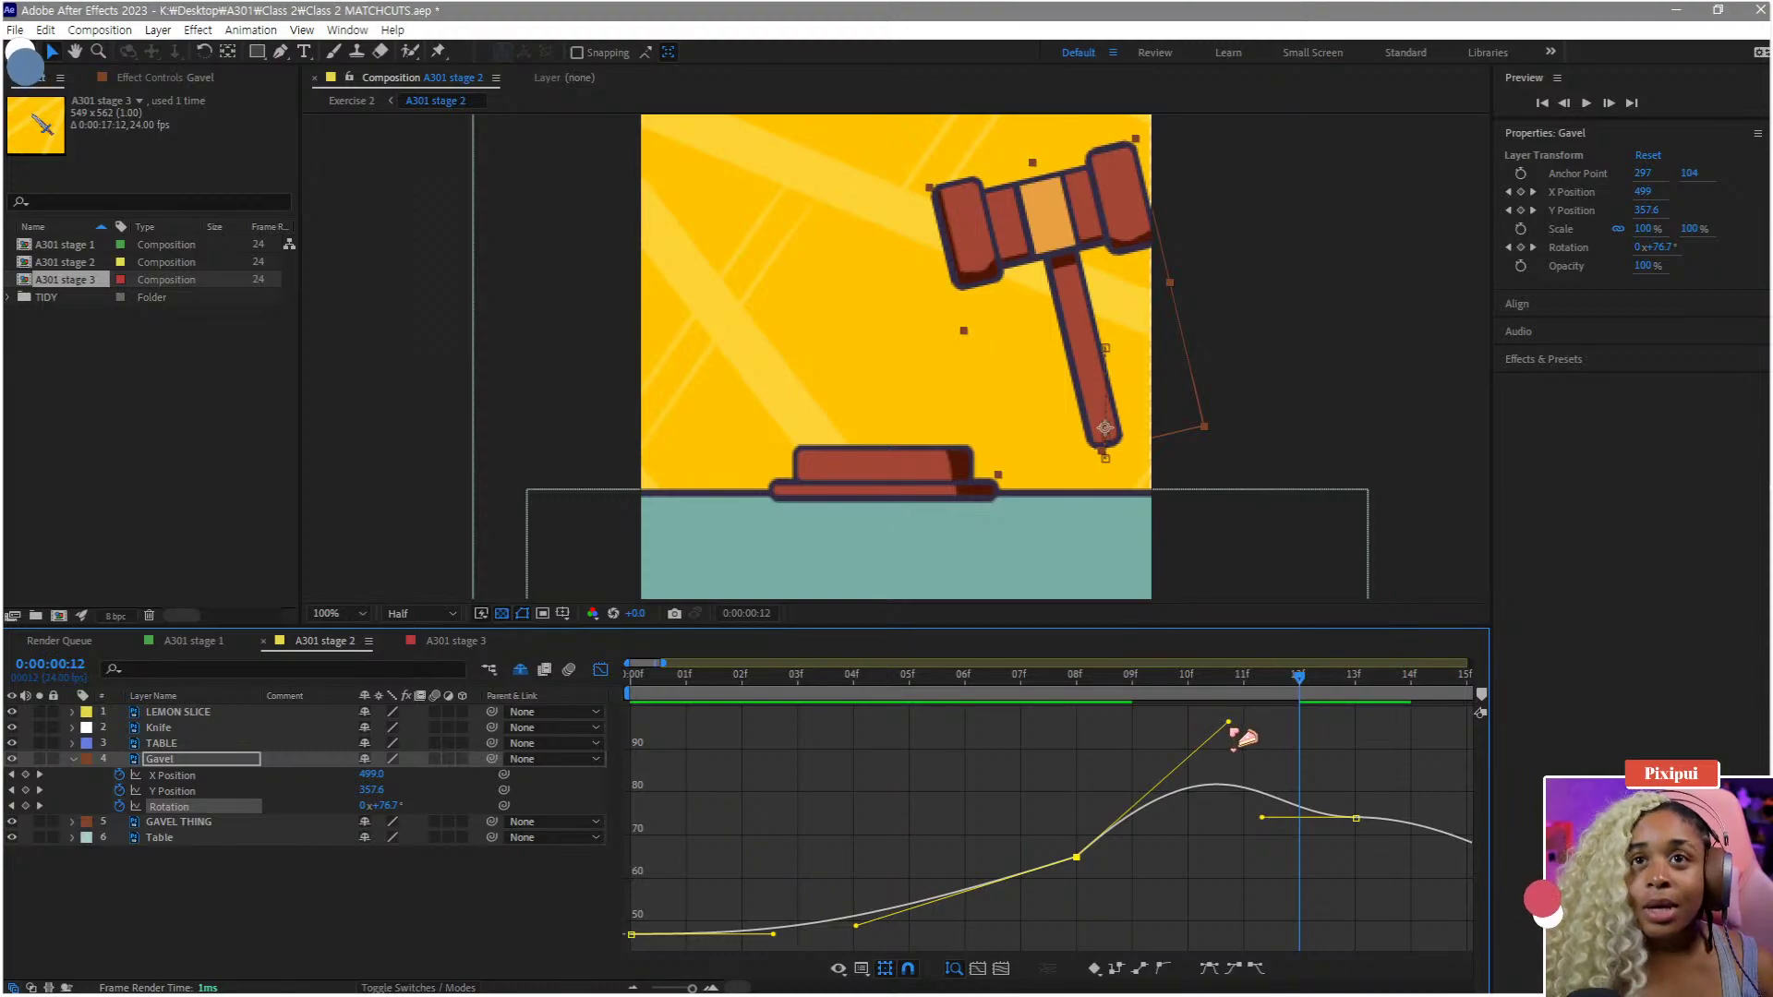
{"action": "left_click_drag", "start_coordinate": [1228, 727], "coordinate": [1243, 828]}
{"action": "scroll", "coordinate": [1238, 774], "scroll_direction": "down", "scroll_amount": 1}
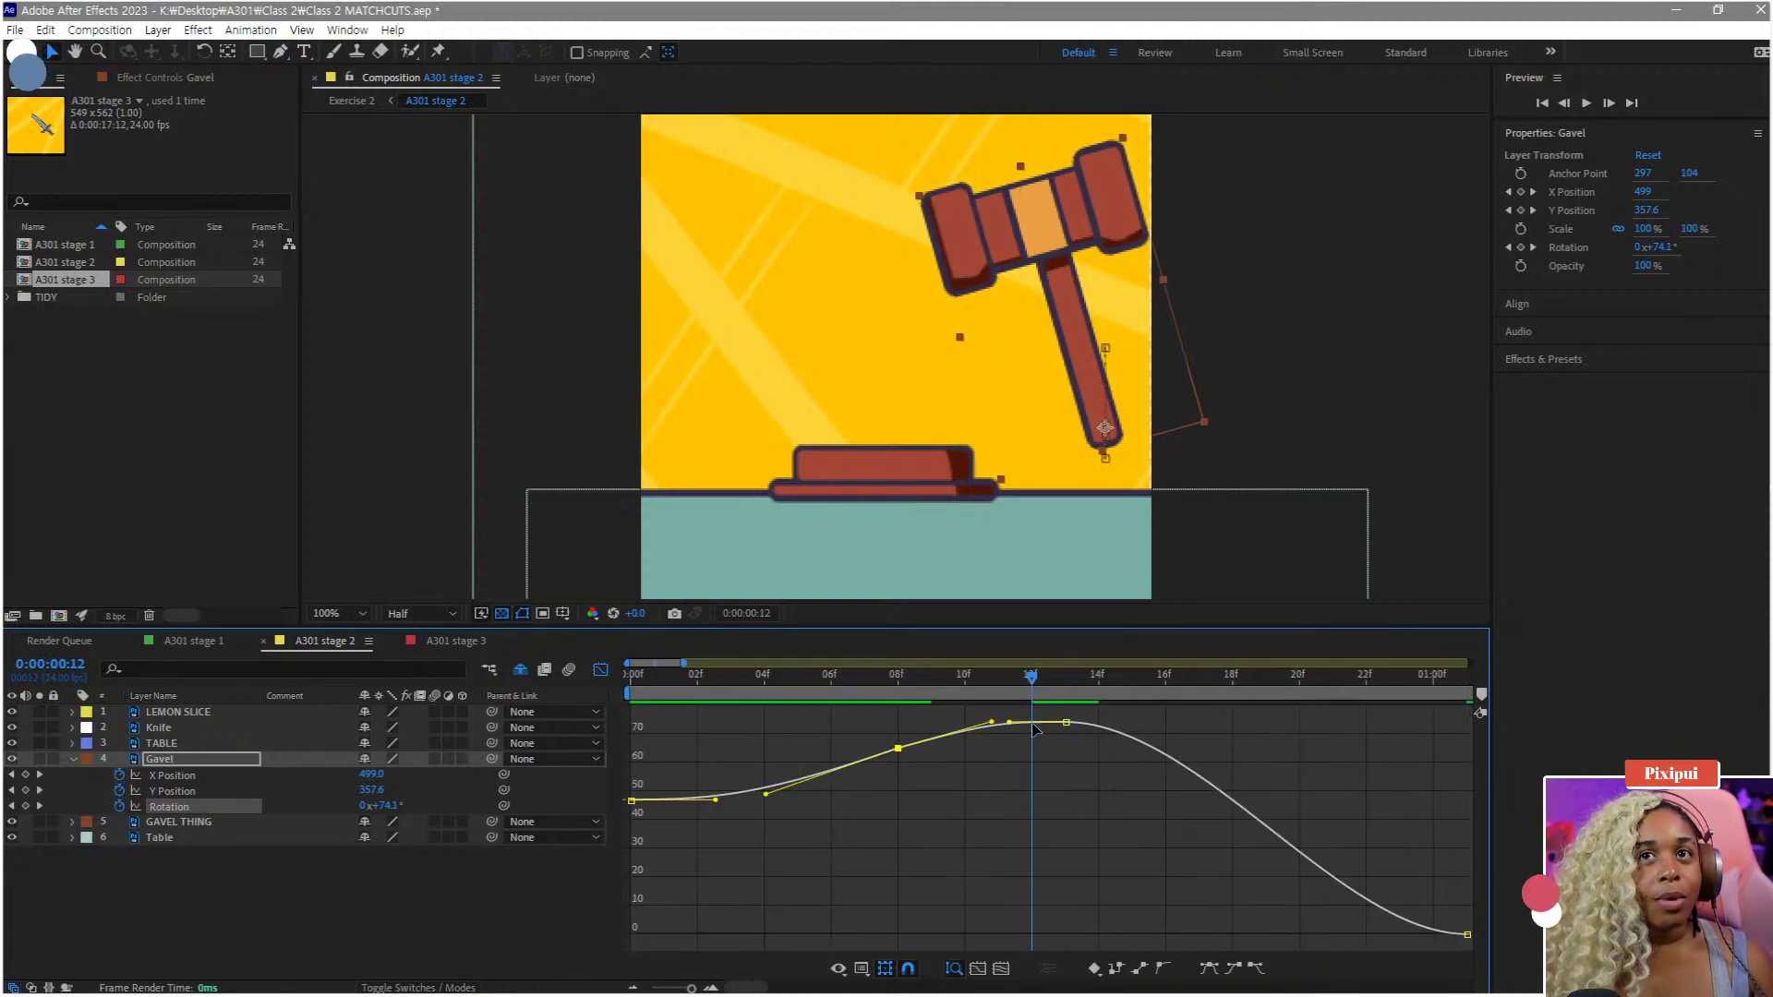
- Angle the outgoing handle of the Gavel's frame 13 Rotation keyframe upward, extending to about frame 17, and scrub the swing
{"action": "left_click_drag", "start_coordinate": [925, 688], "coordinate": [1069, 724]}
{"action": "left_click", "coordinate": [1066, 723]}
{"action": "left_click_drag", "start_coordinate": [1197, 728], "coordinate": [1219, 680]}
{"action": "left_click_drag", "start_coordinate": [1069, 684], "coordinate": [1219, 702]}
{"action": "key", "text": "minus"}
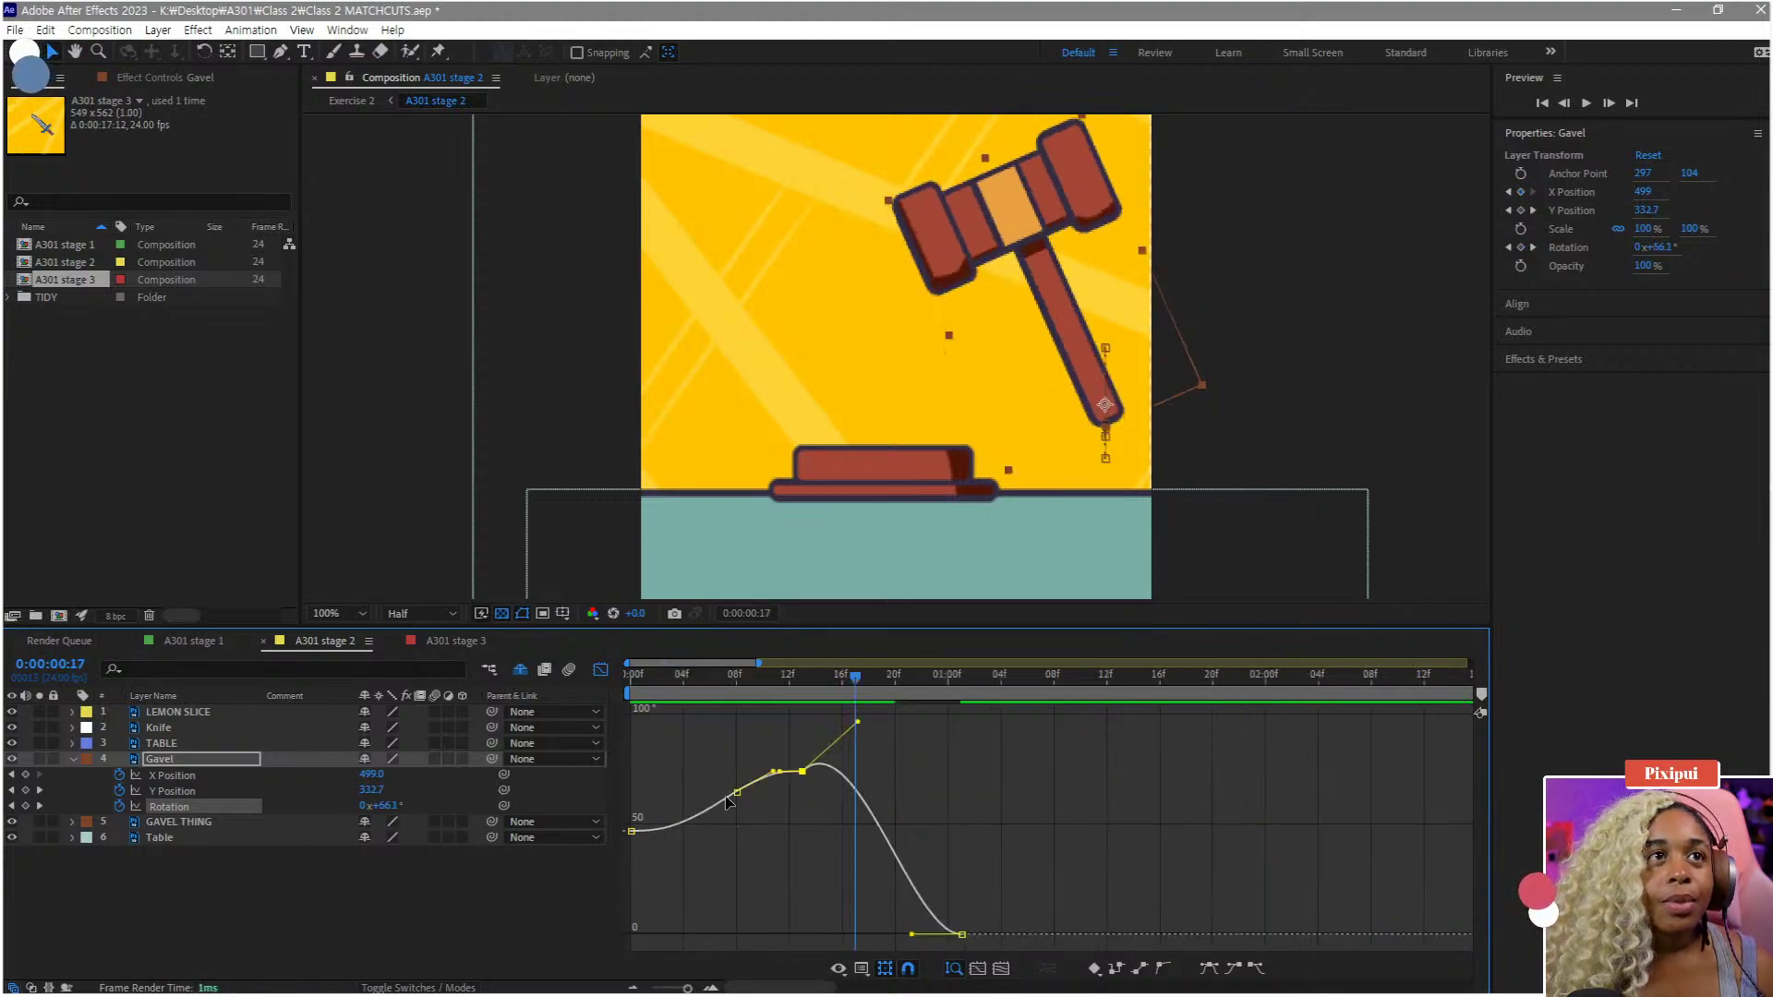
- Add a Y Position keyframe to the Gavel at frame 15, keeping the curve's value there
{"action": "left_click", "coordinate": [182, 795], "text": "shift"}
{"action": "left_click_drag", "start_coordinate": [772, 681], "coordinate": [833, 719]}
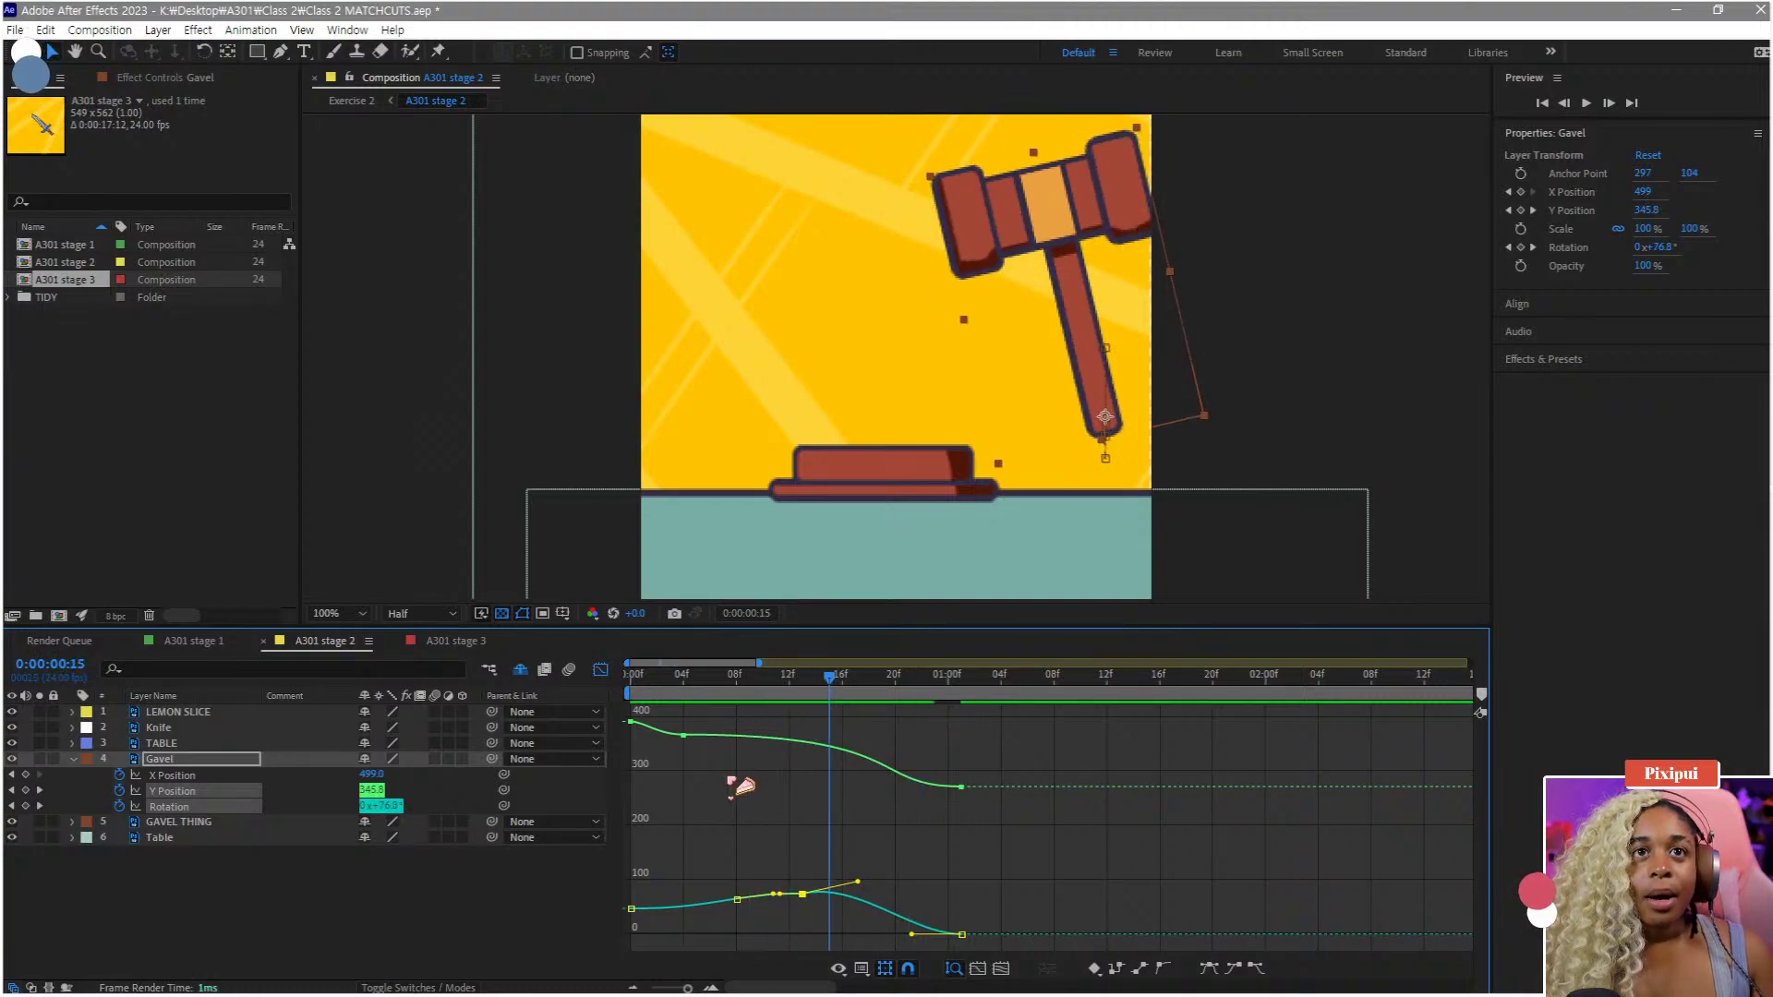
{"action": "left_click", "coordinate": [684, 735]}
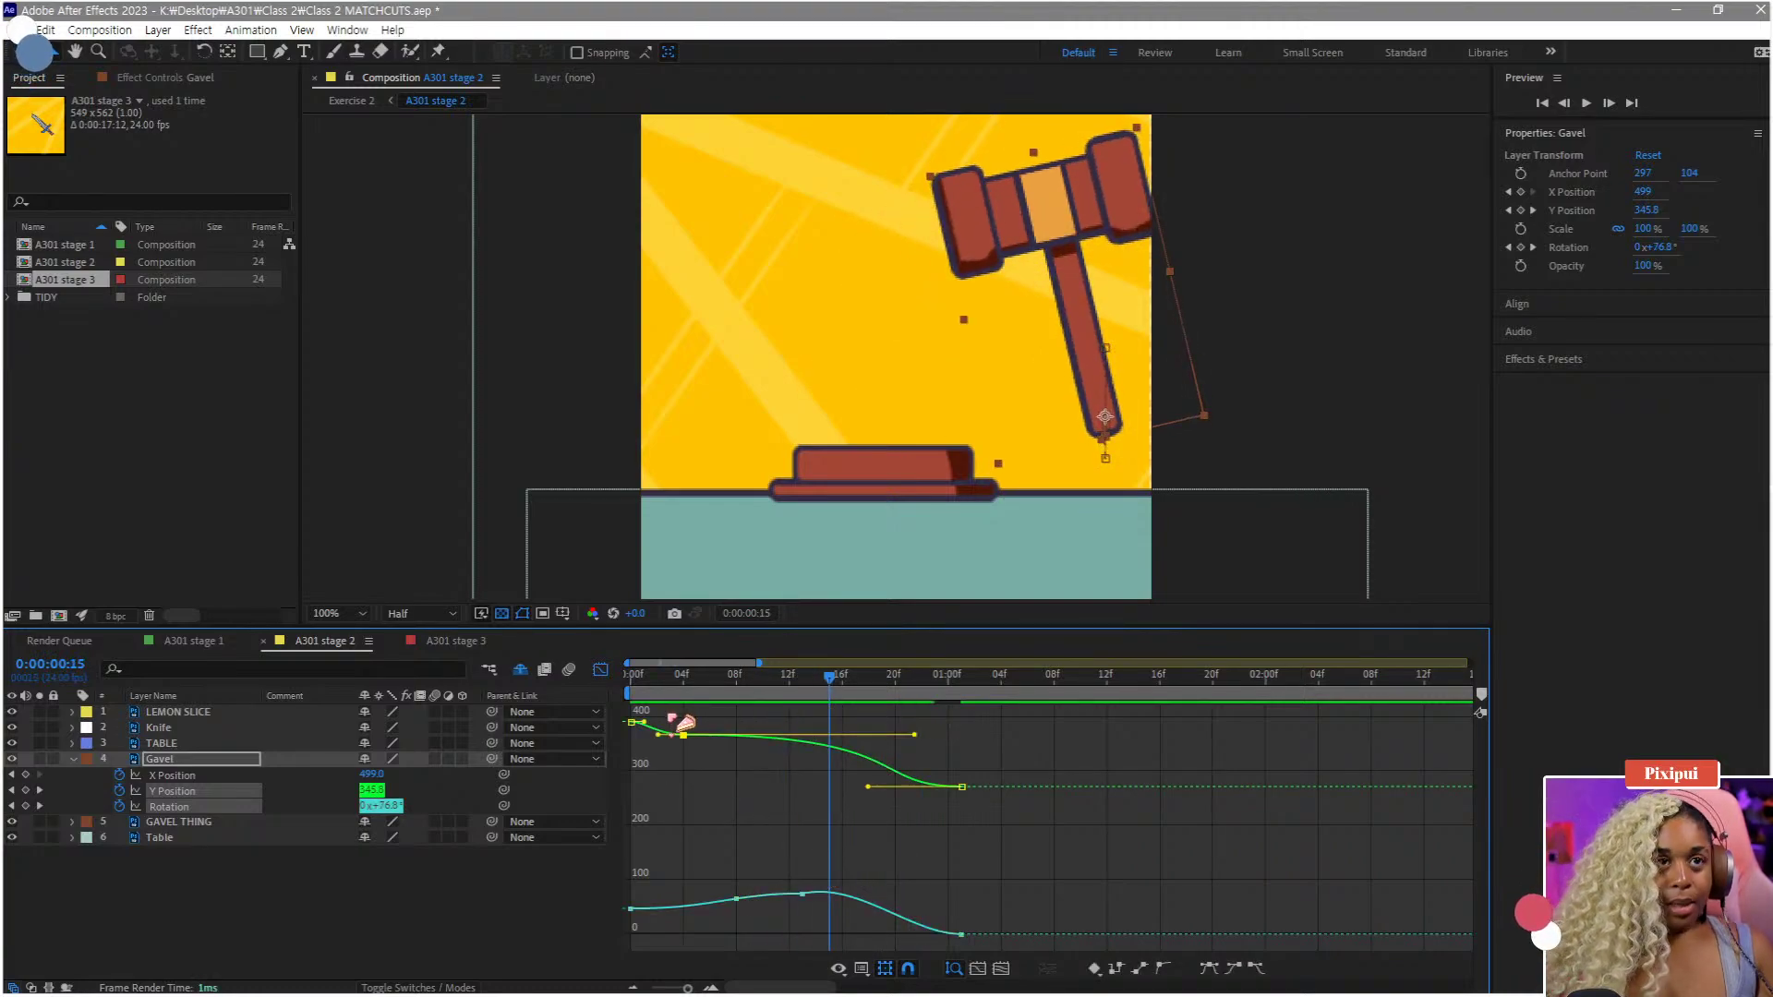
{"action": "left_click", "coordinate": [81, 870]}
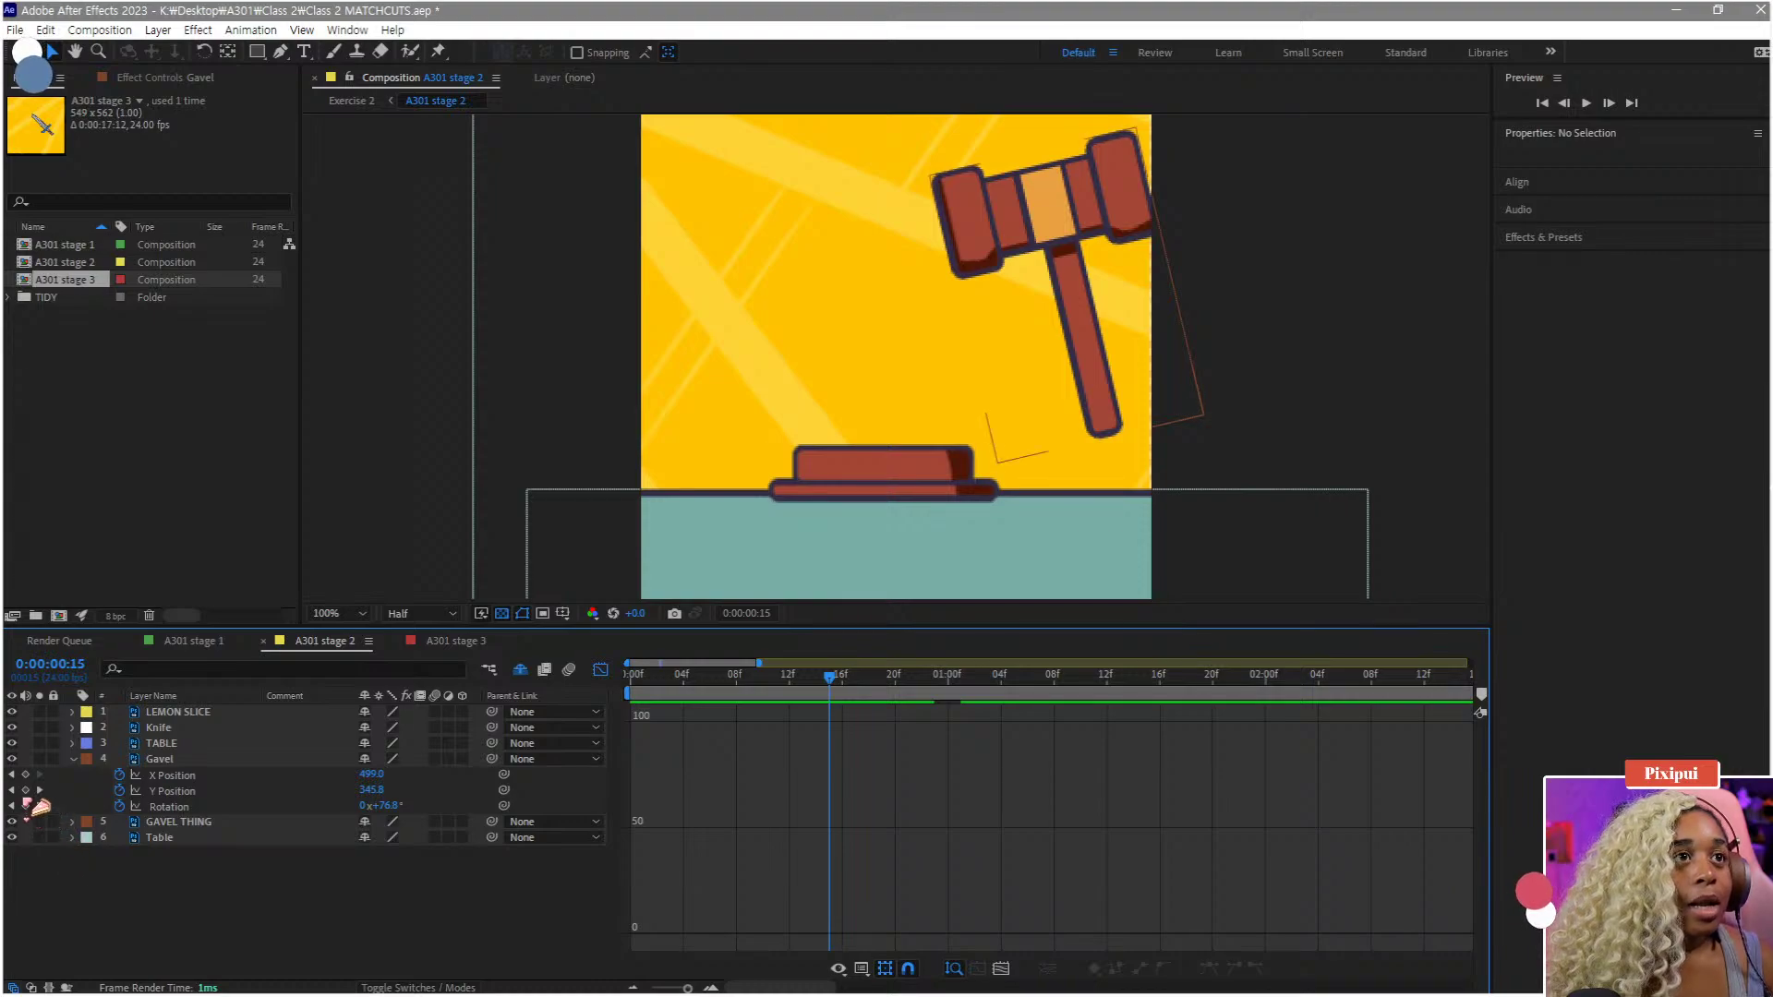
{"action": "left_click", "coordinate": [155, 791]}
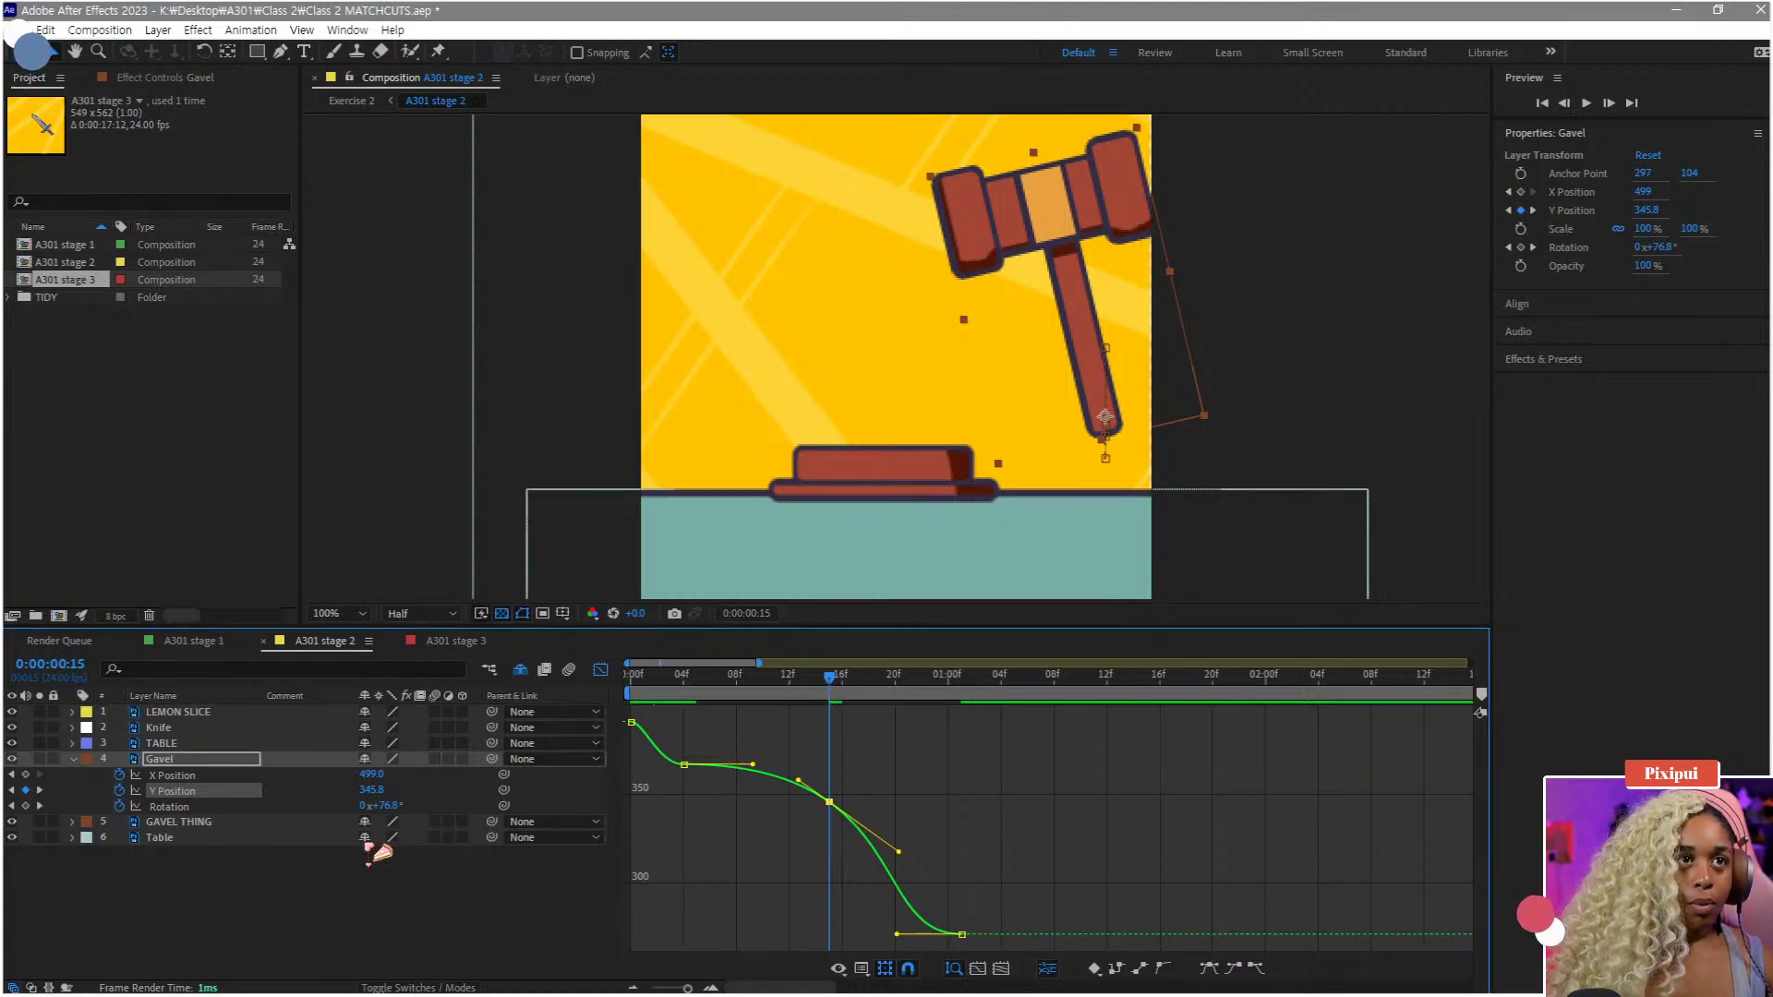
{"action": "left_click_drag", "start_coordinate": [828, 681], "coordinate": [831, 720]}
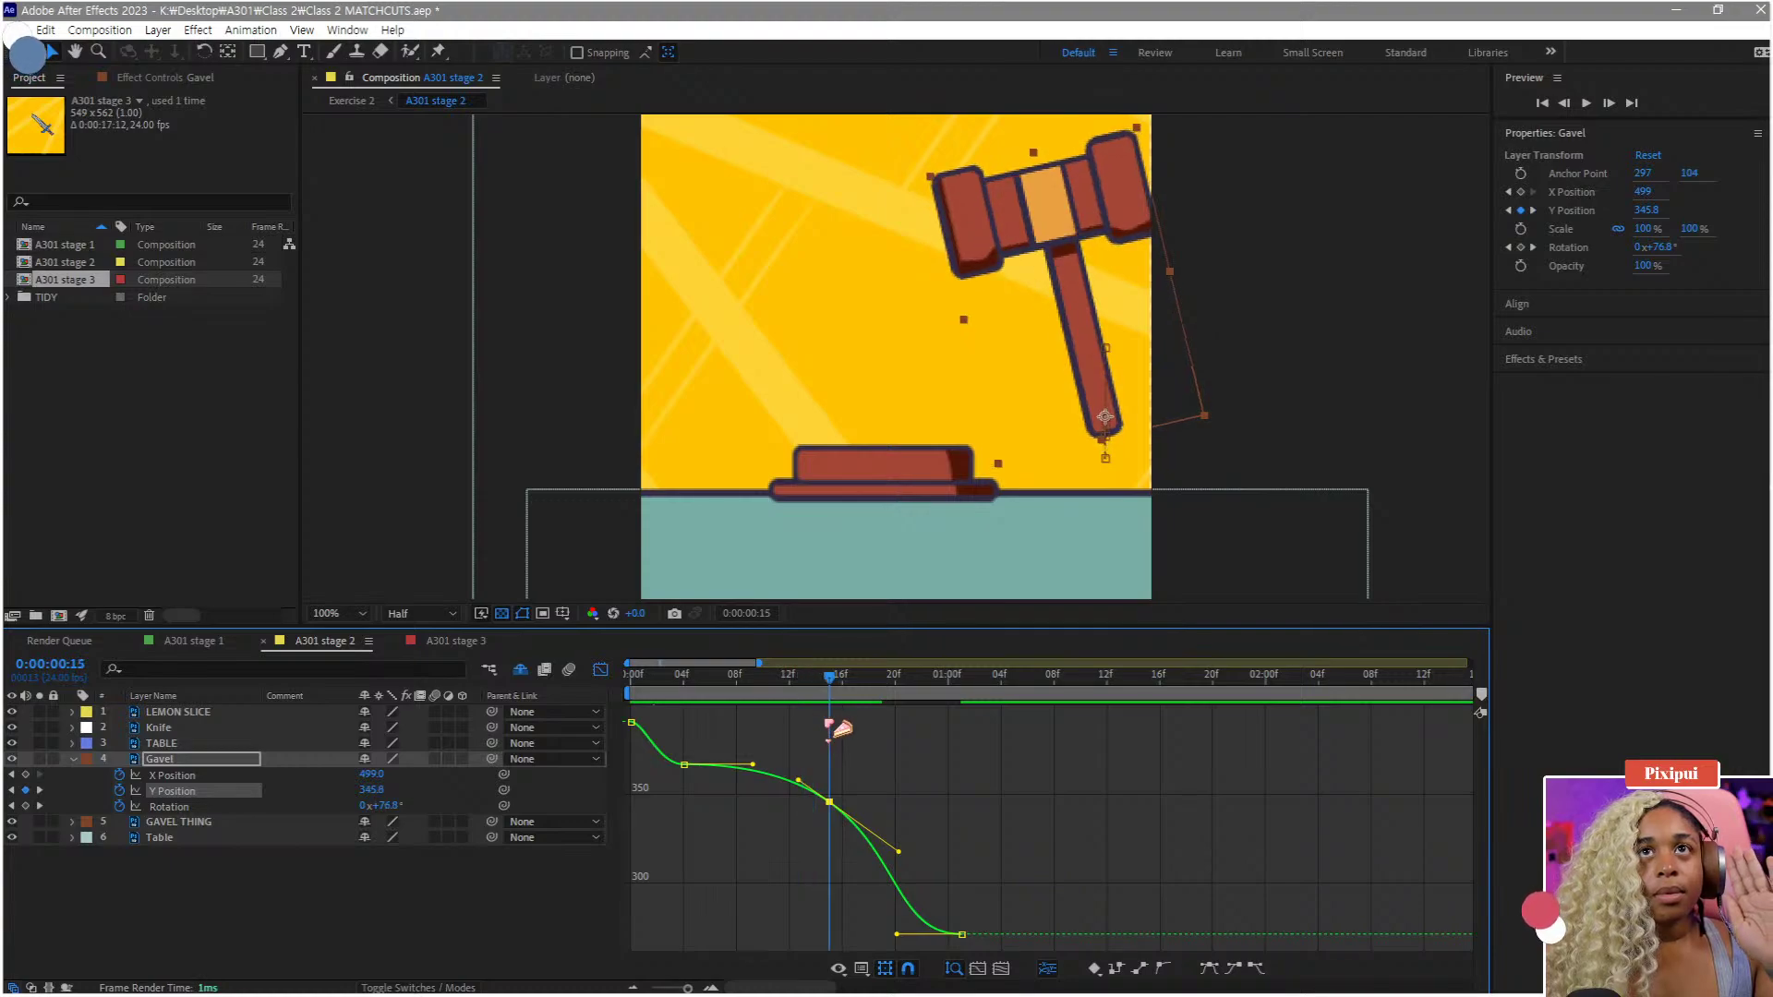
- Move the Gavel's frame 13 Rotation keyframe to frame 15 with a flat outgoing handle, and preview the motion
{"action": "left_click", "coordinate": [169, 808], "text": "shift"}
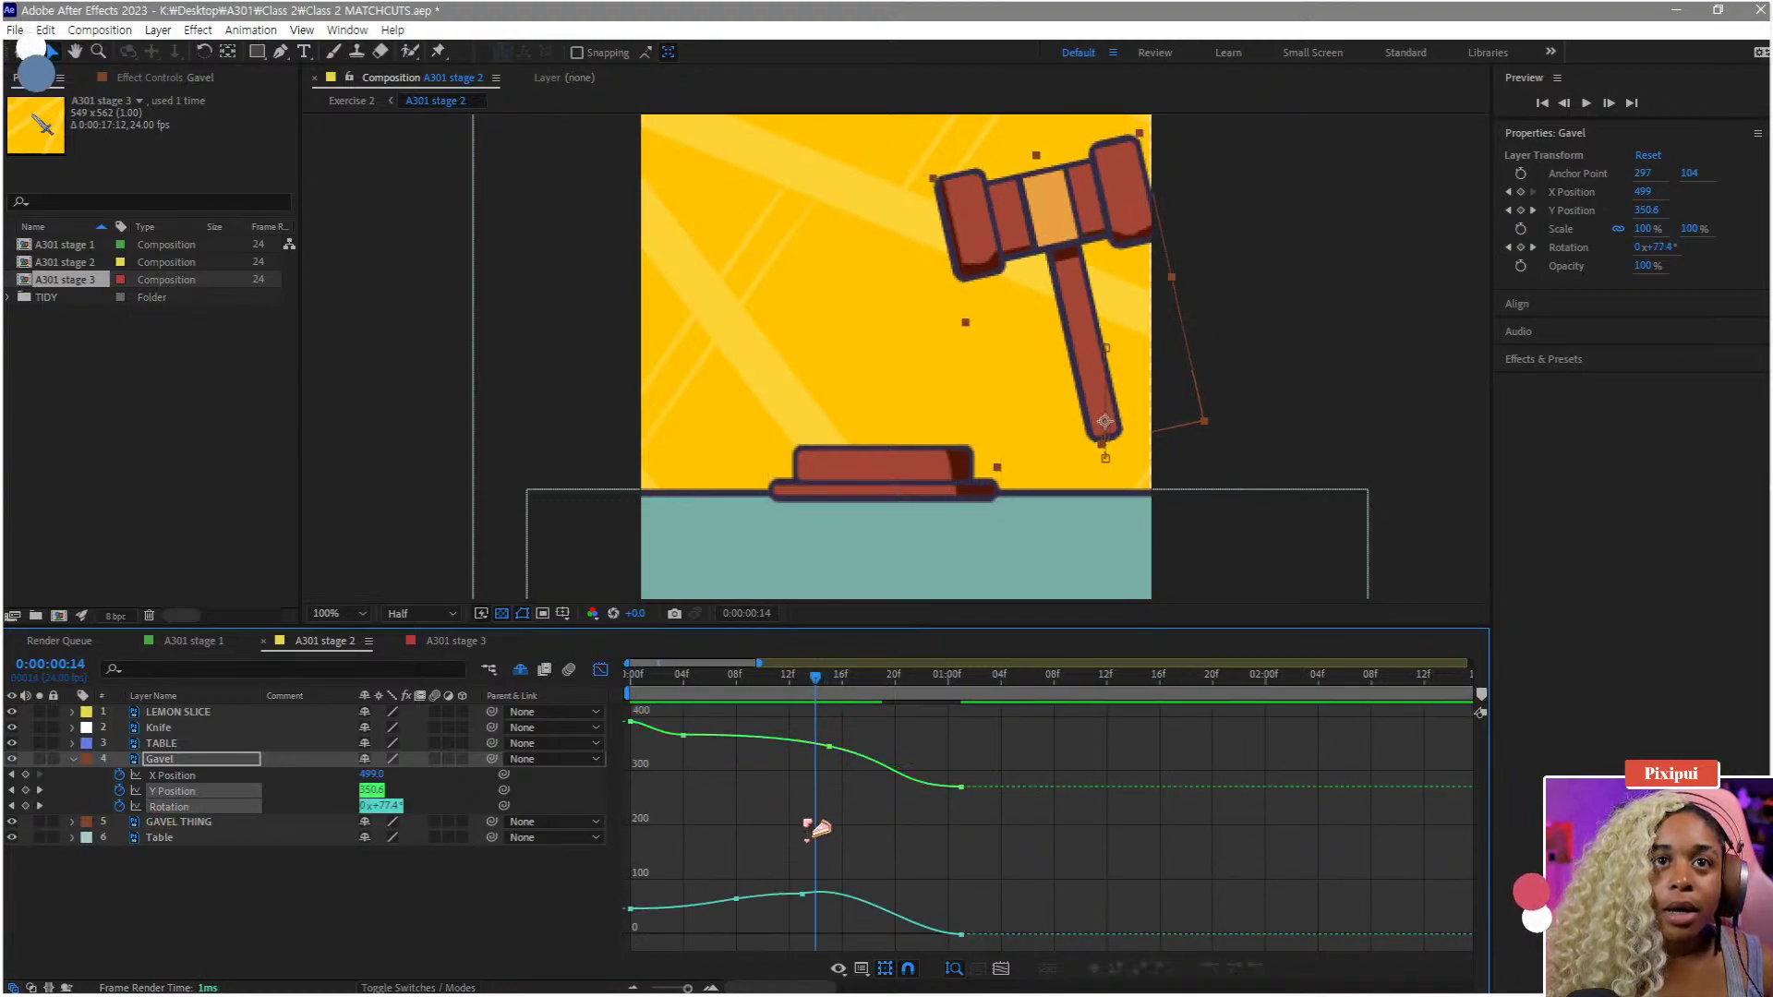
{"action": "left_click_drag", "start_coordinate": [863, 864], "coordinate": [829, 894]}
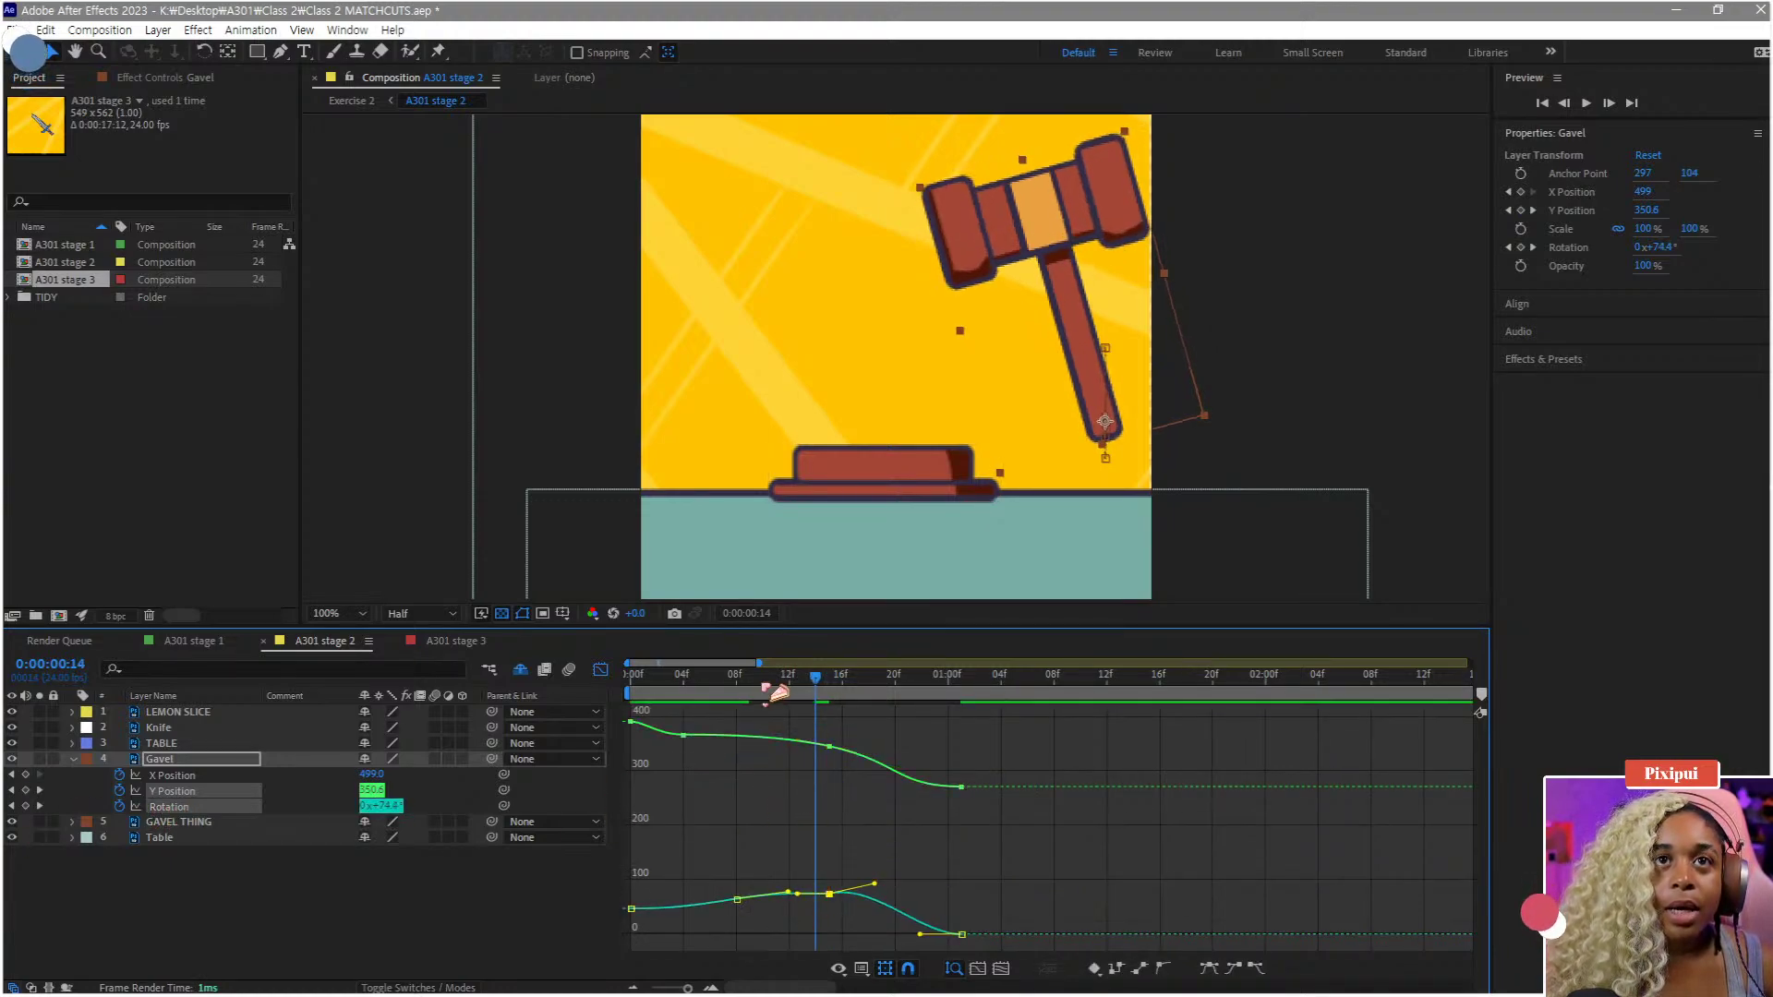
{"action": "left_click_drag", "start_coordinate": [776, 698], "coordinate": [677, 716]}
{"action": "key", "text": "space"}
{"action": "key", "text": "space"}
{"action": "key", "text": "space"}
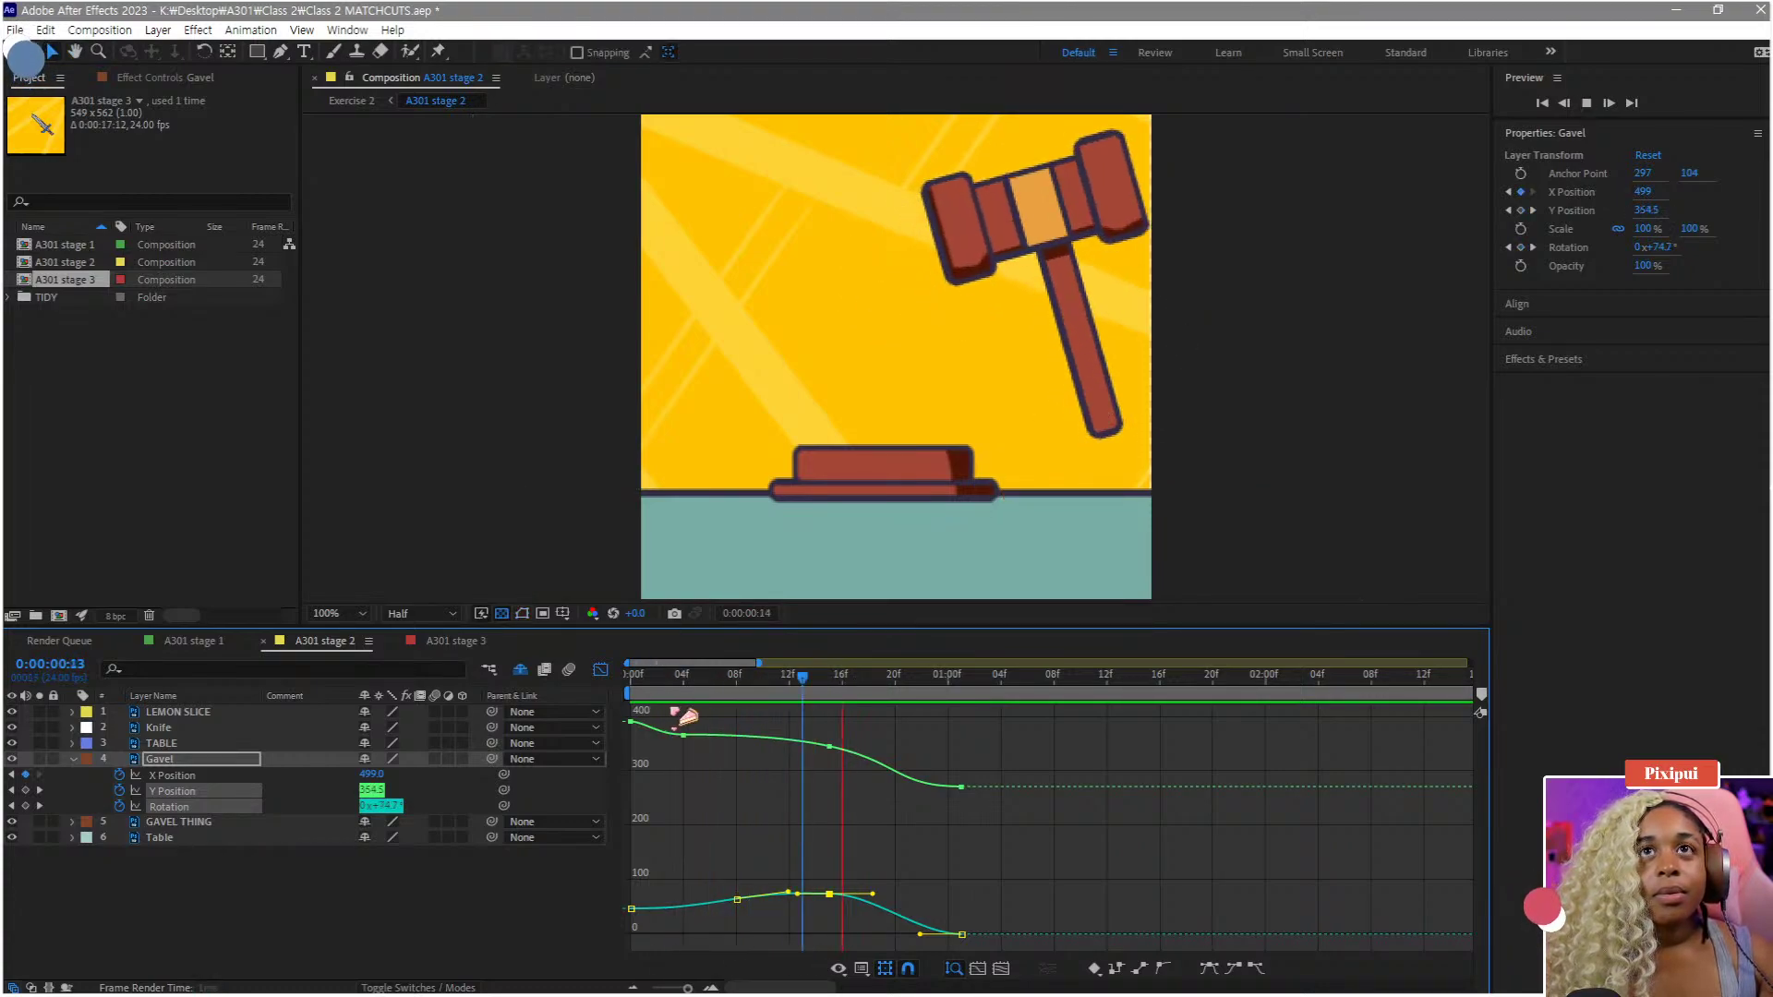
{"action": "key", "text": "space"}
- Raise the Gavel's frame 15 Rotation keyframe to about 109° and preview the swing
{"action": "left_click_drag", "start_coordinate": [830, 894], "coordinate": [831, 875]}
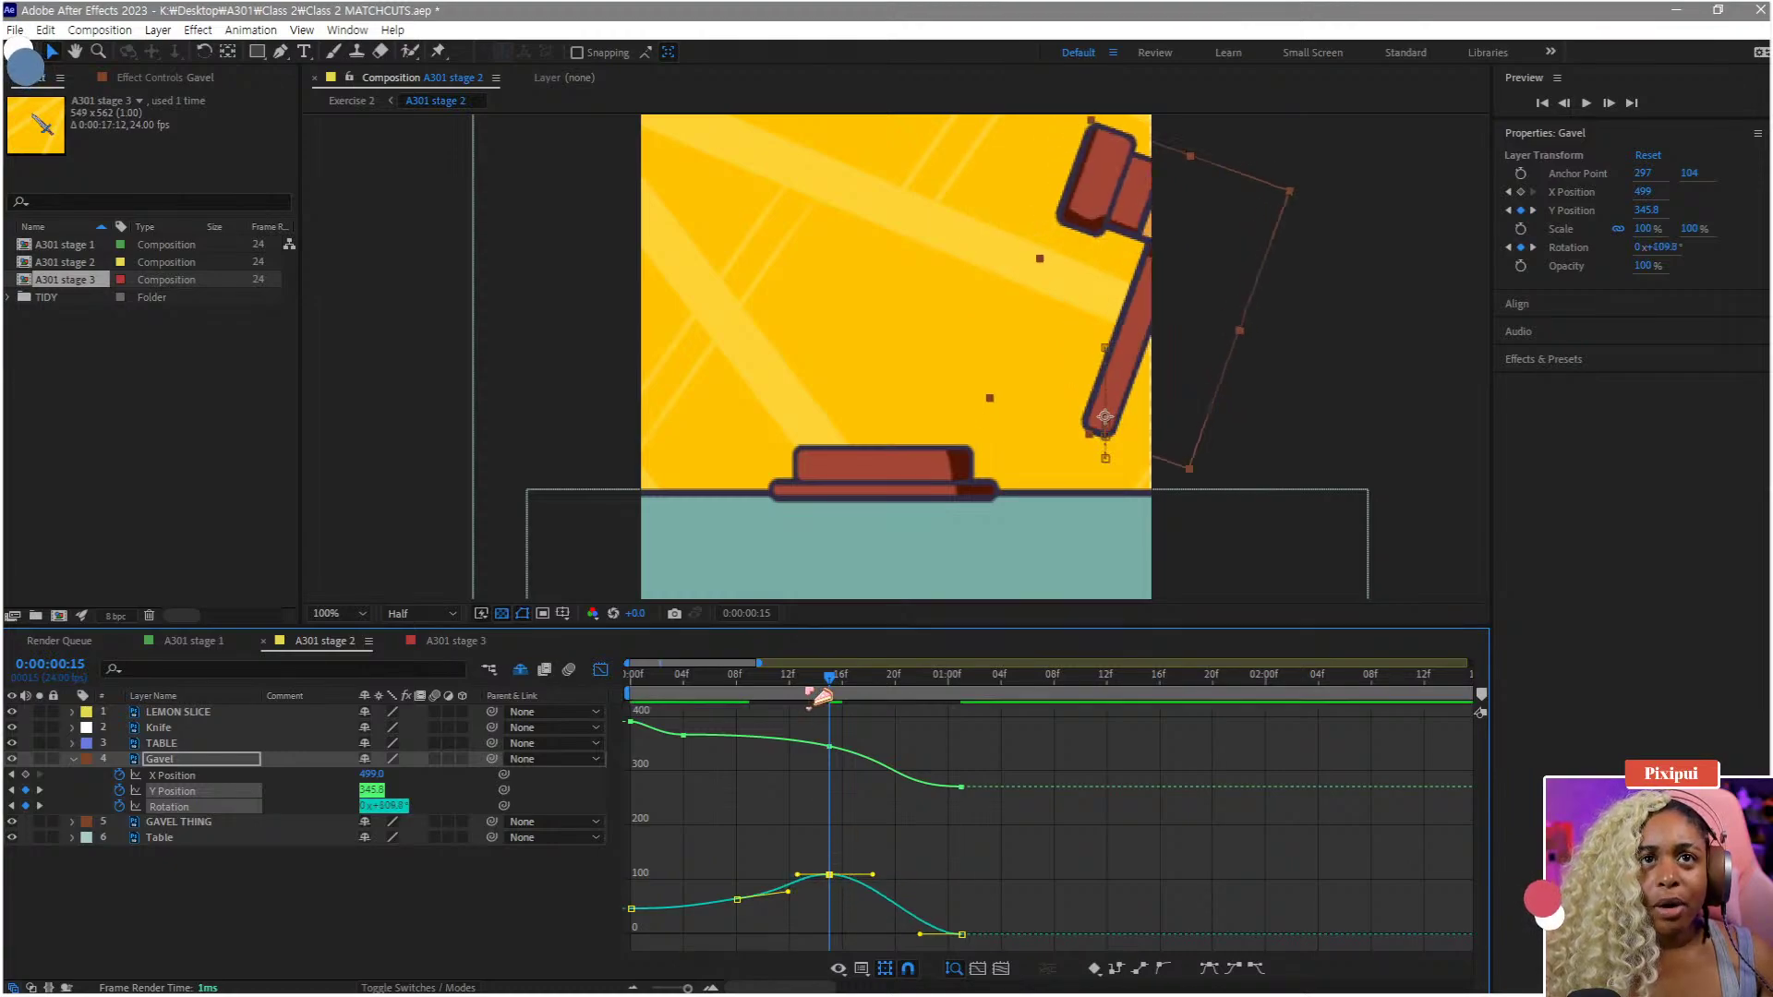
{"action": "left_click_drag", "start_coordinate": [812, 685], "coordinate": [569, 688]}
{"action": "key", "text": "space"}
{"action": "key", "text": "space"}
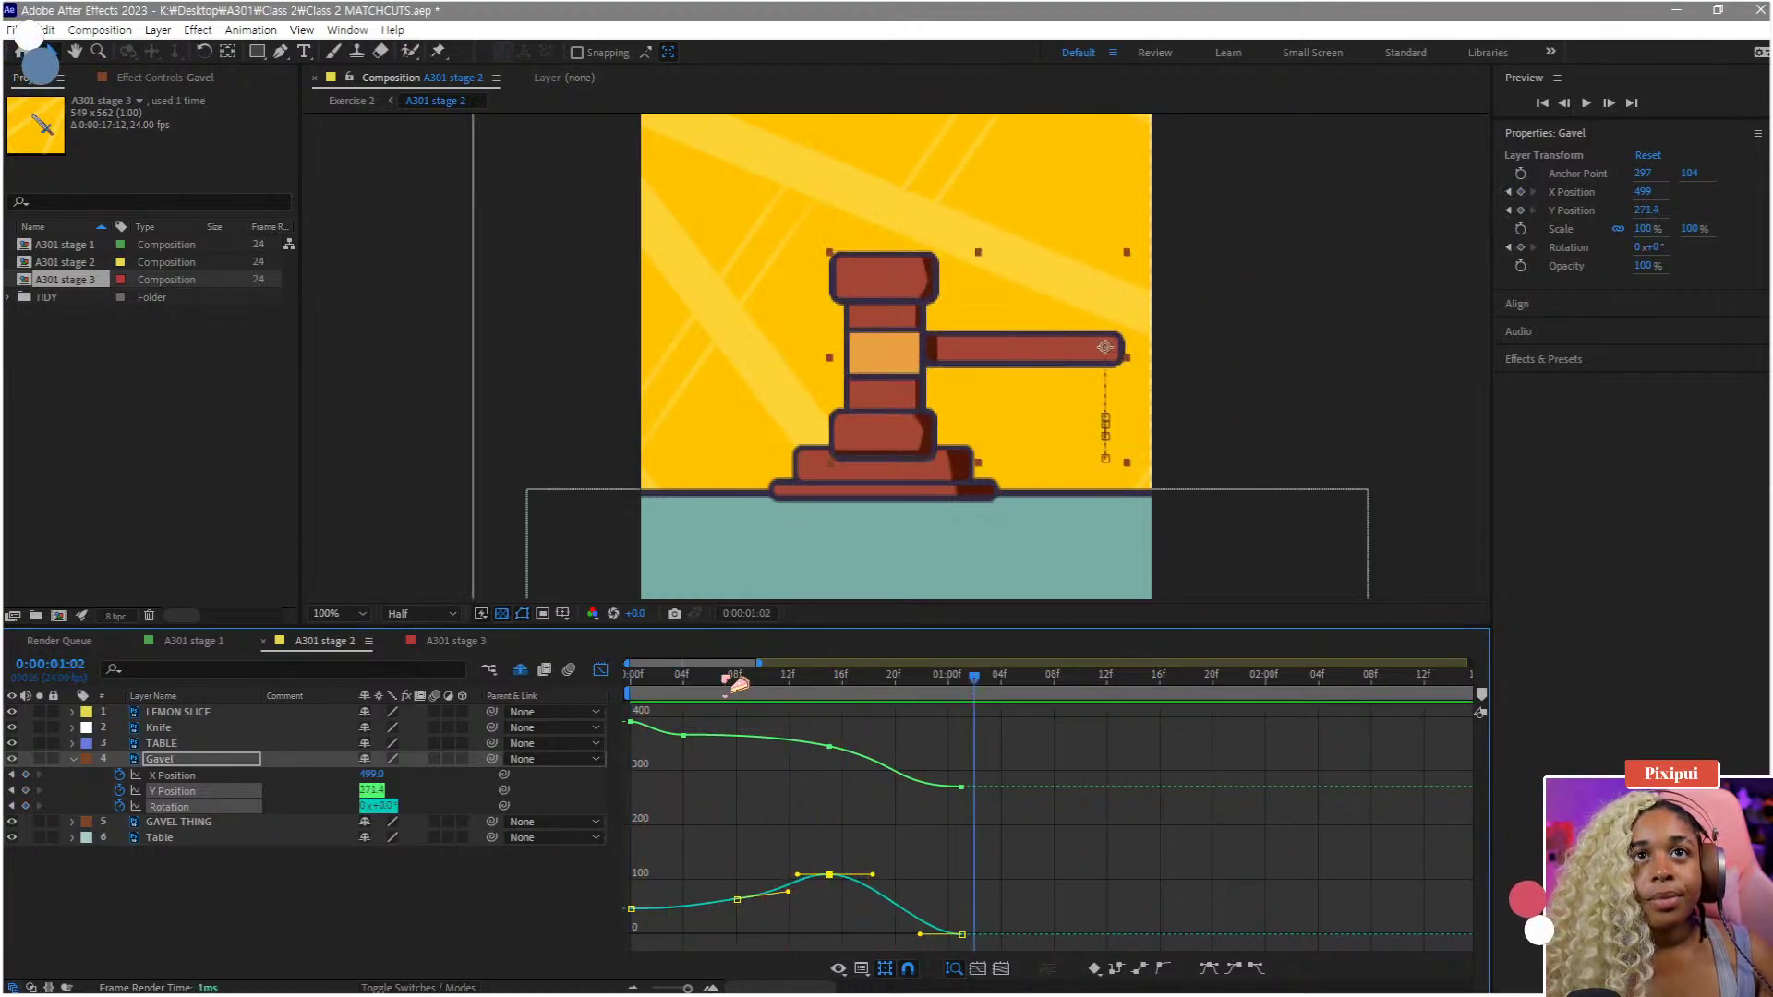
- Extend the flat outgoing handle of the Gavel's frame 15 Rotation keyframe to about frame 22
{"action": "left_click", "coordinate": [792, 686]}
{"action": "left_click_drag", "start_coordinate": [805, 694], "coordinate": [814, 919]}
{"action": "left_click", "coordinate": [913, 879]}
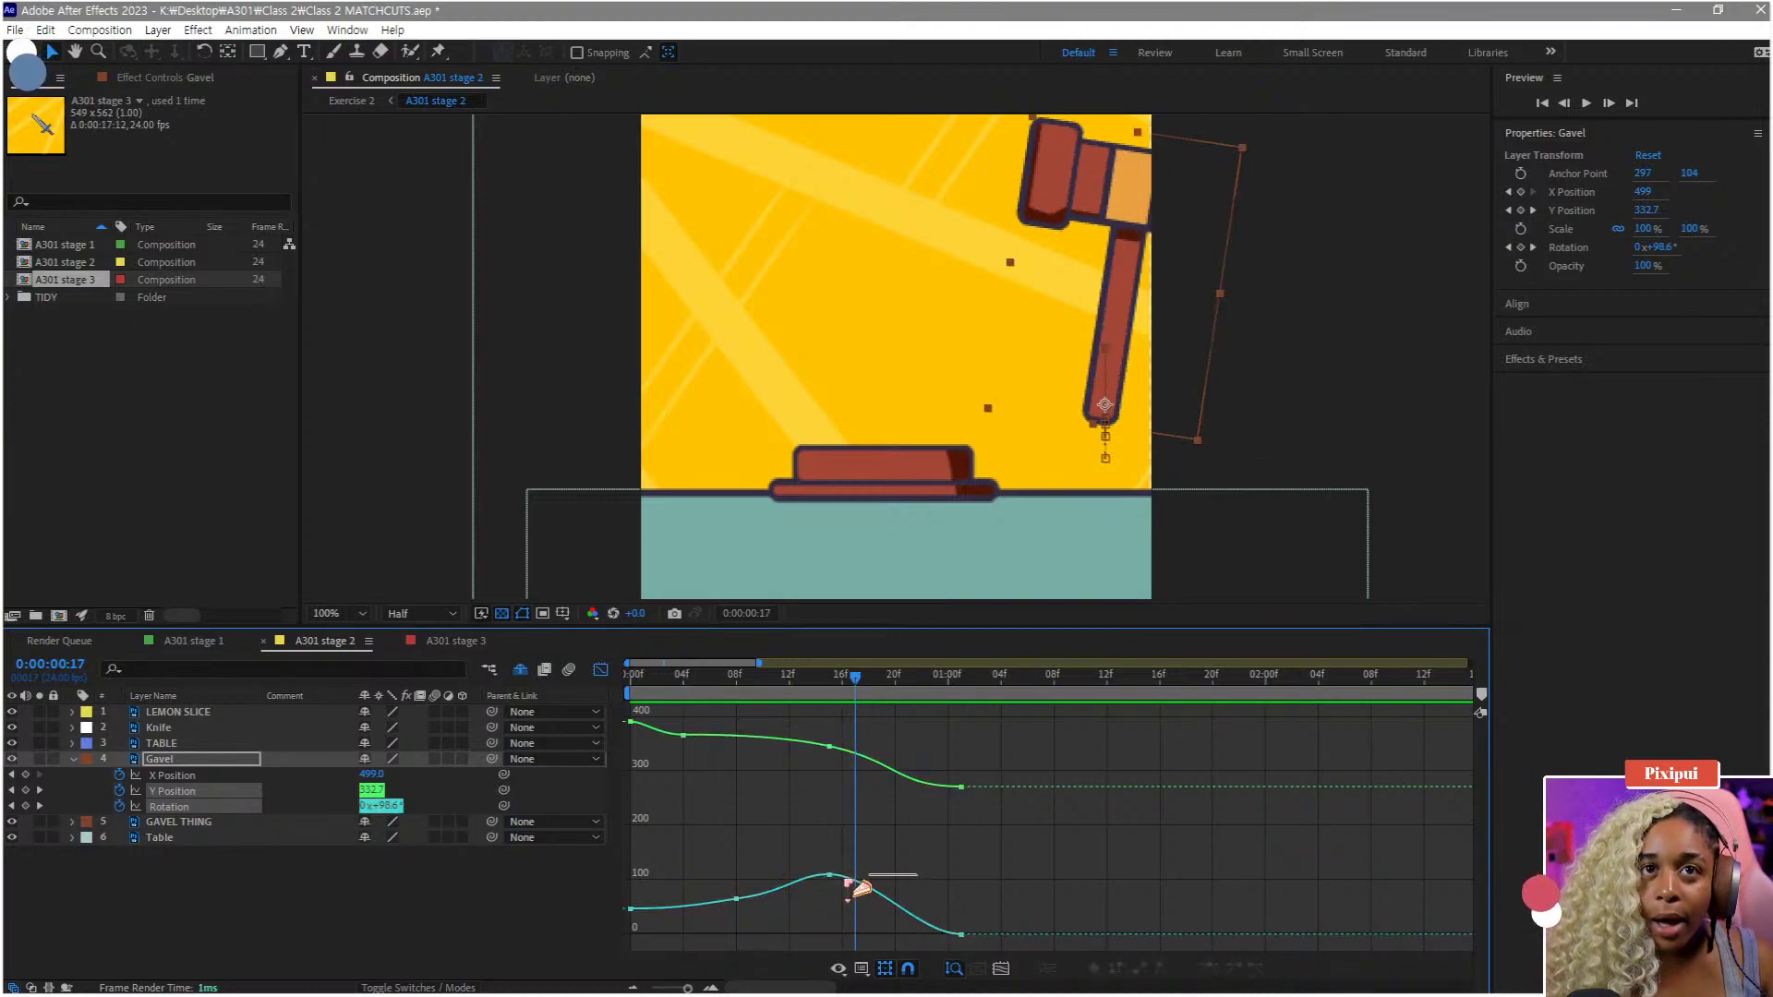
{"action": "left_click", "coordinate": [829, 874]}
{"action": "left_click_drag", "start_coordinate": [872, 875], "coordinate": [920, 875]}
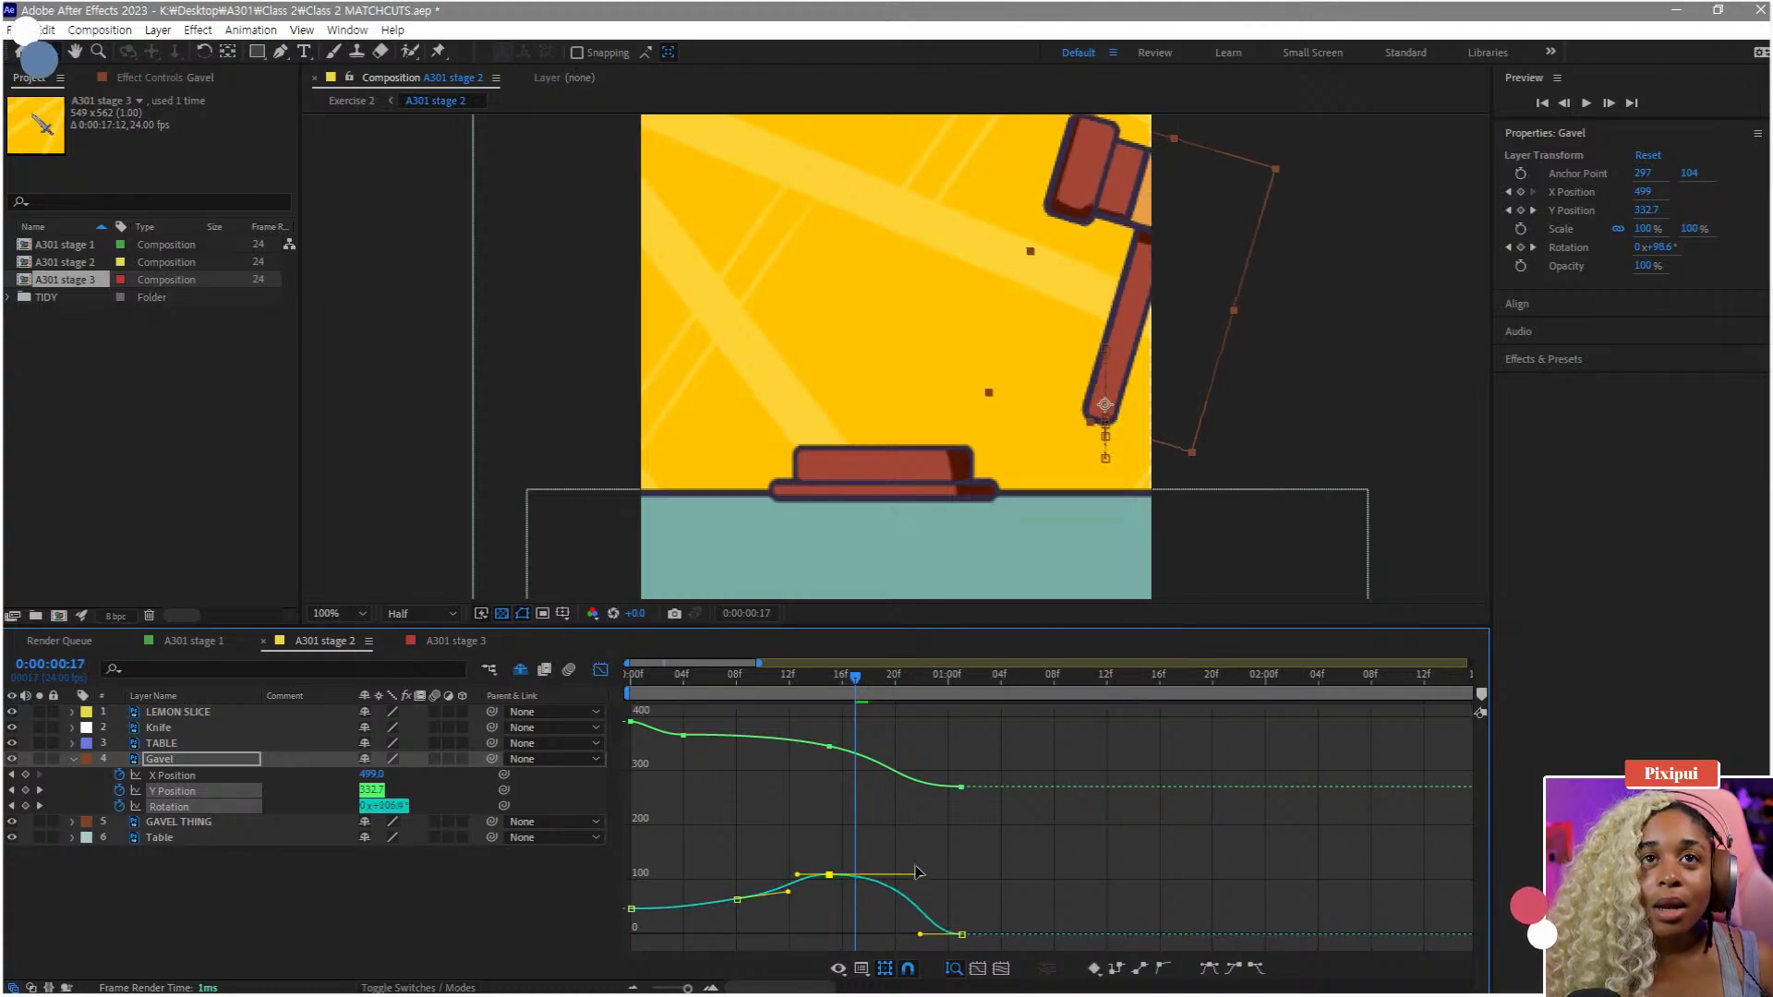
- Lengthen the outgoing handle of the Gavel's frame 15 Y Position keyframe to about one second, and preview the animation
{"action": "left_click_drag", "start_coordinate": [851, 811], "coordinate": [781, 671]}
{"action": "left_click_drag", "start_coordinate": [900, 763], "coordinate": [955, 765]}
{"action": "left_click_drag", "start_coordinate": [836, 683], "coordinate": [508, 687]}
{"action": "key", "text": "space"}
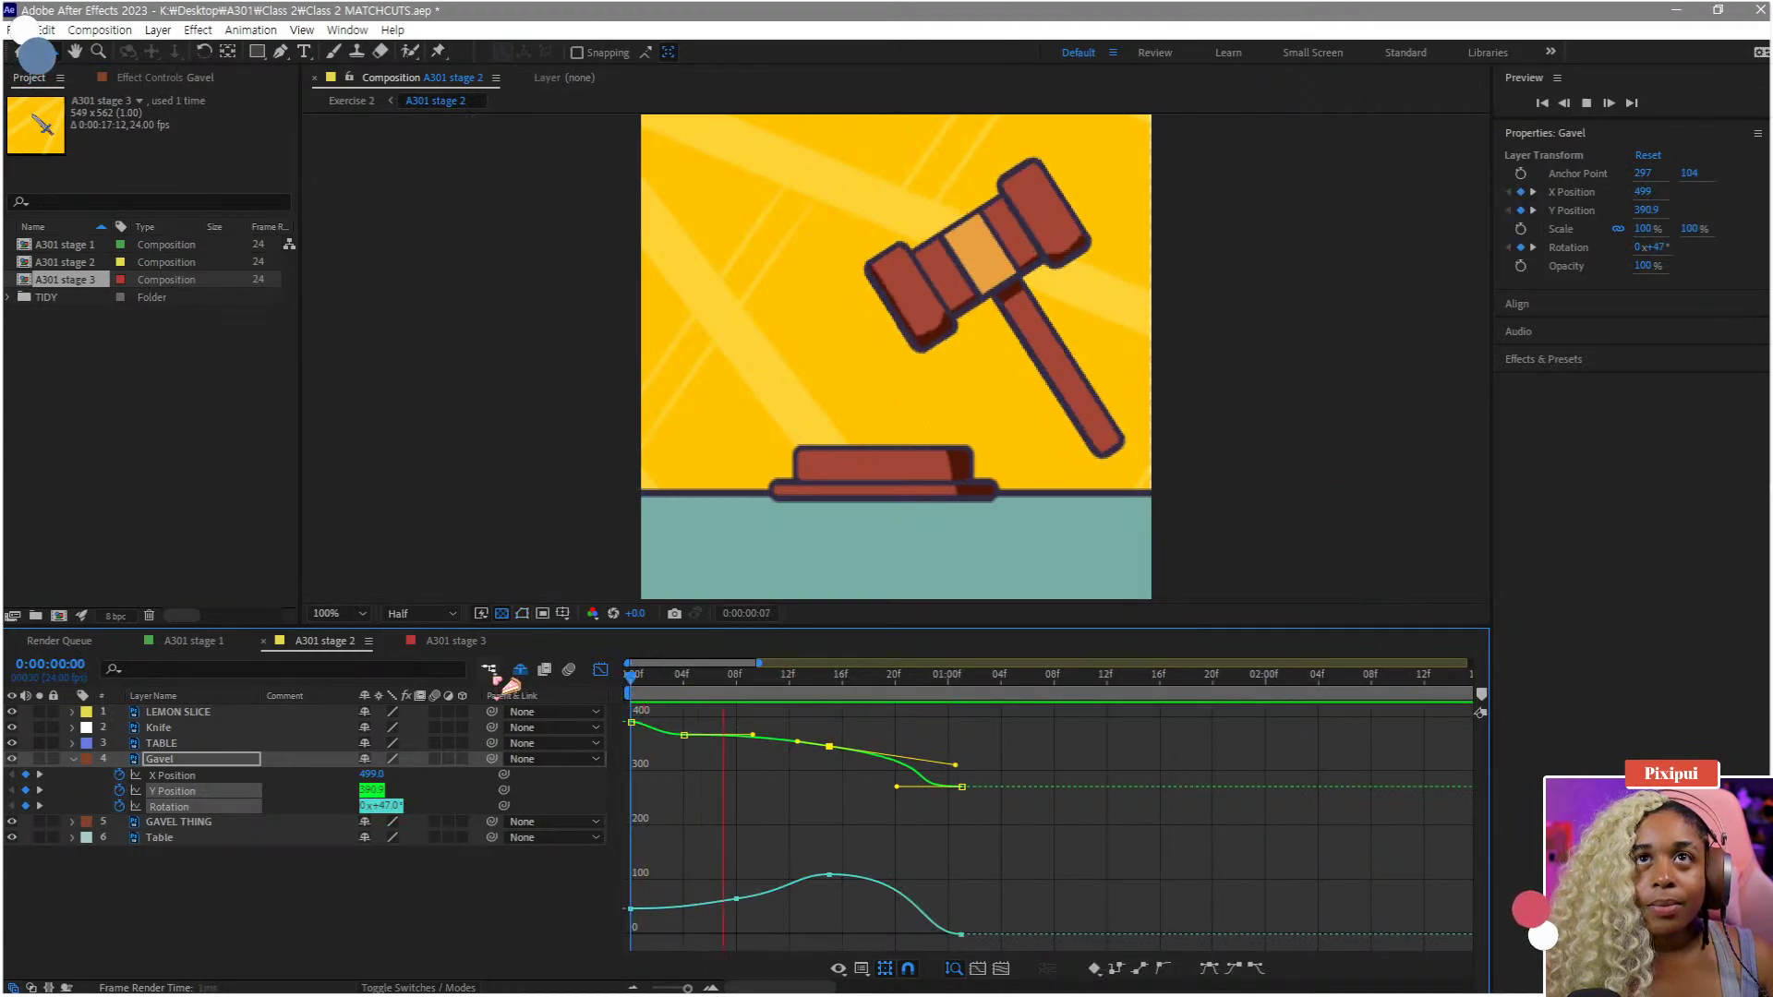
{"action": "key", "text": "space"}
- Apply Easy Ease In to the Gavel's final Y Position and Rotation keyframes and stretch their incoming handles back to about frame 18
{"action": "left_click_drag", "start_coordinate": [735, 693], "coordinate": [939, 711]}
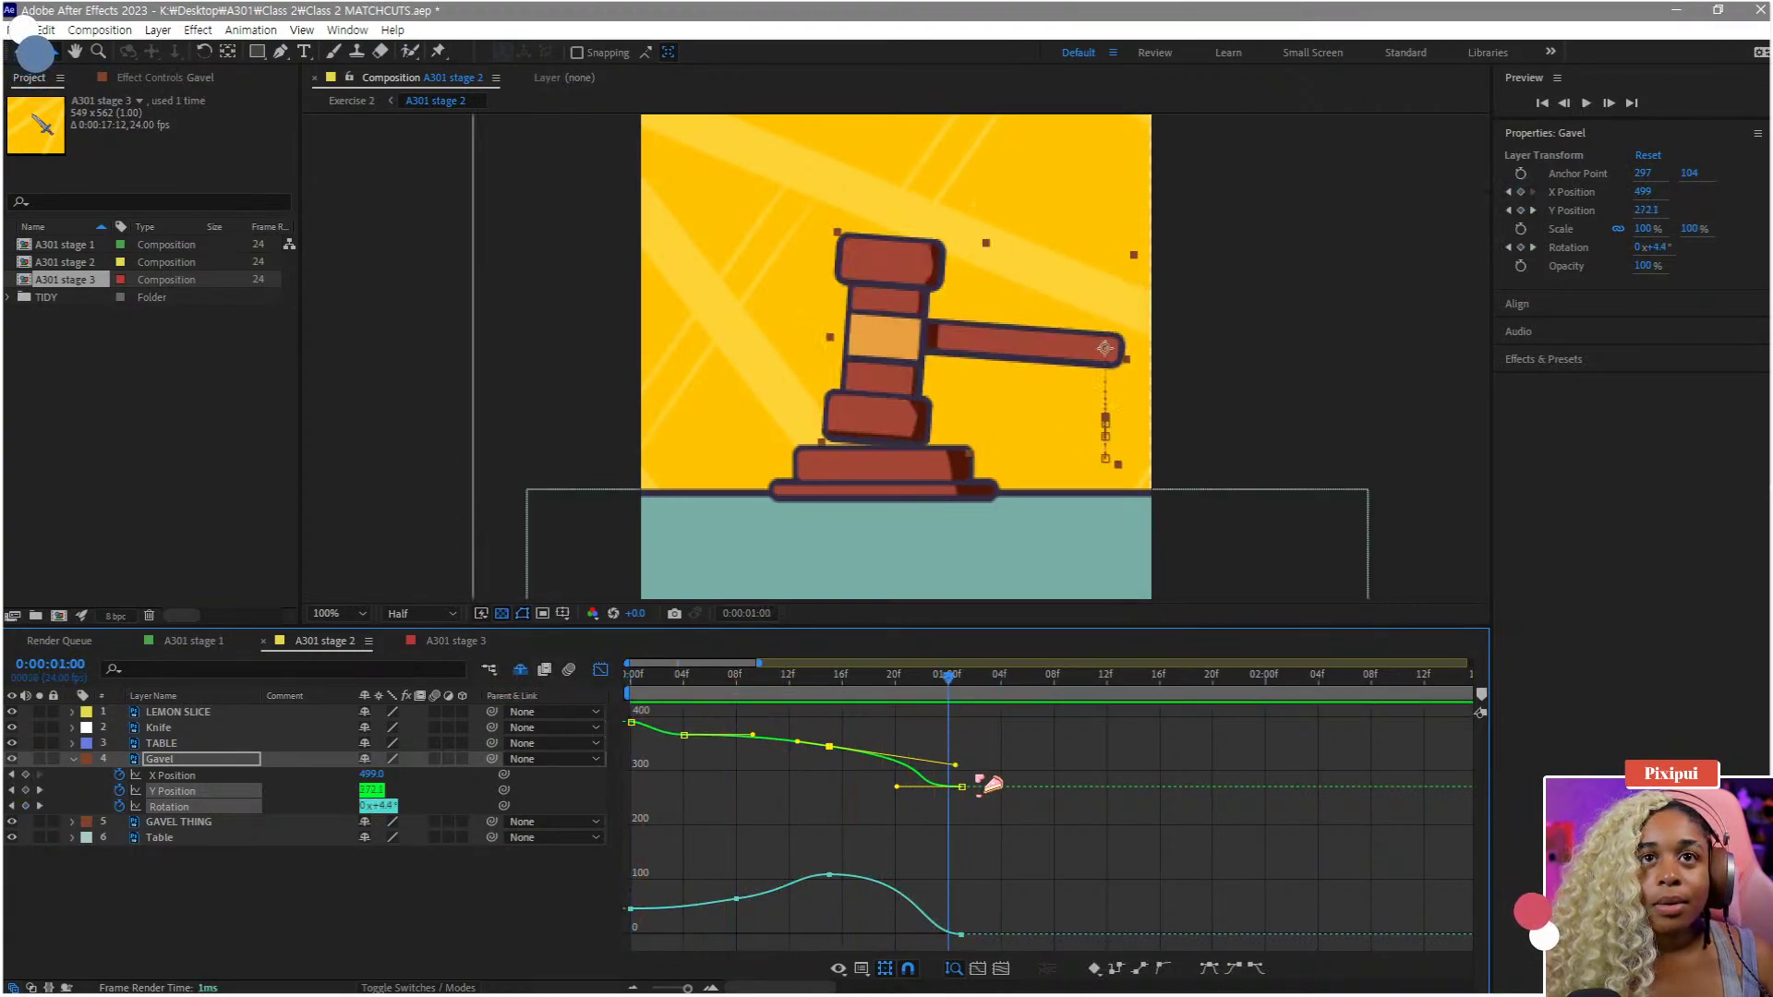
{"action": "left_click_drag", "start_coordinate": [944, 774], "coordinate": [981, 942]}
{"action": "left_click", "coordinate": [1234, 970]}
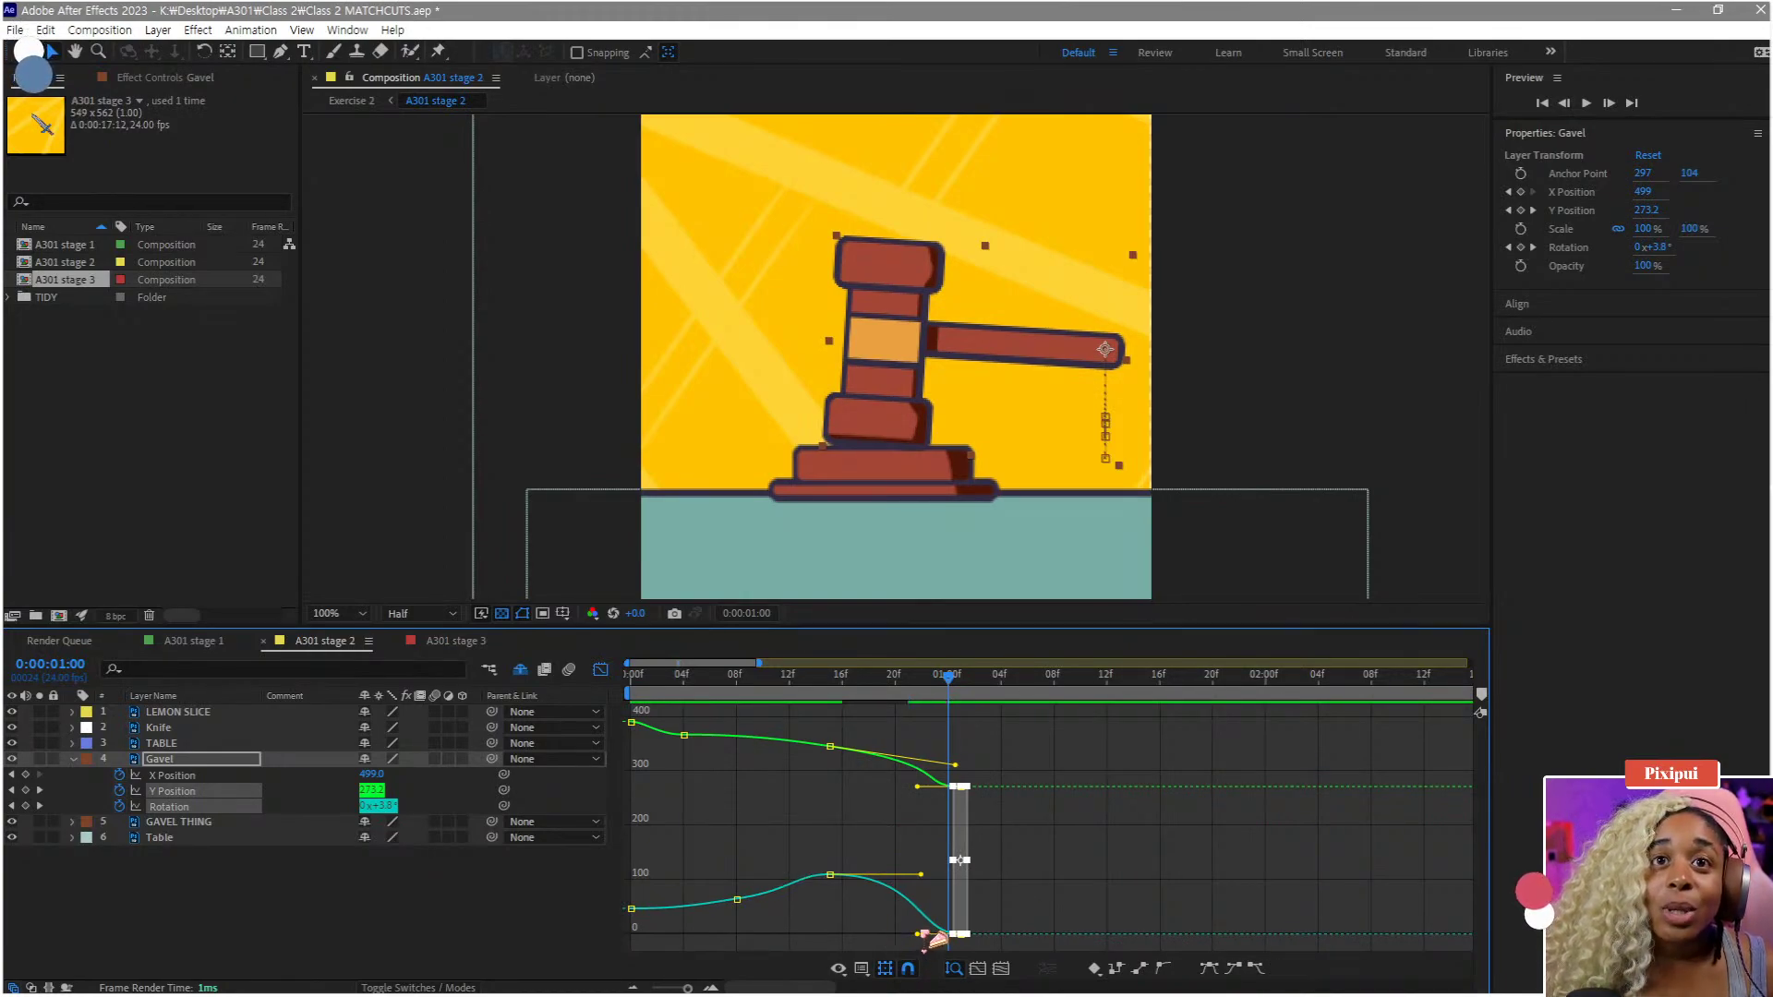
{"action": "left_click_drag", "start_coordinate": [917, 937], "coordinate": [869, 939]}
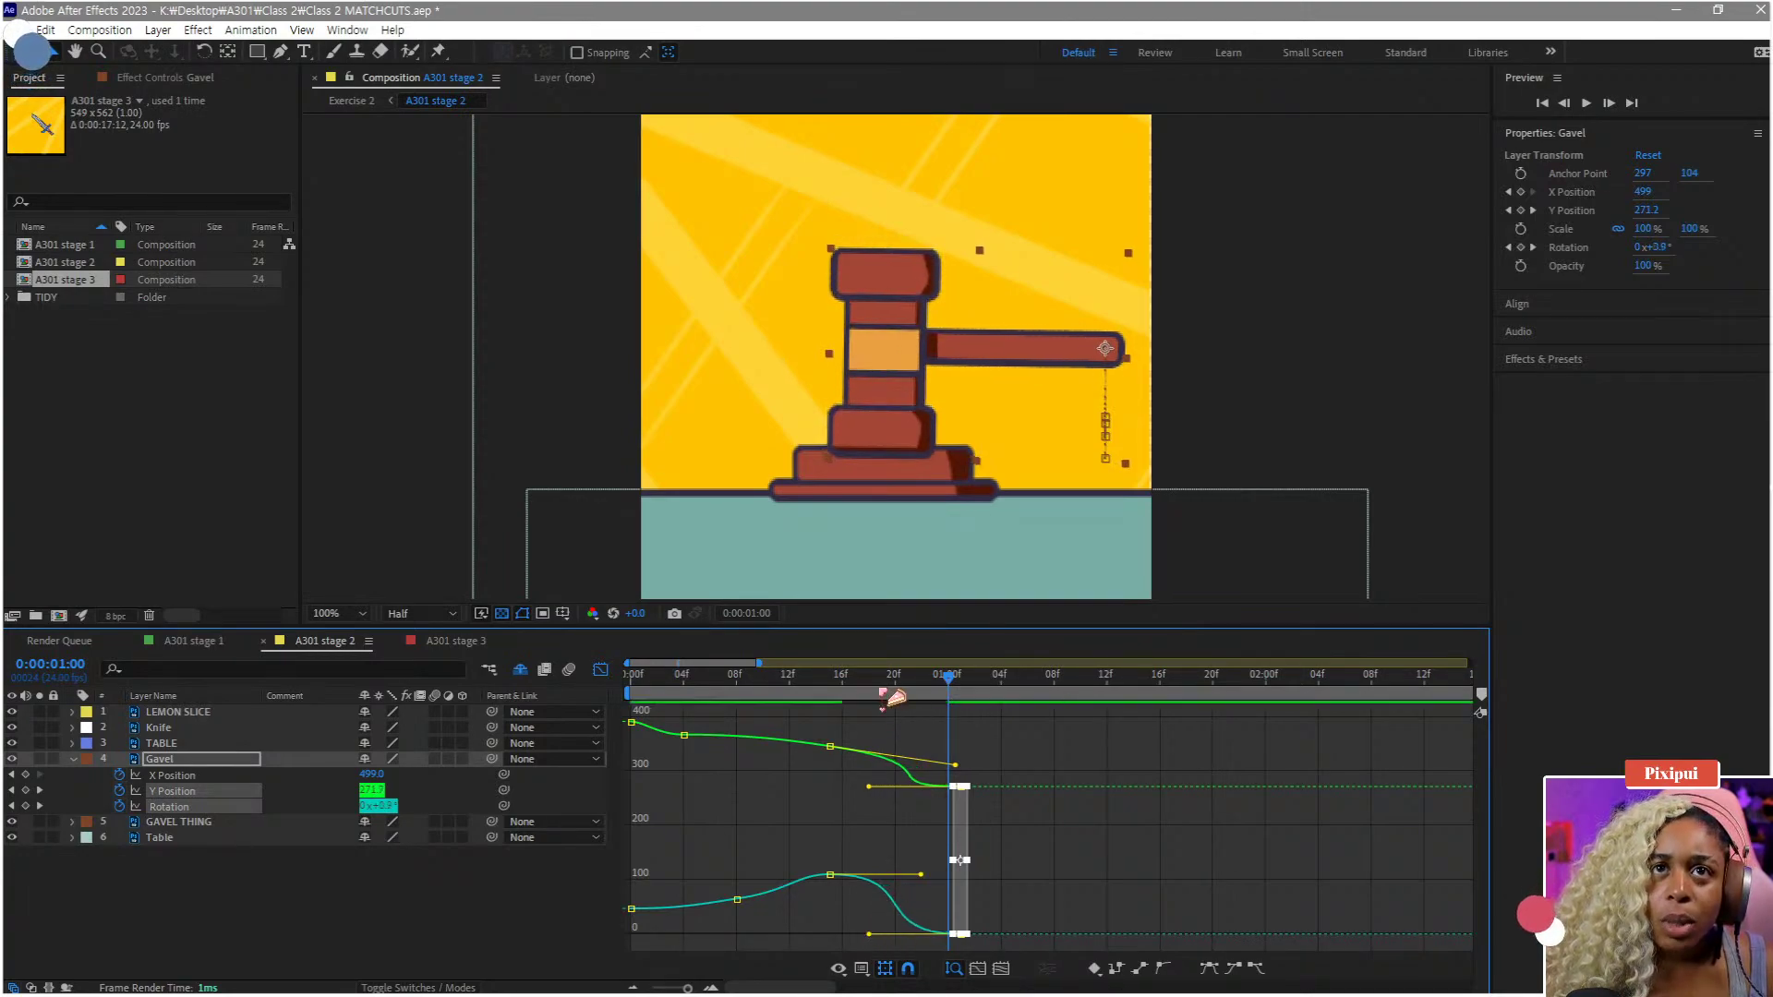
{"action": "key", "text": "space"}
{"action": "key", "text": "space"}
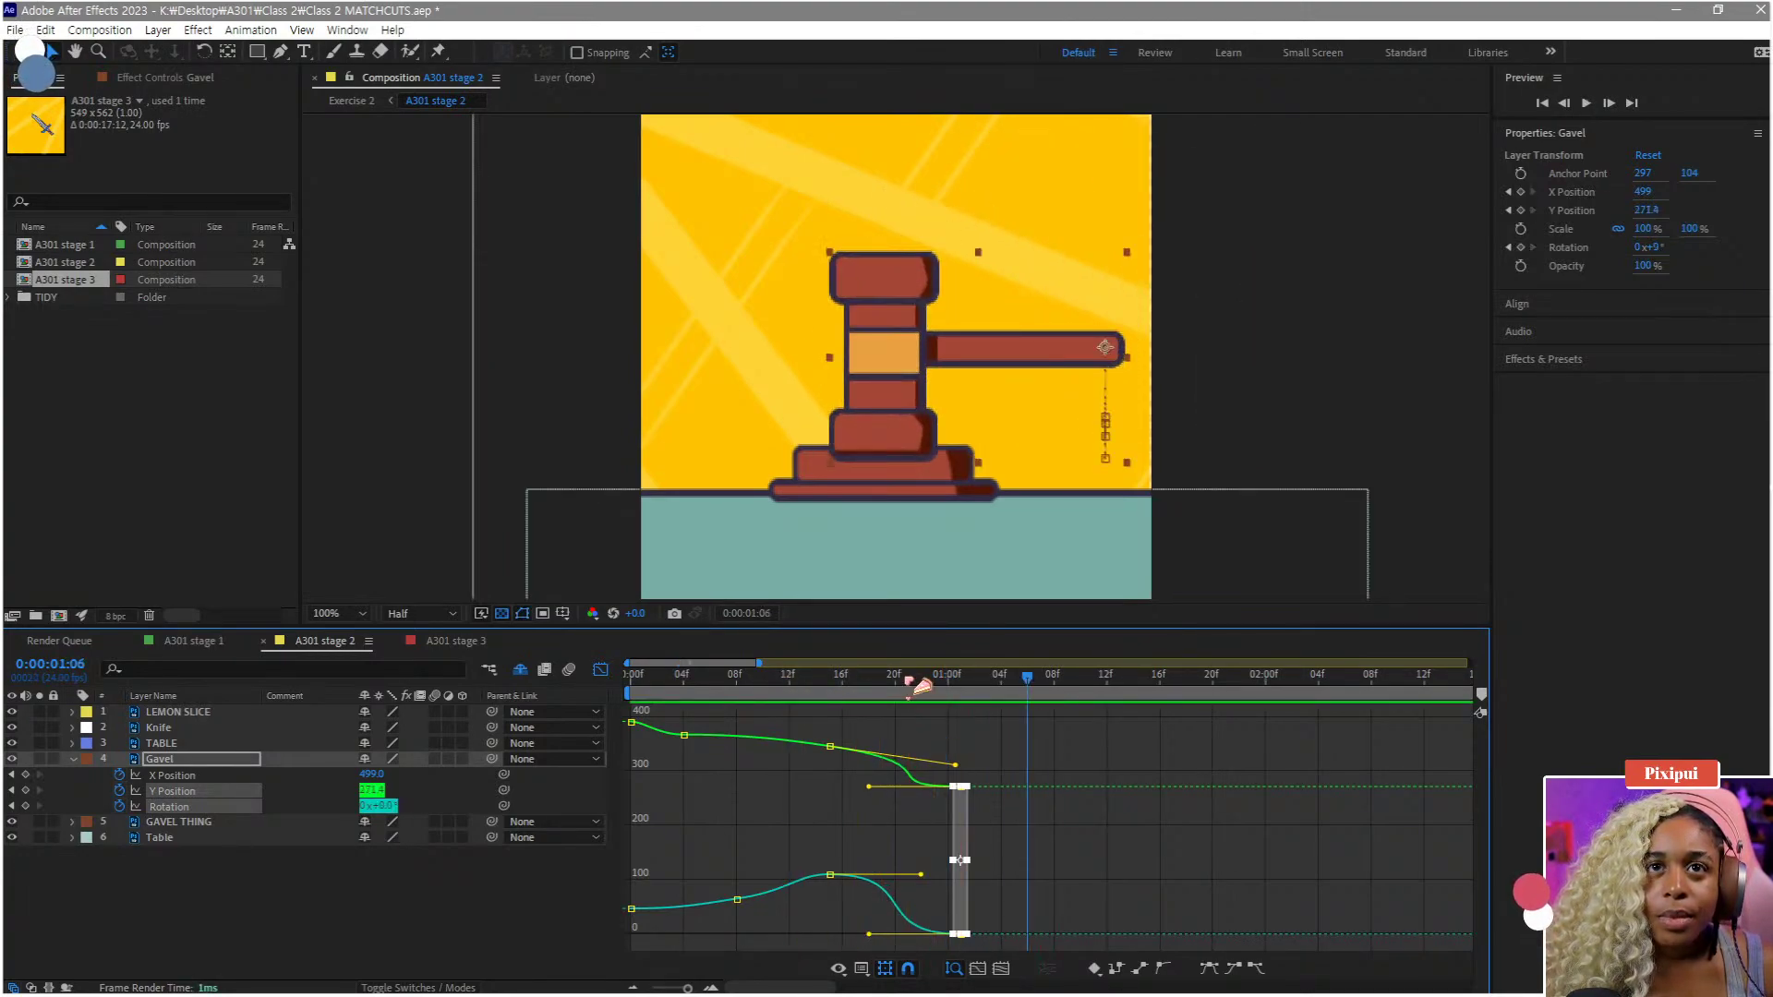
- Move the Gavel's final Y Position and Rotation keyframes earlier to about frame 21 and preview the strike
{"action": "left_click_drag", "start_coordinate": [910, 682], "coordinate": [937, 681]}
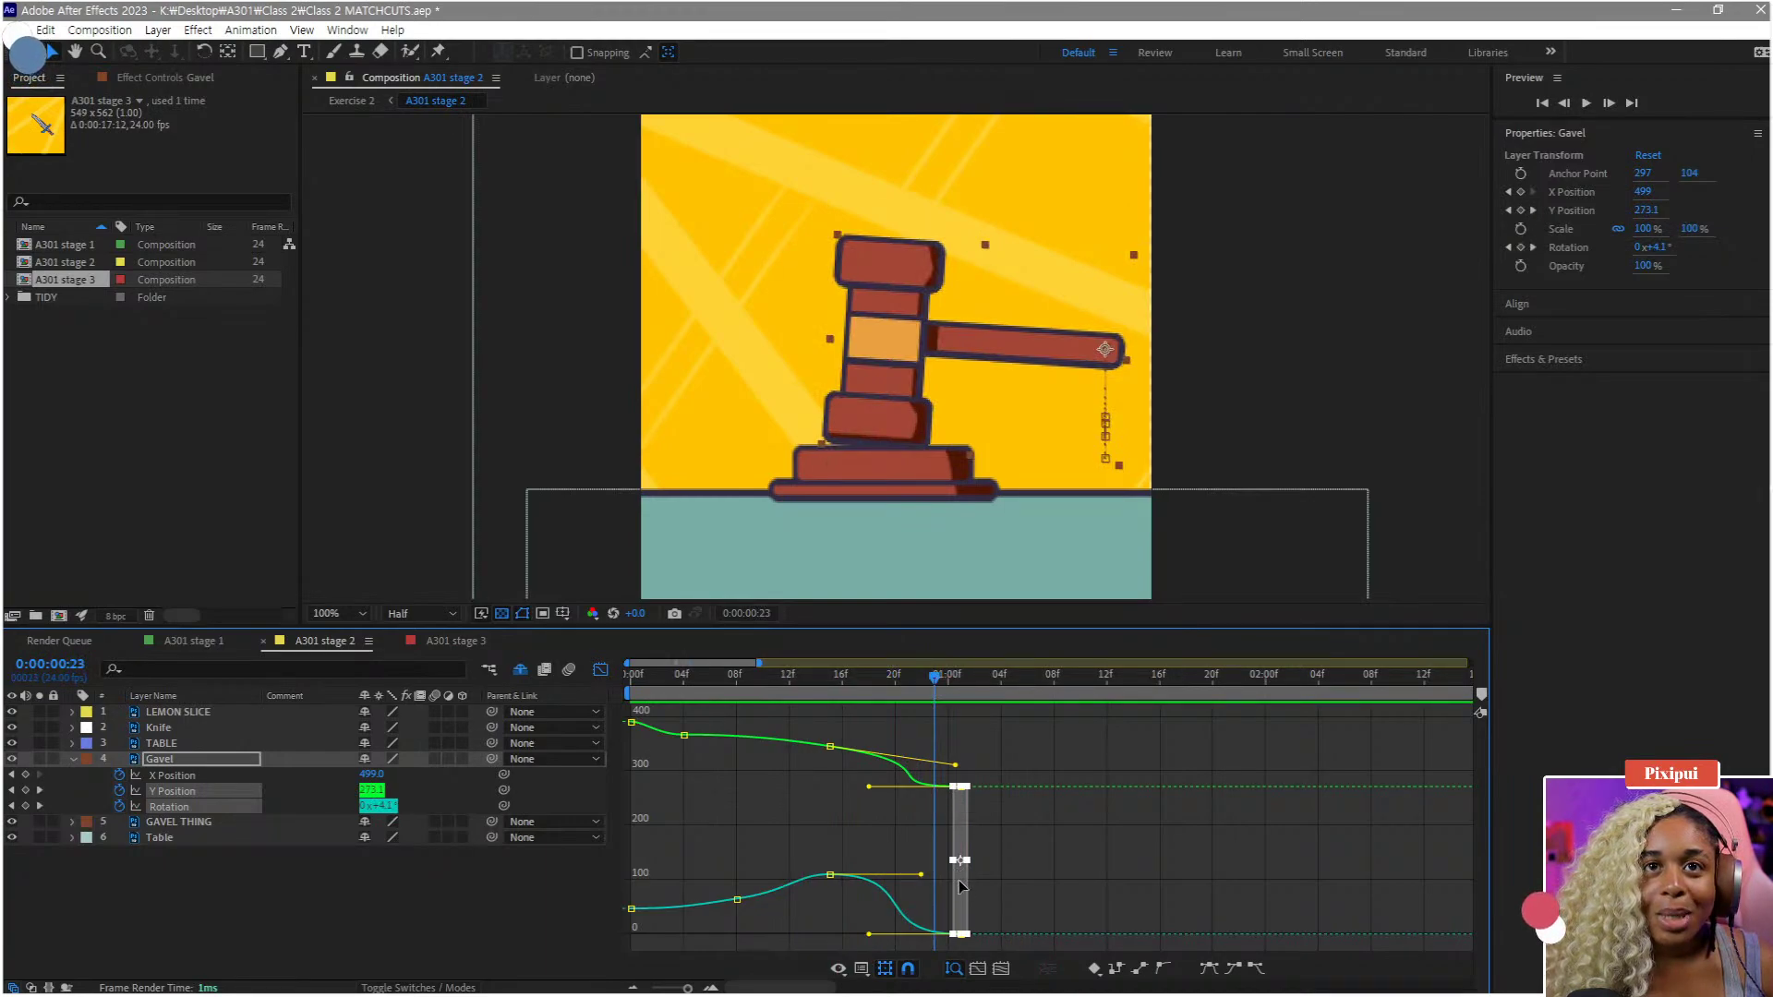
{"action": "left_click_drag", "start_coordinate": [958, 885], "coordinate": [912, 885]}
{"action": "left_click", "coordinate": [818, 682]}
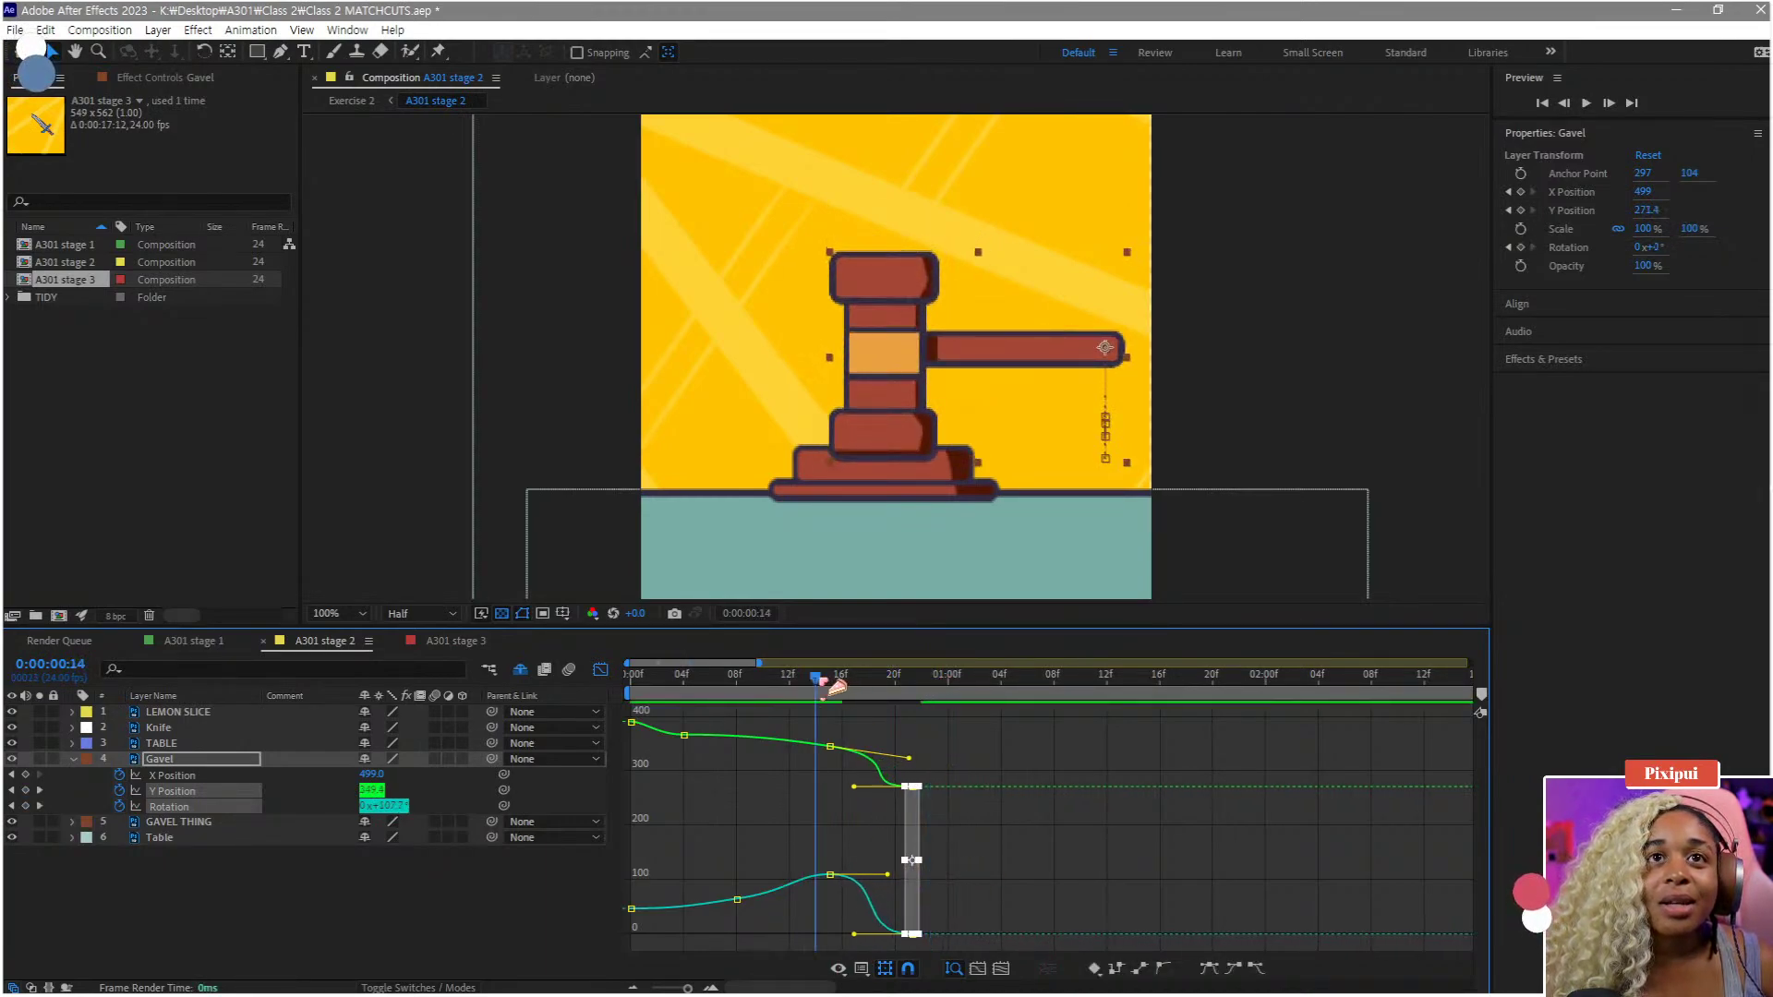
{"action": "key", "text": "space"}
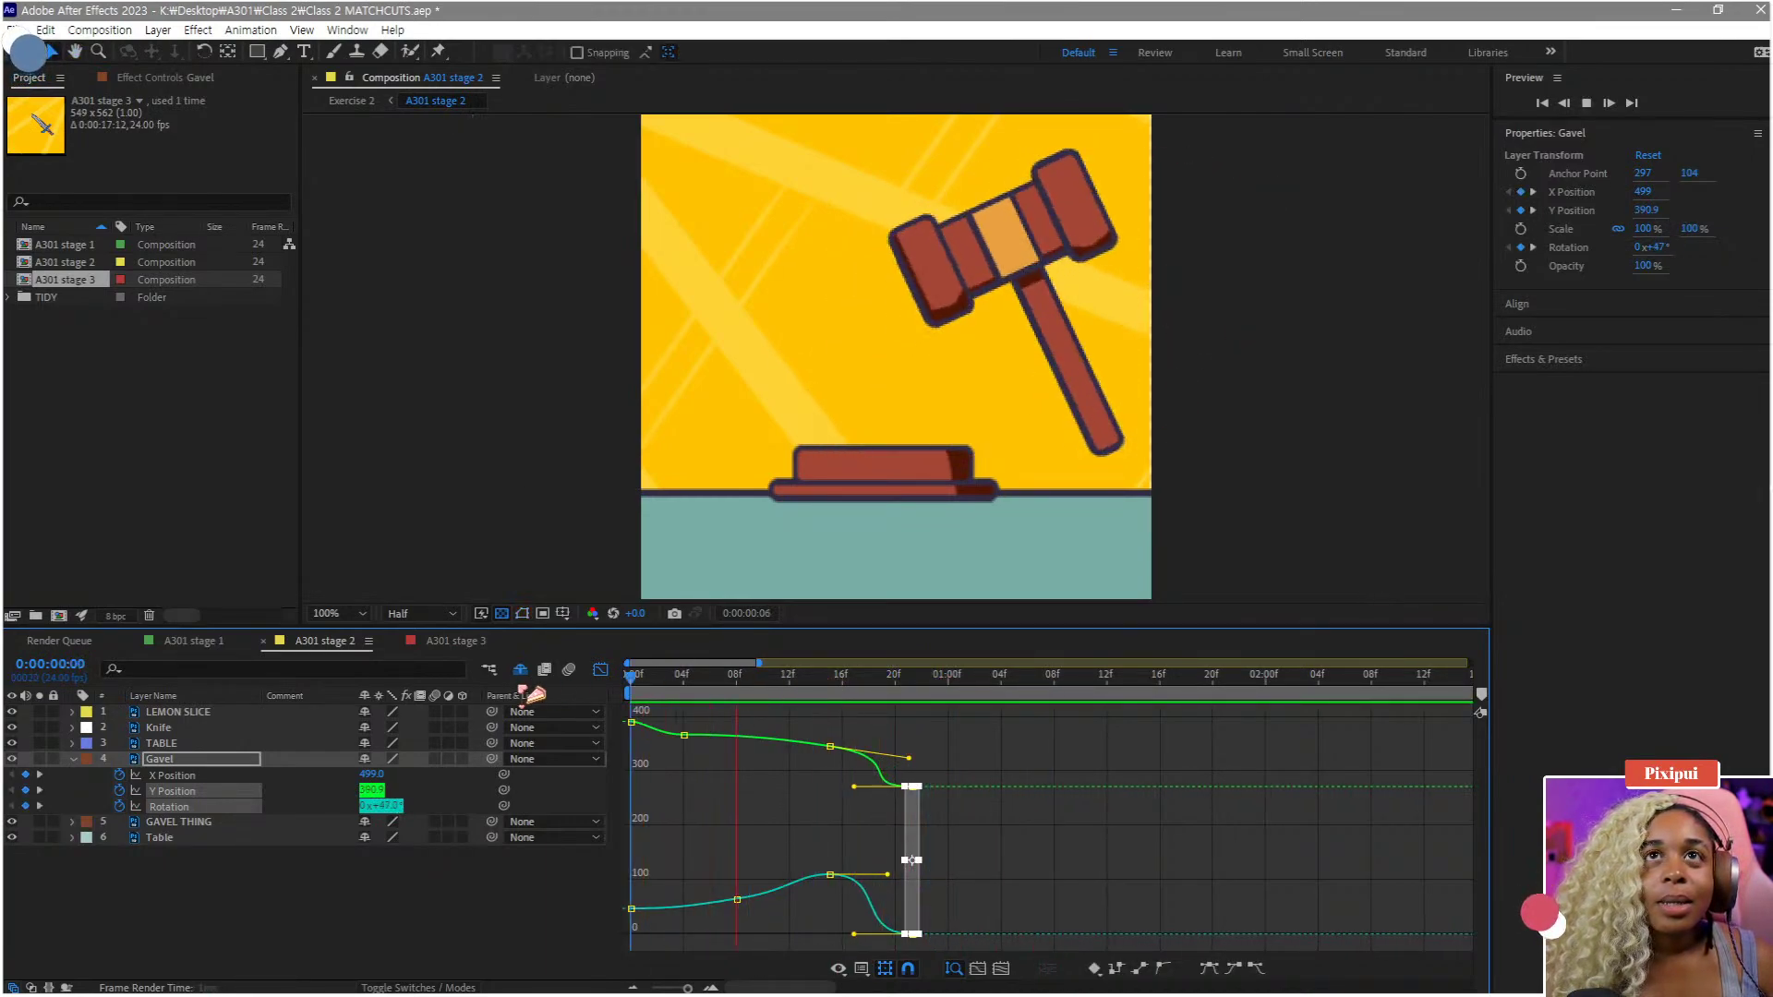
{"action": "key", "text": "space"}
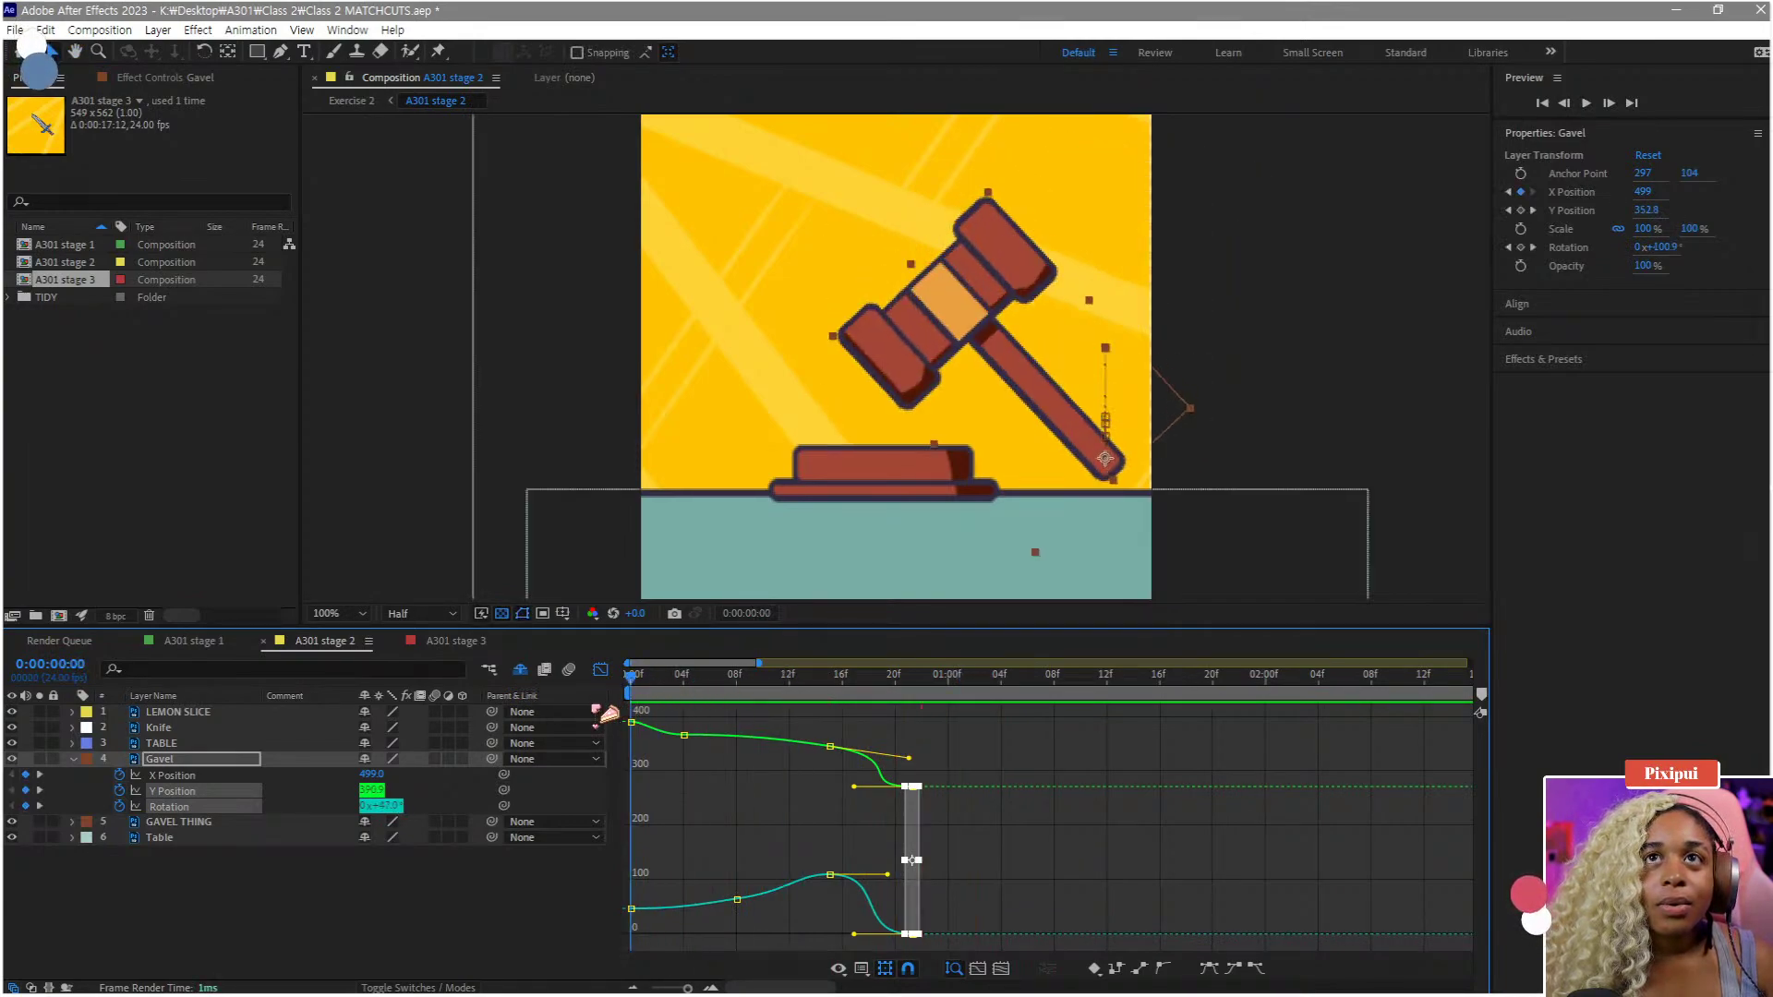
{"action": "left_click_drag", "start_coordinate": [598, 712], "coordinate": [811, 750]}
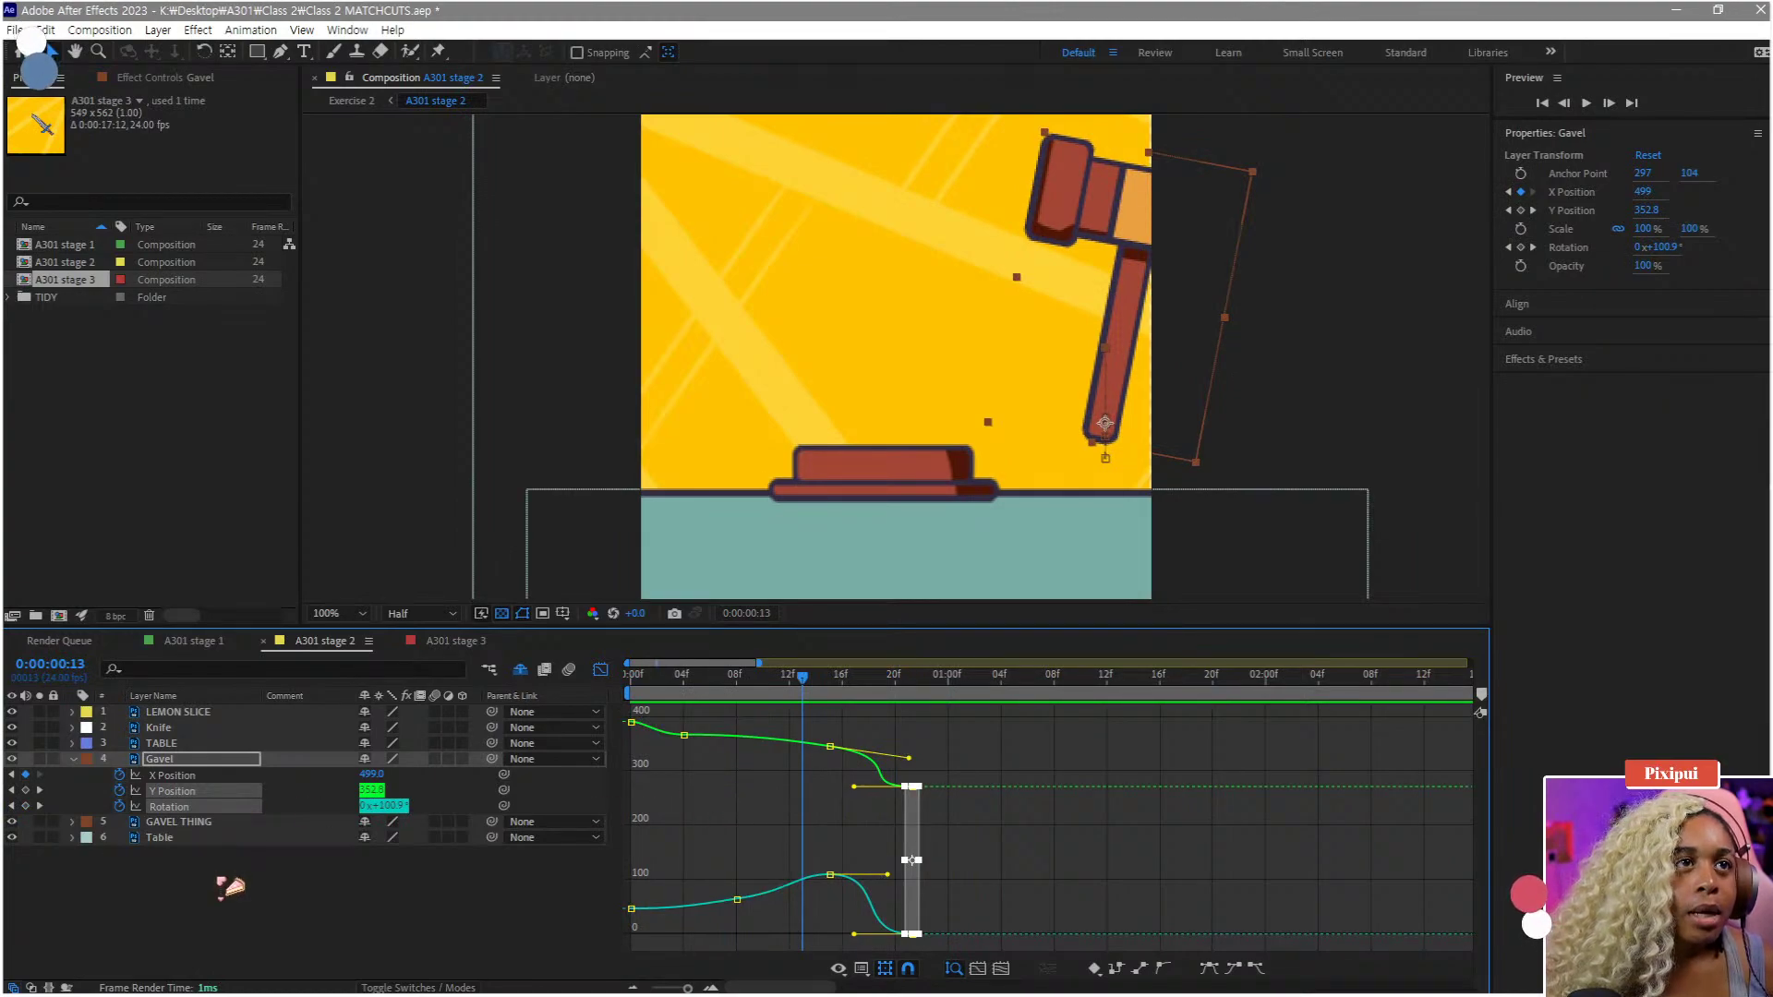
- Delete the Gavel's frame 4 Y Position keyframe so the curve runs directly from frame 0 to frame 15
{"action": "left_click", "coordinate": [168, 776]}
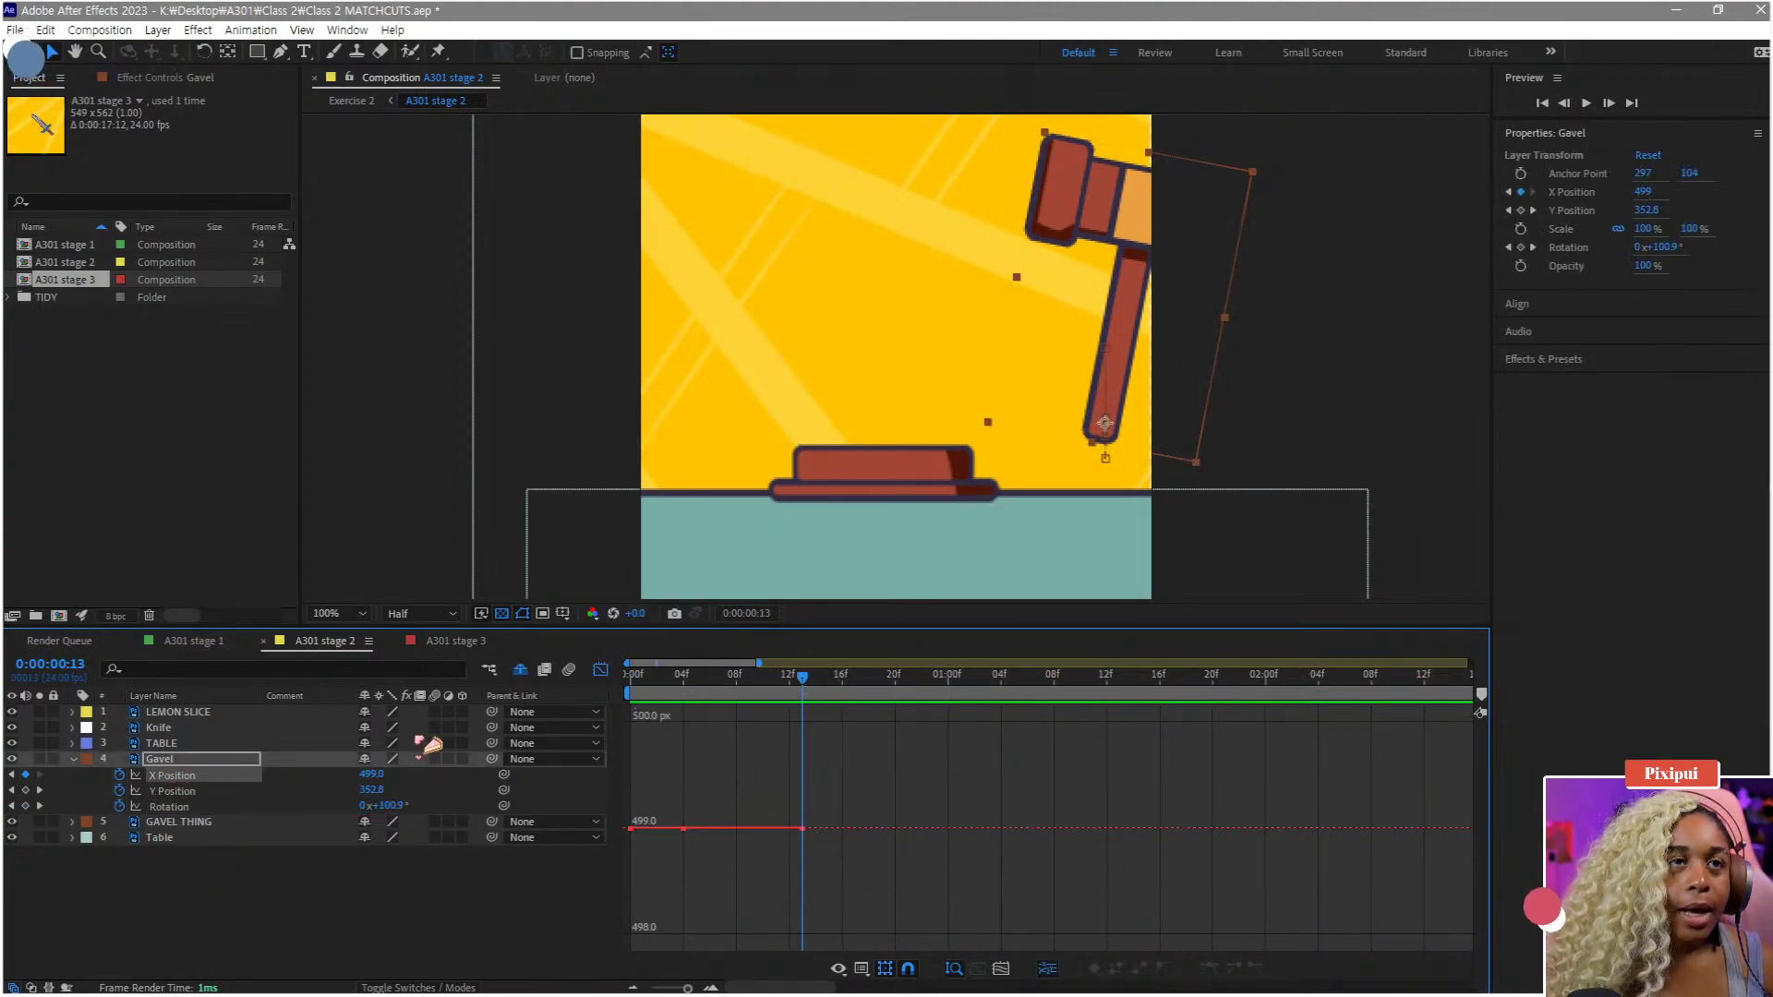
{"action": "key", "text": "Home"}
{"action": "left_click_drag", "start_coordinate": [613, 706], "coordinate": [515, 739]}
{"action": "left_click", "coordinate": [190, 793]}
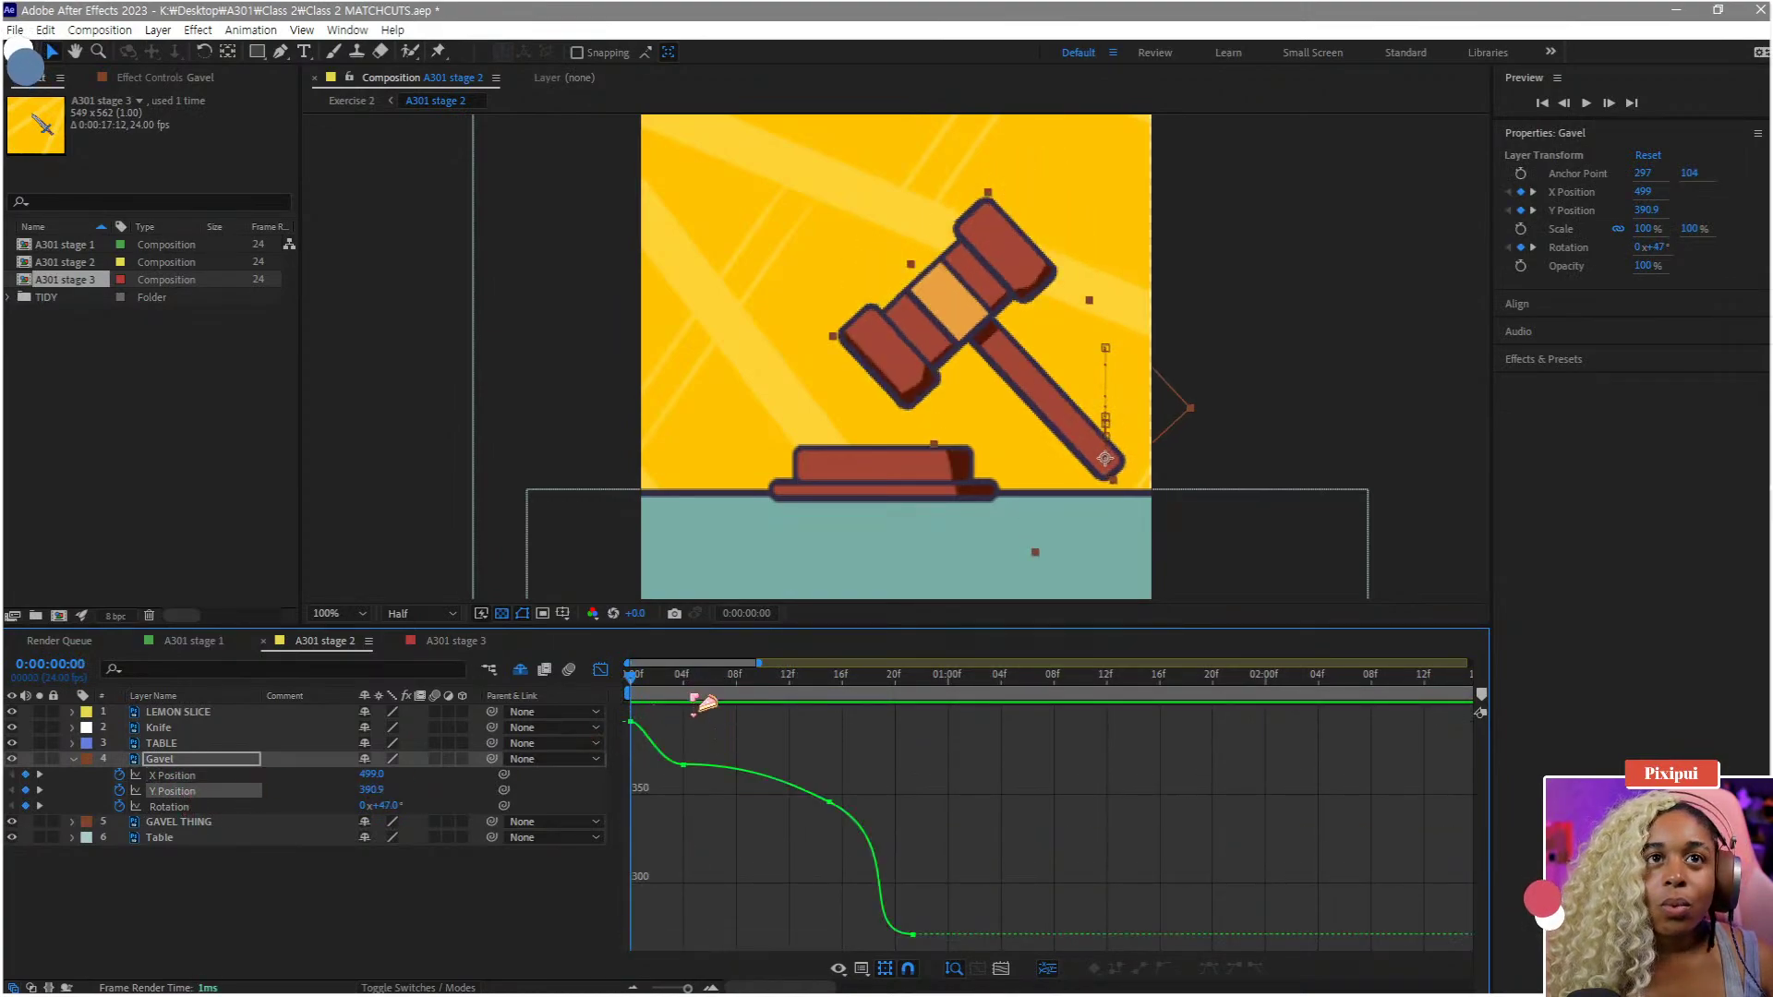
{"action": "left_click_drag", "start_coordinate": [696, 697], "coordinate": [700, 815]}
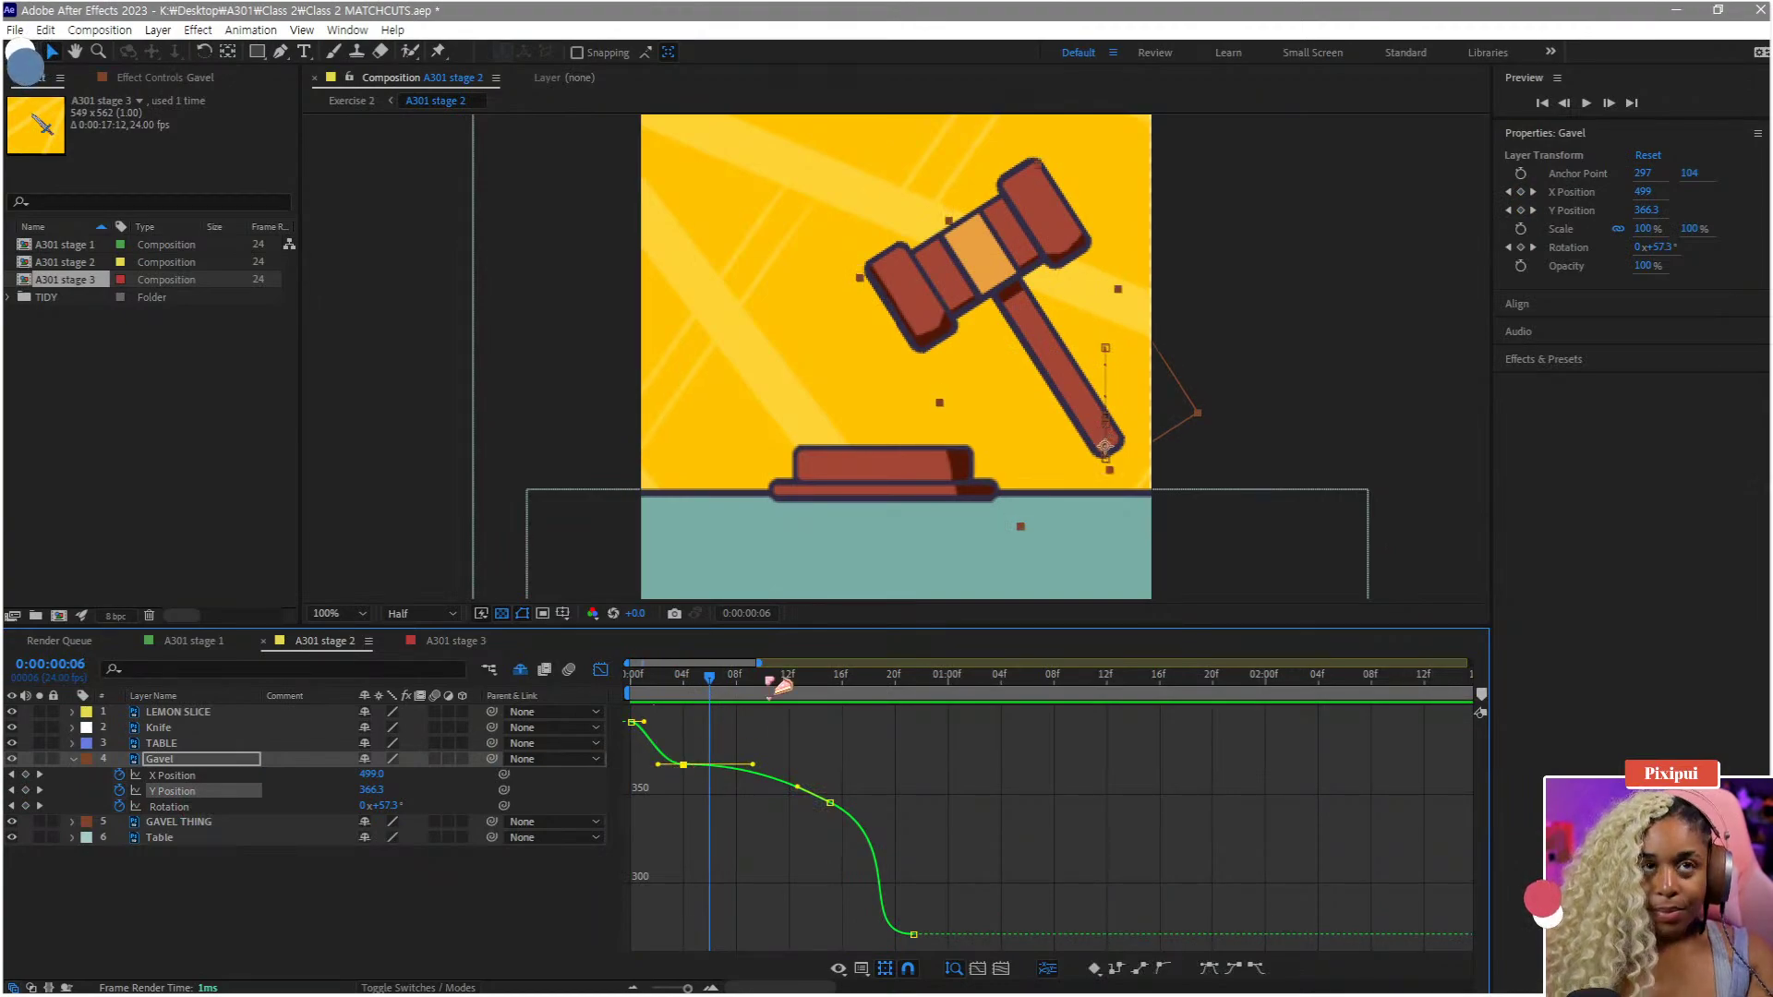
{"action": "left_click_drag", "start_coordinate": [780, 682], "coordinate": [520, 681]}
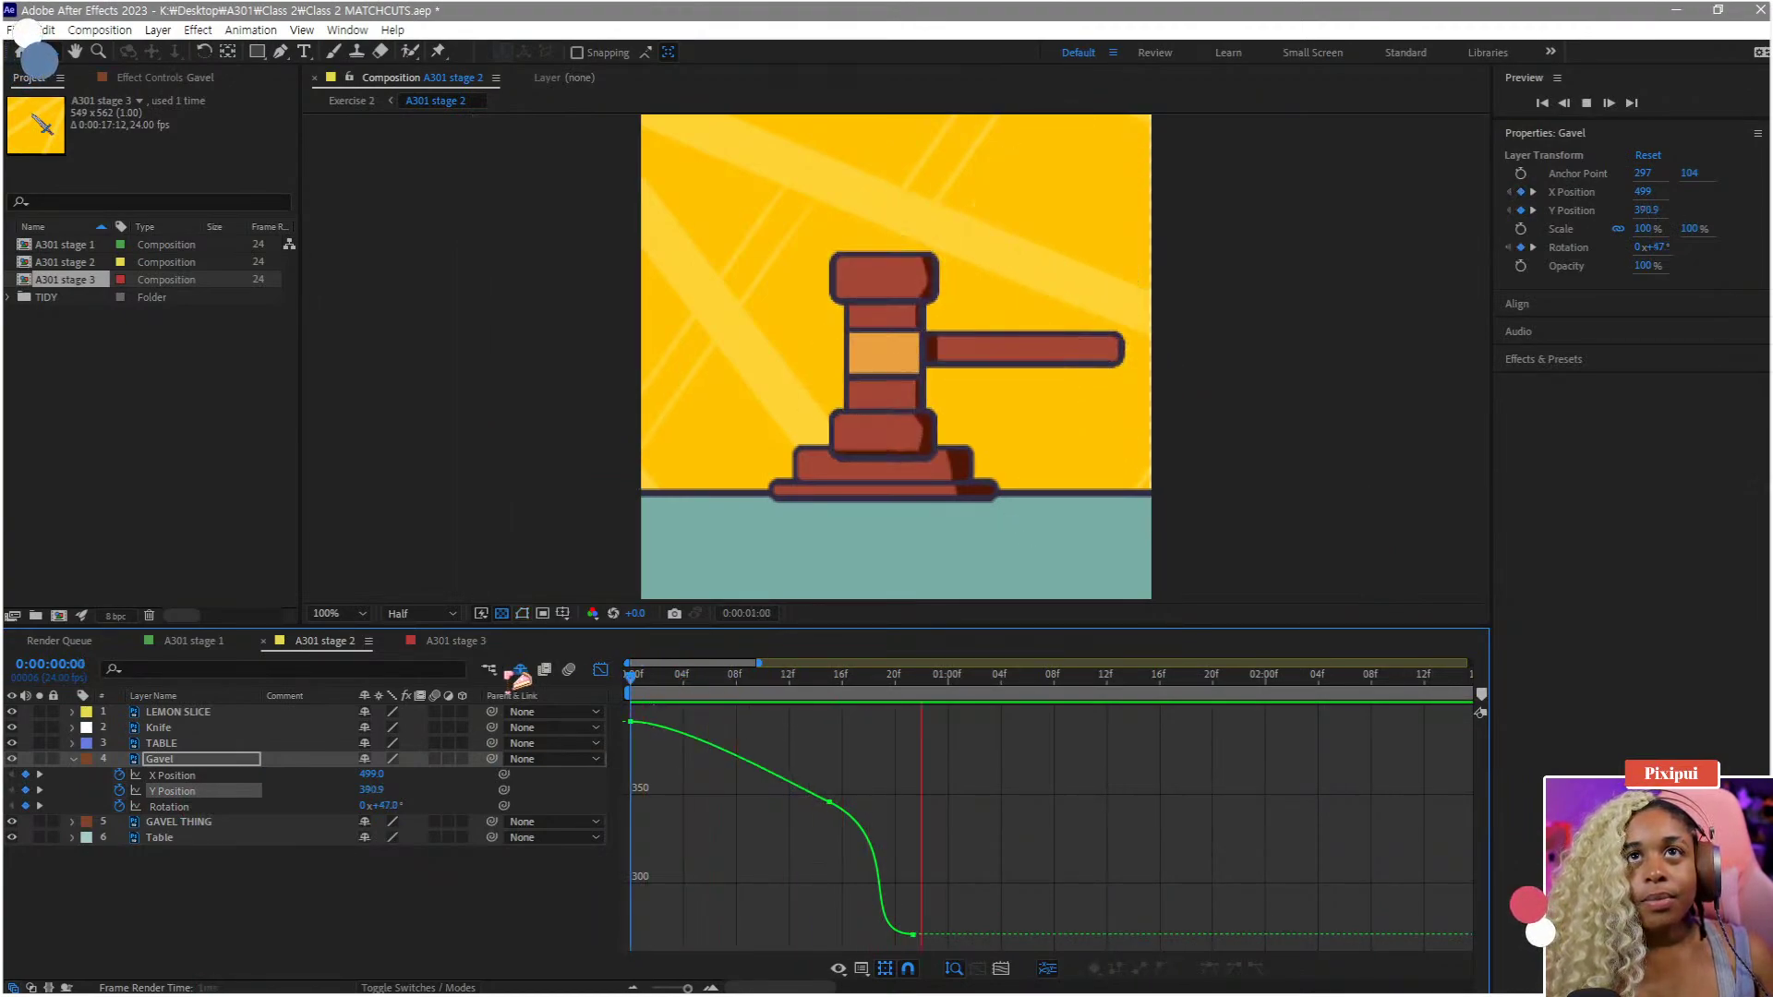
- Play the Gavel animation repeatedly to check the wind-up and the timing of the strike
{"action": "key", "text": "space"}
{"action": "left_click", "coordinate": [700, 687]}
{"action": "key", "text": "space"}
{"action": "key", "text": "space"}
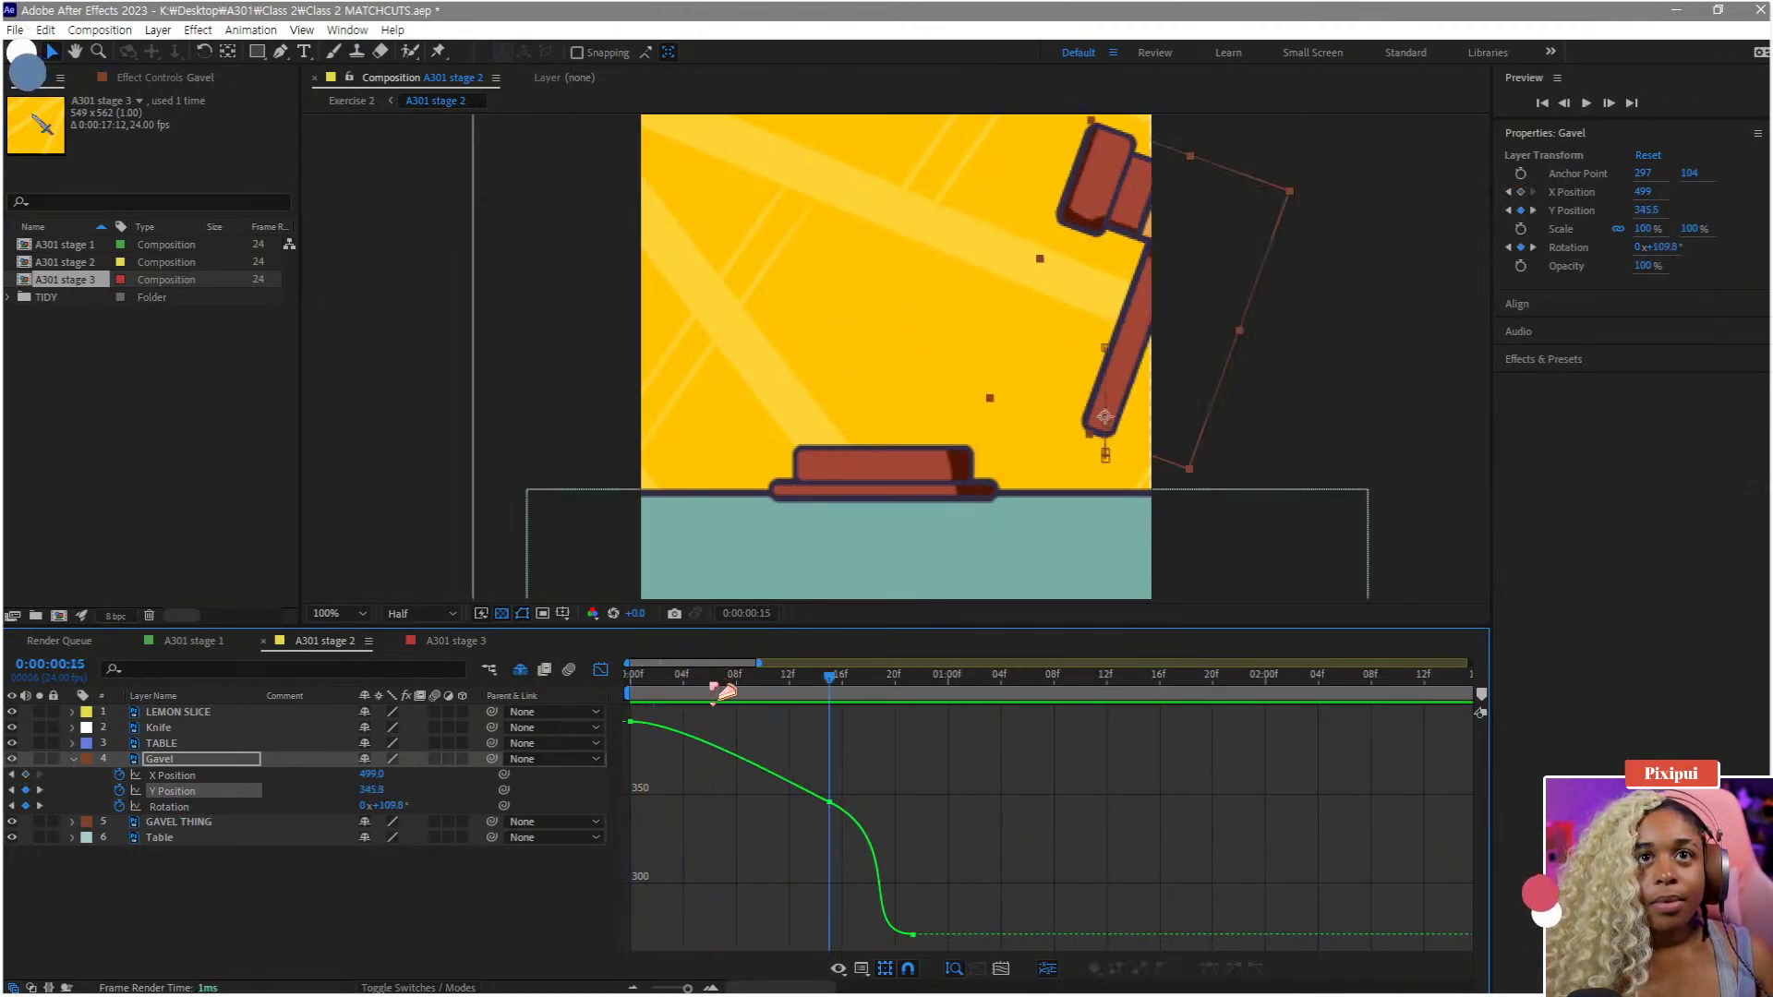
{"action": "key", "text": "space"}
{"action": "key", "text": "space"}
{"action": "key", "text": "space"}
{"action": "key", "text": "space"}
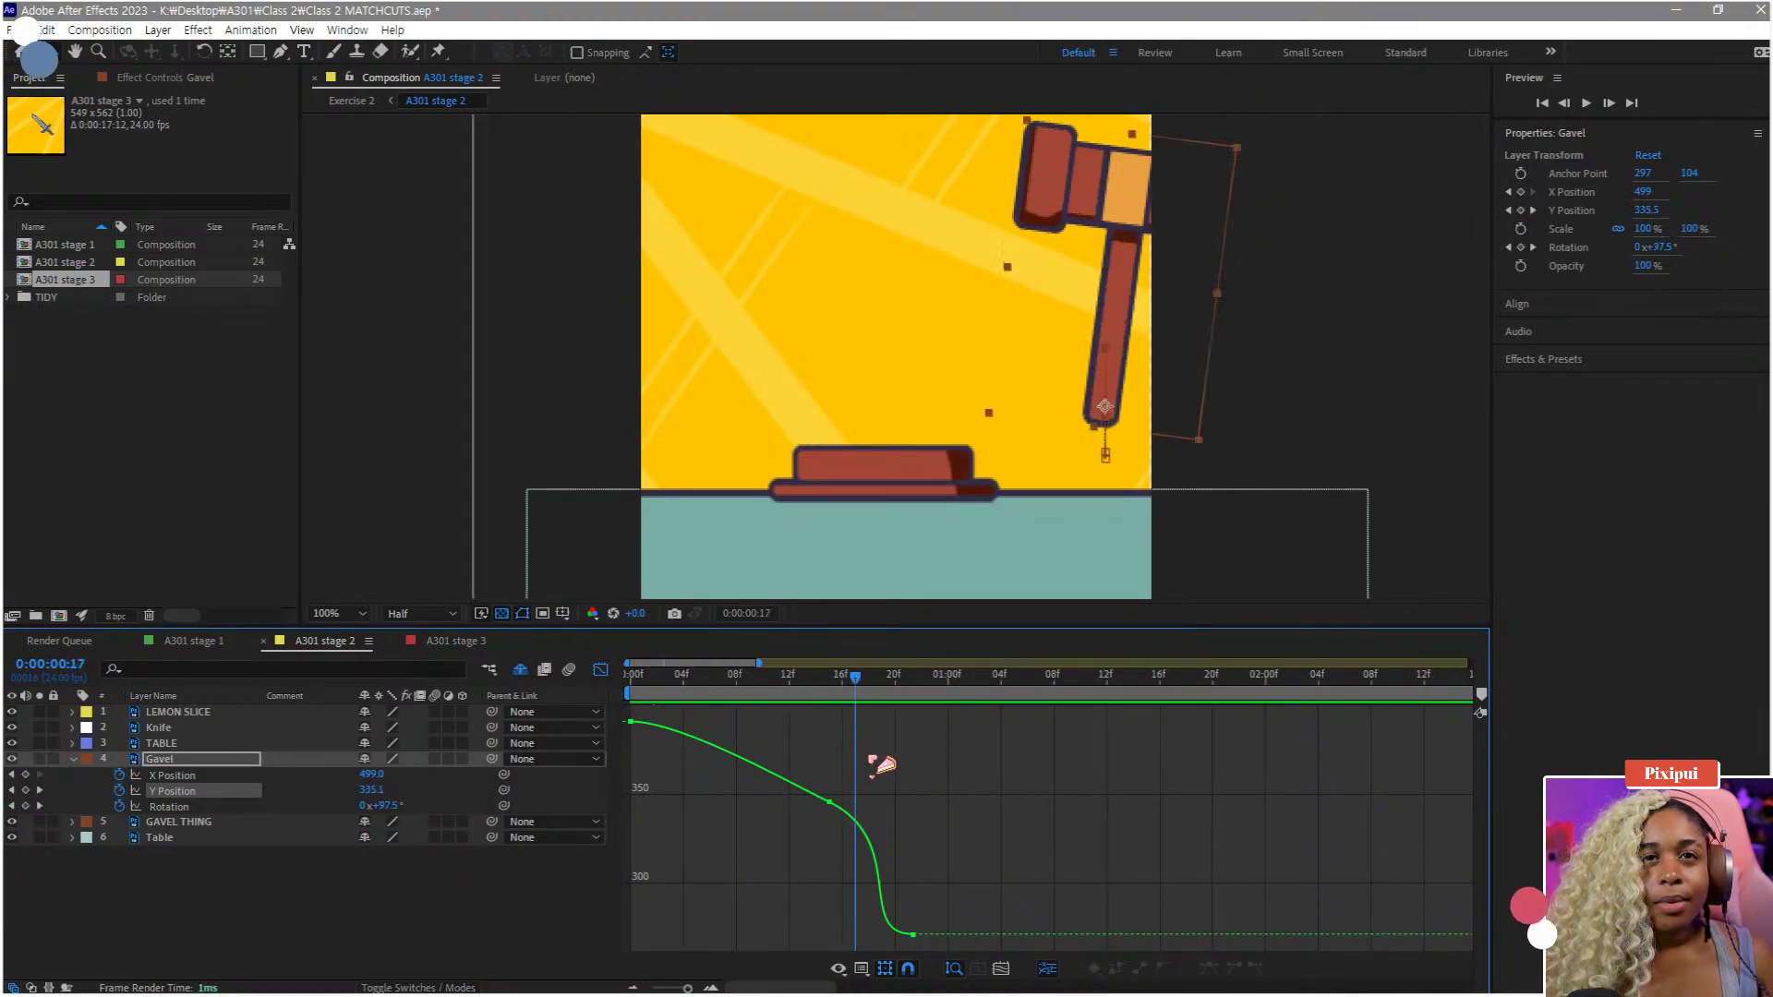
- Move the Gavel's final Y Position and Rotation keyframes to frame 20 and preview the faster strike
{"action": "key", "text": "Page_Down"}
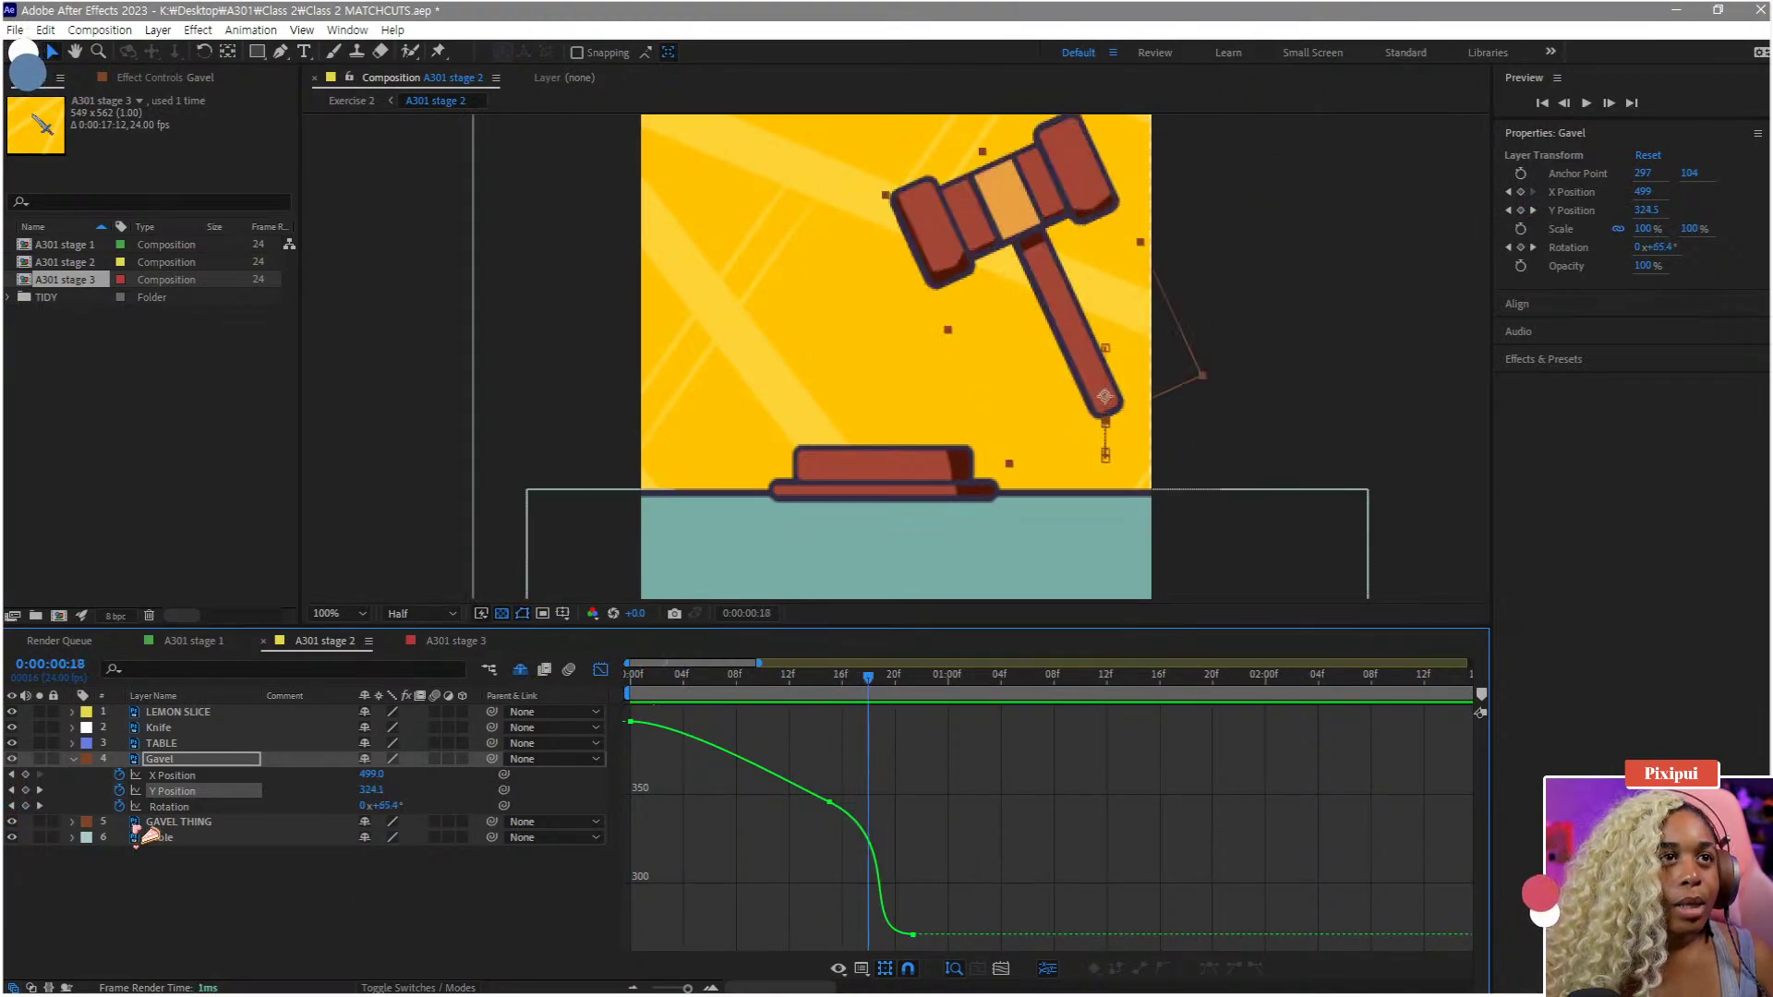
{"action": "left_click", "coordinate": [170, 806], "text": "shift"}
{"action": "left_click_drag", "start_coordinate": [894, 947], "coordinate": [898, 823]}
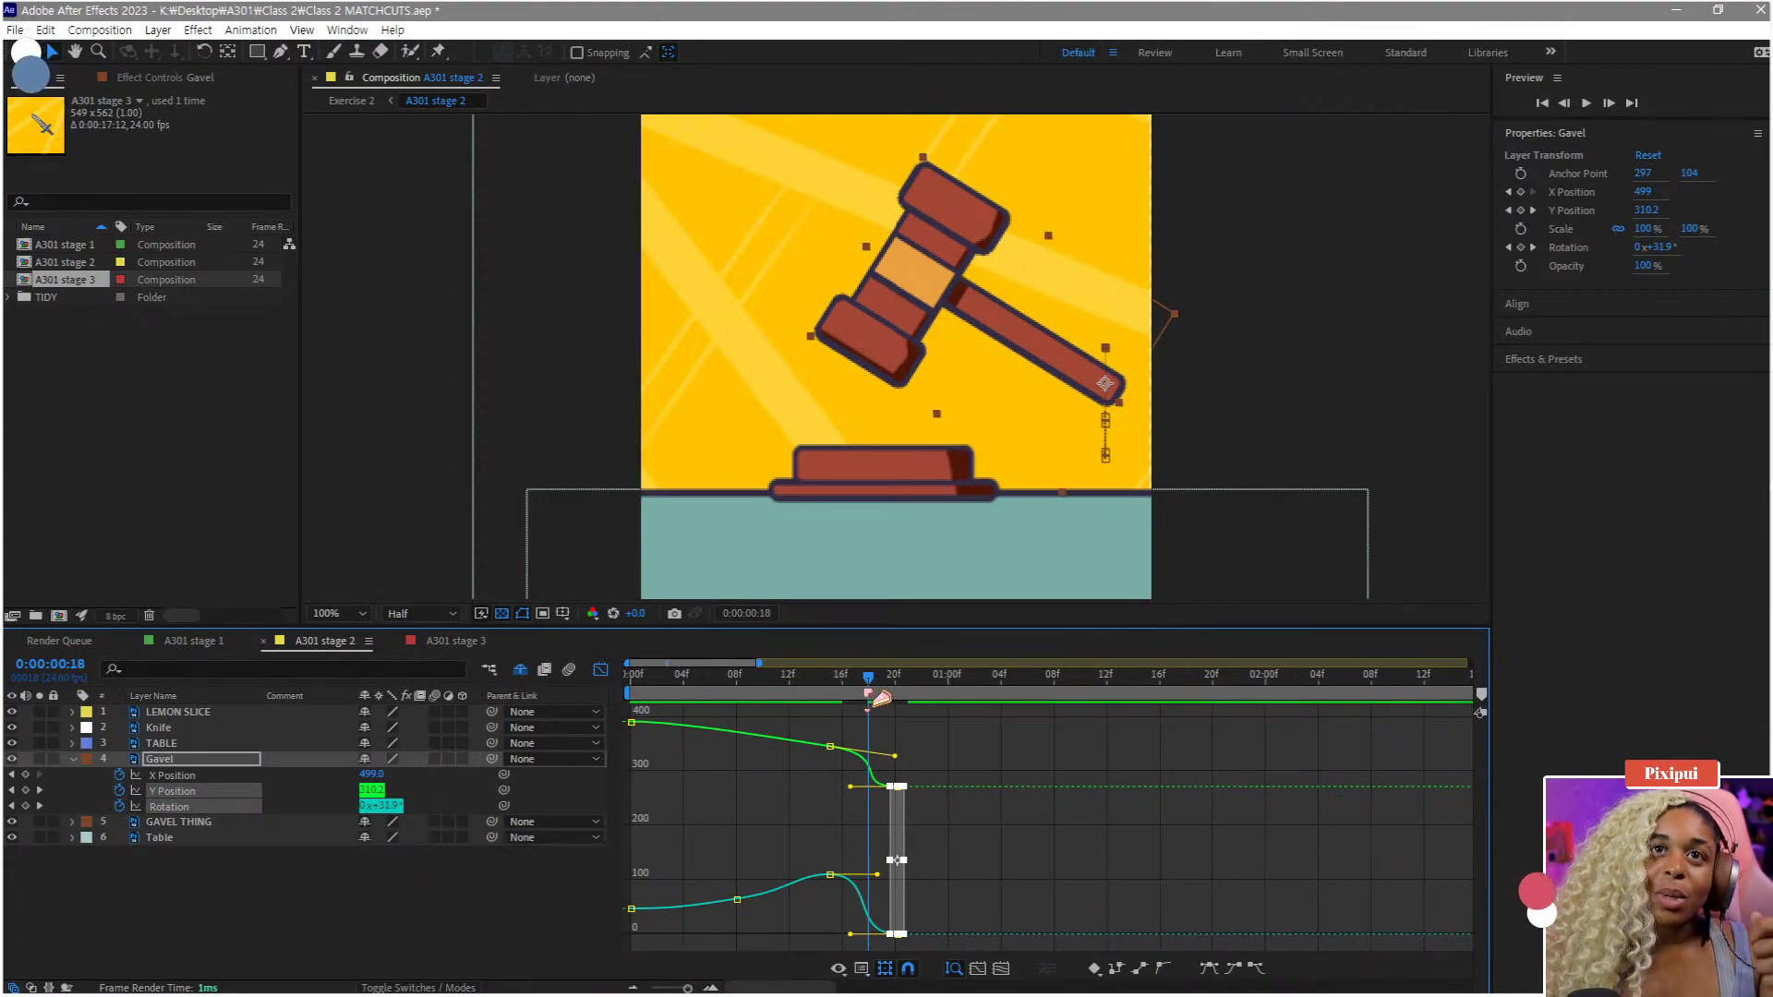
{"action": "key", "text": "space"}
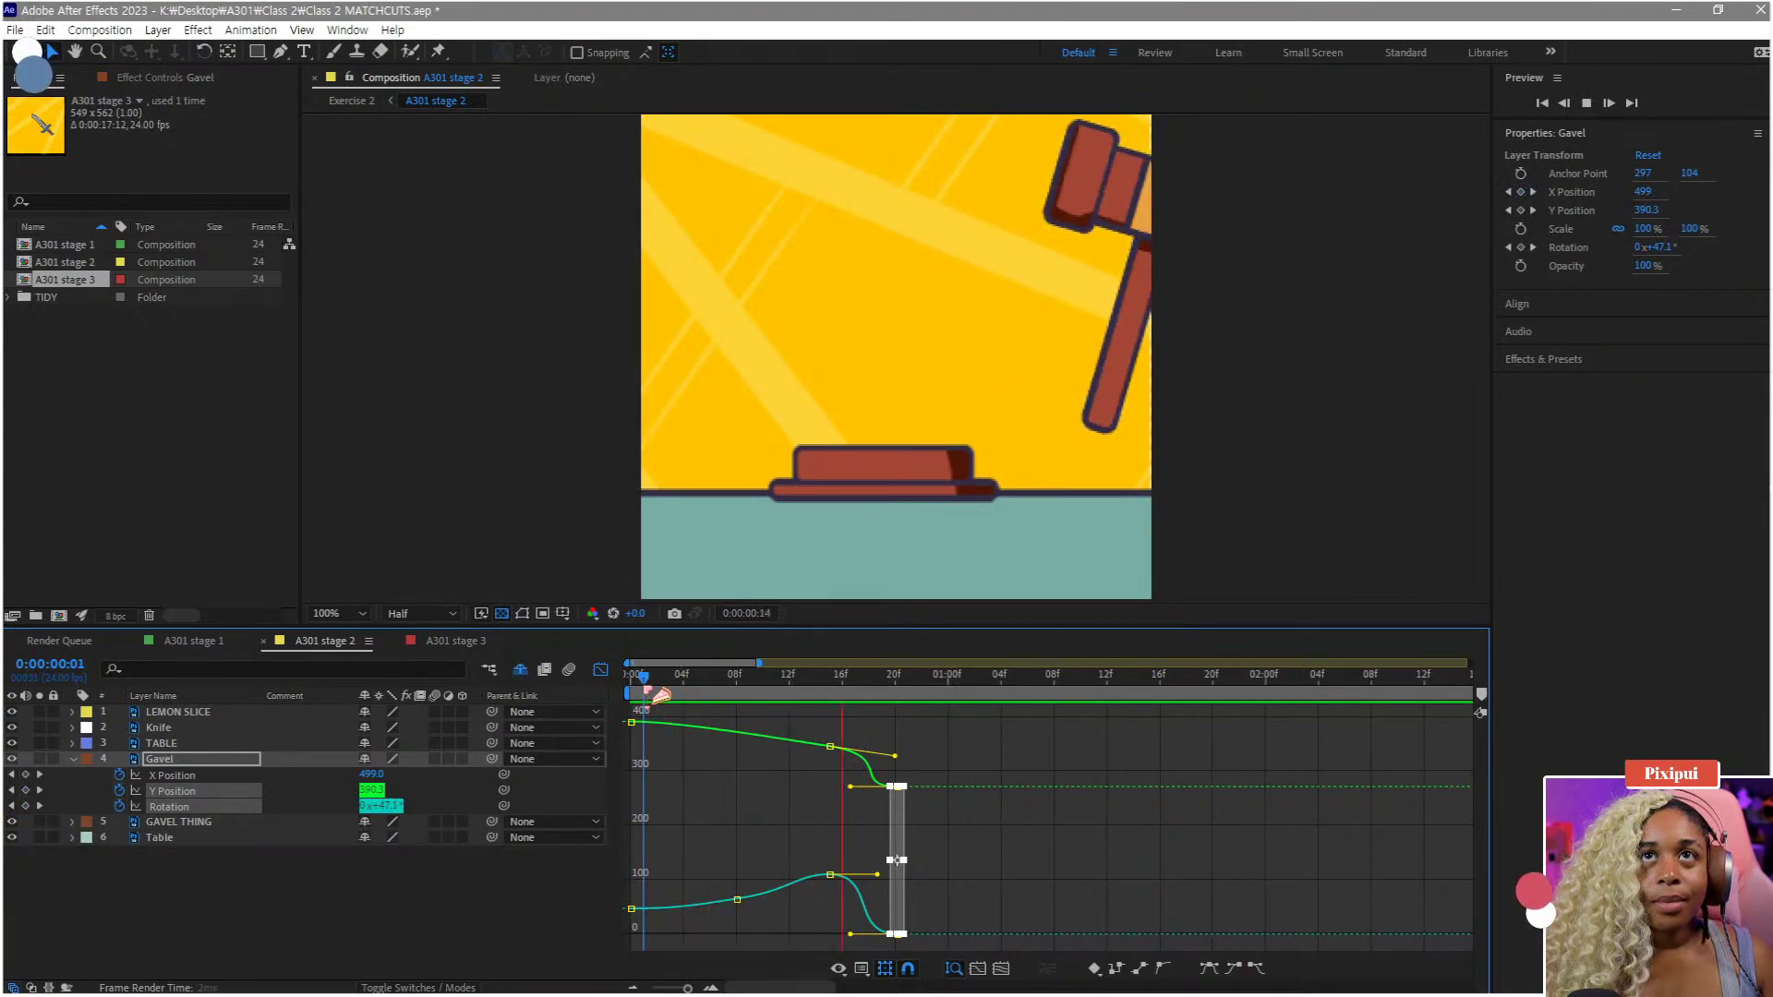
{"action": "key", "text": "space"}
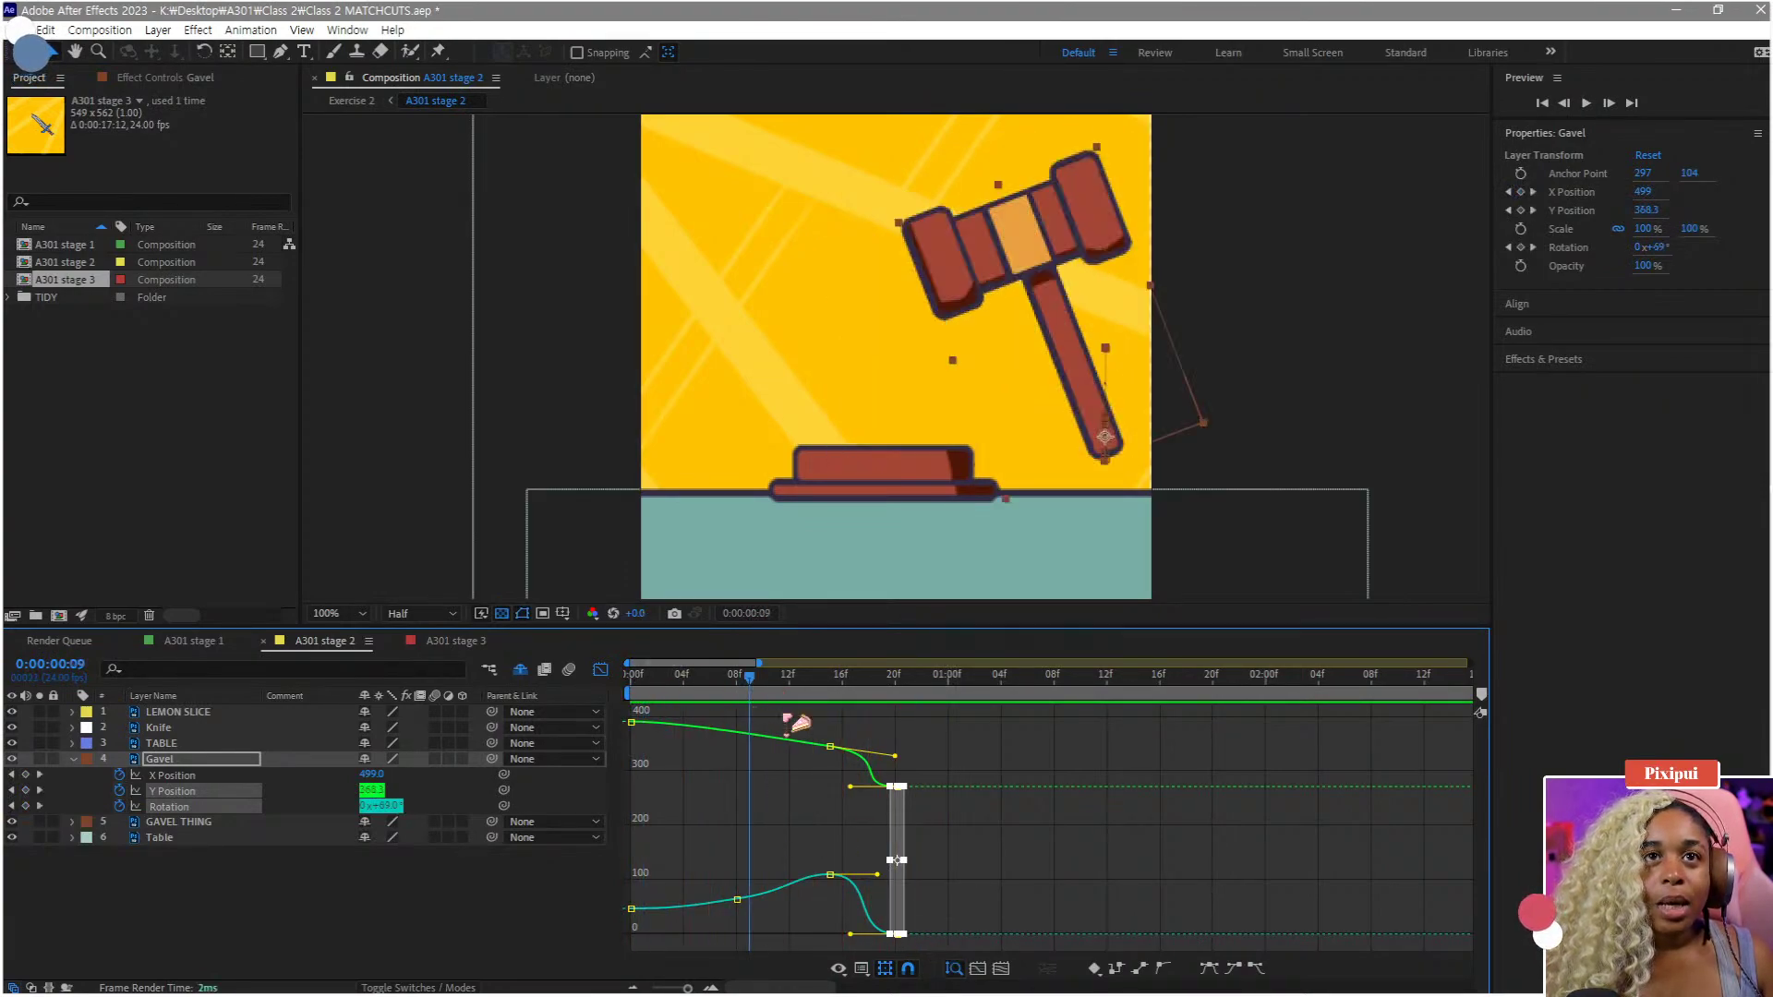
- Shift all Gavel Y Position and Rotation keyframes after frame 0 about three frames earlier, ending the strike near frame 17, and preview
{"action": "left_click_drag", "start_coordinate": [677, 716], "coordinate": [910, 944]}
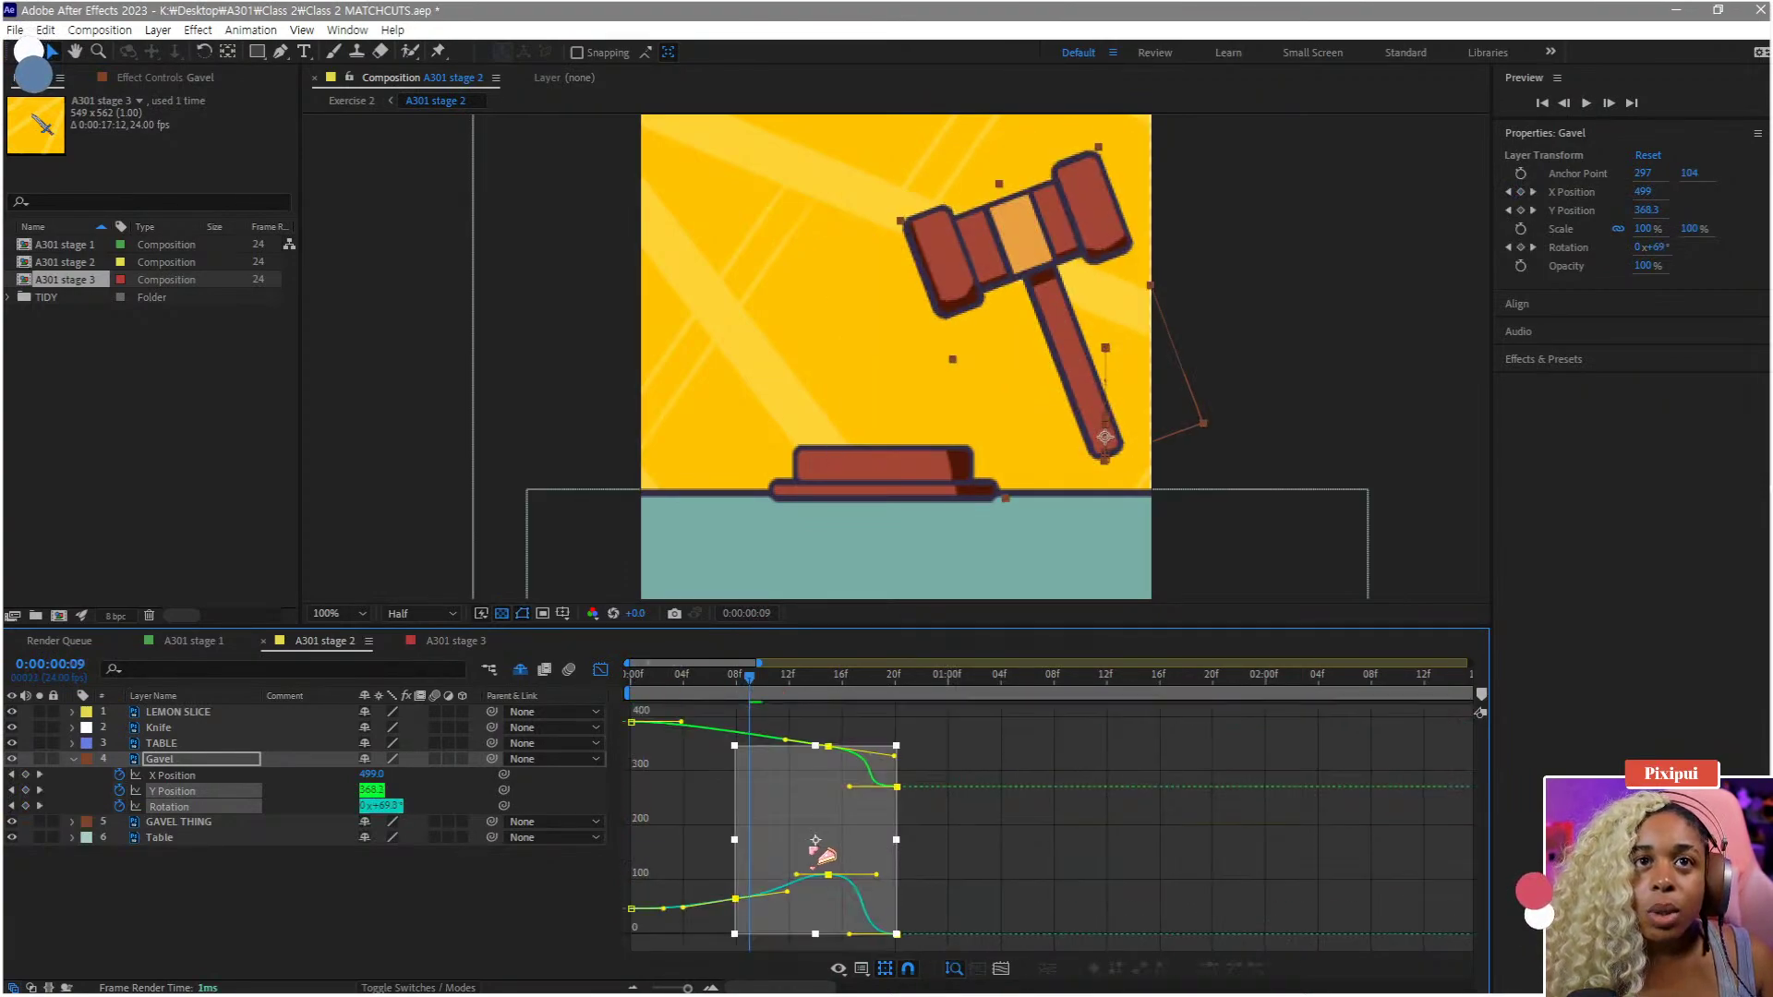
{"action": "left_click_drag", "start_coordinate": [776, 771], "coordinate": [697, 771]}
{"action": "key", "text": "ctrl+z"}
{"action": "key", "text": "space"}
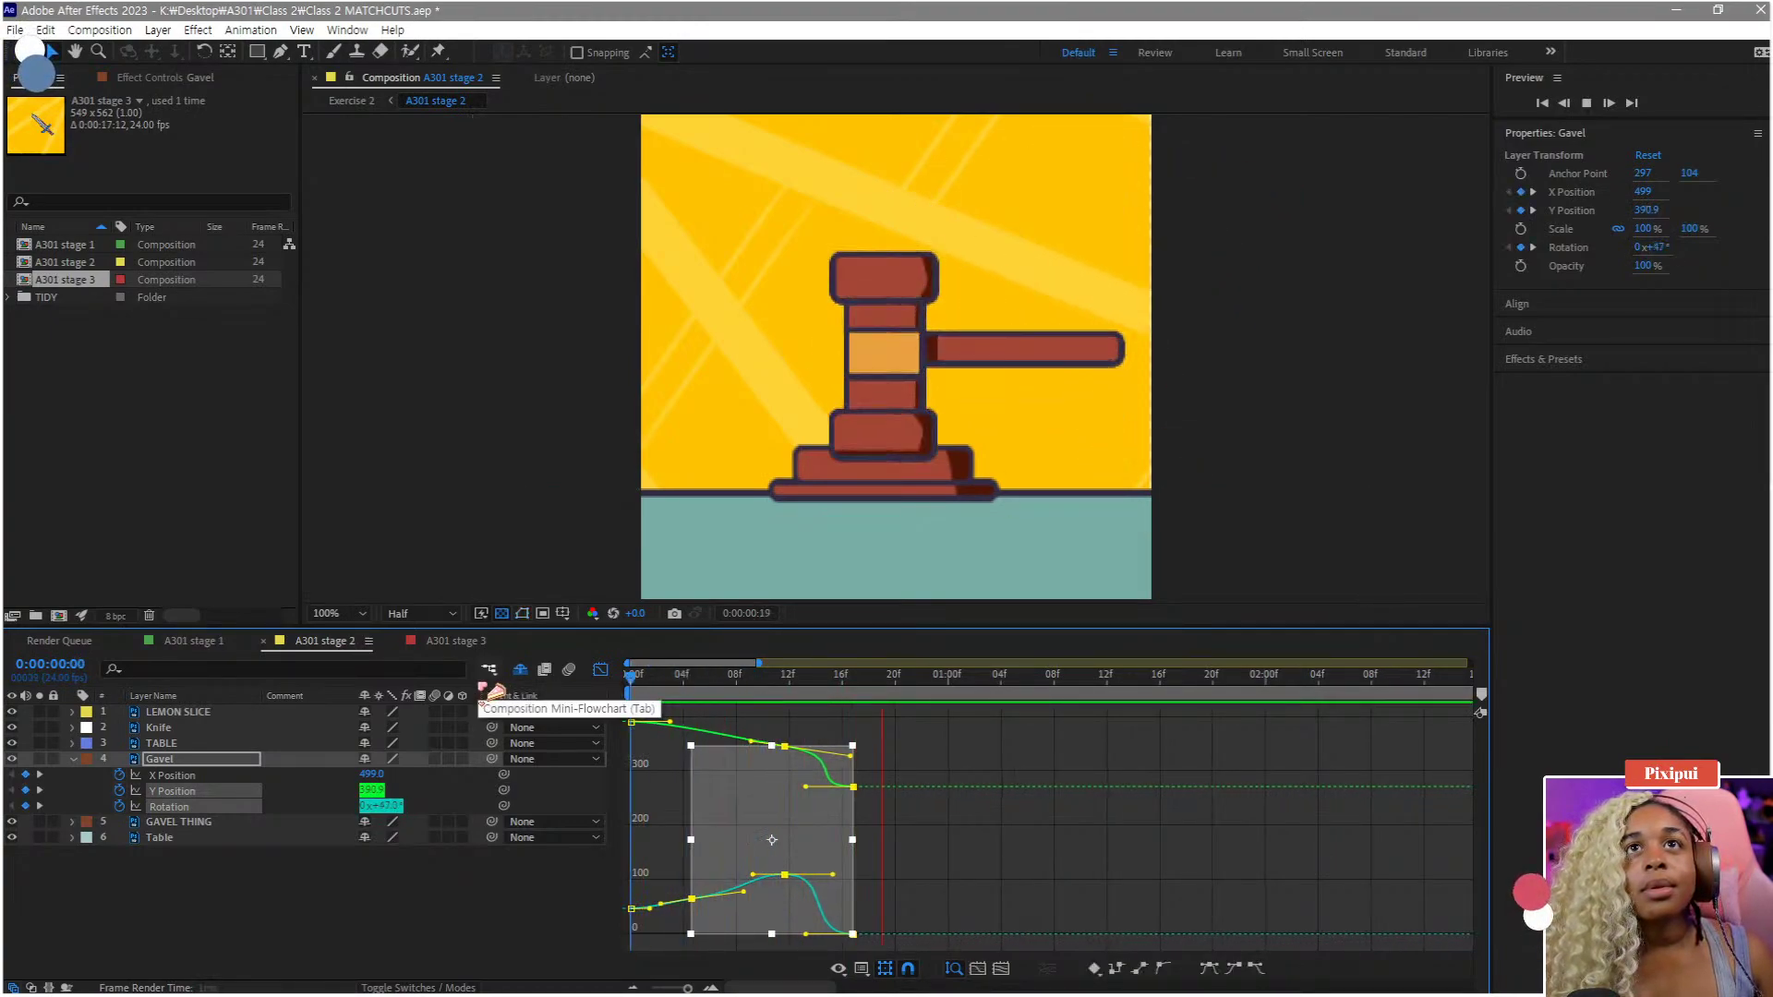
{"action": "key", "text": "space"}
{"action": "left_click_drag", "start_coordinate": [631, 681], "coordinate": [633, 718]}
{"action": "left_click", "coordinate": [658, 763]}
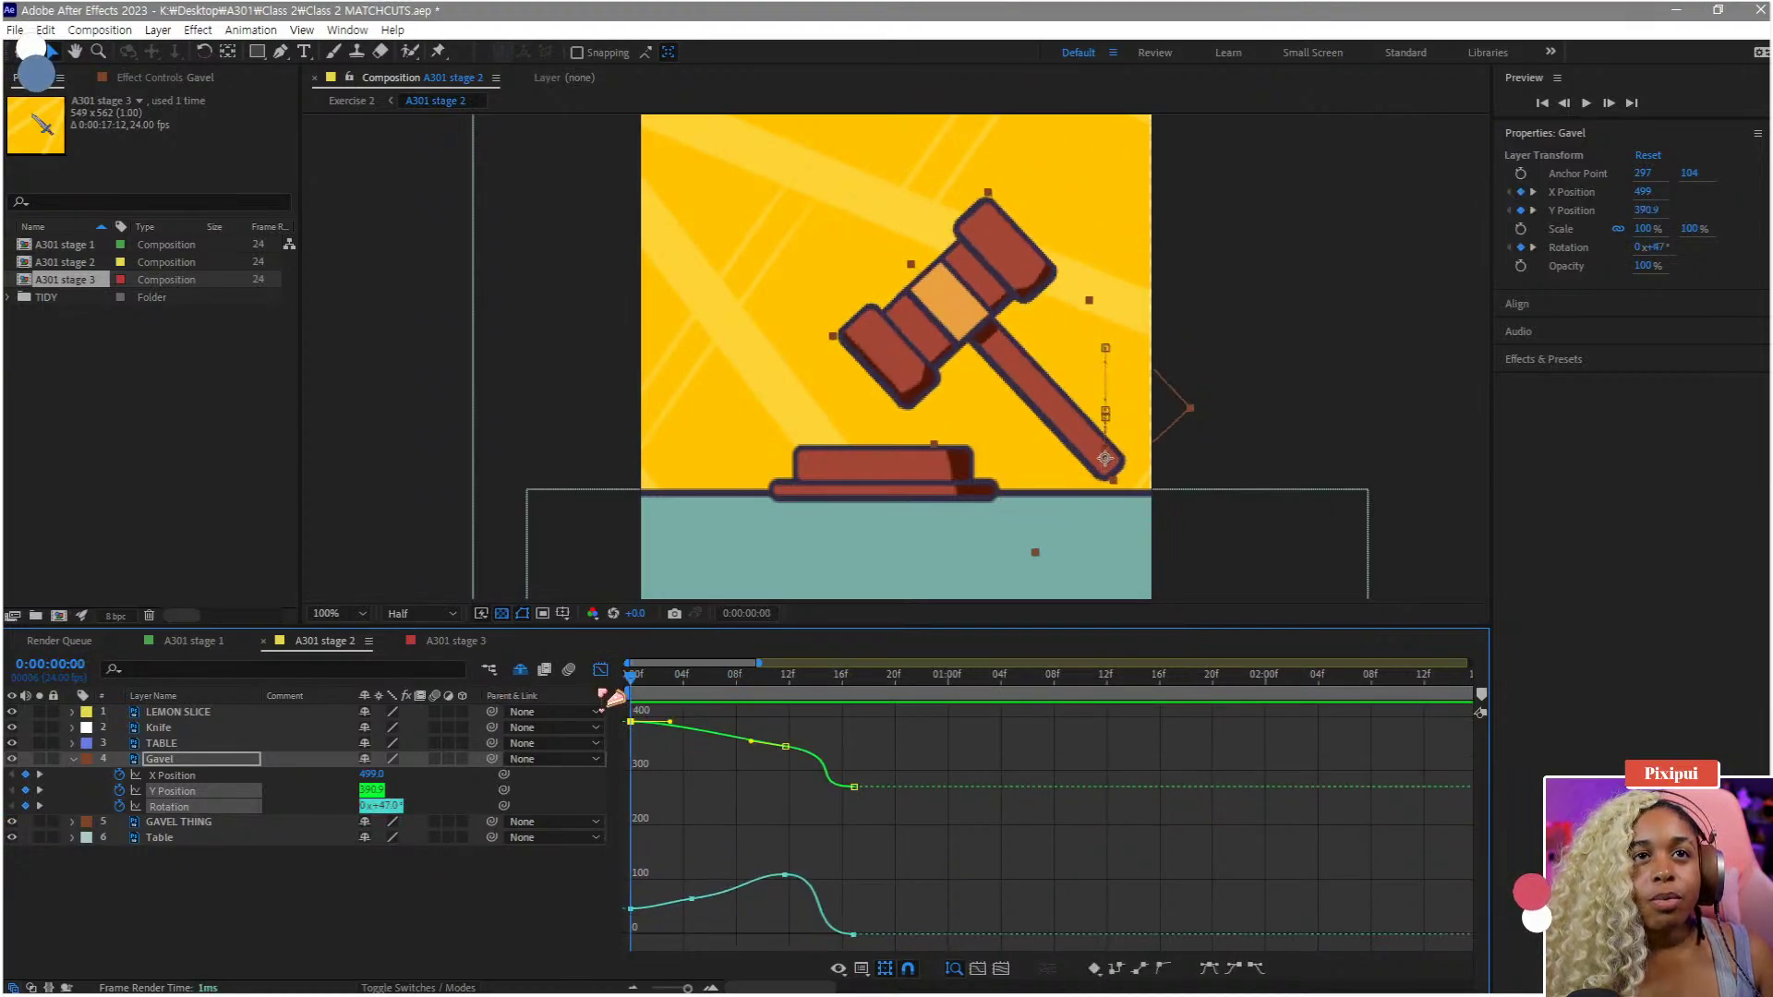
- Try lengthening the outgoing ease of the Gavel's first Y Position keyframe and preview the motion
{"action": "left_click_drag", "start_coordinate": [672, 721], "coordinate": [766, 722]}
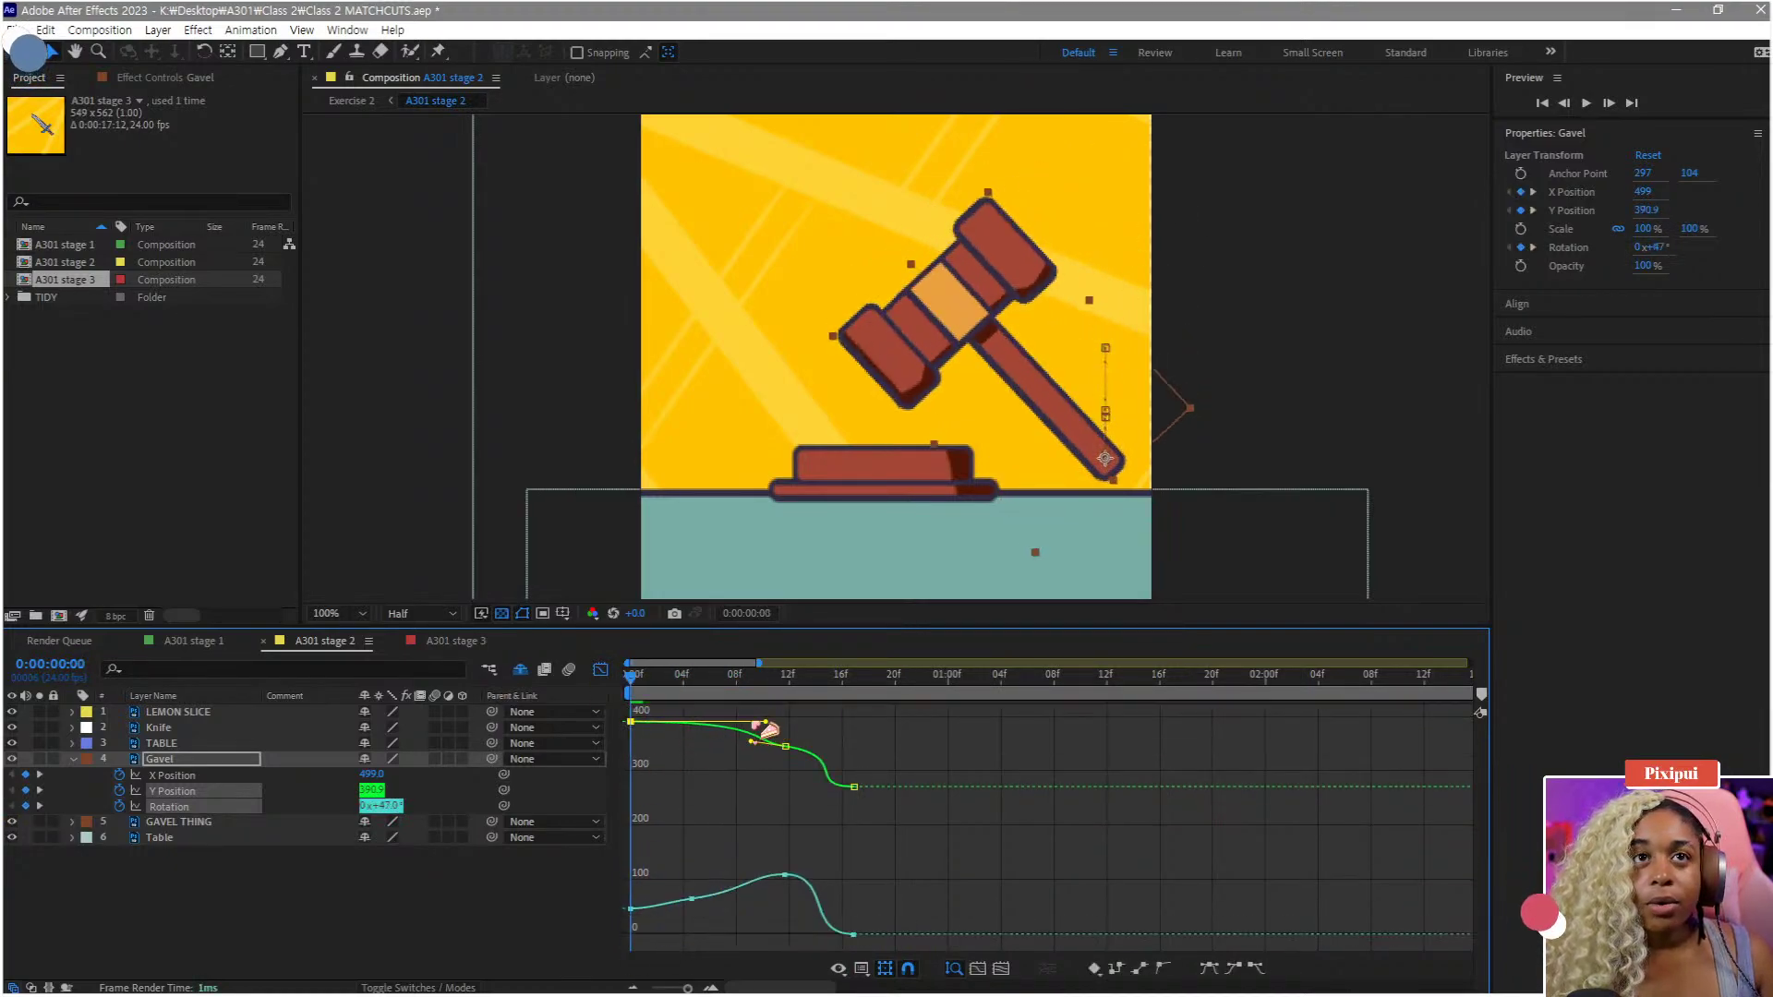
{"action": "left_click_drag", "start_coordinate": [646, 680], "coordinate": [803, 705]}
{"action": "key", "text": "space"}
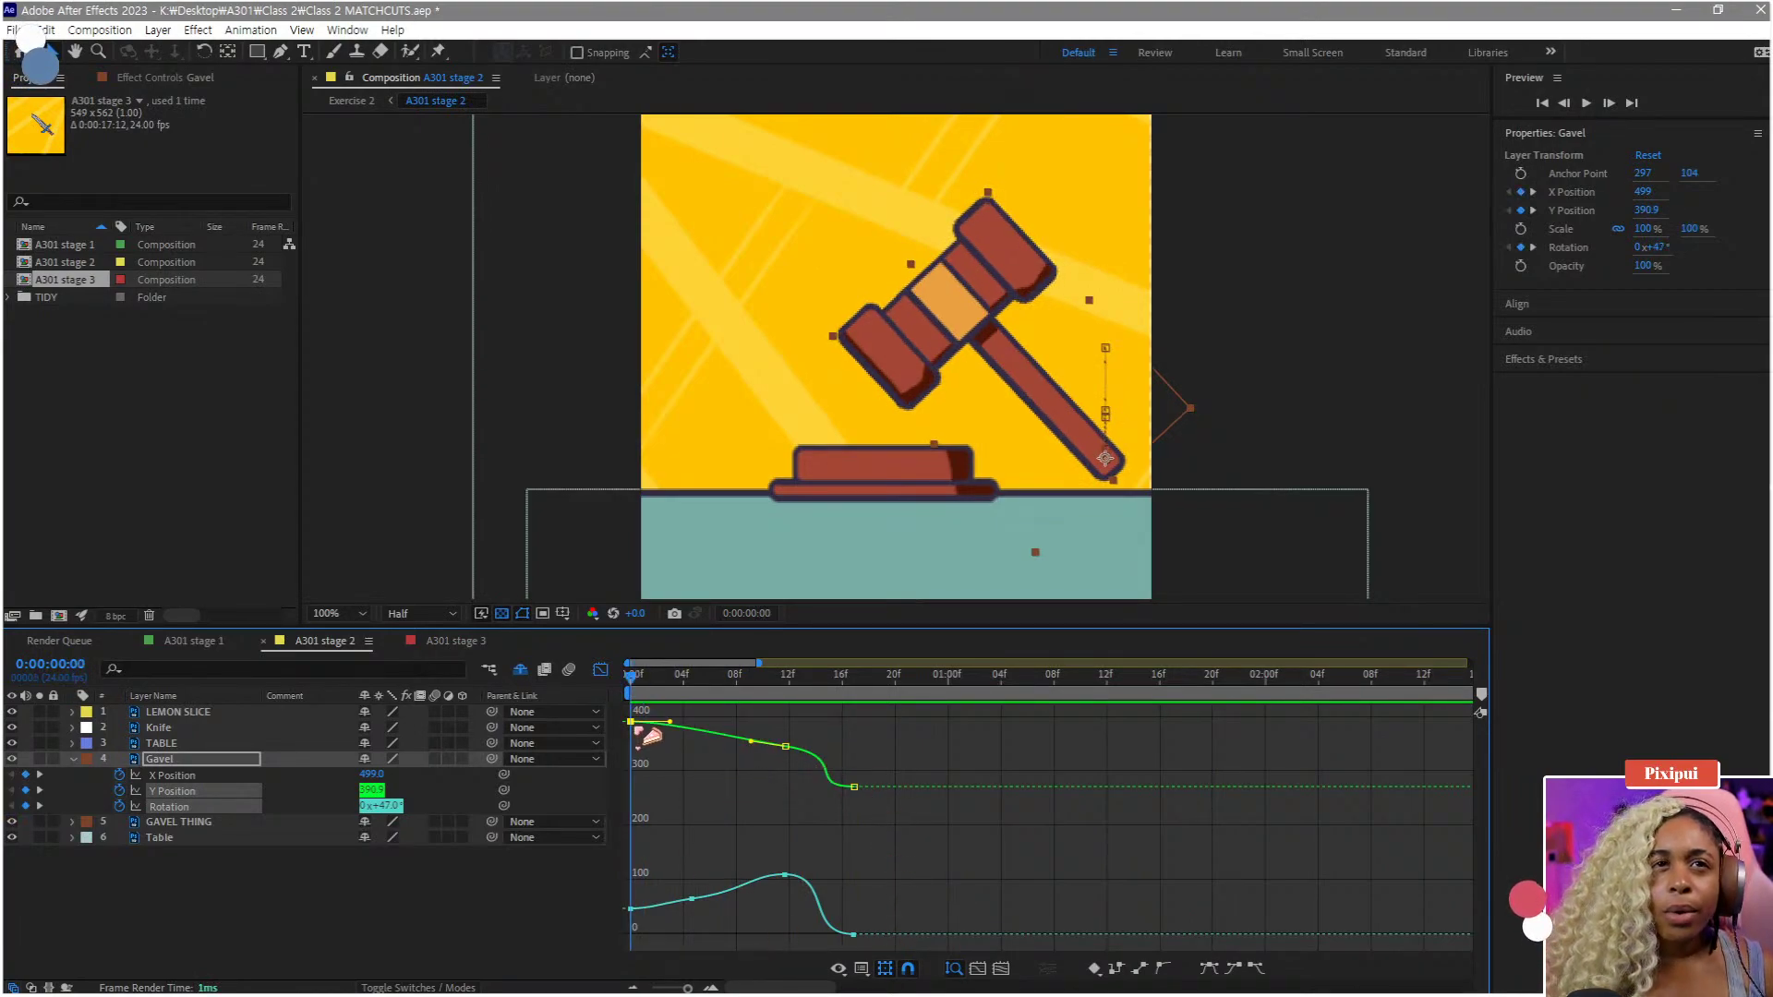
- Set the Gavel's frame 0 Y Position keyframe to 360.3 in the value graph and preview the wind-up
{"action": "left_click_drag", "start_coordinate": [645, 729], "coordinate": [663, 742]}
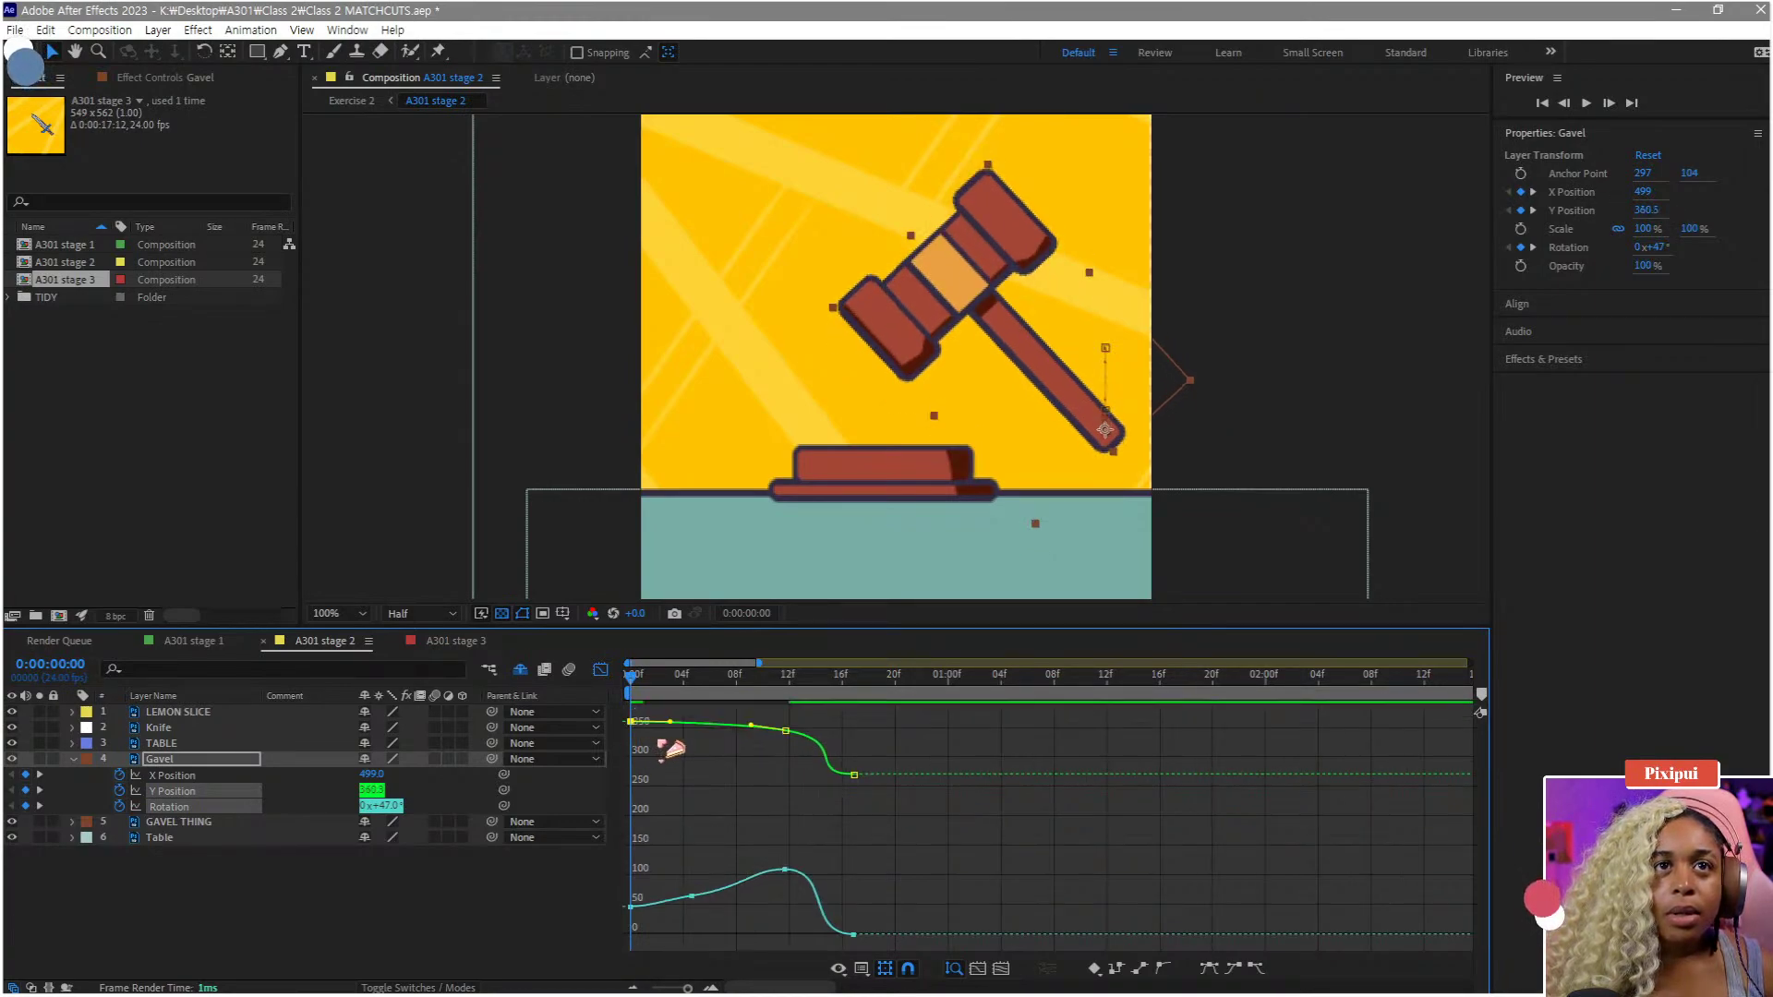
{"action": "key", "text": "space"}
{"action": "key", "text": "space"}
{"action": "left_click_drag", "start_coordinate": [685, 684], "coordinate": [810, 713]}
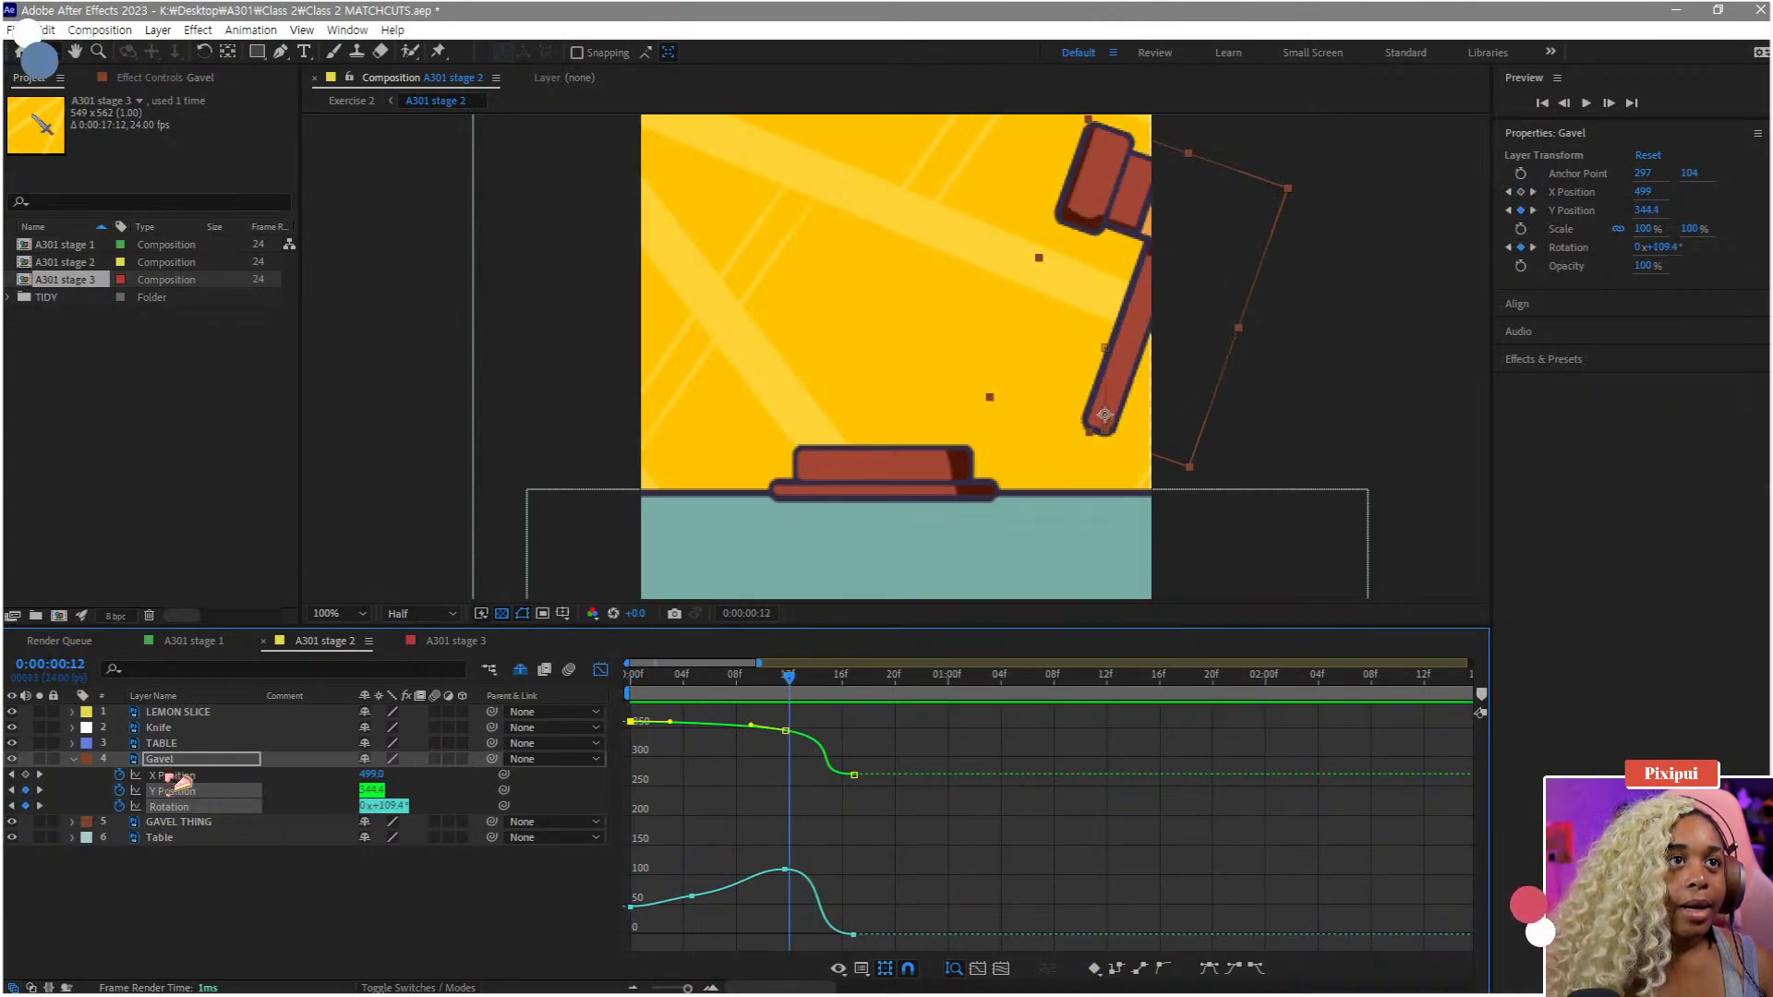
- Retime the Gavel's X Position keyframes to frames 0, 4, 11 and 17, lowering the frame 11 value to about 353
{"action": "left_click", "coordinate": [172, 792]}
{"action": "left_click", "coordinate": [180, 776]}
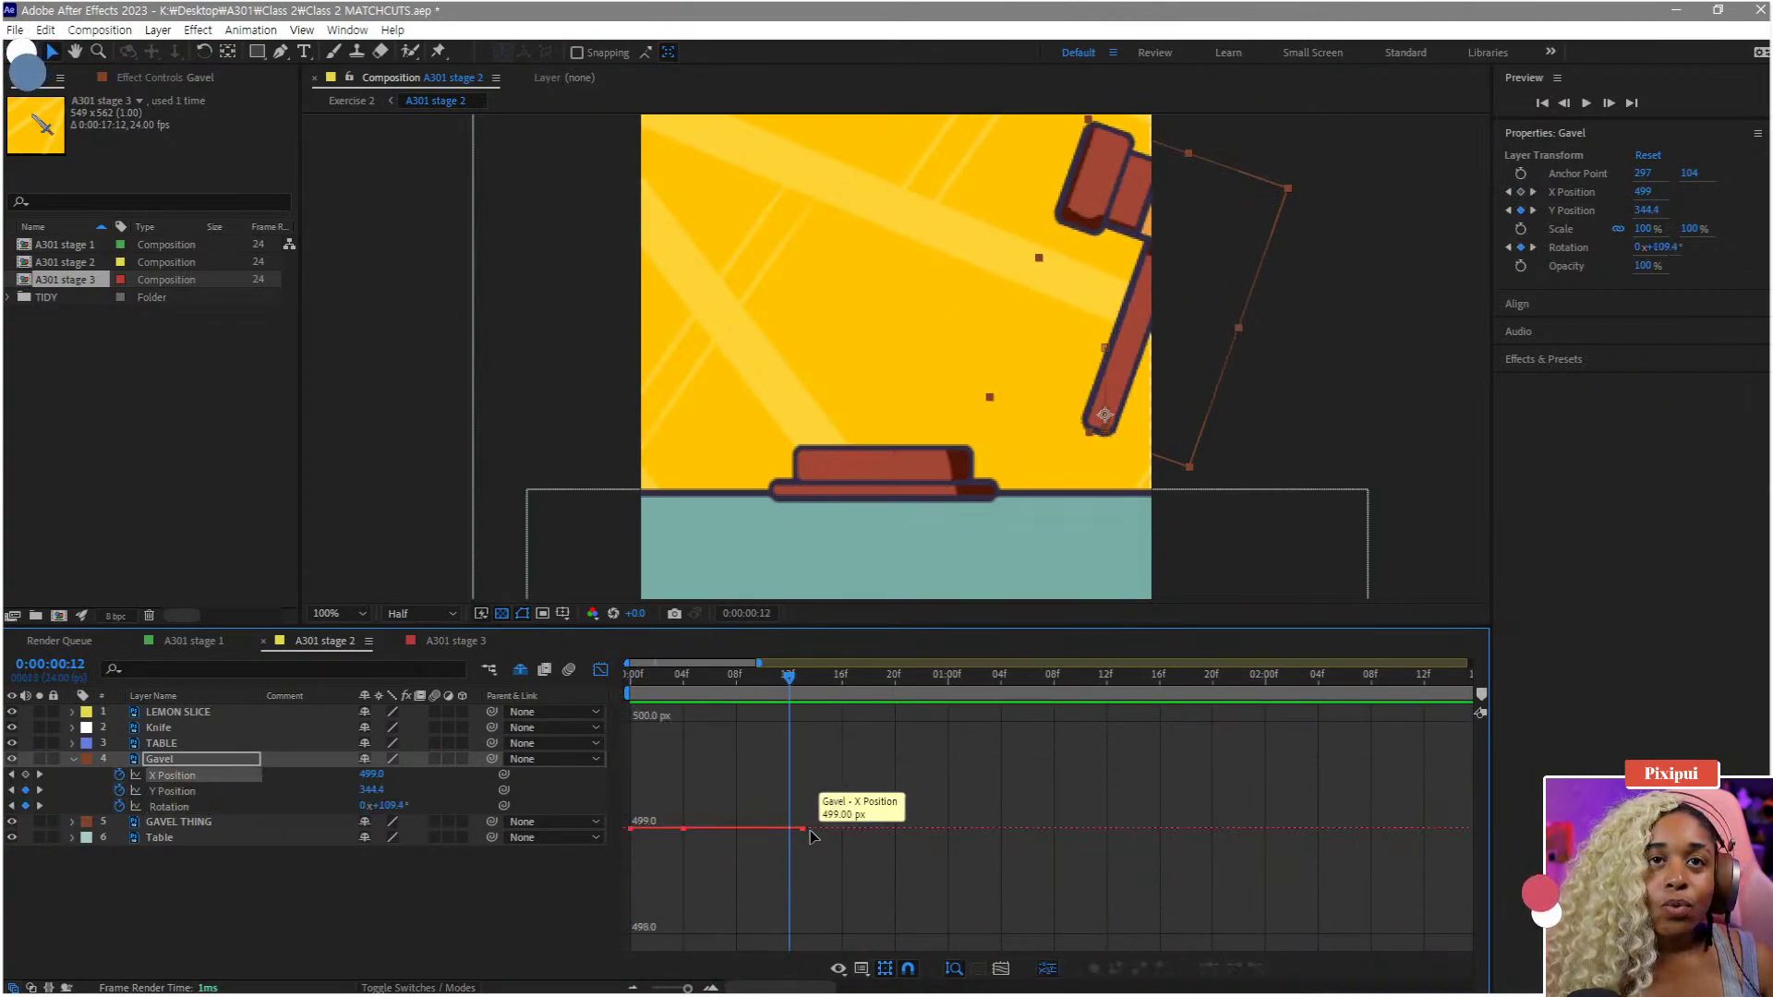
{"action": "left_click_drag", "start_coordinate": [748, 793], "coordinate": [657, 852]}
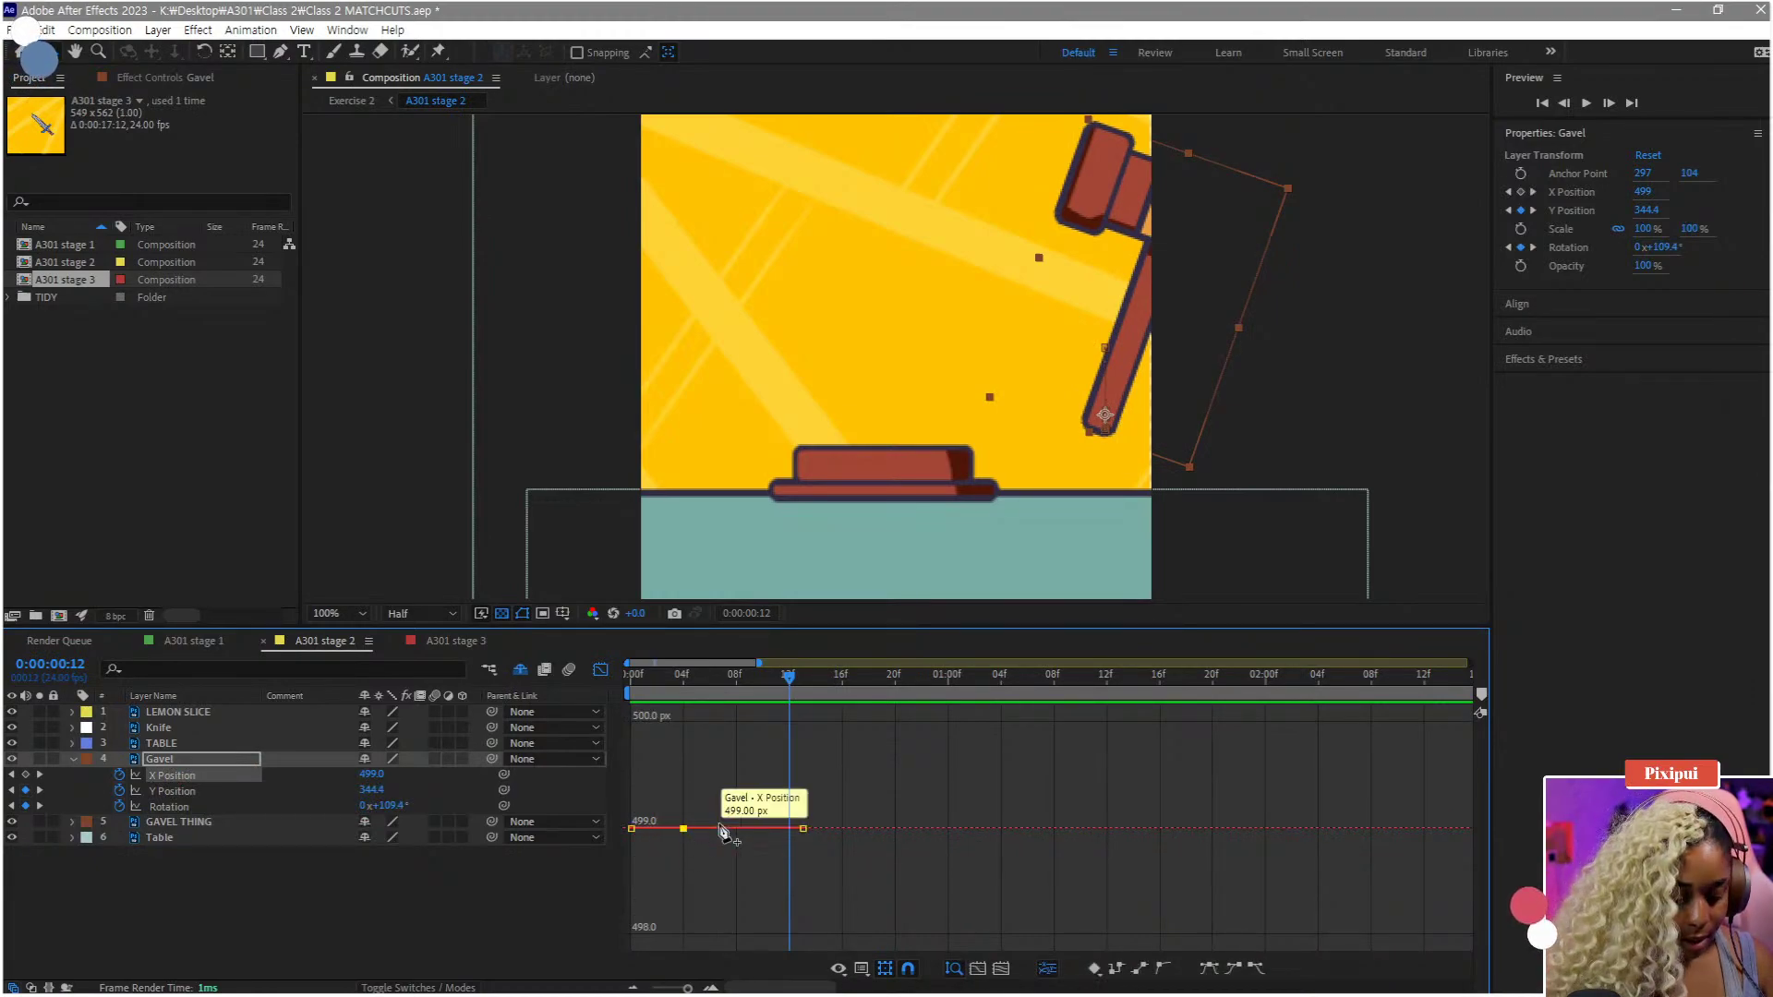
{"action": "left_click_drag", "start_coordinate": [829, 683], "coordinate": [780, 705]}
{"action": "key", "text": "ctrl+v"}
{"action": "left_click_drag", "start_coordinate": [803, 828], "coordinate": [797, 968]}
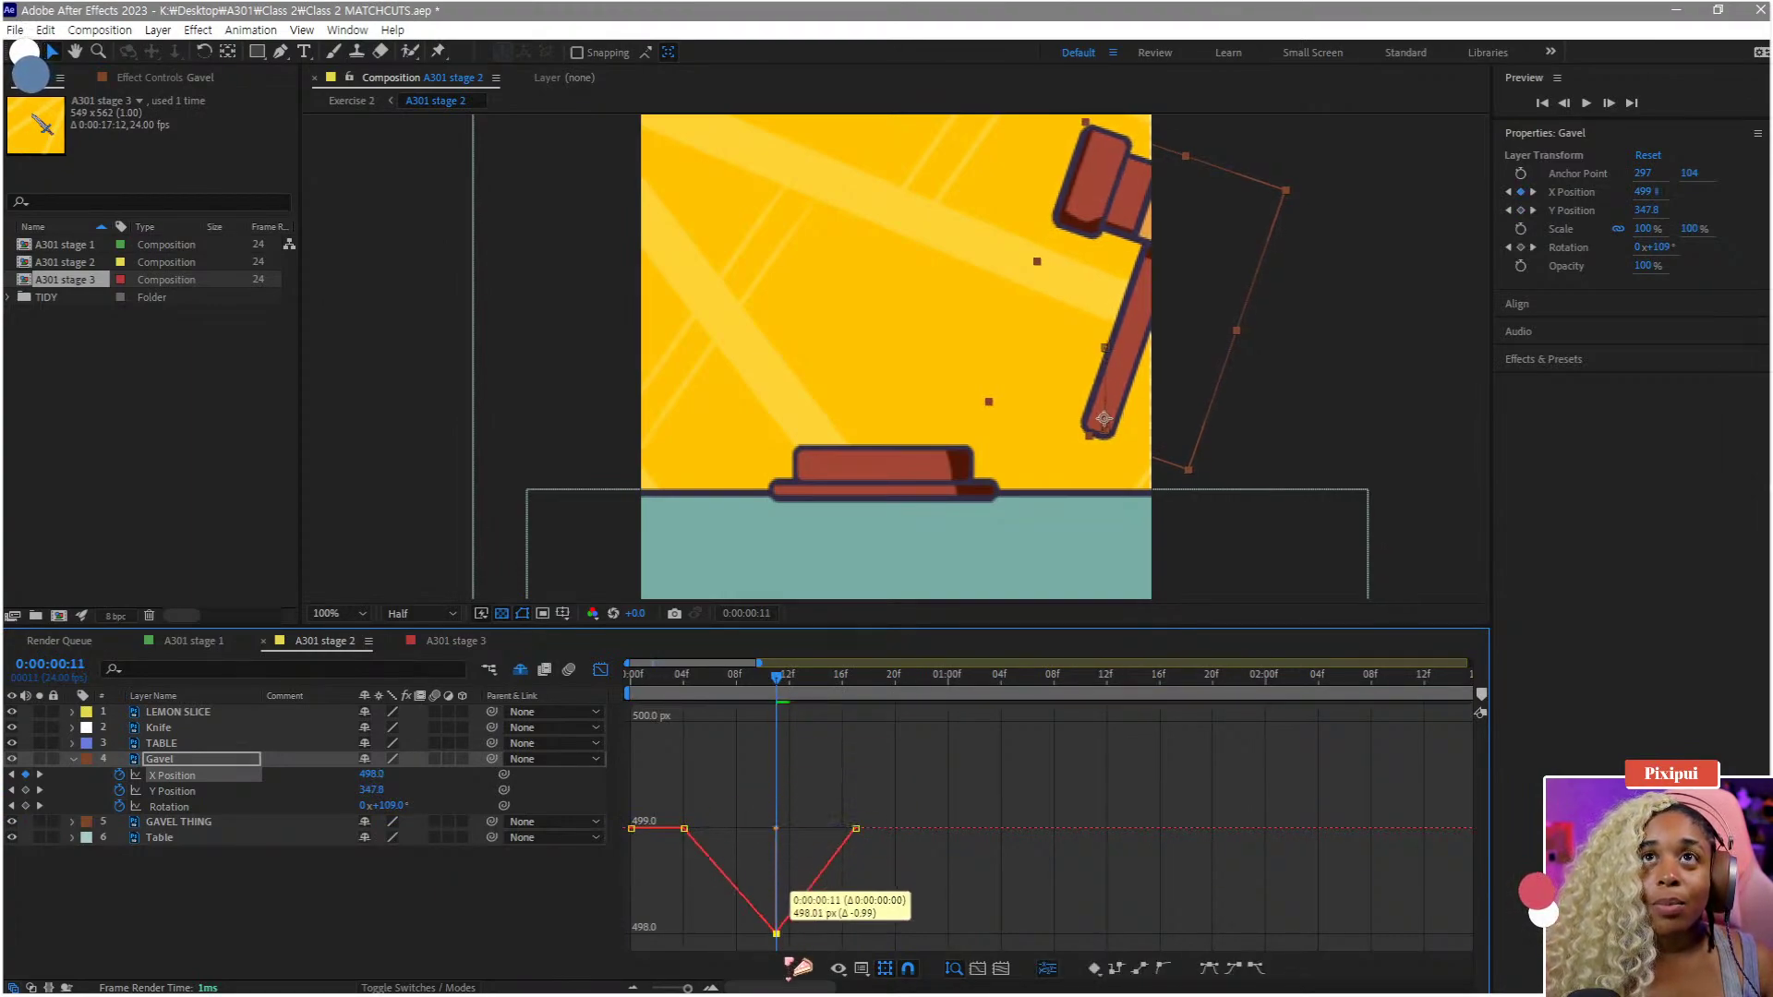
{"action": "mouse_move", "coordinate": [785, 889]}
{"action": "left_mouse_down"}
{"action": "mouse_move", "coordinate": [798, 909]}
{"action": "mouse_move", "coordinate": [778, 914]}
{"action": "left_mouse_up"}
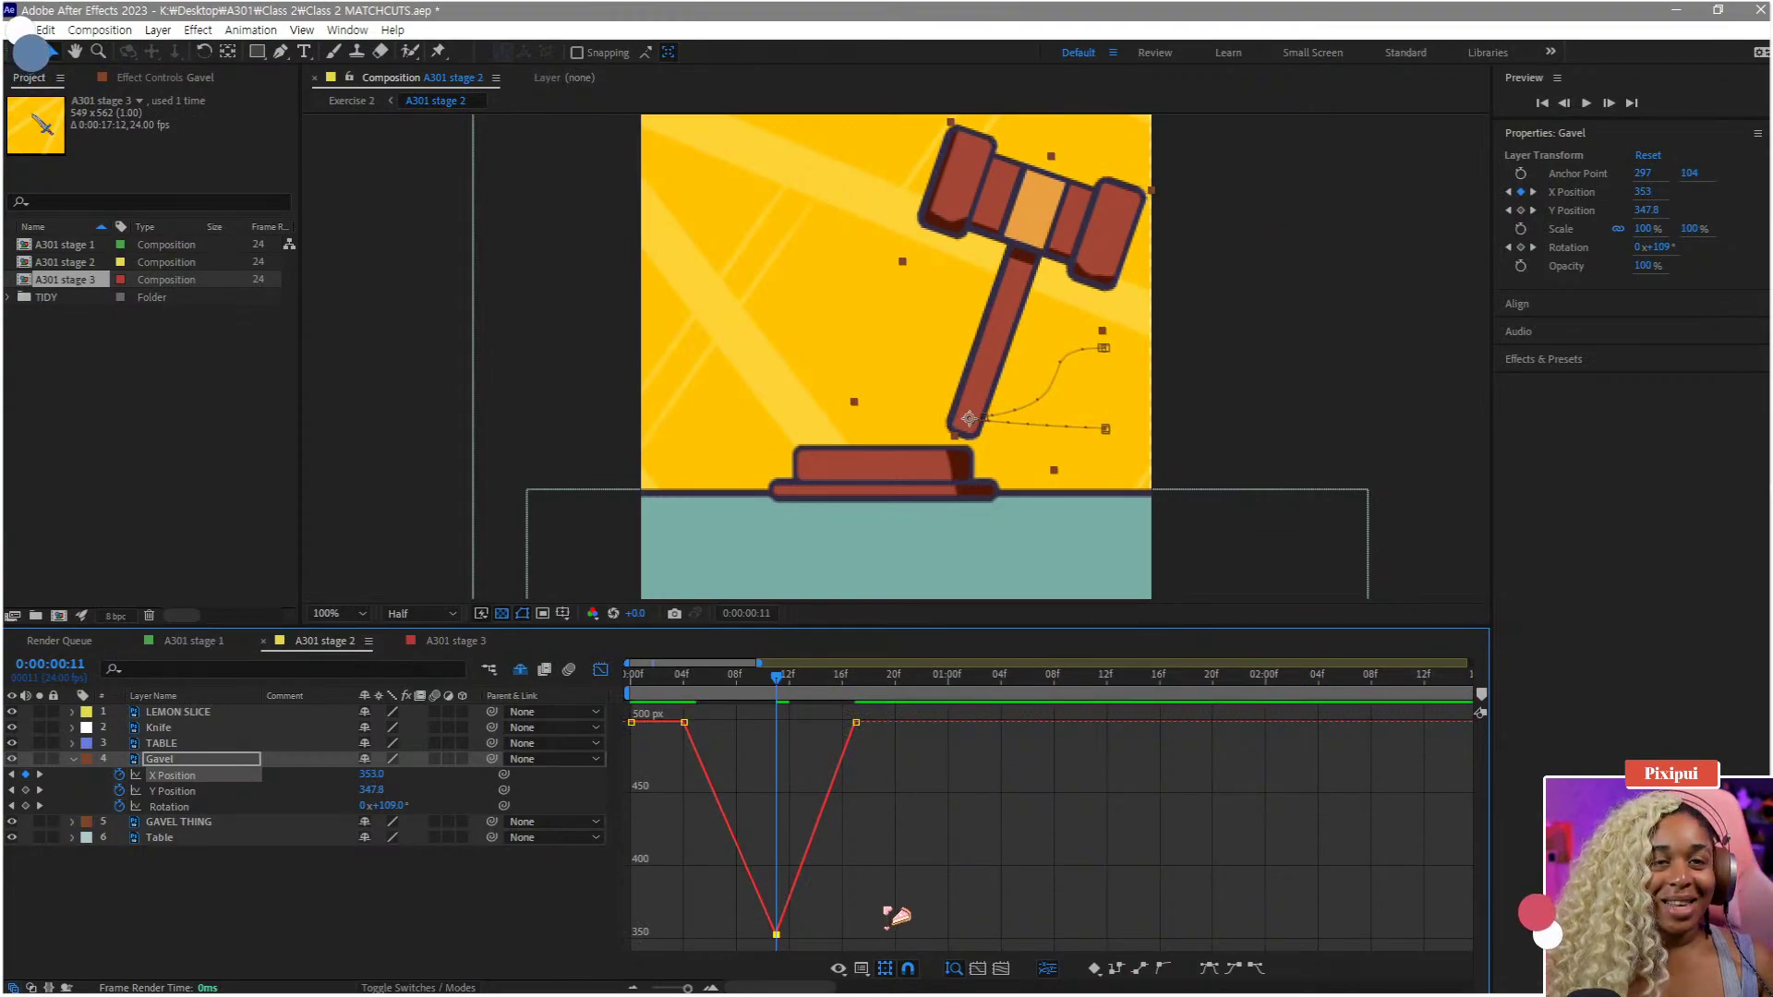
- Apply Easy Ease to all Gavel X Position keyframes, remove the frame 4 keyframe, and preview the motion
{"action": "key", "text": "ctrl+a"}
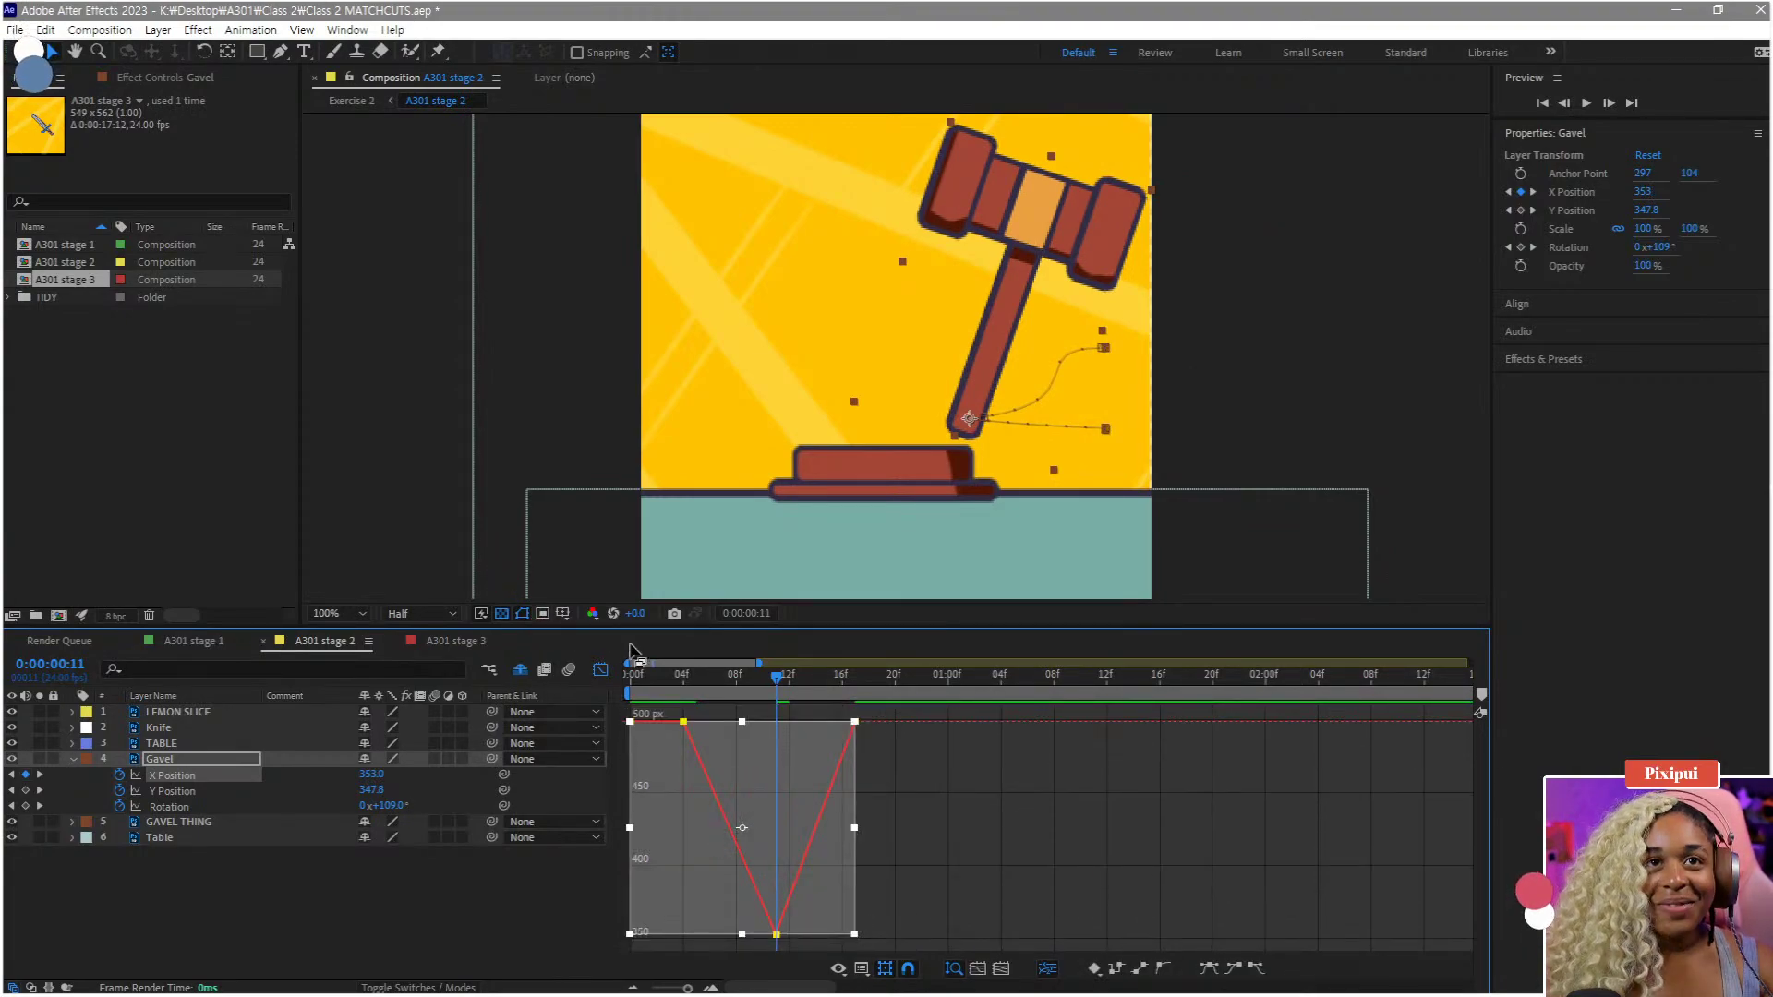
{"action": "key", "text": "F9"}
{"action": "key", "text": "space"}
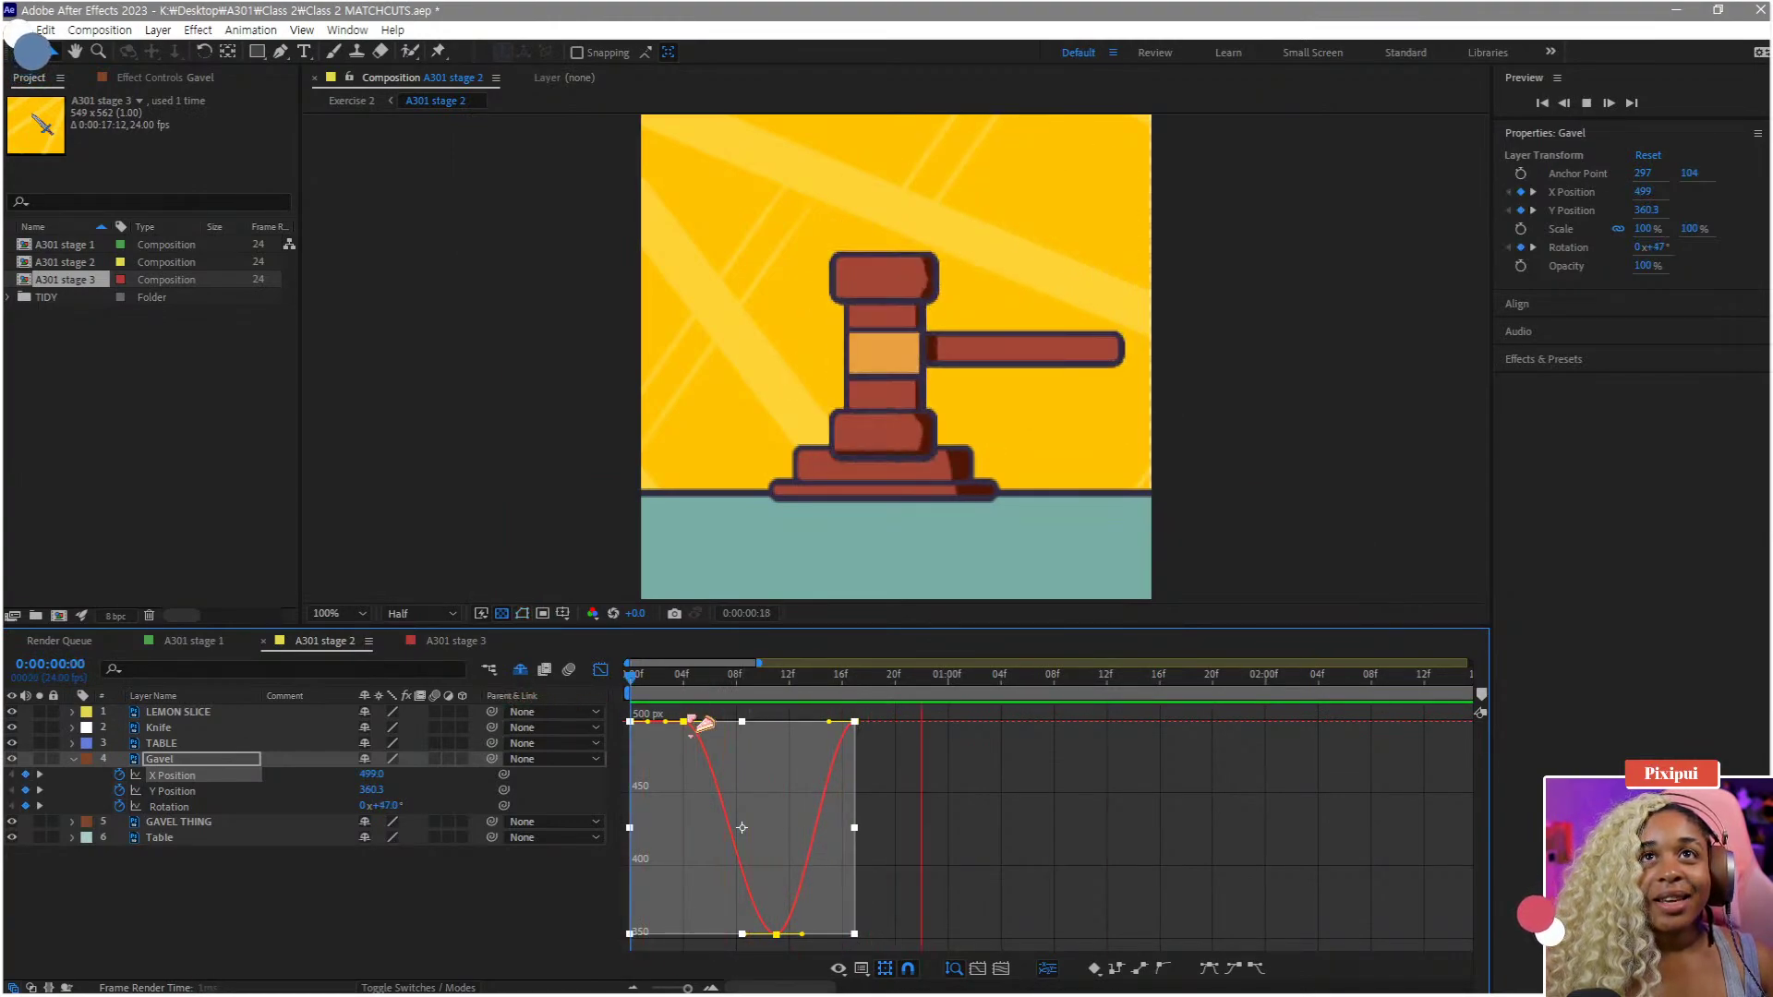
{"action": "key", "text": "space"}
{"action": "left_click", "coordinate": [926, 777]}
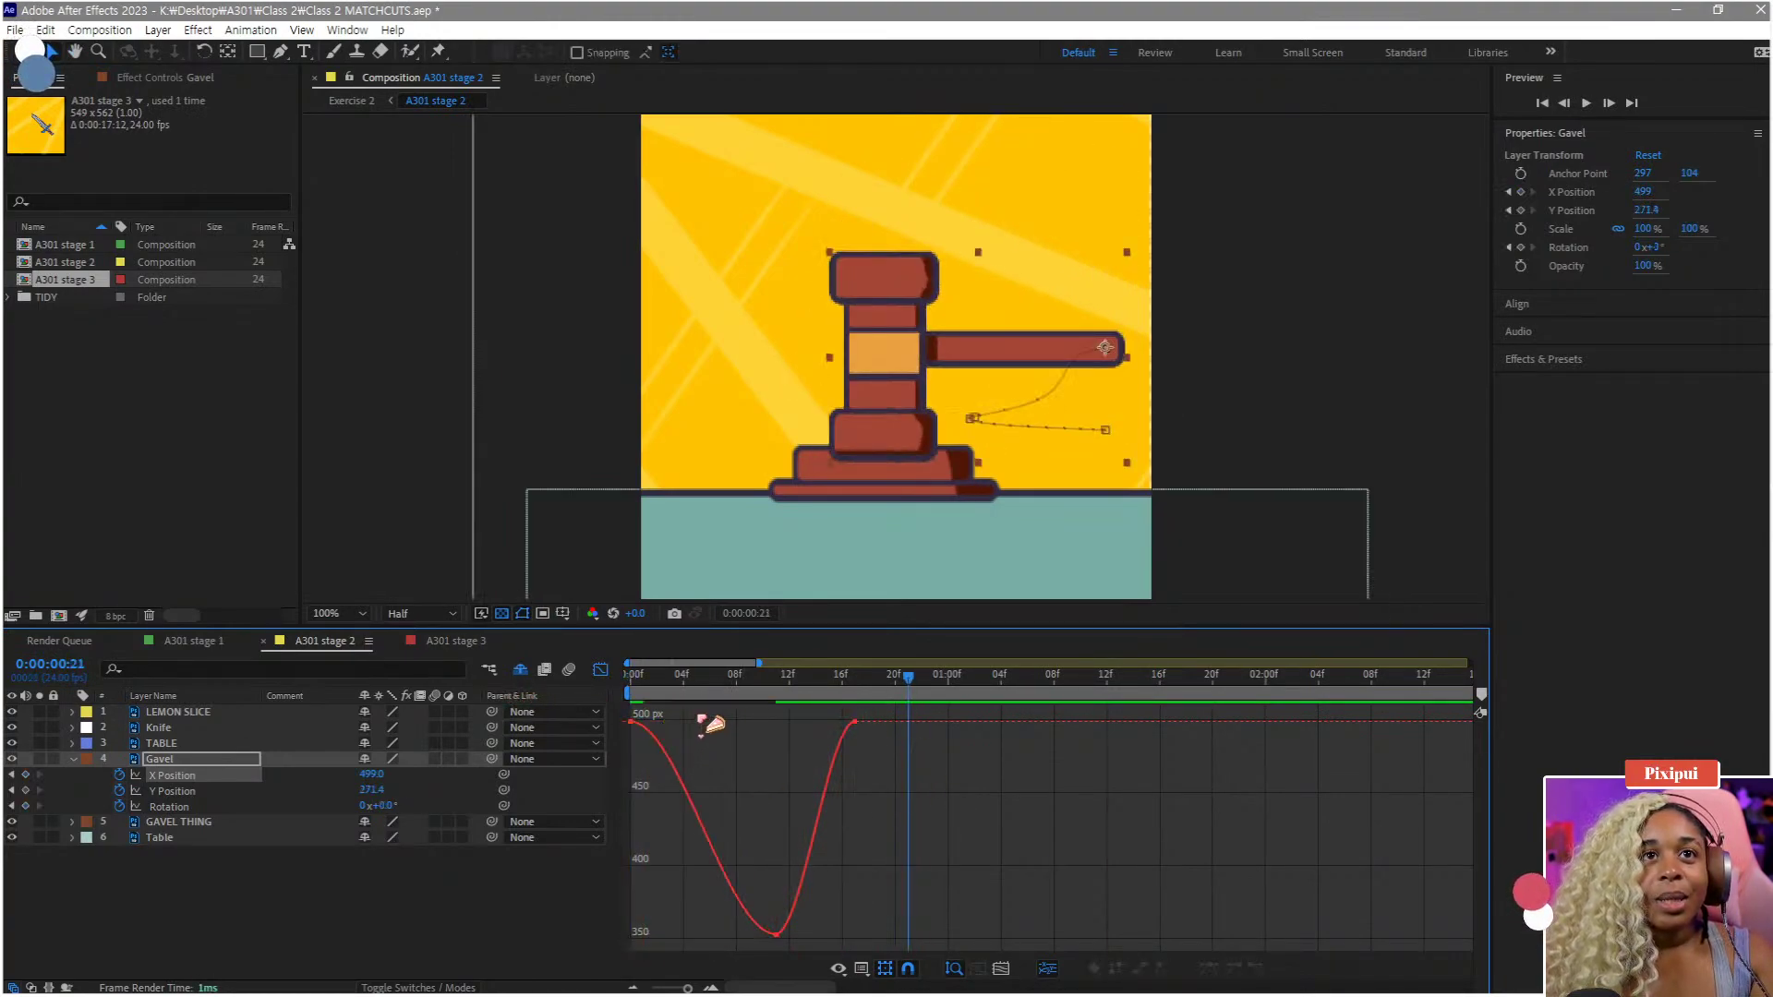
{"action": "key", "text": "space"}
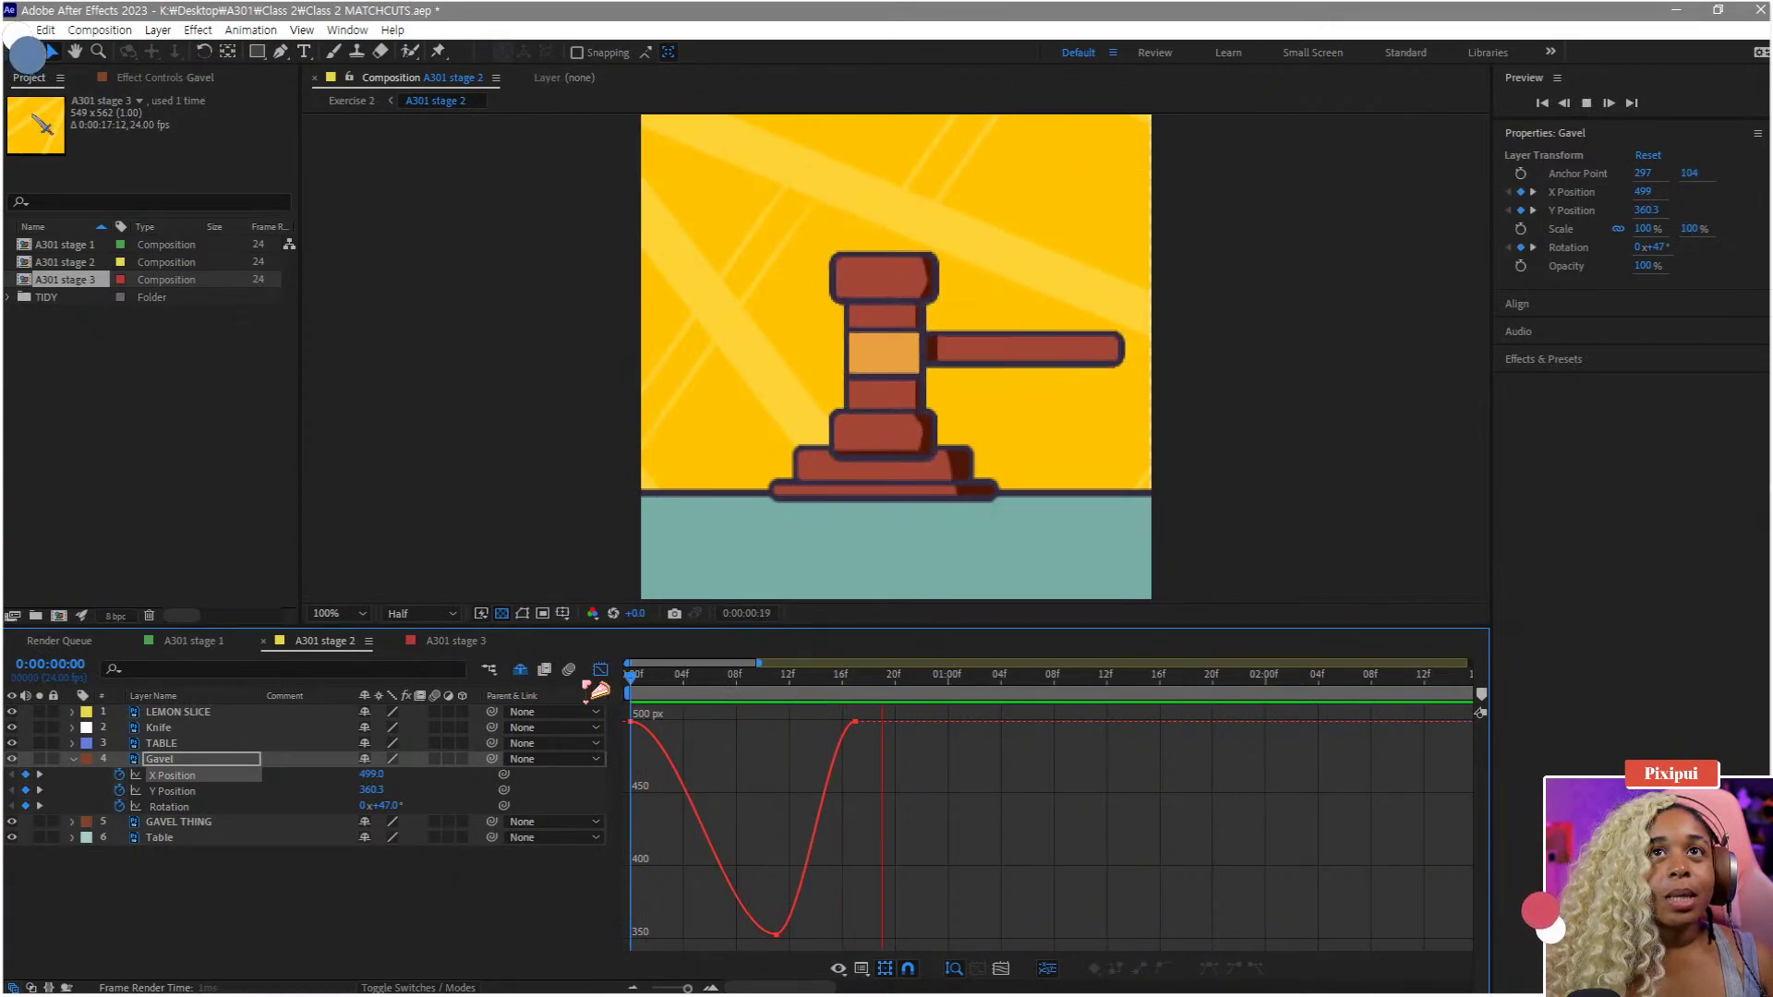
{"action": "key", "text": "space"}
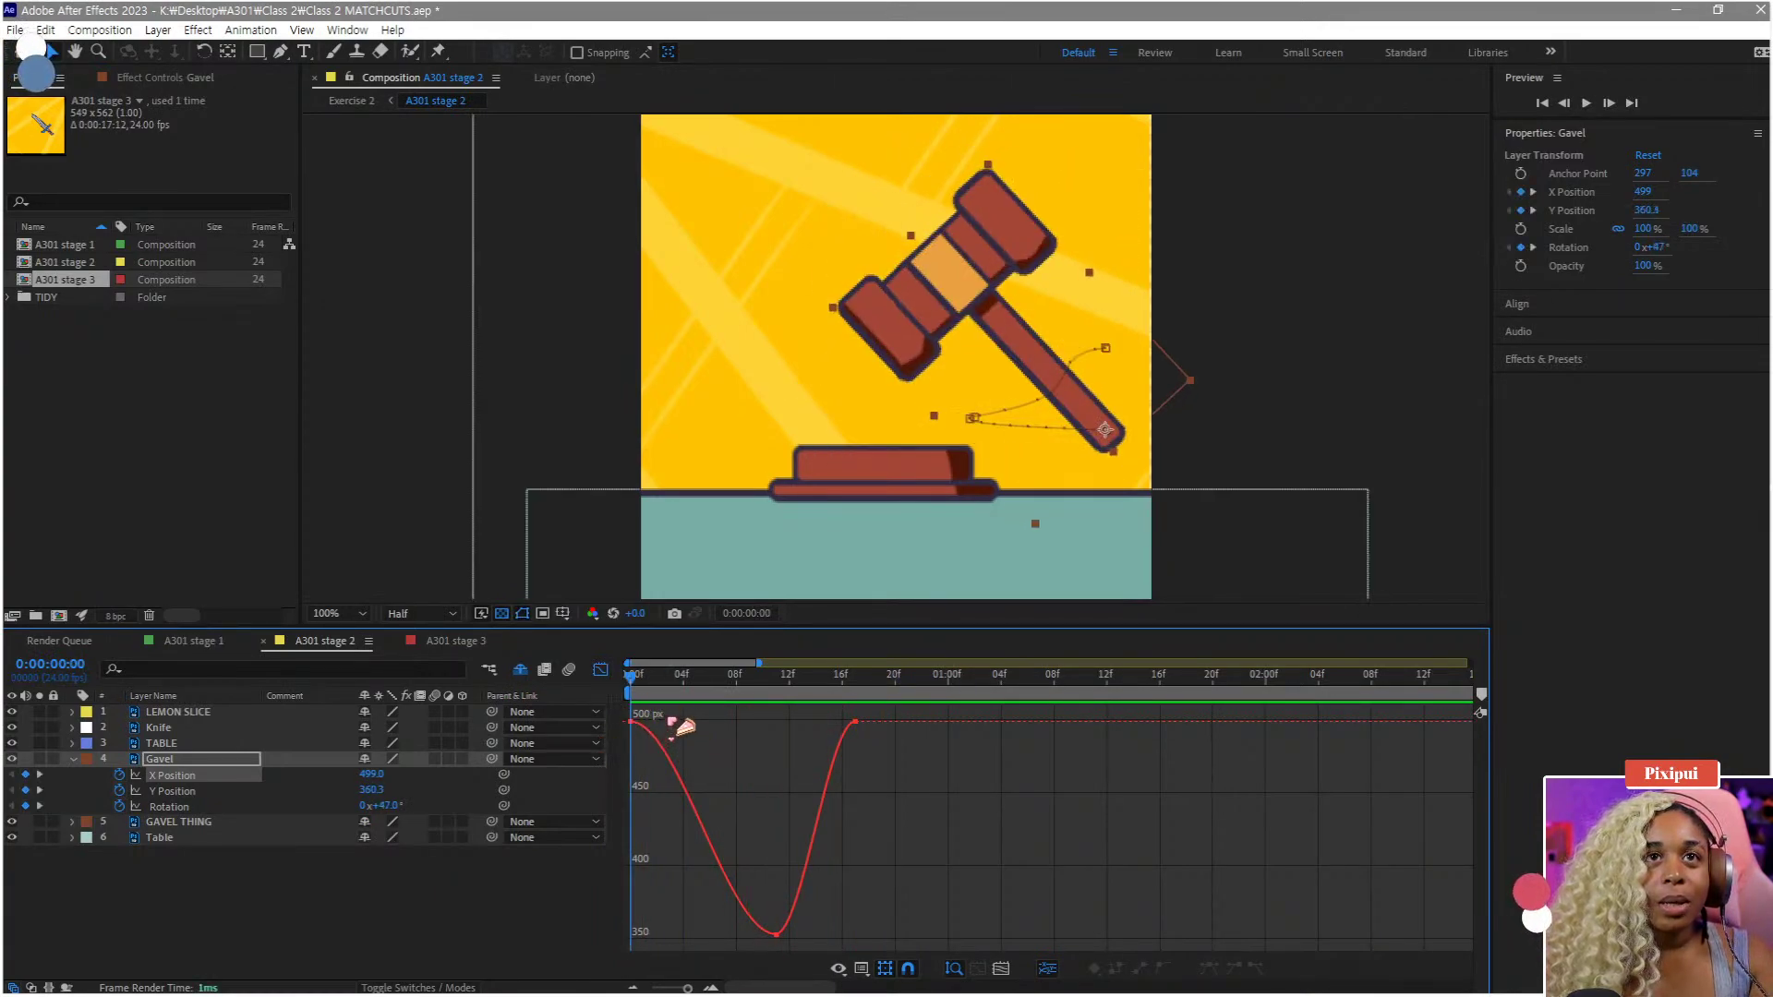
- Try deleting the Gavel's frame 0 X Position keyframe, preview the motion, and undo the deletion
{"action": "left_click", "coordinate": [631, 722]}
{"action": "key", "text": "Delete"}
{"action": "key", "text": "space"}
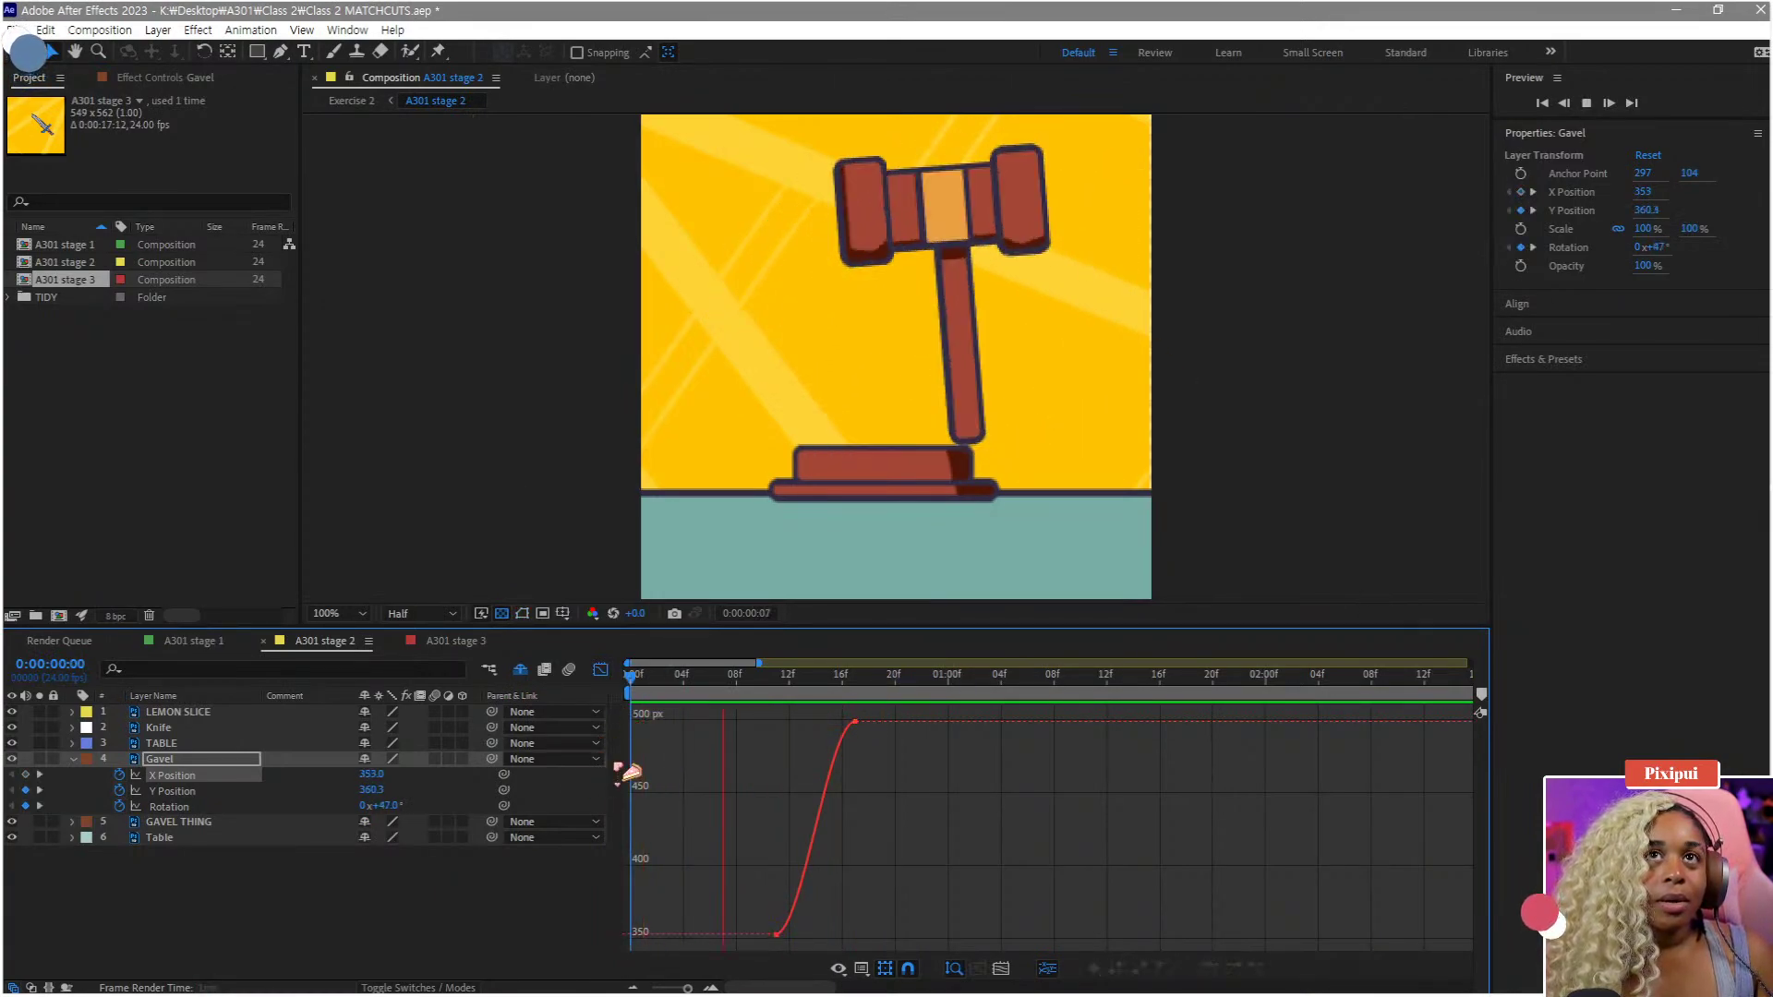
{"action": "key", "text": "space"}
{"action": "key", "text": "ctrl+z"}
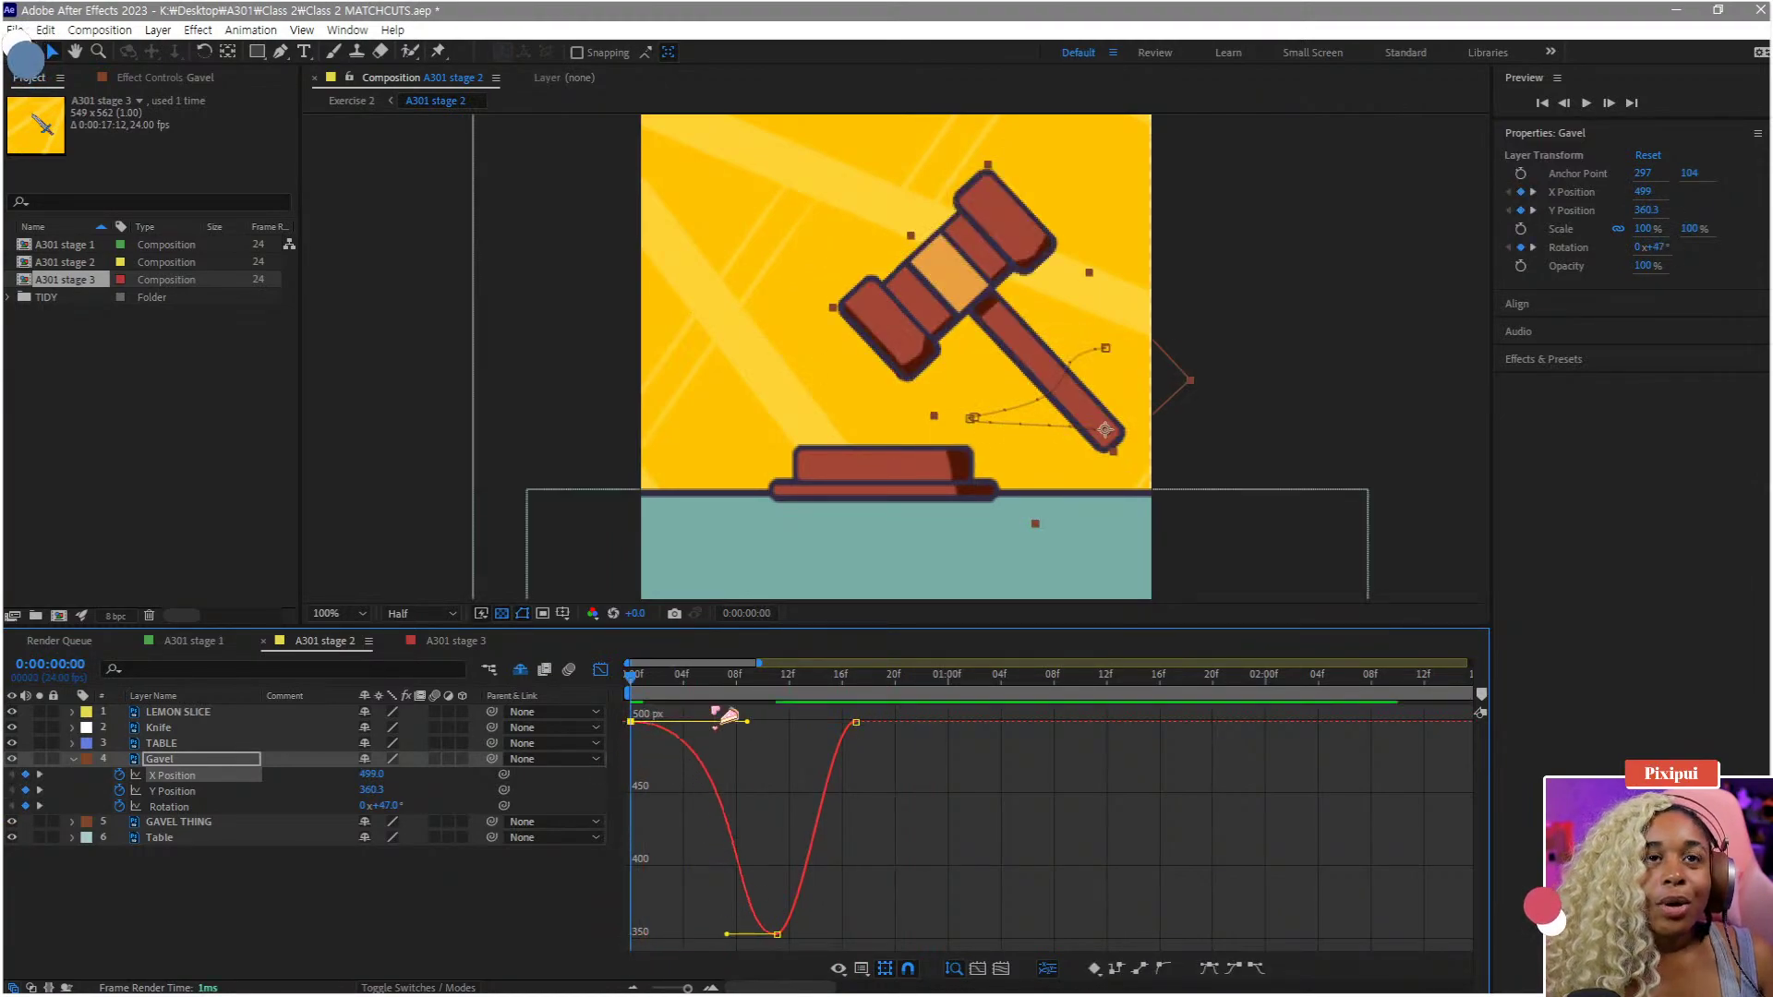
- Move the Gavel's first X Position keyframe to frame 6 and raise the frame 11 keyframe to about 424
{"action": "left_click_drag", "start_coordinate": [631, 691], "coordinate": [738, 693]}
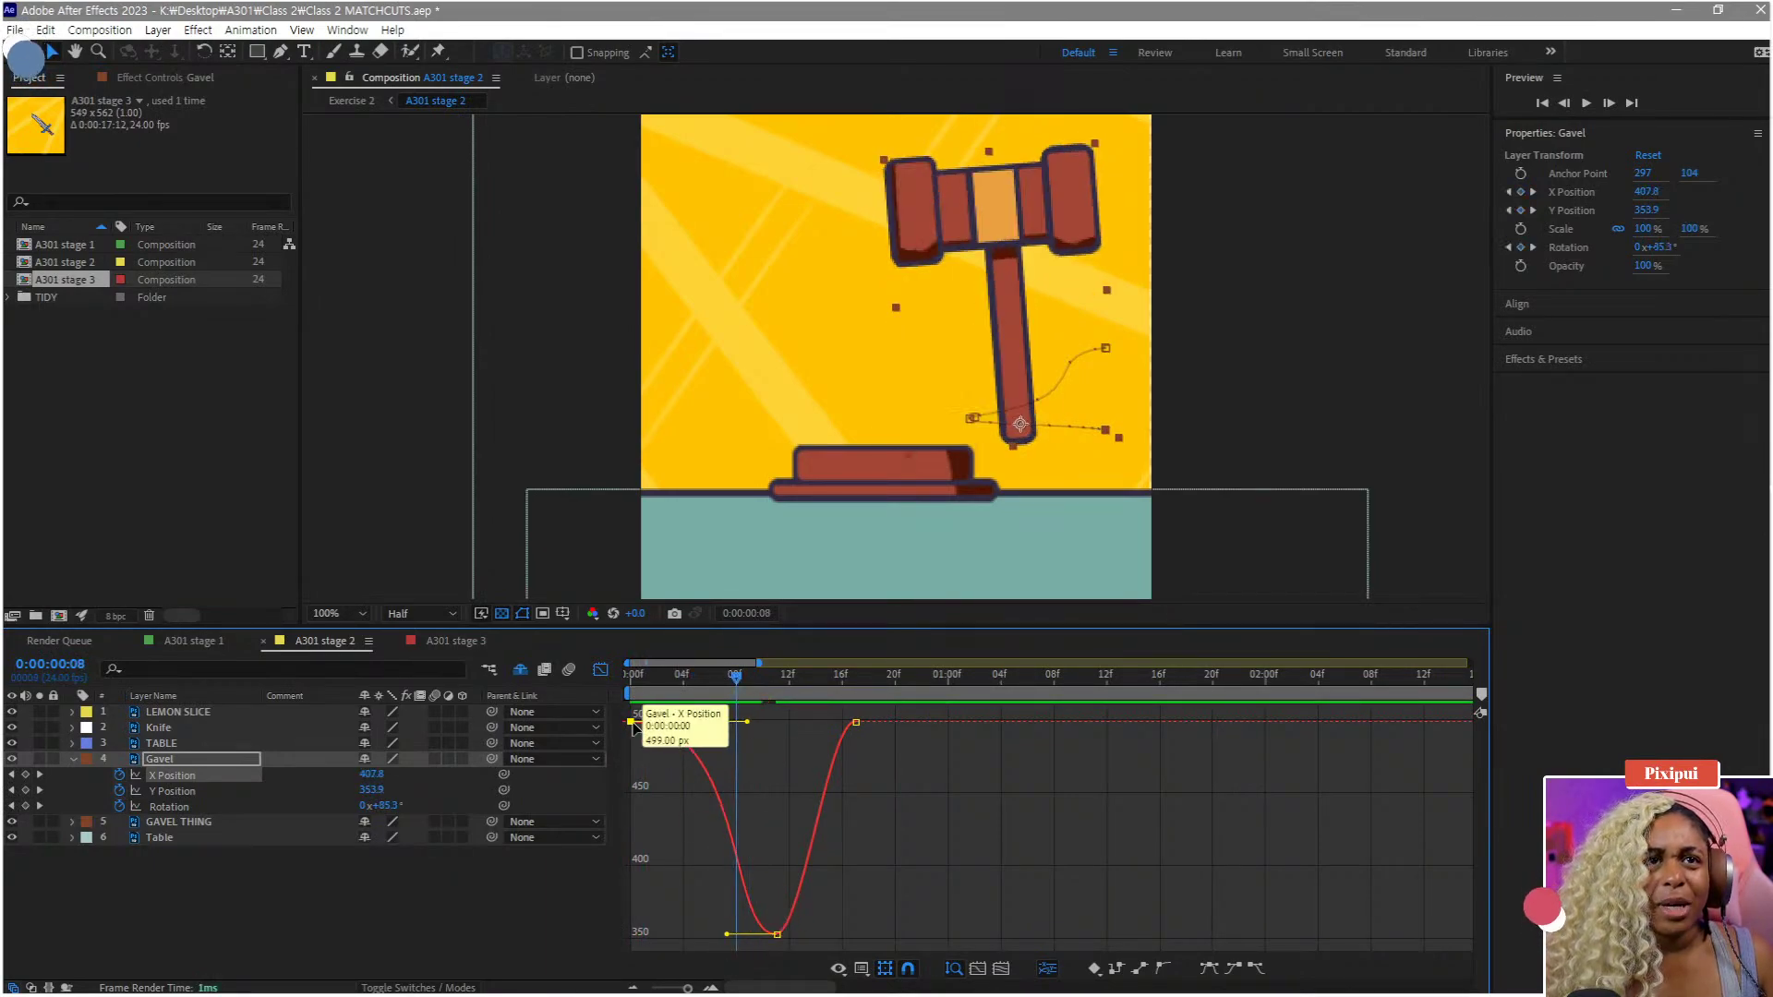
{"action": "left_click_drag", "start_coordinate": [631, 722], "coordinate": [776, 693]}
{"action": "left_click_drag", "start_coordinate": [779, 939], "coordinate": [781, 855]}
{"action": "left_click_drag", "start_coordinate": [766, 688], "coordinate": [831, 702]}
{"action": "key", "text": "space"}
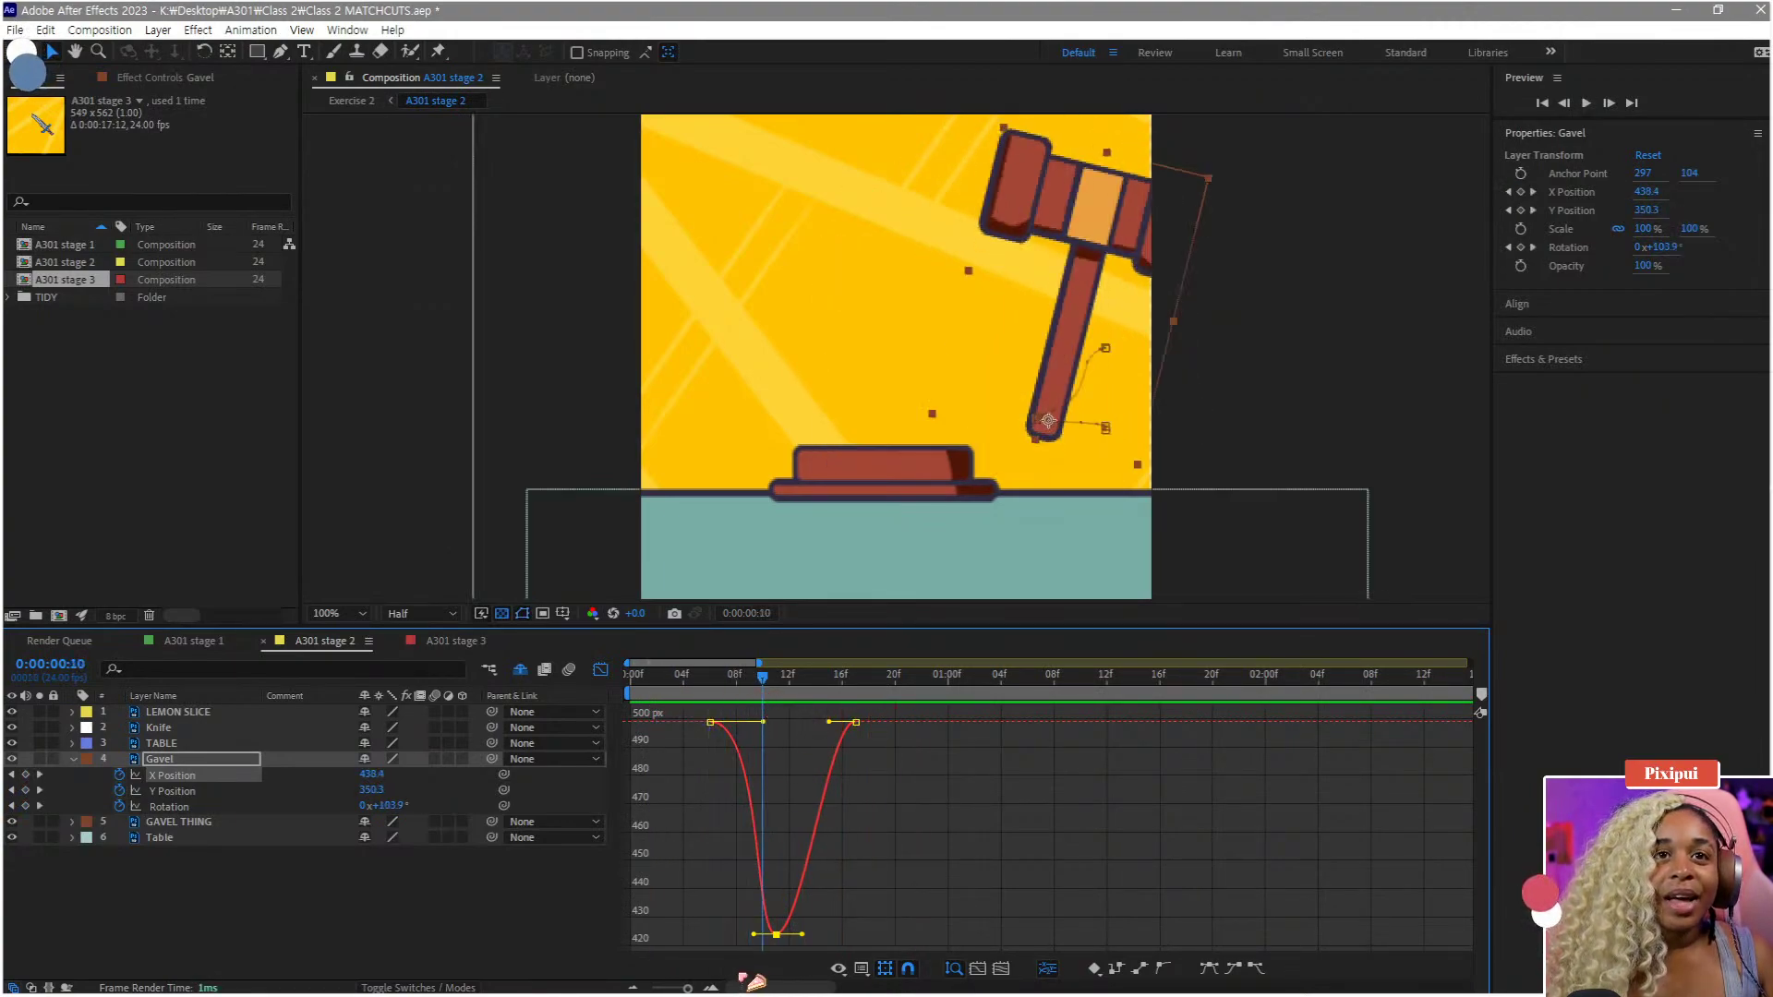
- Lengthen the incoming ease of the Gavel's frame 11 X Position keyframe and preview the sideways motion
{"action": "left_click_drag", "start_coordinate": [754, 935], "coordinate": [729, 936]}
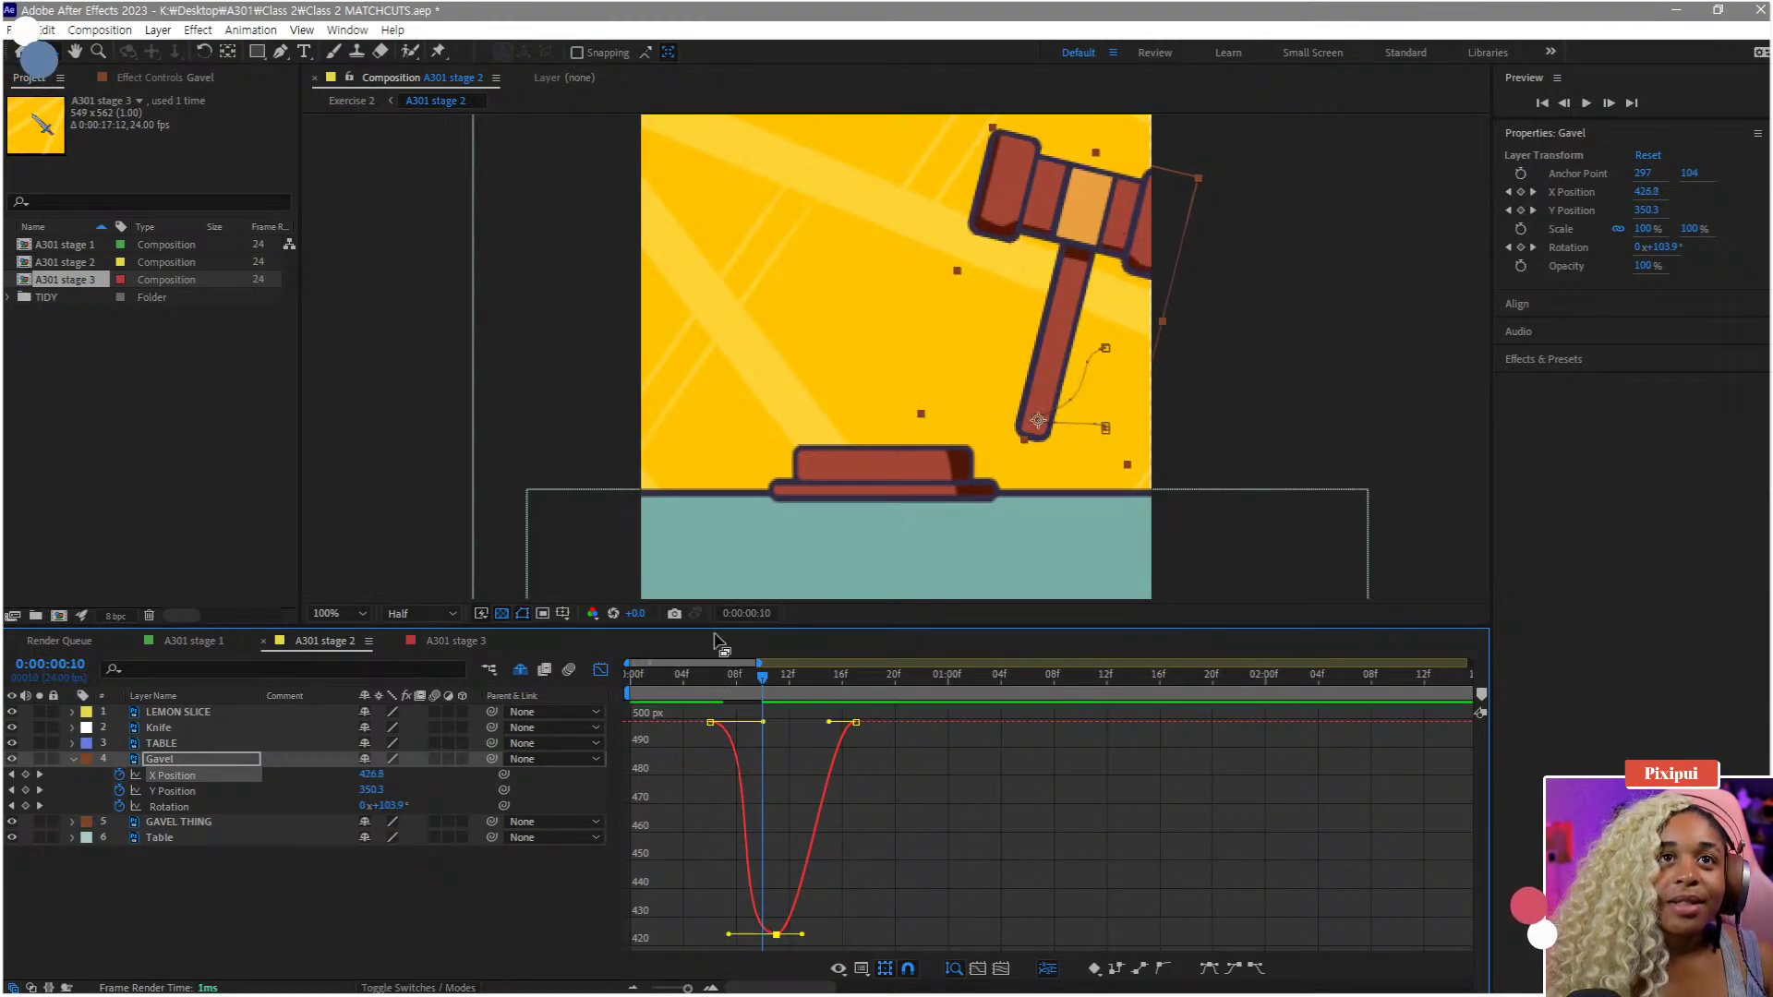
{"action": "left_click", "coordinate": [725, 678]}
{"action": "key", "text": "space"}
{"action": "key", "text": "space"}
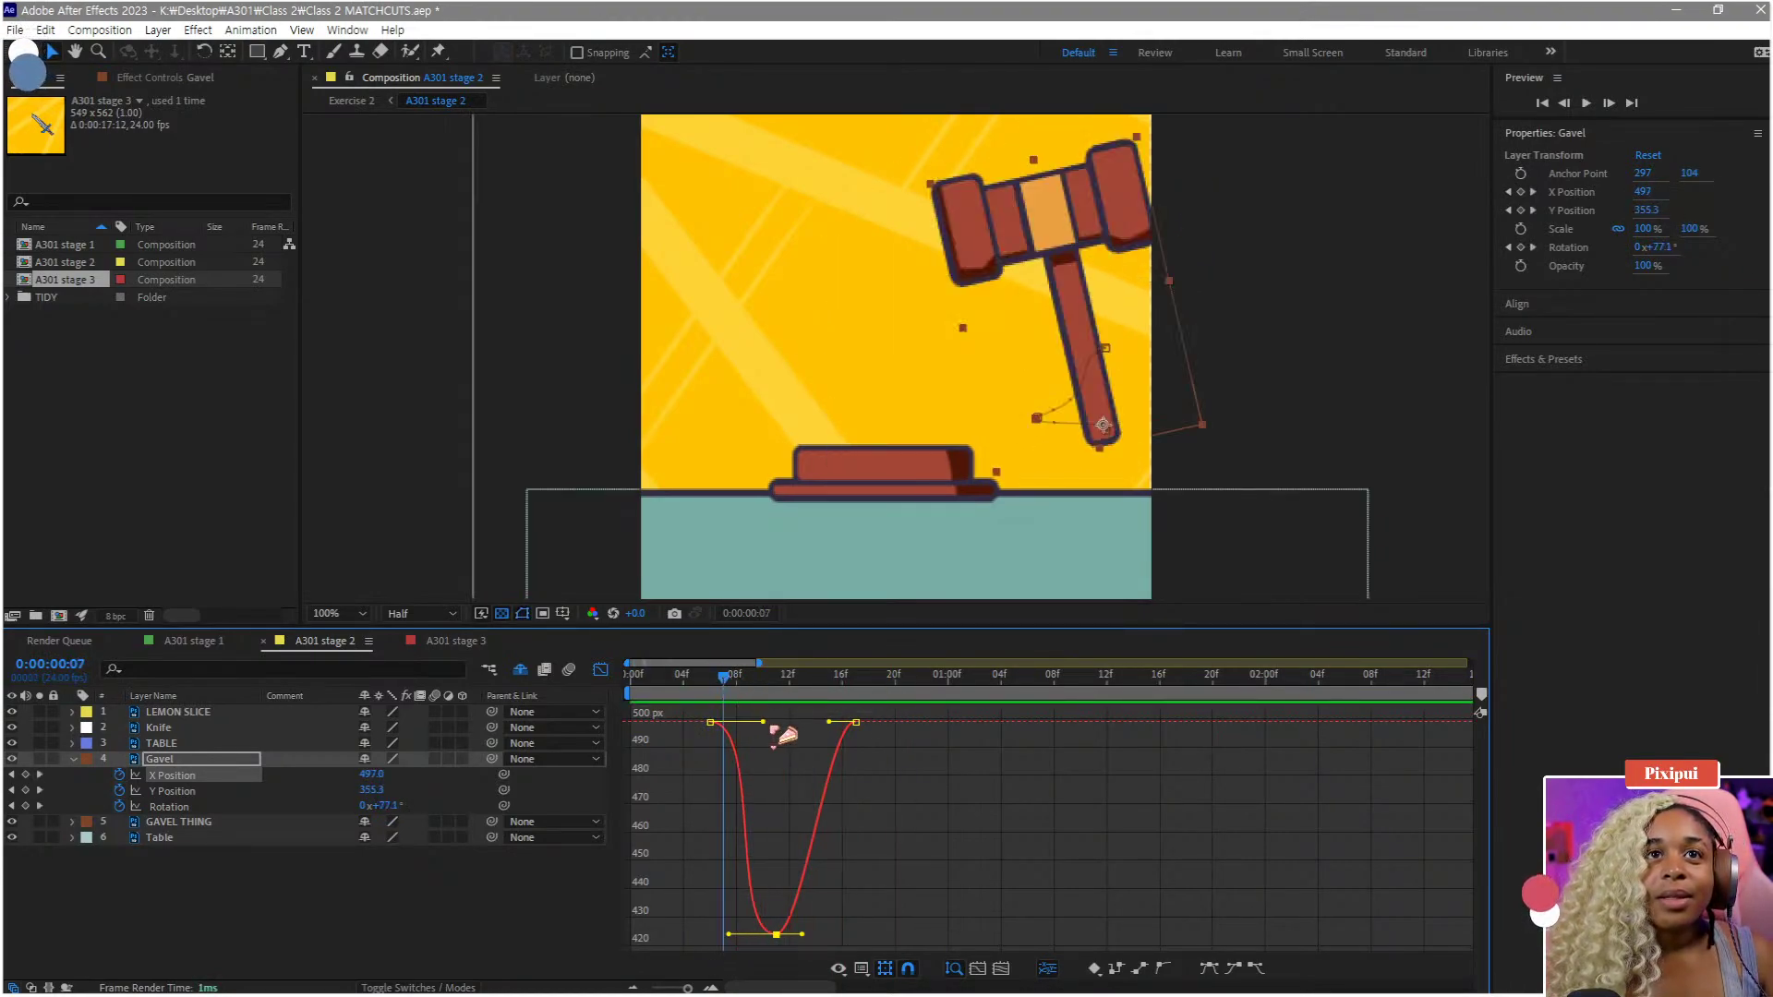
- Move the Gavel's lowest X Position keyframe to frame 13 and preview the adjusted swing
{"action": "left_click_drag", "start_coordinate": [777, 935], "coordinate": [802, 935]}
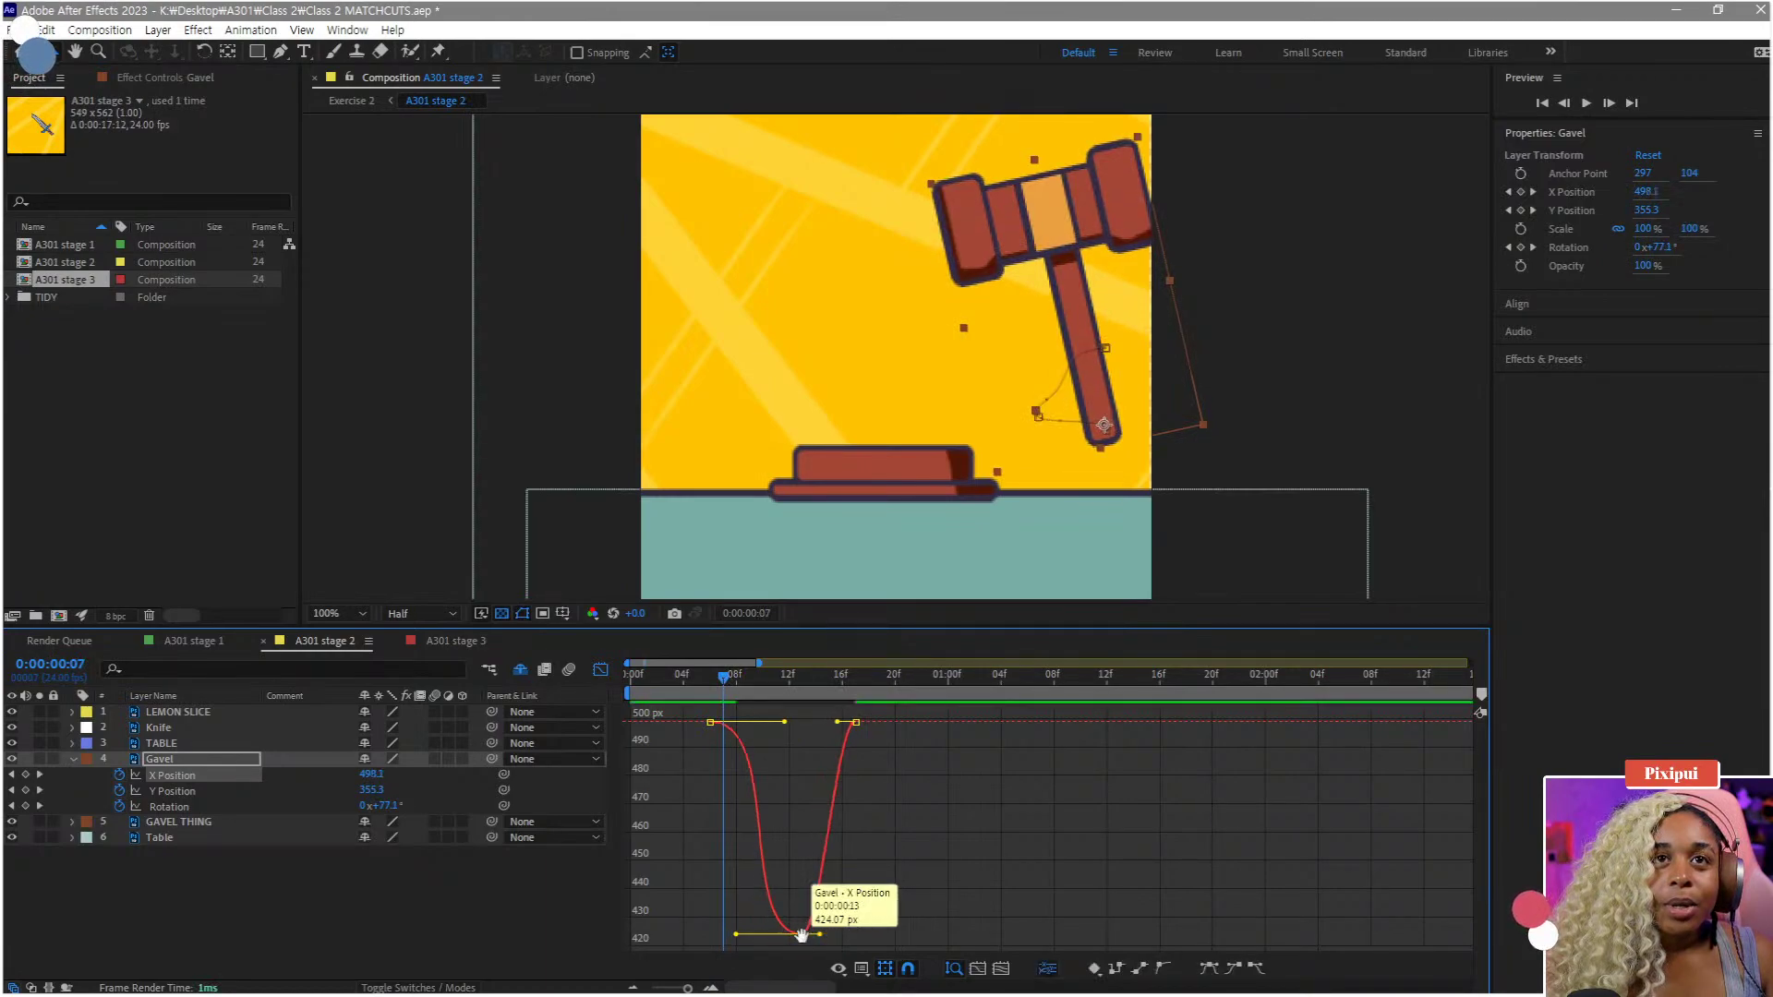
{"action": "key", "text": "space"}
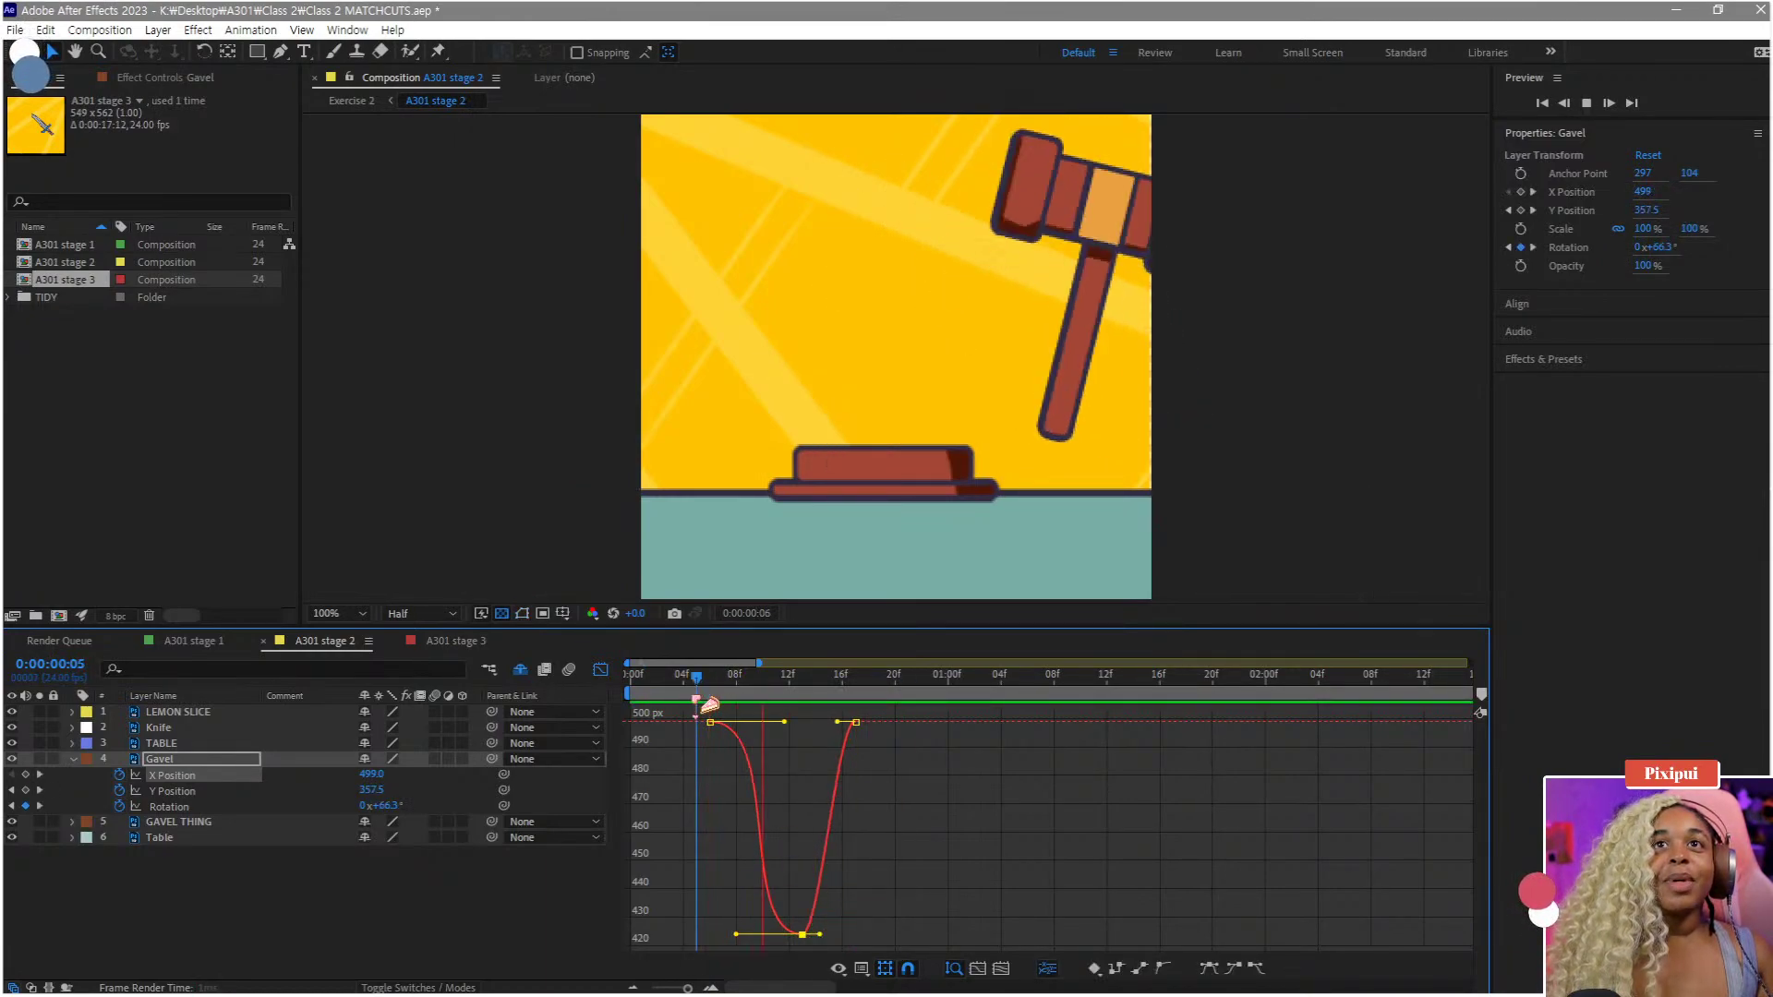
{"action": "key", "text": "space"}
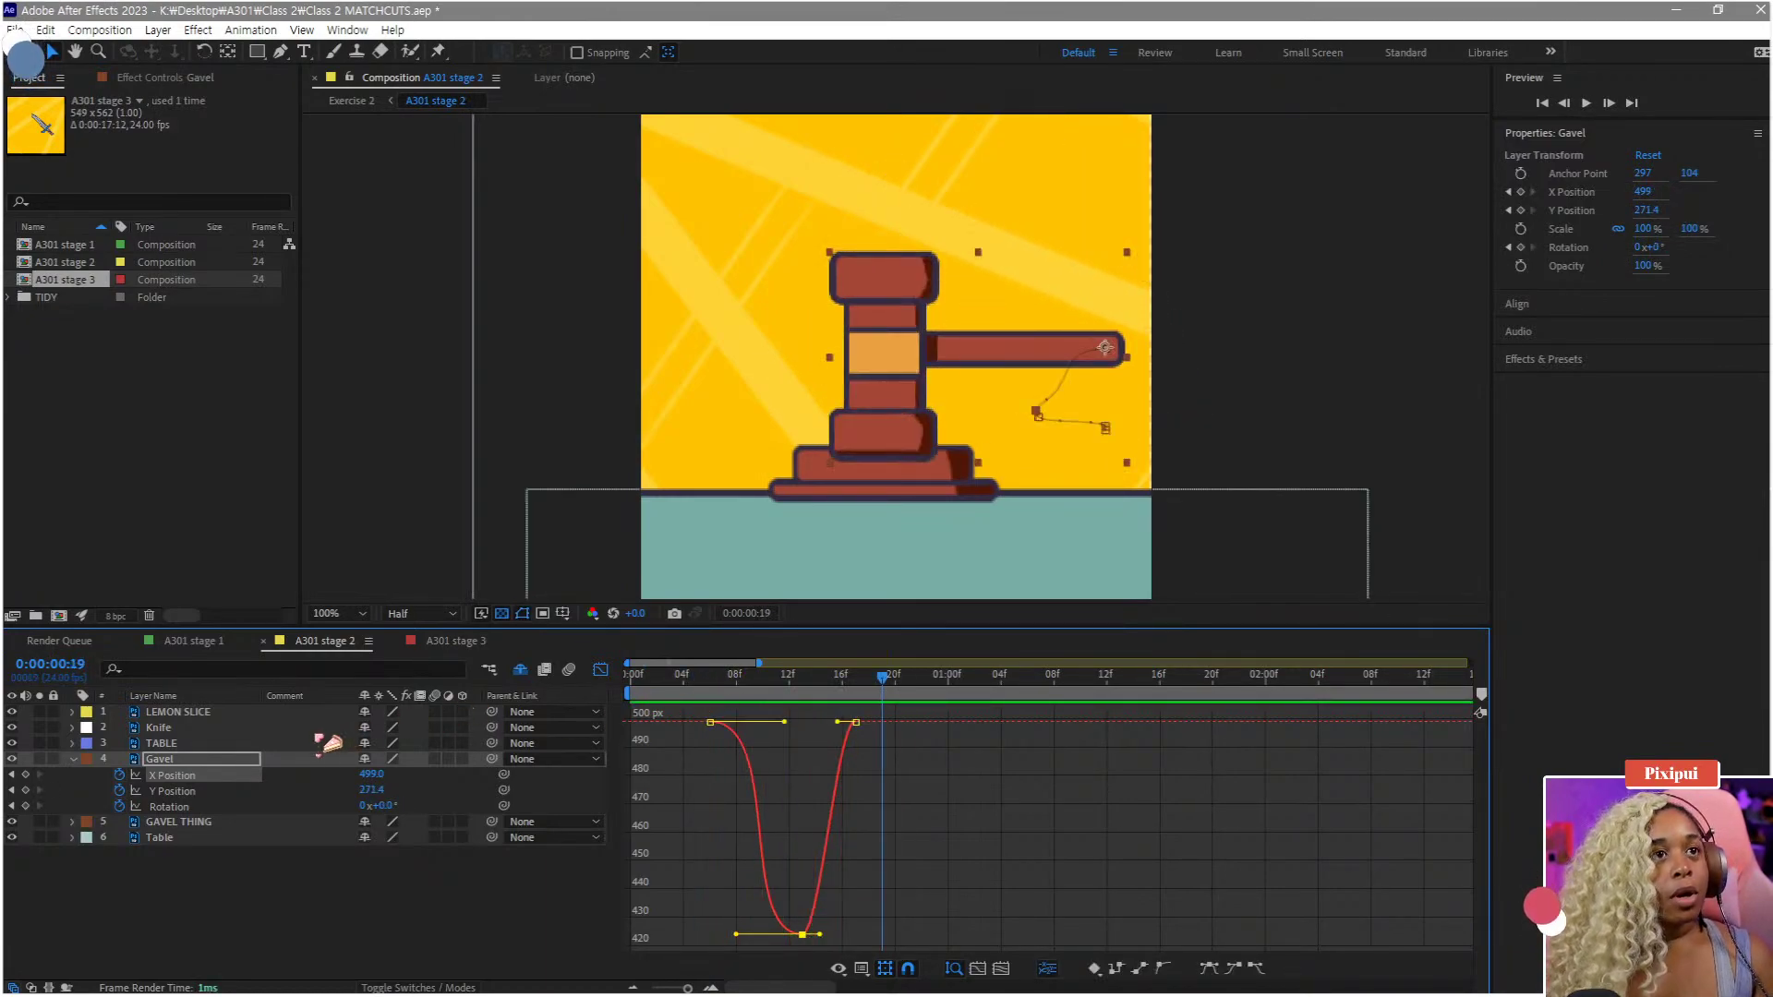
- Show the Gavel's X Position and Y Position curves together to compare their timing
{"action": "left_click", "coordinate": [185, 792]}
{"action": "left_click", "coordinate": [184, 776]}
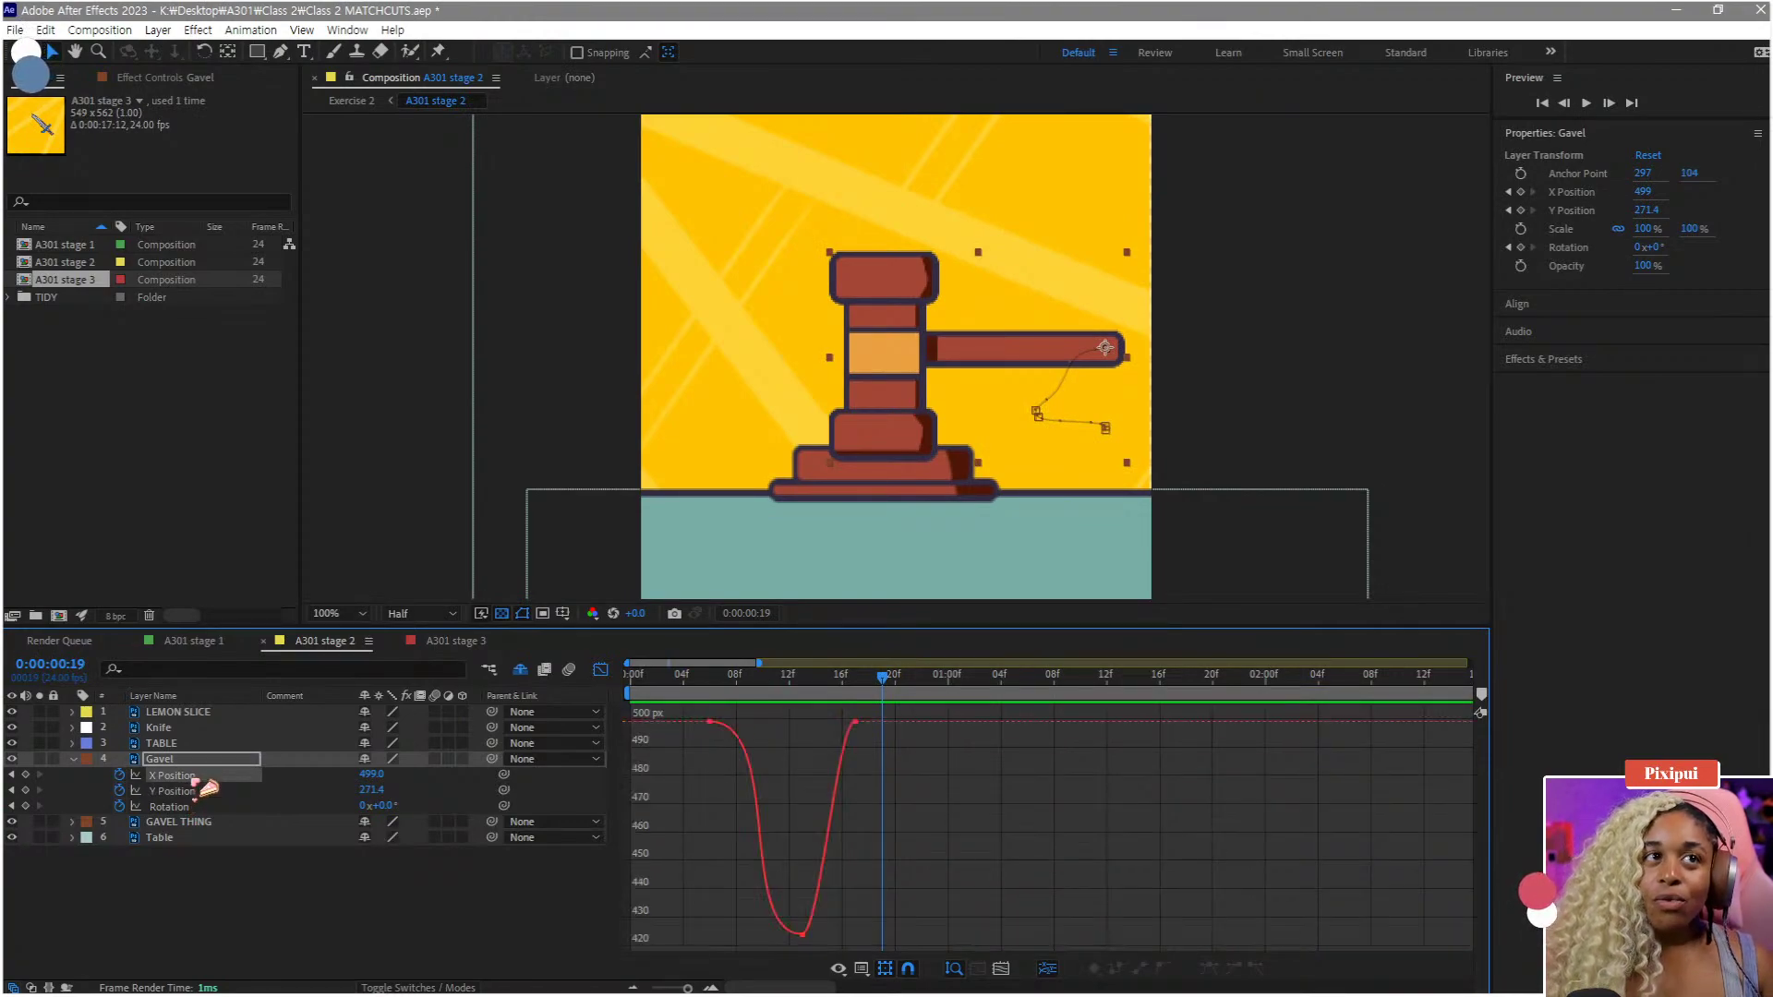
{"action": "left_click", "coordinate": [189, 791], "text": "shift"}
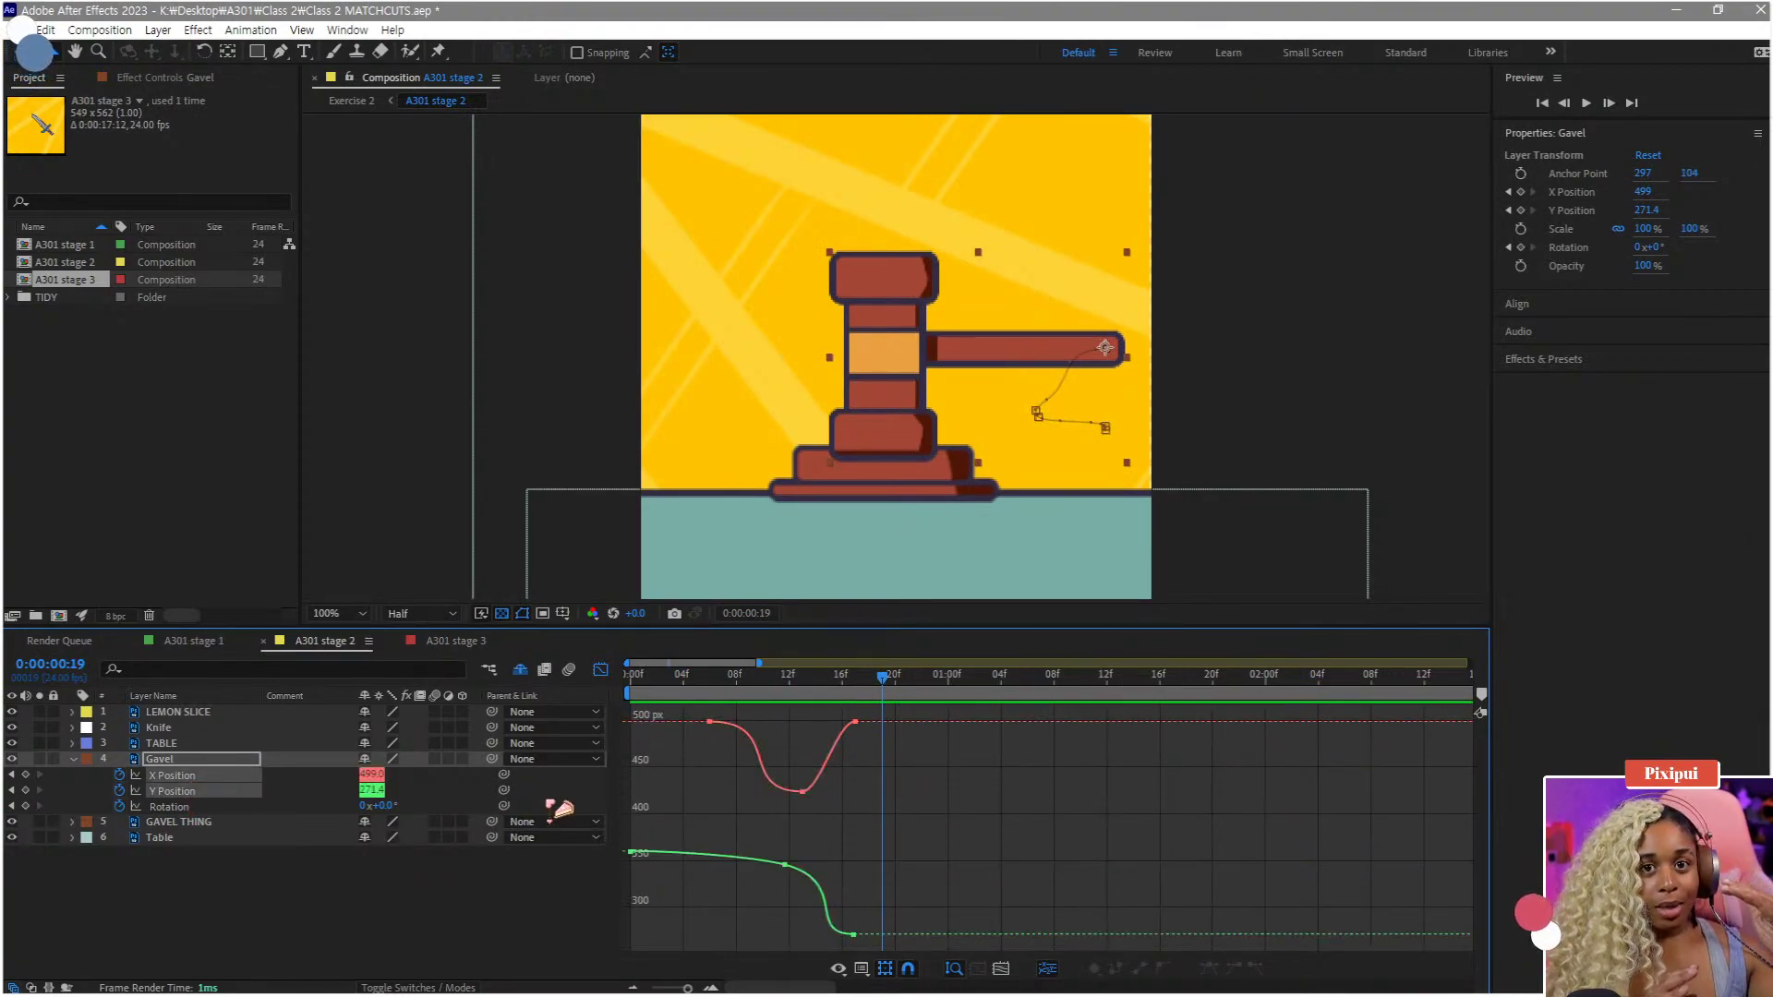
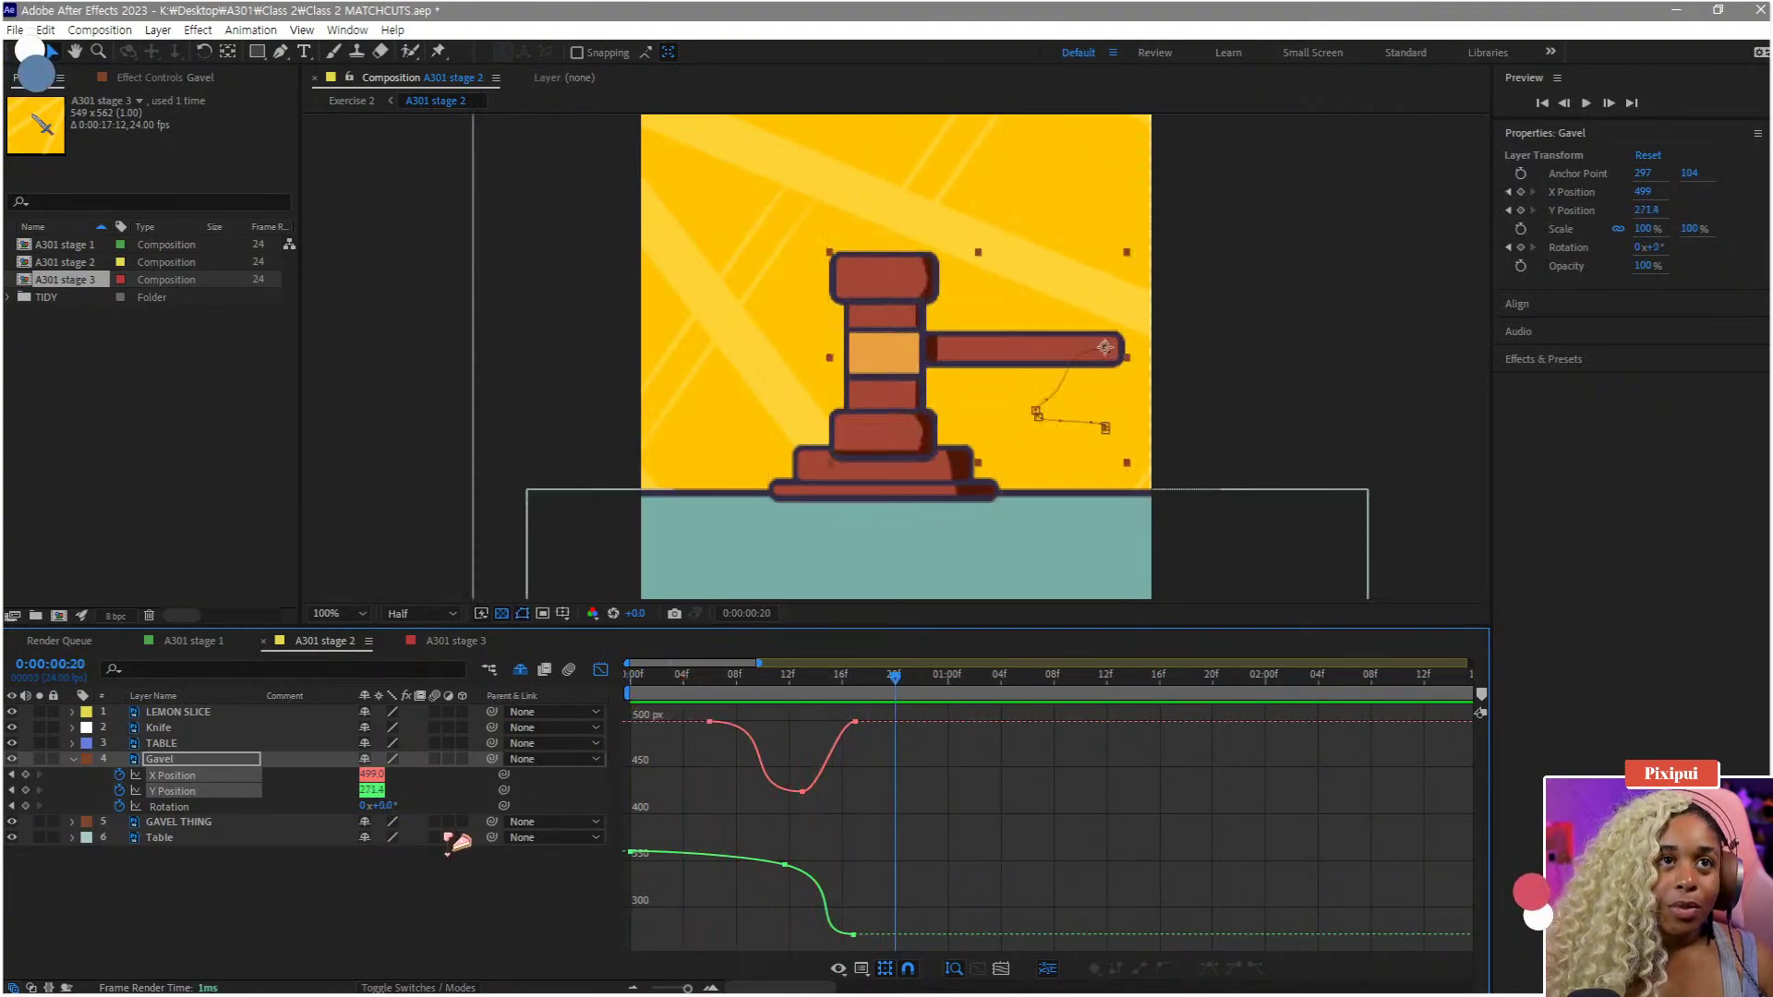
- Enable motion blur for the Gavel layer, return to the keyframe timeline view, and preview the strike from frame 0
{"action": "left_click", "coordinate": [433, 767]}
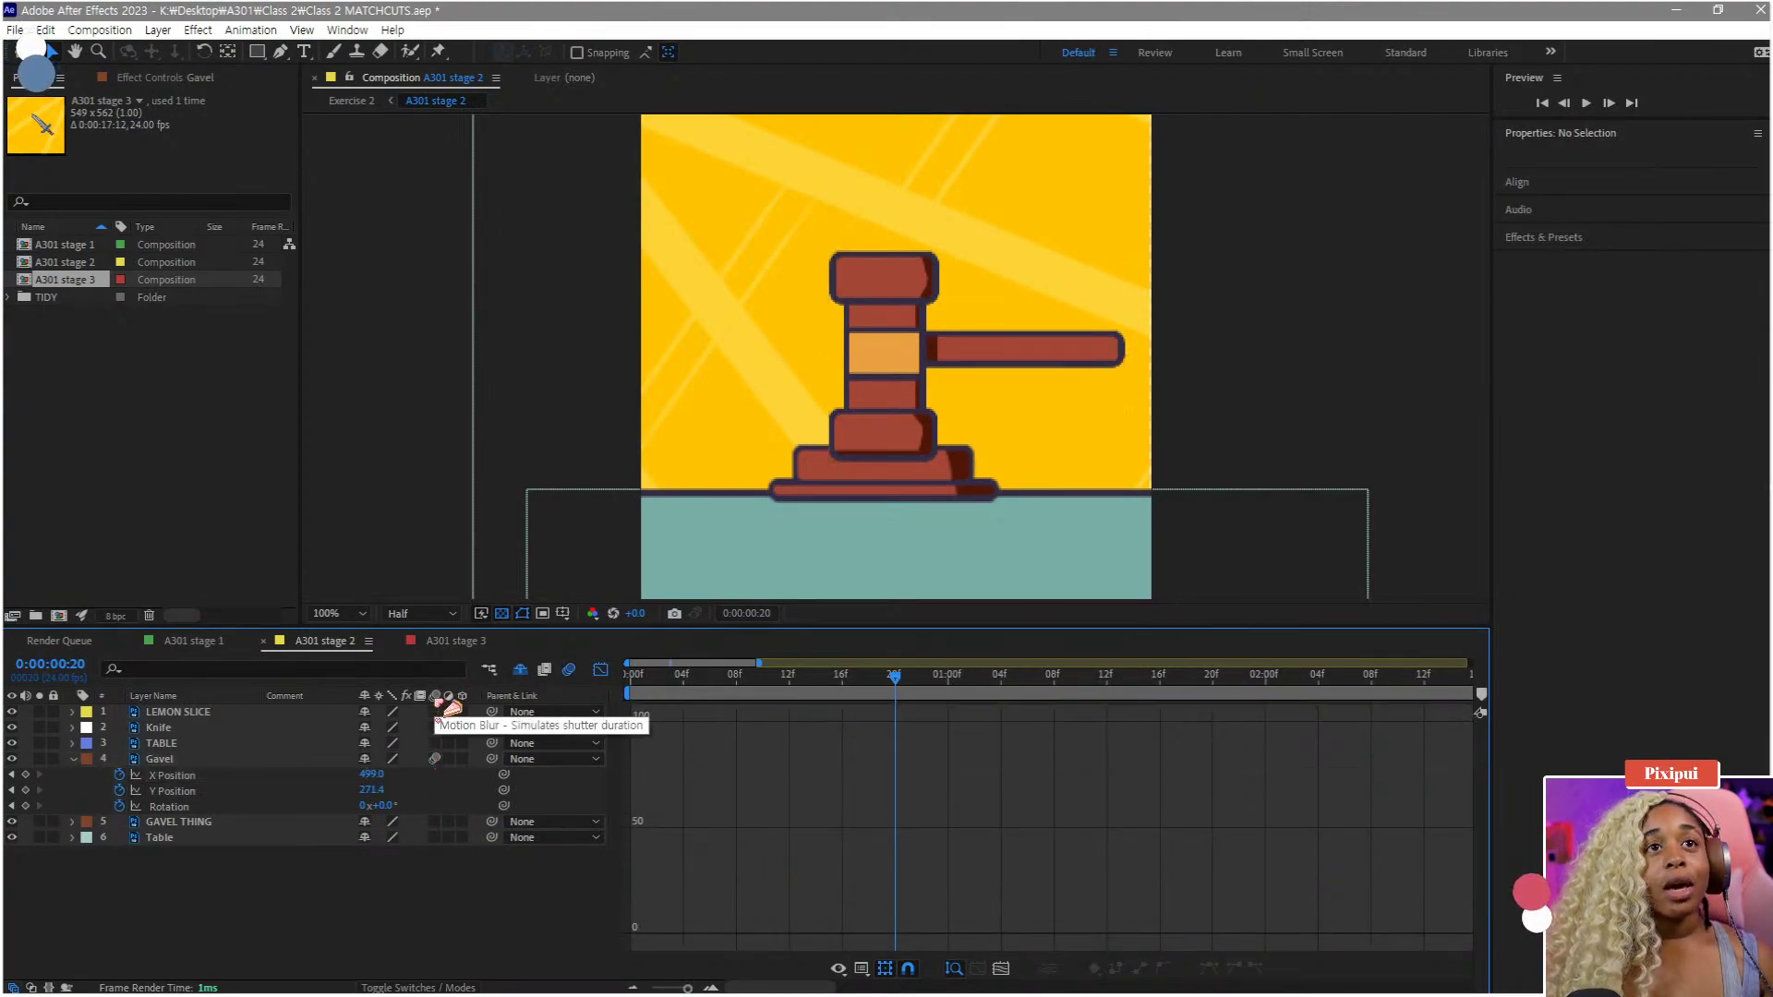
{"action": "left_click", "coordinate": [383, 987]}
{"action": "left_click", "coordinate": [383, 988]}
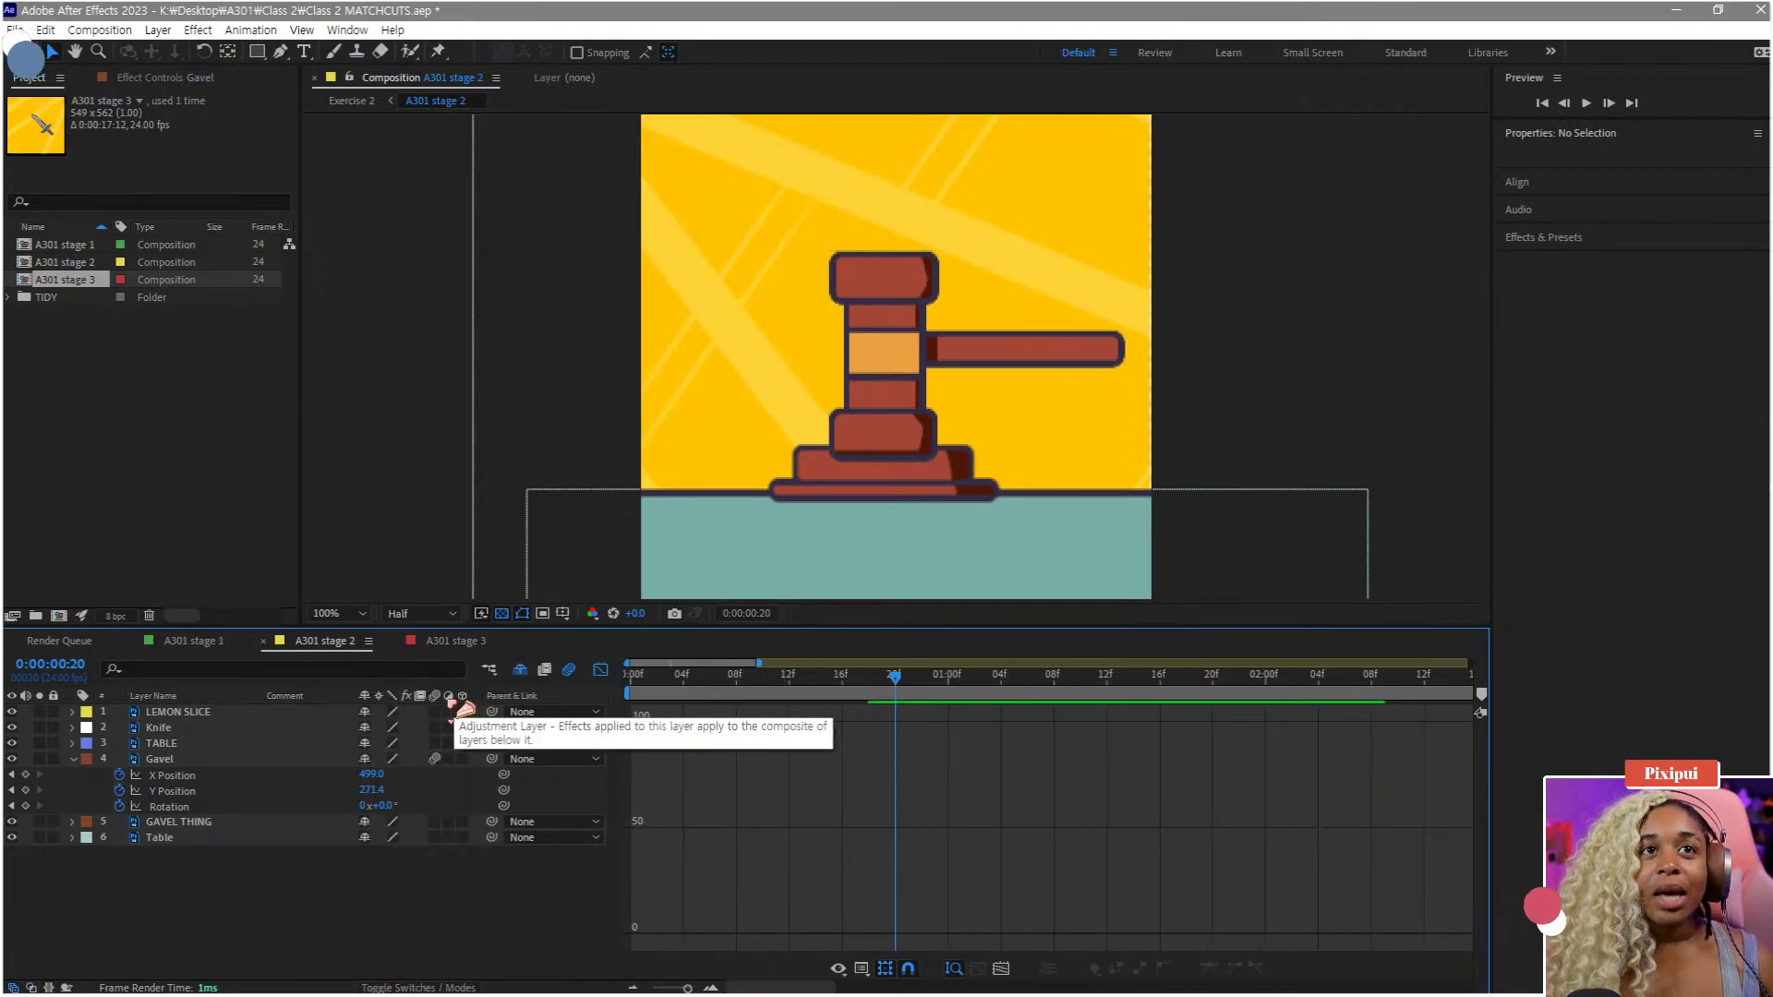
{"action": "key", "text": "Home"}
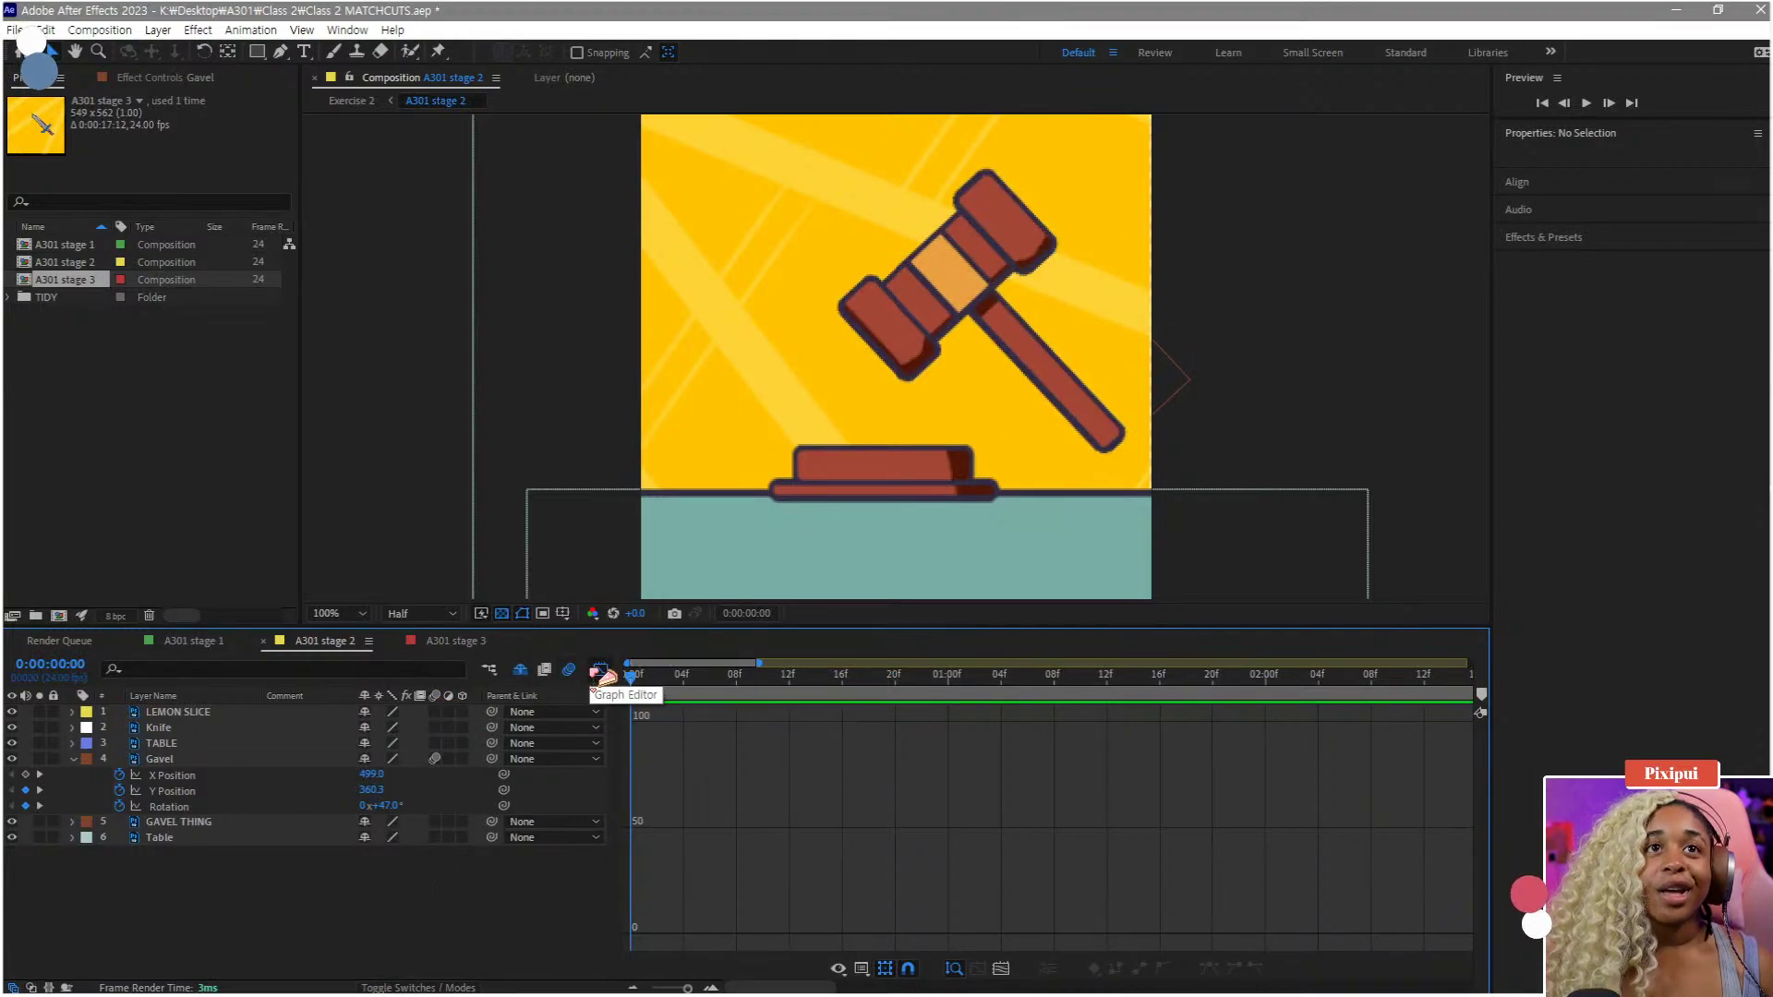
{"action": "left_click", "coordinate": [598, 675]}
{"action": "key", "text": "space"}
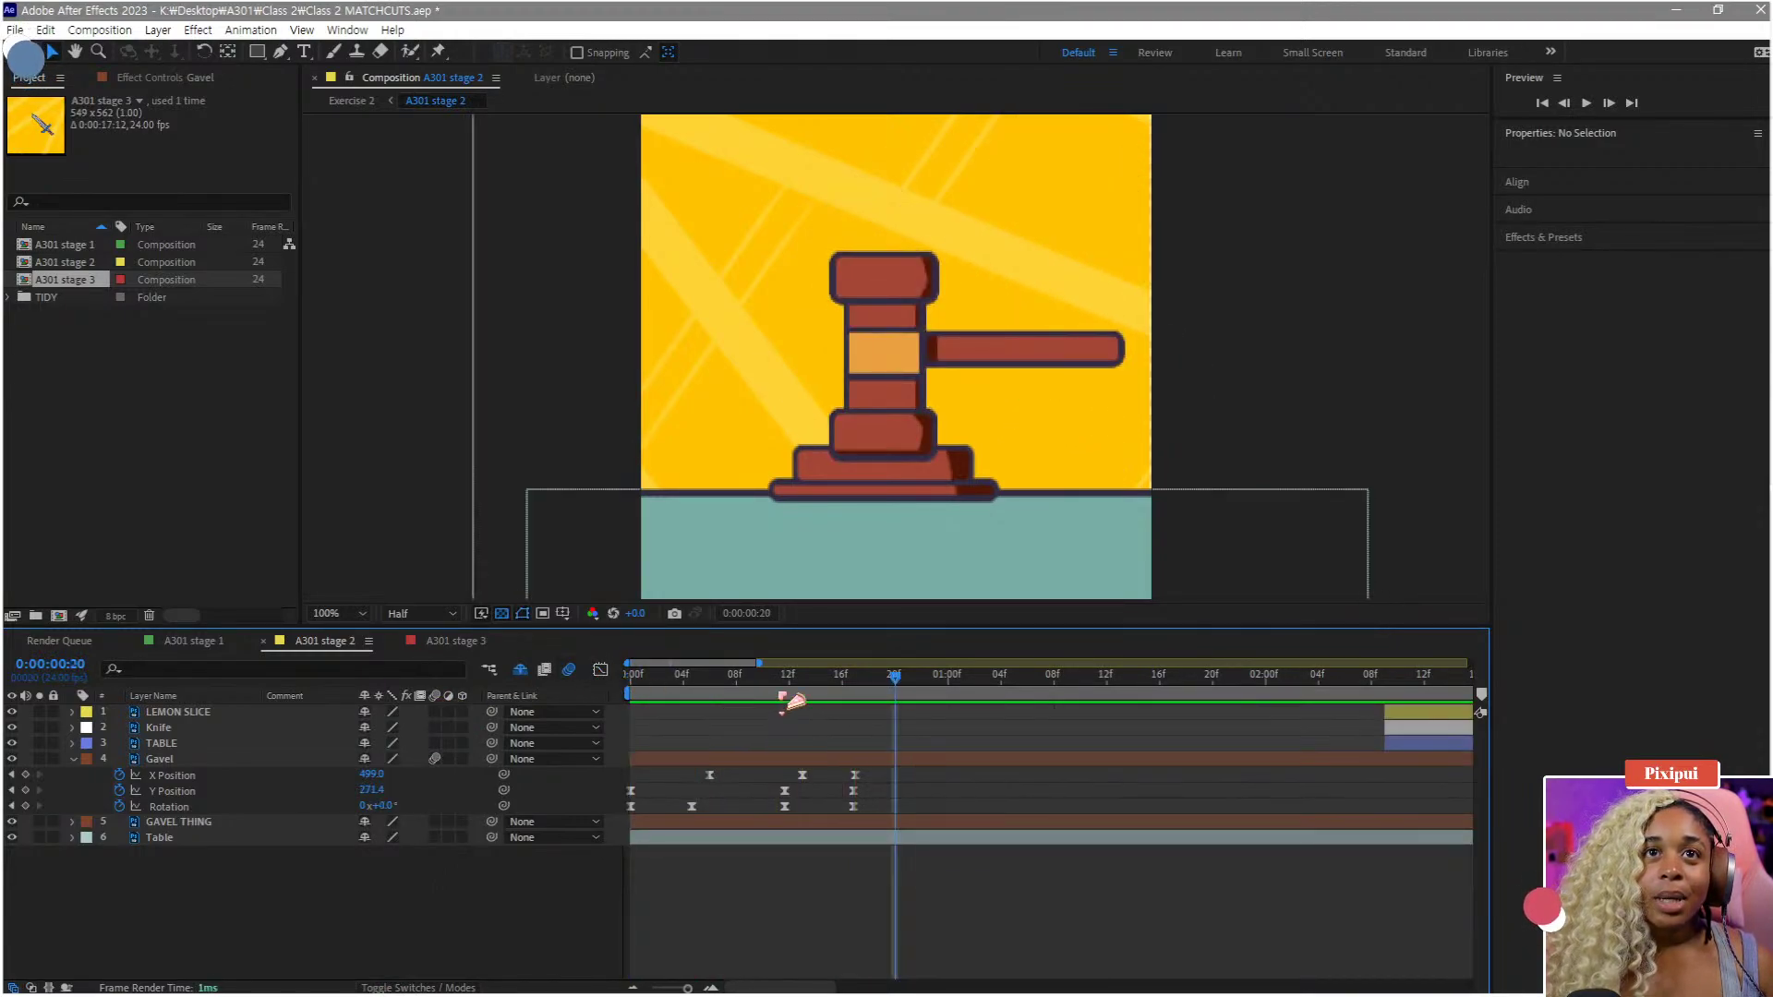
- Proportionally compress all the Gavel's position and rotation keyframes so the strike ends at frame 11, and preview the faster hit
{"action": "left_click_drag", "start_coordinate": [762, 677], "coordinate": [587, 706]}
{"action": "left_click_drag", "start_coordinate": [884, 769], "coordinate": [541, 853]}
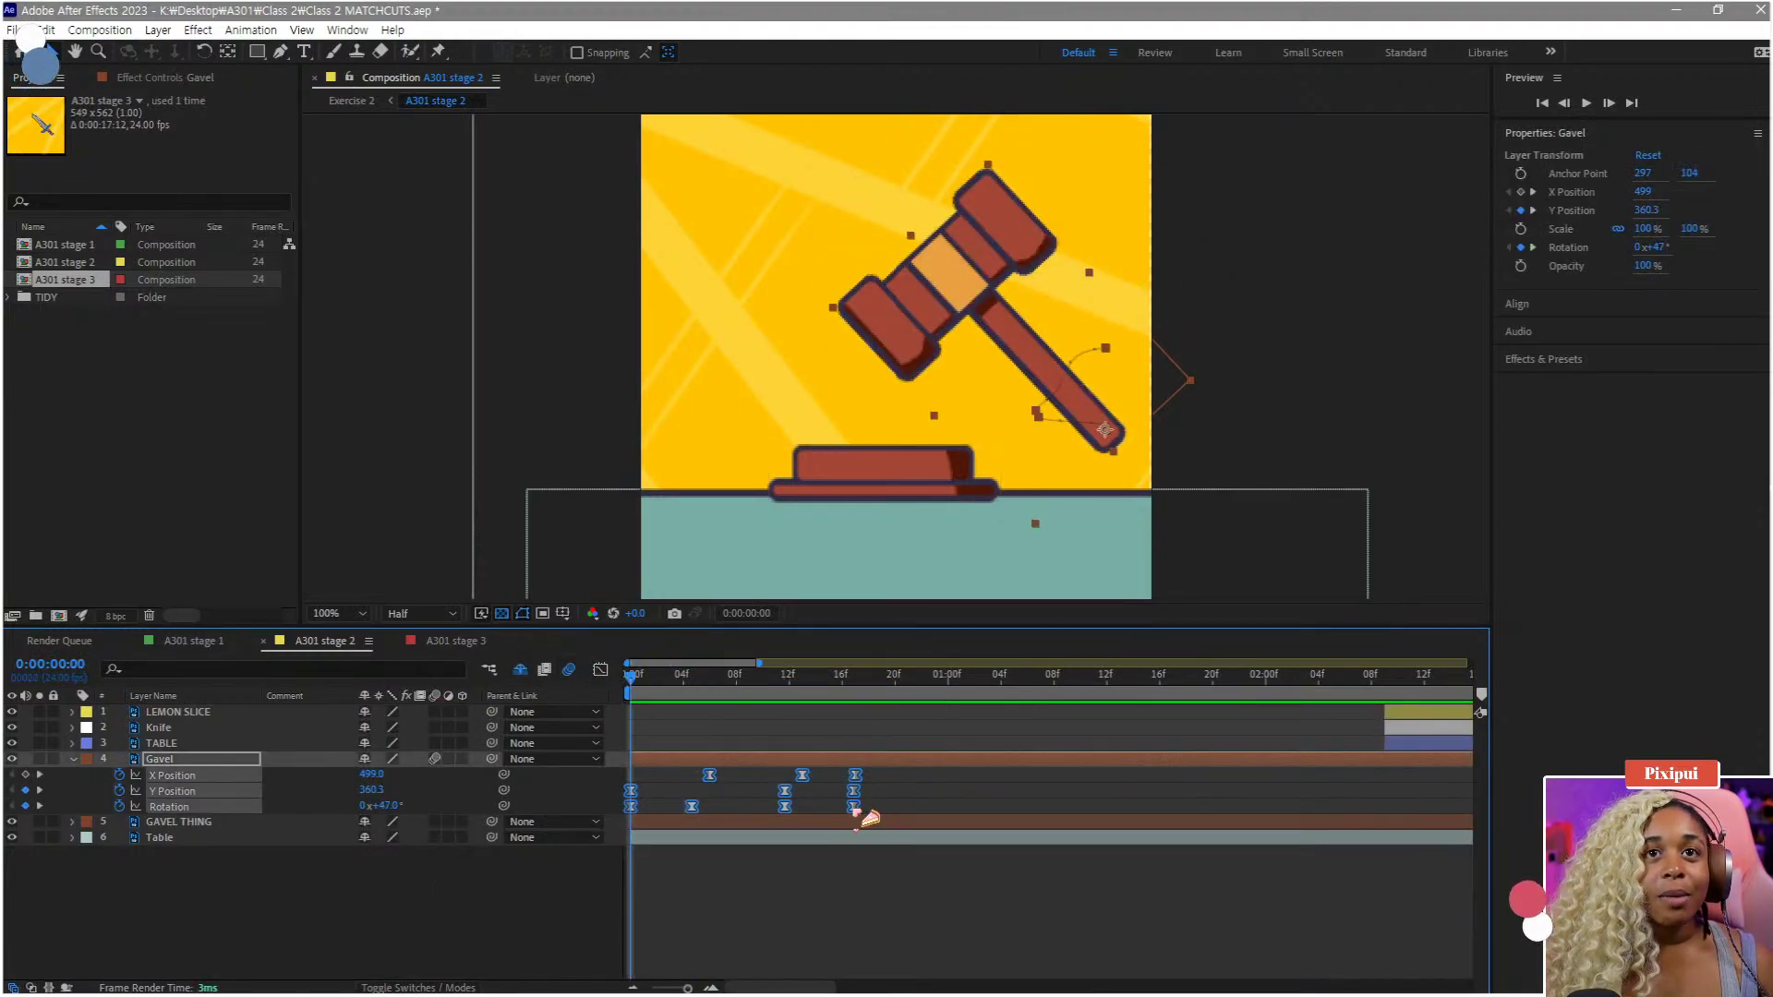
{"action": "mouse_move", "coordinate": [855, 812]}
{"action": "left_mouse_down"}
{"action": "mouse_move", "coordinate": [766, 823]}
{"action": "mouse_move", "coordinate": [911, 819]}
{"action": "mouse_move", "coordinate": [884, 821]}
{"action": "left_mouse_up"}
{"action": "key", "text": "ctrl+z"}
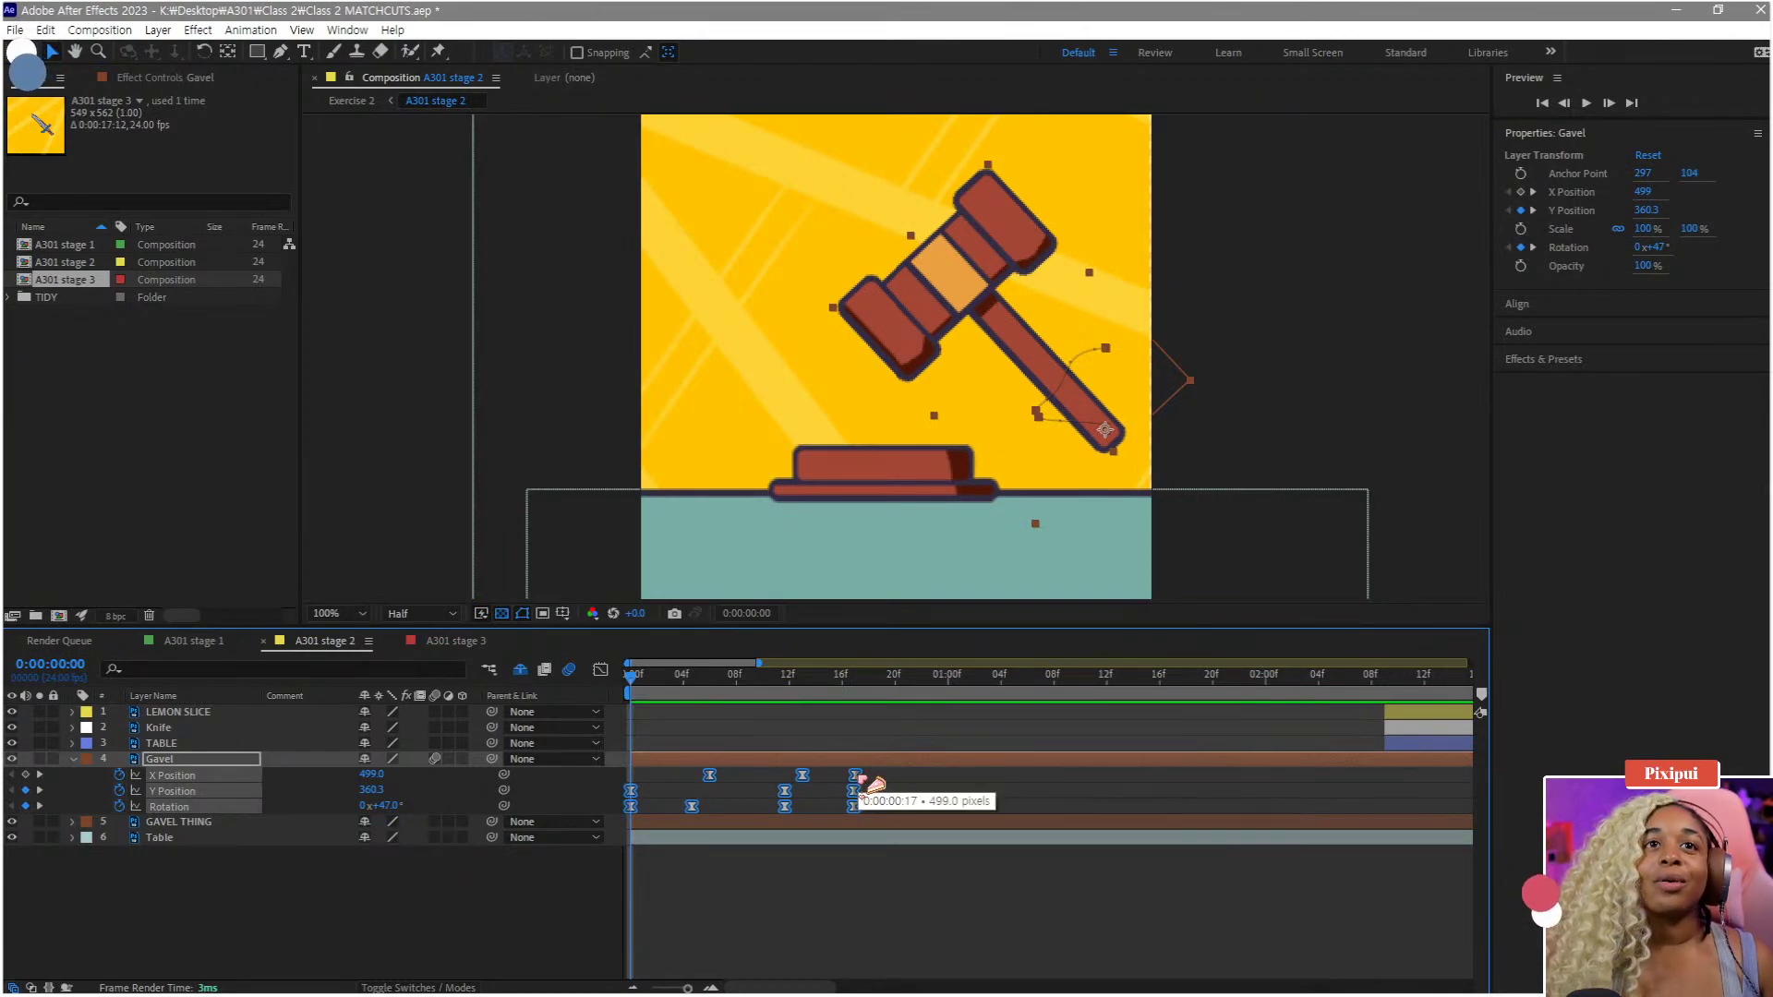
{"action": "left_click_drag", "start_coordinate": [868, 785], "coordinate": [778, 792]}
{"action": "key", "text": "space"}
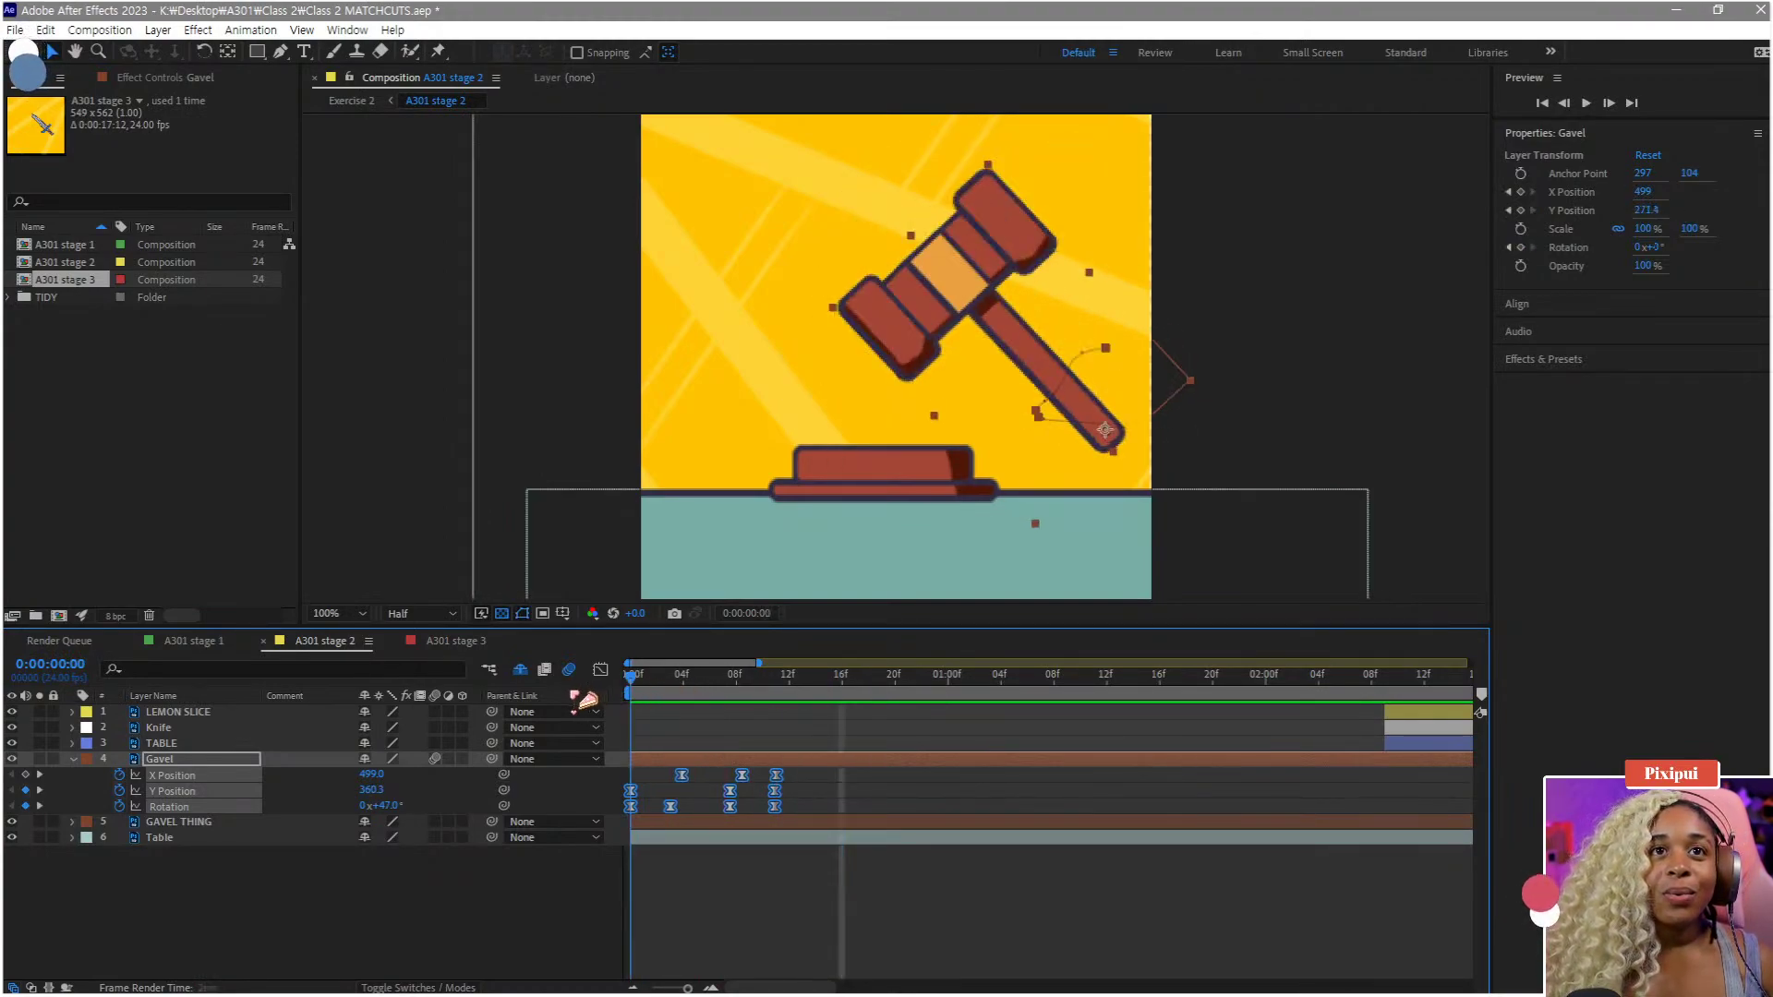
{"action": "key", "text": "space"}
{"action": "left_click", "coordinate": [781, 681]}
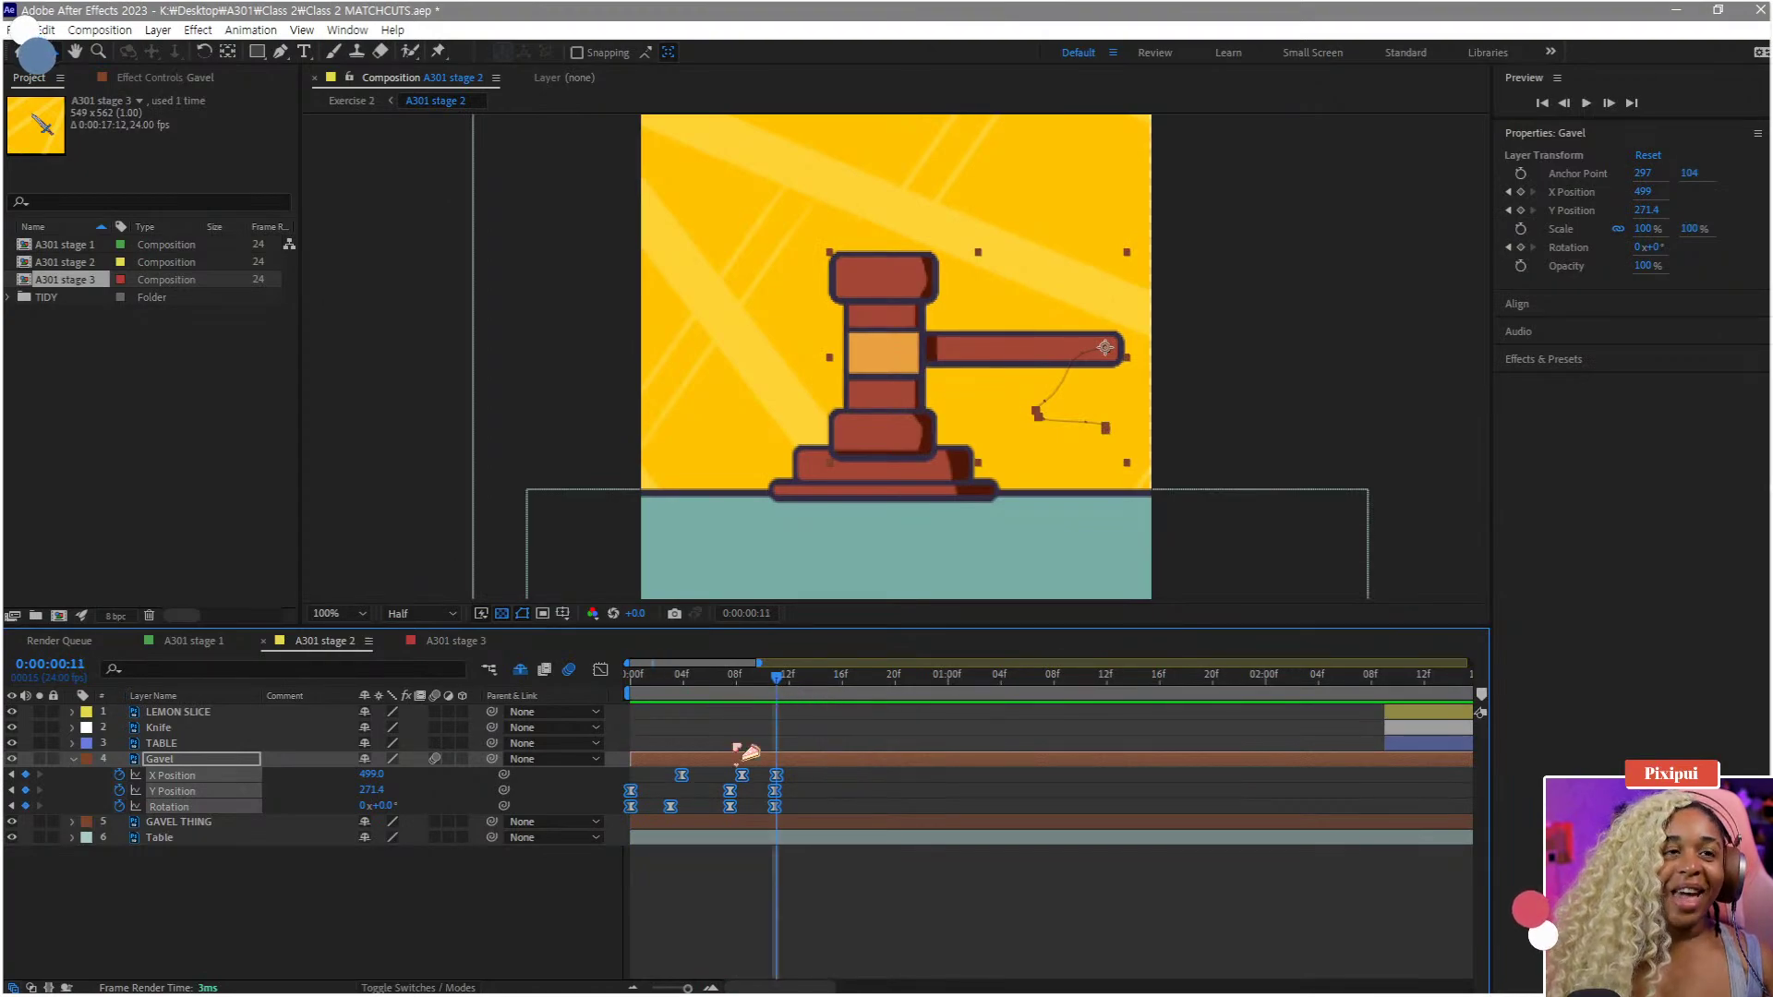
{"action": "left_click", "coordinate": [277, 944]}
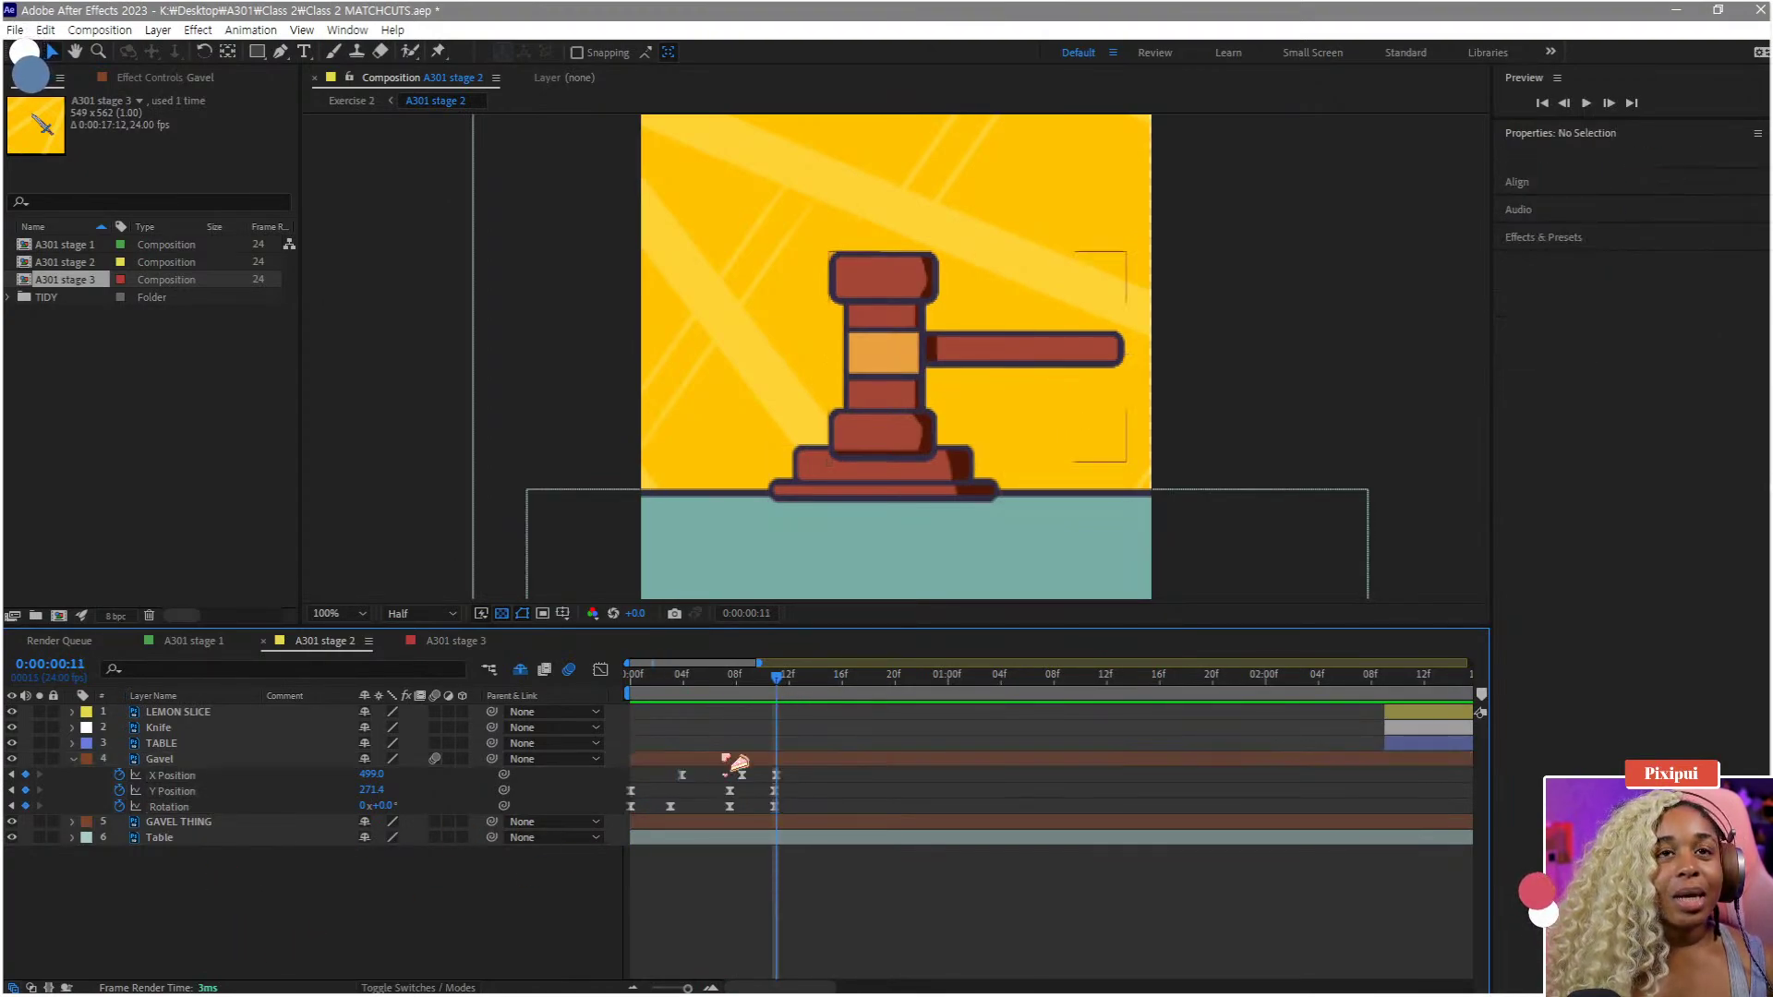
{"action": "left_click_drag", "start_coordinate": [786, 685], "coordinate": [757, 731]}
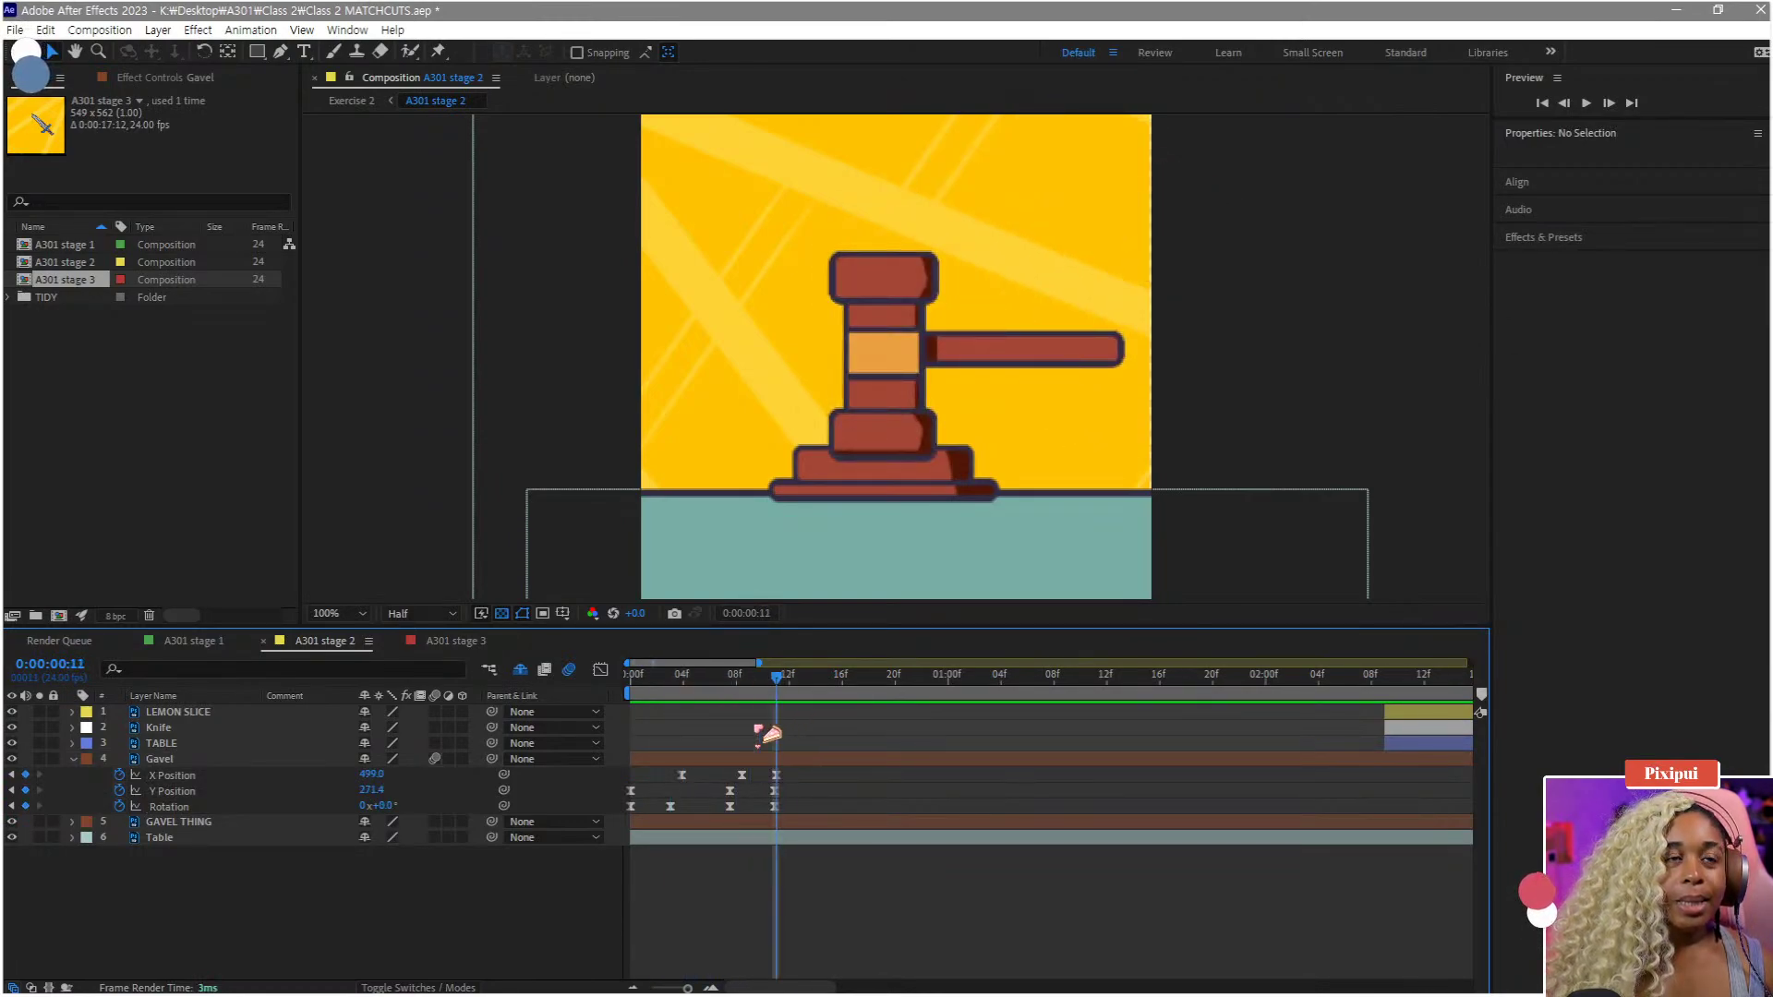
- Parent the GAVEL THING layer to the Table layer and reveal the Table's Position property
{"action": "left_click", "coordinate": [205, 823]}
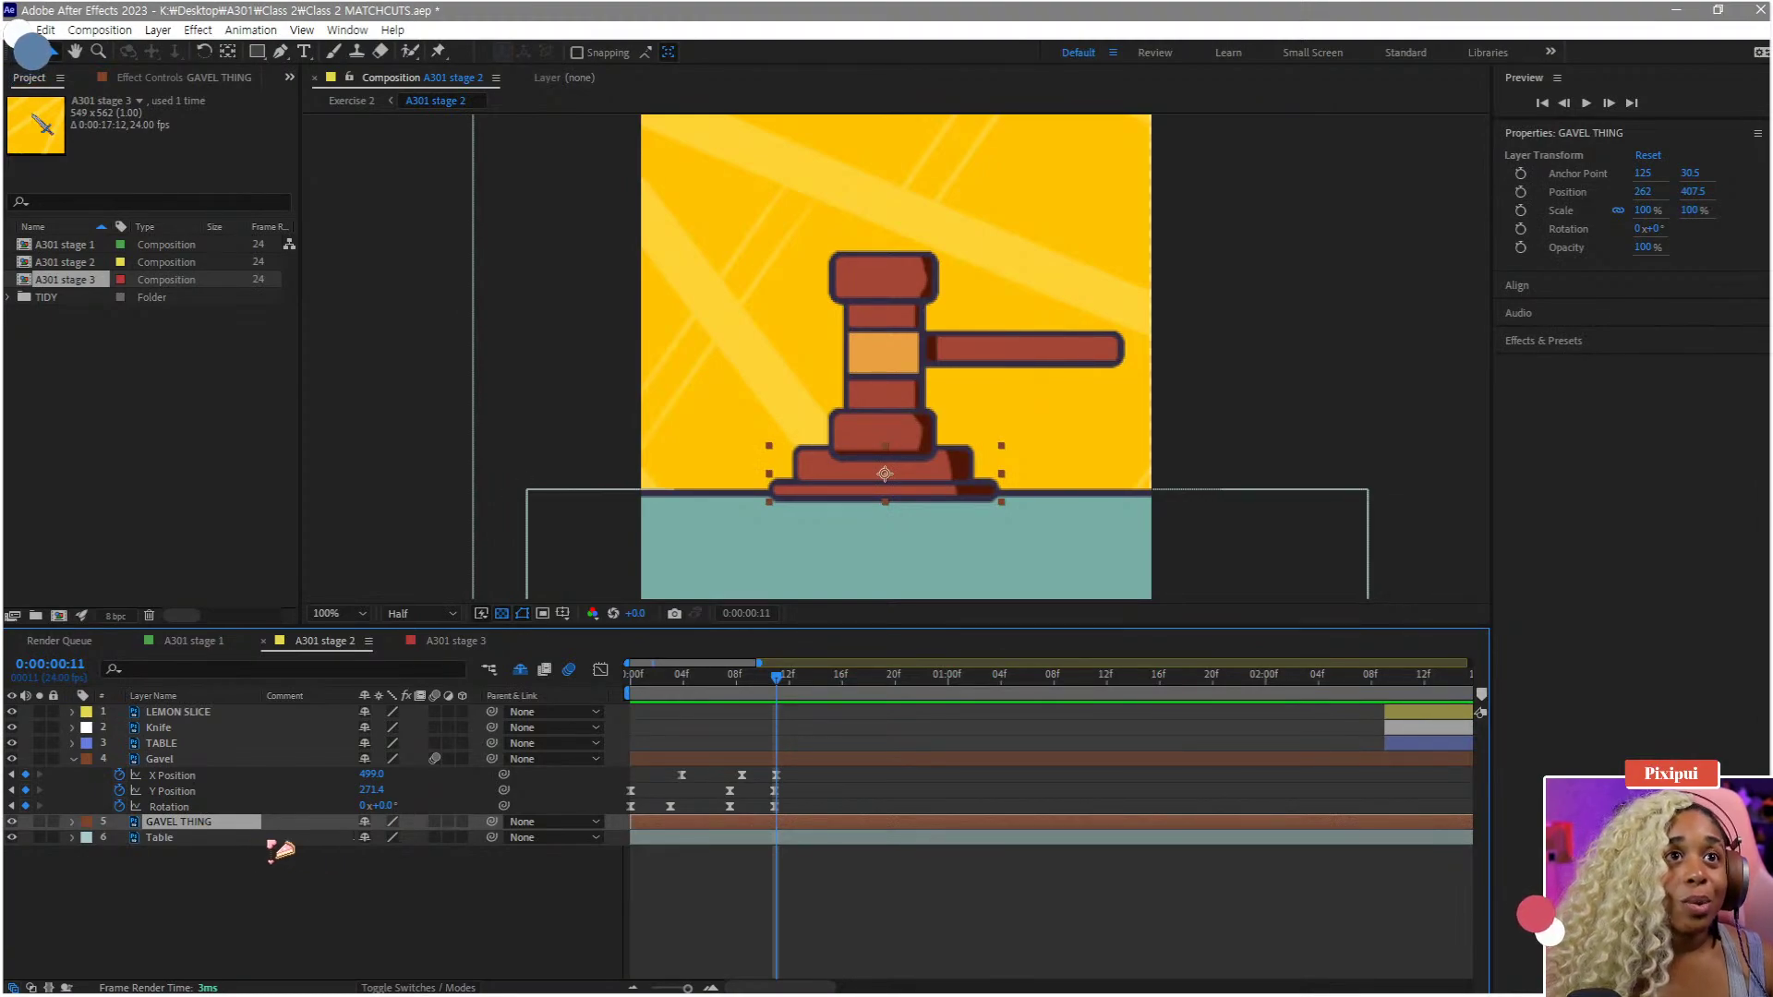
{"action": "left_click_drag", "start_coordinate": [503, 838], "coordinate": [192, 845]}
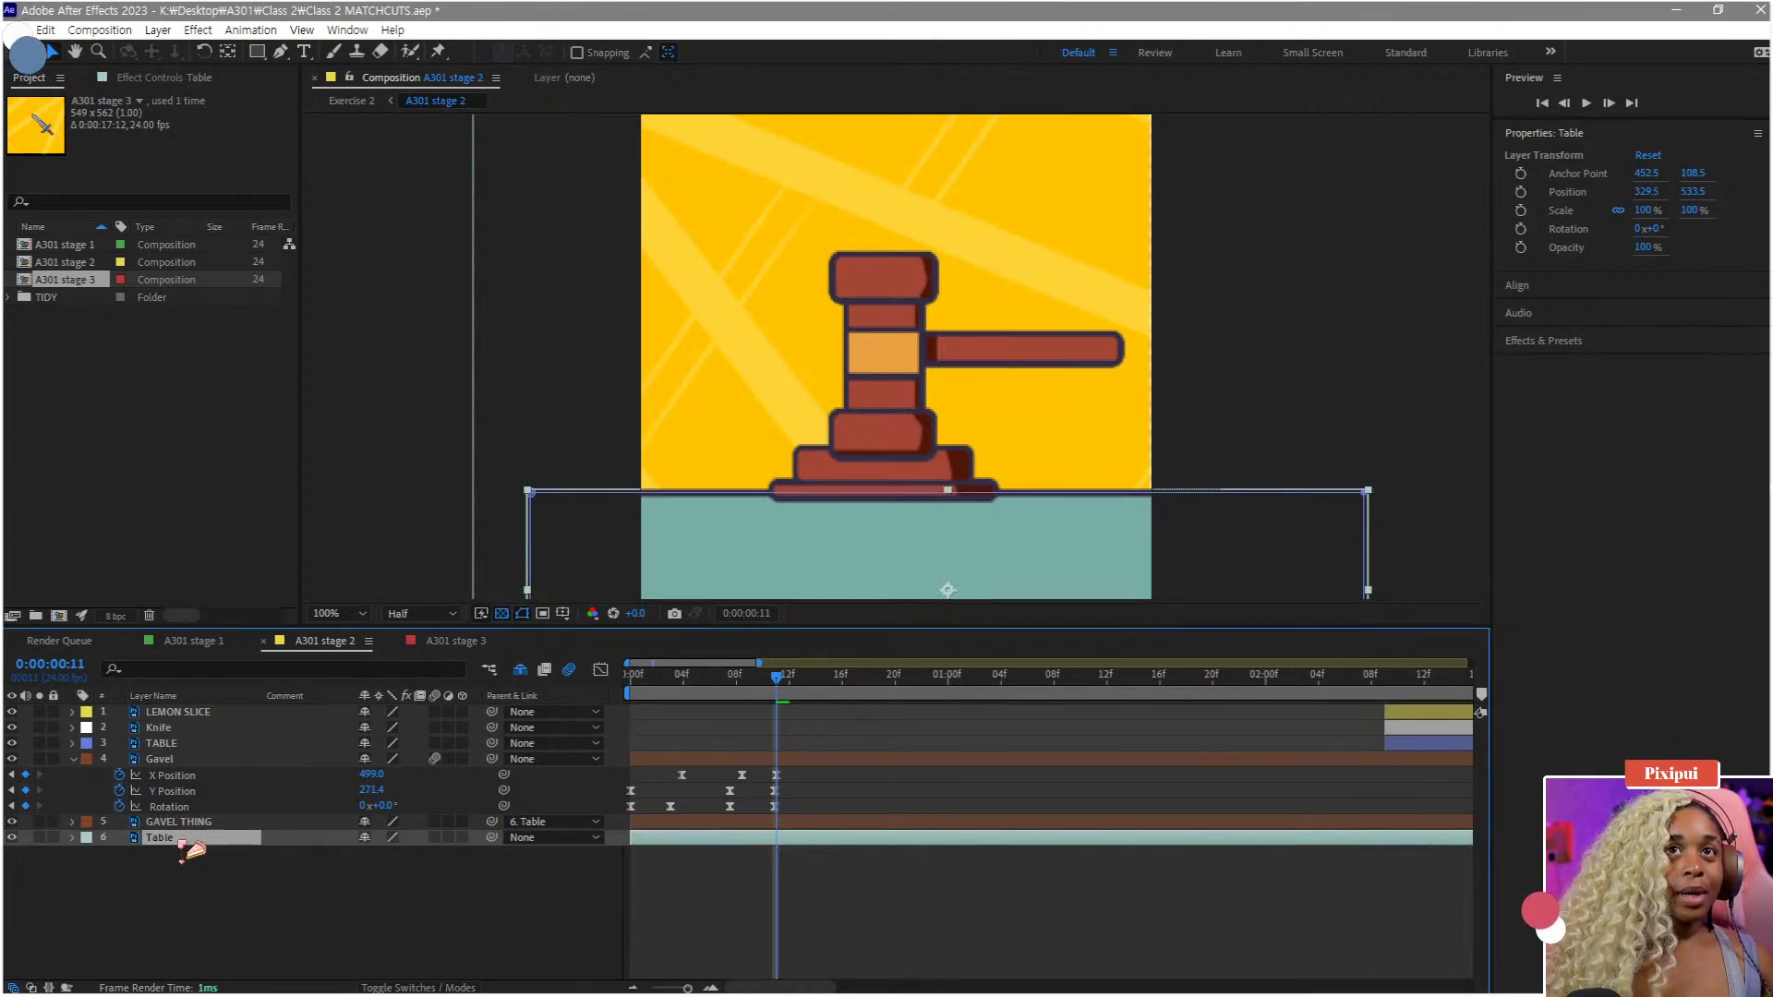
{"action": "key", "text": "p"}
- Keyframe the Table's resting Position before and after the gavel's hit, at frames 9 and 12
{"action": "left_click_drag", "start_coordinate": [744, 682], "coordinate": [724, 682]}
{"action": "left_click", "coordinate": [121, 855]}
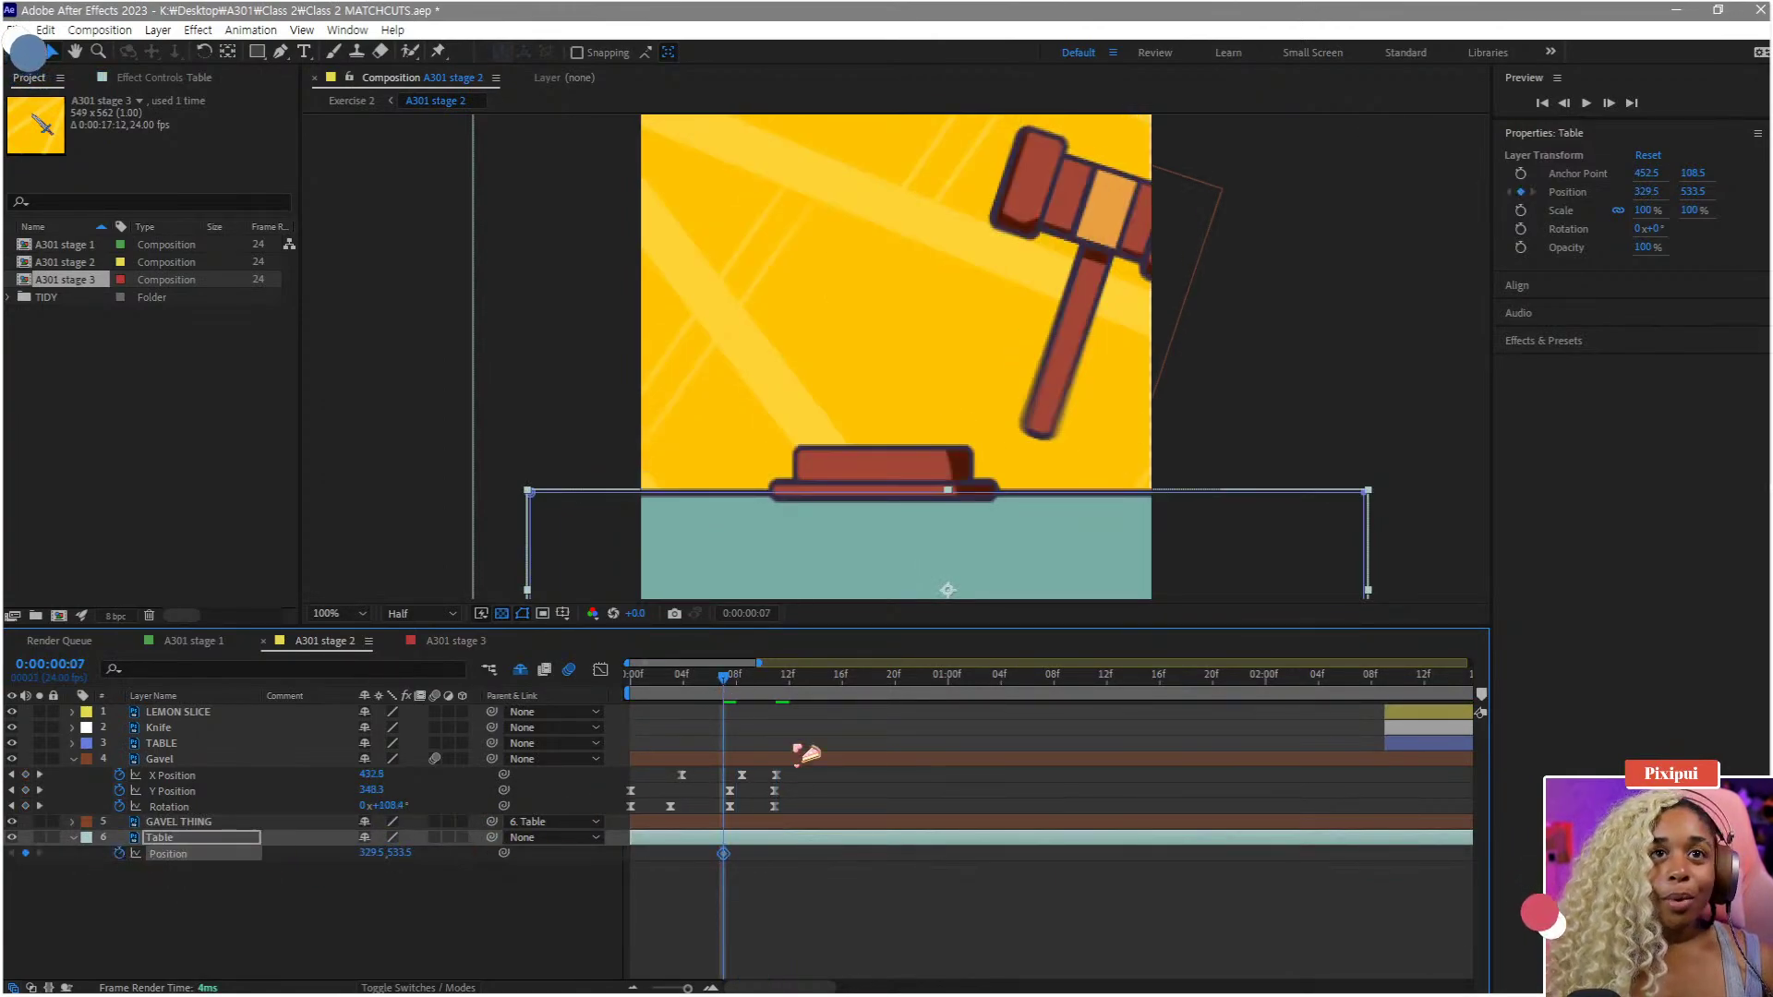
{"action": "left_click", "coordinate": [778, 682]}
{"action": "key", "text": "ctrl+v"}
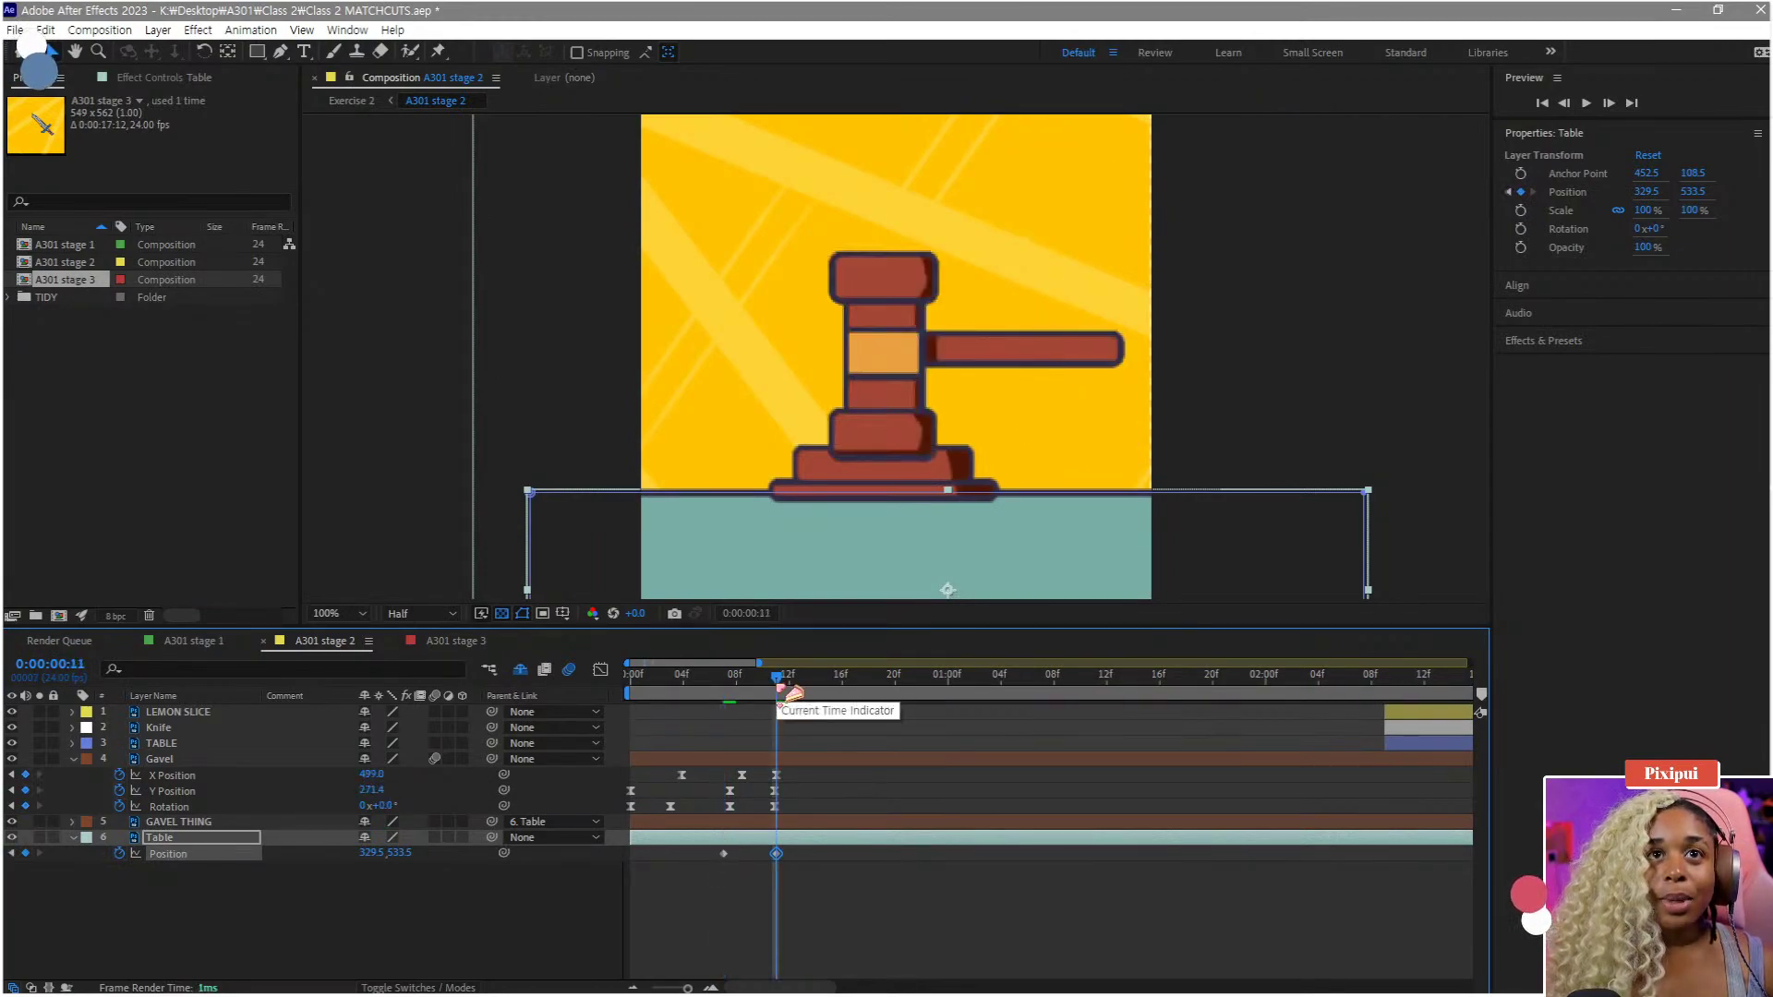
{"action": "scroll", "coordinate": [779, 850], "scroll_direction": "up", "scroll_amount": 4}
{"action": "scroll", "coordinate": [729, 863], "scroll_direction": "left", "scroll_amount": 2}
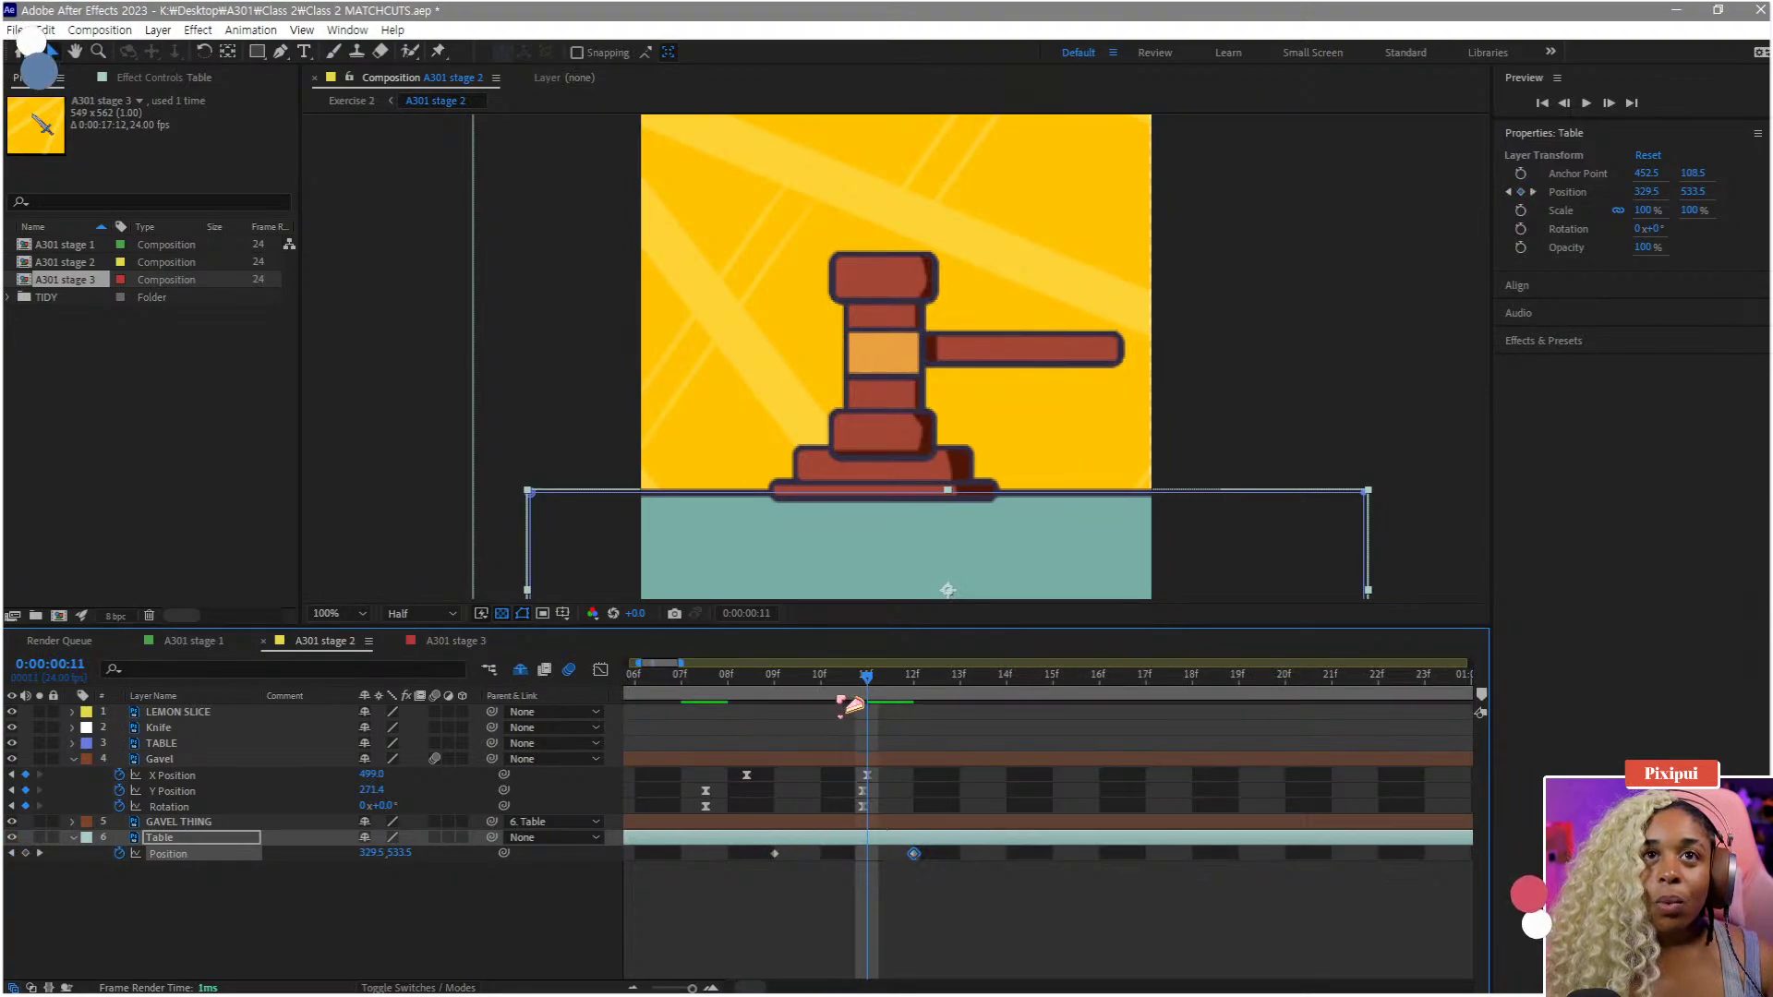
- At frame 11, lower the Table to Position 329.5, 552.5 so it dips on impact
{"action": "mouse_move", "coordinate": [848, 706]}
{"action": "left_mouse_down"}
{"action": "mouse_move", "coordinate": [843, 683]}
{"action": "mouse_move", "coordinate": [868, 697]}
{"action": "left_mouse_up"}
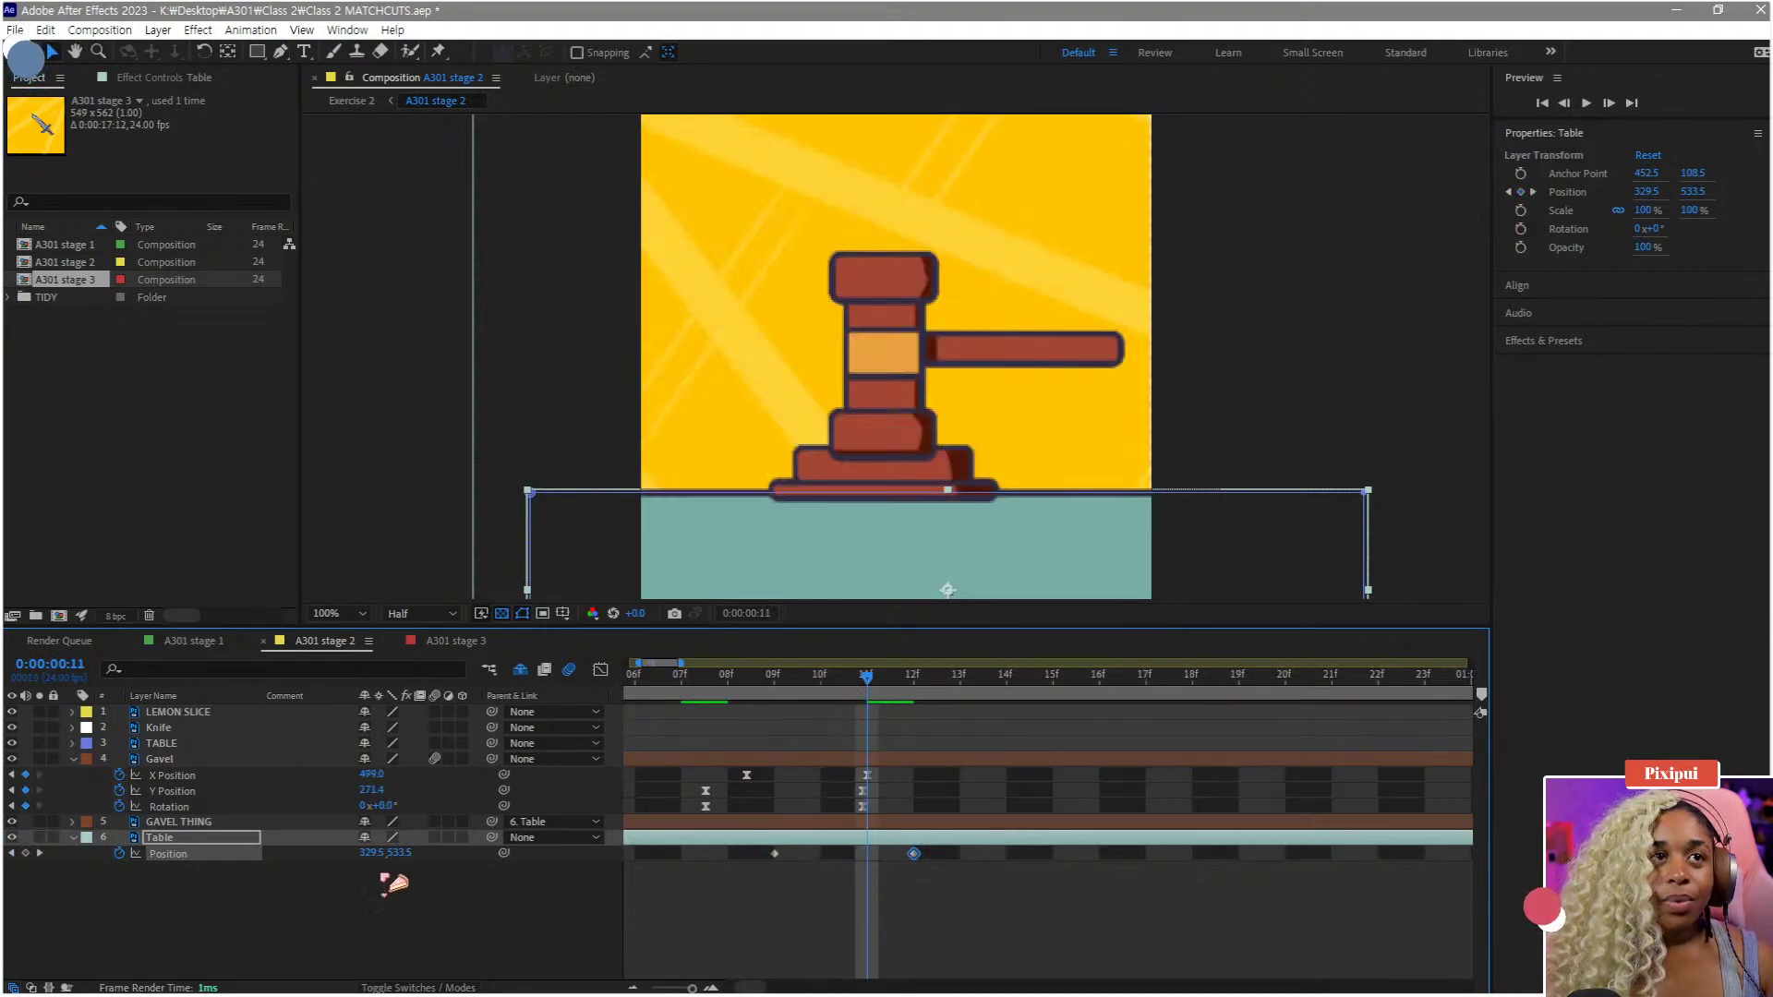
{"action": "left_click_drag", "start_coordinate": [399, 856], "coordinate": [427, 859]}
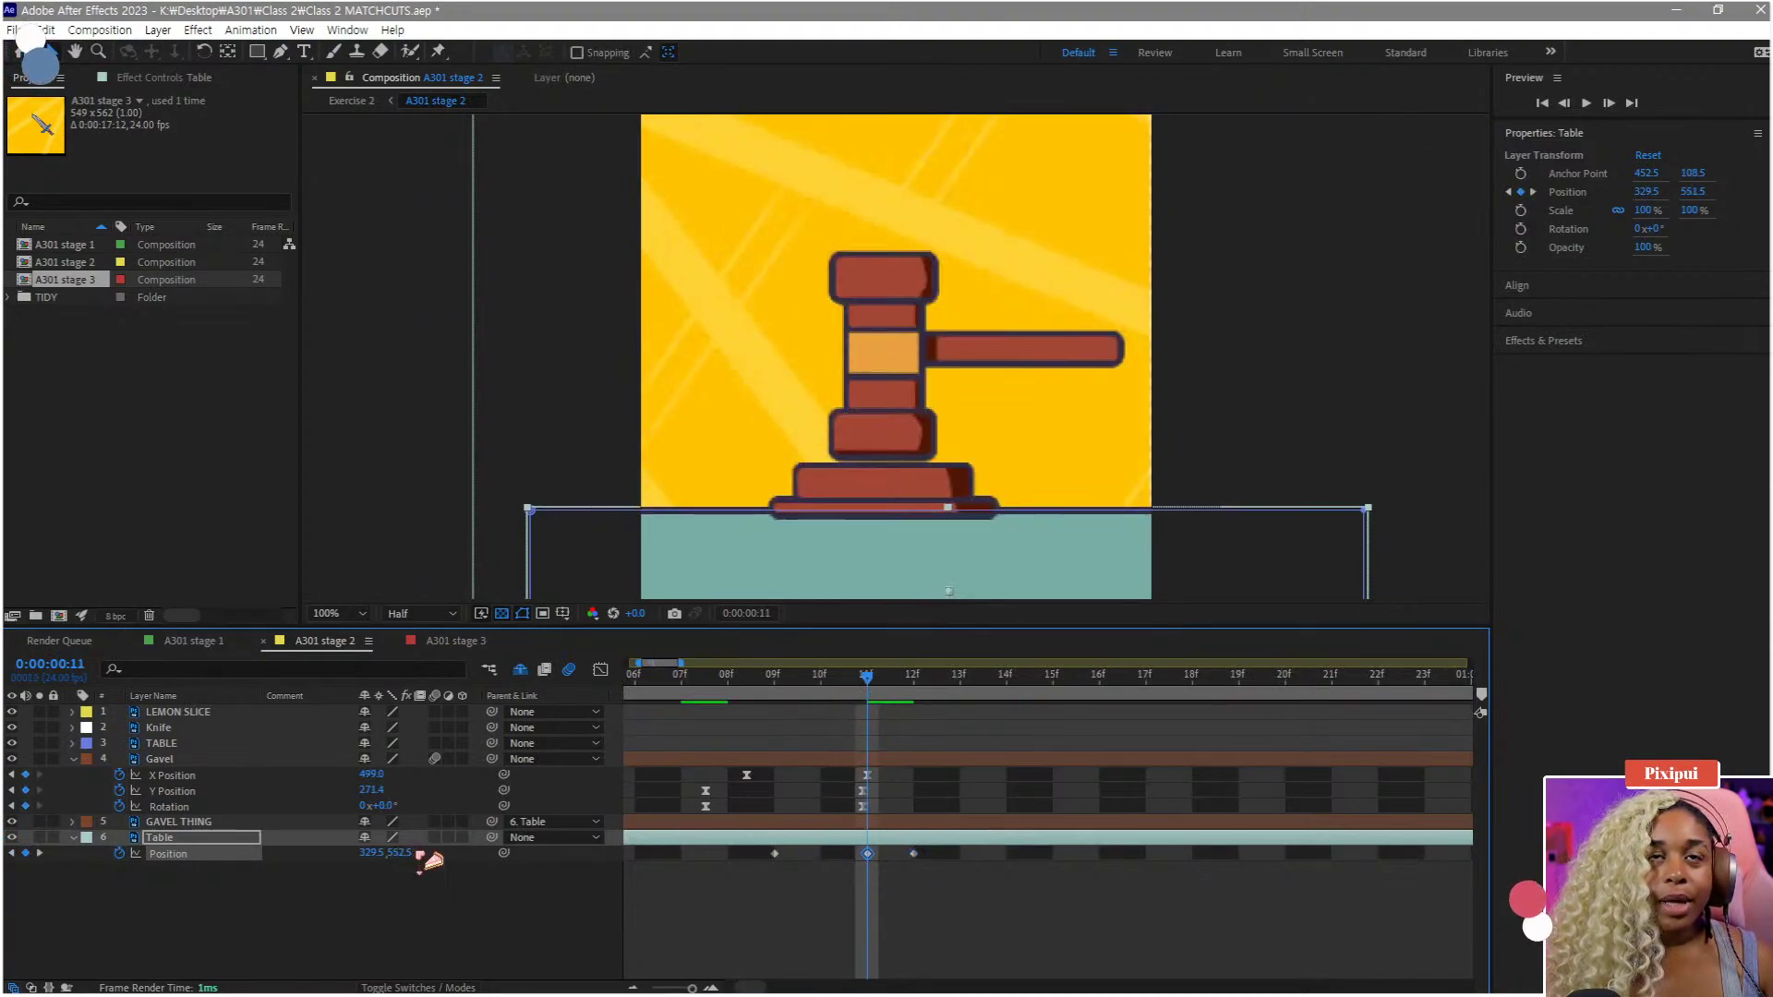
{"action": "left_click_drag", "start_coordinate": [878, 697], "coordinate": [910, 701]}
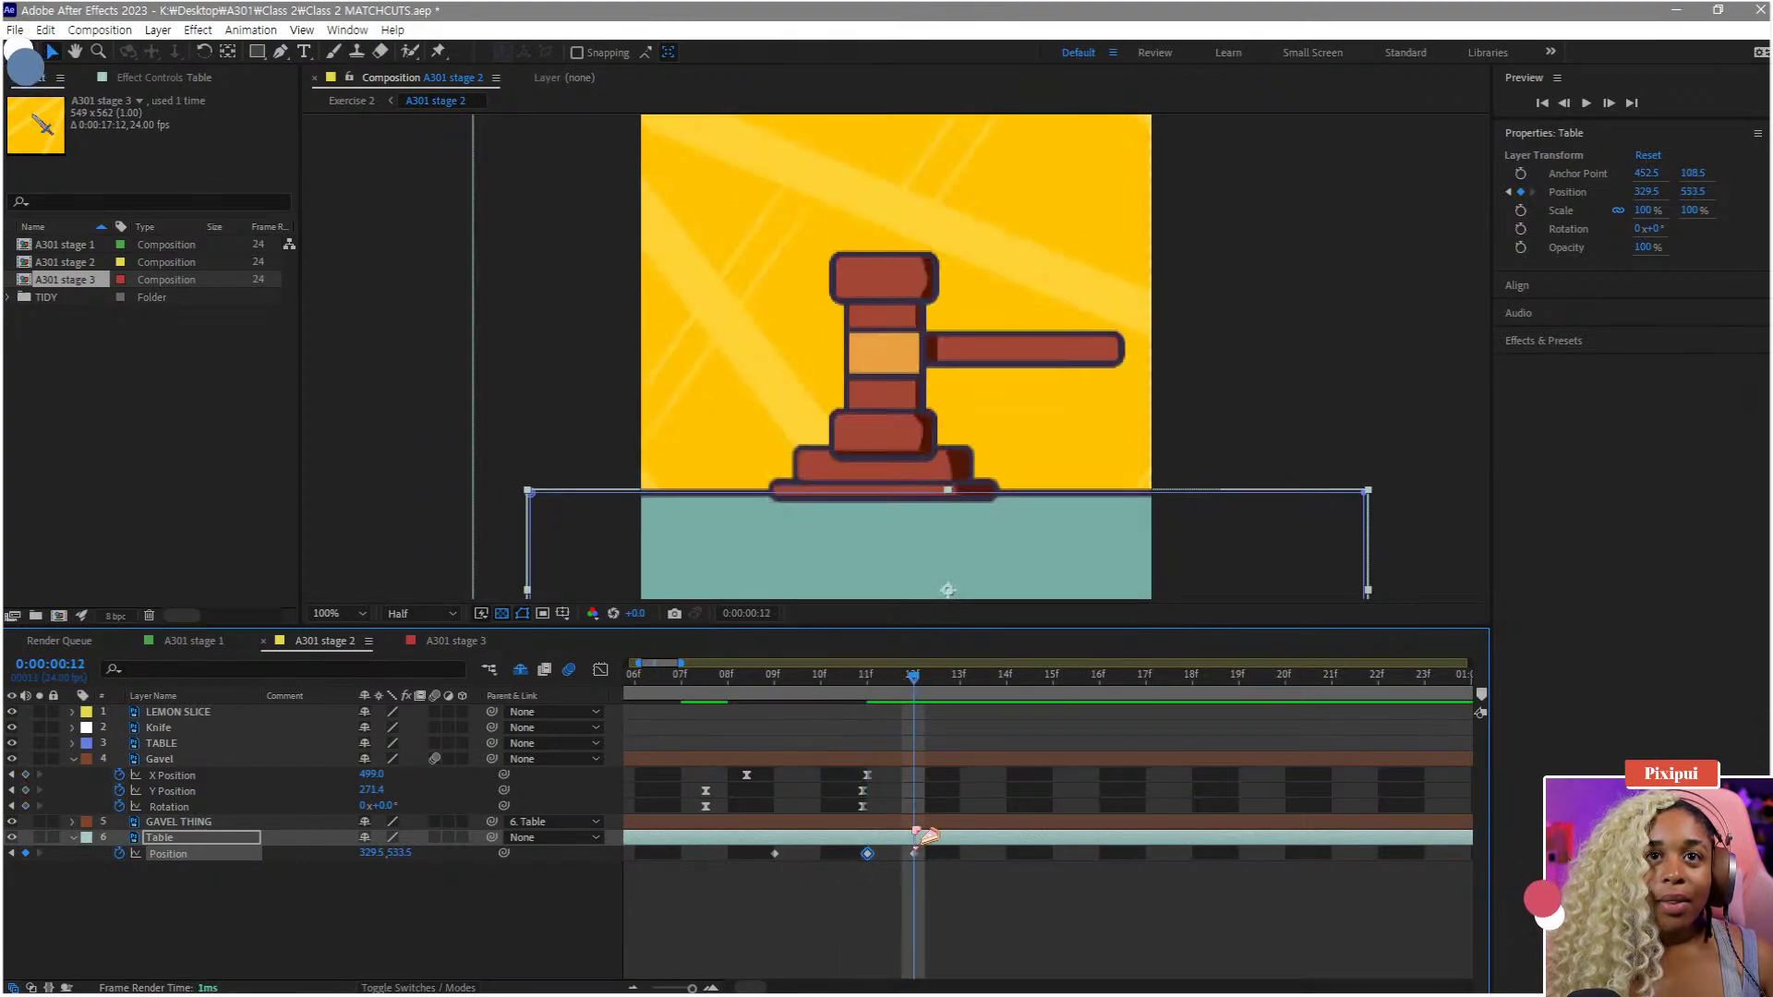
- Apply Easy Ease to the Table's three Position keyframes and preview the impact
{"action": "left_click_drag", "start_coordinate": [949, 901], "coordinate": [694, 845]}
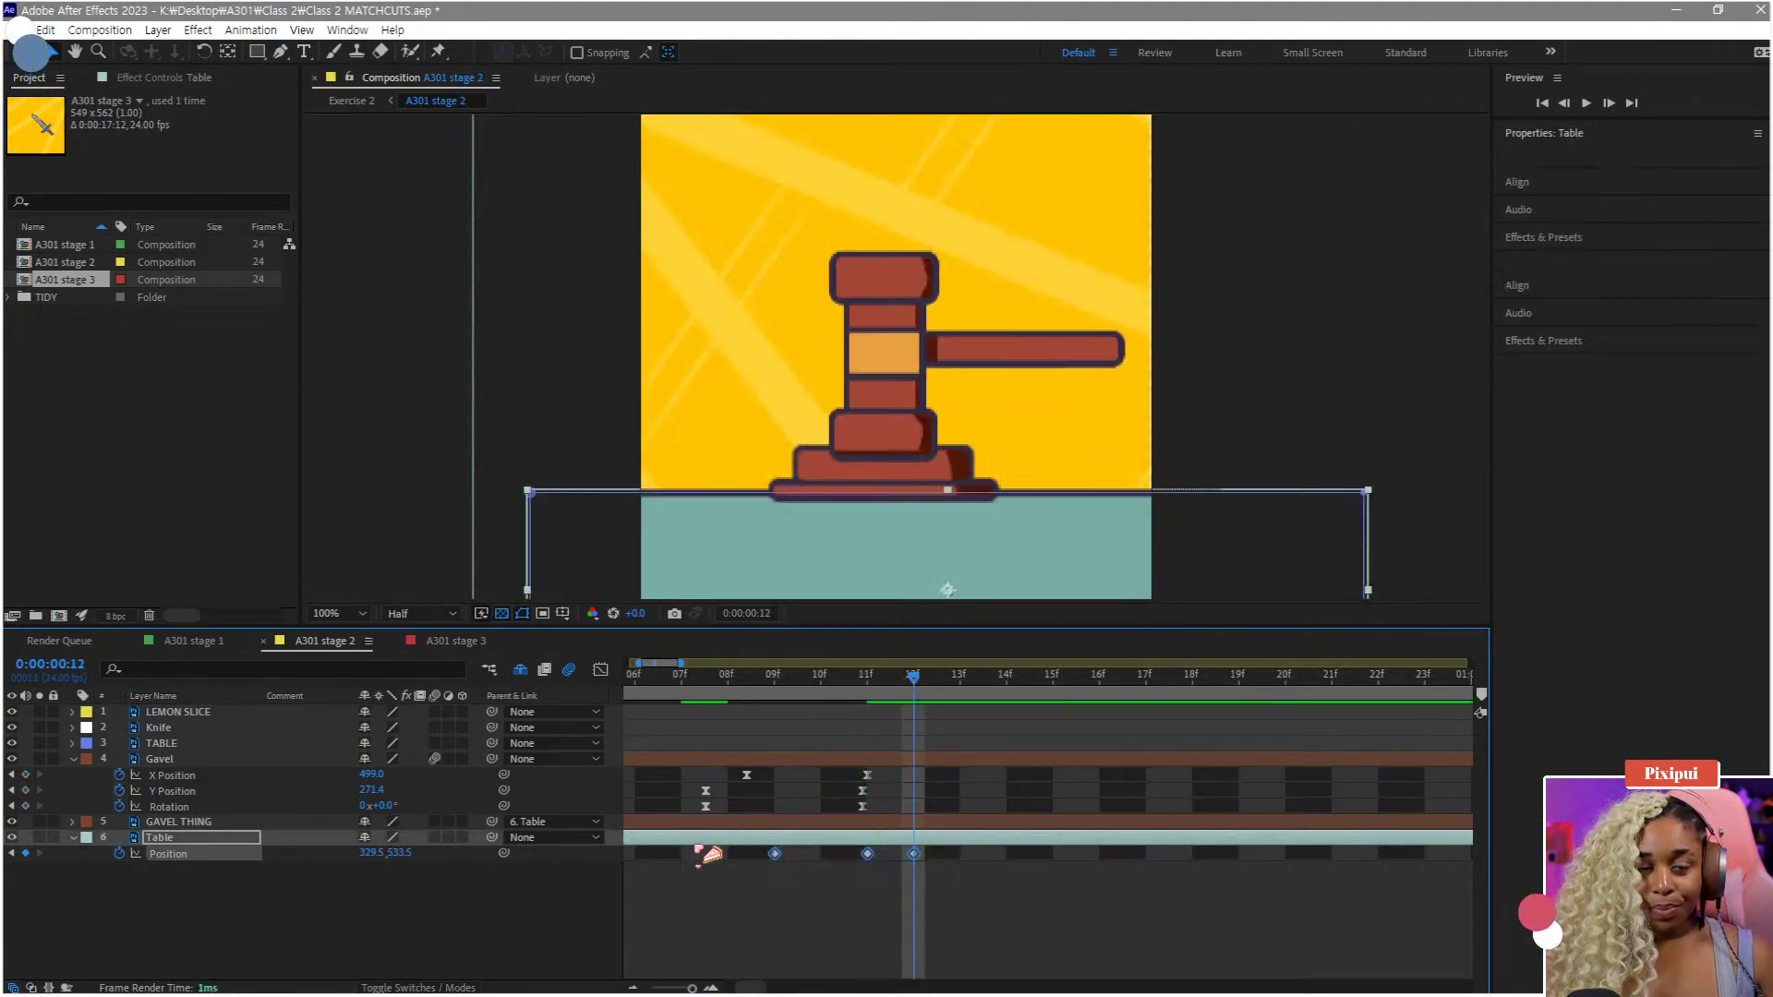
{"action": "left_click", "coordinate": [781, 889]}
{"action": "scroll", "coordinate": [767, 774], "scroll_direction": "down", "scroll_amount": 5}
{"action": "left_click", "coordinate": [665, 682]}
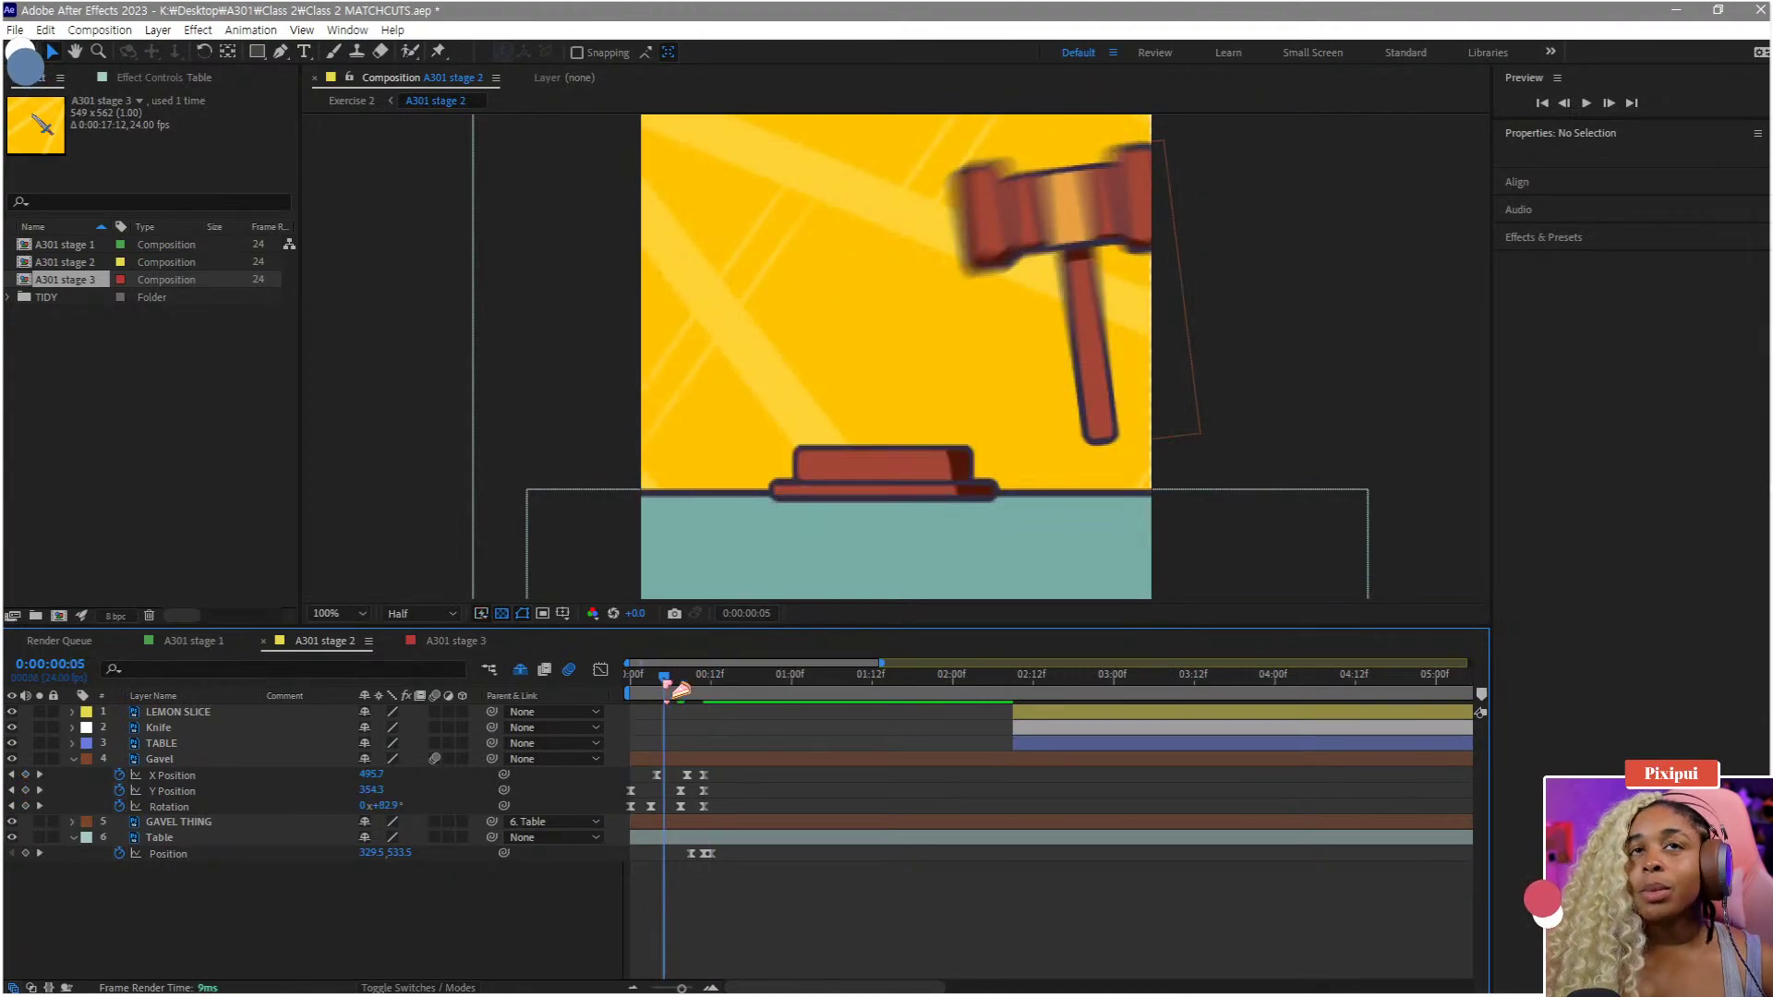
{"action": "key", "text": "space"}
{"action": "left_click", "coordinate": [741, 682]}
{"action": "left_click", "coordinate": [701, 681]}
{"action": "left_click_drag", "start_coordinate": [704, 683], "coordinate": [728, 689]}
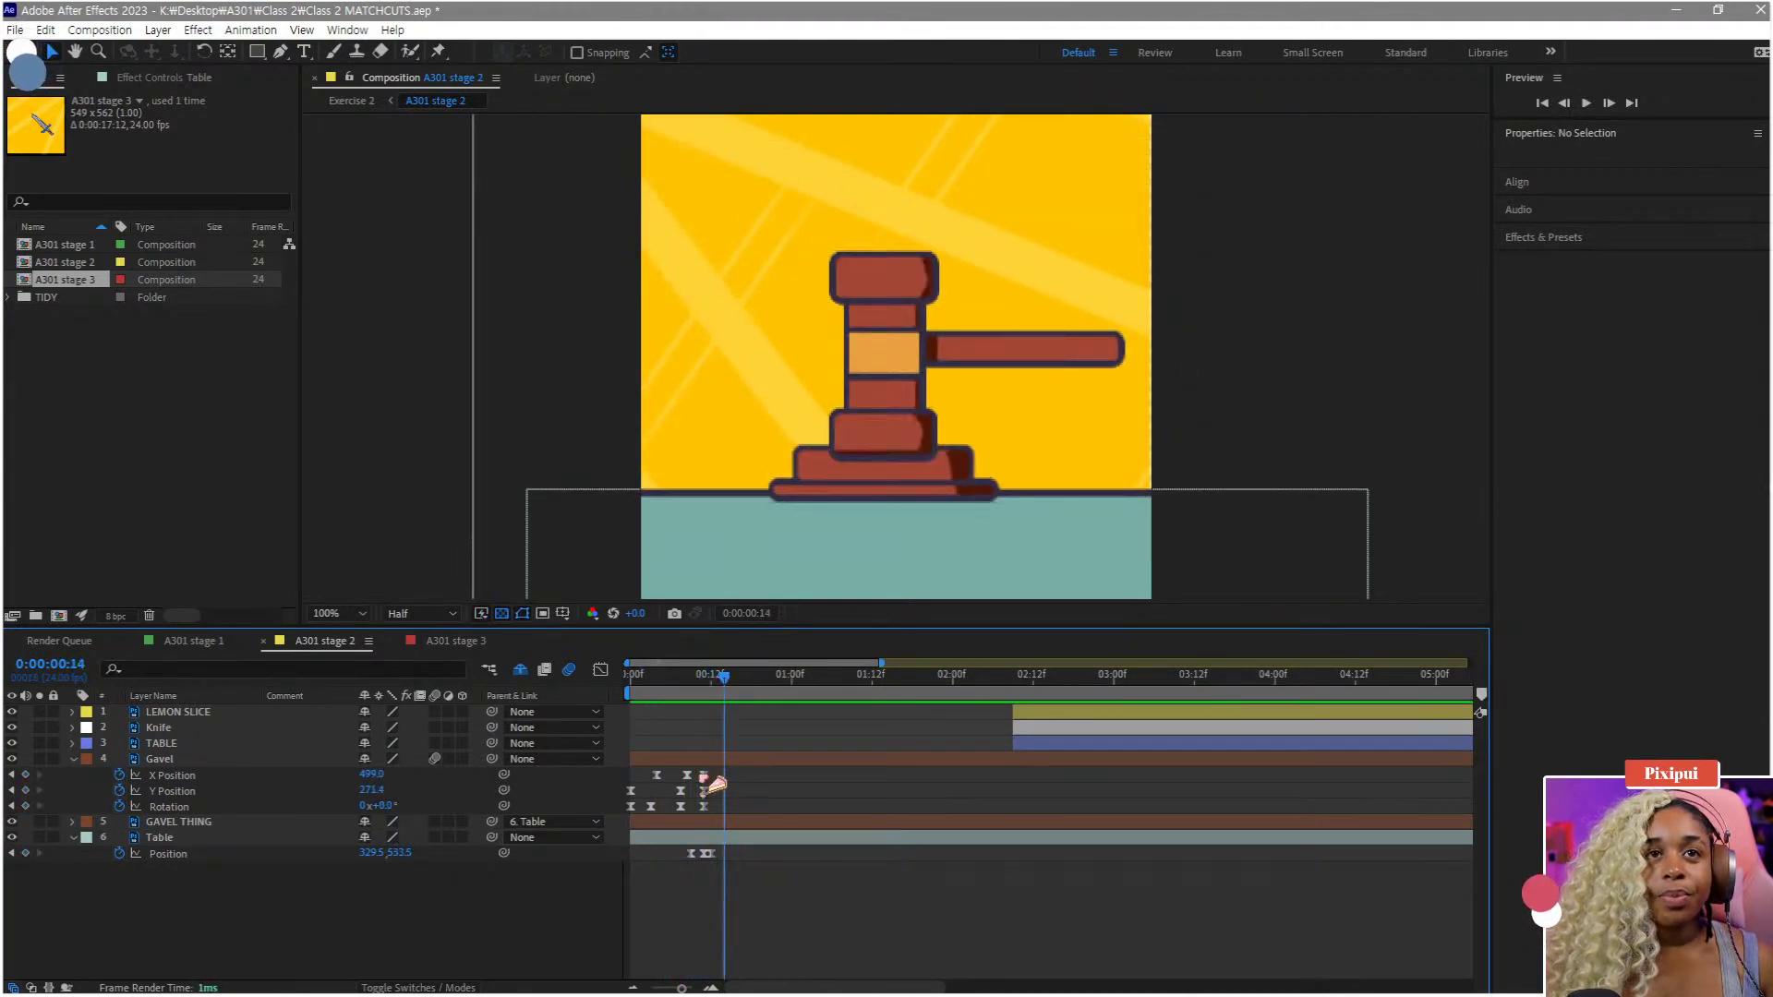
- Move the Table's last Position keyframe to frame 13 and preview the strike from frame 0
{"action": "scroll", "coordinate": [716, 887], "scroll_direction": "up", "scroll_amount": 5}
{"action": "left_click_drag", "start_coordinate": [791, 854], "coordinate": [806, 853]}
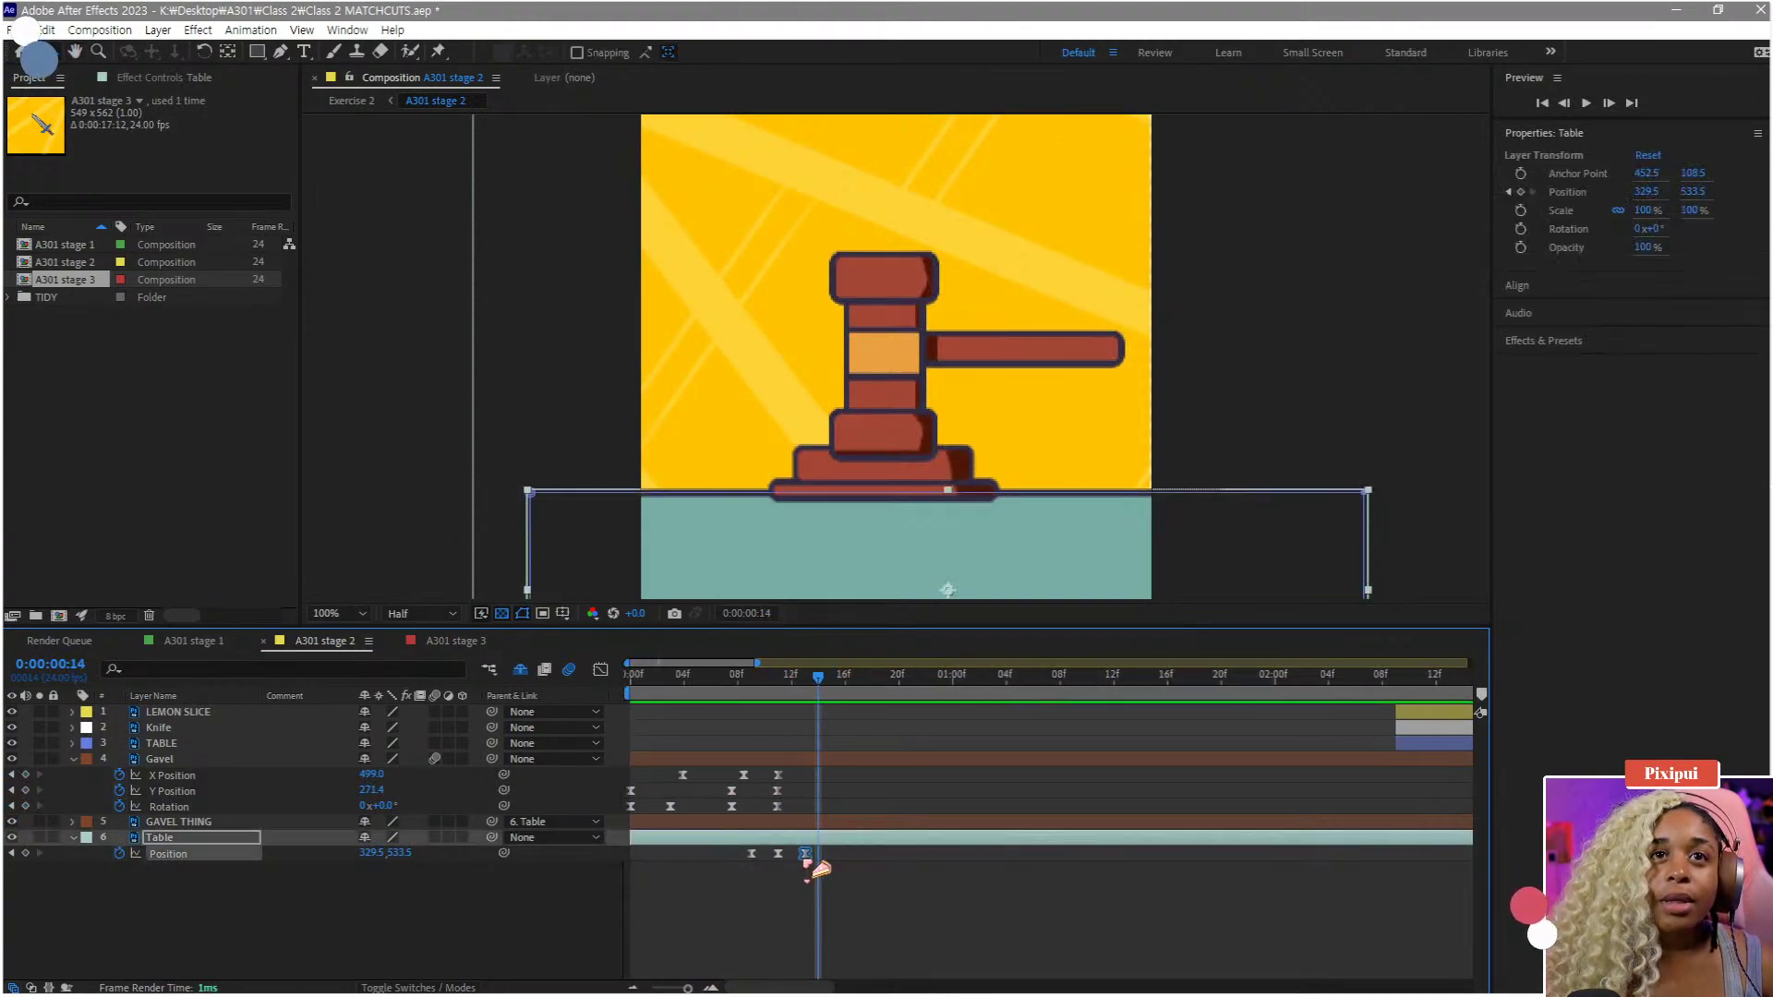
{"action": "left_click", "coordinate": [729, 686]}
{"action": "key", "text": "space"}
{"action": "key", "text": "space"}
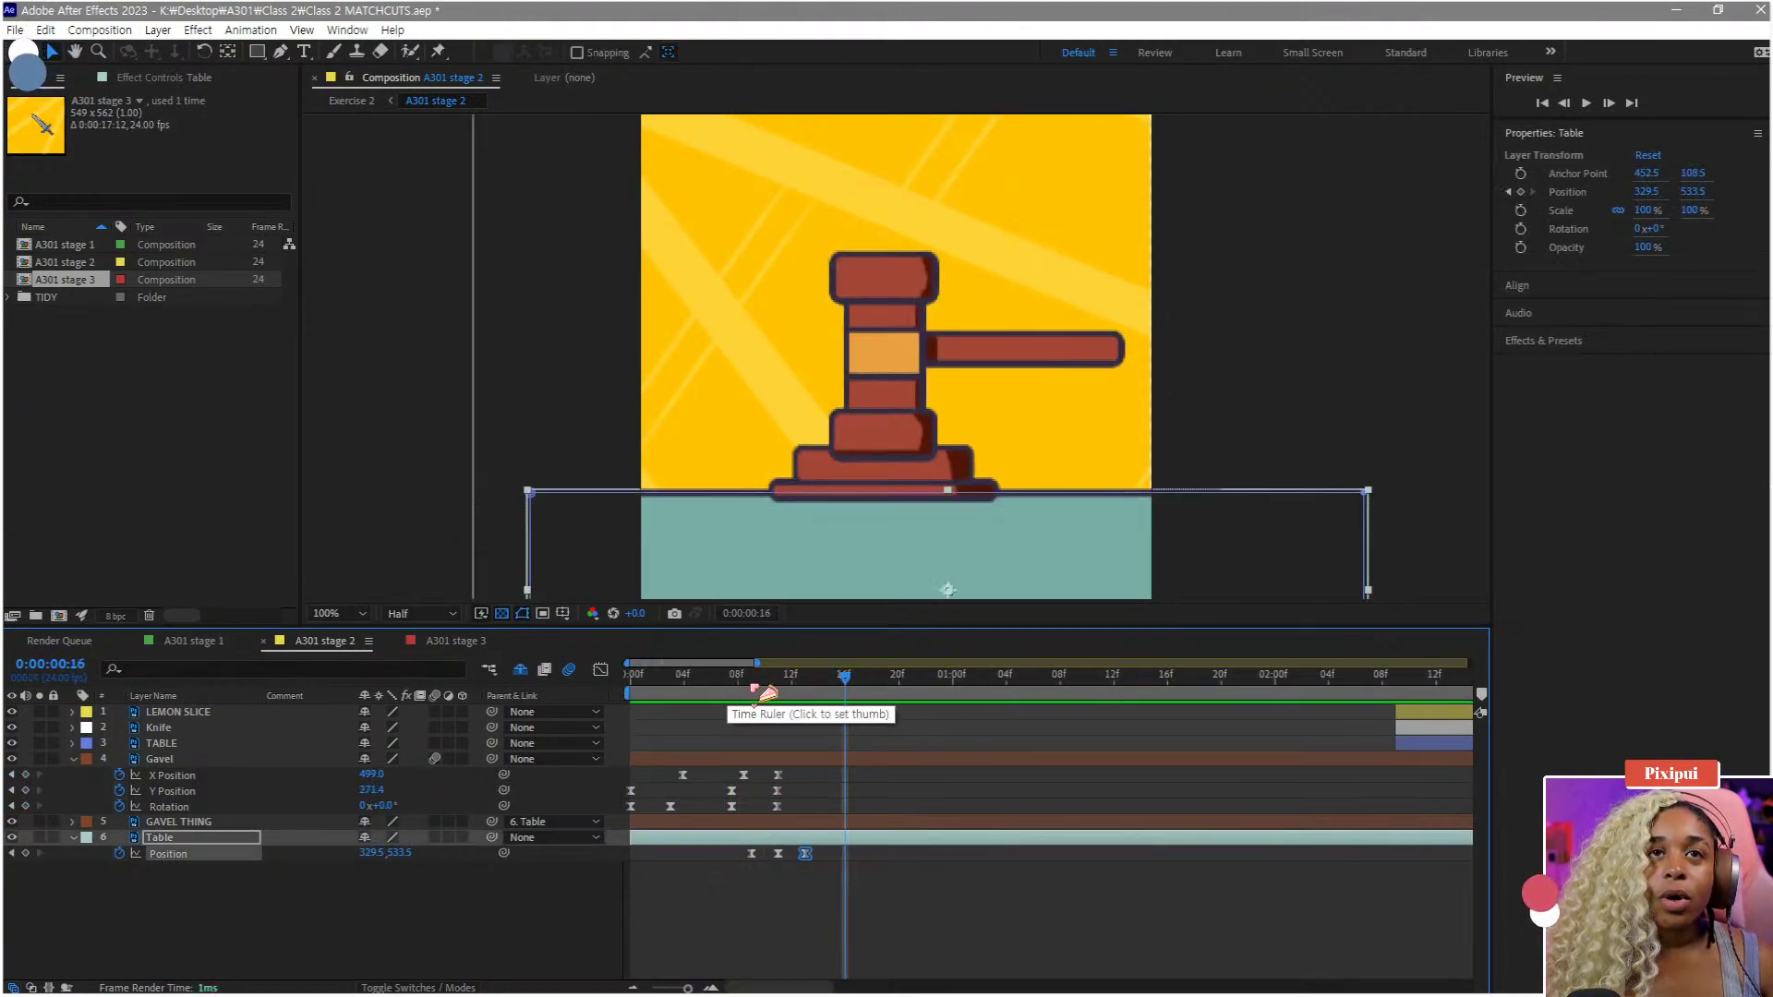
{"action": "left_click", "coordinate": [737, 689]}
{"action": "left_click_drag", "start_coordinate": [817, 770], "coordinate": [674, 830]}
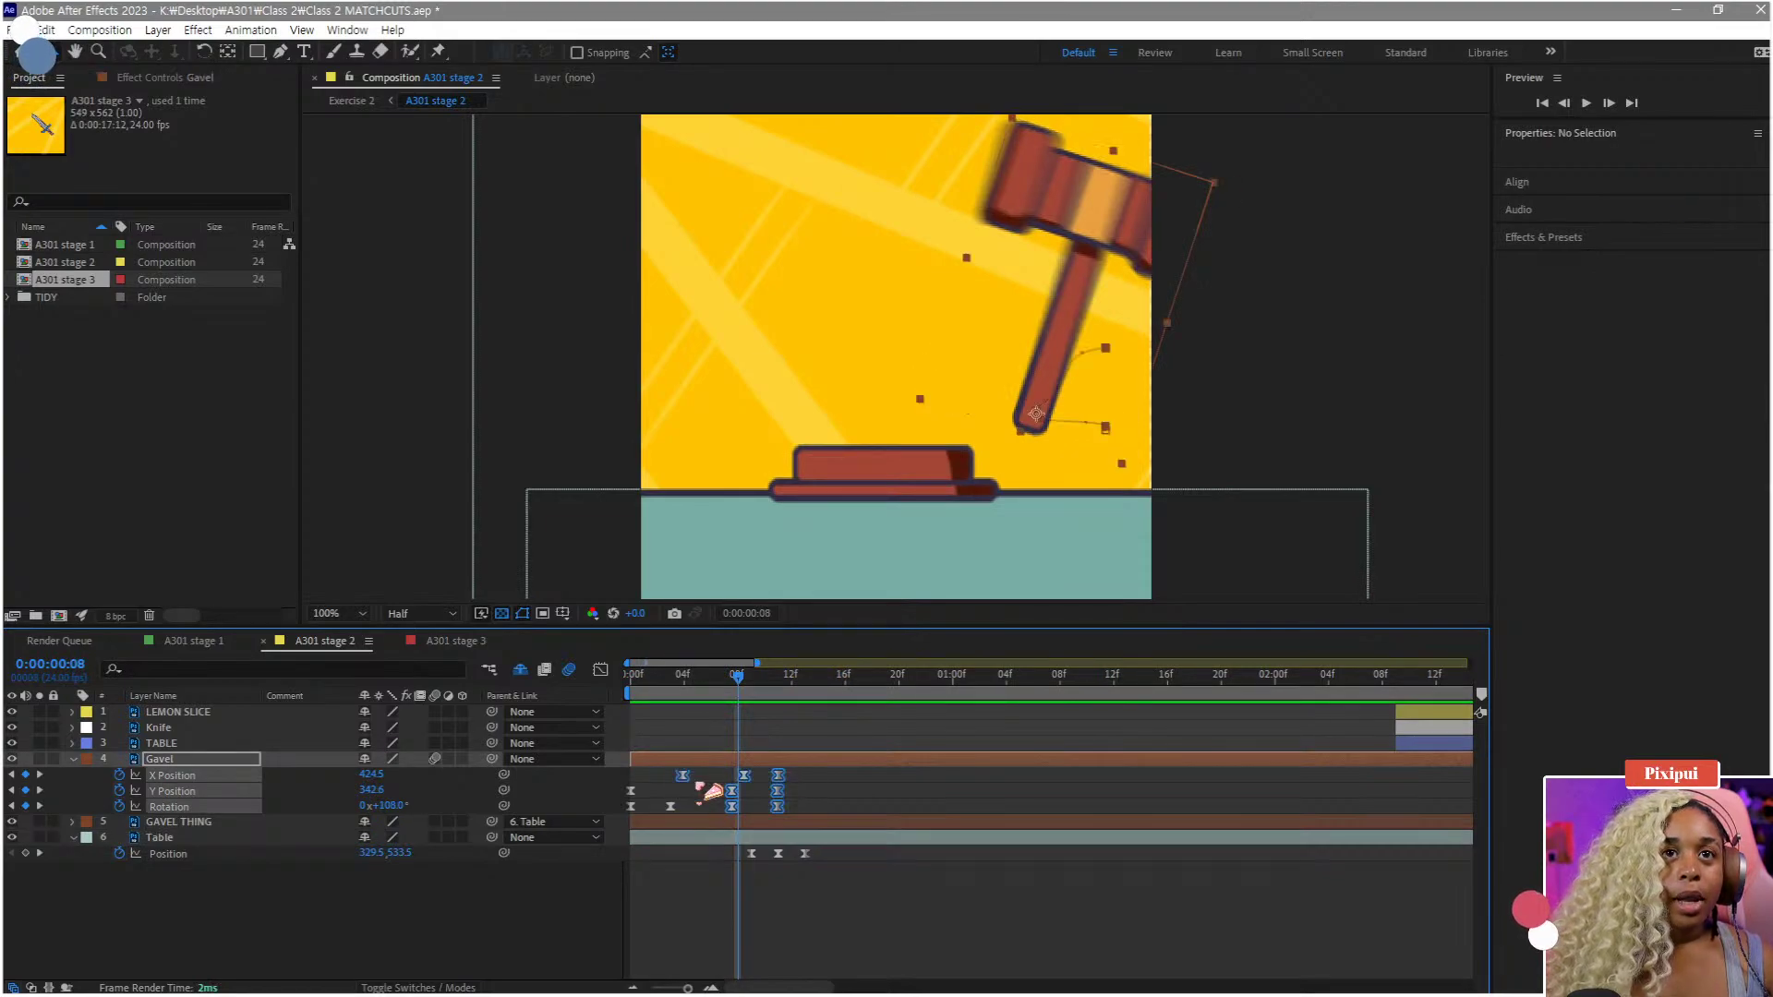
{"action": "left_click_drag", "start_coordinate": [720, 698], "coordinate": [645, 721]}
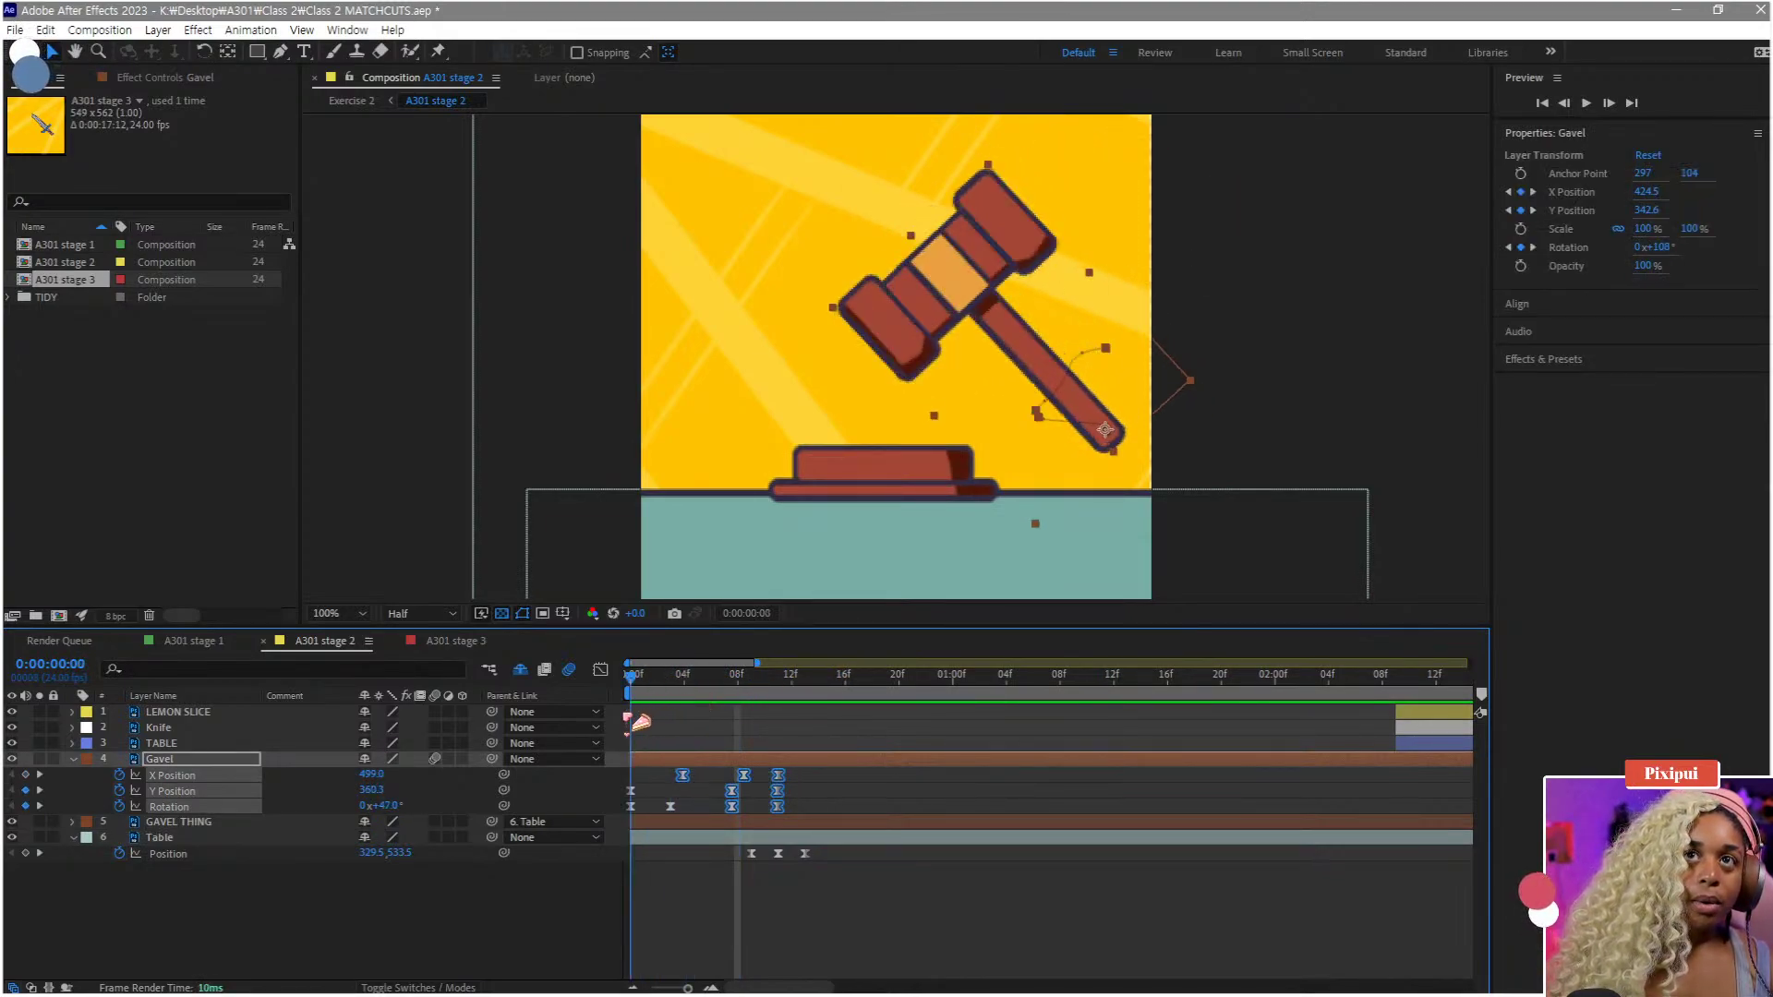
{"action": "key", "text": "space"}
{"action": "key", "text": "space"}
- Copy all the Gavel's position and rotation keyframes, paste them at frame 13, and preview the second strike
{"action": "left_click_drag", "start_coordinate": [840, 776], "coordinate": [602, 831]}
{"action": "key", "text": "ctrl+c"}
{"action": "left_click", "coordinate": [803, 679]}
{"action": "key", "text": "ctrl+v"}
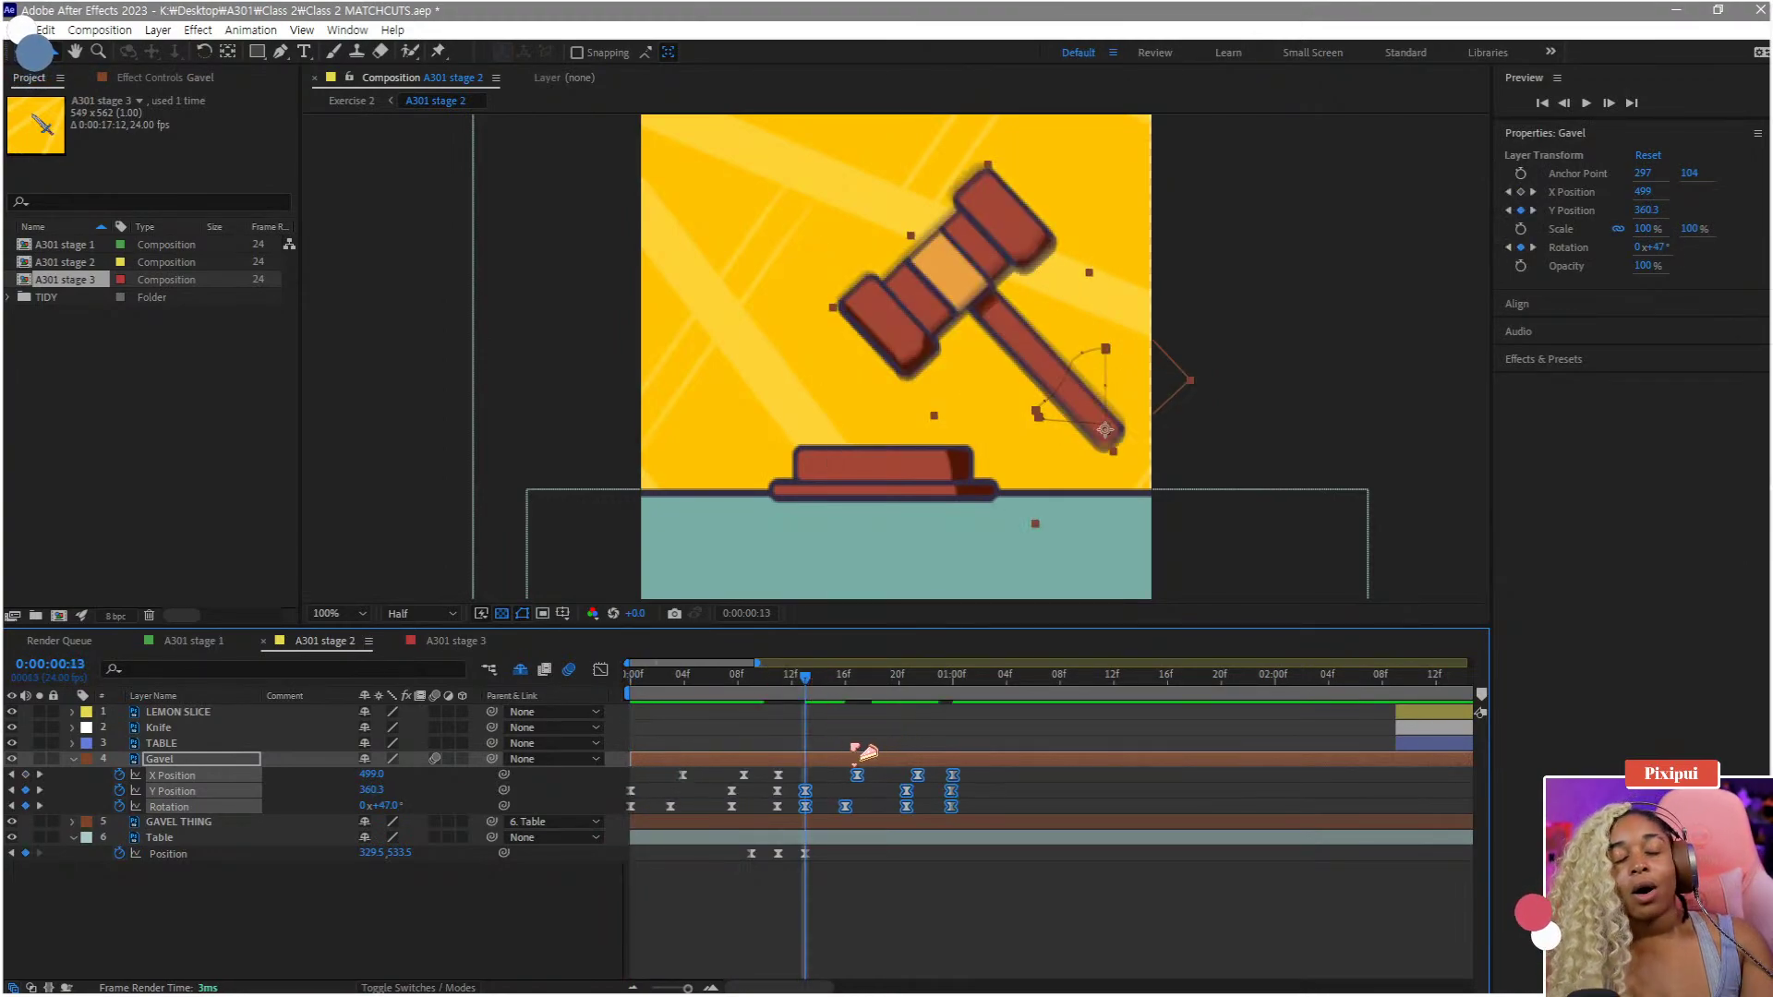
{"action": "key", "text": "space"}
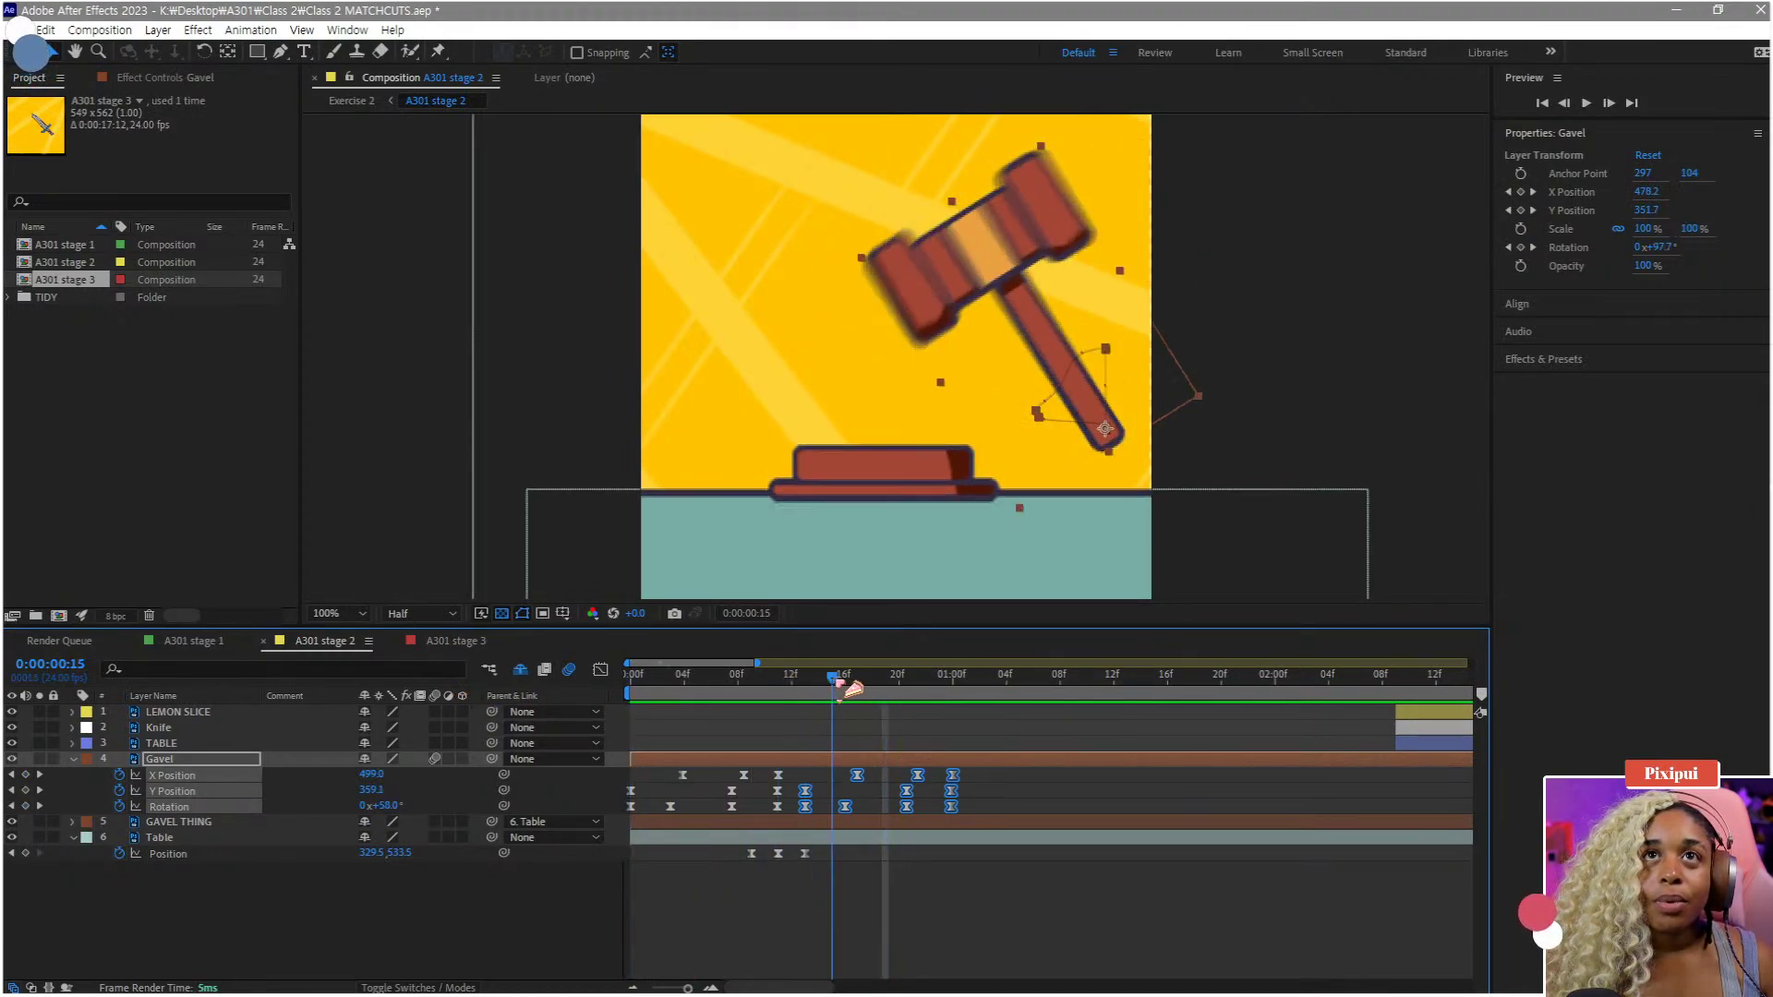
- Delete the second strike's first X Position keyframe and its frame 16 Rotation keyframe, and preview the result
{"action": "left_click_drag", "start_coordinate": [879, 771], "coordinate": [820, 813]}
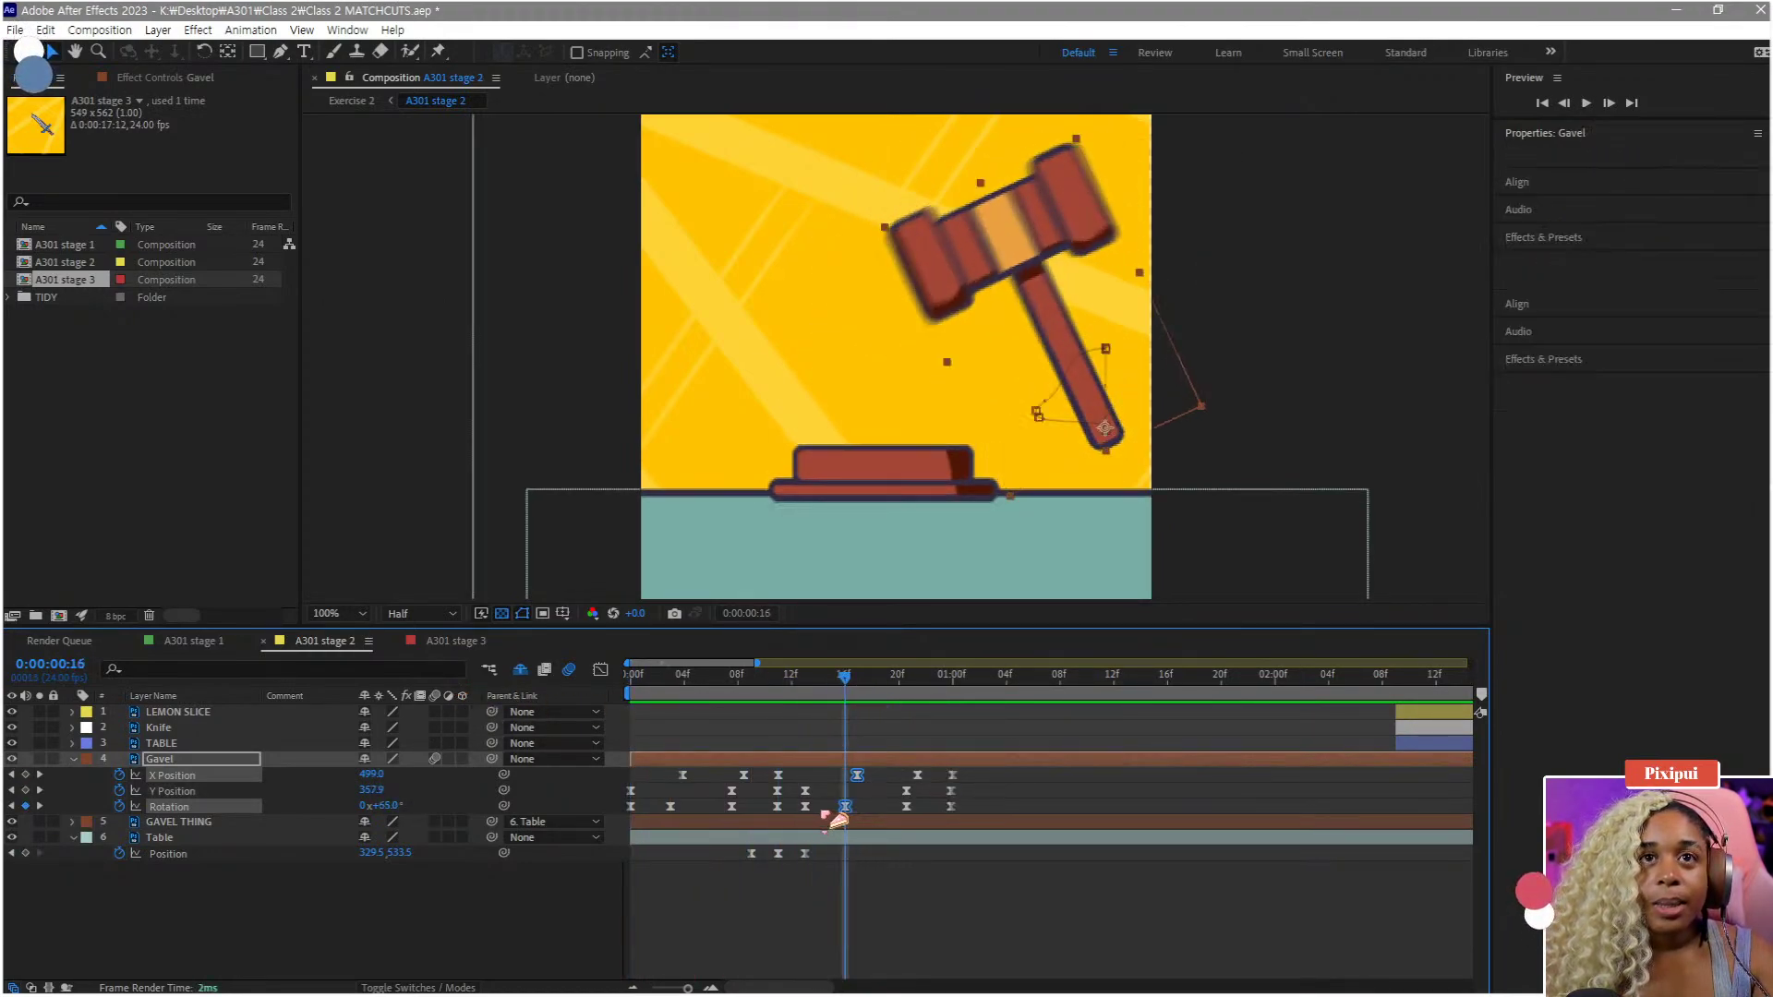
{"action": "key", "text": "Delete"}
{"action": "left_click", "coordinate": [766, 681]}
{"action": "key", "text": "space"}
{"action": "key", "text": "space"}
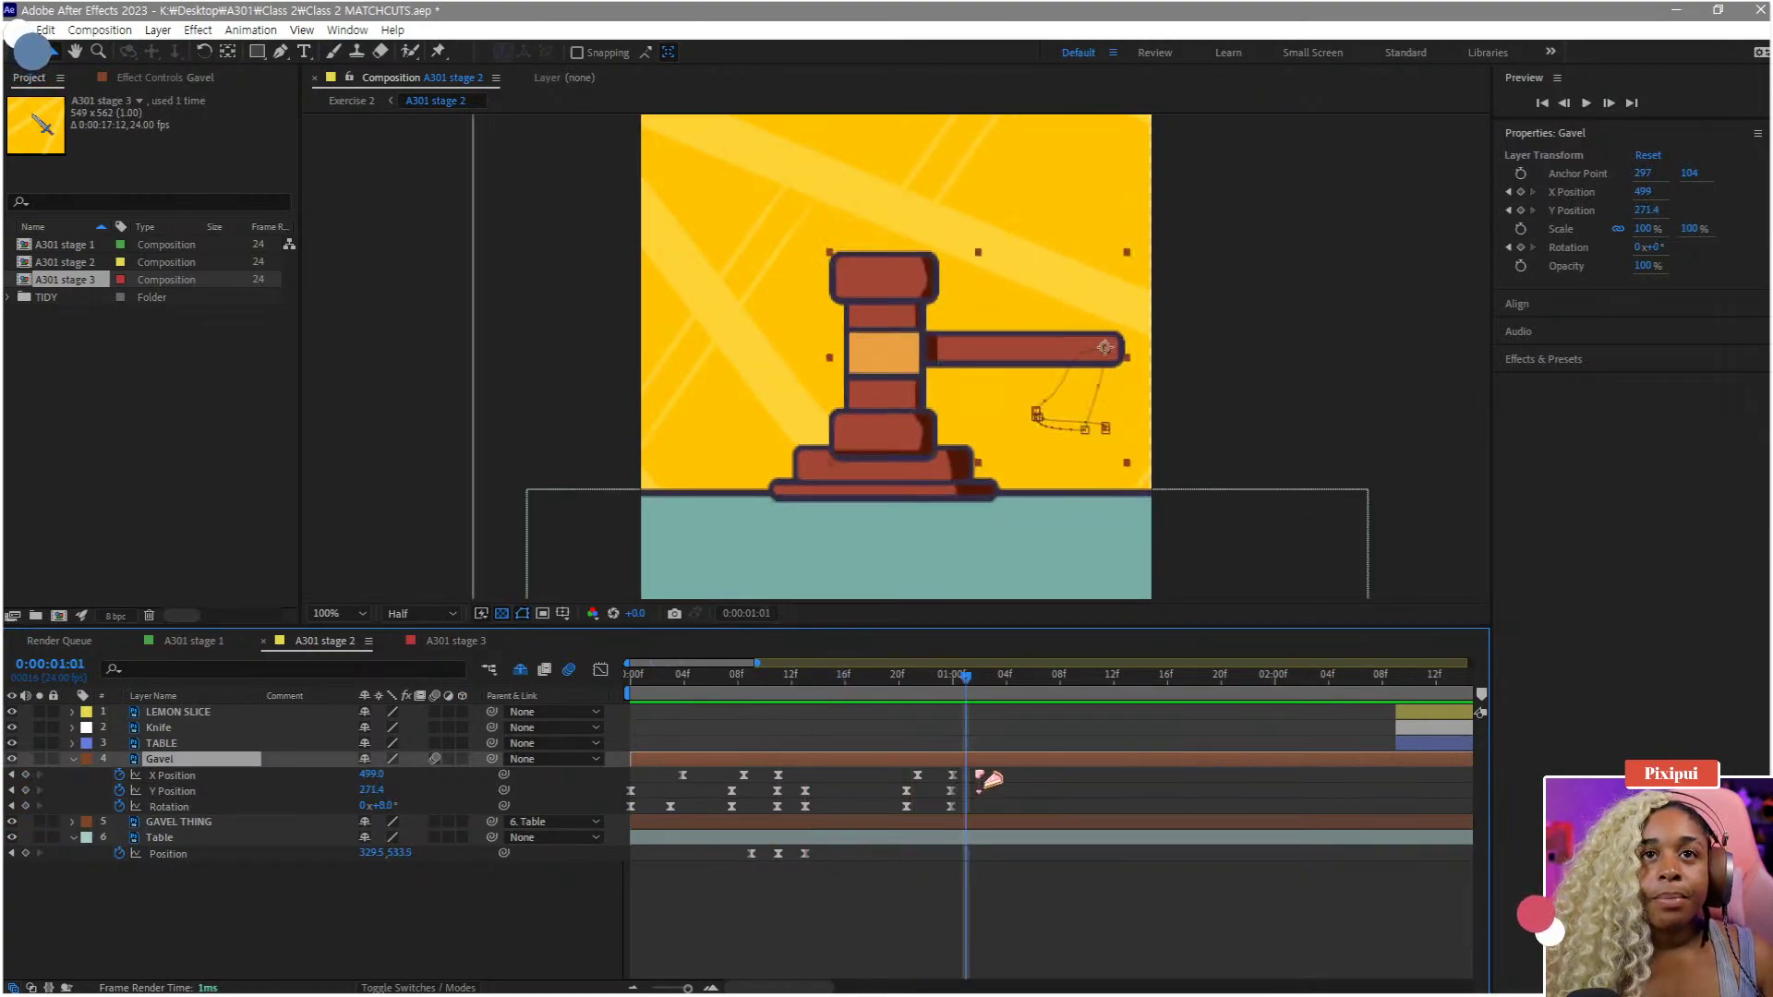
- Shorten the Gavel's second strike to end near frame 19 and repeat its keyframes from frames 22, 1:07, 1:16 and 2:01
{"action": "left_click_drag", "start_coordinate": [986, 771], "coordinate": [846, 815]}
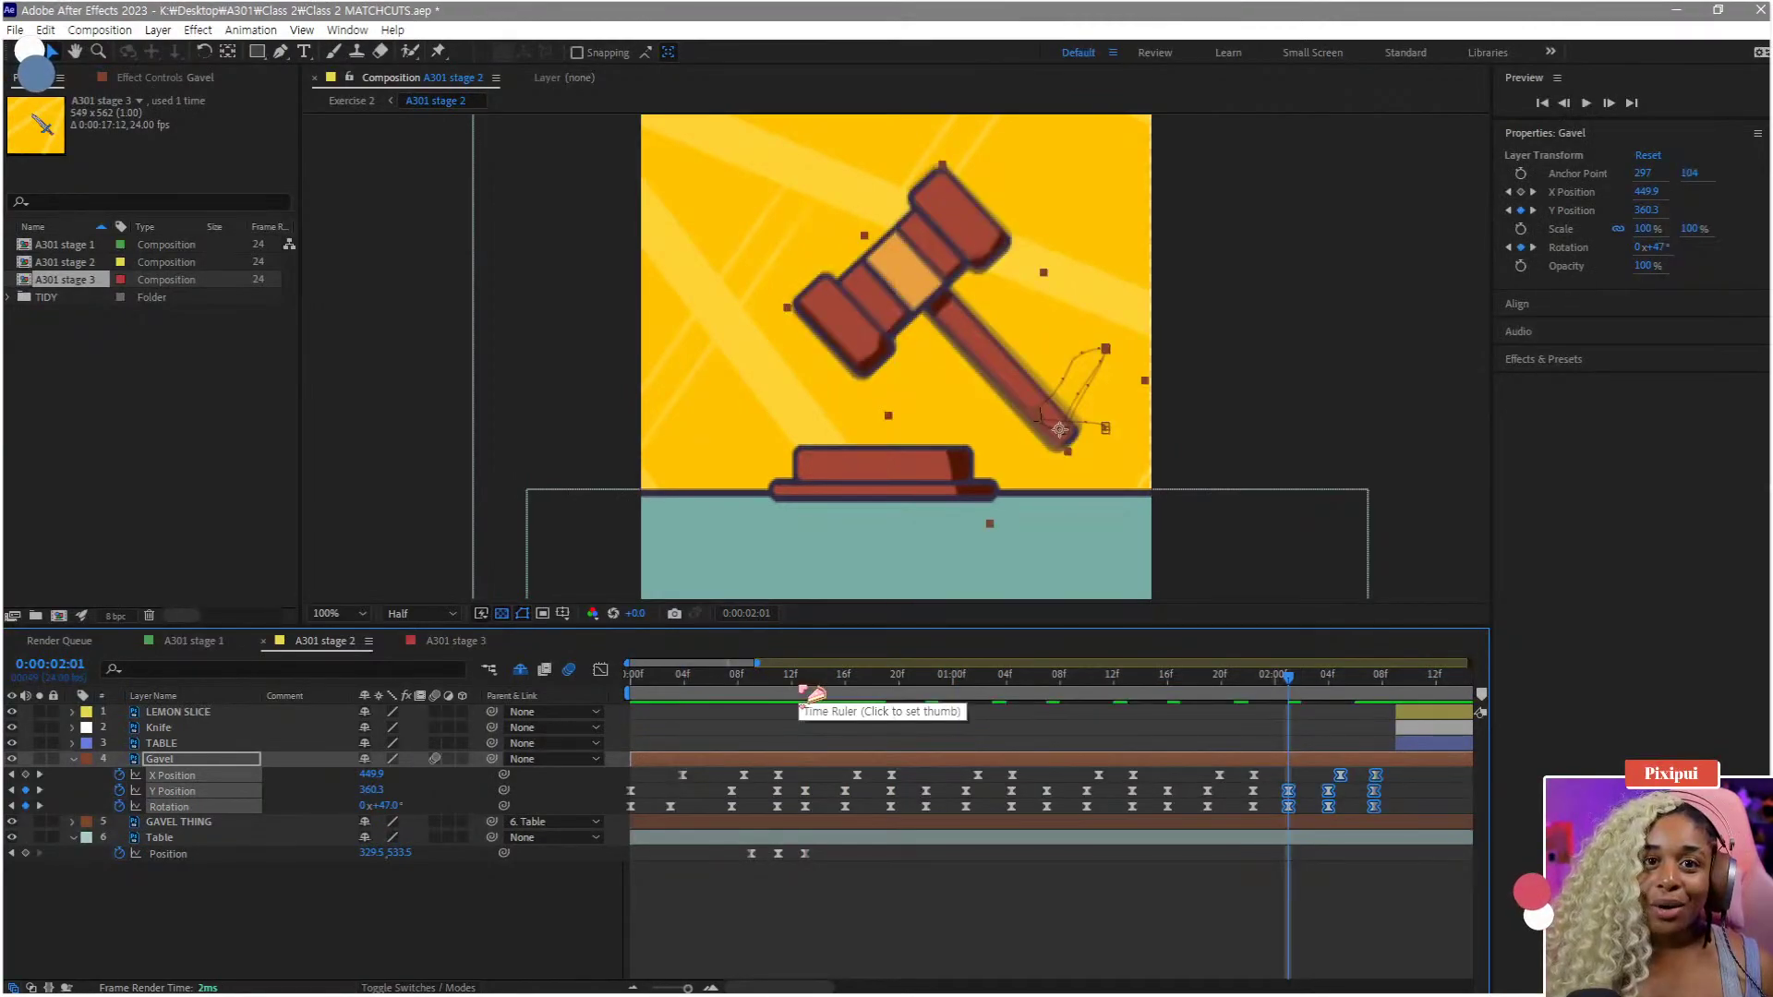
- Copy the Table's three Position keyframes and paste them at frame 17 for the second strike
{"action": "left_click_drag", "start_coordinate": [836, 889], "coordinate": [730, 848]}
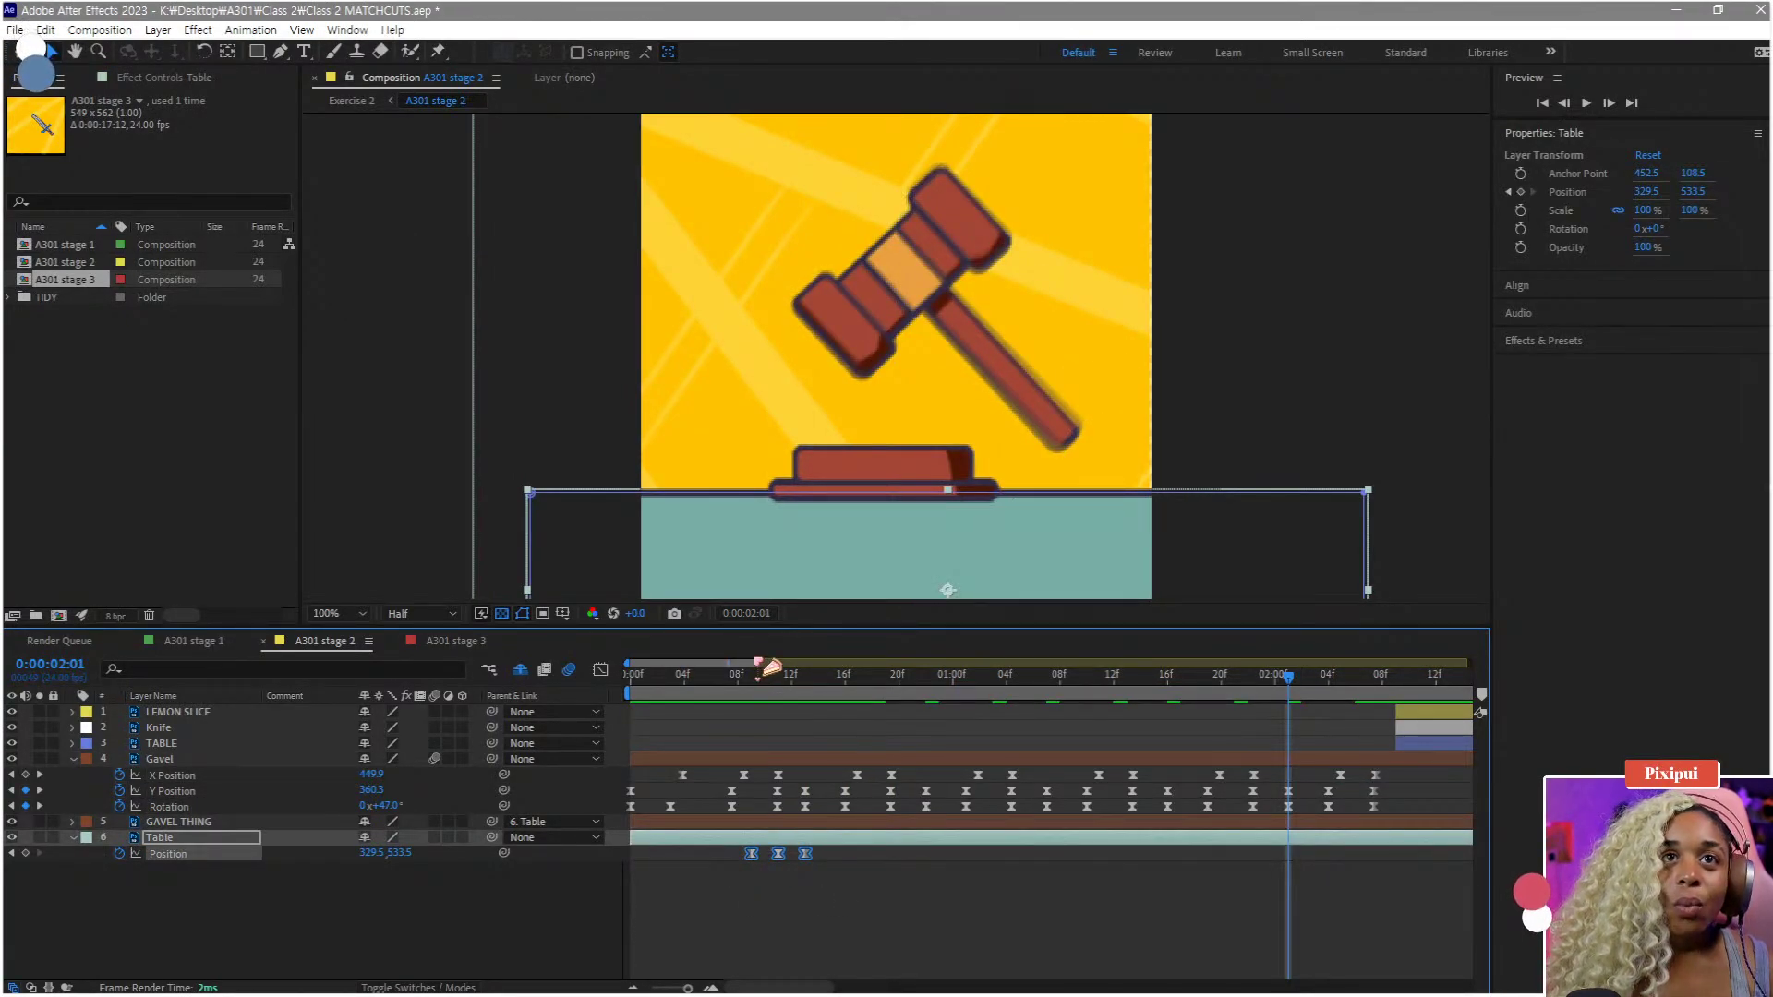
{"action": "left_click", "coordinate": [752, 682]}
{"action": "key", "text": "Page_Up"}
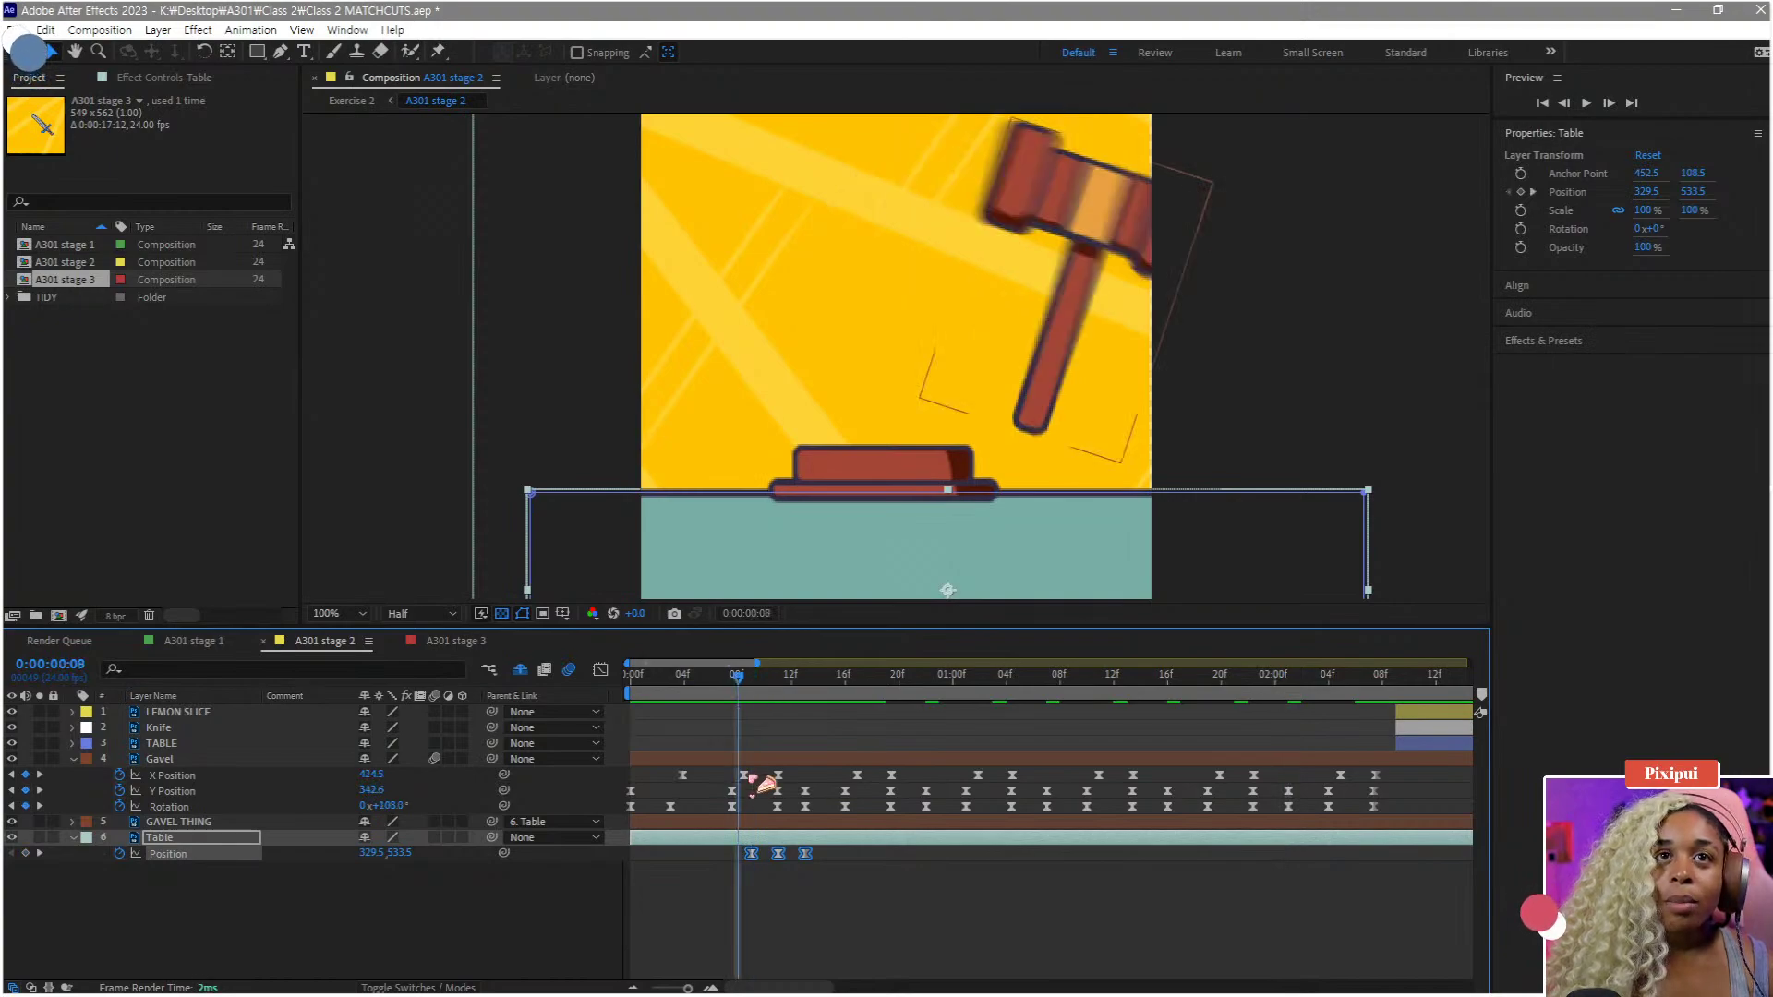
{"action": "mouse_move", "coordinate": [749, 781]}
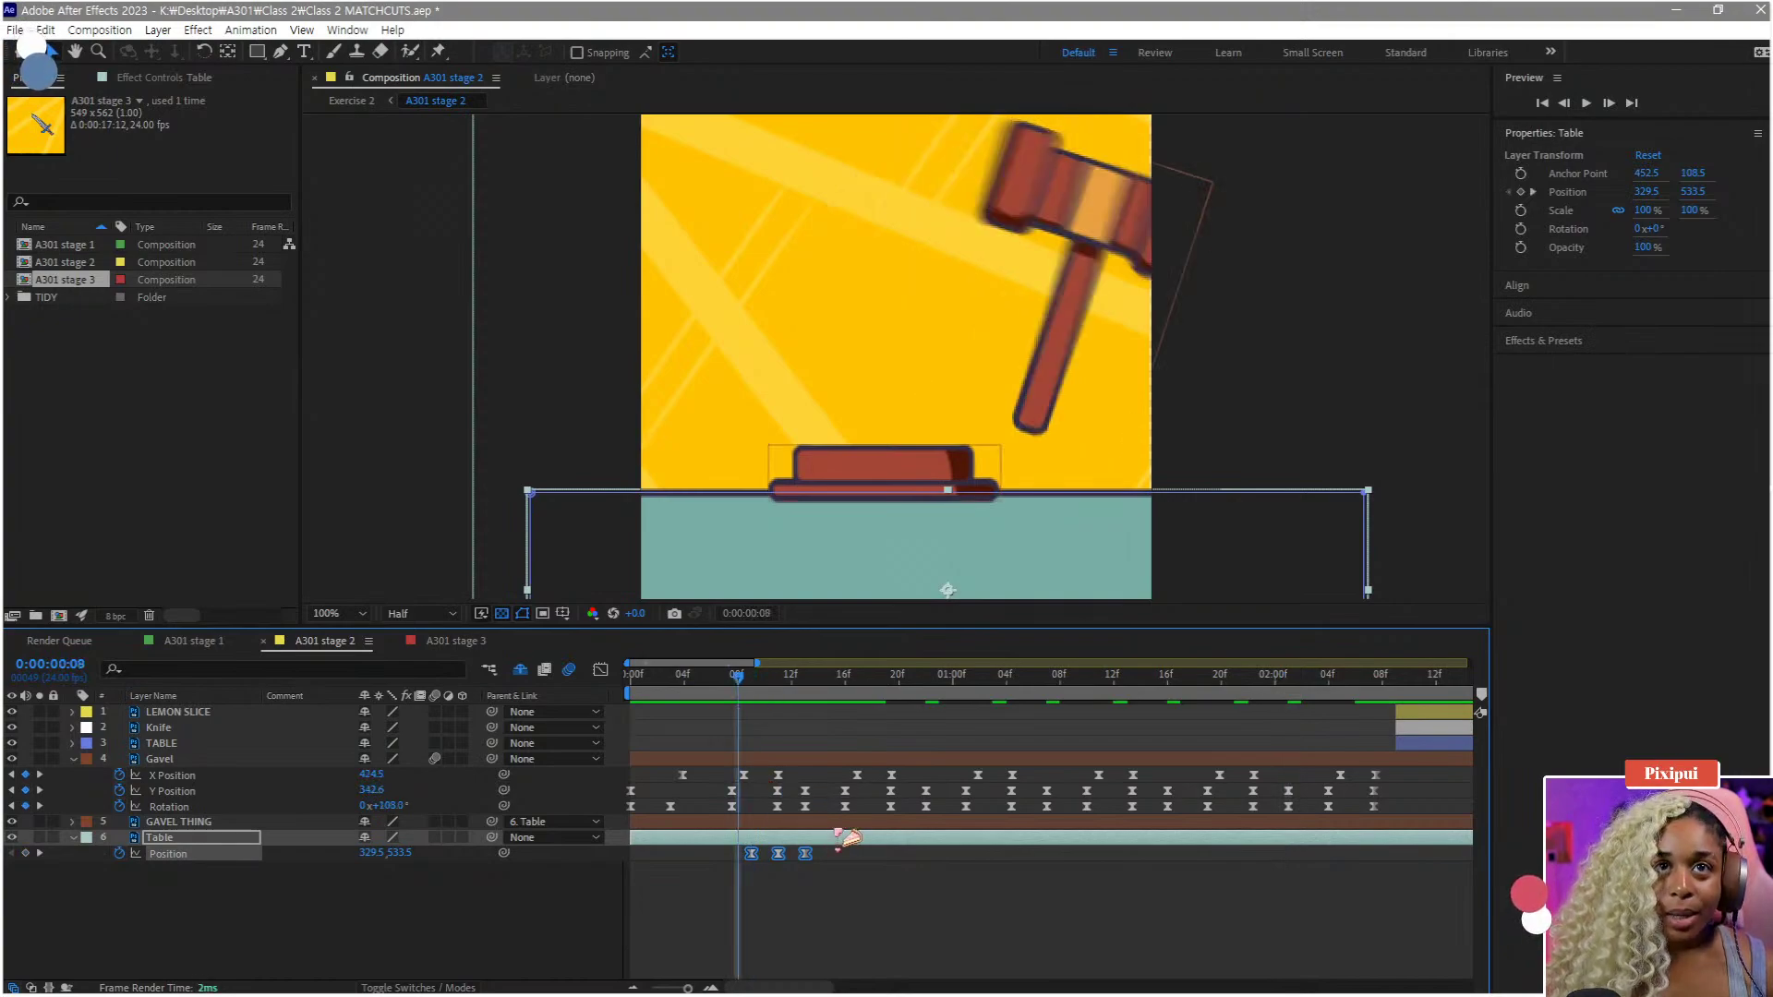
{"action": "key", "text": "ctrl+v"}
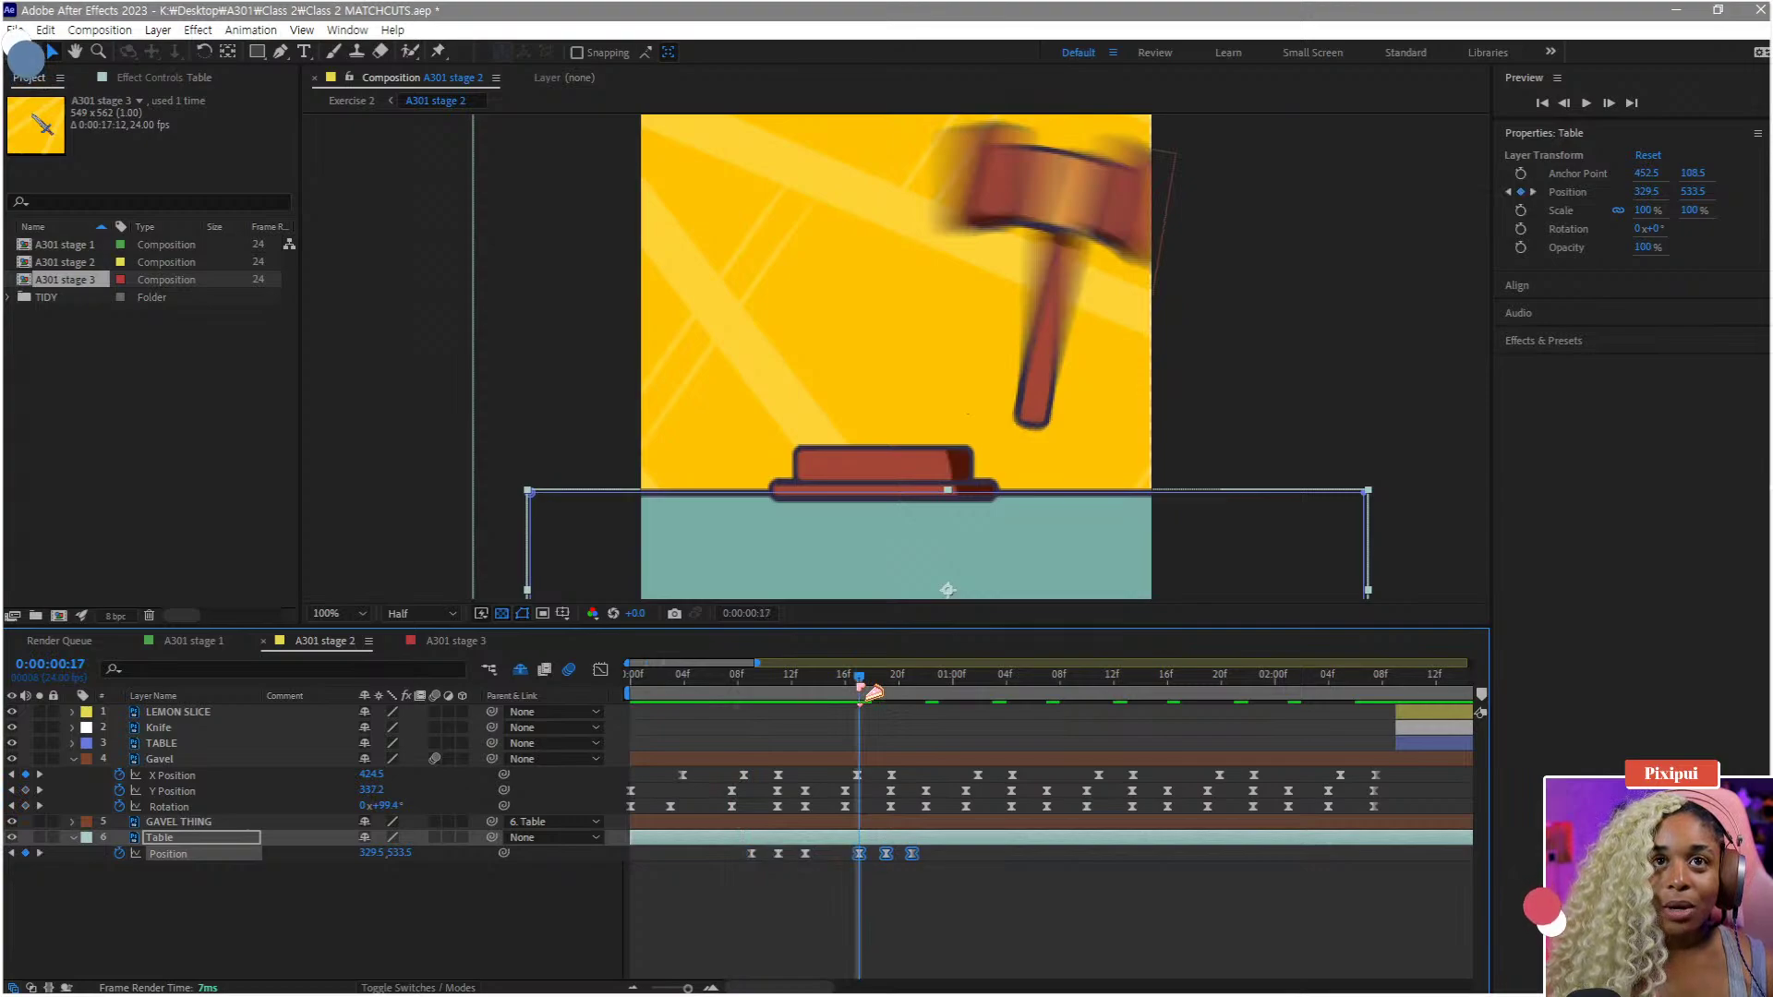
- Paste the Table's dip keyframes again at 1:02 and 1:11 for the third and fourth strikes
{"action": "left_click_drag", "start_coordinate": [988, 684], "coordinate": [984, 695]}
{"action": "key", "text": "ctrl+v"}
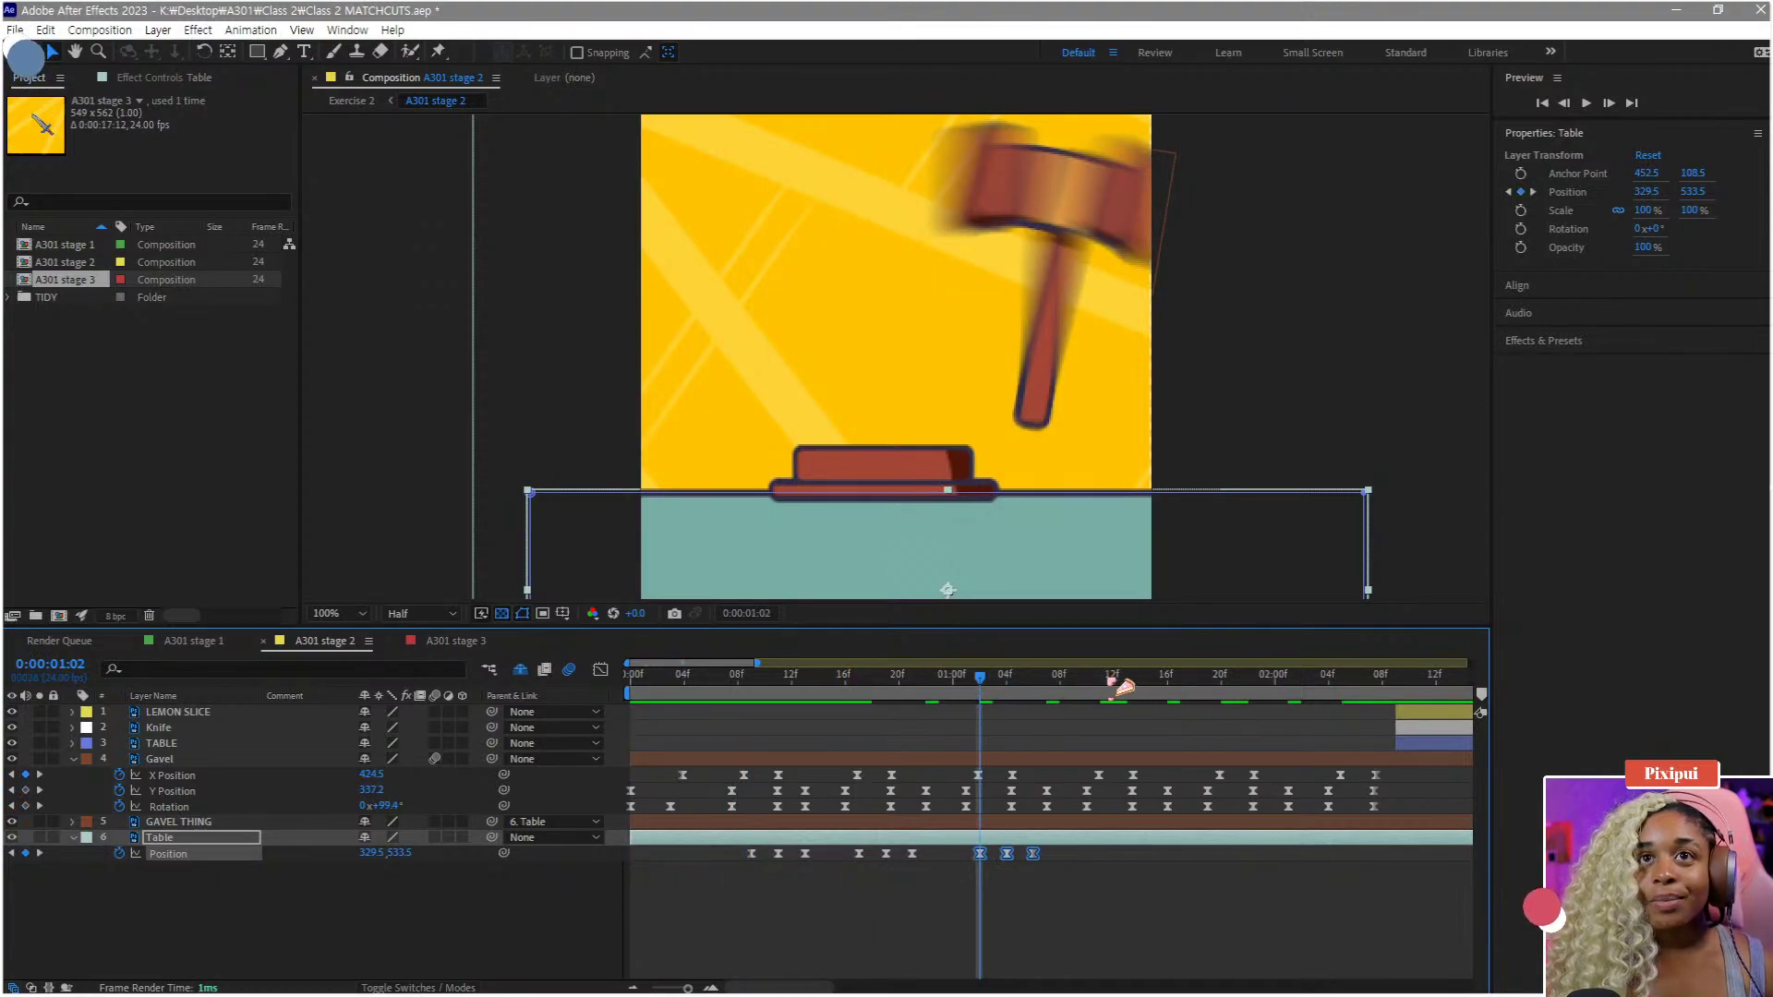
{"action": "left_click_drag", "start_coordinate": [1113, 685], "coordinate": [1101, 685]}
{"action": "key", "text": "ctrl+v"}
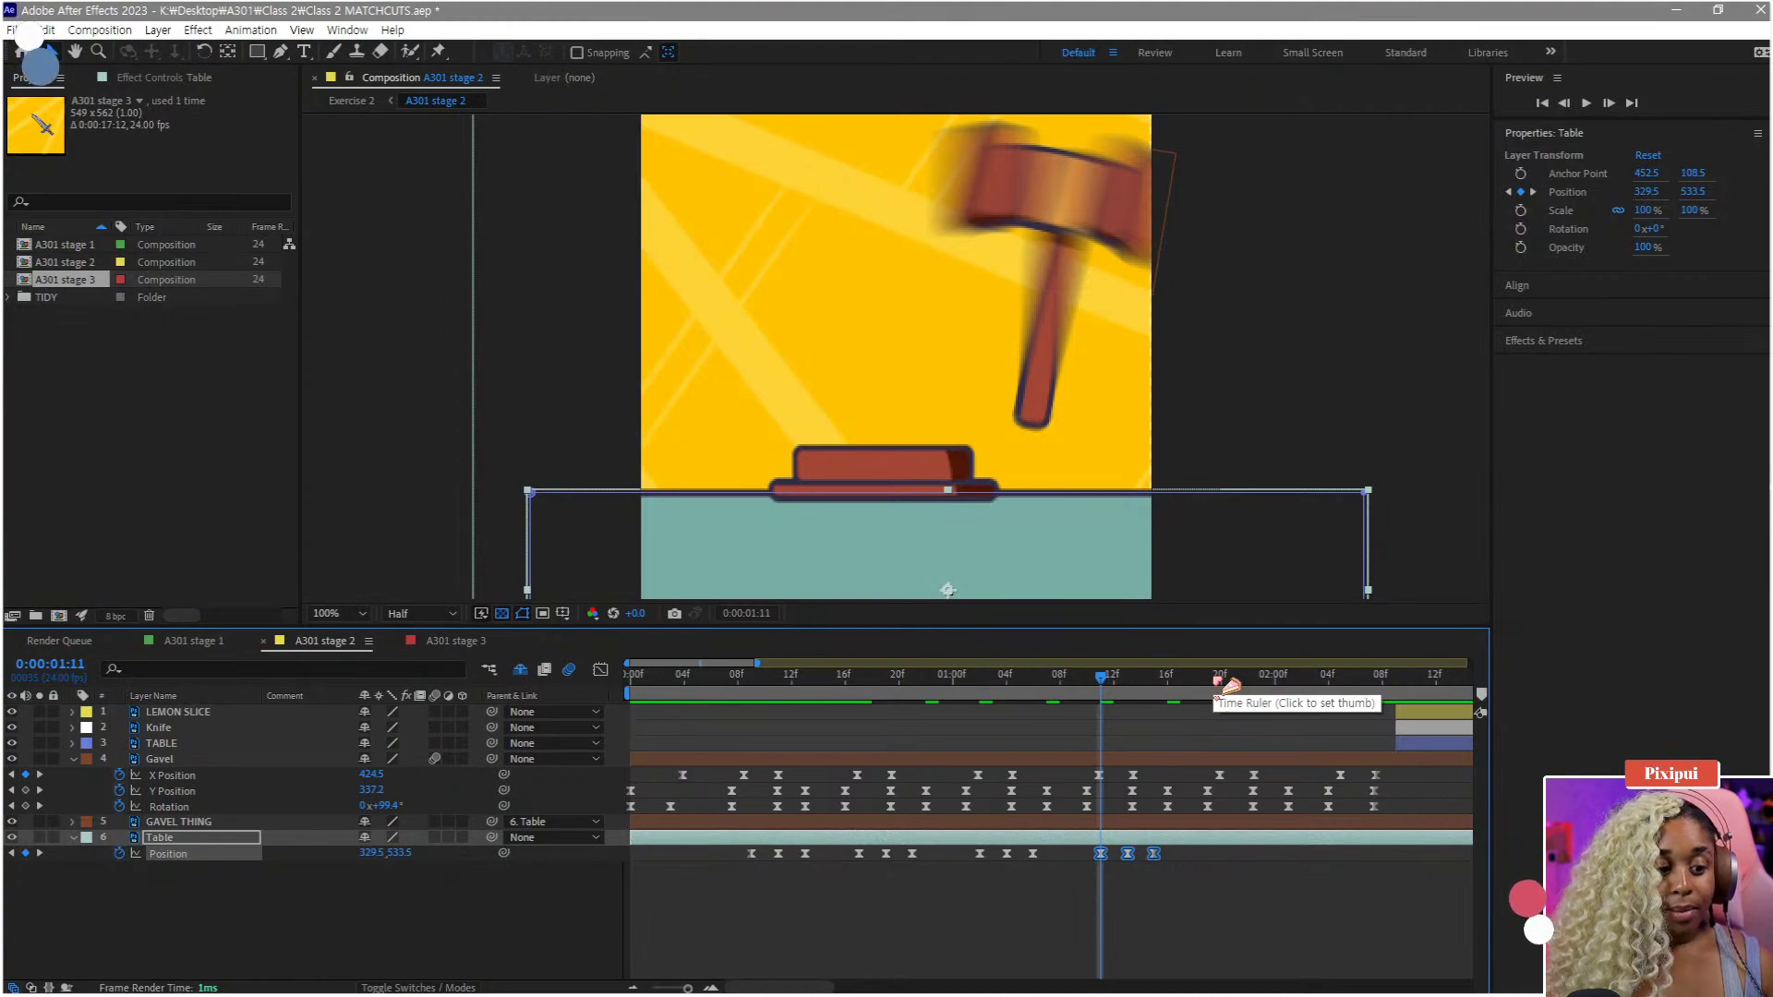
- Paste the Table's dip keyframes at 1:20 and 2:05 for the last two strikes
{"action": "left_click", "coordinate": [1220, 683]}
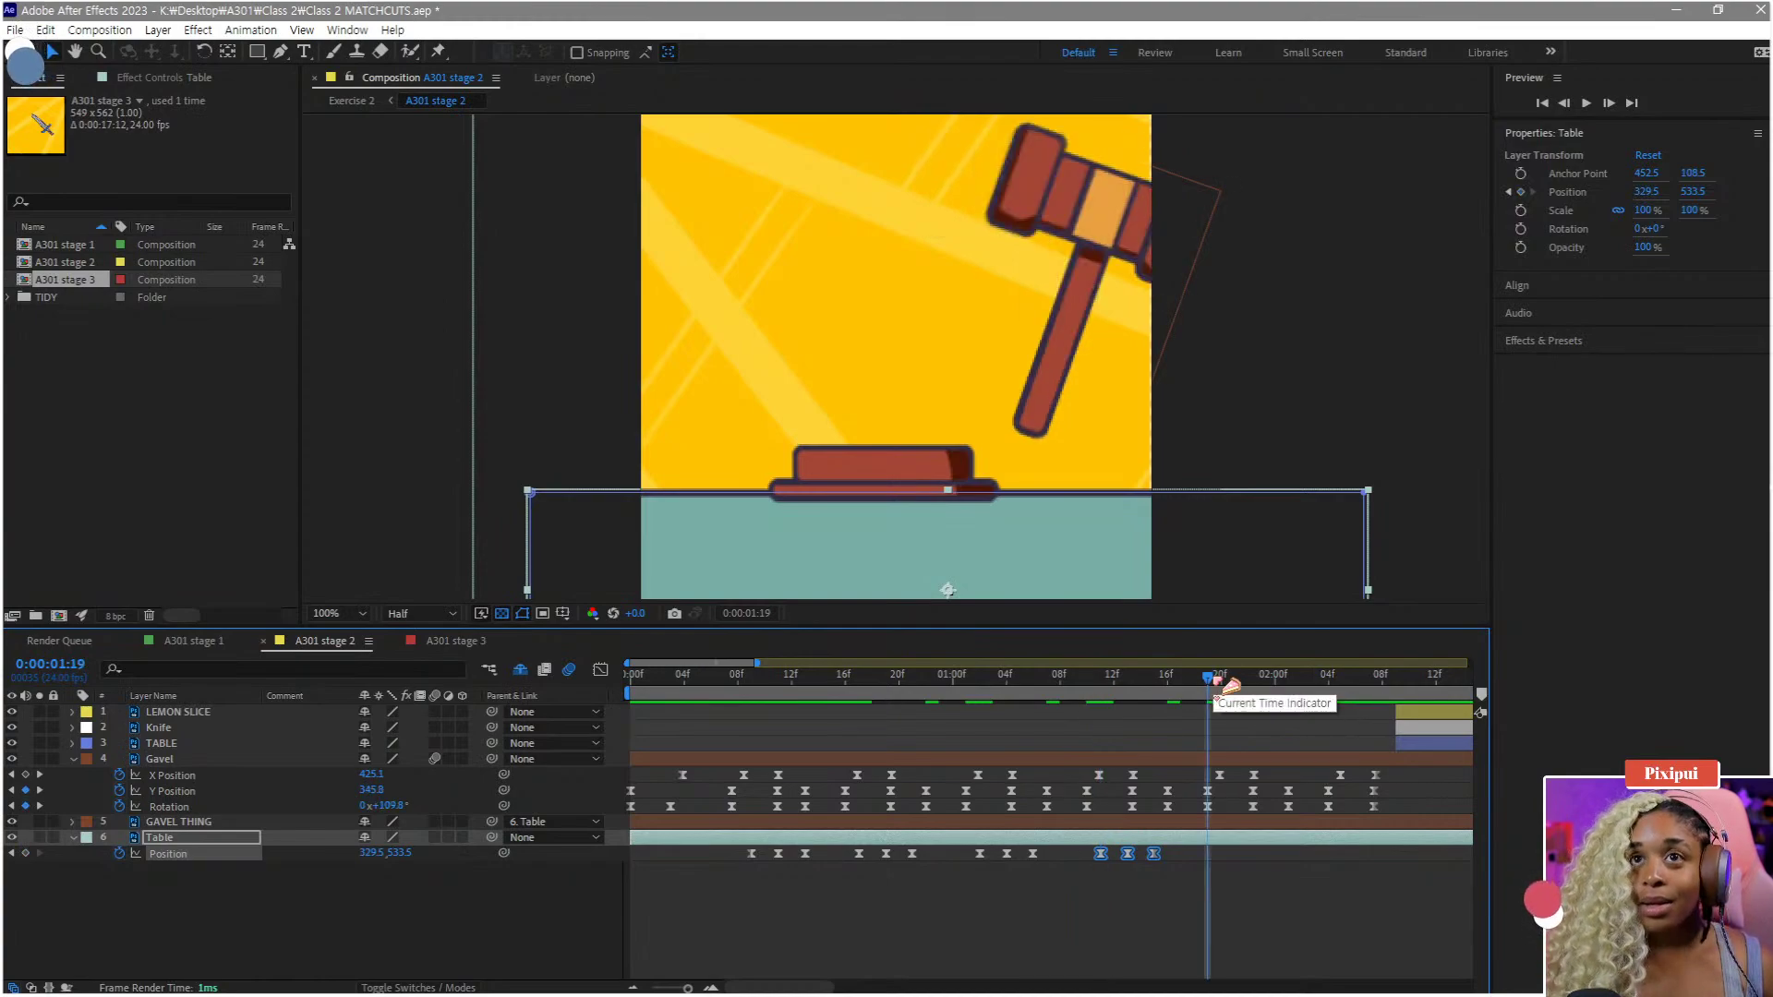
{"action": "left_click_drag", "start_coordinate": [1216, 682], "coordinate": [1219, 684]}
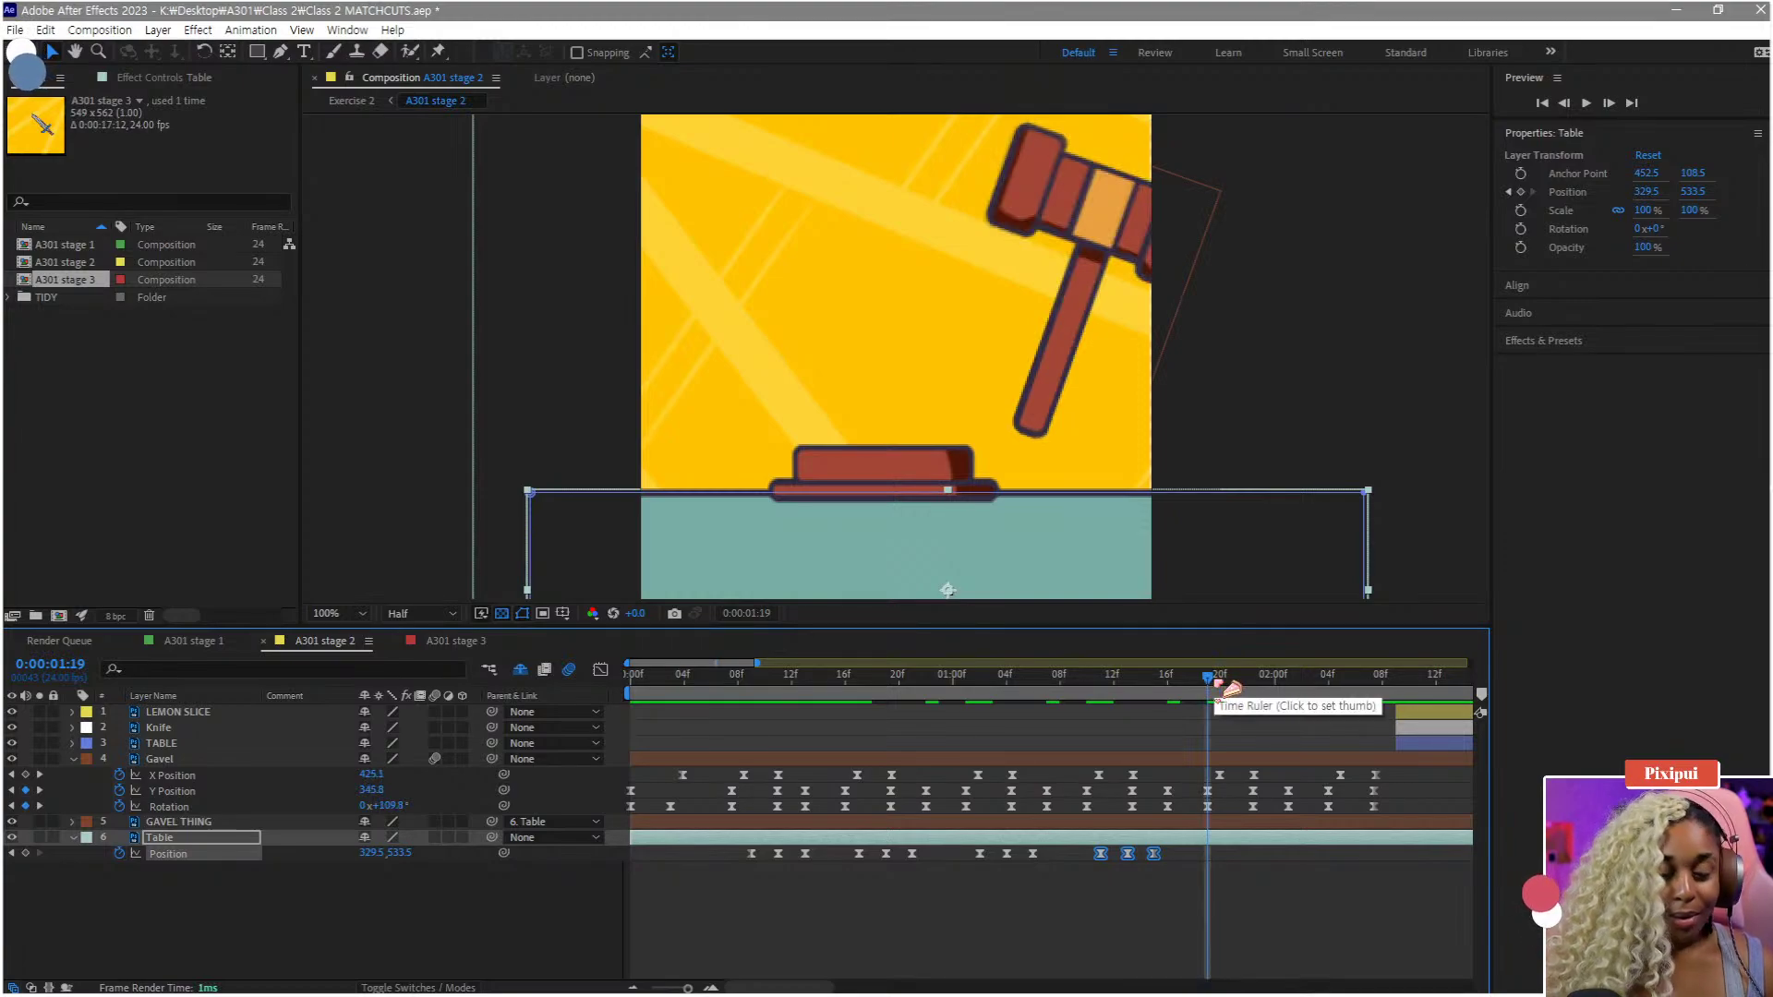
{"action": "left_click", "coordinate": [1221, 684]}
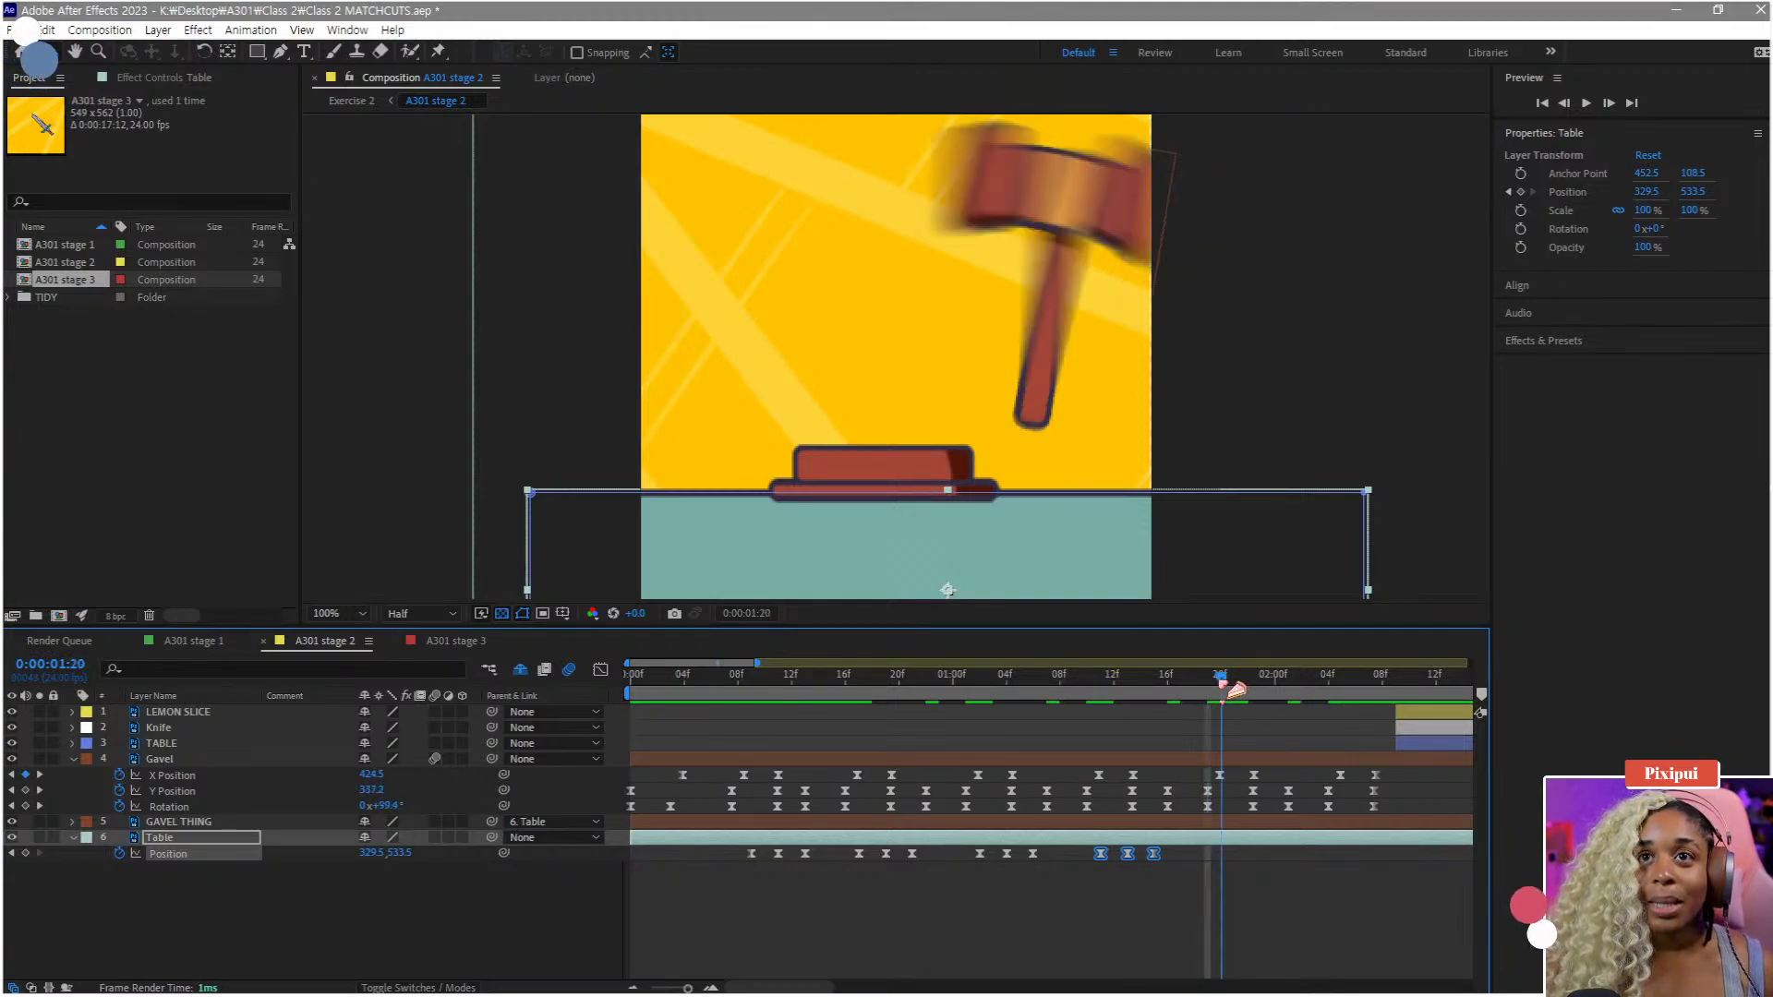
{"action": "key", "text": "ctrl+v"}
{"action": "left_click", "coordinate": [1342, 691]}
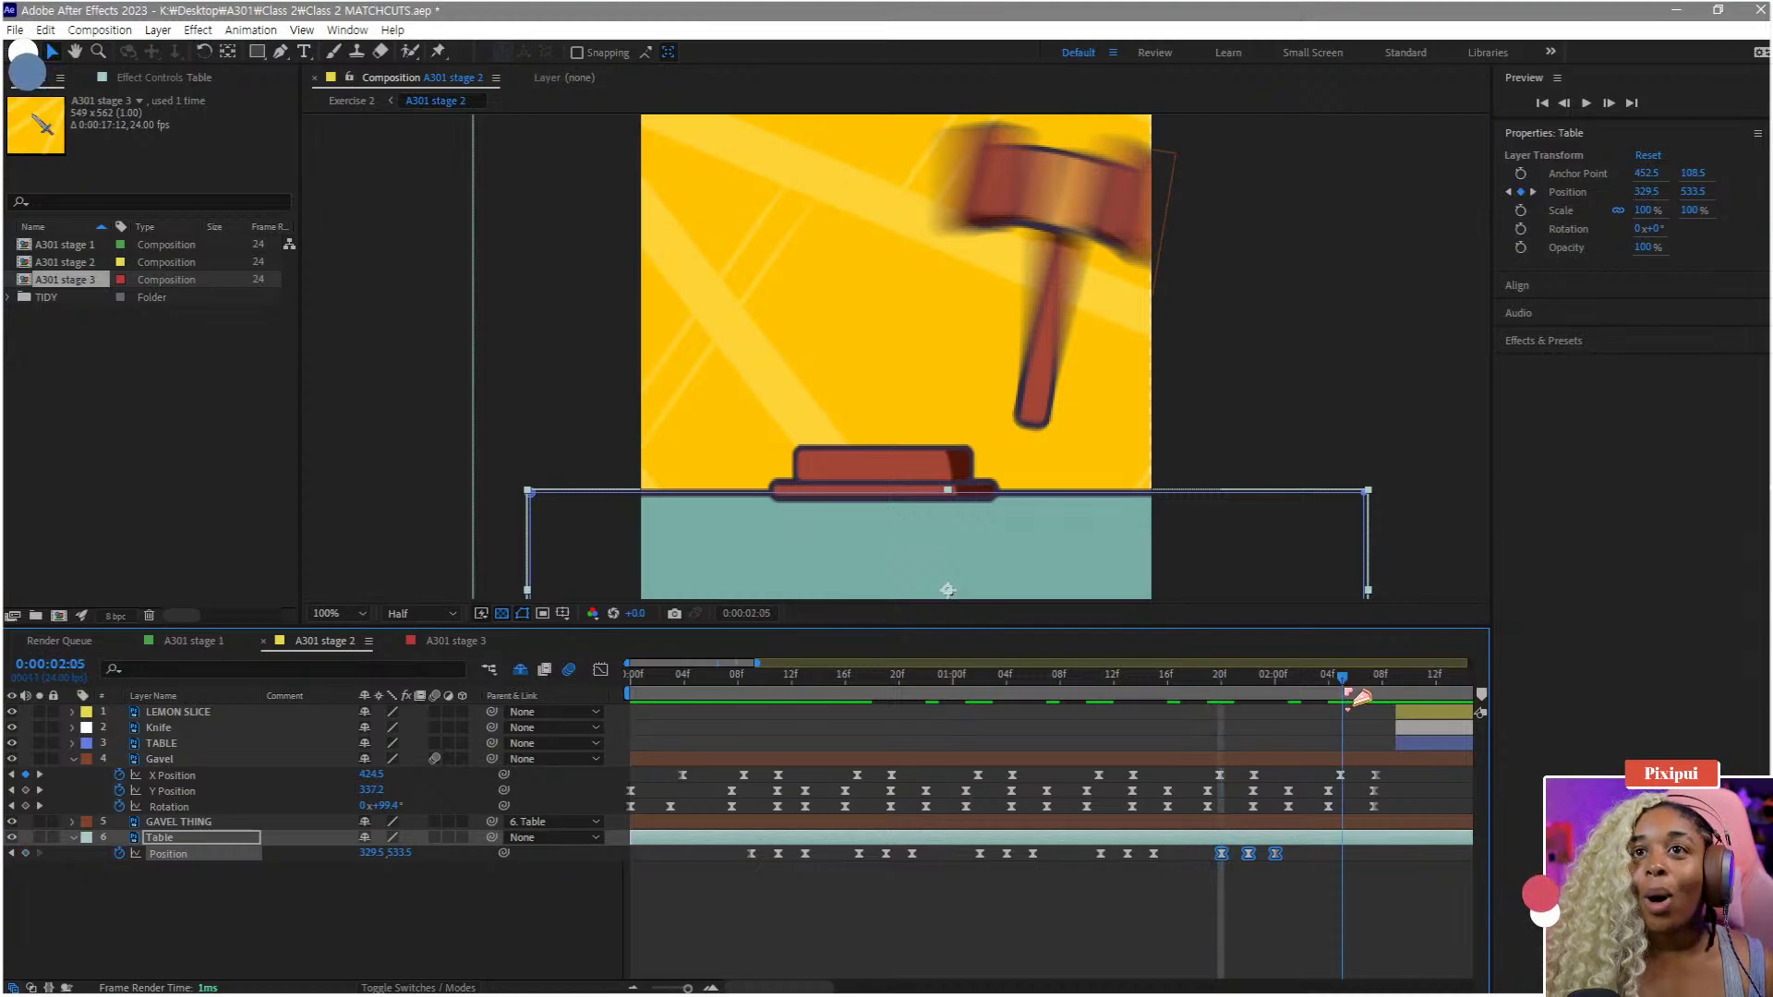
{"action": "key", "text": "ctrl+v"}
- Review the repeated strikes from frame 0 and examine the gavel and table timing around frames 11, 16 and 17
{"action": "key", "text": "Home"}
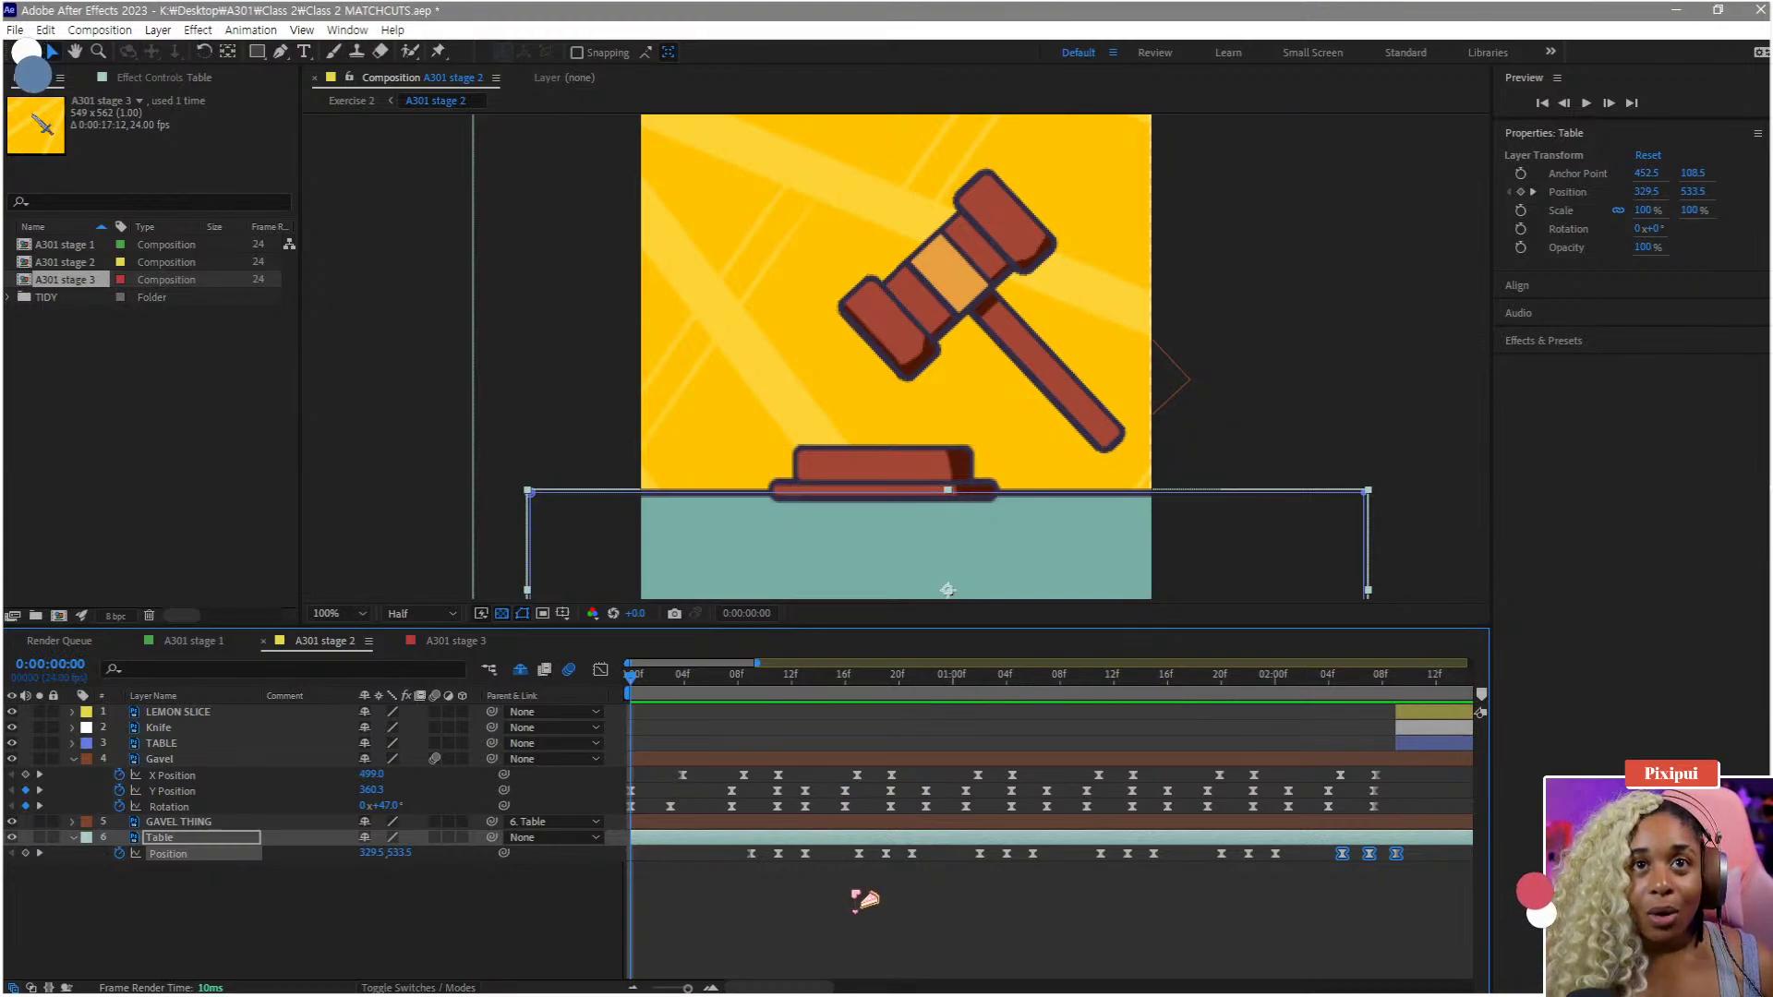
{"action": "left_click", "coordinate": [844, 940]}
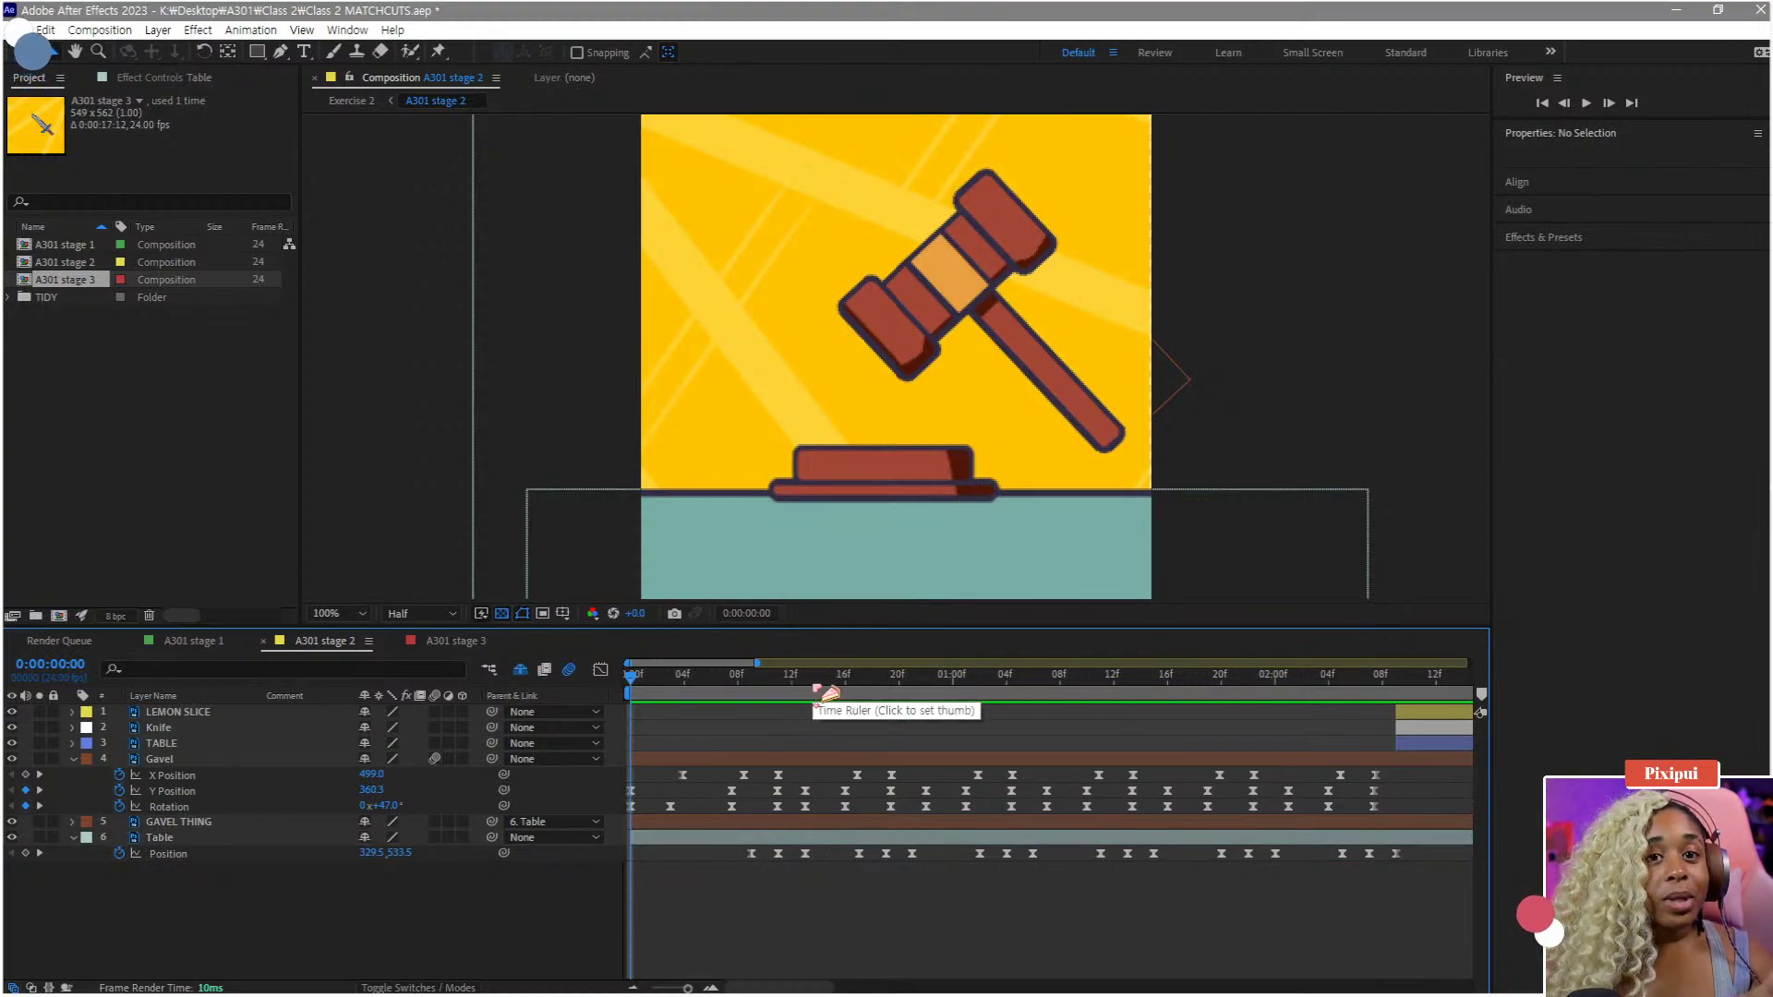
{"action": "left_click_drag", "start_coordinate": [818, 691], "coordinate": [860, 691]}
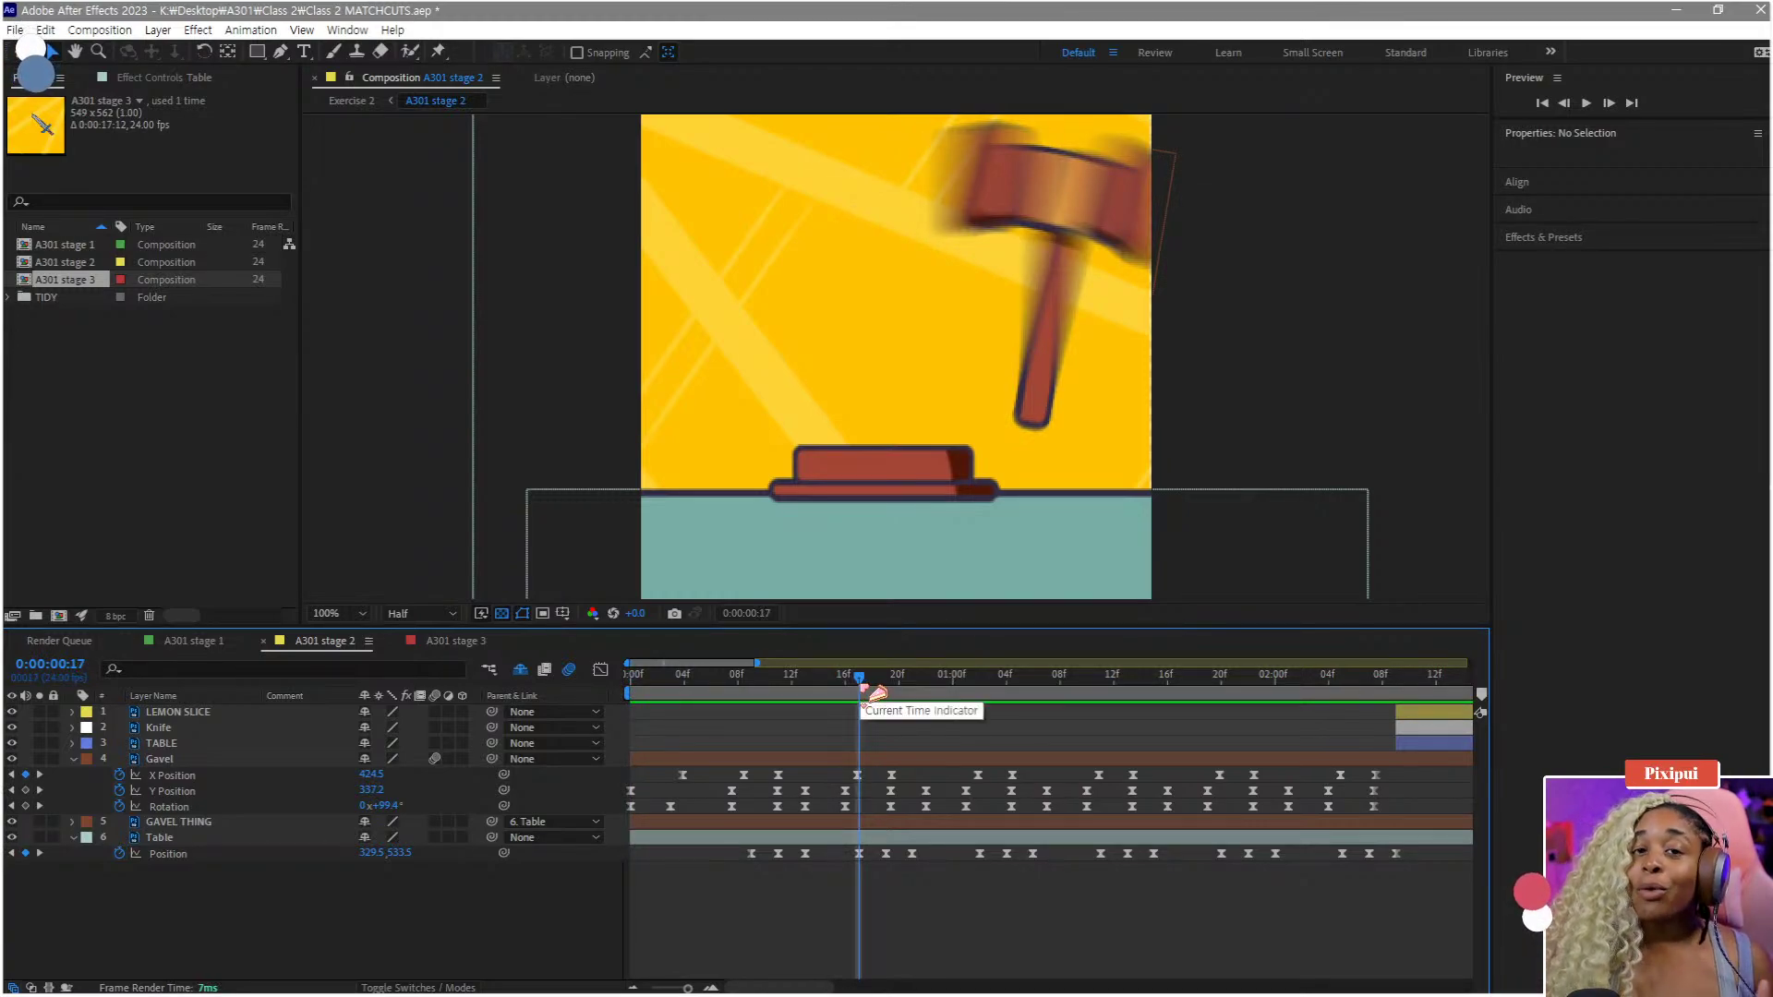
{"action": "mouse_move", "coordinate": [872, 689]}
{"action": "left_mouse_down"}
{"action": "mouse_move", "coordinate": [903, 692]}
{"action": "mouse_move", "coordinate": [846, 694]}
{"action": "left_mouse_up"}
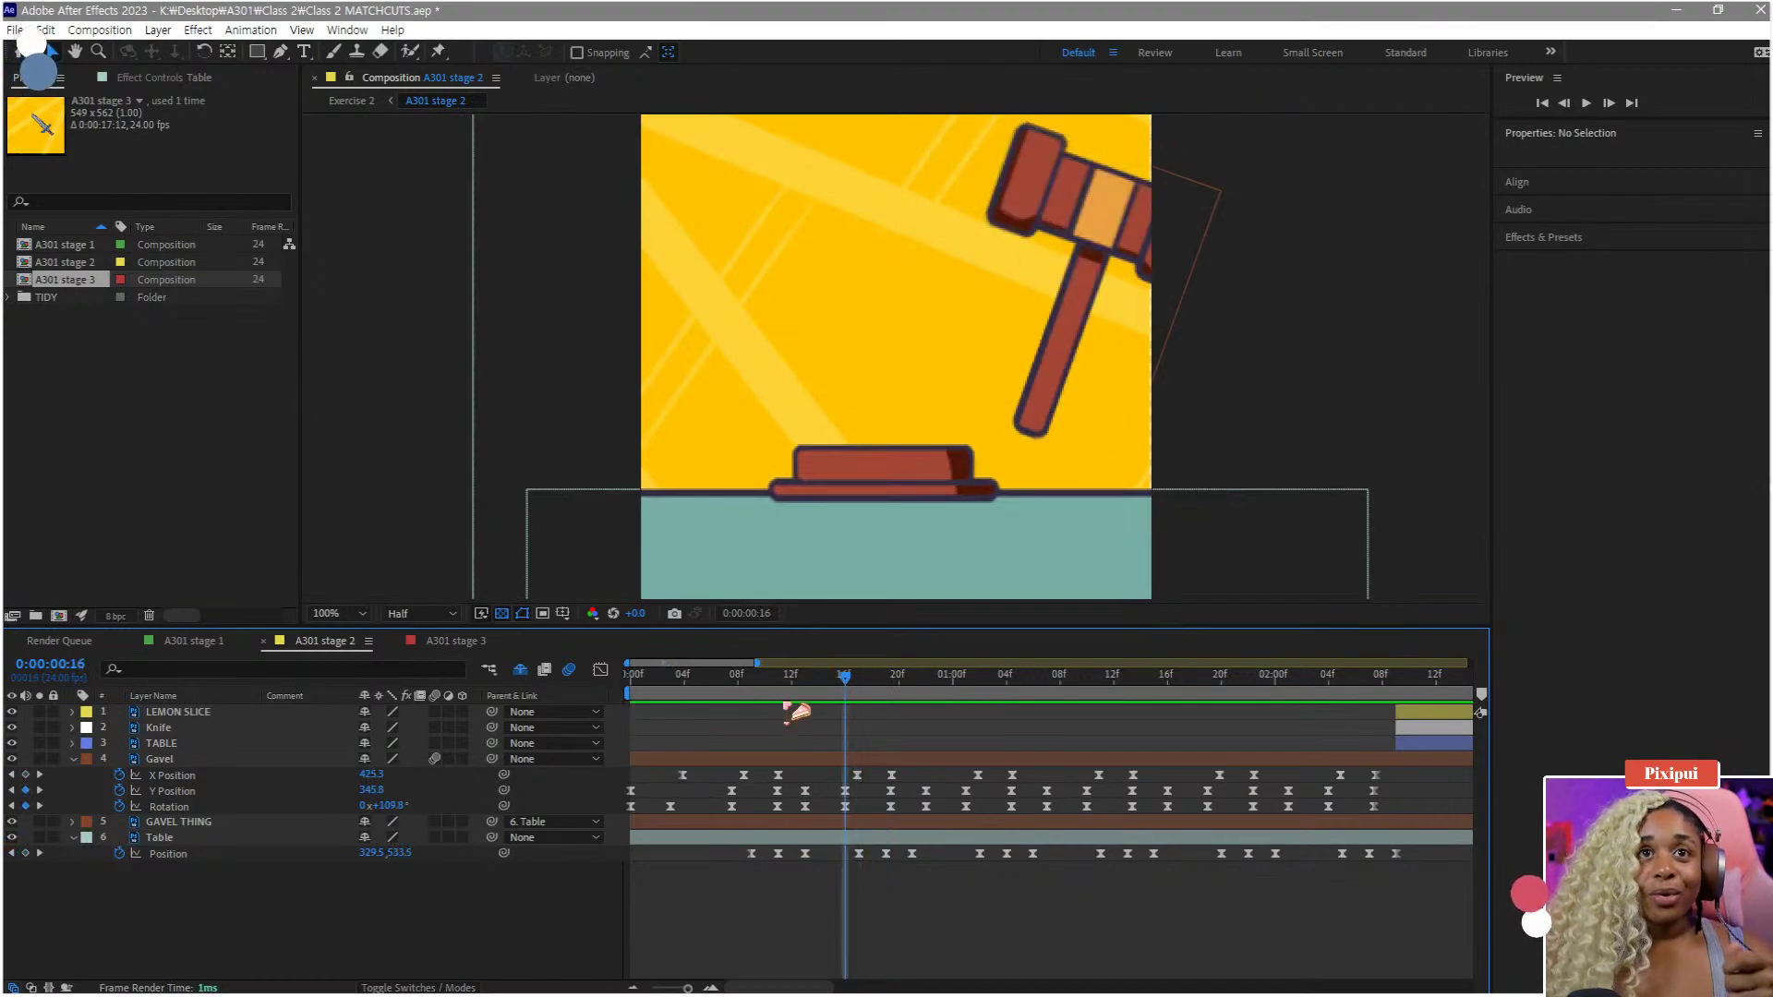
{"action": "left_click", "coordinate": [781, 675]}
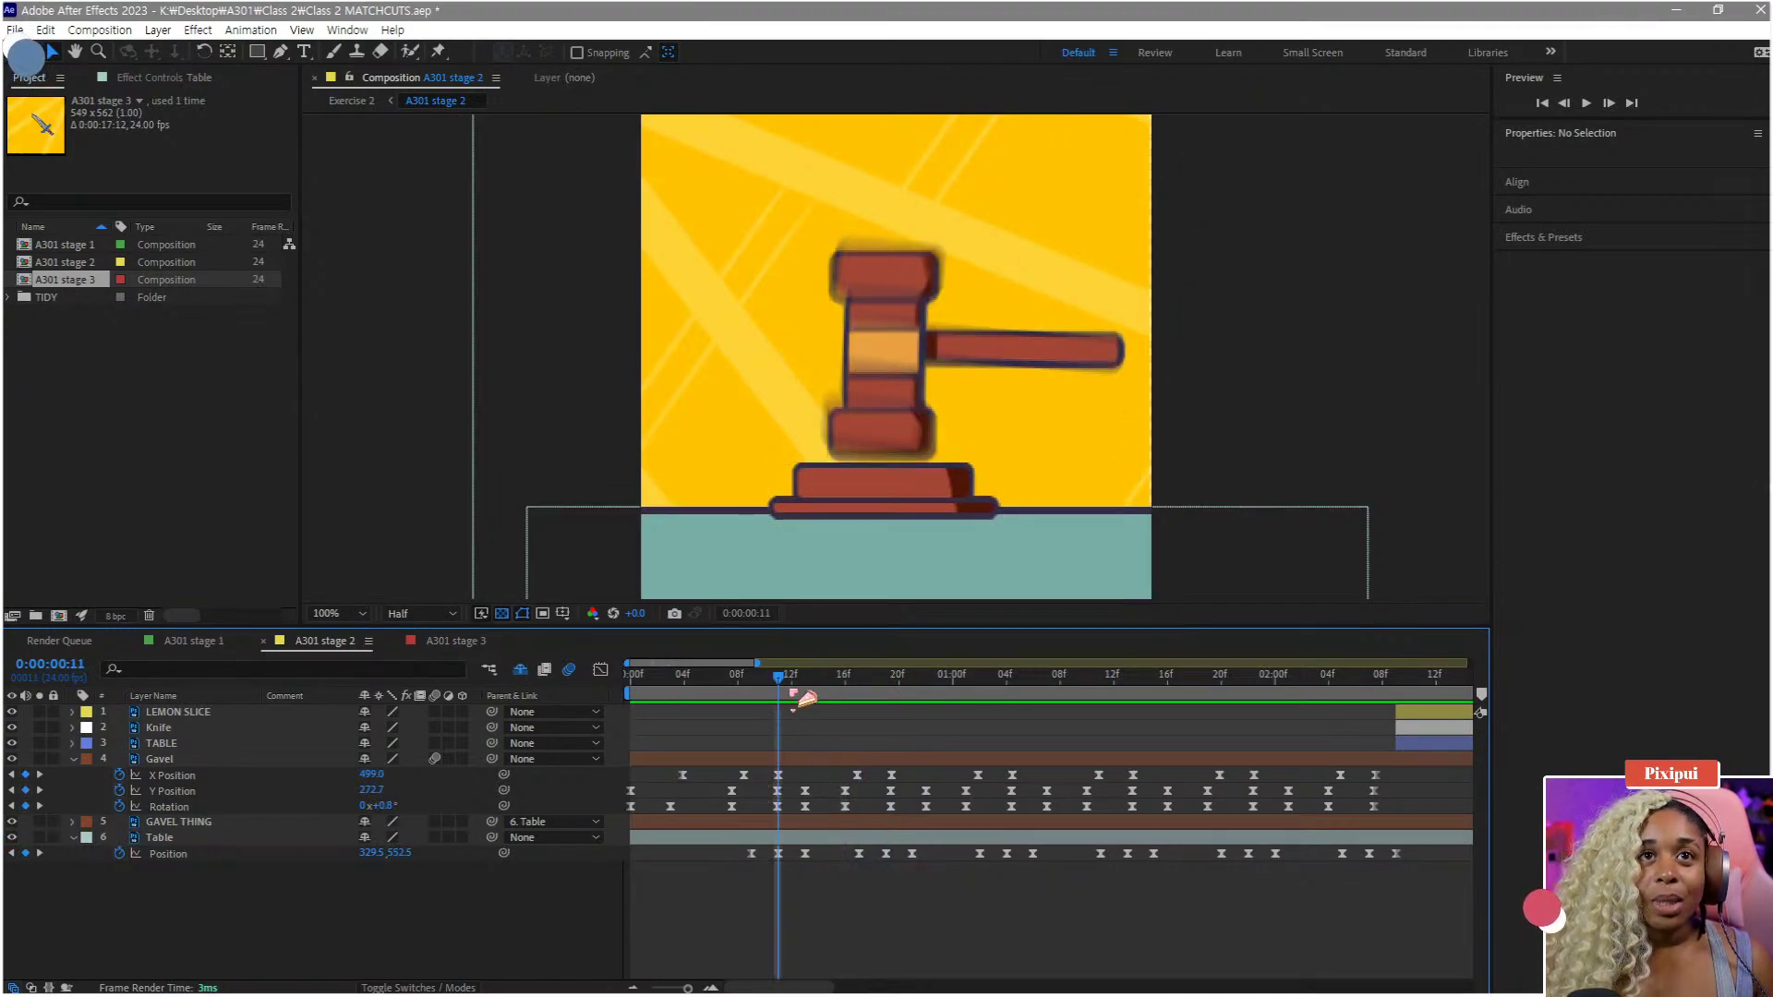
- Move the Table's three dip keyframes for the second strike one frame later, centring them on frame 20
{"action": "left_click", "coordinate": [753, 695]}
{"action": "left_click_drag", "start_coordinate": [736, 862], "coordinate": [811, 857]}
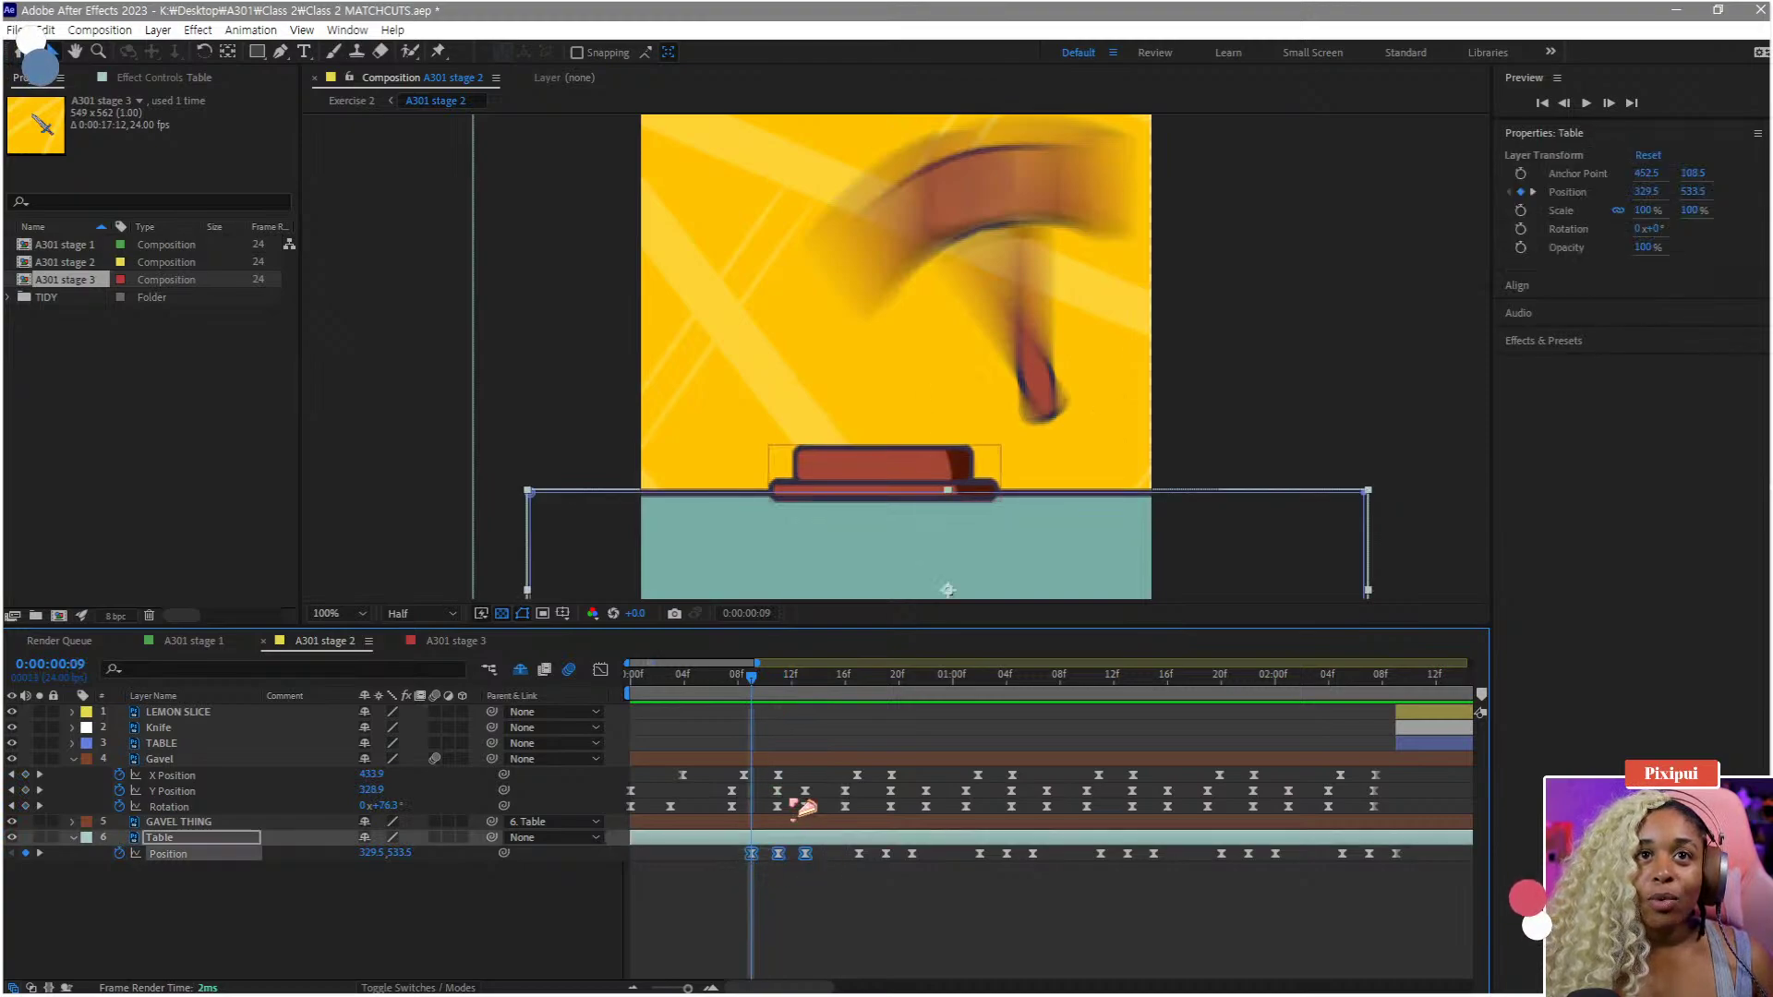
{"action": "left_click_drag", "start_coordinate": [751, 680], "coordinate": [898, 711]}
{"action": "key", "text": "Page_Down"}
{"action": "key", "text": "Page_Down"}
{"action": "mouse_move", "coordinate": [934, 871]}
{"action": "left_mouse_down"}
{"action": "mouse_move", "coordinate": [884, 880]}
{"action": "mouse_move", "coordinate": [850, 857]}
{"action": "mouse_move", "coordinate": [913, 858]}
{"action": "left_mouse_up"}
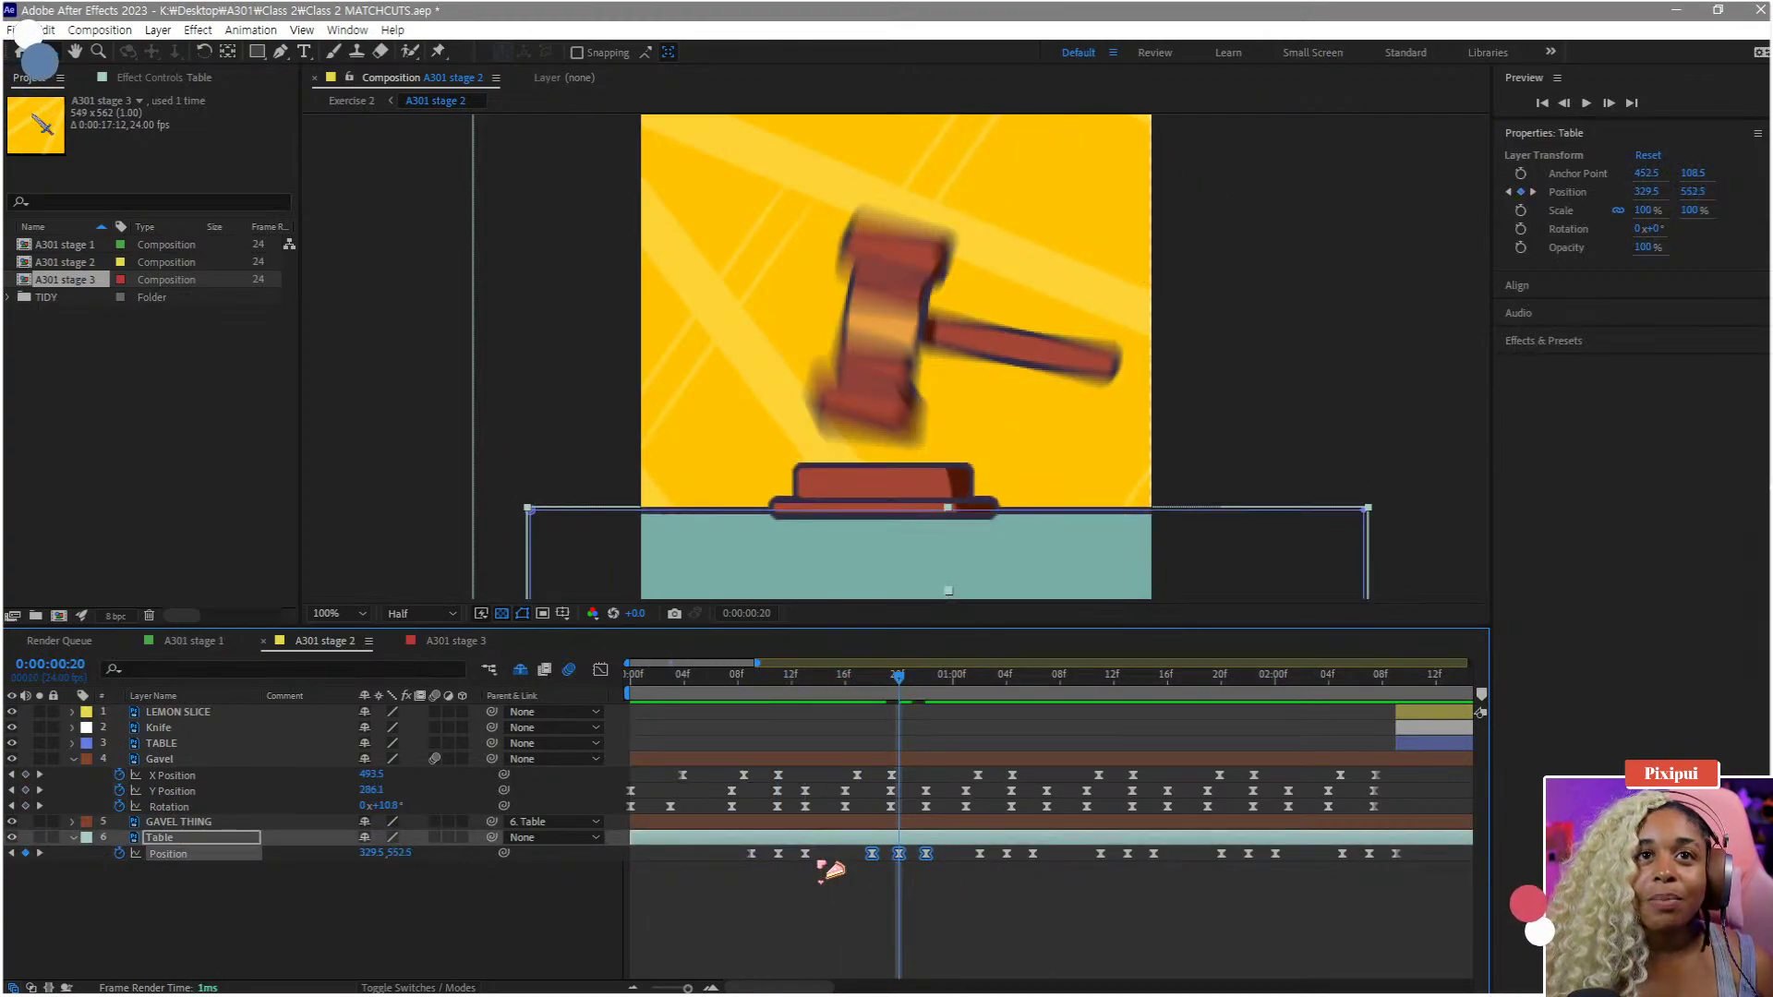
- Move the Table's dip keyframes for the third strike one frame later and play back the strikes from frame 0
{"action": "left_click", "coordinate": [780, 691]}
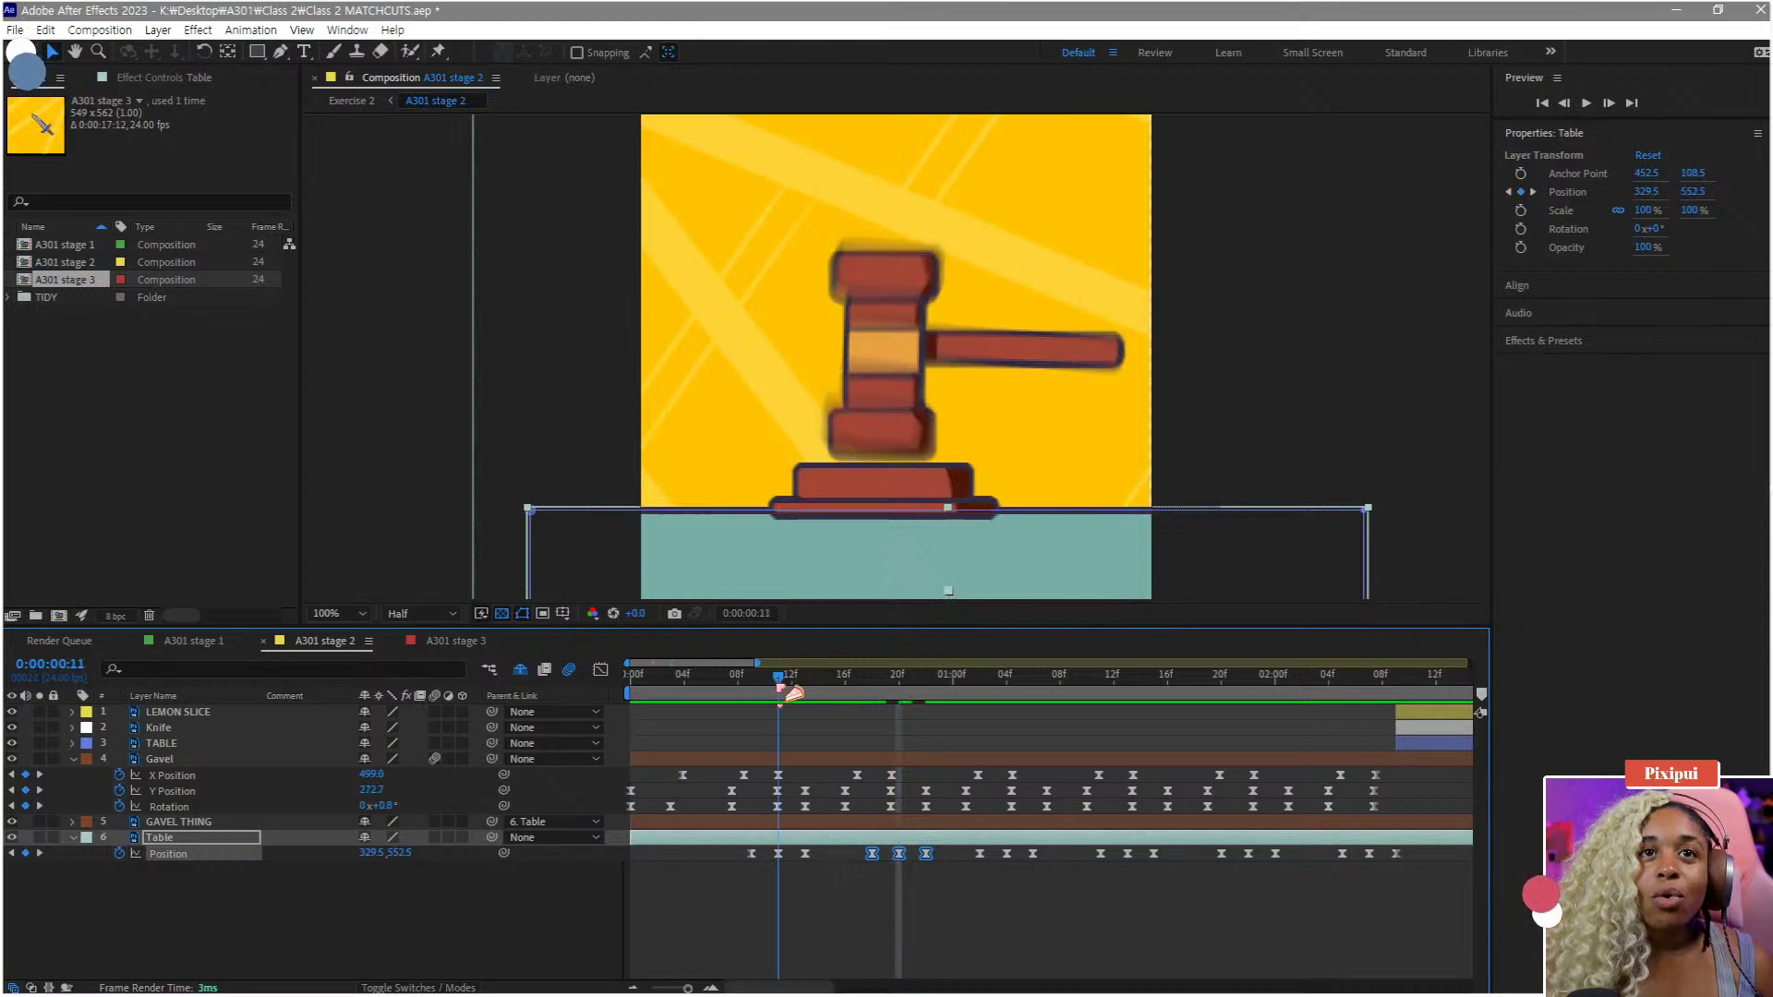
{"action": "left_click_drag", "start_coordinate": [792, 692], "coordinate": [887, 702]}
{"action": "left_click_drag", "start_coordinate": [1072, 876], "coordinate": [1017, 861]}
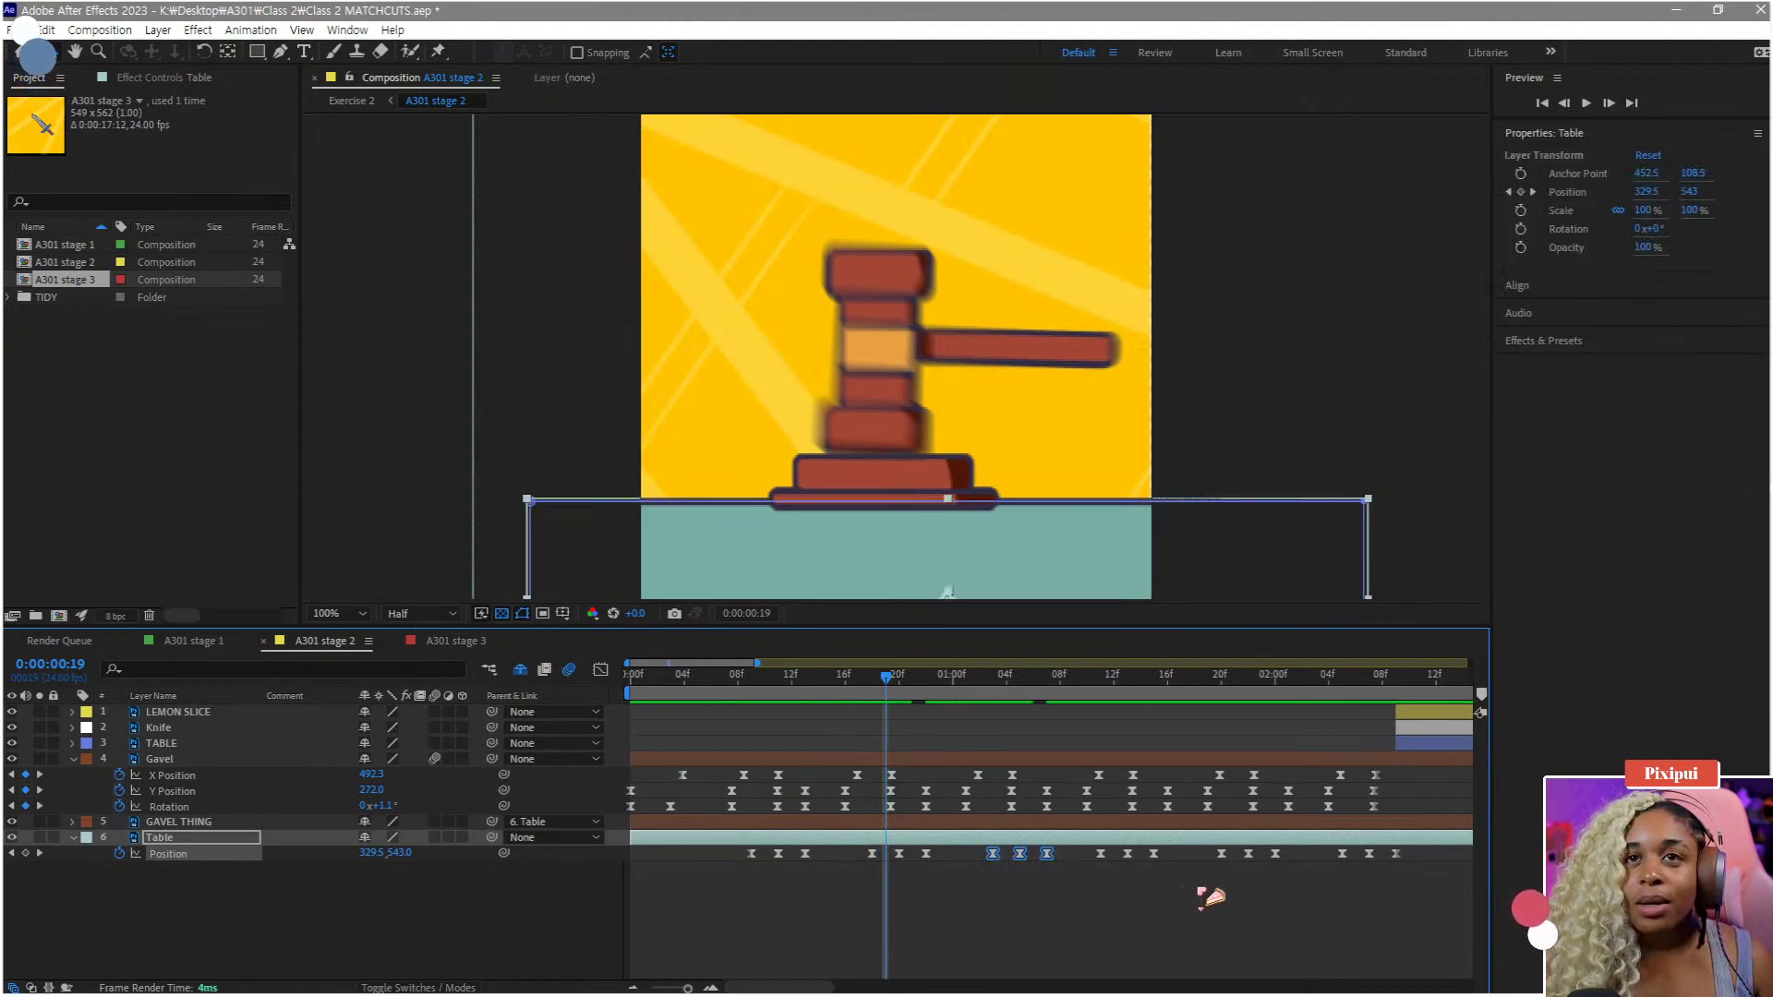
{"action": "left_click_drag", "start_coordinate": [1210, 898], "coordinate": [1090, 852]}
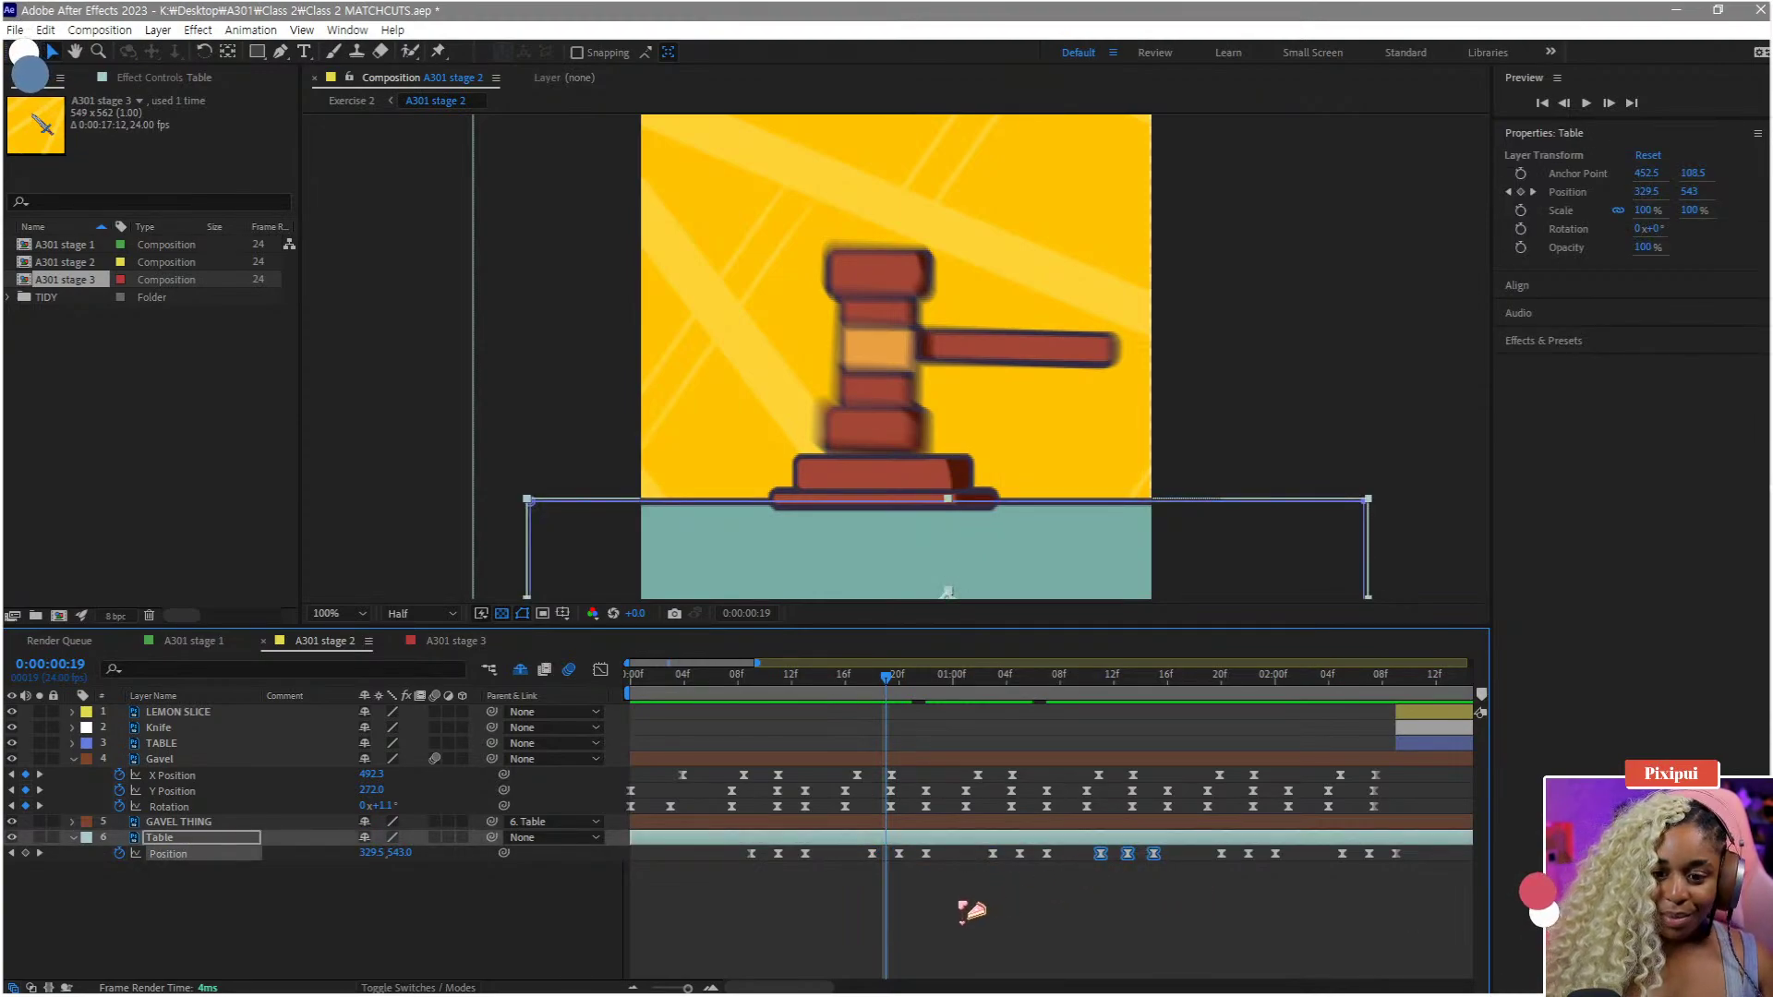
{"action": "key", "text": "space"}
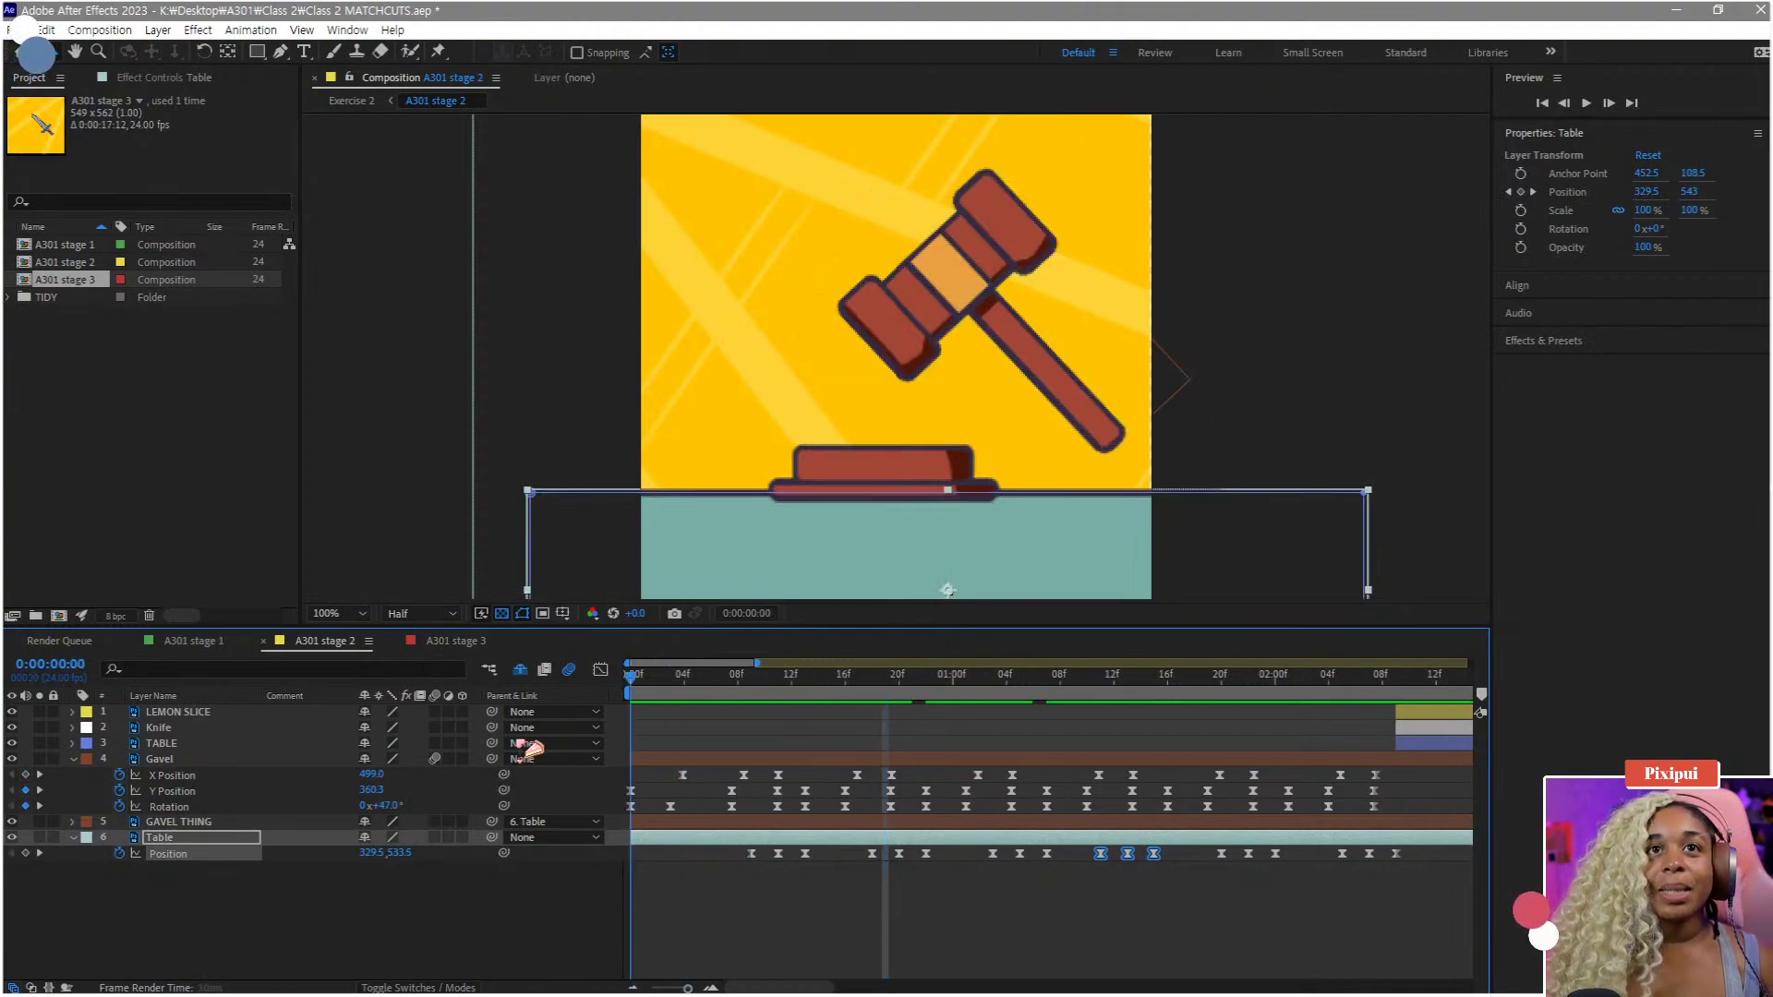
{"action": "scroll", "coordinate": [1136, 456], "scroll_direction": "down", "scroll_amount": 1}
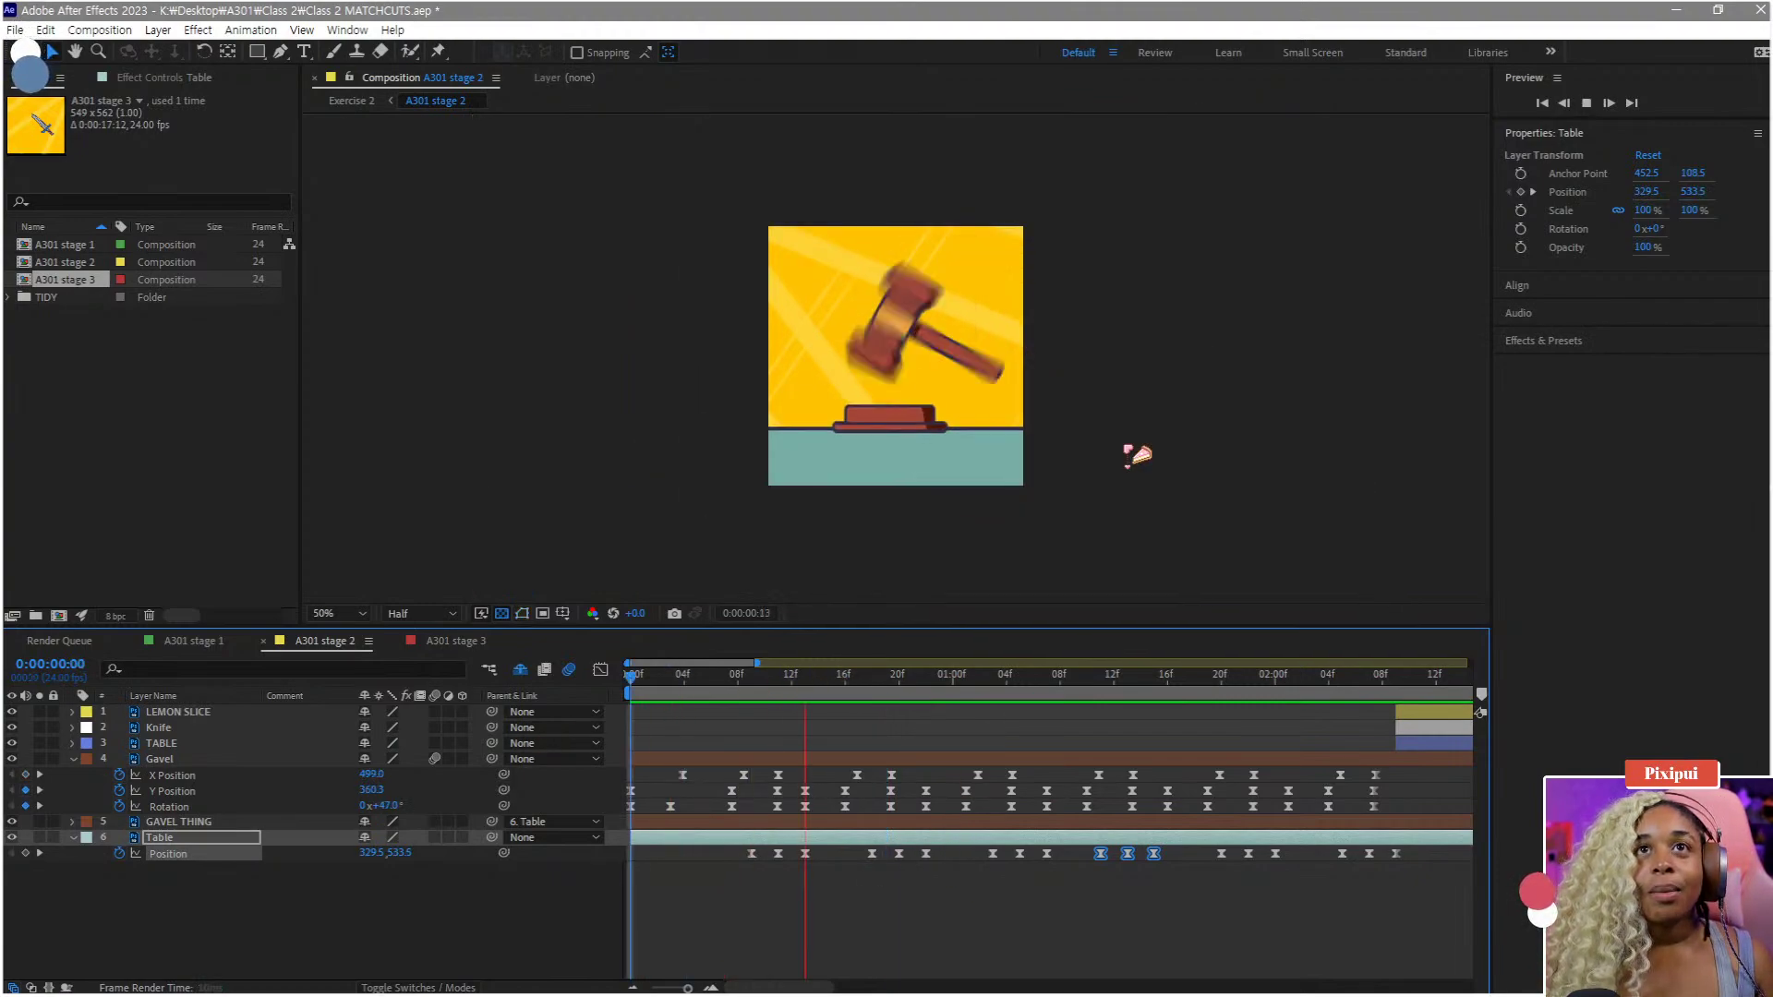
{"action": "key", "text": "space"}
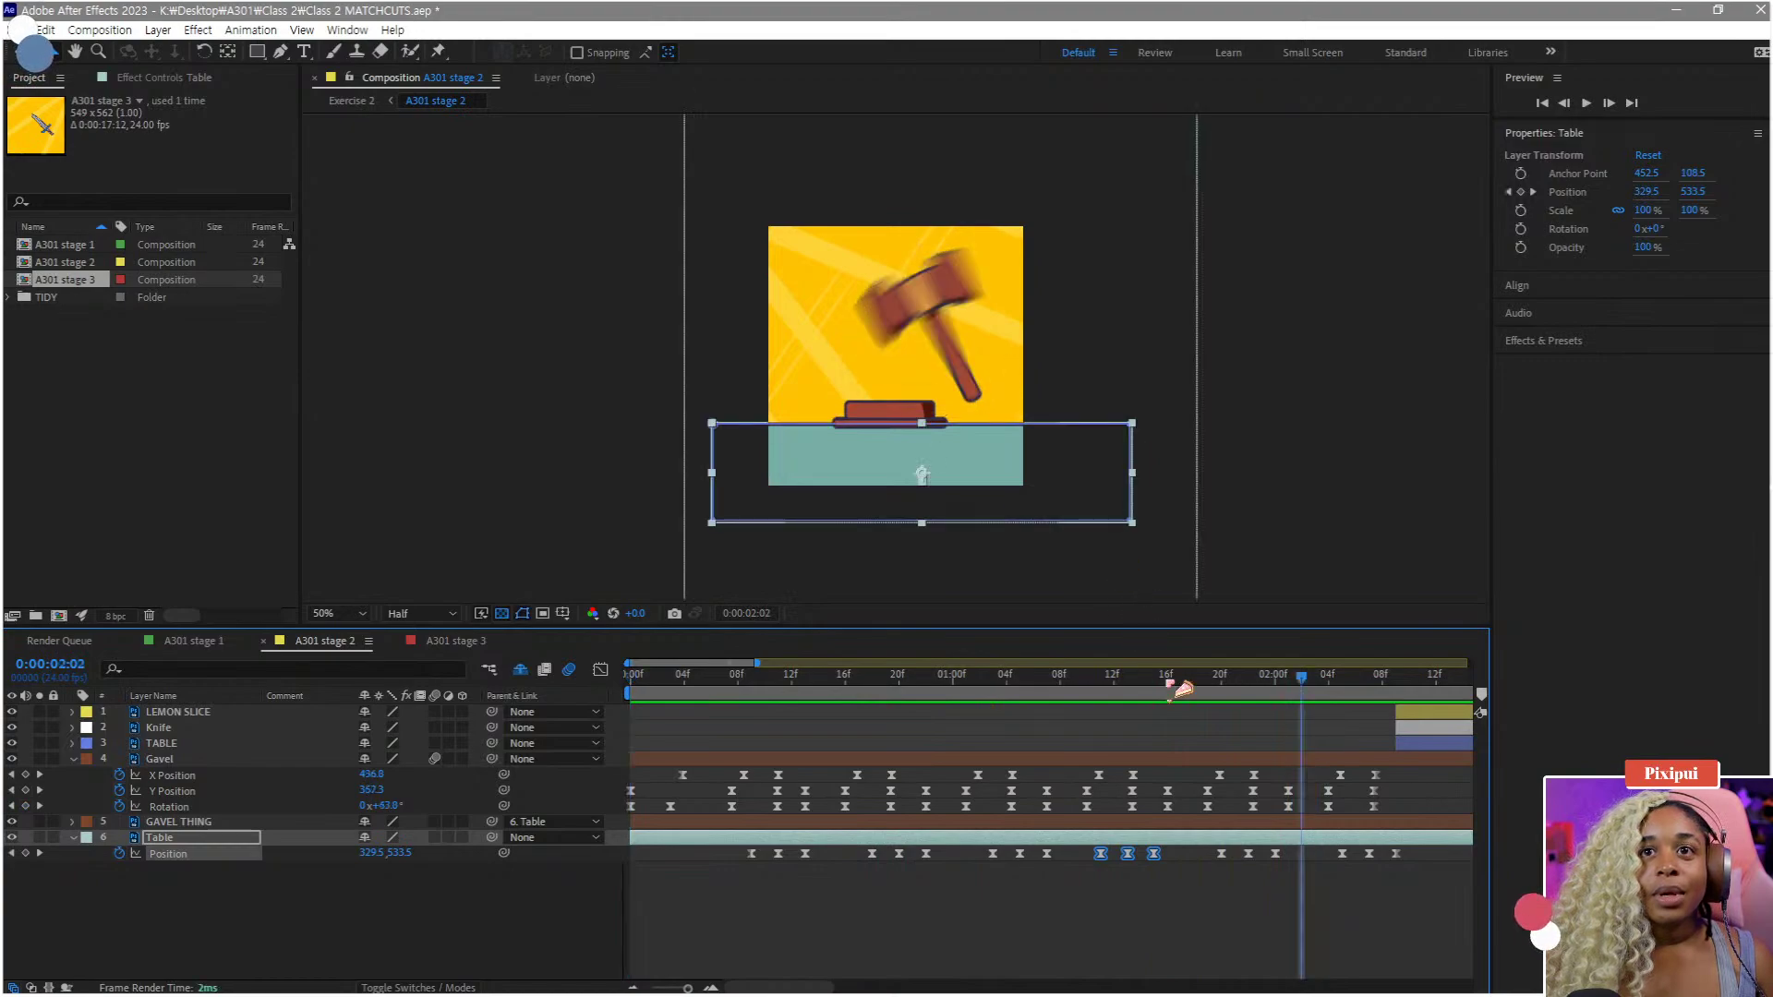
- Tighten each of the Table's six dip keyframe groups so the three keyframes in every group sit closer together
{"action": "left_click_drag", "start_coordinate": [1429, 892], "coordinate": [784, 859]}
{"action": "left_click_drag", "start_coordinate": [767, 691], "coordinate": [899, 691]}
{"action": "left_click_drag", "start_coordinate": [779, 854], "coordinate": [1161, 860]}
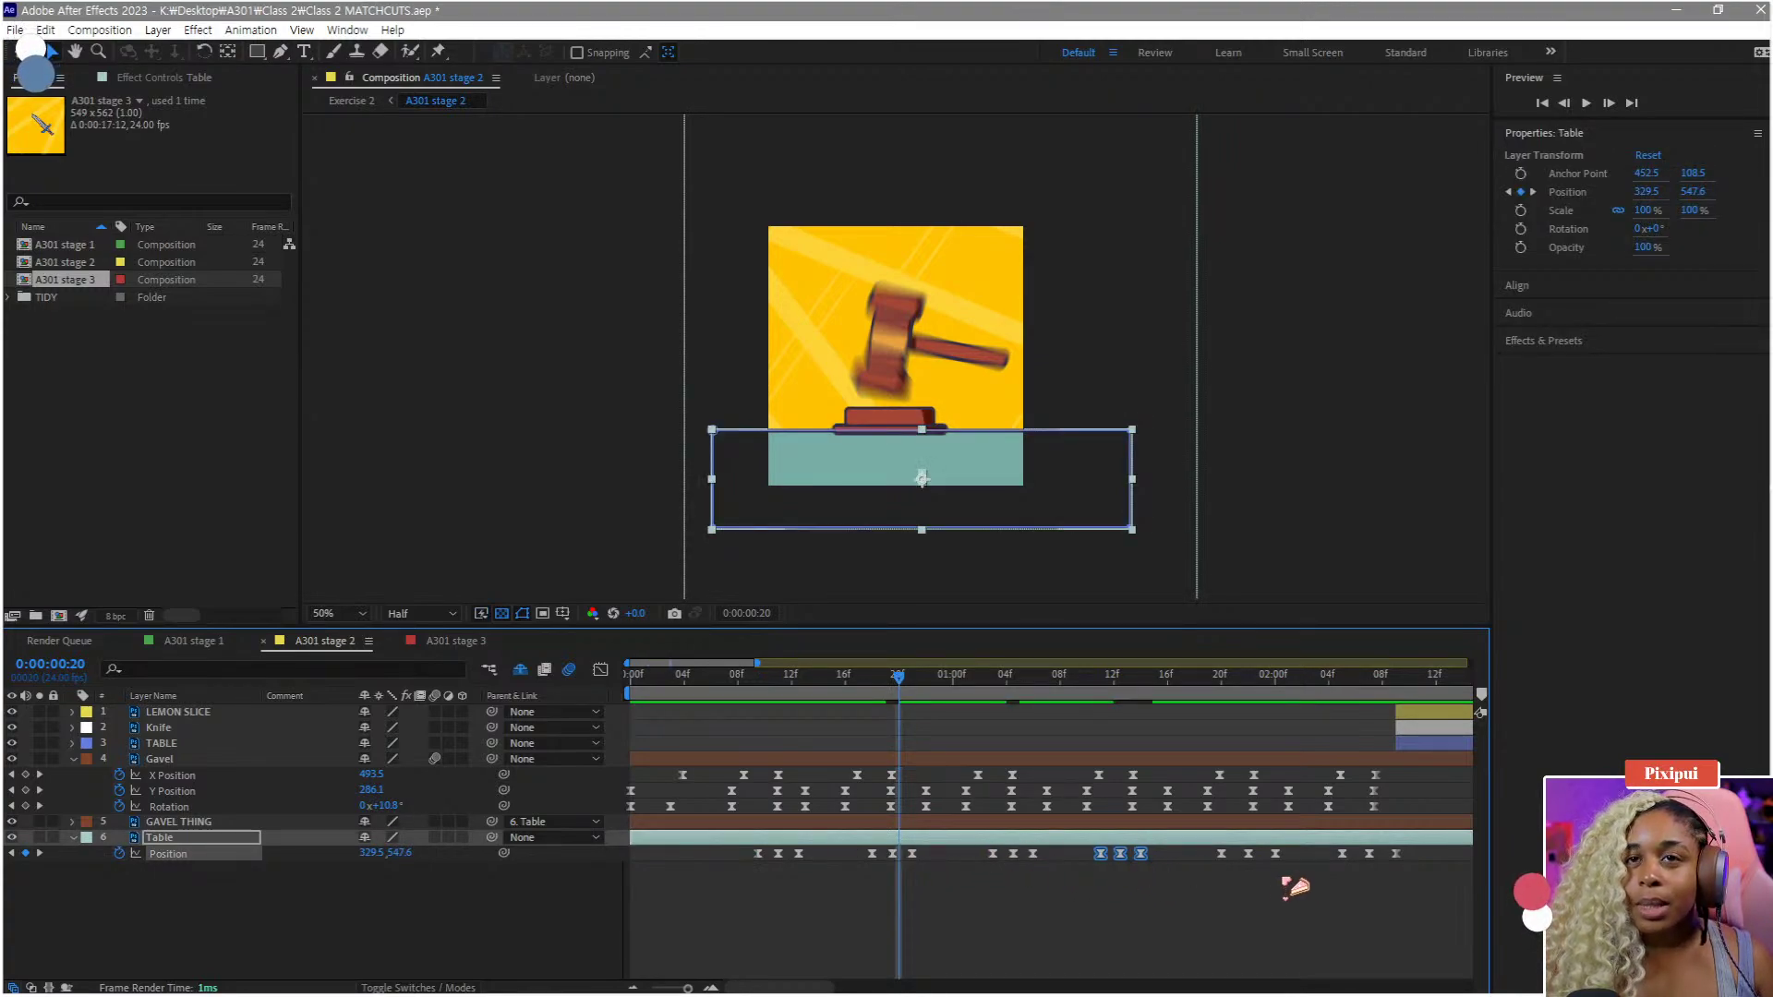
{"action": "mouse_move", "coordinate": [1298, 880]}
{"action": "left_mouse_down"}
{"action": "mouse_move", "coordinate": [1207, 847]}
{"action": "mouse_move", "coordinate": [1270, 859]}
{"action": "left_mouse_up"}
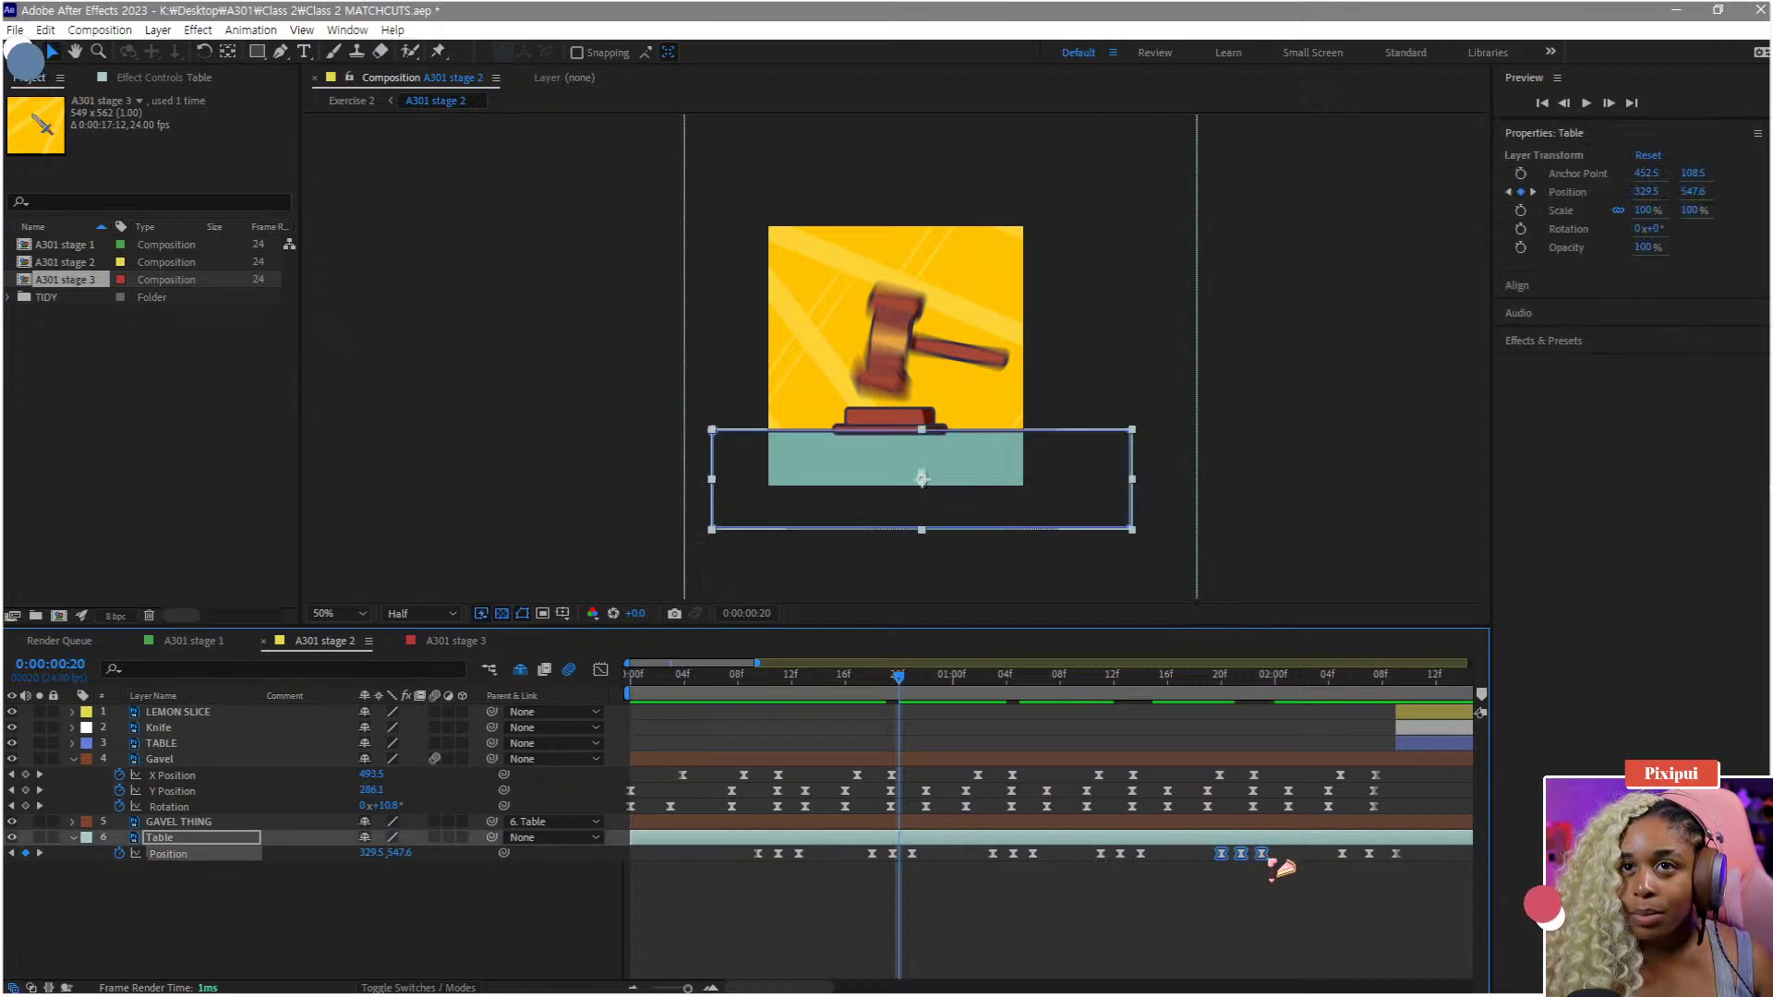
{"action": "left_click", "coordinate": [1427, 889]}
{"action": "mouse_move", "coordinate": [1414, 880]}
{"action": "left_mouse_down"}
{"action": "mouse_move", "coordinate": [1332, 848]}
{"action": "mouse_move", "coordinate": [1403, 854]}
{"action": "left_mouse_up"}
{"action": "left_click", "coordinate": [1413, 873]}
- Play back the strikes to check the table dips and return to frame 0
{"action": "left_click_drag", "start_coordinate": [902, 705], "coordinate": [728, 680]}
{"action": "key", "text": "space"}
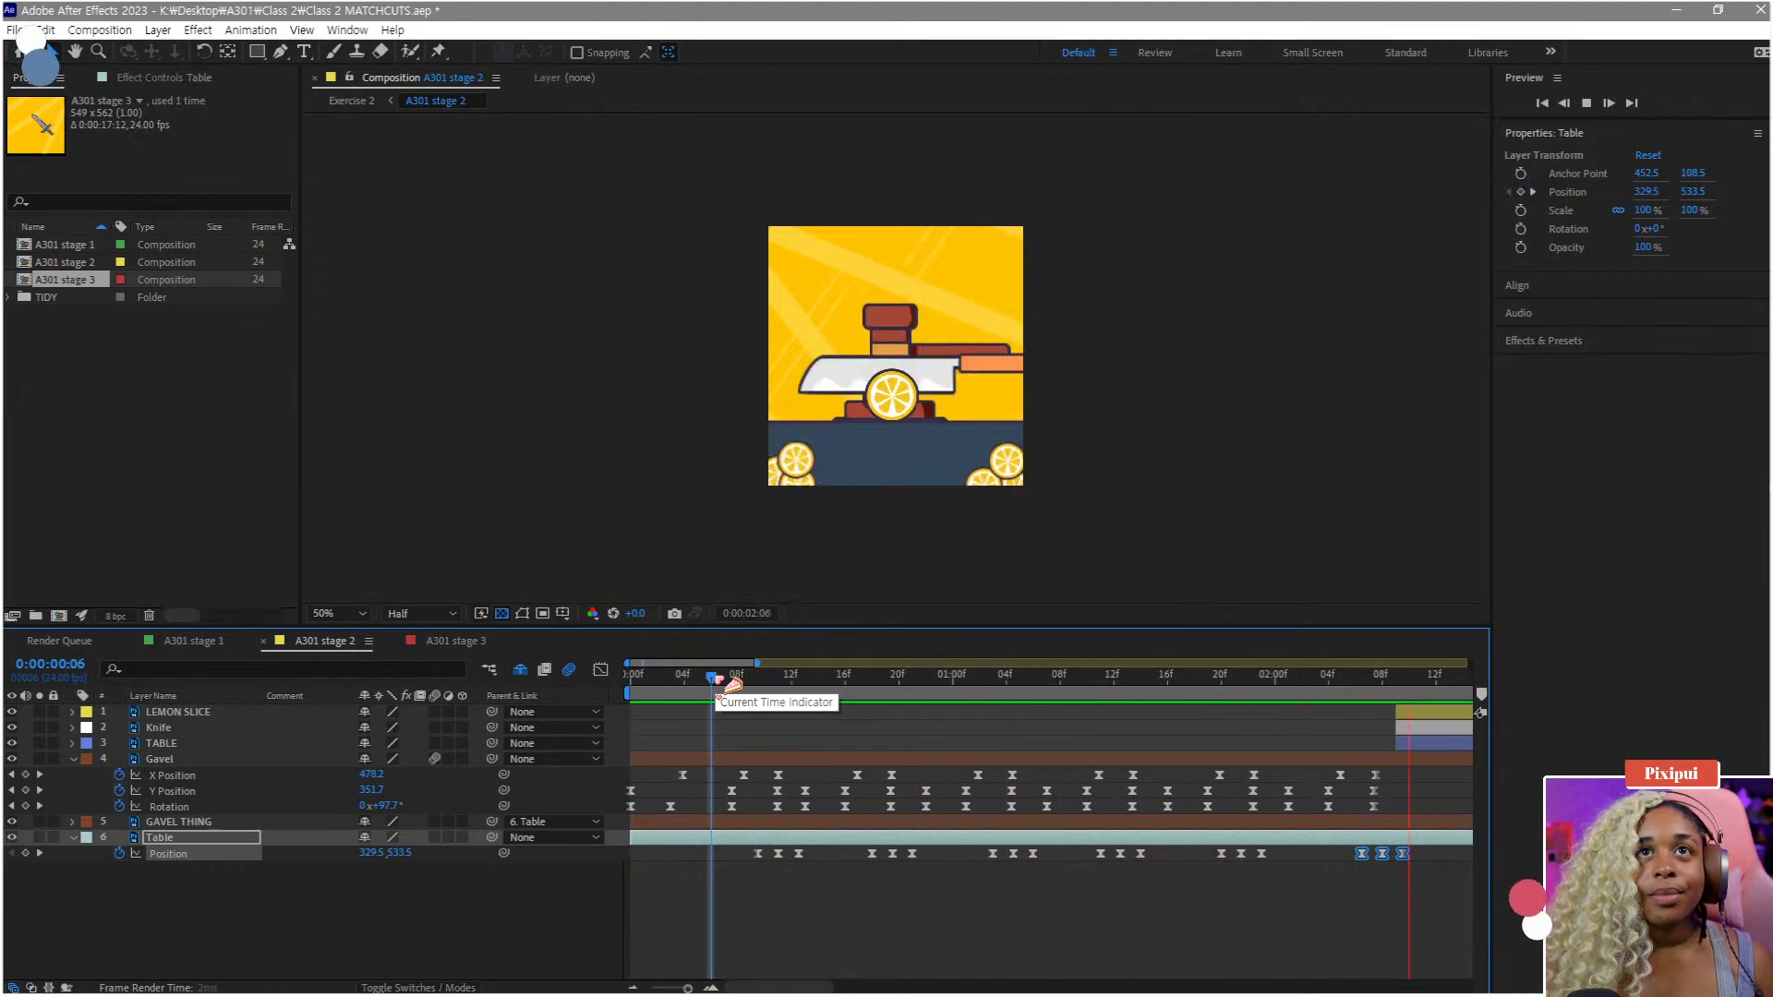
{"action": "key", "text": "space"}
{"action": "key", "text": "Home"}
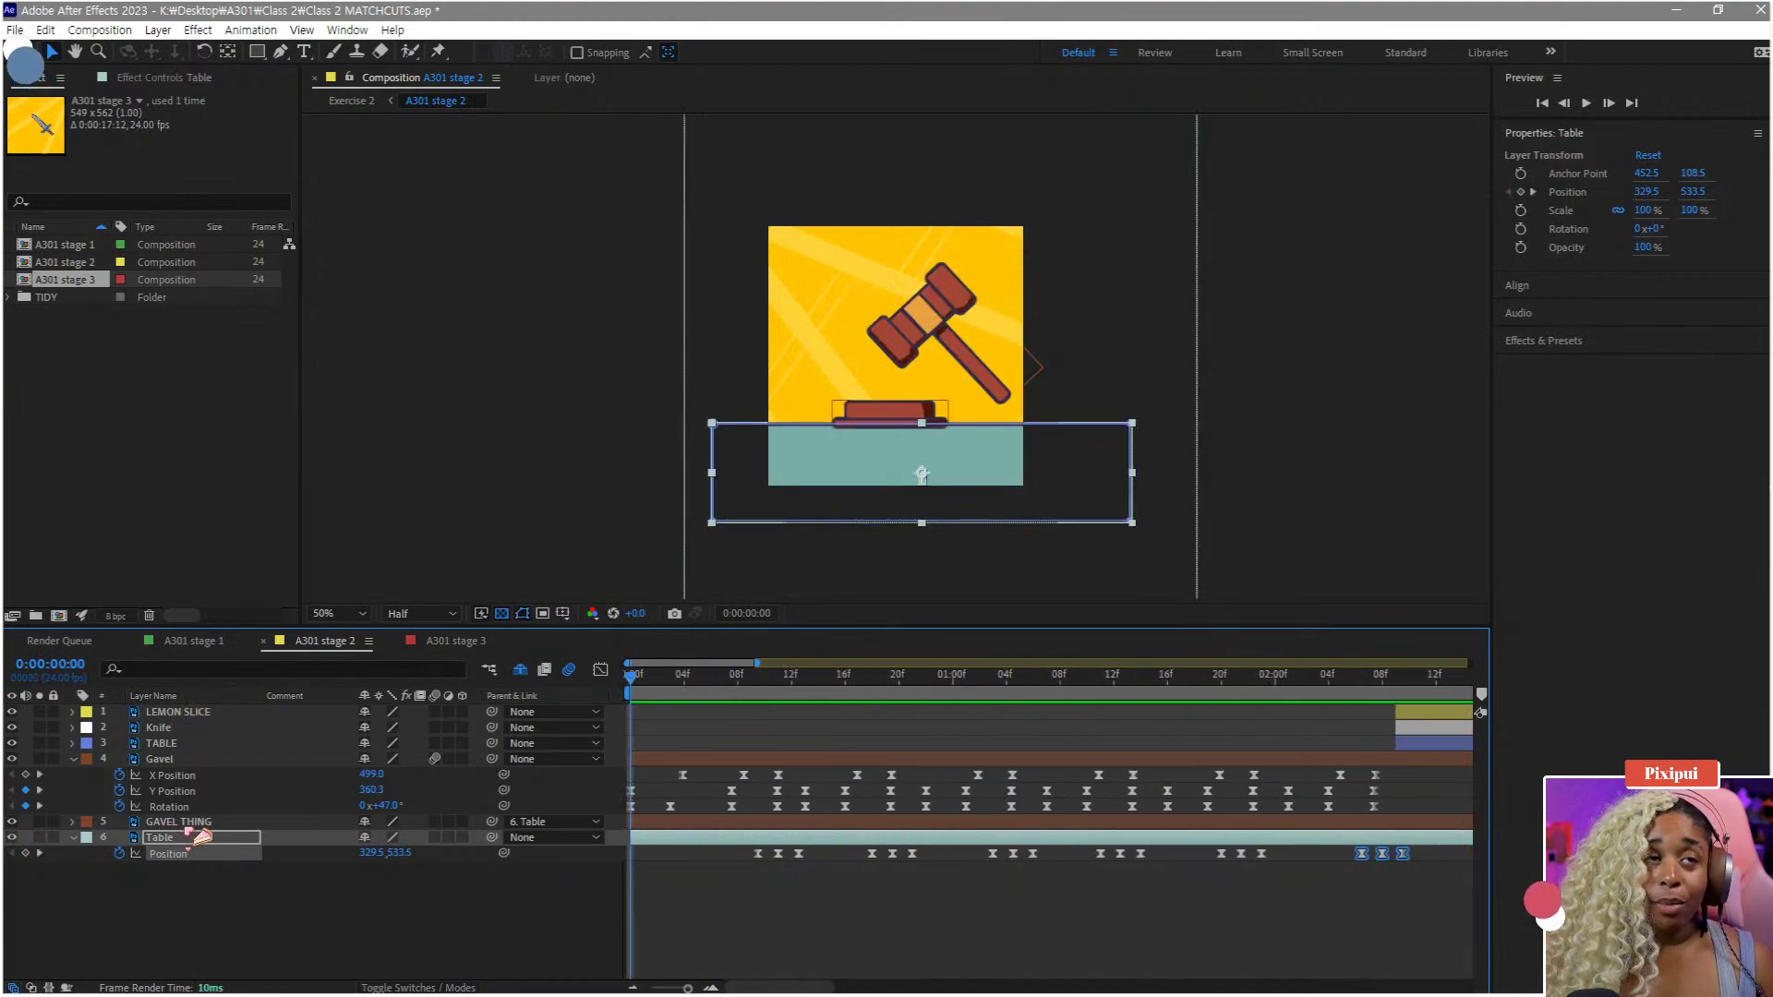
- Enable motion blur on the GAVEL THING and Table layers and preview the strikes
{"action": "left_click", "coordinate": [190, 822]}
{"action": "left_click", "coordinate": [190, 838], "text": "ctrl"}
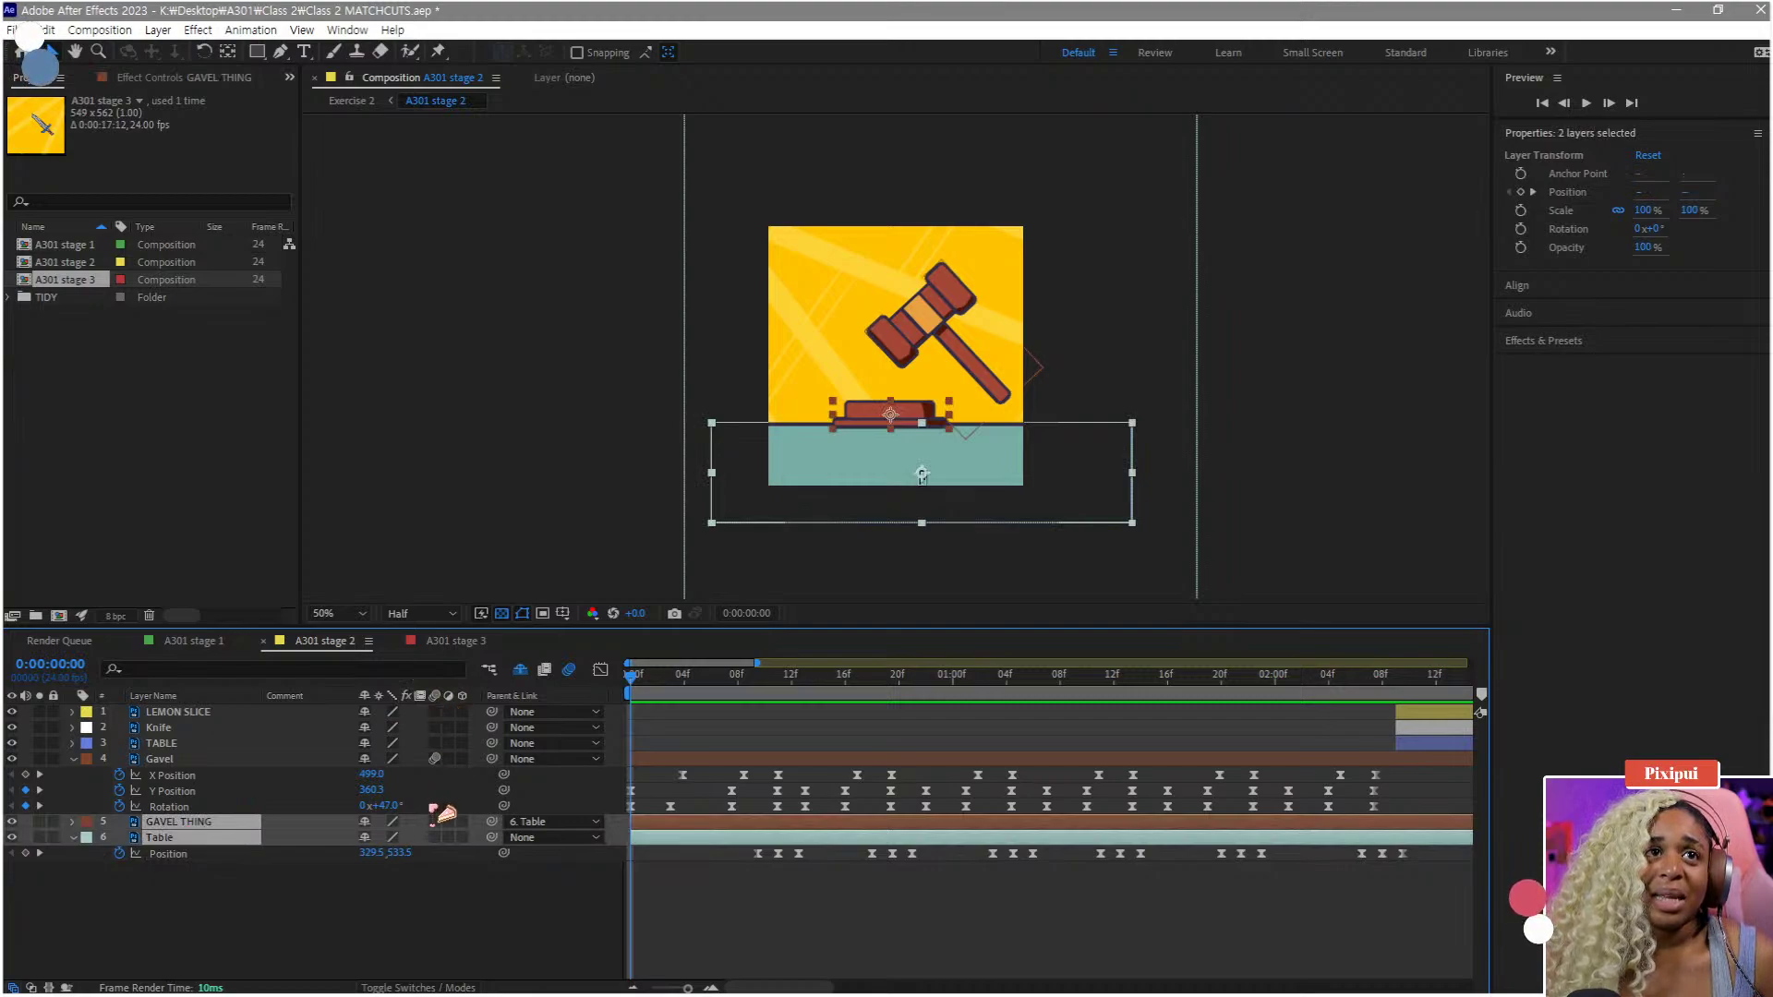
{"action": "key", "text": "space"}
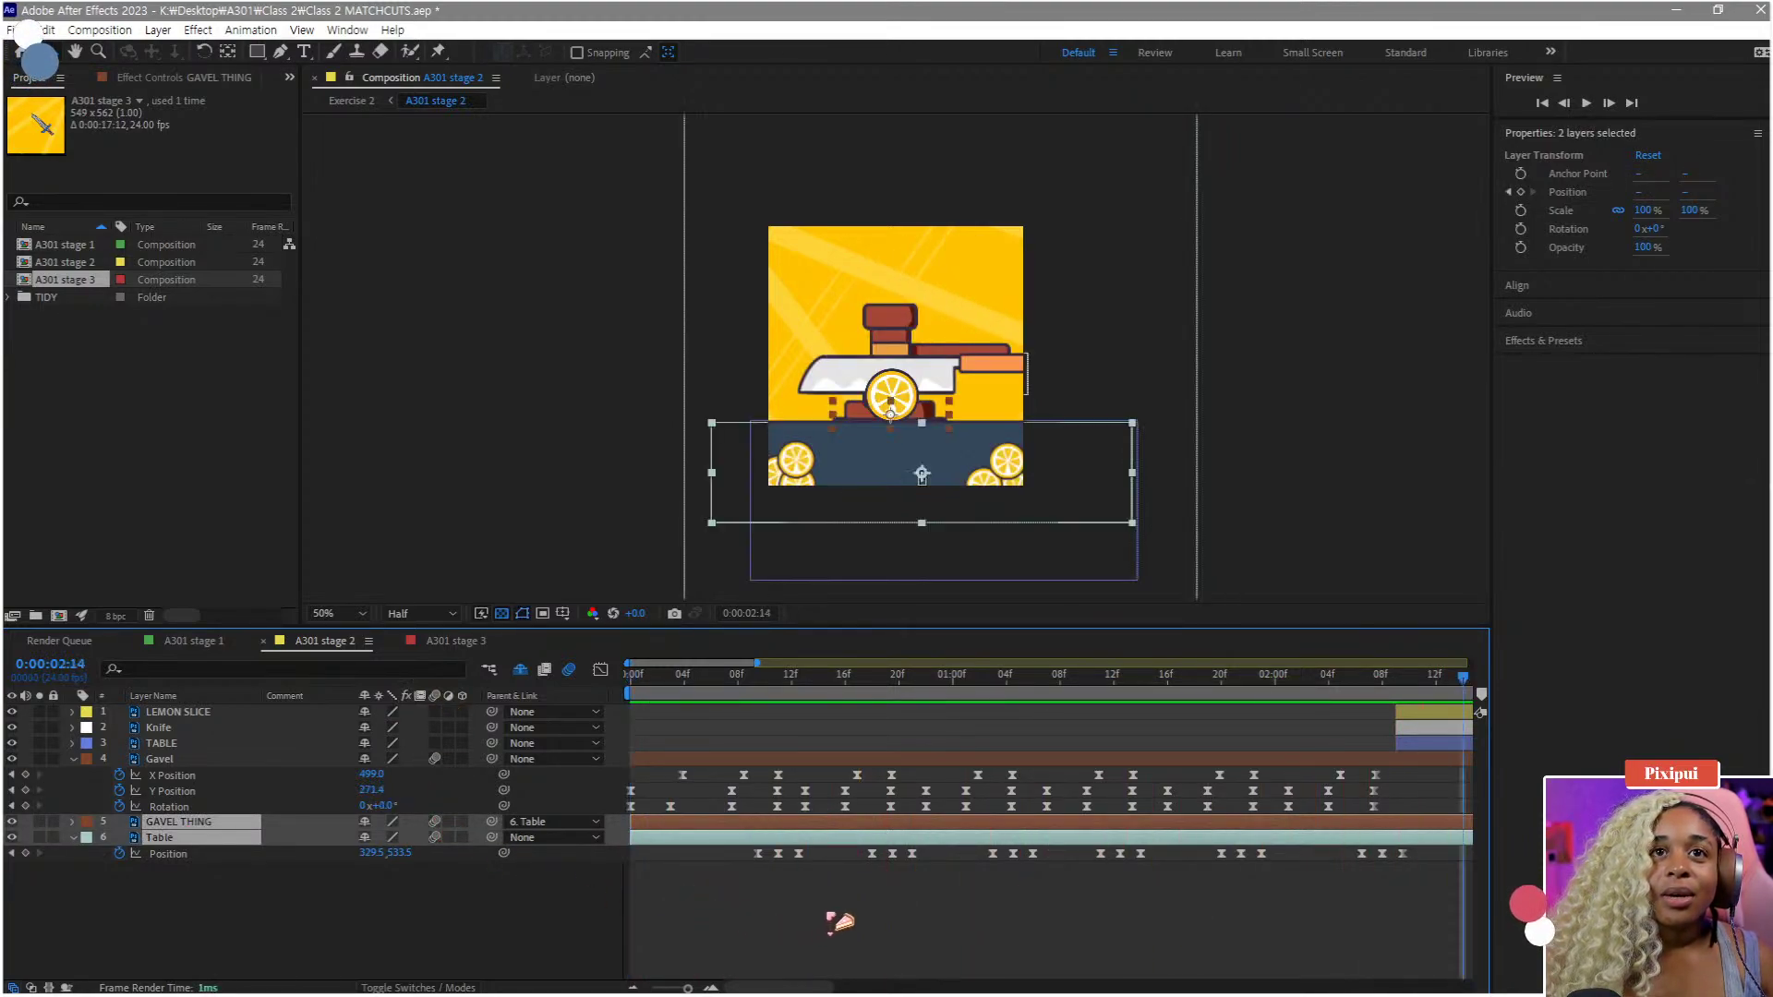
- Compress the Table's run of dip keyframes slightly, realign the last five groups with the gavel hits, and preview
{"action": "left_click_drag", "start_coordinate": [1431, 876], "coordinate": [738, 842]}
{"action": "left_click_drag", "start_coordinate": [1403, 854], "coordinate": [1370, 855]}
{"action": "left_click_drag", "start_coordinate": [849, 874], "coordinate": [1386, 857]}
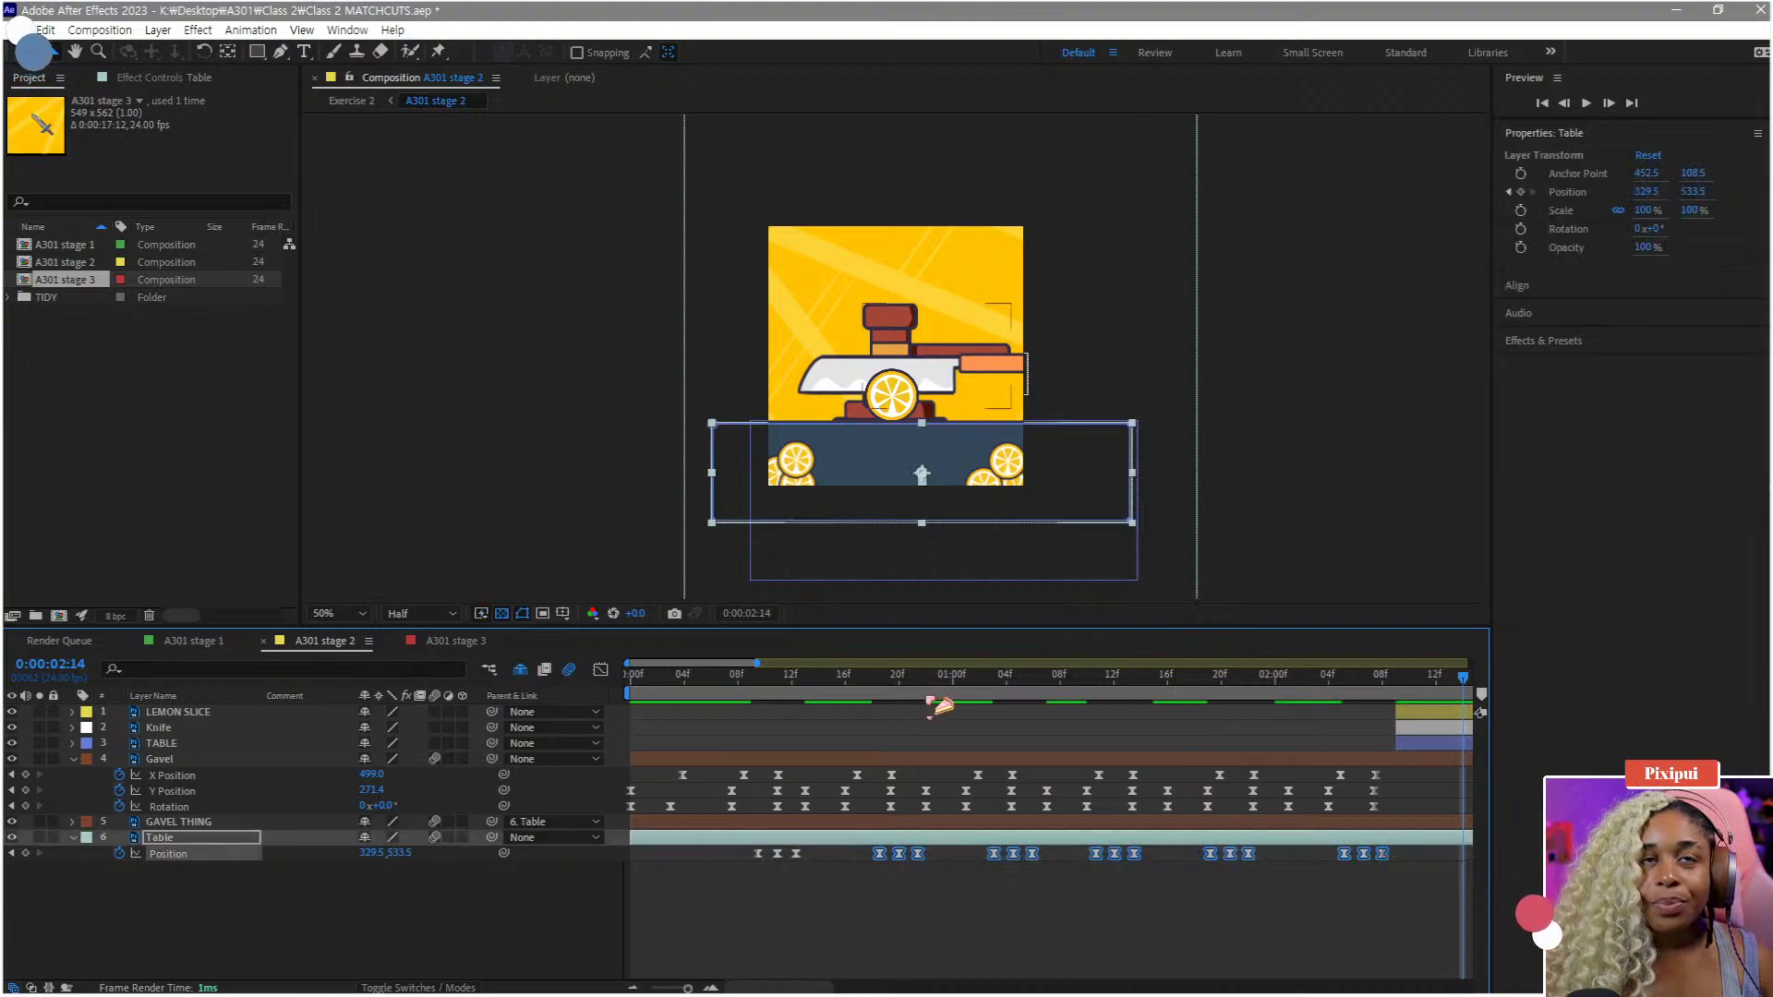
{"action": "left_click", "coordinate": [751, 682]}
{"action": "key", "text": "space"}
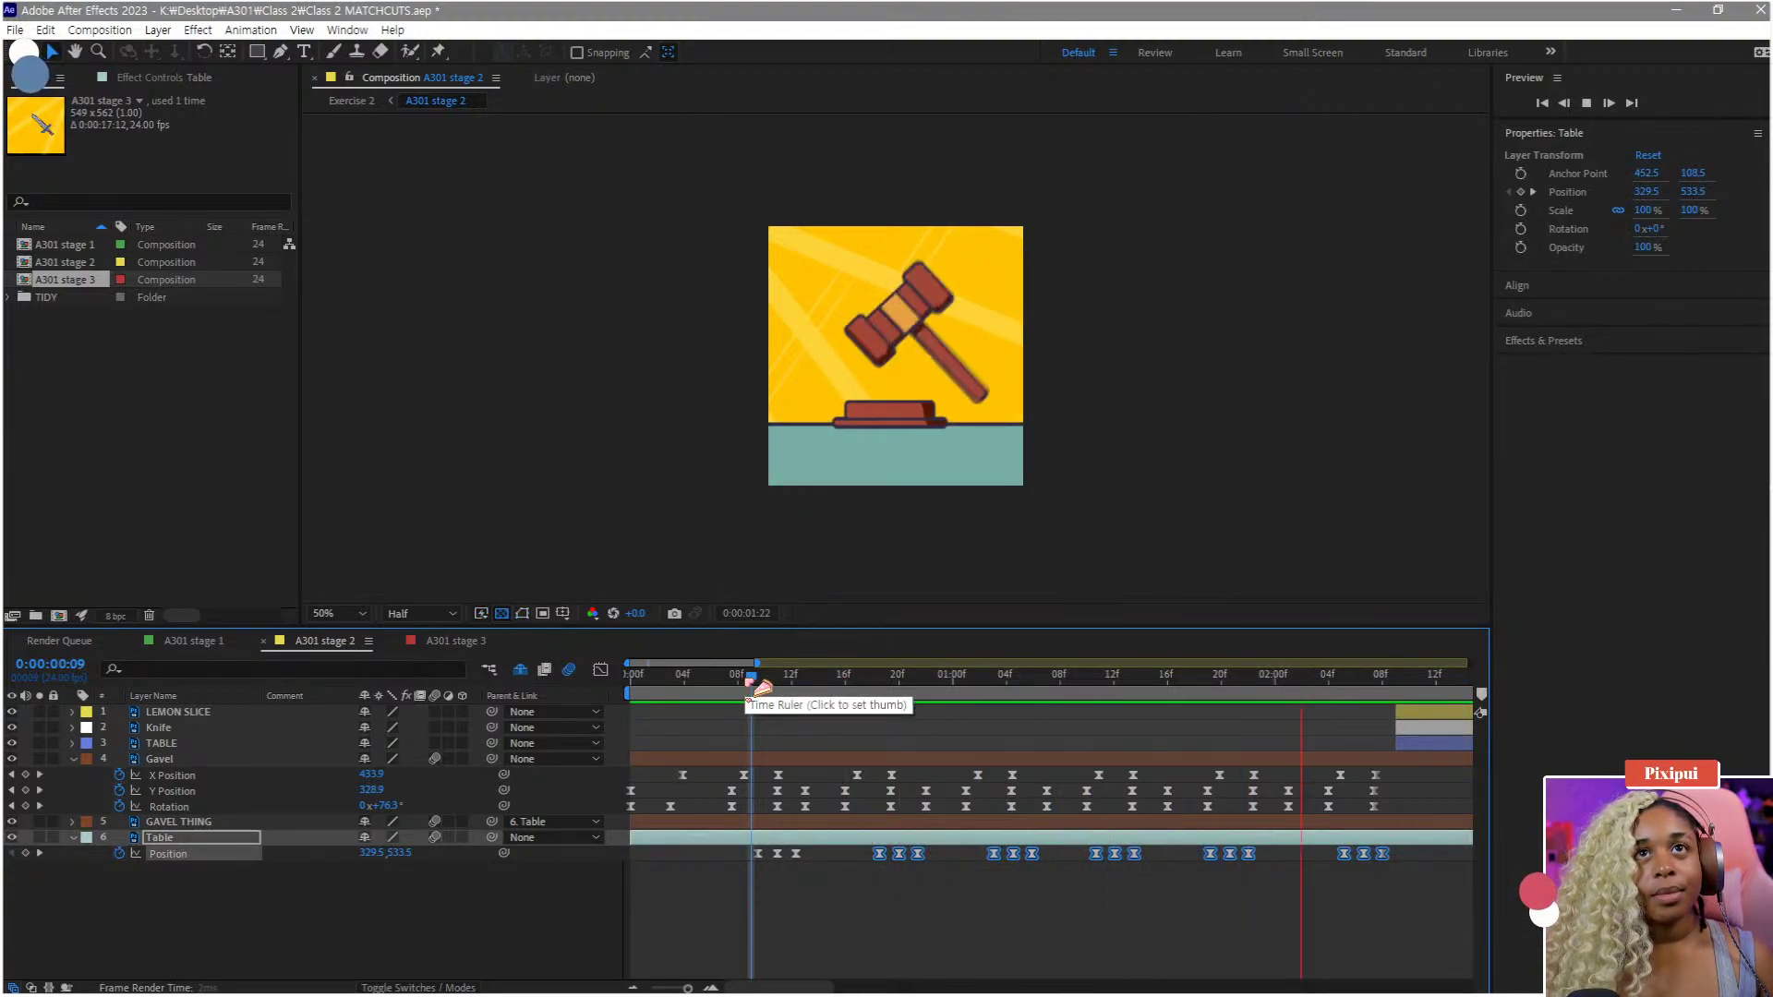
{"action": "key", "text": "space"}
- Compress the Table's full run of Position keyframes a little further and shift the last five groups slightly later
{"action": "left_click_drag", "start_coordinate": [1398, 906], "coordinate": [742, 847]}
{"action": "left_click", "coordinate": [1382, 855]}
{"action": "left_click_drag", "start_coordinate": [1394, 863], "coordinate": [730, 868]}
{"action": "left_click_drag", "start_coordinate": [1383, 854], "coordinate": [1369, 855]}
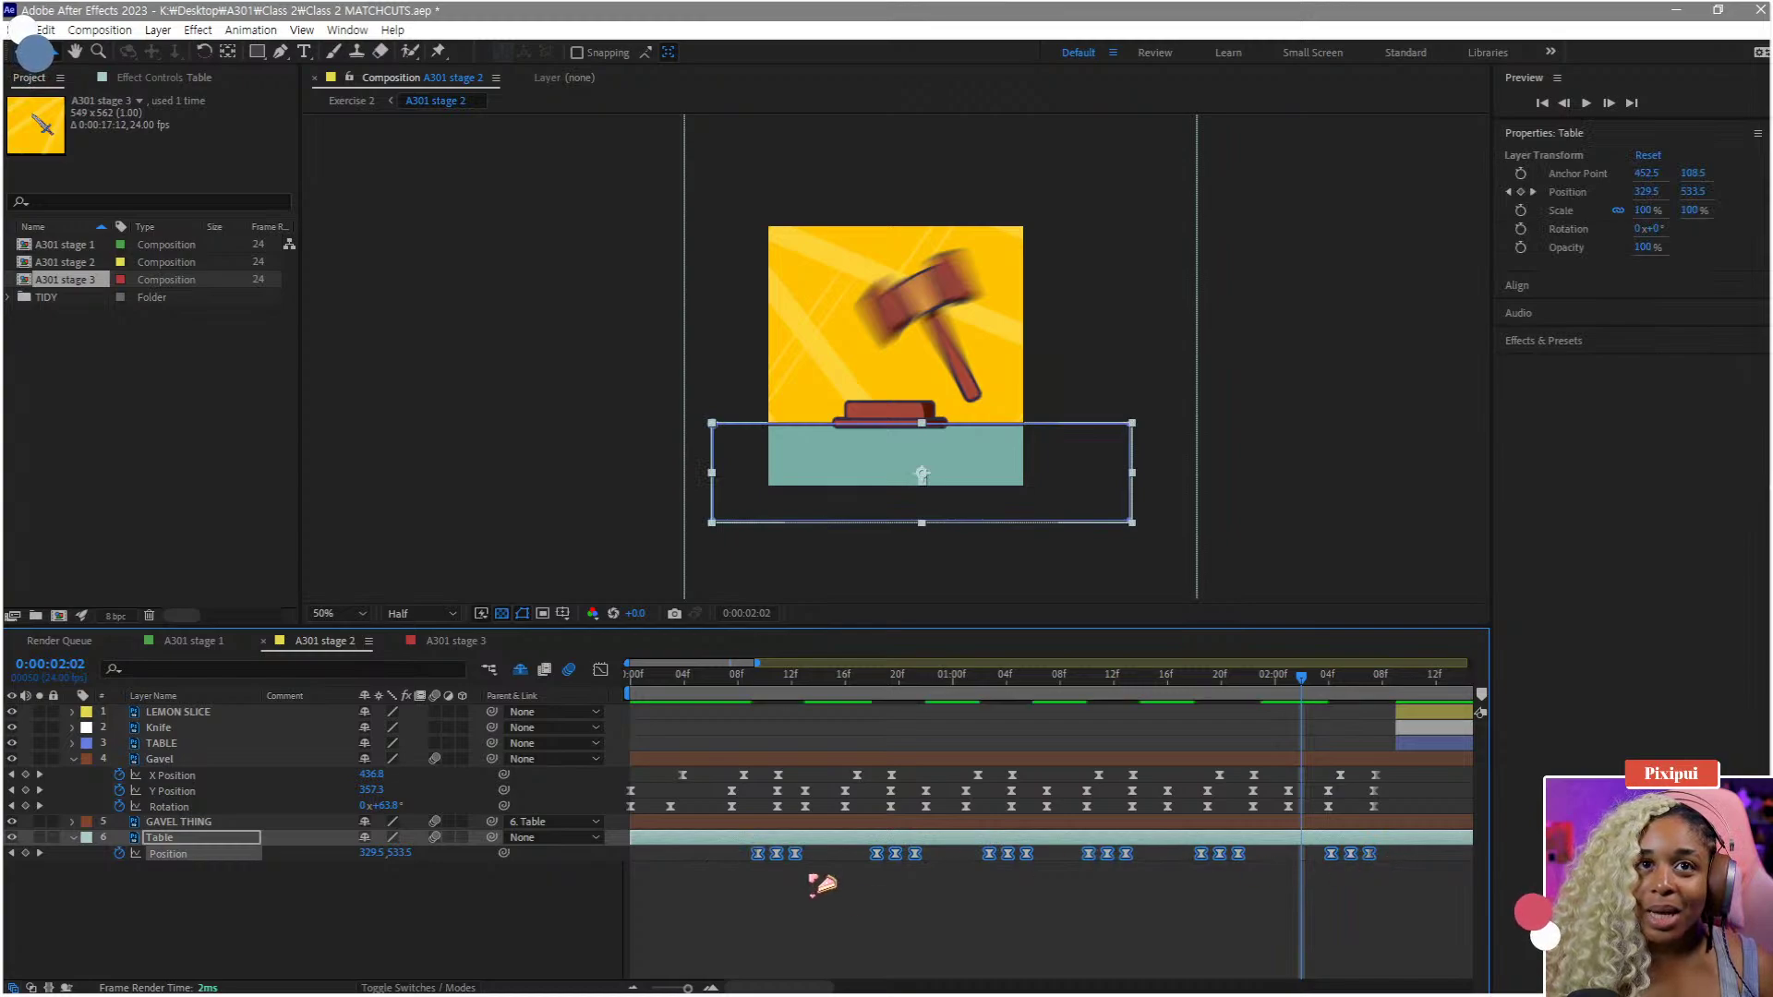
{"action": "left_click_drag", "start_coordinate": [1402, 914], "coordinate": [878, 859]}
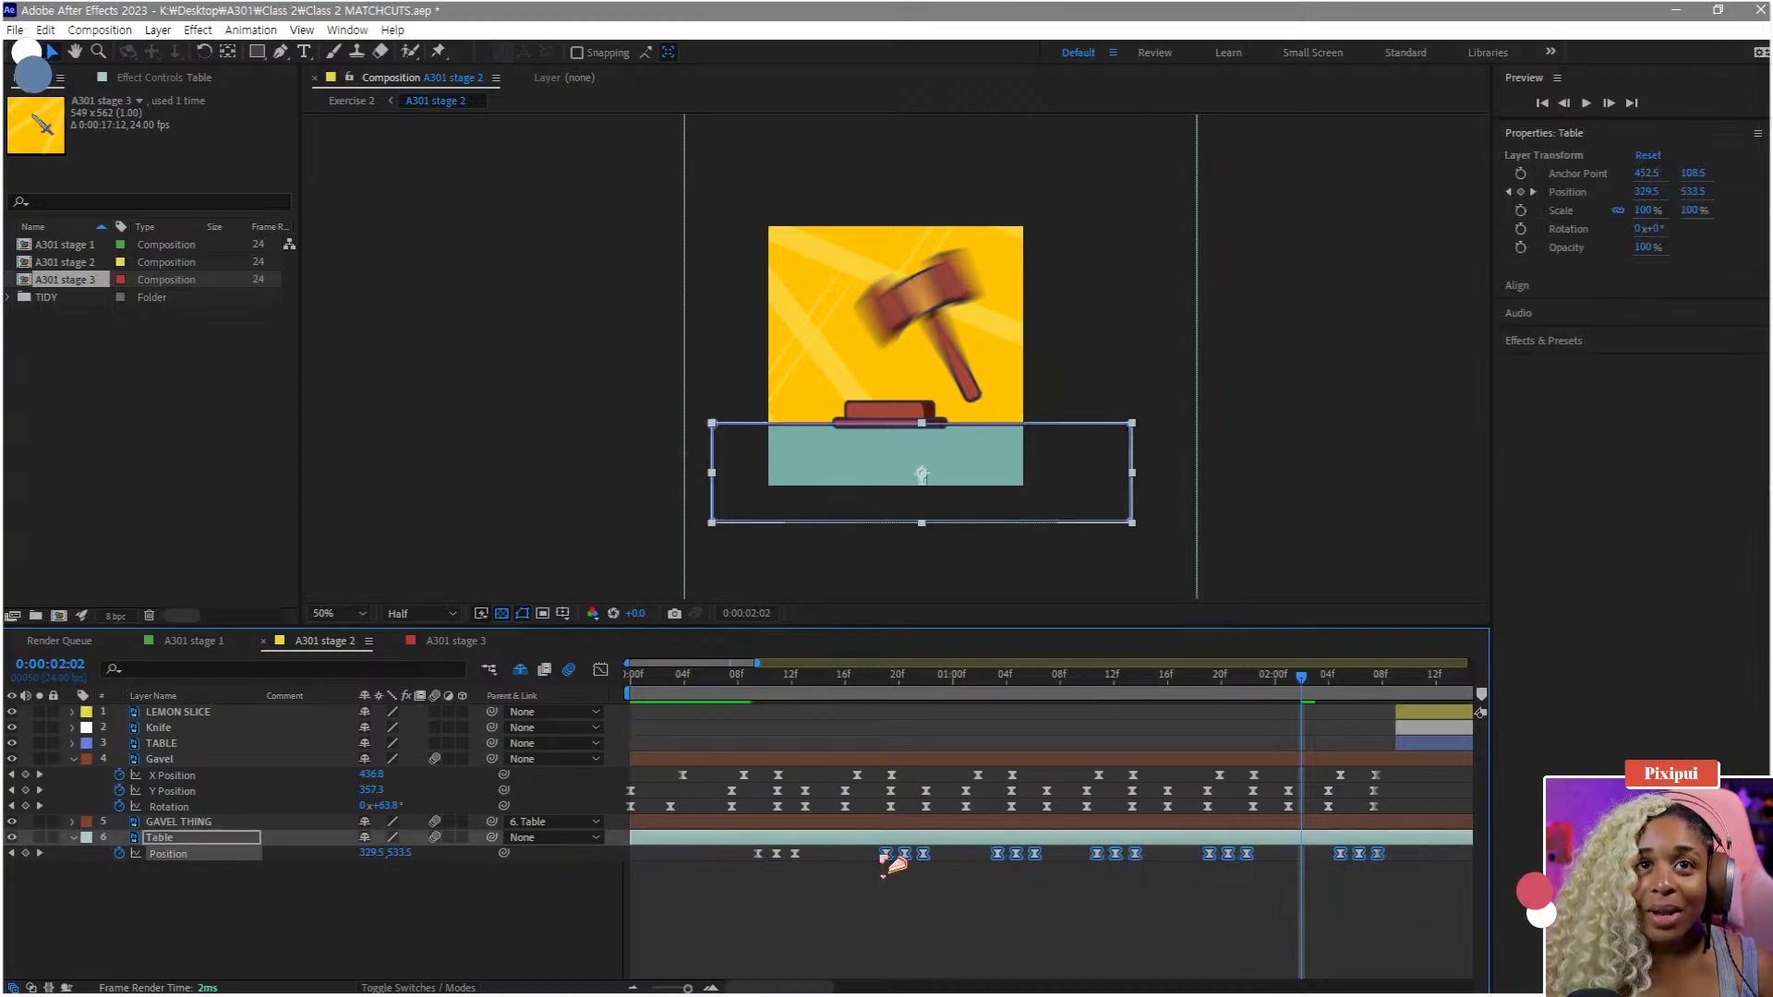
- Nudge the Table's second and third dip groups earlier and the last three later, and play back the result
{"action": "left_click", "coordinate": [1104, 904]}
{"action": "left_click_drag", "start_coordinate": [1104, 901], "coordinate": [947, 851]}
{"action": "left_click", "coordinate": [1438, 929]}
{"action": "left_click_drag", "start_coordinate": [1438, 928], "coordinate": [1126, 861]}
{"action": "left_click_drag", "start_coordinate": [1459, 928], "coordinate": [1416, 873]}
{"action": "left_click", "coordinate": [1429, 905]}
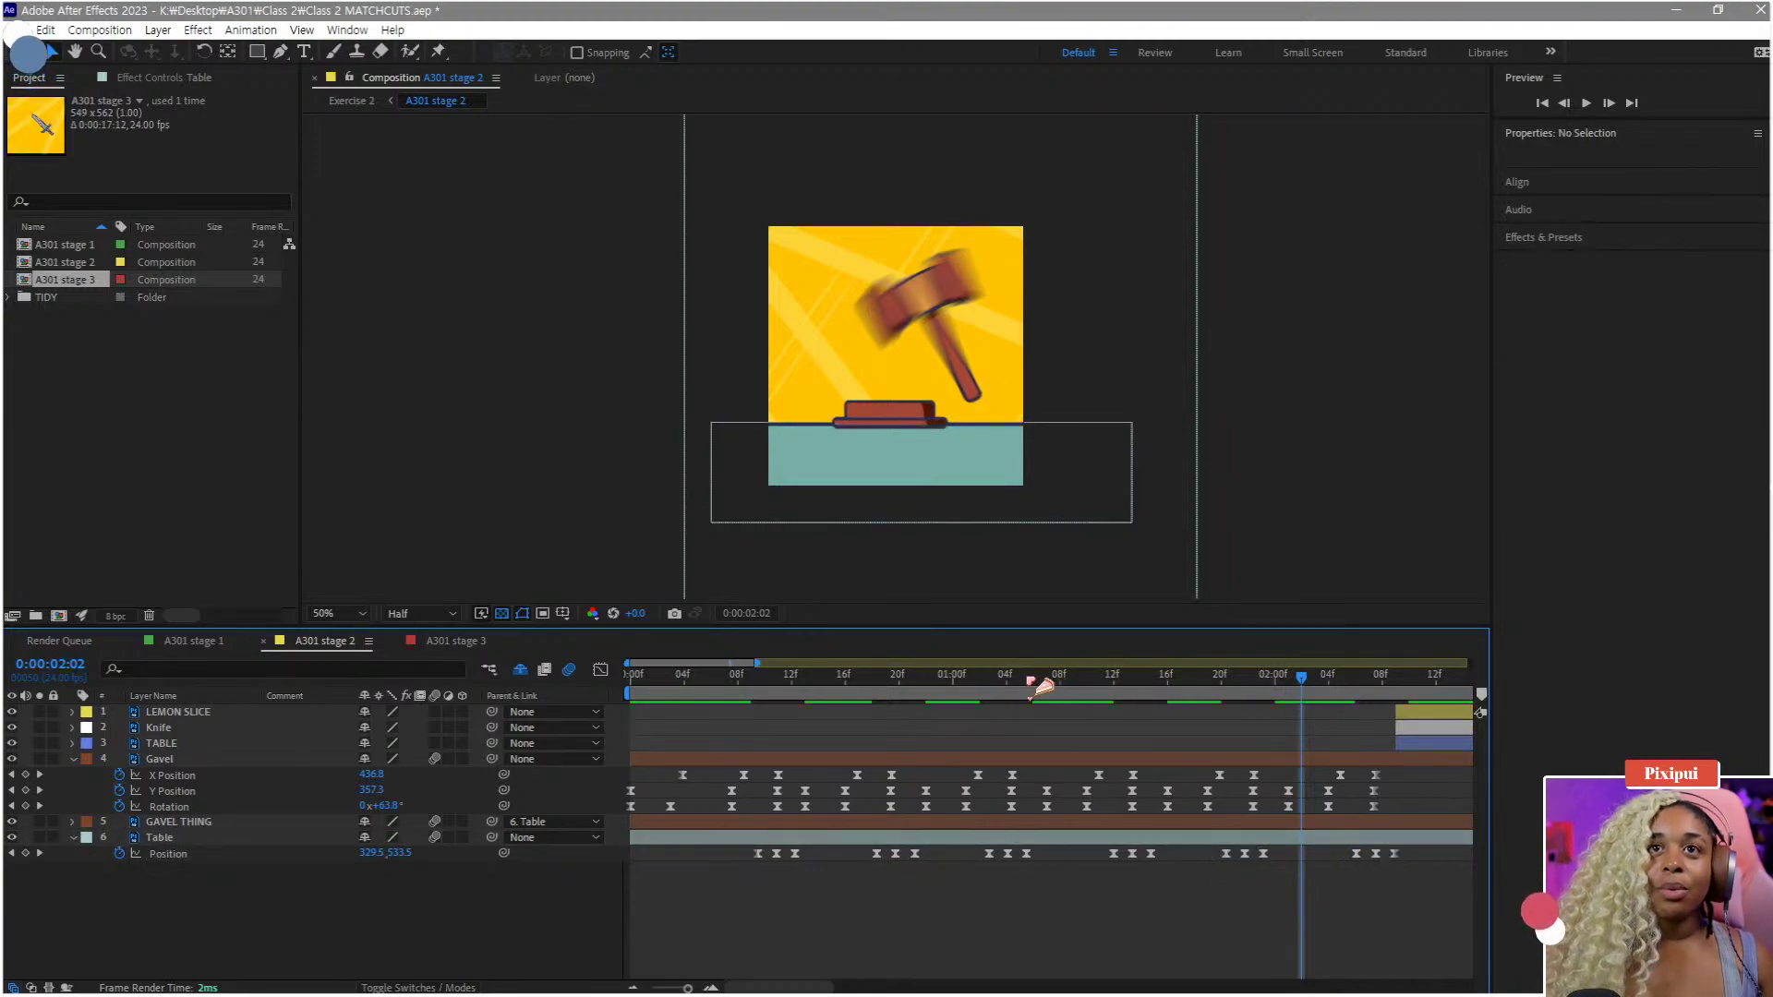
{"action": "key", "text": "space"}
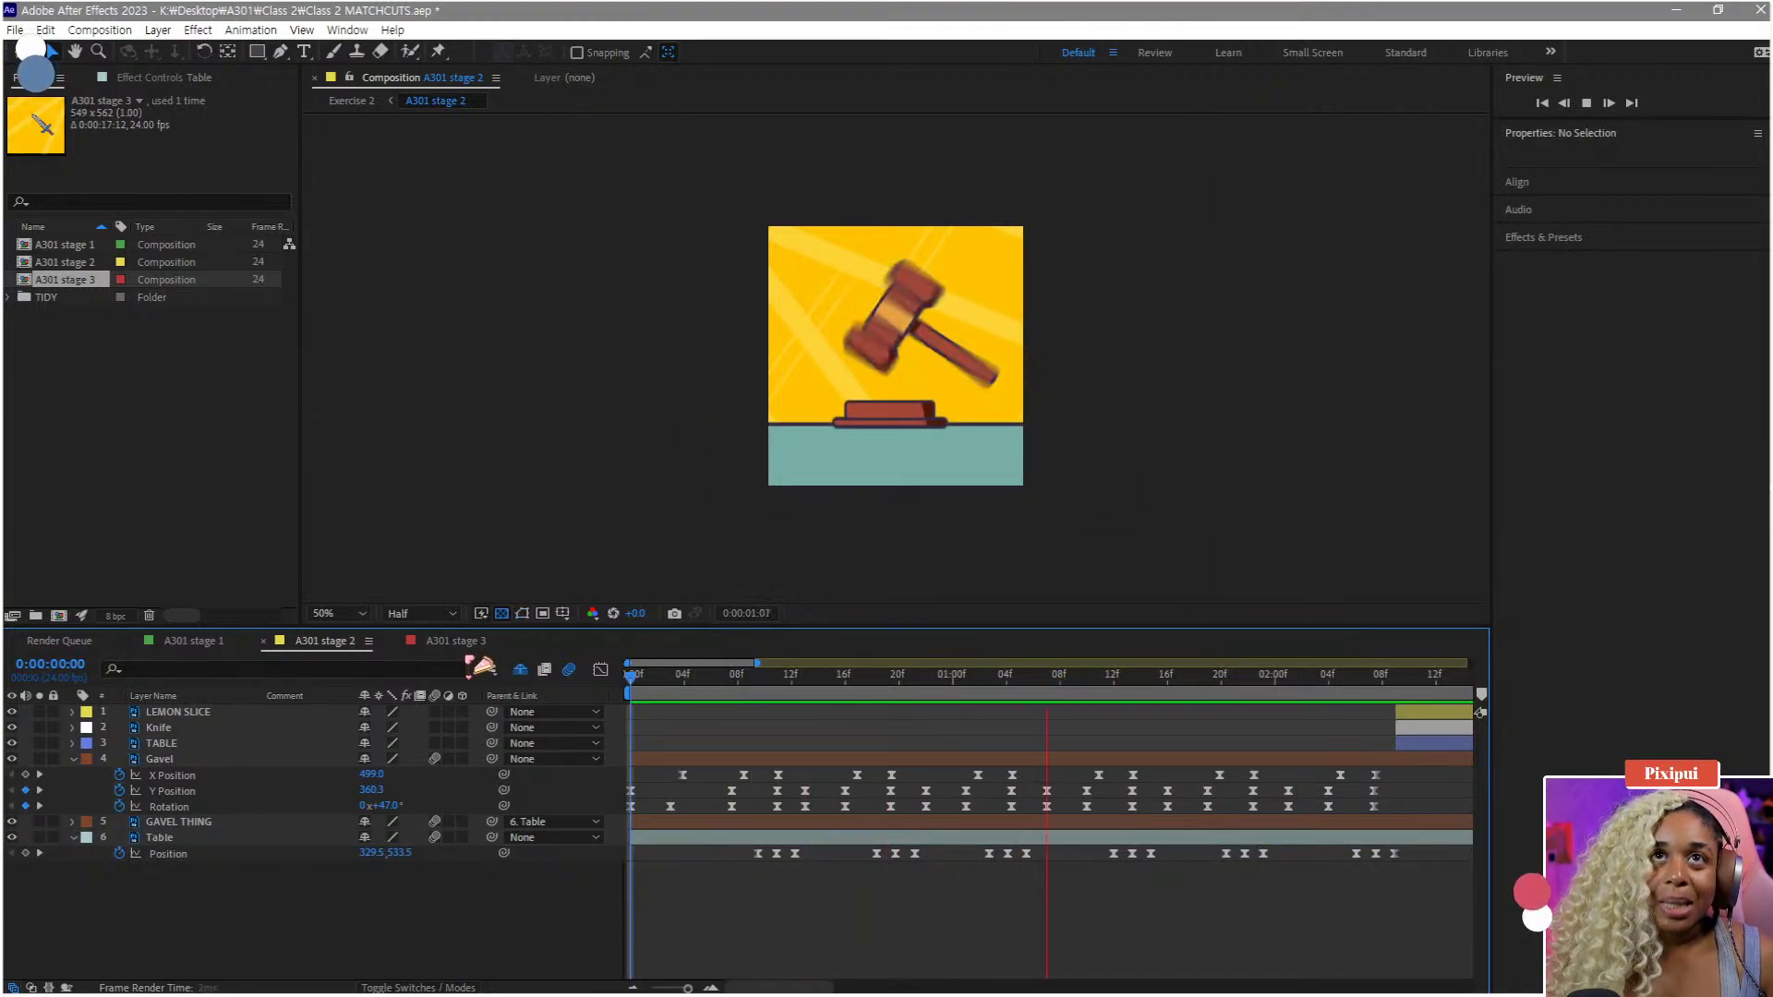
{"action": "key", "text": "space"}
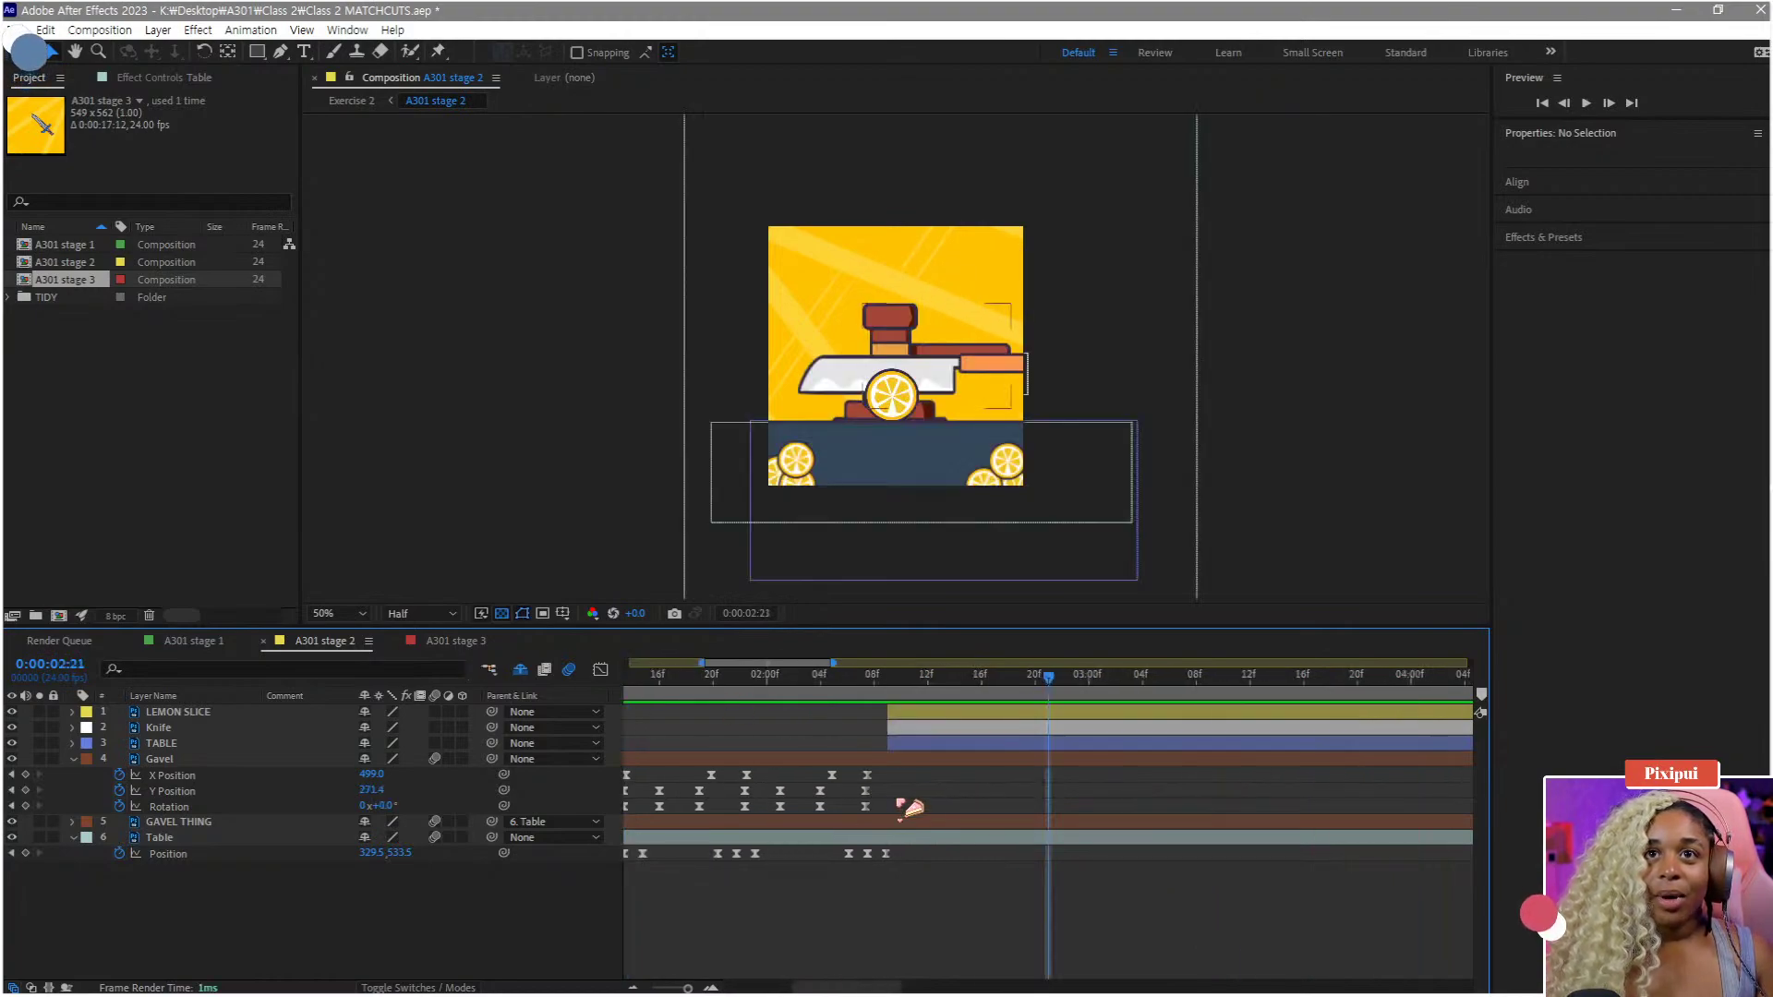
- Examine the strike timing around 1:23 and 2:01 and the Knife layer's entrance at 2:09
{"action": "key", "text": "semicolon"}
{"action": "left_click", "coordinate": [736, 695]}
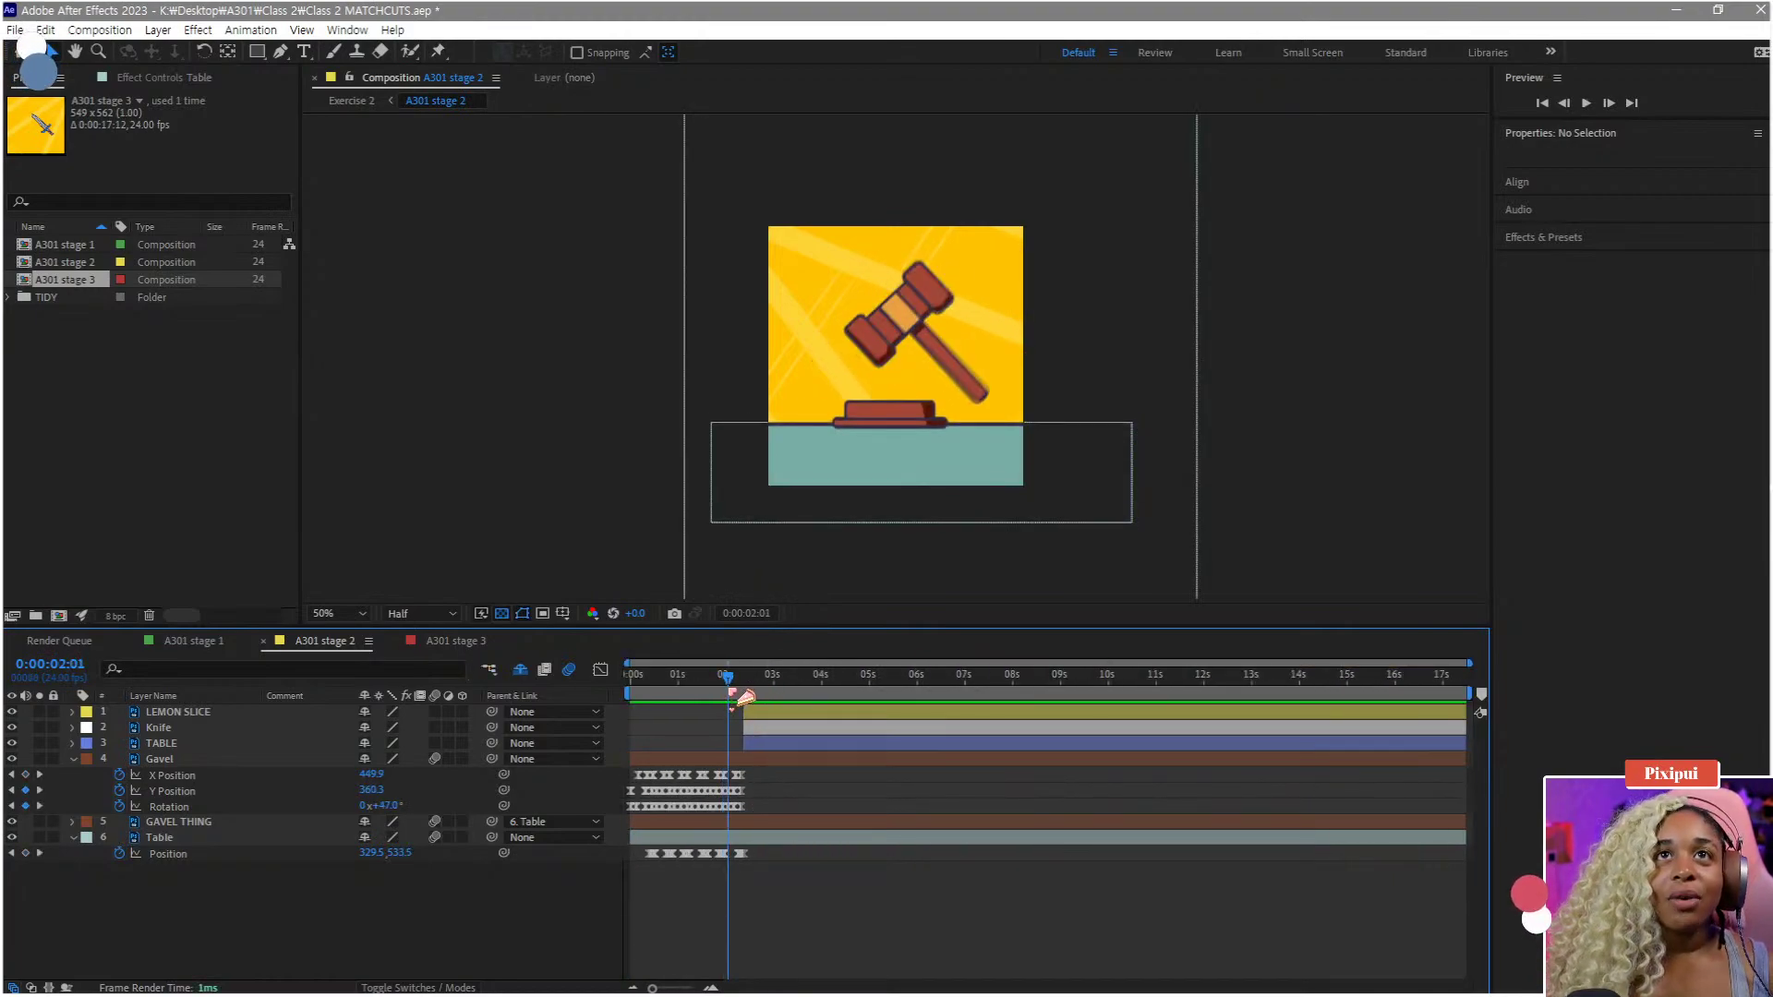
{"action": "scroll", "coordinate": [720, 769], "scroll_direction": "up", "scroll_amount": 2}
{"action": "scroll", "coordinate": [1037, 856], "scroll_direction": "up", "scroll_amount": 3}
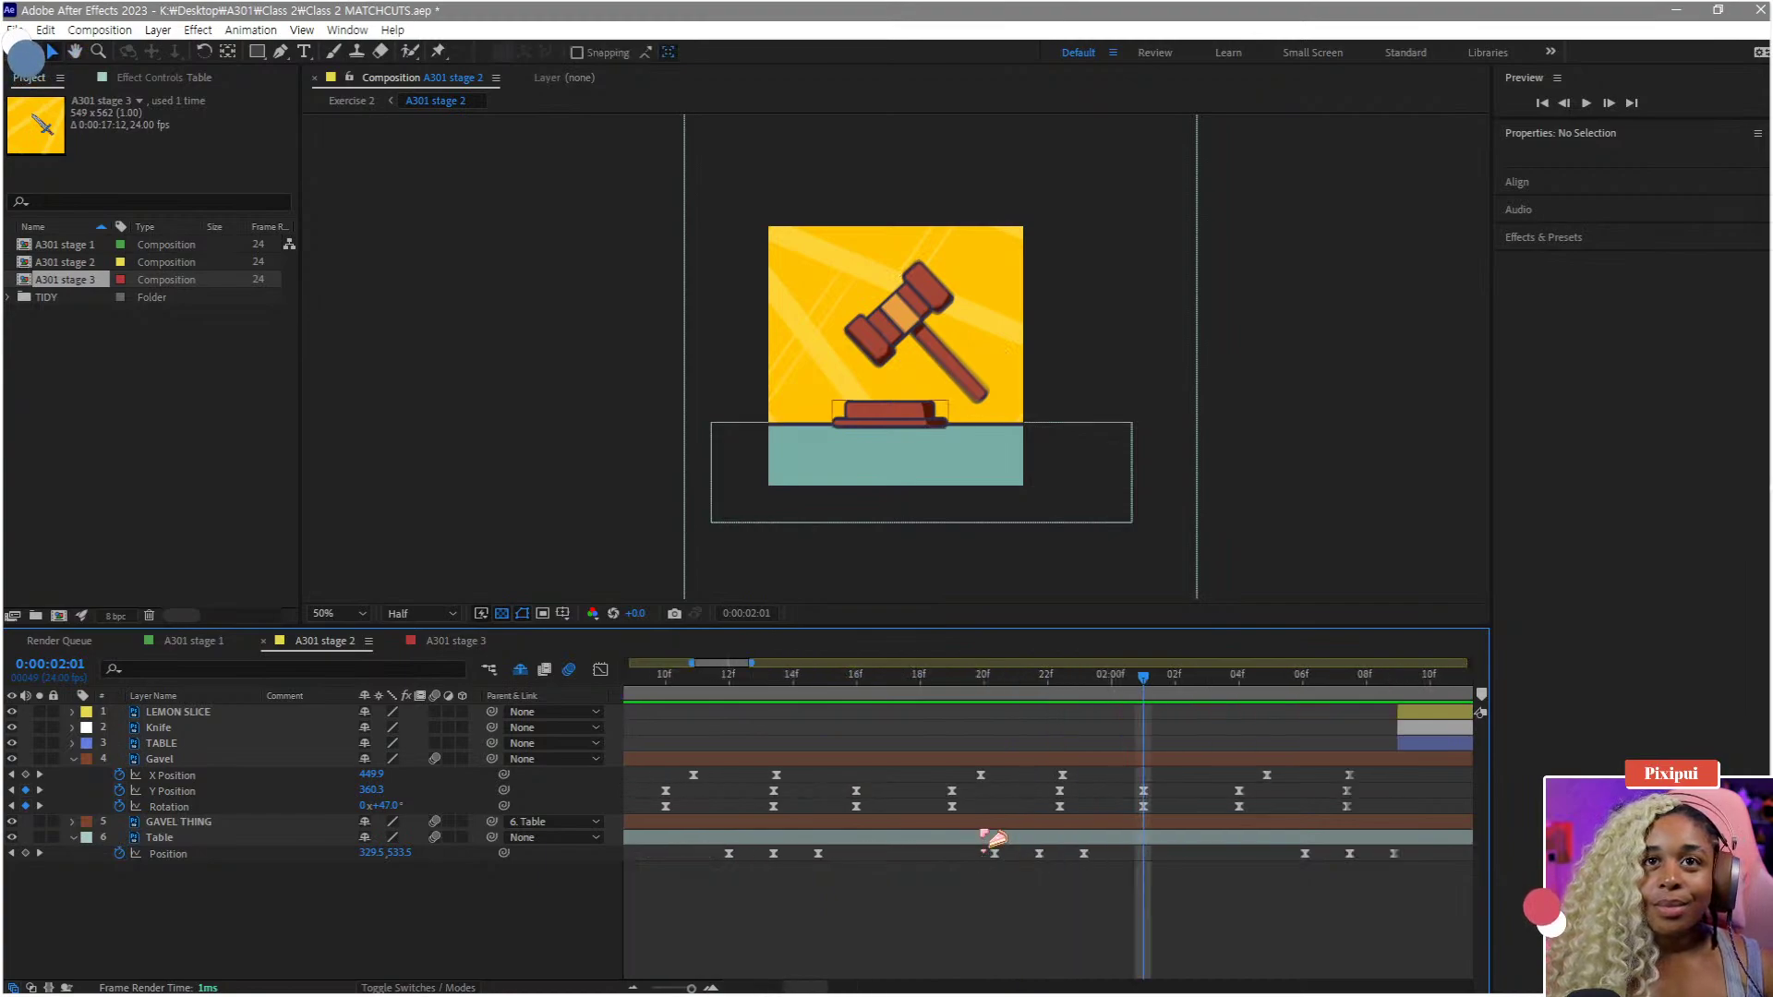
{"action": "mouse_move", "coordinate": [1060, 702]}
{"action": "left_mouse_down"}
{"action": "mouse_move", "coordinate": [1042, 693]}
{"action": "mouse_move", "coordinate": [1060, 691]}
{"action": "left_mouse_up"}
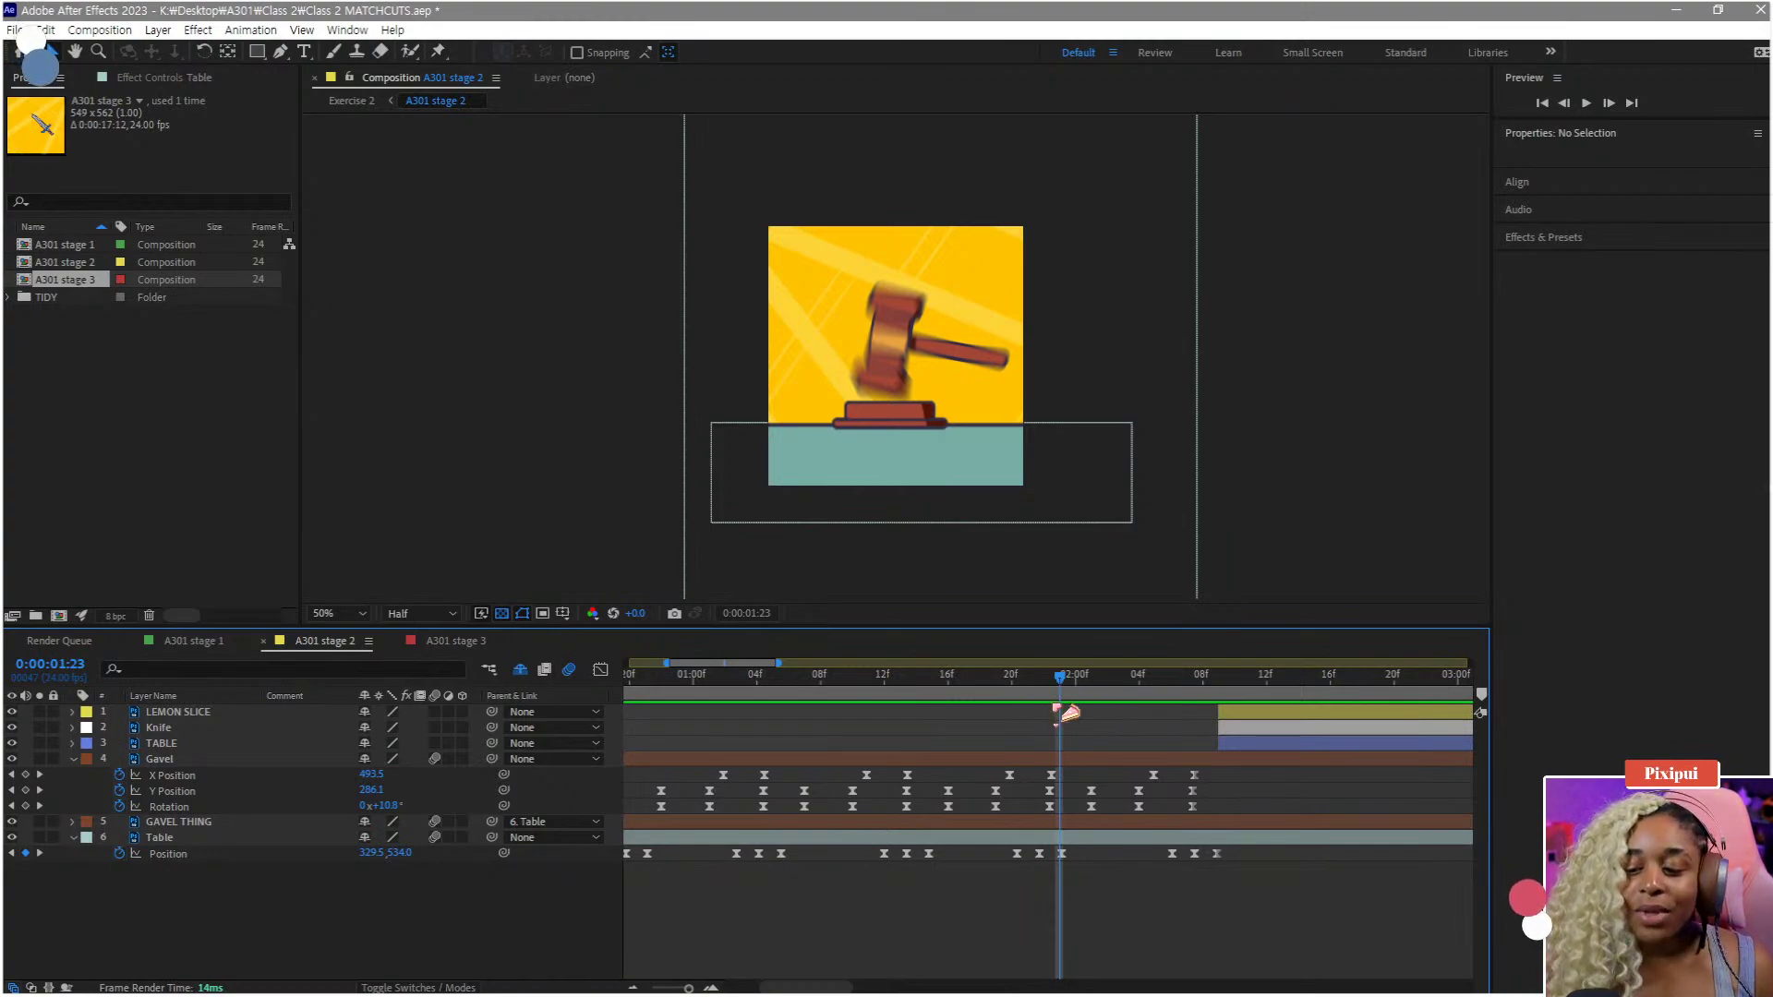
{"action": "scroll", "coordinate": [1113, 736], "scroll_direction": "down", "scroll_amount": 2}
{"action": "left_click", "coordinate": [1134, 688]}
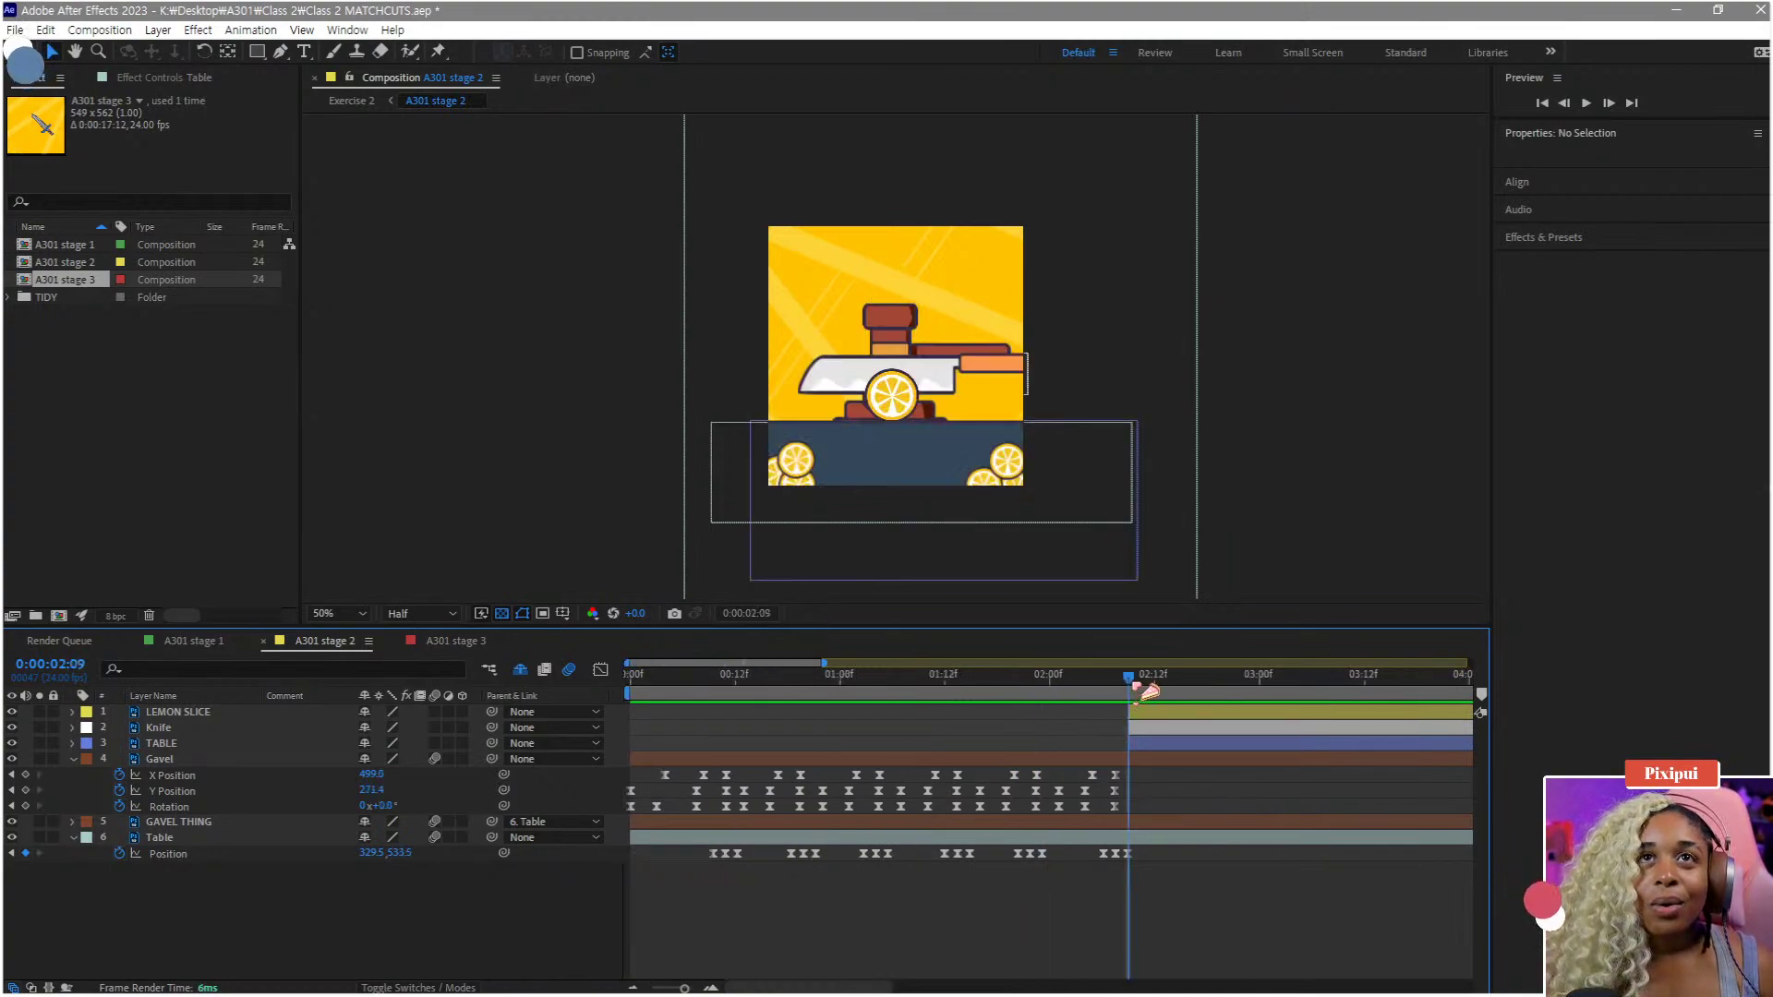
{"action": "left_click", "coordinate": [1007, 374]}
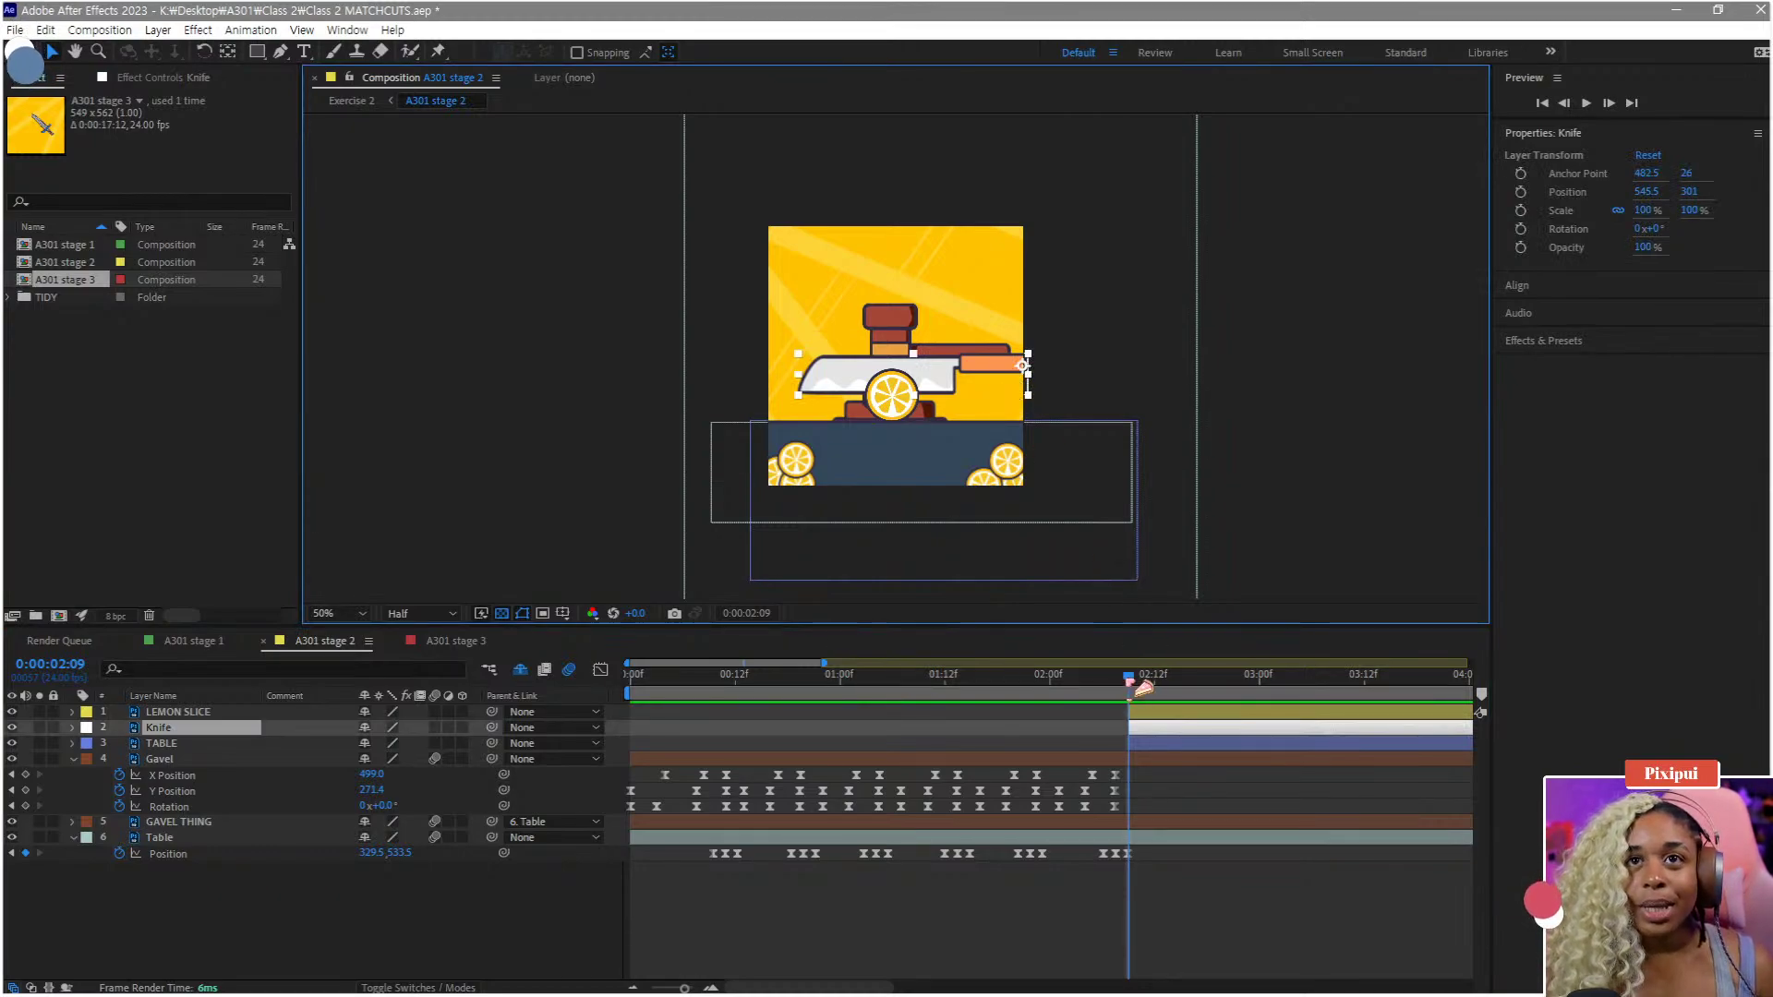
- Copy all the Gavel's X Position, Y Position and Rotation keyframes and separate the Knife's Position into X and Y dimensions
{"action": "key", "text": "Home"}
{"action": "left_click_drag", "start_coordinate": [1154, 778], "coordinate": [570, 812]}
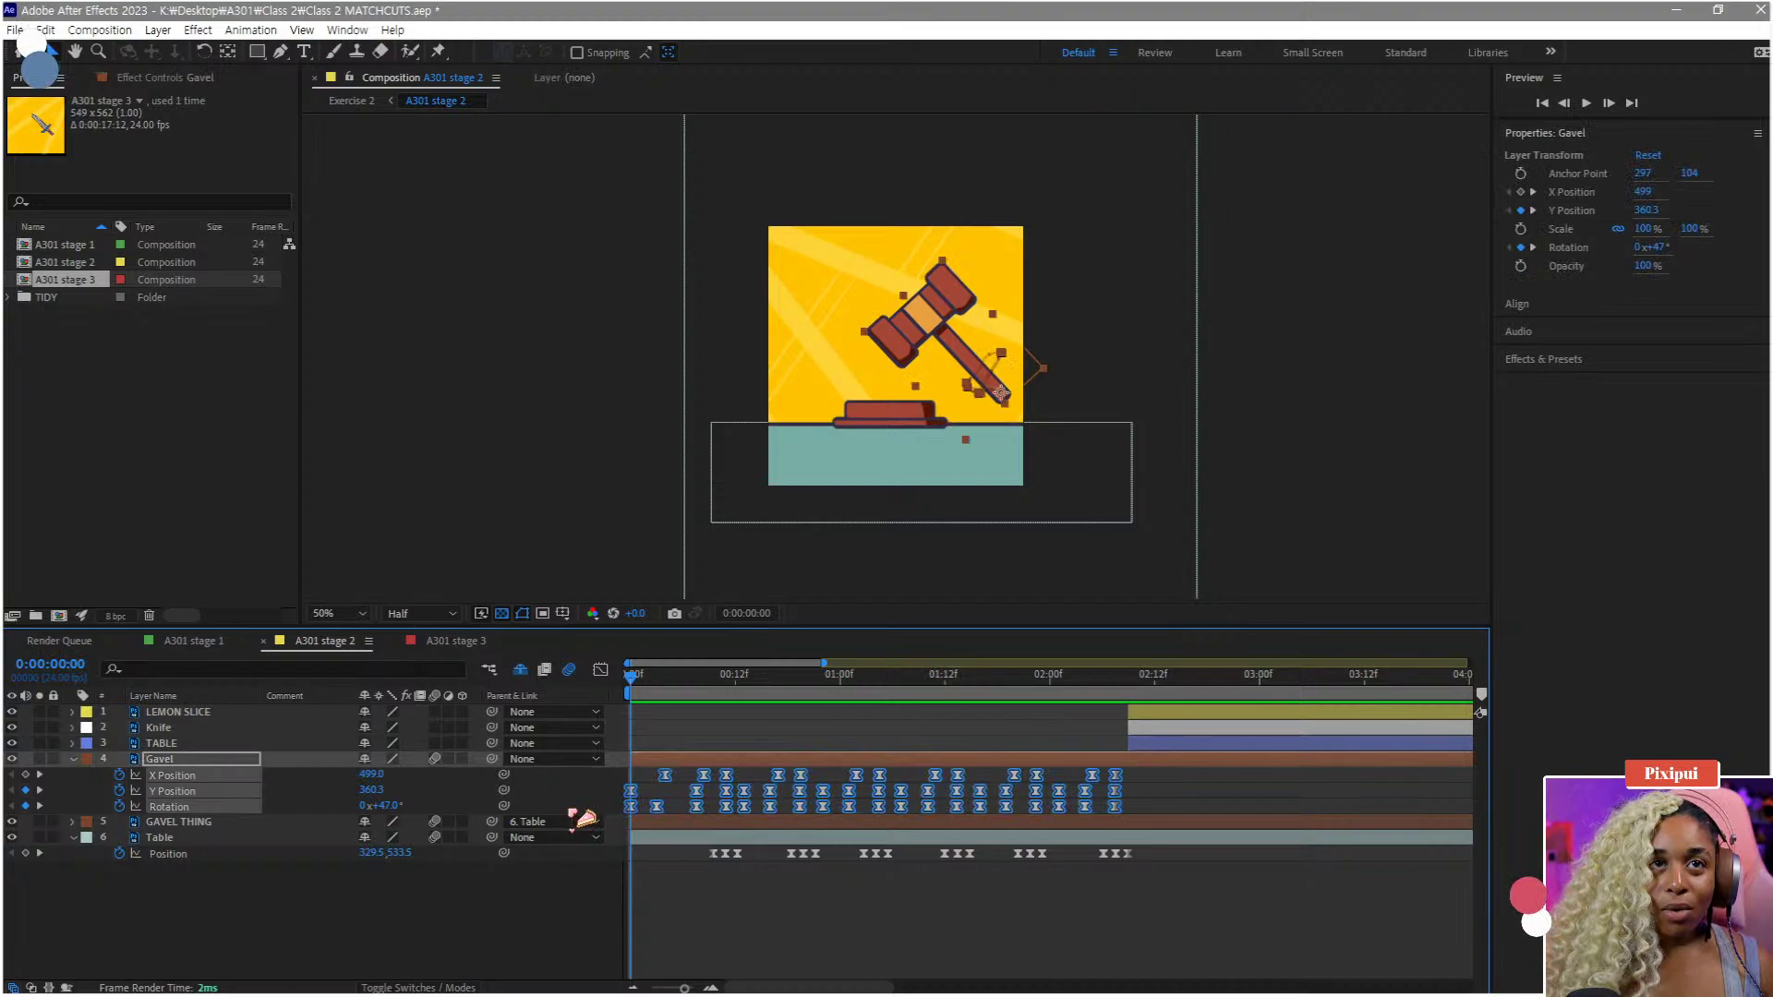
{"action": "left_click", "coordinate": [172, 730]}
{"action": "key", "text": "p"}
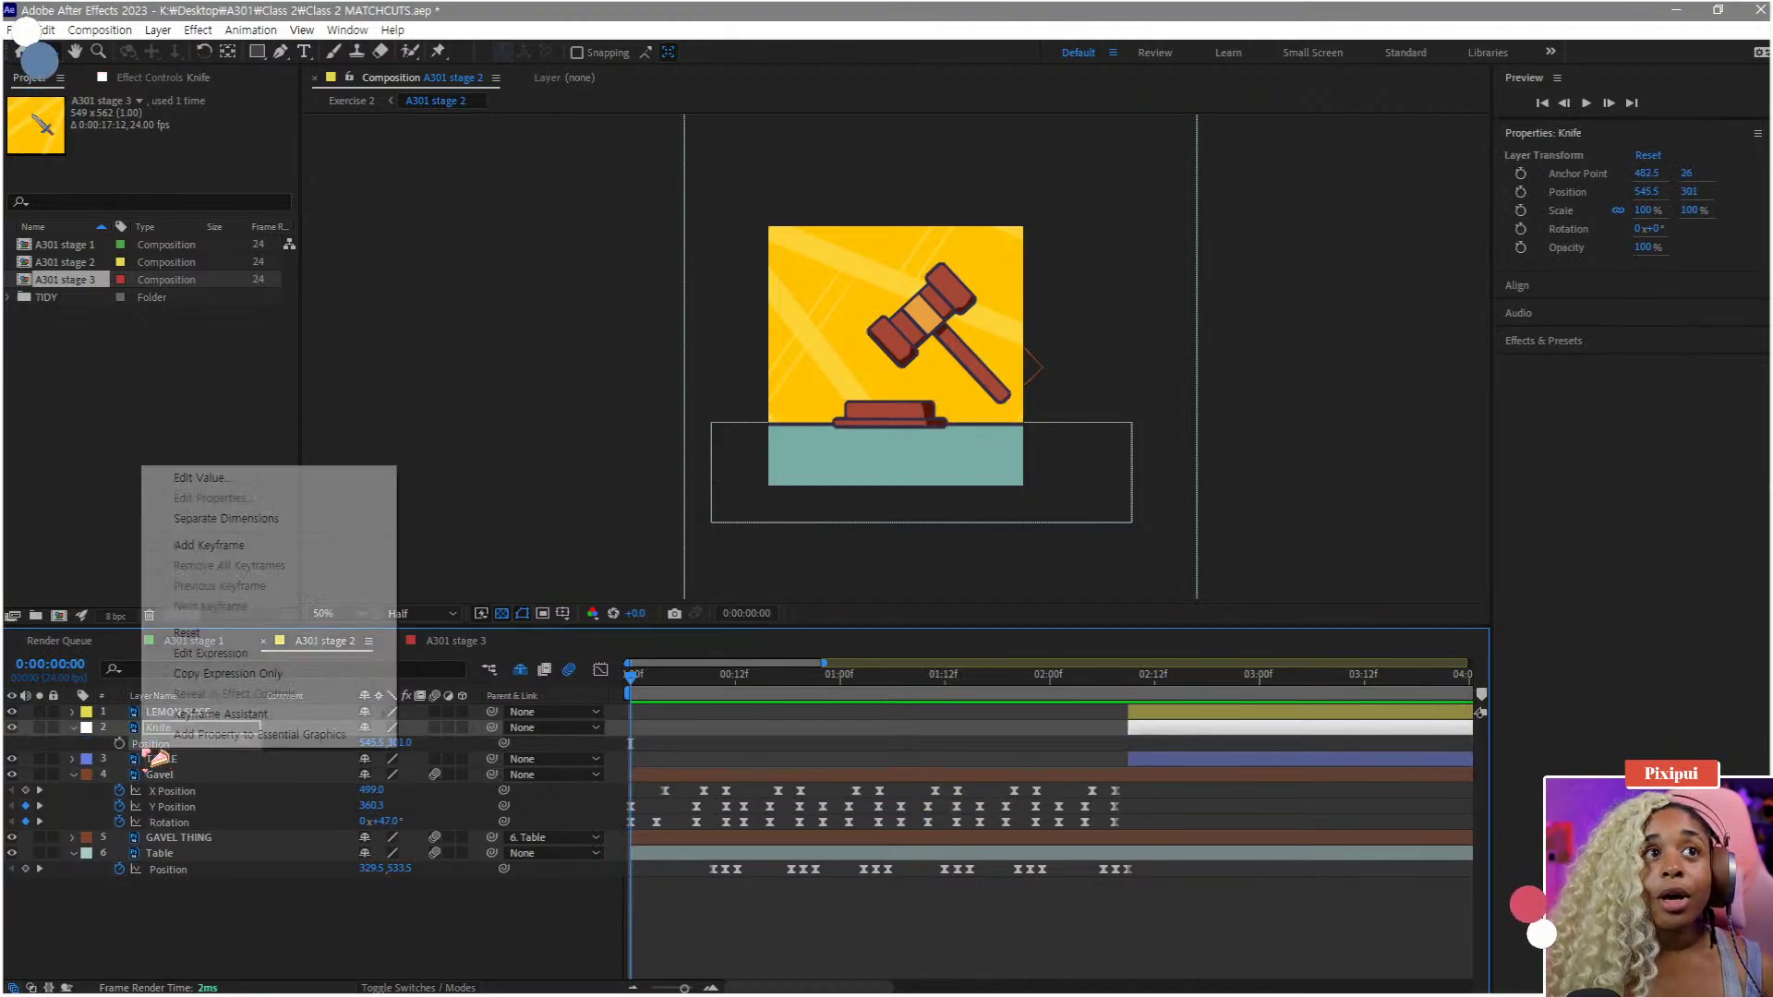
{"action": "right_click", "coordinate": [152, 743]}
{"action": "left_click", "coordinate": [245, 518]}
{"action": "left_click", "coordinate": [242, 951]}
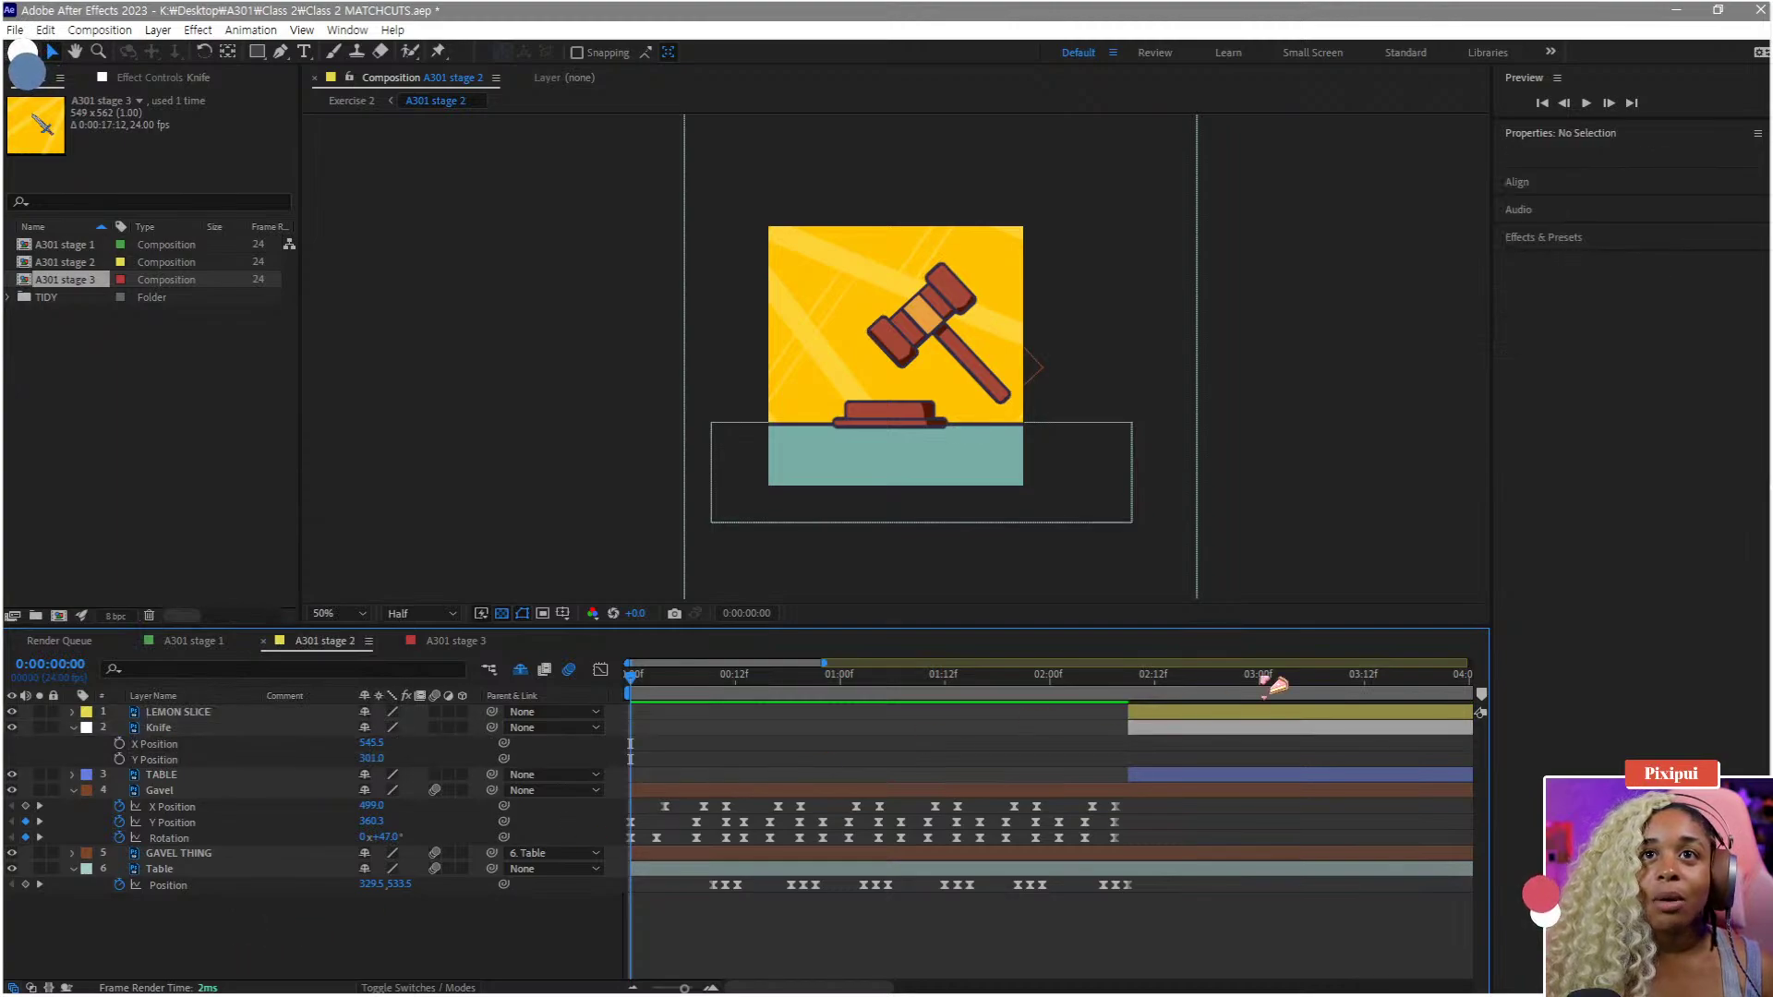
- Paste the Gavel's keyframes onto the Knife at frame 0 and extend the Knife layer's start back to 1:12
{"action": "key", "text": "space"}
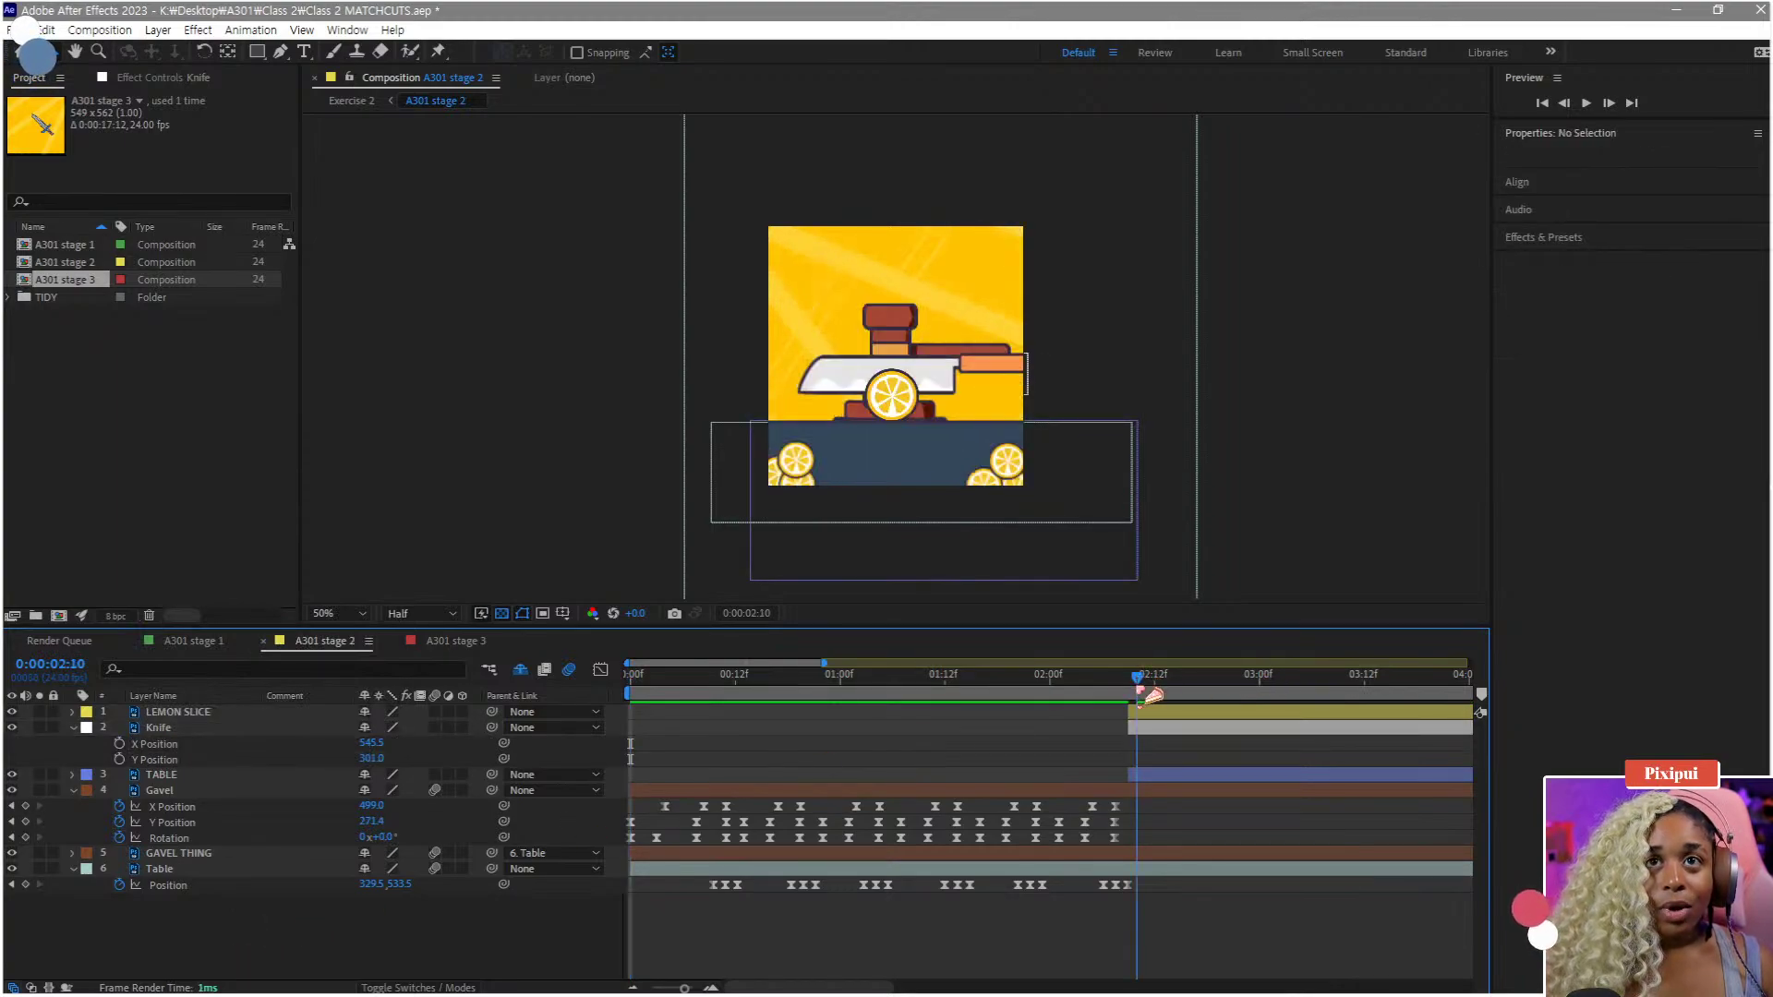
{"action": "key", "text": "space"}
{"action": "left_click", "coordinate": [1161, 732]}
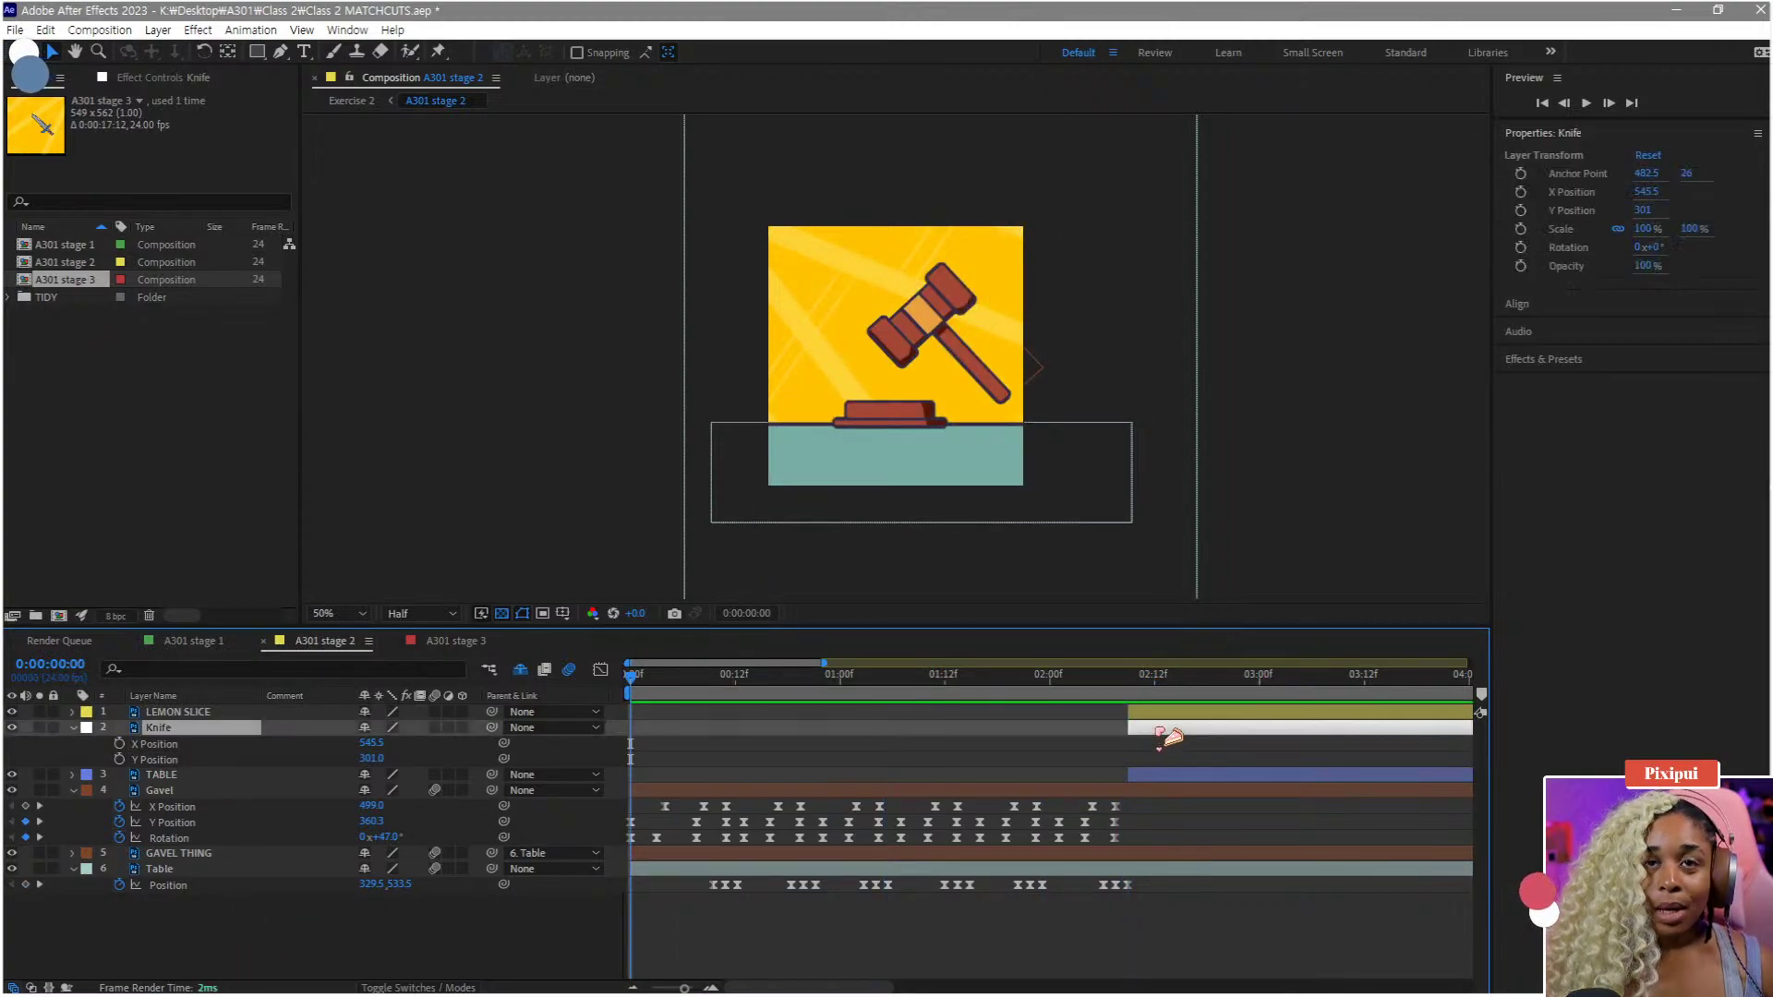
{"action": "key", "text": "ctrl+v"}
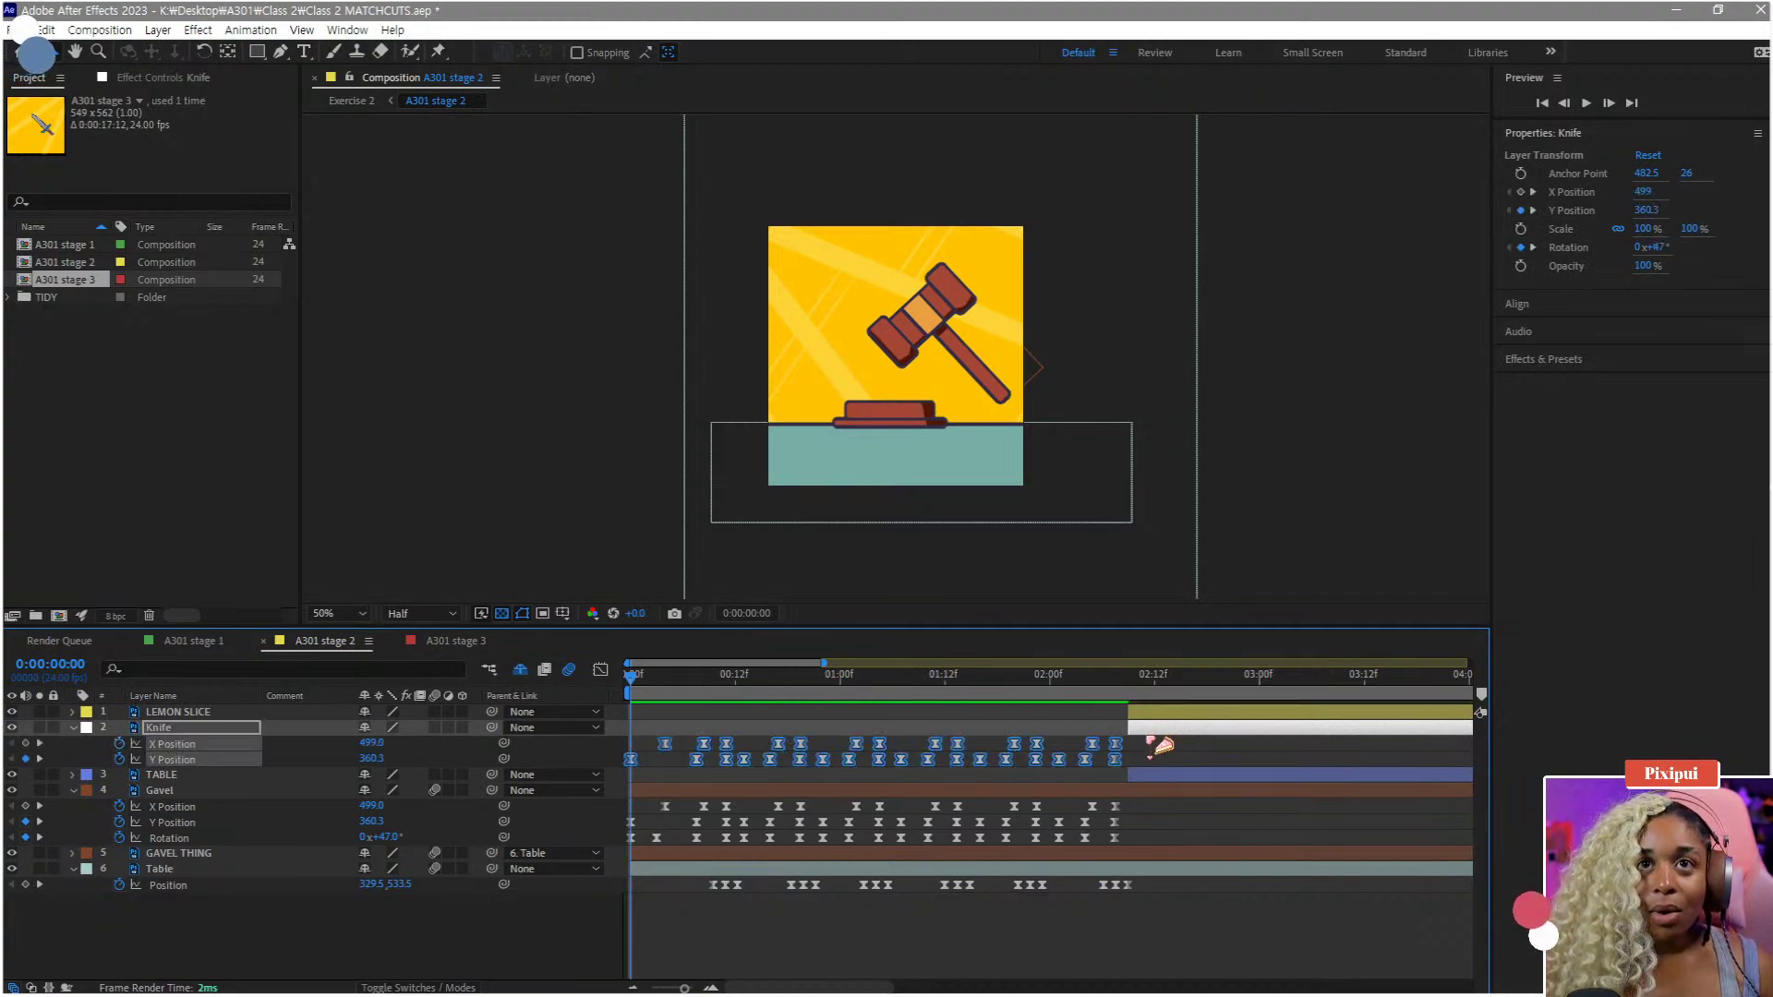
{"action": "left_click_drag", "start_coordinate": [1131, 728], "coordinate": [962, 695]}
{"action": "left_click", "coordinate": [944, 681]}
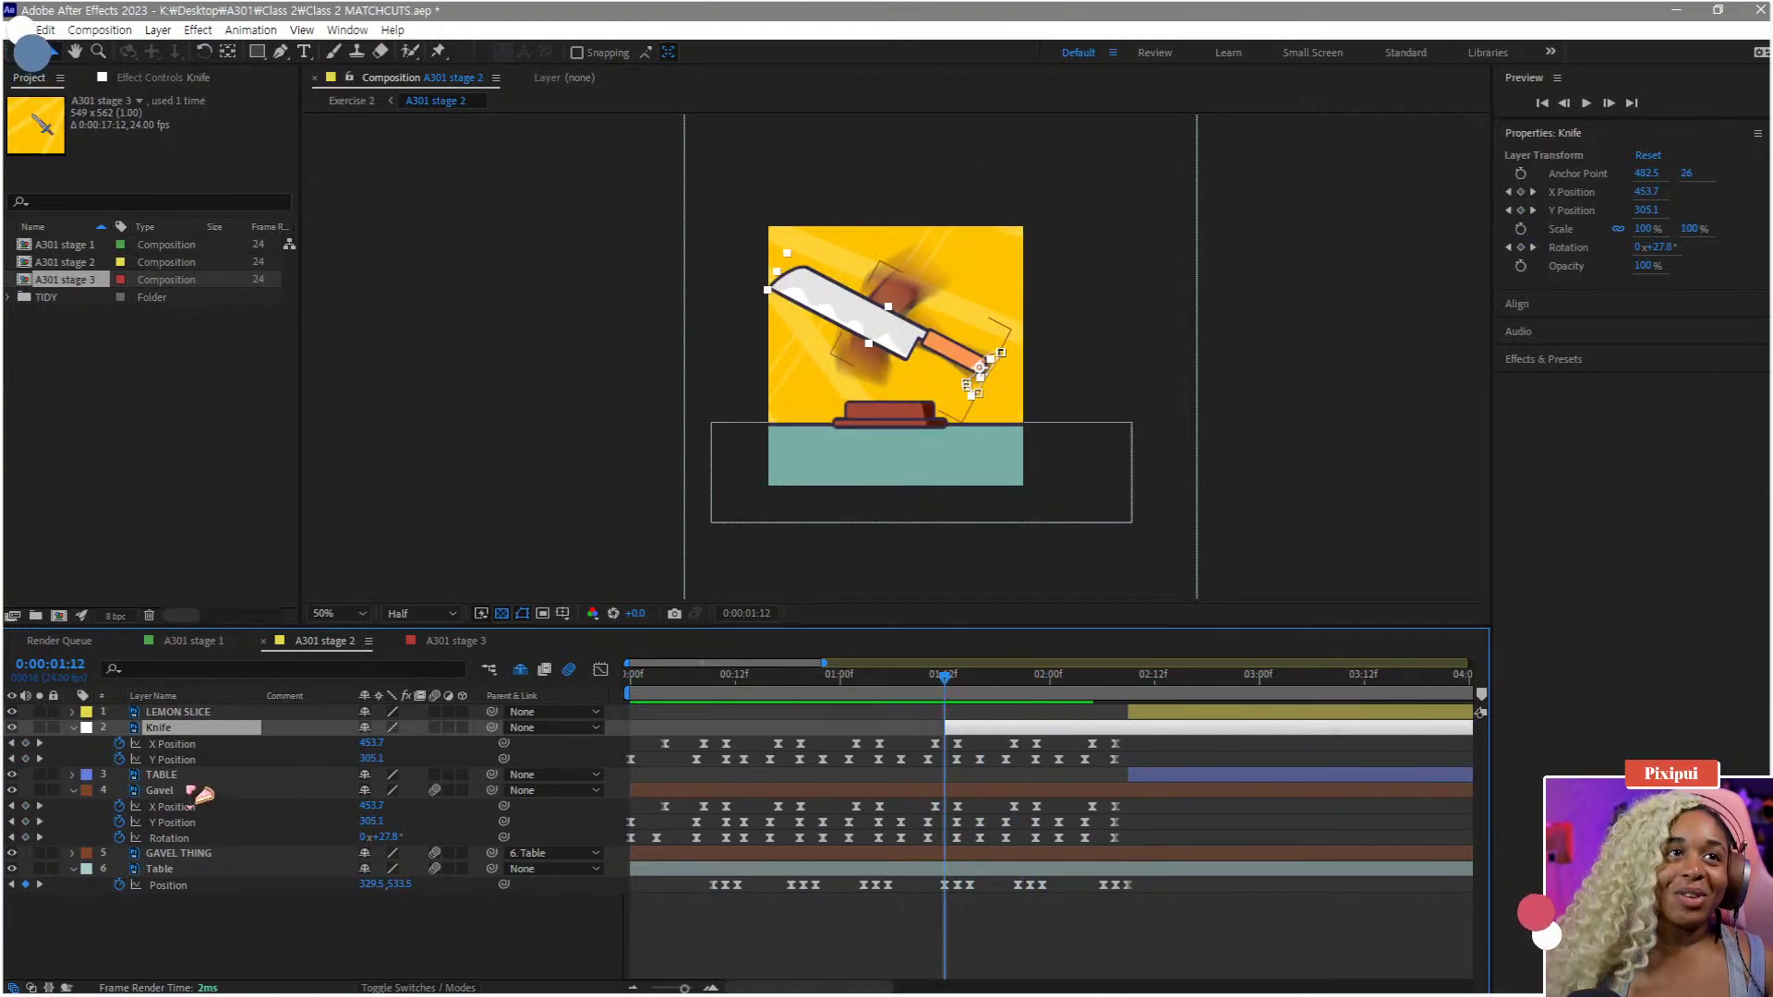
- Copy the Gavel's Rotation keyframes and paste them onto the Knife layer at frame 0
{"action": "left_click", "coordinate": [189, 839]}
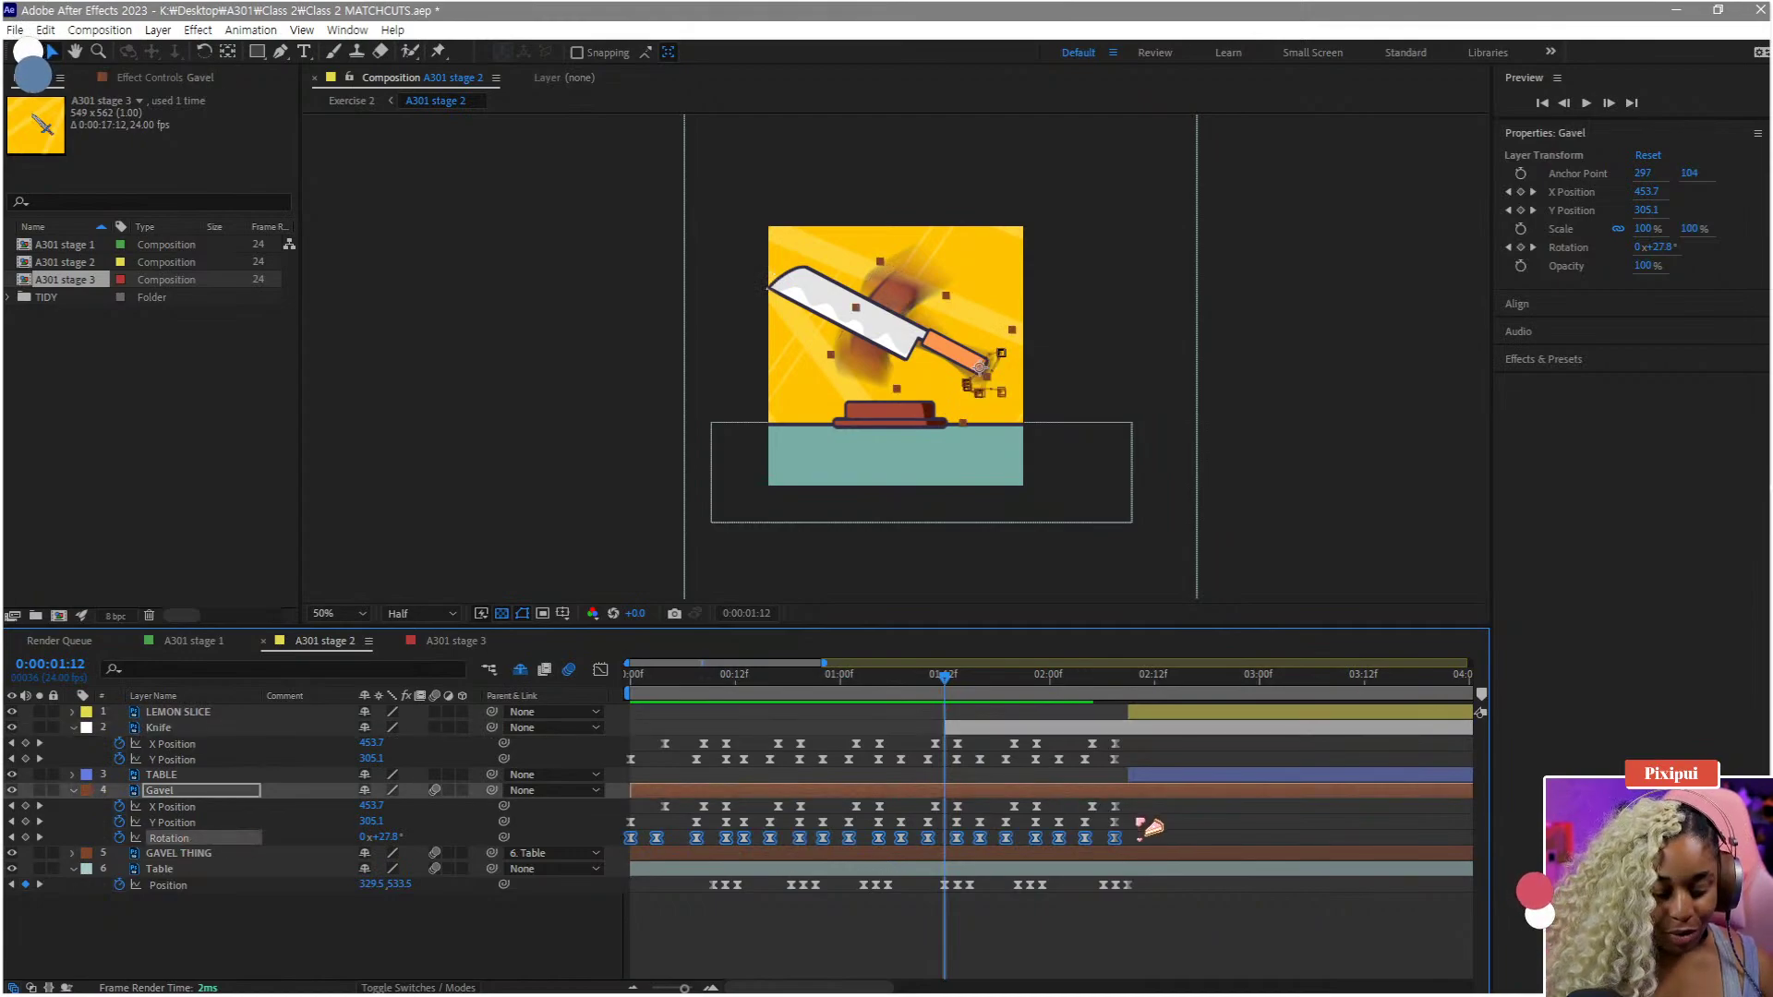
{"action": "key", "text": "Home"}
{"action": "left_click", "coordinate": [167, 728]}
{"action": "key", "text": "ctrl+v"}
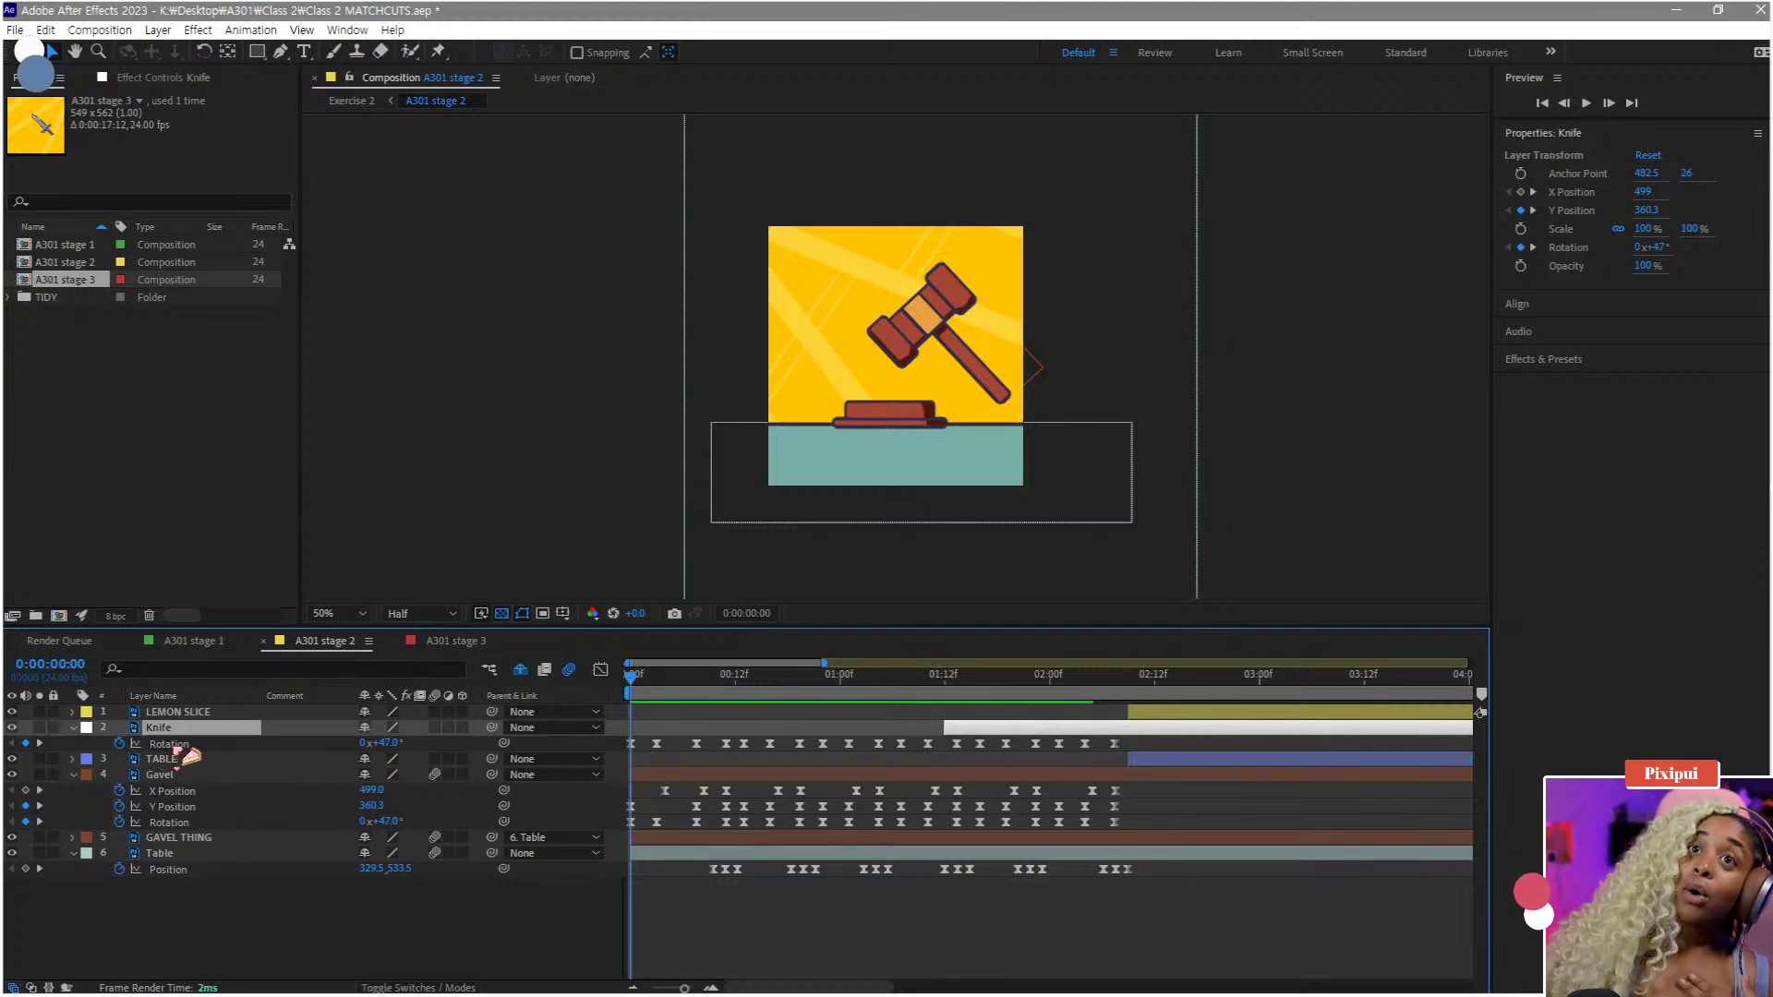
- Play back the knife's strikes from the first frame and check how it lines up with the gavel at 1:22
{"action": "left_click", "coordinate": [435, 729]}
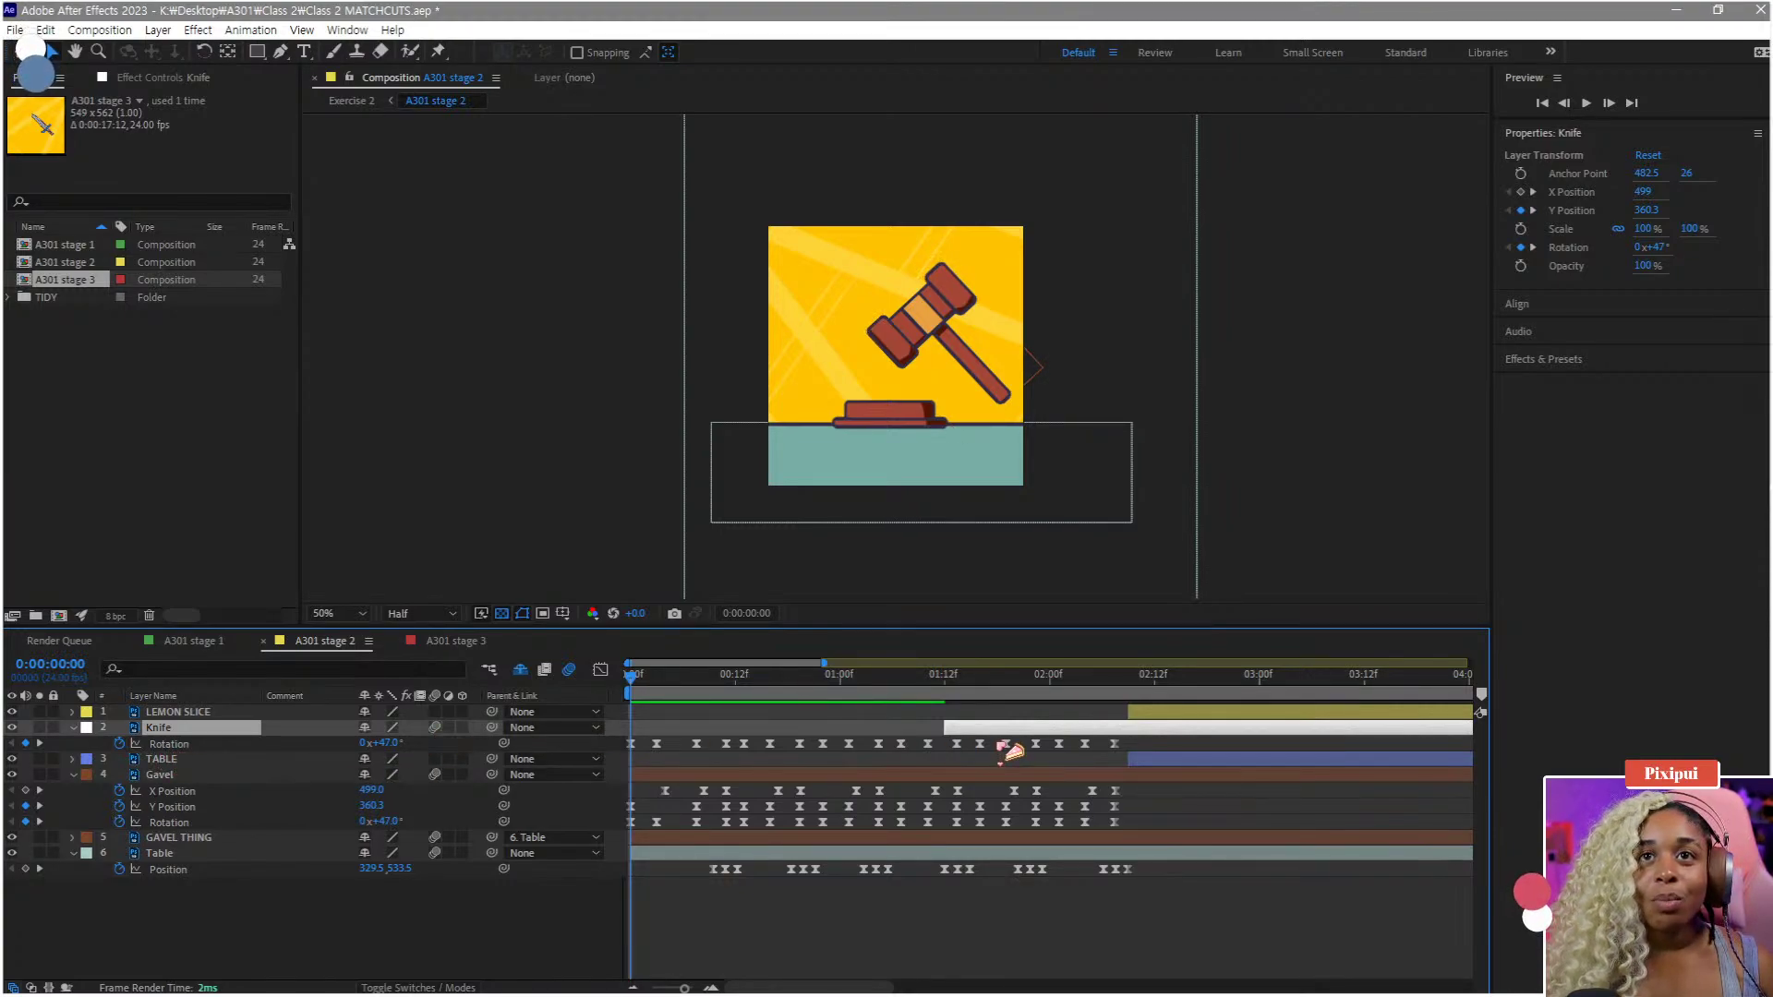
{"action": "key", "text": "space"}
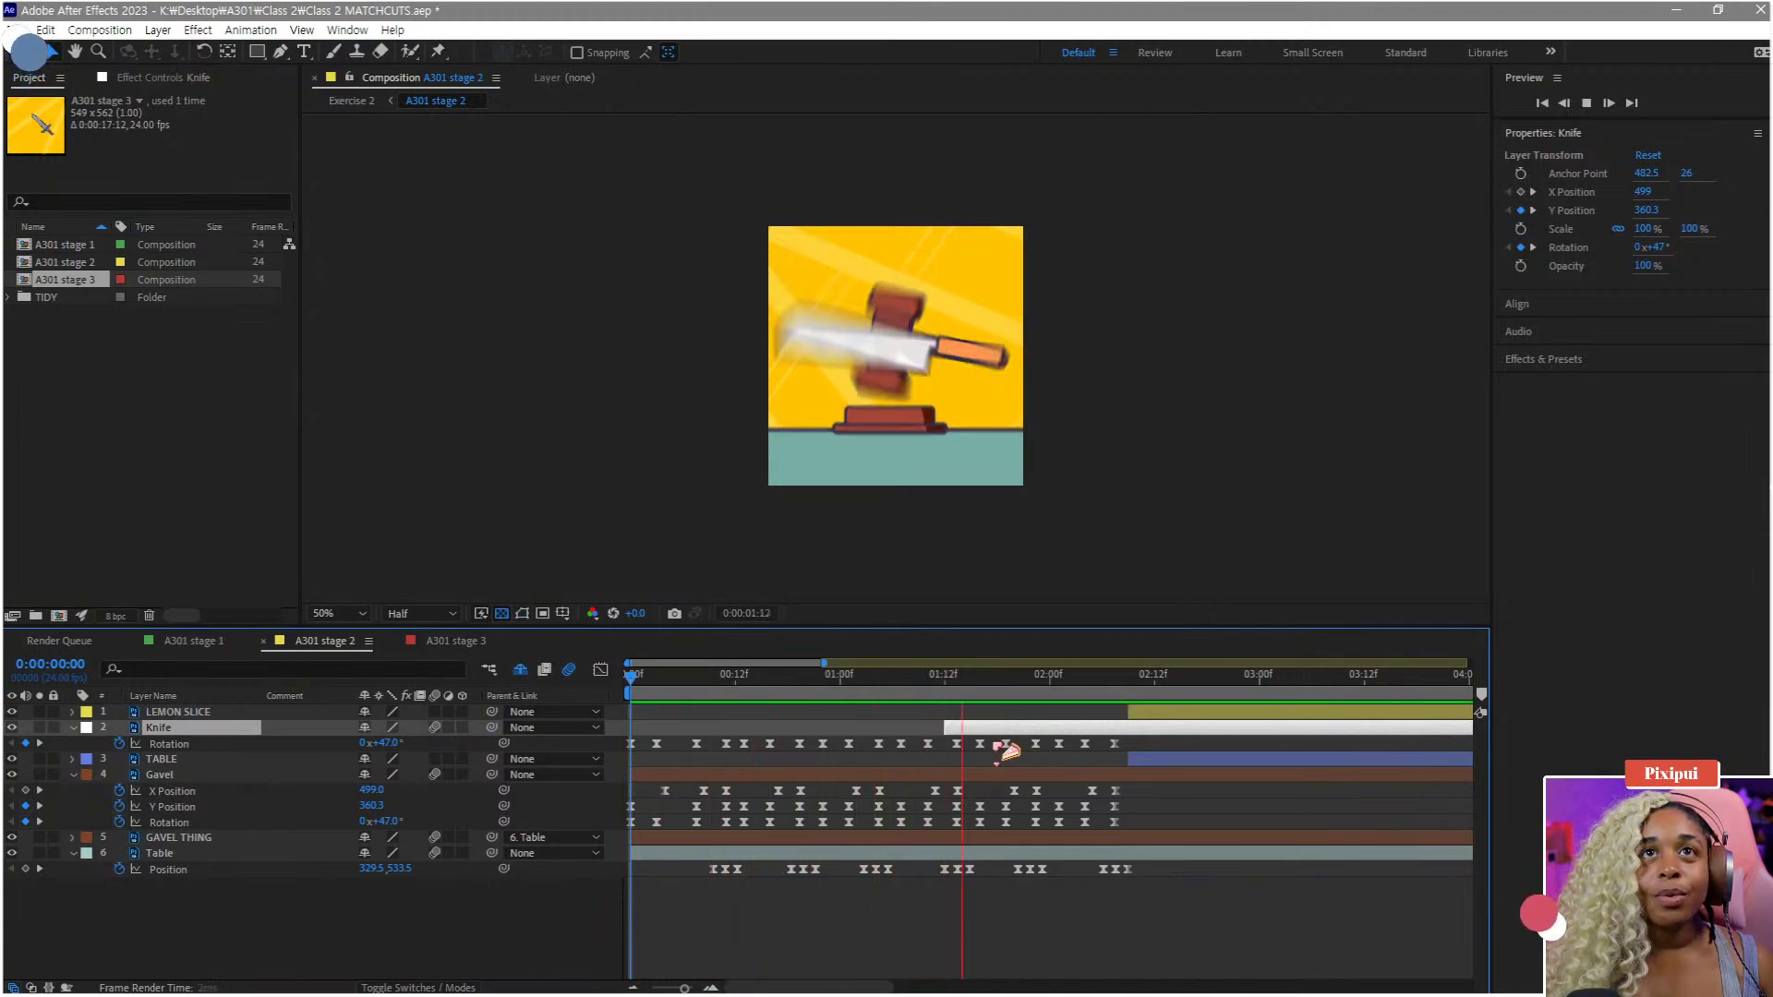
{"action": "key", "text": "space"}
{"action": "mouse_move", "coordinate": [992, 685]}
{"action": "left_mouse_down"}
{"action": "mouse_move", "coordinate": [965, 684]}
{"action": "mouse_move", "coordinate": [1025, 690]}
{"action": "left_mouse_up"}
{"action": "left_click_drag", "start_coordinate": [1036, 688], "coordinate": [1034, 686]}
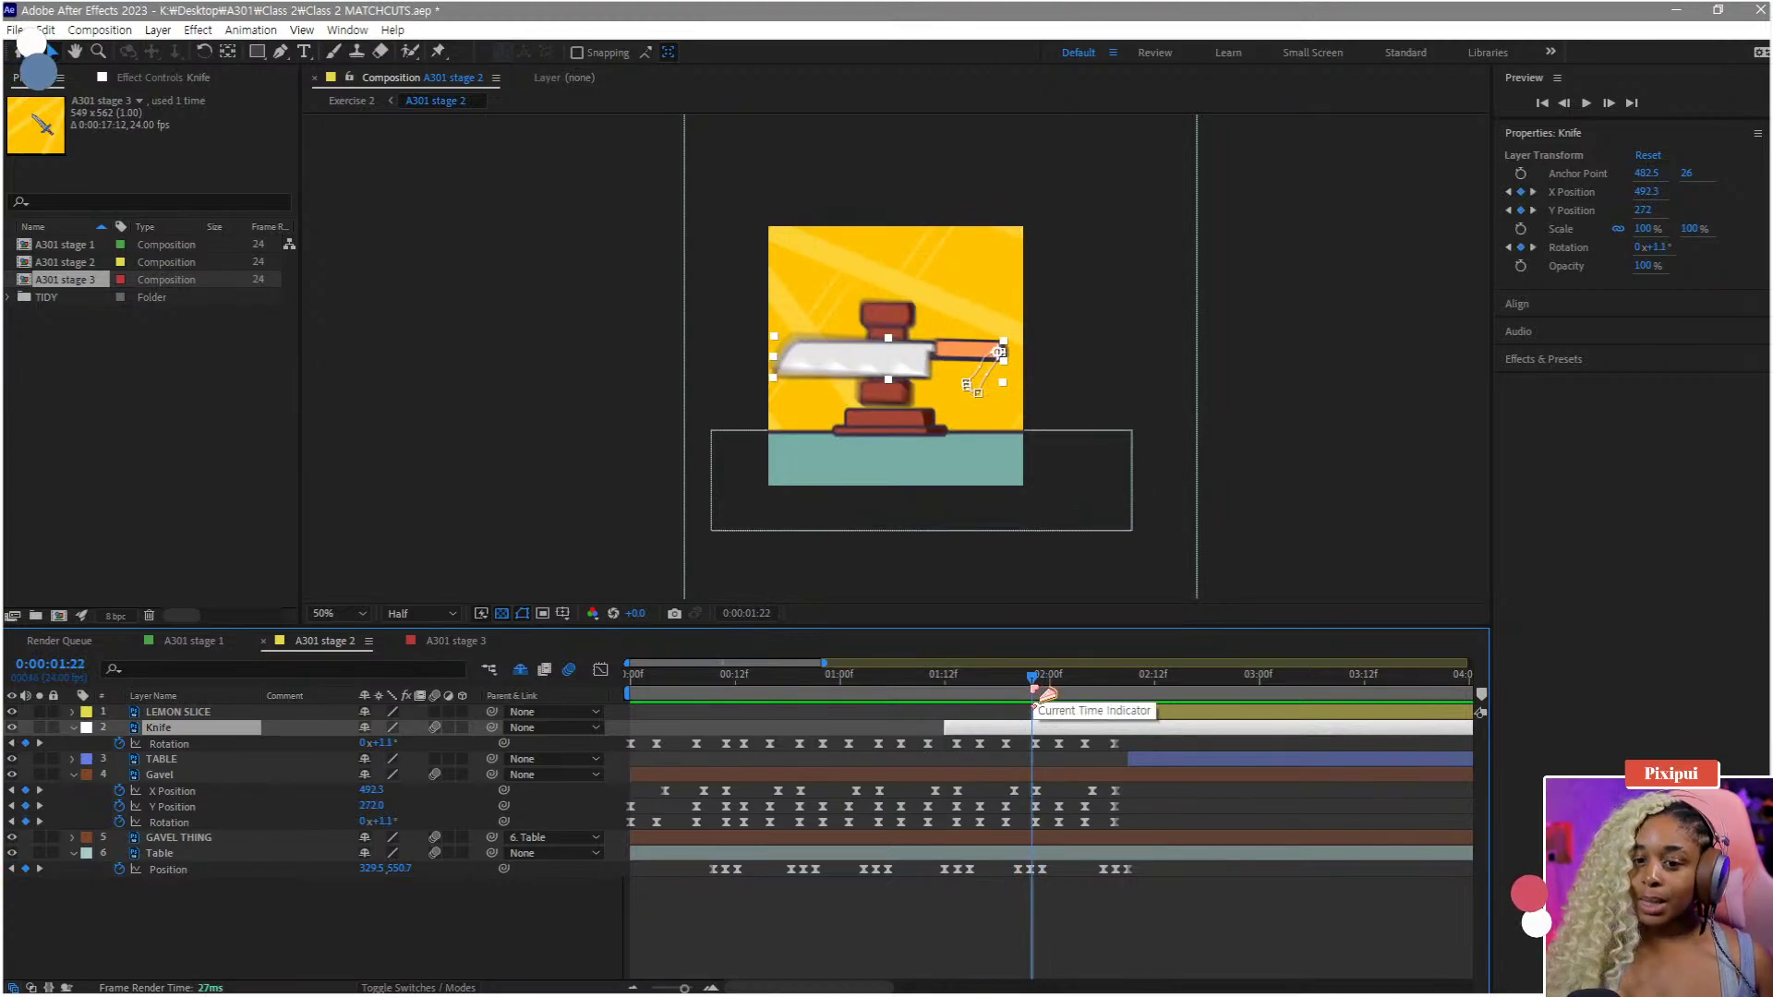
{"action": "right_click", "coordinate": [277, 922]}
{"action": "mouse_move", "coordinate": [425, 691]}
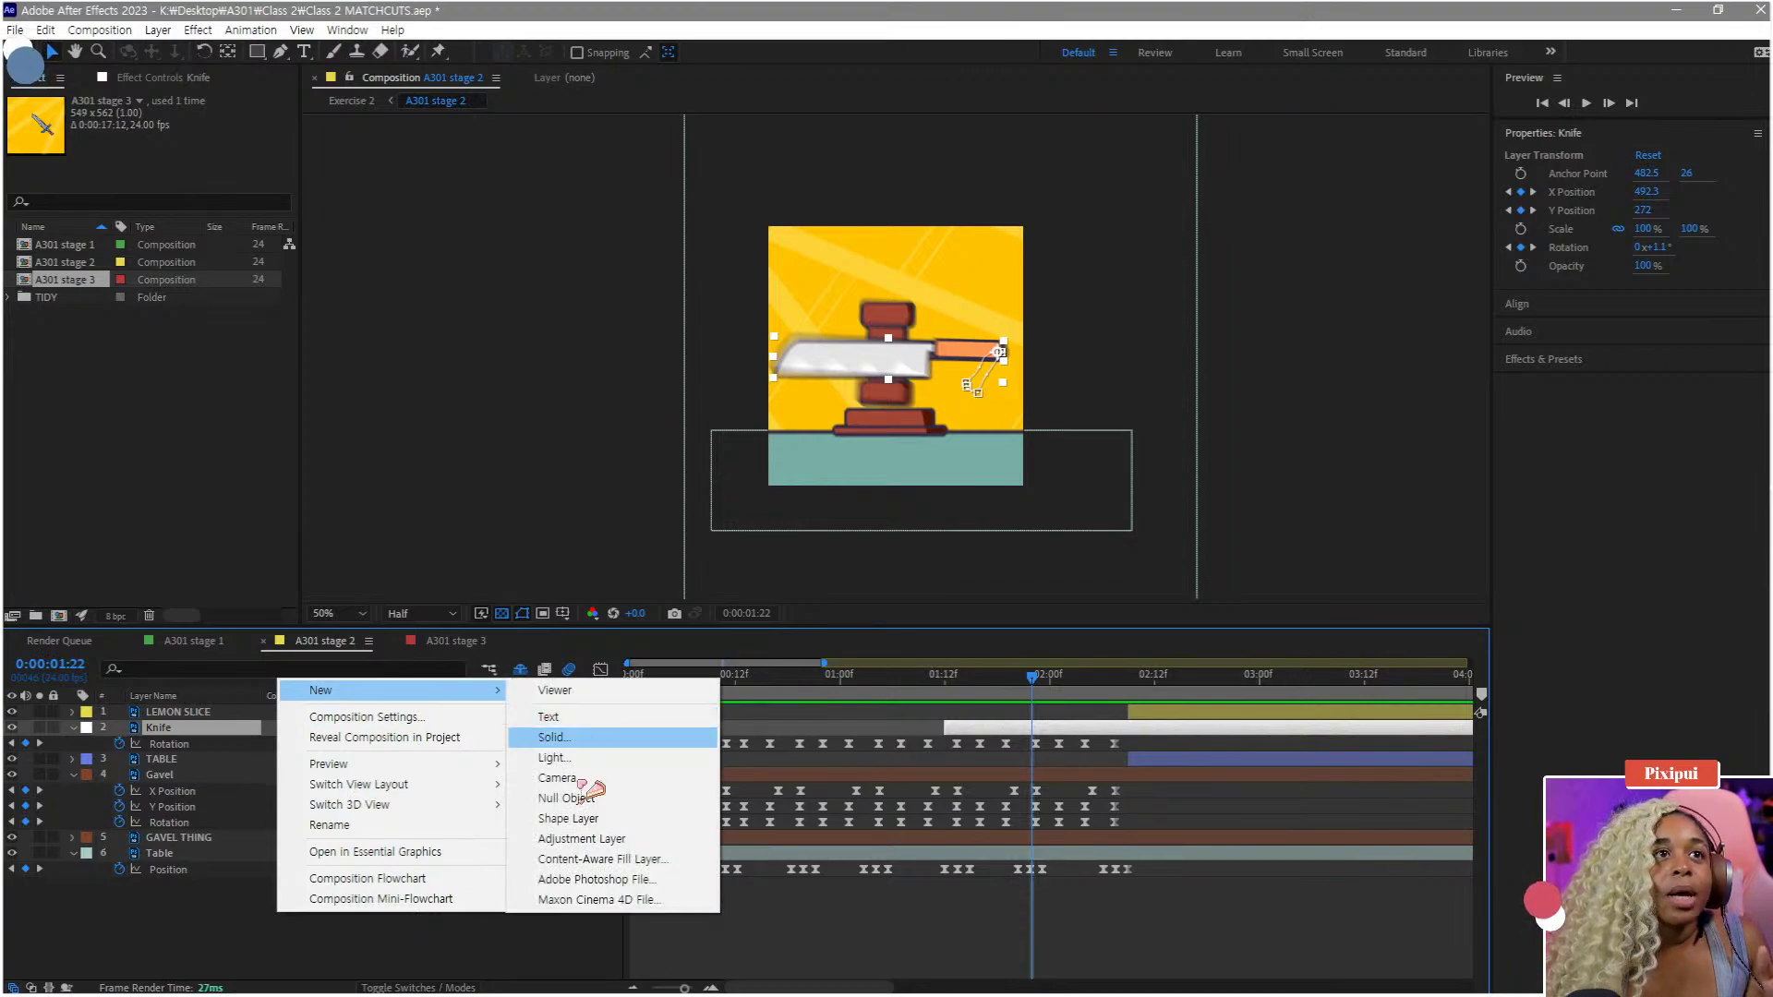
{"action": "left_click", "coordinate": [202, 899]}
- Try to raise all of the Knife's X Position keyframes by 30 px in the Graph Editor and undo the shift
{"action": "left_click", "coordinate": [161, 732]}
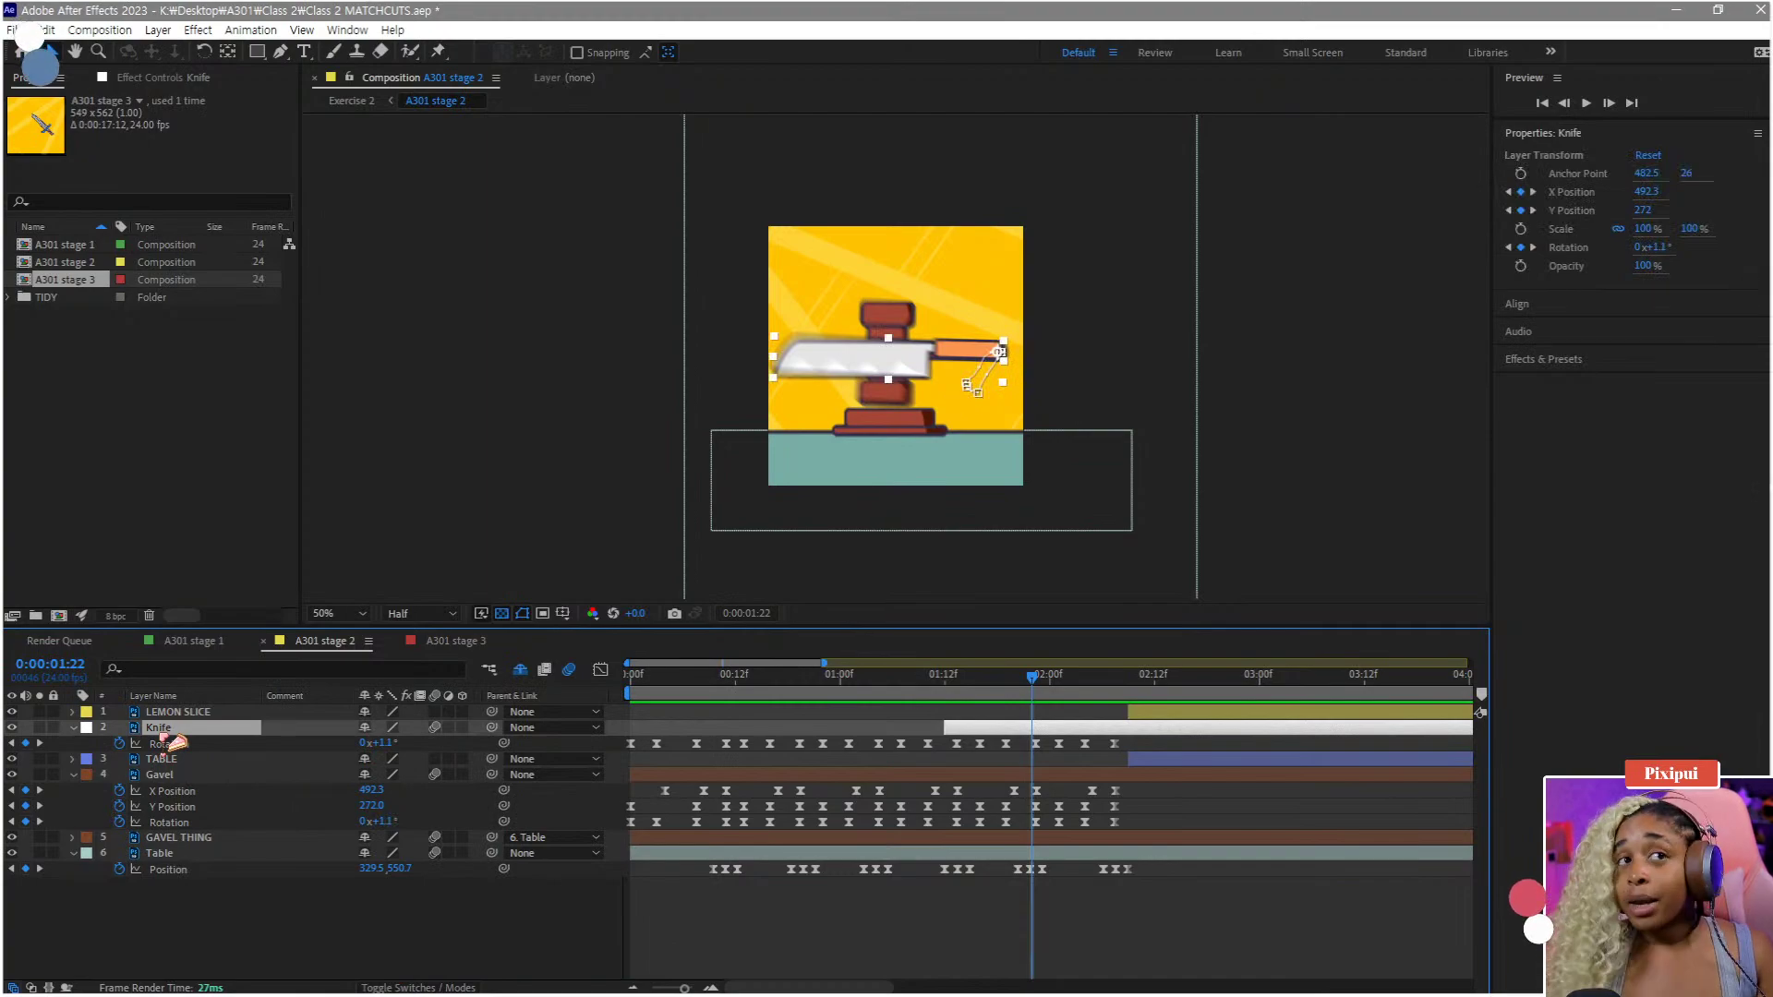
{"action": "key", "text": "u"}
{"action": "left_click", "coordinate": [174, 744]}
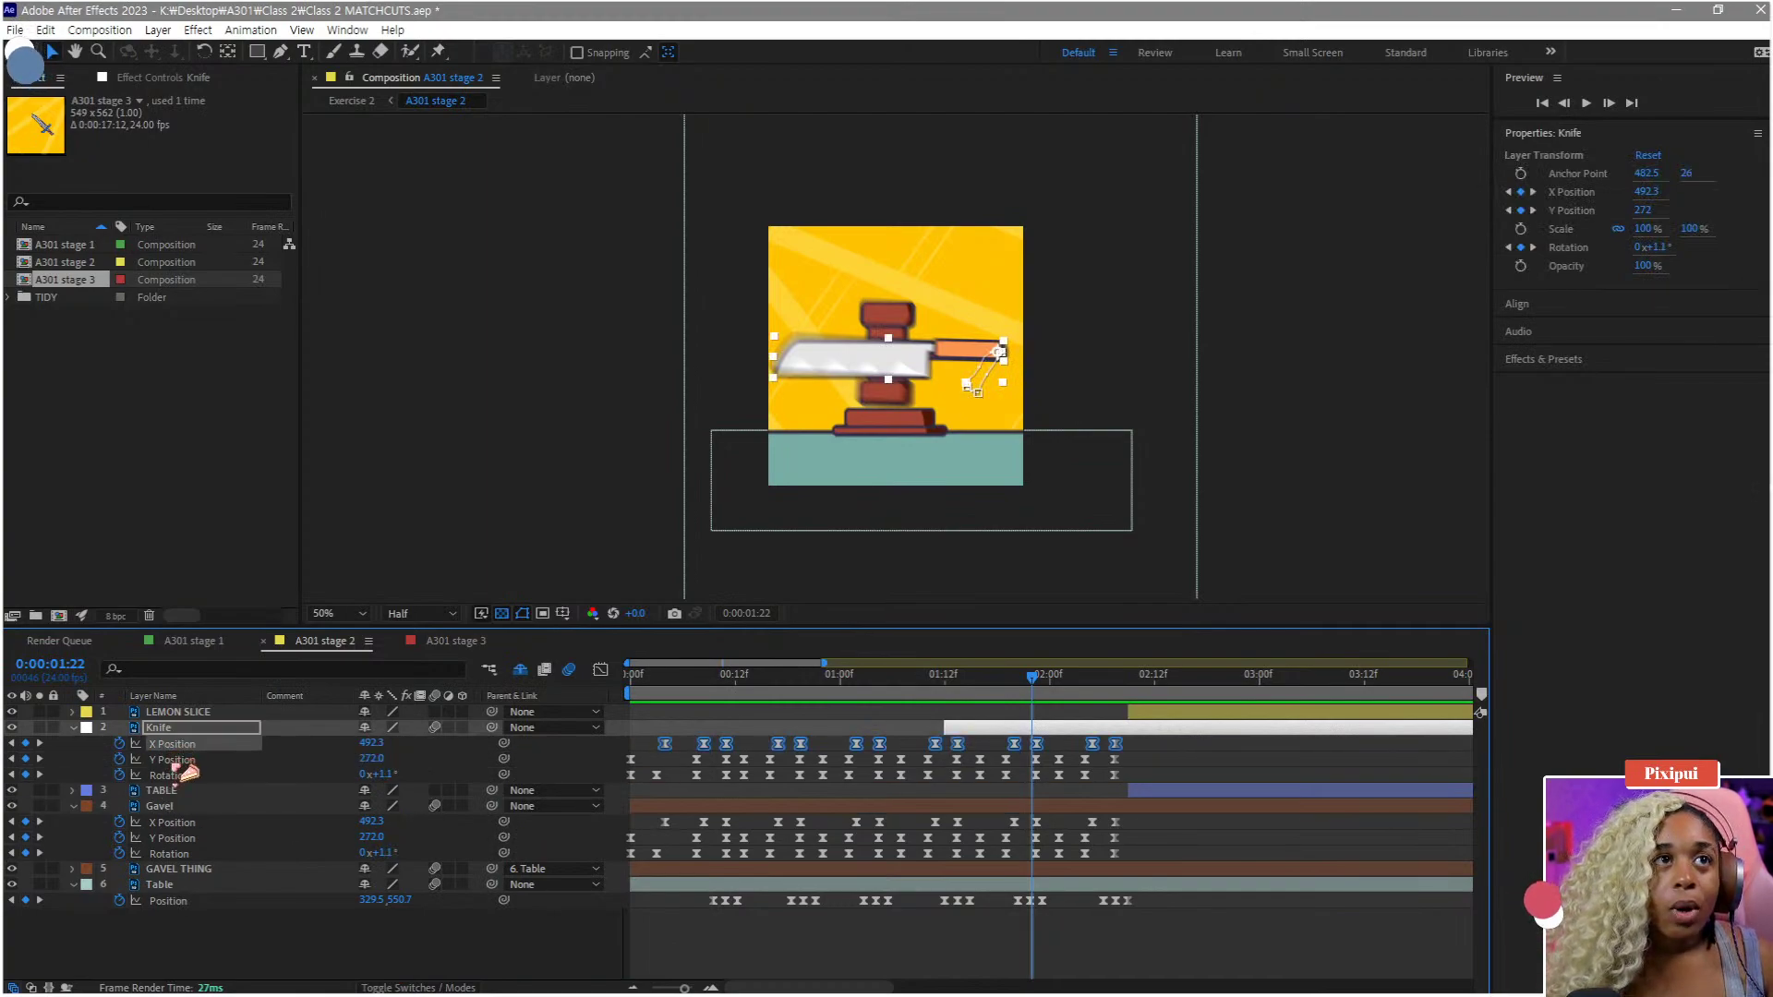
{"action": "left_click", "coordinate": [601, 671]}
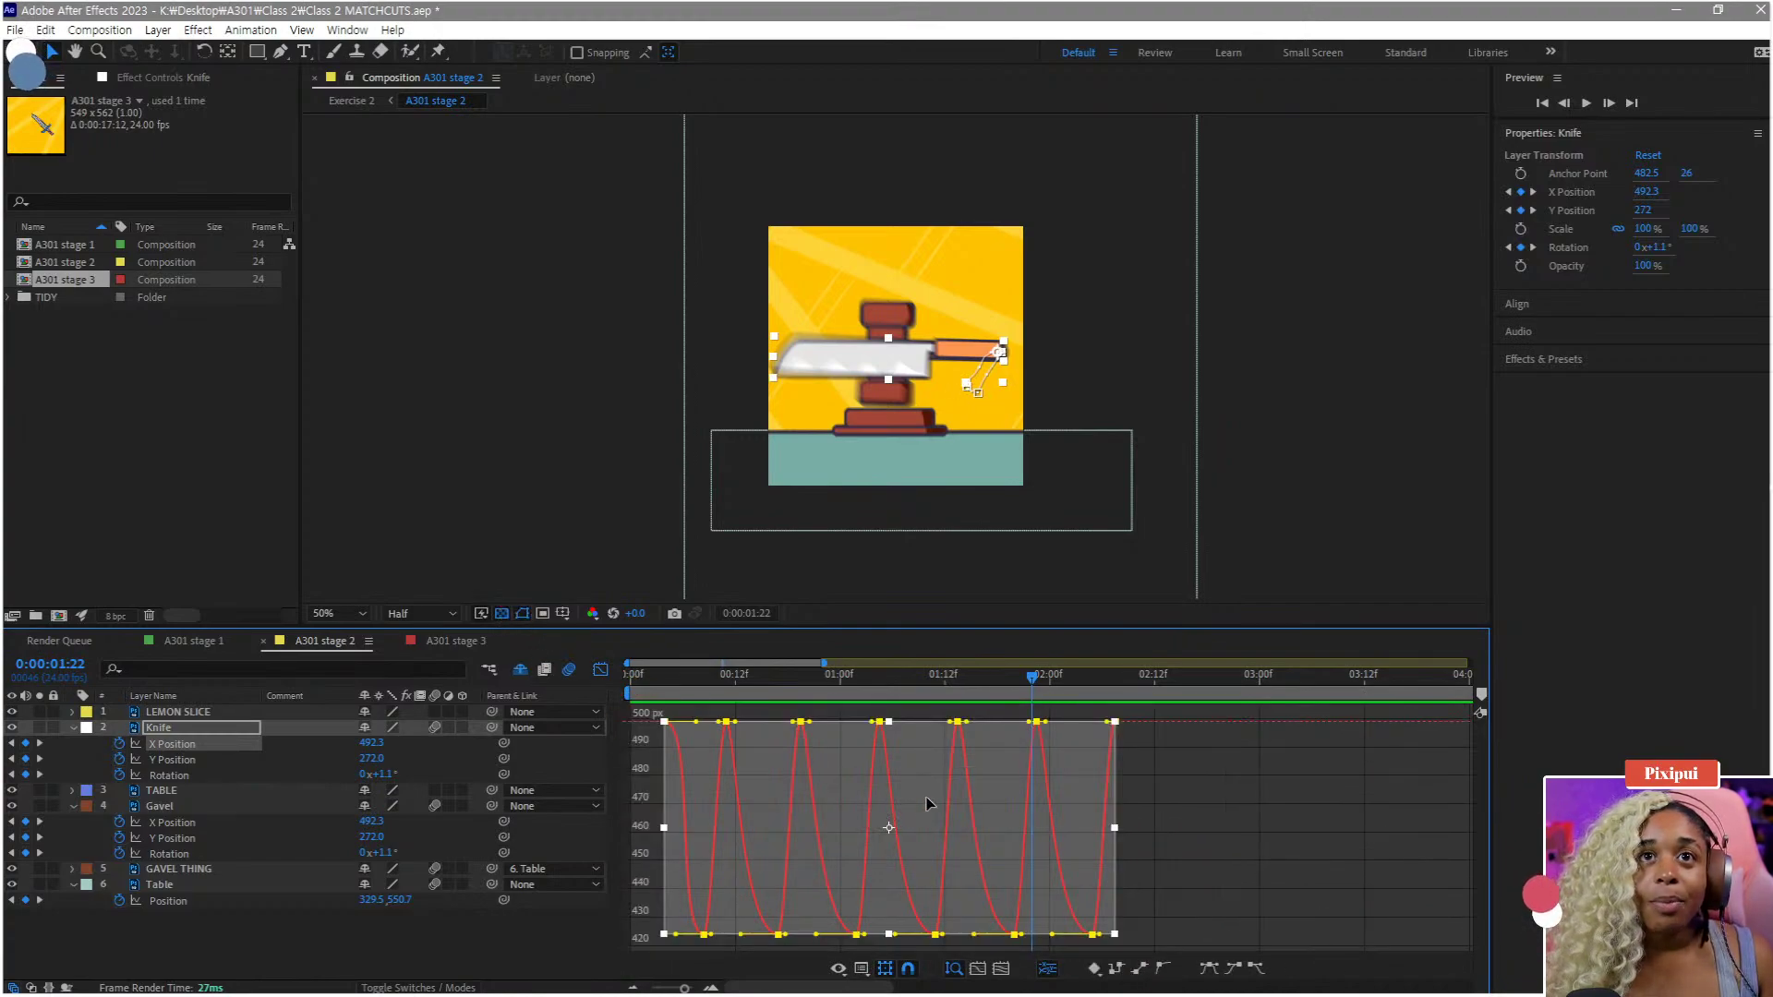
{"action": "left_click_drag", "start_coordinate": [927, 800], "coordinate": [927, 719]}
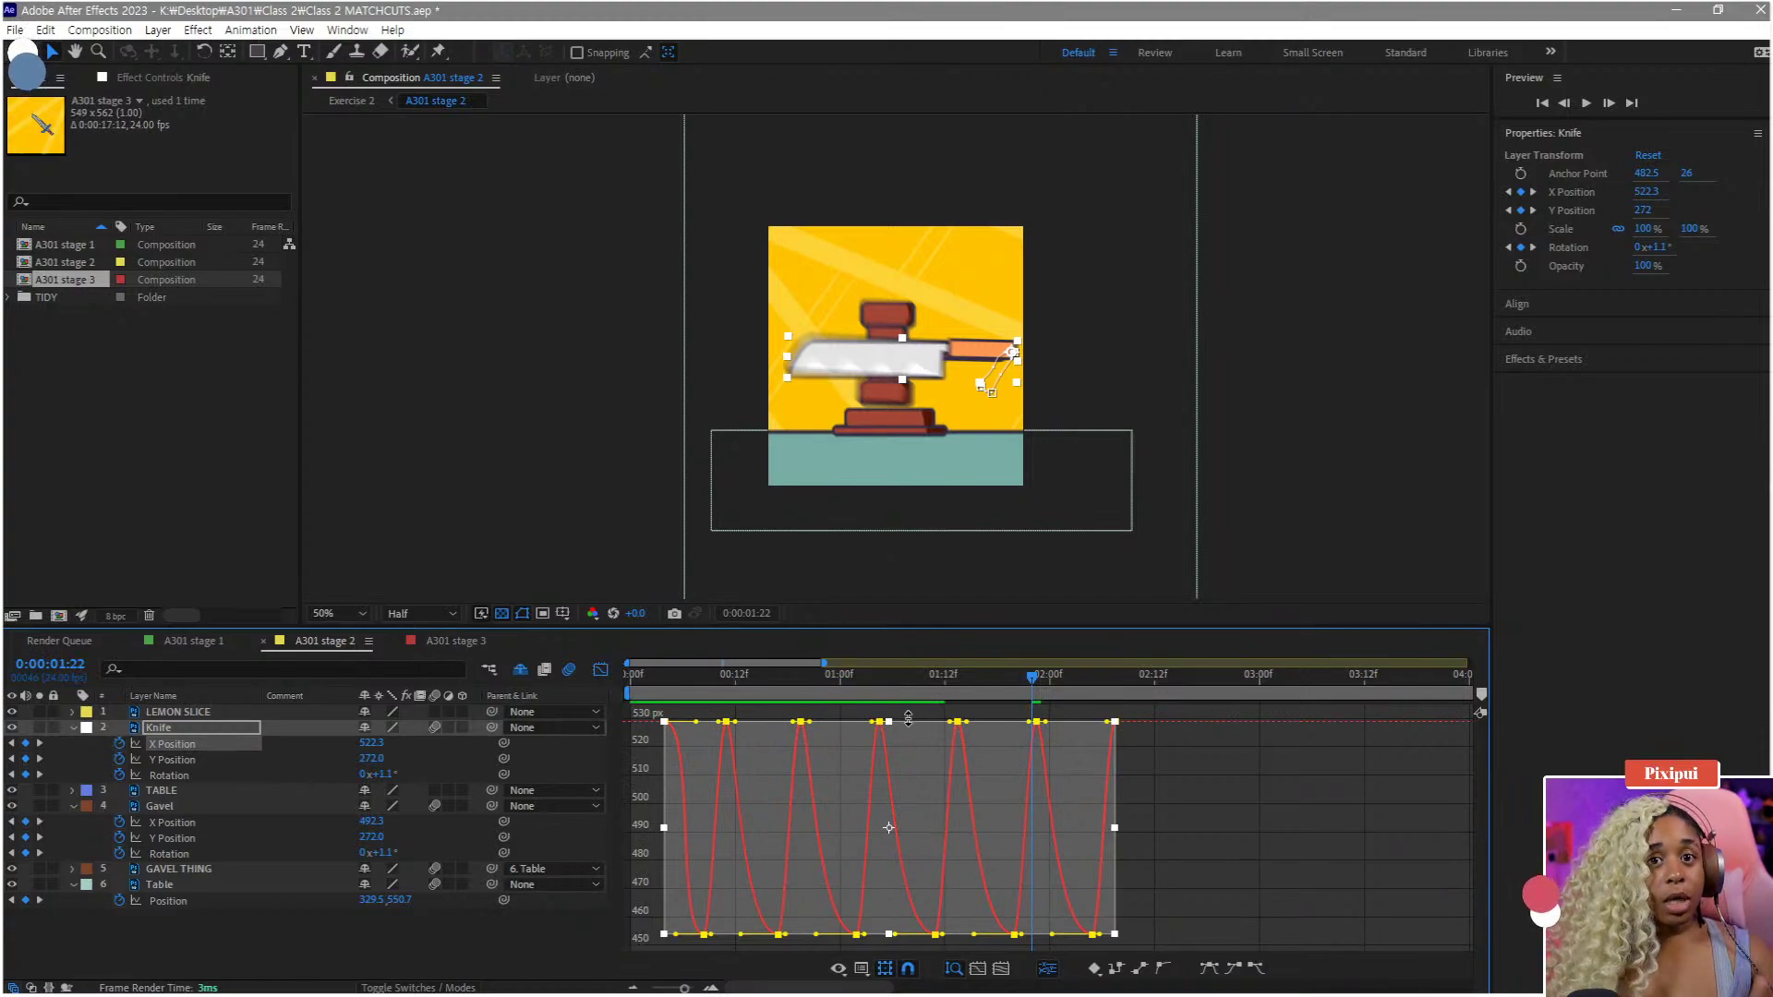
{"action": "key", "text": "ctrl+z"}
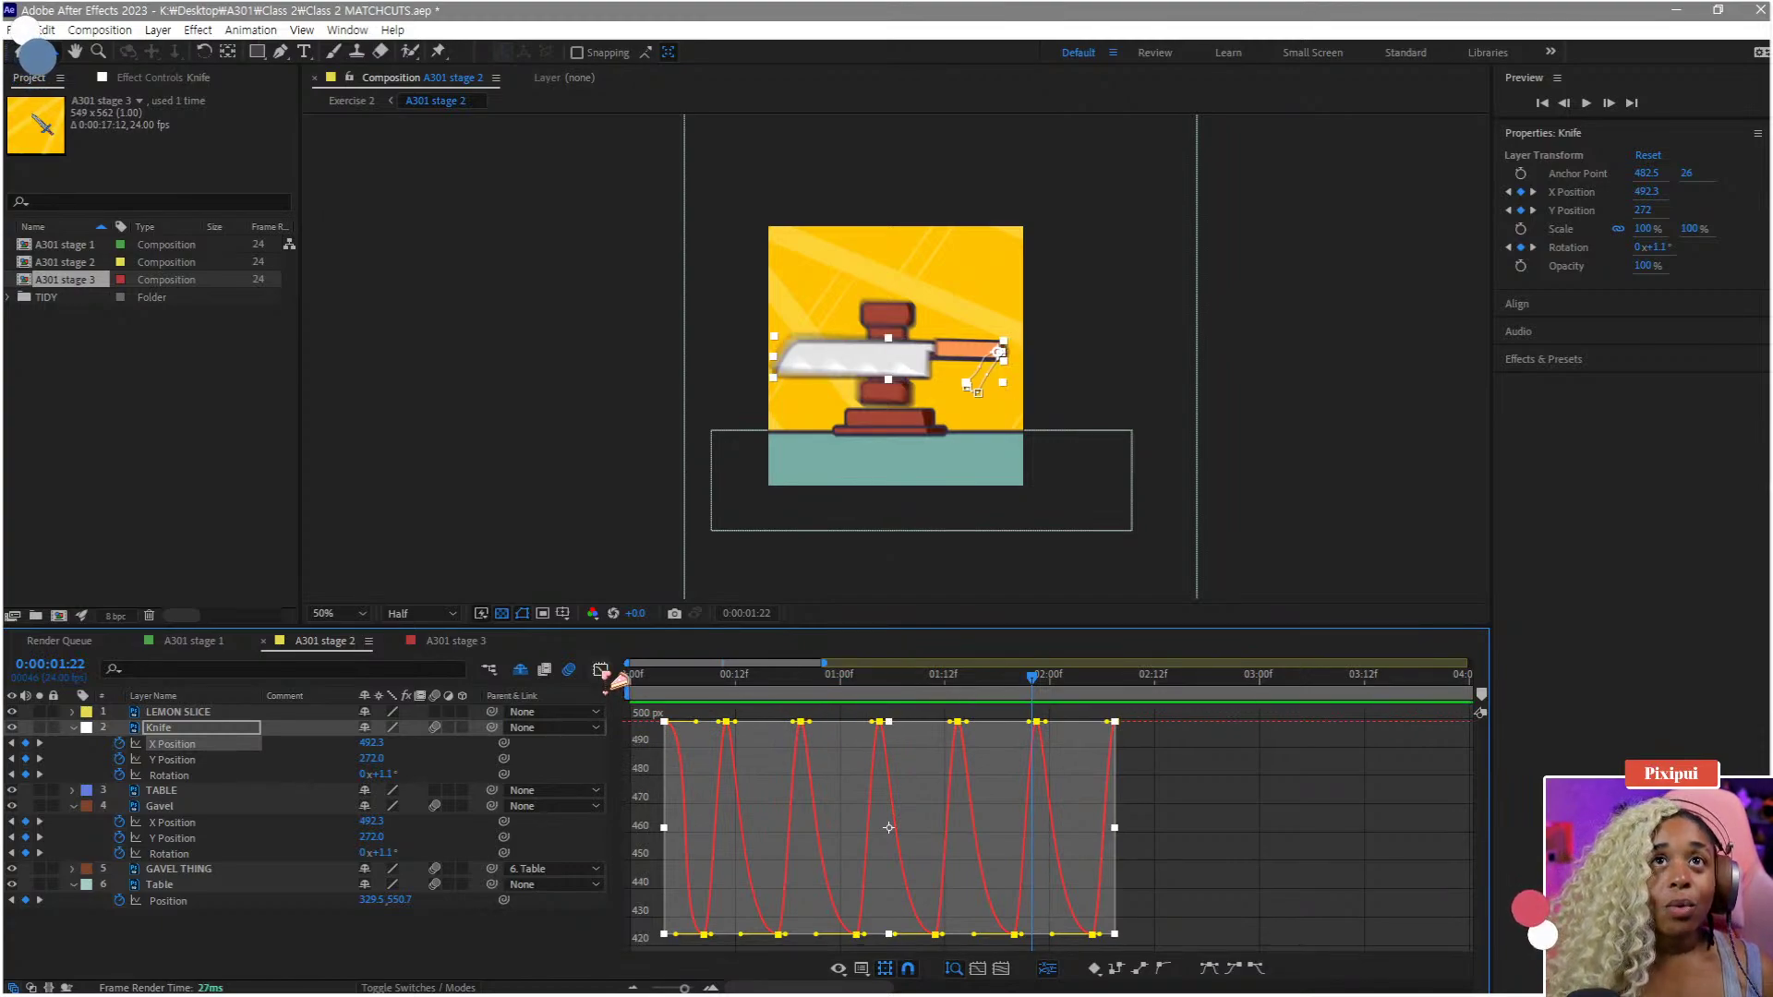
{"action": "left_click", "coordinate": [602, 671]}
- Create a null object named "knife drv", place it directly below the Knife layer and parent the Knife to it
{"action": "right_click", "coordinate": [477, 946]}
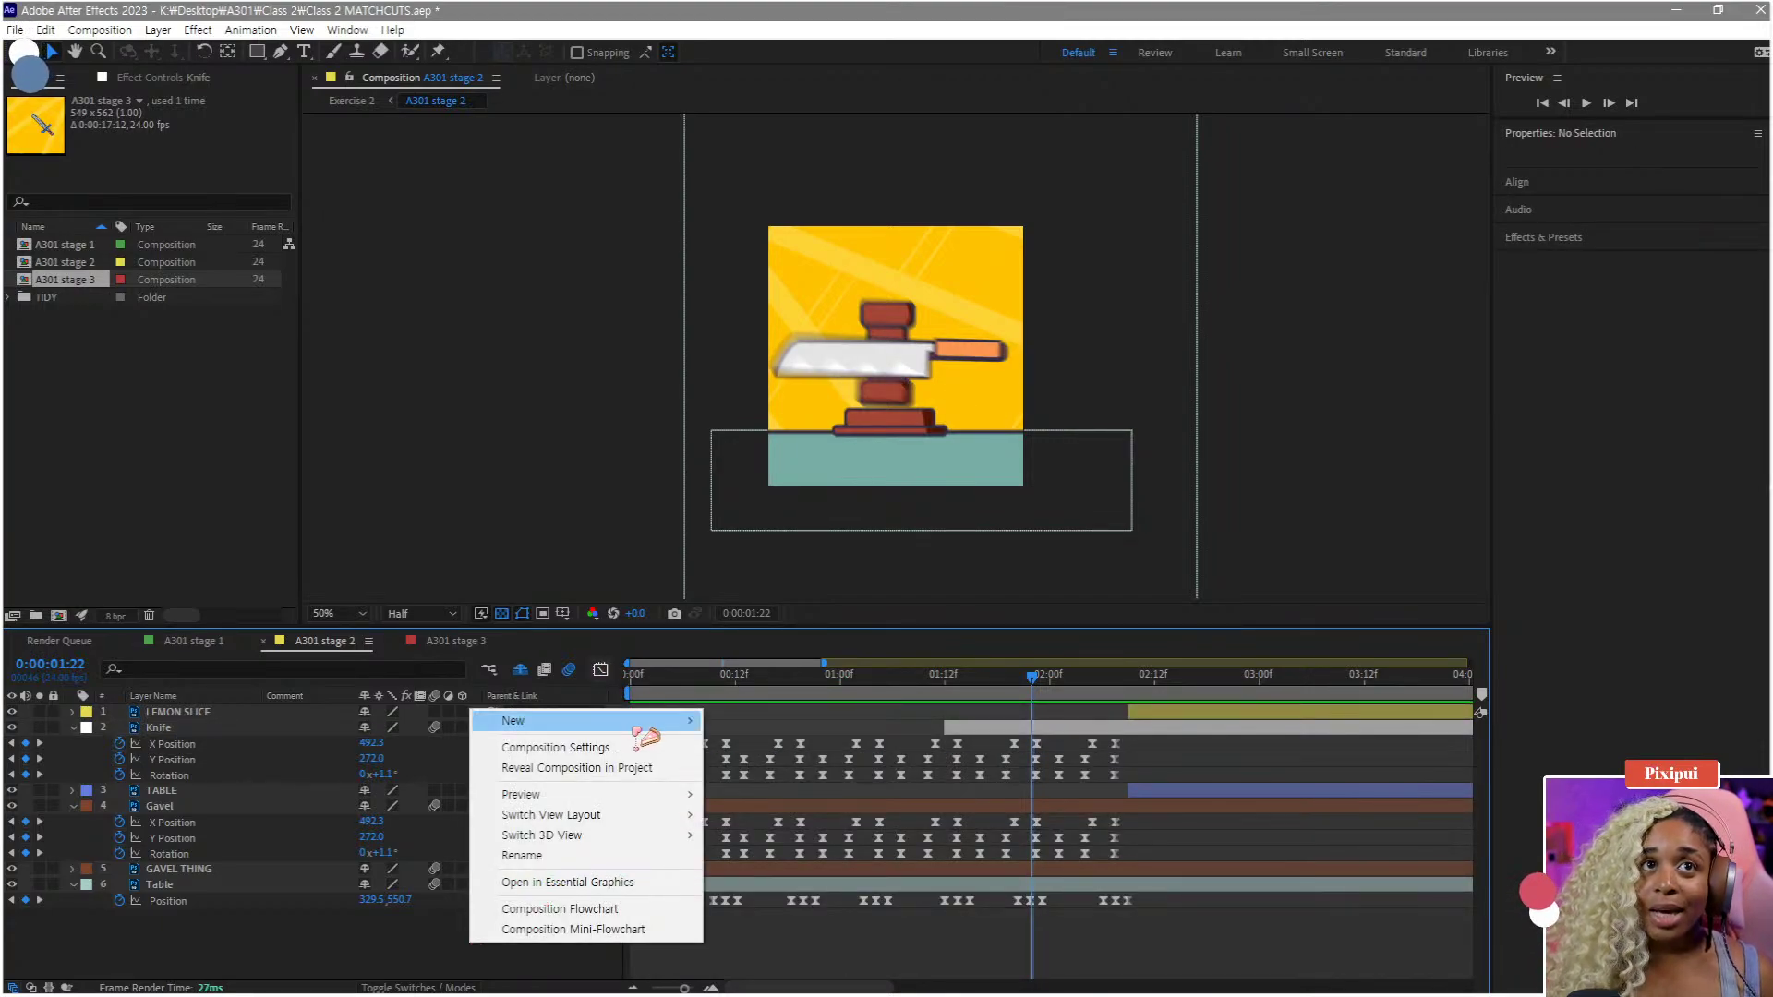
{"action": "mouse_move", "coordinate": [649, 725]}
{"action": "left_click", "coordinate": [780, 829]}
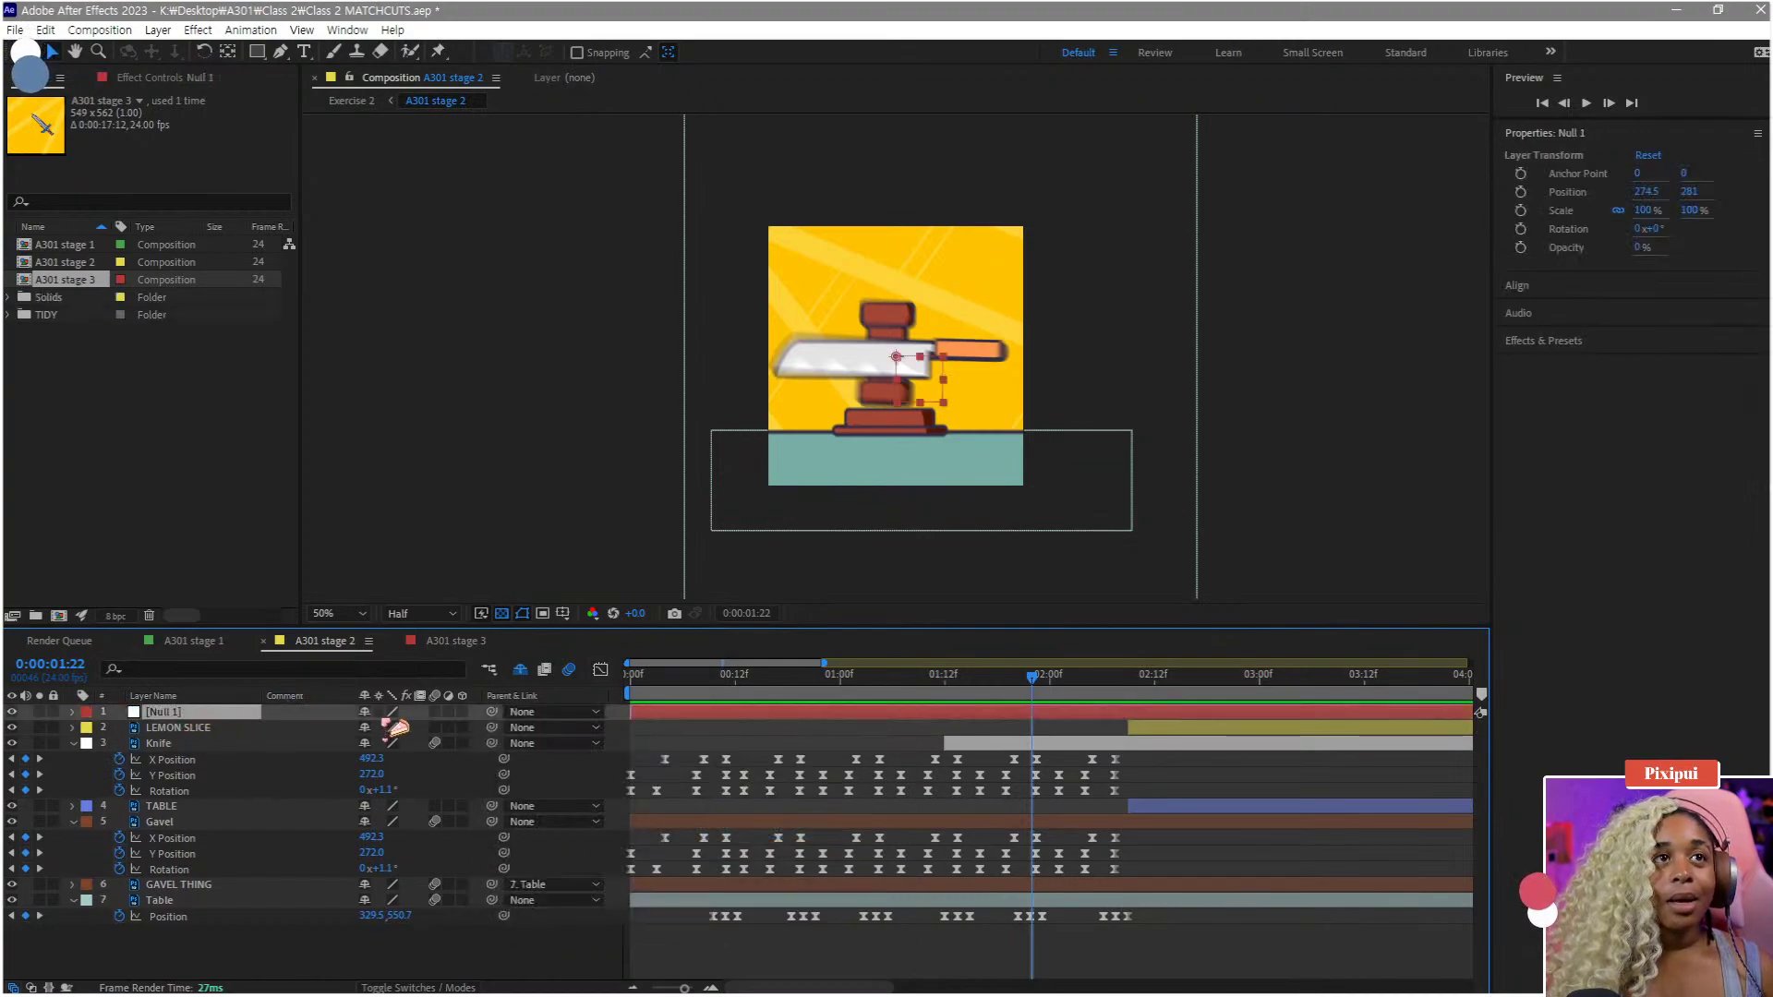
{"action": "right_click", "coordinate": [175, 719]}
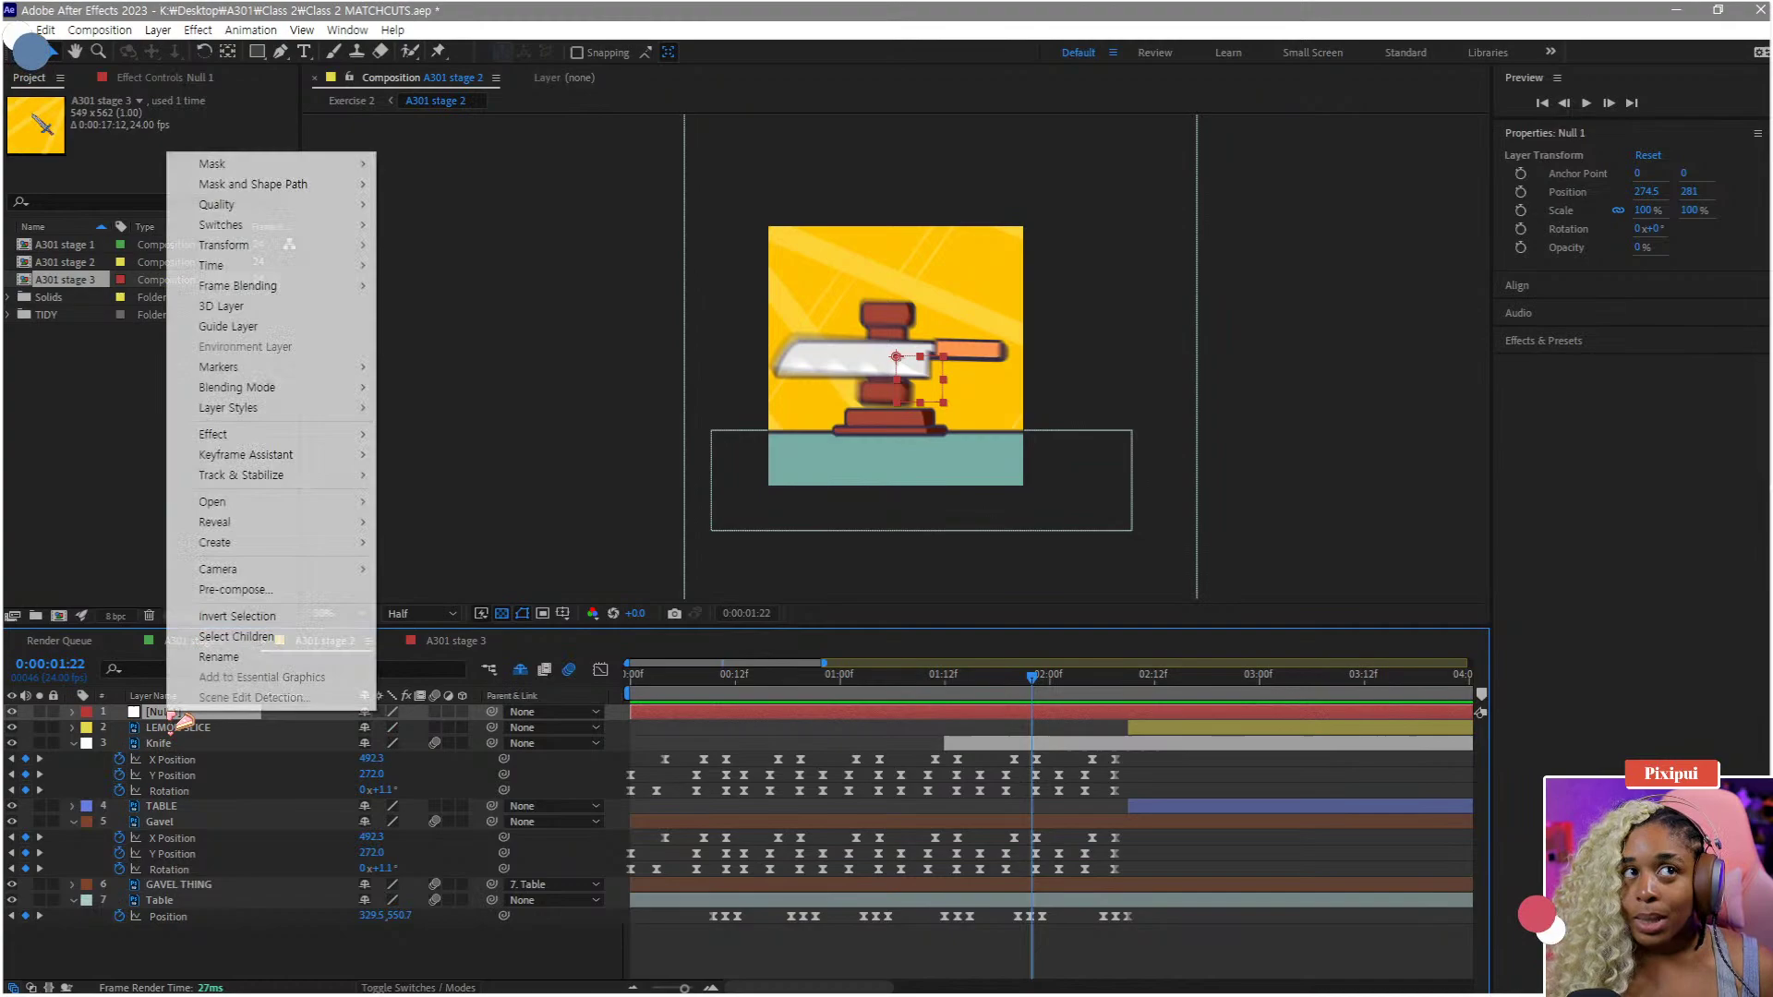
{"action": "left_click", "coordinate": [219, 663]}
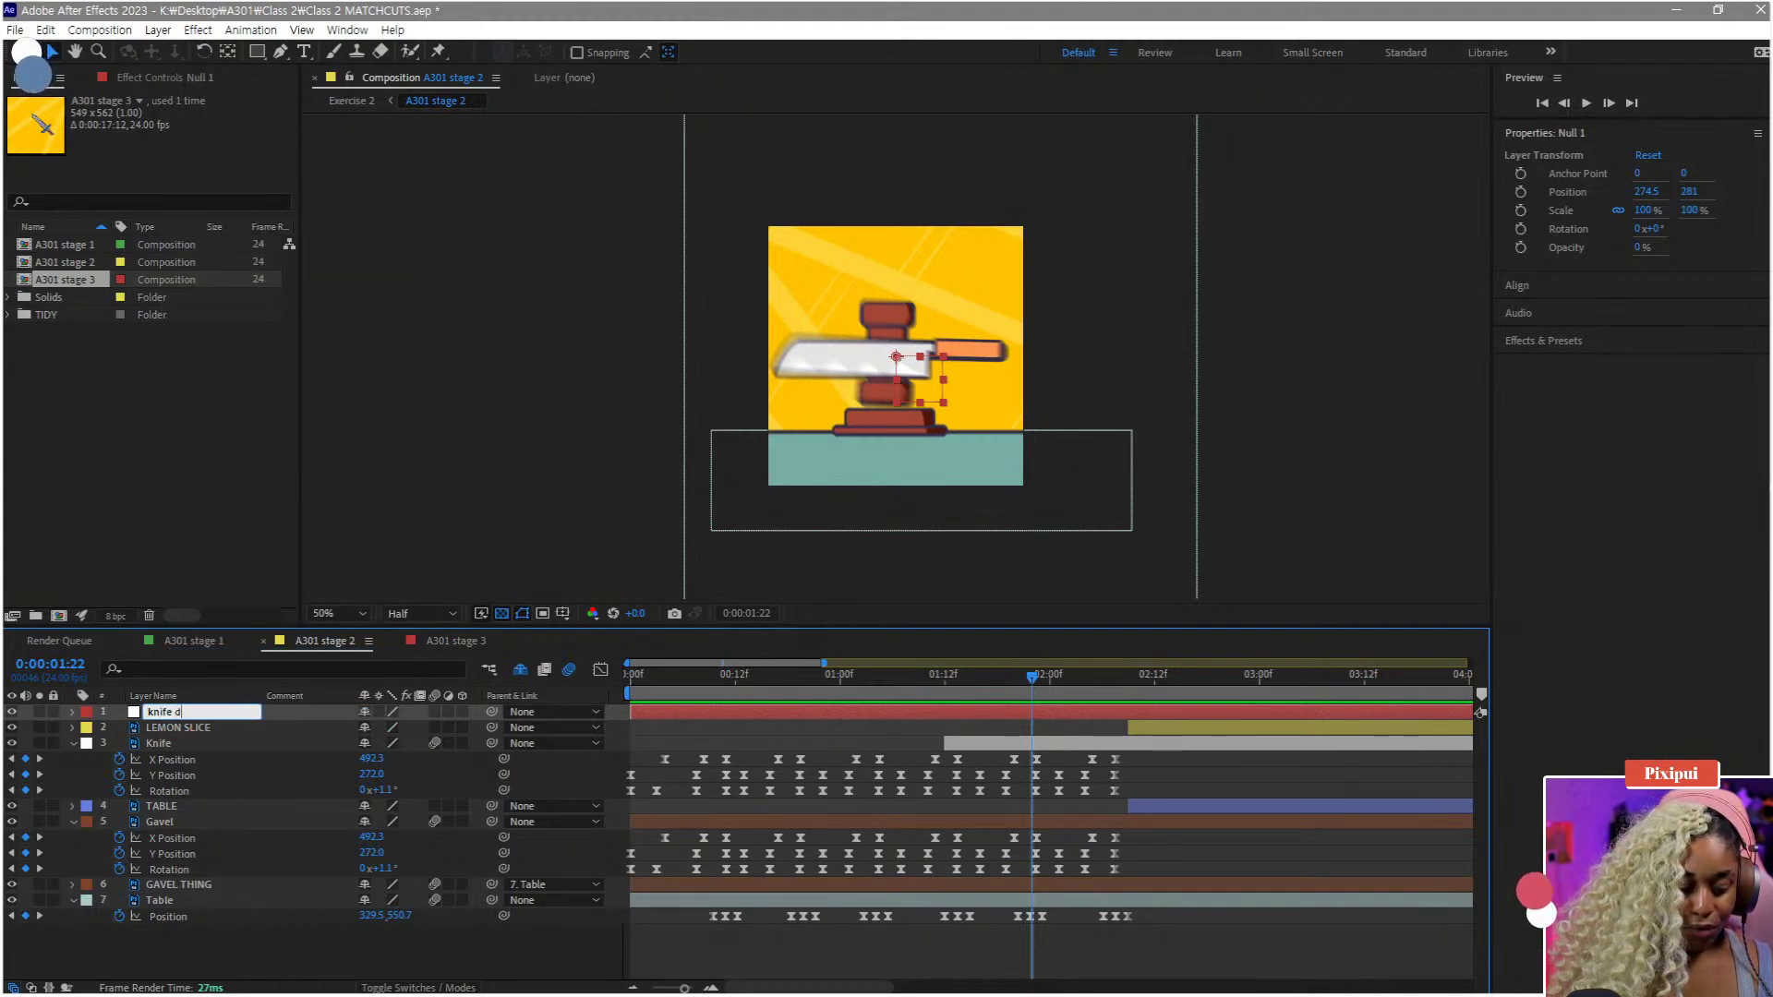
{"action": "type", "text": "knife drv"}
{"action": "key", "text": "Return"}
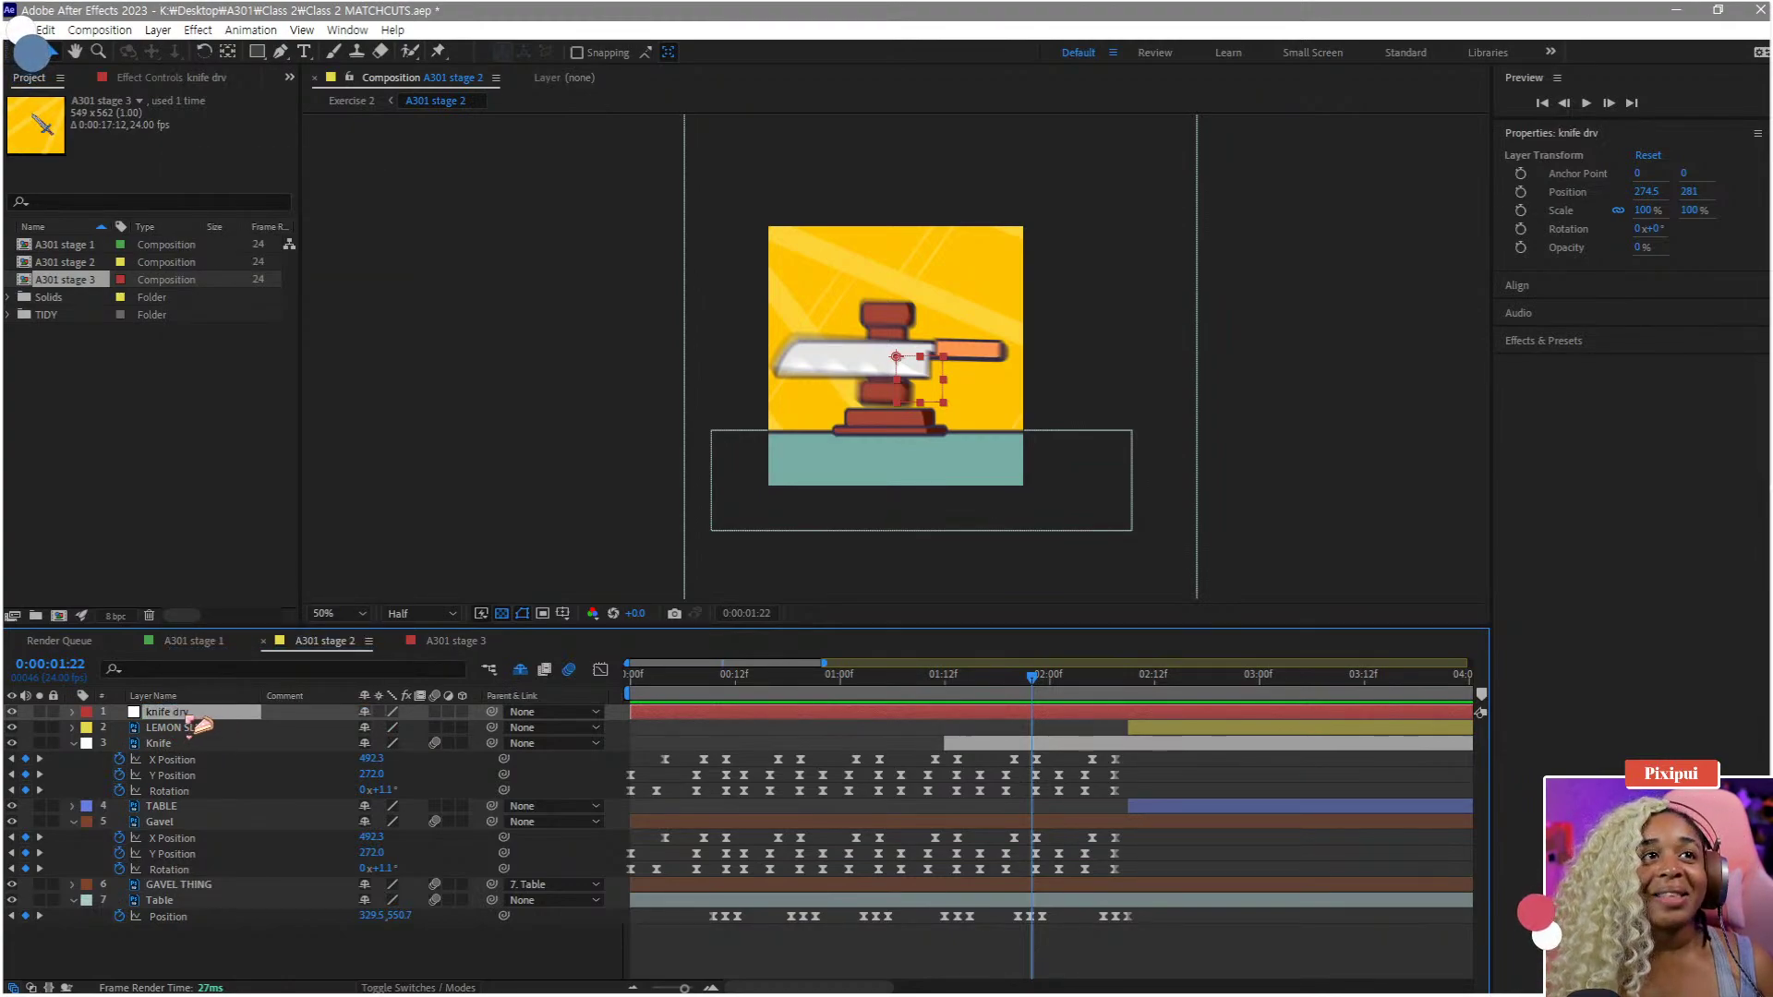
{"action": "left_click_drag", "start_coordinate": [199, 727], "coordinate": [212, 794]}
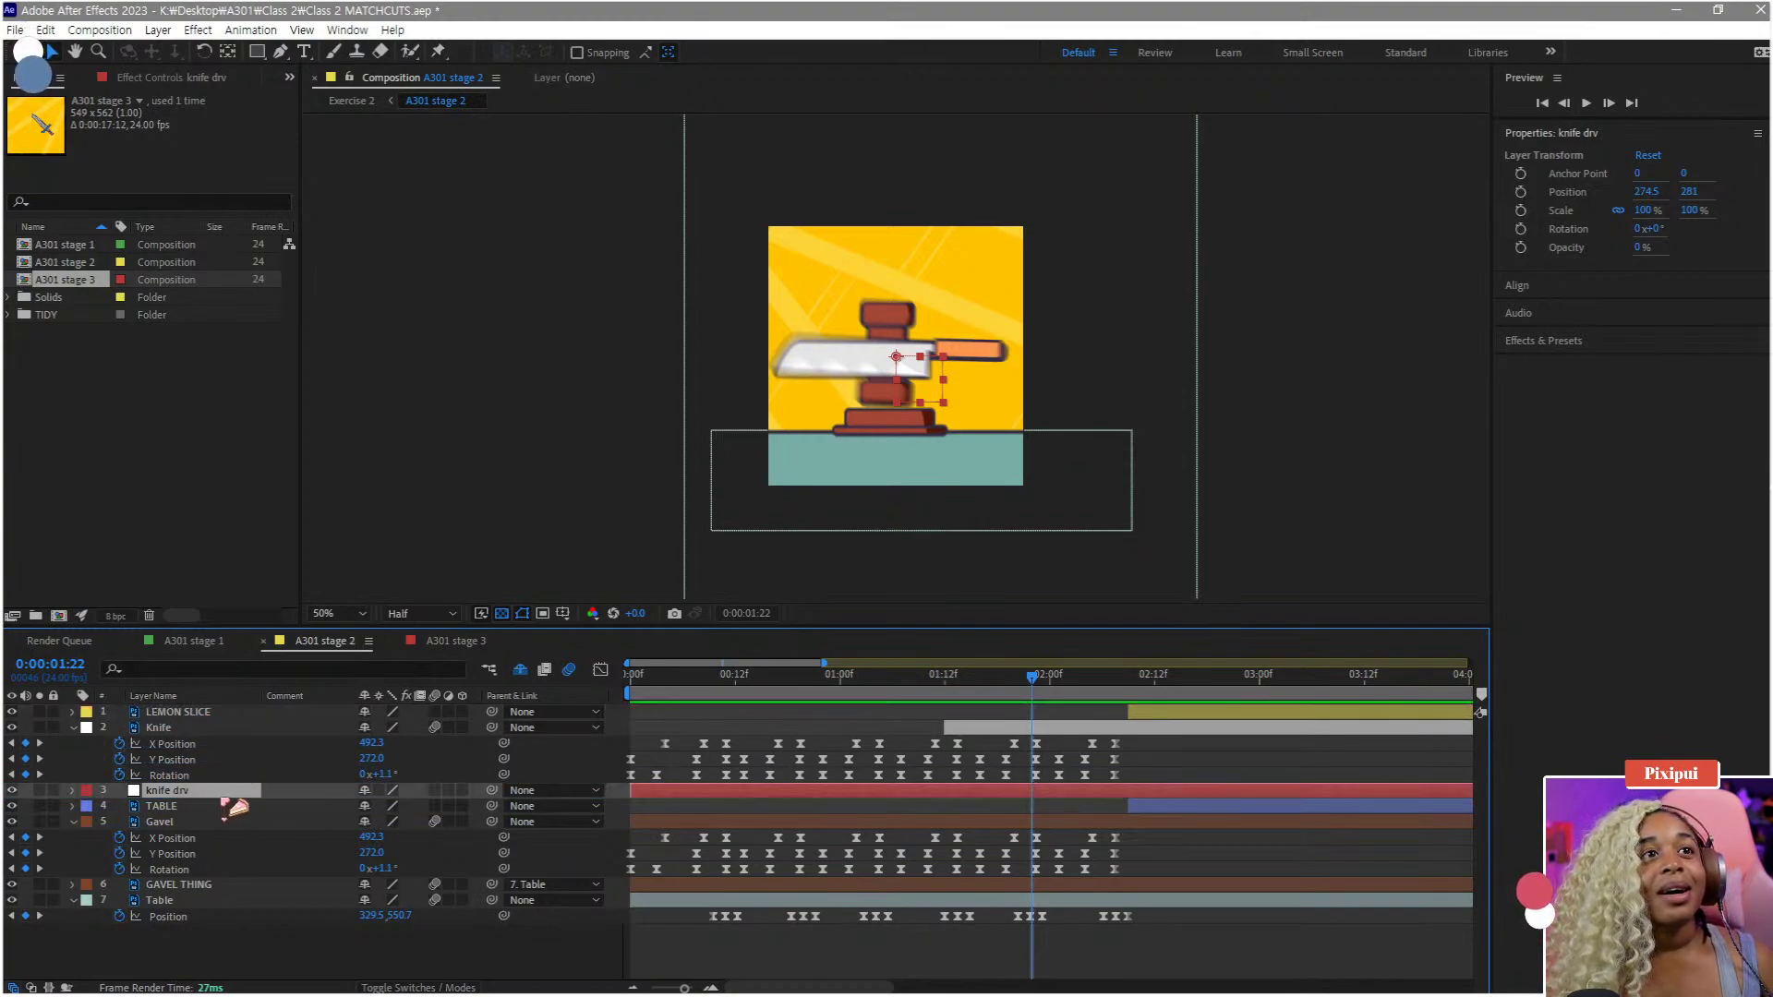
{"action": "left_click_drag", "start_coordinate": [492, 728], "coordinate": [242, 796]}
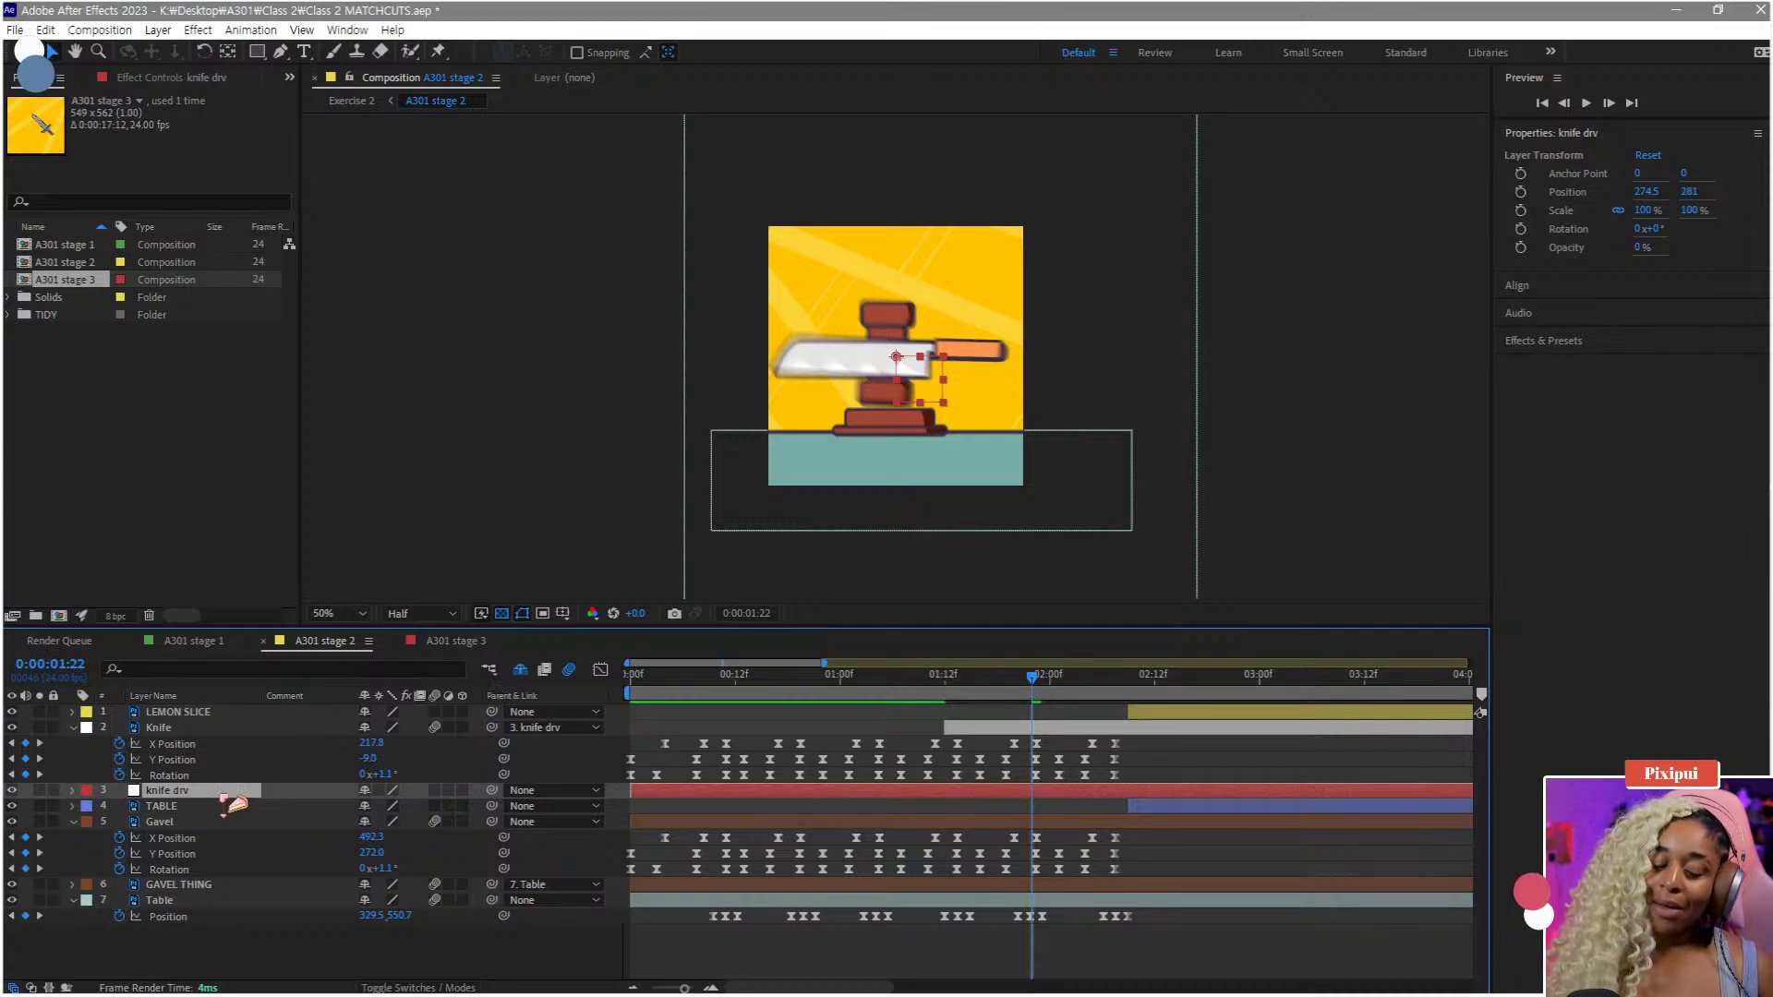
- Move the knife drv null to position 318.5, 290 and extend the LEMON SLICE and TABLE layers back to start at 1:12
{"action": "key", "text": "p"}
{"action": "left_click_drag", "start_coordinate": [368, 809], "coordinate": [401, 820]}
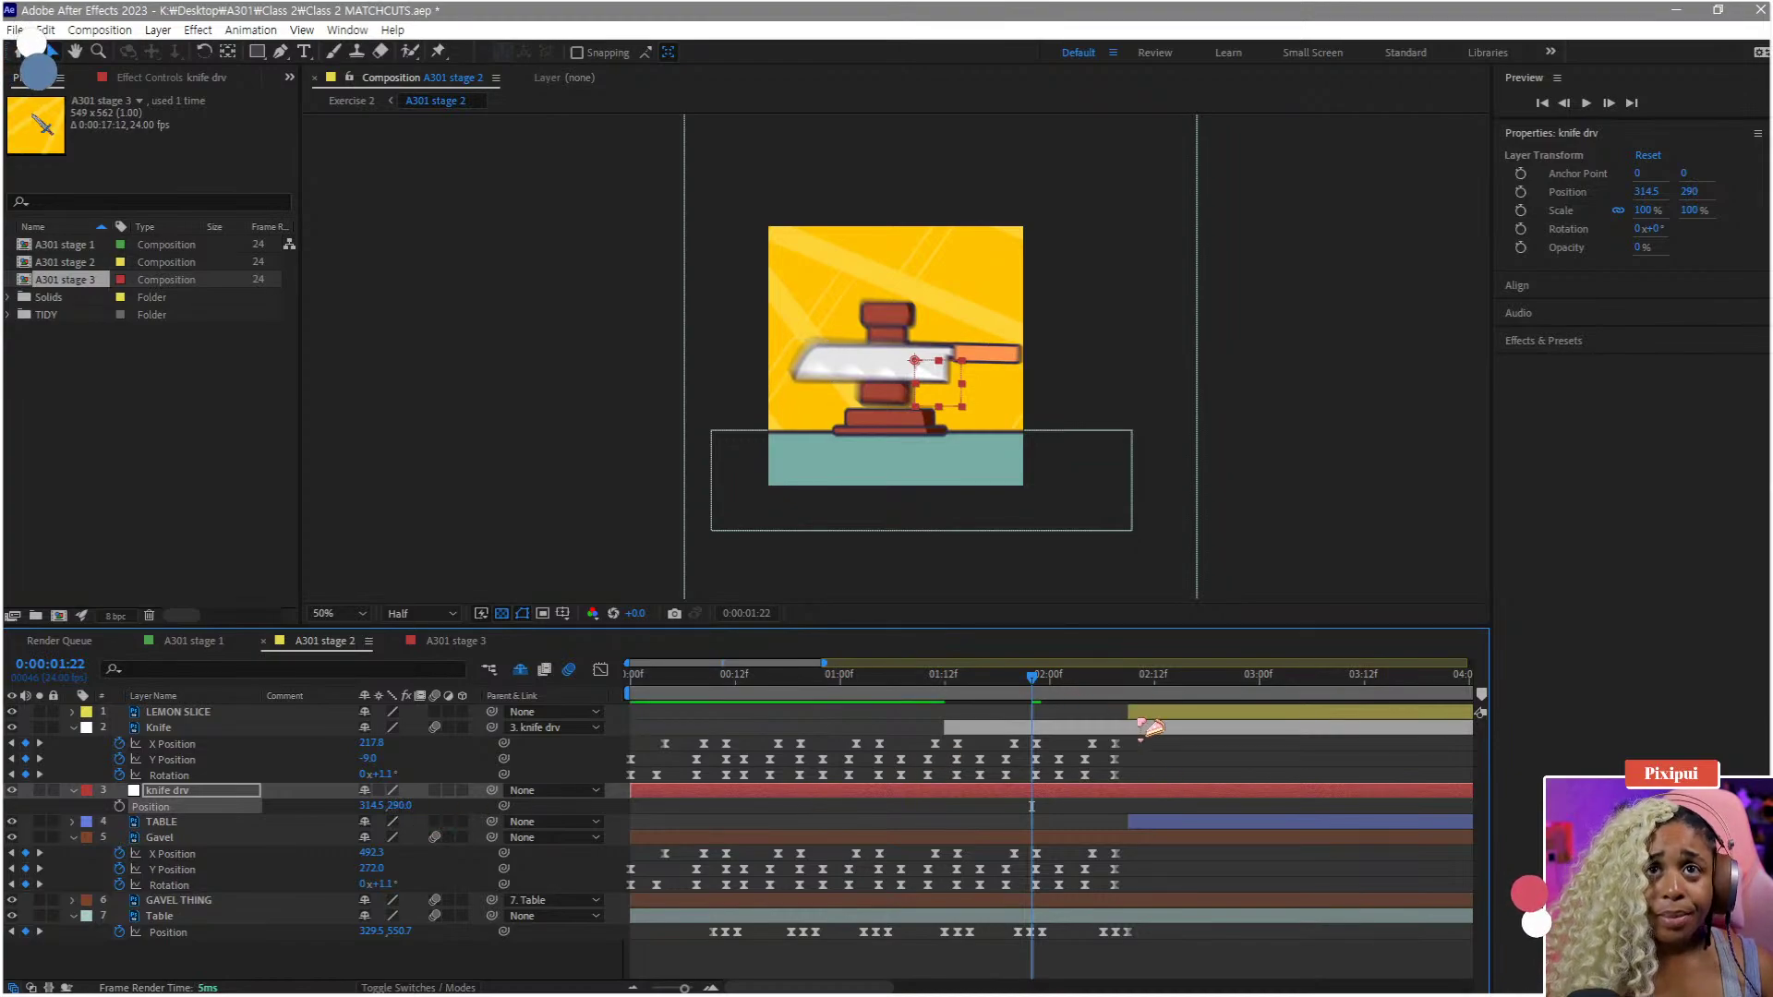
{"action": "left_click_drag", "start_coordinate": [1138, 719], "coordinate": [1010, 719]}
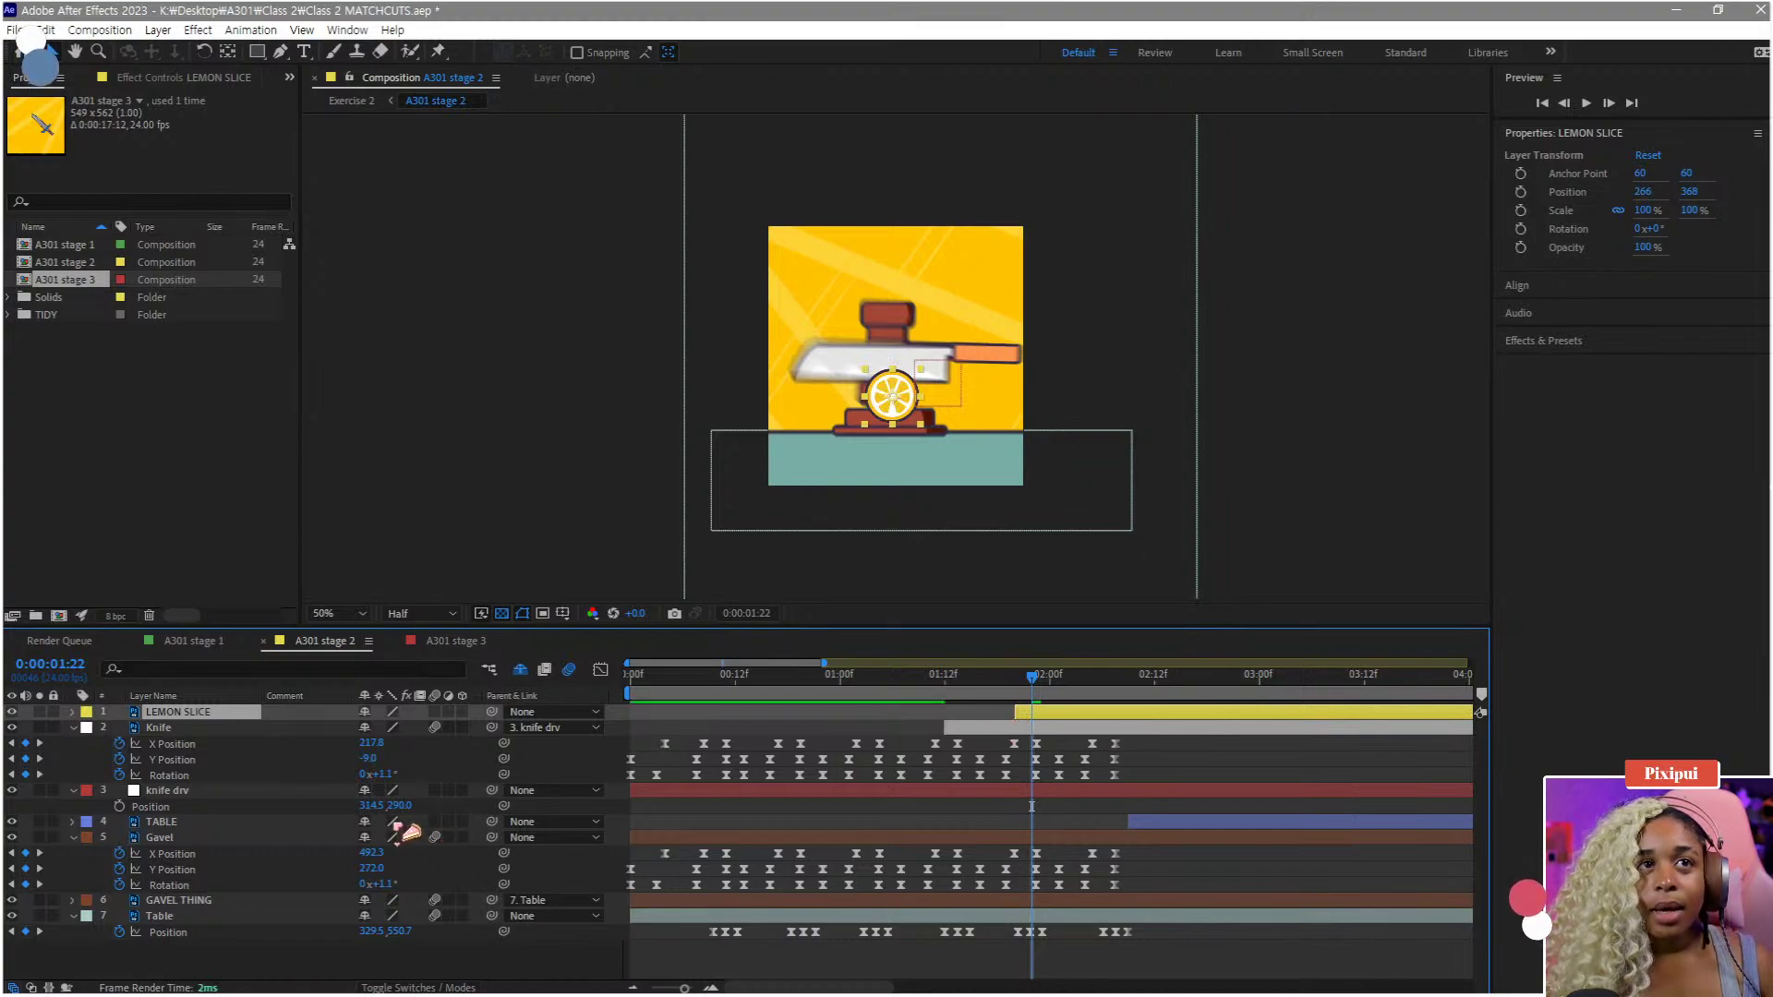
{"action": "left_click_drag", "start_coordinate": [371, 805], "coordinate": [379, 809]}
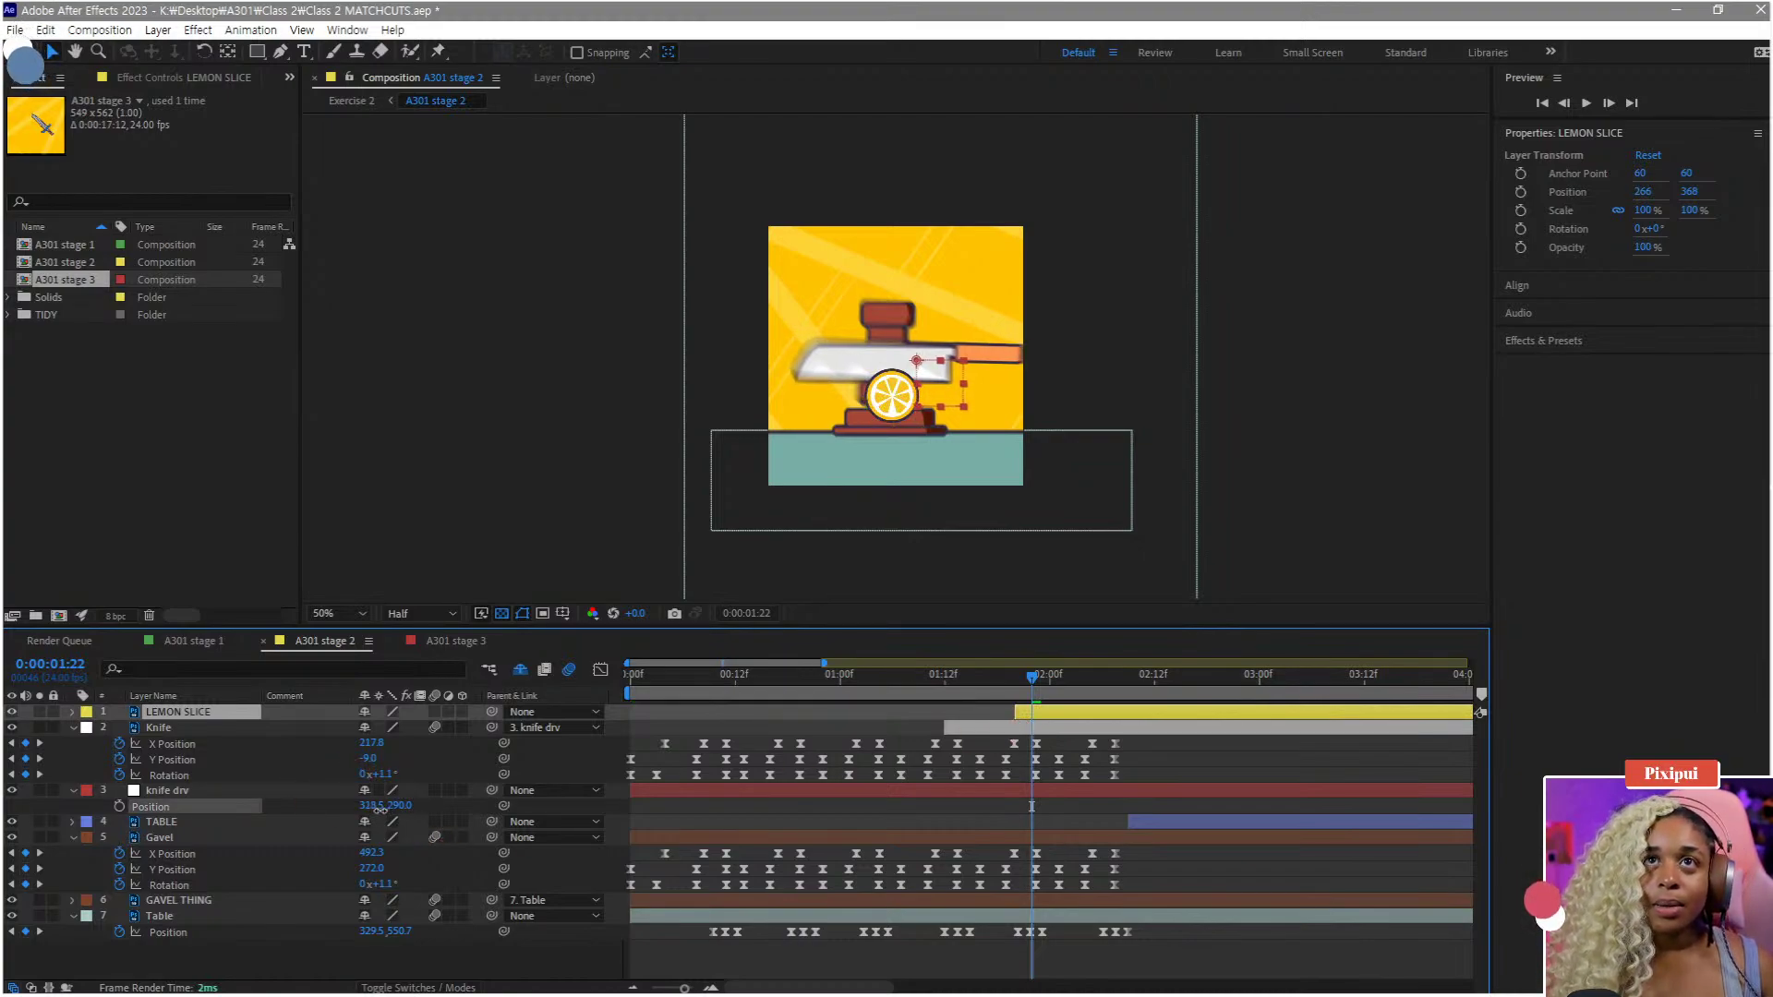
{"action": "left_click", "coordinate": [379, 809]}
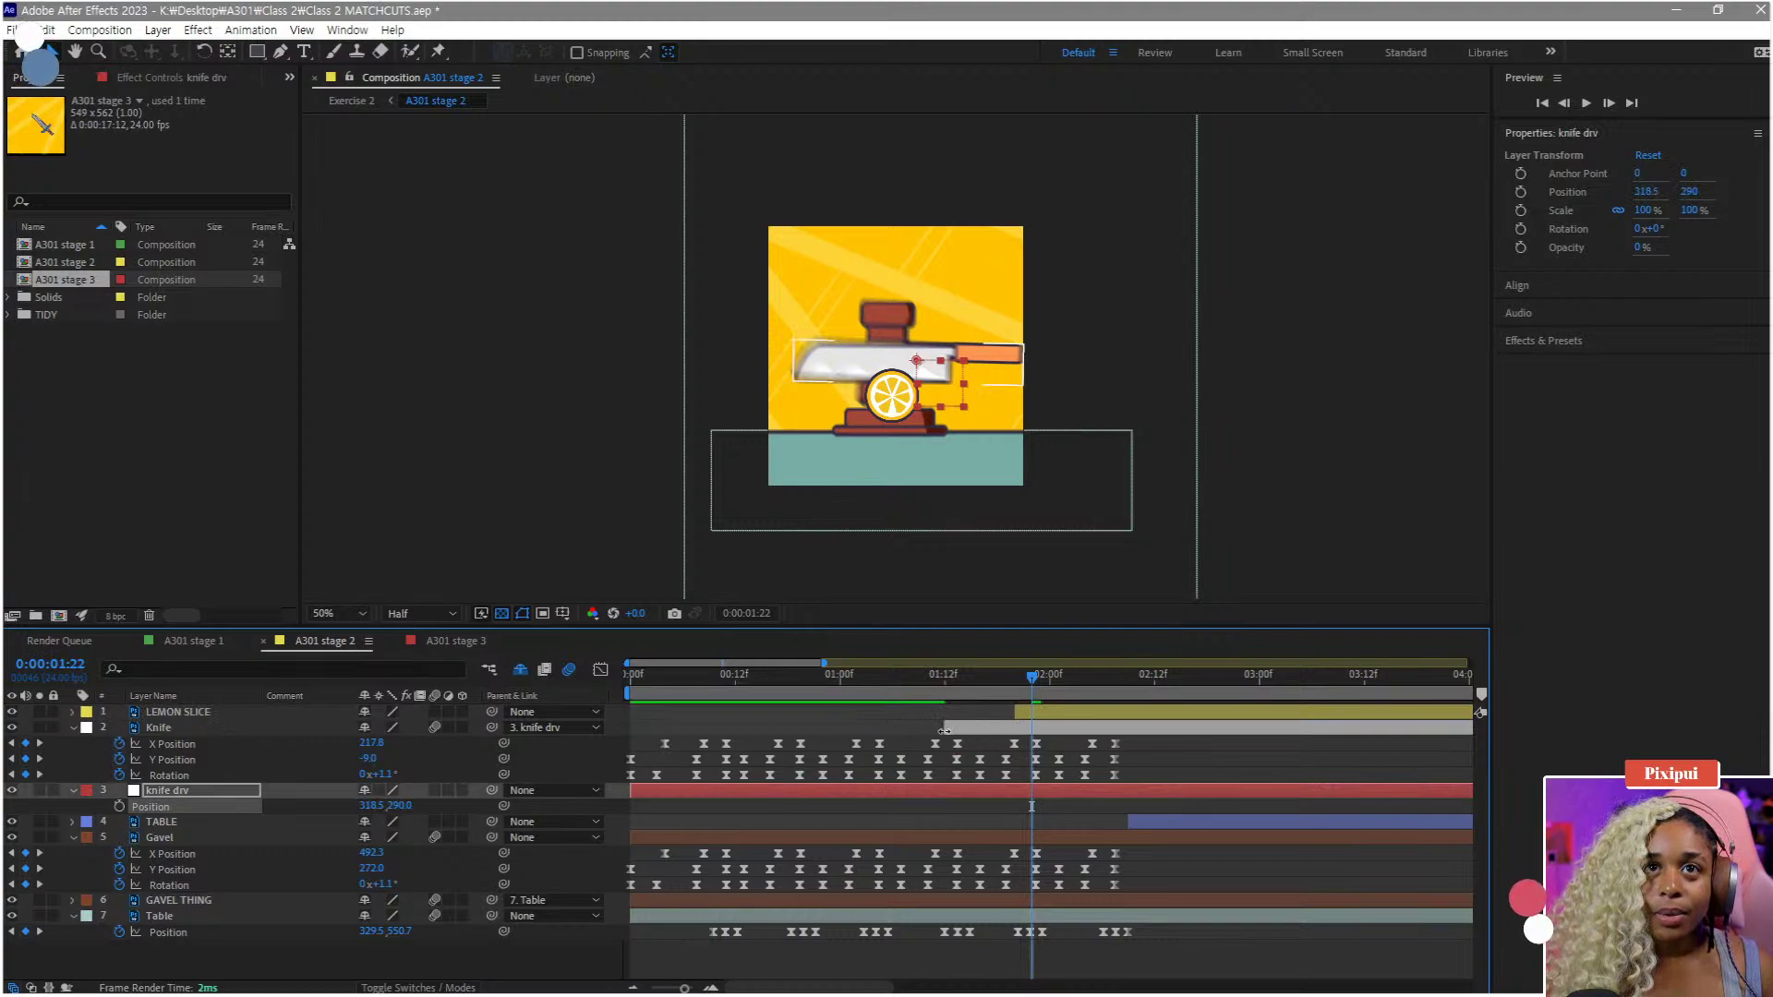
{"action": "left_click_drag", "start_coordinate": [1016, 713], "coordinate": [946, 717]}
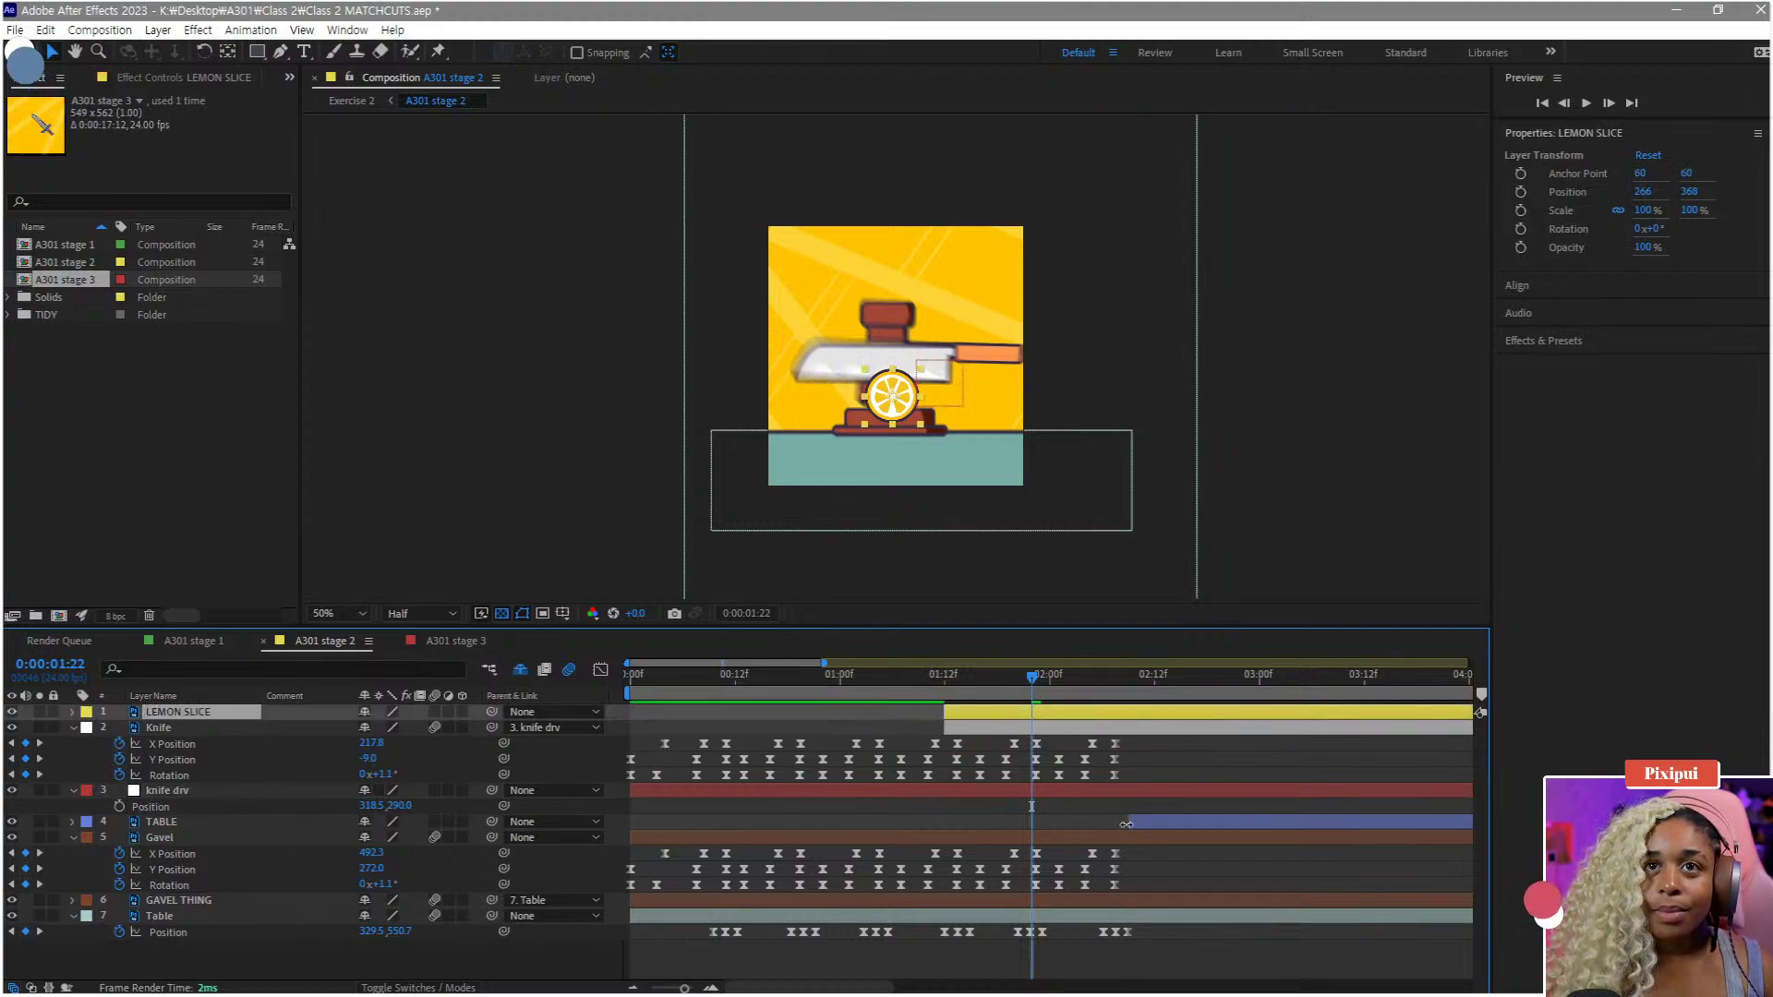
{"action": "left_click_drag", "start_coordinate": [1127, 824], "coordinate": [943, 825]}
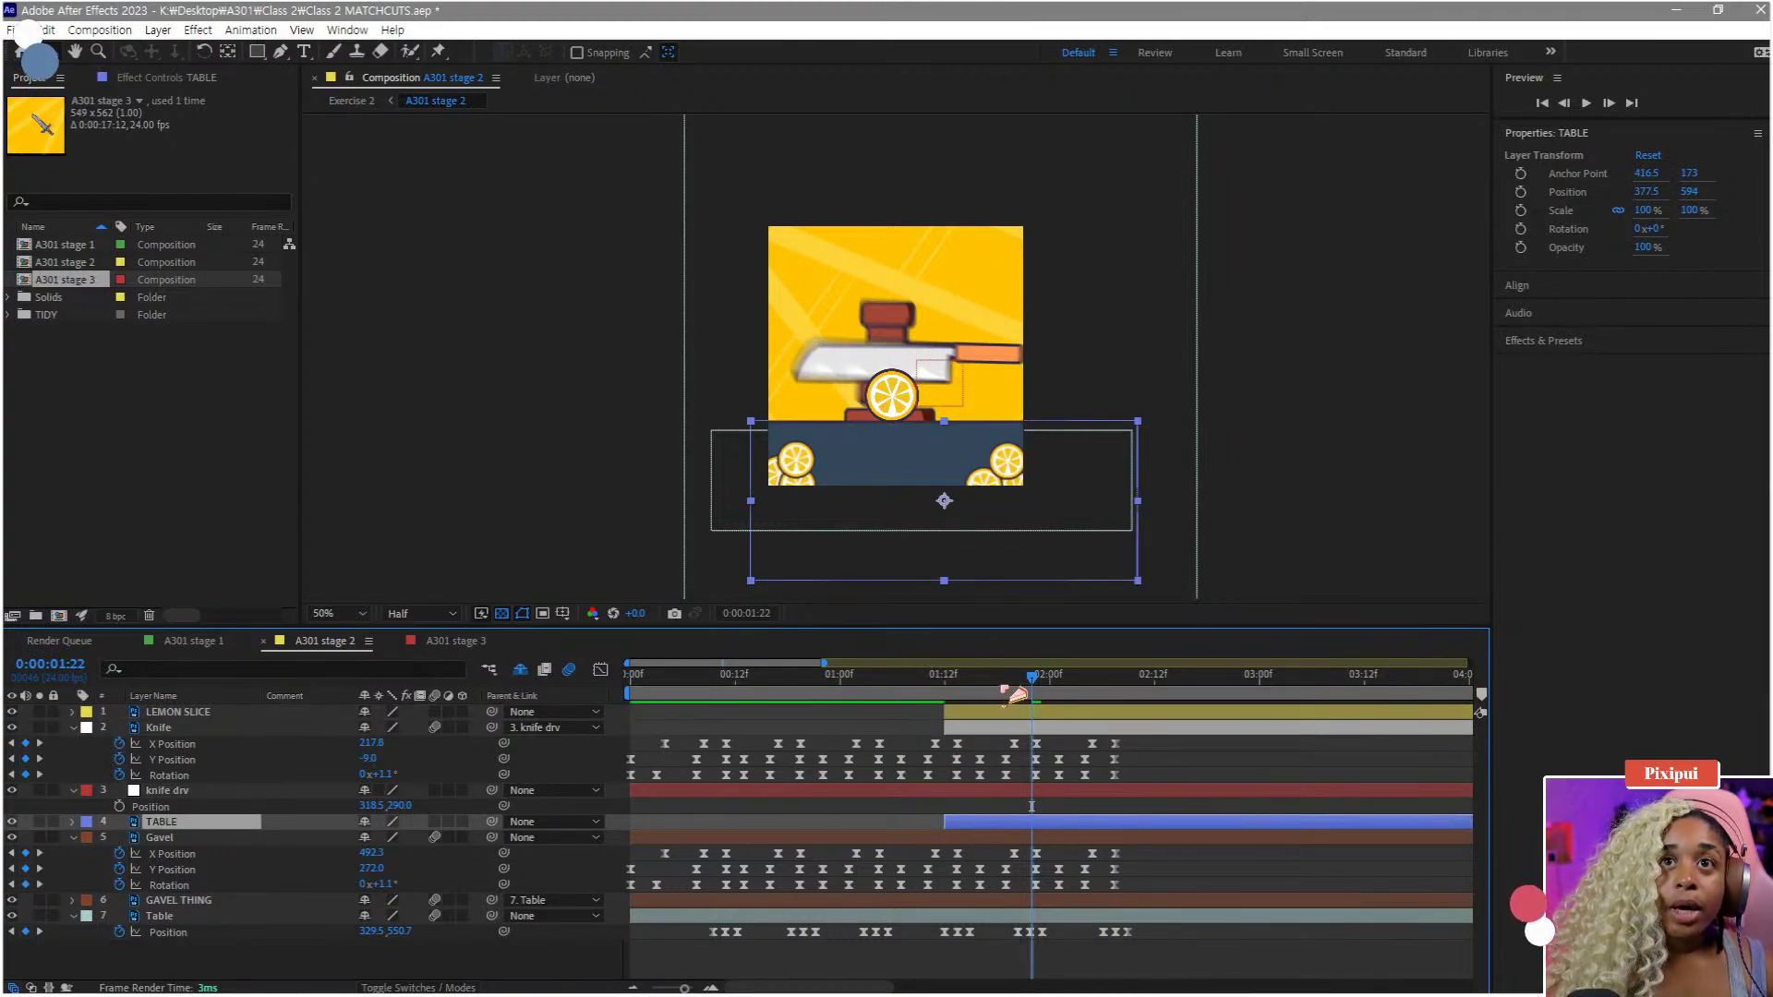
- Copy all of the gavel Table's Position keyframes onto the lemon TABLE layer at frame 0 and play back the result
{"action": "key", "text": "Home"}
{"action": "left_click_drag", "start_coordinate": [1179, 968], "coordinate": [628, 935]}
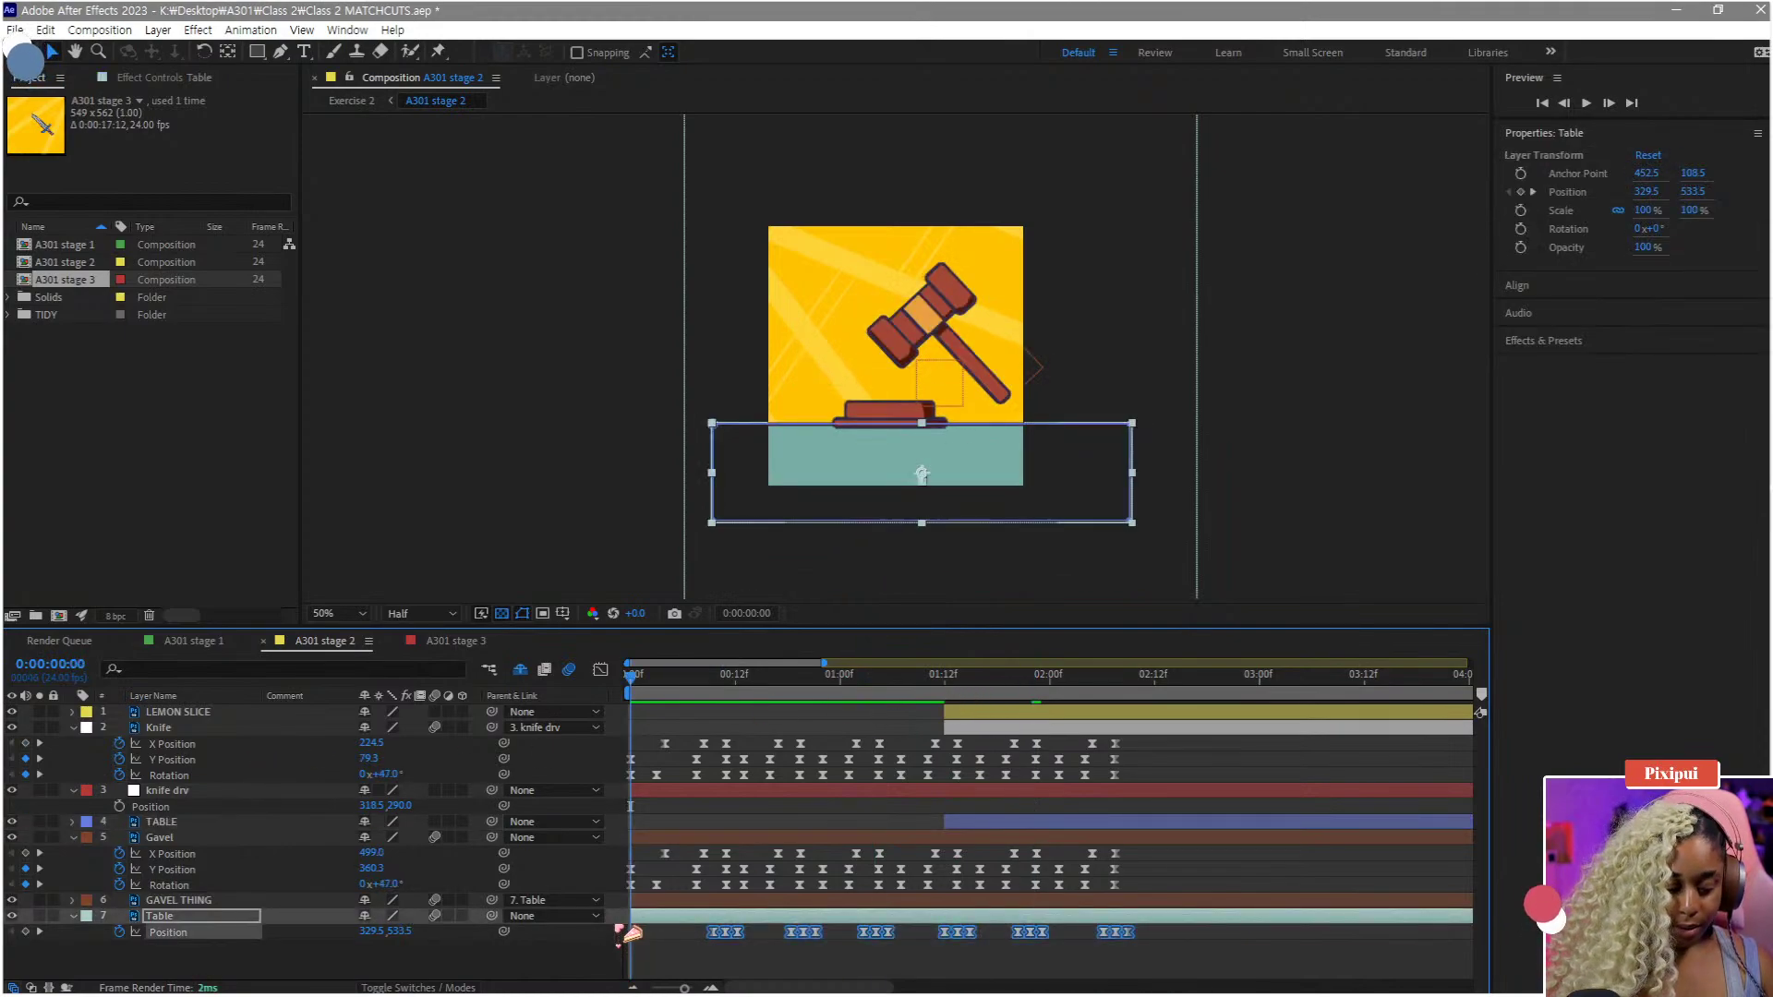
{"action": "left_click", "coordinate": [972, 827]}
{"action": "key", "text": "ctrl+v"}
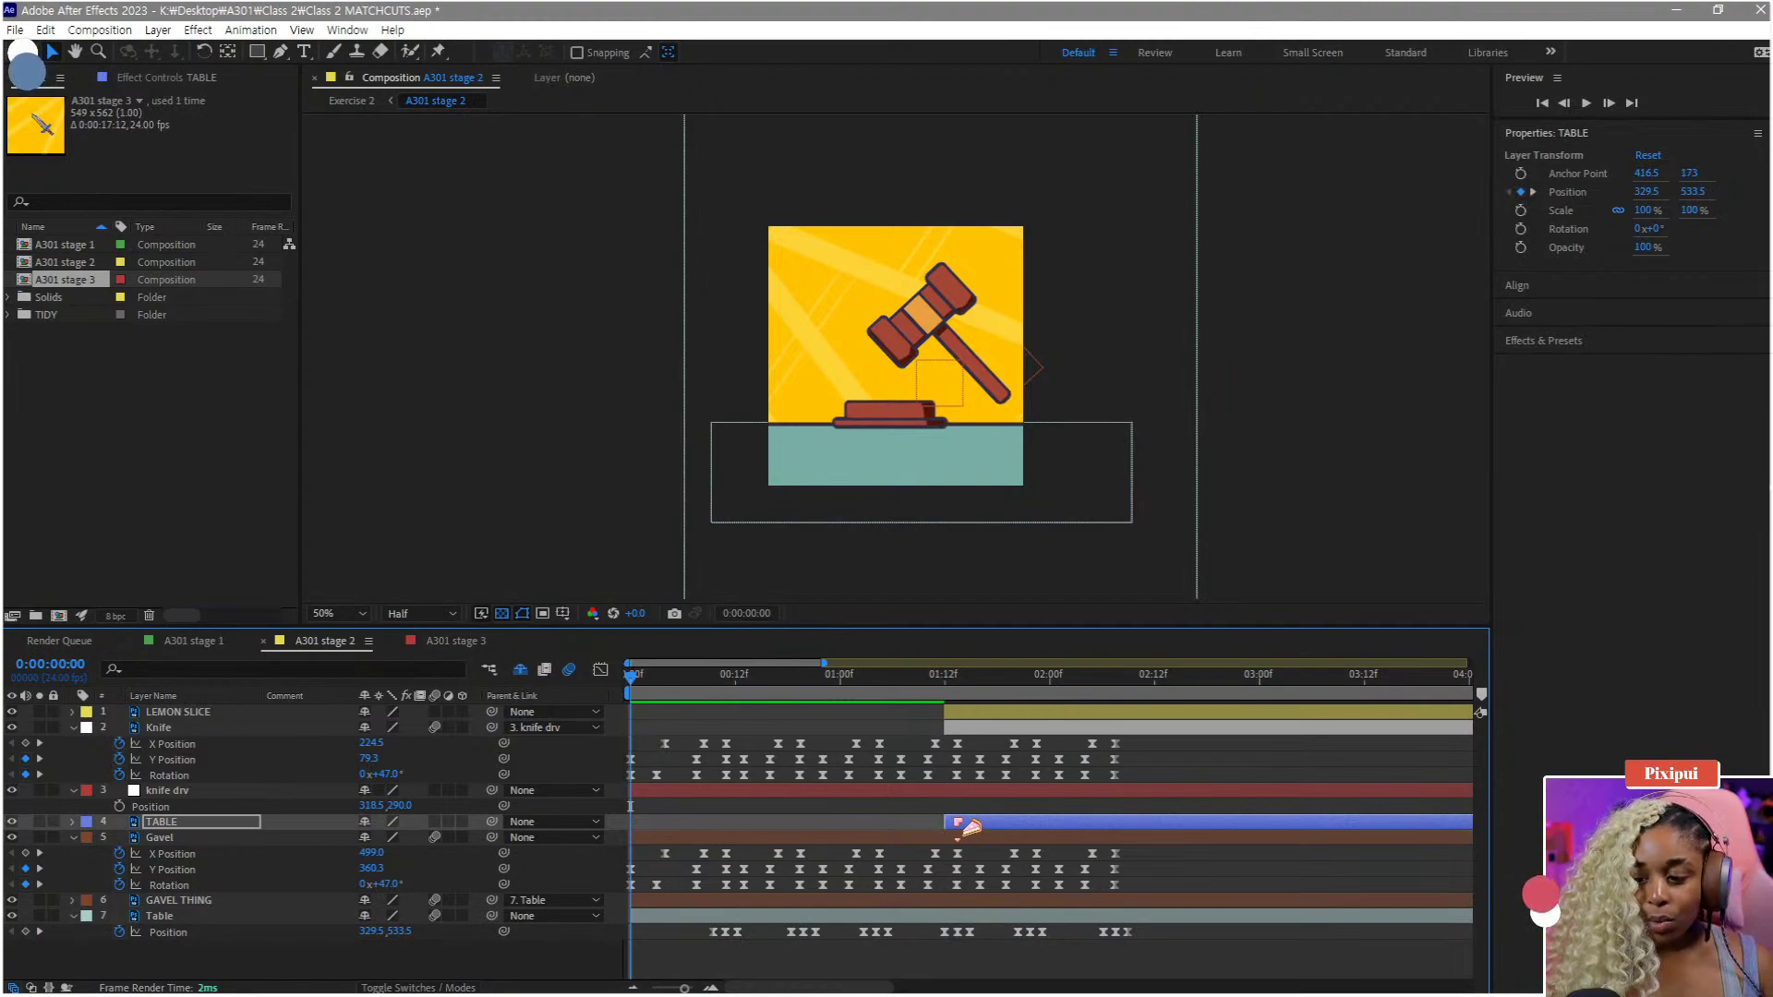
{"action": "key", "text": "space"}
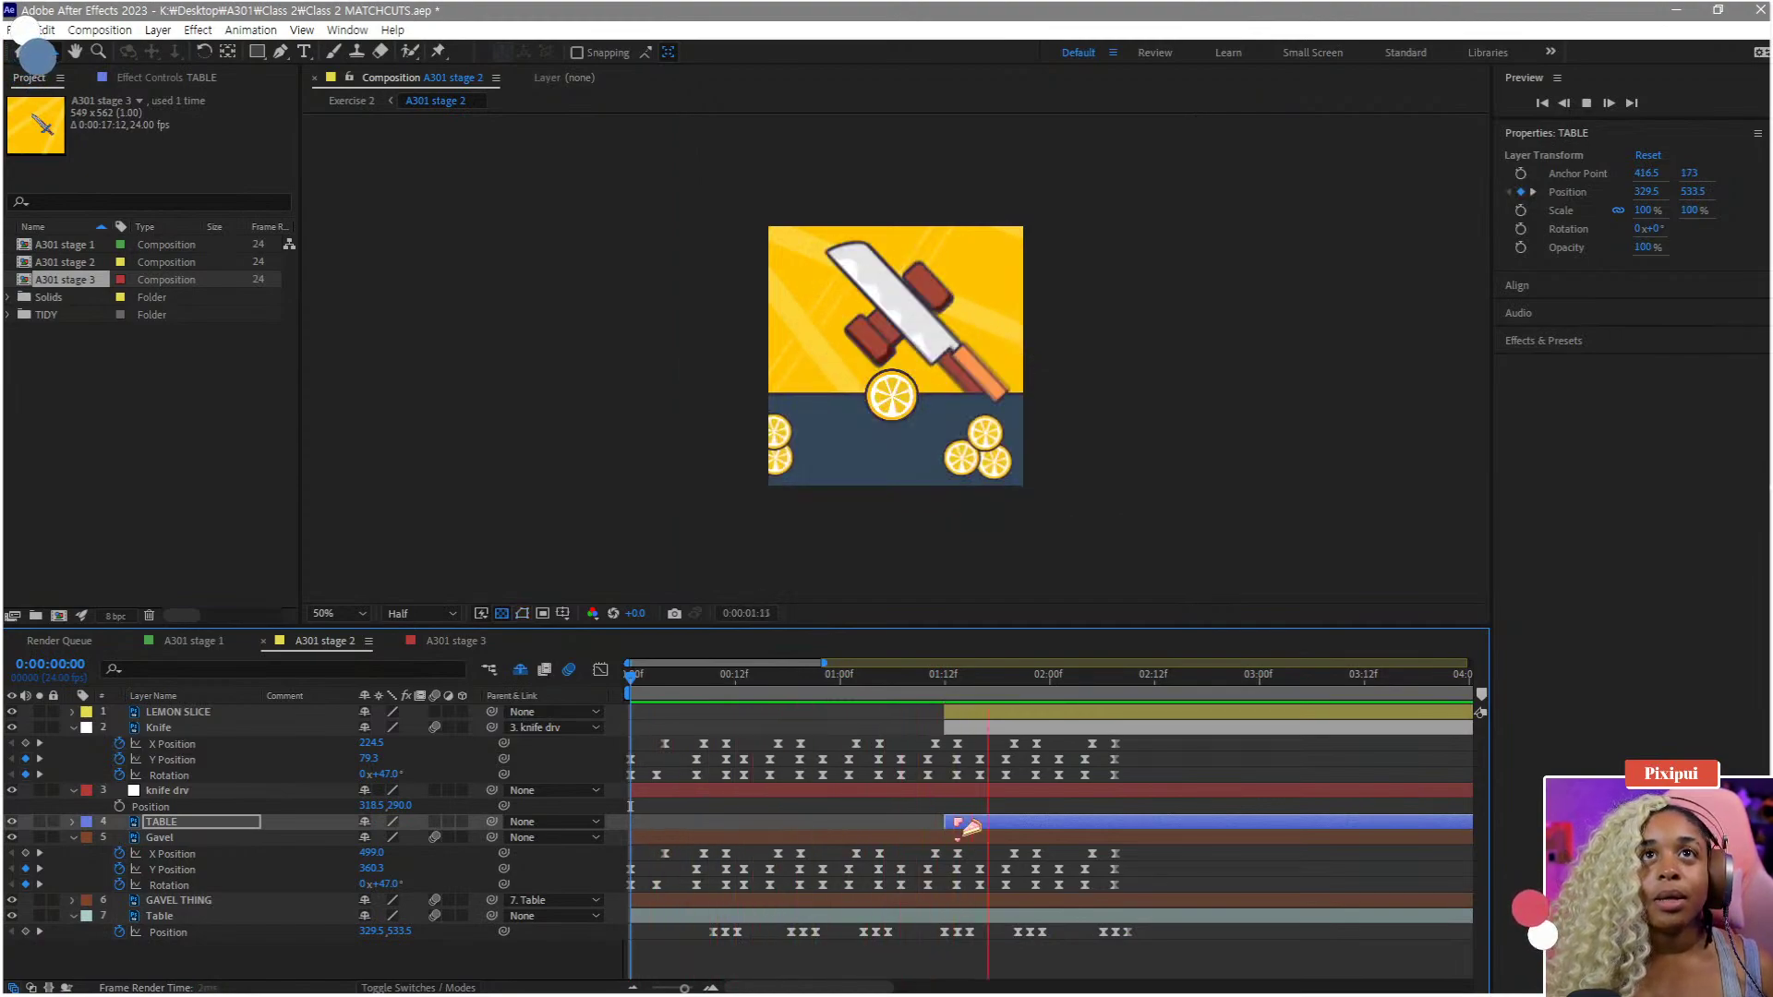
{"action": "key", "text": "space"}
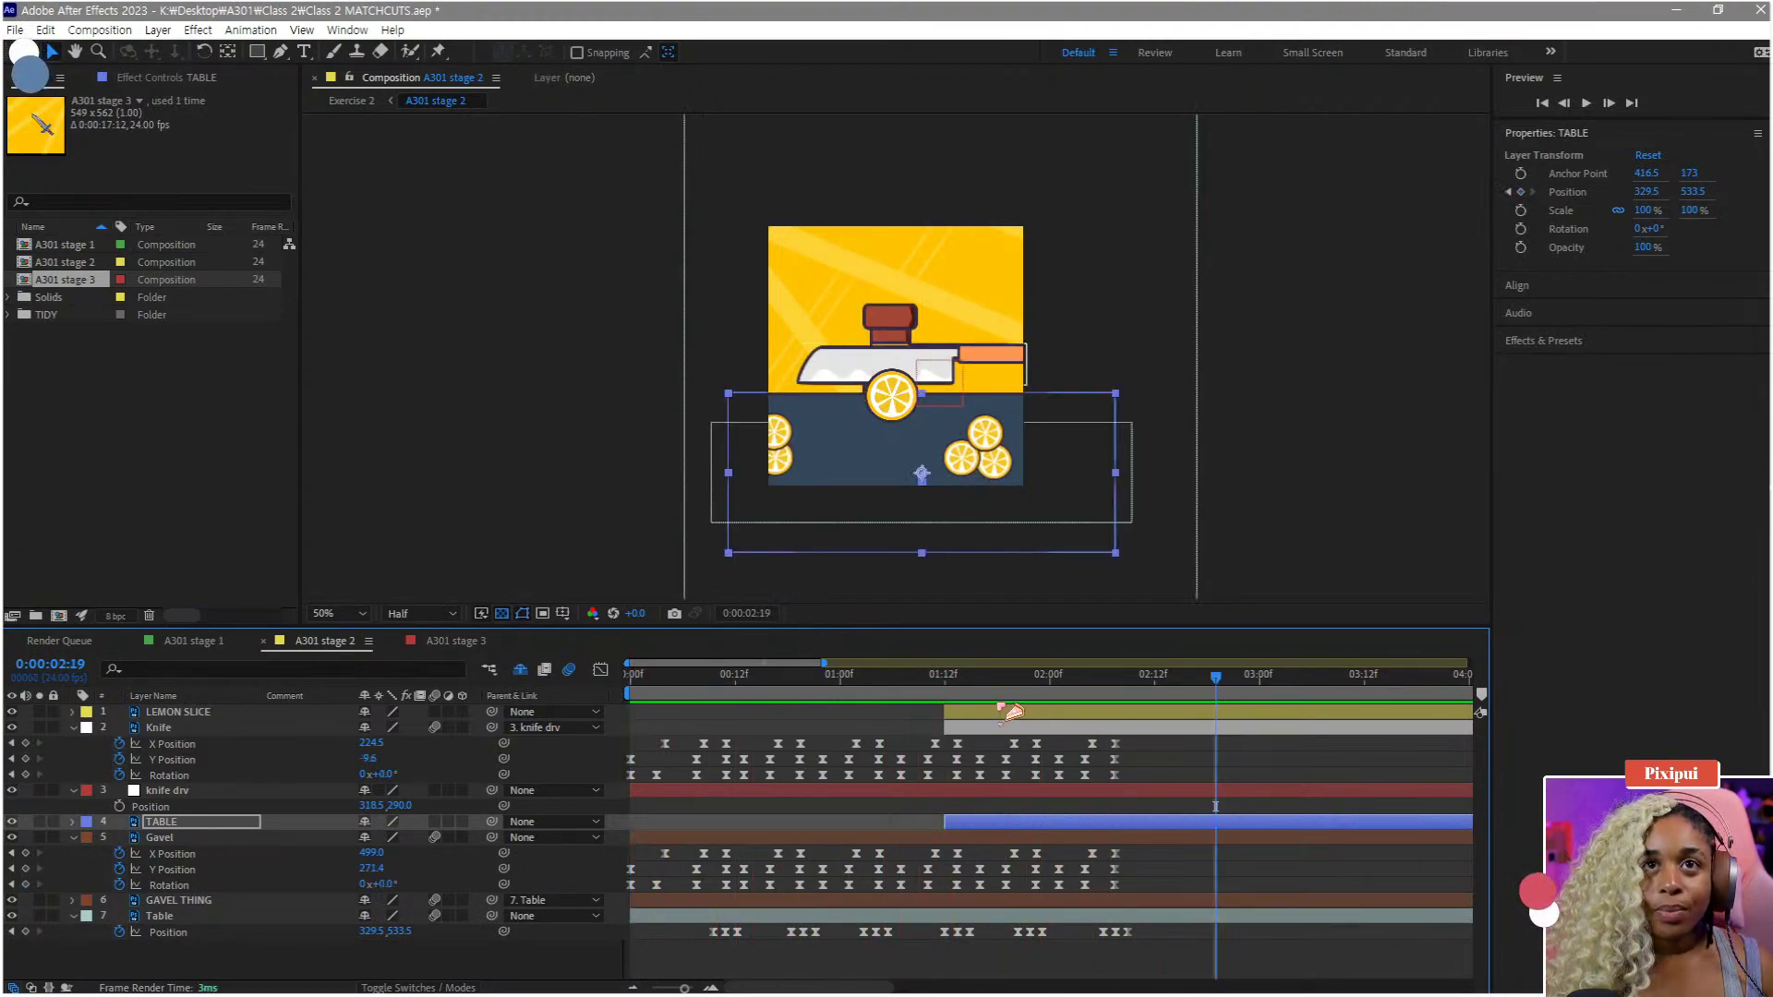
{"action": "key", "text": "space"}
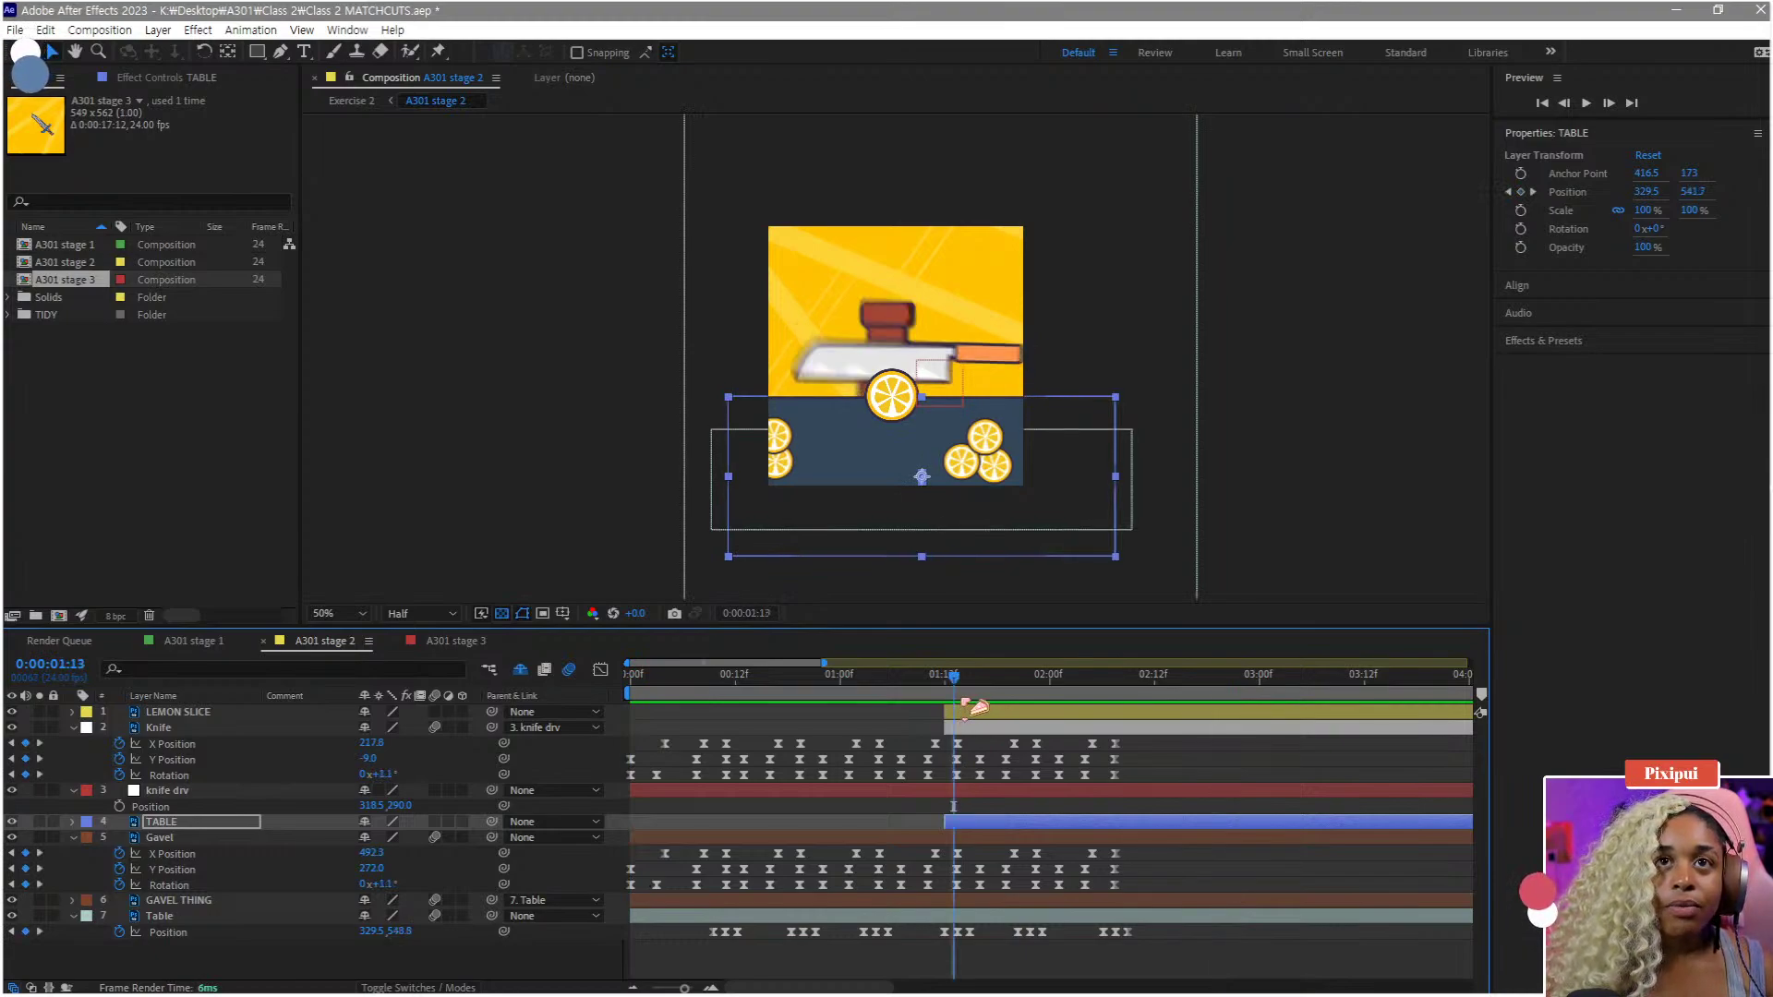
- Extend the starts of the Knife and LEMON SLICE layers back to 1:01
{"action": "left_click_drag", "start_coordinate": [961, 698], "coordinate": [851, 728]}
{"action": "left_click", "coordinate": [963, 731]}
{"action": "left_click", "coordinate": [961, 714], "text": "shift"}
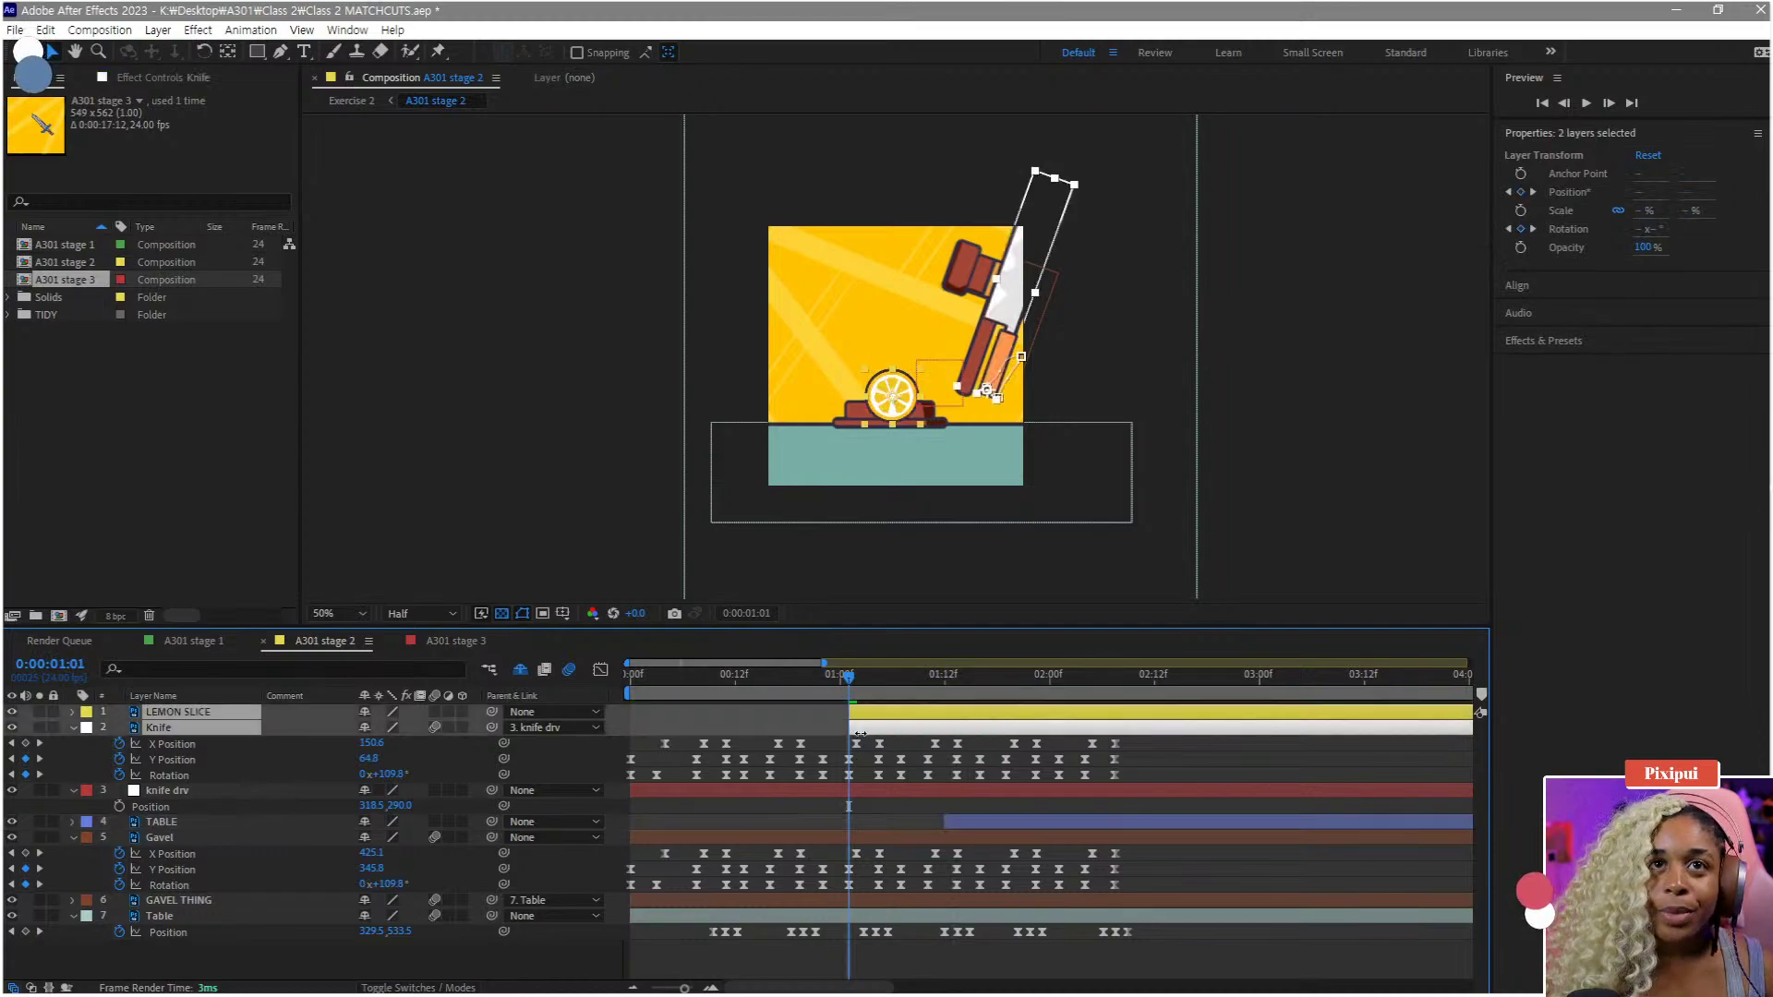
- Reposition the knife drv null to 293.5, 316, using frames 1:01 and 1:04 to judge the knife's alignment
{"action": "left_click", "coordinate": [858, 803]}
{"action": "left_click_drag", "start_coordinate": [378, 806], "coordinate": [348, 805]}
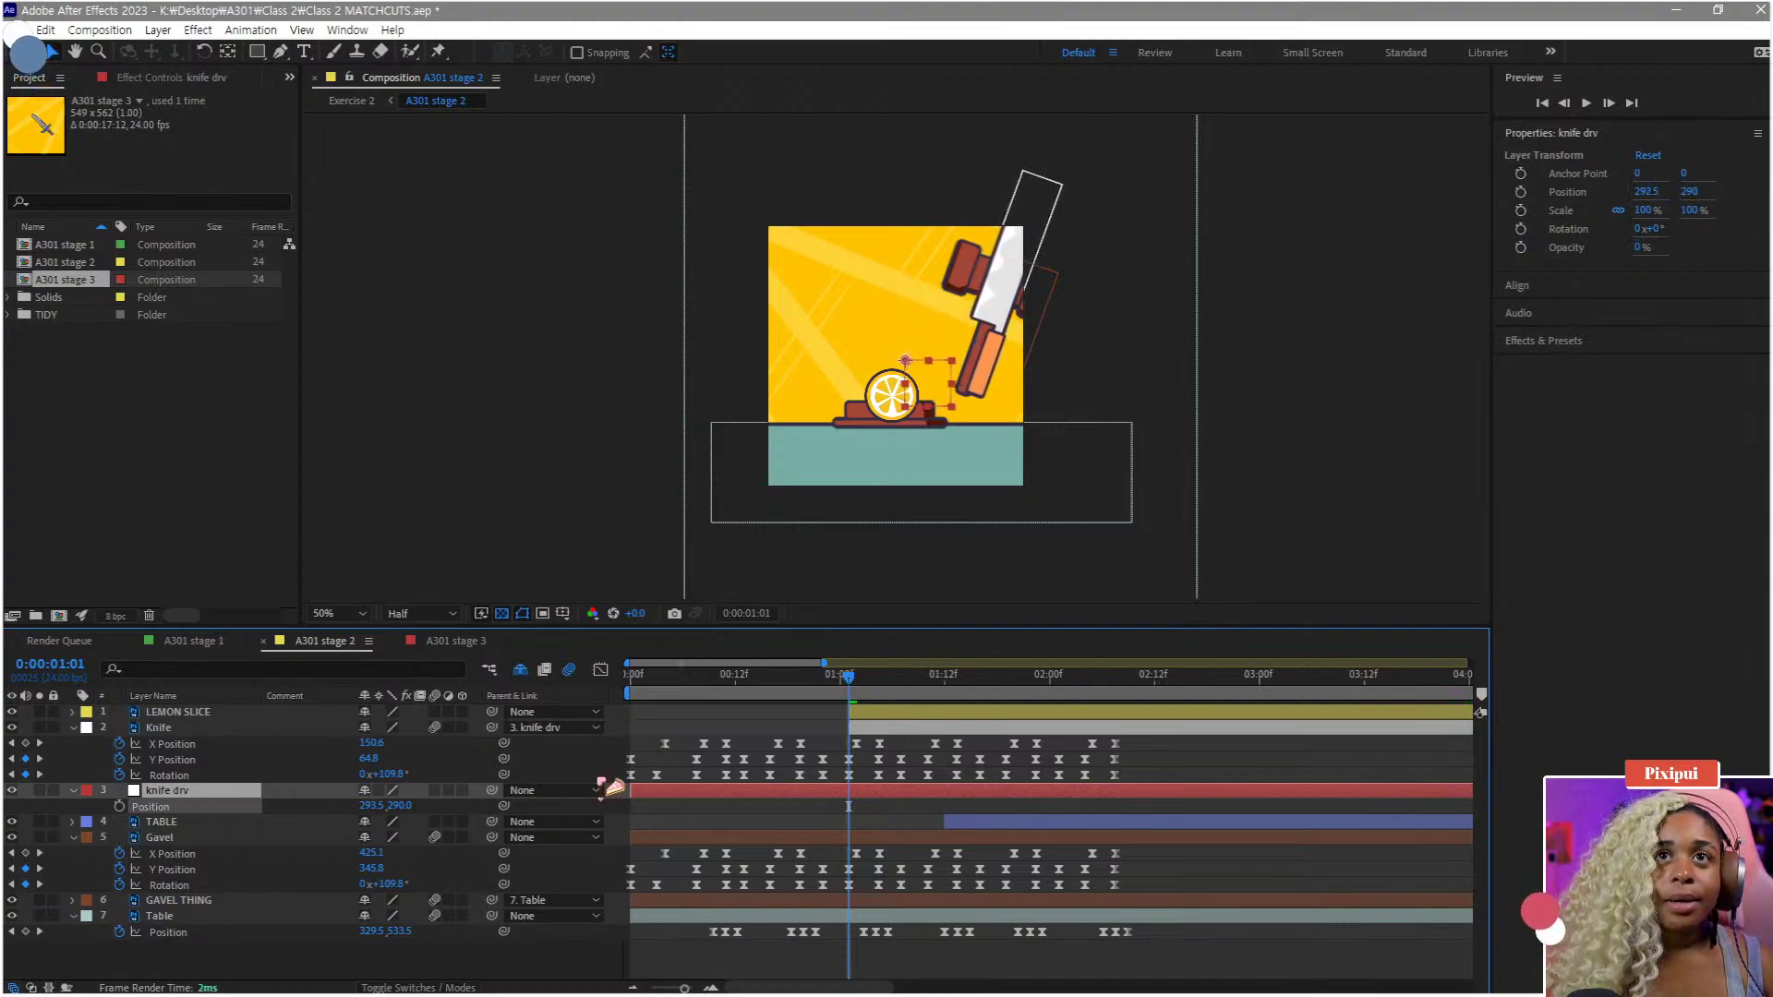
{"action": "left_click_drag", "start_coordinate": [847, 677], "coordinate": [889, 694]}
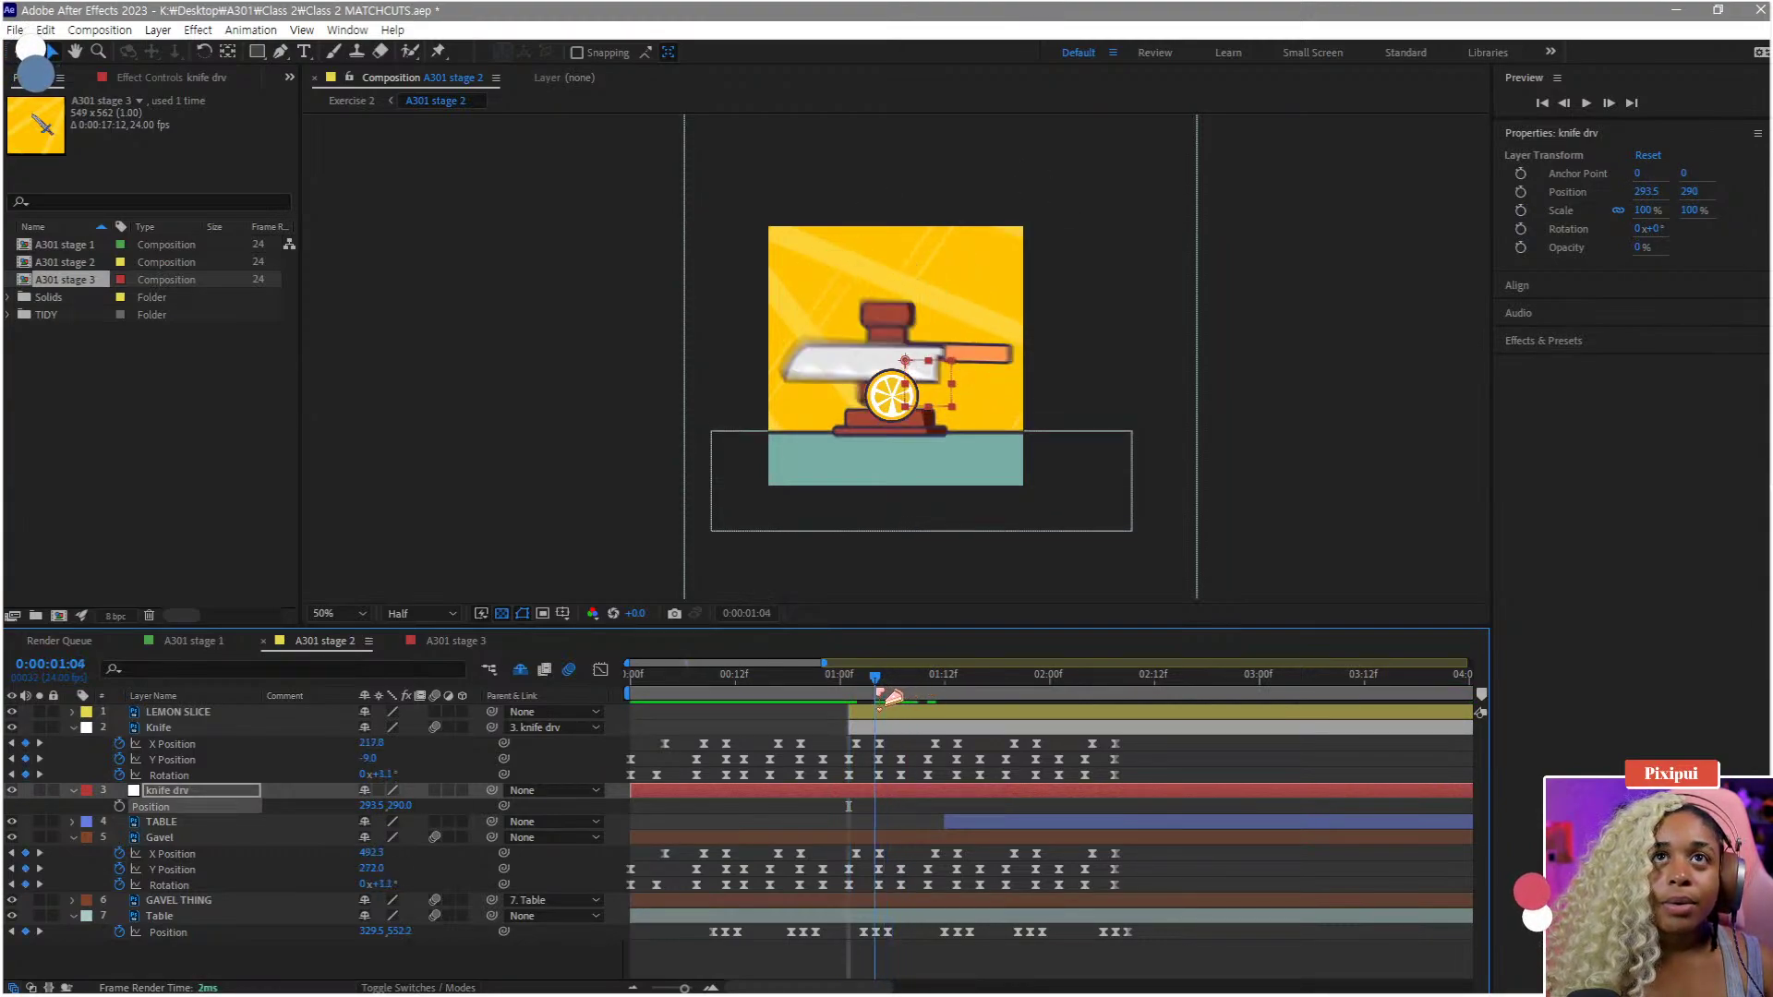
{"action": "left_click_drag", "start_coordinate": [399, 805], "coordinate": [423, 805]}
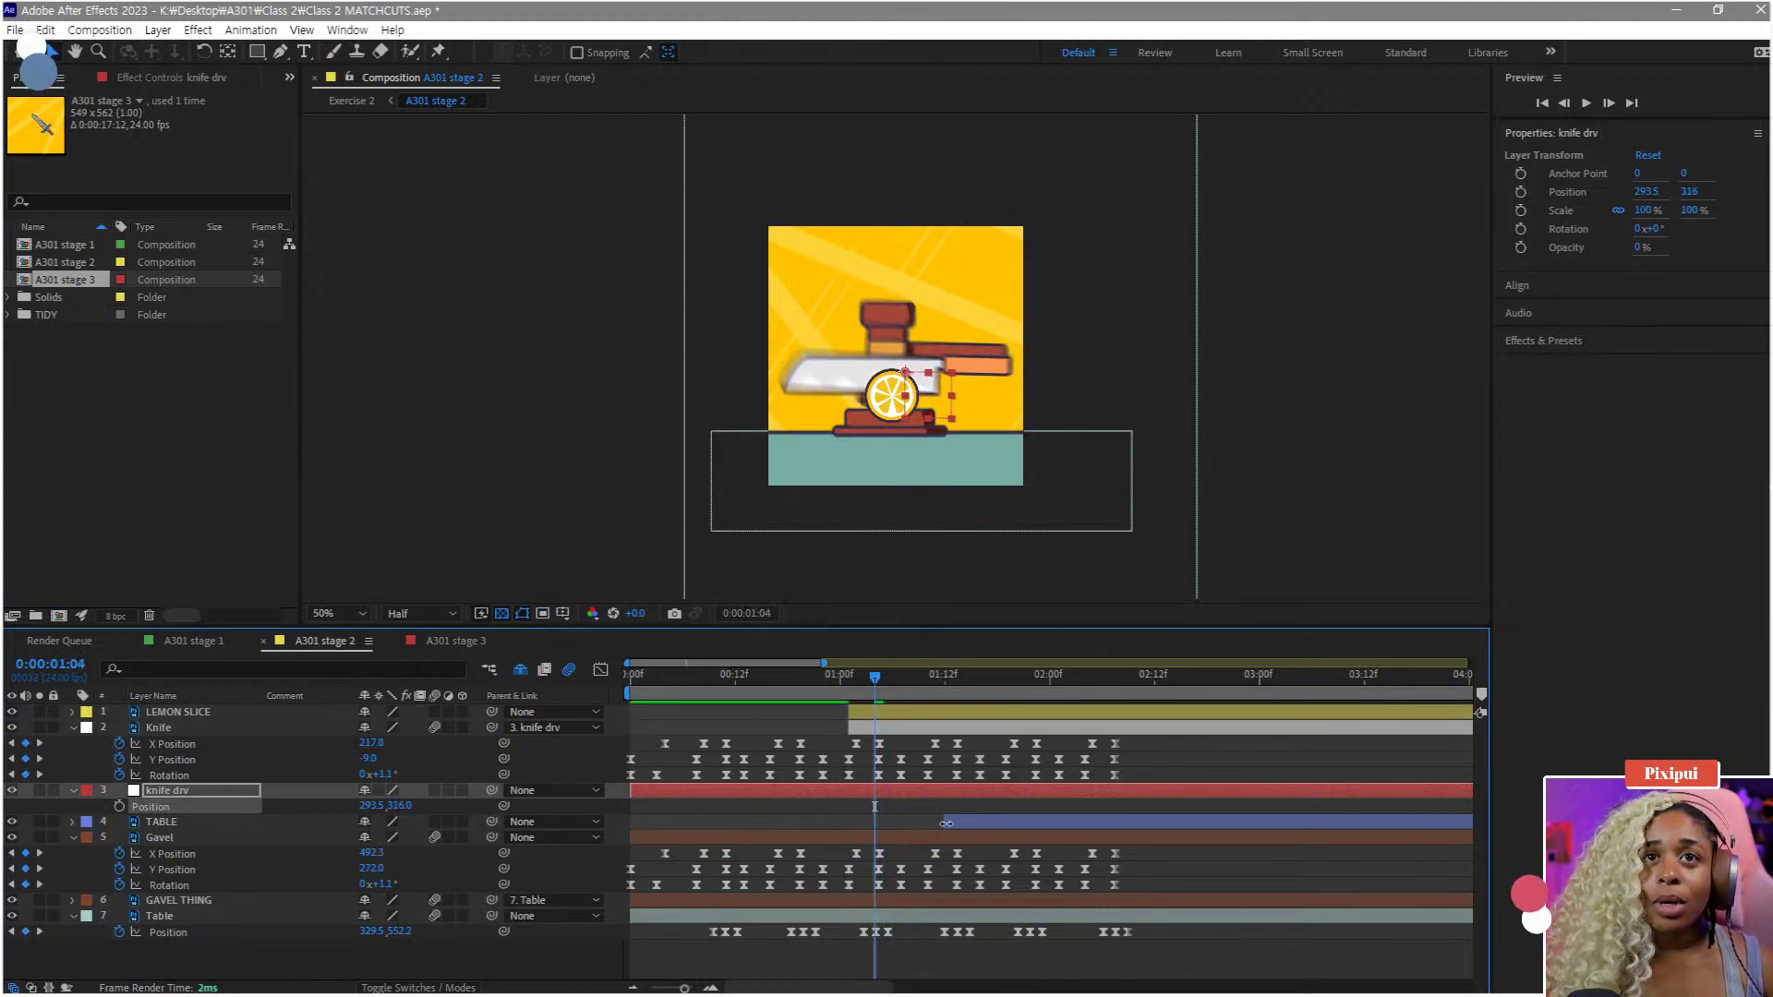
- Extend the lemon TABLE layer's start back to 1:01 and set the knife drv null's X position to 309.5
{"action": "left_click_drag", "start_coordinate": [947, 823], "coordinate": [852, 823]}
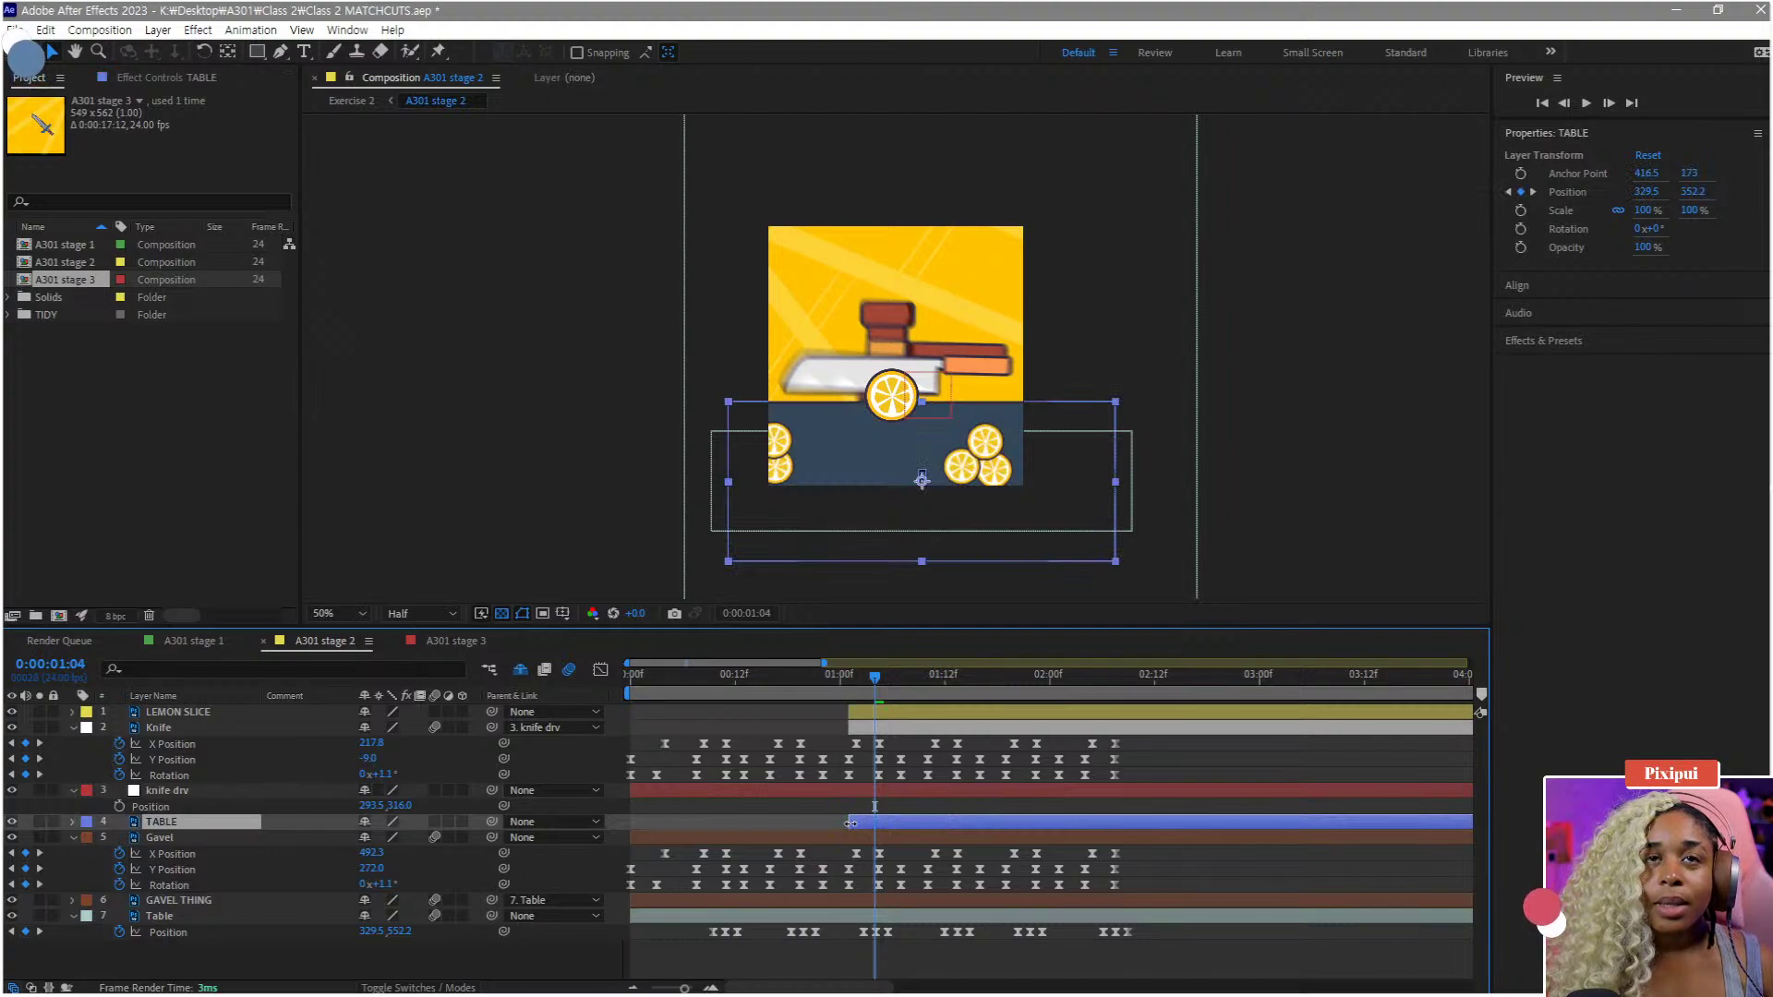
{"action": "left_click_drag", "start_coordinate": [876, 693], "coordinate": [876, 694]}
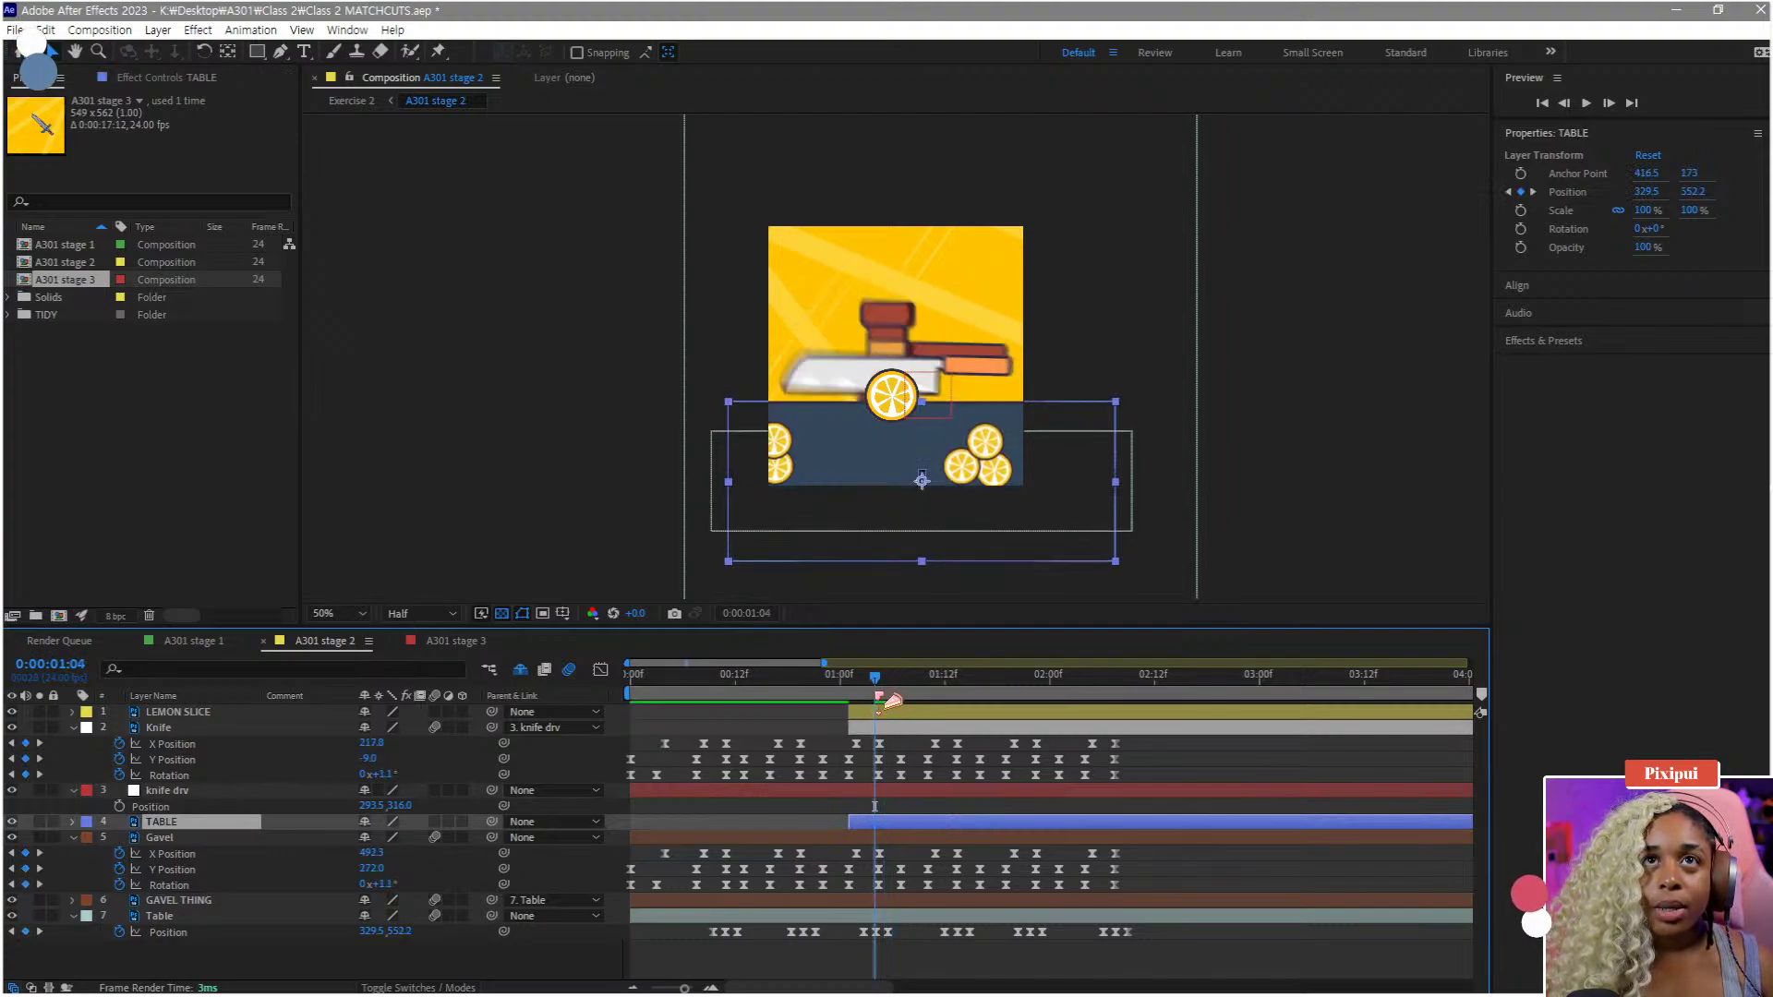
{"action": "left_click_drag", "start_coordinate": [371, 806], "coordinate": [378, 801]}
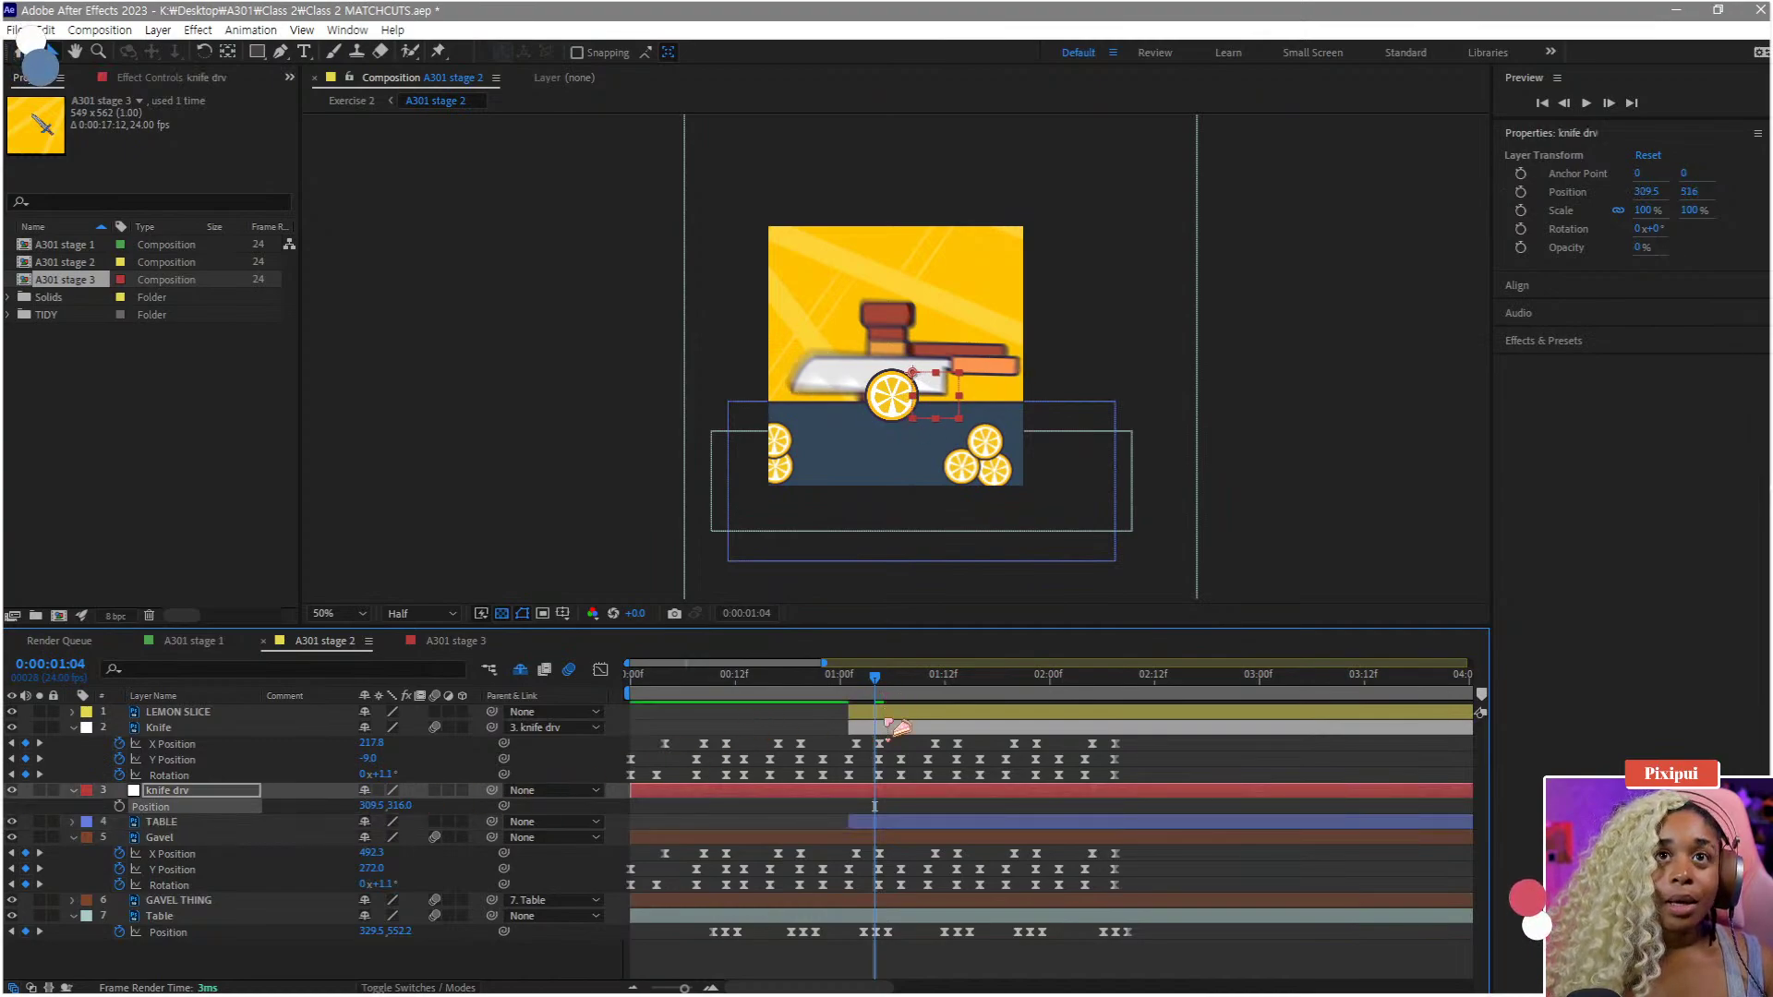
- Show the lemon TABLE layer's Position keyframes, play back the knife motion and go to frame 1:02
{"action": "left_click", "coordinate": [924, 824]}
{"action": "key", "text": "p"}
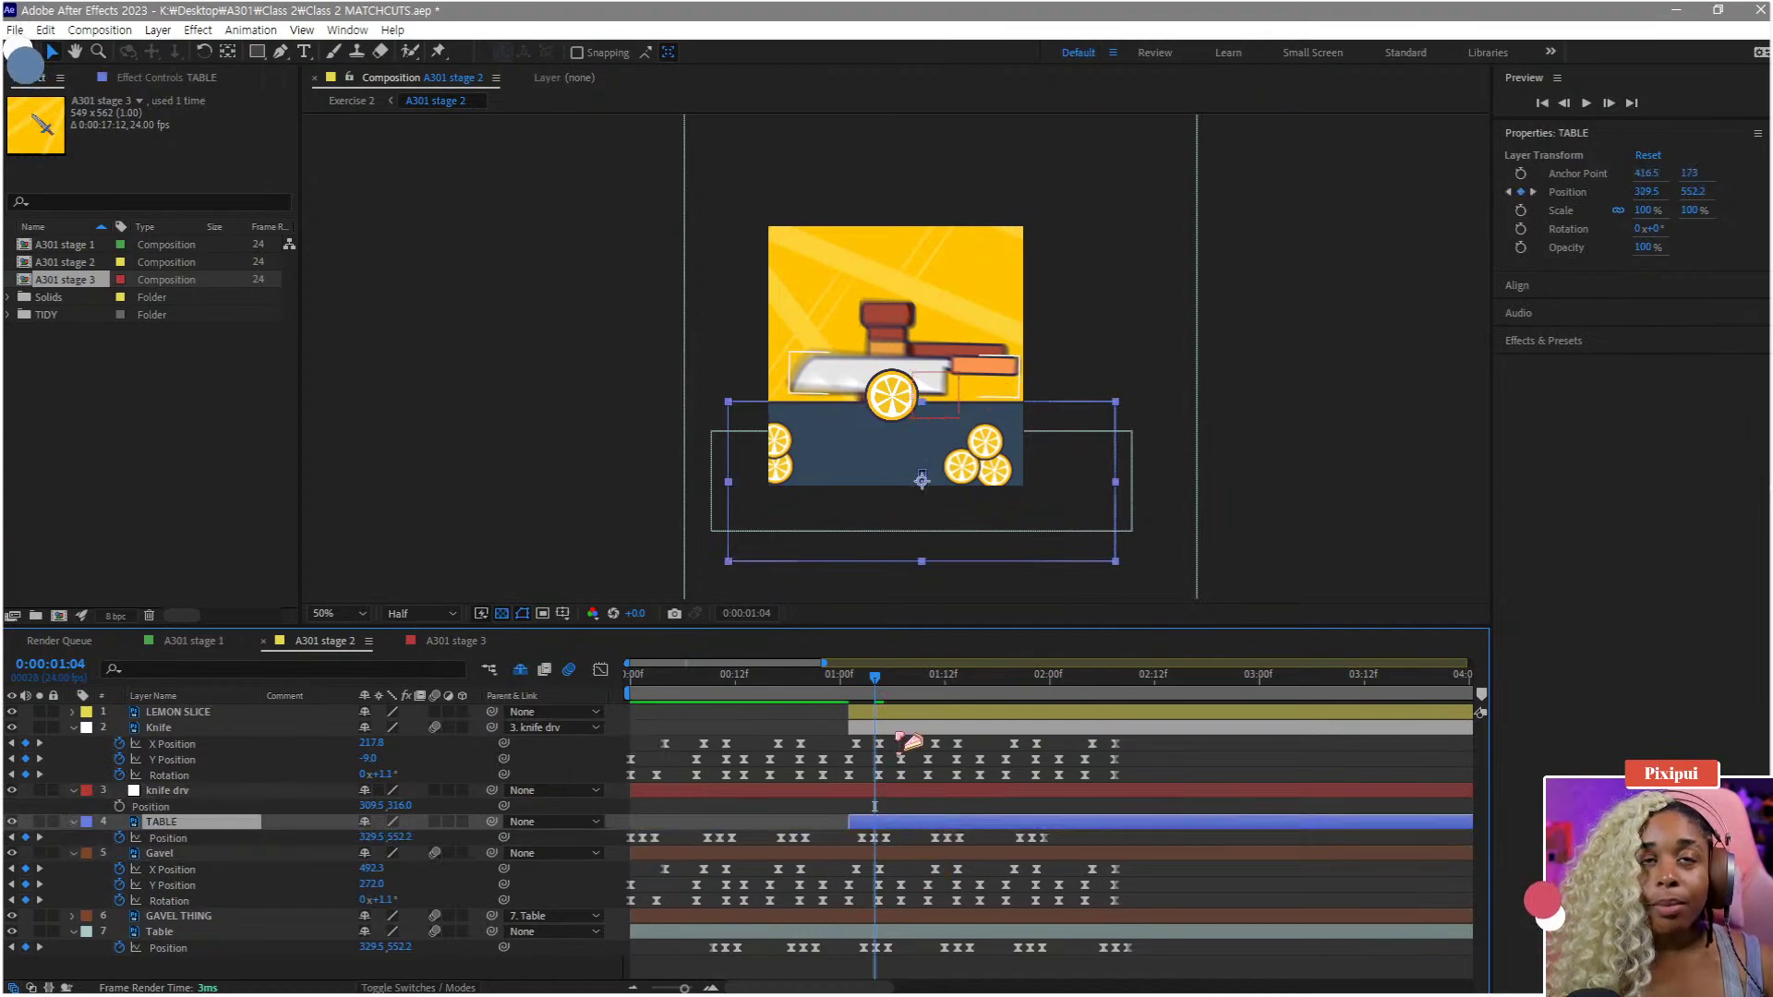
{"action": "left_click", "coordinate": [748, 691]}
{"action": "key", "text": "space"}
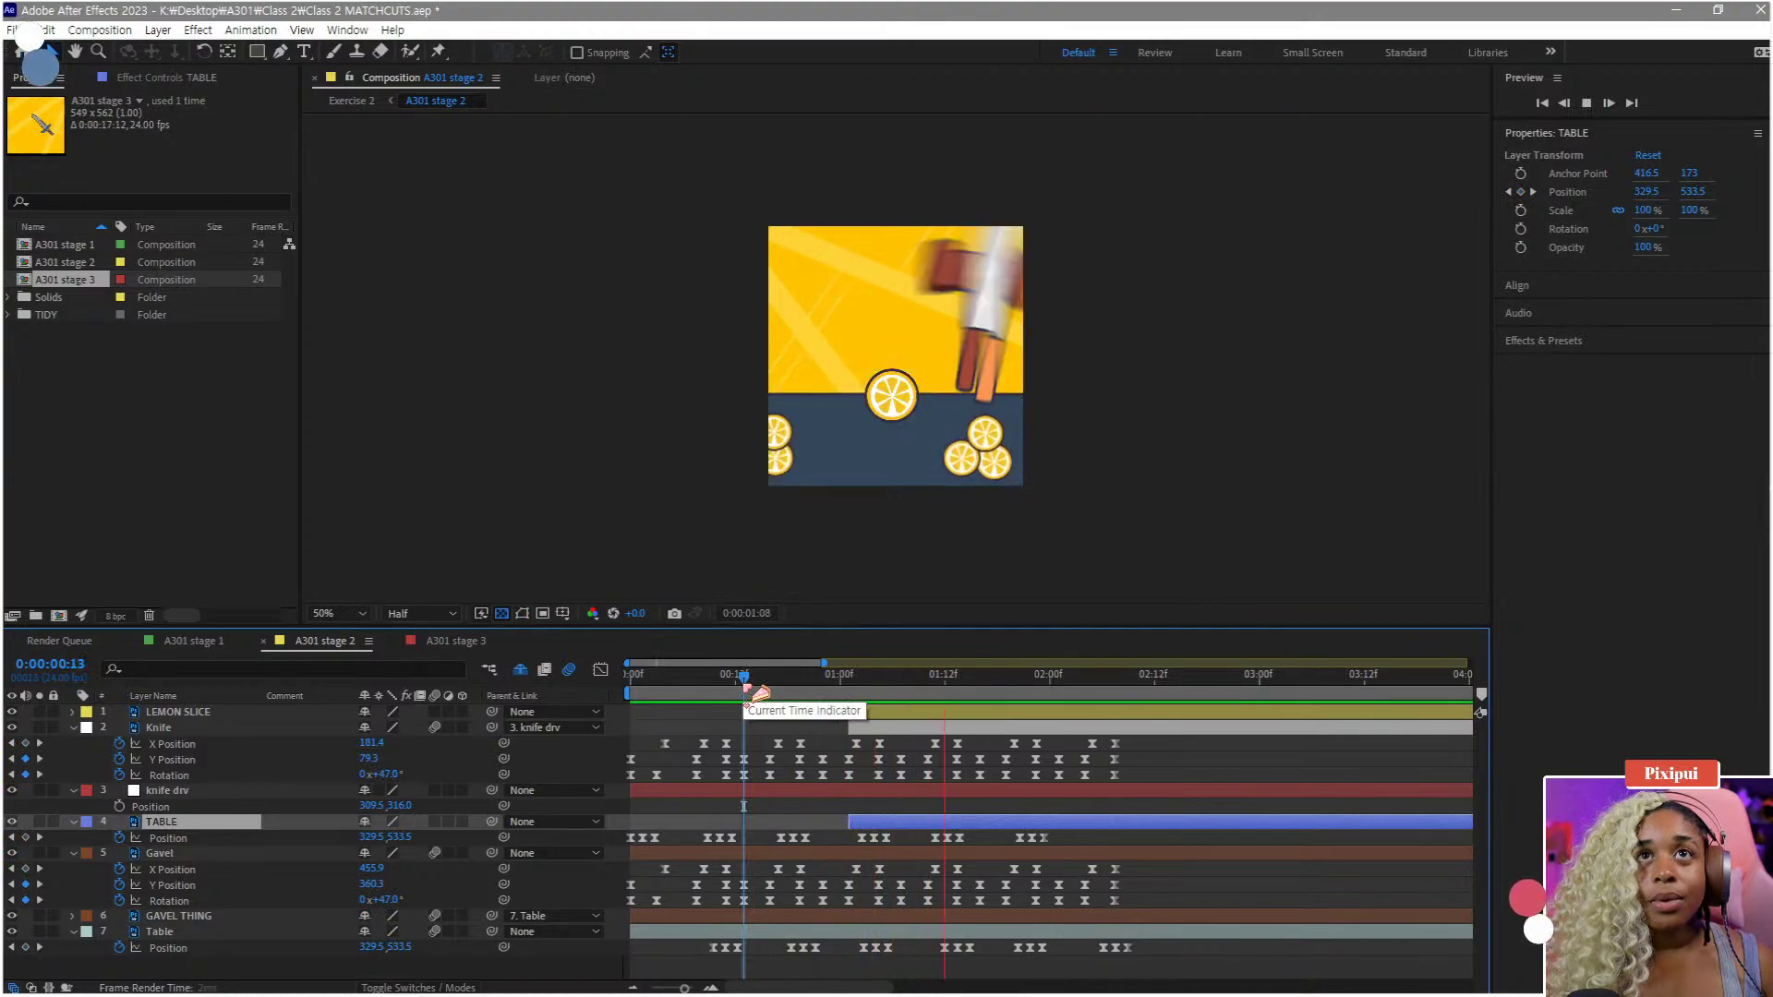
{"action": "left_click", "coordinate": [886, 694]}
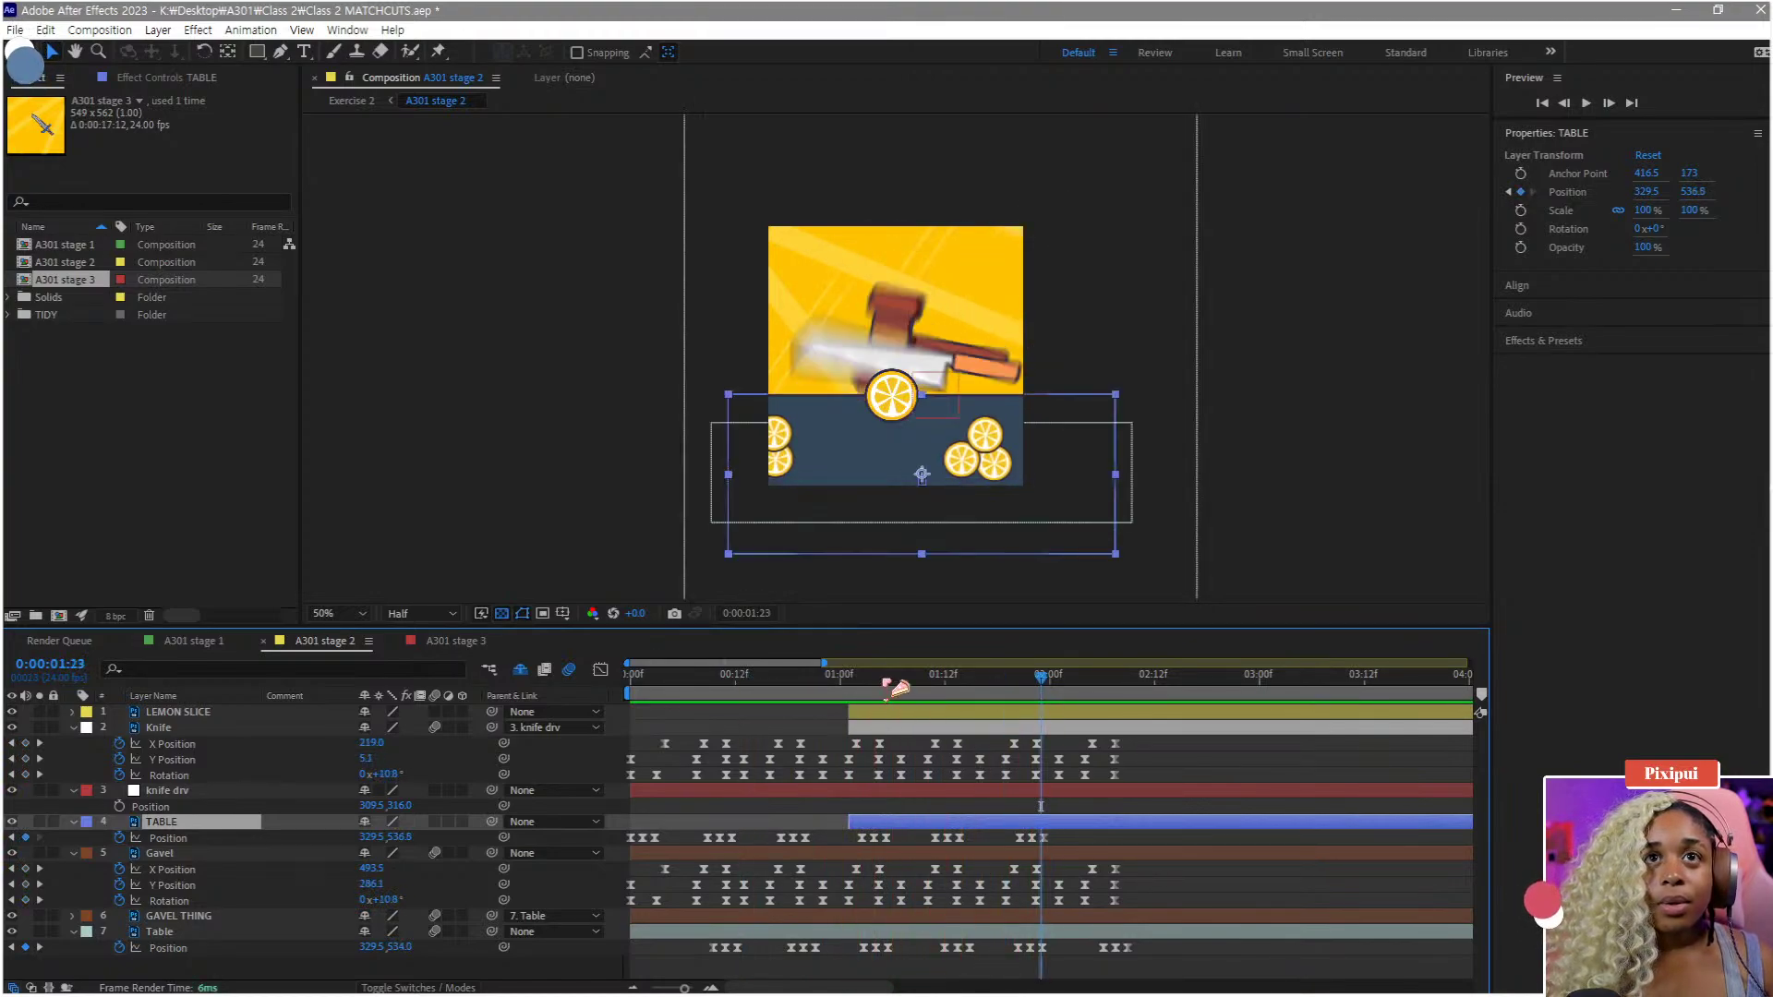
{"action": "left_click_drag", "start_coordinate": [884, 691], "coordinate": [861, 702]}
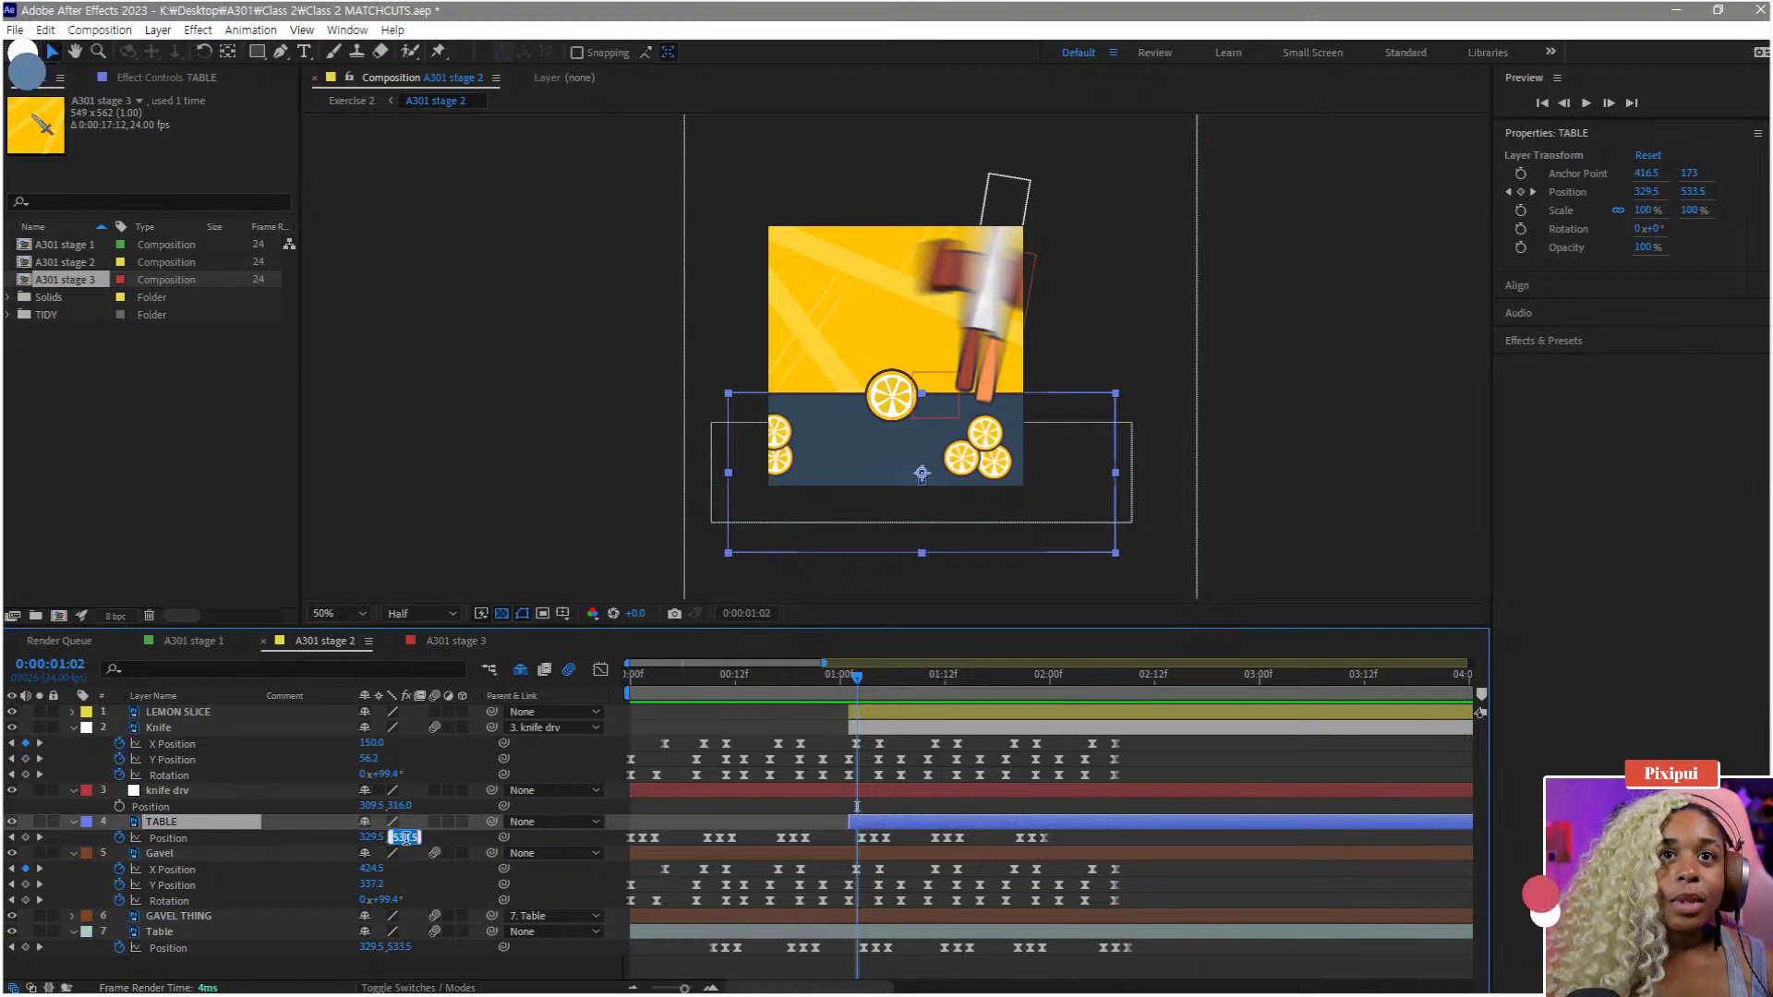
- Shift all of the lemon TABLE layer's Y Position keyframes in the value graph so Y is 589.7 at frame 1:02
{"action": "left_click", "coordinate": [242, 842]}
{"action": "left_click", "coordinate": [601, 672]}
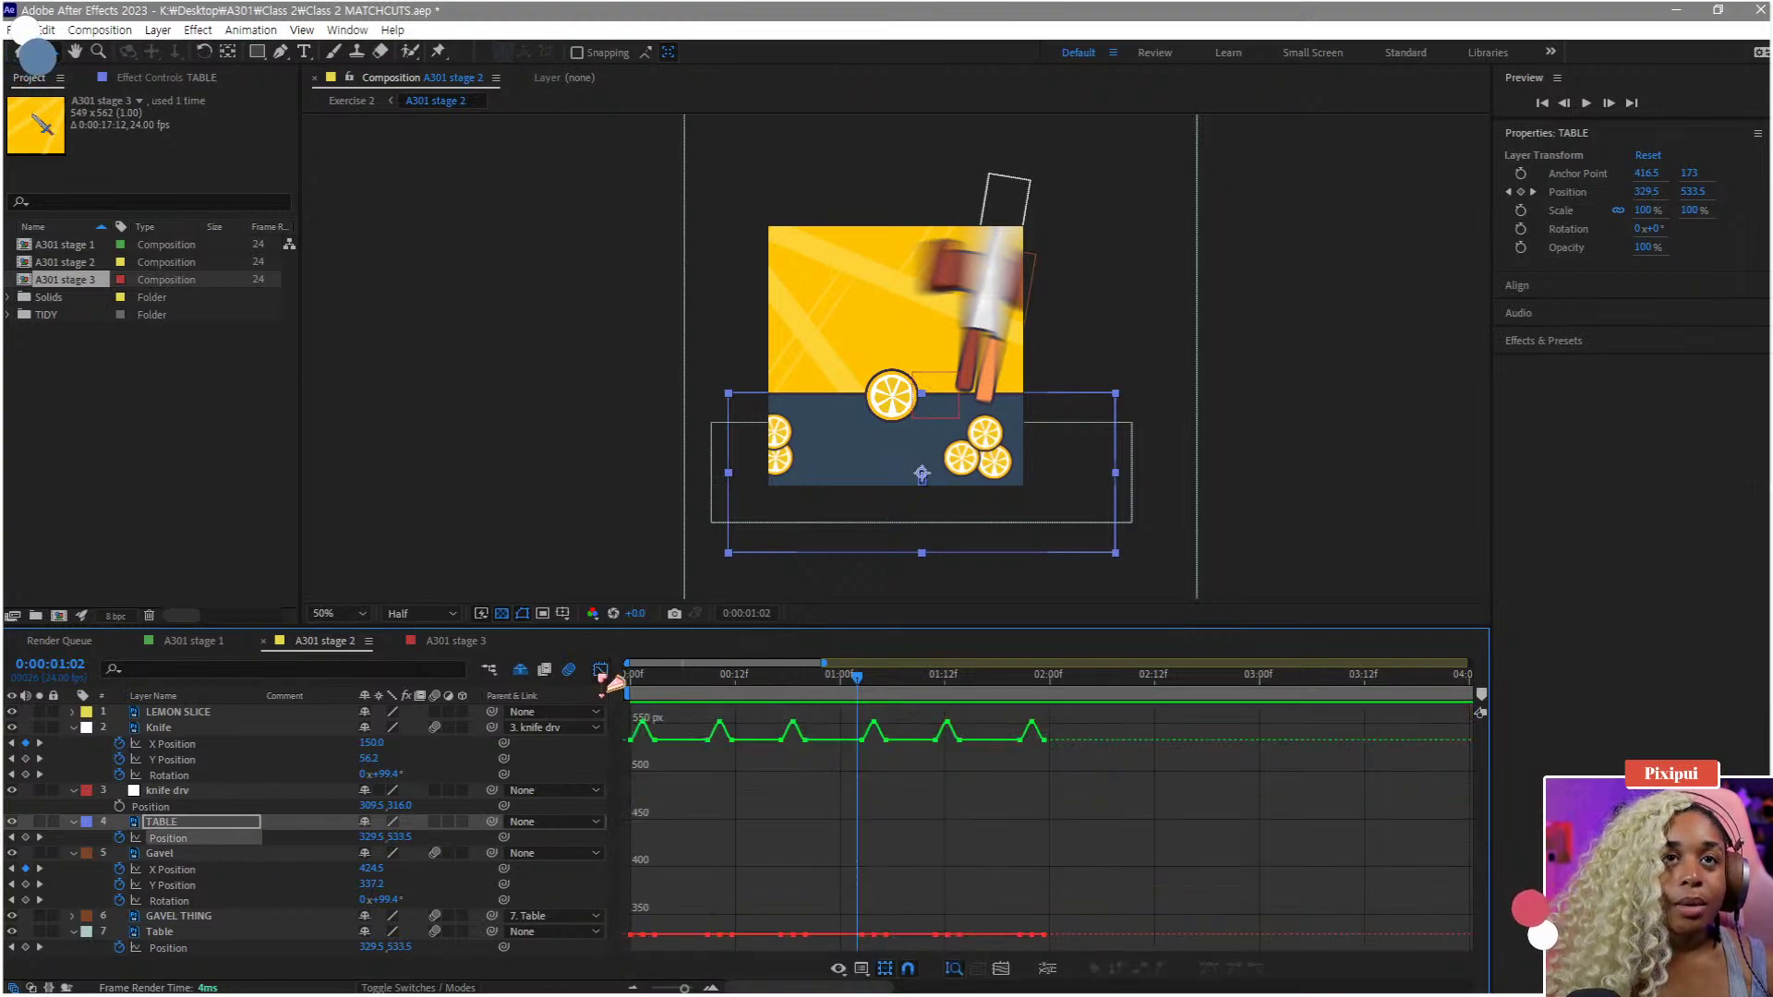
{"action": "left_click_drag", "start_coordinate": [1118, 863], "coordinate": [624, 716]}
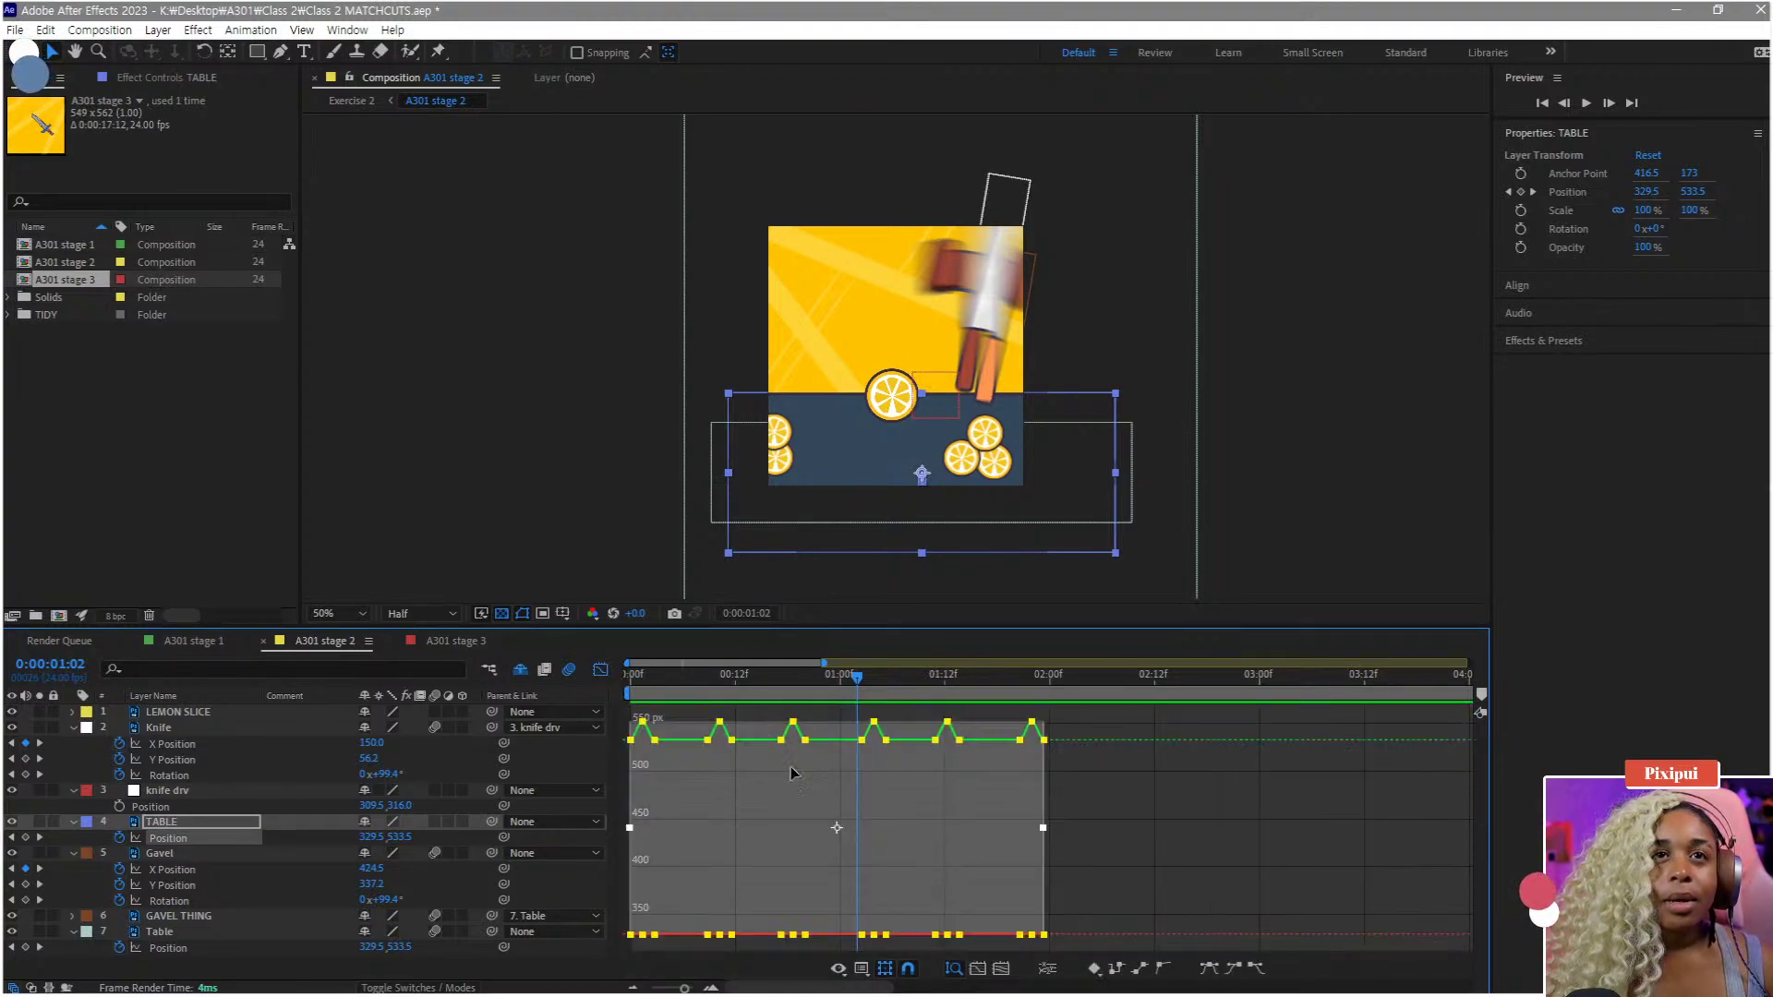
{"action": "mouse_move", "coordinate": [806, 739]}
{"action": "left_mouse_down"}
{"action": "mouse_move", "coordinate": [807, 709]}
{"action": "mouse_move", "coordinate": [827, 783]}
{"action": "mouse_move", "coordinate": [810, 770]}
{"action": "left_mouse_up"}
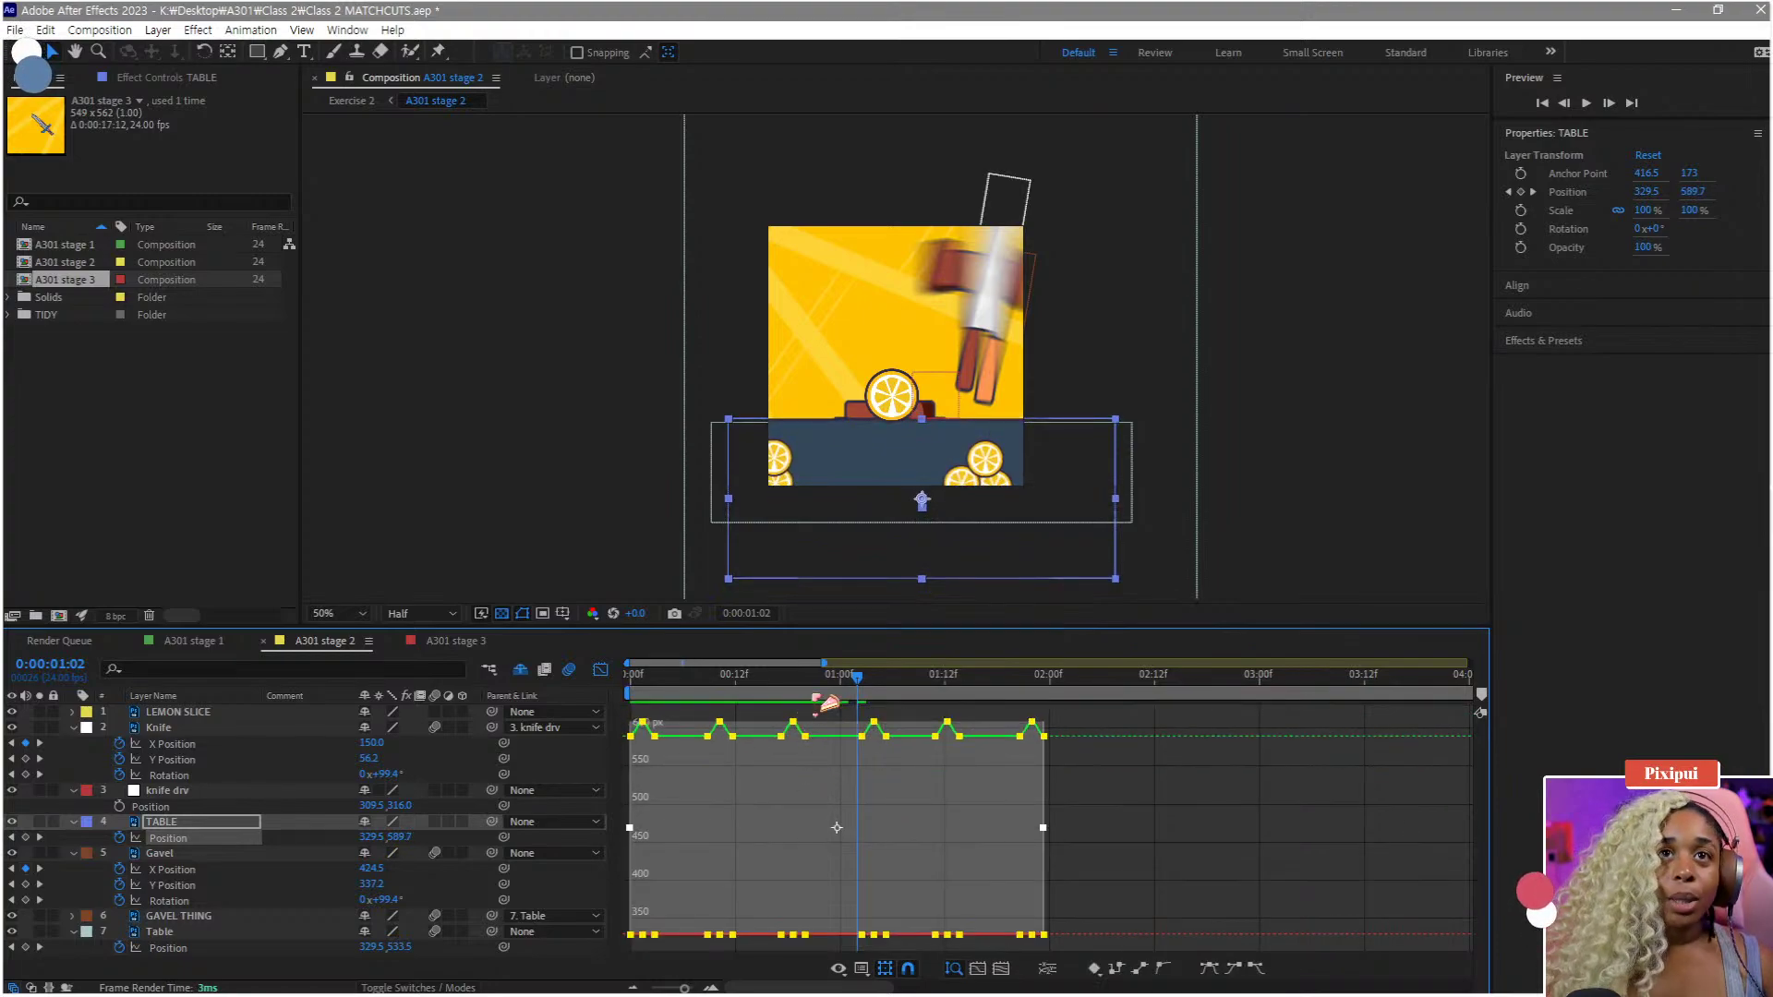
{"action": "left_click_drag", "start_coordinate": [826, 704], "coordinate": [521, 763]}
{"action": "left_click", "coordinate": [600, 671]}
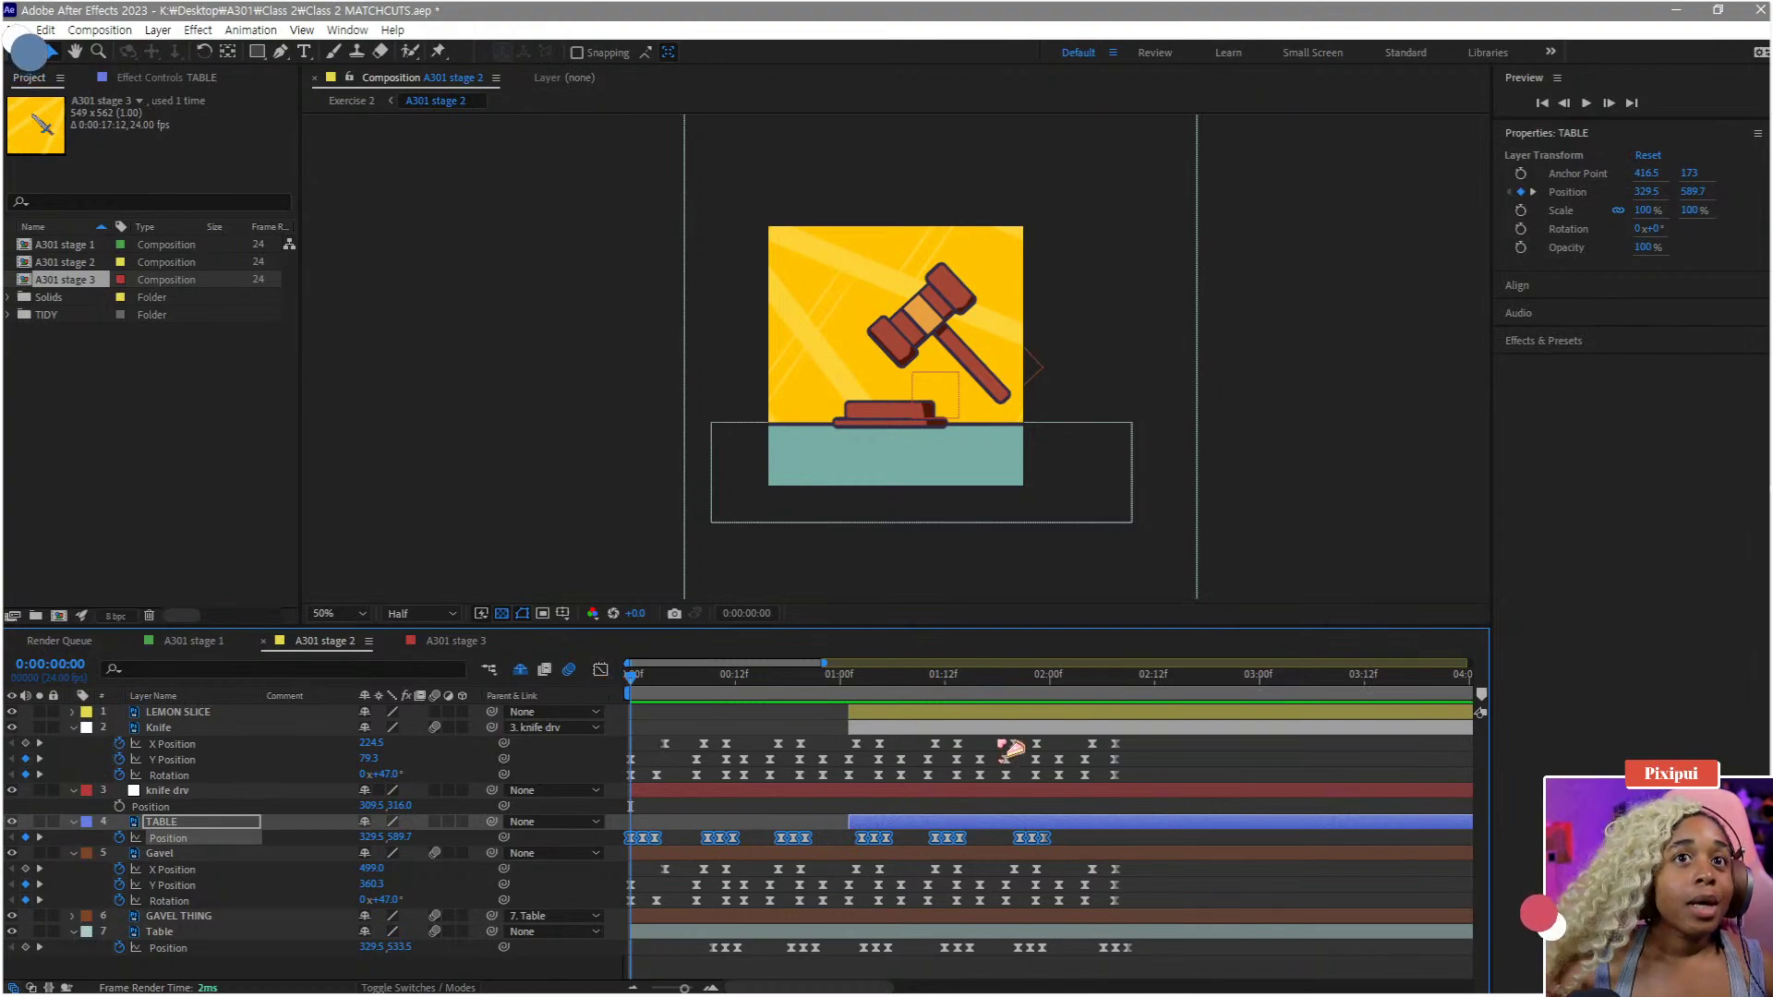
- Trim the ends of the Gavel, GAVEL THING and Table layers to frame 1:01 and clear the selection
{"action": "mouse_move", "coordinate": [865, 680]}
{"action": "left_mouse_down"}
{"action": "mouse_move", "coordinate": [892, 680]}
{"action": "mouse_move", "coordinate": [852, 688]}
{"action": "left_mouse_up"}
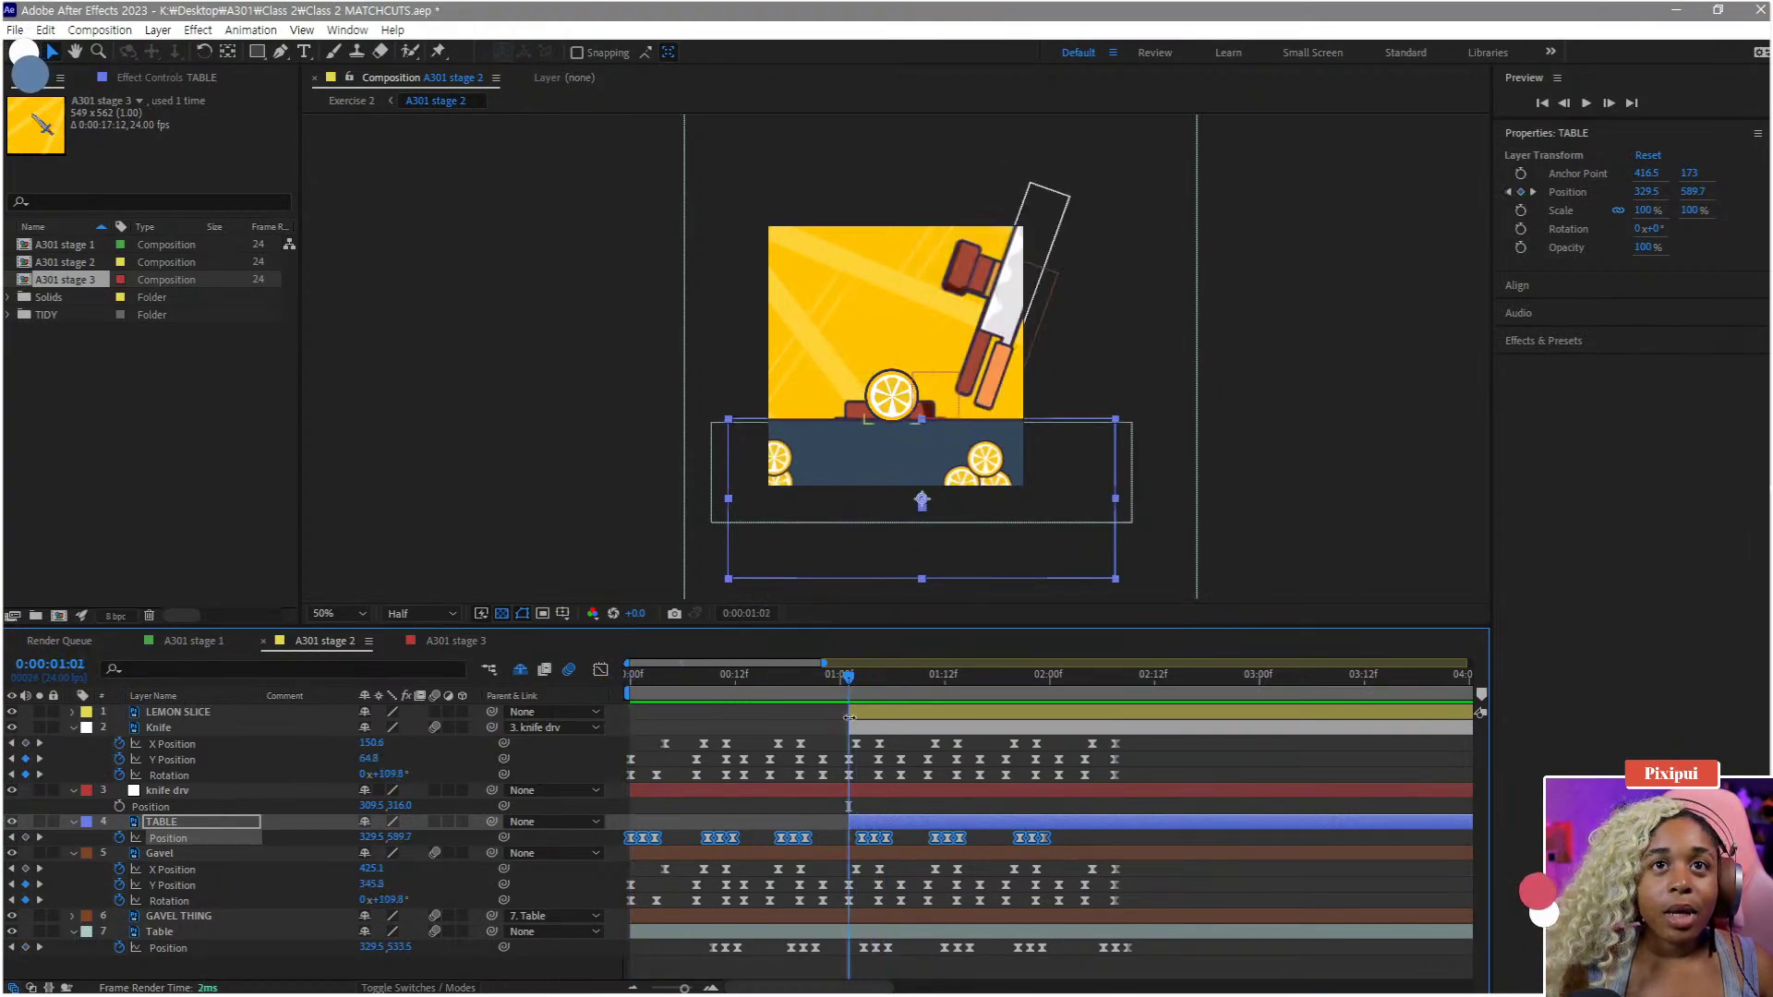
{"action": "left_click", "coordinate": [878, 856]}
{"action": "left_click", "coordinate": [868, 916], "text": "shift"}
{"action": "left_click", "coordinate": [867, 934], "text": "shift"}
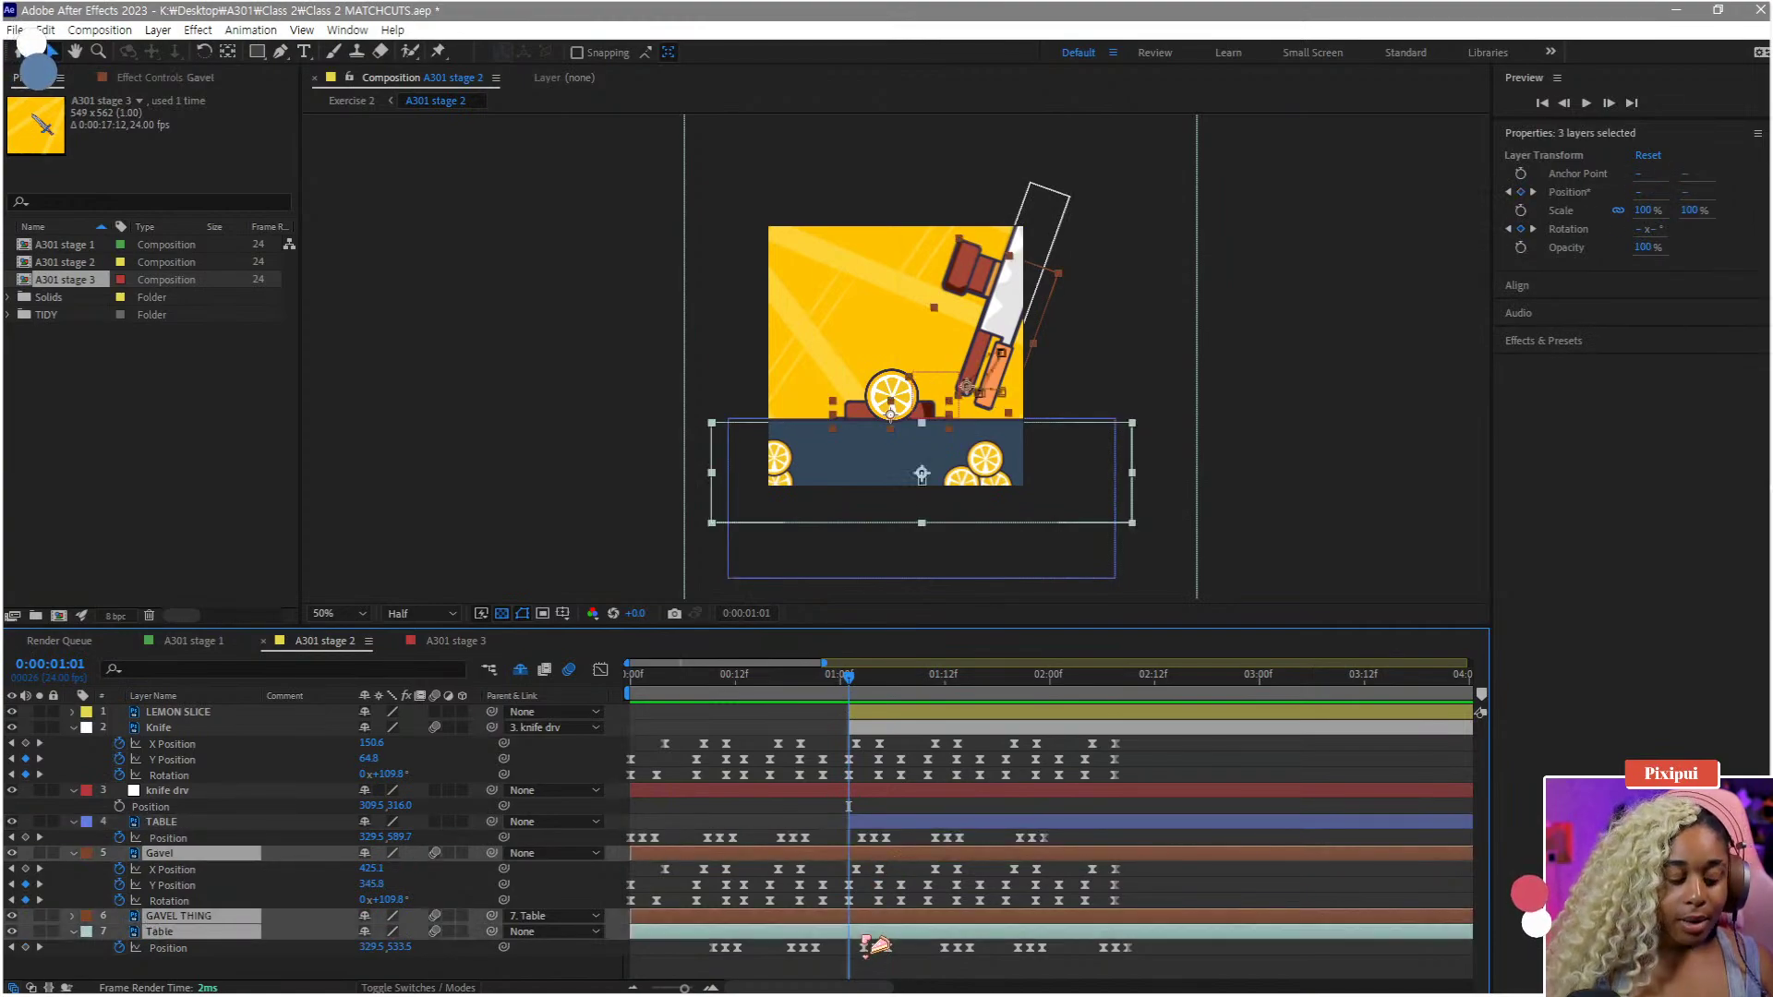
{"action": "key", "text": "alt+]"}
{"action": "key", "text": "ctrl+shift+a"}
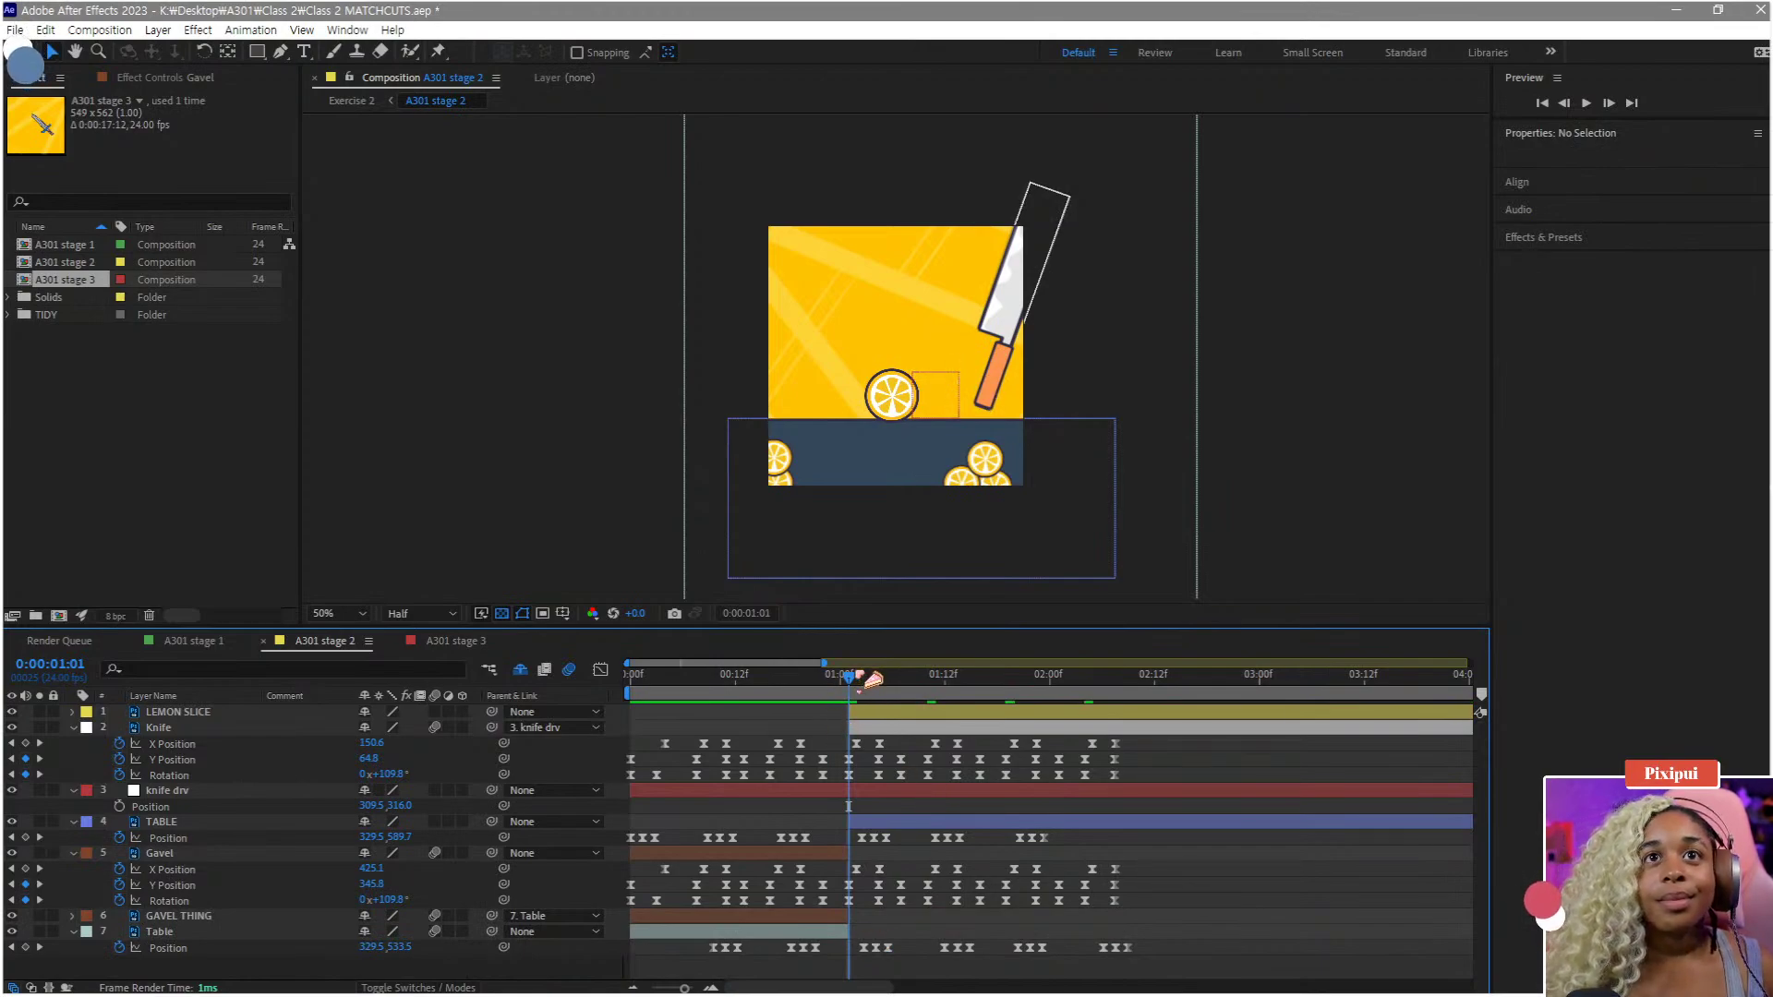
- Play back the gavel-to-knife cut and step through its frames to 1:03
{"action": "left_click", "coordinate": [813, 674]}
{"action": "key", "text": "space"}
{"action": "key", "text": "space"}
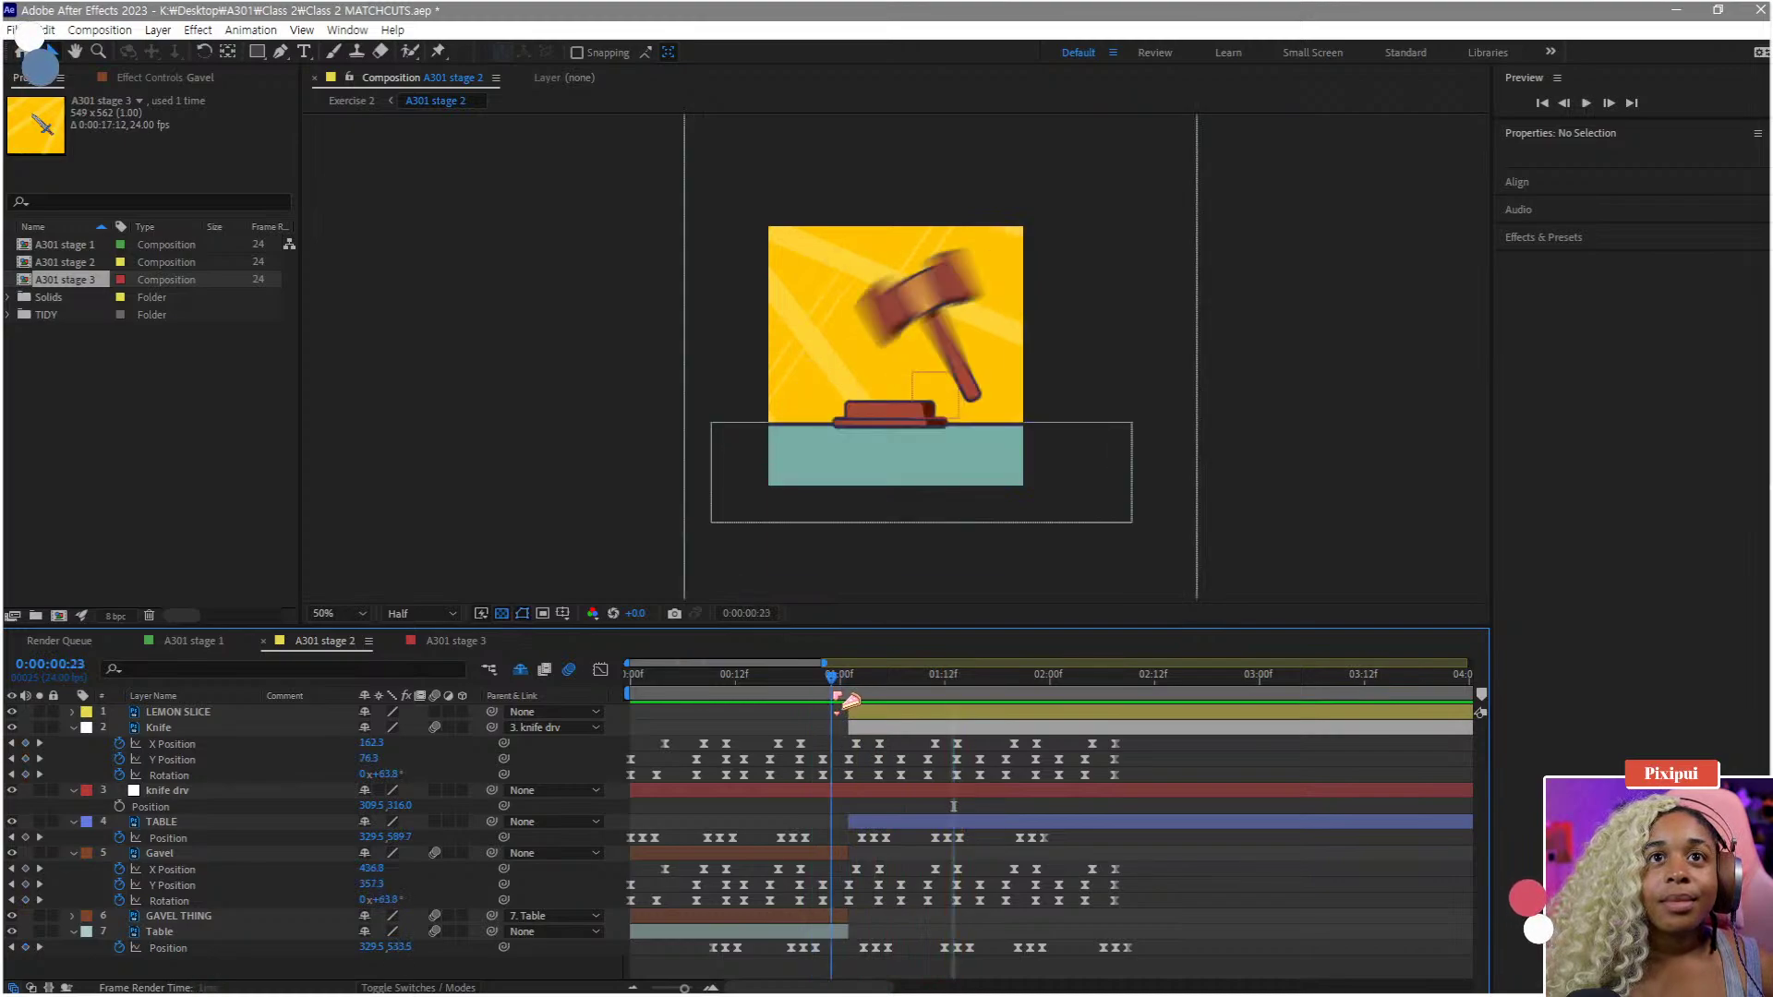
{"action": "key", "text": "Page_Down"}
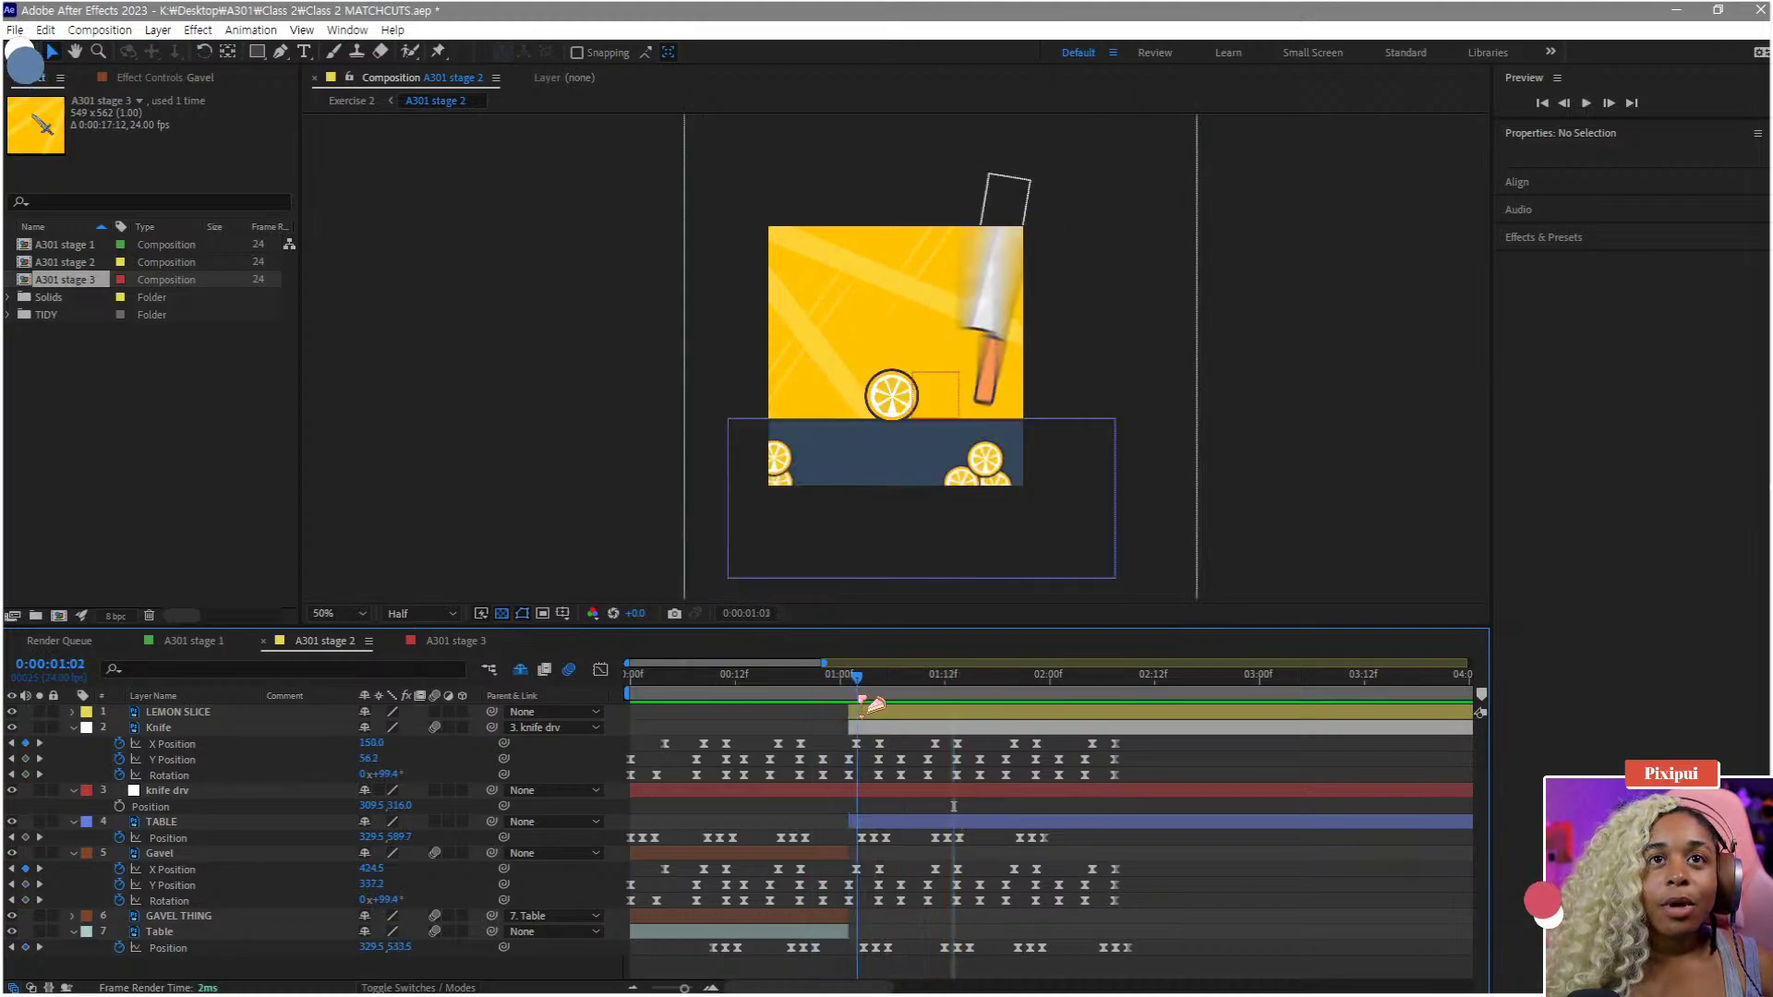
{"action": "key", "text": "Page_Down"}
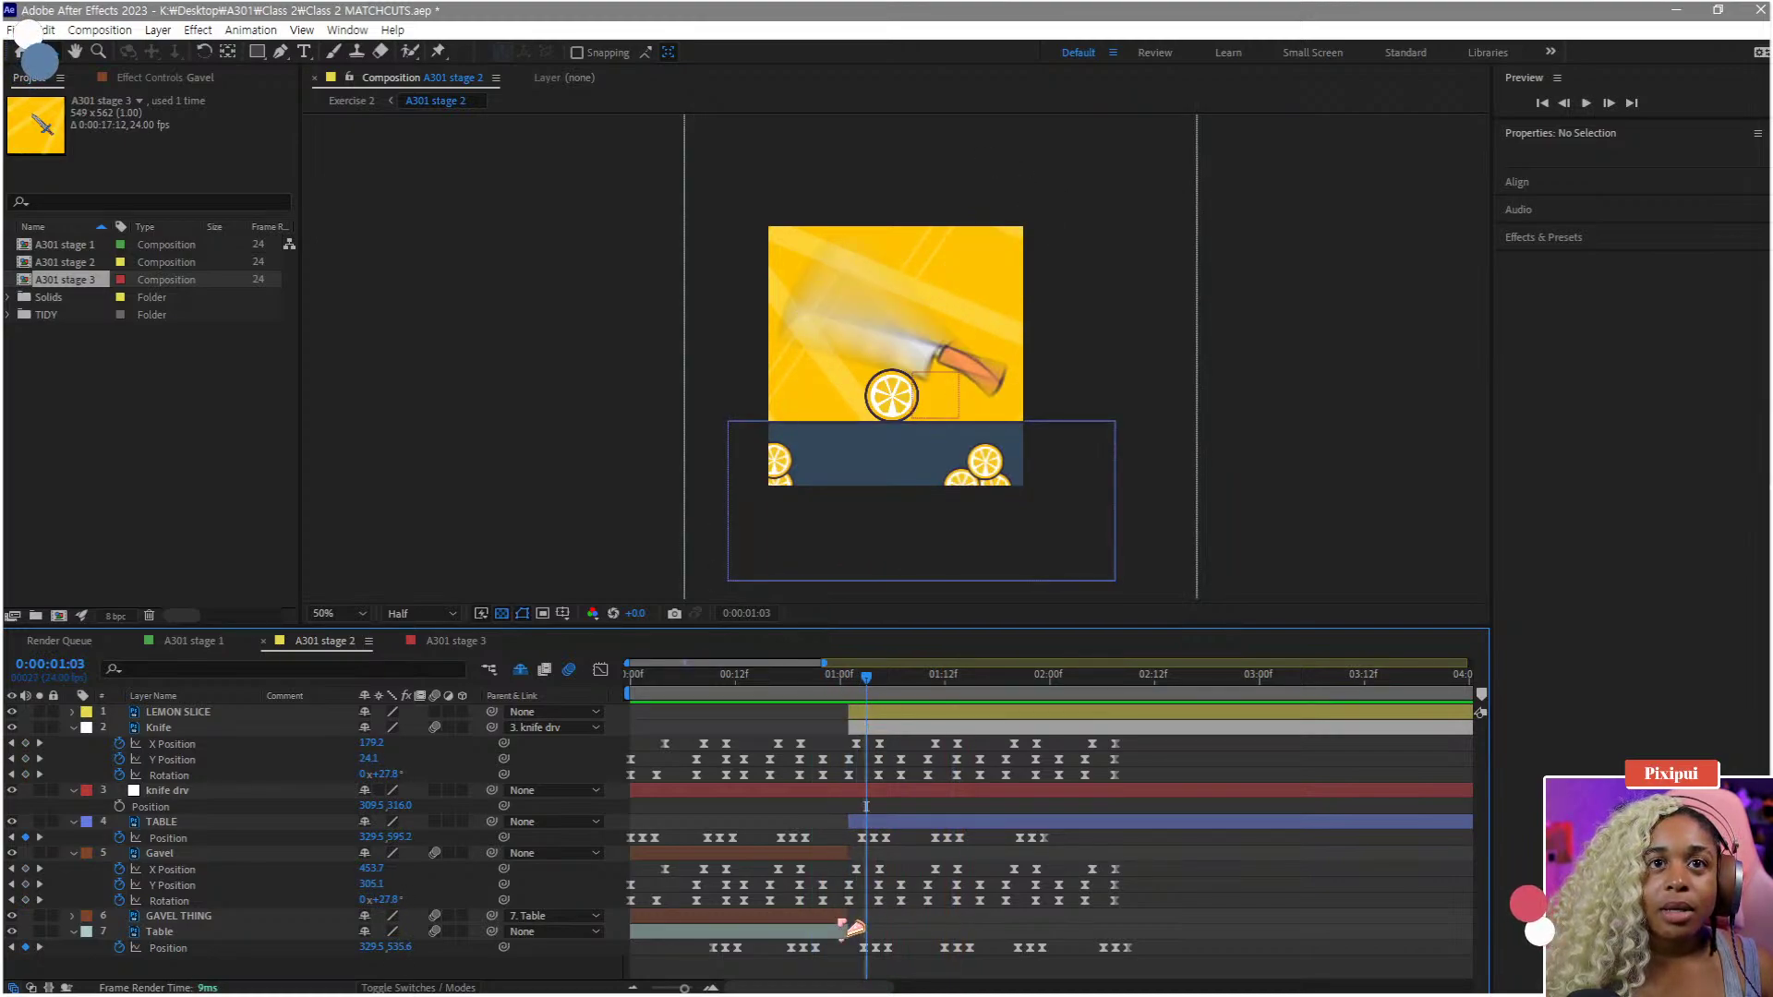
- Extend the ends of the Gavel, GAVEL THING and Table layers to about 1:04 and trim the lemon TABLE layer's start to 1:03
{"action": "left_click", "coordinate": [855, 929]}
{"action": "left_click", "coordinate": [854, 918], "text": "shift"}
{"action": "left_click", "coordinate": [834, 853], "text": "shift"}
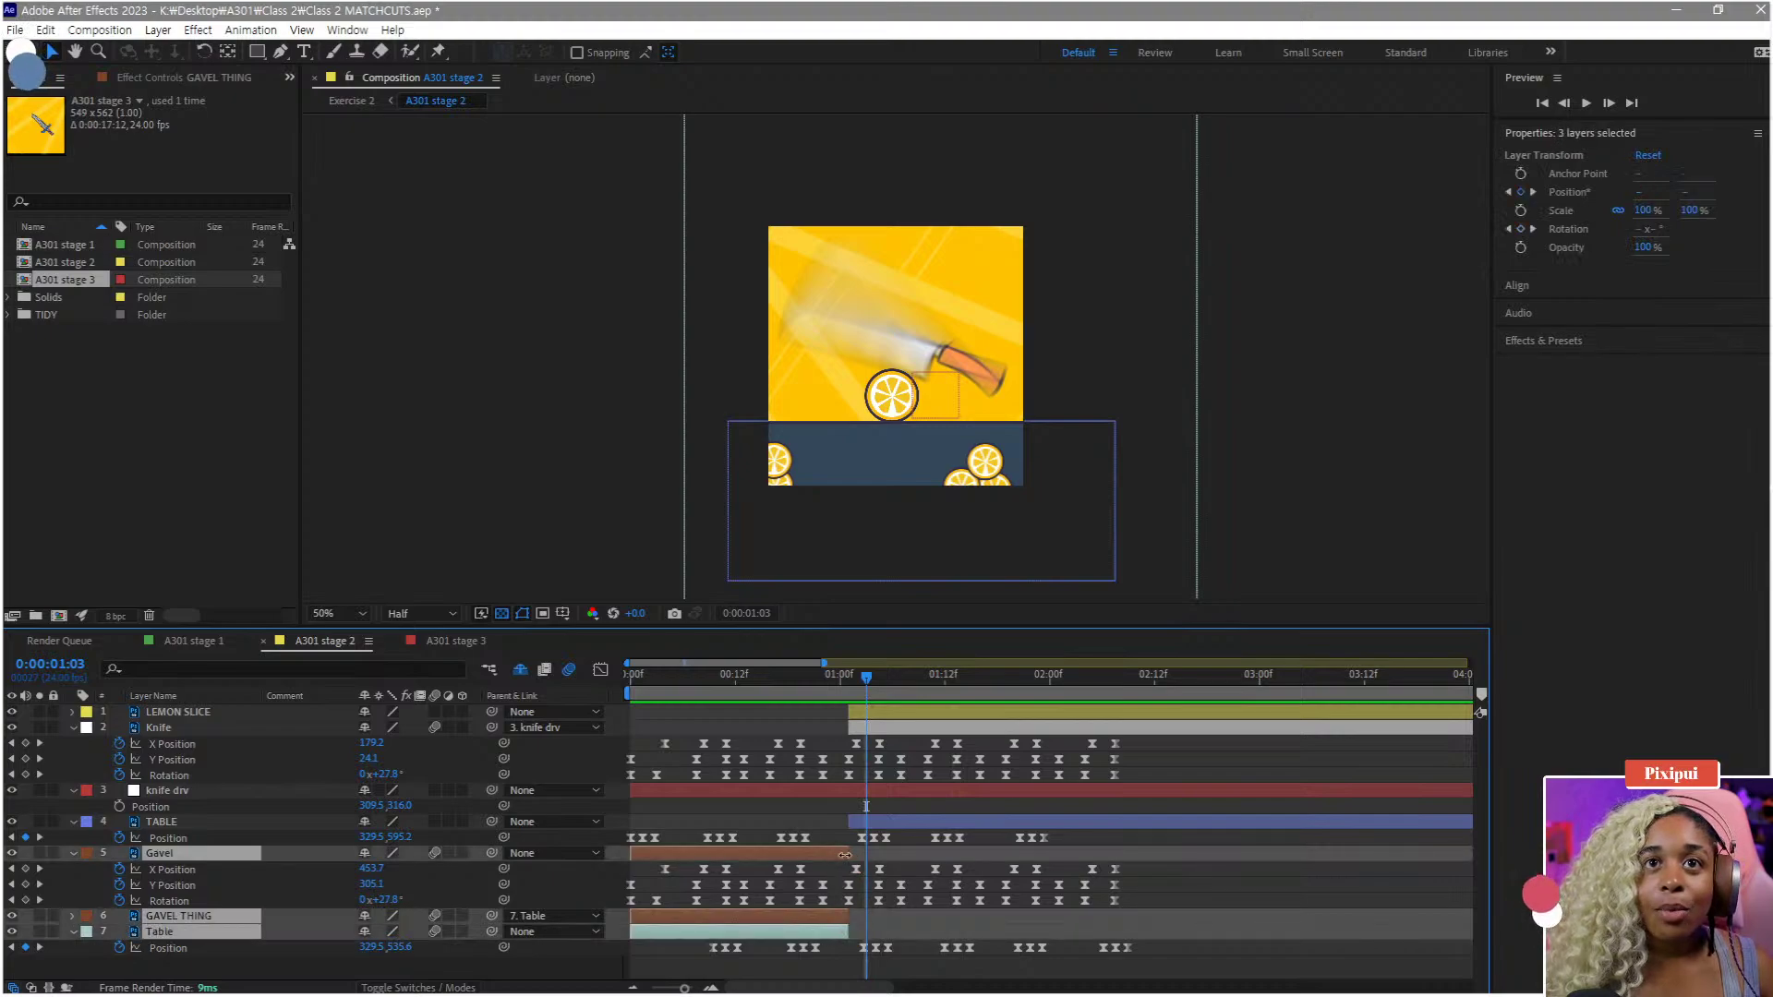
{"action": "left_click_drag", "start_coordinate": [847, 854], "coordinate": [872, 854]}
{"action": "left_click", "coordinate": [849, 824]}
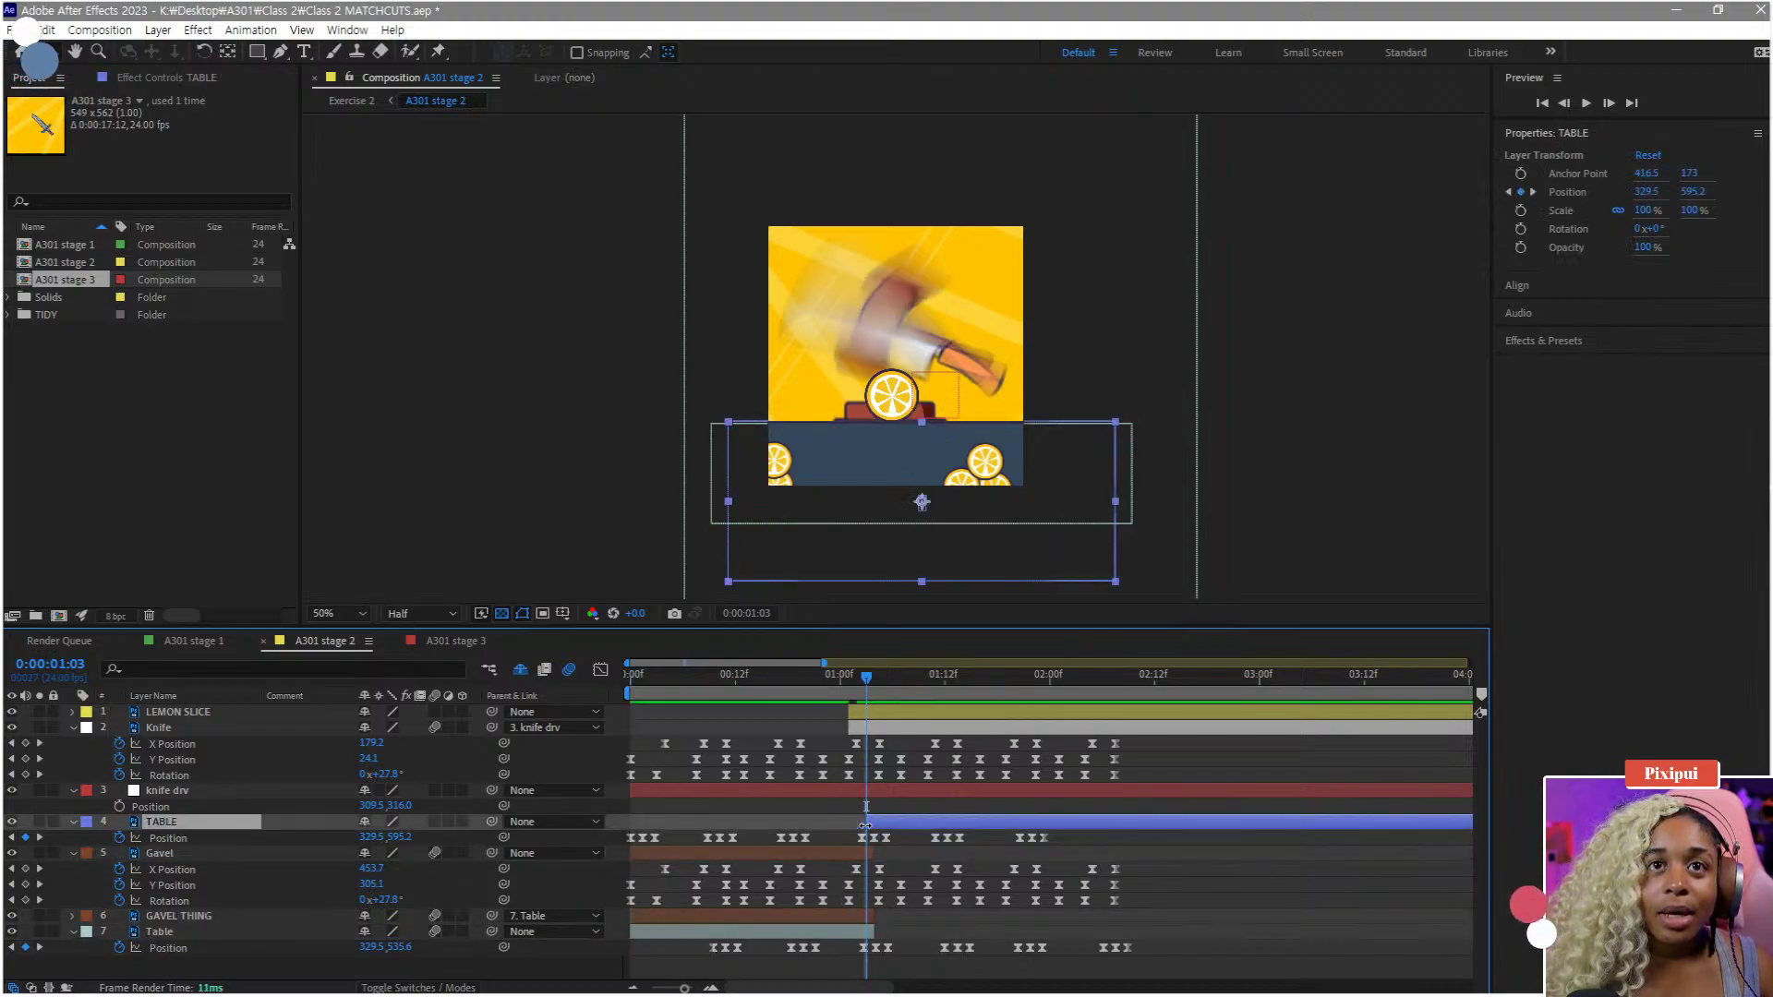
- Trim the ends of the GAVEL THING, Table and Gavel layers to frame 1:03
{"action": "key", "text": "equal"}
{"action": "key", "text": "equal"}
{"action": "key", "text": "equal"}
{"action": "left_click", "coordinate": [861, 854]}
{"action": "left_click", "coordinate": [868, 917]}
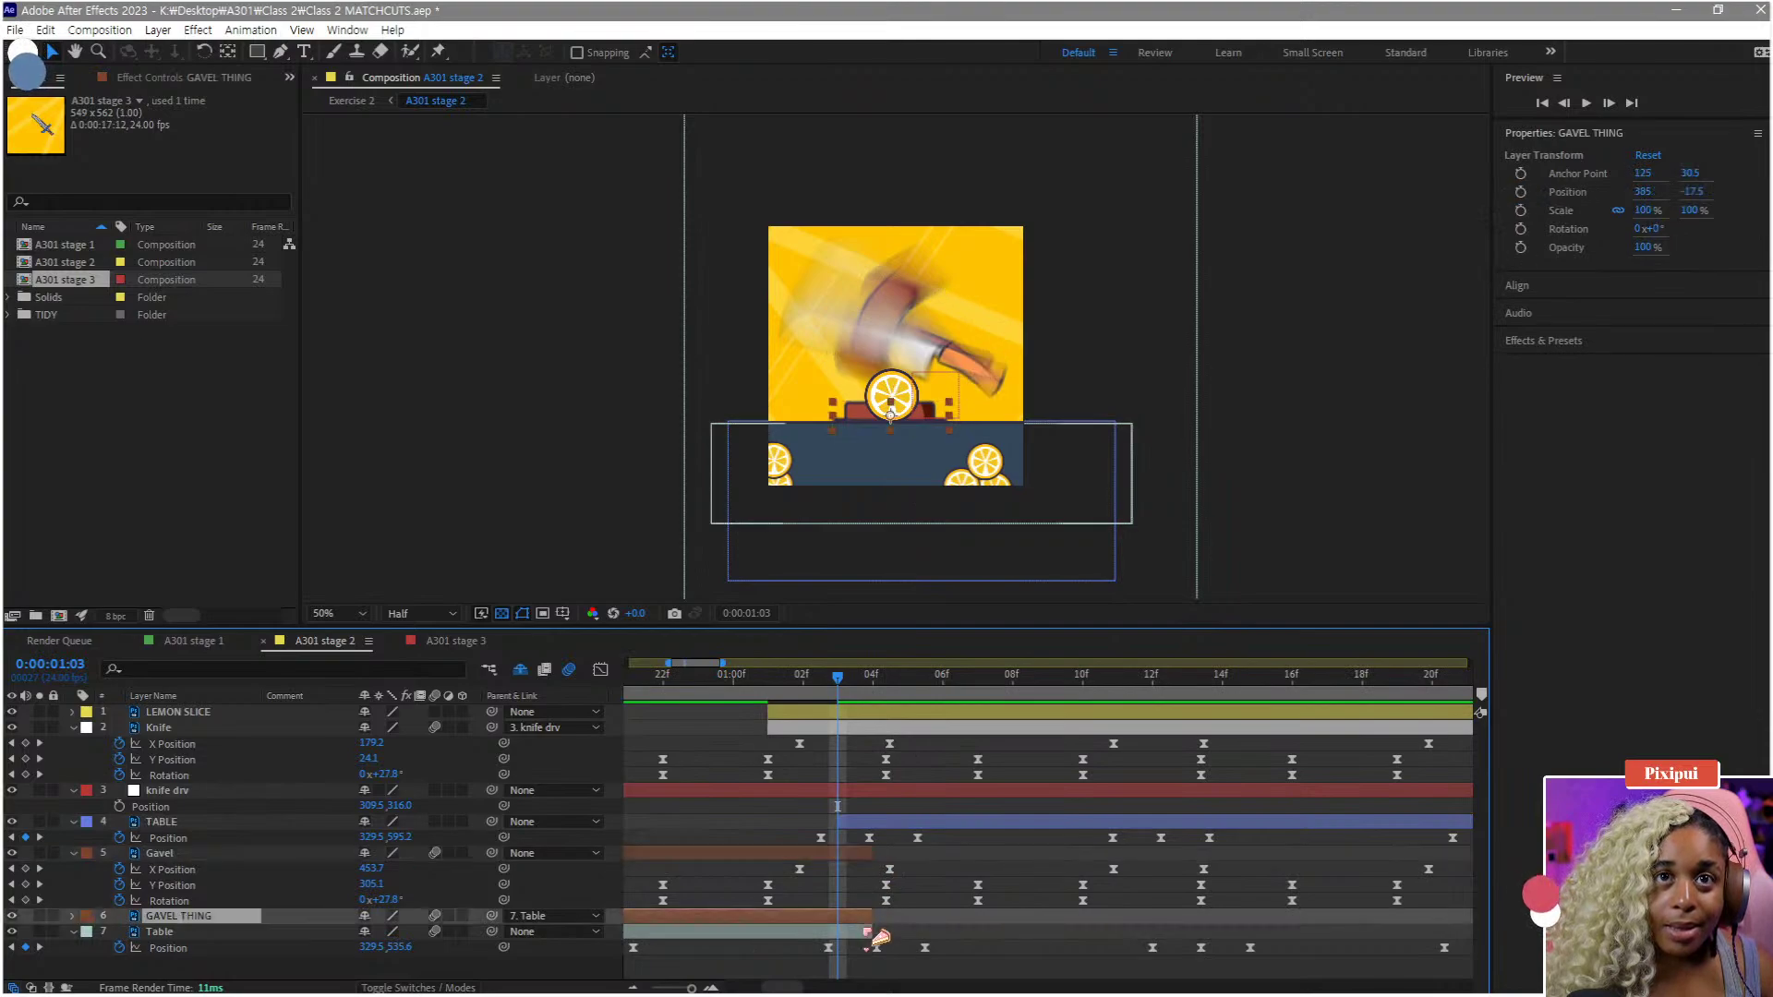
{"action": "left_click", "coordinate": [868, 933], "text": "shift"}
{"action": "left_click_drag", "start_coordinate": [882, 941], "coordinate": [840, 940]}
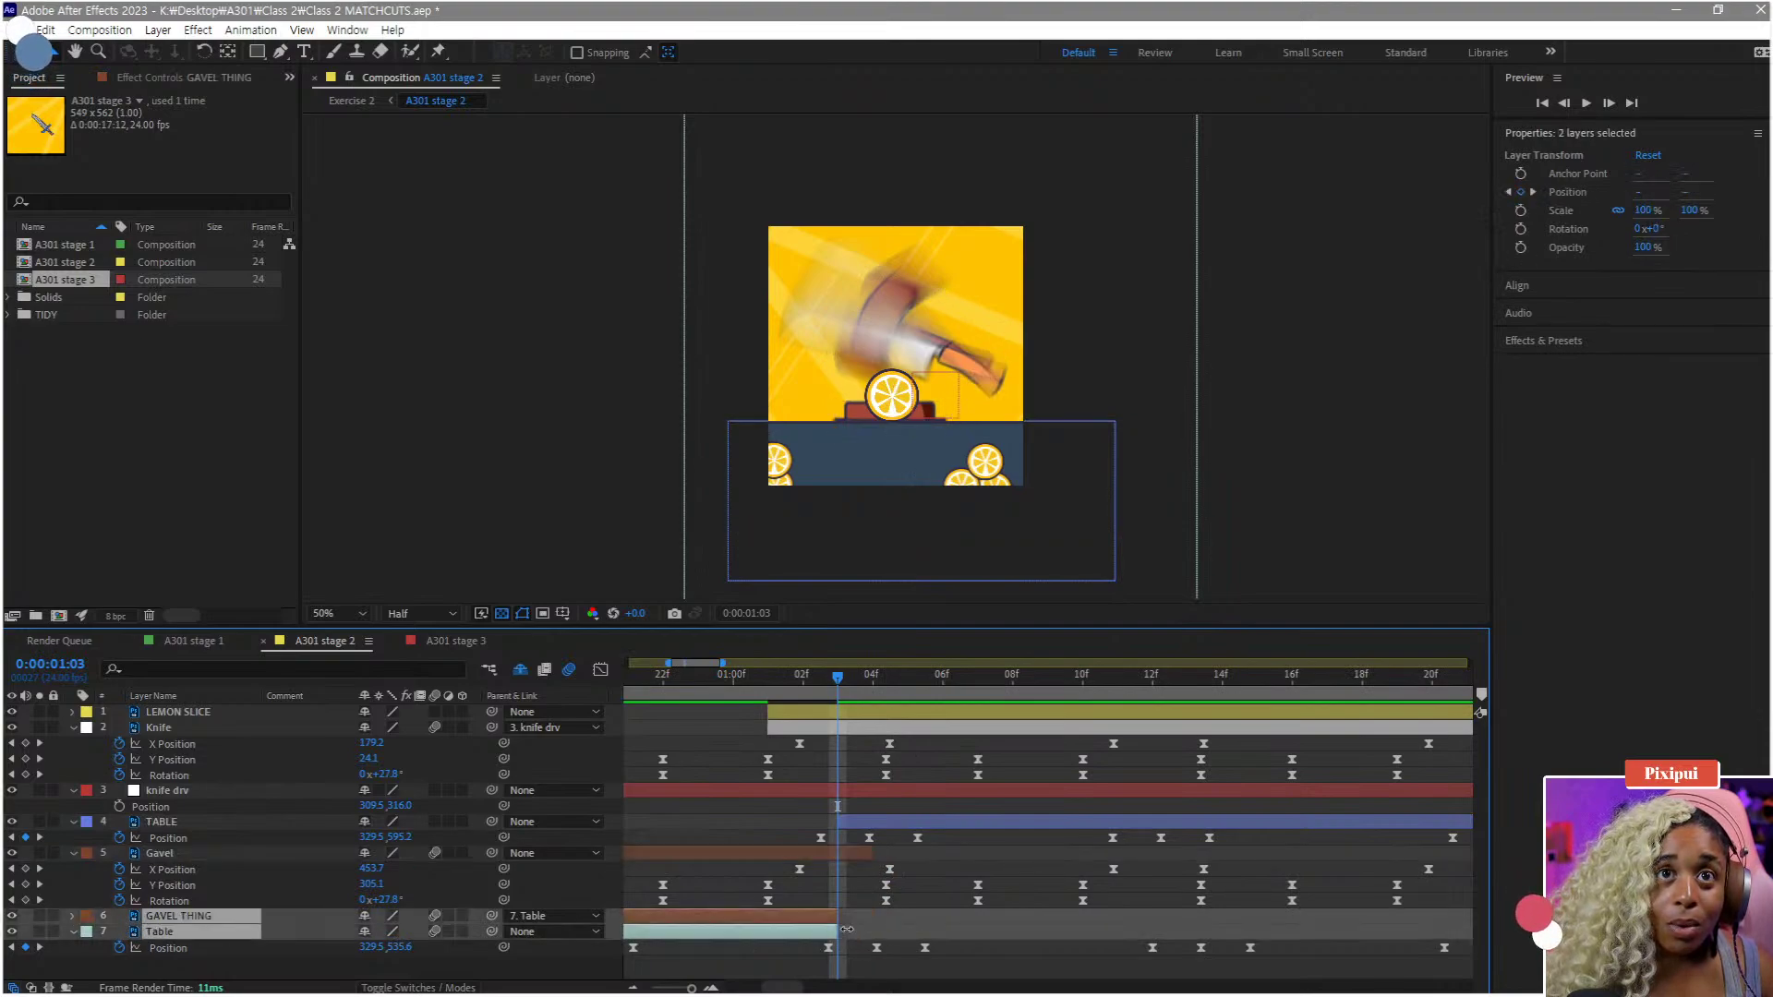
{"action": "left_click", "coordinate": [870, 851]}
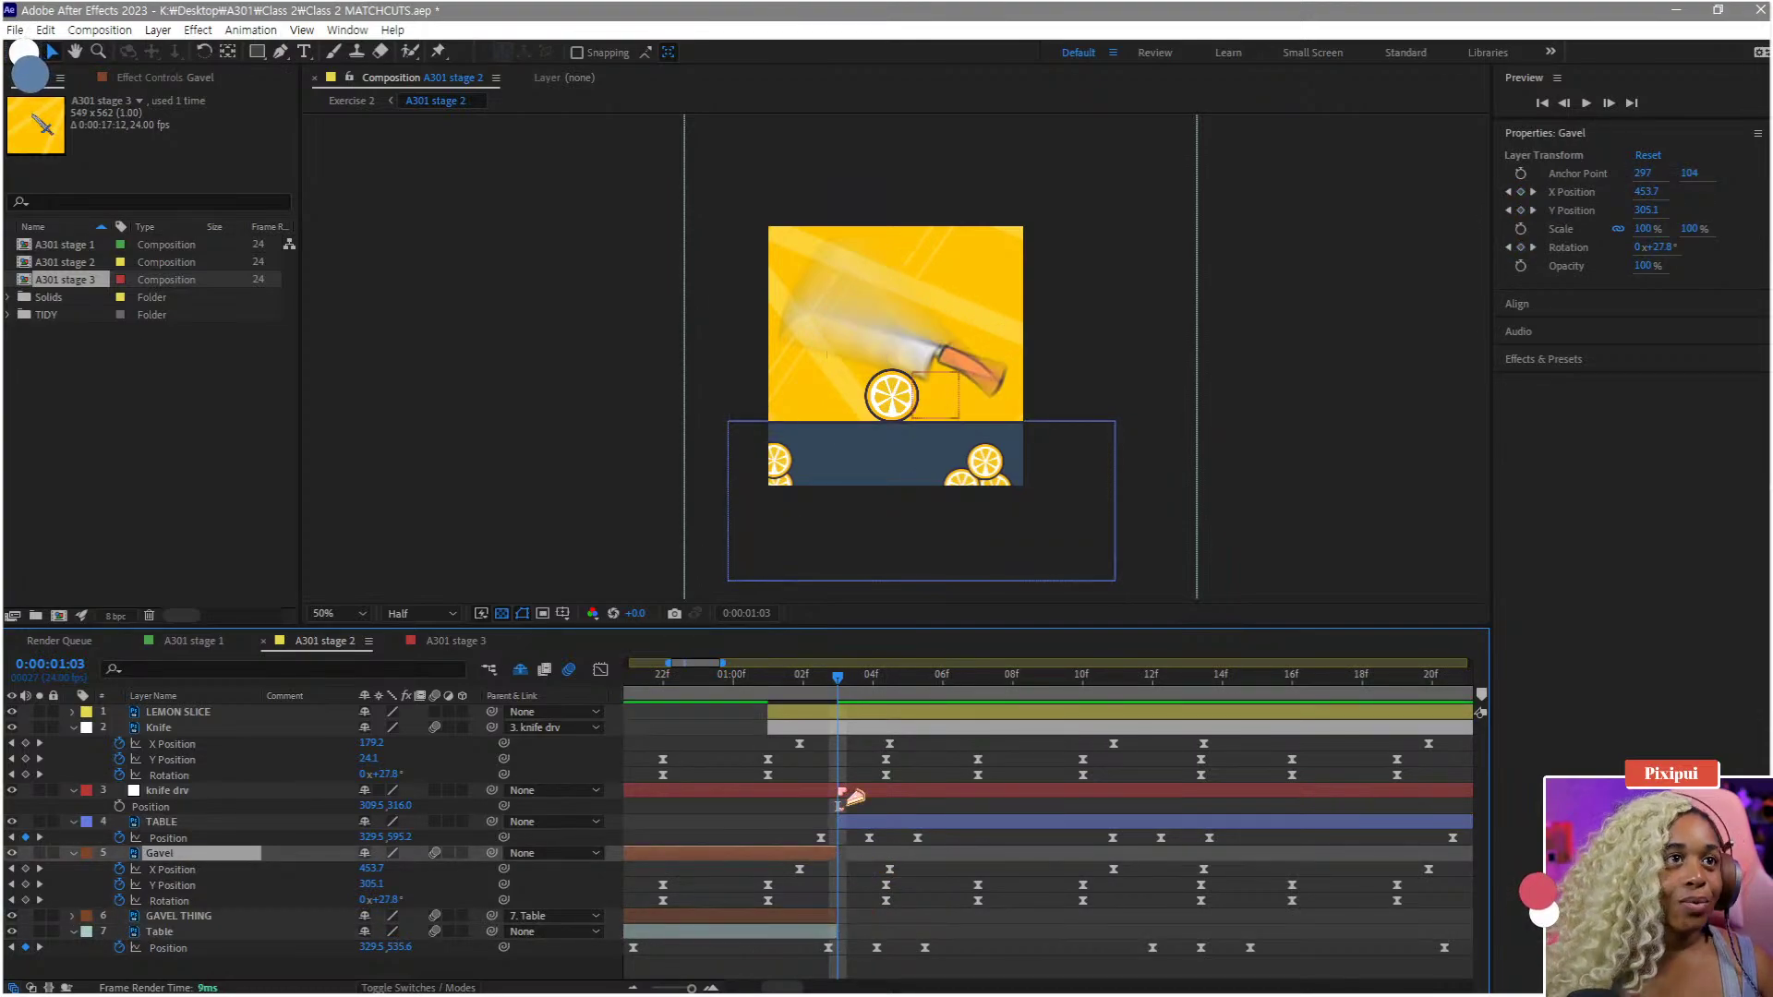
- Trim the starts of the Knife and LEMON SLICE layers to frame 1:03 and play back the cut
{"action": "left_click", "coordinate": [801, 726]}
{"action": "left_click", "coordinate": [800, 712], "text": "shift"}
{"action": "left_click_drag", "start_coordinate": [800, 712], "coordinate": [842, 750]}
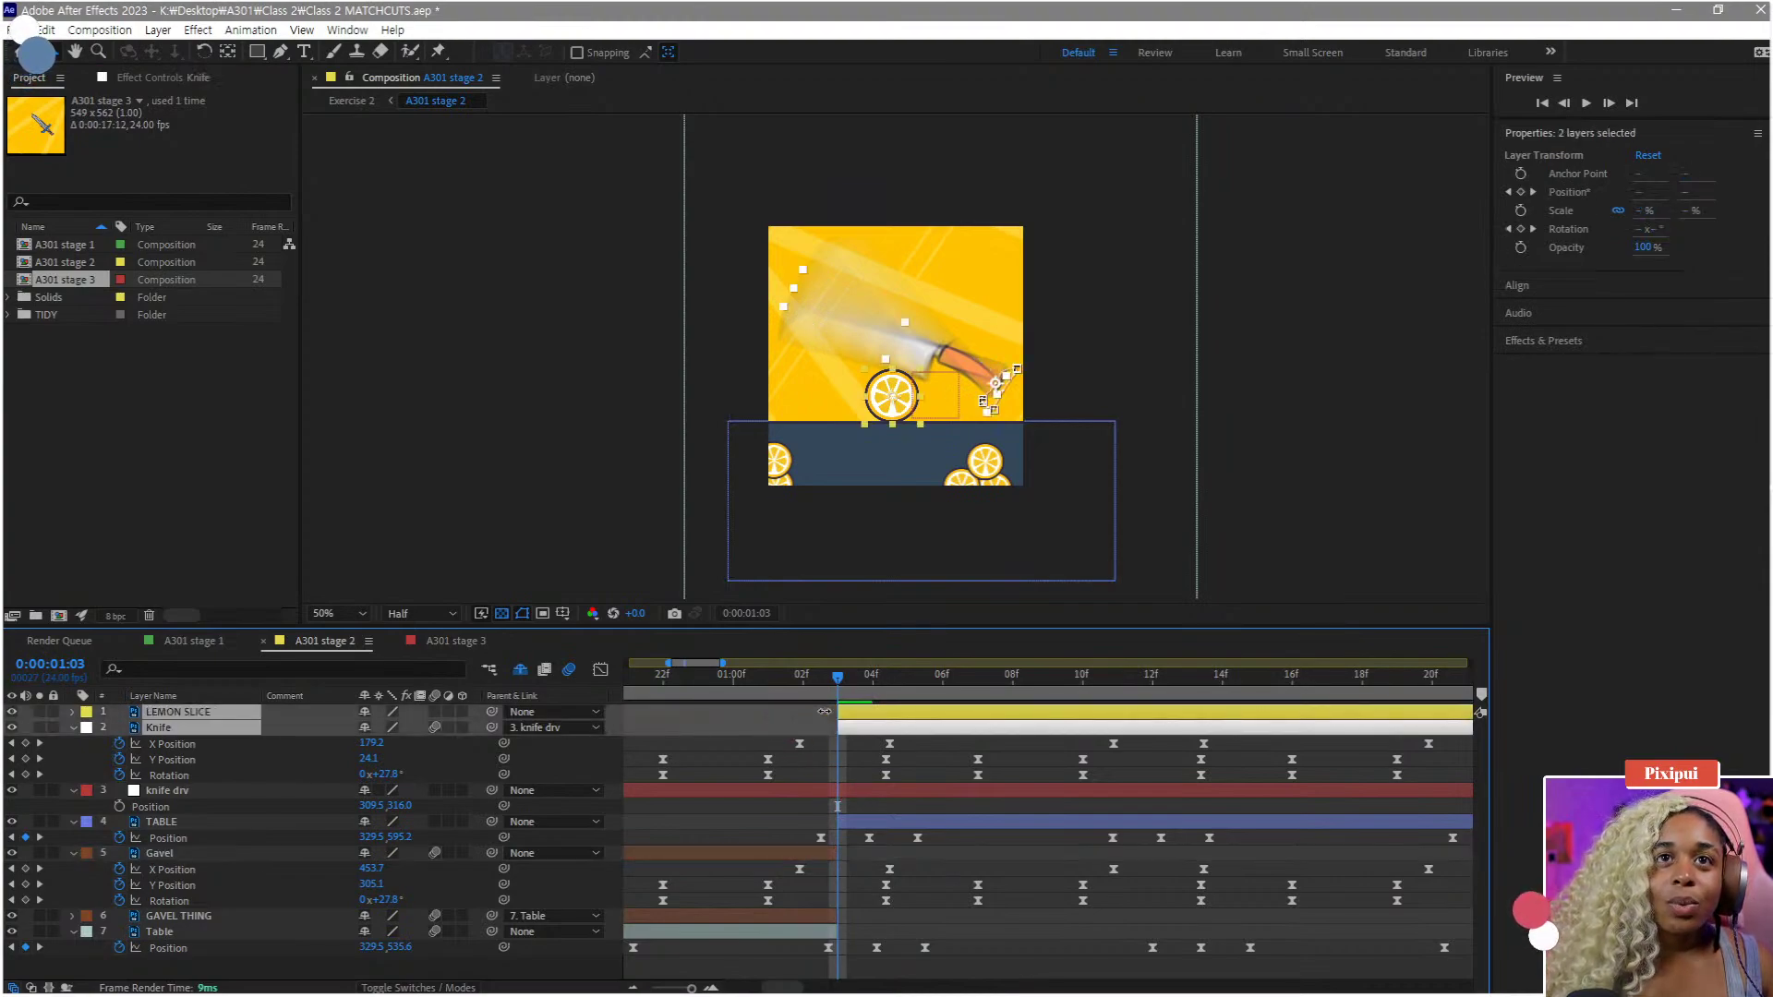
{"action": "key", "text": "space"}
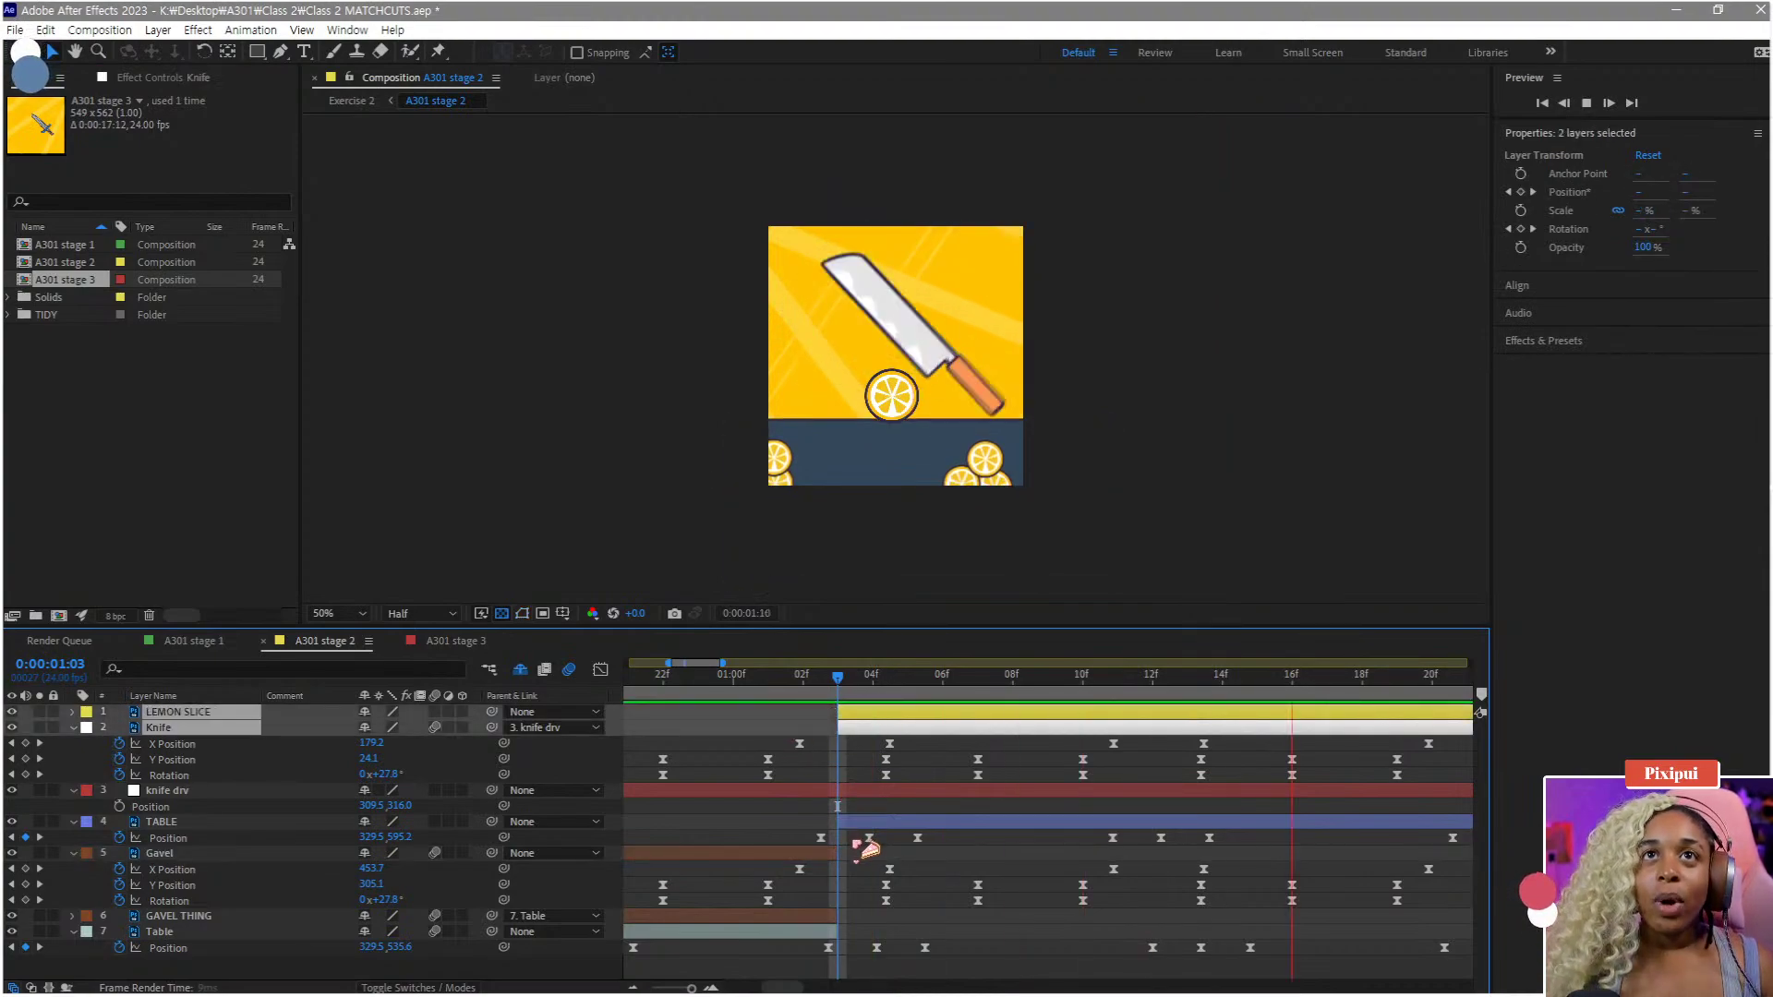
{"action": "scroll", "coordinate": [857, 838], "scroll_direction": "down", "scroll_amount": 4}
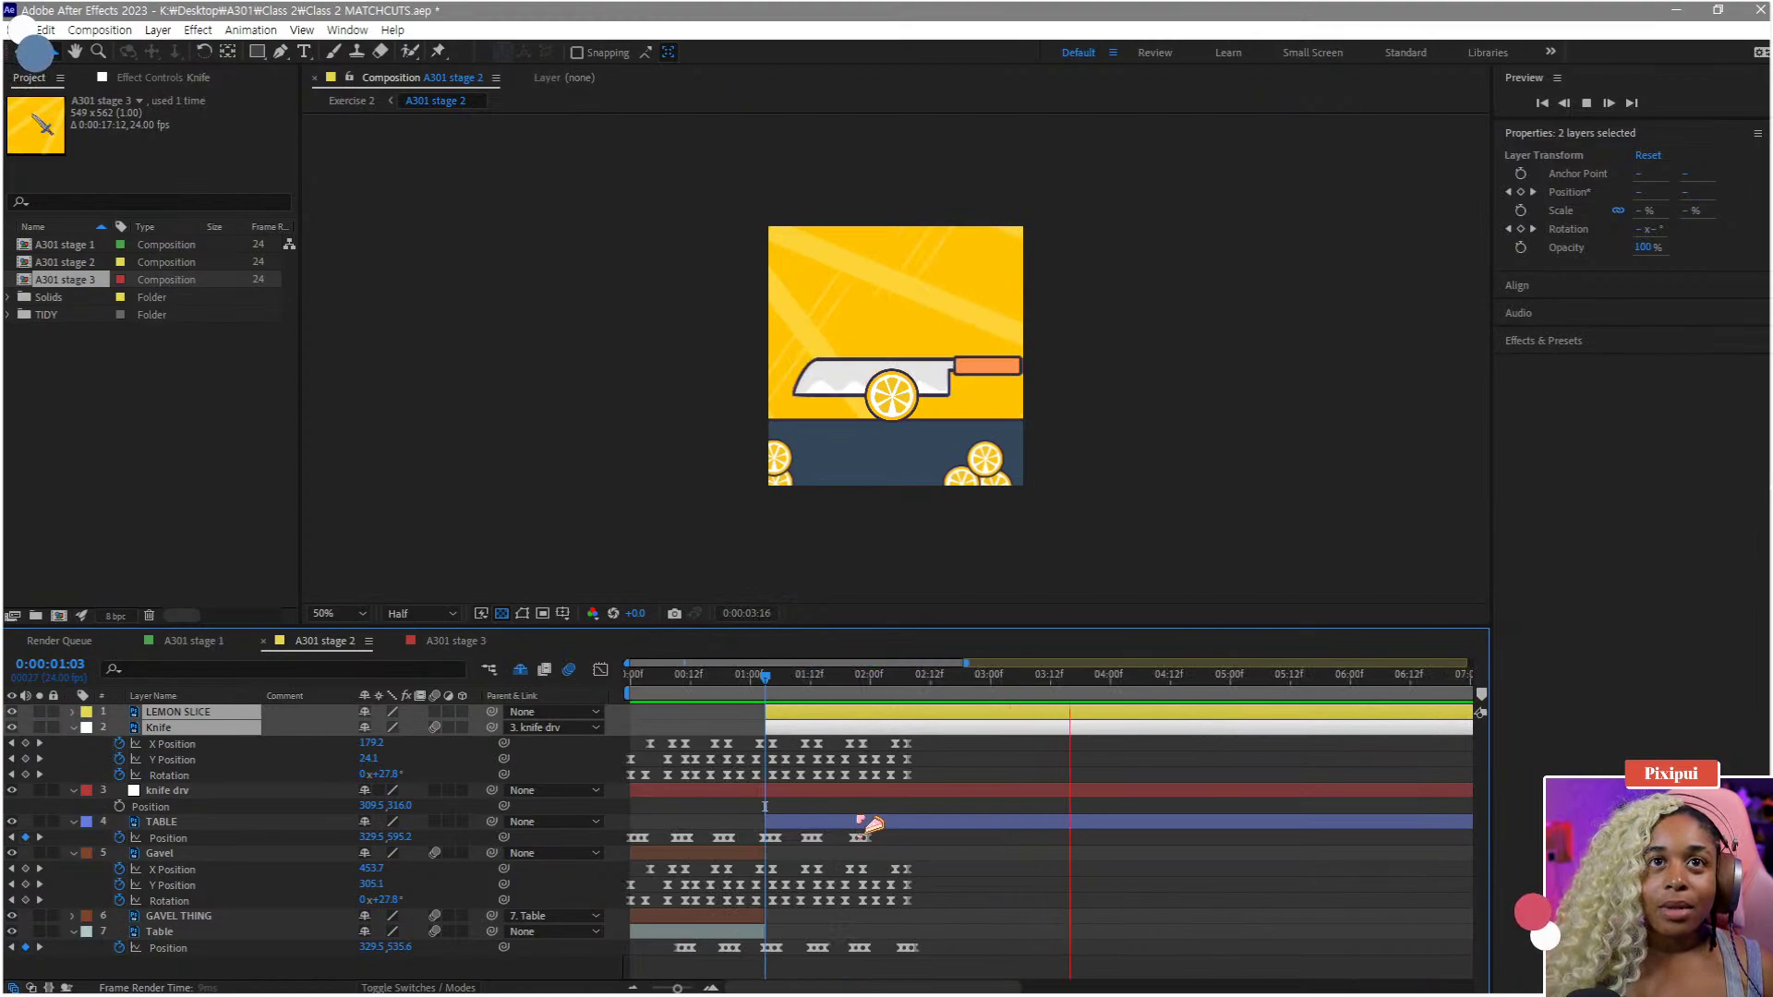
{"action": "key", "text": "space"}
- Step backward through the knife animation from around 2:09 to the cut at 1:03, examining the motion frame by frame
{"action": "key", "text": "j"}
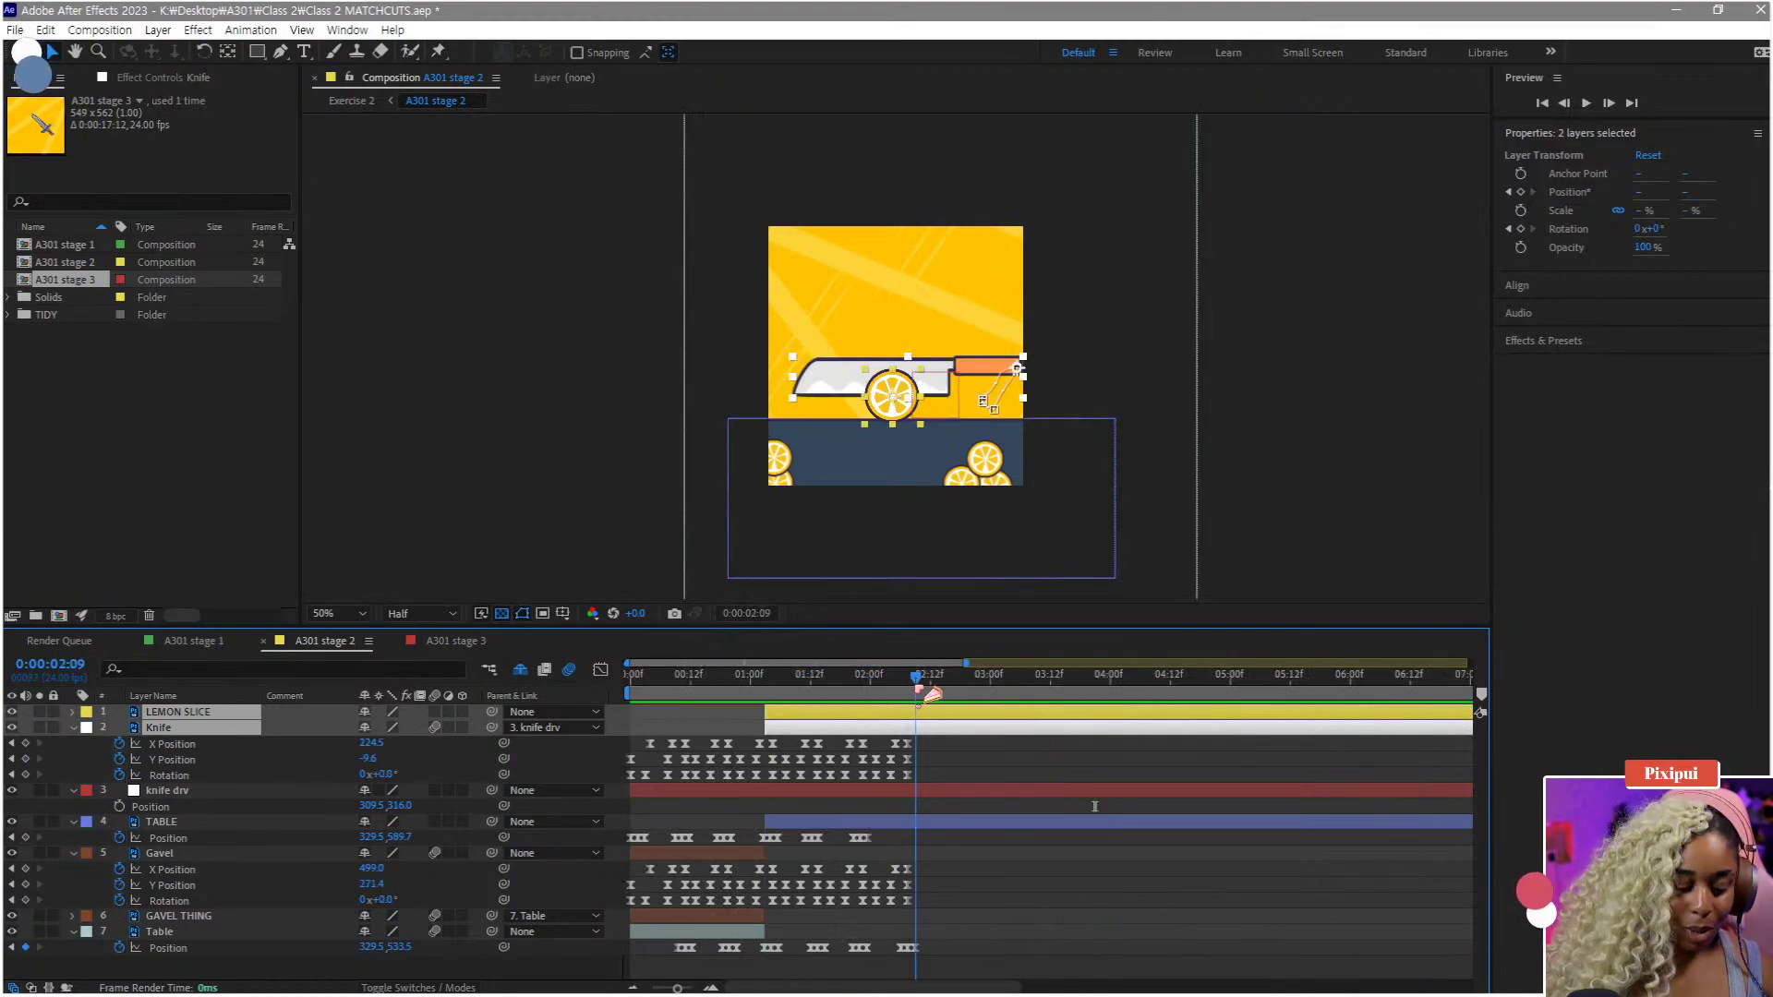
{"action": "key", "text": "Page_Up"}
{"action": "key", "text": "Page_Up"}
{"action": "key", "text": "Page_Up"}
{"action": "key", "text": "Page_Up"}
{"action": "key", "text": "Page_Up"}
{"action": "key", "text": "Page_Up"}
{"action": "key", "text": "Page_Up"}
{"action": "key", "text": "Page_Up"}
{"action": "key", "text": "Page_Up"}
{"action": "key", "text": "Page_Up"}
{"action": "key", "text": "Page_Up"}
{"action": "key", "text": "Page_Up"}
{"action": "key", "text": "Page_Up"}
{"action": "key", "text": "Page_Up"}
{"action": "key", "text": "Page_Up"}
{"action": "key", "text": "Page_Up"}
{"action": "key", "text": "Page_Up"}
{"action": "key", "text": "Page_Up"}
{"action": "key", "text": "Page_Up"}
{"action": "key", "text": "Page_Up"}
{"action": "left_click_drag", "start_coordinate": [785, 696], "coordinate": [765, 709]}
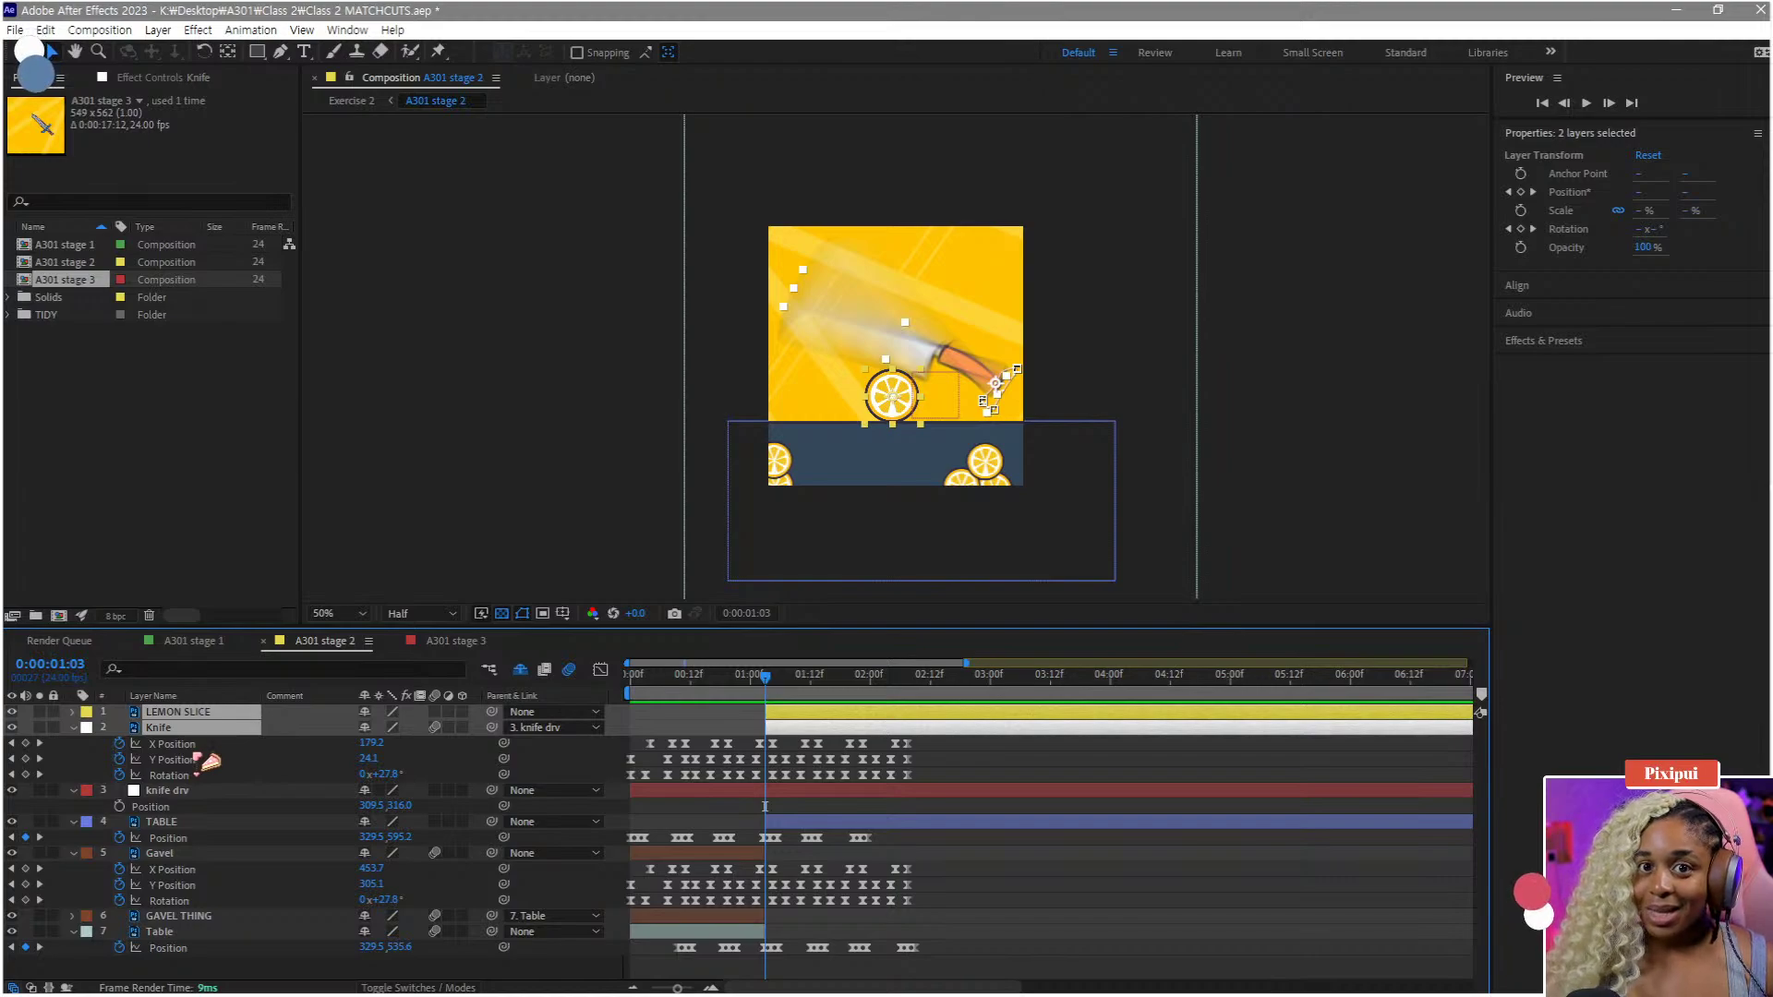
- Parent the LEMON SLICE layer to the lemon TABLE layer and play back the result
{"action": "left_click", "coordinate": [201, 758]}
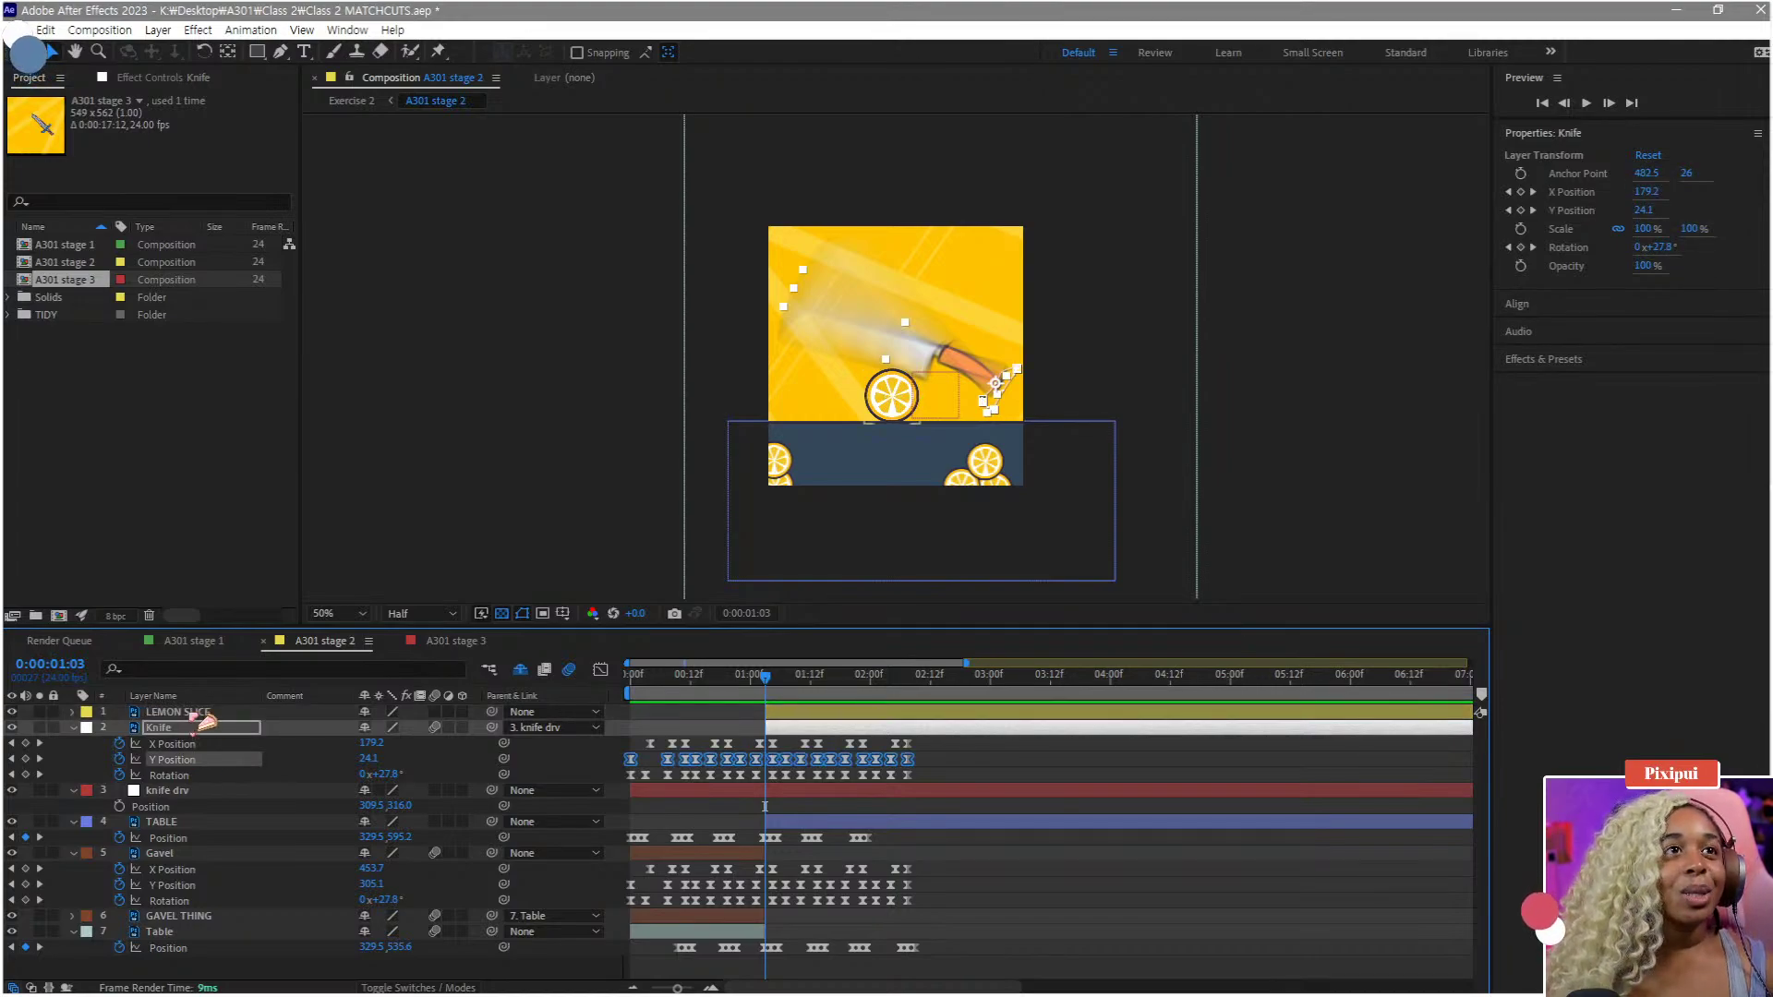
{"action": "left_click", "coordinate": [194, 713]}
{"action": "left_click_drag", "start_coordinate": [506, 721], "coordinate": [258, 832]}
{"action": "key", "text": "space"}
{"action": "key", "text": "space"}
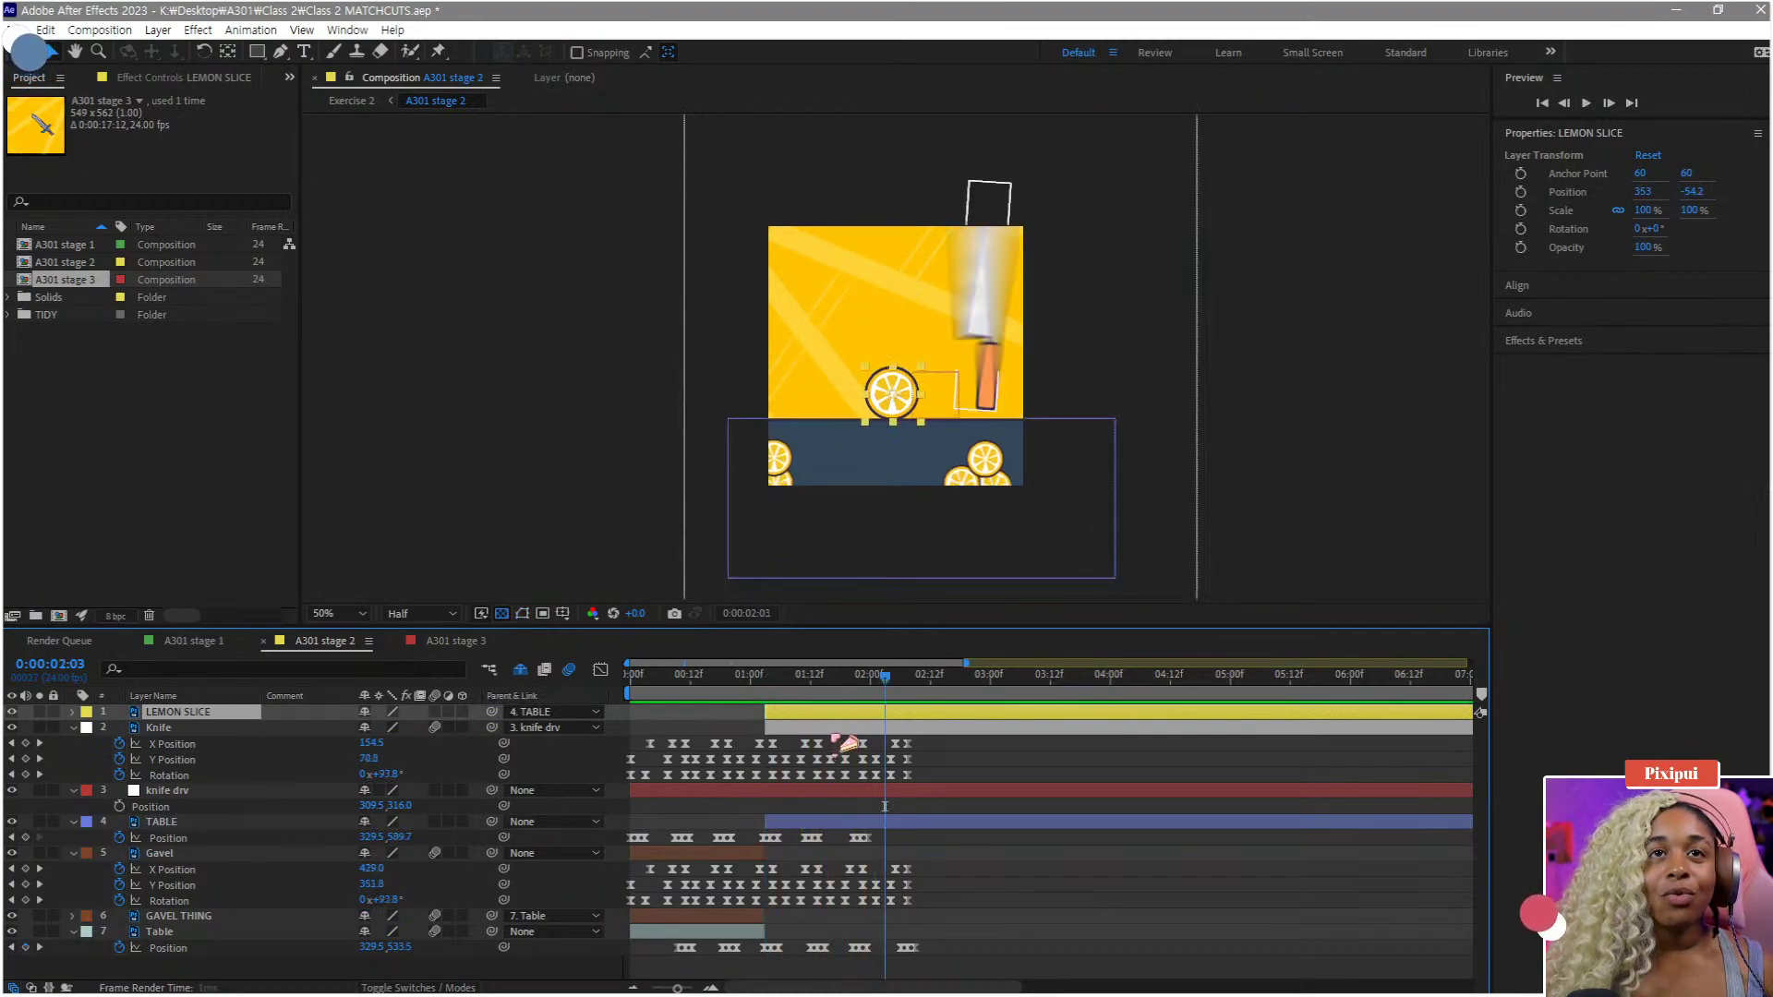
- At impact frame 1:13, set the Knife's lowest Y Position keyframes together to about 46.6 in the value graph
{"action": "left_click", "coordinate": [821, 684]}
{"action": "left_click_drag", "start_coordinate": [825, 690], "coordinate": [820, 700]}
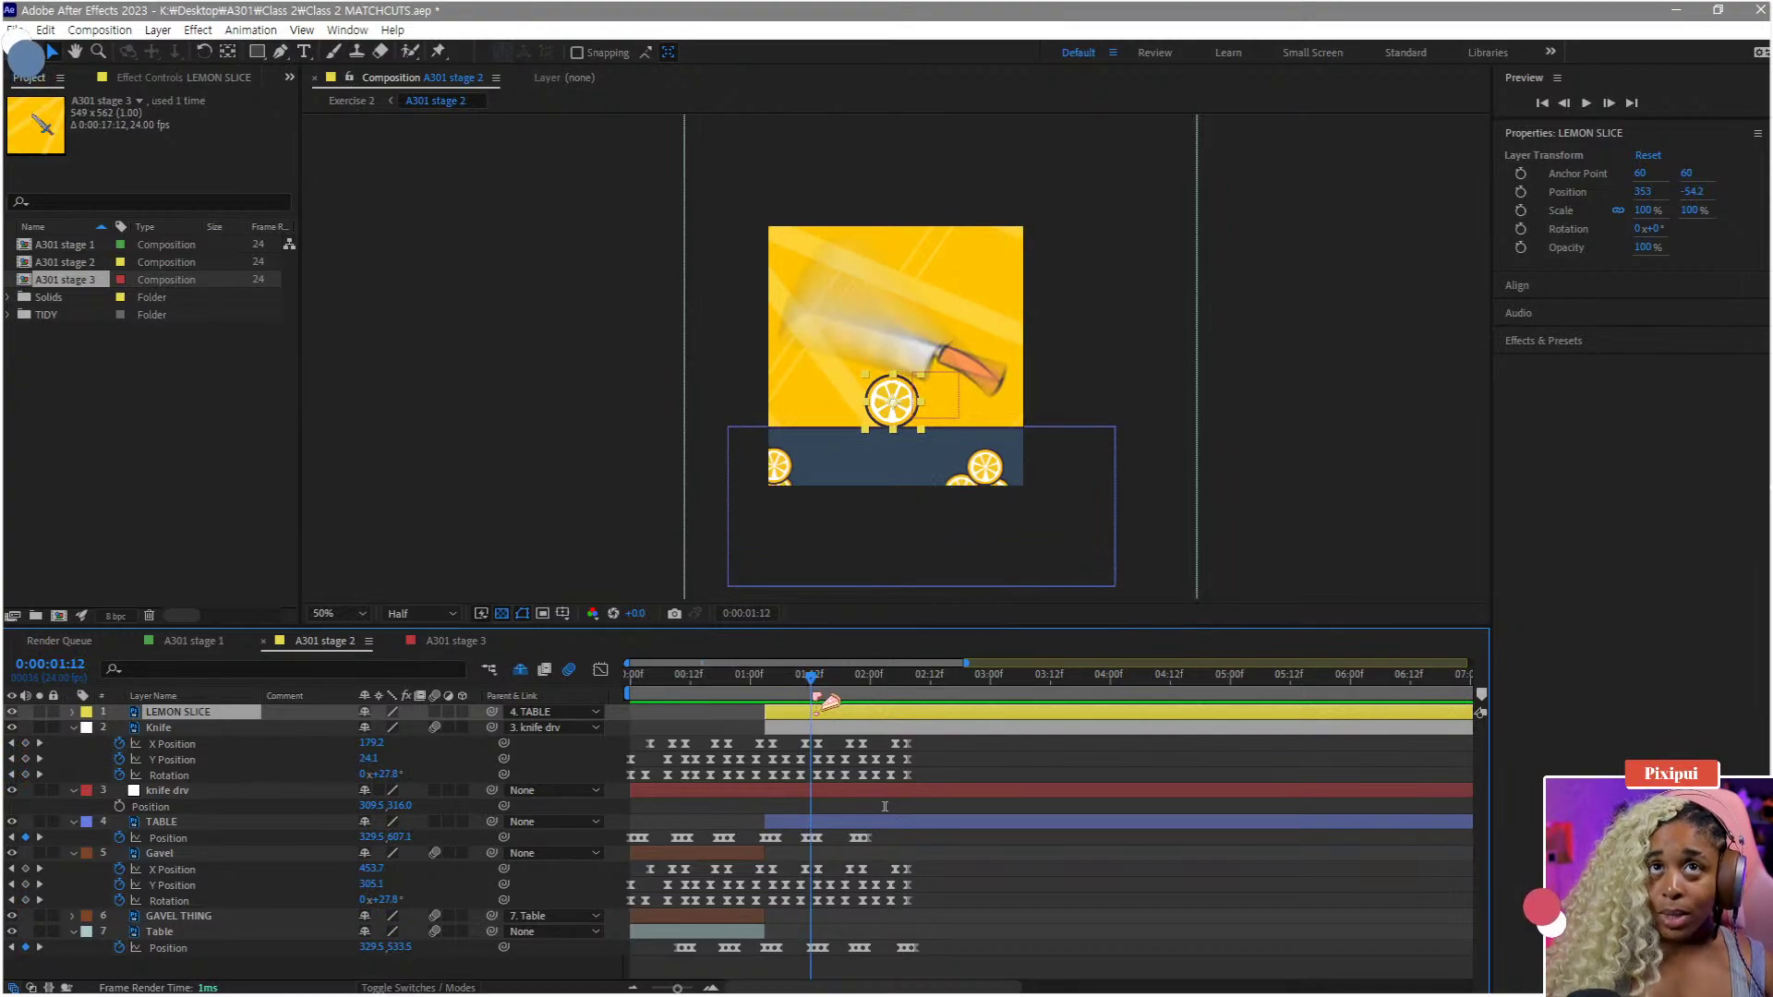
{"action": "key", "text": "Page_Down"}
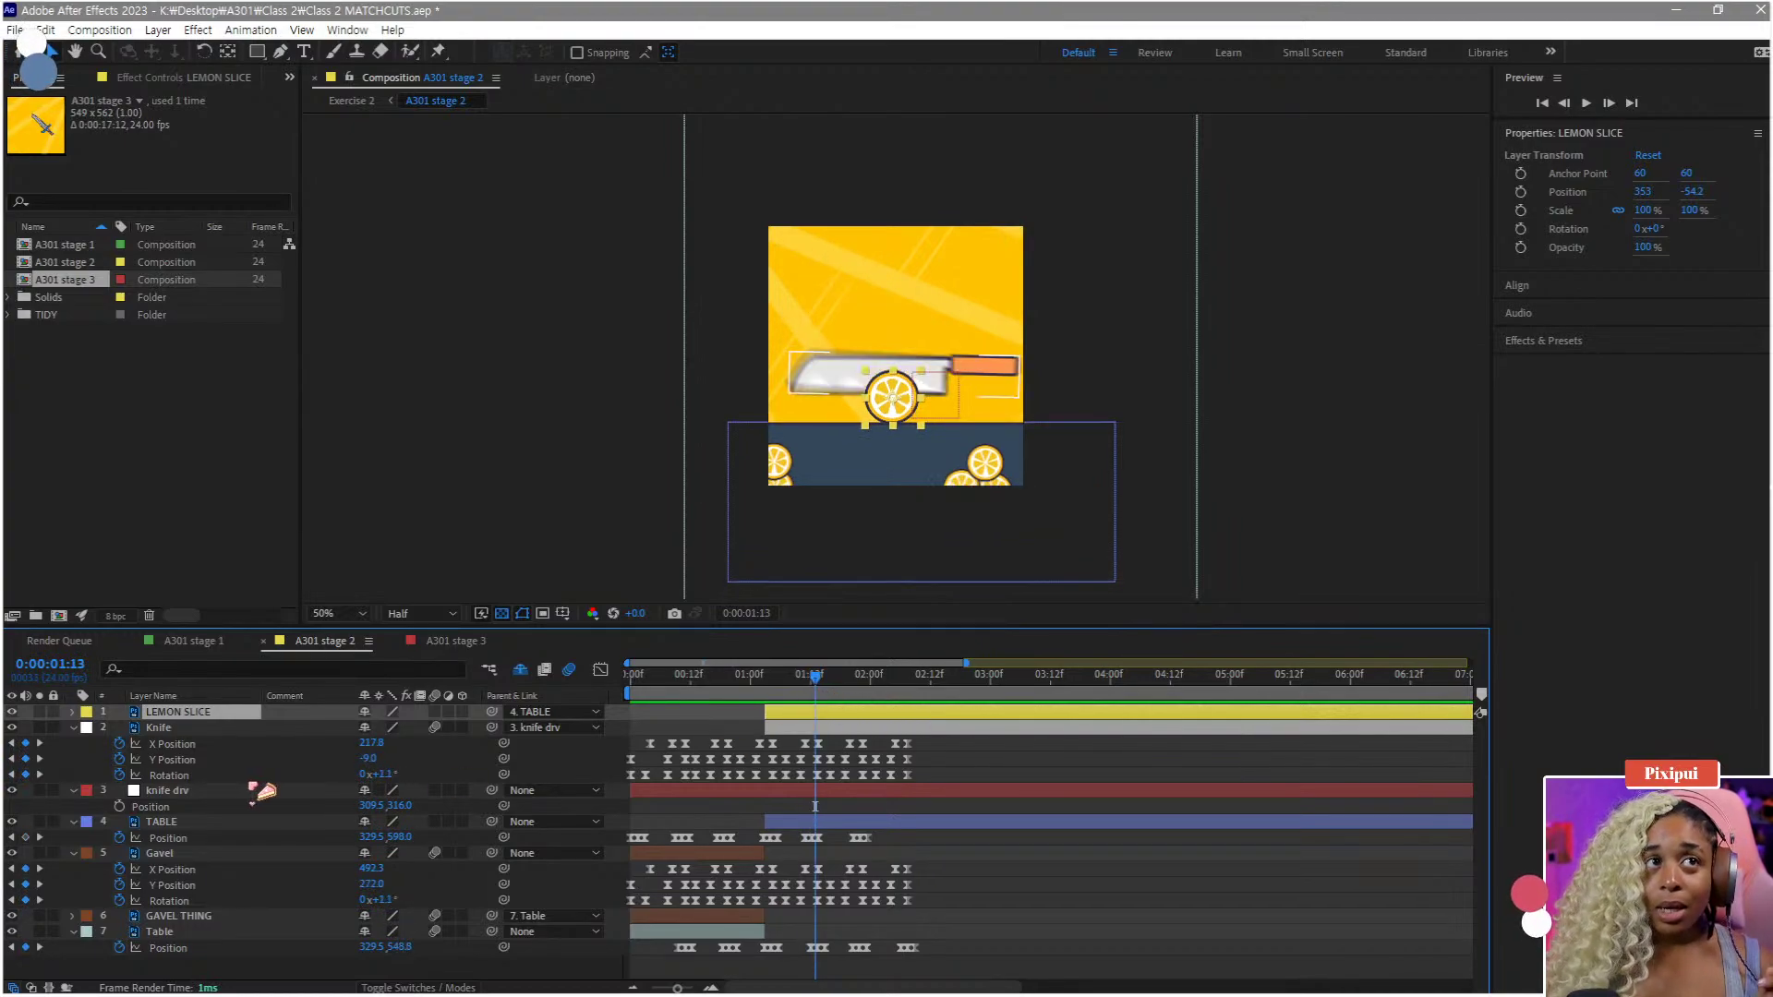
{"action": "left_click", "coordinate": [183, 731]}
{"action": "left_click", "coordinate": [185, 760]}
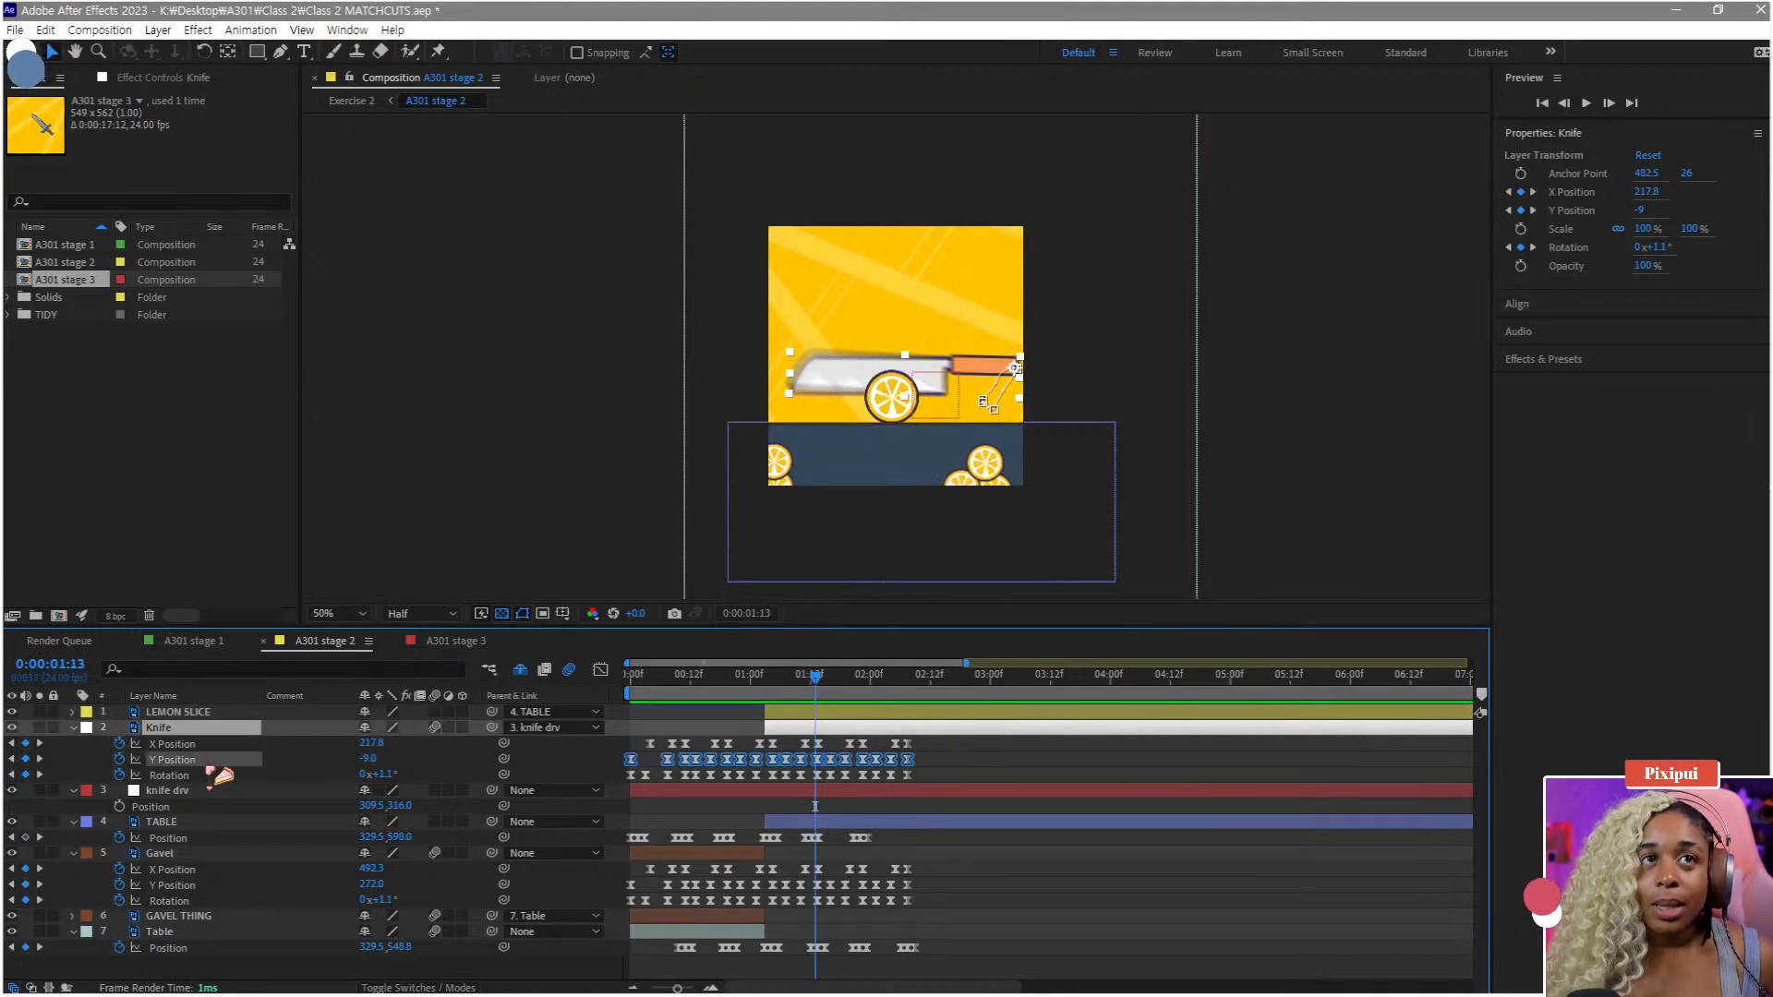
{"action": "left_click", "coordinate": [601, 670]}
{"action": "left_click_drag", "start_coordinate": [1016, 848], "coordinate": [667, 935]}
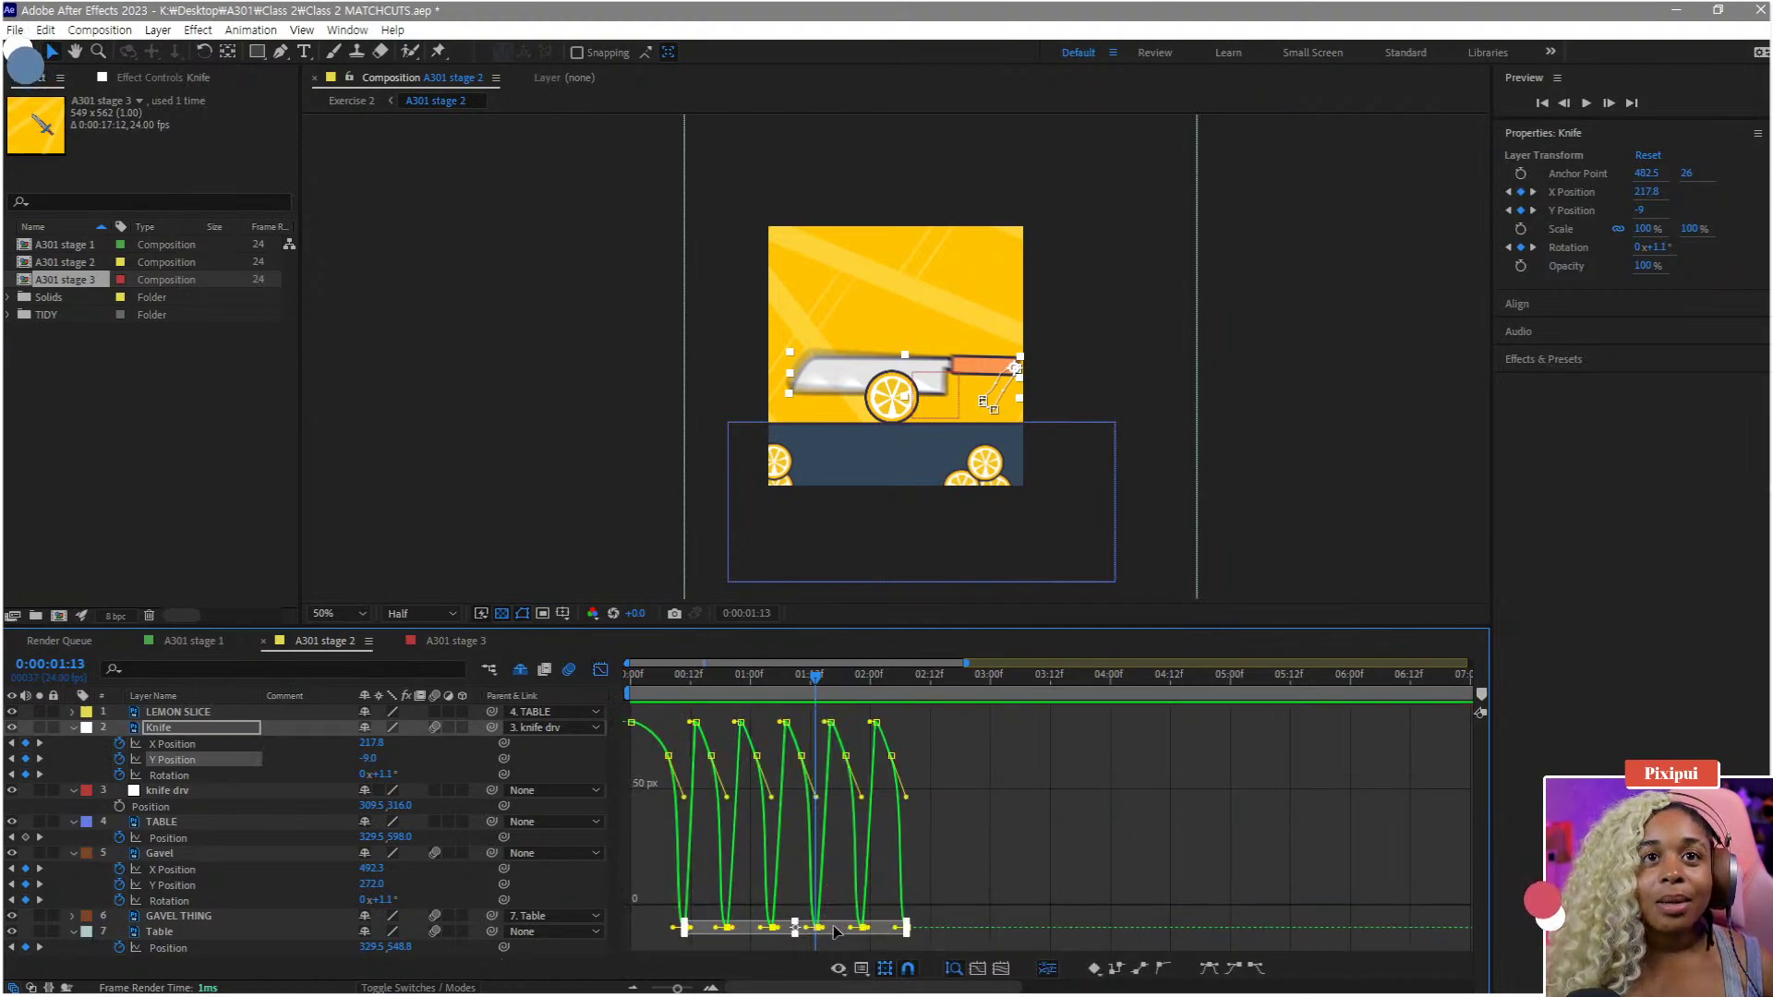
{"action": "left_click_drag", "start_coordinate": [834, 932], "coordinate": [853, 805]}
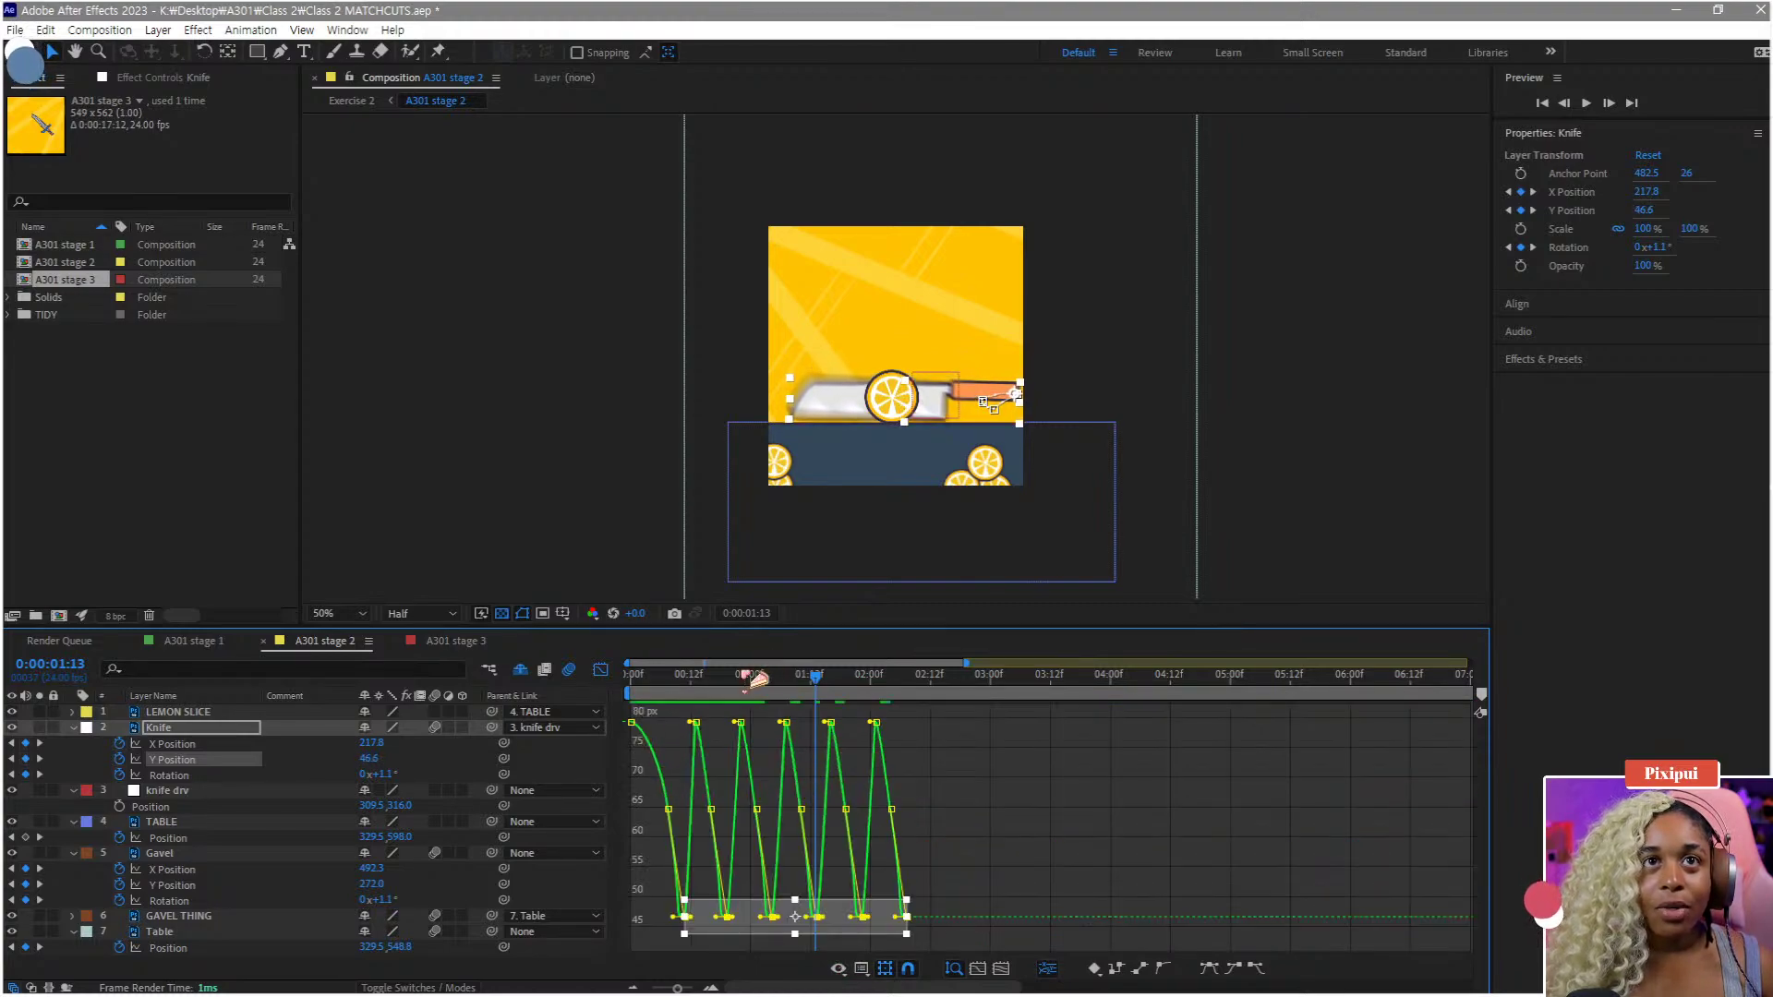
- Play back the adjusted knife chops, return to the keyframe view and list the layers by source name
{"action": "key", "text": "space"}
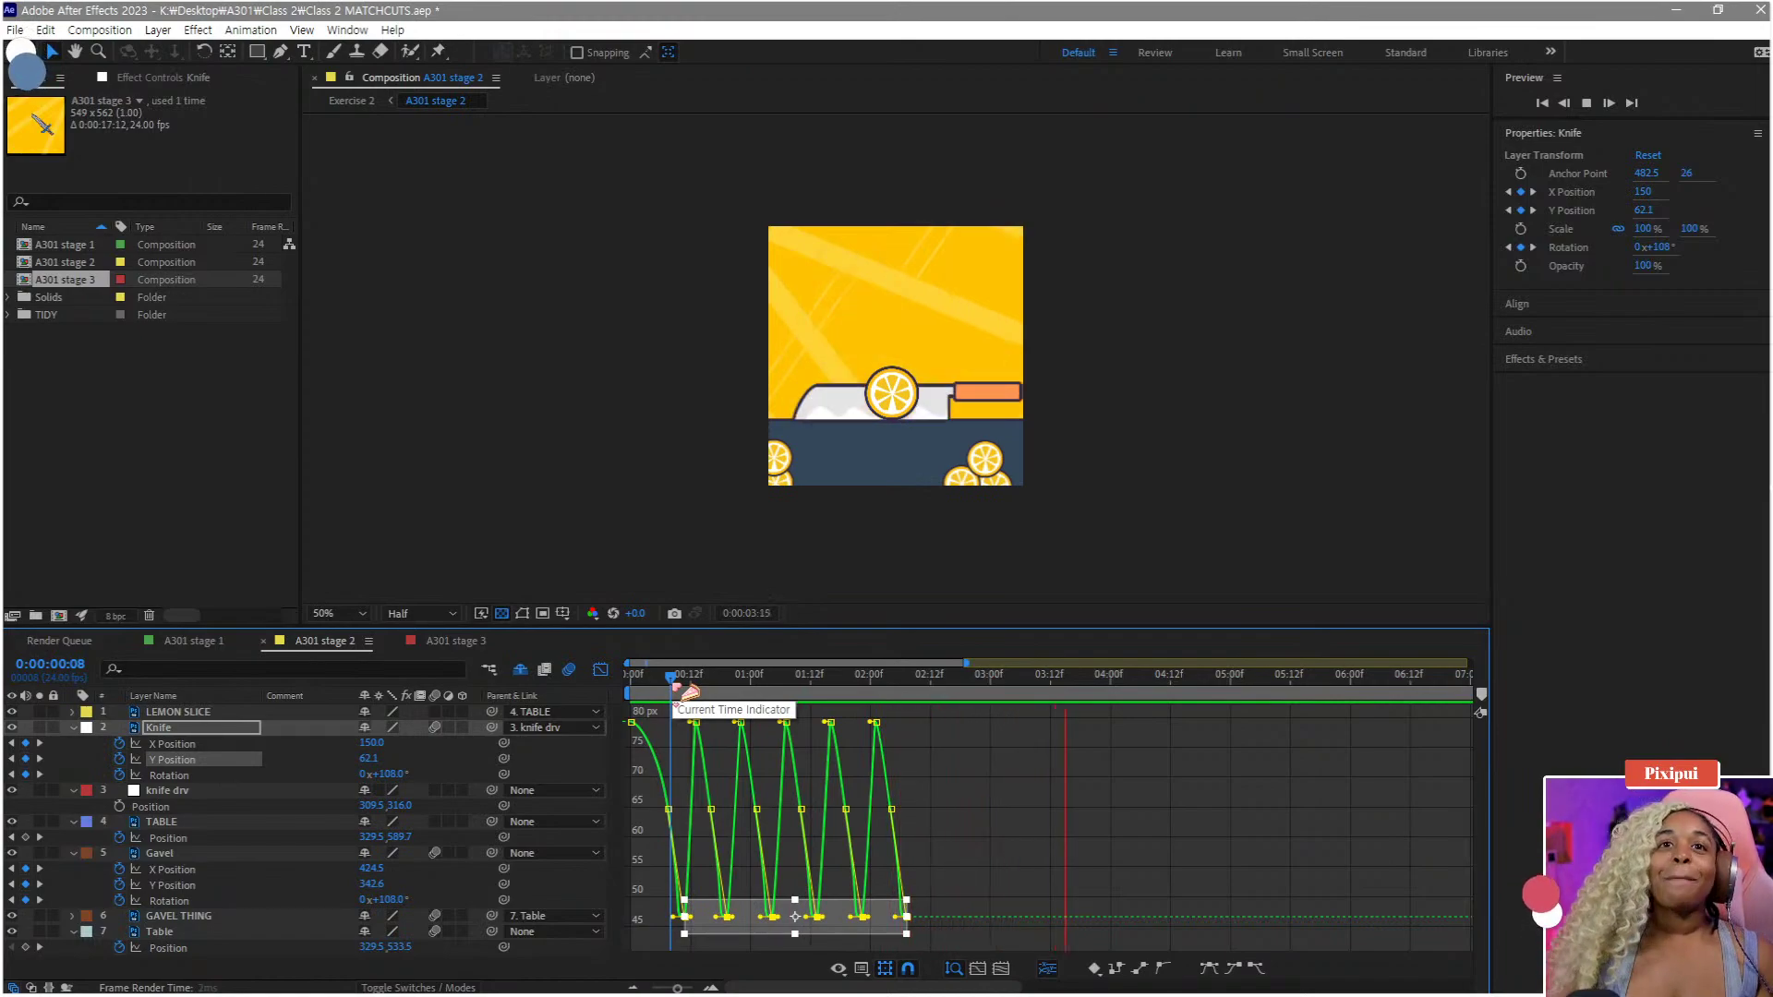
{"action": "key", "text": "space"}
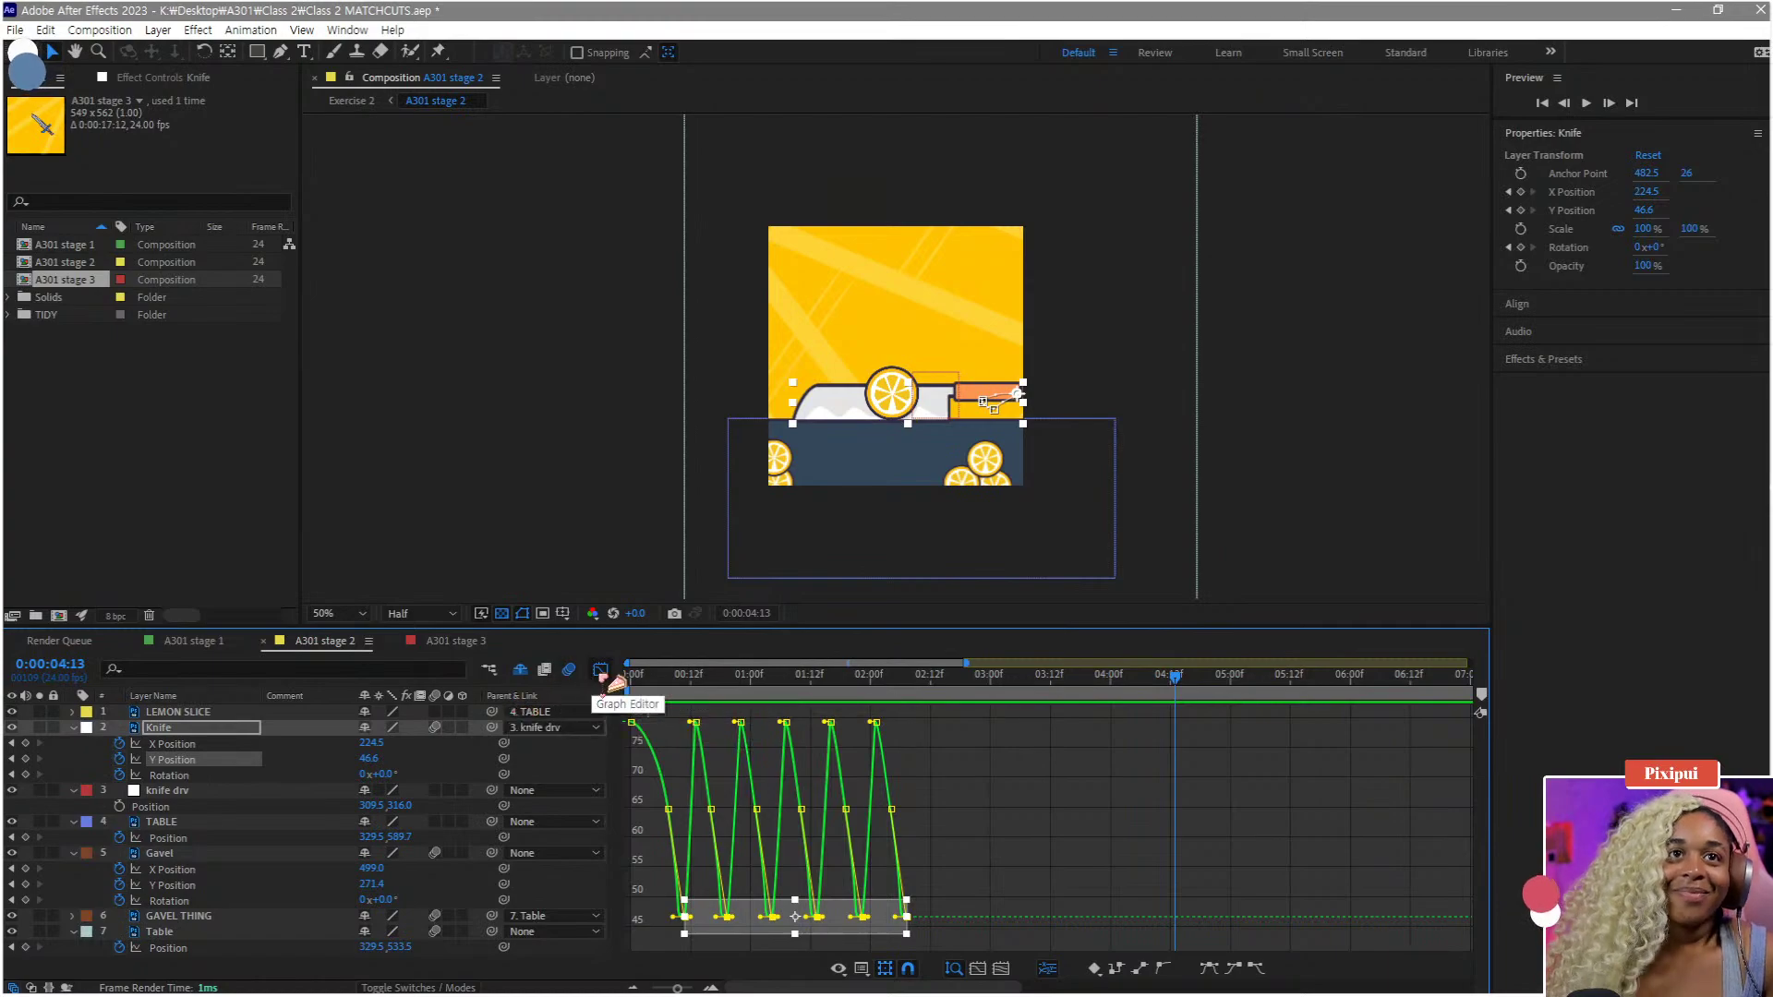
{"action": "left_click", "coordinate": [600, 669]}
{"action": "key", "text": "space"}
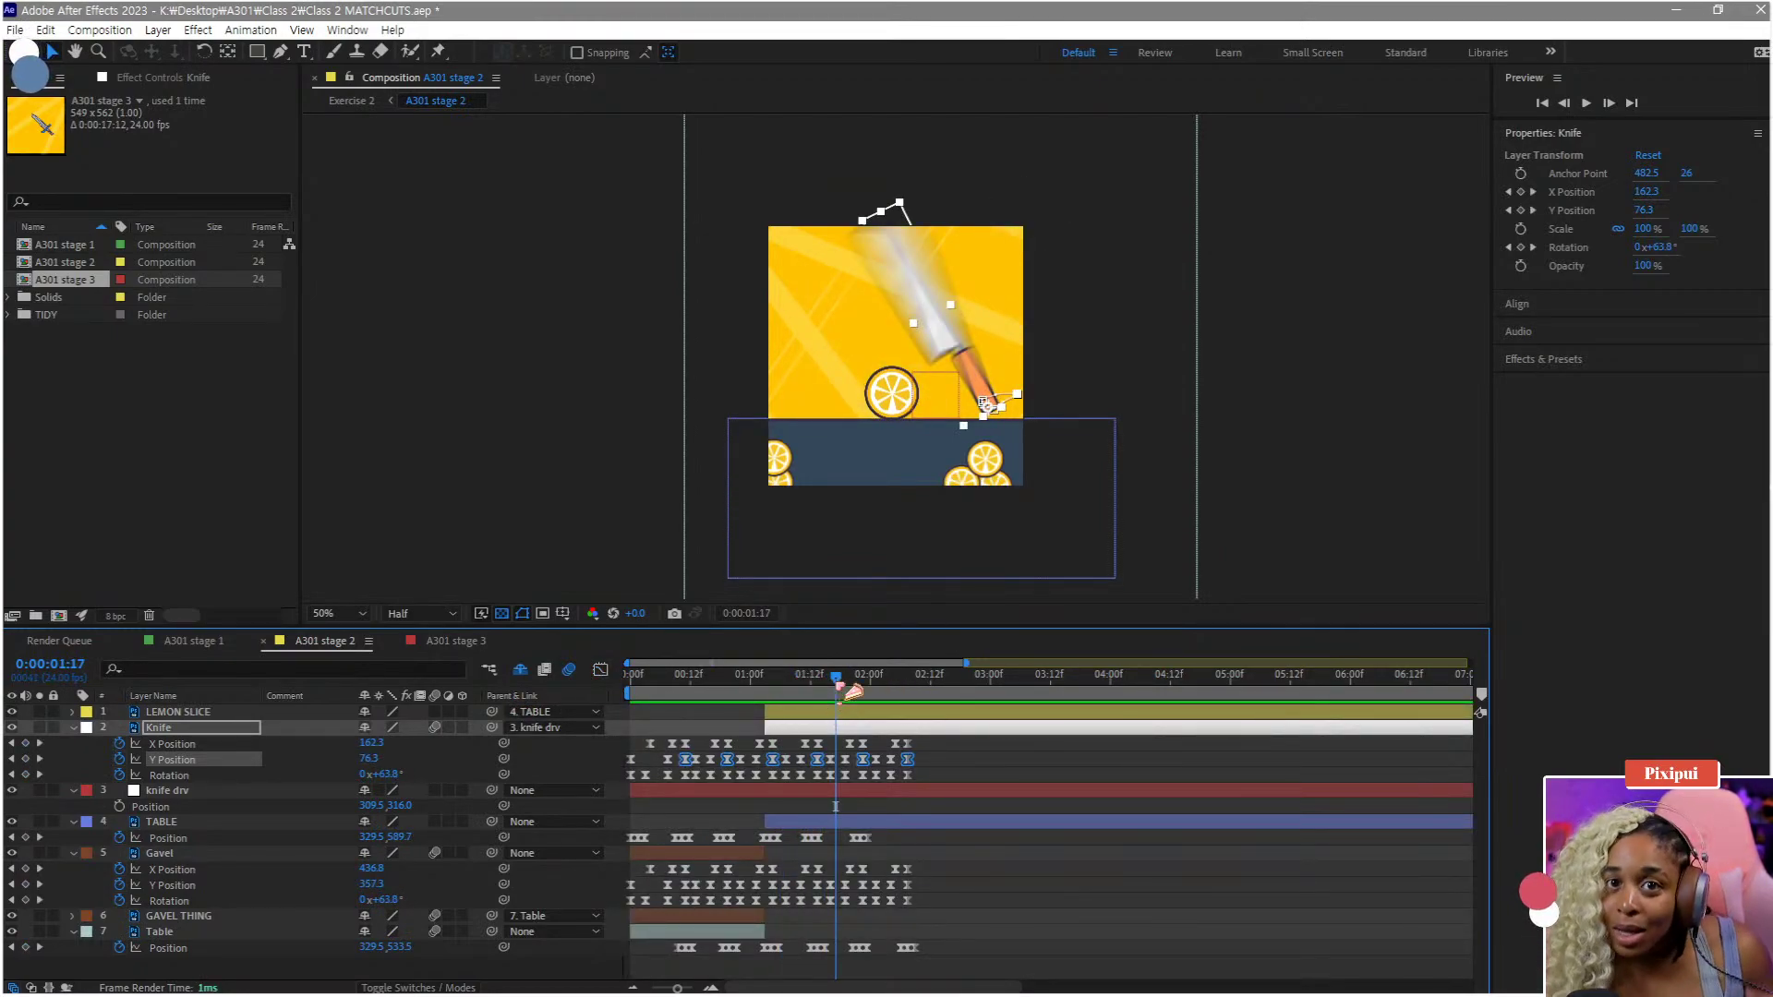
{"action": "left_click", "coordinate": [175, 696]}
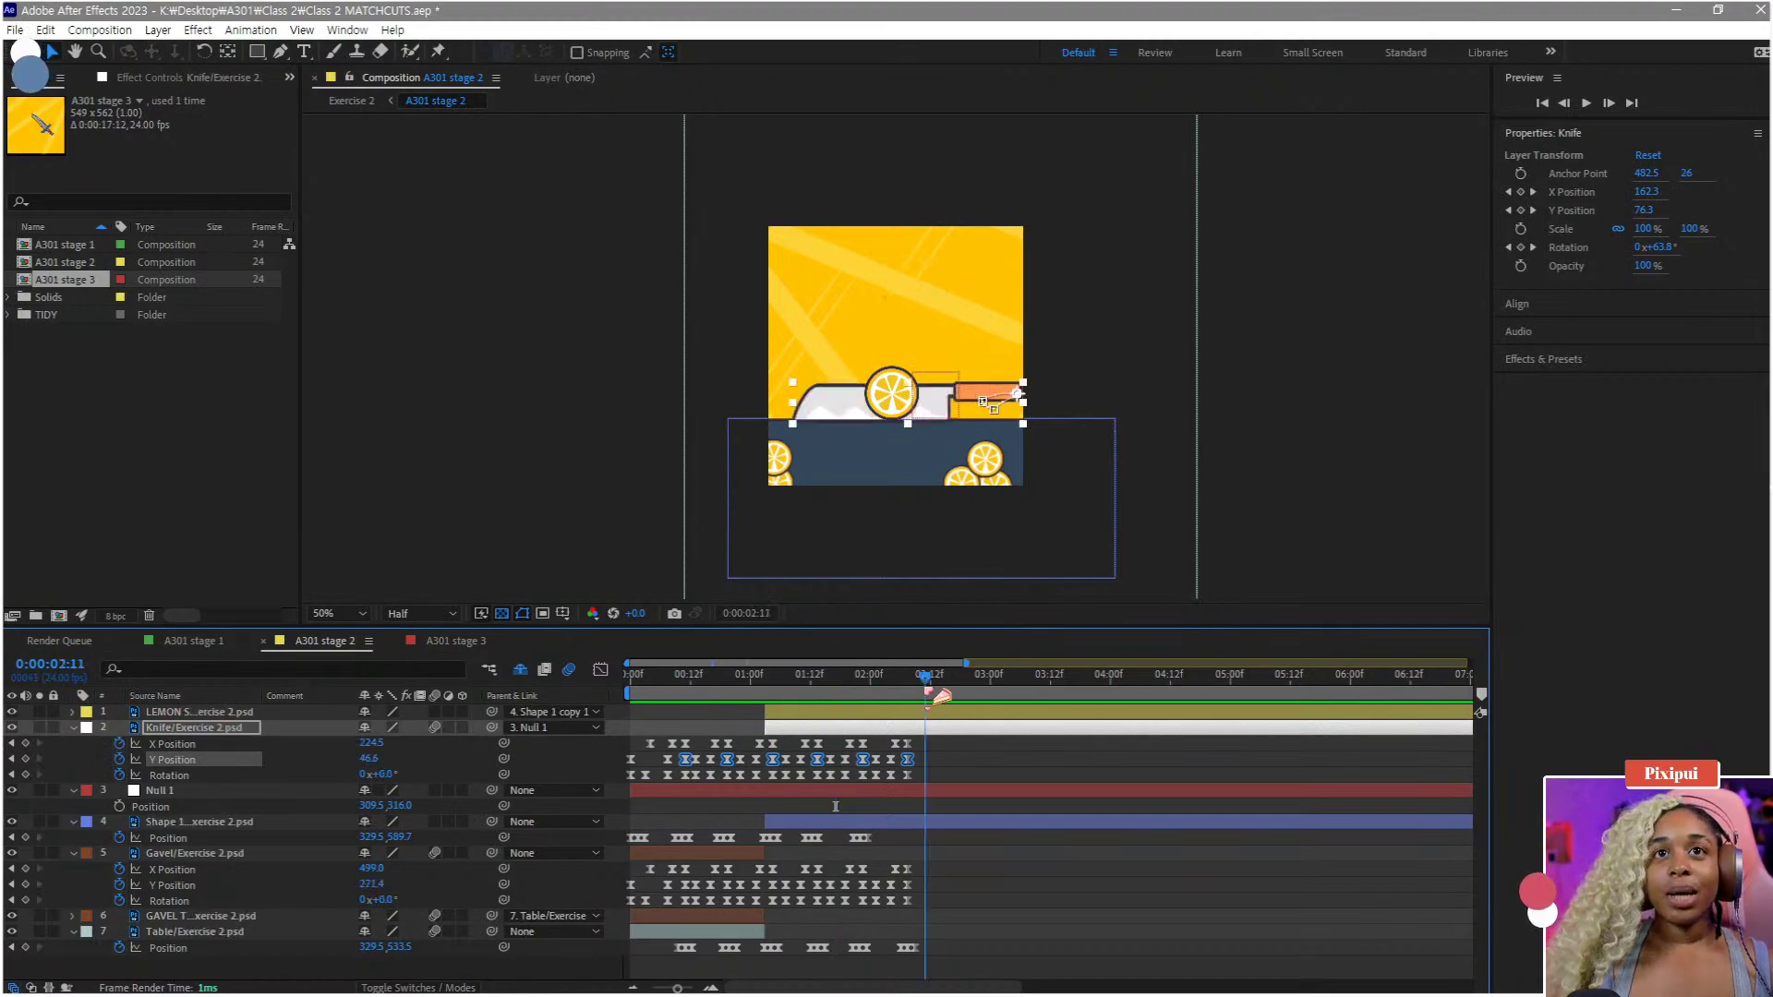
- Trim the work area to run from 1:03 to 2:08 and play back the knife chops
{"action": "key", "text": "Page_Up"}
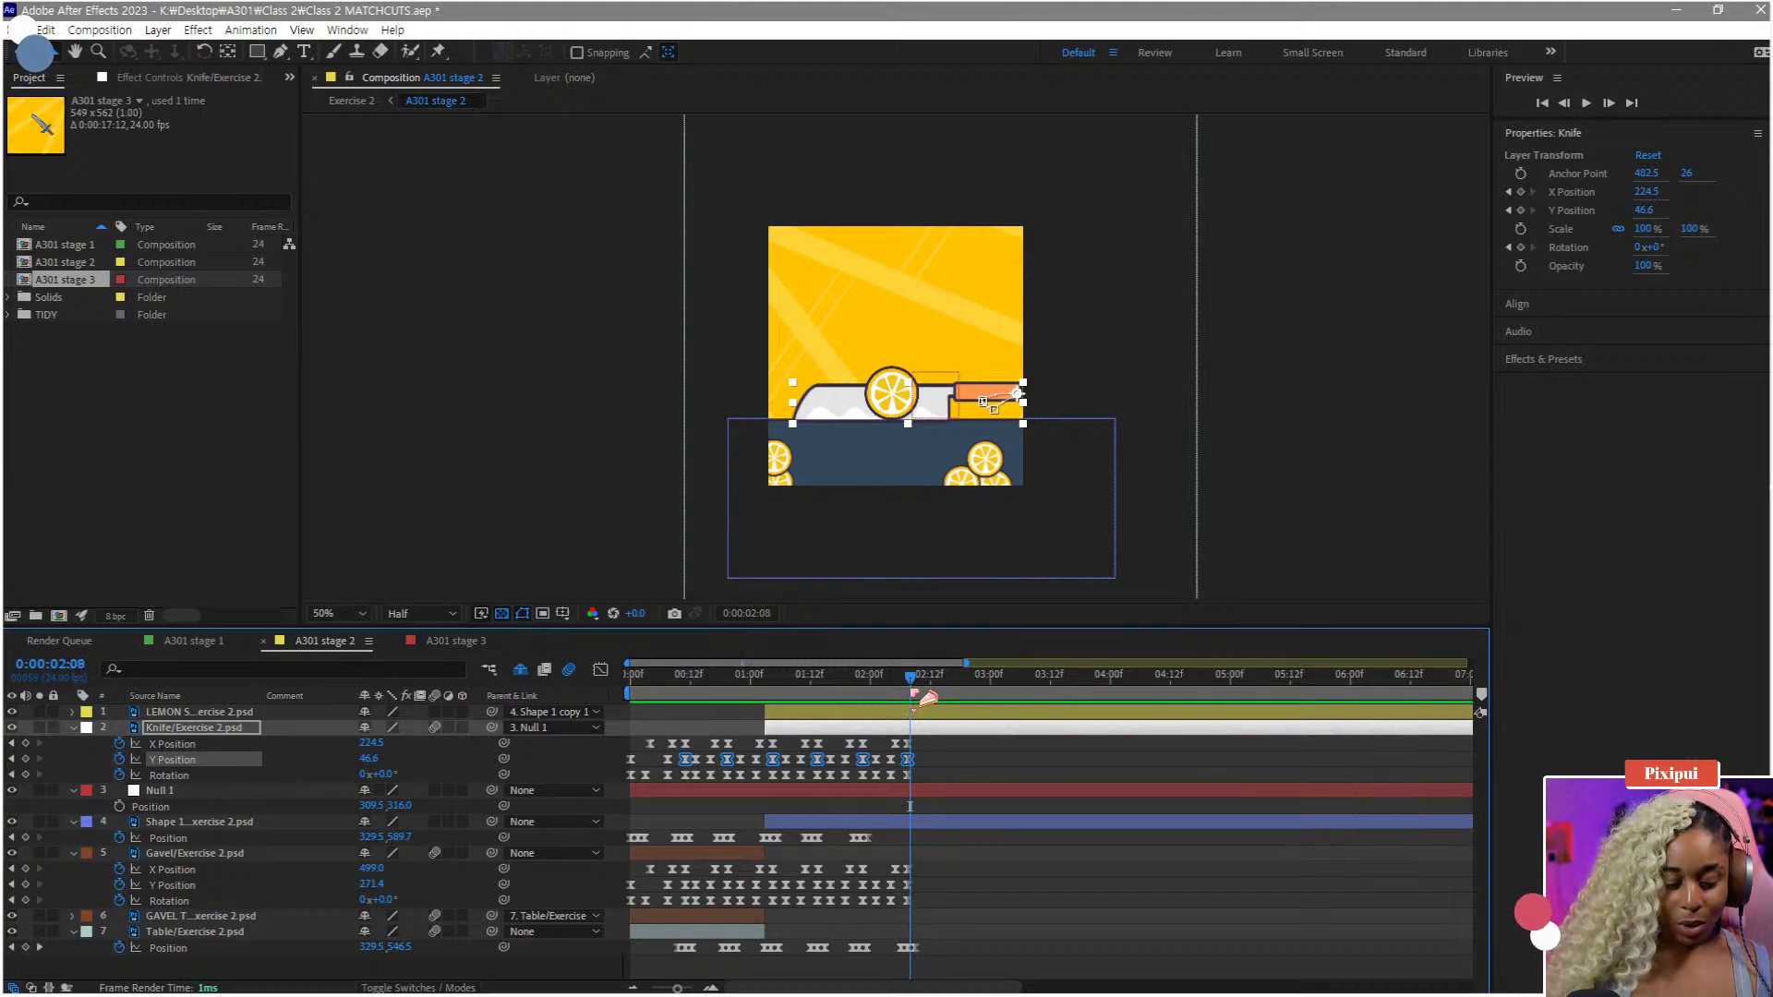
{"action": "key", "text": "n"}
{"action": "scroll", "coordinate": [882, 742], "scroll_direction": "up", "scroll_amount": 2}
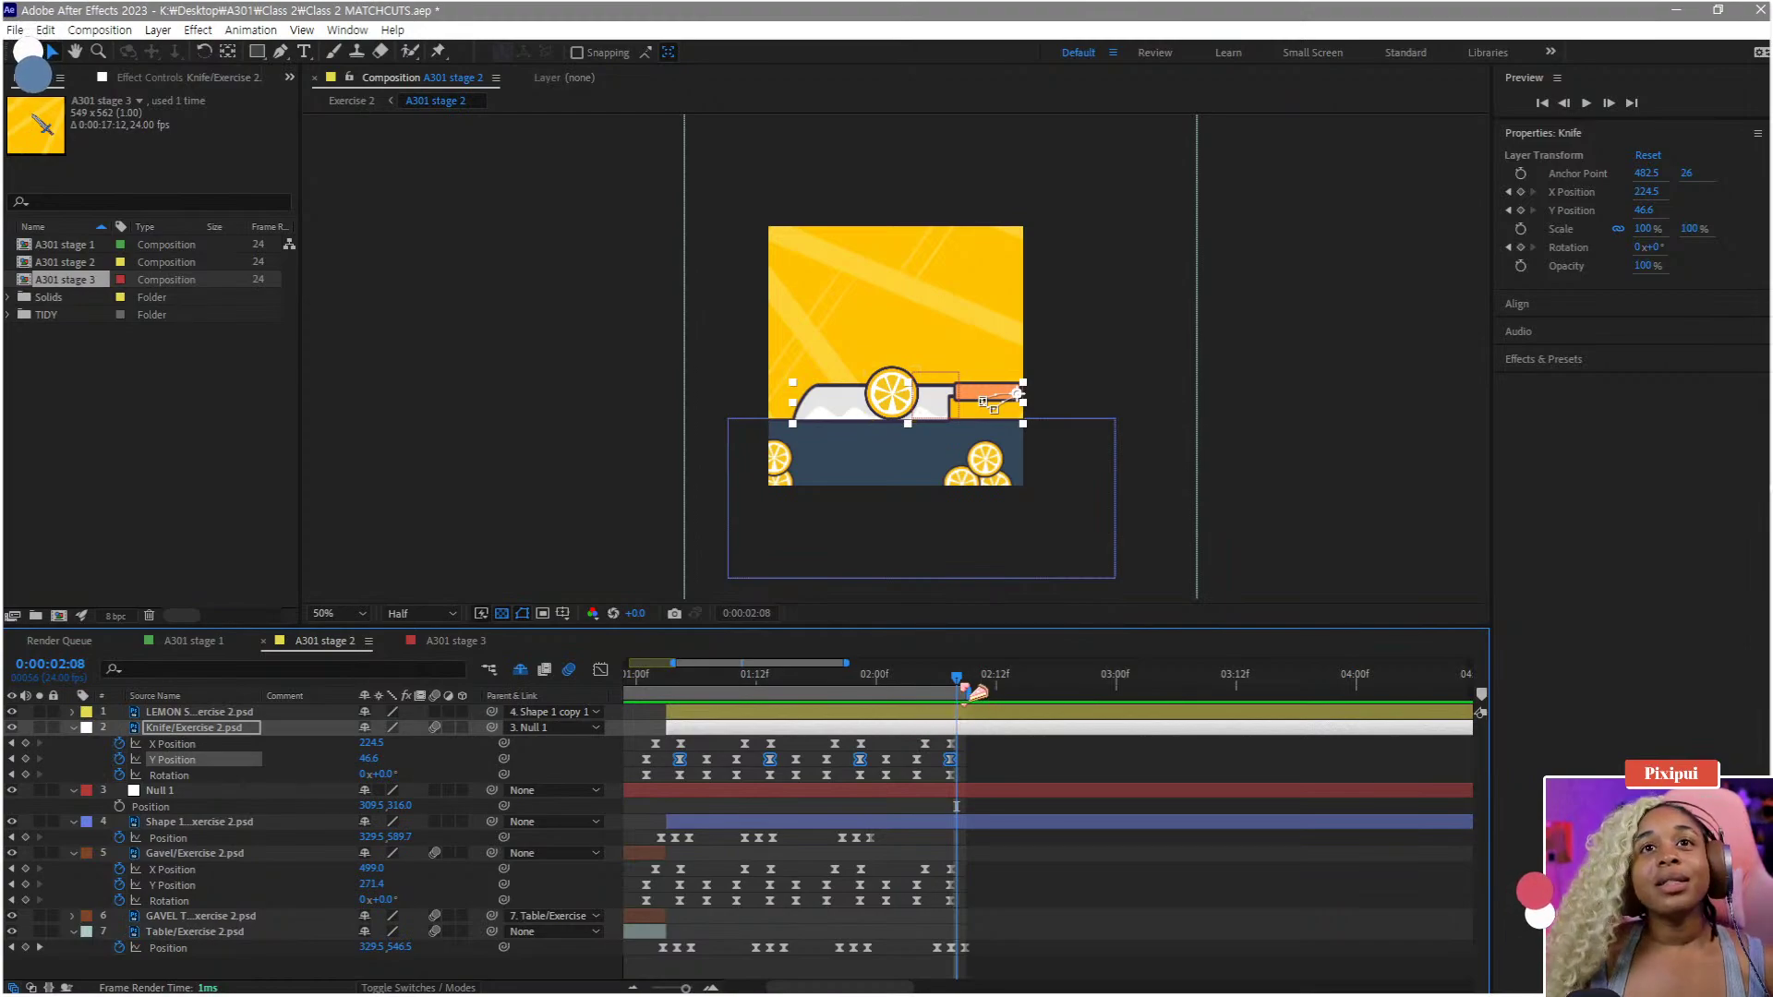
{"action": "key", "text": "Page_Up"}
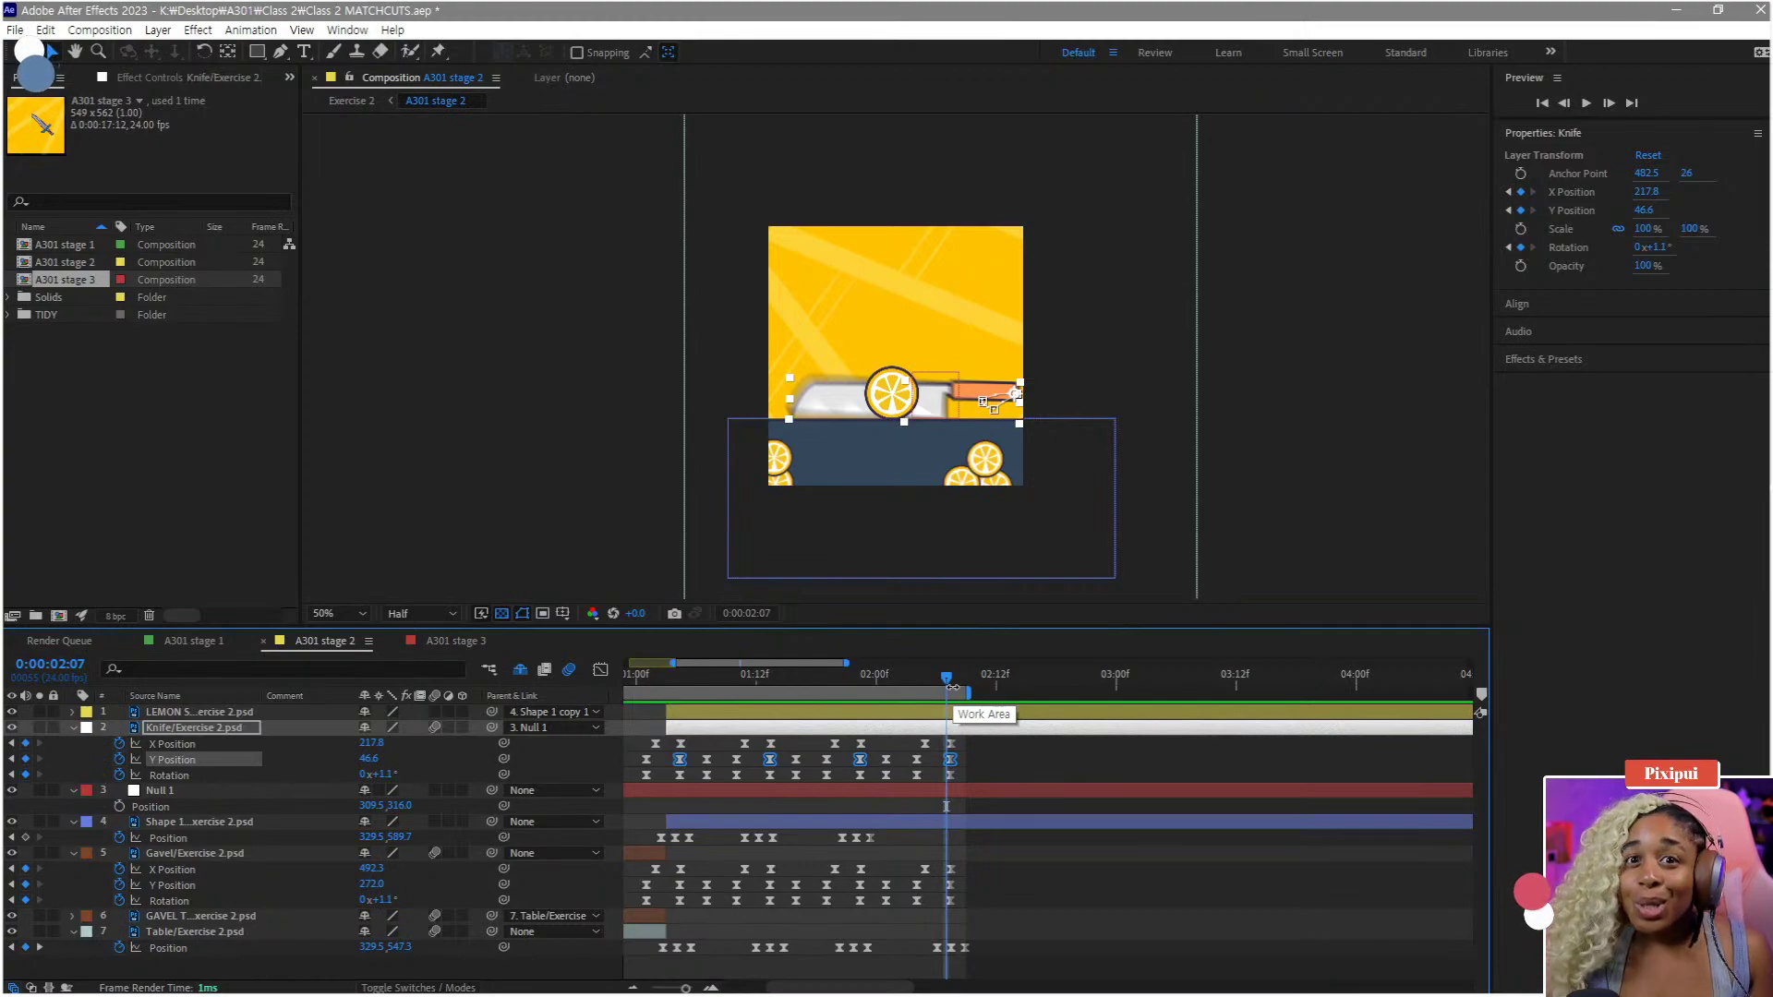
{"action": "scroll", "coordinate": [951, 688], "scroll_direction": "left", "scroll_amount": 3}
{"action": "left_click_drag", "start_coordinate": [965, 681], "coordinate": [807, 685]}
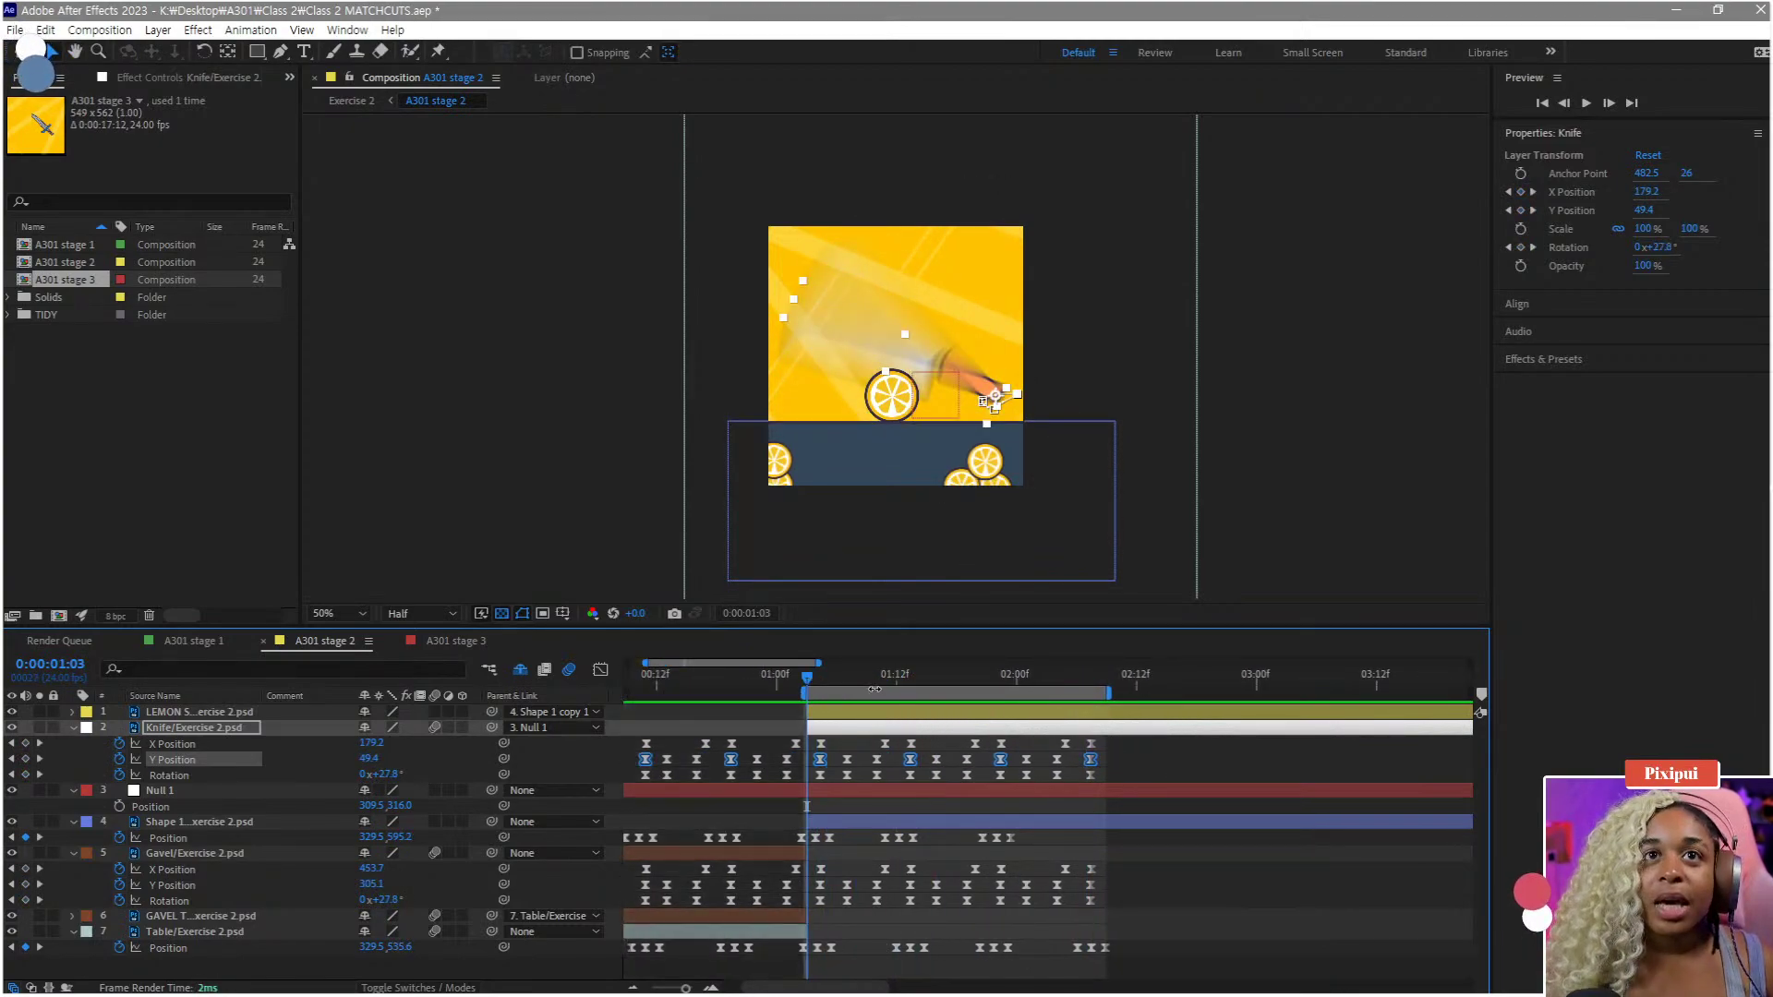
{"action": "key", "text": "space"}
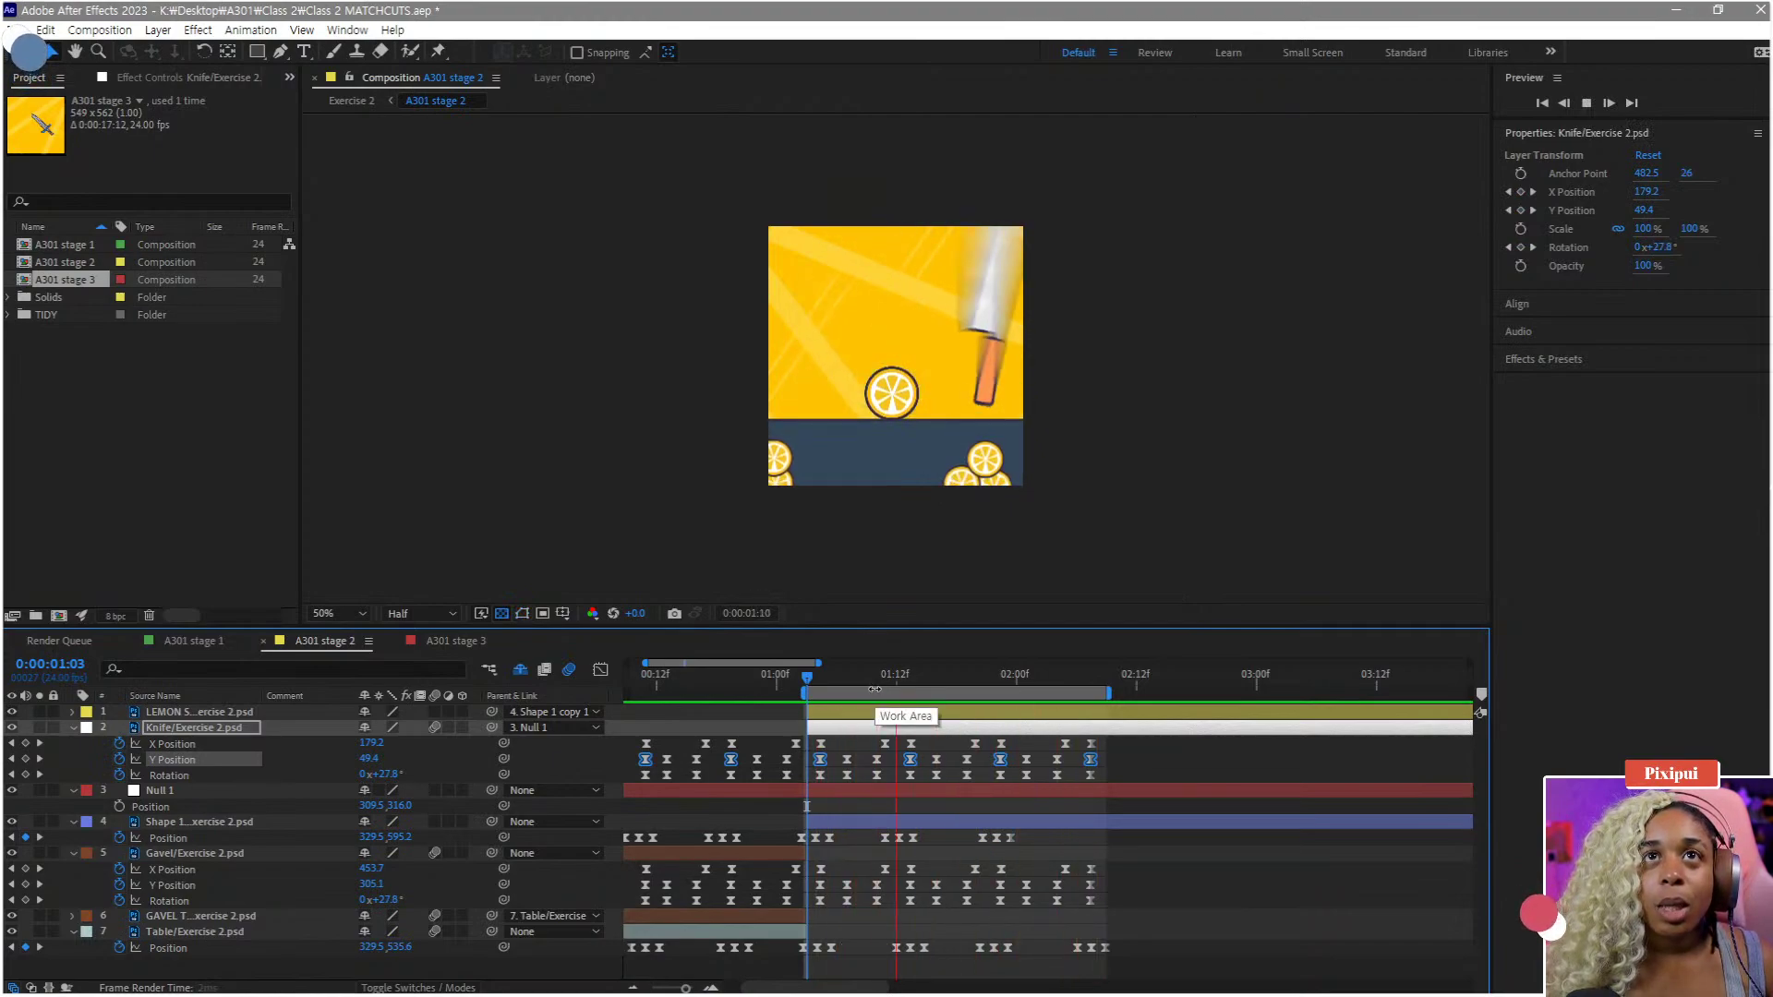
{"action": "key", "text": "space"}
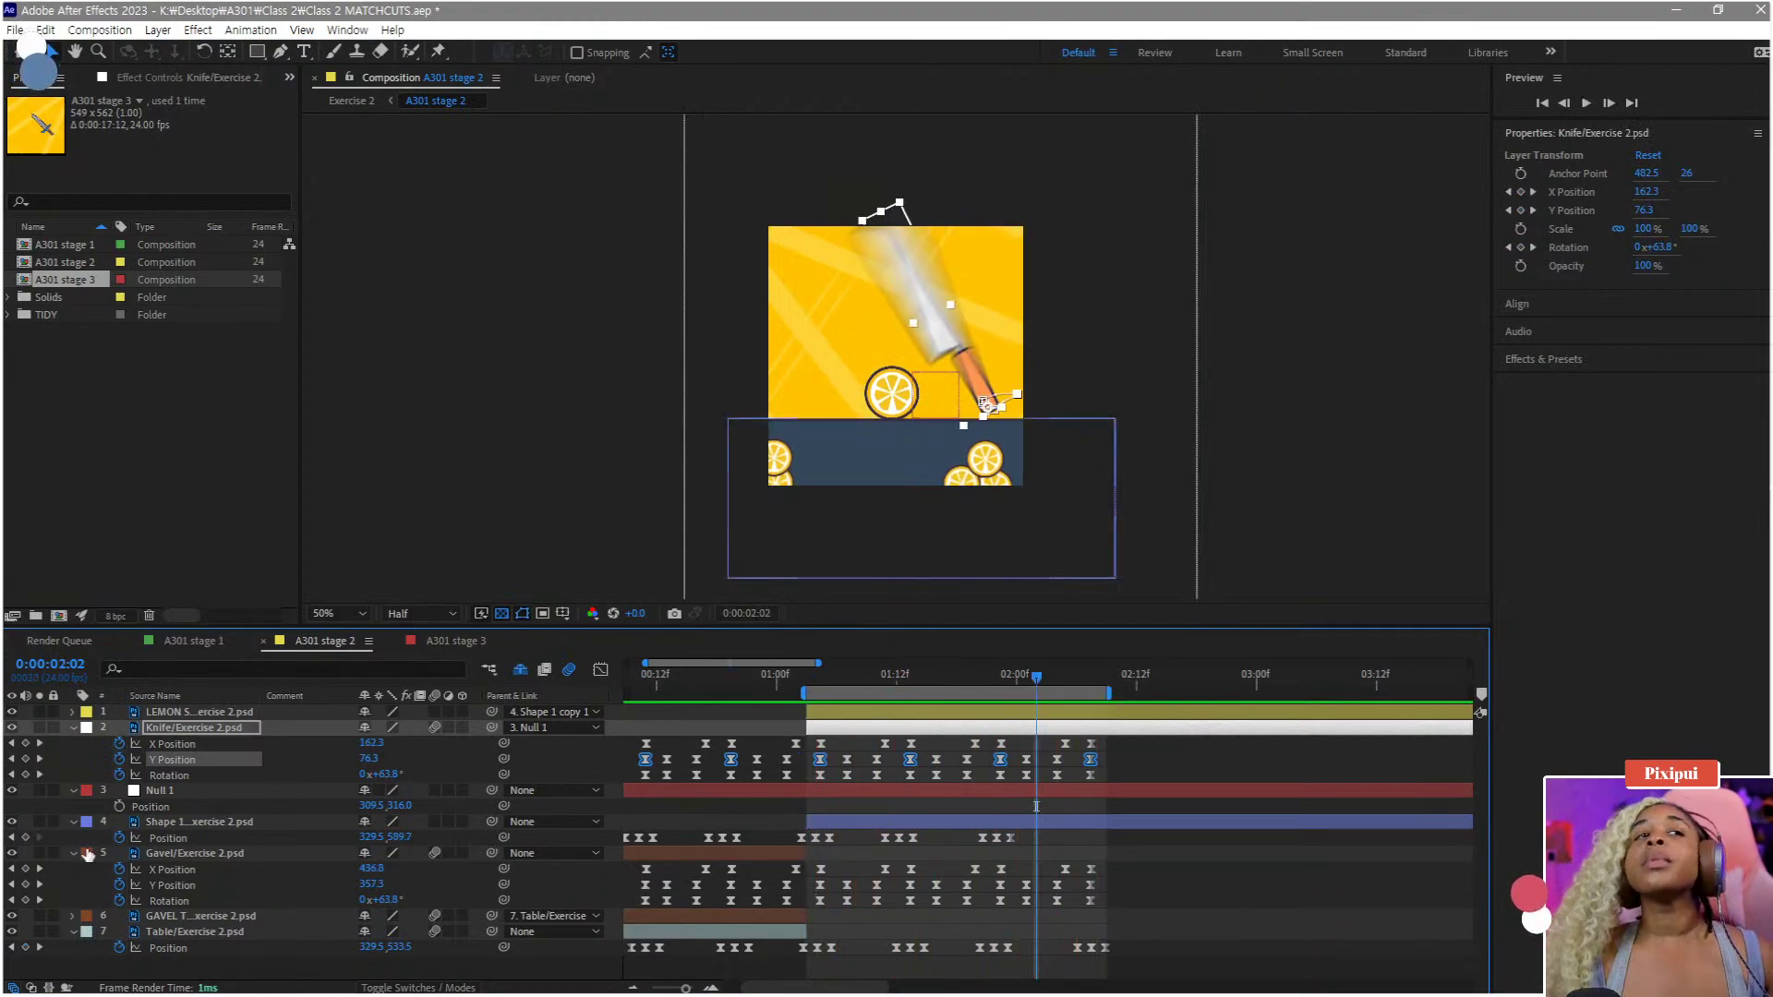
- Duplicate the LEMON SLICE layer and keyframe the copy's Position from 1:03, dropping it to Y 222.8 at 1:04, and preview it
{"action": "left_click", "coordinate": [196, 715]}
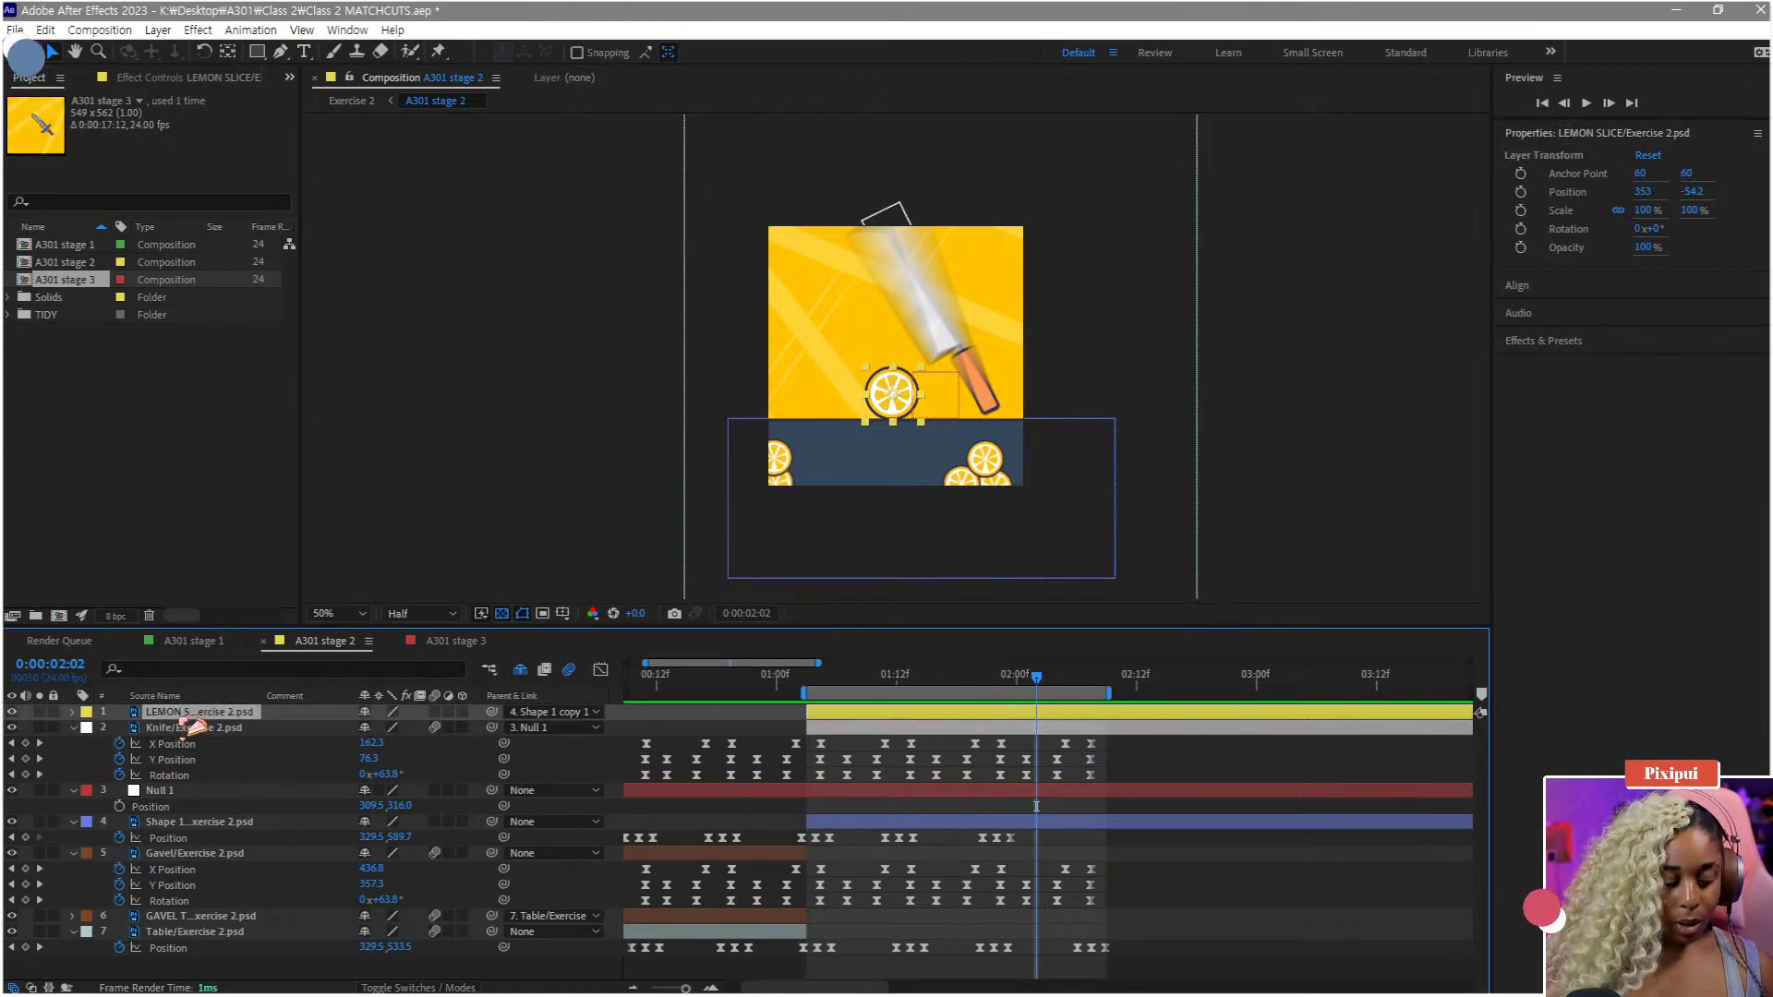
{"action": "key", "text": "ctrl+d"}
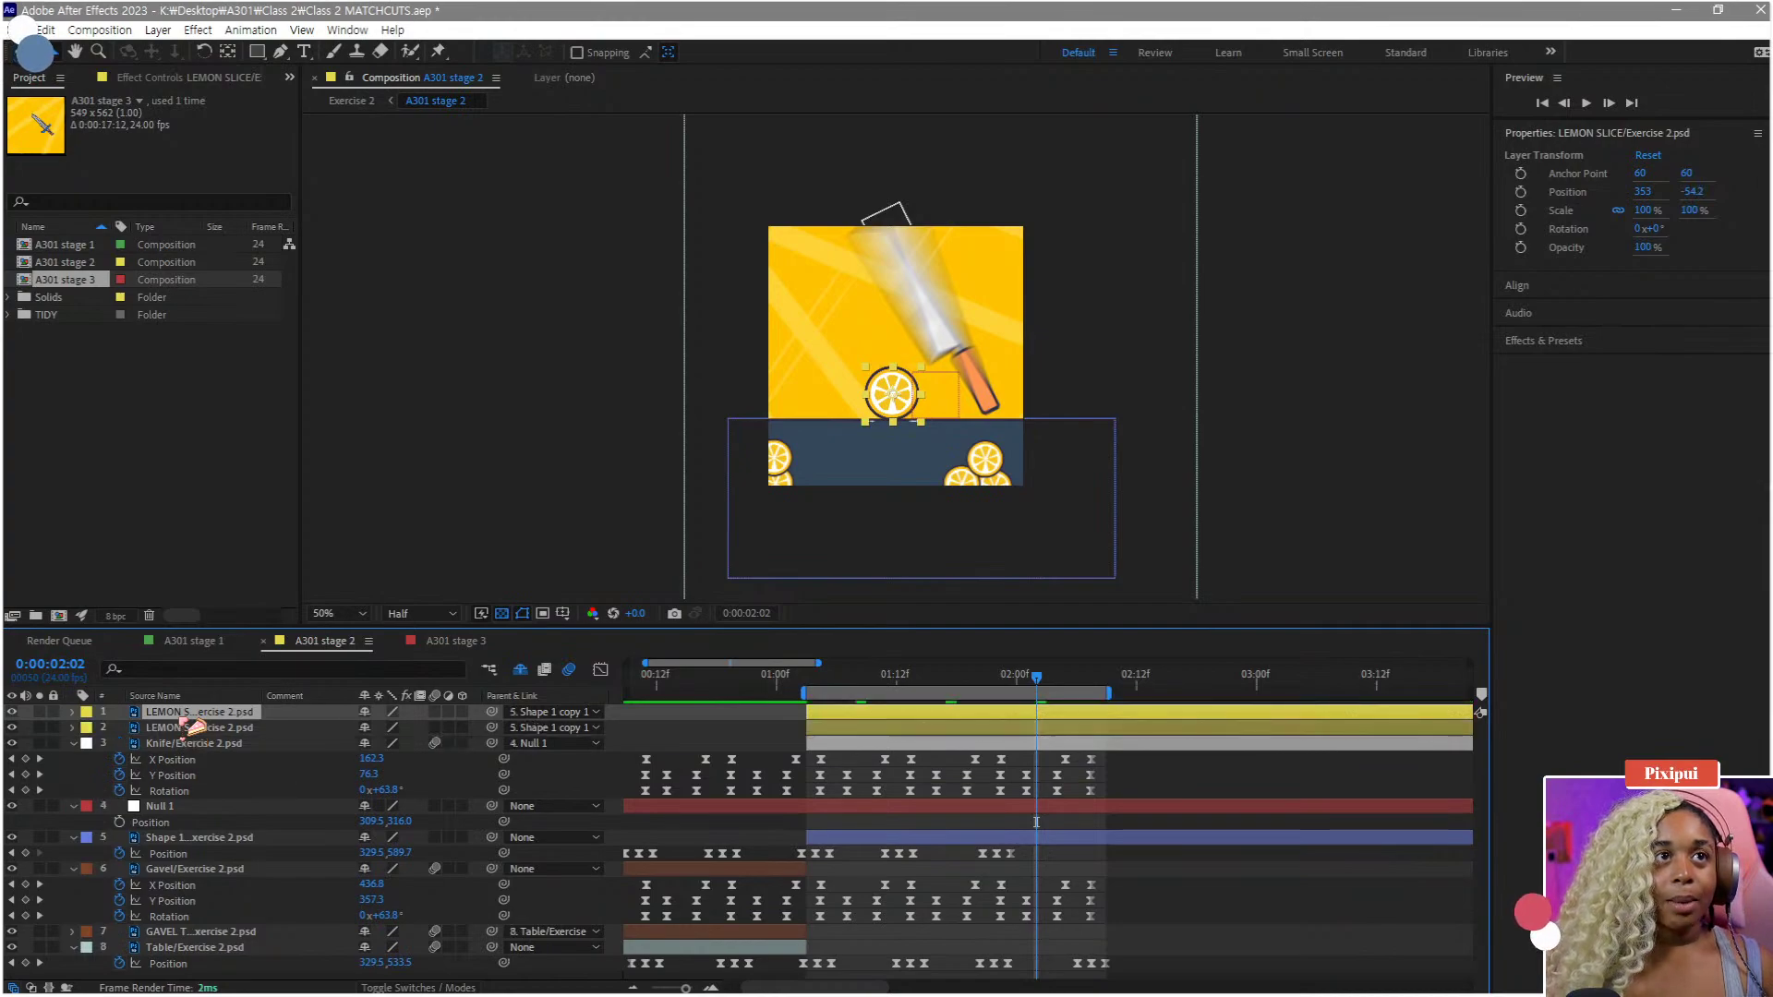
{"action": "left_click", "coordinate": [819, 691]}
{"action": "left_click_drag", "start_coordinate": [836, 690], "coordinate": [834, 694]}
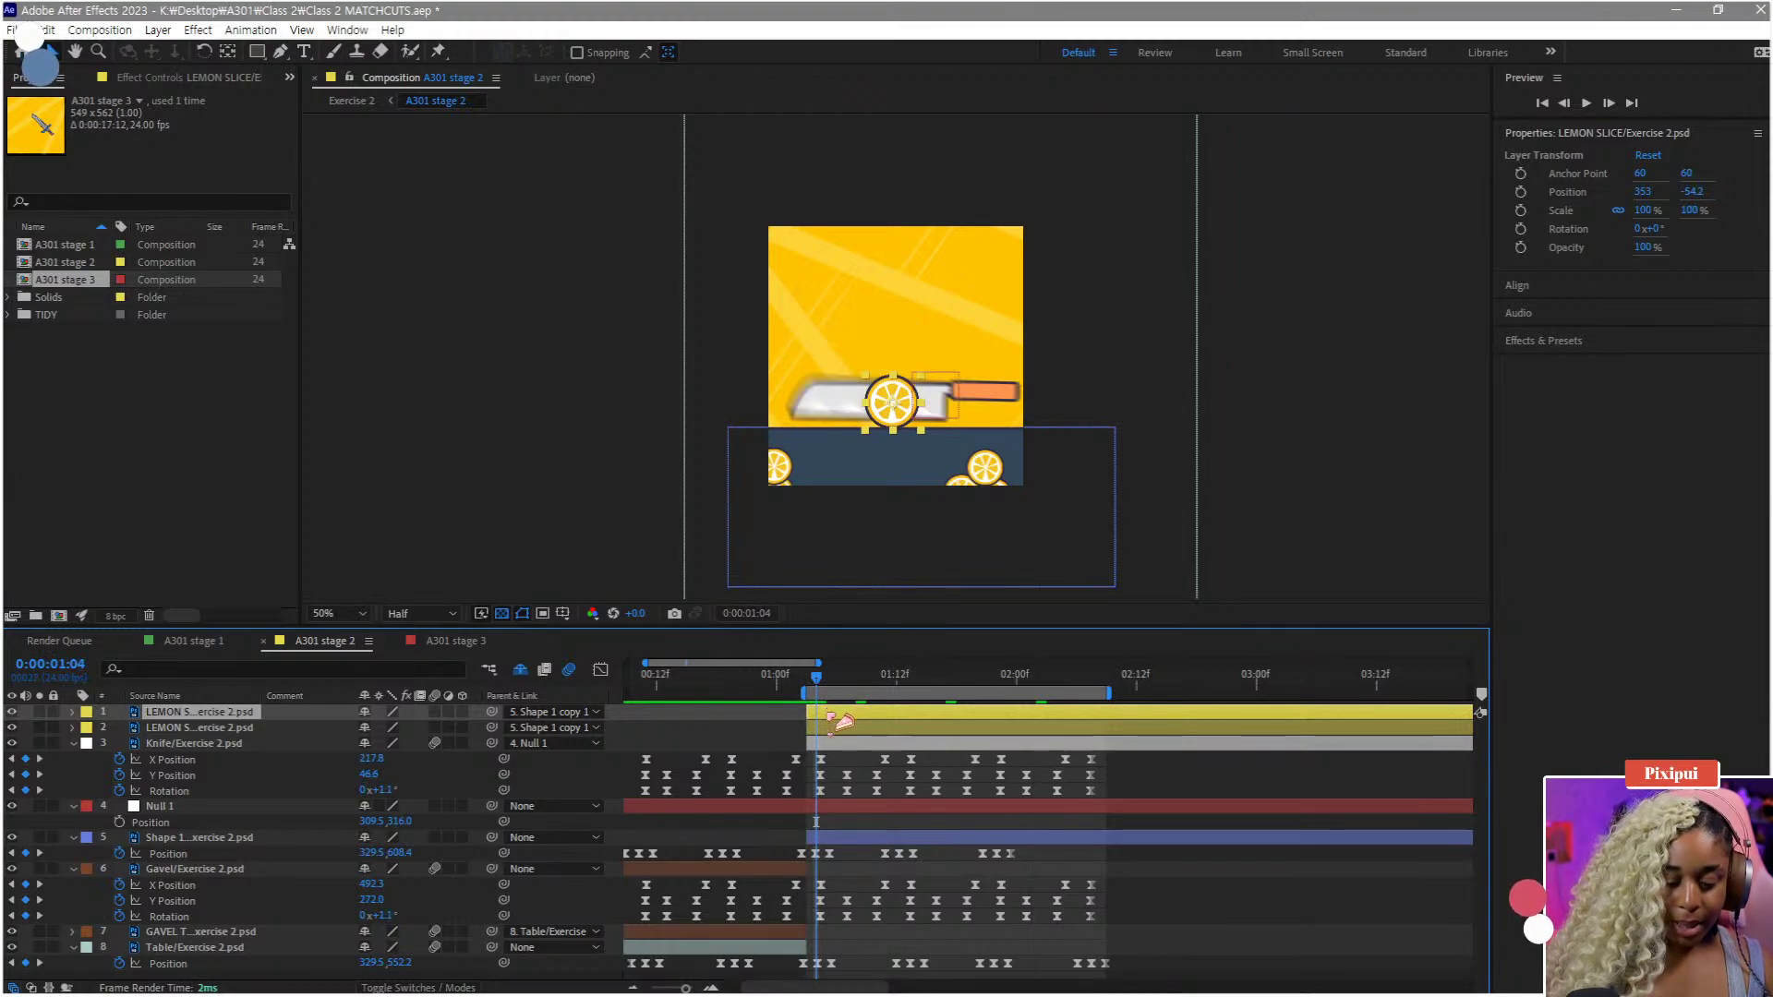
{"action": "key", "text": "alt+shift+p"}
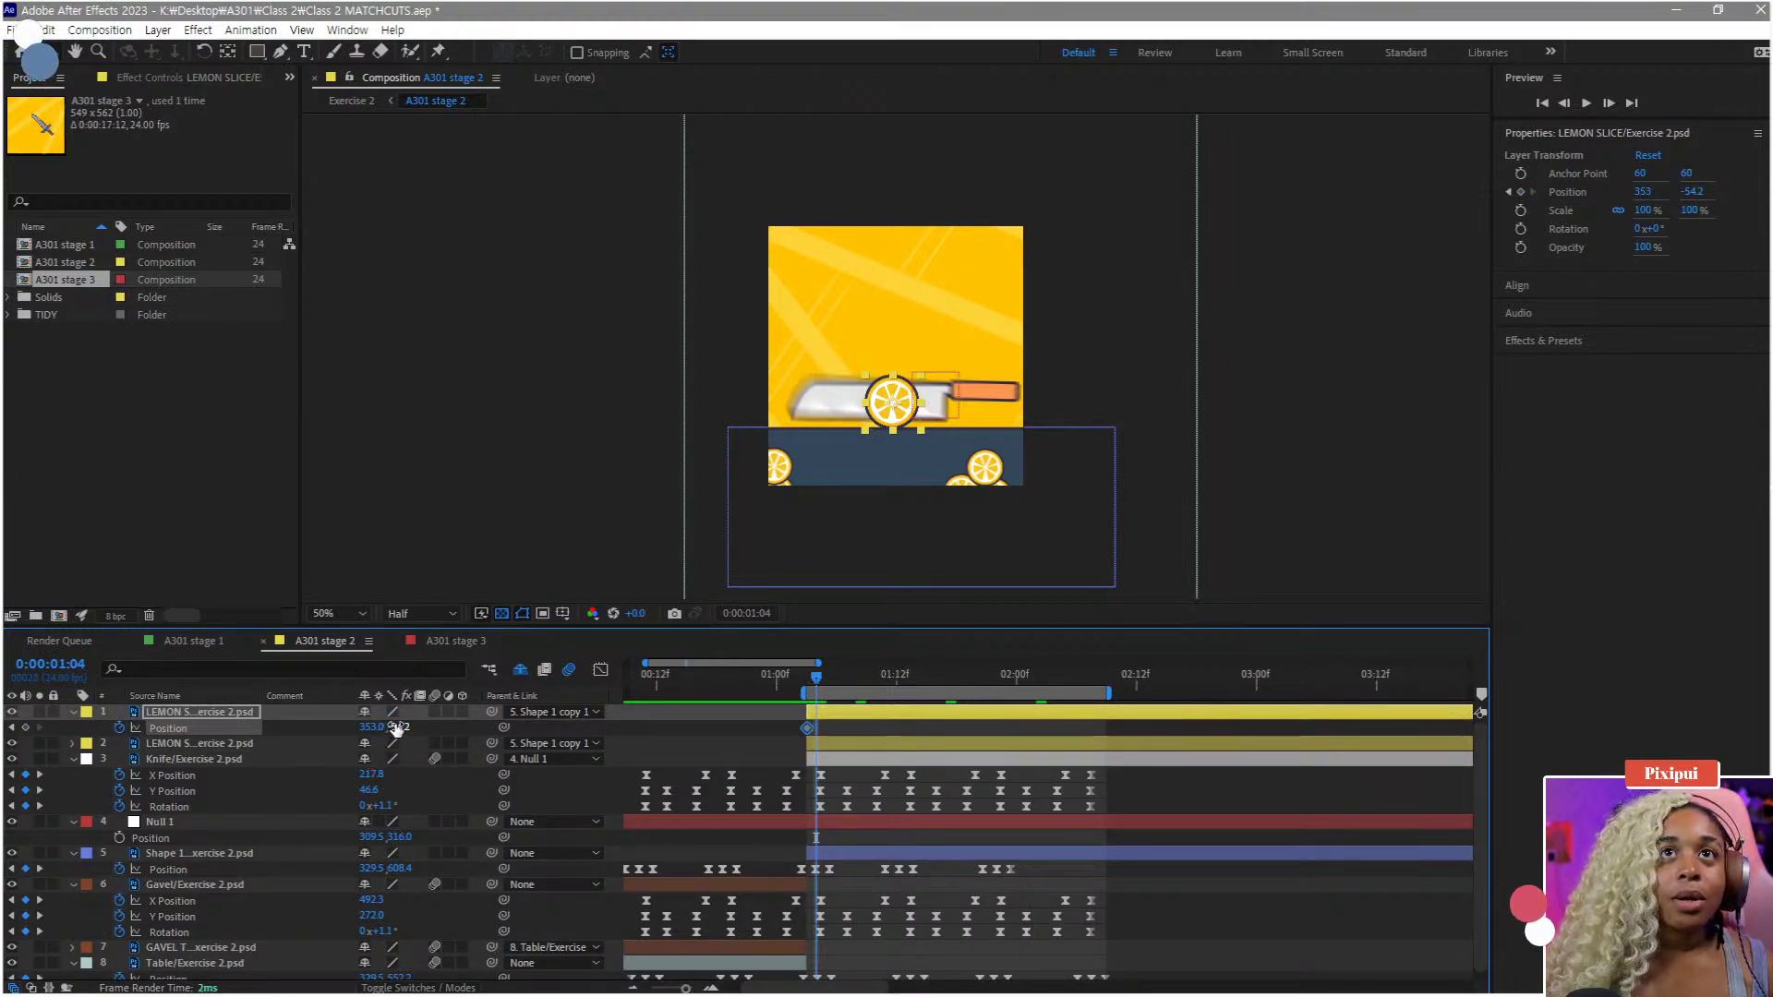
{"action": "scroll", "coordinate": [830, 770], "scroll_direction": "up", "scroll_amount": 2}
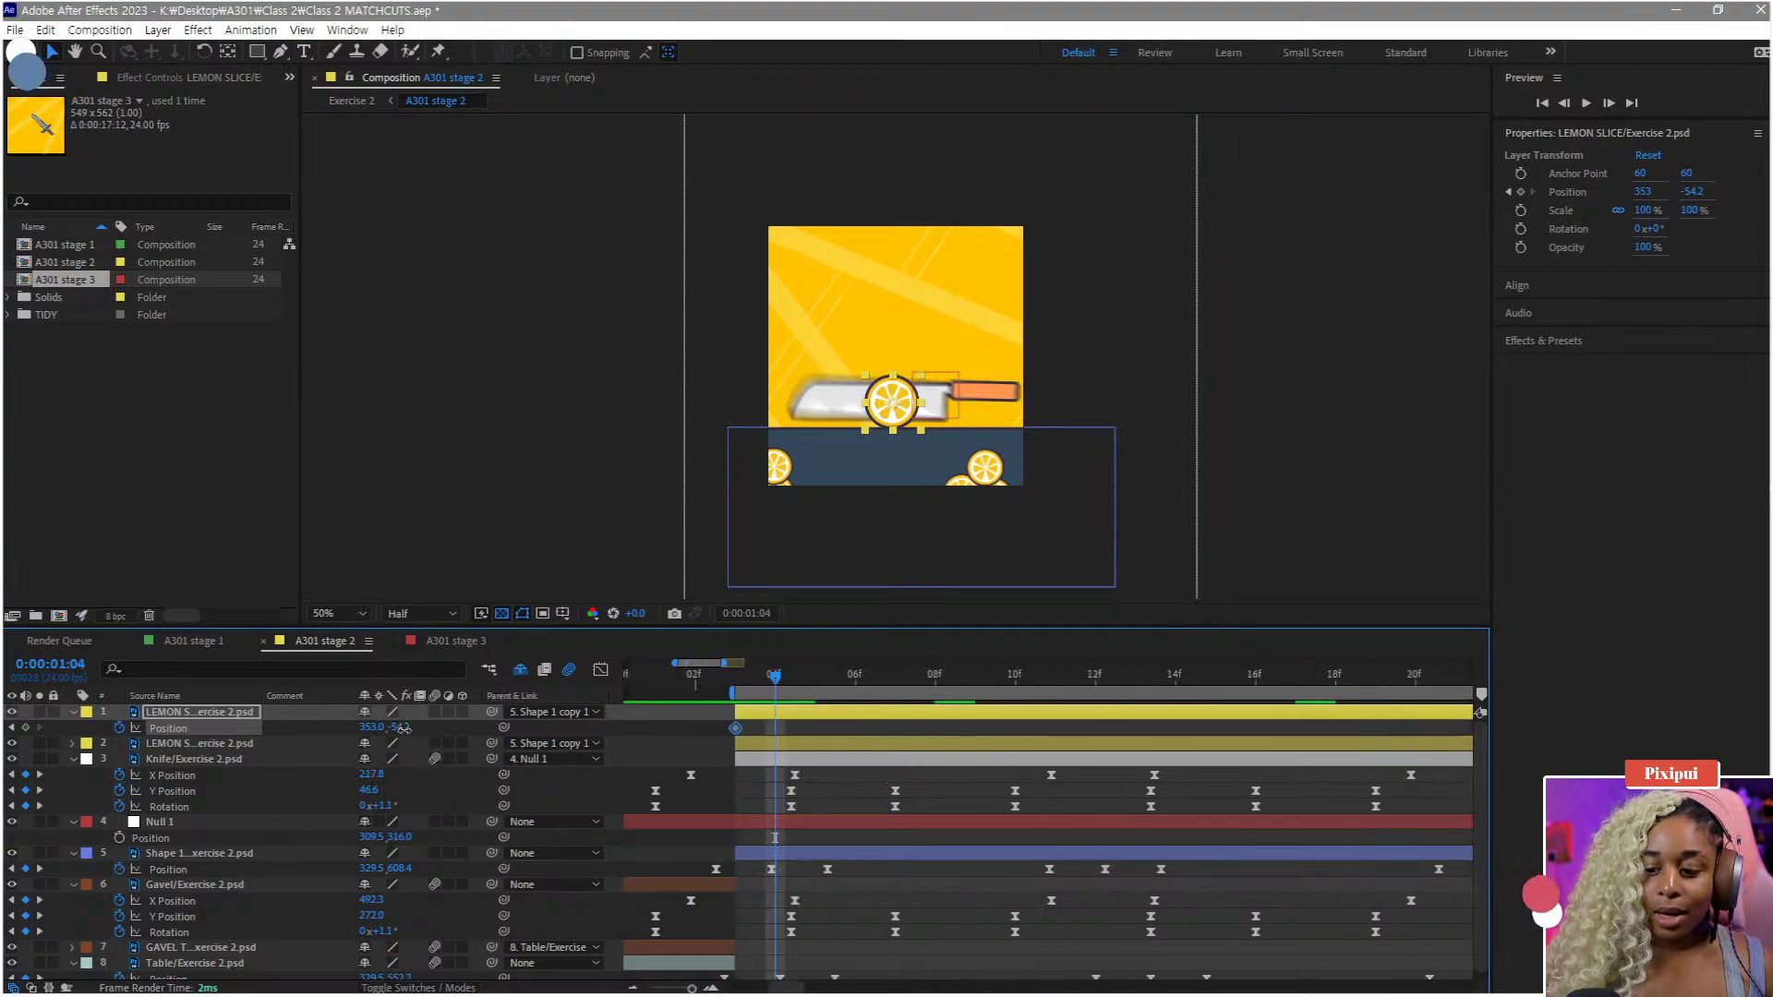
{"action": "left_click_drag", "start_coordinate": [403, 729], "coordinate": [752, 787]}
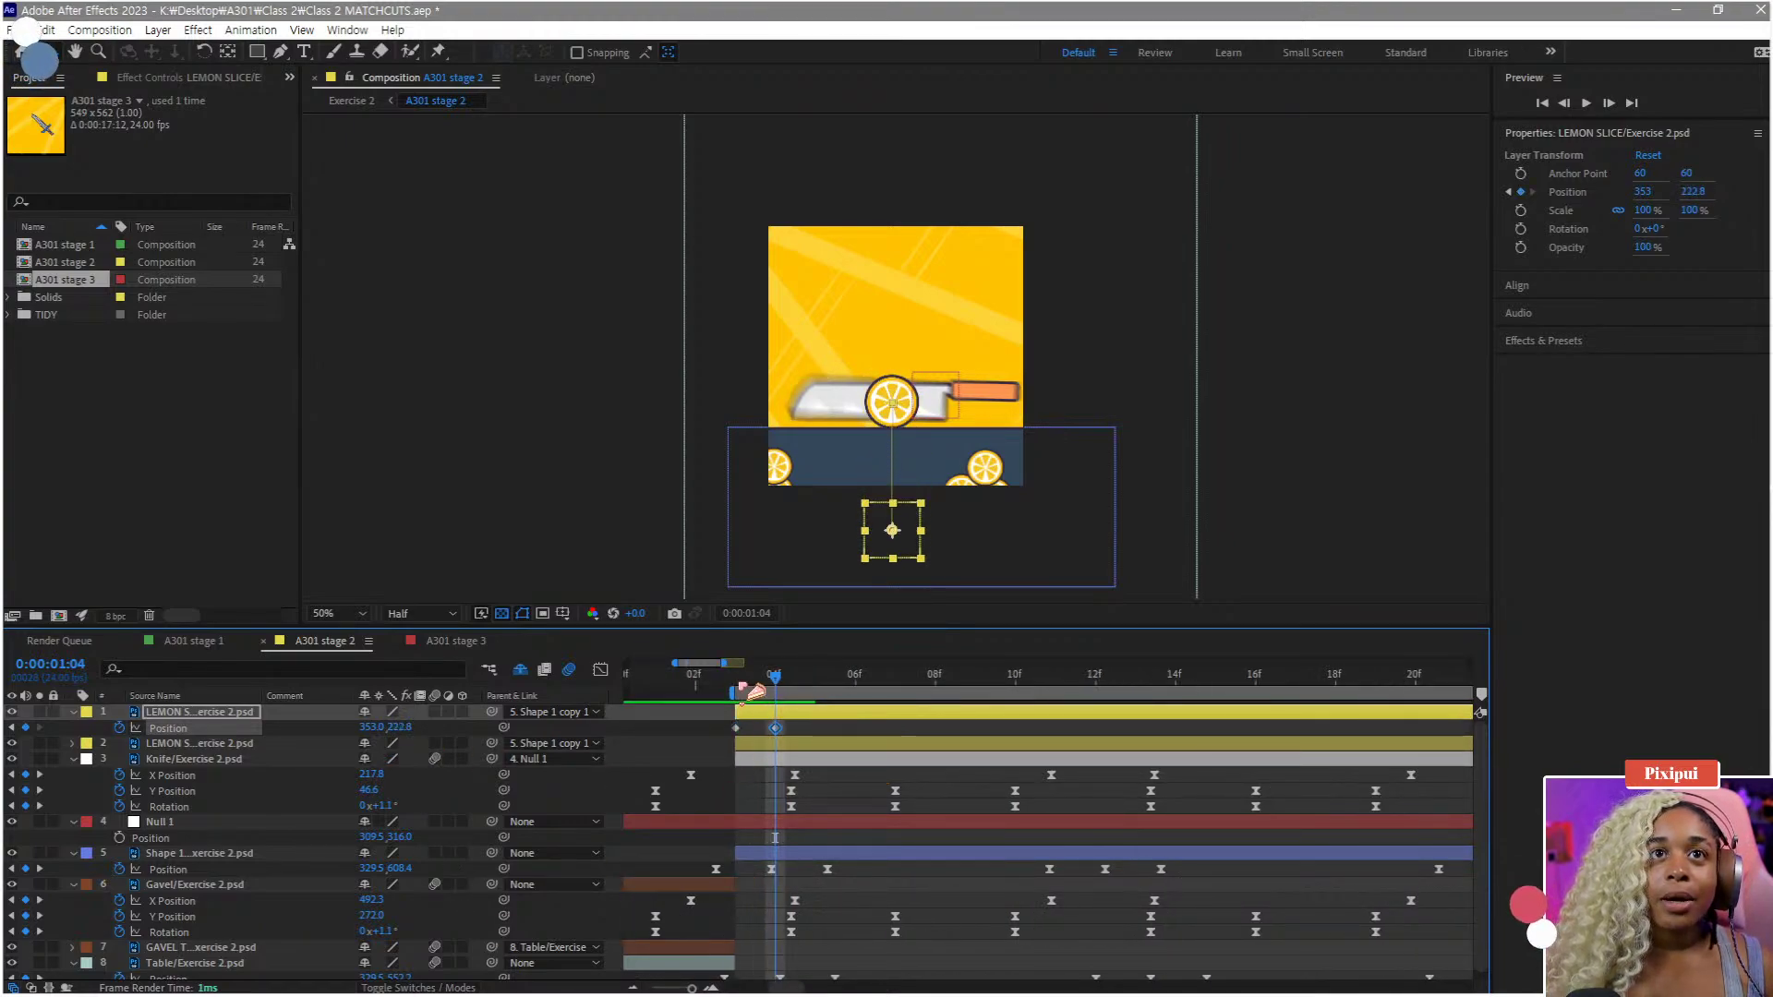
{"action": "key", "text": "space"}
{"action": "key", "text": "space"}
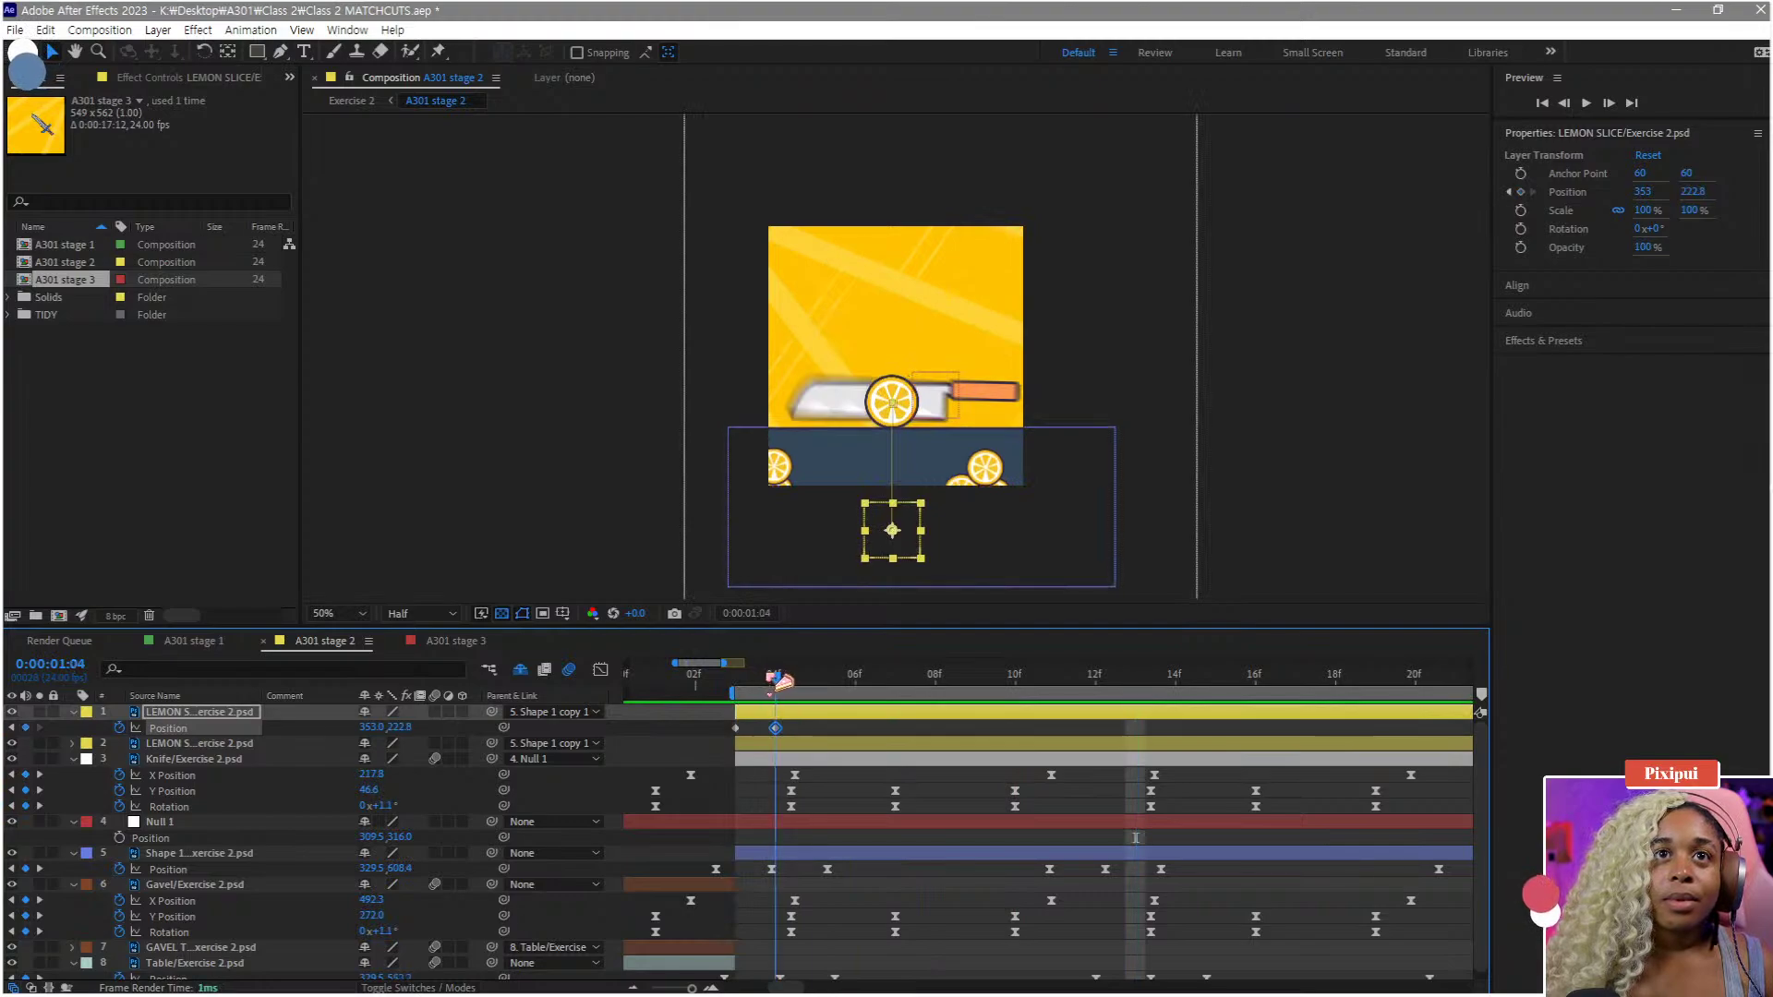
- Slow the falling lemon slice by moving its second Position keyframe to 1:08, previewing the timing
{"action": "left_click_drag", "start_coordinate": [775, 728], "coordinate": [857, 730]}
{"action": "left_click_drag", "start_coordinate": [776, 683], "coordinate": [744, 689]}
{"action": "key", "text": "space"}
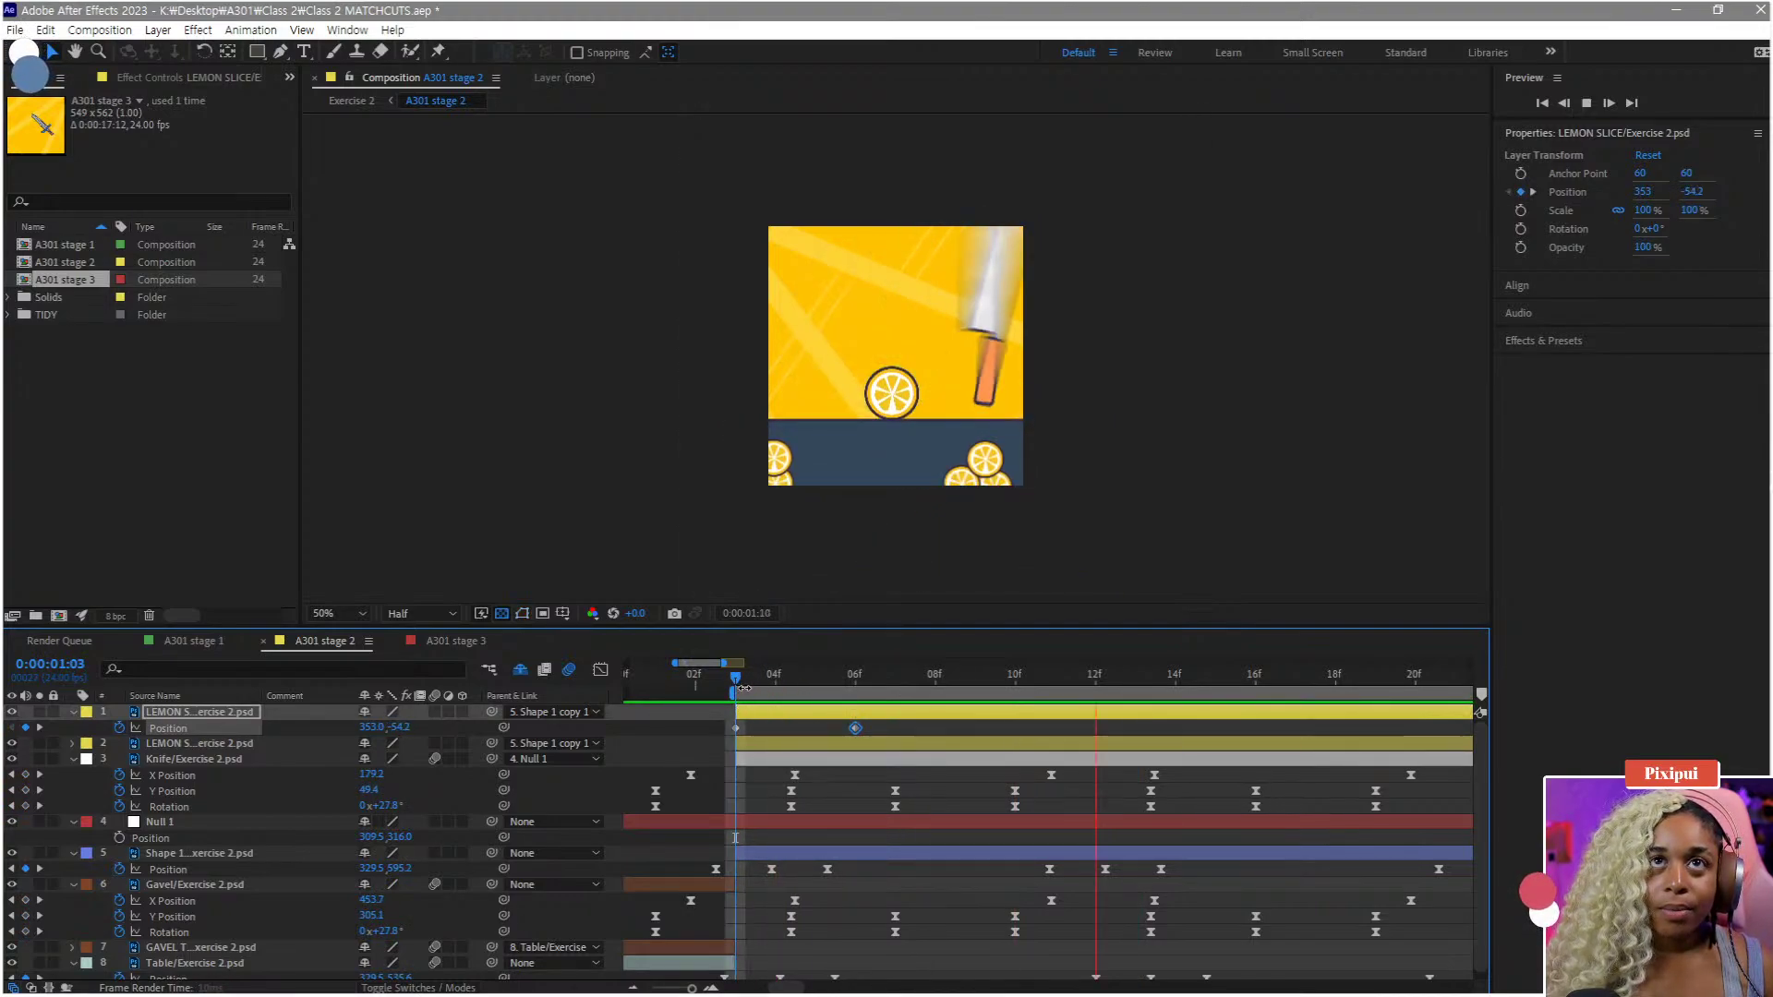
{"action": "key", "text": "space"}
{"action": "left_click_drag", "start_coordinate": [859, 732], "coordinate": [936, 730]}
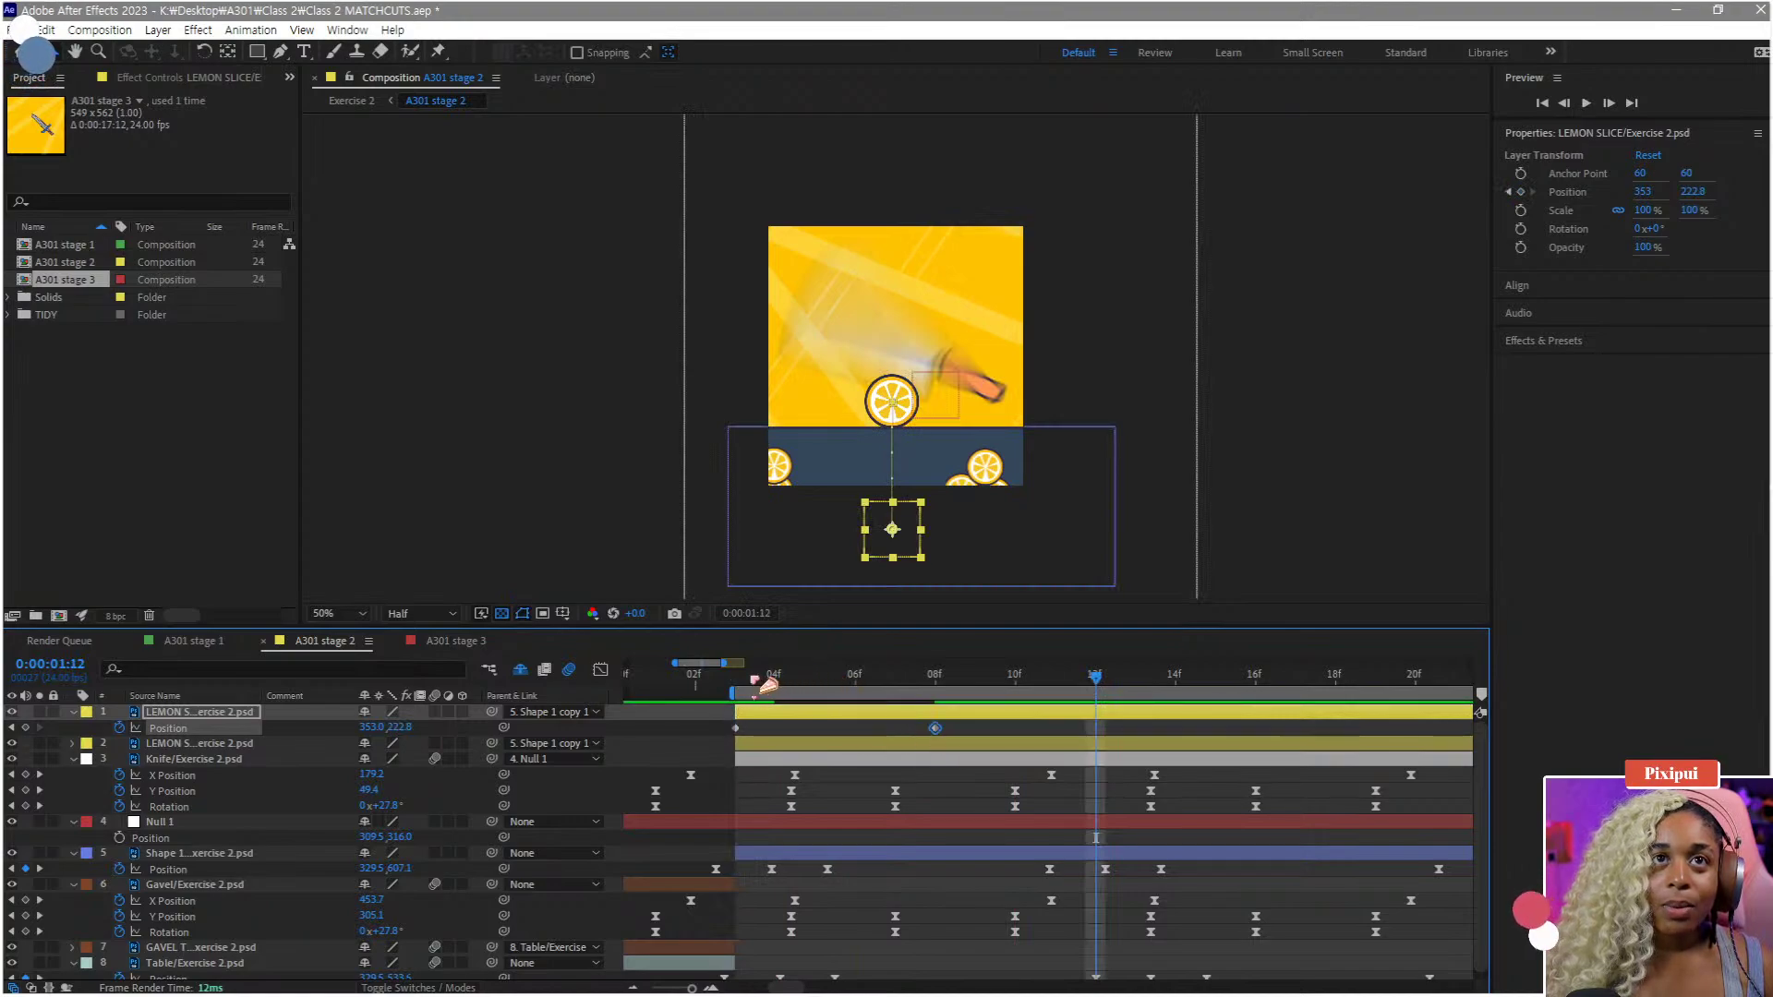
{"action": "key", "text": "space"}
{"action": "key", "text": "space"}
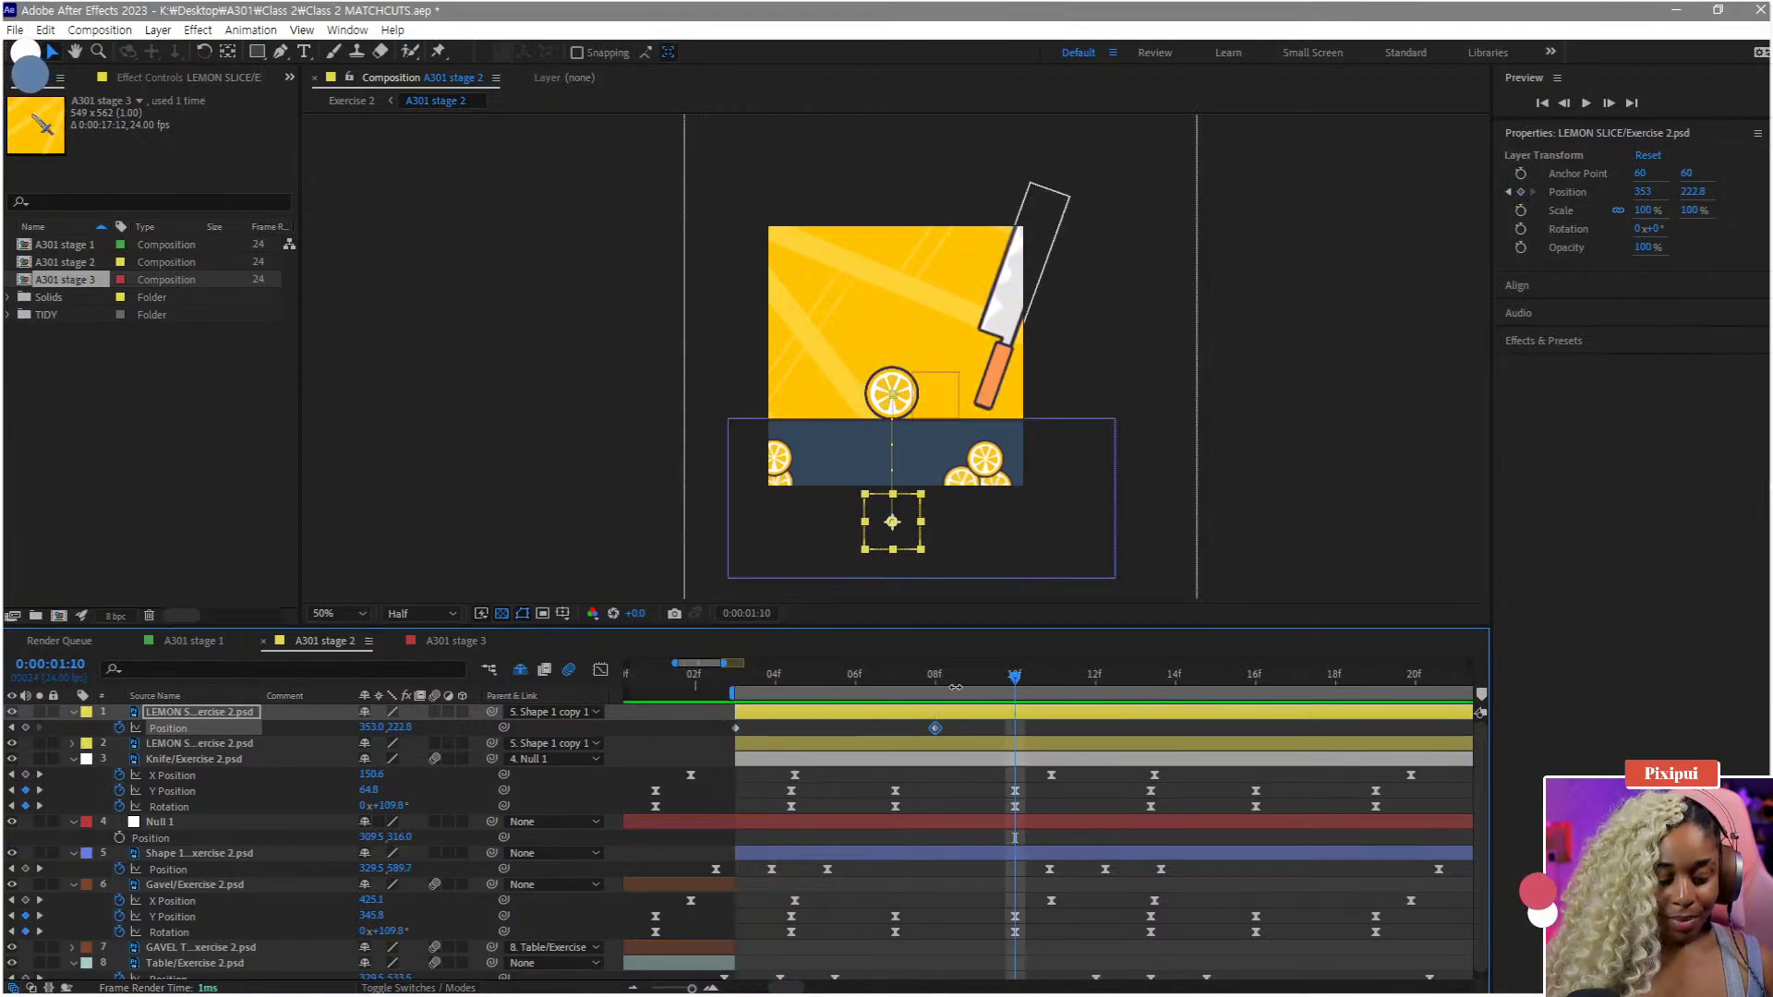
- Cut off the falling lemon slice layer at 1:10, and duplicate it with the copy starting at 1:12 for the second chop
{"action": "key", "text": "ctrl+shift+d"}
{"action": "key", "text": "Delete"}
{"action": "scroll", "coordinate": [806, 850], "scroll_direction": "down", "scroll_amount": 2}
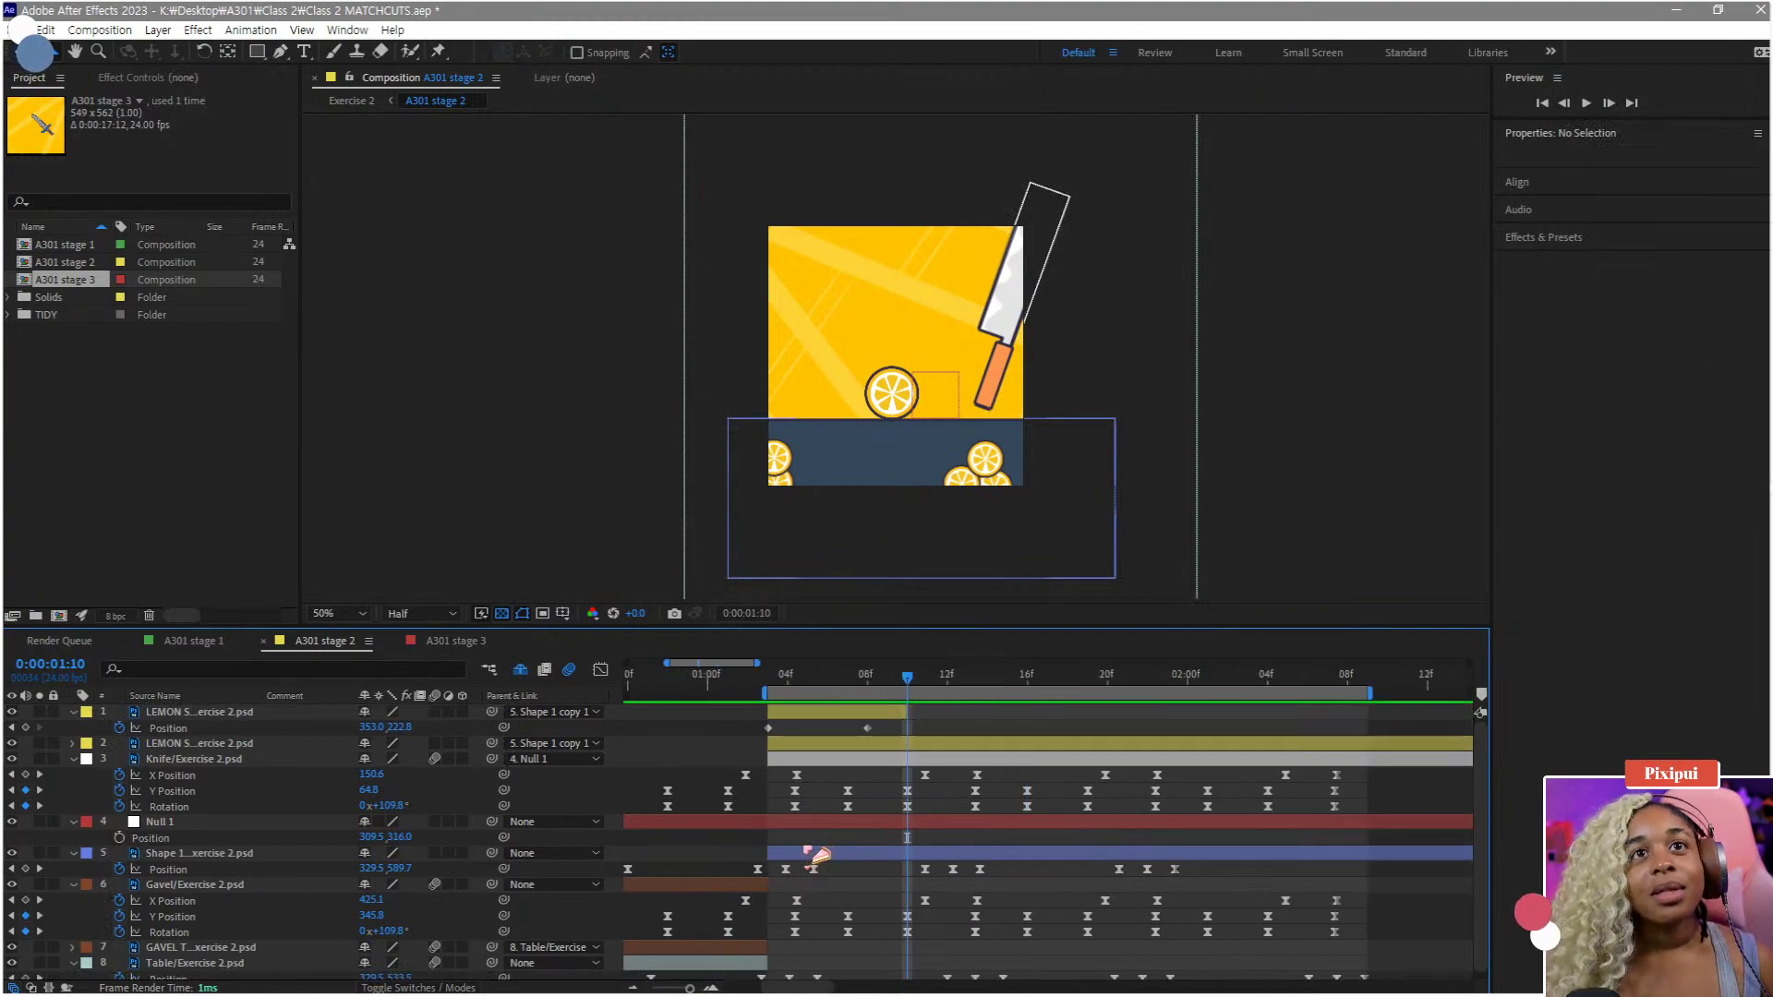
{"action": "left_click", "coordinate": [846, 716]}
{"action": "key", "text": "ctrl+d"}
{"action": "left_click_drag", "start_coordinate": [845, 713], "coordinate": [1025, 714]}
{"action": "left_click_drag", "start_coordinate": [916, 678], "coordinate": [791, 716]}
{"action": "key", "text": "space"}
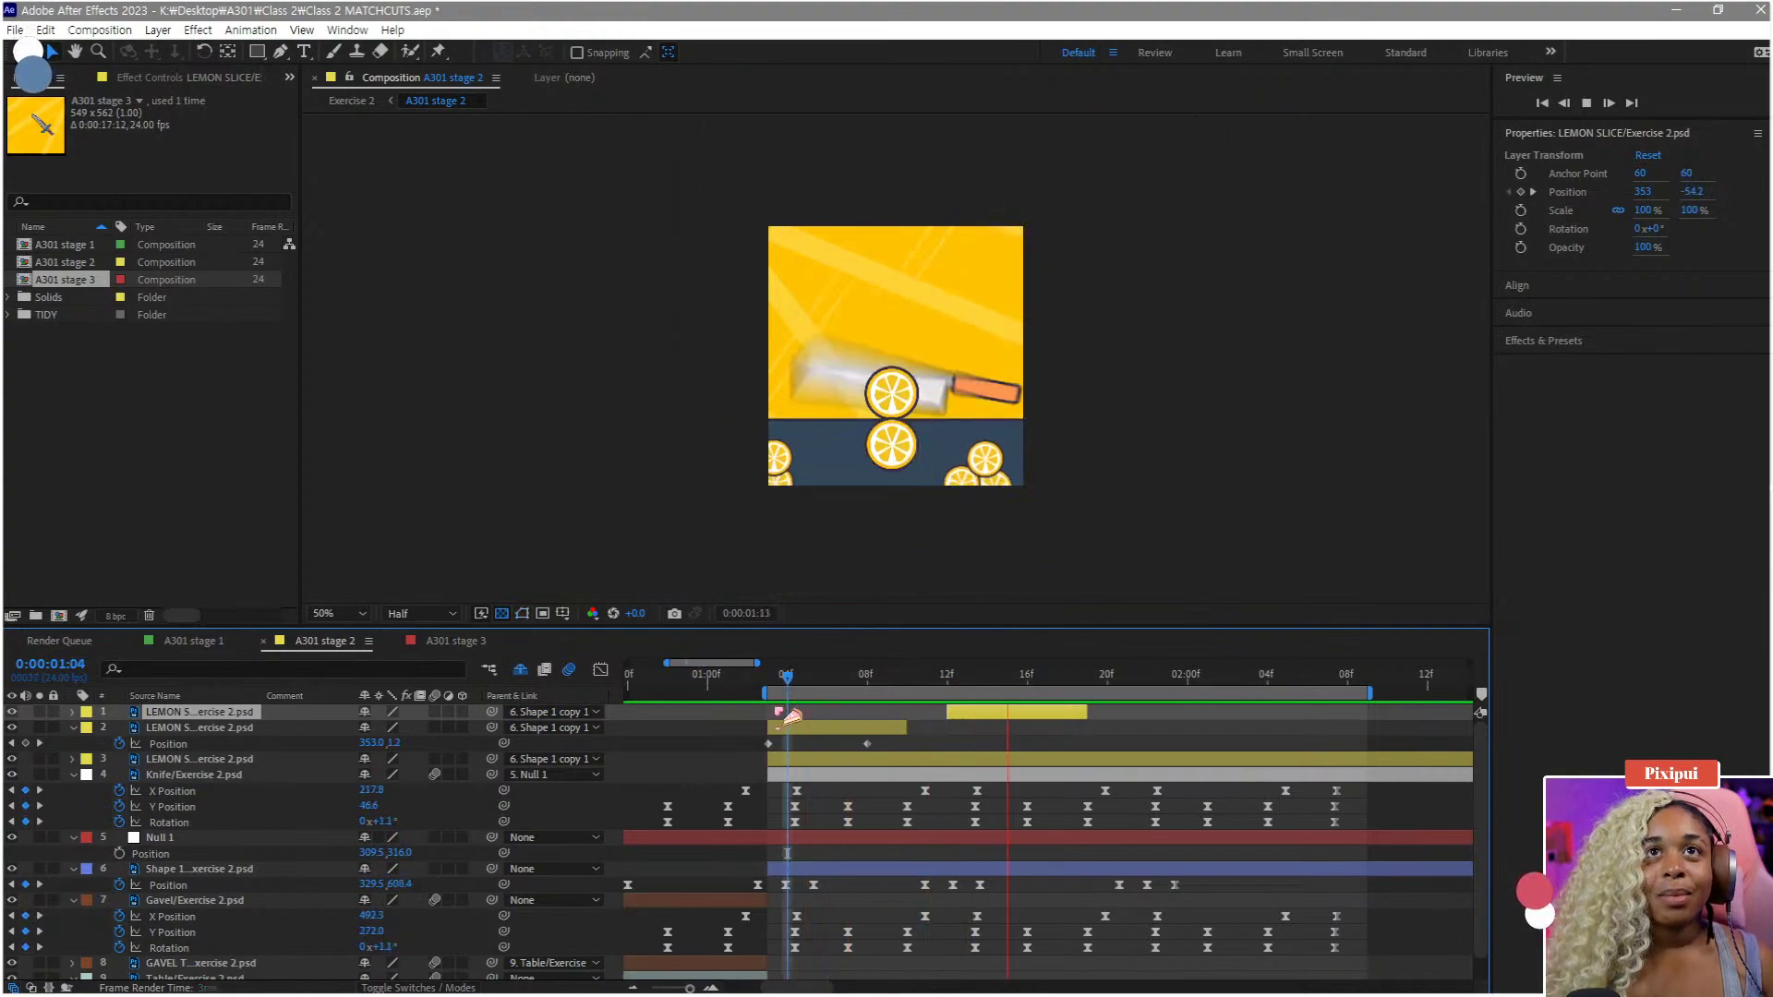
{"action": "key", "text": "space"}
- Duplicate the falling lemon slice again, start the copy at 1:20 for the third chop, and play back the result
{"action": "key", "text": "ctrl+d"}
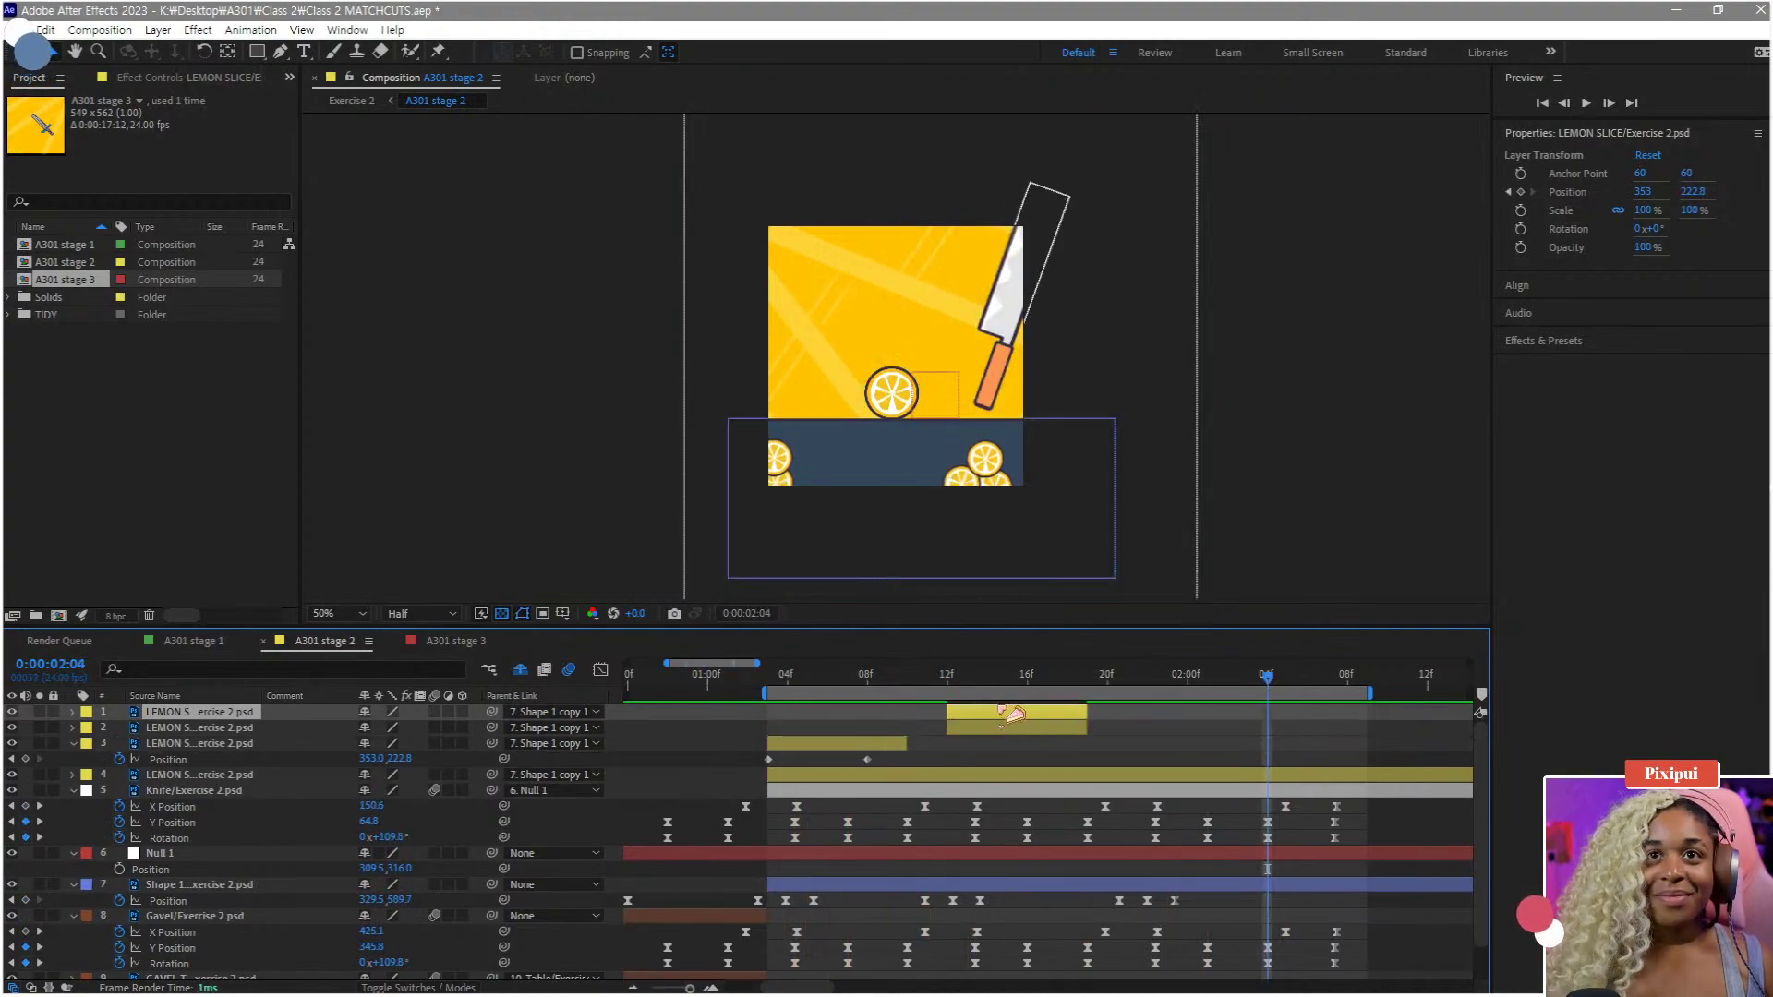
{"action": "left_click_drag", "start_coordinate": [1021, 714], "coordinate": [1181, 714]}
{"action": "left_click", "coordinate": [779, 693]}
{"action": "key", "text": "space"}
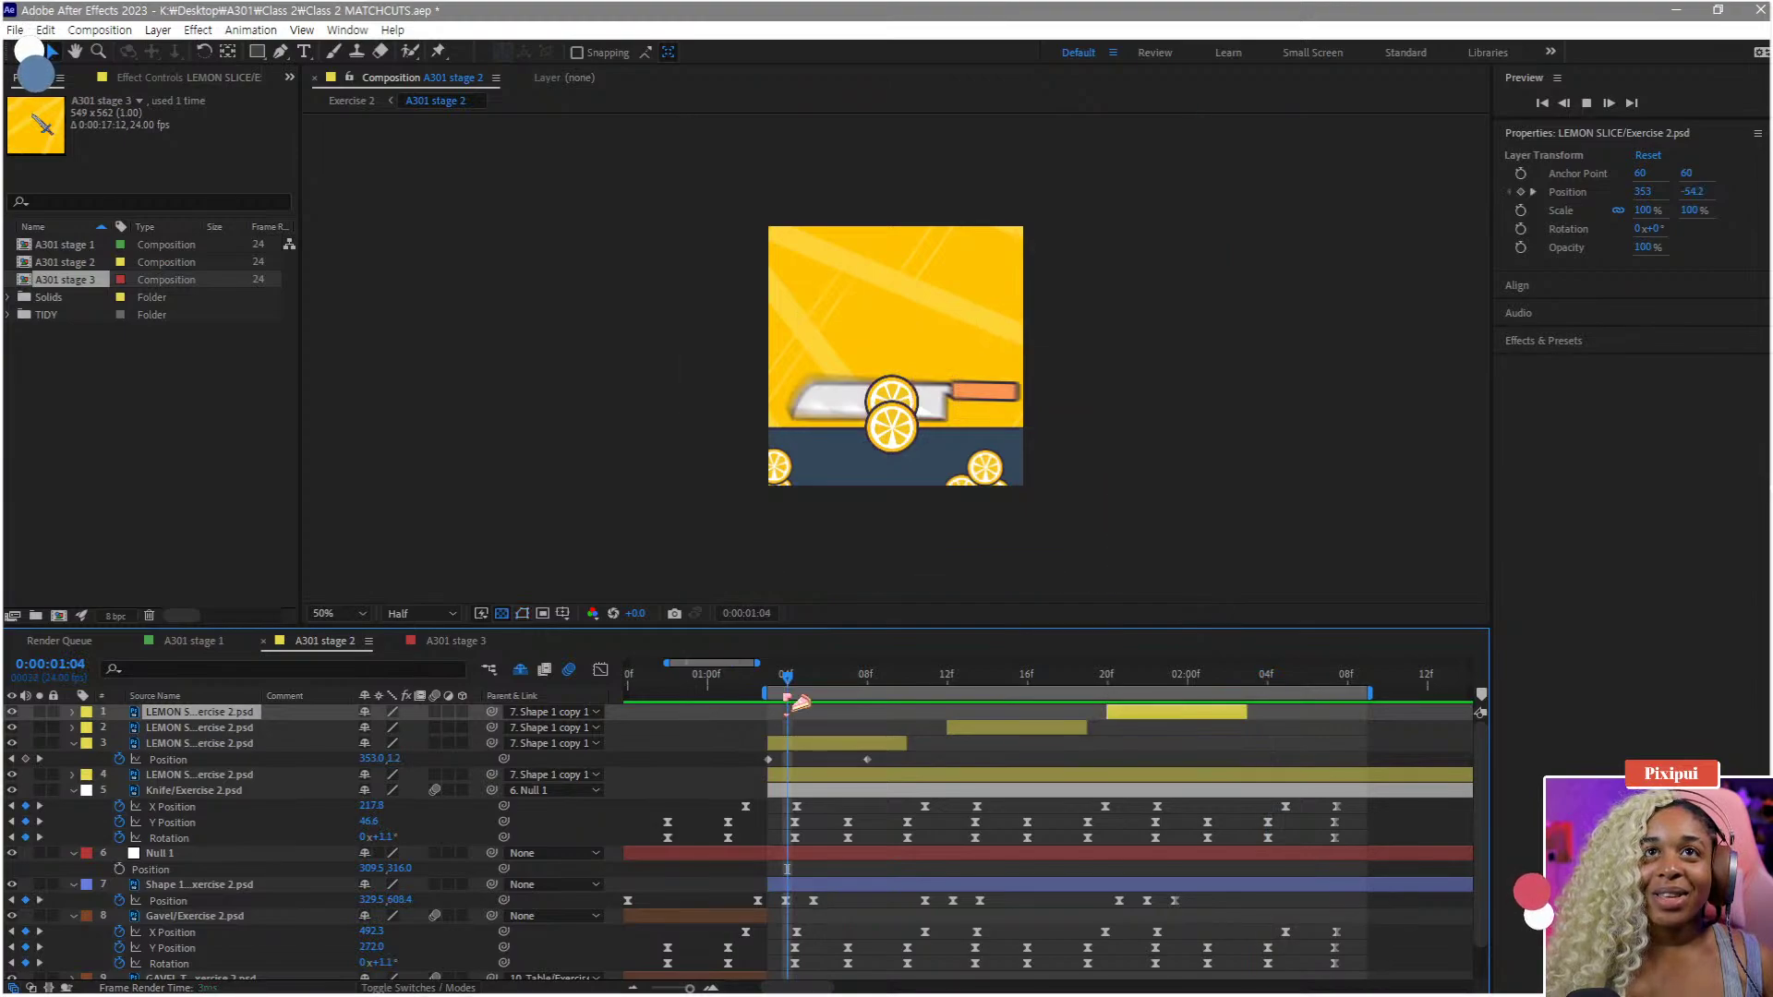
{"action": "key", "text": "space"}
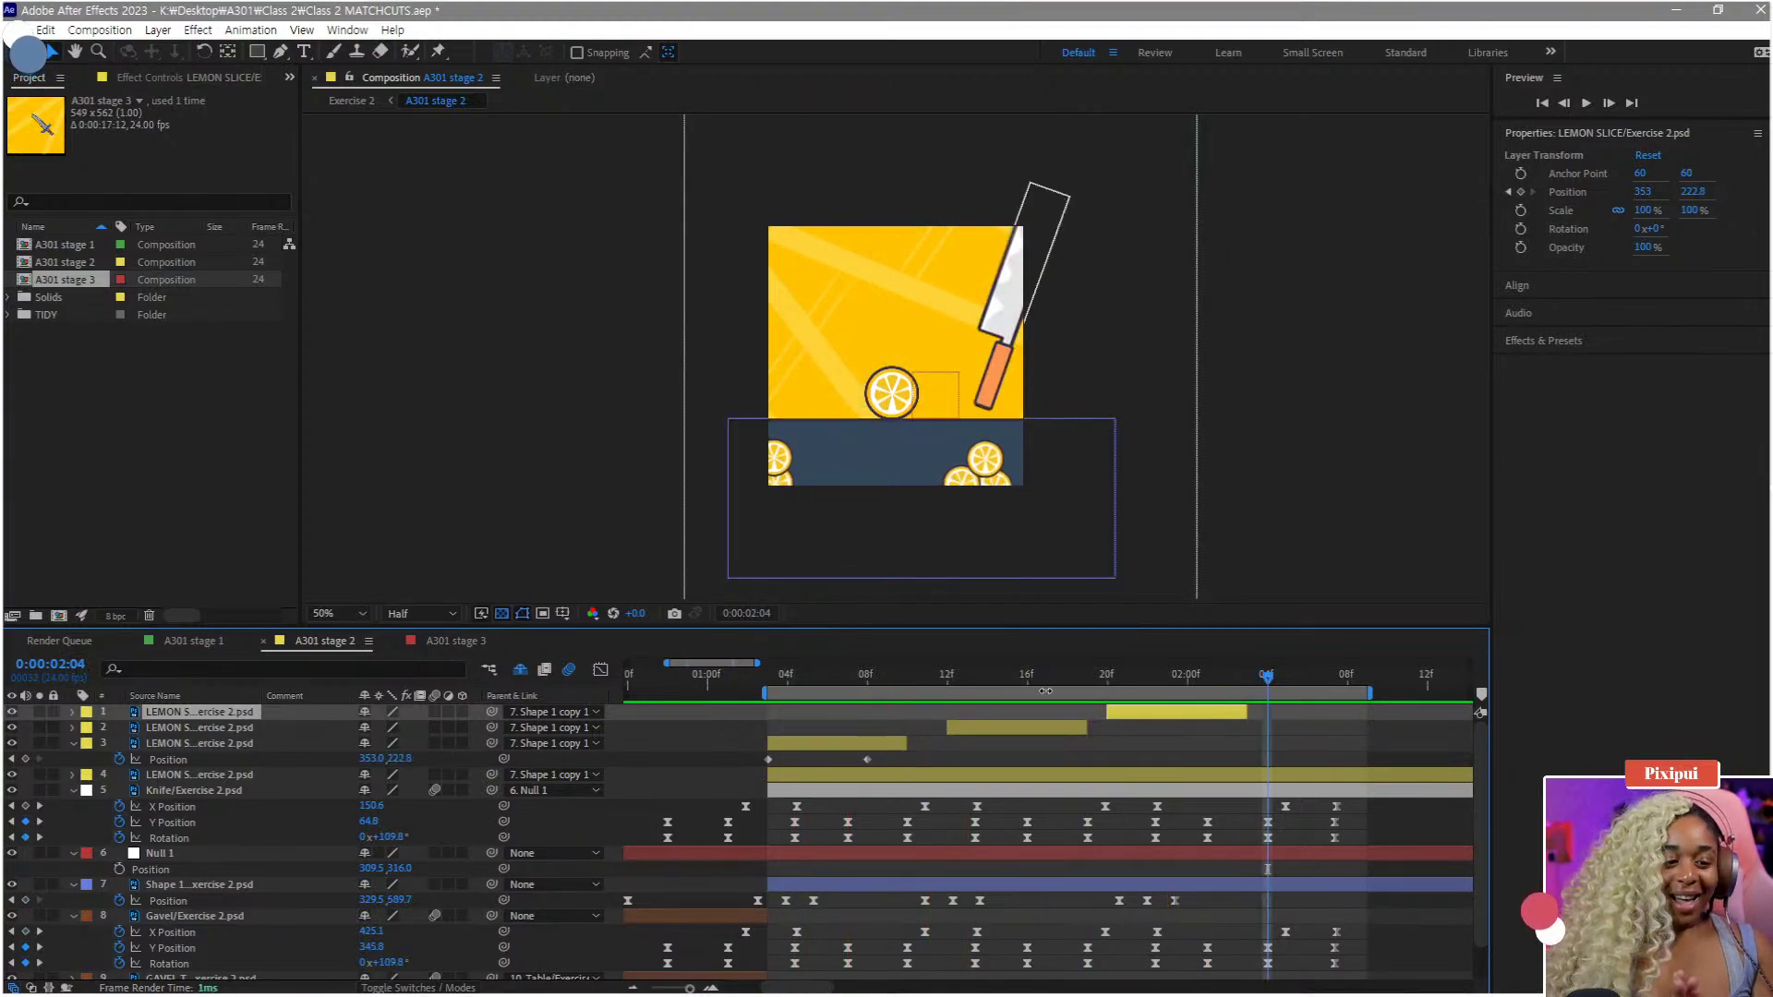
- Set the work area from 0:00 to about 2:08 and play back the whole gavel-to-knife match cut
{"action": "scroll", "coordinate": [942, 715], "scroll_direction": "down", "scroll_amount": 3}
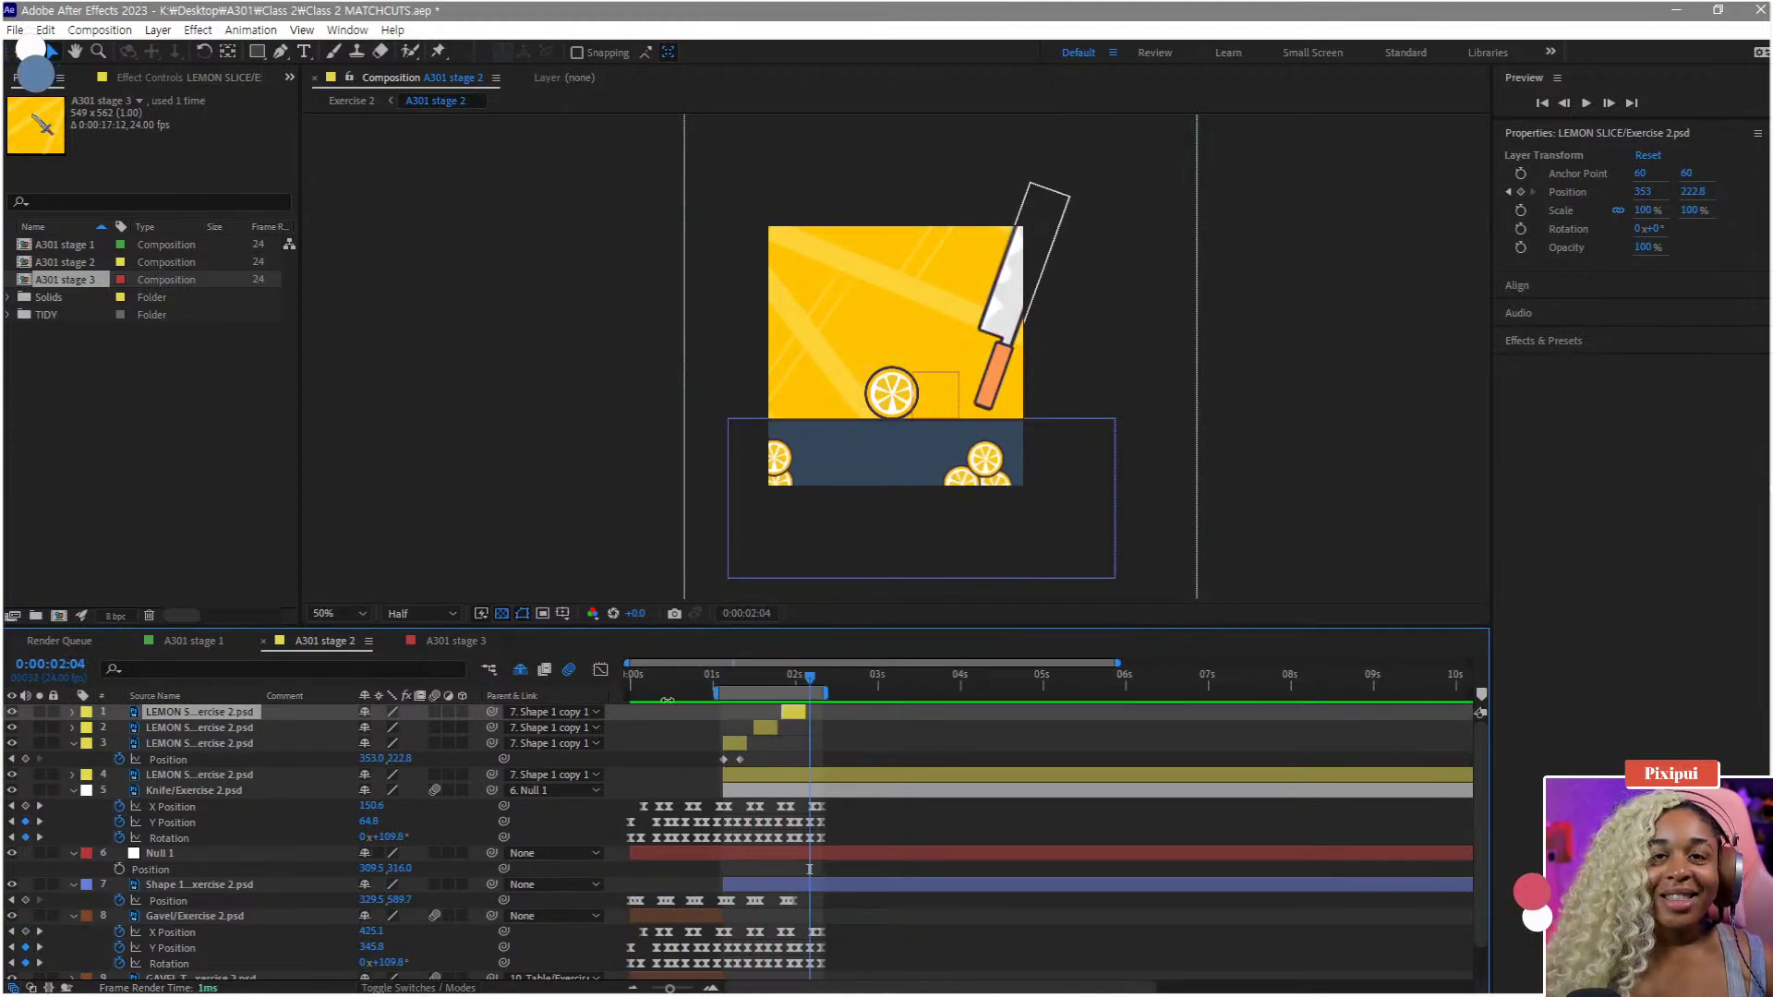
{"action": "left_click_drag", "start_coordinate": [667, 701], "coordinate": [538, 707]}
{"action": "key", "text": "Home"}
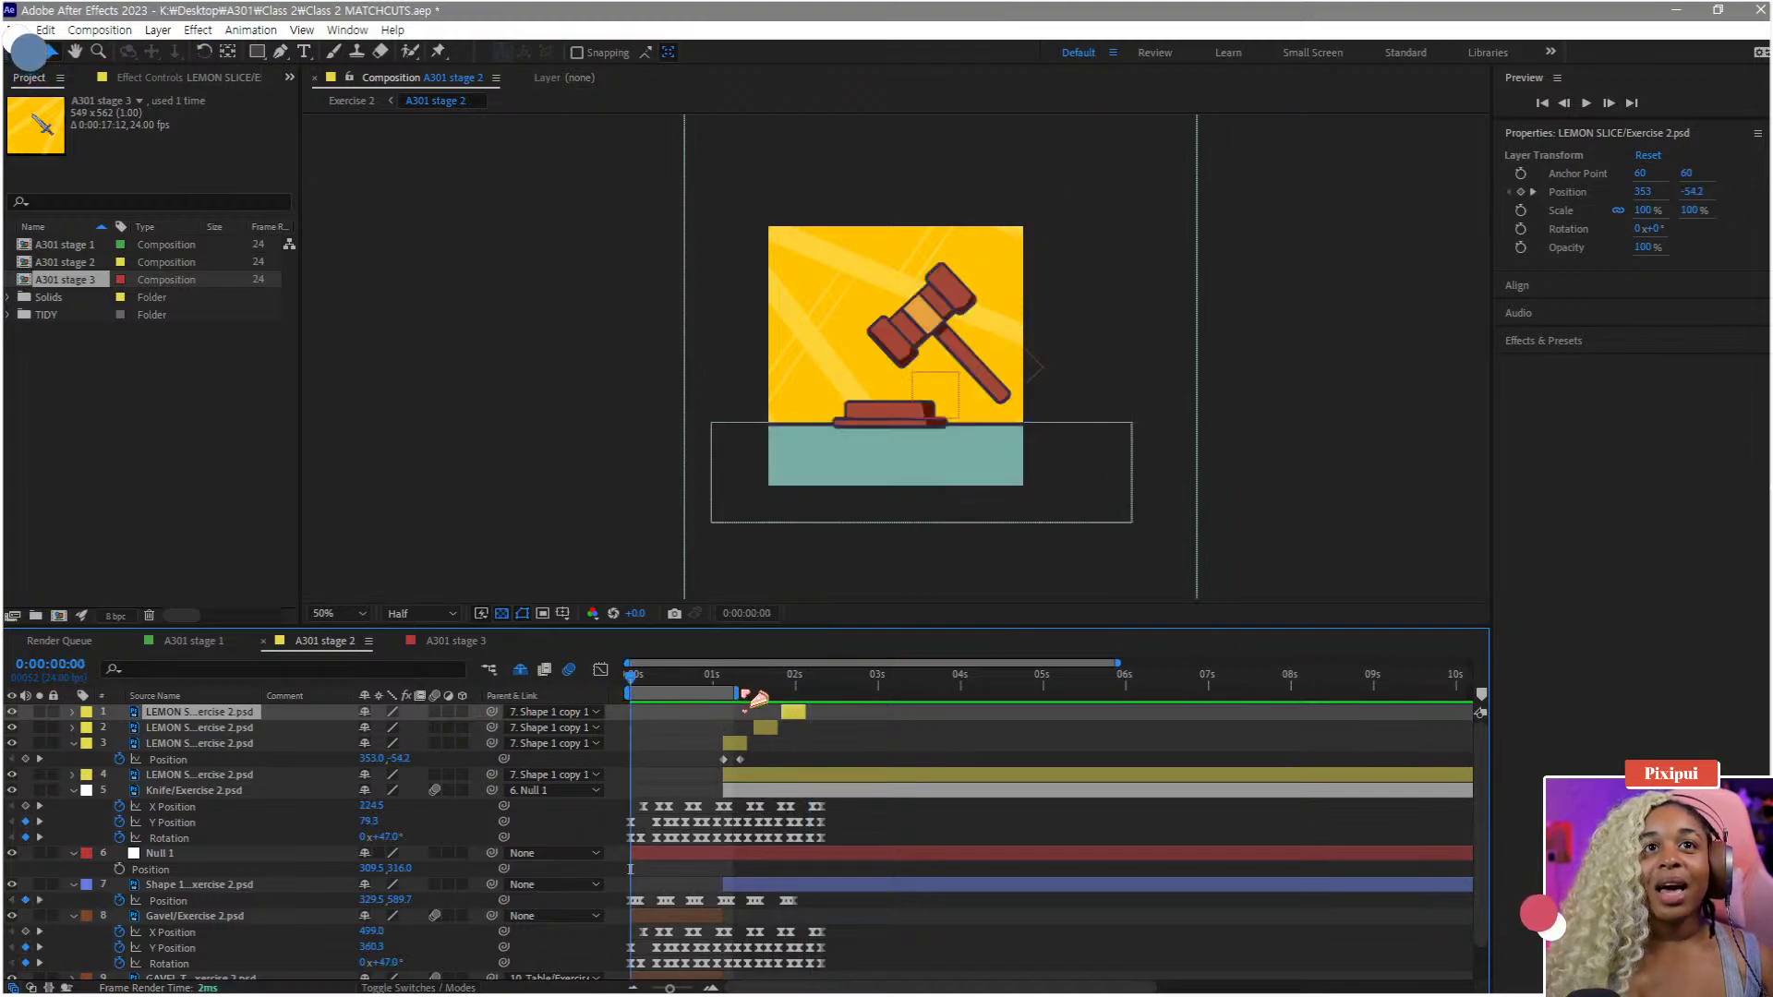
{"action": "left_click_drag", "start_coordinate": [741, 695], "coordinate": [818, 695]}
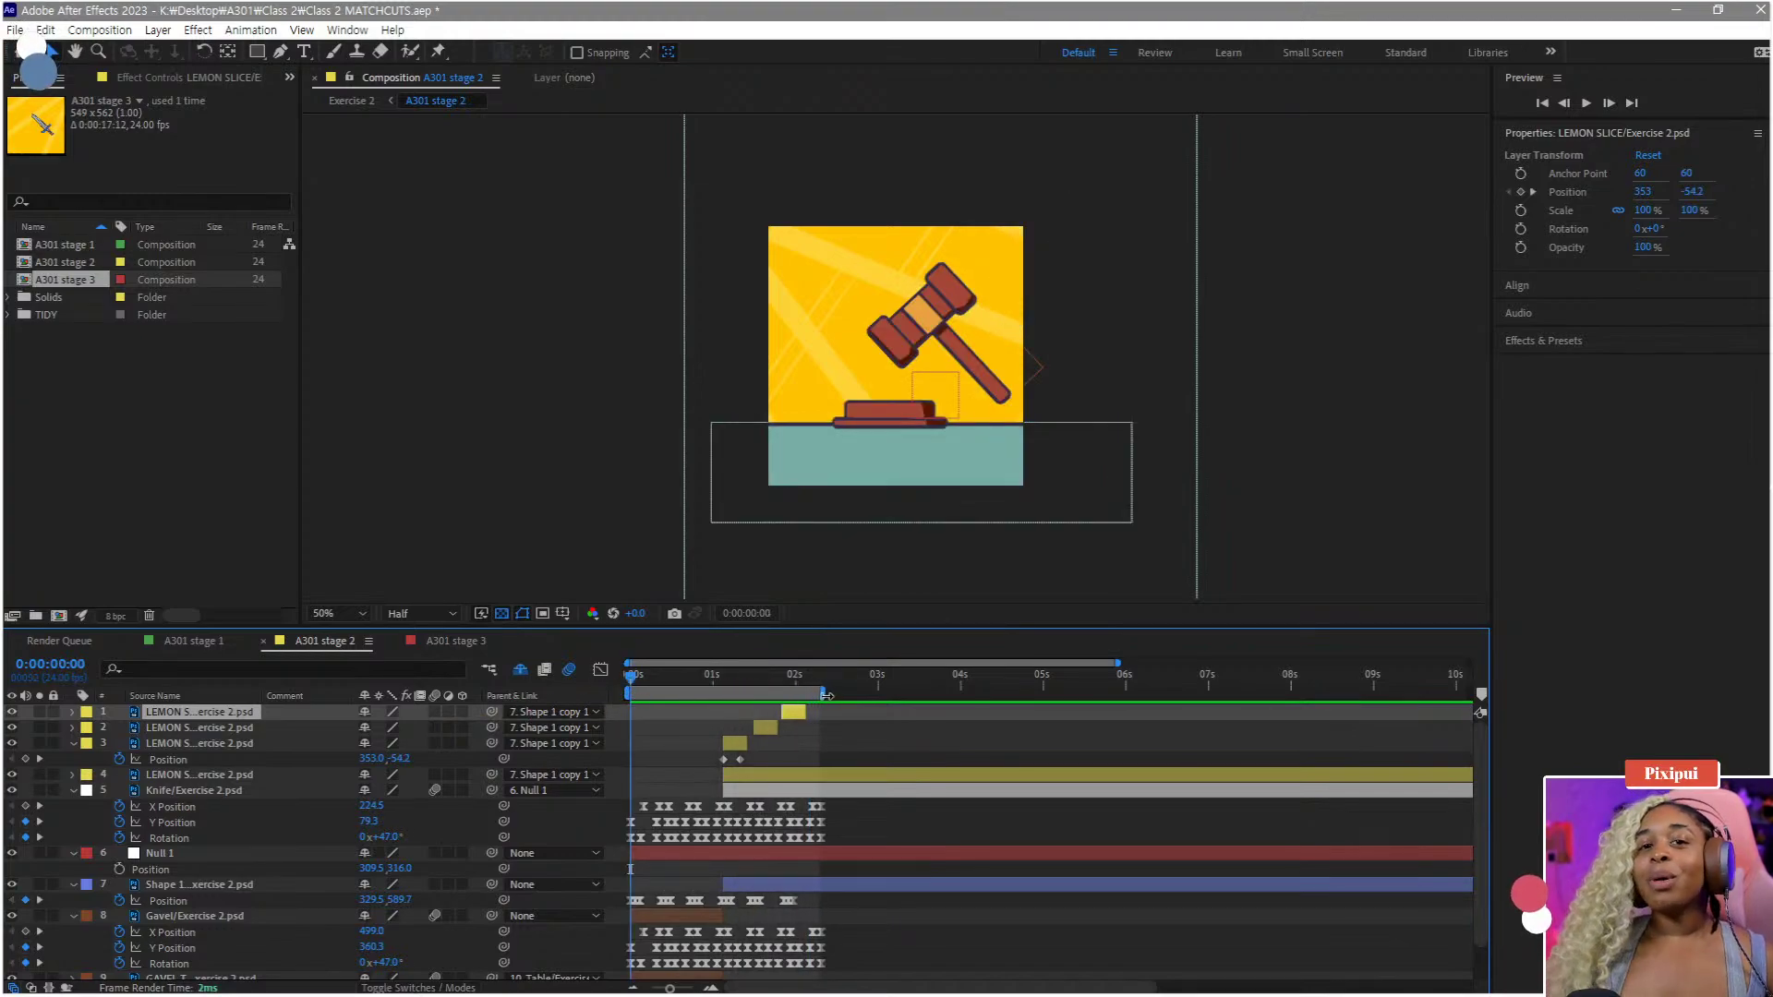
{"action": "key", "text": "space"}
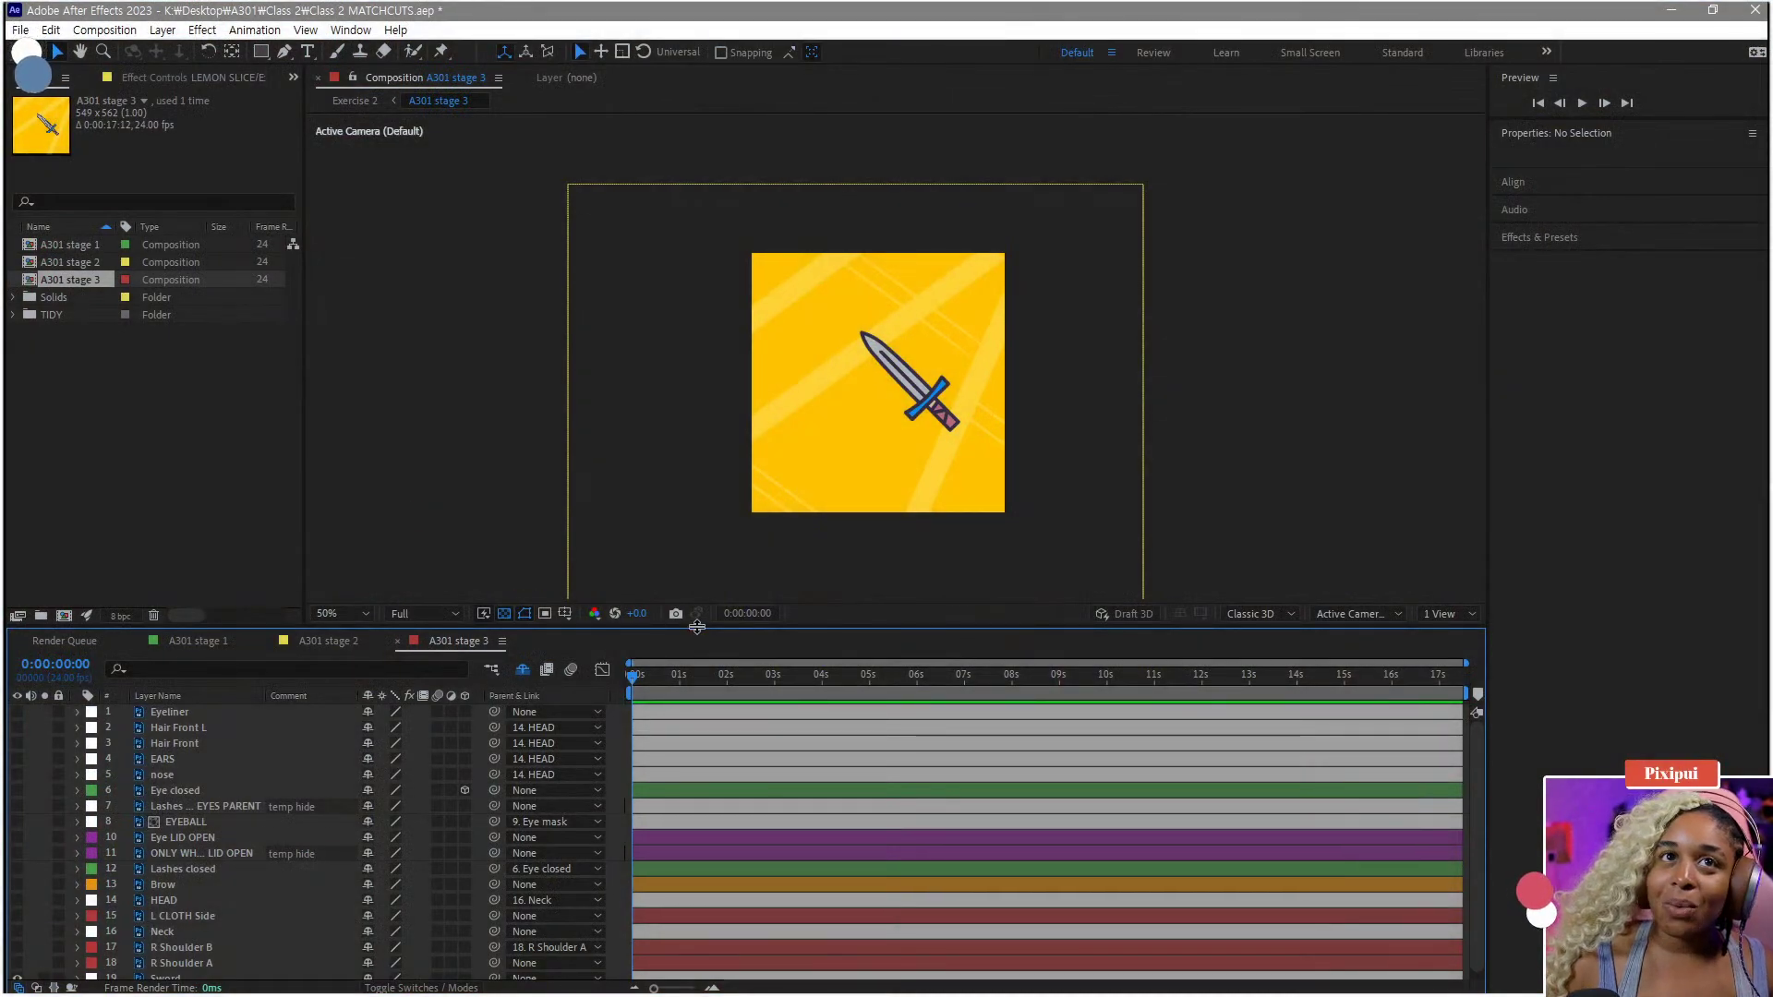
- In A301 stage 3, enable Rotation and Position keyframes for the Sword layer at 0:00
{"action": "left_click_drag", "start_coordinate": [702, 635], "coordinate": [702, 556]}
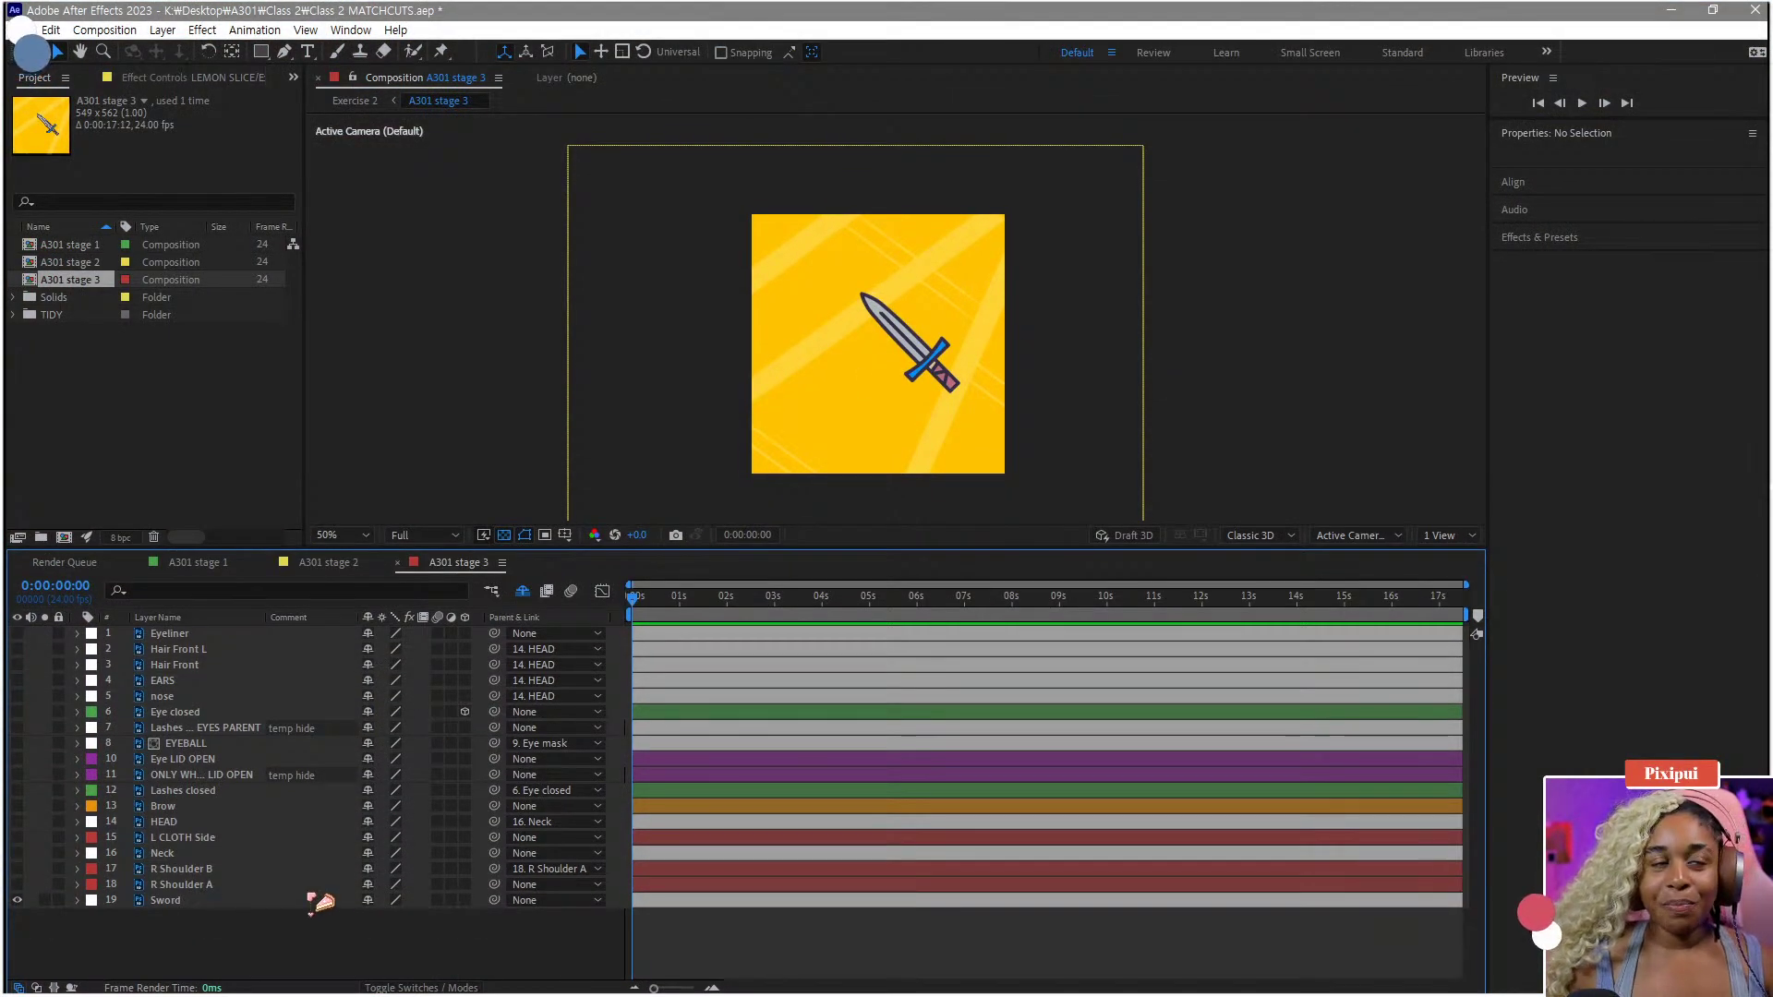
{"action": "left_click", "coordinate": [187, 902]}
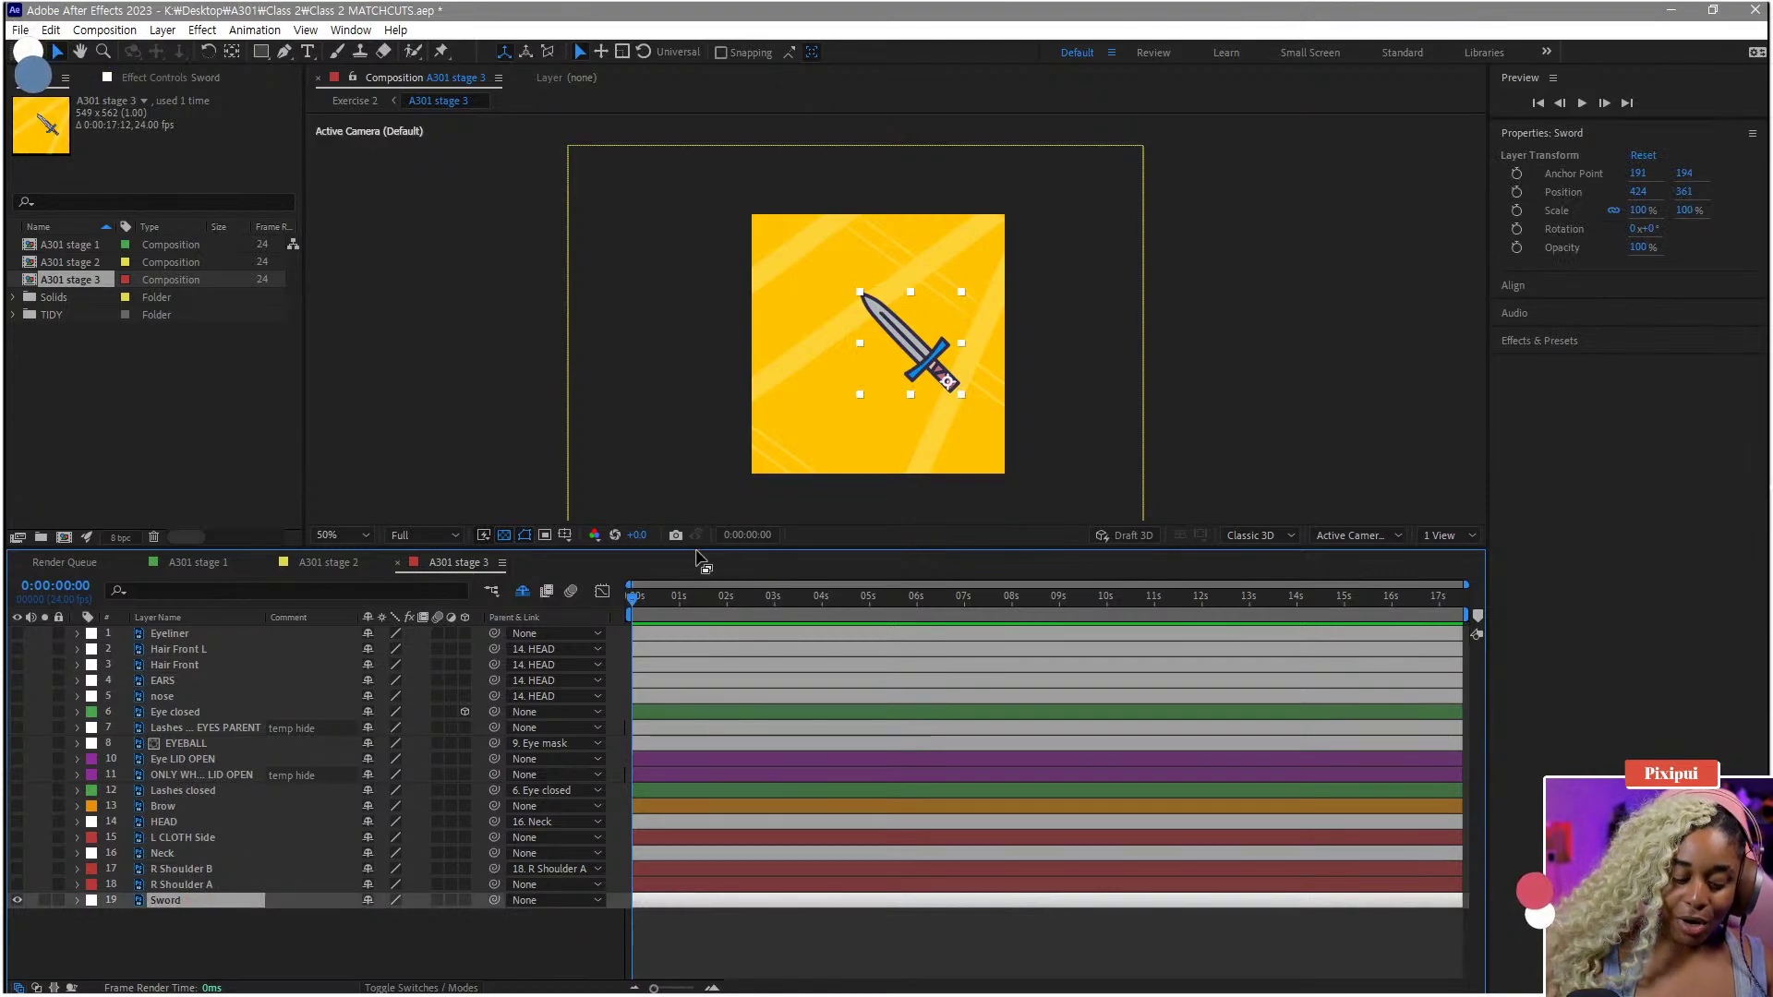
{"action": "key", "text": "r"}
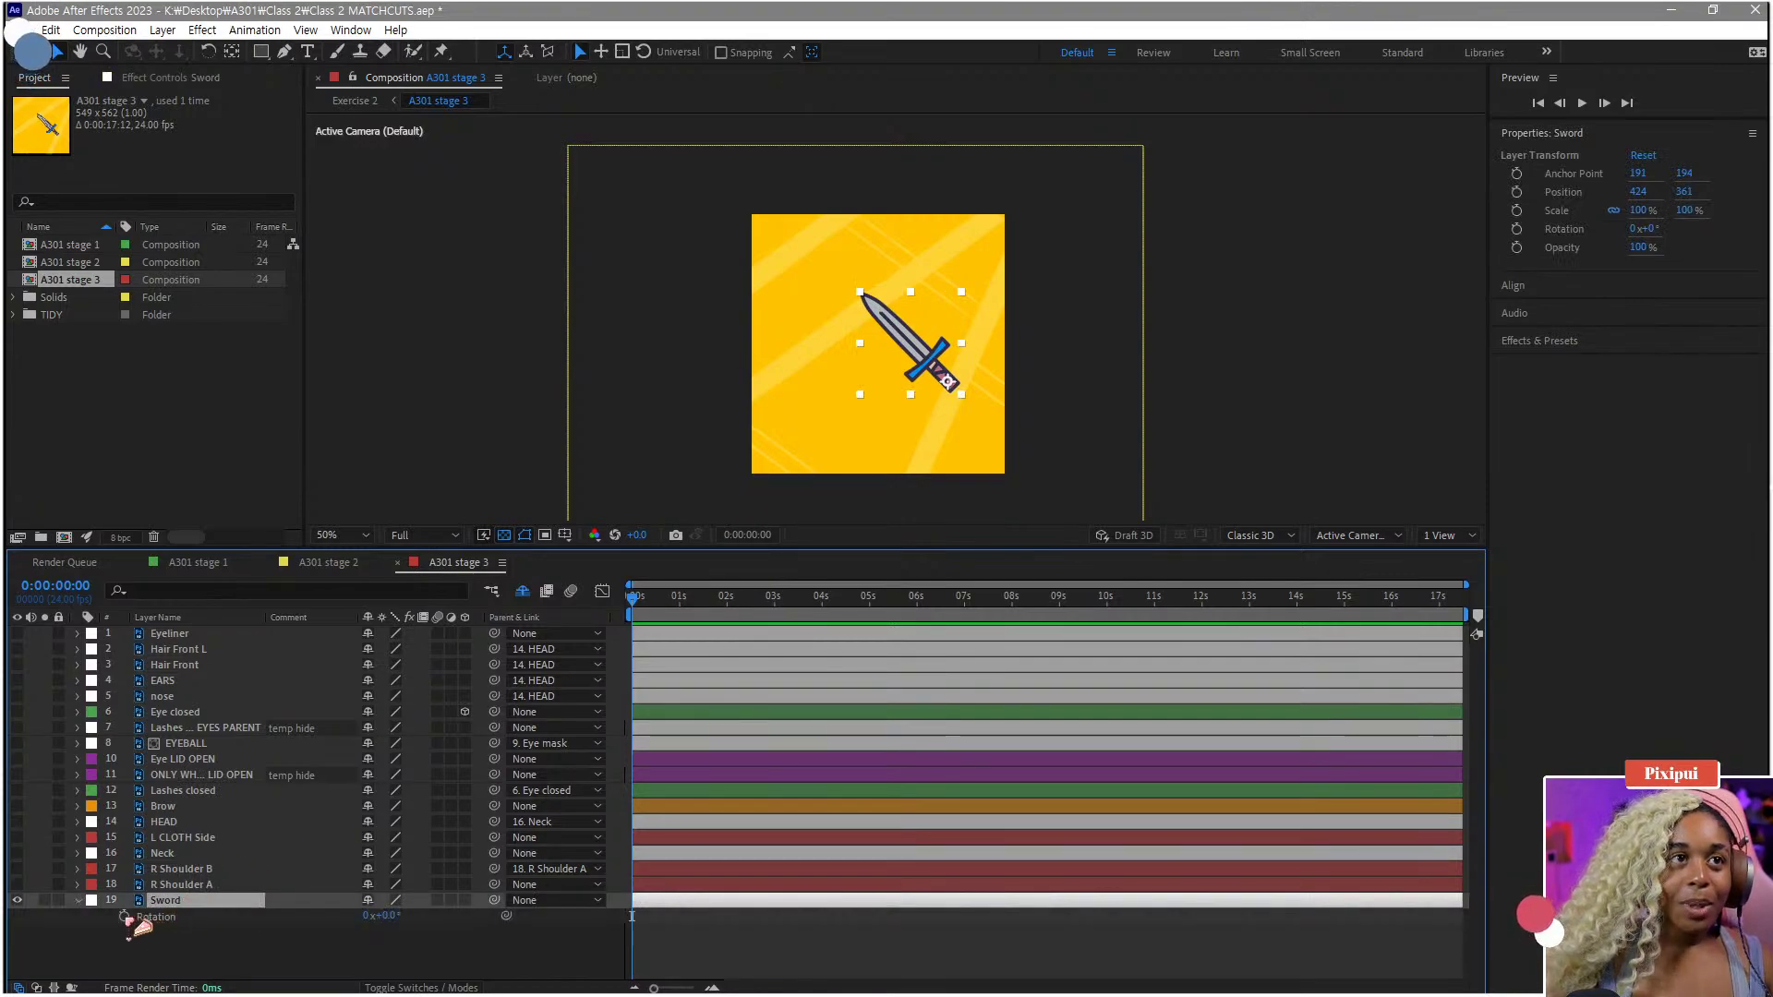
{"action": "left_click", "coordinate": [125, 917]}
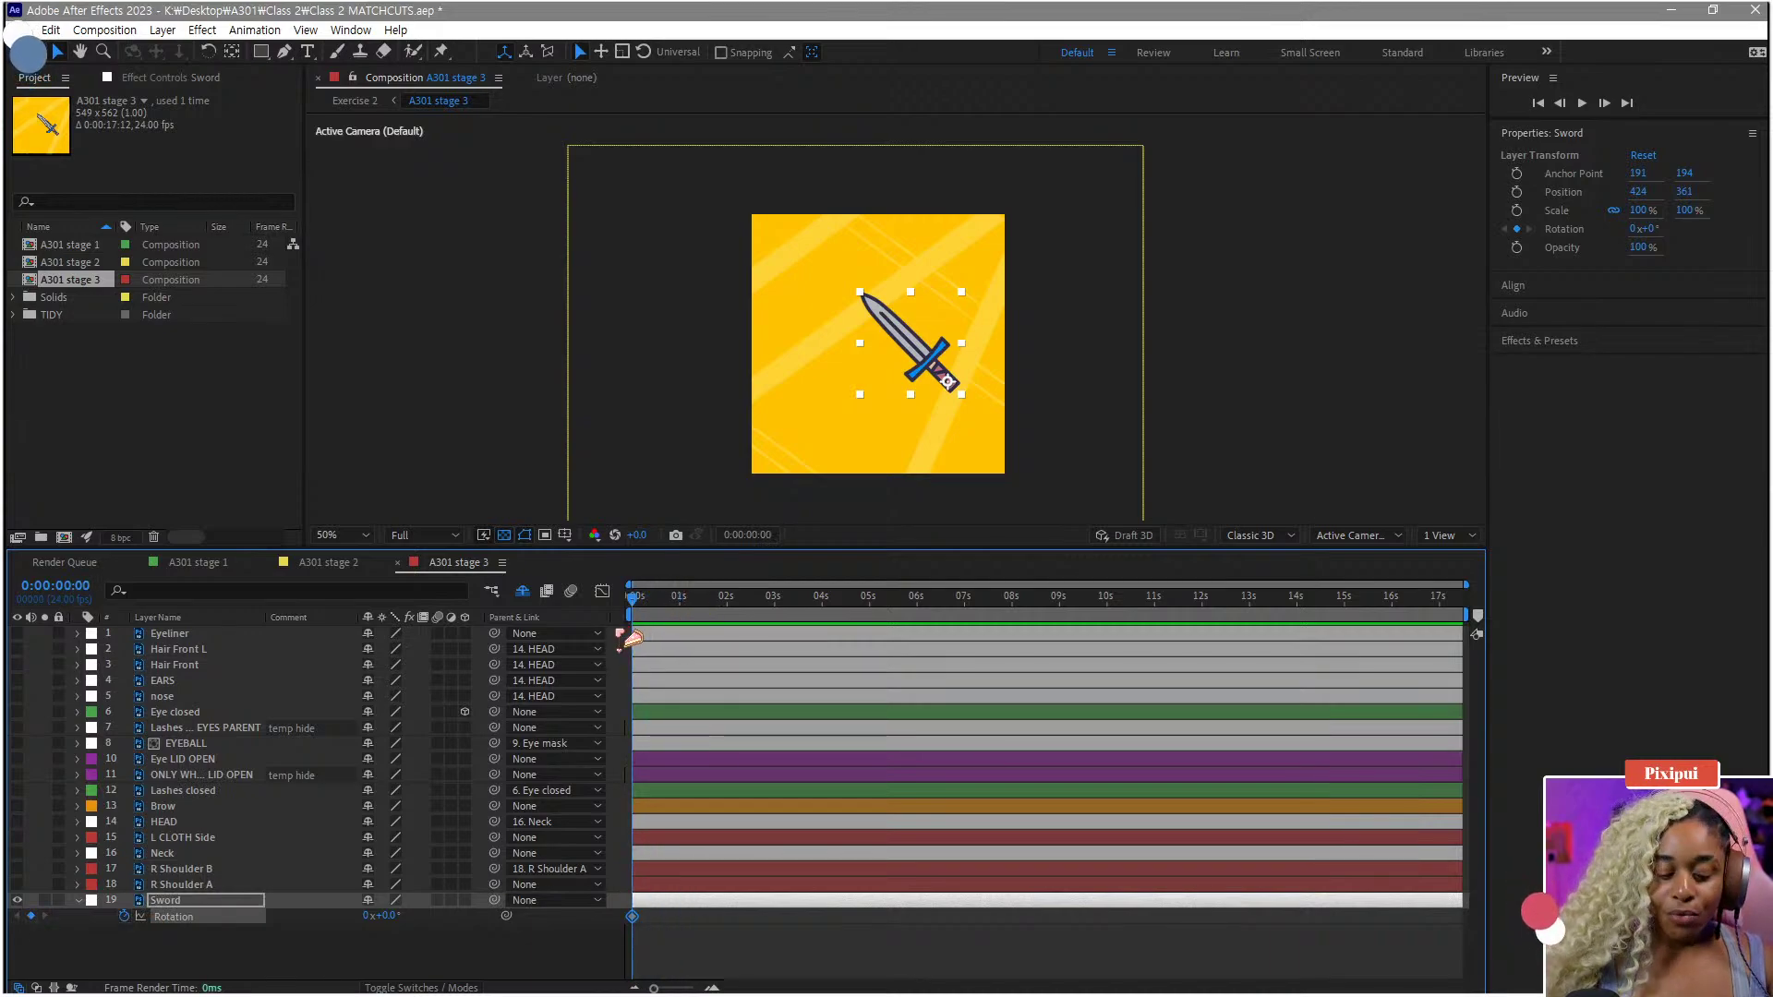
{"action": "key", "text": "p"}
{"action": "left_click", "coordinate": [124, 917]}
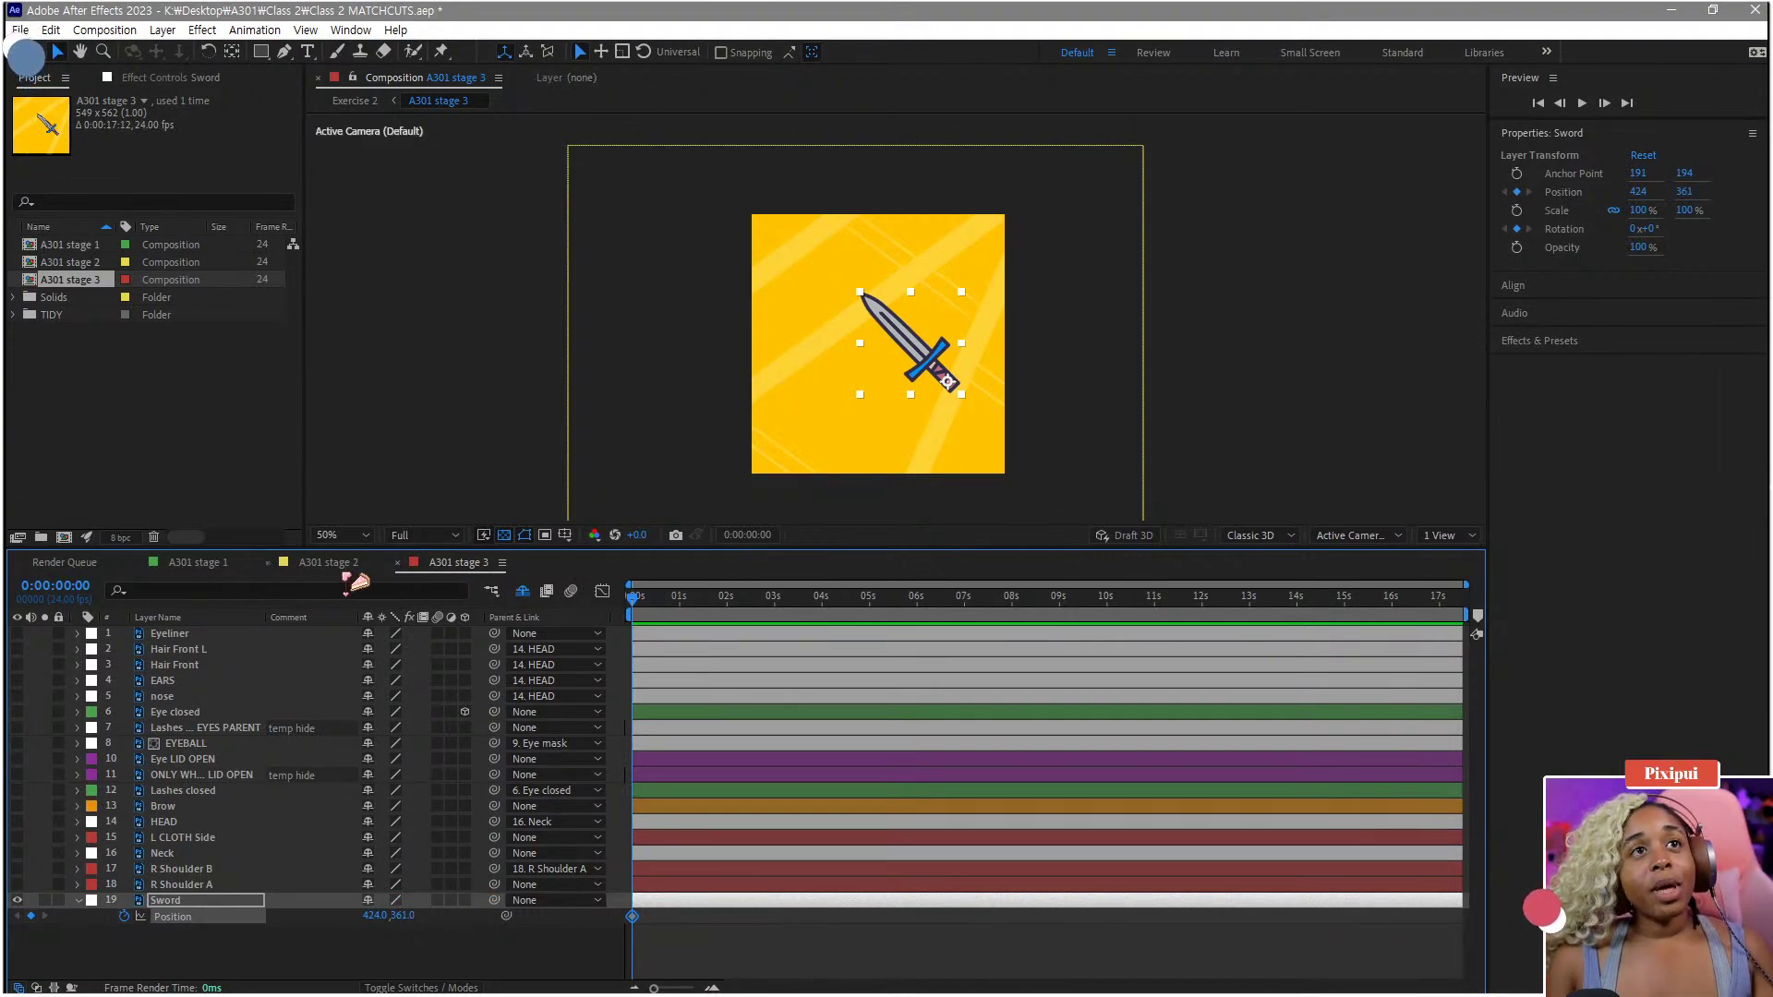
- Look through the A301 stage 1 and A301 stage 2 compositions and return to A301 stage 3
{"action": "key", "text": "shift+comma"}
{"action": "key", "text": "shift+comma"}
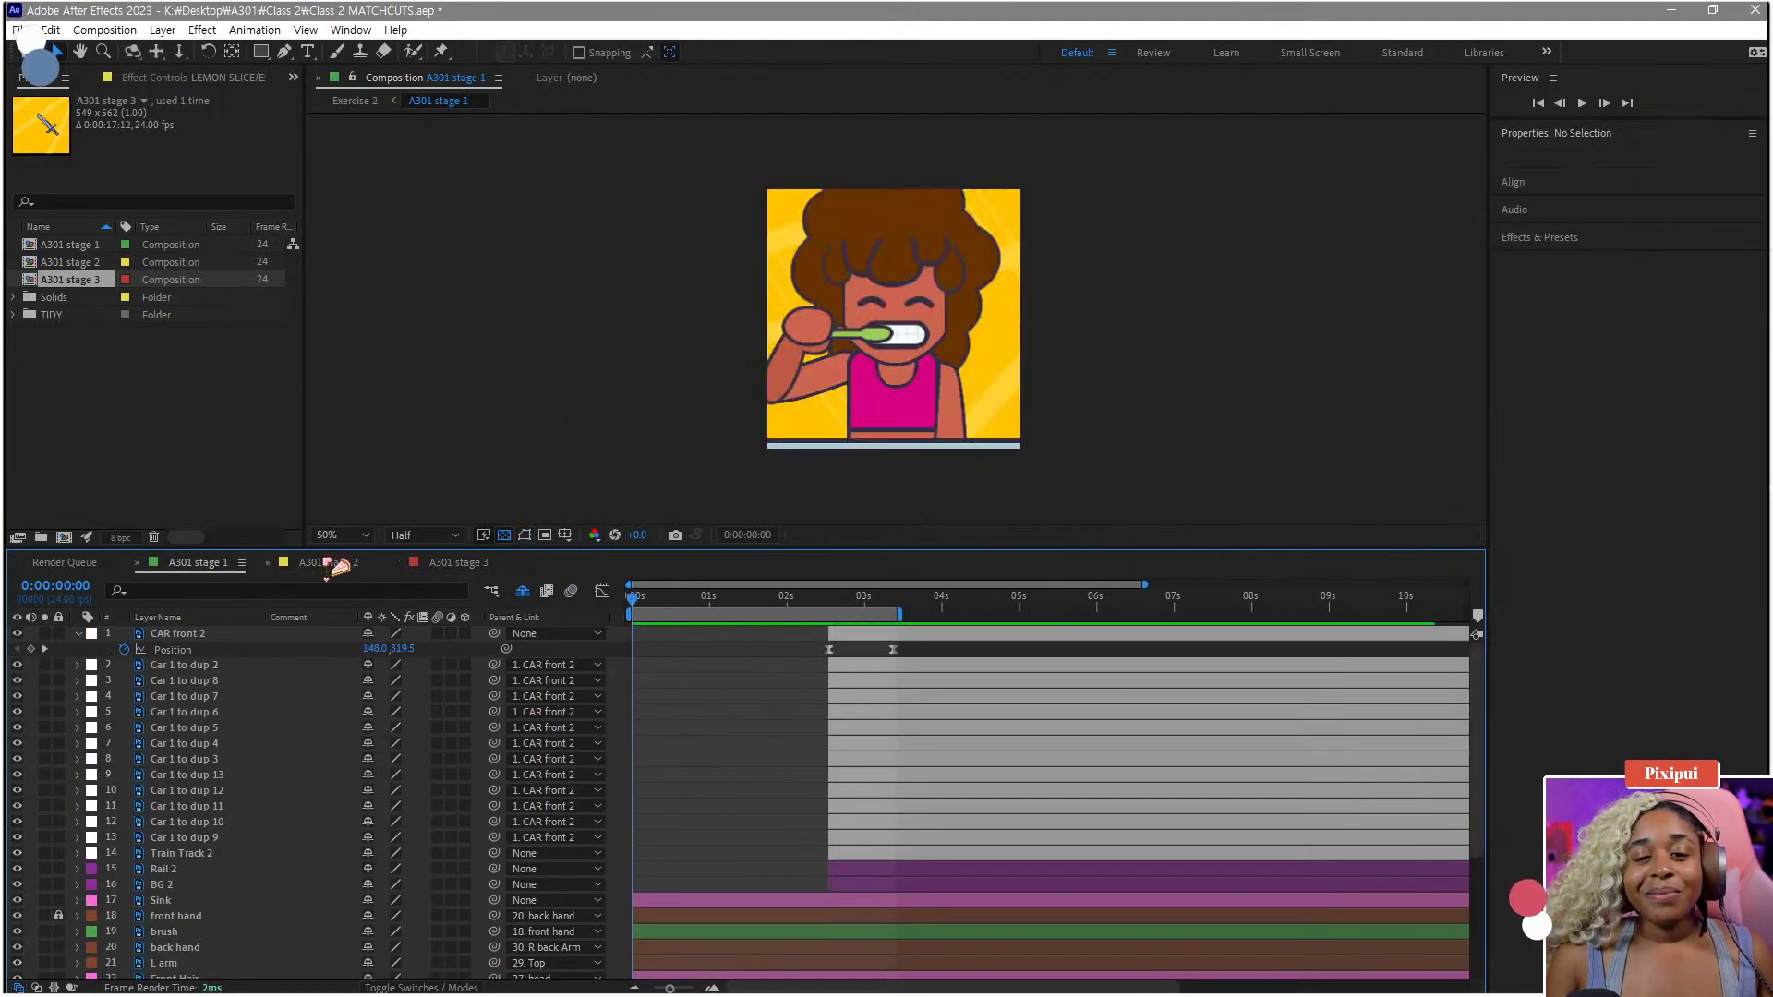
{"action": "left_click", "coordinate": [327, 562]}
{"action": "left_click", "coordinate": [462, 565]}
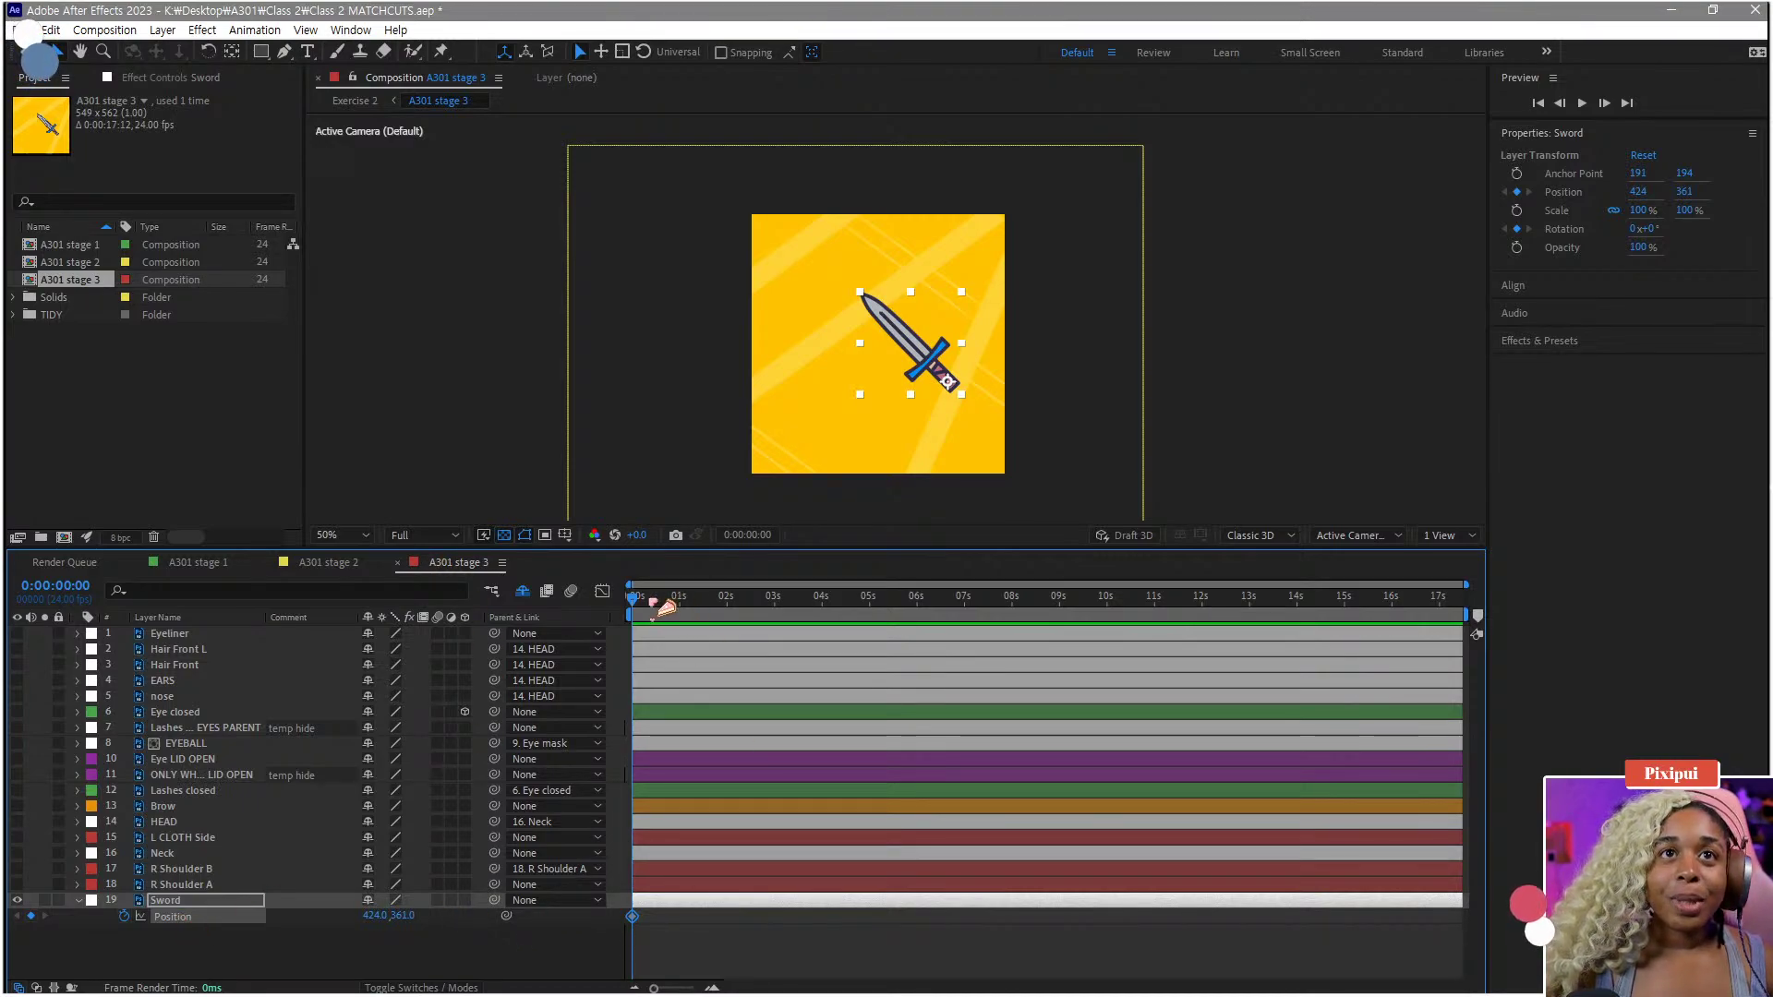
- At 0:23, set the Sword's Y Position to 405 and turn off its Rotation keyframing
{"action": "left_click", "coordinate": [677, 600]}
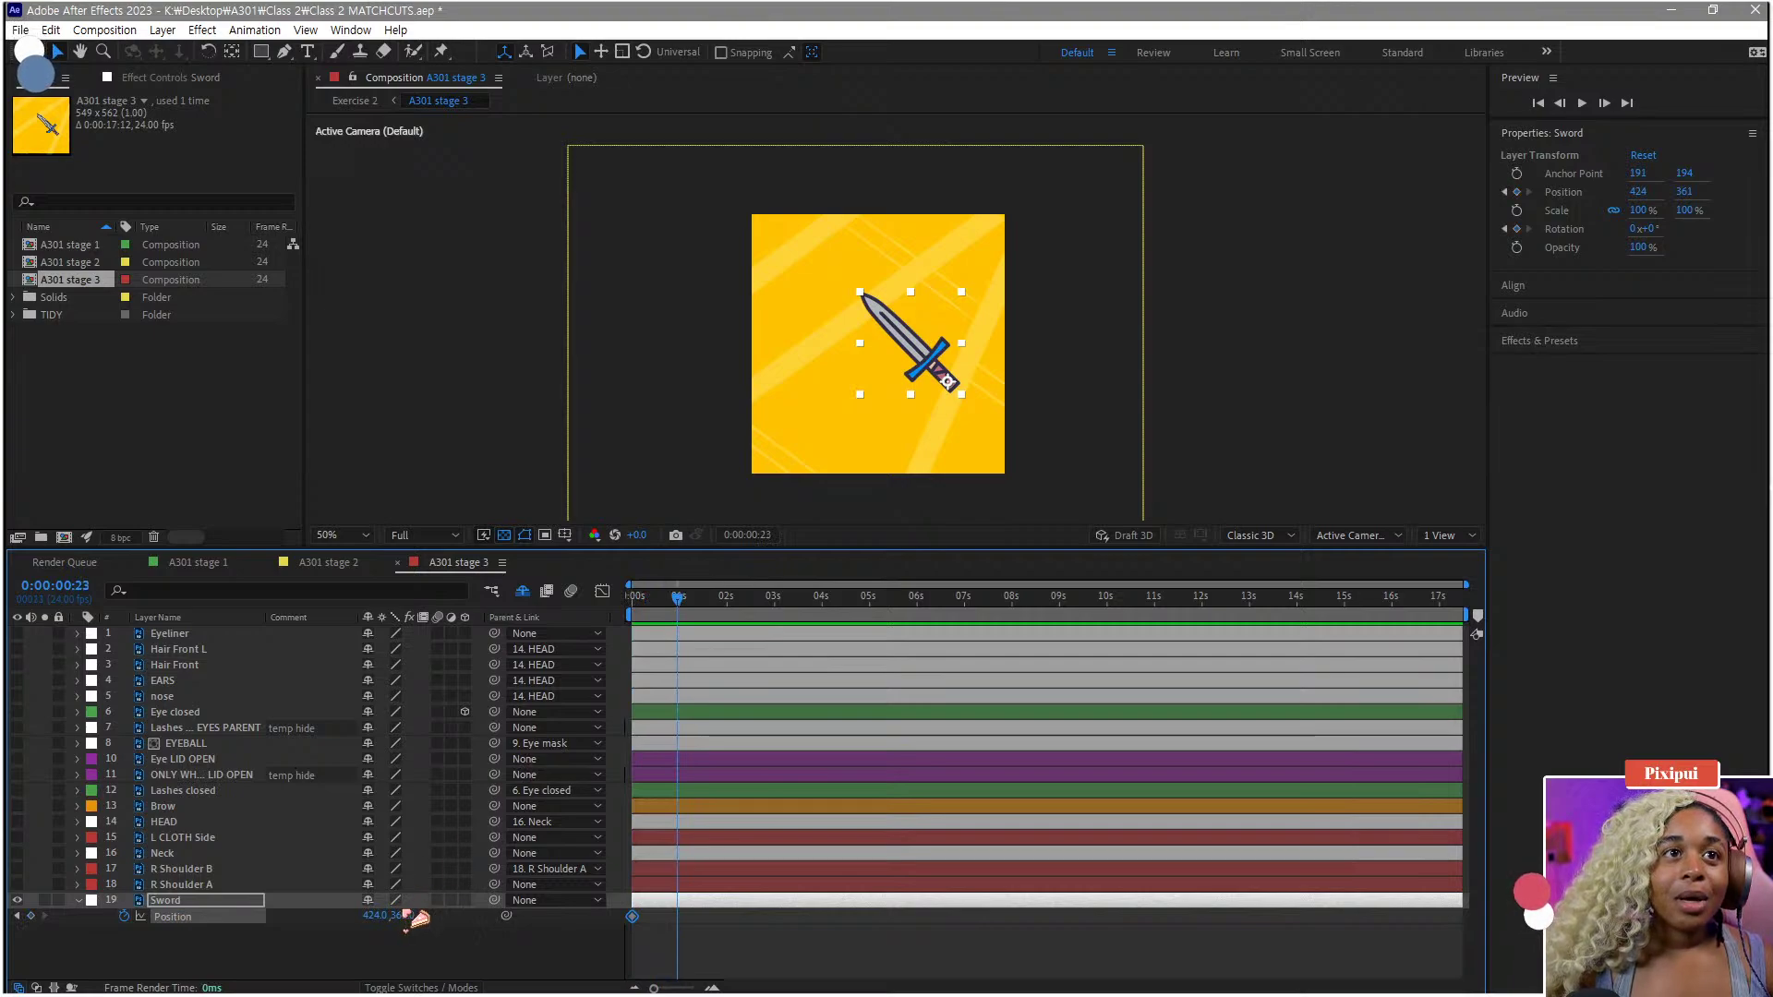
{"action": "left_click_drag", "start_coordinate": [416, 919], "coordinate": [456, 921]}
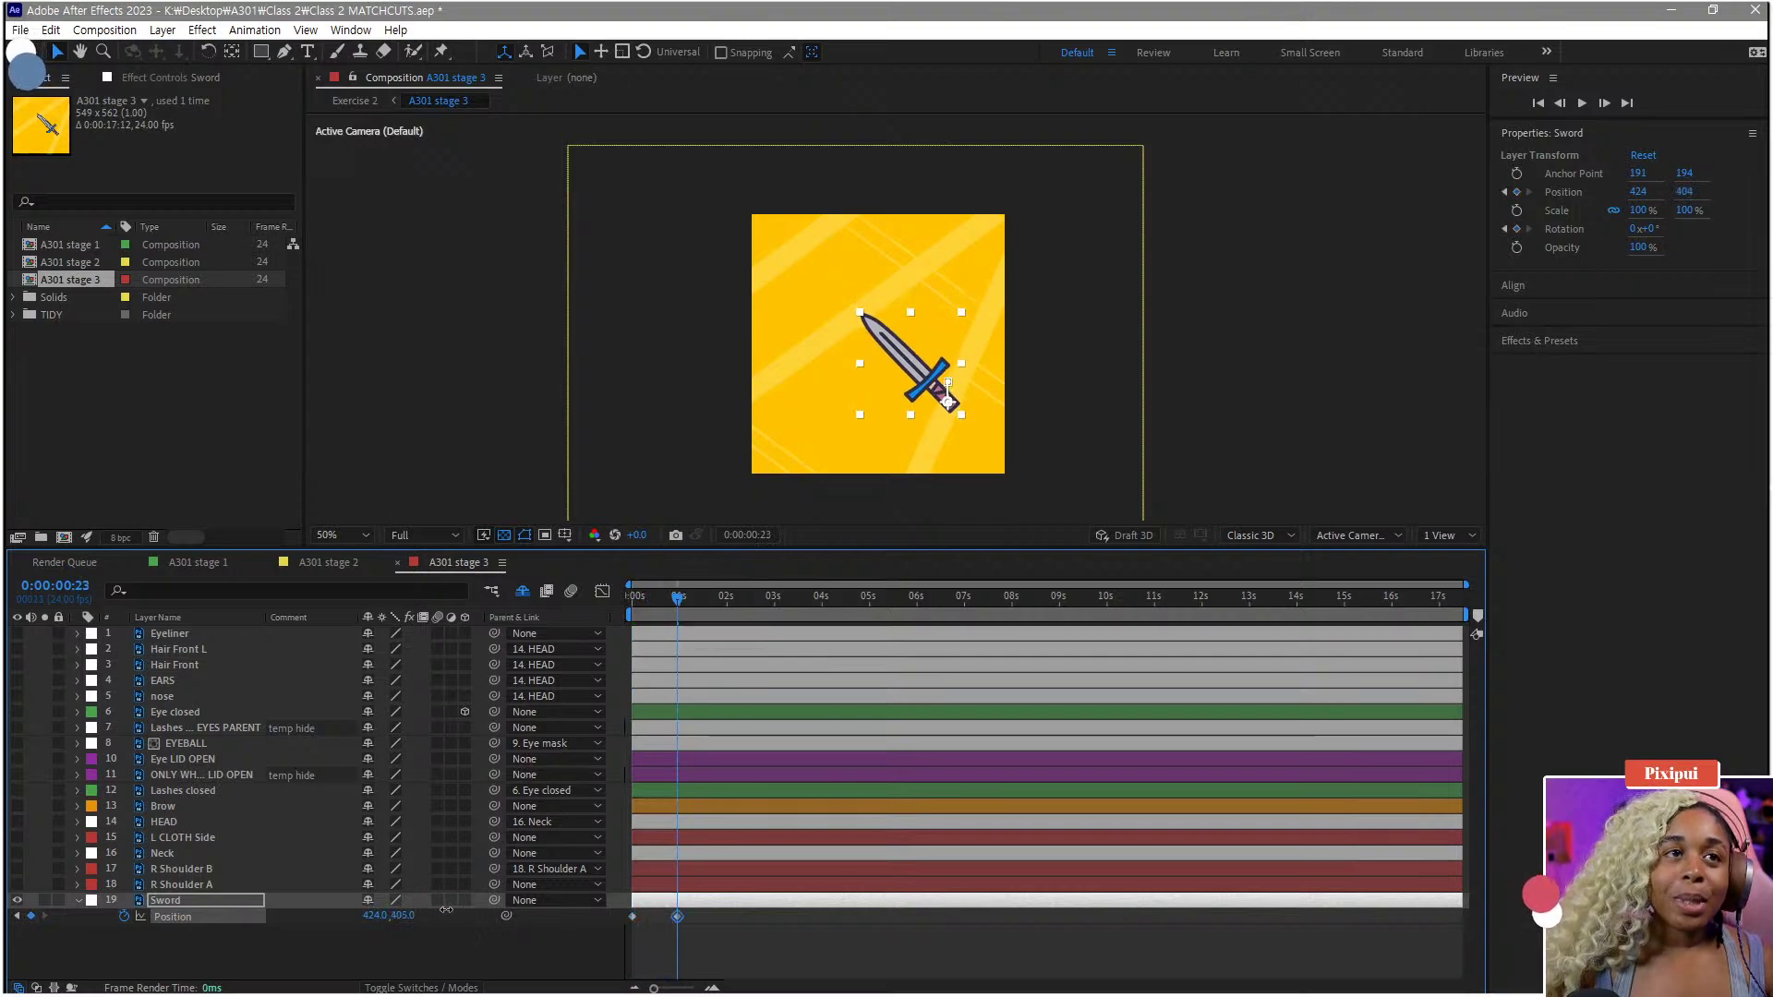
{"action": "key", "text": "r"}
{"action": "left_click", "coordinate": [138, 919]}
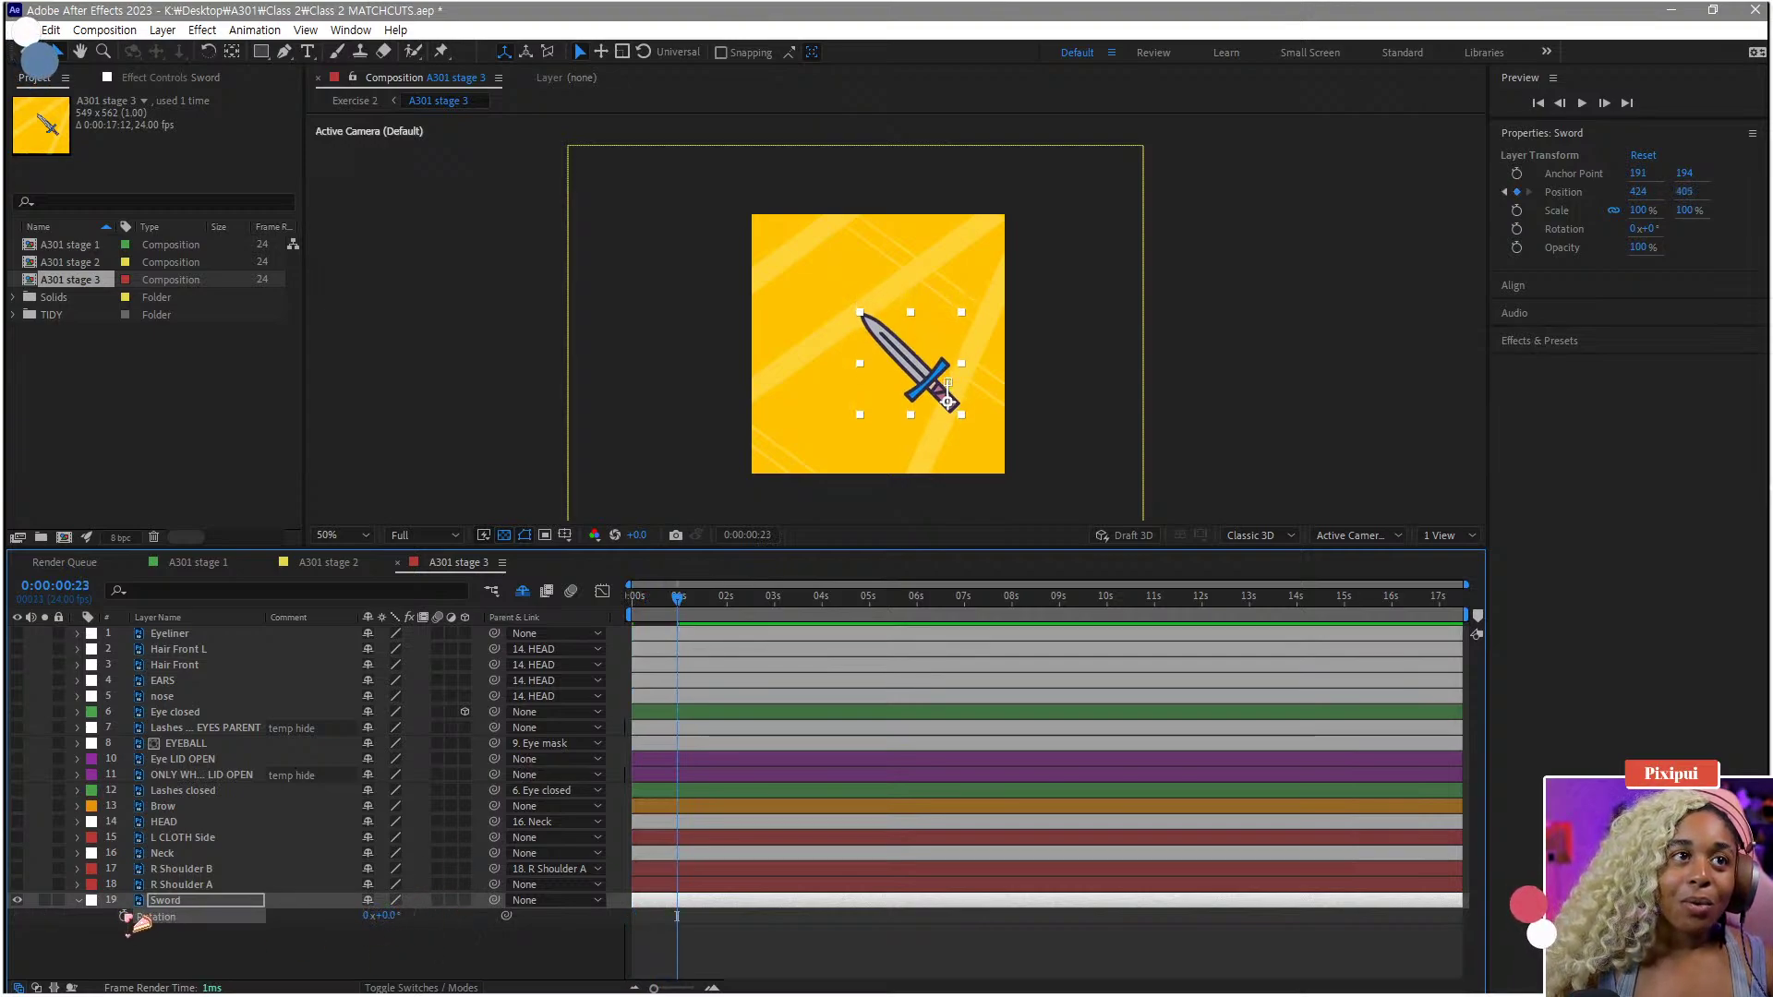
- Keyframe the Sword's Rotation at -34° at 0:23 and play the swing from the start
{"action": "left_click", "coordinate": [126, 917]}
{"action": "left_click_drag", "start_coordinate": [386, 921], "coordinate": [355, 921]}
{"action": "key", "text": "Home"}
{"action": "key", "text": "space"}
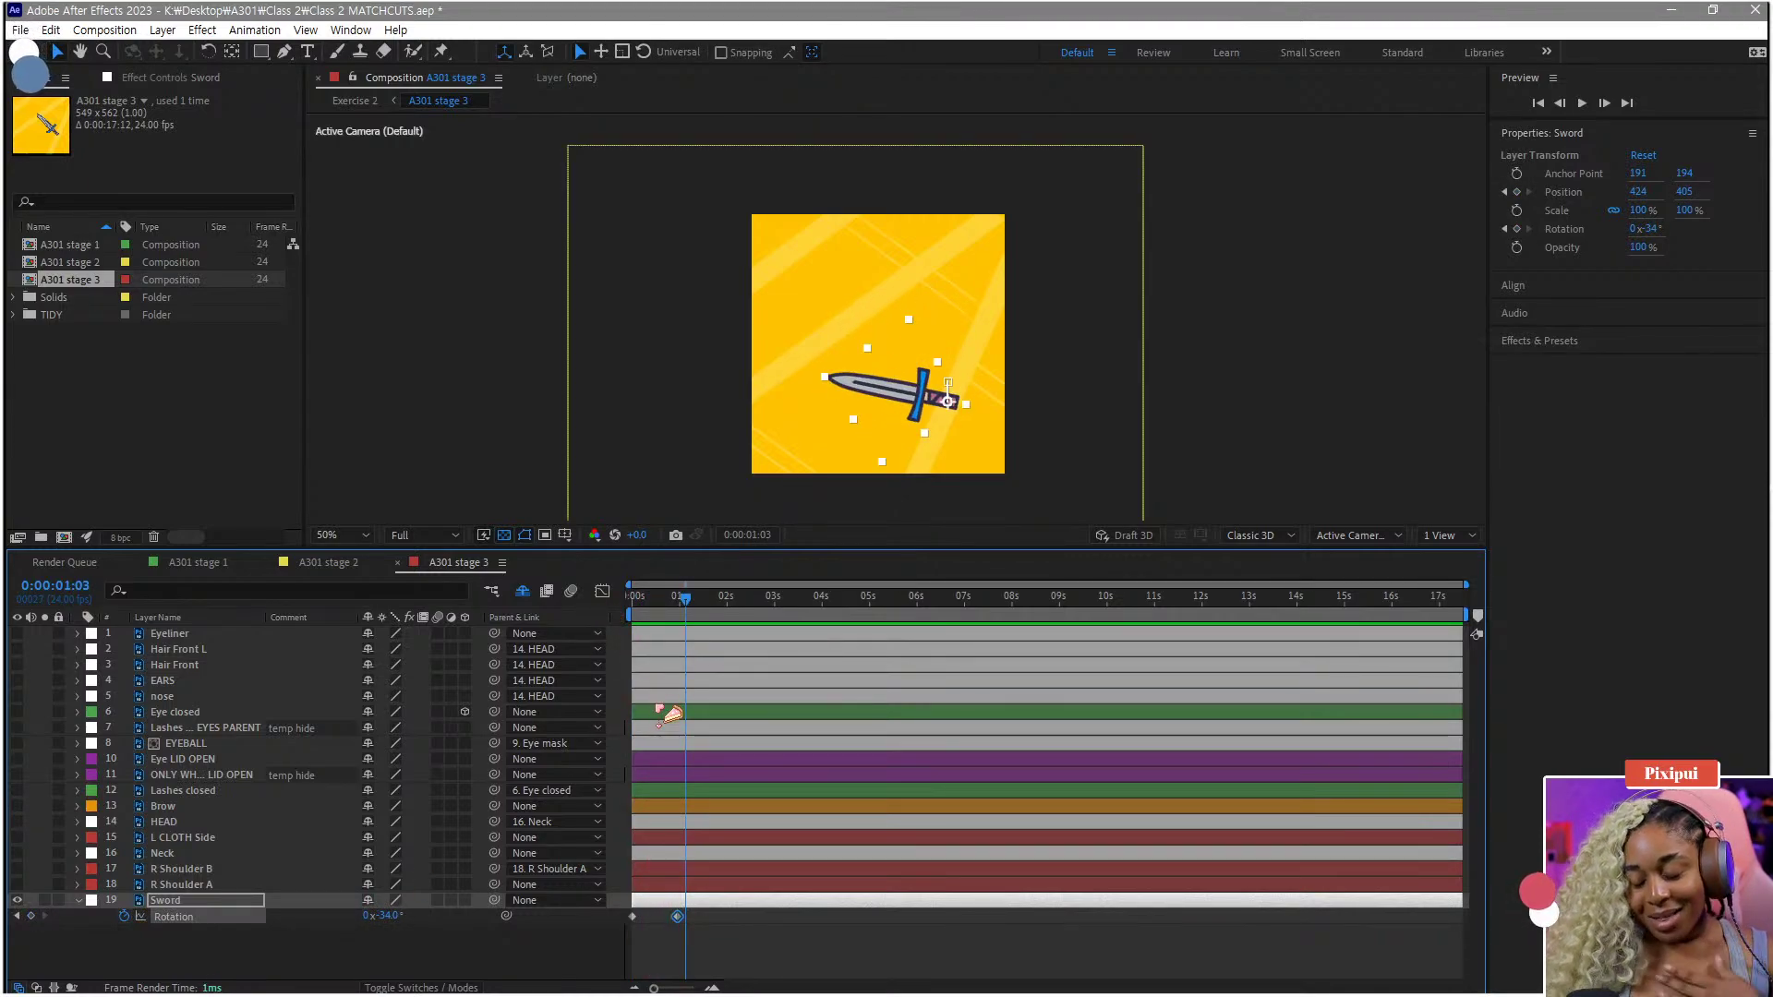
- Close the Class 2 MATCHCUTS.aep project without saving and open EXAMPLE.aep from the Class 2 folder
{"action": "key", "text": "ctrl+q"}
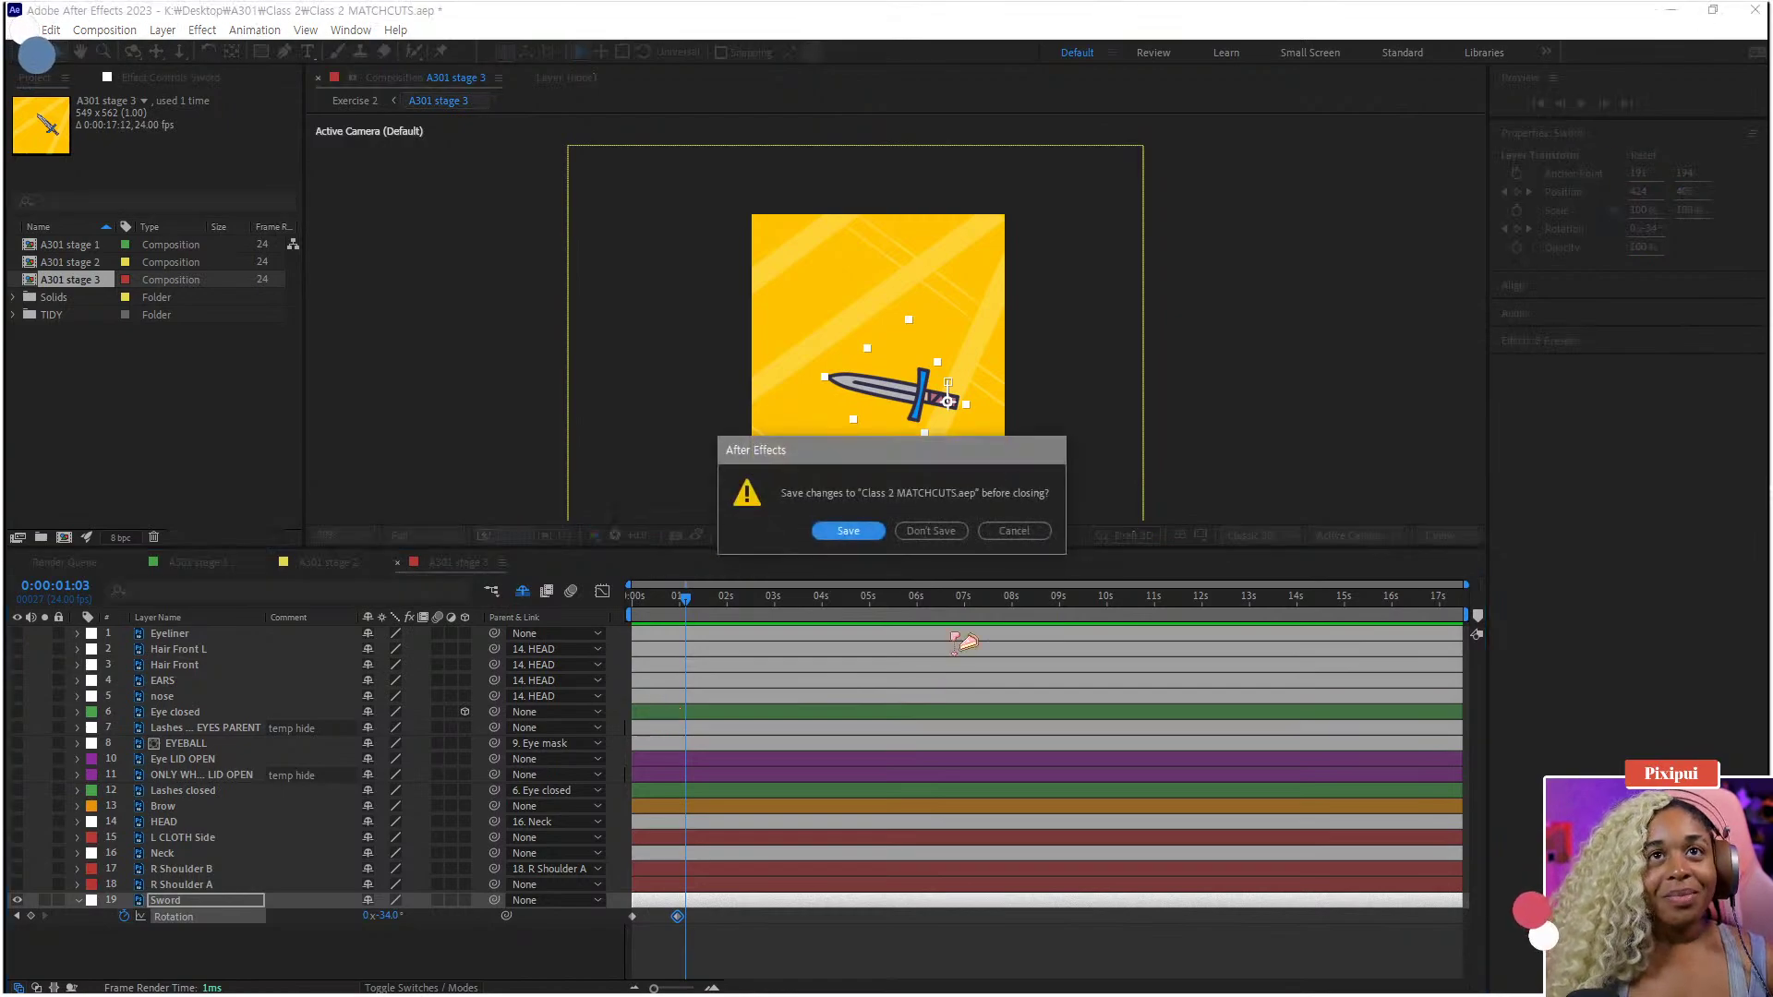
{"action": "left_click", "coordinate": [933, 532]}
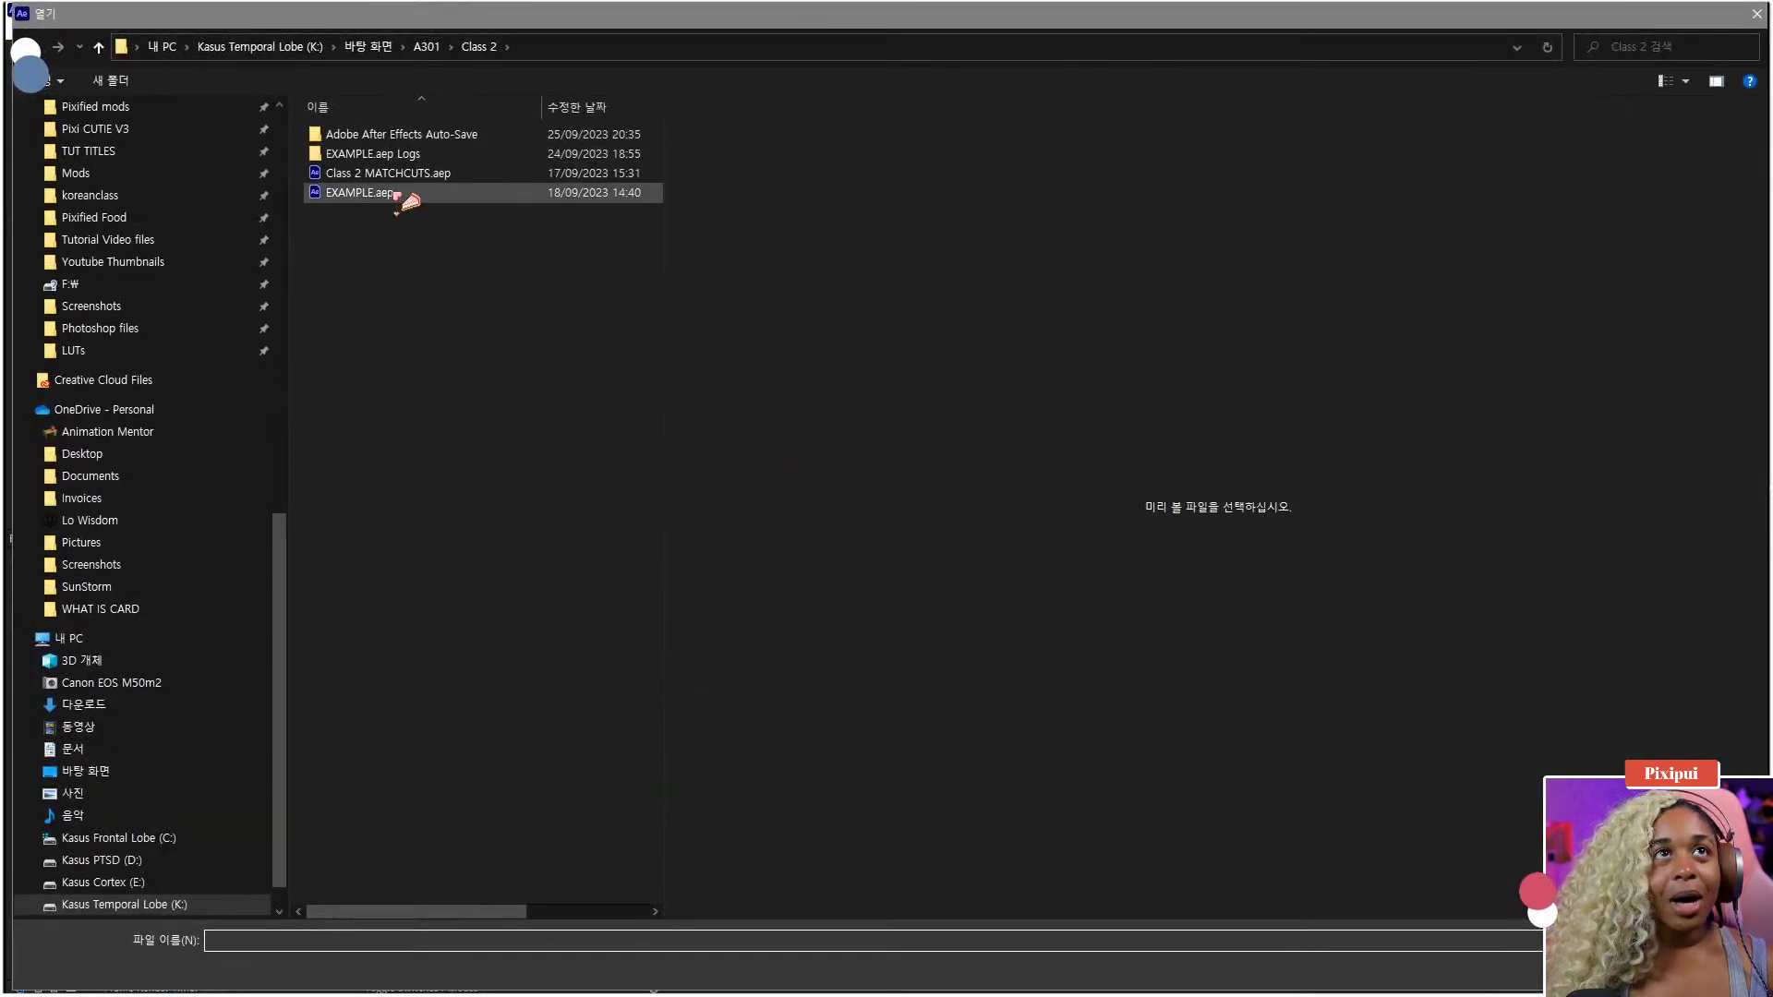
{"action": "double_click", "coordinate": [395, 189]}
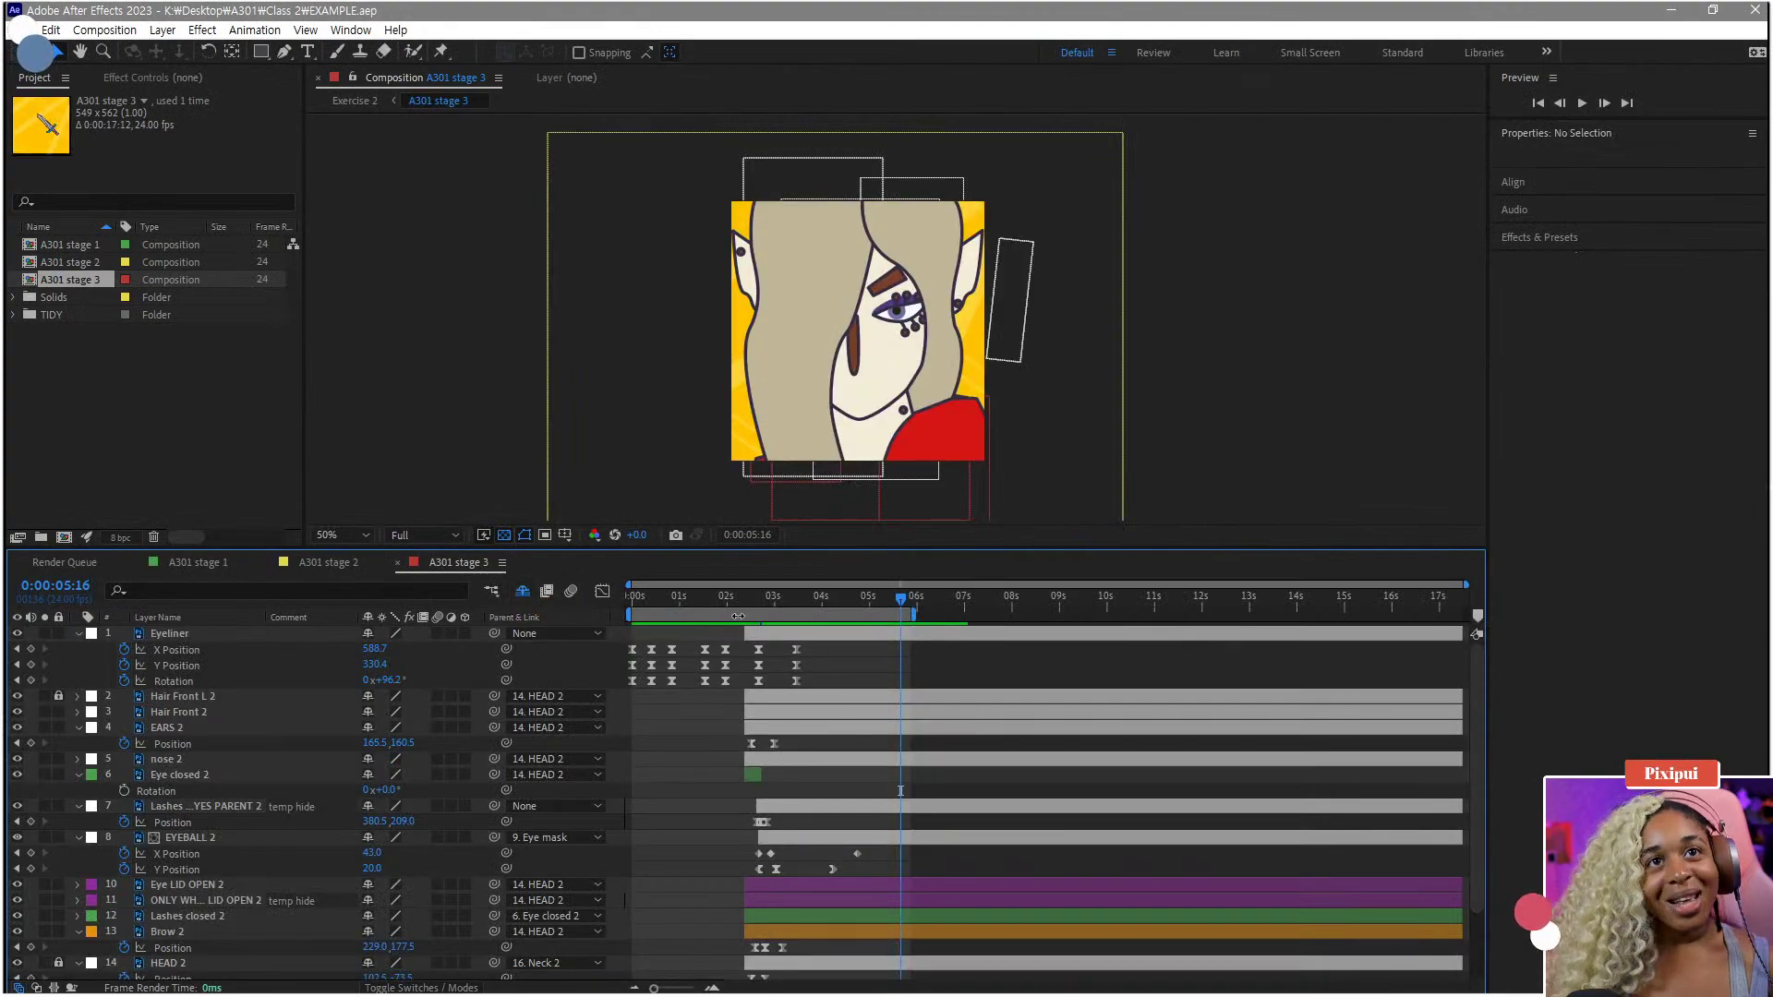
- Reveal the Sword layer's keyframes in A301 stage 3 and scrub through its swing from 0:00
{"action": "key", "text": "Home"}
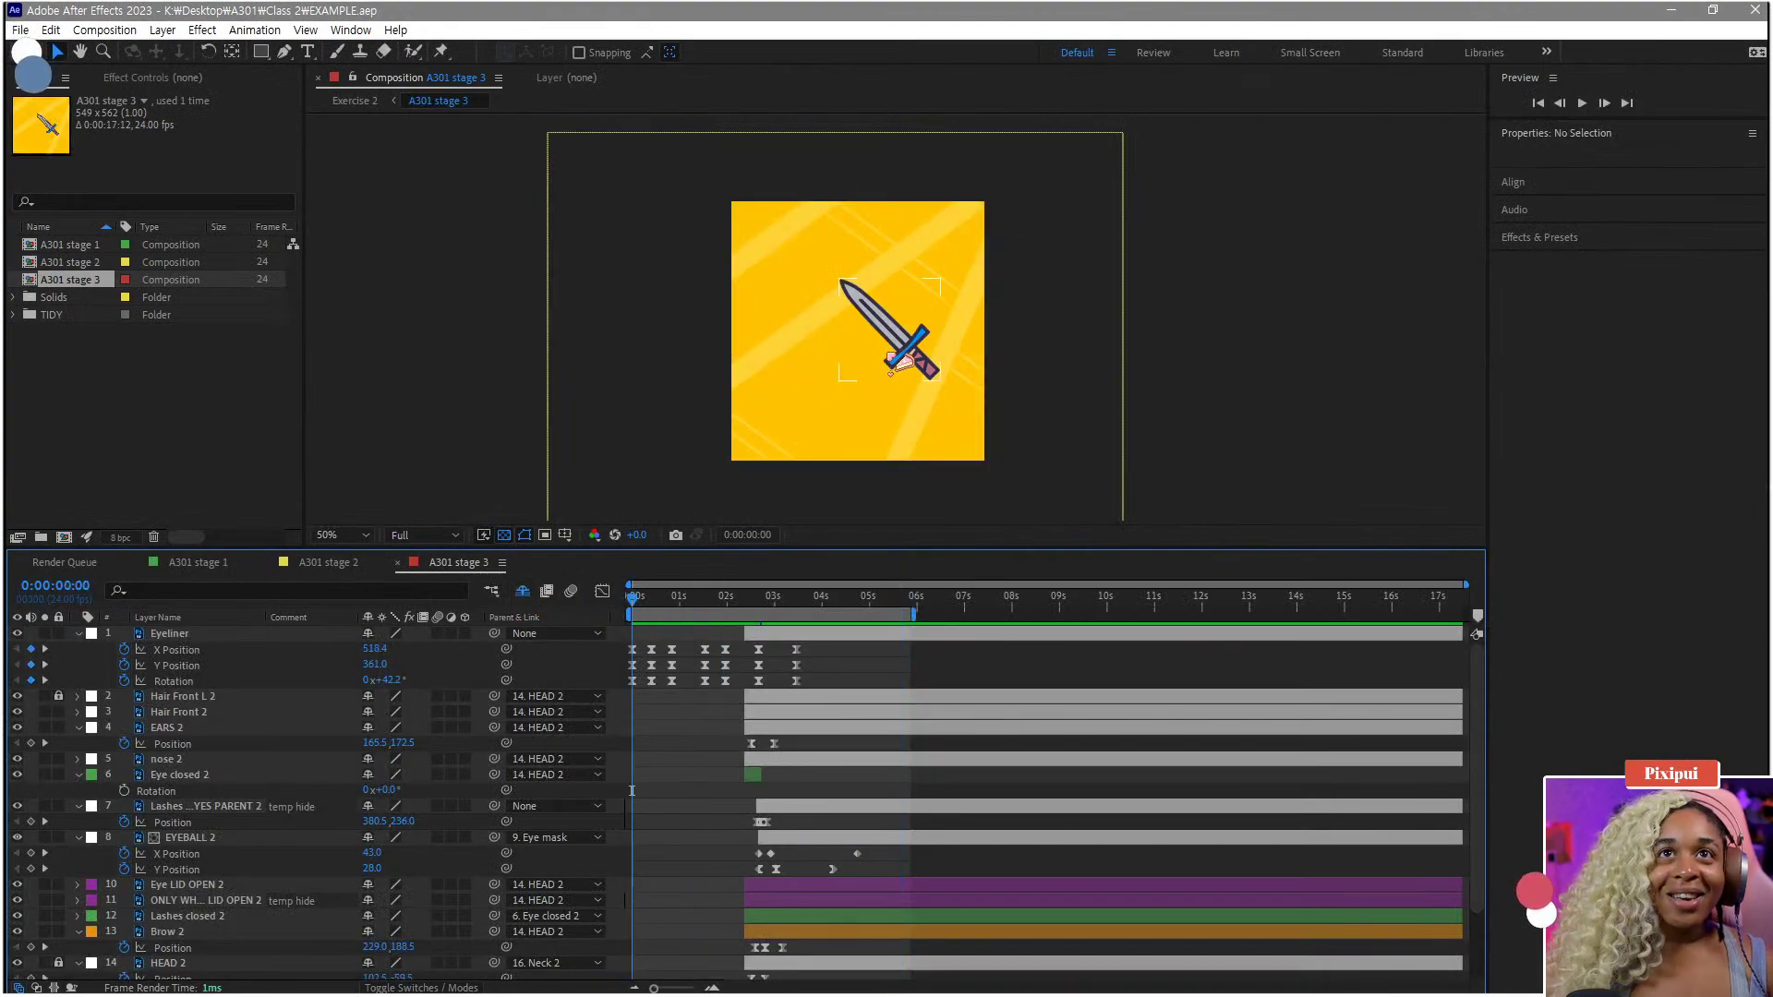
{"action": "left_click", "coordinate": [900, 365]}
{"action": "scroll", "coordinate": [704, 803], "scroll_direction": "down", "scroll_amount": 3}
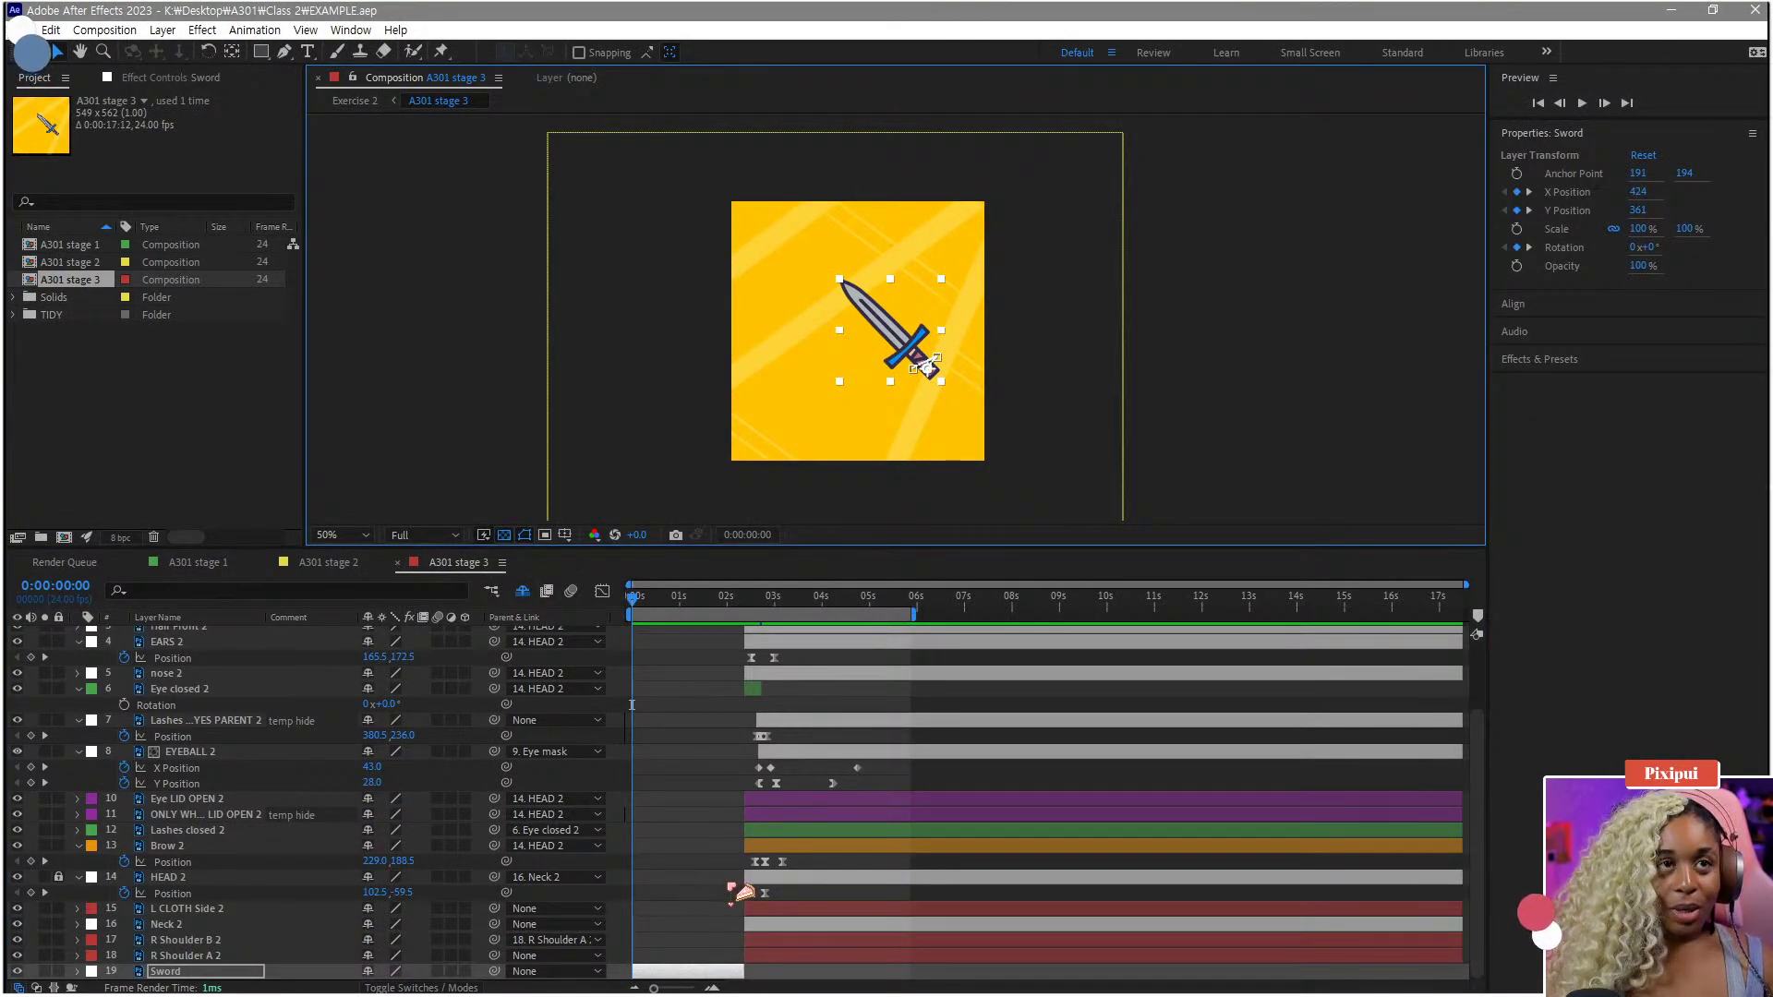
{"action": "key", "text": "u"}
{"action": "scroll", "coordinate": [718, 900], "scroll_direction": "up", "scroll_amount": 2}
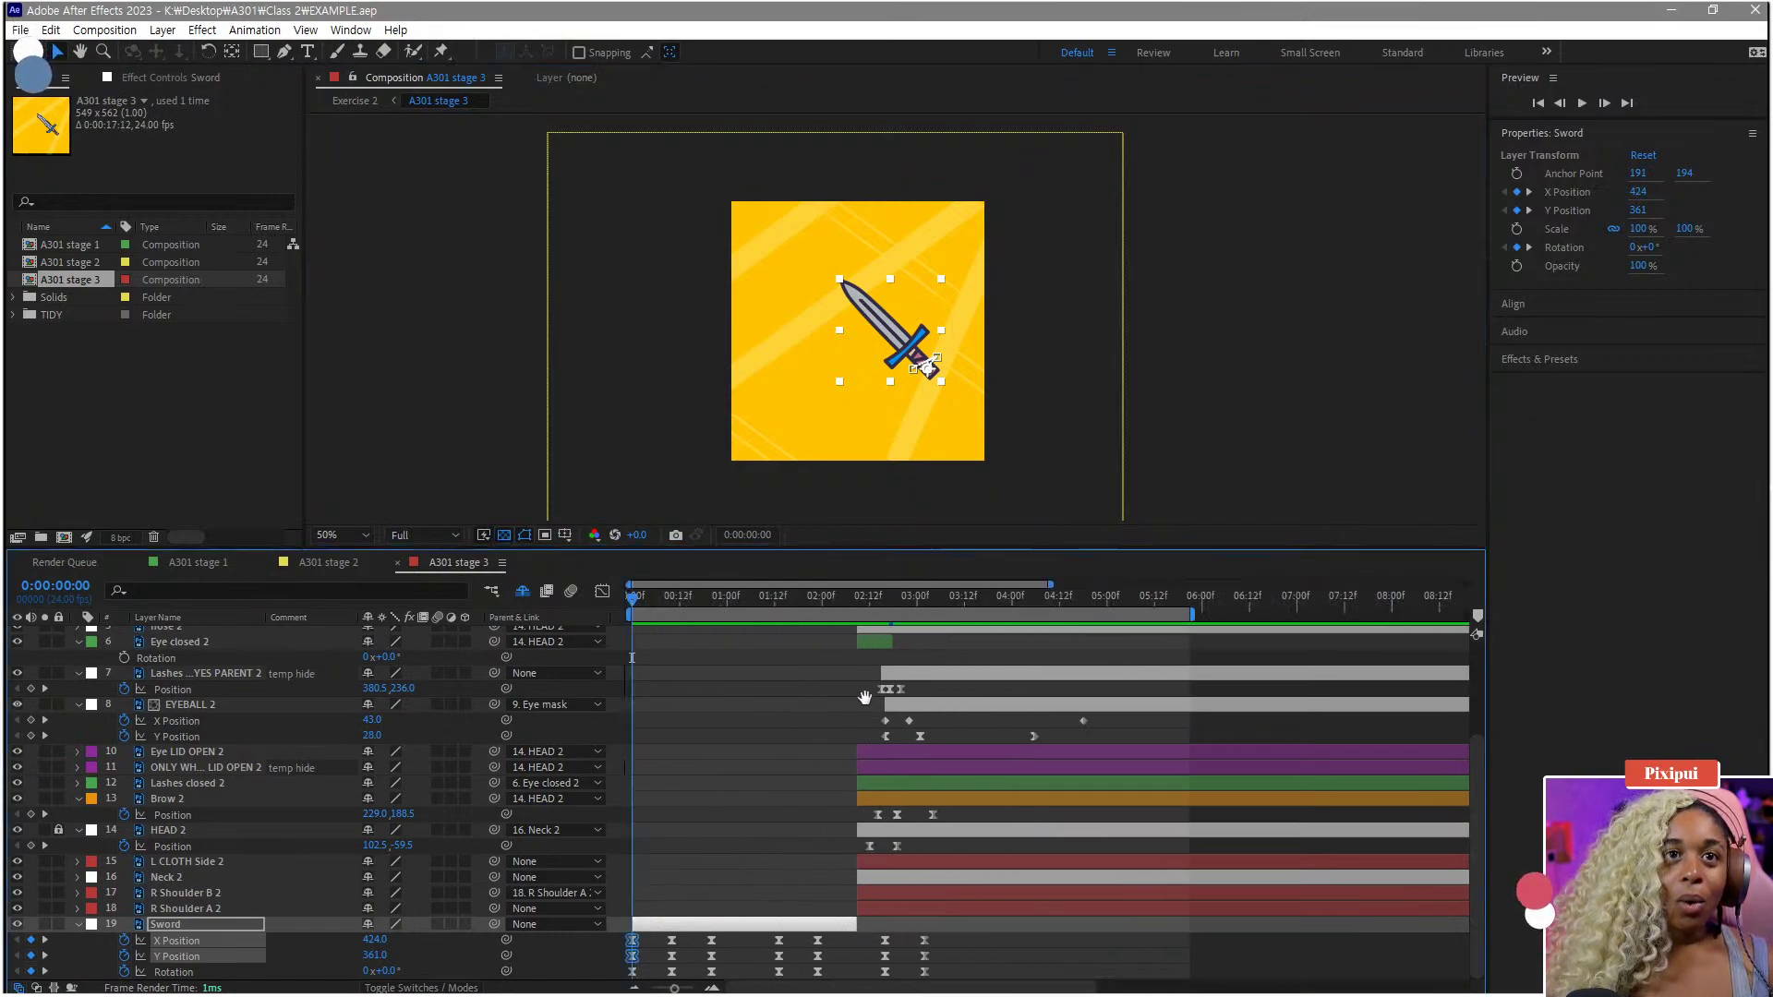
{"action": "left_click_drag", "start_coordinate": [639, 609], "coordinate": [866, 612]}
{"action": "left_click_drag", "start_coordinate": [835, 621], "coordinate": [635, 626]}
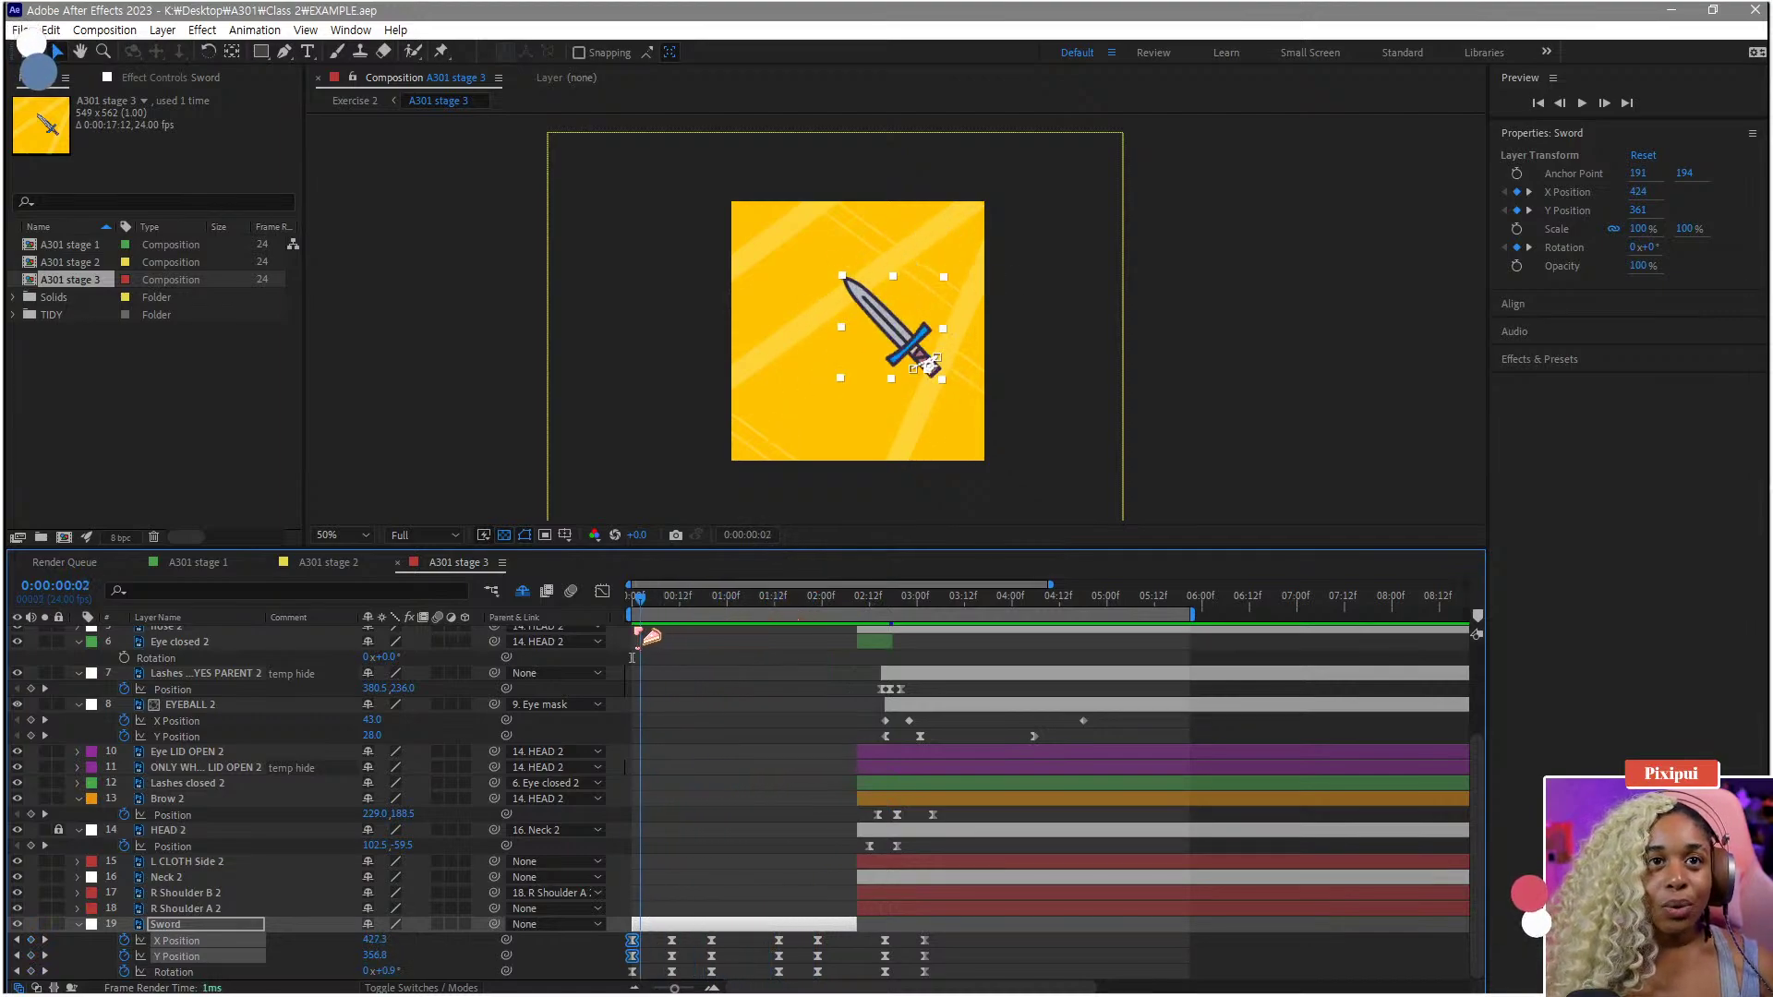
- Examine the Sword's X and Y Position curves in the Graph Editor while scrubbing to 1:17
{"action": "left_click", "coordinate": [602, 592]}
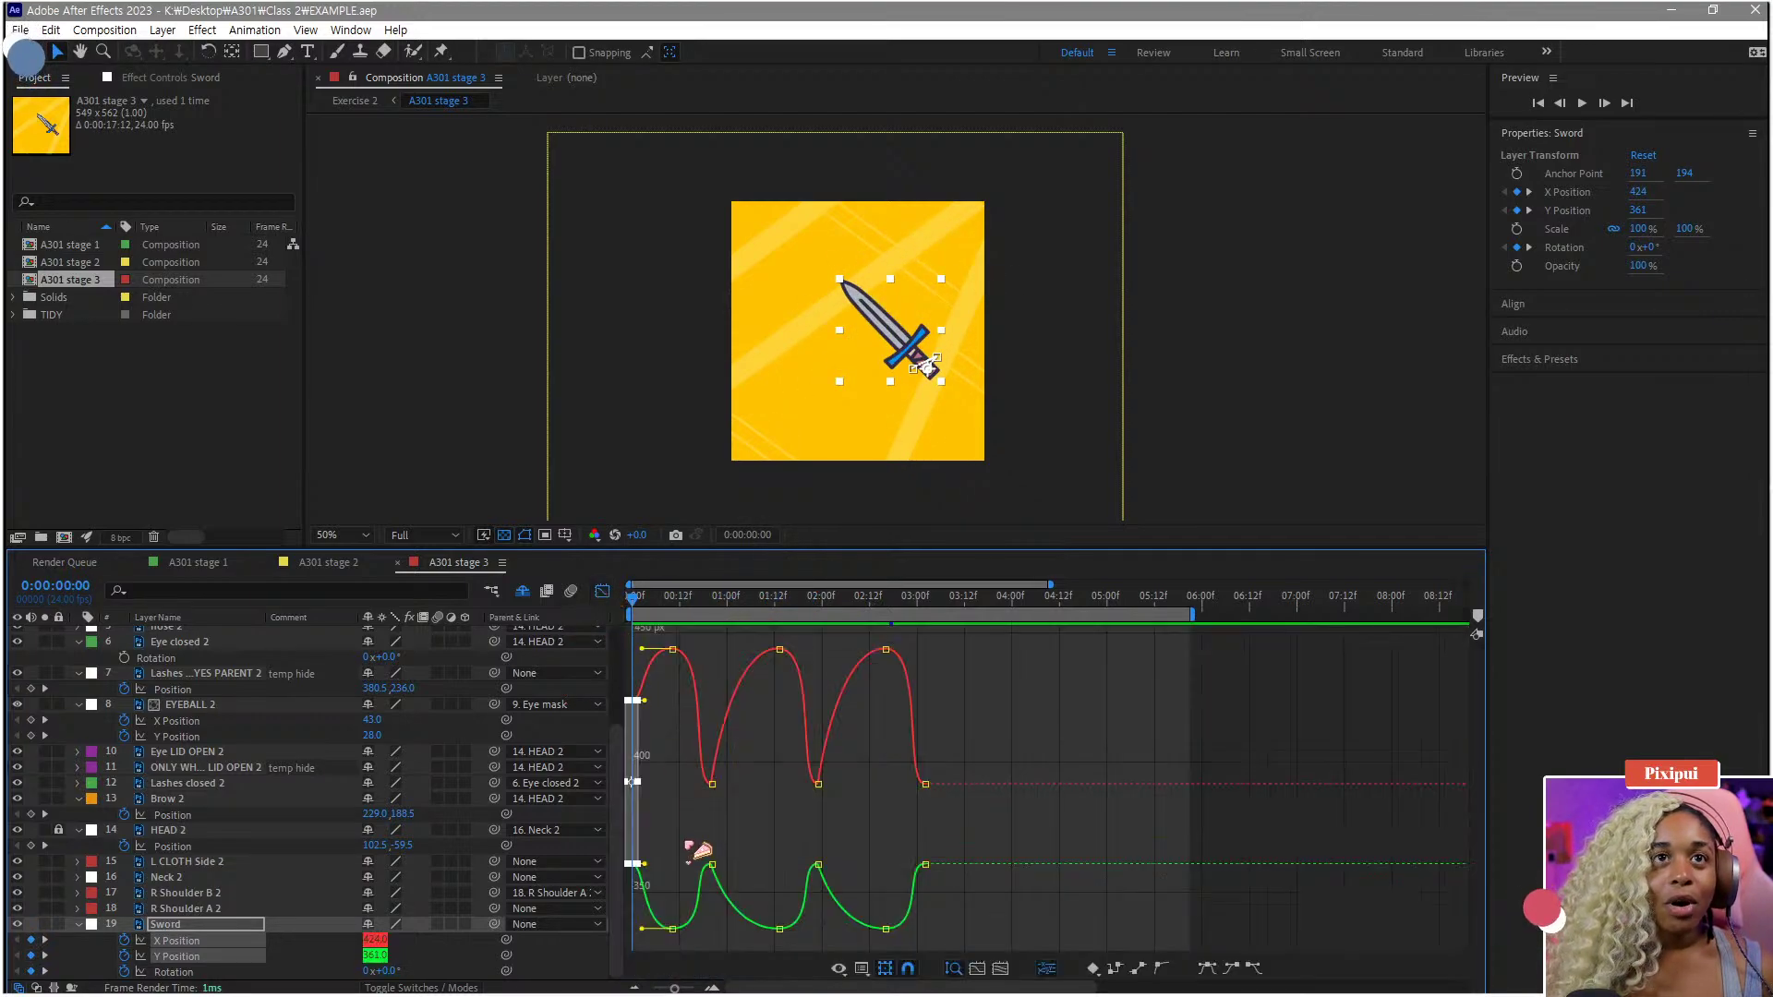
{"action": "left_click", "coordinate": [692, 843]}
{"action": "left_click_drag", "start_coordinate": [635, 611], "coordinate": [795, 620]}
{"action": "left_click", "coordinate": [602, 592]}
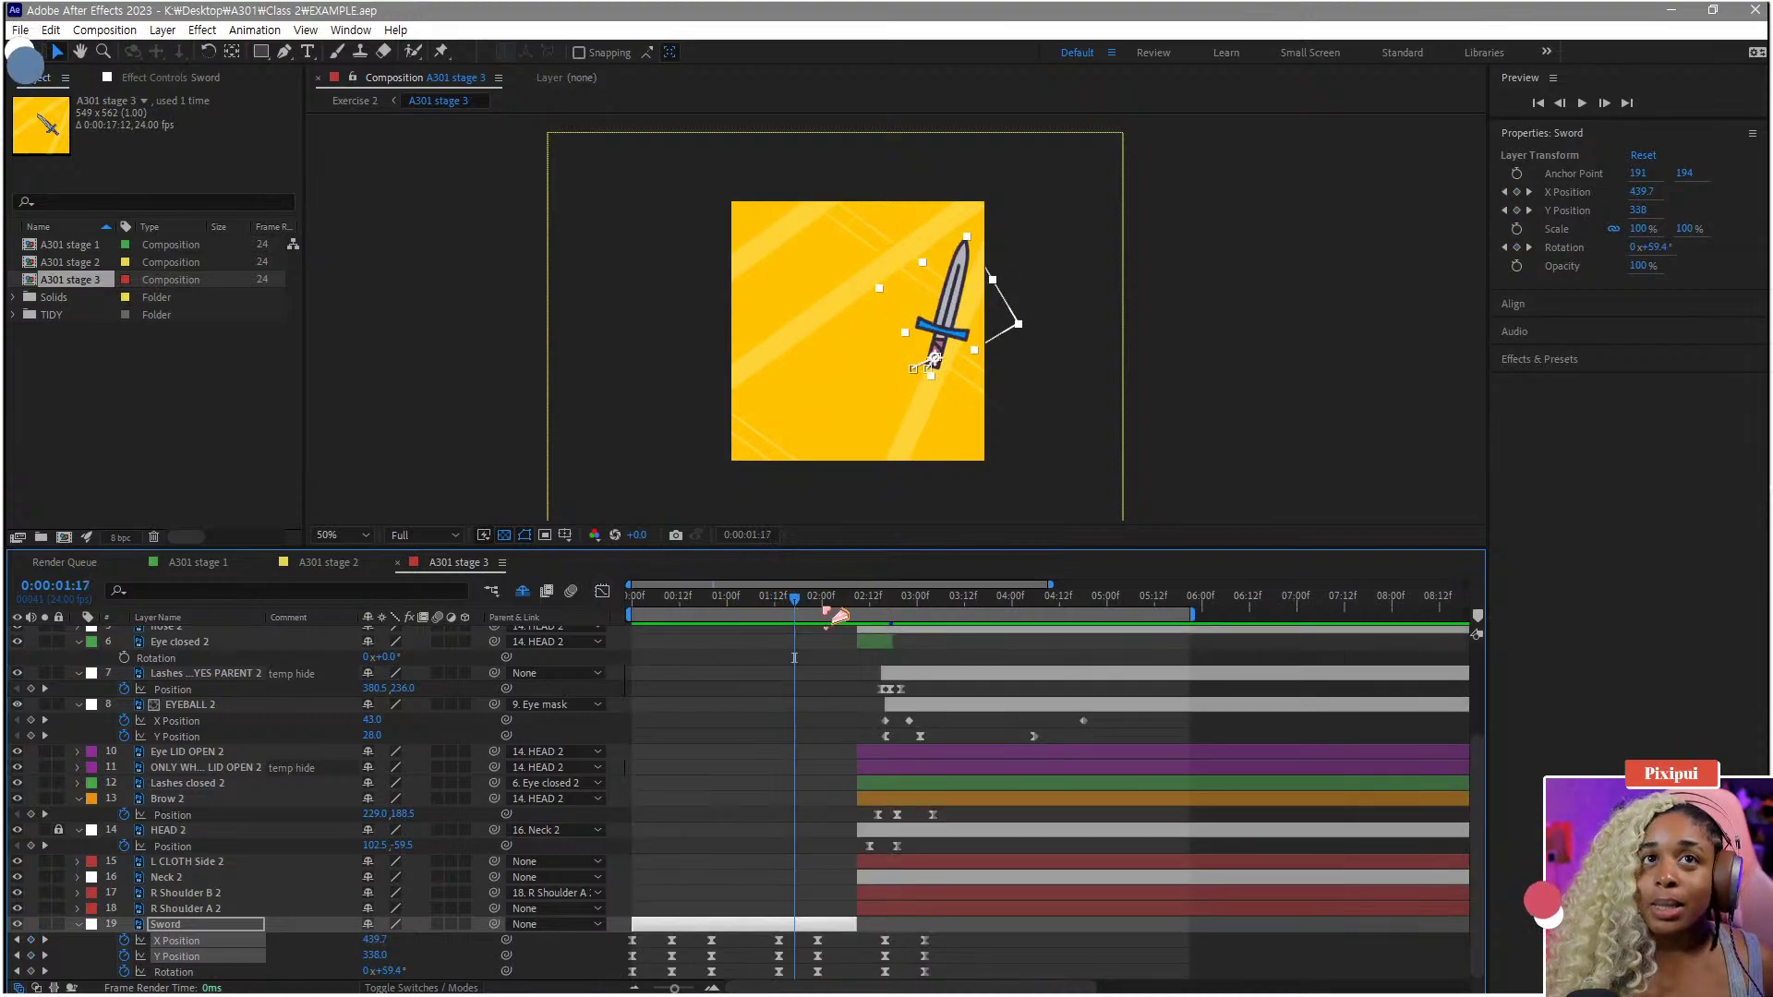
- Try to shift the start of the Eyeliner layer's bar and undo the change
{"action": "scroll", "coordinate": [254, 772], "scroll_direction": "up", "scroll_amount": 3}
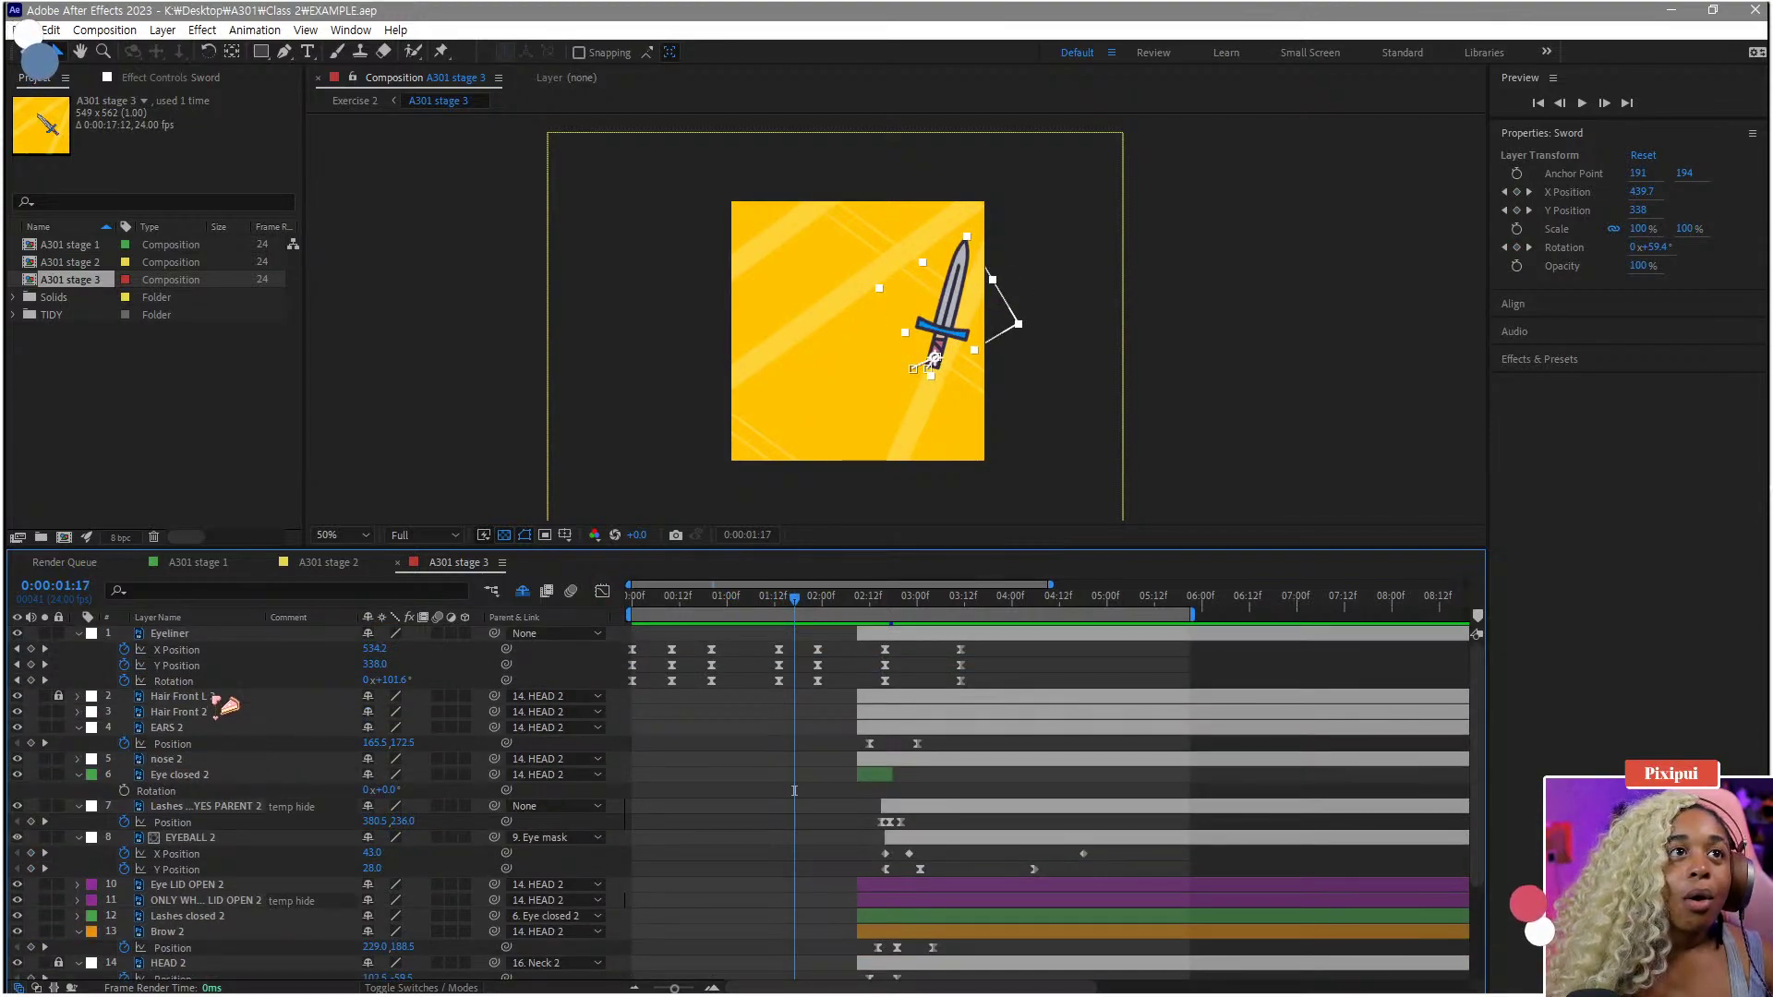
{"action": "left_click", "coordinate": [217, 636]}
{"action": "mouse_move", "coordinate": [855, 632]}
{"action": "left_mouse_down"}
{"action": "mouse_move", "coordinate": [719, 633]}
{"action": "mouse_move", "coordinate": [751, 608]}
{"action": "mouse_move", "coordinate": [869, 613]}
{"action": "left_mouse_up"}
{"action": "key", "text": "ctrl+z"}
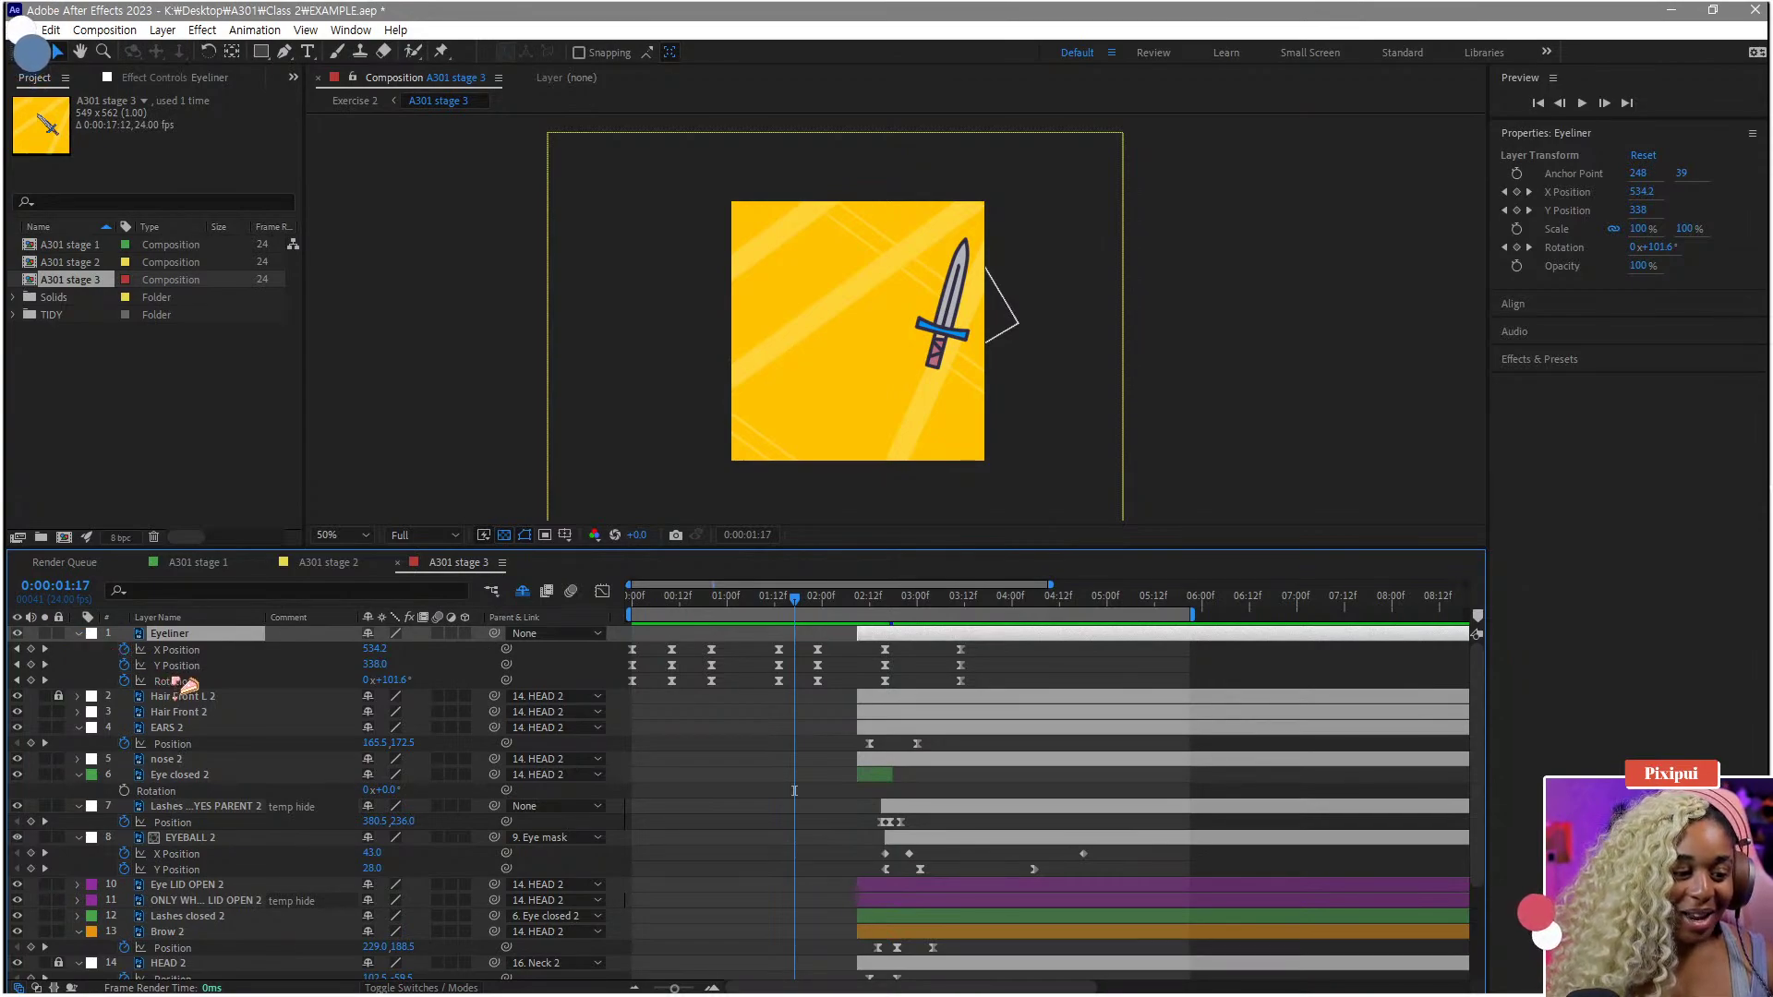
- Scrub through the sword-to-mascara match cut in close-up, return to 0:00 and play the sequence back
{"action": "left_click", "coordinate": [204, 699]}
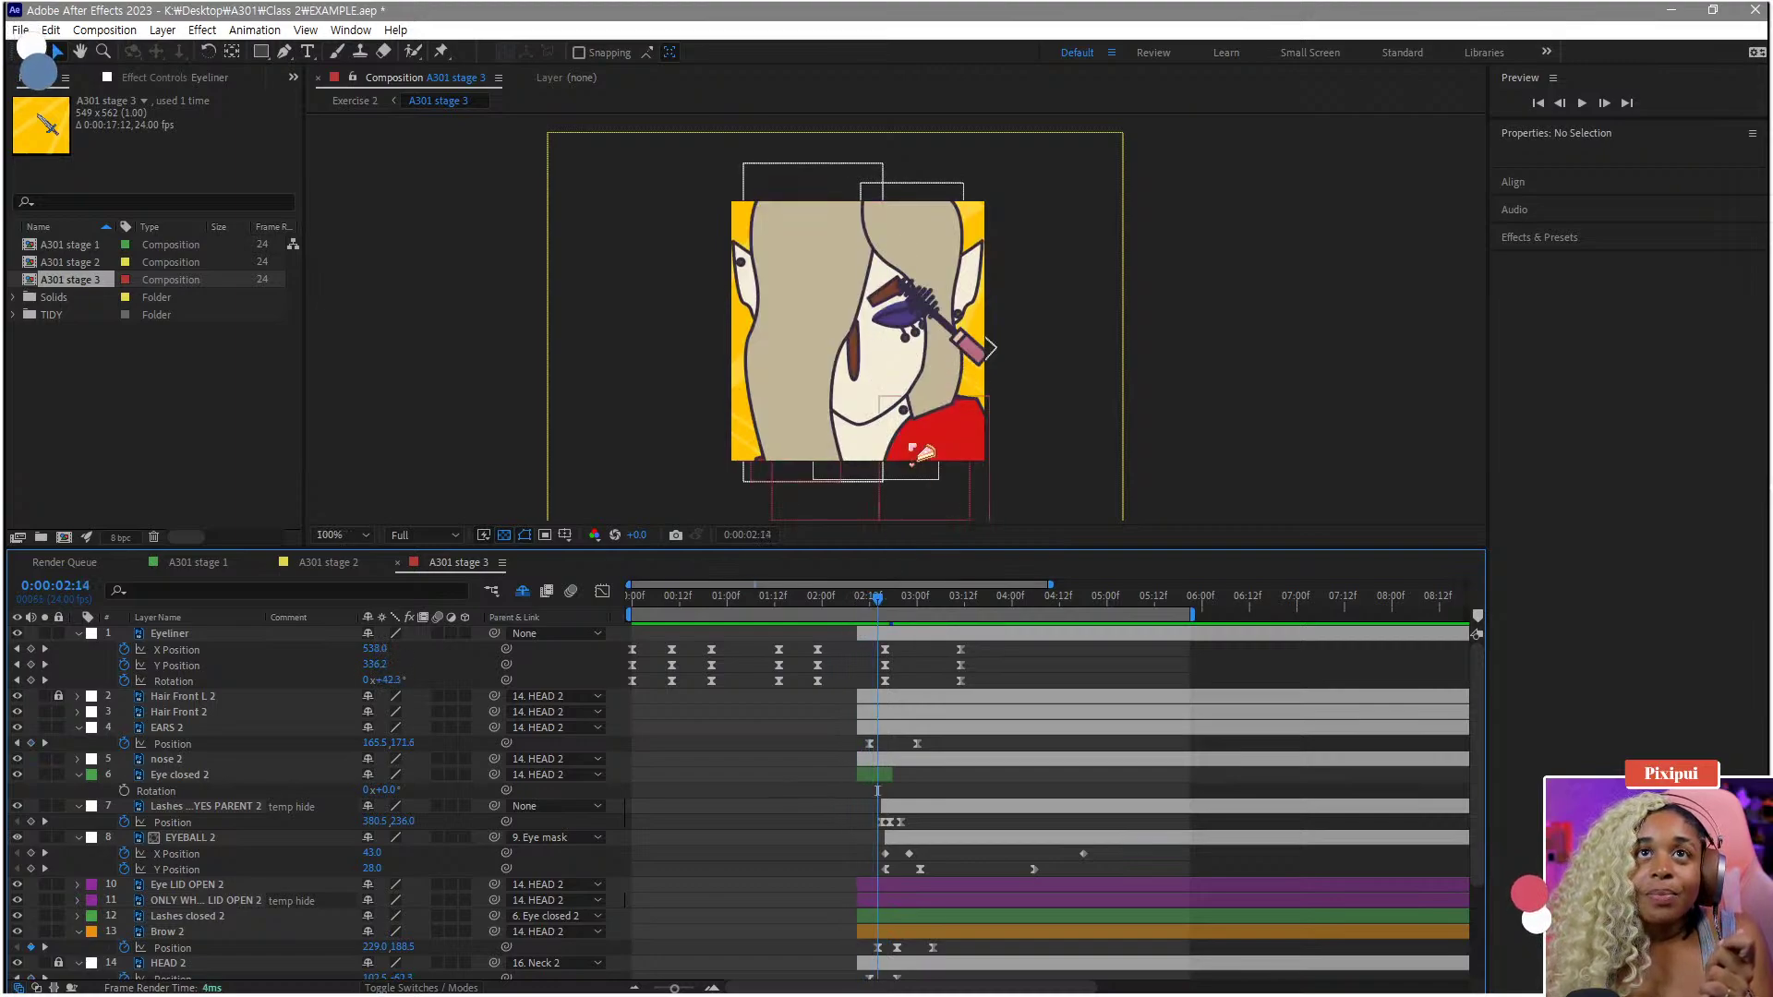
{"action": "key", "text": "slash"}
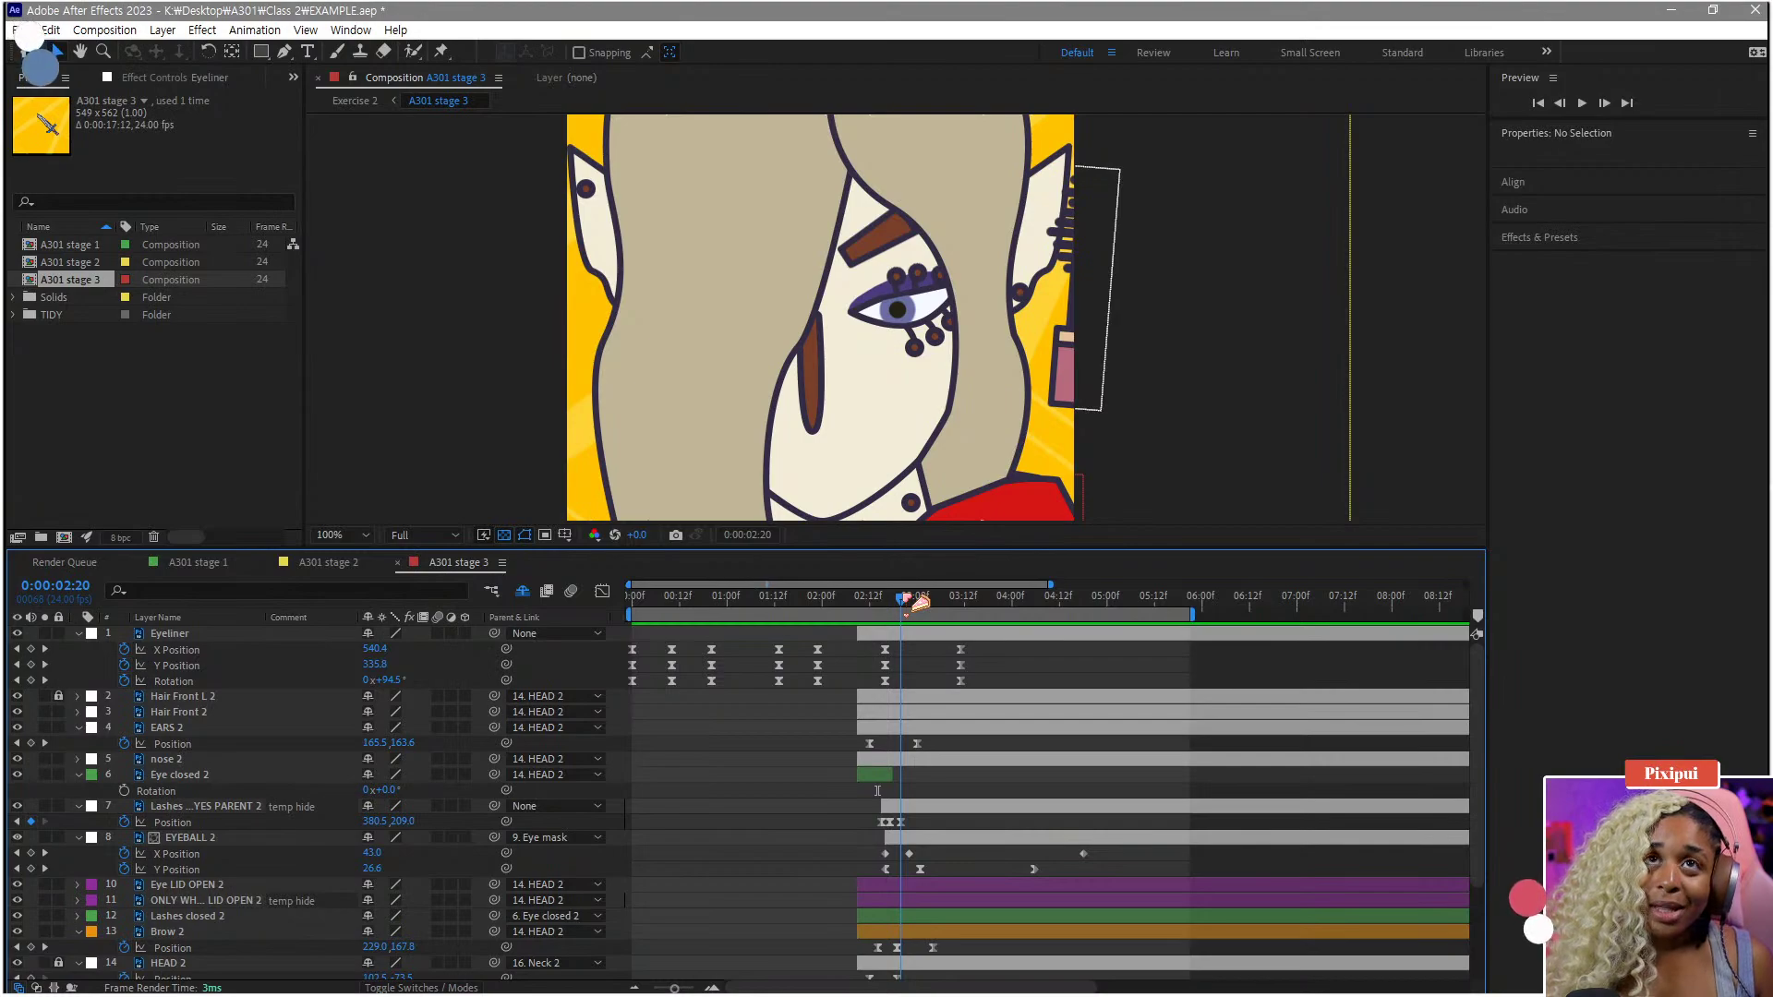
{"action": "mouse_move", "coordinate": [904, 599]}
{"action": "left_mouse_down"}
{"action": "mouse_move", "coordinate": [887, 600]}
{"action": "mouse_move", "coordinate": [954, 605]}
{"action": "mouse_move", "coordinate": [880, 609]}
{"action": "mouse_move", "coordinate": [964, 618]}
{"action": "mouse_move", "coordinate": [394, 611]}
{"action": "left_mouse_up"}
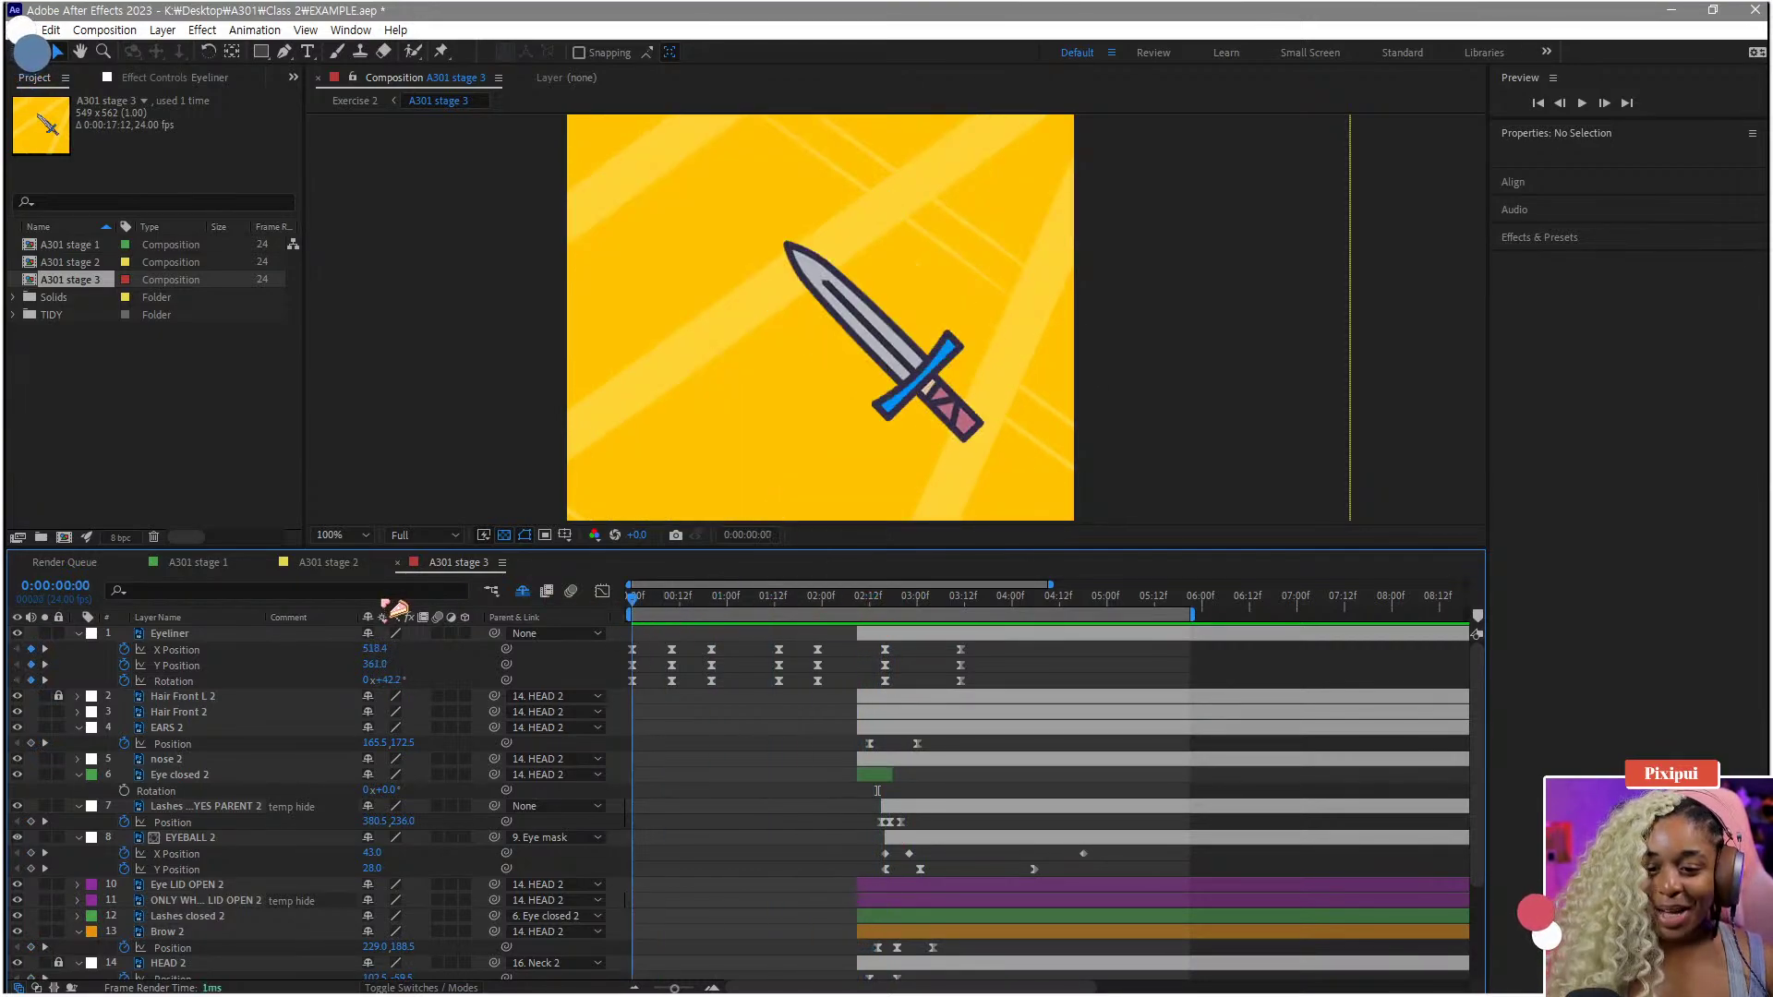
{"action": "scroll", "coordinate": [785, 455], "scroll_direction": "down", "scroll_amount": 2}
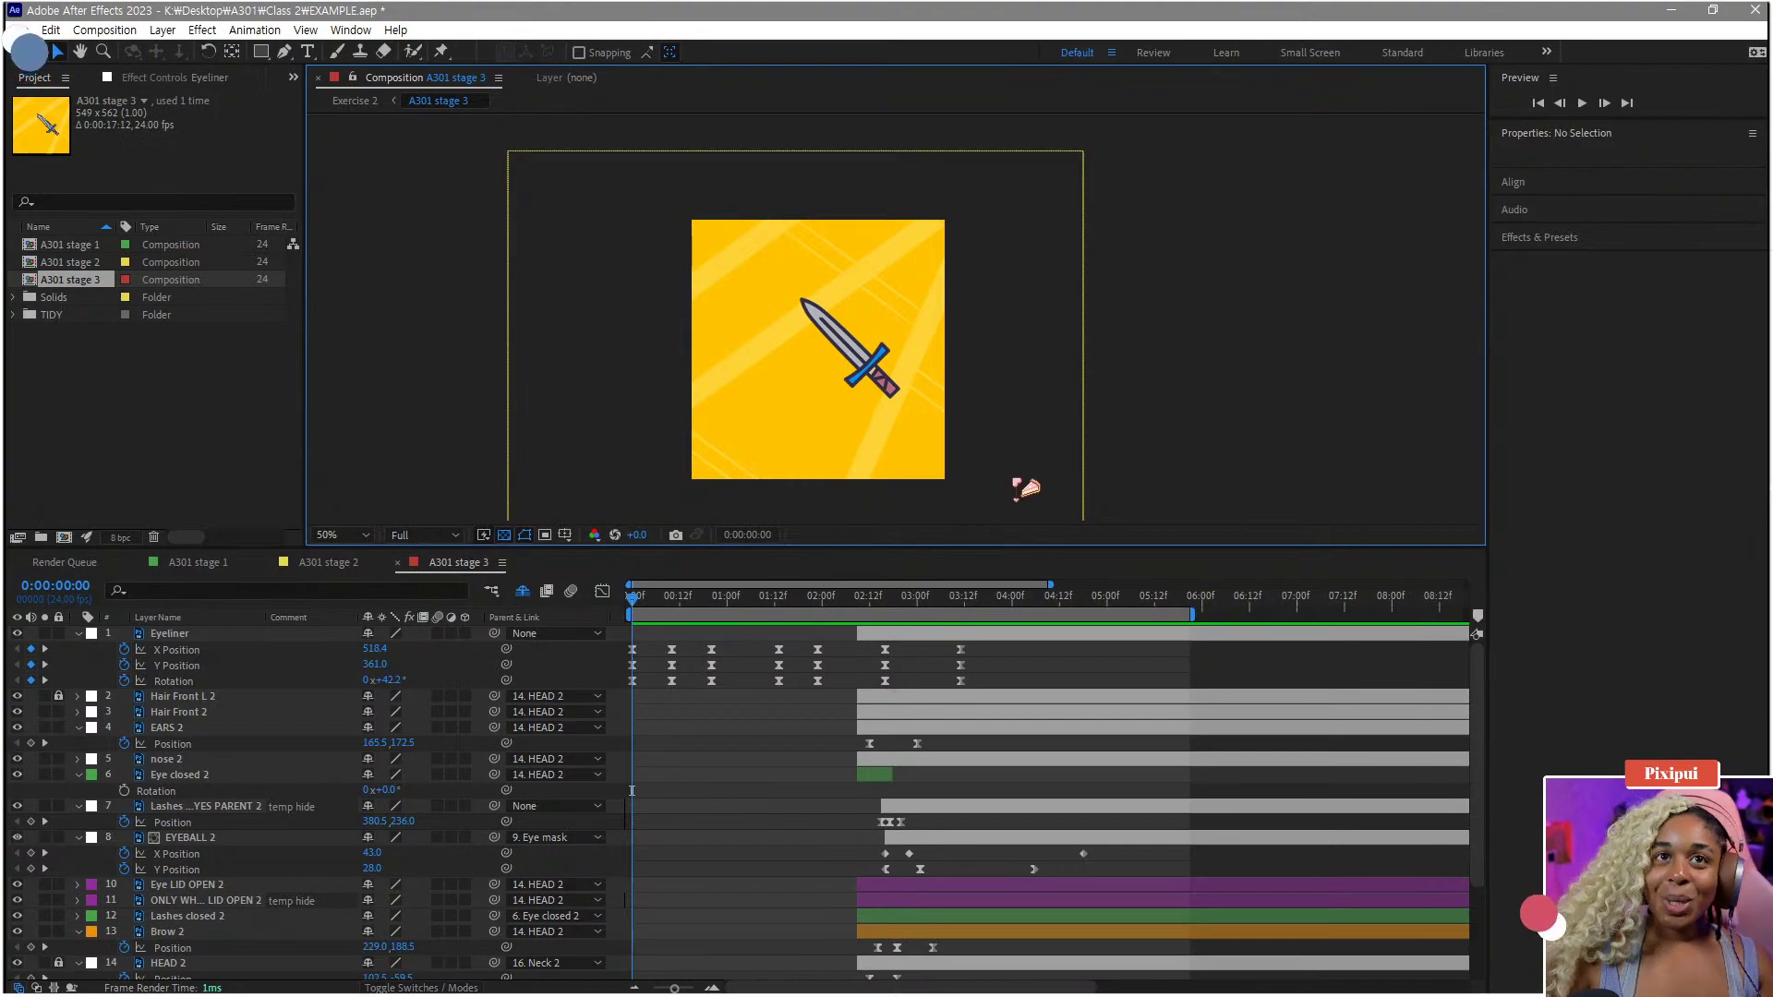
{"action": "left_click_drag", "start_coordinate": [729, 607], "coordinate": [961, 623]}
{"action": "key", "text": "space"}
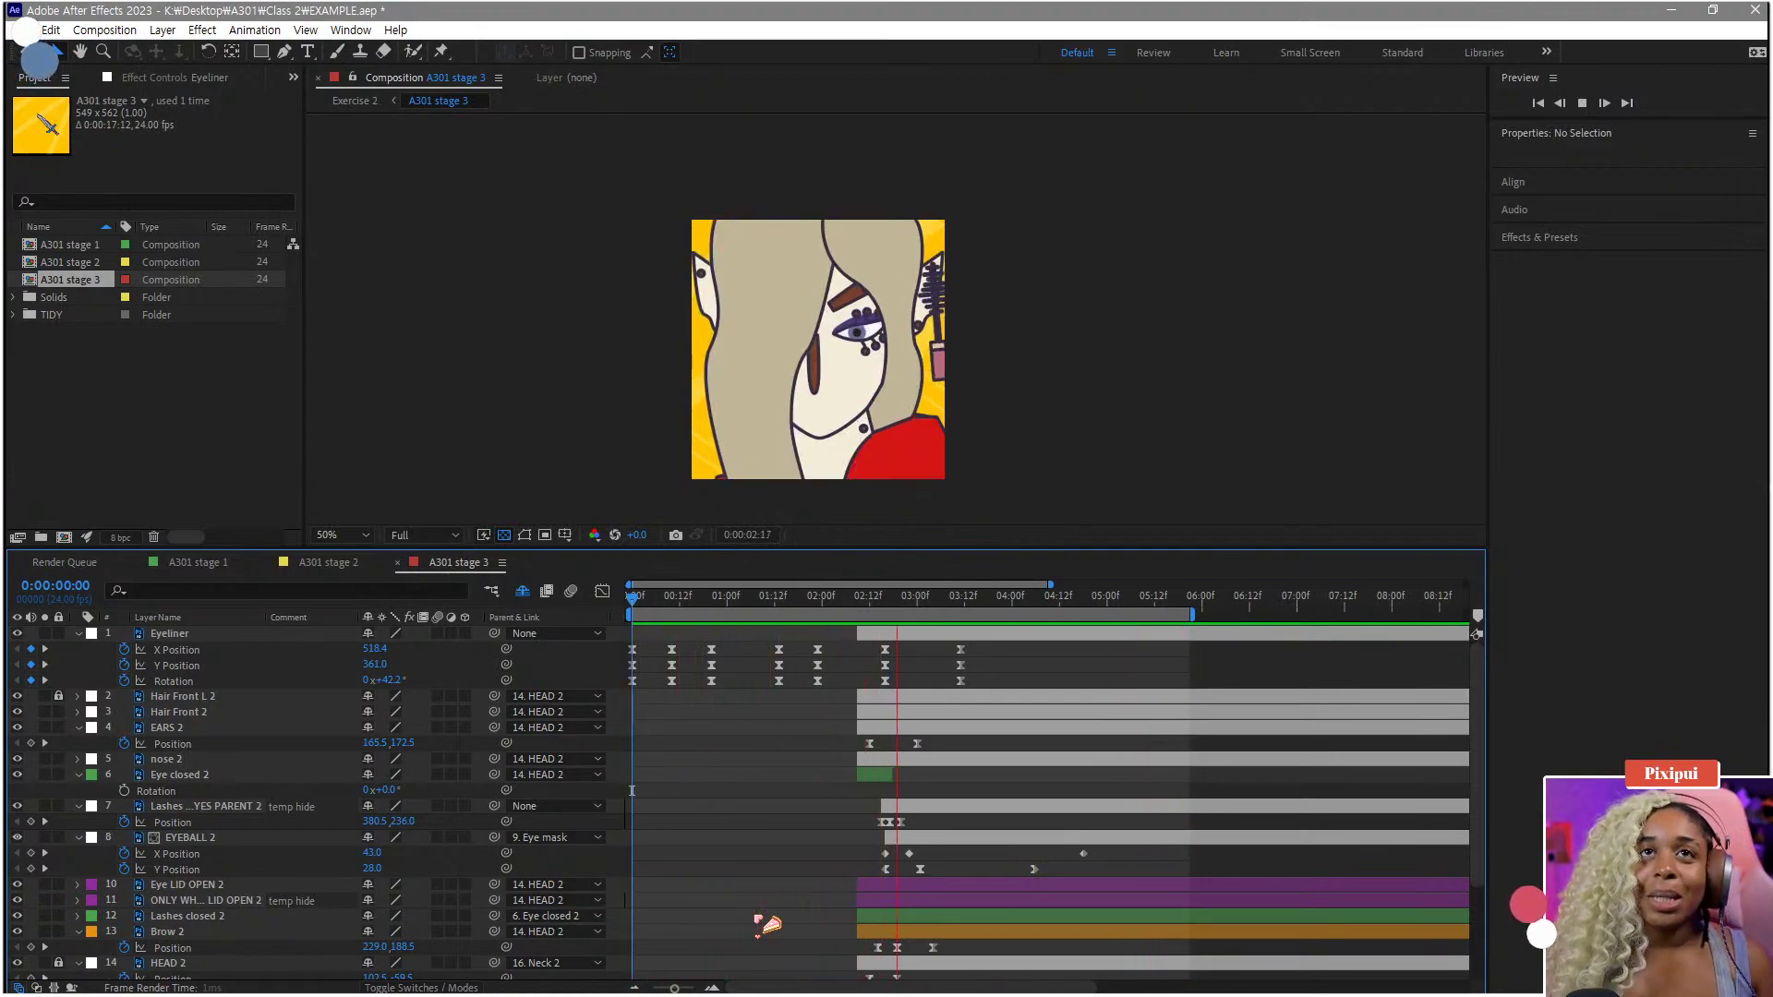
{"action": "key", "text": "space"}
- Unlock the HEAD 2 layer and examine its Position curve in the Graph Editor with the playhead at 2:19
{"action": "left_click", "coordinate": [843, 394]}
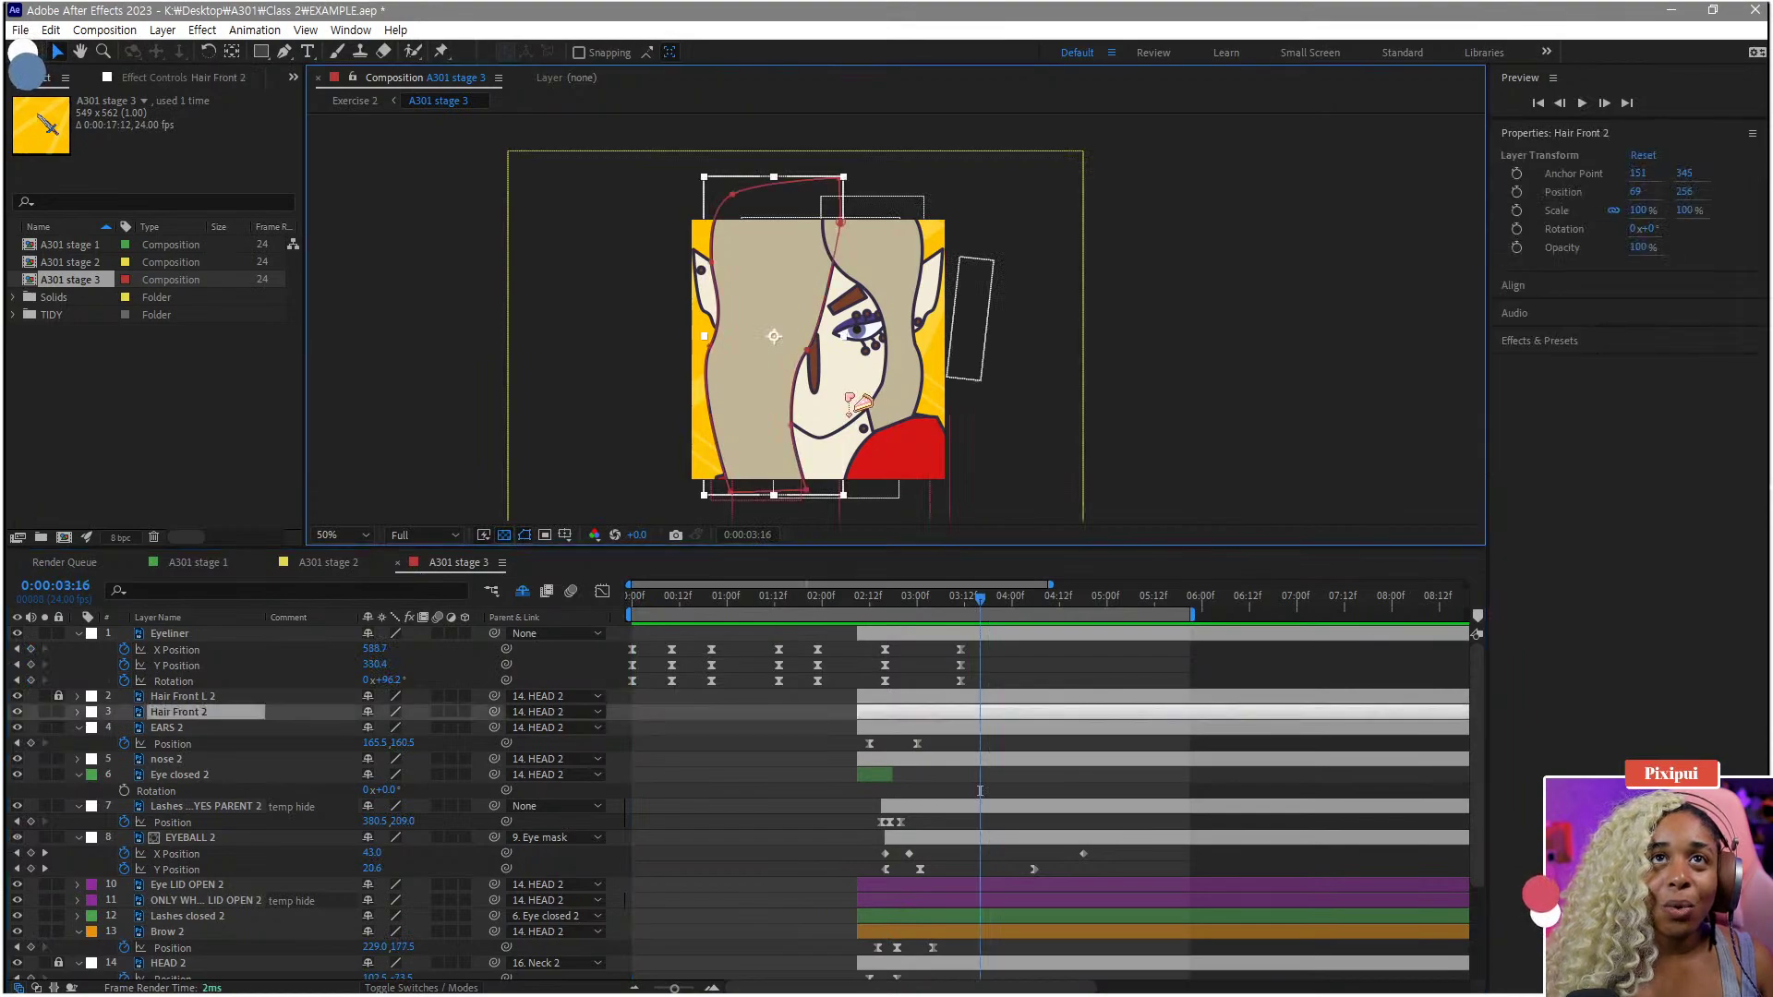
{"action": "scroll", "coordinate": [204, 900], "scroll_direction": "down", "scroll_amount": 3}
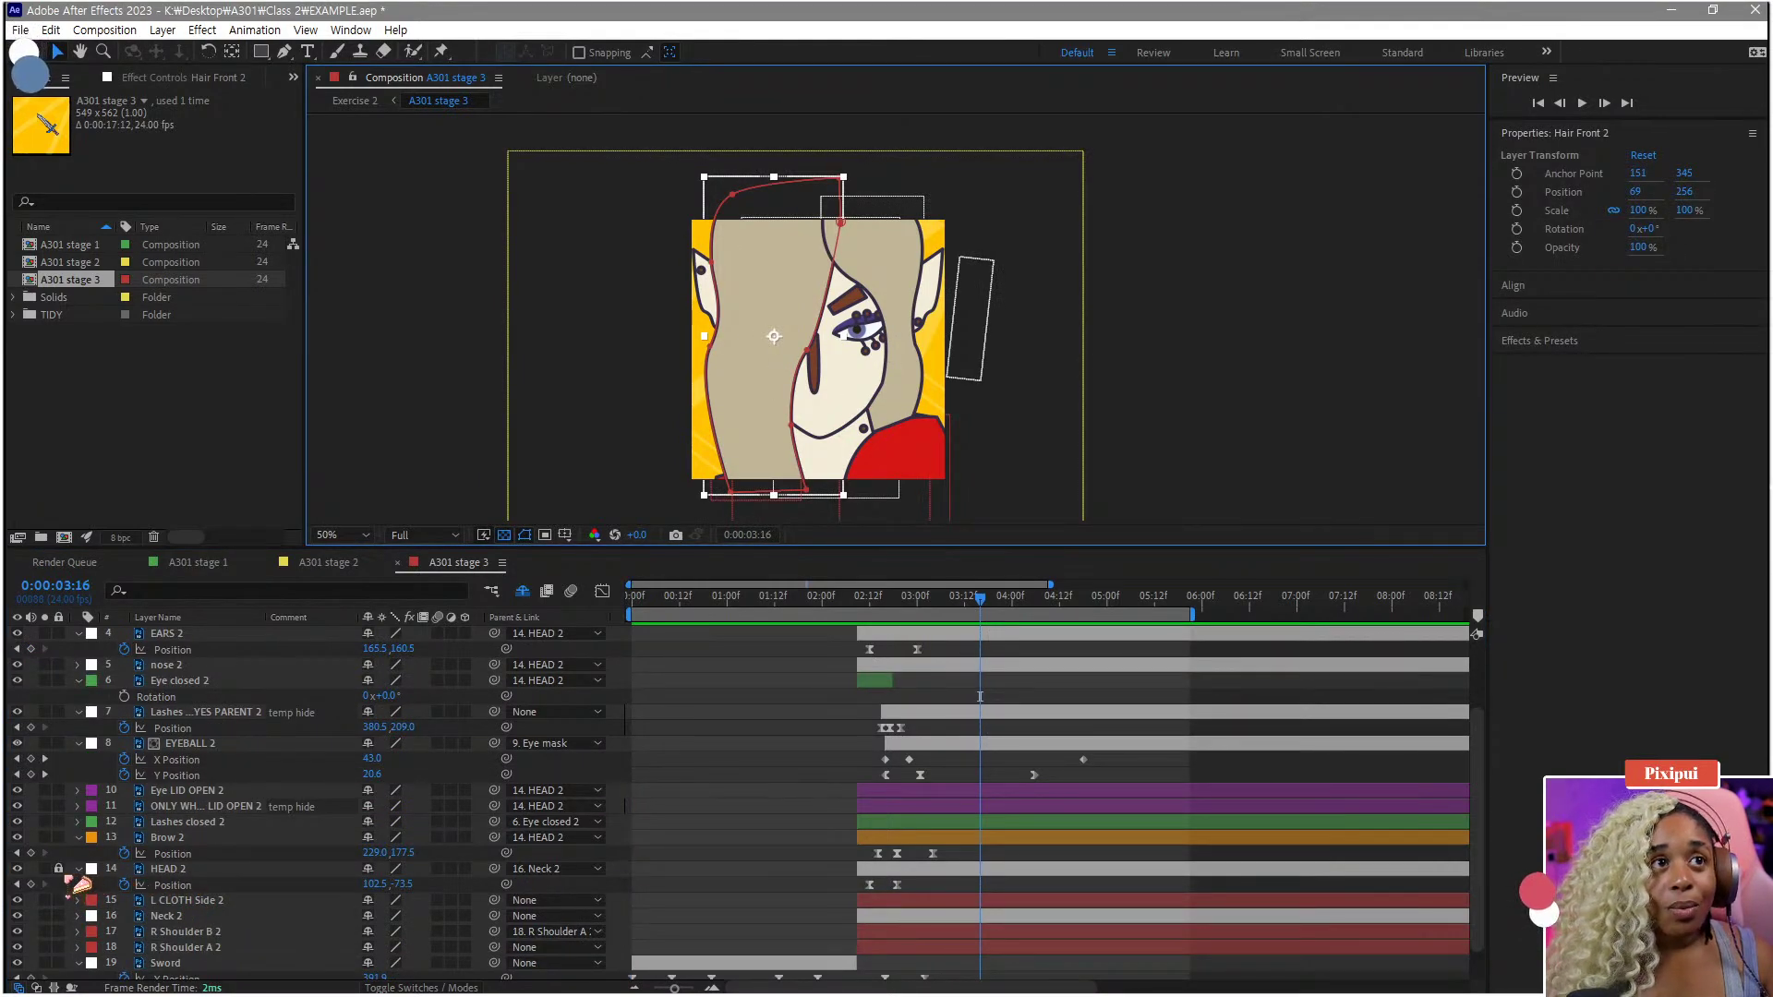
{"action": "left_click", "coordinate": [172, 885]}
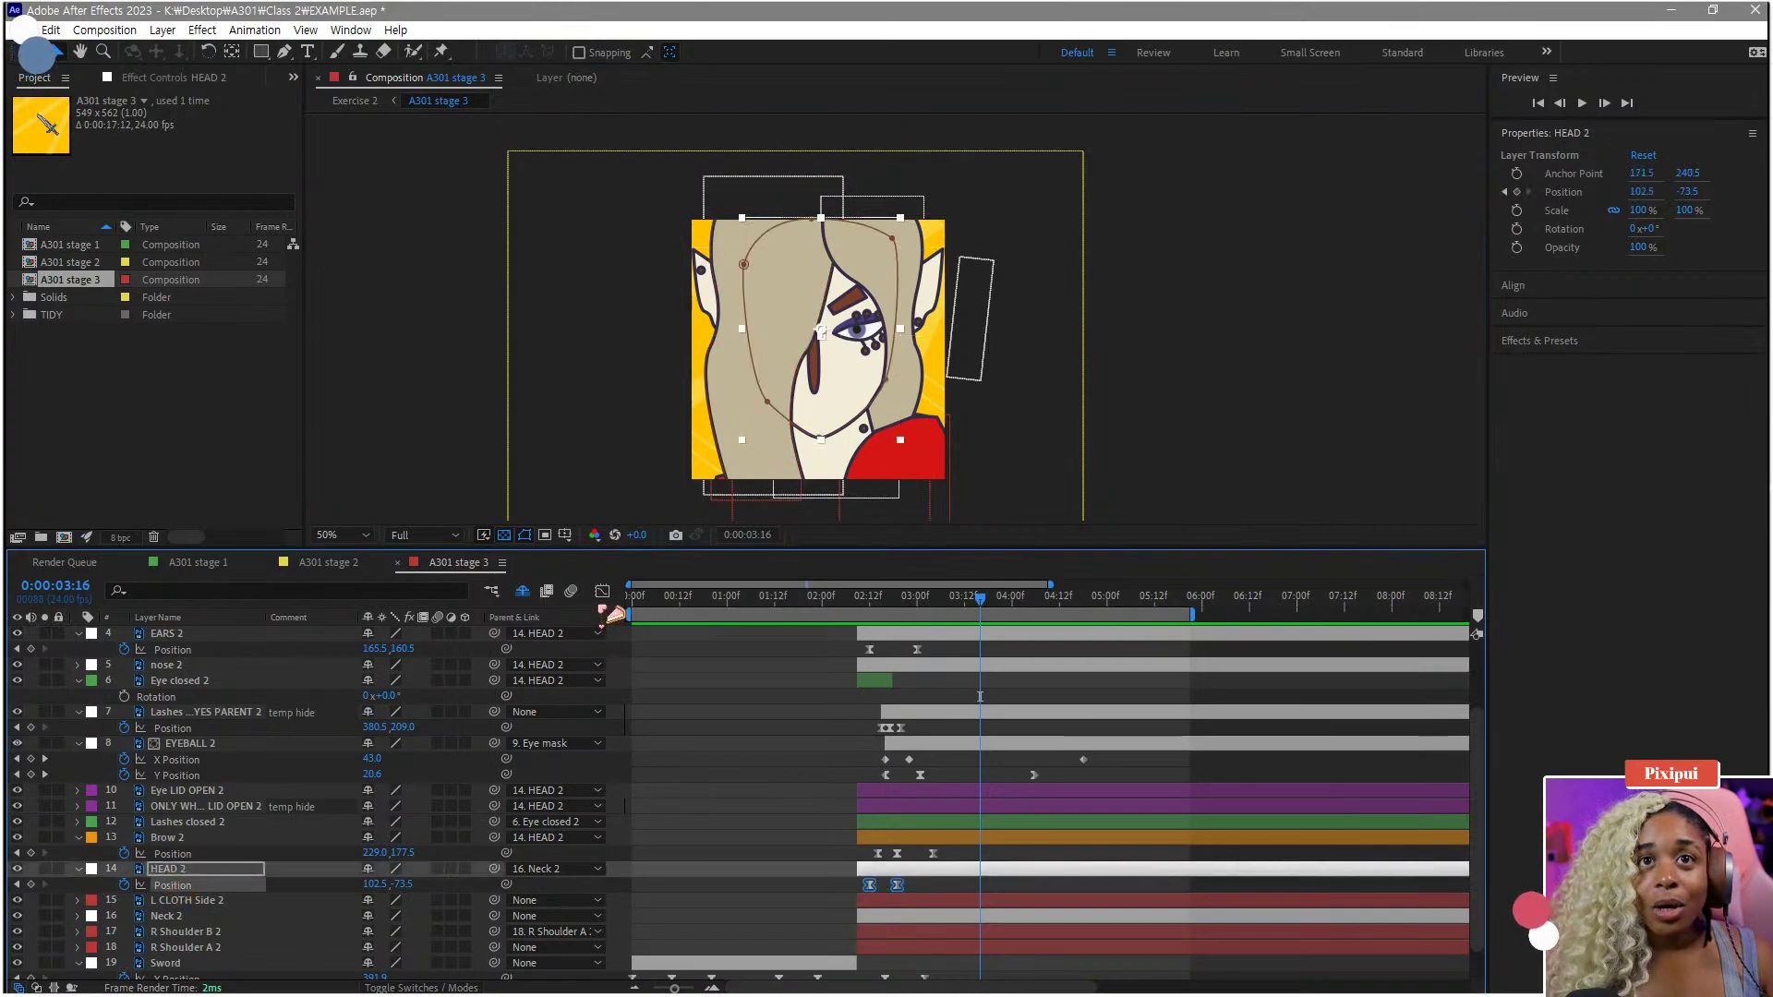
{"action": "scroll", "coordinate": [858, 816], "scroll_direction": "up", "scroll_amount": 3}
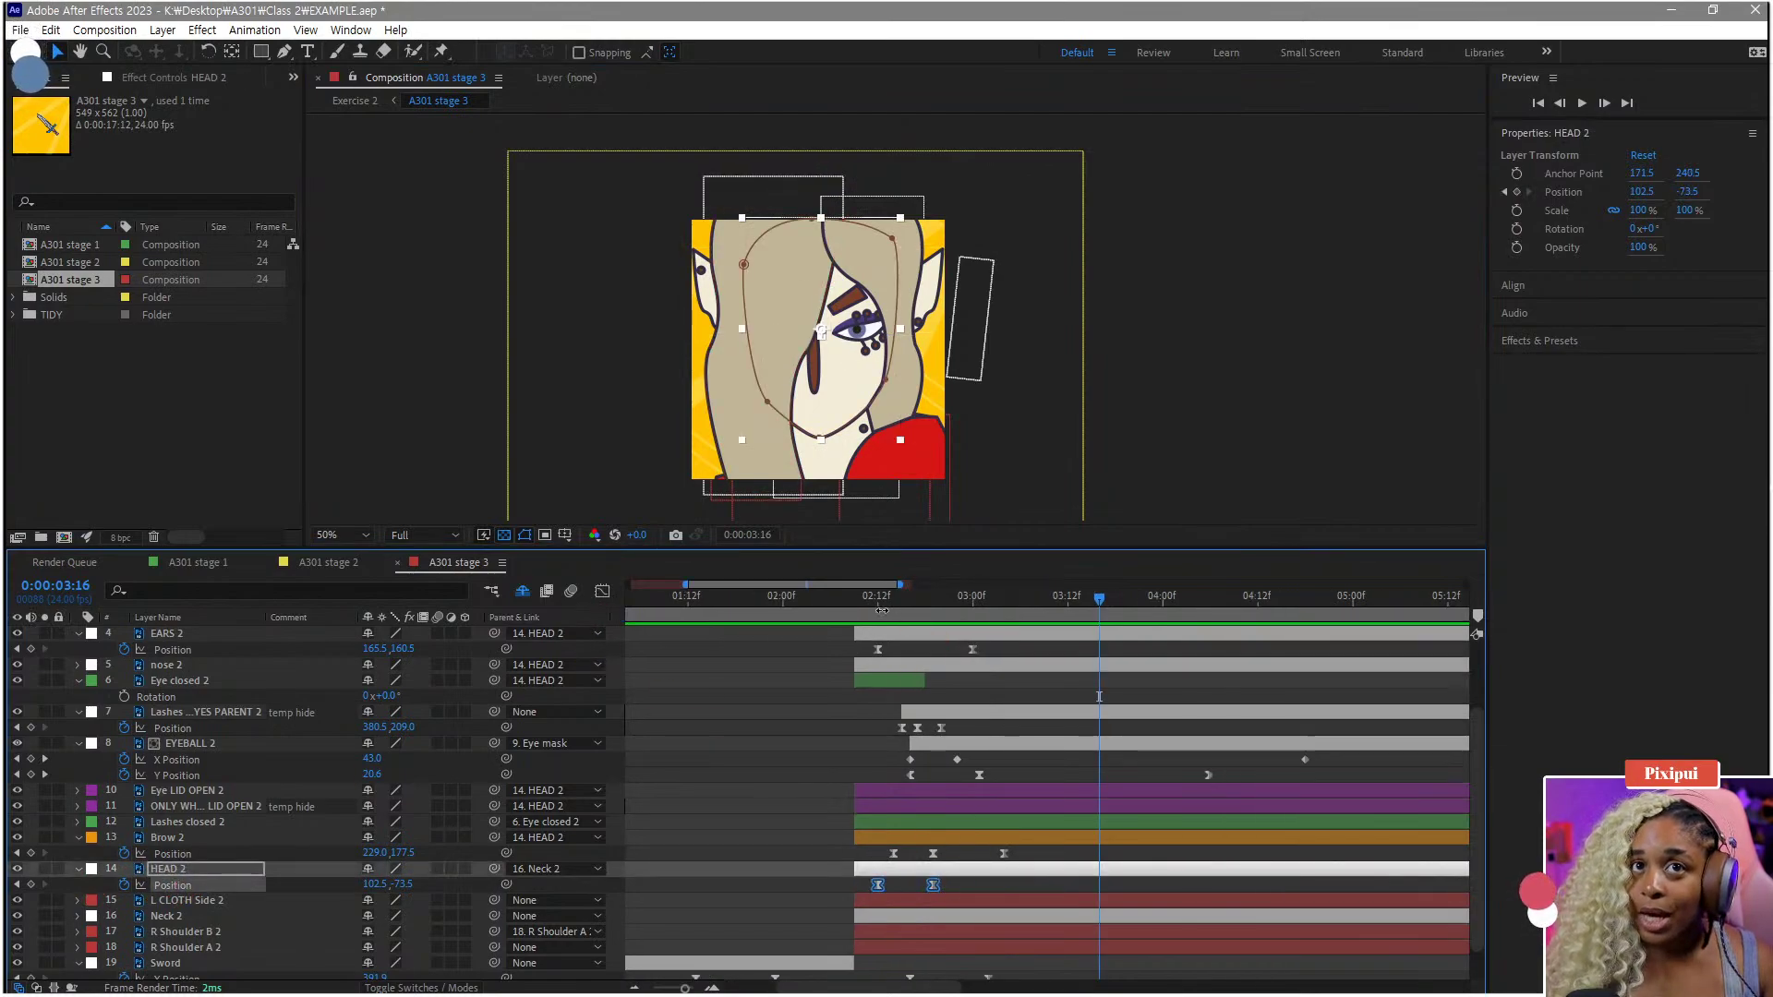
{"action": "left_click_drag", "start_coordinate": [882, 610], "coordinate": [933, 612]}
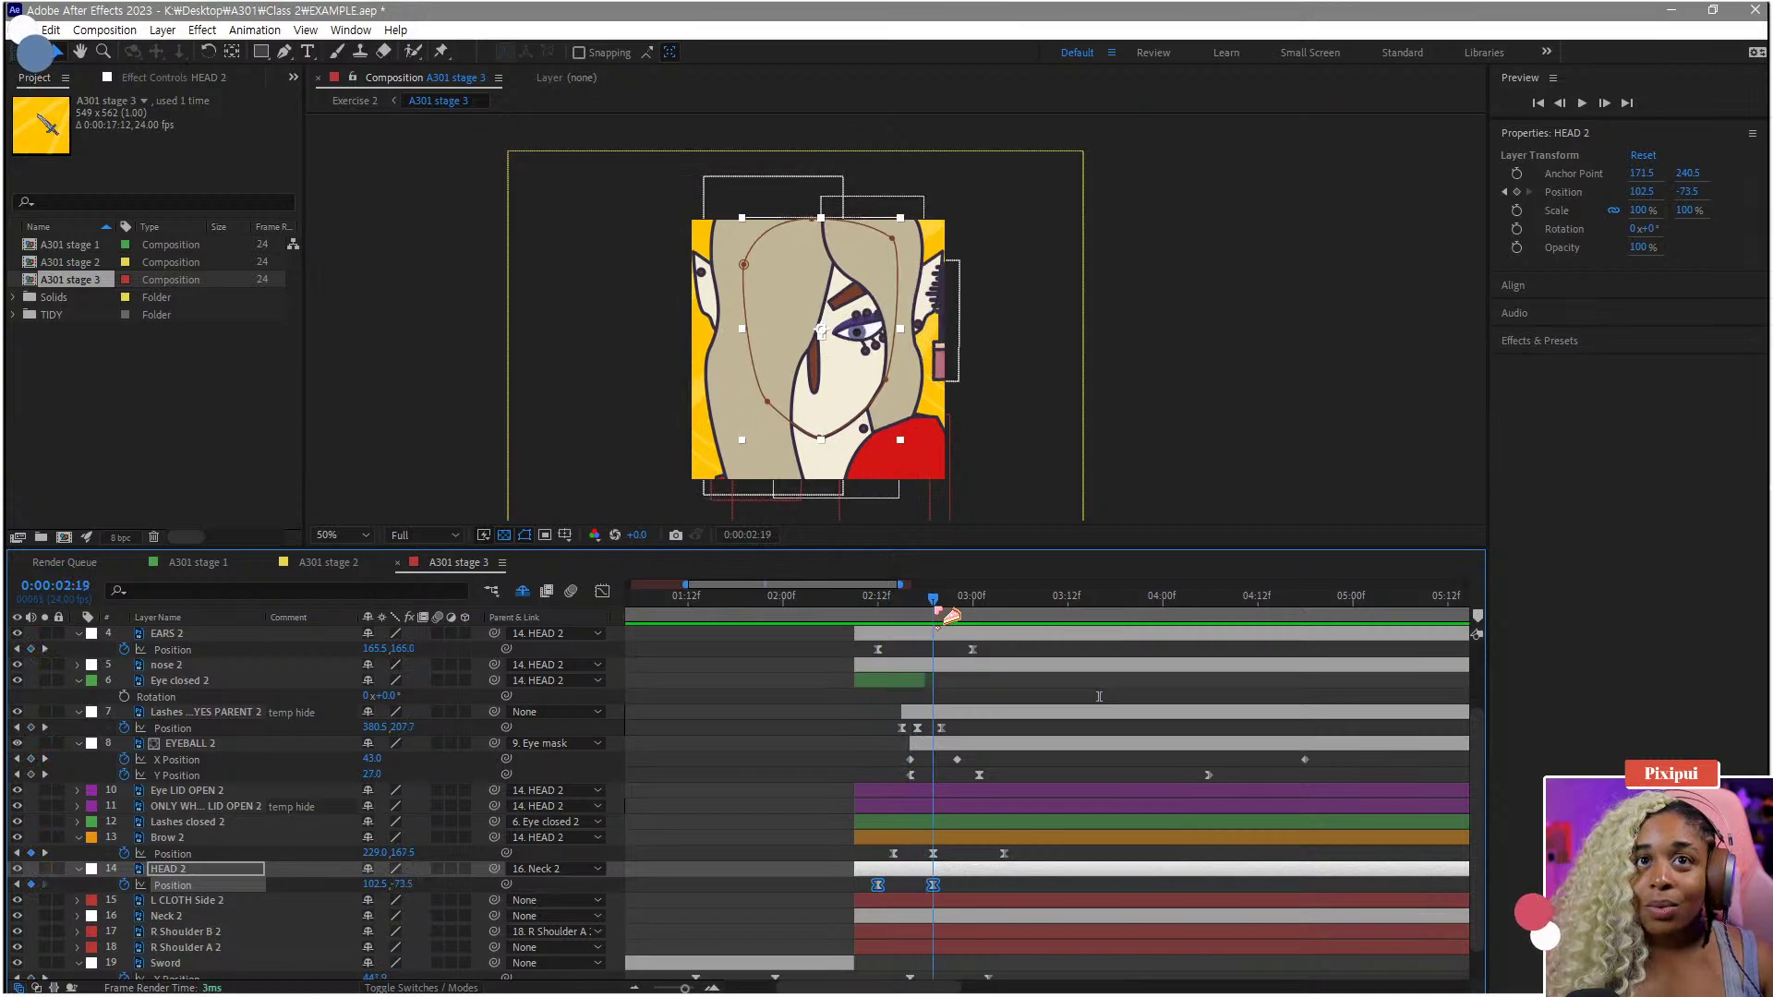
{"action": "left_click", "coordinate": [602, 591]}
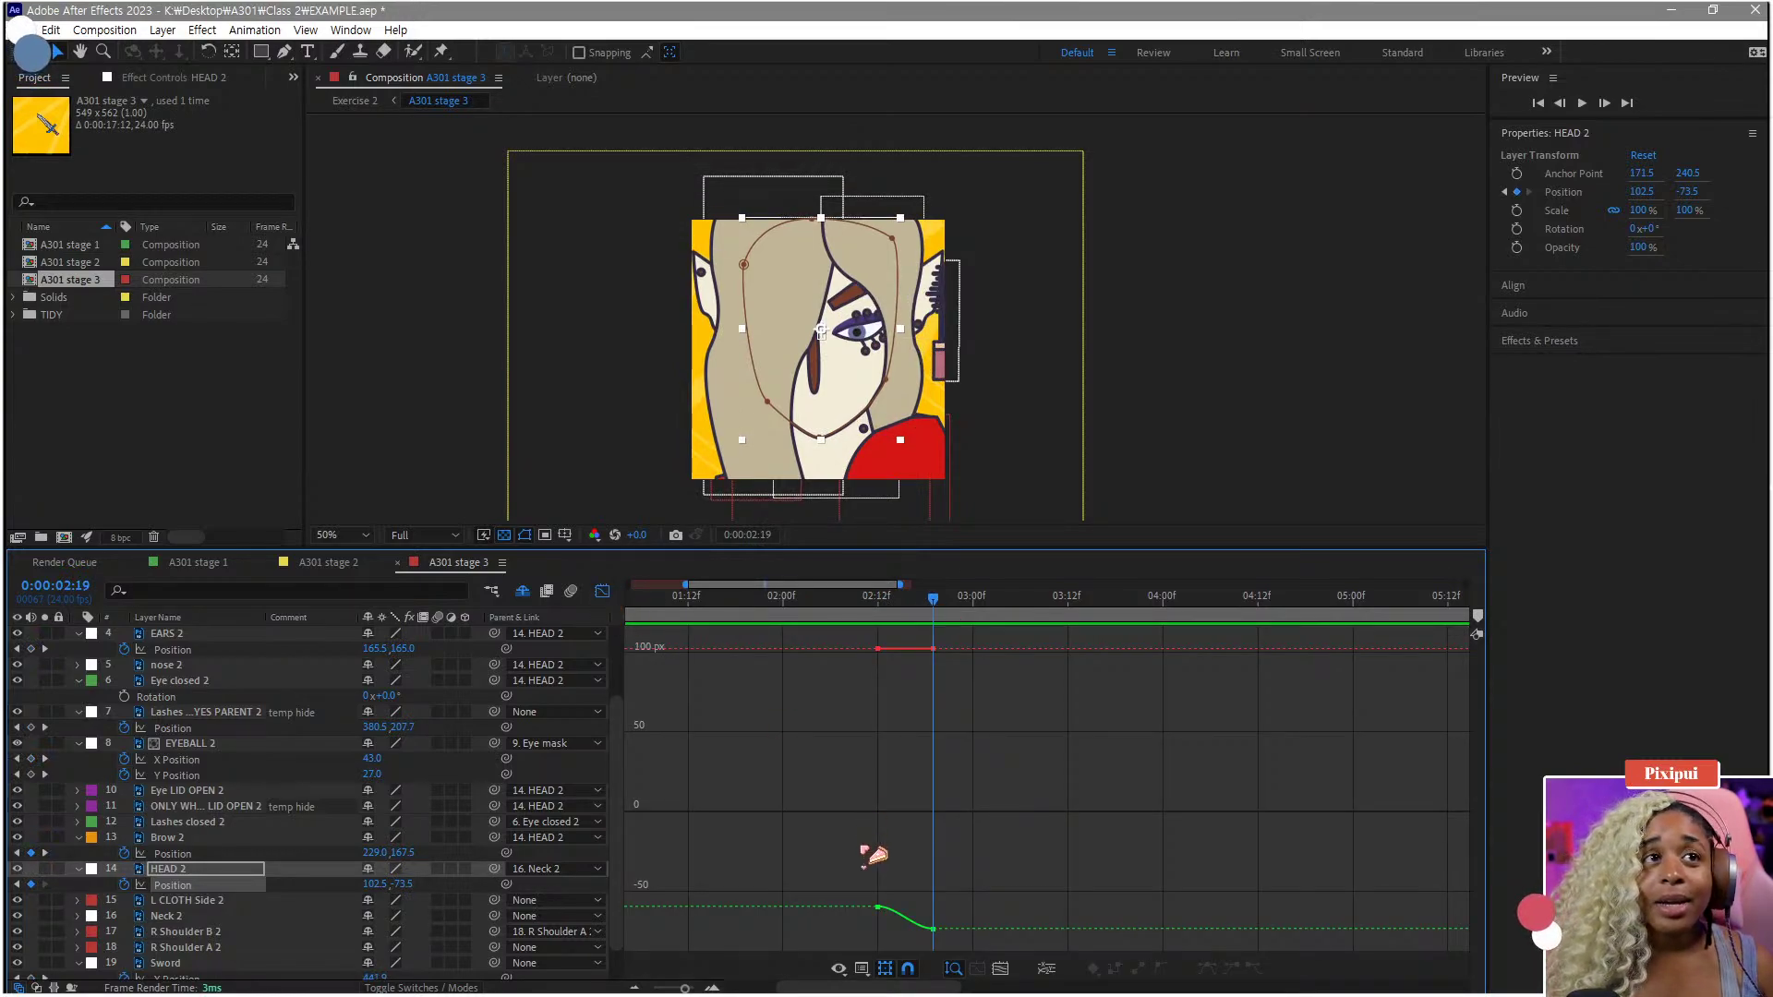
{"action": "scroll", "coordinate": [862, 847], "scroll_direction": "up", "scroll_amount": 2}
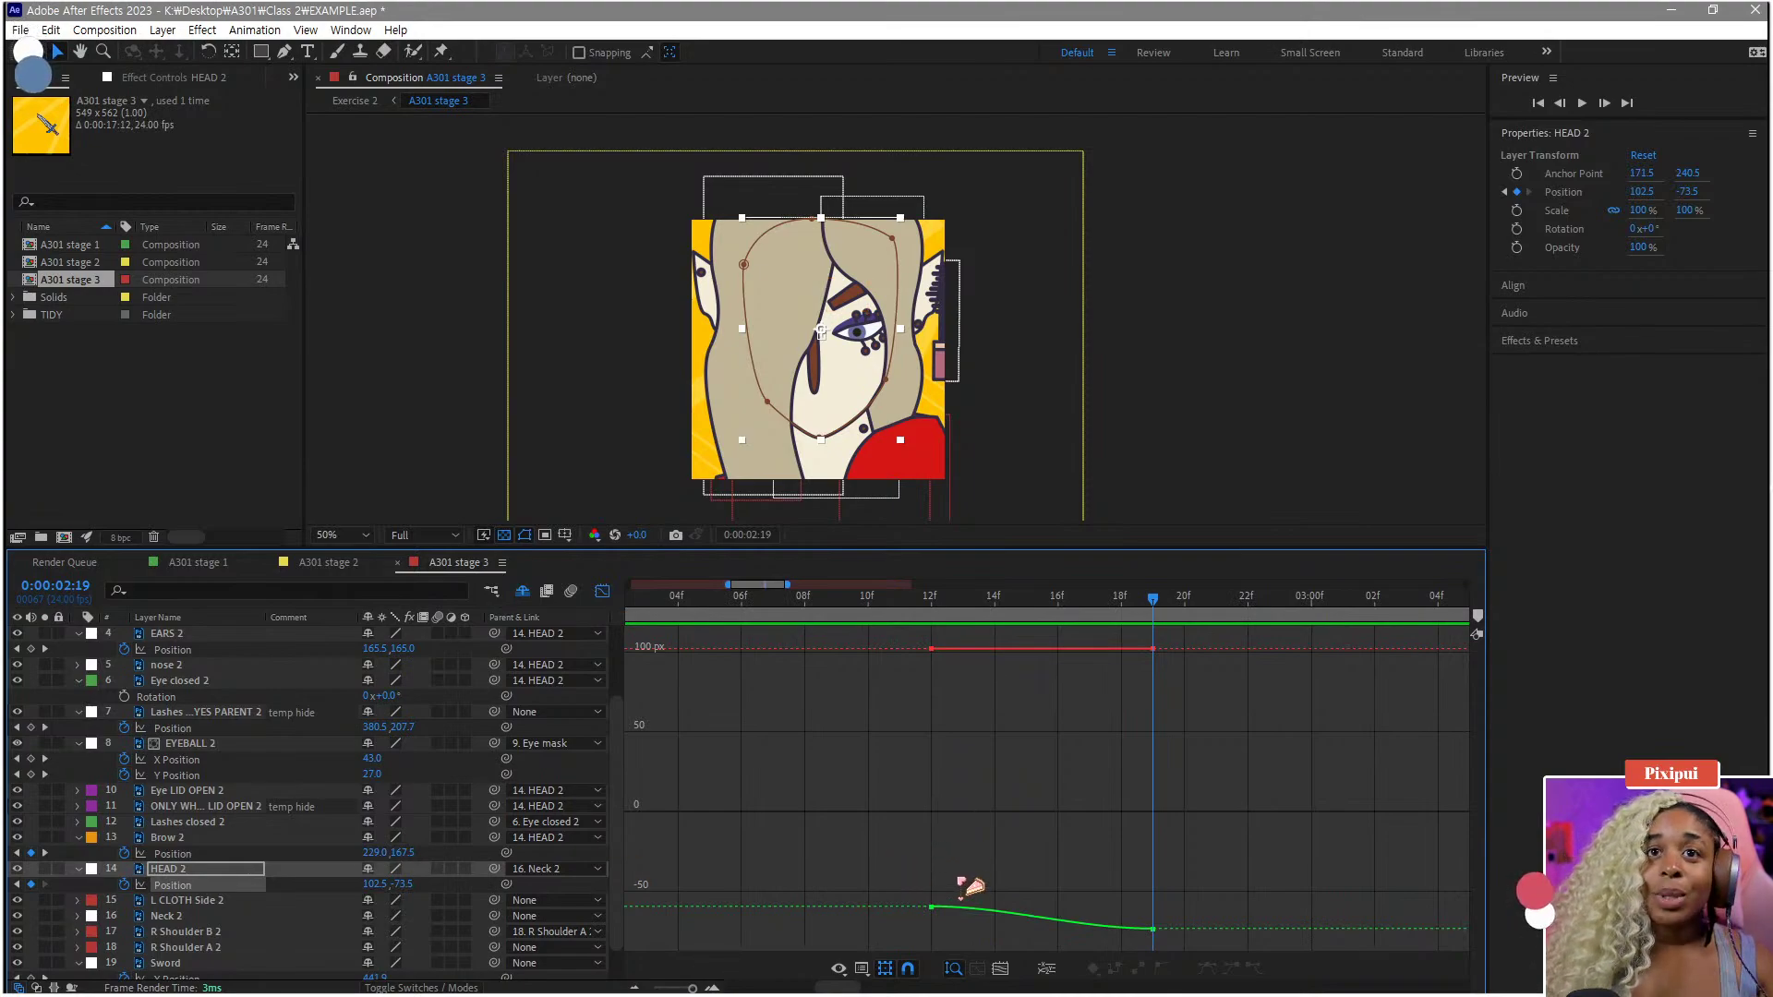
{"action": "left_click", "coordinate": [603, 591]}
- Examine the Brow 2 layer's Position curve in the Graph Editor while scrubbing from 2:15 to 3:04
{"action": "scroll", "coordinate": [882, 367], "scroll_direction": "up", "scroll_amount": 2}
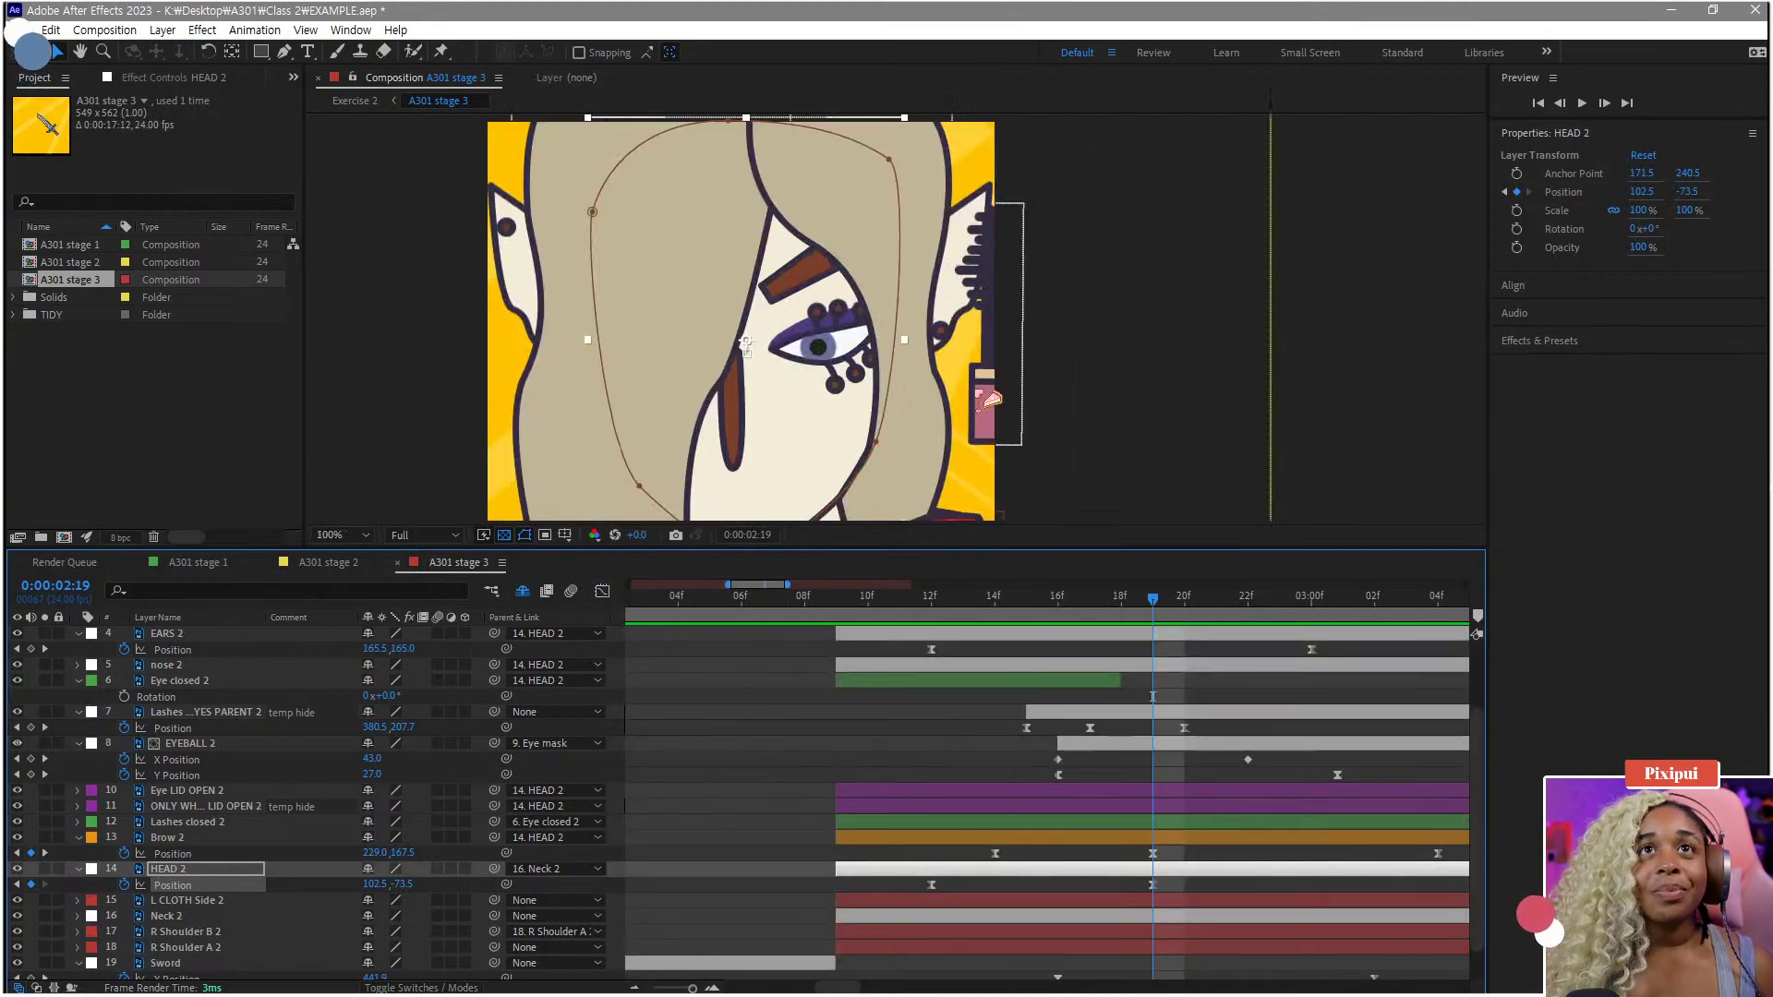
{"action": "scroll", "coordinate": [885, 366], "scroll_direction": "down", "scroll_amount": 2}
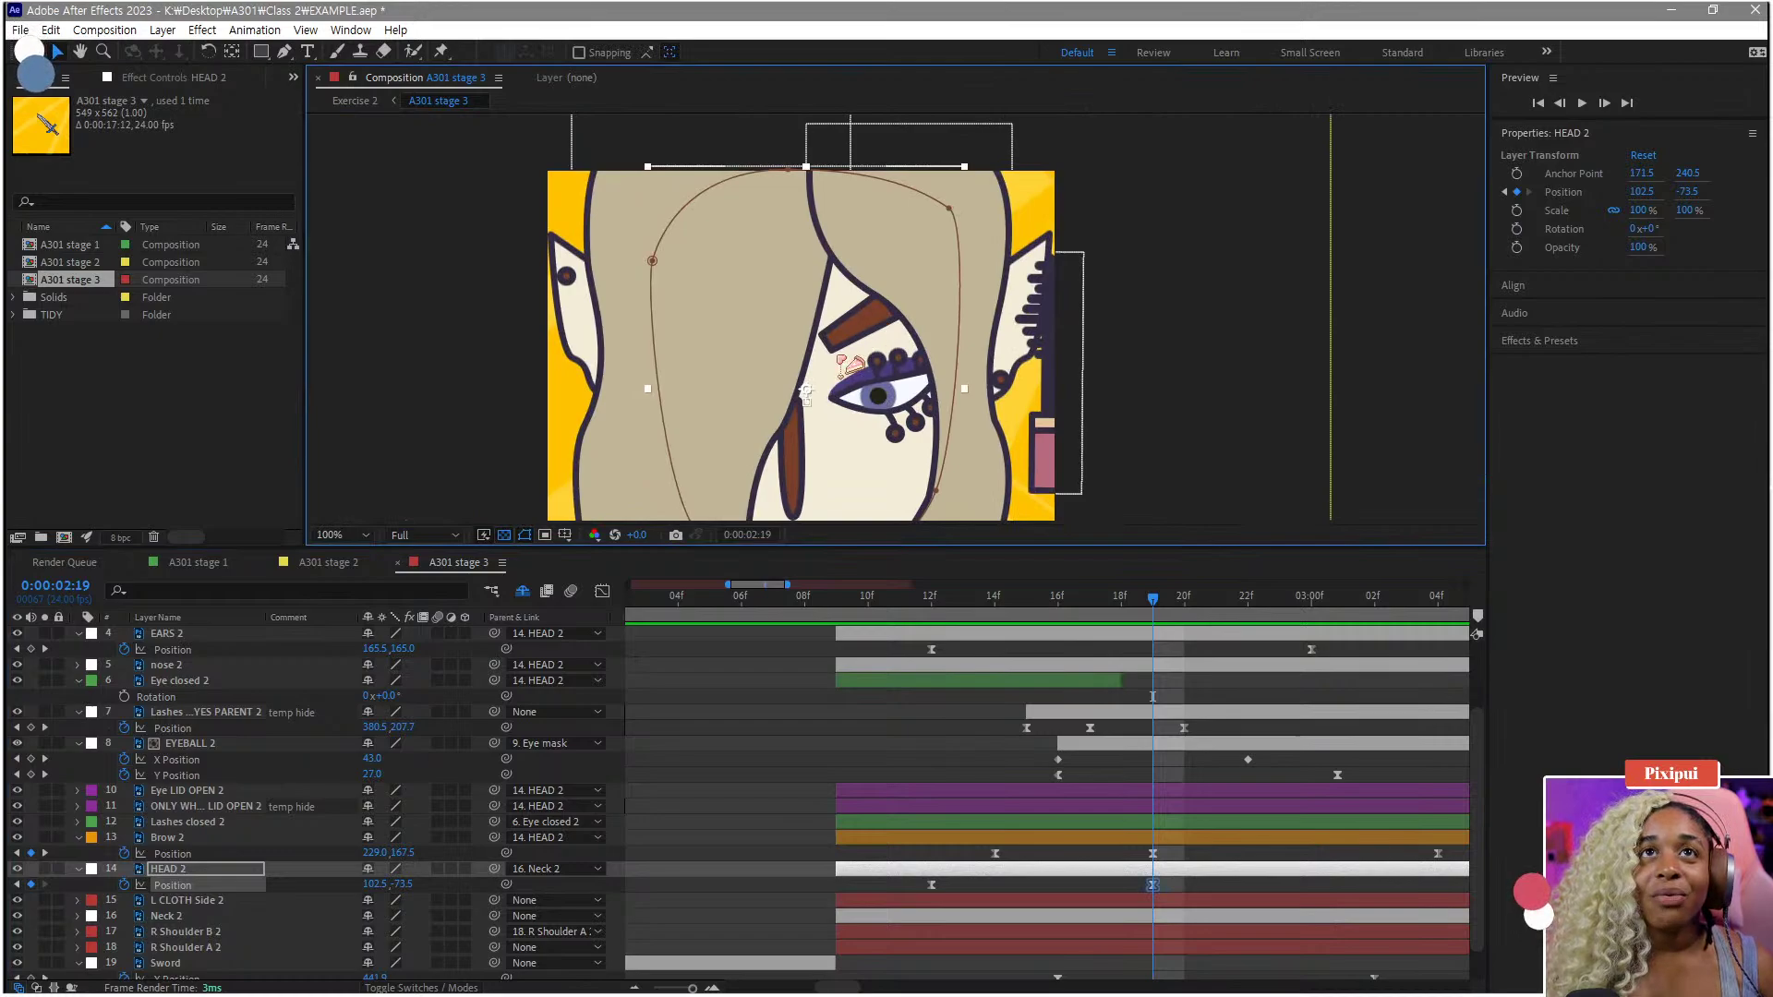
{"action": "scroll", "coordinate": [185, 809], "scroll_direction": "up", "scroll_amount": 3}
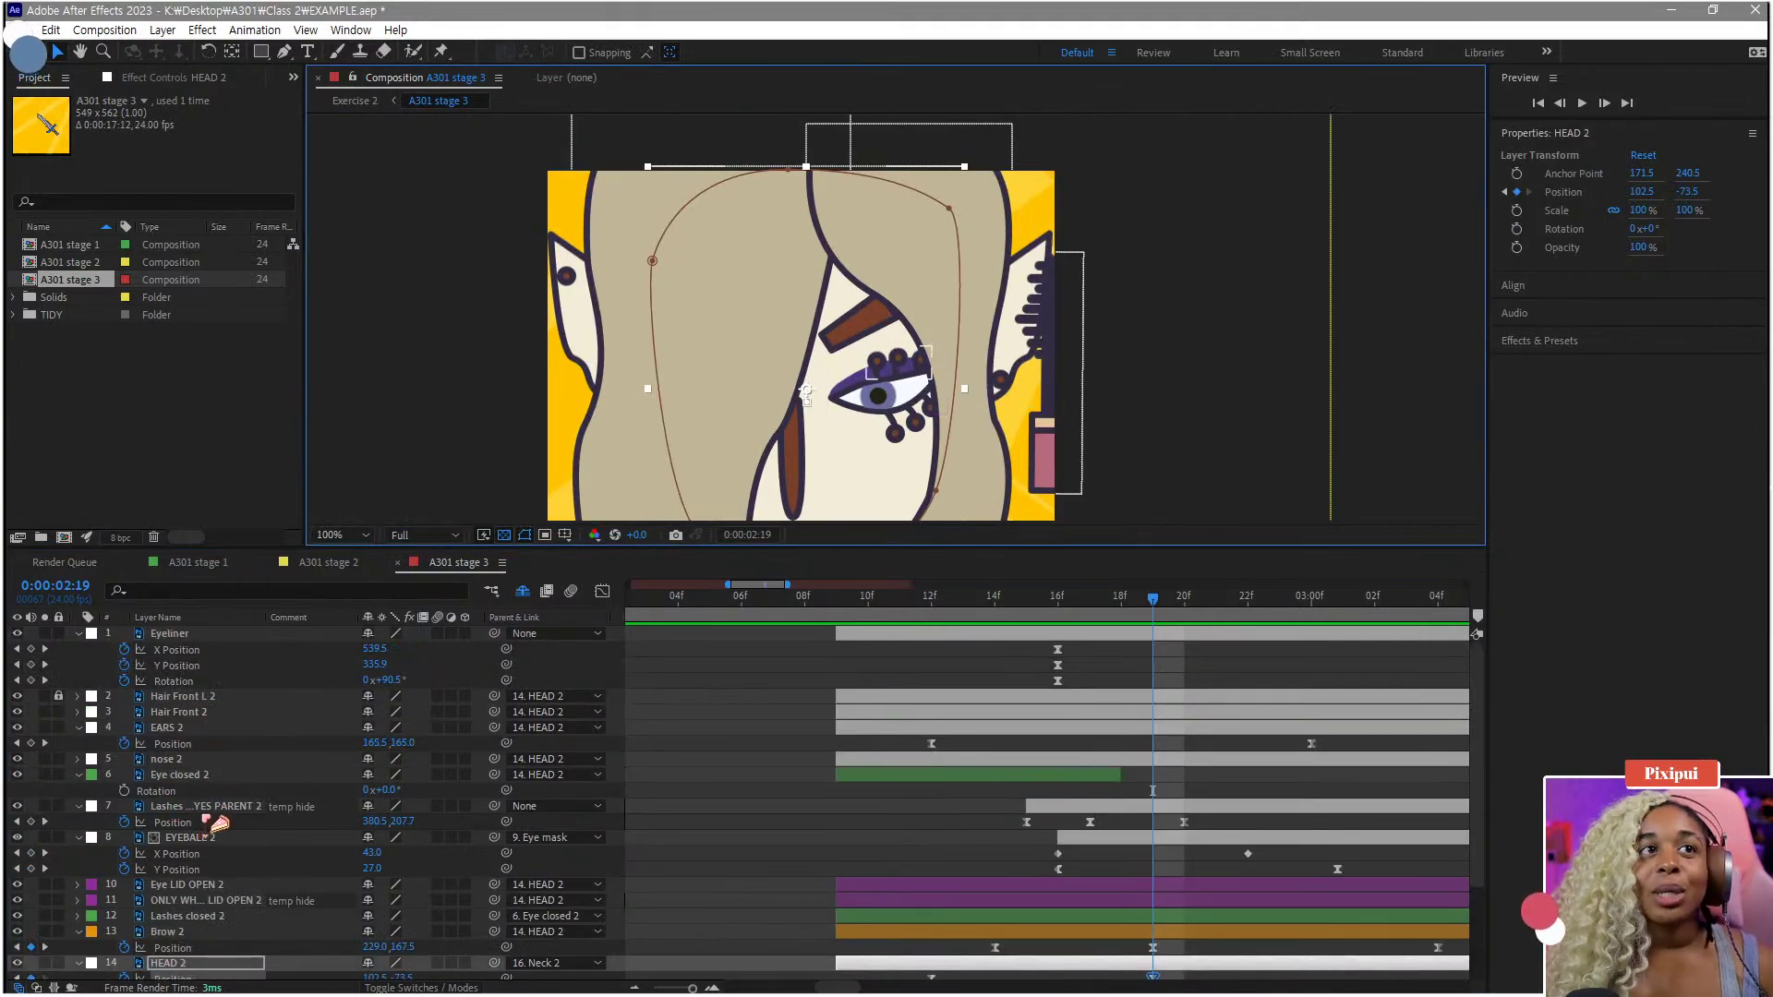
{"action": "scroll", "coordinate": [240, 819], "scroll_direction": "down", "scroll_amount": 3}
{"action": "left_click", "coordinate": [185, 838]}
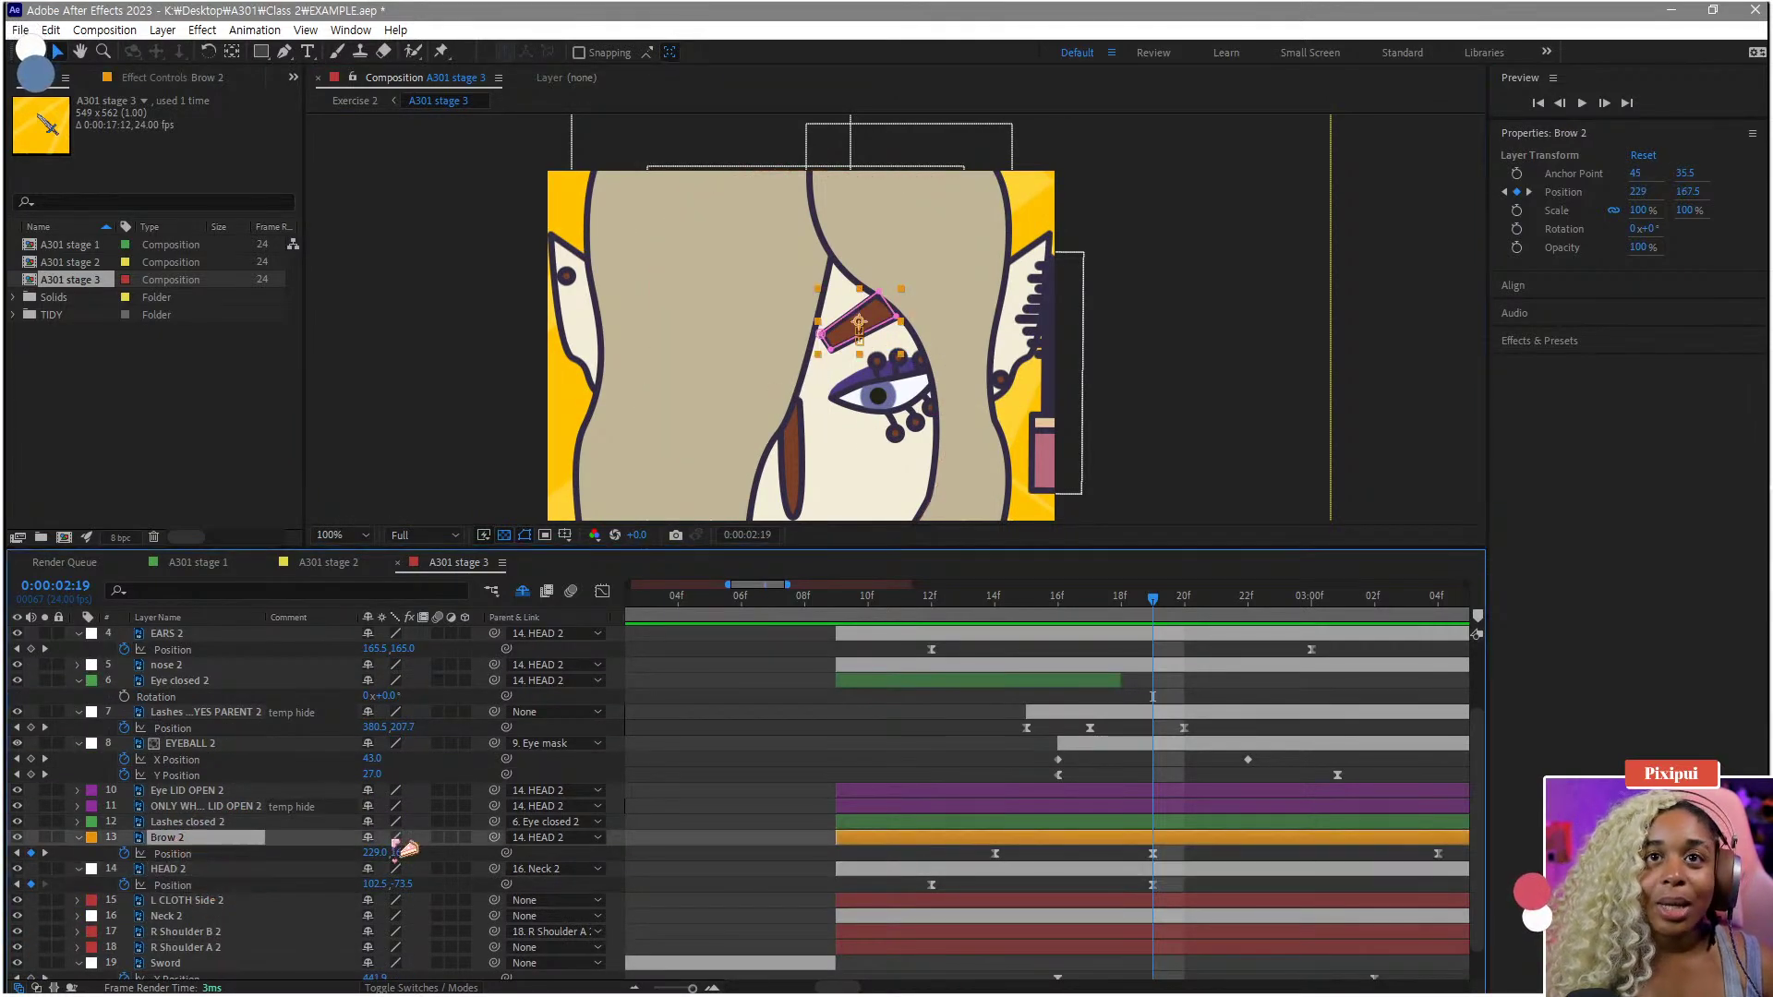
{"action": "scroll", "coordinate": [1242, 843], "scroll_direction": "down", "scroll_amount": 5}
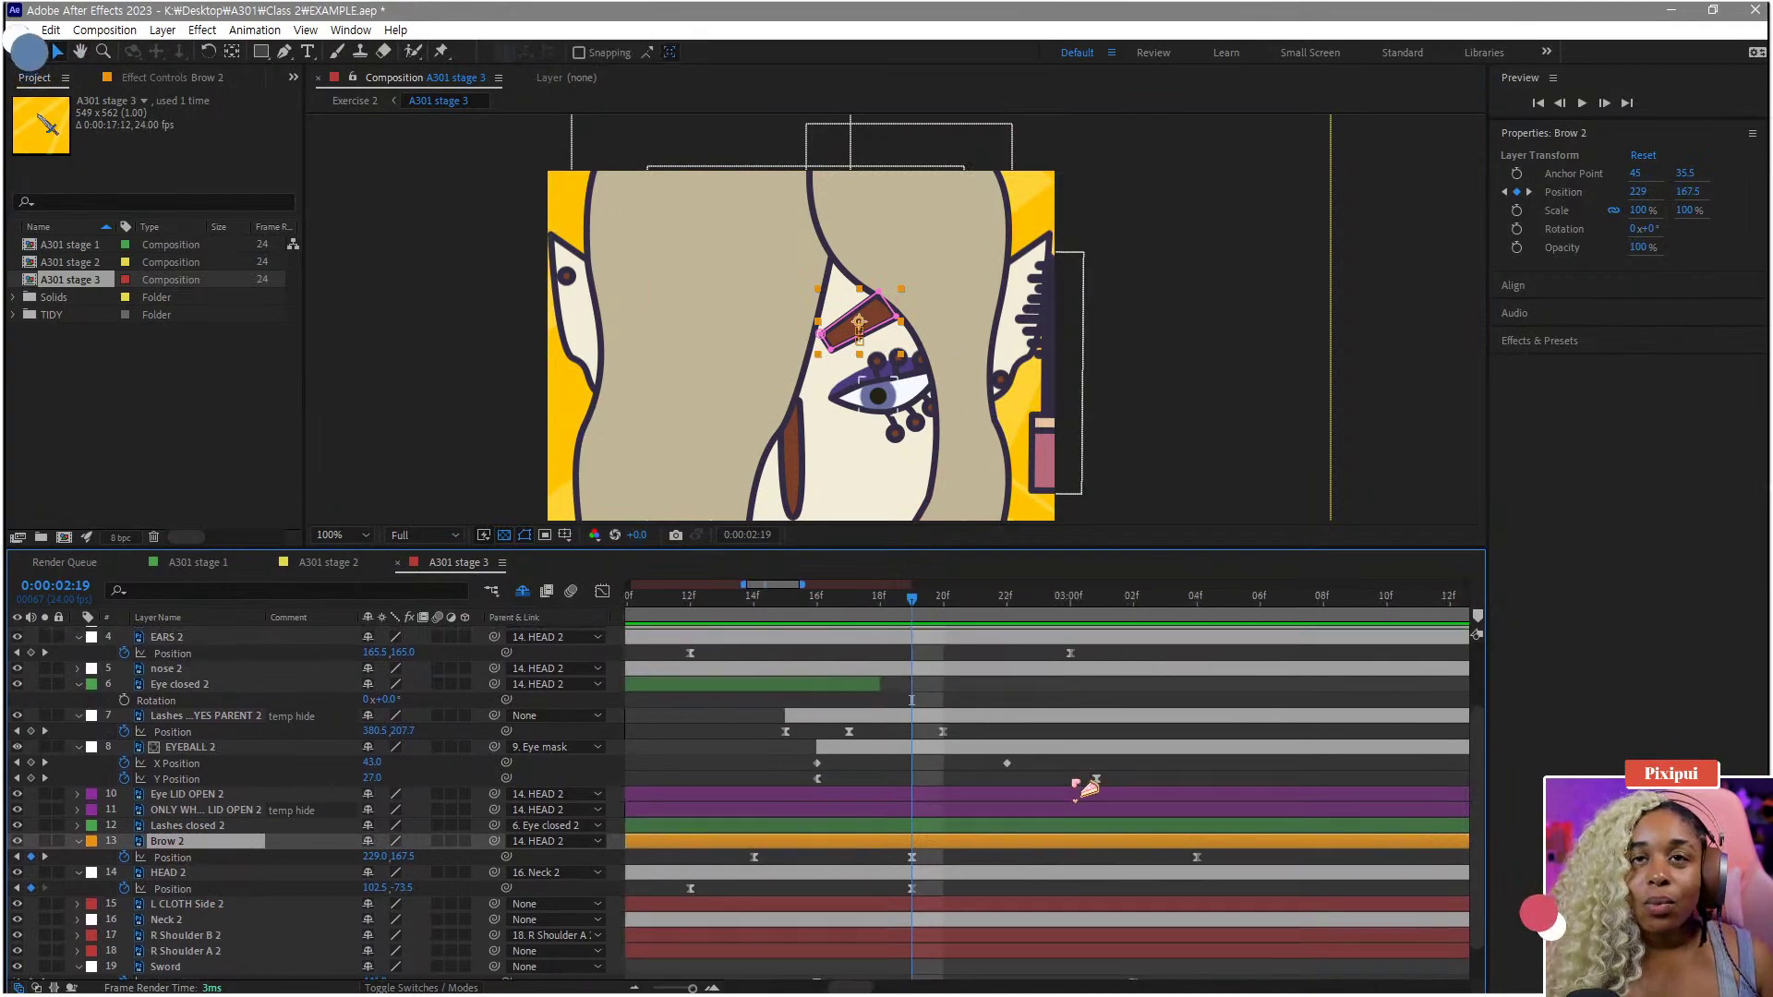
{"action": "left_click", "coordinate": [602, 591]}
{"action": "left_click", "coordinate": [173, 857]}
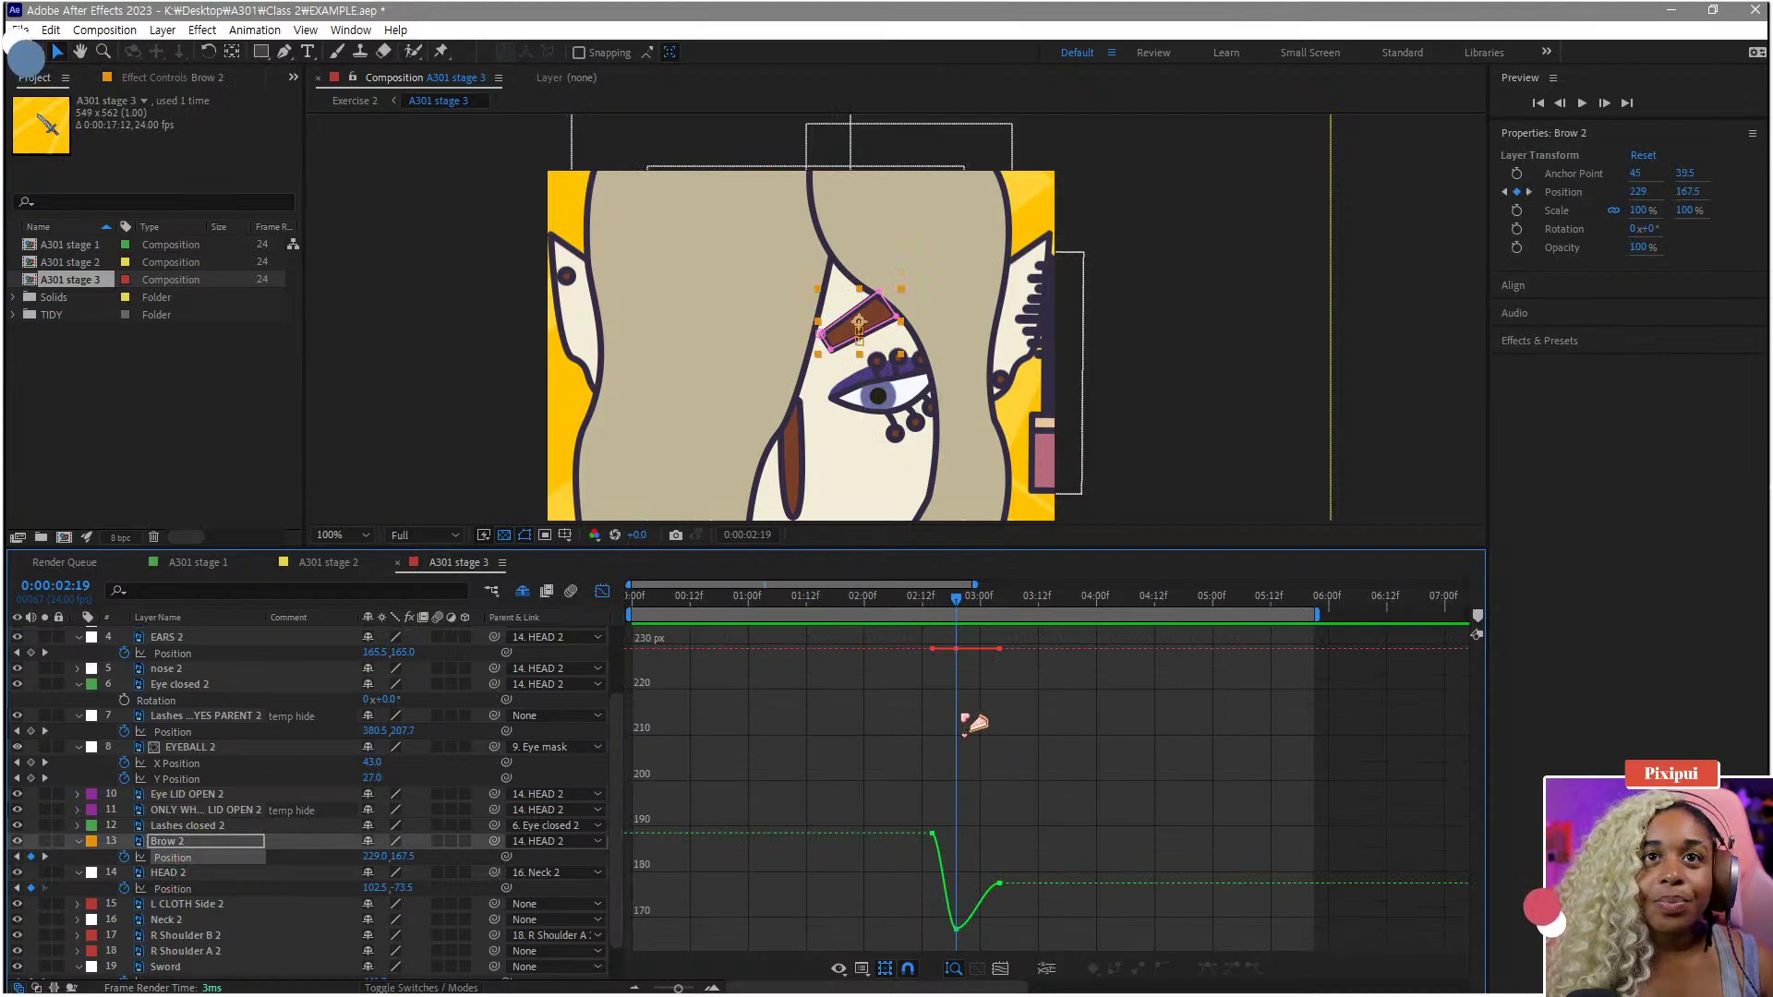
{"action": "left_click", "coordinate": [944, 610]}
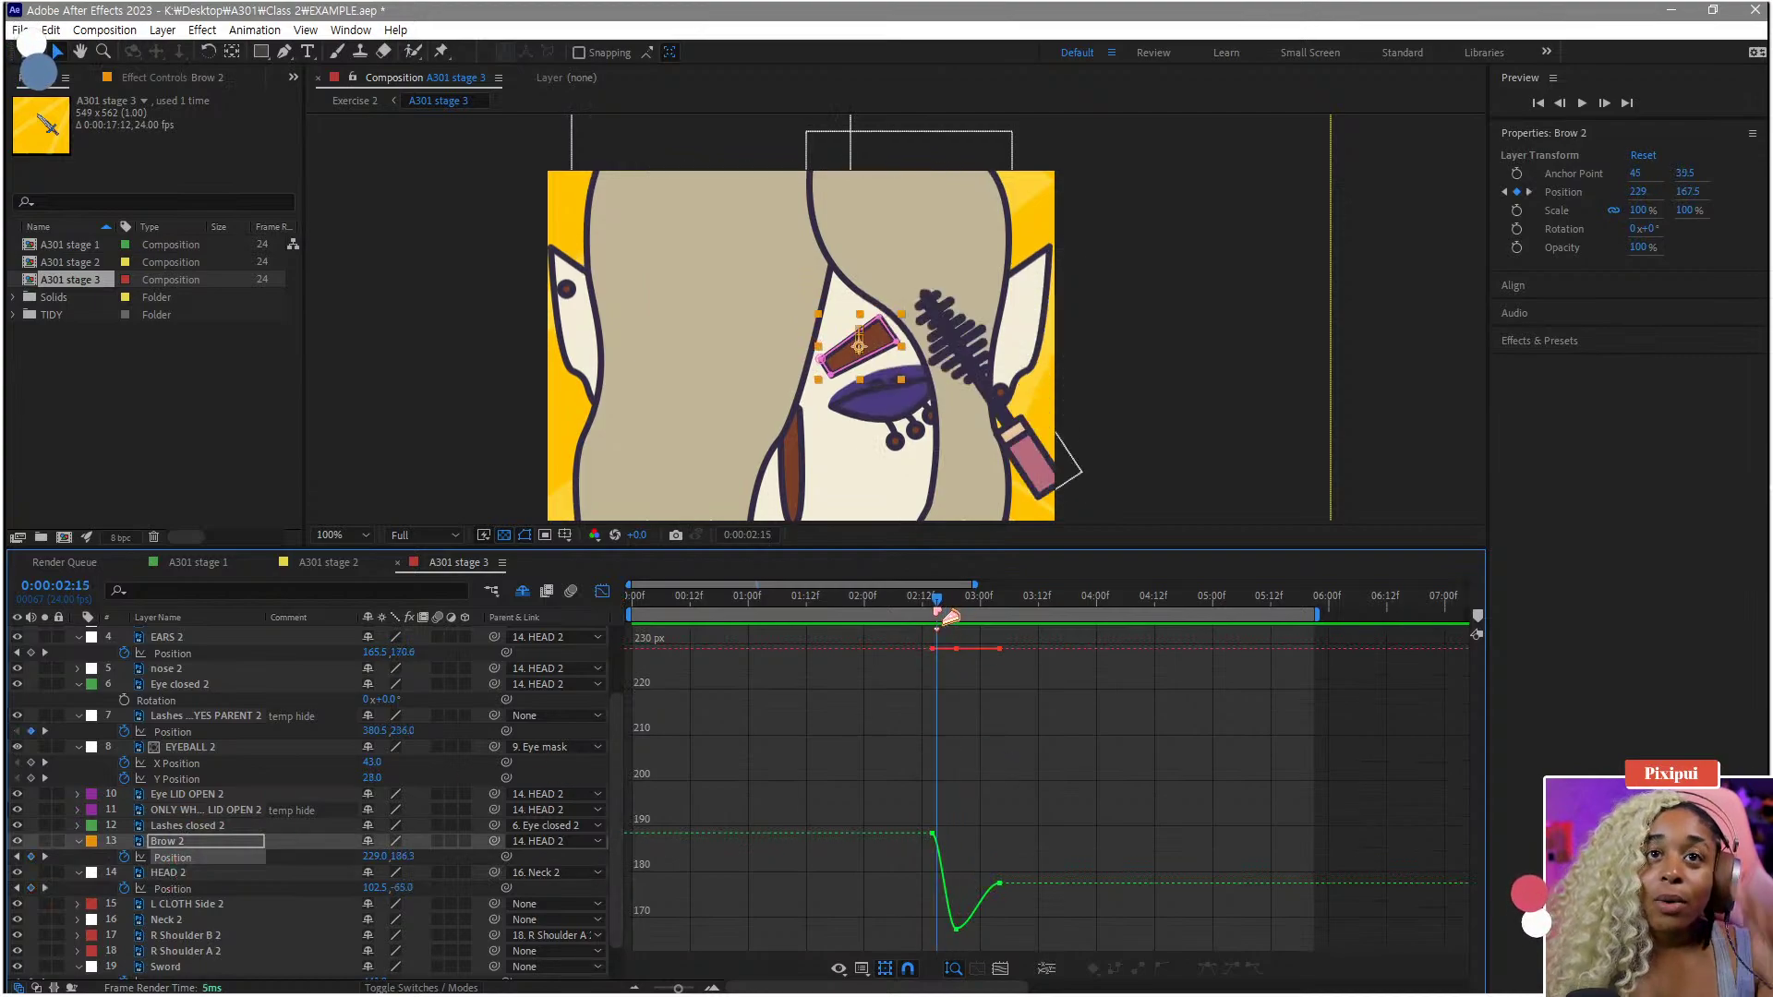
{"action": "left_click_drag", "start_coordinate": [950, 617], "coordinate": [1016, 633]}
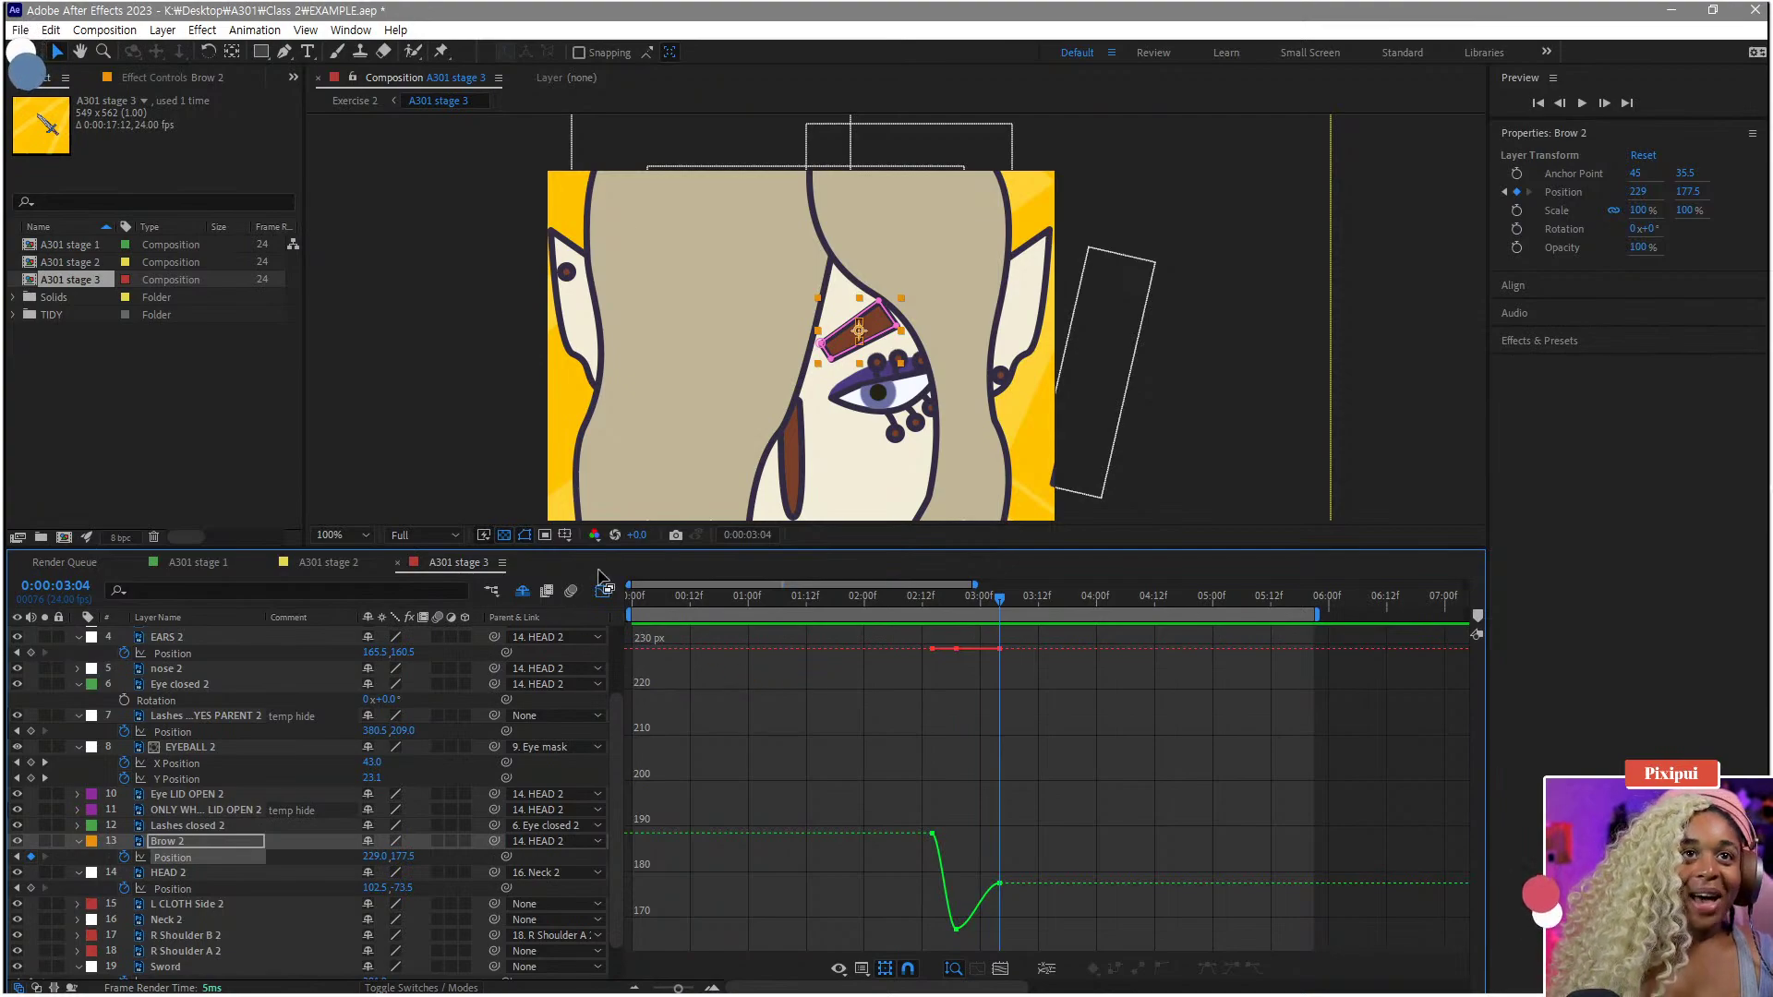
- Return the timeline to layer bars and play back the A301 stage 3 animation with the whole frame in view
{"action": "key", "text": "shift+F3"}
{"action": "key", "text": "space"}
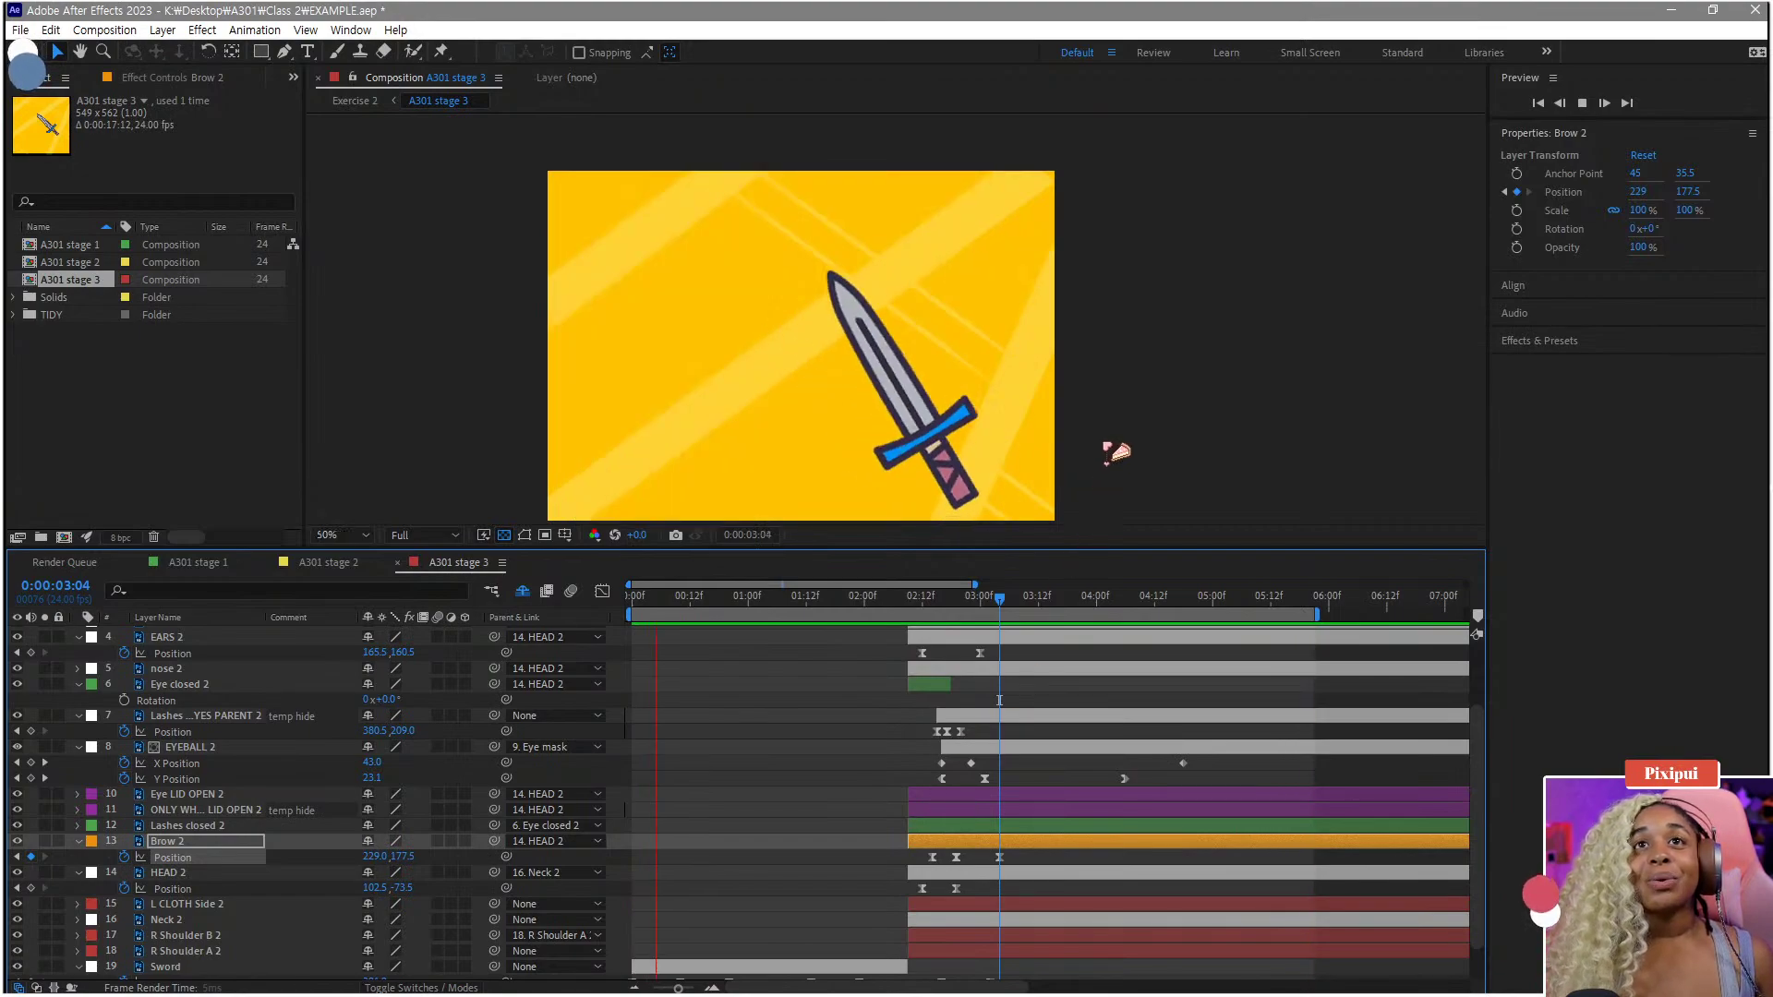
{"action": "scroll", "coordinate": [1107, 447], "scroll_direction": "down", "scroll_amount": 2}
{"action": "scroll", "coordinate": [1107, 447], "scroll_direction": "up", "scroll_amount": 2}
{"action": "scroll", "coordinate": [1092, 427], "scroll_direction": "down", "scroll_amount": 2}
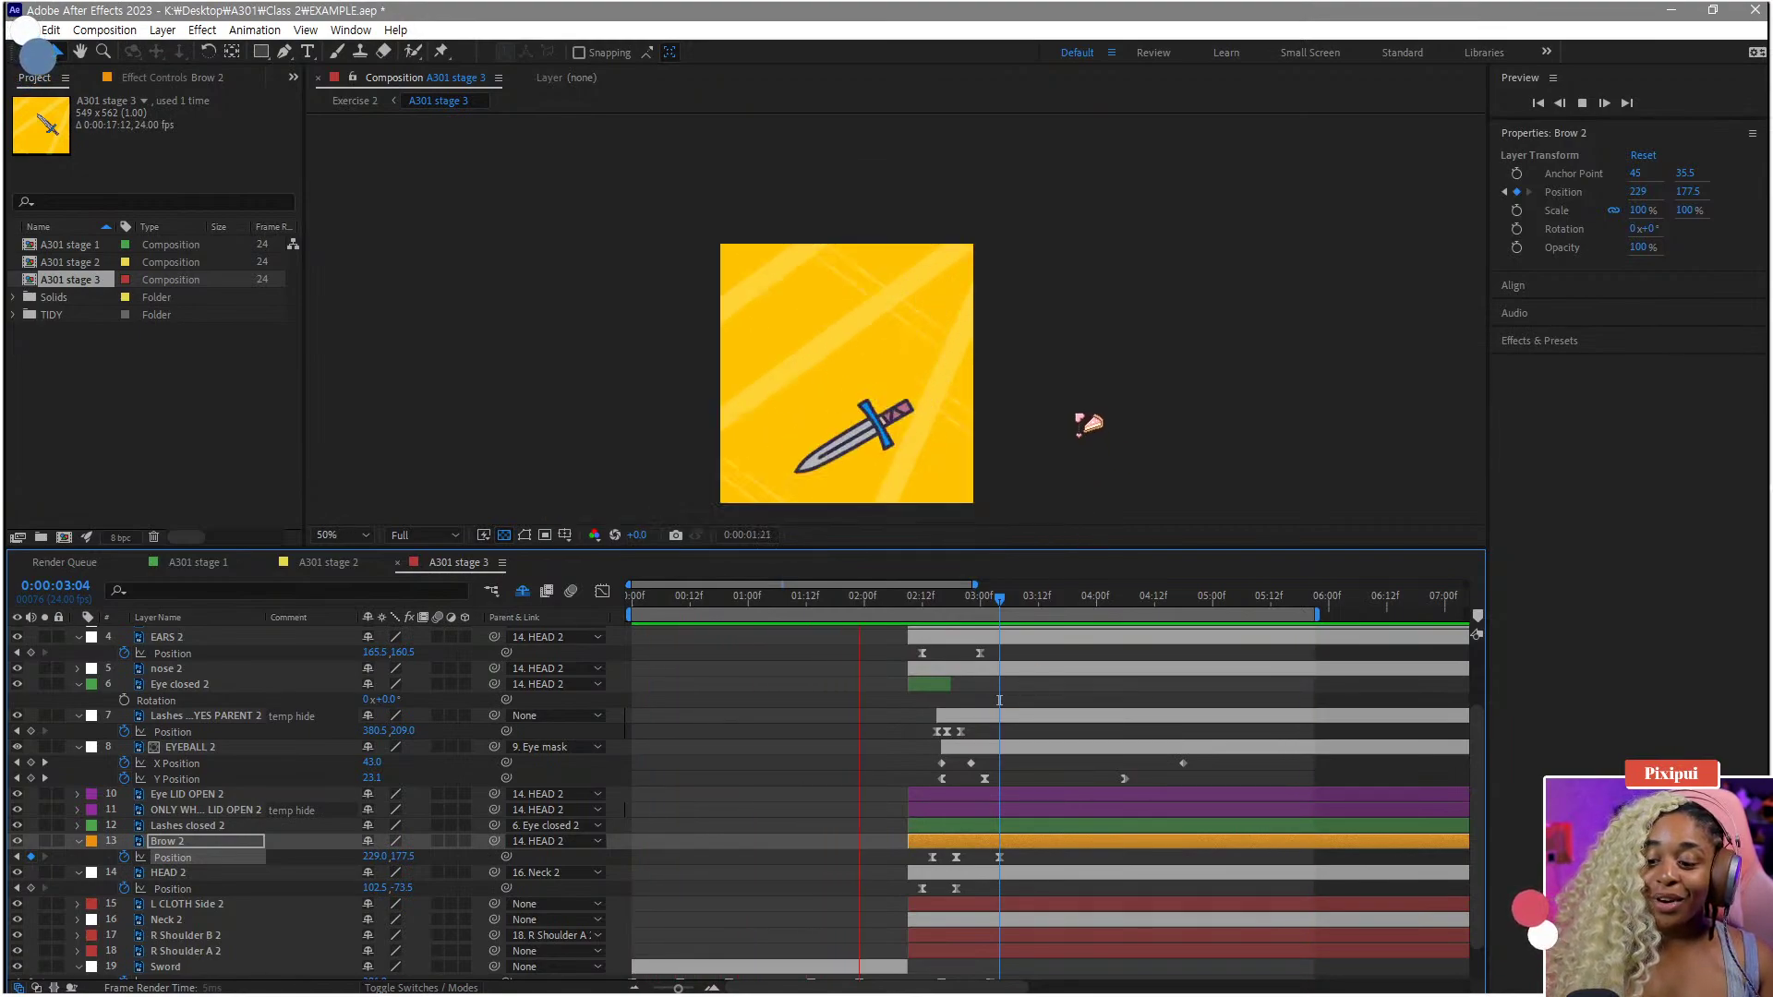